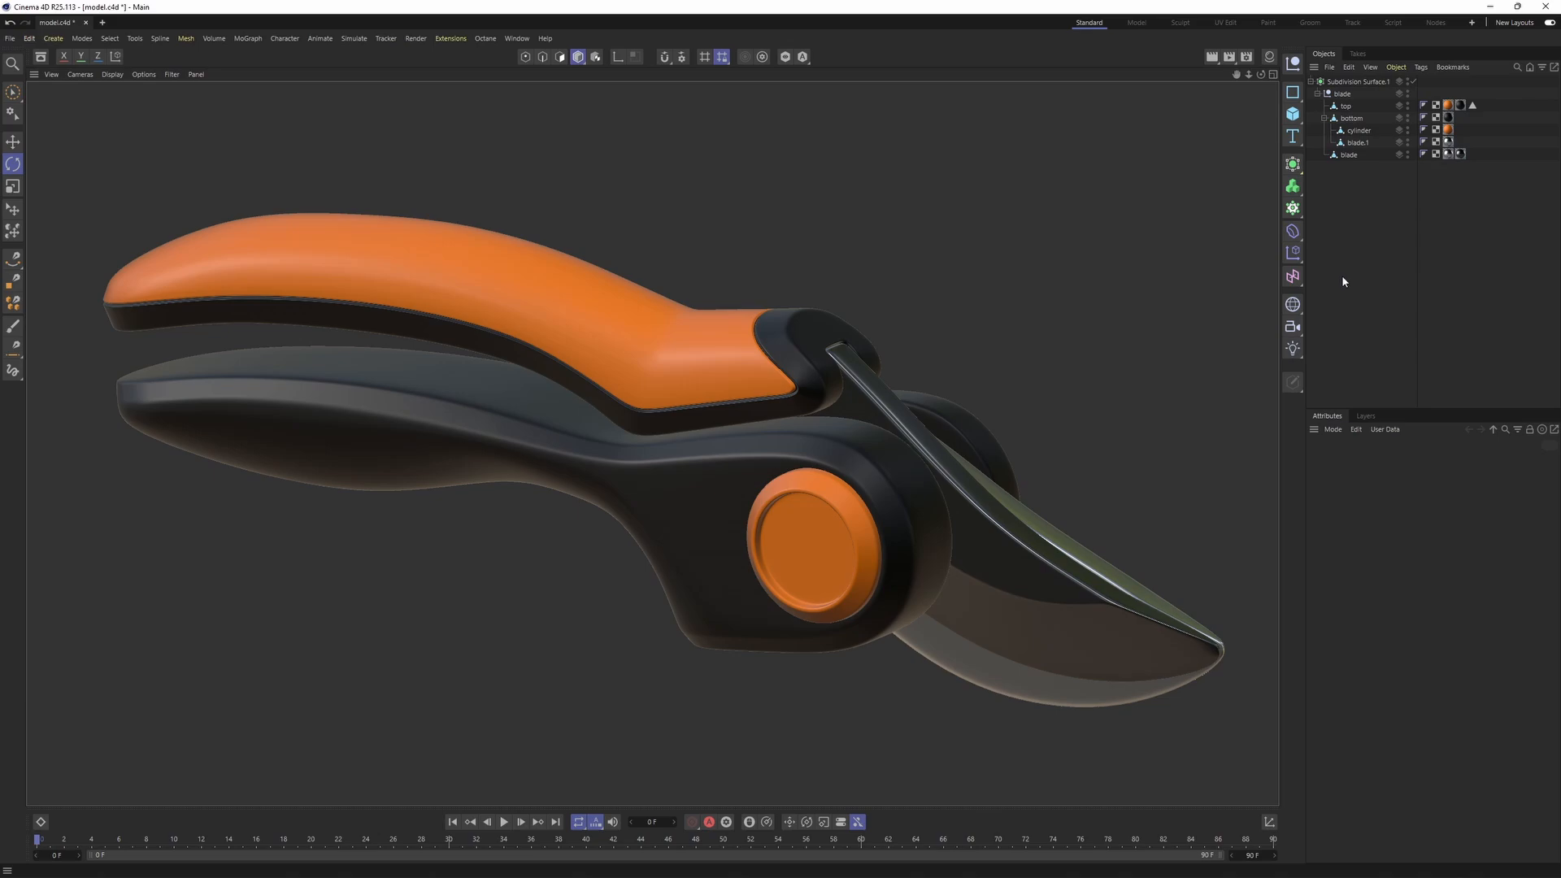
- Examine the finished pruning shears model in perspective and compare it with the reference image in the front view
alt+drag(675, 491, 749, 471)
middle_click(898, 593)
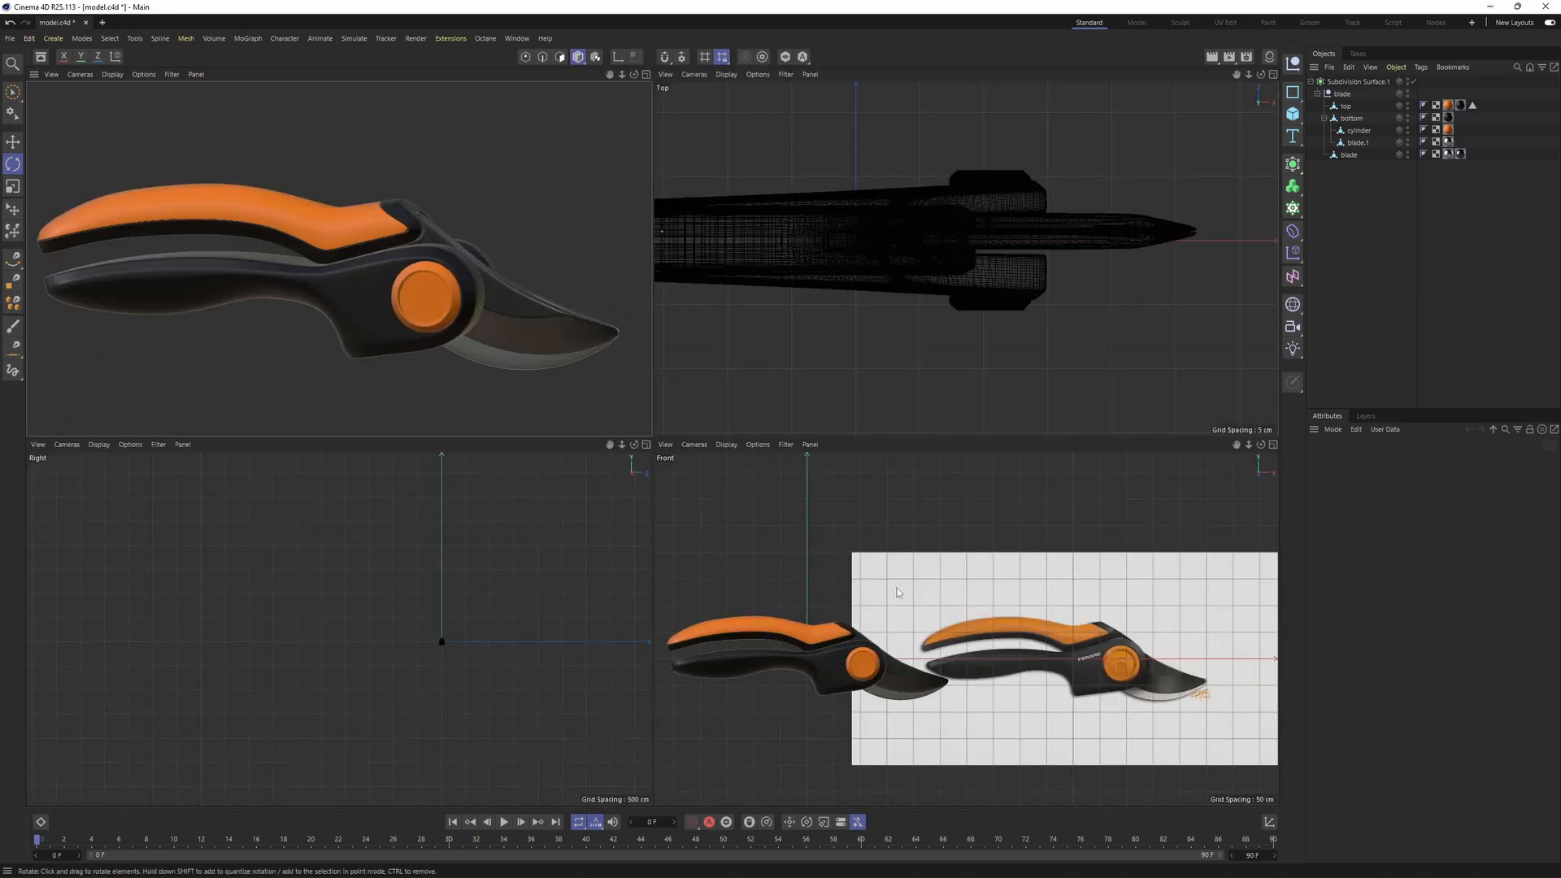
middle_click(898, 593)
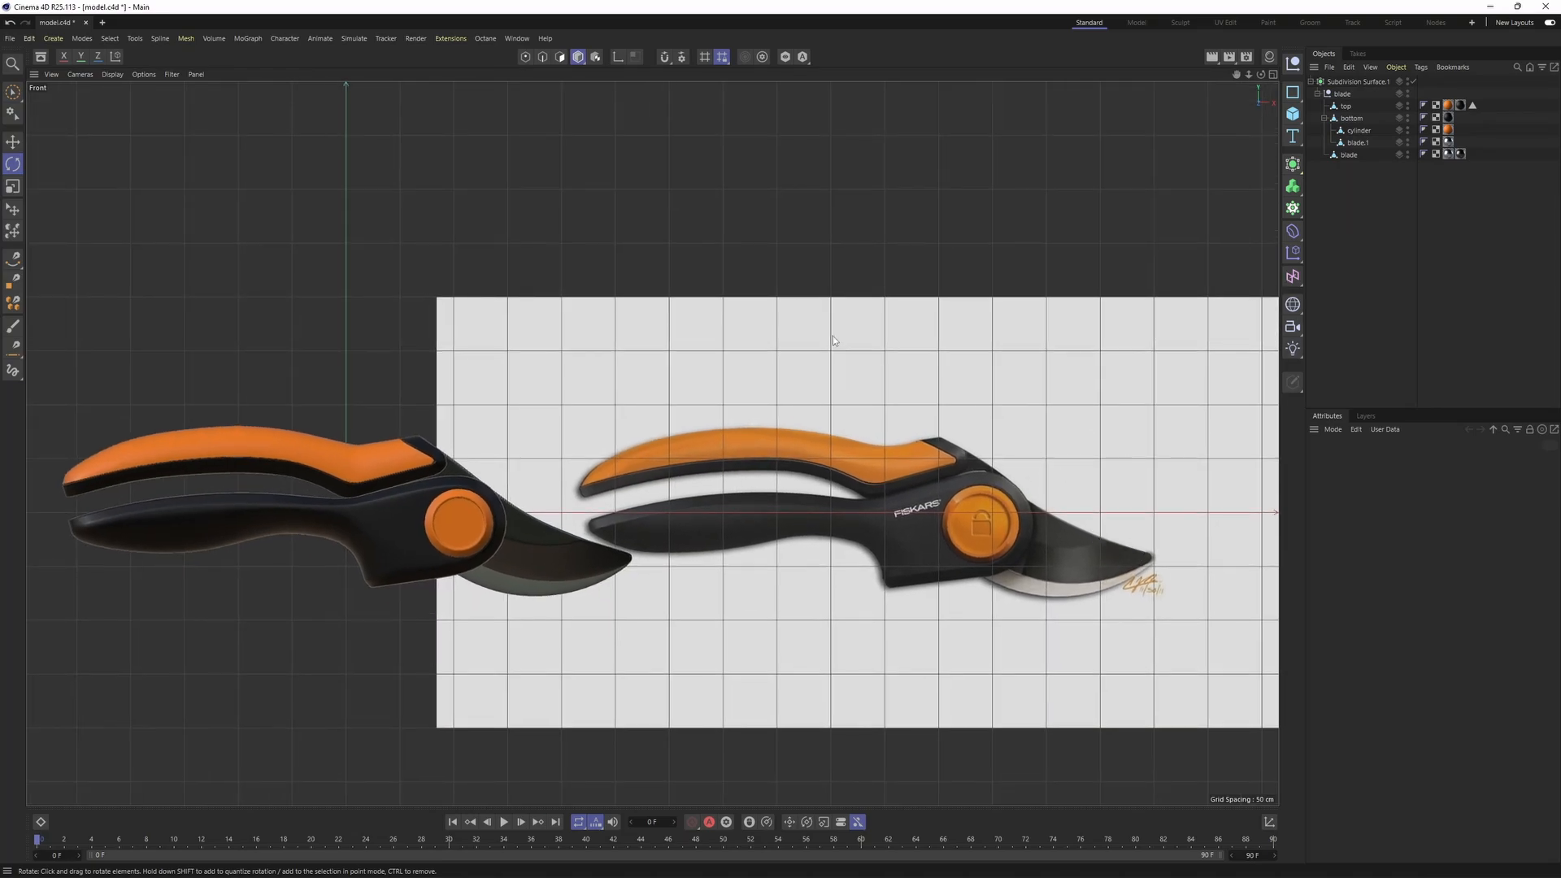
alt+middle_drag(836, 493, 939, 469)
middle_click(423, 437)
middle_click(428, 306)
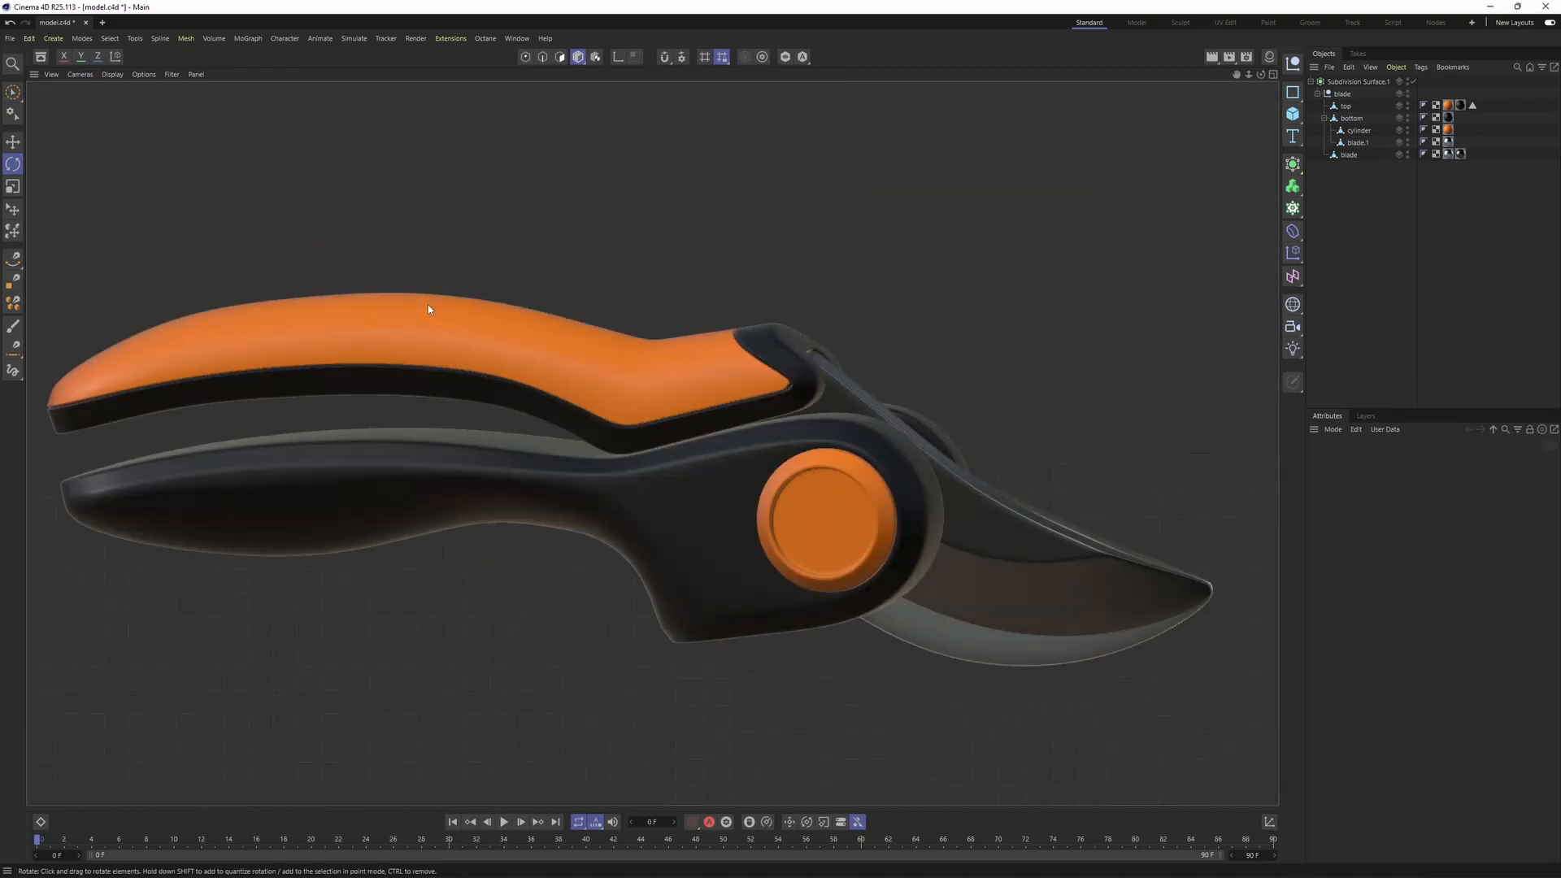
alt+drag(691, 366, 771, 412)
mouse_move(772, 412)
alt+middle_down()
mouse_move(749, 431)
mouse_move(779, 427)
alt+middle_up()
scroll(777, 431, up, 2)
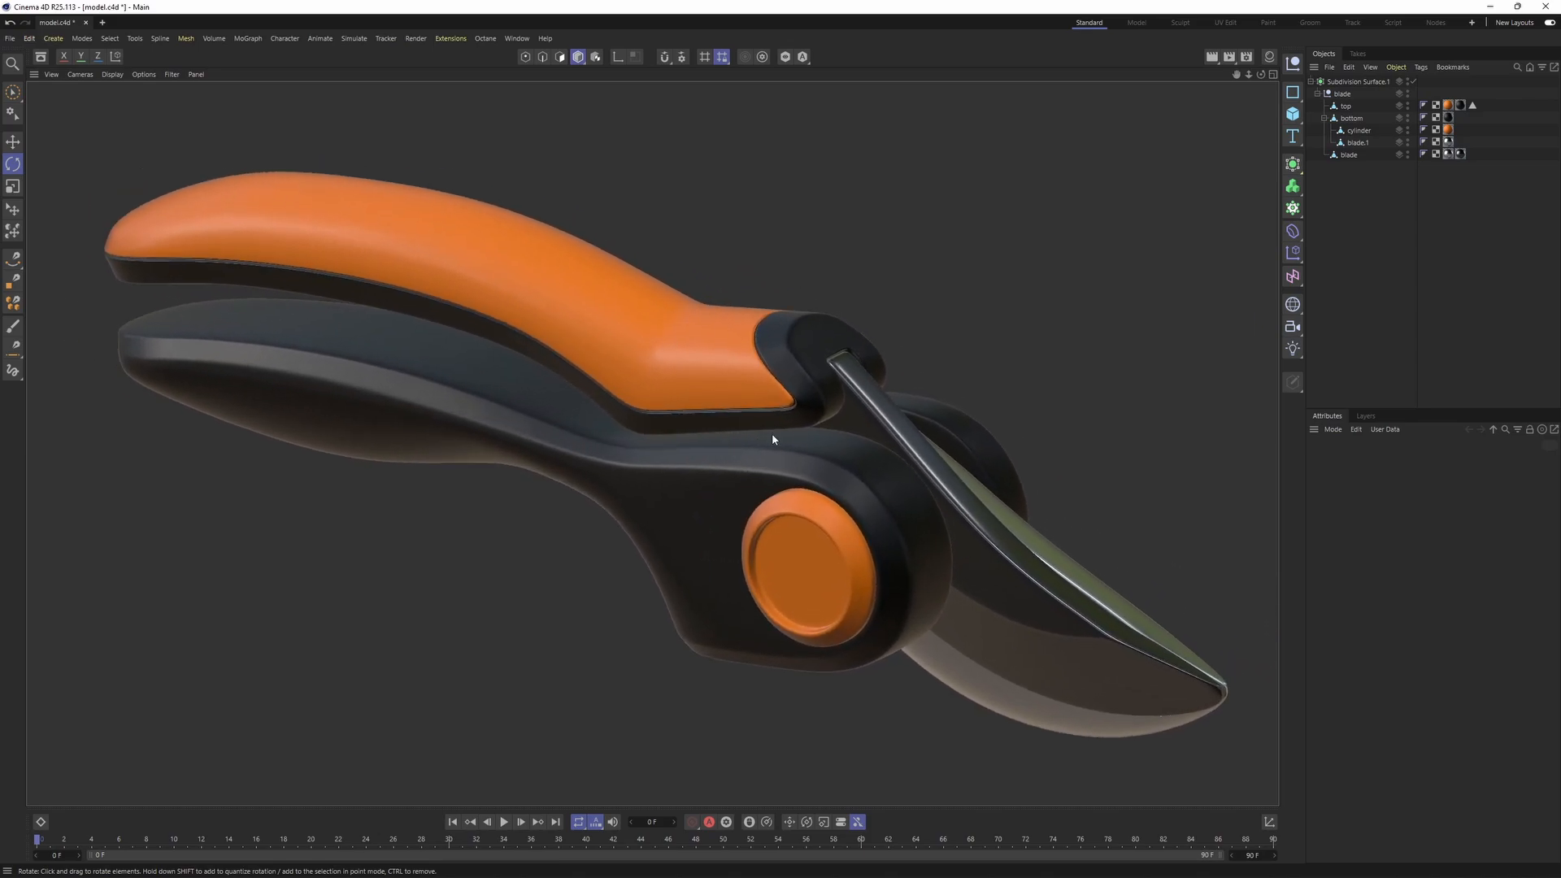
- Examine the shape of the finished shears' handles, pivot and blades from several angles, including in plain grey shading
alt+drag(772, 439, 819, 392)
alt+right_drag(819, 392, 797, 400)
alt+drag(798, 399, 837, 406)
alt+right_drag(724, 404, 755, 408)
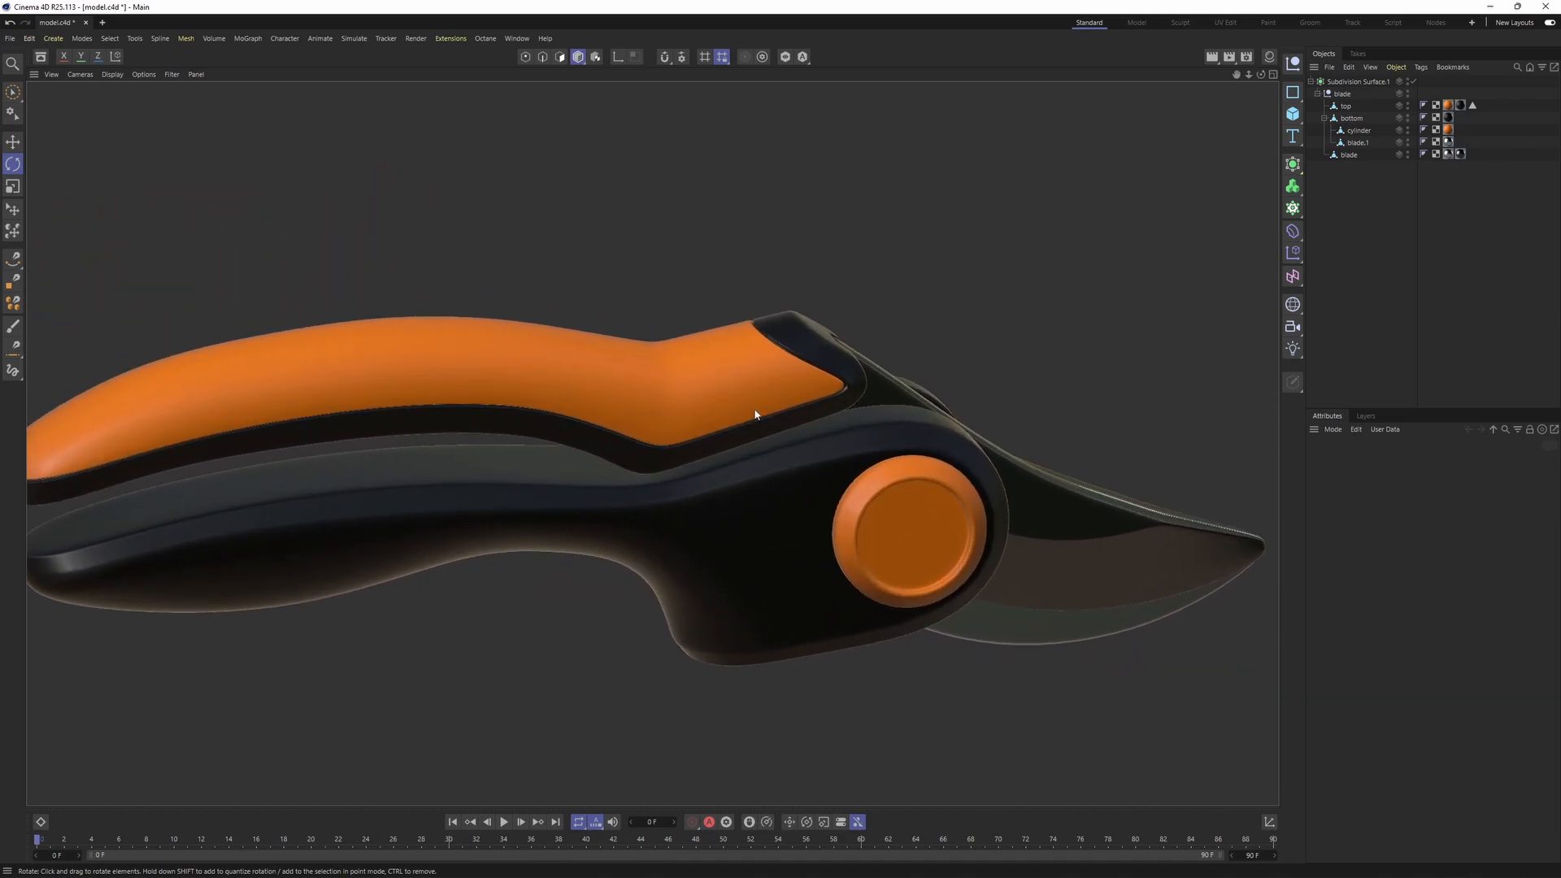
alt+drag(754, 409, 796, 375)
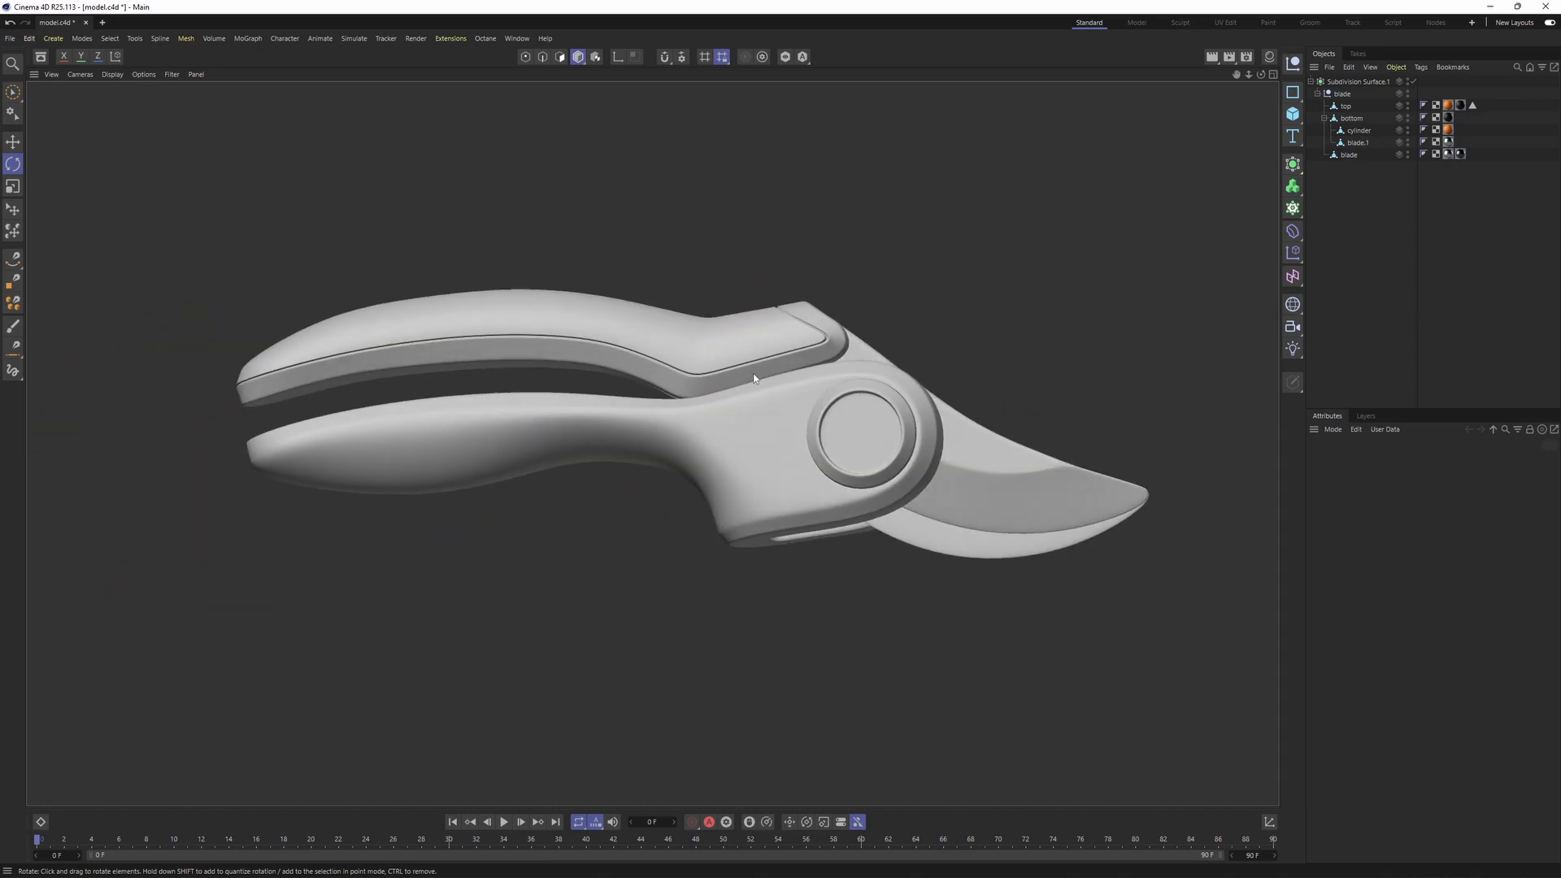
alt+drag(804, 394, 749, 369)
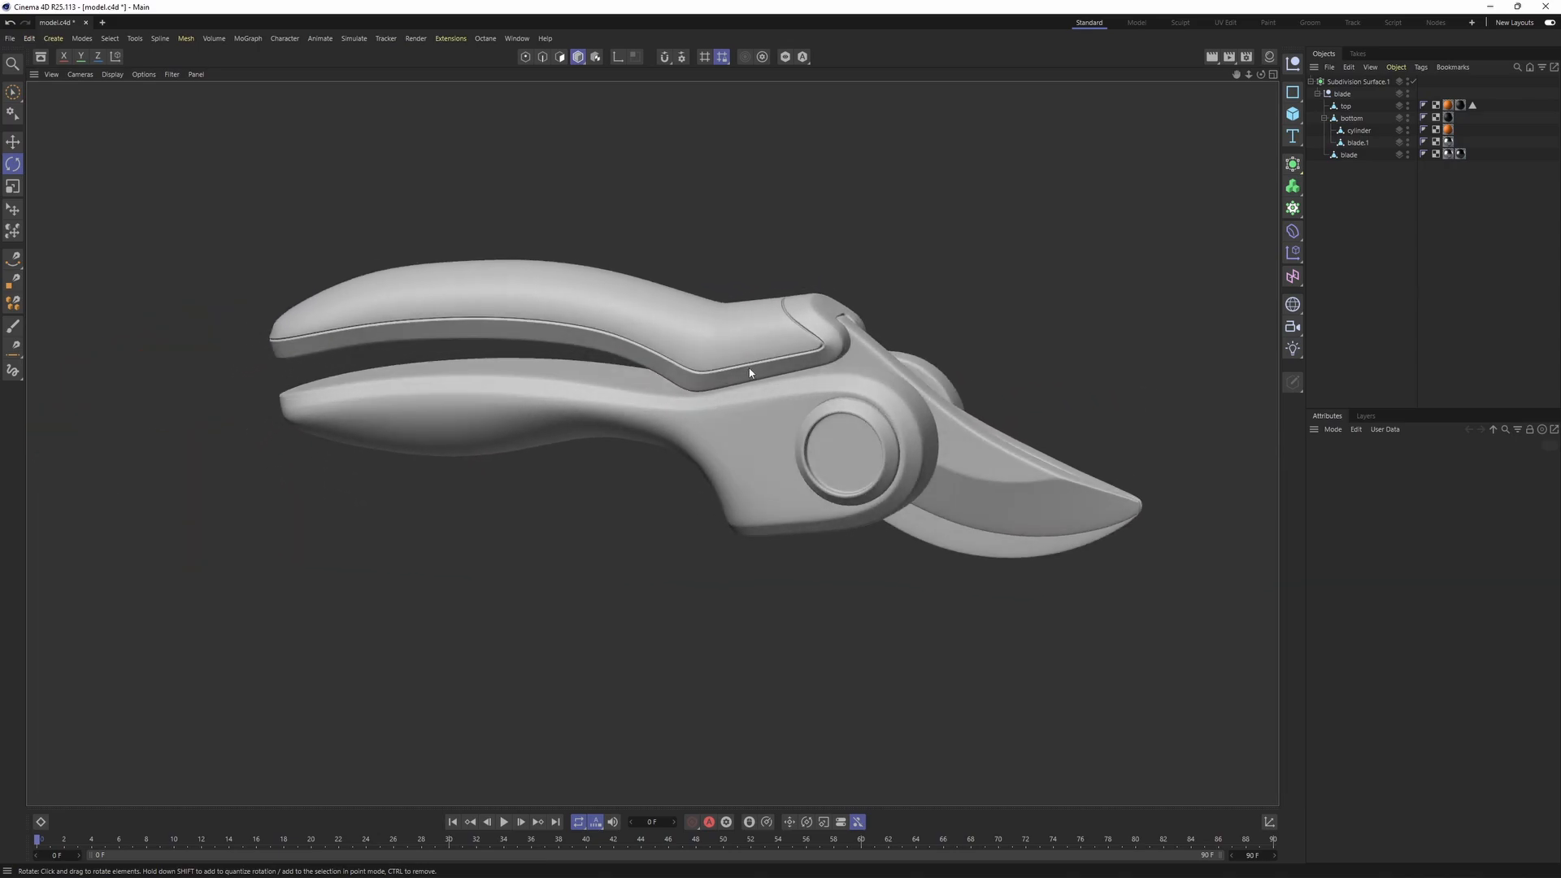
alt+right_drag(749, 369, 740, 334)
alt+drag(740, 333, 504, 375)
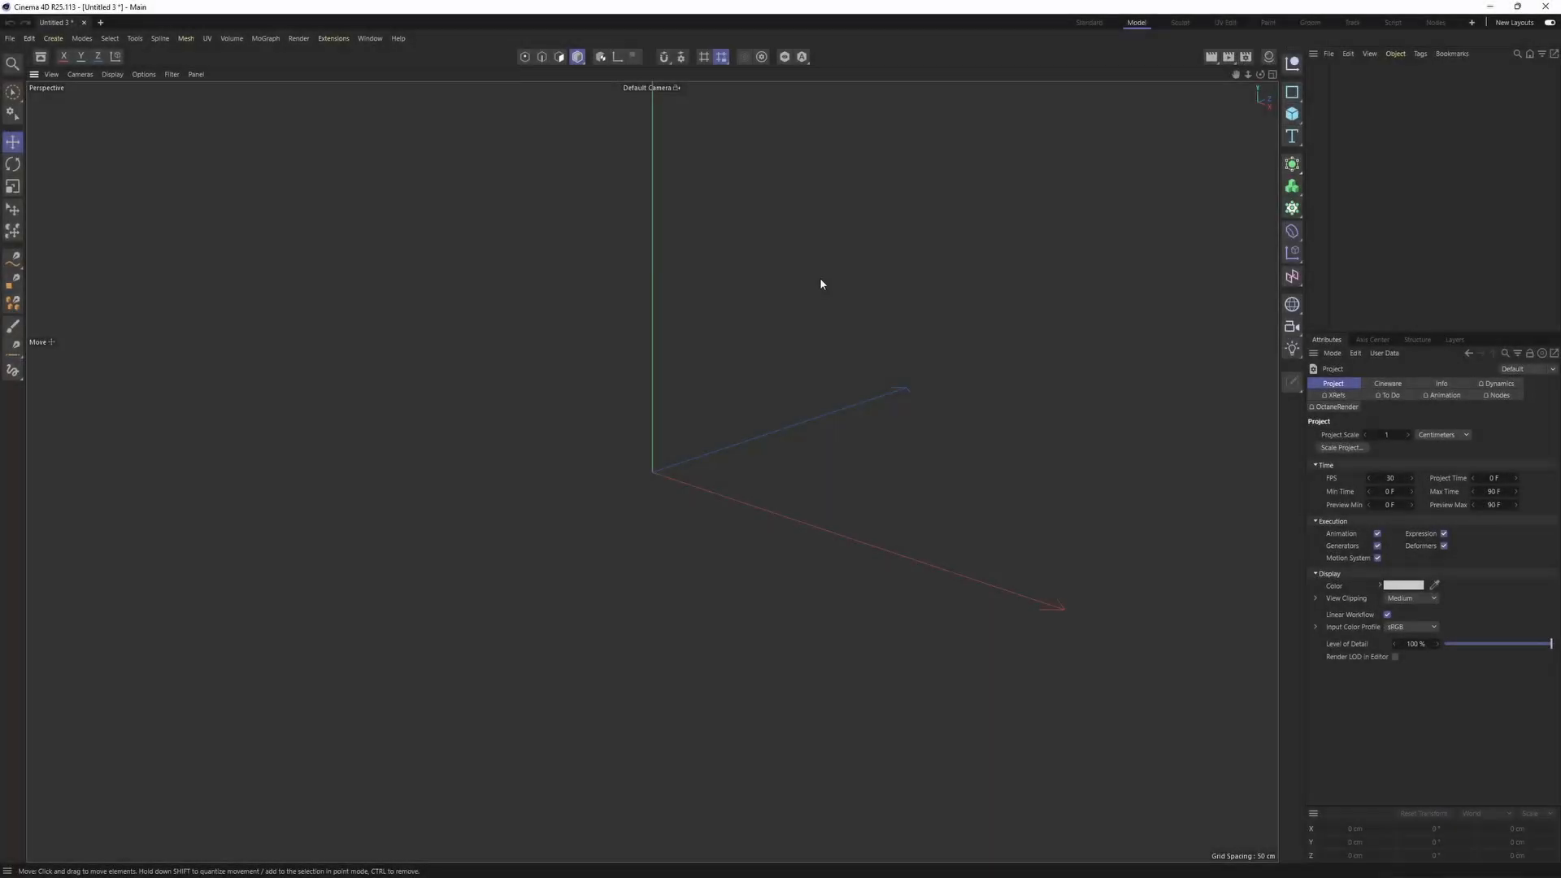
- Load the Fiskars pruner picture as the front view's background image and increase its transparency
middle_click(639, 335)
middle_click(832, 557)
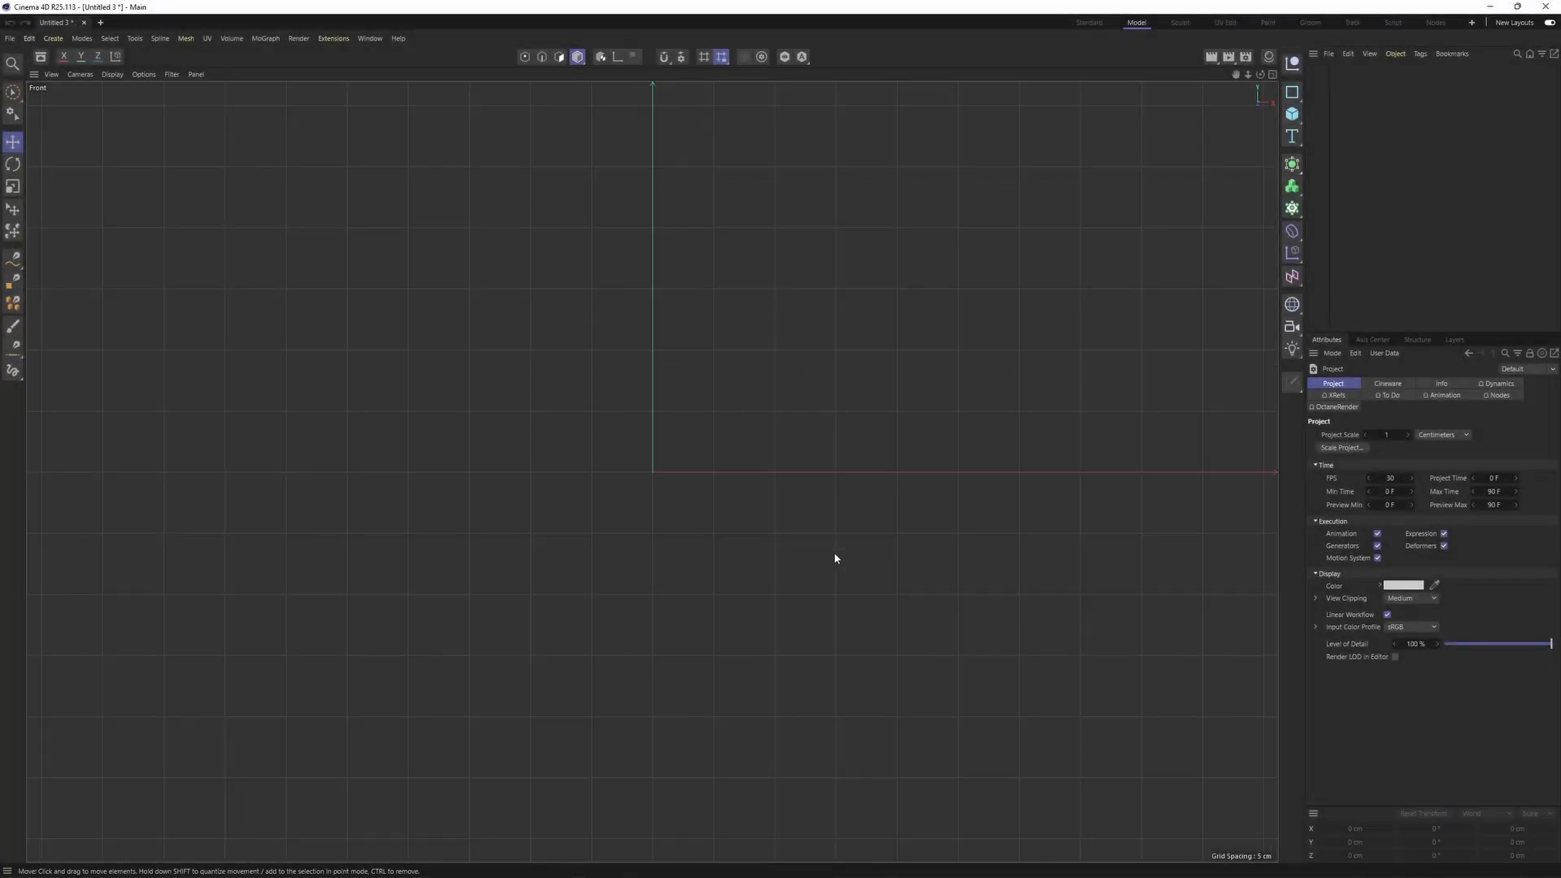
key(shift+v)
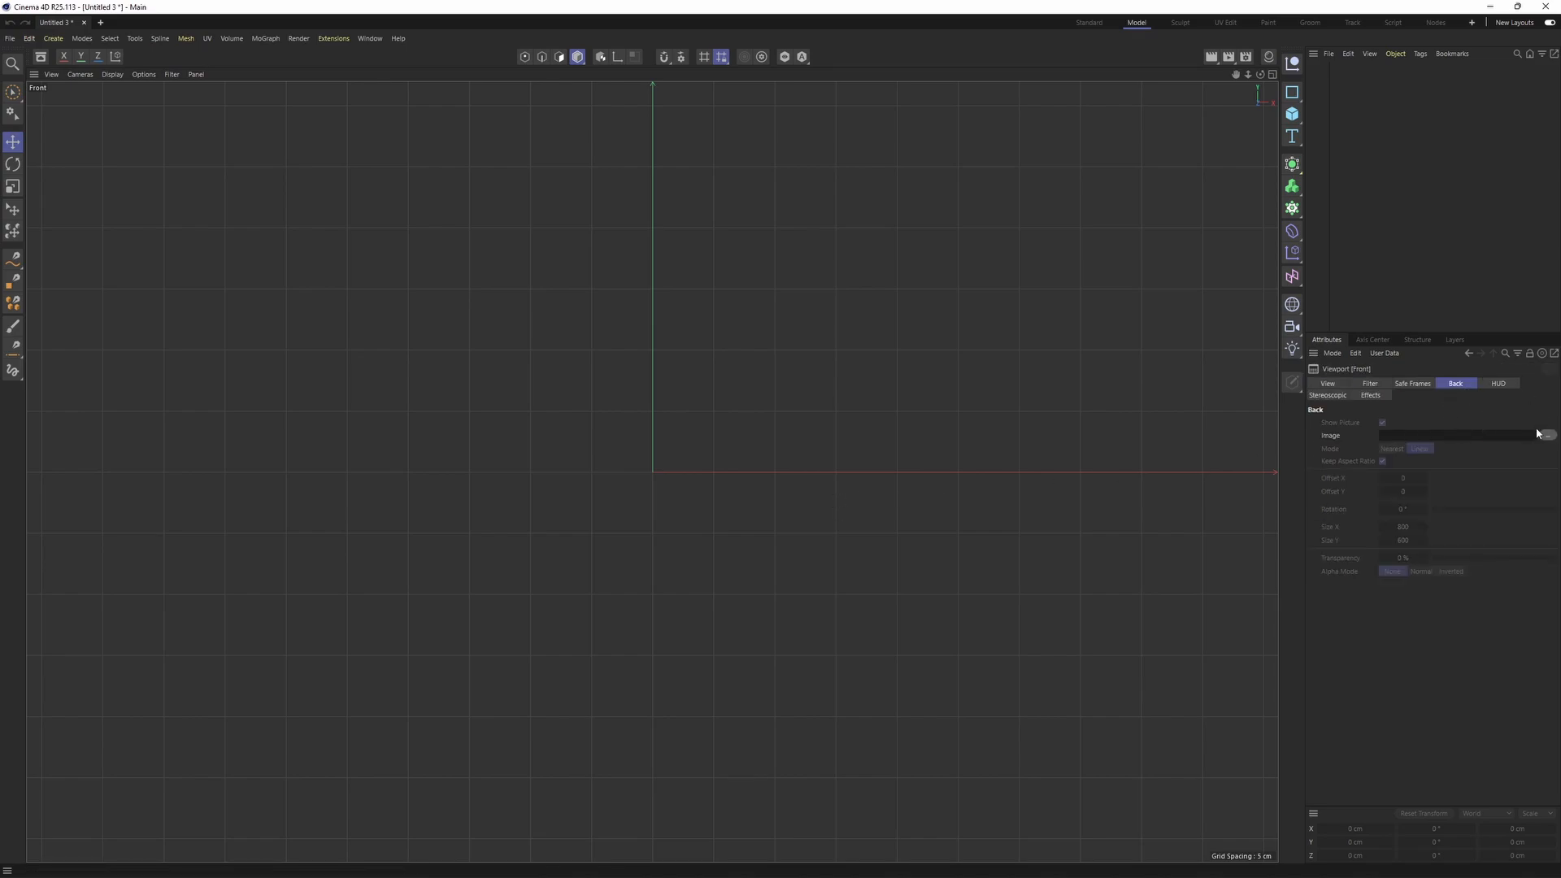
click(1402, 557)
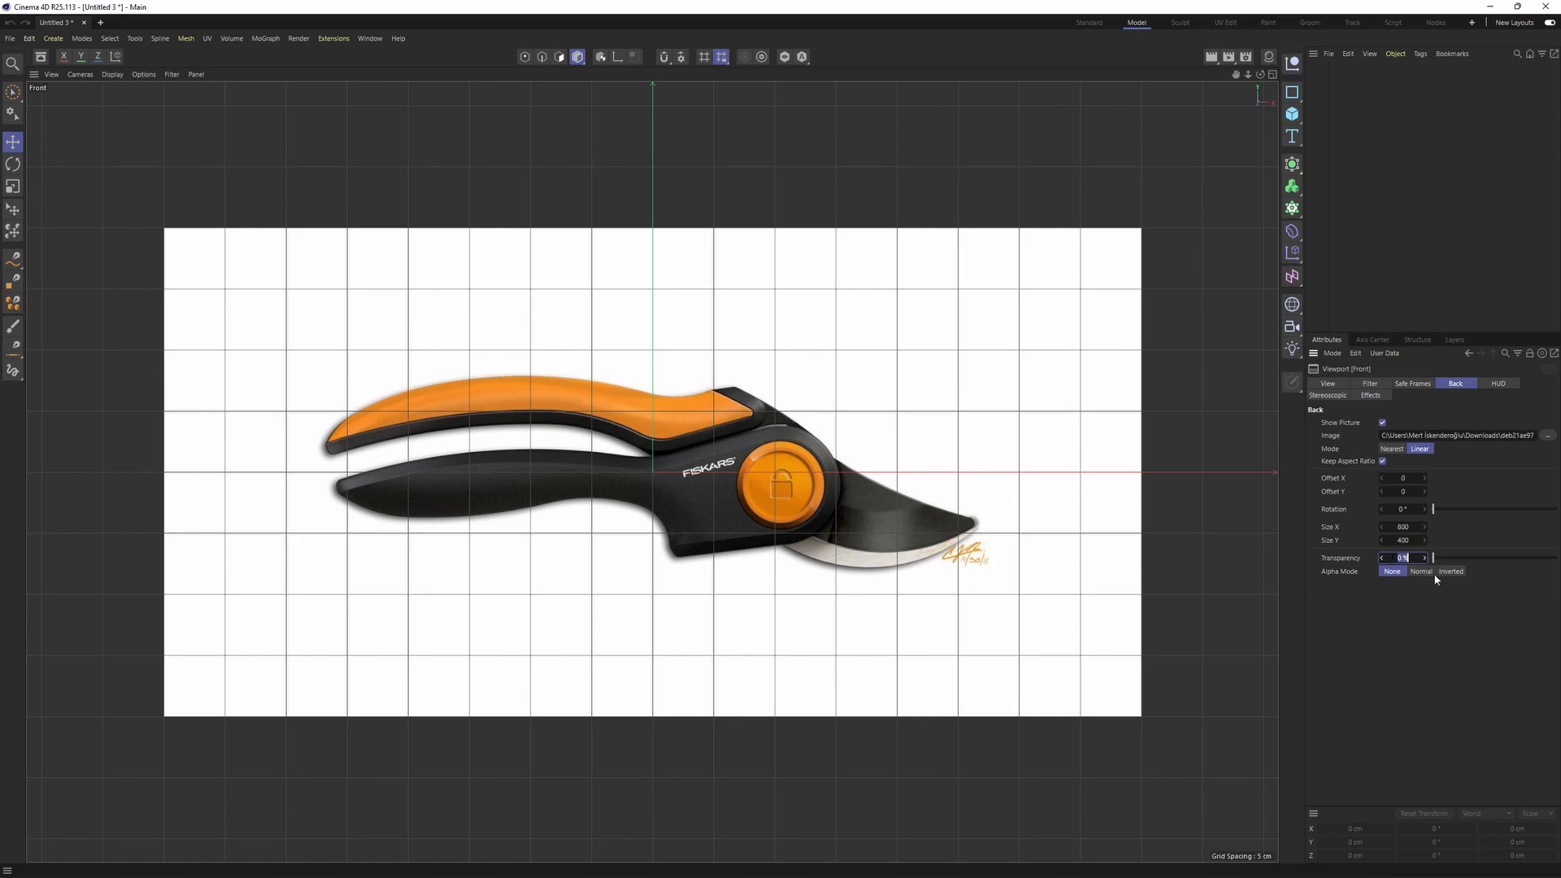
key(Return)
- Add a cube, place it over the lower handle in the front view and reduce its height to about 56 cm
middle_click(641, 406)
middle_click(642, 406)
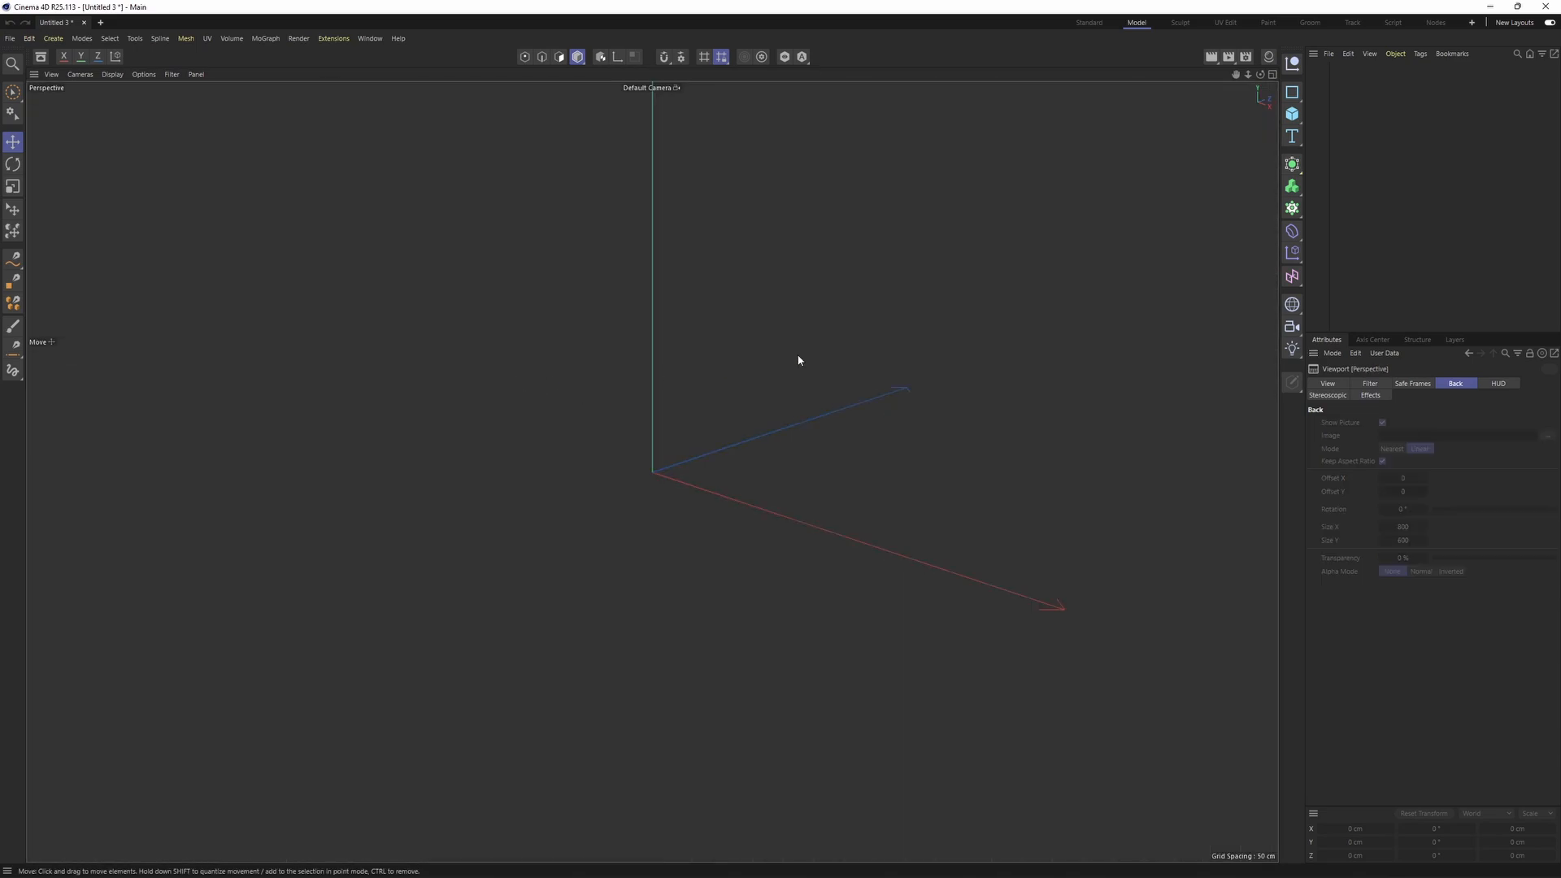
drag(1292, 115, 1324, 130)
click(1342, 132)
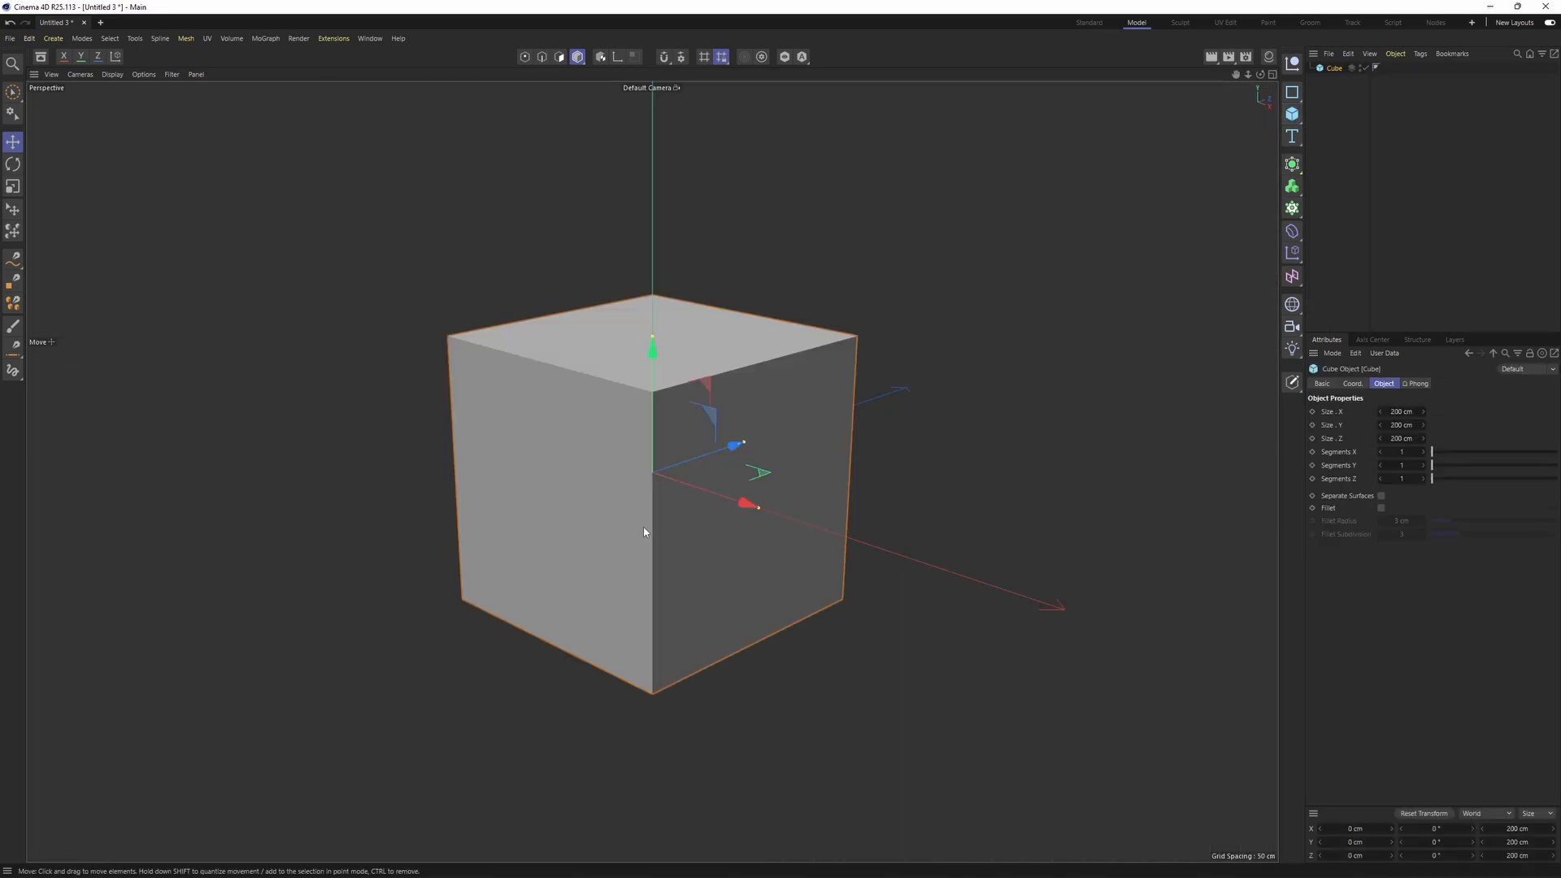
middle_click(645, 530)
middle_click(864, 655)
drag(670, 347, 545, 425)
scroll(580, 478, up, 3)
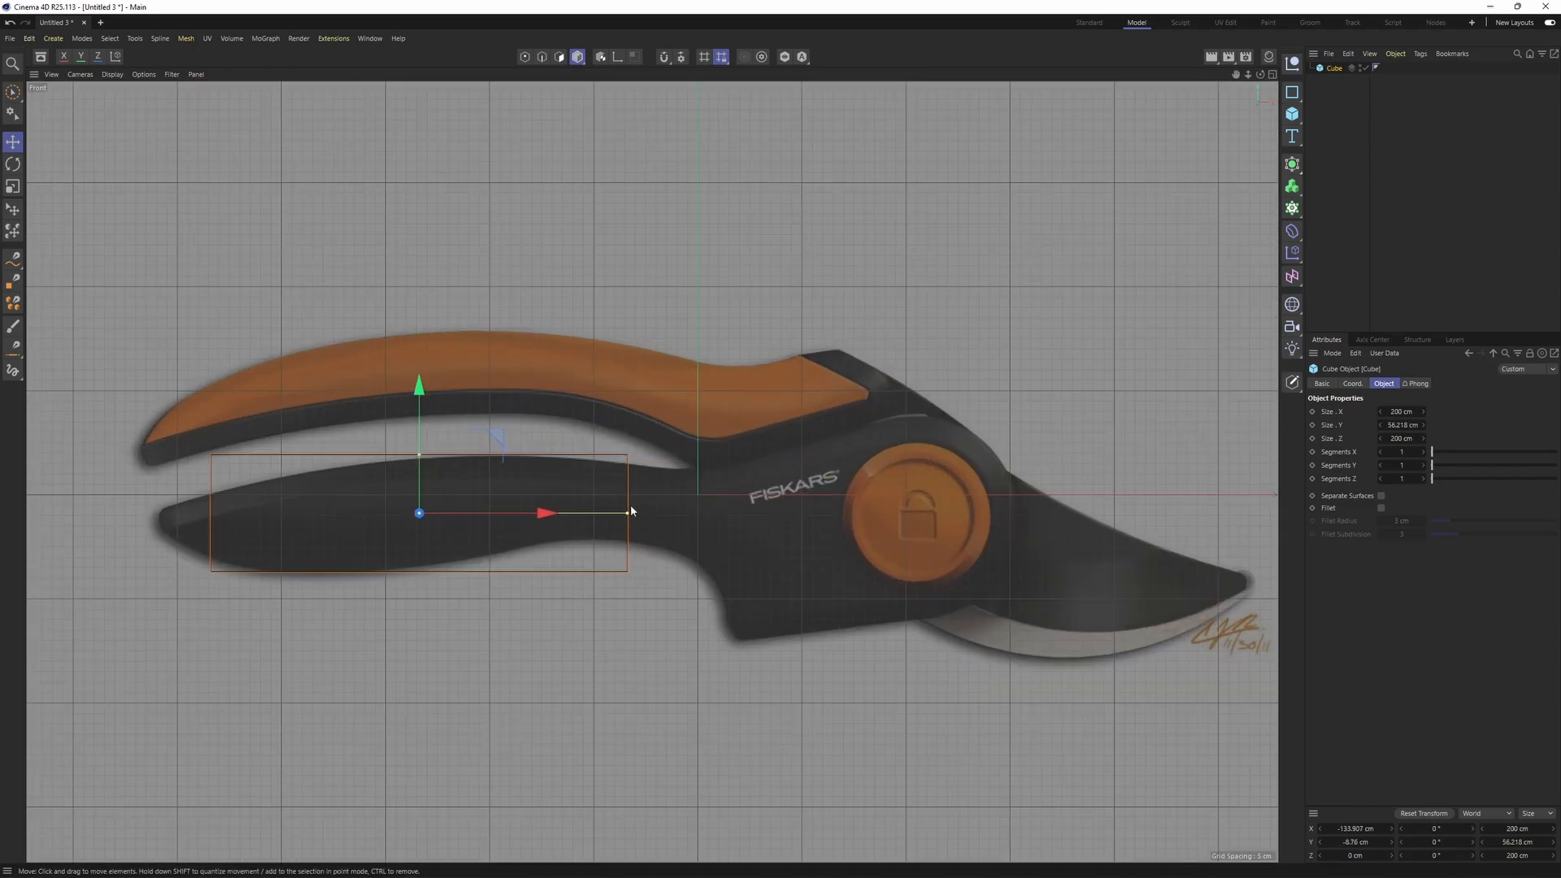
- Lengthen the cube to about 243 cm along X and shift it to cover the lower handle
drag(630, 512, 660, 512)
alt+middle_drag(646, 484, 656, 464)
drag(541, 491, 524, 493)
drag(652, 494, 664, 495)
alt+middle_drag(681, 494, 677, 508)
- Make the cube editable and move the lower points of its pivot-side end inward to slant that end
key(Return)
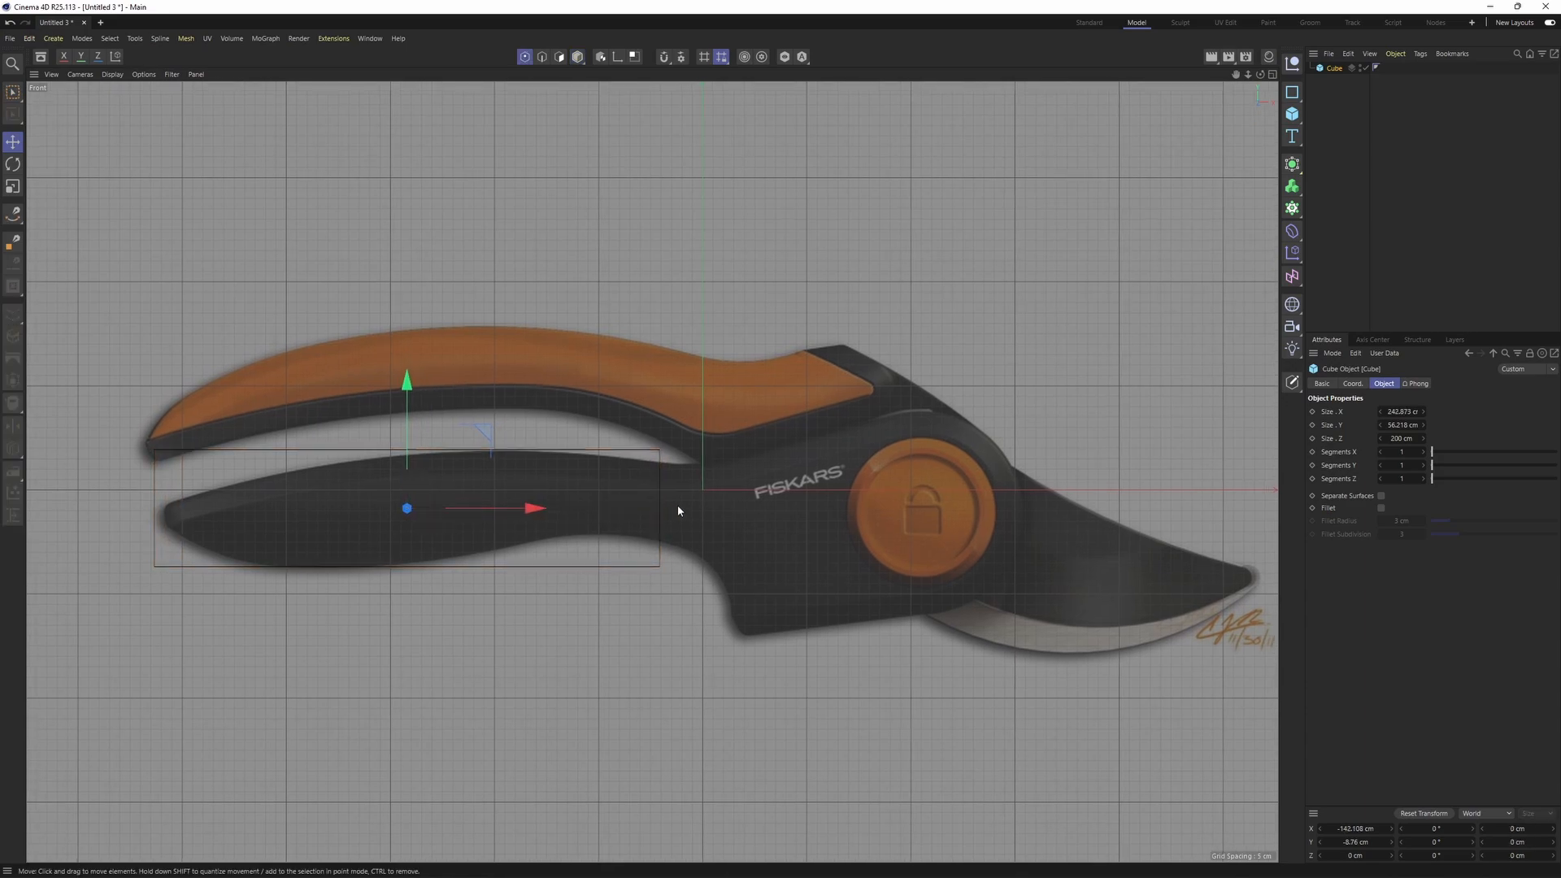
key(0)
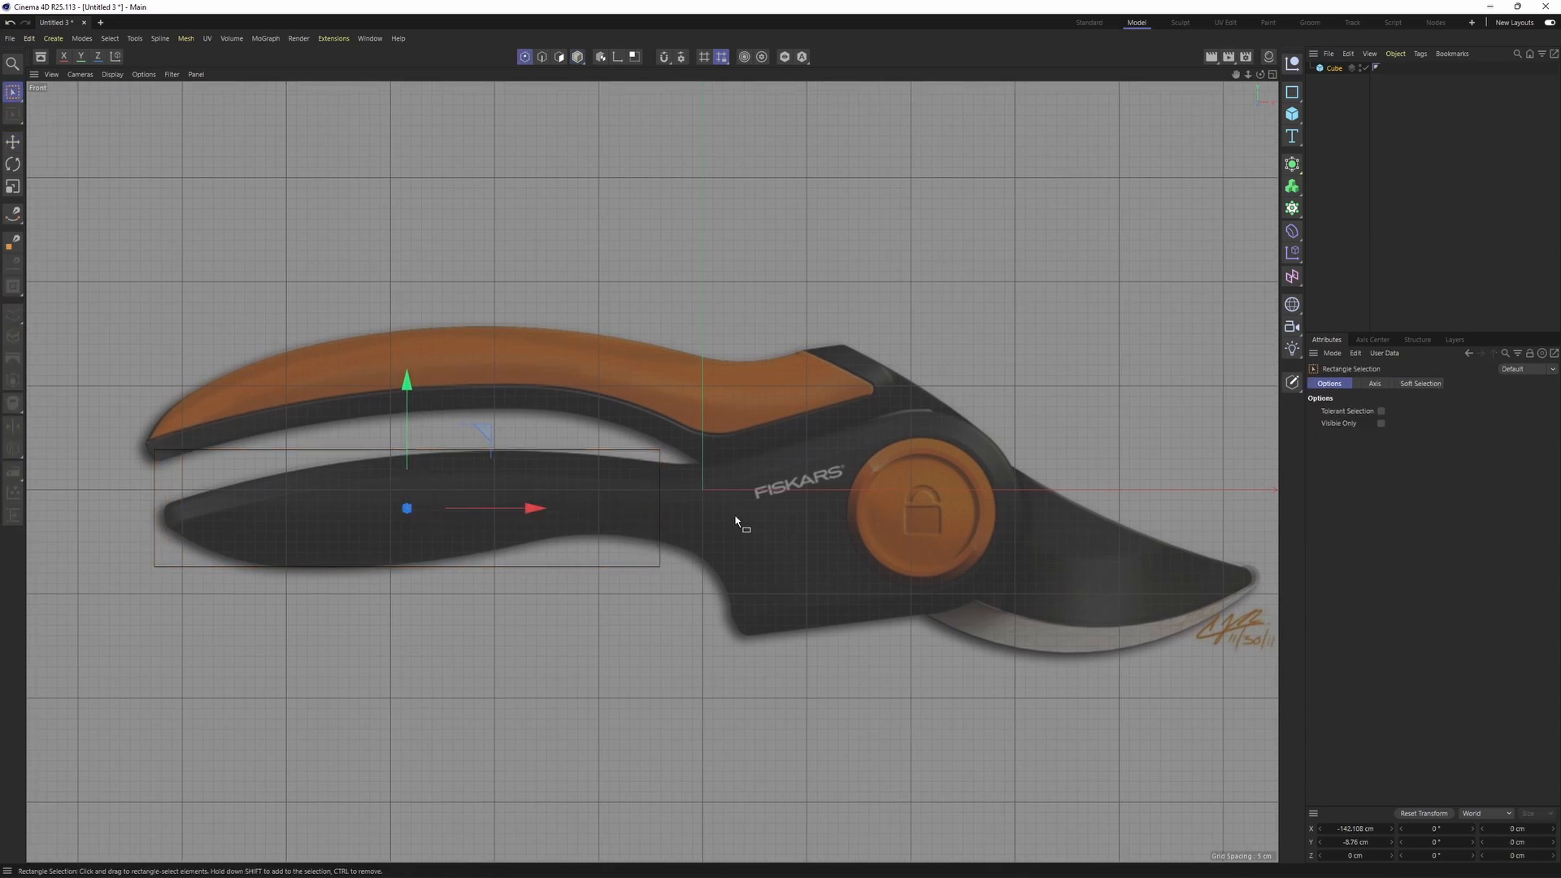
key(c)
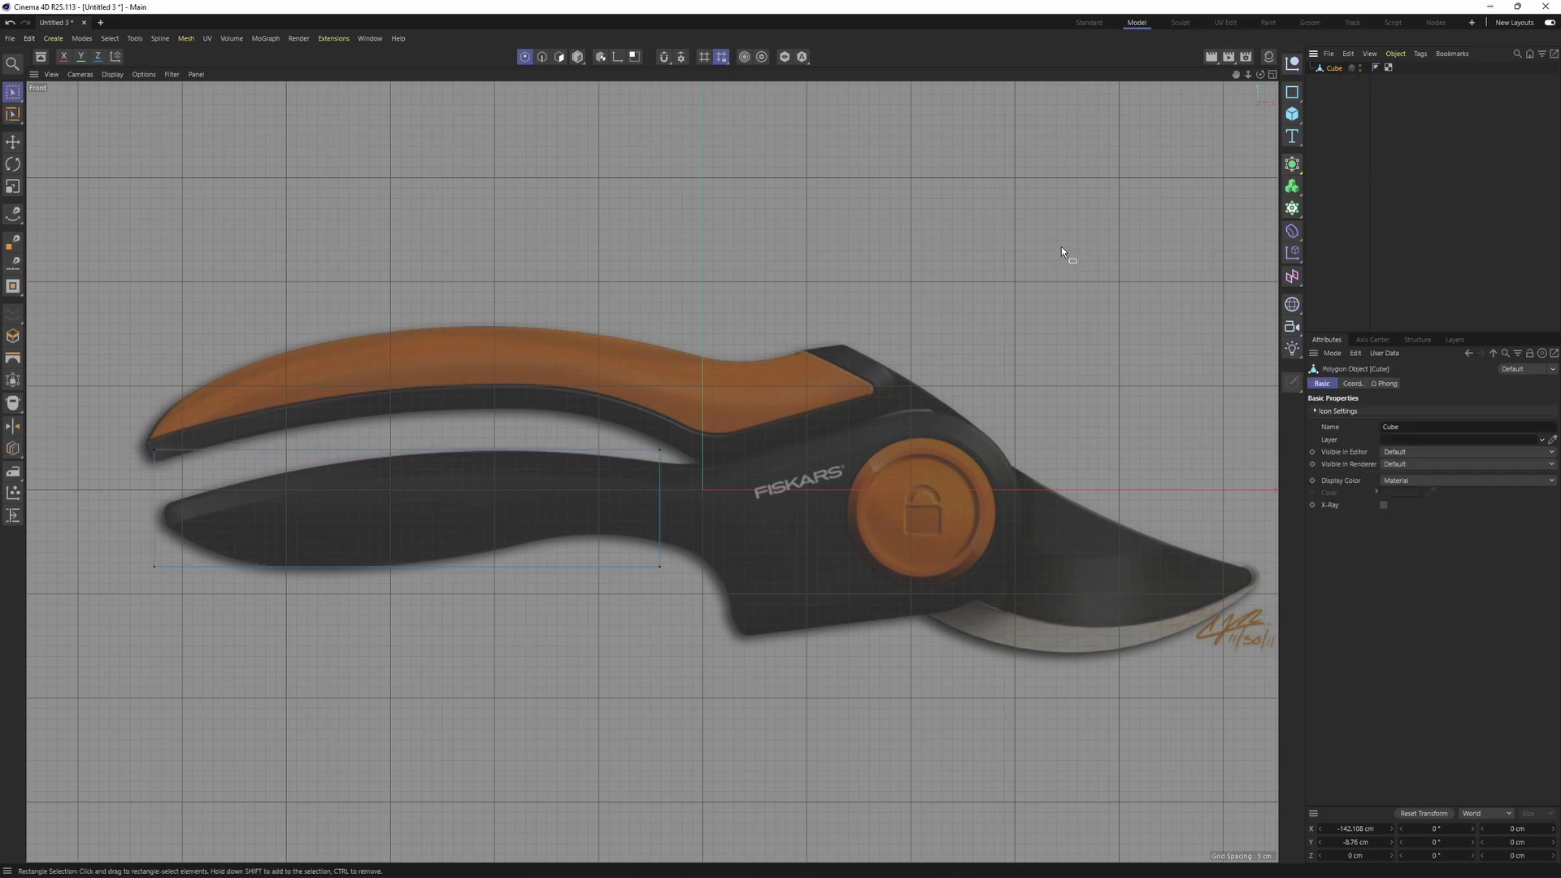
drag(638, 529, 728, 617)
scroll(719, 597, up, 2)
drag(772, 561, 746, 561)
- Extrude the cube's pivot-side end face in two sections along the body's upper outline to above the orange button
key(Return)
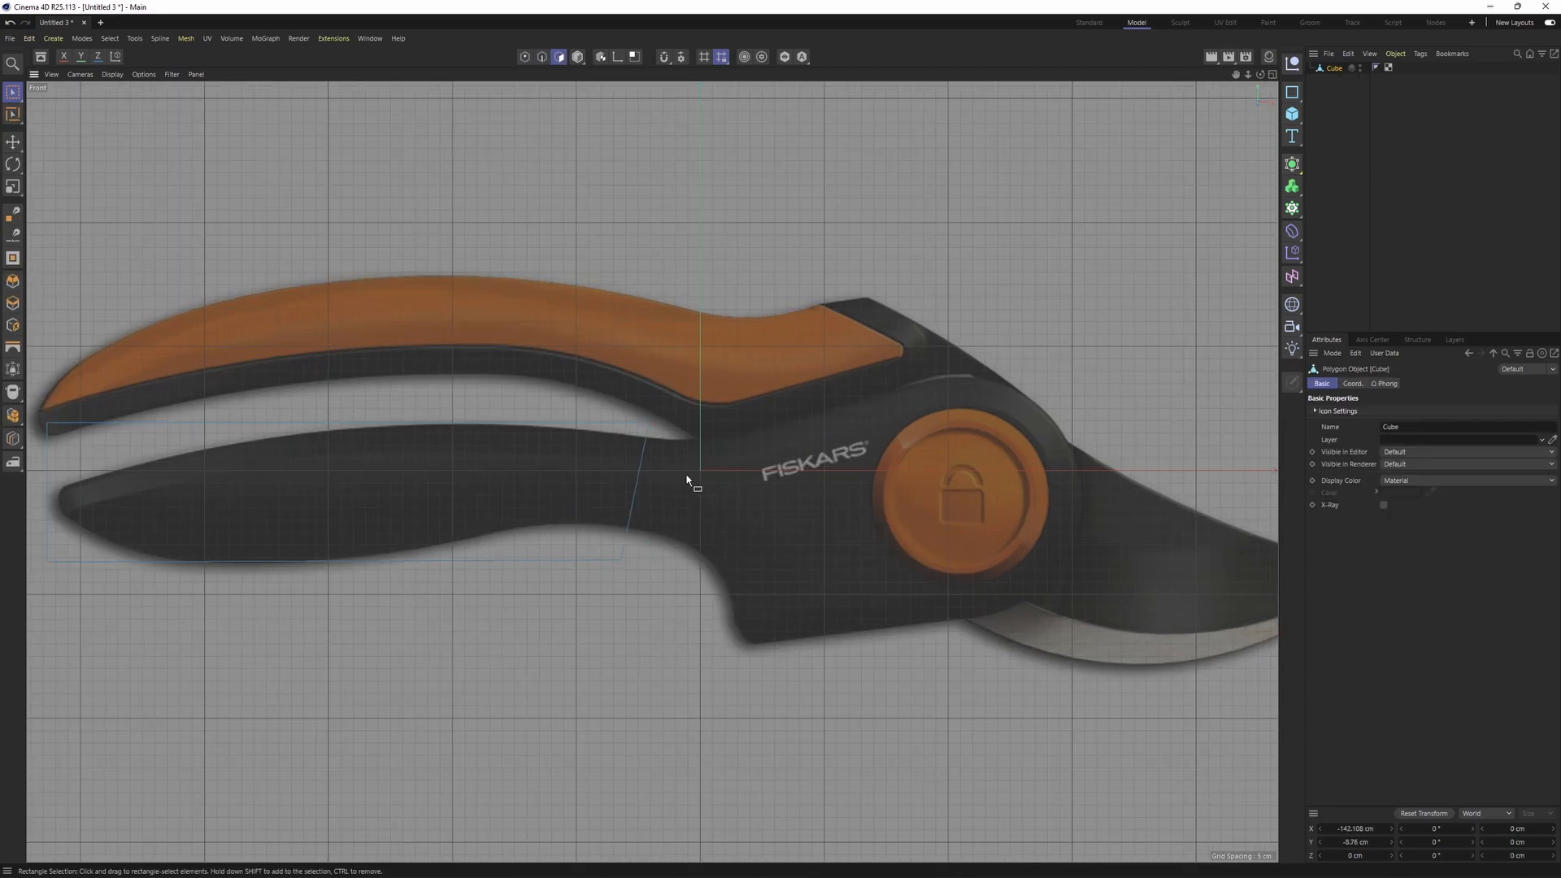
drag(569, 374, 732, 681)
drag(550, 381, 736, 609)
middle_click(737, 609)
middle_click(295, 237)
mouse_move(13, 93)
mouse_down()
mouse_move(106, 139)
mouse_move(81, 152)
mouse_up()
middle_click(325, 300)
middle_click(731, 602)
mouse_move(724, 435)
ctrl+mouse_down()
mouse_move(807, 454)
mouse_move(996, 389)
mouse_move(1038, 393)
ctrl+mouse_up()
key(Return)
key(e)
drag(895, 497, 959, 550)
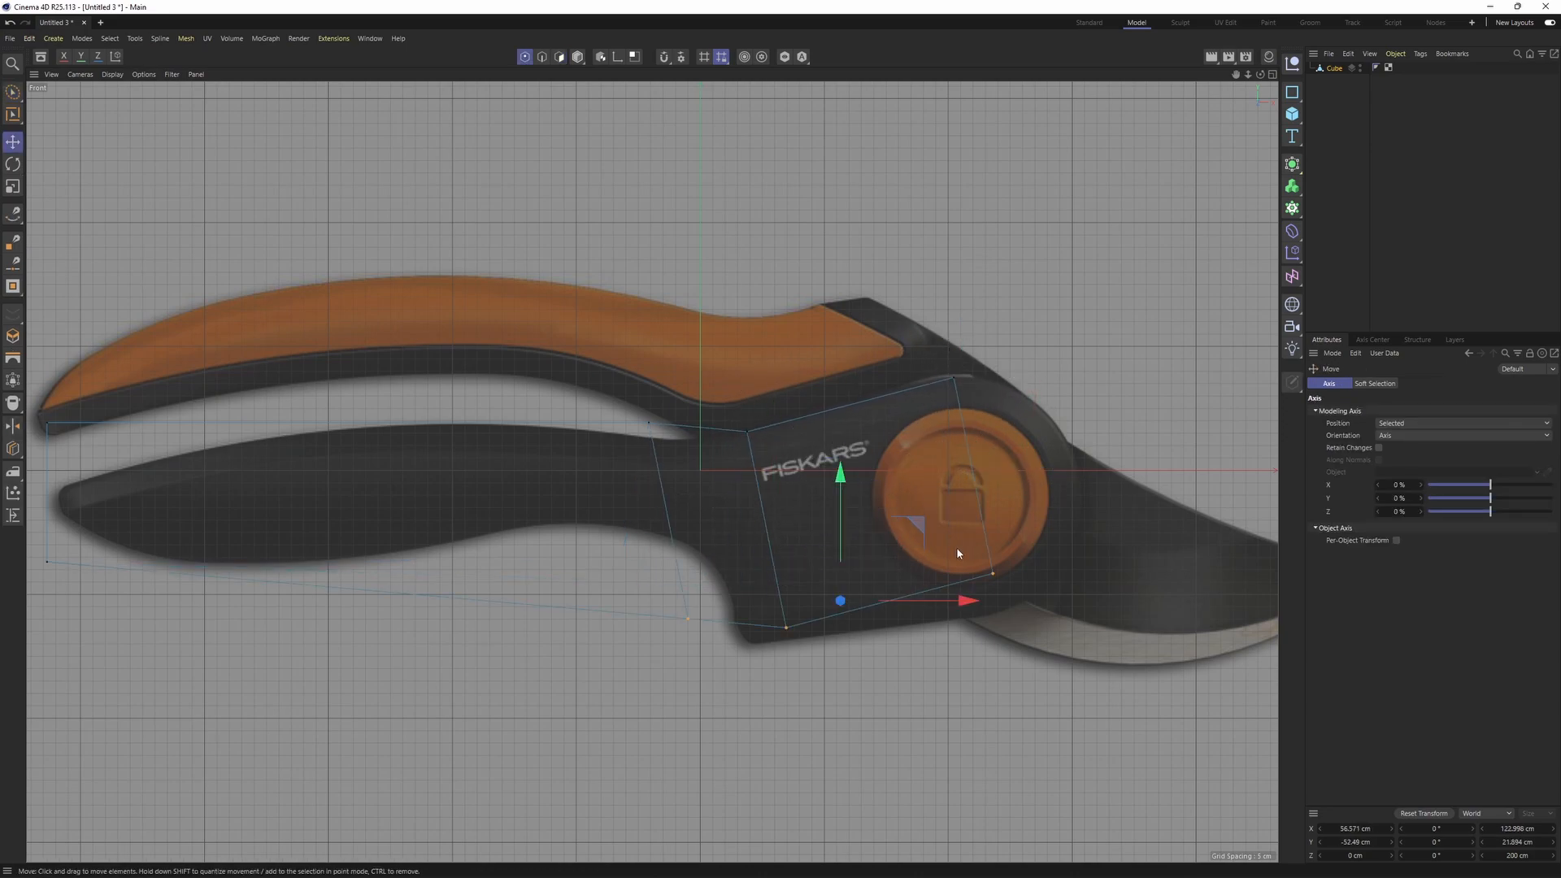
key(ctrl+z)
- Move the lower points of the extruded end outward, towards the far side of the orange button
key(space)
click(999, 430)
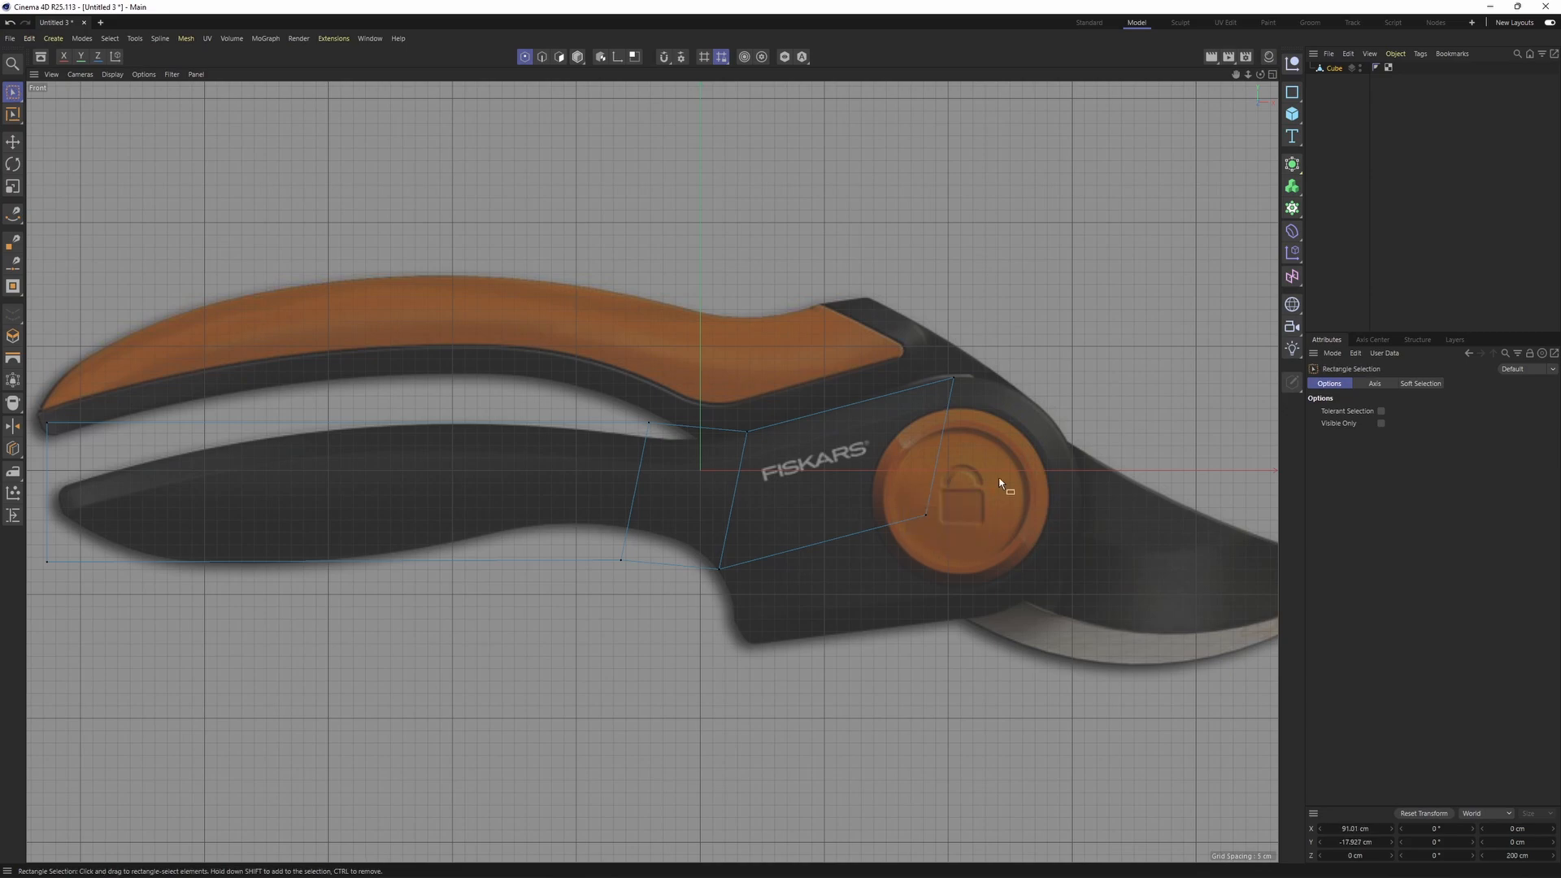
key(e)
drag(1005, 438, 1084, 406)
key(space)
- Extrude the lower edges of the pivot section down about 36 cm to the body's lower outline
key(Return)
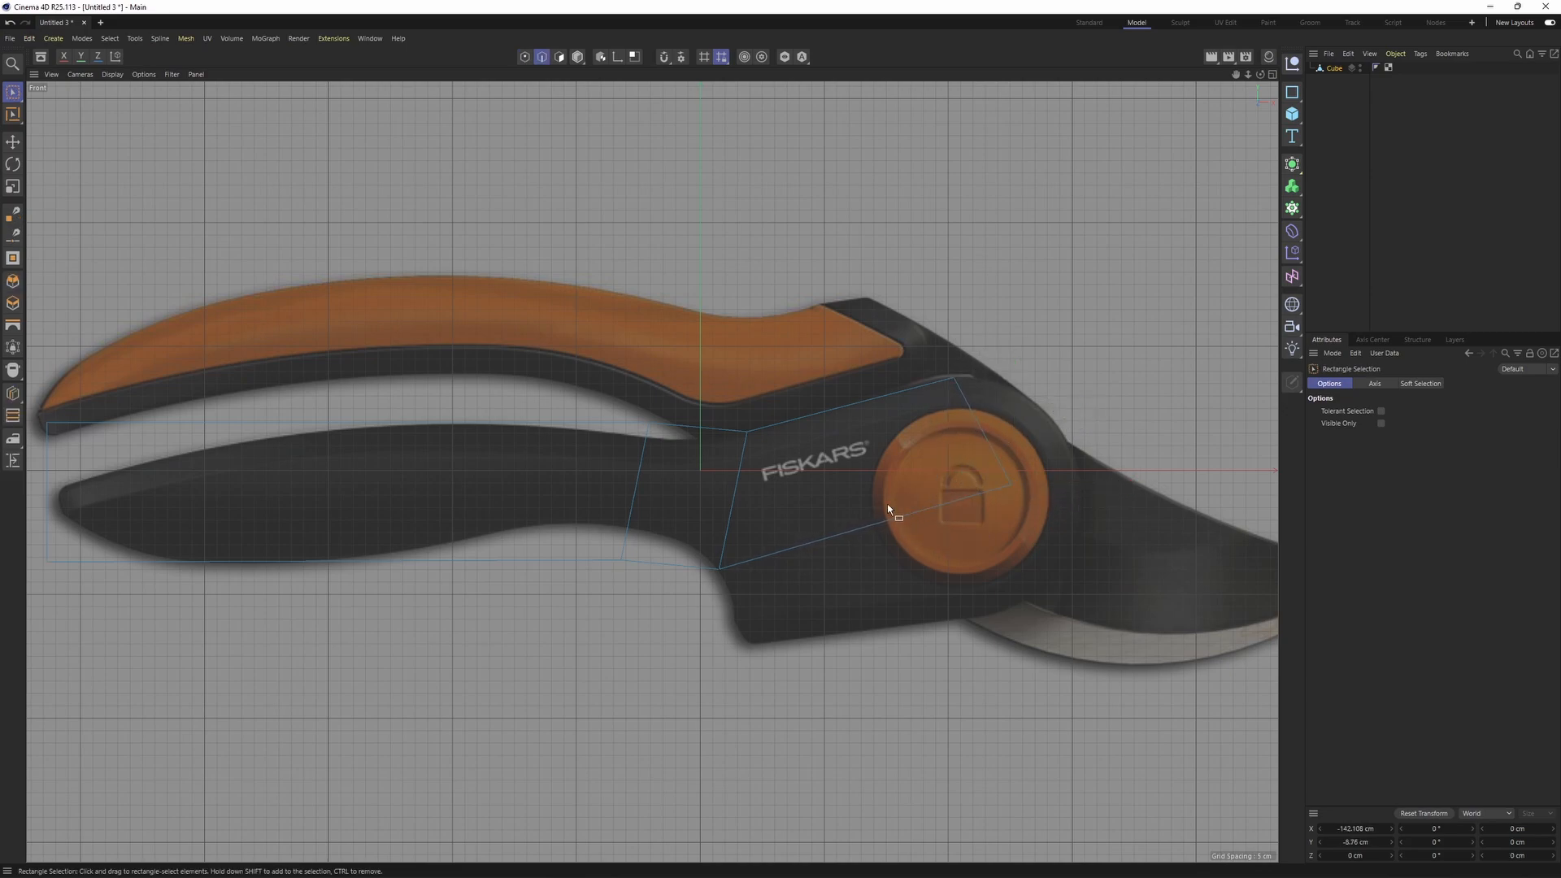
drag(677, 492, 1091, 665)
drag(681, 465, 1162, 681)
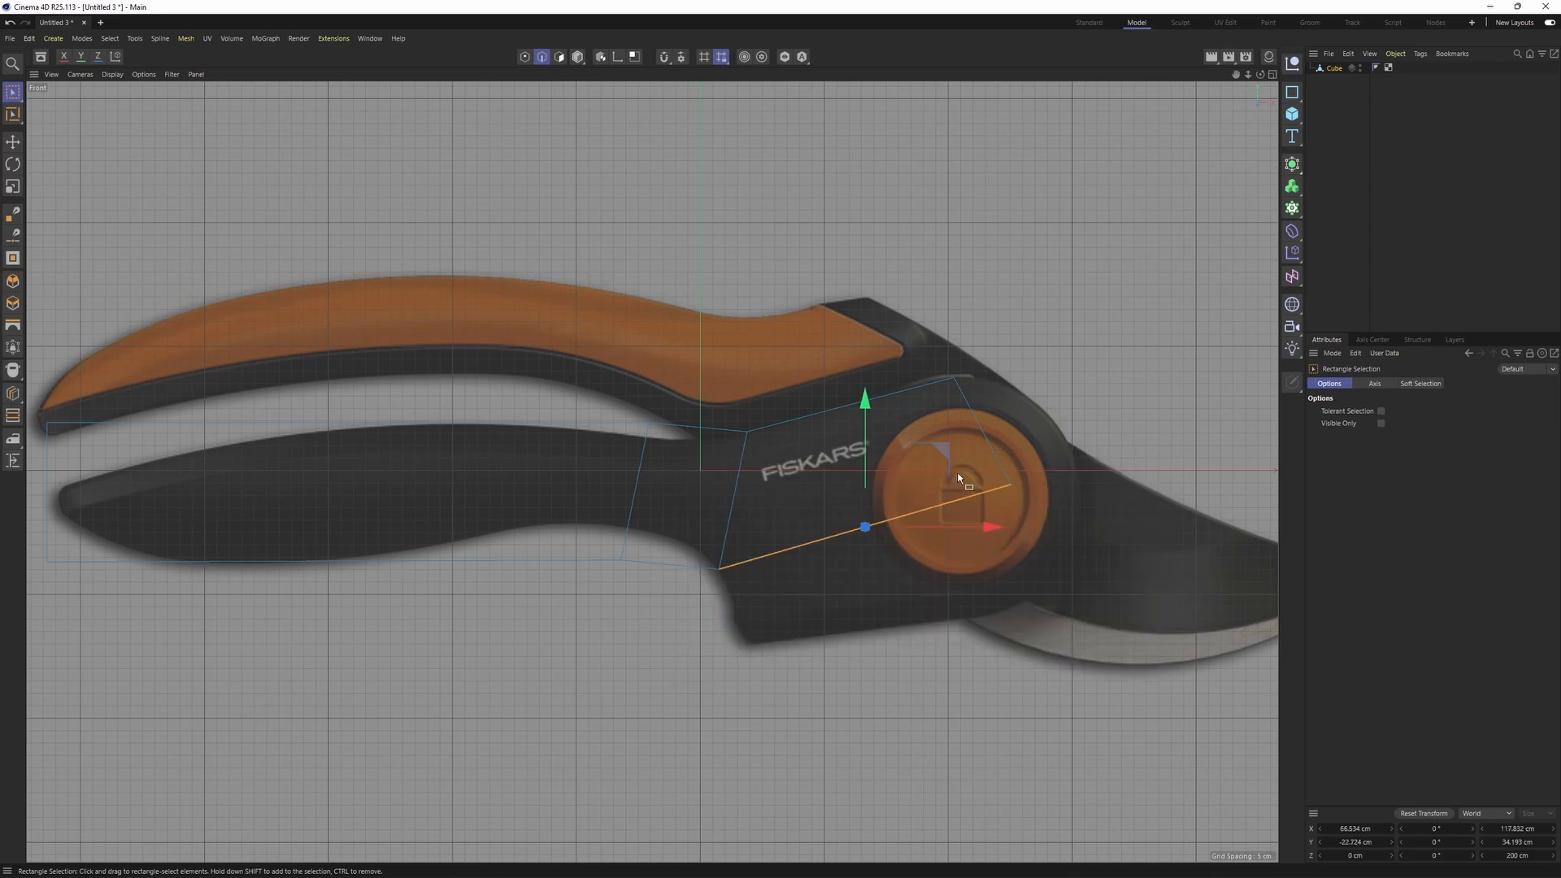
key(e)
drag(943, 447, 983, 534)
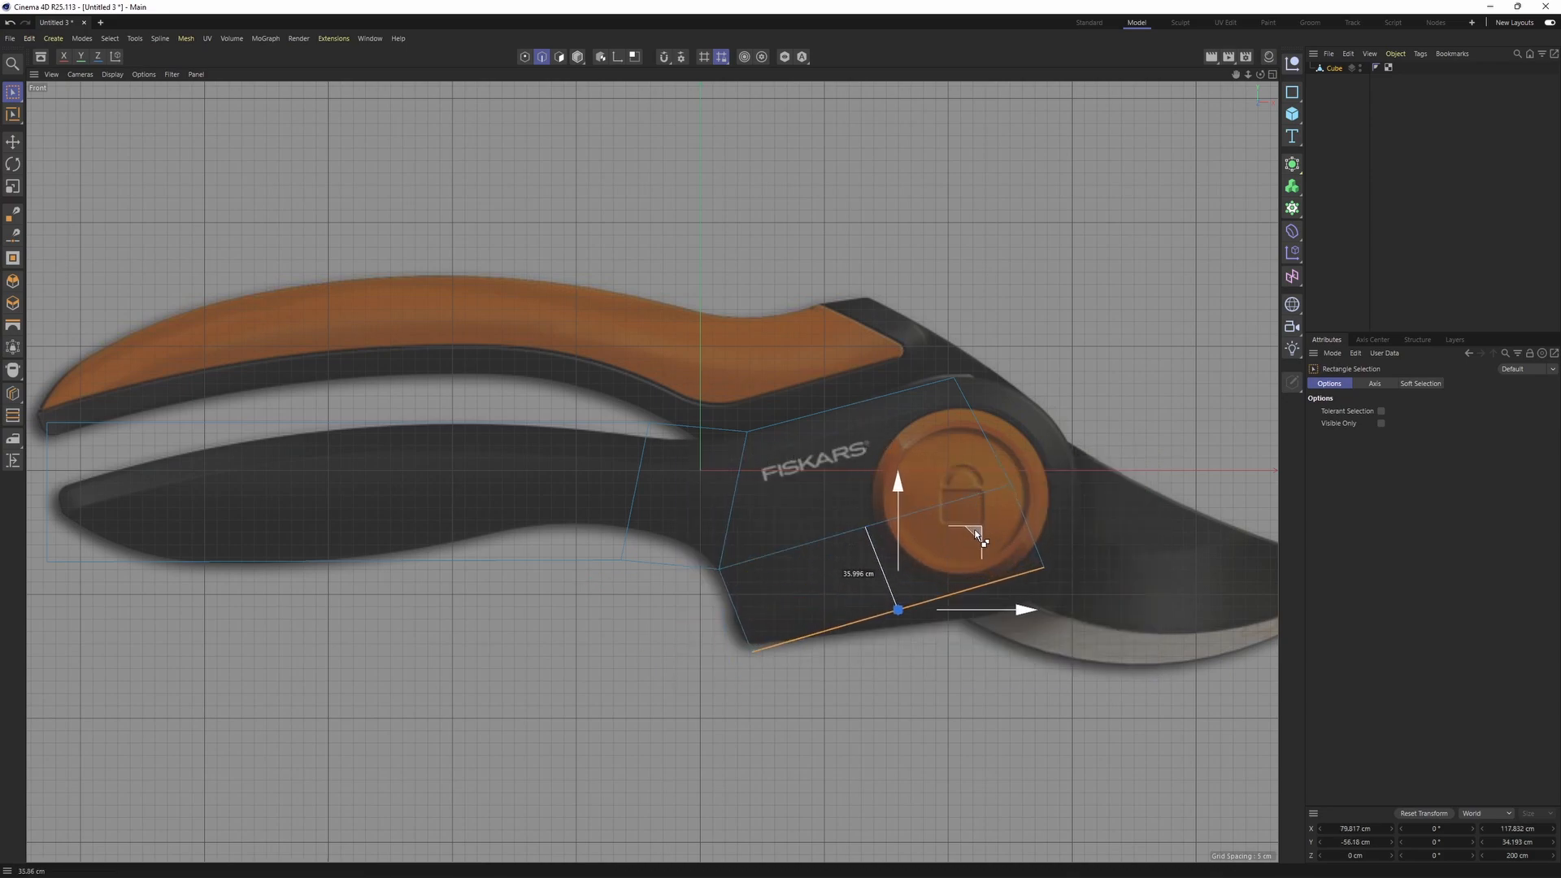
- Move the blade-side points of the pivot section outward past the orange button to the body's edge
key(Return)
key(space)
drag(1105, 452, 1157, 369)
- Add three evenly spaced loop cuts across the long lower handle section
alt+middle_drag(578, 508, 808, 484)
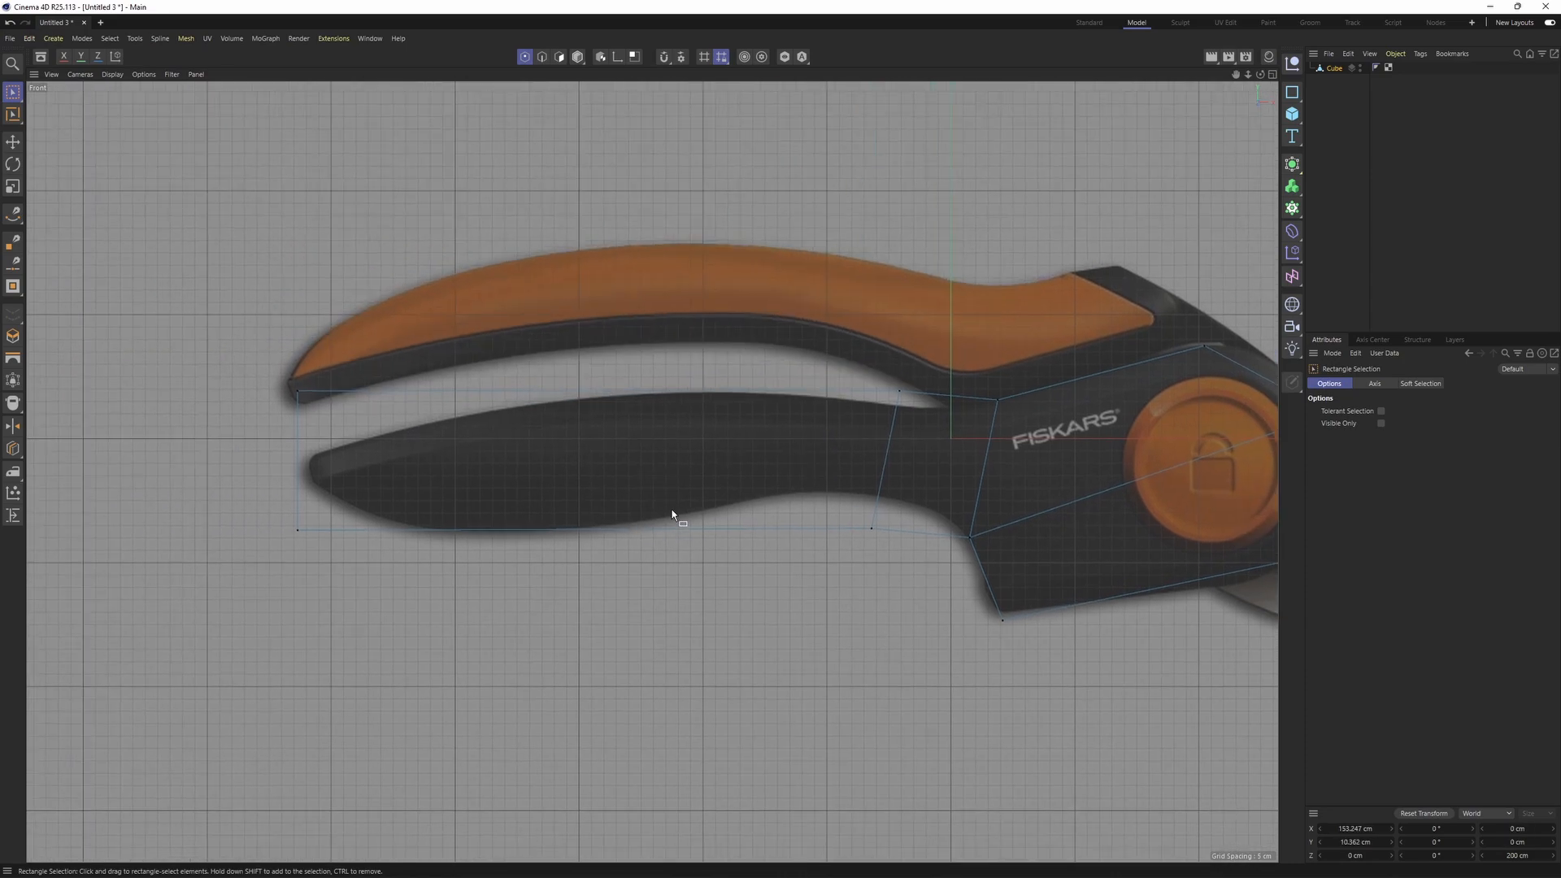
key(k)
key(l)
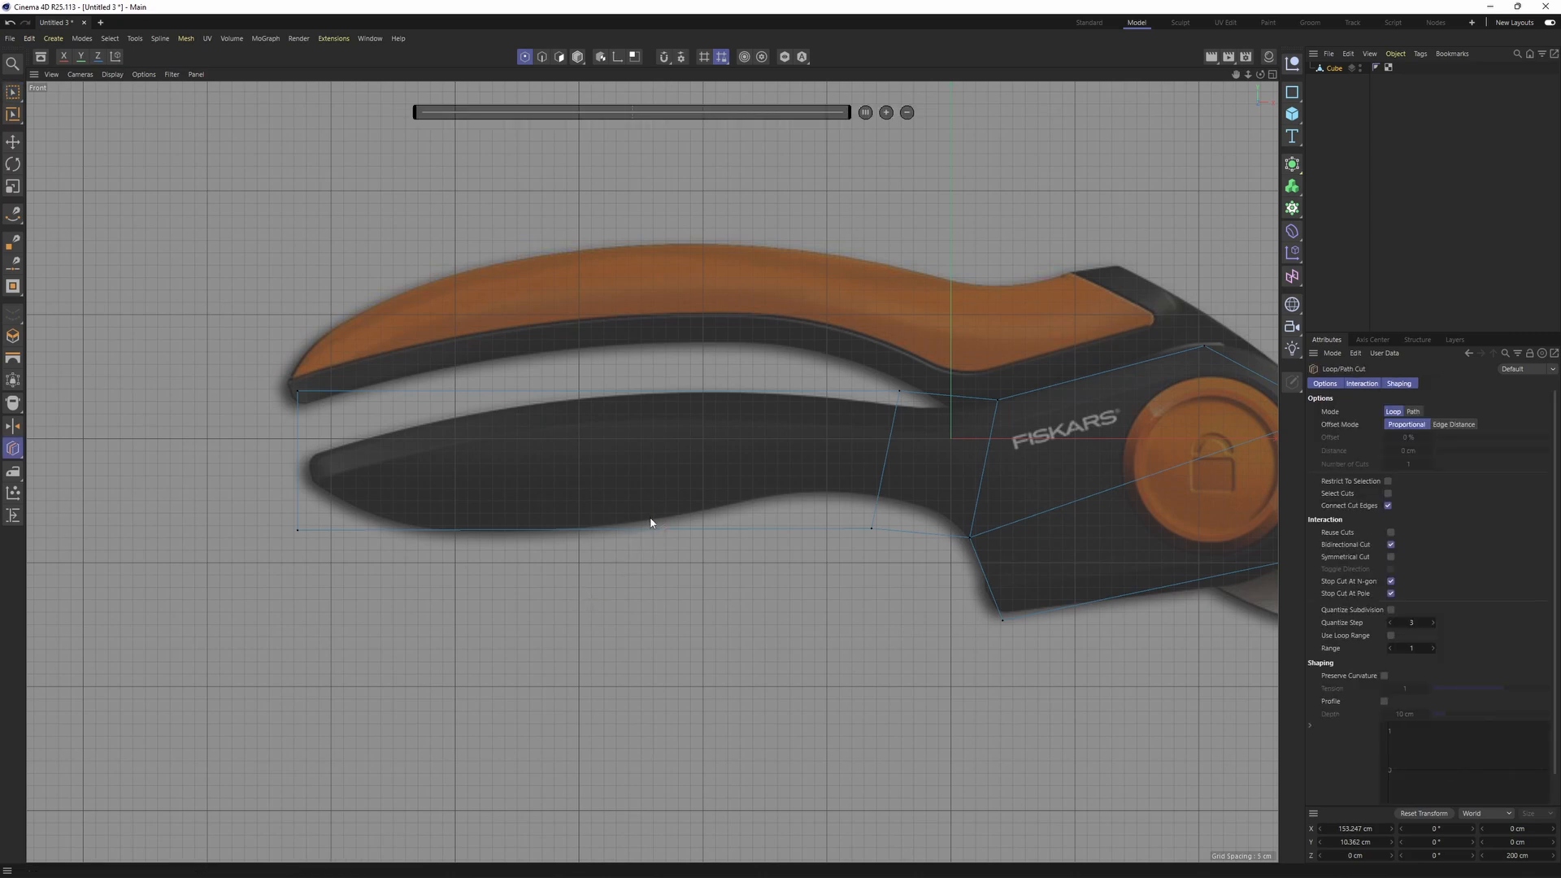
click(589, 530)
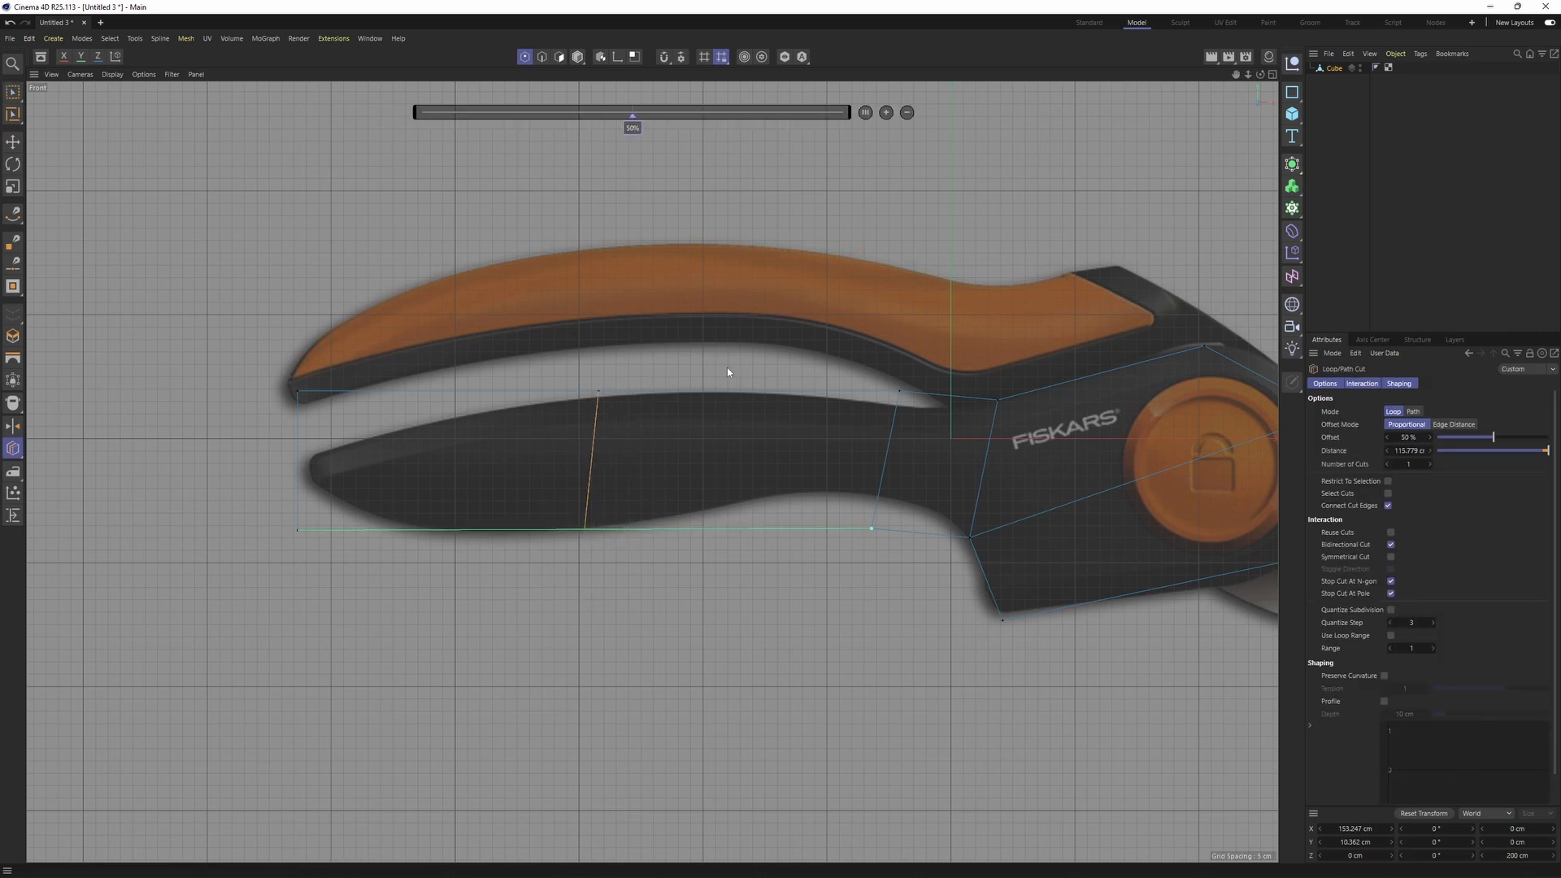
click(1430, 464)
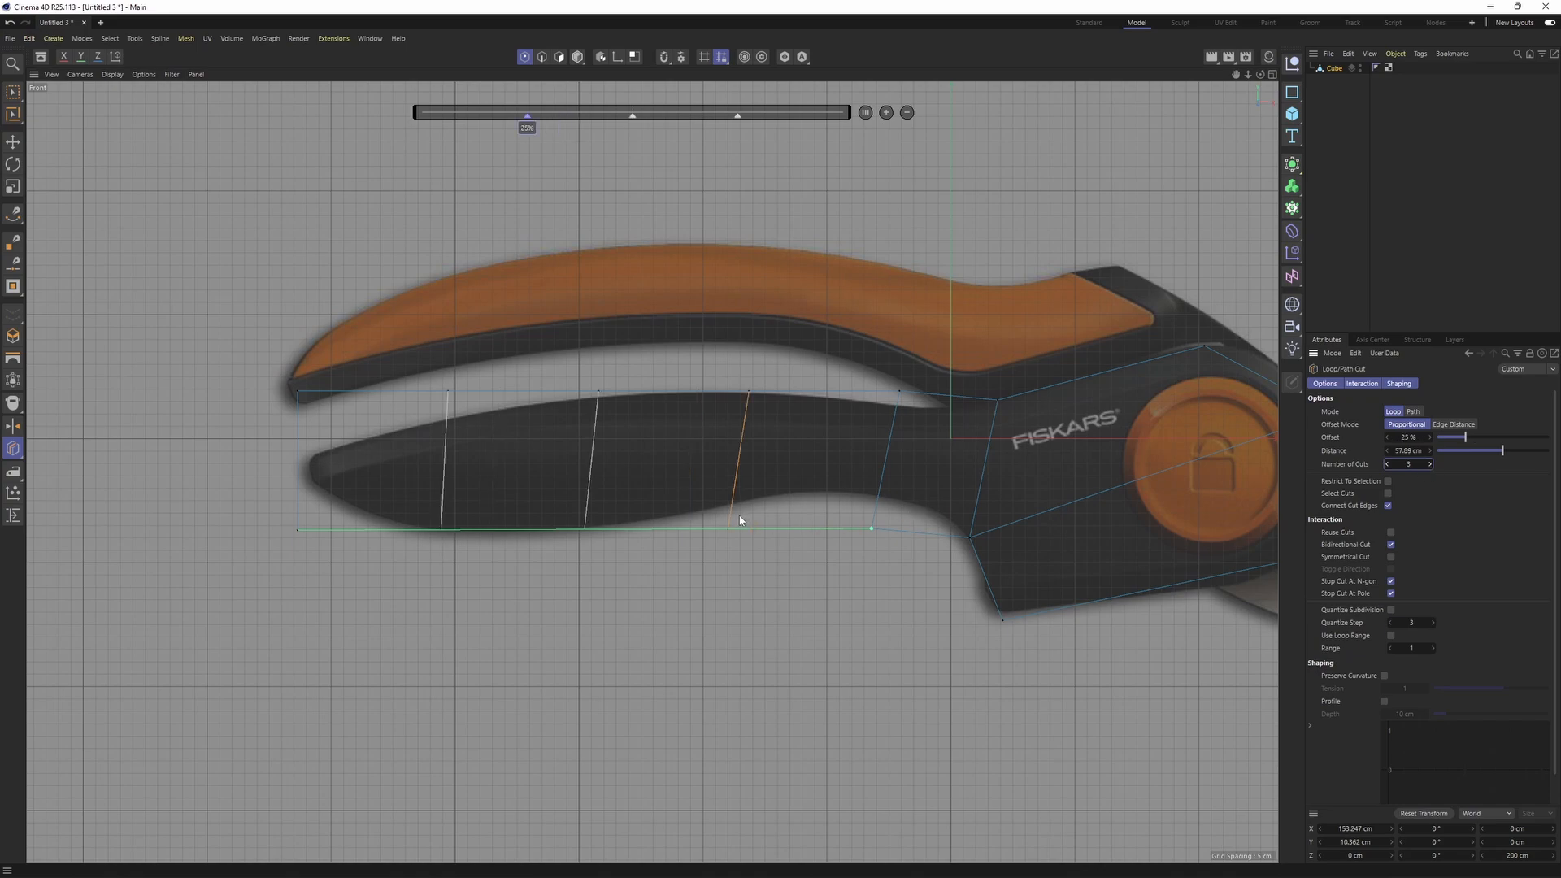
key(space)
- Move the lower points of the handle mesh to follow the underside of the lower handle in the reference
drag(800, 457, 841, 435)
drag(897, 573, 840, 479)
drag(944, 458, 949, 439)
drag(610, 557, 549, 517)
drag(657, 459, 666, 470)
drag(463, 550, 417, 503)
drag(501, 453, 508, 464)
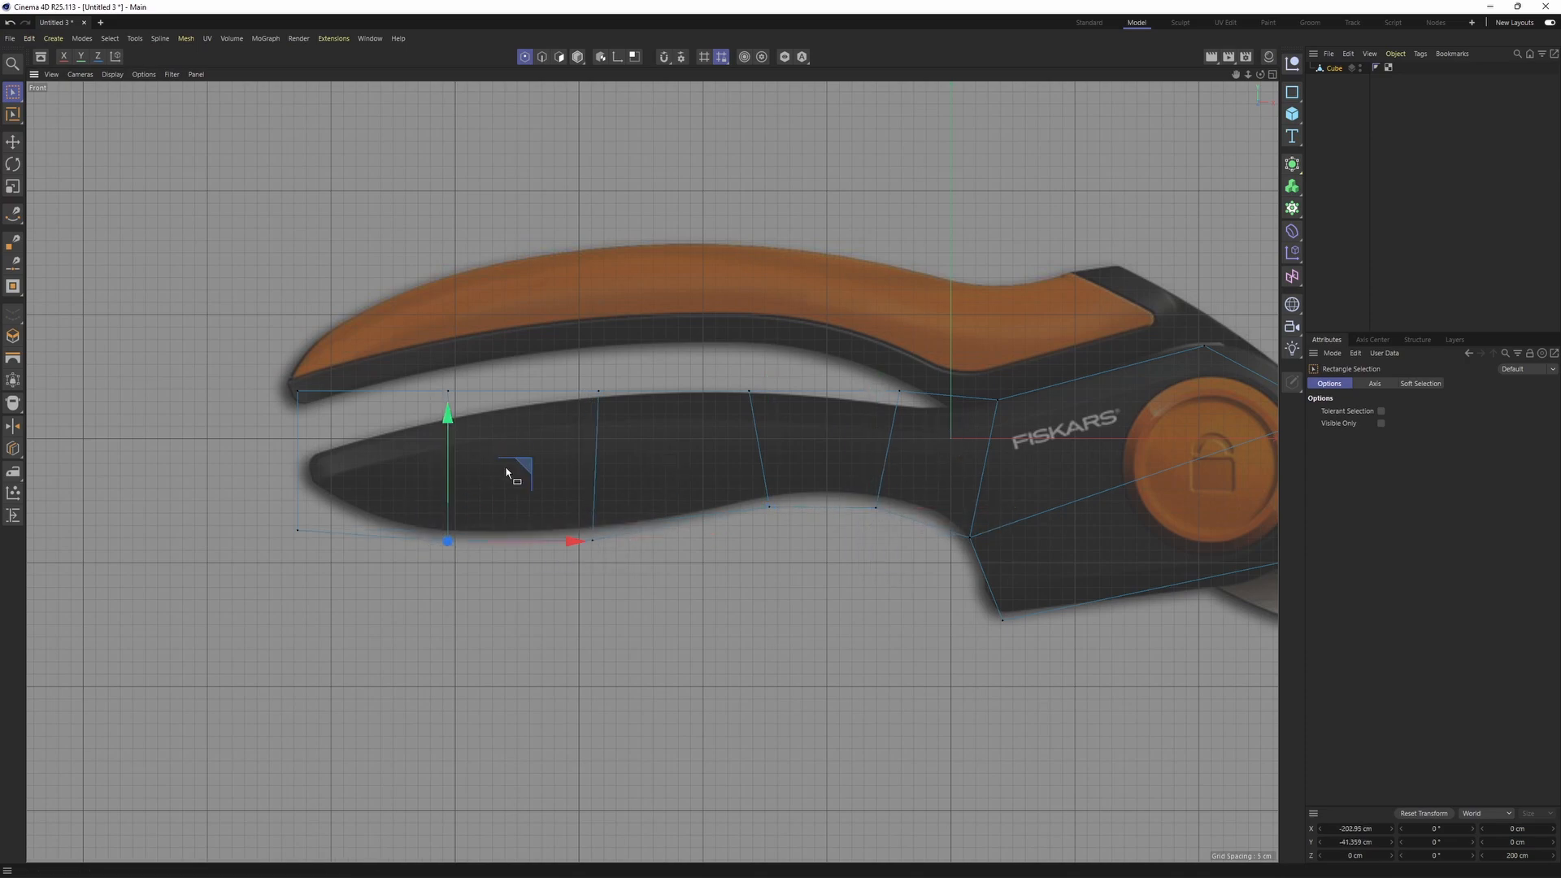
drag(268, 498, 351, 572)
drag(374, 467, 391, 457)
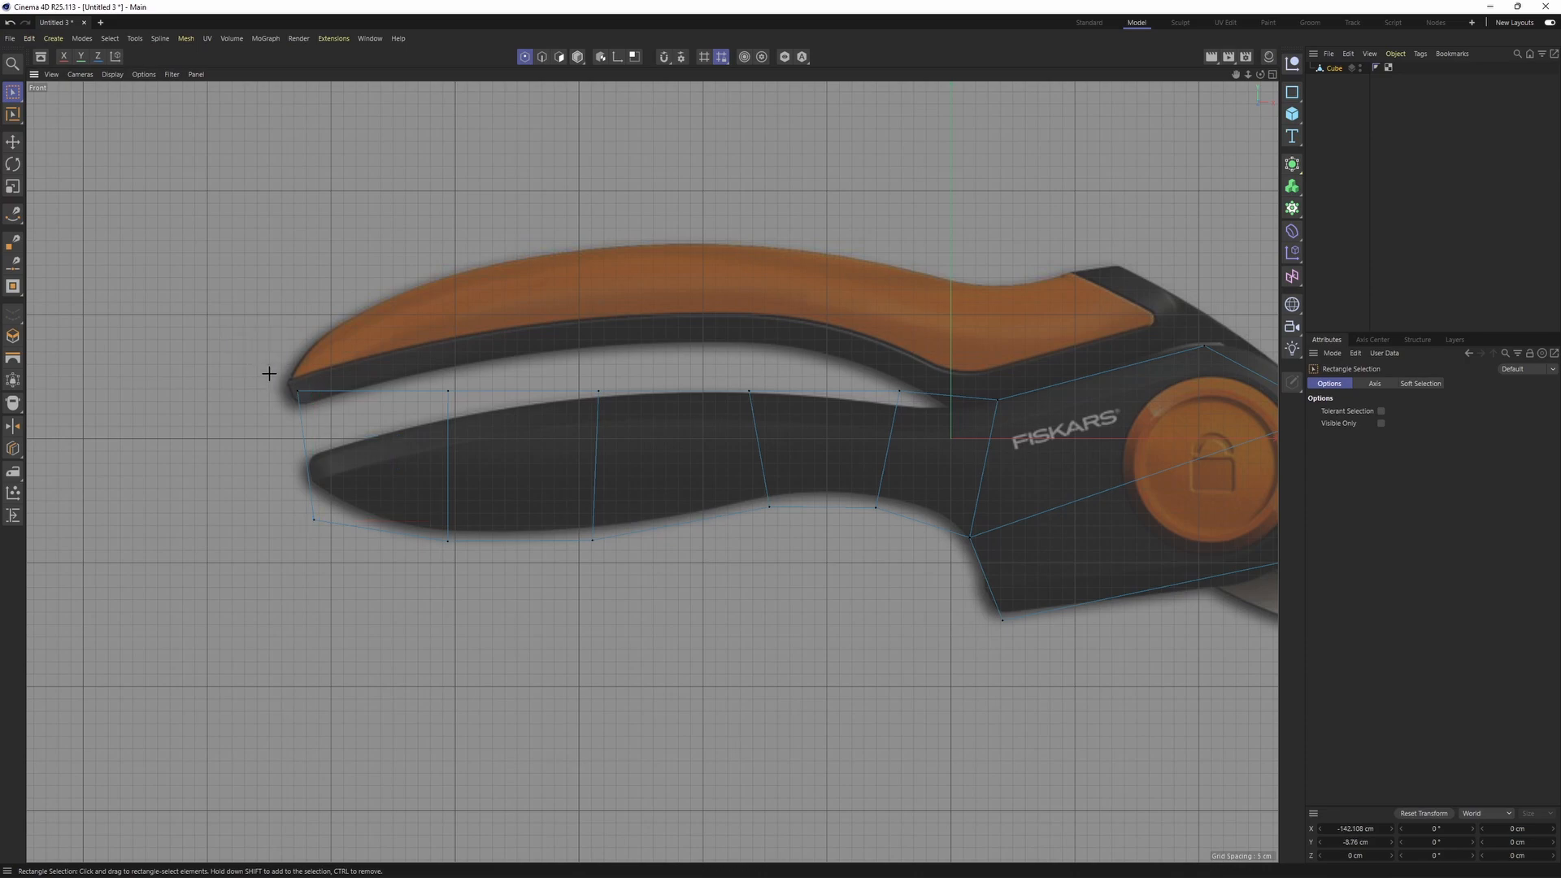
- Move the upper points of the handle mesh to follow the top outline of the lower handle in the reference
drag(421, 363, 423, 425)
click(448, 391)
drag(524, 315, 613, 421)
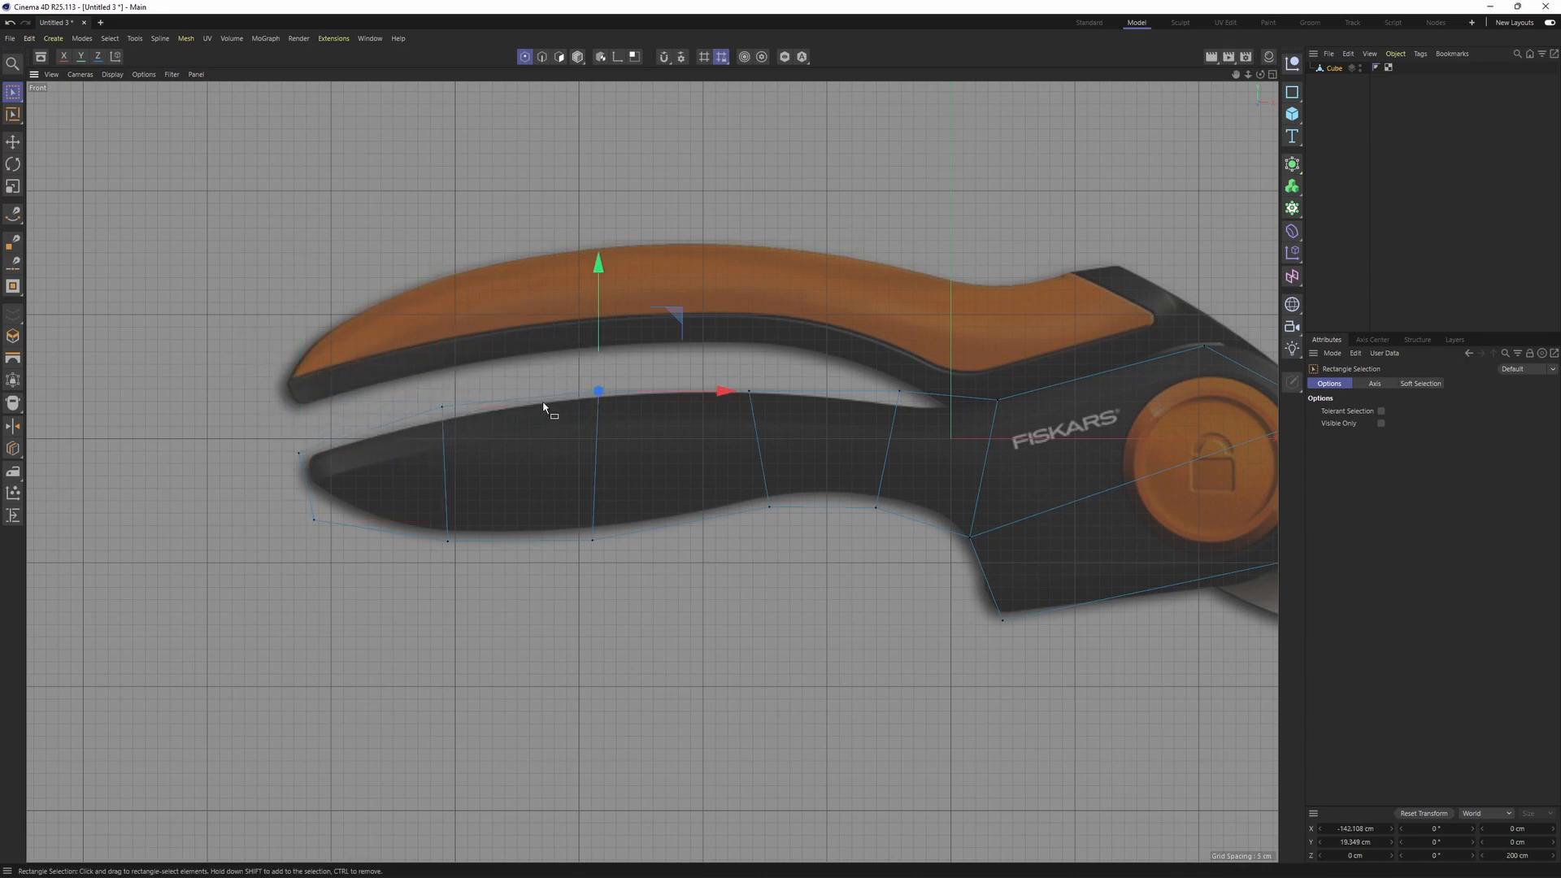
scroll(526, 387, up, 3)
alt+middle_drag(823, 369, 666, 388)
drag(667, 388, 739, 472)
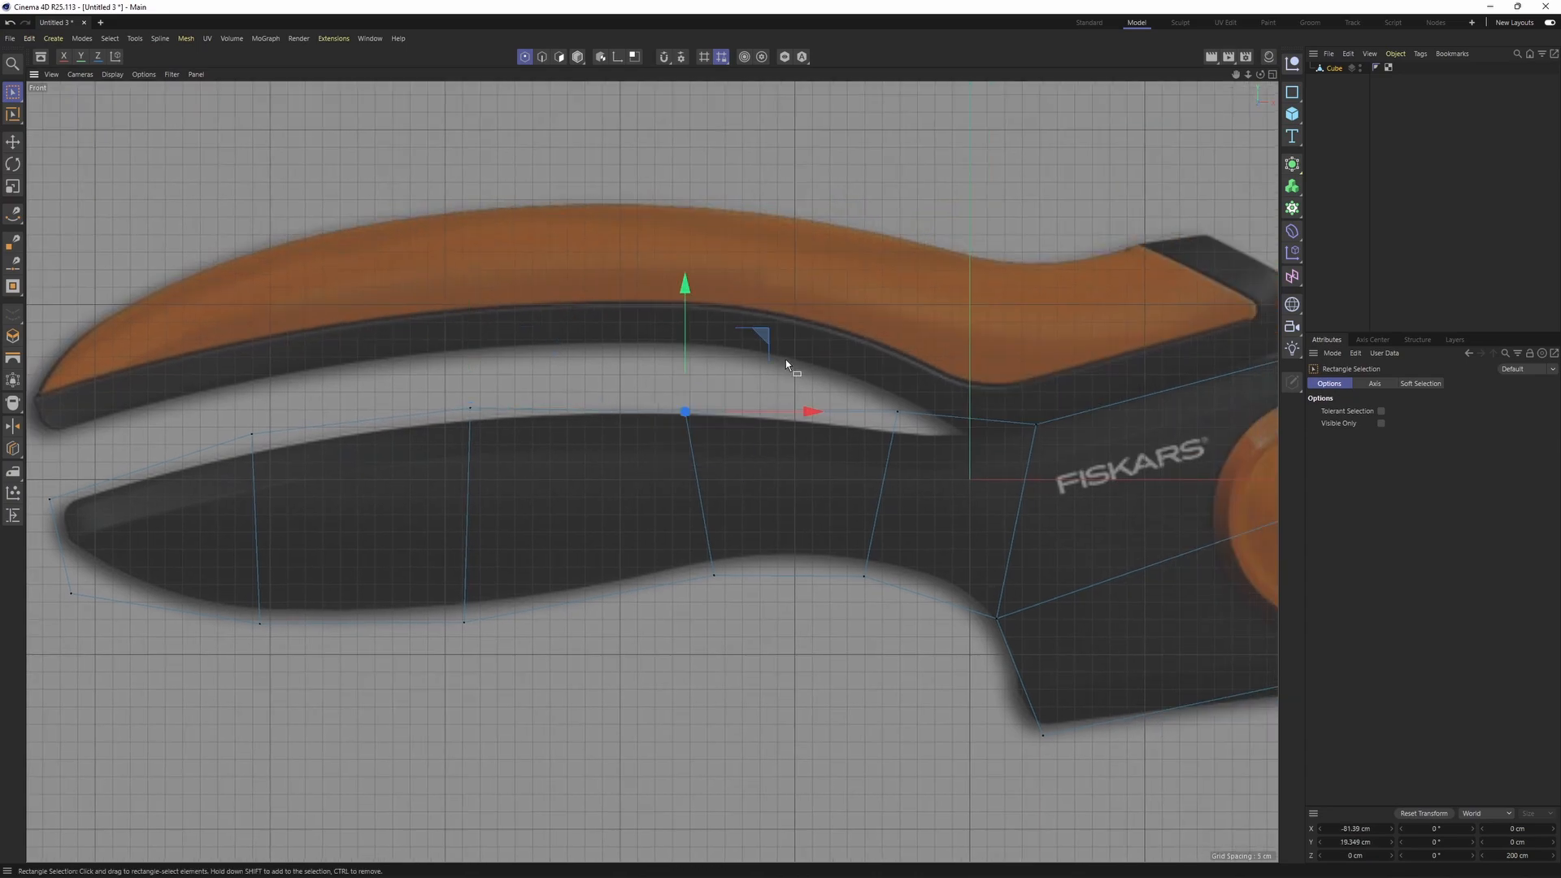
alt+middle_drag(757, 334, 585, 359)
click(726, 436)
drag(800, 359, 811, 373)
scroll(810, 374, down, 3)
alt+middle_drag(834, 455, 860, 396)
click(828, 598)
- Select all points of the handle mesh and scale them along Z to a thickness of about 79 cm
middle_click(874, 477)
middle_click(627, 450)
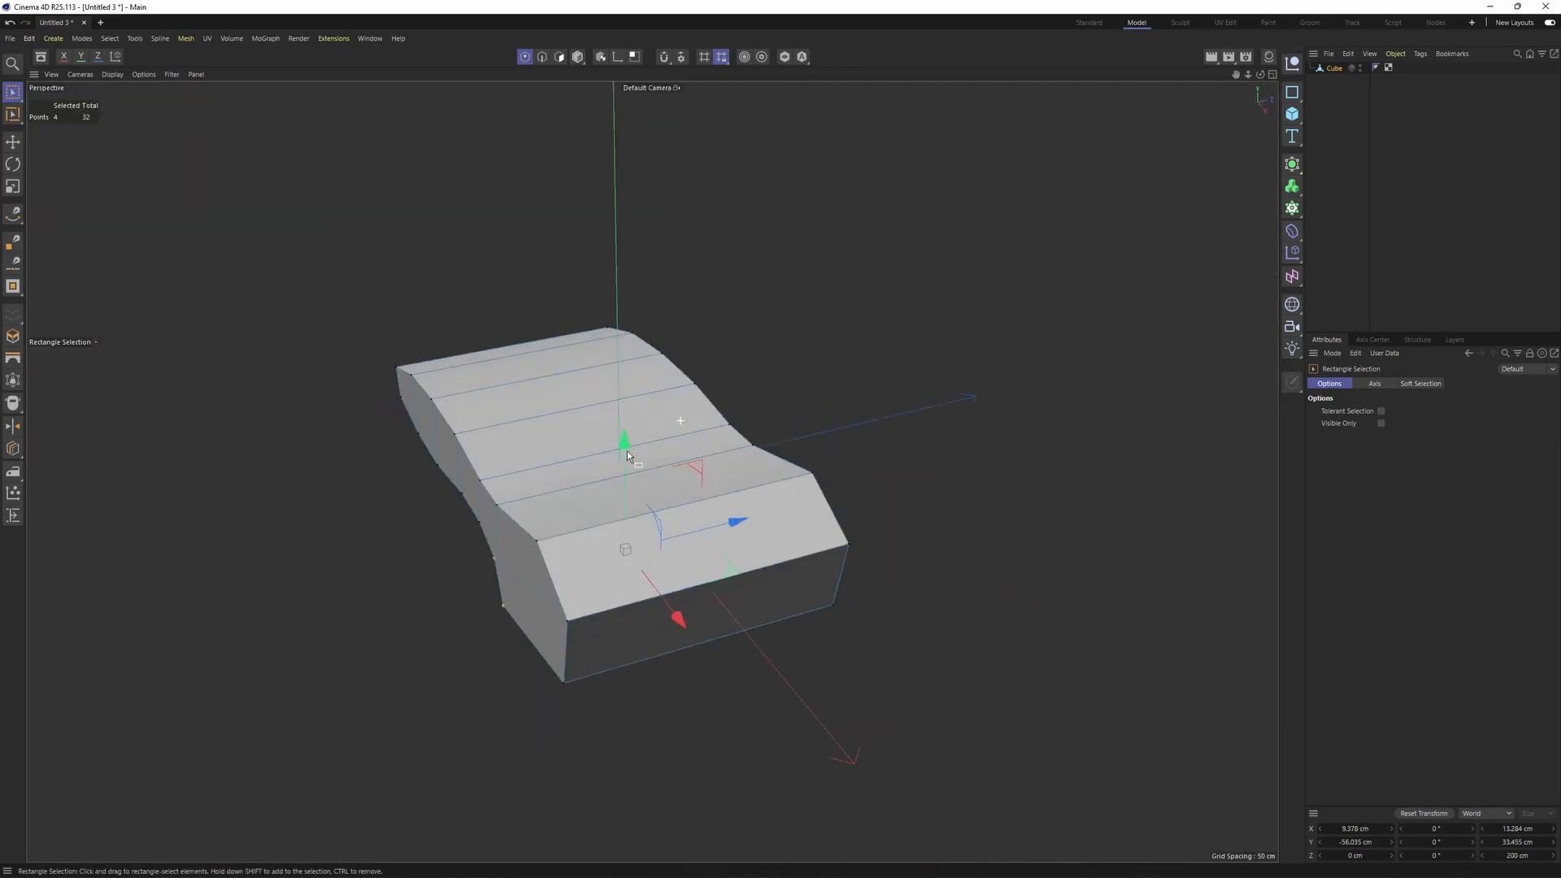
alt+drag(626, 450, 595, 475)
key(ctrl+a)
key(t)
drag(709, 437, 935, 585)
middle_click(720, 559)
key(F1)
alt+drag(862, 594, 979, 602)
middle_click(979, 602)
middle_click(978, 602)
alt+middle_drag(683, 507, 788, 578)
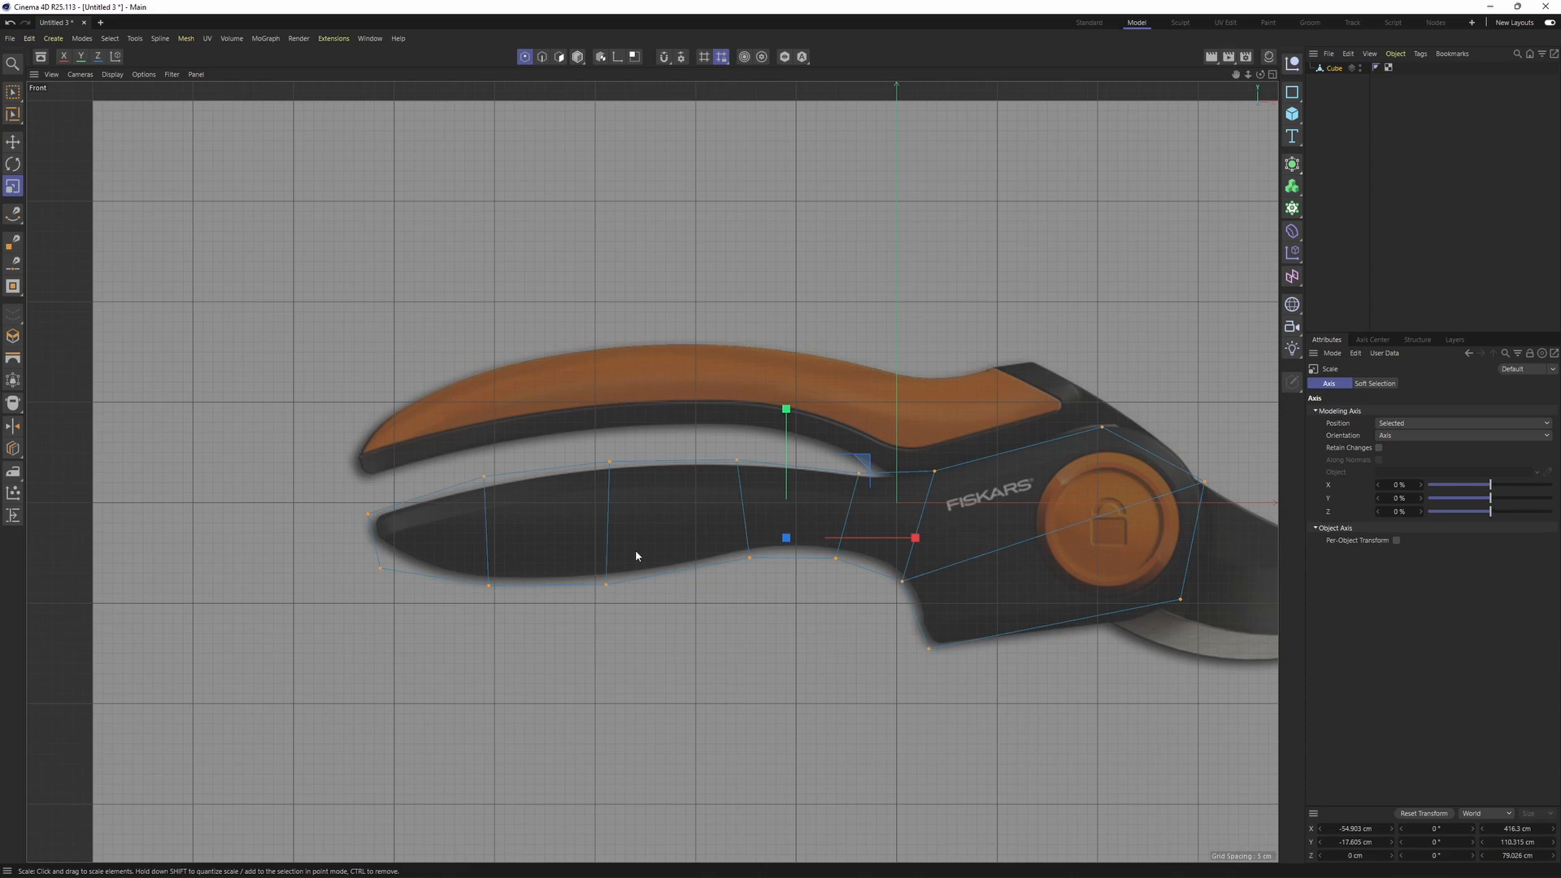
key(Return)
click(612, 539)
key(Return)
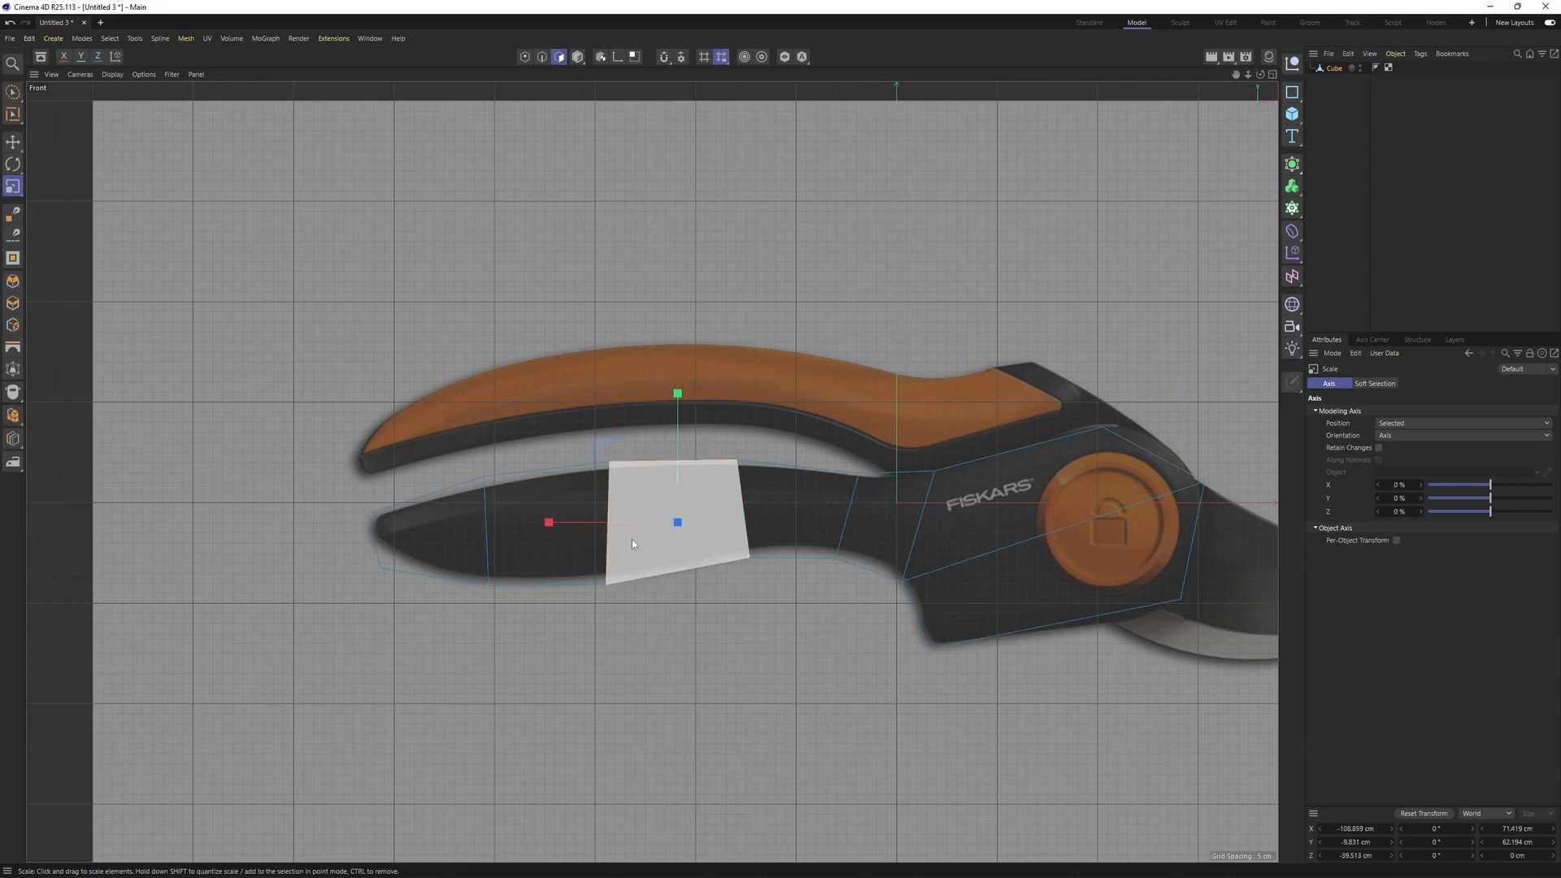
key(Return)
- Look up the shortcuts assigned to the Points and Edges modes in the Command Manager
click(370, 38)
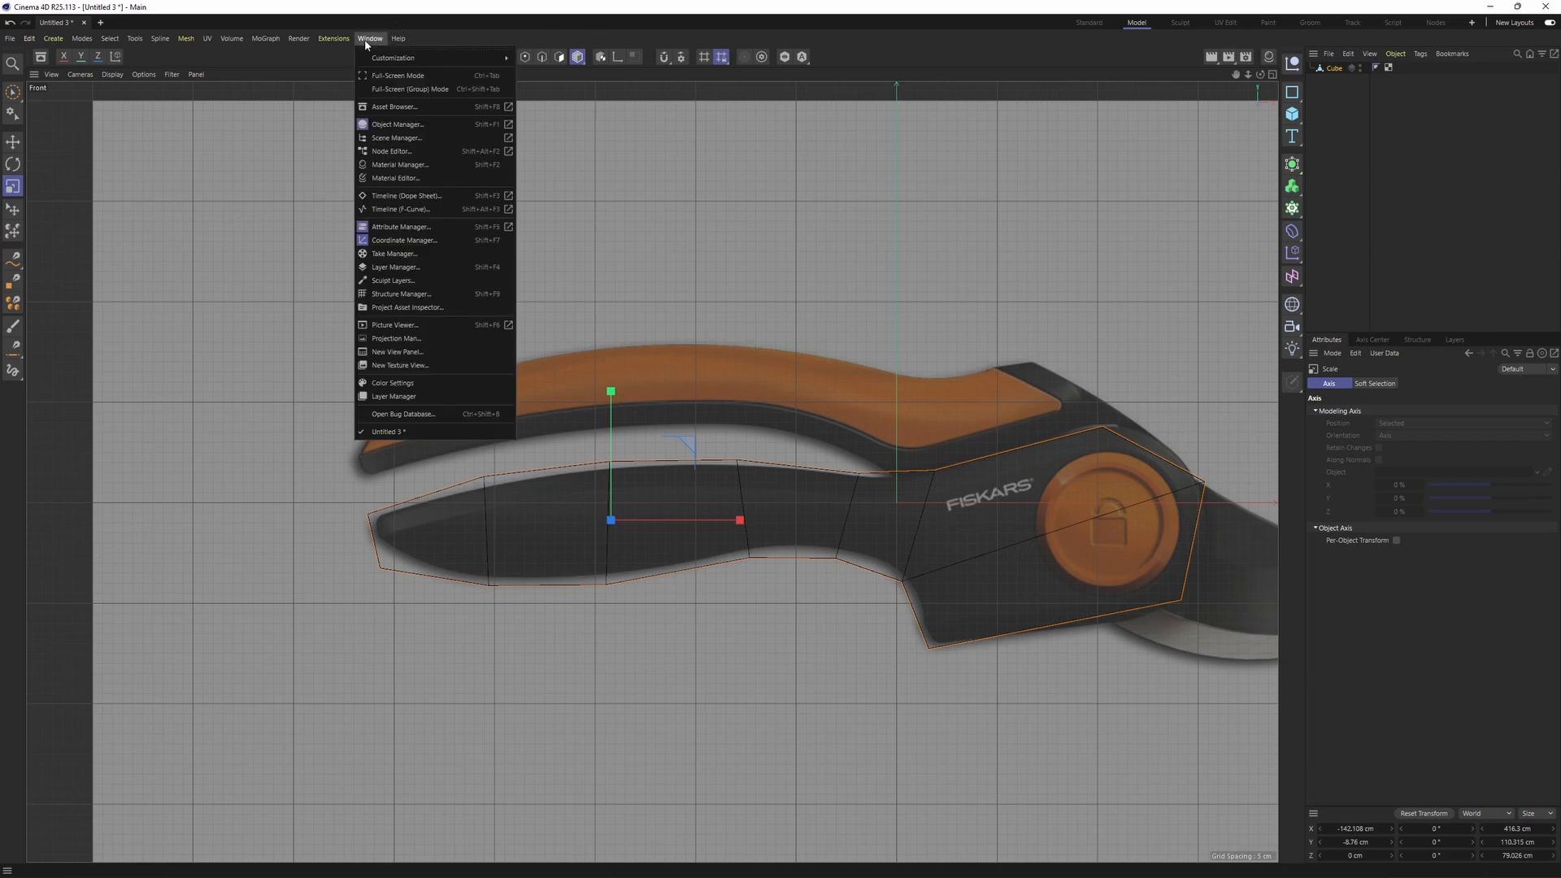
mouse_move(407, 59)
click(591, 57)
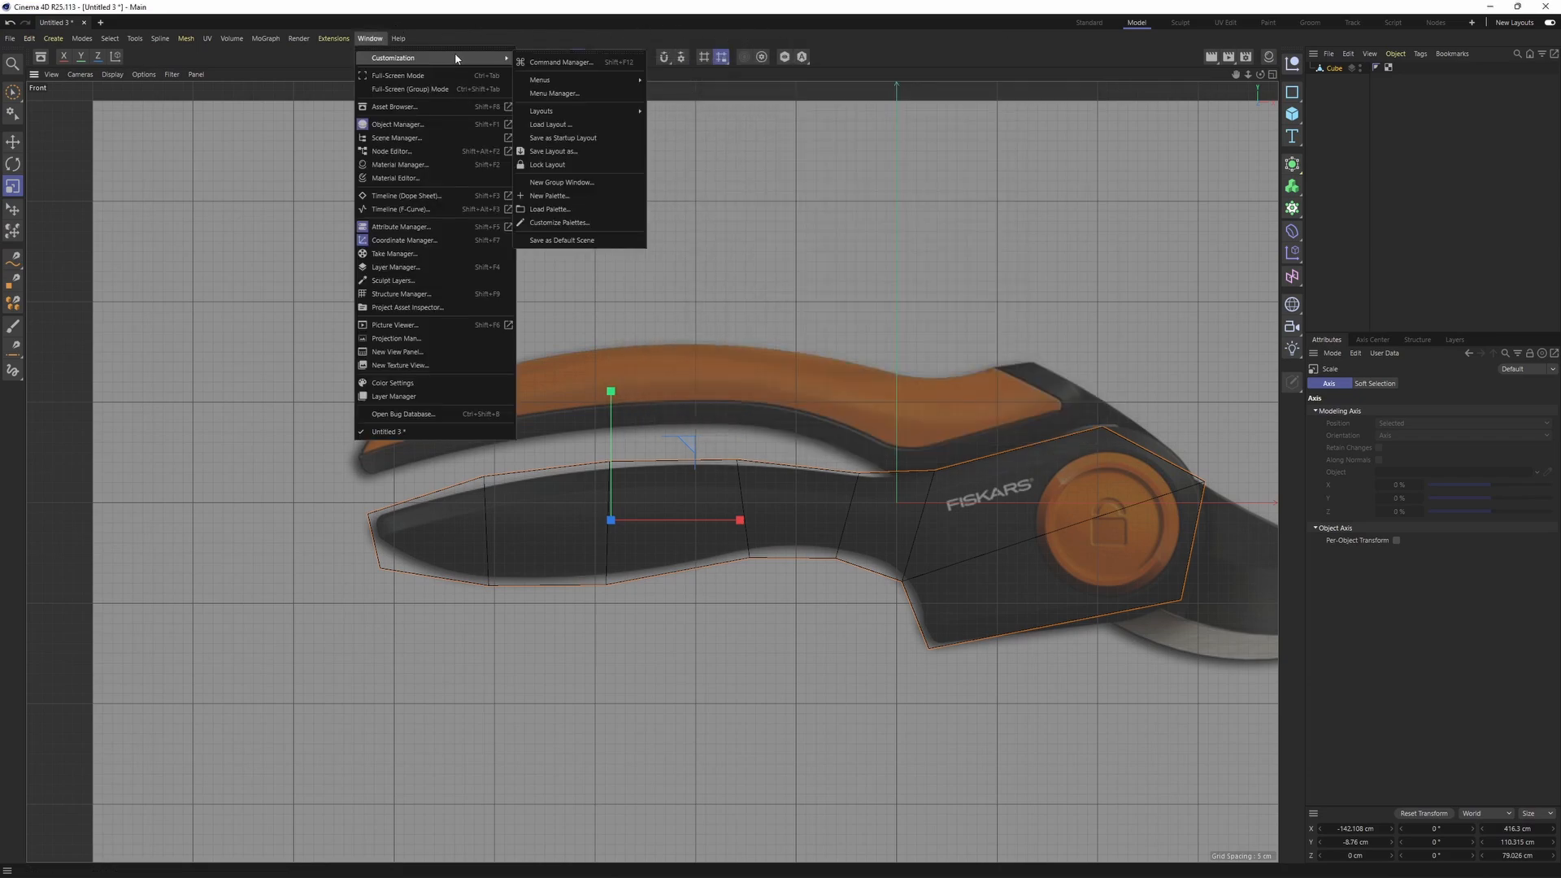
click(584, 57)
drag(652, 51, 845, 206)
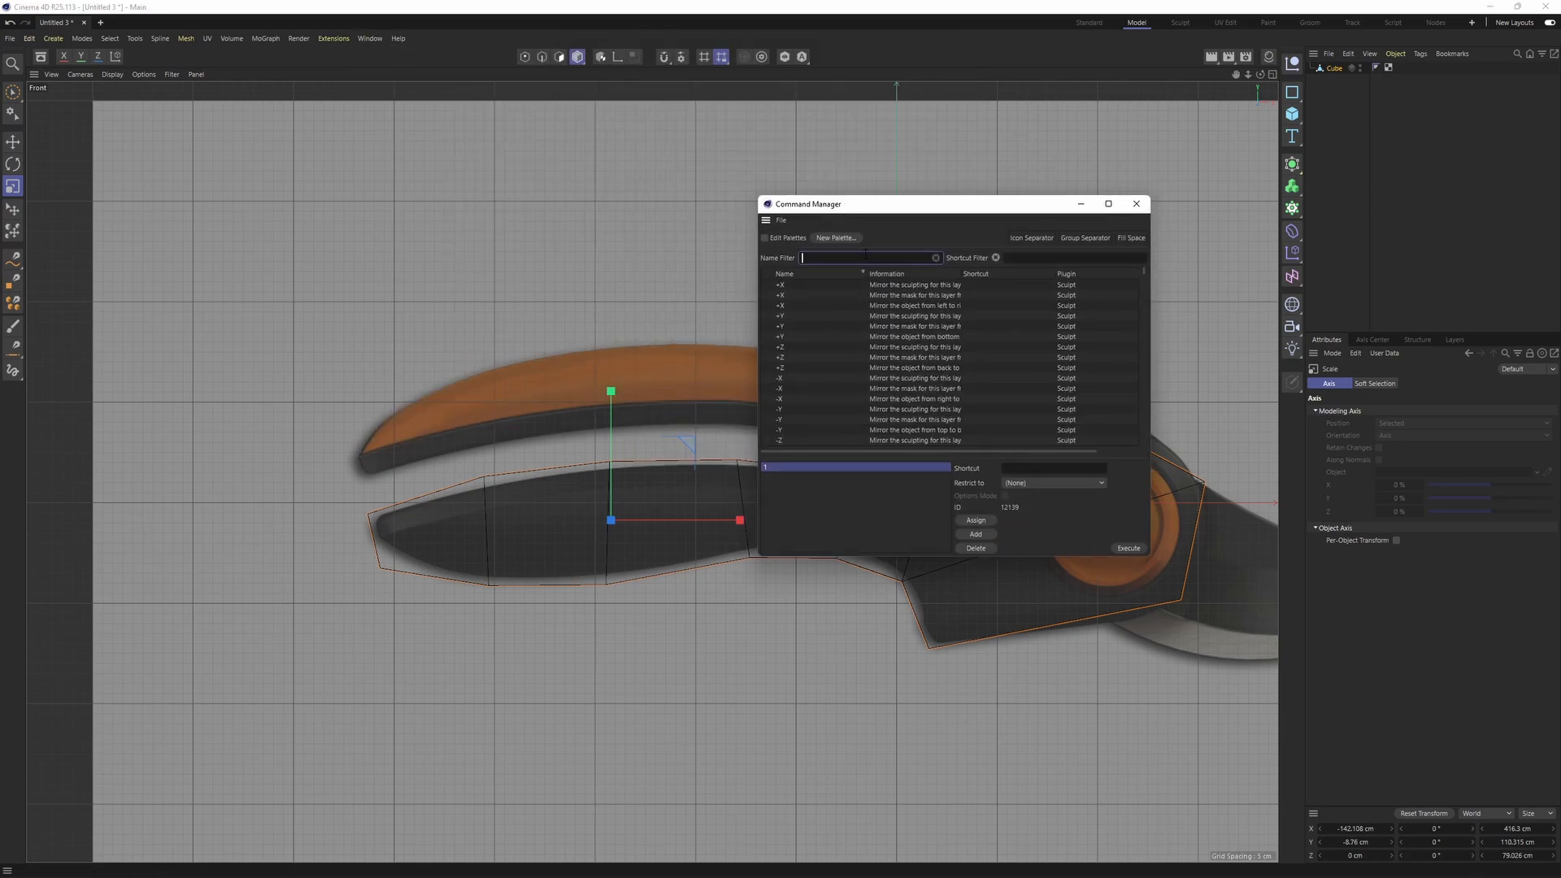
text(points)
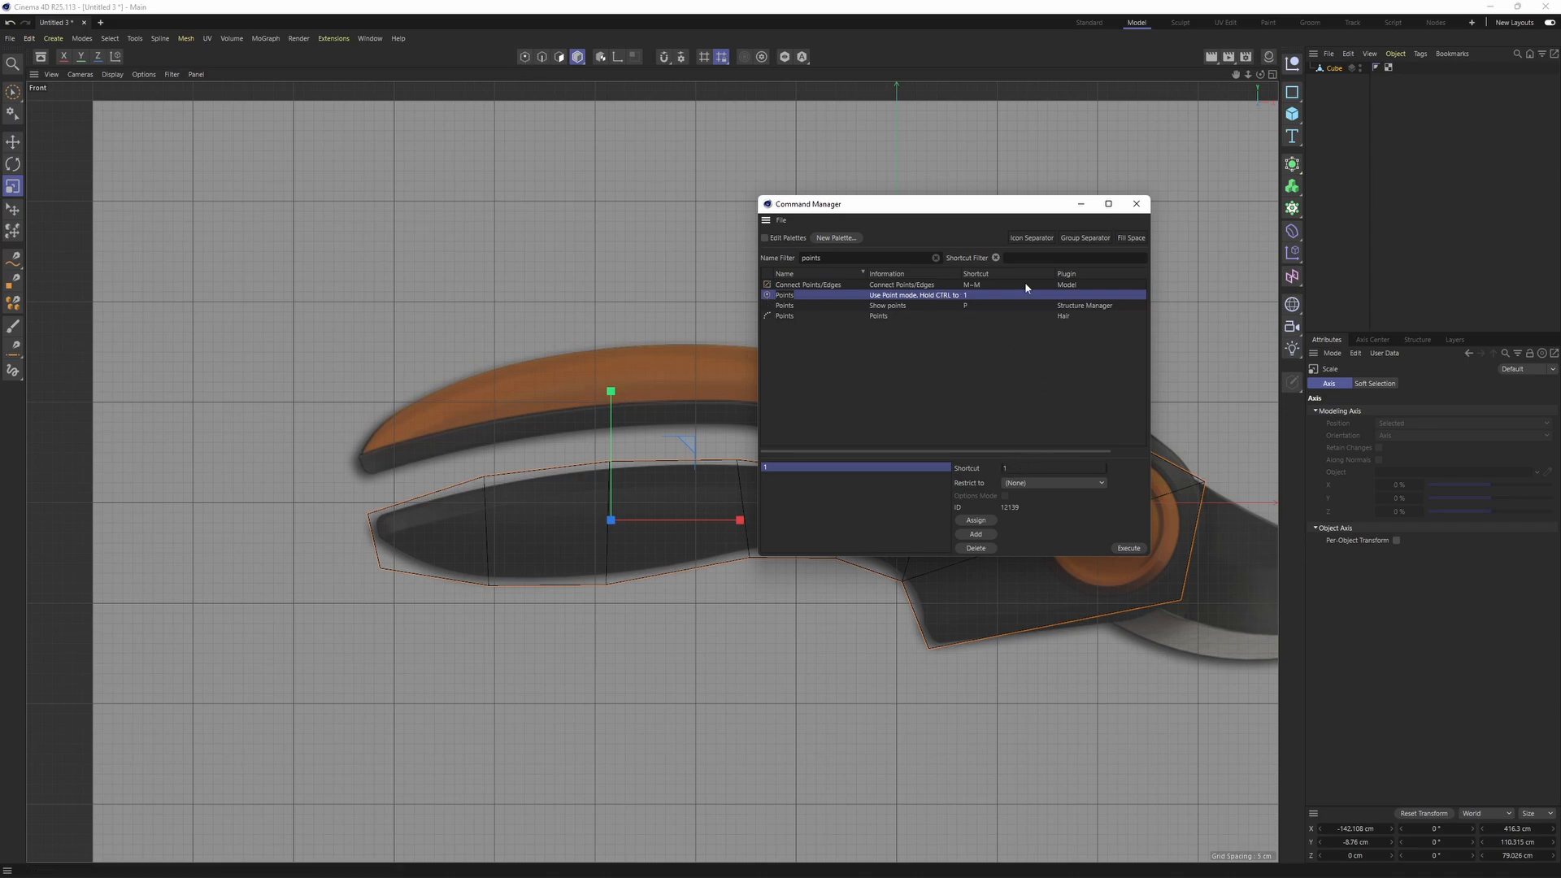
text(edge)
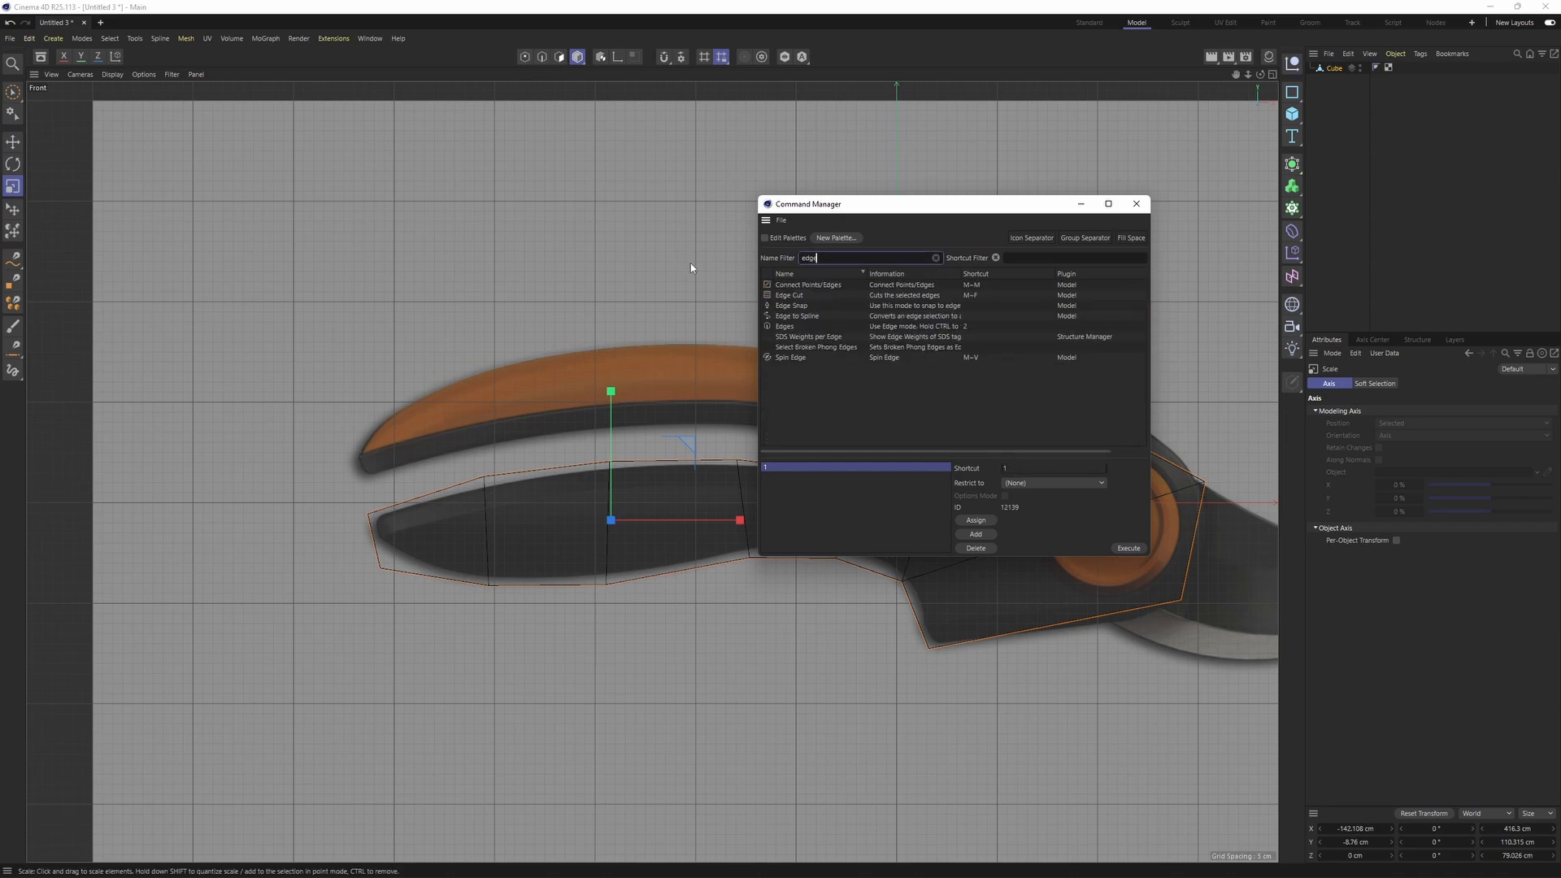
click(786, 326)
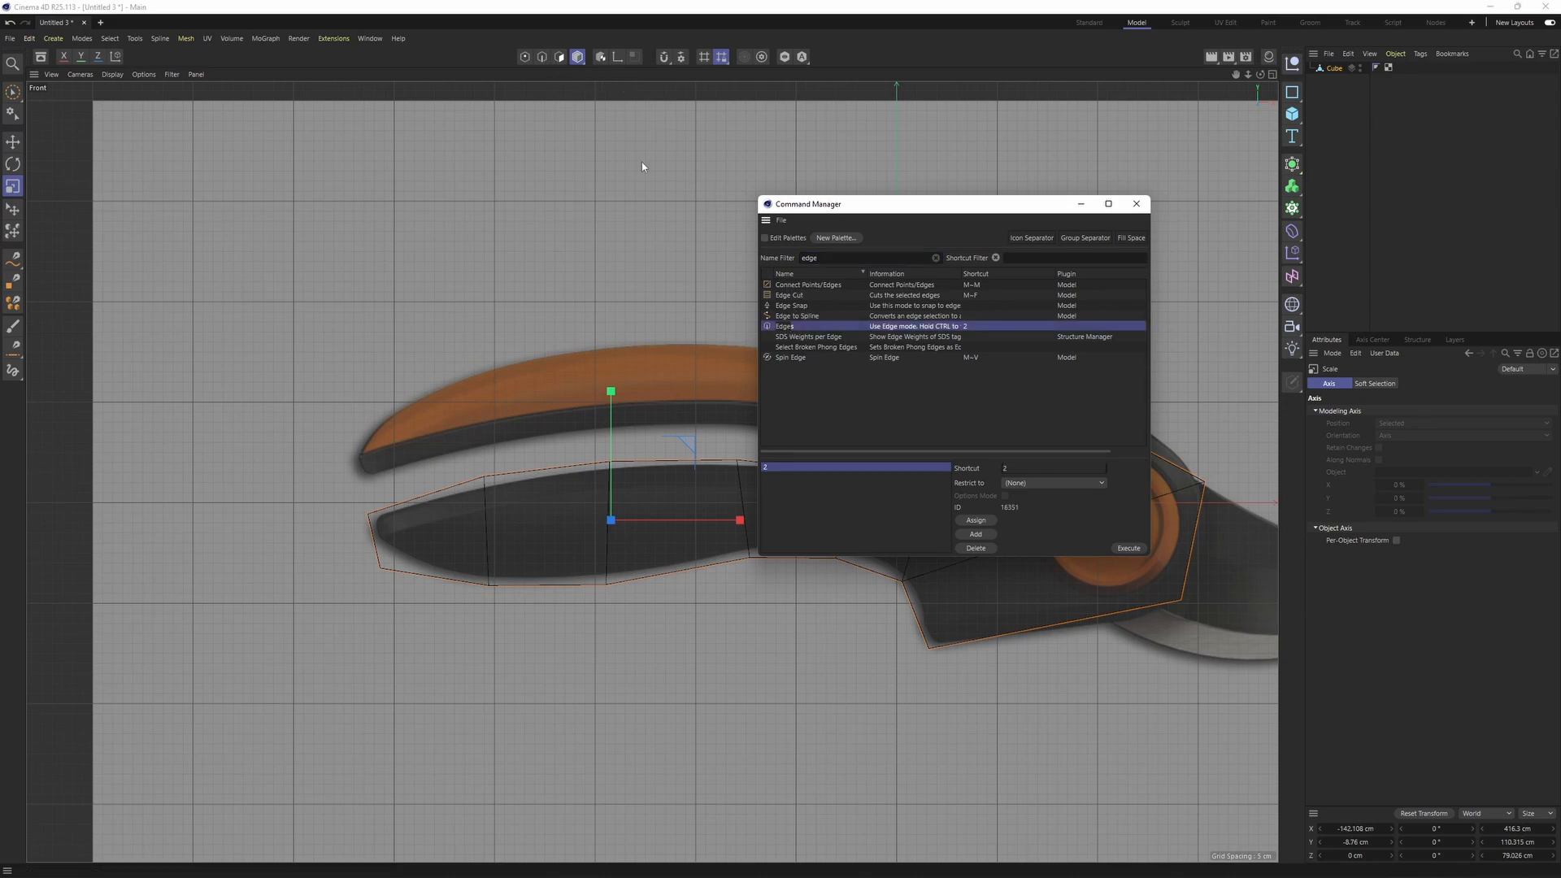
click(1137, 204)
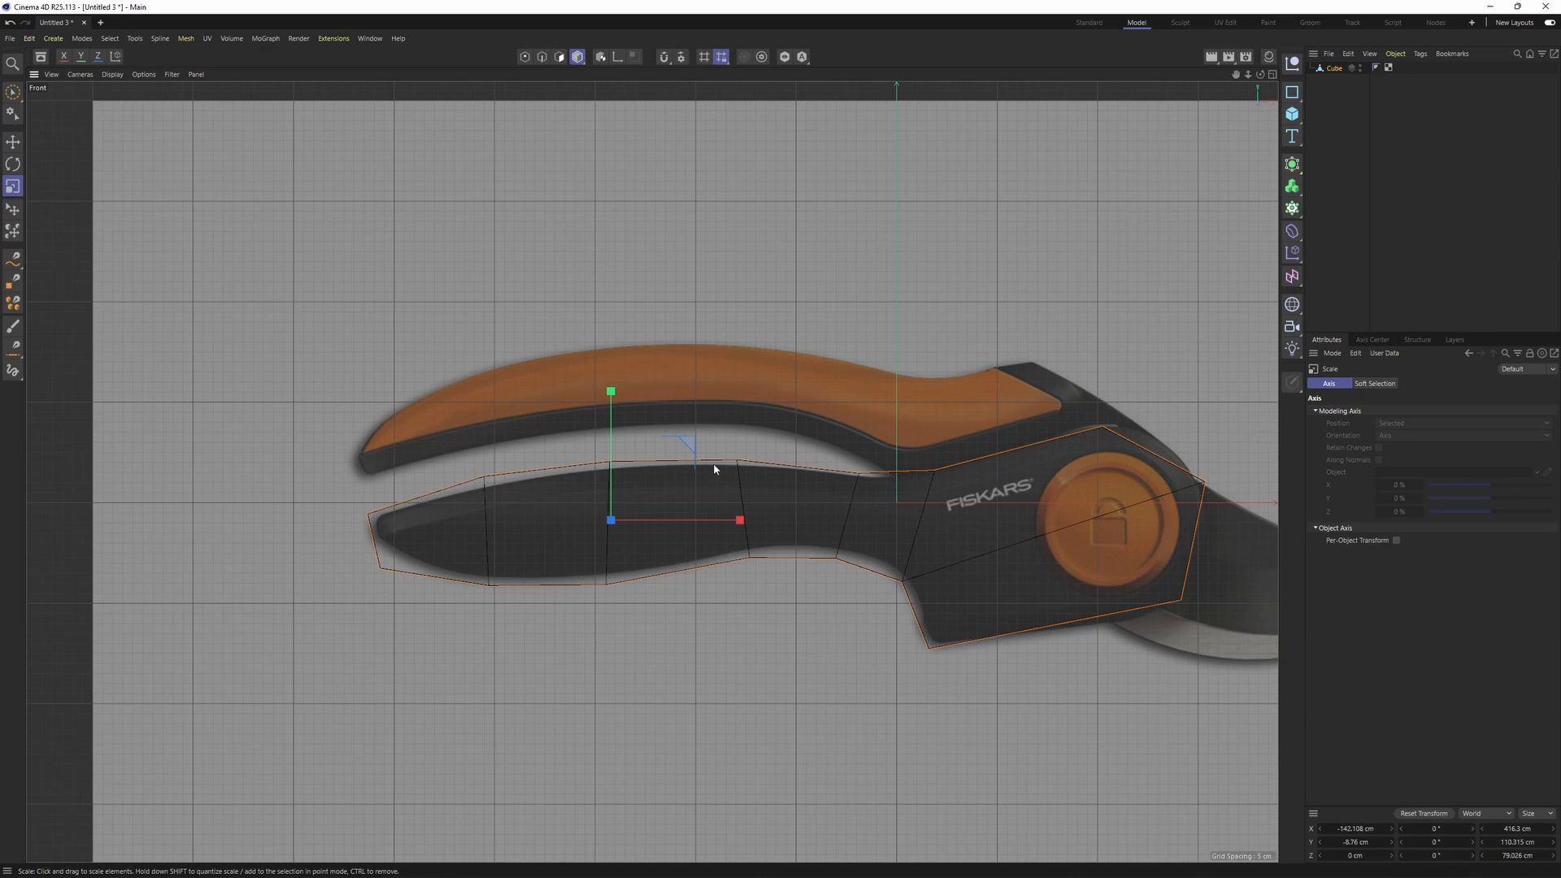
key(3)
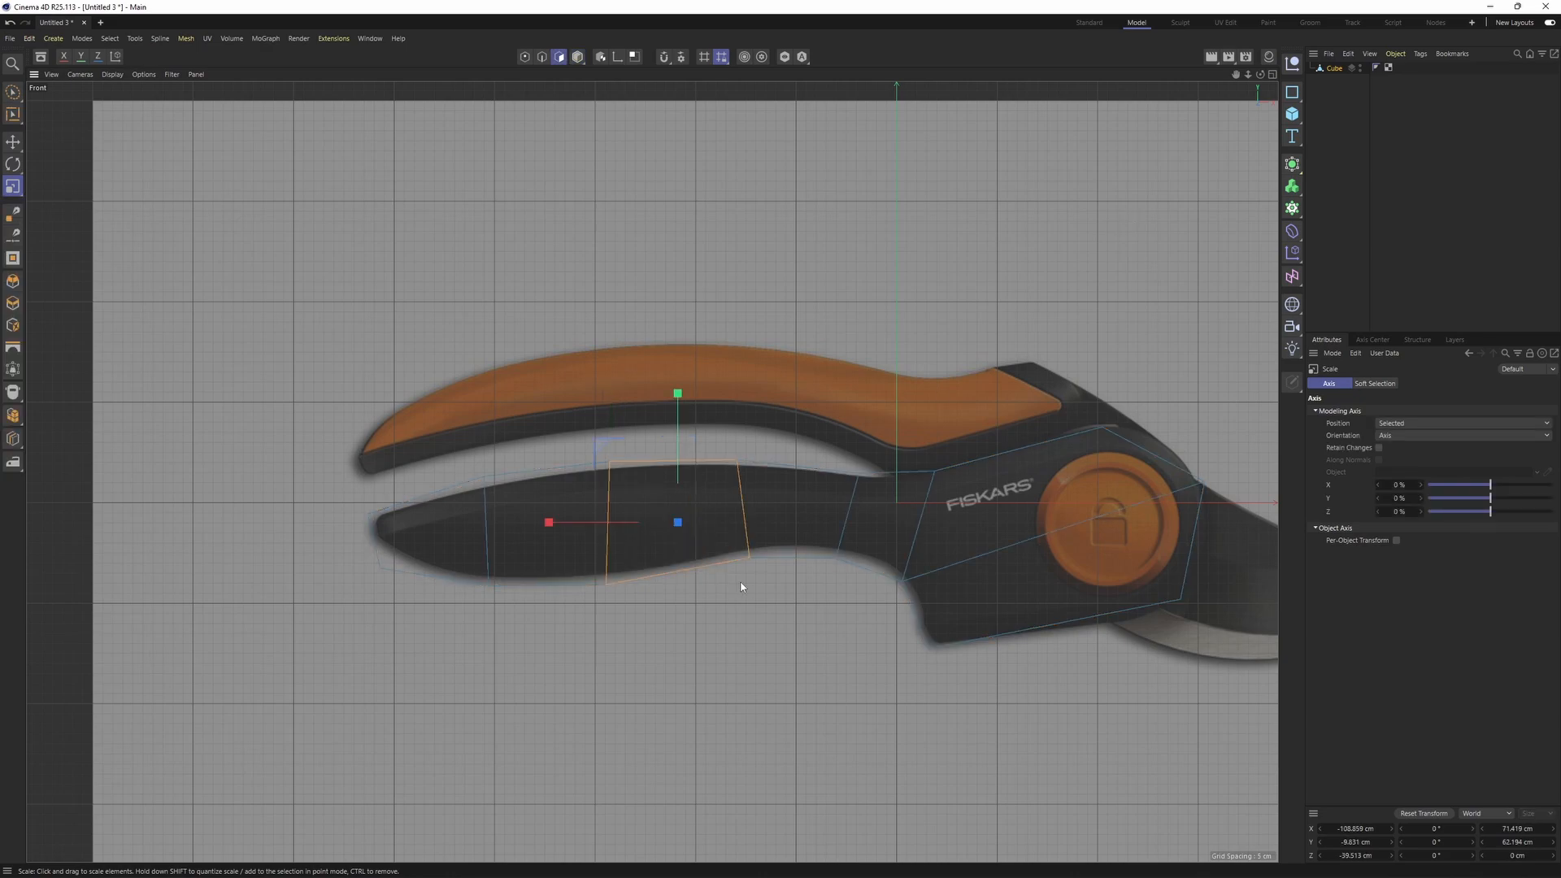
key(4)
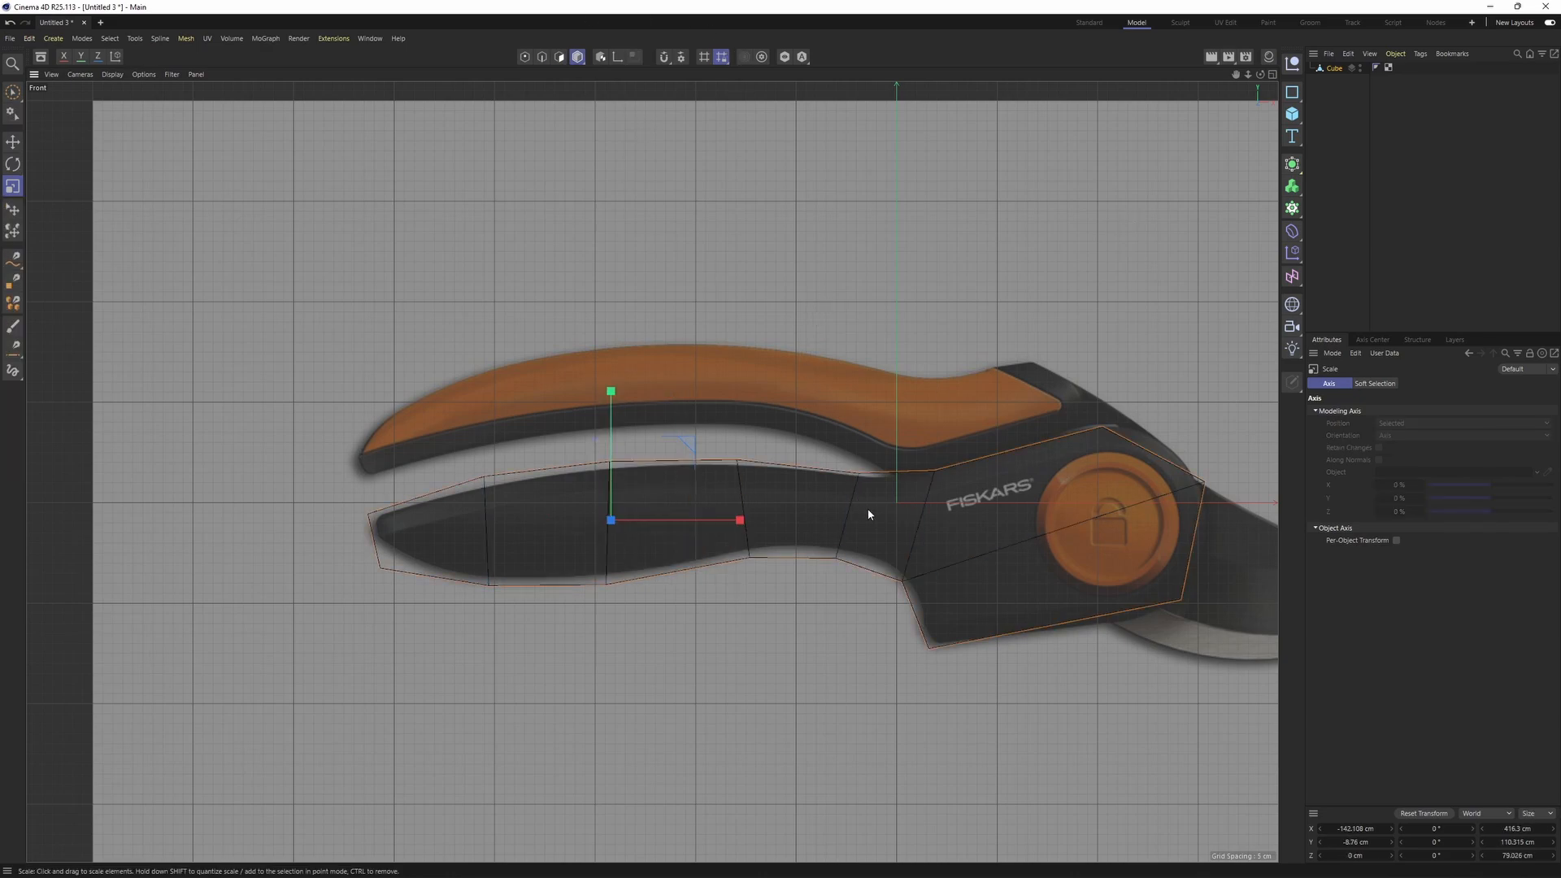
scroll(1128, 582, up, 2)
alt+middle_drag(1197, 535, 1101, 547)
middle_click(1100, 547)
middle_click(394, 341)
middle_click(394, 341)
middle_click(1077, 711)
scroll(1076, 711, down, 2)
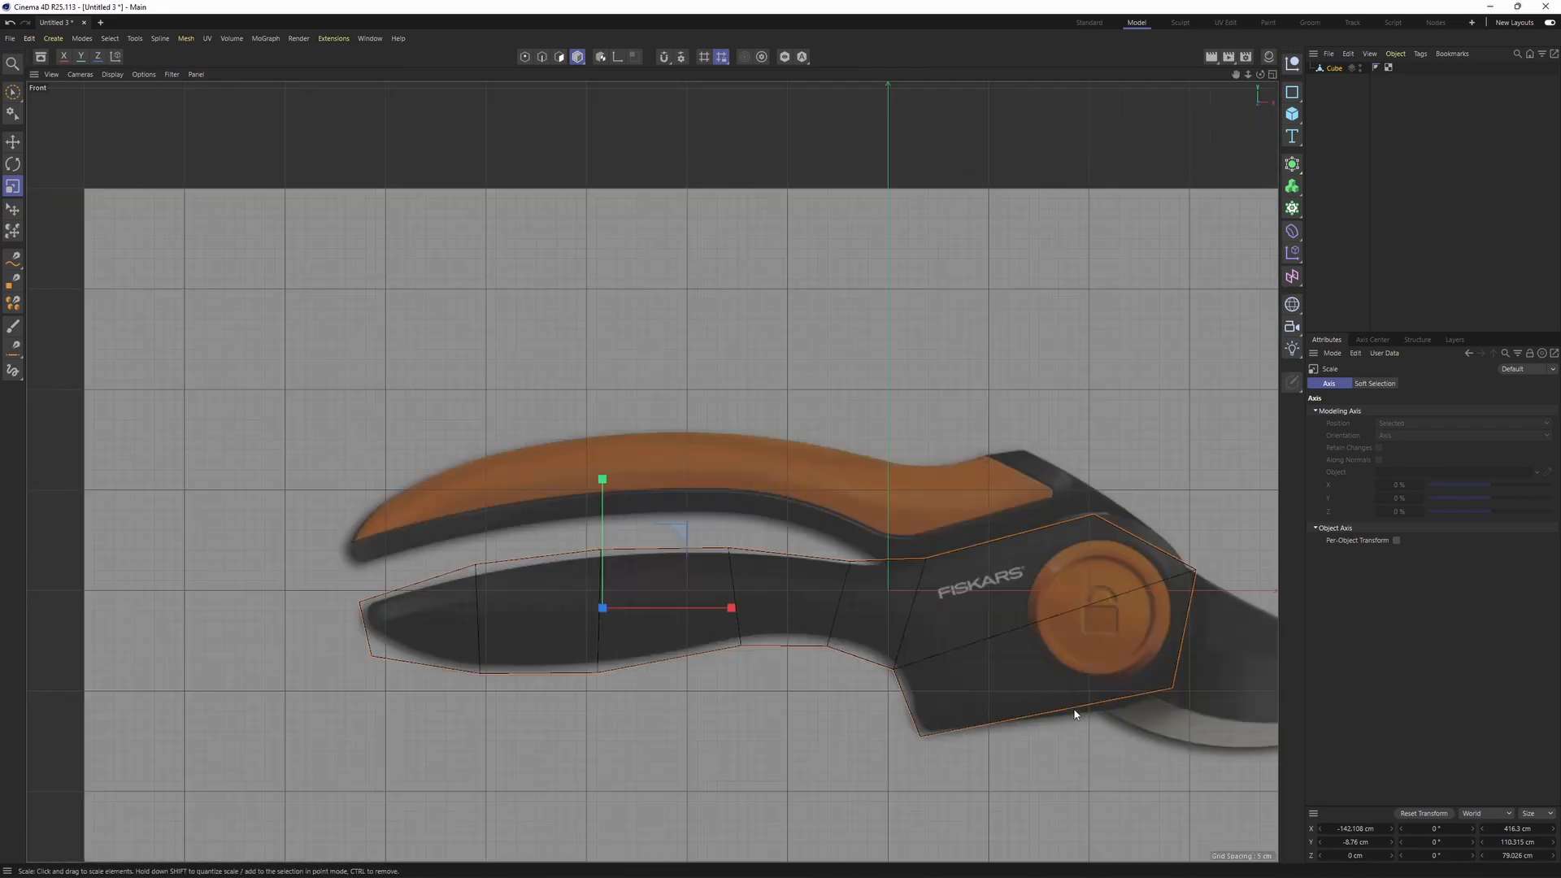
alt+middle_drag(770, 554, 786, 473)
scroll(786, 474, up, 2)
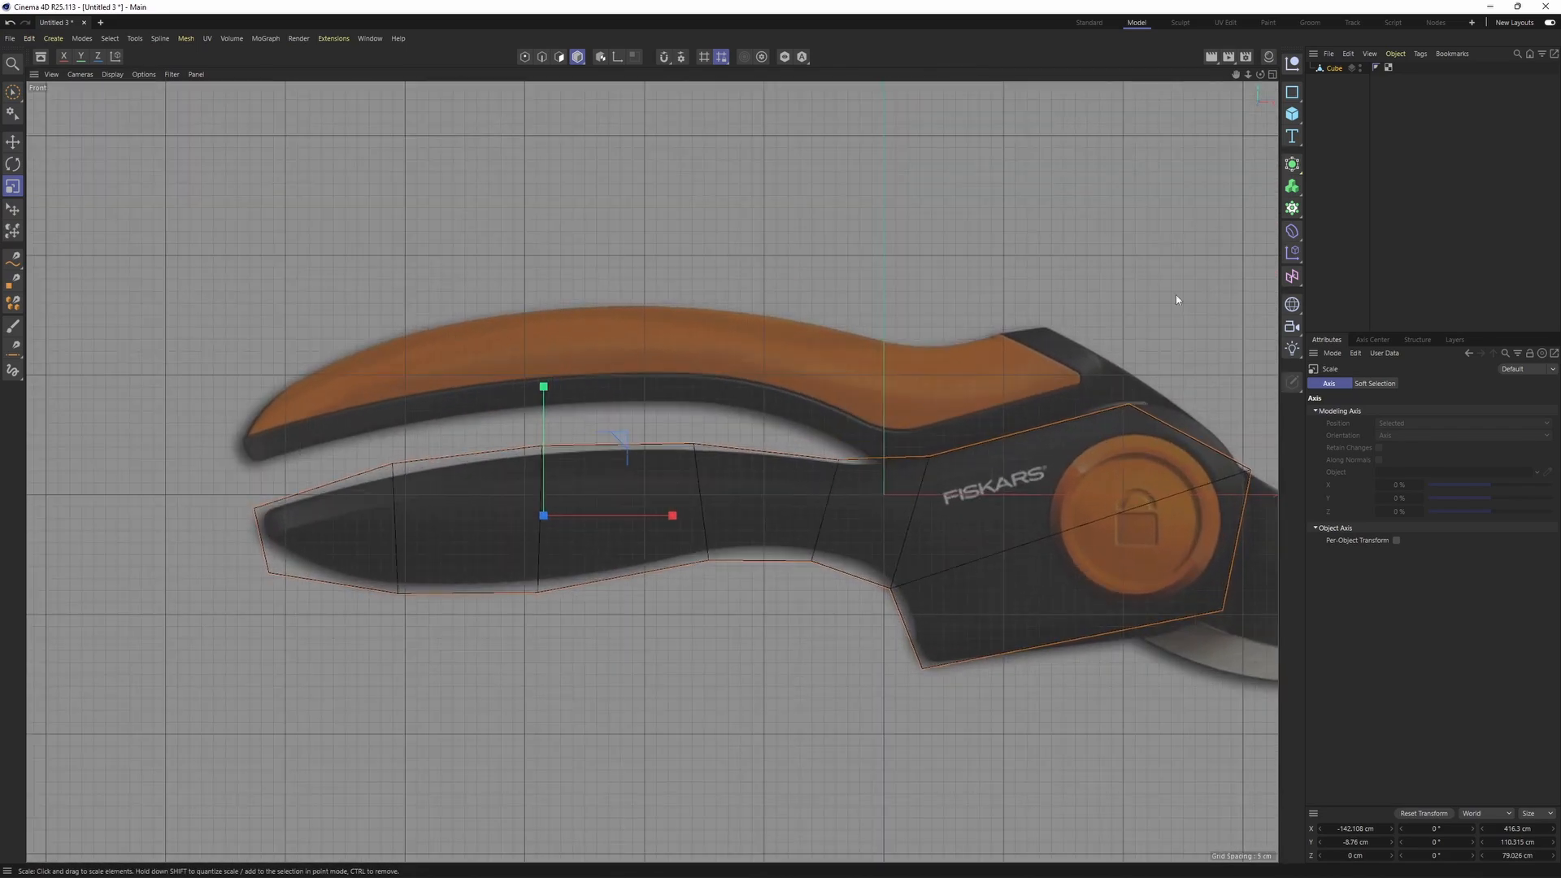
- Place a new cube over the upper handle in the reference, flattened to about 45 cm high, and make it editable
click(1291, 114)
key(e)
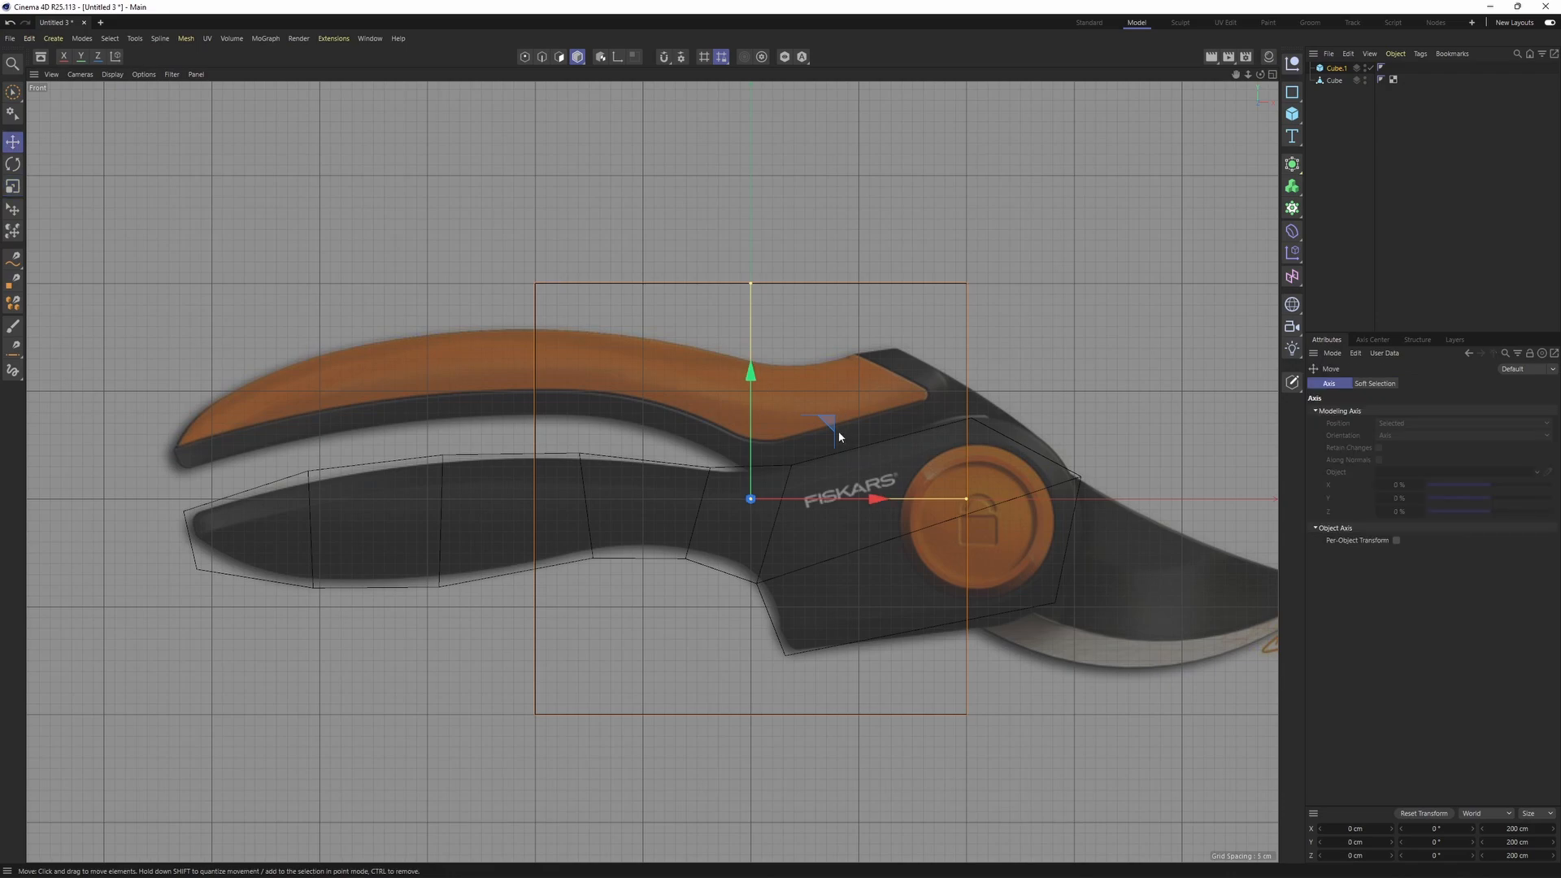
drag(837, 431, 592, 288)
drag(508, 153, 487, 315)
drag(571, 285, 493, 300)
key(c)
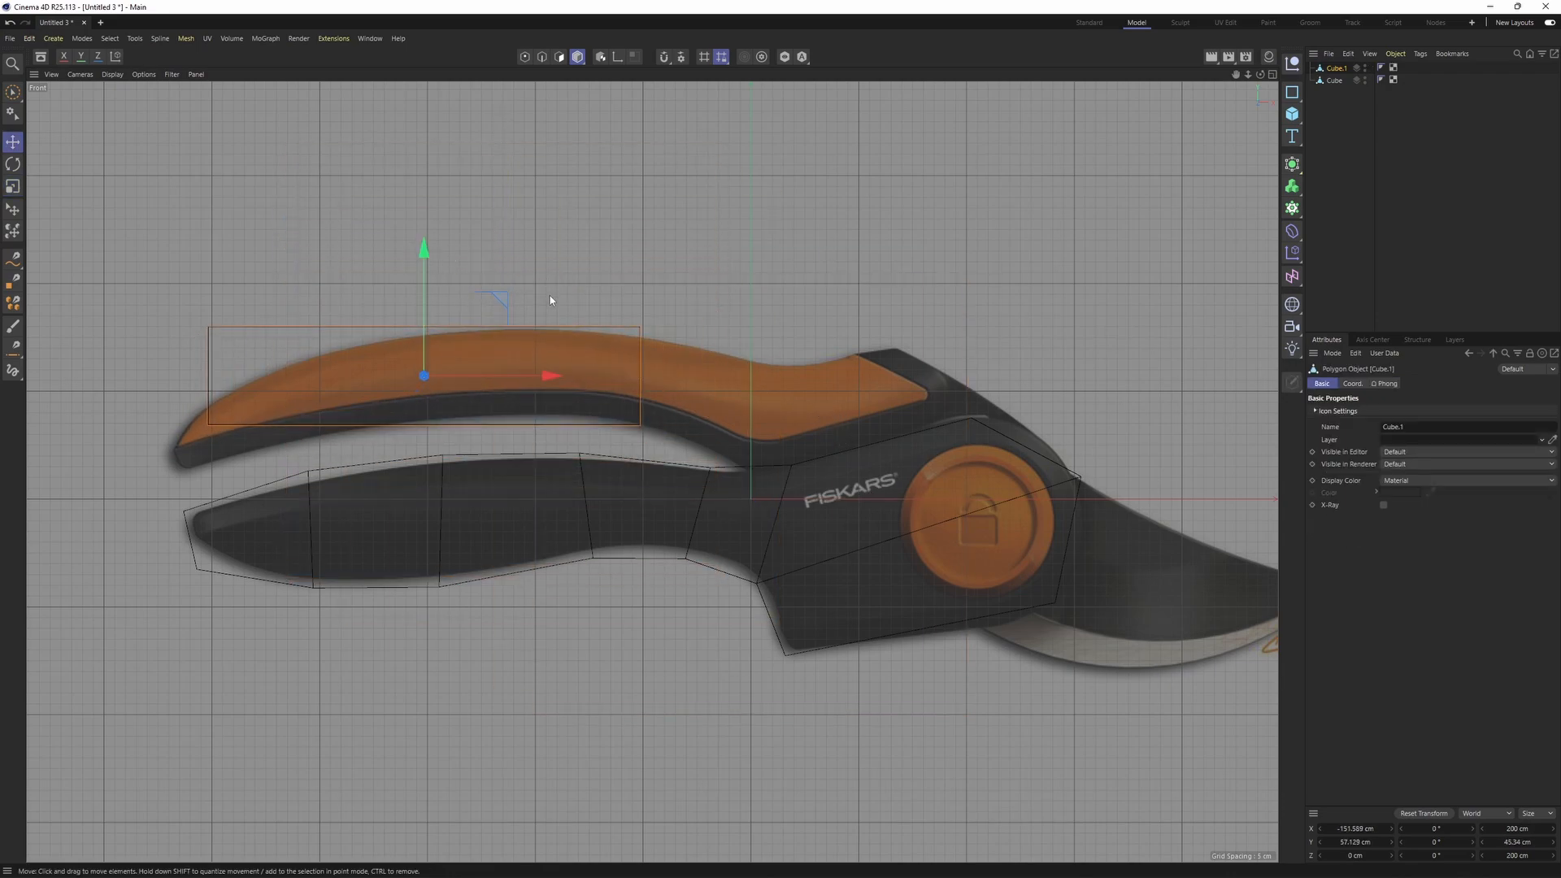
- Extend the new cube's pivot-side end face in two sections that follow the upper handle toward the pivot
key(Return)
key(0)
drag(613, 293, 754, 471)
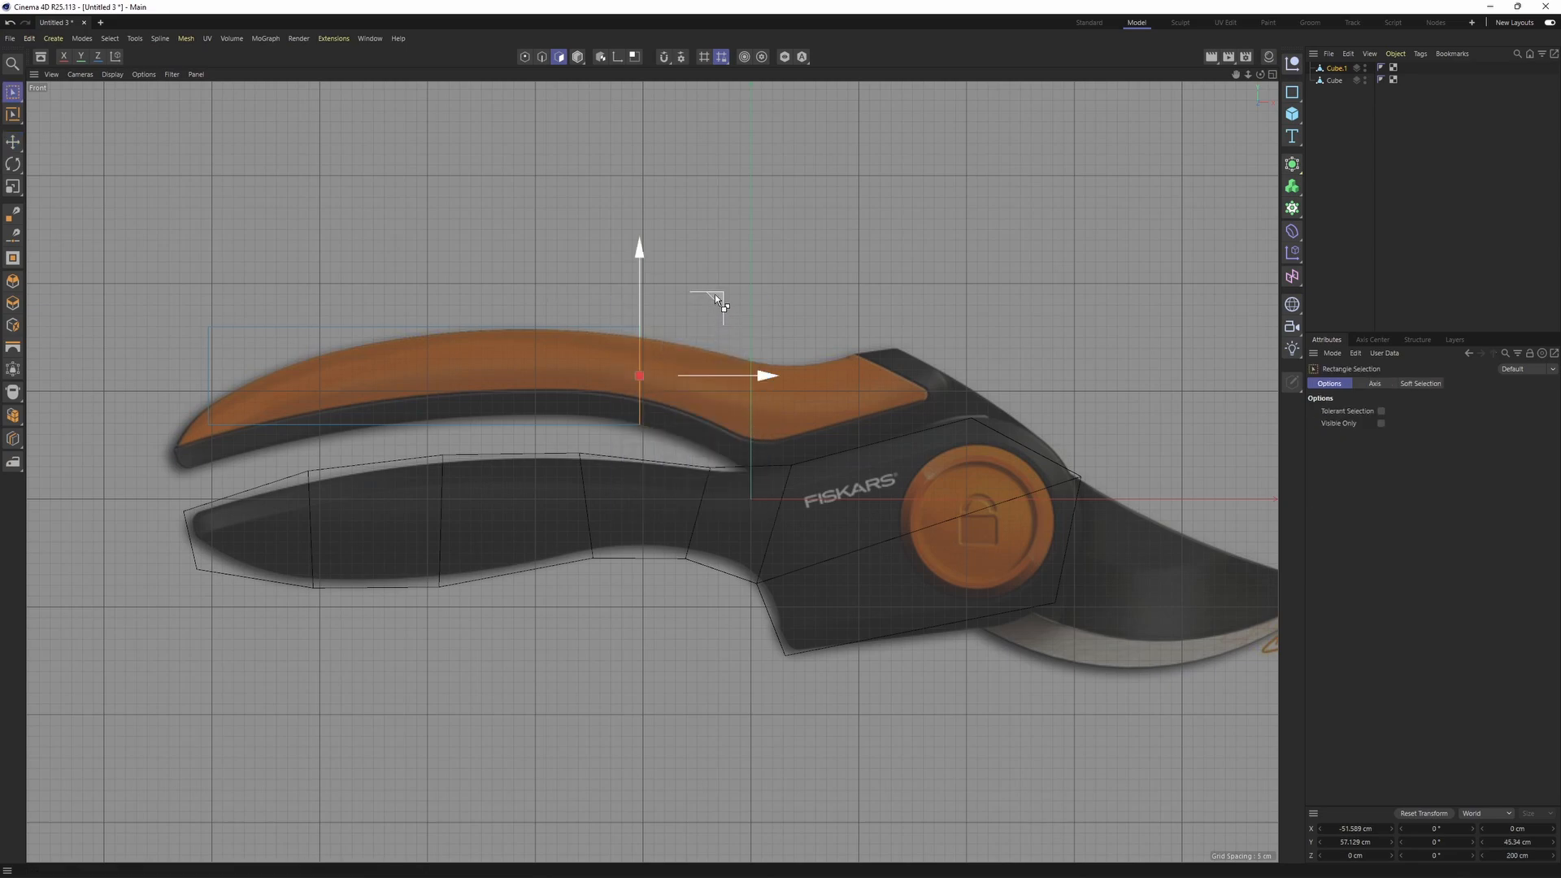
drag(715, 294, 1008, 306)
key(Return)
drag(1032, 242, 964, 265)
- Add three evenly spaced loop cuts across the long section of the upper handle mesh
alt+middle_drag(362, 372, 470, 340)
scroll(470, 339, up, 2)
key(k)
key(l)
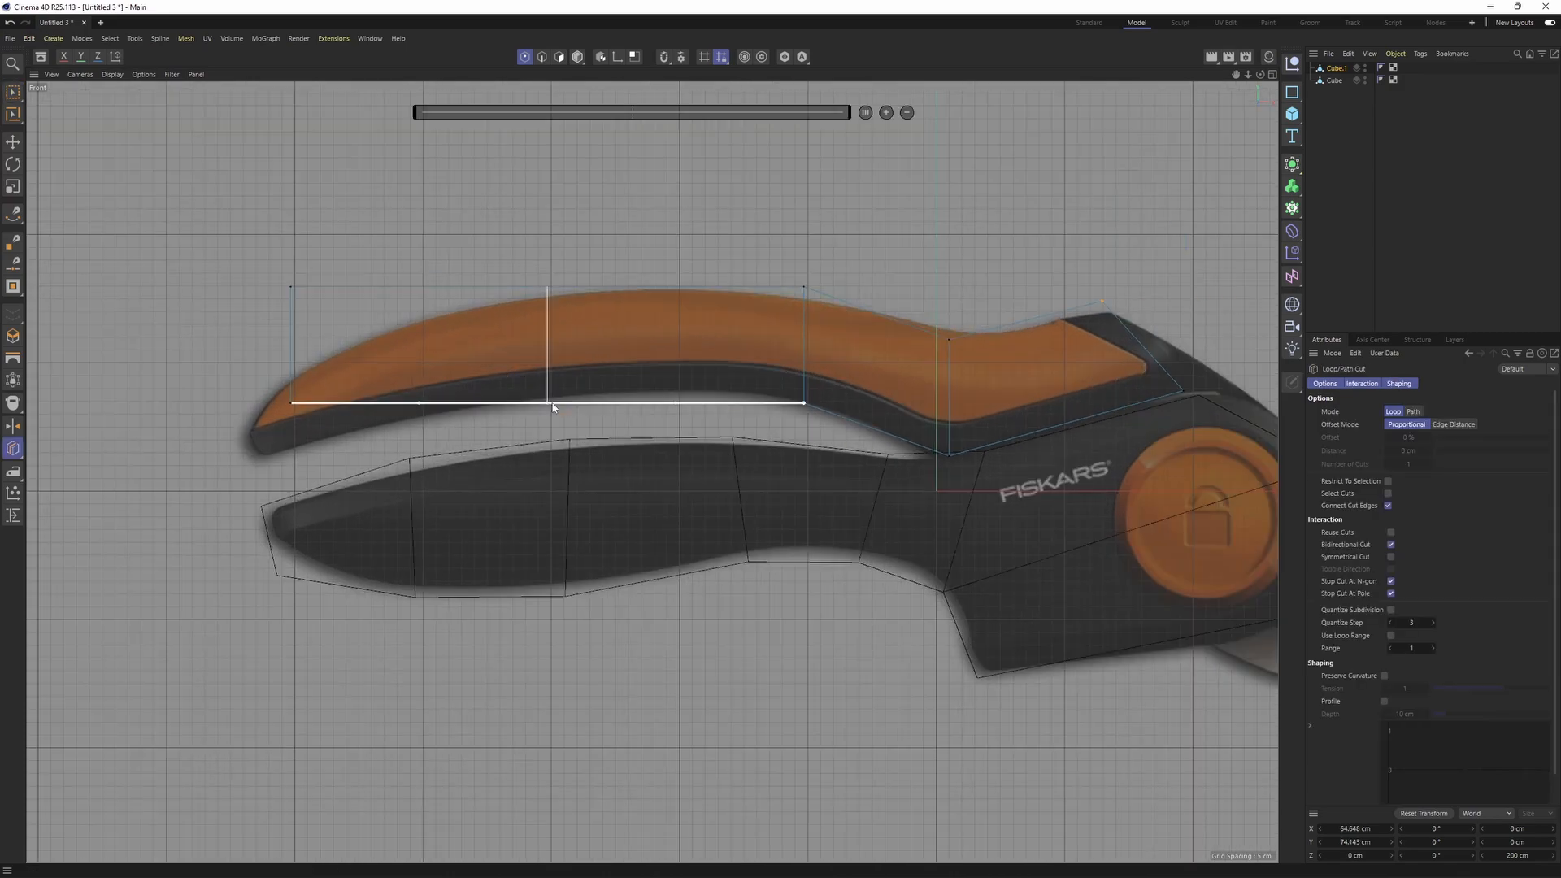
click(547, 403)
alt+middle_drag(618, 254, 578, 318)
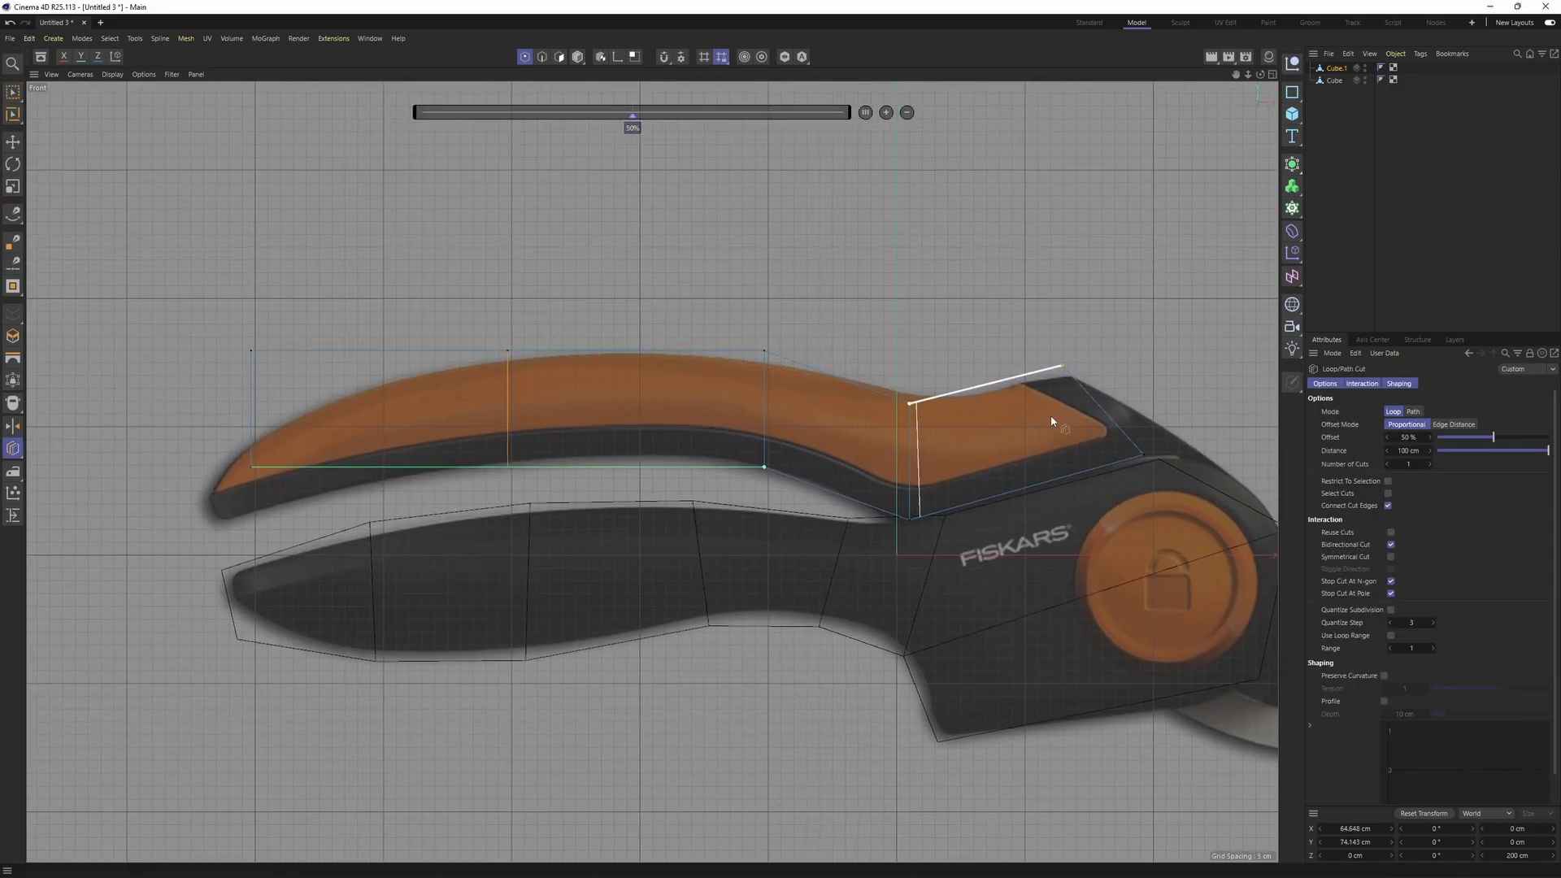
click(1429, 464)
click(1429, 464)
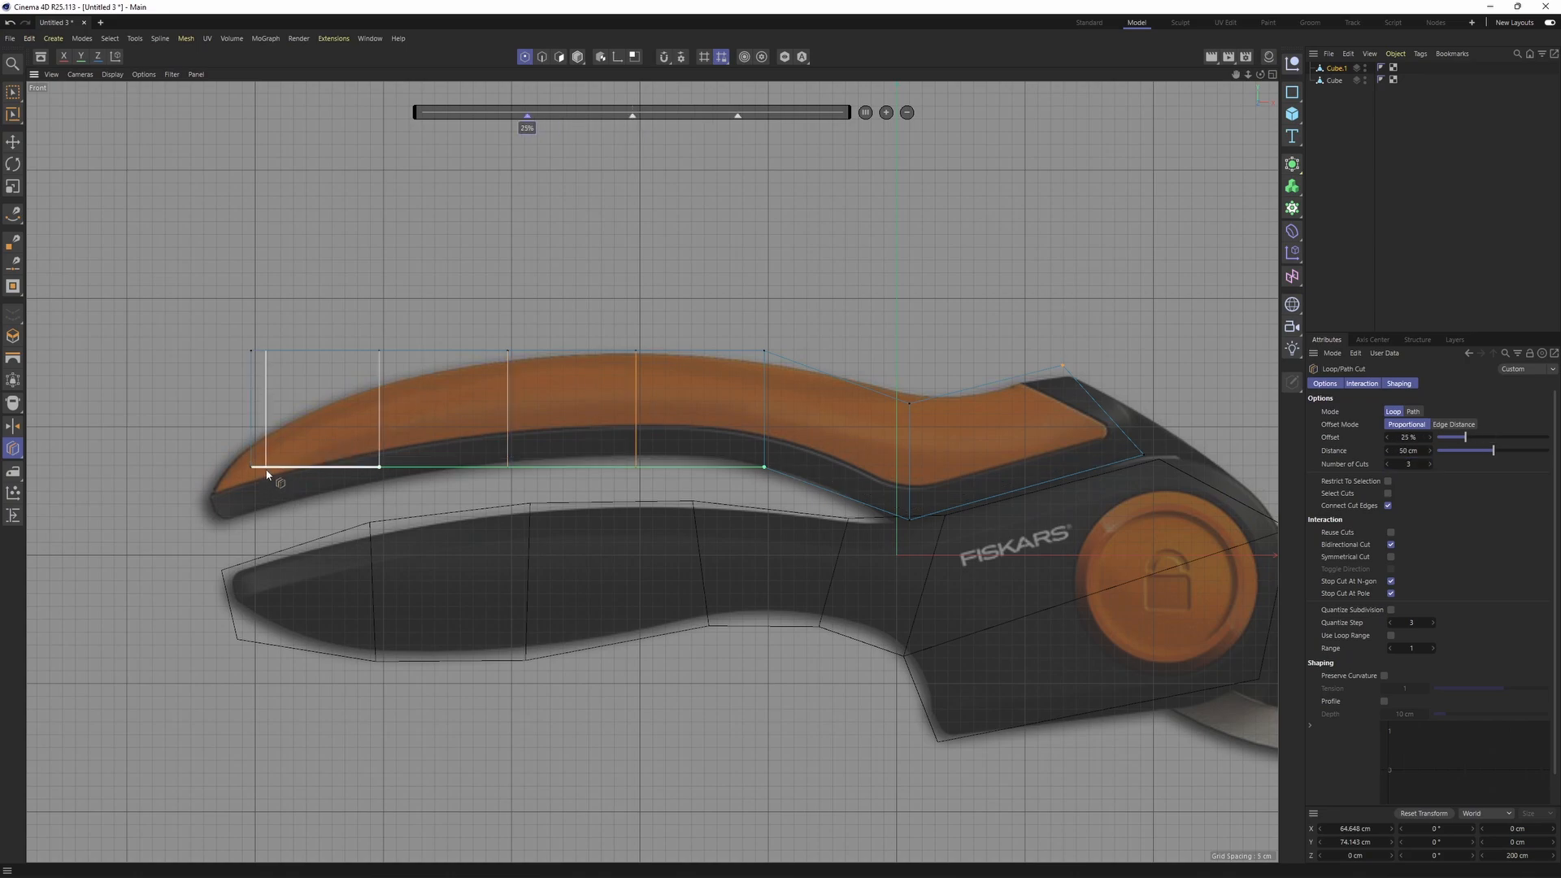
- Move the lower points of the upper handle mesh to follow the handle's underside and tip in the reference
key(0)
drag(282, 460, 192, 511)
drag(323, 398, 291, 456)
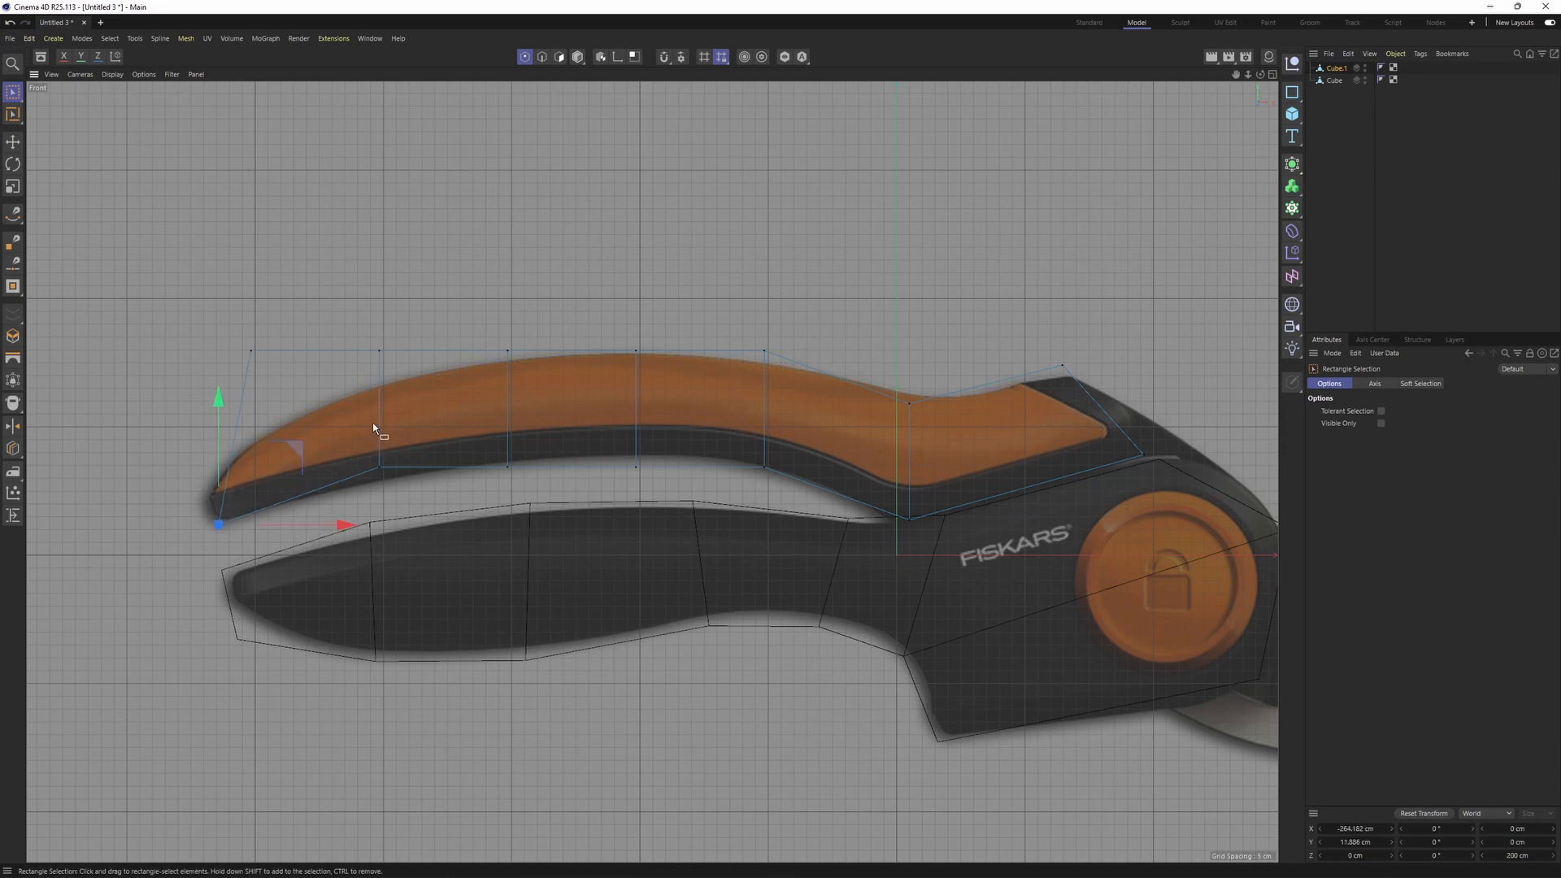
click(379, 469)
drag(380, 401, 379, 415)
drag(493, 447, 650, 481)
click(634, 466)
scroll(624, 457, up, 3)
drag(725, 407, 726, 393)
- Move the upper points of the upper handle mesh to follow the curved top outline down to the handle tip
scroll(723, 455, down, 2)
click(729, 350)
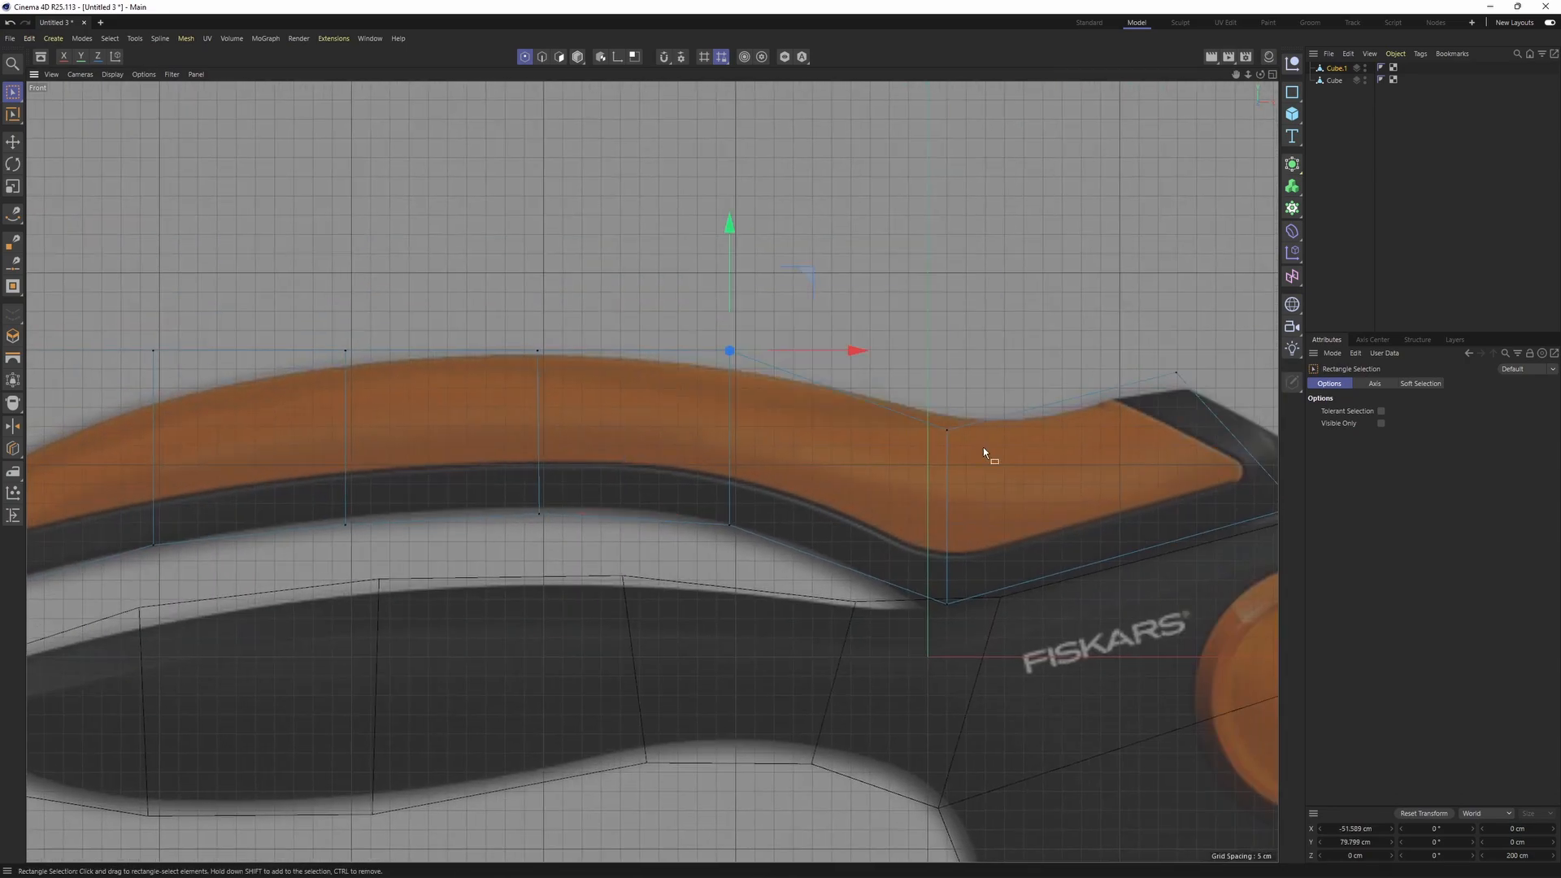
click(946, 430)
drag(1019, 347, 1030, 325)
alt+middle_drag(731, 342, 1009, 348)
click(814, 357)
drag(501, 285, 484, 326)
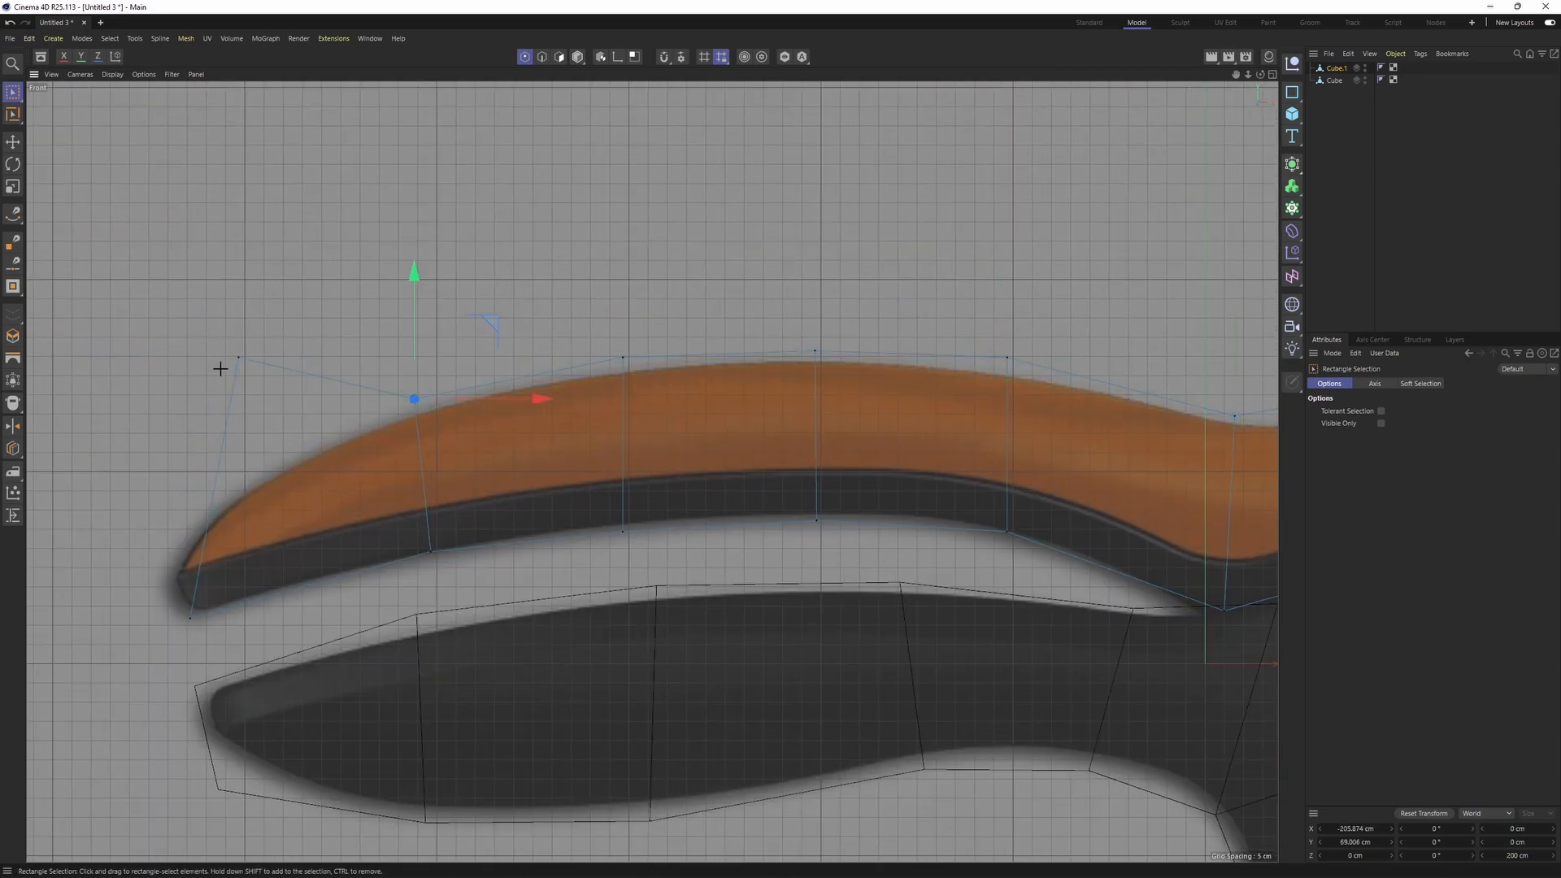
drag(232, 373, 232, 453)
- Move the lower end points of the upper handle mesh at the pivot outward toward the dark housing's edge
scroll(548, 400, down, 3)
alt+middle_drag(1182, 430, 791, 396)
scroll(703, 400, up, 3)
key(Return)
key(Return)
key(Return)
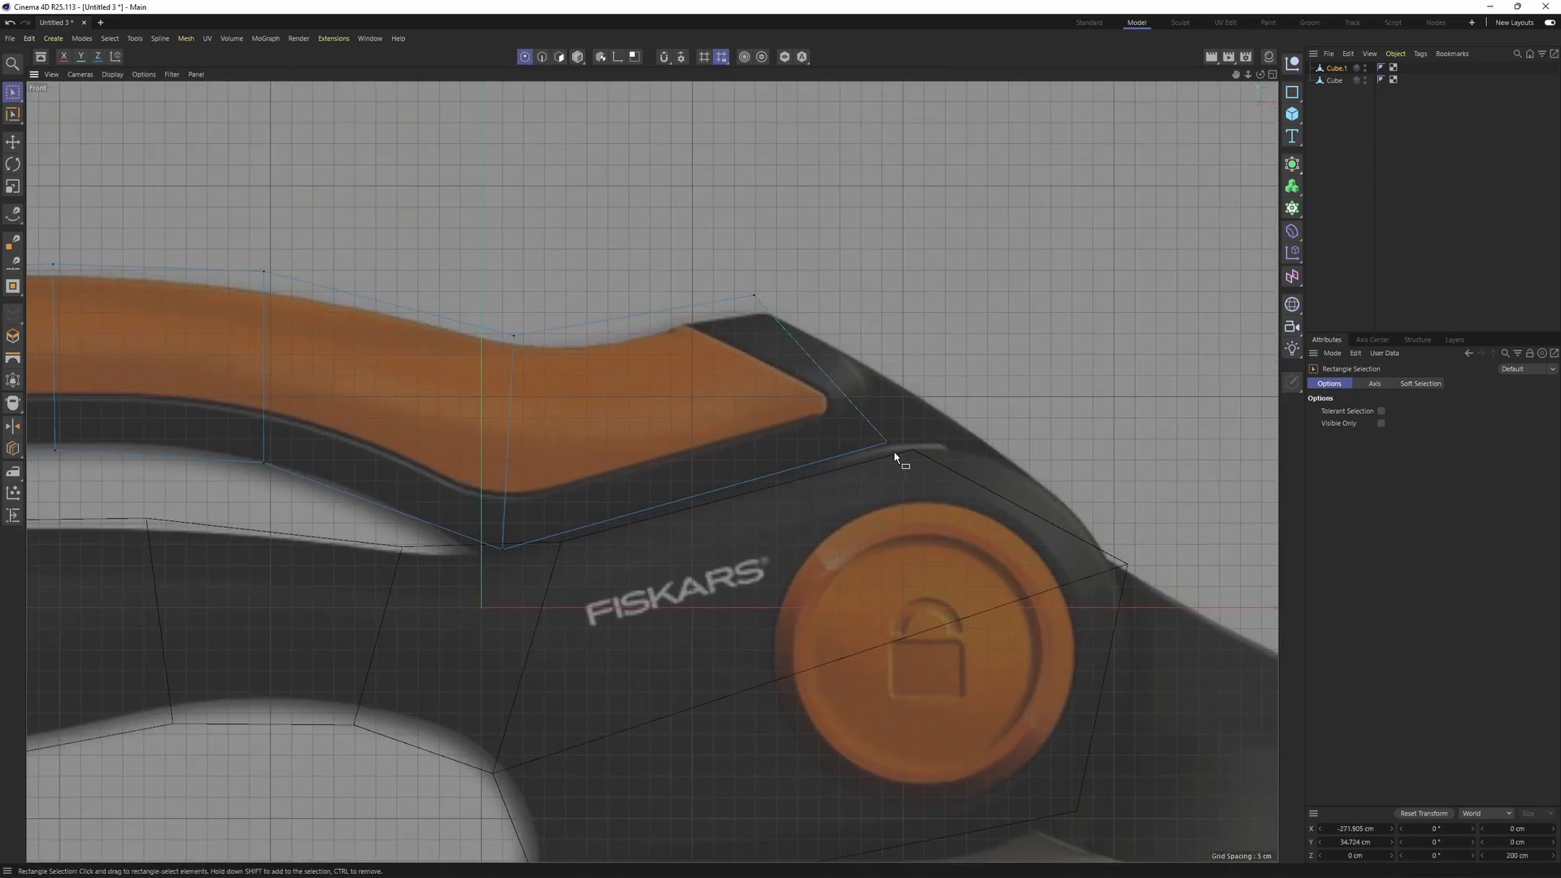
drag(960, 361, 1017, 349)
- Select all points of the upper handle mesh and scale them along Z to a thickness of about 61 cm
alt+middle_drag(835, 434, 759, 442)
alt+middle_drag(875, 453, 848, 455)
middle_click(848, 454)
middle_click(391, 268)
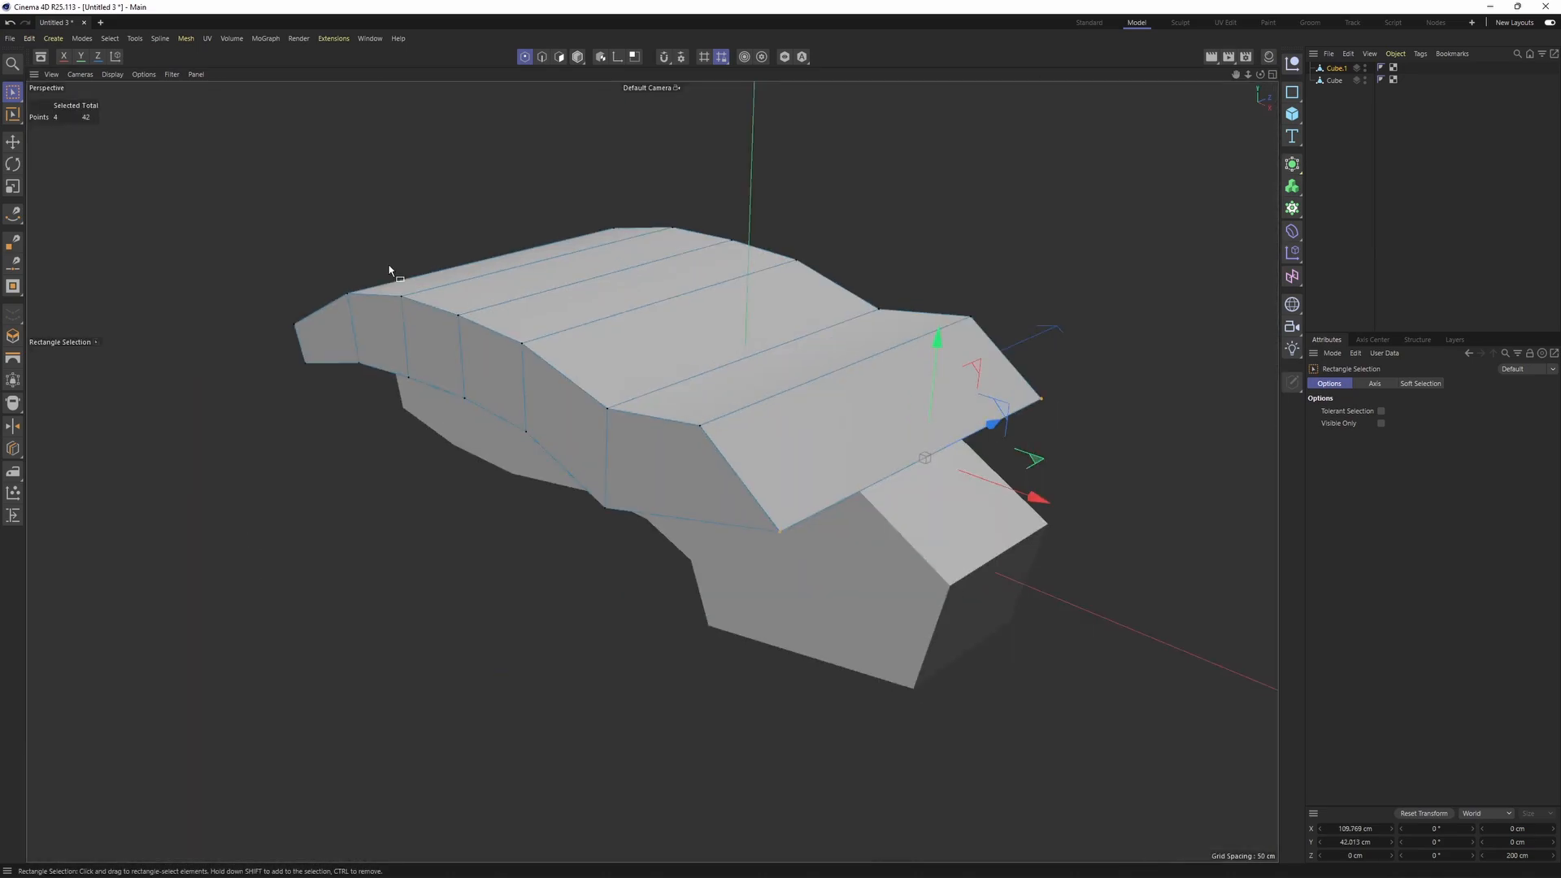
alt+drag(391, 268, 627, 416)
key(ctrl+a)
key(t)
drag(905, 301, 817, 331)
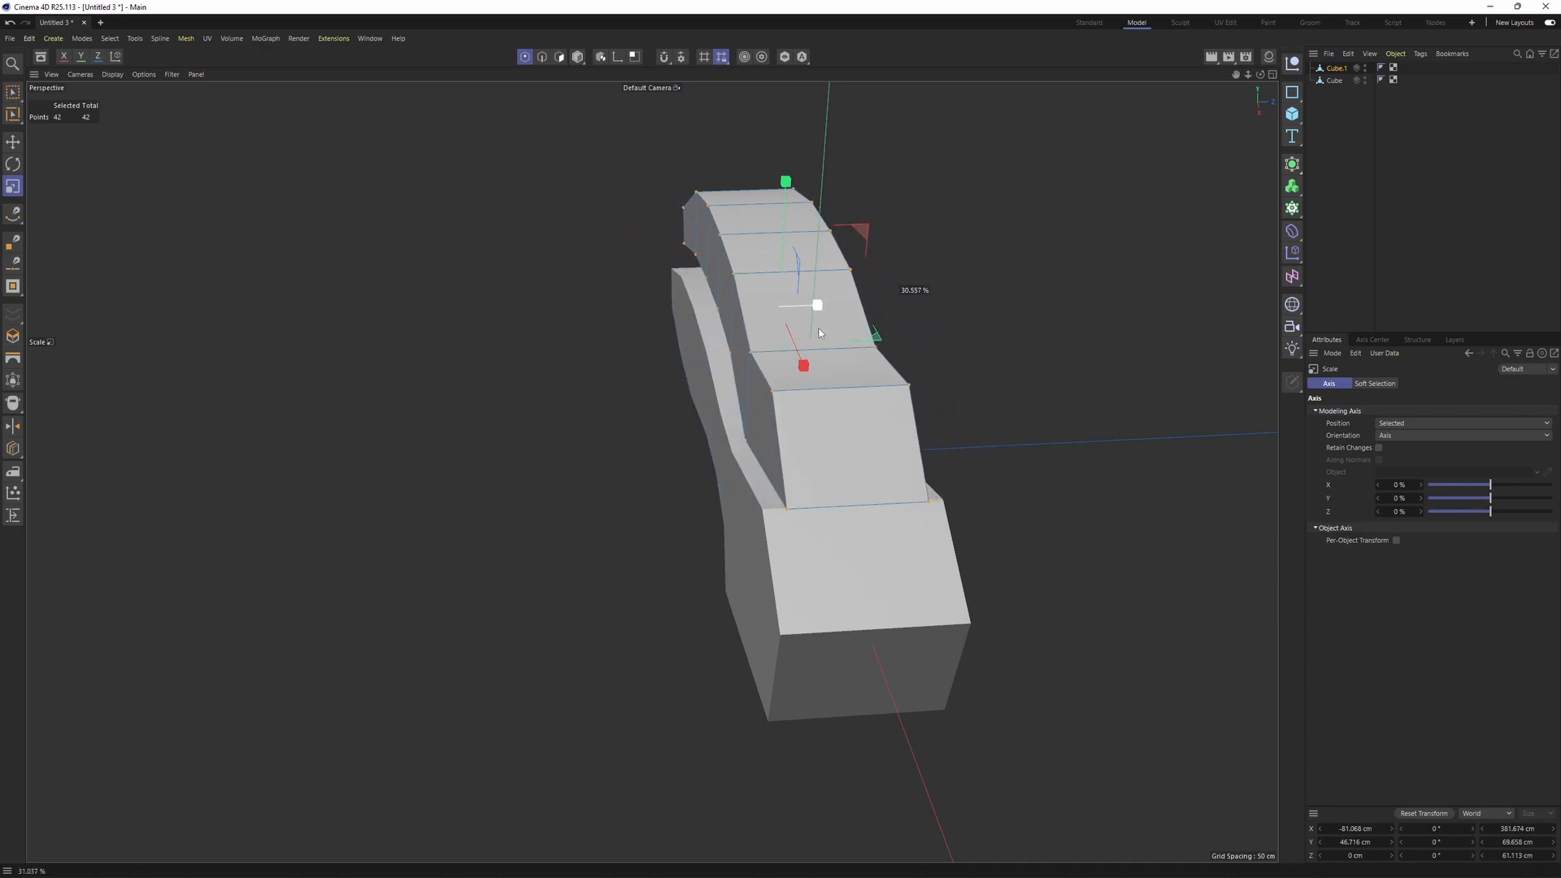
- Check the upper handle in front and perspective views and narrow it further along Z to about 54 cm
middle_click(781, 374)
middle_click(806, 655)
scroll(529, 587, down, 2)
alt+middle_drag(530, 588, 895, 538)
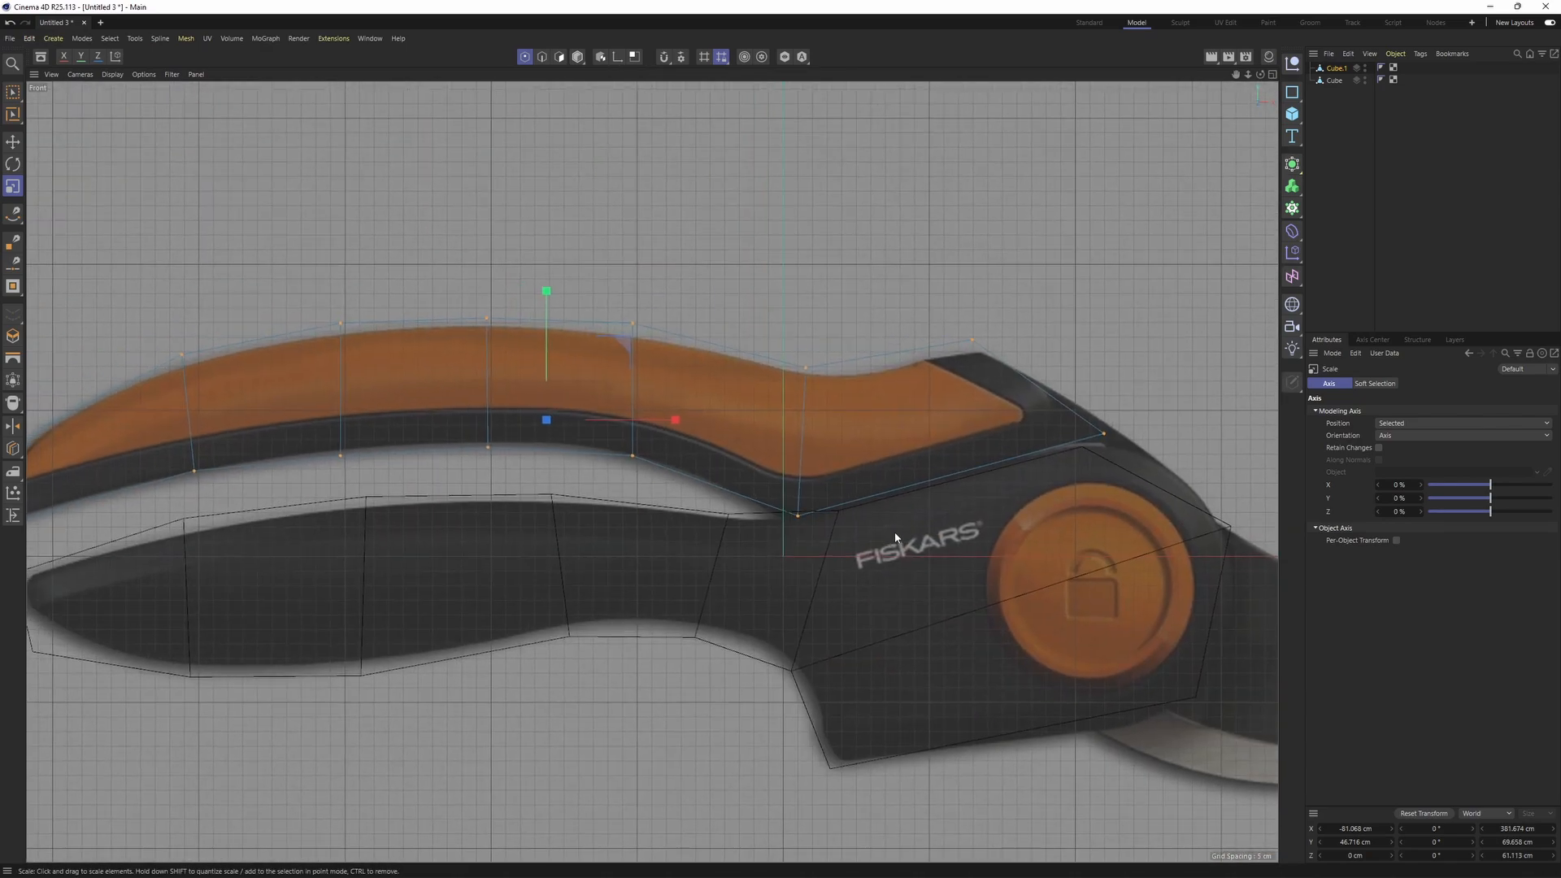
scroll(895, 538, down, 2)
middle_click(587, 460)
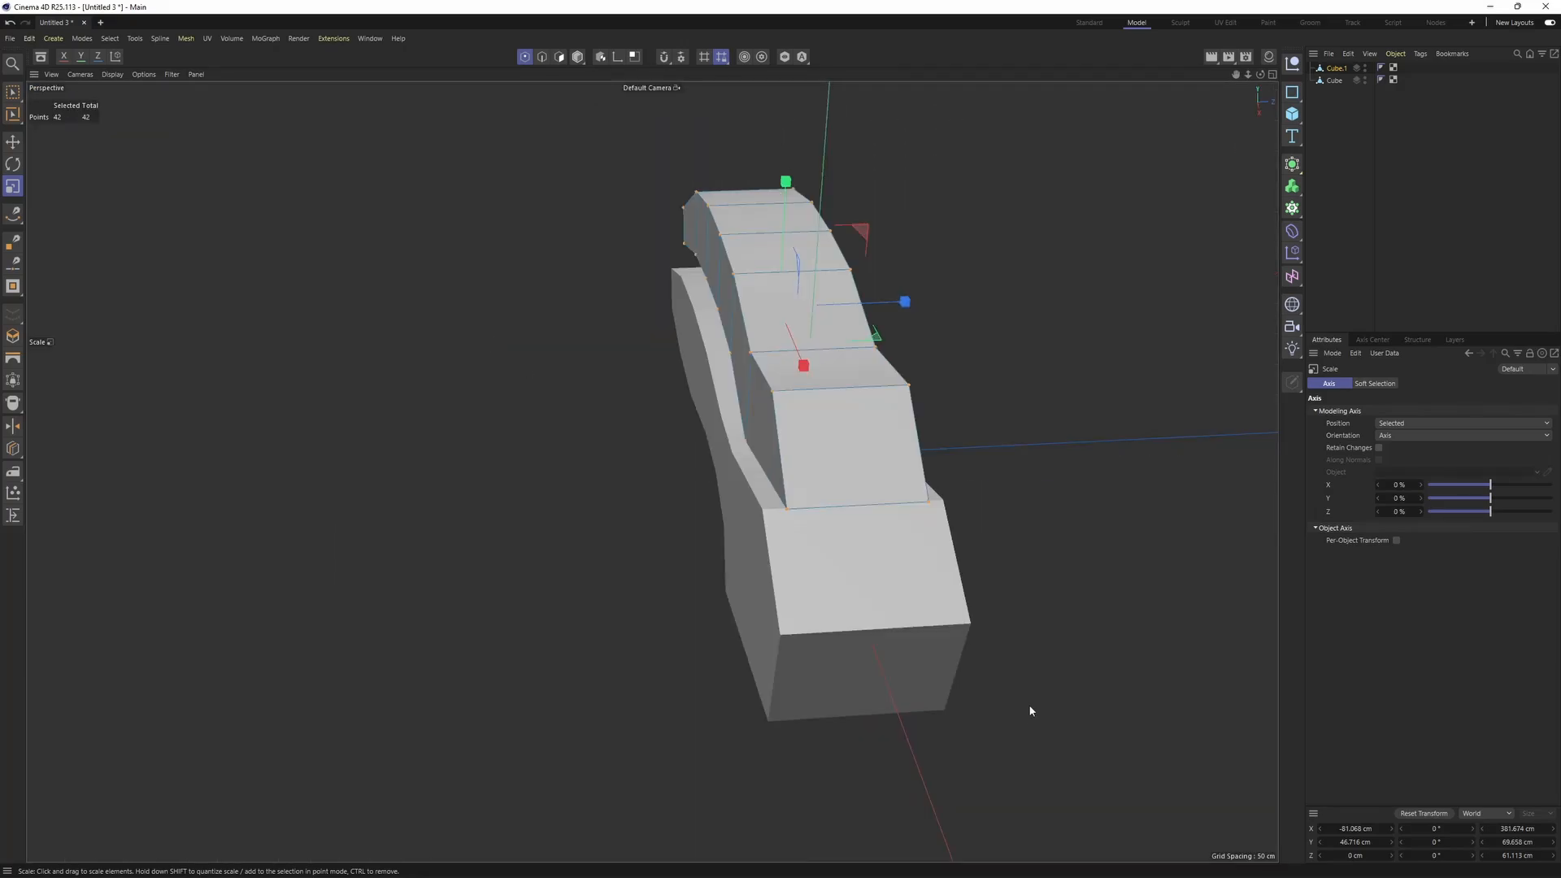
middle_click(1028, 713)
middle_click(1017, 712)
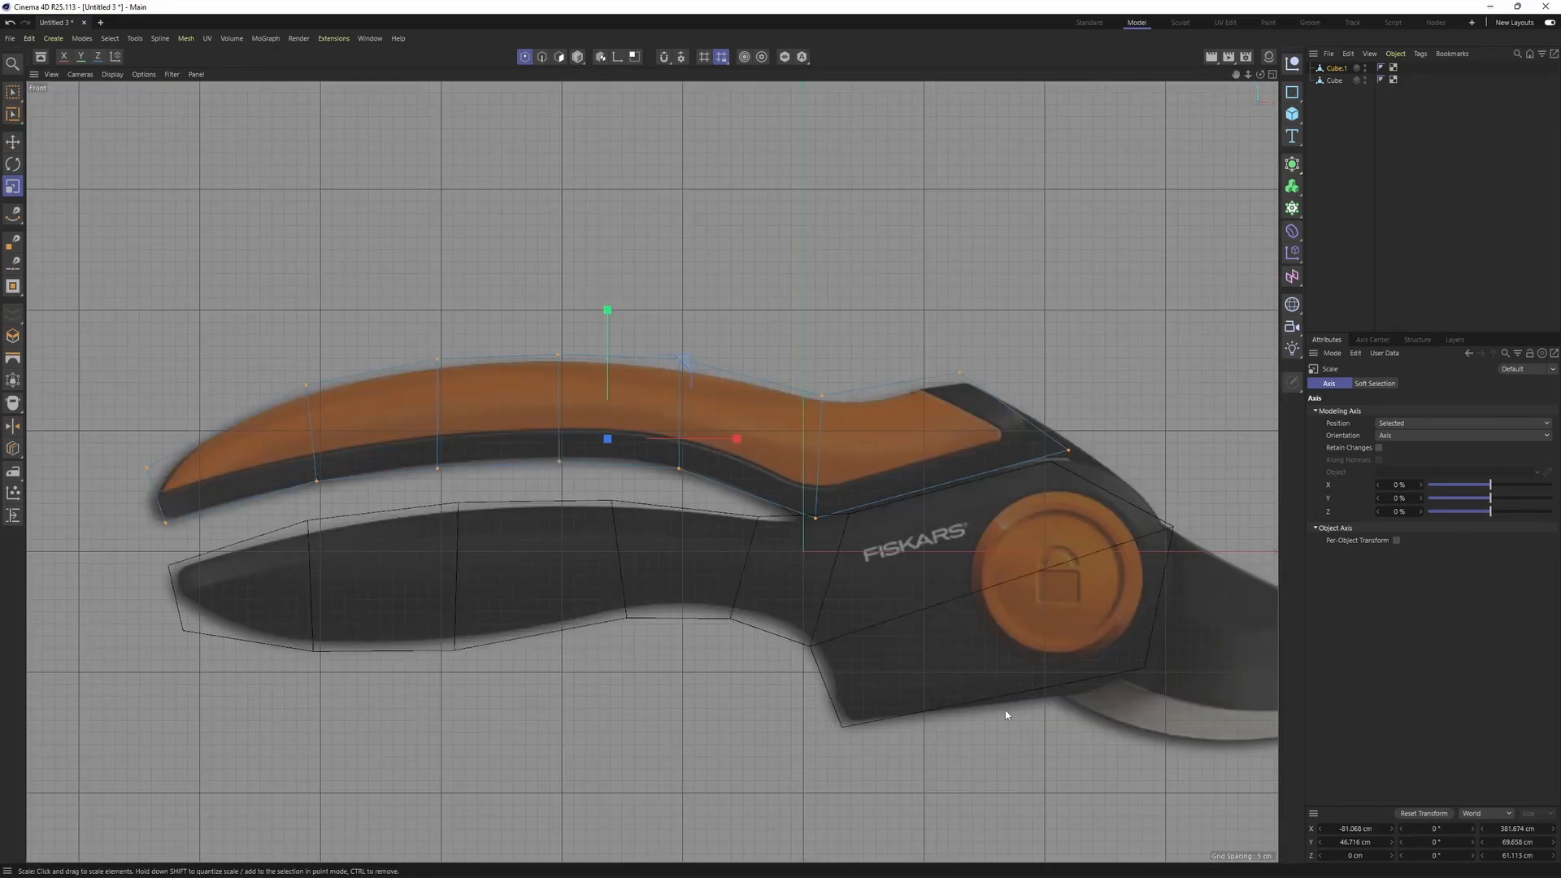
middle_click(937, 584)
middle_click(593, 453)
drag(900, 315, 886, 311)
- Add a lengthwise loop cut down the middle of the upper handle mesh
mouse_move(752, 411)
alt+mouse_down()
mouse_move(930, 411)
mouse_move(827, 446)
mouse_move(748, 407)
alt+mouse_up()
key(k)
key(l)
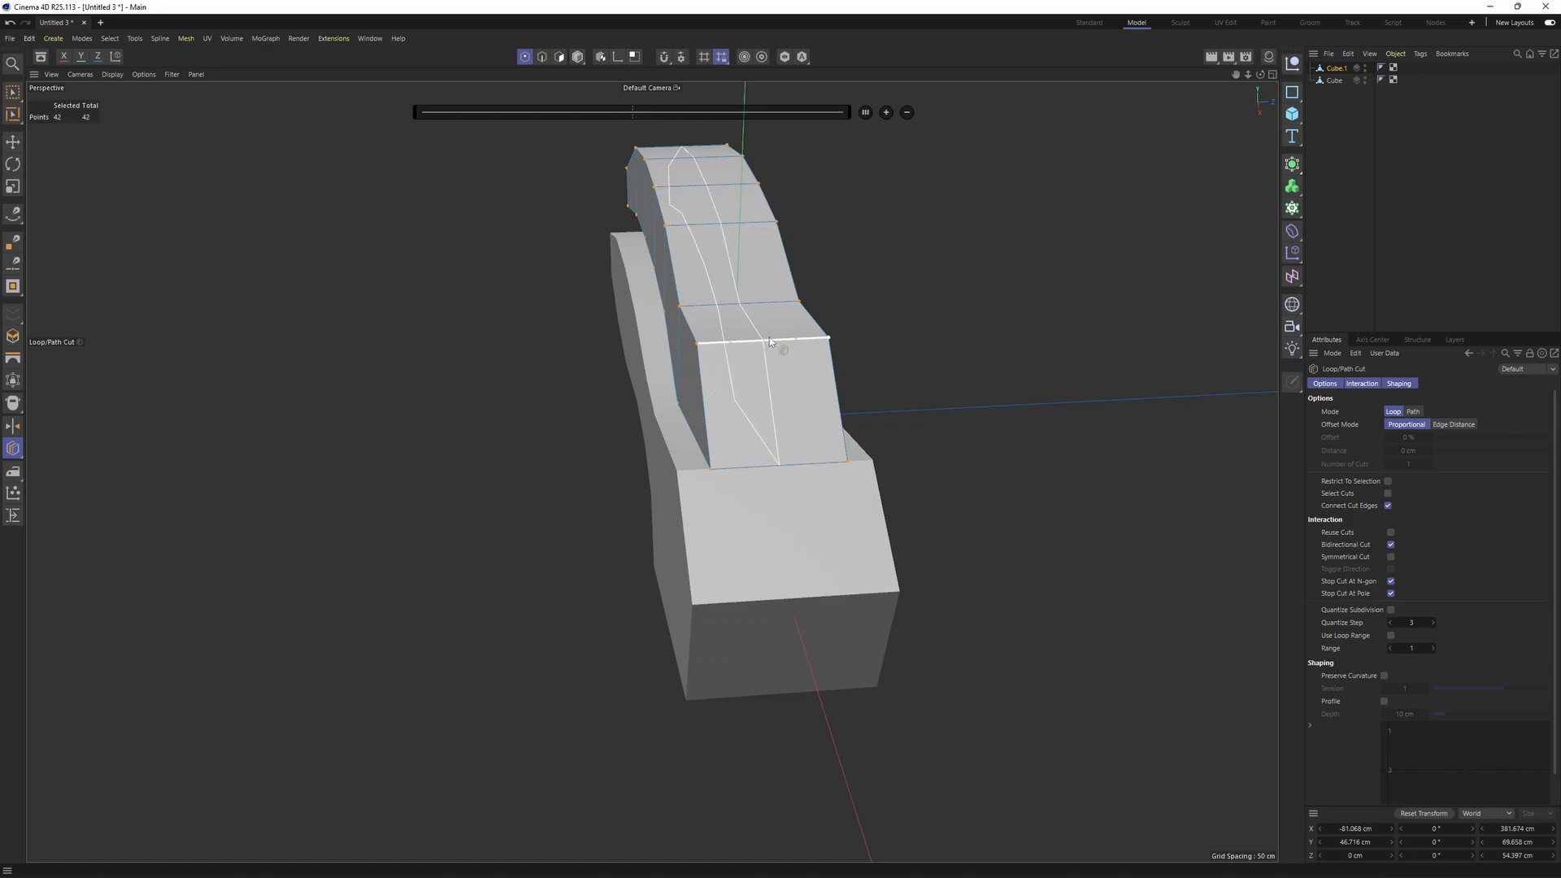
click(767, 339)
key(Return)
- Select the lengthwise centre edge loop of the upper handle and isolate the handle with viewport solo
key(e)
double_click(774, 424)
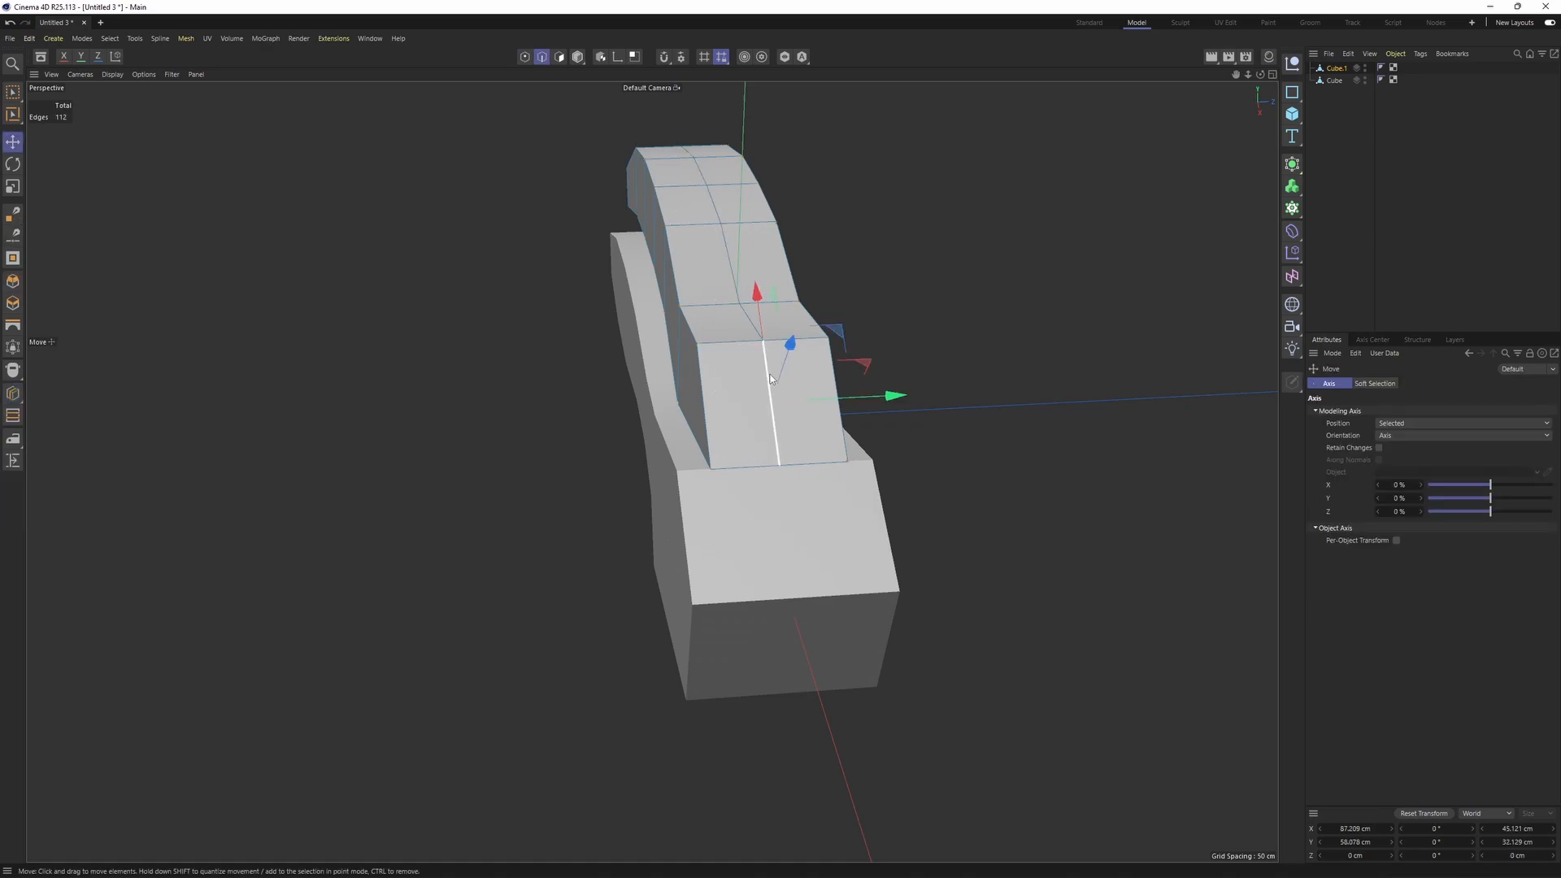
alt+middle_drag(817, 389, 802, 437)
scroll(780, 430, up, 3)
right_click(944, 417)
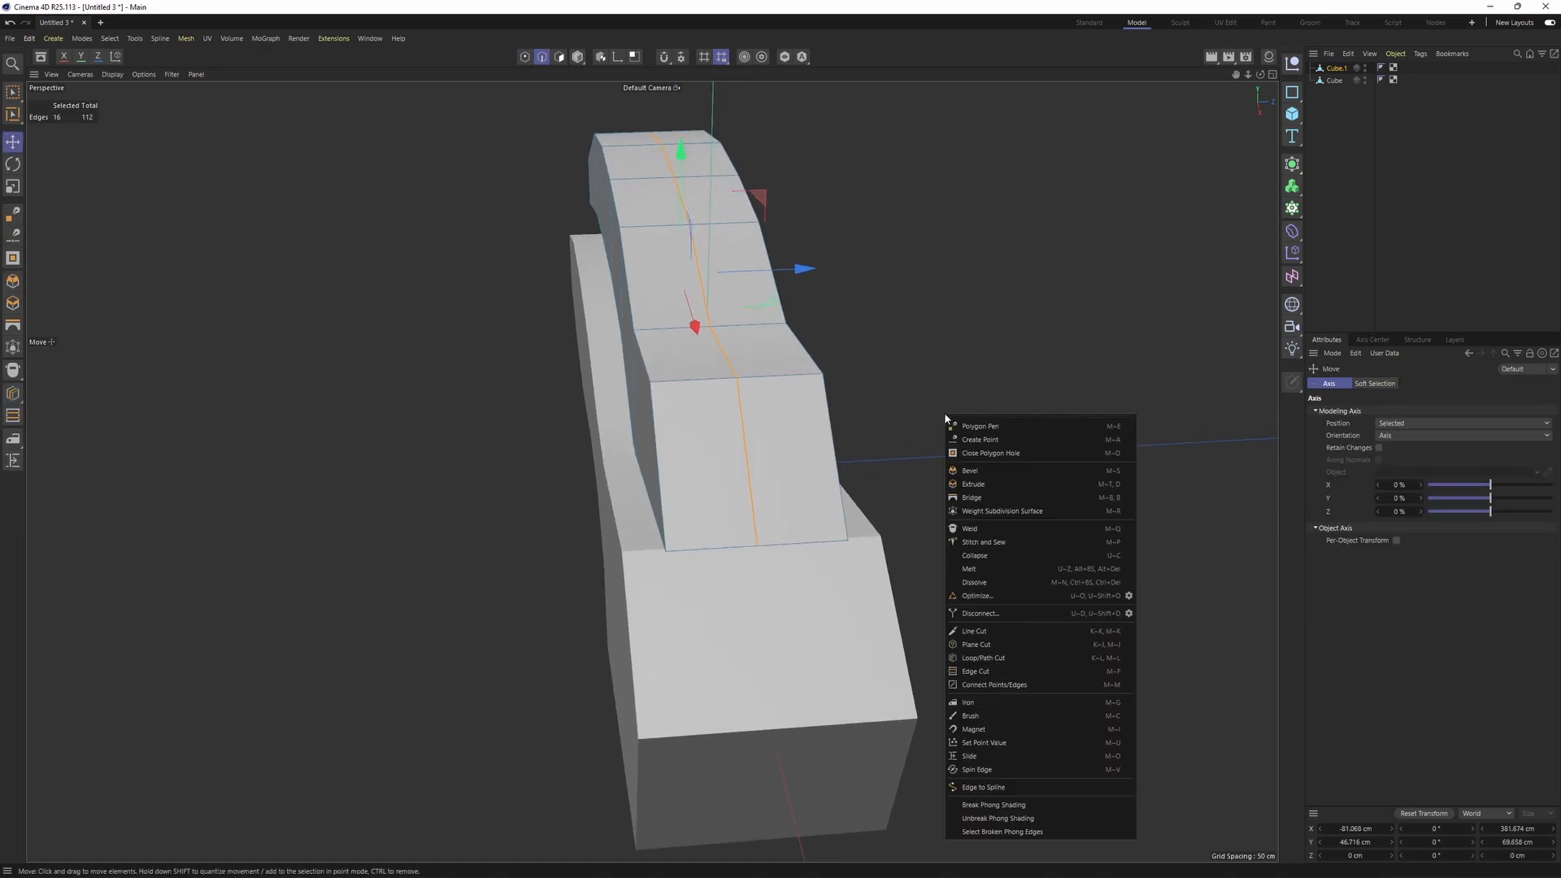
click(976, 471)
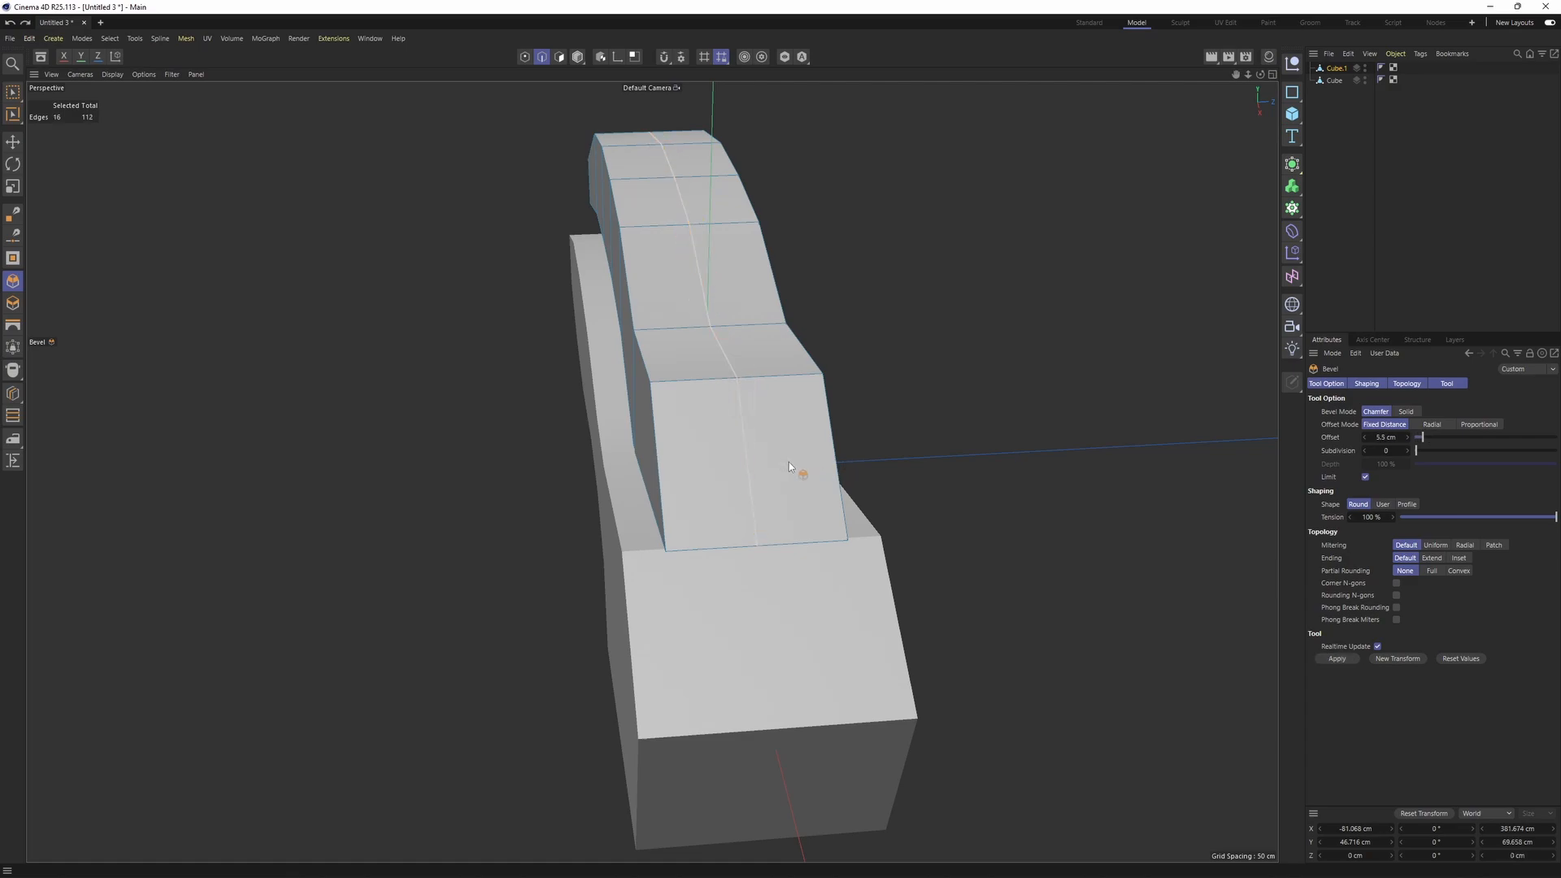
alt+drag(788, 462, 846, 464)
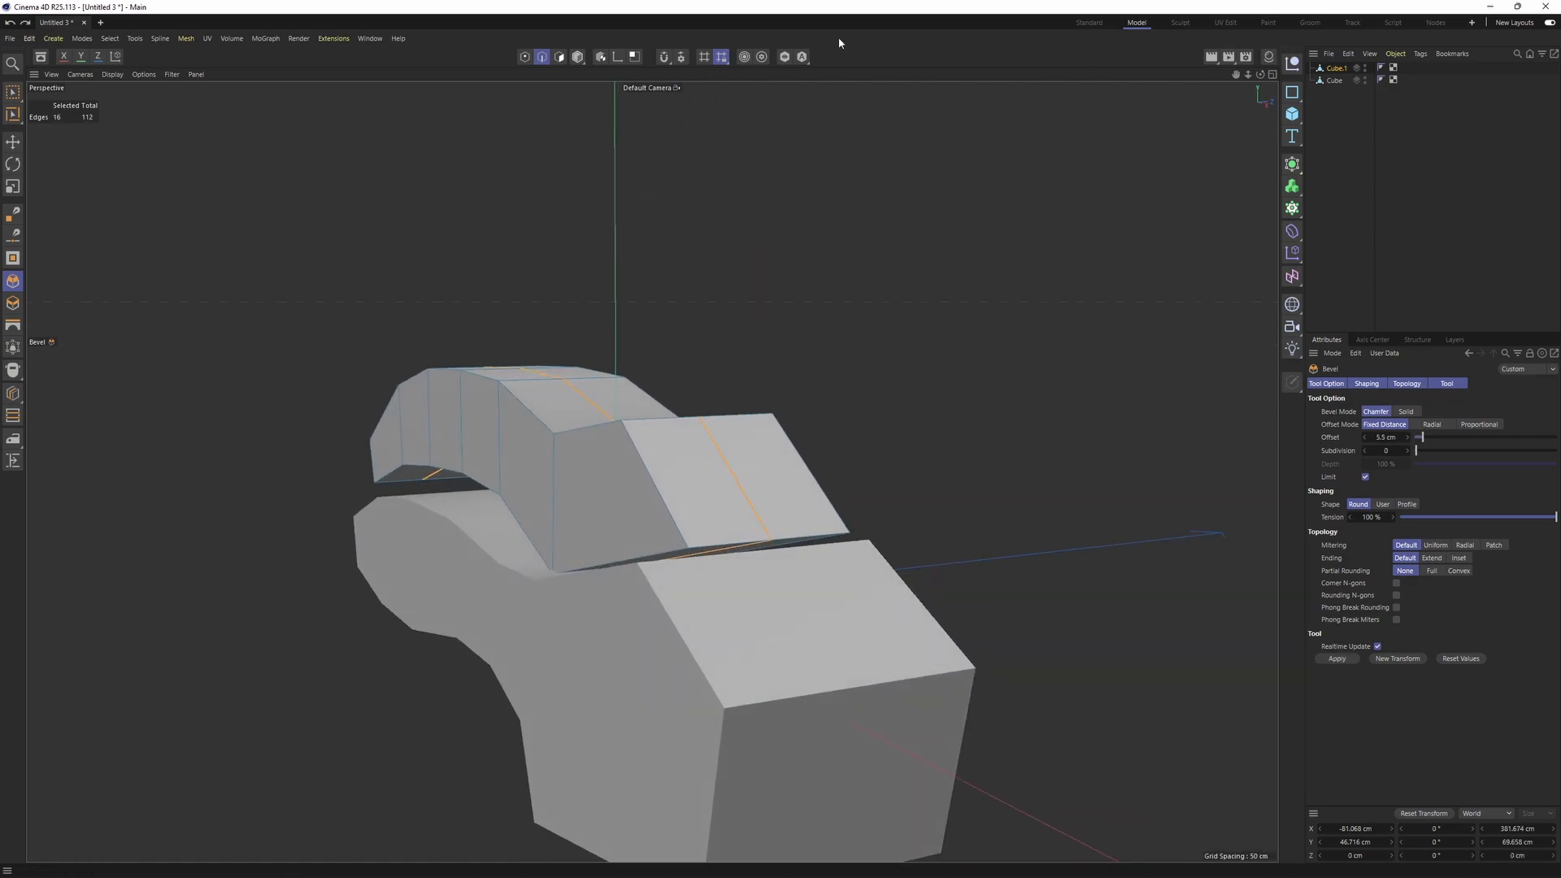
click(785, 57)
- Bevel the upper handle's centre edge loop in Chamfer mode with an offset of about 13.6 cm
alt+drag(697, 357, 818, 363)
key(e)
key(ctrl+z)
scroll(707, 439, up, 3)
alt+drag(709, 427, 894, 399)
key(m)
key(s)
alt+drag(700, 317, 713, 453)
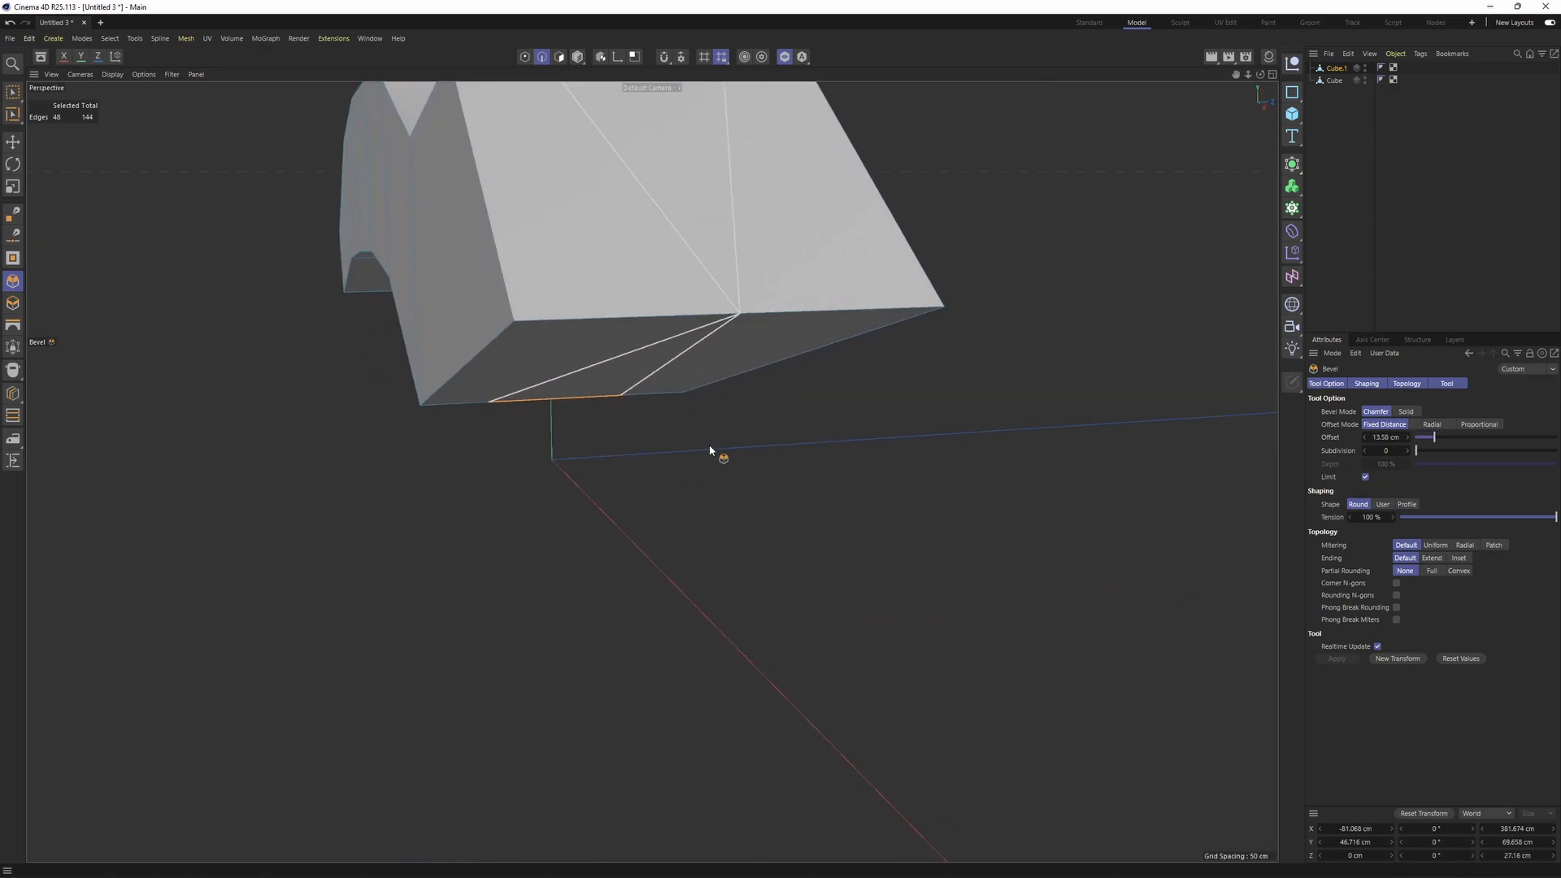
- Inspect the beveled centre strip at the upper handle's front end and undo the bevel
key(Return)
alt+drag(764, 326, 739, 282)
key(0)
alt+drag(737, 285, 712, 331)
alt+right_drag(712, 331, 817, 305)
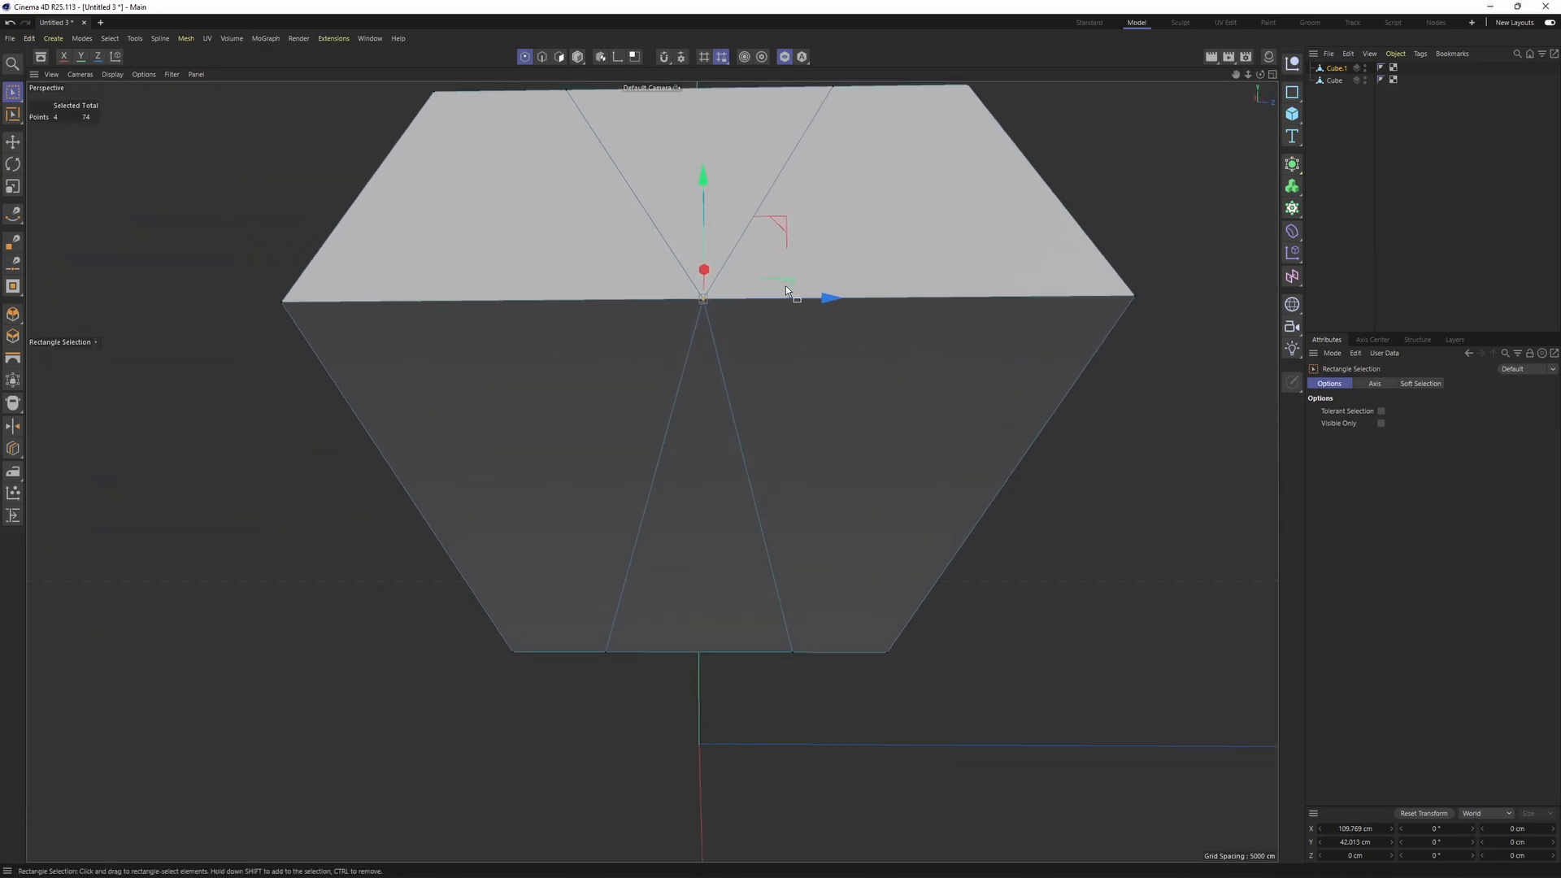
alt+drag(785, 289, 773, 573)
key(ctrl+z)
key(ctrl+z)
alt+right_drag(774, 568, 740, 589)
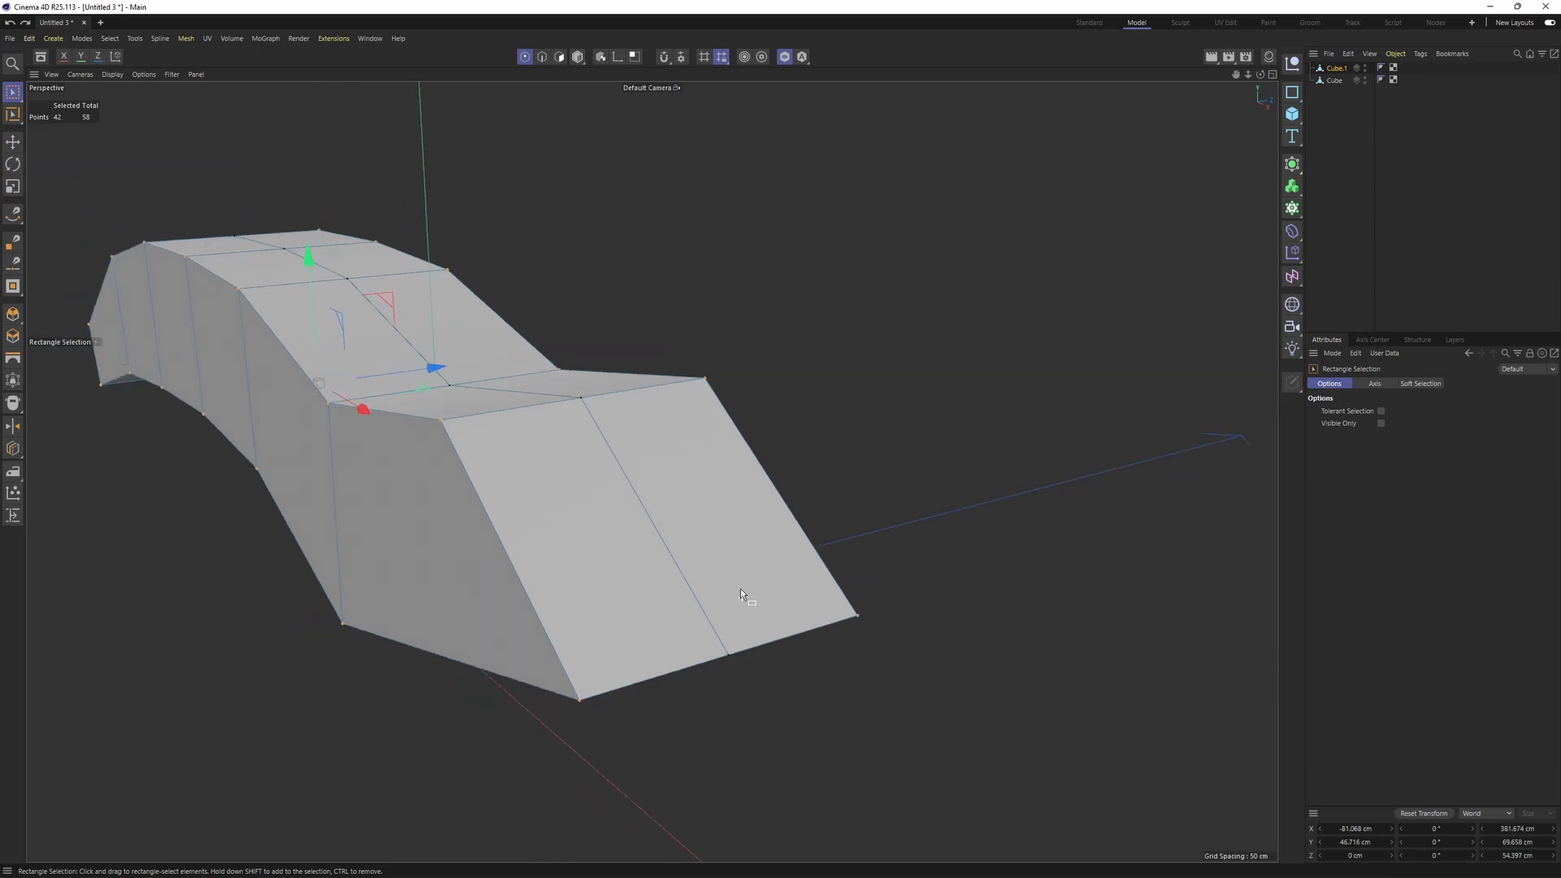
- Weld the two overlapping centre points on the lower edge of the upper handle's front end
mouse_move(740, 594)
alt+mouse_down()
mouse_move(730, 633)
mouse_move(751, 617)
mouse_move(748, 564)
alt+mouse_up()
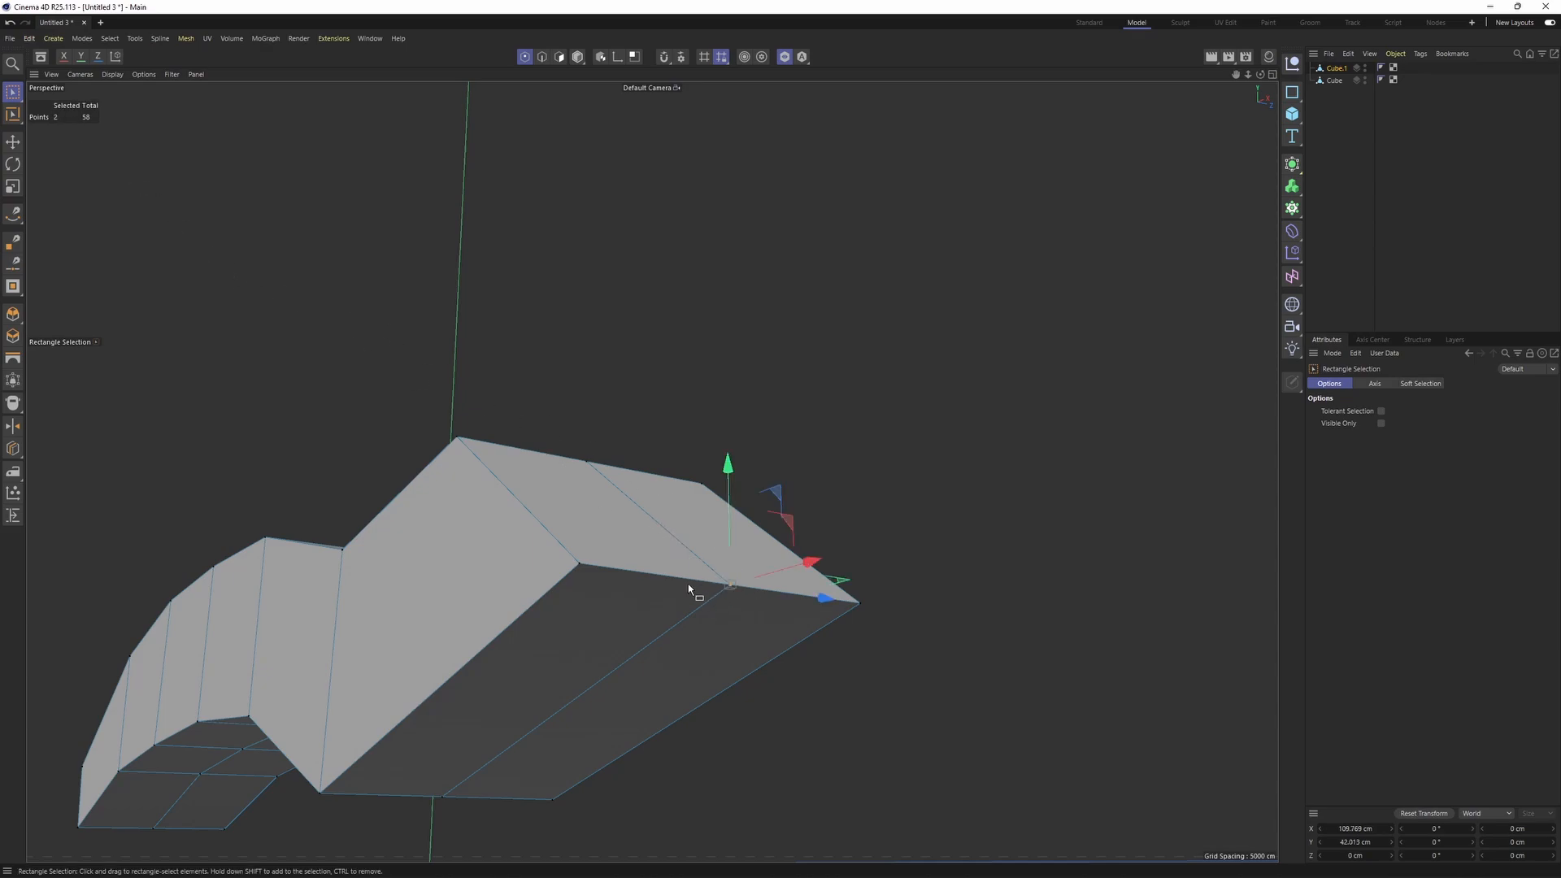
key(m)
key(q)
click(732, 587)
key(m)
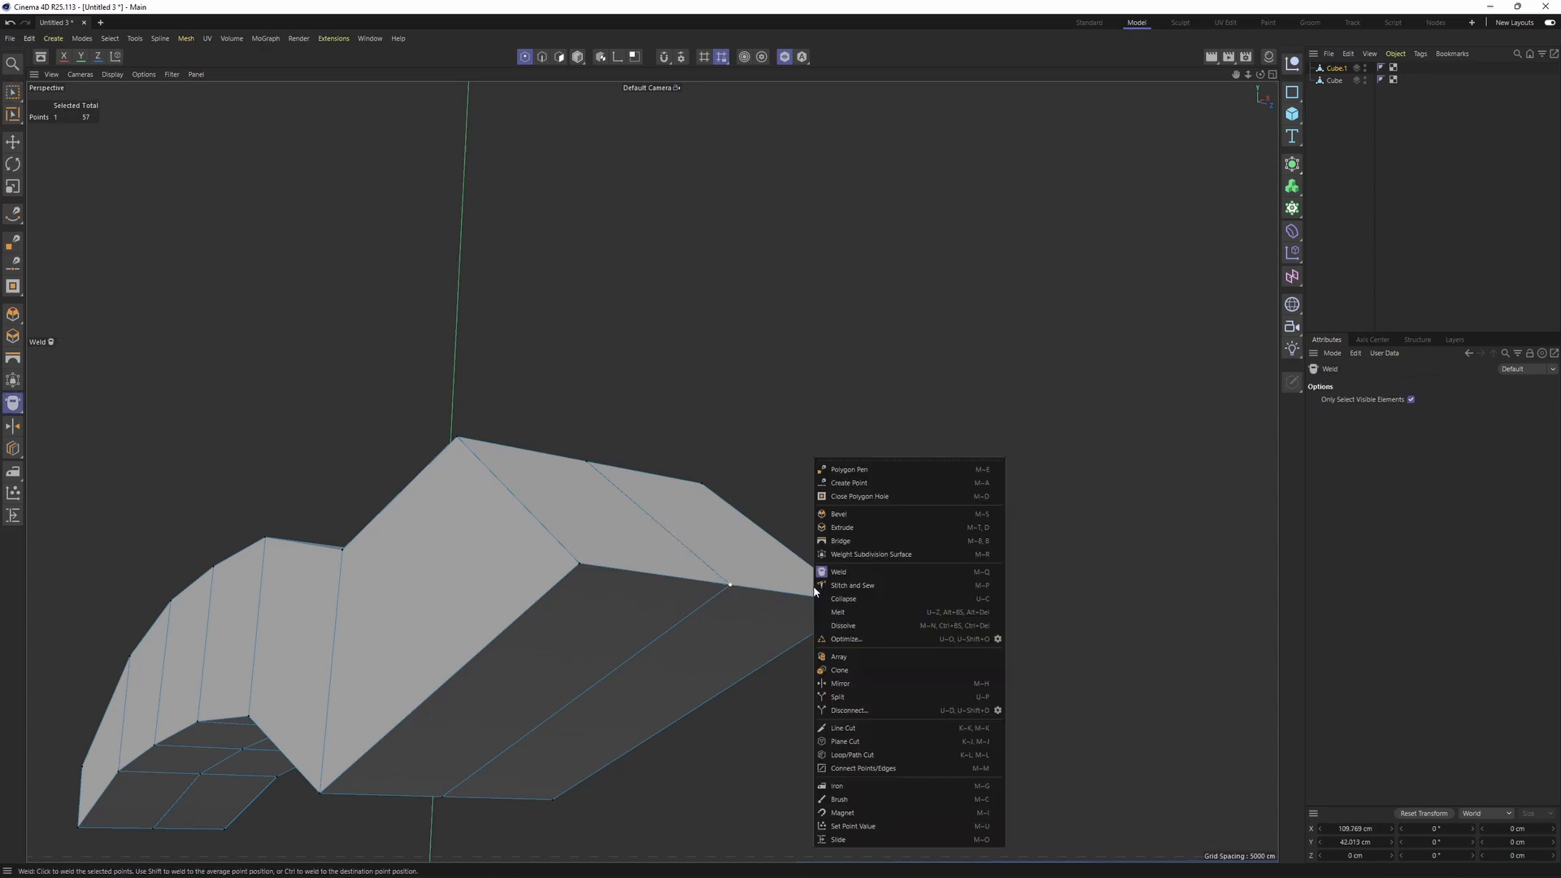
click(851, 578)
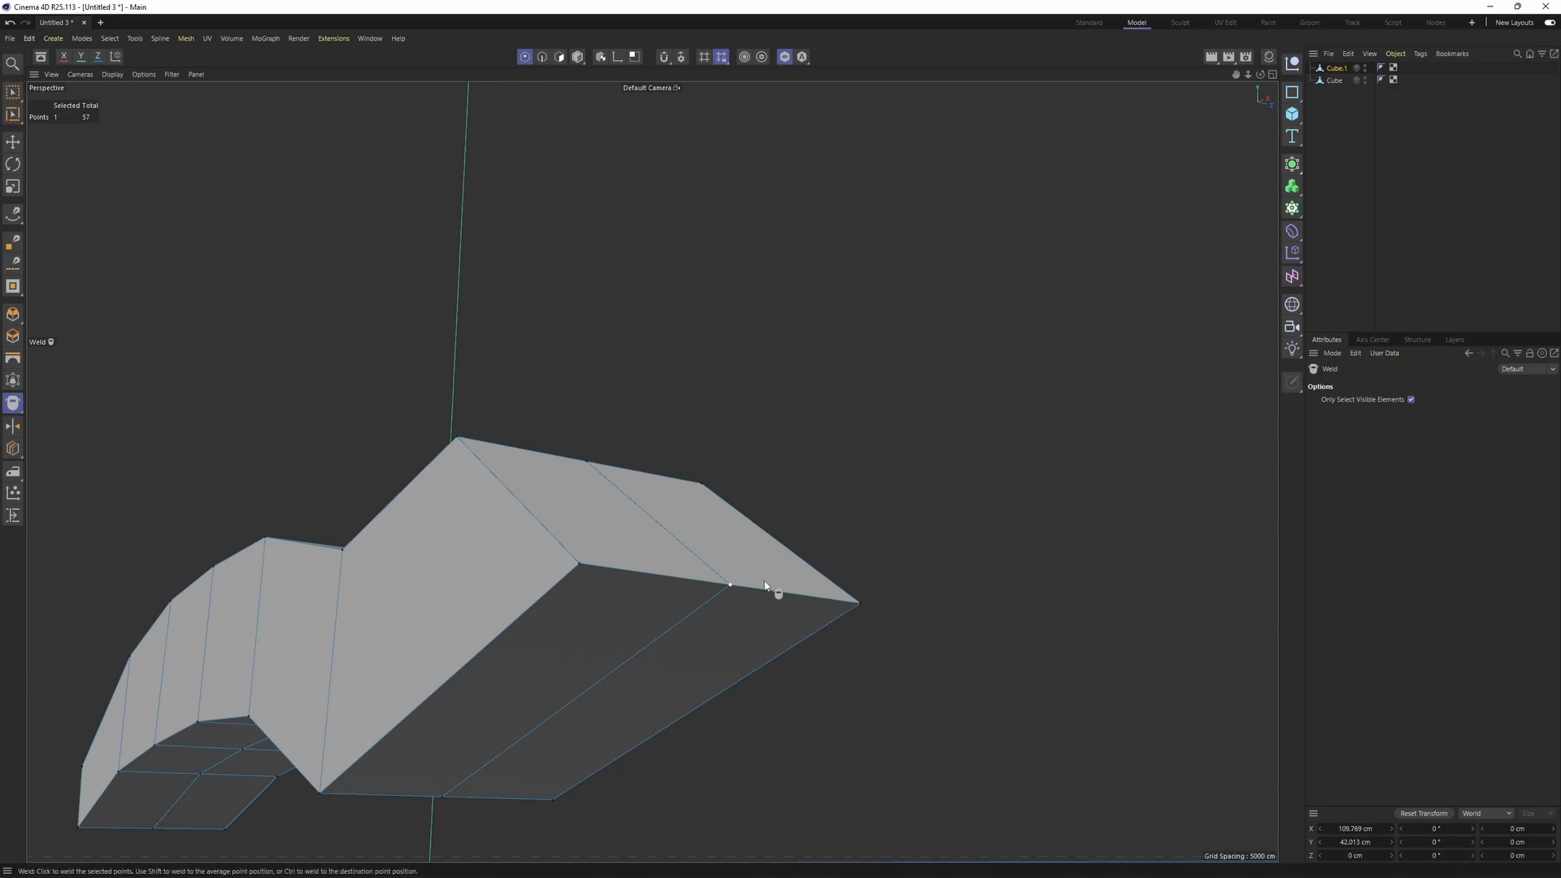
- Turn off viewport solo and bevel the upper handle's centre edge loop in Chamfer mode with an offset of 9.7 cm
key(Return)
key(e)
alt+drag(773, 571, 715, 548)
key(m)
key(s)
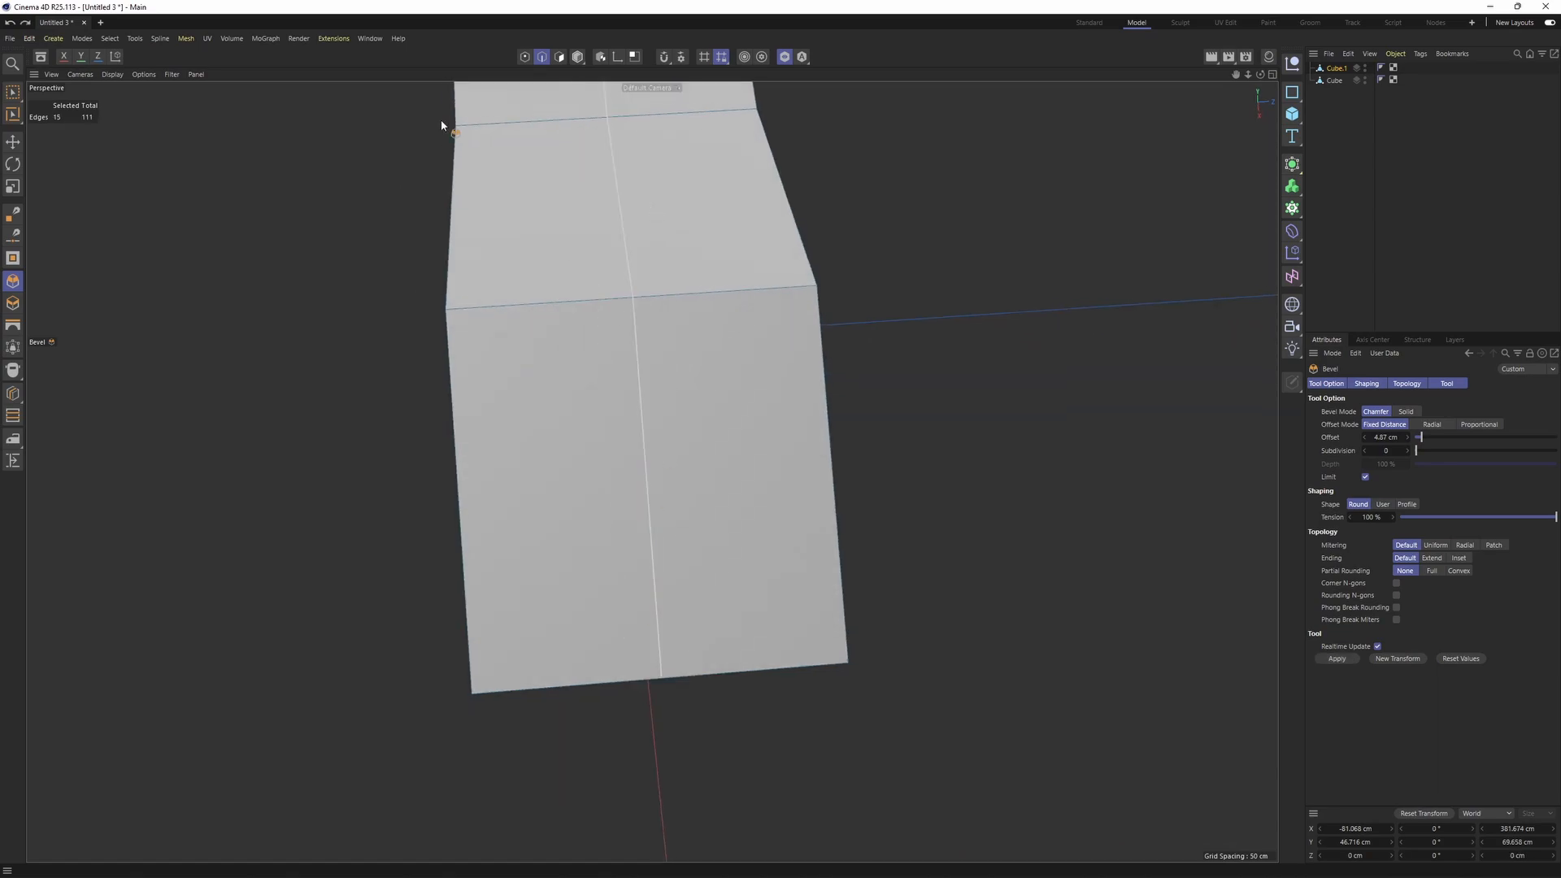
click(783, 59)
scroll(709, 404, down, 4)
alt+drag(710, 405, 712, 481)
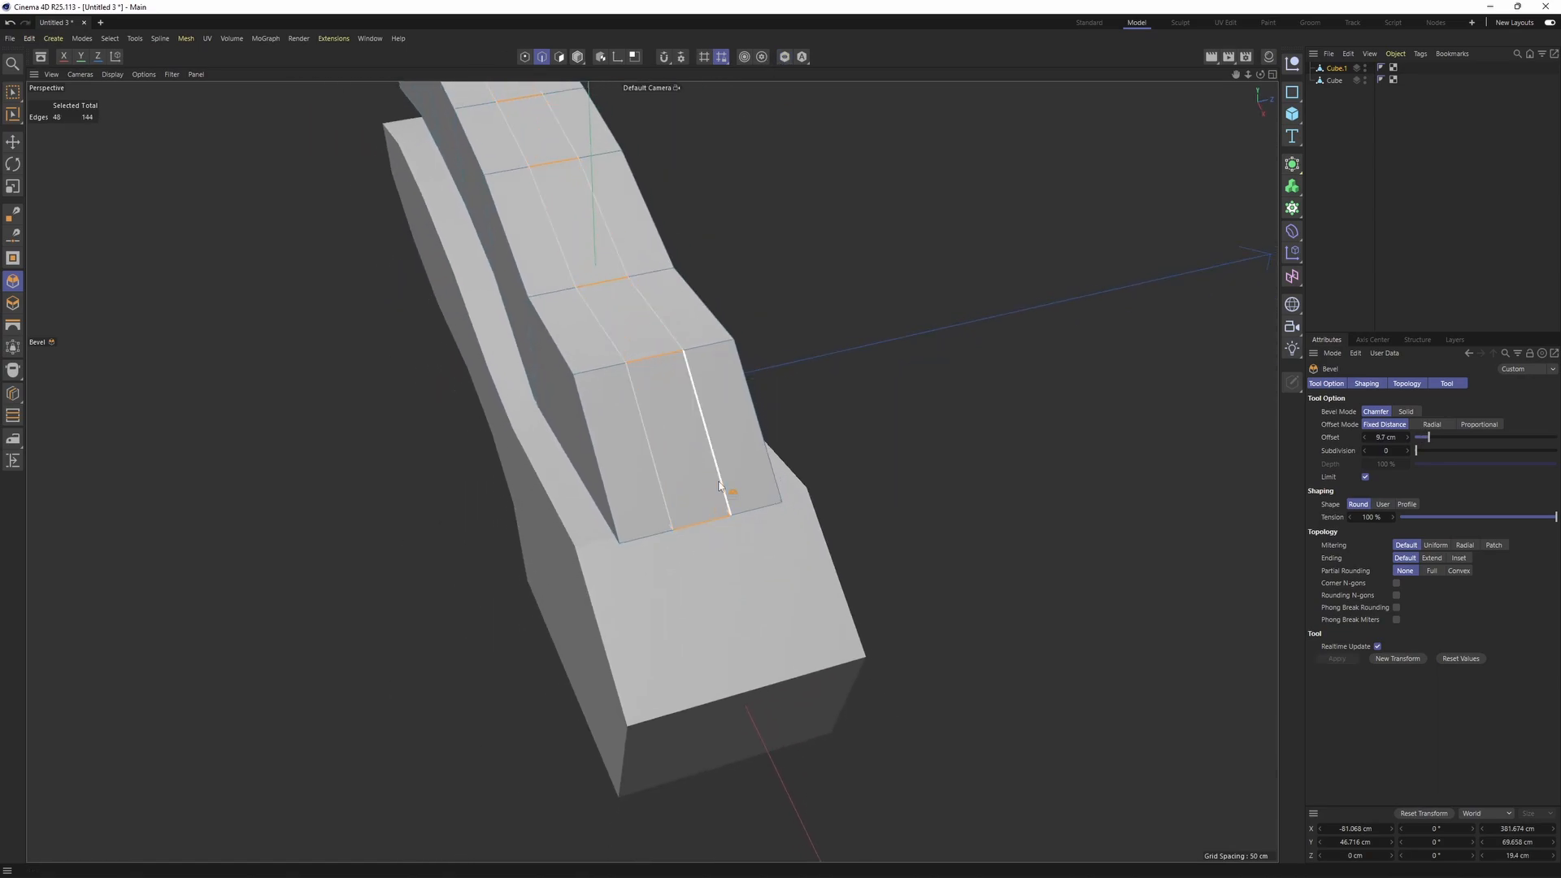
- Check the beveled strip against the reference and select the narrow middle polygon under the upper handle's front end
middle_click(718, 486)
alt+middle_drag(1238, 725, 1053, 691)
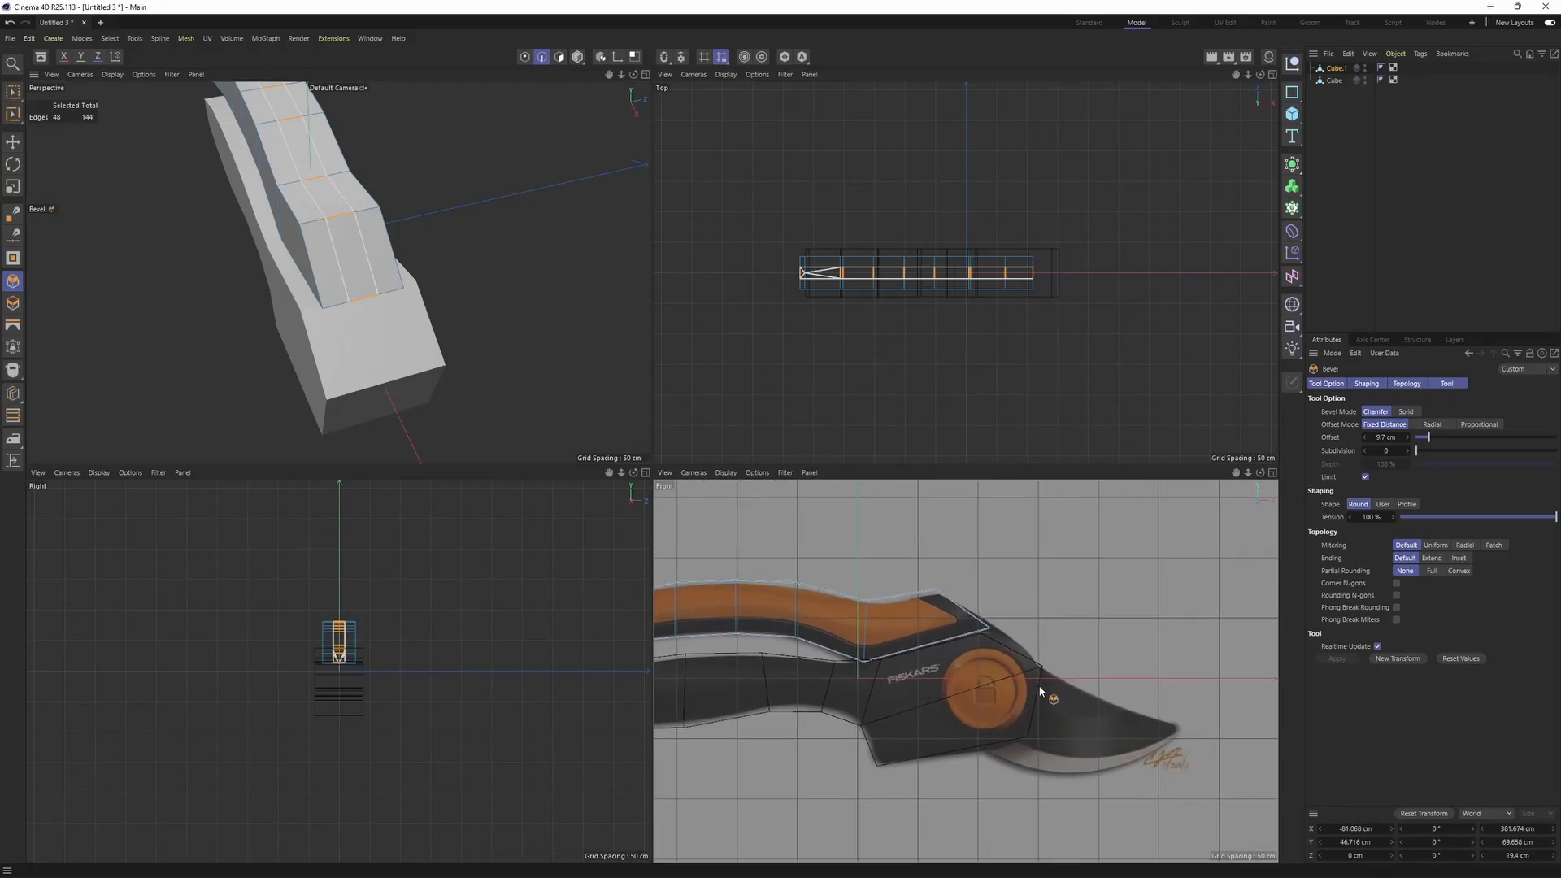
middle_click(387, 345)
alt+drag(550, 362, 551, 312)
scroll(551, 309, up, 2)
key(Return)
key(e)
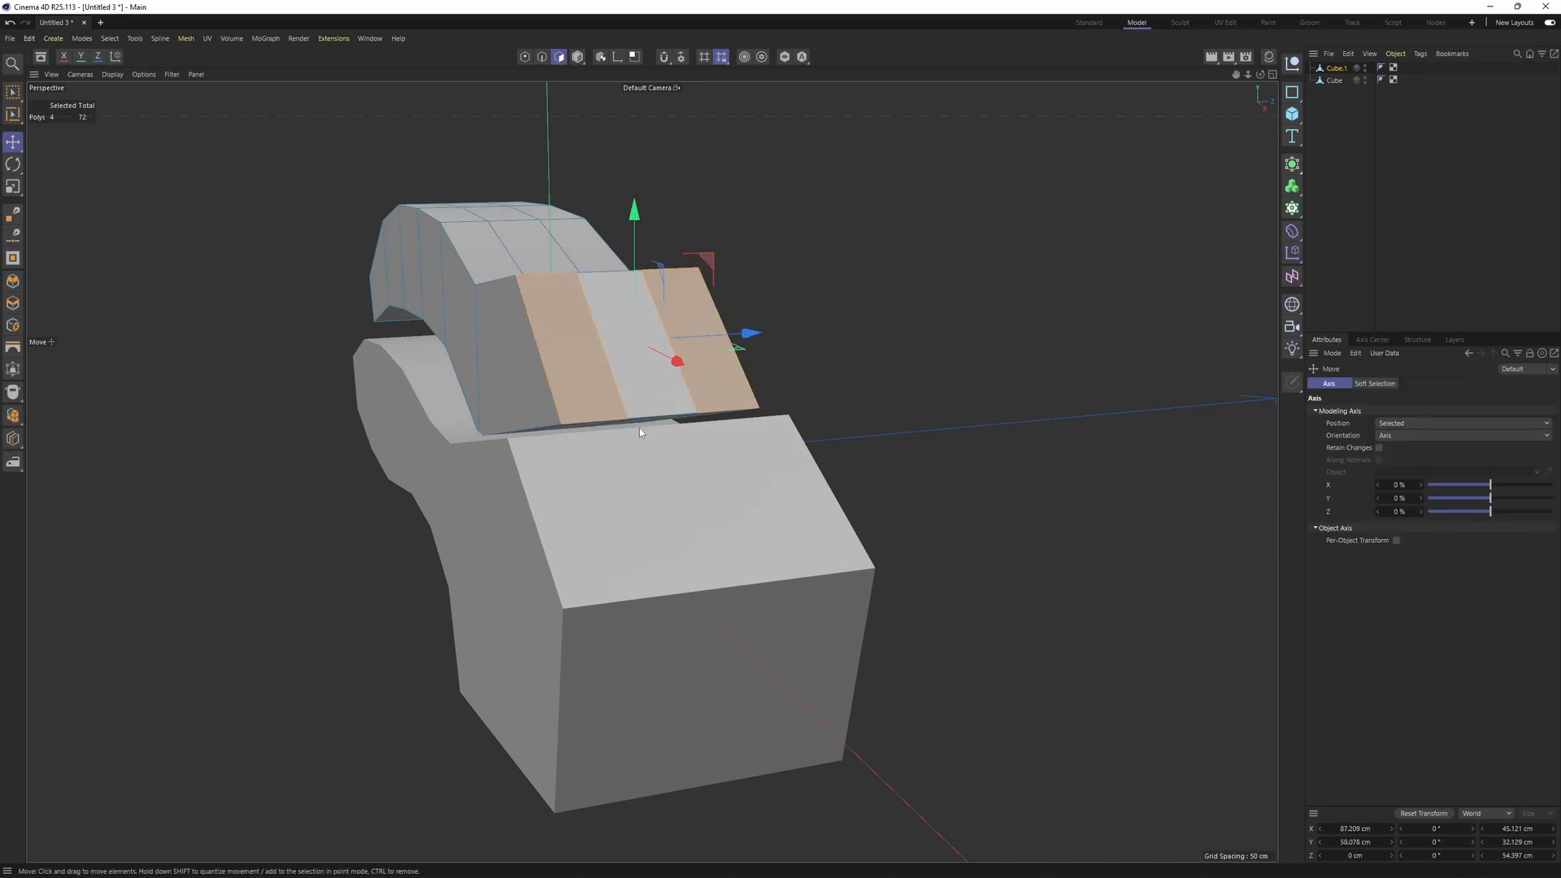
click(652, 426)
alt+drag(647, 420, 636, 459)
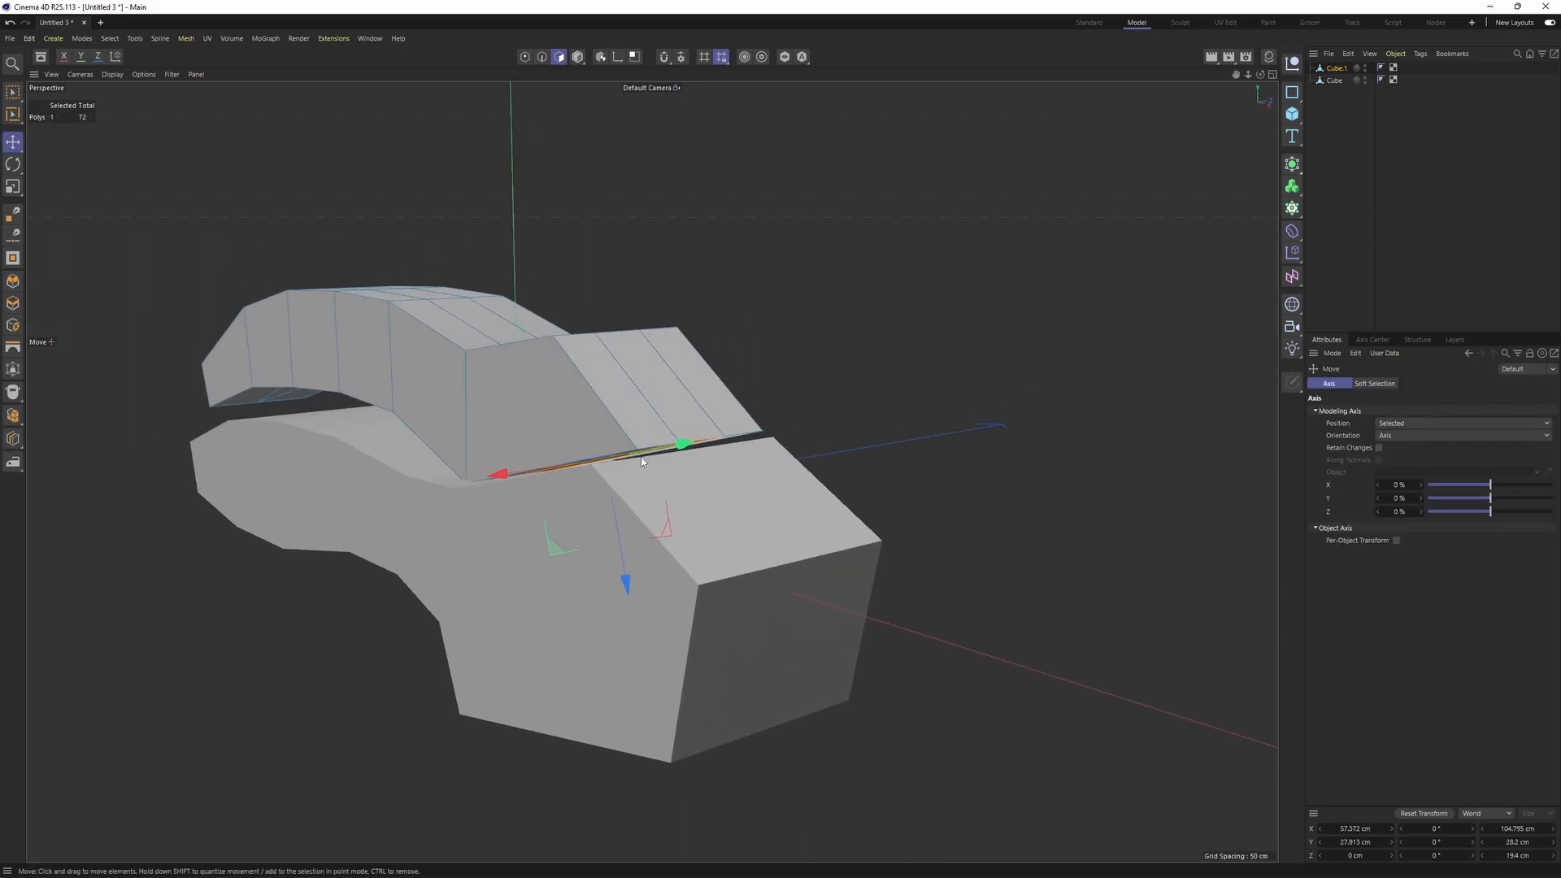
- Extrude the selected underside polygon diagonally down into the pivot body in the front view
middle_click(642, 461)
alt+middle_drag(898, 638, 919, 614)
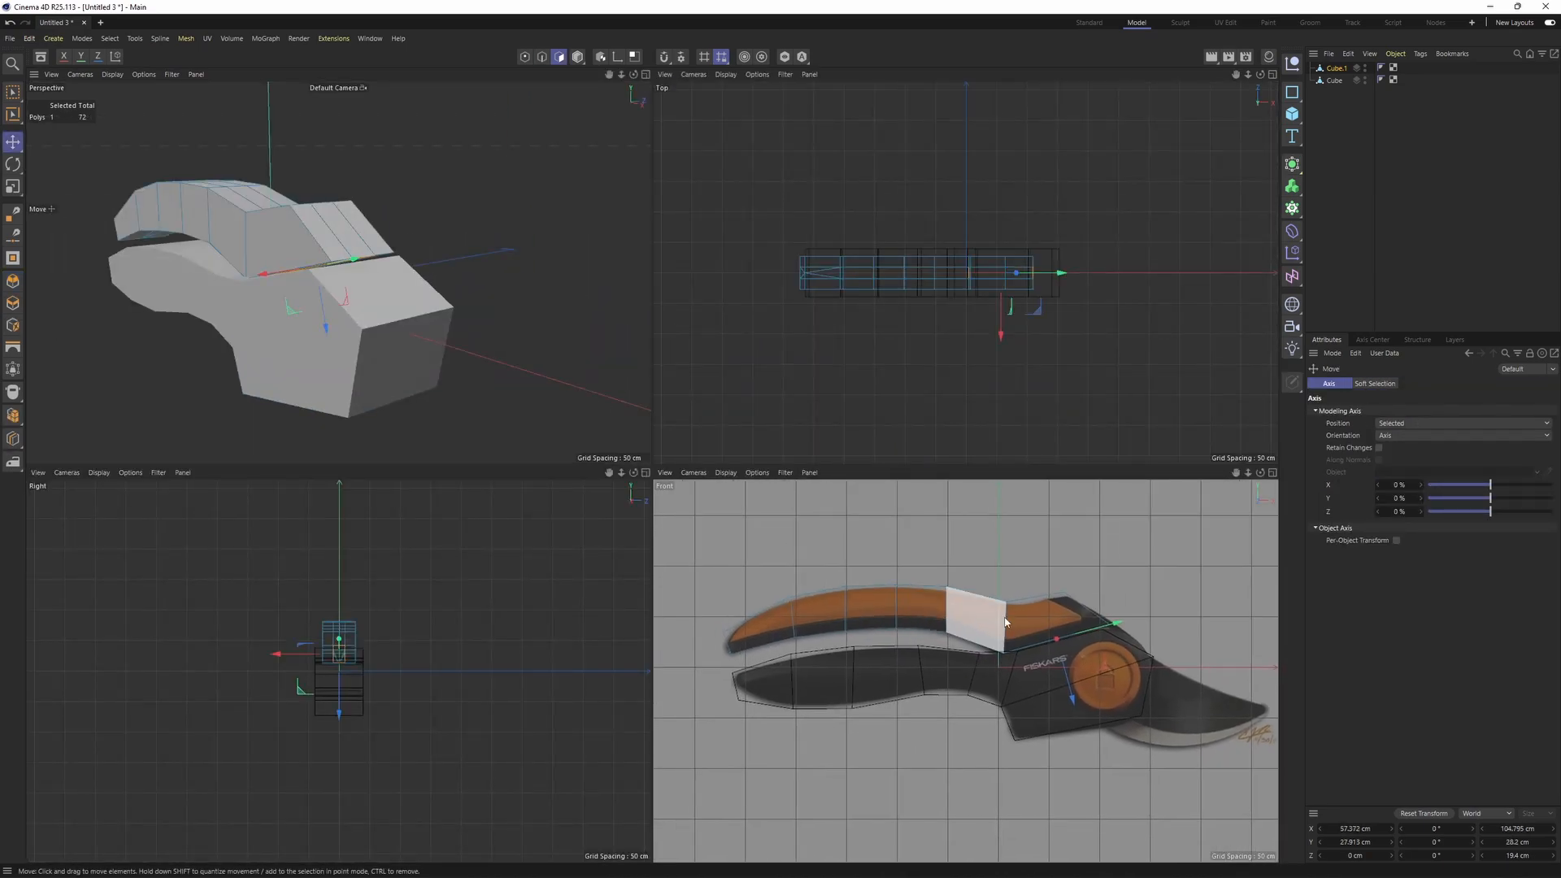
scroll(1048, 625, up, 2)
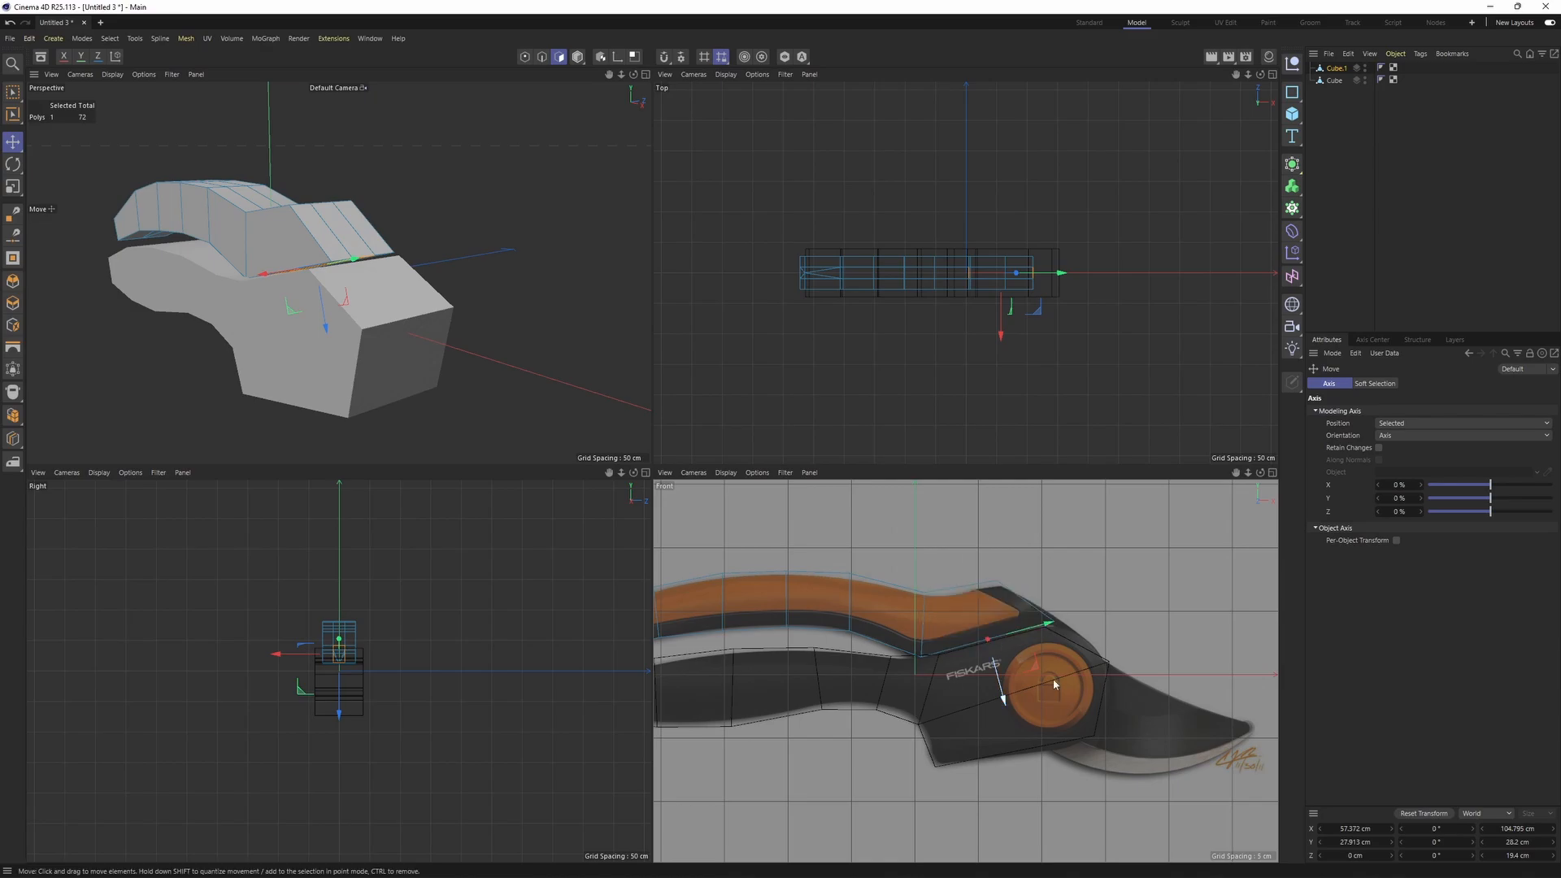
middle_click(309, 312)
alt+middle_drag(720, 606, 651, 470)
middle_click(651, 471)
middle_click(426, 296)
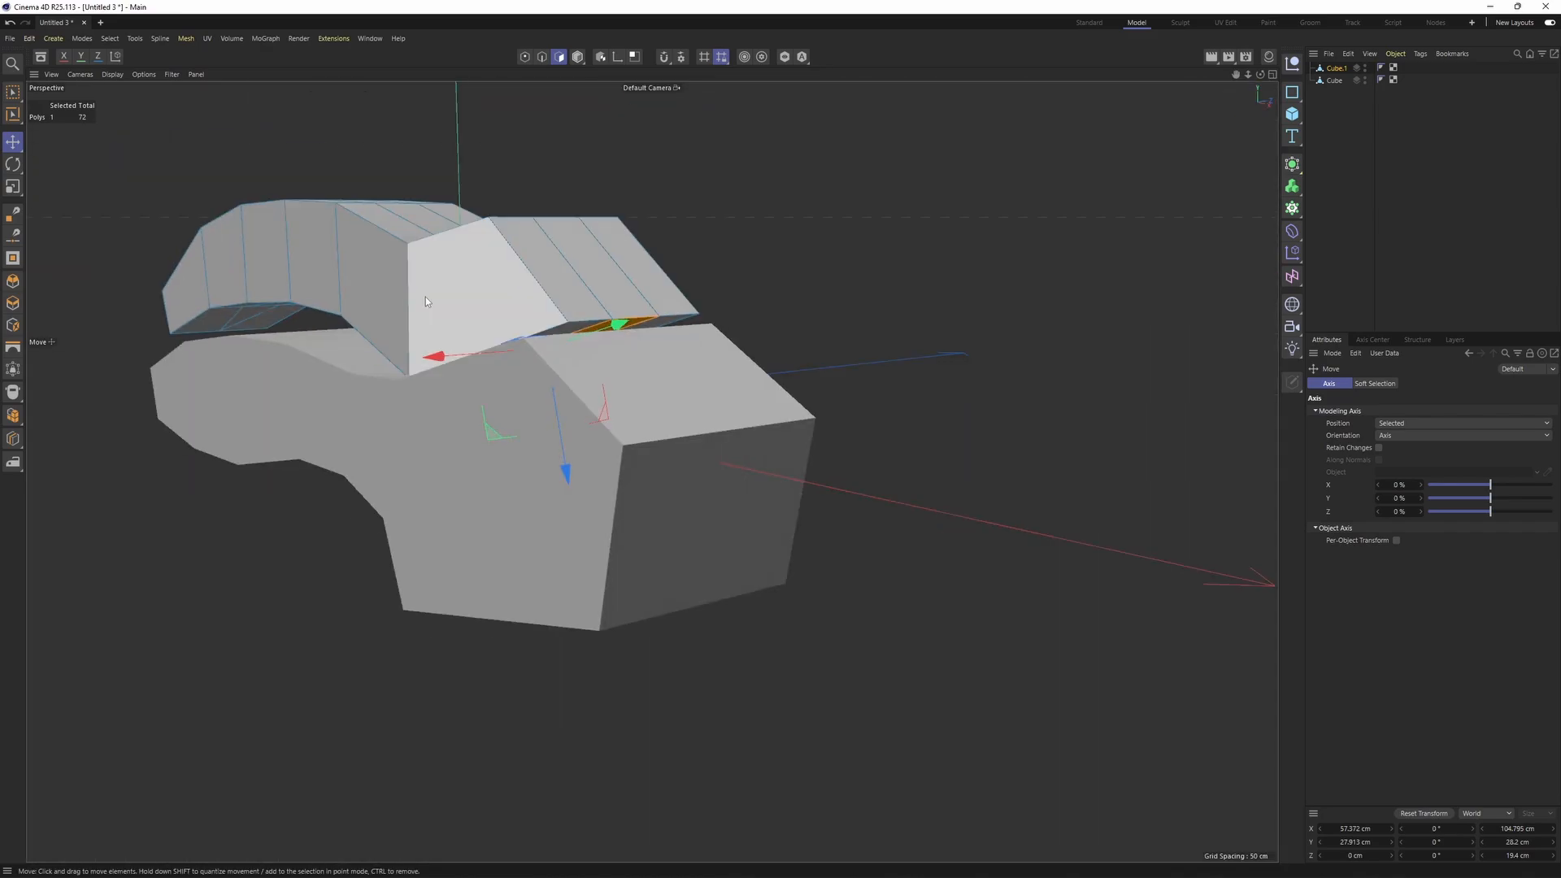
alt+drag(798, 473, 759, 509)
middle_click(760, 509)
middle_click(911, 690)
alt+middle_drag(910, 690, 927, 677)
ctrl+drag(809, 449, 930, 537)
- Move the extrusion's lower corner points about 31.7 cm diagonally to the lower side of the round pivot button
key(Return)
key(0)
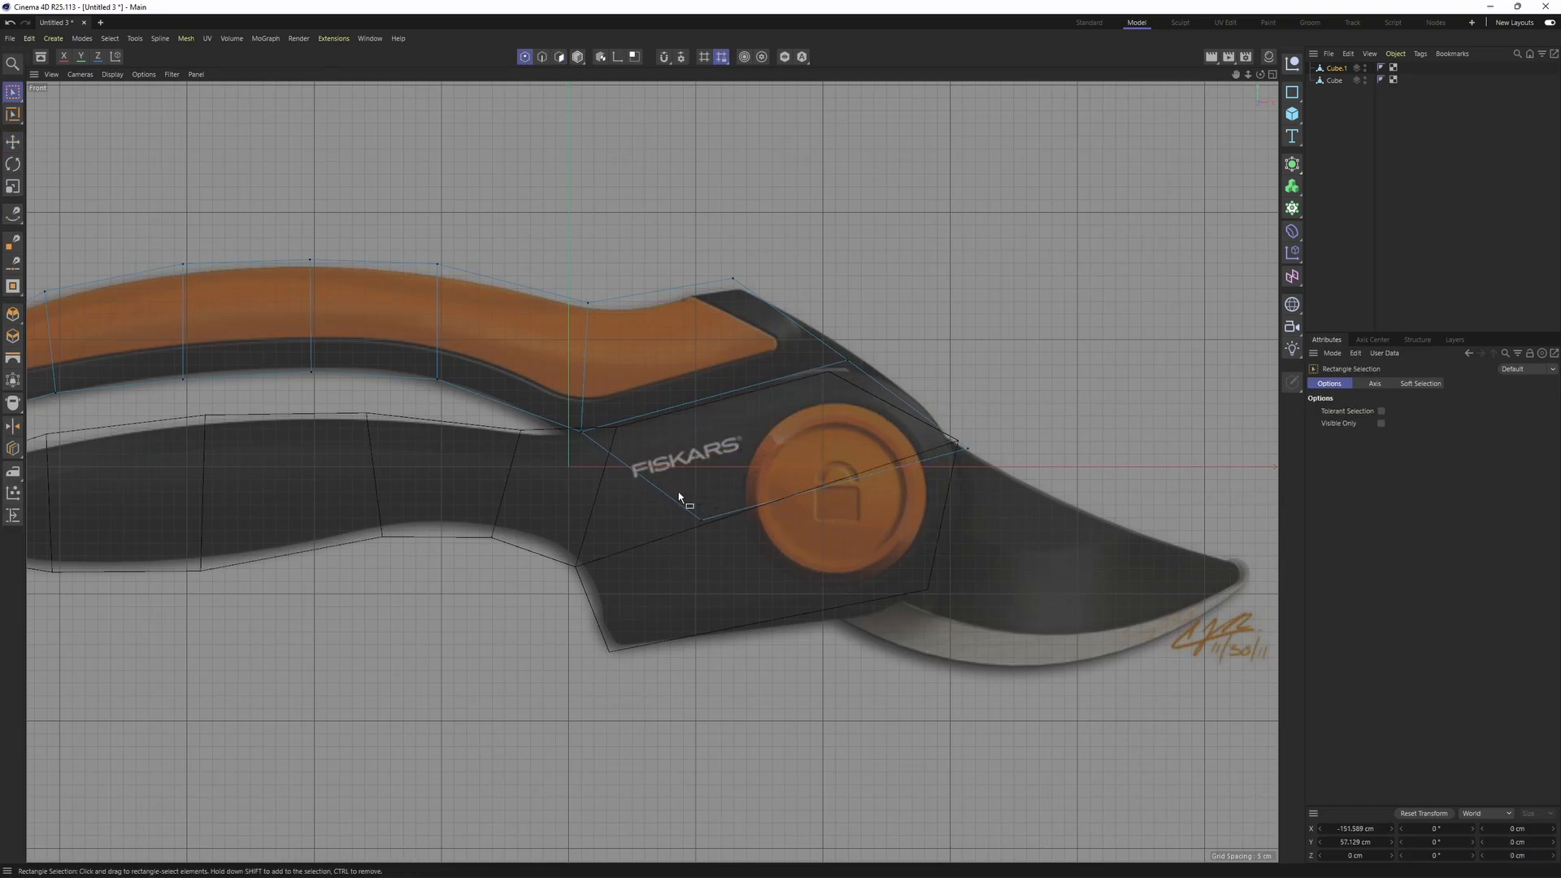
drag(701, 519, 756, 577)
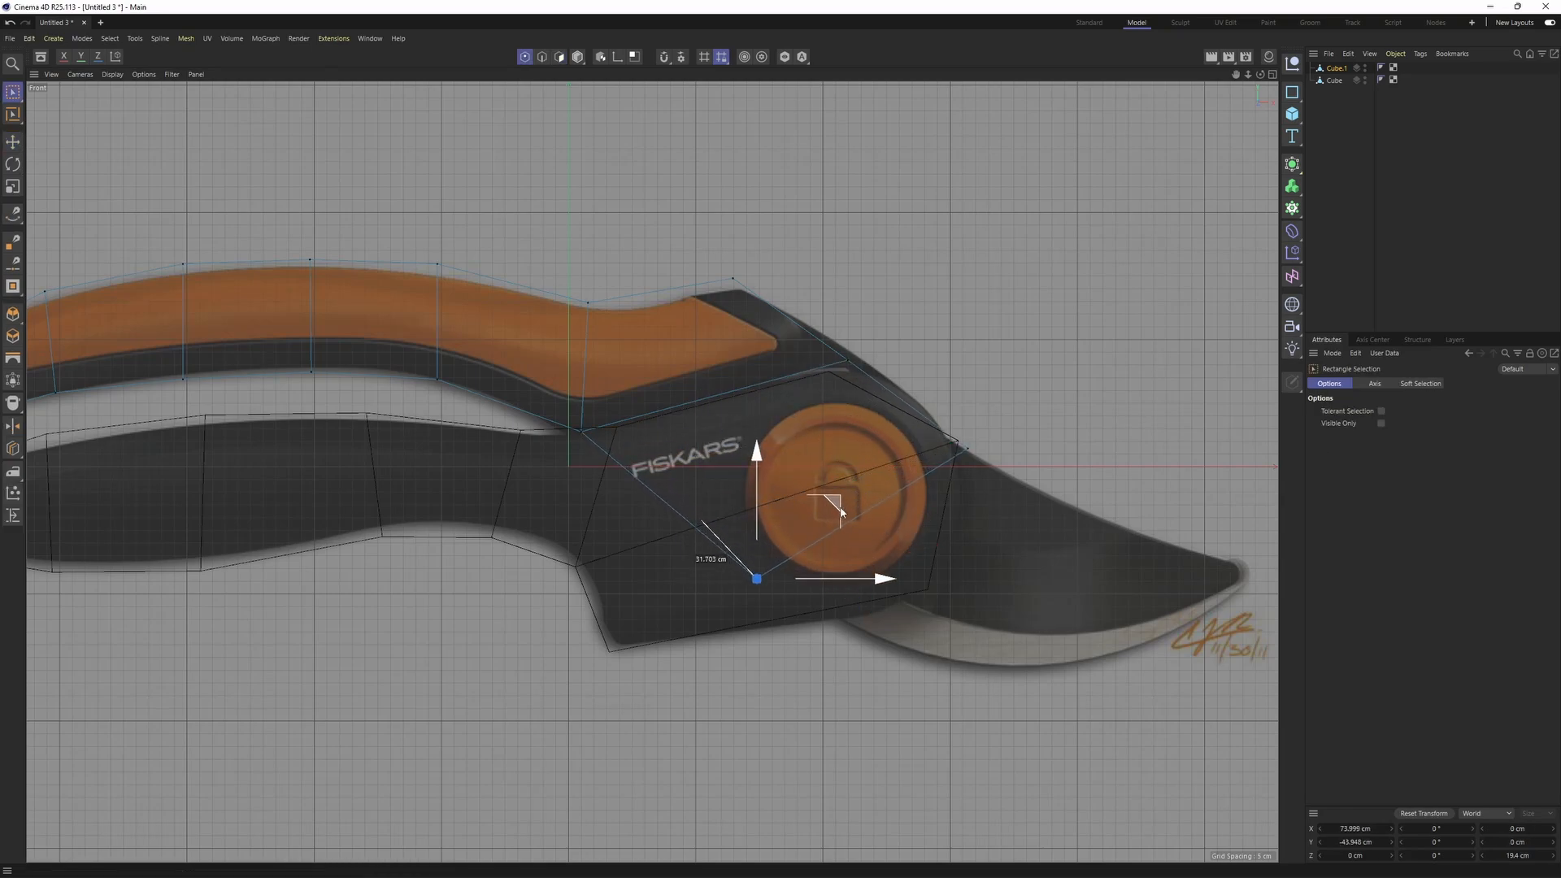
- Try to extrude the end edges of the pivot extrusion toward the blade and undo the attempt
key(Return)
drag(712, 420, 1066, 655)
alt+middle_drag(1067, 655, 980, 647)
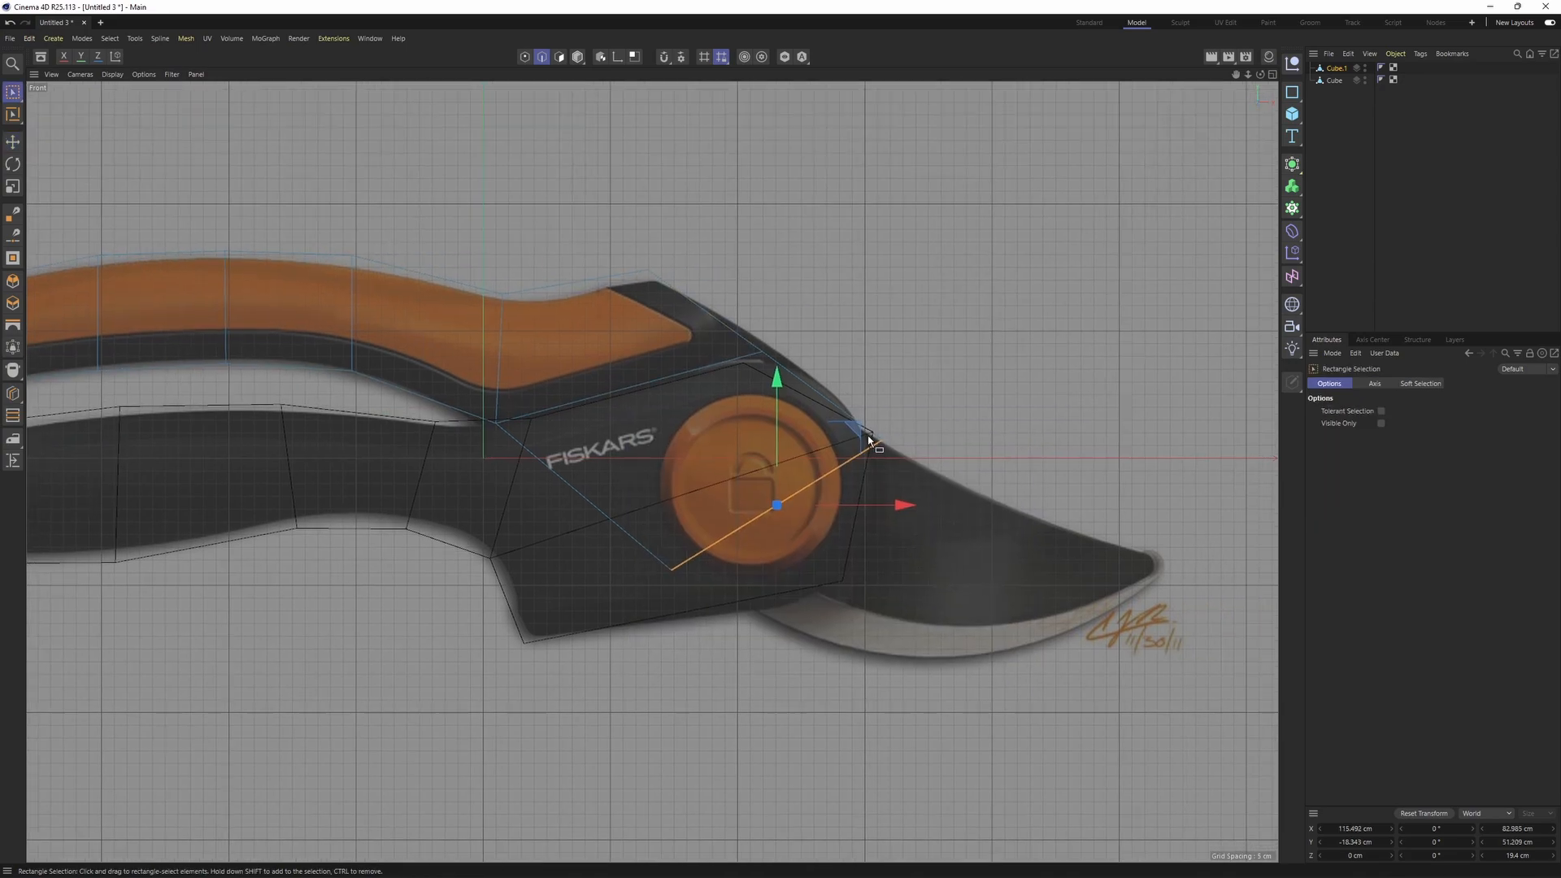
ctrl+drag(851, 432, 949, 491)
key(Return)
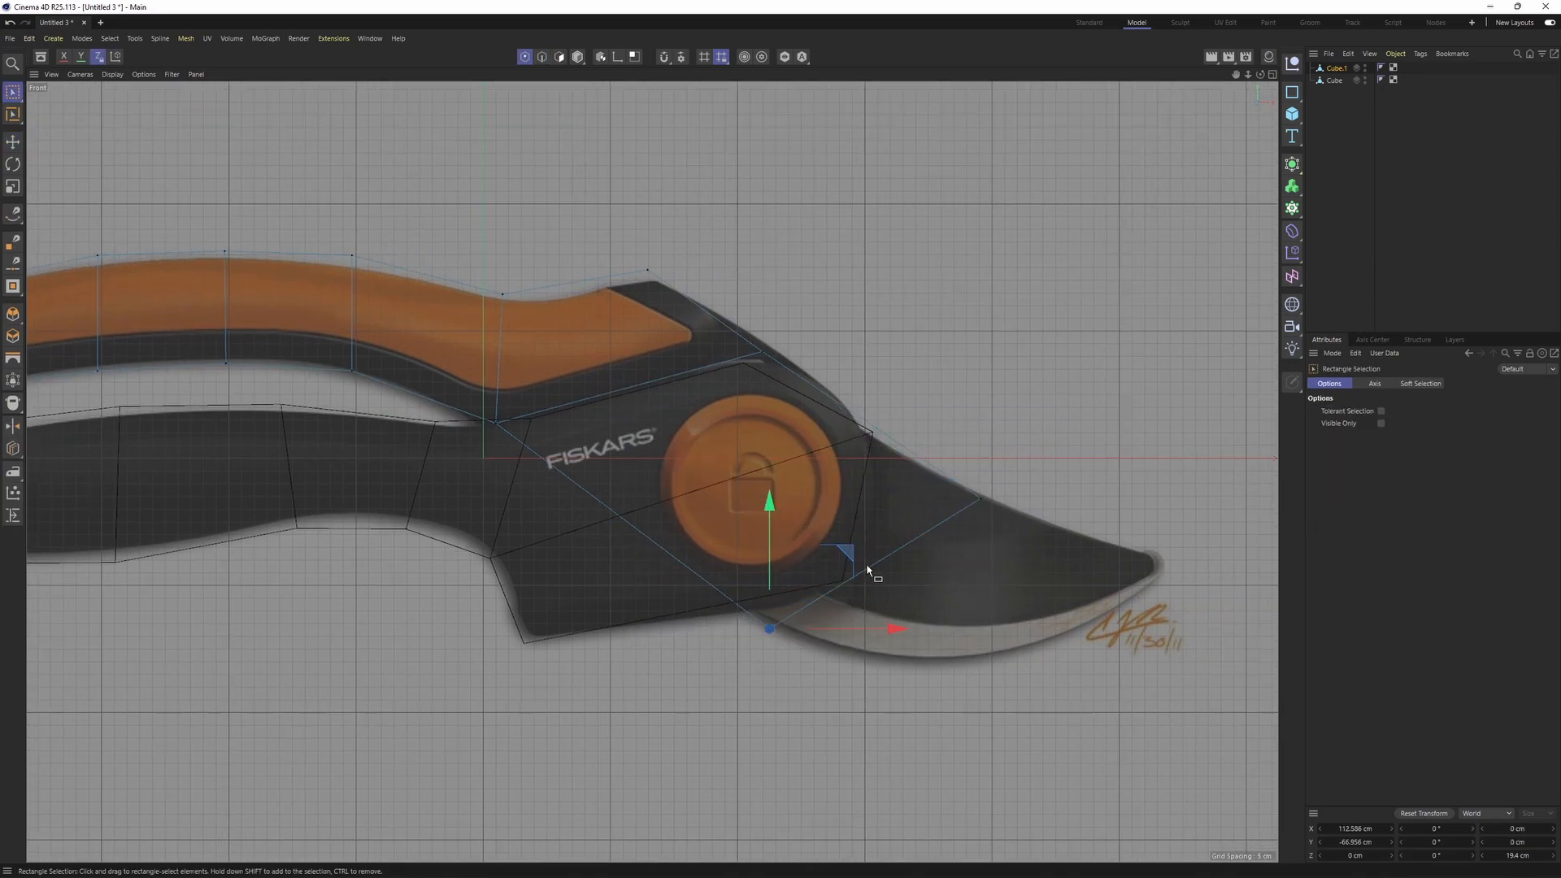
key(ctrl+z)
- Try to extrude the end edges again into a blade segment, fitting its lower points to the blade outline
key(Return)
ctrl+drag(852, 427, 956, 492)
key(Return)
drag(850, 555, 968, 608)
key(Return)
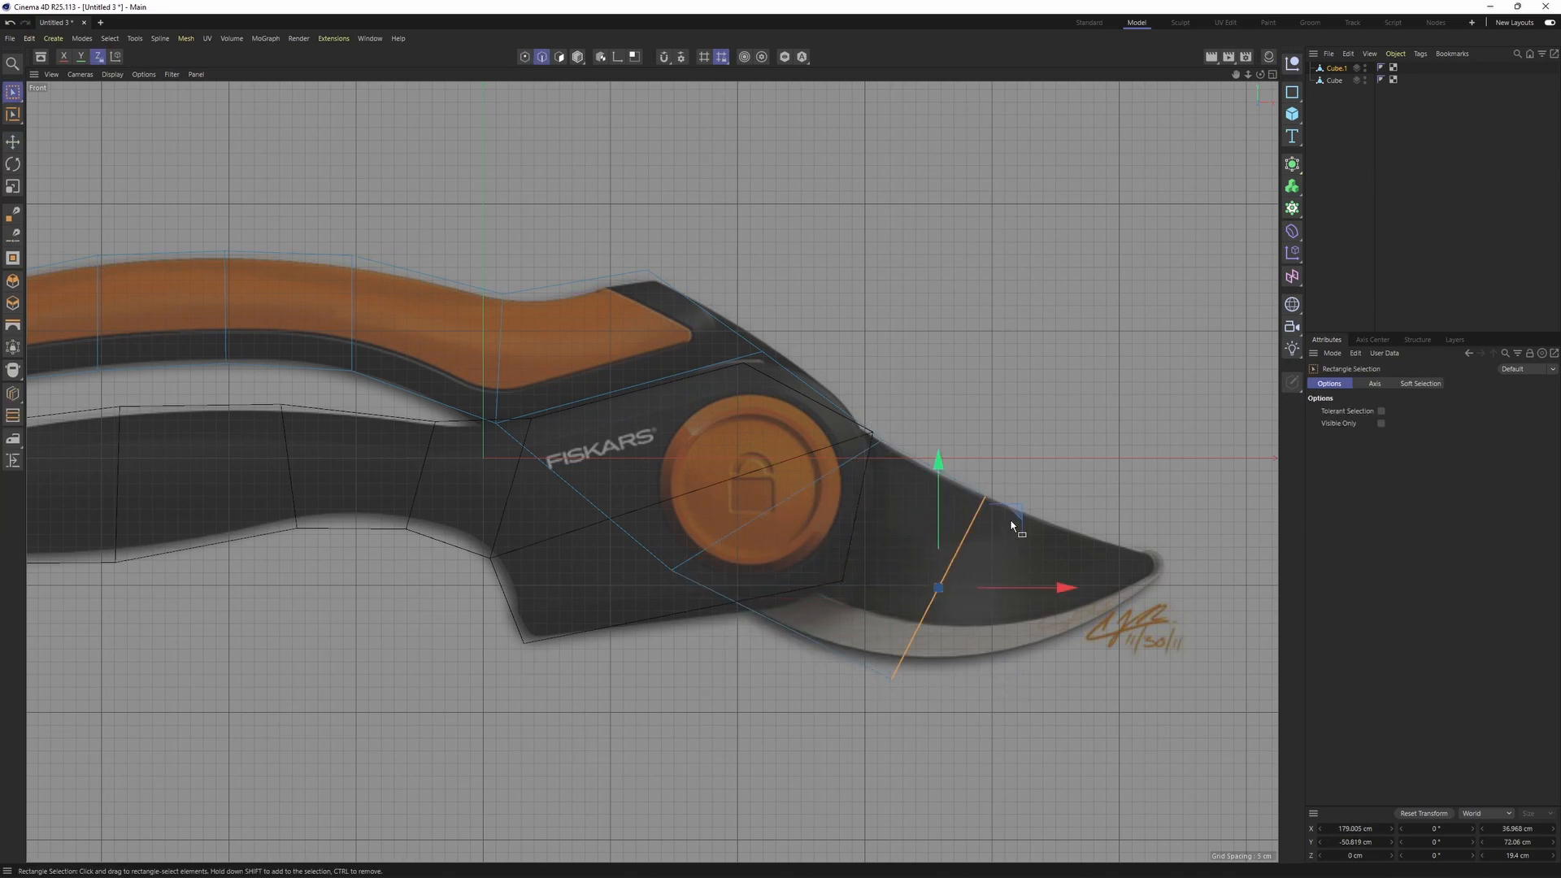
drag(1010, 526, 1130, 567)
key(Return)
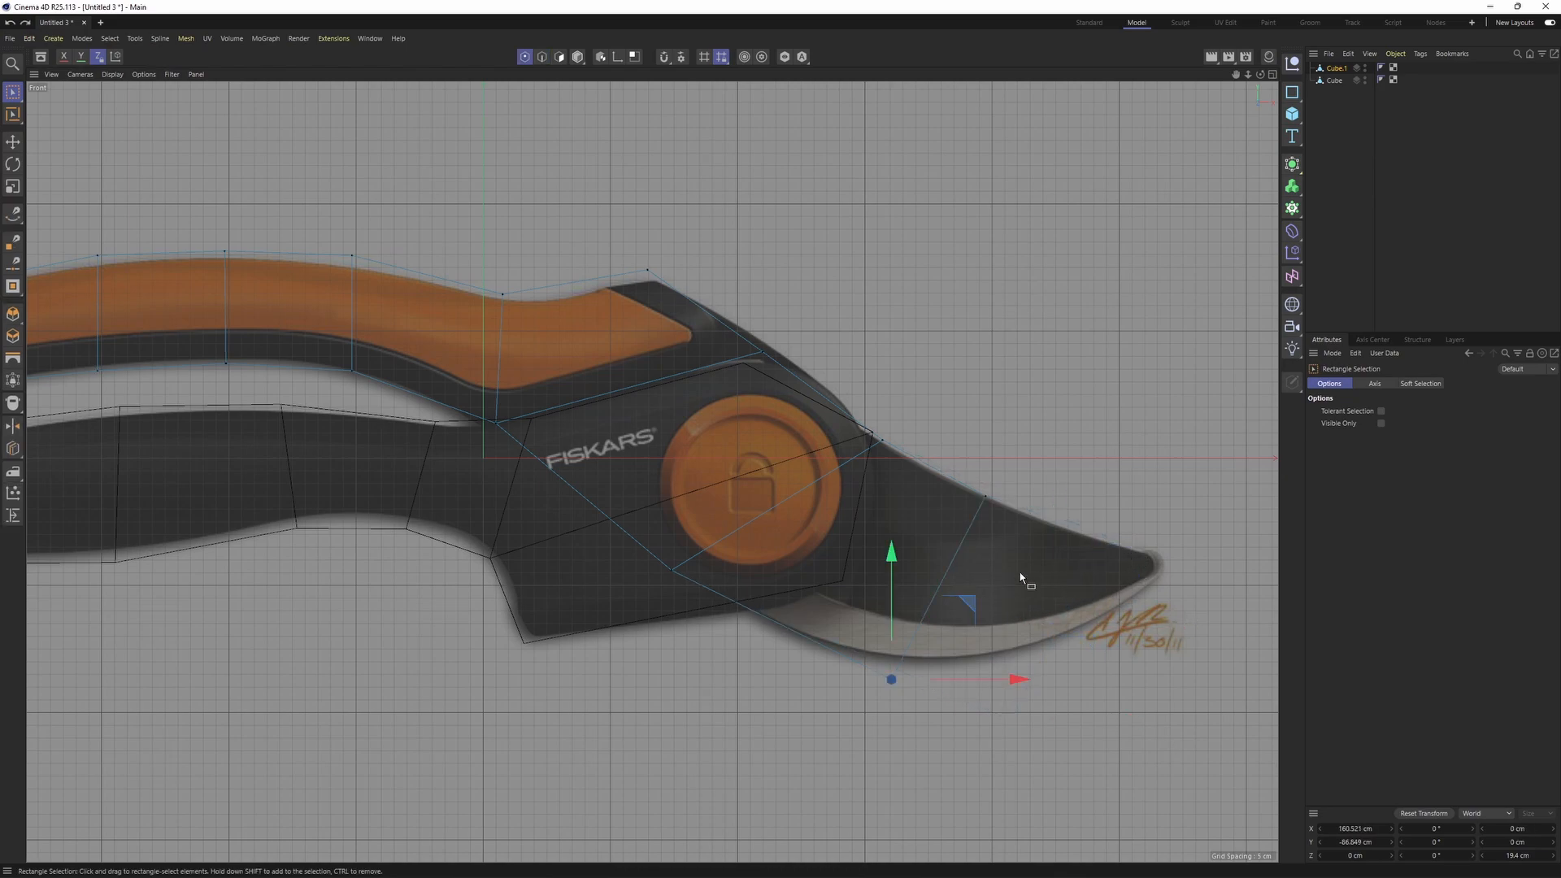
- Inspect the edge-extruded blade segment in the perspective view and undo it
key(Return)
key(Return)
middle_click(940, 504)
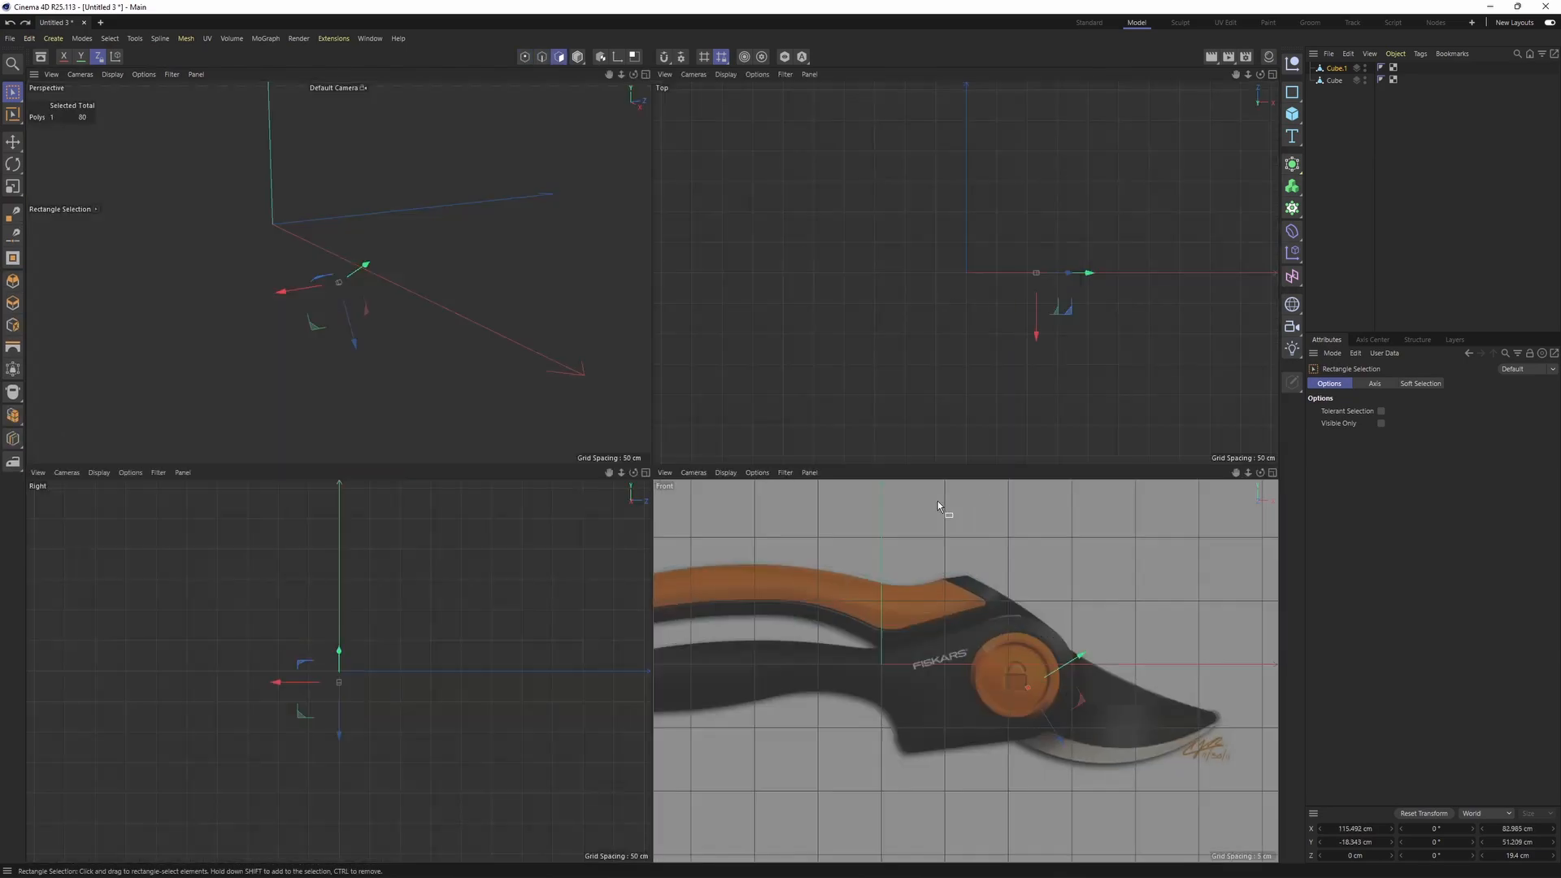
middle_click(536, 374)
alt+drag(536, 374, 813, 495)
key(ctrl+z)
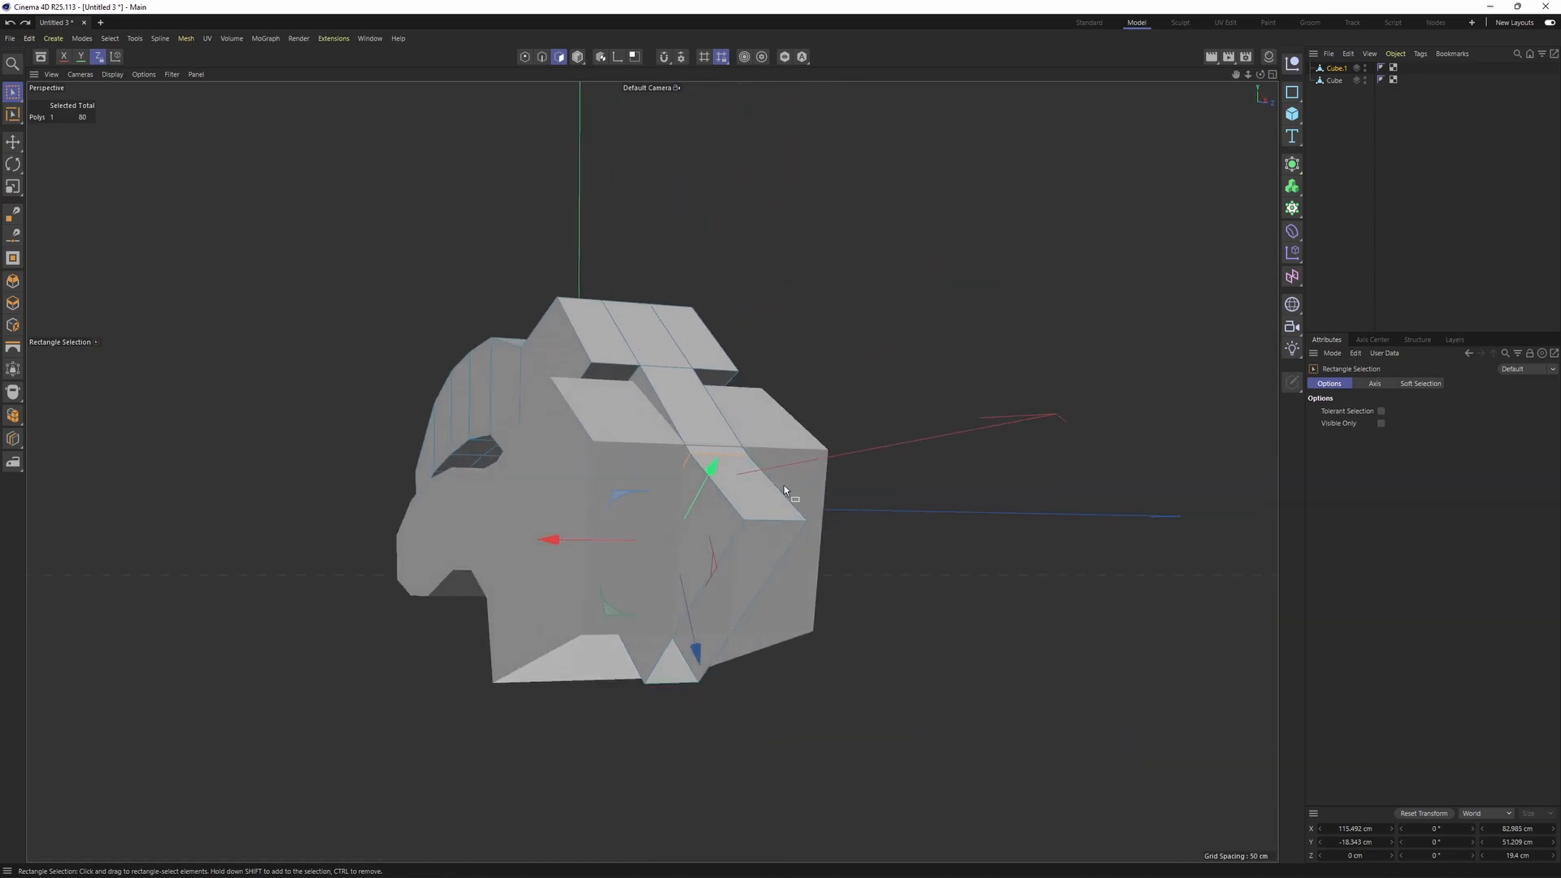
key(ctrl+z)
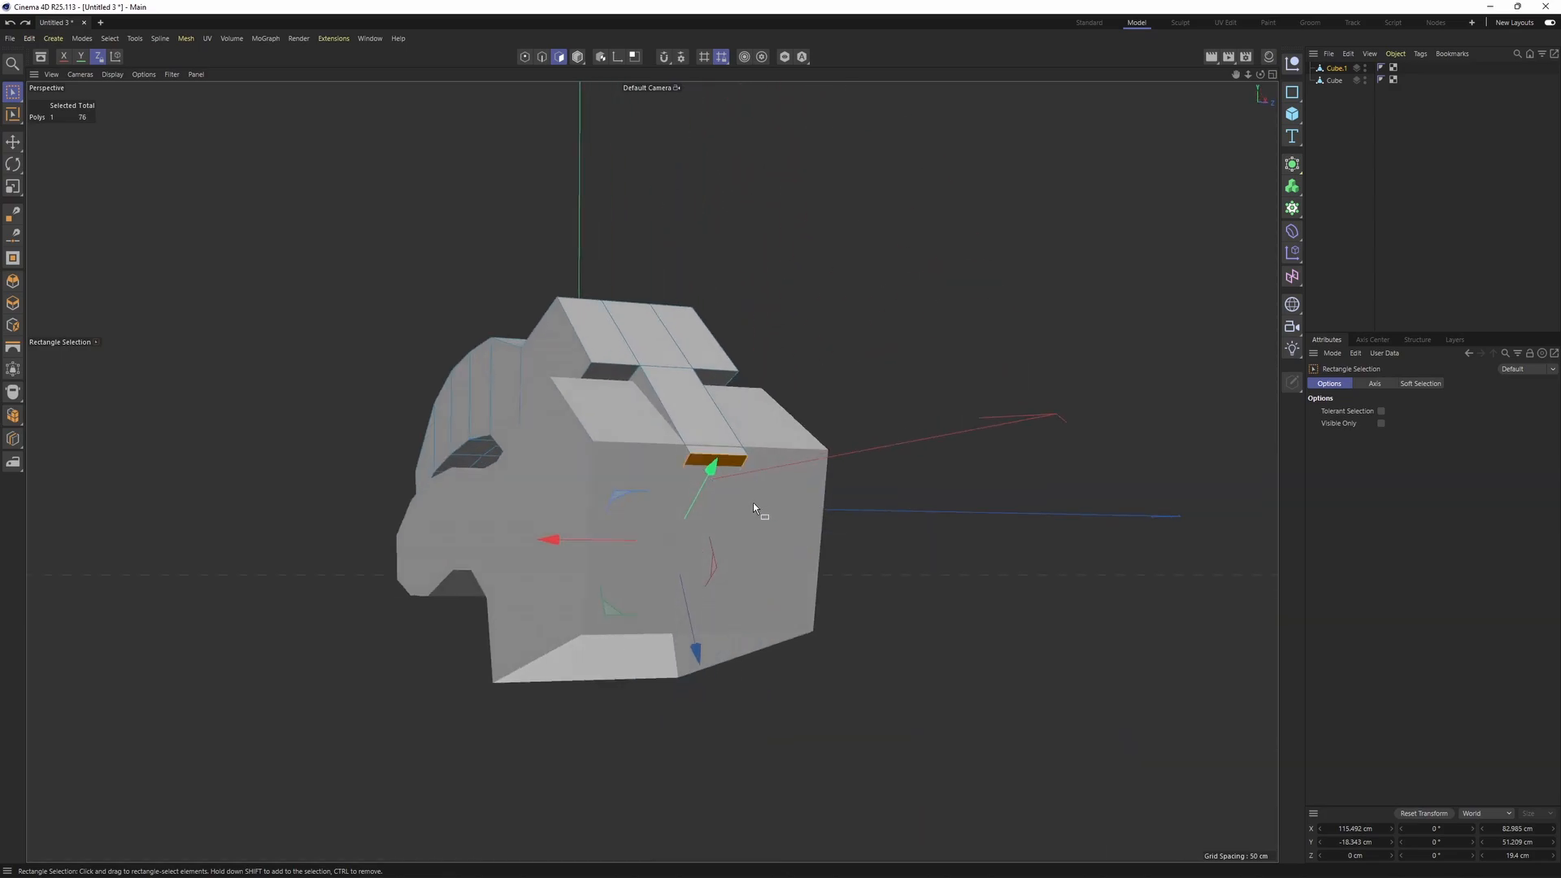
- Isolate the upper handle with viewport solo and inspect the end face of the extrusion
middle_click(753, 505)
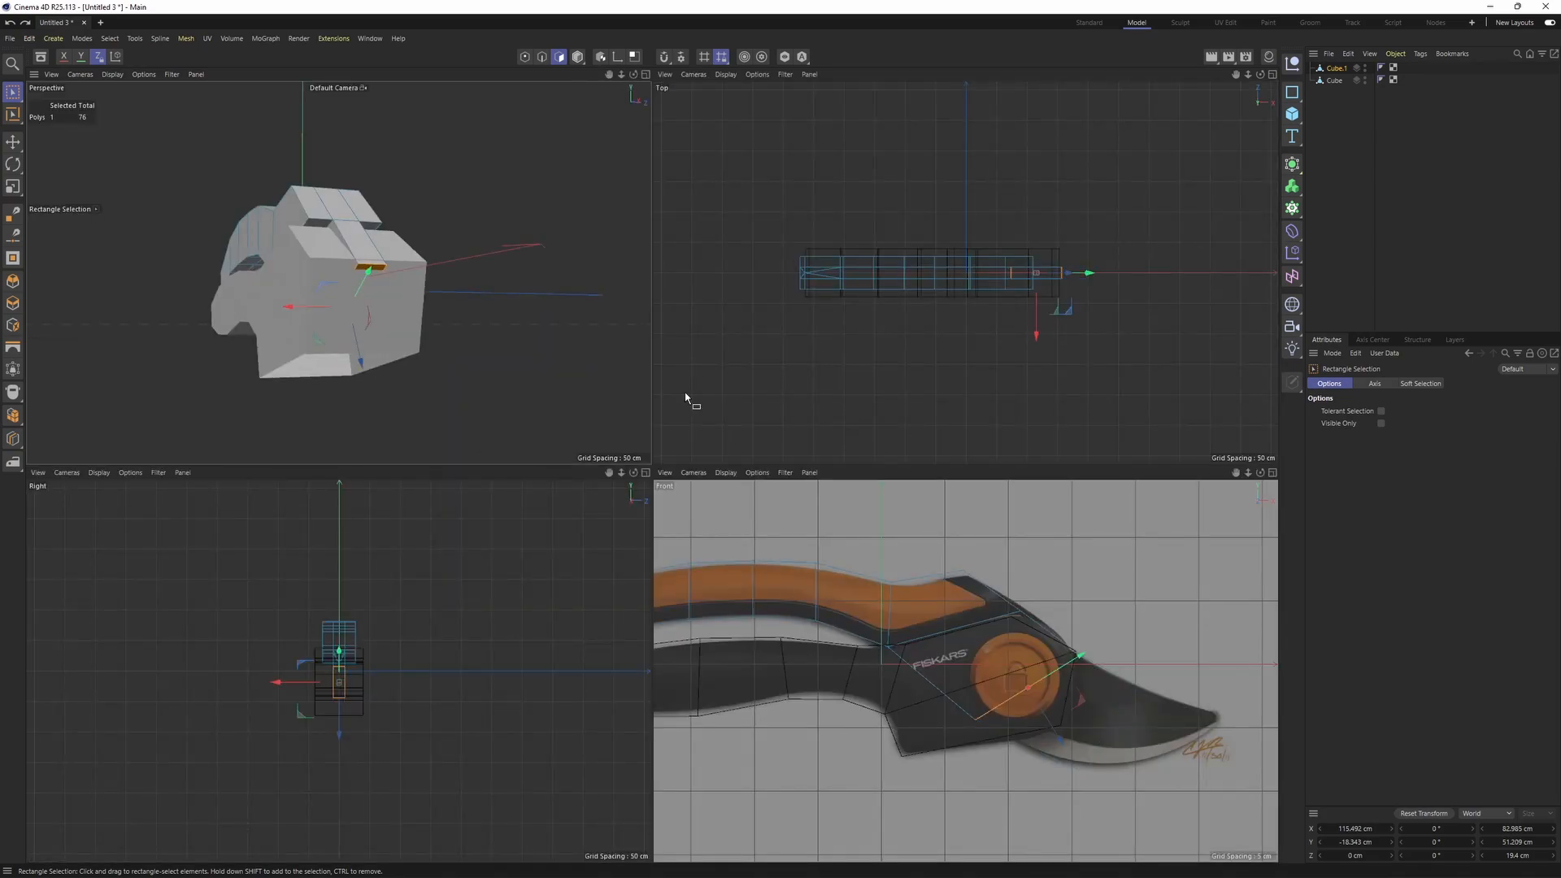
middle_click(568, 393)
key(Return)
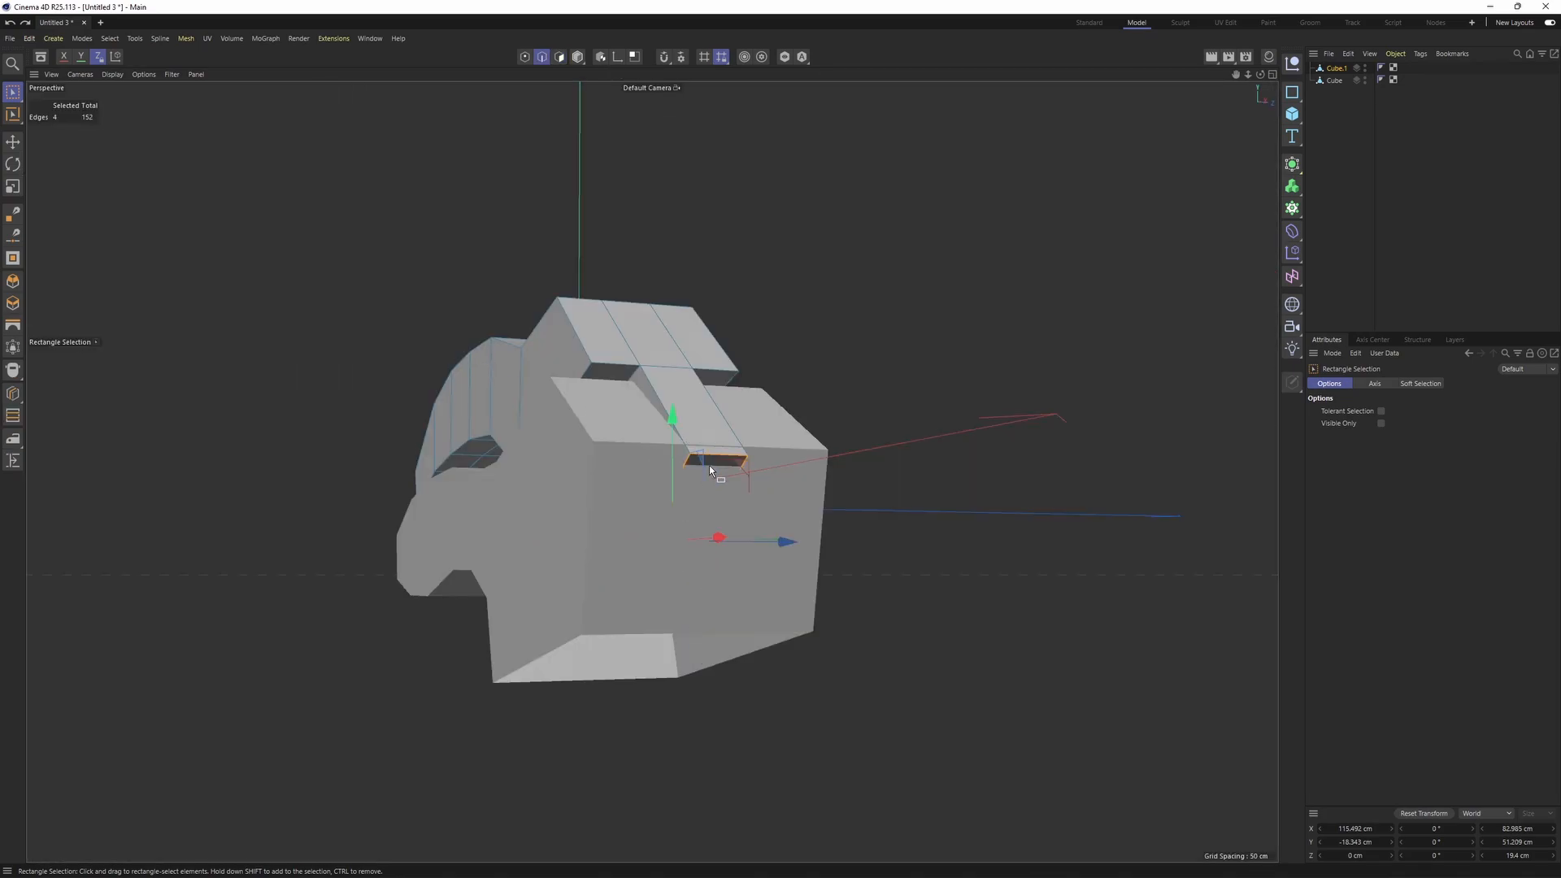
scroll(709, 465, up, 1)
key(Return)
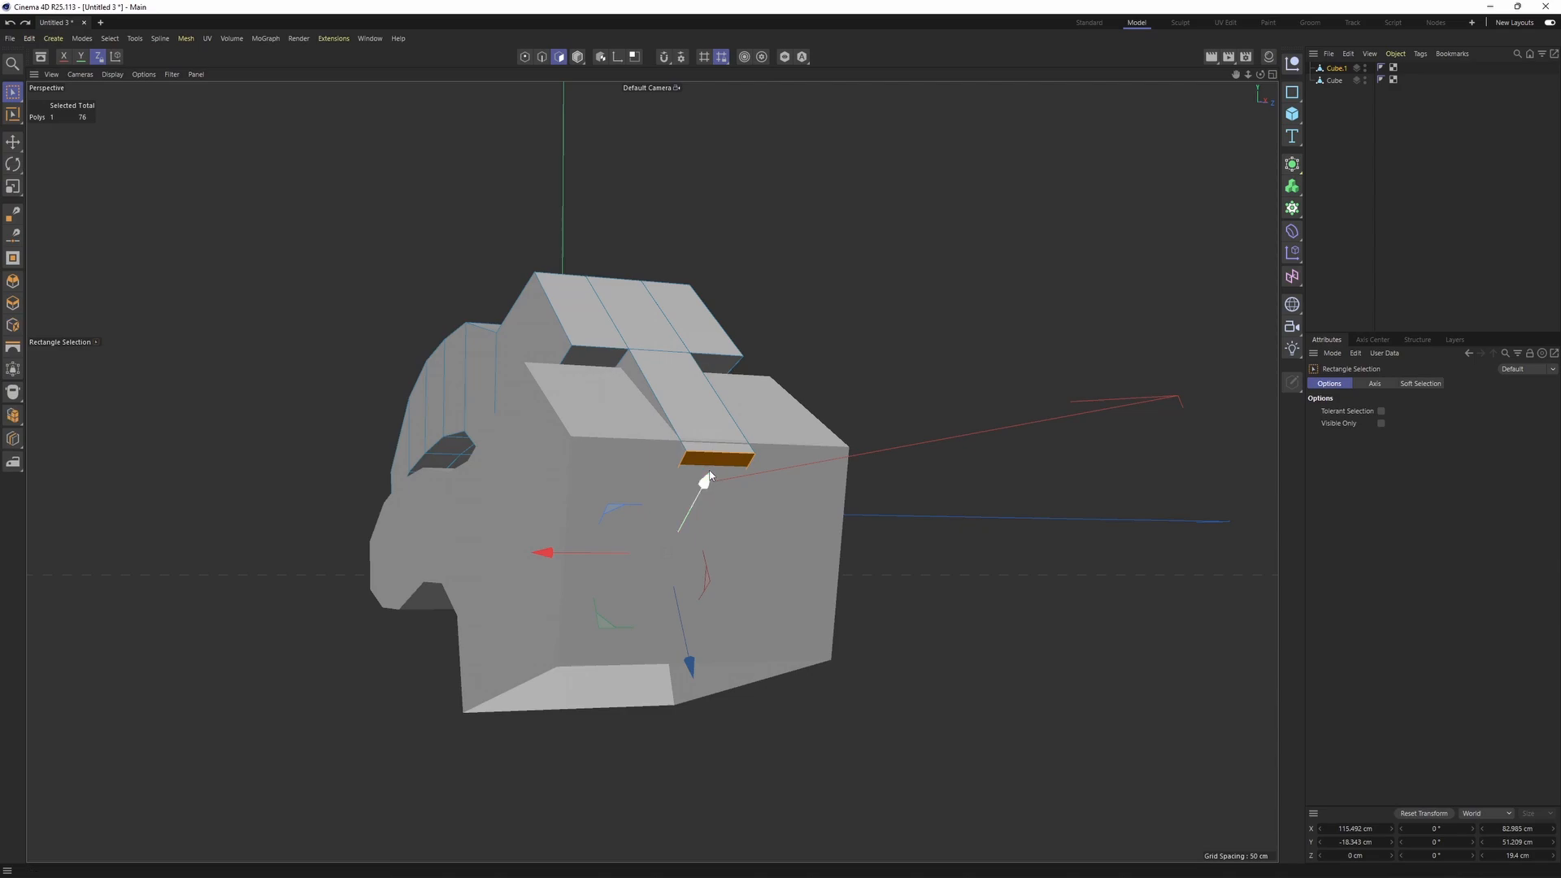
key(Return)
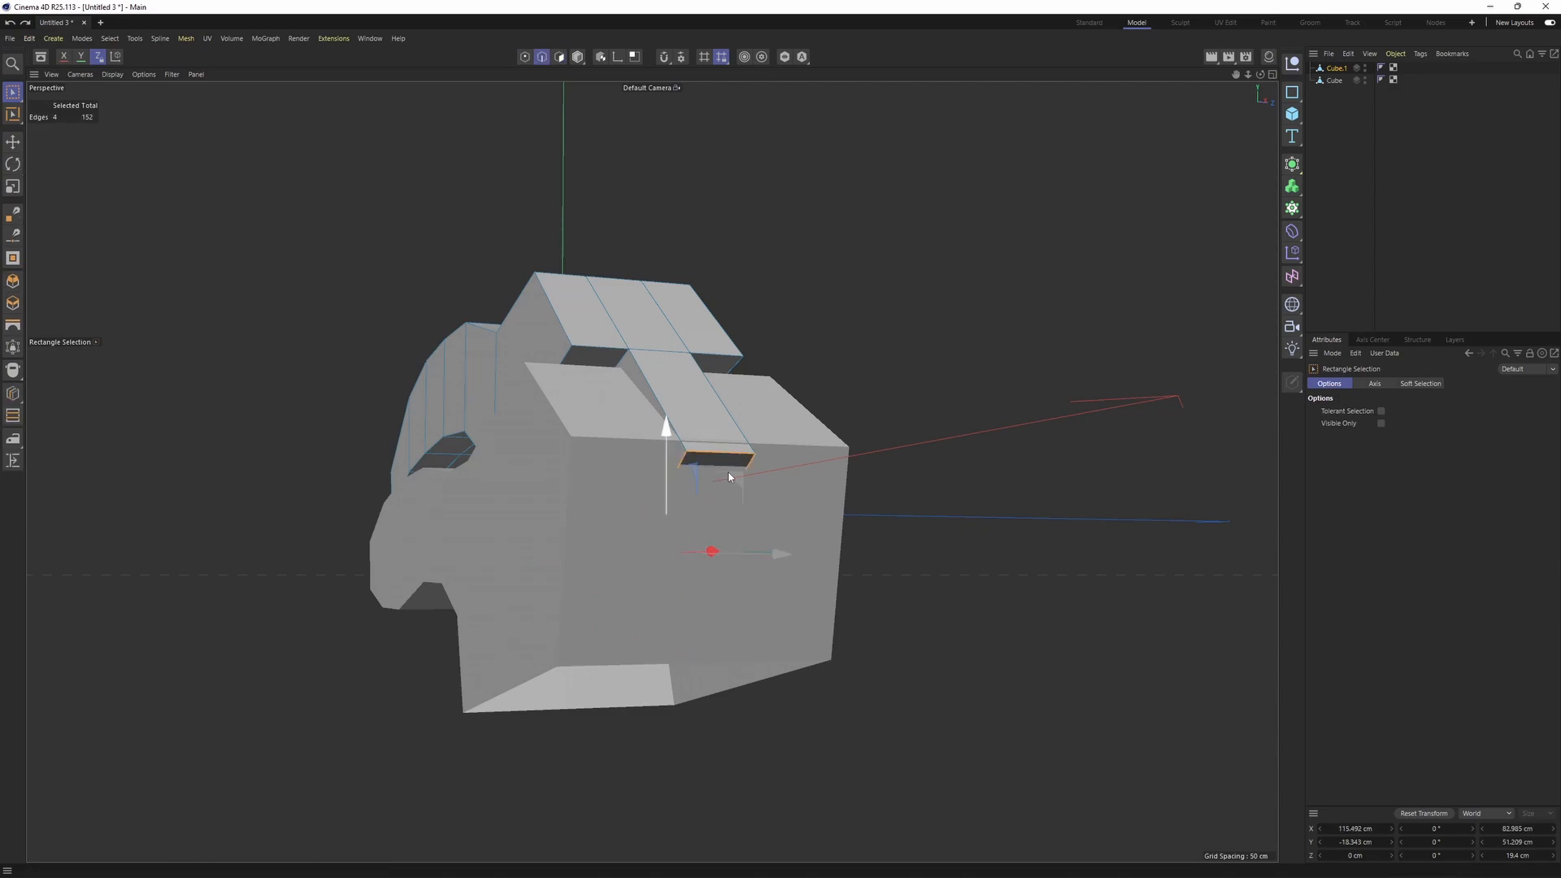
click(787, 64)
alt+drag(730, 463, 801, 435)
alt+drag(700, 498, 859, 442)
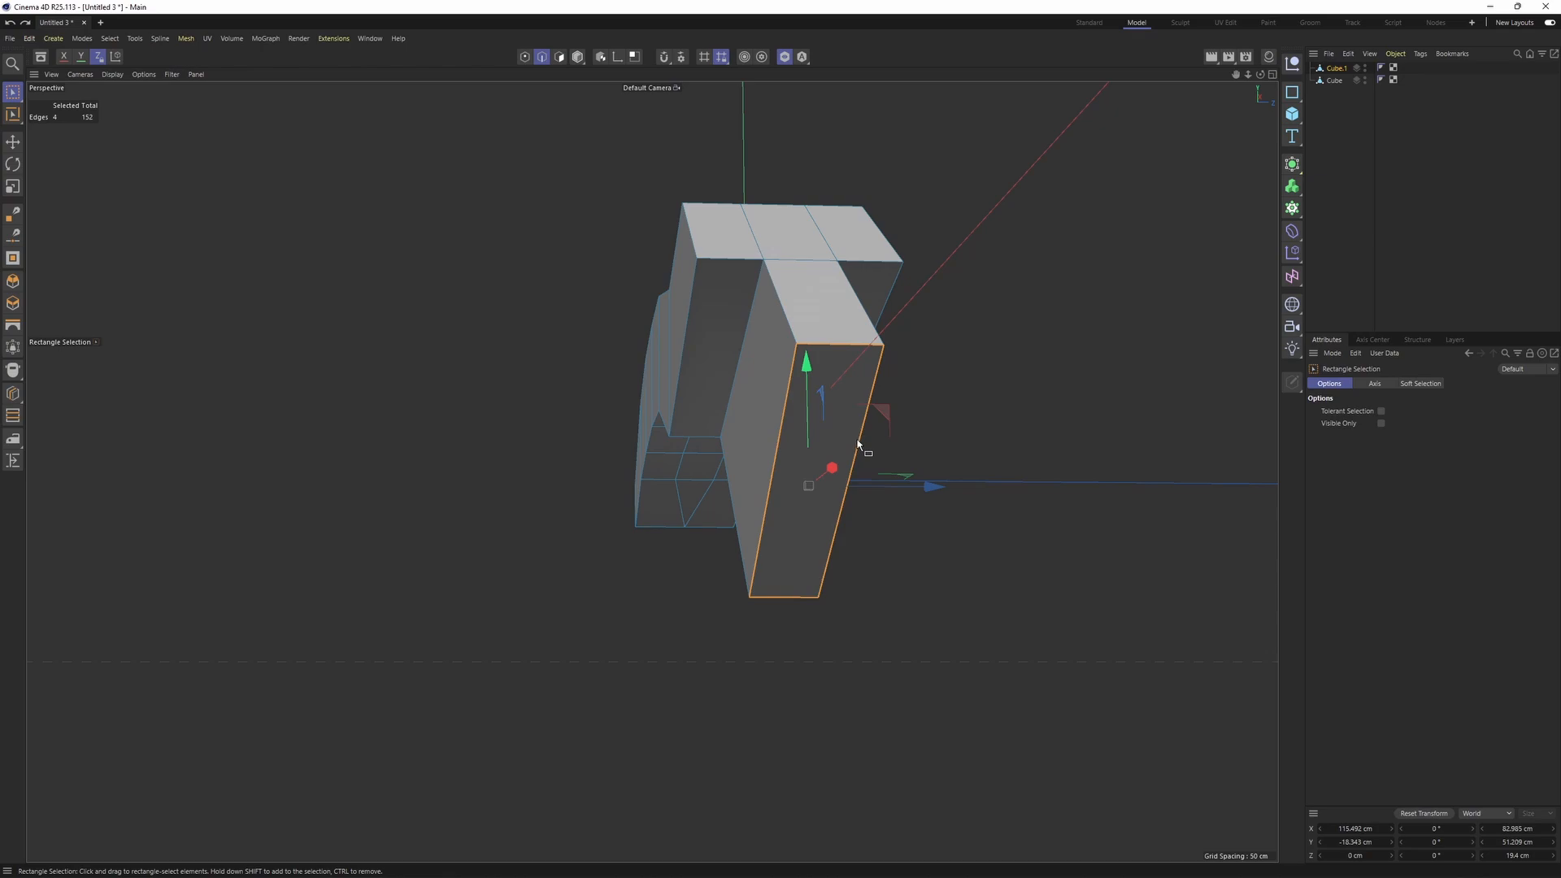
- Extrude the end face as a polygon toward the blade in the front view to start the first blade segment
key(Return)
middle_click(863, 469)
middle_click(869, 481)
alt+middle_drag(892, 615, 707, 579)
ctrl+drag(691, 537, 809, 605)
- Move the first blade segment's lower and upper corner points onto the blade outline in the reference
key(Return)
key(space)
key(space)
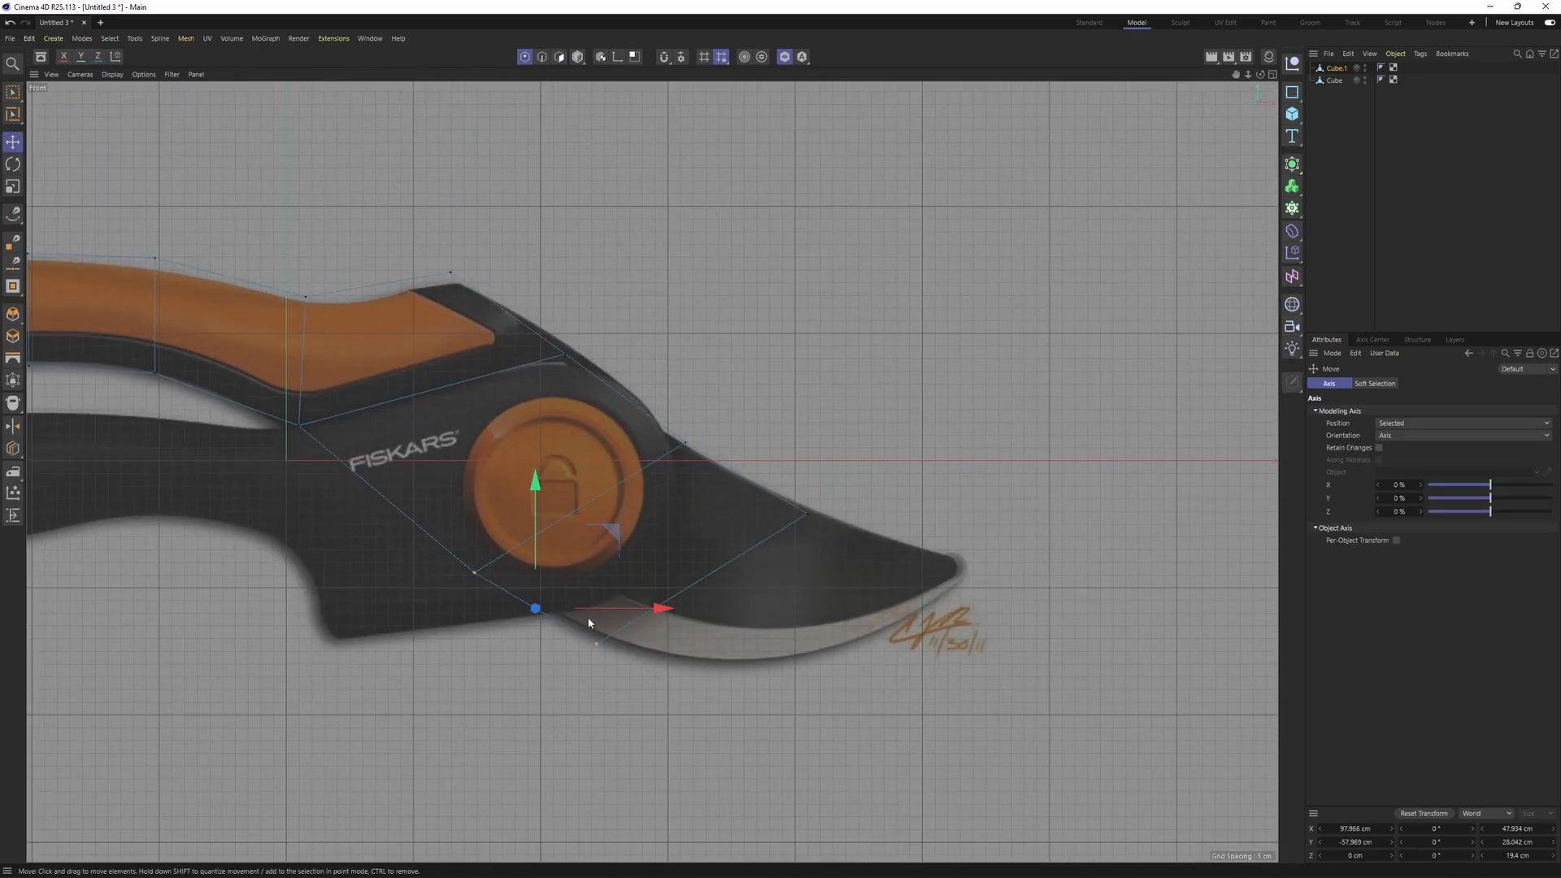
drag(663, 561, 748, 589)
drag(780, 478, 852, 548)
drag(876, 443, 850, 421)
- Extrude a second blade segment toward the tip and move its lower corner points up to the cutting edge
key(Return)
key(Return)
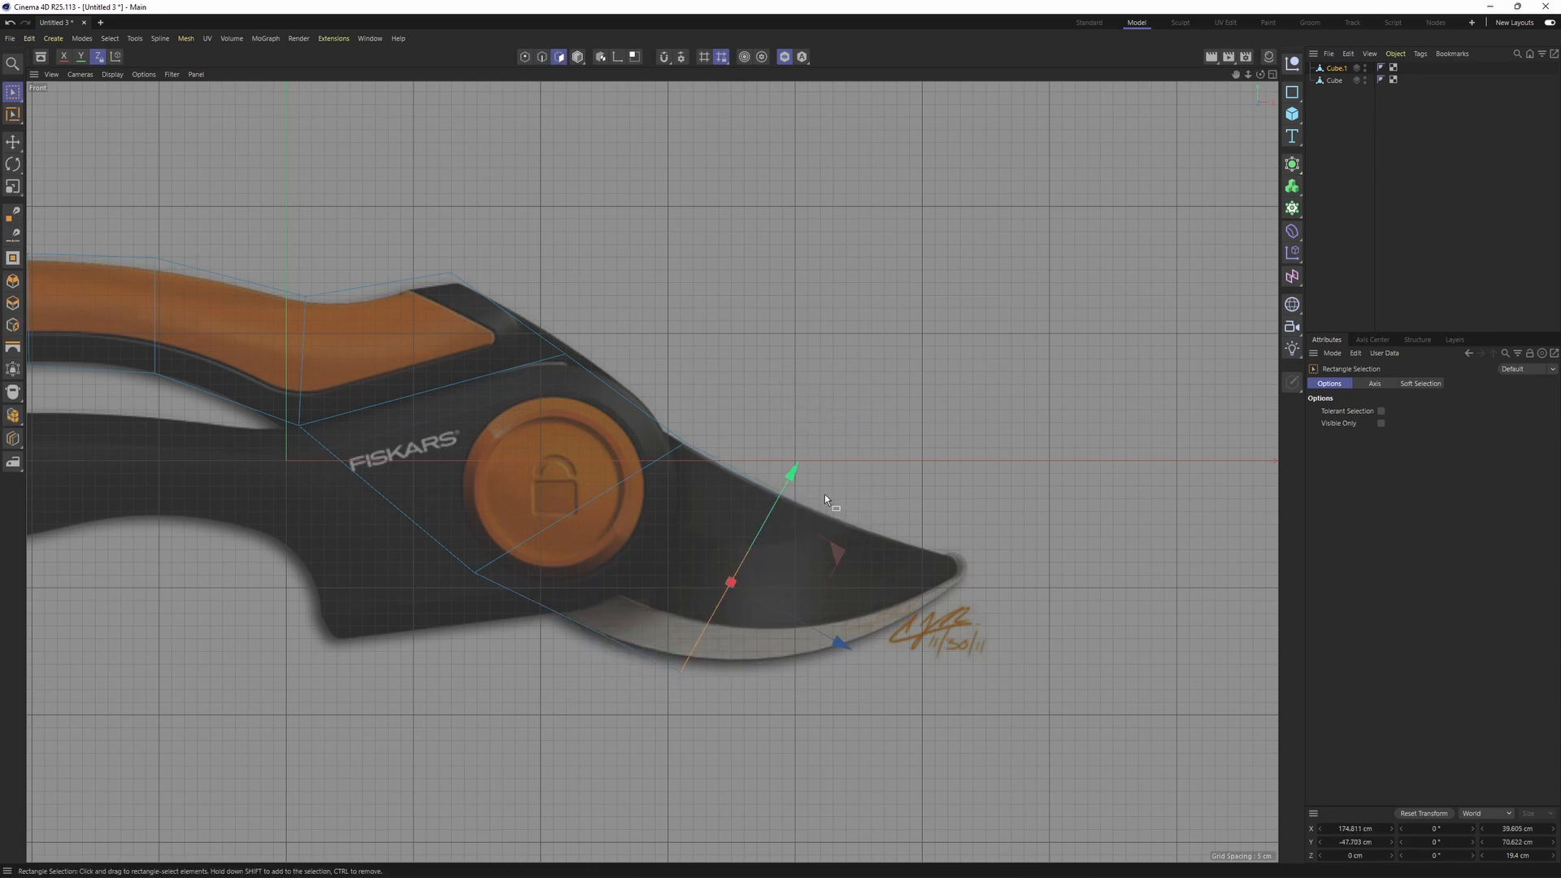
drag(820, 555, 948, 593)
key(Return)
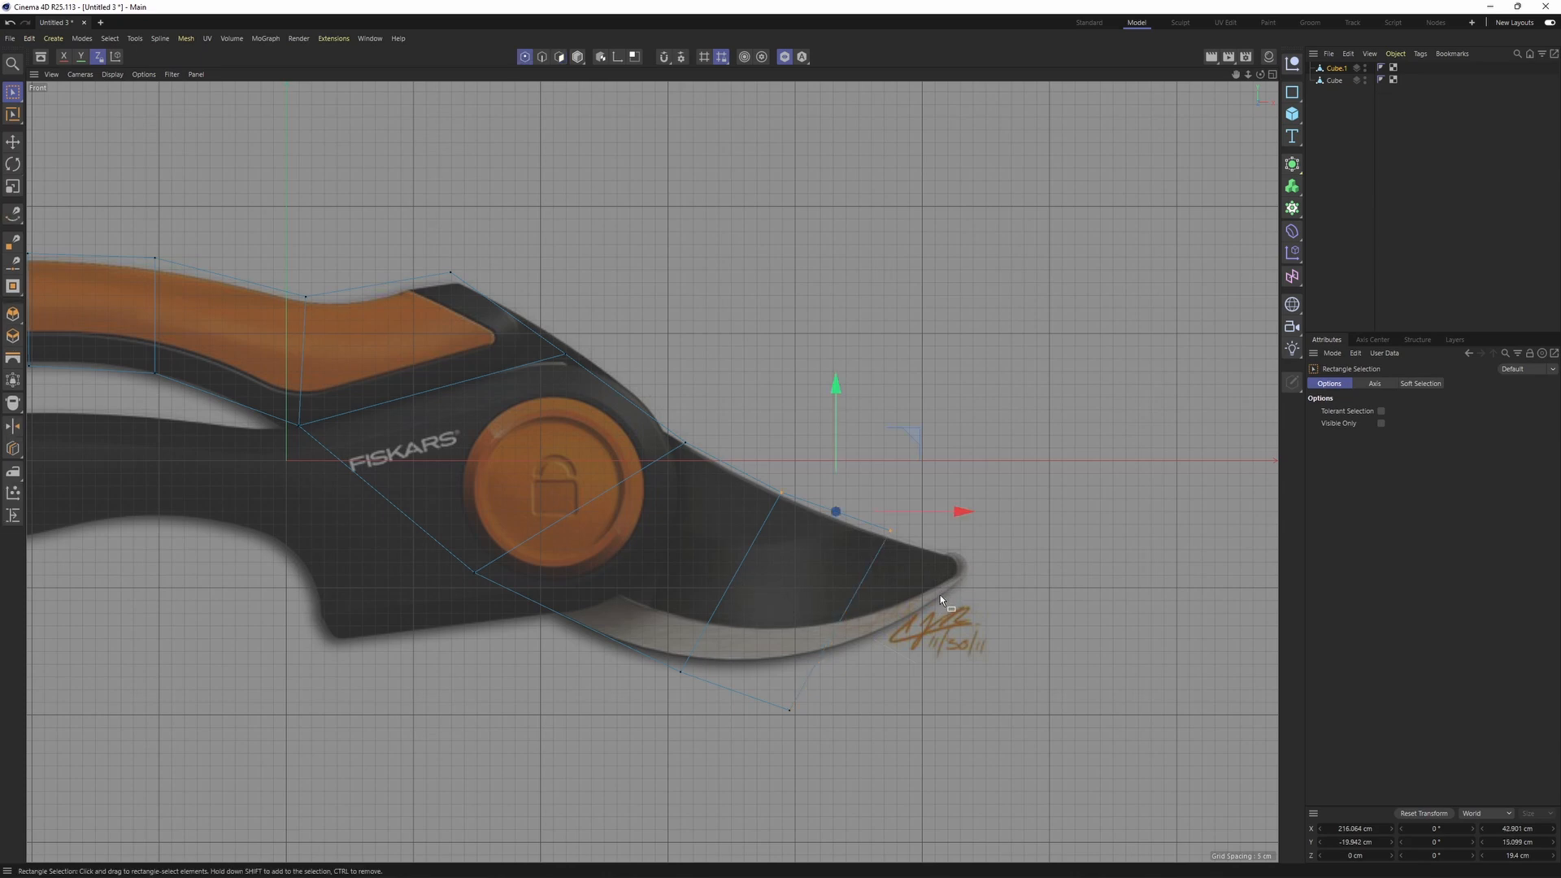
key(space)
key(space)
click(880, 640)
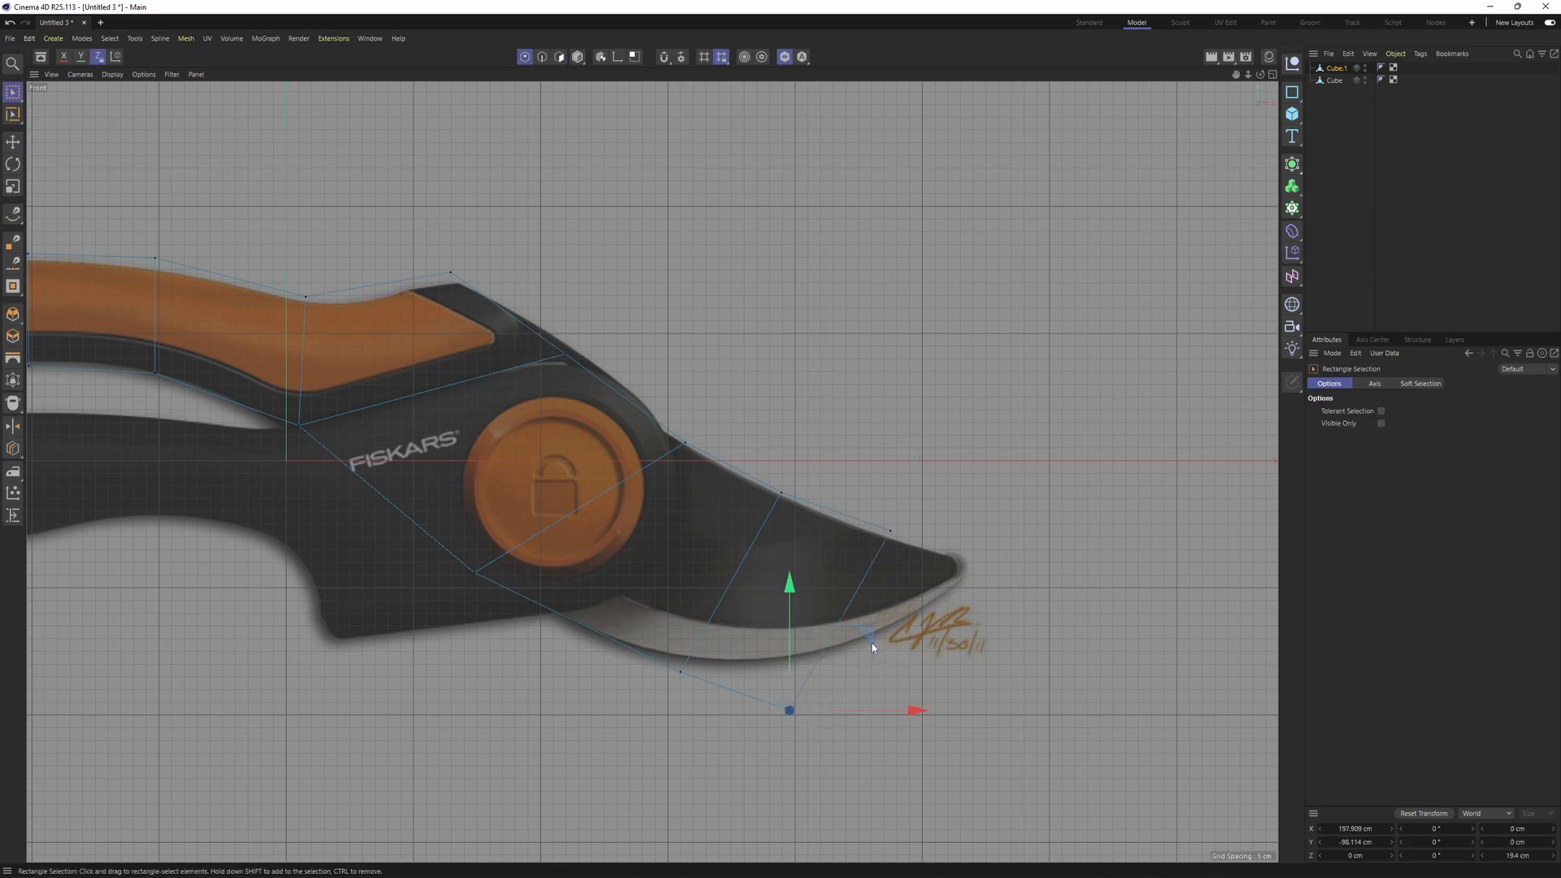
drag(872, 643, 956, 589)
- Extrude a final blade segment to the tip and adjust its lower points toward the blade outline
key(Return)
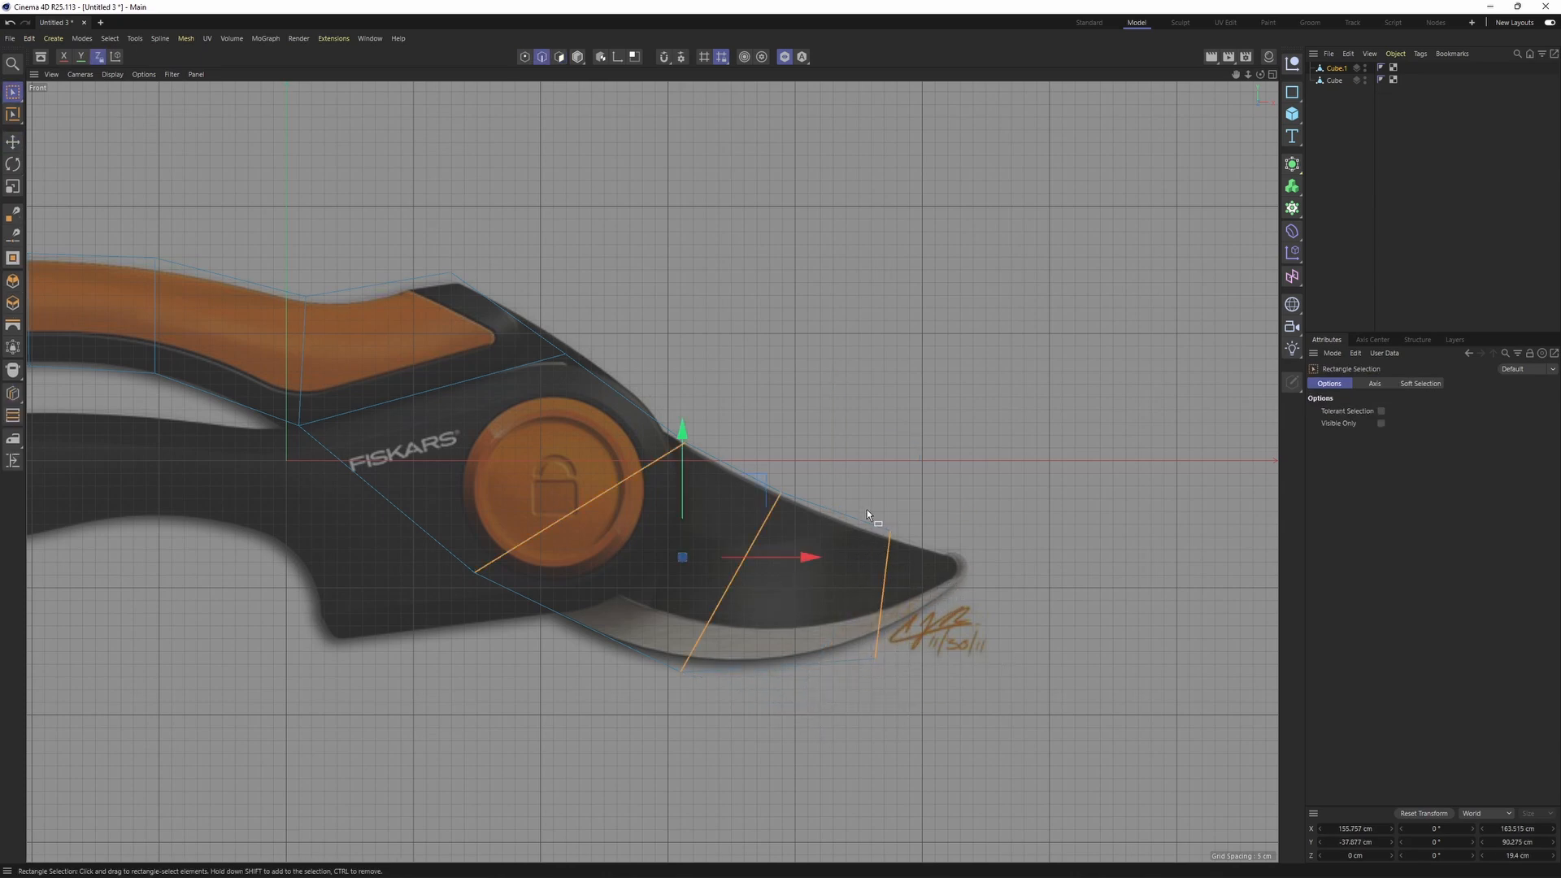
key(Return)
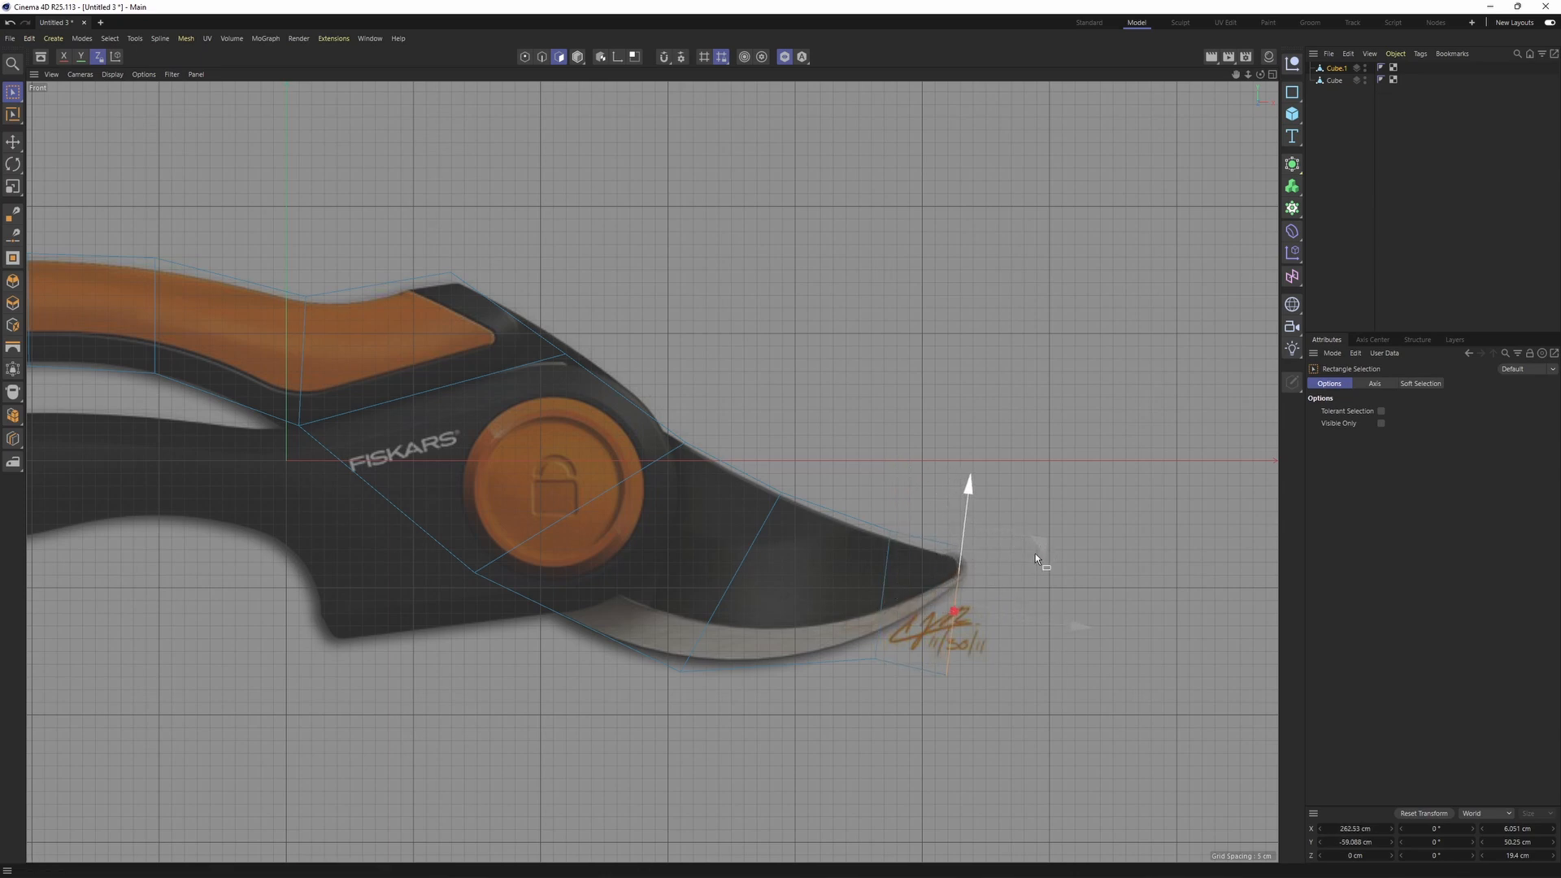
key(Return)
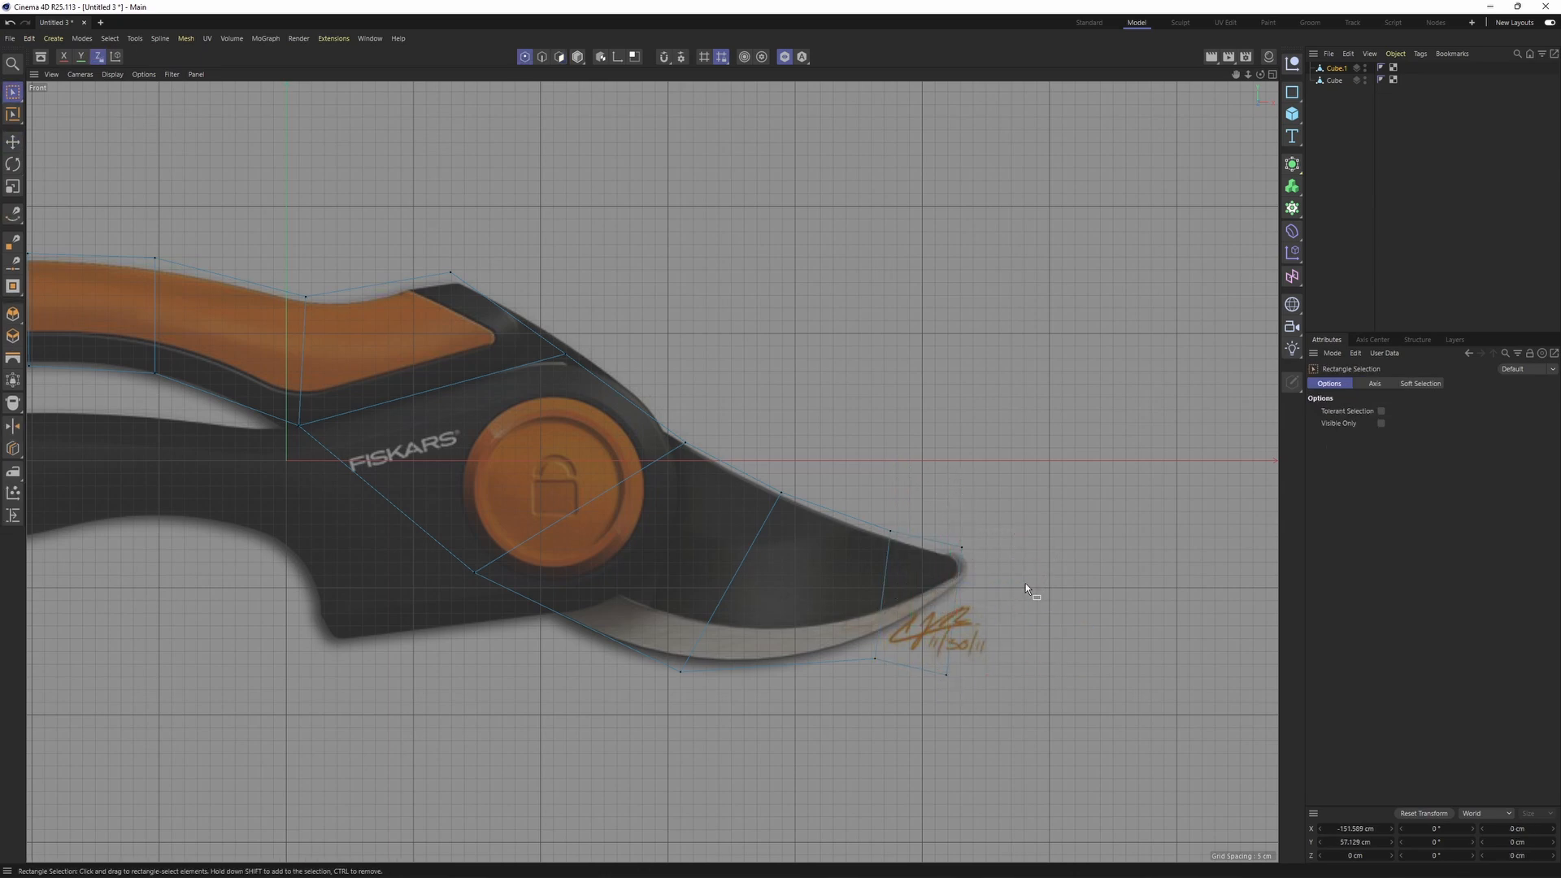
drag(1026, 583, 1027, 531)
drag(846, 691, 931, 592)
- Select the upper mesh's blade and middle point rows in the top view and scale them thinner, to about 14.2 cm along Z
middle_click(918, 581)
middle_click(634, 366)
alt+drag(698, 381, 749, 568)
middle_click(827, 439)
middle_click(827, 439)
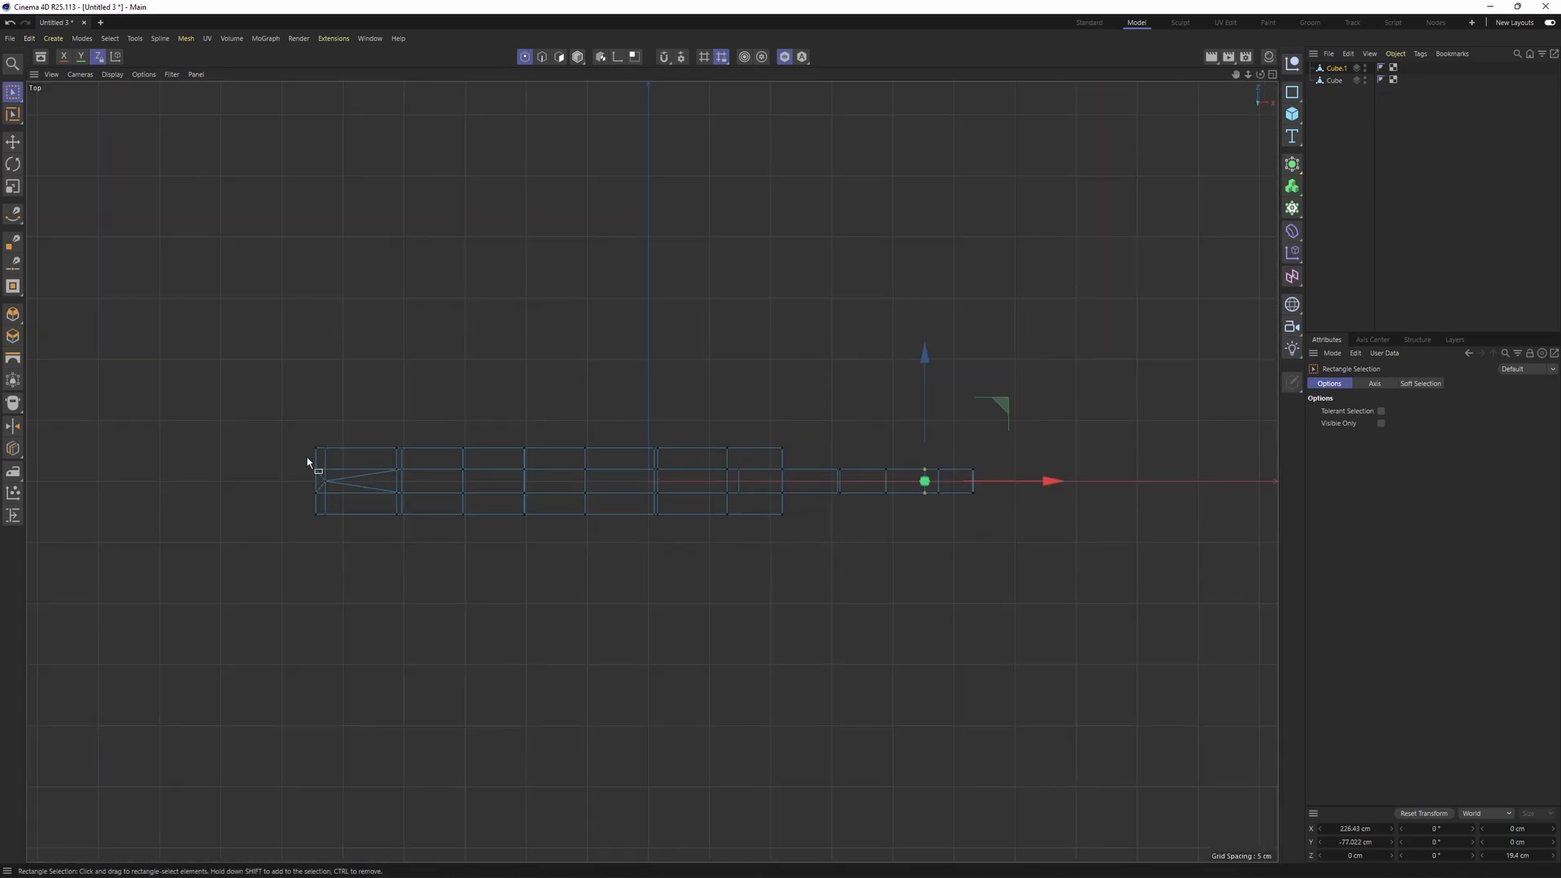
drag(302, 456, 1056, 502)
middle_click(686, 466)
middle_click(550, 349)
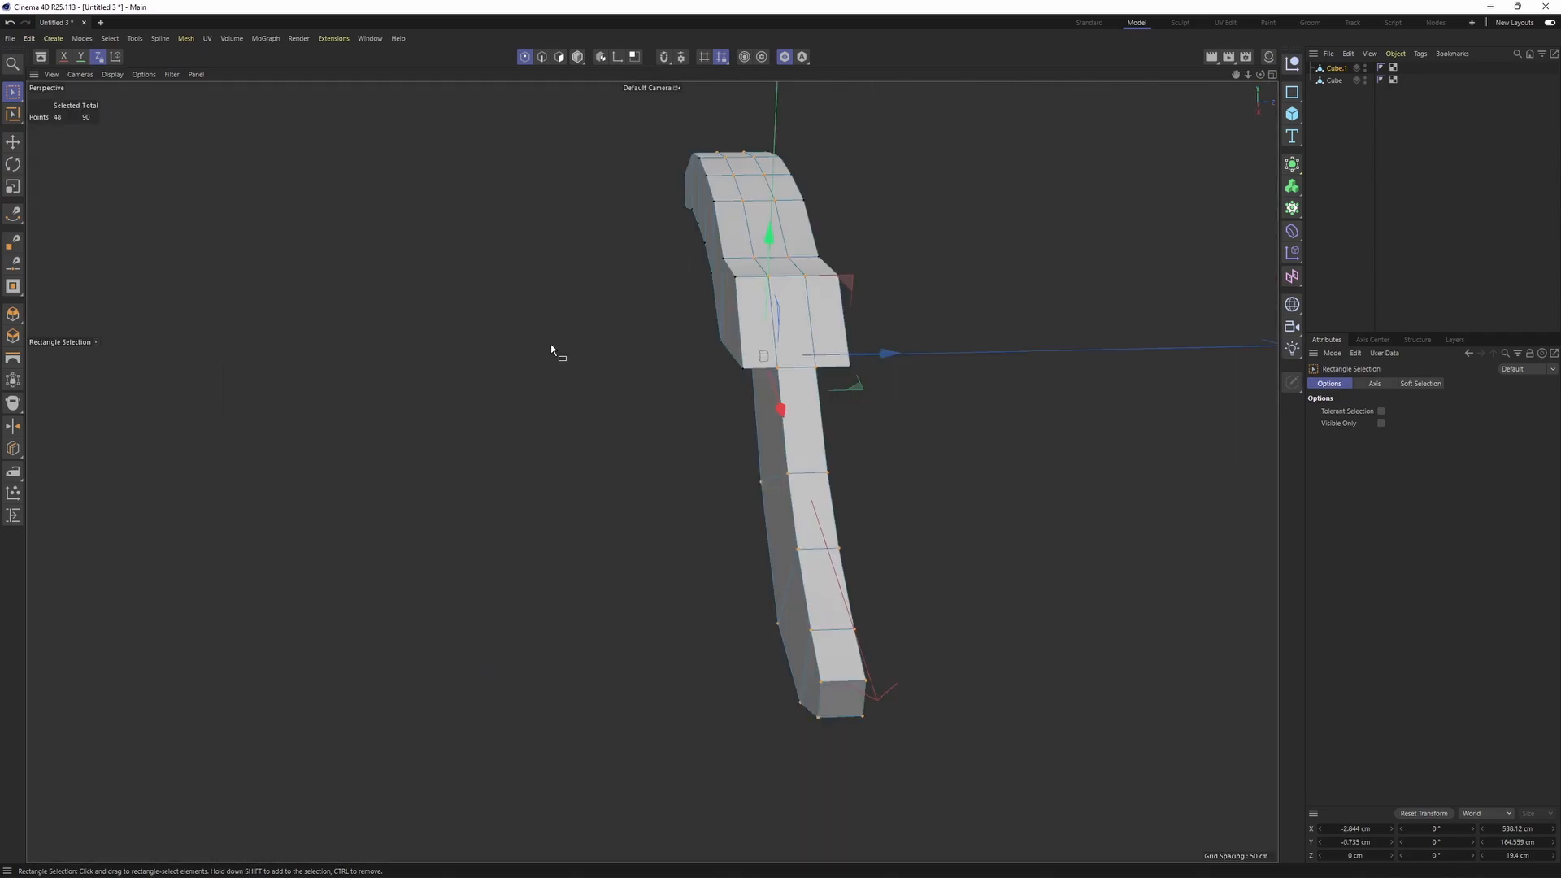
key(t)
drag(905, 352, 680, 541)
- Select the four converging edges at the upper handle's rear end and remove them
scroll(680, 541, up, 2)
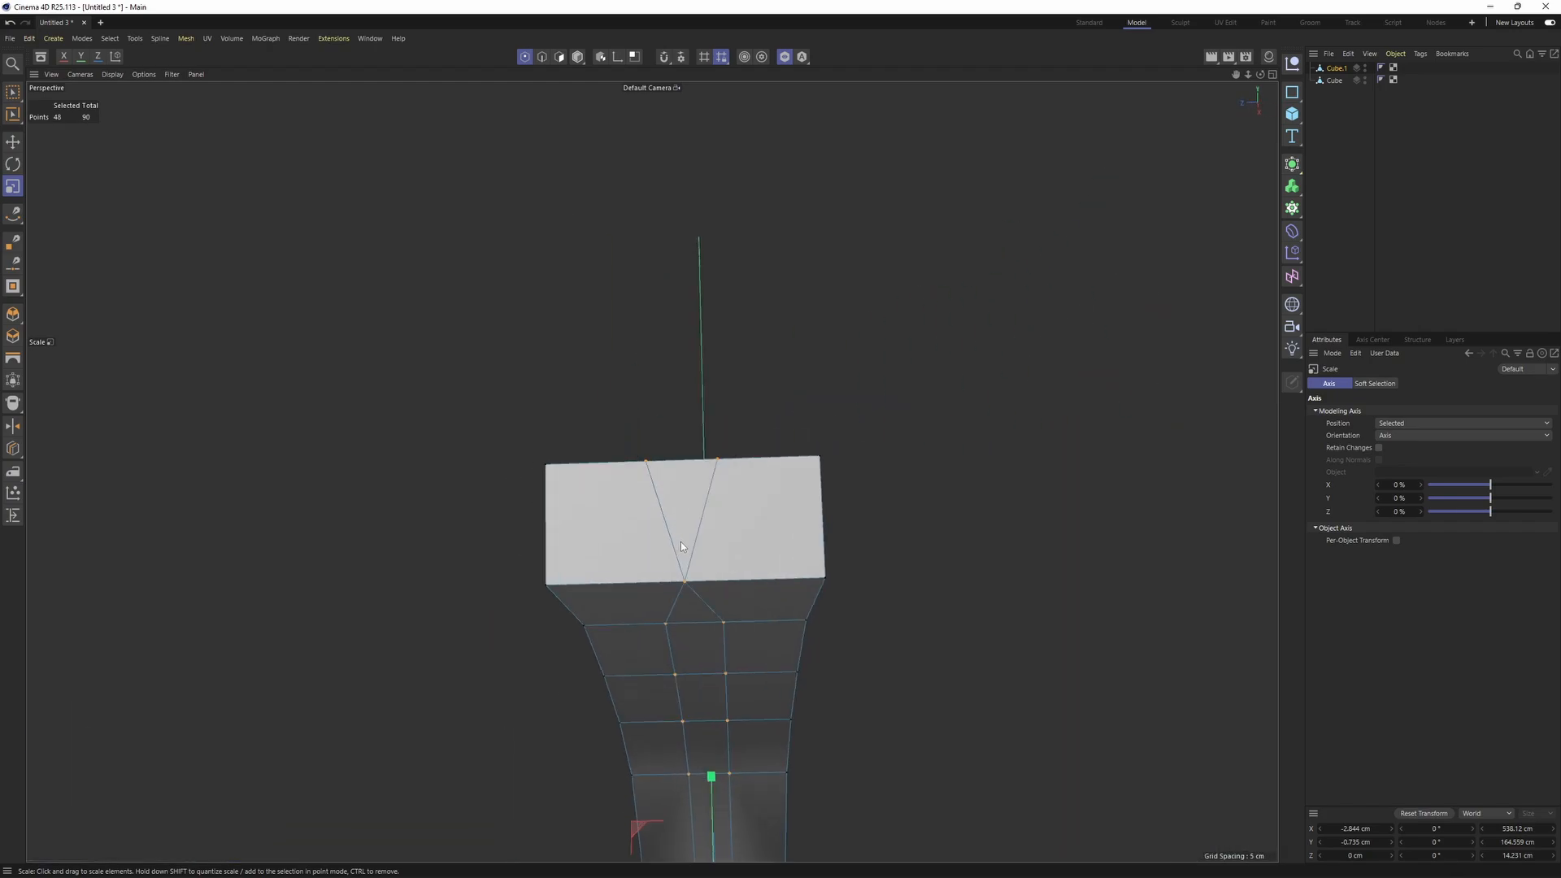
key(Return)
key(e)
click(668, 532)
shift+click(697, 545)
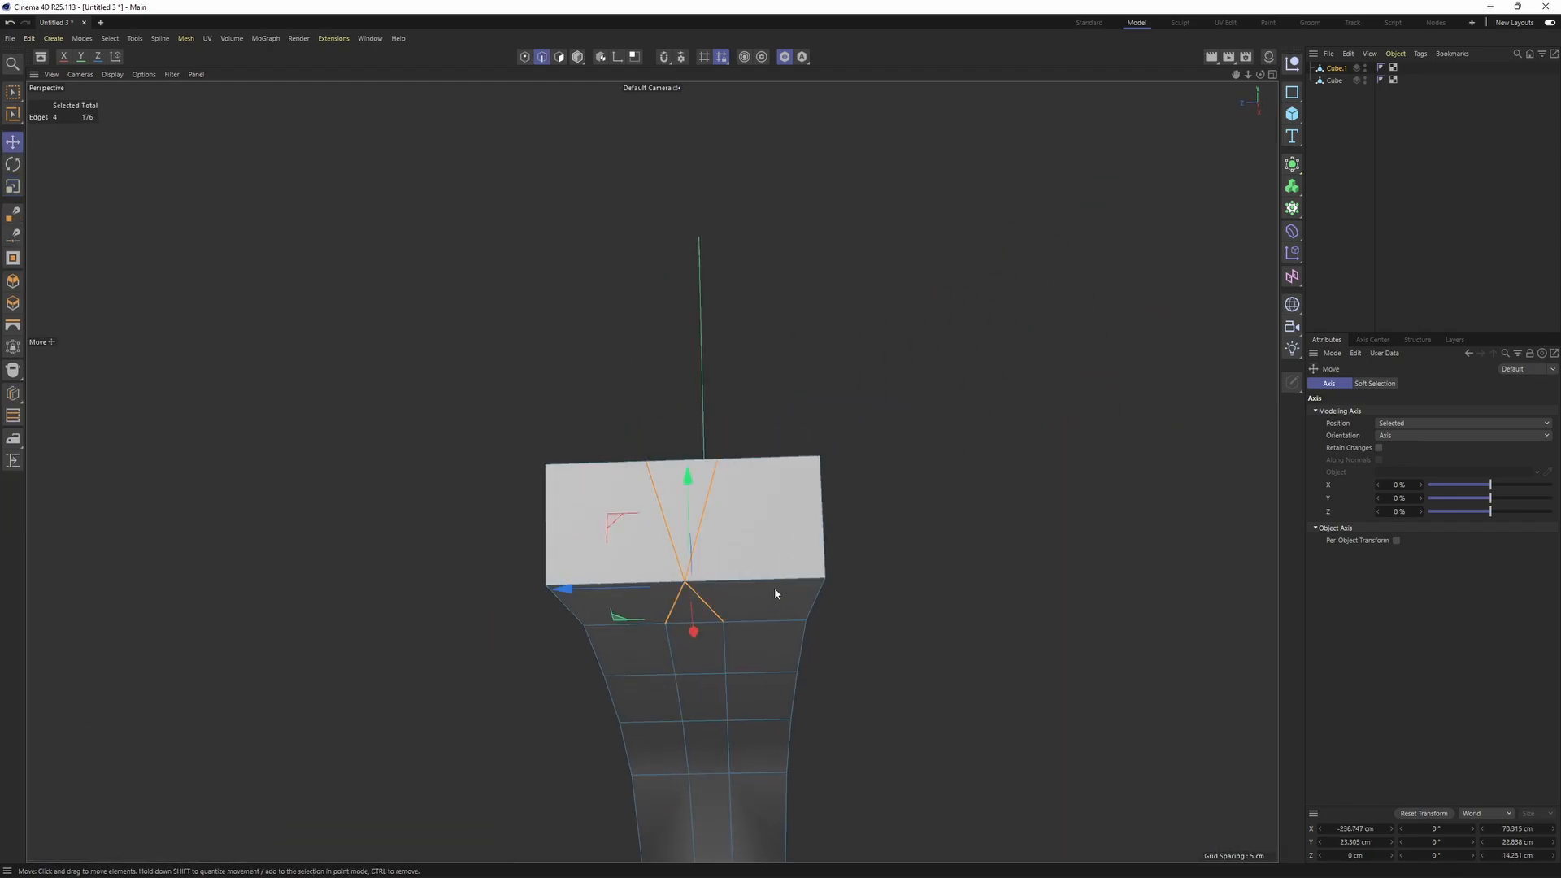
key(Return)
key(Return)
key(l)
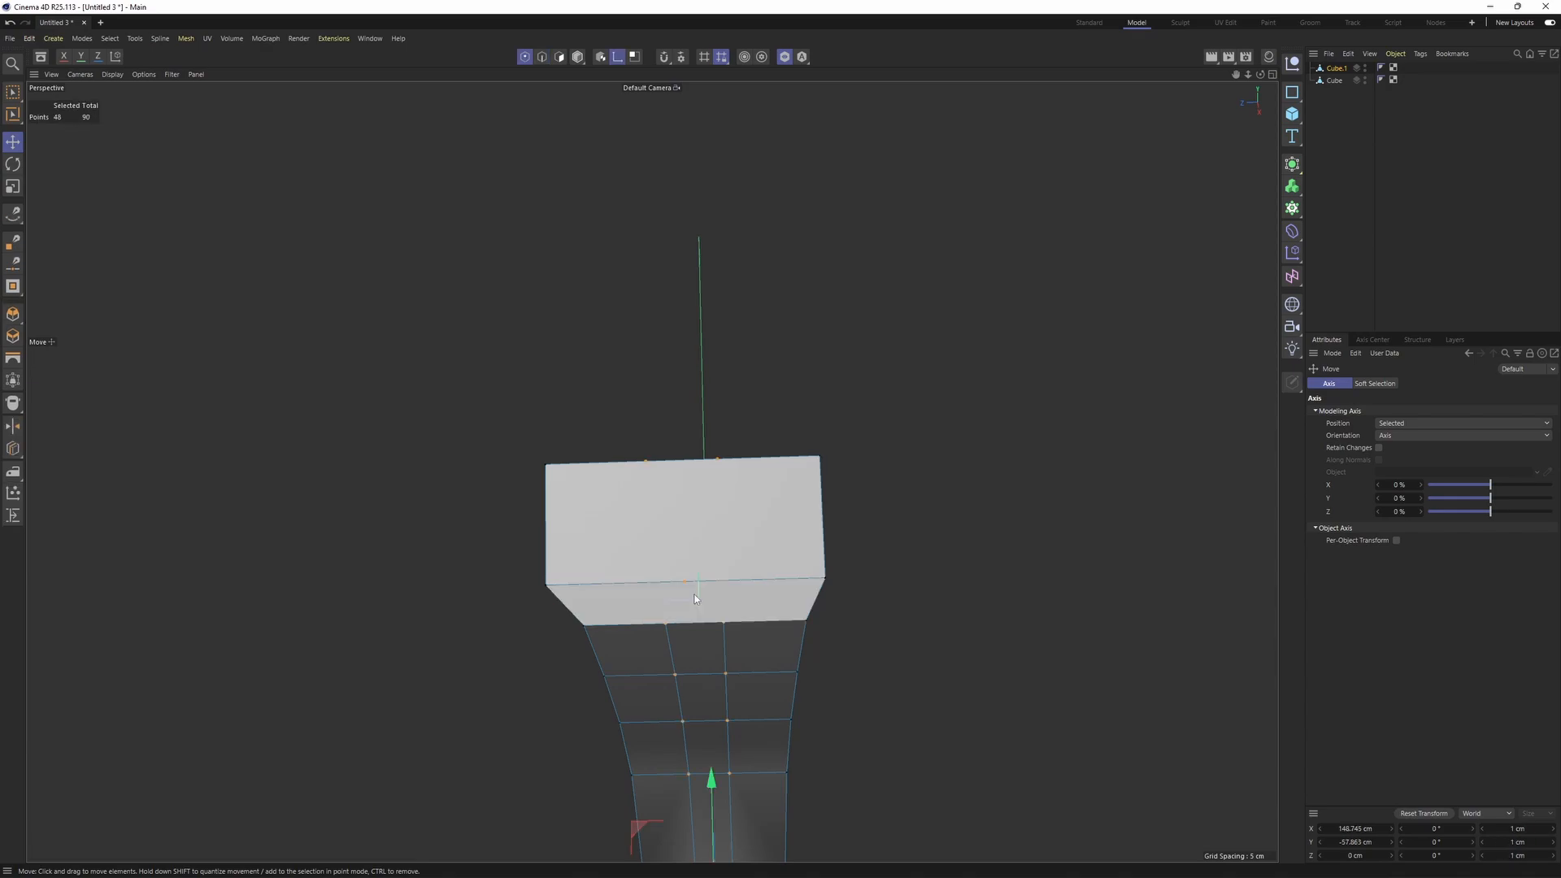
key(l)
- Line Cut two separate lines down the upper handle's rear end to continue its lengthwise edge rows, with Single Line enabled
alt+drag(643, 482, 675, 470)
right_click(698, 458)
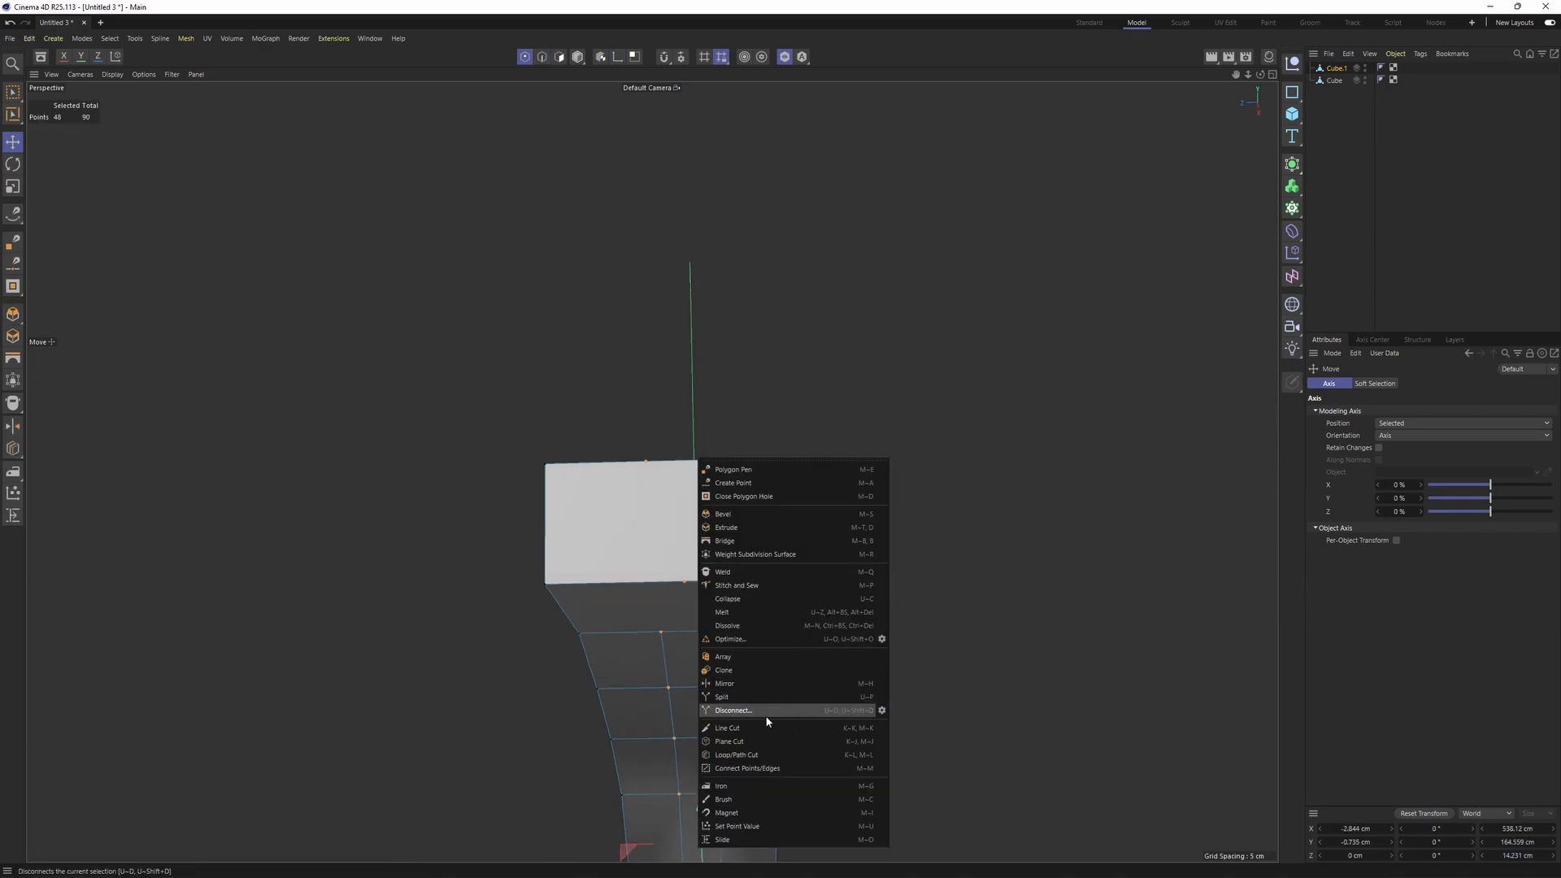
click(727, 728)
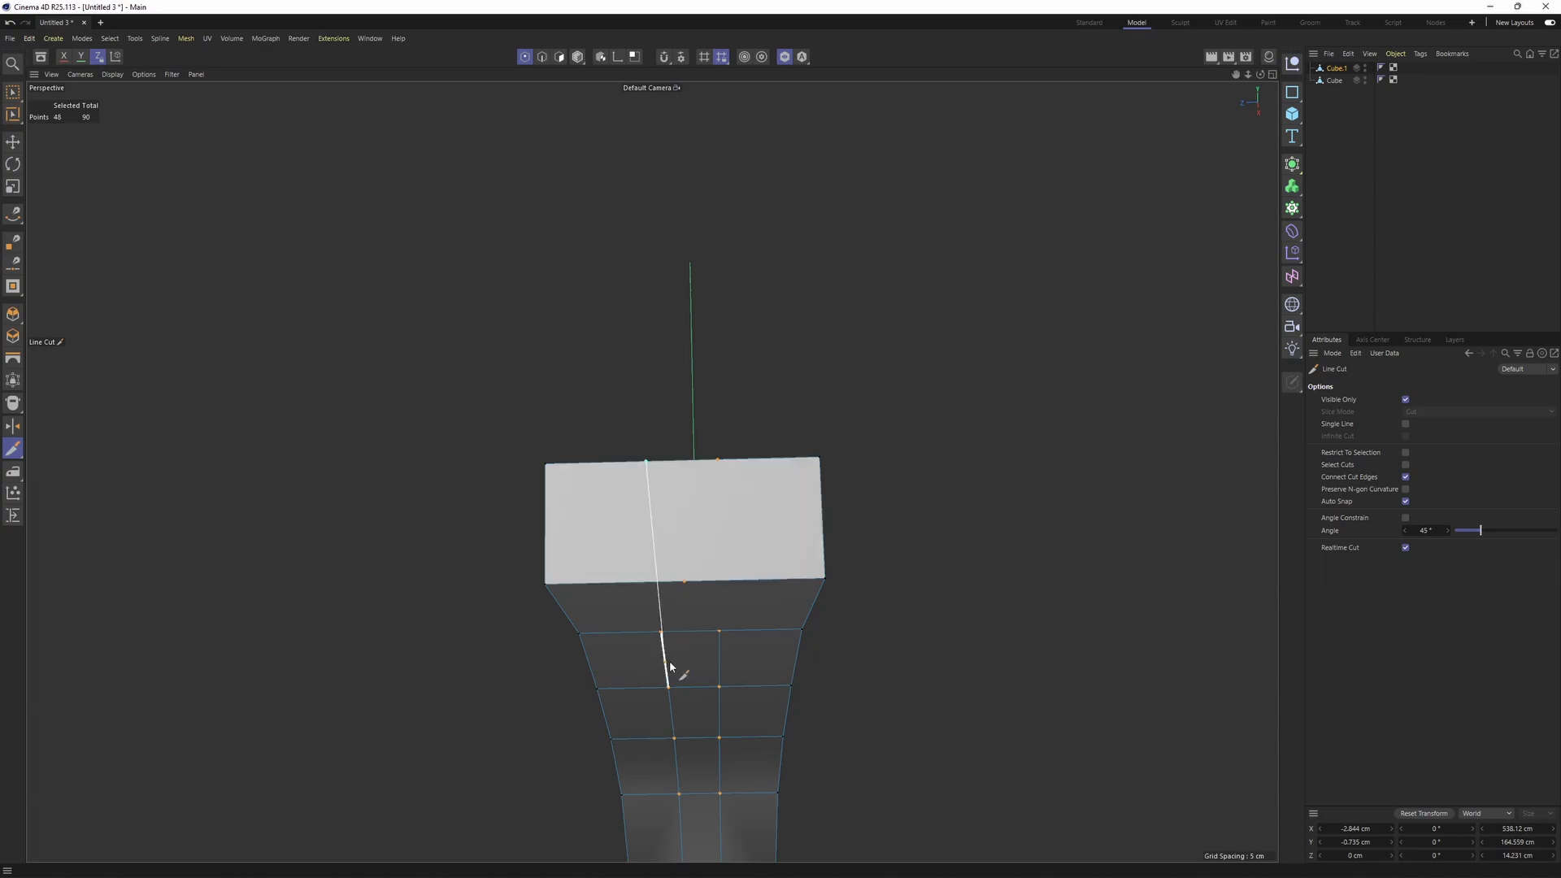
click(661, 632)
click(1406, 424)
click(719, 628)
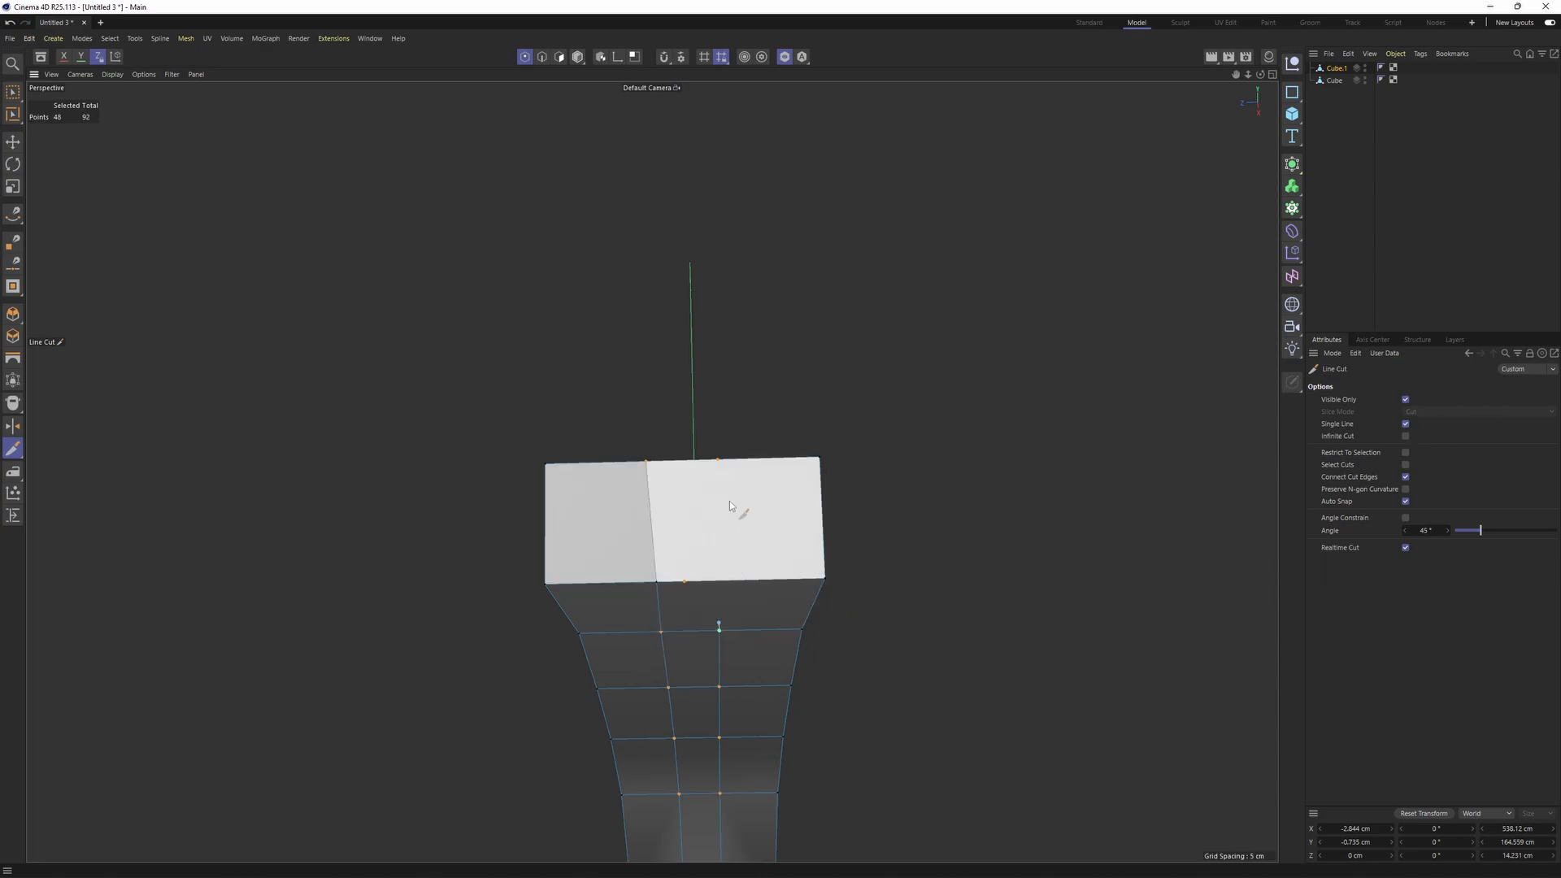
click(718, 460)
click(718, 630)
key(Return)
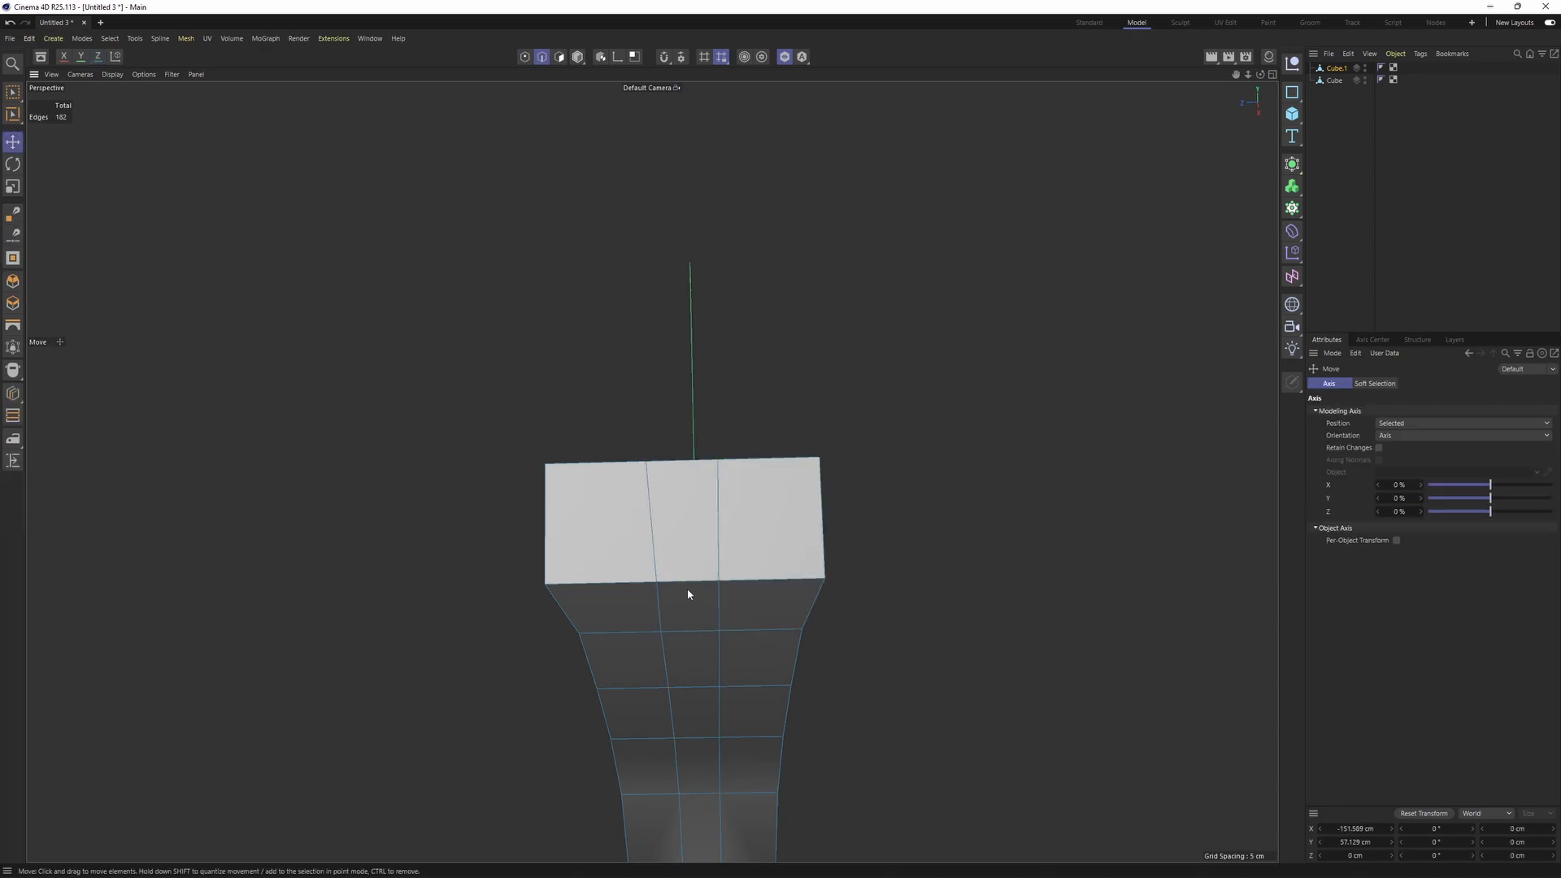
- Delete the stray middle point on the lower edge of the upper handle's rear end, between the two new cuts
key(Return)
alt+drag(685, 584, 728, 319)
click(707, 622)
scroll(707, 623, down, 1)
key(Delete)
scroll(707, 601, down, 1)
scroll(706, 603, up, 1)
scroll(651, 574, up, 4)
key(space)
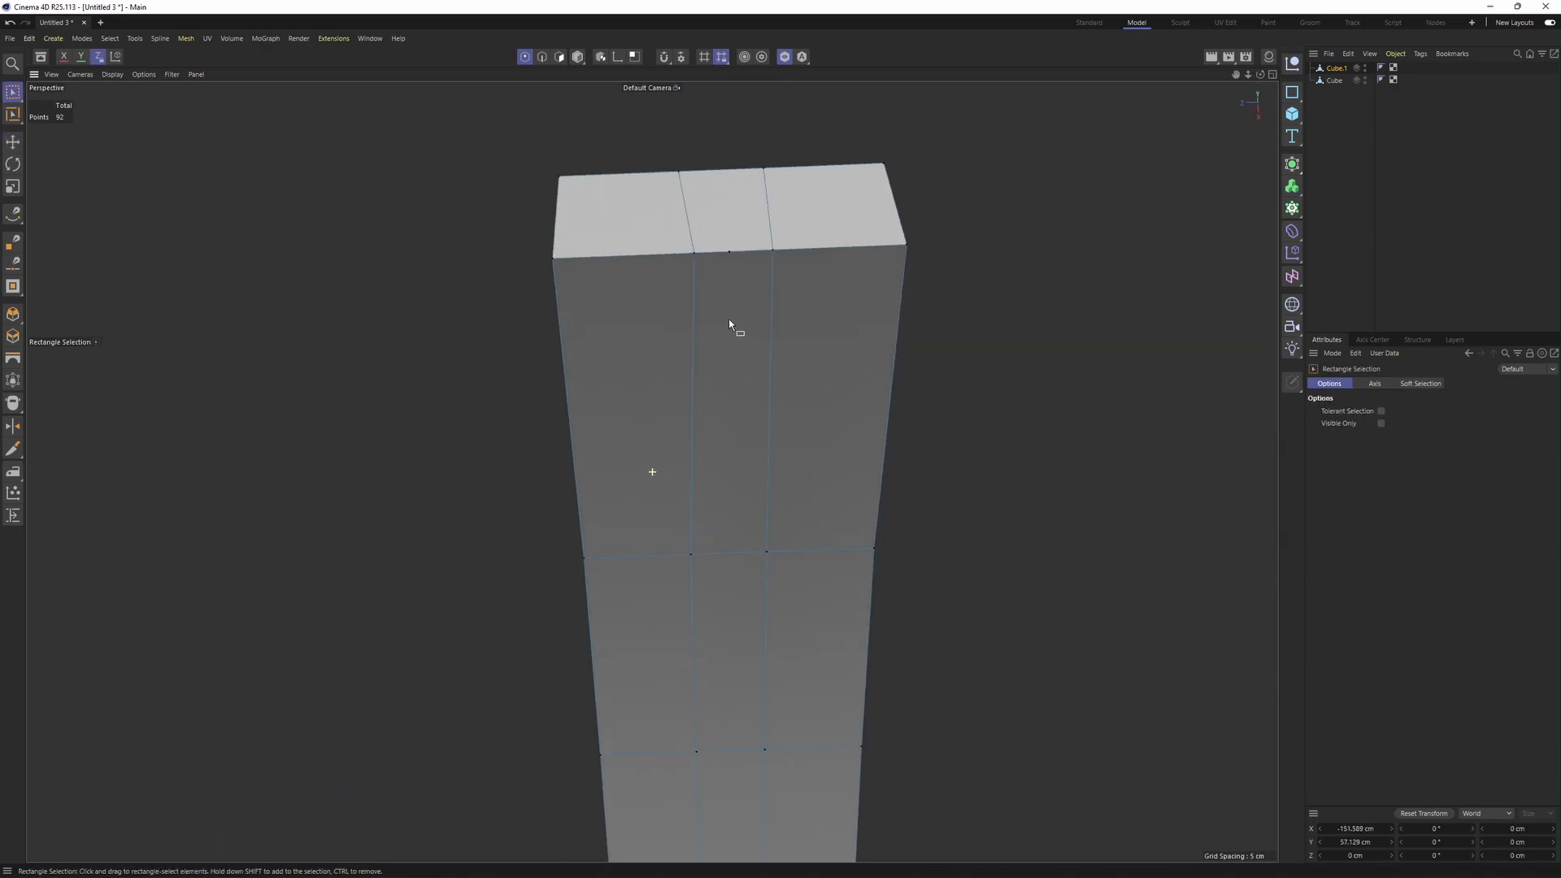
scroll(728, 319, up, 2)
key(Delete)
scroll(686, 398, down, 3)
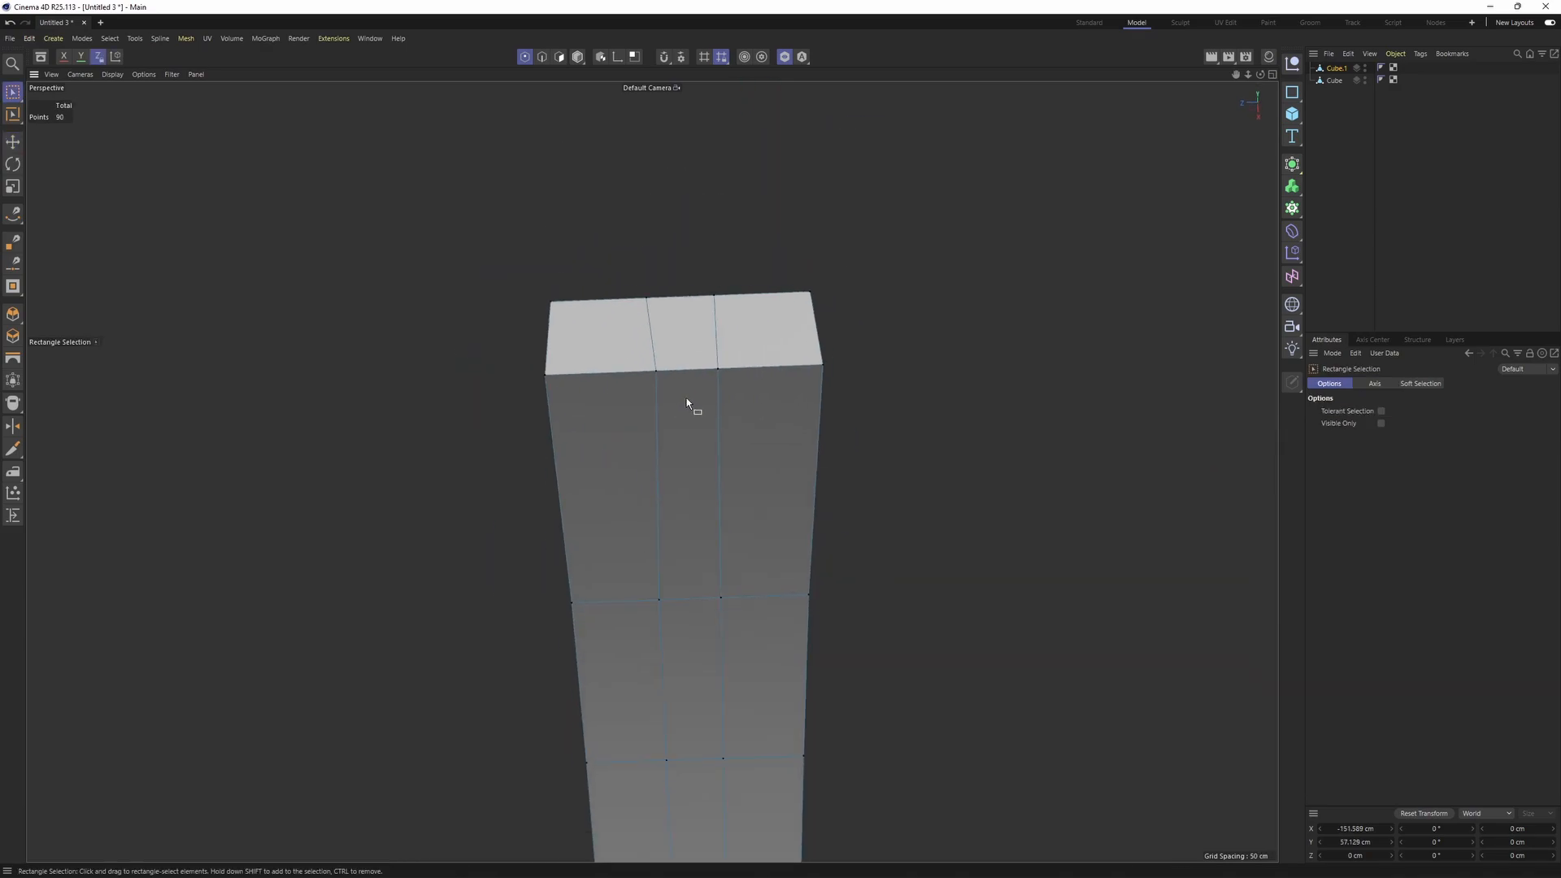
- Turn off solo viewing to show both handle meshes and activate the lower handle mesh for editing
alt+drag(686, 398, 547, 530)
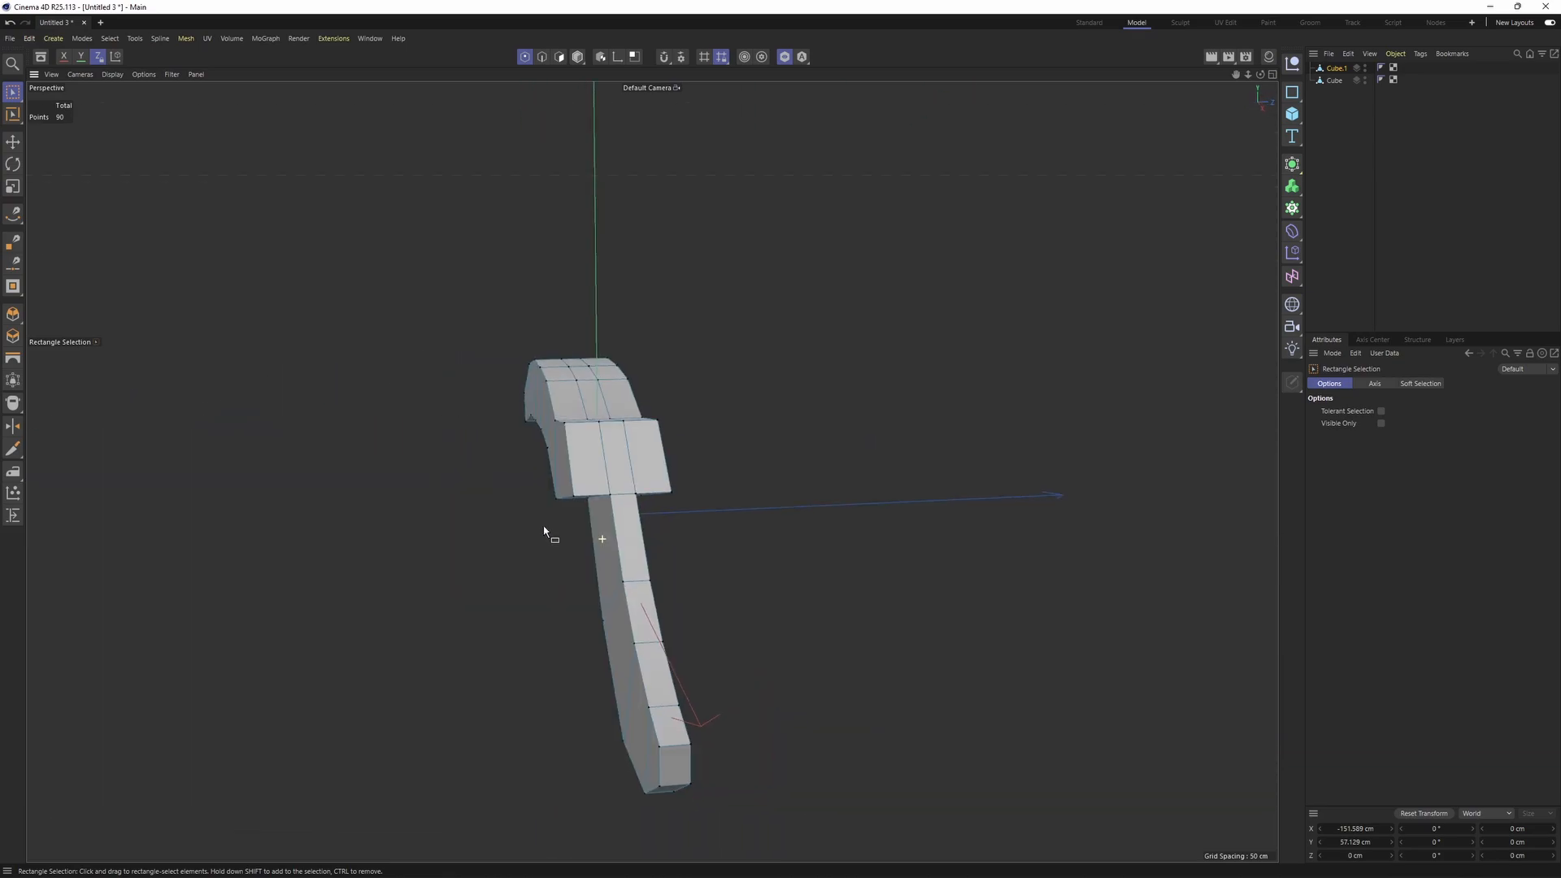
key(F4)
scroll(933, 662, down, 1)
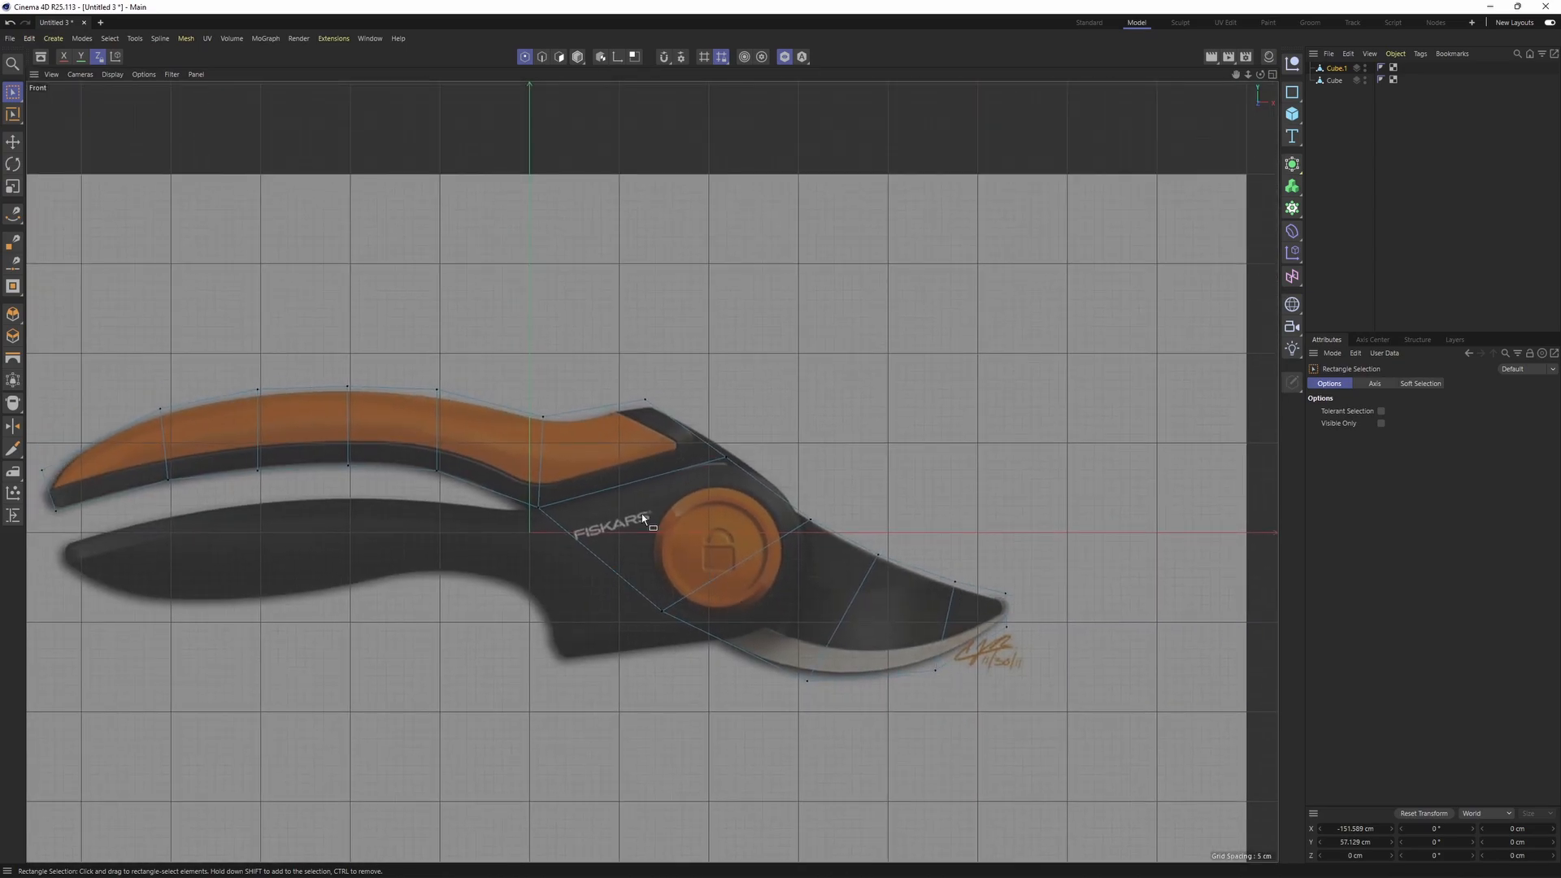
key(F1)
click(784, 57)
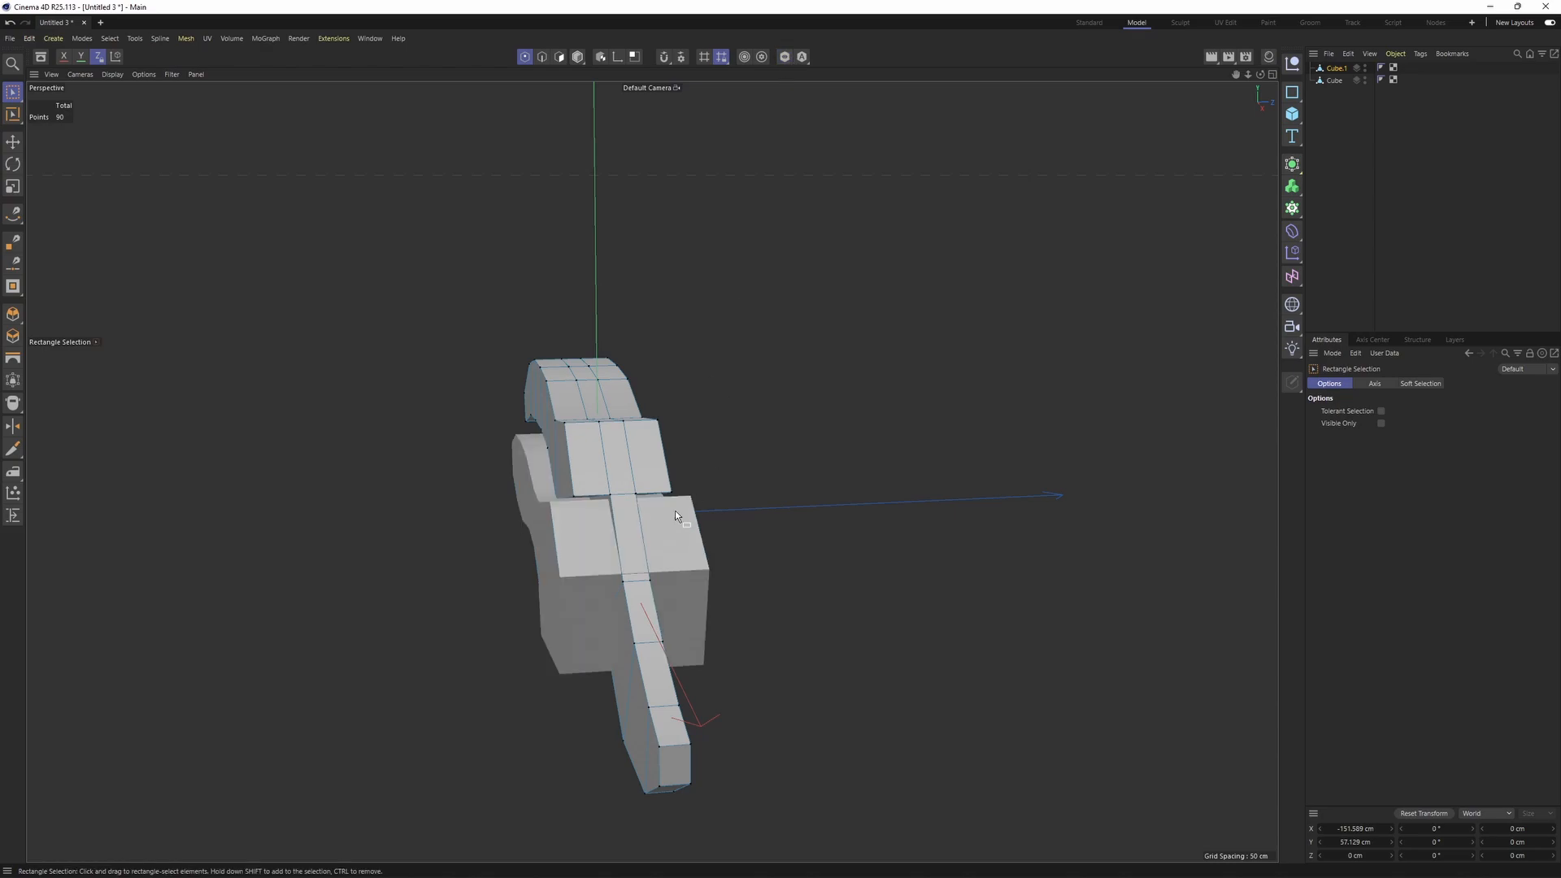
alt+drag(674, 511, 730, 426)
scroll(730, 426, up, 2)
key(Return)
key(Return)
key(e)
click(730, 426)
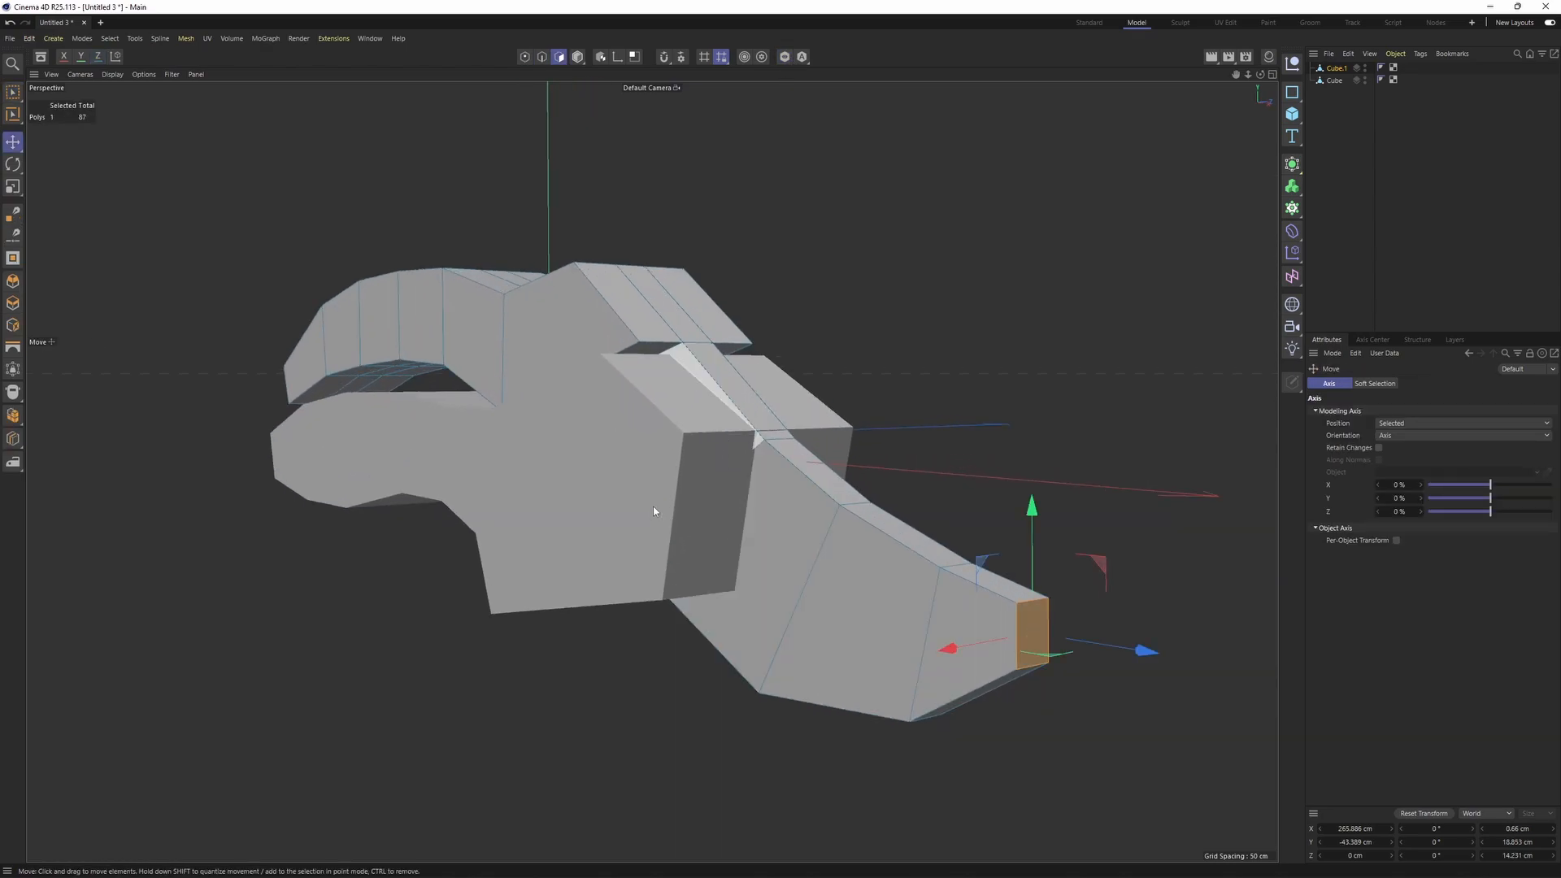
click(1325, 82)
alt+drag(569, 438, 651, 470)
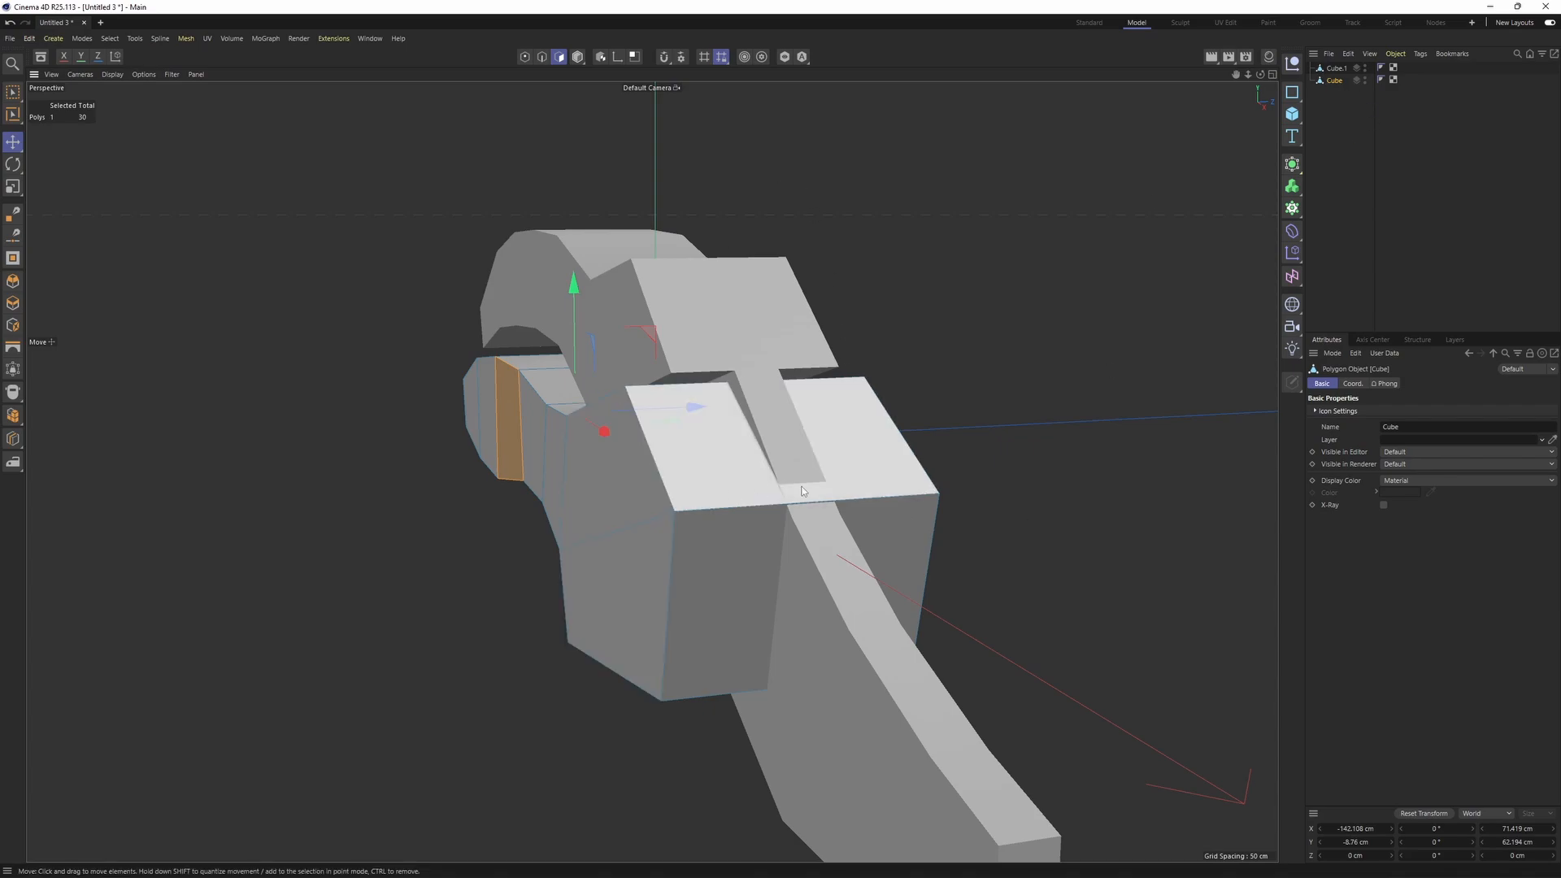
- Close the open polygon hole on the underside of the lower handle's front block
scroll(811, 474, down, 2)
key(Return)
key(Return)
alt+drag(819, 467, 953, 465)
scroll(786, 503, up, 2)
key(k)
key(l)
key(e)
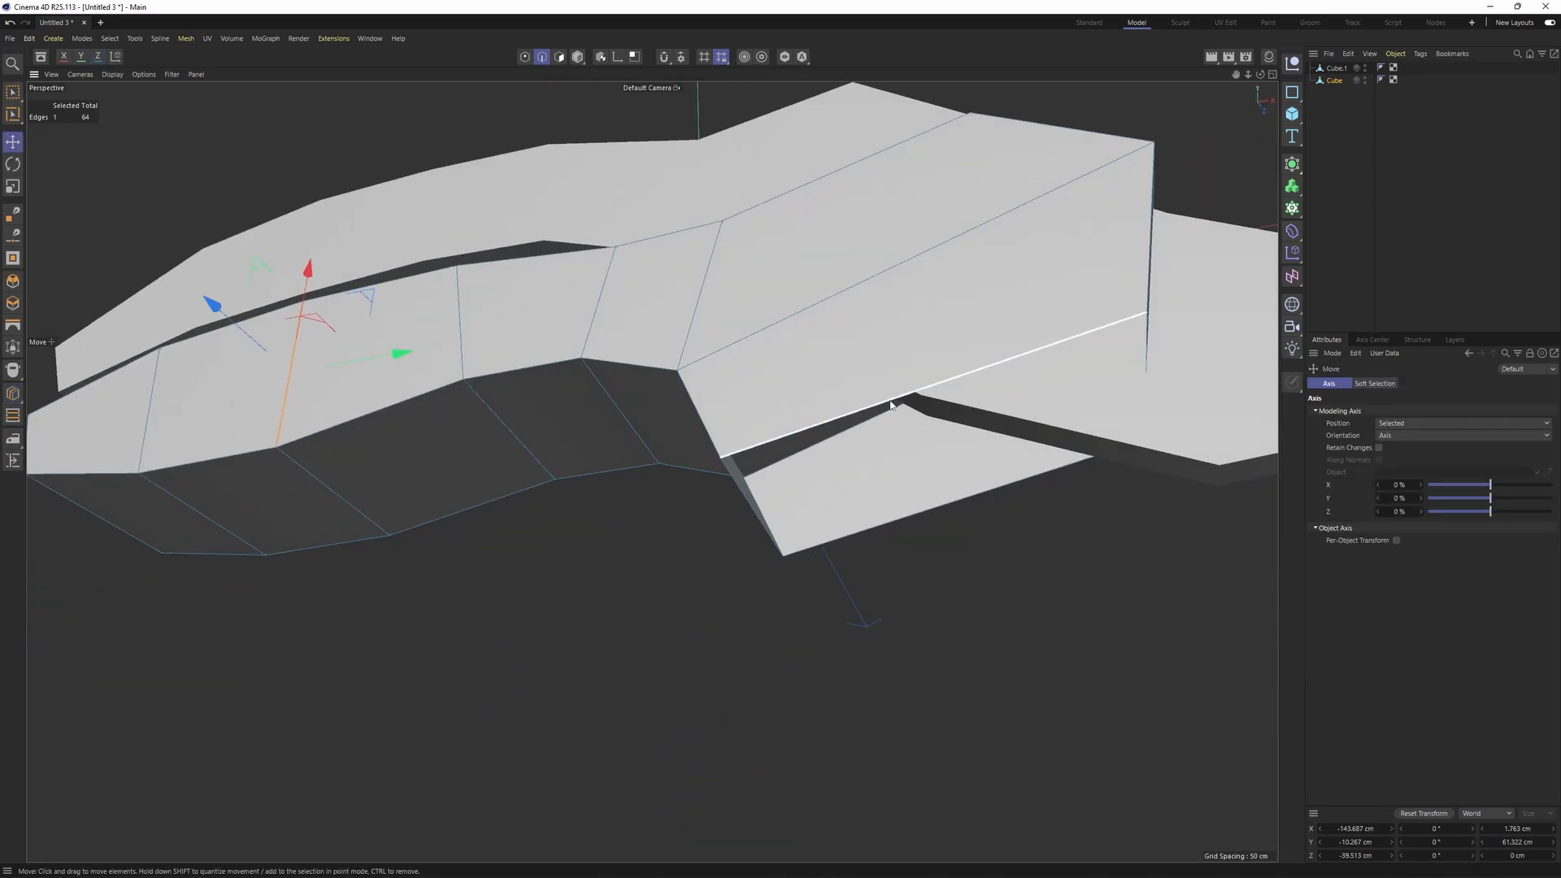
alt+drag(895, 405, 933, 304)
right_click(945, 225)
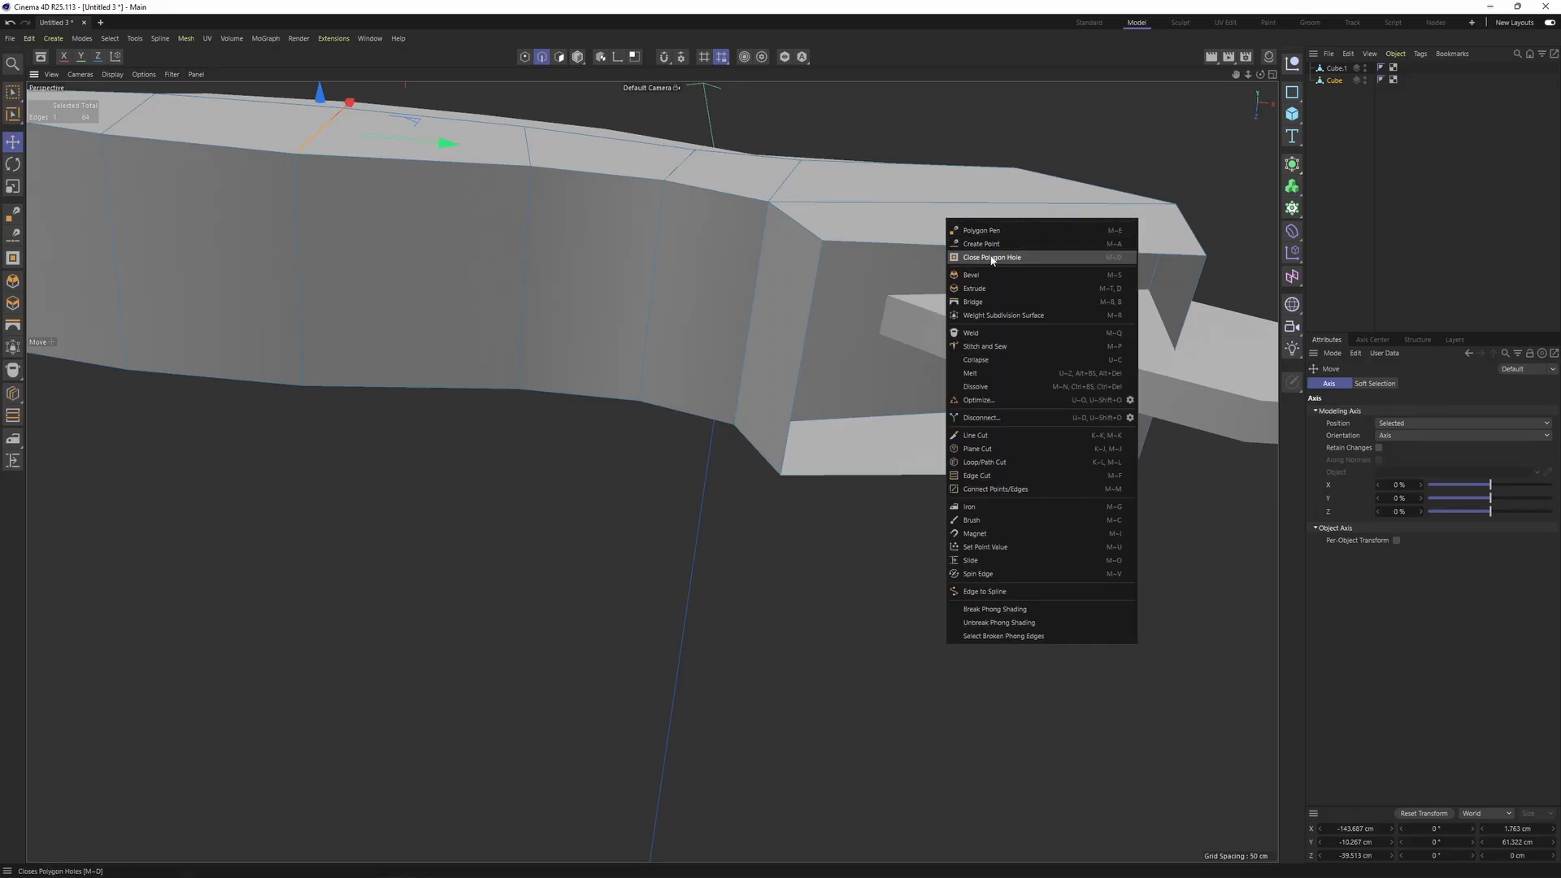
click(963, 252)
click(963, 250)
- Isolate the lower handle mesh with solo viewing, with the Loop/Path Cut tool ready
alt+drag(963, 250, 902, 365)
key(k)
key(l)
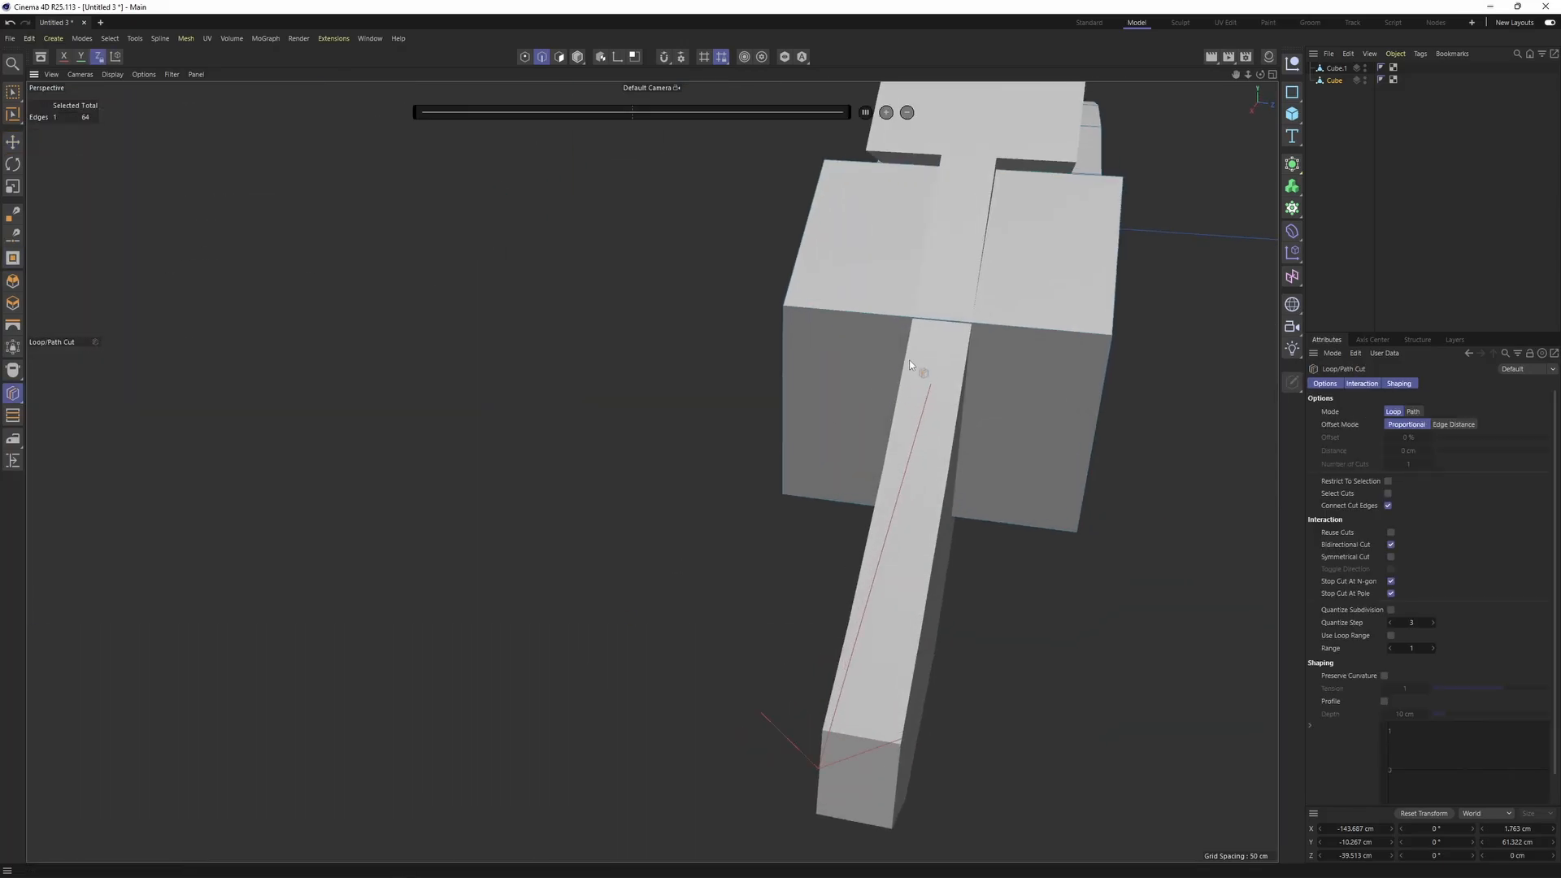
alt+drag(943, 317, 966, 318)
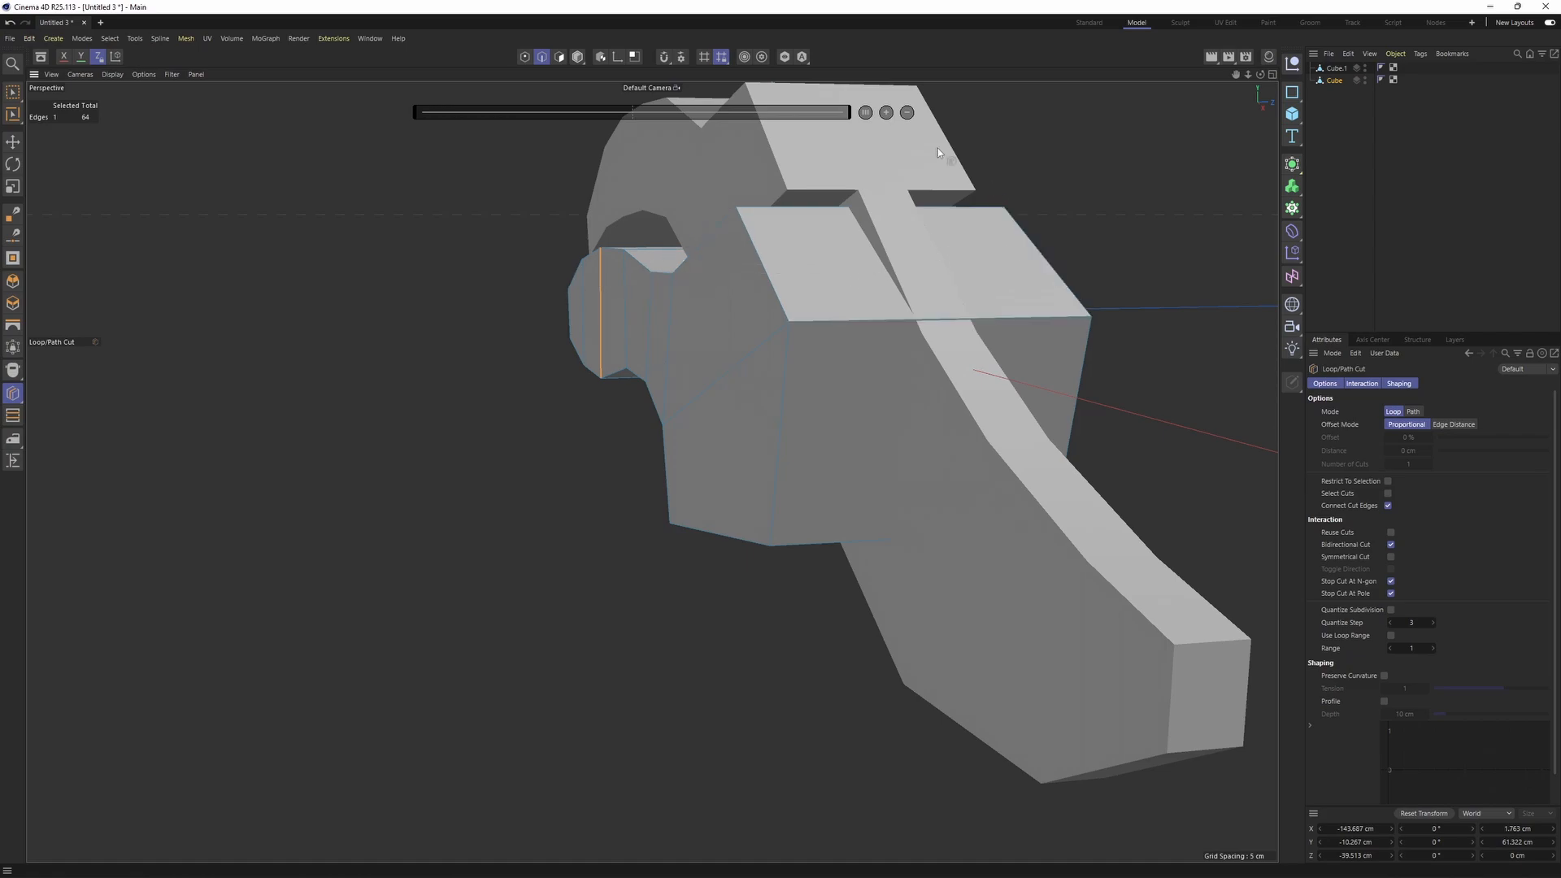
click(784, 57)
- Try a lengthwise loop cut across the underside of the lower handle's front block, and undo it
alt+drag(843, 398, 913, 320)
alt+drag(557, 593, 1032, 423)
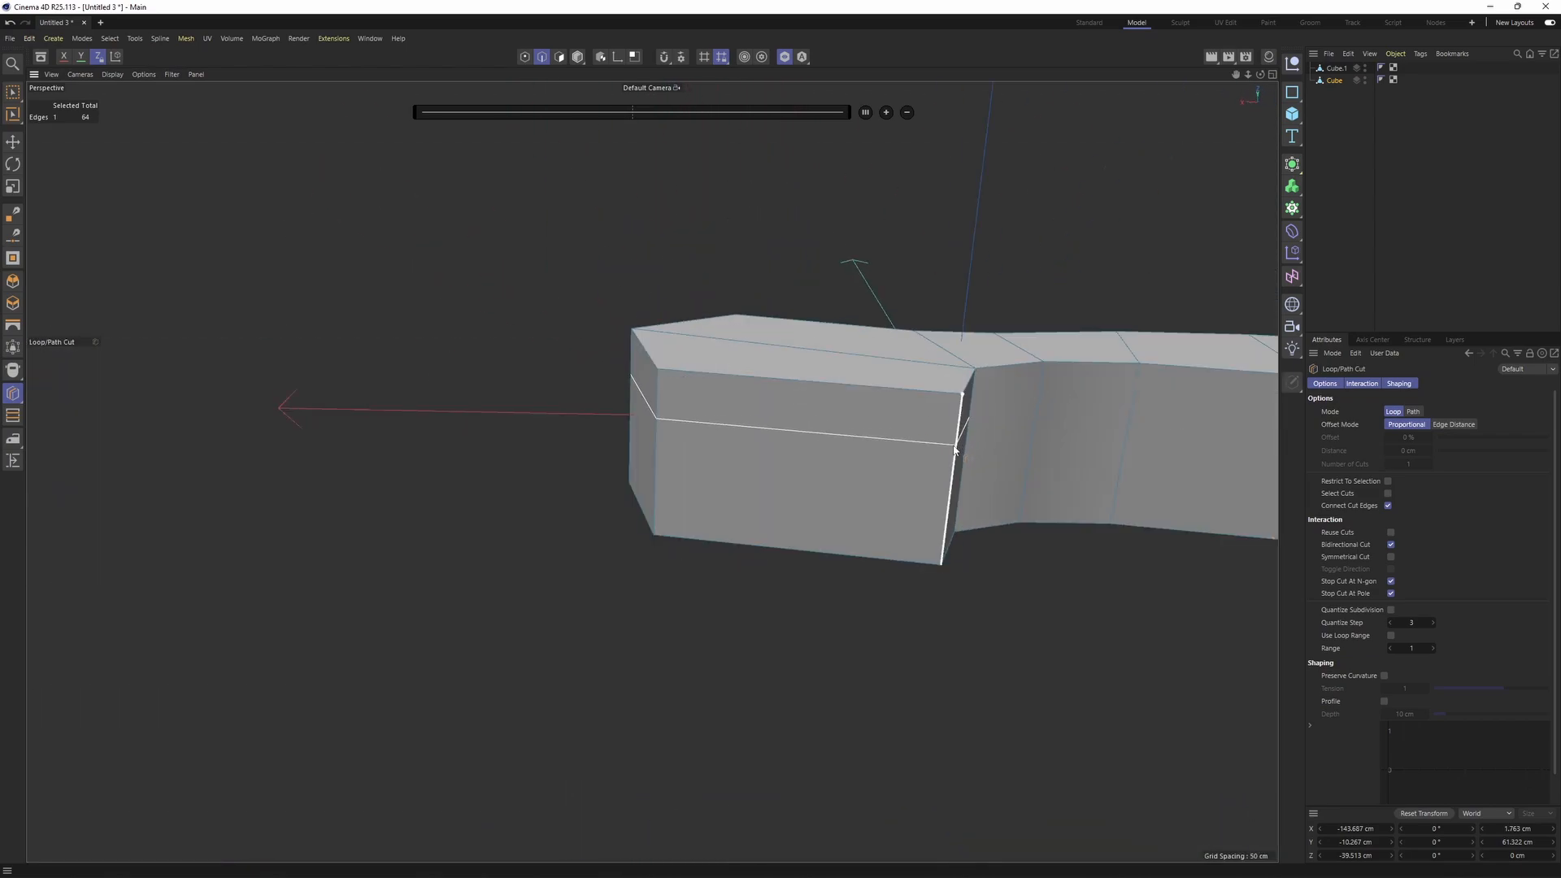
alt+drag(670, 497, 664, 501)
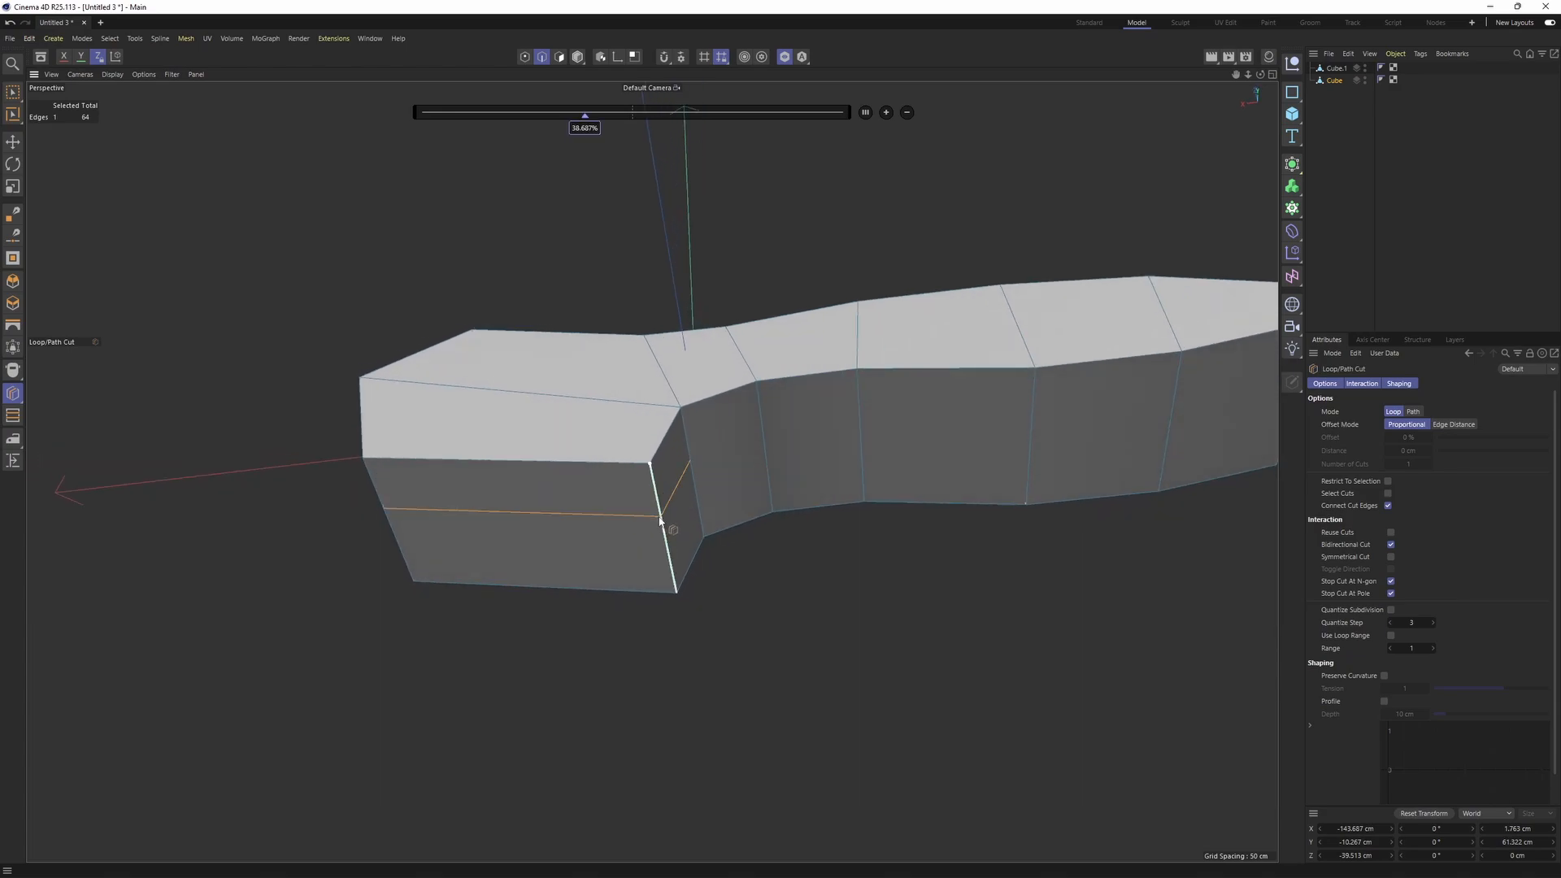
click(659, 520)
key(Return)
key(ctrl+z)
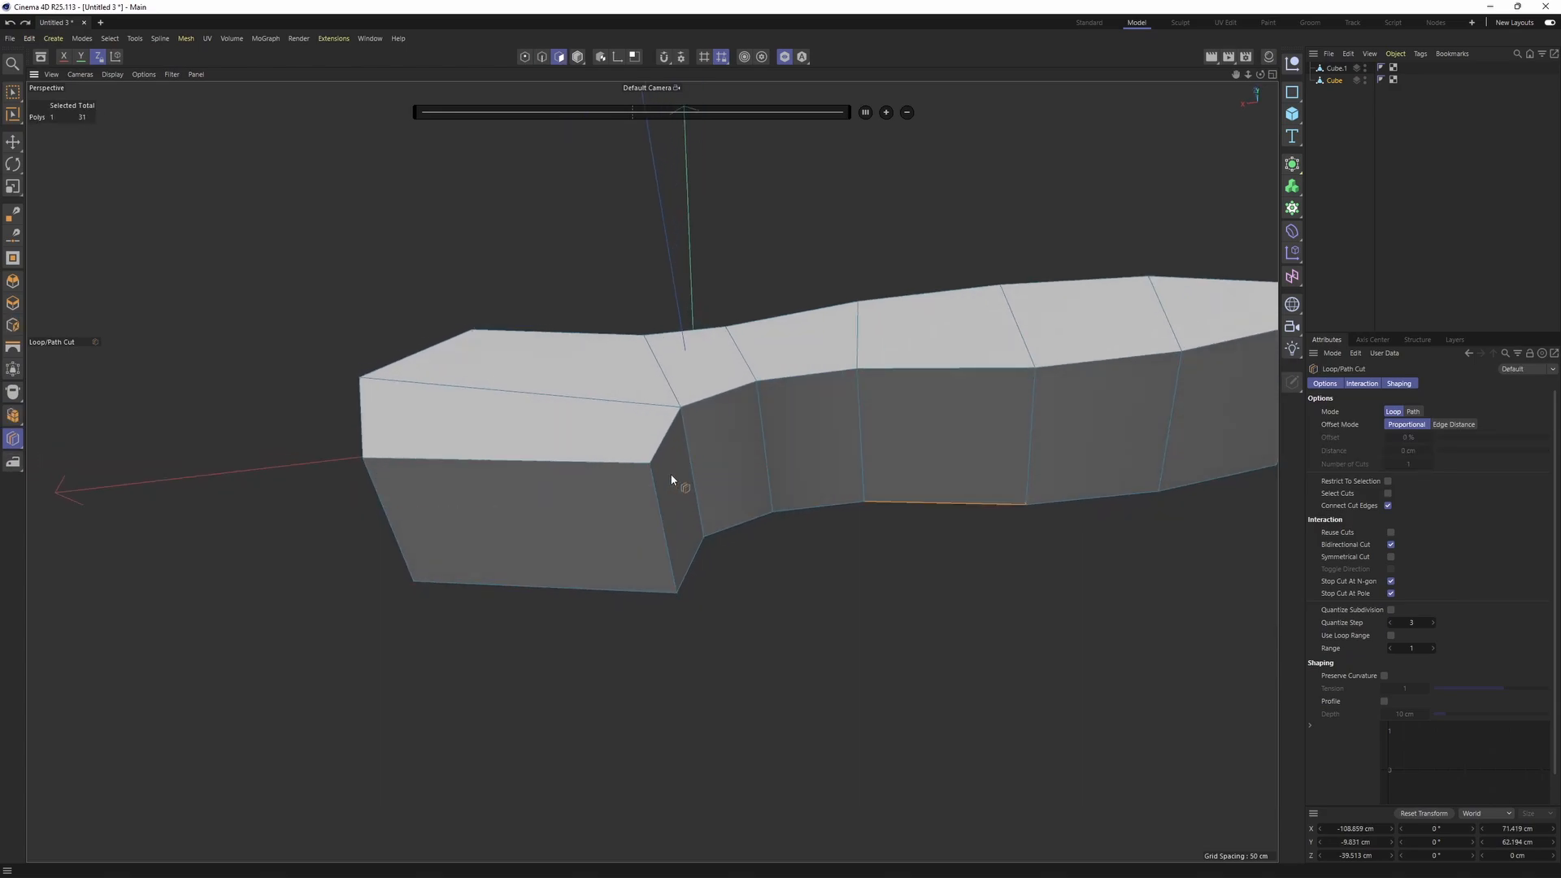
- Inspect the topology of the lower handle's front block by selecting its faces, edges and a lower corner point
key(e)
shift+click(370, 313)
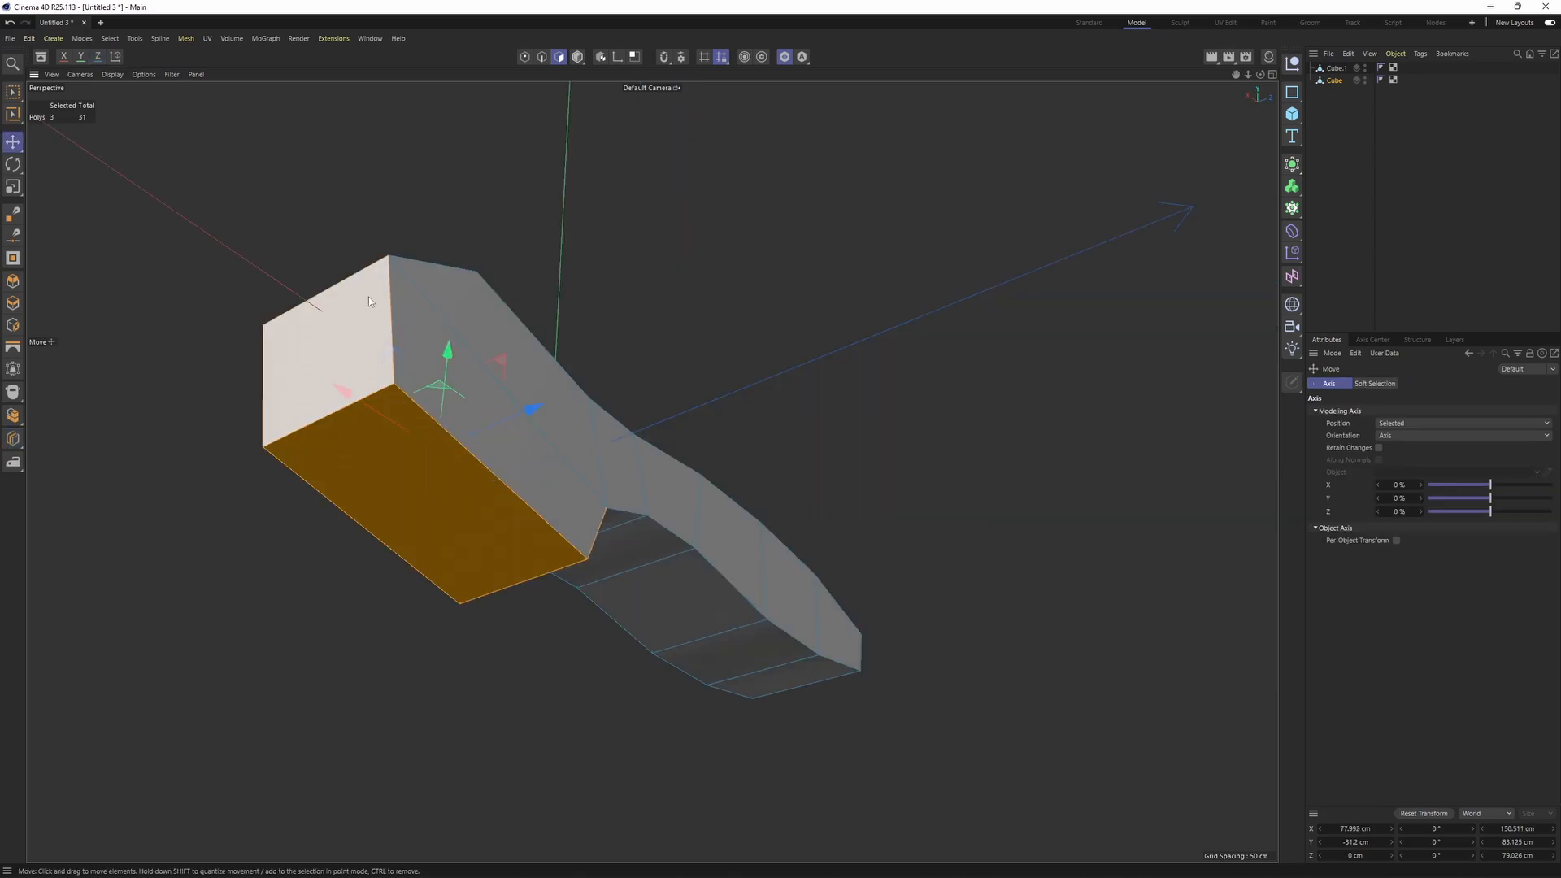
alt+drag(369, 296, 546, 469)
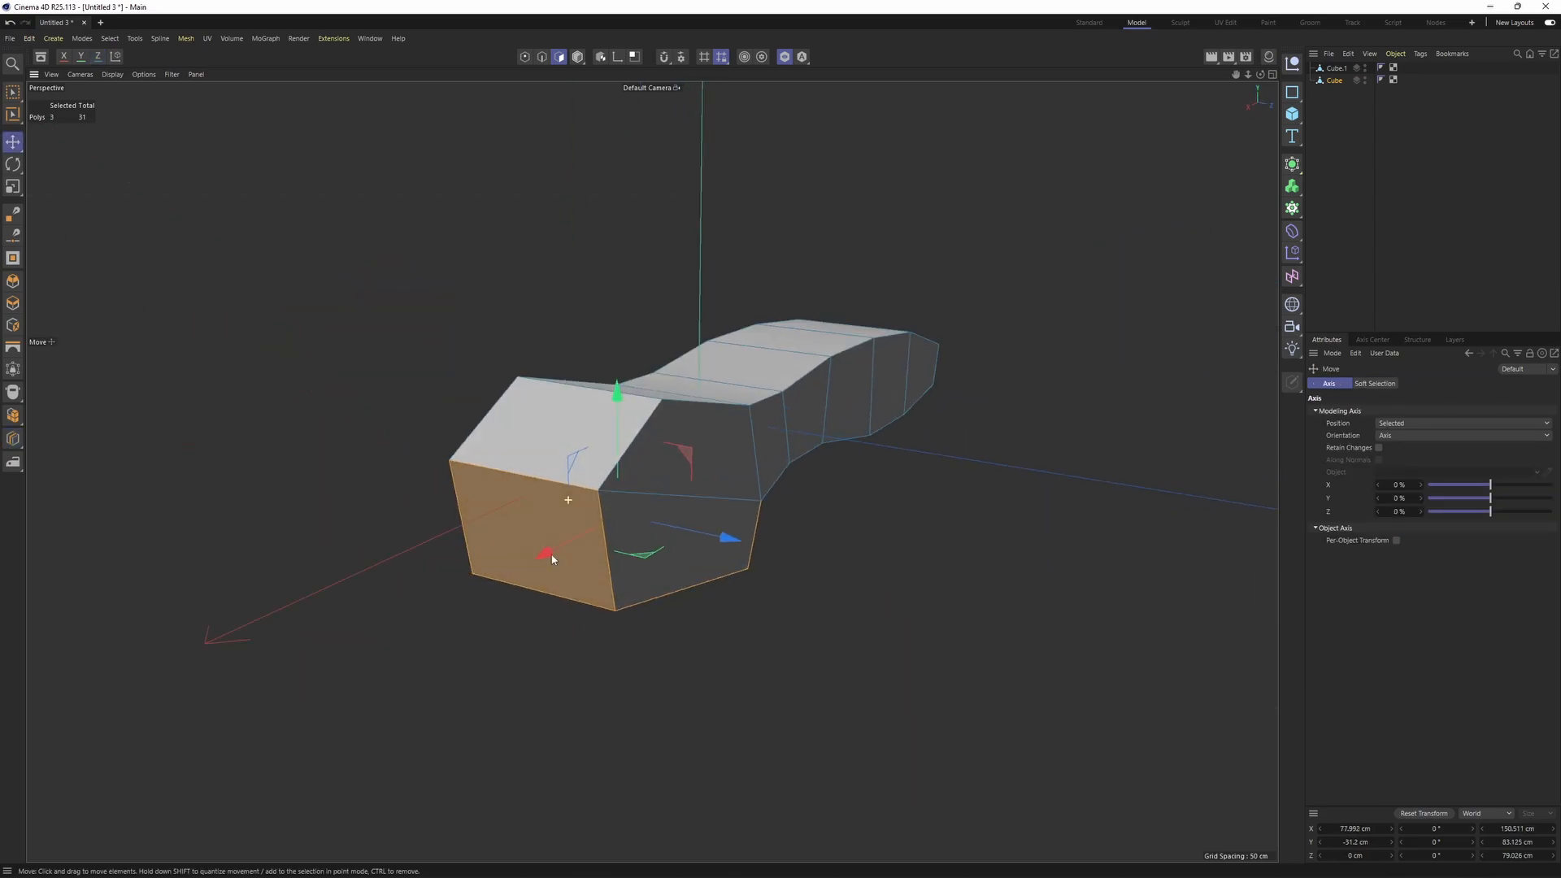
scroll(546, 469, up, 3)
key(Return)
key(Return)
click(544, 478)
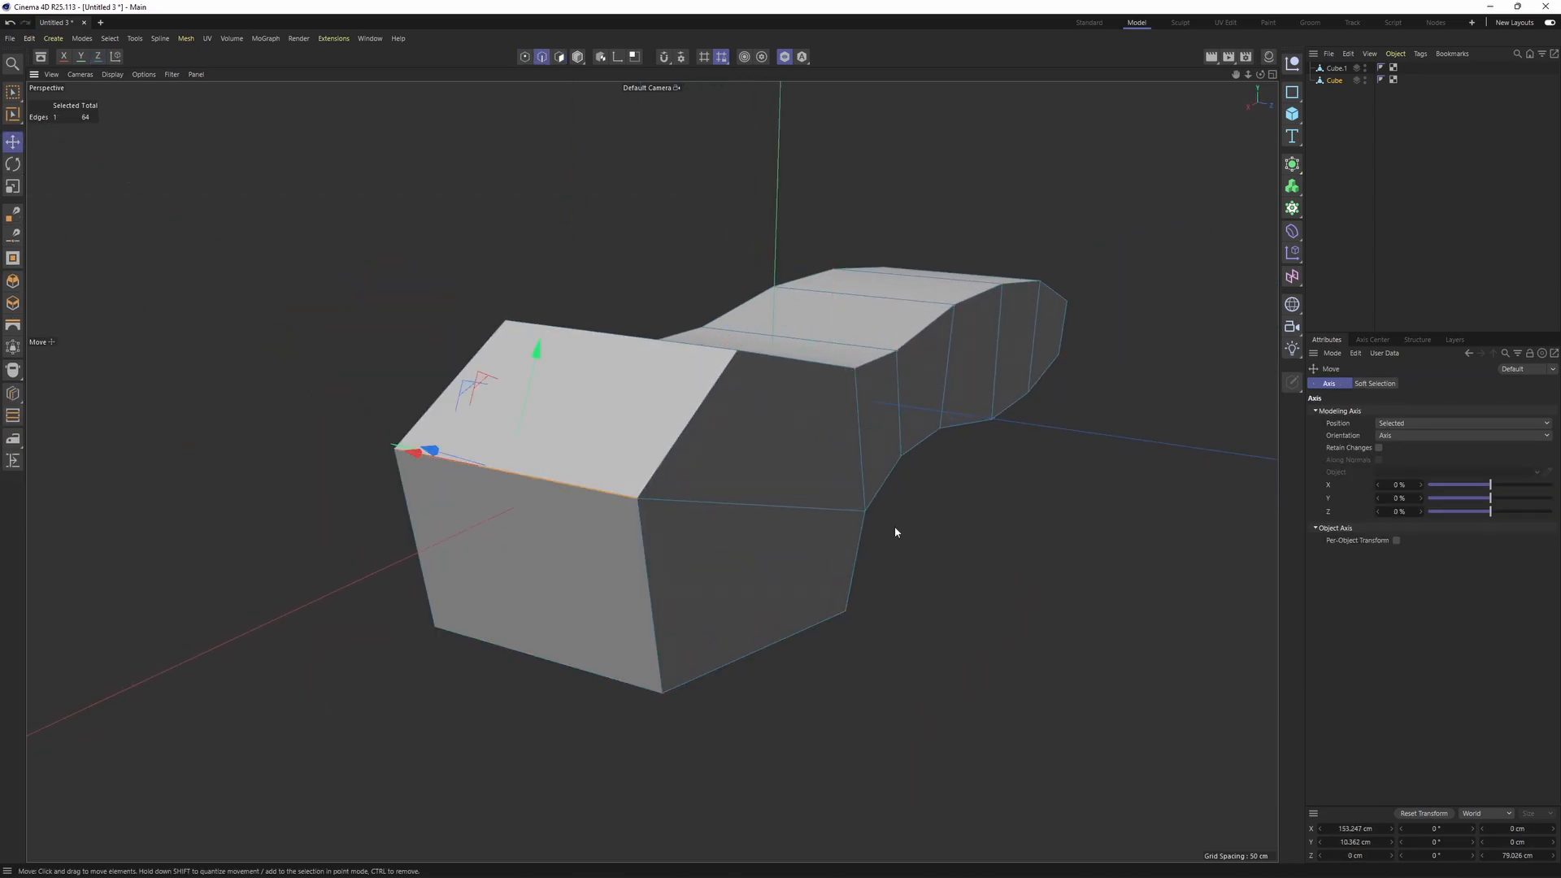
alt+drag(894, 525, 677, 546)
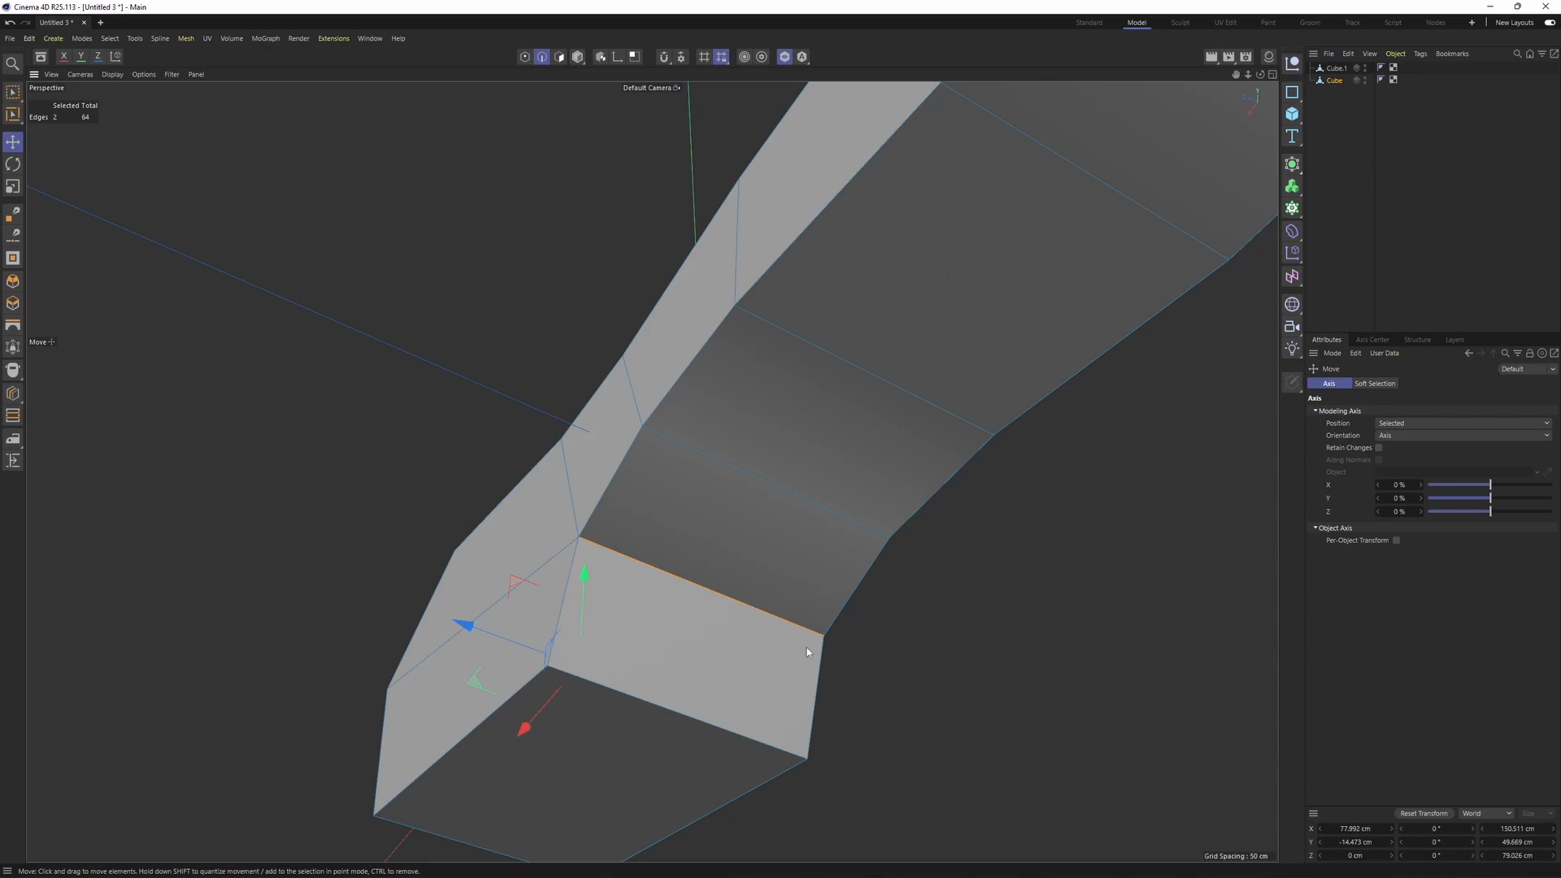
key(Return)
key(Return)
key(0)
drag(586, 548, 586, 548)
alt+drag(585, 547, 890, 403)
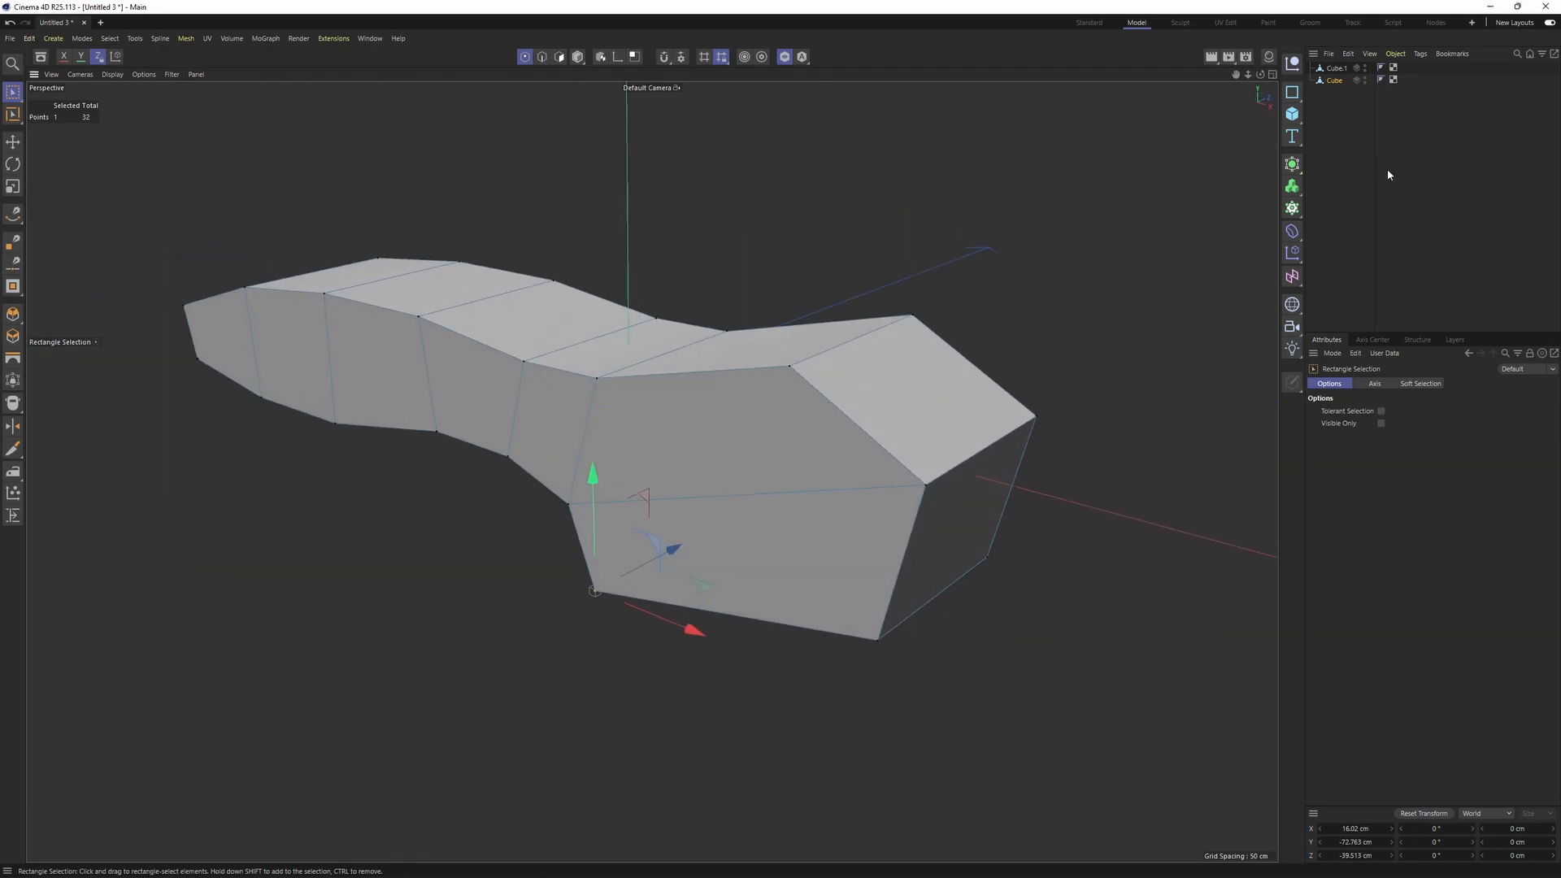
- Add a Subdivision Surface as parent of the lower handle mesh and display the view in Gouraud Shading (Lines)
alt+click(1293, 165)
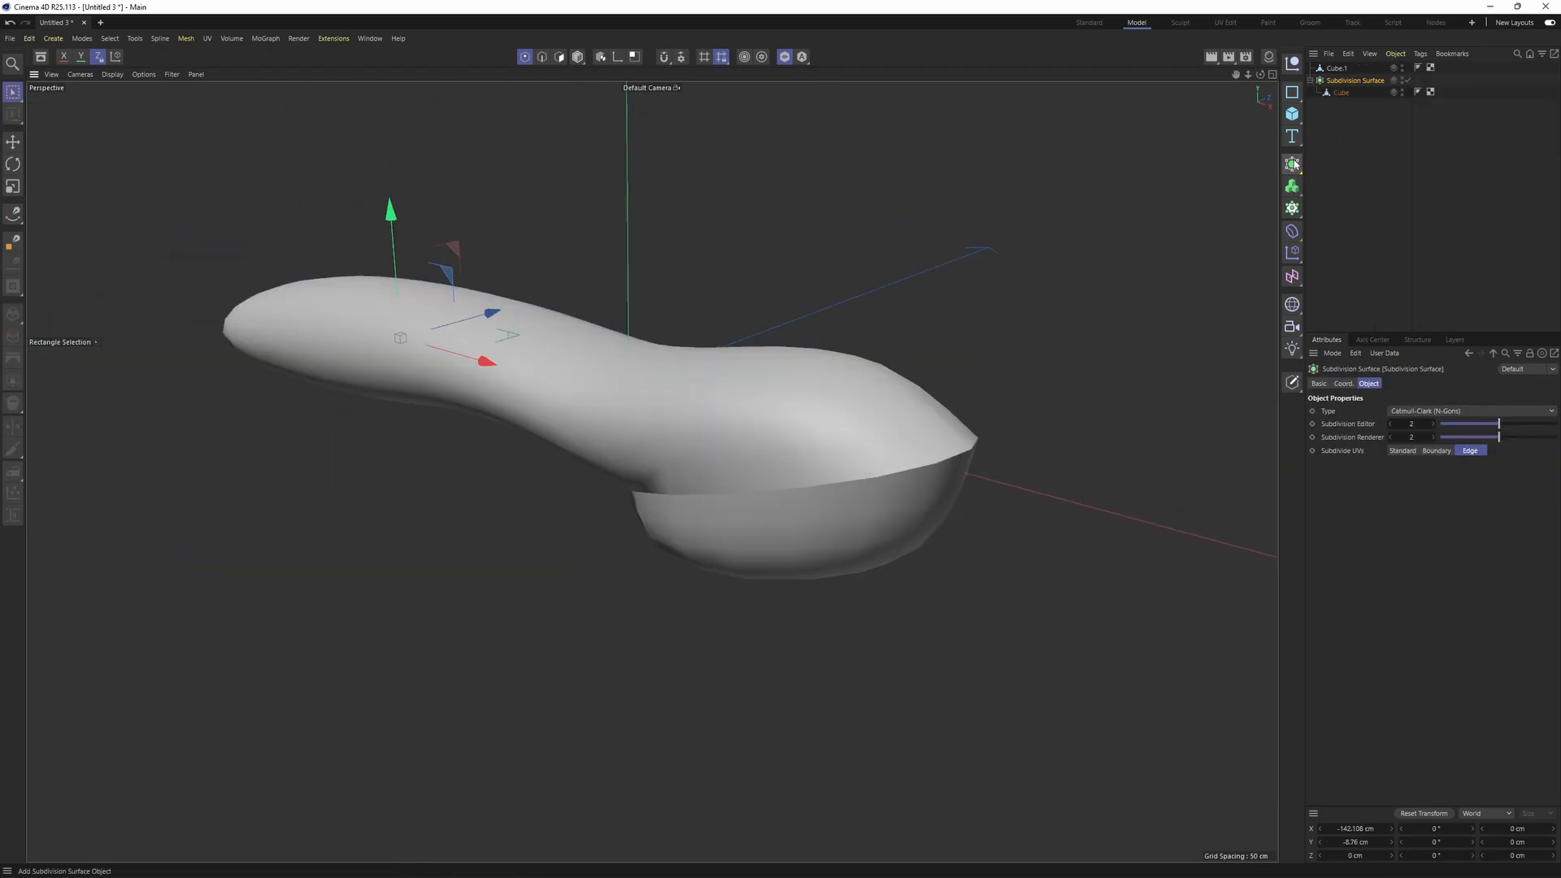
click(1340, 93)
click(113, 75)
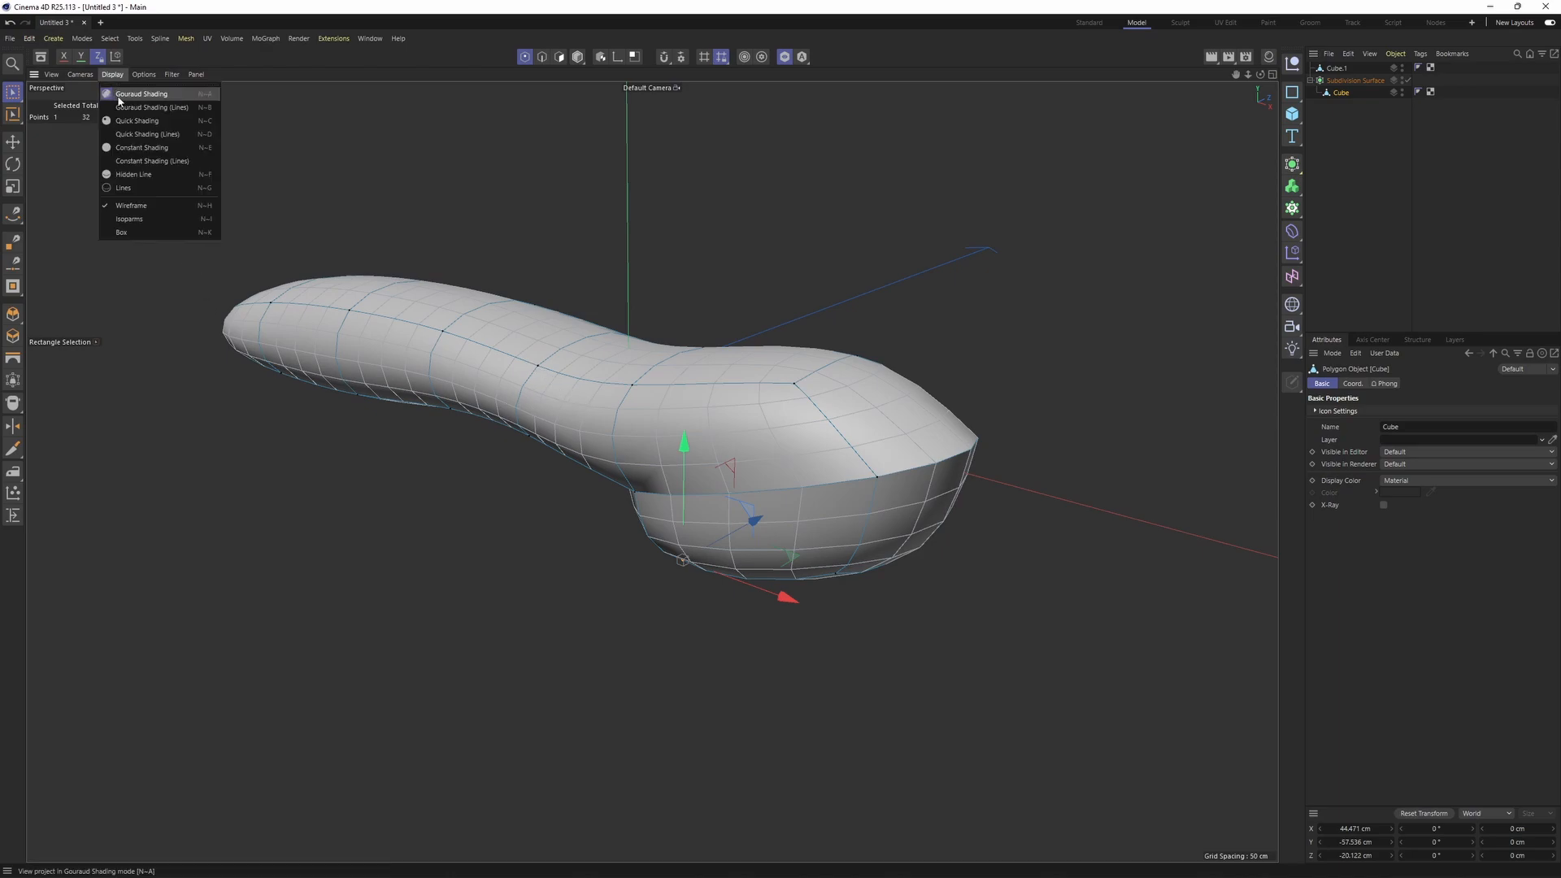
click(122, 107)
mouse_move(651, 471)
alt+mouse_down()
mouse_move(669, 408)
mouse_move(791, 379)
mouse_move(950, 391)
mouse_move(1097, 477)
mouse_move(392, 451)
mouse_move(406, 453)
alt+mouse_up()
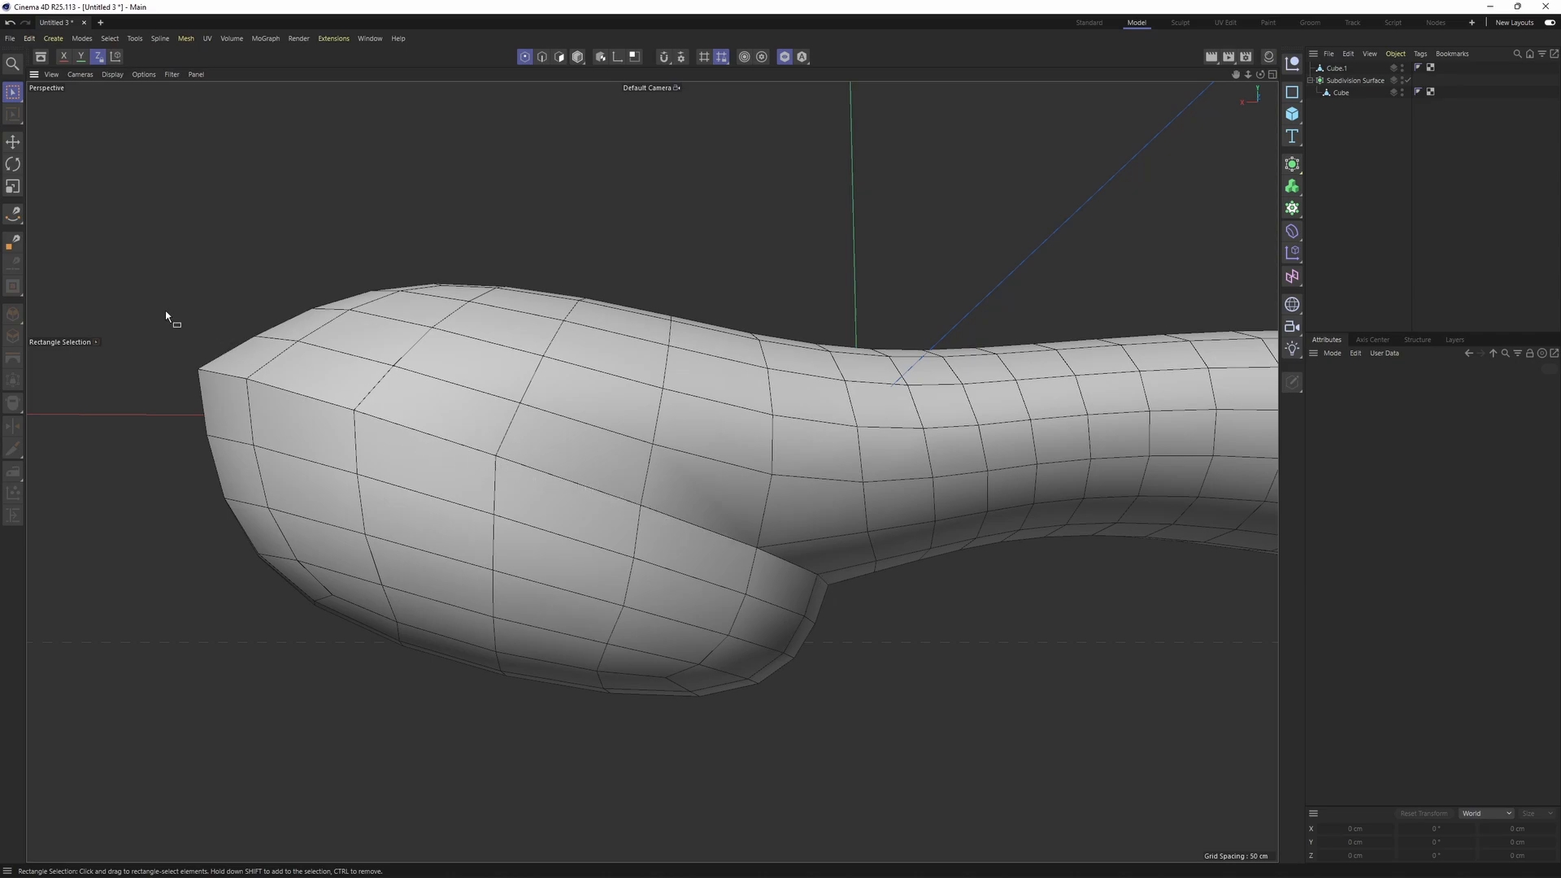
- Turn off the Subdivision Surface on the lower handle to work on its base mesh
click(1408, 79)
alt+middle_drag(582, 361, 660, 396)
alt+drag(660, 397, 476, 408)
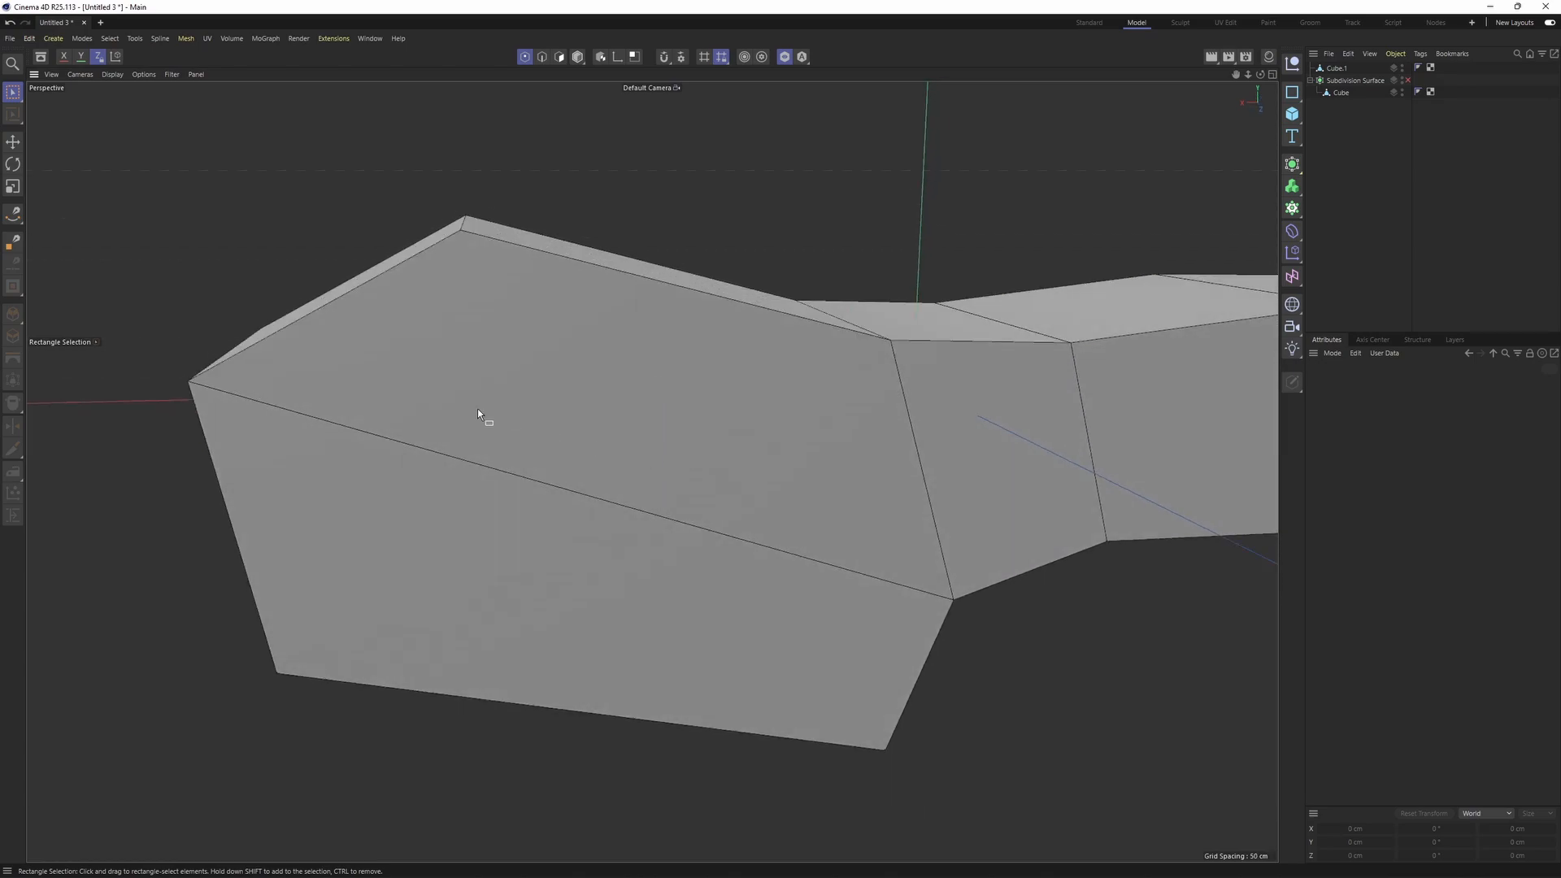
alt+middle_drag(476, 408, 670, 480)
mouse_move(669, 480)
alt+mouse_down()
mouse_move(663, 451)
mouse_move(672, 511)
alt+mouse_up()
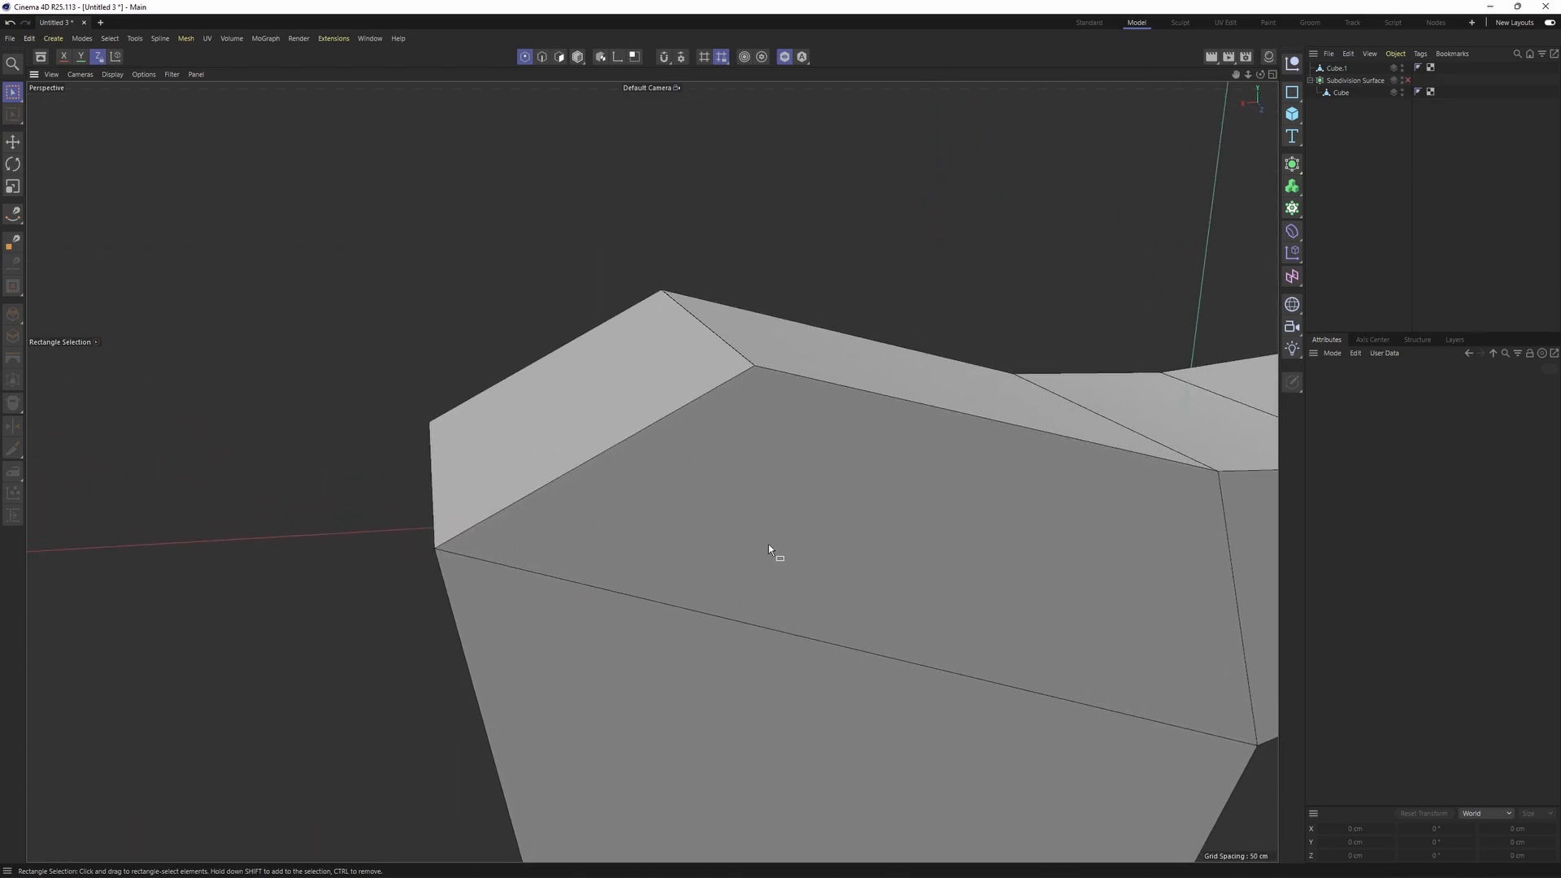
alt+drag(768, 543, 1116, 265)
- Hide the two polygons on the near side of the lower handle's front block to expose its interior
click(1341, 92)
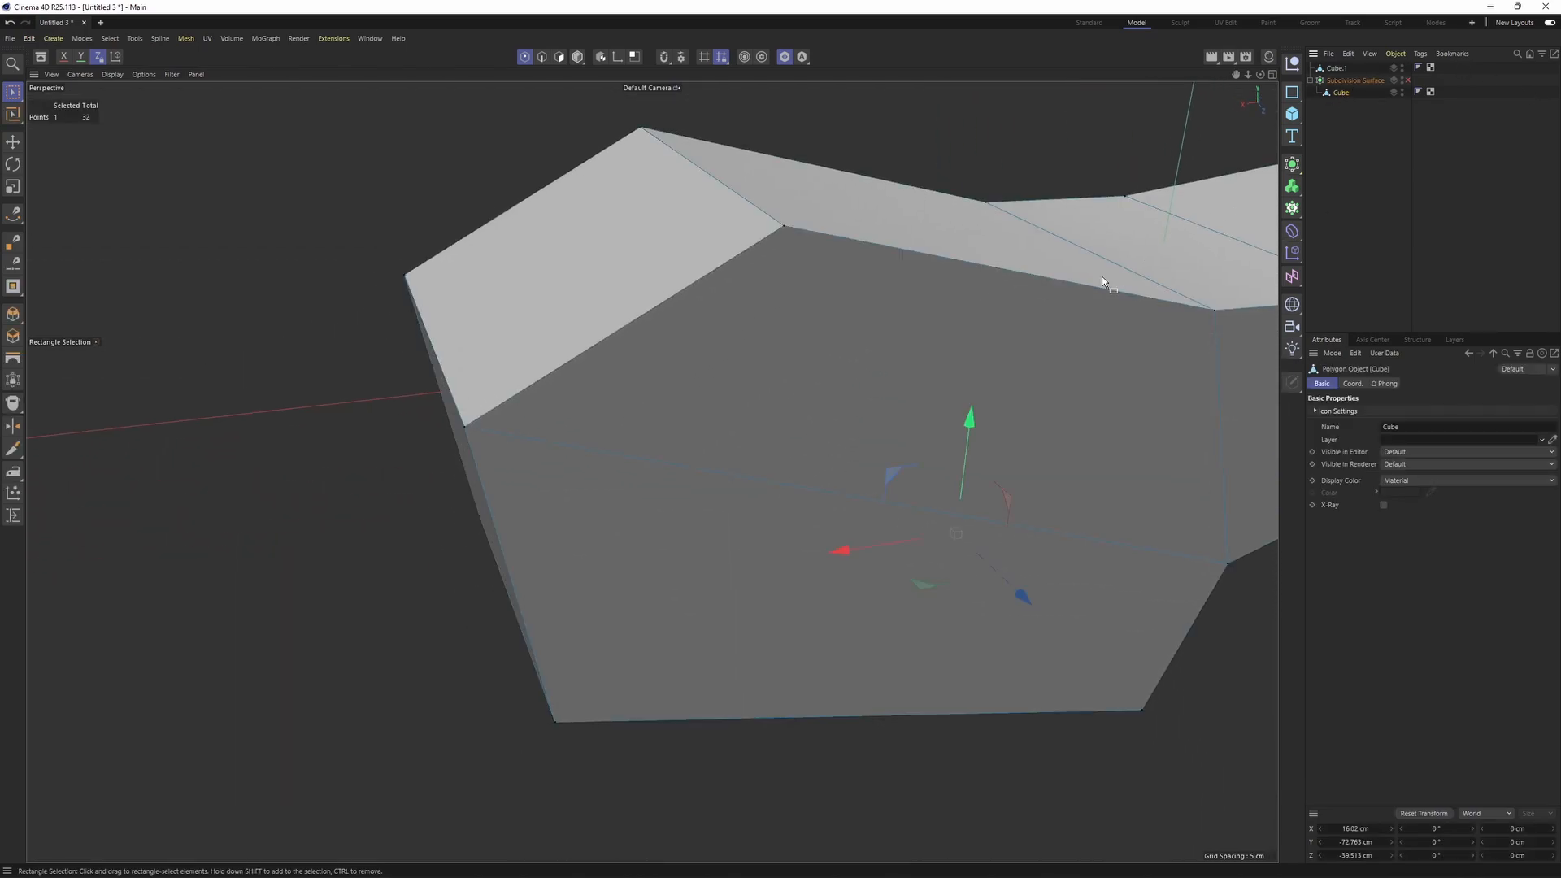
key(Return)
key(Return)
click(902, 397)
shift+click(797, 521)
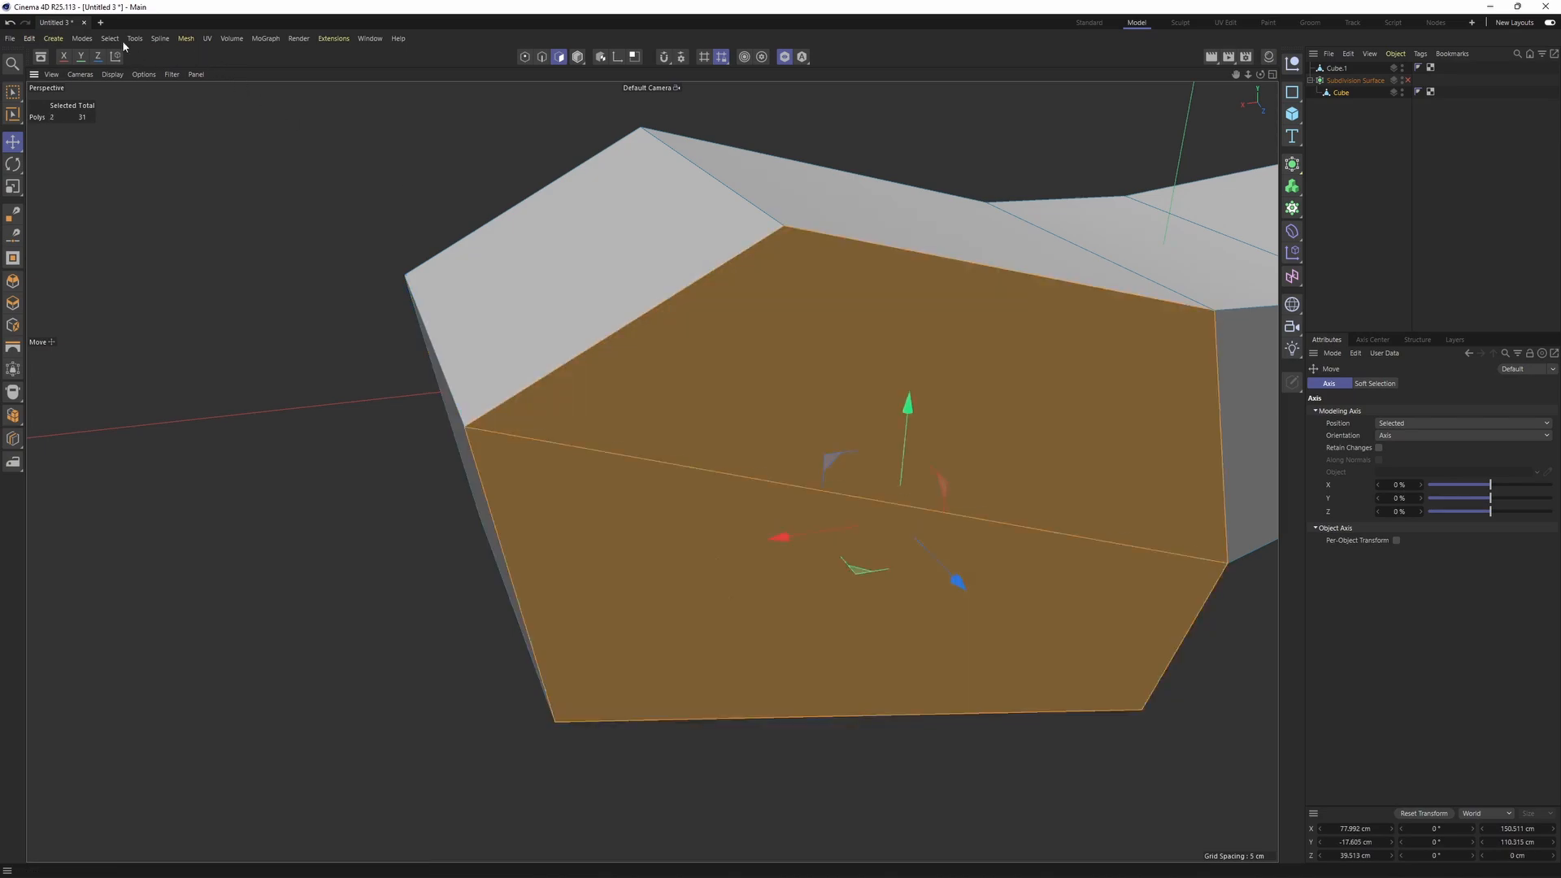
click(110, 39)
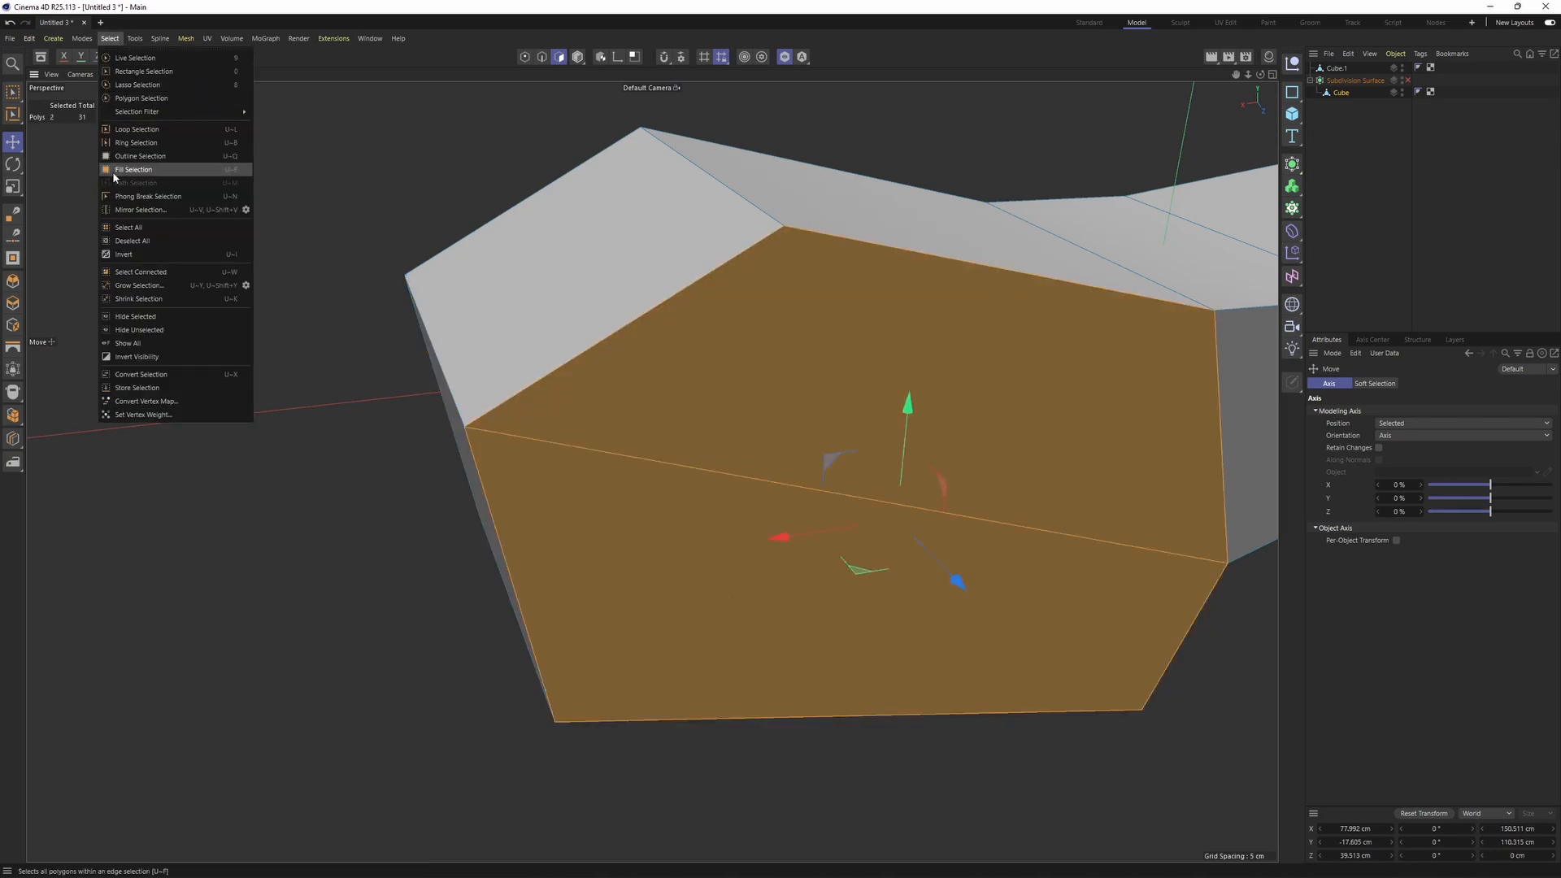
click(150, 316)
- Delete the stray internal polygon inside the front block, and show all hidden polygons again
alt+drag(773, 376, 733, 351)
click(733, 350)
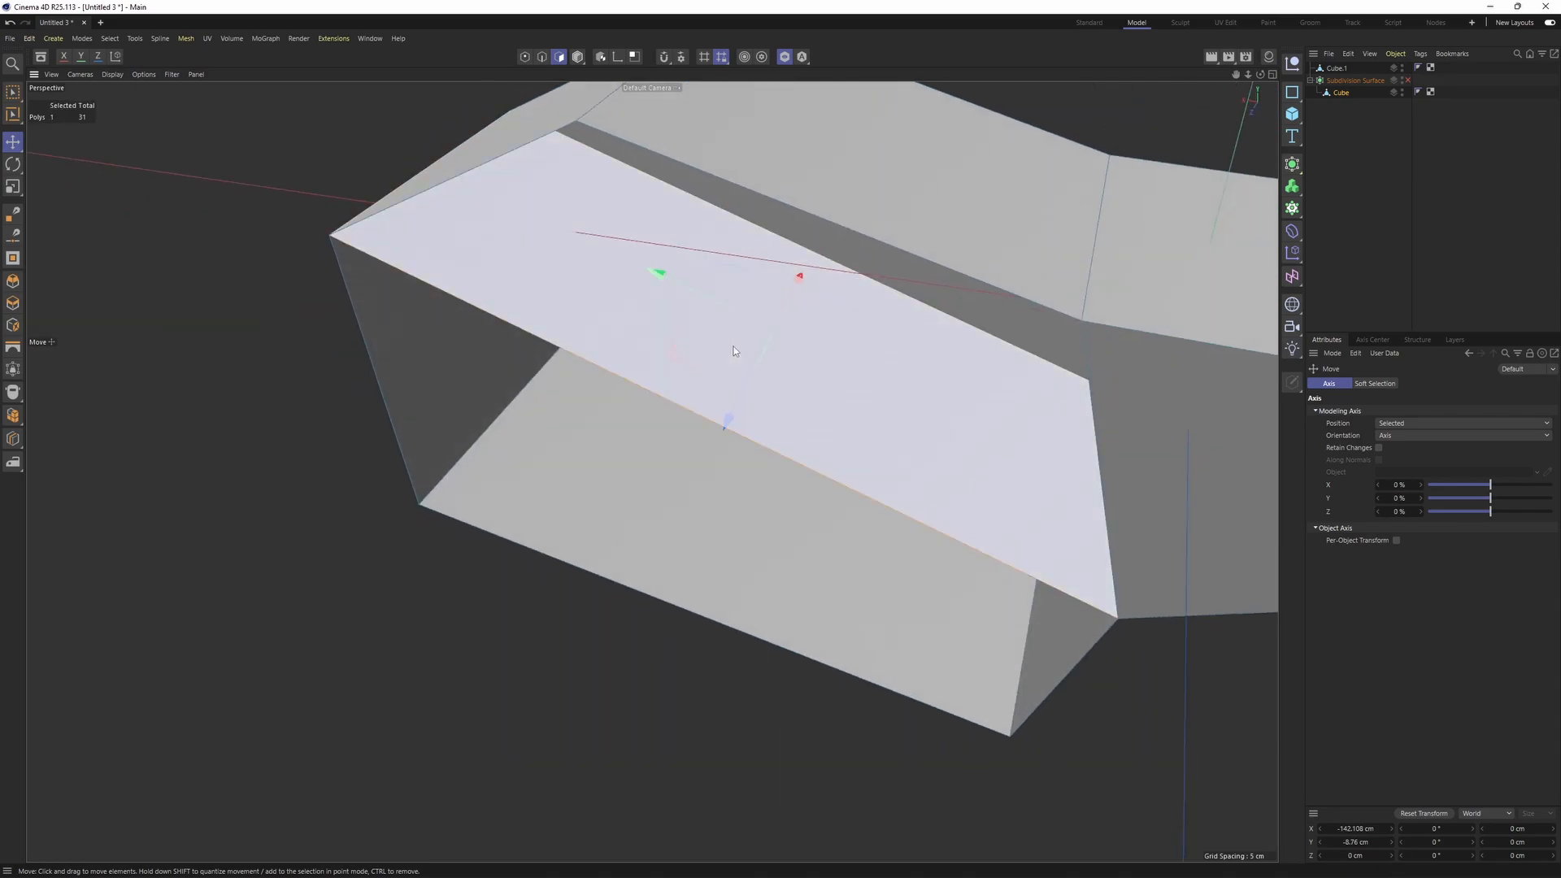
key(Delete)
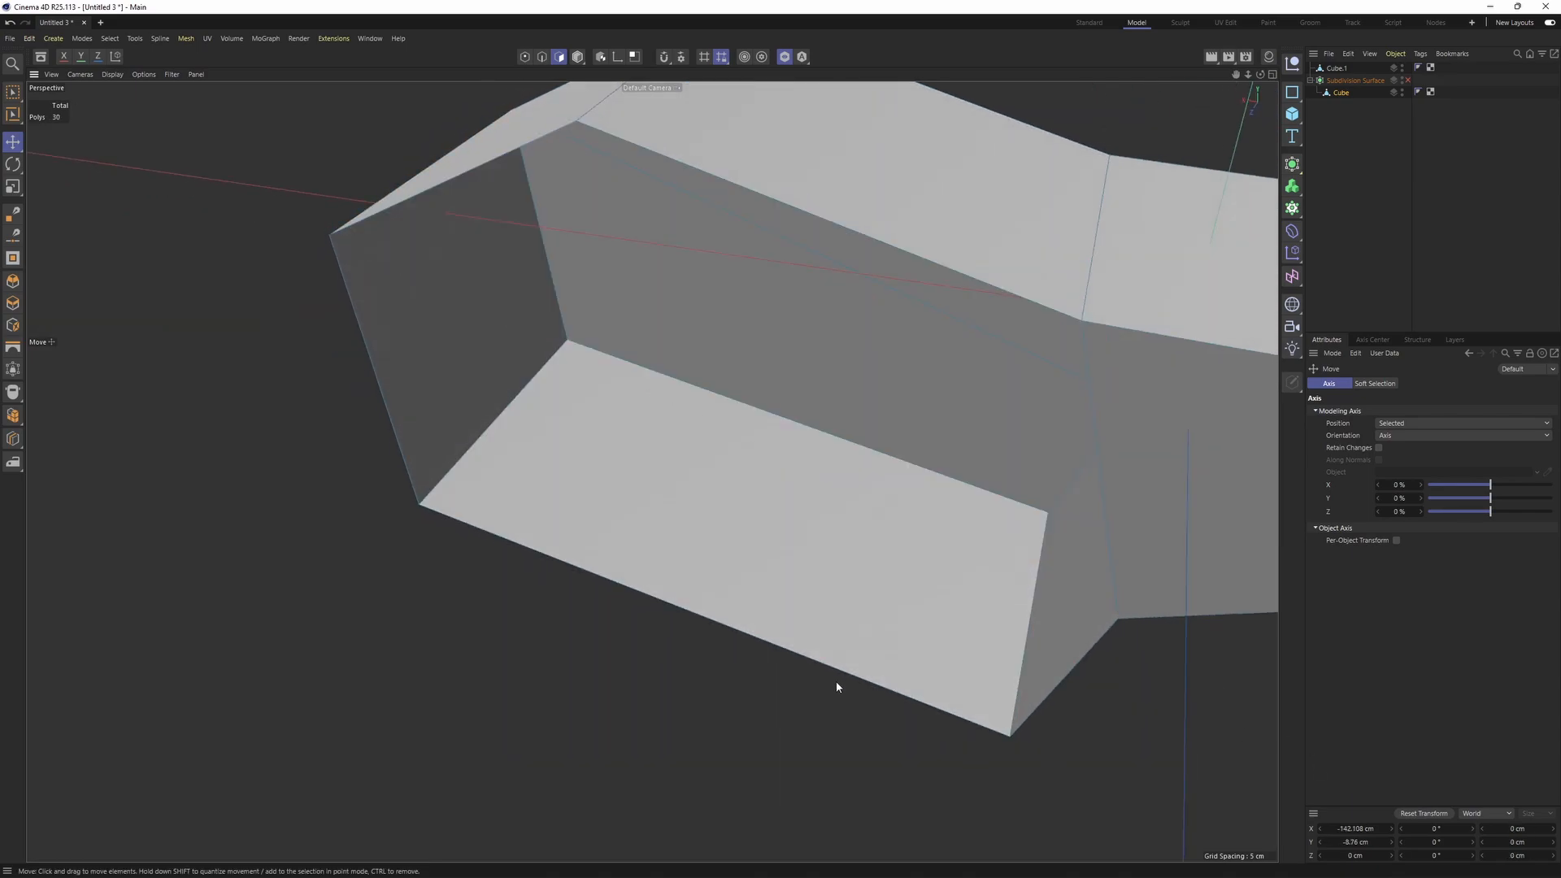
click(109, 38)
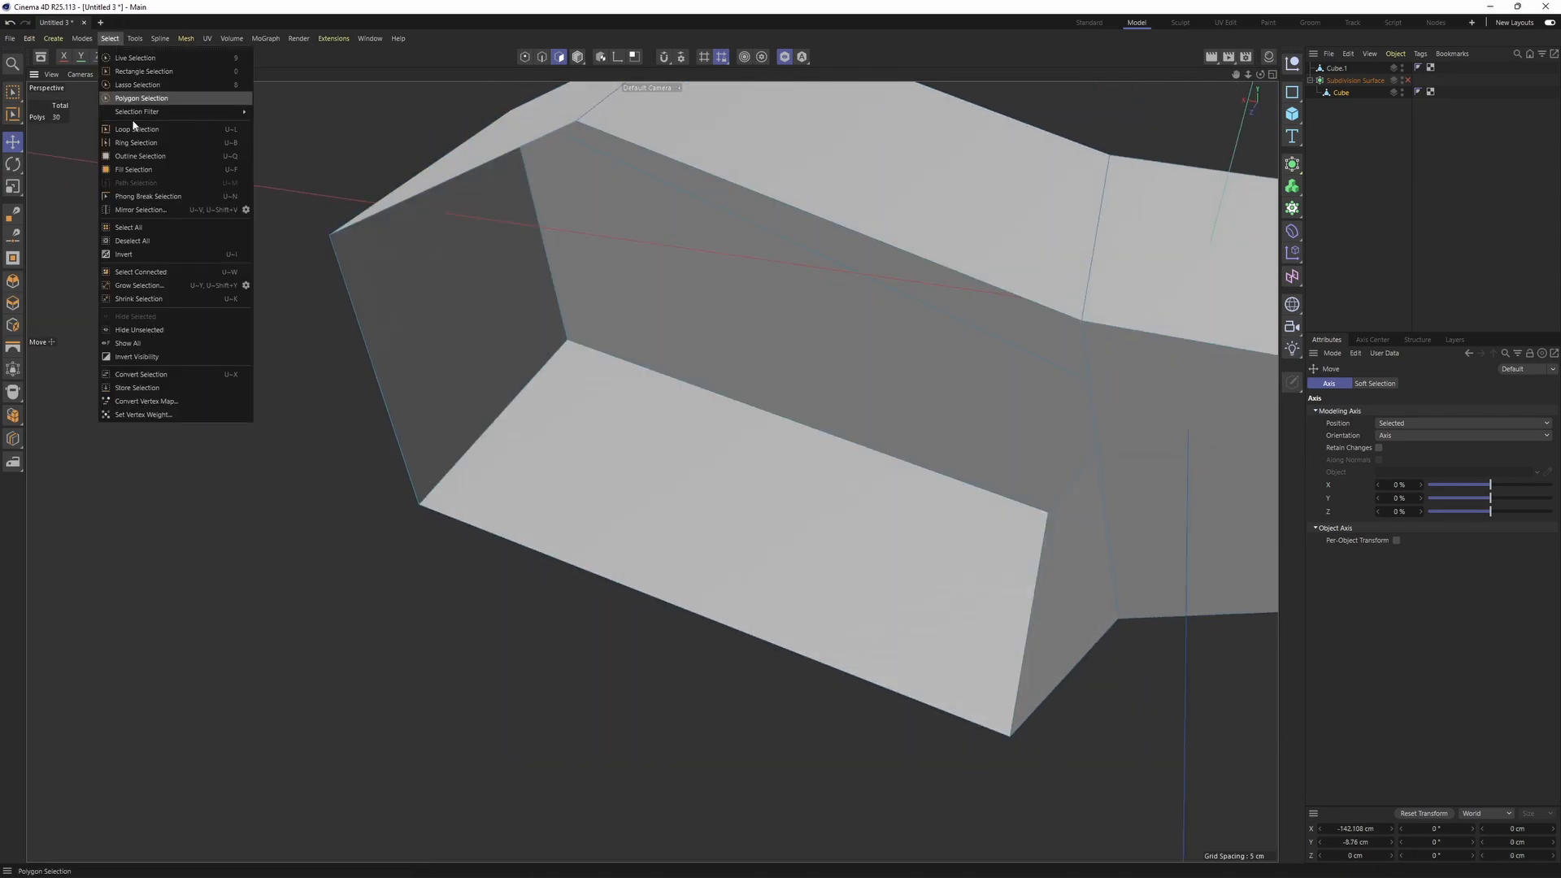
click(138, 343)
- Add a lengthwise loop cut along the middle of the lower handle and turn off solo viewing
alt+drag(697, 362, 678, 322)
key(k)
key(l)
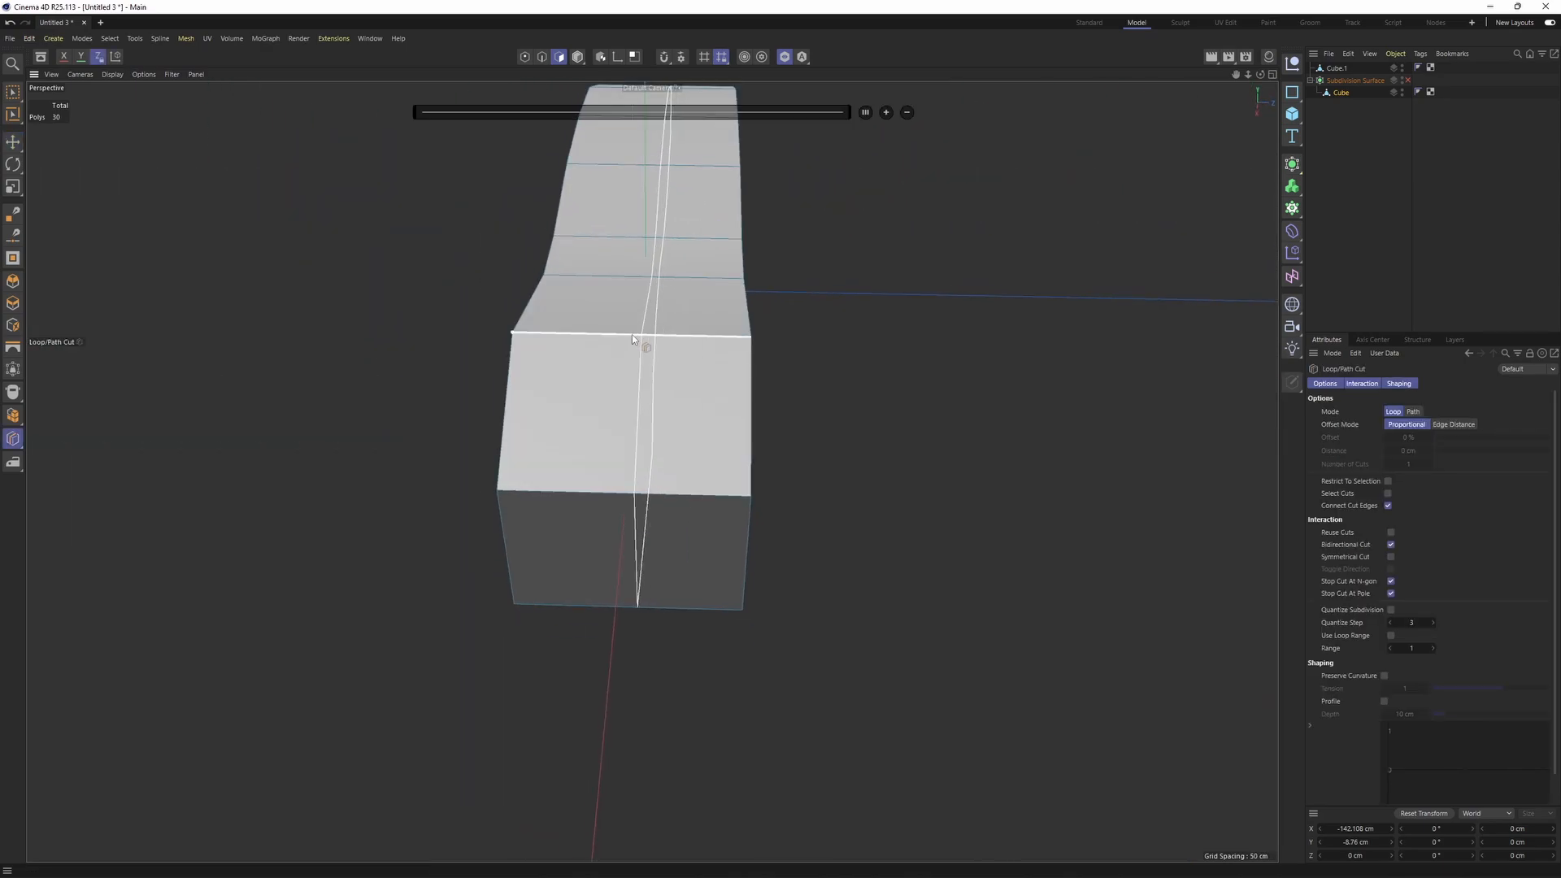
alt+drag(599, 360, 626, 421)
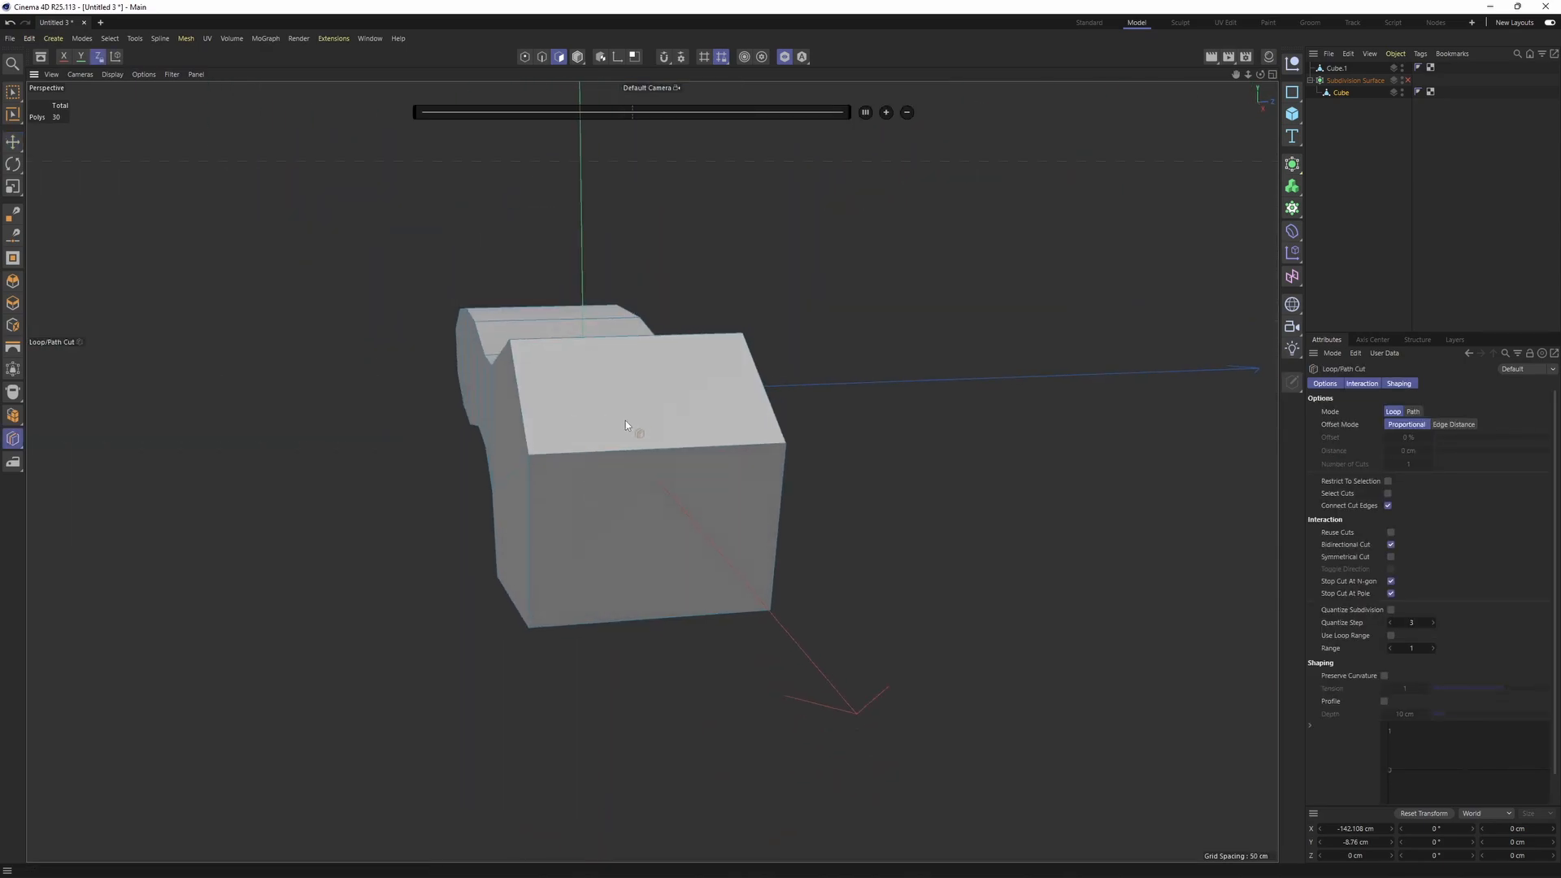
click(787, 398)
alt+drag(787, 398, 898, 230)
alt+drag(774, 72, 865, 436)
- Bevel the lower handle's central lengthwise edge loop in Chamfer mode with an 8.5 cm offset and subdivision 1
key(e)
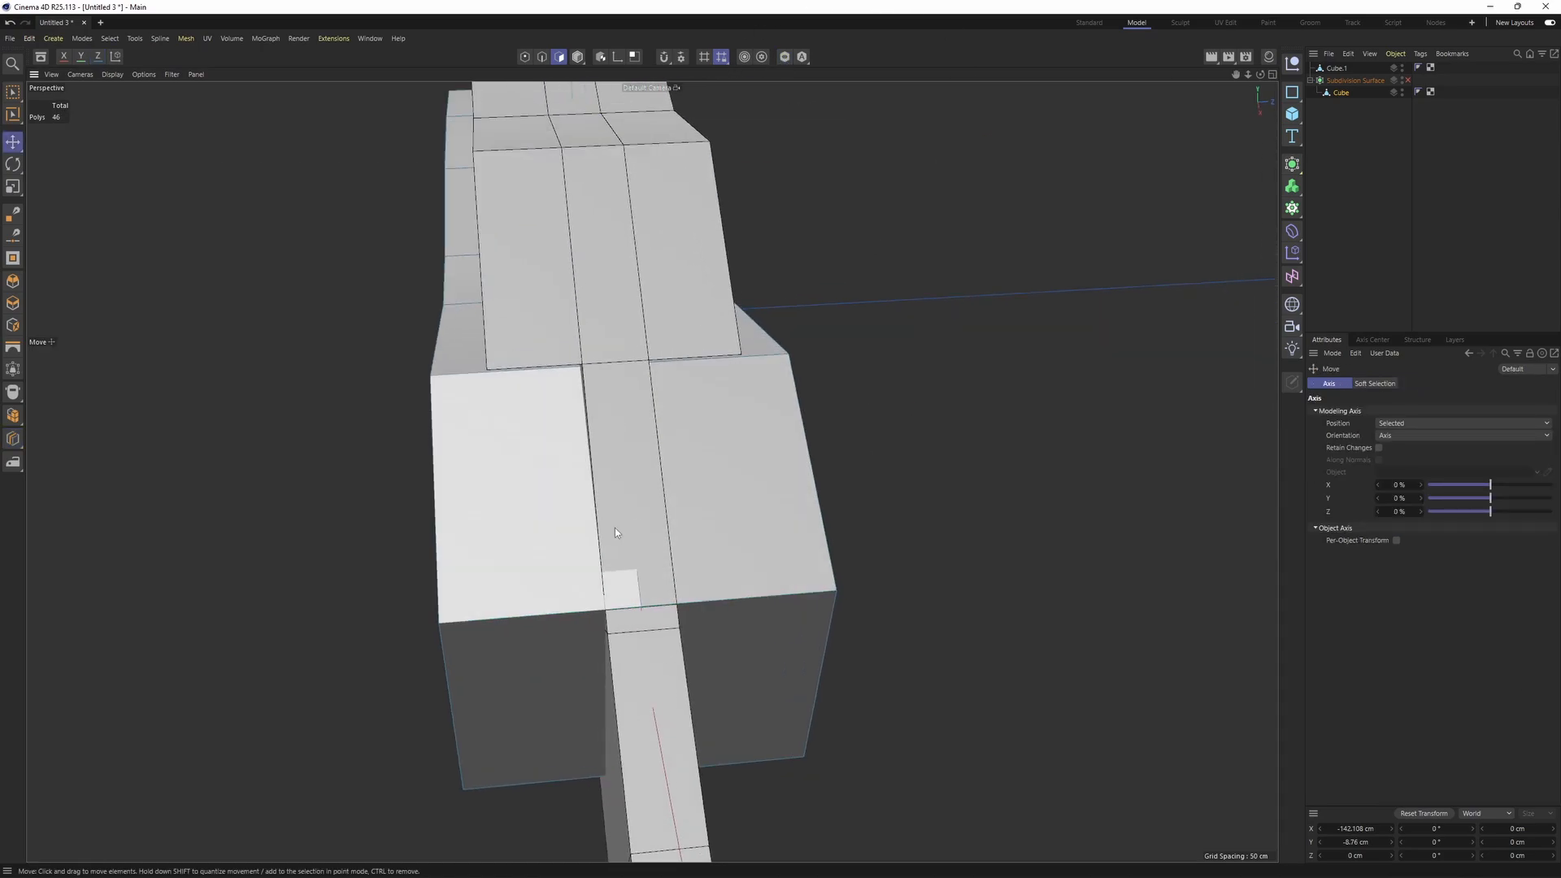
alt+drag(615, 528, 642, 551)
key(Return)
double_click(650, 590)
alt+drag(746, 462, 716, 382)
key(m)
key(s)
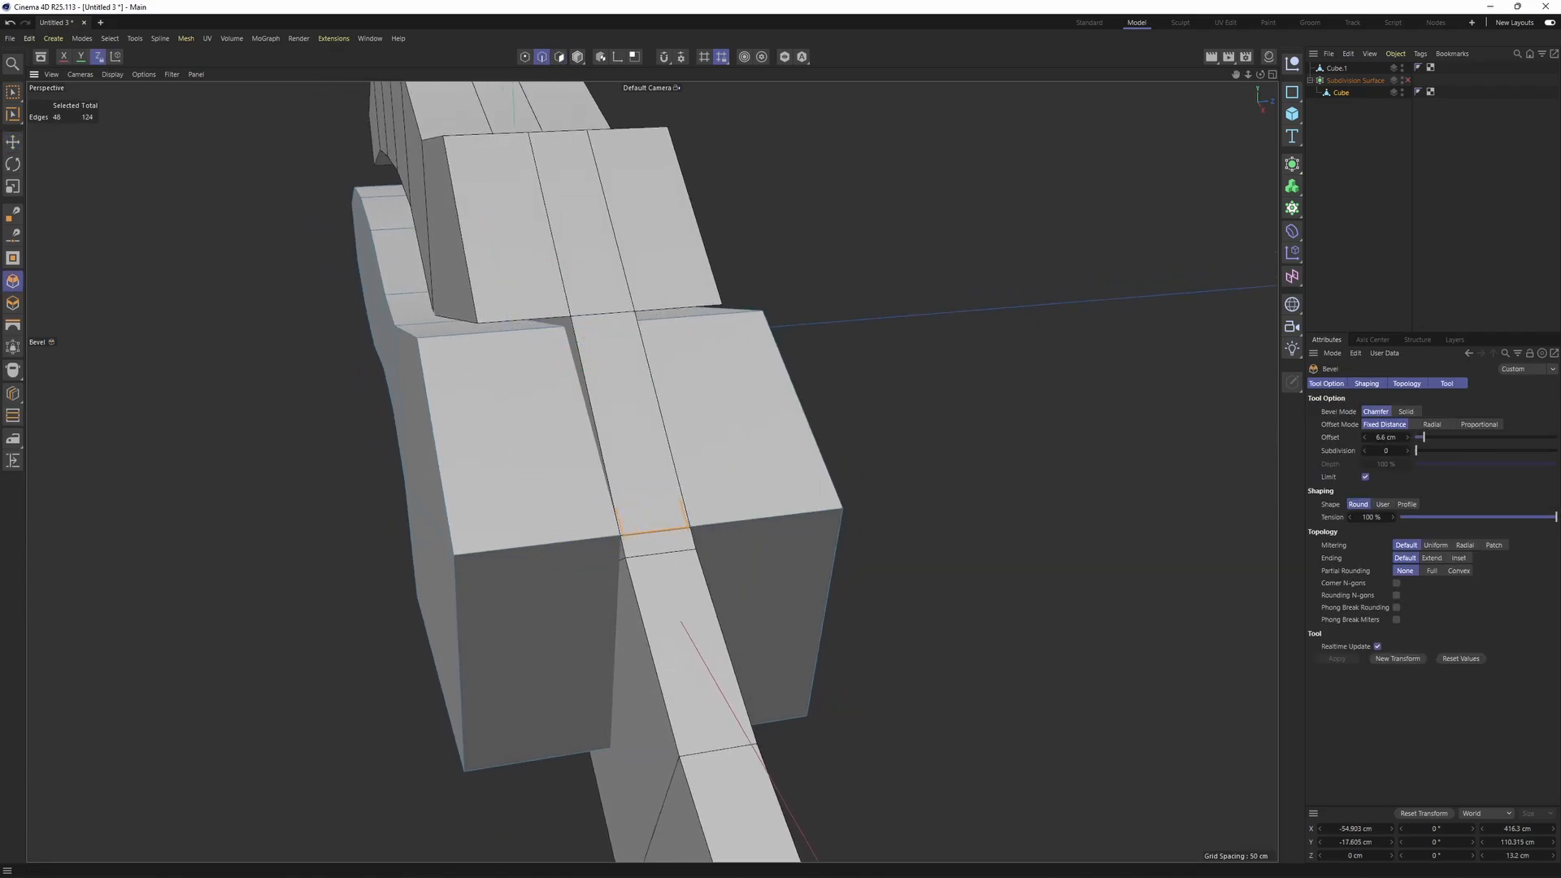
alt+drag(670, 431, 730, 555)
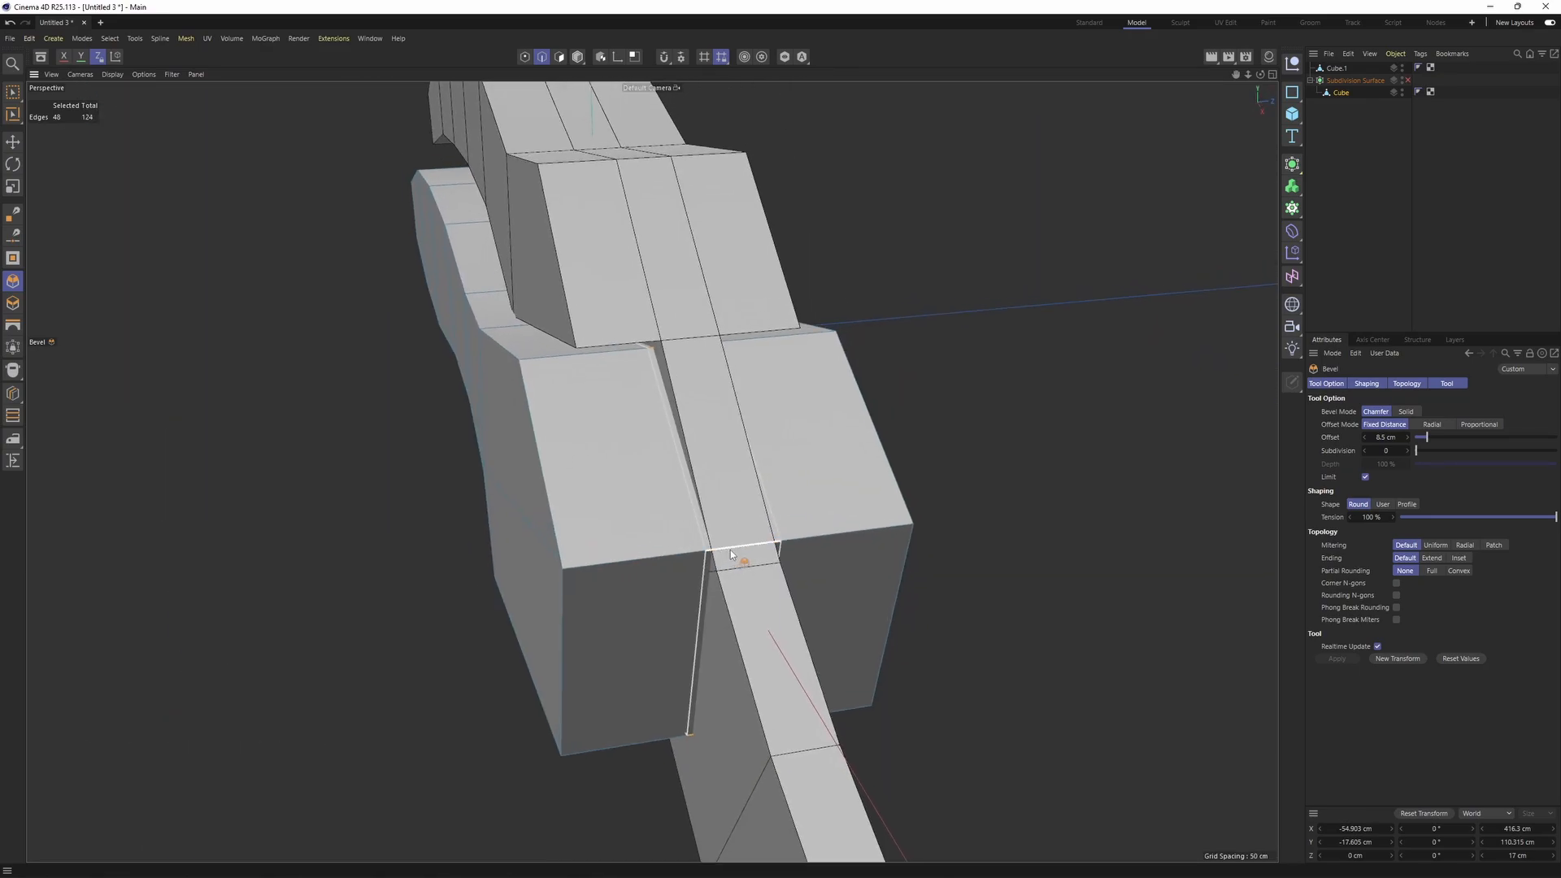
click(1408, 451)
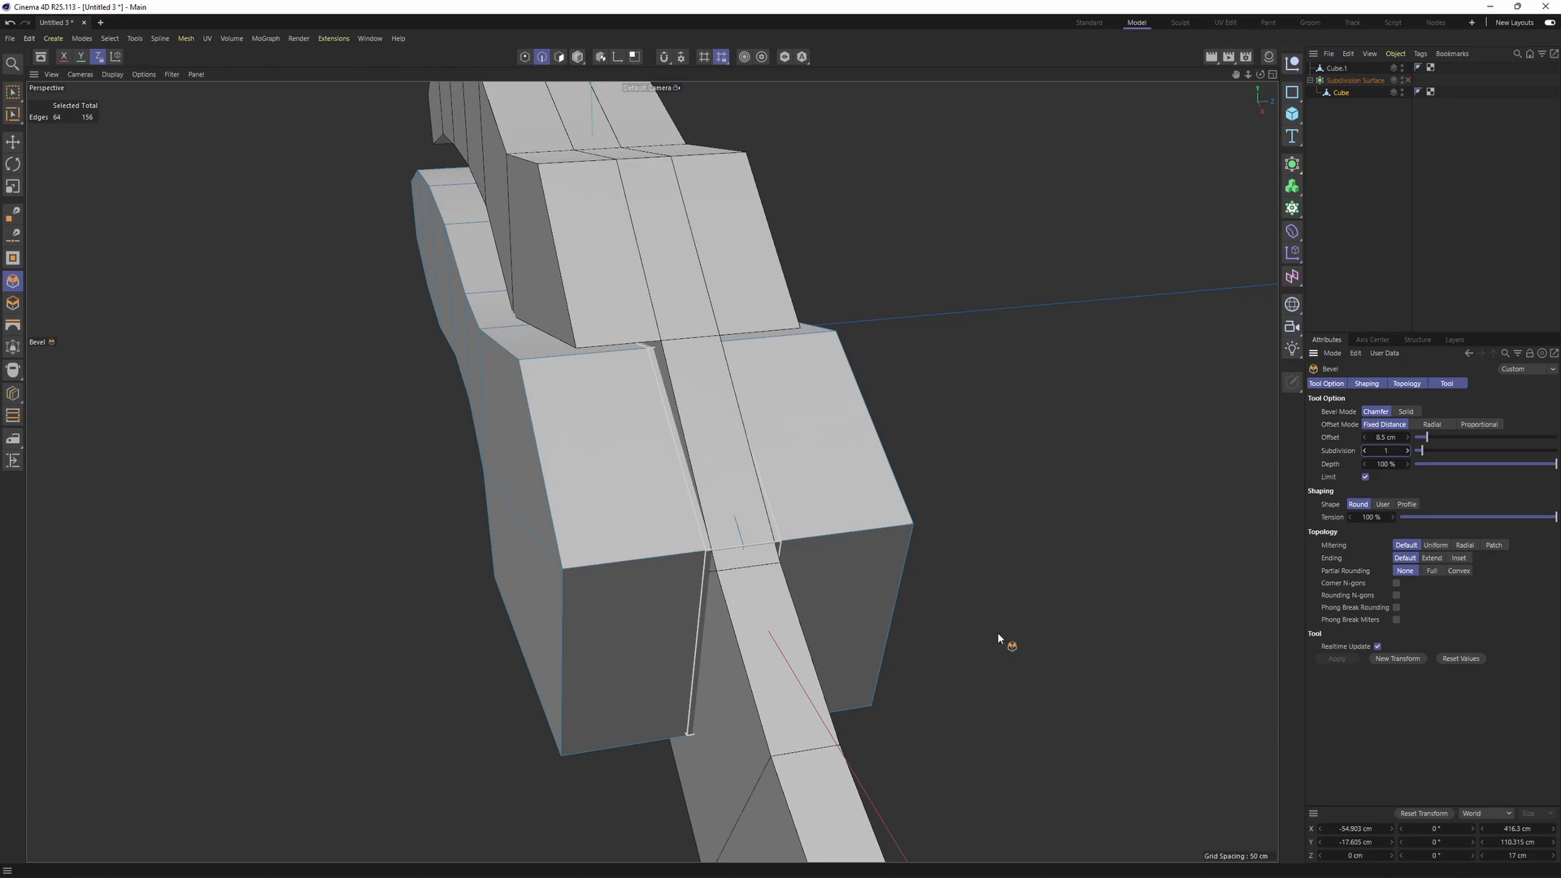
key(e)
- Add a crosswise loop cut through the lower handle's front block at an offset of about 25.5%
key(Return)
key(Return)
key(Return)
double_click(735, 522)
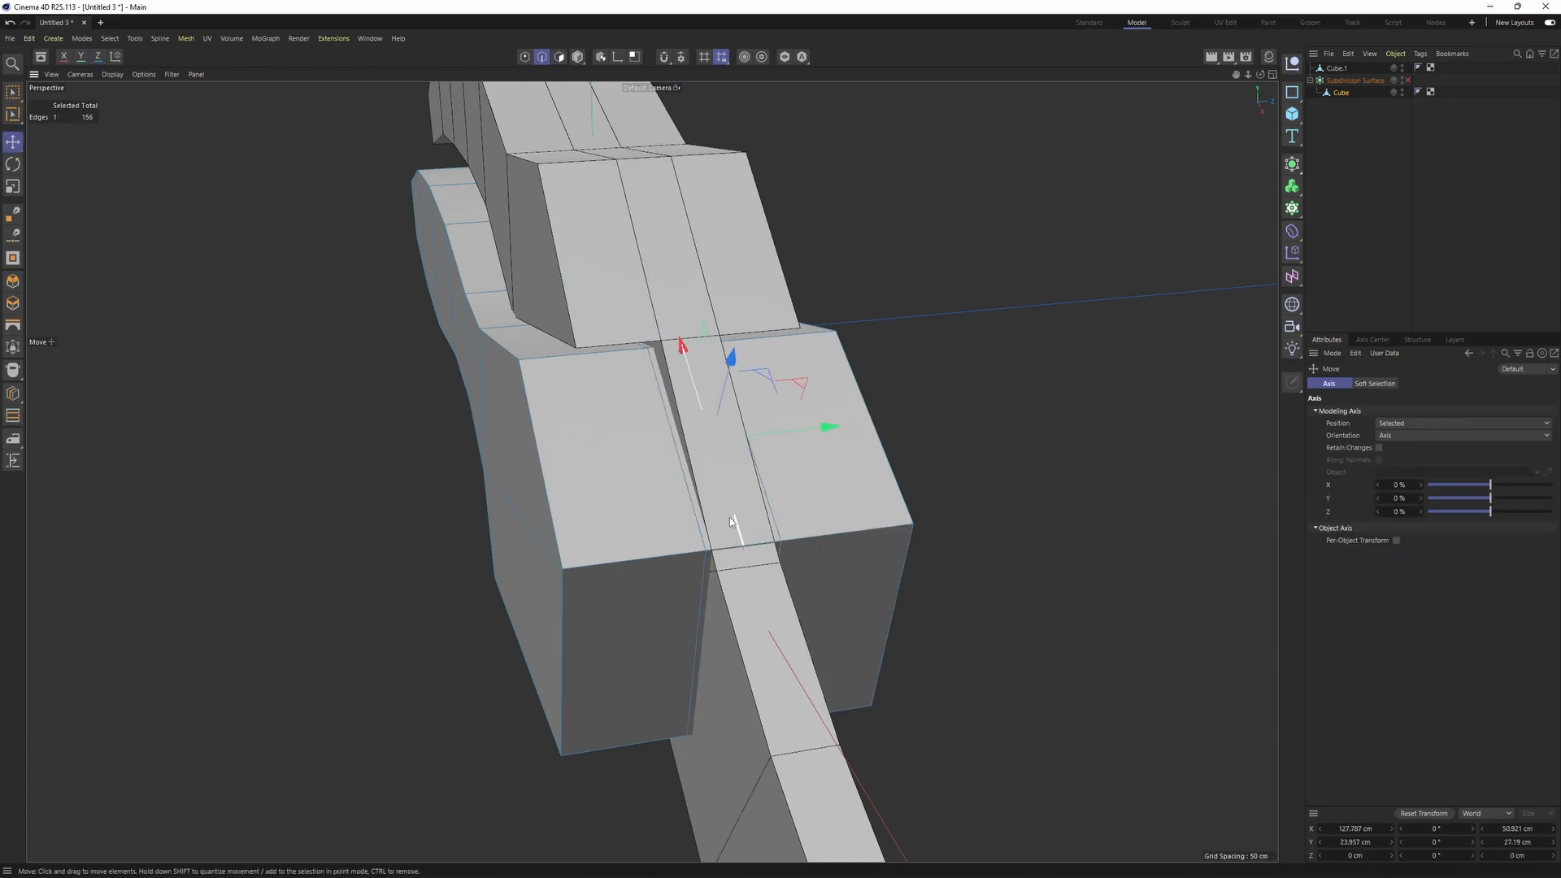
alt+drag(771, 493, 659, 465)
alt+drag(805, 565, 786, 600)
key(k)
key(l)
click(734, 626)
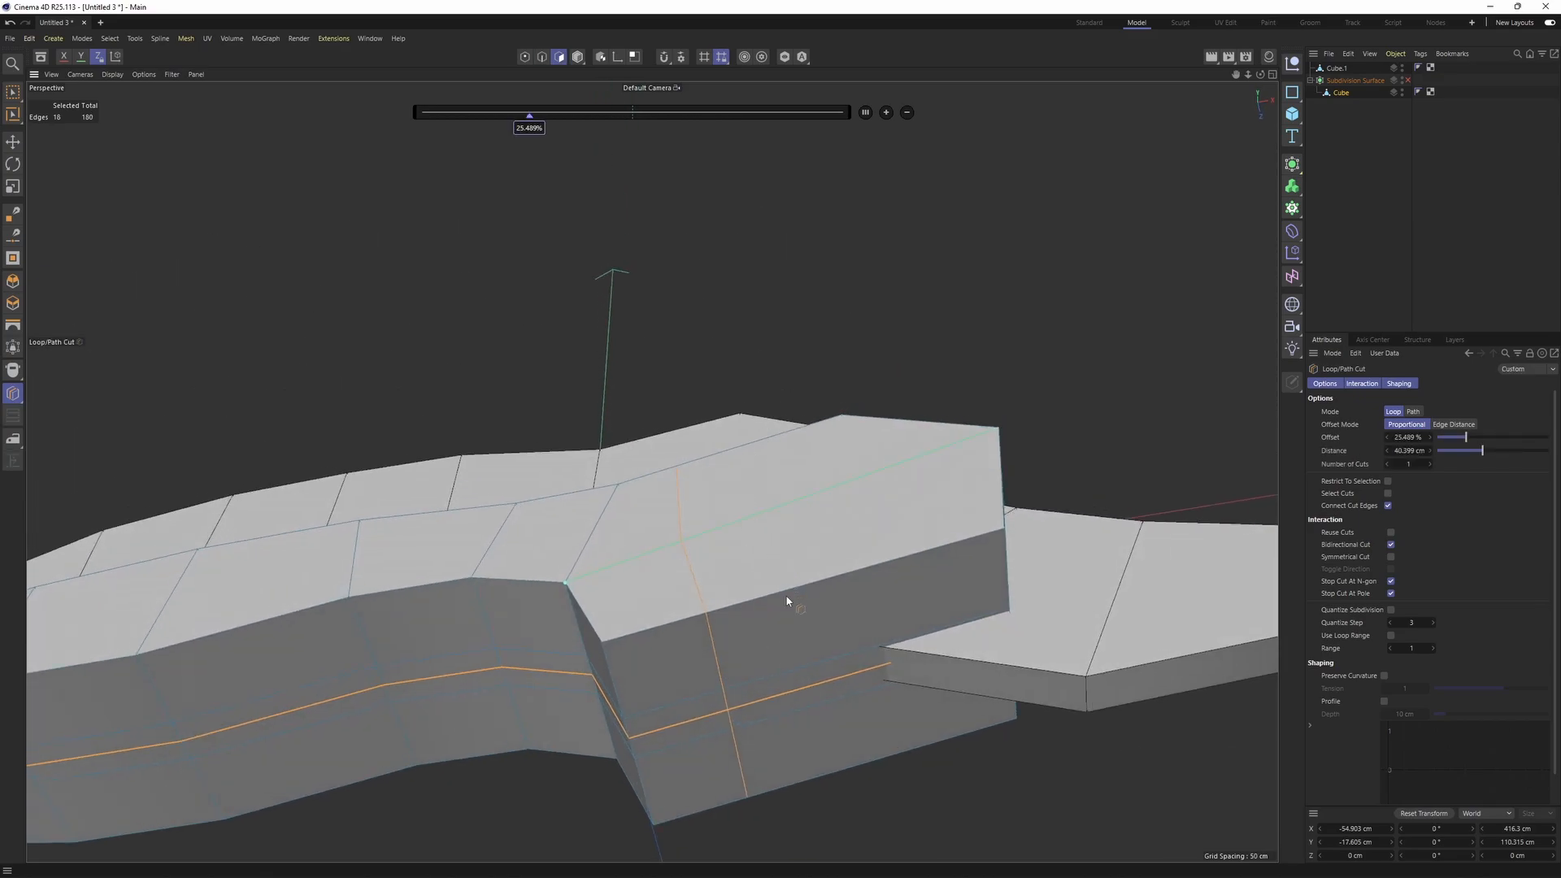
- Solo the lower handle and delete the eight centre-strip polygons along the front block's underside, front and top, forming a slot
key(e)
click(784, 683)
shift+click(790, 699)
alt+drag(790, 699, 675, 586)
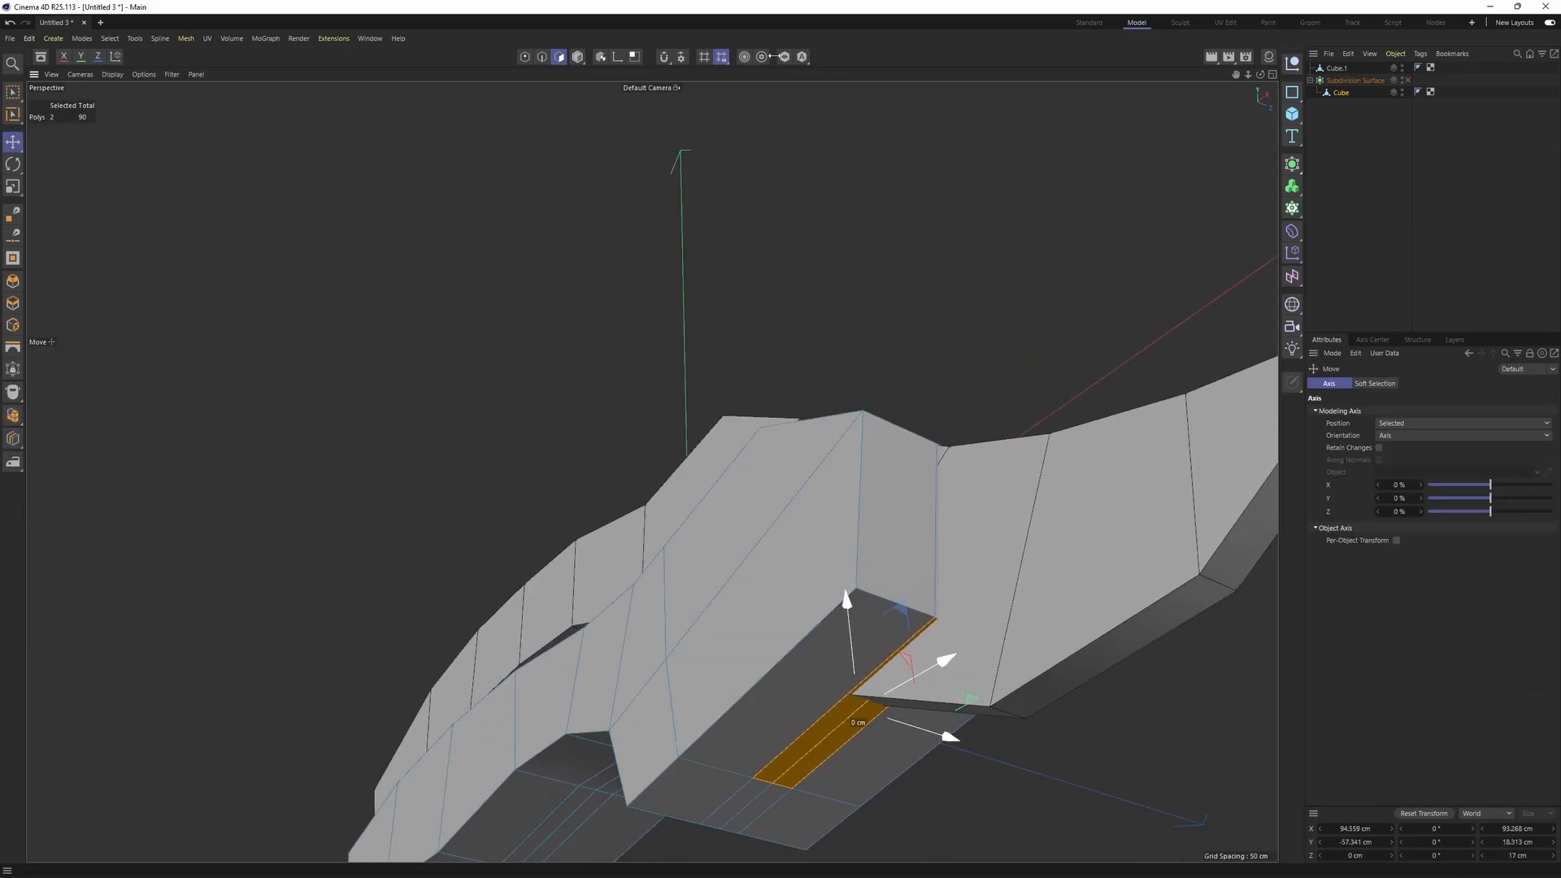
click(782, 58)
alt+drag(962, 466, 950, 520)
shift+click(949, 520)
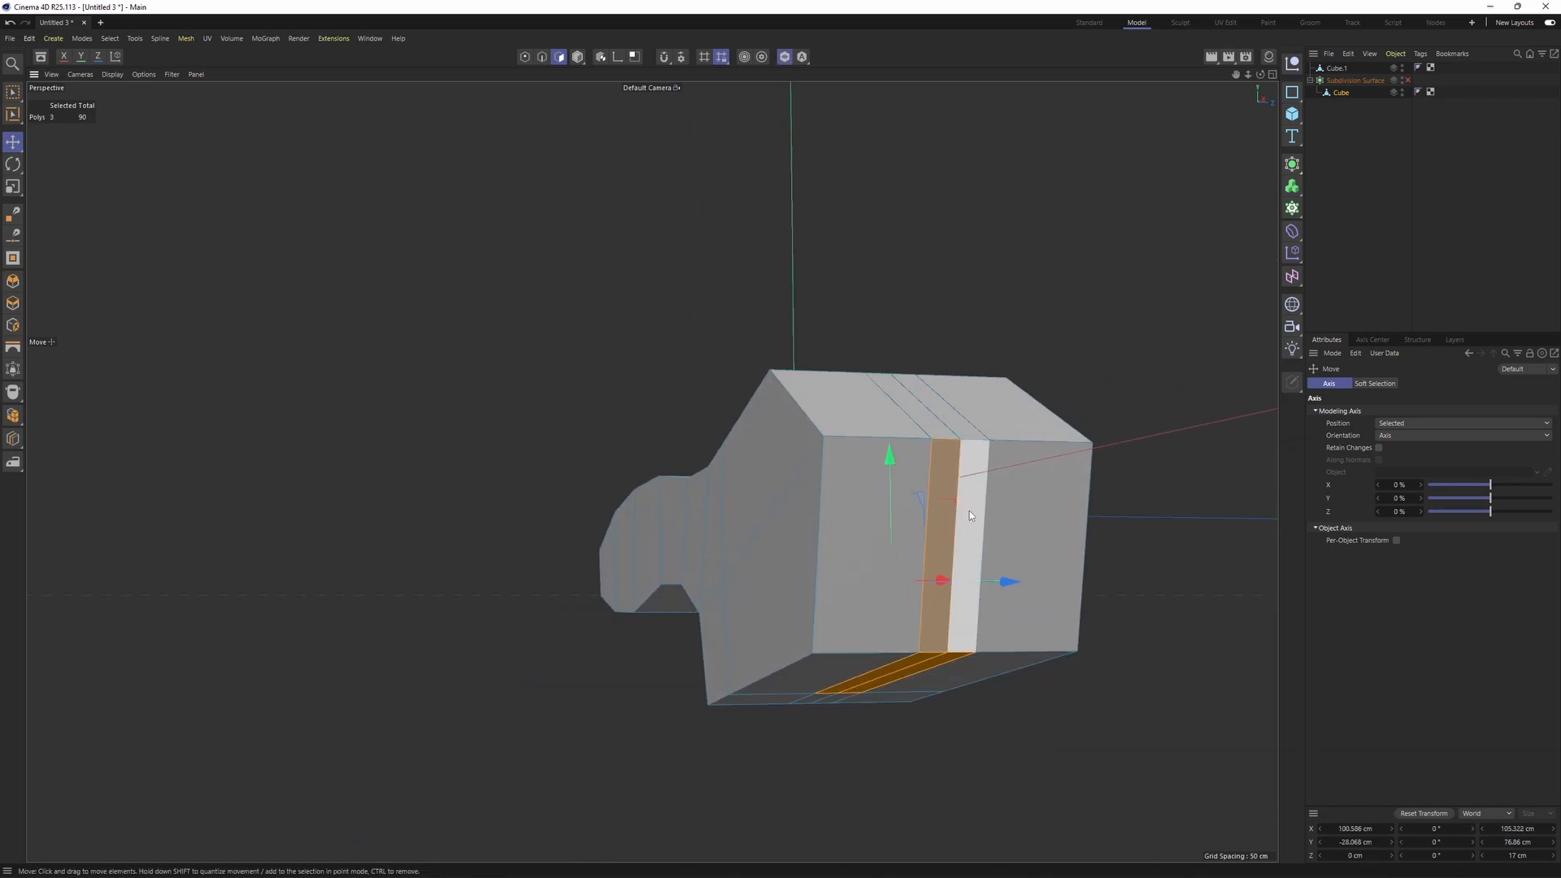
shift+click(969, 511)
alt+drag(963, 440, 950, 399)
shift+click(917, 310)
shift+click(877, 208)
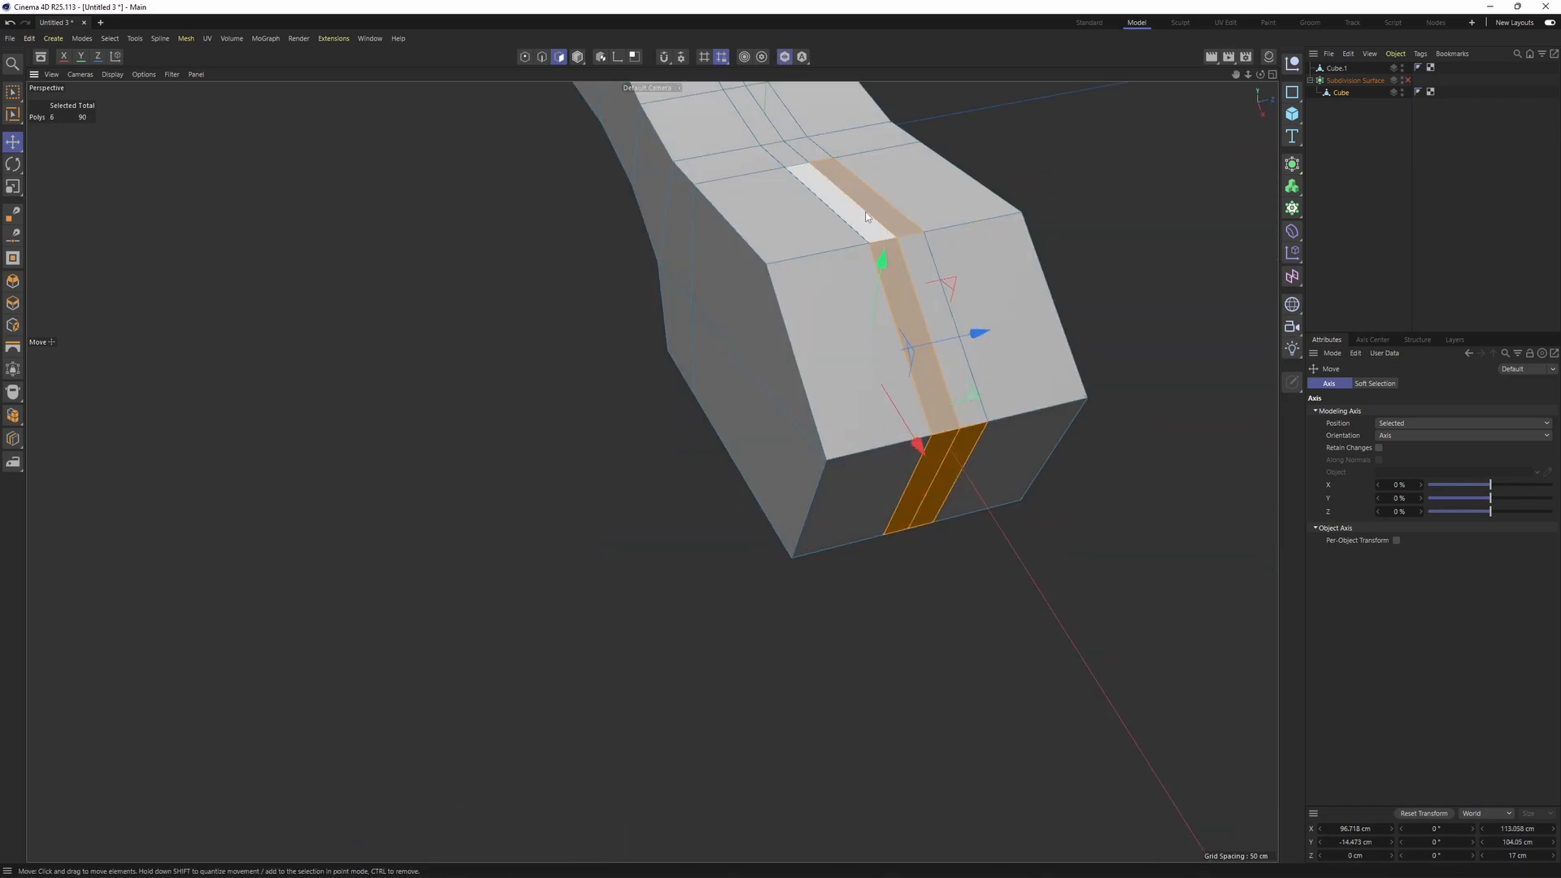
shift+click(849, 213)
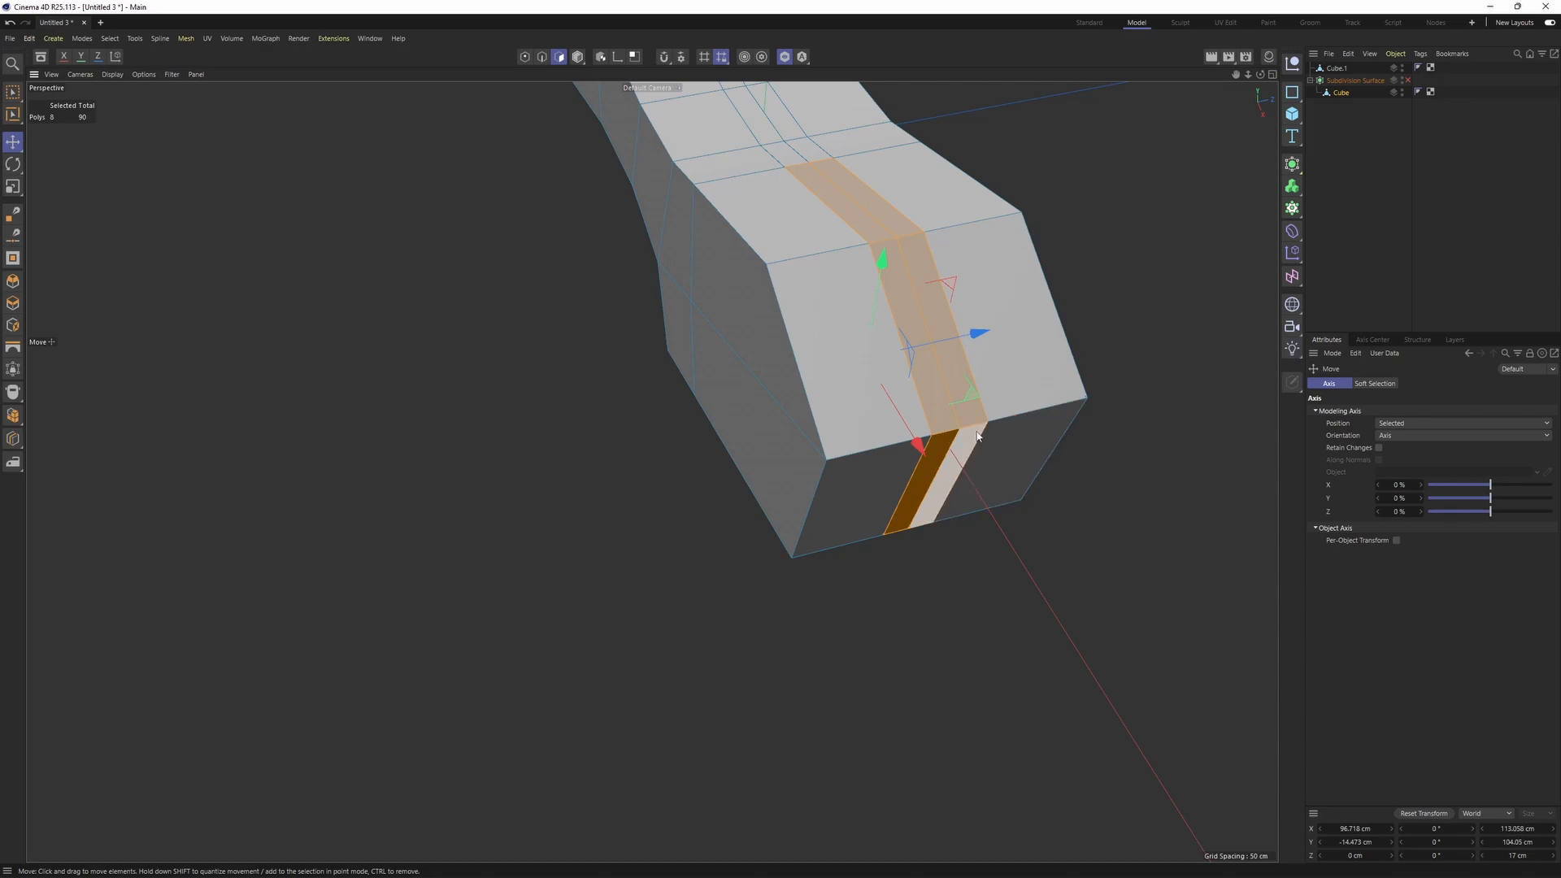
key(Delete)
- Fill-select one half of the lower handle from its central edge loop and delete those polygons
alt+drag(981, 437, 665, 540)
key(Return)
scroll(665, 541, down, 1)
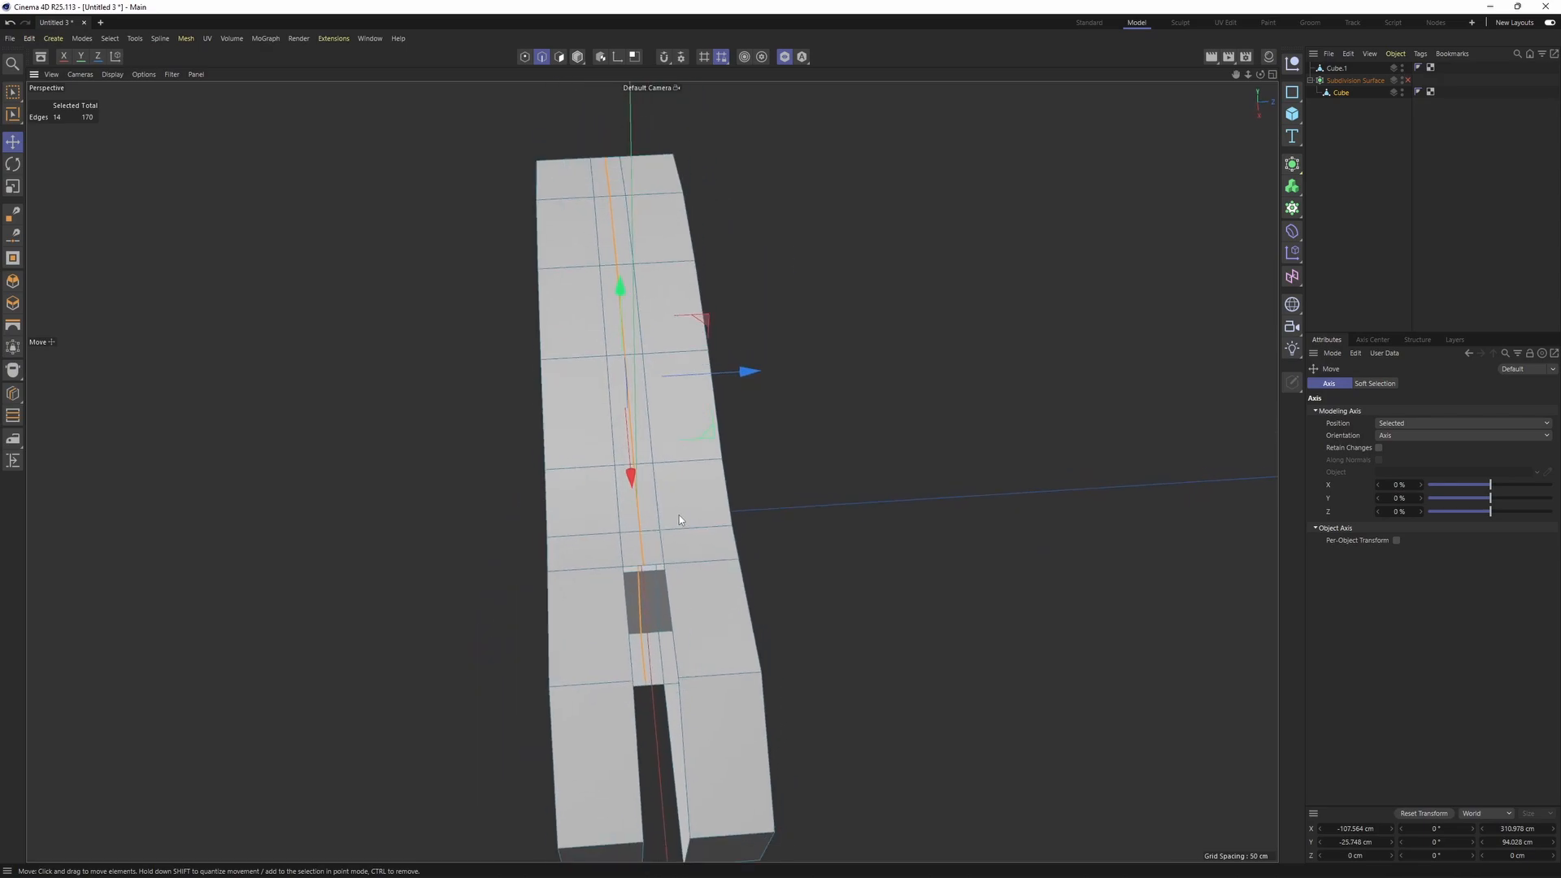
key(u)
key(f)
click(694, 492)
key(Return)
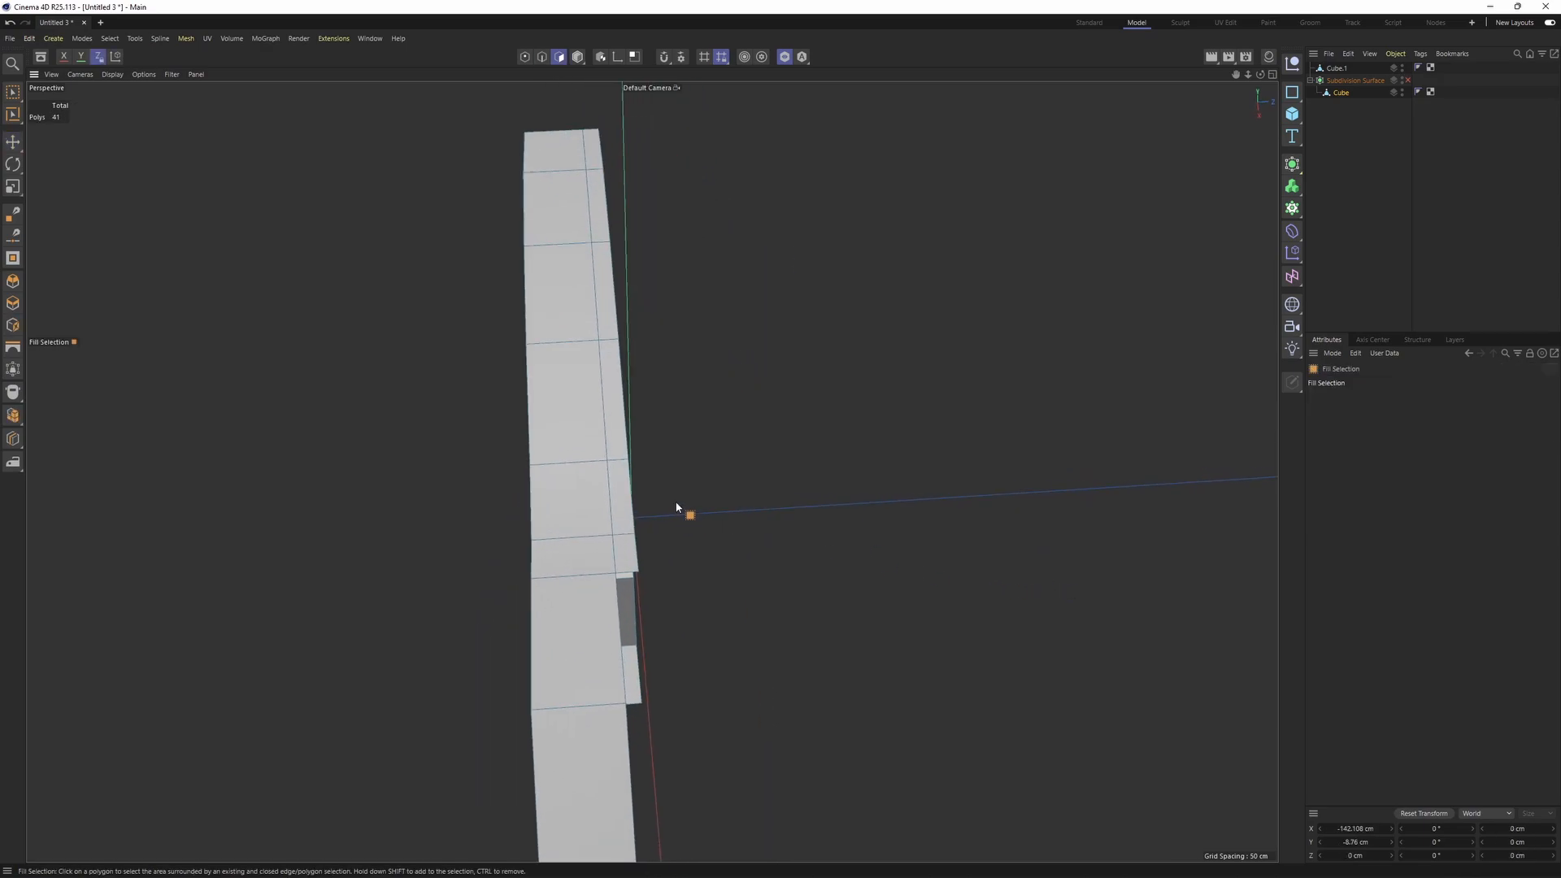
key(e)
- Reselect the open centre boundary edges of the half handle and check their coordinates
alt+drag(673, 494, 622, 443)
alt+drag(875, 519, 823, 449)
key(ctrl+z)
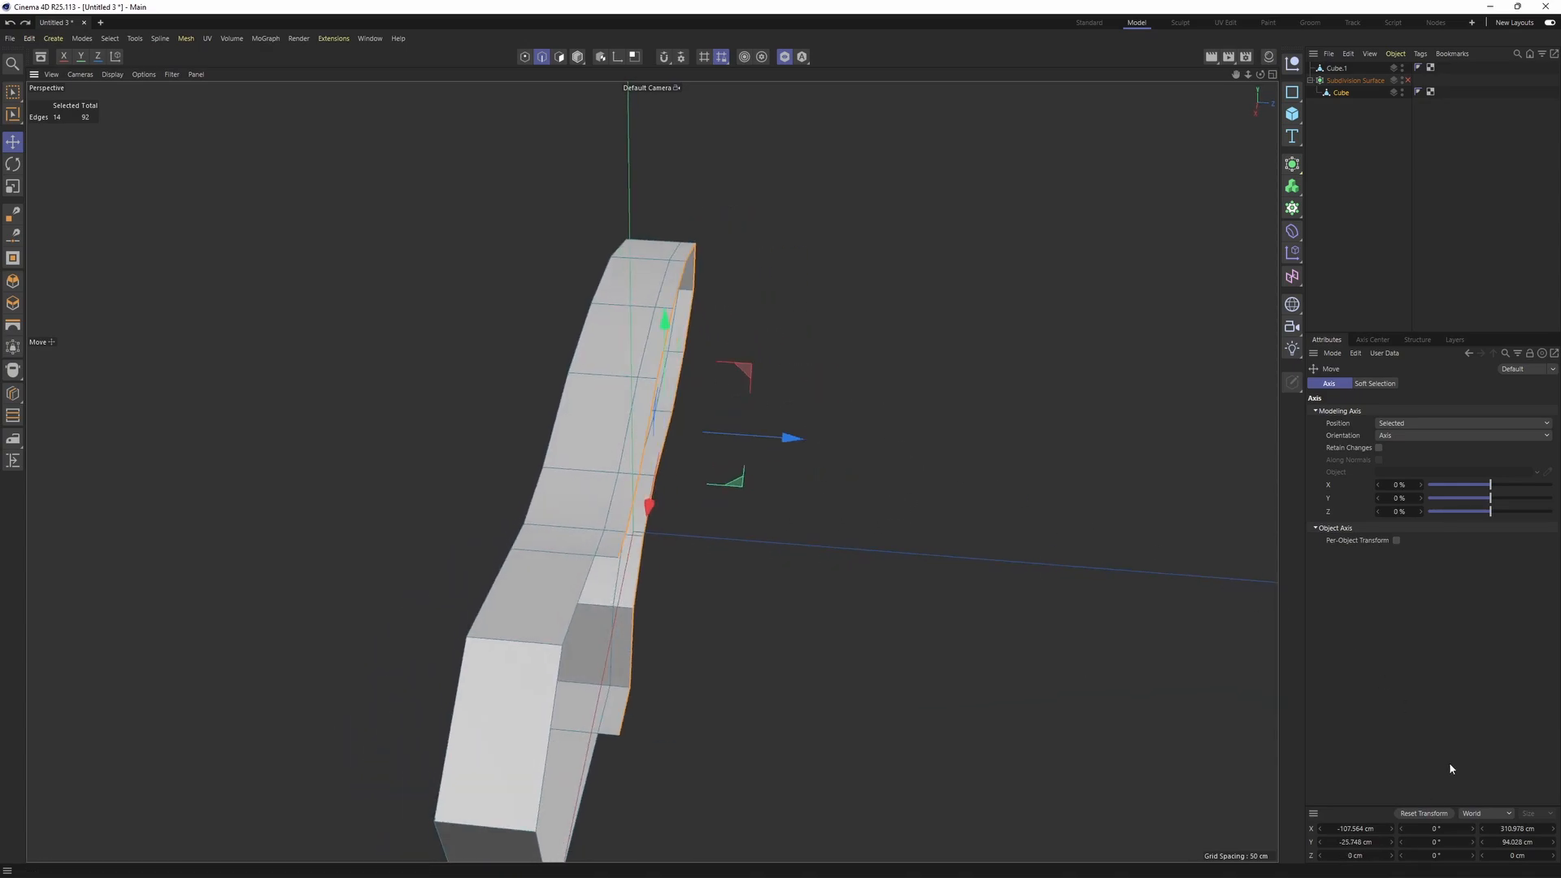
click(1479, 814)
drag(1391, 856, 1368, 862)
alt+drag(693, 457, 723, 350)
- Add a Symmetry object as parent of the half handle mesh and set its mirror plane to XY
click(1291, 164)
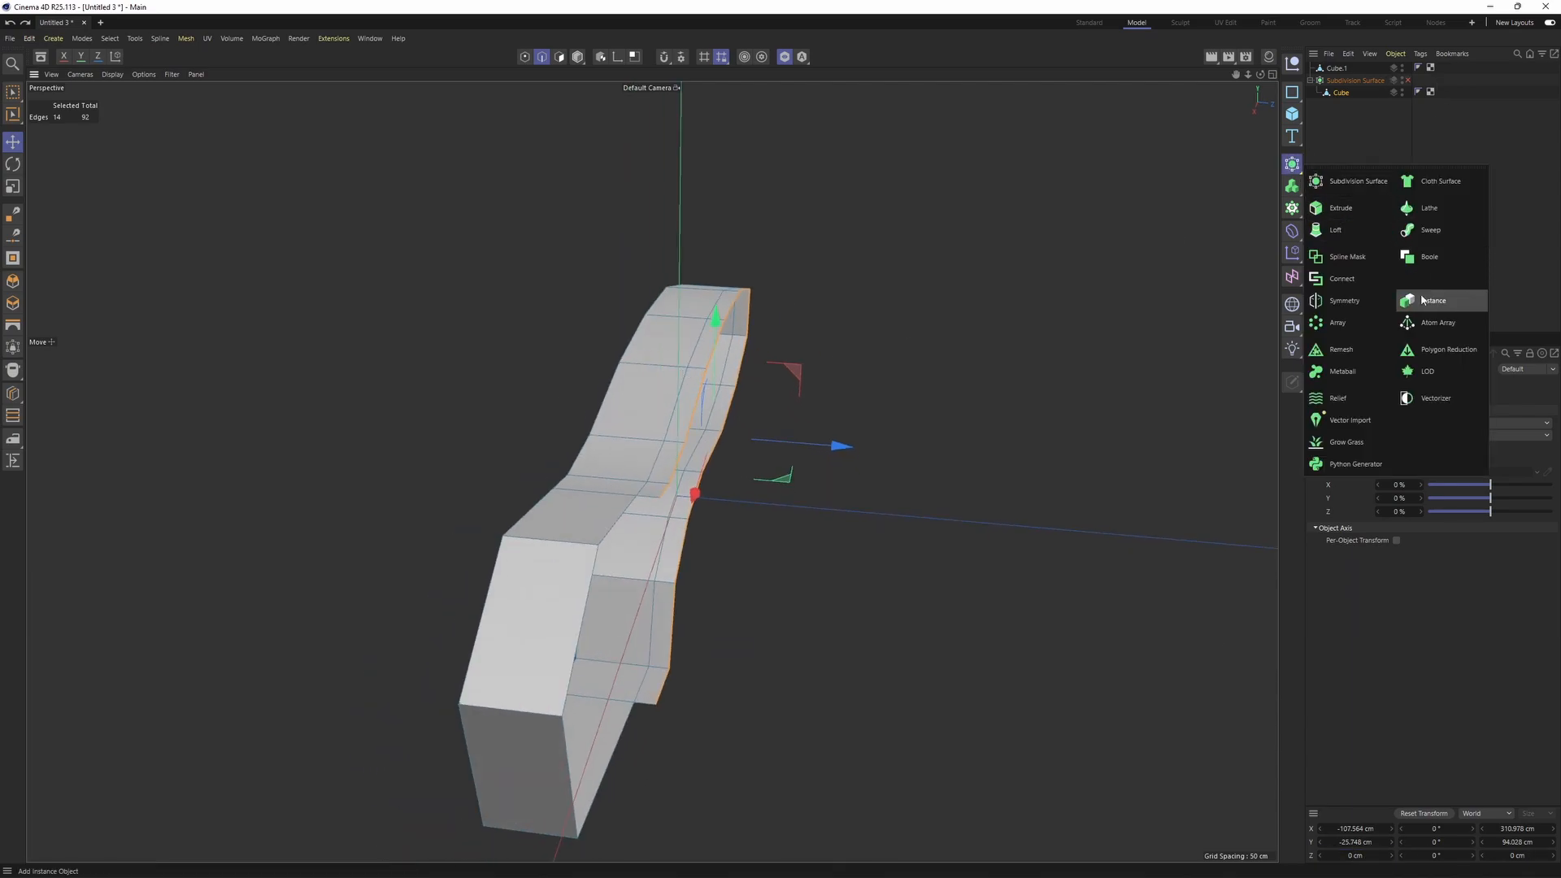
alt+click(1345, 303)
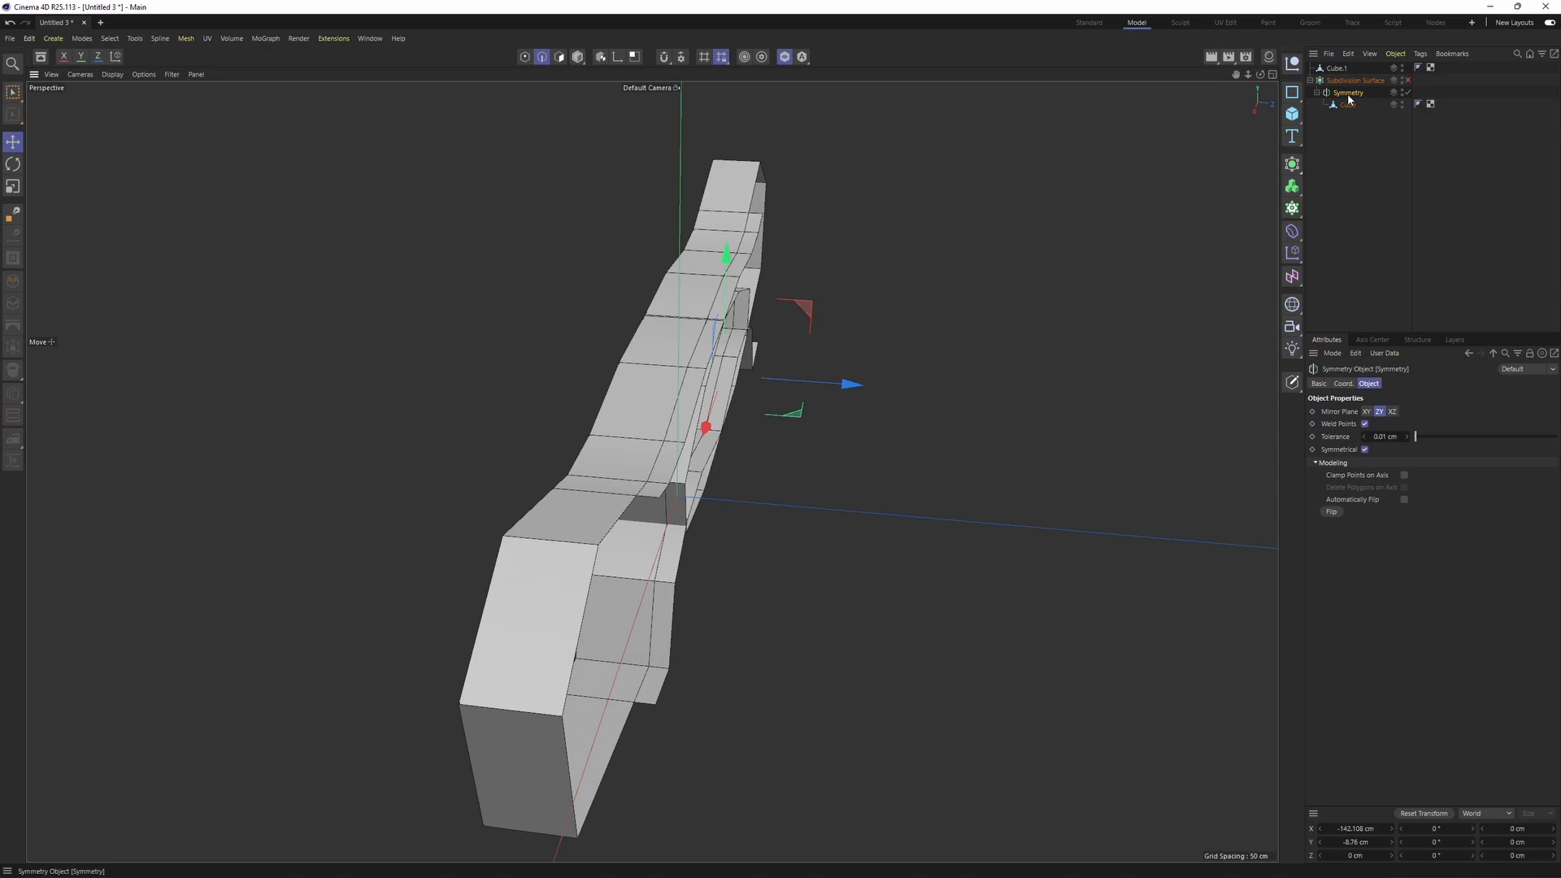
click(1366, 411)
mouse_move(958, 408)
alt+mouse_down()
mouse_move(764, 322)
mouse_move(920, 423)
mouse_move(967, 398)
alt+mouse_up()
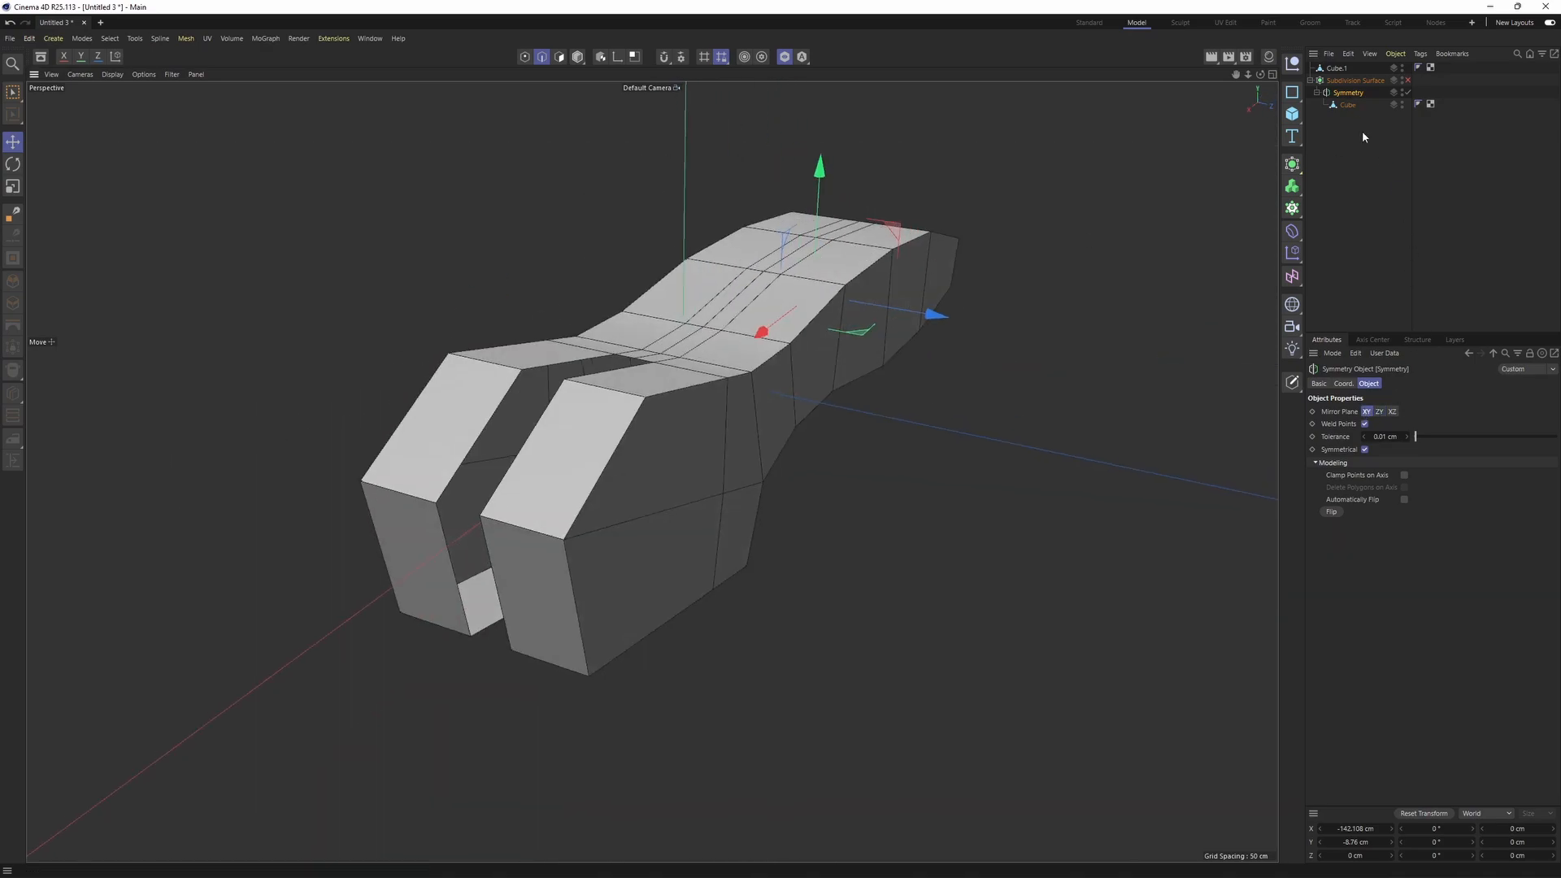
- Turn off Symmetry and use Stitch and Sew to create a polygon between the short upper and lower edges at the slot's inner end
click(1407, 93)
click(1348, 105)
scroll(673, 339, up, 4)
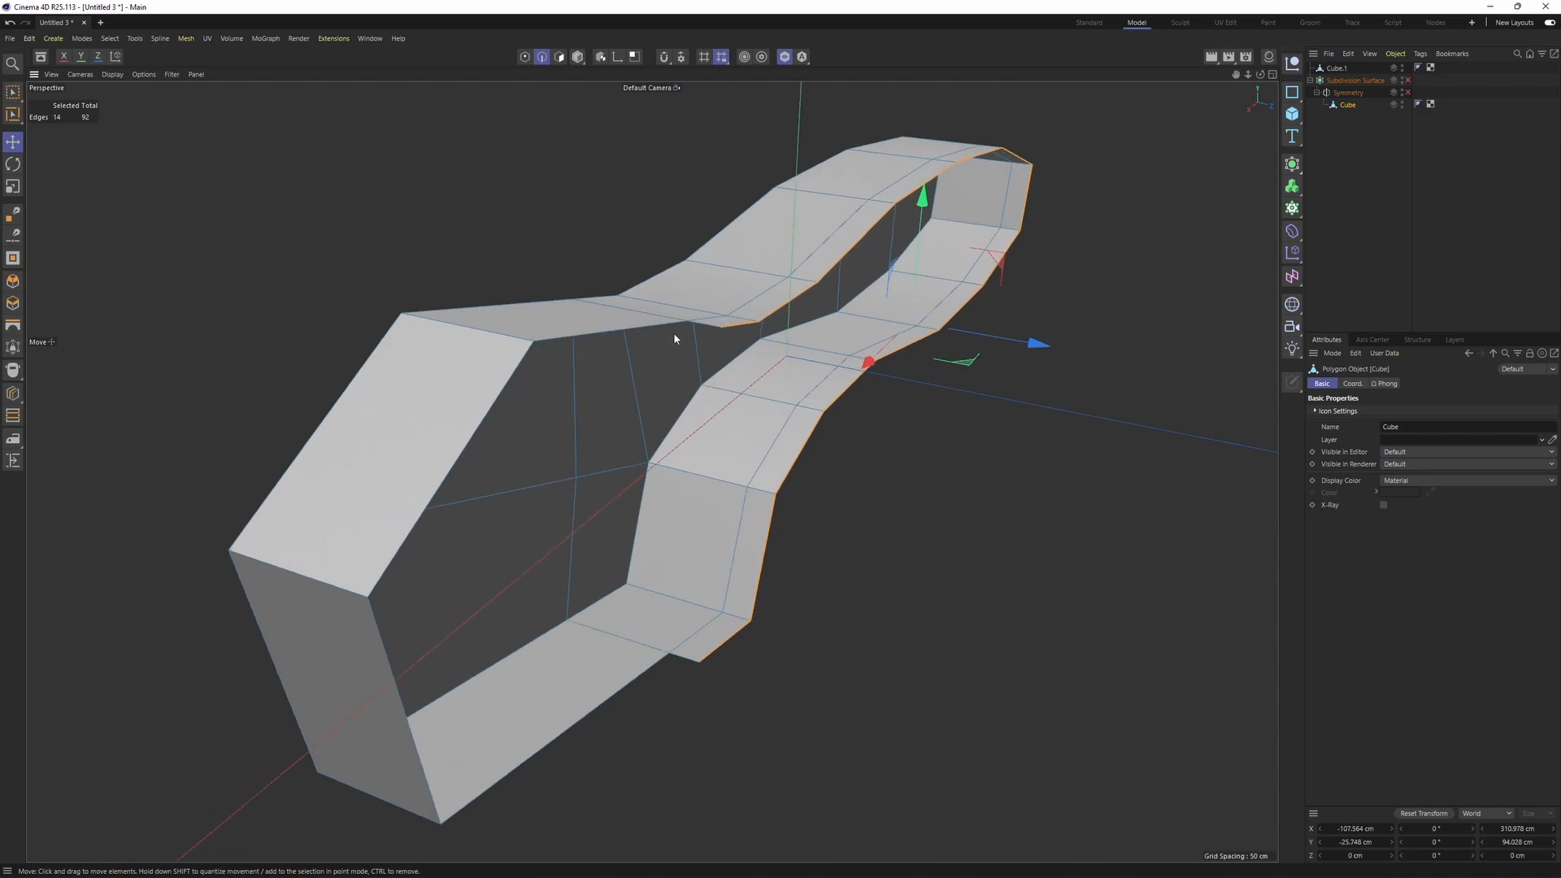
click(645, 333)
alt+drag(645, 333, 718, 300)
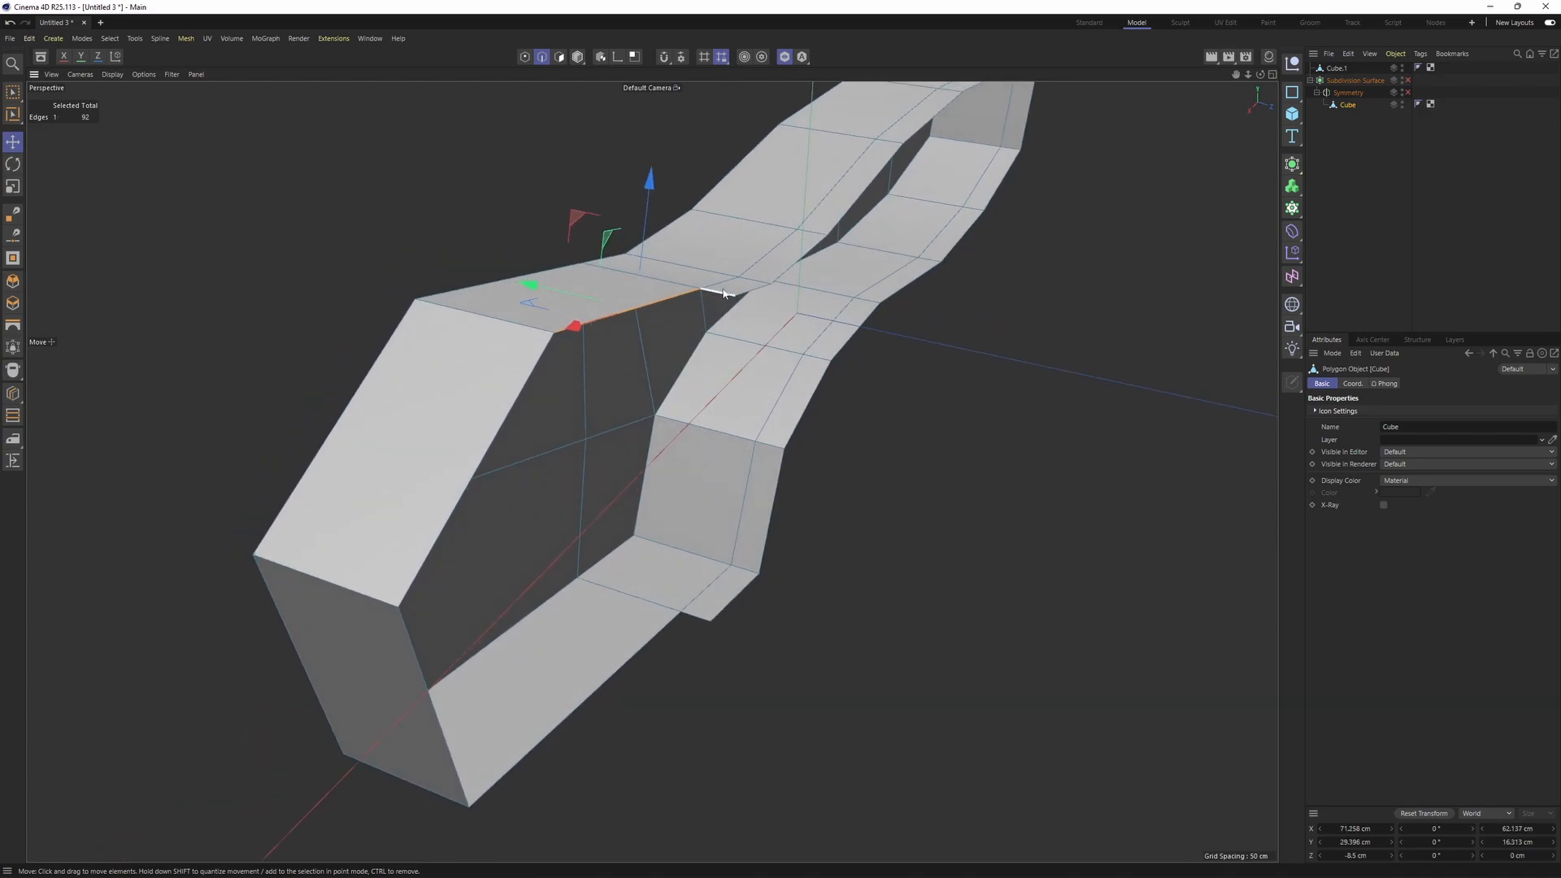
click(723, 292)
right_click(820, 599)
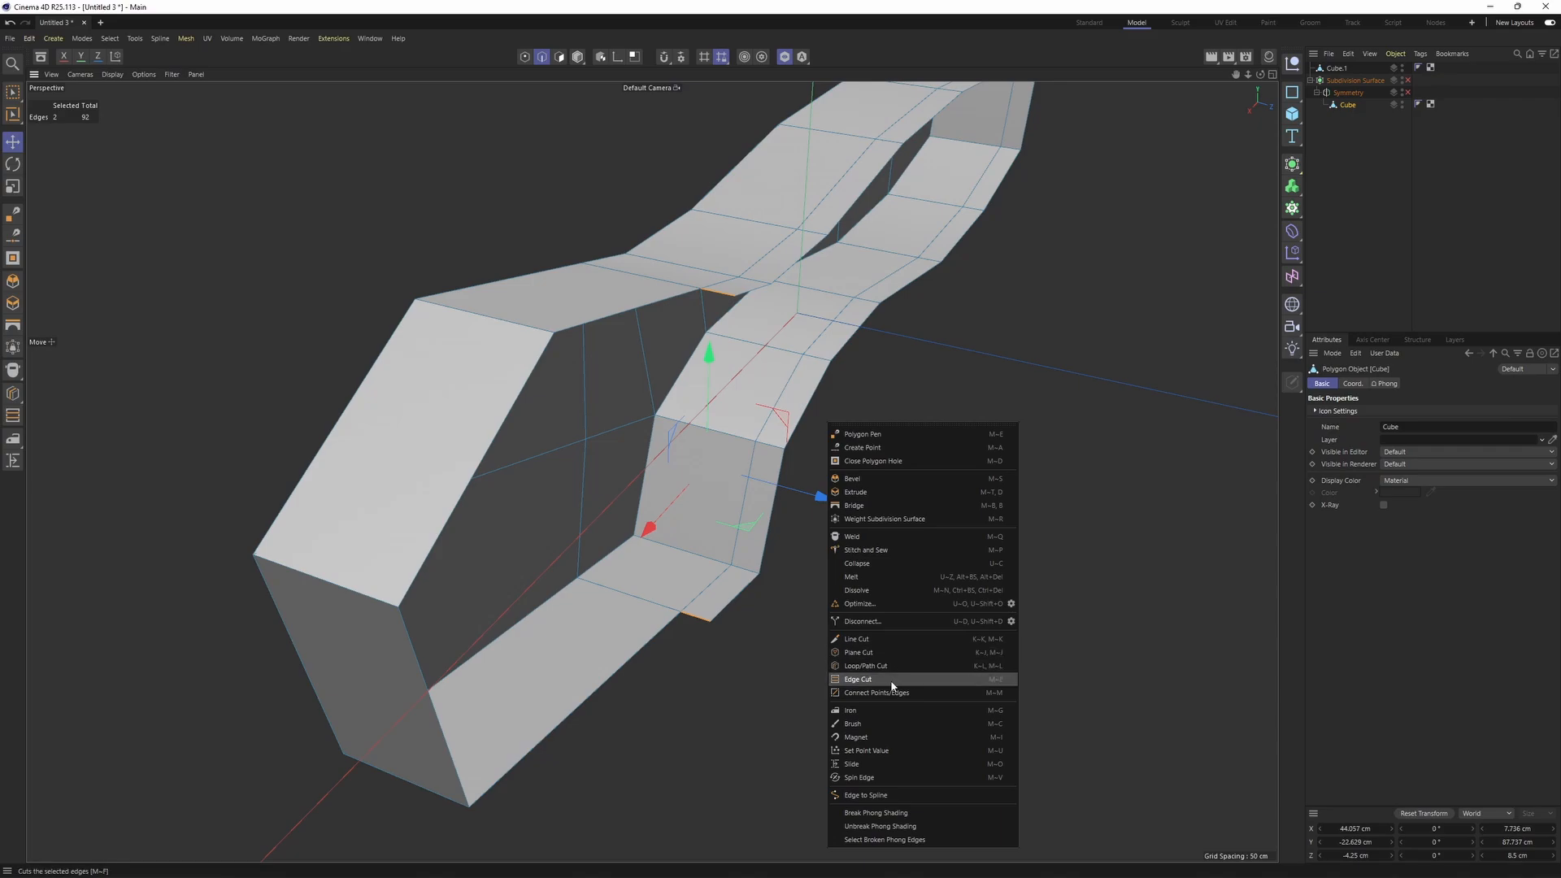
click(899, 554)
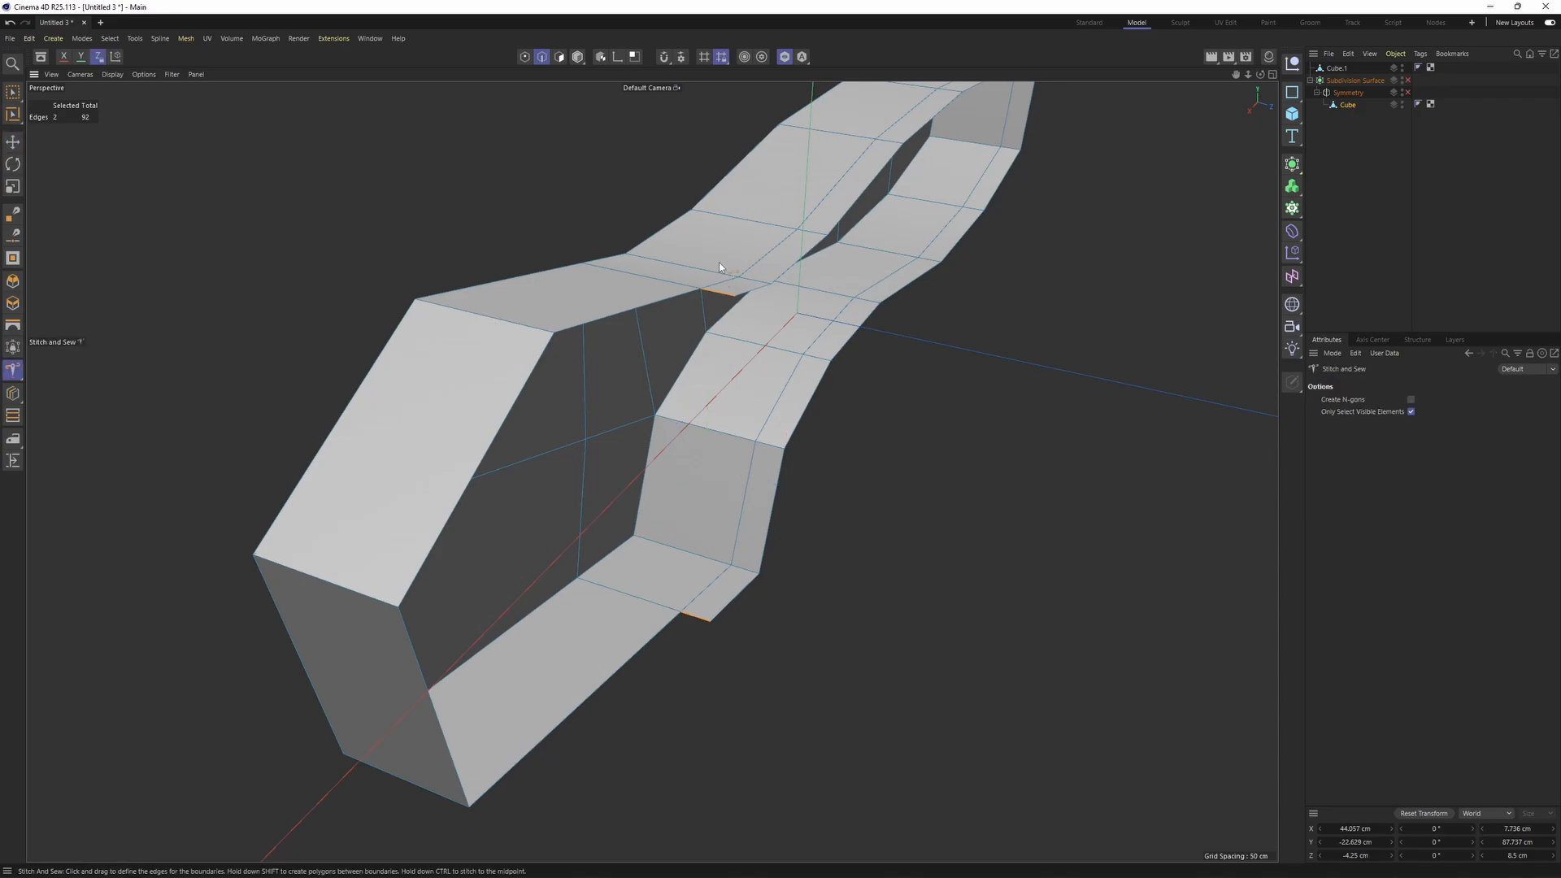
drag(689, 610, 685, 612)
alt+middle_drag(706, 498, 711, 493)
key(ctrl+z)
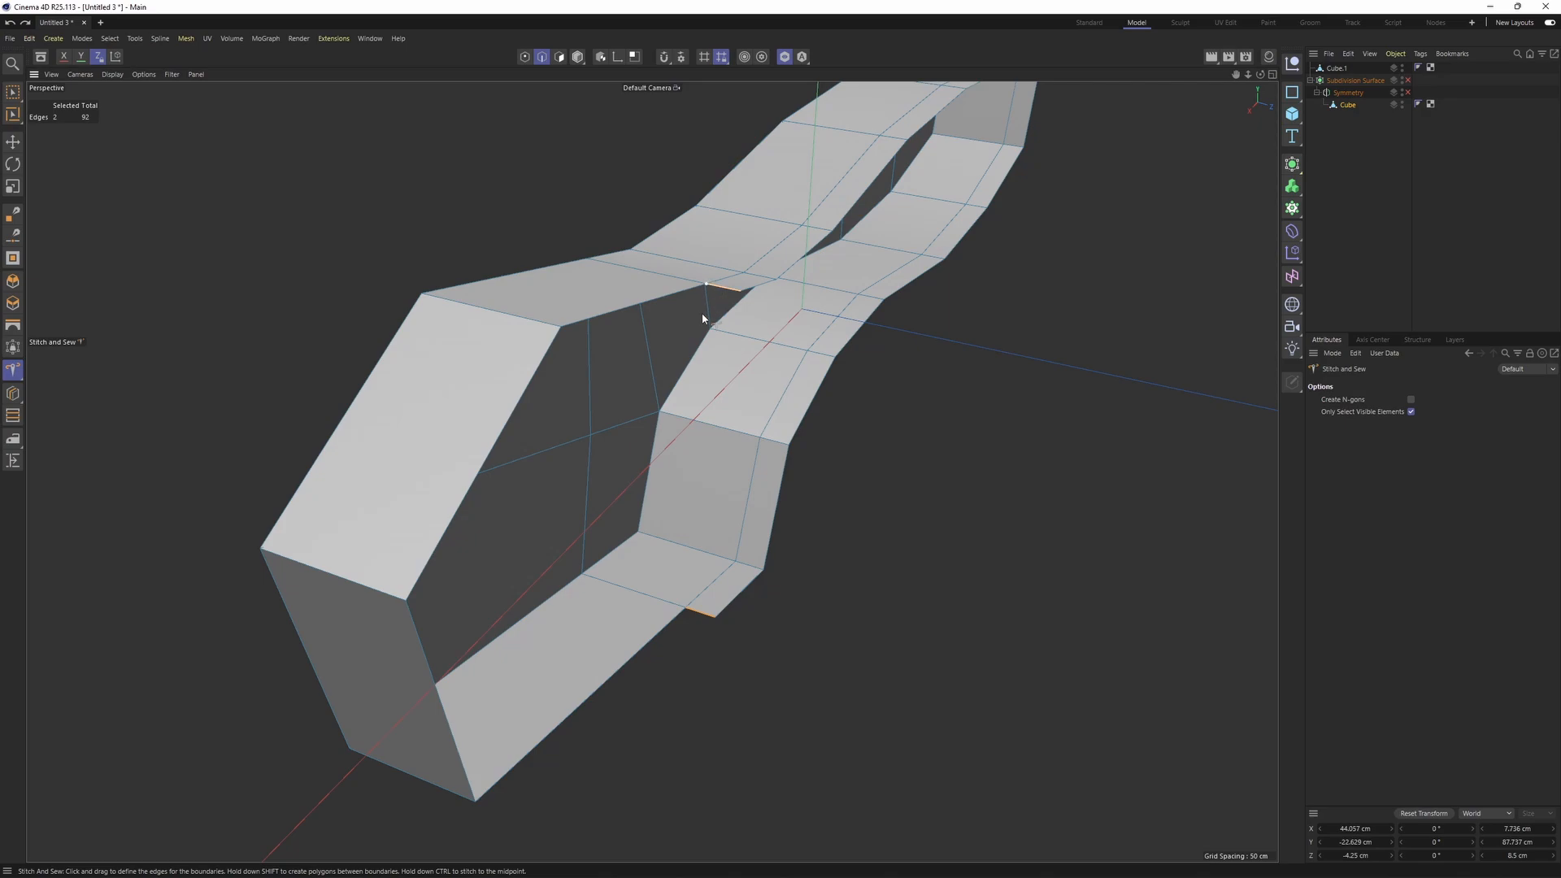
shift+drag(703, 318, 697, 600)
- Close the polygon hole on the inner side of the front block with an N-gon
right_click(723, 231)
click(780, 281)
click(660, 300)
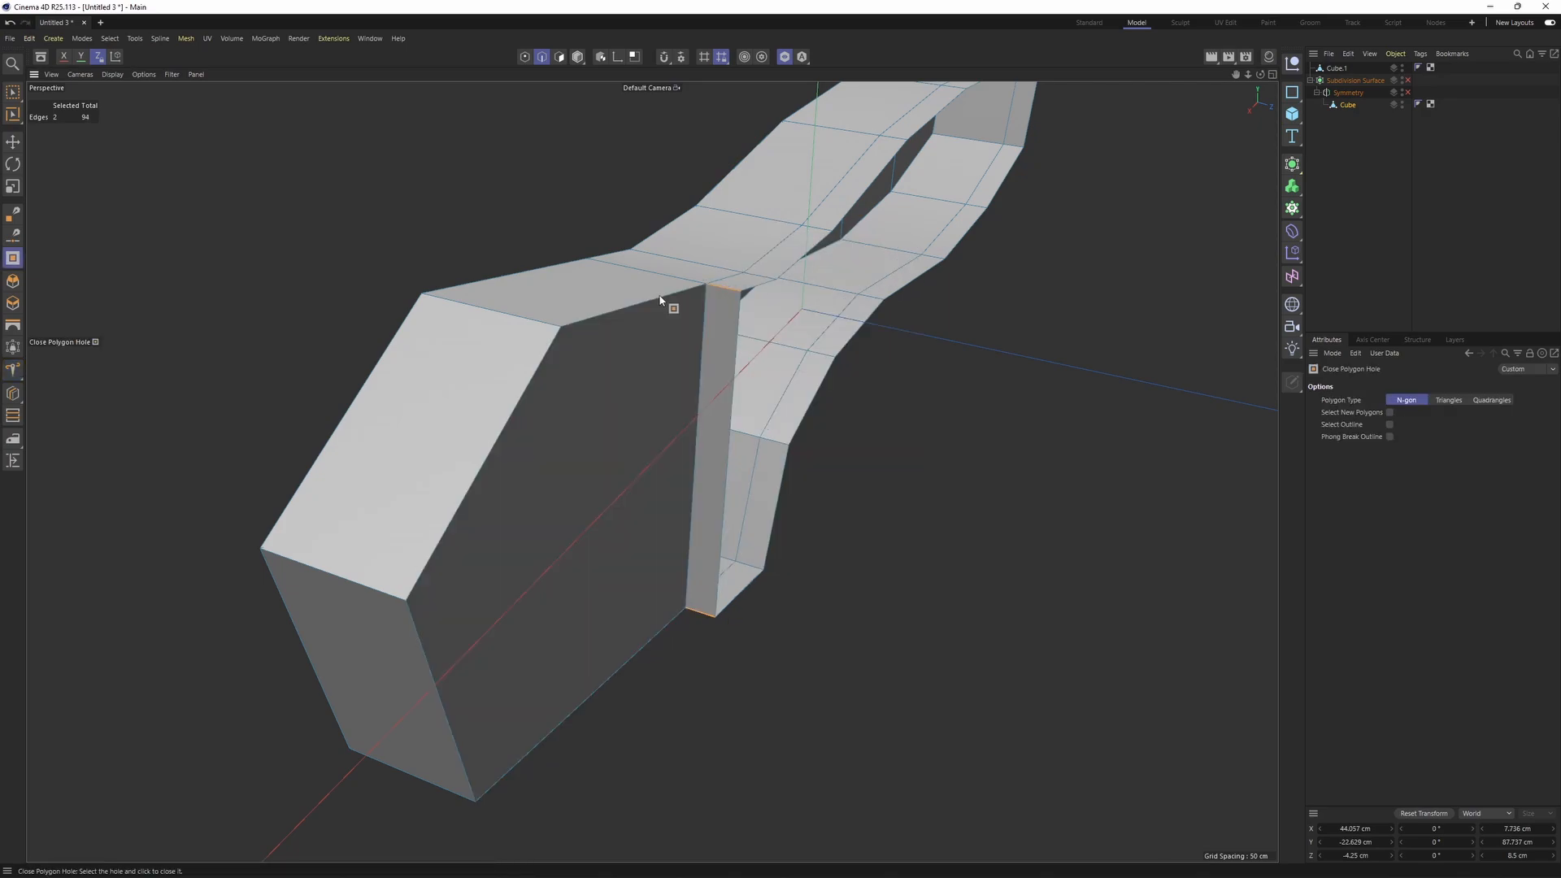
alt+drag(659, 296, 607, 454)
scroll(713, 371, down, 3)
- Select the N-gon on the front block's inner side and turn off solo viewing to compare it with the blade
key(Return)
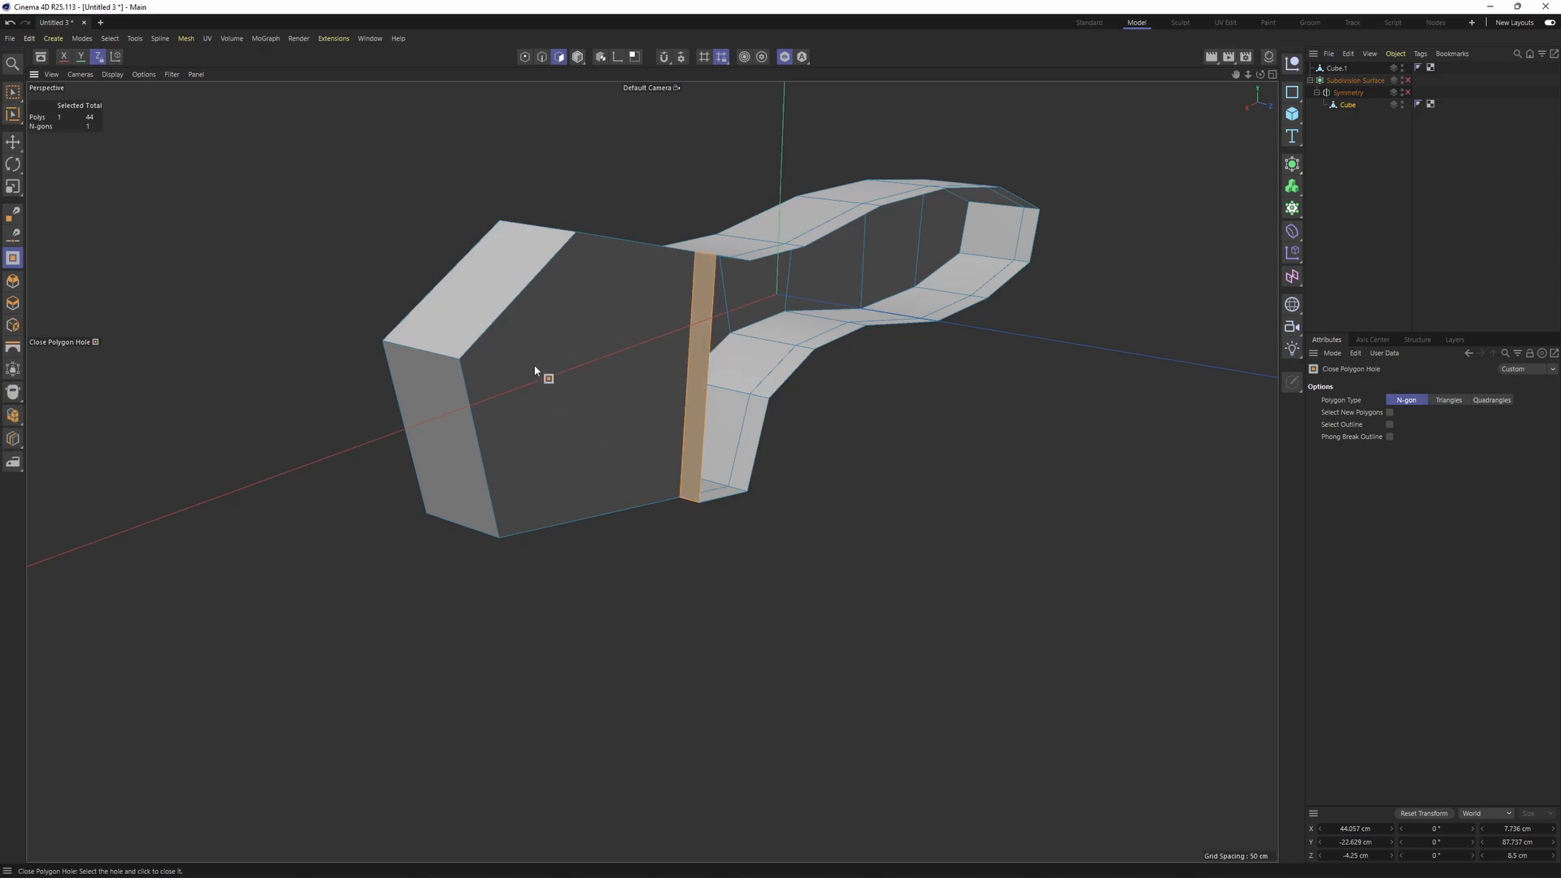
alt+drag(534, 366, 536, 394)
key(e)
click(579, 356)
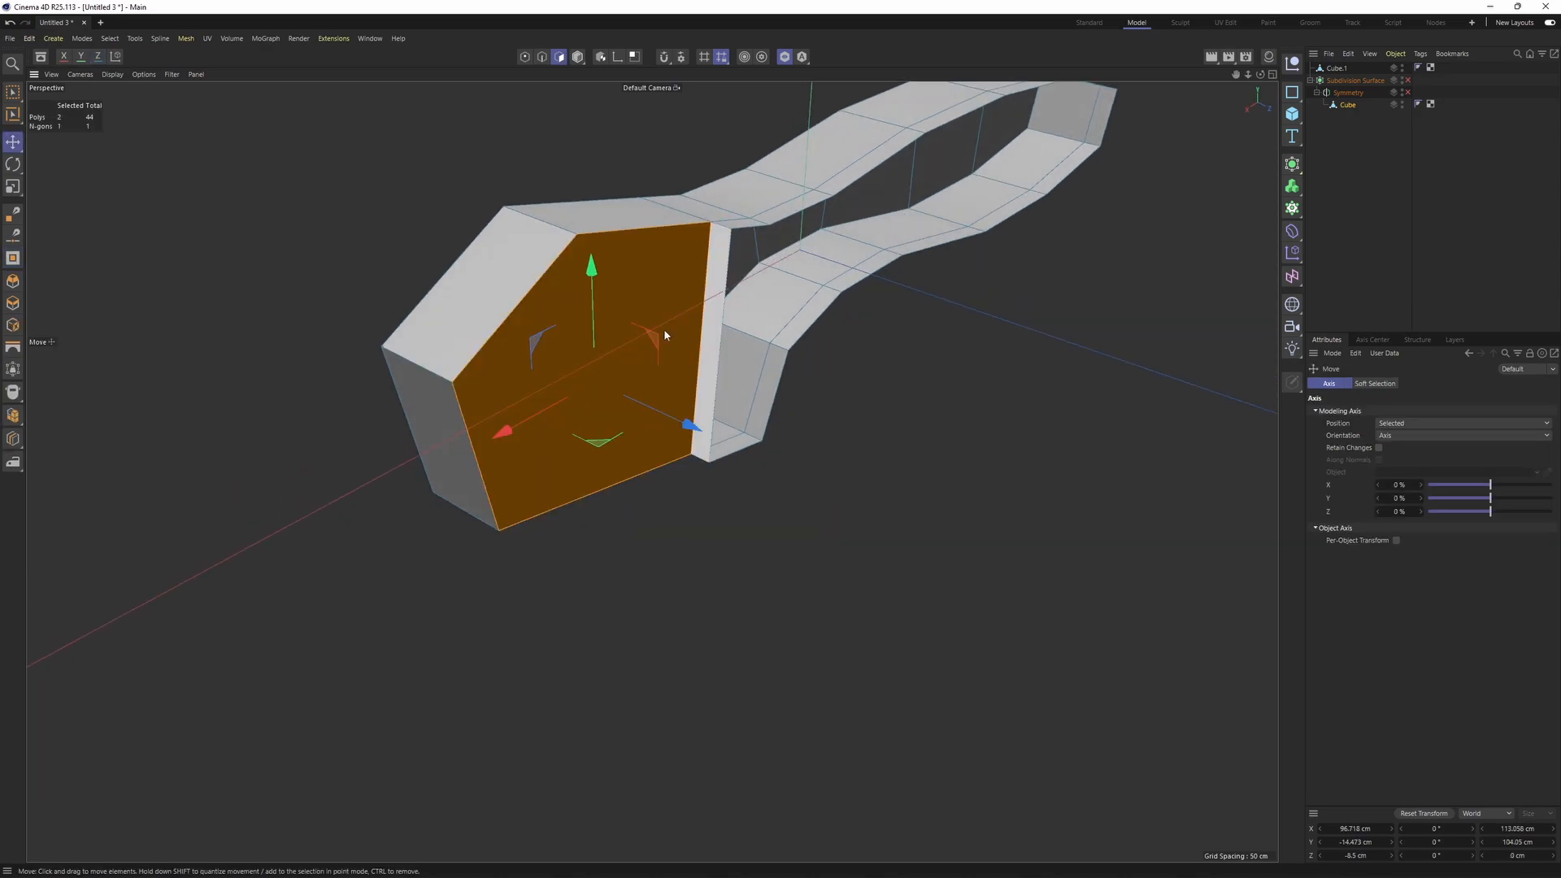
alt+drag(665, 334, 1139, 62)
alt+drag(813, 203, 724, 423)
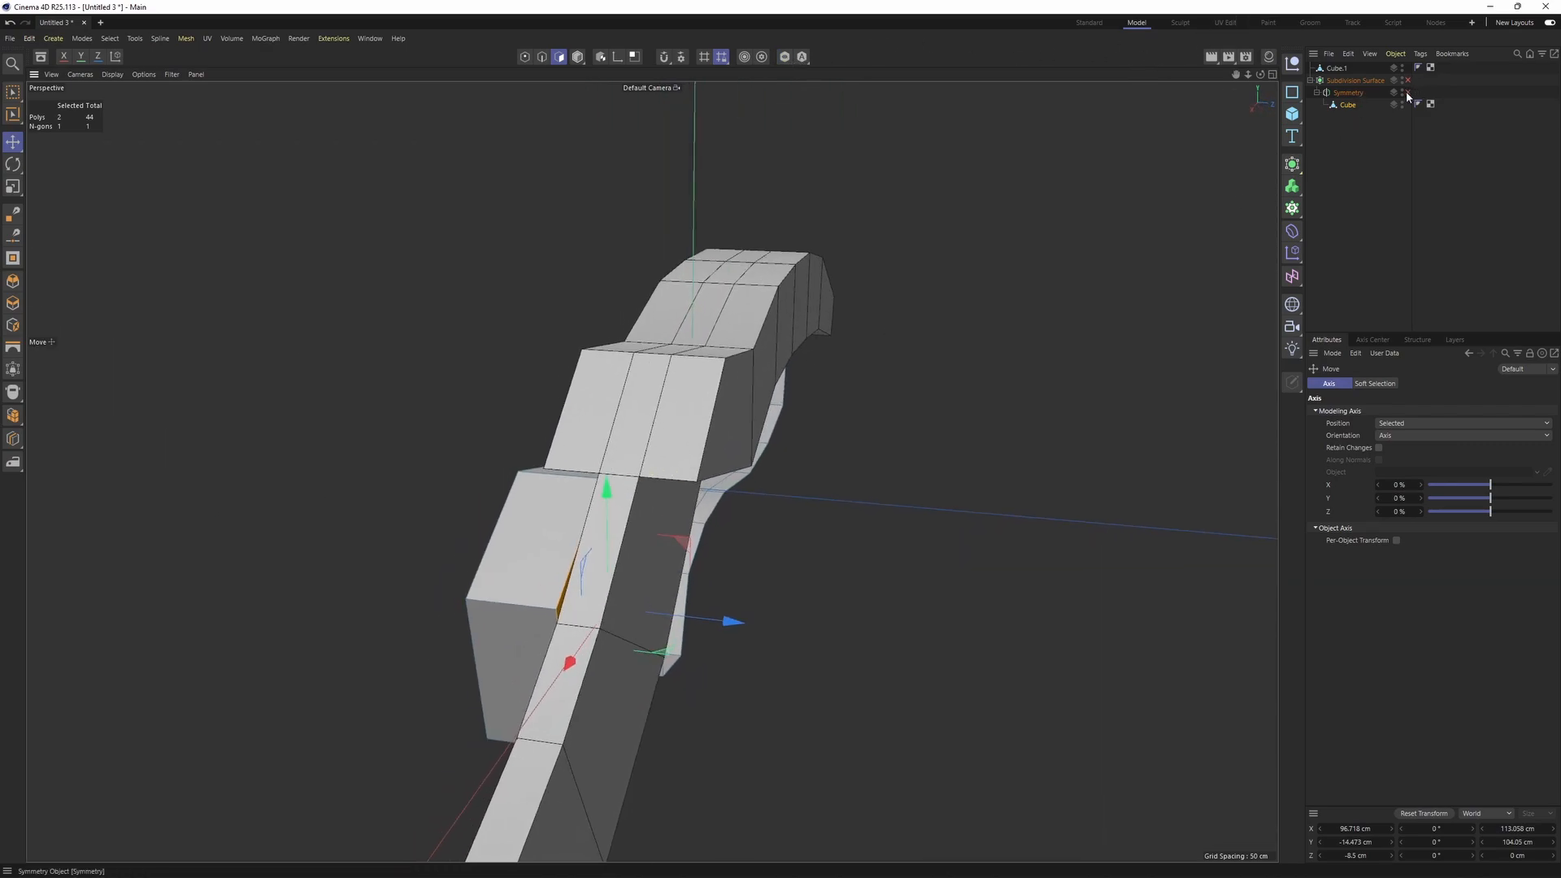
- Turn Symmetry back on and add a lengthwise loop cut at 50% through the middle of the blade and upper handle mesh
click(1407, 93)
click(1332, 71)
alt+drag(732, 341, 741, 378)
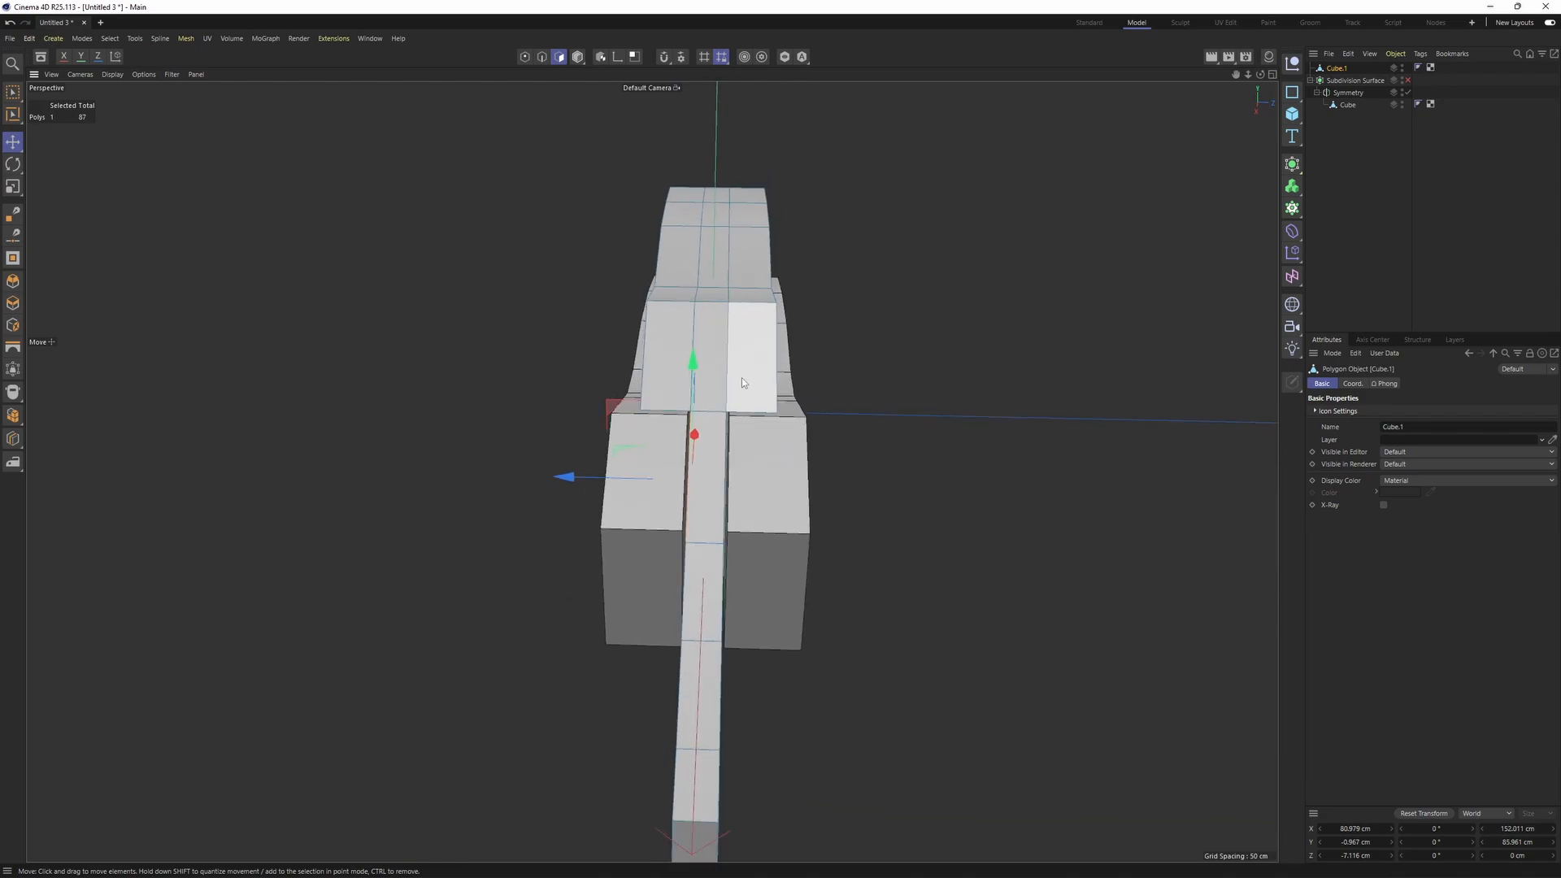
key(k)
key(l)
alt+drag(725, 253, 722, 344)
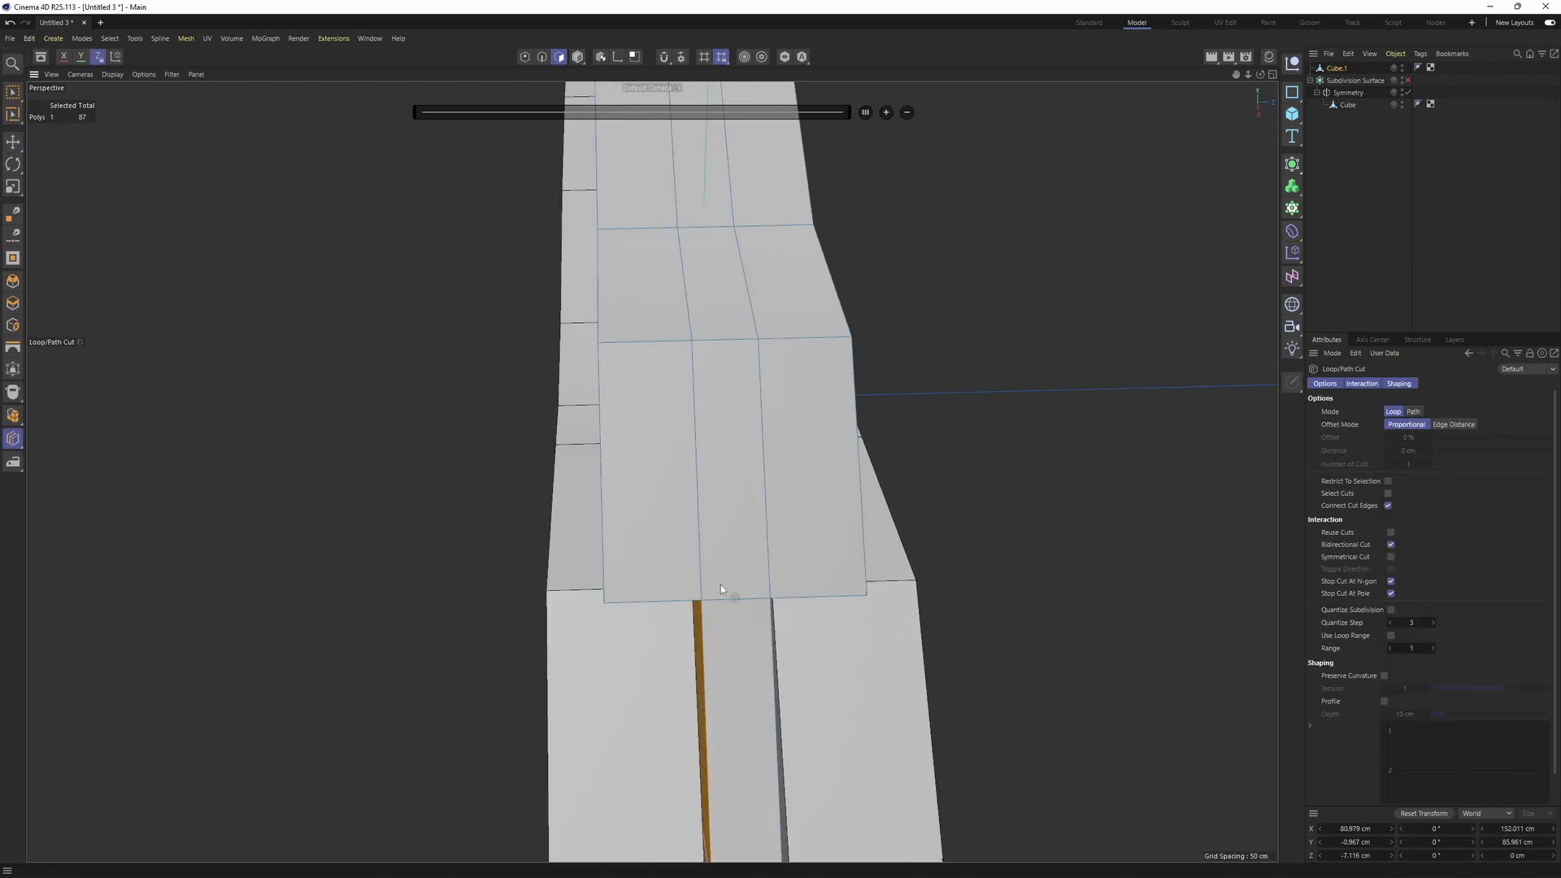
click(736, 602)
alt+drag(782, 543, 766, 465)
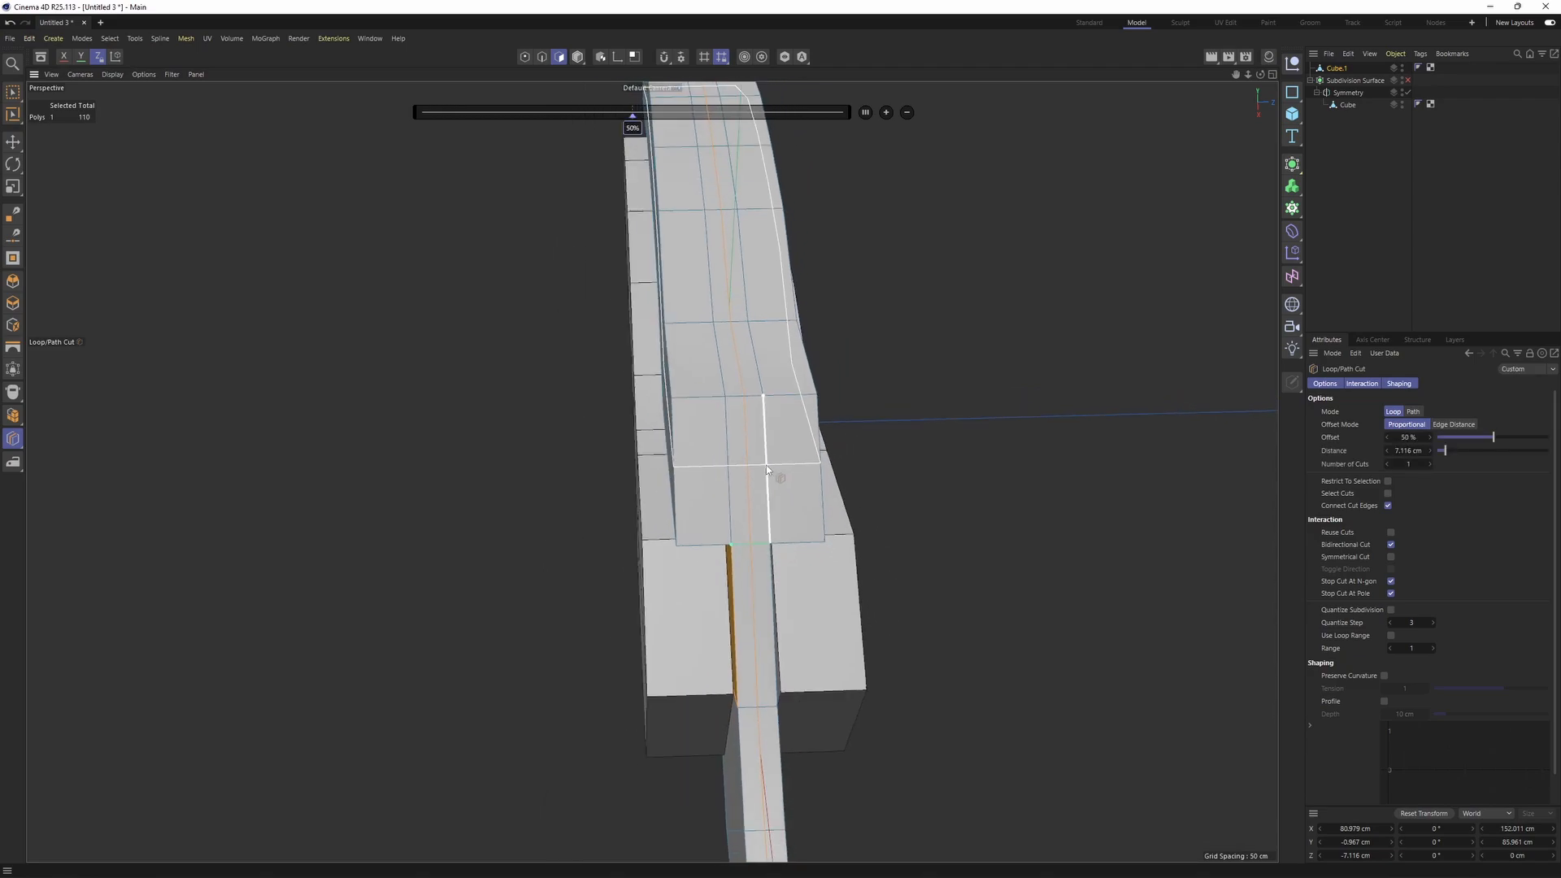
key(Return)
- Delete all points on one side of the new centre cut of the blade and upper handle mesh
key(F2)
key(0)
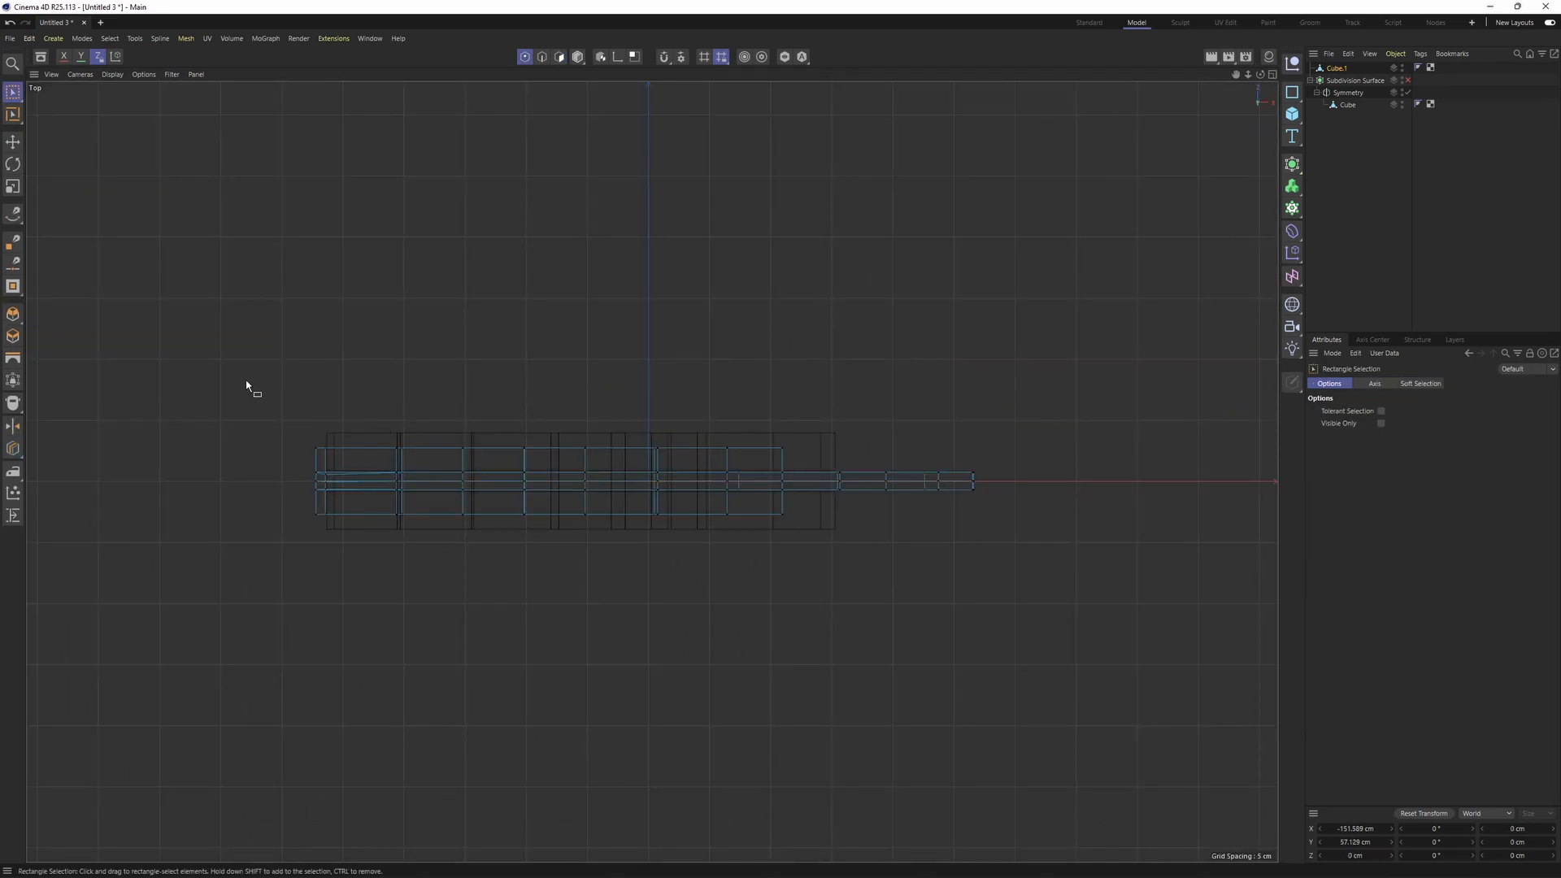
drag(248, 379, 1084, 476)
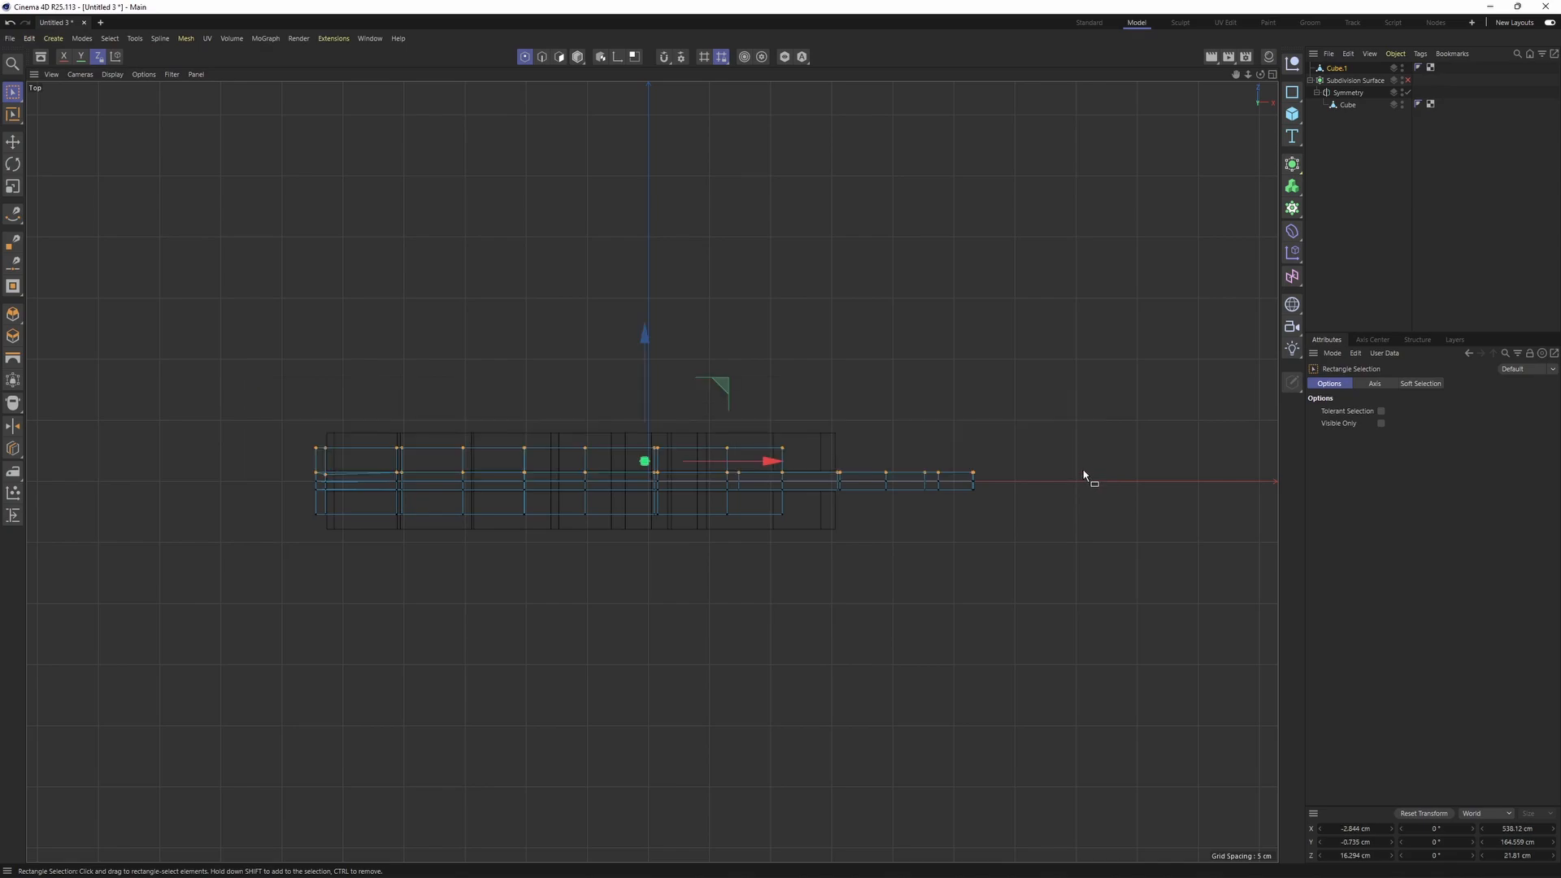
key(Delete)
- Select the open border loop along the blade half's cut side and set its Z position and Z size to 0 cm
key(F1)
alt+drag(661, 422, 794, 373)
key(Return)
key(e)
click(569, 332)
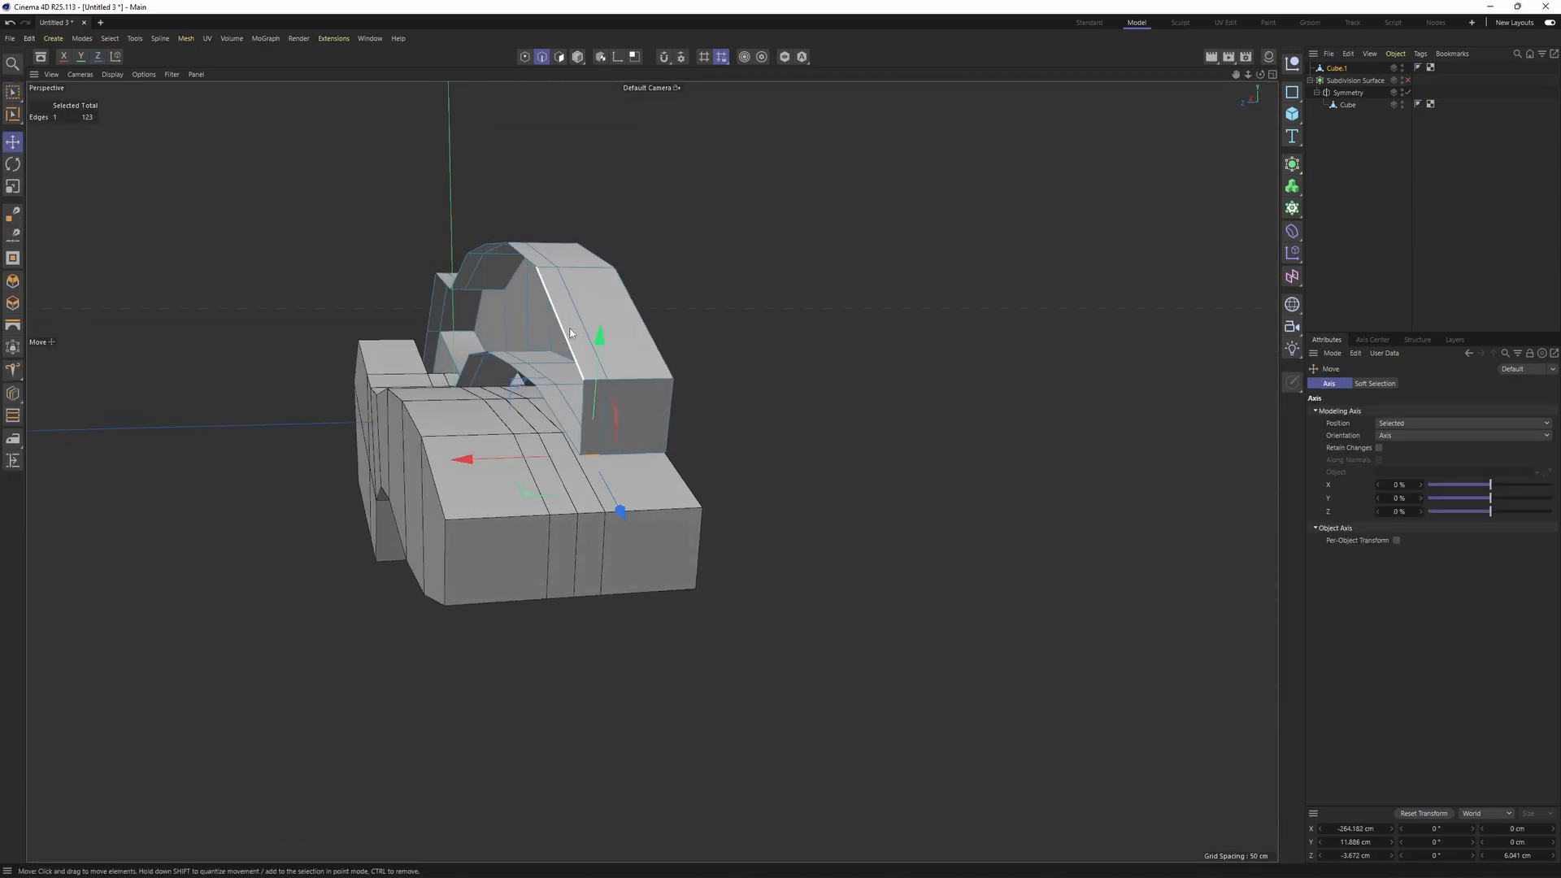
double_click(564, 328)
alt+drag(582, 324, 704, 201)
alt+drag(644, 500, 805, 529)
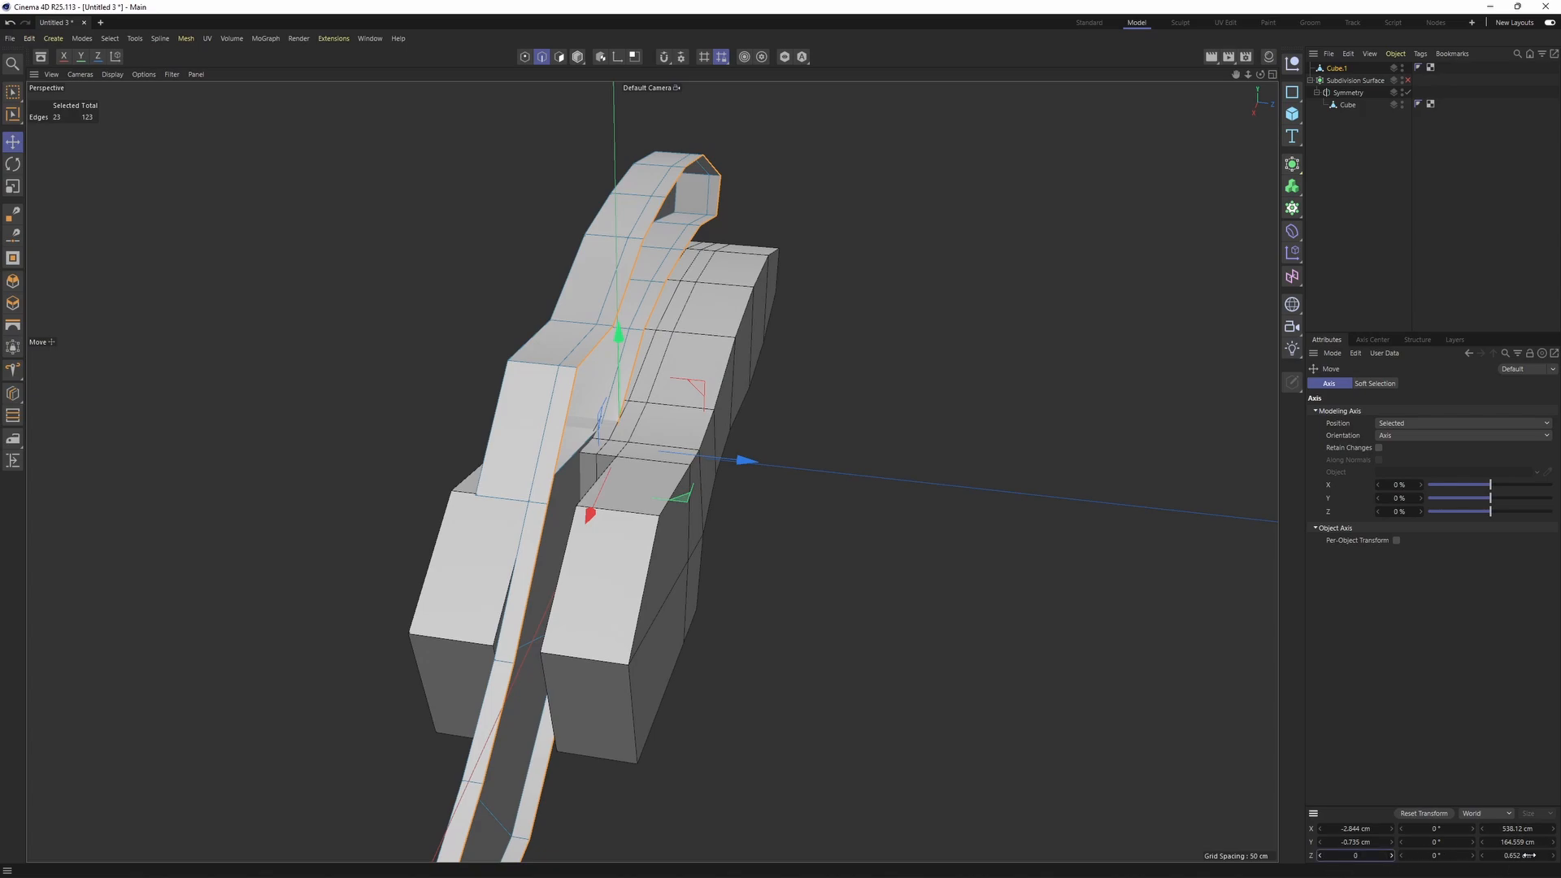
click(1527, 856)
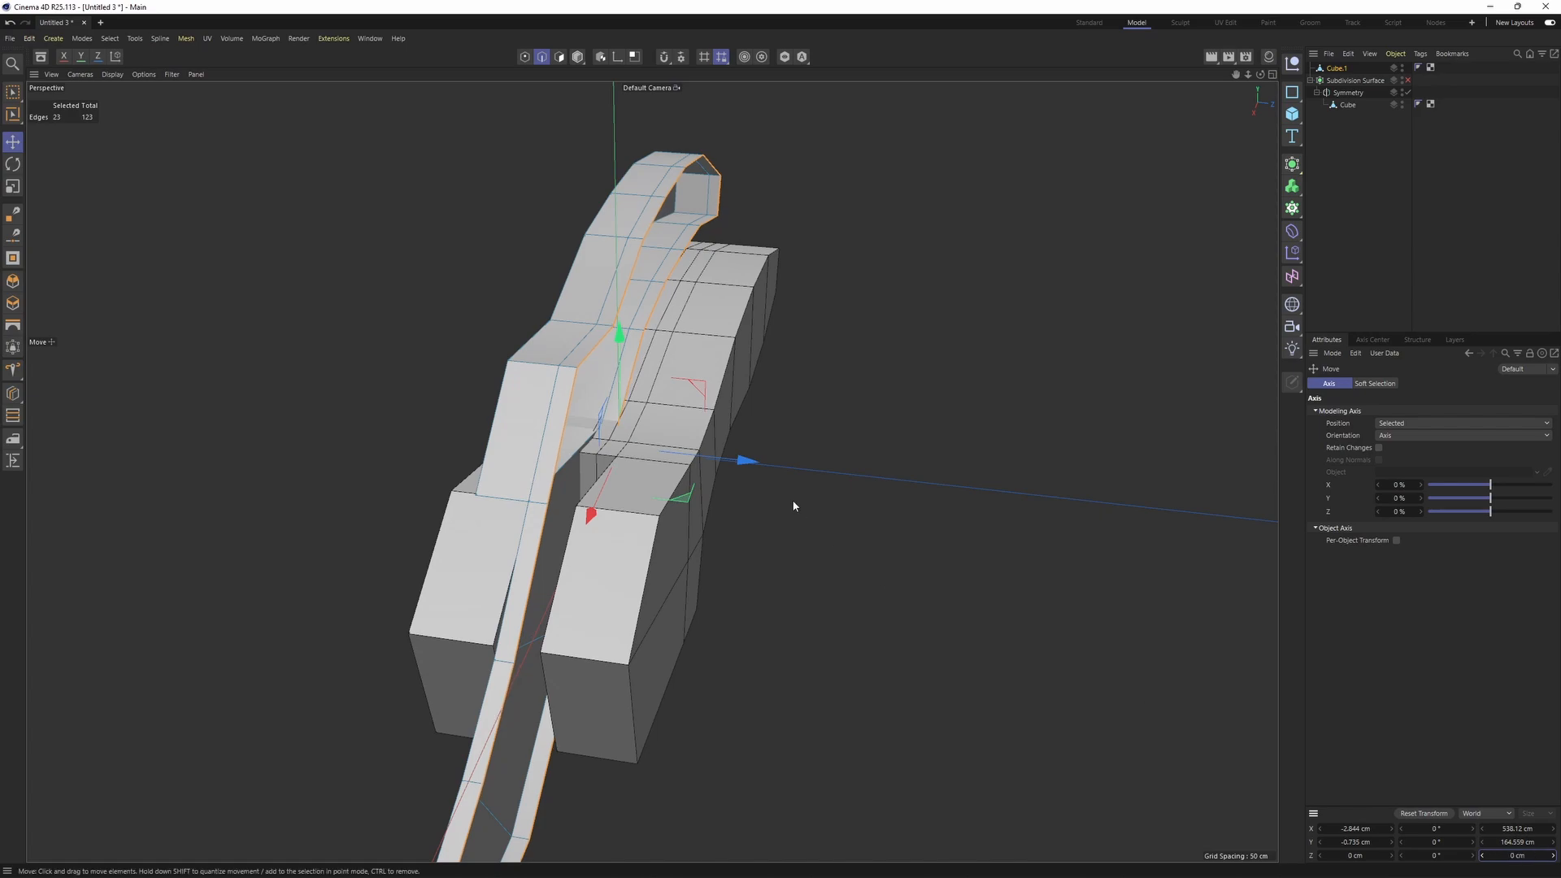
- Place Cube.1 under the Symmetry object beside Cube and group both meshes in a null
click(1421, 162)
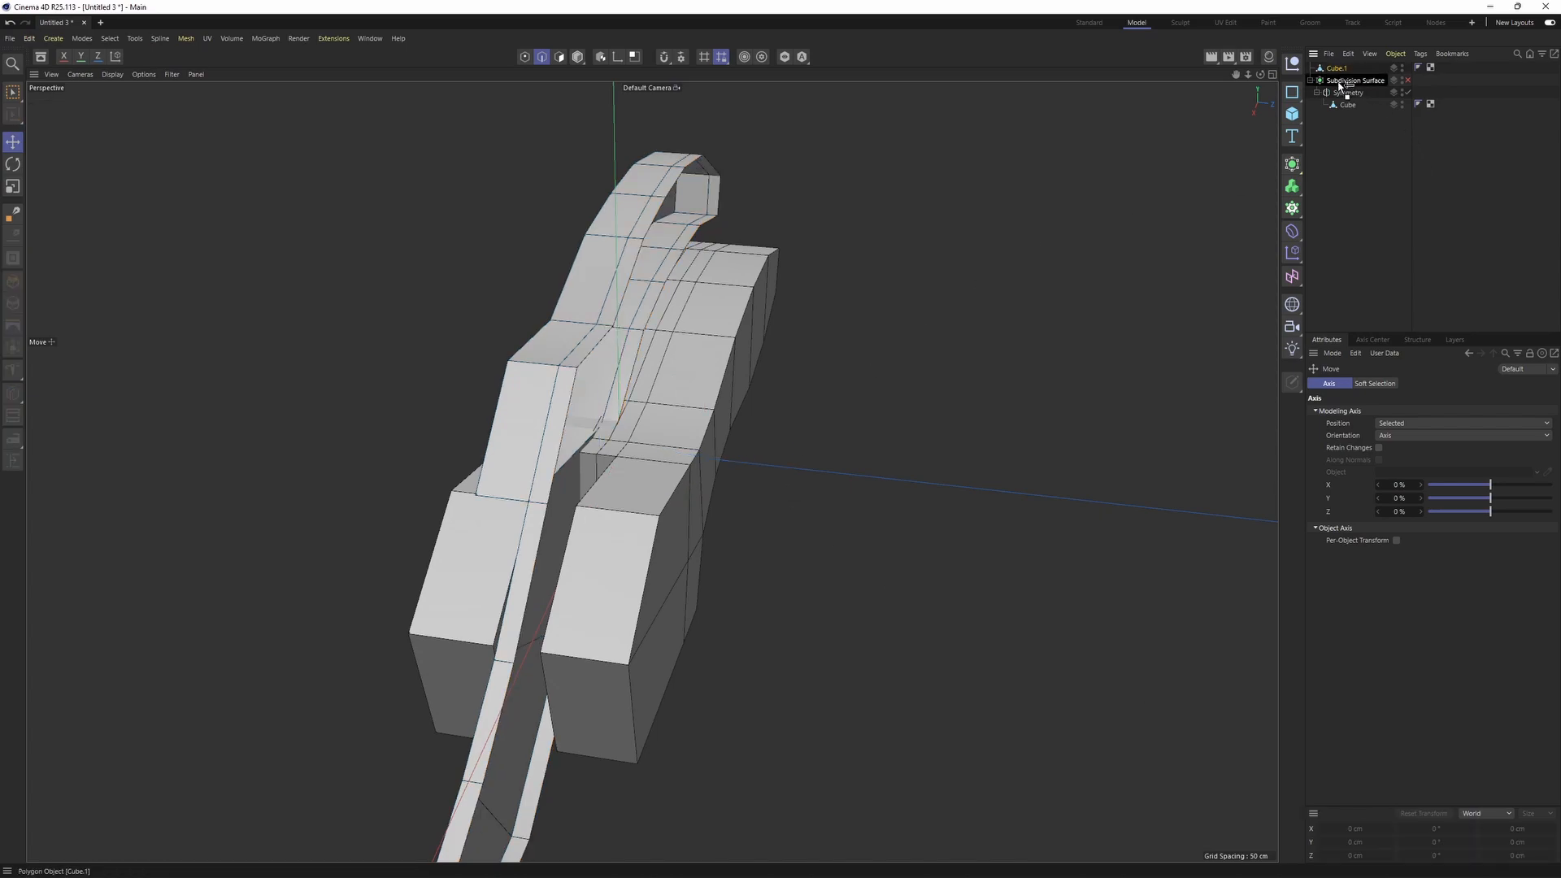
drag(1347, 102, 1347, 104)
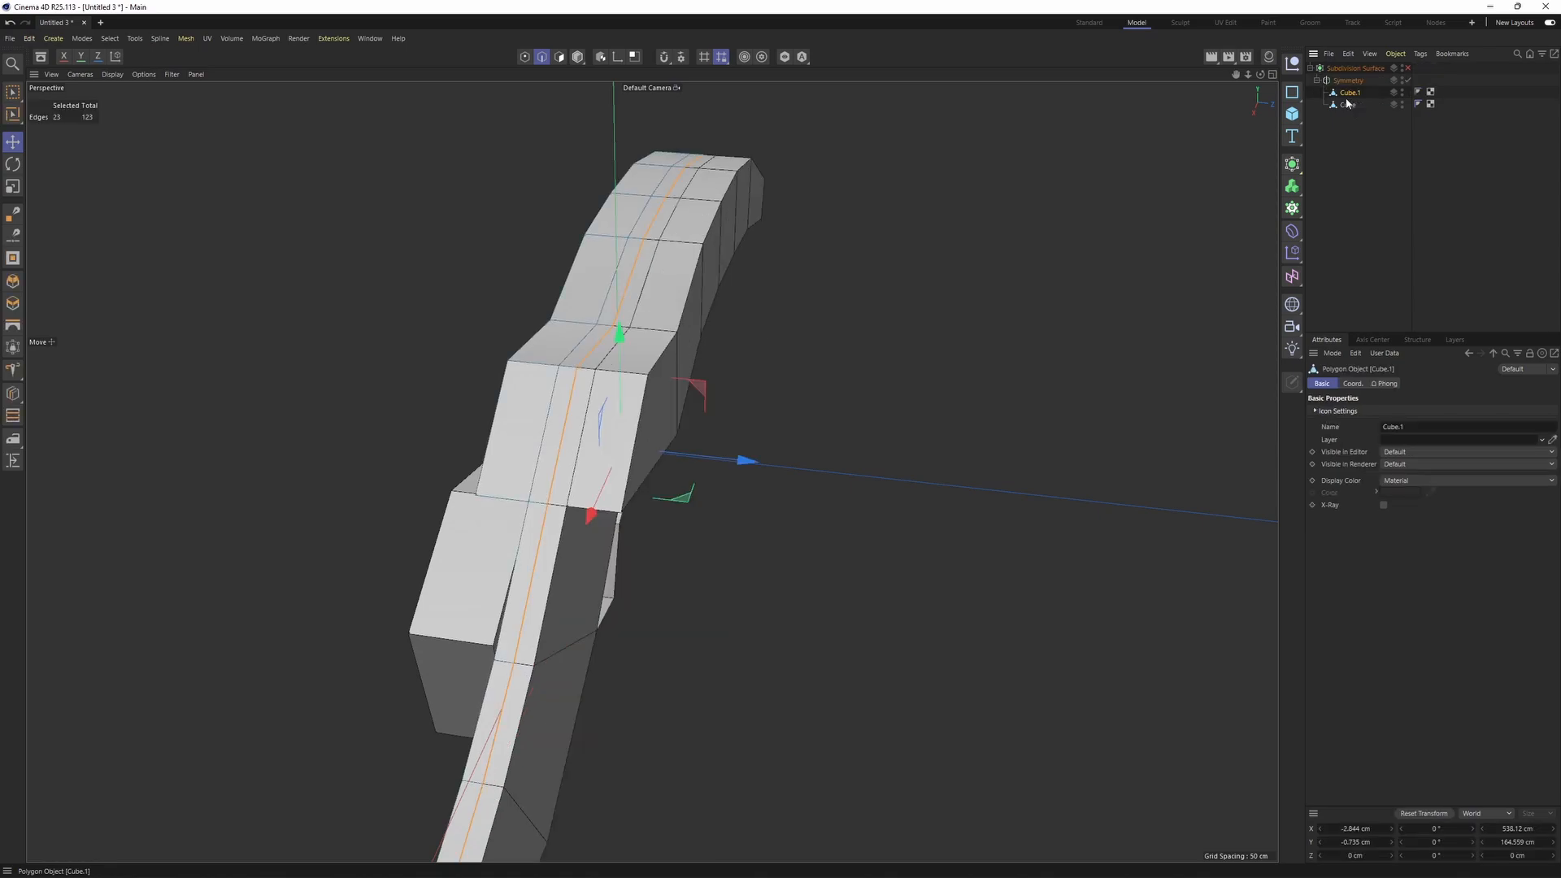
click(1355, 134)
alt+drag(697, 393, 945, 319)
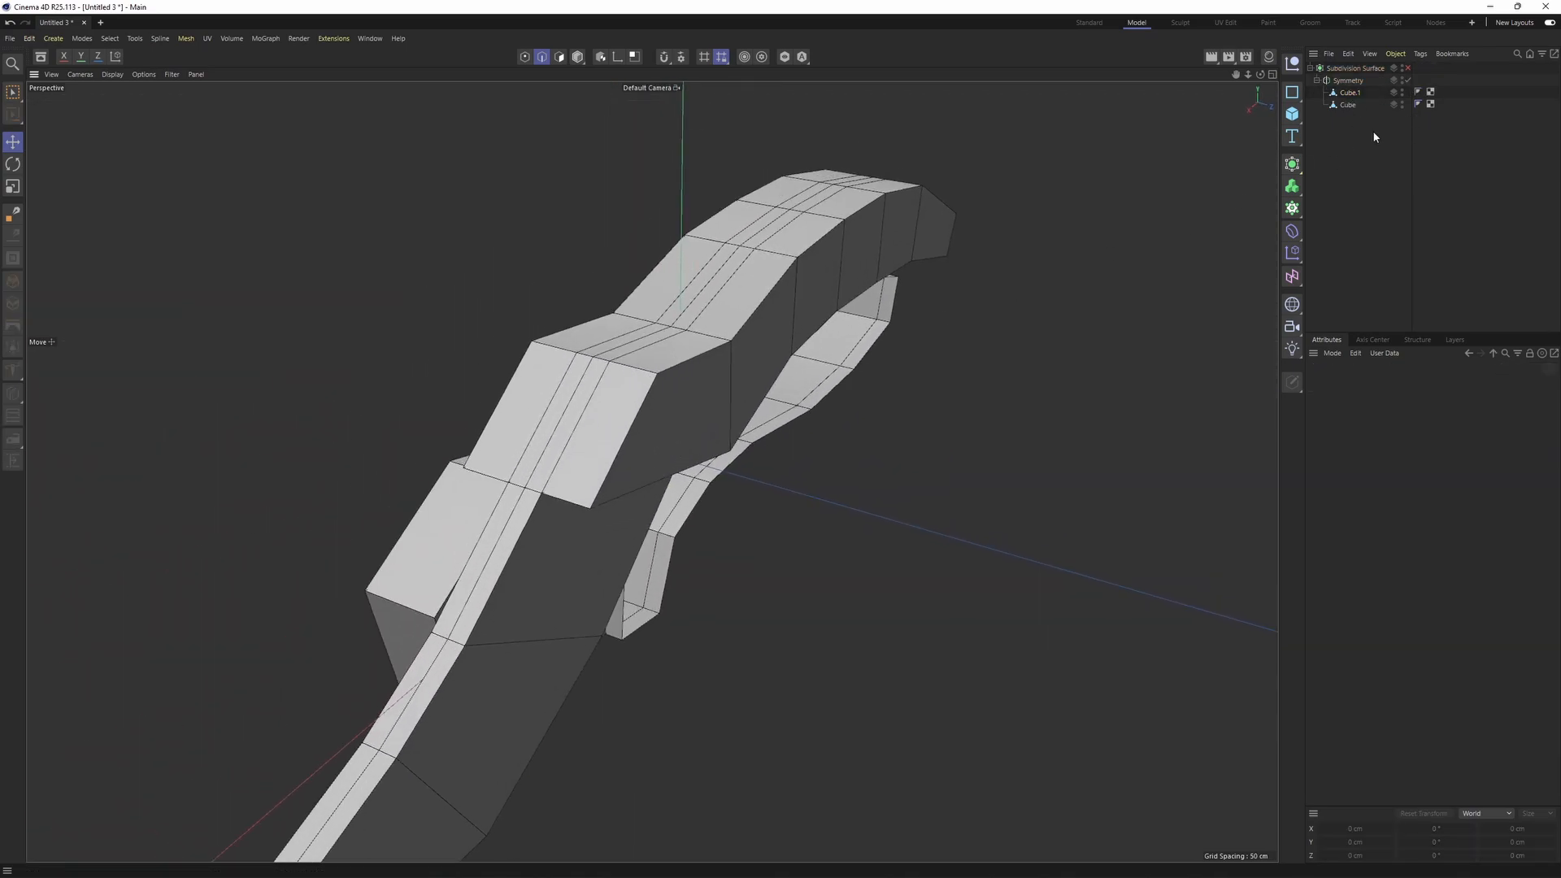
drag(1364, 127, 1360, 105)
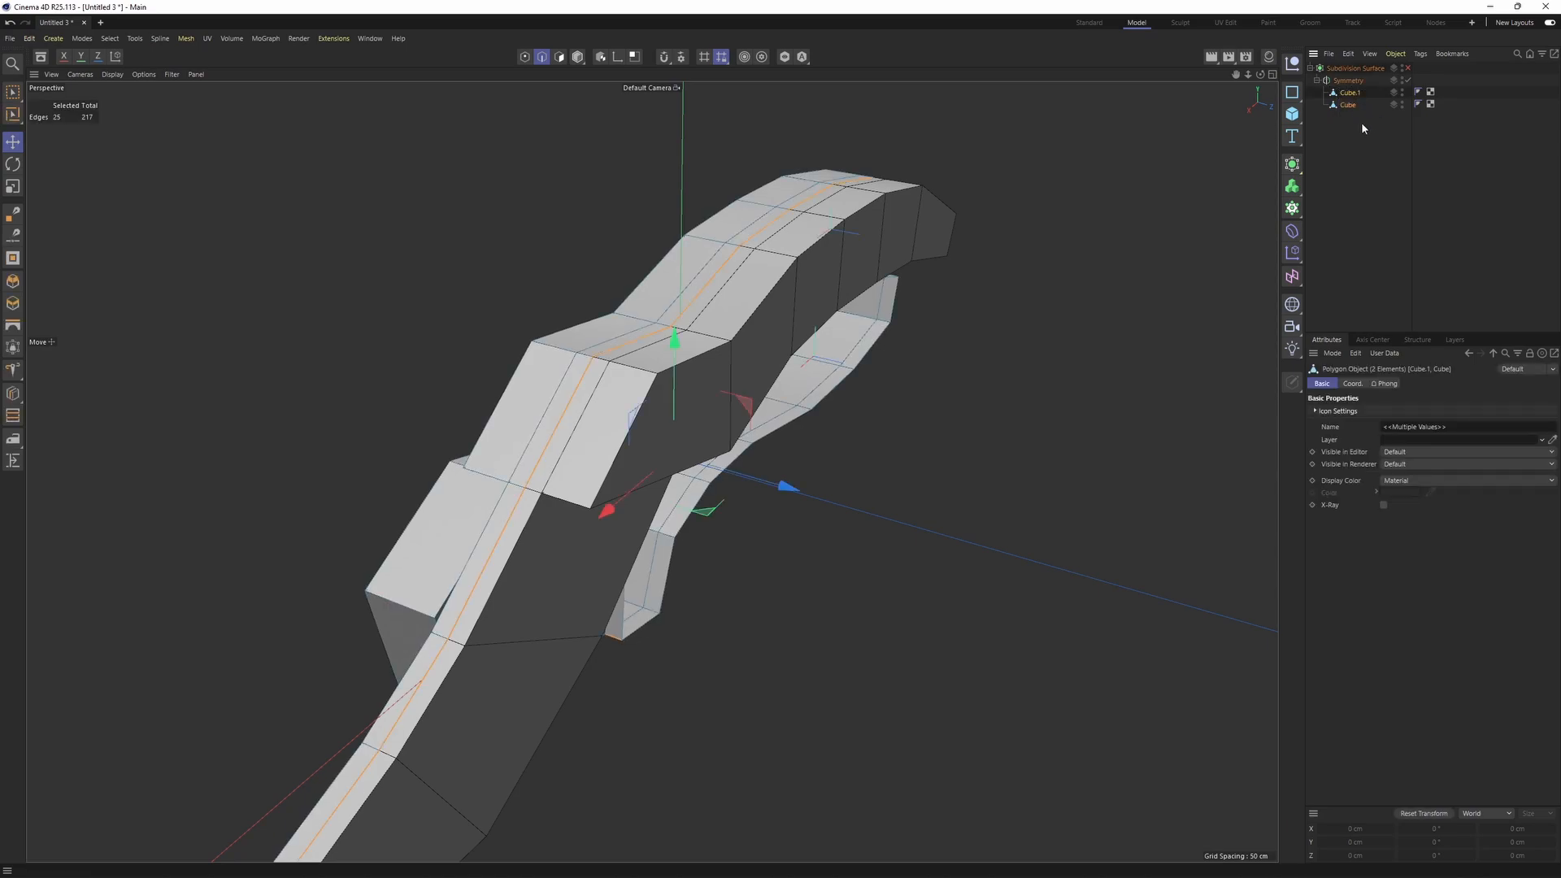
key(alt+g)
click(1358, 119)
alt+drag(651, 471, 813, 341)
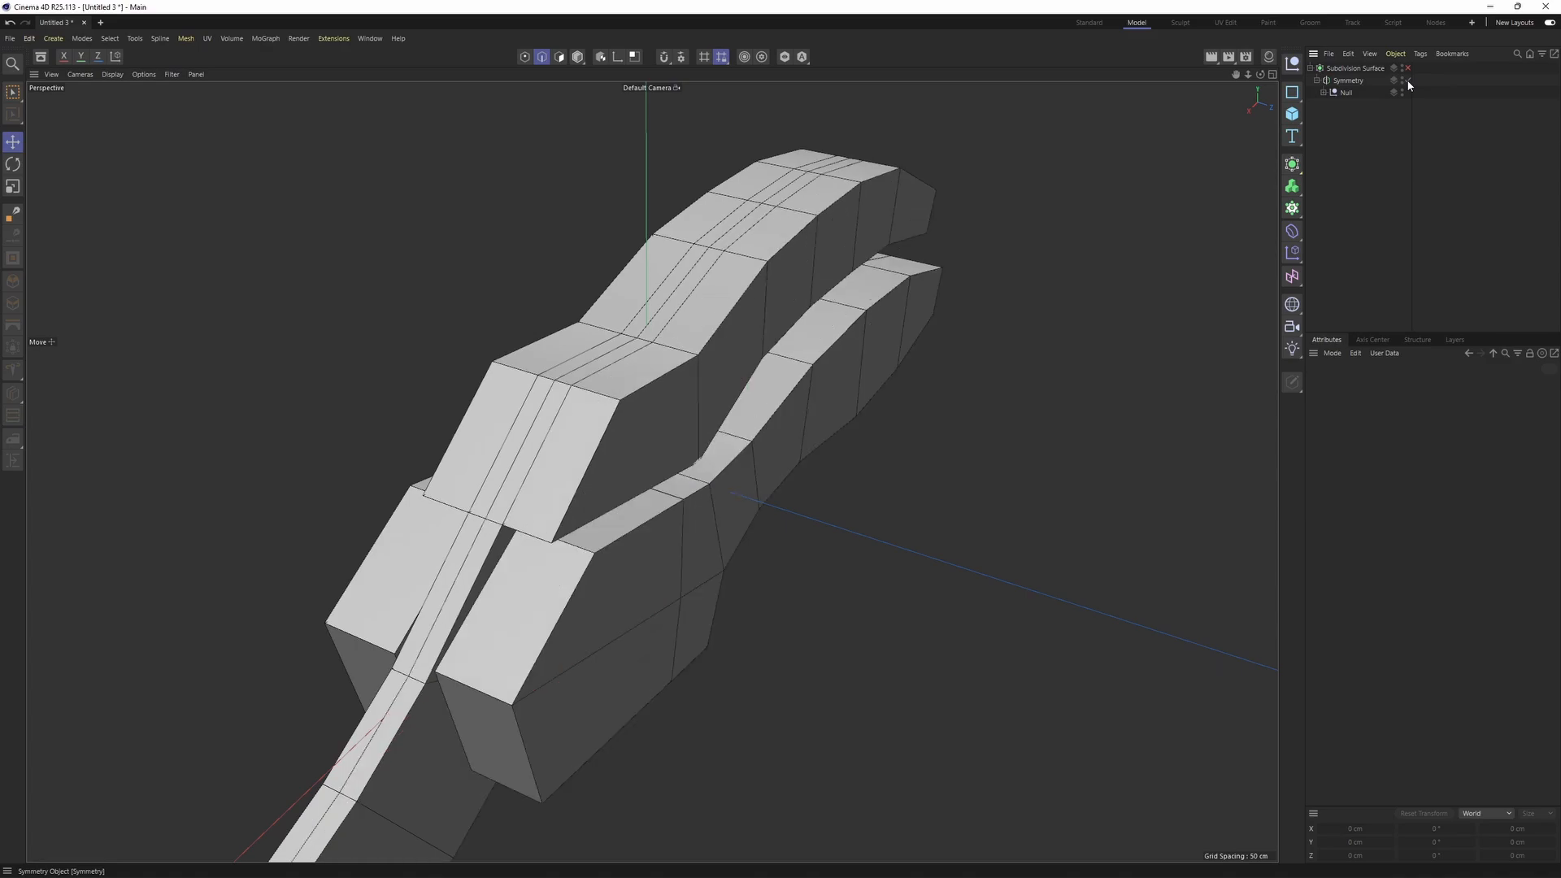
- Turn off Symmetry and select the lower handle mesh Cube inside the null for editing
click(1407, 80)
alt+drag(634, 455, 836, 409)
scroll(509, 370, up, 4)
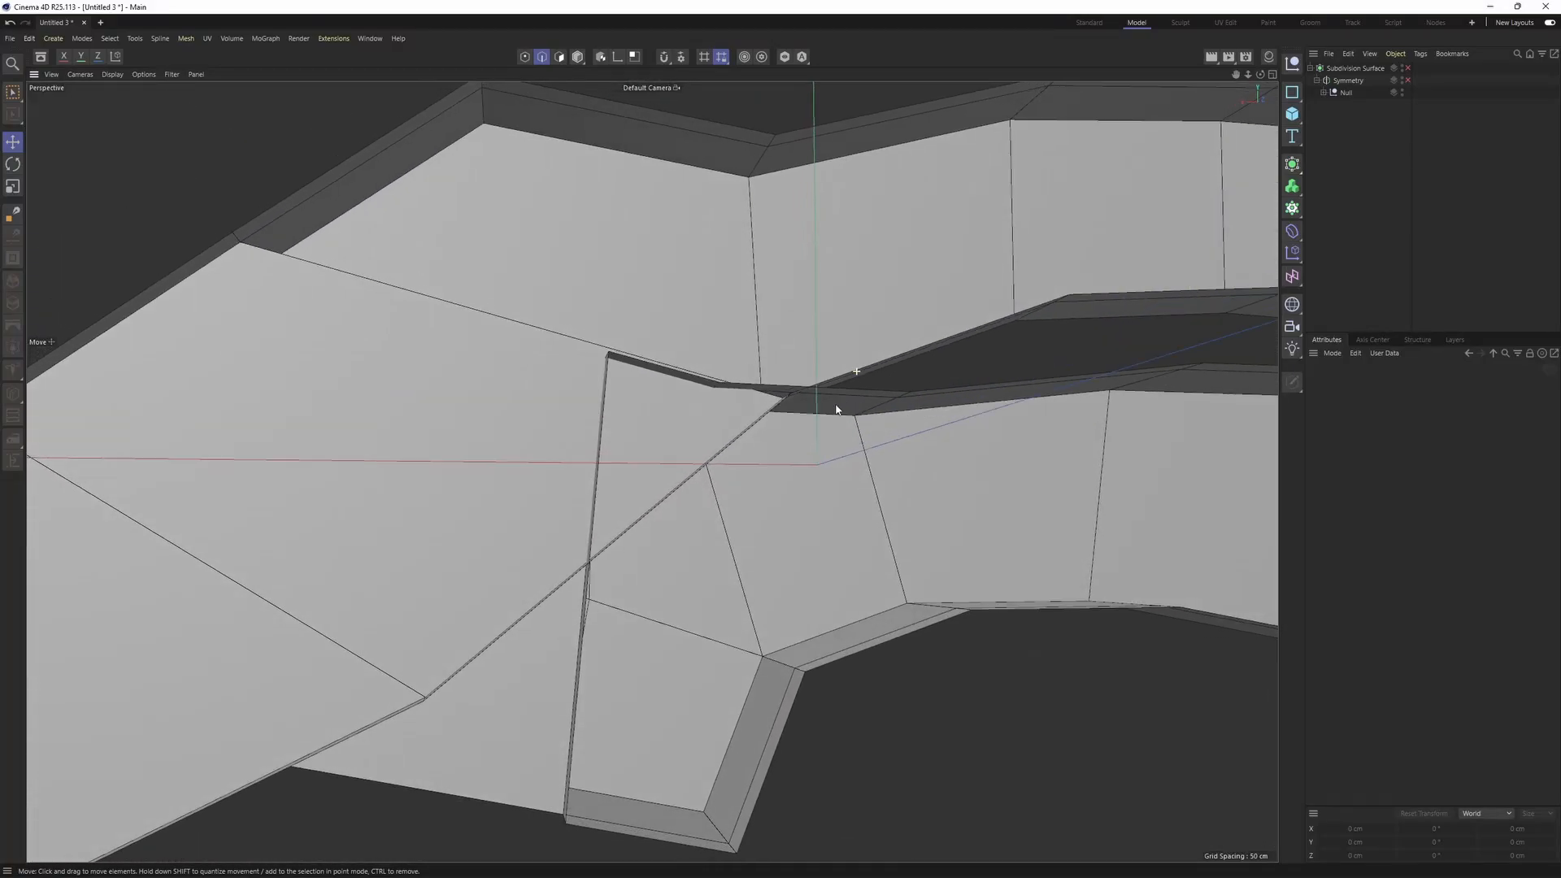
click(1048, 342)
click(1356, 104)
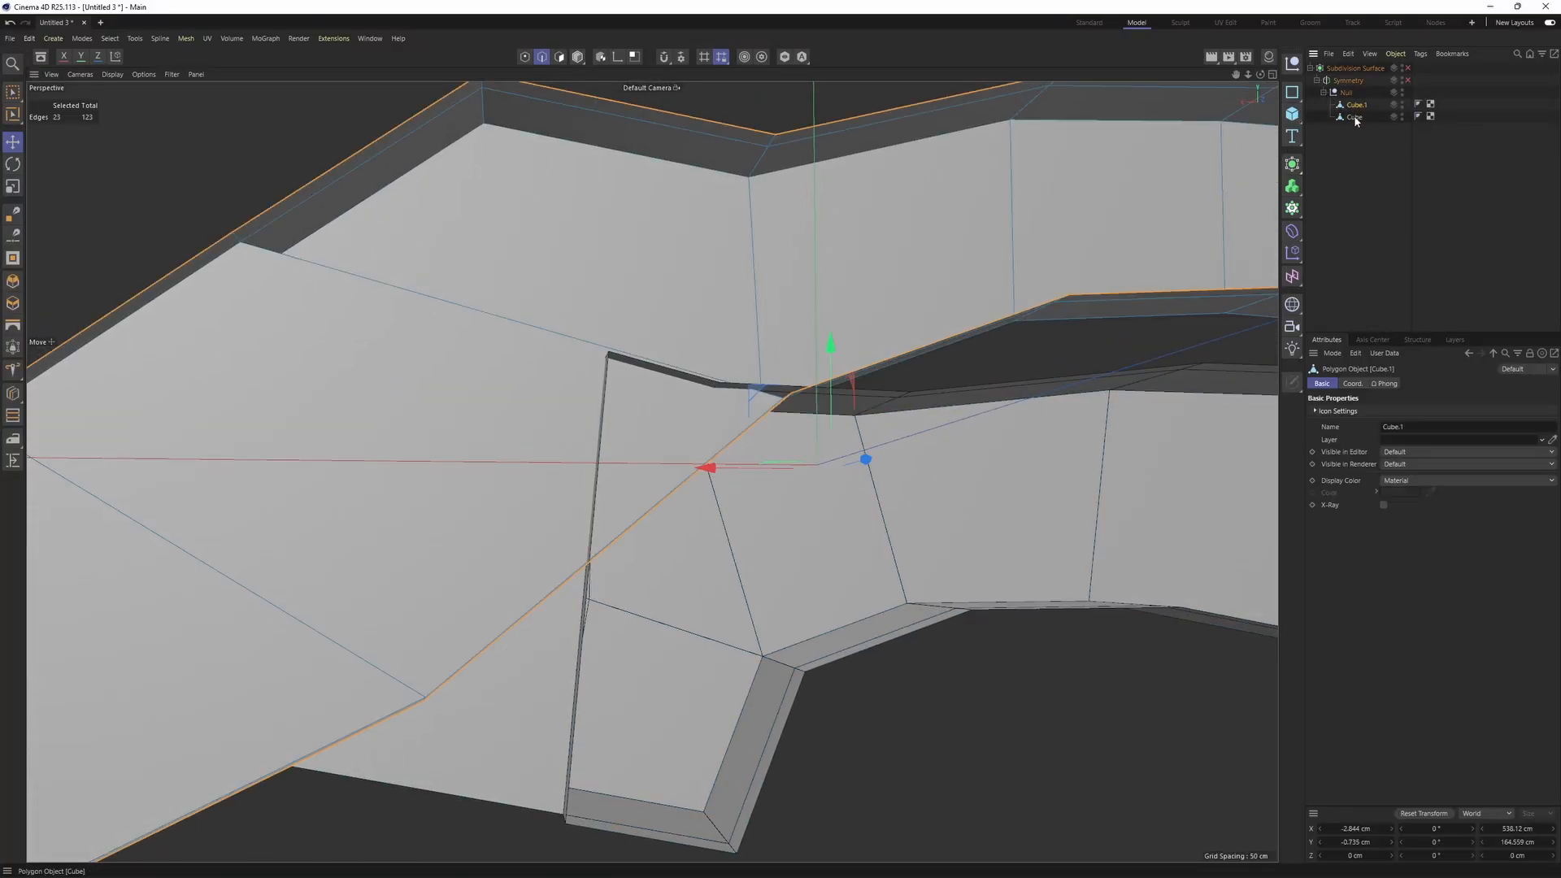
click(1344, 121)
- Select the polygons along the upper edge of the lower handle's neck and shift them toward the grip in the front view
alt+drag(813, 341, 693, 382)
key(Return)
click(651, 418)
drag(823, 419, 410, 398)
key(ctrl+z)
shift+click(786, 433)
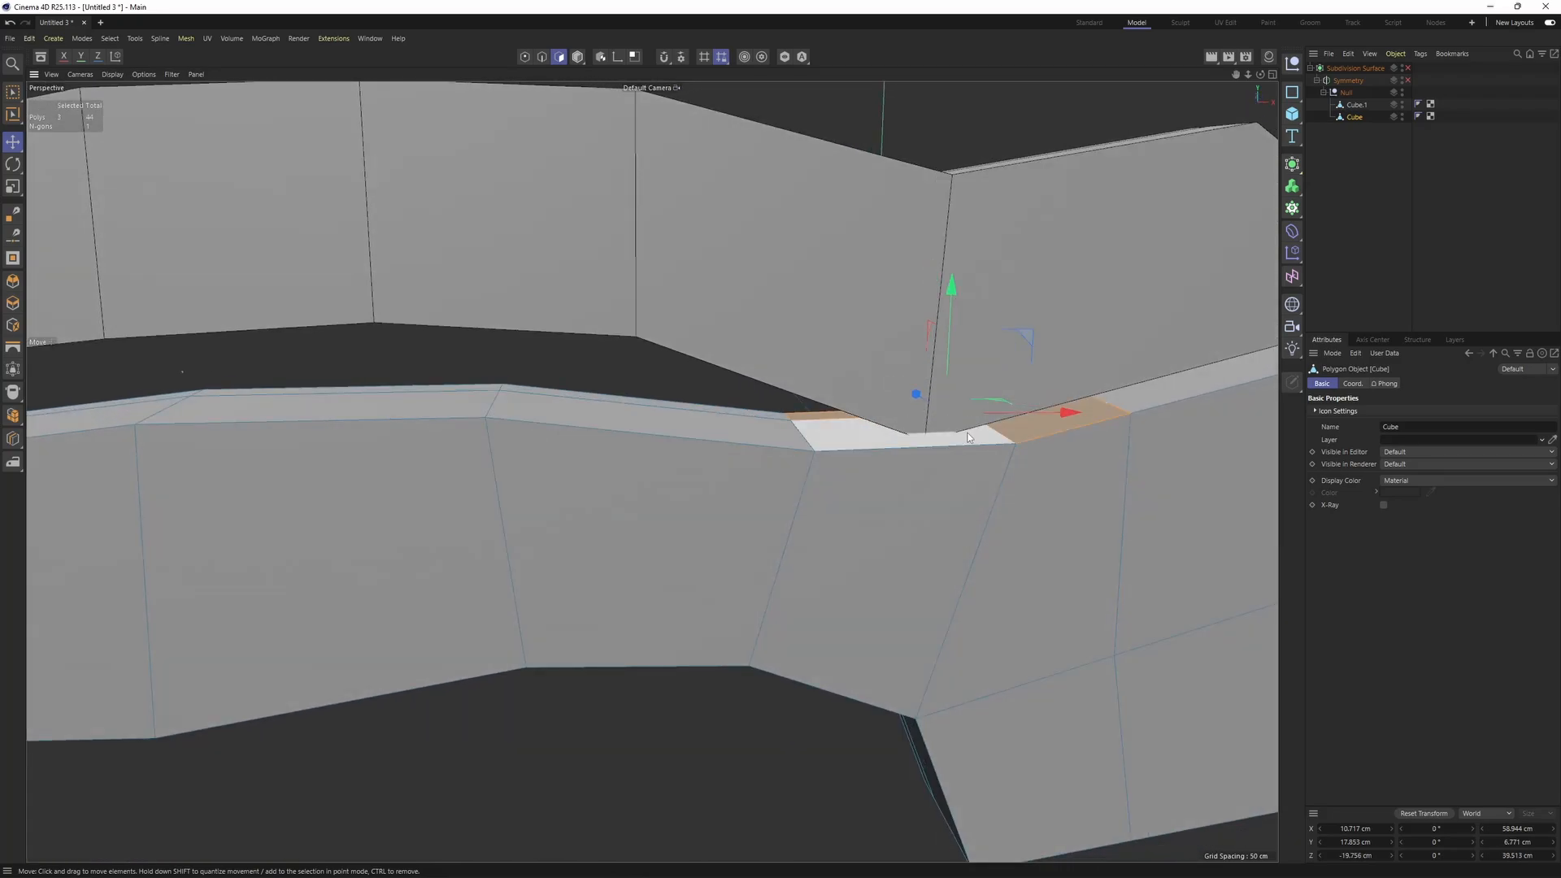
middle_click(924, 534)
middle_click(924, 533)
scroll(578, 534, up, 2)
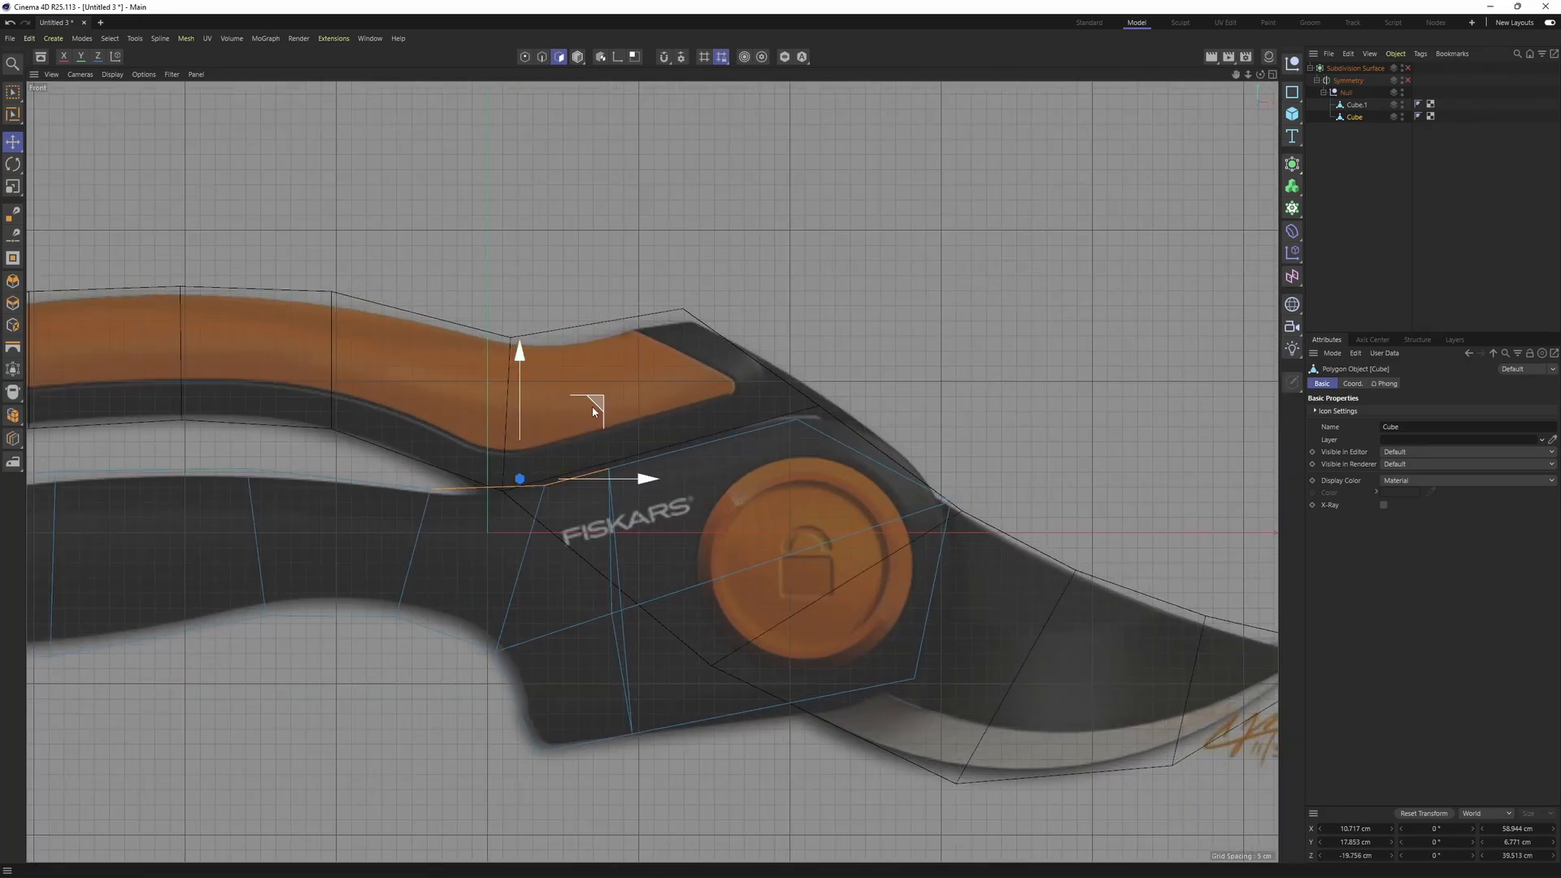
middle_click(545, 419)
middle_click(545, 419)
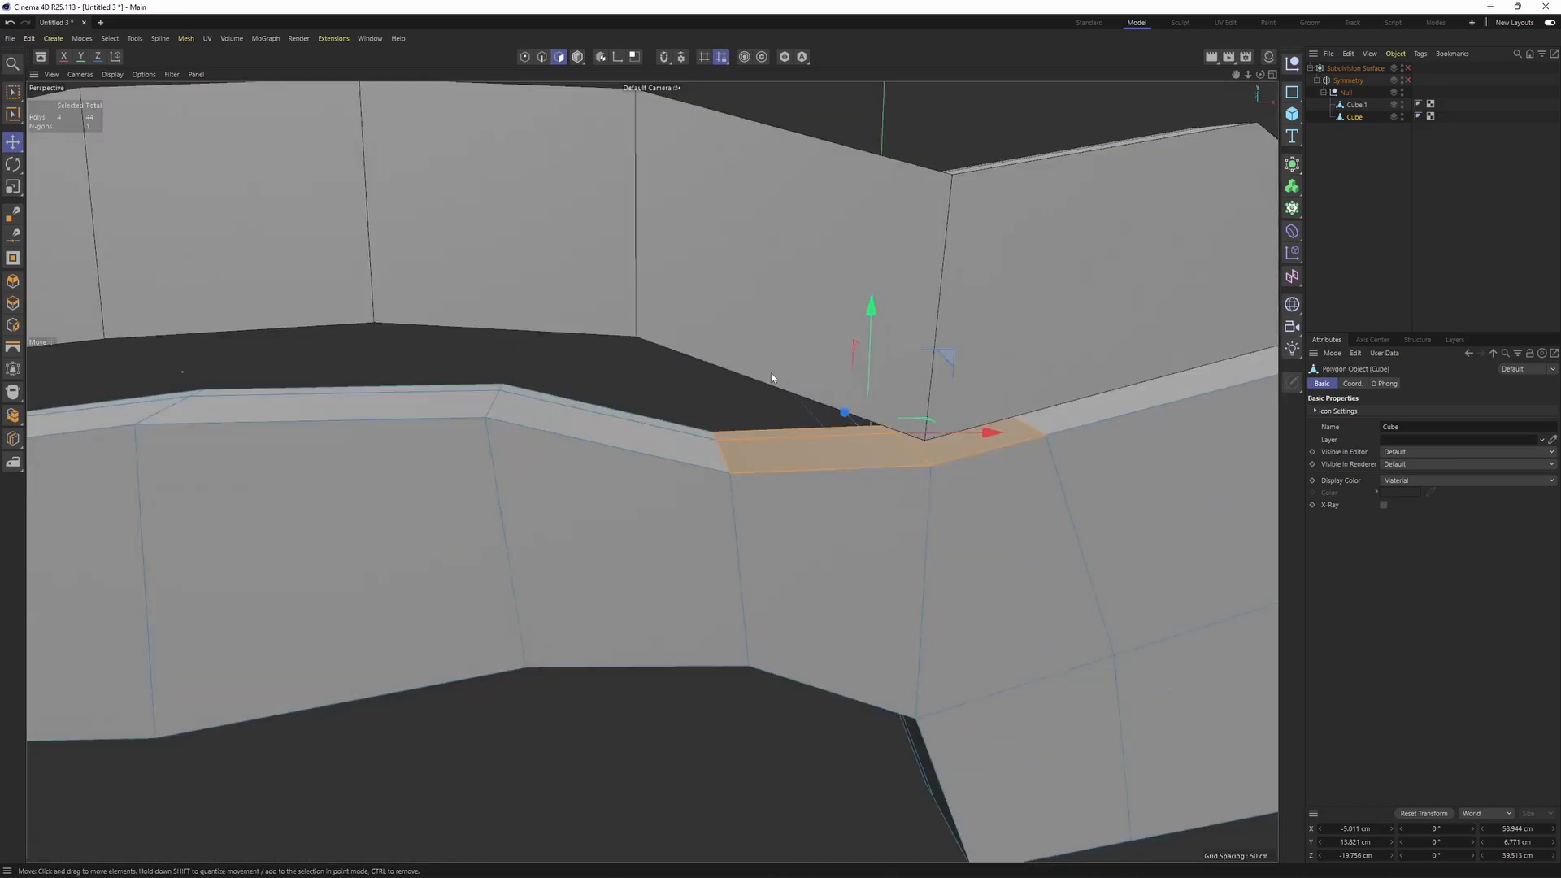
- Shift the selected neck polygons further toward the grip and compare them with the front reference
alt+drag(771, 373, 1085, 345)
drag(721, 427, 837, 465)
middle_click(976, 670)
middle_click(975, 670)
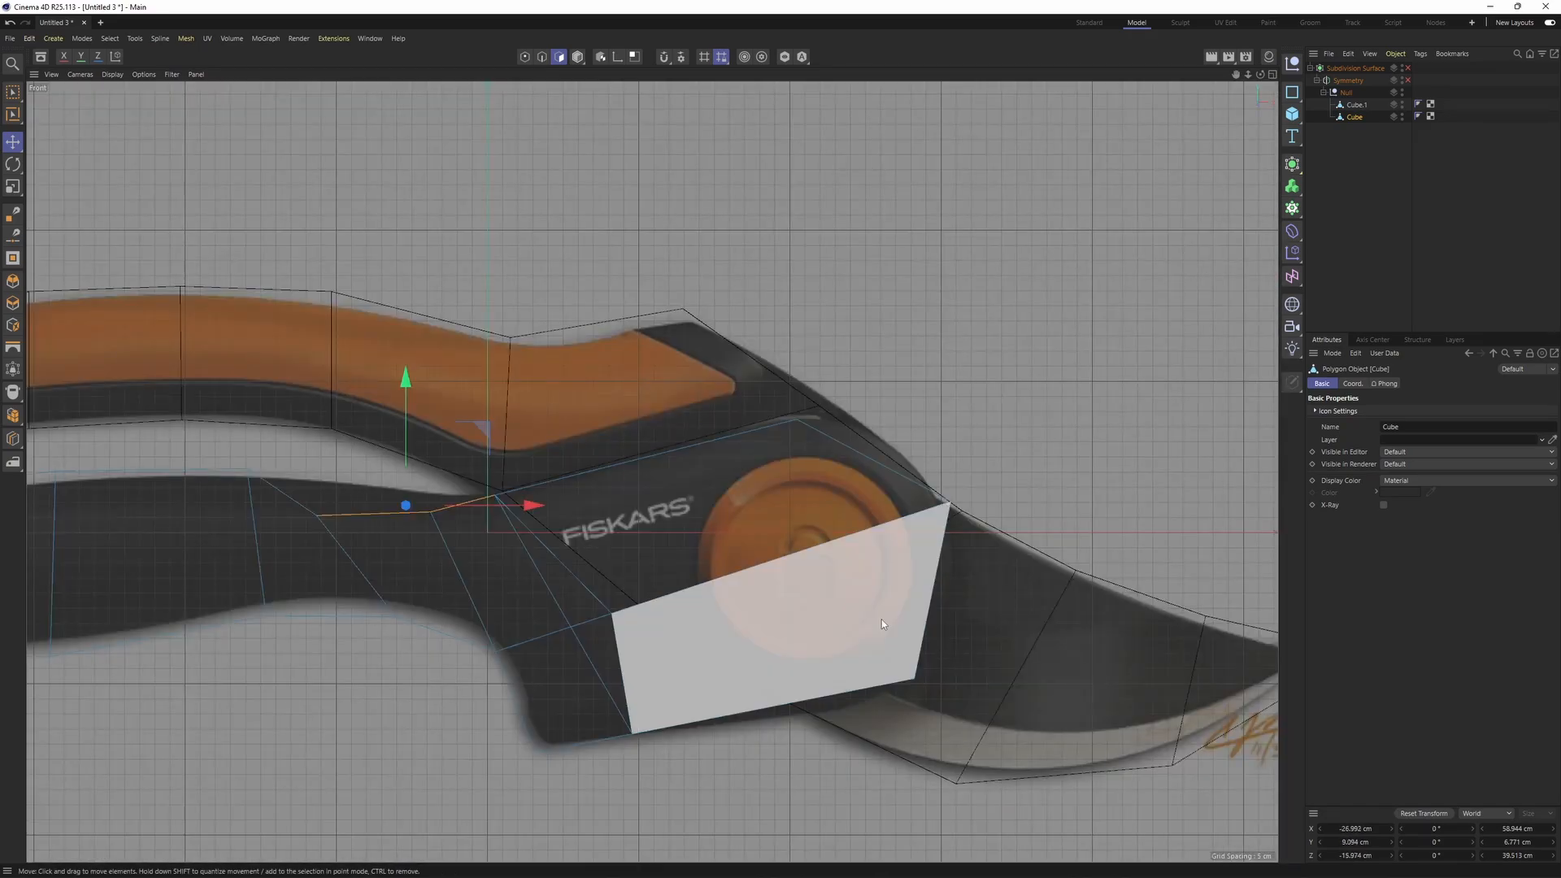
middle_click(756, 583)
middle_click(509, 289)
mouse_move(742, 498)
alt+mouse_down()
mouse_move(637, 529)
mouse_move(389, 538)
mouse_move(744, 528)
alt+mouse_up()
middle_click(764, 618)
middle_click(780, 712)
- Move the displaced upper-edge point of the lower handle's neck up onto the reference outline
key(Return)
key(0)
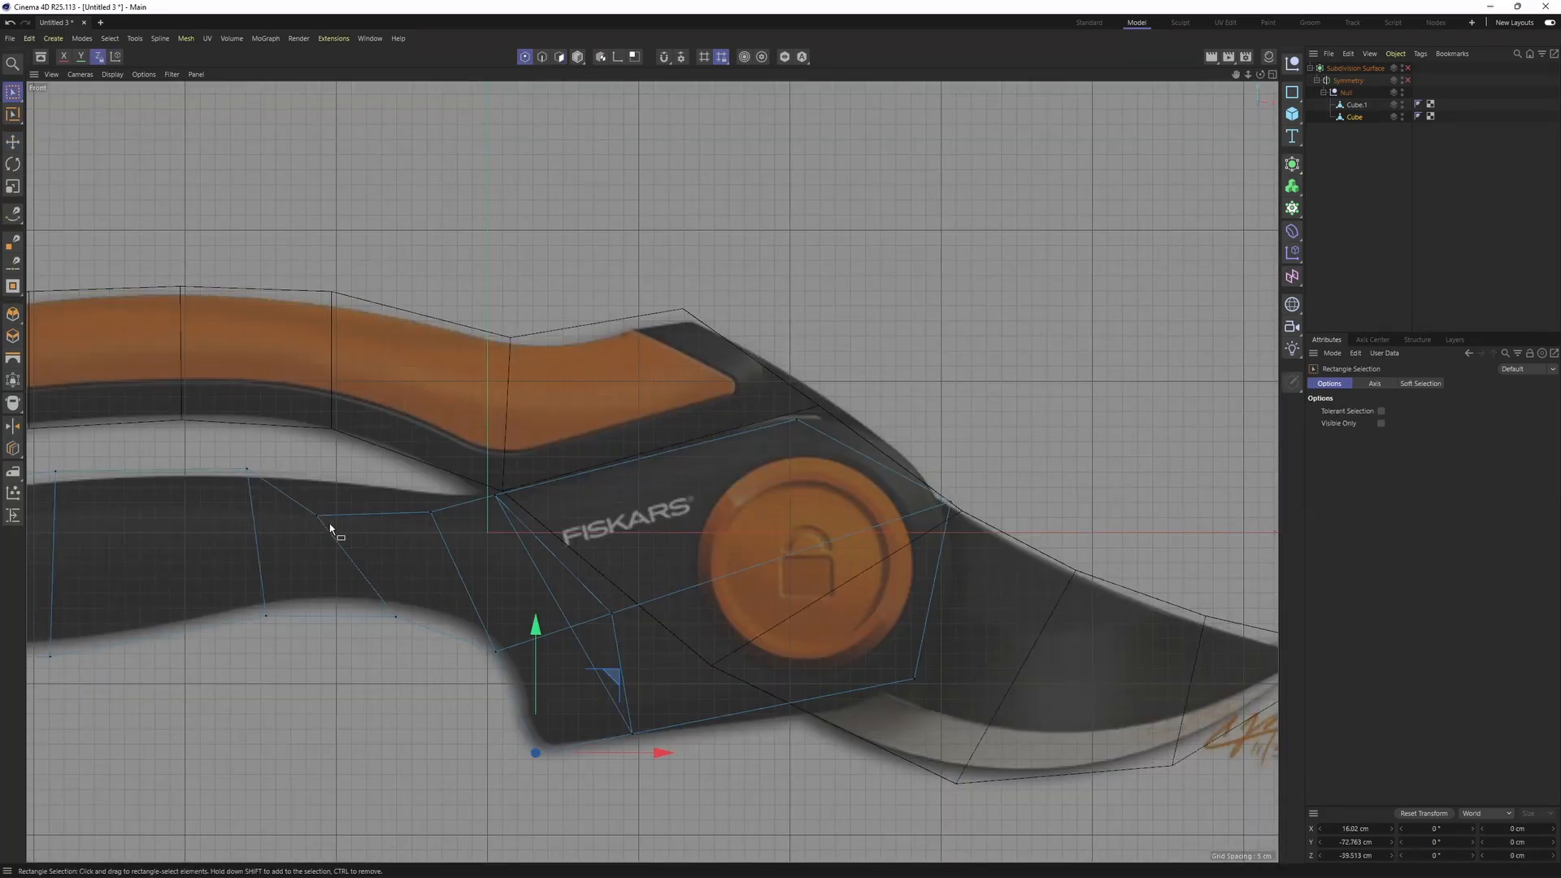
drag(330, 524, 292, 487)
scroll(334, 521, up, 3)
drag(385, 442, 439, 404)
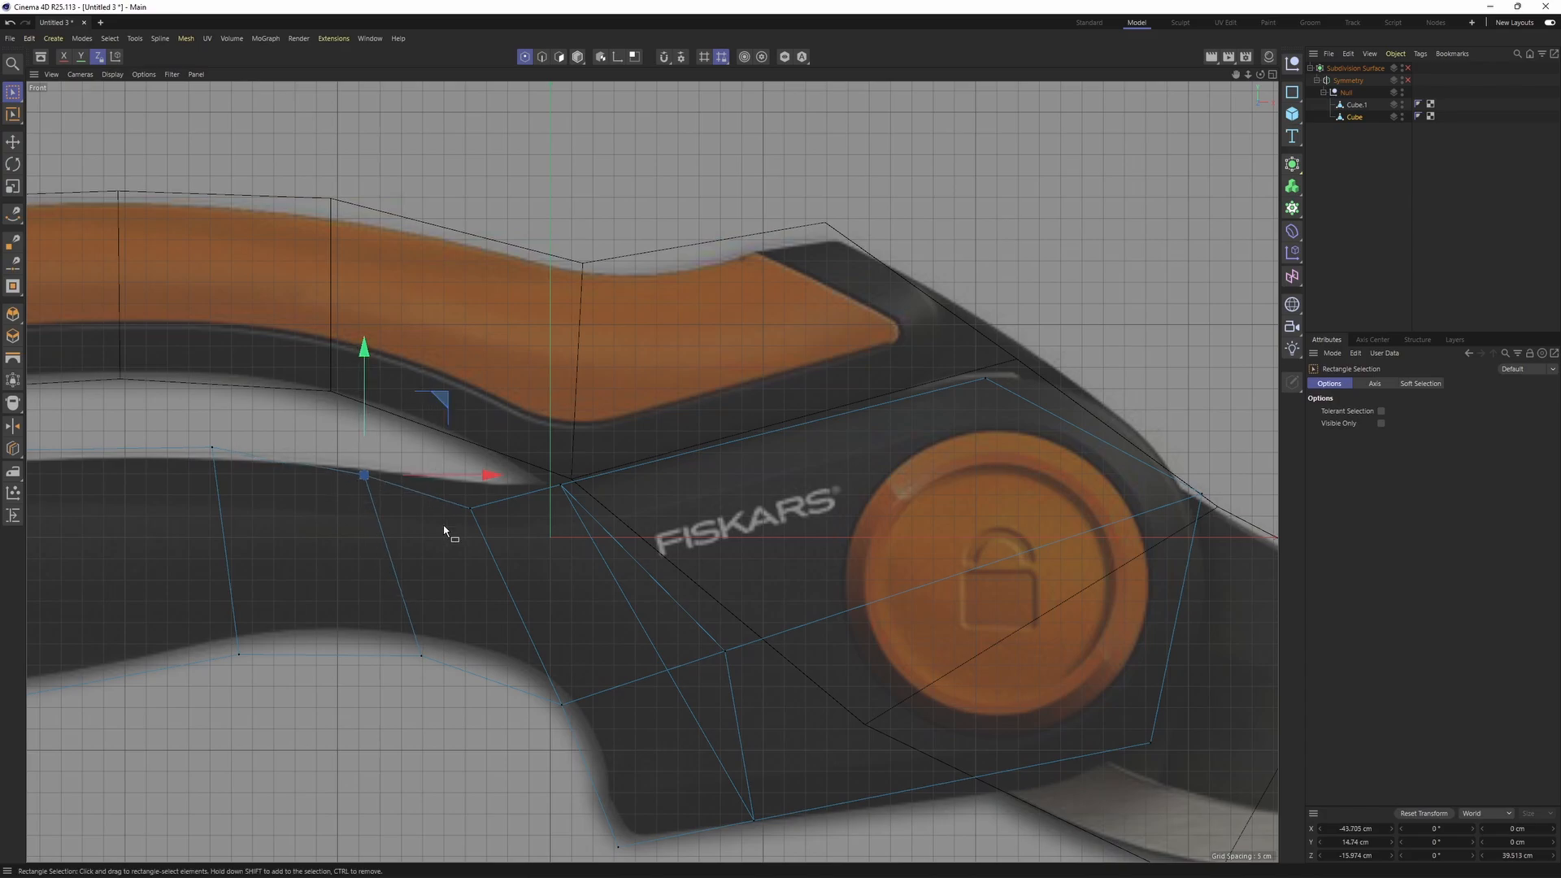
- Select the surplus crosswise edge loop between the lower handle's grip and neck and dissolve it
key(Return)
key(e)
double_click(410, 581)
middle_click(413, 579)
middle_click(404, 368)
scroll(795, 385, up, 2)
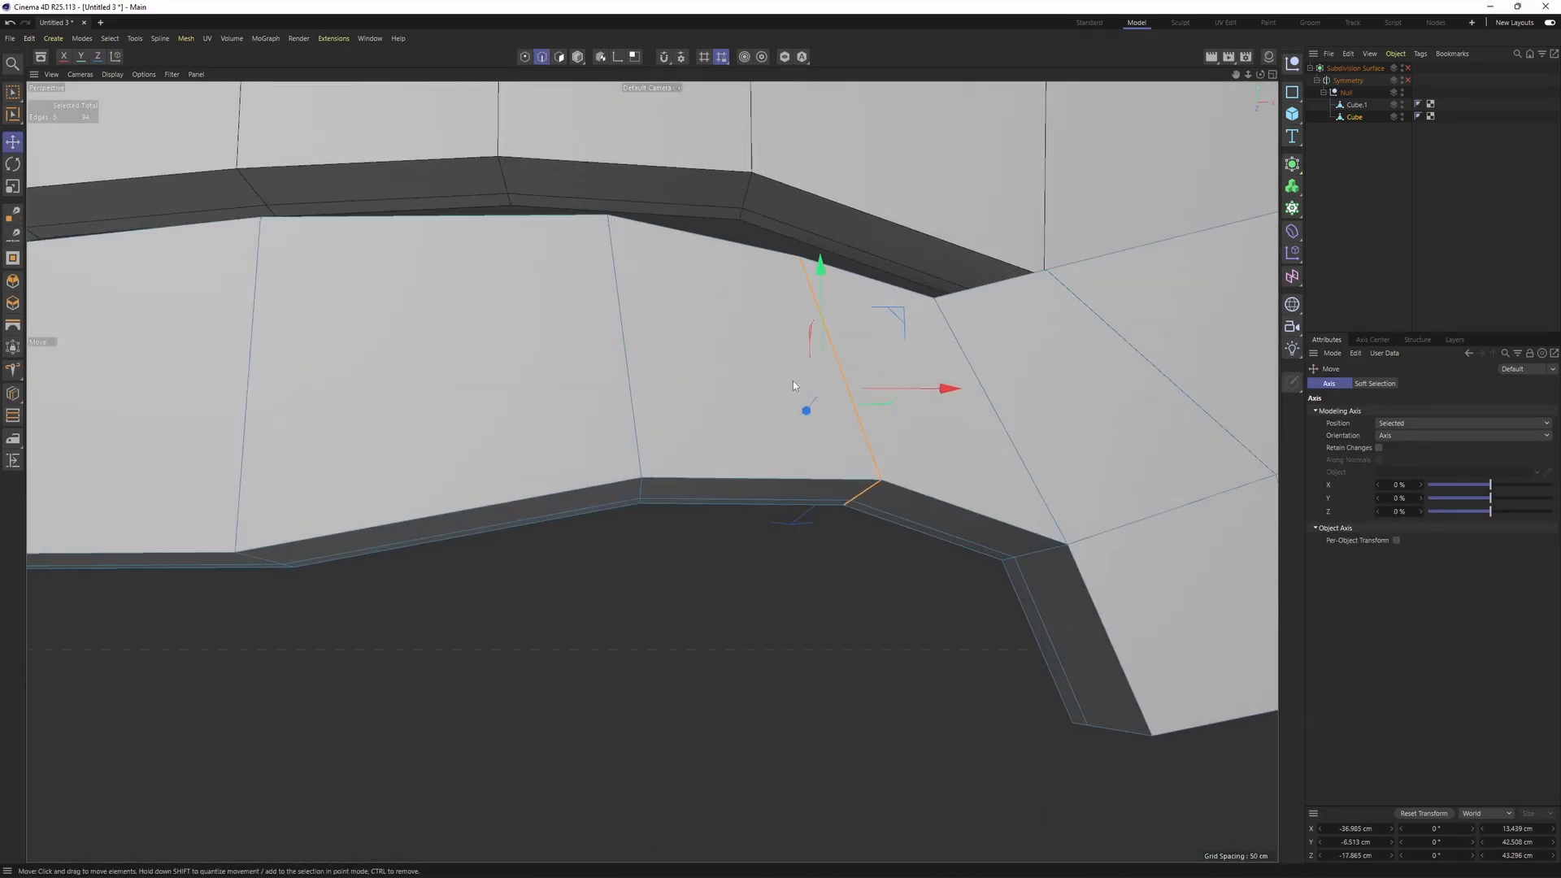
middle_click(879, 442)
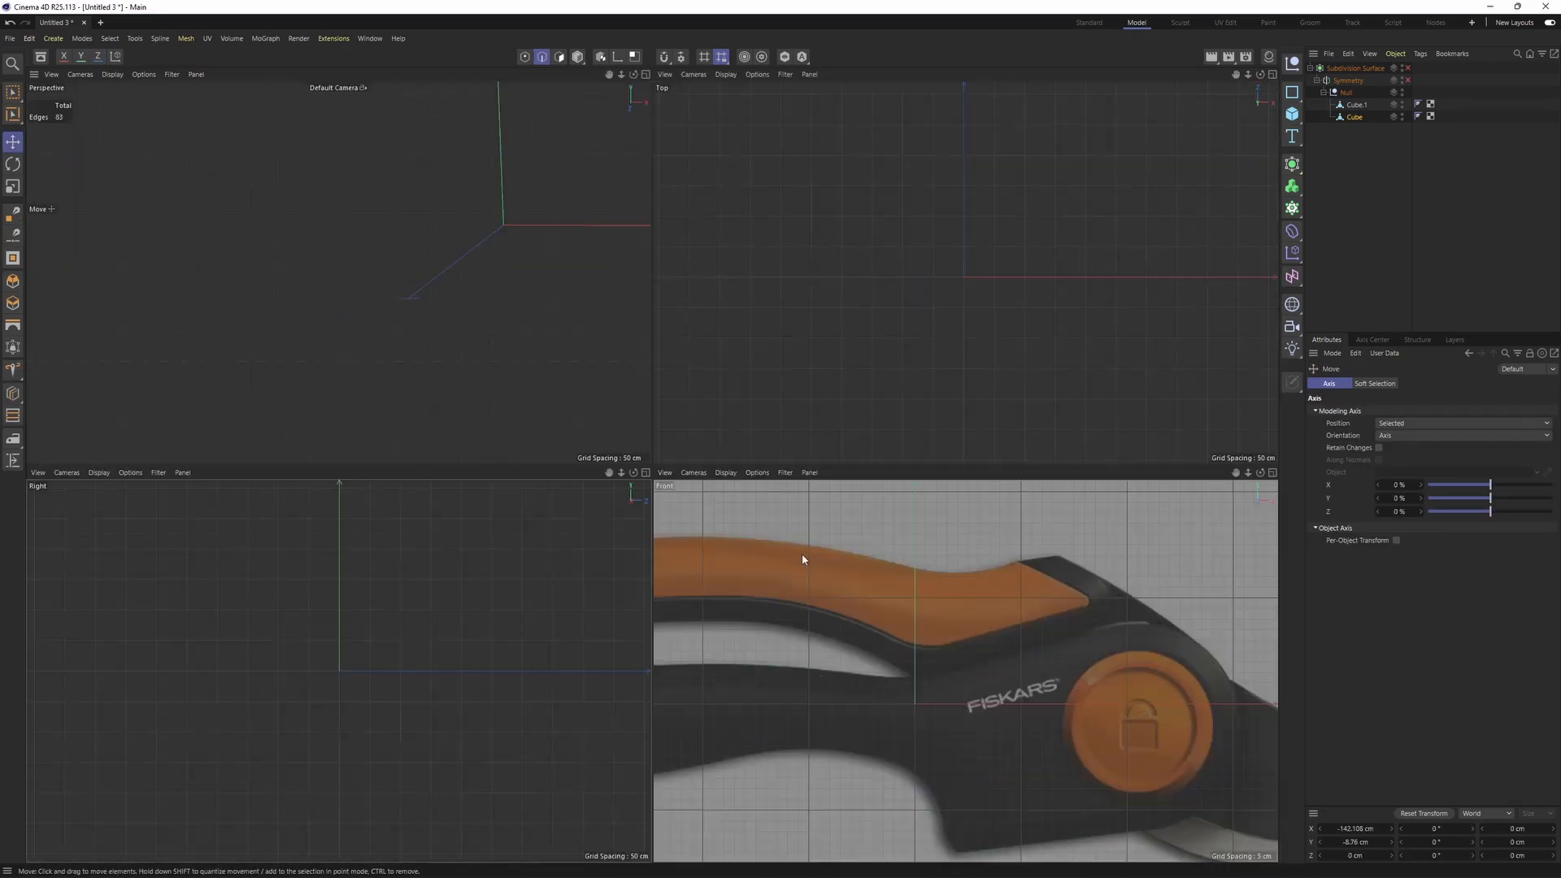
middle_click(505, 632)
middle_click(504, 633)
middle_click(913, 627)
- Move the upper and lower points of the neck's remaining crosswise edge to follow the reference outline
key(Return)
key(Return)
key(space)
drag(540, 430, 513, 405)
alt+middle_drag(556, 582, 668, 490)
drag(693, 582, 612, 657)
drag(753, 546, 752, 523)
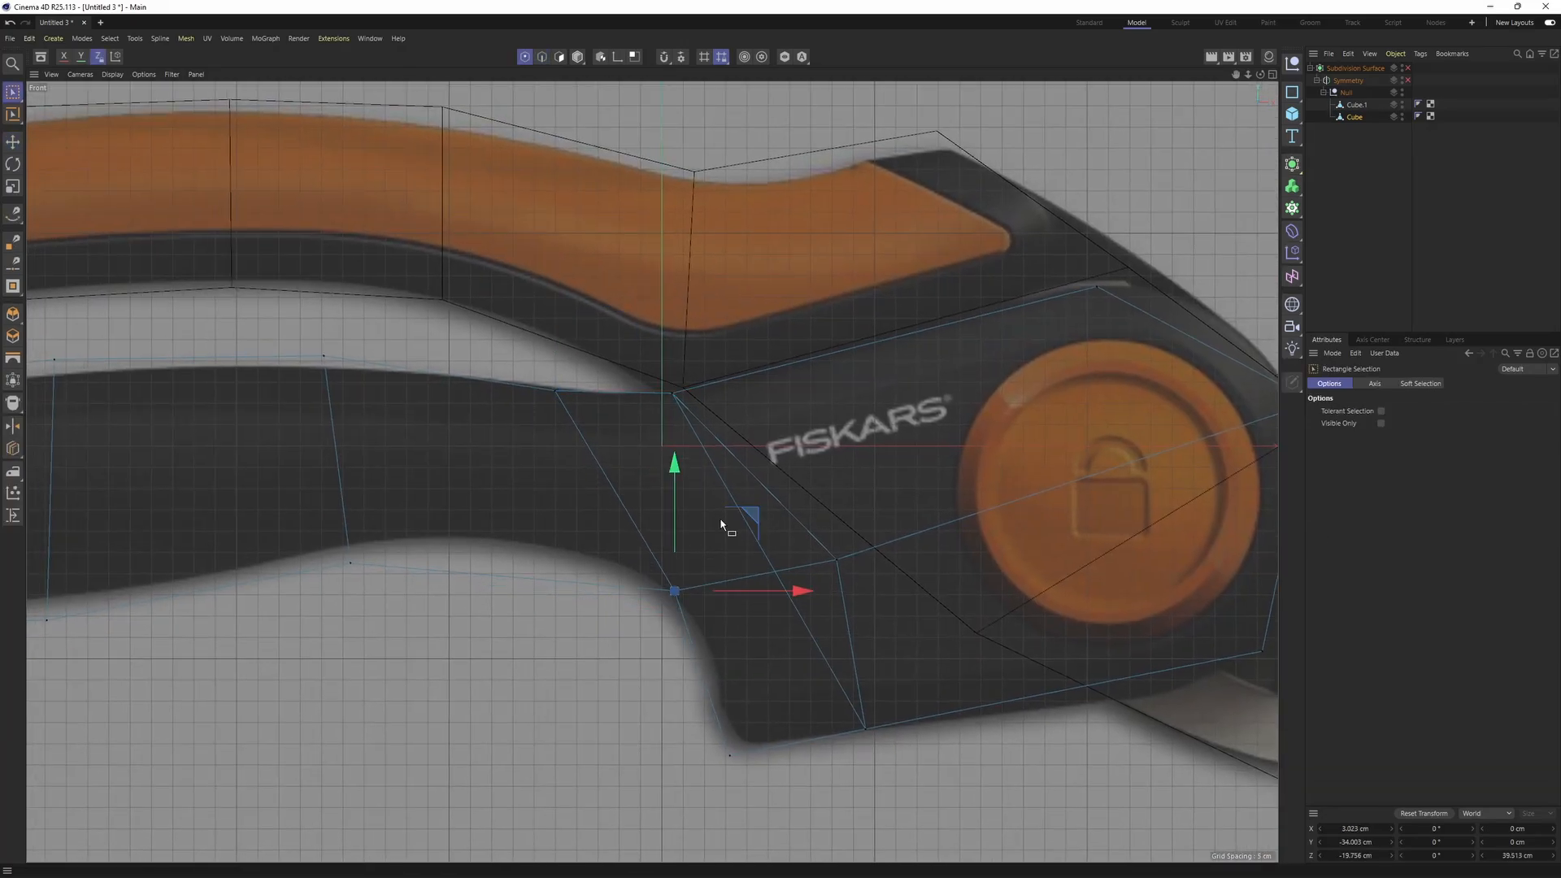
- Adjust the points along the lower edge of the grip to fit the reference and even out their spacing
drag(384, 532, 321, 594)
drag(431, 497, 464, 473)
scroll(719, 559, down, 5)
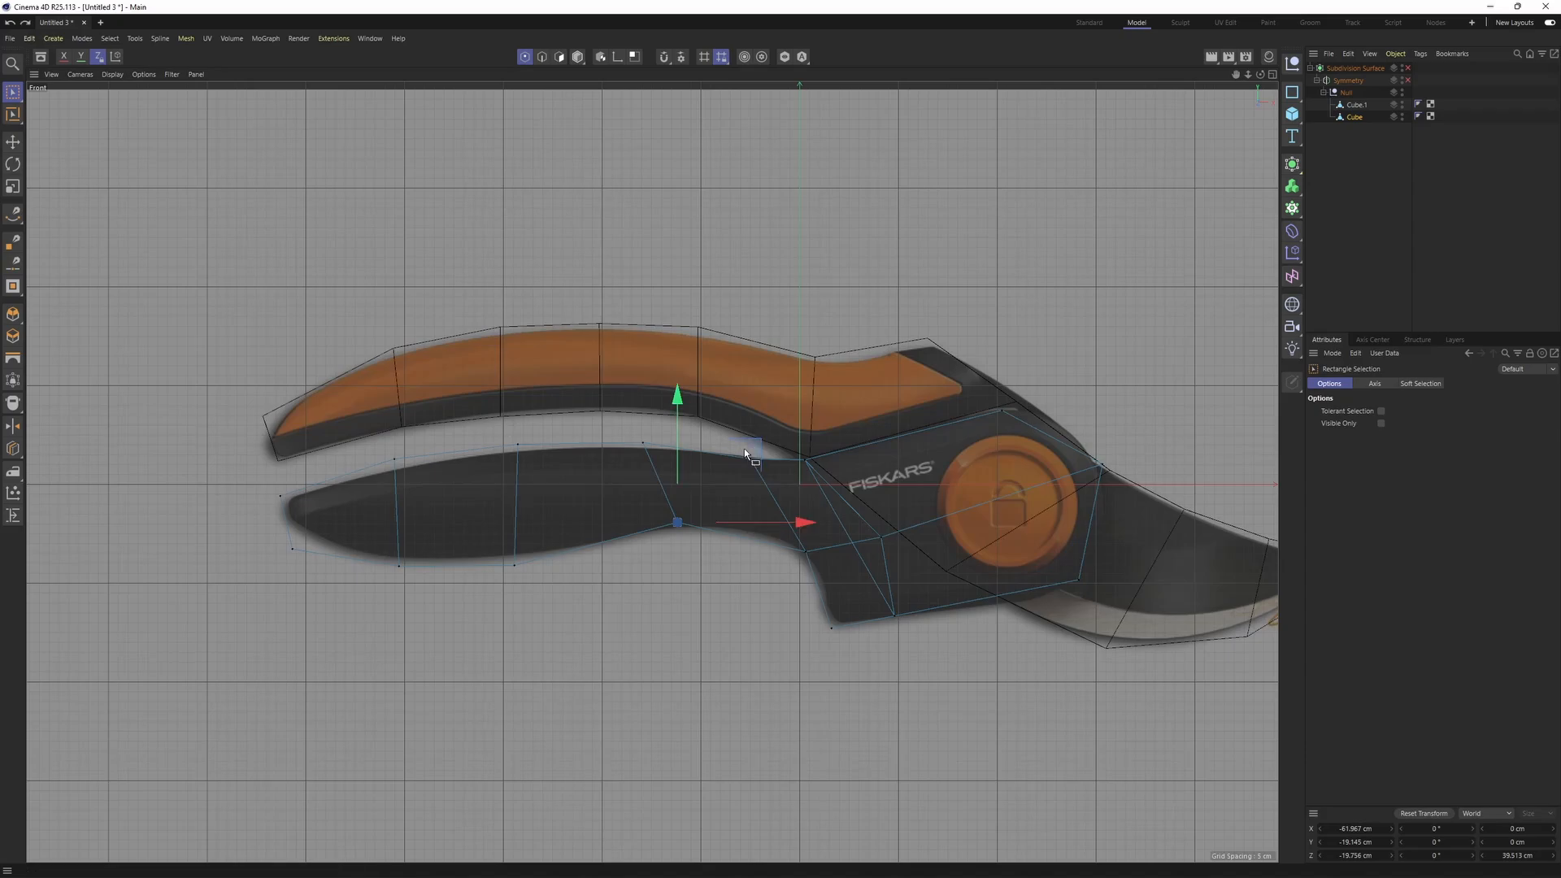
drag(745, 448, 741, 455)
drag(501, 547, 574, 593)
drag(582, 492, 692, 572)
- Select the open inner border loop of the lower handle half and set its Z size to 0
key(F1)
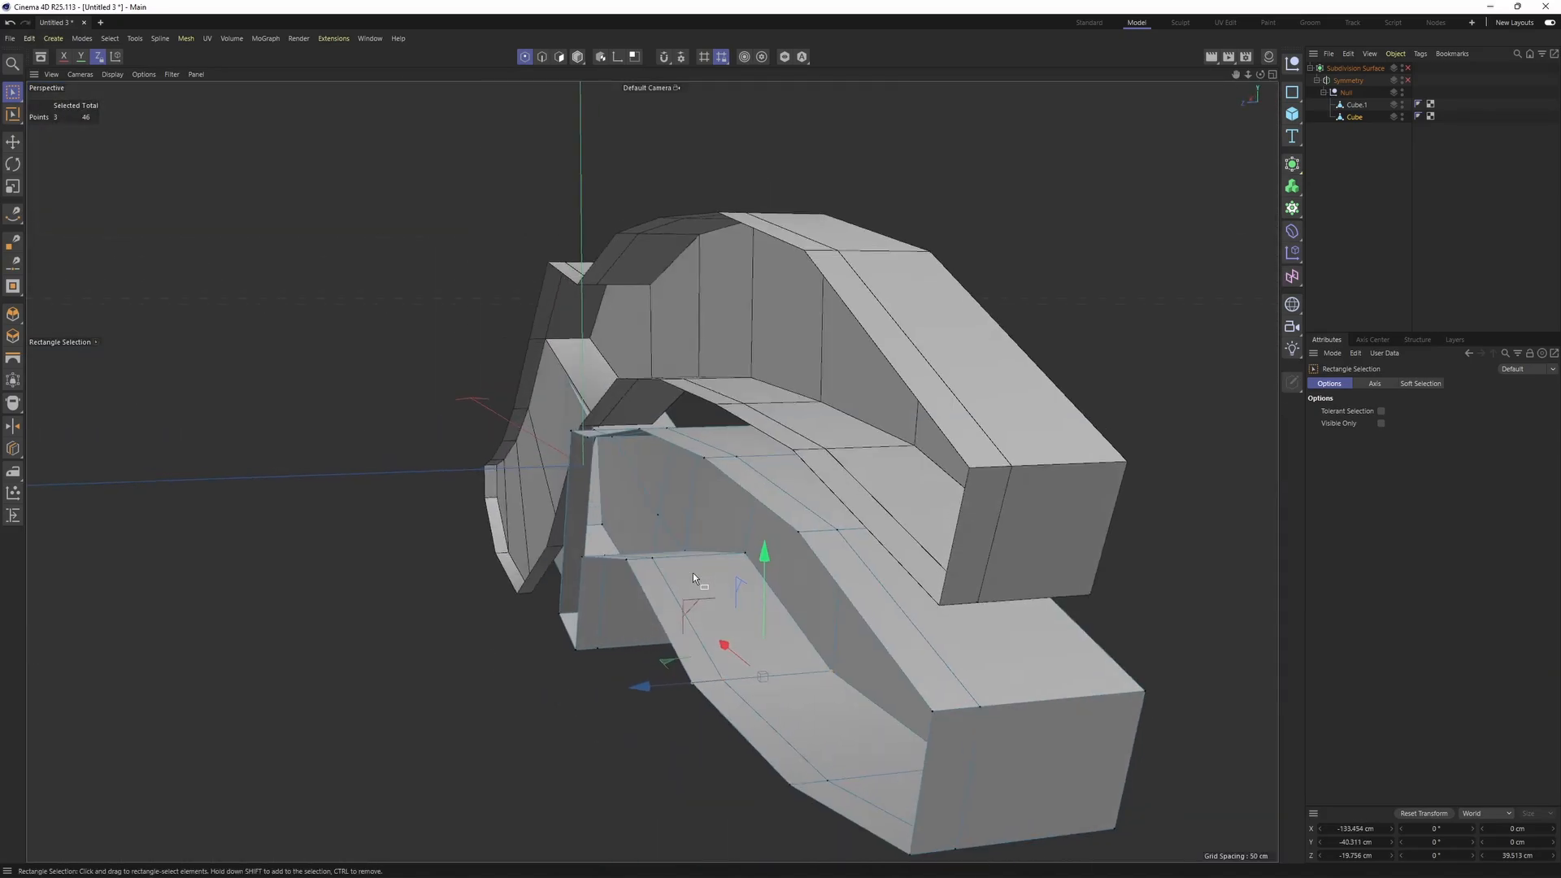
key(Return)
key(e)
double_click(668, 638)
alt+drag(668, 639, 672, 595)
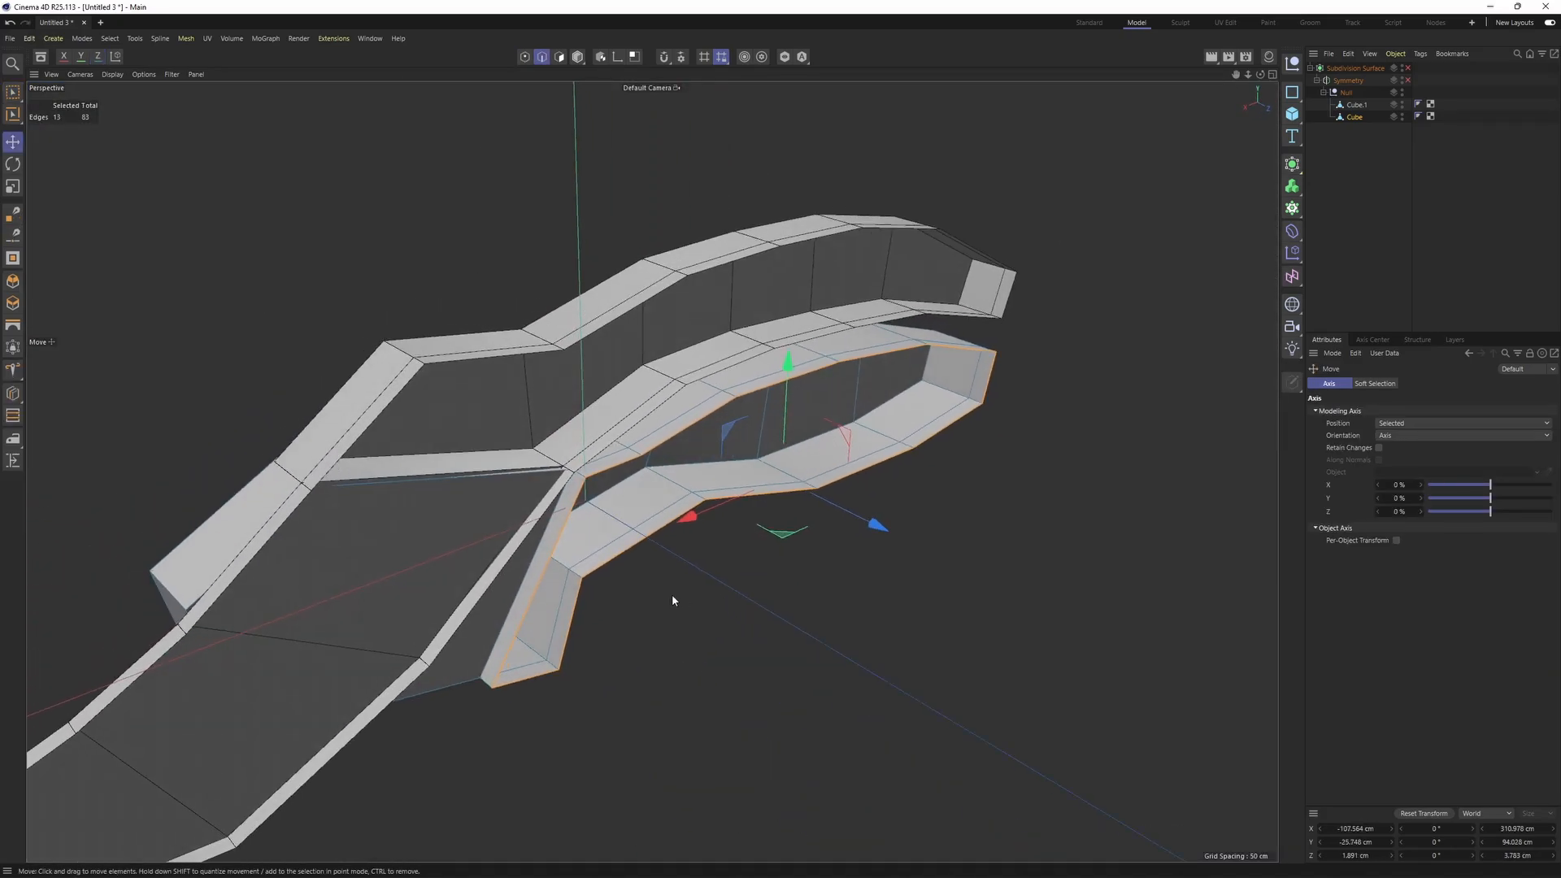
key(F5)
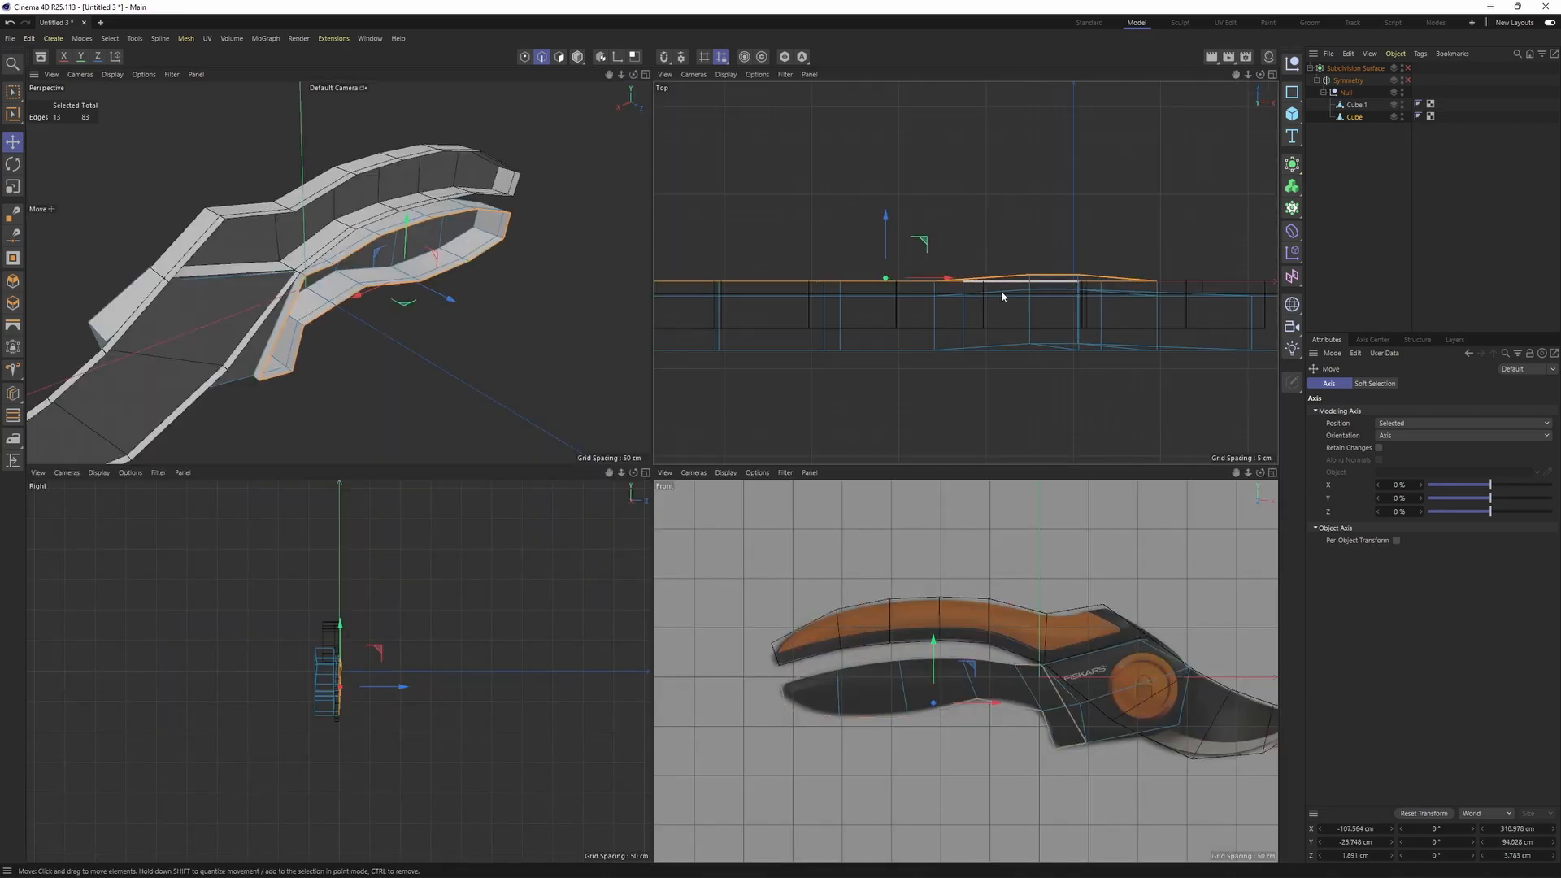
key(F1)
scroll(600, 406, up, 2)
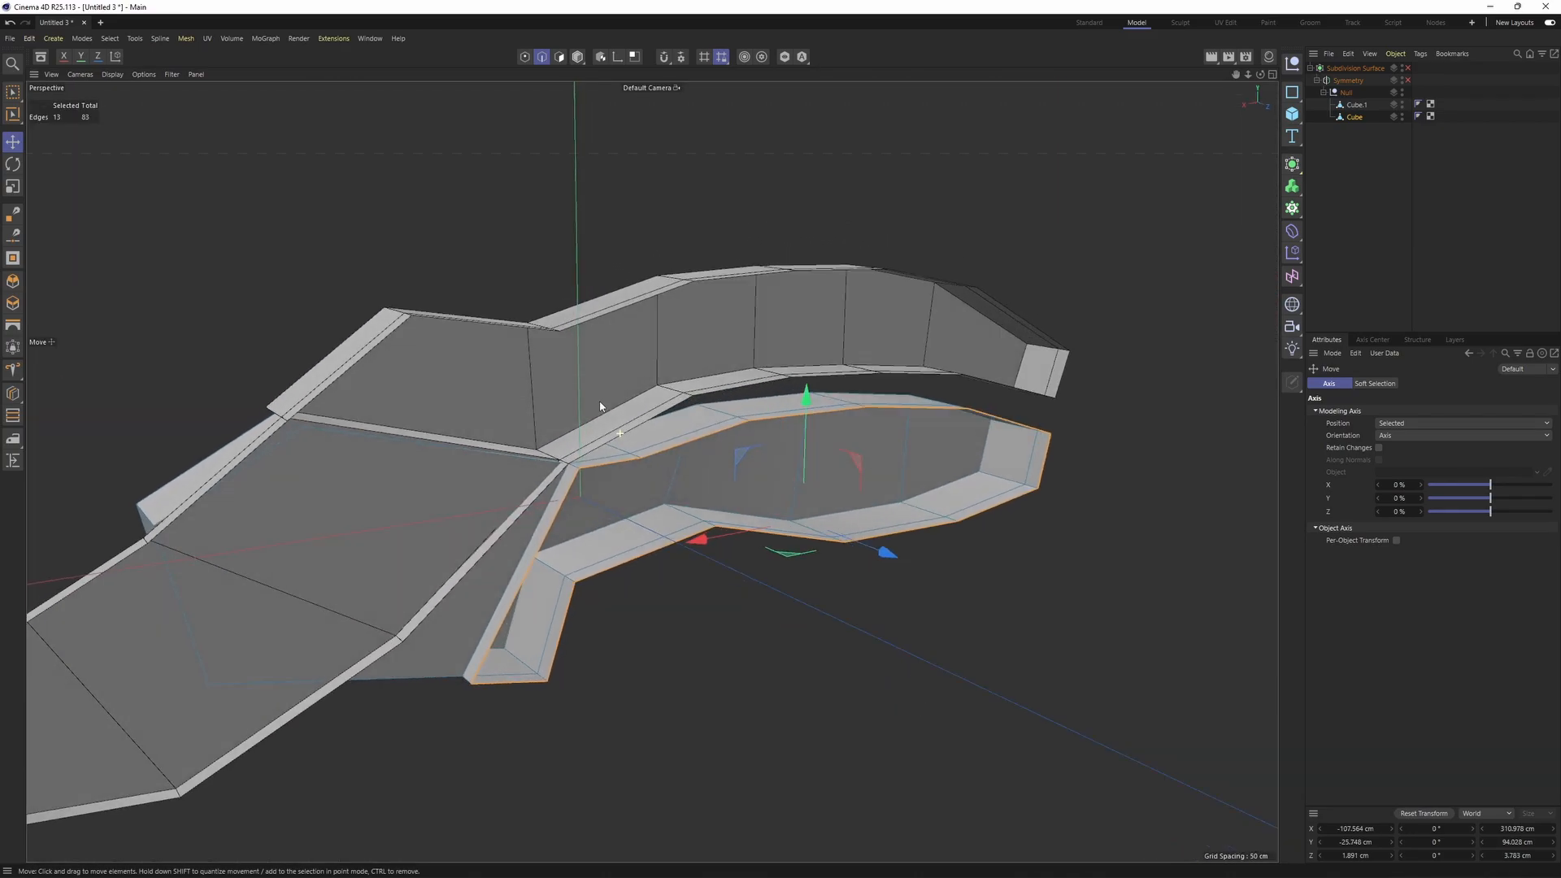
alt+drag(600, 406, 1004, 610)
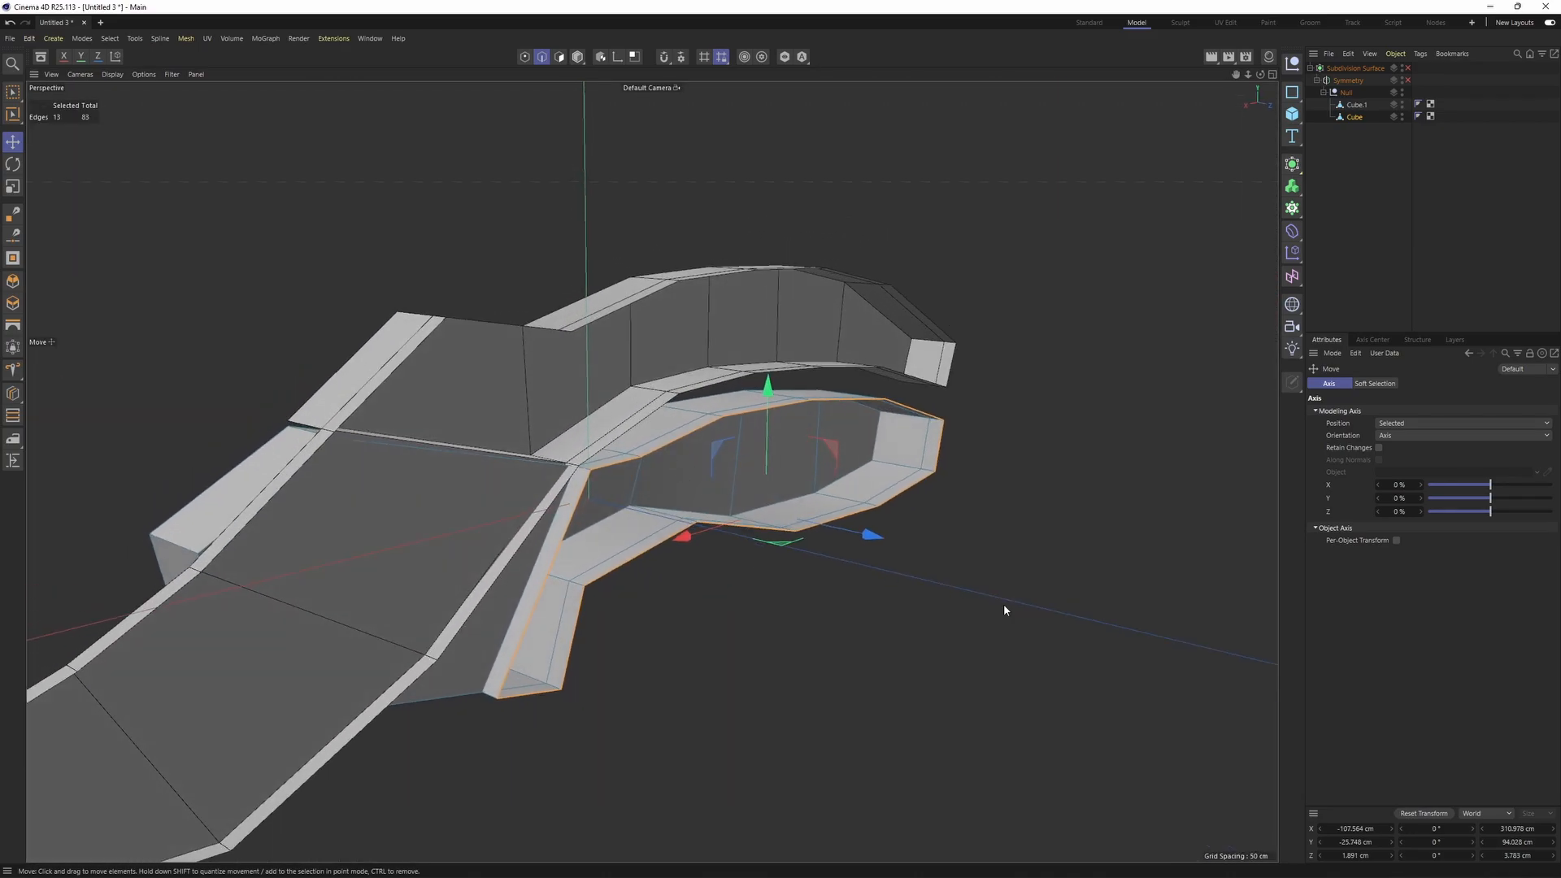
click(1518, 856)
text(0)
key(Return)
- Move the first bulging points of the lower handle's neck back toward the straight side line in the top view
alt+drag(661, 496, 402, 541)
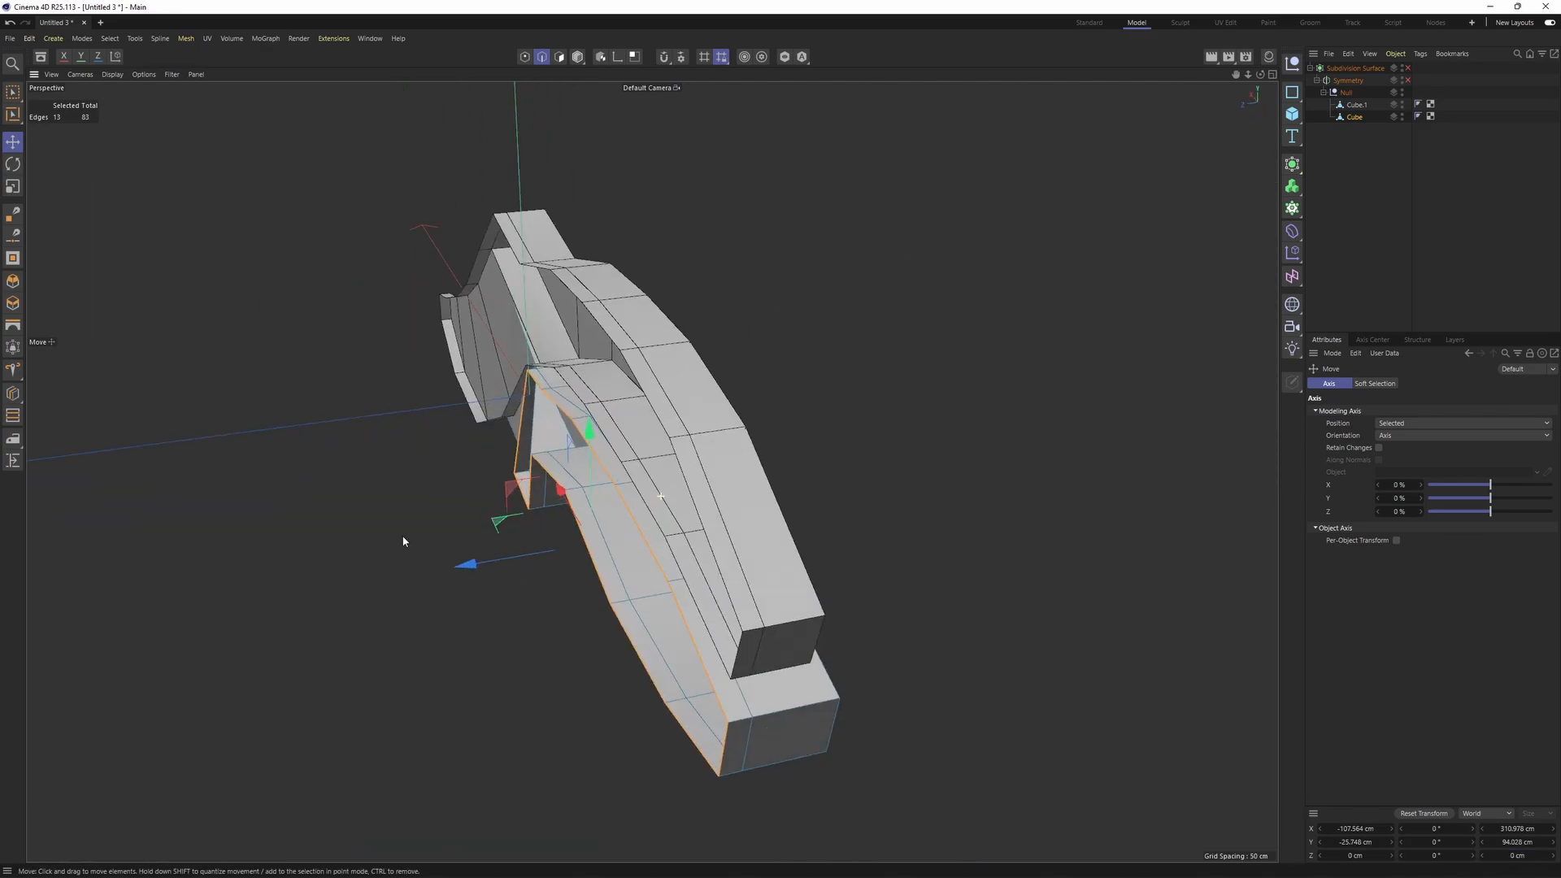
scroll(403, 541, down, 2)
key(F5)
middle_click(310, 282)
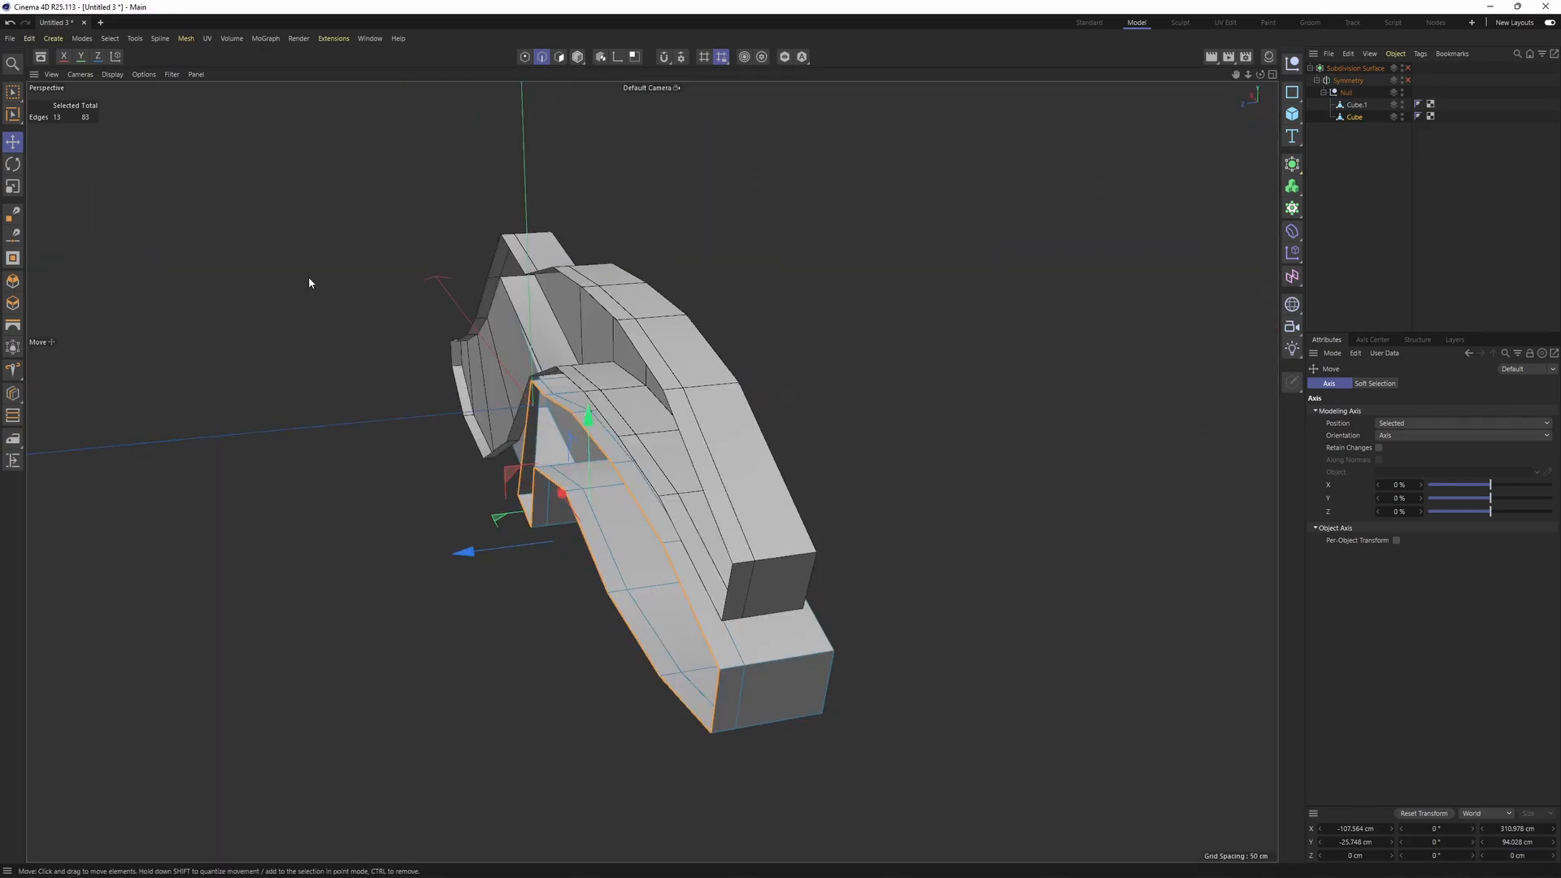
alt+drag(651, 471, 699, 367)
alt+drag(604, 487, 832, 508)
middle_click(831, 509)
middle_click(911, 407)
key(Return)
key(Return)
key(space)
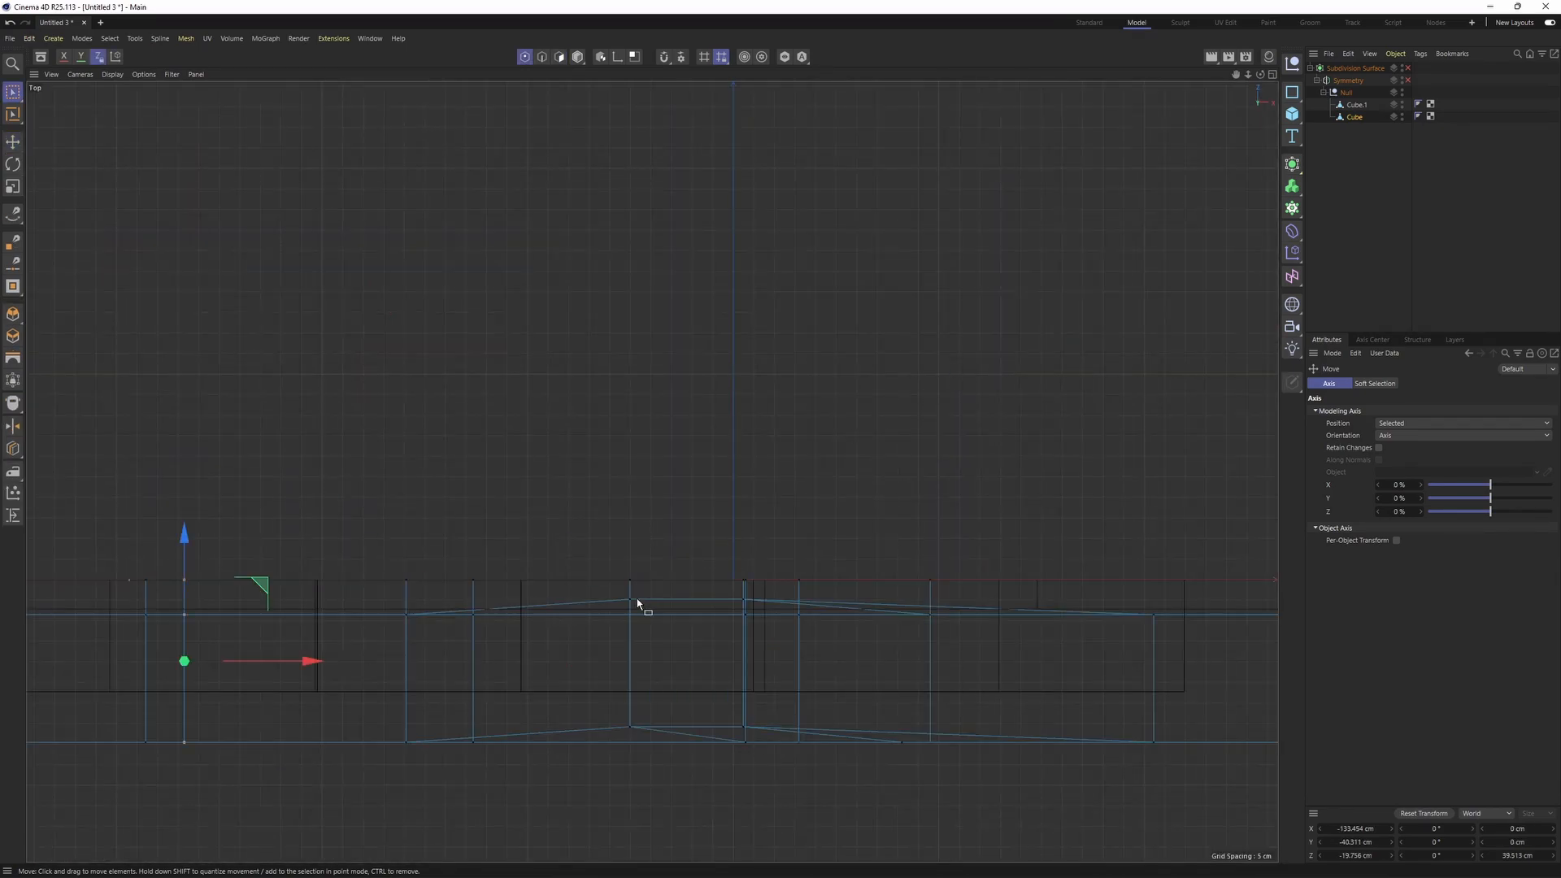
click(631, 600)
middle_click(643, 721)
middle_click(634, 456)
mouse_move(695, 460)
alt+mouse_down()
mouse_move(557, 465)
mouse_move(465, 626)
mouse_move(433, 621)
mouse_move(373, 669)
mouse_move(872, 602)
alt+mouse_up()
alt+drag(584, 628, 842, 421)
middle_click(911, 387)
middle_click(982, 354)
drag(745, 535, 772, 592)
key(ctrl+z)
drag(739, 633, 745, 650)
scroll(777, 630, down, 5)
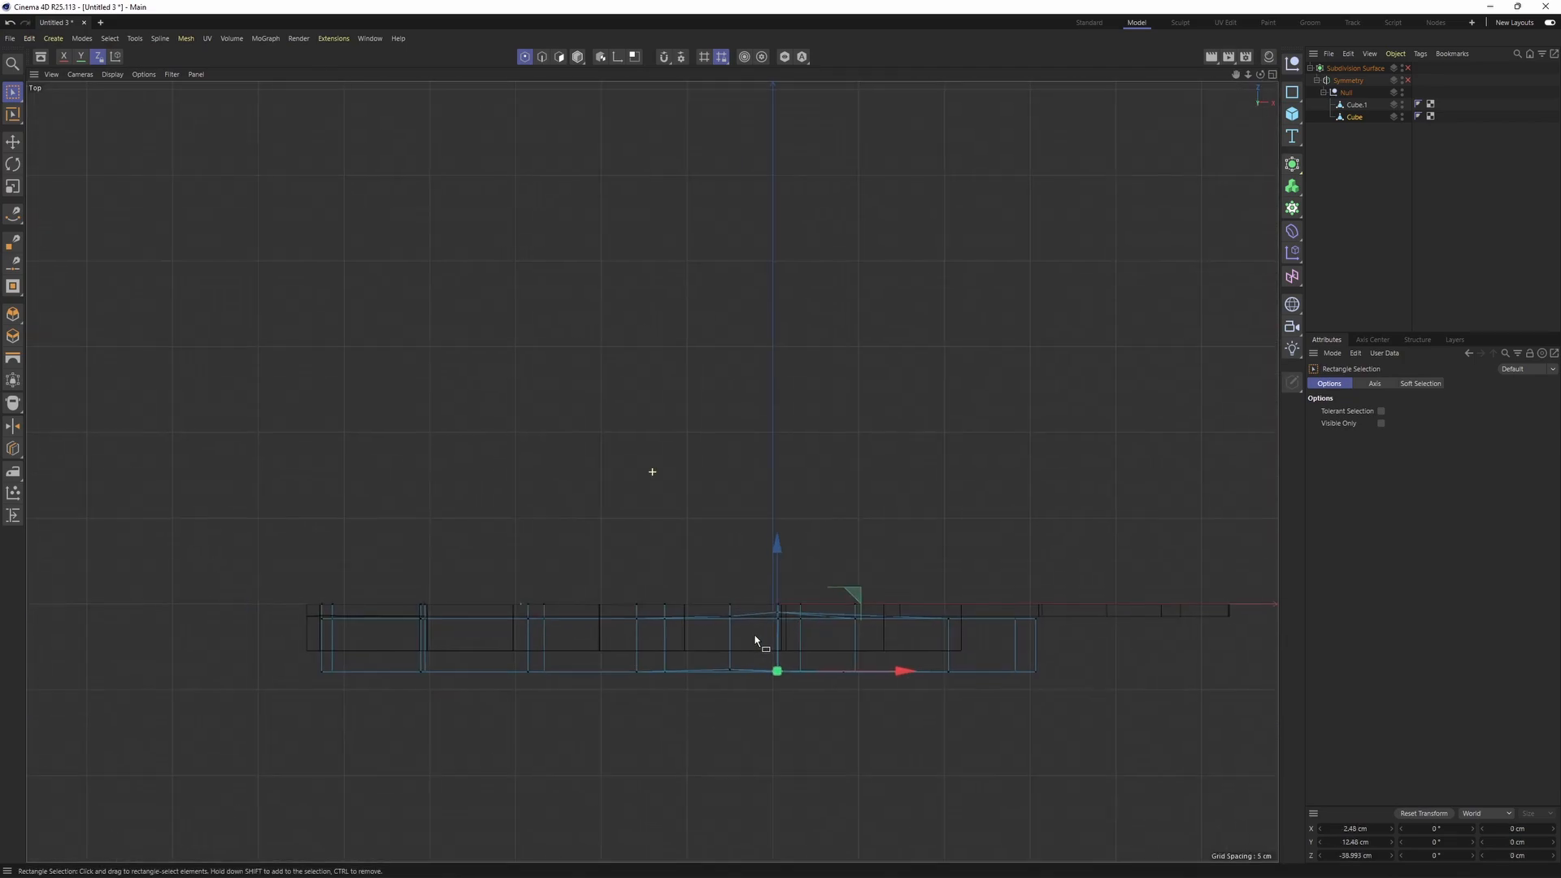
alt+middle_drag(756, 639, 734, 631)
scroll(761, 593, up, 5)
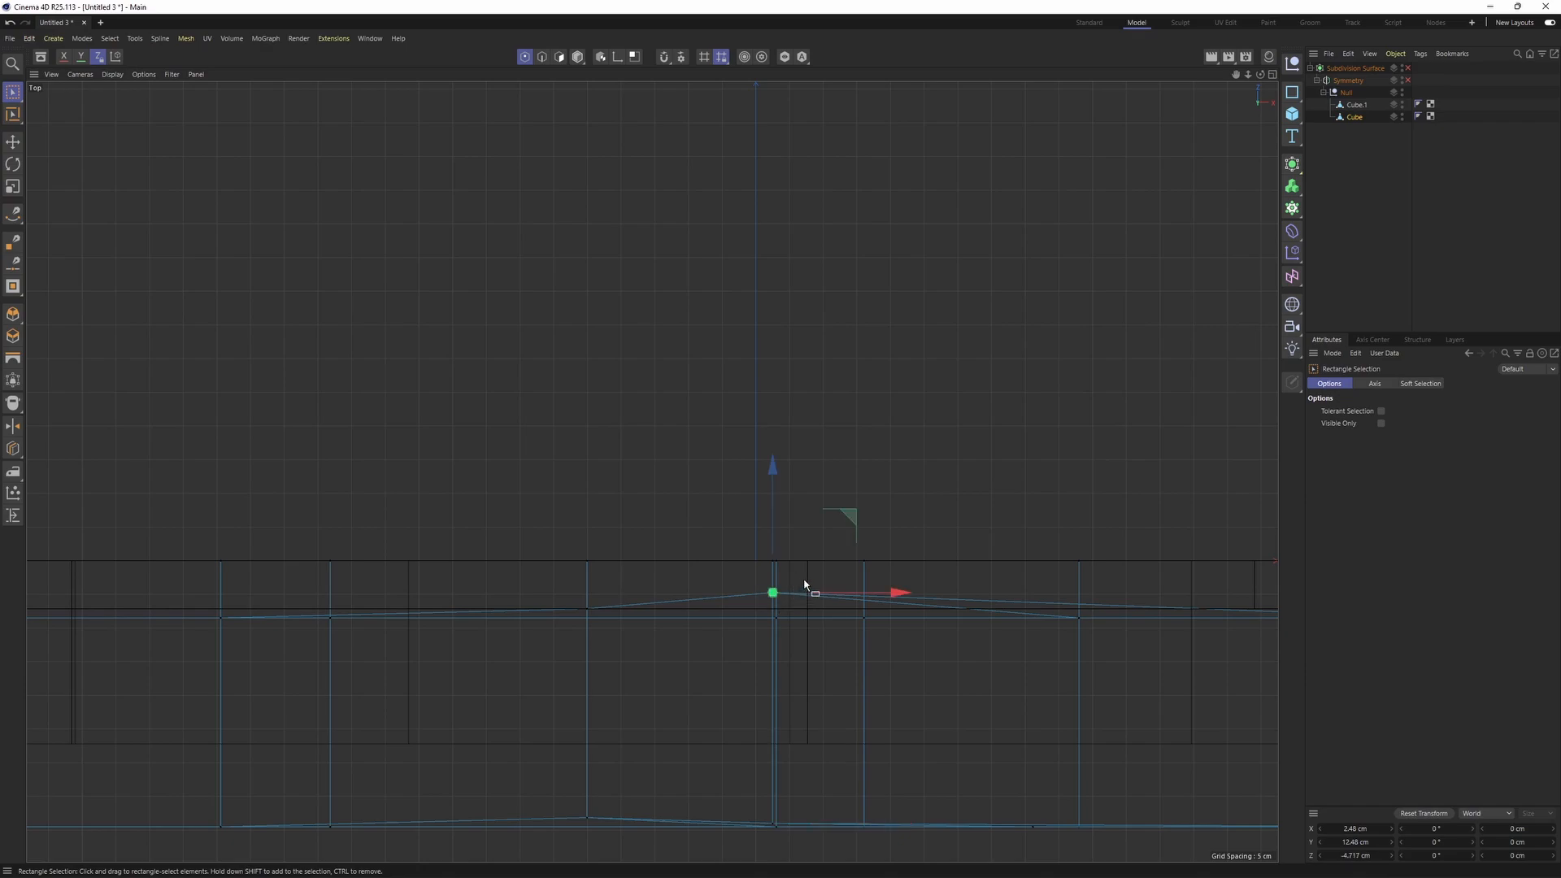
scroll(747, 586, down, 6)
- Select the lower handle's outer row of points in the top view and flatten it to a Z size of 0
drag(314, 618, 1120, 728)
scroll(714, 593, up, 3)
key(t)
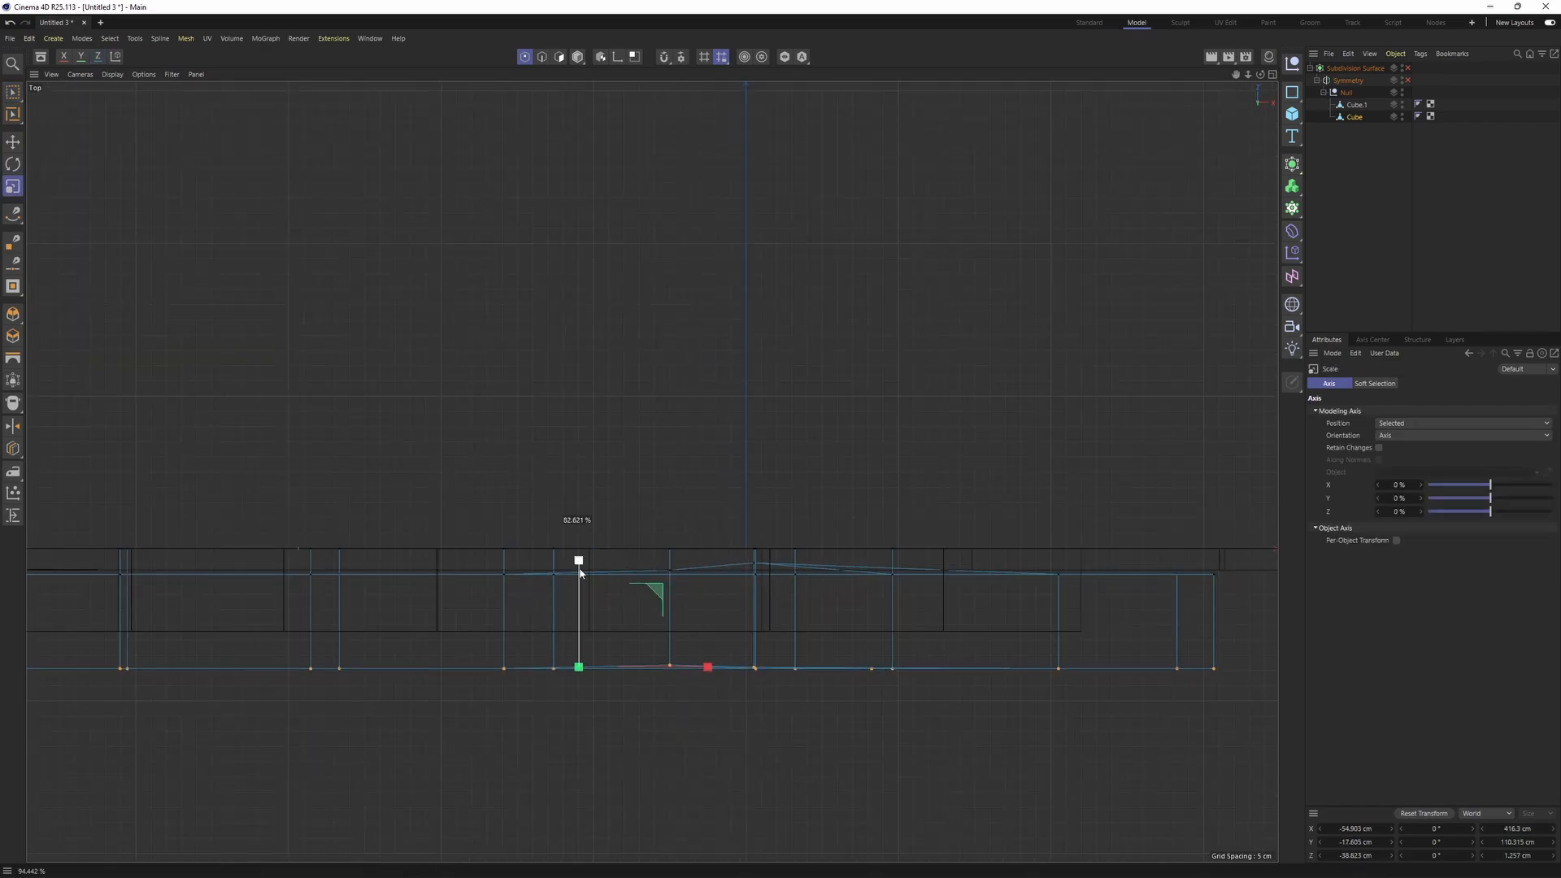
drag(581, 572, 583, 650)
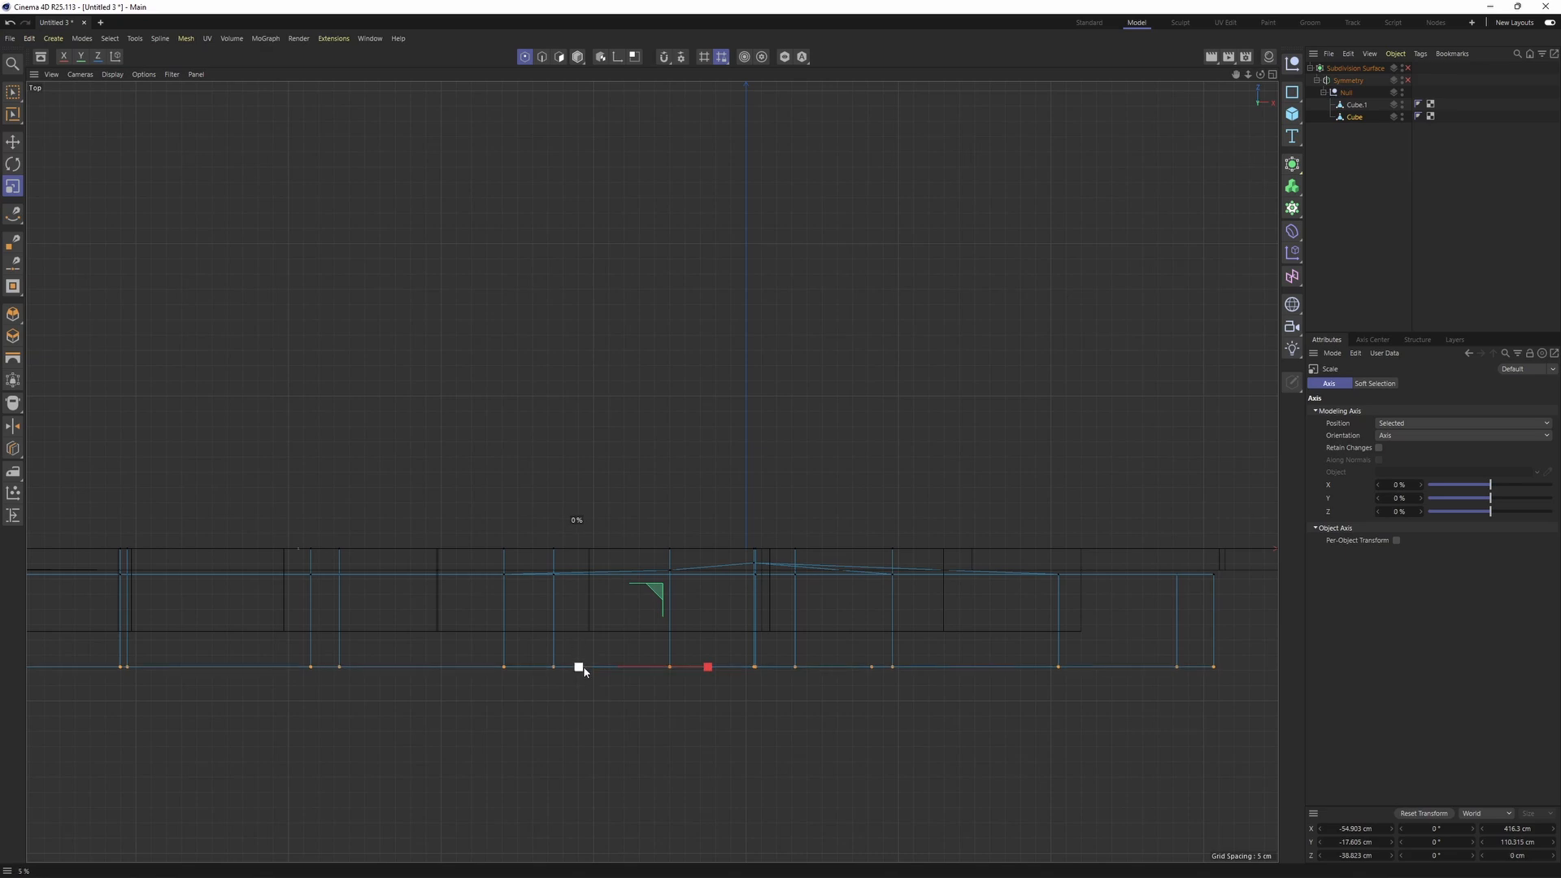
- Flatten the lower handle's inner row of points to a Z size of 0 and shift it outward to about Z -7.69 cm
key(0)
scroll(609, 626, down, 2)
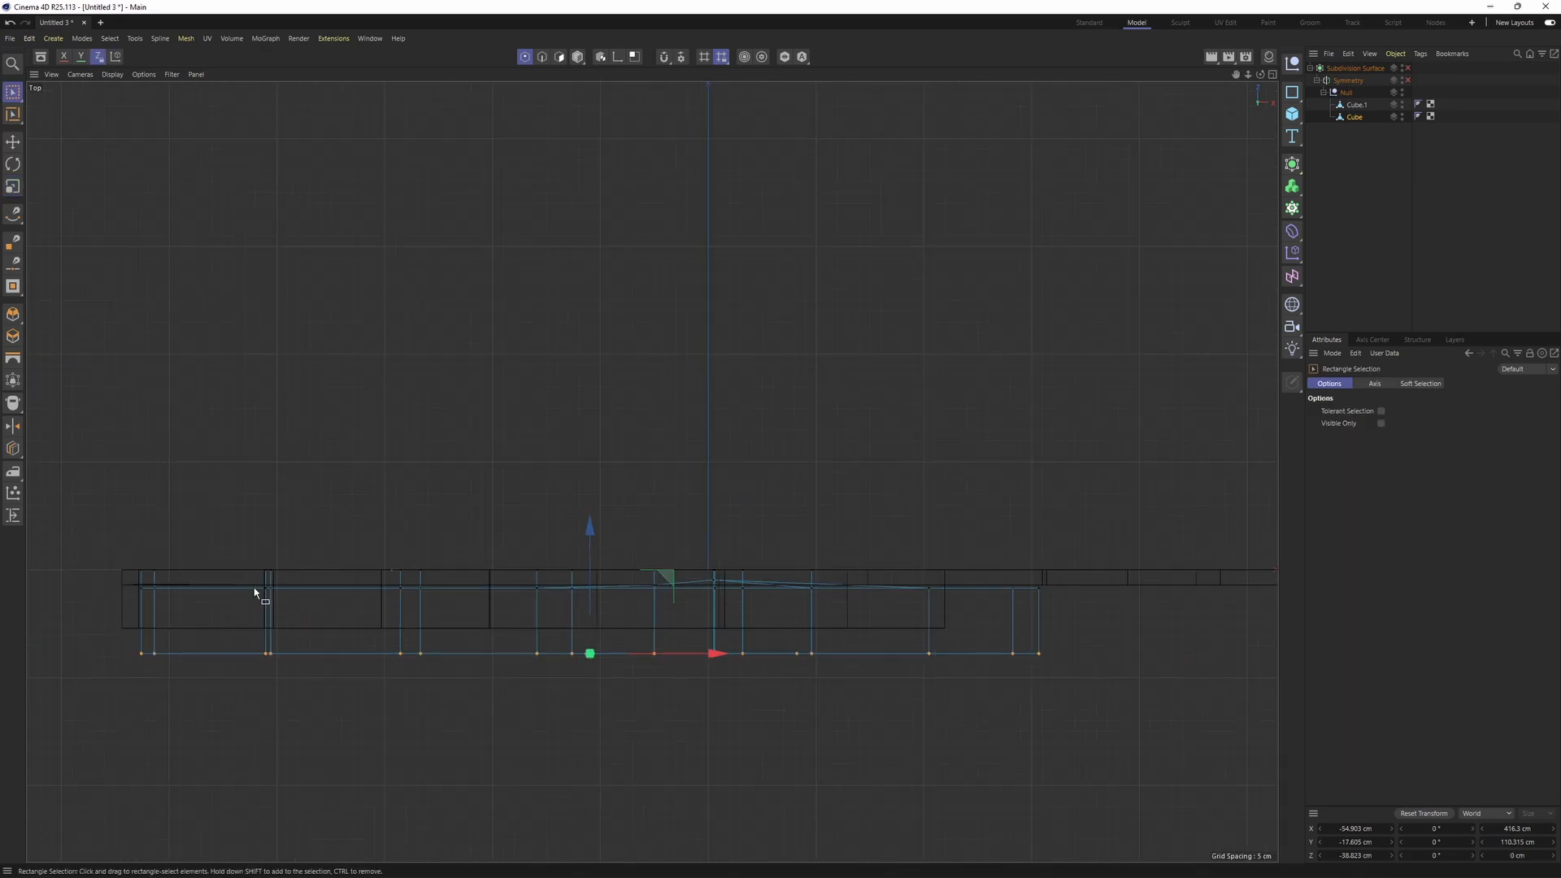
drag(142, 583, 1078, 627)
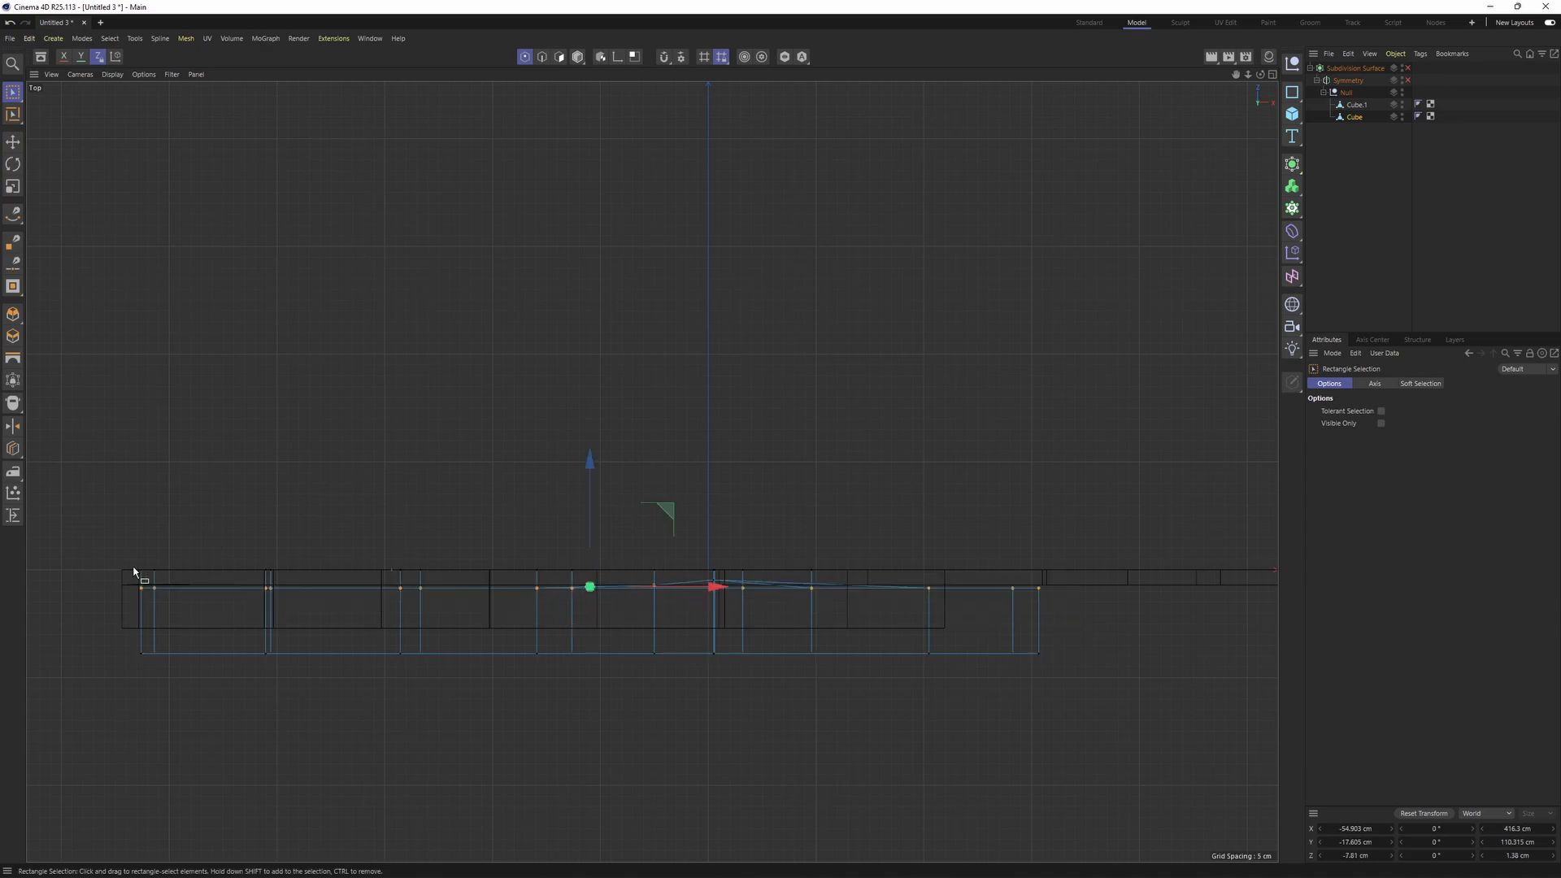
drag(135, 572, 1073, 627)
scroll(715, 585, up, 3)
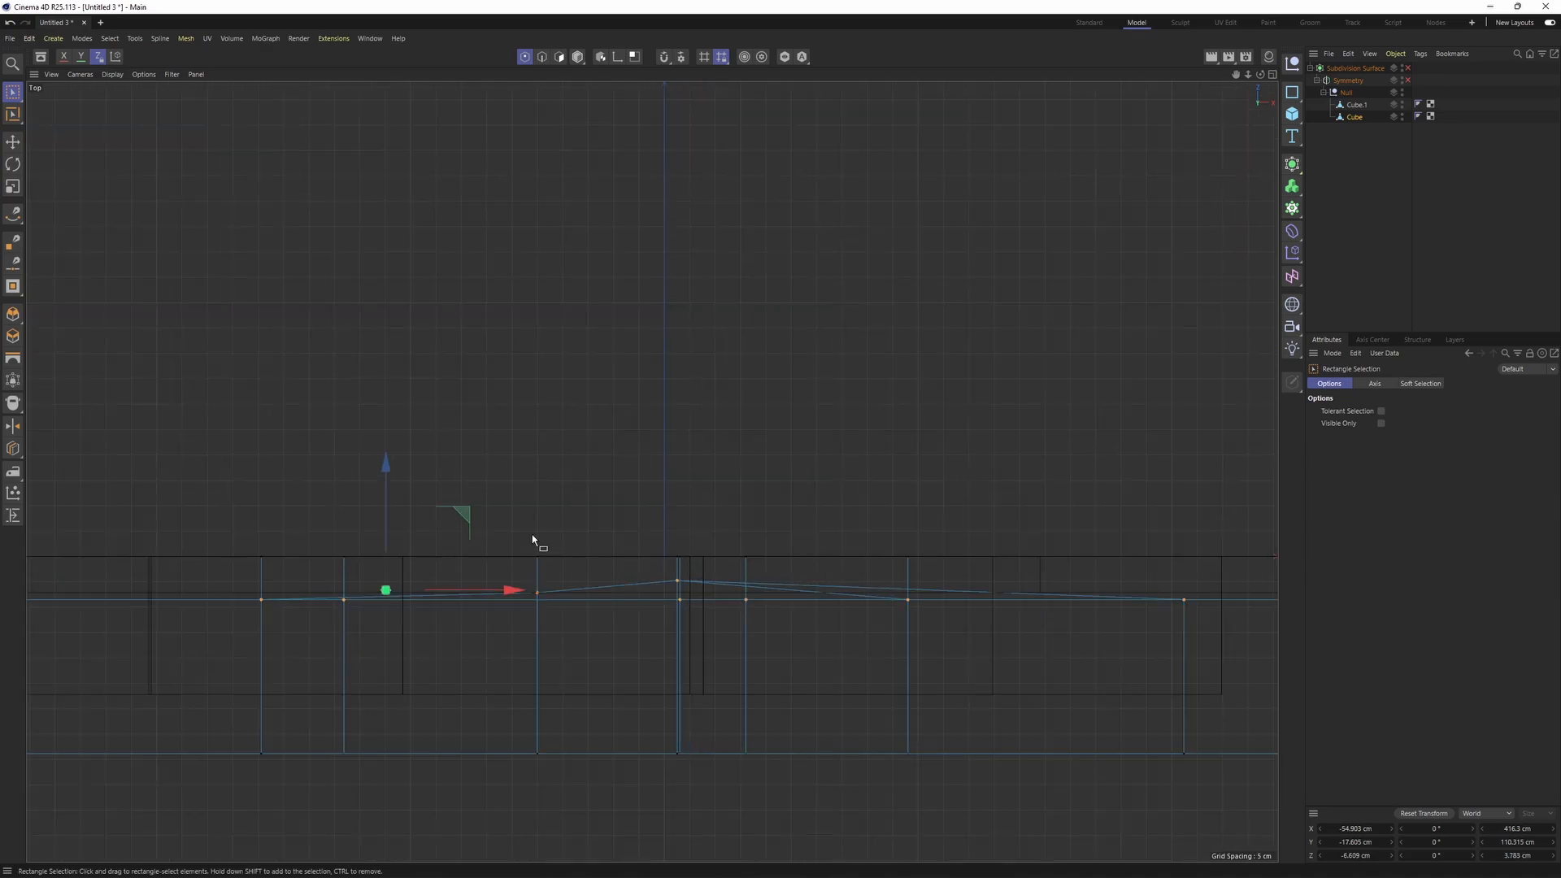
key(t)
drag(391, 477, 388, 595)
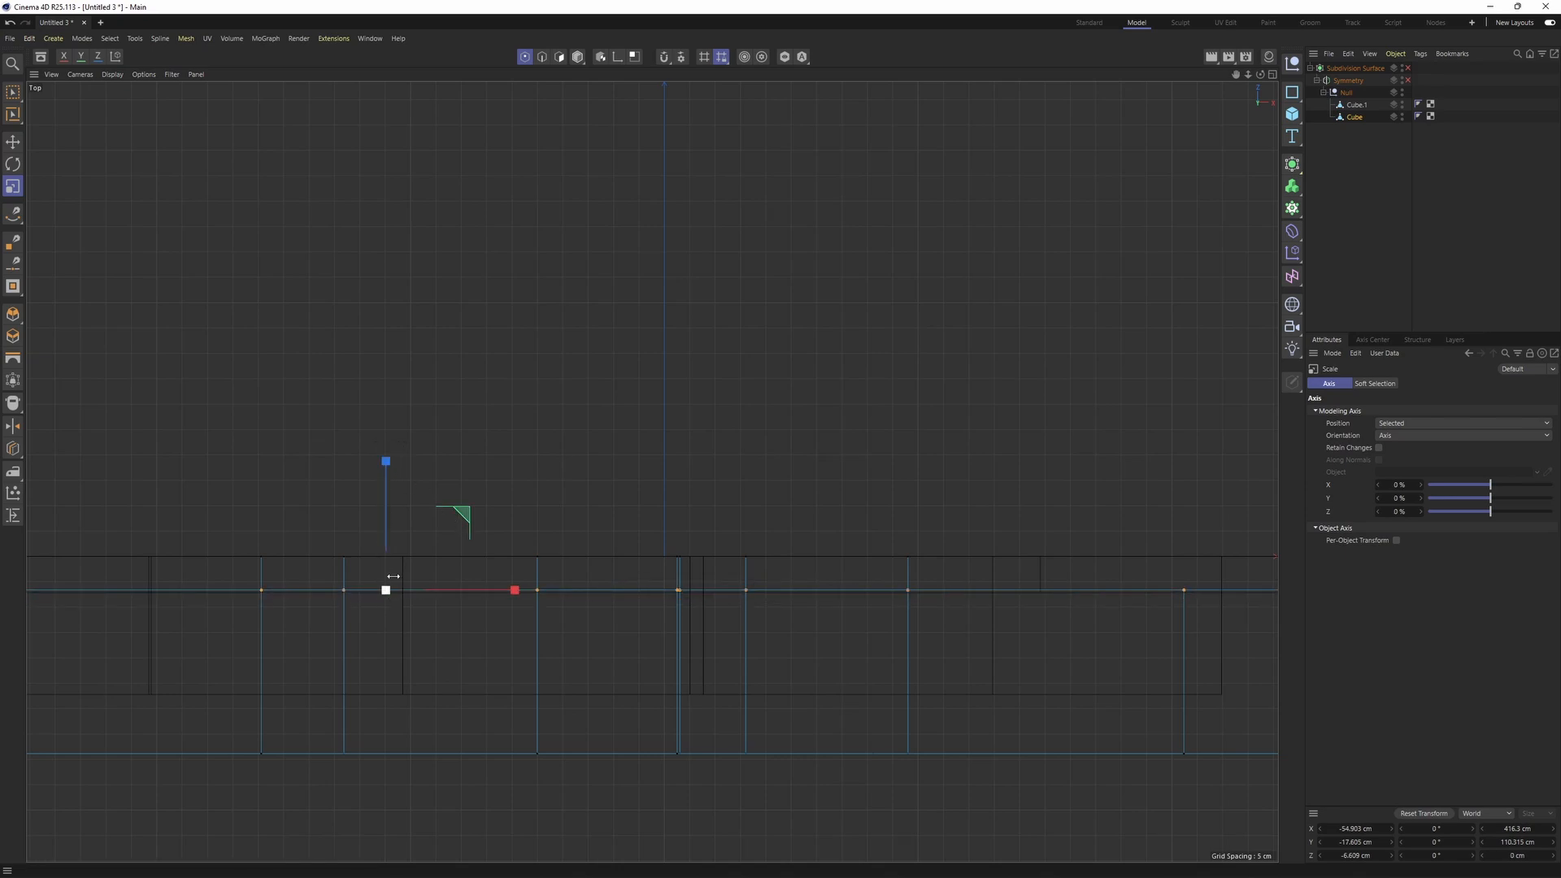
key(e)
drag(386, 487, 388, 494)
- Enable the Symmetry, isolate the lower handle object Cube in the perspective view and hide Cube.1
middle_click(390, 492)
middle_click(520, 390)
mouse_move(682, 408)
alt+mouse_down()
mouse_move(567, 342)
mouse_move(832, 475)
mouse_move(816, 376)
mouse_move(683, 399)
alt+mouse_up()
middle_click(912, 384)
middle_click(569, 341)
click(1347, 79)
click(1343, 153)
click(1354, 118)
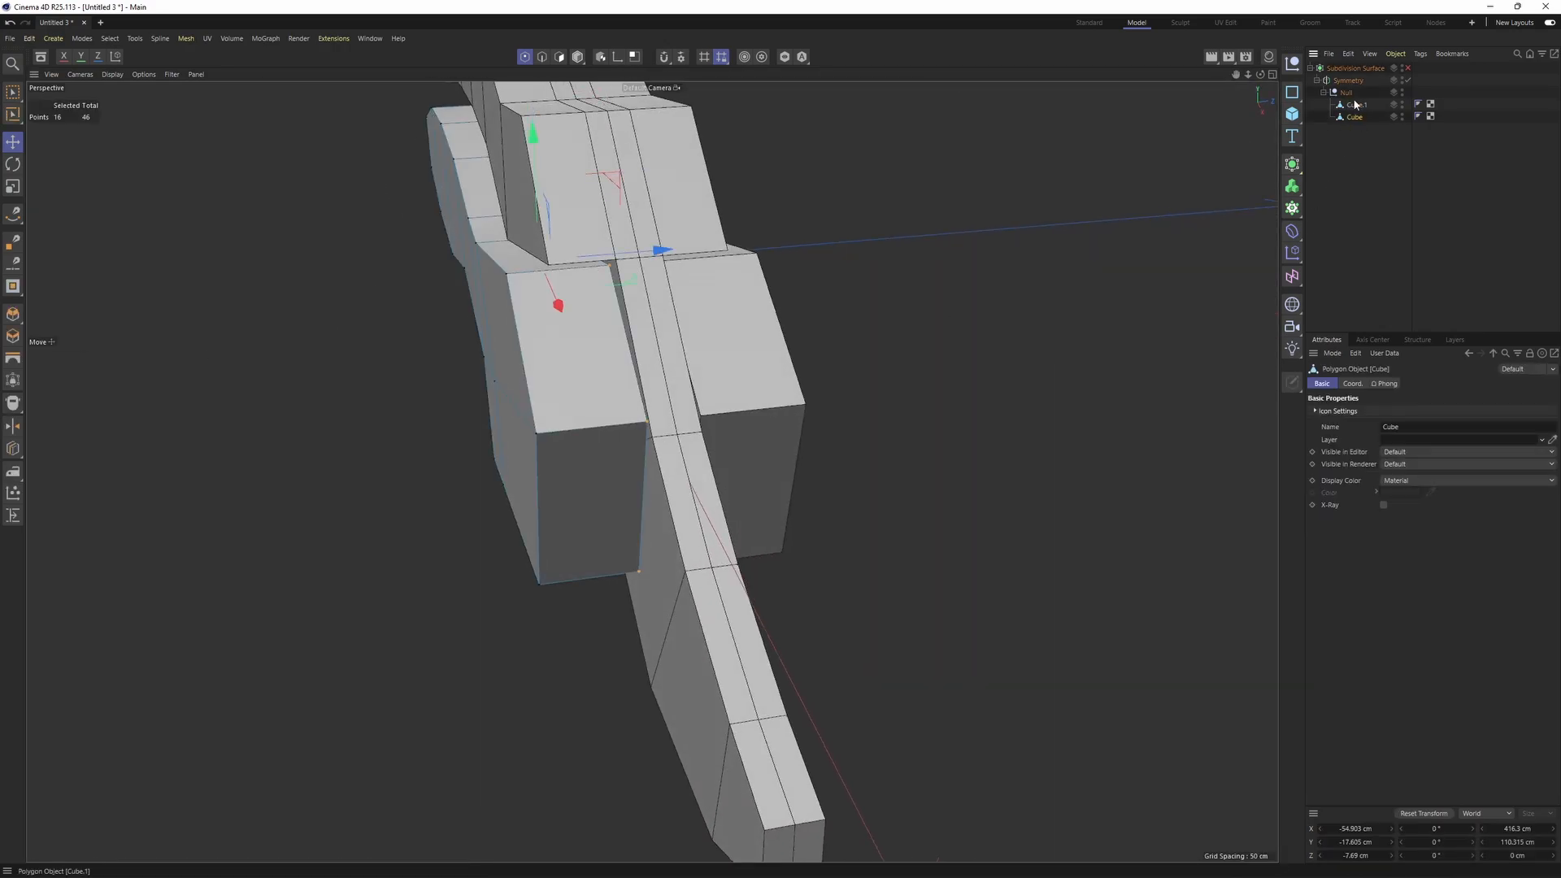
alt+drag(623, 298, 1085, 89)
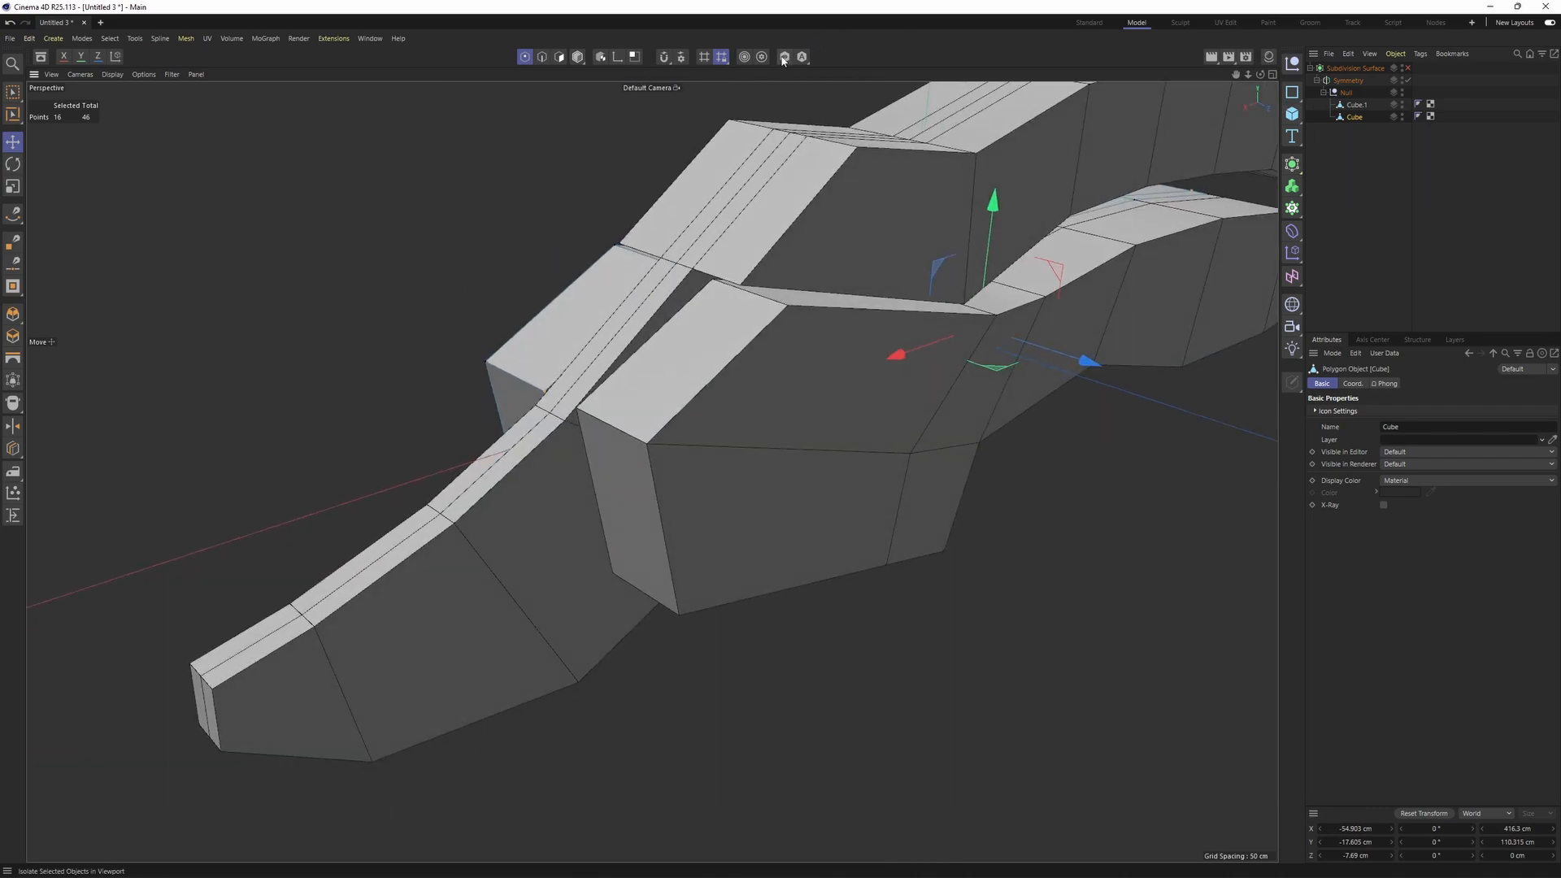
click(1400, 103)
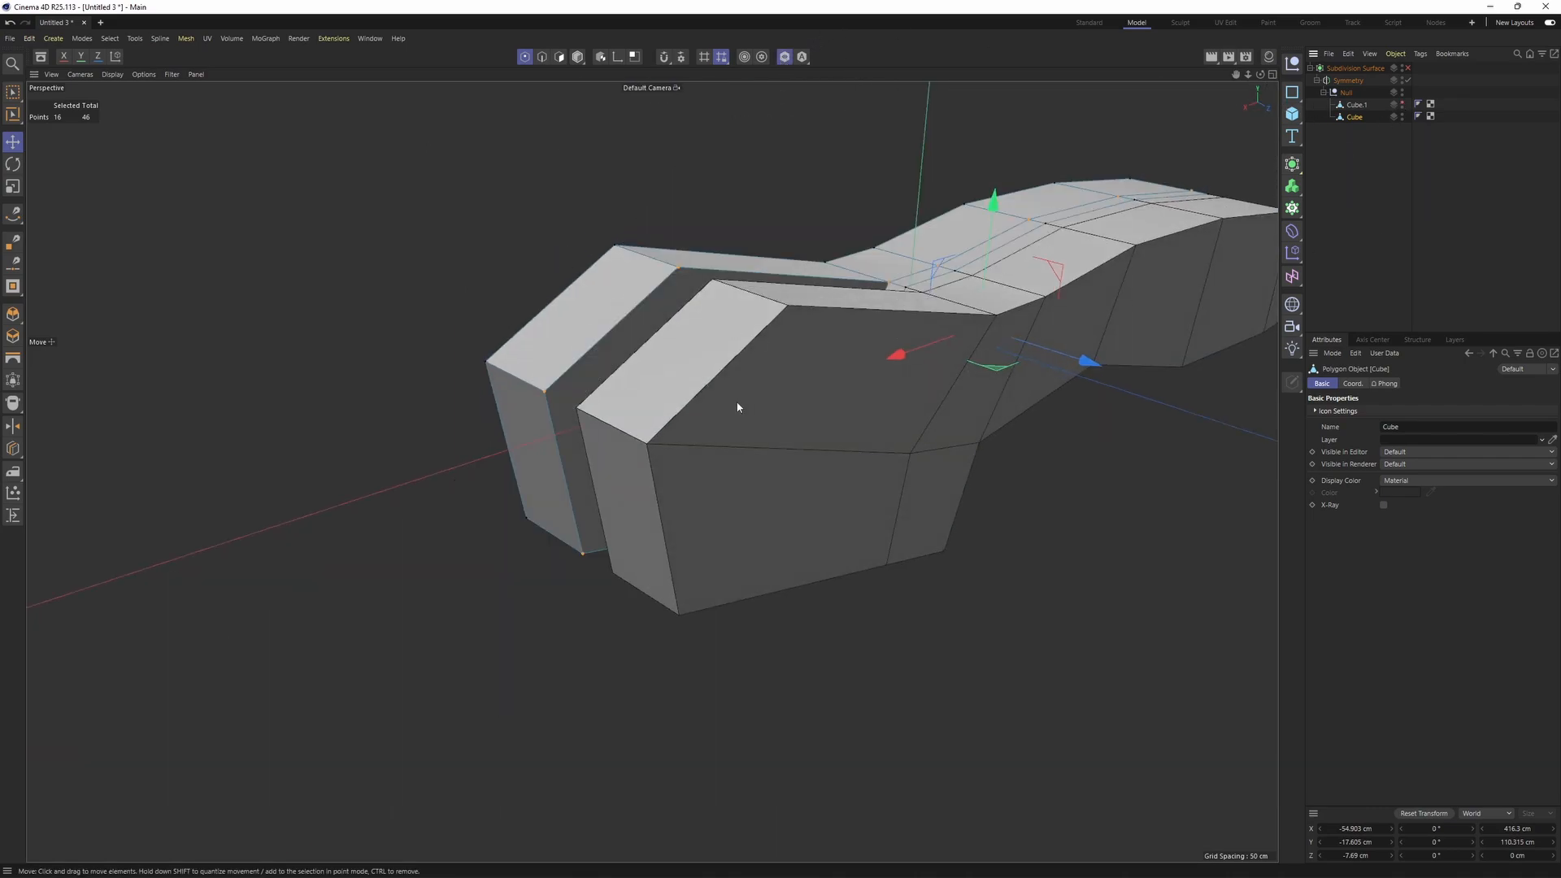
- Select the two inner wall polygons of the pivot head's slot and move them outward along Z to about -21.4 cm
alt+drag(738, 407, 735, 379)
key(Return)
key(Return)
click(639, 299)
alt+middle_drag(639, 299, 734, 327)
alt+drag(734, 331, 740, 374)
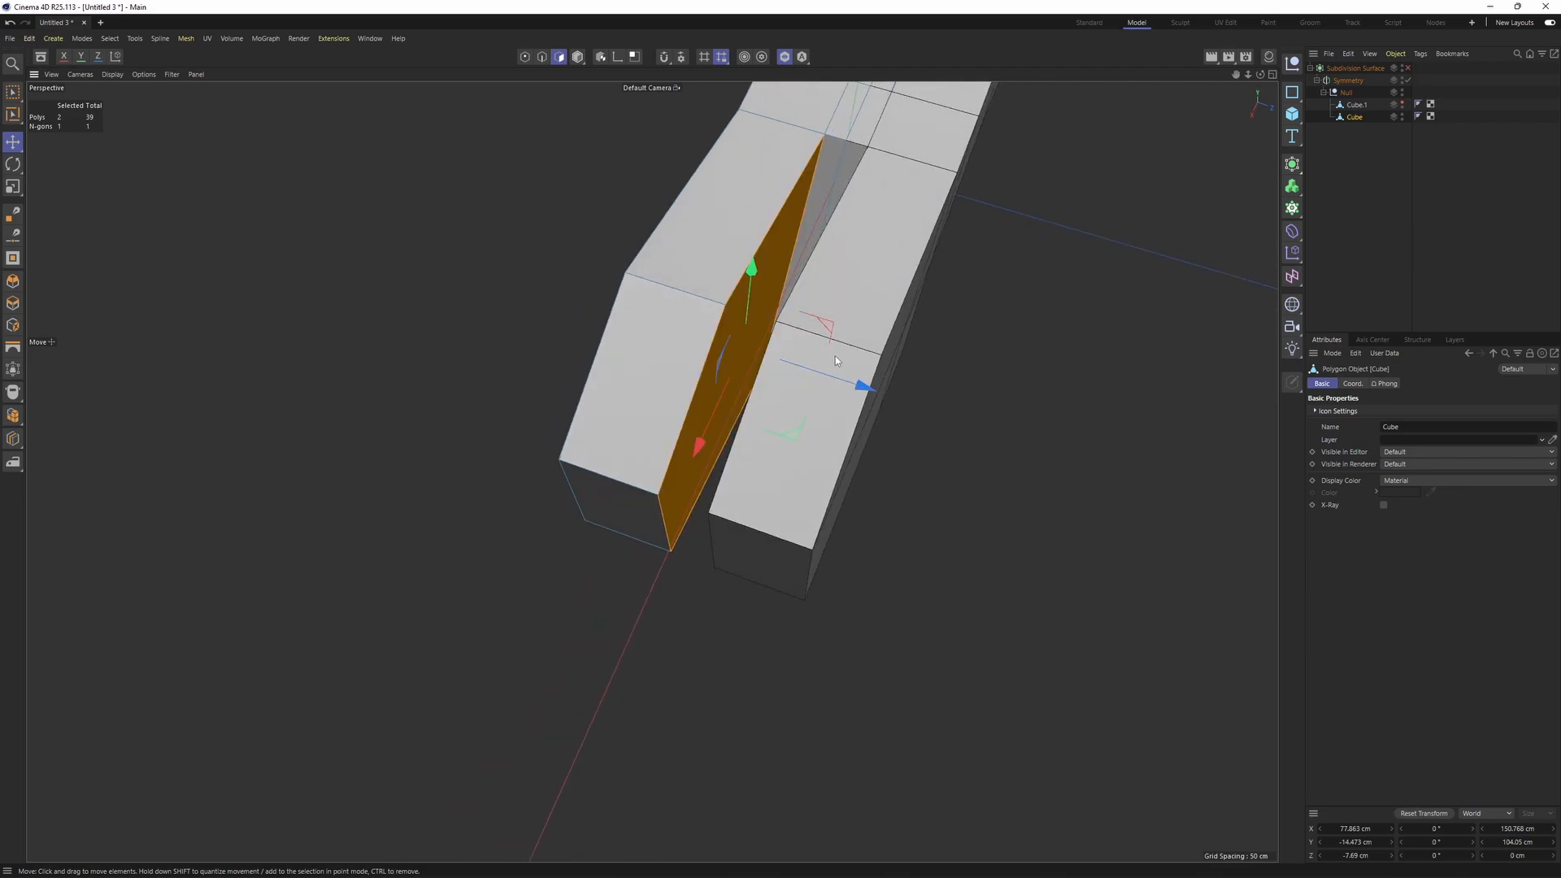
drag(863, 384, 860, 270)
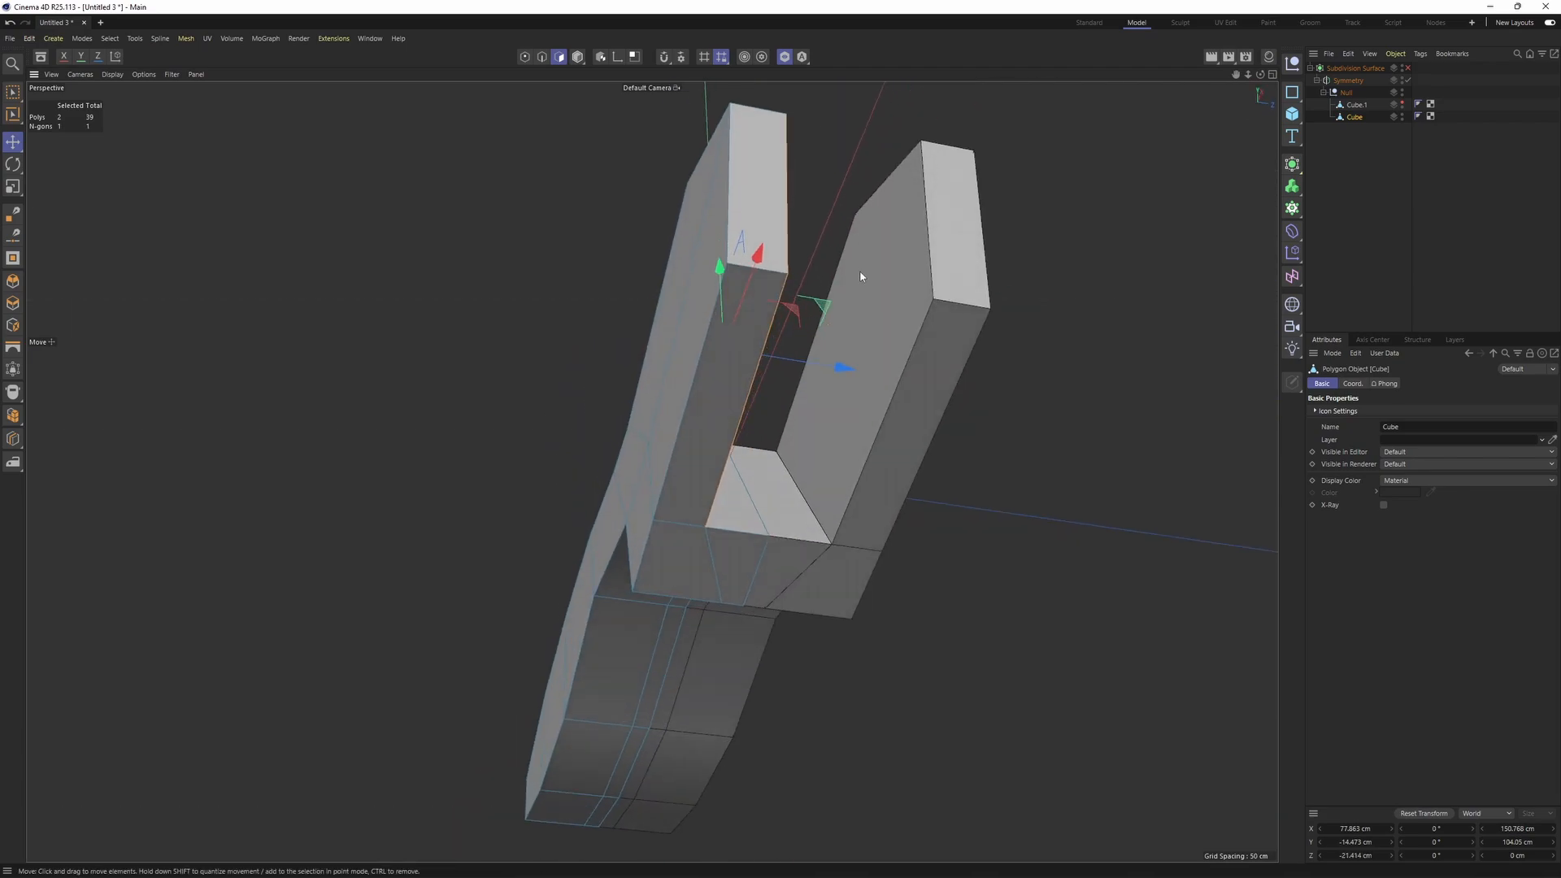
alt+middle_drag(860, 271, 798, 395)
- Show Cube.1 again and examine from several angles how the blade part sits in the lower handle's slot
click(1401, 102)
alt+drag(822, 358, 813, 464)
alt+drag(868, 421, 864, 528)
click(1481, 216)
alt+right_drag(864, 267, 768, 291)
alt+drag(732, 329, 720, 281)
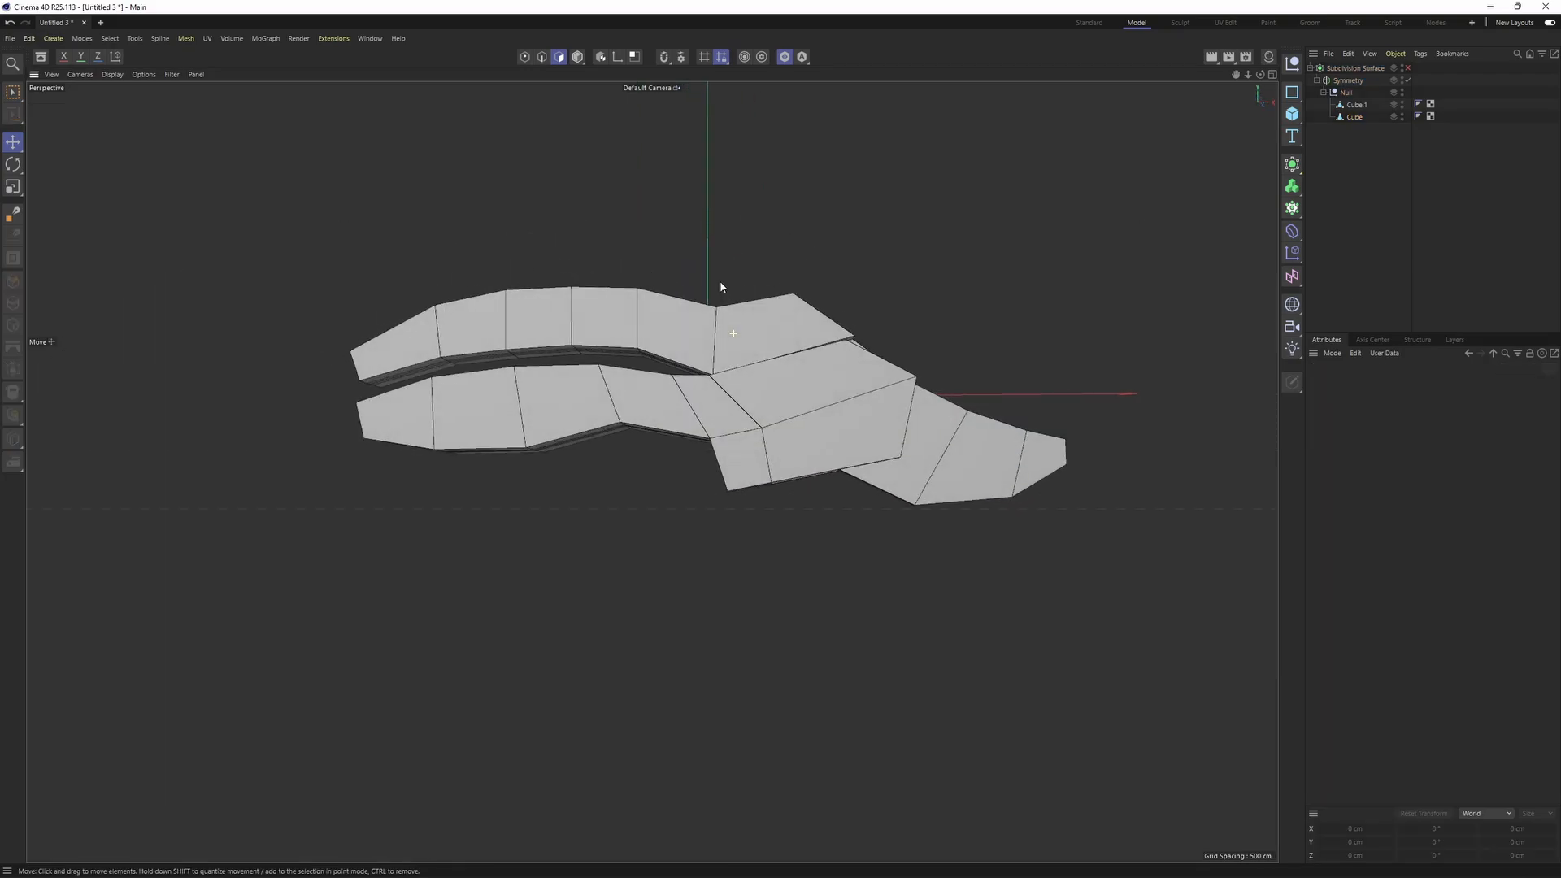
alt+middle_drag(736, 282, 773, 324)
alt+drag(754, 354, 769, 393)
alt+drag(697, 625, 908, 481)
alt+middle_drag(908, 481, 942, 494)
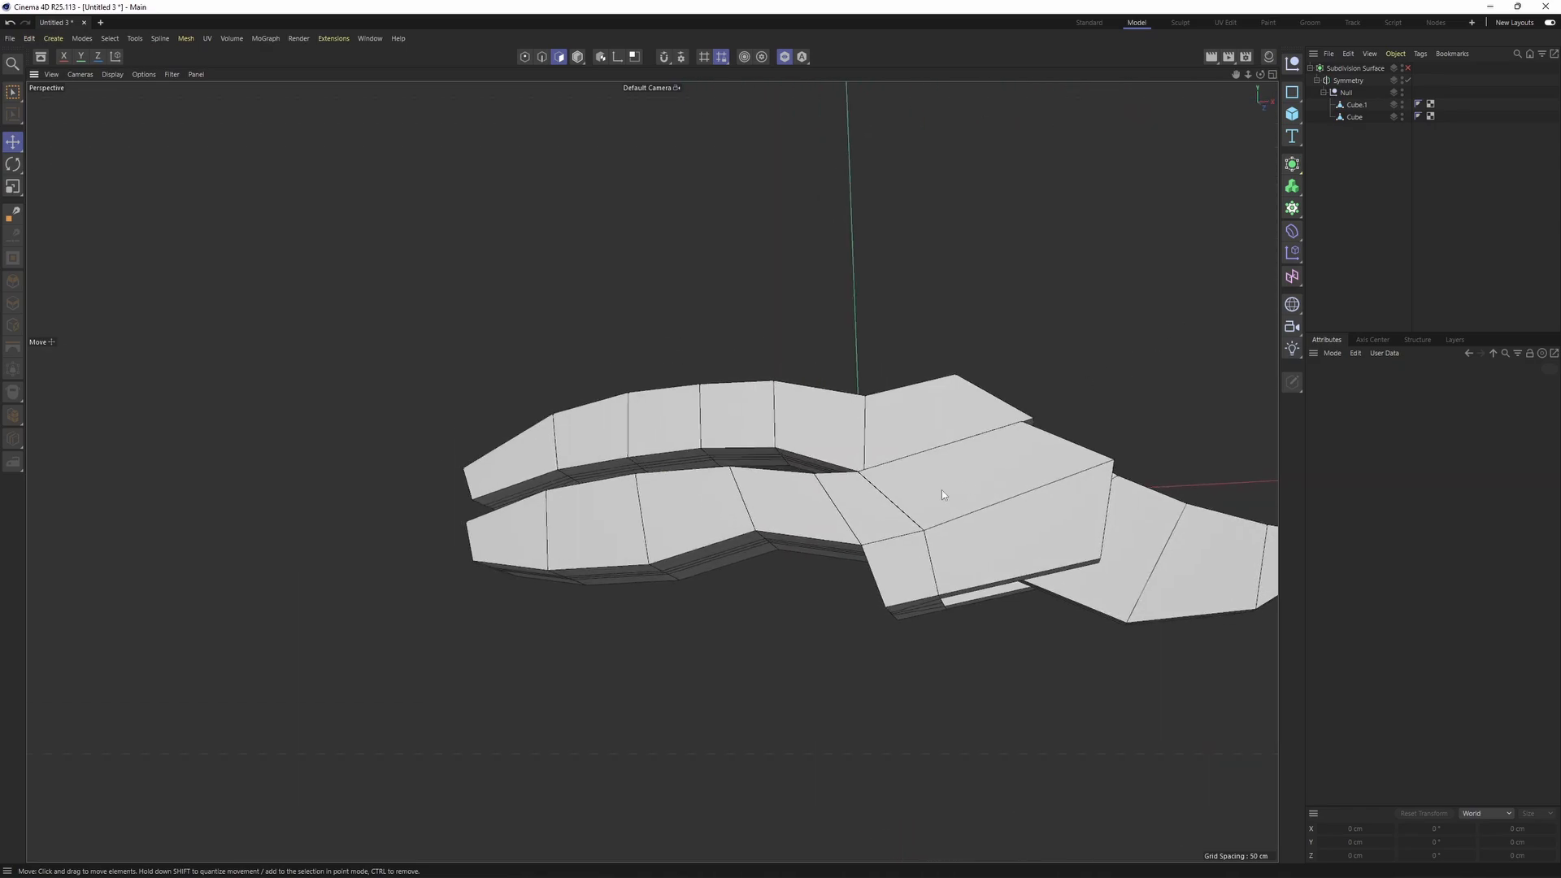
alt+drag(890, 509, 915, 516)
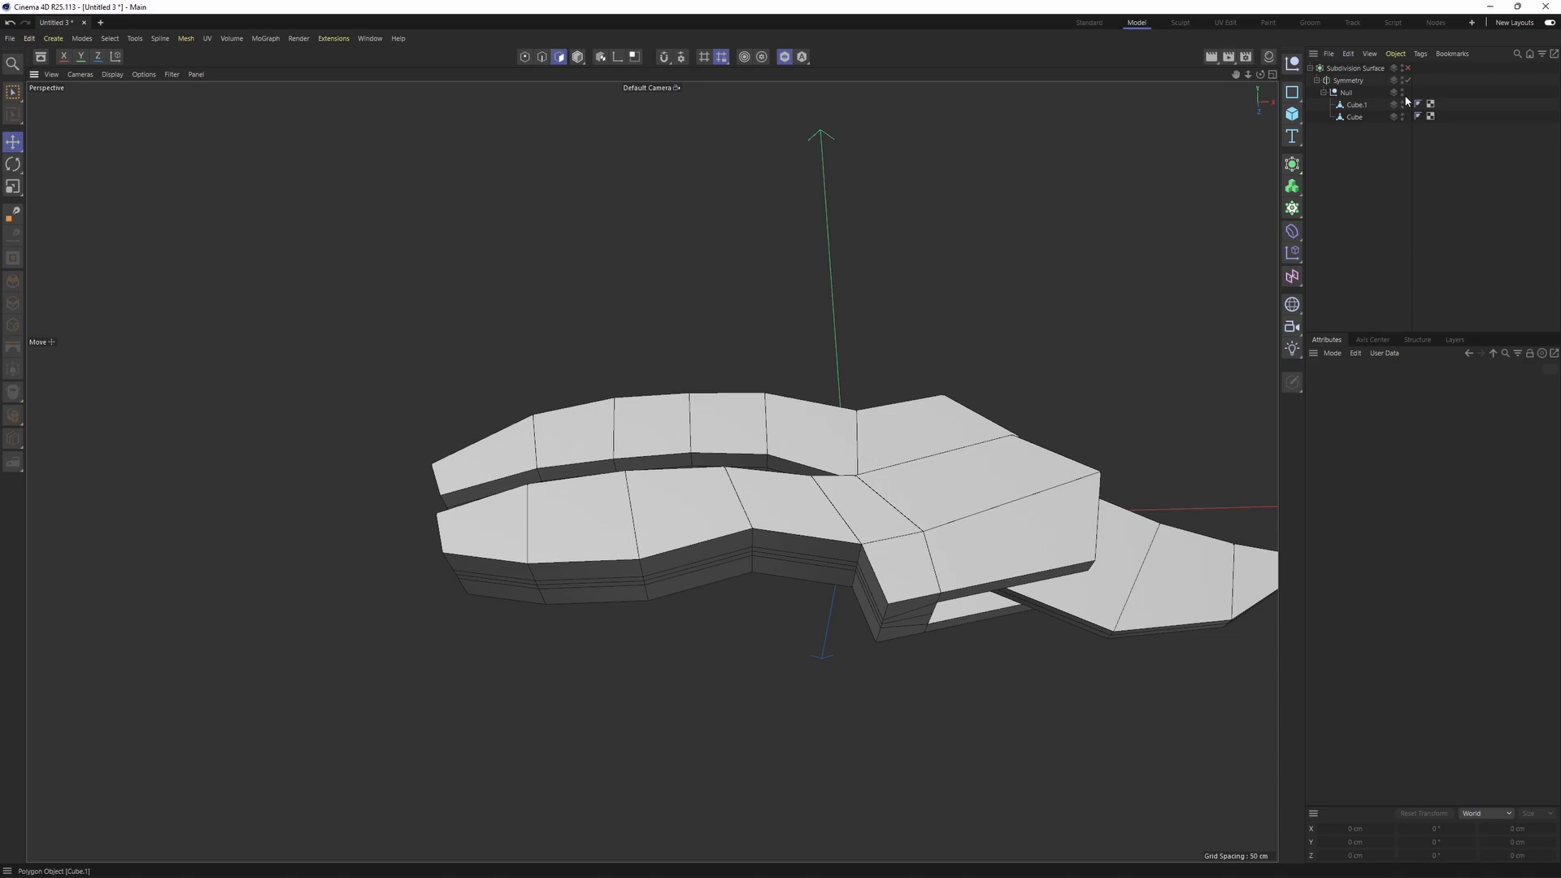
- Rename the lower handle object Cube as bottom and hide Cube.1
double_click(1355, 117)
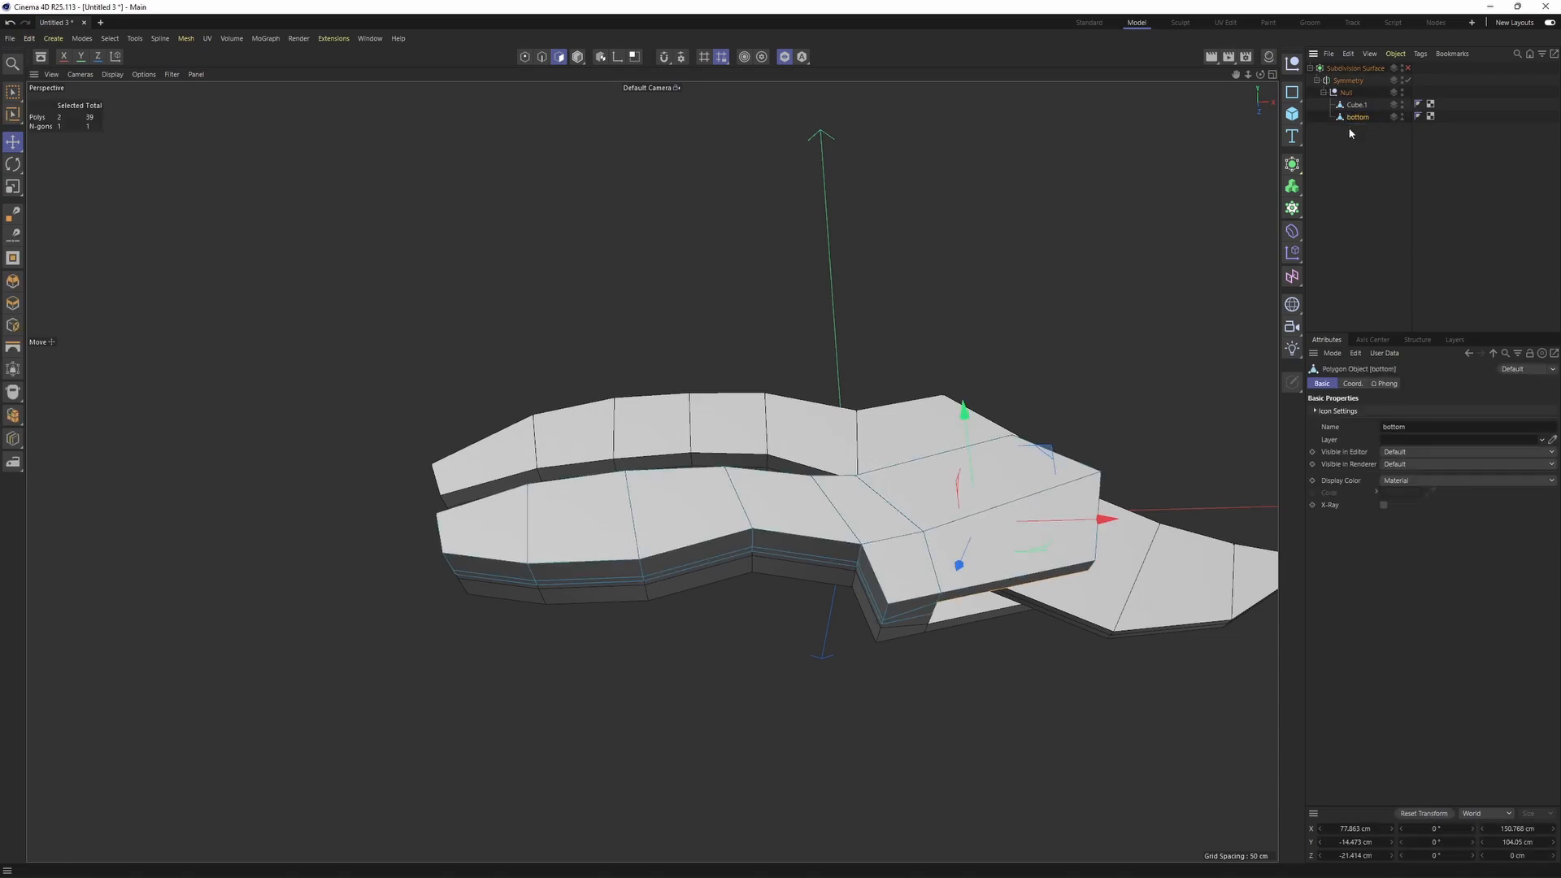
click(1401, 103)
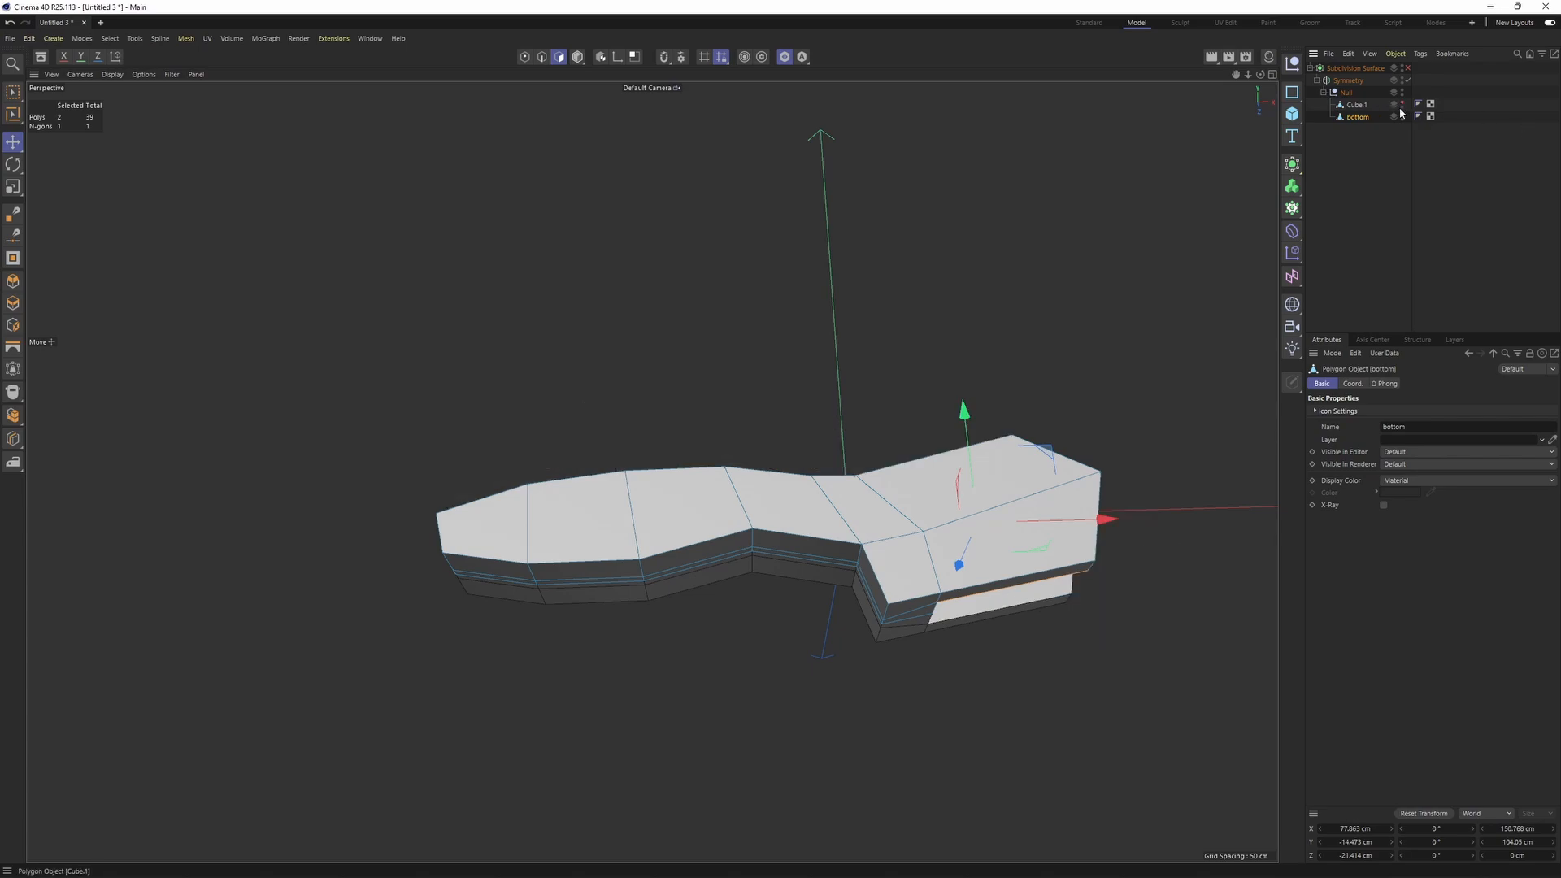
alt+drag(965, 428, 829, 342)
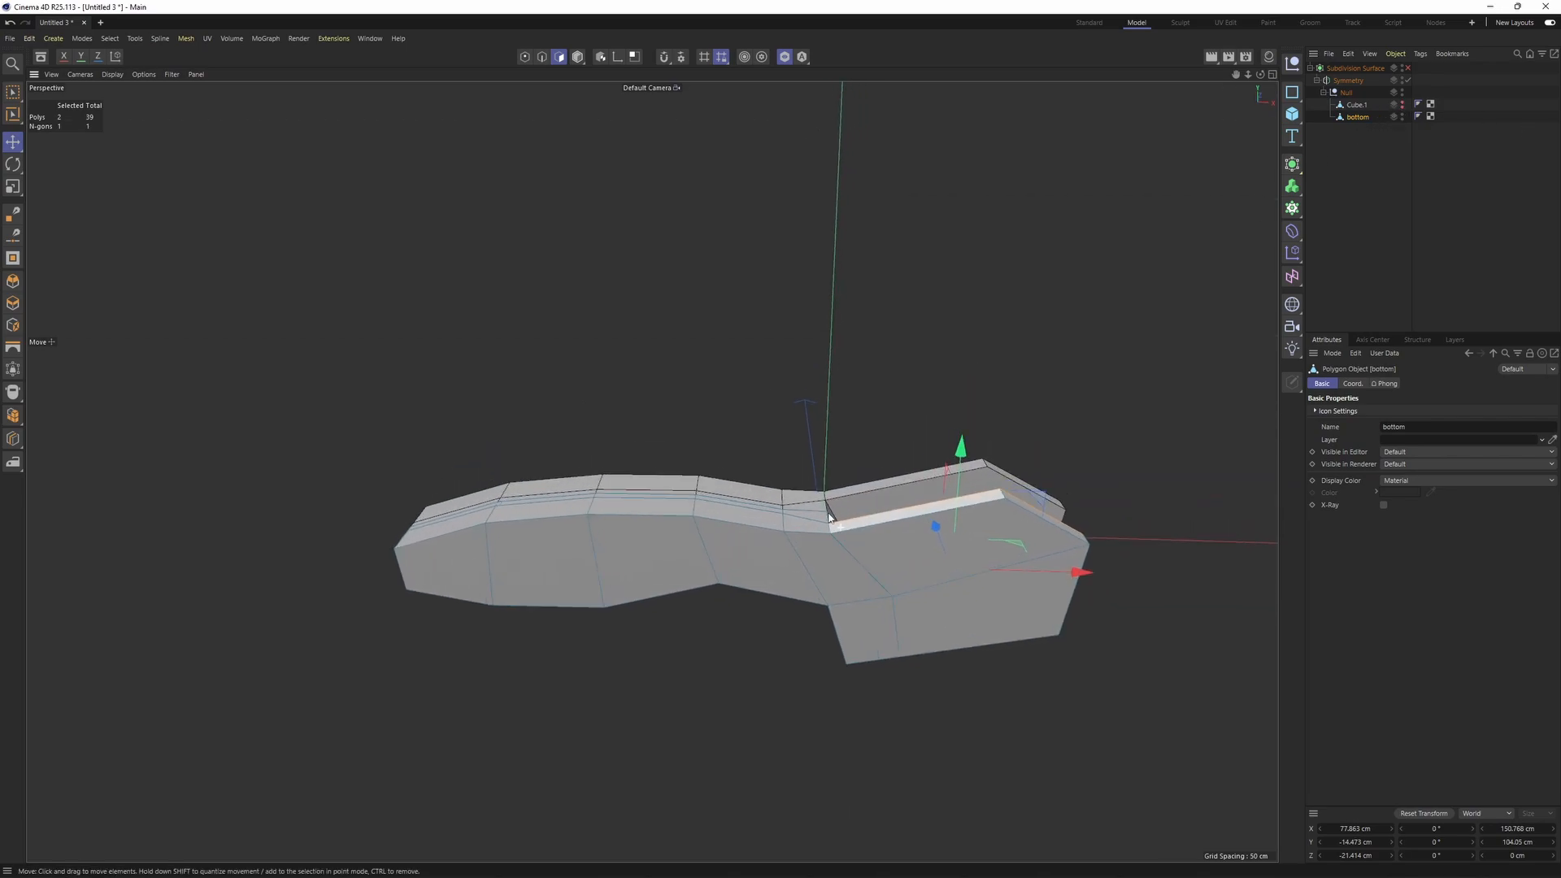
scroll(821, 406, up, 3)
alt+drag(821, 407, 835, 331)
- Move the pivot head's top corner and its lower blade-side corner in the front view to fit the reference outline
middle_click(835, 331)
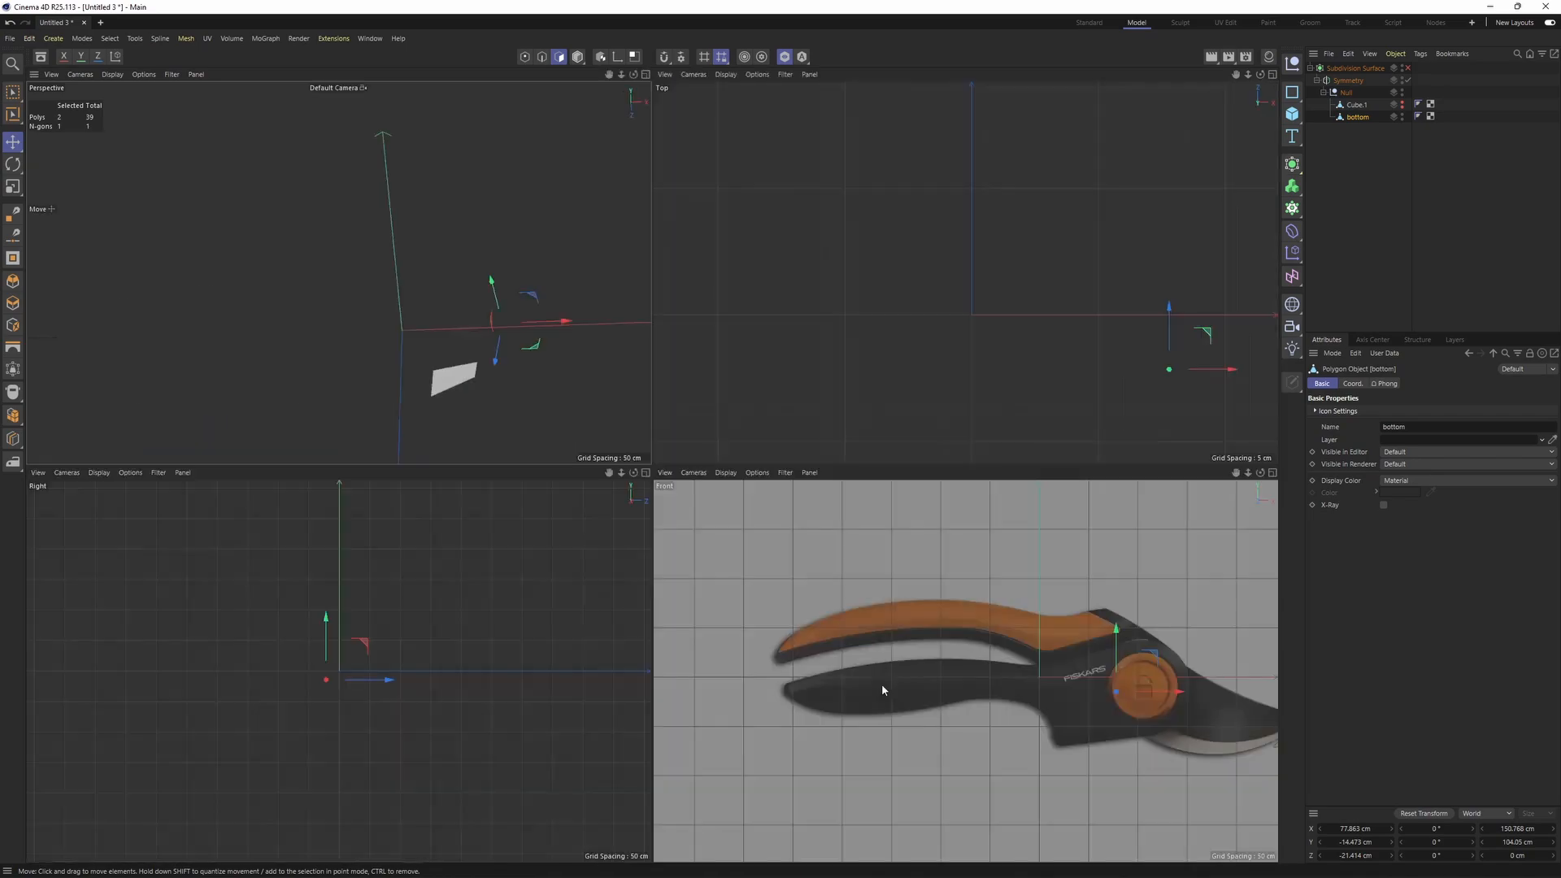
middle_click(881, 684)
scroll(889, 525, up, 6)
key(Return)
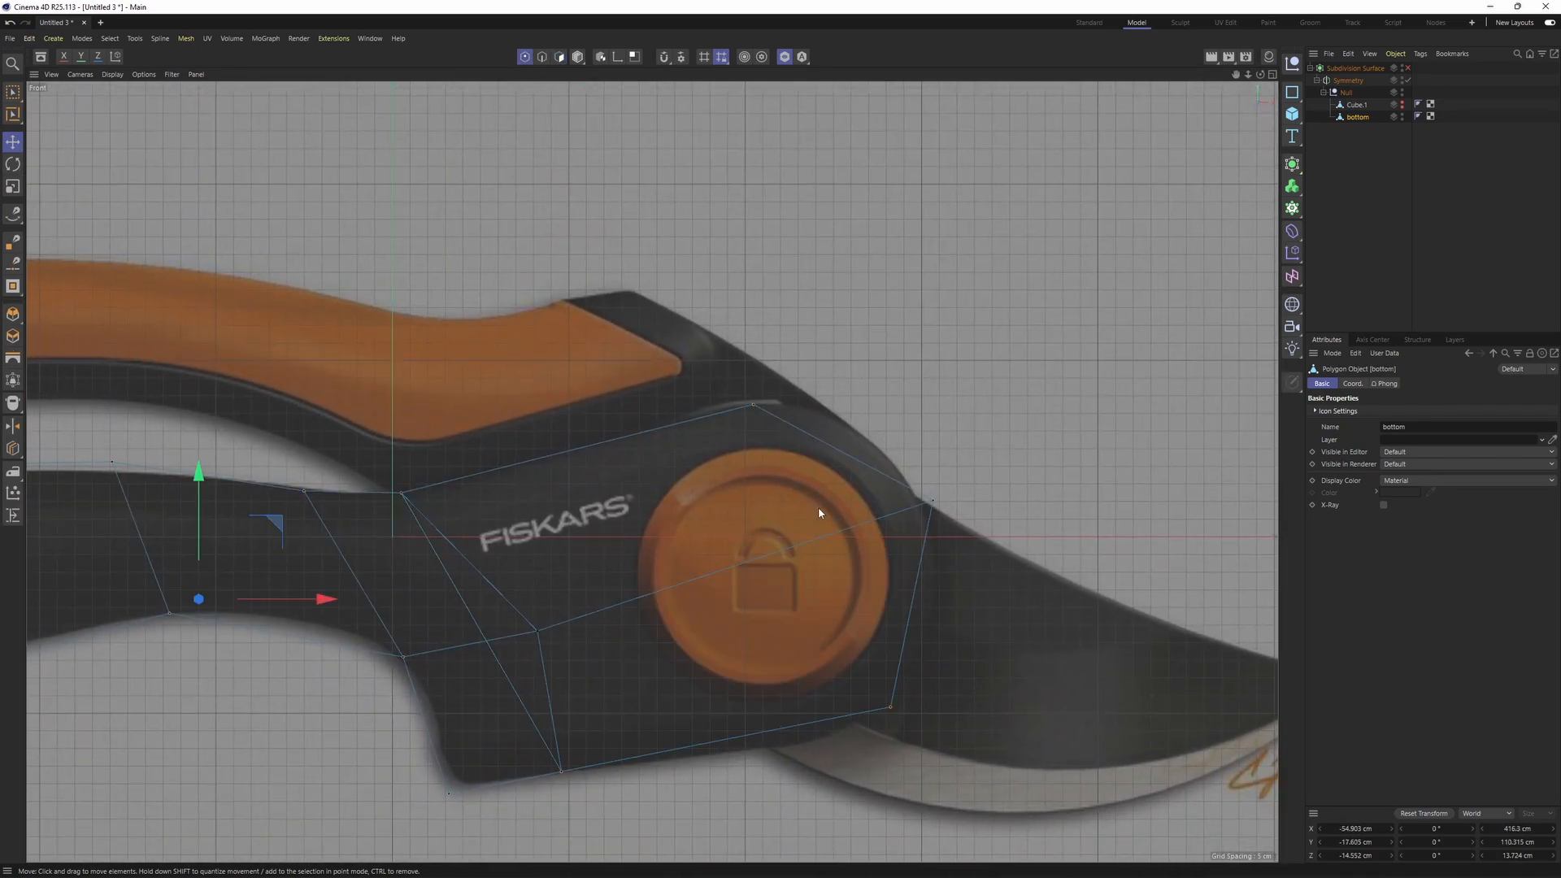
key(0)
drag(717, 373, 809, 450)
drag(826, 333, 851, 323)
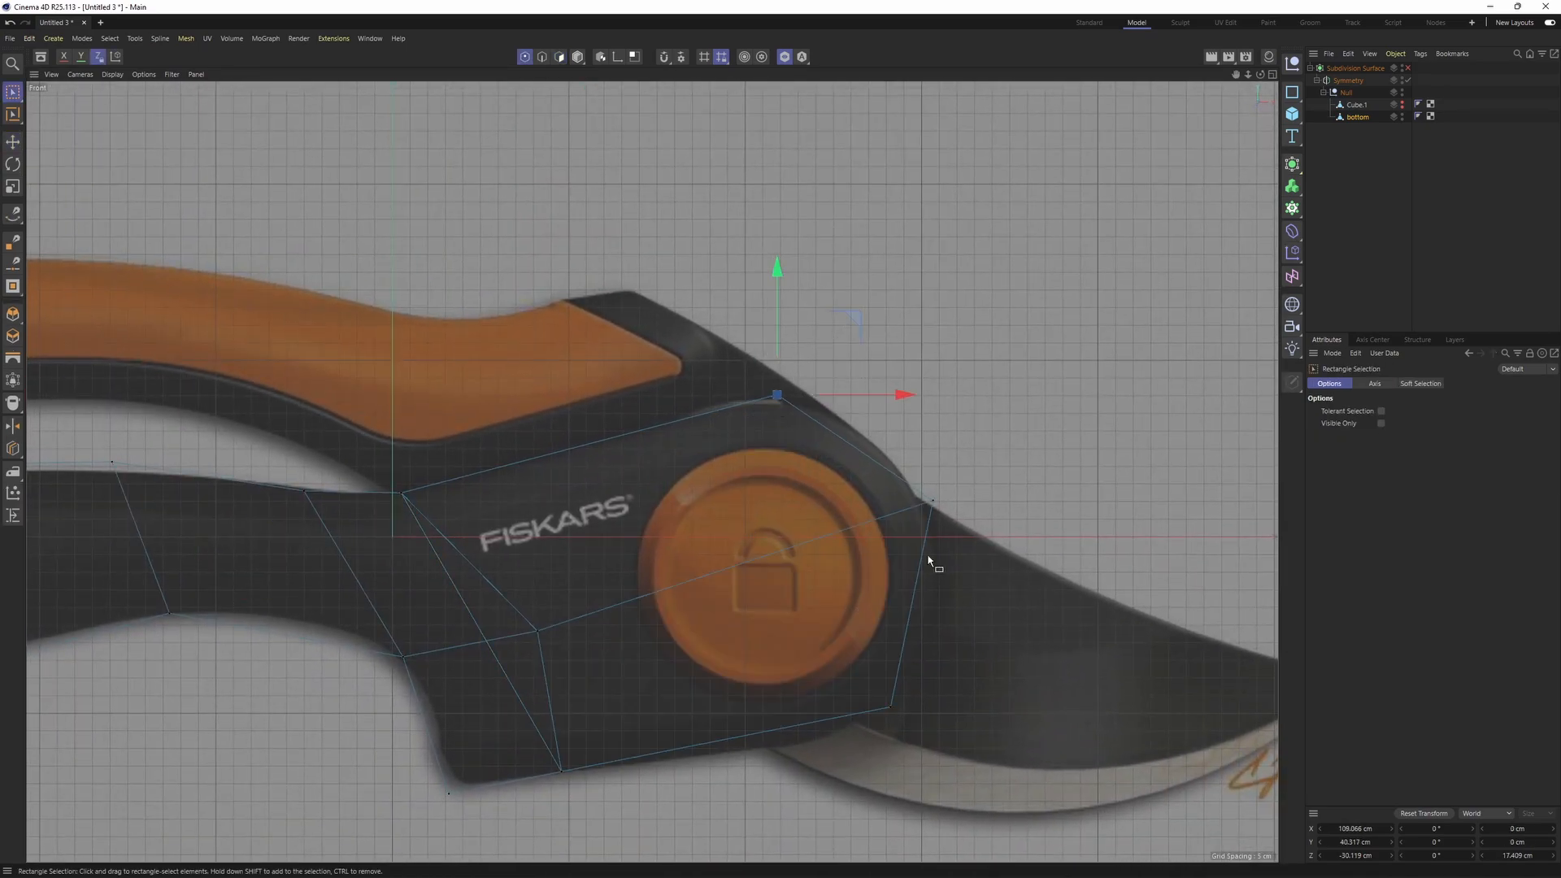
drag(908, 718, 908, 719)
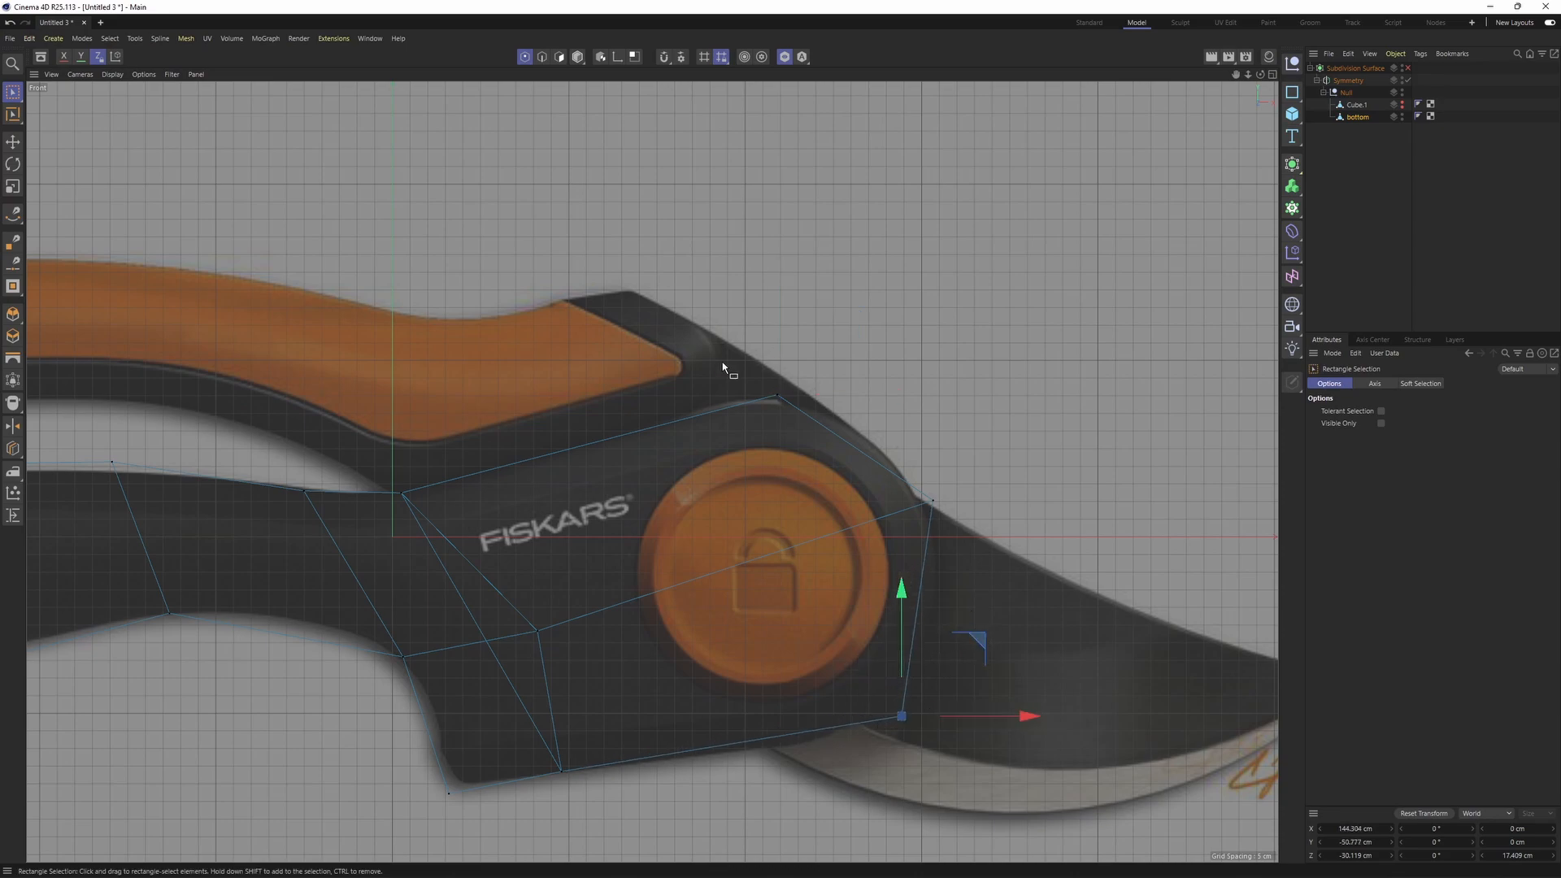
alt+middle_drag(920, 545, 894, 510)
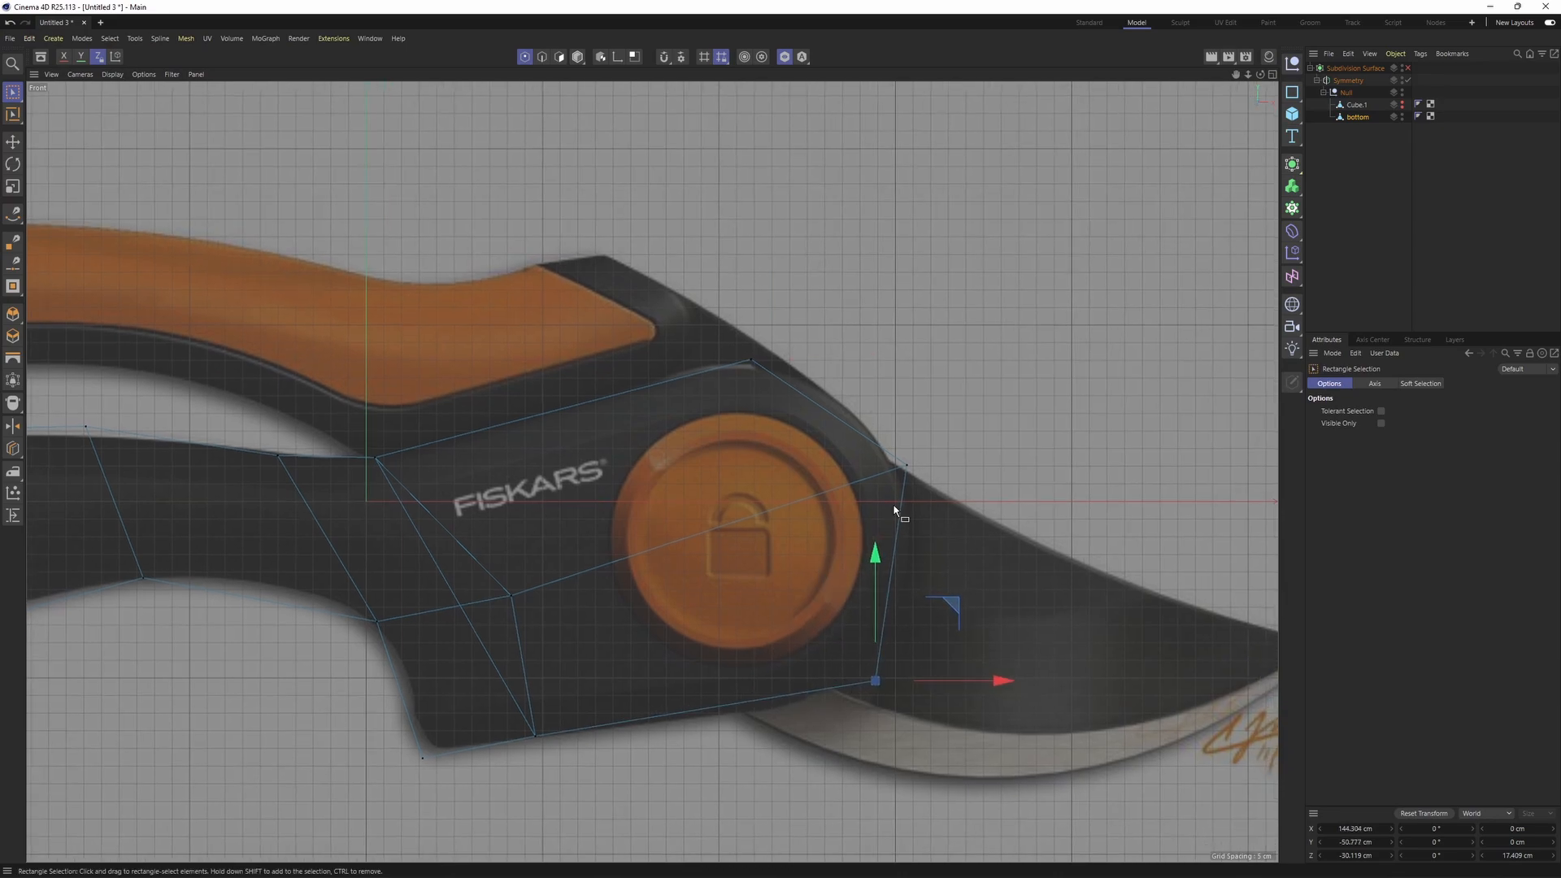
- Add a Disc with -Z orientation and move it near the orange lock knob
click(1293, 120)
click(1402, 153)
scroll(912, 448, down, 5)
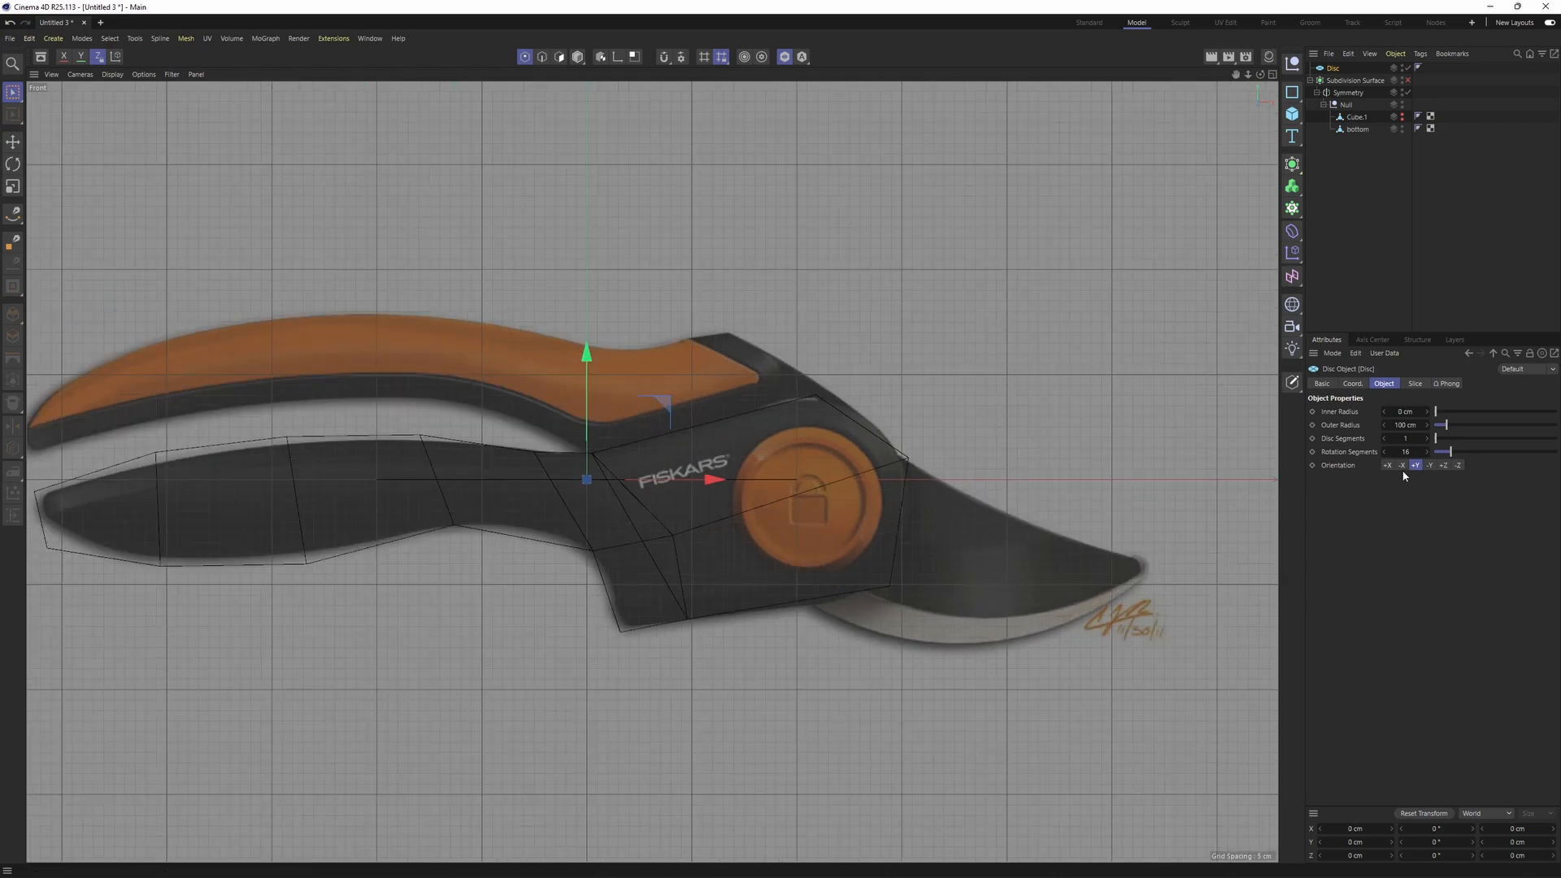
click(1460, 465)
key(e)
drag(661, 406, 912, 396)
- Scale the disc to an outer radius of about 48.3 cm and center it on the orange lock knob
key(t)
click(1330, 73)
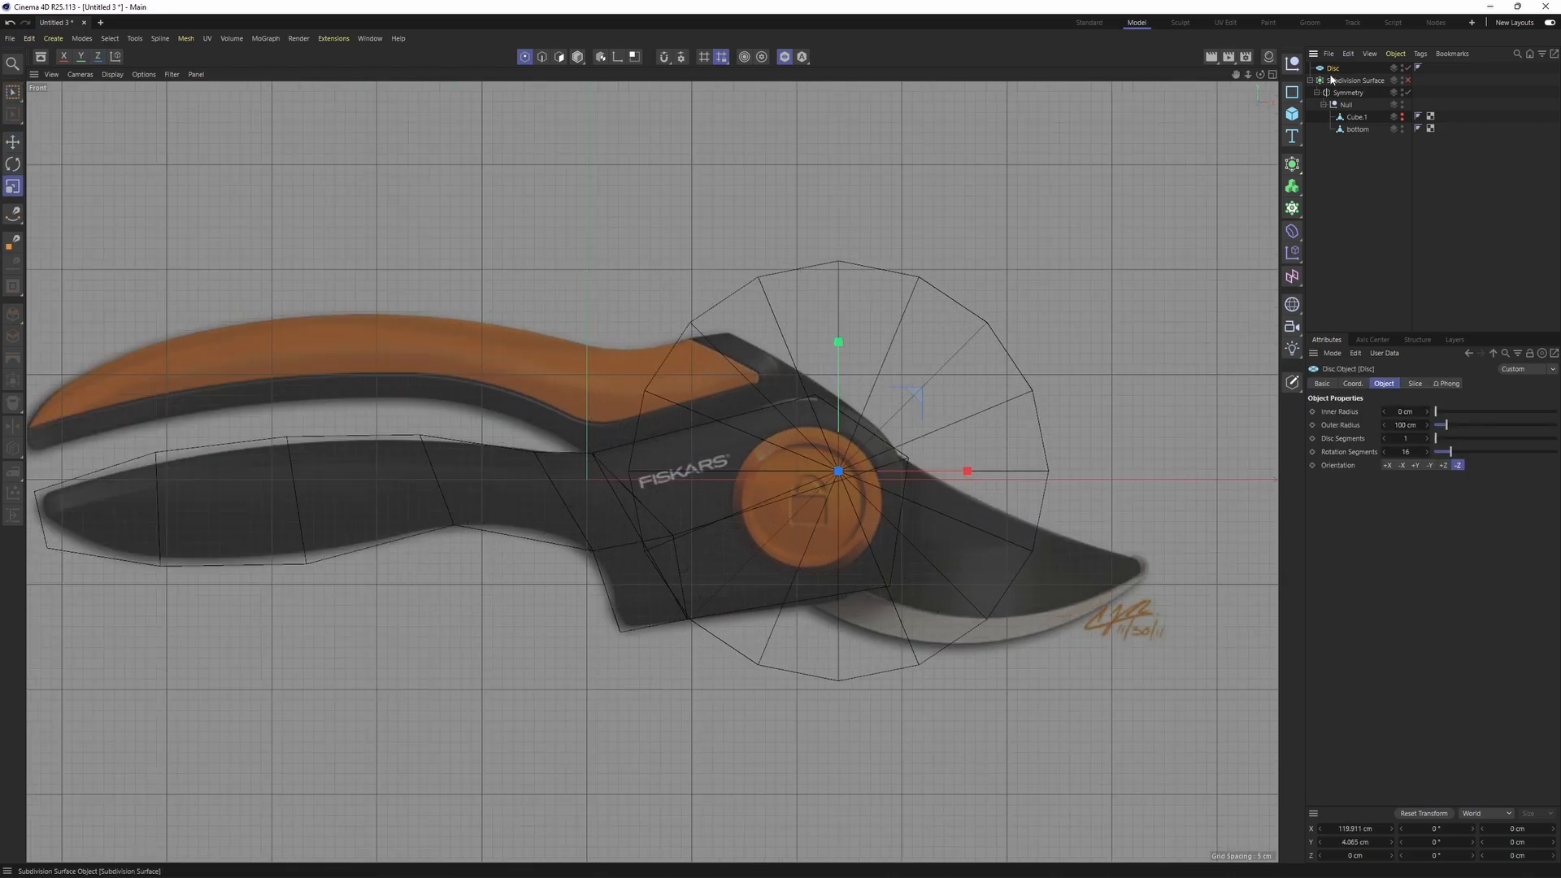
drag(946, 502, 876, 536)
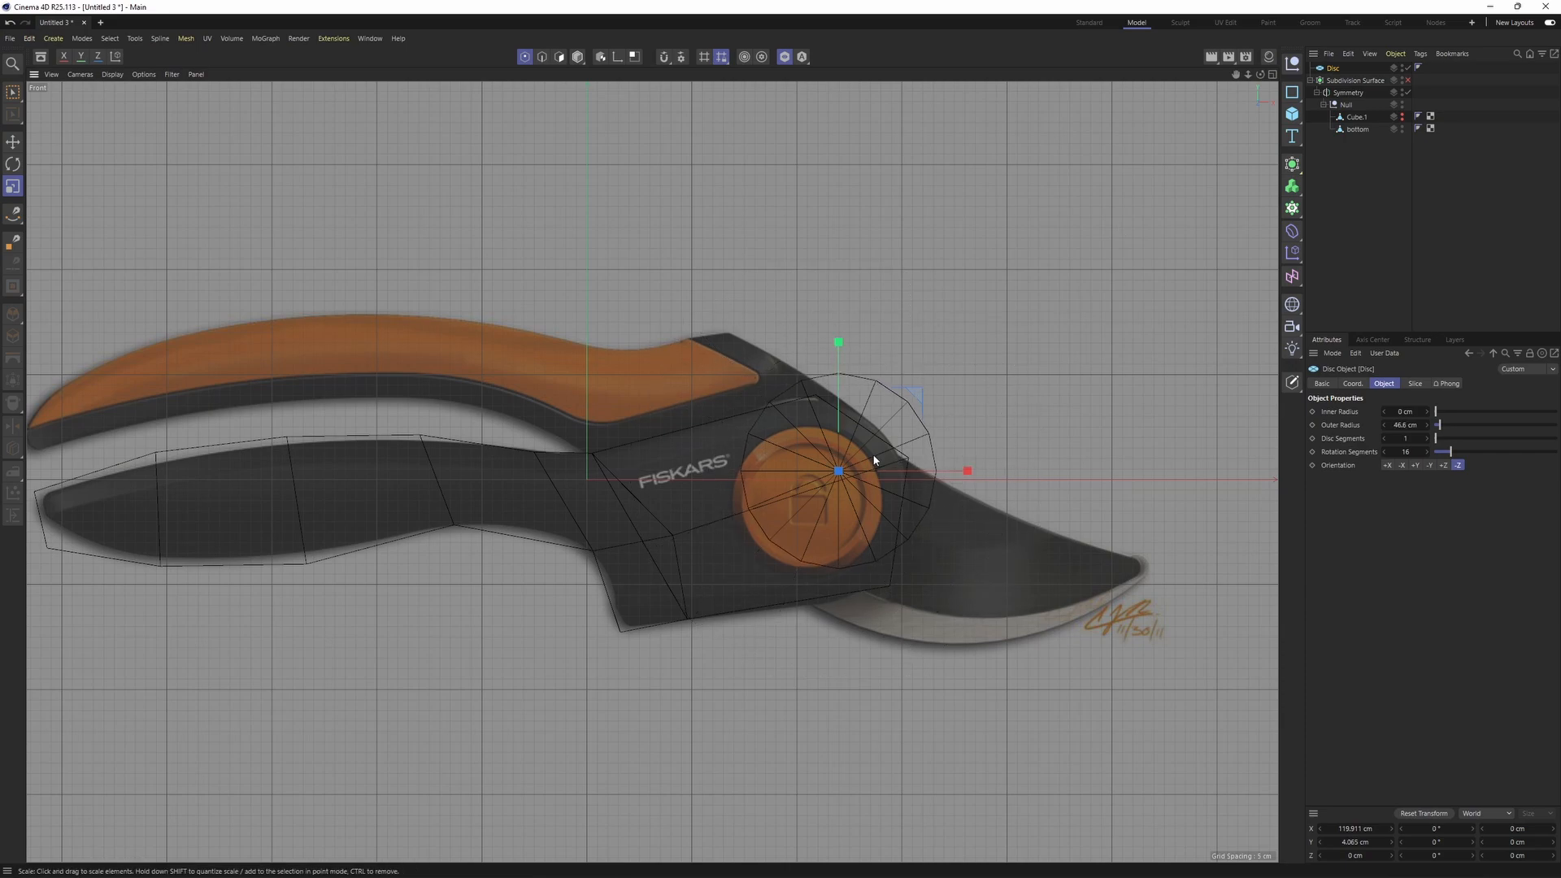
scroll(875, 457, up, 3)
key(e)
drag(887, 406, 841, 462)
key(t)
mouse_move(843, 462)
mouse_down()
mouse_move(863, 471)
mouse_move(841, 457)
mouse_up()
key(e)
- Reduce the disc's rotation segments to 8
click(1322, 70)
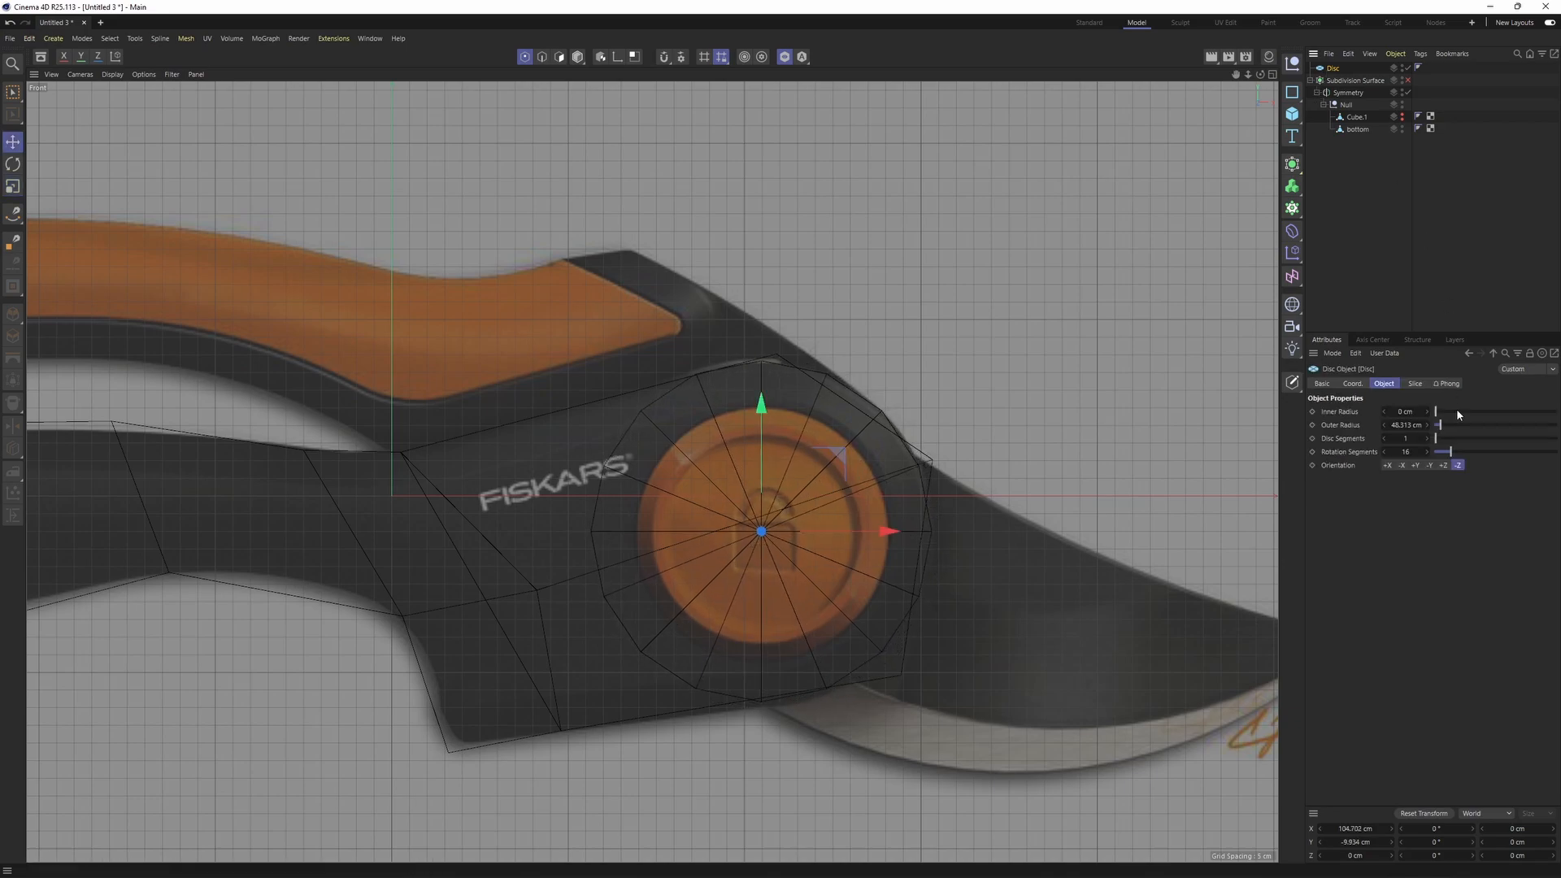
click(1384, 452)
click(1384, 452)
click(1384, 452)
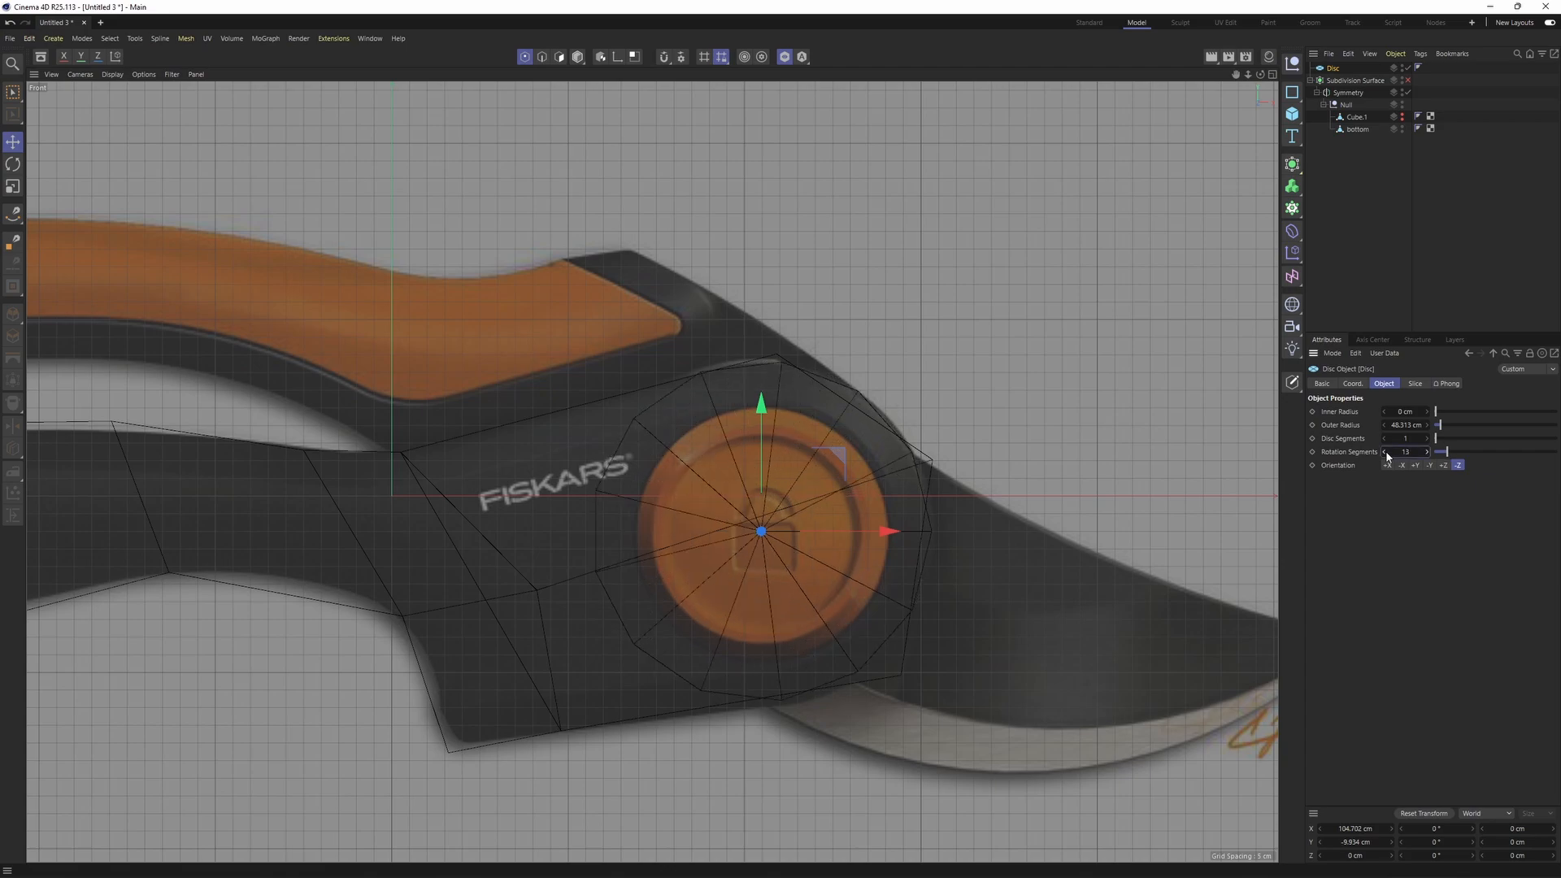
click(1384, 452)
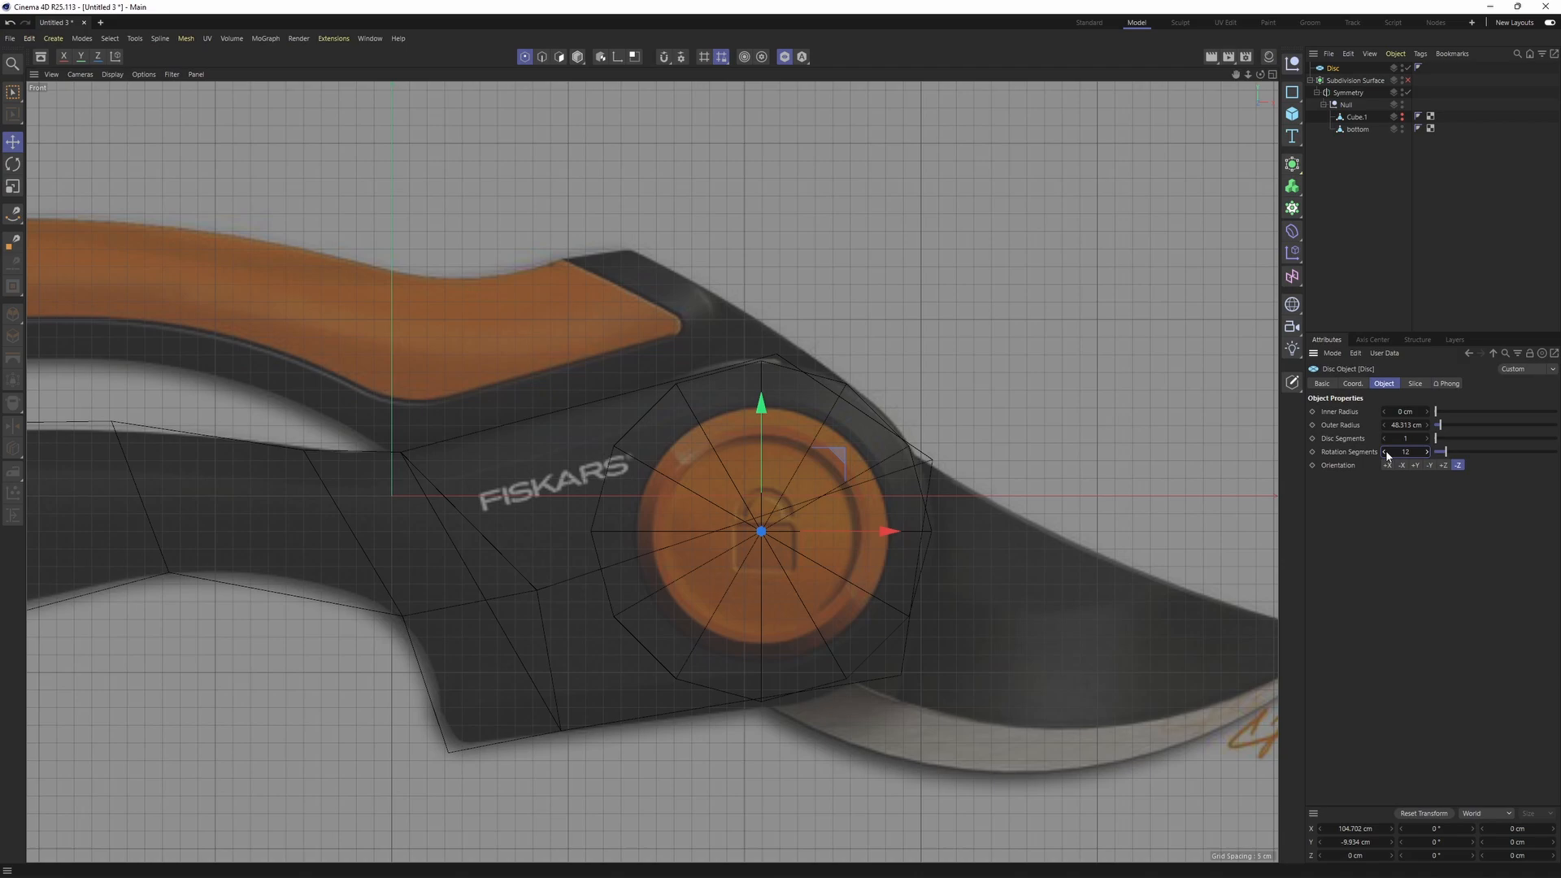
click(1384, 452)
click(1385, 452)
click(1385, 452)
click(1385, 452)
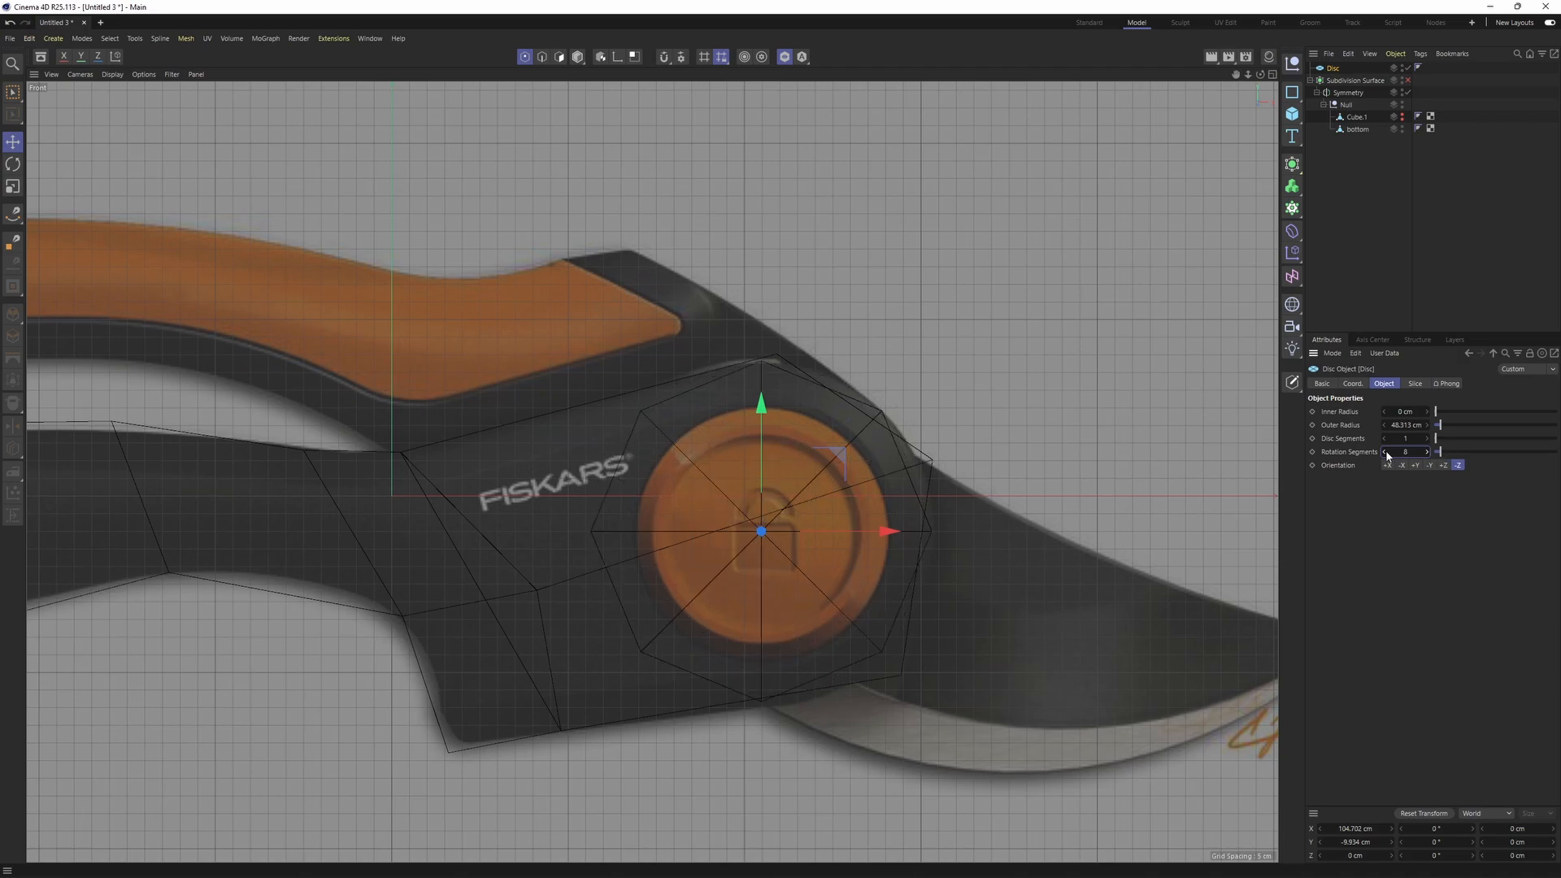
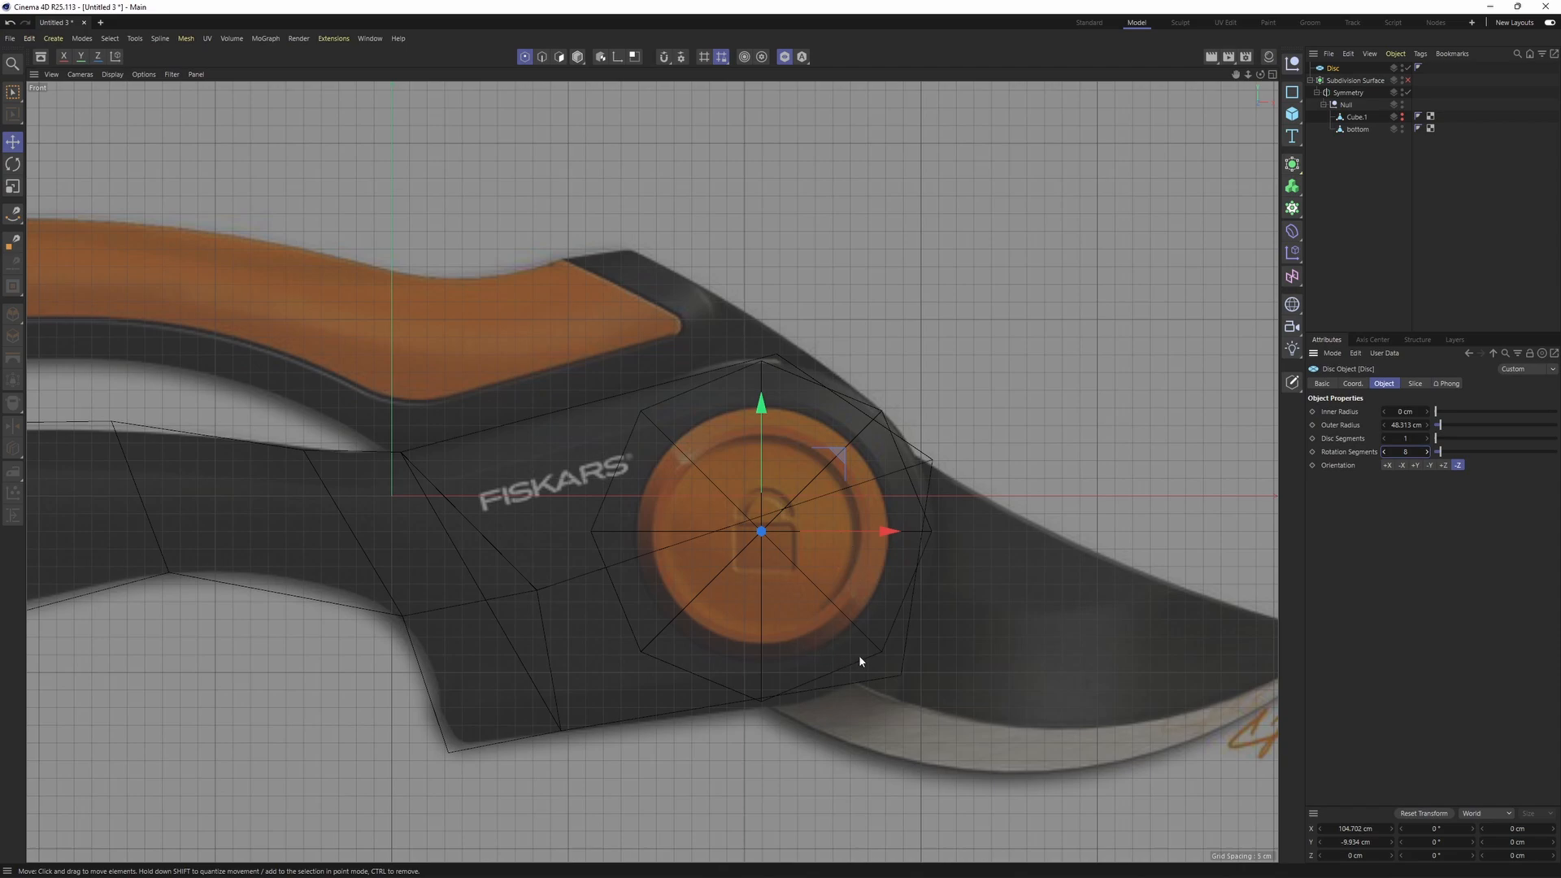
- Rotate the disc counterclockwise so its segments line up with the slanted pivot head edges, and select the bottom object
key(t)
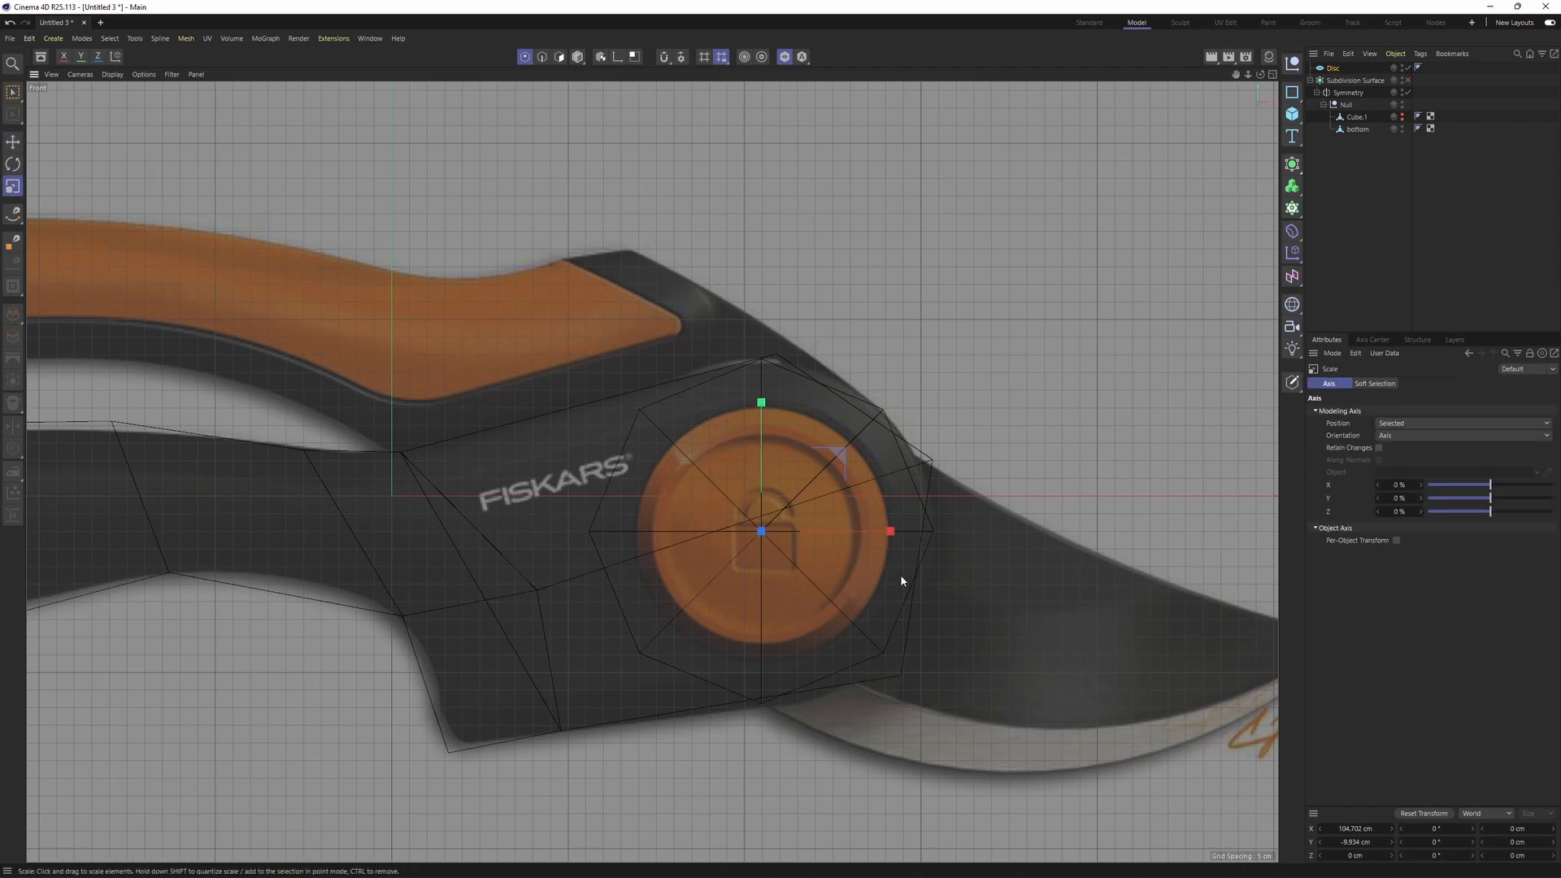
key(r)
drag(836, 499, 818, 485)
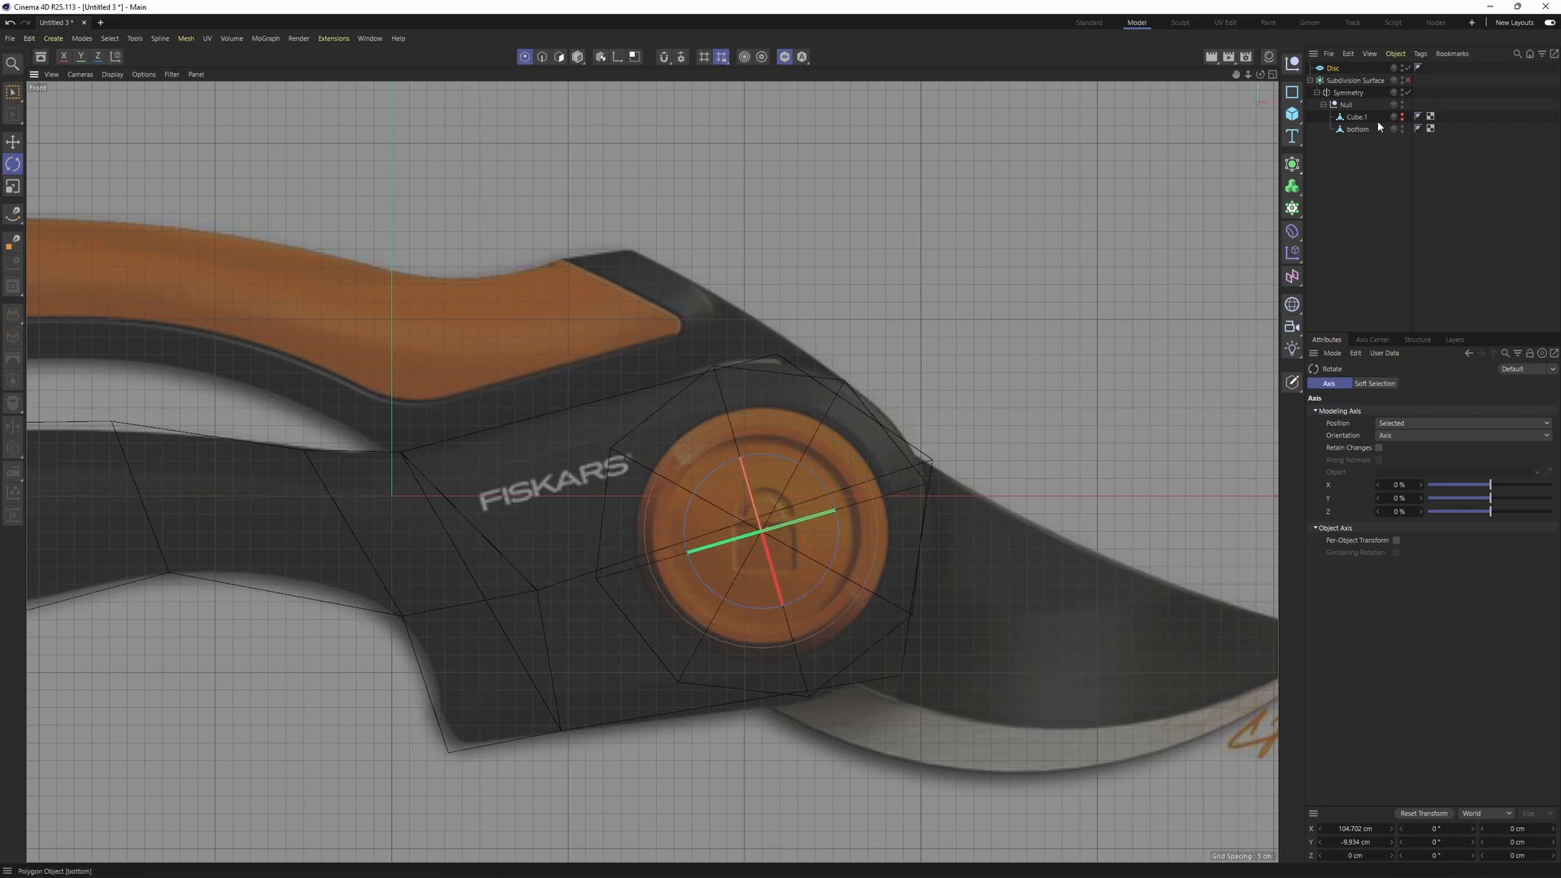
click(1356, 130)
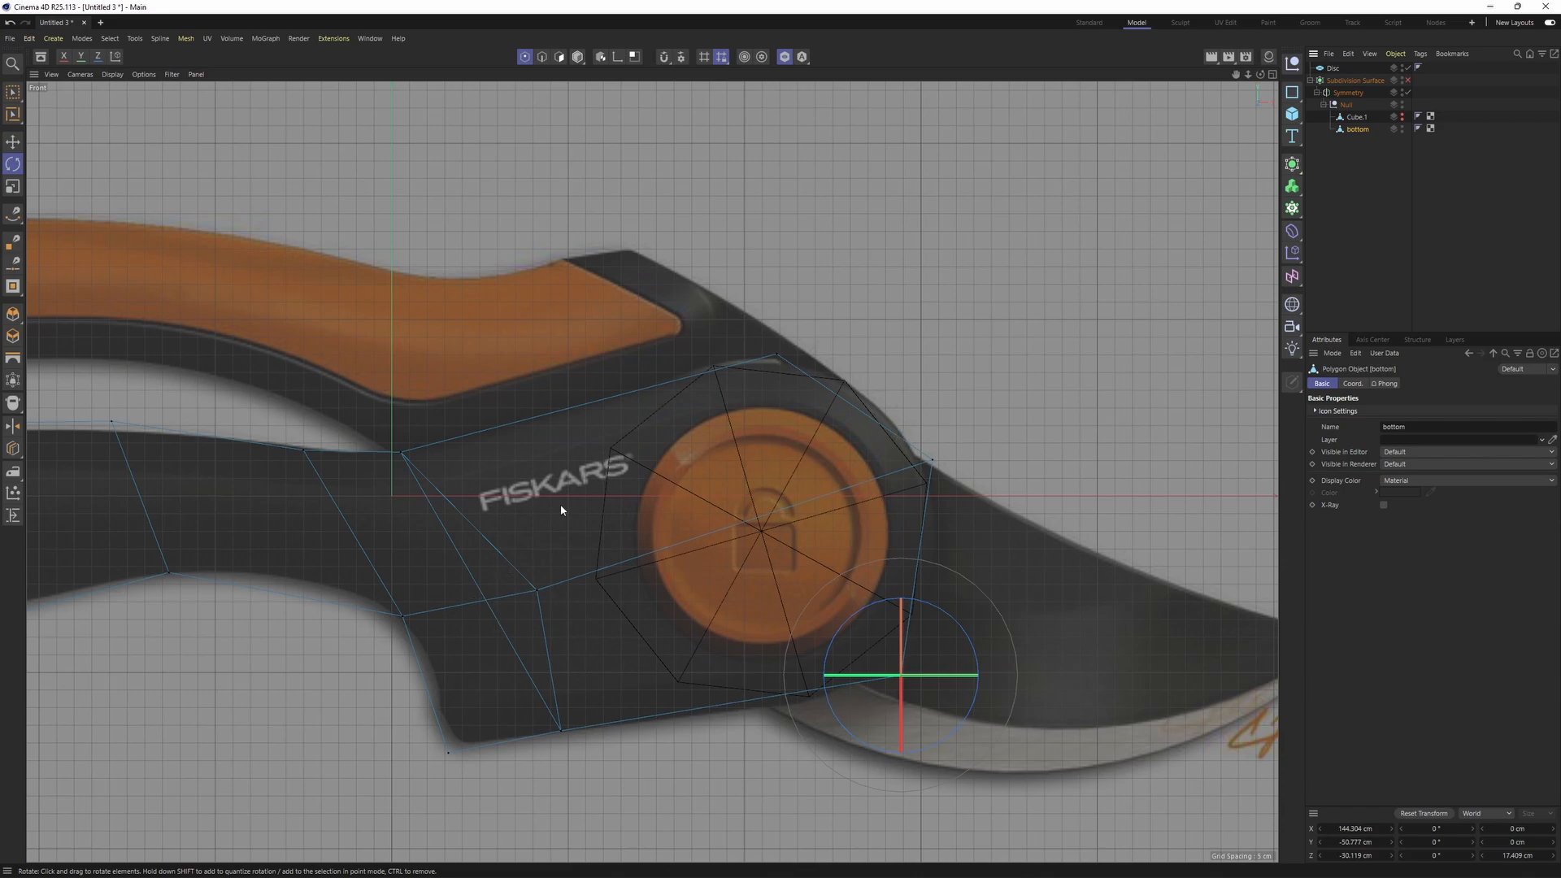
- Add a loop cut to the bottom object across the pivot head, starting where the disc's top corner meets the upper edge
click(1333, 69)
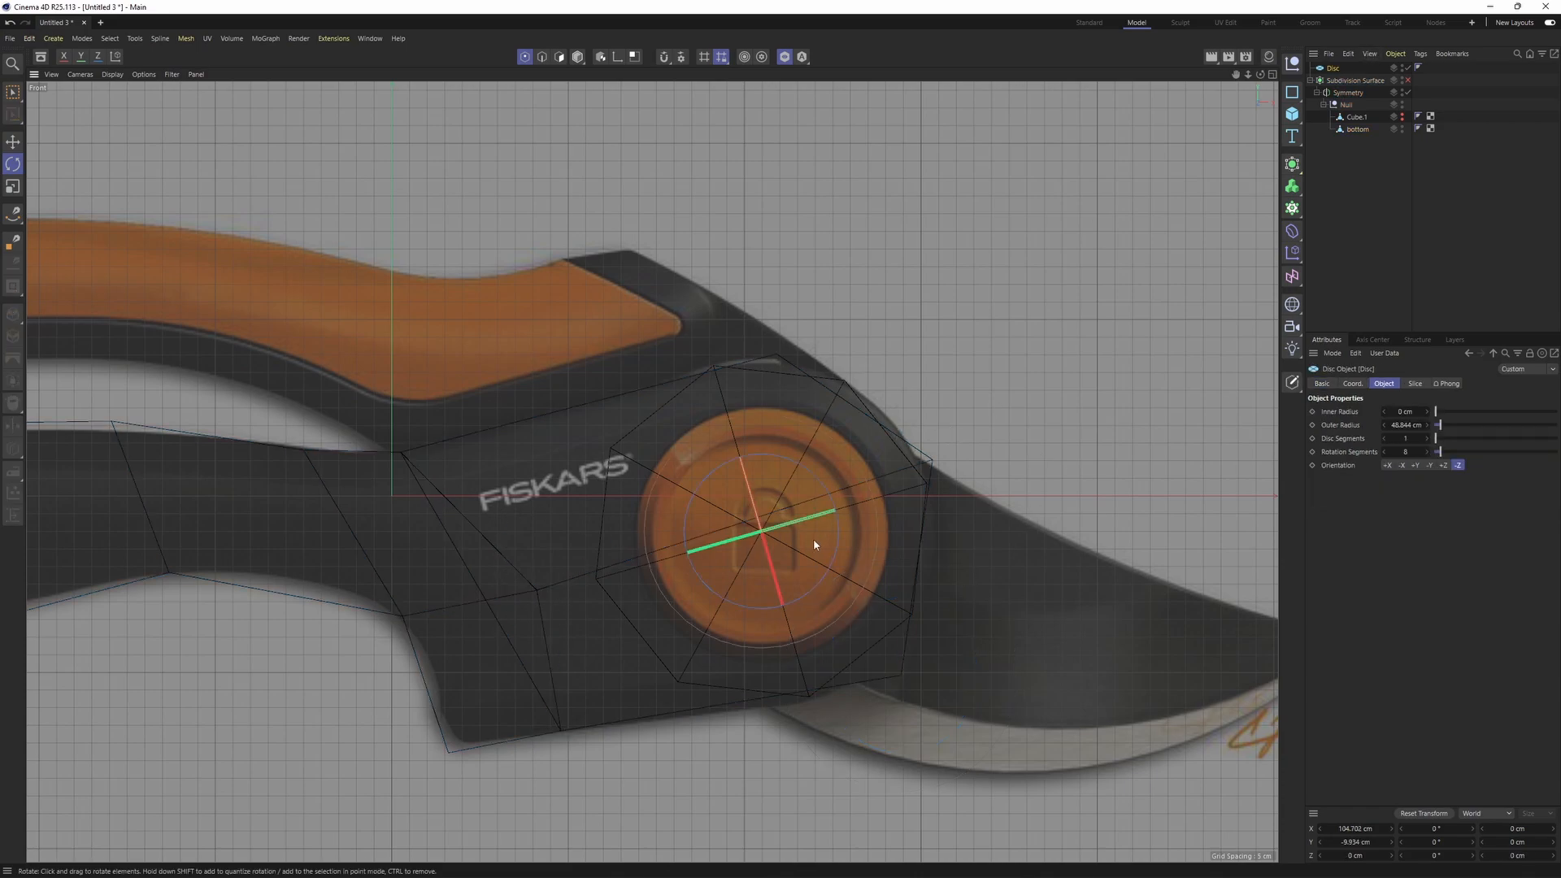
scroll(802, 485, up, 3)
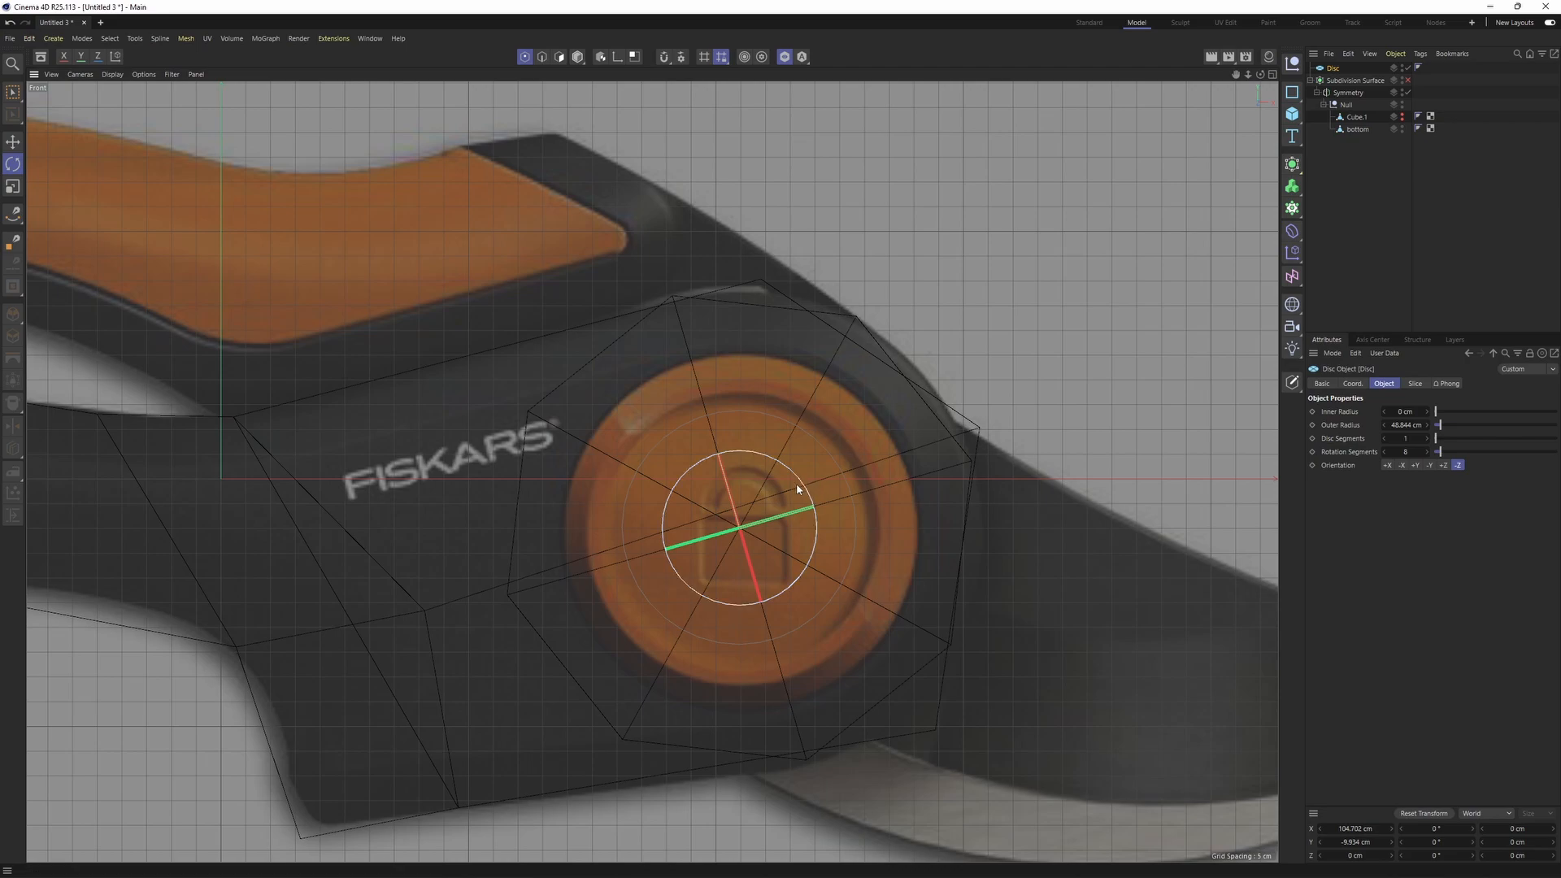
click(1359, 129)
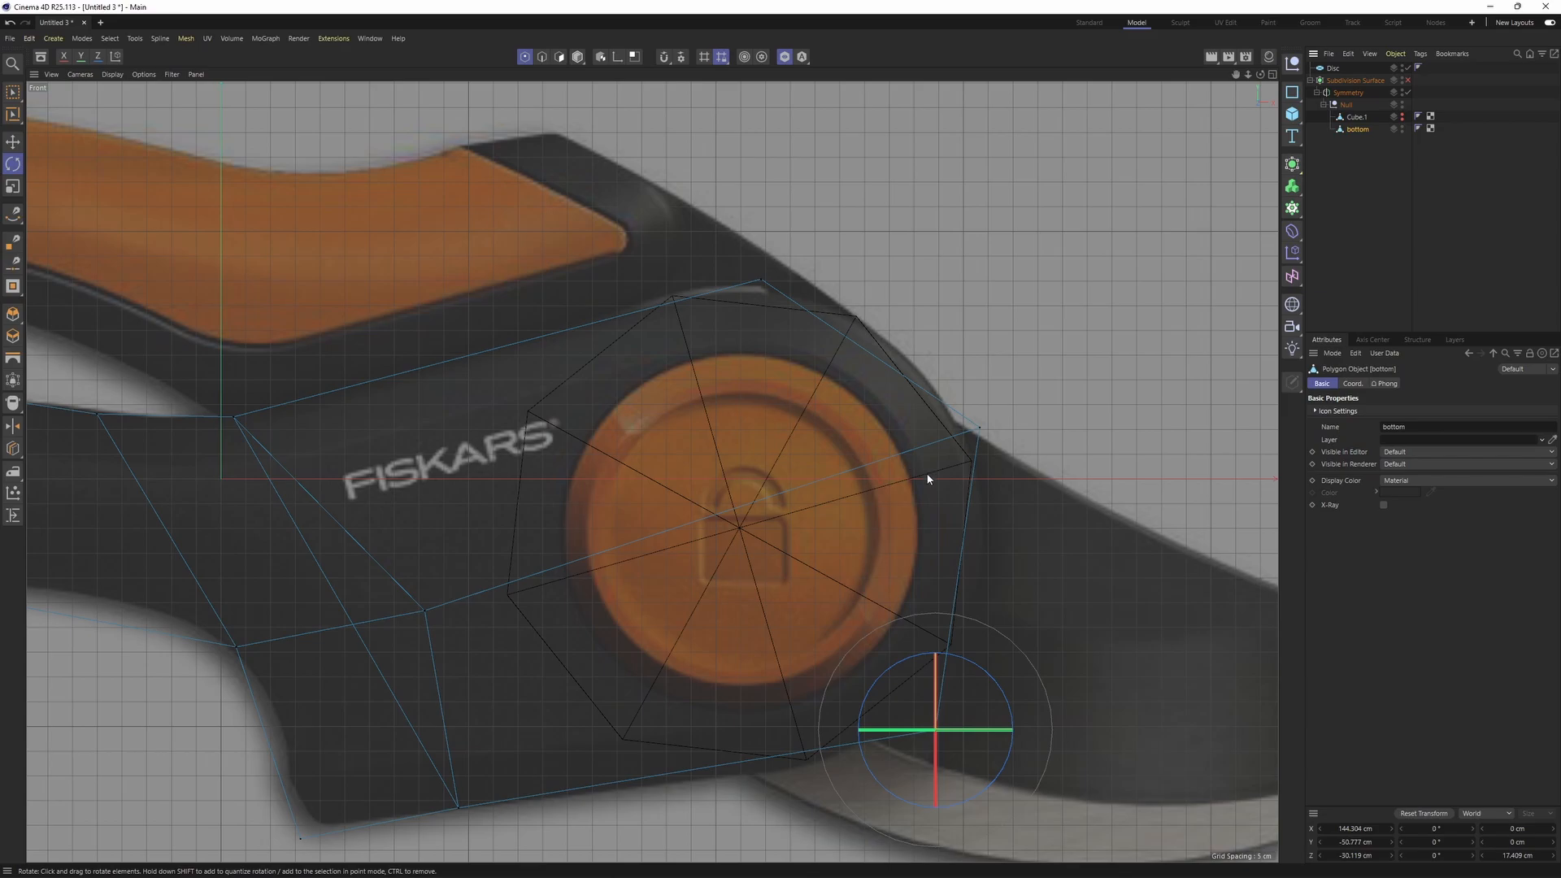
alt+middle_drag(884, 431, 894, 367)
scroll(949, 358, down, 1)
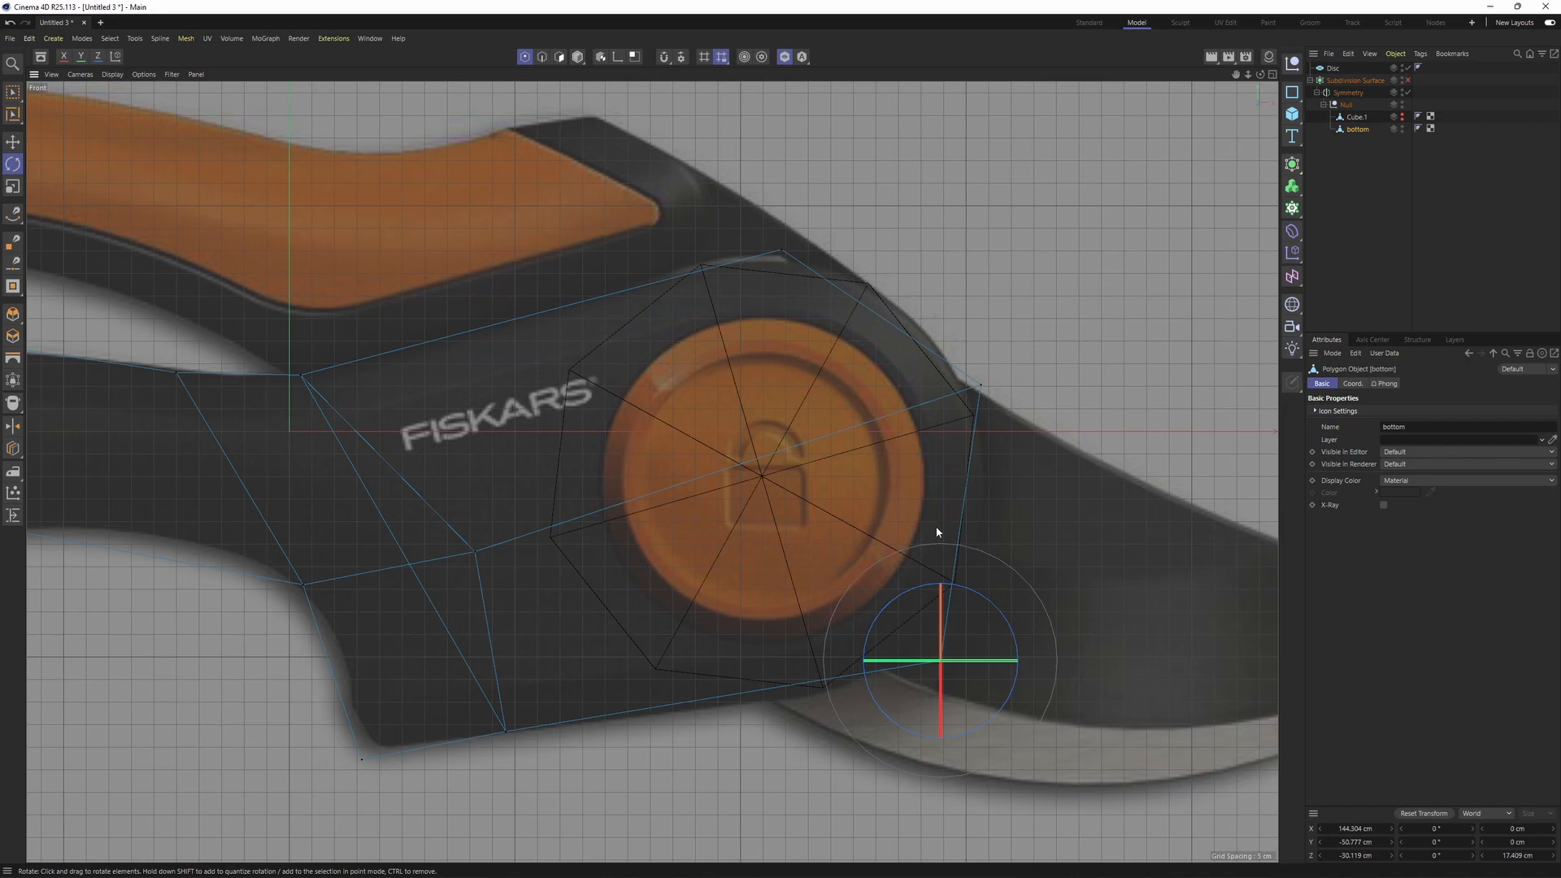
key(k)
key(l)
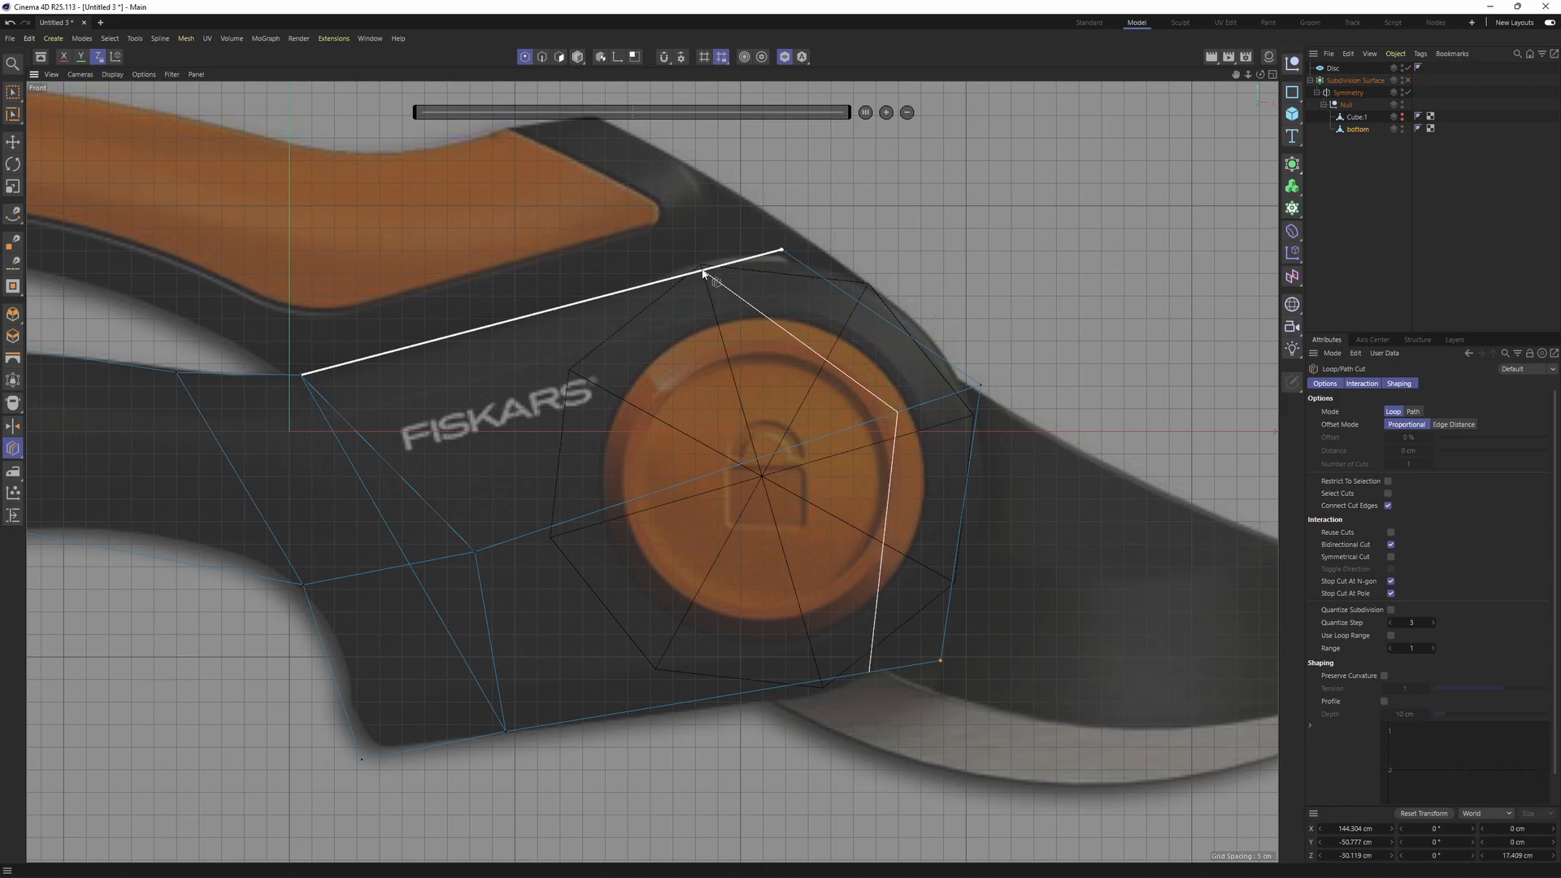
click(703, 270)
- Move the pivot head's new center point and its outer points onto the disc's center and matching corners
key(0)
drag(857, 424, 908, 387)
drag(970, 336, 836, 403)
drag(756, 221, 809, 284)
drag(853, 179, 943, 208)
drag(857, 651, 894, 711)
drag(935, 616, 921, 601)
drag(1027, 575, 1026, 517)
scroll(817, 330, up, 3)
scroll(869, 325, down, 2)
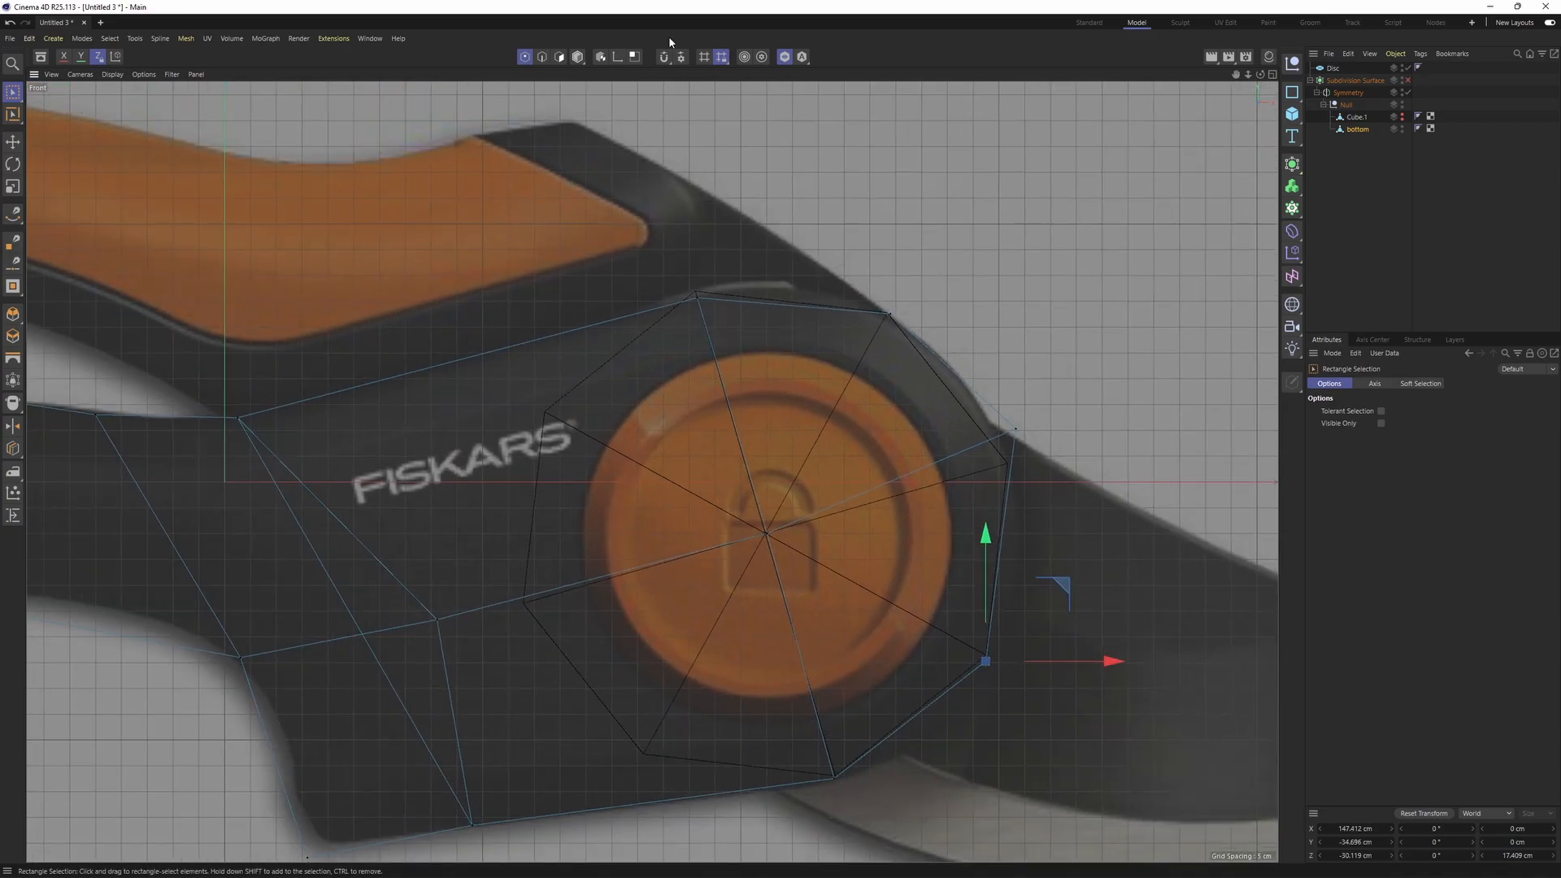
- Enable snapping to points and snap the pivot head's top and front points to the disc's corners
click(681, 58)
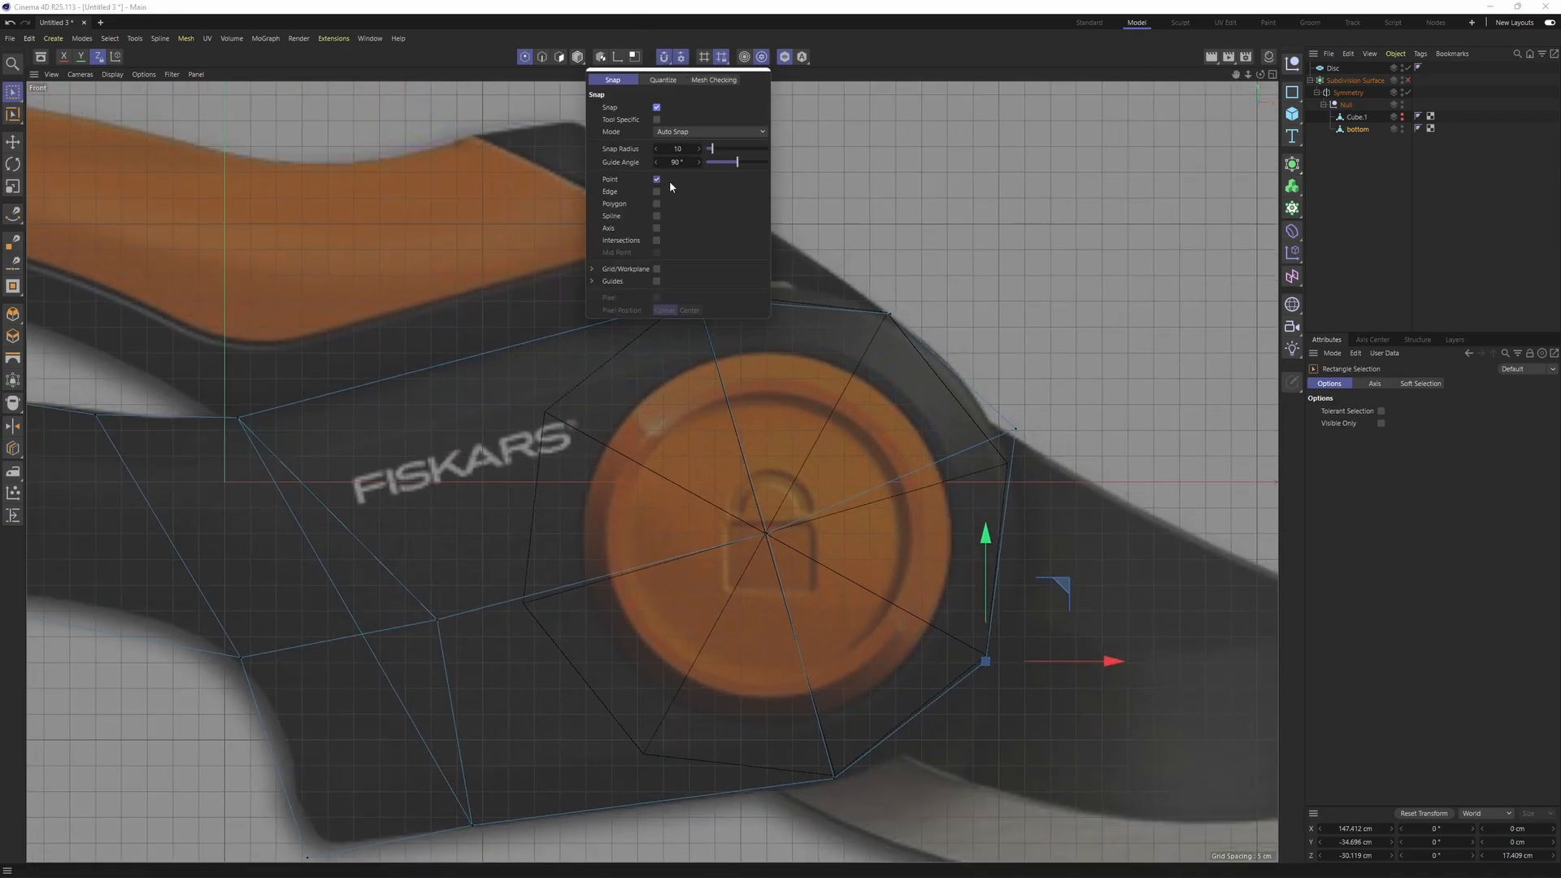
click(800, 25)
scroll(799, 203, up, 3)
drag(679, 302, 701, 277)
click(947, 385)
drag(1029, 311, 1027, 309)
alt+middle_drag(1122, 607, 961, 505)
click(994, 472)
drag(1063, 393, 1049, 449)
alt+middle_drag(918, 561, 900, 327)
click(930, 623)
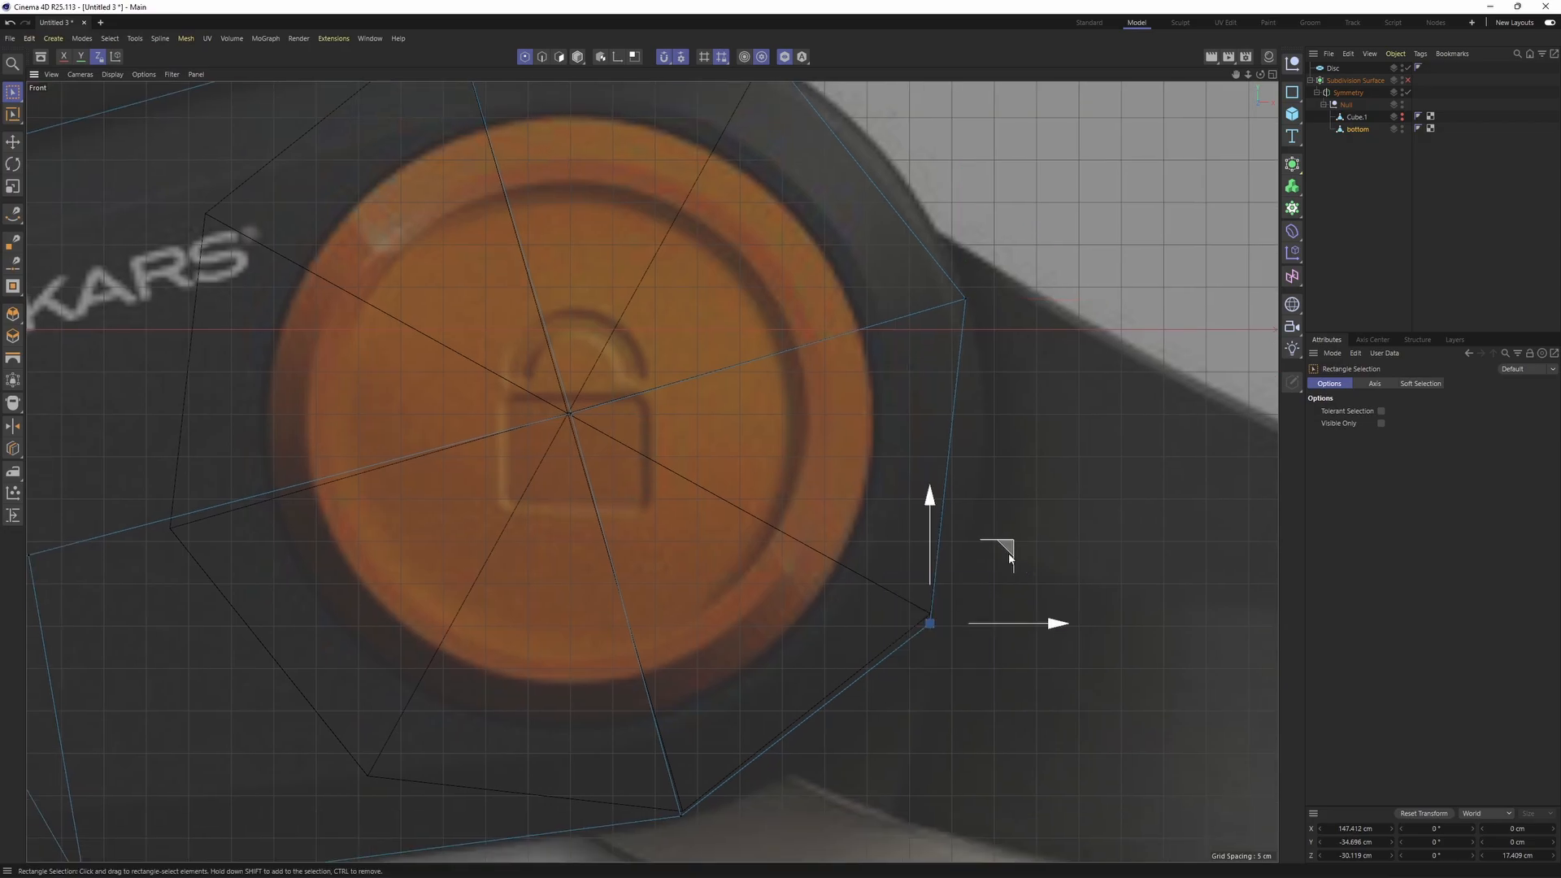
drag(1000, 550, 998, 539)
- Snap the pivot head's bottom point to the disc corner and move the point below the FISKARS logo to straighten its cross edge
scroll(984, 528, down, 3)
drag(769, 690, 800, 730)
scroll(805, 728, up, 2)
drag(839, 629, 841, 625)
scroll(841, 625, down, 3)
alt+middle_drag(840, 625, 1037, 693)
click(548, 578)
drag(620, 508, 541, 532)
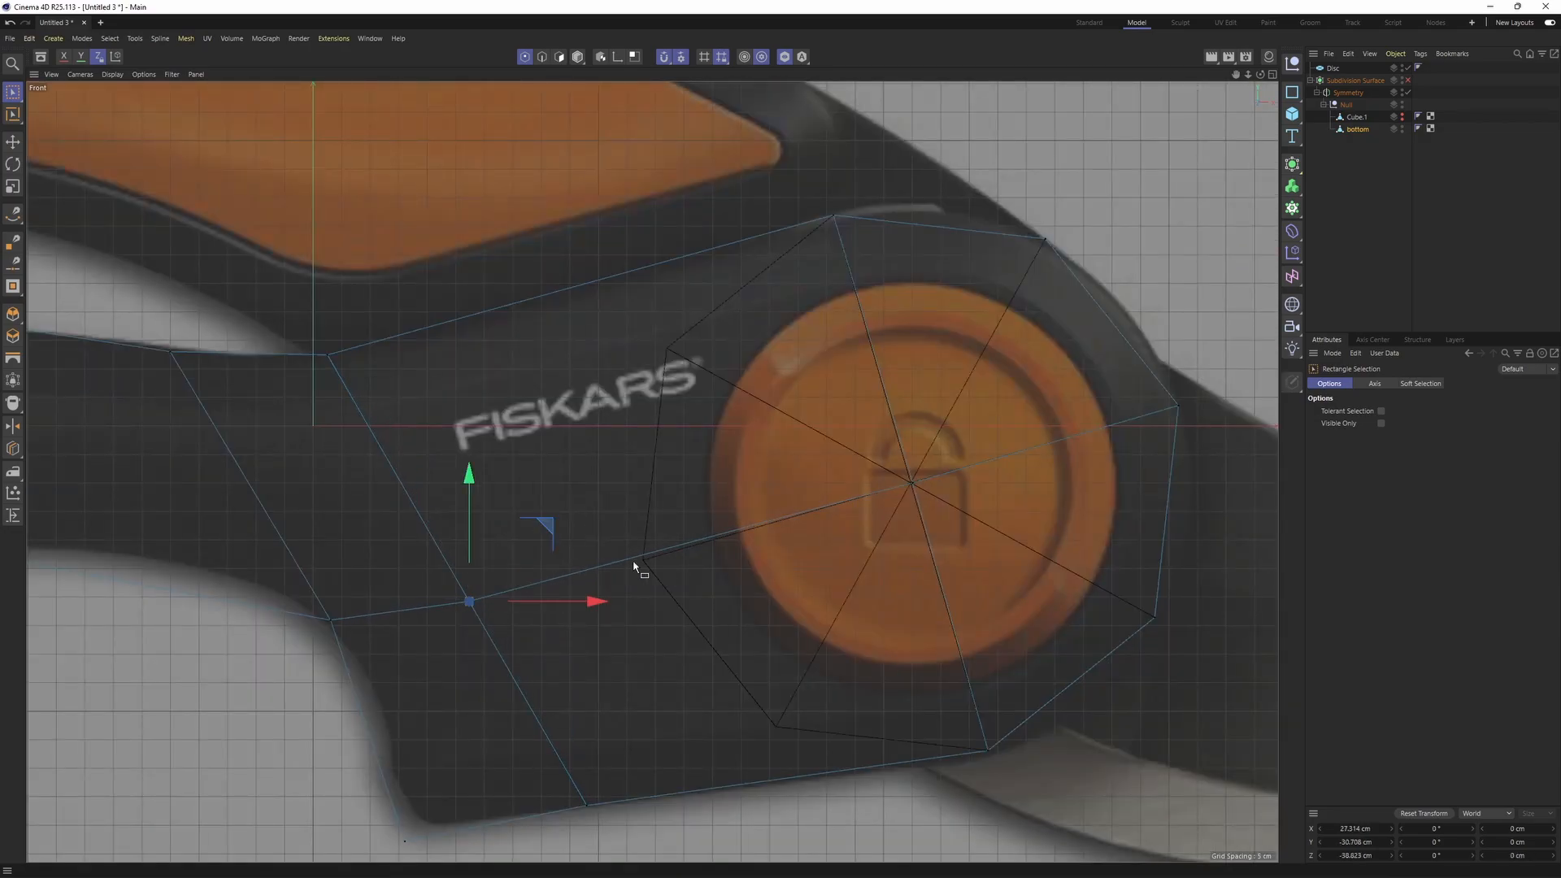
- Scale the disc down to an outer radius of about 34 cm so it matches the orange lock knob
middle_click(372, 301)
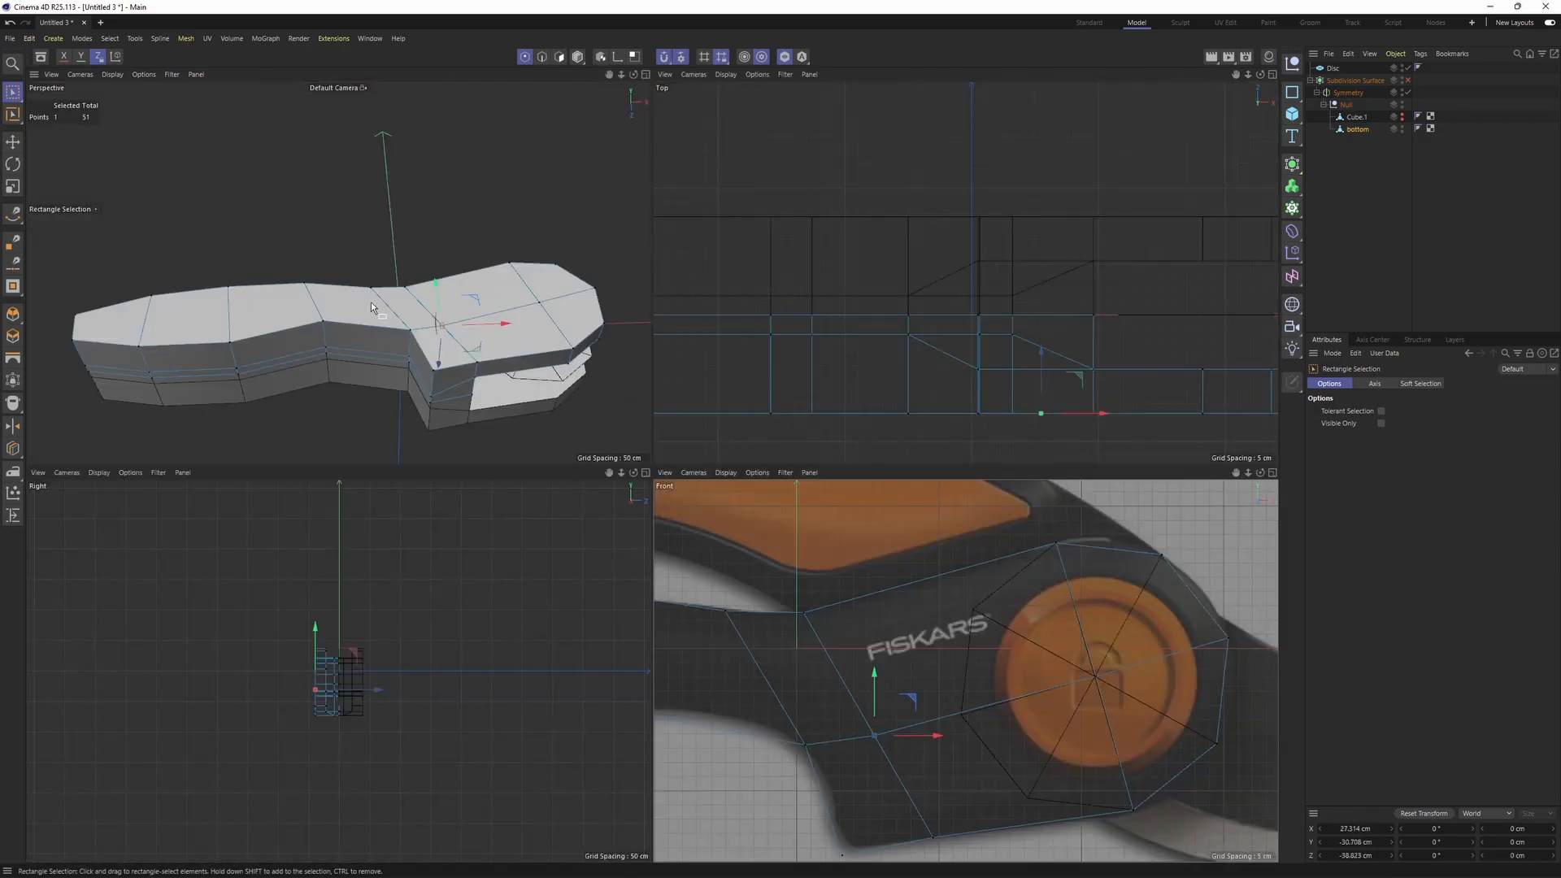
middle_click(371, 301)
alt+drag(370, 300, 569, 488)
click(1332, 68)
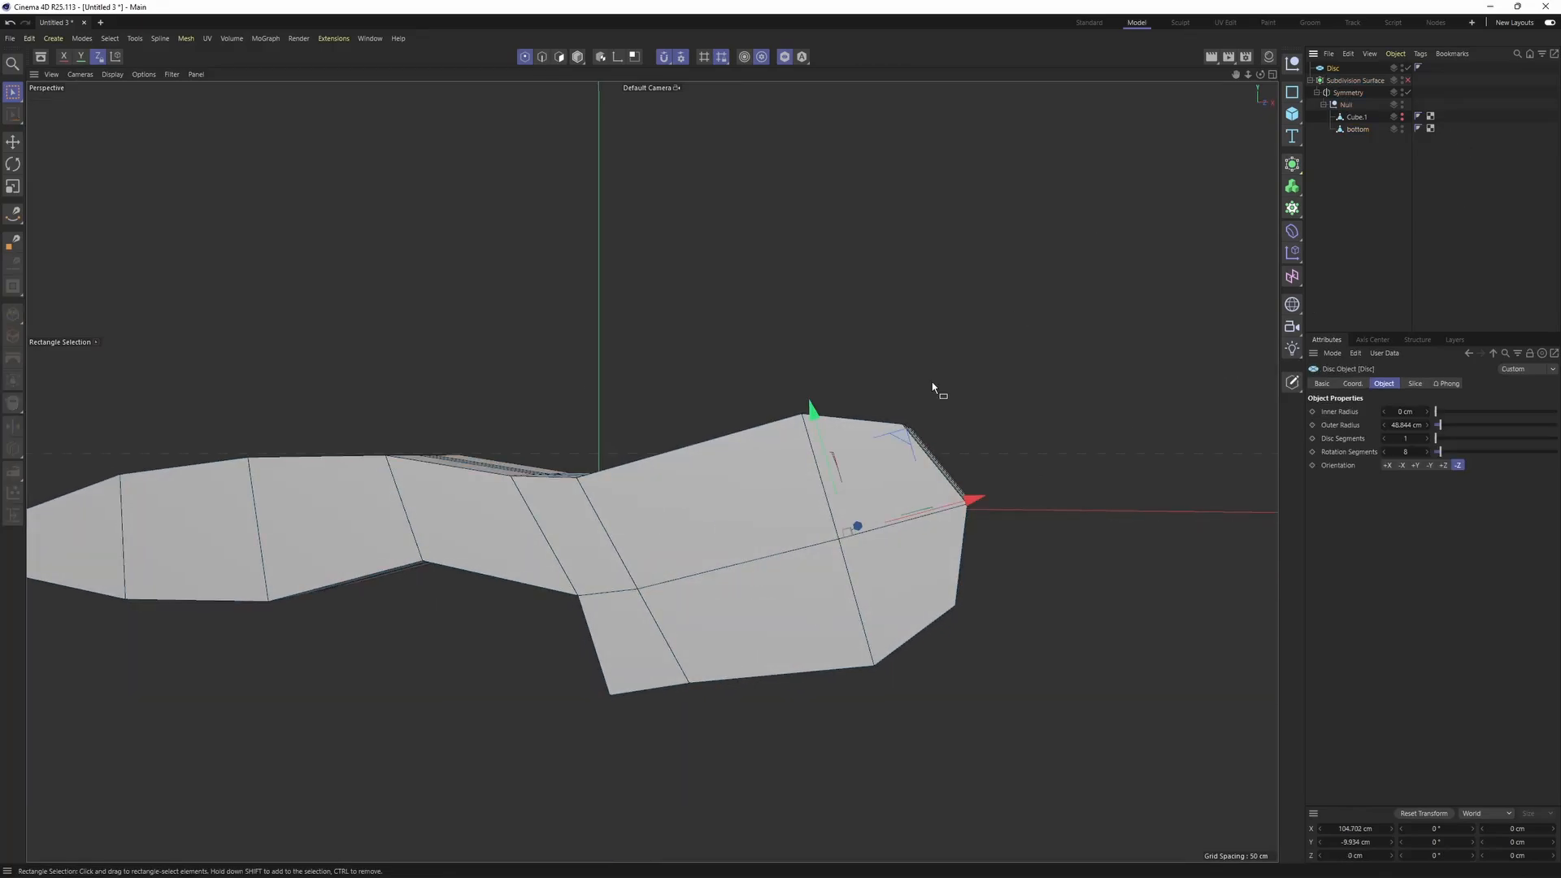
key(F4)
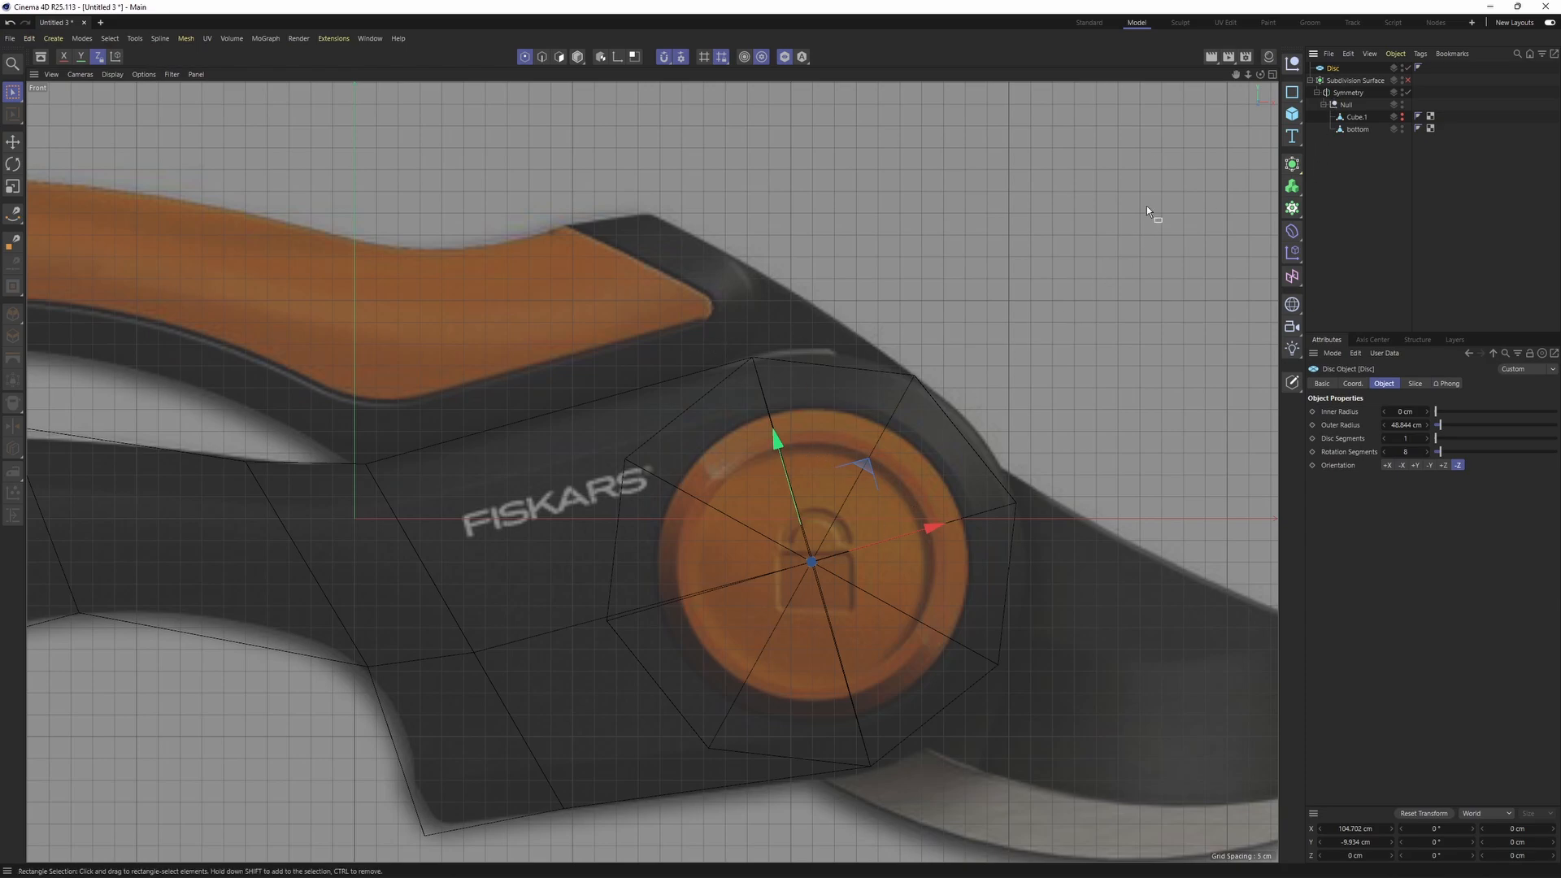
key(t)
drag(1094, 753, 933, 753)
- Inset the four selected side polygons around the pivot on the bottom object
click(908, 380)
key(Return)
key(Return)
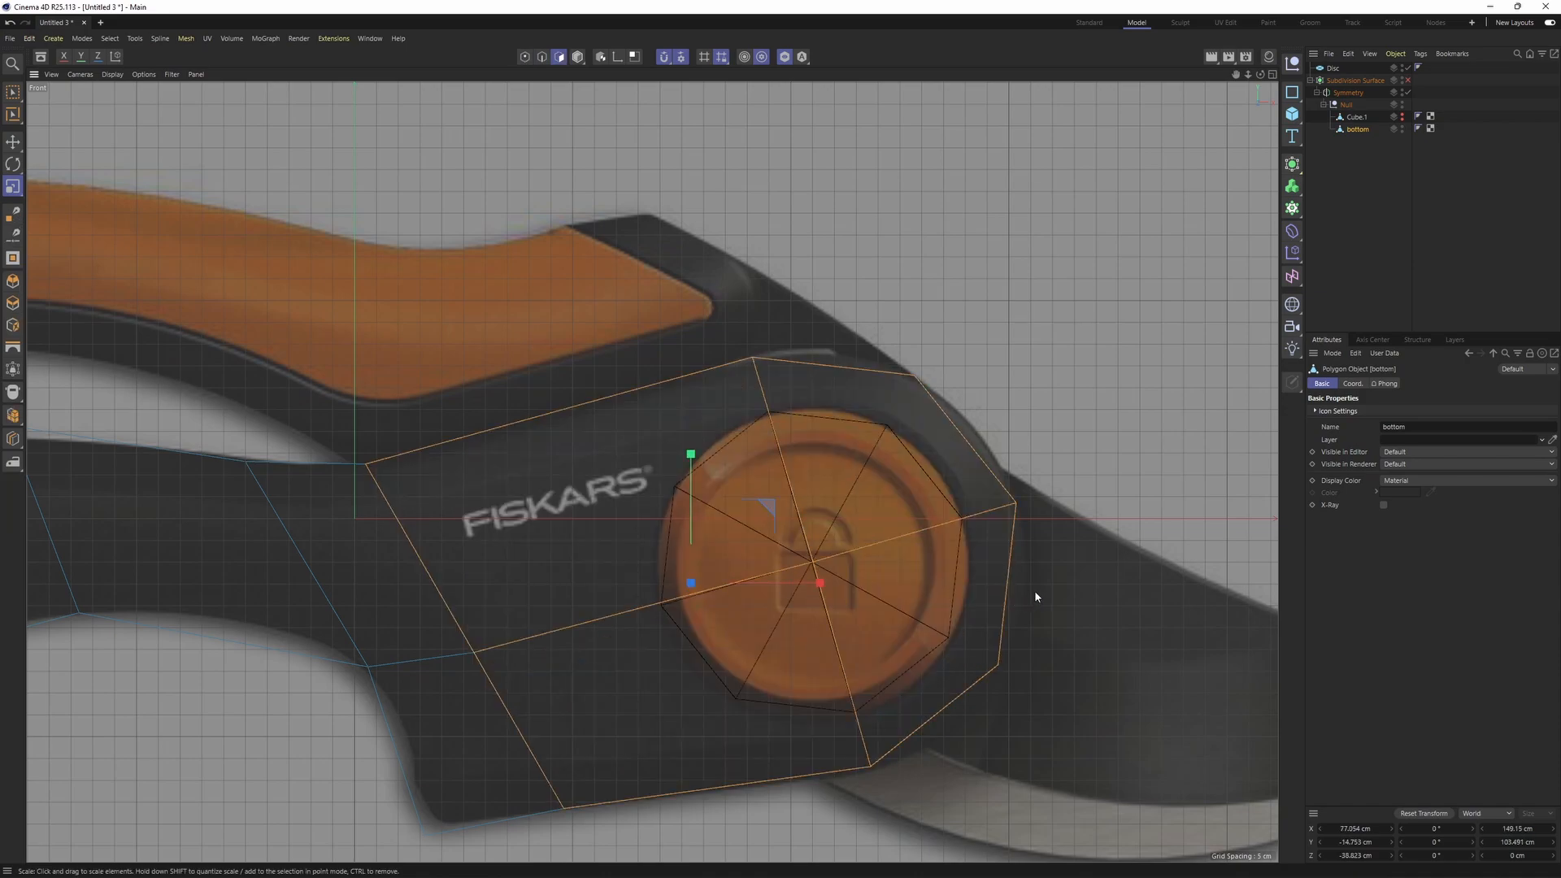
middle_drag(1034, 591, 988, 578)
scroll(837, 506, up, 2)
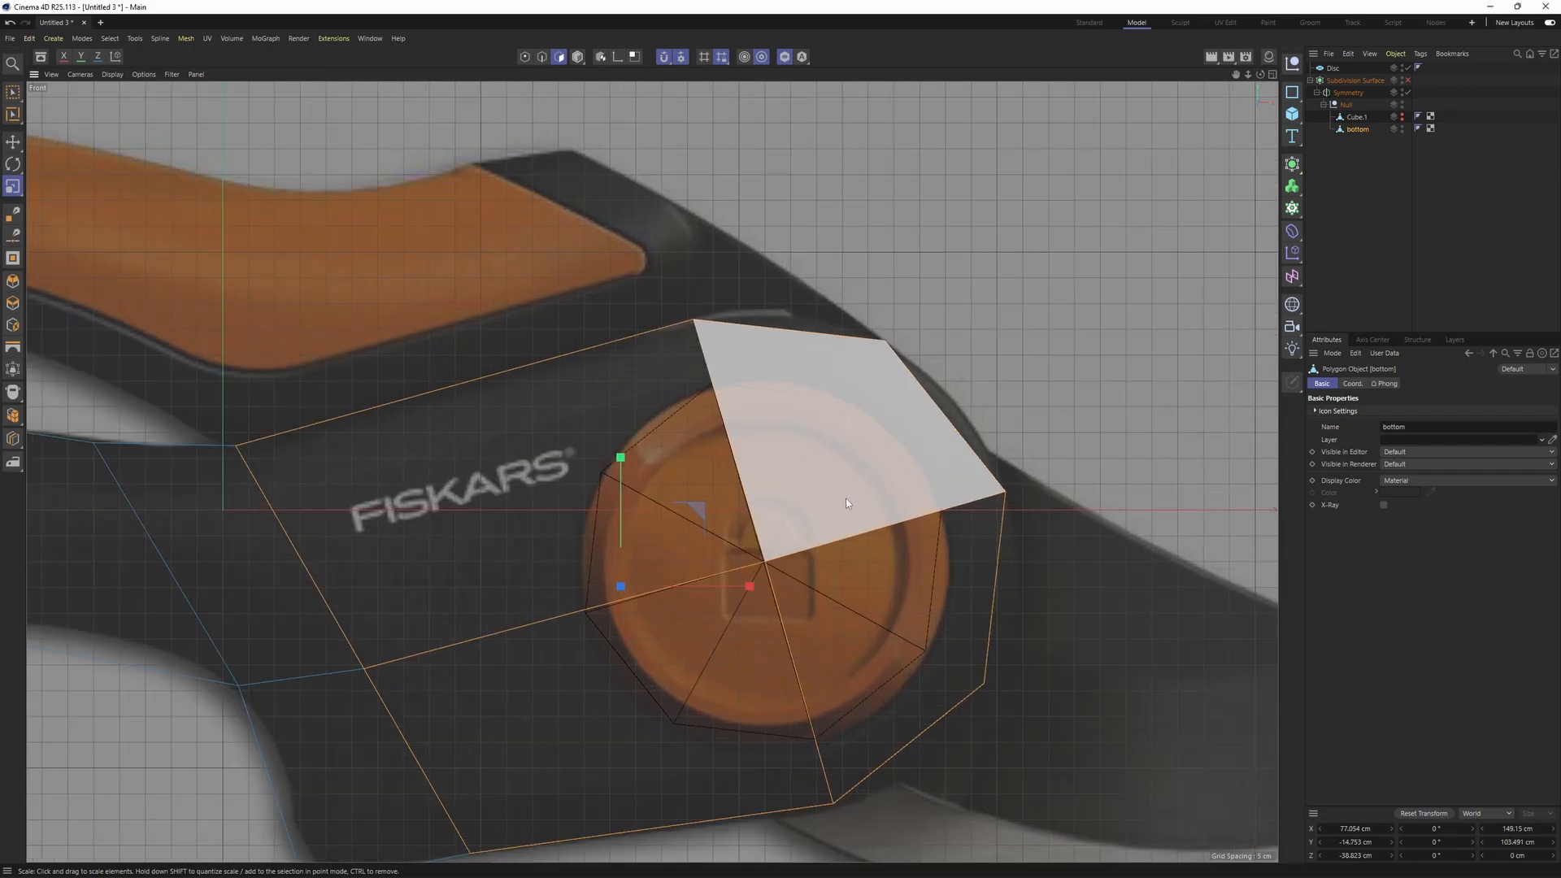
alt+middle_drag(895, 461, 910, 417)
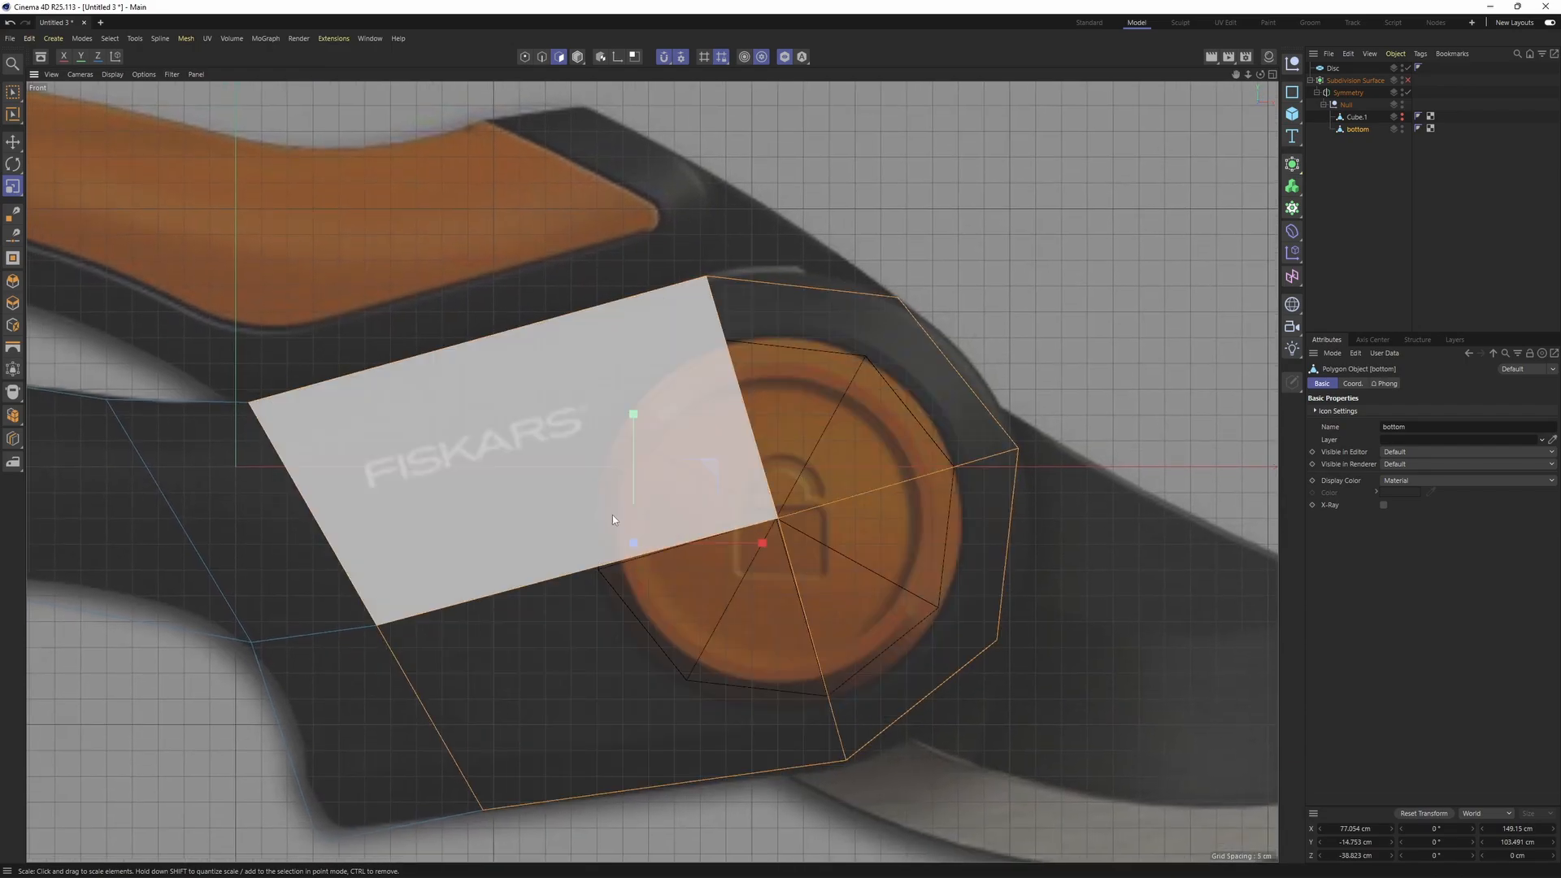
click(1325, 69)
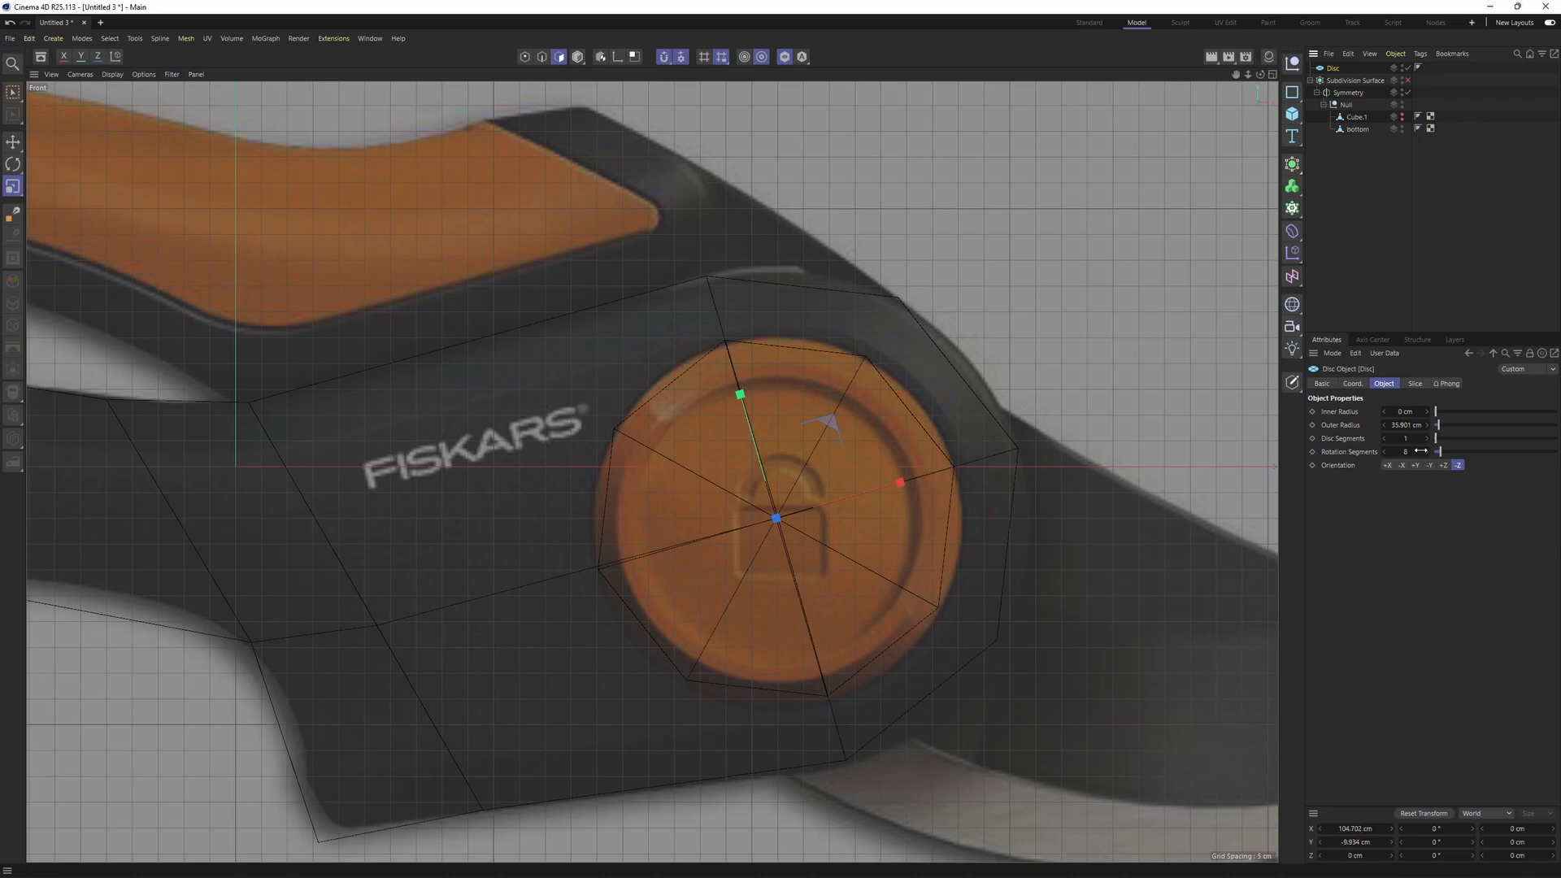
click(1356, 129)
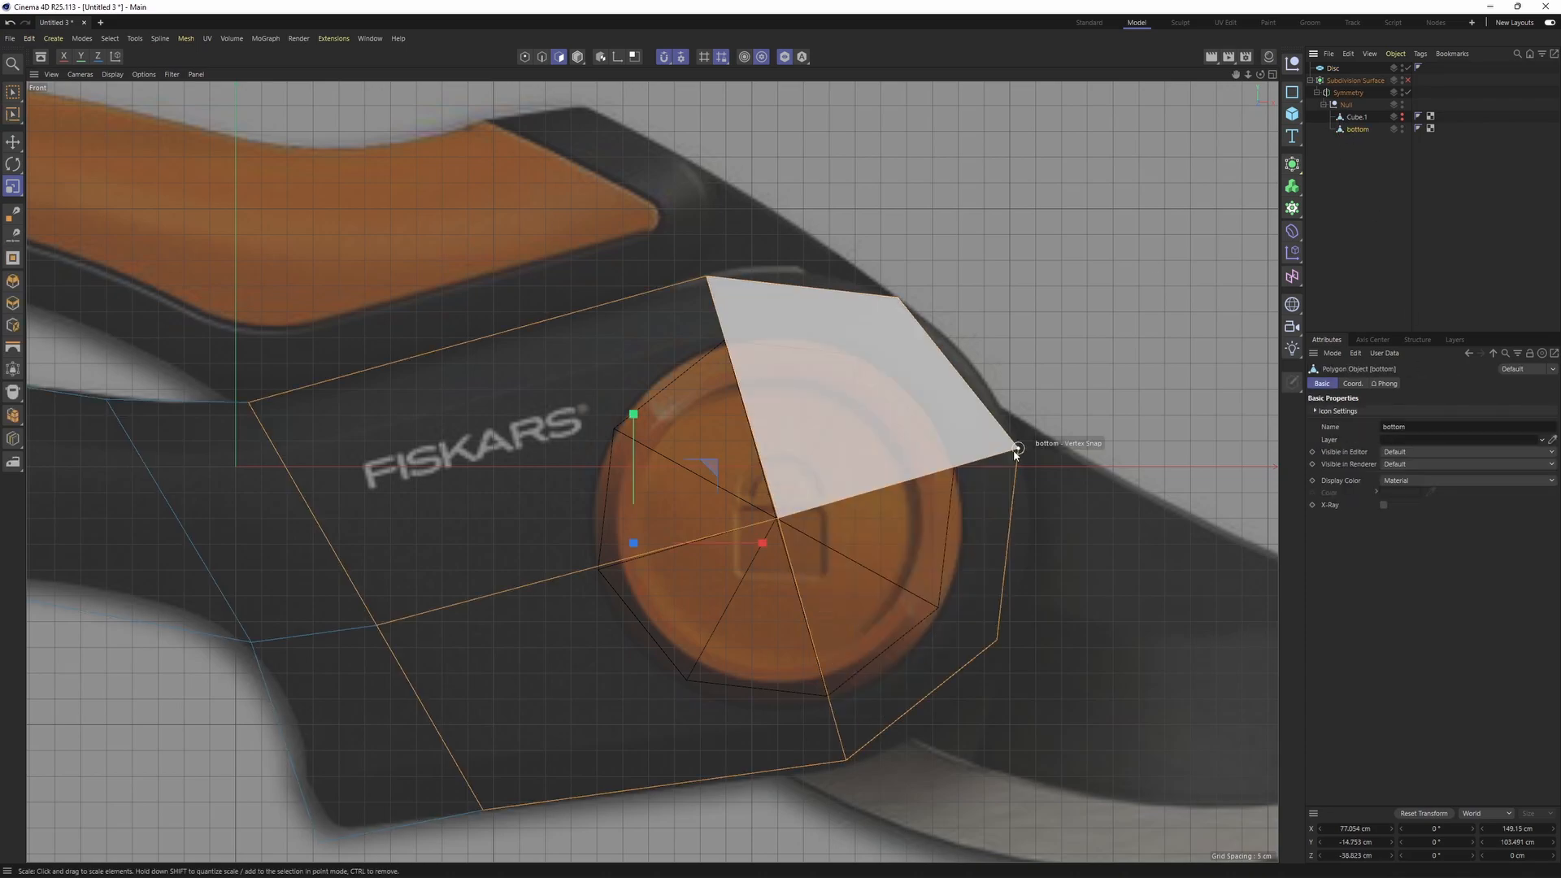
right_click(851, 372)
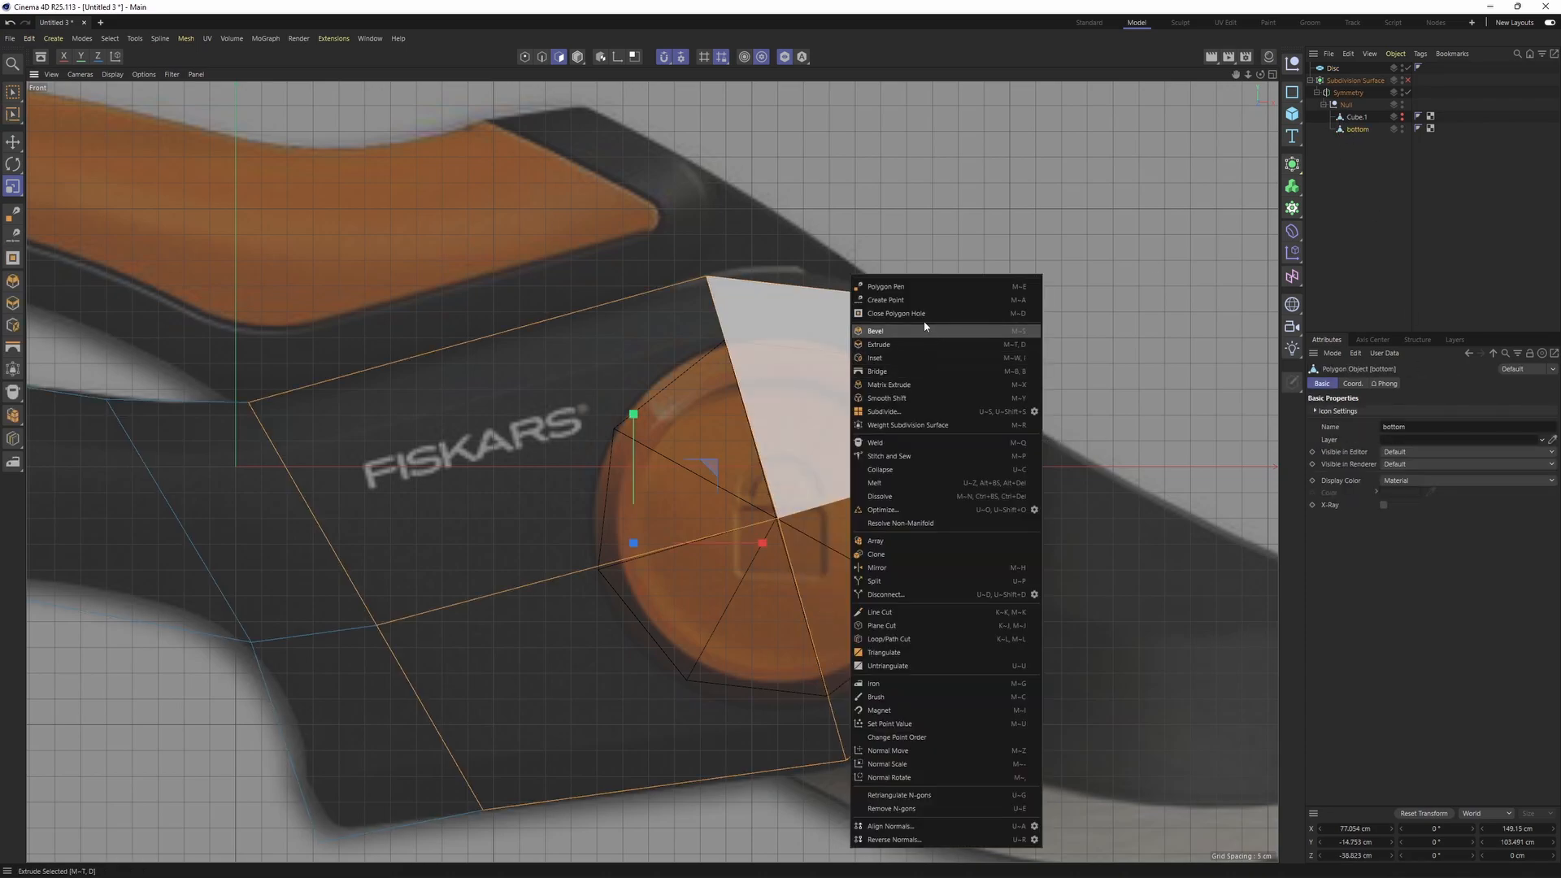
click(892, 358)
drag(1001, 482, 1055, 481)
key(Return)
key(space)
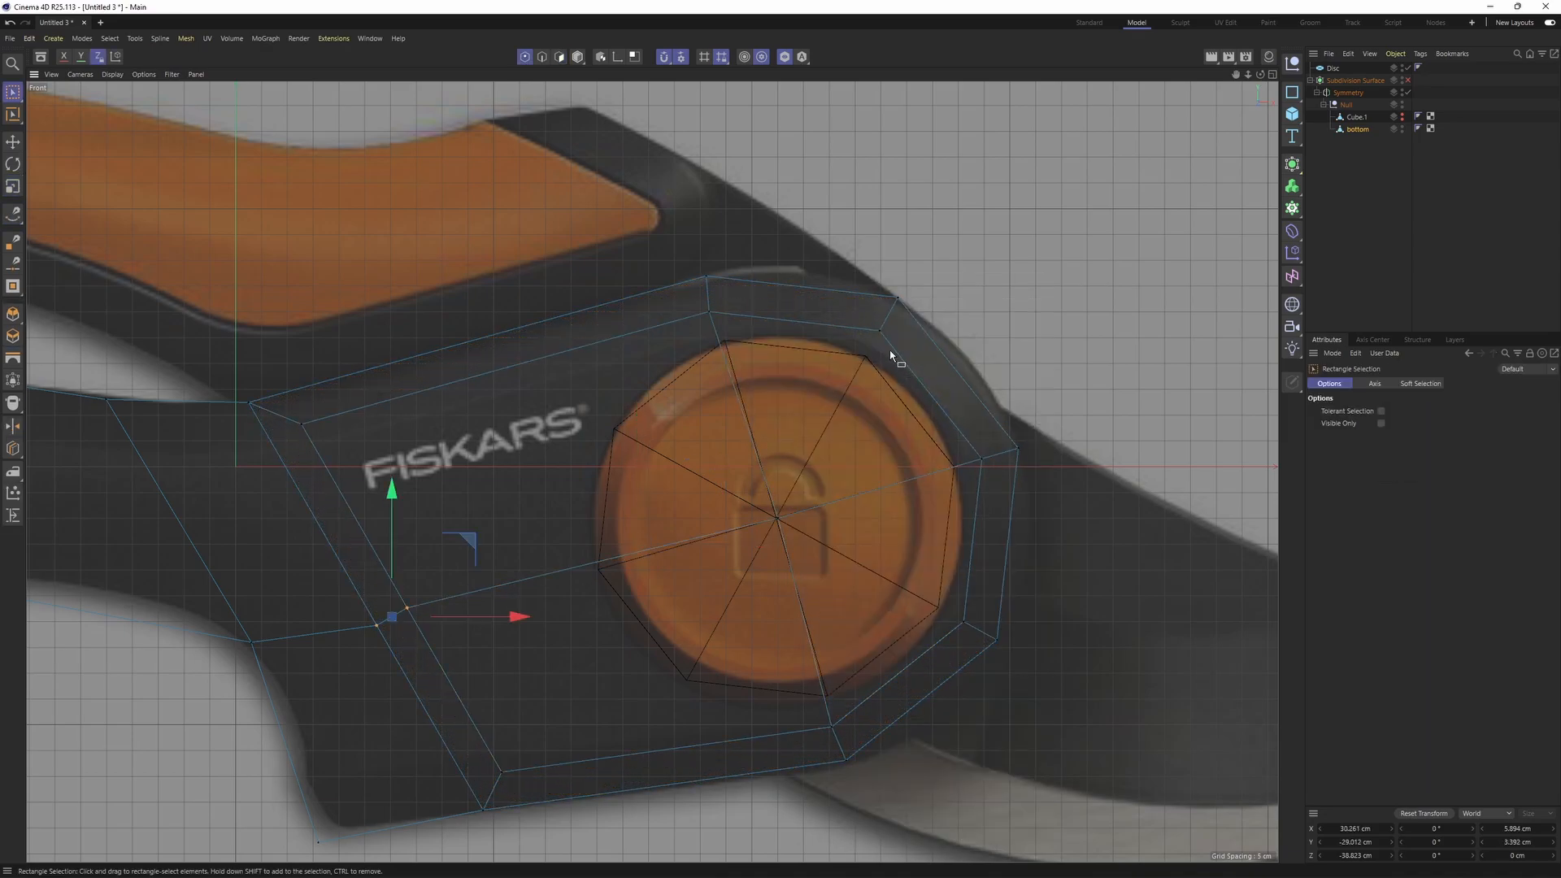
- Snap the inset points on the front and underside of the pivot to the disc's corresponding corners
drag(885, 345, 886, 346)
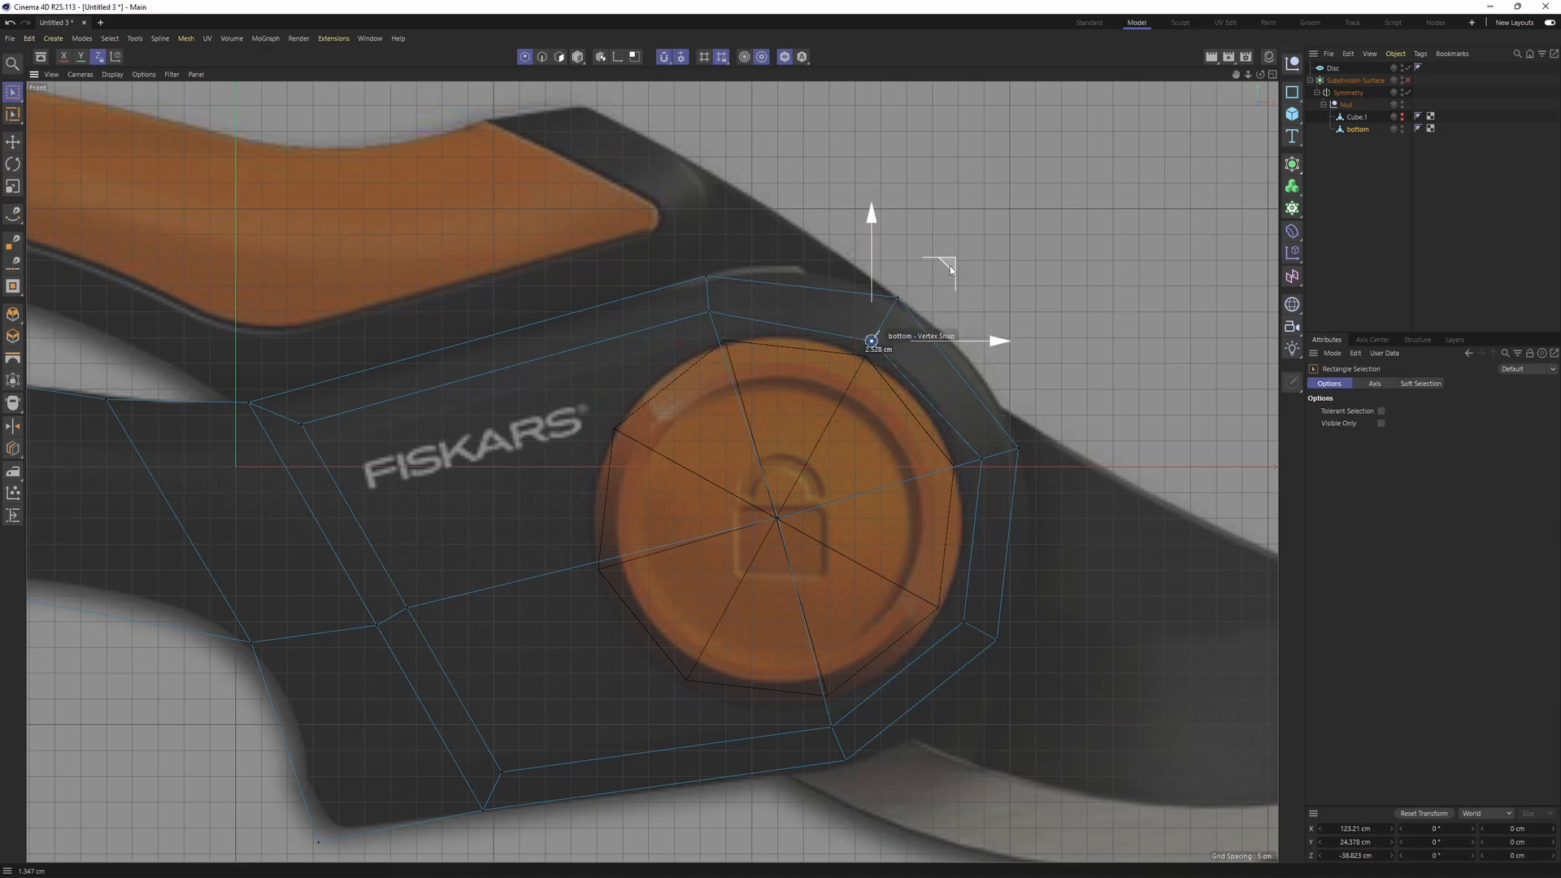
drag(1051, 392, 1025, 400)
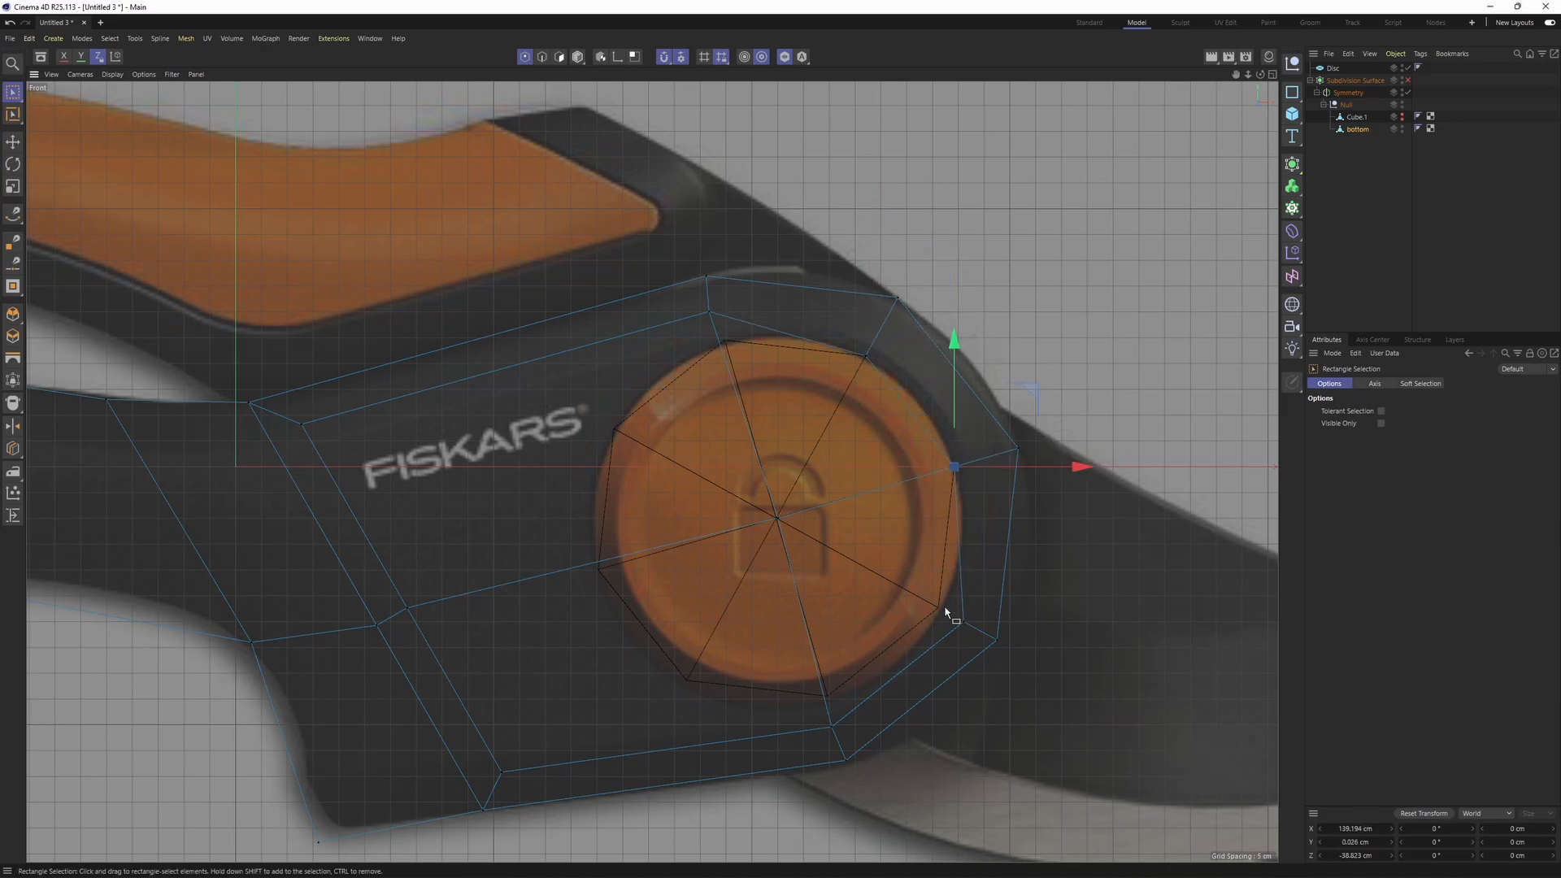
drag(946, 610, 979, 638)
drag(1037, 546, 1010, 533)
drag(782, 687, 845, 750)
drag(903, 657, 898, 626)
drag(469, 714, 520, 780)
drag(573, 702, 758, 609)
- Snap the handle-side and top inset points to the remaining disc corners, closing the octagon around the knob
drag(425, 561, 392, 626)
drag(478, 530, 669, 490)
drag(329, 443, 280, 406)
drag(378, 350, 691, 355)
drag(695, 294, 721, 319)
drag(778, 239, 793, 267)
- Disable the disc and set the front view reference image's transparency to 29 %
alt+middle_drag(567, 514, 697, 515)
key(F1)
alt+drag(697, 515, 756, 467)
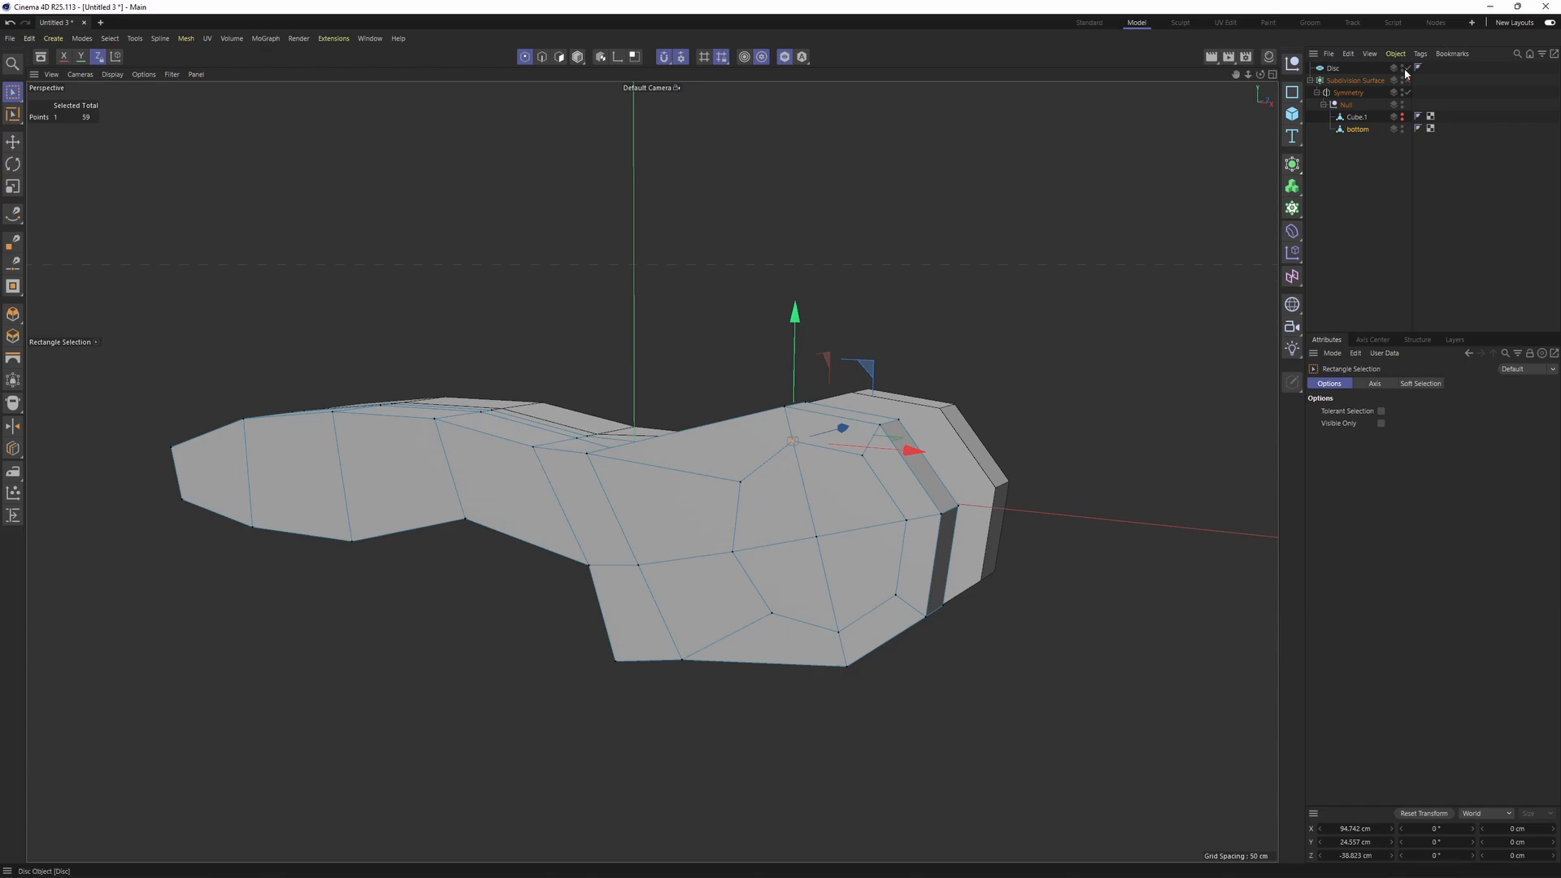
alt+drag(939, 333, 829, 488)
middle_click(829, 593)
middle_click(797, 697)
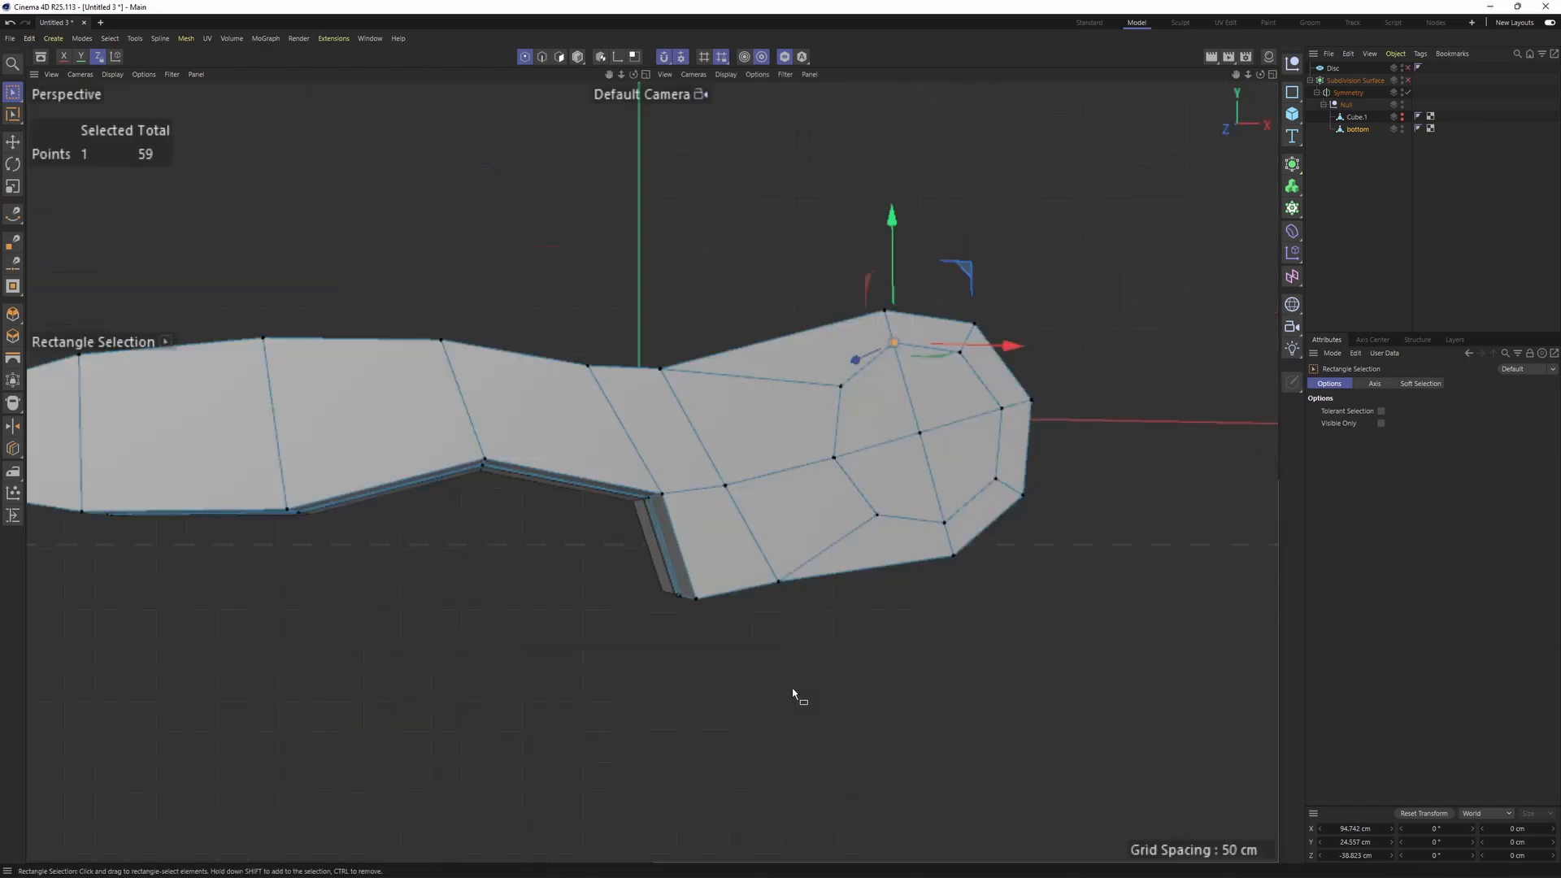
alt+middle_drag(546, 565, 932, 468)
scroll(933, 469, down, 4)
key(shift+v)
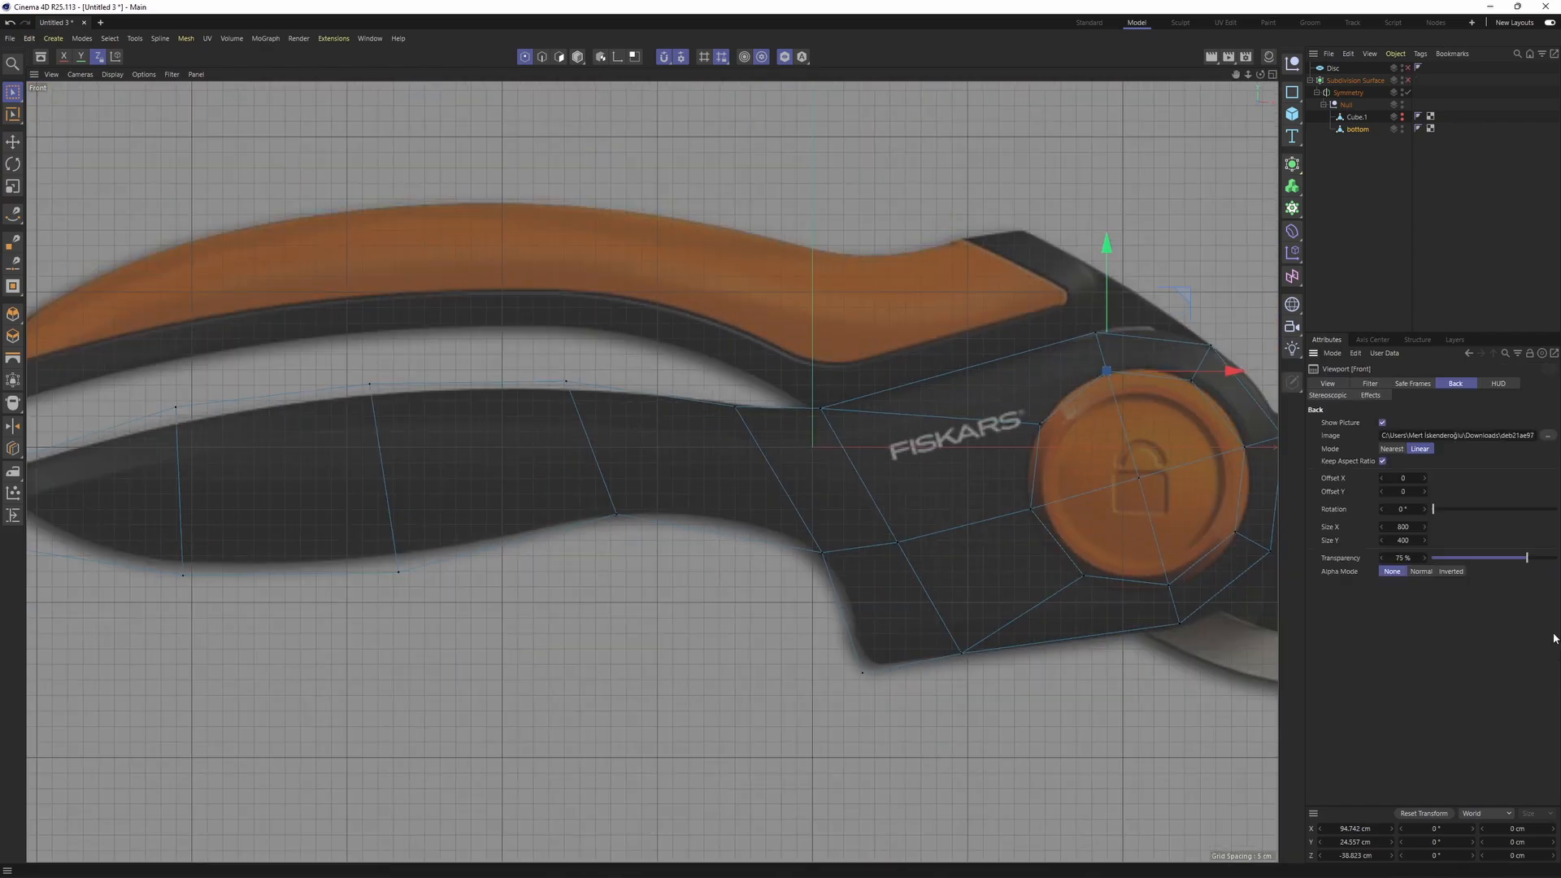
mouse_move(1459, 558)
mouse_down()
mouse_move(1484, 559)
mouse_move(1467, 557)
mouse_up()
alt+middle_drag(819, 459, 794, 500)
scroll(793, 500, down, 3)
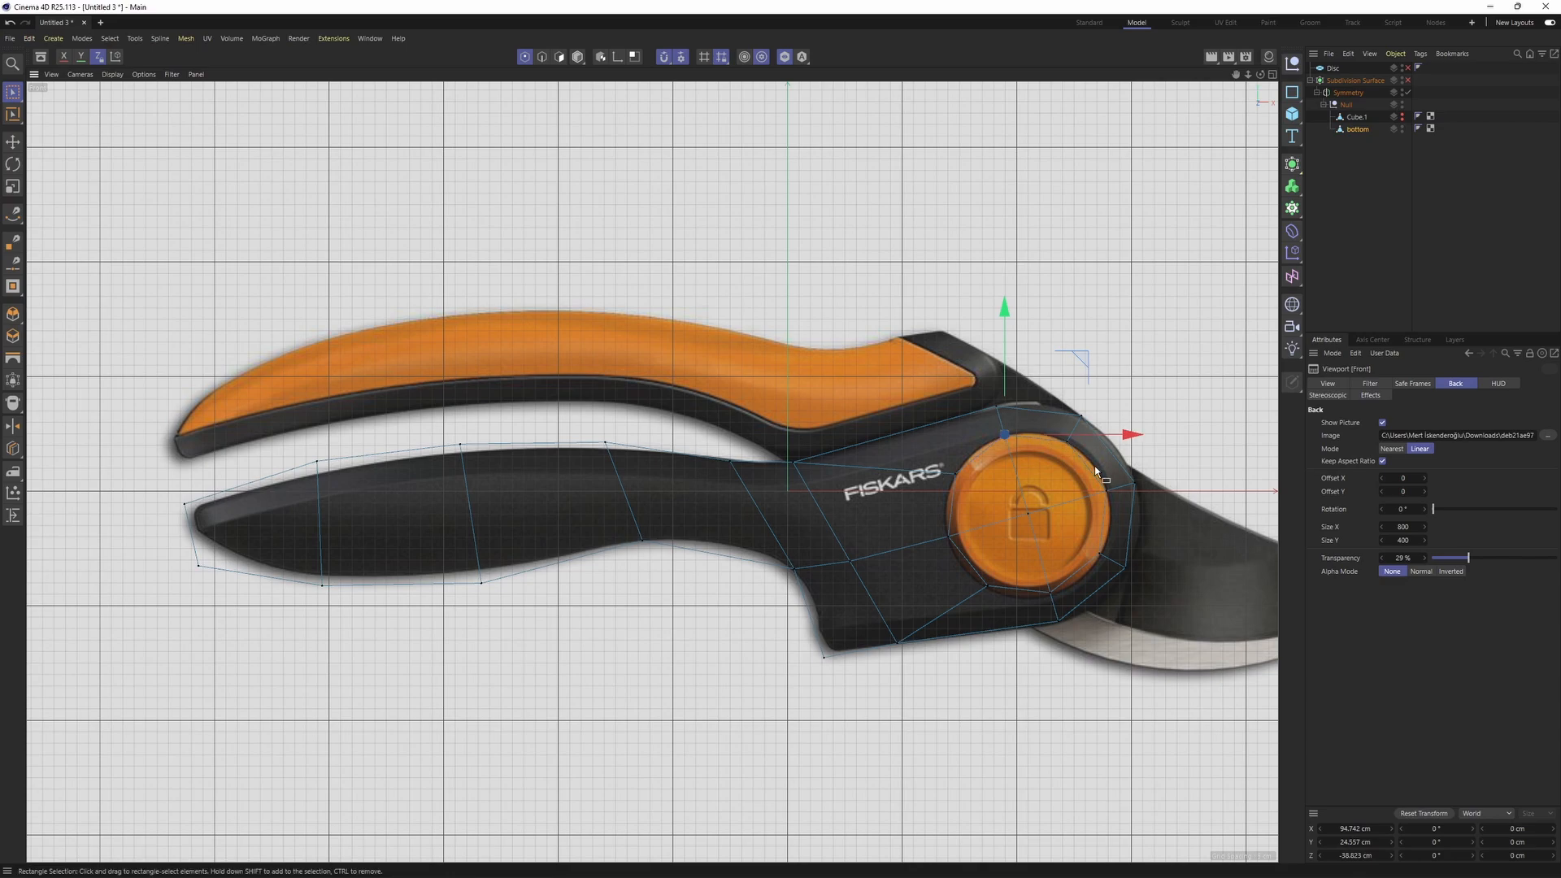
middle_click(299, 254)
alt+drag(314, 216, 382, 292)
middle_click(528, 356)
alt+middle_drag(529, 356, 296, 255)
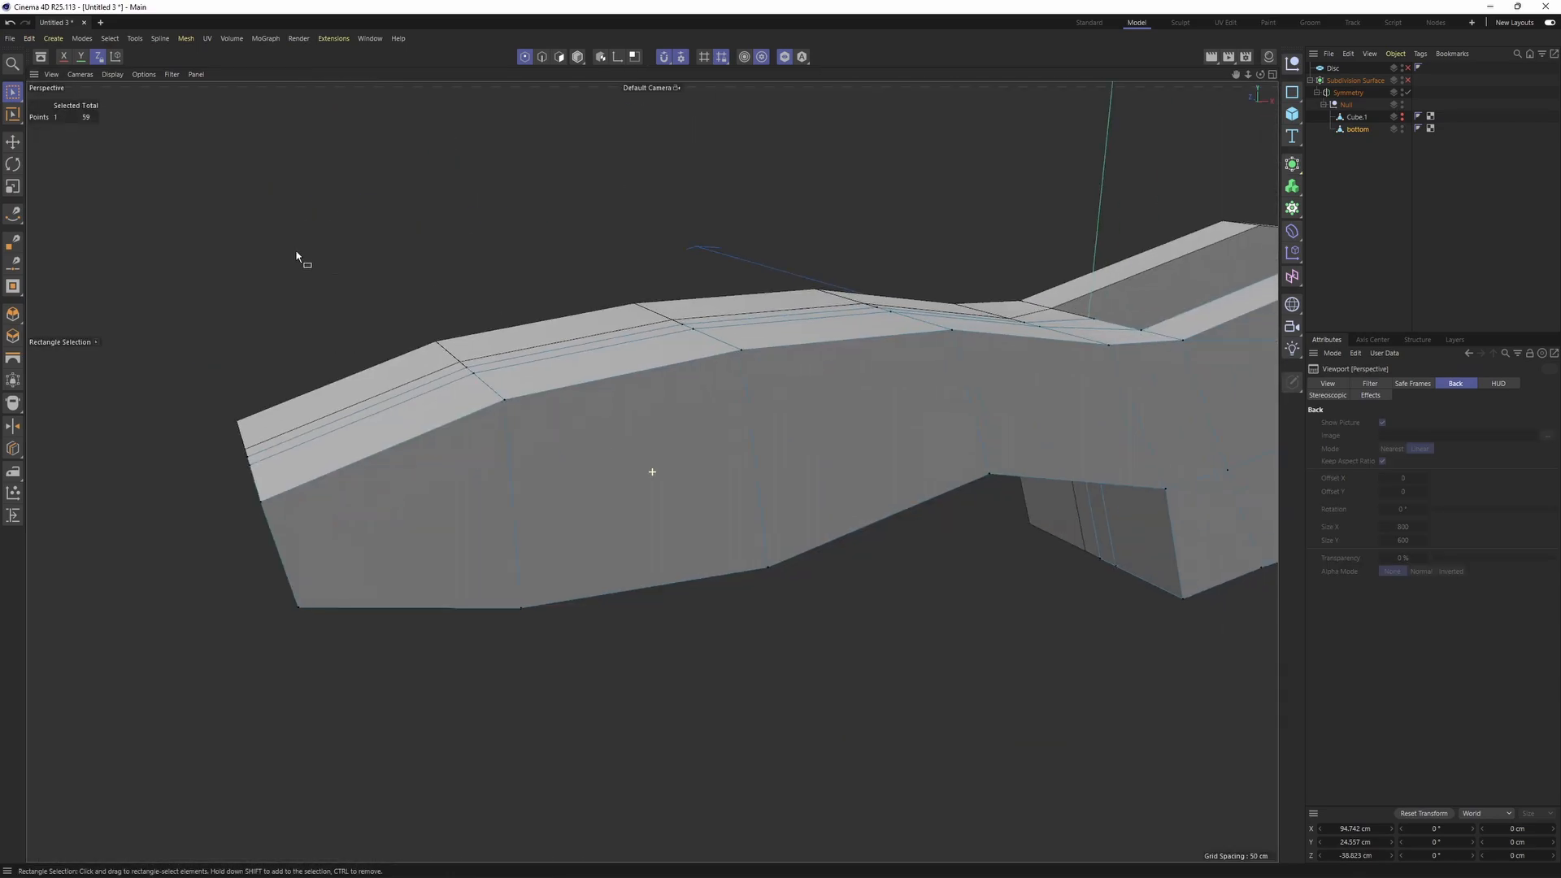
scroll(296, 254, down, 3)
alt+drag(435, 443, 593, 432)
scroll(593, 433, up, 1)
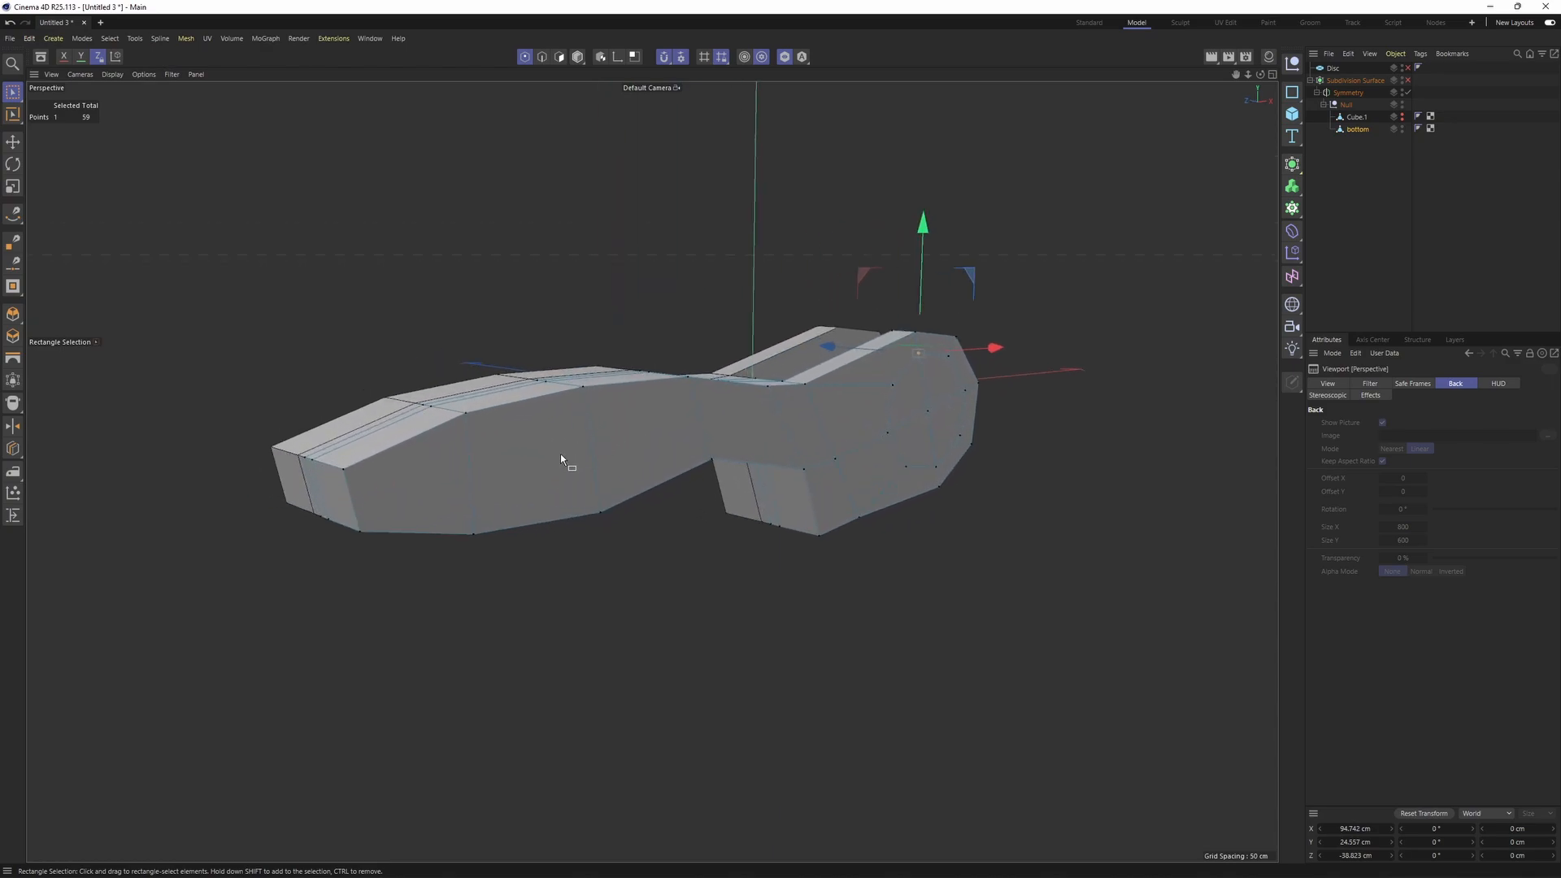
key(k)
key(l)
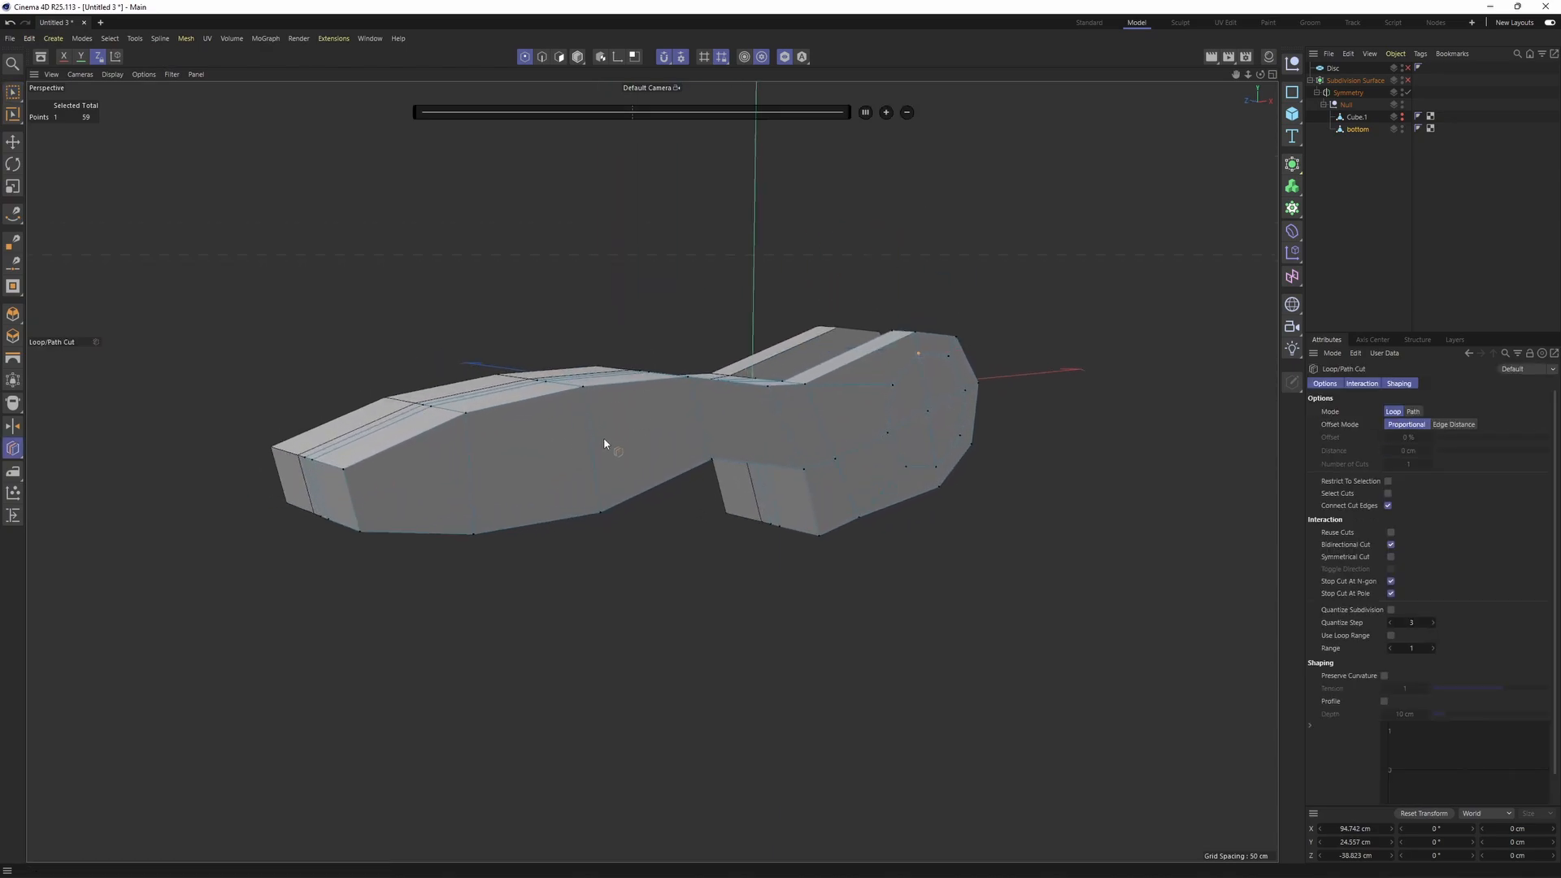
alt+drag(621, 444, 655, 404)
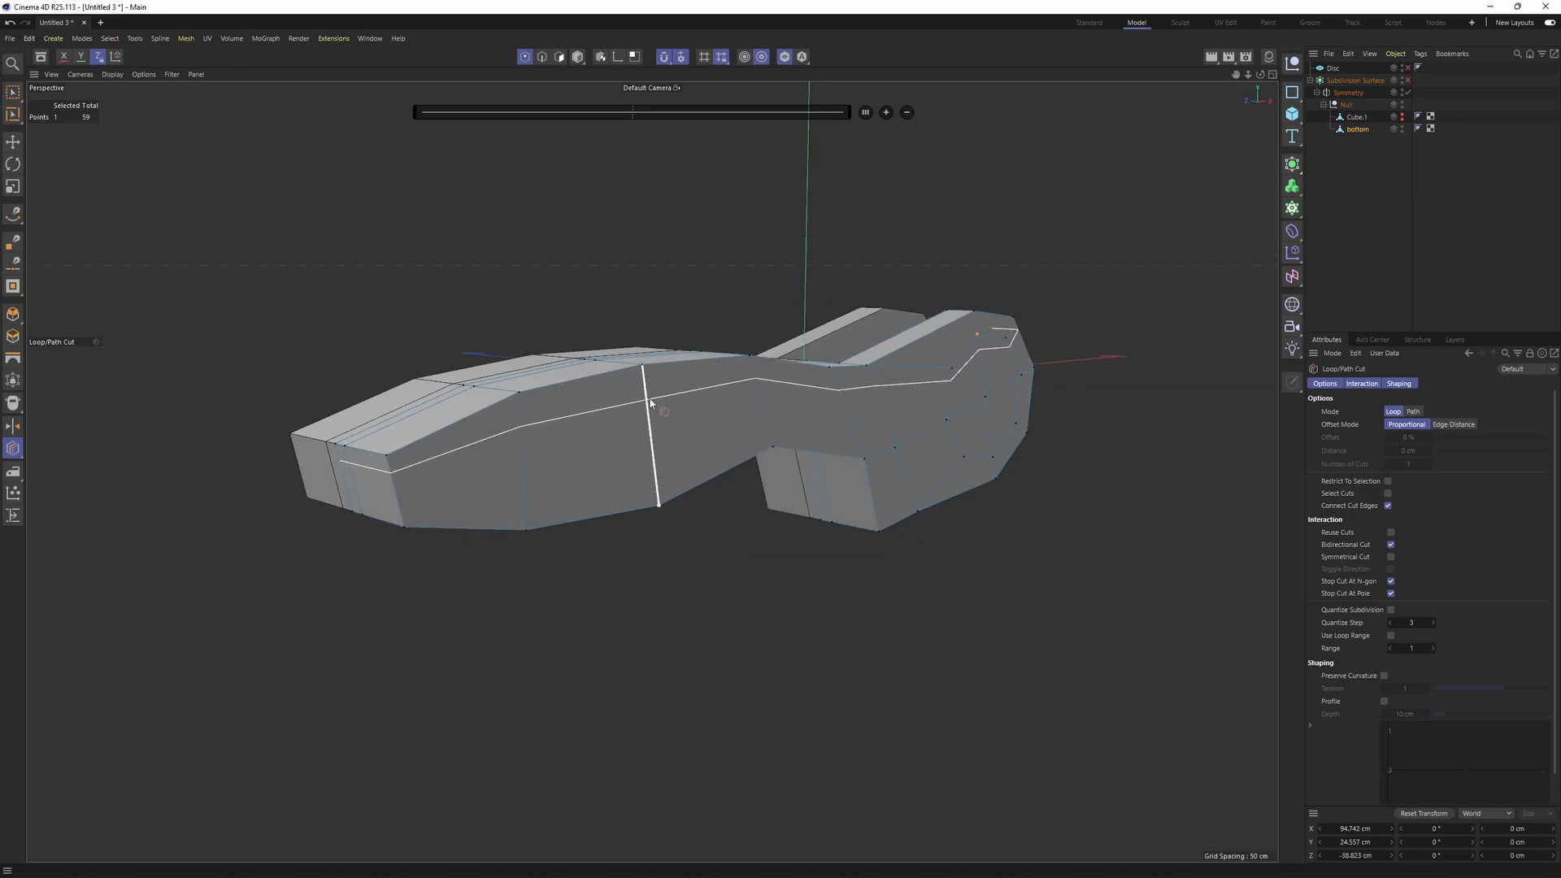
key(e)
- Select the outer side's upper edges along the handle and continue the edge selection over the top of the pivot head
key(Return)
double_click(470, 422)
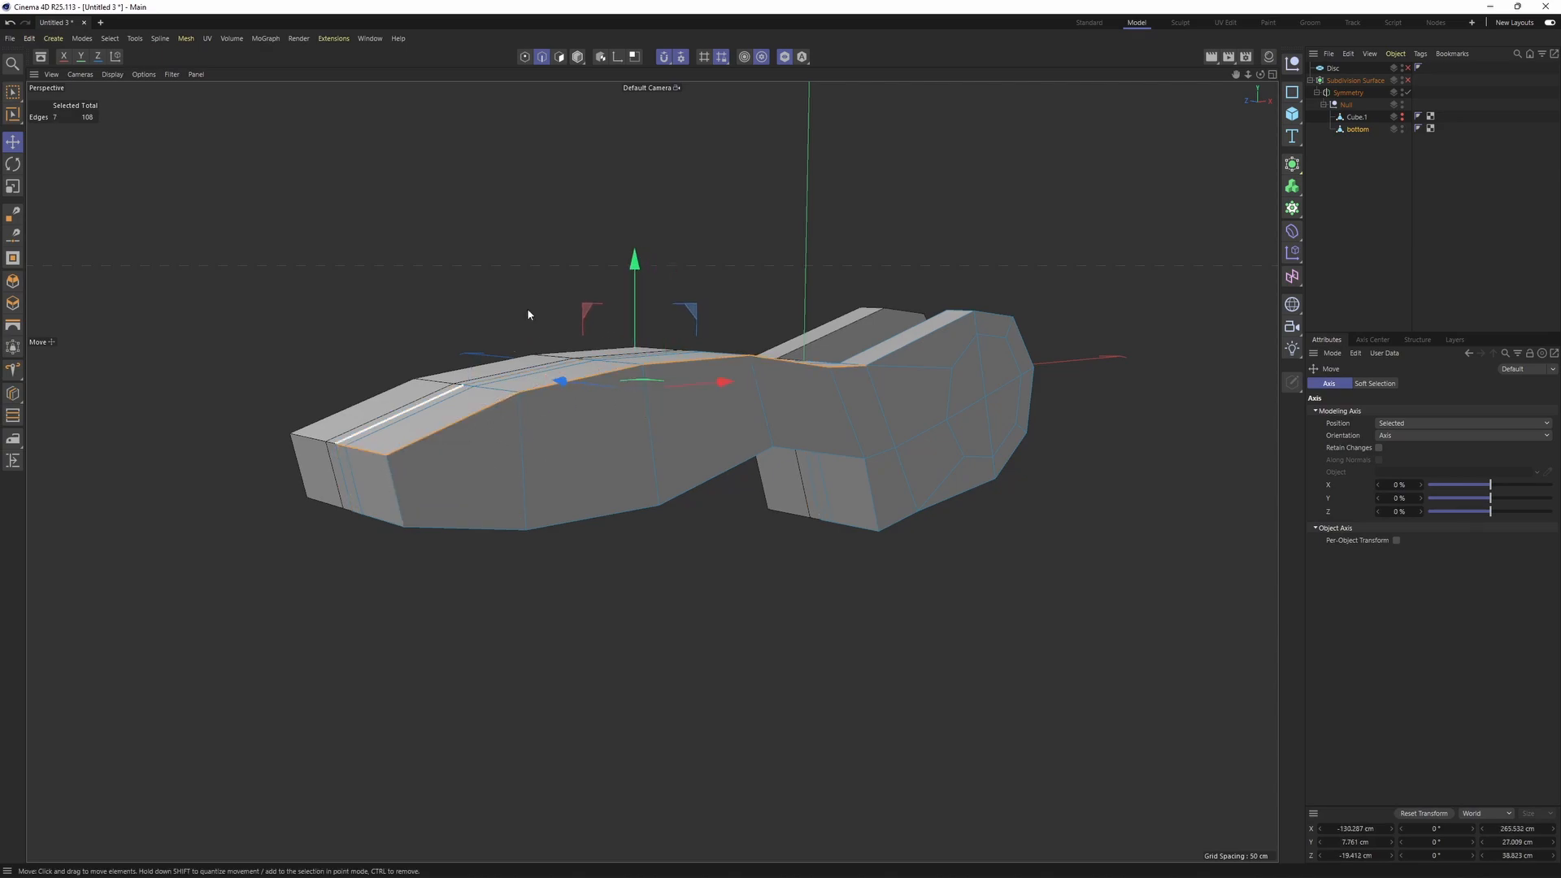
alt+drag(484, 360, 599, 310)
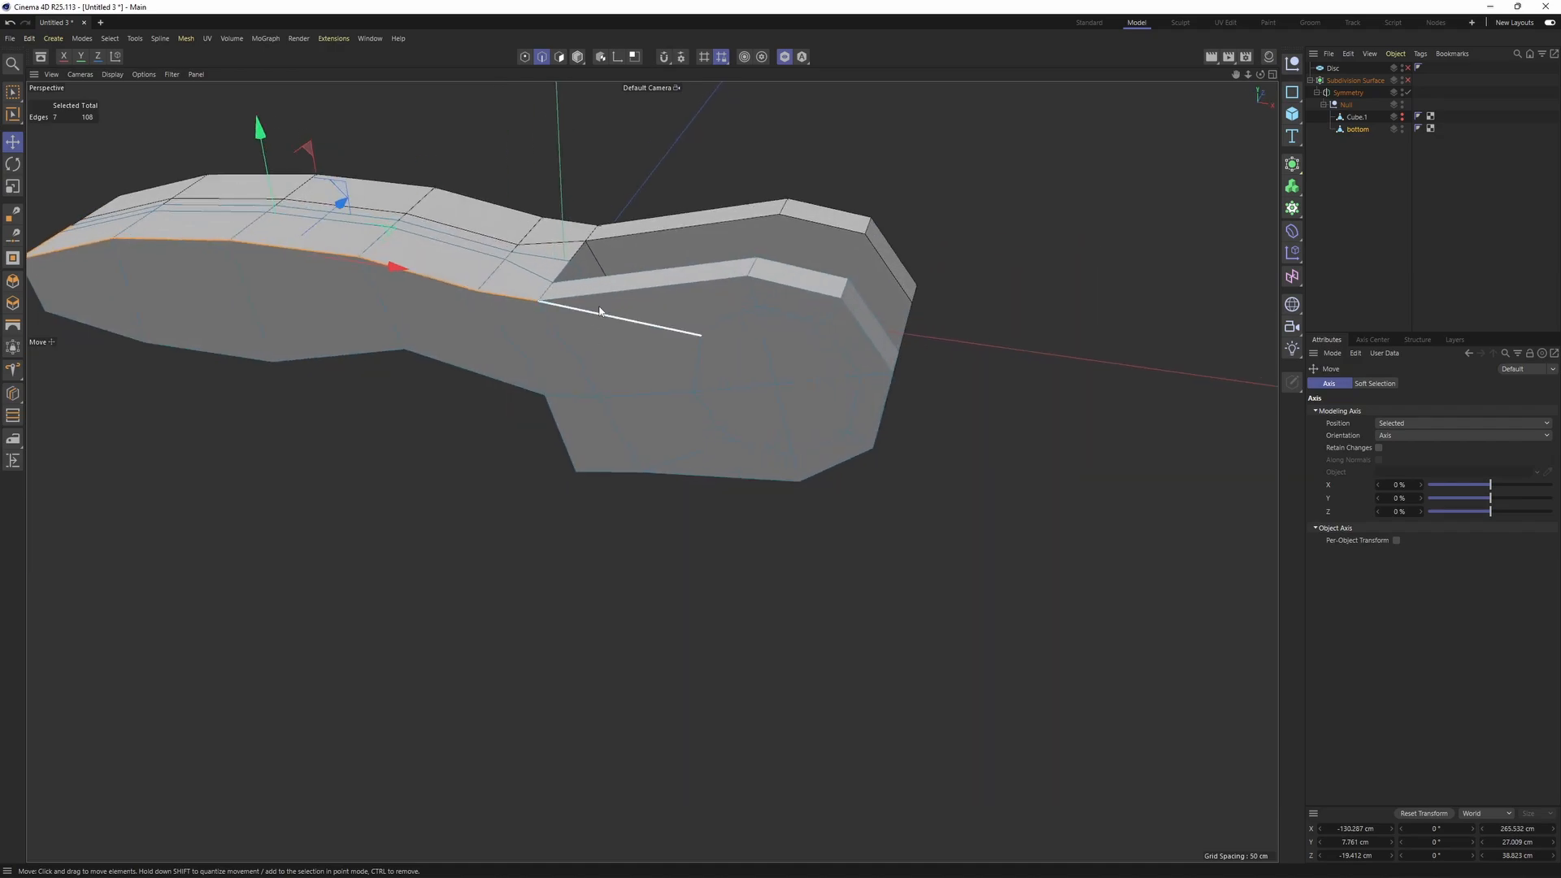
shift+click(691, 283)
shift+click(809, 290)
shift+click(855, 331)
- Extend the edge selection around the front of the pivot head and along its underside
alt+drag(856, 330, 877, 395)
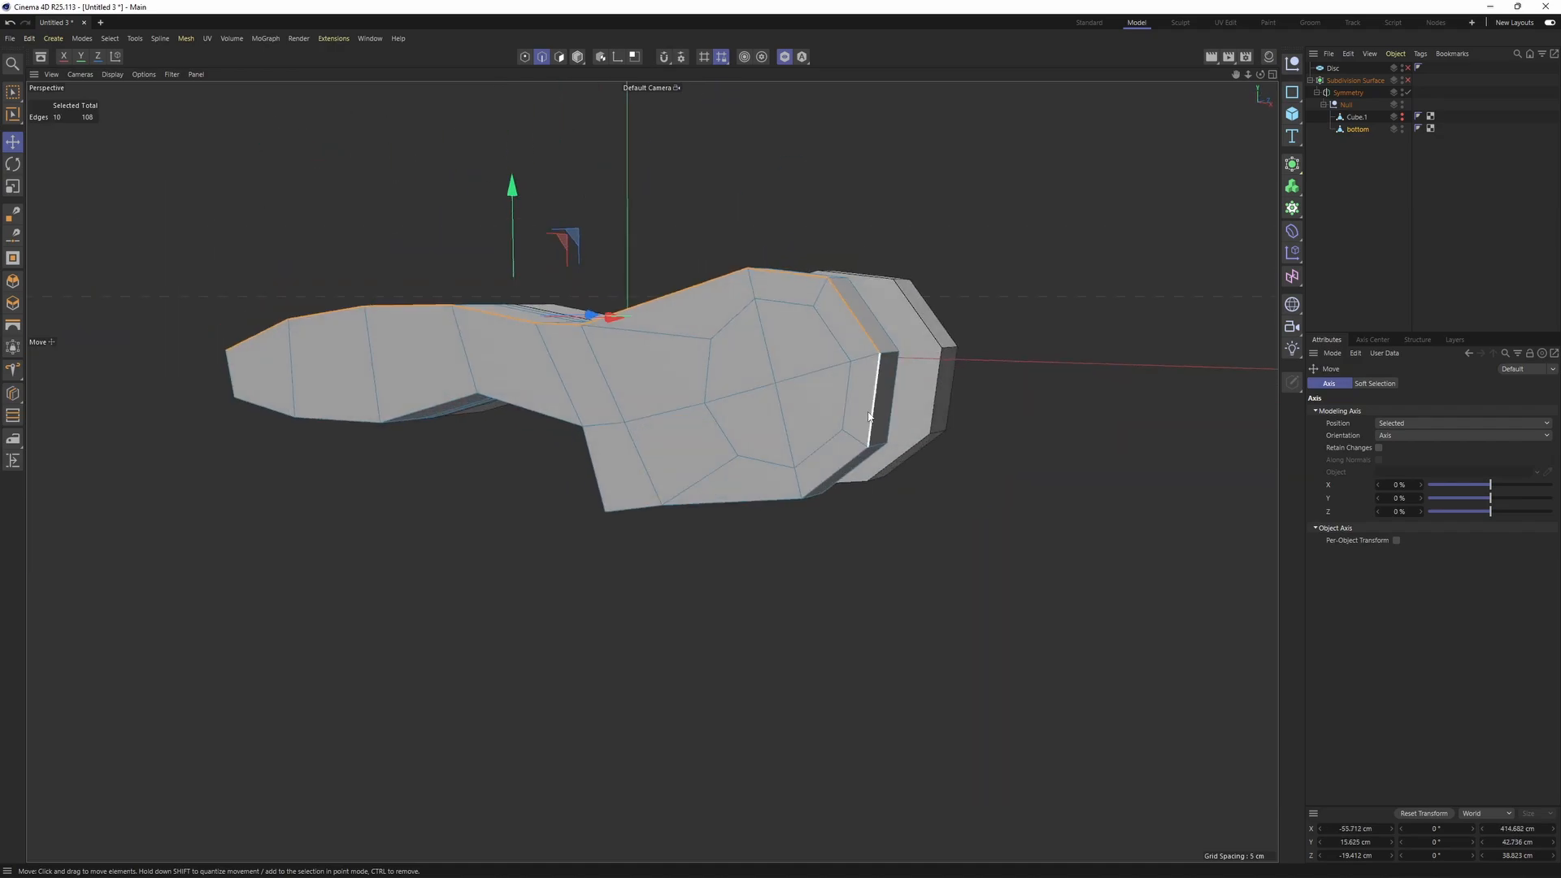
shift+click(868, 416)
shift+click(837, 473)
alt+drag(837, 472, 707, 512)
shift+click(588, 526)
alt+drag(588, 526, 668, 527)
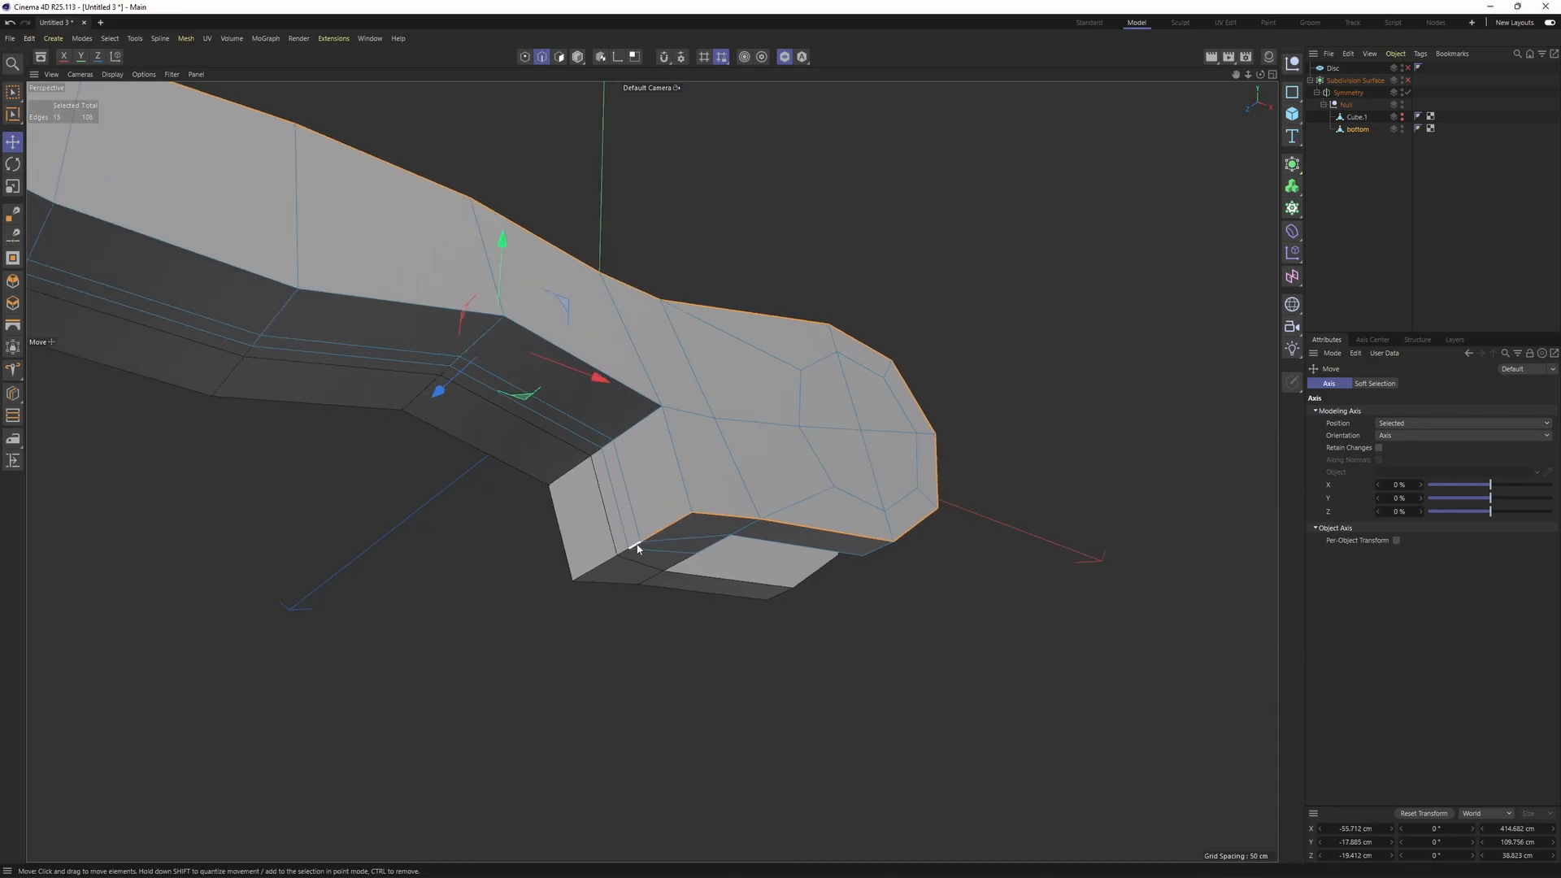
- Check the selected outline edges against the front reference and activate the Slide tool for them
middle_click(637, 544)
middle_click(808, 620)
alt+middle_drag(948, 604, 919, 640)
scroll(909, 602, up, 4)
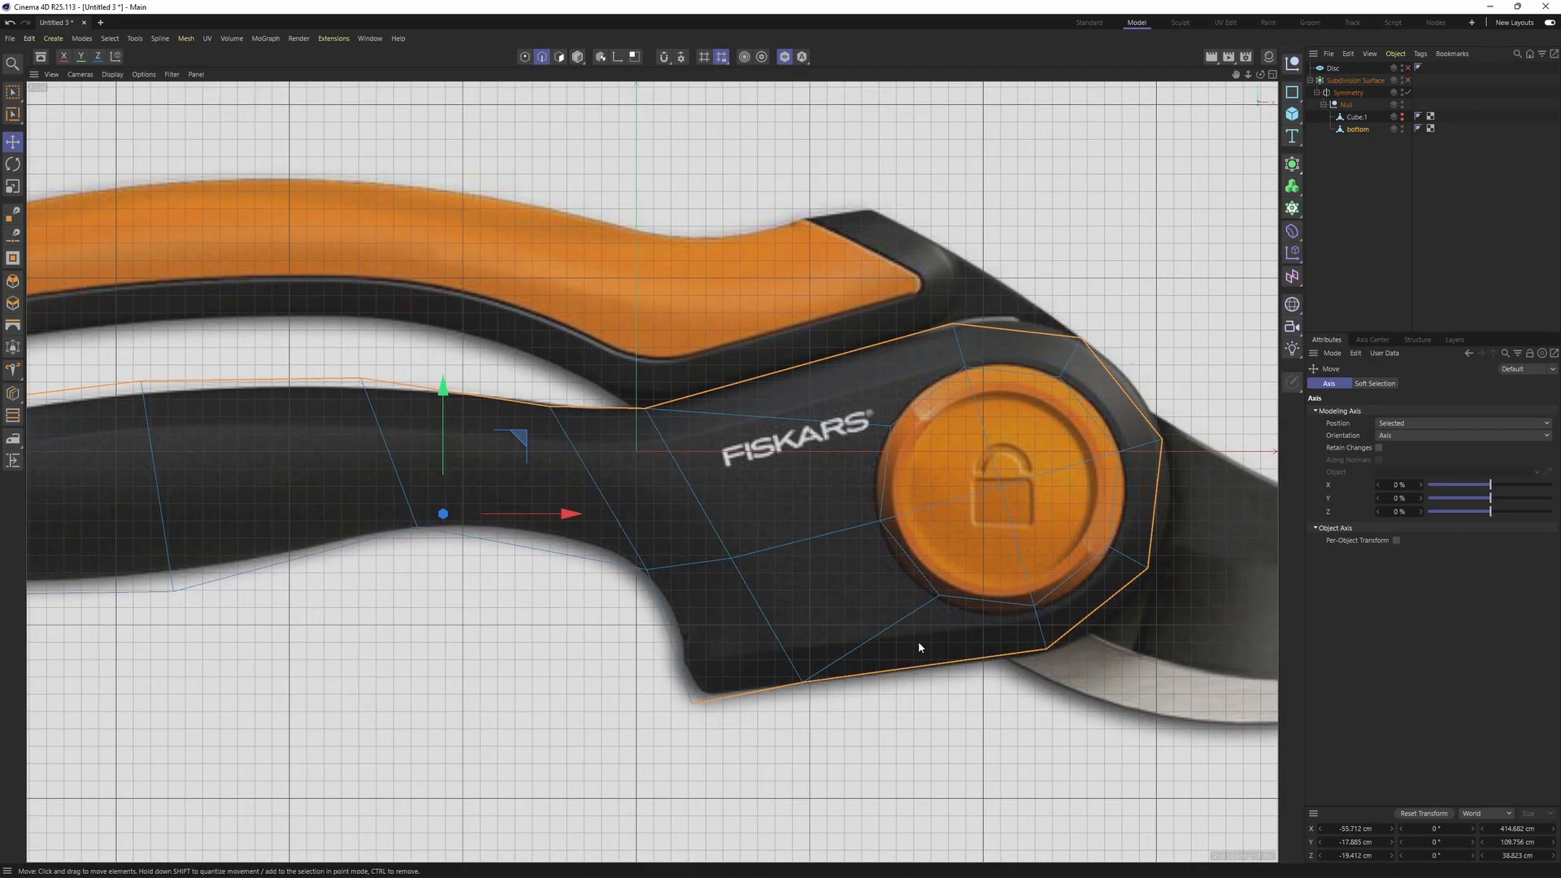
middle_click(908, 649)
middle_click(569, 394)
alt+drag(748, 470, 807, 510)
right_click(807, 510)
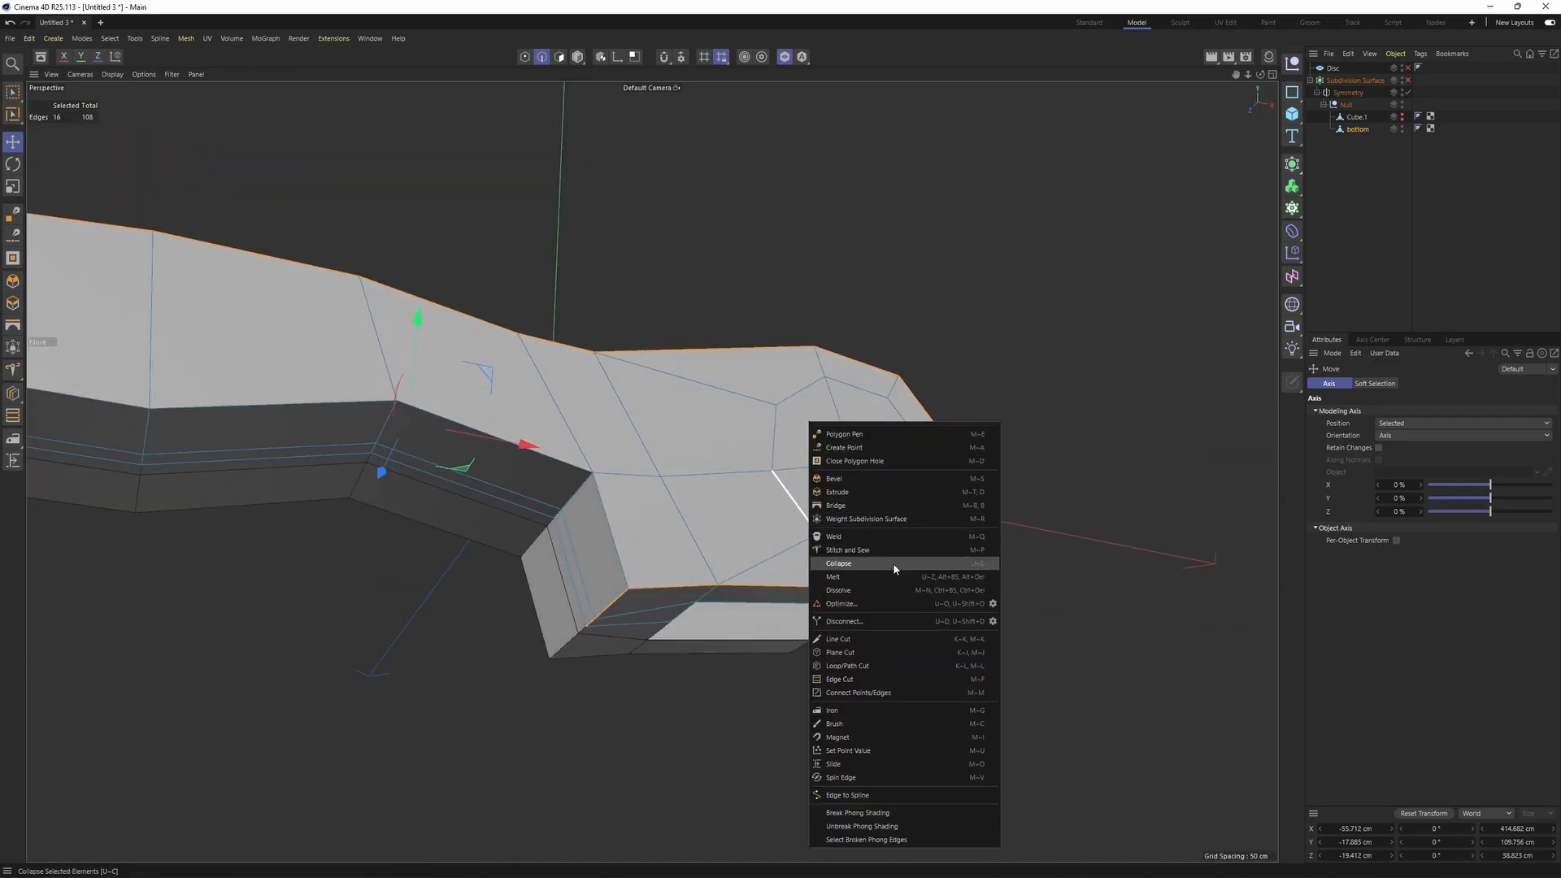
click(889, 763)
- Try to slide a cloned copy of the outline edges inward by about 8.6 cm
alt+drag(732, 569, 881, 443)
ctrl+drag(830, 358, 891, 417)
middle_click(891, 418)
middle_click(986, 607)
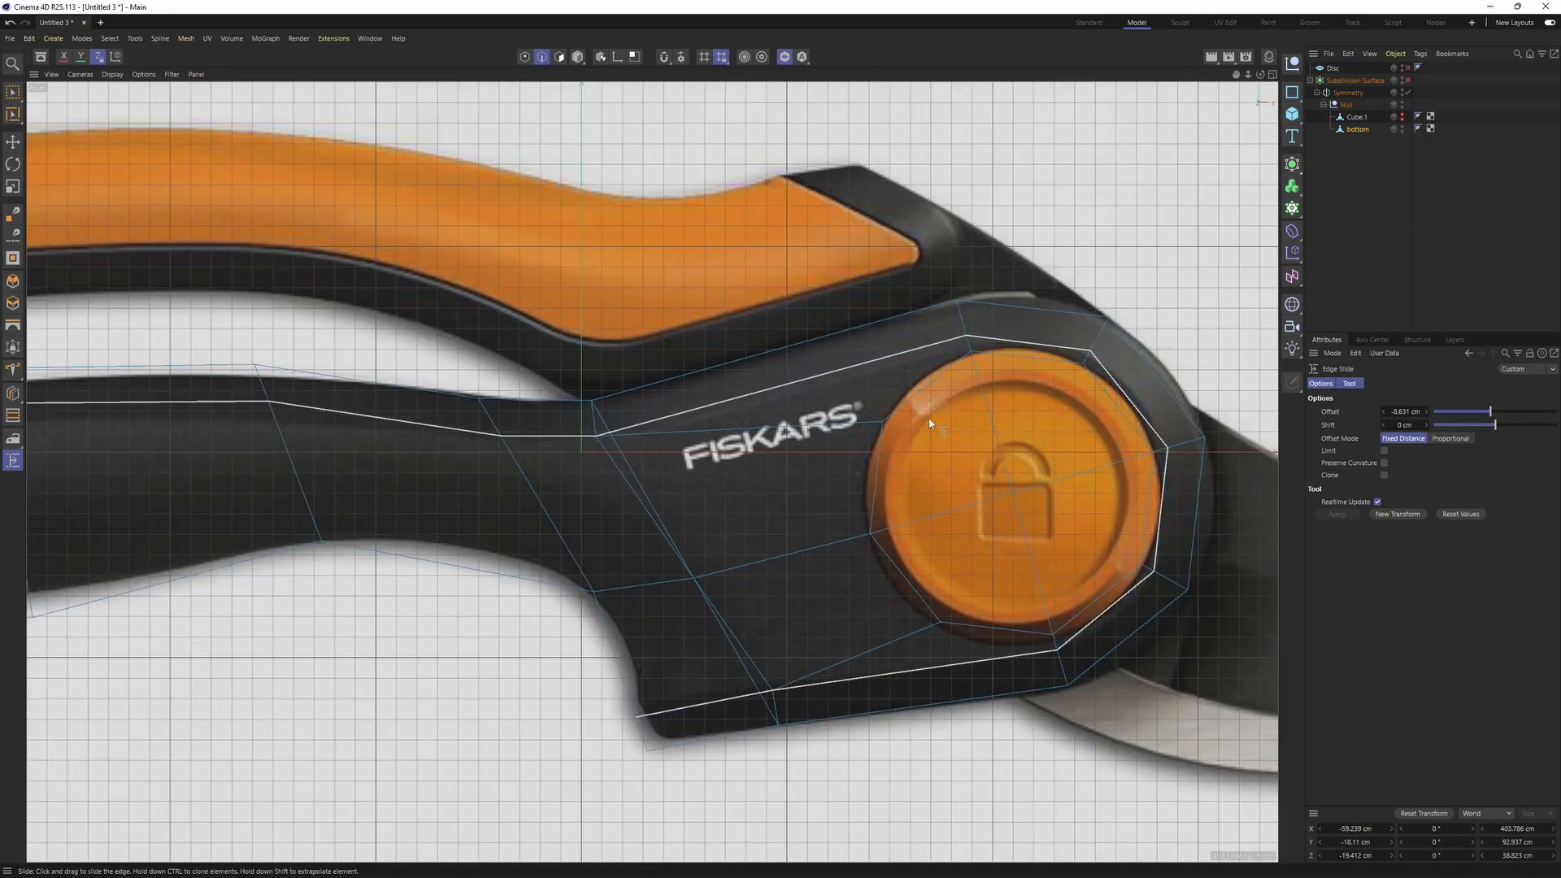
key(ctrl+z)
- Slide a cloned copy of the outline edges inward across the outer side to form a narrow border around the handle and head
ctrl+drag(898, 342, 913, 355)
middle_click(875, 366)
middle_click(463, 415)
alt+drag(669, 356, 705, 370)
key(e)
double_click(297, 612)
key(ctrl+z)
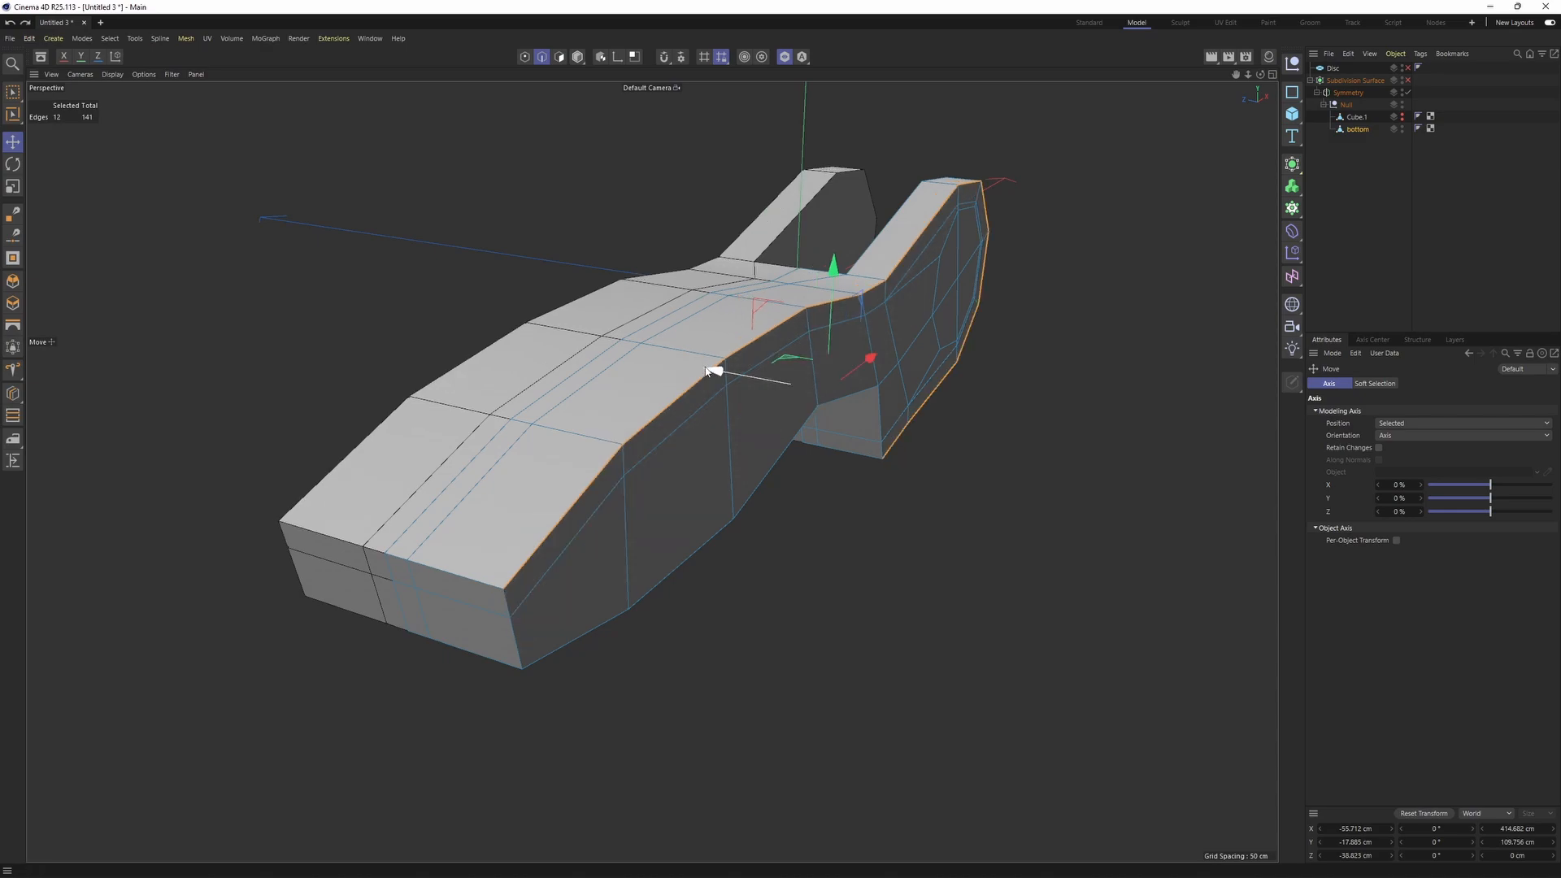
- Select the outer side's polygons inside the new border along the handle and pivot head
key(Return)
mouse_move(712, 458)
mouse_down()
mouse_move(670, 515)
mouse_move(896, 400)
mouse_move(909, 366)
mouse_move(631, 486)
mouse_move(873, 341)
mouse_move(966, 231)
mouse_up()
key(ctrl+z)
alt+drag(966, 231, 895, 355)
scroll(894, 355, up, 2)
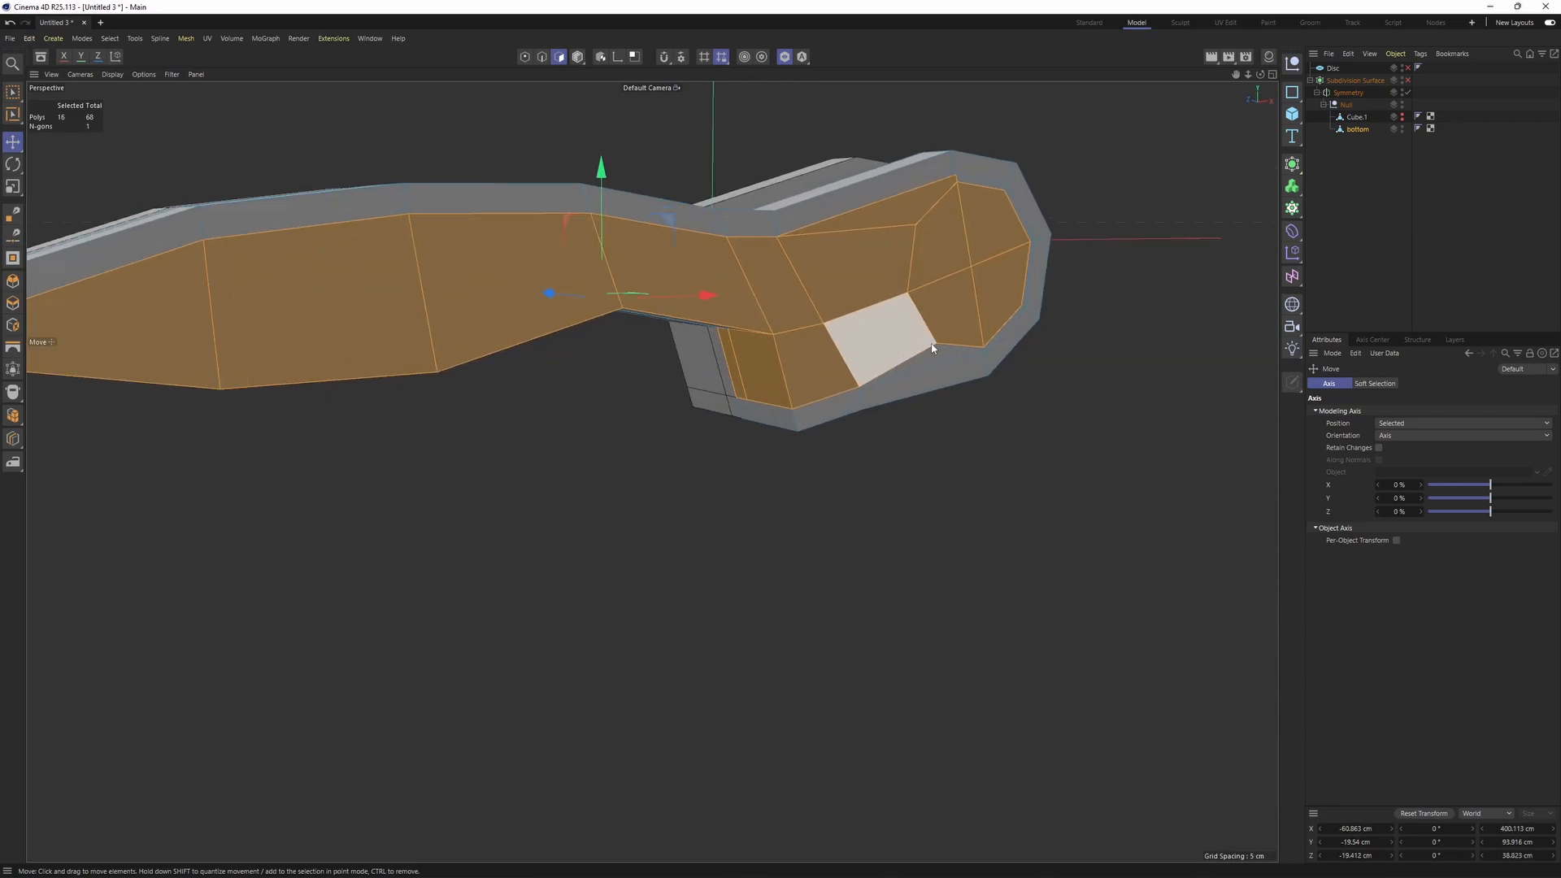
shift+click(1029, 237)
alt+drag(1029, 237, 665, 310)
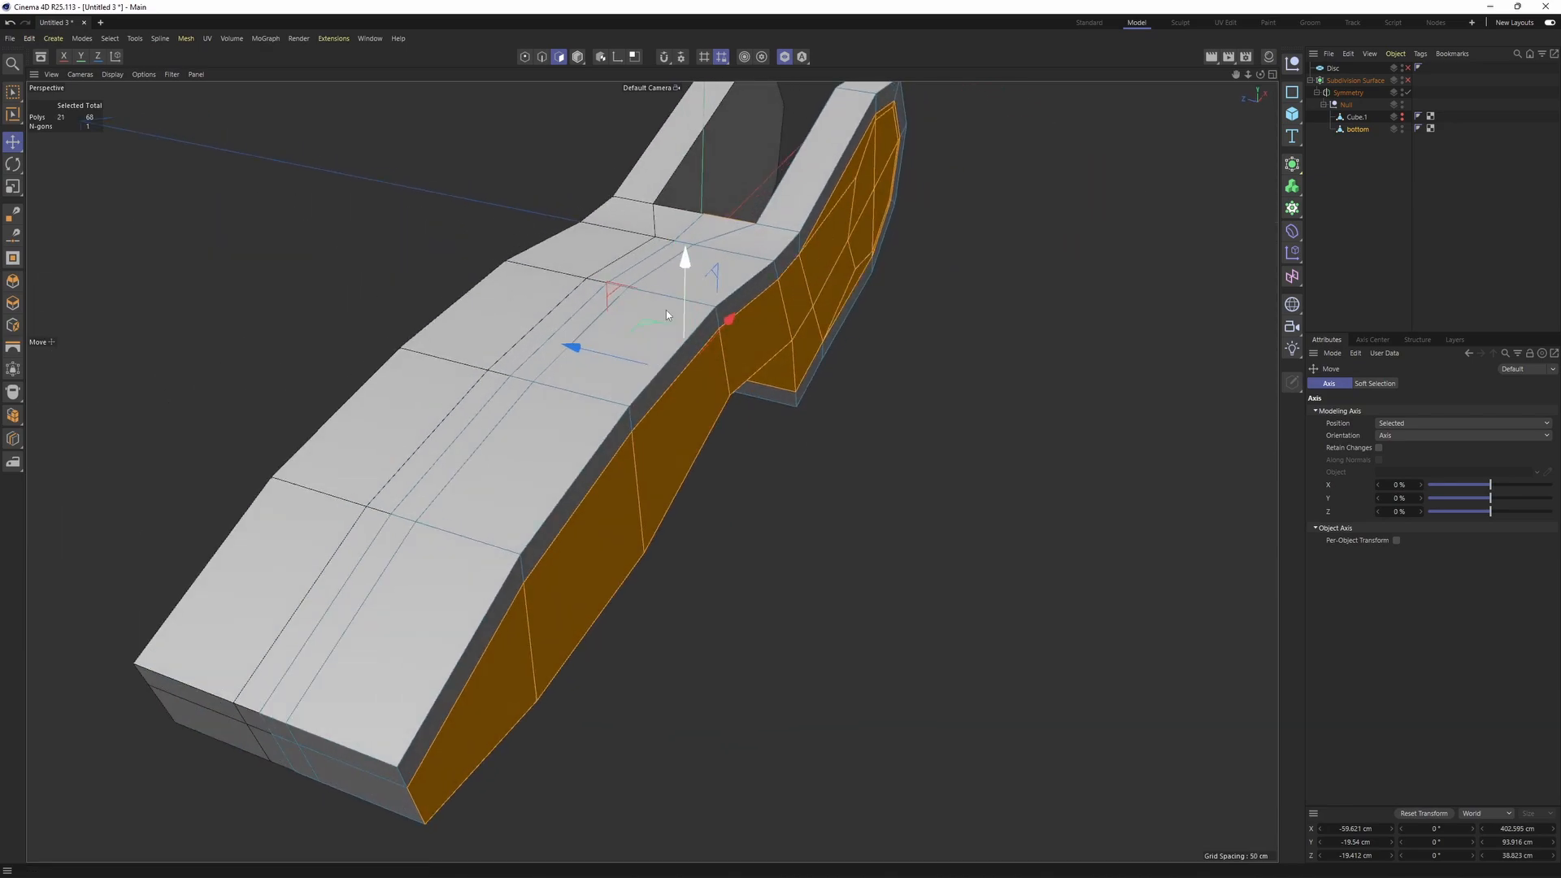
- Deselect the mesh and switch the viewport to Gouraud shading without lines to inspect the border around the pivot head
alt+drag(575, 354, 602, 268)
scroll(603, 269, down, 3)
alt+drag(763, 393, 761, 373)
click(1356, 227)
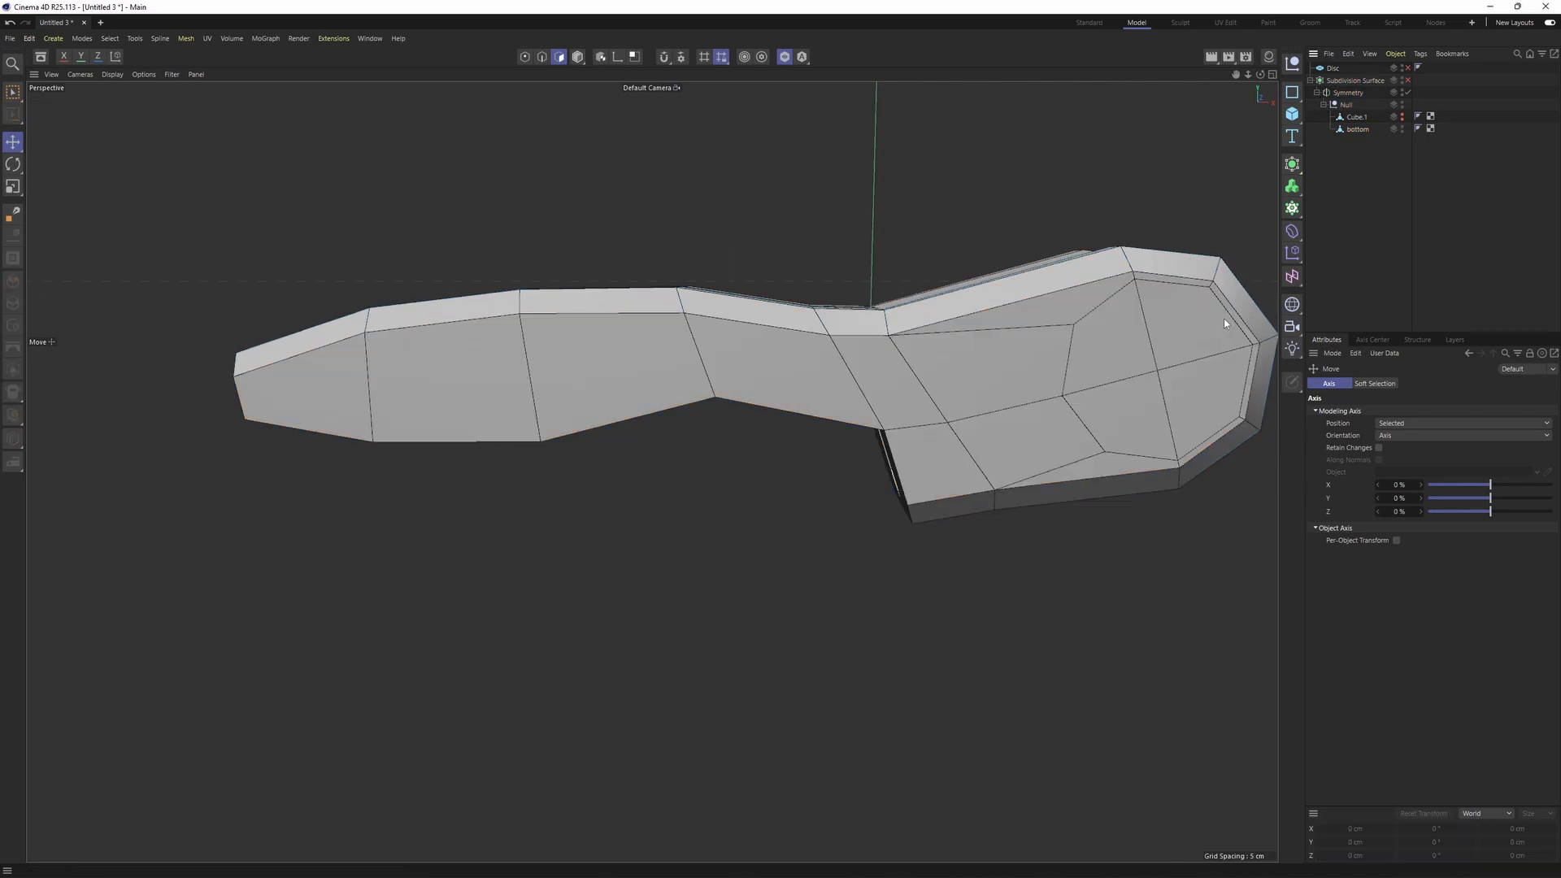
alt+middle_drag(1081, 370, 793, 393)
mouse_move(793, 394)
alt+mouse_down()
mouse_move(778, 344)
mouse_move(794, 356)
mouse_move(763, 353)
mouse_move(764, 438)
mouse_move(727, 408)
mouse_move(694, 556)
mouse_move(805, 514)
alt+mouse_up()
key(n)
key(a)
scroll(763, 390, down, 2)
scroll(764, 438, up, 2)
- Restore the outer side's polygon selection and remove the stray polygons at the inner side and stepped corner from it
key(ctrl+z)
key(ctrl+z)
key(ctrl+y)
key(ctrl+z)
ctrl+click(804, 513)
scroll(910, 512, down, 2)
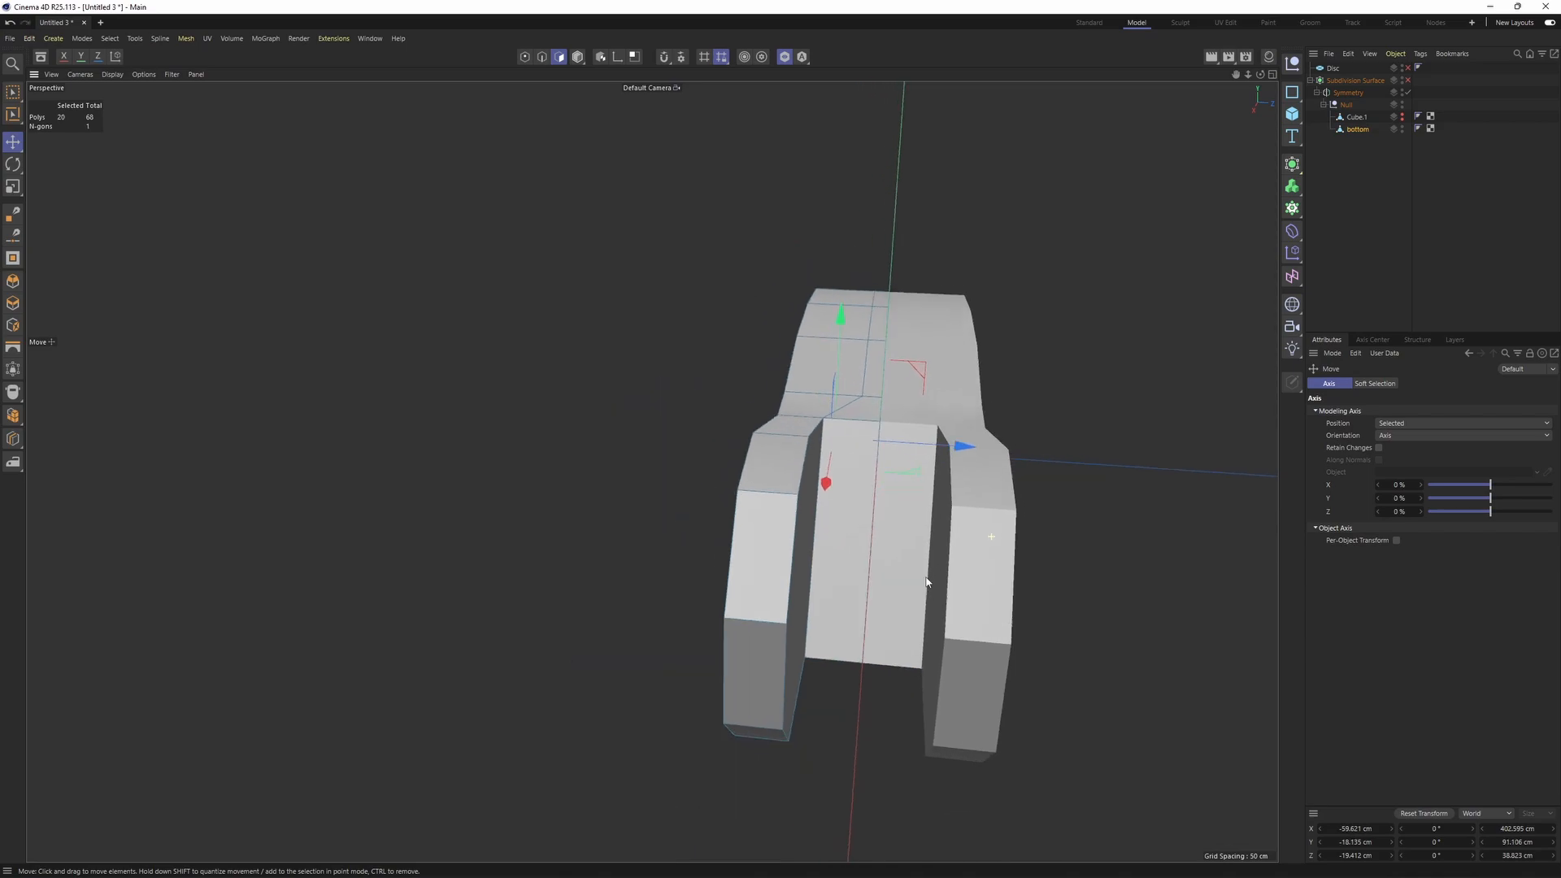
alt+drag(927, 575, 1089, 199)
ctrl+click(973, 213)
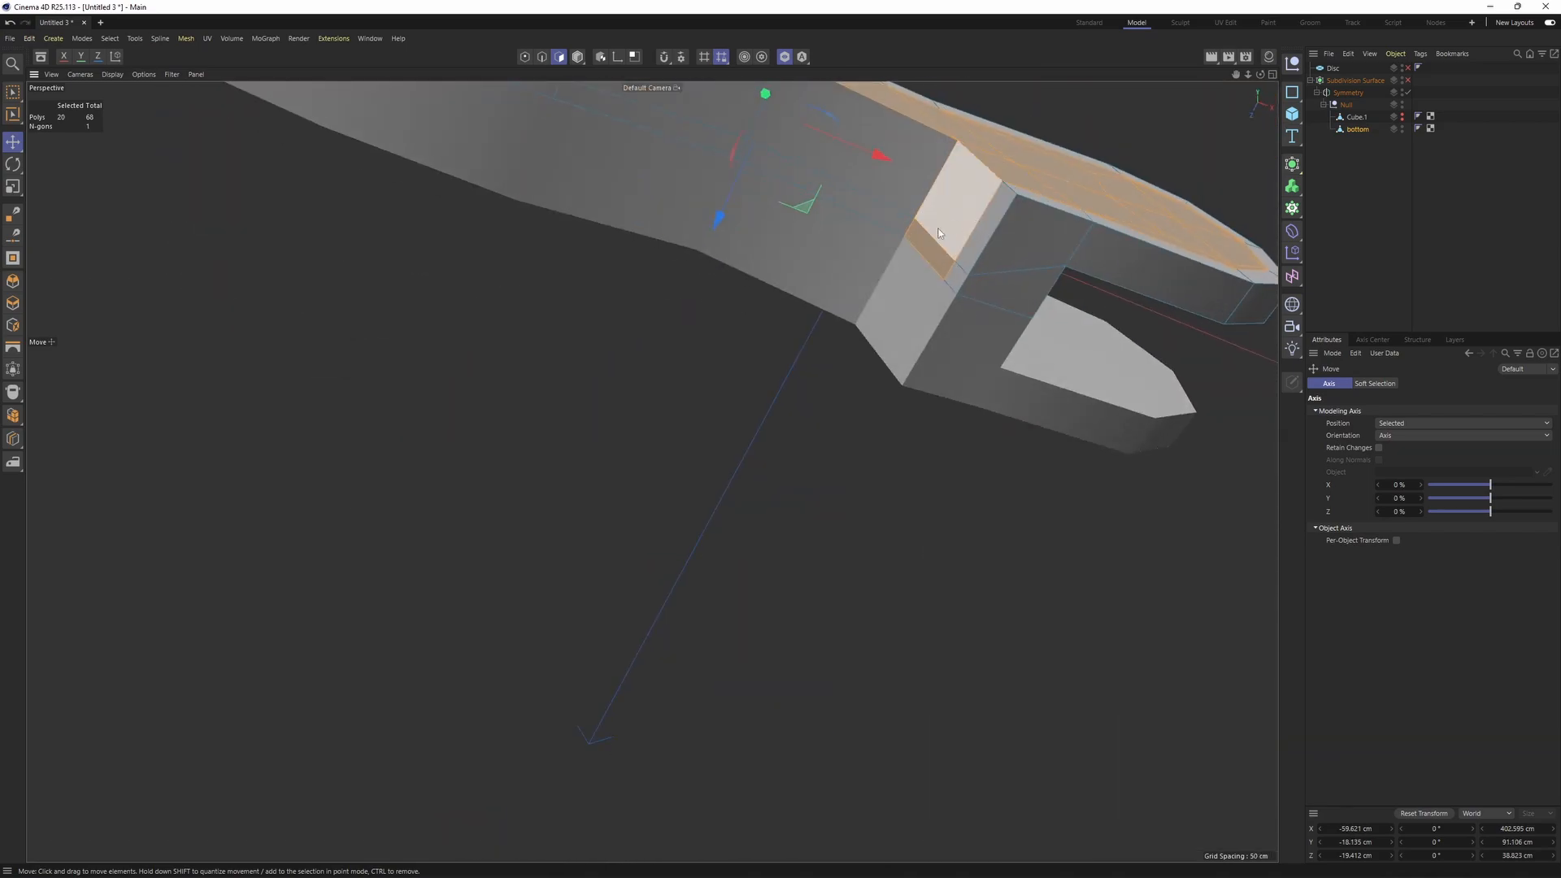
ctrl+click(966, 179)
- Move the outer side's polygons outward to Z -47.361 cm to chamfer the border, and preview the result with subdivision
alt+drag(965, 177, 749, 408)
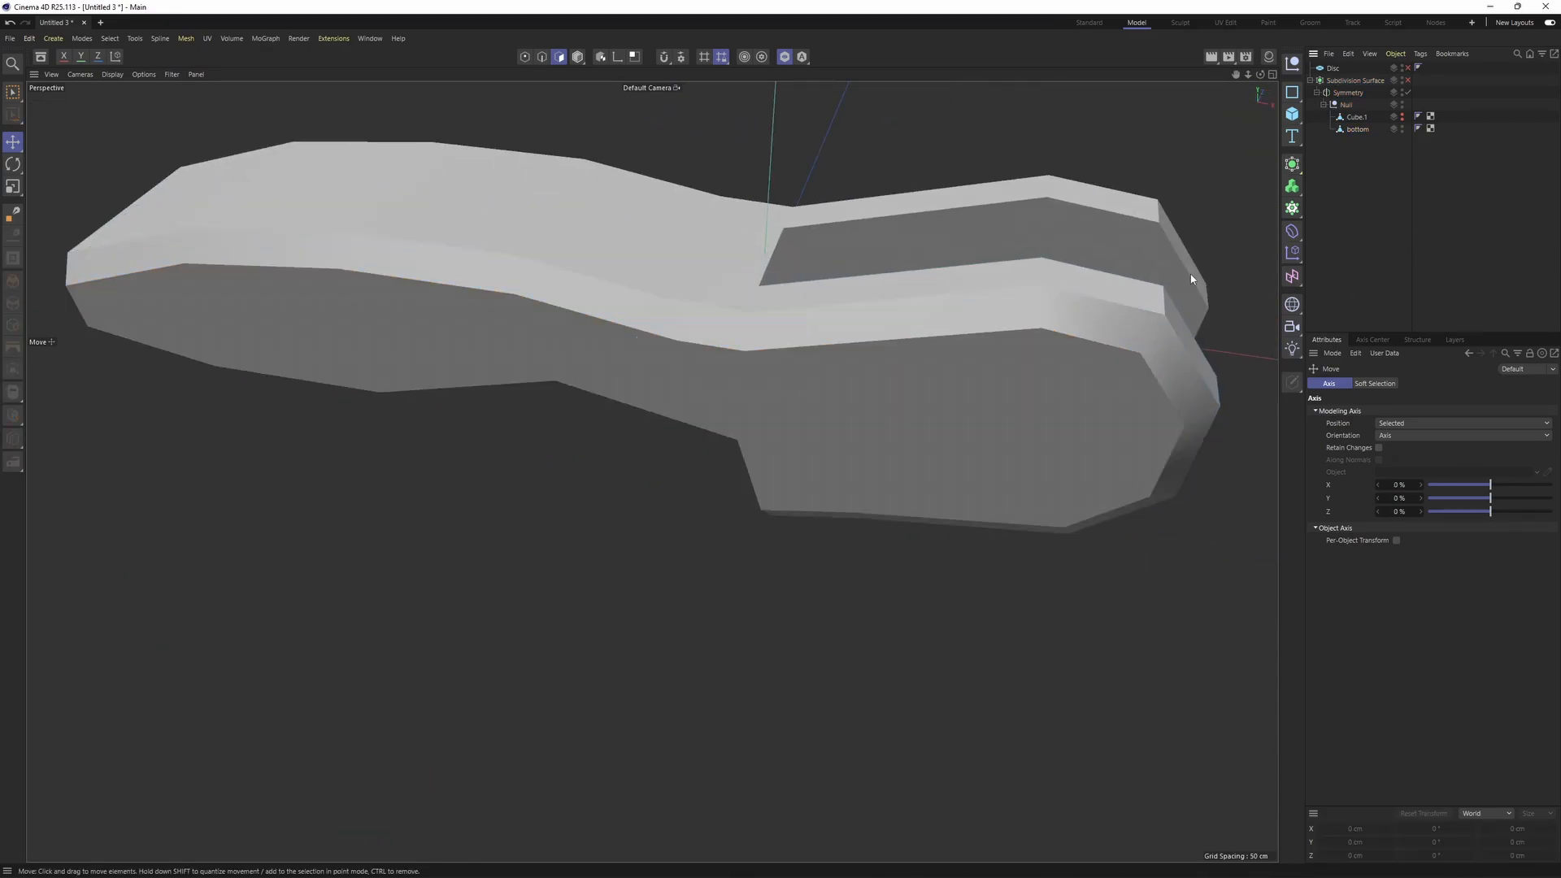
alt+drag(1192, 278, 905, 452)
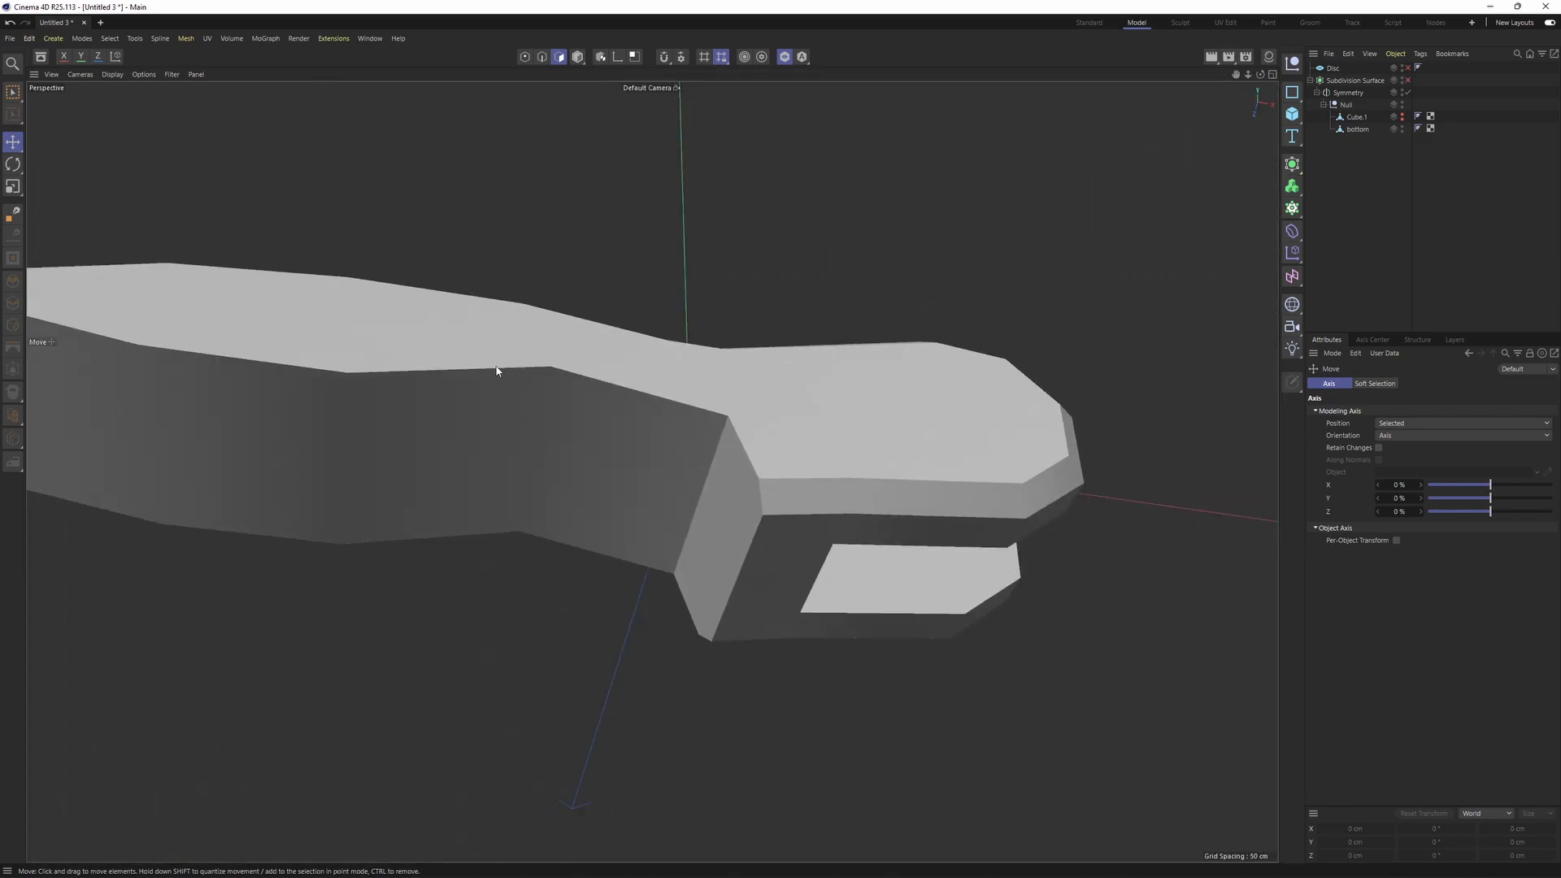
click(707, 429)
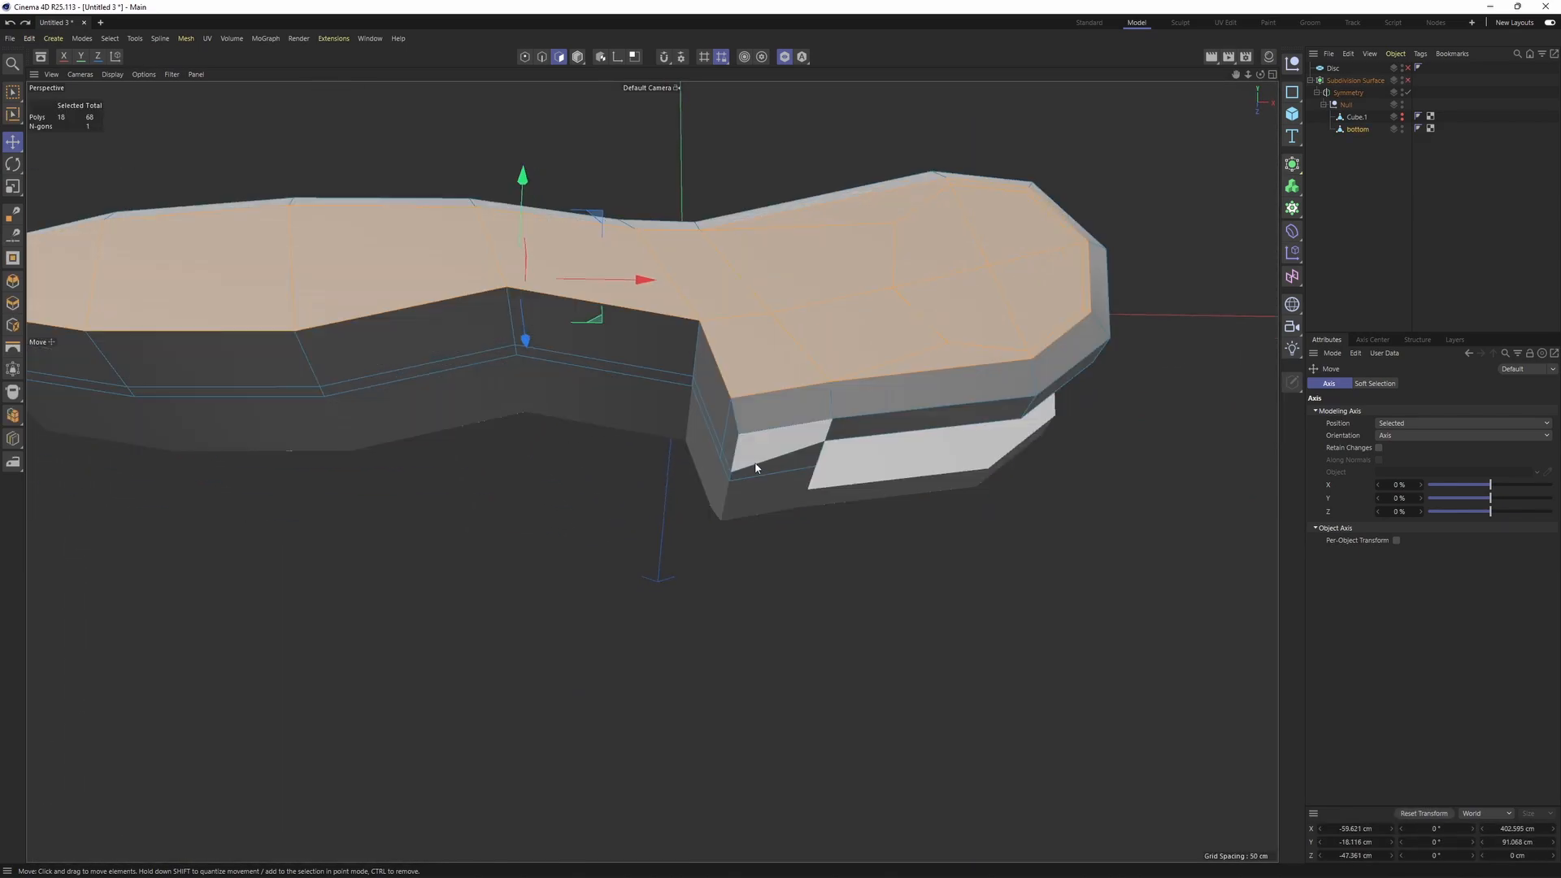
alt+middle_drag(929, 293, 875, 339)
alt+drag(875, 340, 1096, 366)
key(q)
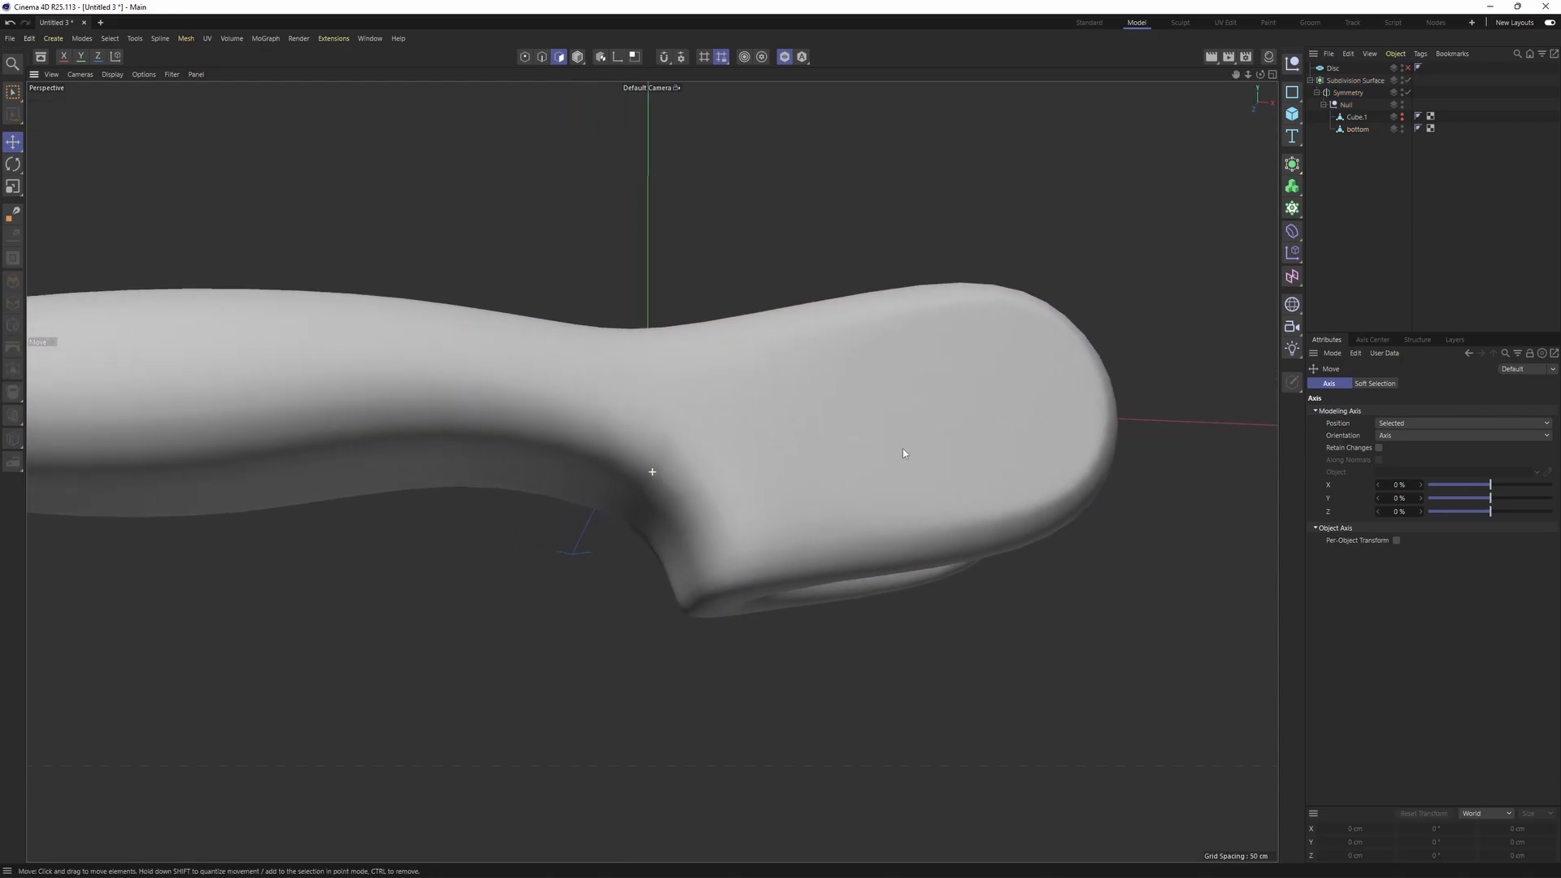
key(q)
- Select the short edge near the middle of the stepped corner and check it against the front reference and with subdivision
alt+drag(871, 462, 736, 567)
key(Return)
click(660, 551)
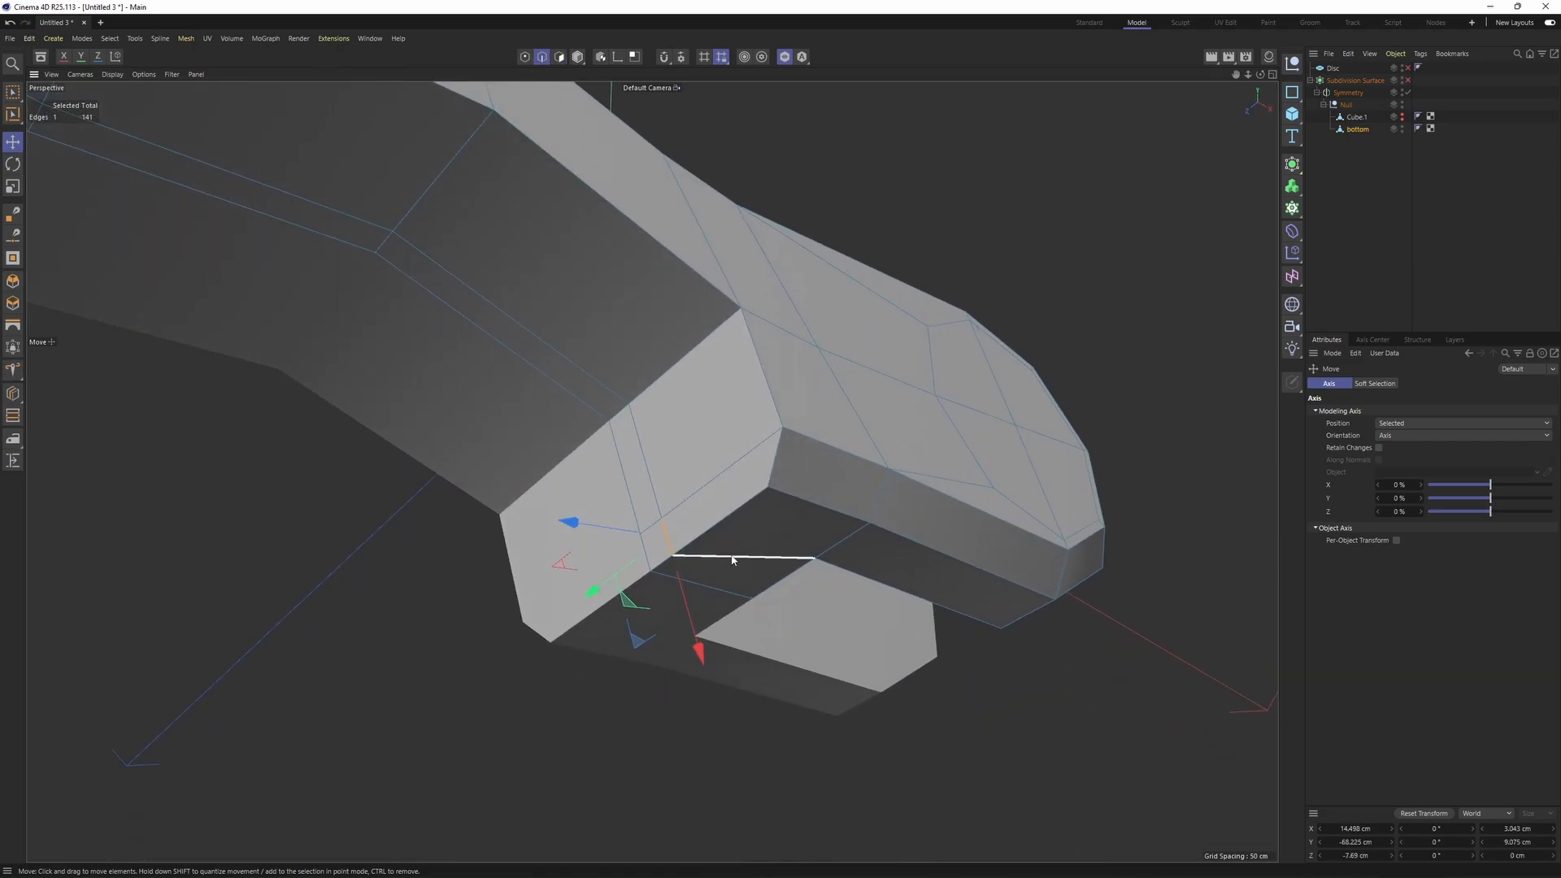
middle_click(731, 559)
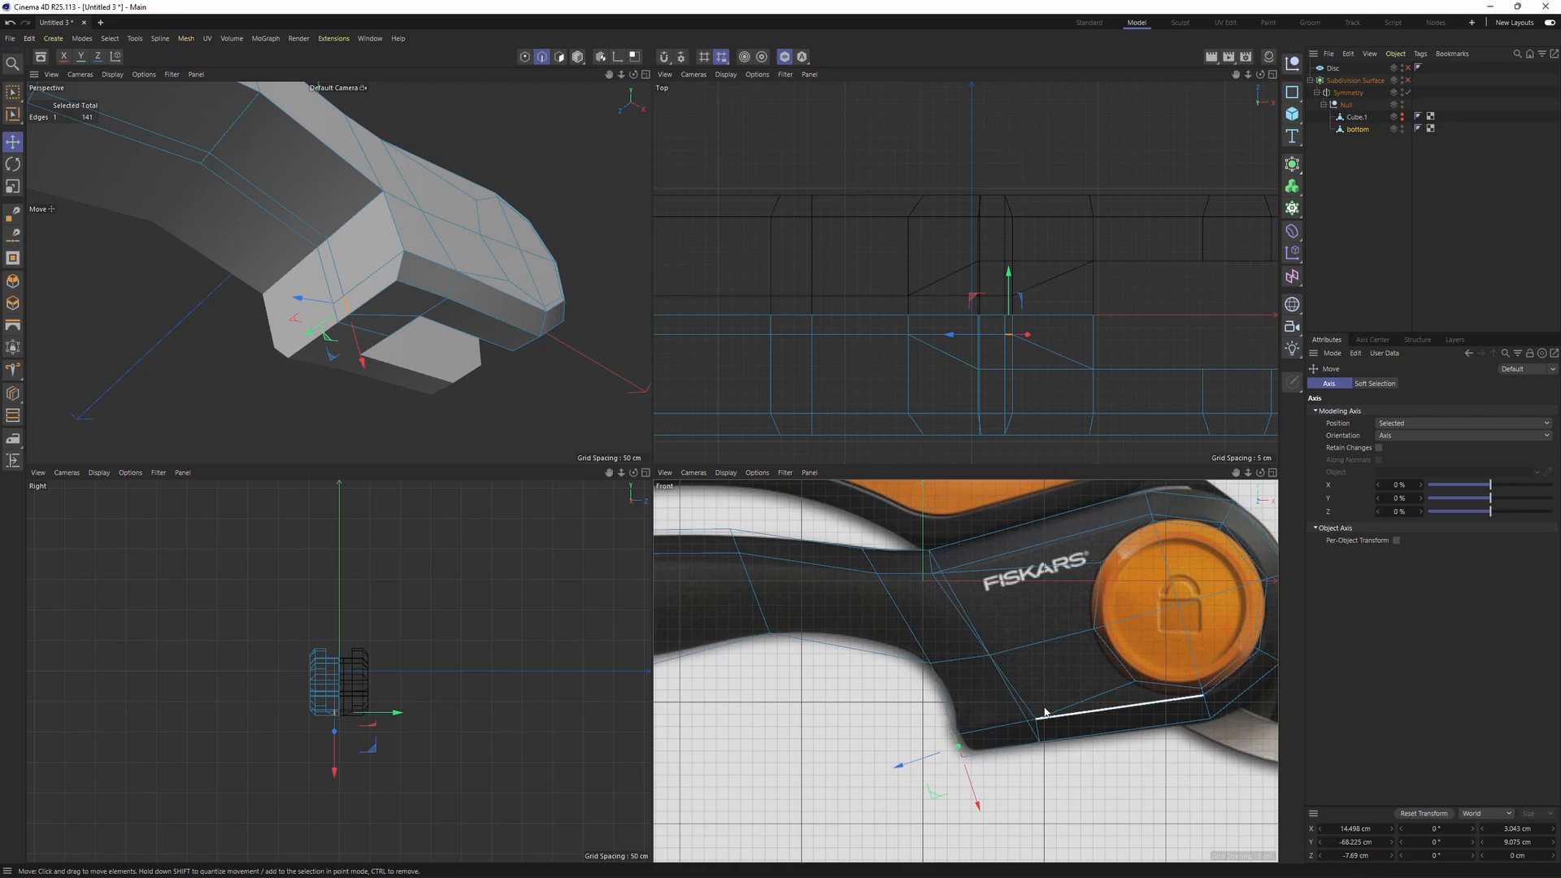
middle_click(379, 336)
alt+drag(718, 457, 688, 358)
key(q)
key(q)
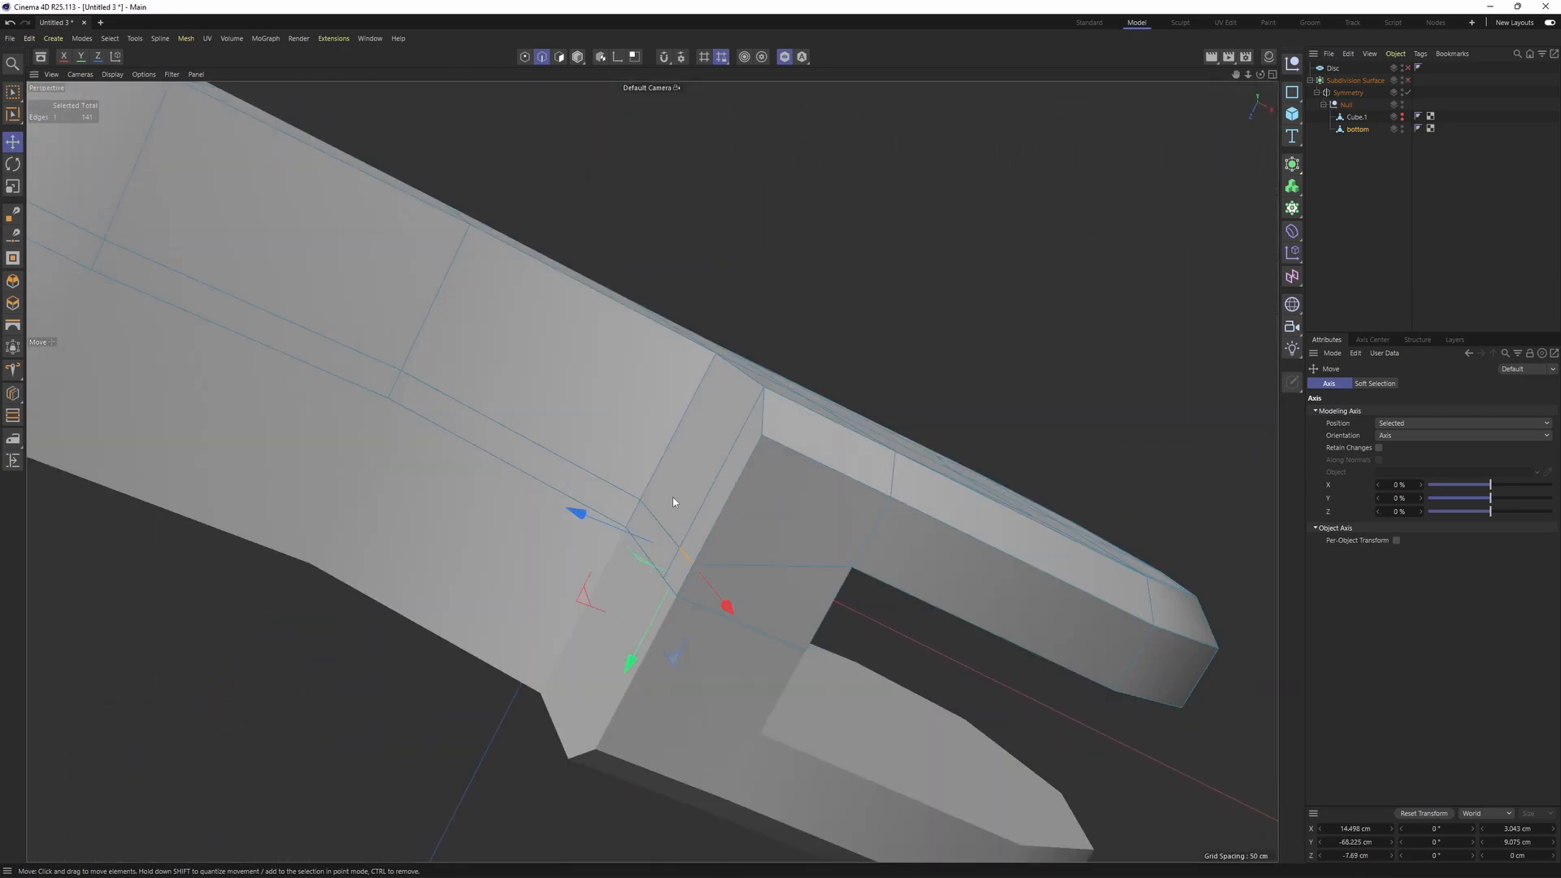
key(q)
key(q)
- Try to move the small middle polygon of the stepped corner outward and preview it with subdivision
key(Return)
click(679, 577)
drag(593, 537, 508, 500)
key(q)
alt+drag(700, 585, 680, 512)
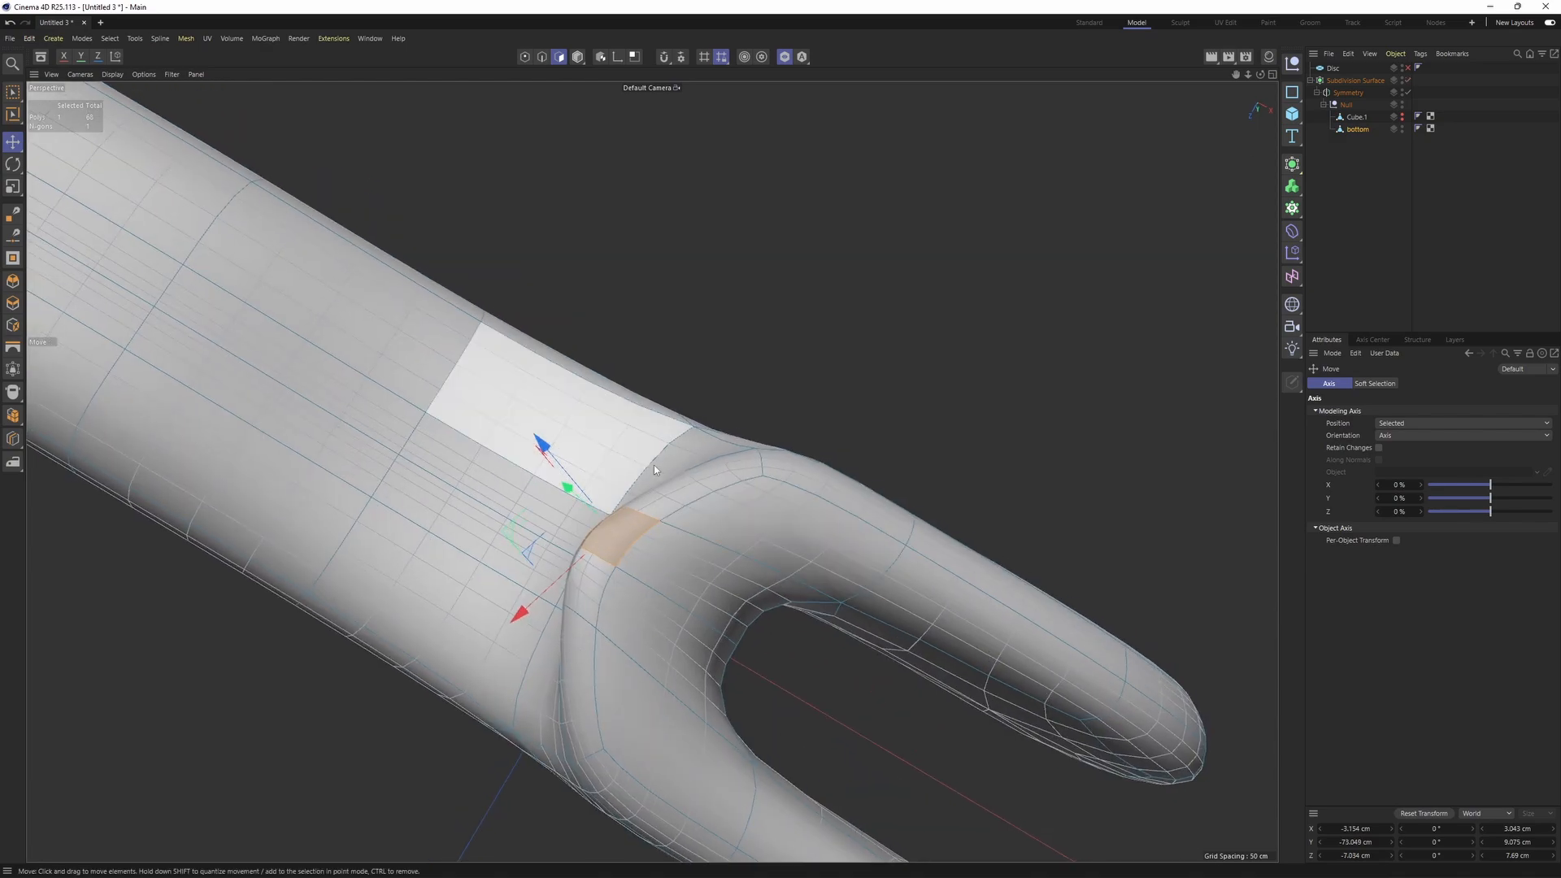
key(ctrl+z)
- Slide the stepped corner's short edge toward the centre plane to Z -3.397 cm and compare it with subdivision
alt+drag(772, 475, 727, 539)
key(q)
key(Return)
key(Return)
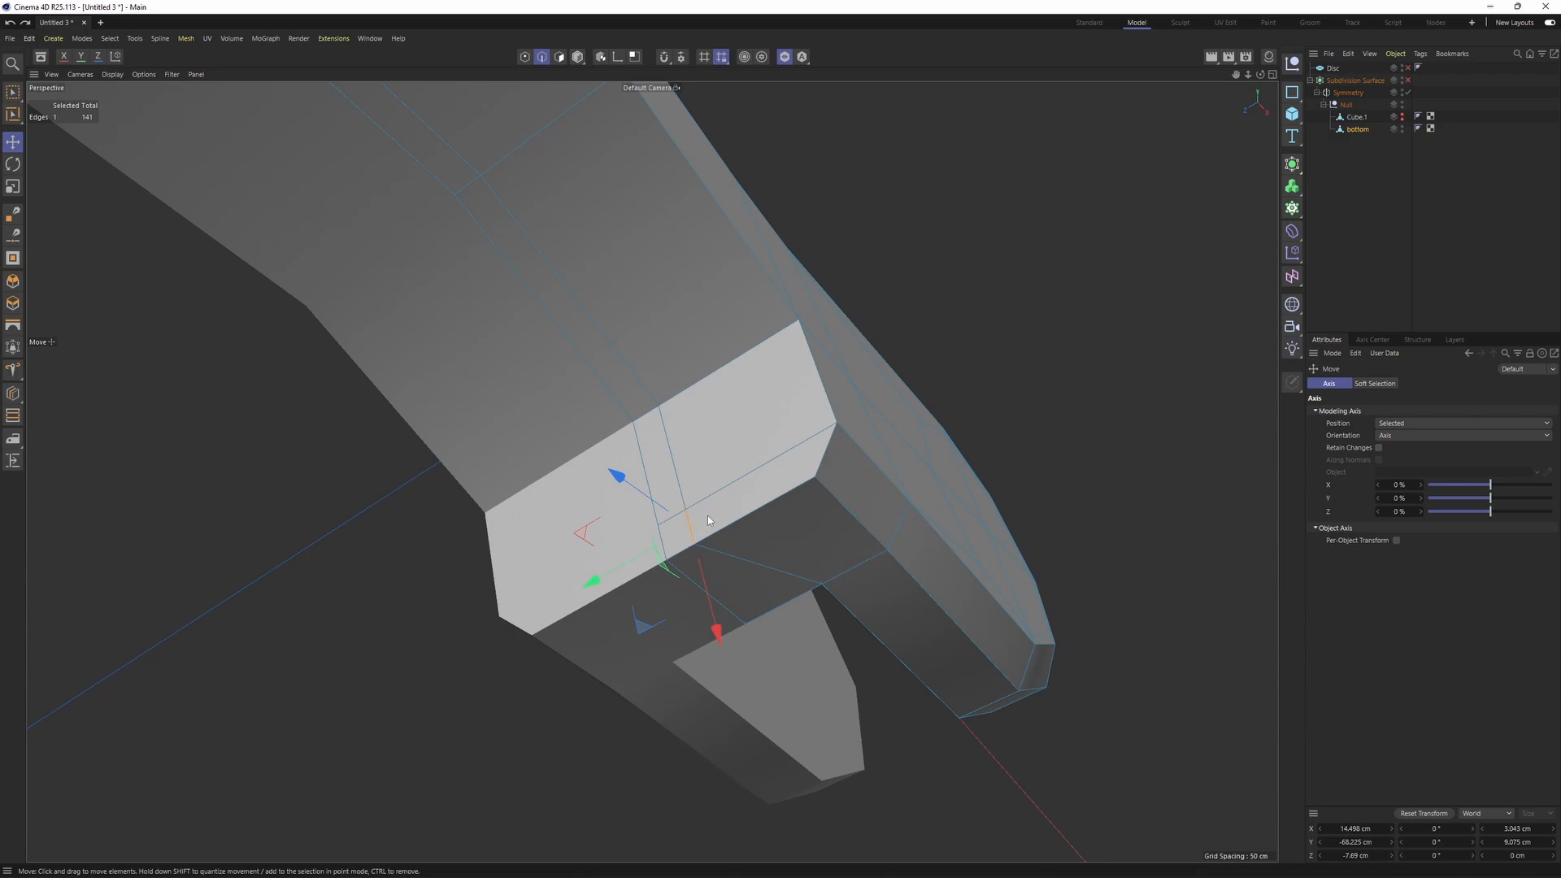
scroll(692, 520, up, 2)
key(m)
key(o)
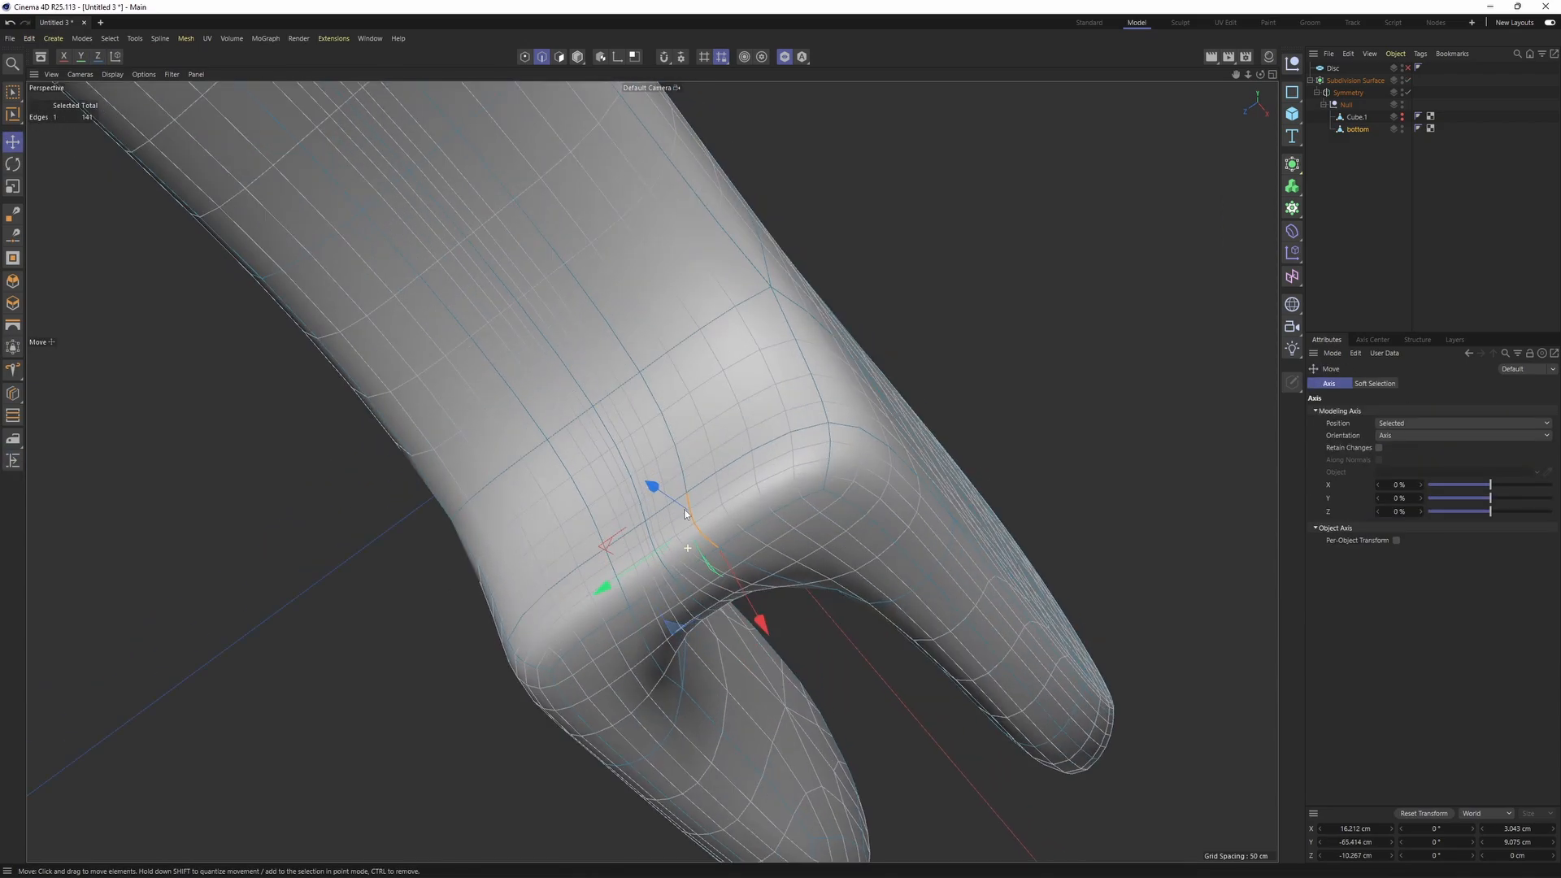
alt+drag(687, 541, 685, 521)
key(q)
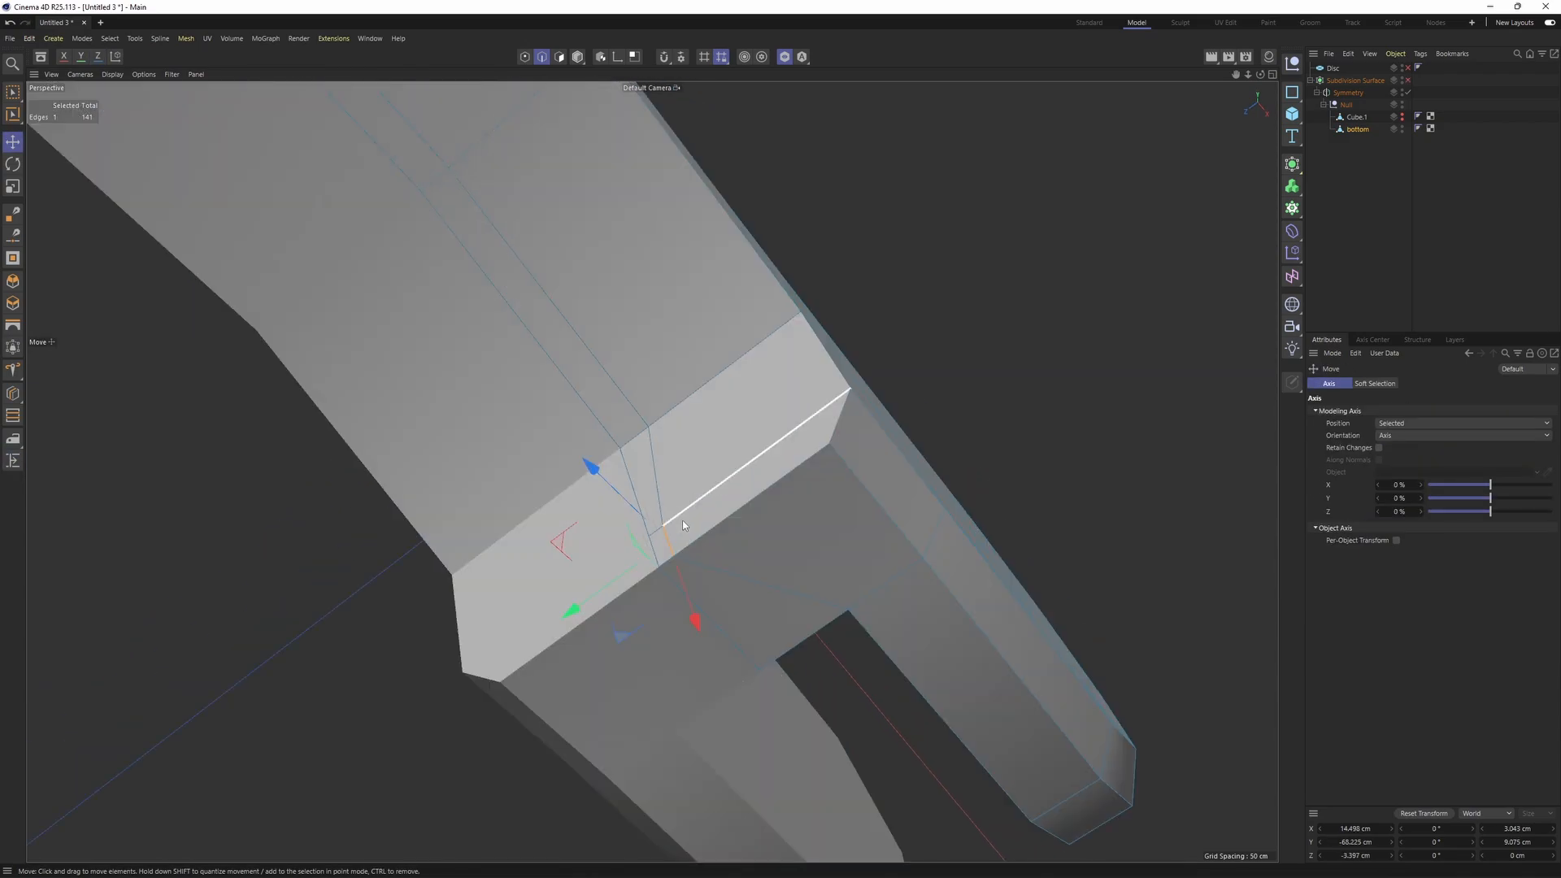
- Try to push out the narrowed middle polygon of the stepped corner and preview the smoothed shape
key(Return)
click(663, 553)
drag(603, 493, 535, 424)
alt+drag(664, 528, 796, 447)
key(q)
click(1355, 191)
key(ctrl+z)
key(ctrl+z)
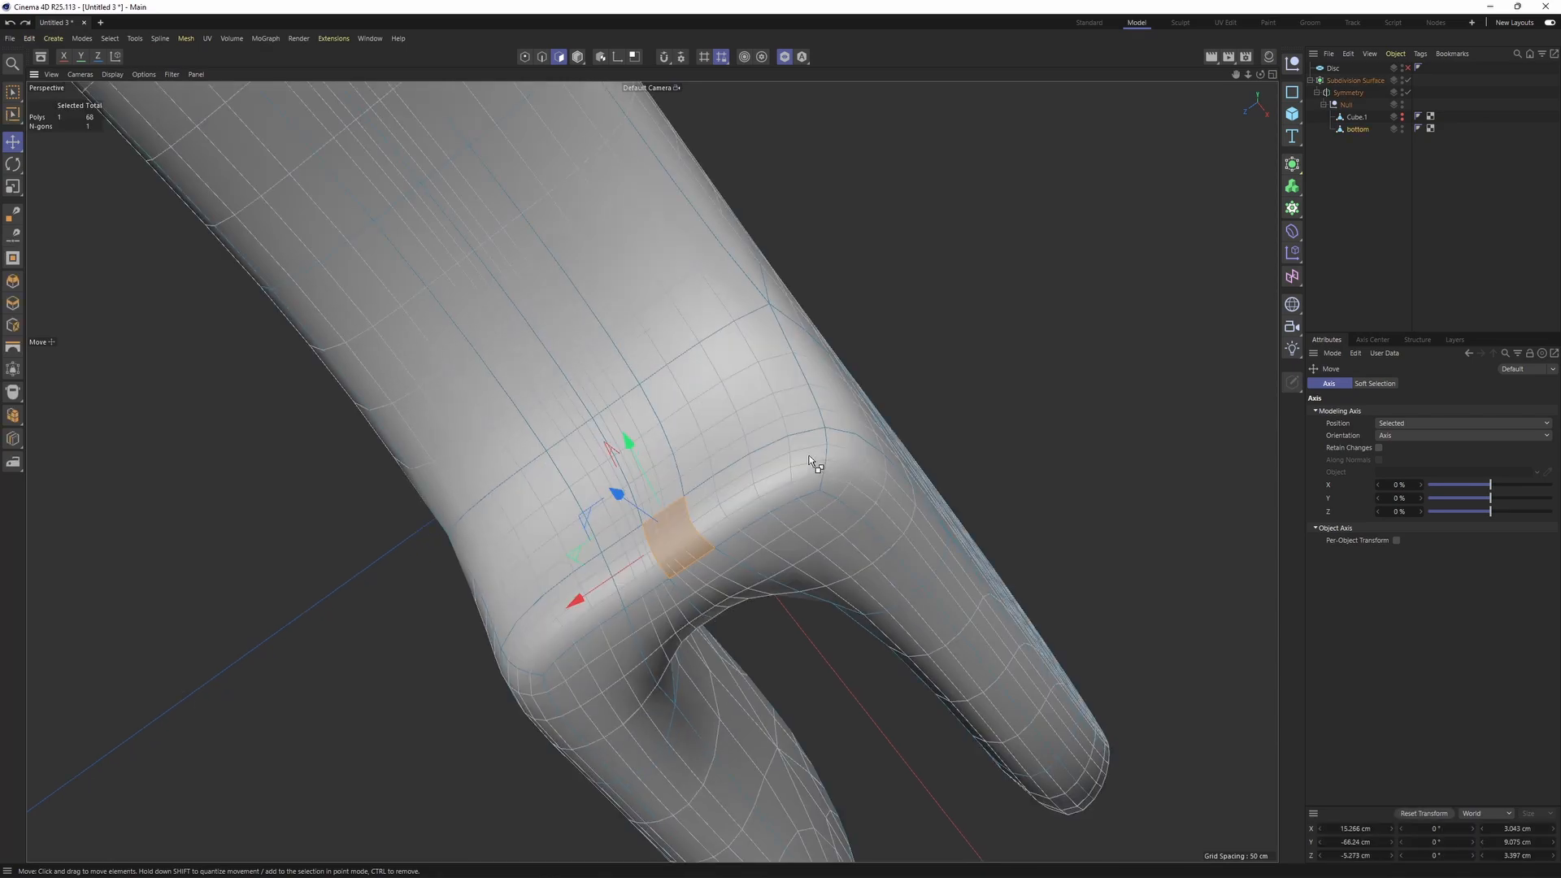
- Slide the stepped corner's short middle edge away from the centre plane by about 17.9 cm
key(q)
key(Return)
click(663, 545)
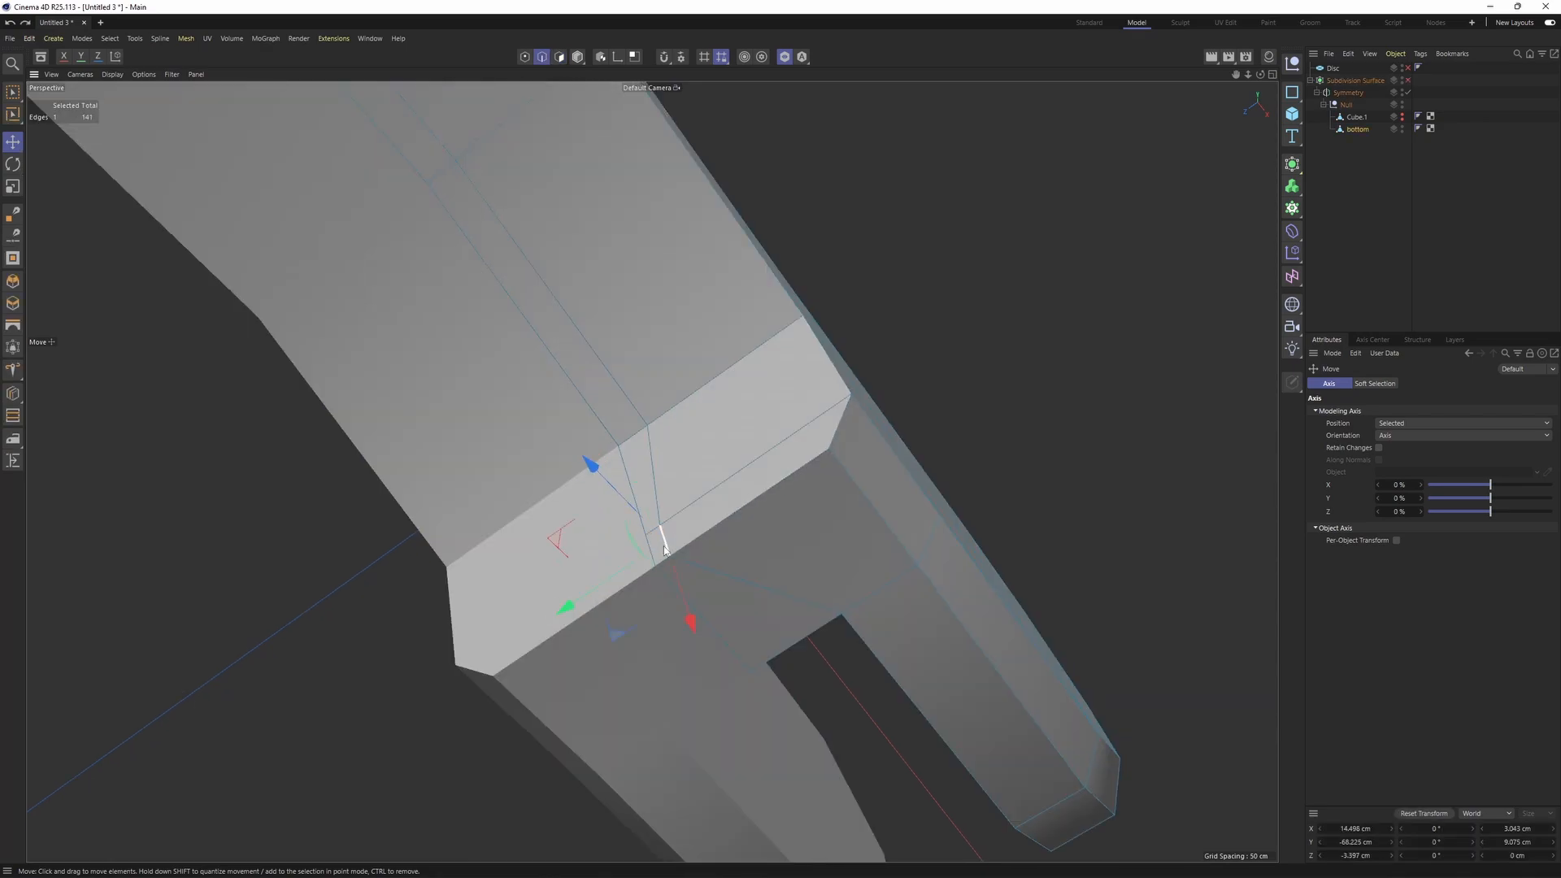
key(m)
key(o)
drag(665, 541, 930, 456)
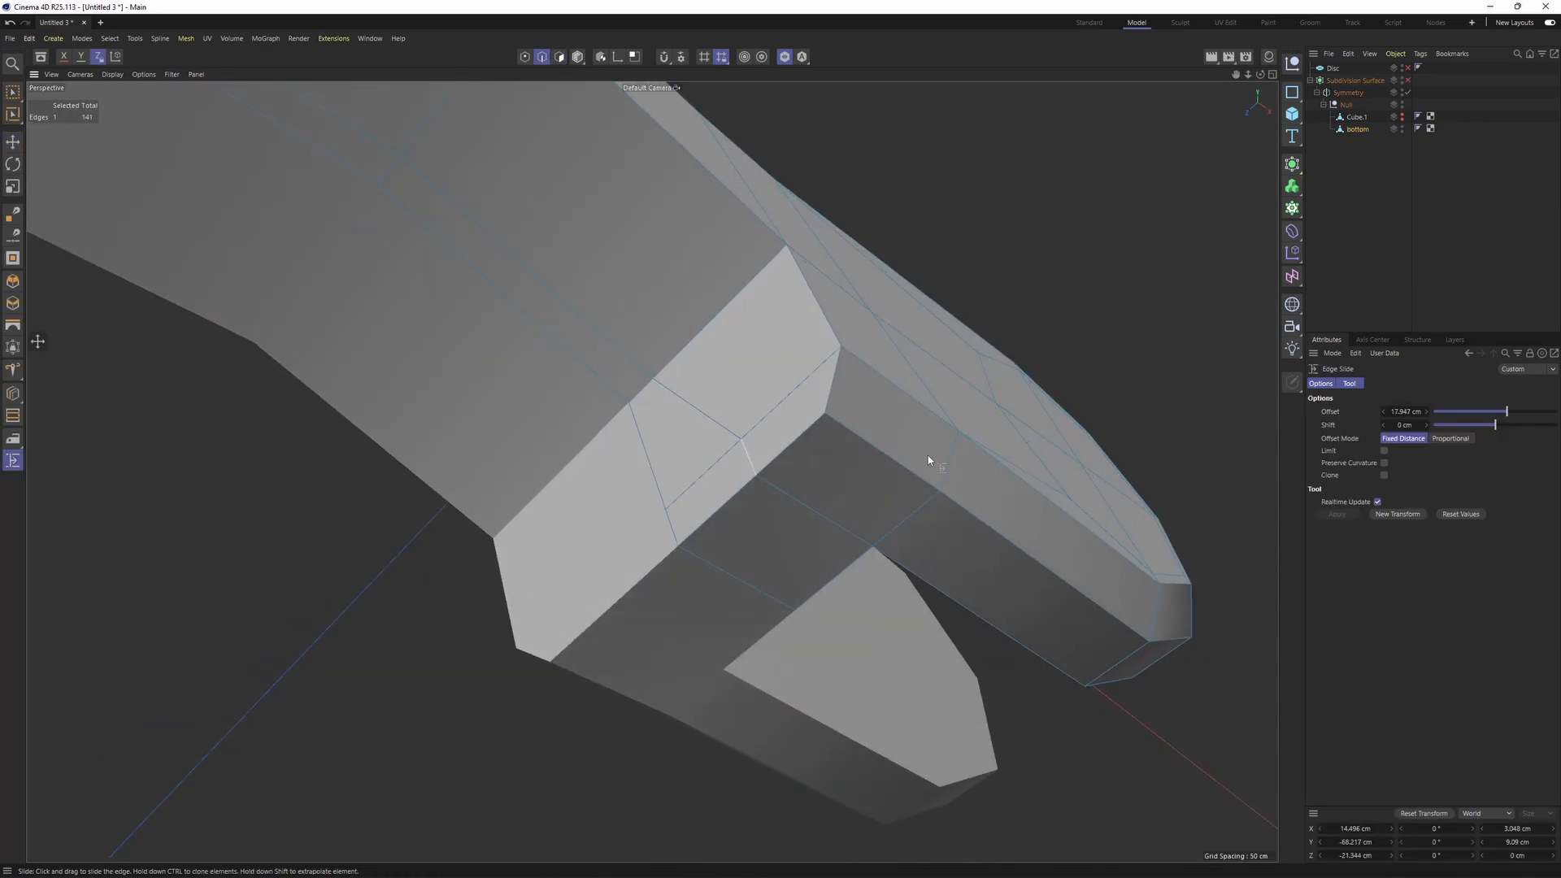
- Slide the stepped corner's outermost short edge toward the pivot head by about 11.6 cm
key(e)
scroll(850, 392, up, 3)
key(m)
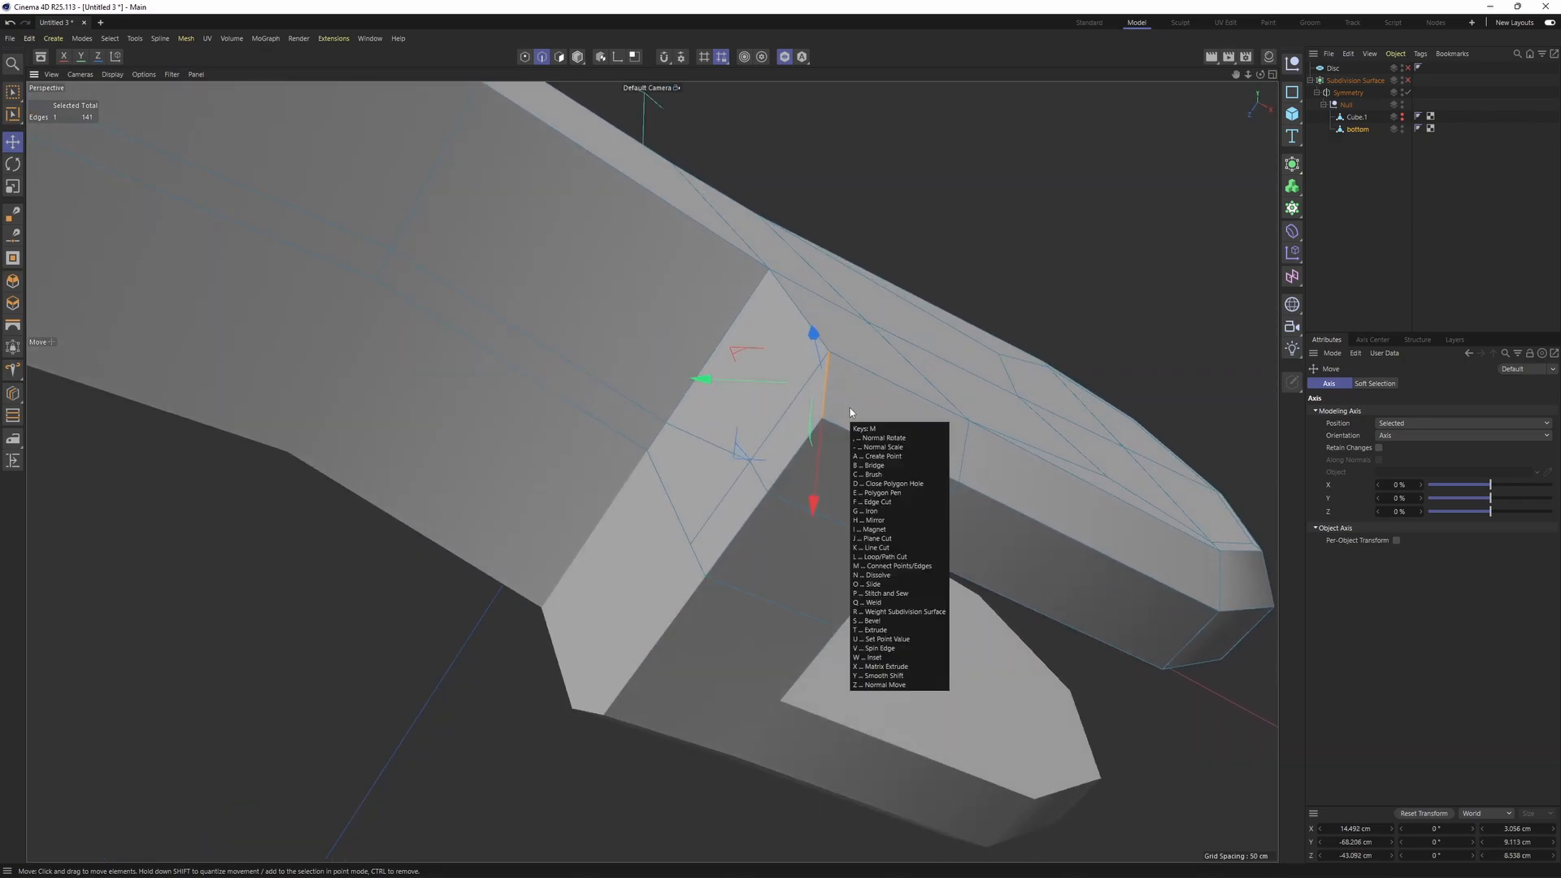
key(o)
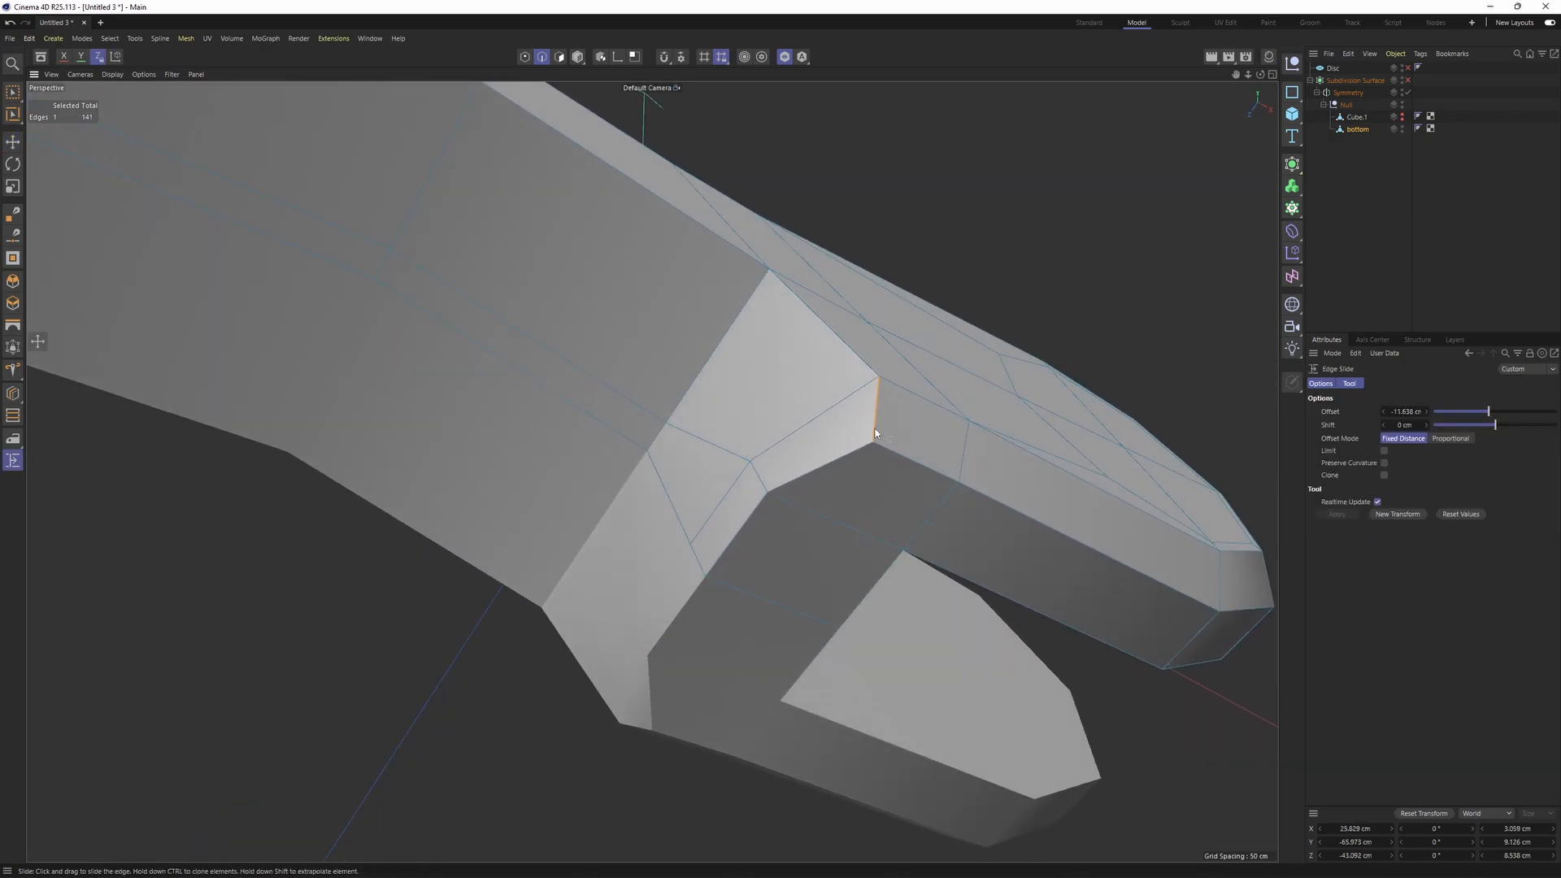
alt+drag(875, 432, 790, 445)
- Slide the neighbouring short edge on the pivot head's underside by about 8.6 cm
key(e)
key(m)
key(o)
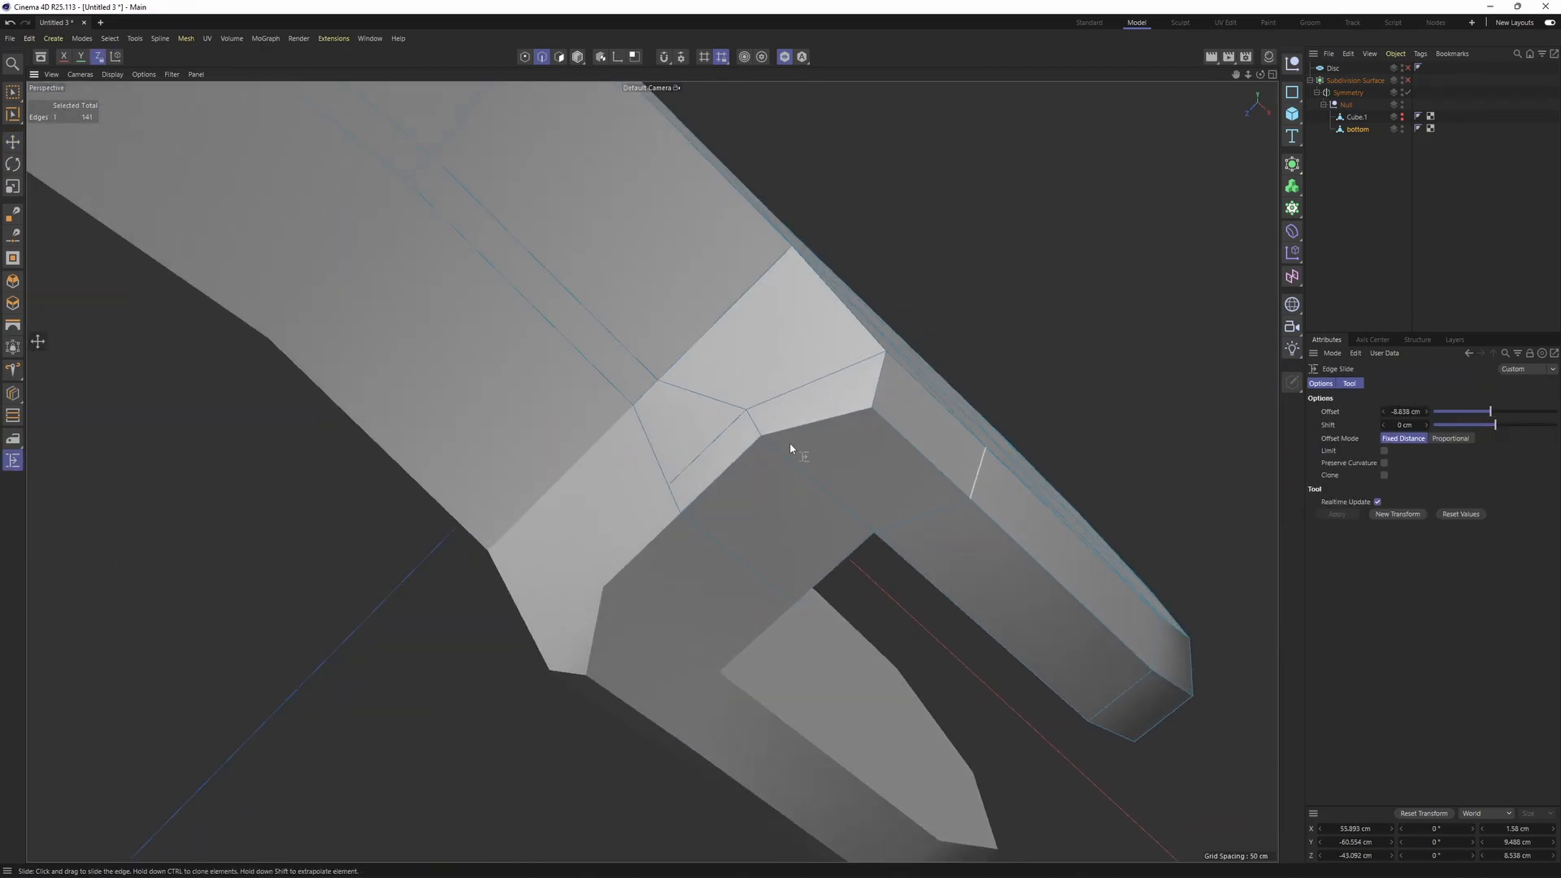
- Move the stepped corner's middle polygon outward to X 9.712 cm, Y -69.821 cm, checking the smoothed corner against the front reference
key(Return)
key(e)
click(702, 471)
middle_click(702, 471)
middle_click(441, 340)
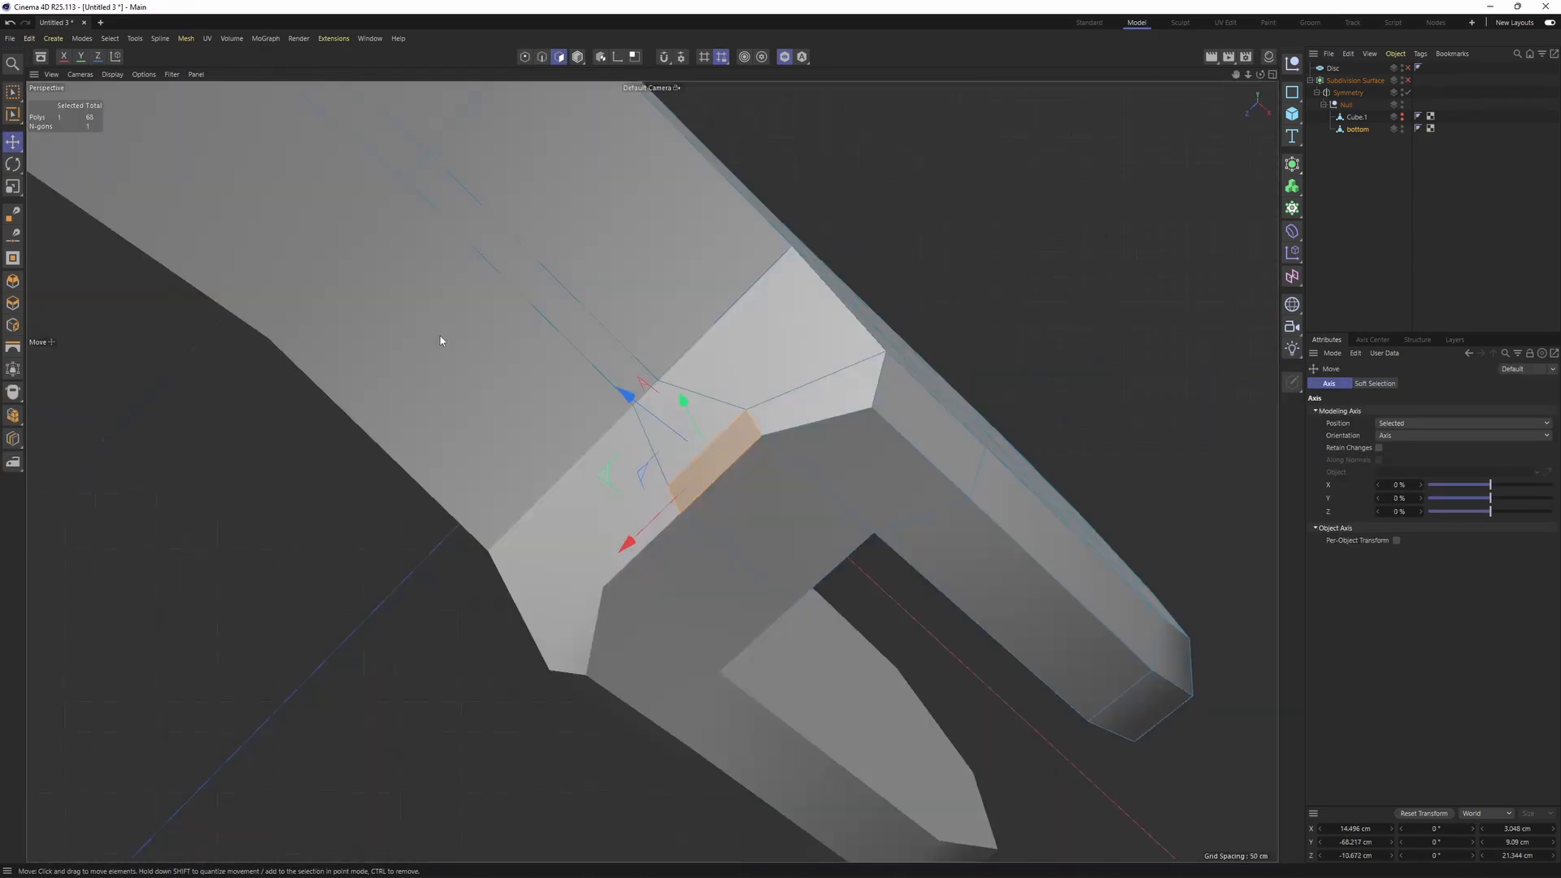
alt+drag(640, 407, 574, 507)
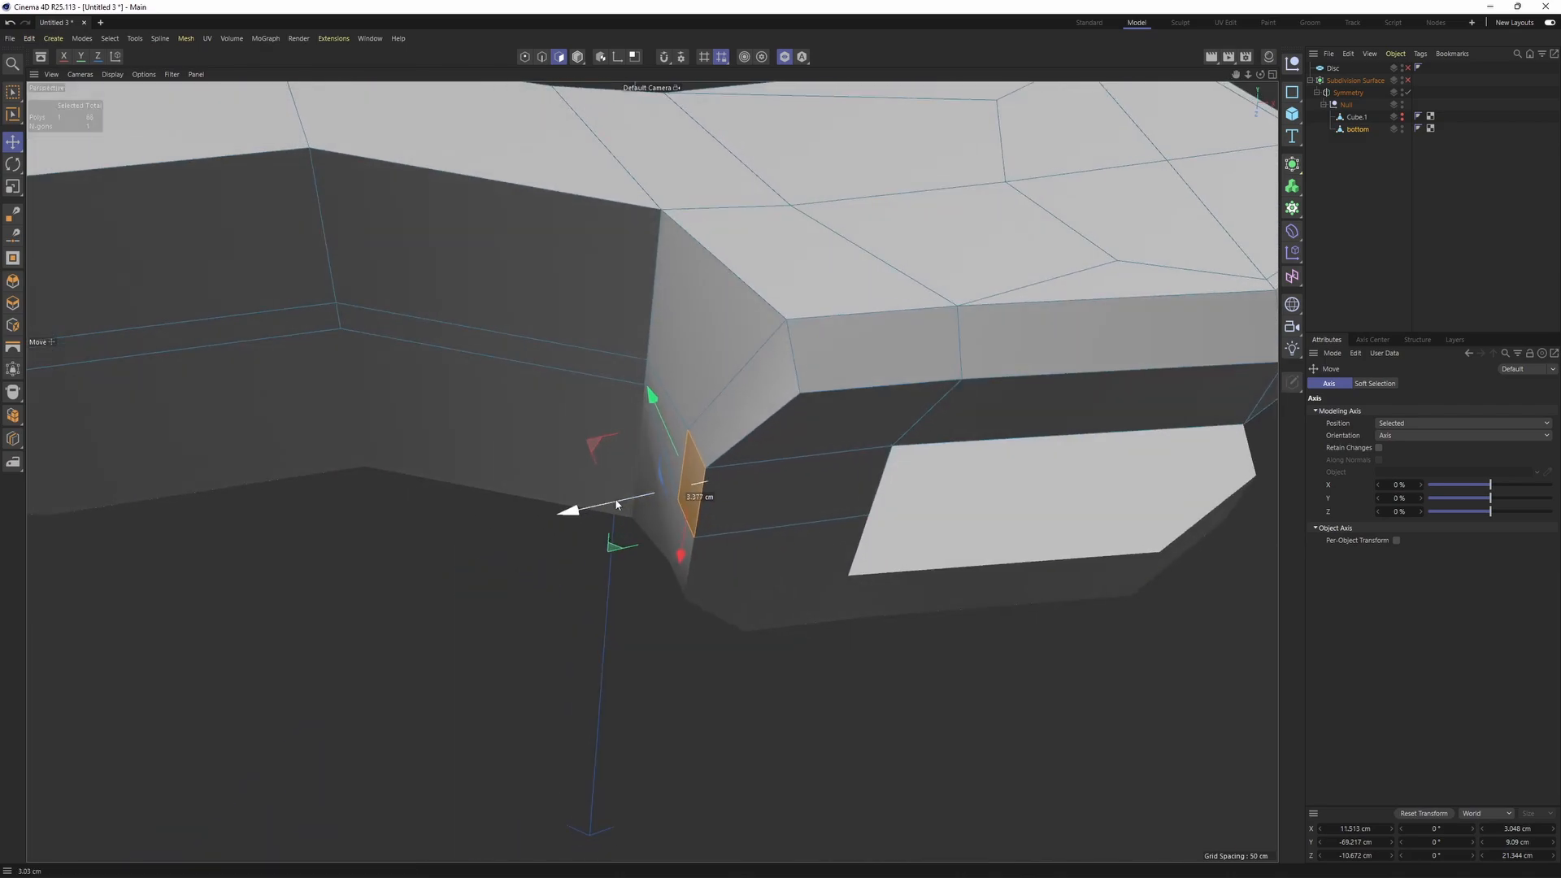
middle_click(856, 579)
middle_click(857, 582)
key(q)
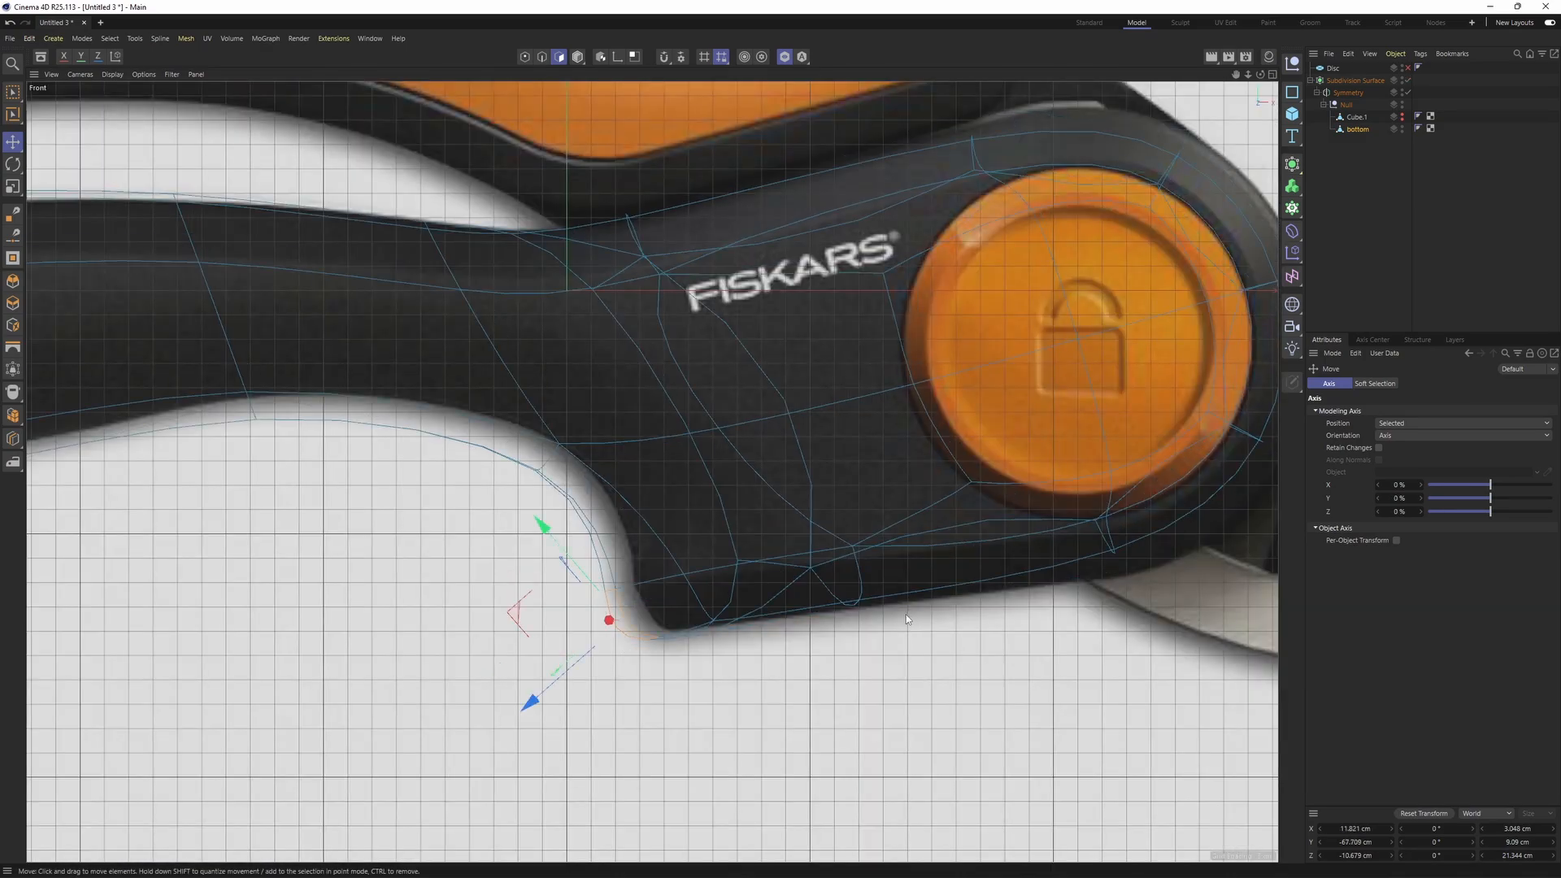
key(q)
middle_click(803, 567)
middle_click(483, 311)
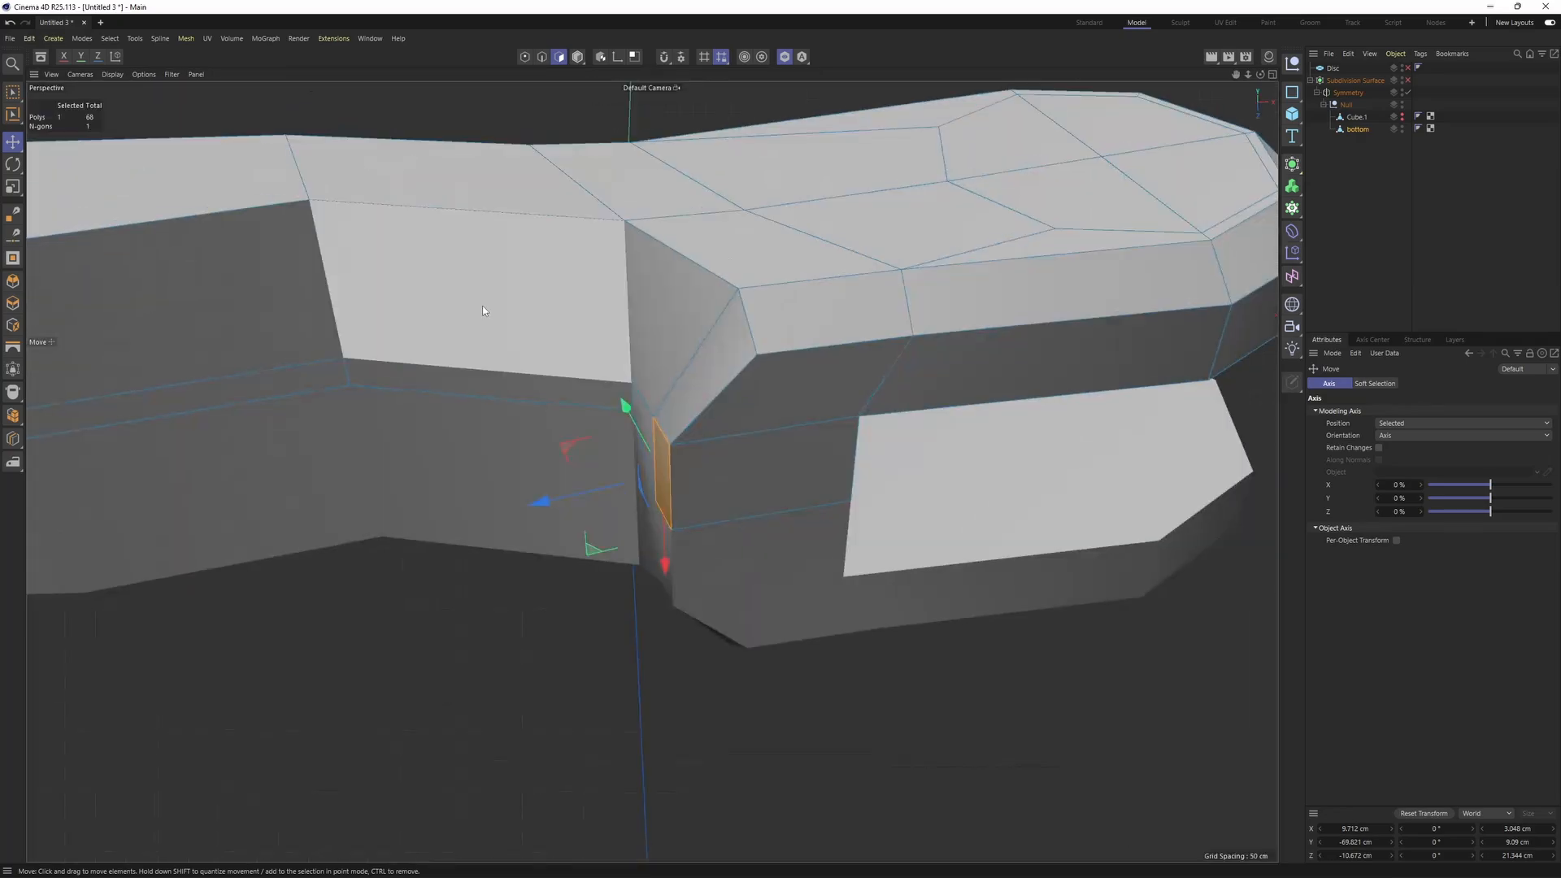
- Add the adjacent slanted corner polygon to the selection and nudge both polygons in the front view to fit the reference
scroll(718, 390, up, 2)
alt+middle_drag(749, 416, 639, 393)
alt+drag(639, 393, 597, 361)
shift+click(611, 324)
middle_click(678, 312)
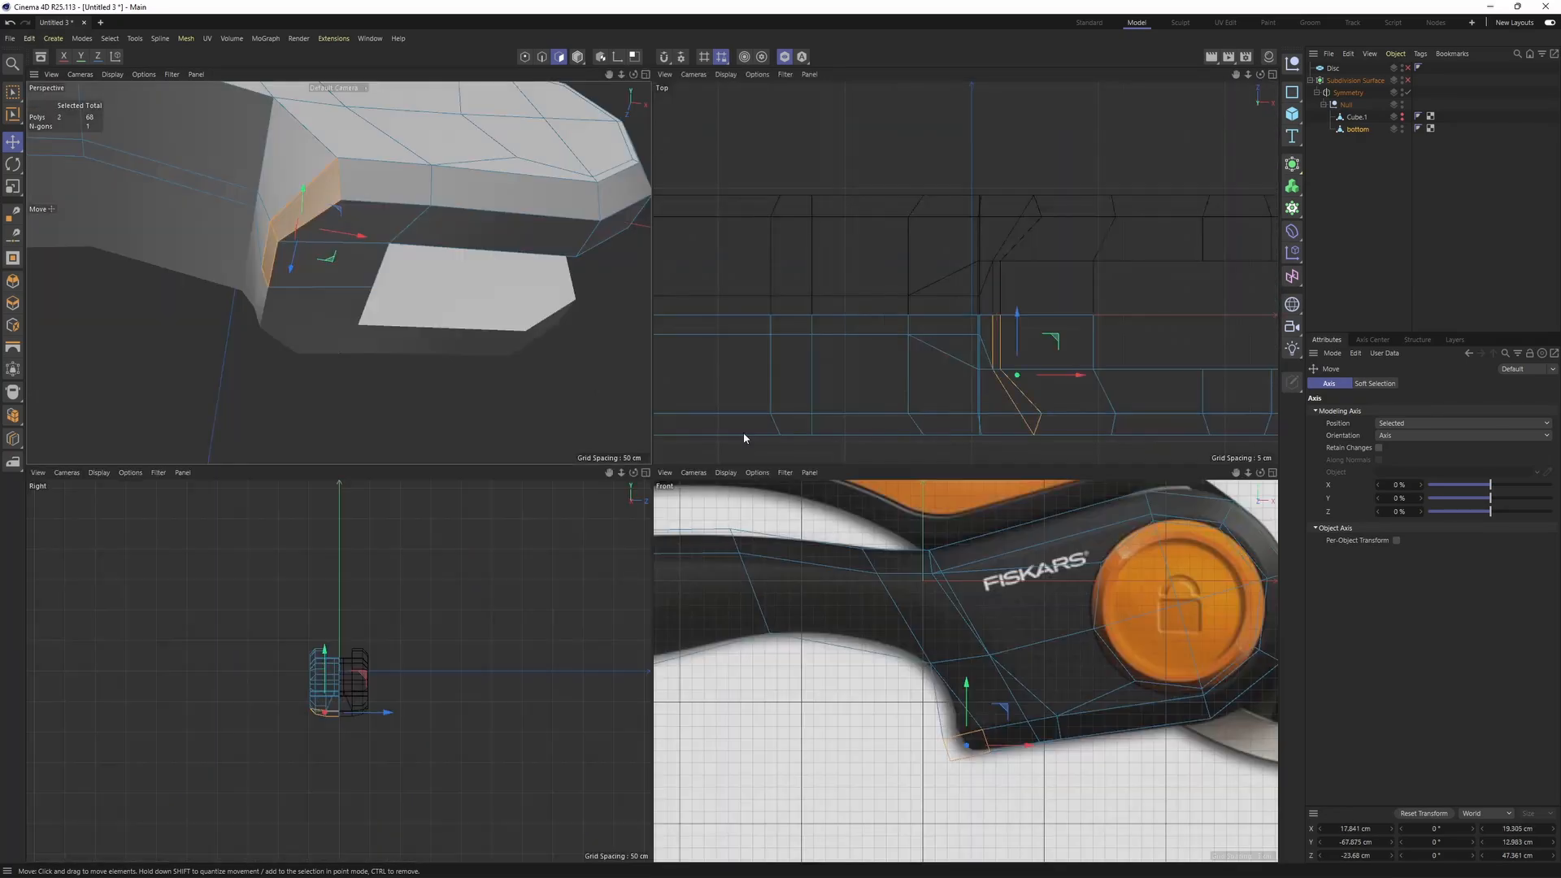
middle_click(736, 524)
drag(741, 529, 764, 534)
middle_click(763, 533)
middle_click(618, 316)
- Try to dissolve the edge loop that runs along the handle's underside and stepped corner into the fork gap
alt+drag(619, 315, 894, 430)
key(Return)
double_click(871, 484)
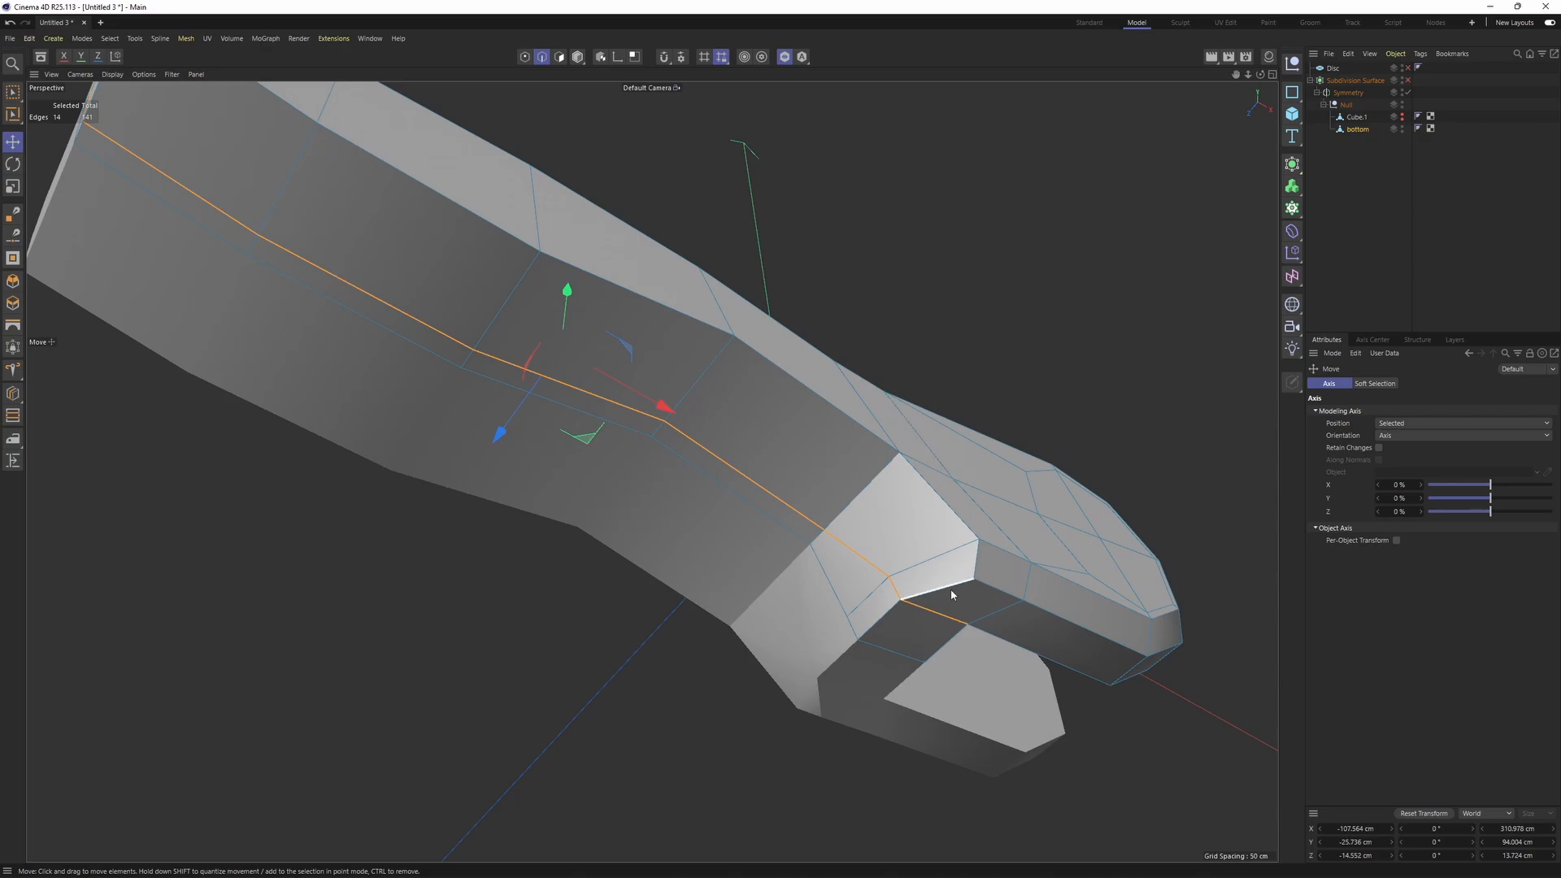
ctrl+click(934, 614)
alt+drag(934, 613, 969, 399)
shift+click(924, 536)
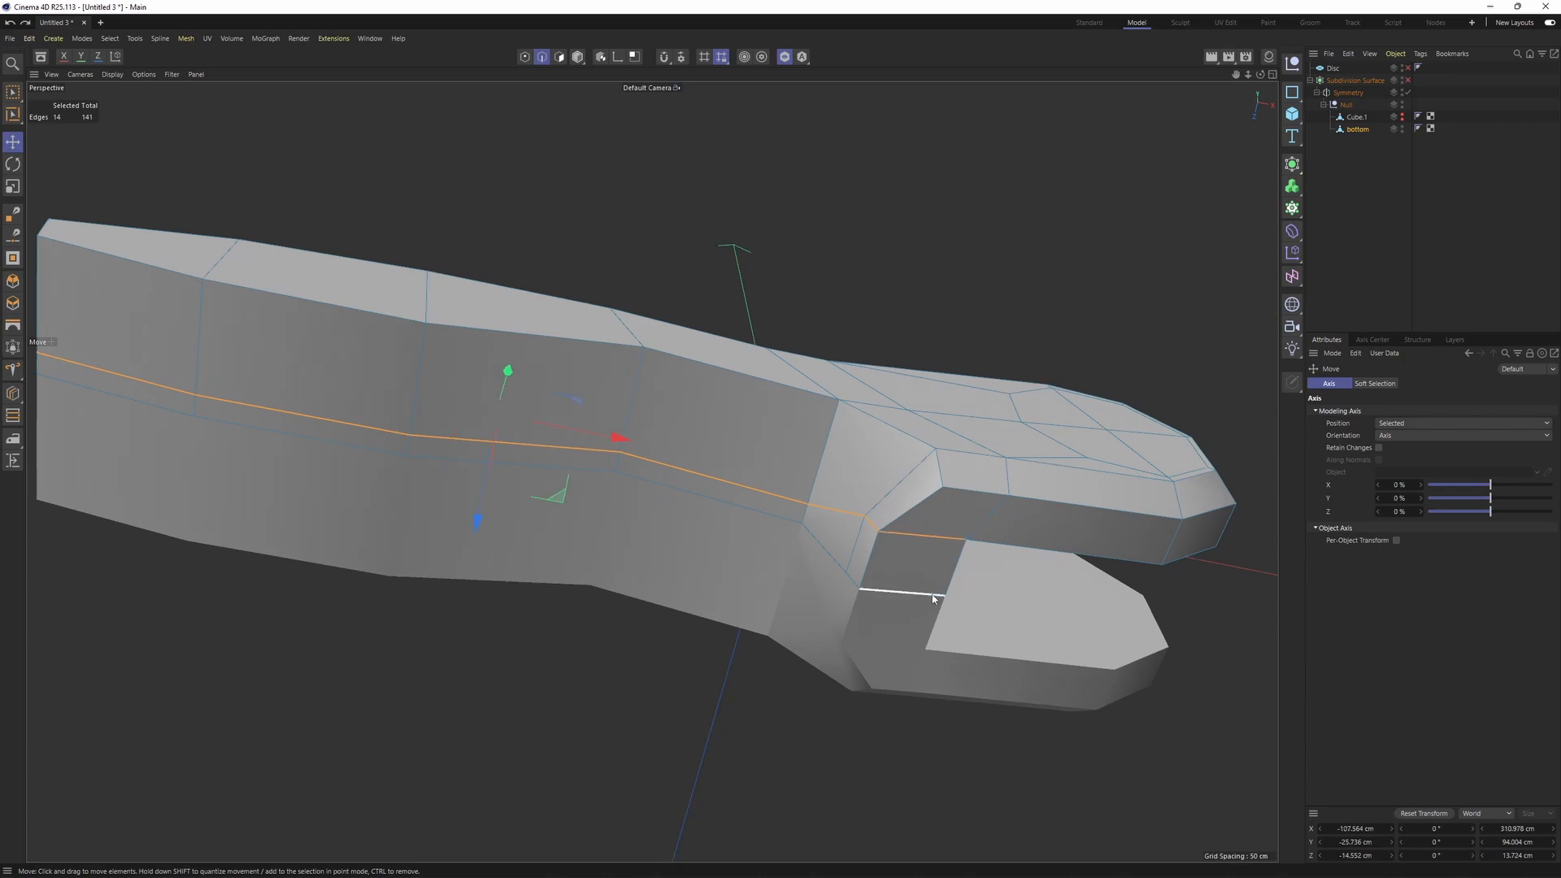
key(ctrl+shift+a)
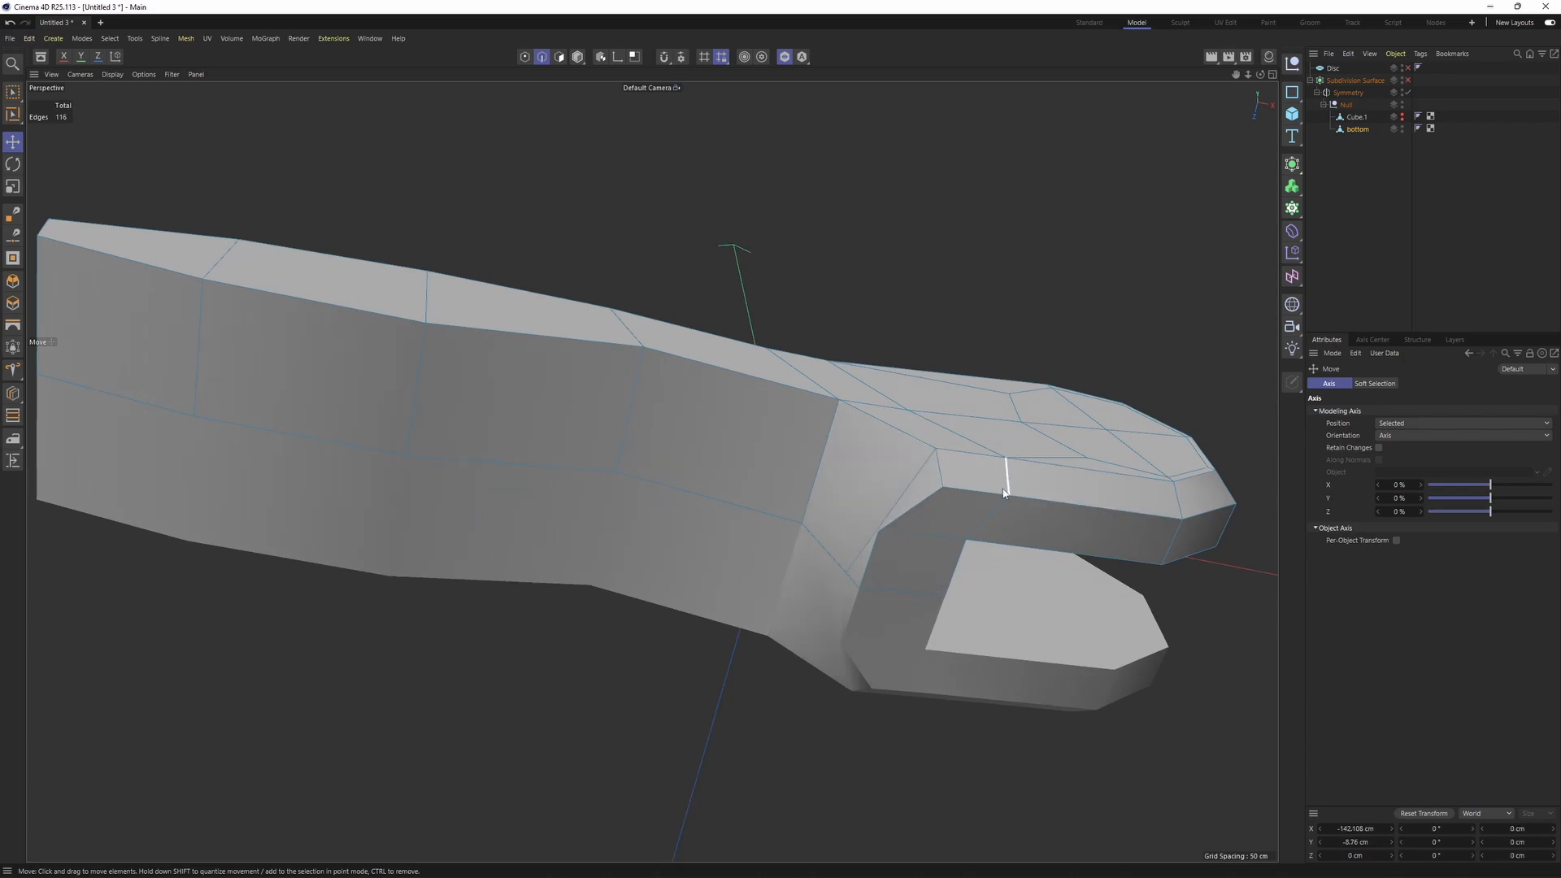
key(ctrl+z)
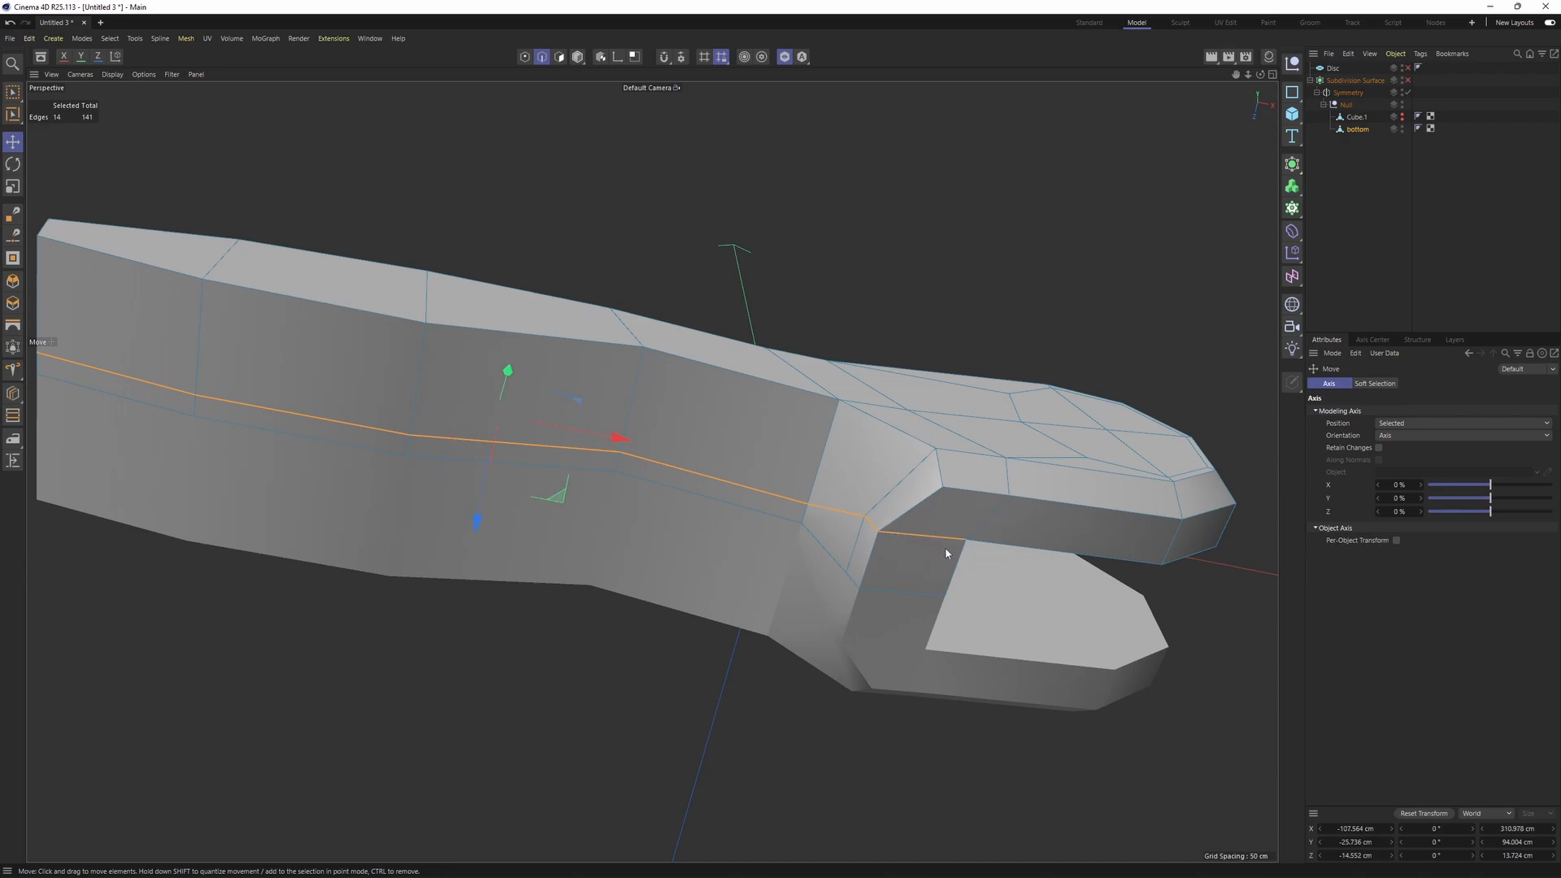
- Dissolve the handle's underside edge loop running into the fork gap and inspect the smoothed shape
key(ctrl+BackSpace)
alt+drag(937, 491, 813, 532)
key(q)
click(1488, 187)
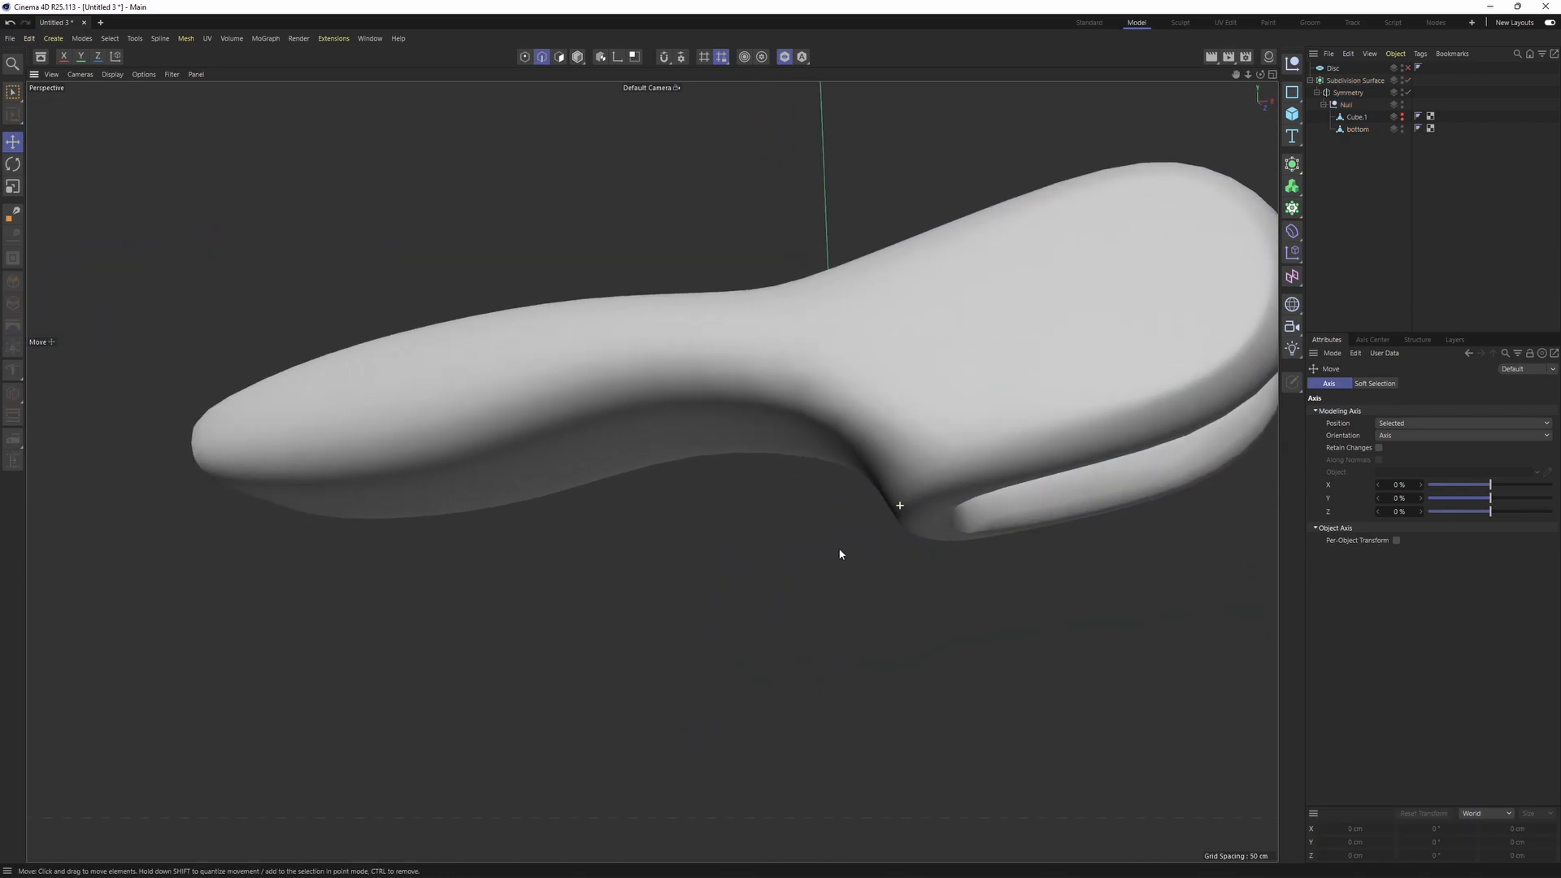
key(ctrl+z)
key(ctrl+z)
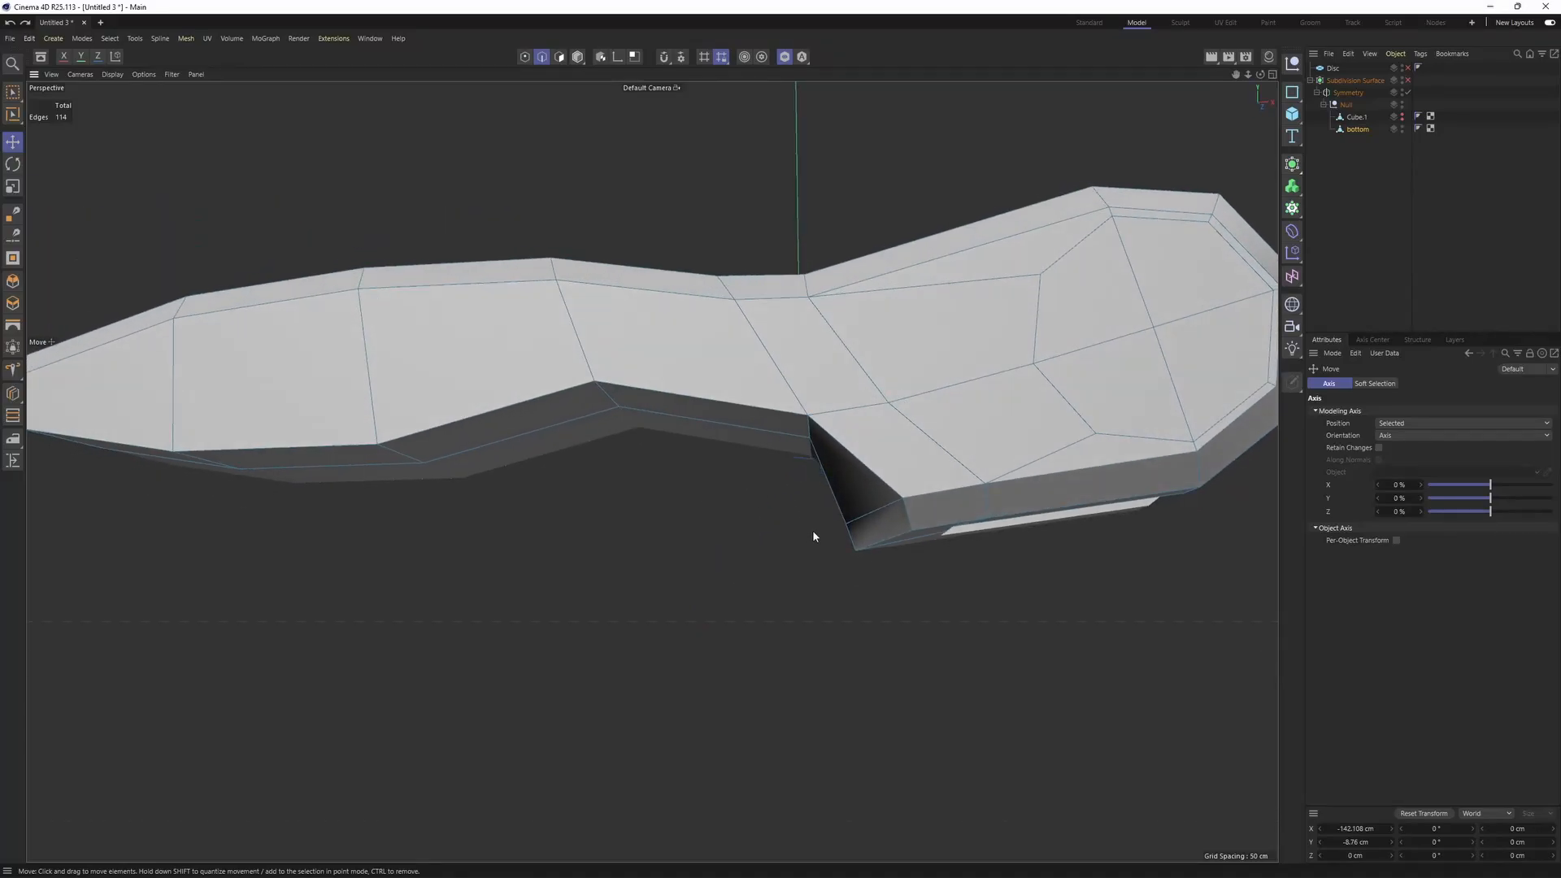
middle_click(813, 517)
middle_click(477, 309)
scroll(656, 403, up, 3)
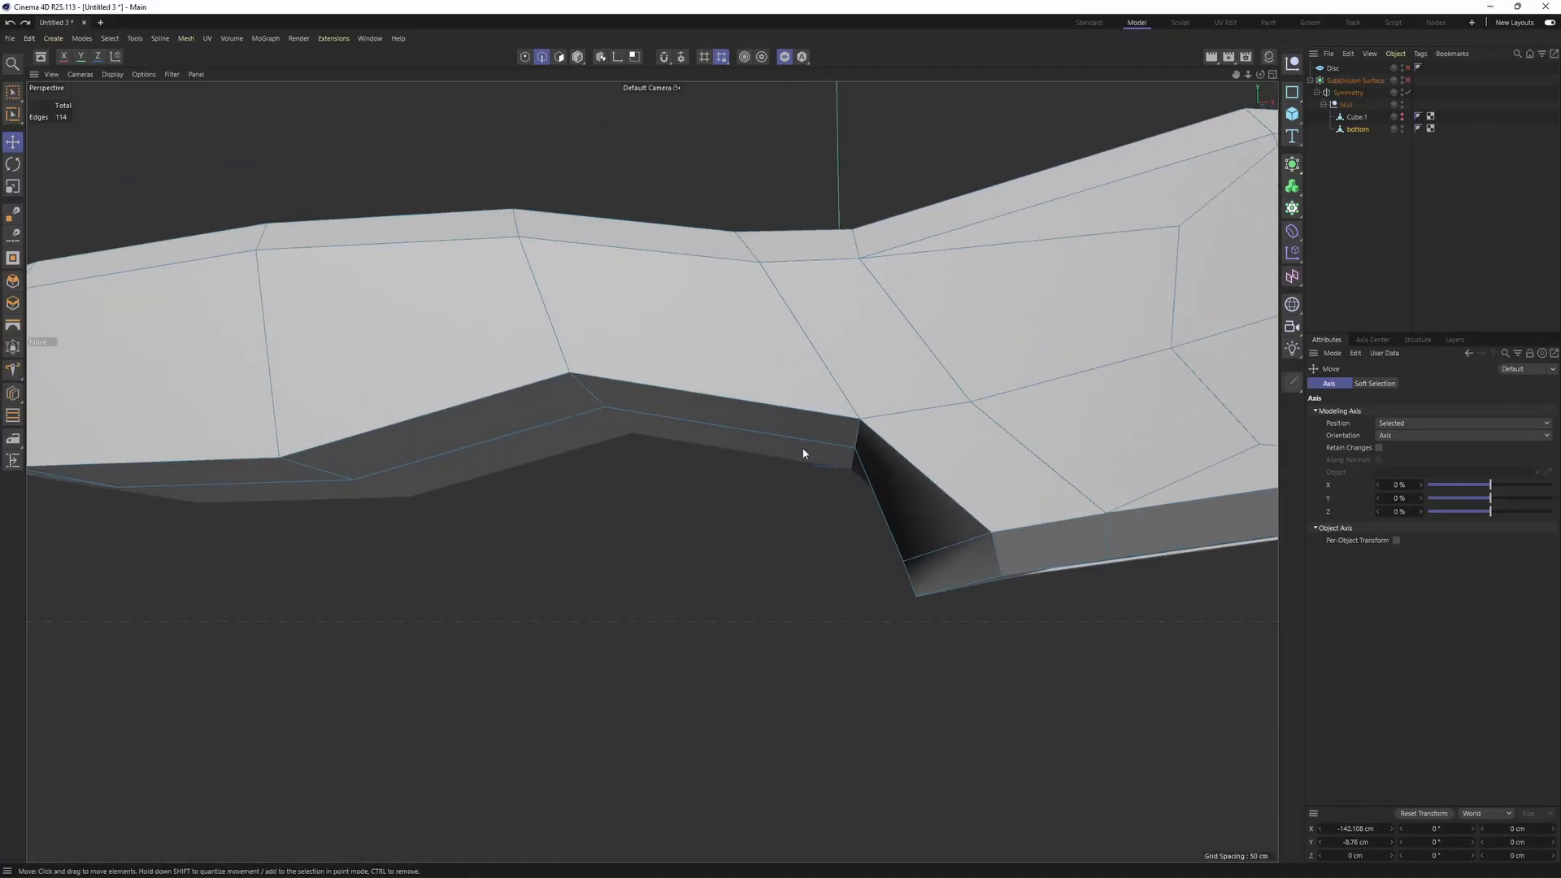
- Select the two centre-line points on the underside beside the stepped corner and lower them to Y -38.03 cm
key(Return)
shift+click(605, 406)
middle_click(604, 406)
middle_click(970, 662)
alt+middle_drag(971, 662, 1265, 681)
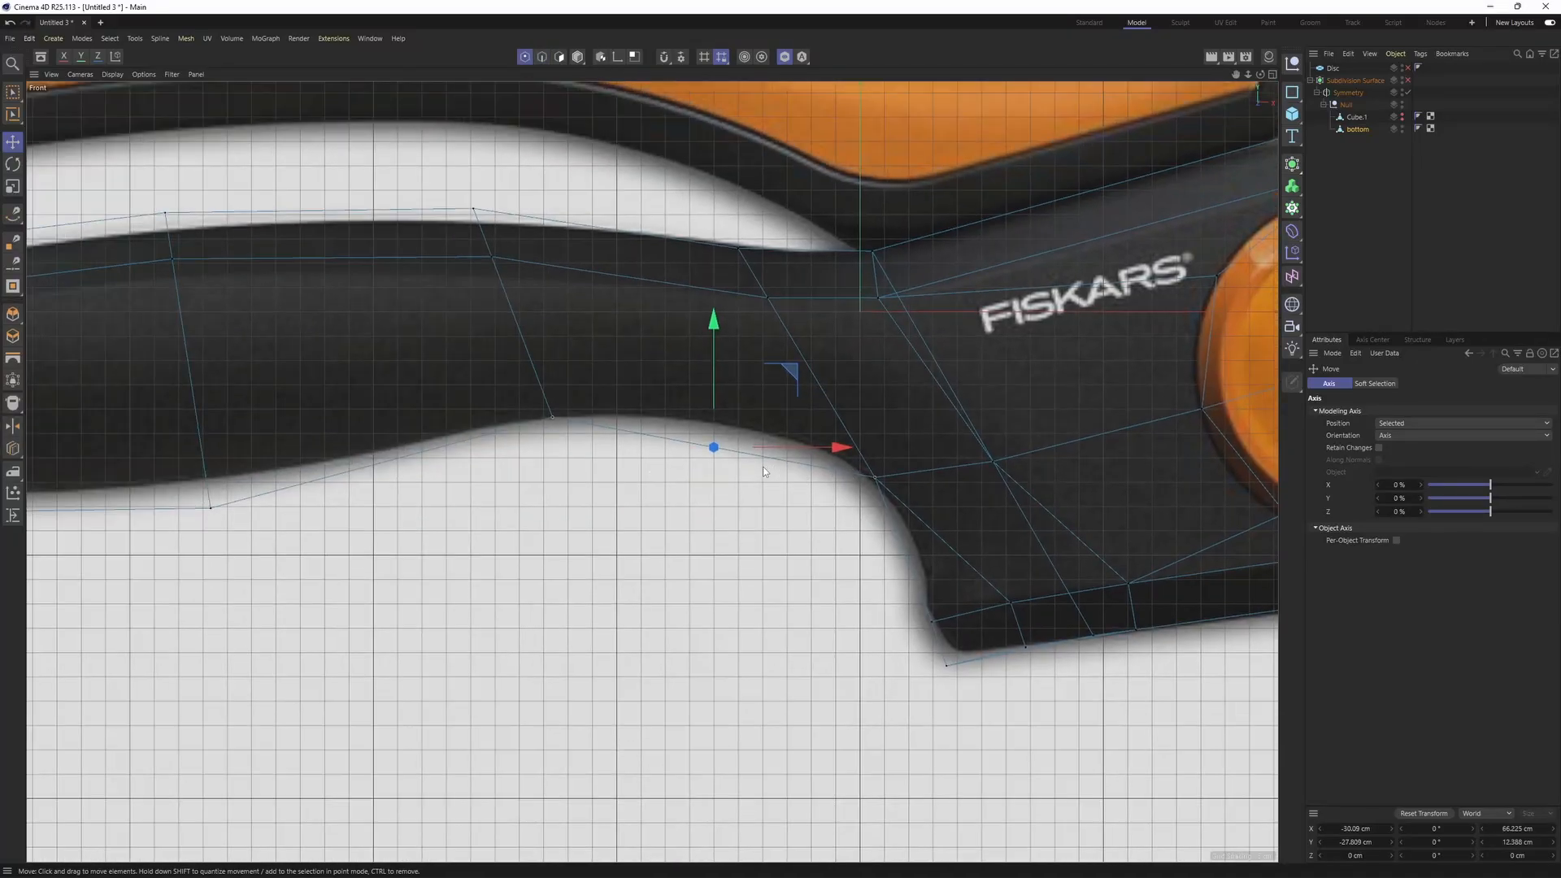
key(q)
middle_click(699, 343)
middle_click(638, 348)
key(q)
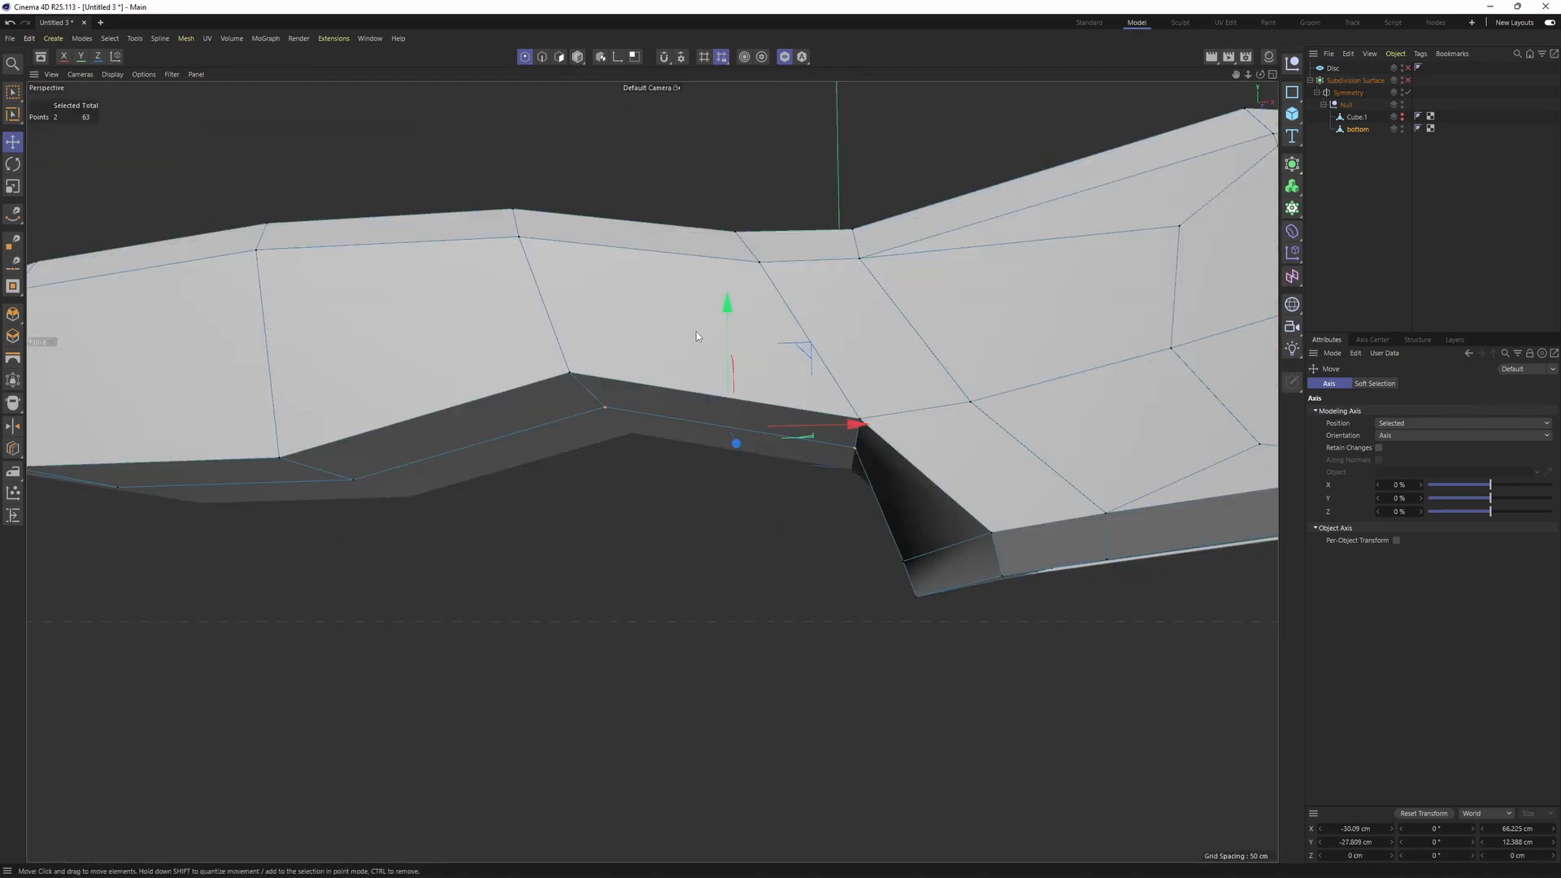
drag(726, 316, 726, 349)
middle_click(944, 469)
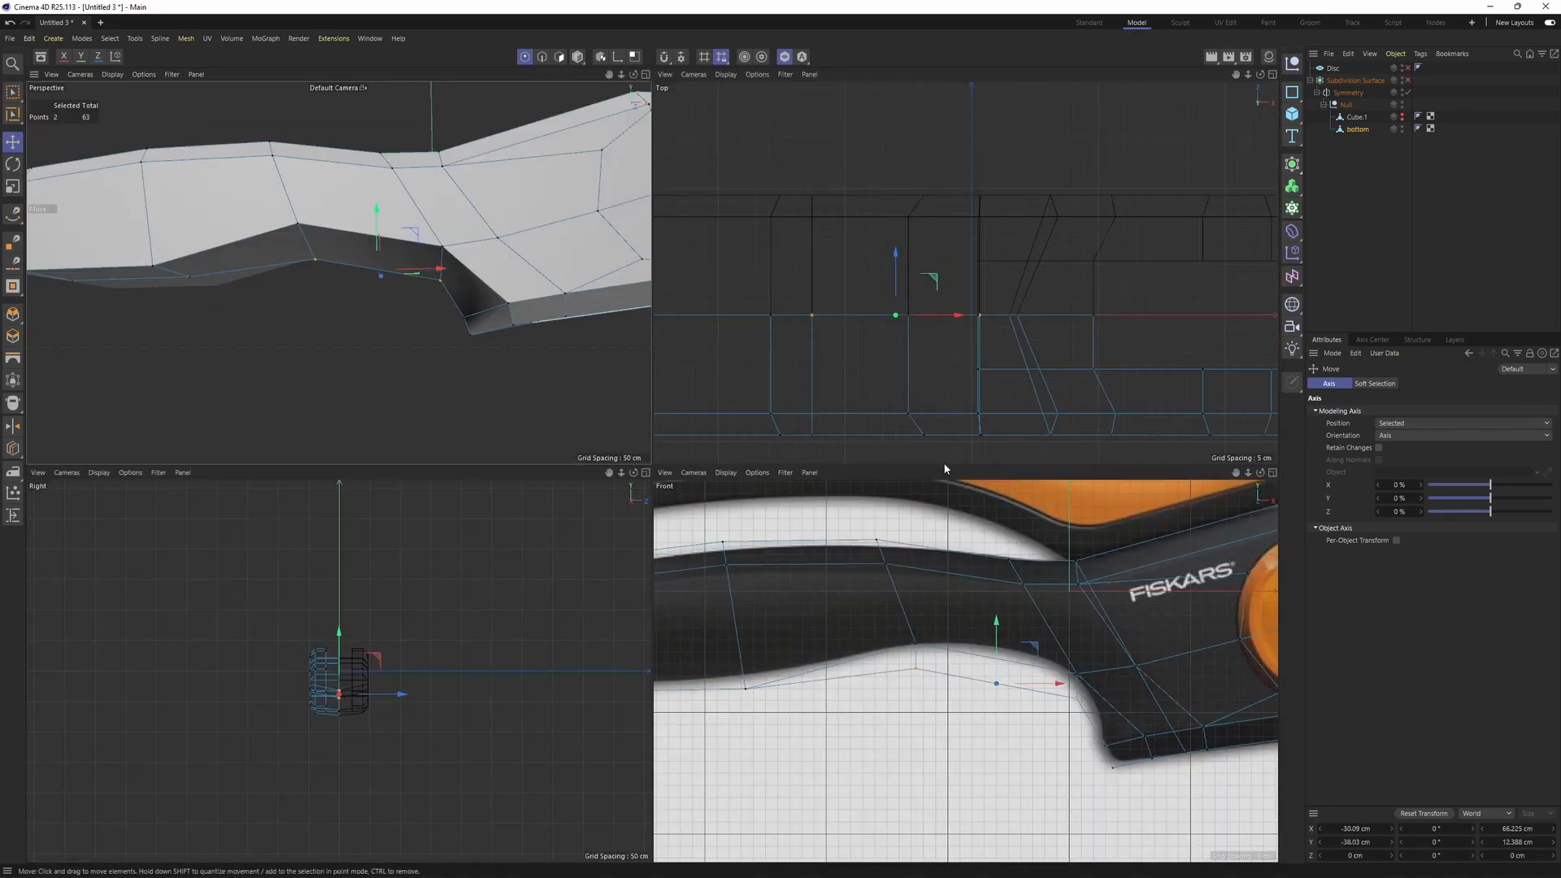
middle_click(432, 273)
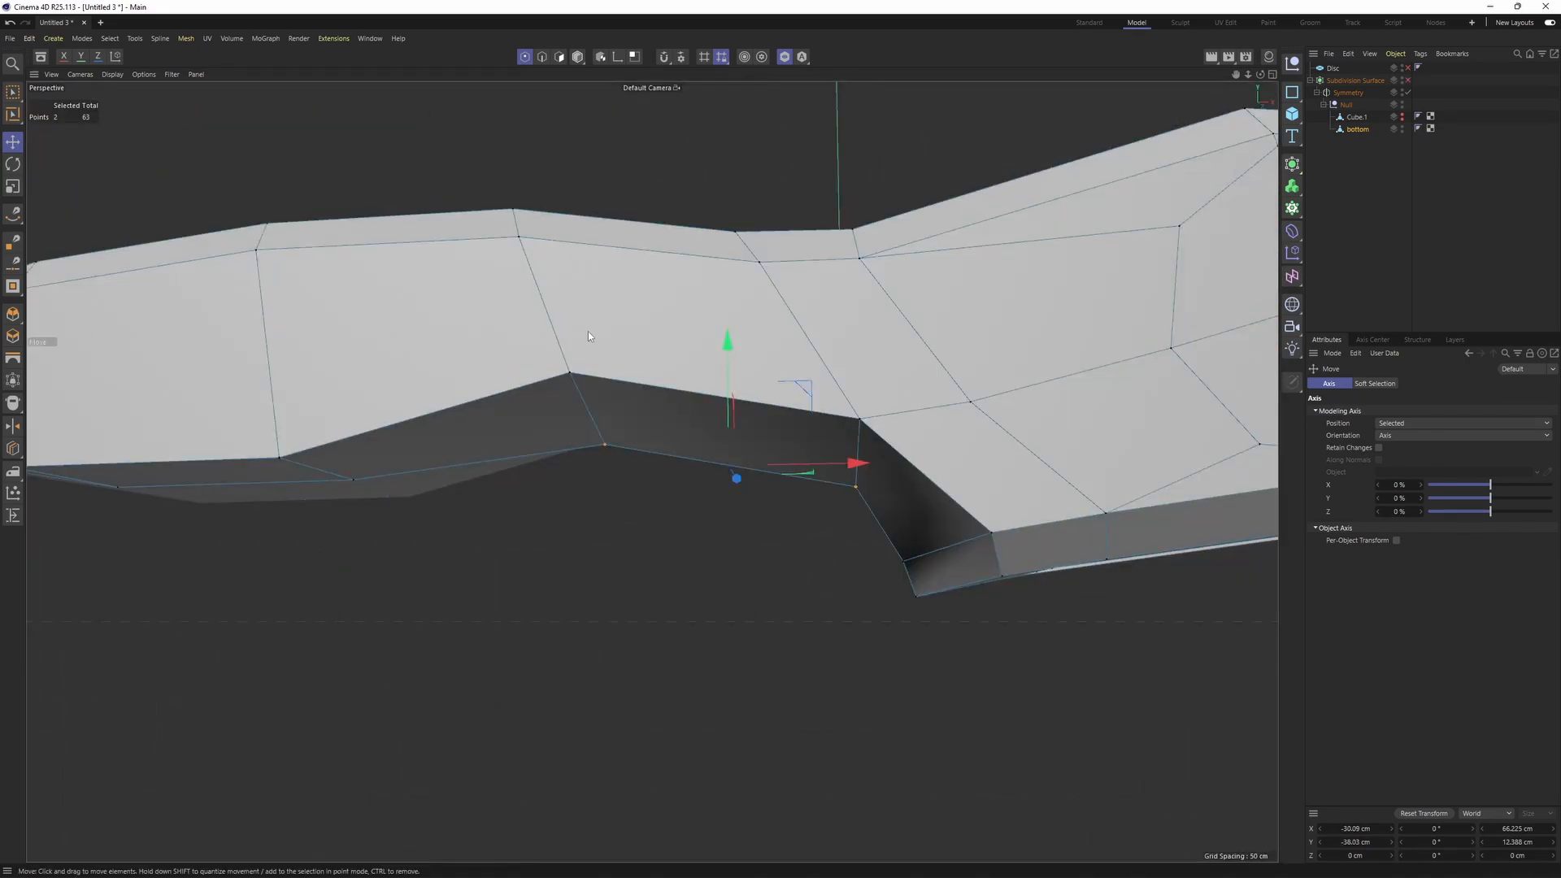
- Add the two matching outer points and raise all four to Y -23.288 cm, checking the smoothed underside against the front reference
shift+click(857, 481)
middle_click(802, 575)
middle_click(873, 603)
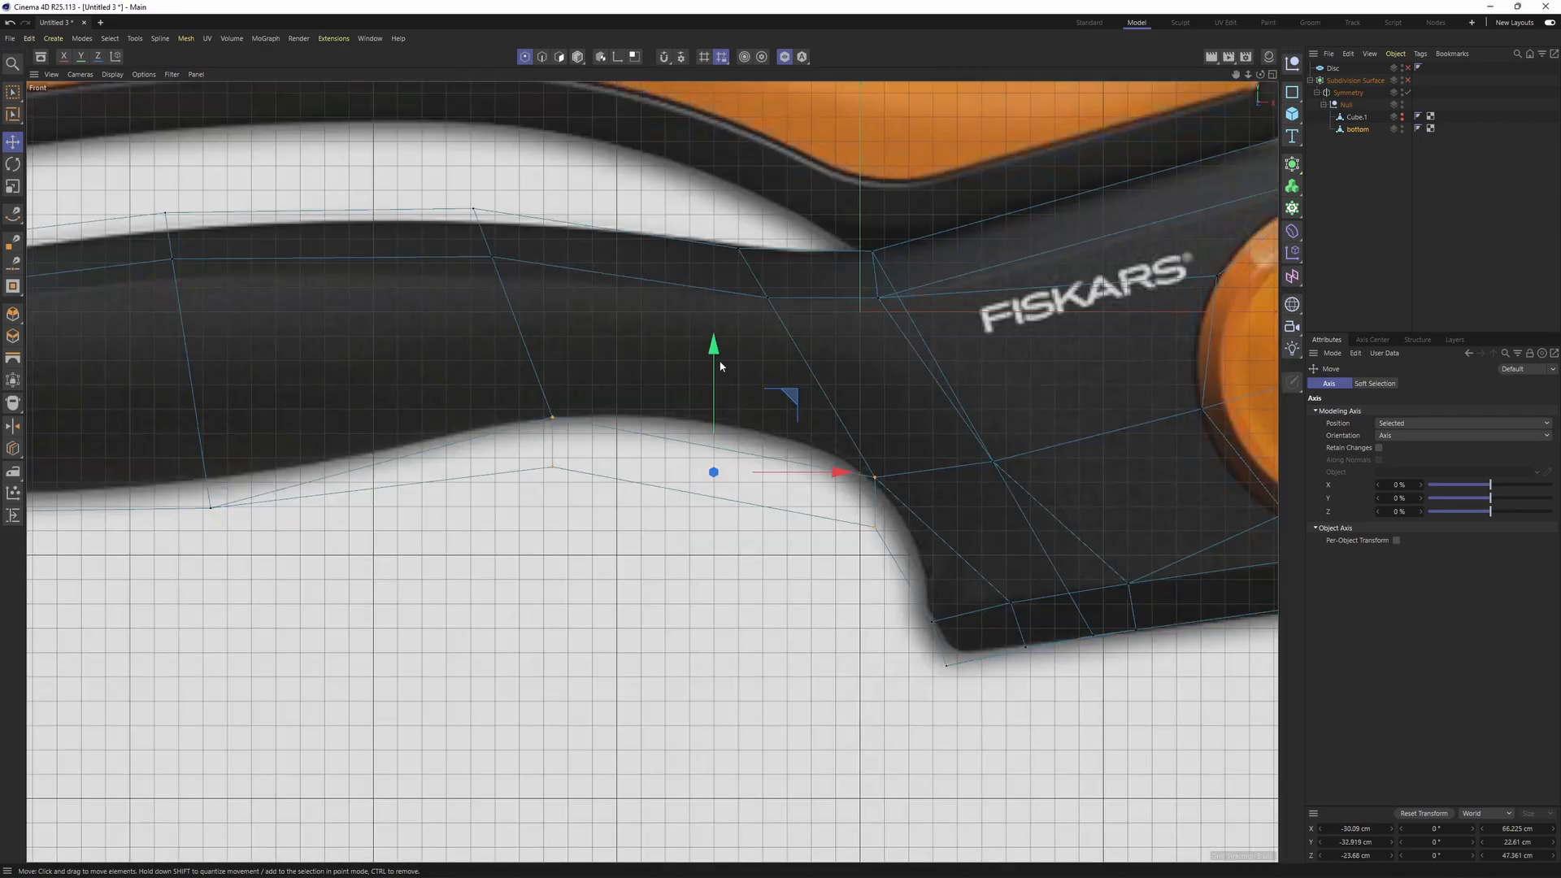
drag(711, 350, 705, 303)
key(q)
middle_click(705, 307)
middle_click(582, 369)
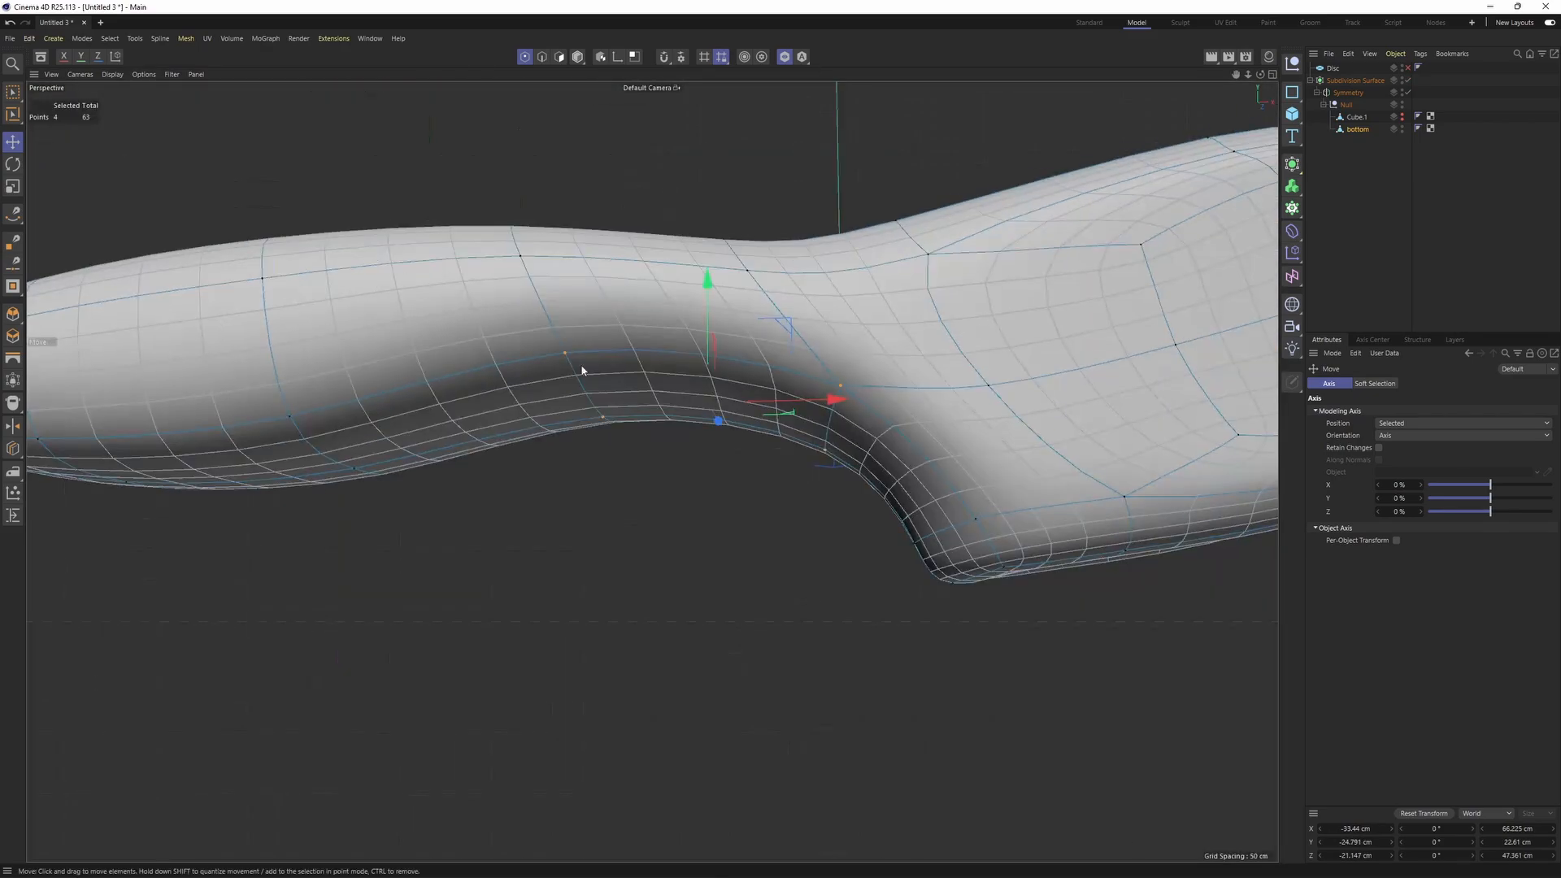
key(q)
alt+drag(582, 369, 629, 418)
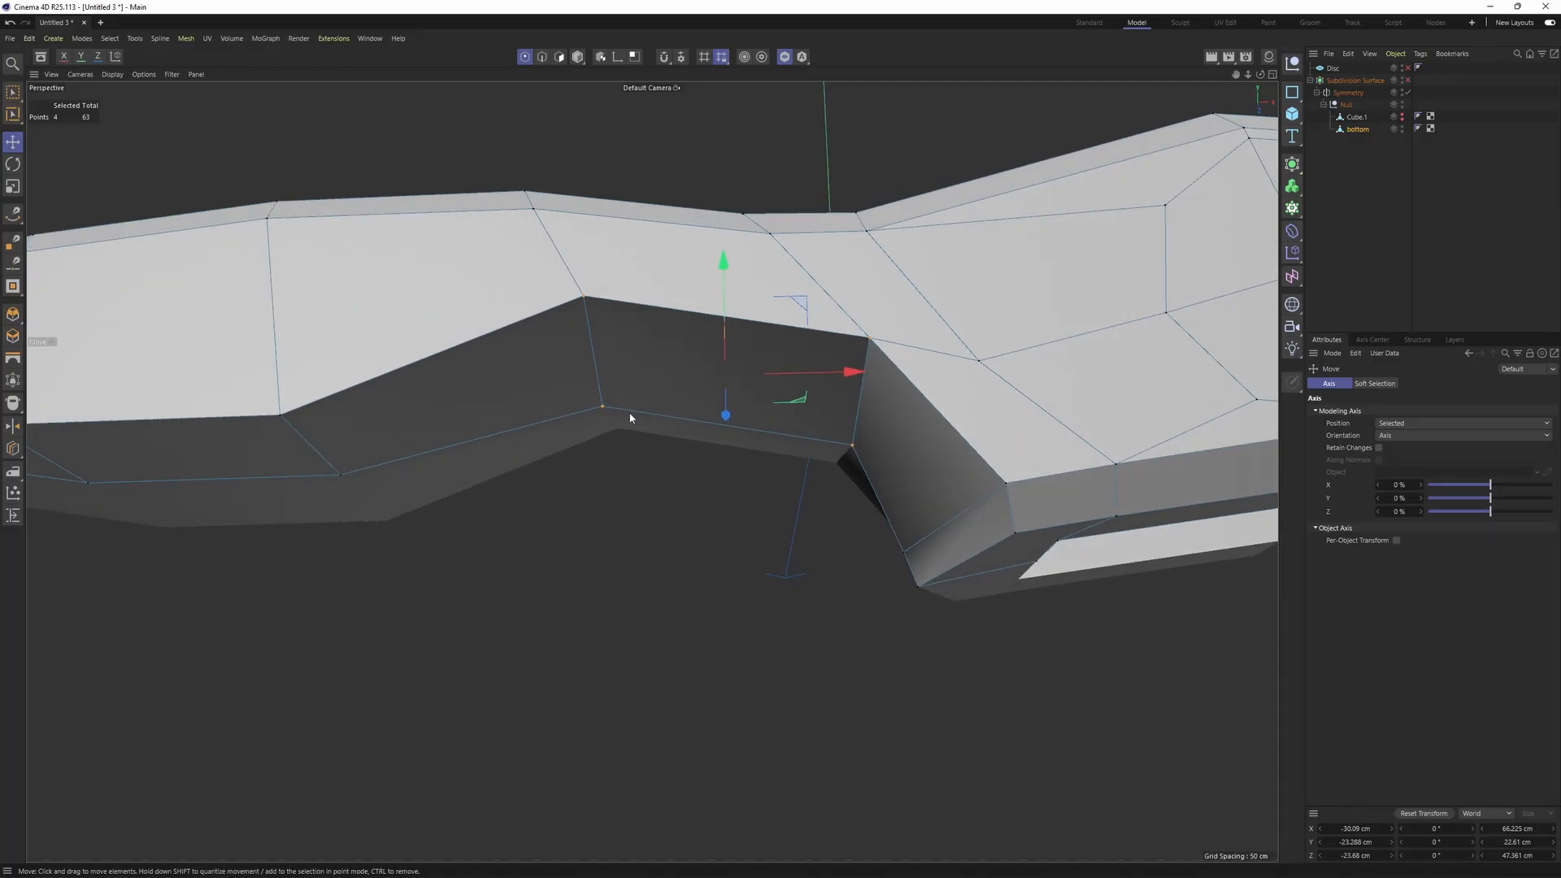
- Reselect only the underside's two centre-line points and lower them while checking the smoothed surface
shift+click(854, 448)
alt+drag(854, 448, 797, 272)
alt+drag(800, 373, 779, 427)
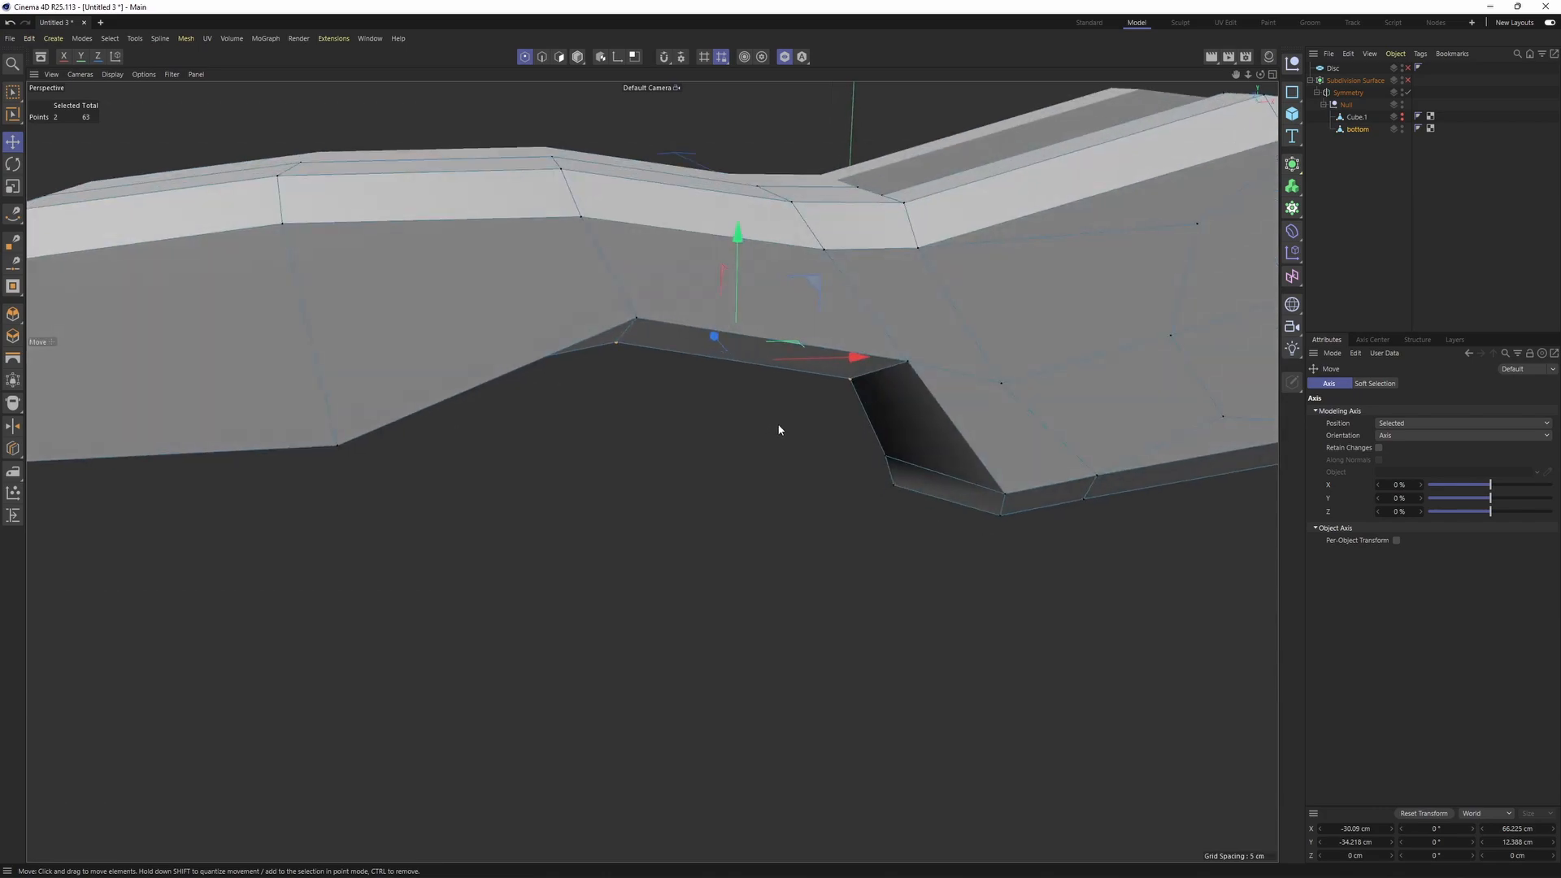
key(q)
alt+drag(635, 314, 635, 285)
key(ctrl+z)
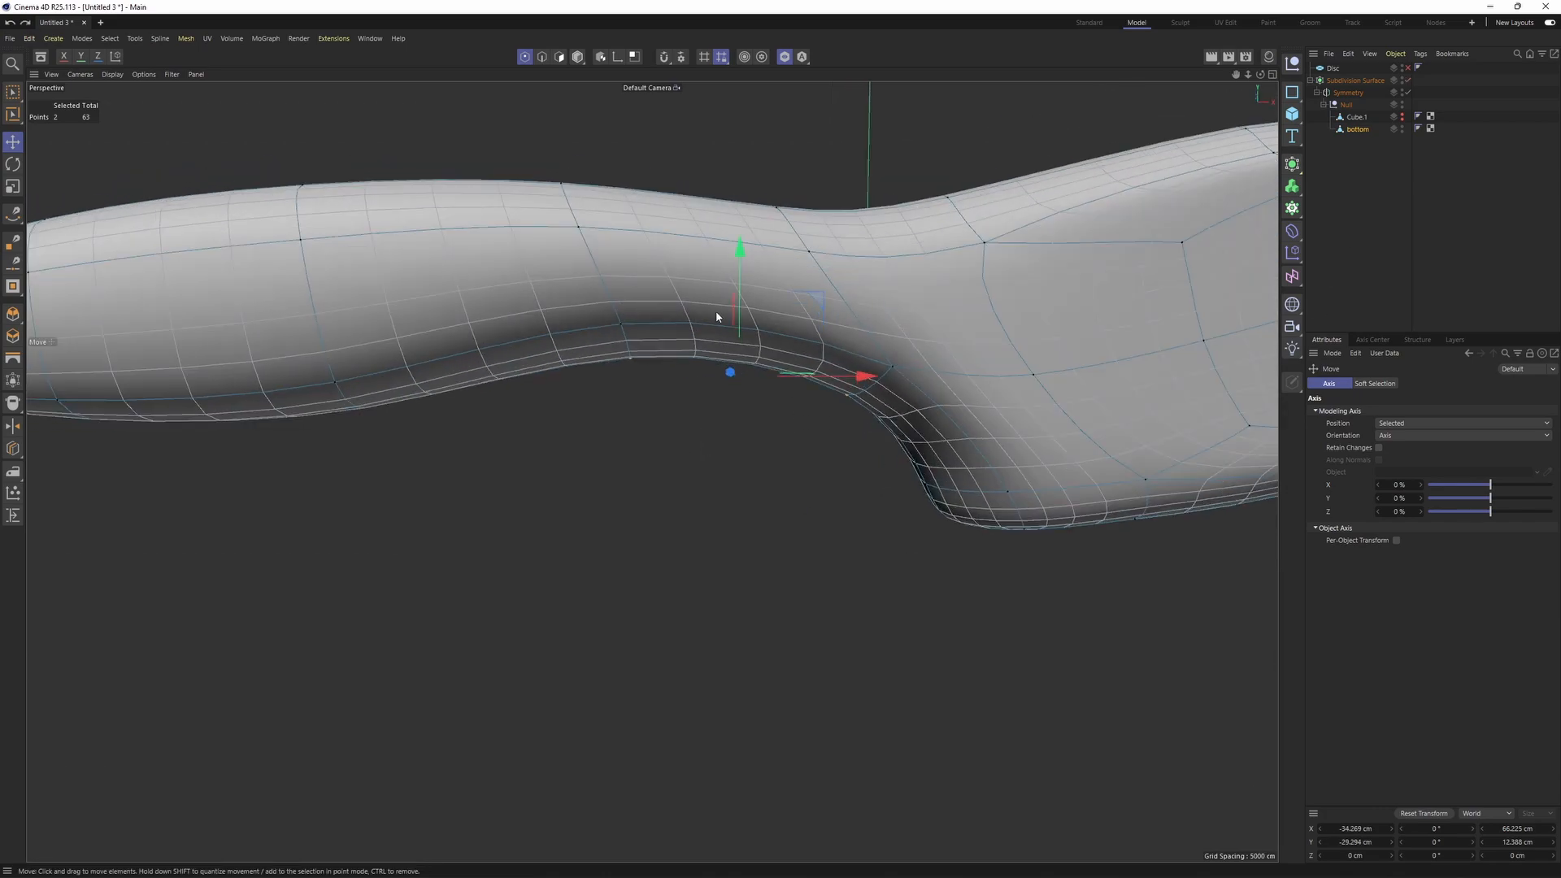
drag(740, 247, 731, 304)
key(q)
- Add the two outer points back and raise all four to Y -17.895 cm in the front view to fit the reference
shift+click(632, 311)
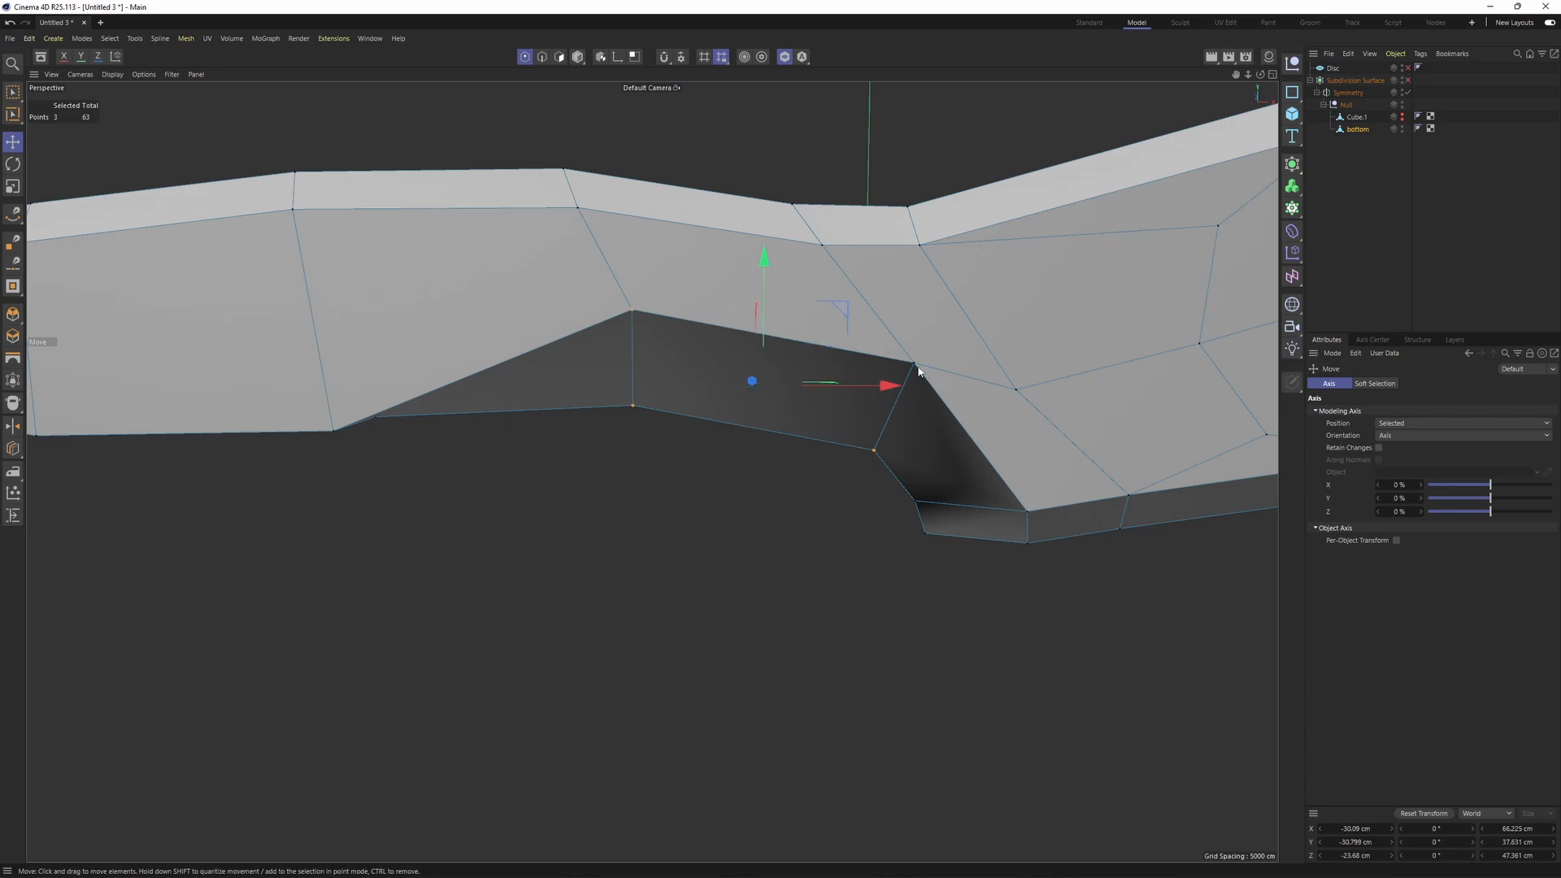
shift+click(914, 365)
middle_click(918, 371)
middle_click(1056, 588)
drag(712, 358, 668, 317)
key(q)
key(q)
middle_click(663, 359)
middle_click(484, 282)
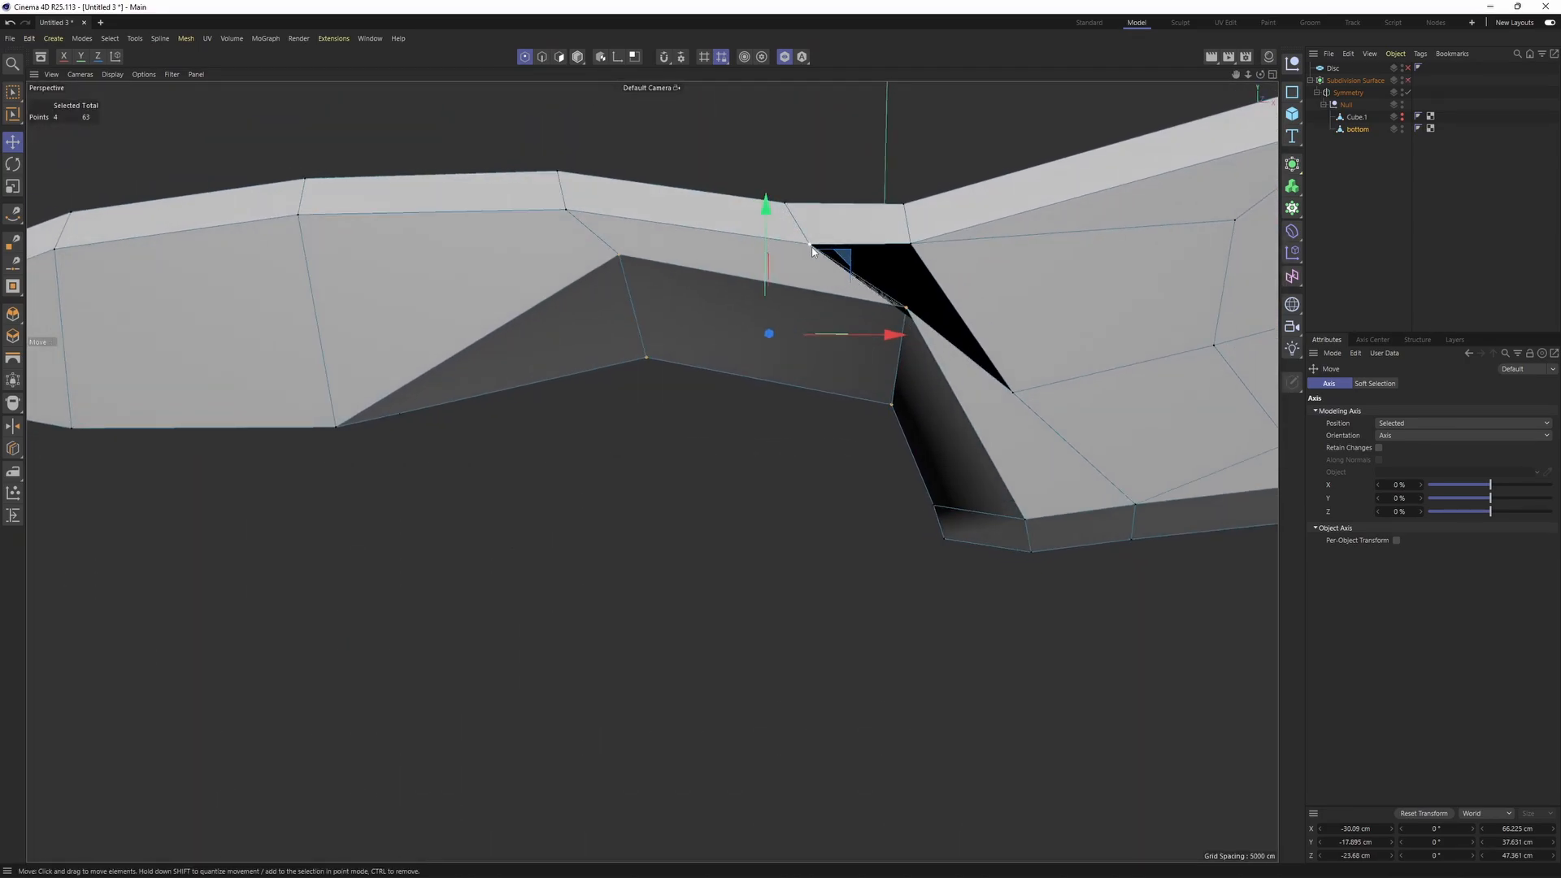
- Slide the upper outer points at the junction of handle and pivot head to clear the overlapping faces
key(m)
key(o)
drag(911, 244, 900, 278)
drag(811, 244, 691, 391)
- Set the modeling axis orientation to World and raise the lower outer edge of the handle's middle section
key(Return)
key(e)
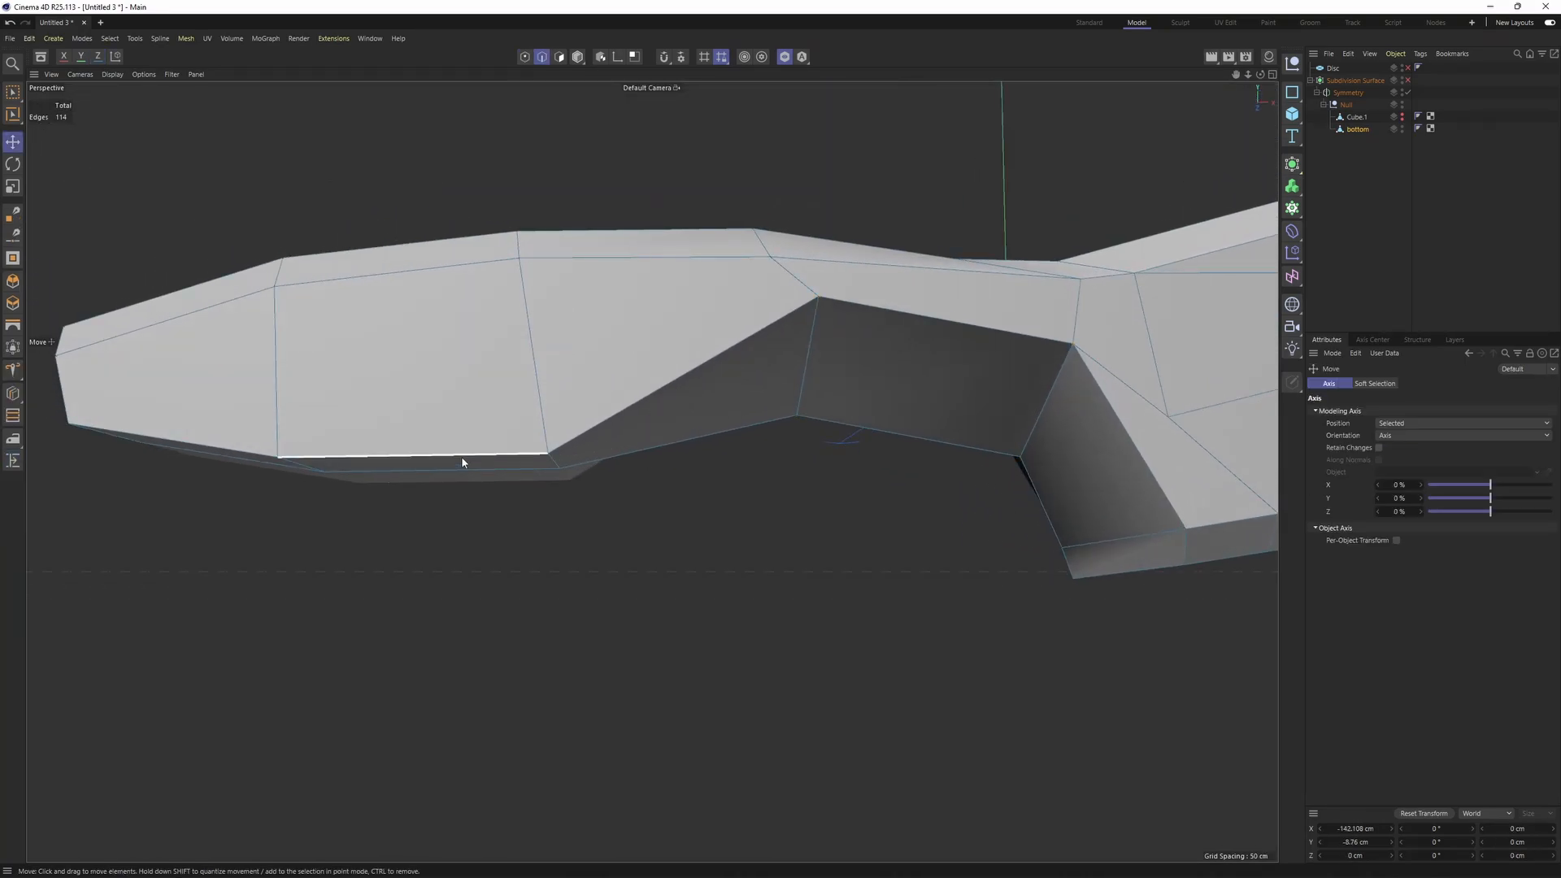
click(461, 454)
alt+middle_drag(439, 508, 627, 486)
alt+drag(651, 471, 683, 452)
right_click(641, 503)
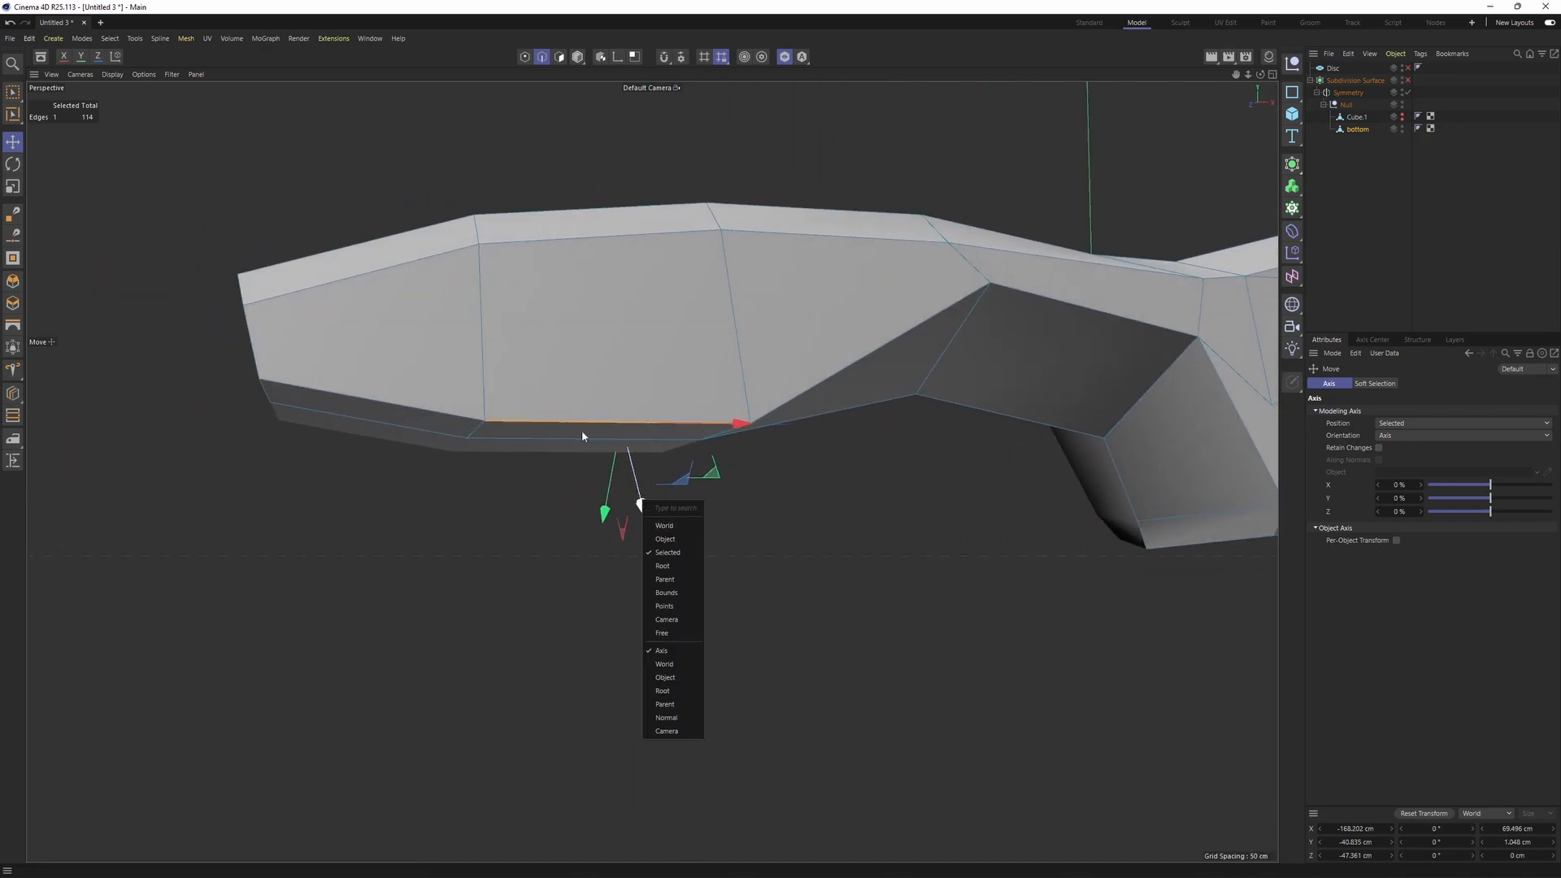
click(665, 665)
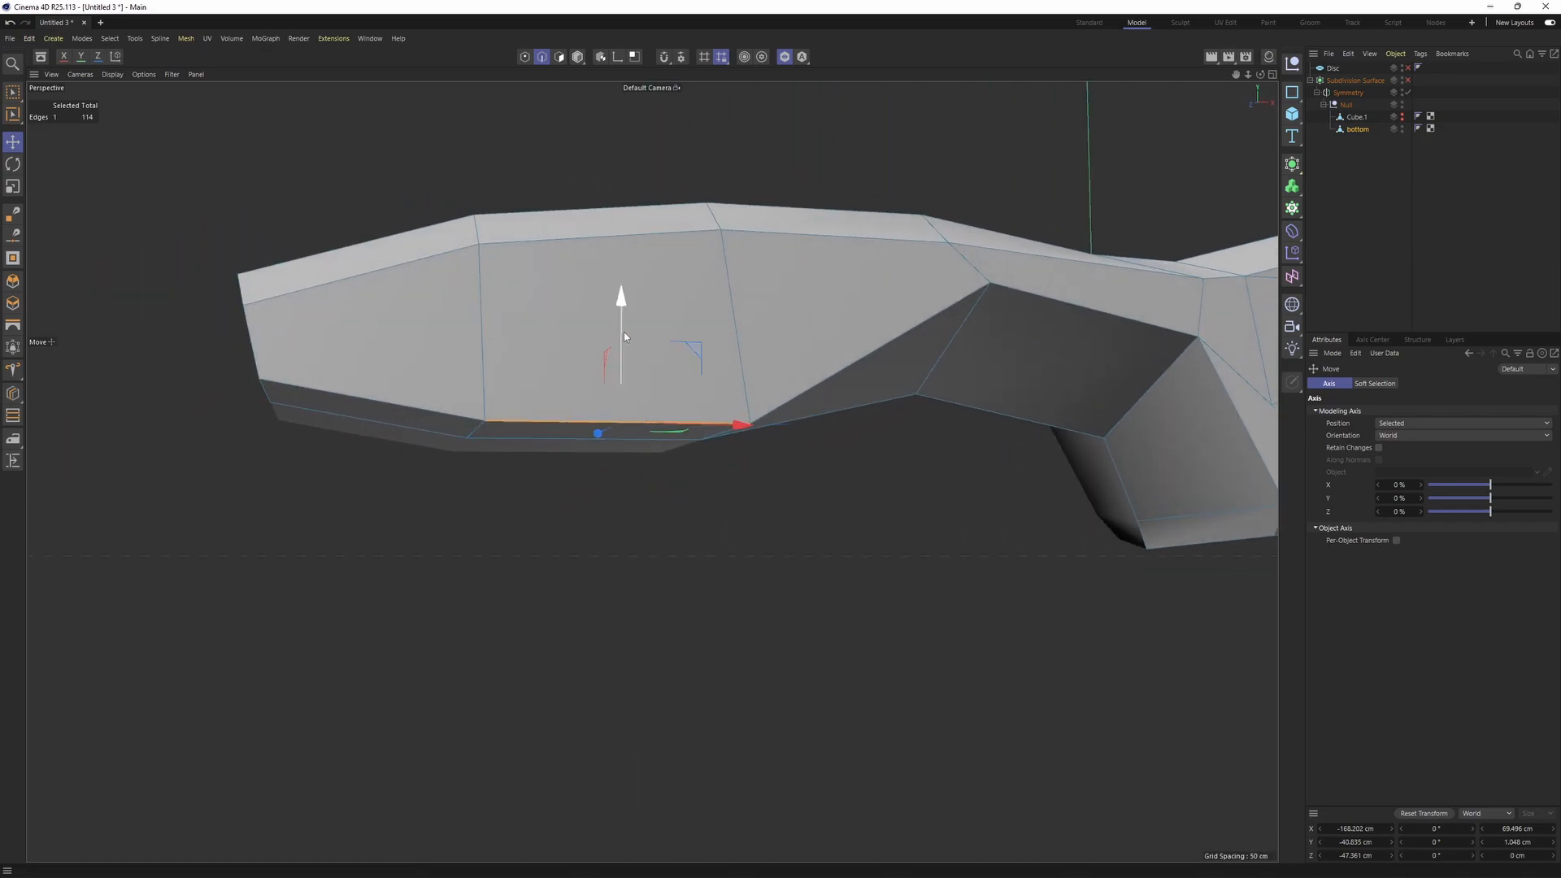
drag(624, 335, 655, 208)
- Move the raised edge's end point nearest the pivot head to Y -0.473 cm and compare it with the front reference
key(Return)
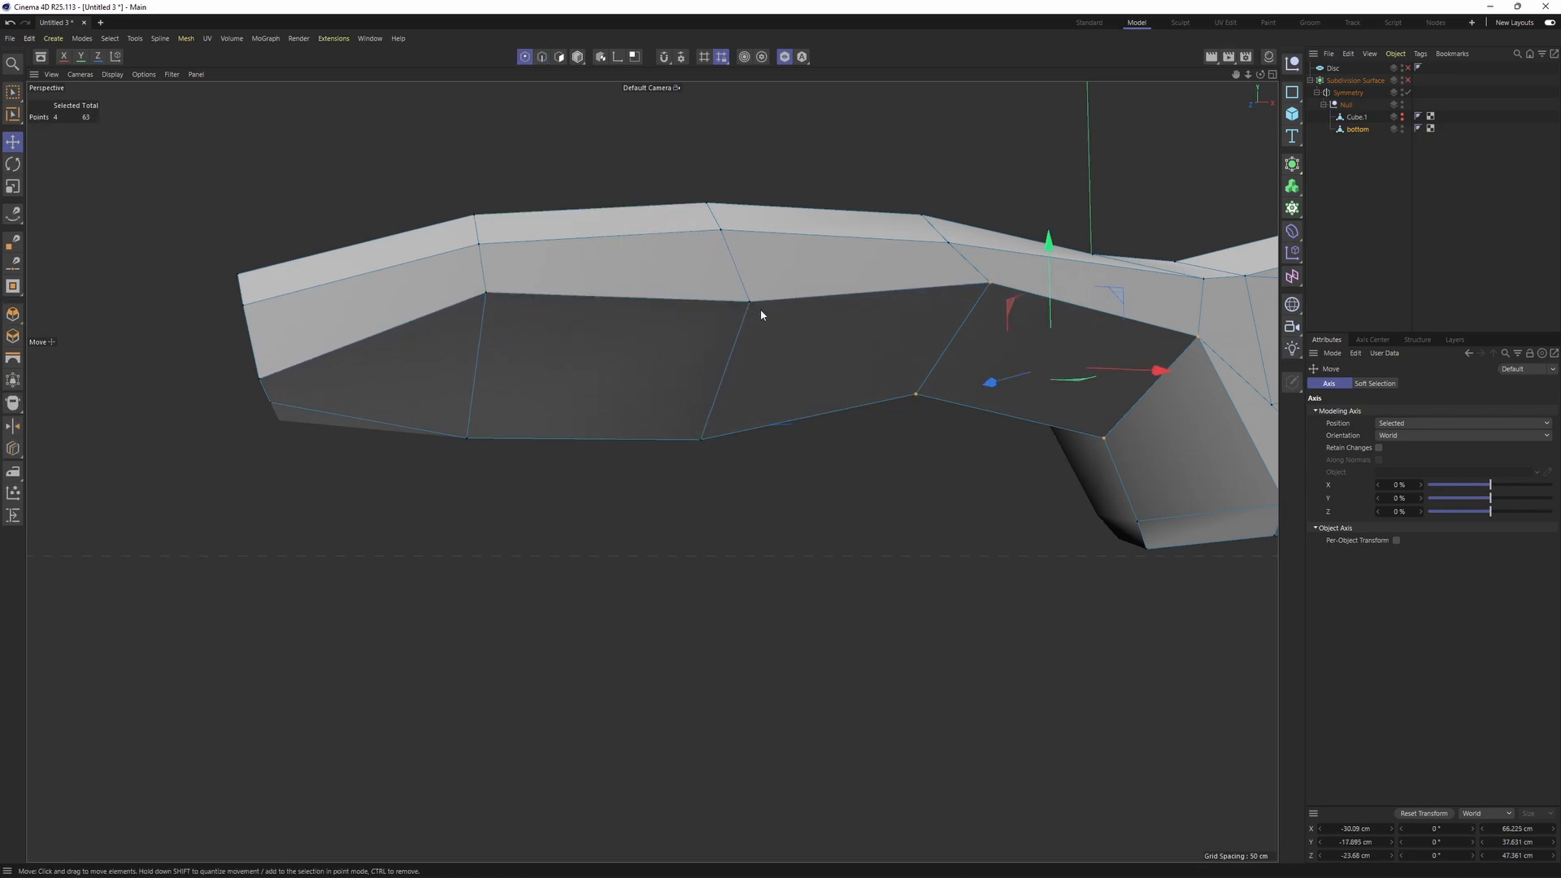
click(750, 302)
drag(740, 233, 686, 286)
middle_click(732, 341)
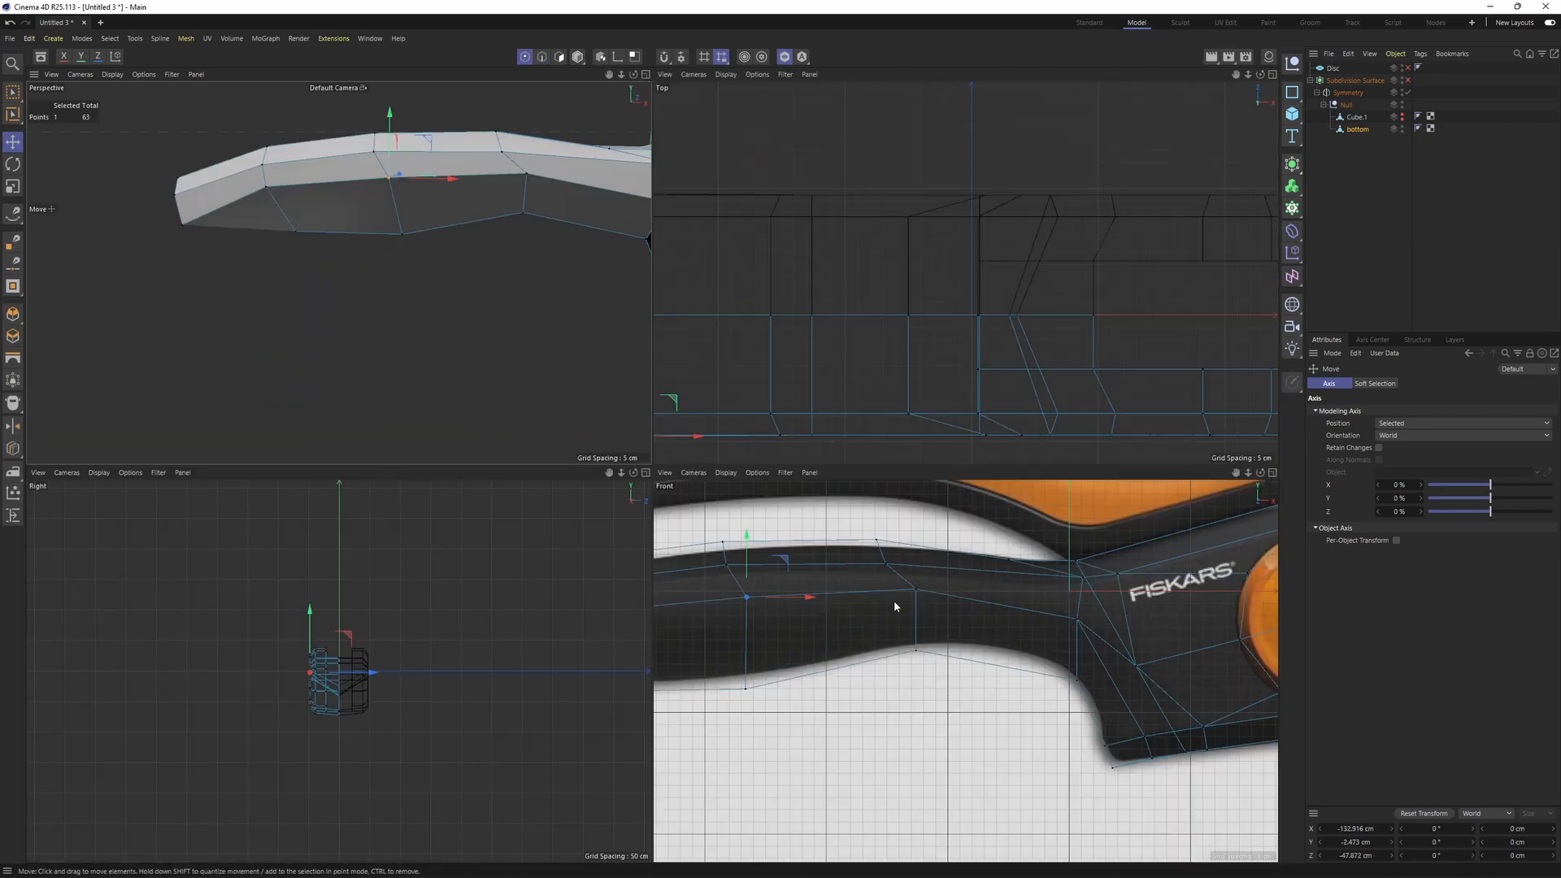
middle_click(895, 605)
scroll(656, 490, up, 3)
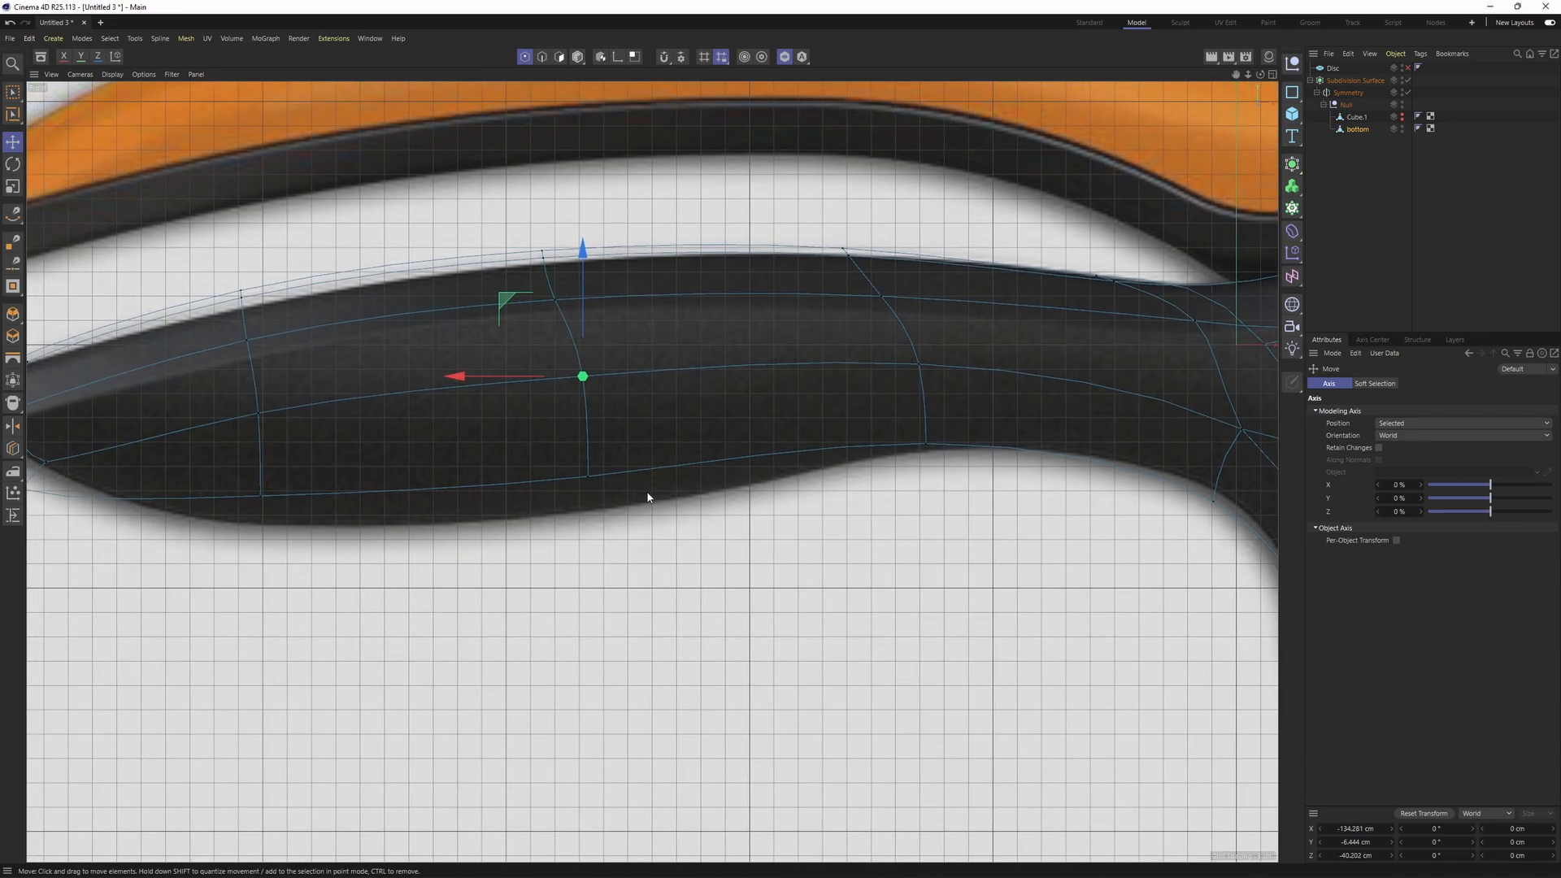
- Lower the handle's two lower point columns to fit the reference outline, placing the one nearer the tip at Y -32.063 cm
key(0)
mouse_move(661, 538)
mouse_down()
mouse_move(535, 340)
mouse_move(589, 338)
mouse_move(588, 372)
mouse_up()
middle_drag(193, 436, 412, 453)
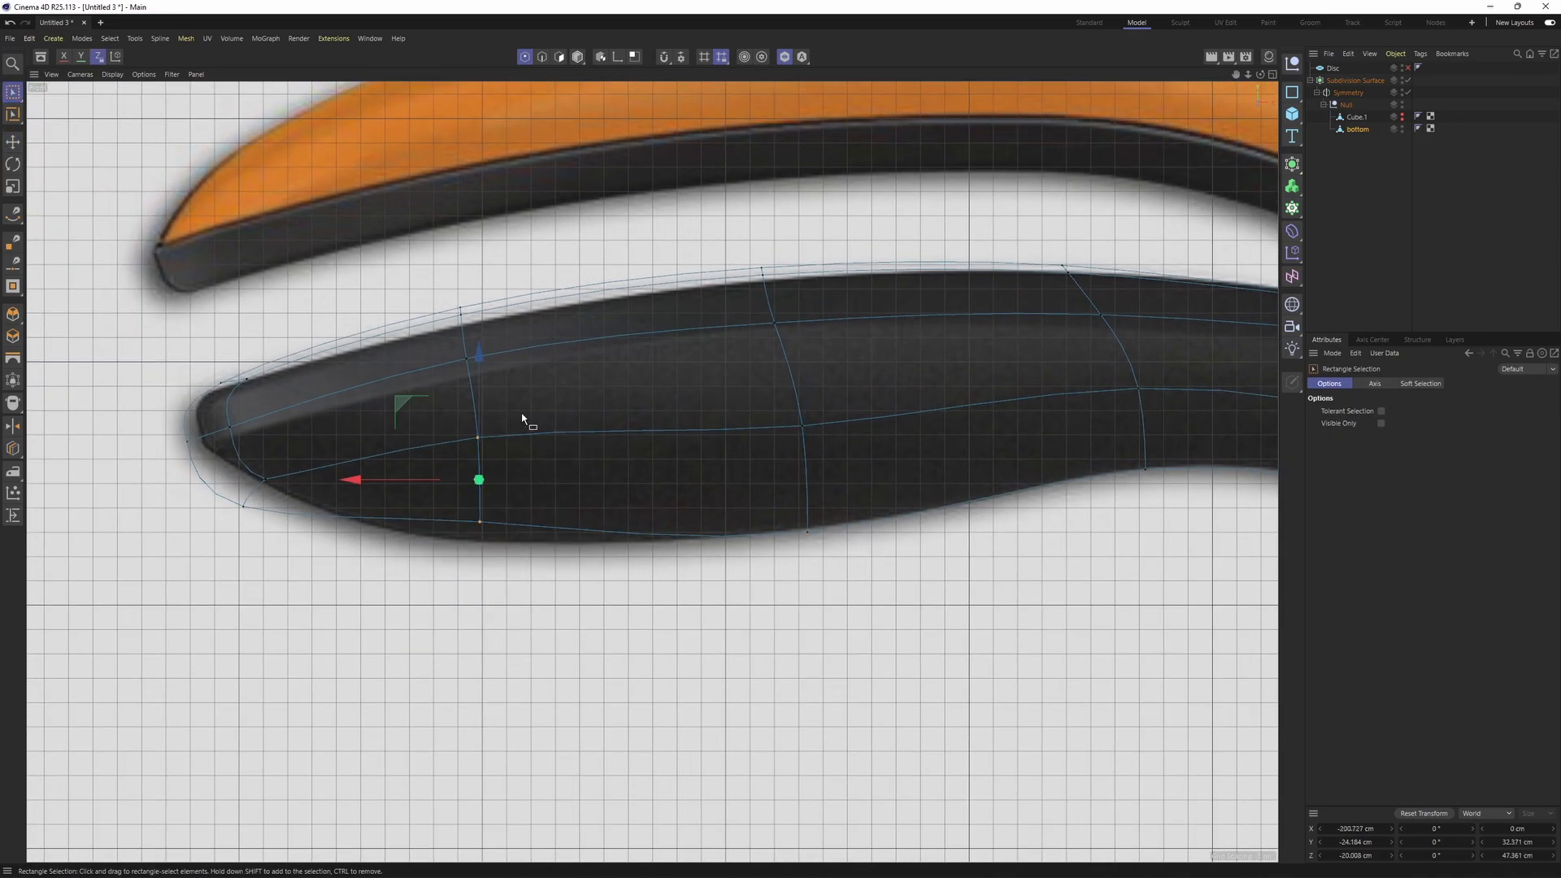
drag(484, 363, 482, 392)
key(q)
middle_click(264, 199)
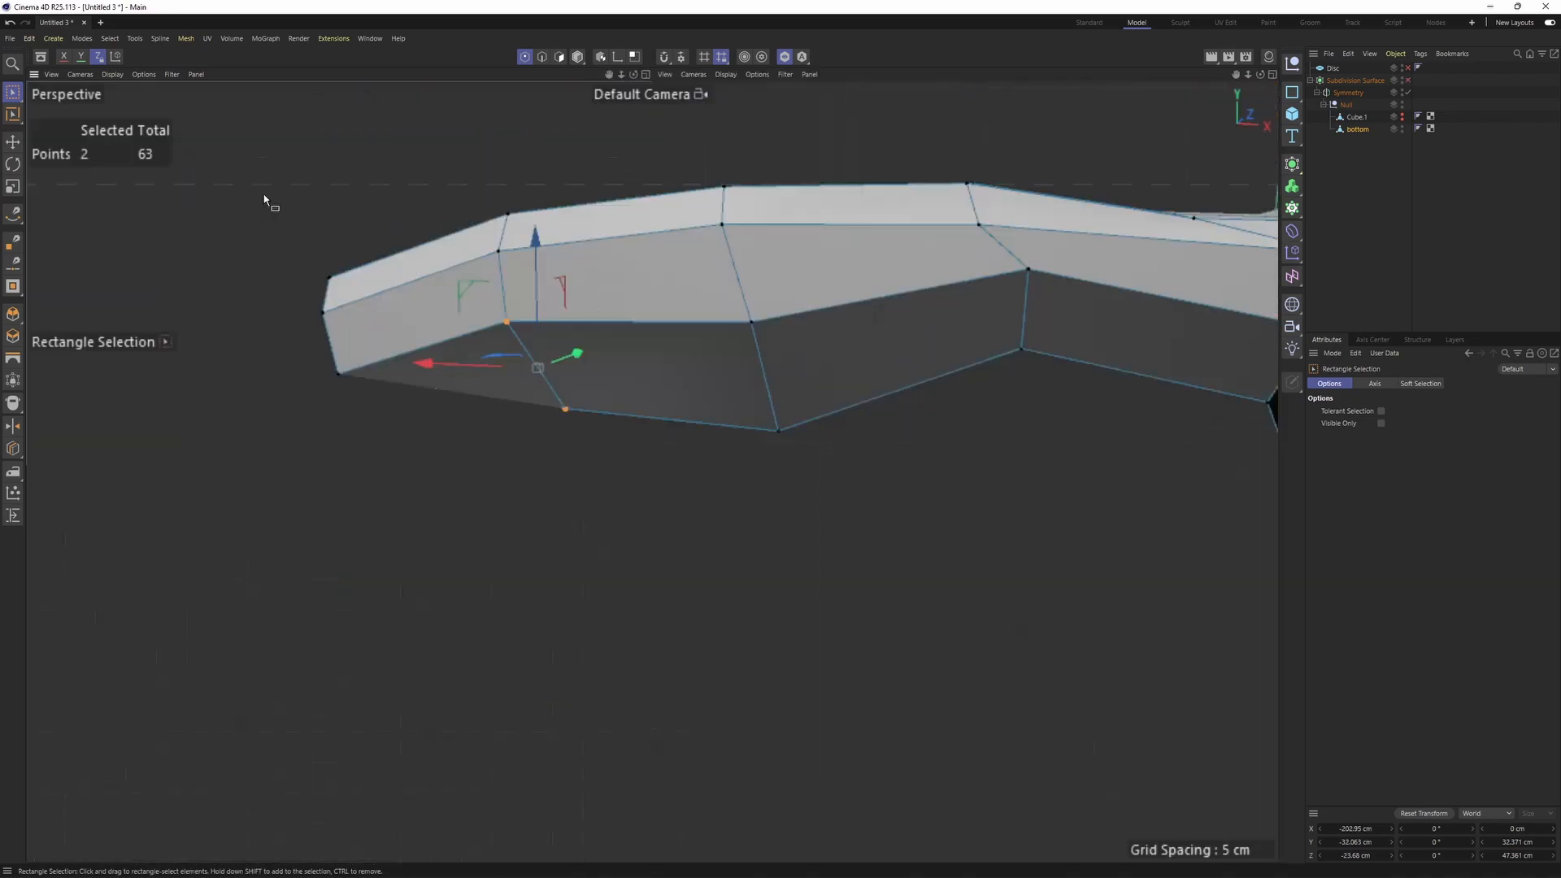
- Select the three outer points on the handle's end face and move them inward in the front view
alt+drag(264, 195, 460, 377)
key(e)
click(455, 404)
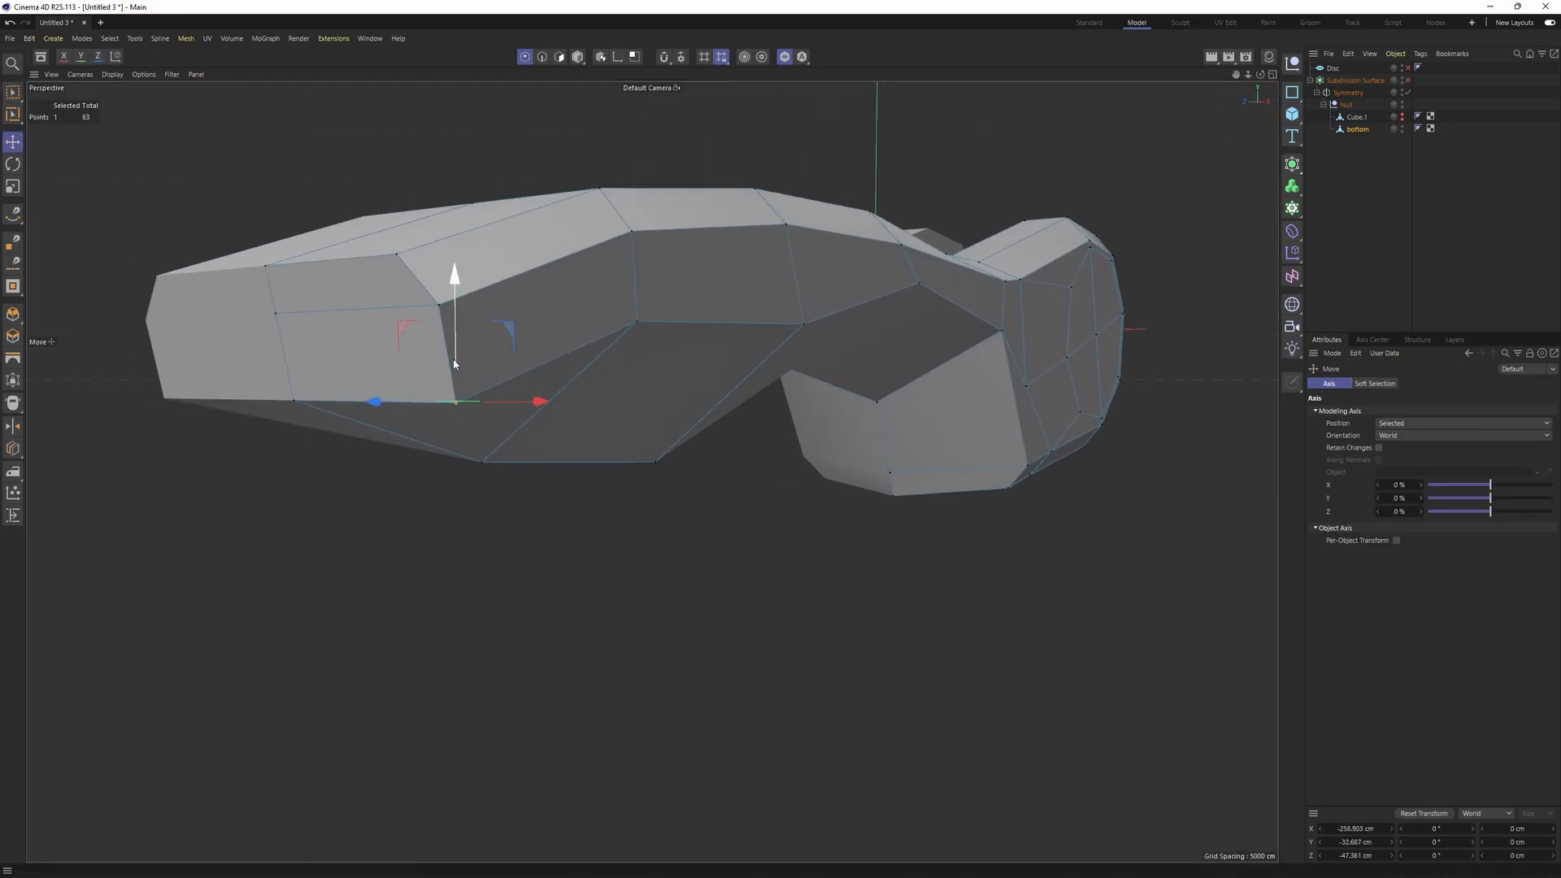
scroll(521, 339, up, 3)
shift+click(384, 264)
middle_click(390, 269)
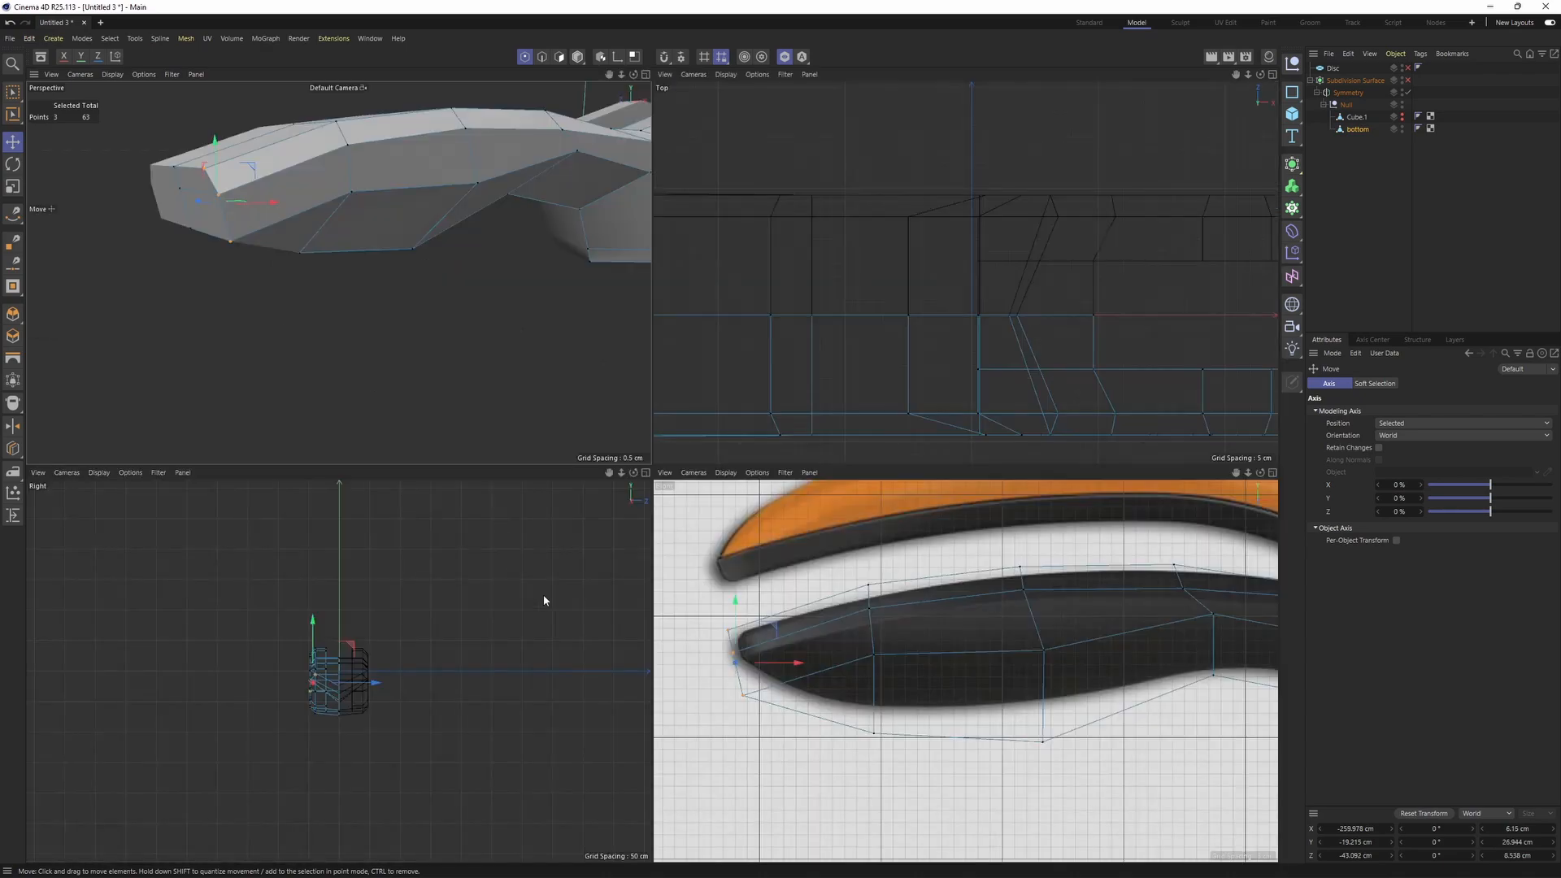
middle_click(675, 585)
drag(277, 380, 343, 366)
- Reposition the lower and upper points at the handle's tip to fit the rounded end in the front reference
key(0)
drag(268, 474, 319, 515)
key(q)
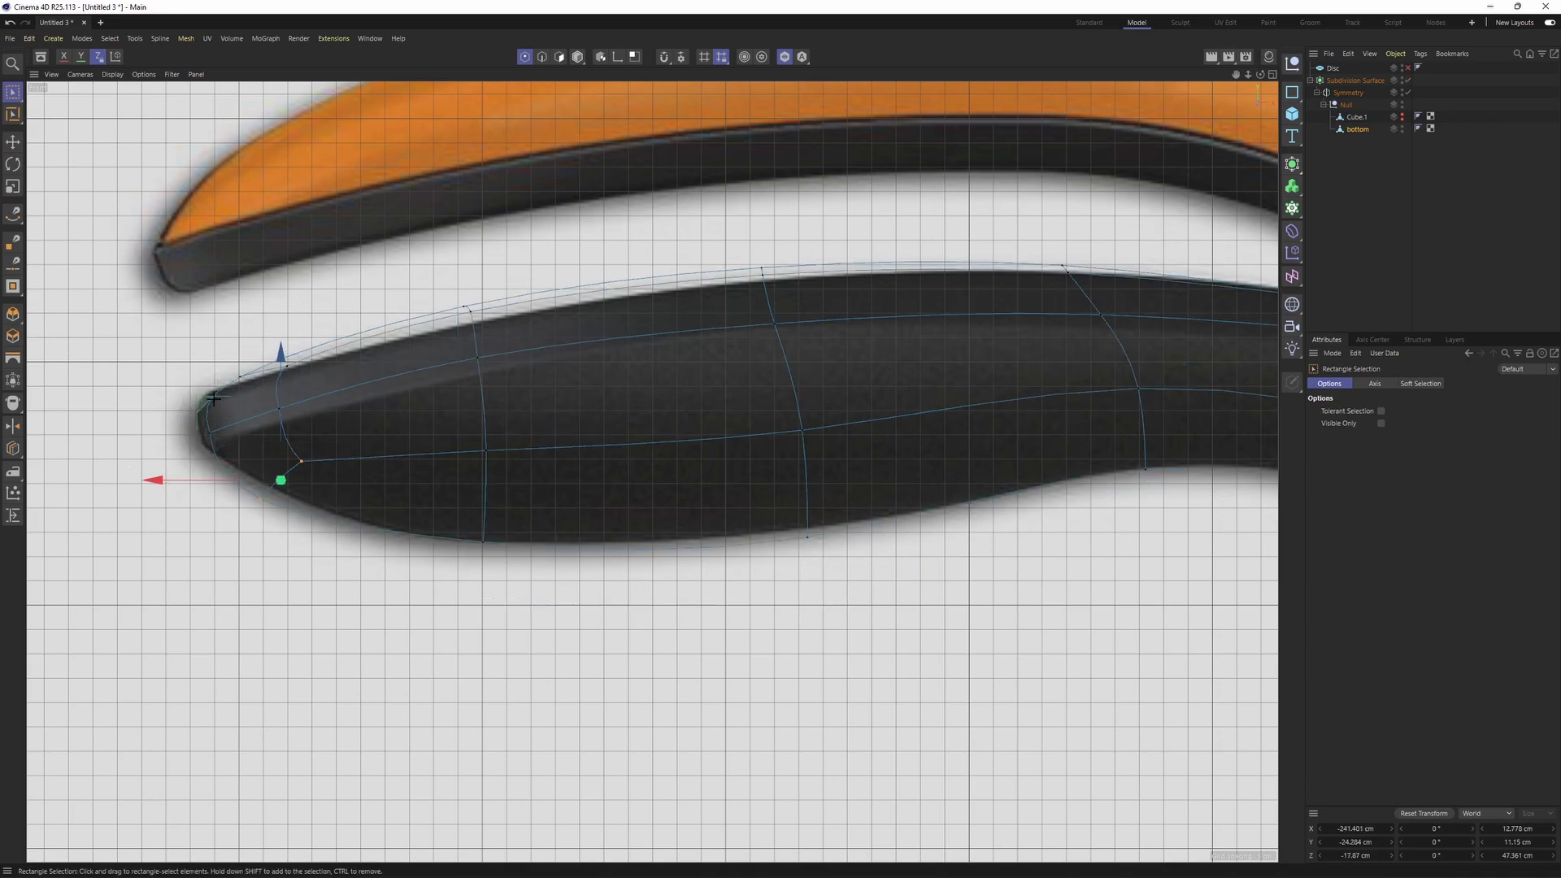
drag(209, 403, 207, 394)
key(q)
key(q)
- Select the point groups along the handle's tip and upper side and adjust them to the reference's top outline
drag(508, 378, 387, 274)
drag(192, 334, 296, 438)
alt+middle_drag(696, 233, 526, 328)
drag(536, 334, 639, 439)
drag(520, 323, 525, 329)
alt+middle_drag(864, 332, 642, 334)
drag(643, 334, 694, 252)
key(q)
middle_click(626, 320)
middle_click(621, 390)
- Slide and weld the outer point of the short cross edge before the fork onto the neighbouring fork corner point
key(m)
key(o)
key(Return)
key(e)
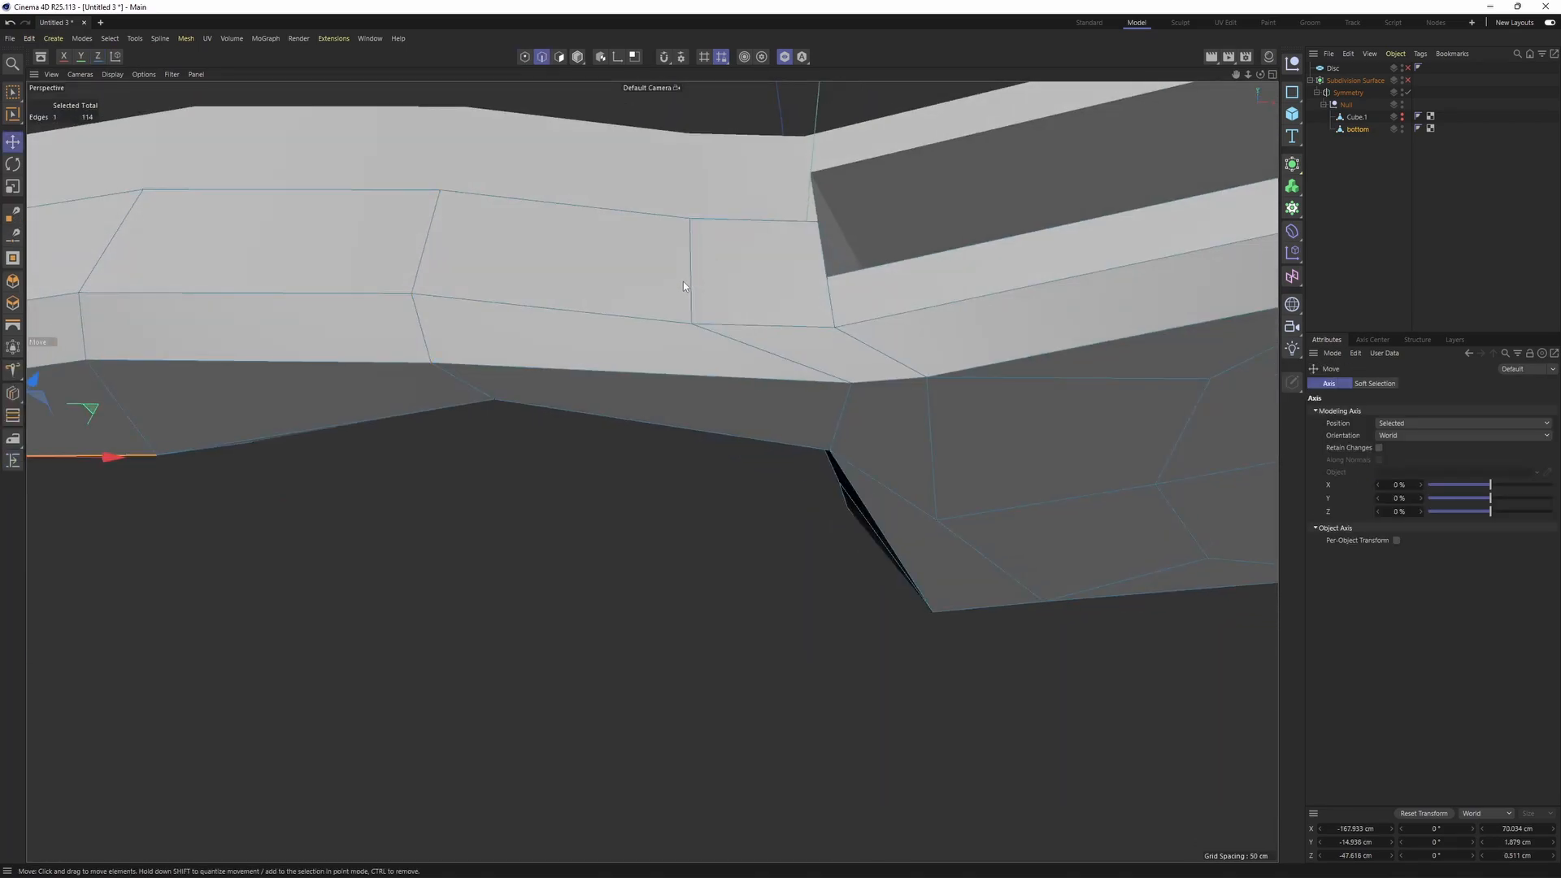
click(689, 278)
shift+click(769, 353)
alt+drag(772, 358, 835, 421)
scroll(824, 404, up, 1)
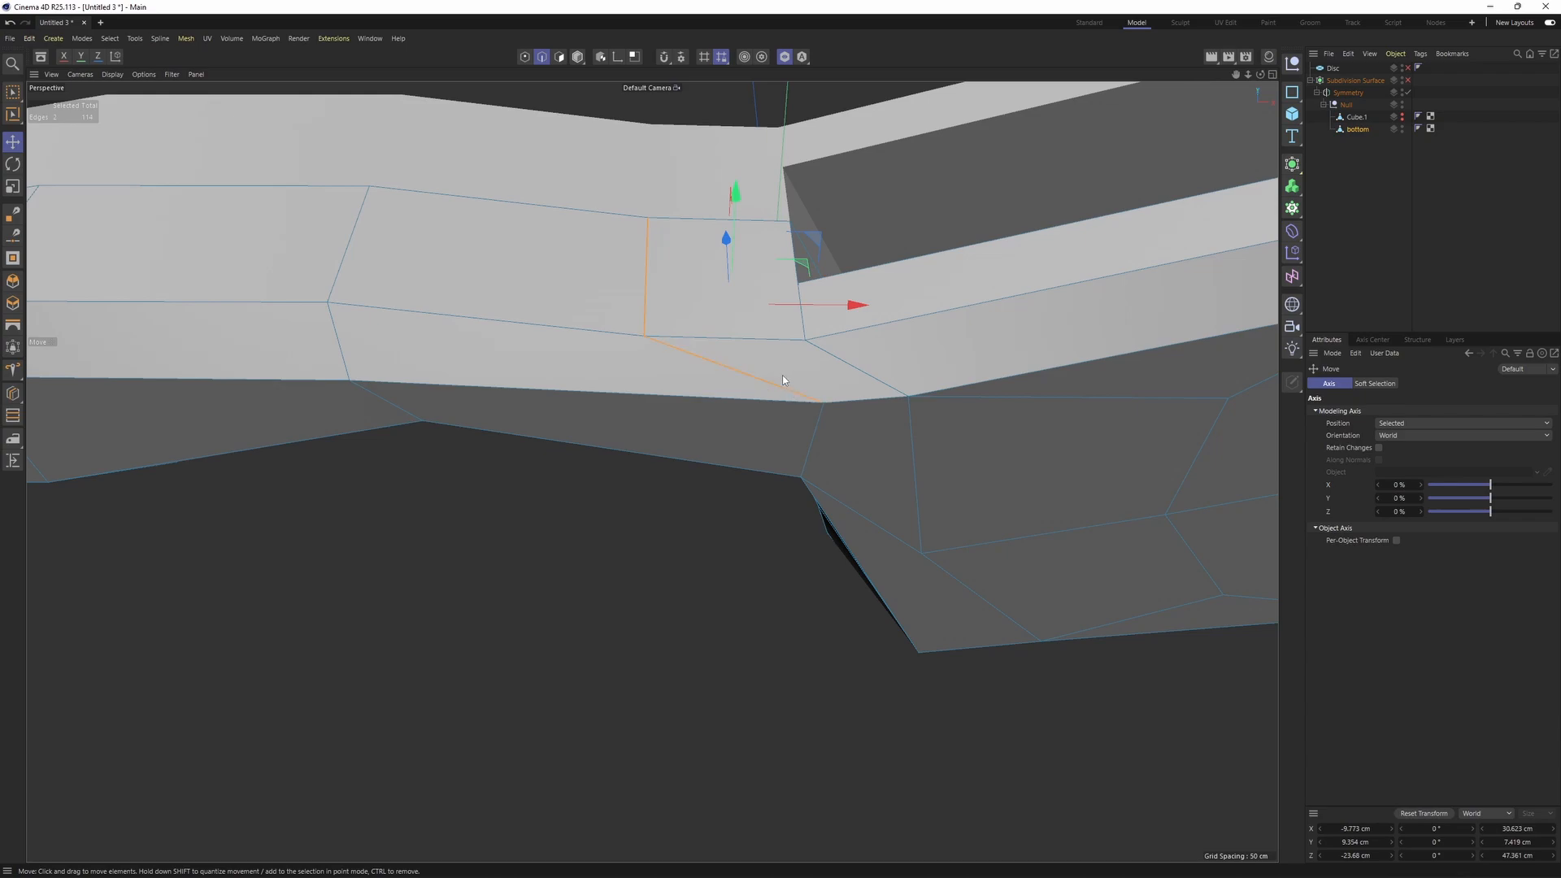
key(Return)
key(Return)
drag(640, 335, 658, 216)
alt+drag(777, 254, 650, 195)
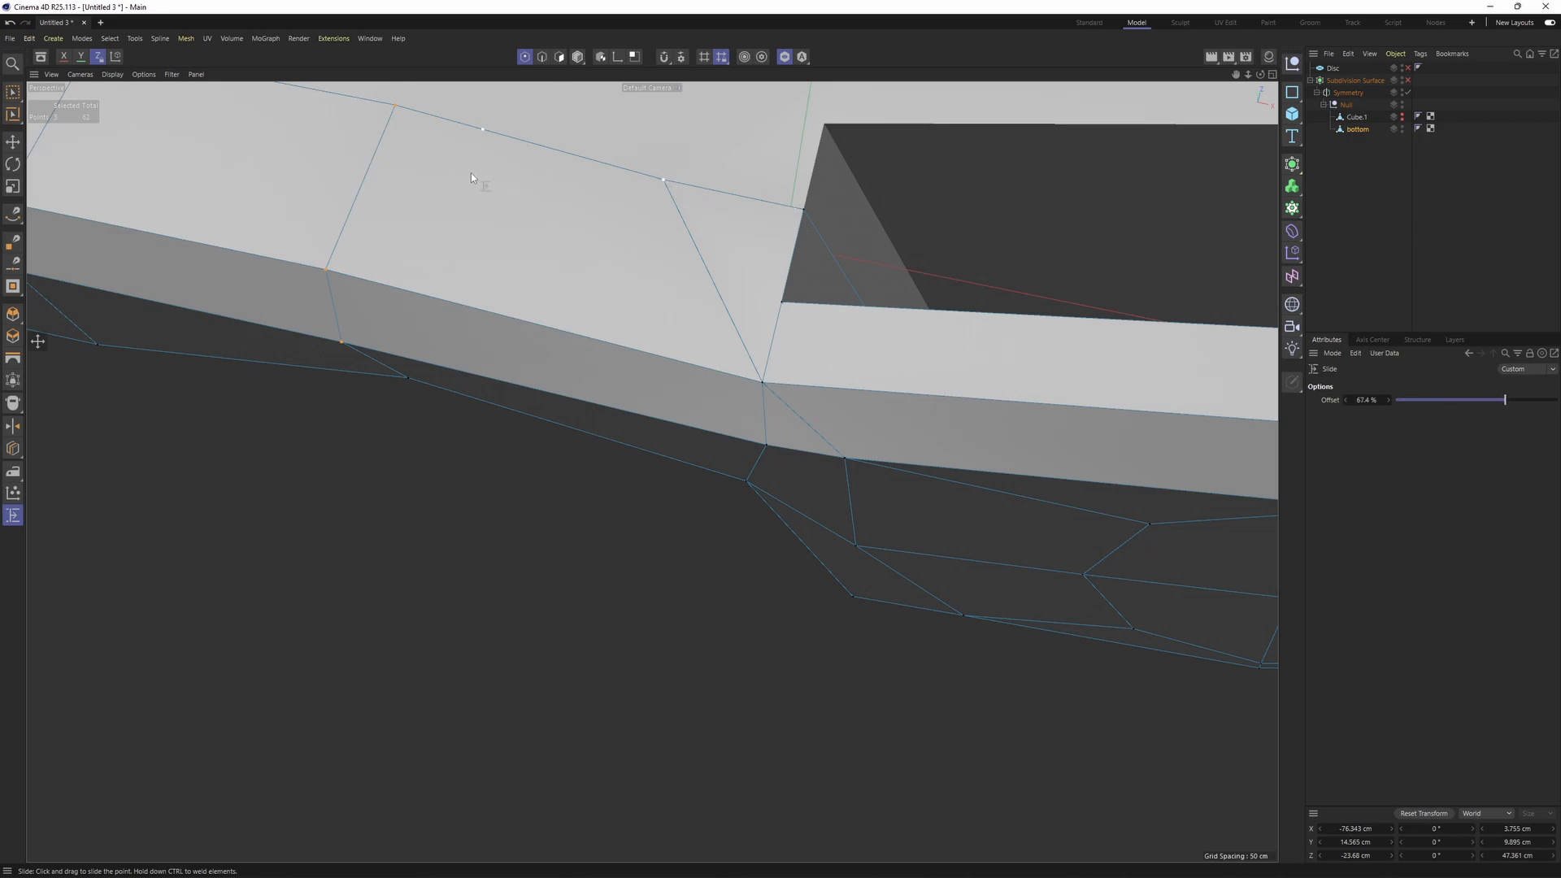
- Weld the cross edge's remaining point into the next point along the handle and remove the leftover diagonal edge
drag(471, 172, 383, 147)
key(Return)
key(e)
click(652, 306)
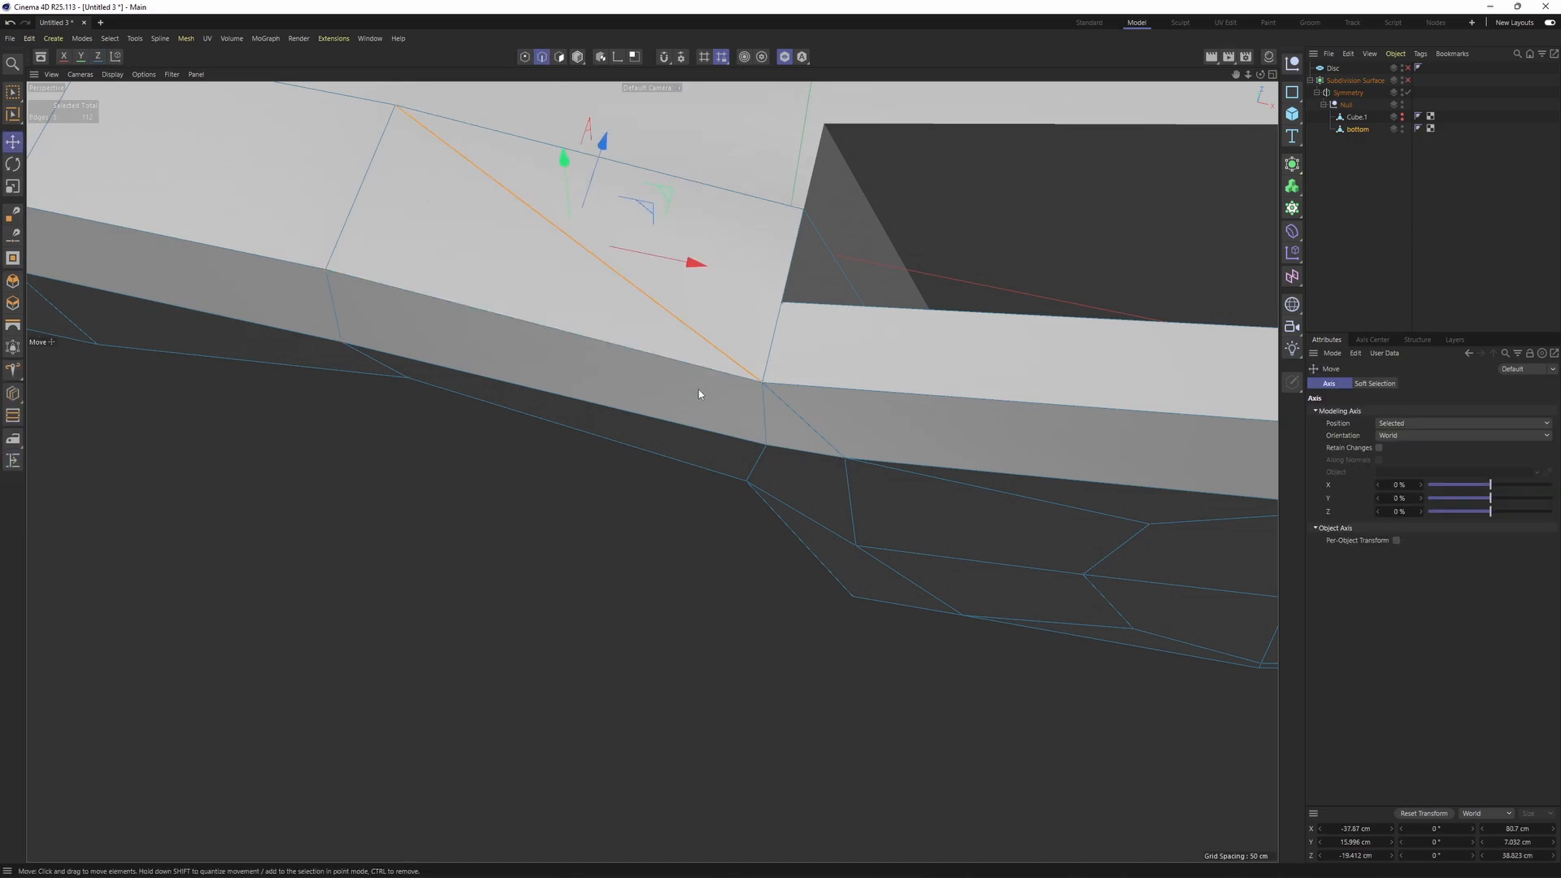
key(Delete)
- Select the seven edges on the pivot head's outer face between the stepped corner and the circular section
alt+drag(699, 390, 688, 336)
click(724, 483)
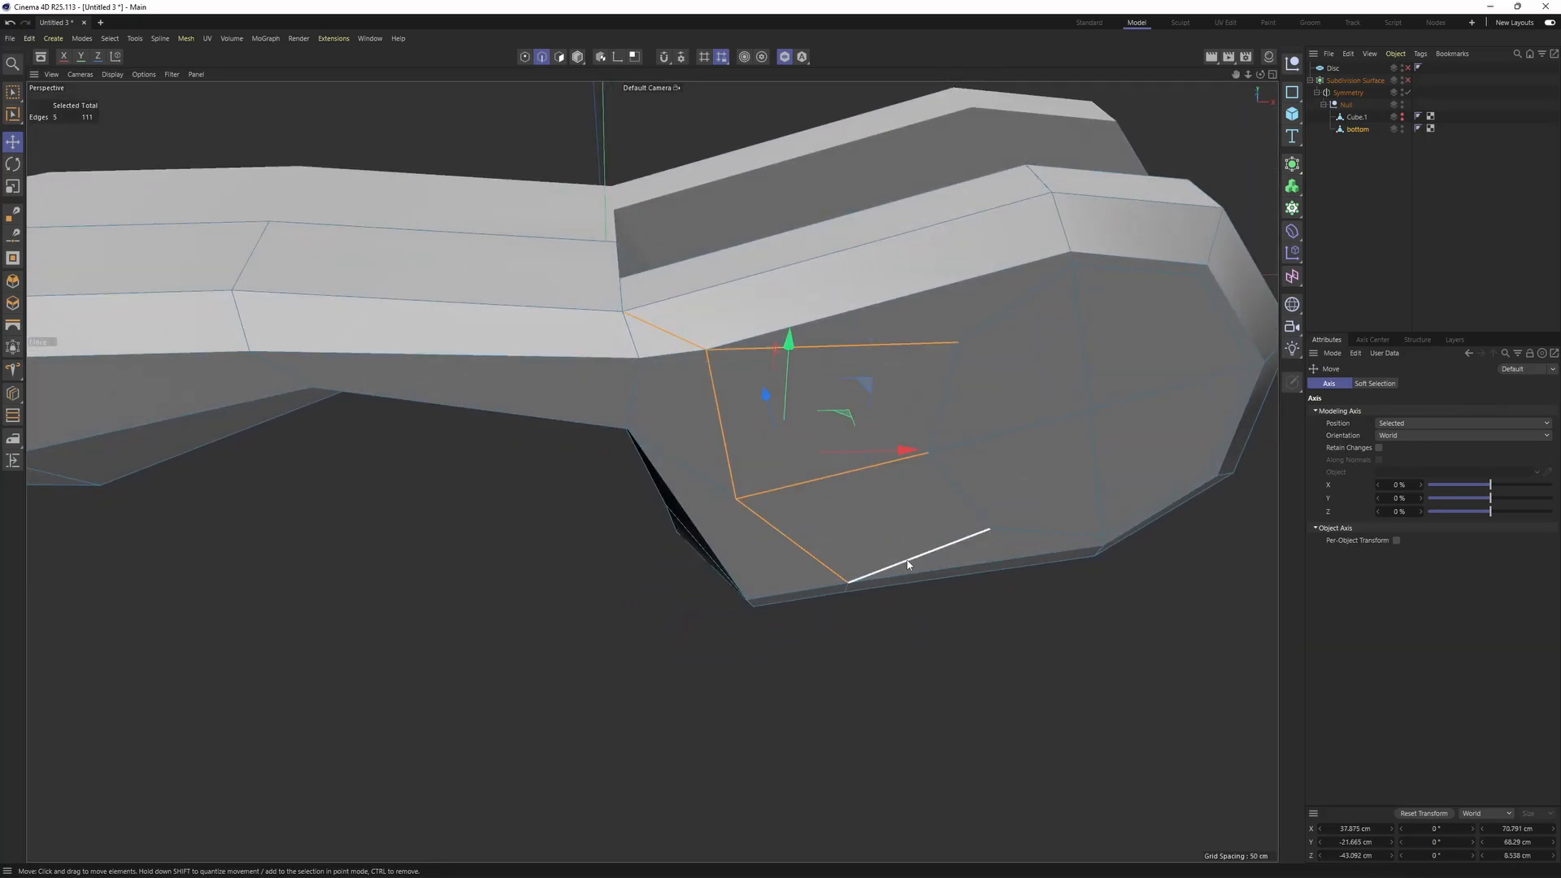
alt+drag(908, 564, 918, 558)
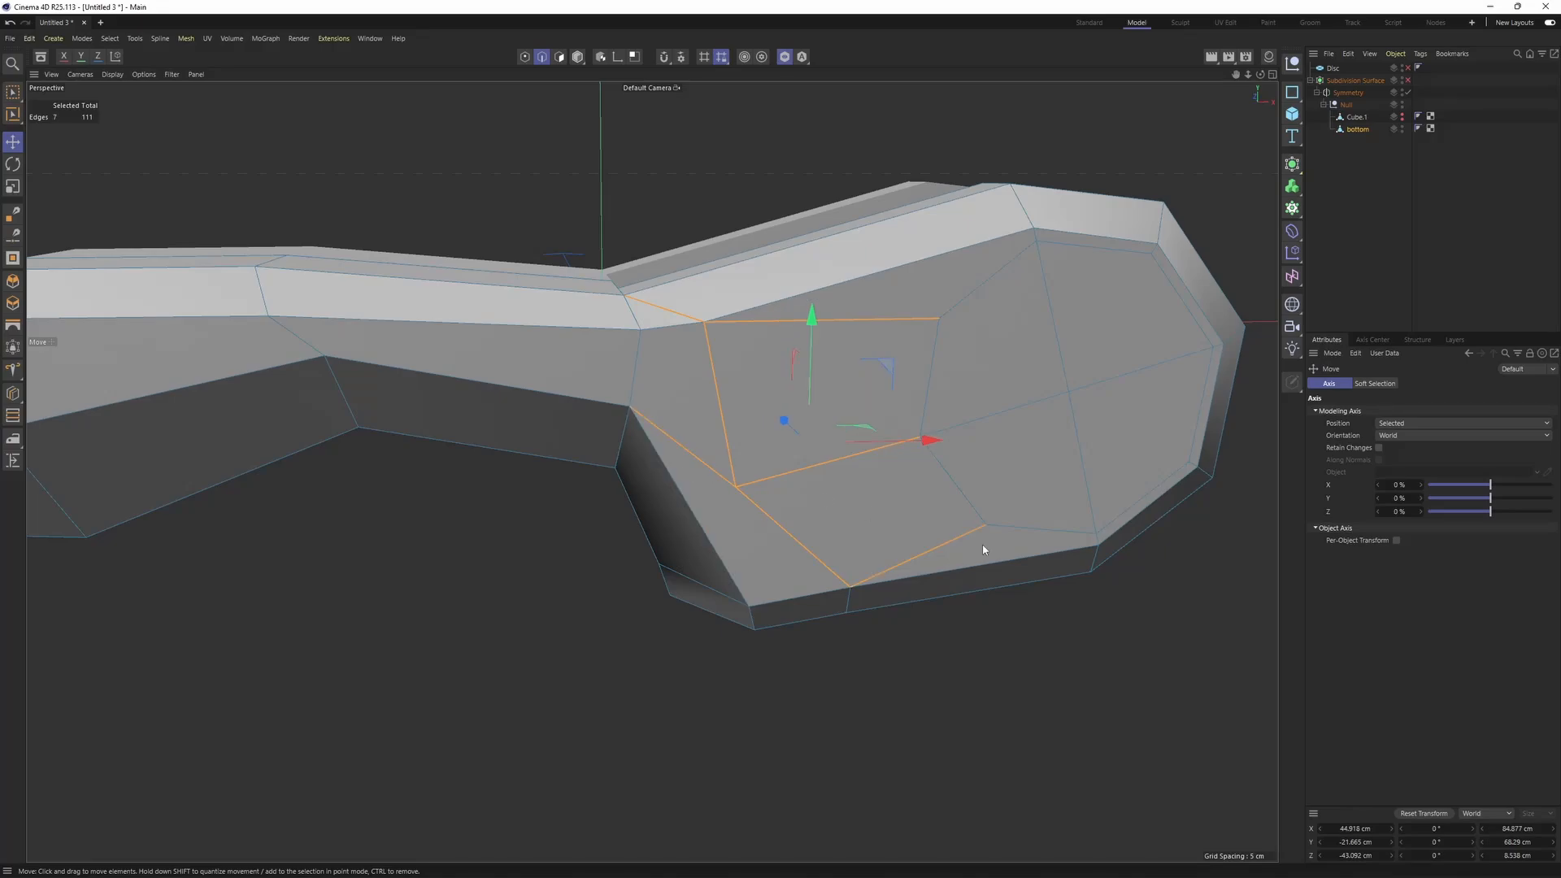
- Try to dissolve the selected face edges together with the short edge inside the fork gap
right_click(982, 543)
click(913, 585)
alt+drag(913, 586, 793, 324)
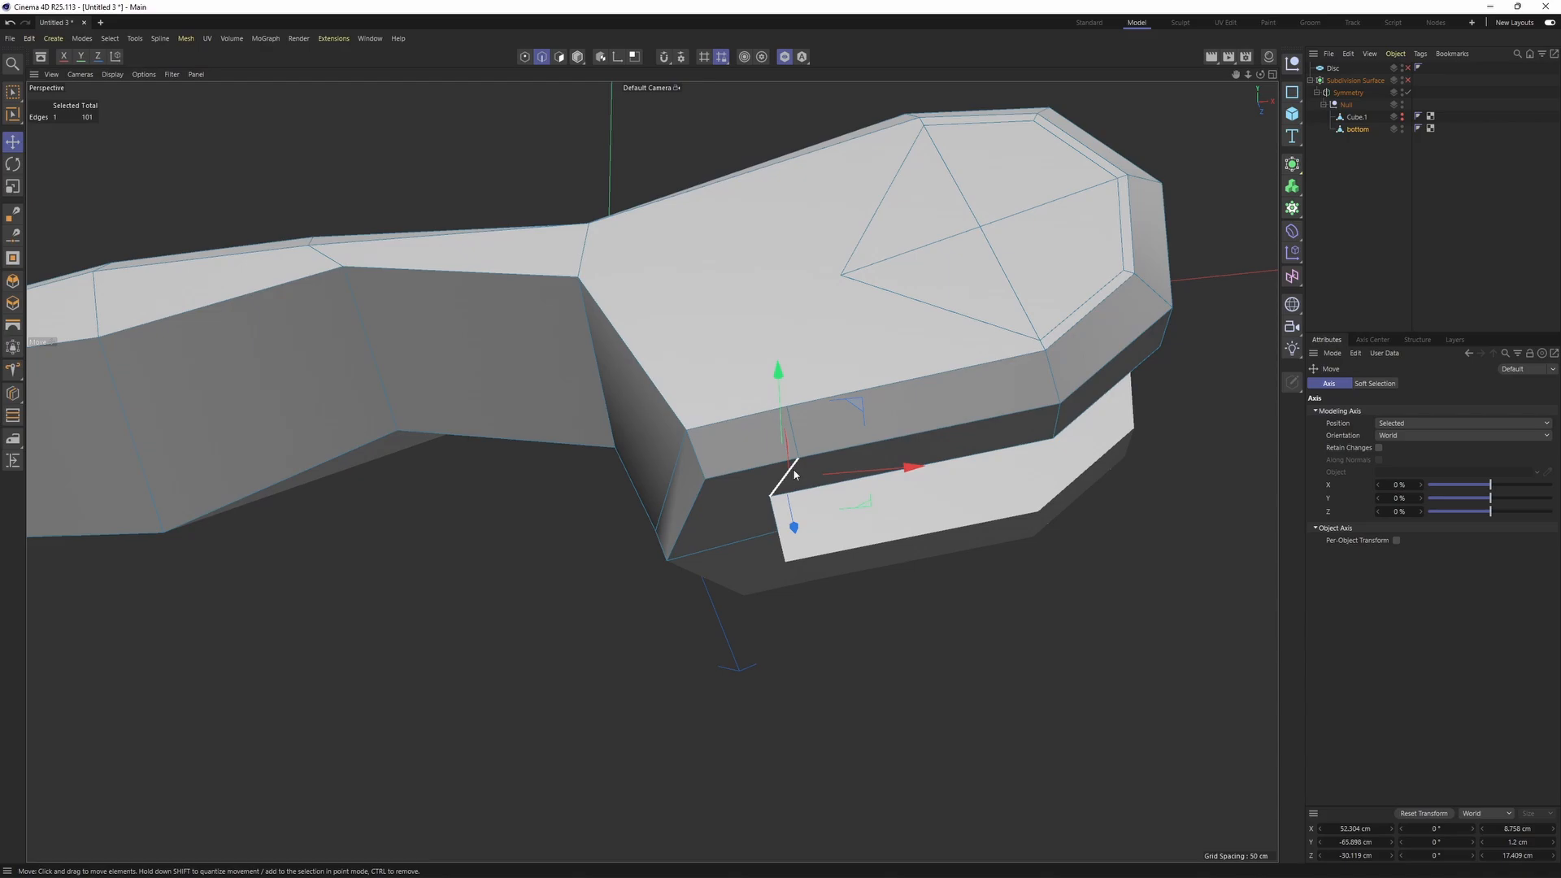
key(m)
key(n)
alt+drag(830, 359, 868, 515)
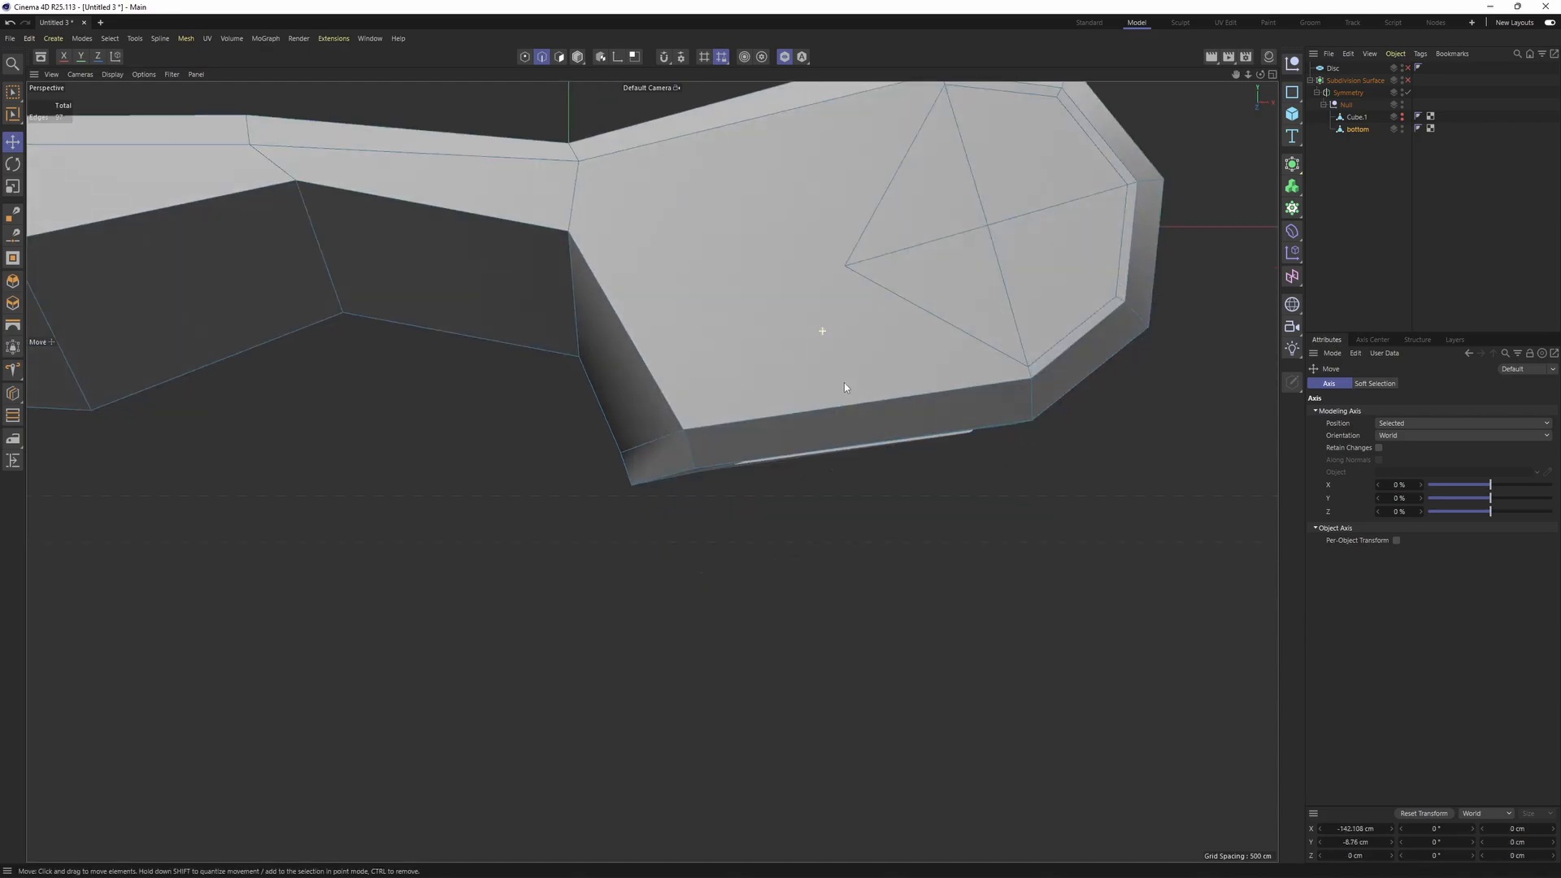
key(ctrl+z)
key(ctrl+z)
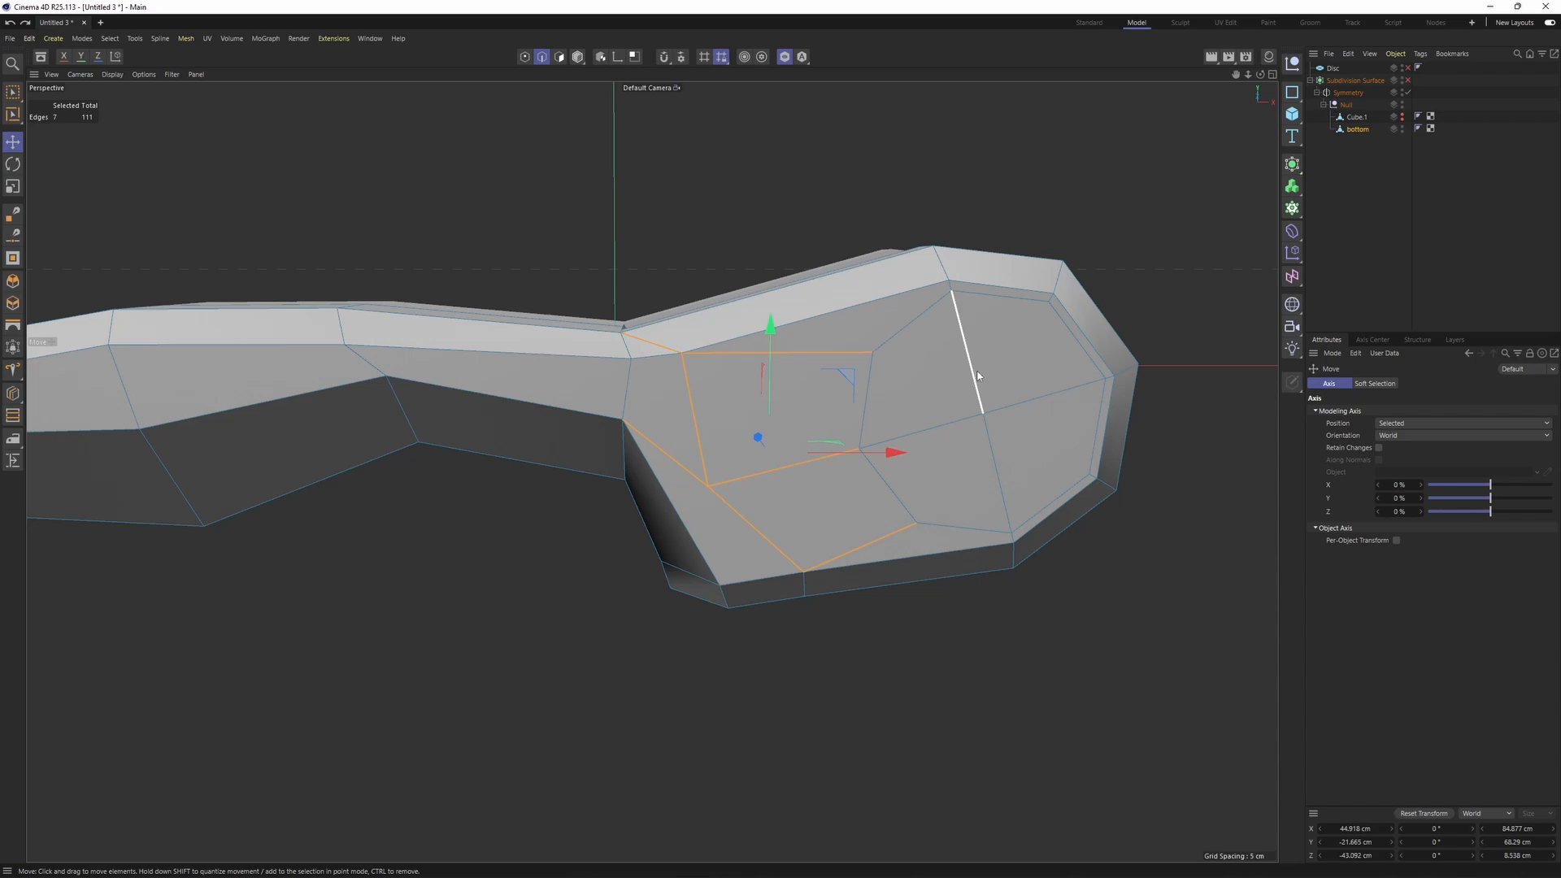
- Melt the seven selected edges on the pivot head's outer face and delete the stray point on its upper bevel edge
right_click(978, 377)
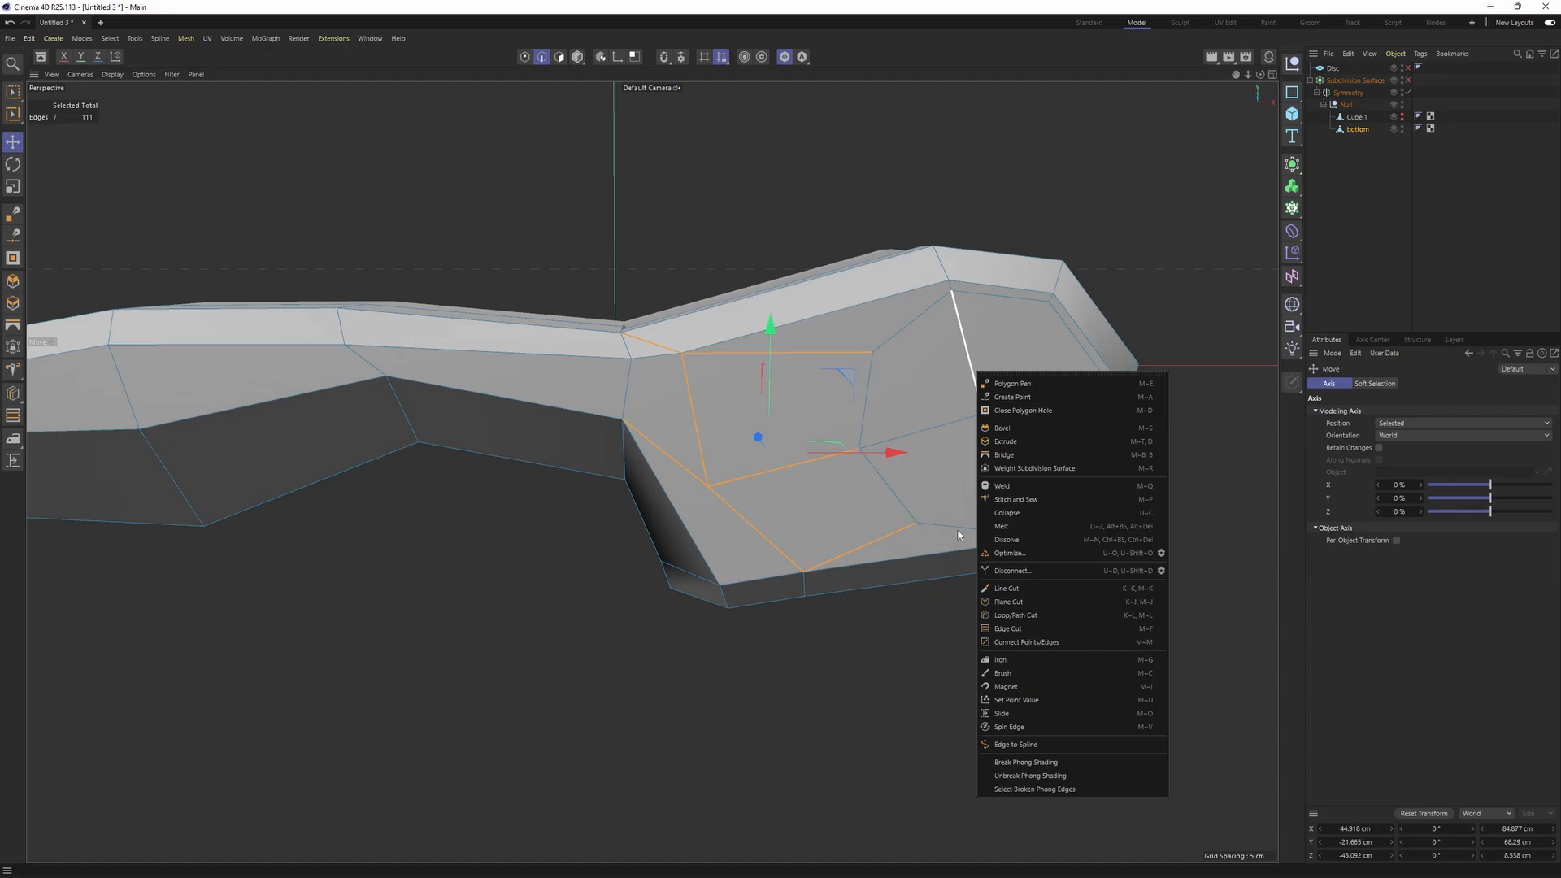
click(1023, 528)
scroll(890, 356, up, 5)
key(Return)
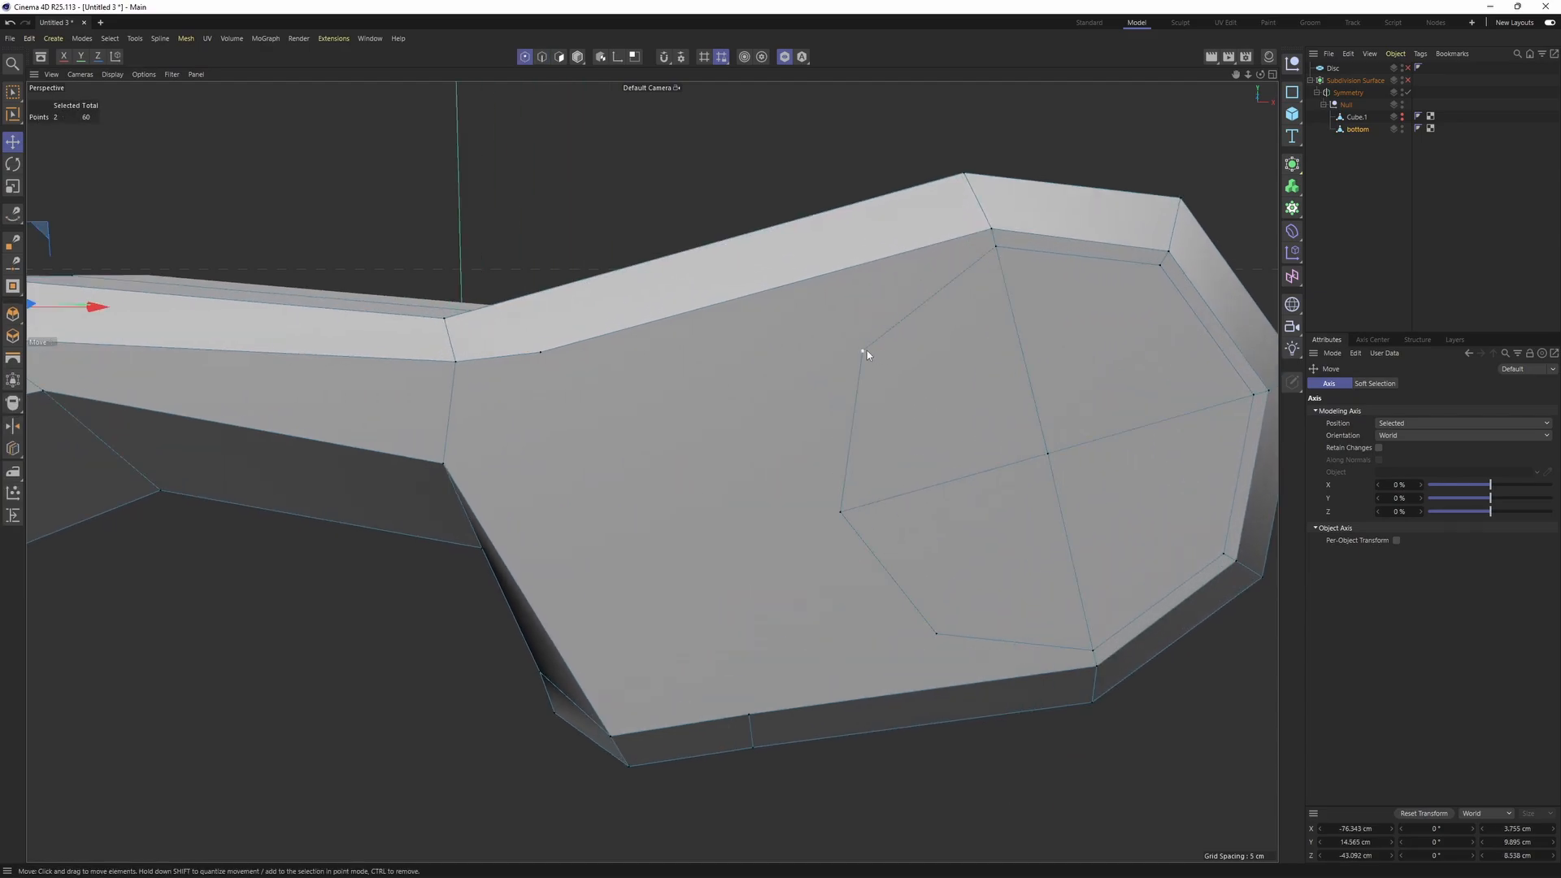
alt+drag(821, 552, 624, 403)
click(571, 334)
key(Delete)
scroll(647, 432, down, 2)
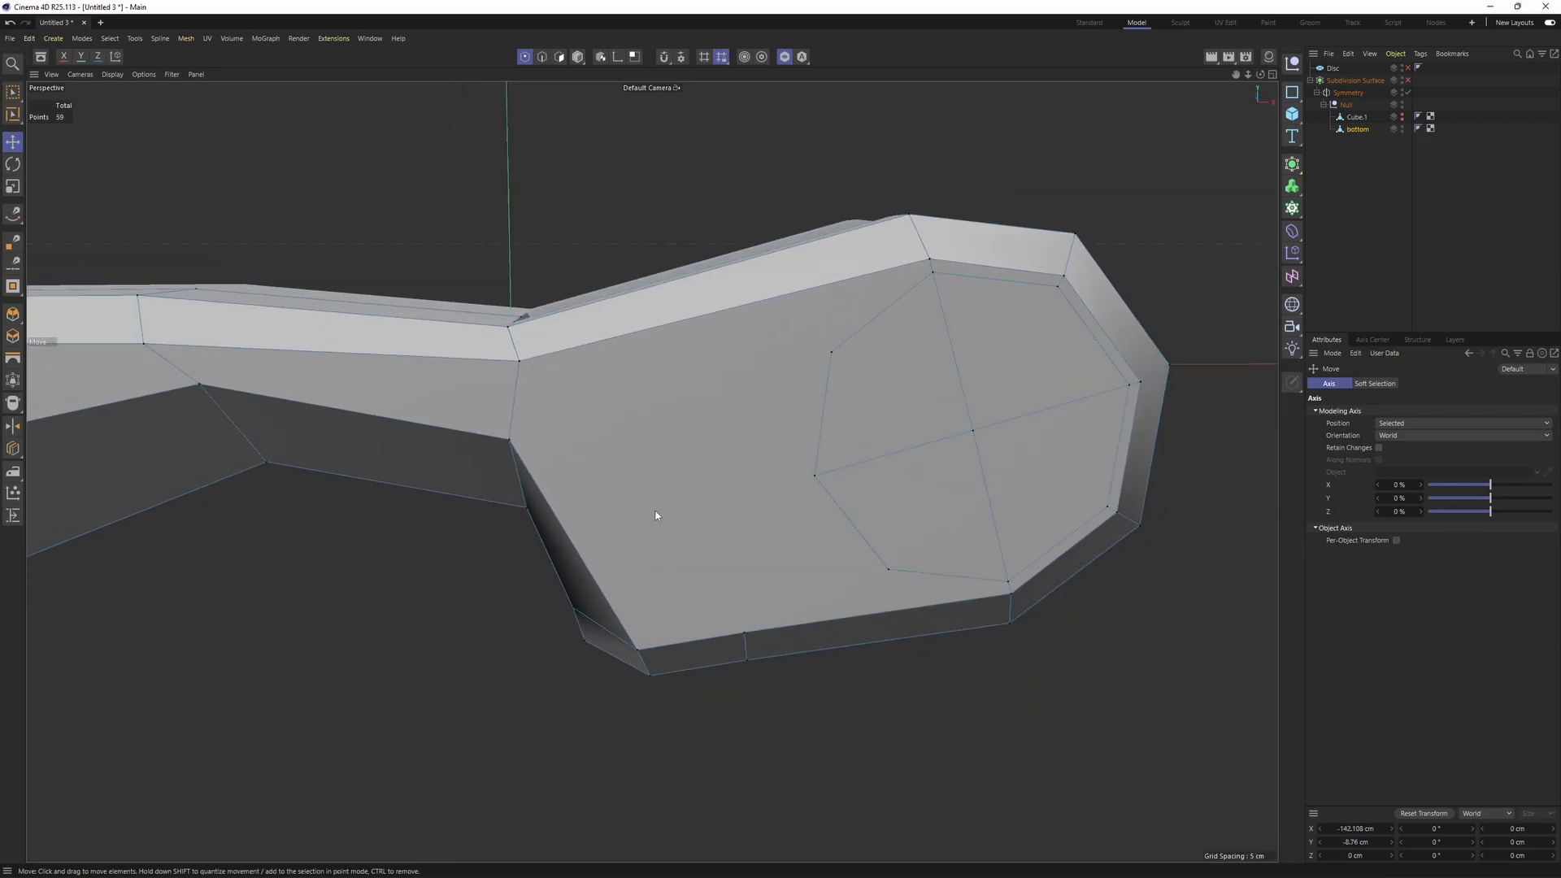
- Cut an edge across the head's side face from the lower rim point near the heel to the upper neck corner
alt+drag(651, 500, 711, 418)
alt+middle_drag(710, 418, 807, 409)
alt+drag(807, 408, 739, 606)
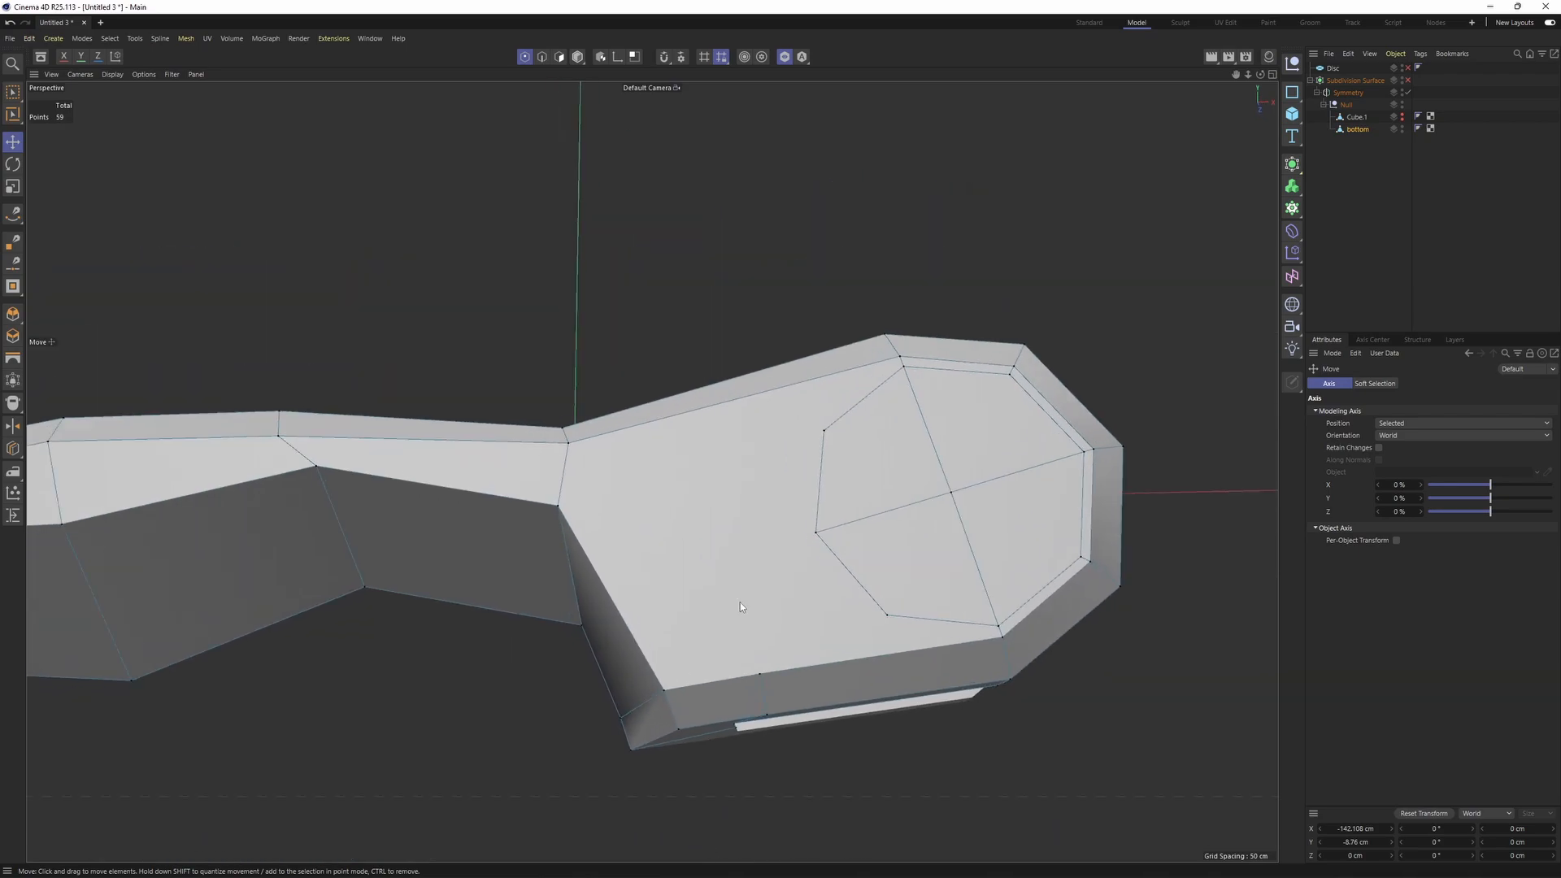
right_click(810, 630)
click(882, 736)
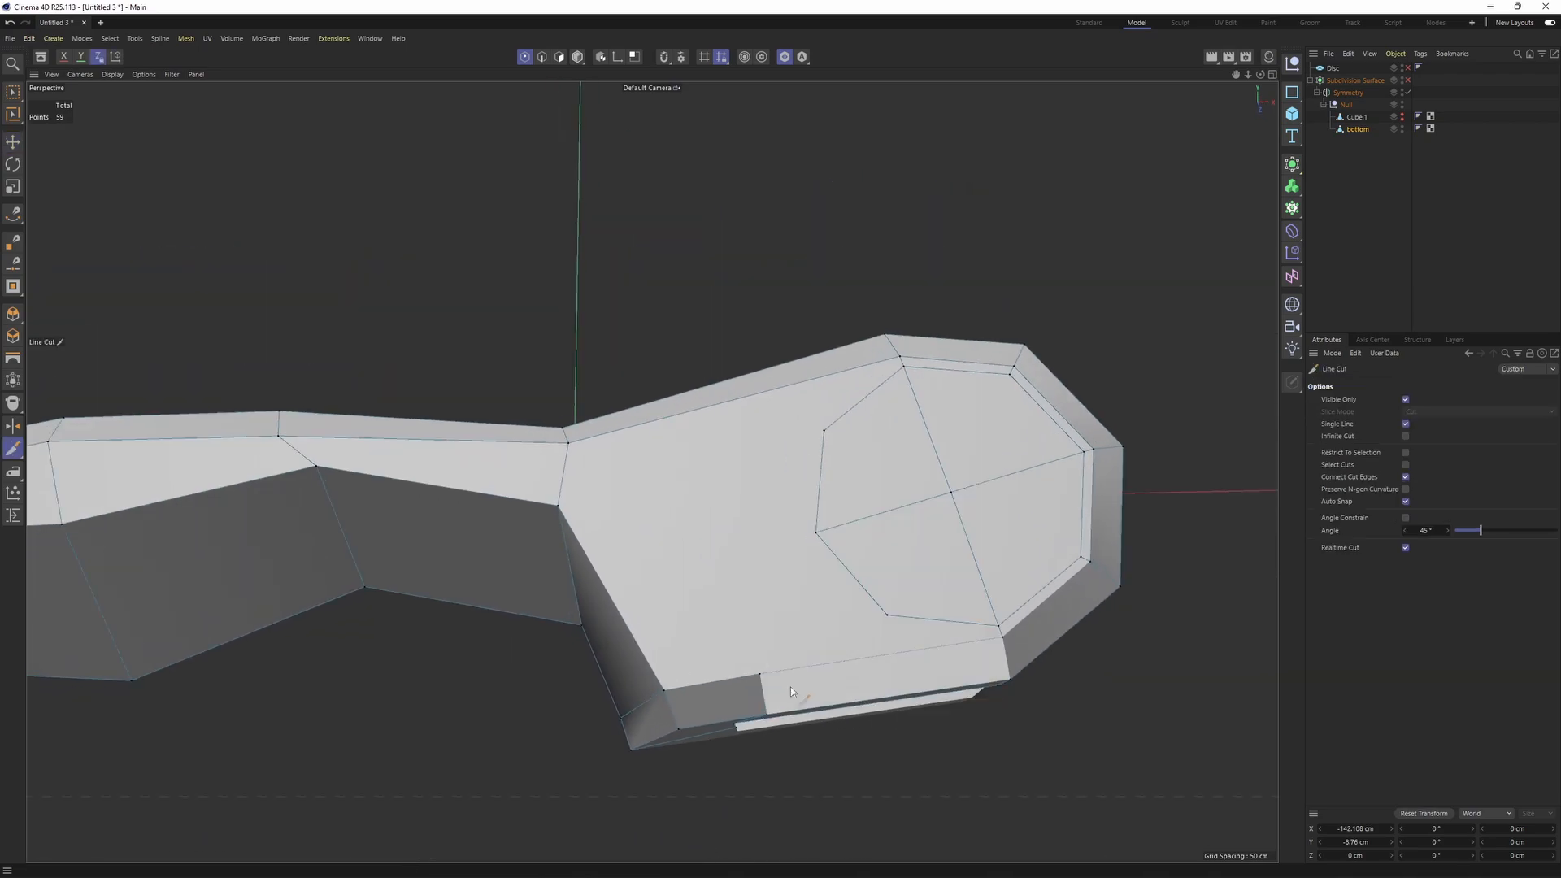
alt+drag(759, 683, 726, 597)
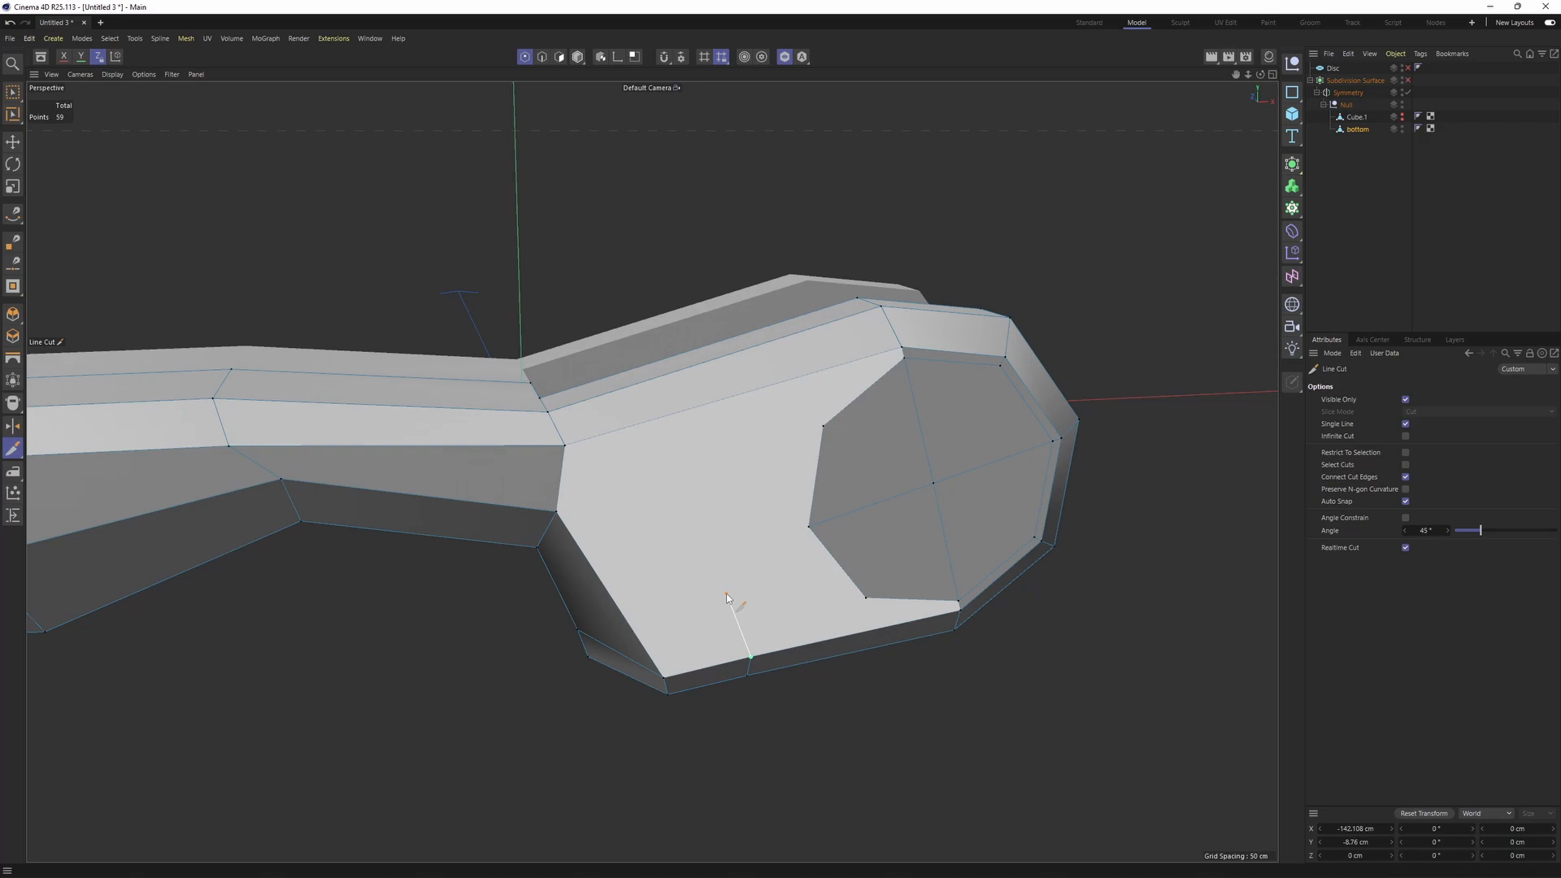
alt+drag(714, 572, 655, 516)
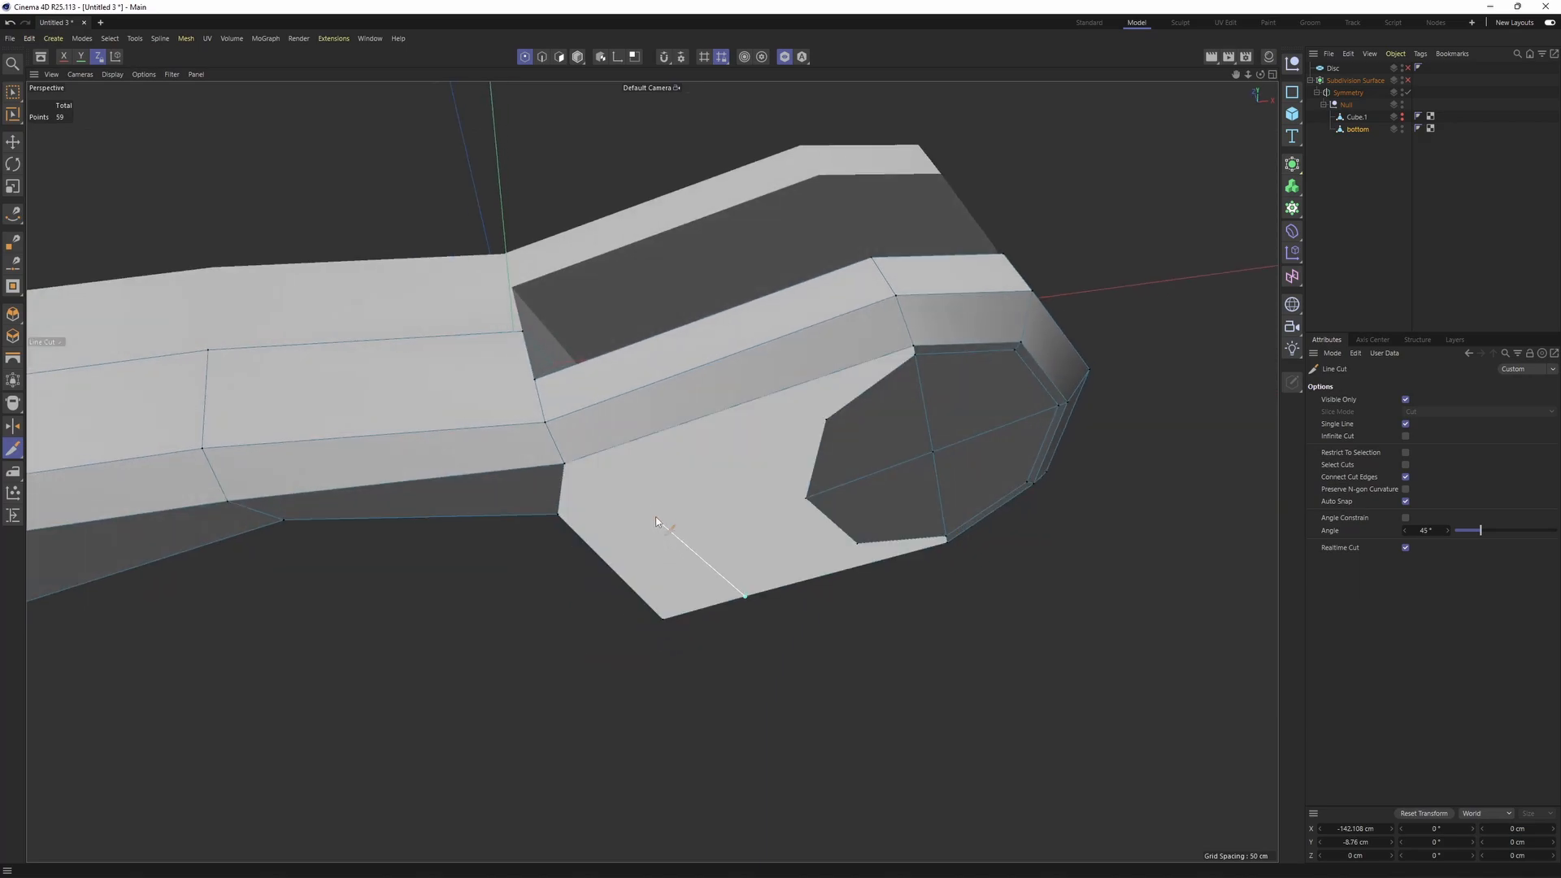
click(565, 466)
alt+drag(565, 466, 617, 407)
key(e)
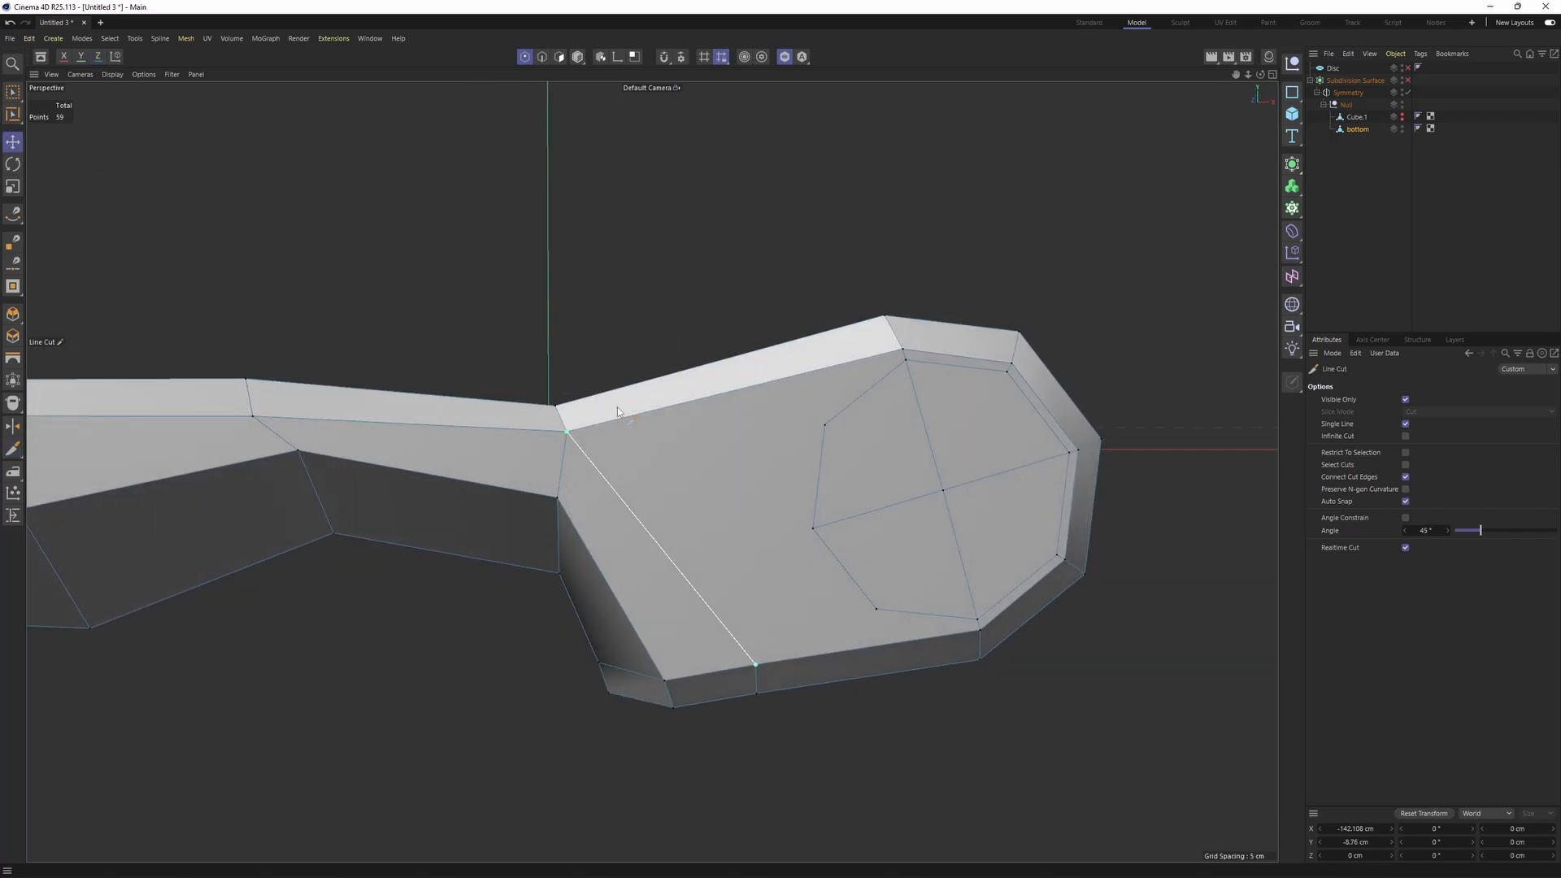
- Cut an edge from the inner circle's lower heel-side point to the lower rim point where the first cut ends
key(k)
key(k)
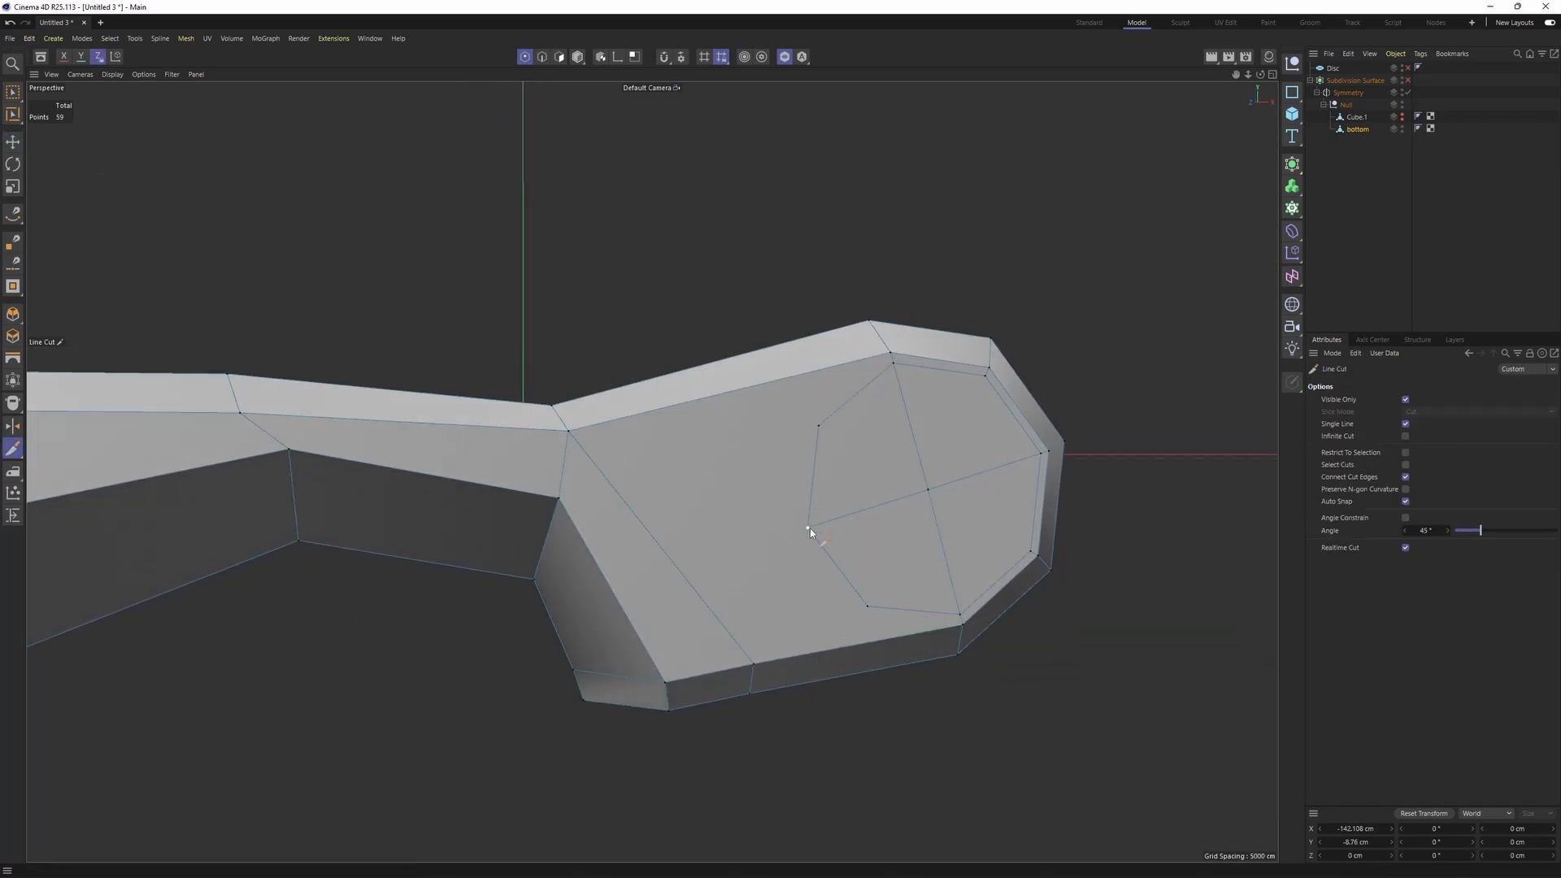
alt+drag(810, 529, 900, 551)
click(910, 548)
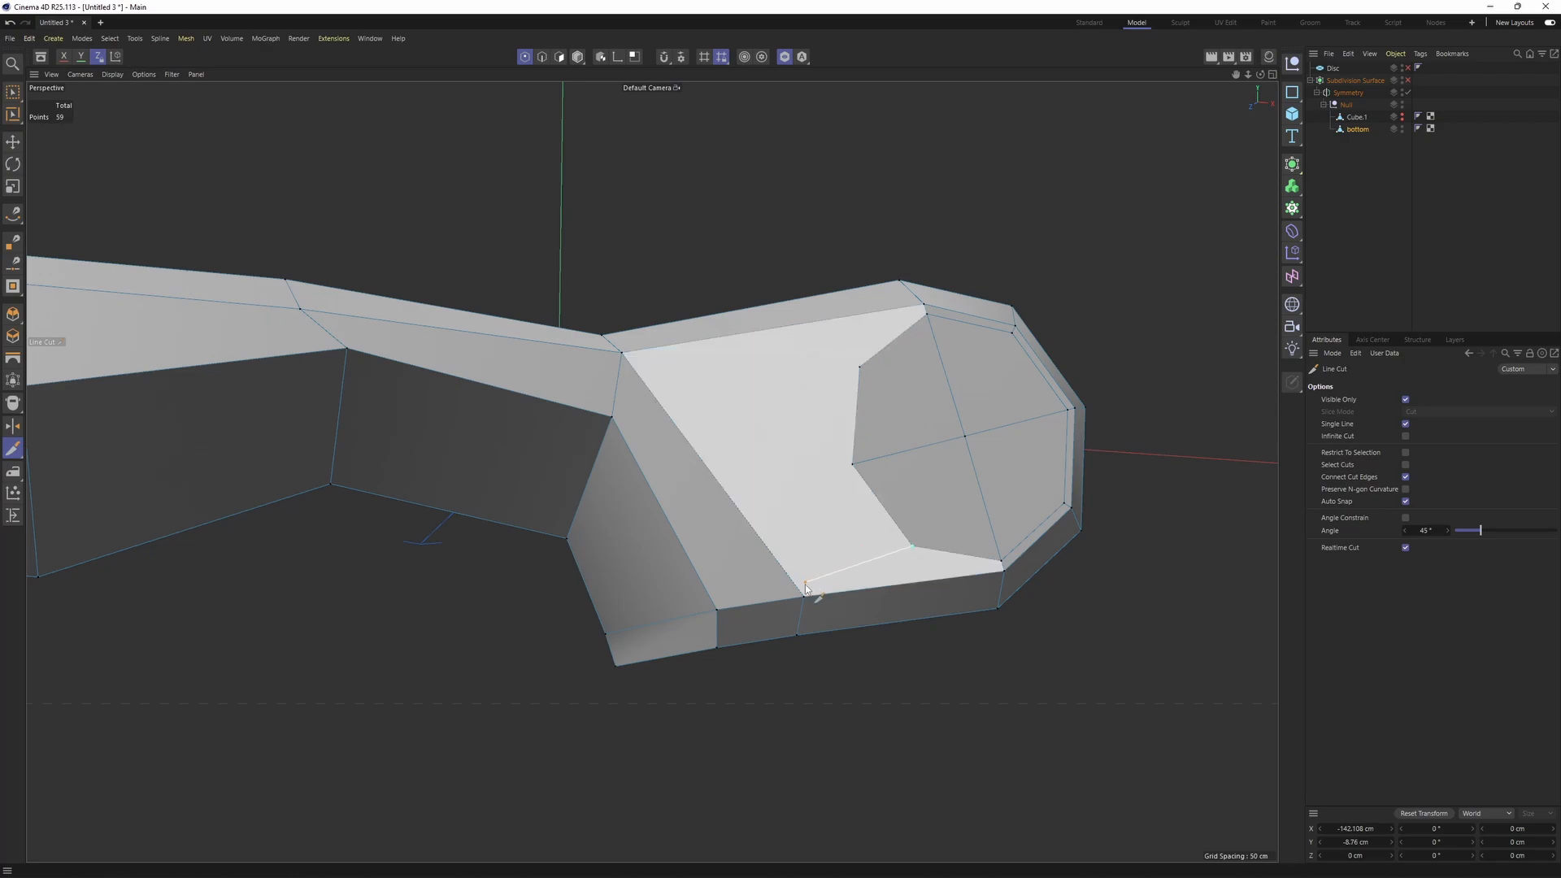
click(804, 598)
key(Return)
key(Return)
key(e)
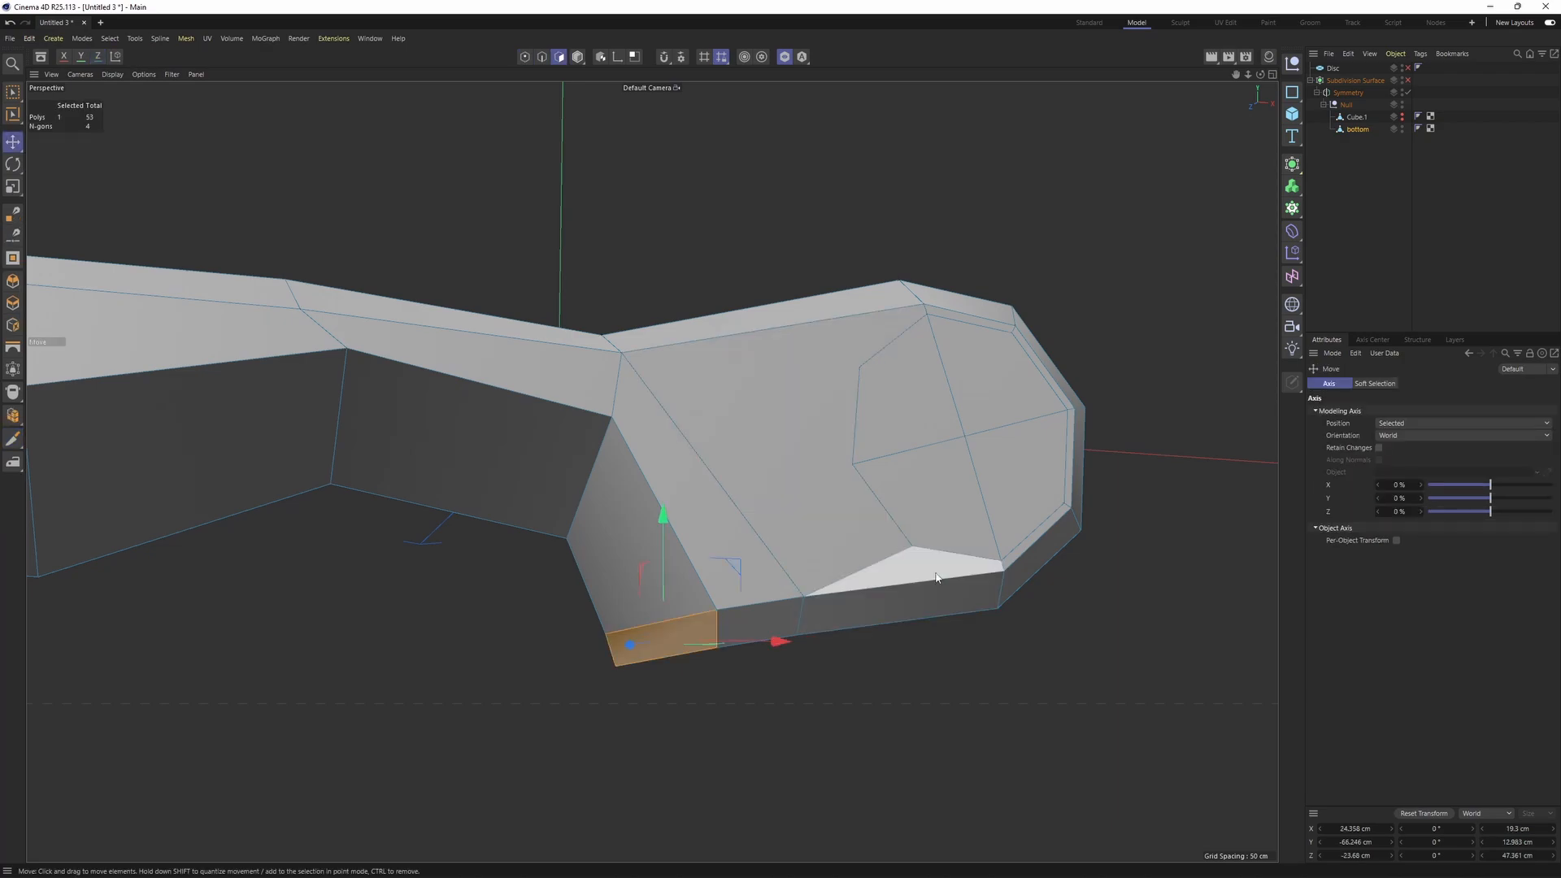
- Cut a line from the inner circle's heel-side middle point across the side face and over the curved neck surface
key(k)
key(k)
key(Return)
key(Return)
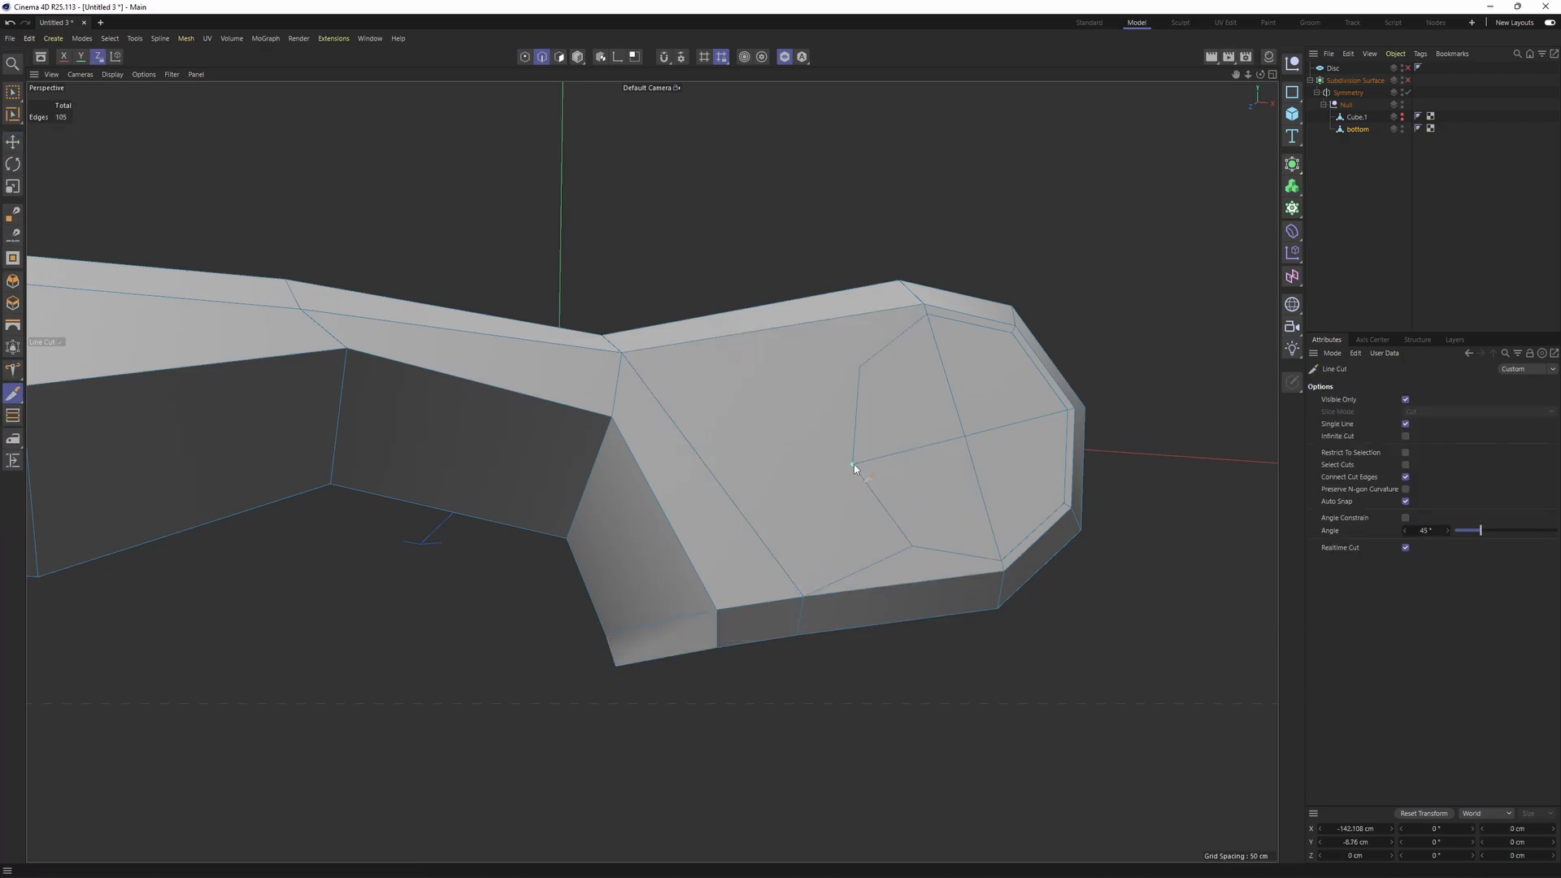
click(854, 465)
alt+drag(668, 524, 551, 585)
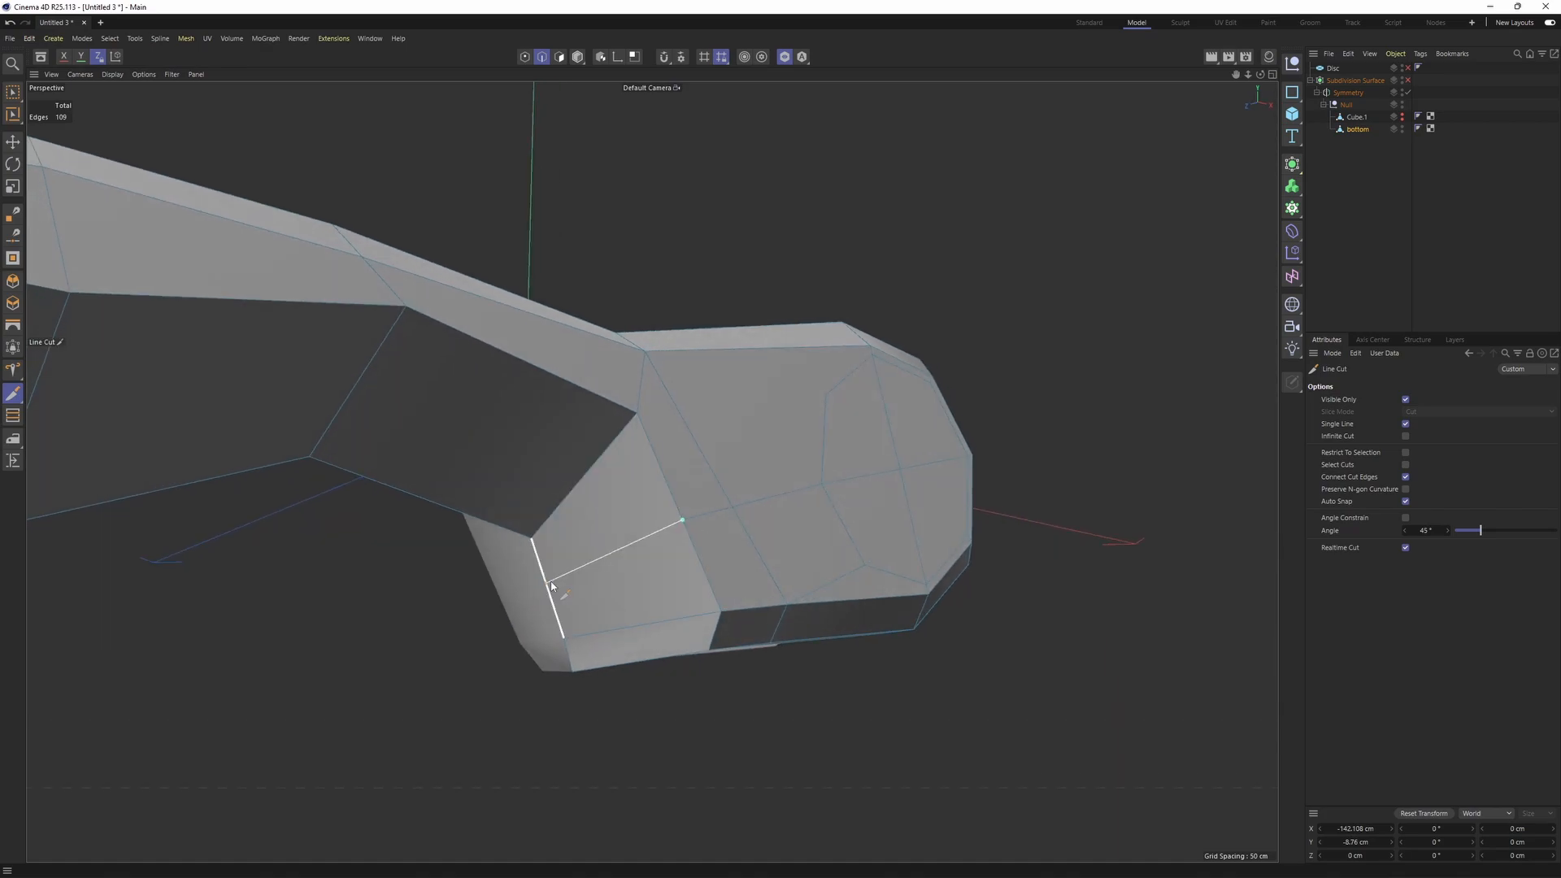
alt+drag(699, 538, 826, 503)
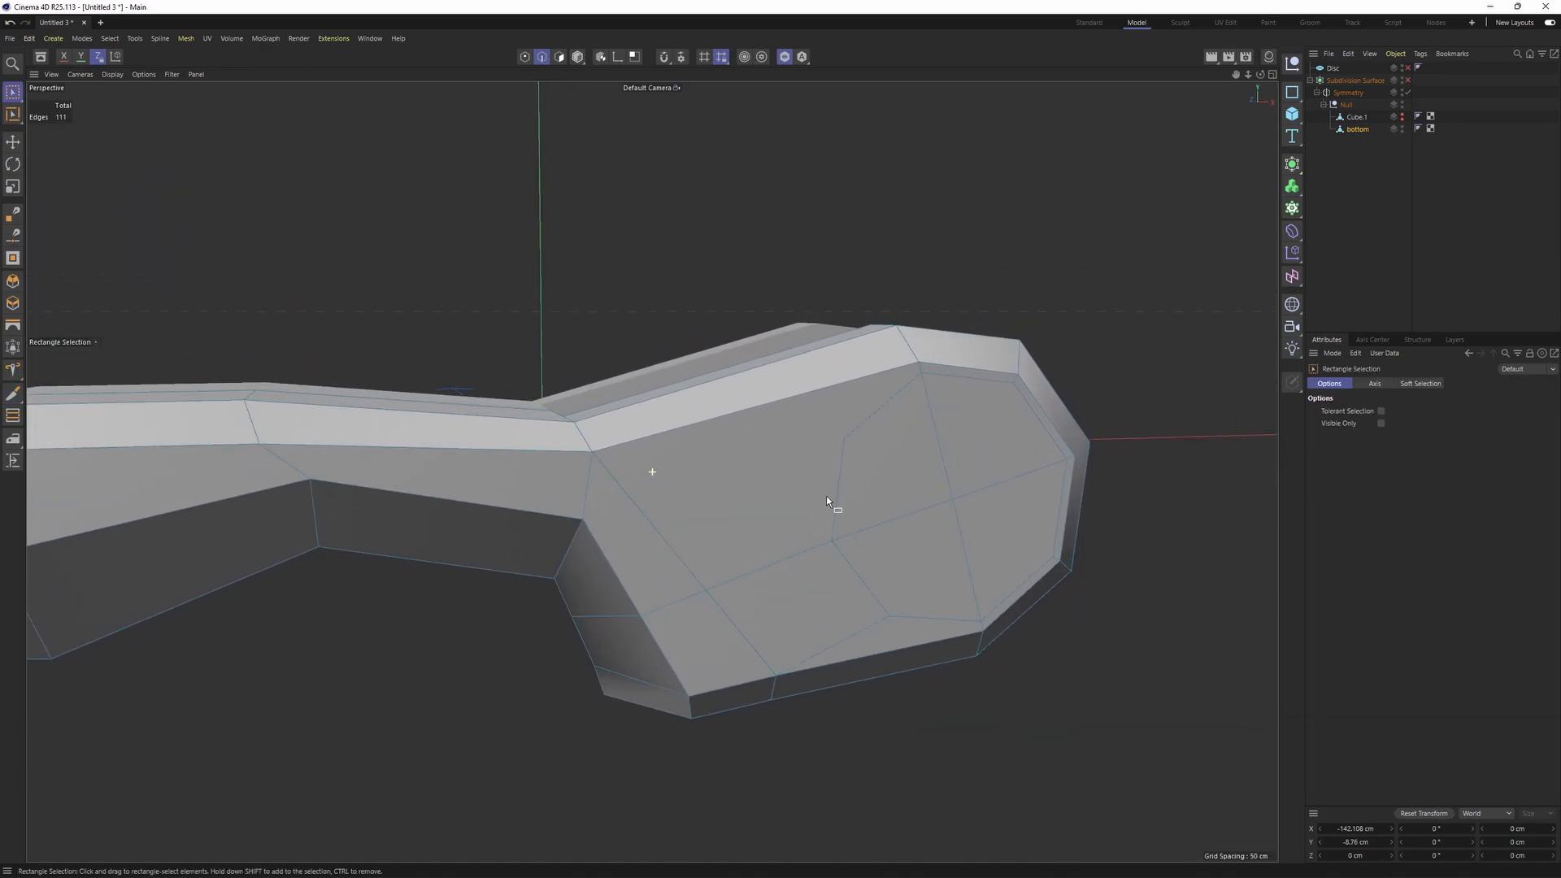
- Cut an edge connecting the inner circle's upper heel-side point with the upper neck corner
click(591, 450)
key(e)
alt+drag(757, 444, 799, 304)
alt+drag(651, 471, 721, 470)
alt+middle_drag(707, 472, 791, 432)
key(q)
- In the front view, move the two points where the handle meets the neck to follow the reference outline
middle_click(986, 631)
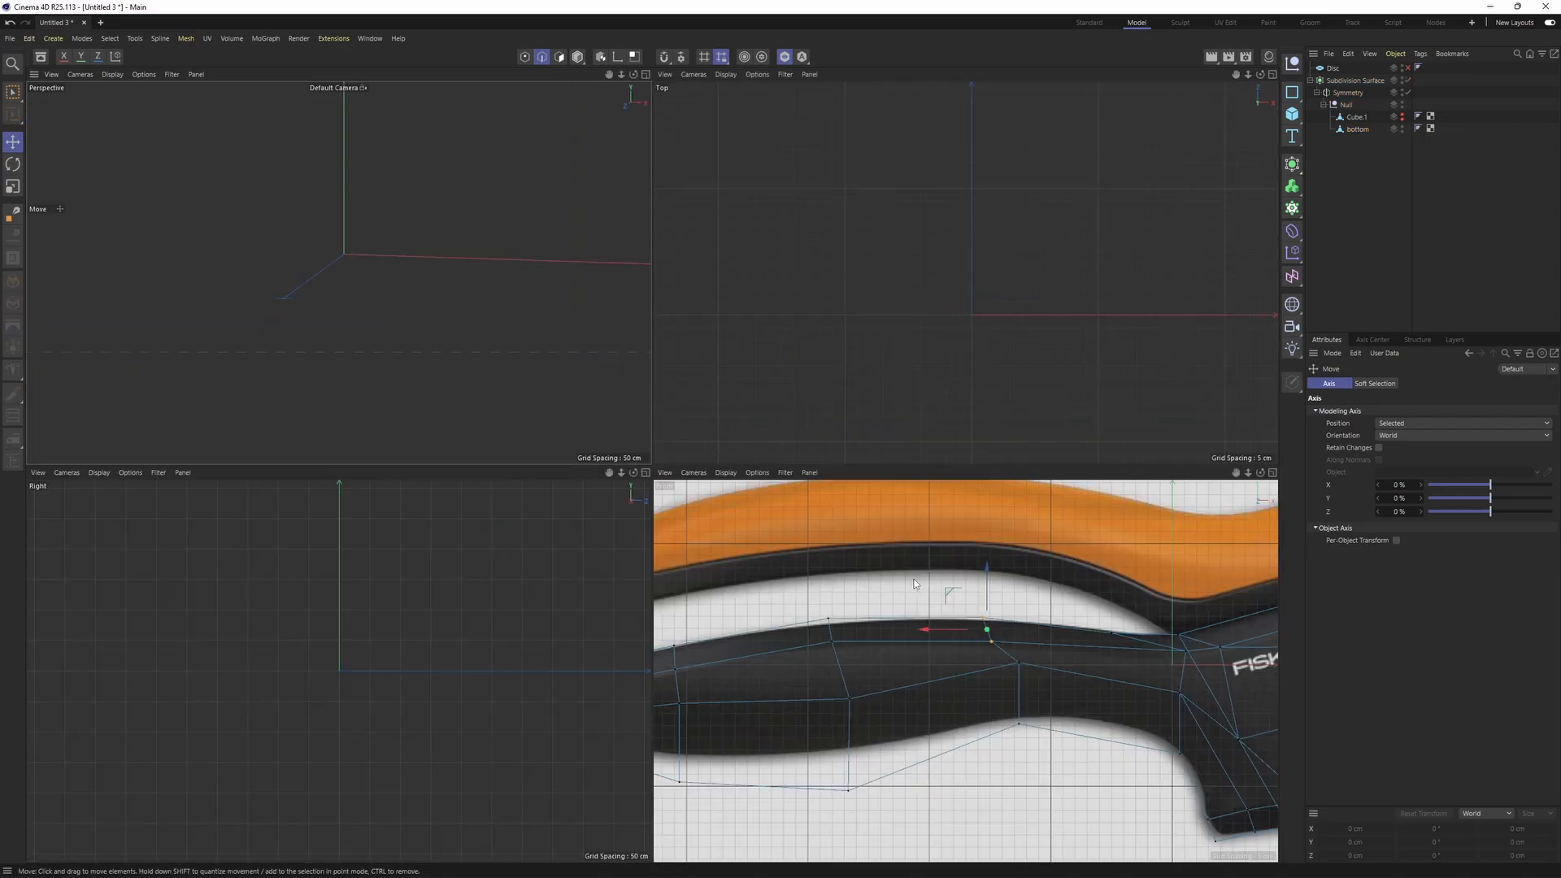
middle_click(1016, 636)
alt+middle_drag(1070, 647, 795, 562)
scroll(795, 563, up, 3)
key(q)
key(0)
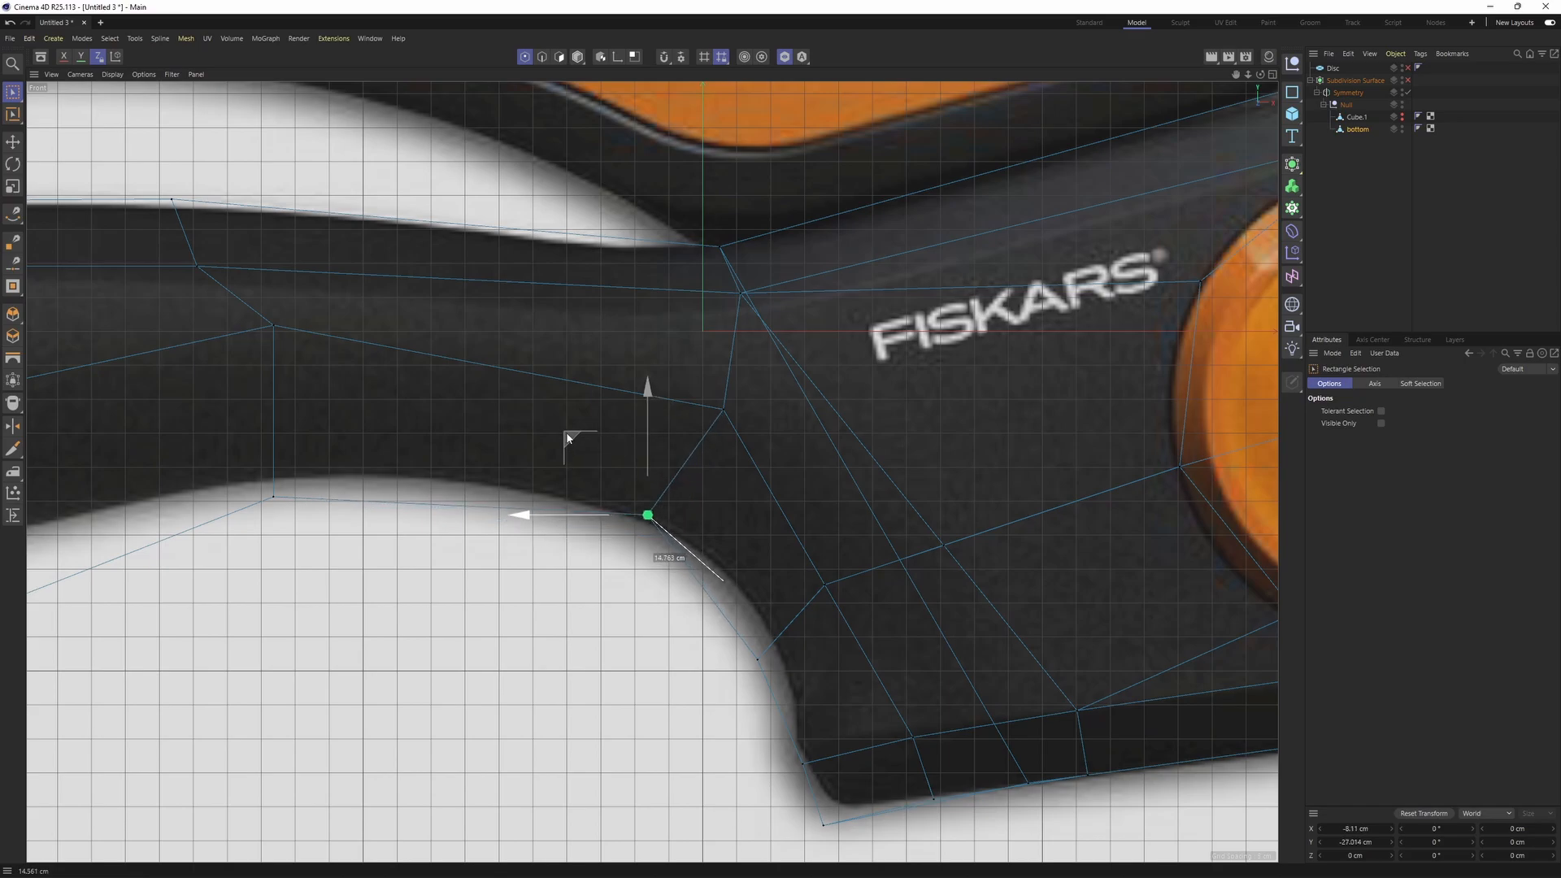
drag(640, 333, 617, 321)
- Move the two new cut points on the curved neck to fit the reference outline
key(q)
key(q)
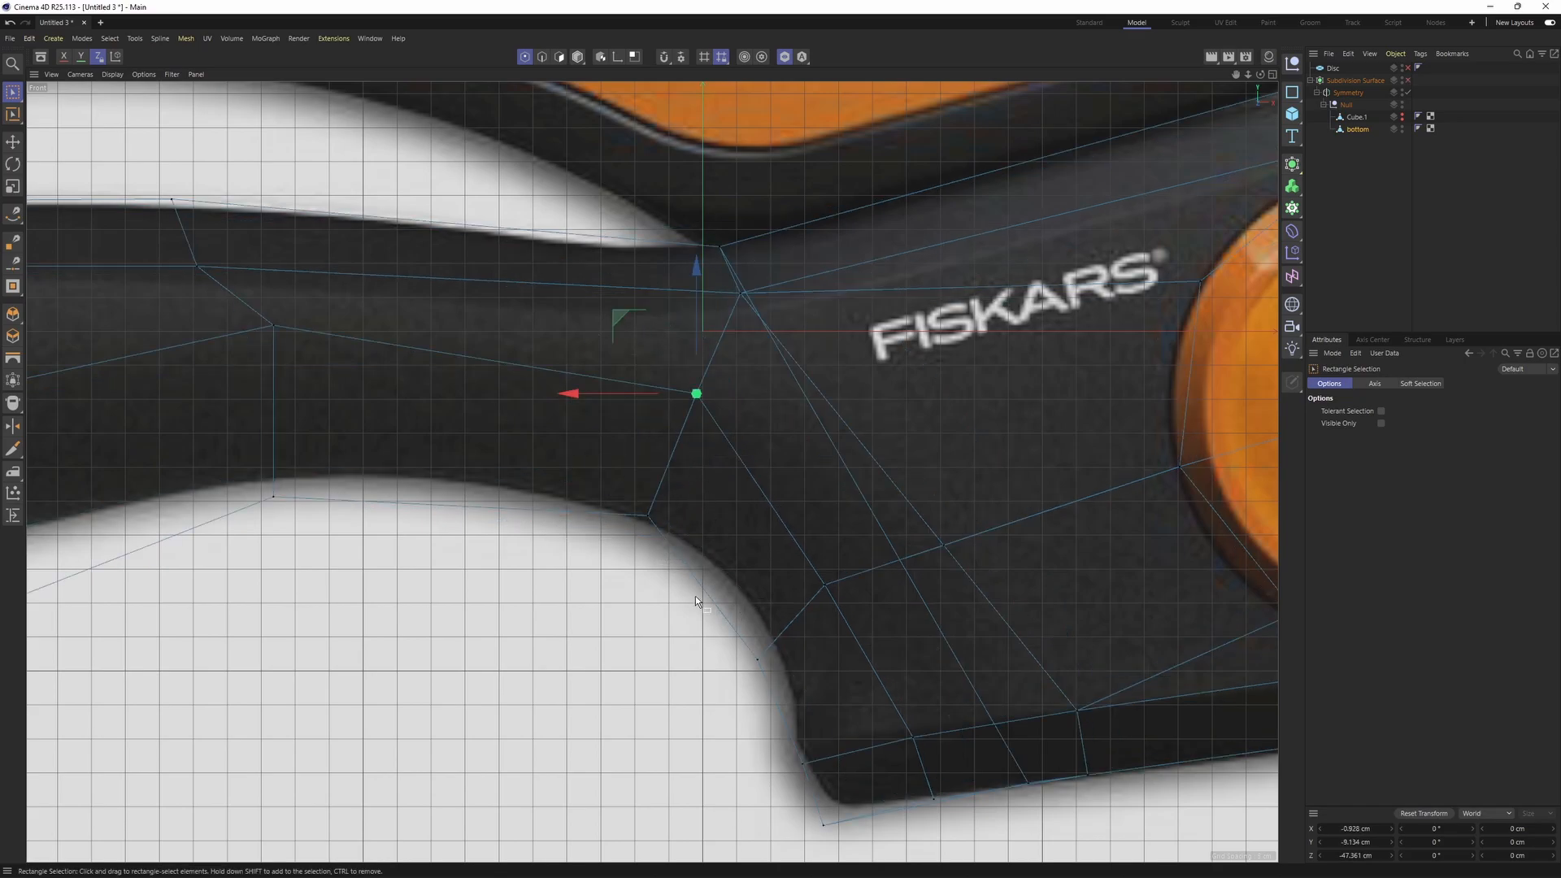
drag(730, 566, 795, 700)
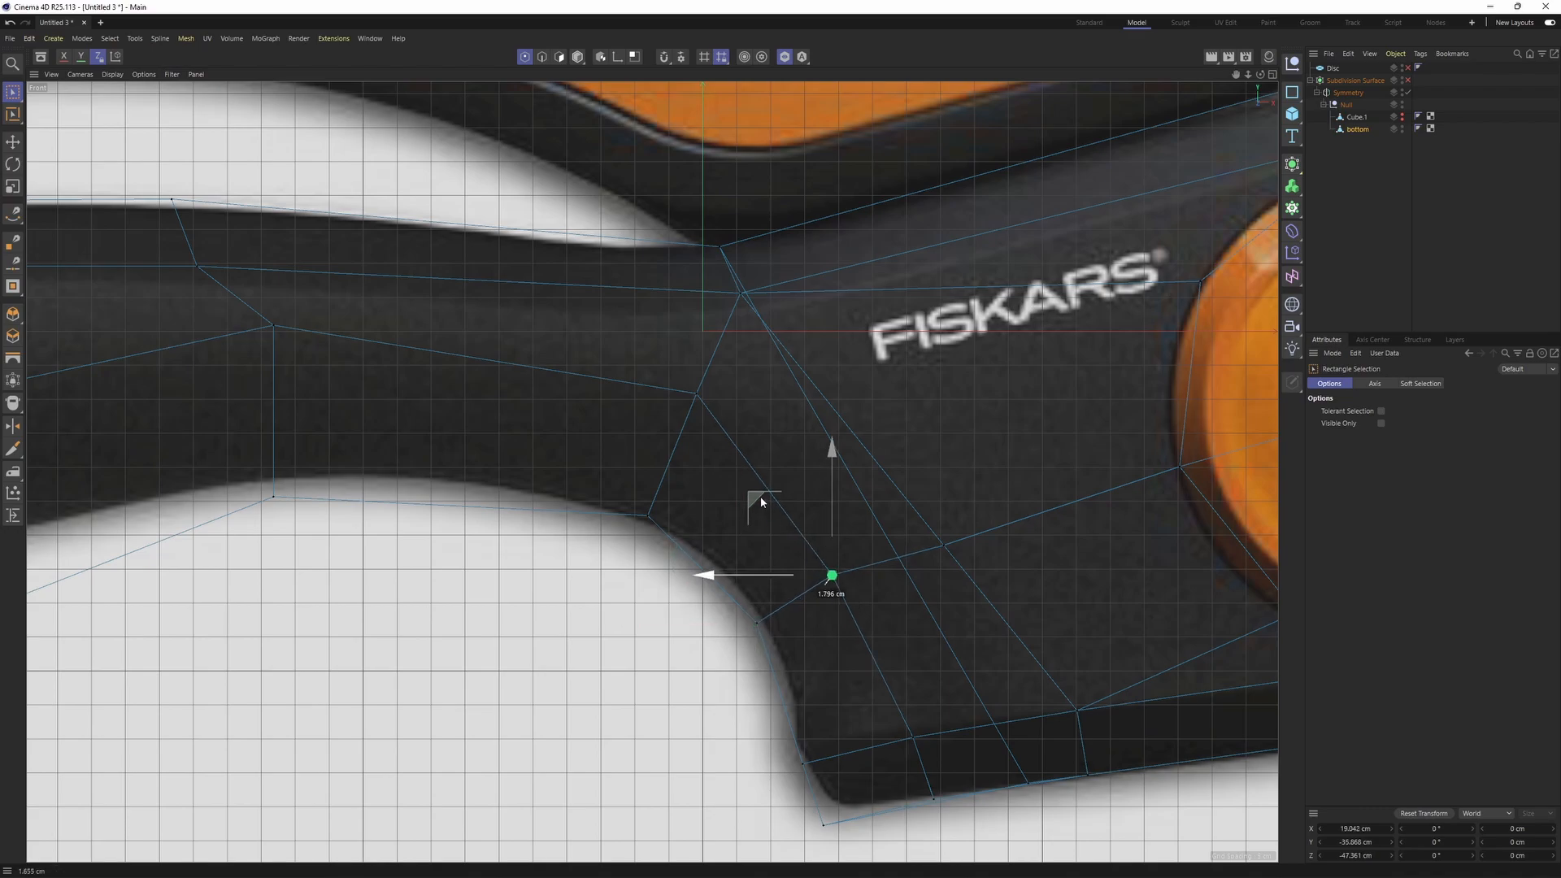
- Examine the smoothed head and neck in the perspective view, and undo back to the unsmoothed cage
middle_click(761, 501)
middle_click(574, 383)
key(q)
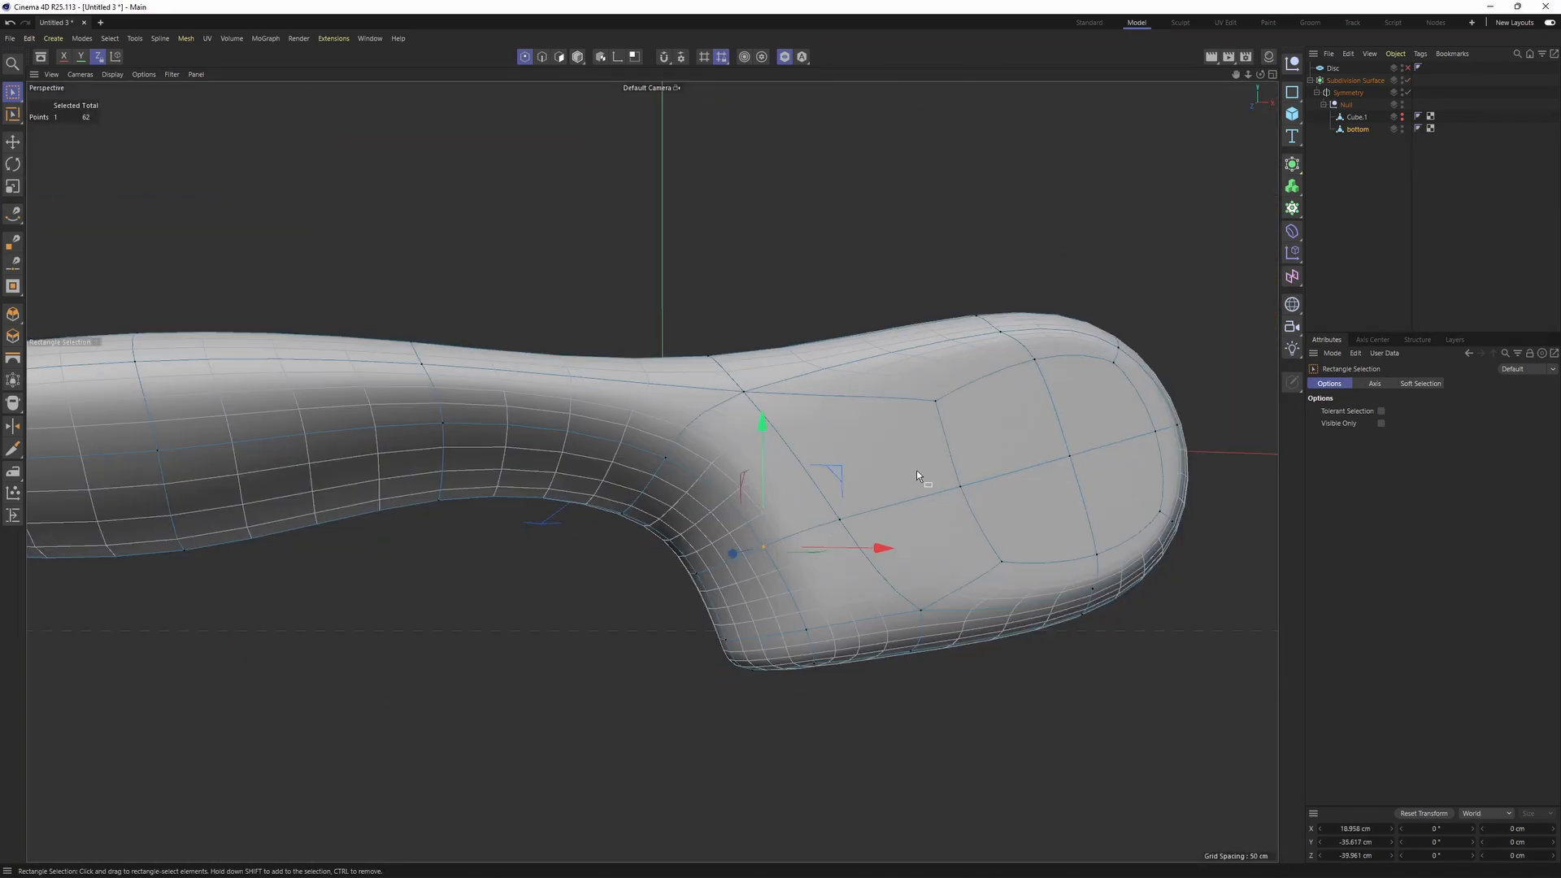
key(ctrl+shift+a)
alt+drag(761, 442, 795, 400)
key(ctrl+z)
key(ctrl+z)
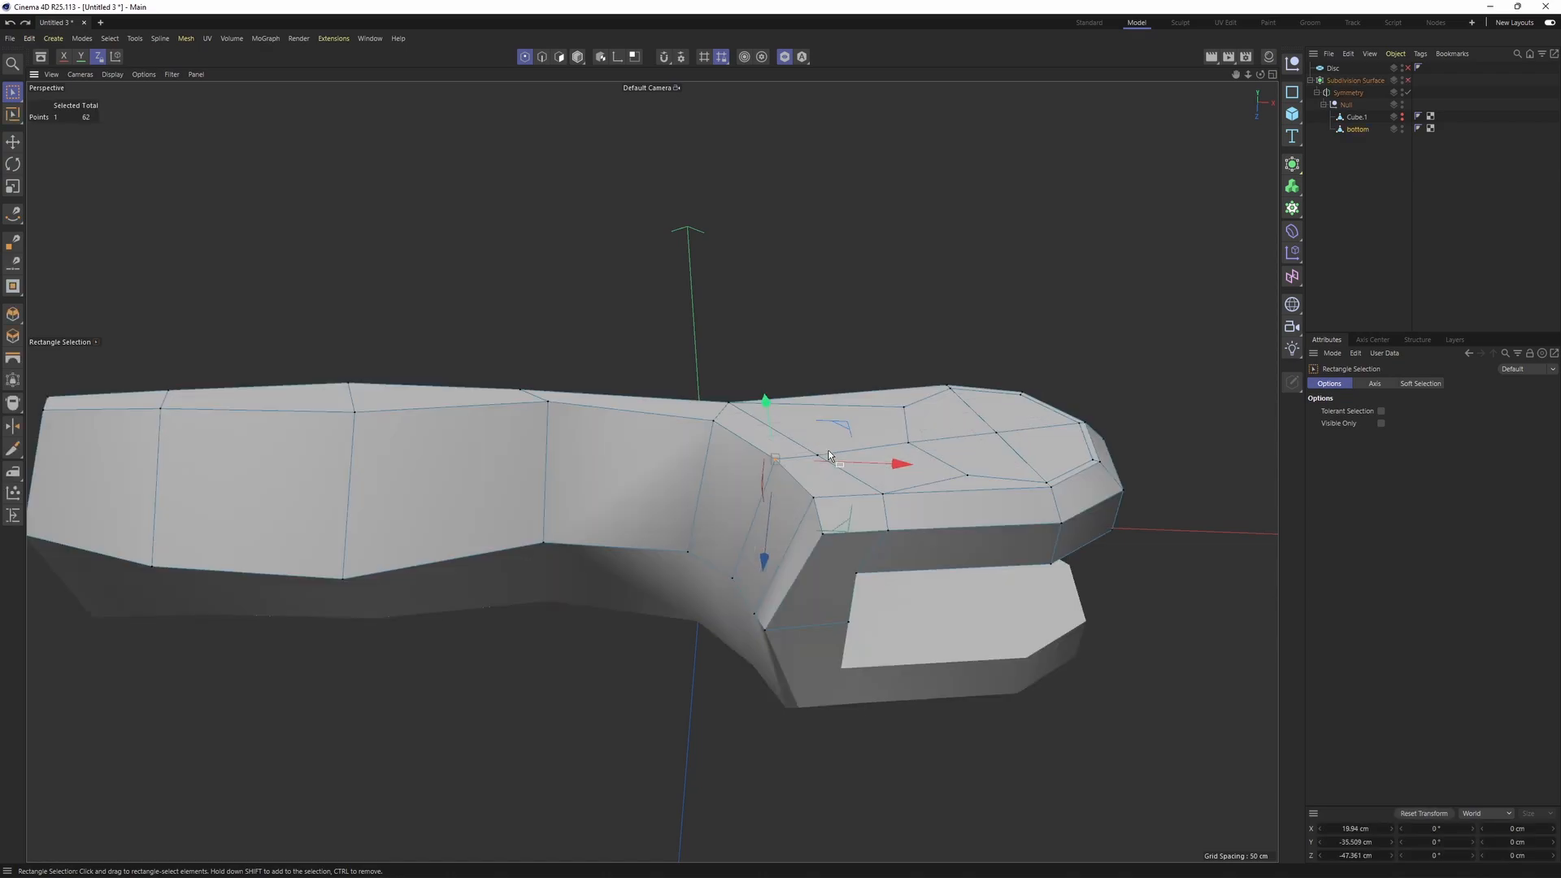
- Select the upper side point of the handle nearest the neck and lower it slightly in the front view
alt+drag(825, 456, 735, 474)
key(e)
alt+drag(735, 473, 857, 462)
key(q)
key(q)
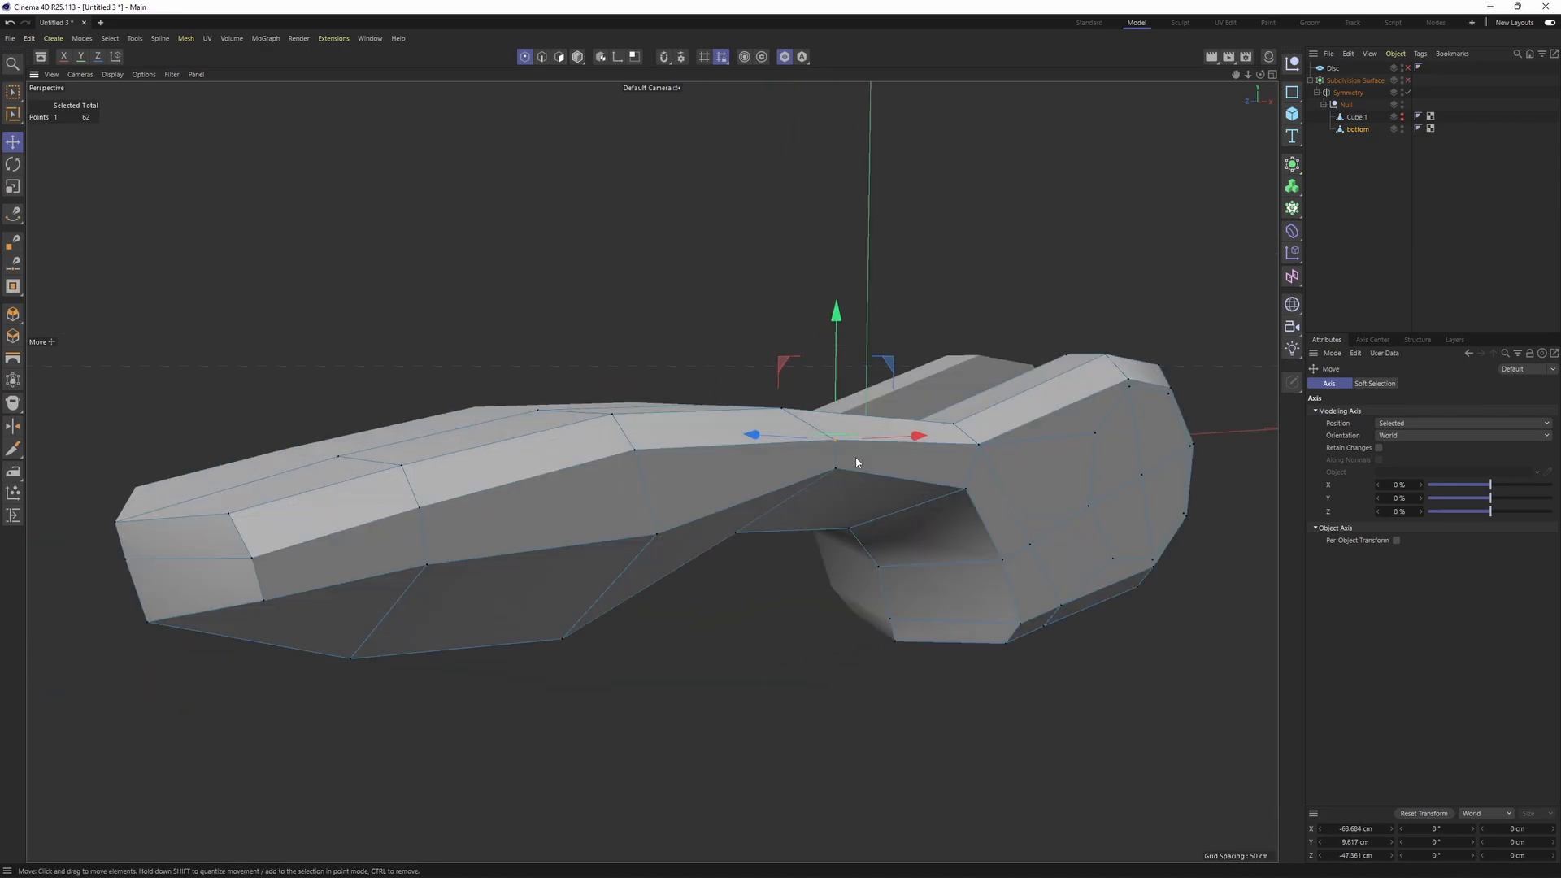
middle_click(857, 461)
middle_click(909, 579)
scroll(786, 490, down, 3)
scroll(591, 296, up, 3)
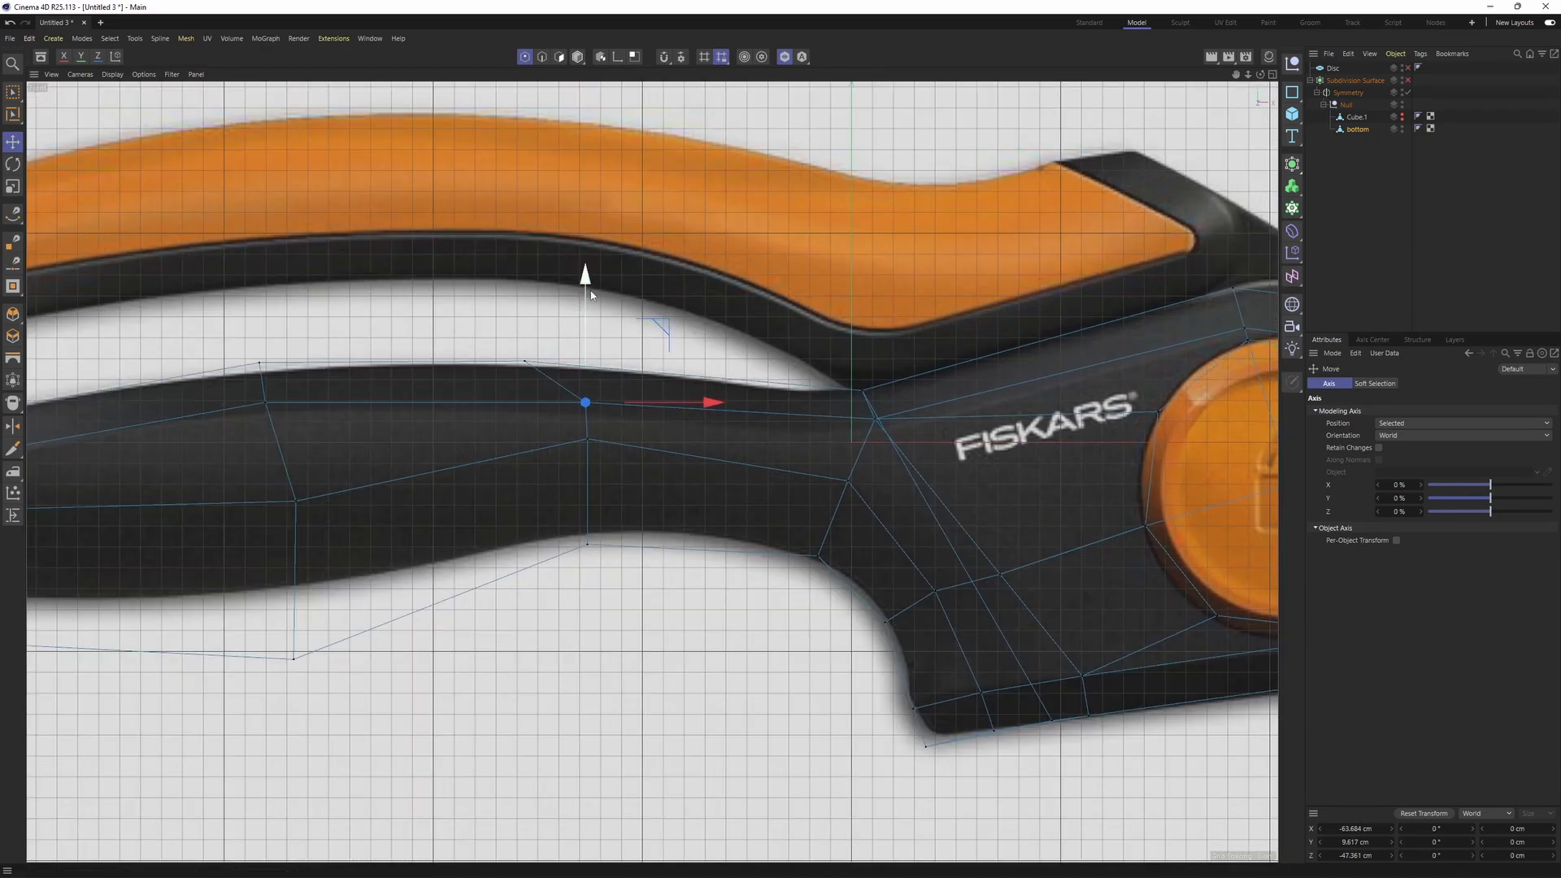
drag(586, 297, 586, 299)
- Adjust the remaining upper handle points toward the rear end to follow the reference, and return to the perspective view
alt+middle_drag(526, 480, 774, 471)
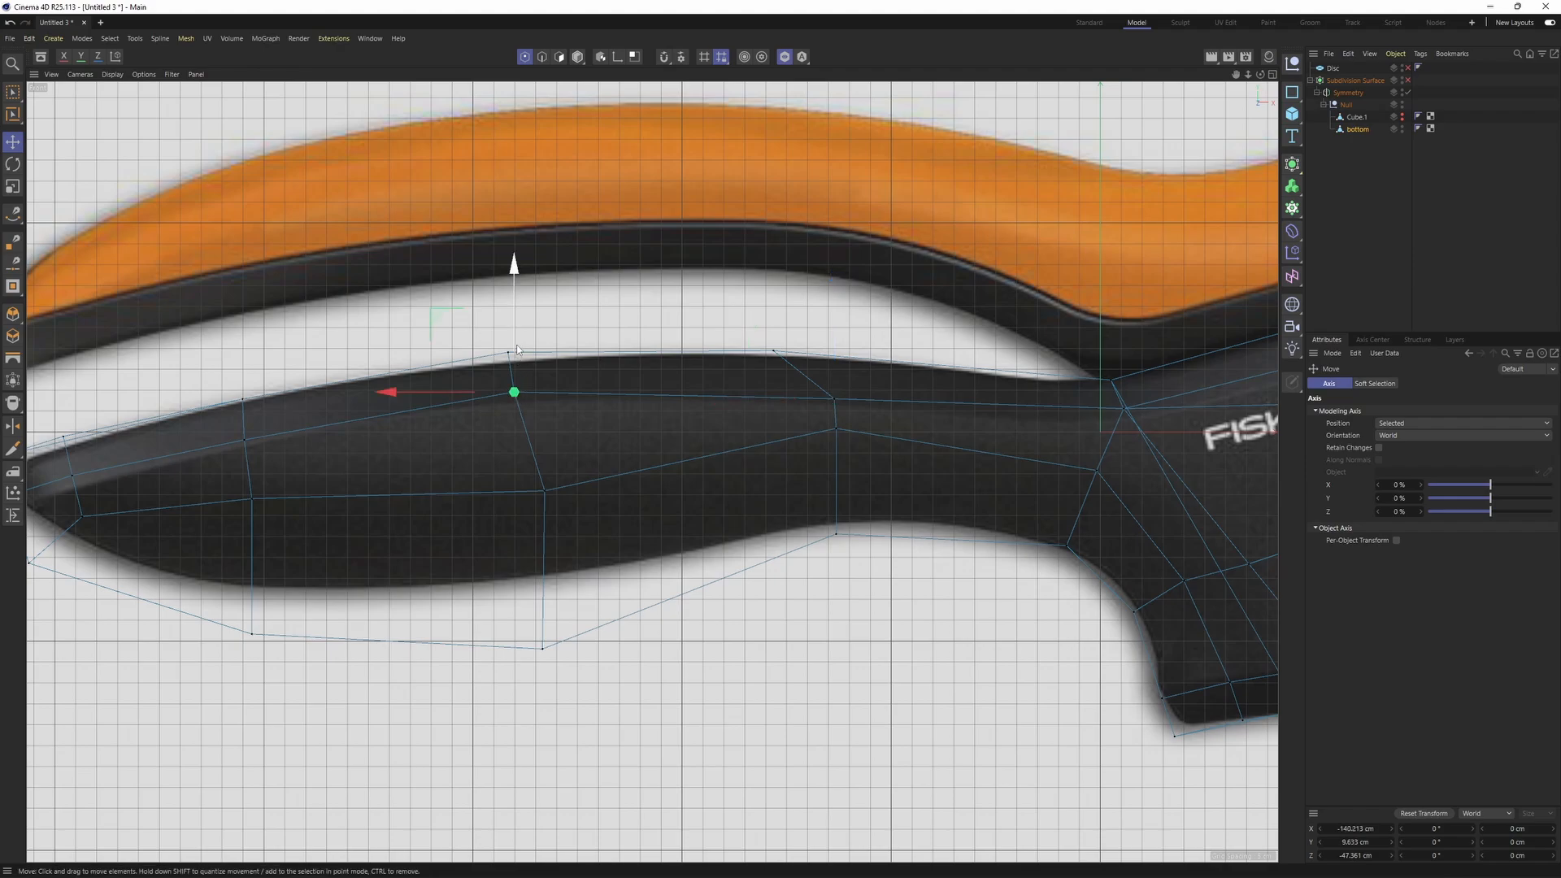
key(0)
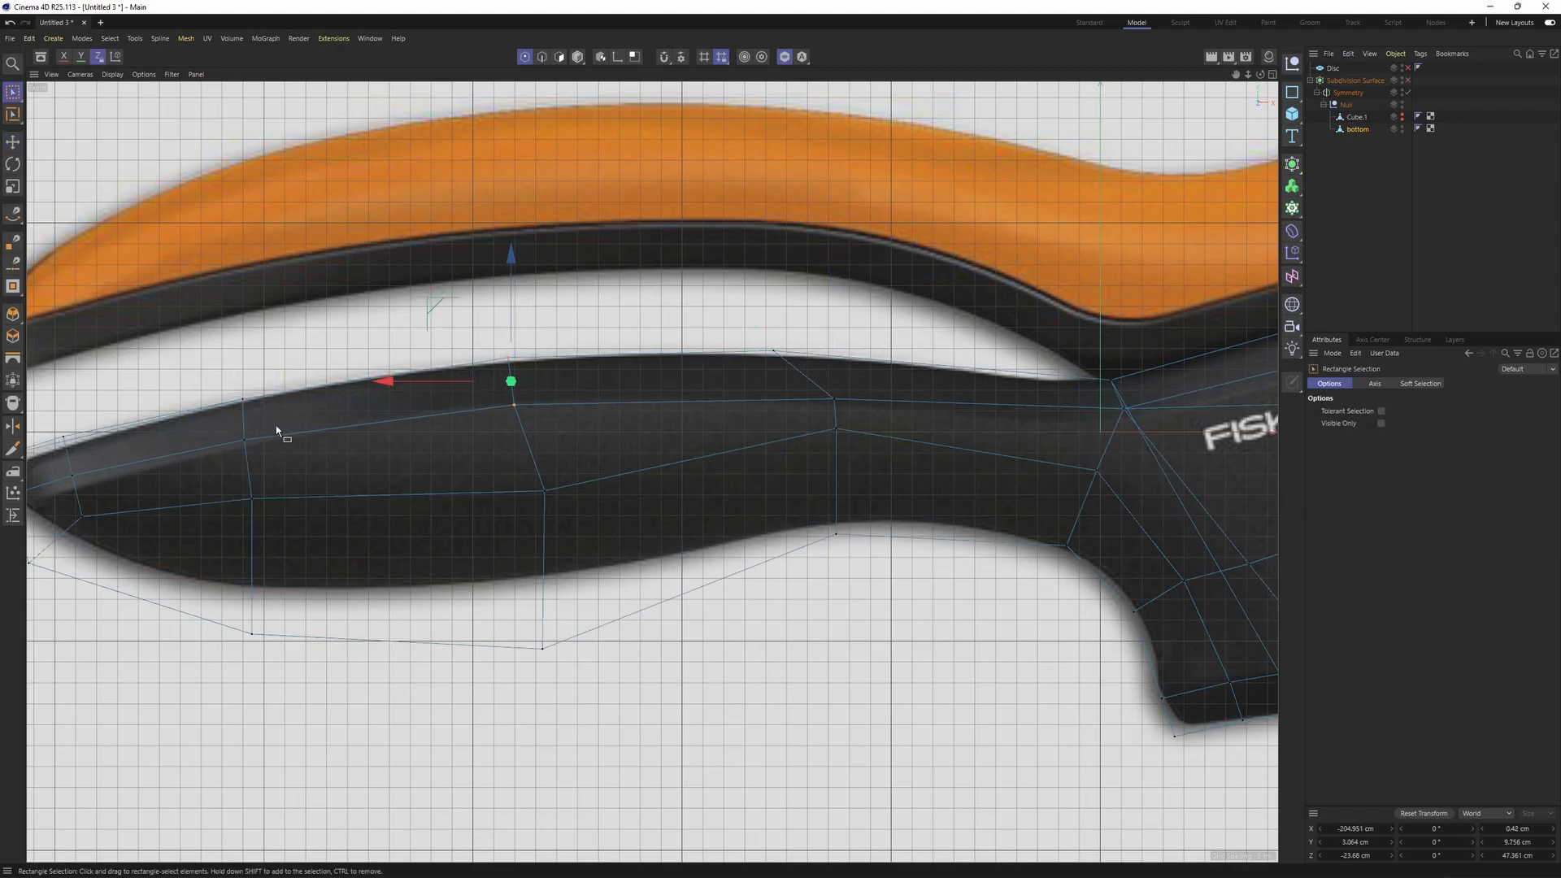
alt+middle_drag(253, 370, 459, 329)
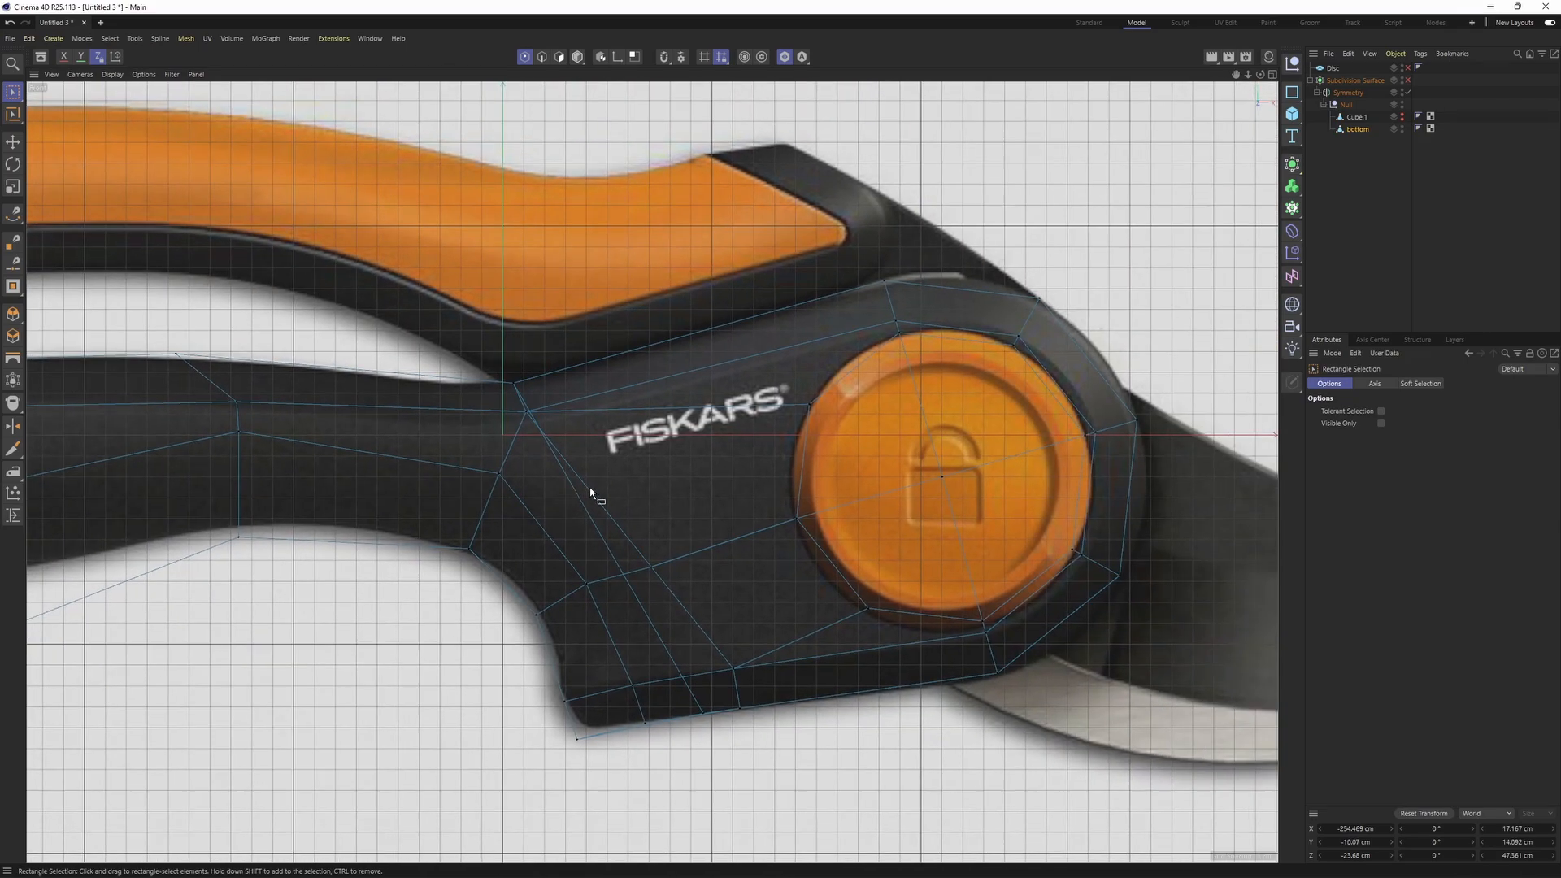
middle_click(590, 491)
middle_click(491, 380)
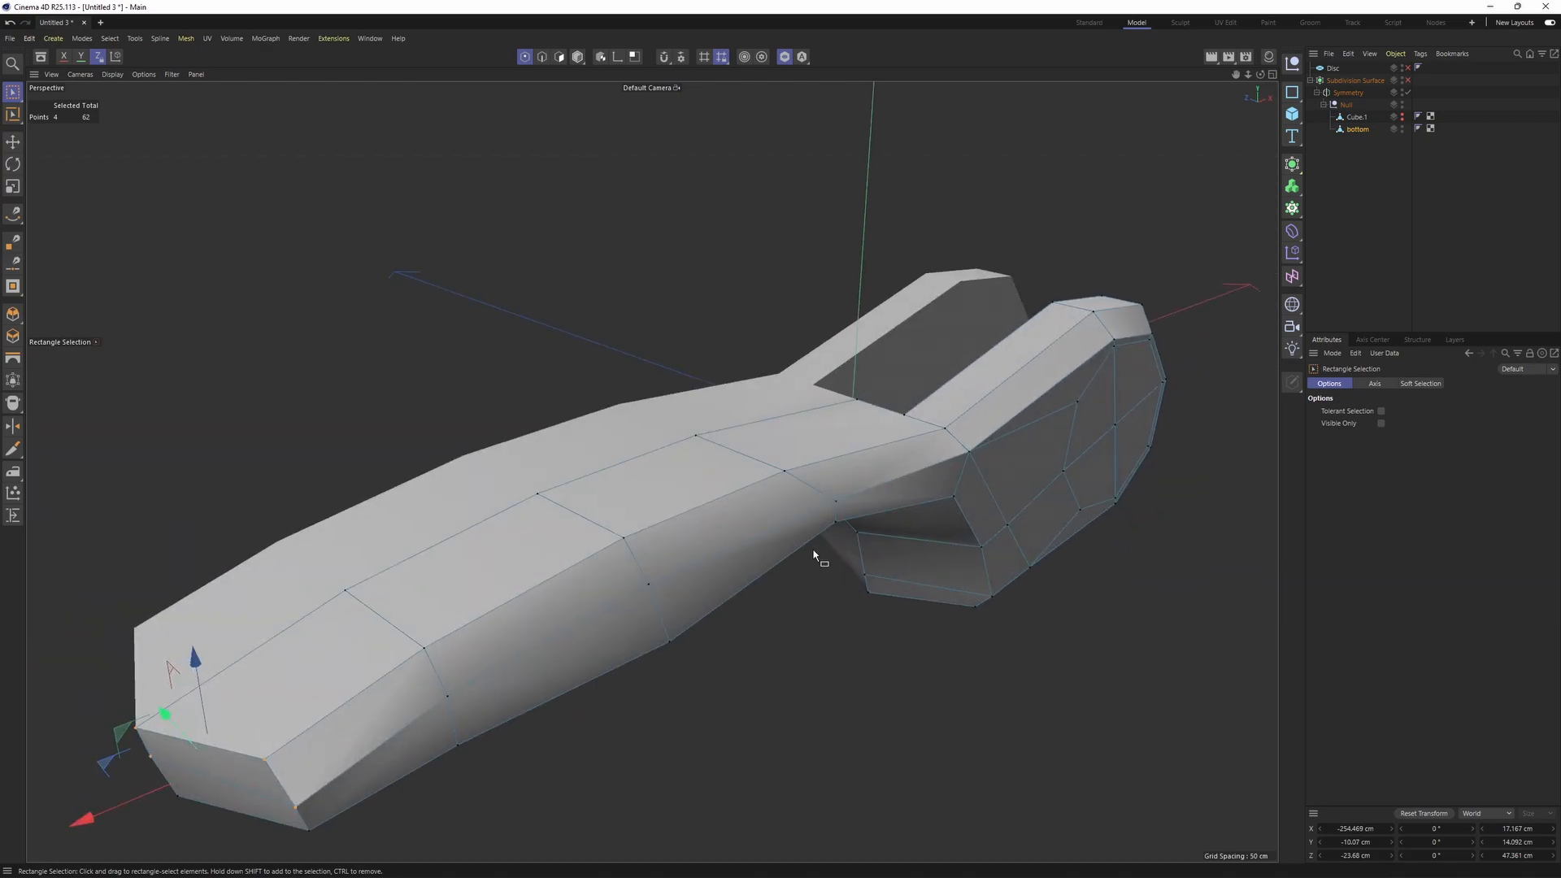
- Try adding lengthwise loop cuts along the handle's side bevel and check the smoothed shape
key(k)
key(l)
alt+middle_drag(759, 593, 919, 402)
key(q)
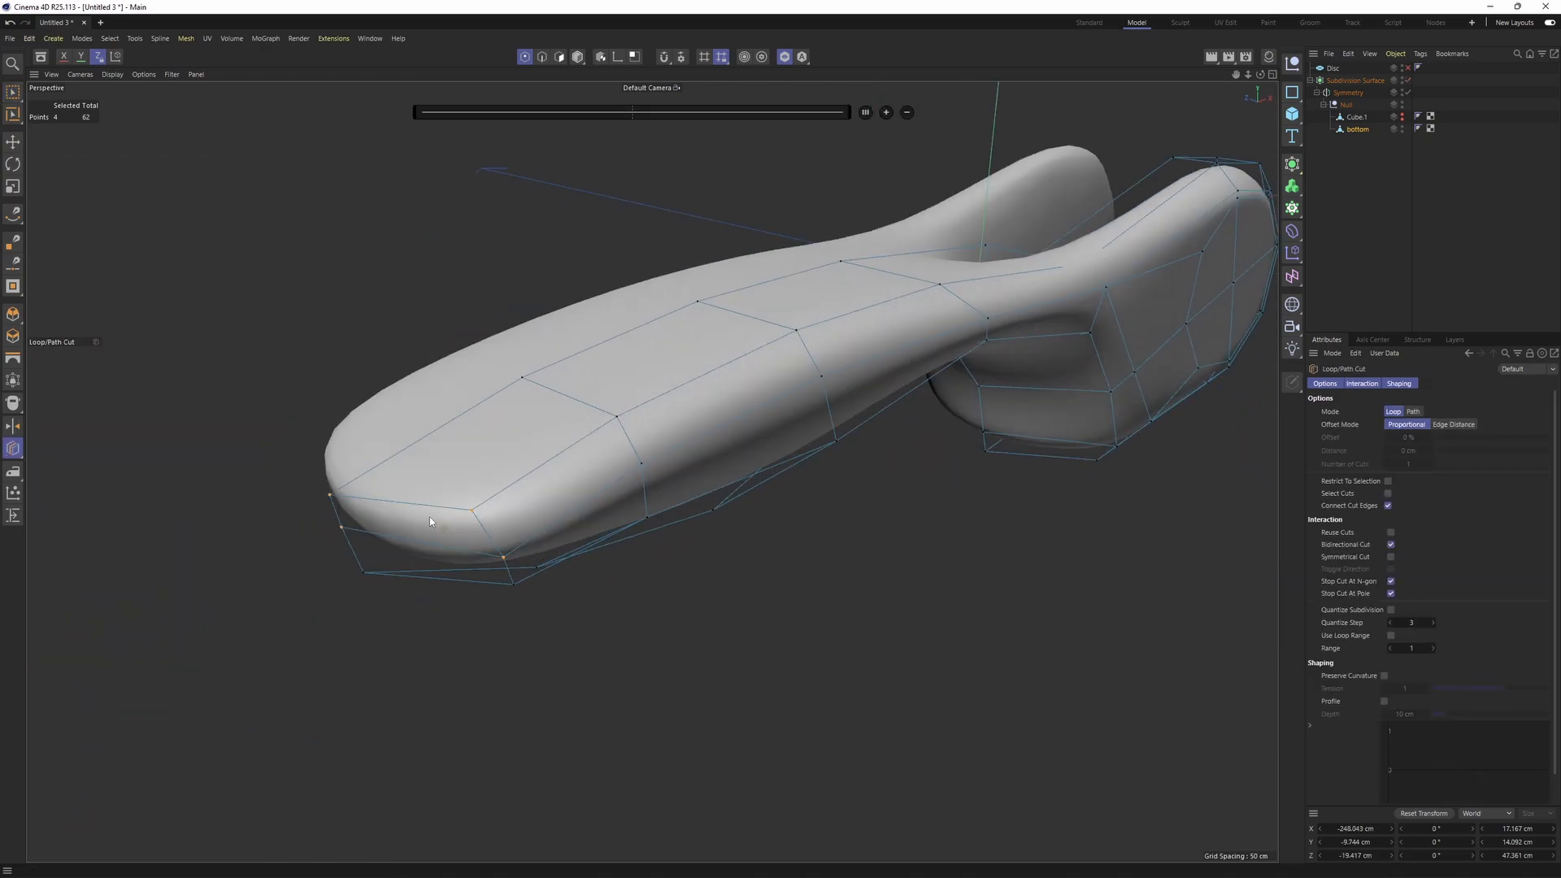
alt+drag(499, 551, 521, 525)
click(493, 537)
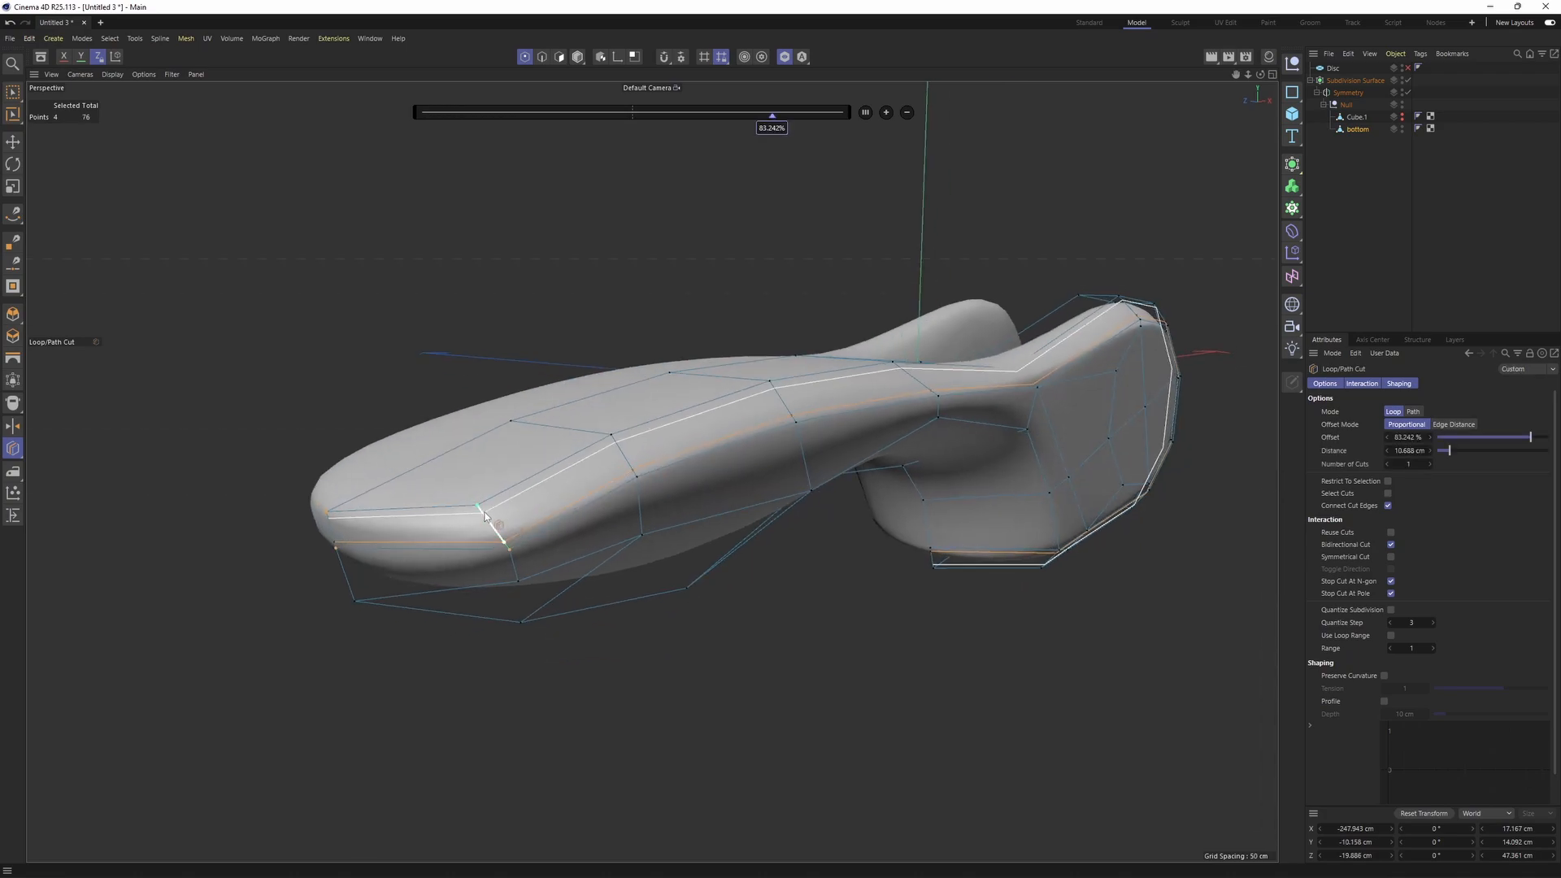
click(486, 515)
alt+middle_drag(488, 520, 162, 530)
click(1347, 244)
alt+drag(873, 325, 763, 252)
alt+drag(652, 470, 787, 372)
key(q)
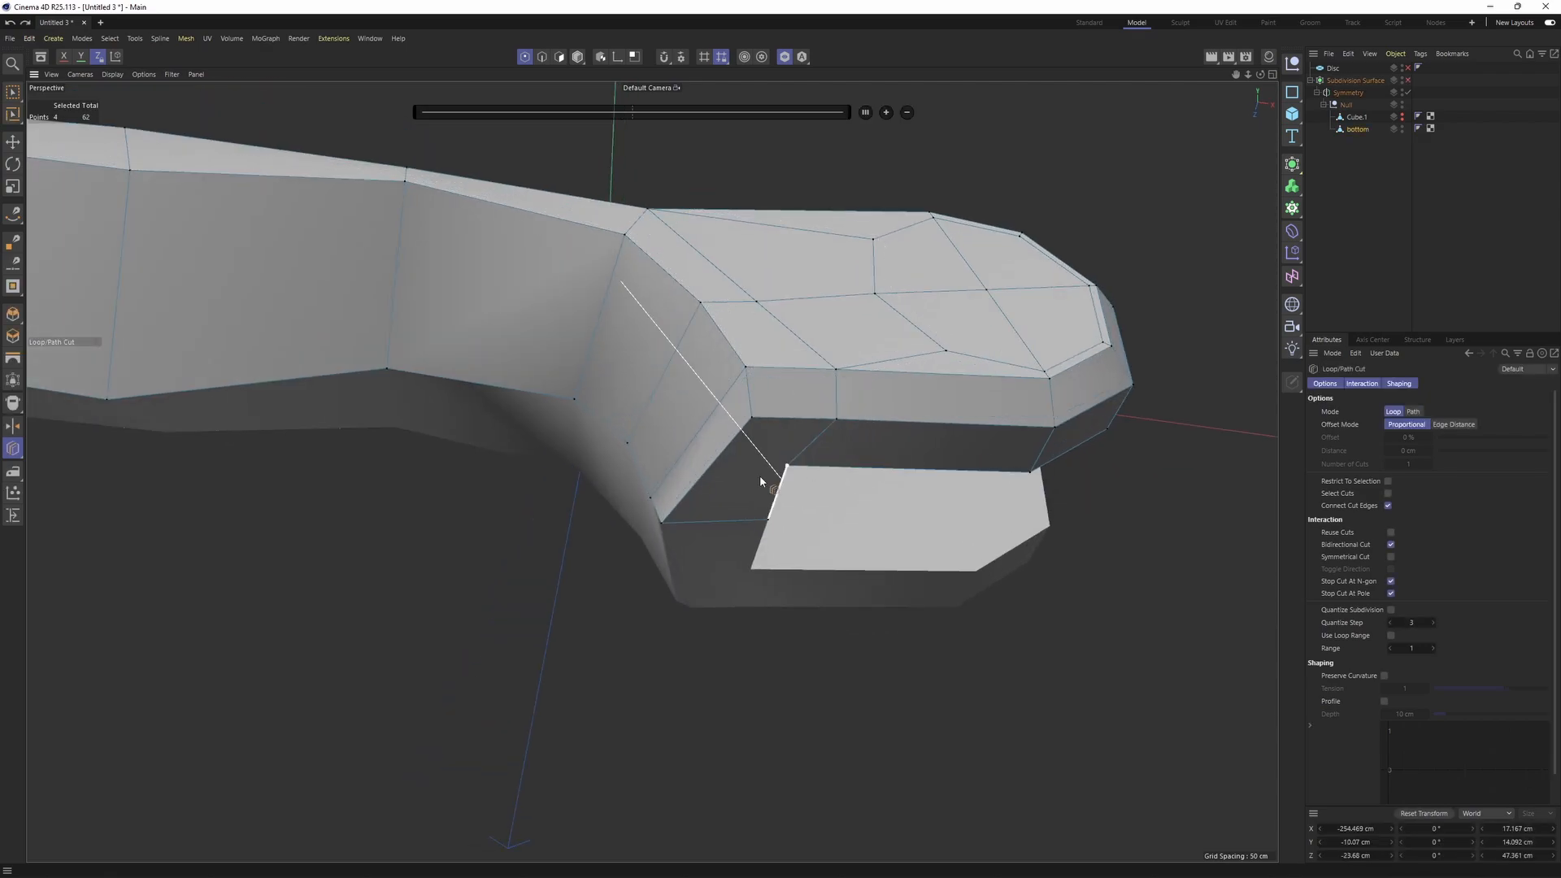
- Move the middle seam point at the head's lower heel corner onto the reference outline in the front view
alt+drag(760, 481, 703, 501)
key(e)
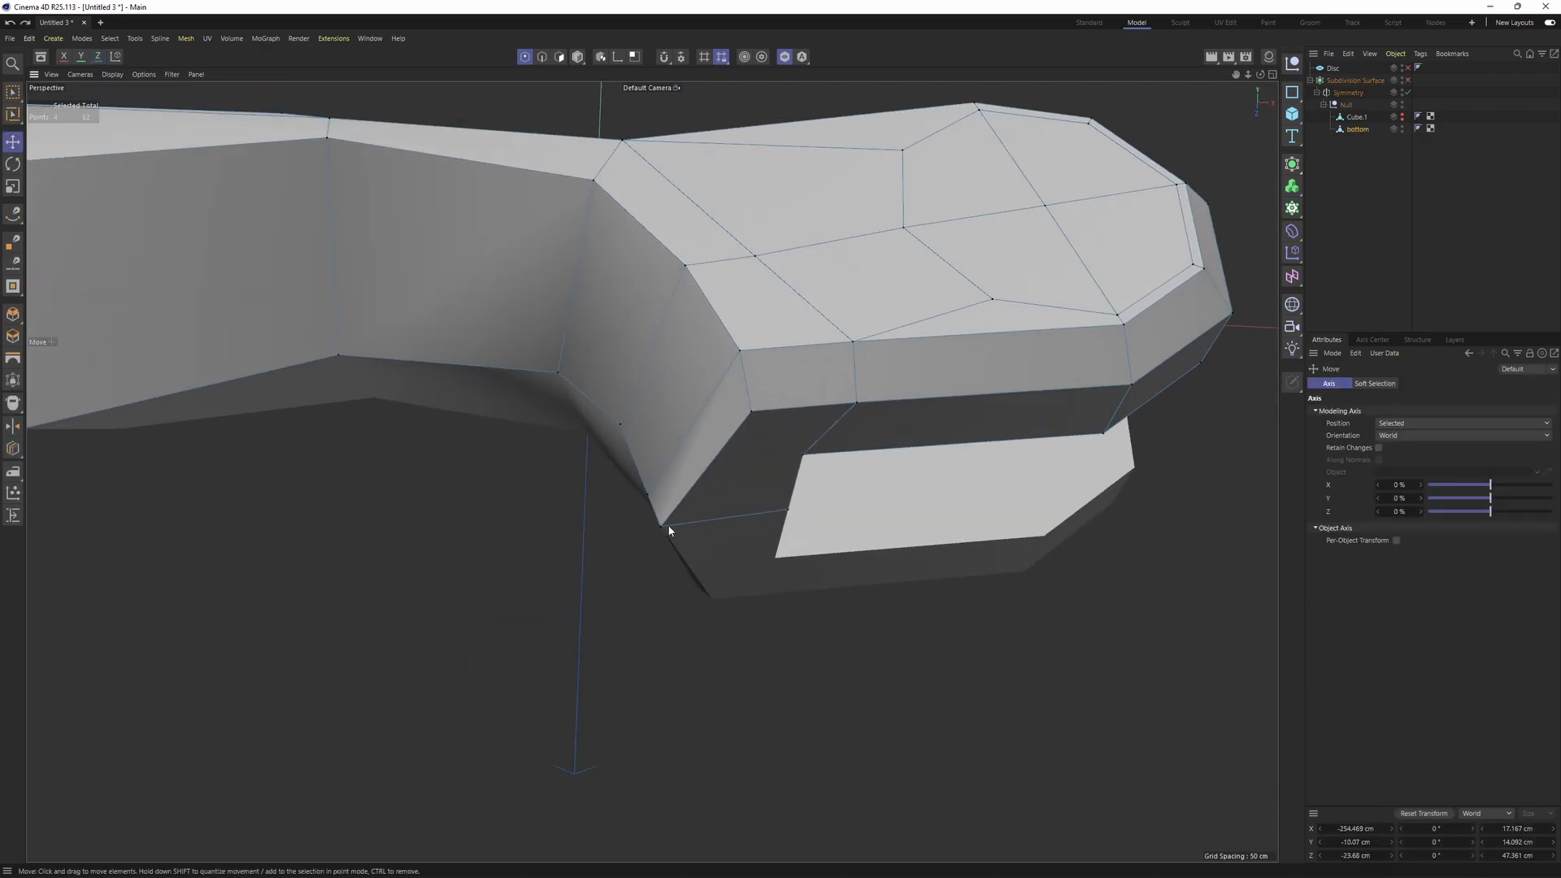
key(F4)
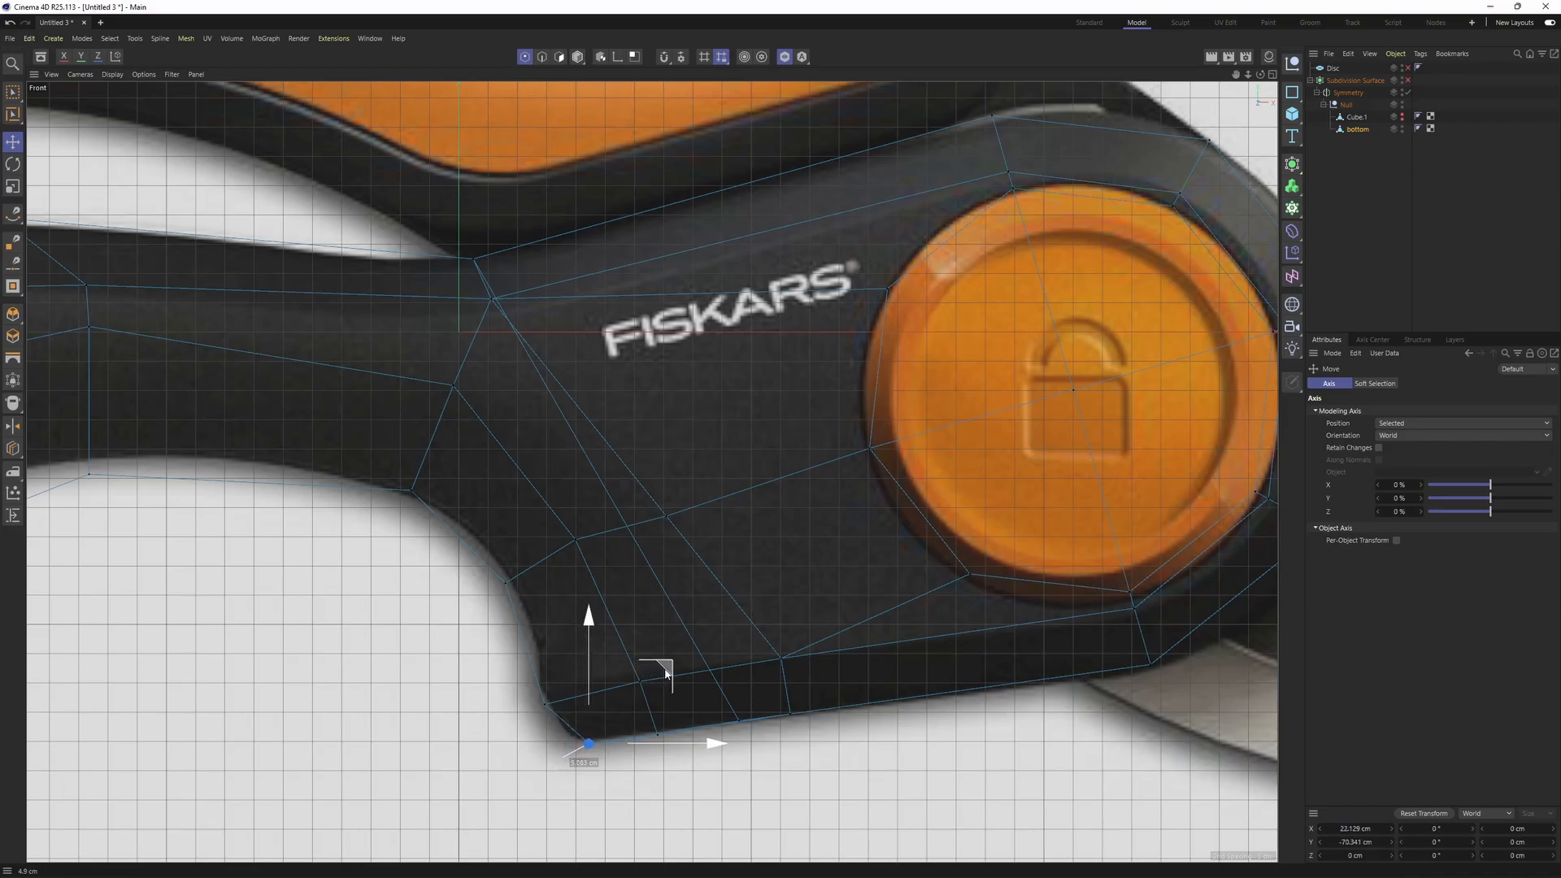
middle_click(668, 674)
middle_click(489, 396)
- Add two loop cuts around the head's rim and handle side, one near each border of the rim strip
alt+drag(680, 550, 771, 561)
key(k)
key(l)
click(772, 534)
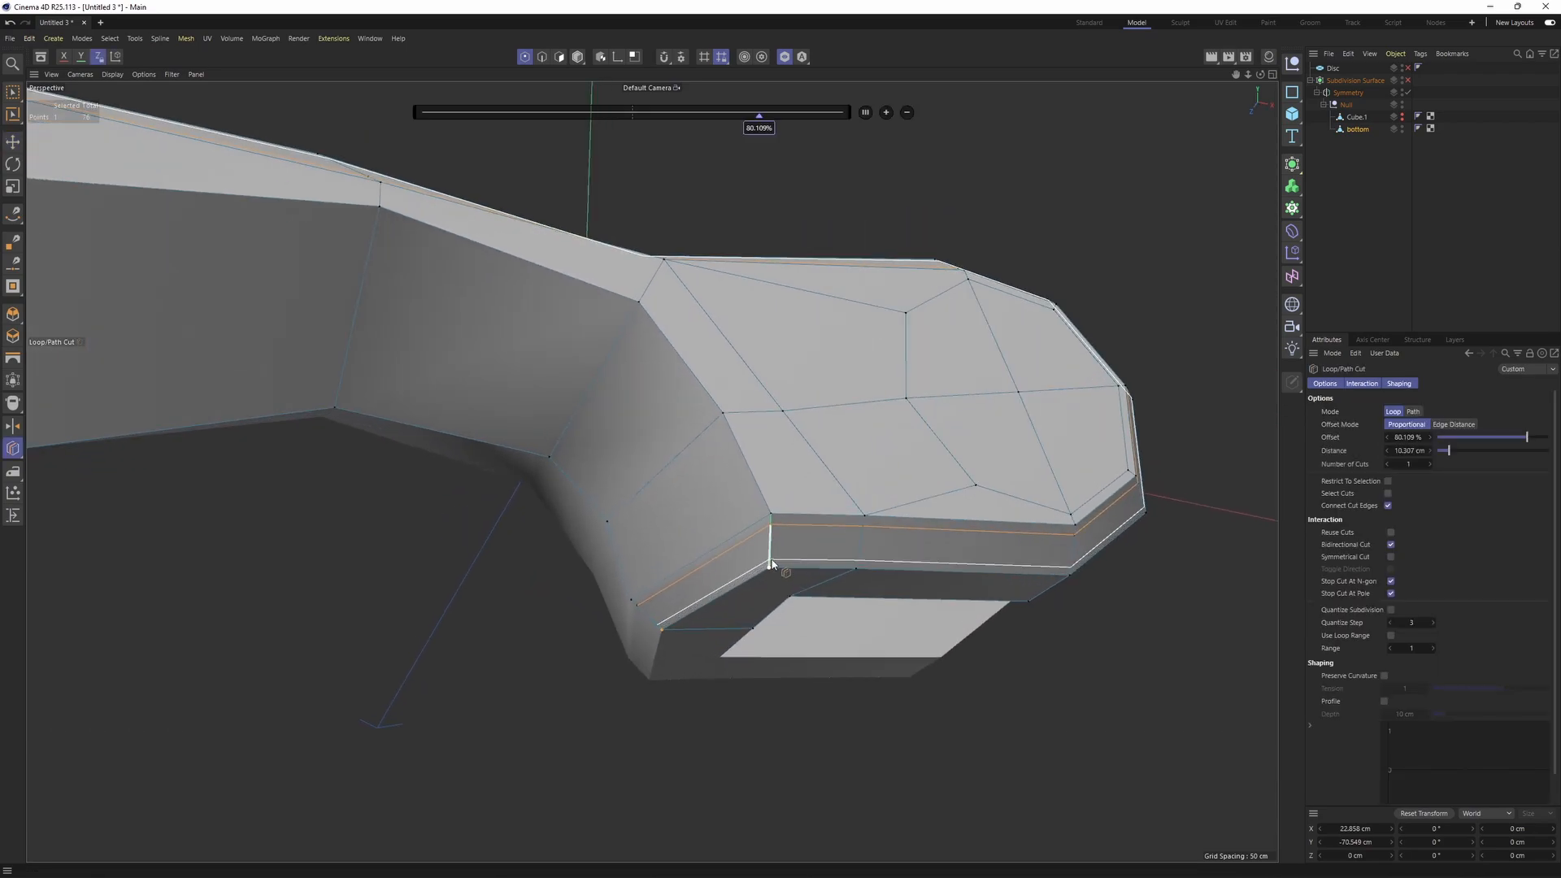
- Examine the smoothed fork, heel corner and neck transition from several angles
key(q)
click(1393, 272)
alt+drag(773, 460, 780, 540)
key(ctrl+z)
key(q)
key(q)
alt+drag(774, 475, 727, 569)
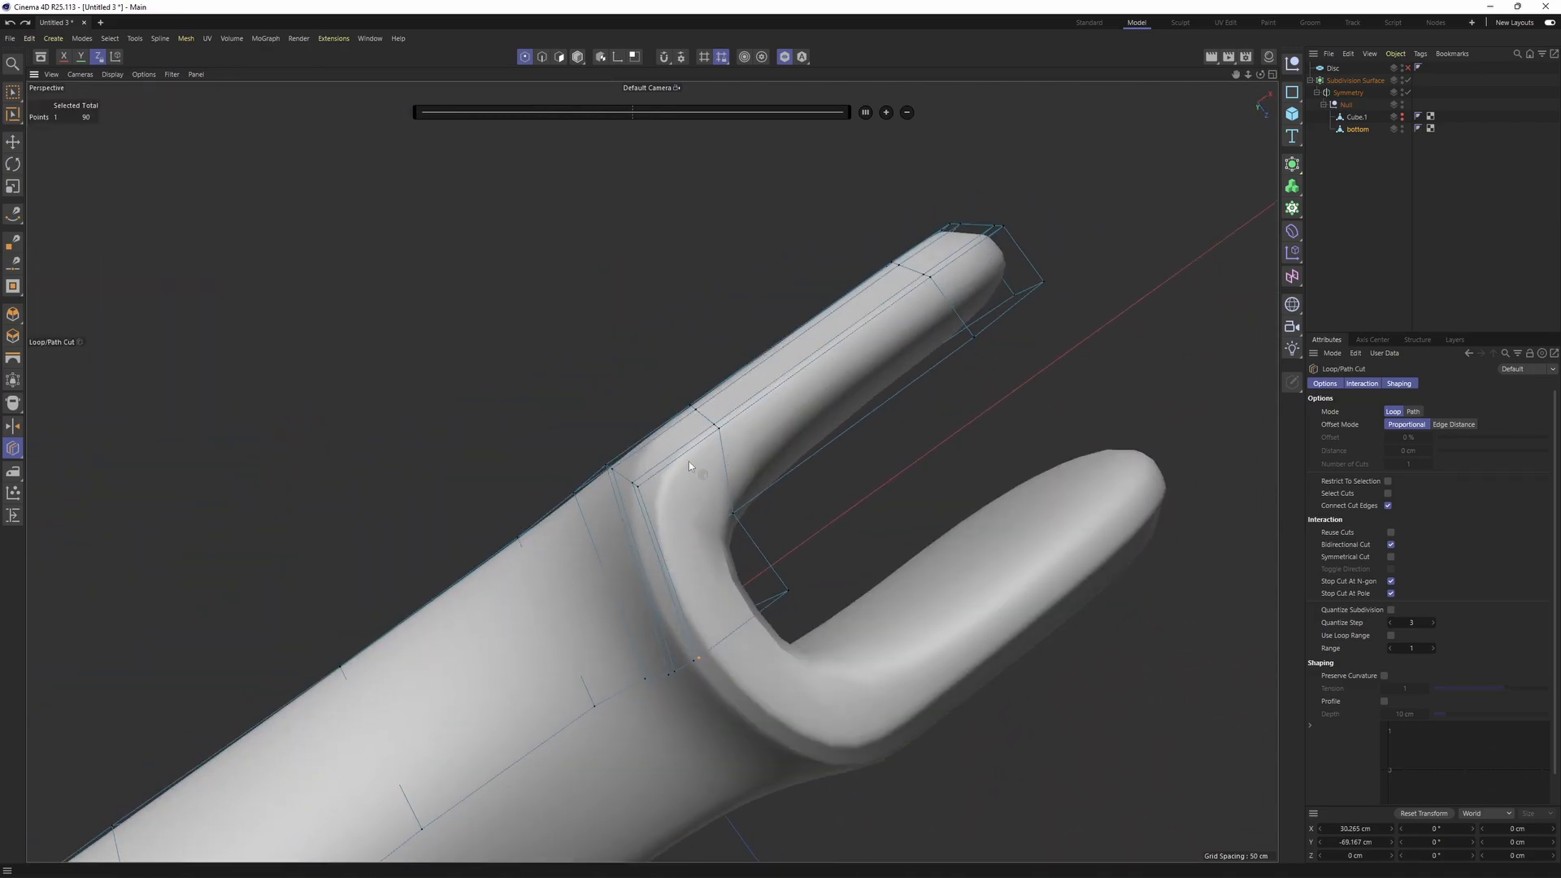
alt+drag(690, 461, 635, 441)
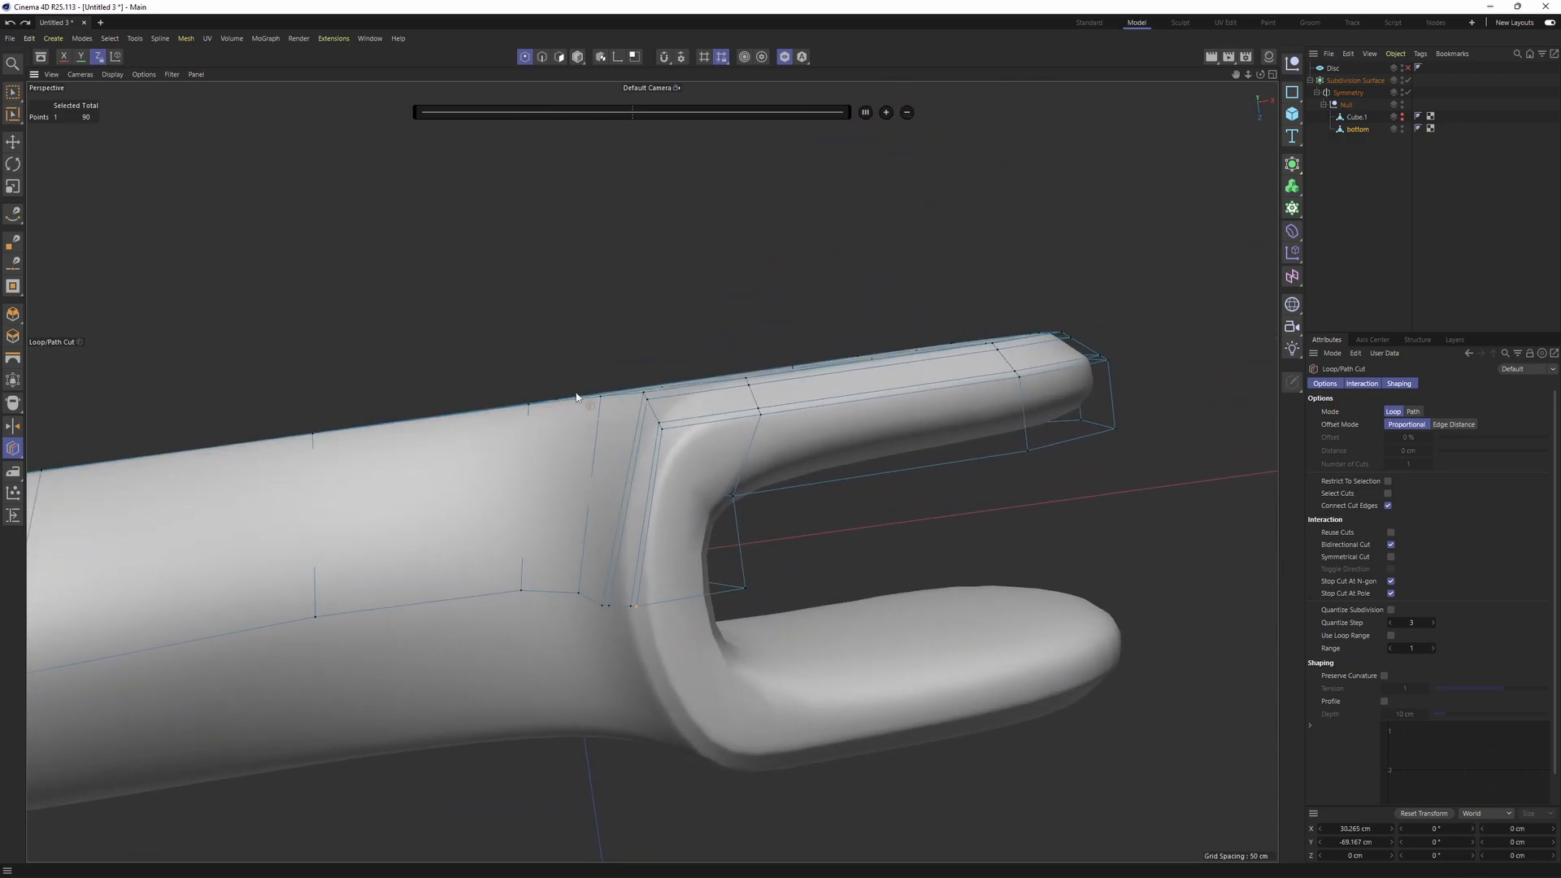
alt+drag(577, 397, 675, 467)
- Move the three short rim edges at the head's heel corner inward toward the fork's centre
key(e)
key(Return)
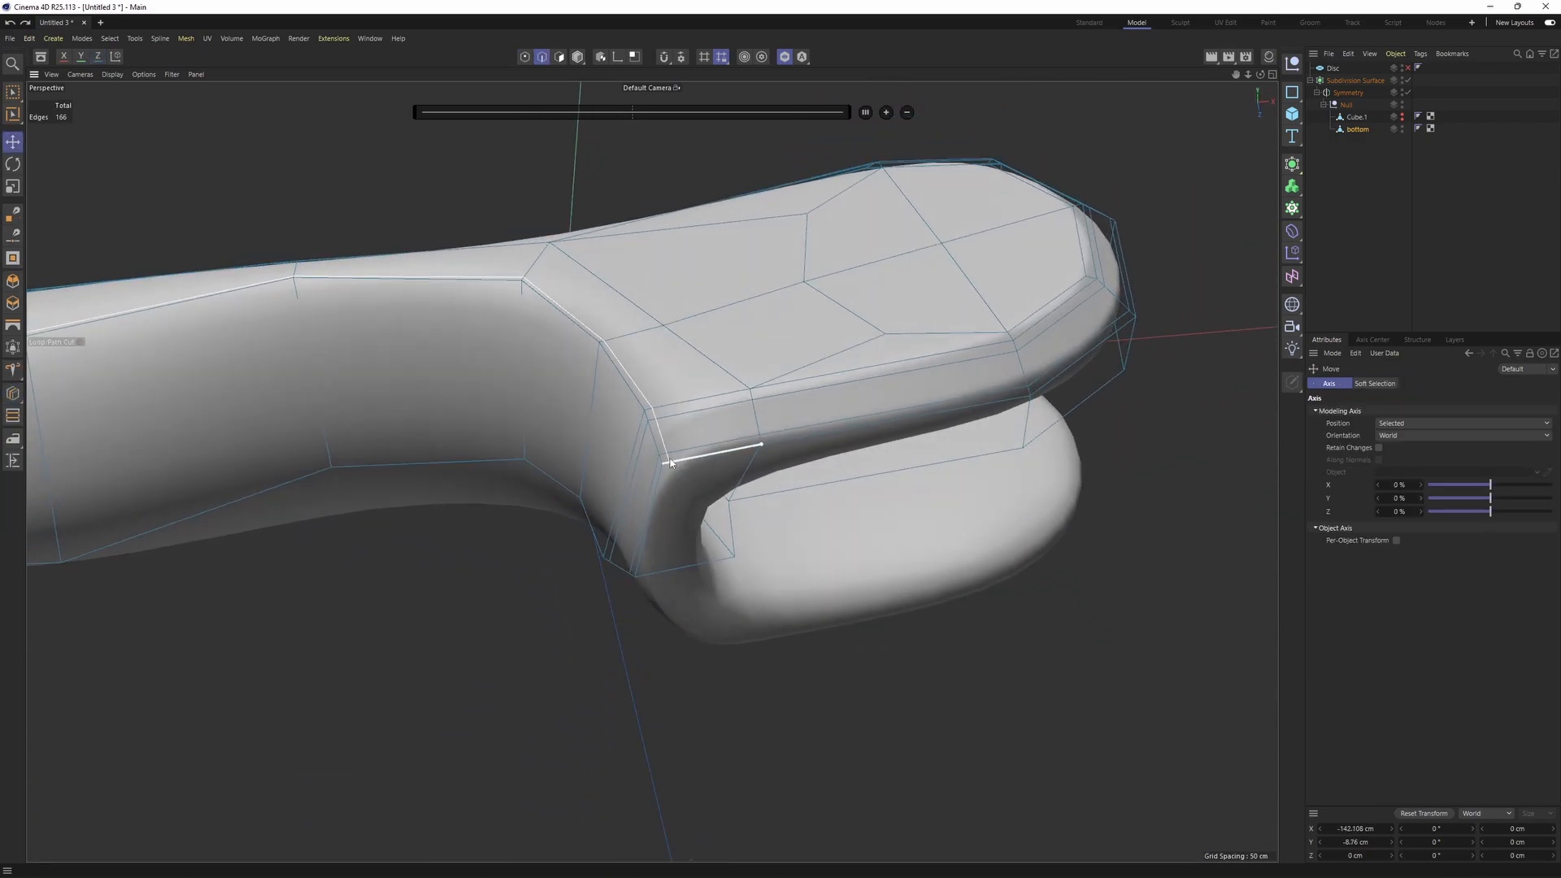
key(alt+a)
key(q)
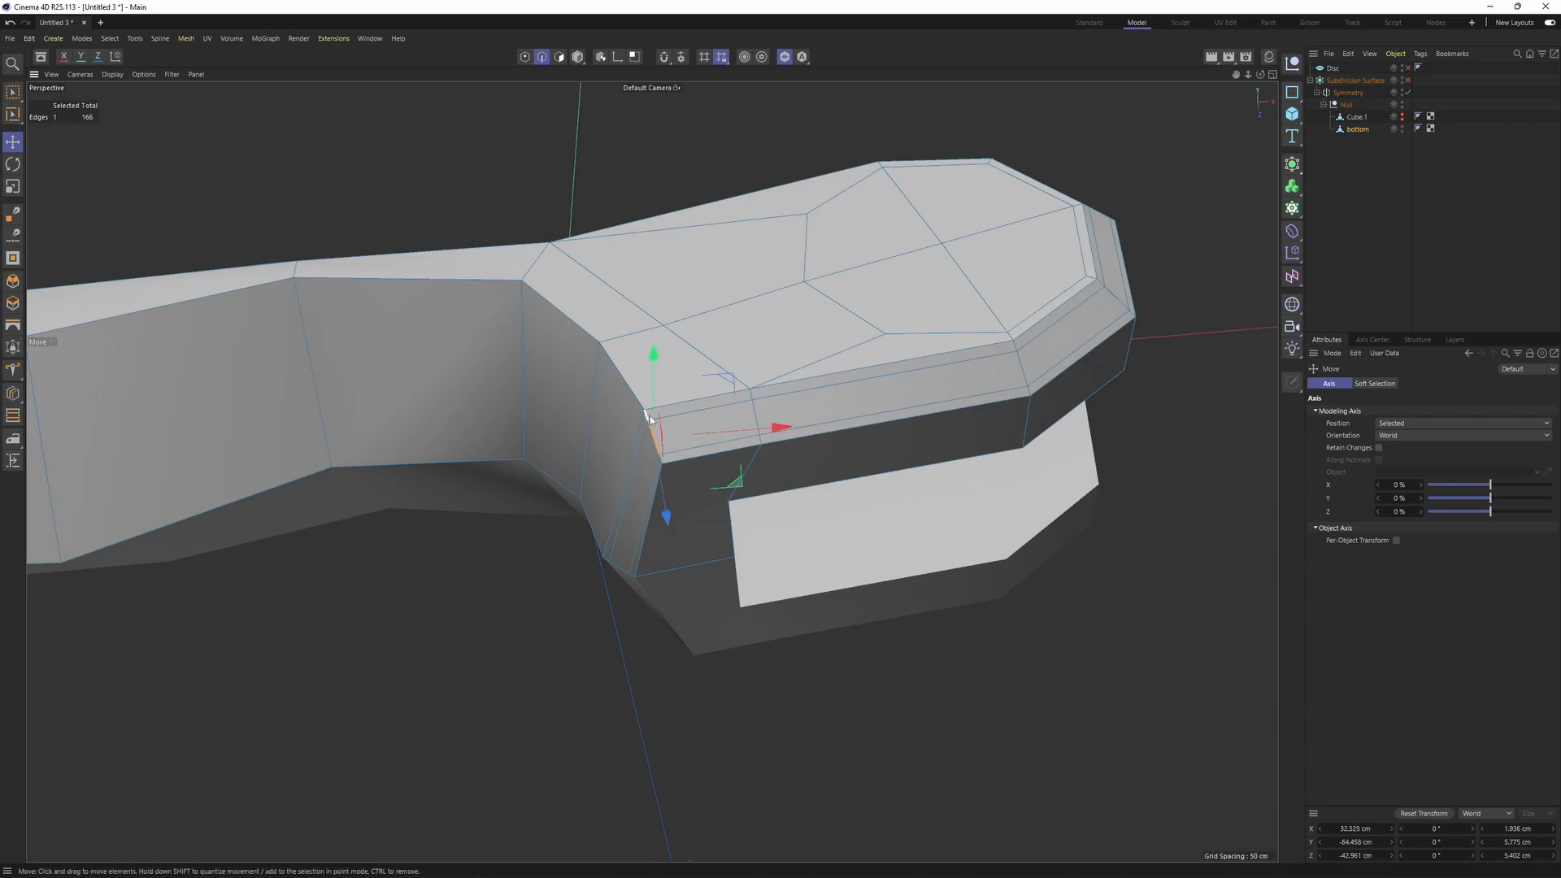
scroll(650, 420, up, 2)
shift+click(649, 417)
scroll(661, 488, up, 3)
shift+click(670, 478)
scroll(727, 461, down, 2)
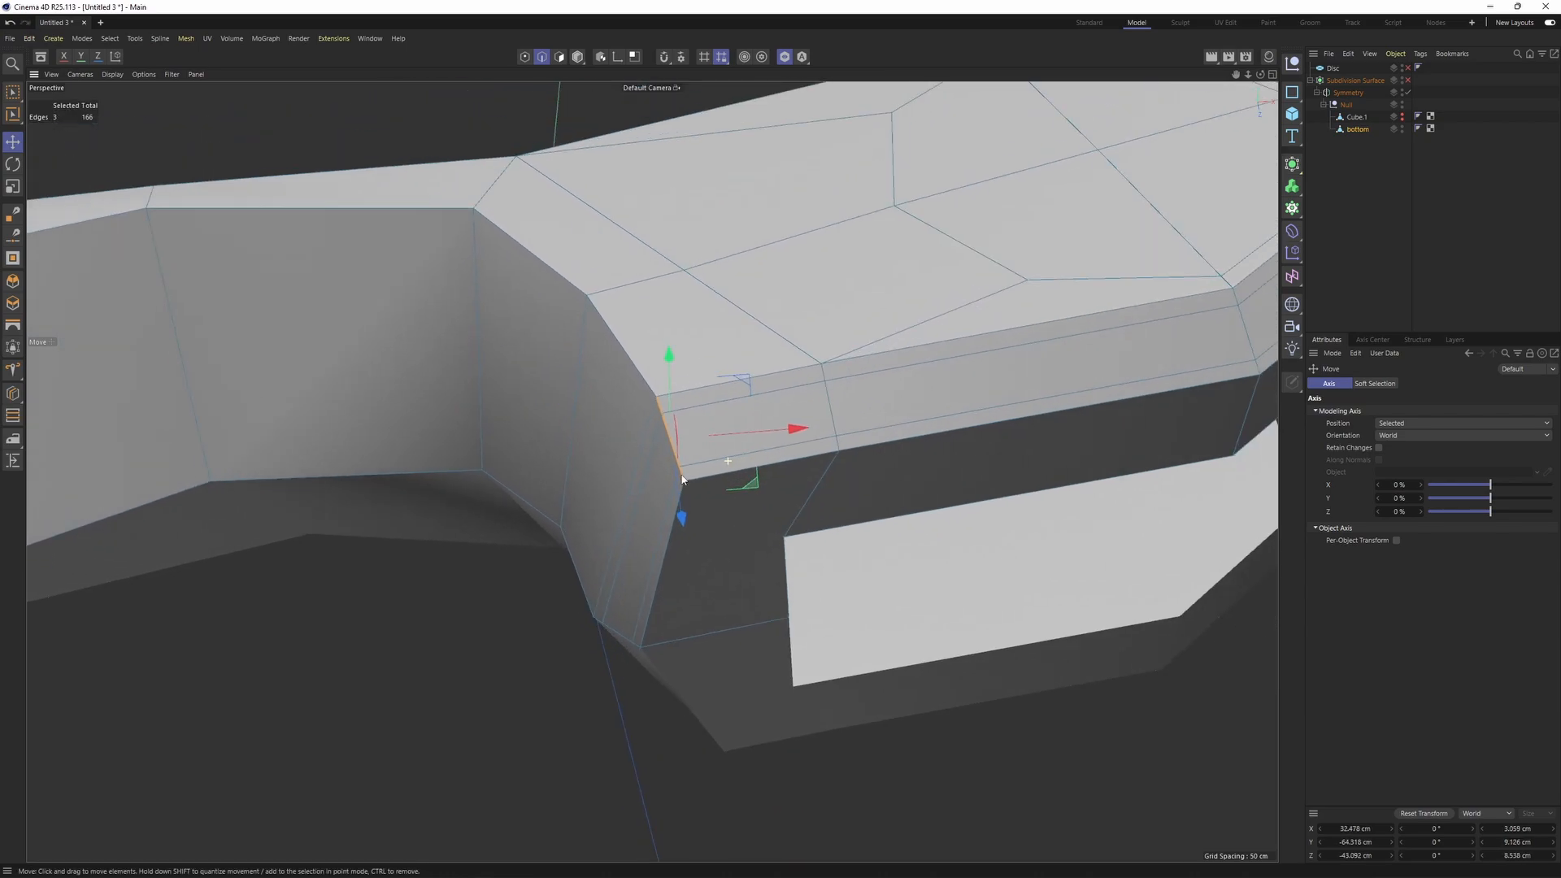
alt+drag(682, 479, 692, 380)
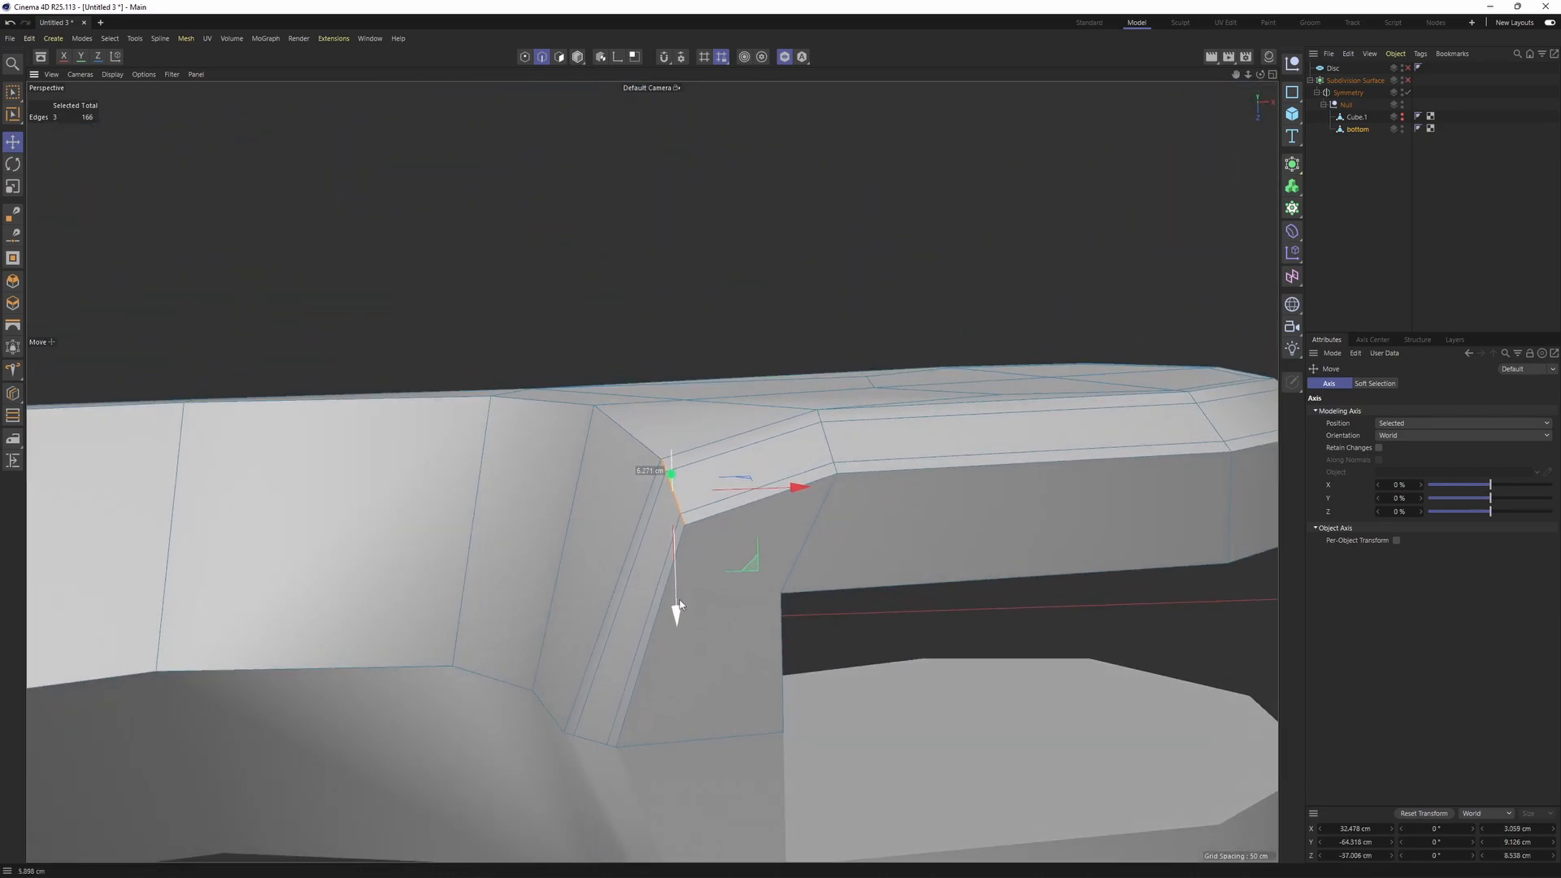
drag(680, 605, 679, 639)
drag(787, 526, 753, 476)
key(q)
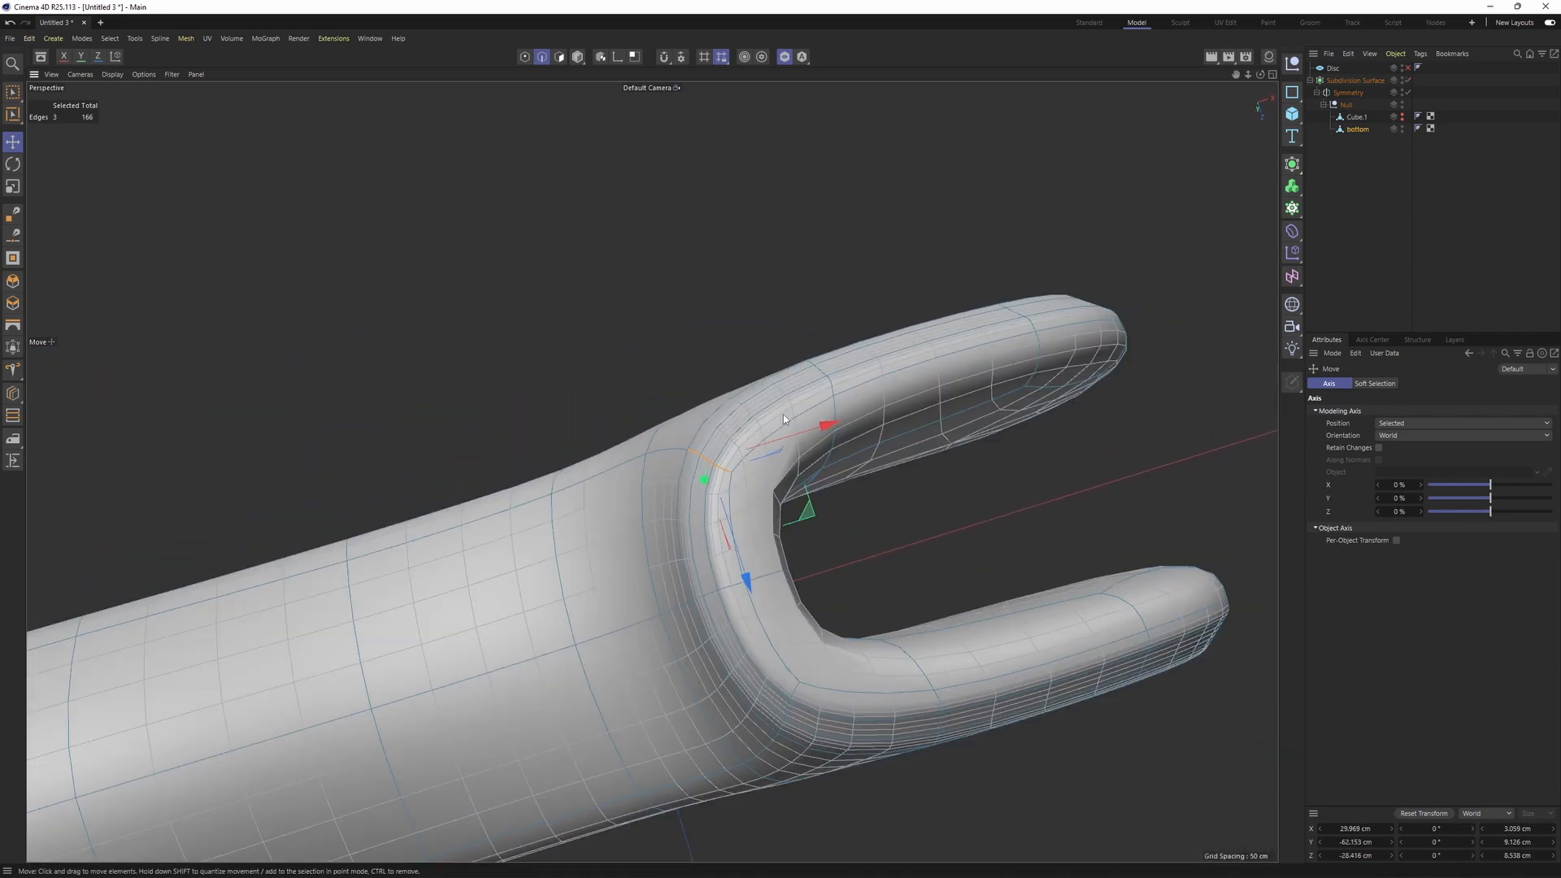
- Examine the smoothed heel corner from several angles and undo the last shift of its rim edges
drag(797, 423, 809, 437)
alt+drag(805, 445, 903, 373)
key(q)
key(q)
click(1382, 193)
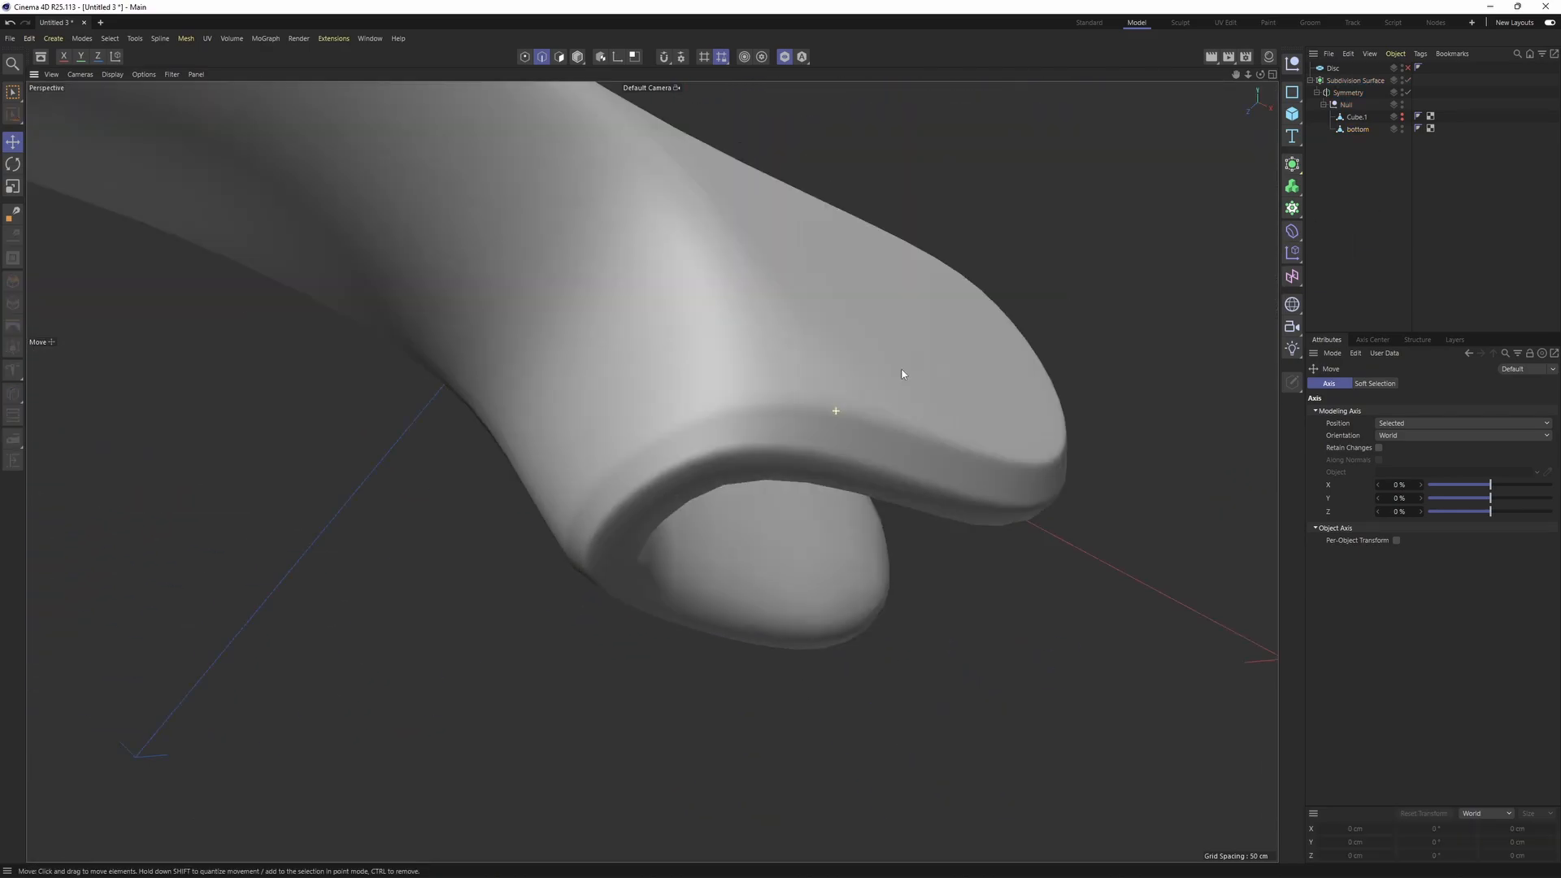
alt+drag(652, 474, 835, 494)
key(ctrl+z)
key(ctrl+z)
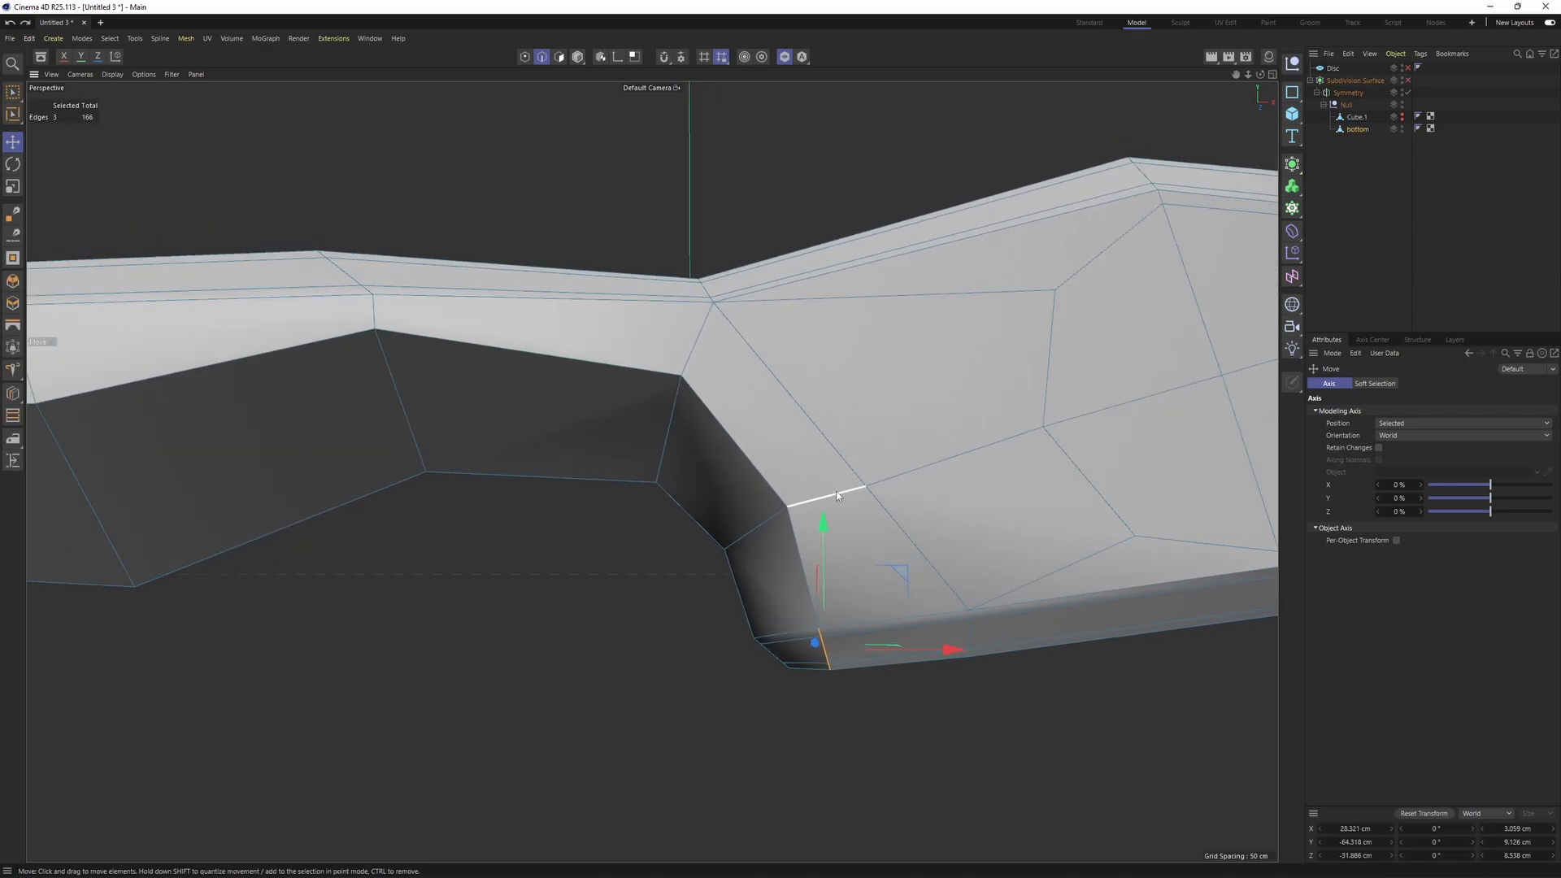
- In the front view, shift the points on the neck's lower edge along the reference outline toward the handle
key(0)
key(F4)
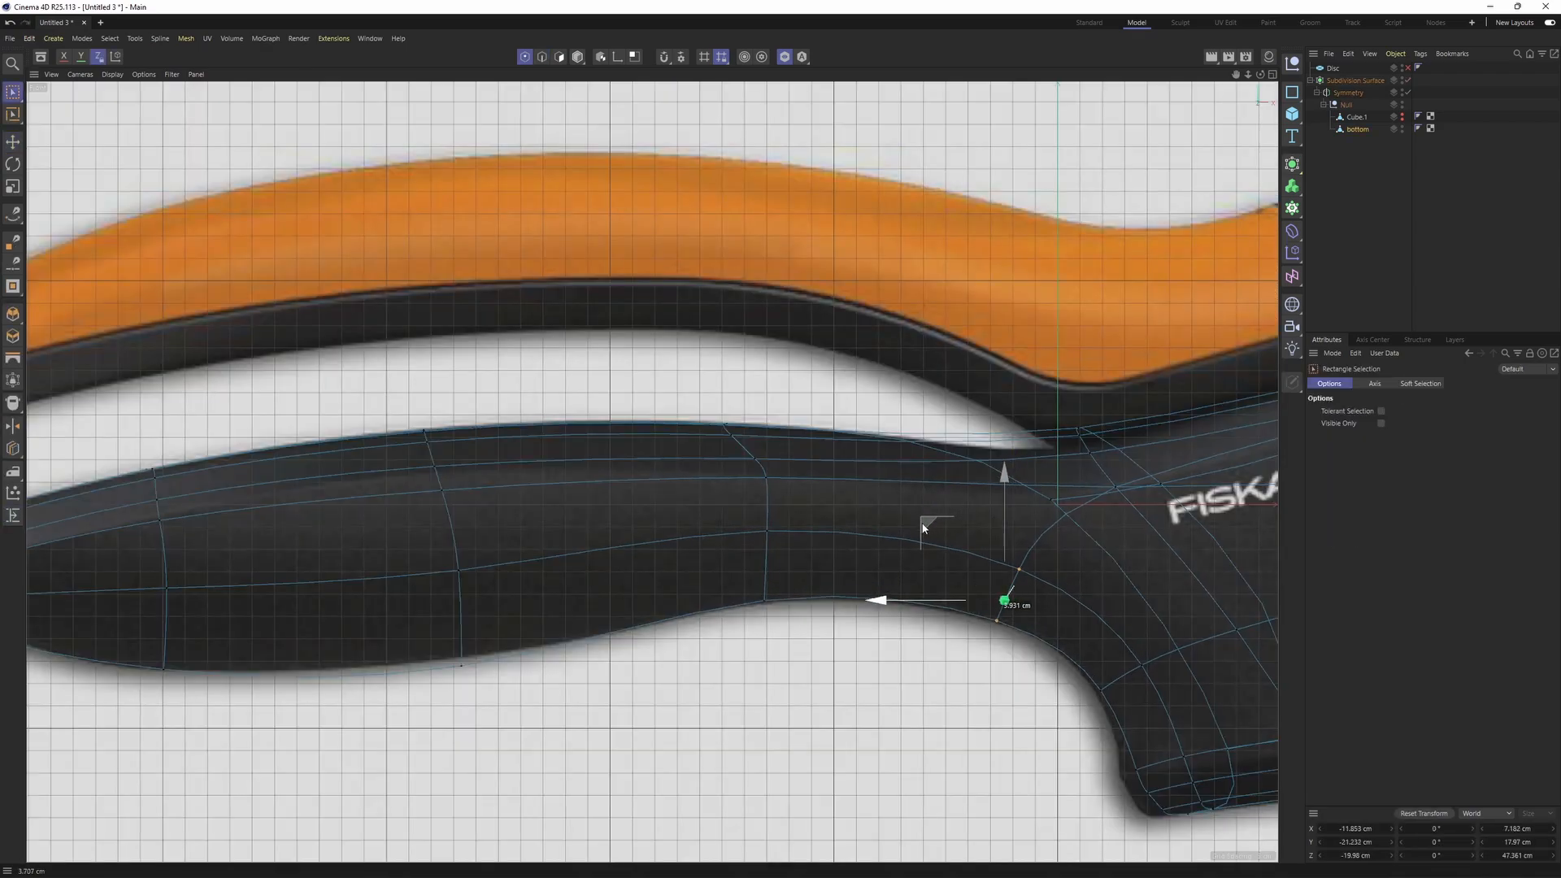
scroll(771, 620, up, 3)
drag(778, 510, 956, 766)
drag(798, 529, 789, 529)
ctrl+drag(746, 491, 904, 567)
key(F1)
alt+drag(802, 556, 749, 568)
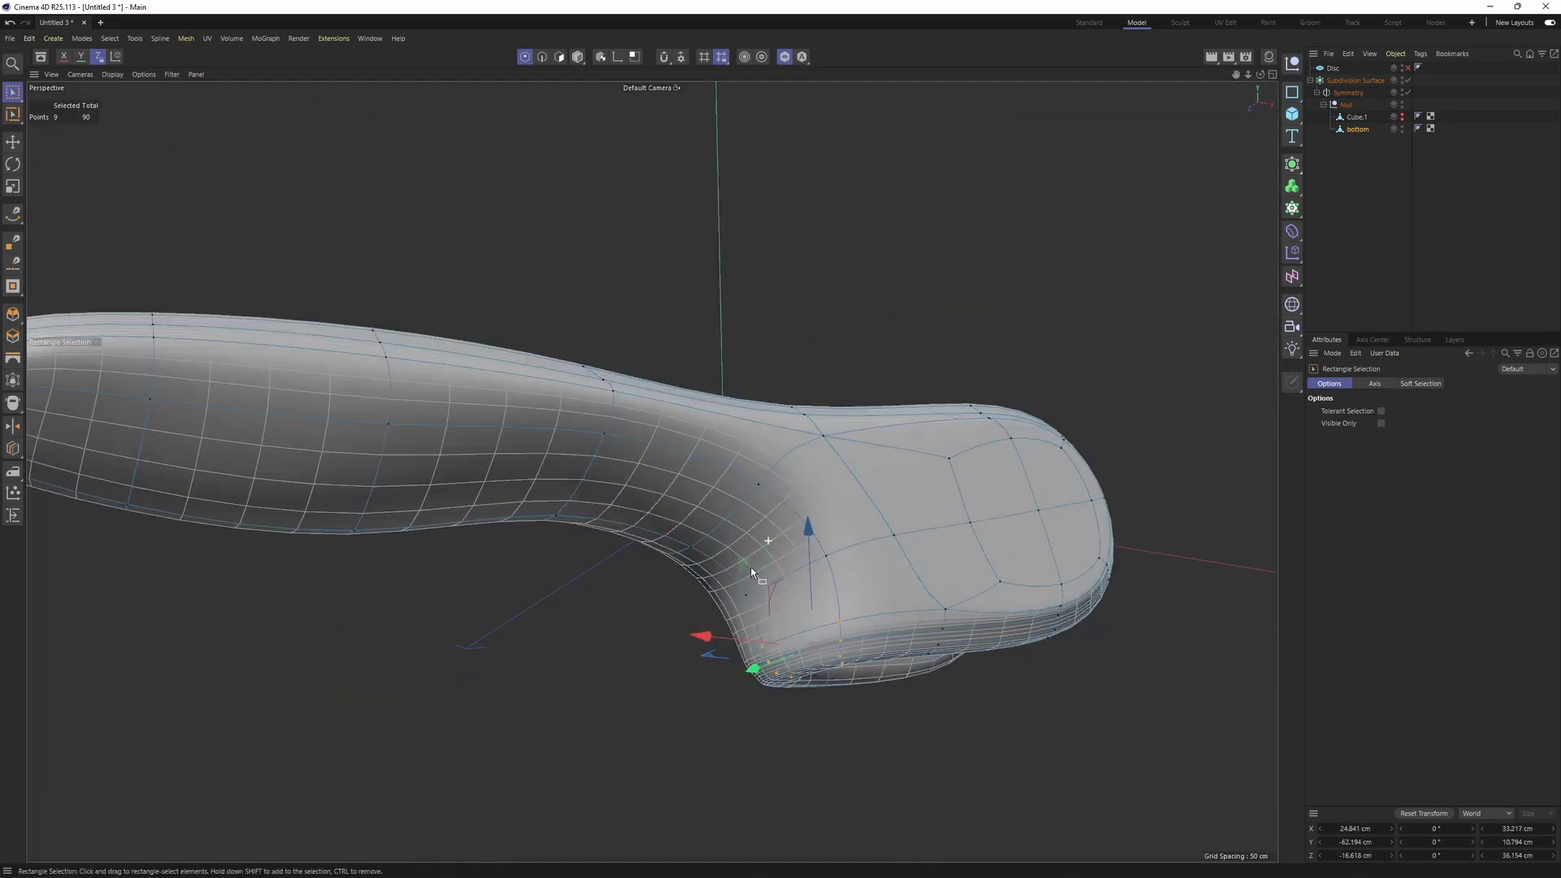
- Move the nine heel corner points onto the reference outline in the front view and check the smoothed shape
middle_click(749, 567)
middle_click(756, 566)
key(q)
middle_click(982, 536)
middle_click(447, 278)
mouse_move(735, 476)
alt+mouse_down()
mouse_move(713, 490)
mouse_move(794, 561)
mouse_move(732, 547)
mouse_move(805, 388)
mouse_move(705, 447)
mouse_move(745, 458)
alt+mouse_up()
key(q)
key(q)
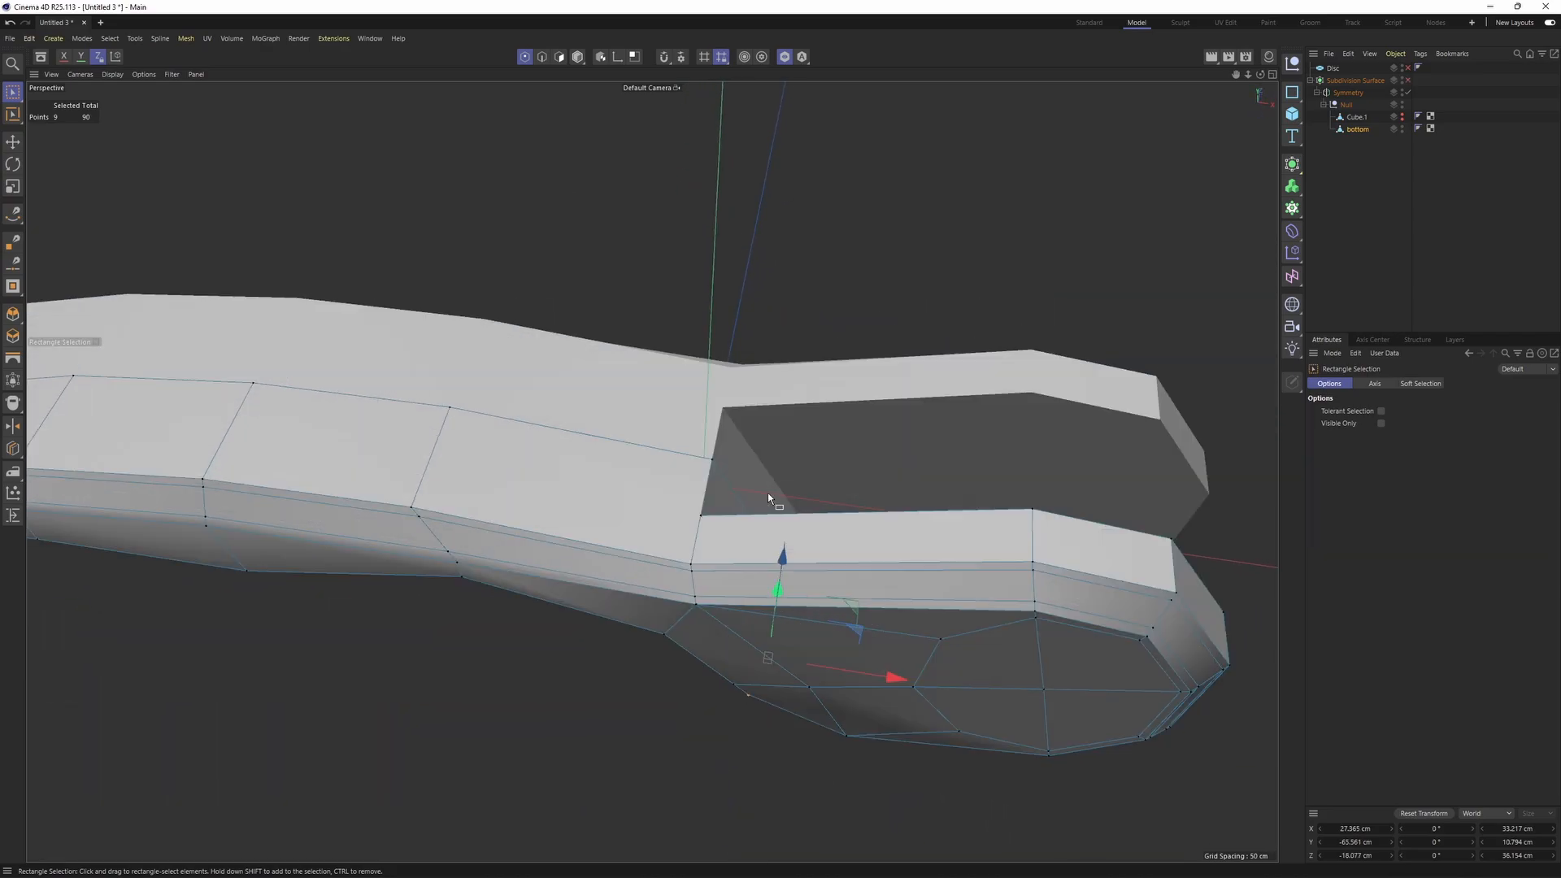
- Examine the fork slot and the handle's inner face around the neck, with smoothing on and off
key(q)
key(q)
key(q)
alt+drag(740, 499, 661, 530)
key(q)
key(q)
key(q)
key(Return)
key(Return)
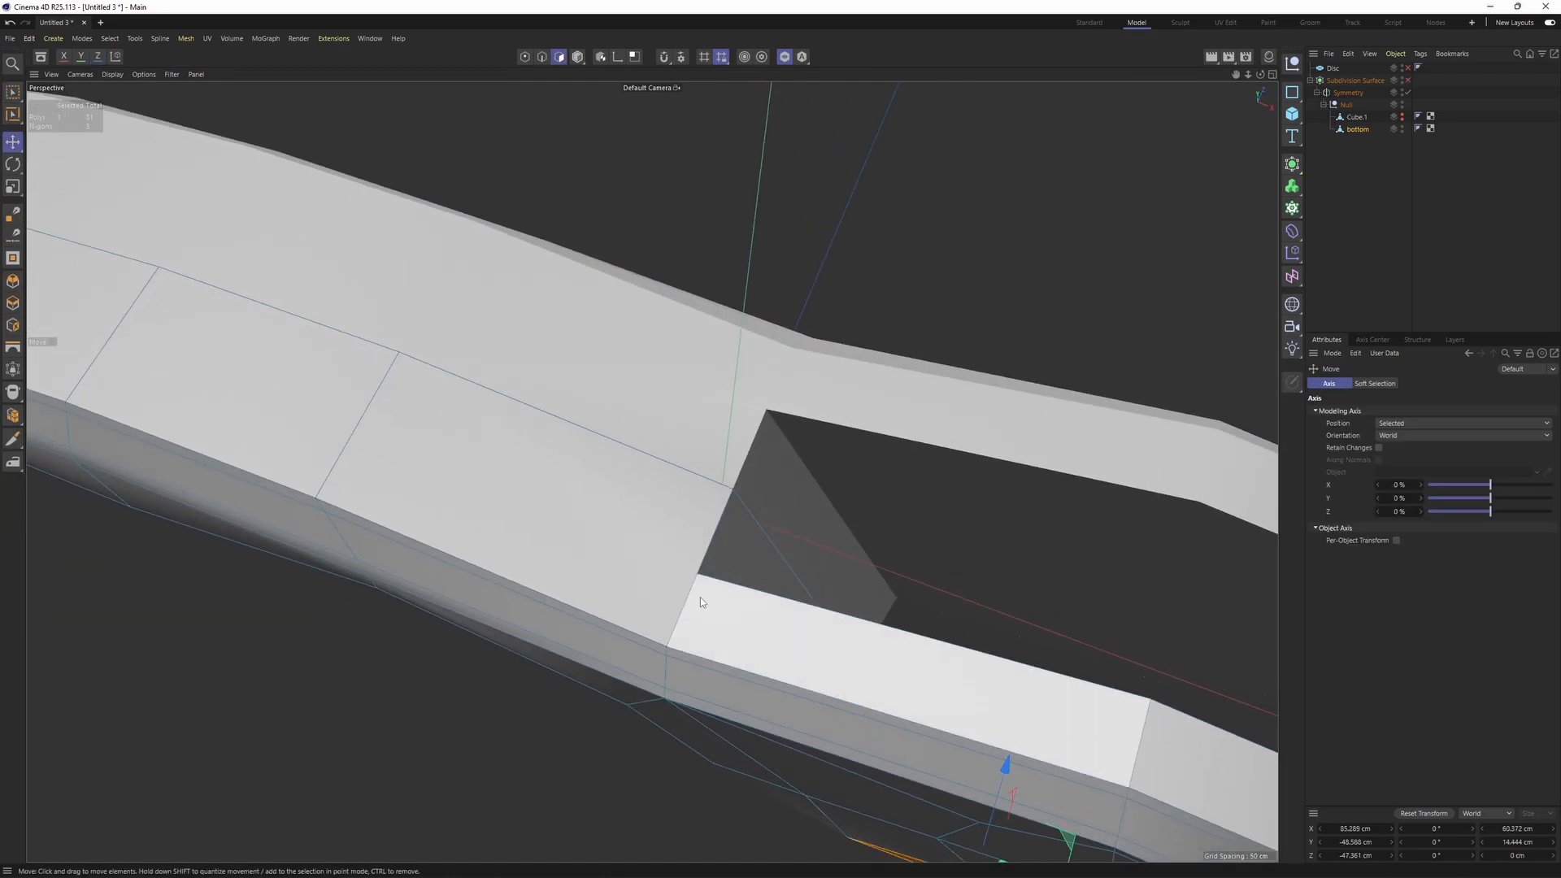
click(678, 567)
alt+drag(707, 578, 842, 533)
key(q)
key(q)
key(q)
key(q)
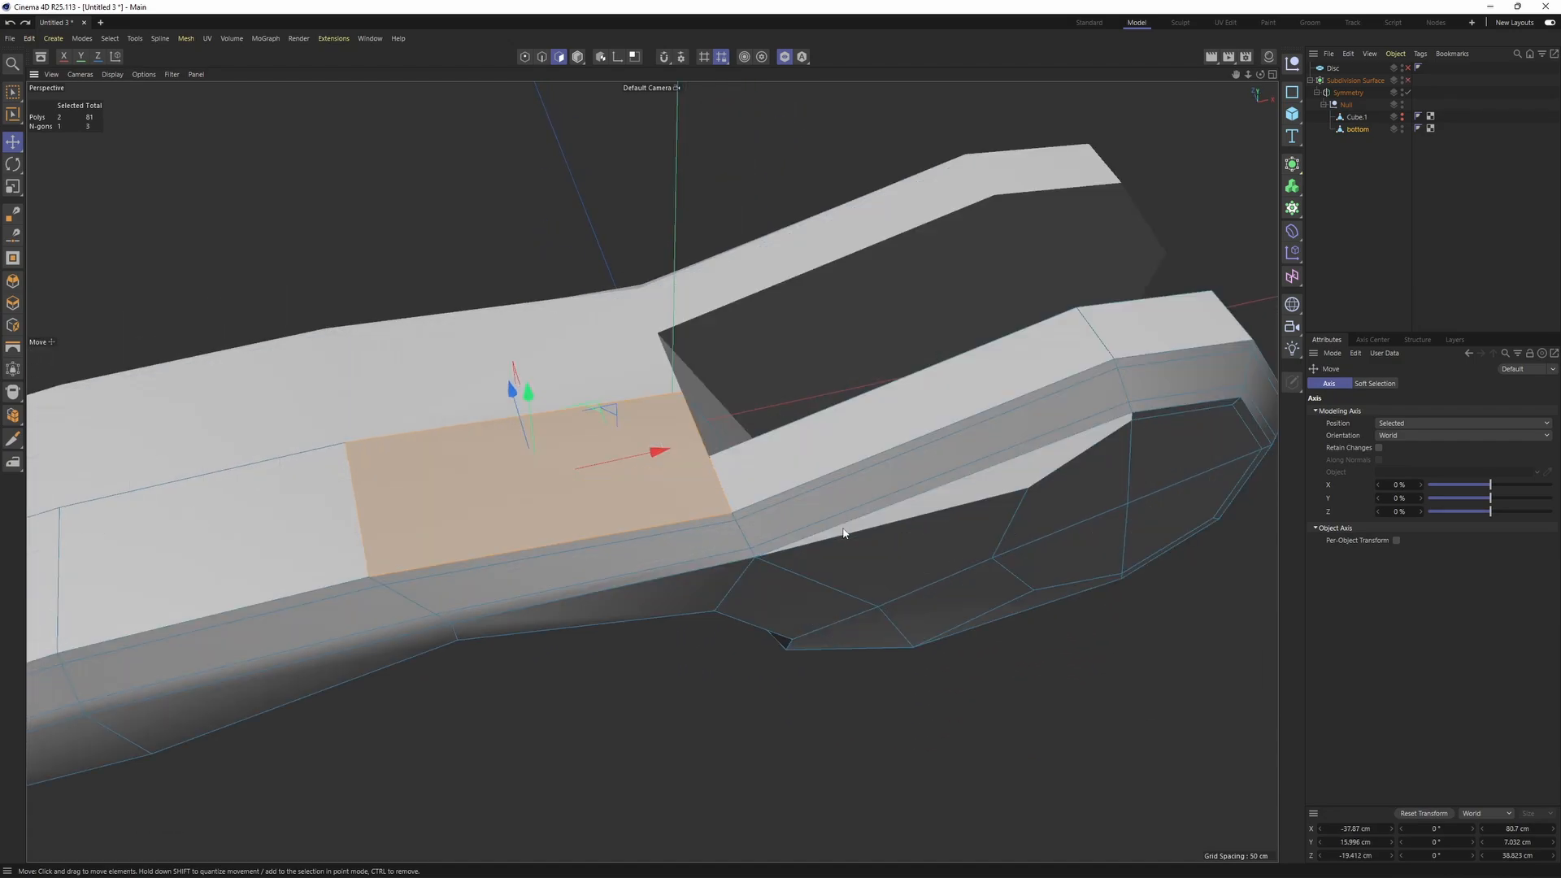
key(k)
key(l)
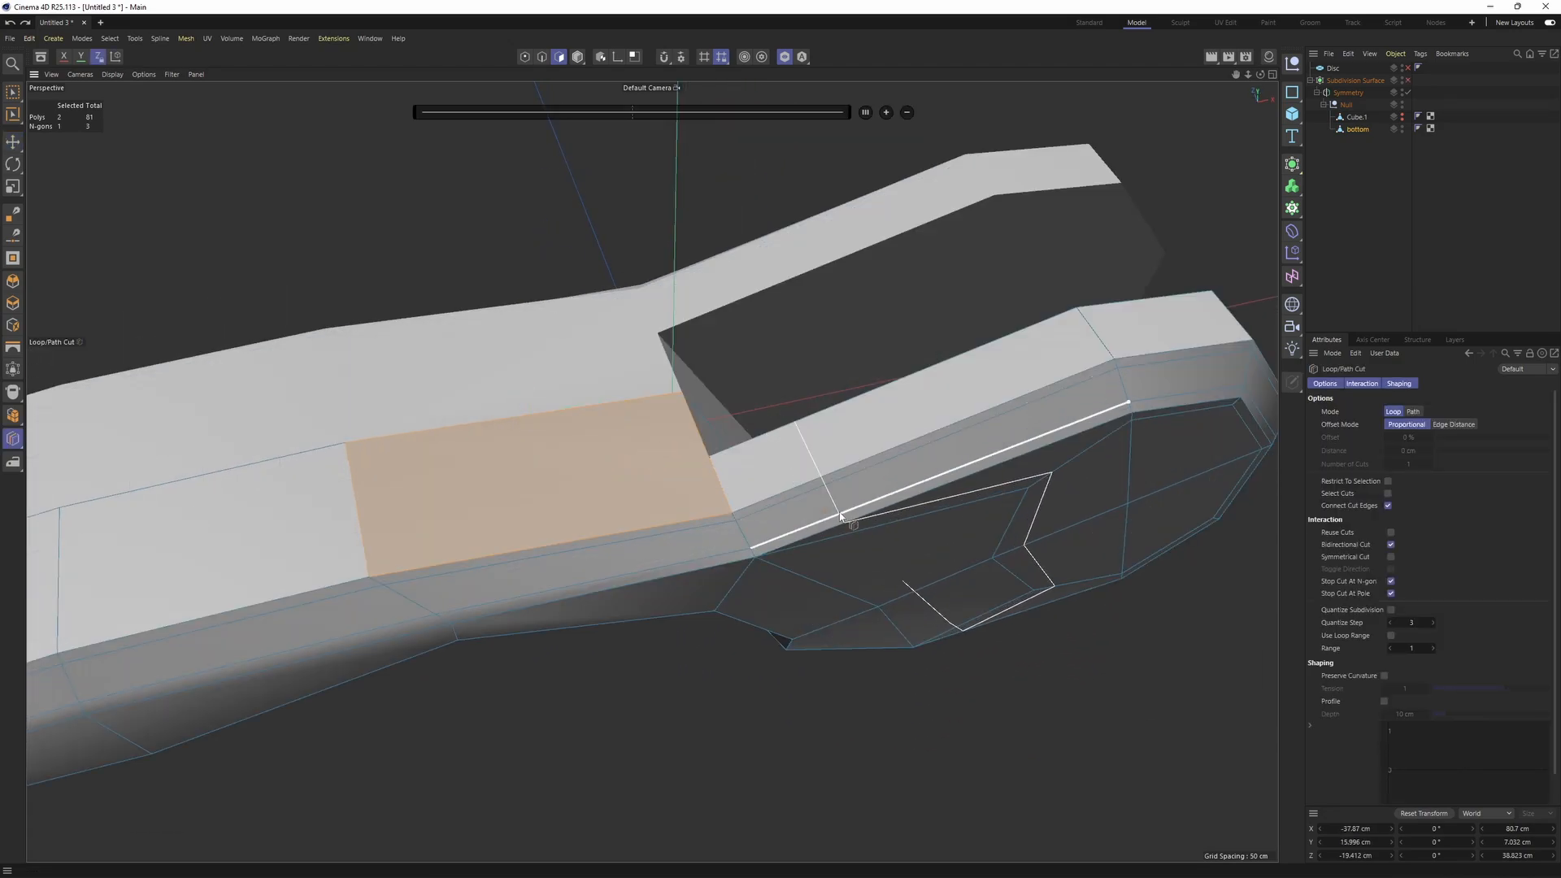
mouse_move(841, 517)
alt+mouse_down()
mouse_move(841, 387)
mouse_move(919, 582)
mouse_move(975, 657)
alt+mouse_up()
click(848, 413)
key(e)
- Select the band of polygons across the fork head between neck and pivot, including its rim strips
alt+drag(968, 642, 934, 521)
alt+middle_drag(935, 521, 856, 338)
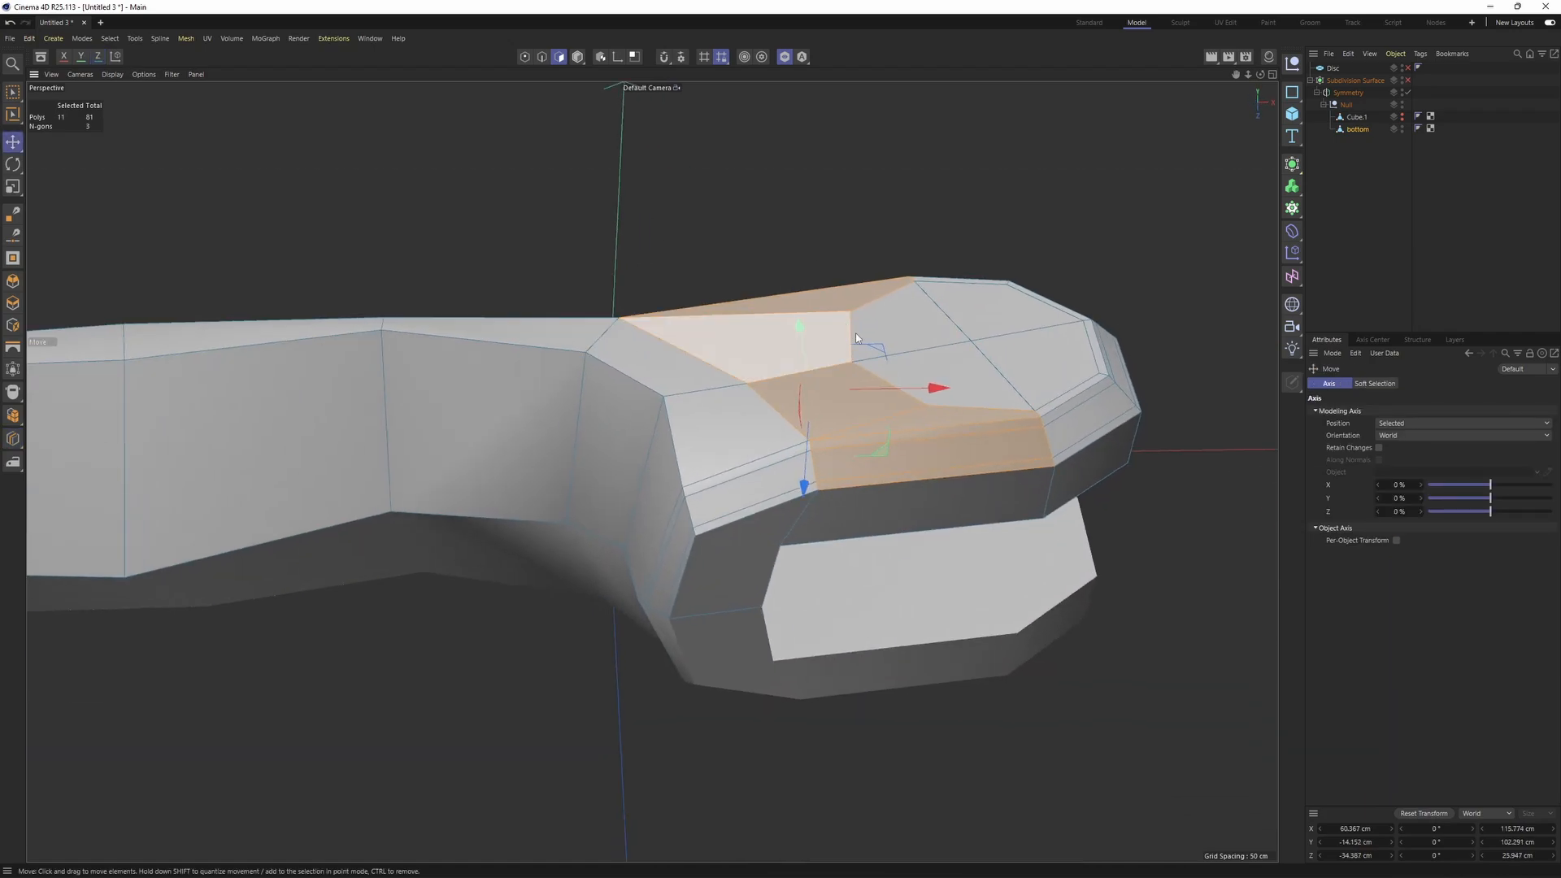
alt+drag(856, 338, 863, 284)
shift+click(1003, 480)
alt+middle_drag(1013, 482, 619, 461)
alt+drag(619, 460, 657, 515)
shift+click(660, 519)
alt+drag(822, 450, 665, 502)
scroll(665, 502, up, 1)
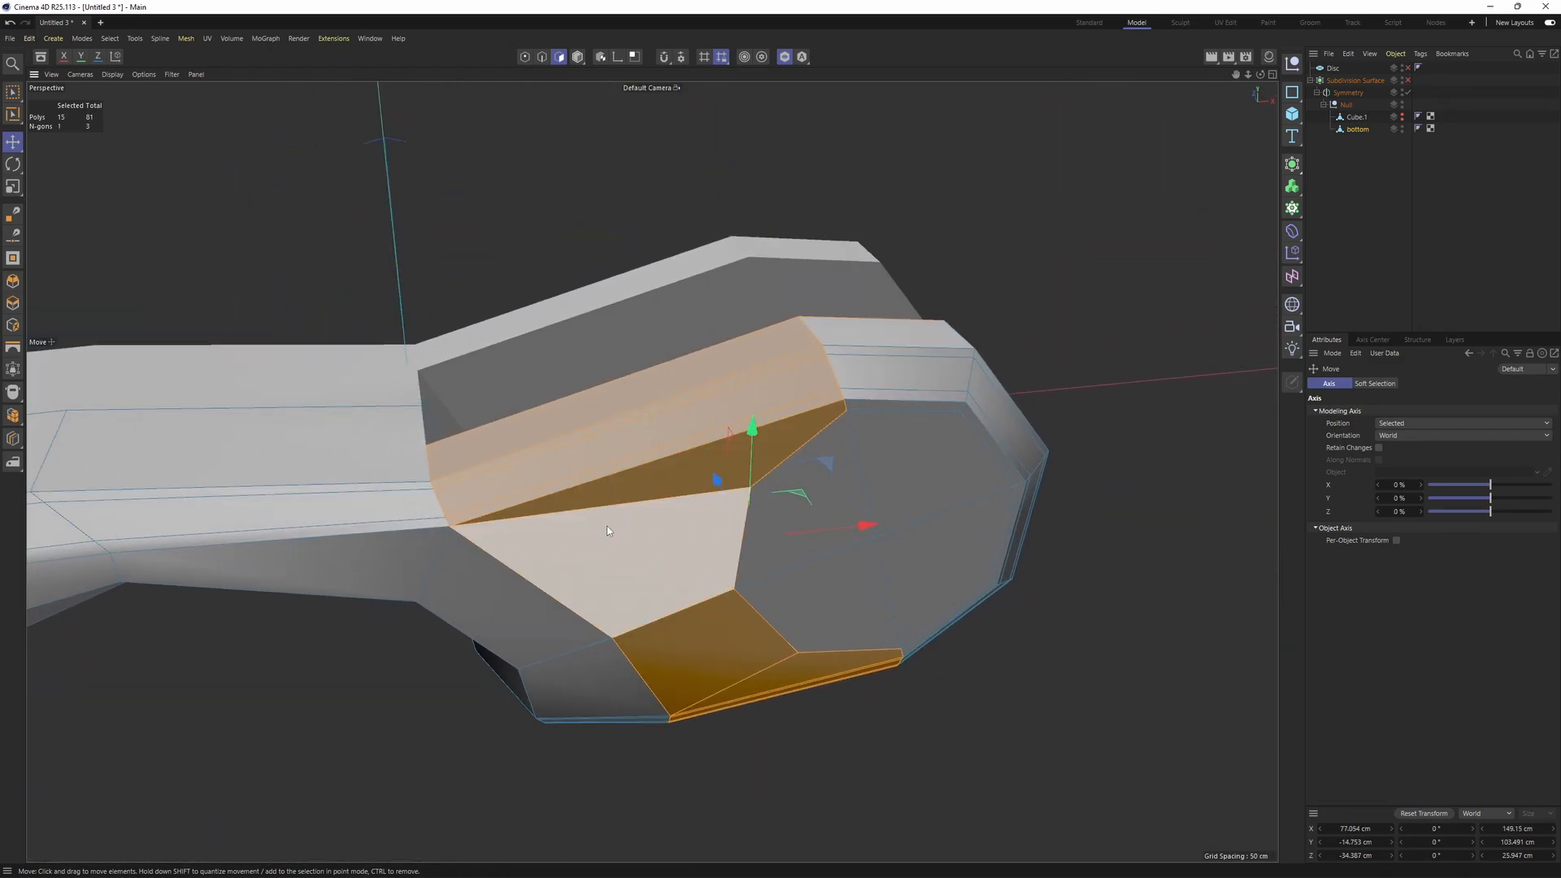
- In the front view, line-cut through the head between neck and pivot from rim to rim, with Visible Only off
middle_click(749, 620)
middle_click(749, 621)
alt+middle_drag(623, 548, 599, 557)
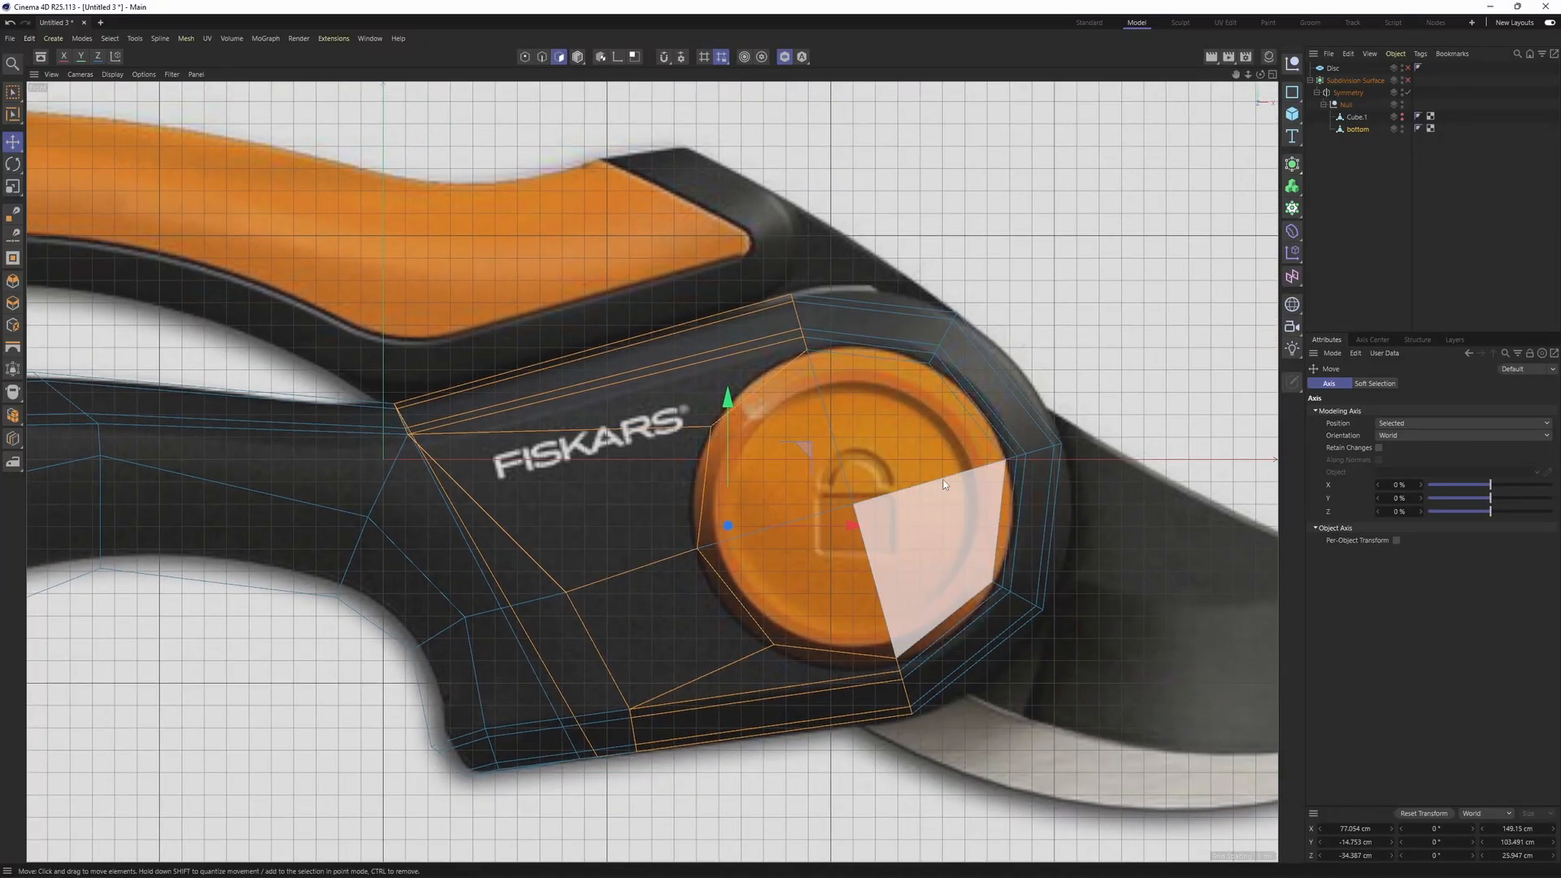
right_click(1164, 552)
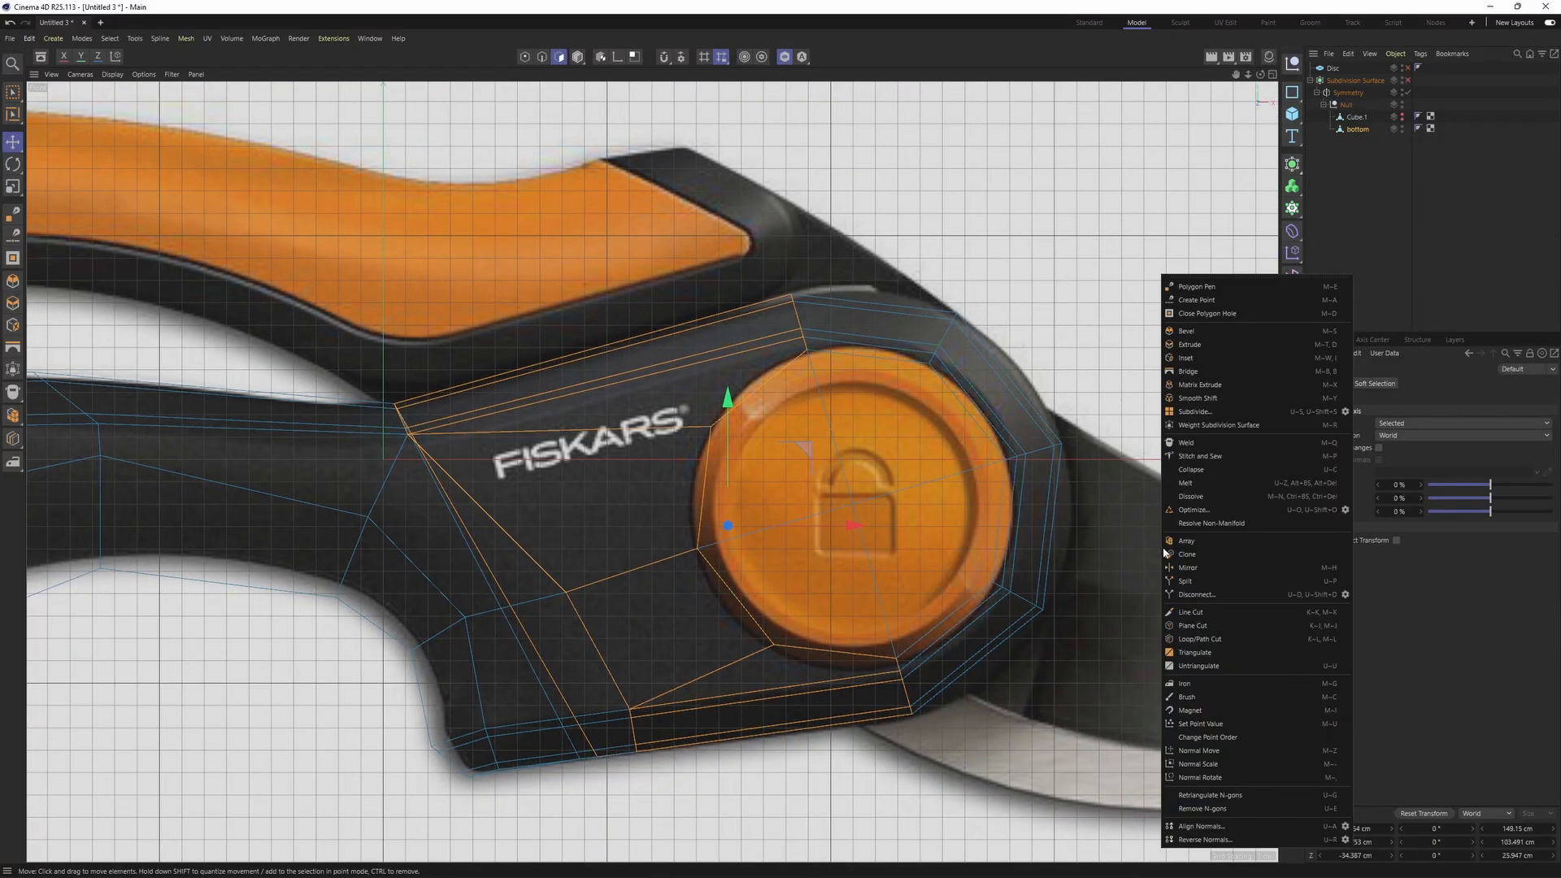
click(1213, 613)
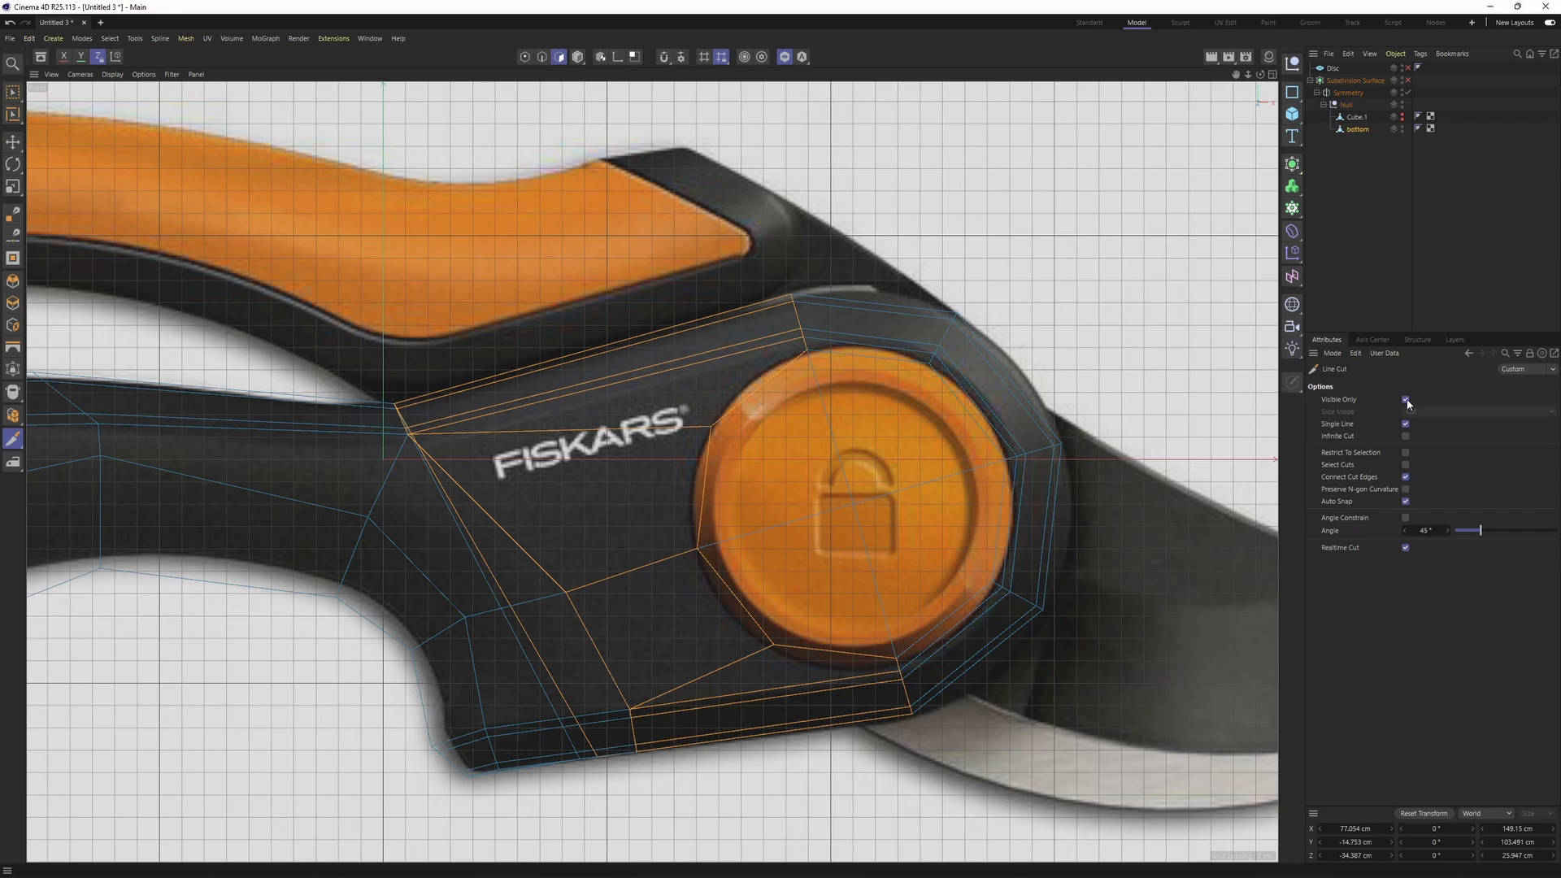
alt+middle_drag(608, 406, 608, 365)
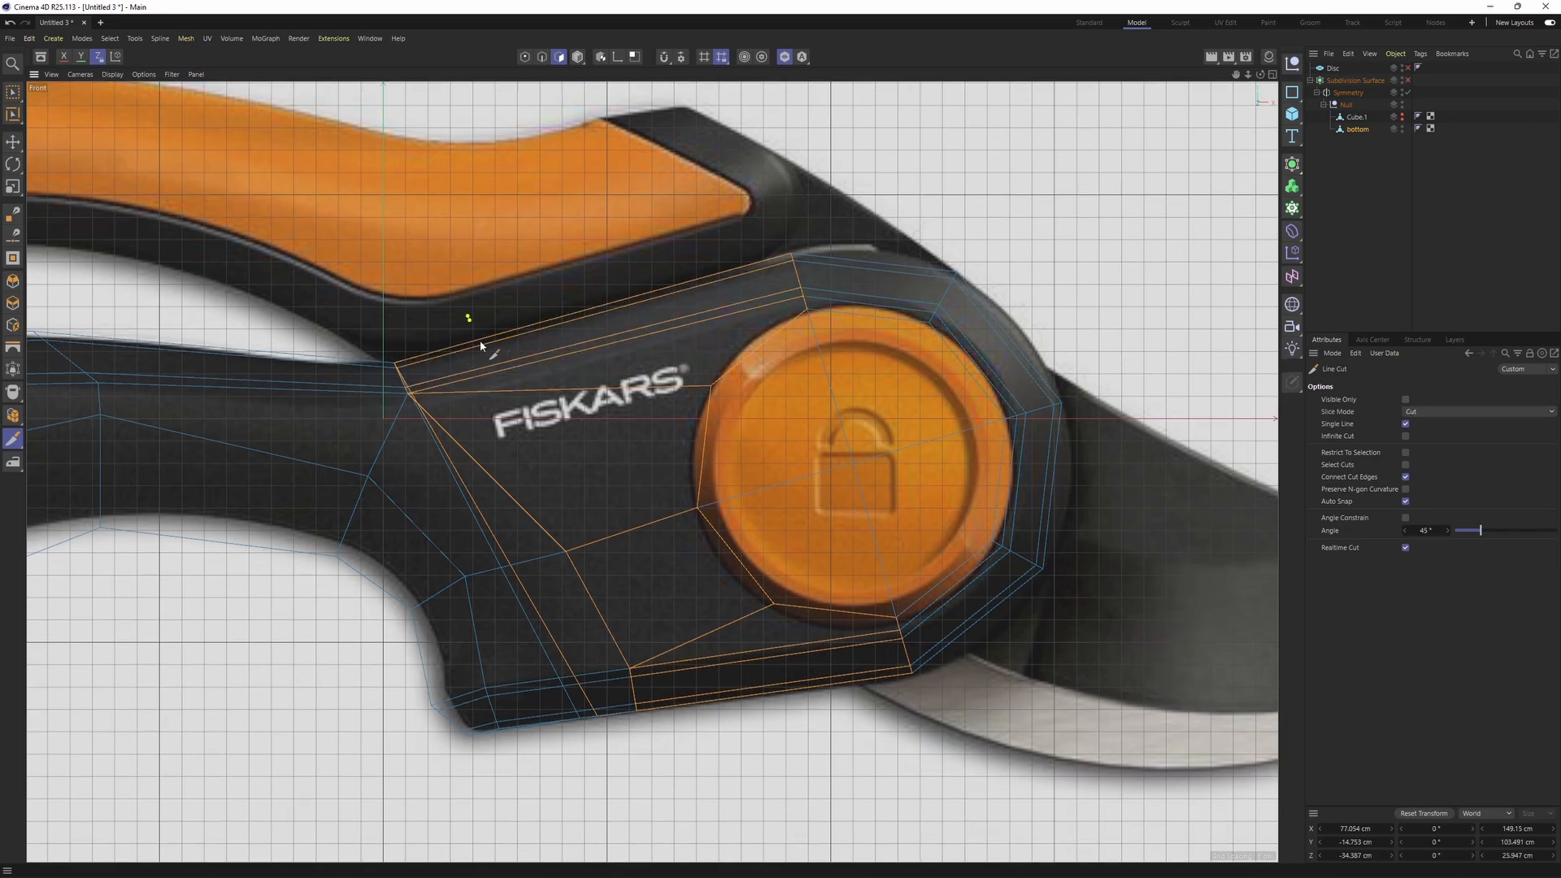
click(714, 768)
click(720, 790)
key(space)
- Weld the new cut's two stray face points into their neighbouring rim vertices with the Slide tool
middle_click(564, 611)
middle_click(407, 283)
alt+drag(592, 416, 559, 358)
key(Return)
key(m)
key(o)
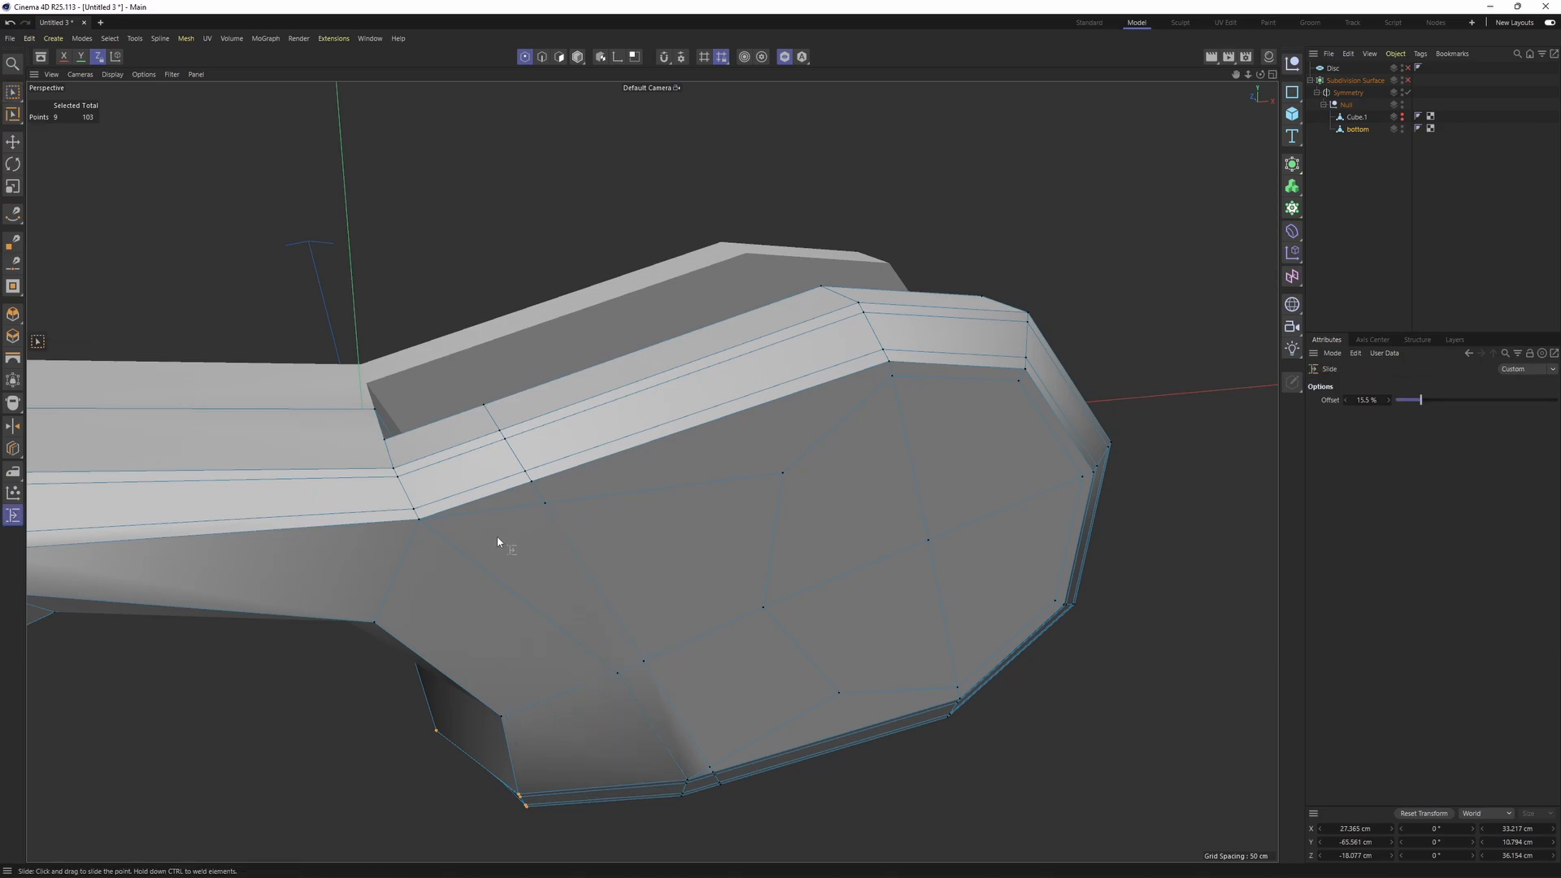
scroll(537, 512, up, 2)
ctrl+drag(551, 492, 539, 471)
alt+drag(606, 554, 604, 517)
alt+drag(734, 785, 680, 634)
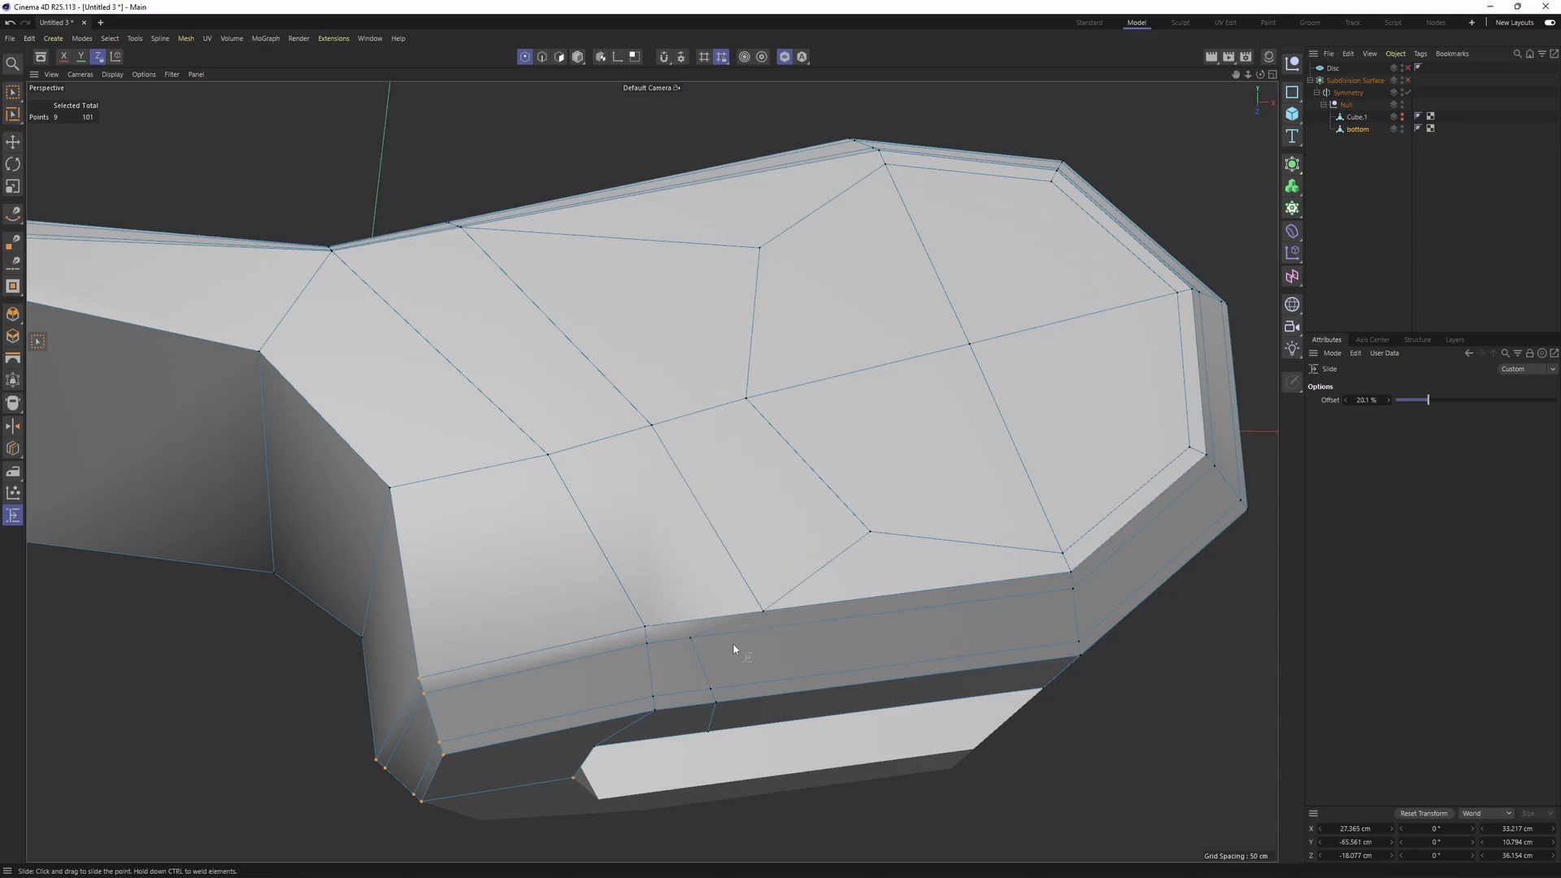
mouse_move(769, 640)
alt+mouse_down()
mouse_move(696, 608)
mouse_move(744, 630)
alt+mouse_up()
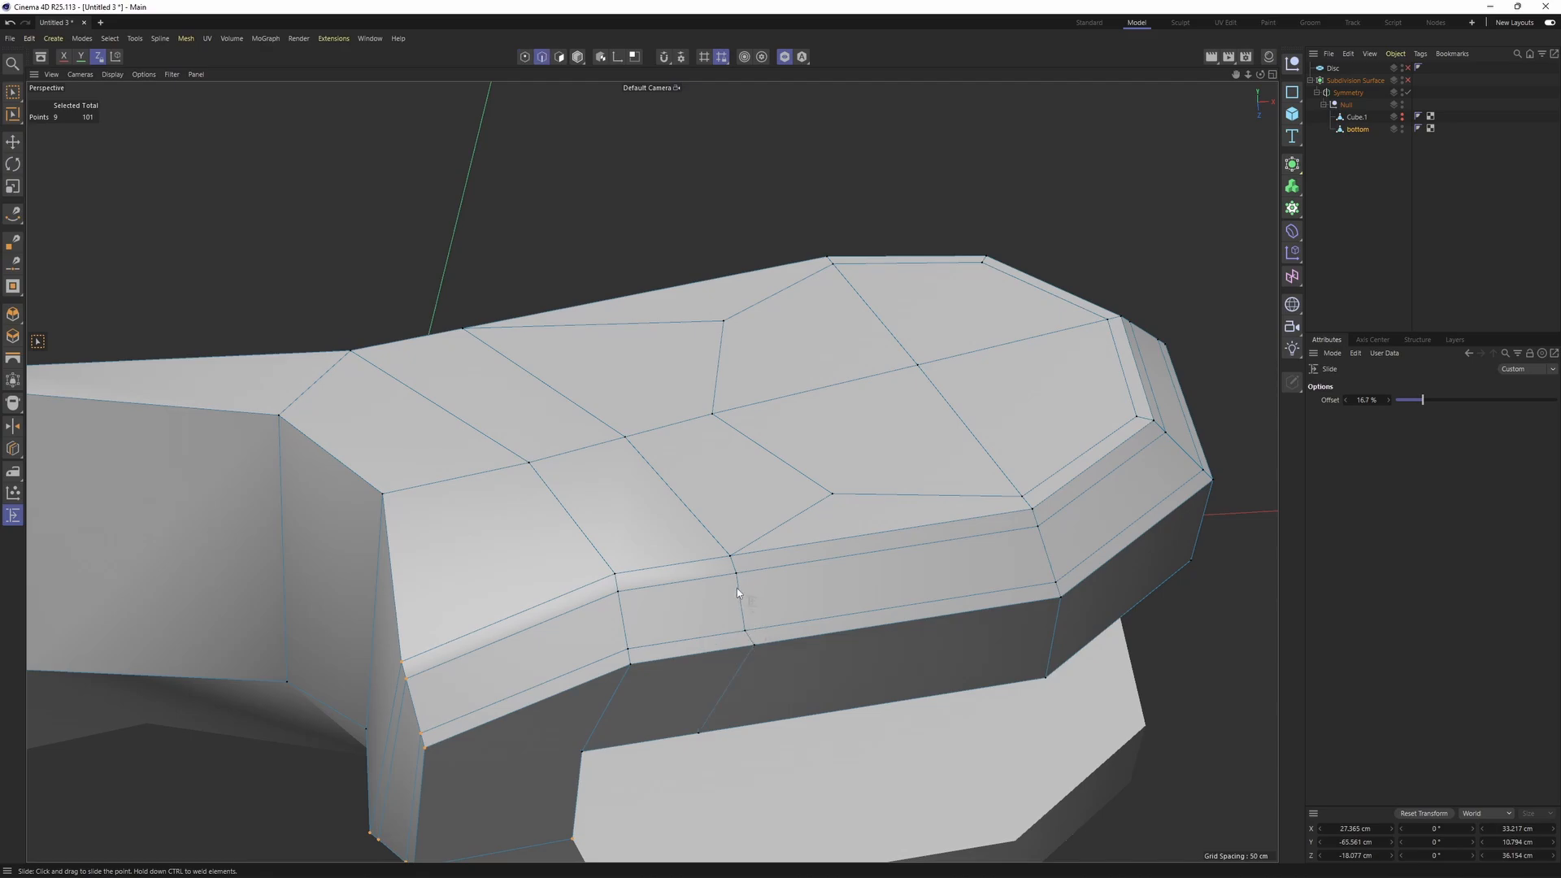
- Select the cut's three short edges on the fork's lower rim and slide them along the rim
key(Return)
double_click(746, 606)
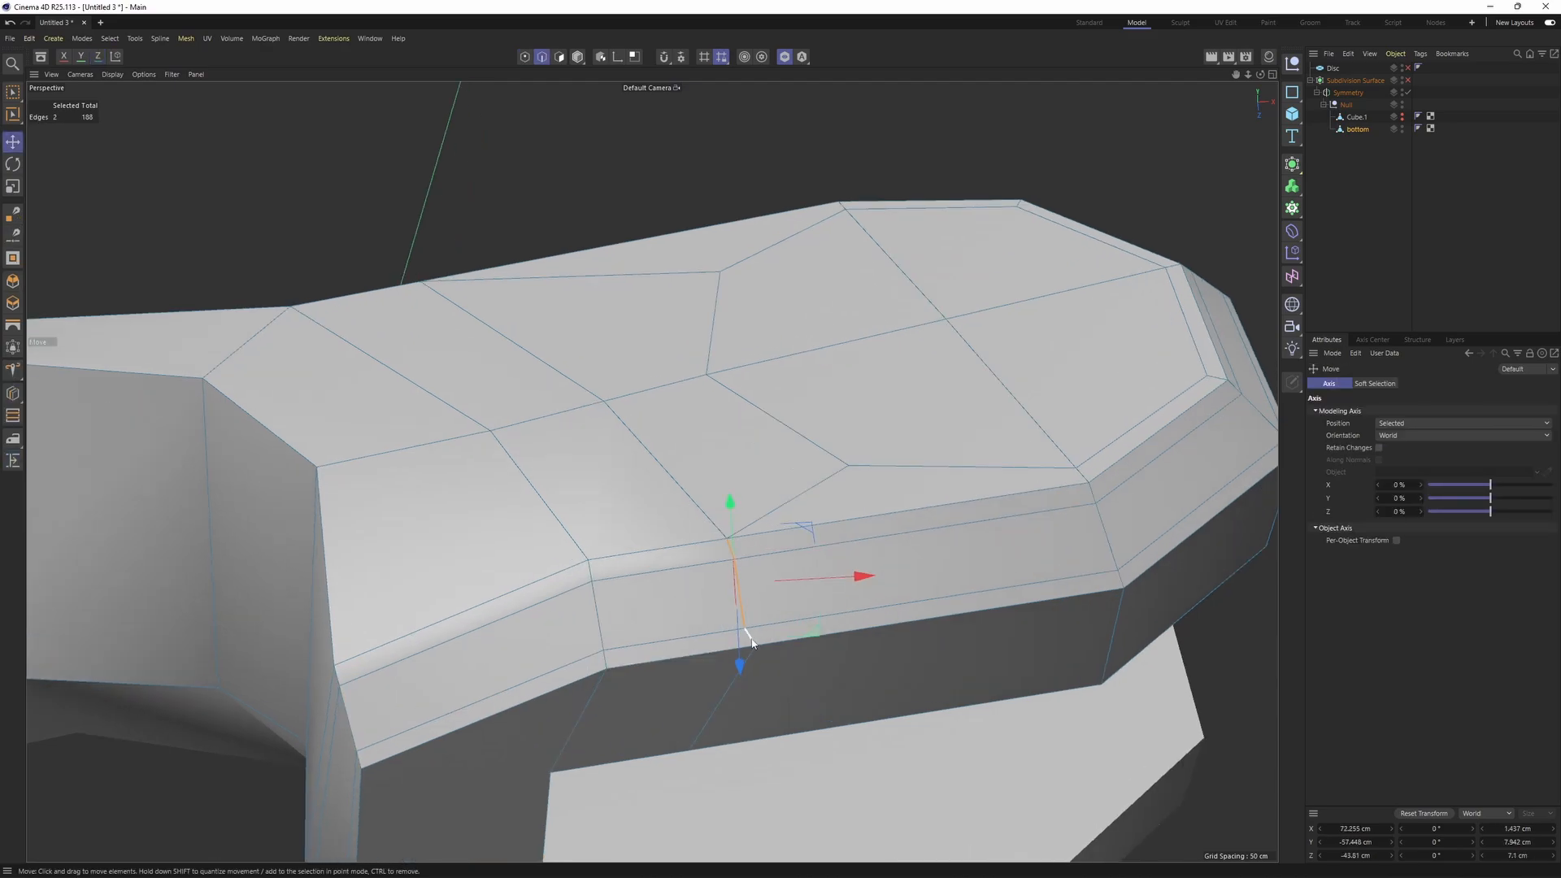
scroll(748, 603, up, 1)
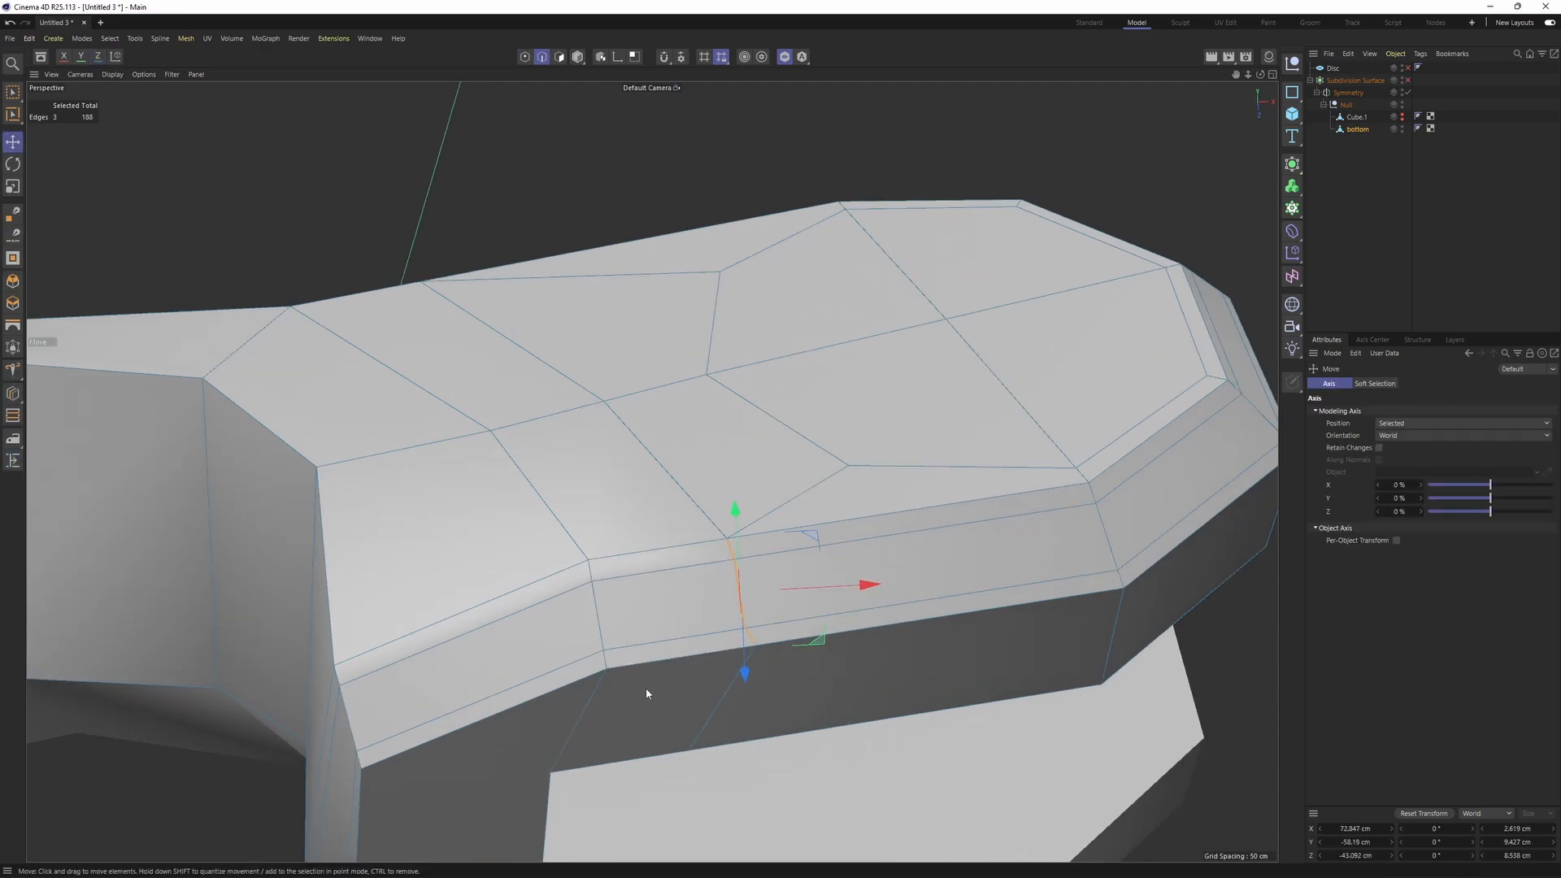
key(q)
alt+drag(659, 667, 652, 650)
key(q)
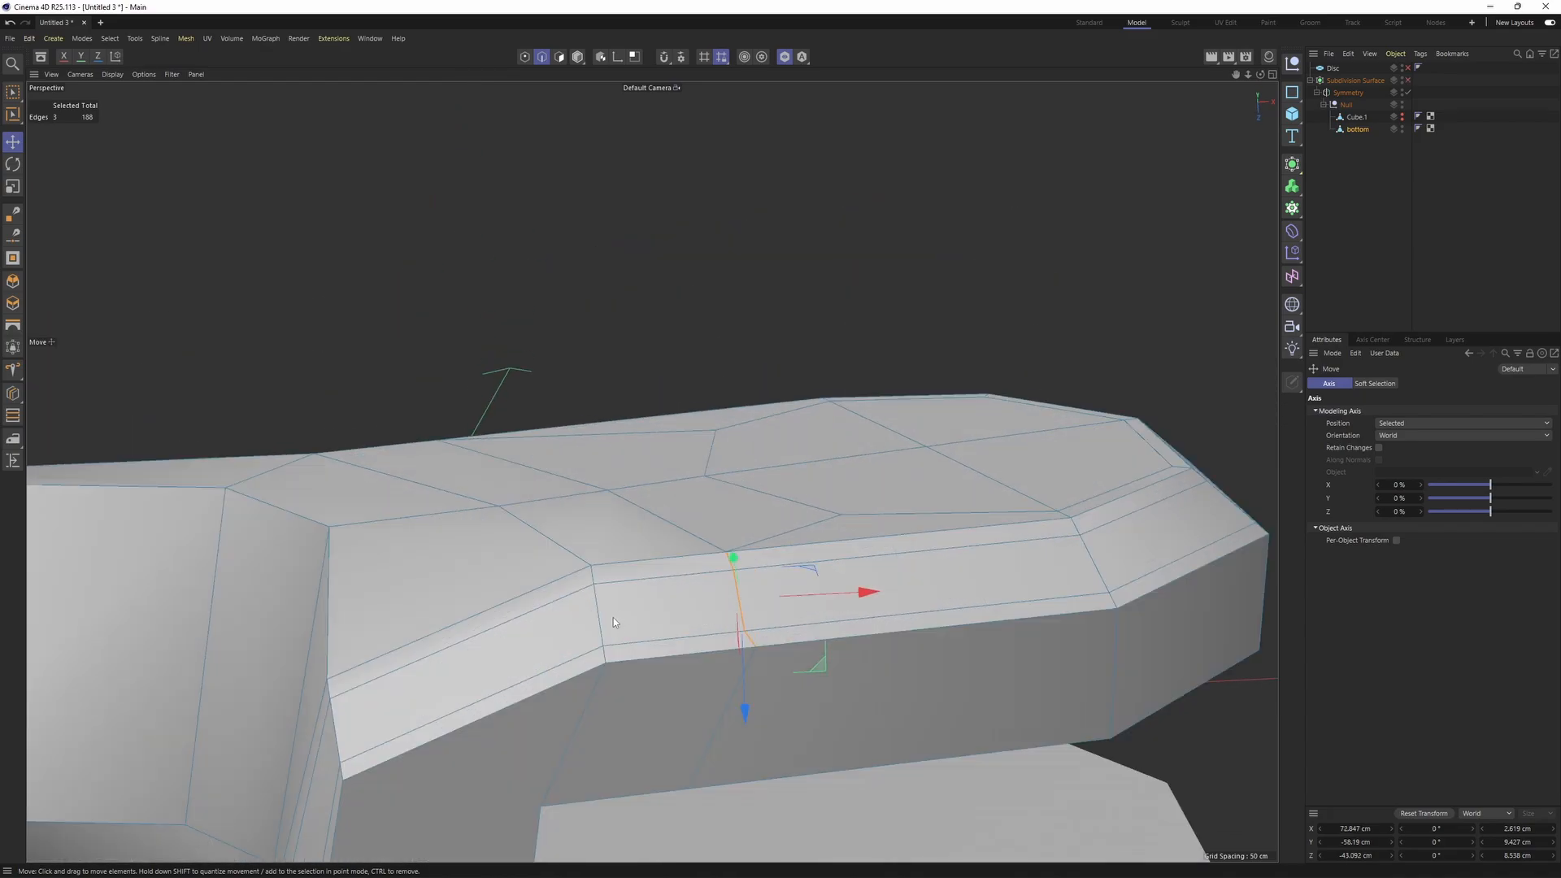
key(m)
key(o)
drag(739, 599, 639, 618)
- Fine-tune the position of the cut's three lower rim edges while checking the smoothed fork
key(q)
key(ctrl+shift+a)
alt+drag(850, 535, 959, 631)
key(ctrl+z)
alt+drag(876, 599, 703, 551)
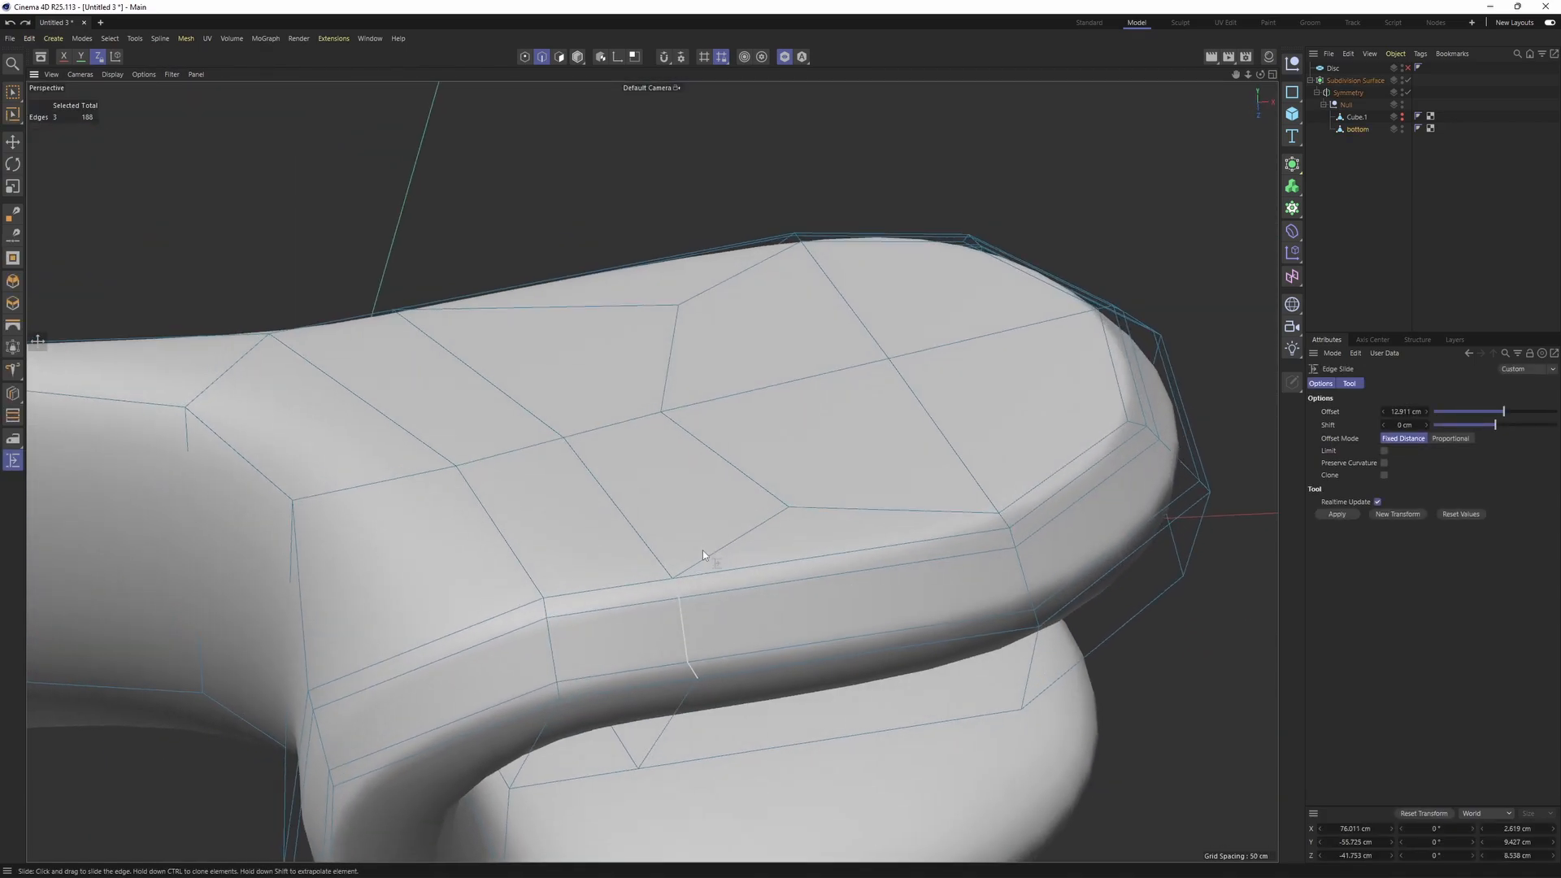
key(q)
drag(700, 626, 743, 535)
key(q)
key(q)
- Add a loop cut across the handle's bevel just before the fork, at about 77% offset
key(k)
key(l)
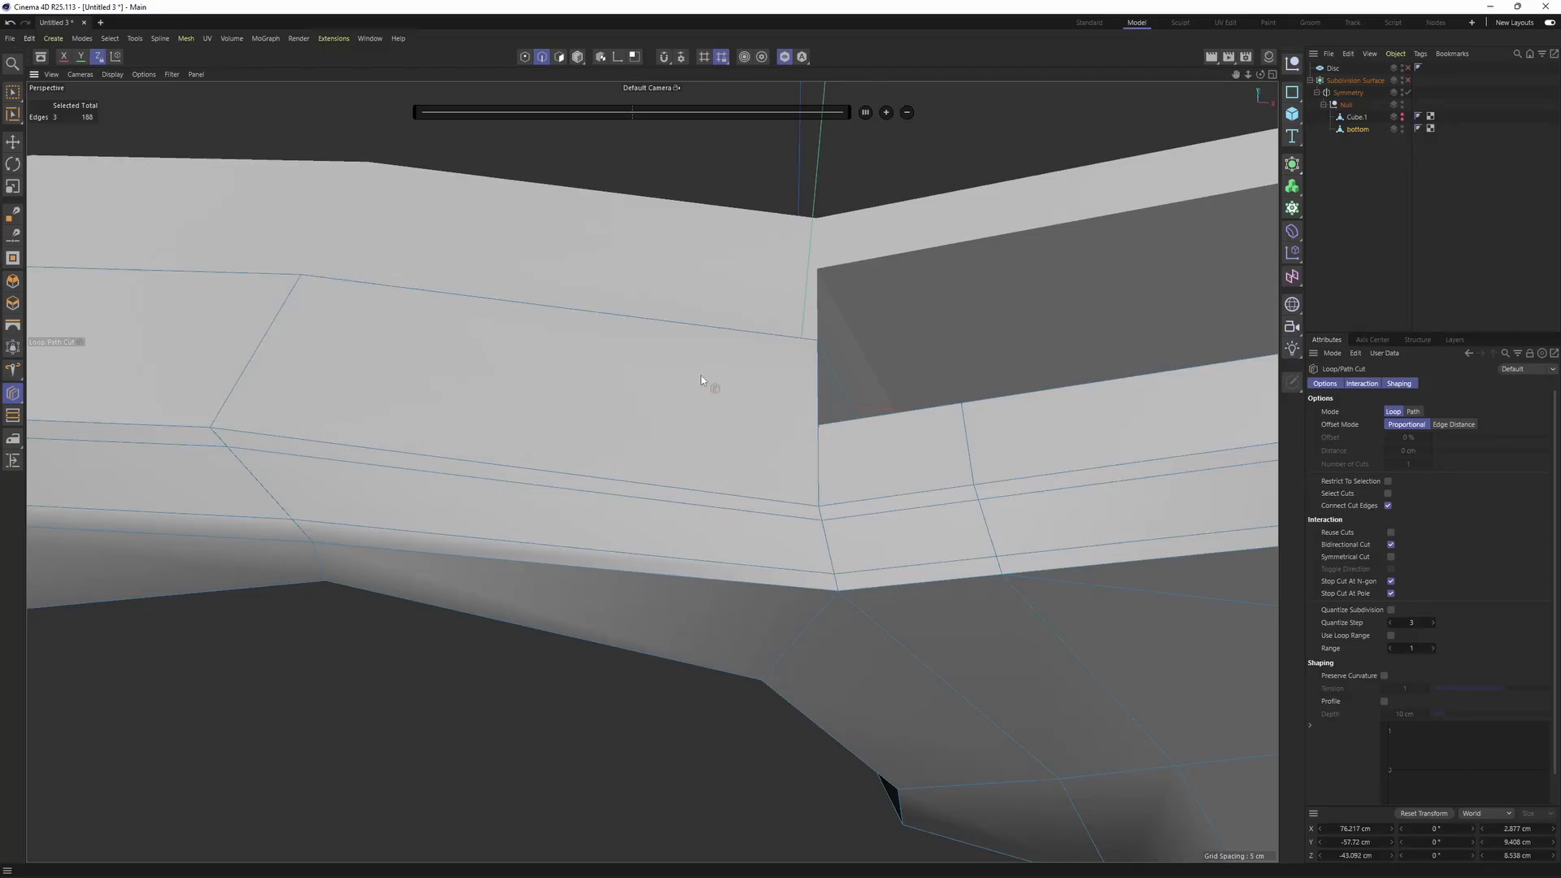
click(676, 489)
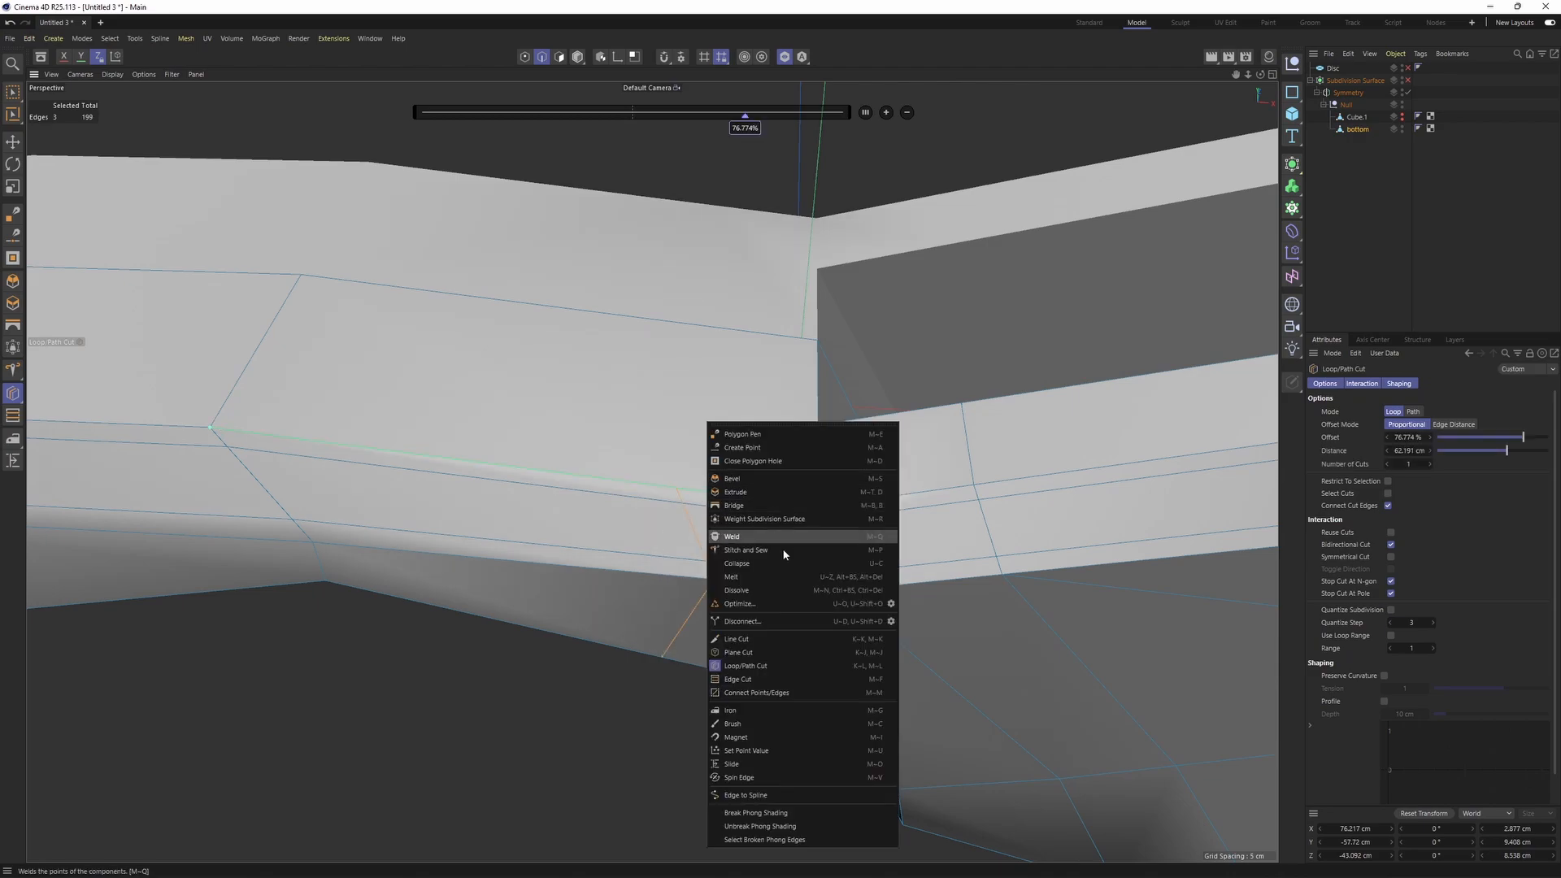
- Extend the new loop across the handle's inner face to the centre seam using a Line Cut with Visible Only enabled
key(m)
click(766, 643)
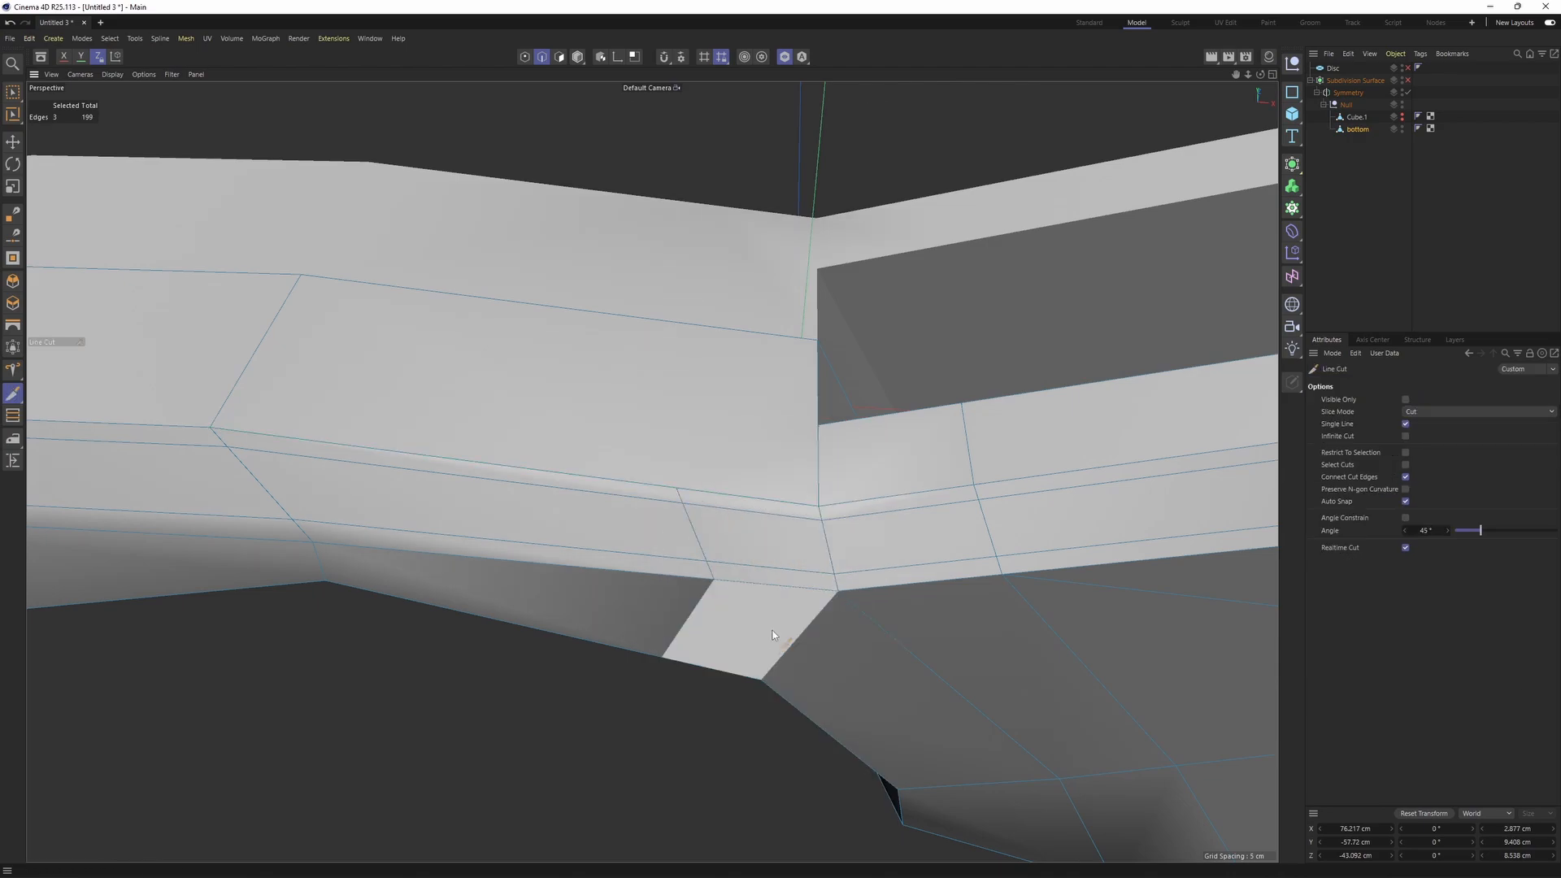
click(1405, 399)
alt+drag(697, 456, 715, 612)
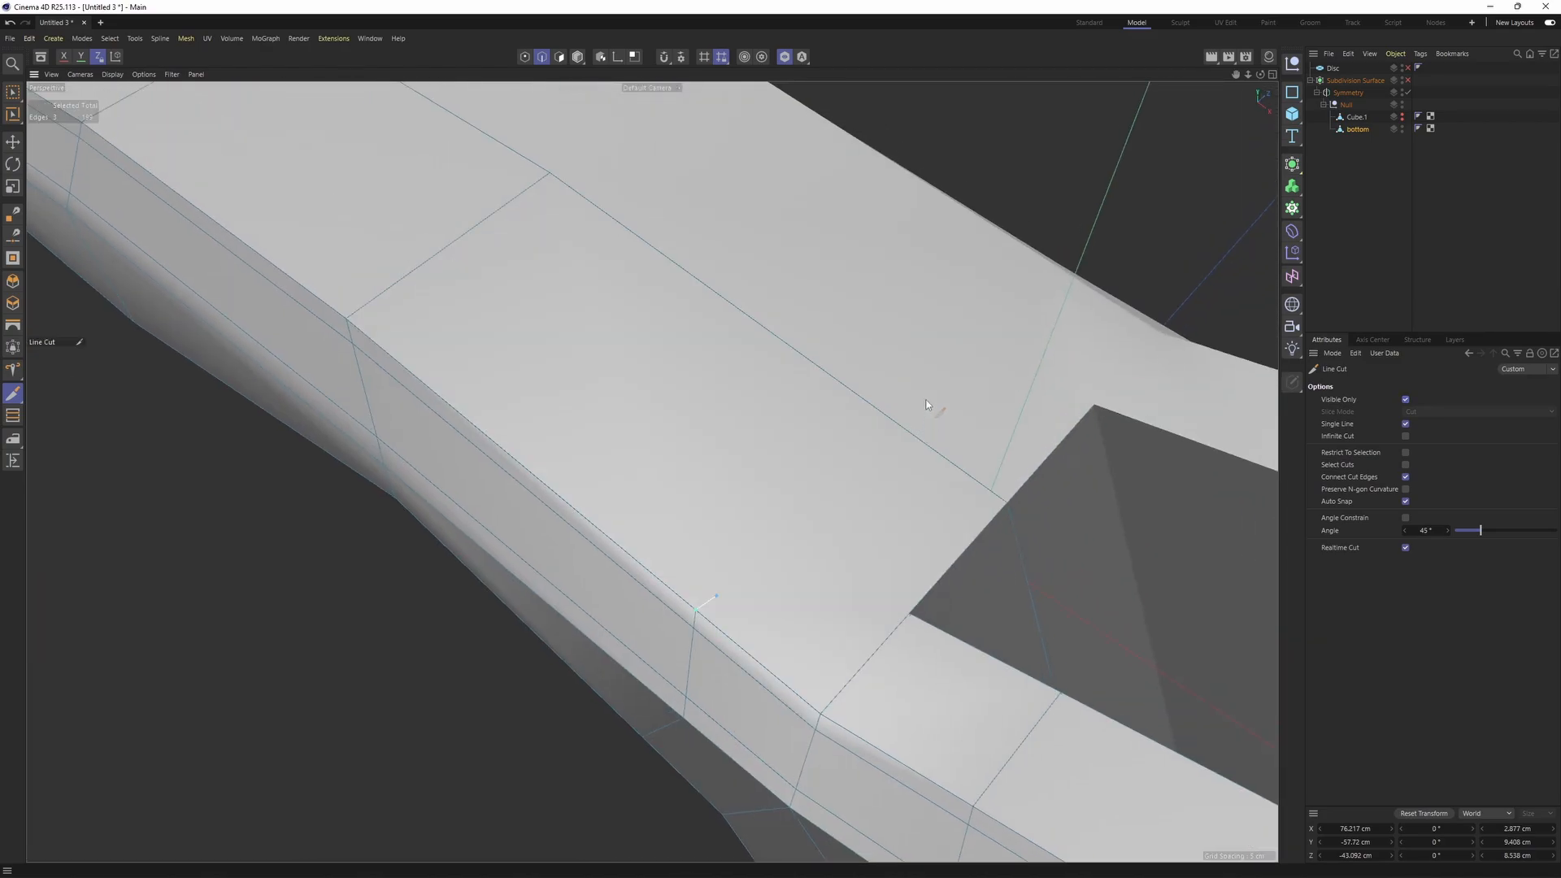
click(912, 437)
click(697, 609)
key(q)
key(e)
key(q)
- In the front view, move the new cut's five points near the neck onto the handle's upper reference outline
scroll(793, 622, down, 2)
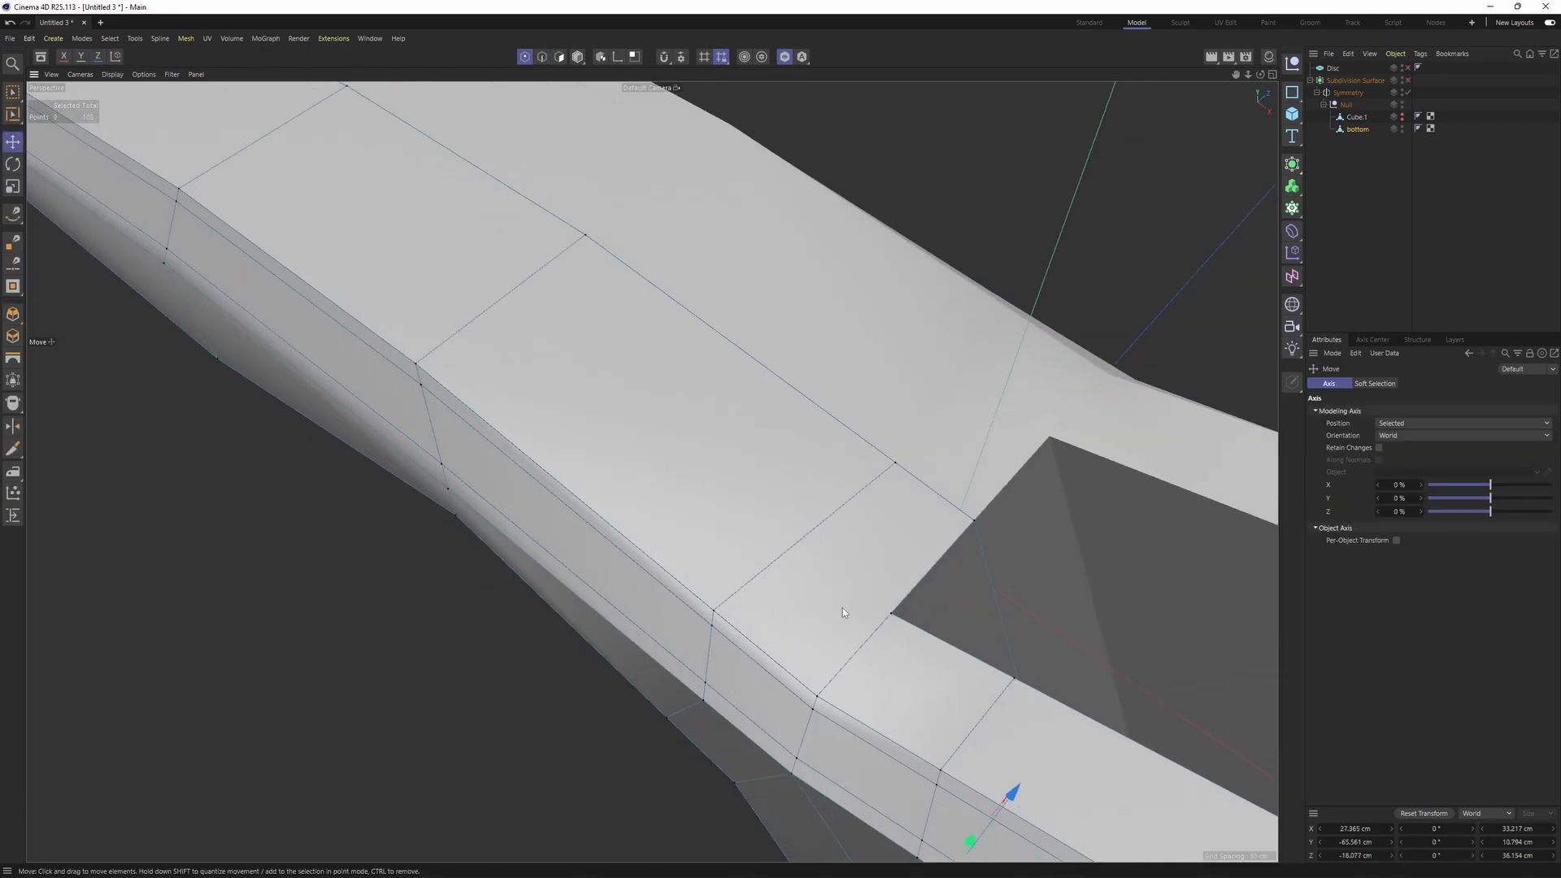
alt+drag(831, 578, 890, 562)
key(q)
key(F4)
scroll(475, 388, up, 3)
key(q)
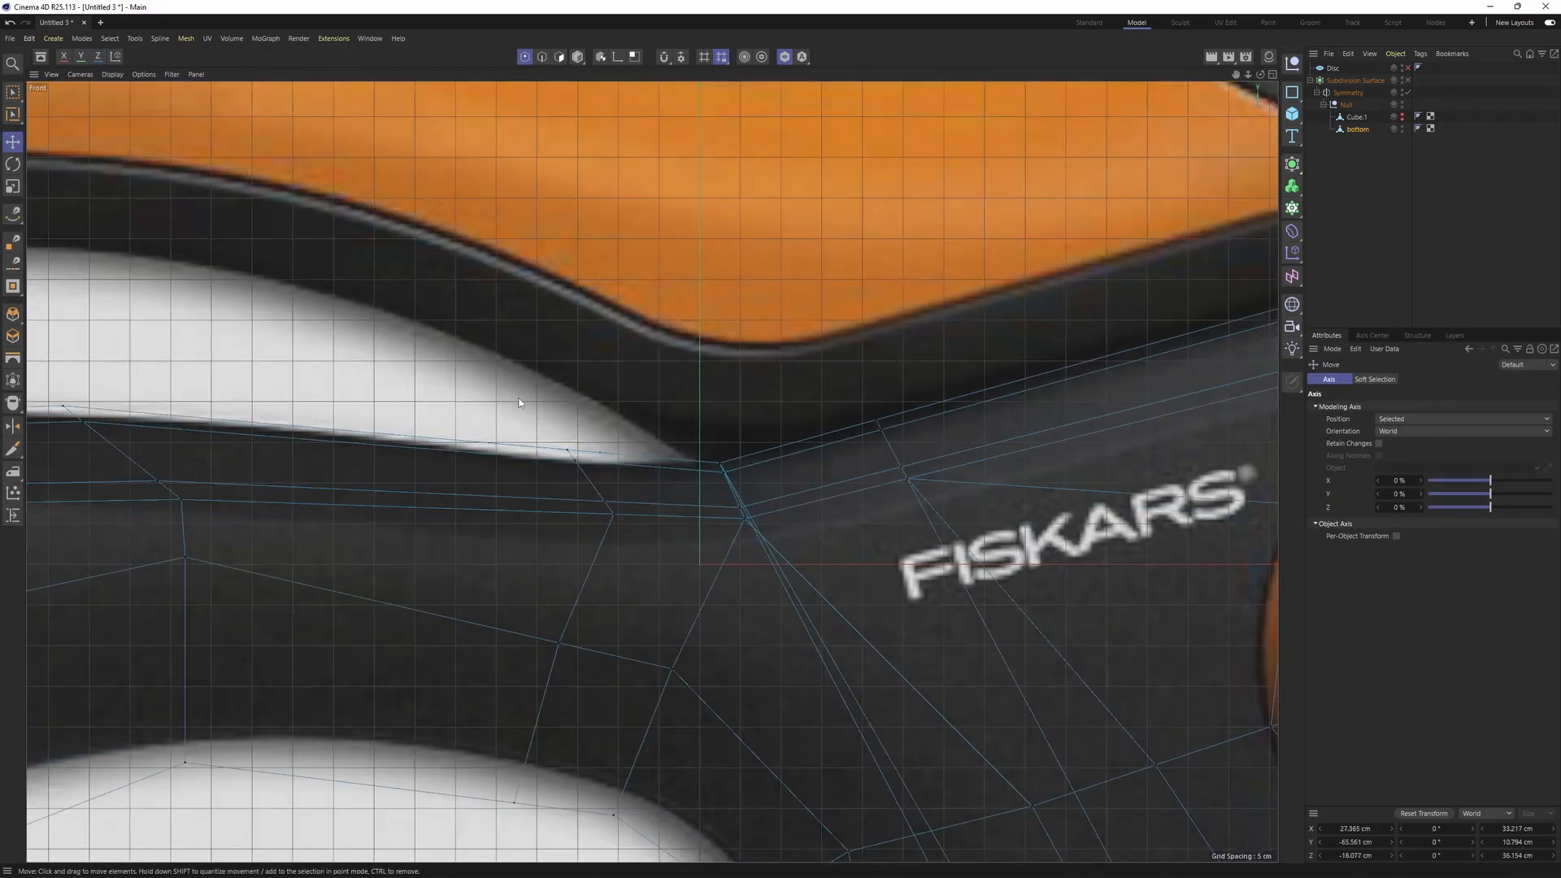
key(0)
drag(520, 402, 631, 515)
drag(515, 487, 505, 412)
key(q)
- Use Line Cut on the handle's inner face between the centre seam and the fork slot's corner
key(F1)
alt+drag(651, 467, 655, 309)
key(q)
scroll(654, 308, up, 3)
alt+middle_drag(654, 309, 774, 469)
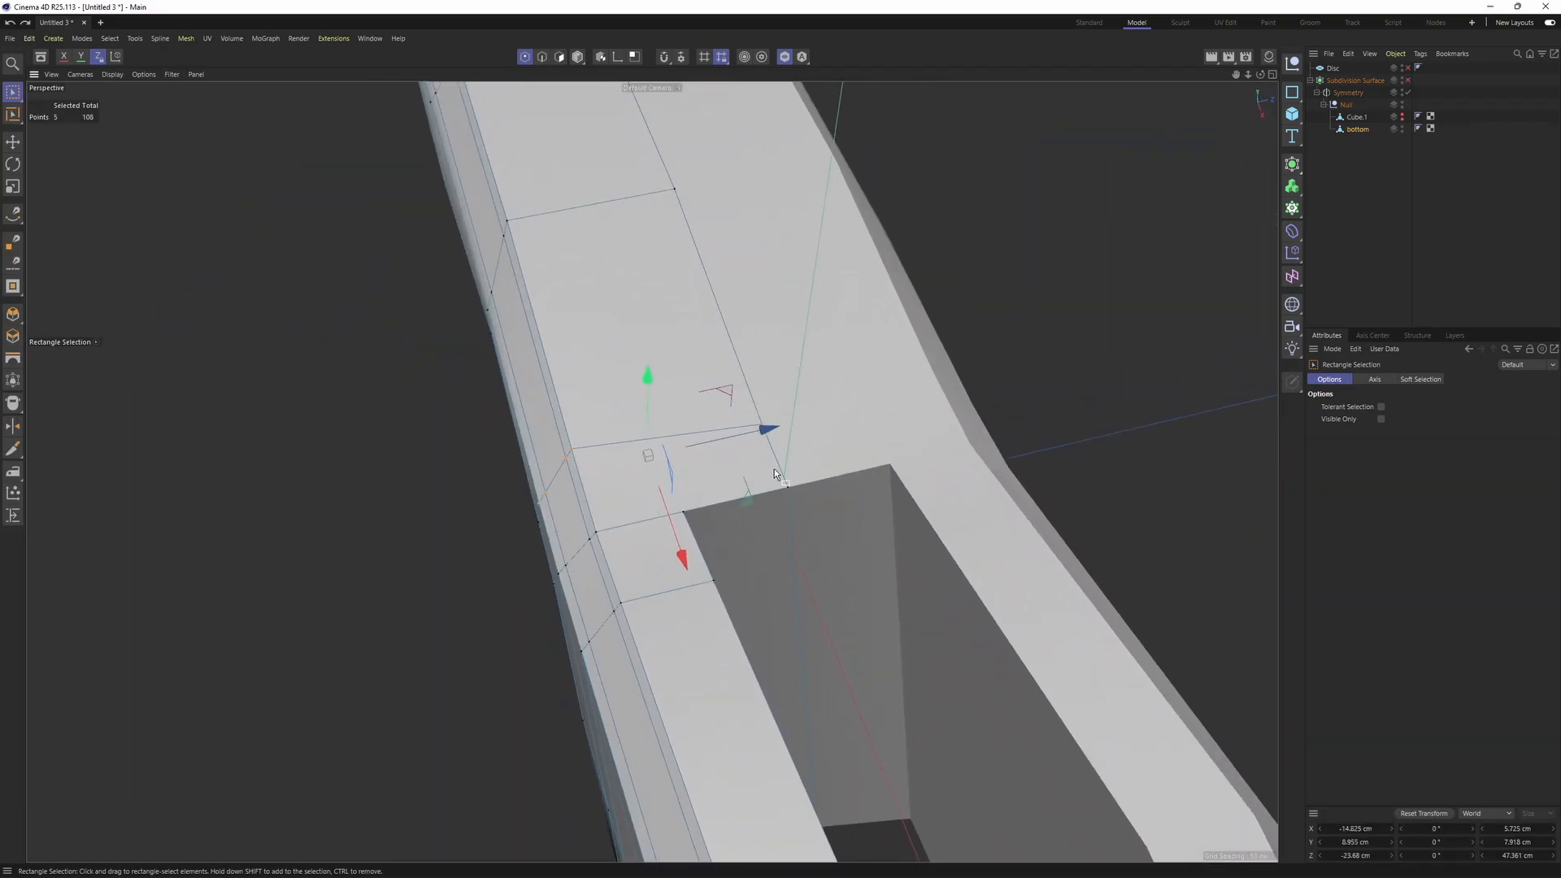
key(k)
key(k)
mouse_move(683, 512)
alt+mouse_down()
mouse_move(695, 518)
mouse_move(494, 506)
mouse_move(895, 599)
mouse_move(837, 535)
mouse_move(801, 431)
mouse_move(678, 463)
mouse_move(814, 399)
mouse_move(745, 575)
mouse_move(673, 538)
alt+mouse_up()
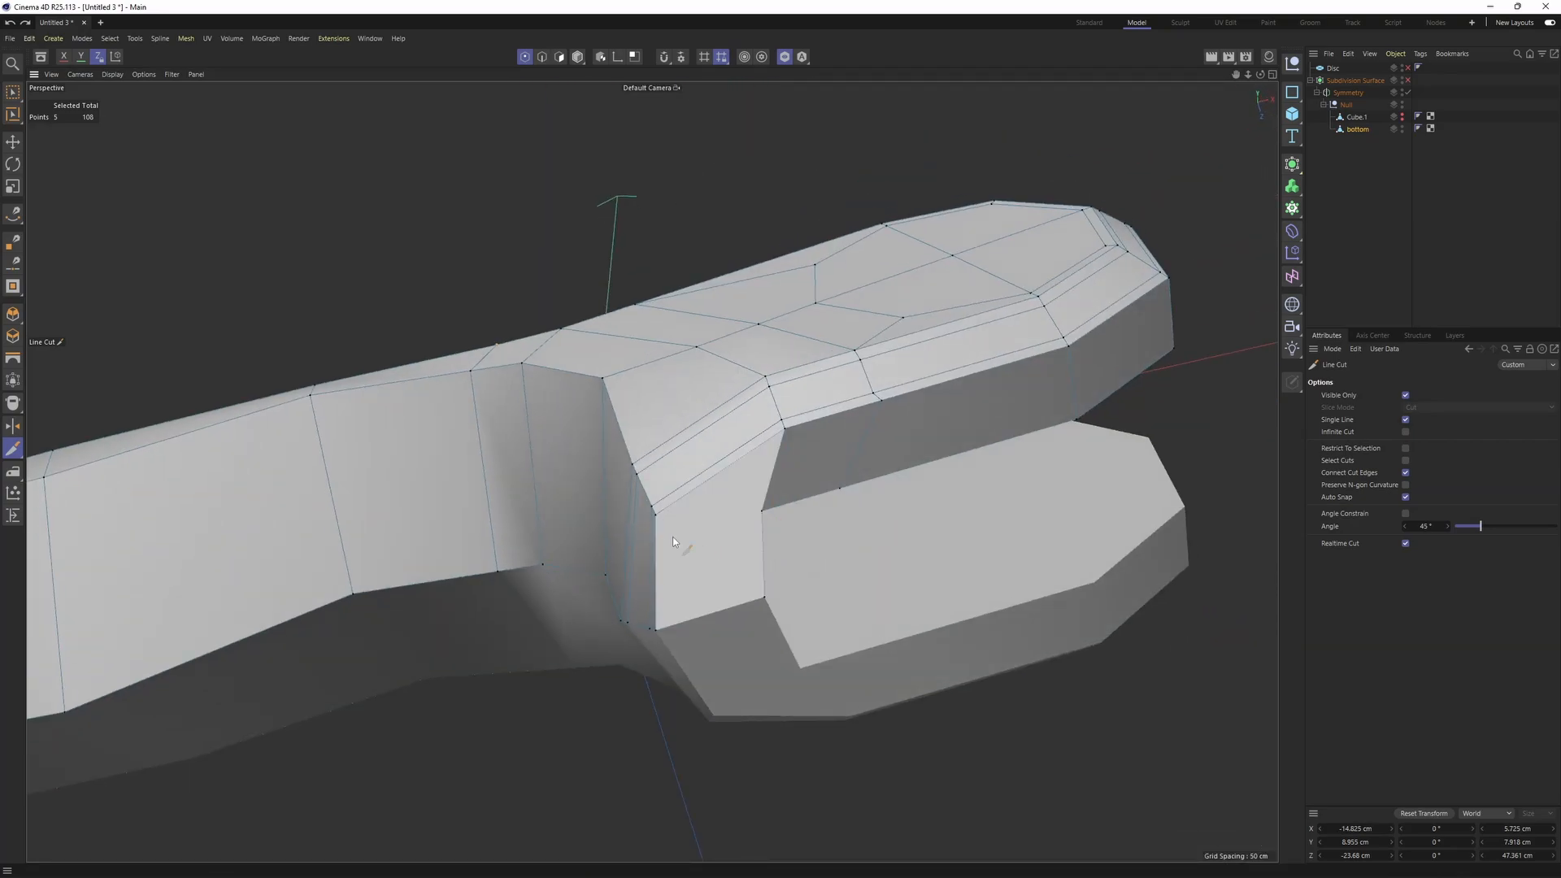
key(e)
- Check the n-gon faces around the fork slot's closed end by selecting them from above and below
key(Return)
click(719, 525)
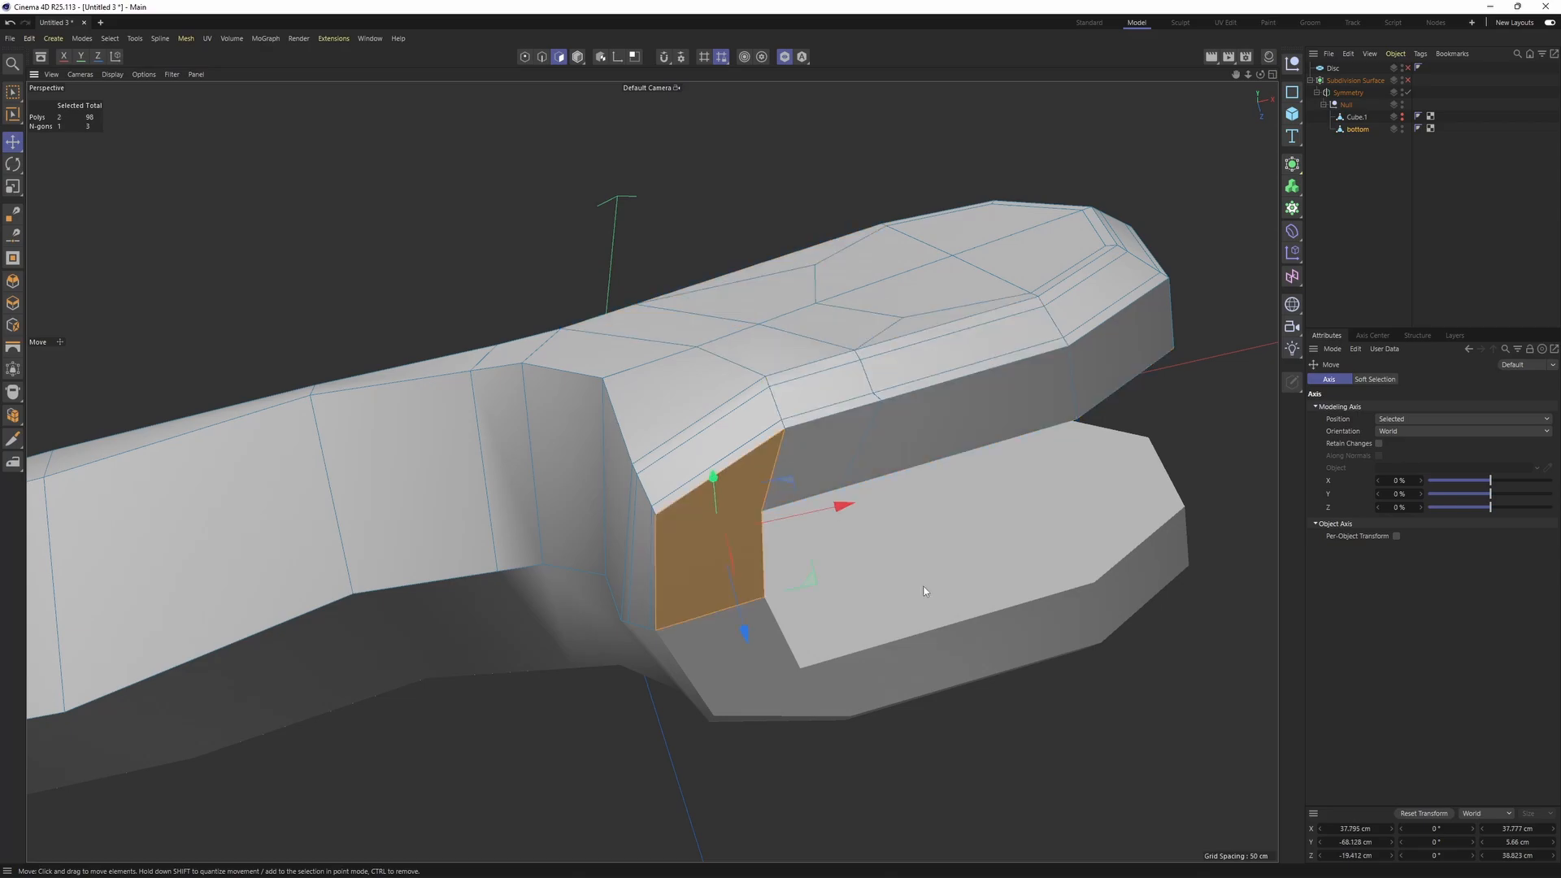
alt+drag(719, 525, 792, 684)
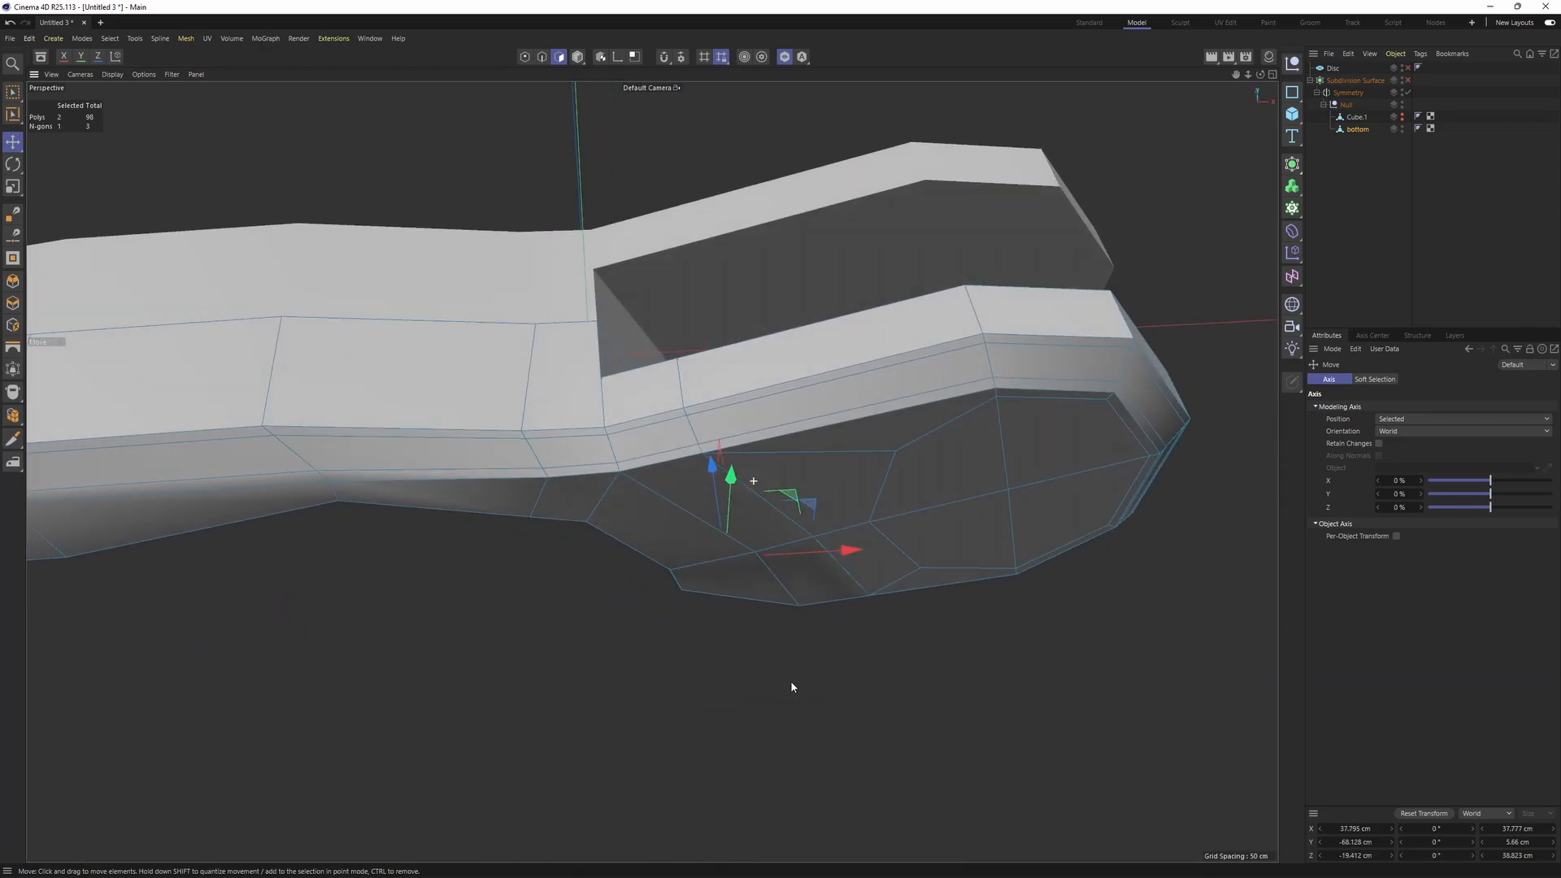
shift+click(592, 378)
alt+drag(833, 576, 643, 370)
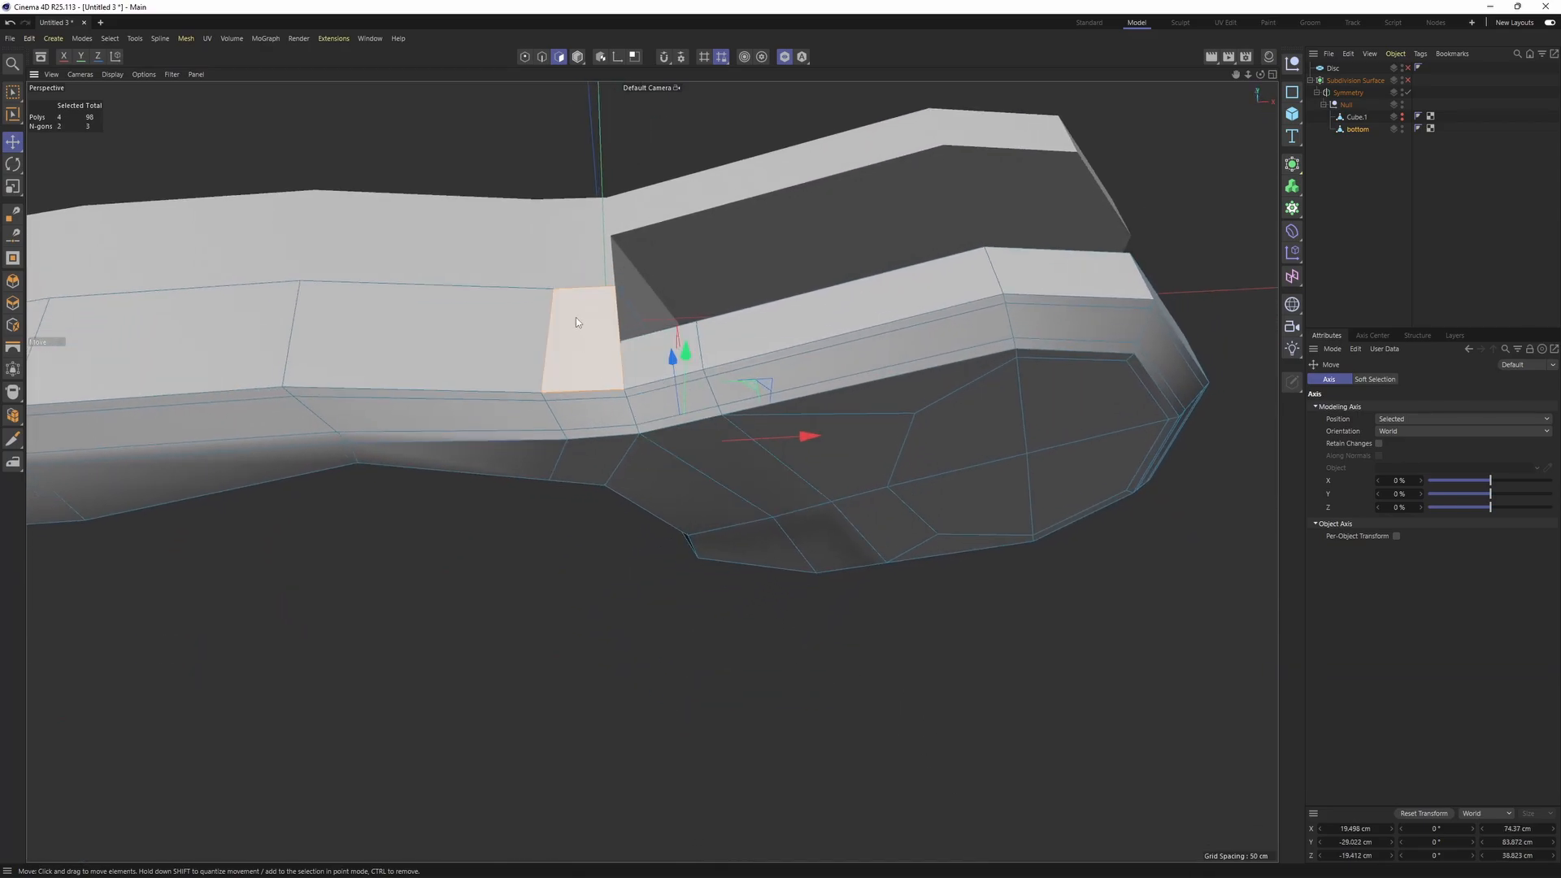
alt+drag(576, 322, 697, 515)
- Use Line Cut from the bevel's corner point across the fork's end face to the slot's edge, and check the resulting triangle
key(Return)
right_click(690, 515)
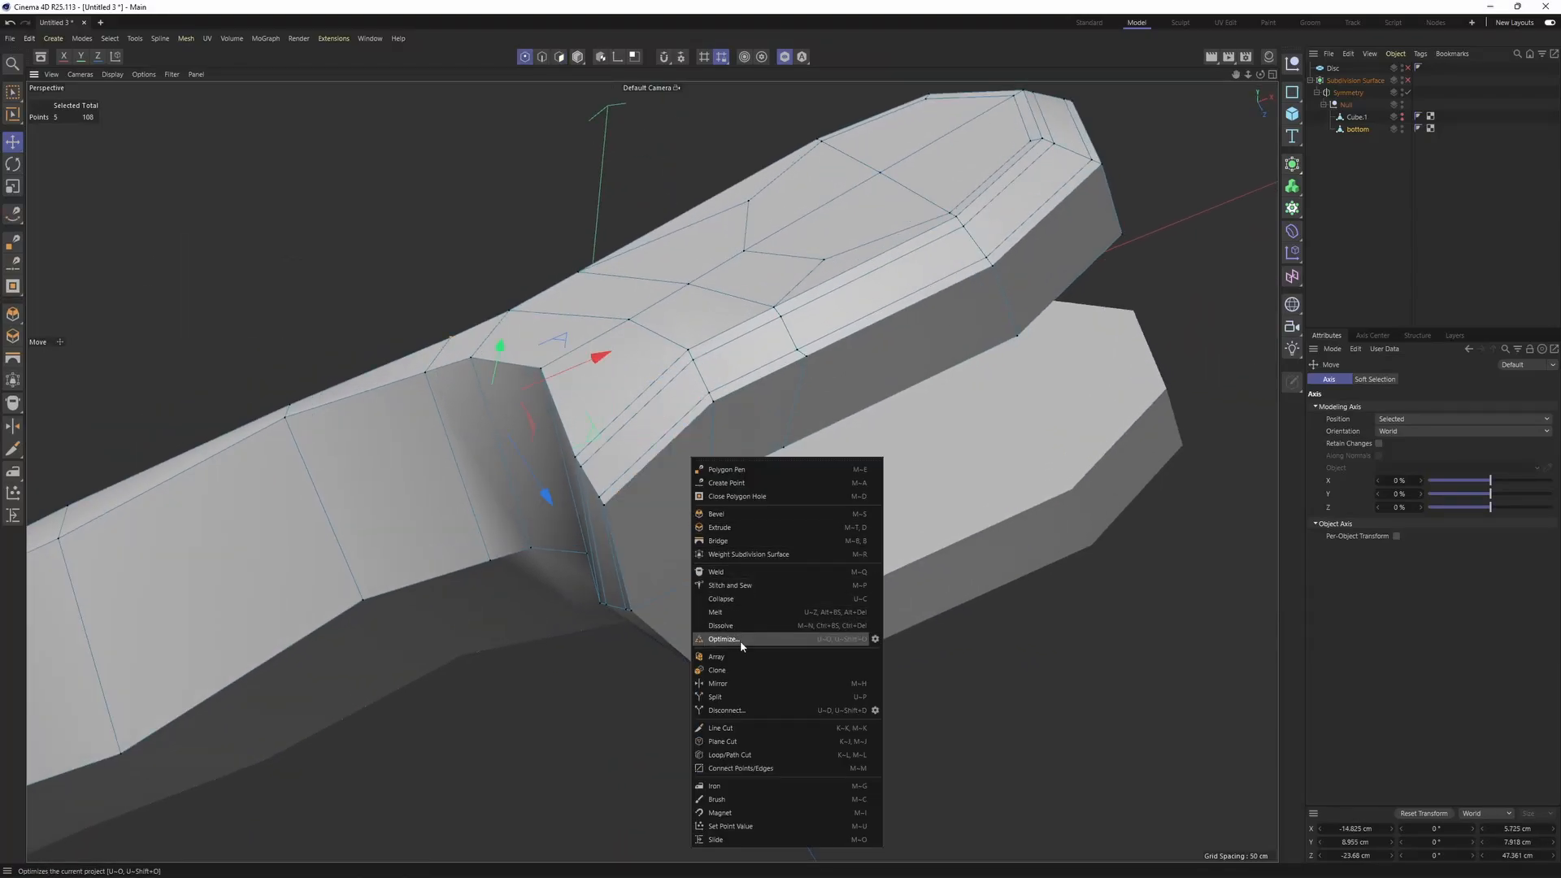
click(720, 727)
scroll(621, 505, up, 3)
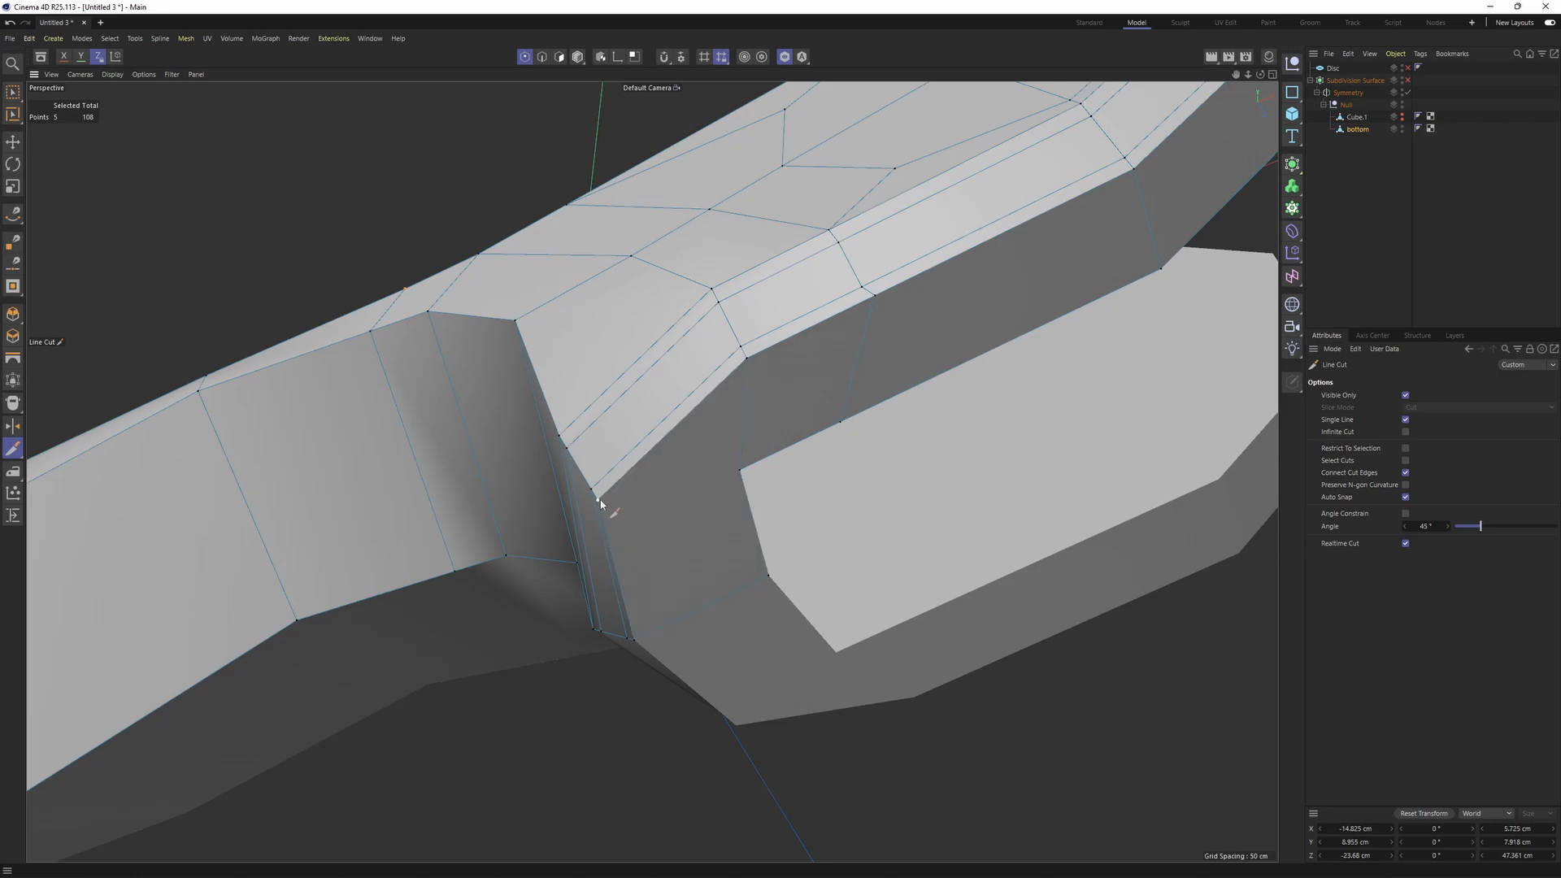
click(598, 500)
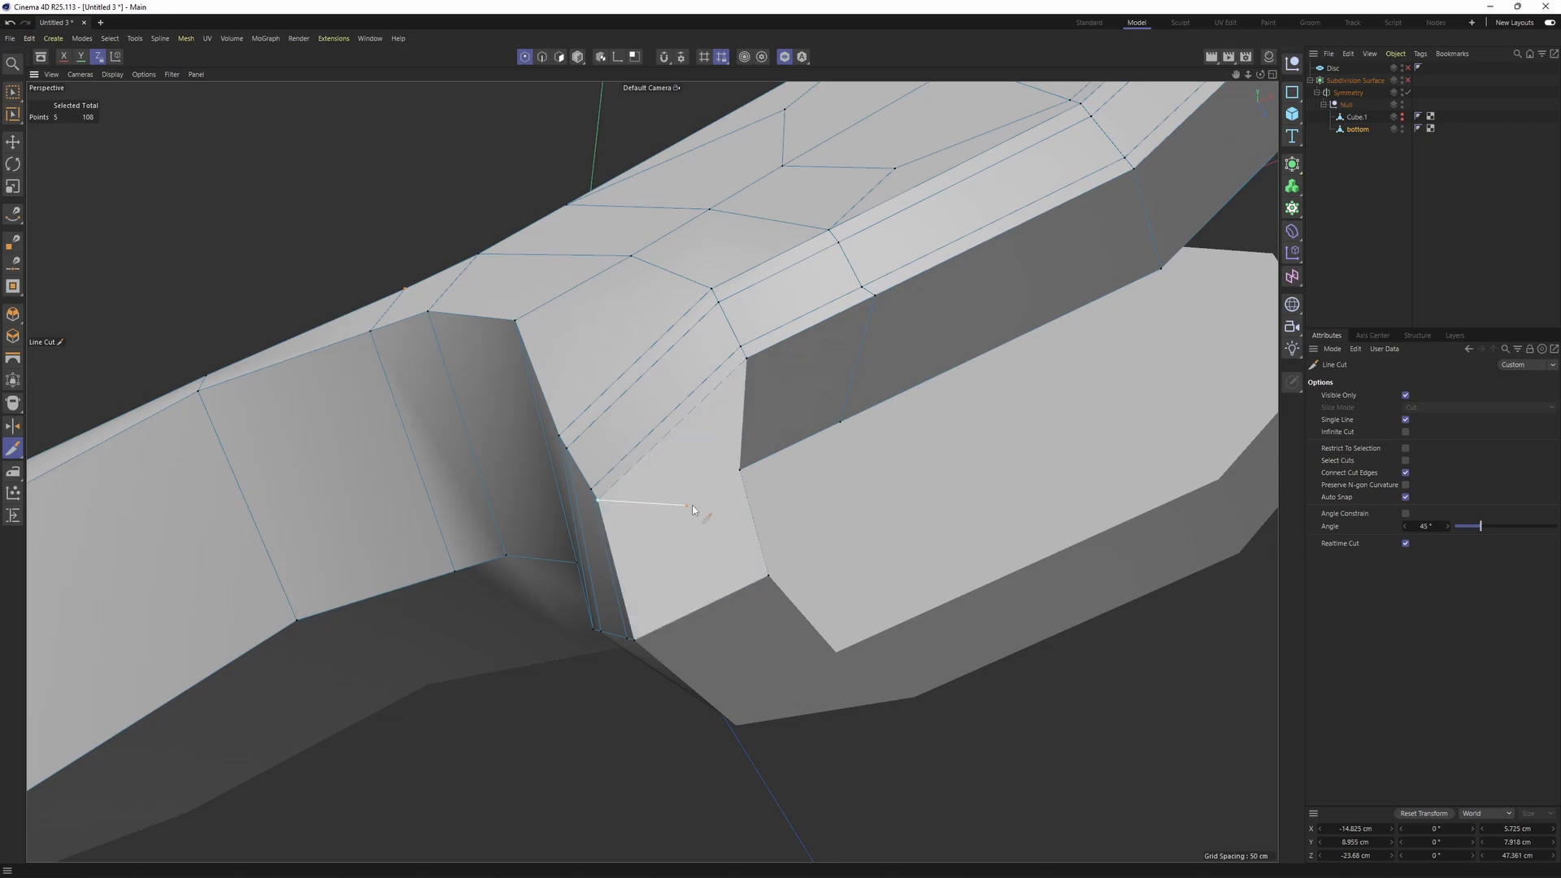
click(745, 494)
key(Return)
key(Return)
key(e)
click(697, 454)
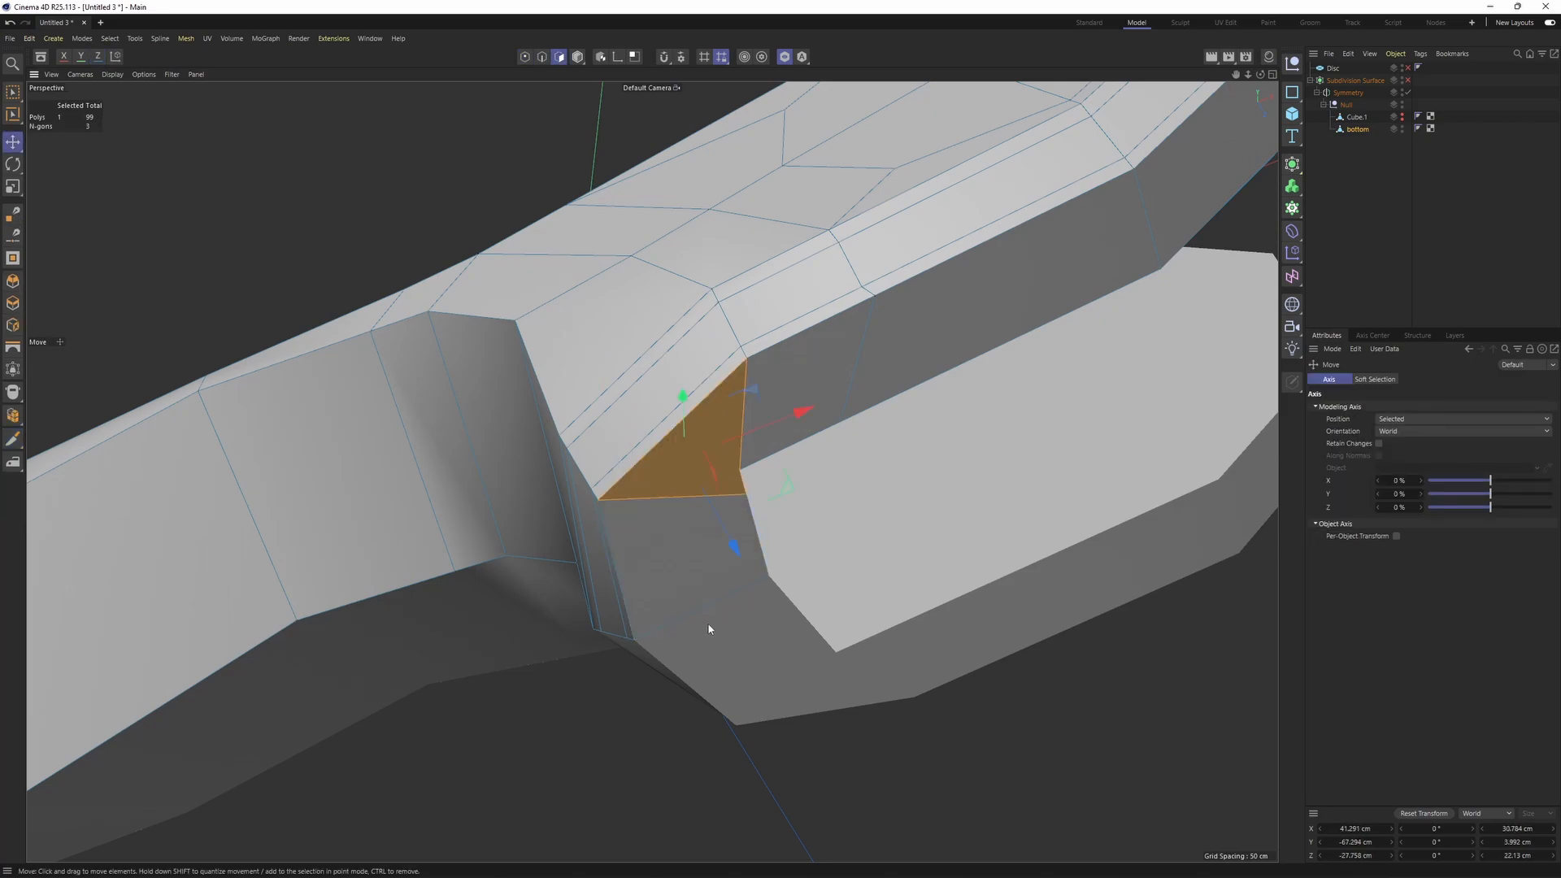
key(Return)
- Cut a line down the slot's end wall, close to its side corner, between the wall's two horizontal edges
alt+drag(761, 507, 577, 535)
alt+middle_drag(577, 538, 610, 500)
key(k)
key(k)
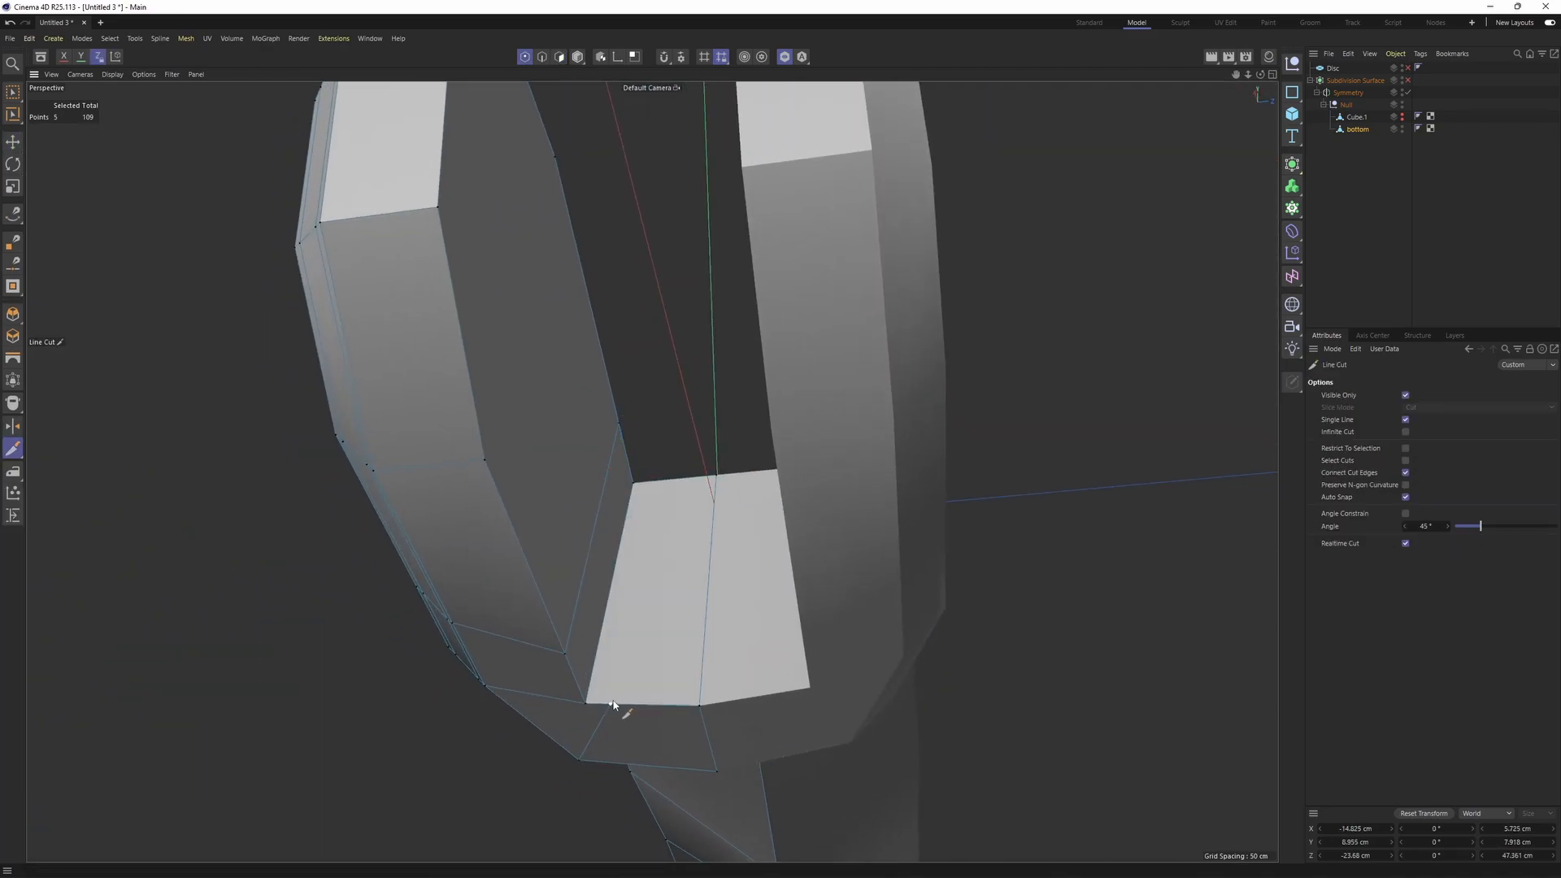
click(610, 704)
click(654, 485)
key(Return)
key(e)
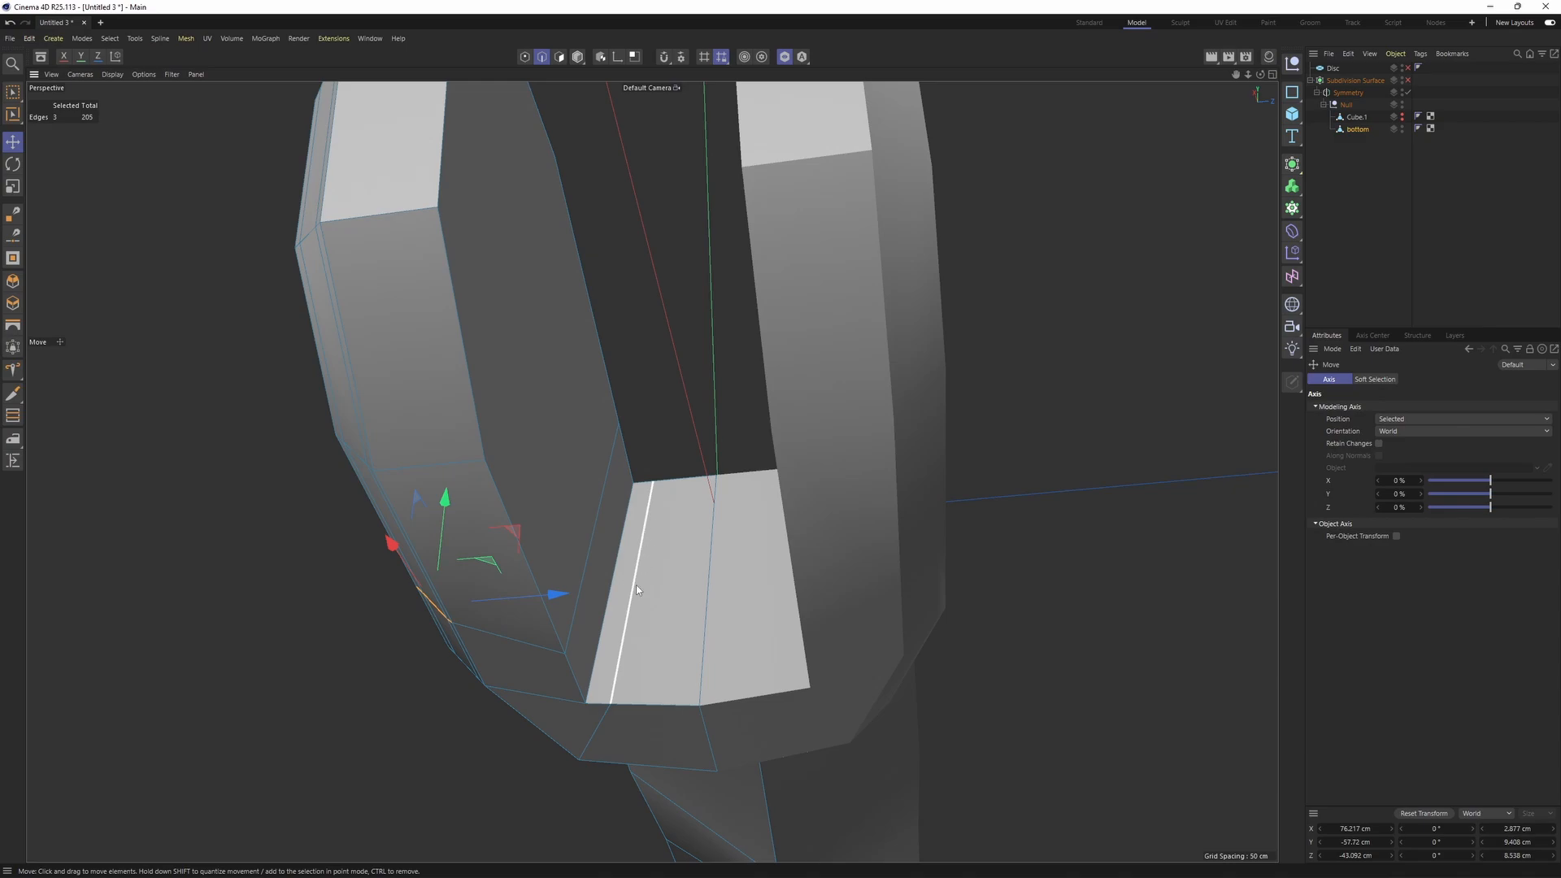
- Select the end wall's new edge with its continuation on the adjoining face and preview the subdivision smoothing
click(626, 642)
shift+click(597, 720)
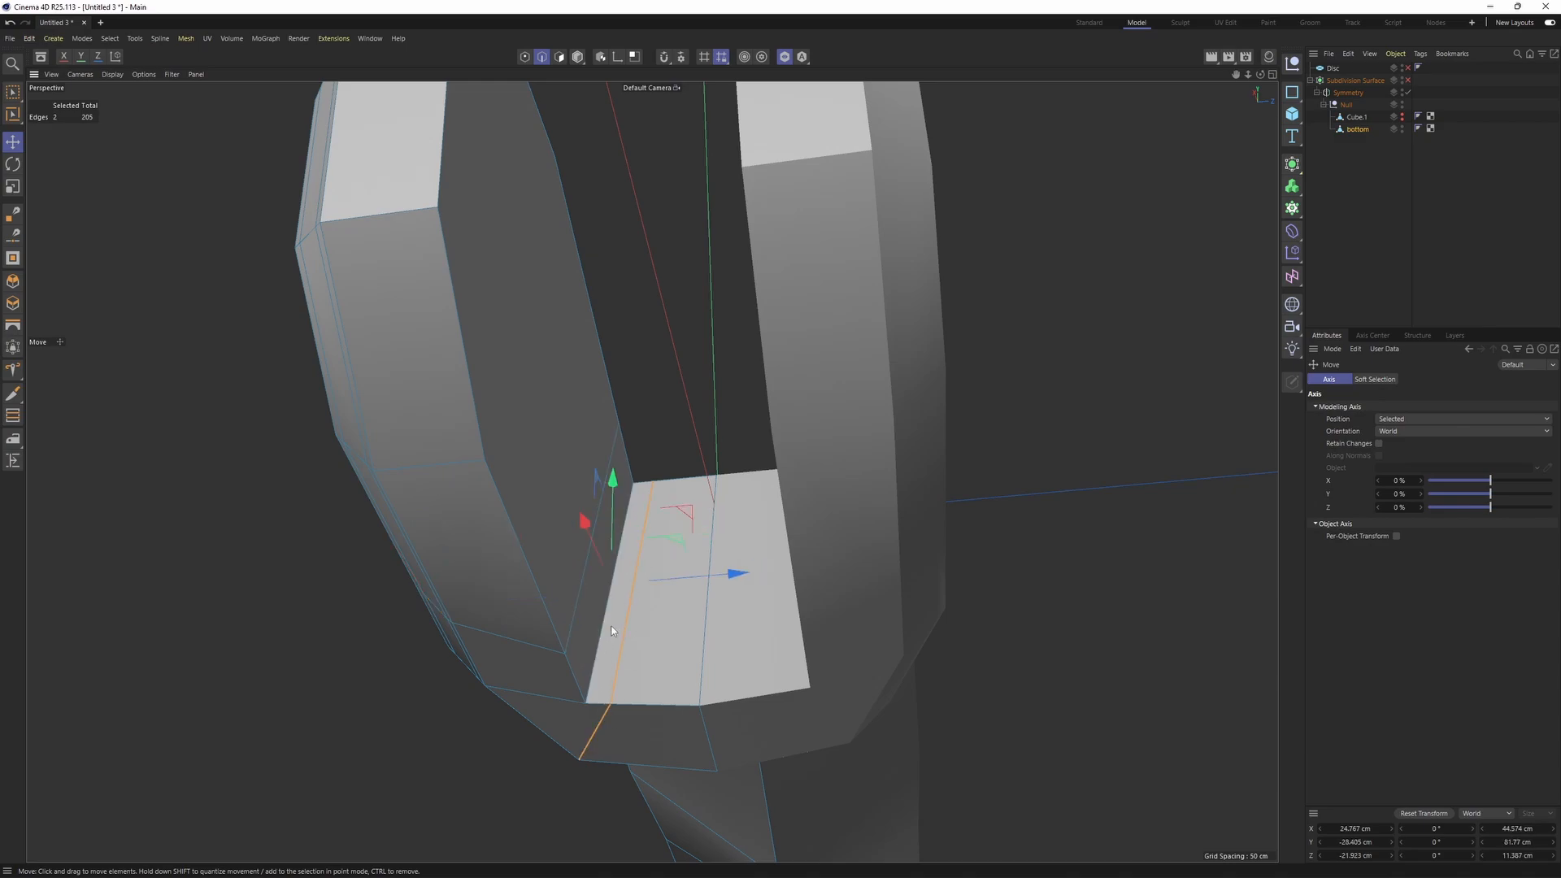
scroll(611, 628, up, 3)
key(q)
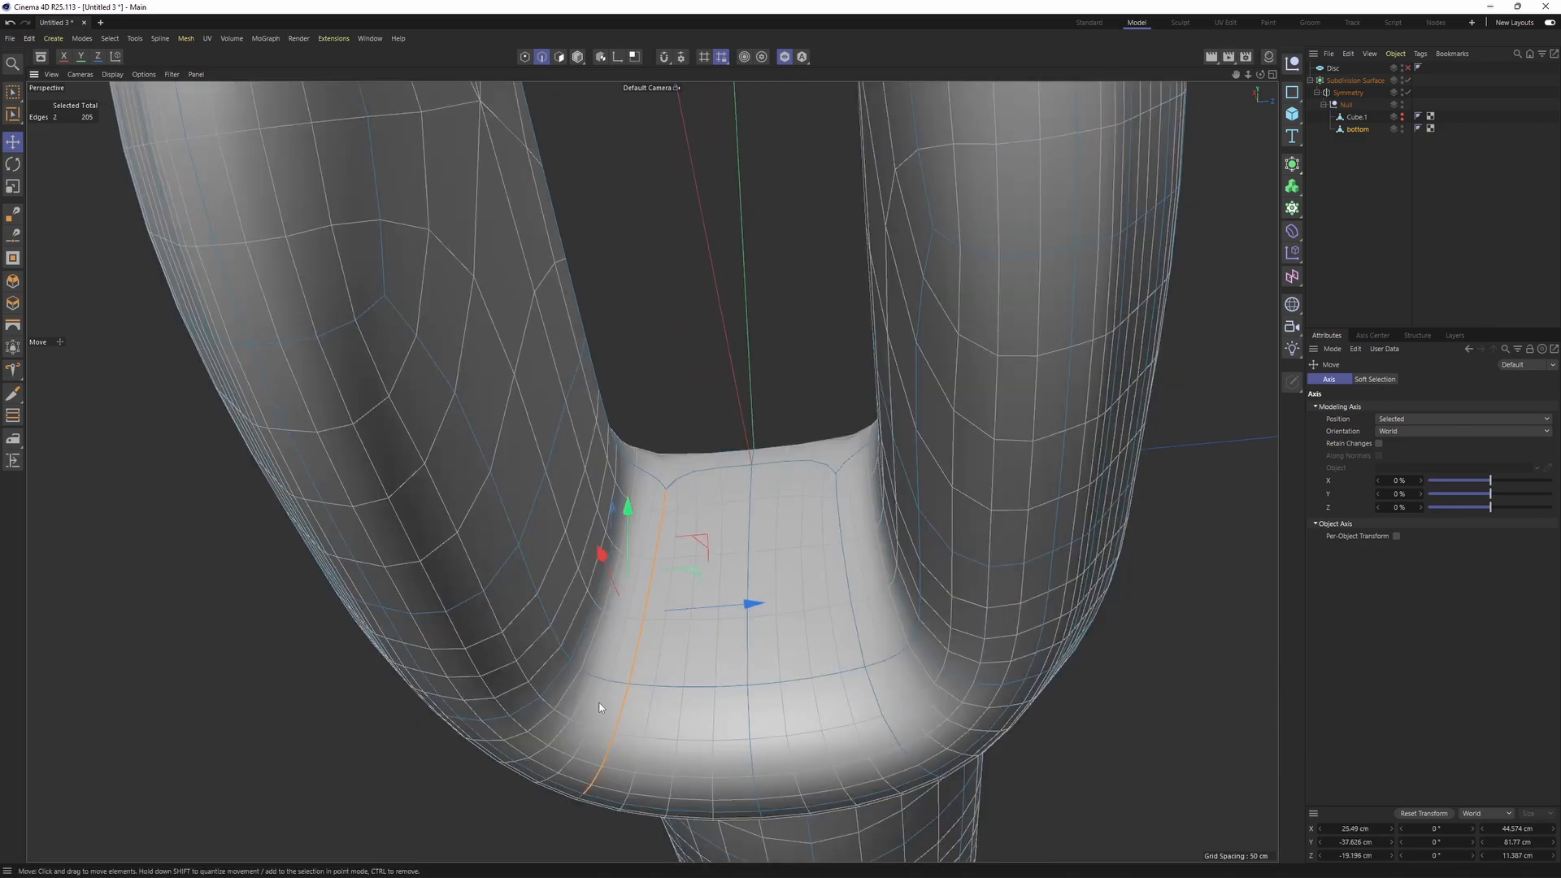
key(q)
- Line Cut diagonally from the end wall's new edge to the handle's outer corner point on the neighbouring cross loop
alt+drag(633, 502, 640, 439)
key(k)
key(k)
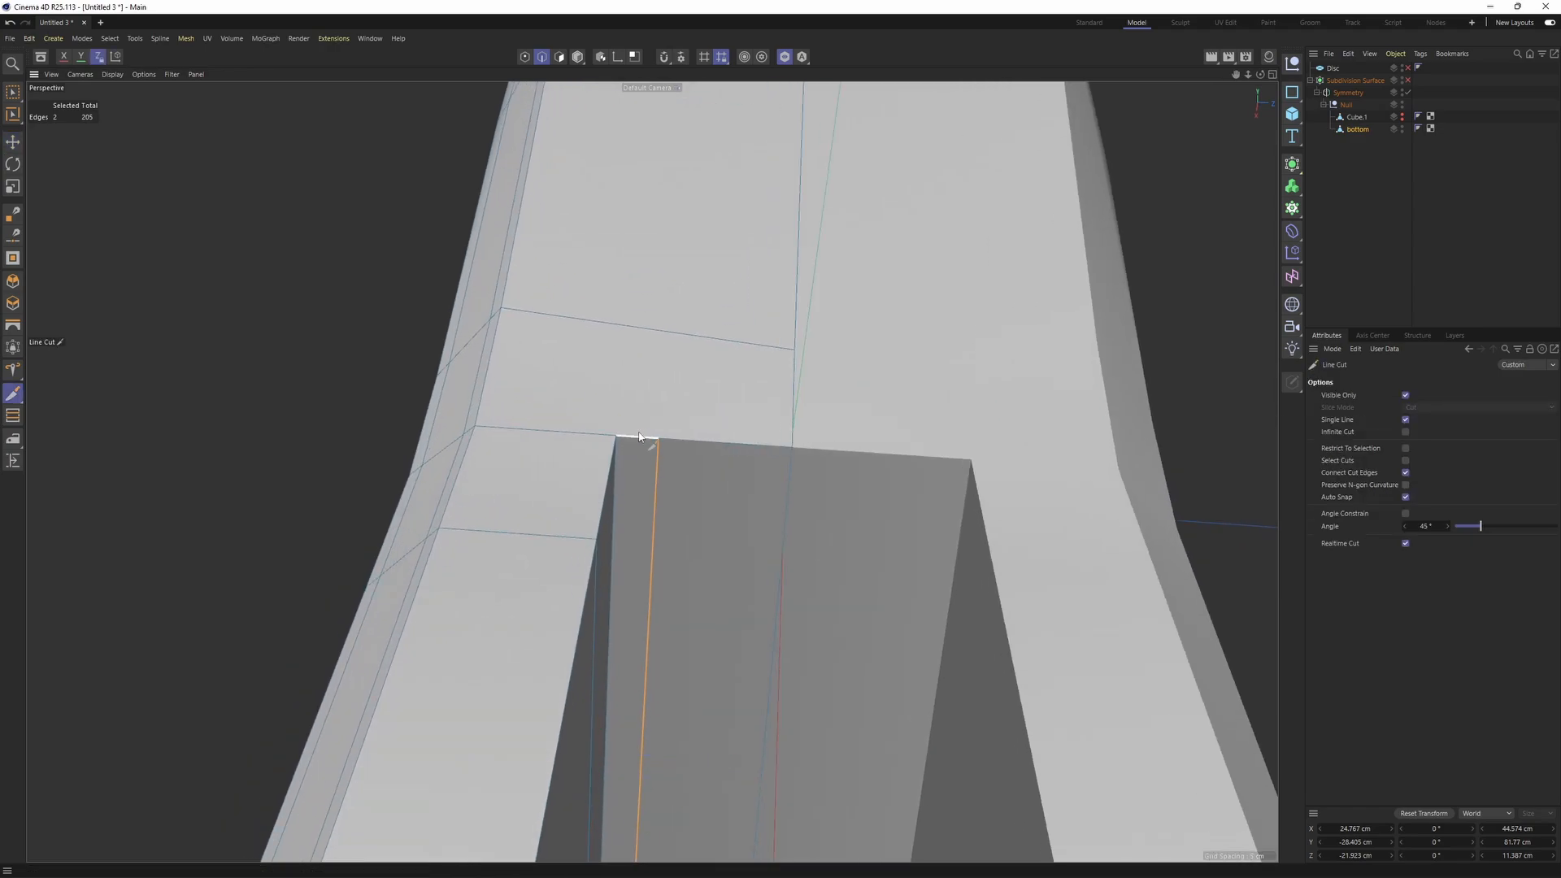
click(658, 441)
click(505, 309)
key(e)
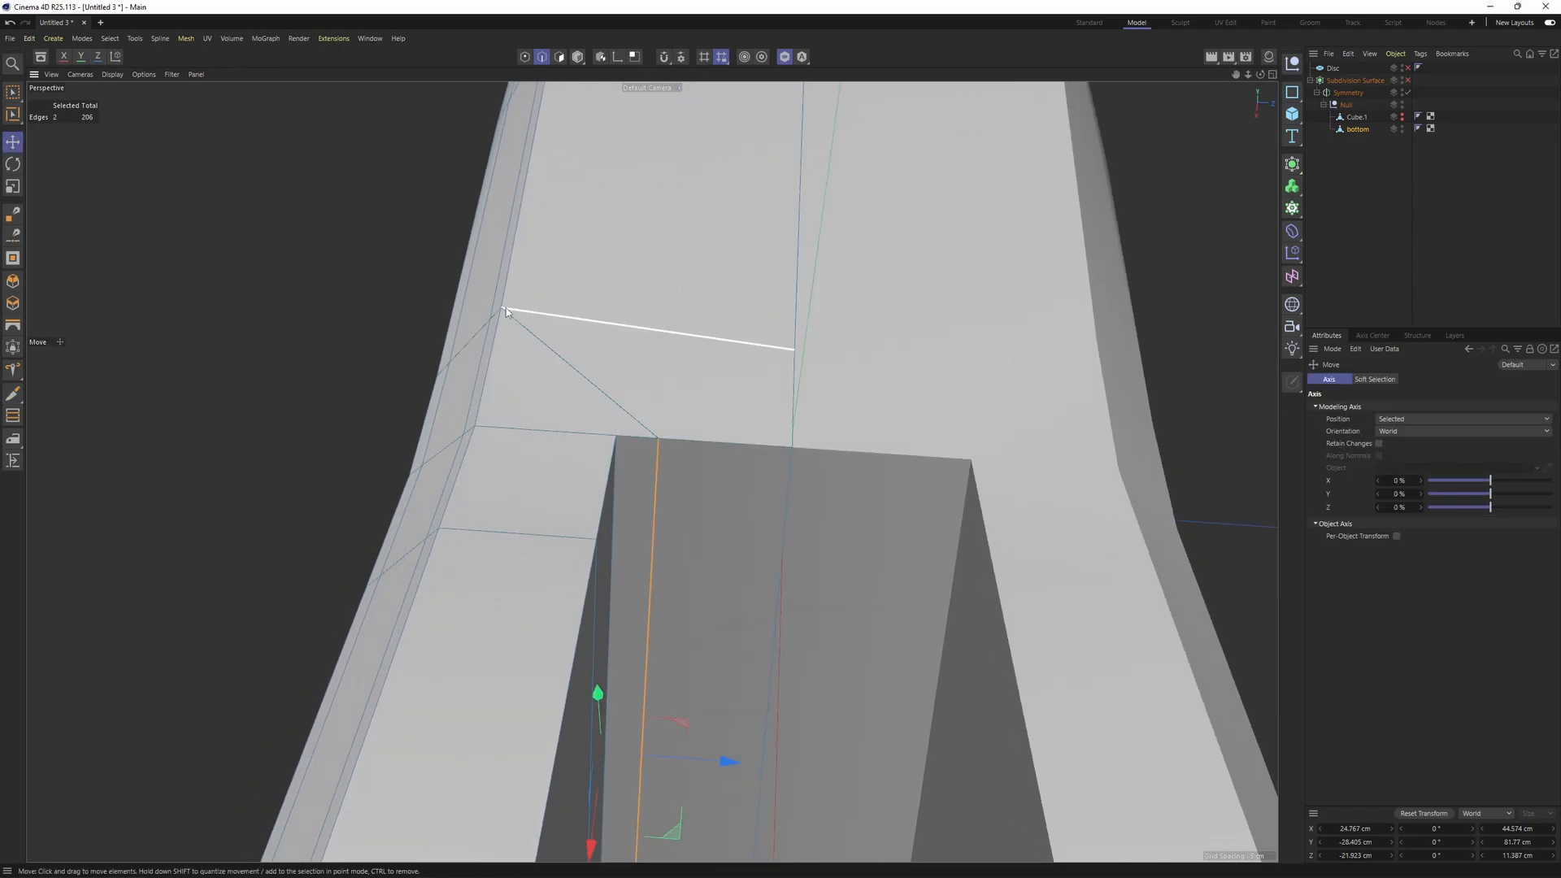
- Examine the face beside the diagonal cut and the nearby slot corner point by selecting them from several angles
alt+drag(587, 421, 504, 456)
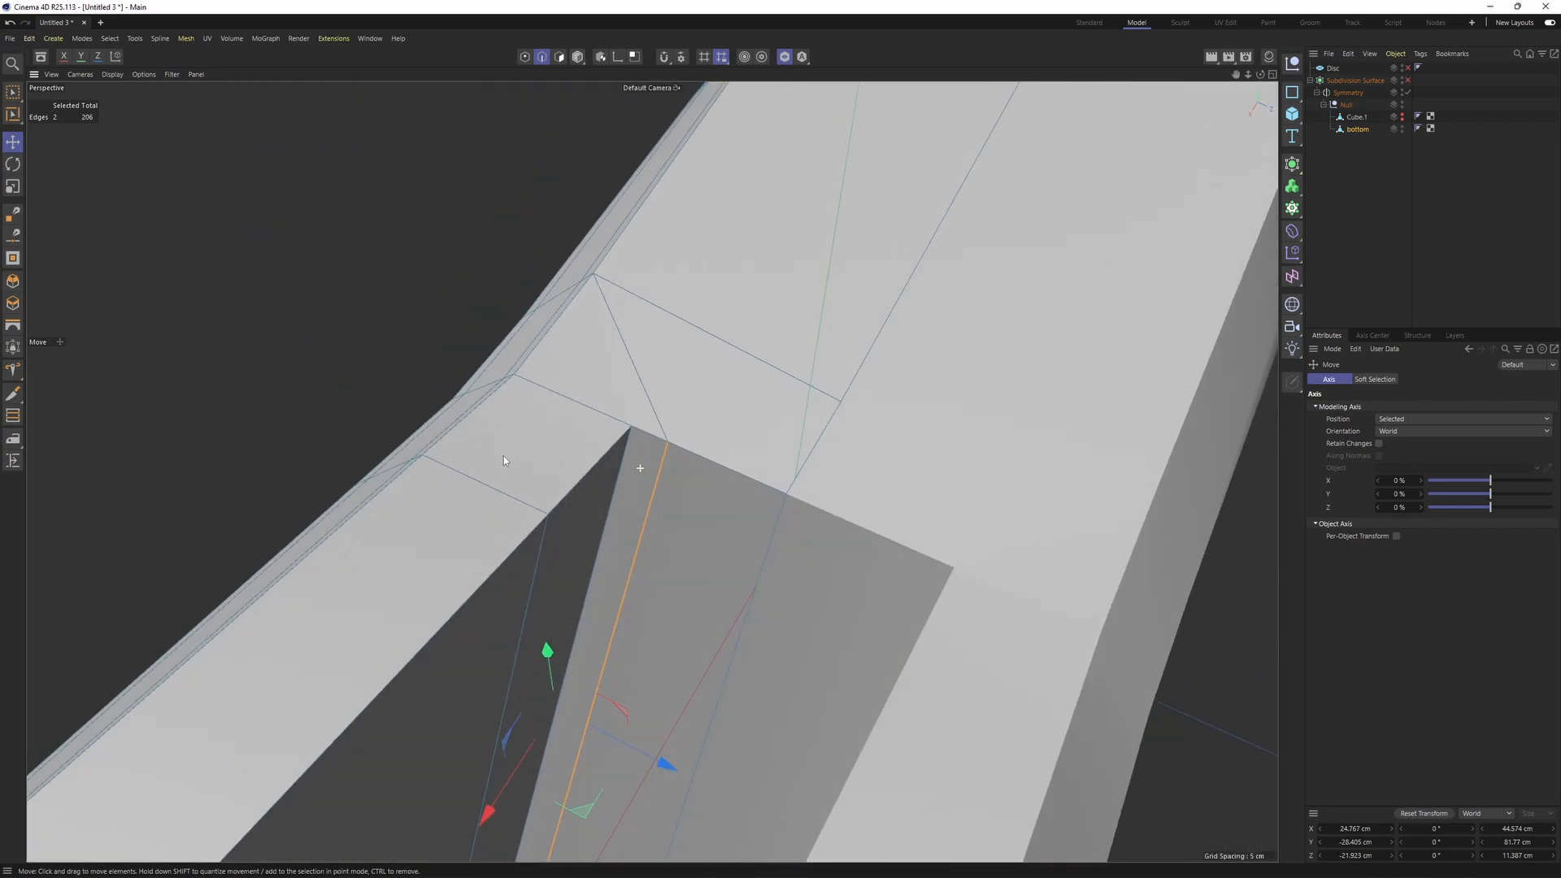
click(621, 468)
alt+middle_drag(637, 424, 647, 478)
scroll(648, 478, up, 3)
key(Return)
click(627, 439)
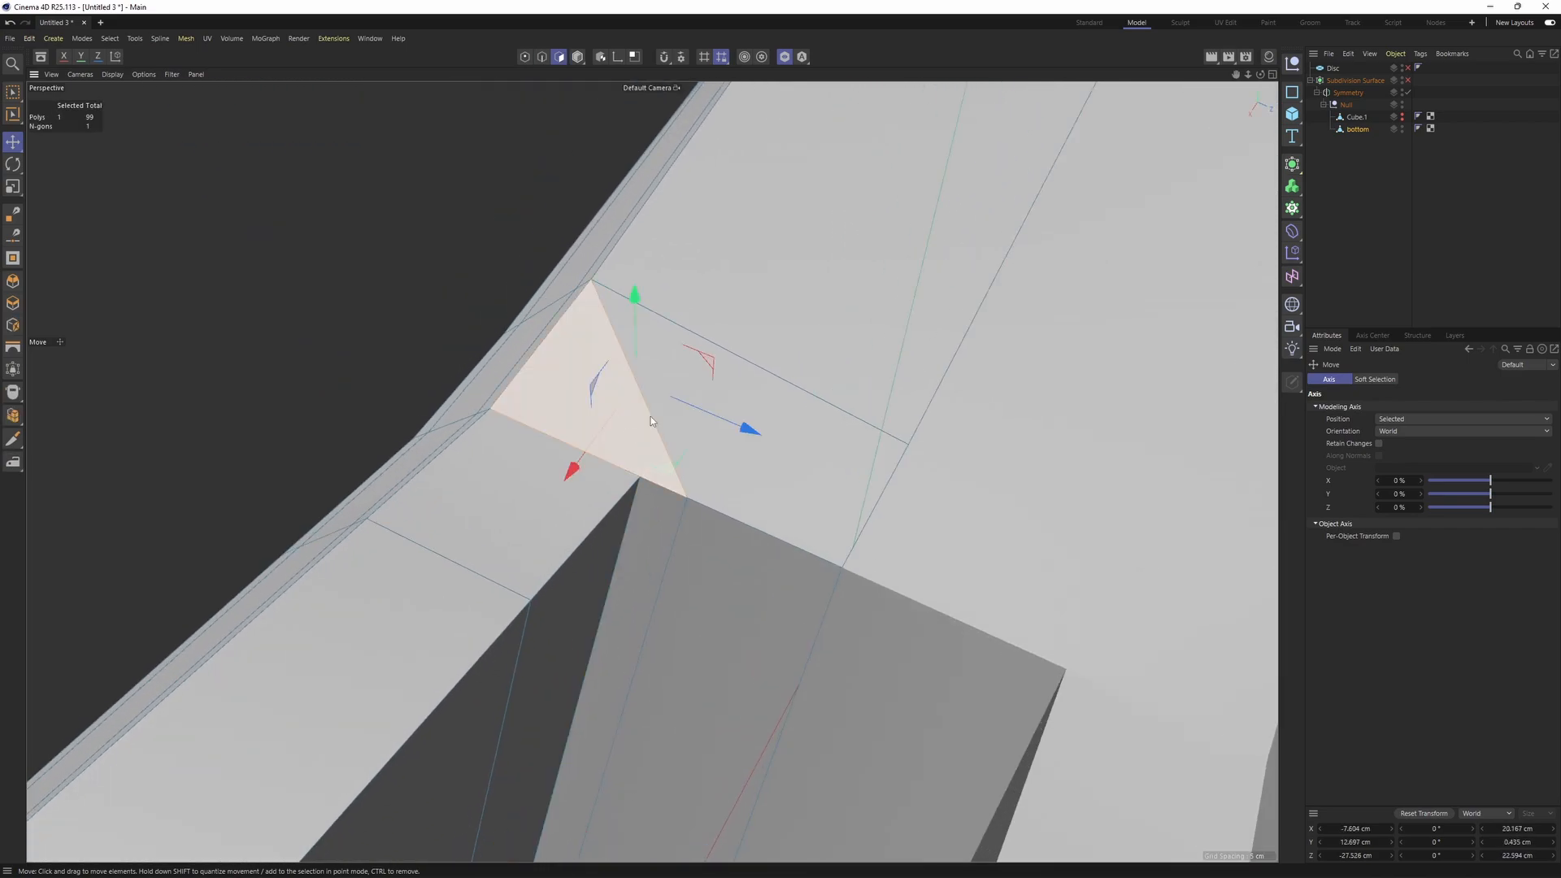
alt+drag(626, 439, 657, 469)
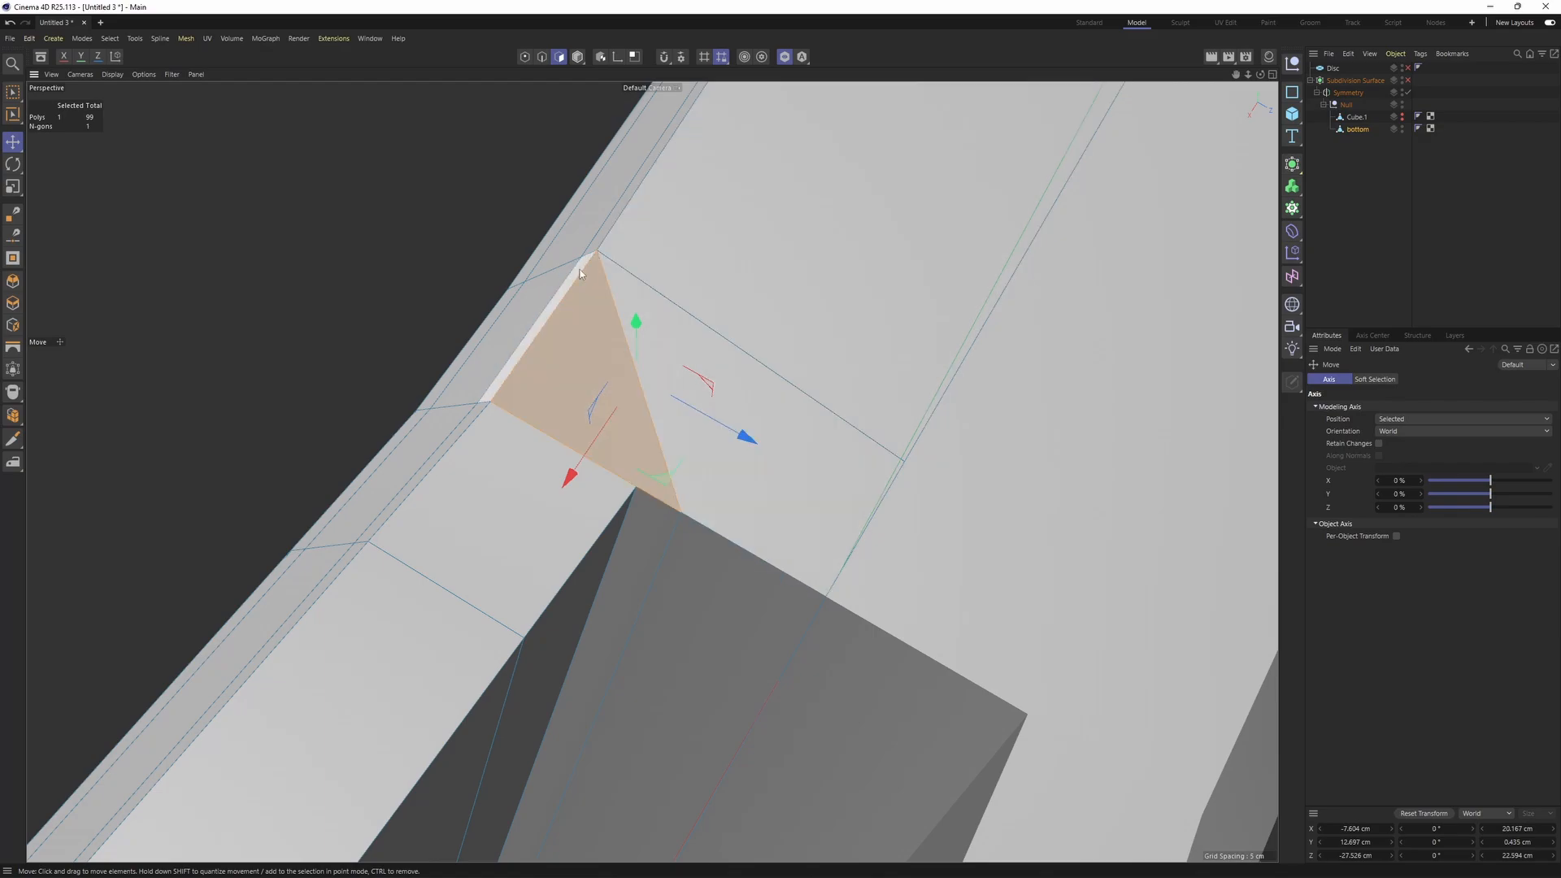
mouse_move(572, 343)
alt+mouse_down()
mouse_move(666, 450)
mouse_move(696, 537)
mouse_move(648, 404)
mouse_move(691, 427)
mouse_move(687, 687)
mouse_move(651, 726)
alt+mouse_up()
scroll(686, 483, up, 2)
key(Return)
click(687, 489)
key(ctrl+z)
scroll(710, 690, up, 2)
alt+drag(658, 563, 810, 501)
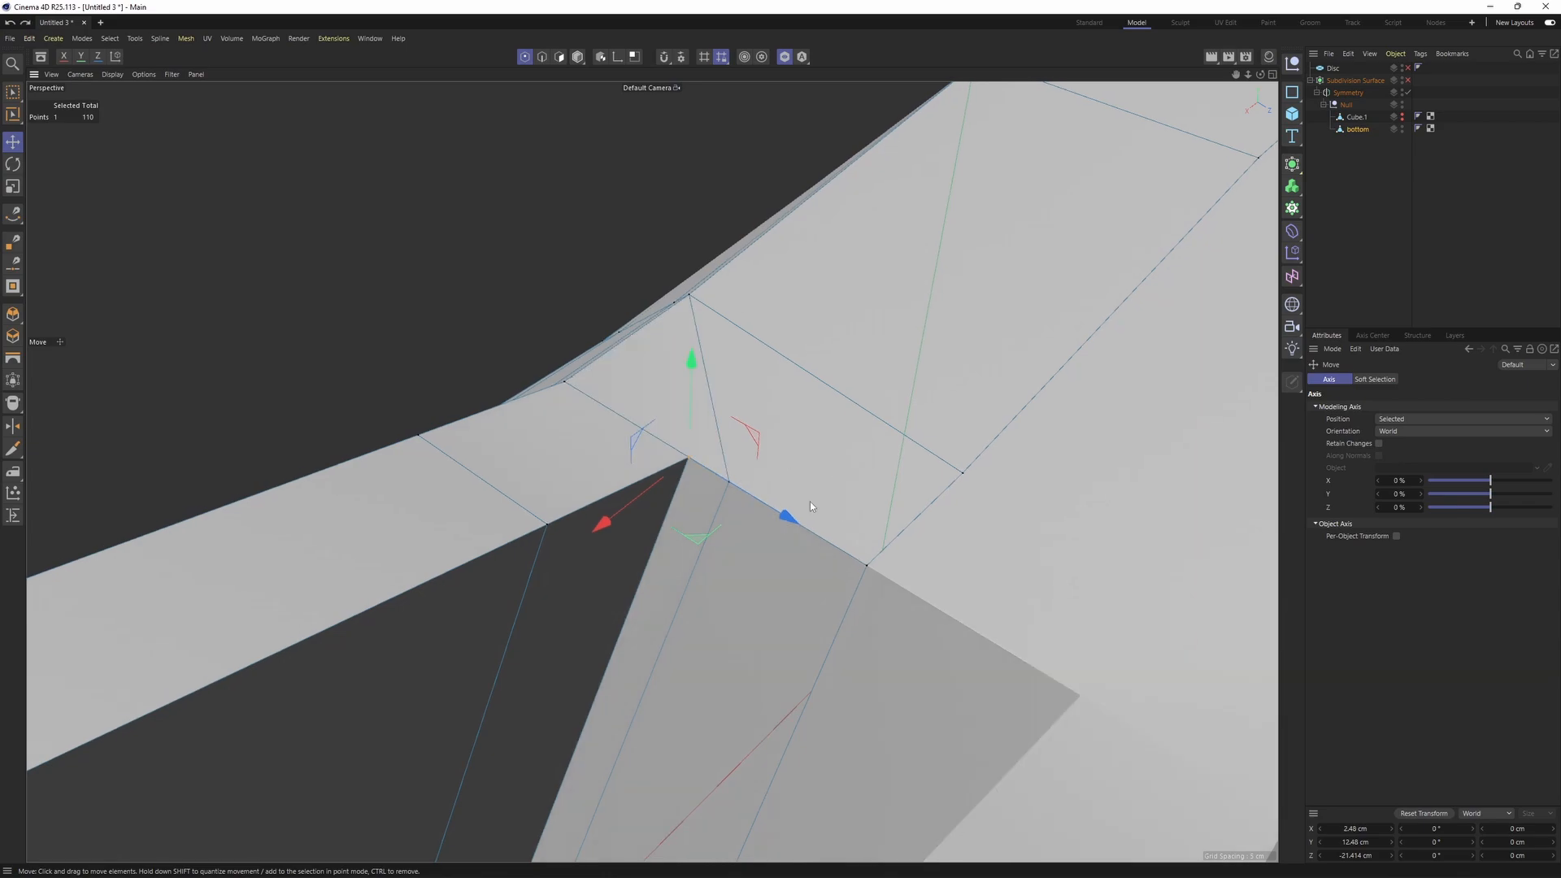
- Preview the fork with subdivision smoothing and inspect the rounding of the slot's closed end
scroll(754, 503, down, 3)
alt+middle_drag(707, 512, 720, 483)
key(Return)
alt+drag(697, 542, 492, 623)
alt+drag(668, 467, 660, 238)
key(q)
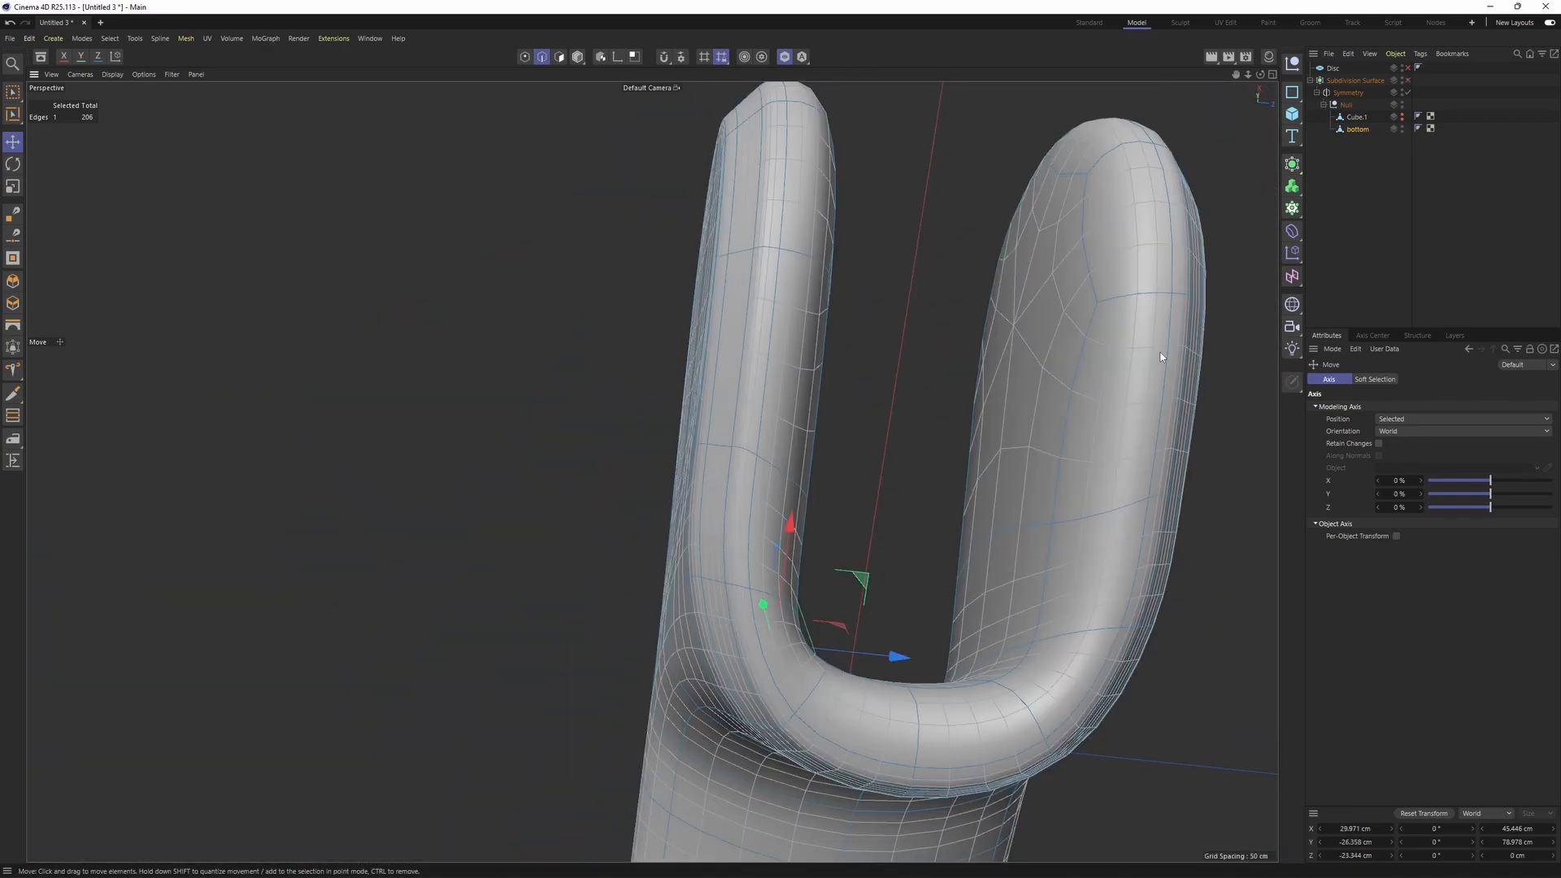
alt+drag(1161, 356, 854, 333)
- Disable the Symmetry and select the polygons of the fork slot's inner side and end wall
key(Return)
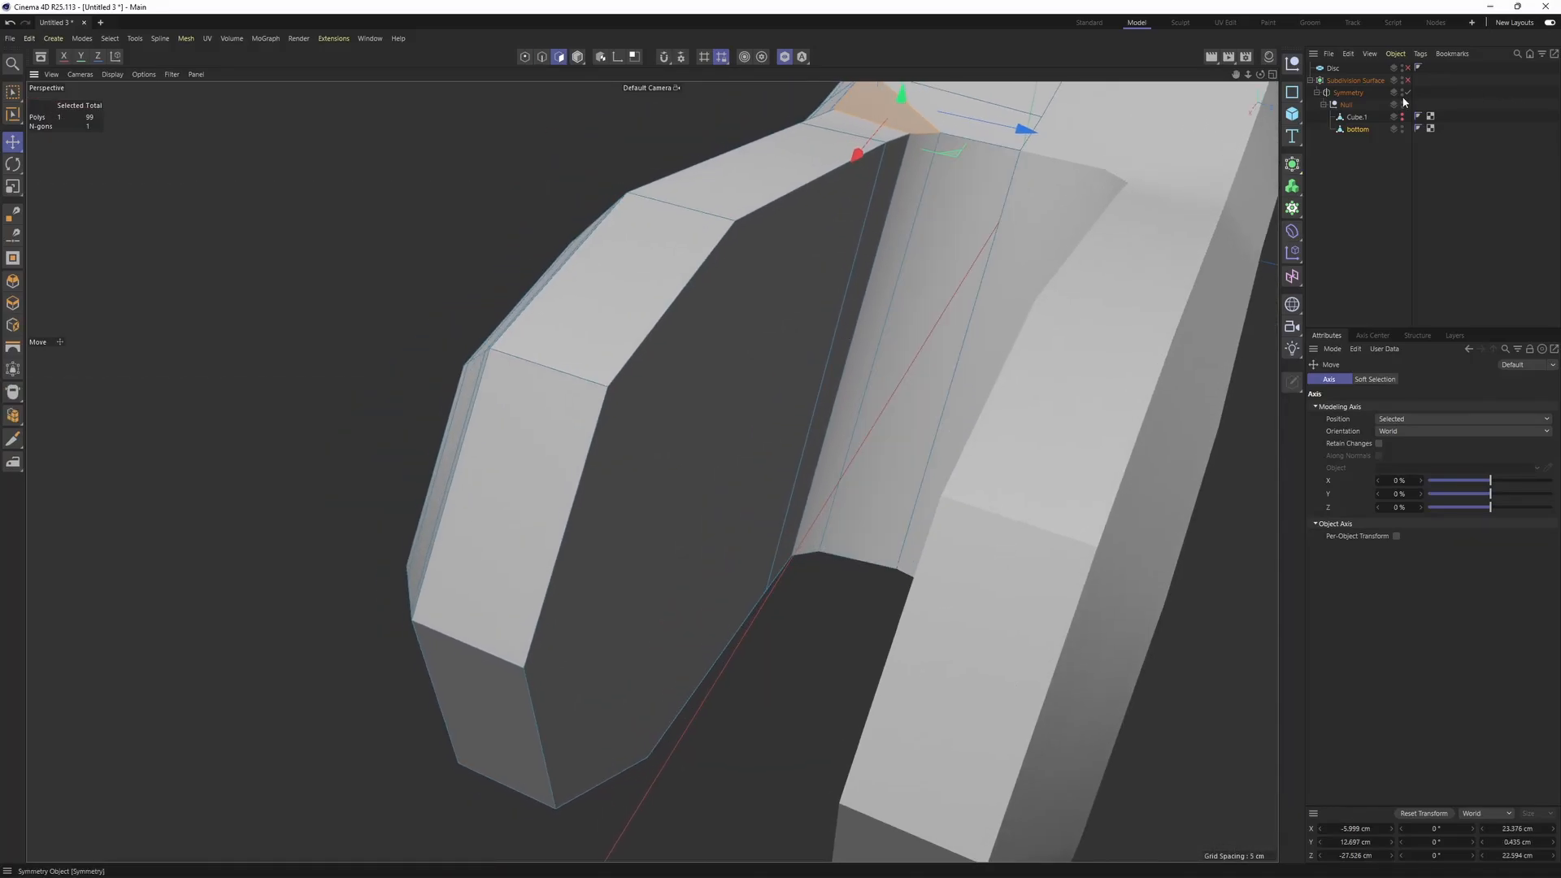
click(1407, 93)
alt+drag(683, 314, 613, 265)
click(761, 389)
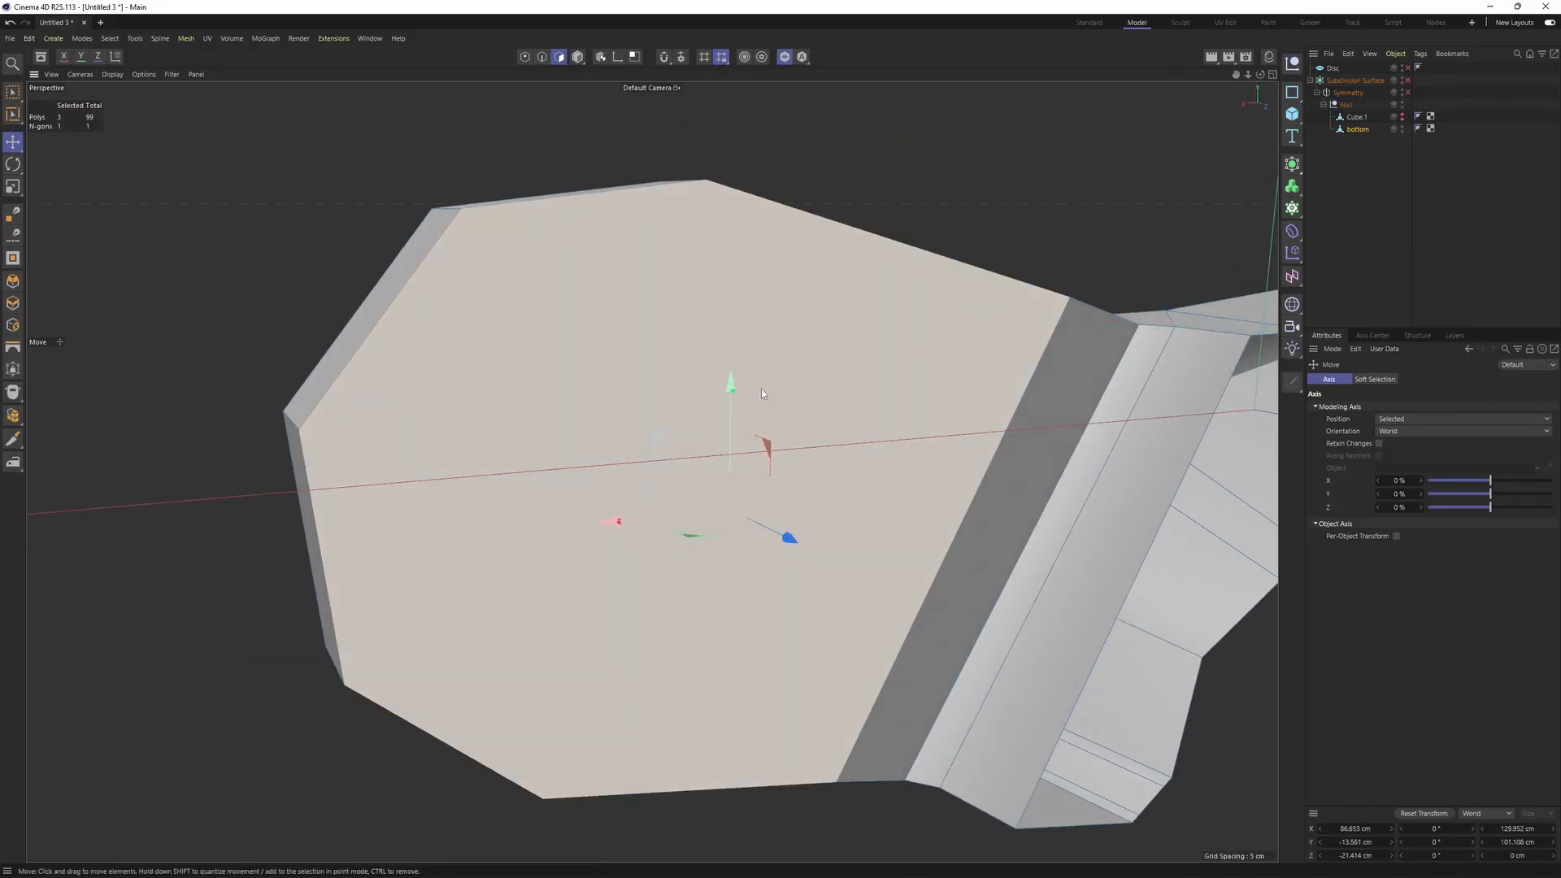
alt+drag(711, 399, 1062, 456)
shift+click(885, 423)
- Try insetting the selected slot polygons by about 3.8 cm with Symmetry disabled, and undo it
key(m)
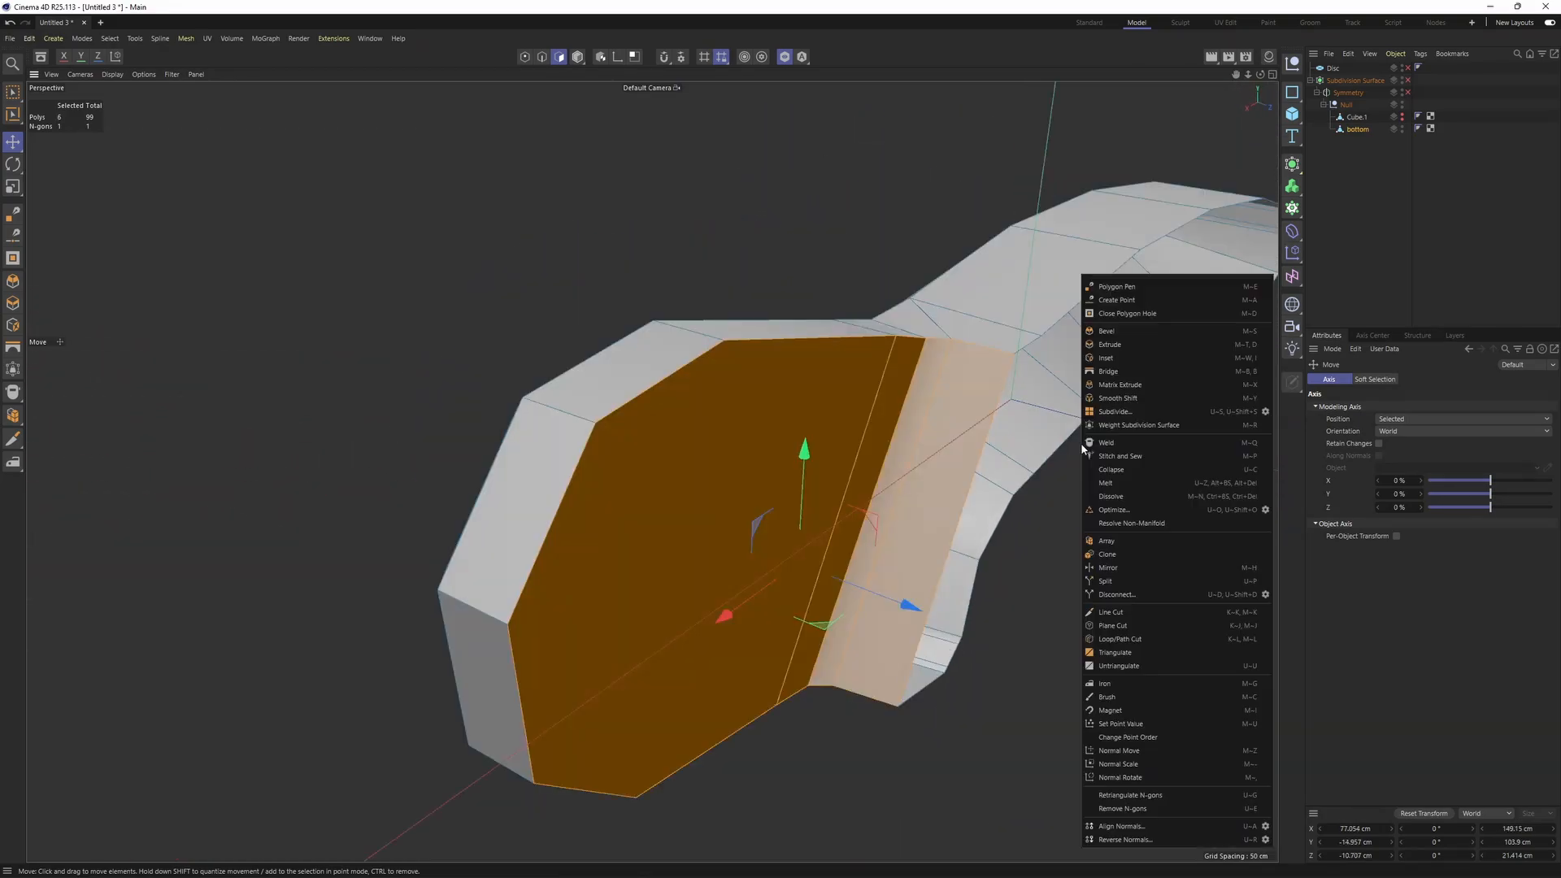
click(1179, 358)
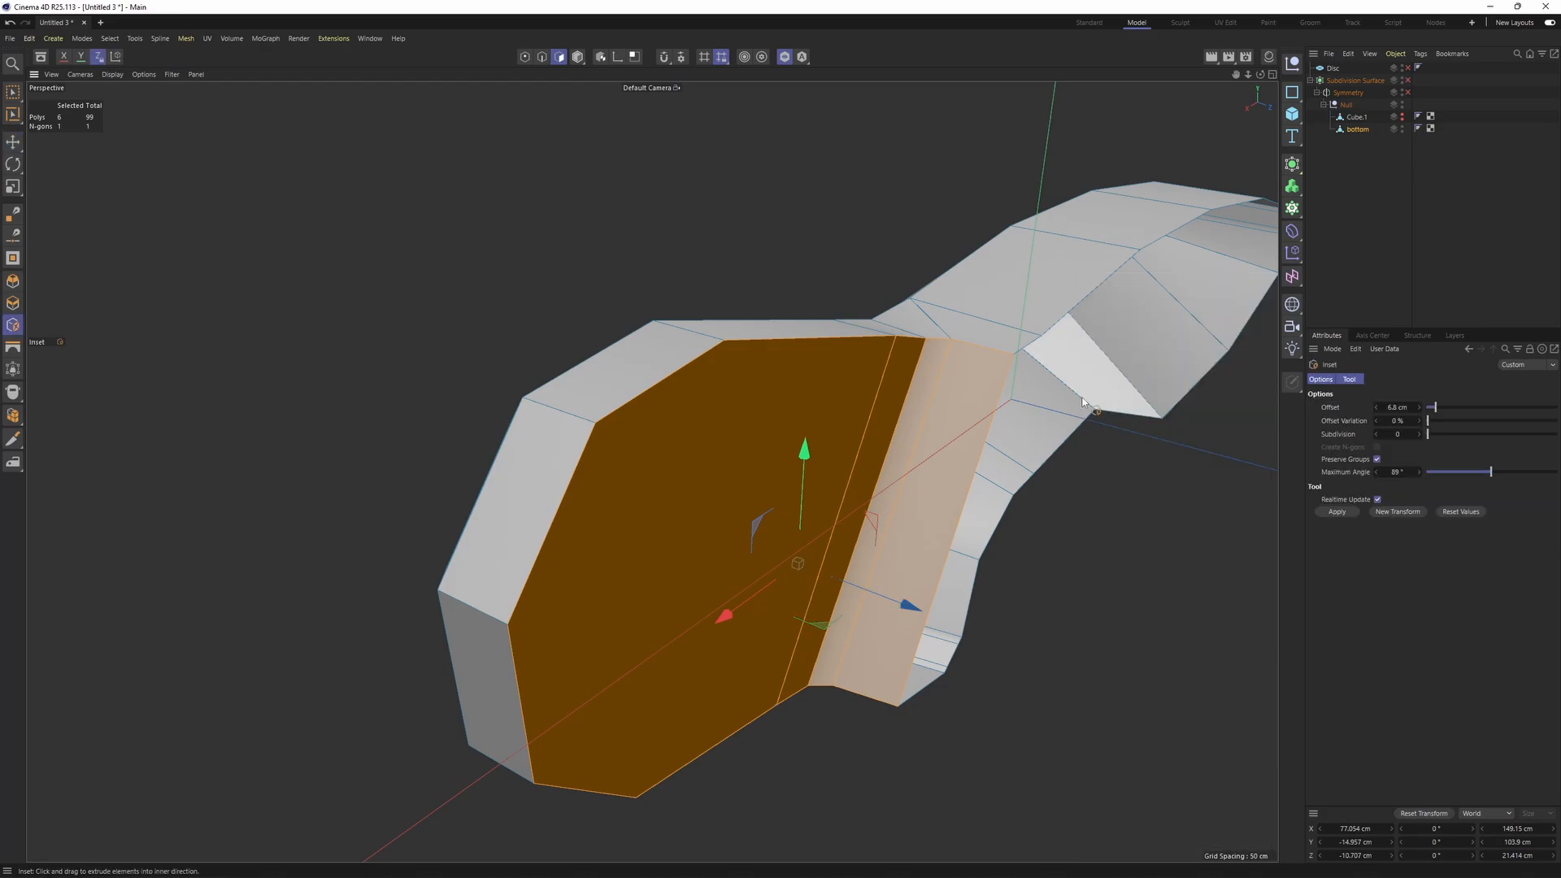
drag(1179, 358, 1223, 358)
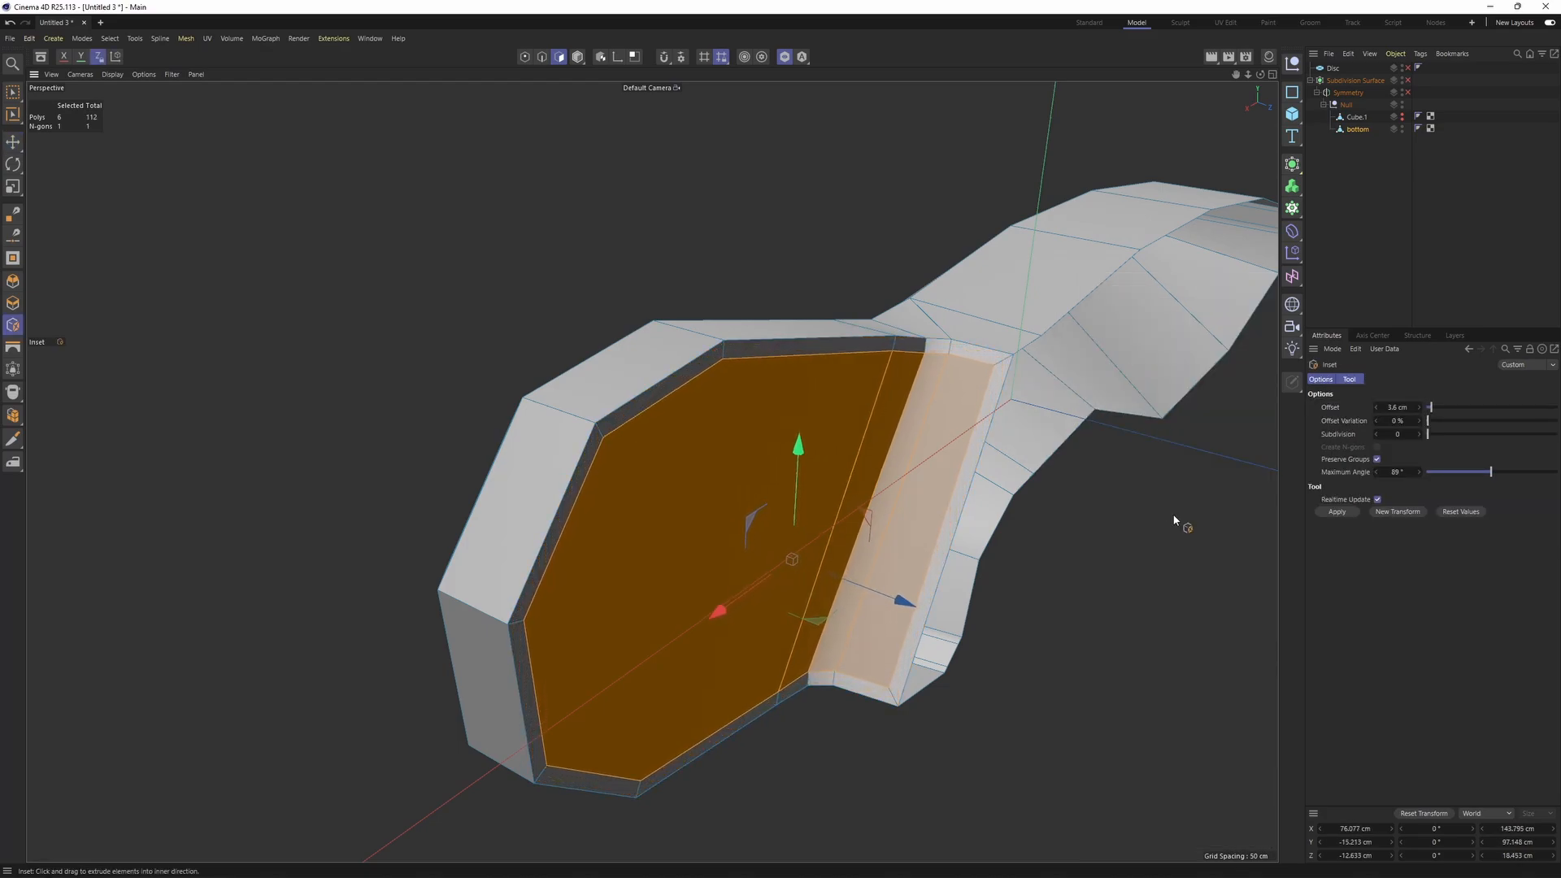
drag(1174, 520, 839, 561)
key(ctrl+z)
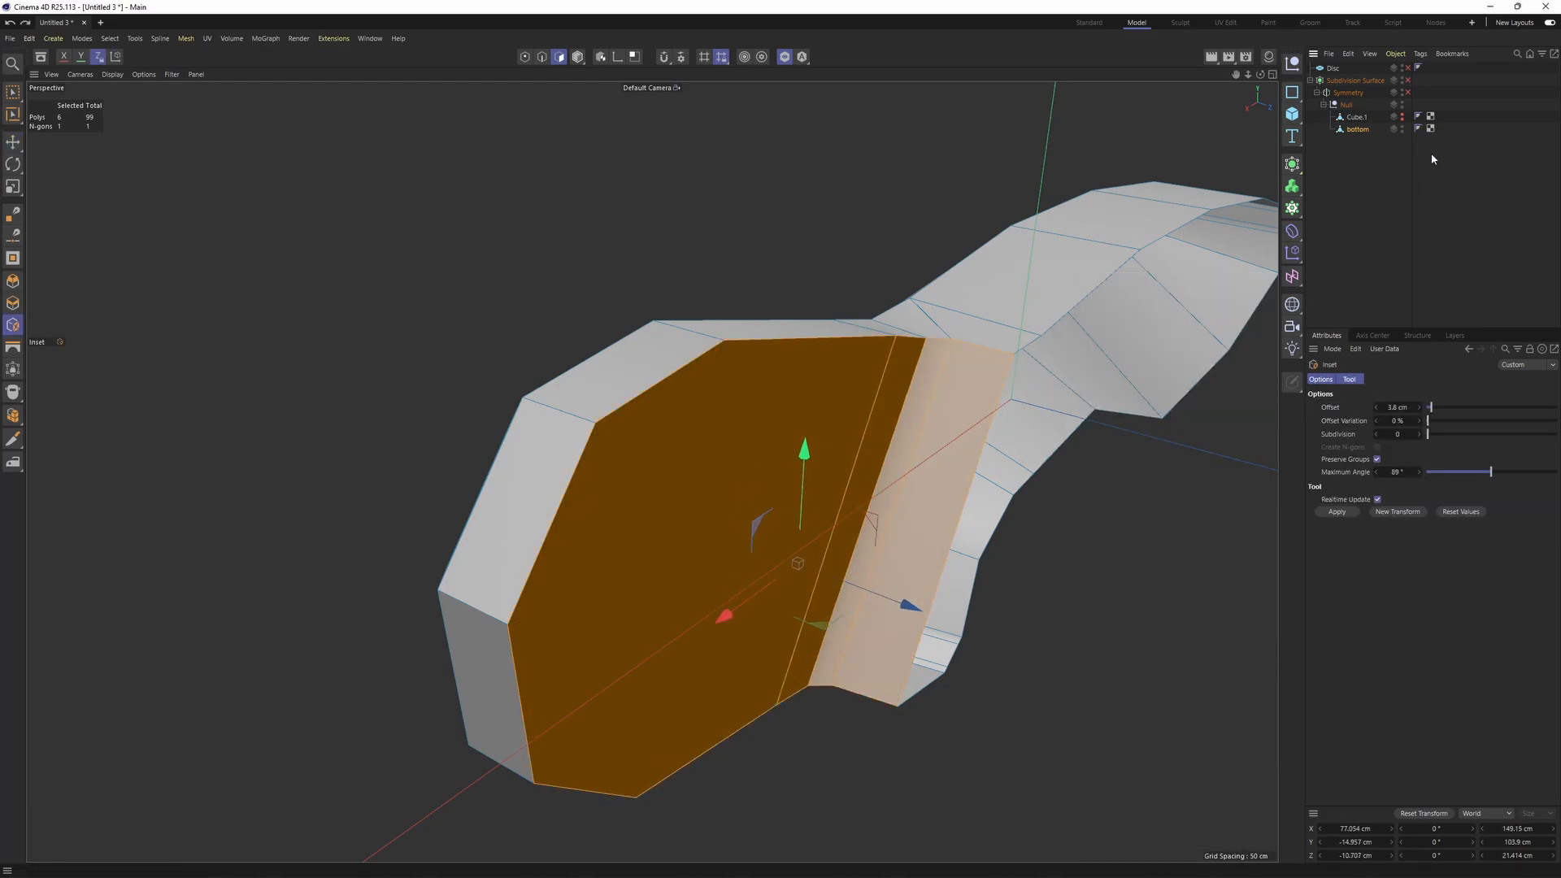
- Re-enable the Symmetry and subdivision smoothing, and inset the selected slot polygons of the bottom object
click(1408, 93)
click(1349, 93)
alt+drag(911, 350, 1151, 358)
click(1354, 128)
key(ctrl+z)
key(q)
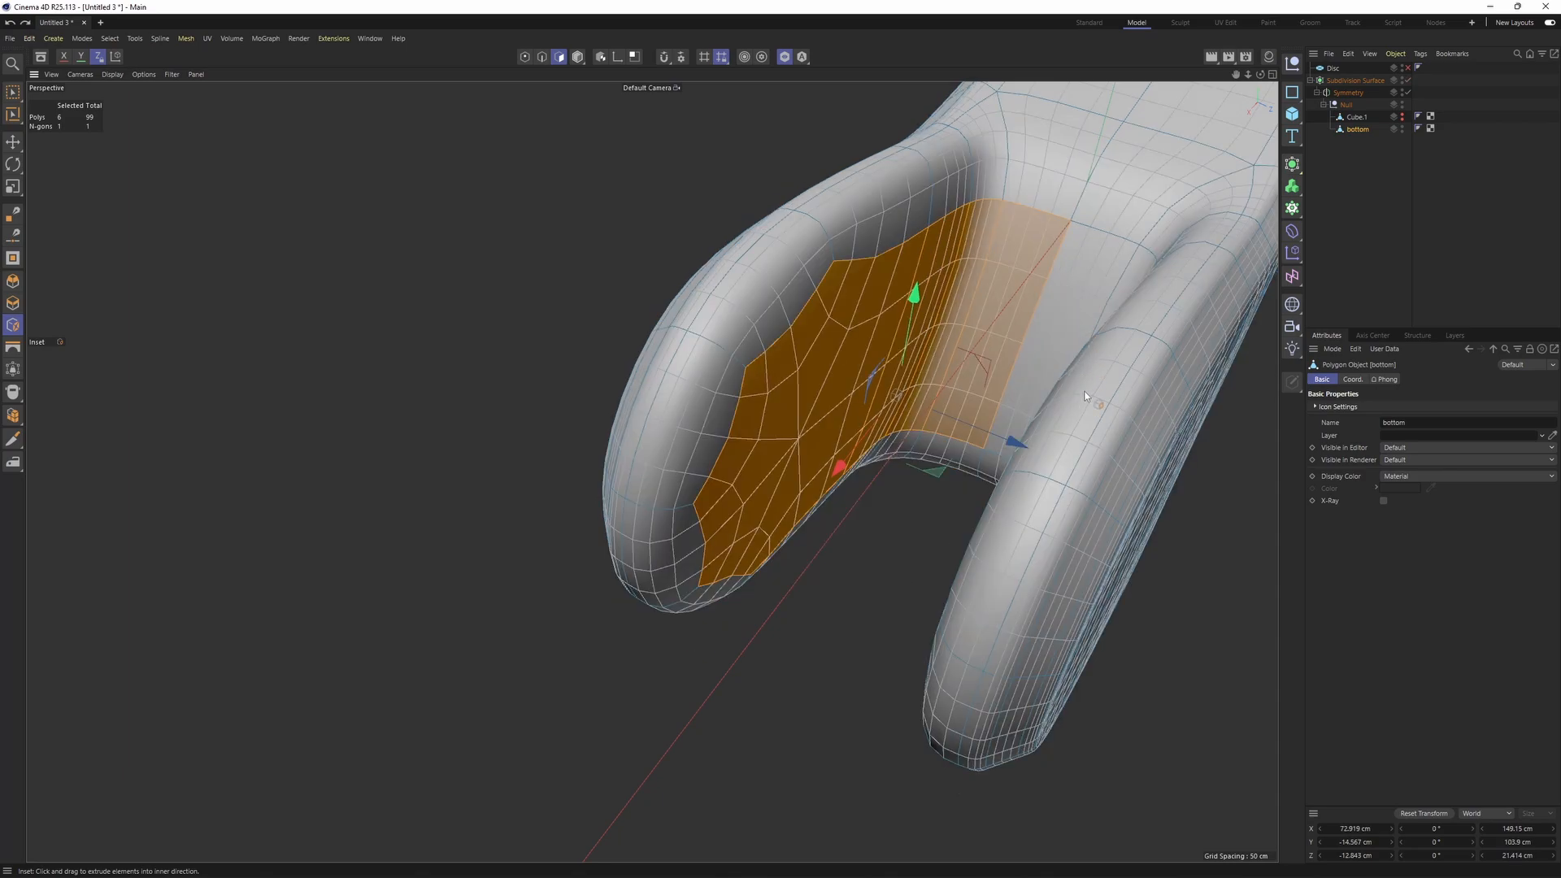
drag(1207, 321, 1248, 321)
- Examine the inset slot's smoothed shape without a selection, and restore the selection and unsmoothed display
click(1415, 149)
alt+drag(813, 247, 840, 264)
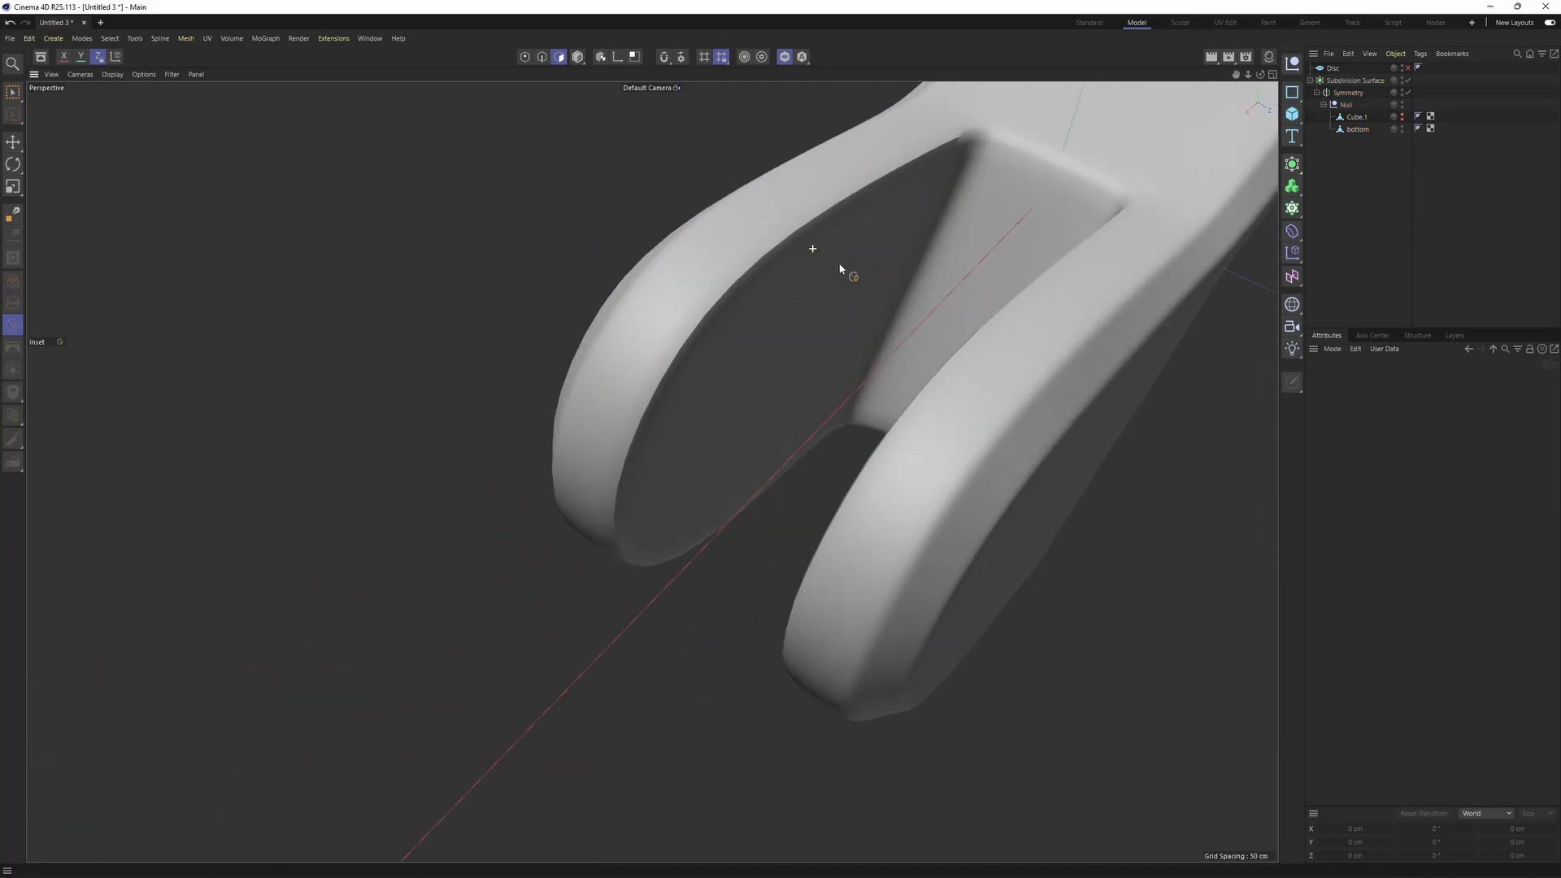
scroll(842, 253, up, 2)
key(ctrl+z)
key(q)
alt+drag(1091, 304, 1008, 281)
- Disable the Symmetry and add two loop cuts across the slot's end wall and side strip, the second at 43.907% offset
click(1408, 93)
alt+drag(904, 268, 768, 343)
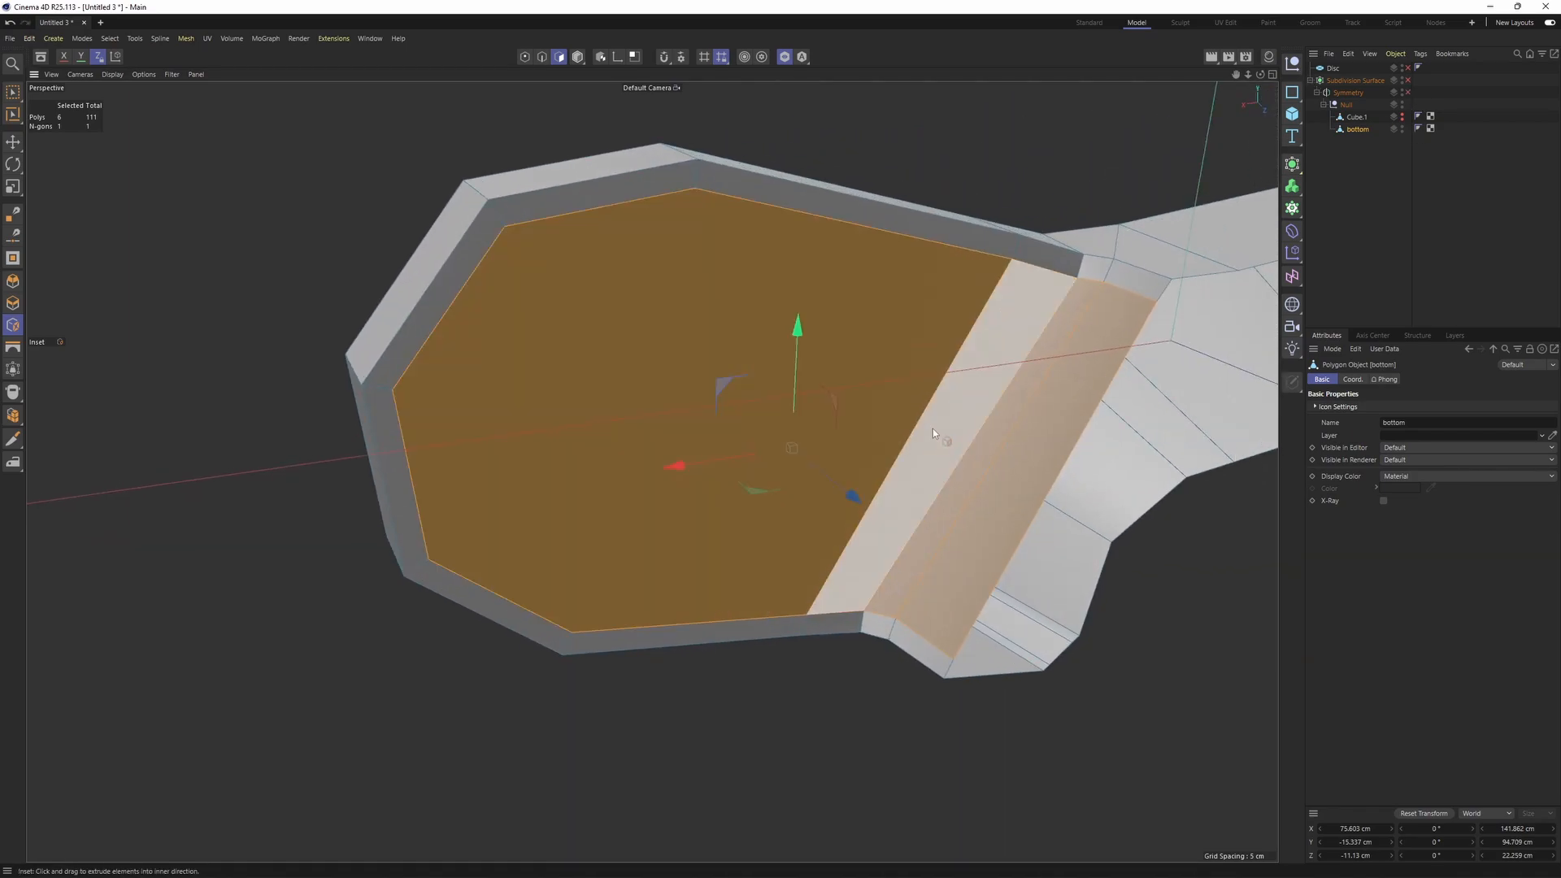
key(Return)
click(1011, 545)
alt+drag(1011, 544, 1038, 418)
key(k)
key(l)
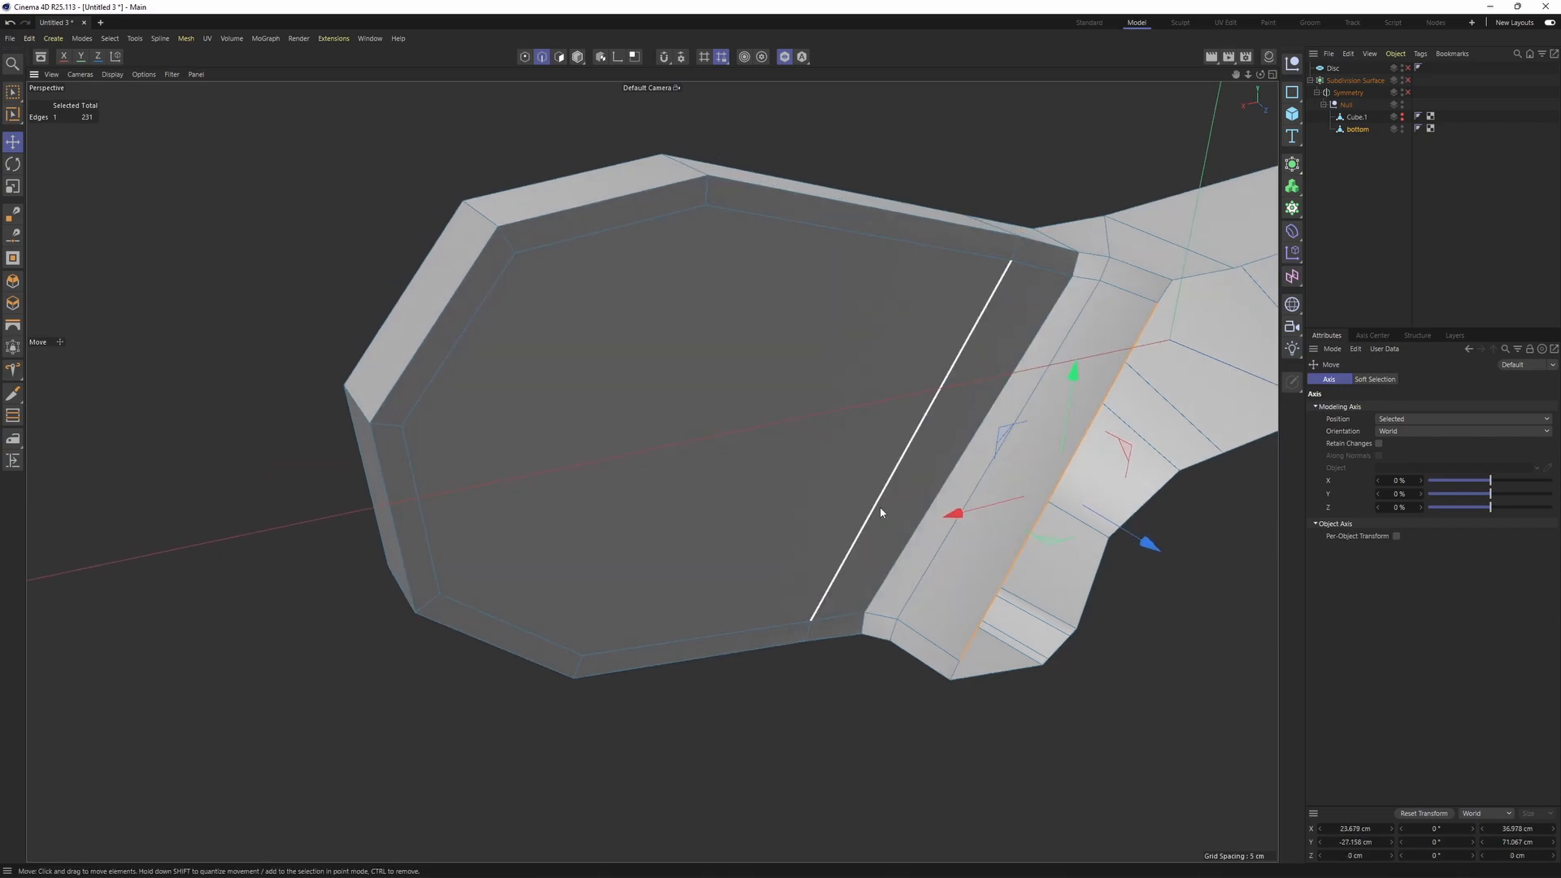
click(864, 526)
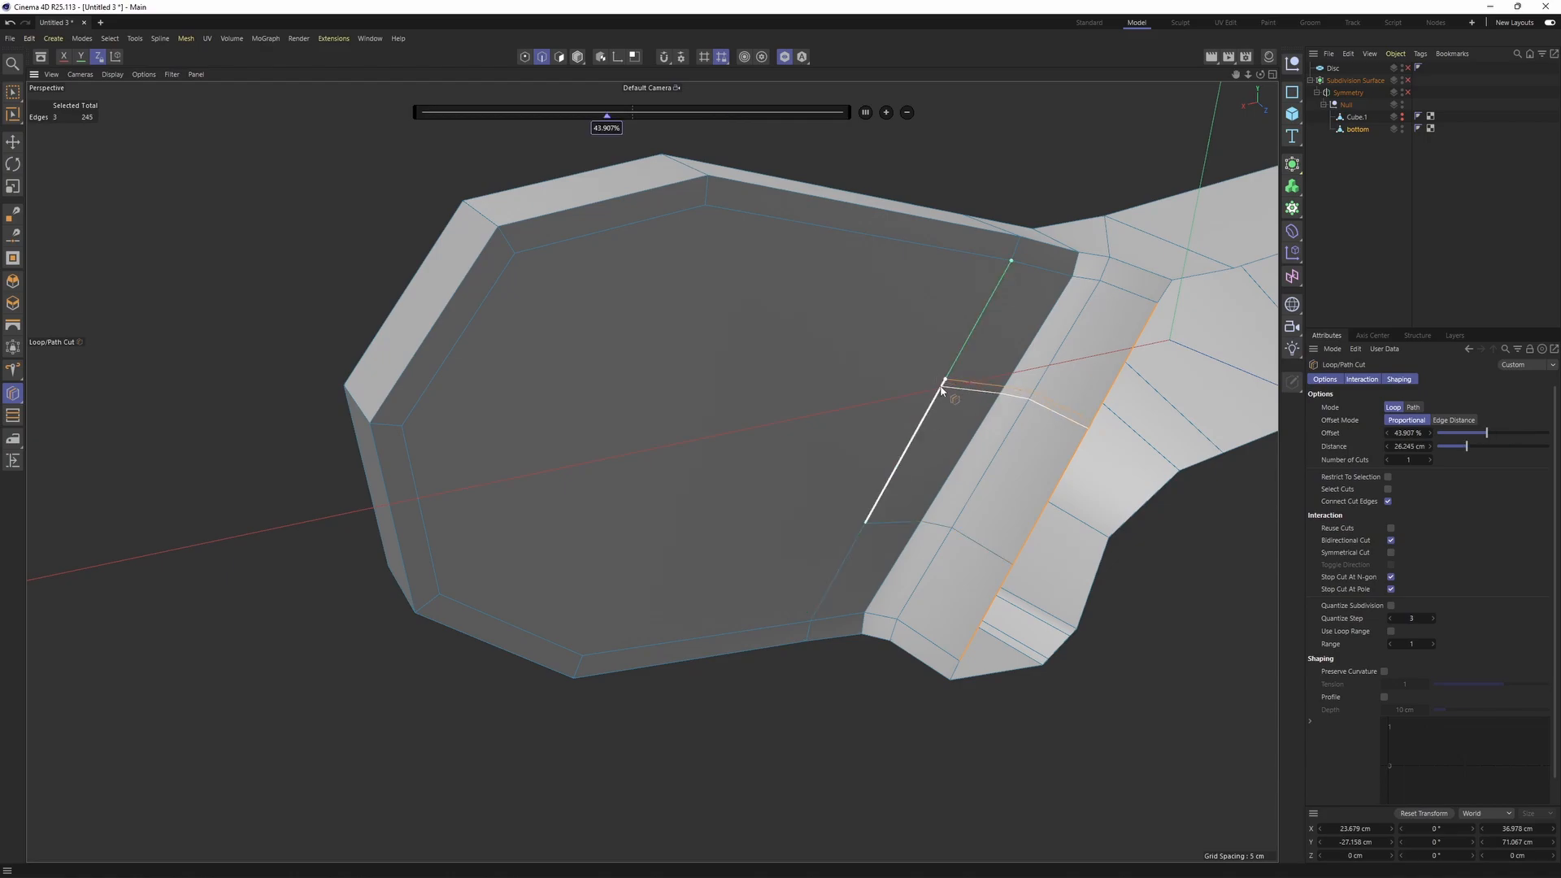
key(l)
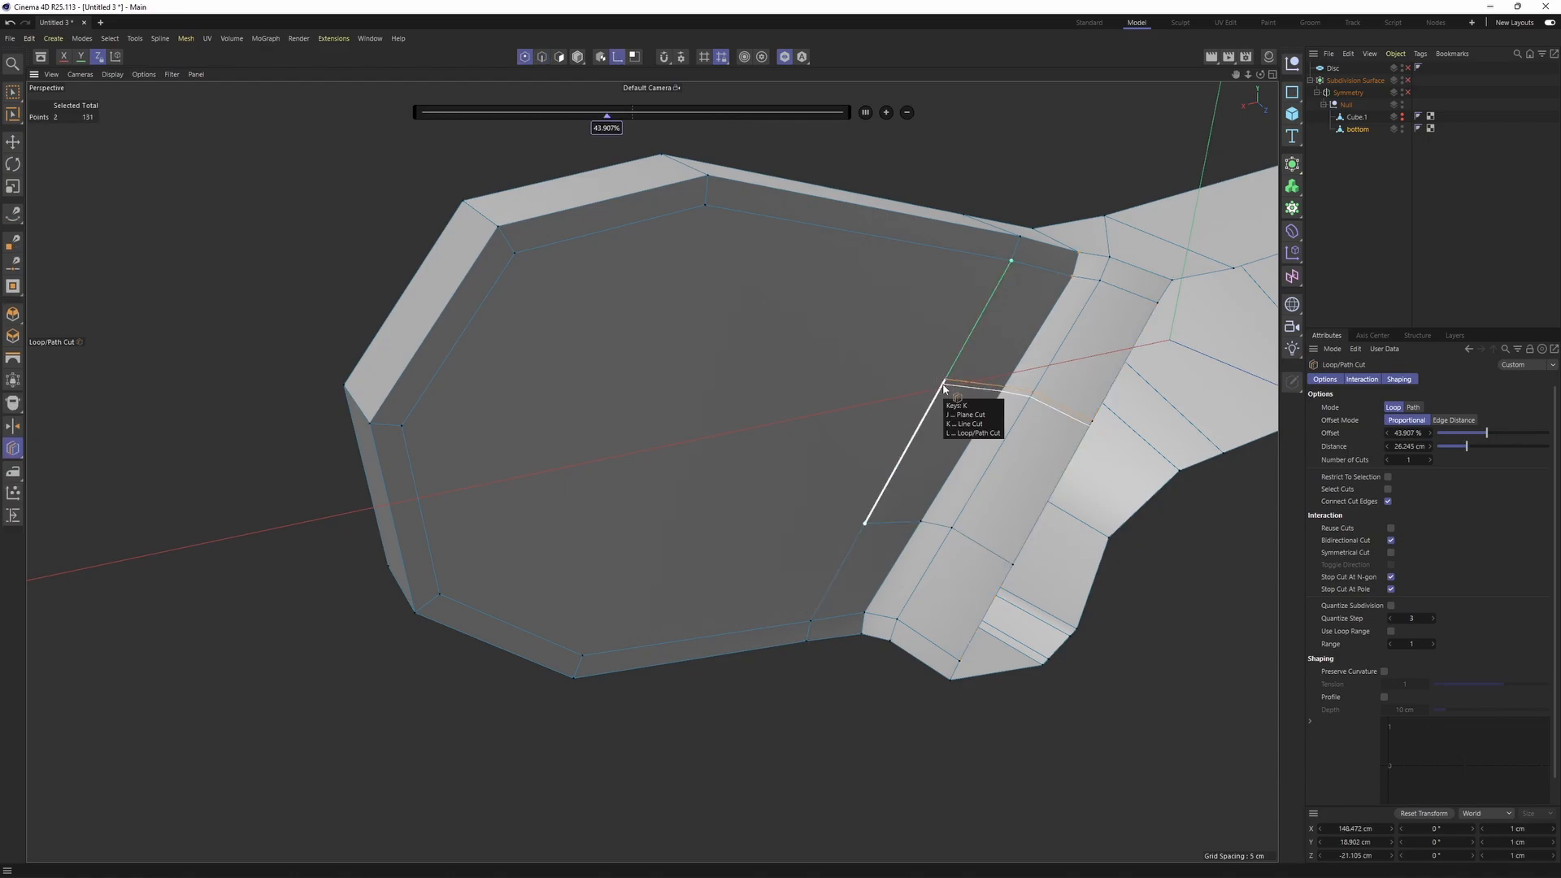
key(e)
right_click(973, 437)
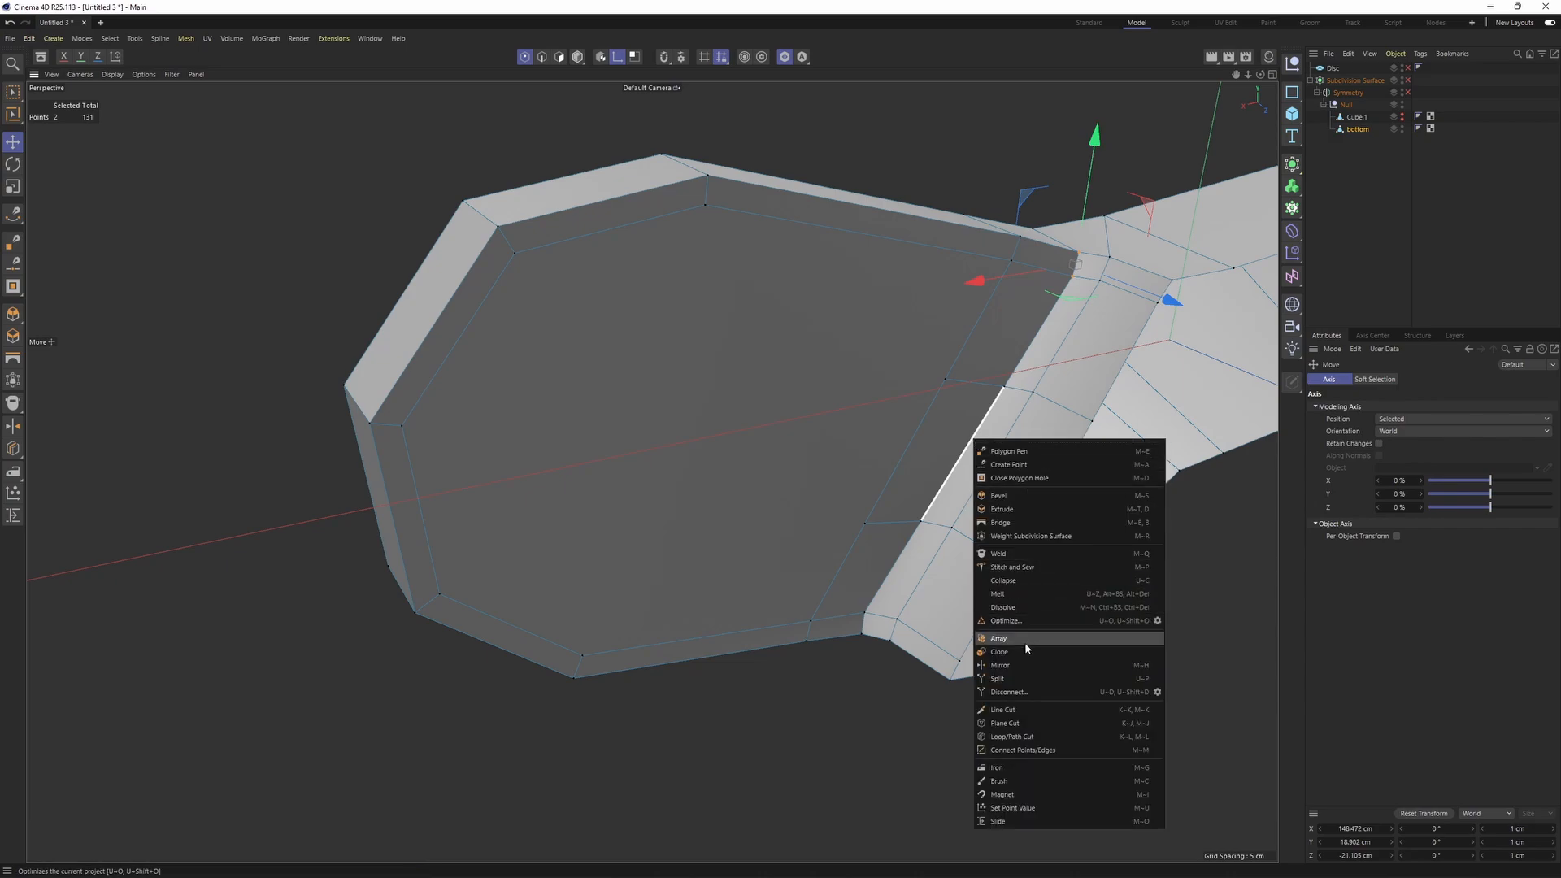
click(1003, 710)
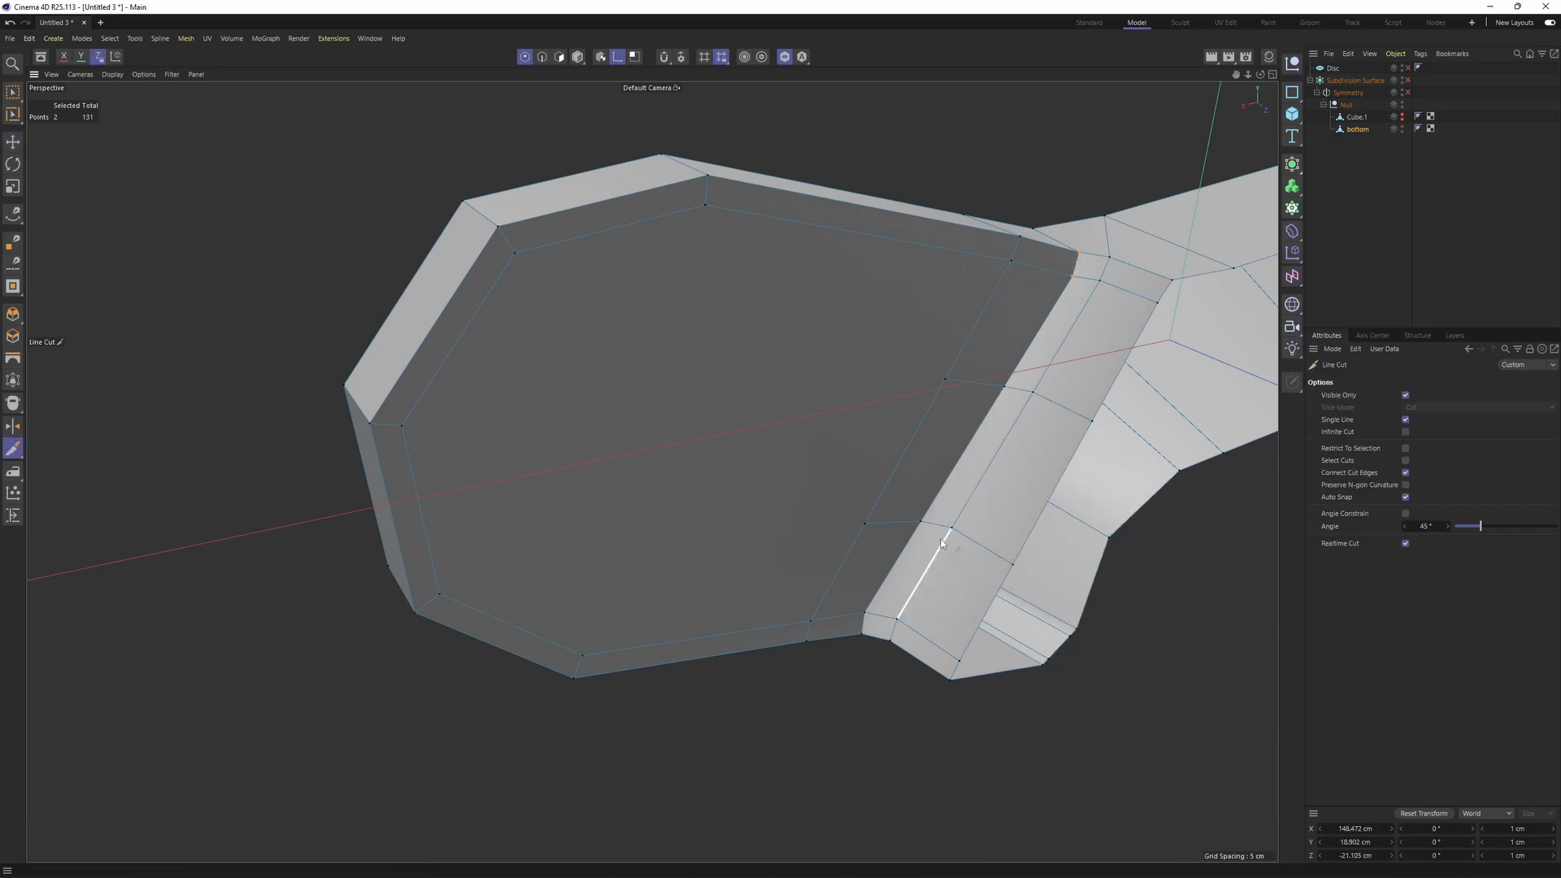
key(e)
- Connect the left and right points across the slot head's inner face with two edges, dividing it into strips
click(508, 242)
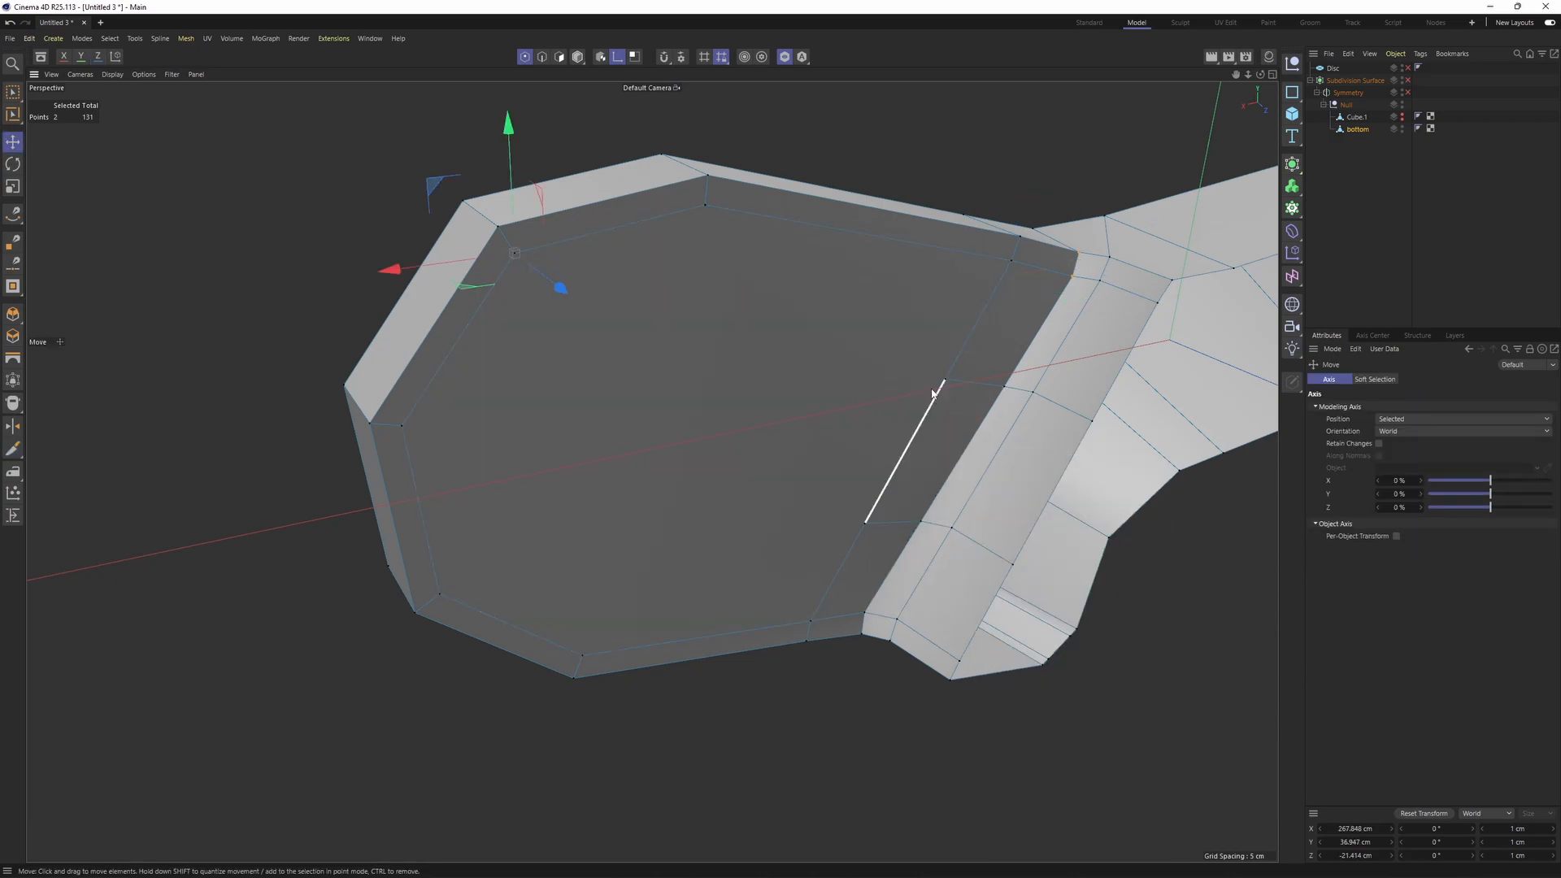
click(935, 394)
click(945, 380)
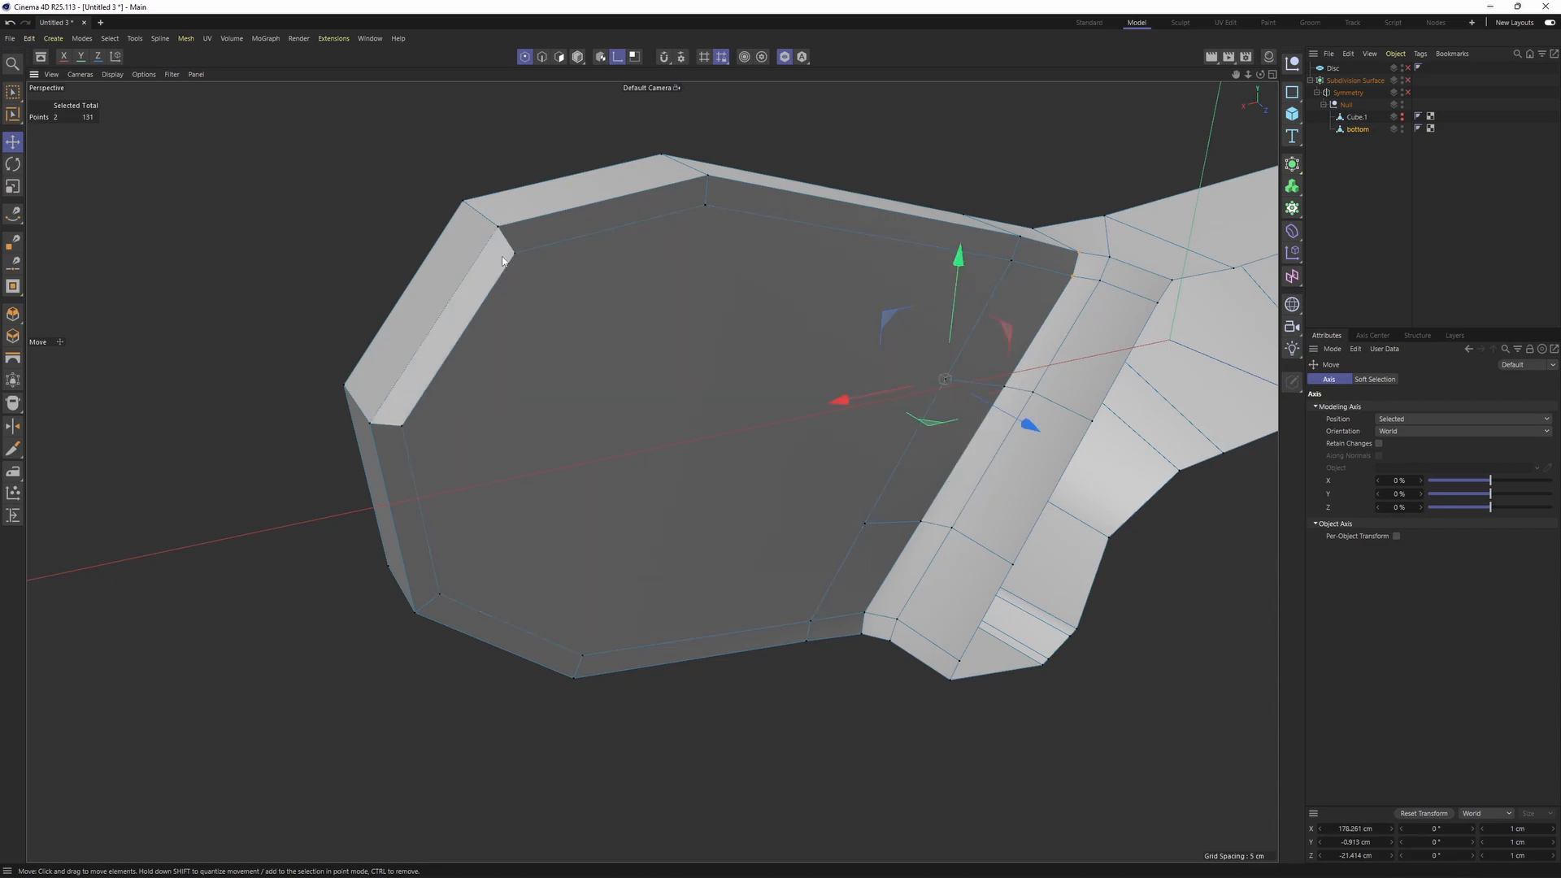
click(514, 254)
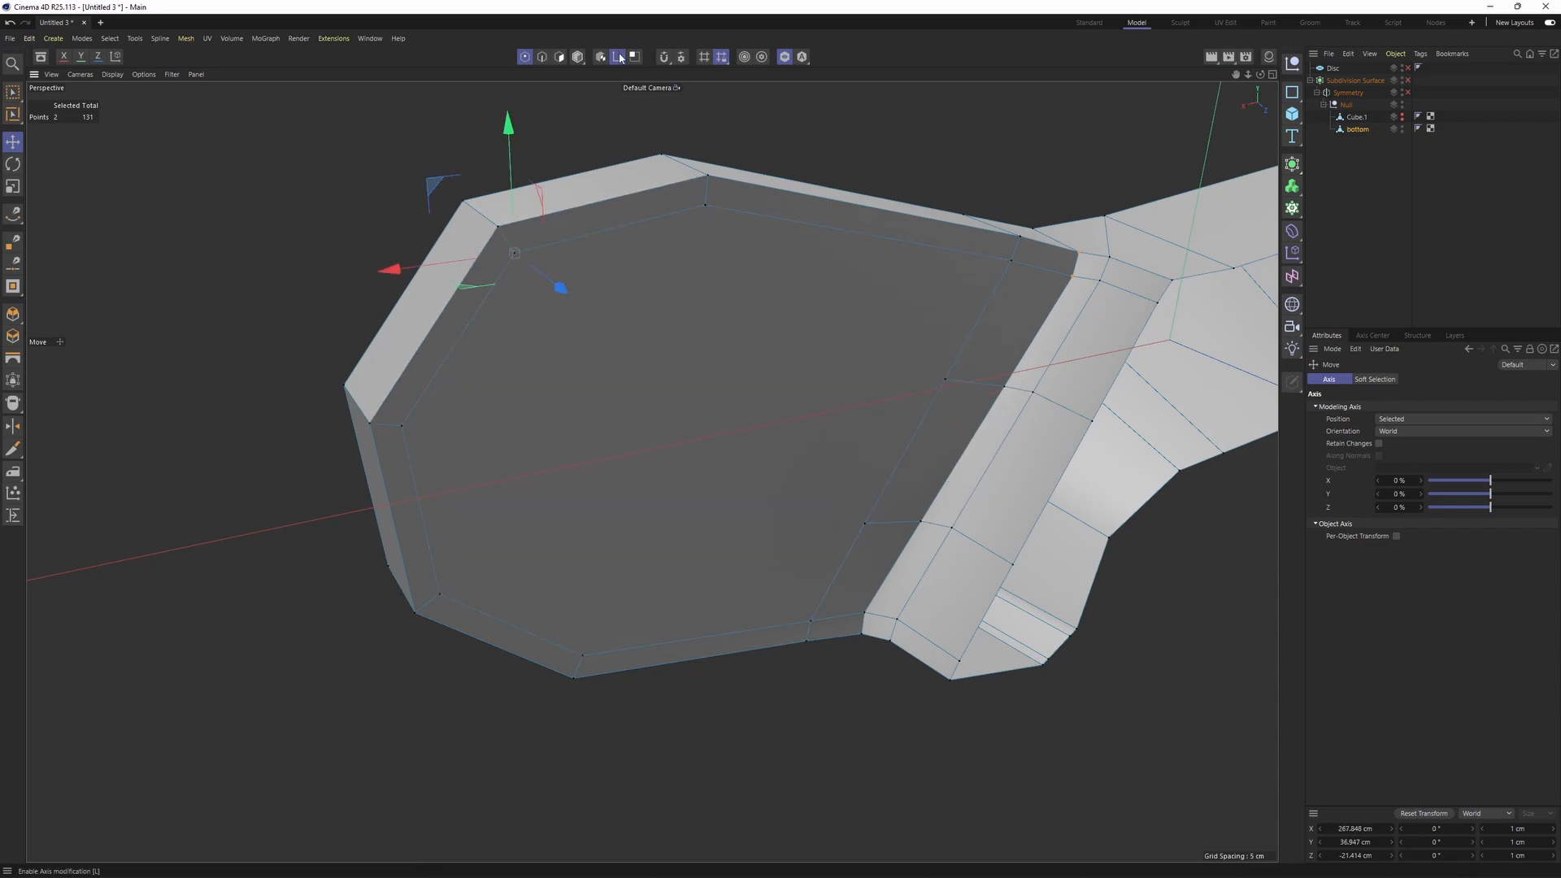
shift+click(957, 382)
key(m)
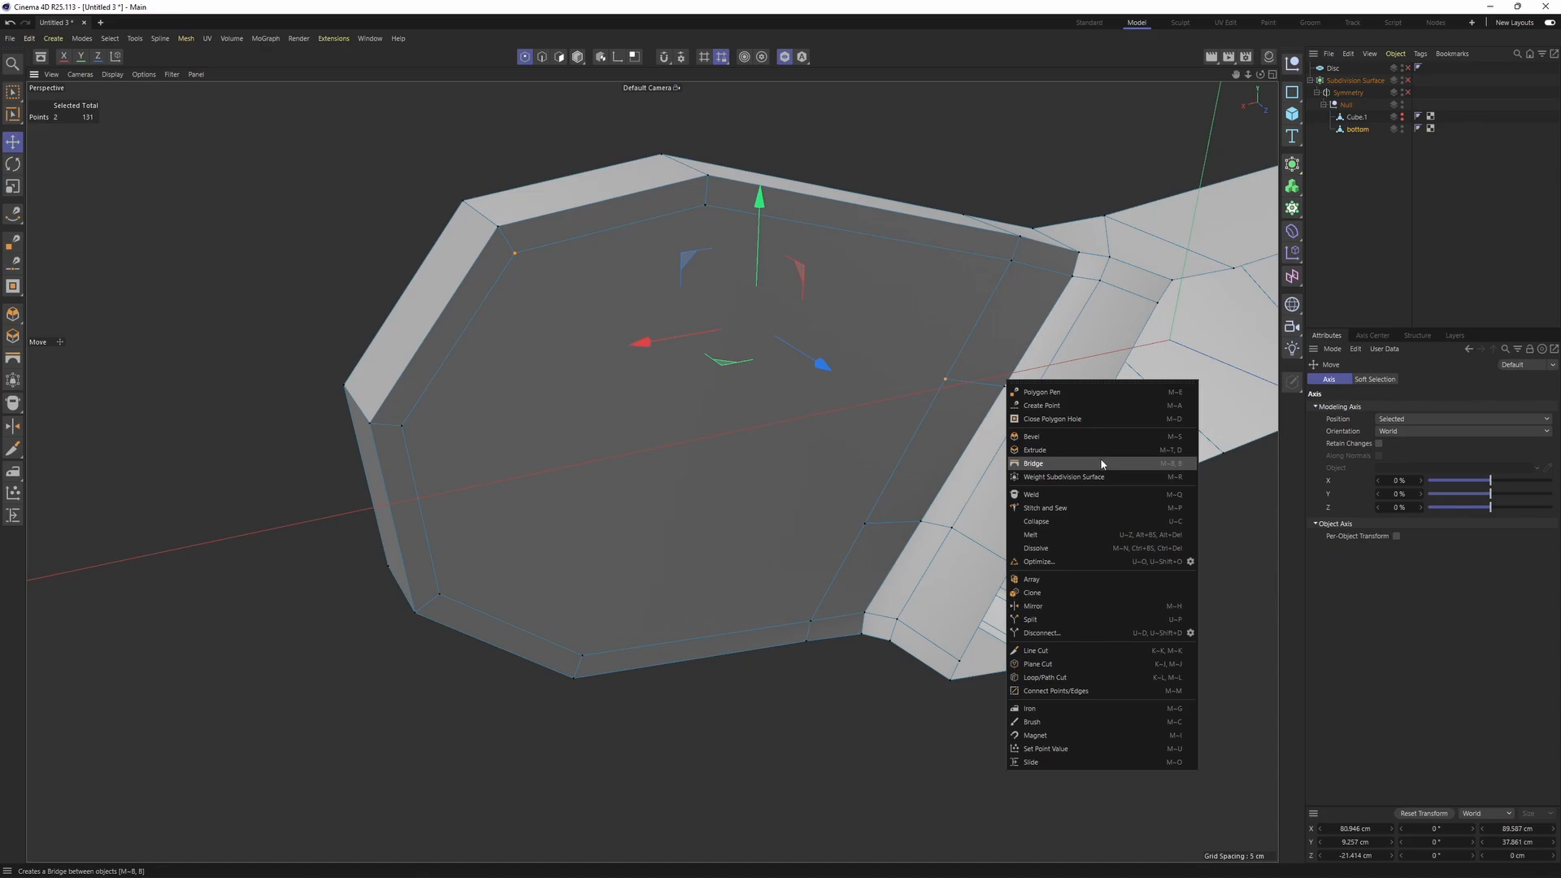
click(1091, 690)
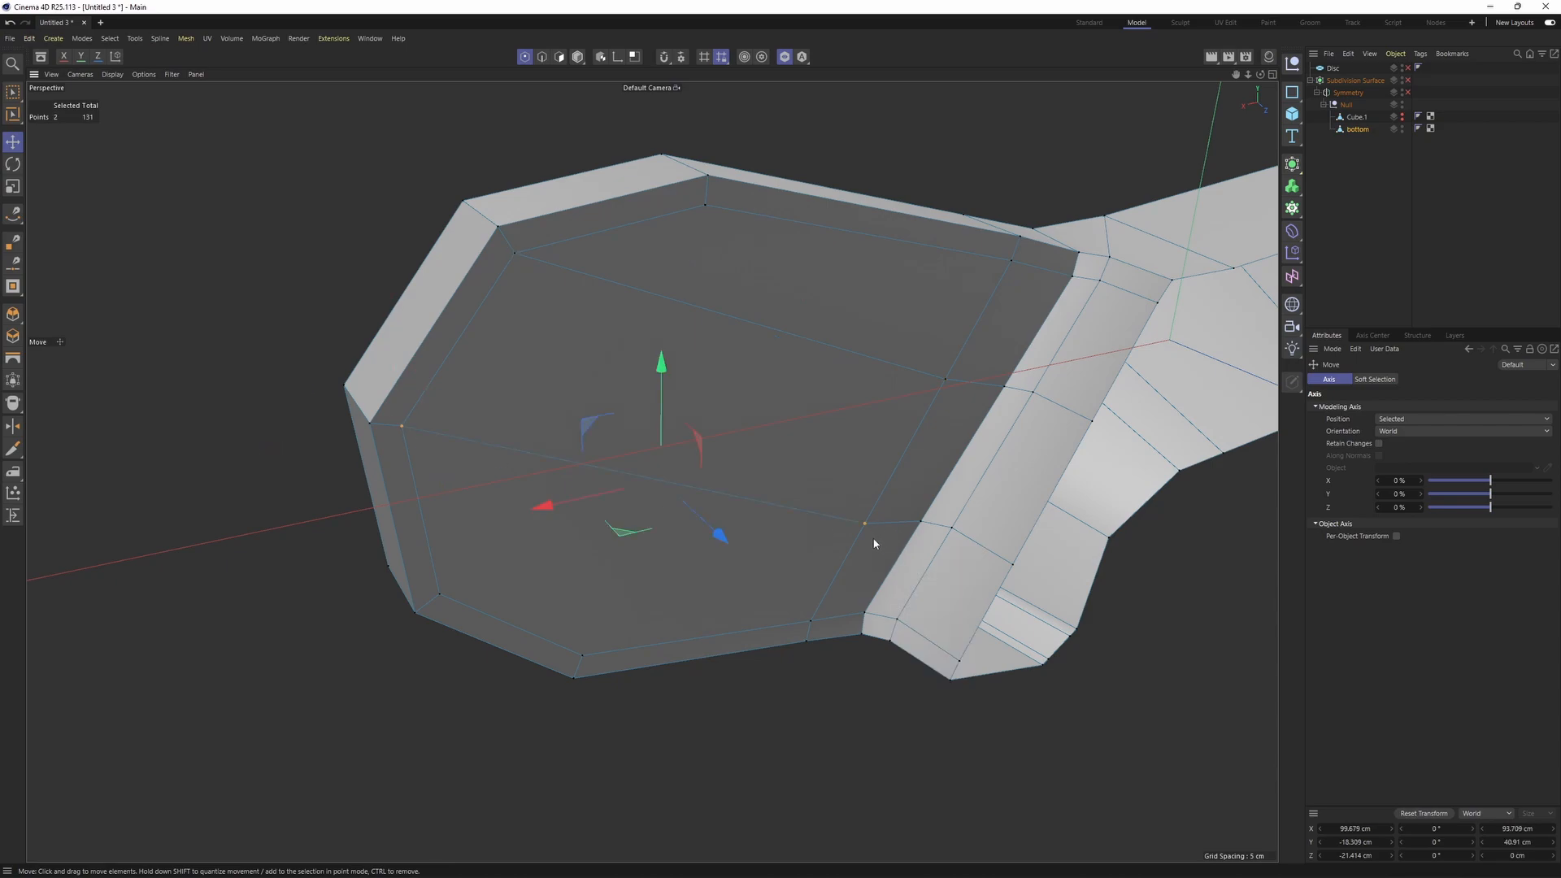
- Select the lower inner-face polygons, and examine the smoothed head with no selection and wireframe lines displayed
key(Return)
click(635, 604)
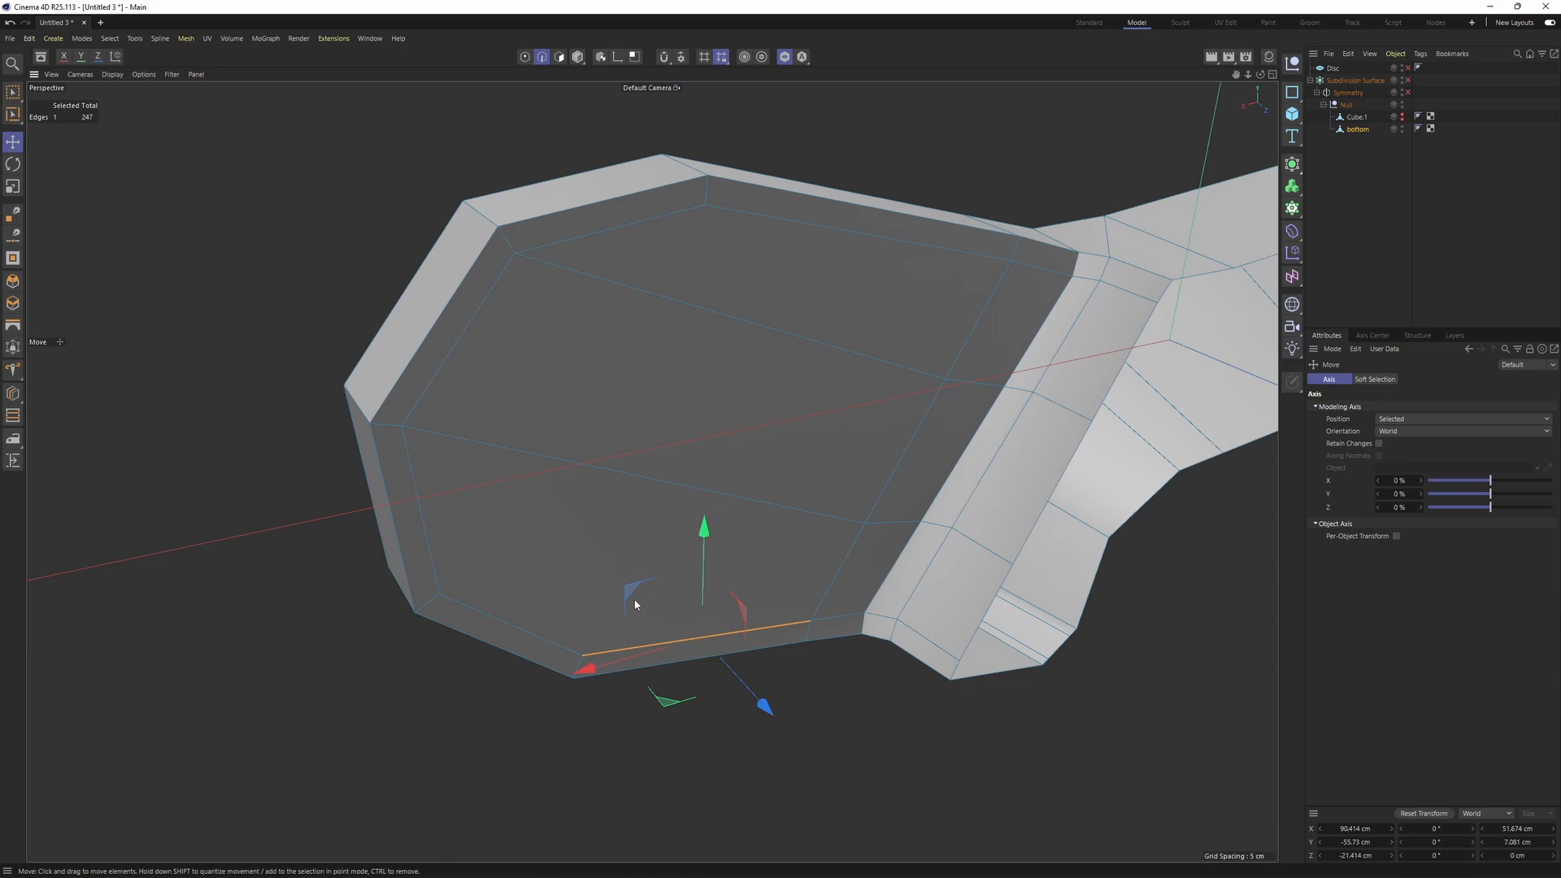
key(Return)
click(635, 604)
alt+drag(702, 591, 829, 468)
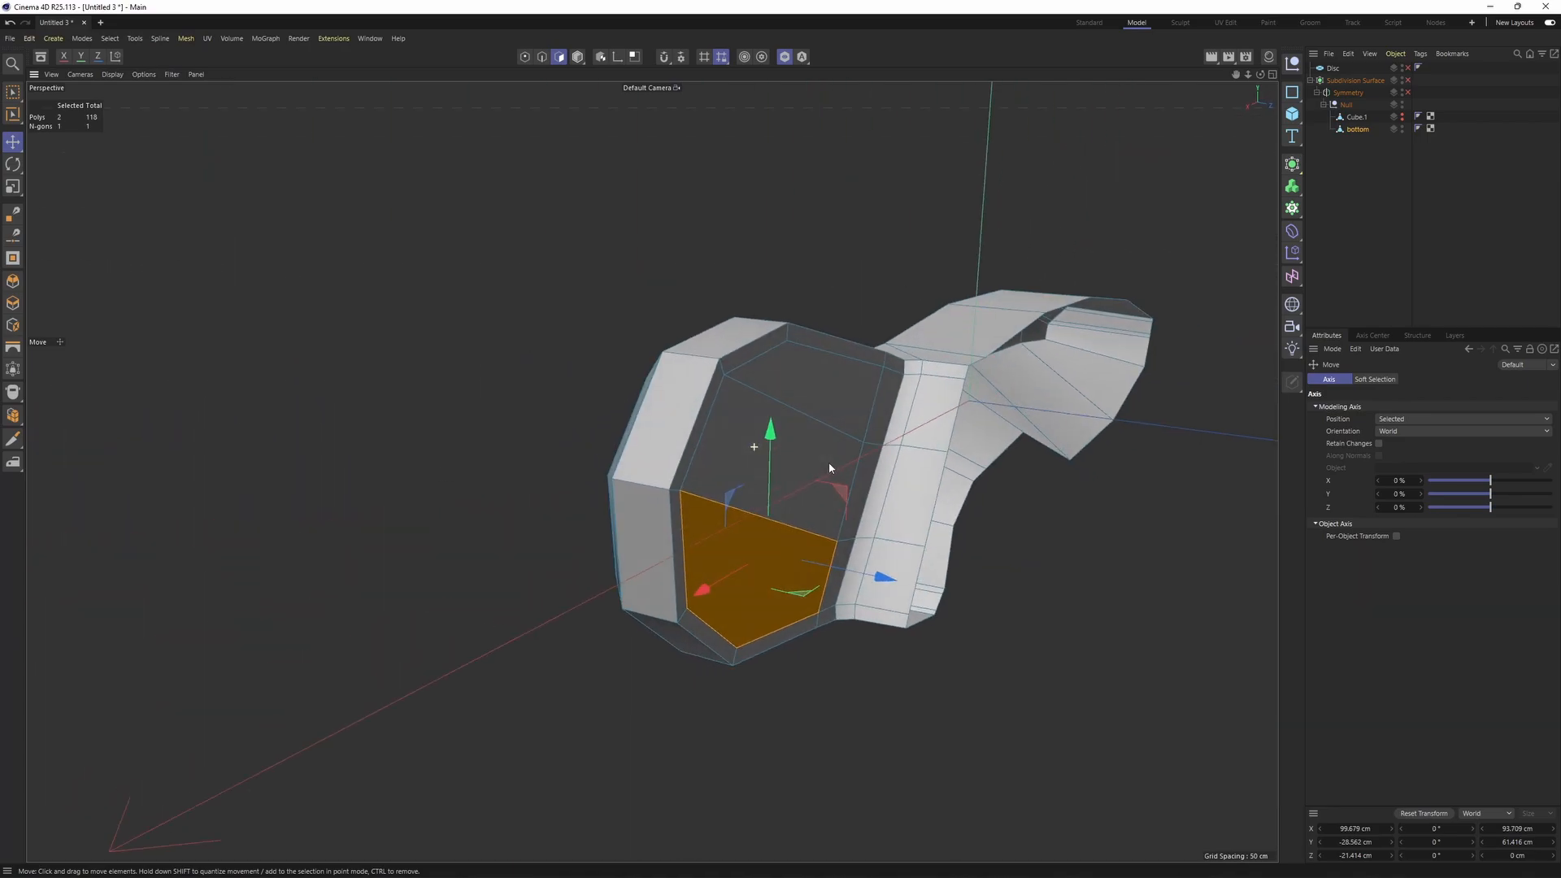
key(q)
click(1363, 279)
mouse_move(982, 474)
alt+mouse_down()
mouse_move(864, 470)
mouse_move(850, 406)
mouse_move(807, 494)
alt+mouse_up()
key(n)
key(b)
scroll(862, 469, up, 2)
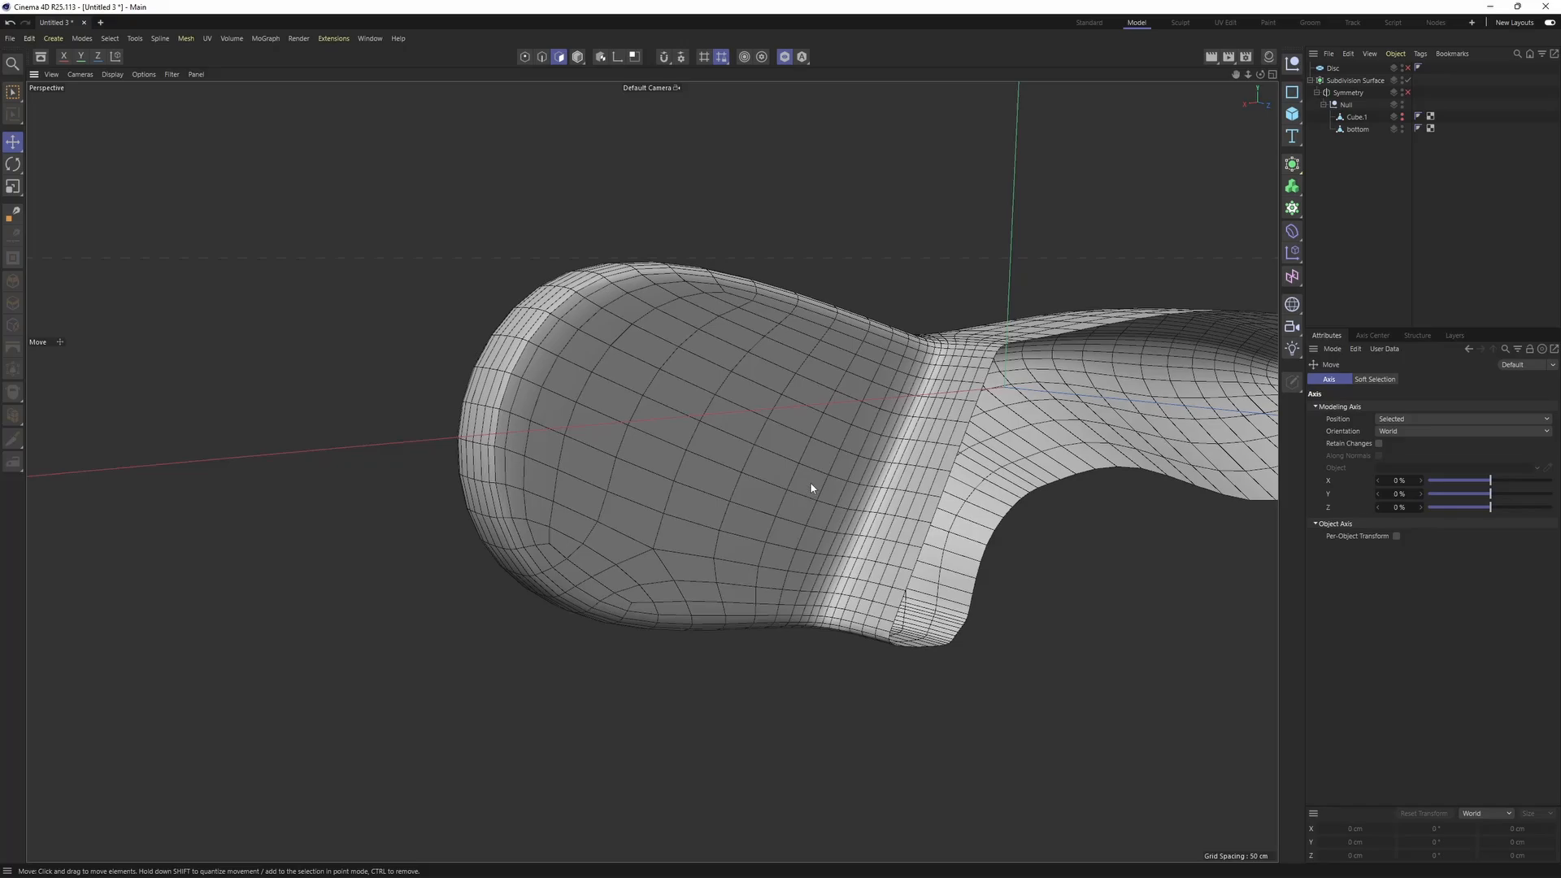
- Compare the smoothed and unsmoothed head from its outer side and around the slot's end corner
click(620, 525)
key(q)
alt+drag(603, 504, 934, 488)
key(q)
click(1311, 276)
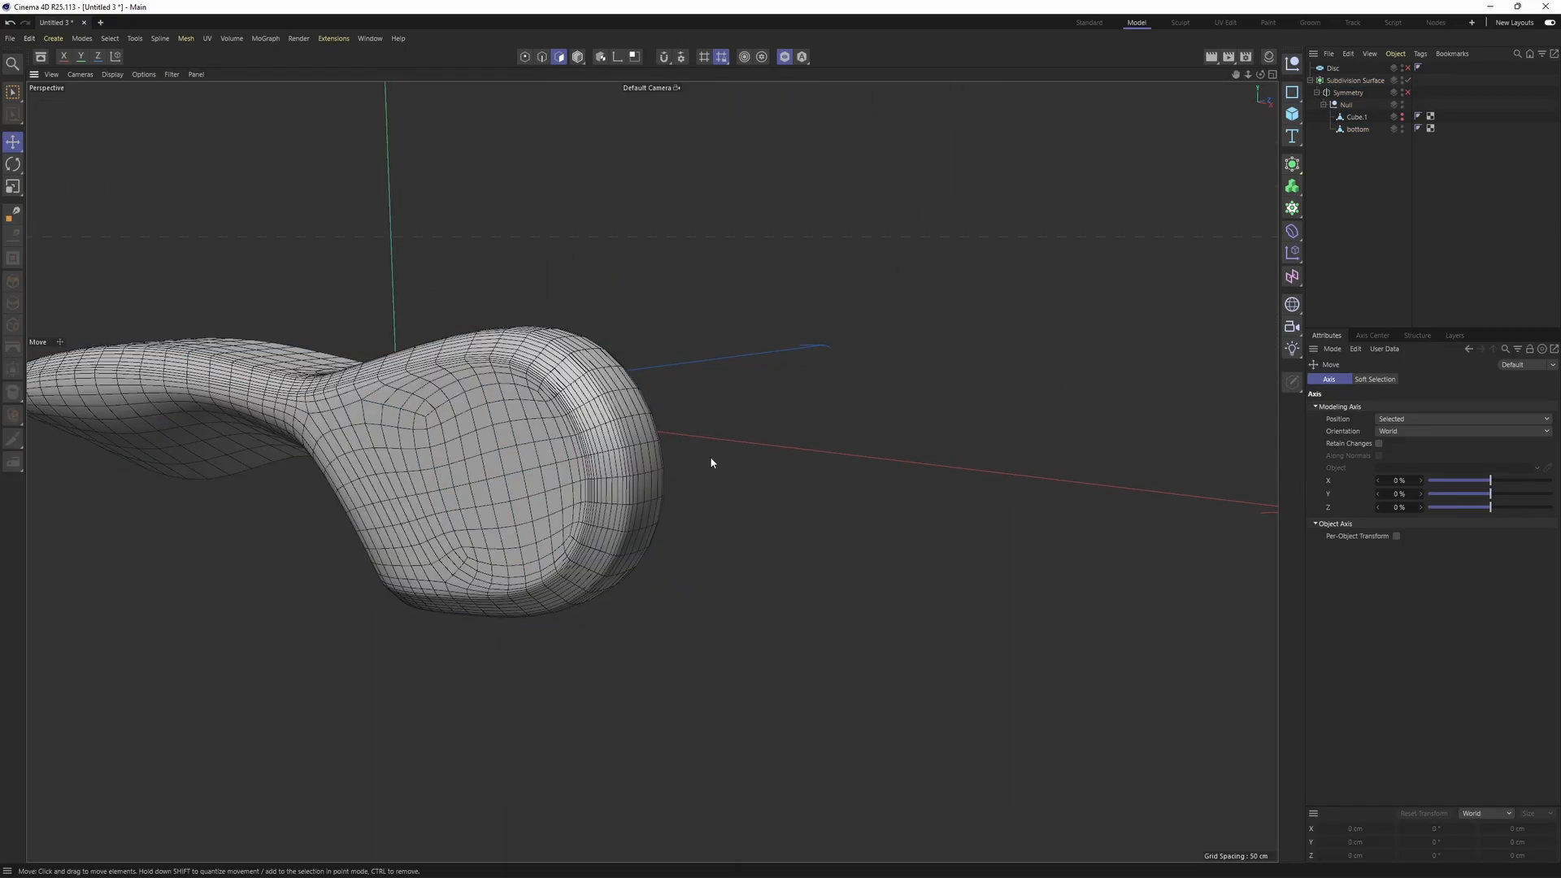
alt+drag(710, 462, 908, 687)
click(866, 593)
key(q)
alt+drag(528, 353, 521, 401)
scroll(521, 401, up, 3)
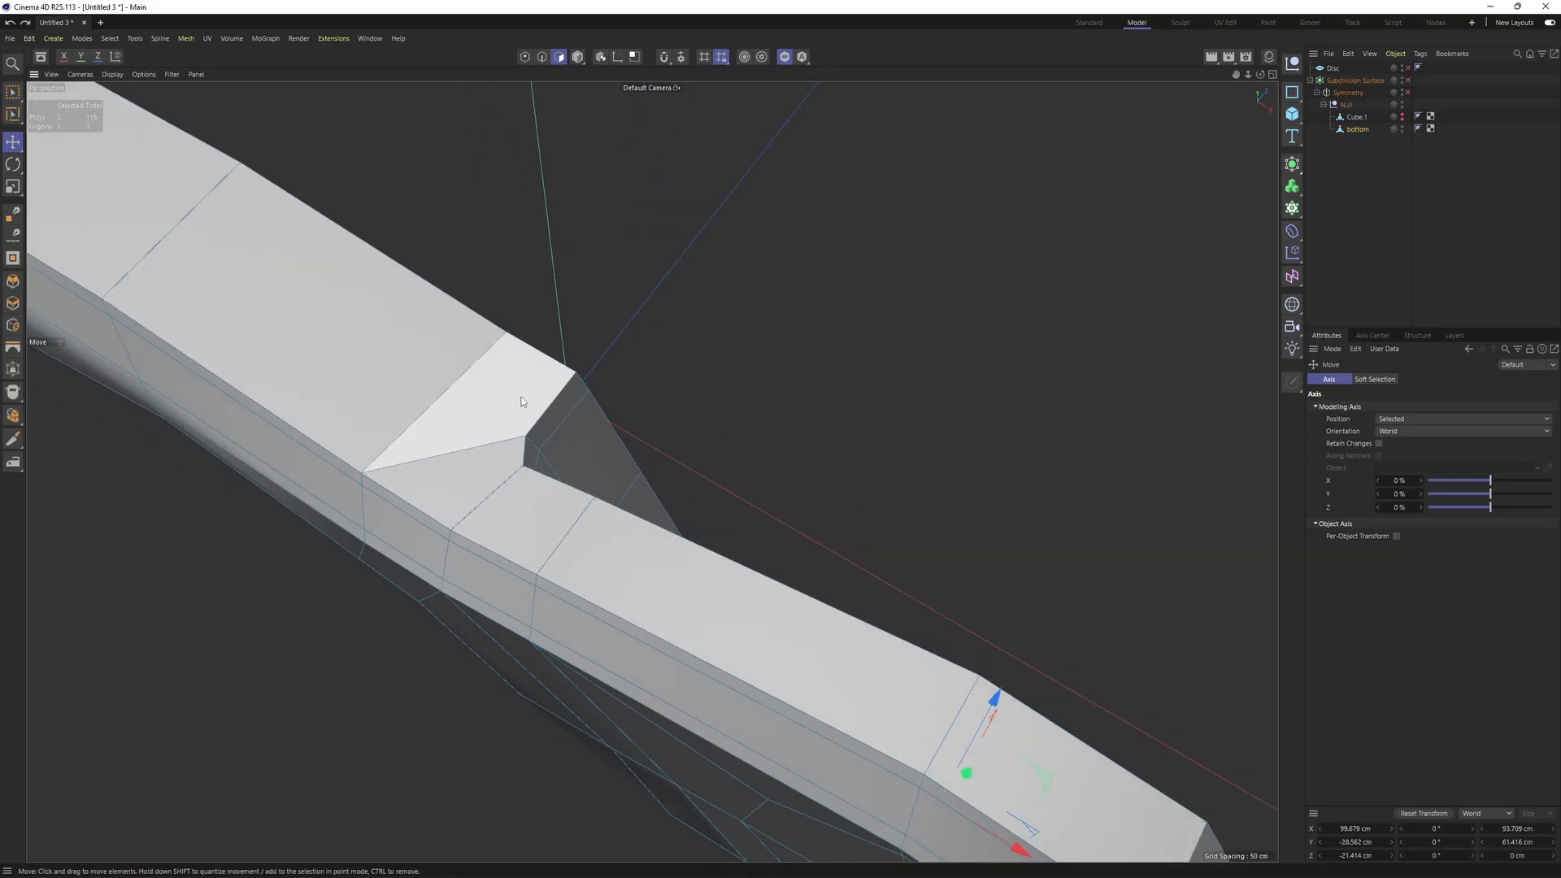
- Select the edge loop bordering the slot's inner rim and slide it by 3.725 cm
key(Return)
double_click(541, 417)
alt+drag(562, 507, 797, 550)
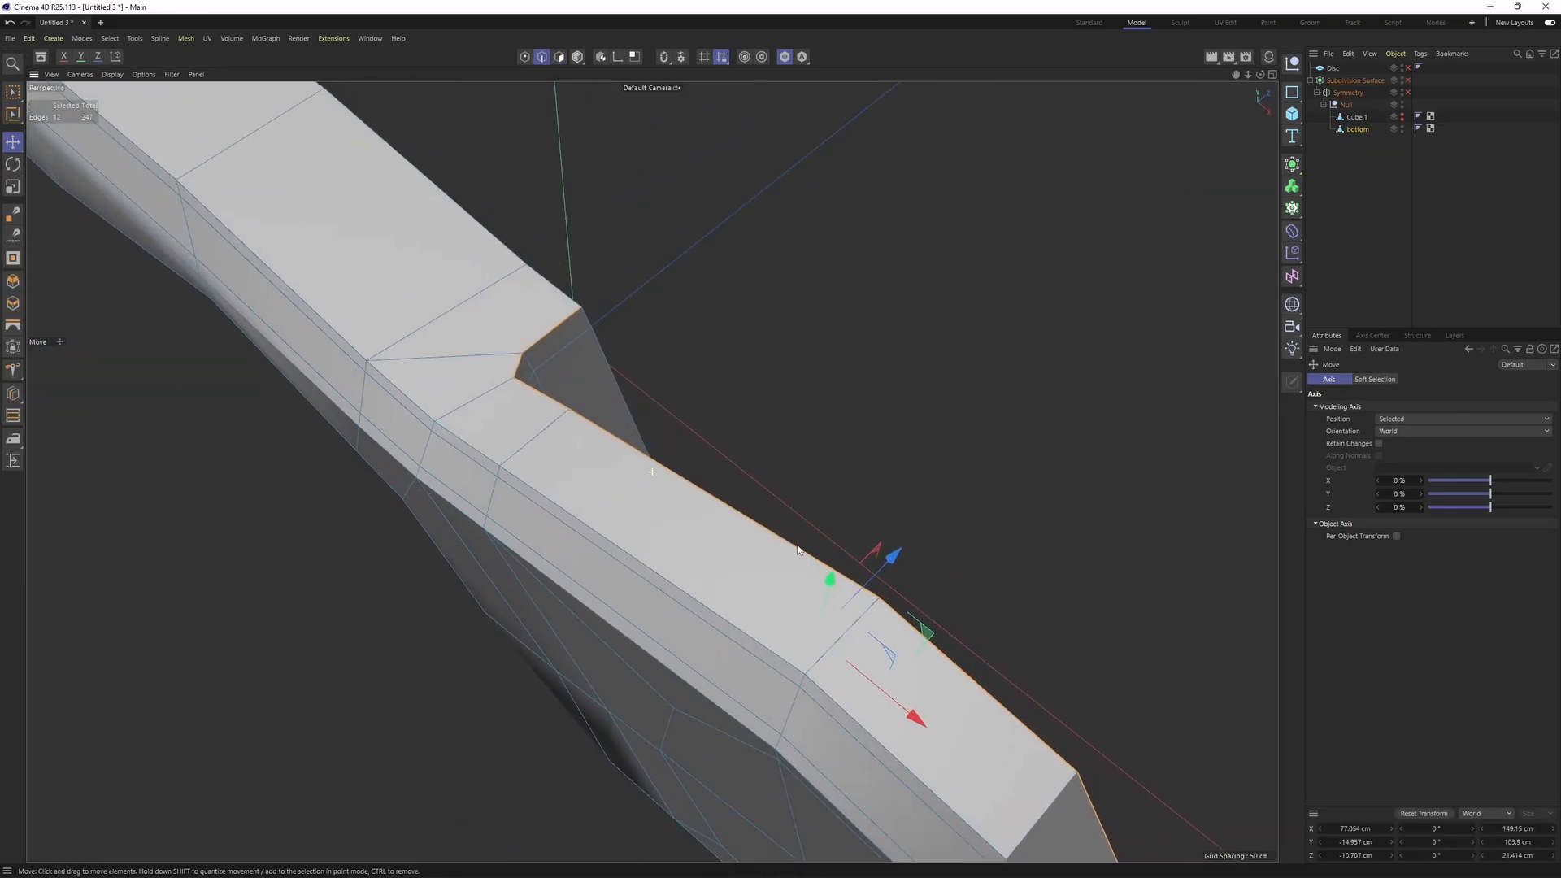
key(q)
key(q)
scroll(626, 432, up, 2)
key(m)
key(o)
scroll(572, 434, up, 2)
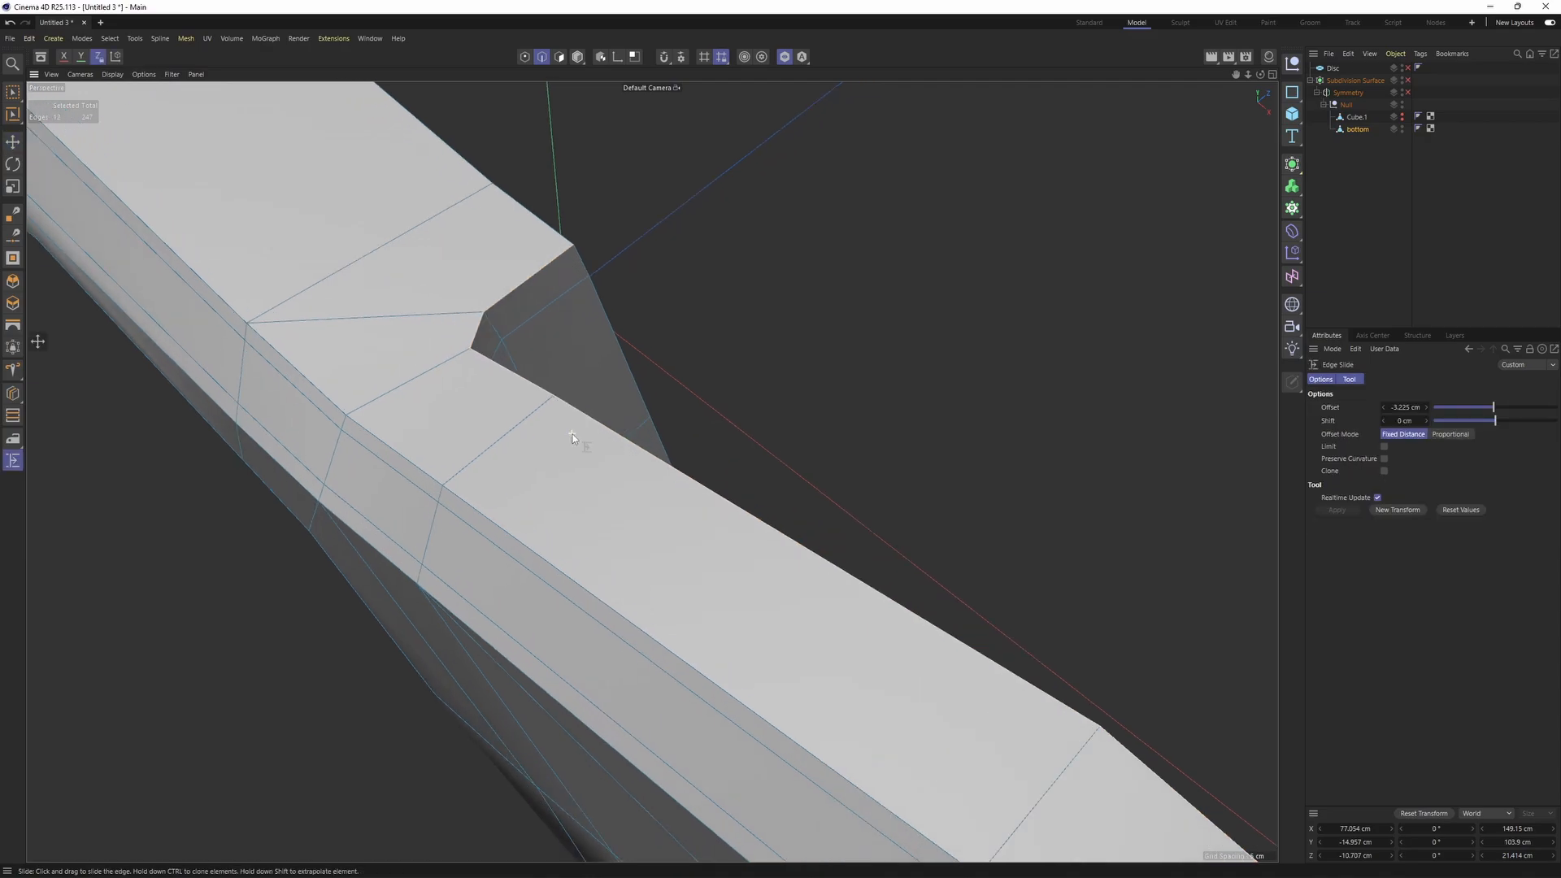
key(q)
key(q)
drag(603, 427, 595, 438)
key(q)
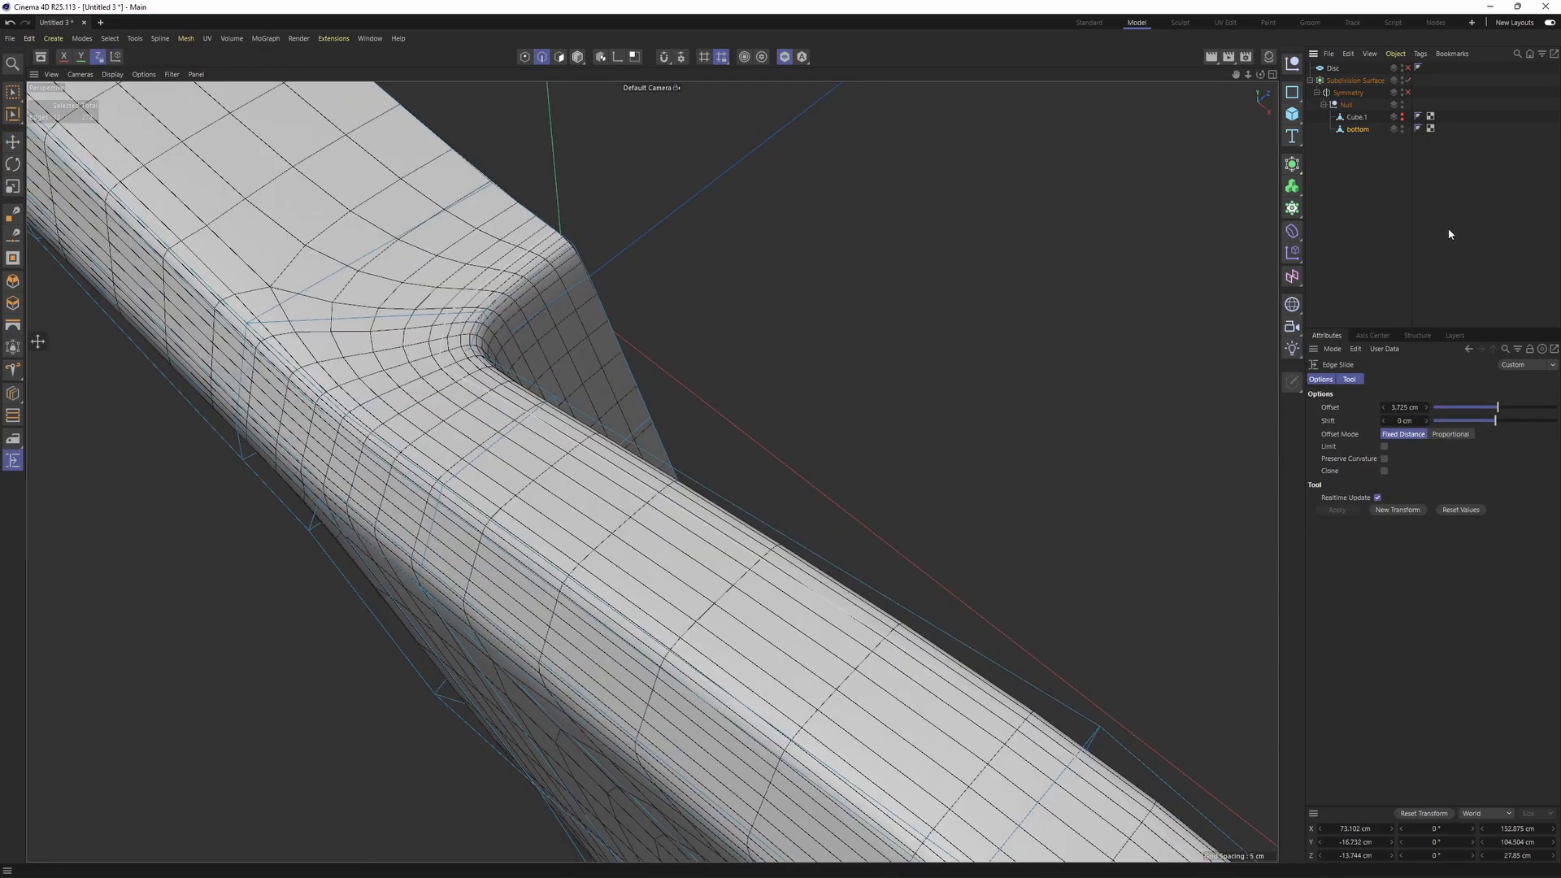
- Clear the selection, switch to plain Gouraud shading and examine the smoothed handle from several sides
click(1447, 229)
alt+right_drag(937, 328, 826, 362)
key(n)
key(a)
scroll(826, 362, down, 1)
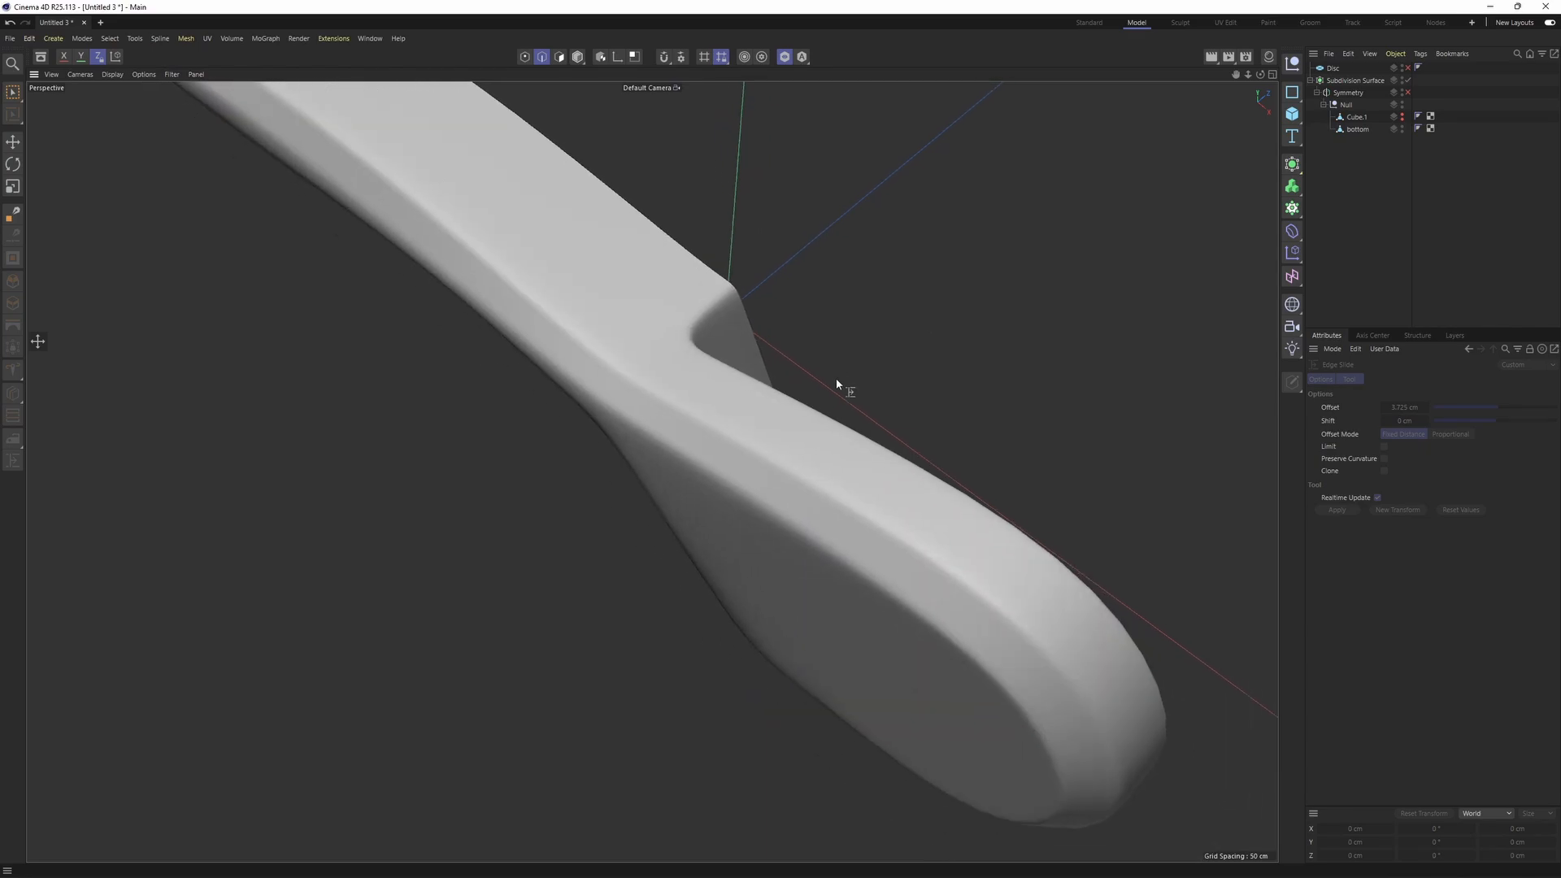
alt+drag(836, 378, 953, 435)
scroll(651, 470, down, 4)
alt+drag(651, 471, 976, 303)
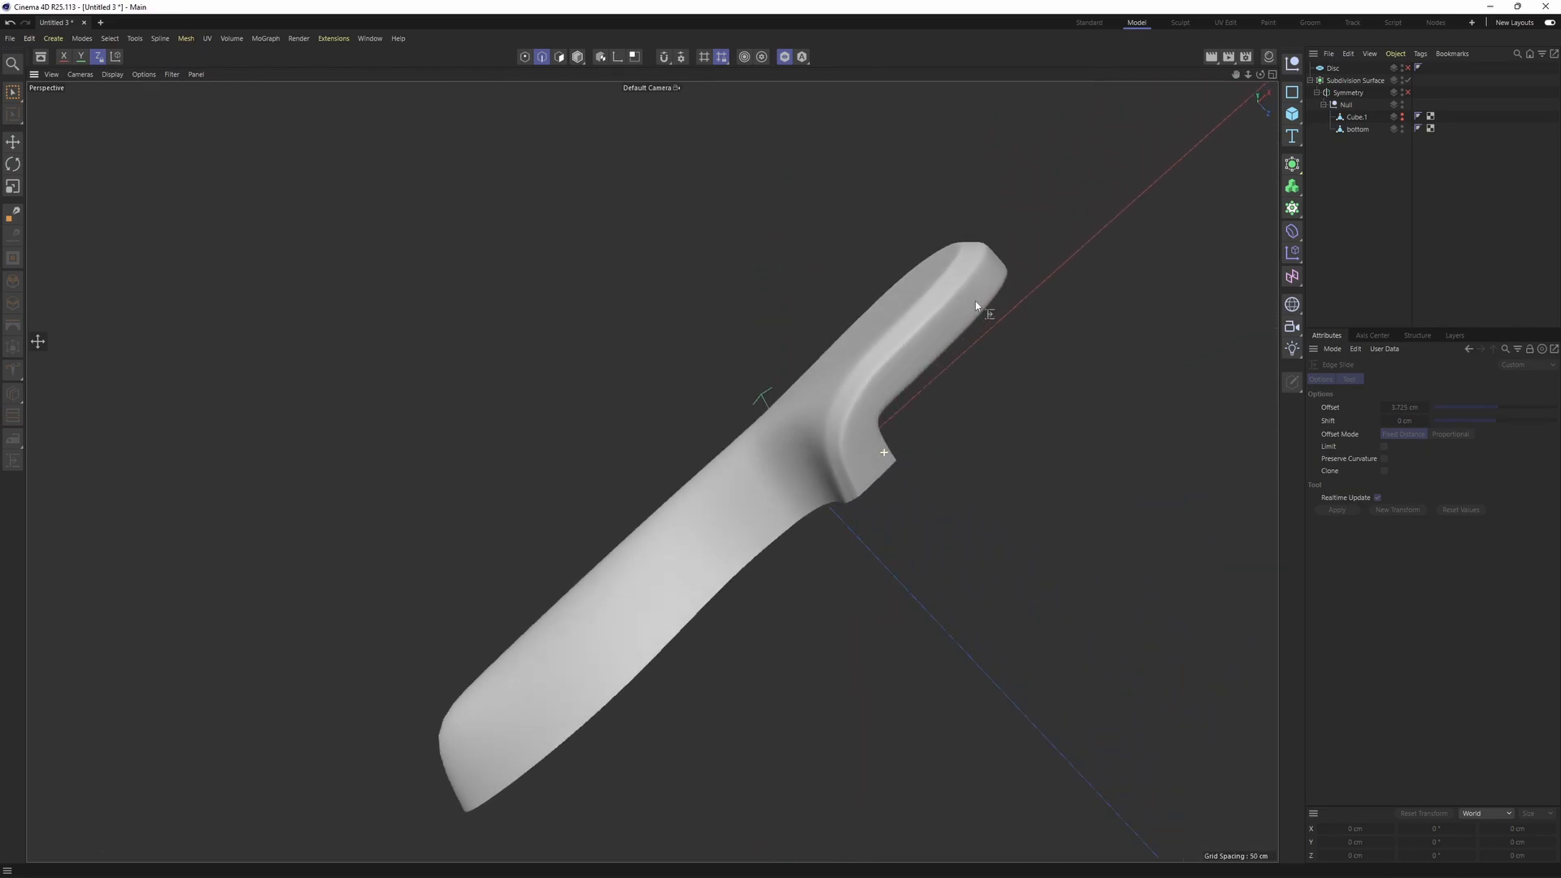
alt+right_drag(920, 411, 979, 407)
alt+drag(978, 407, 680, 371)
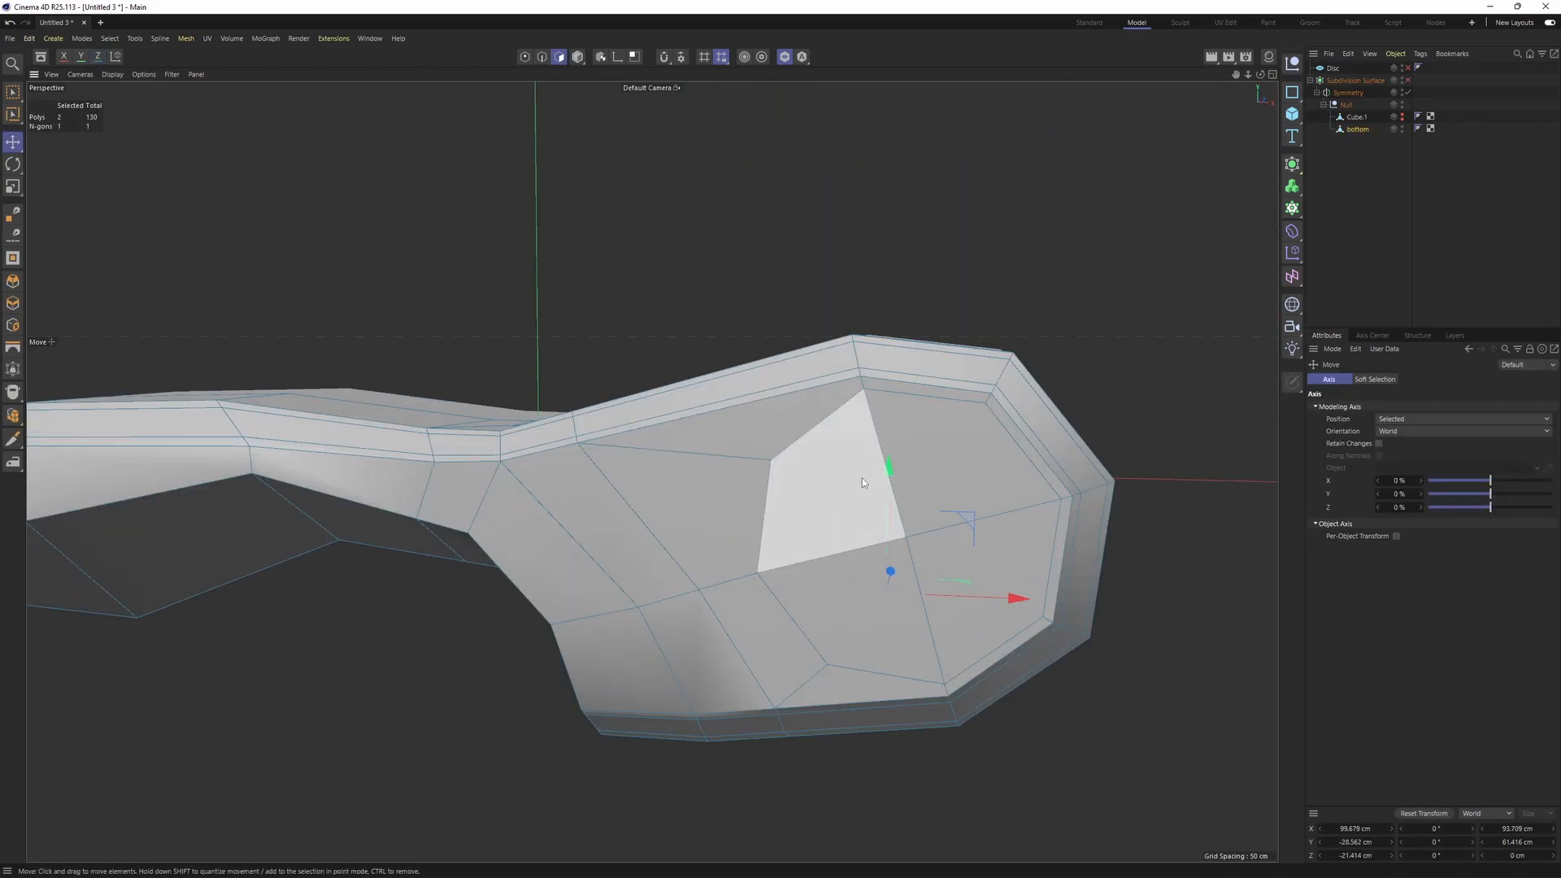
- Select the four polygons forming the round button area on the head's outer face and inset them 0.8 cm
drag(862, 478, 967, 577)
middle_click(1069, 639)
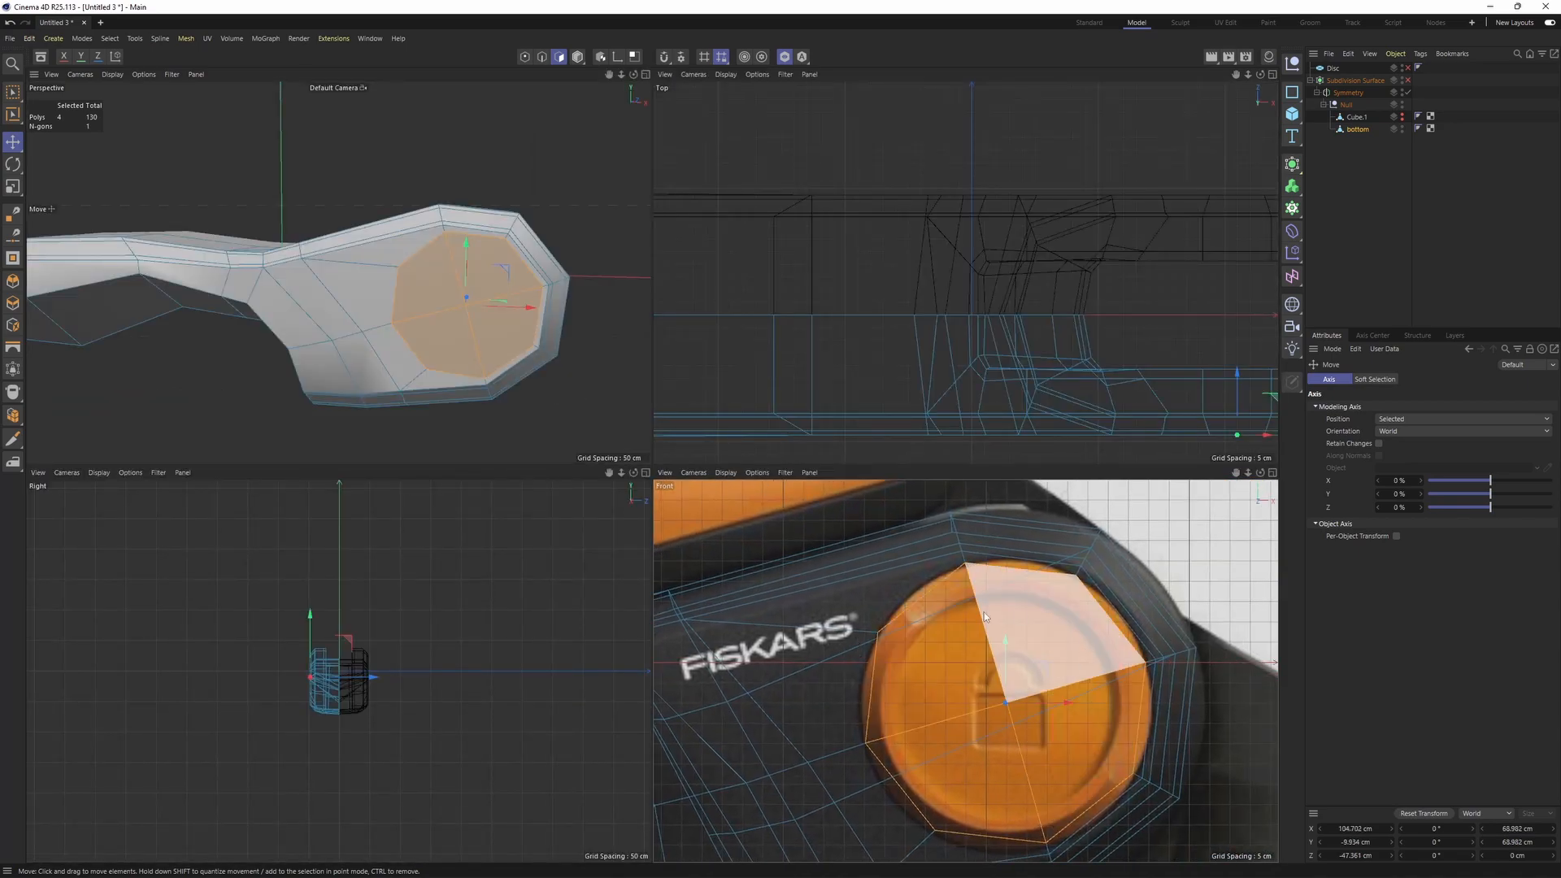
key(F1)
scroll(1041, 474, up, 3)
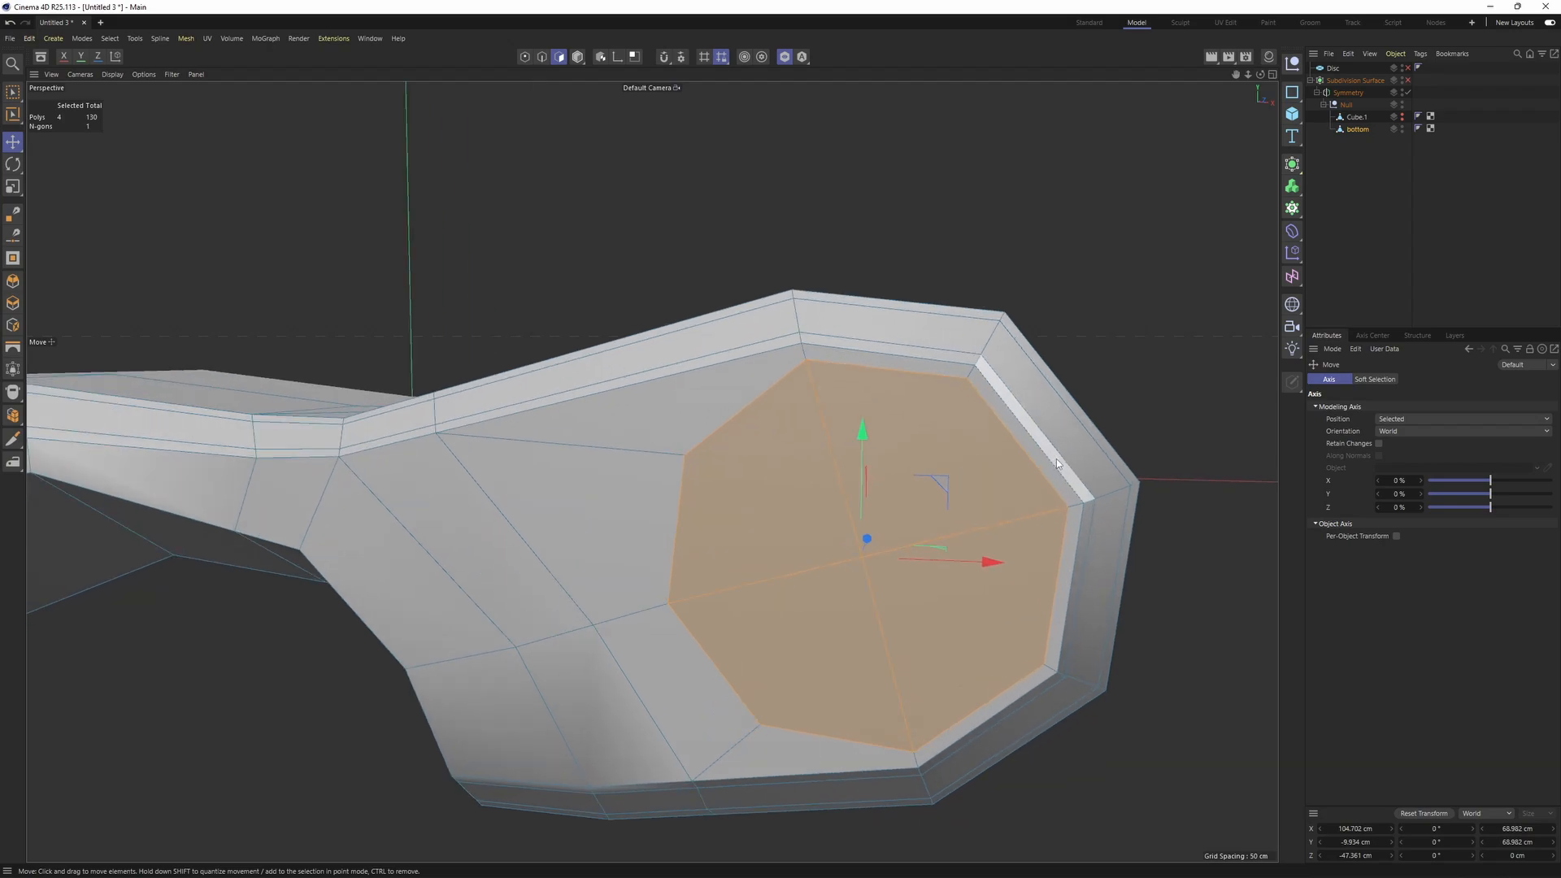
key(i)
drag(1011, 452, 1016, 452)
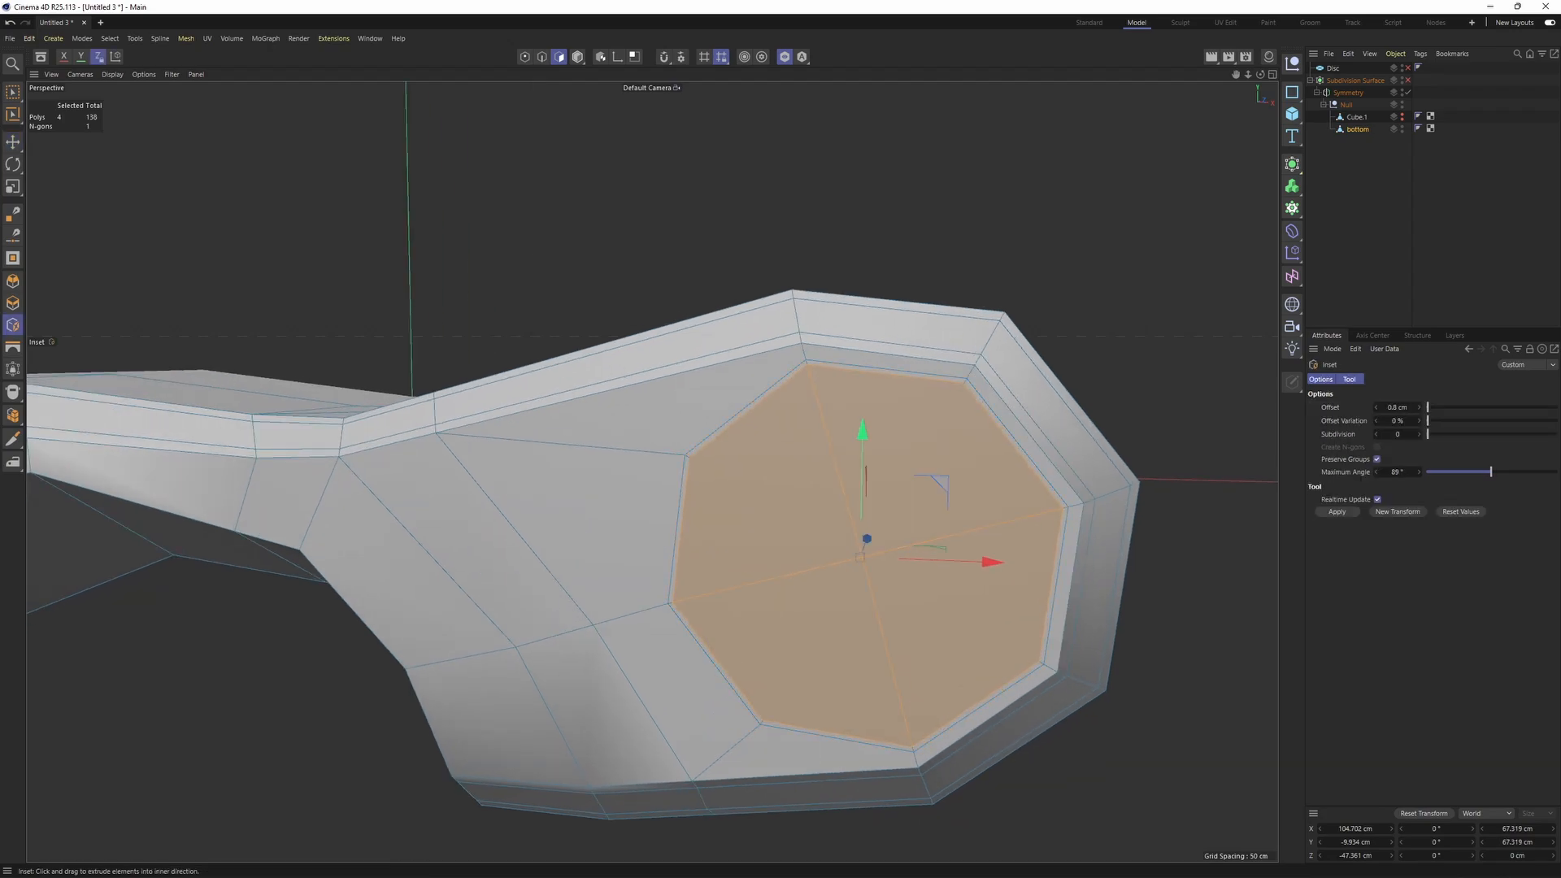
- Recess the four inset button-area polygons into the head to about Z -42.9 cm
alt+drag(975, 366, 882, 407)
scroll(882, 394, up, 1)
scroll(988, 384, up, 3)
key(Return)
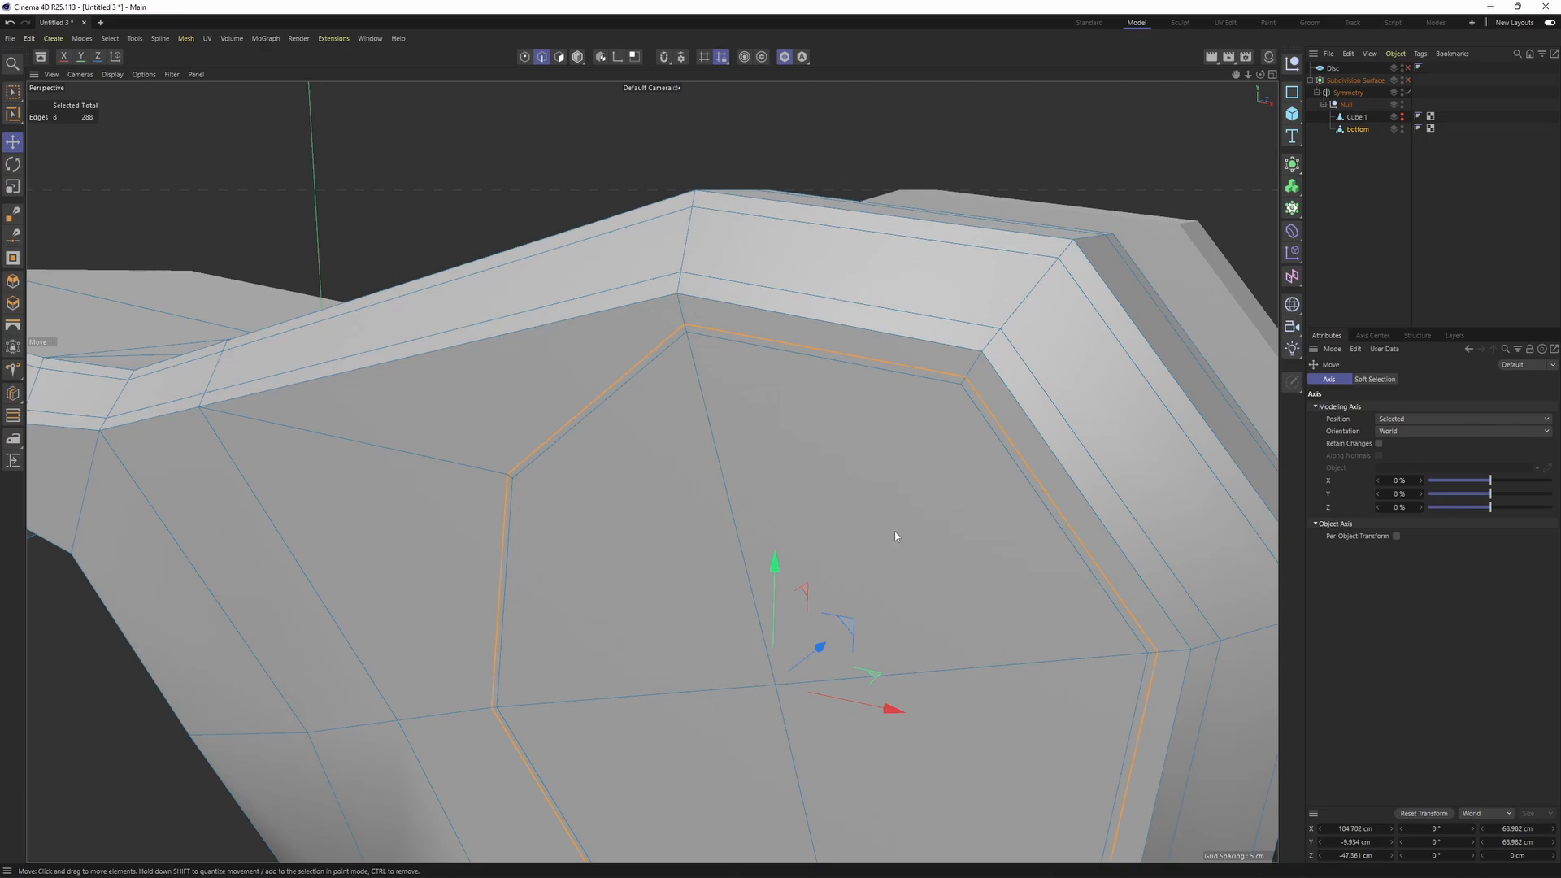
key(Return)
alt+drag(894, 530, 825, 587)
key(Return)
key(Return)
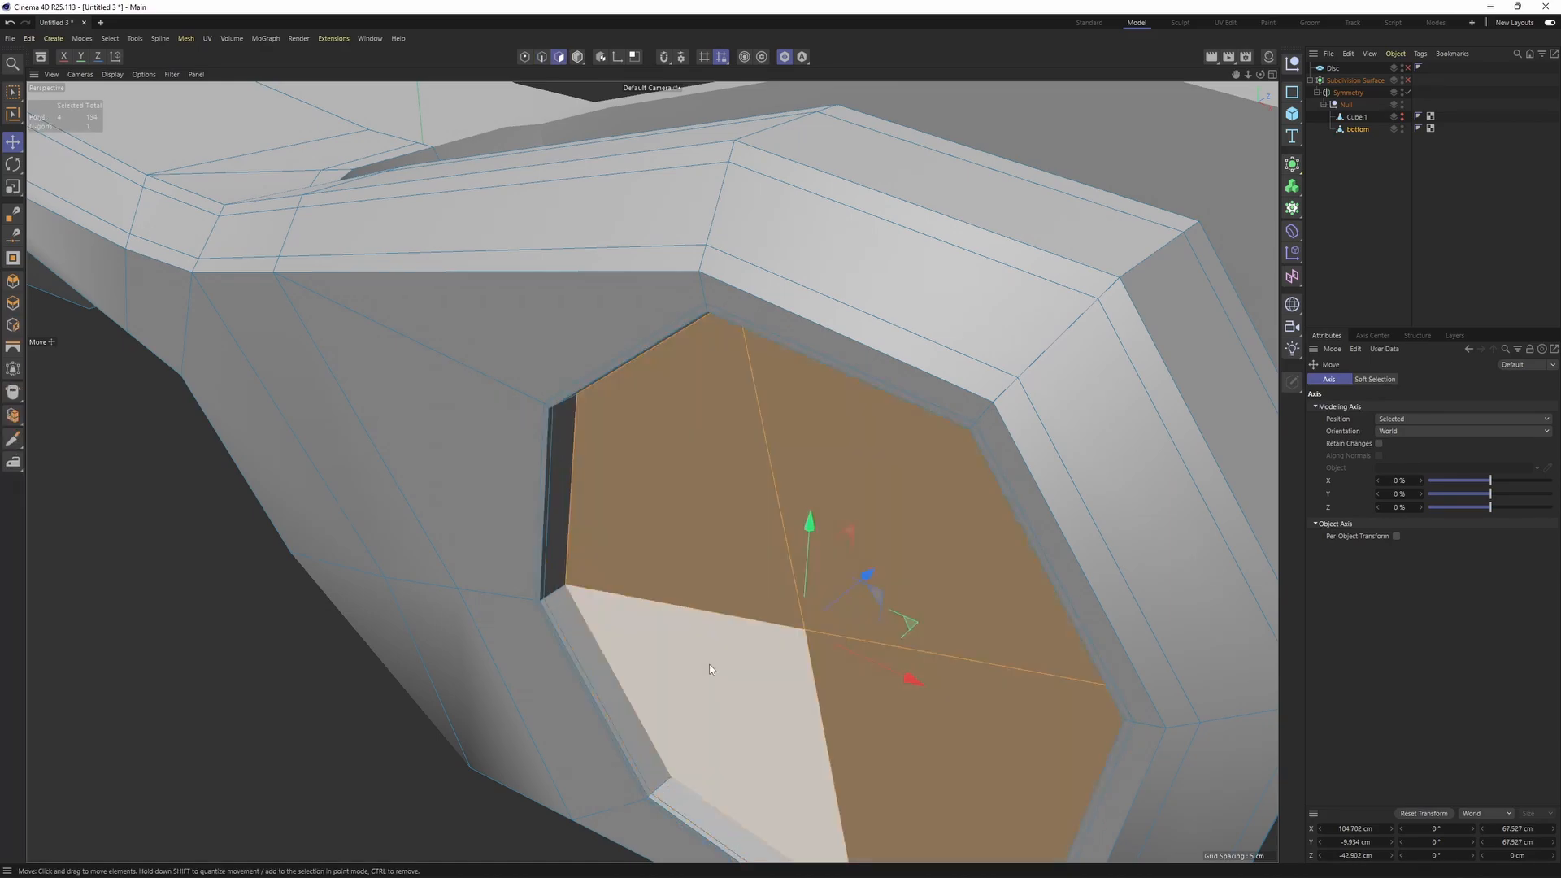
- Split the four recessed polygons off into a separate object and make bottom.1 the active object
alt+middle_drag(843, 562, 801, 548)
scroll(834, 550, down, 2)
alt+drag(834, 550, 790, 524)
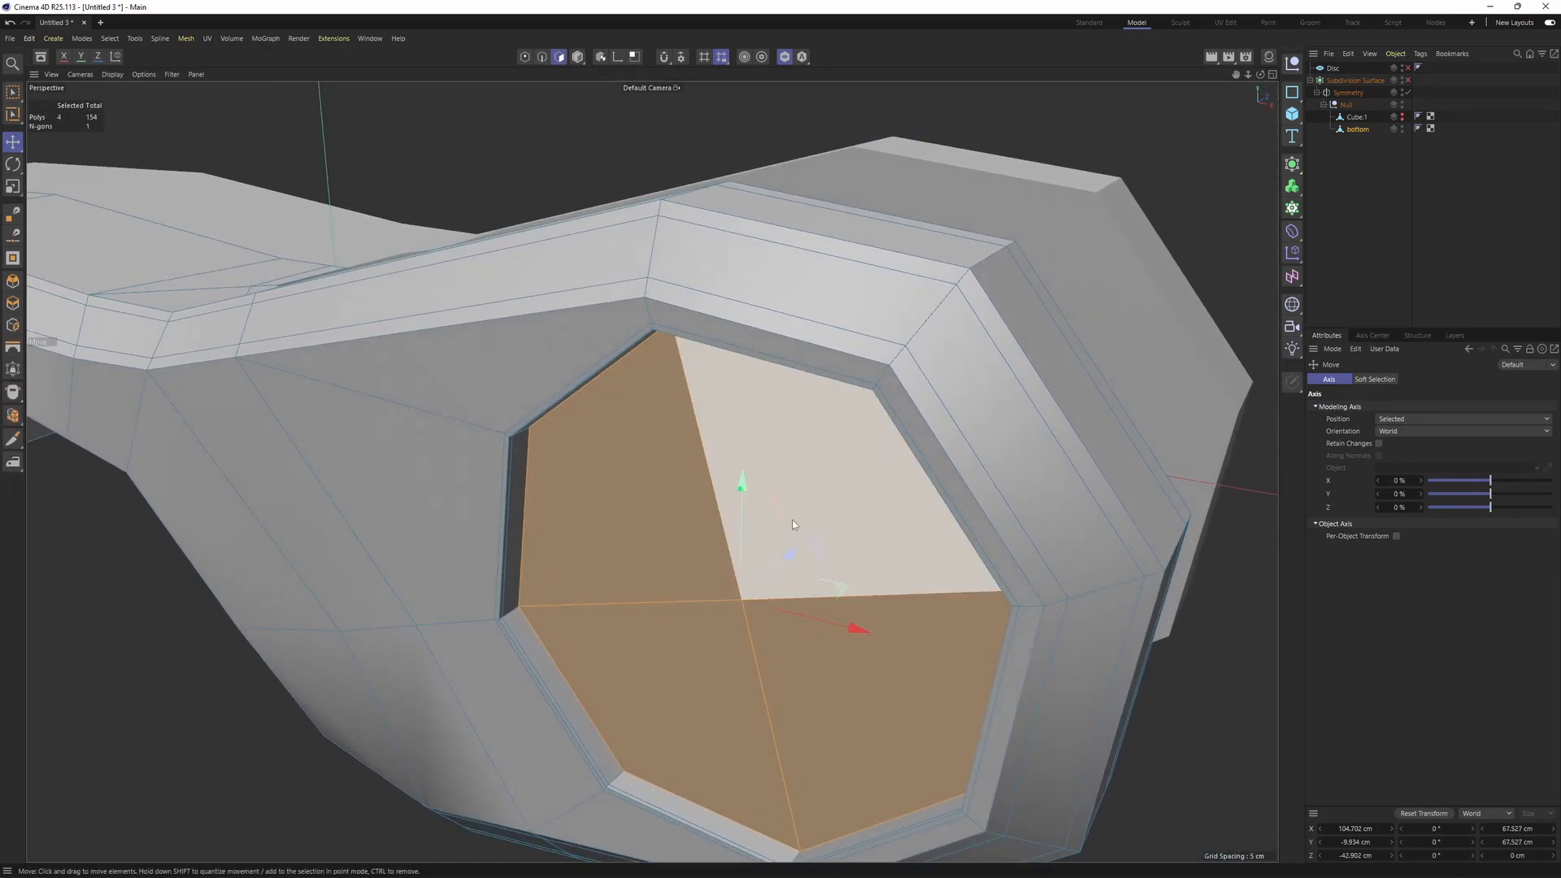
right_click(963, 452)
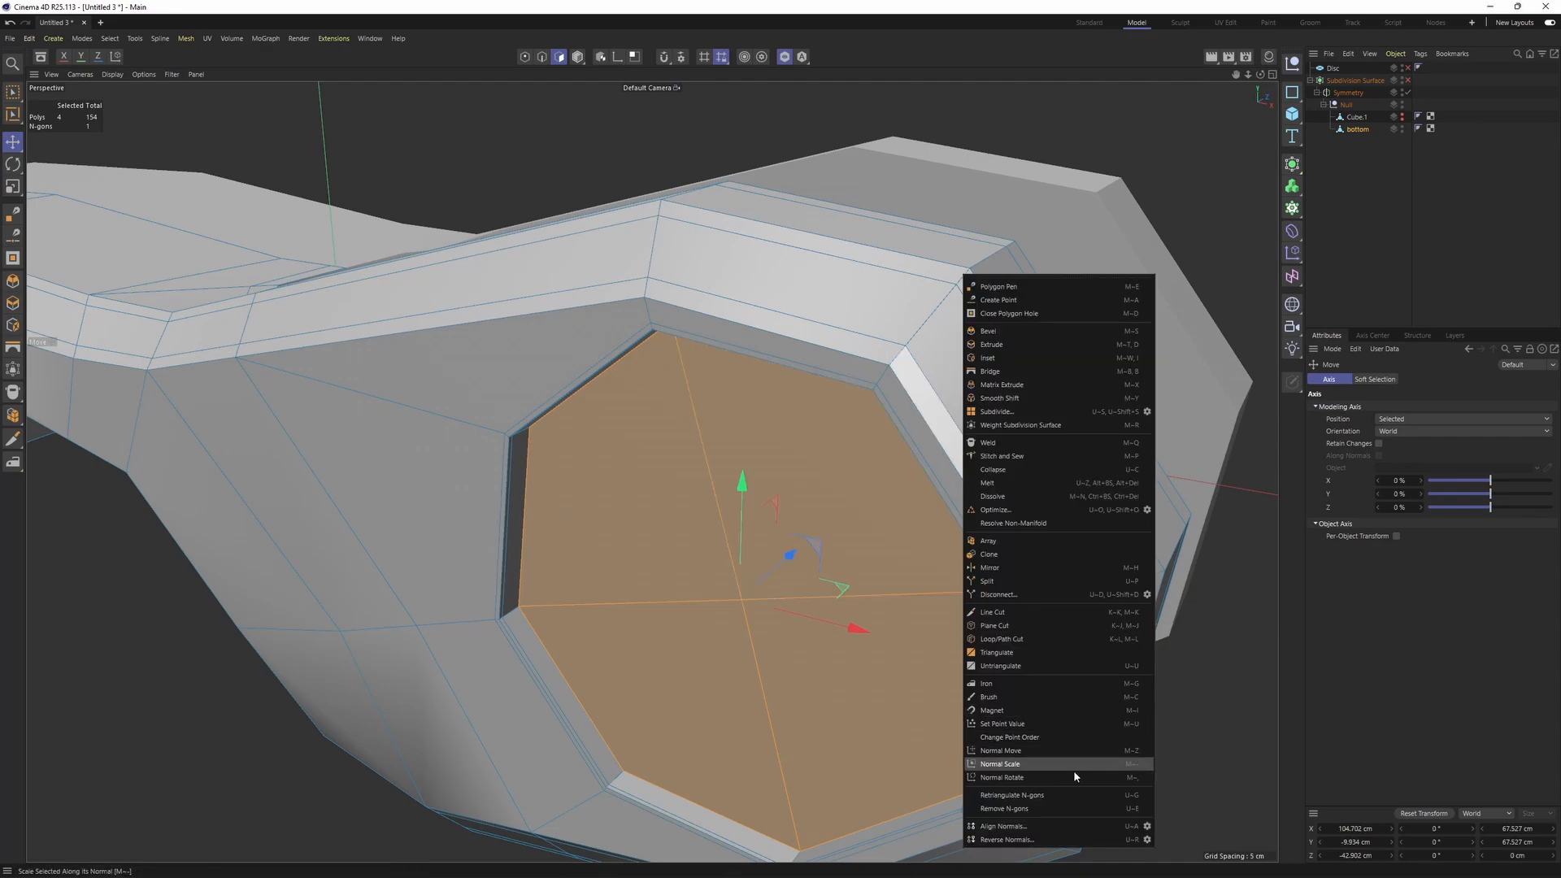
click(1003, 582)
click(1357, 128)
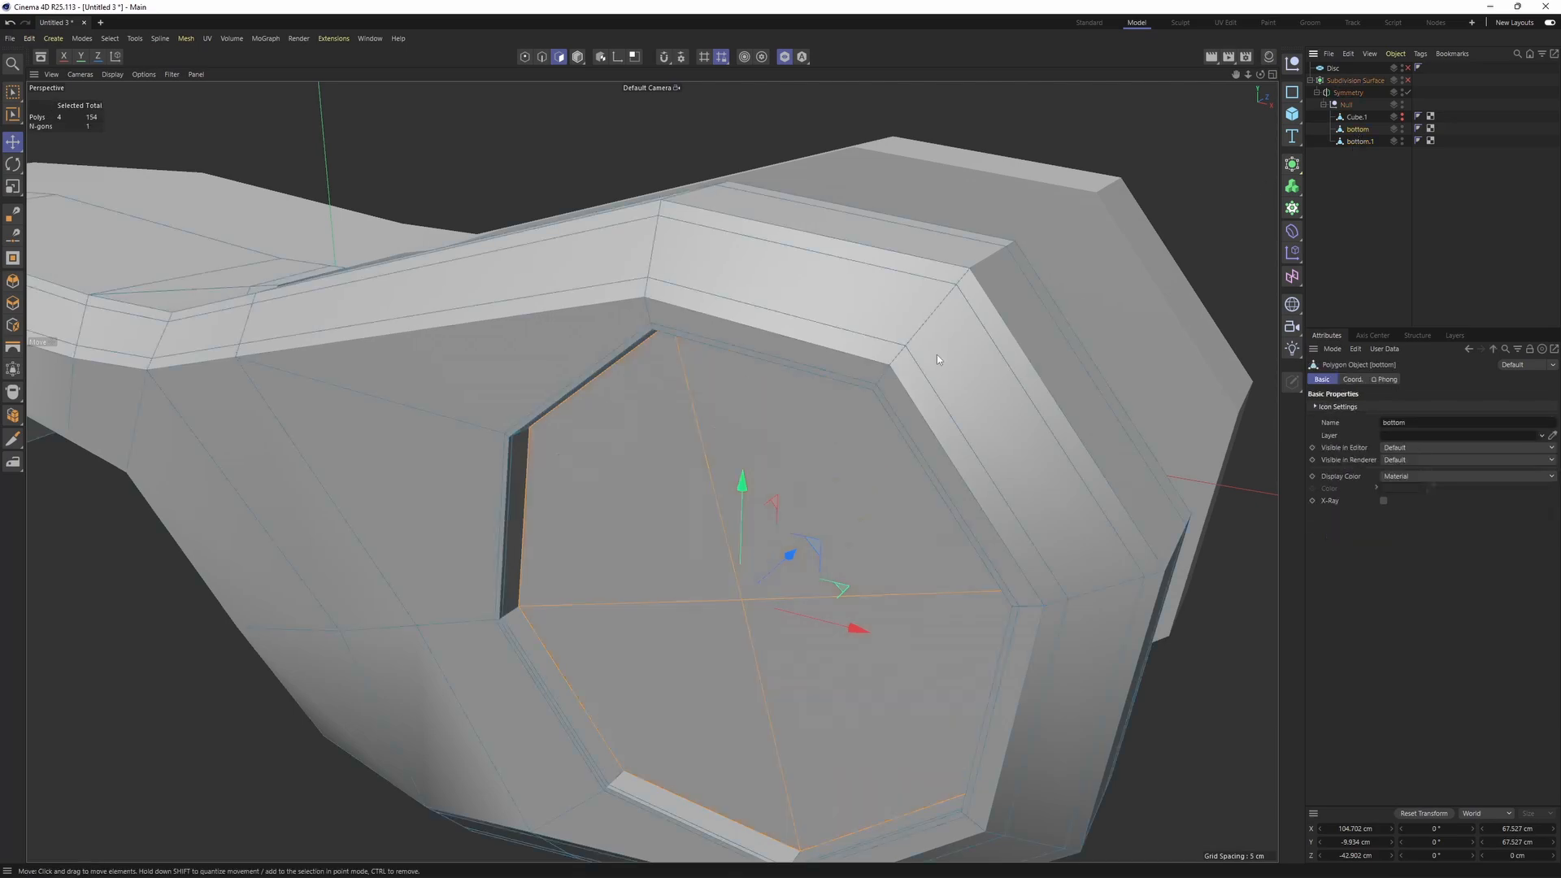
click(1358, 141)
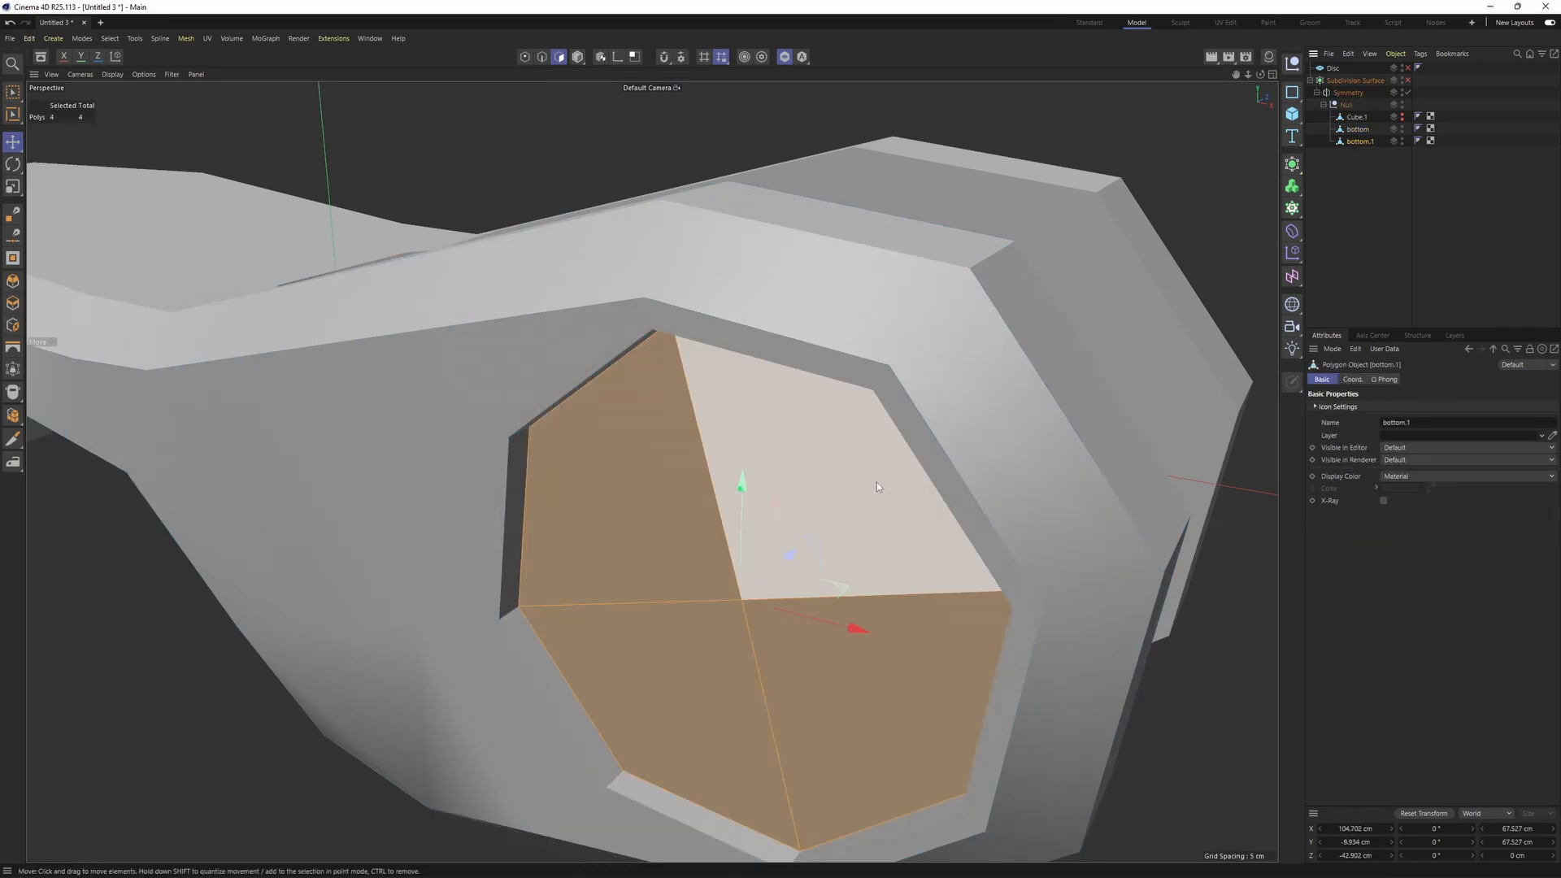
- Extrude the split button polygons outward to about Z -48.7 cm
scroll(780, 529, up, 3)
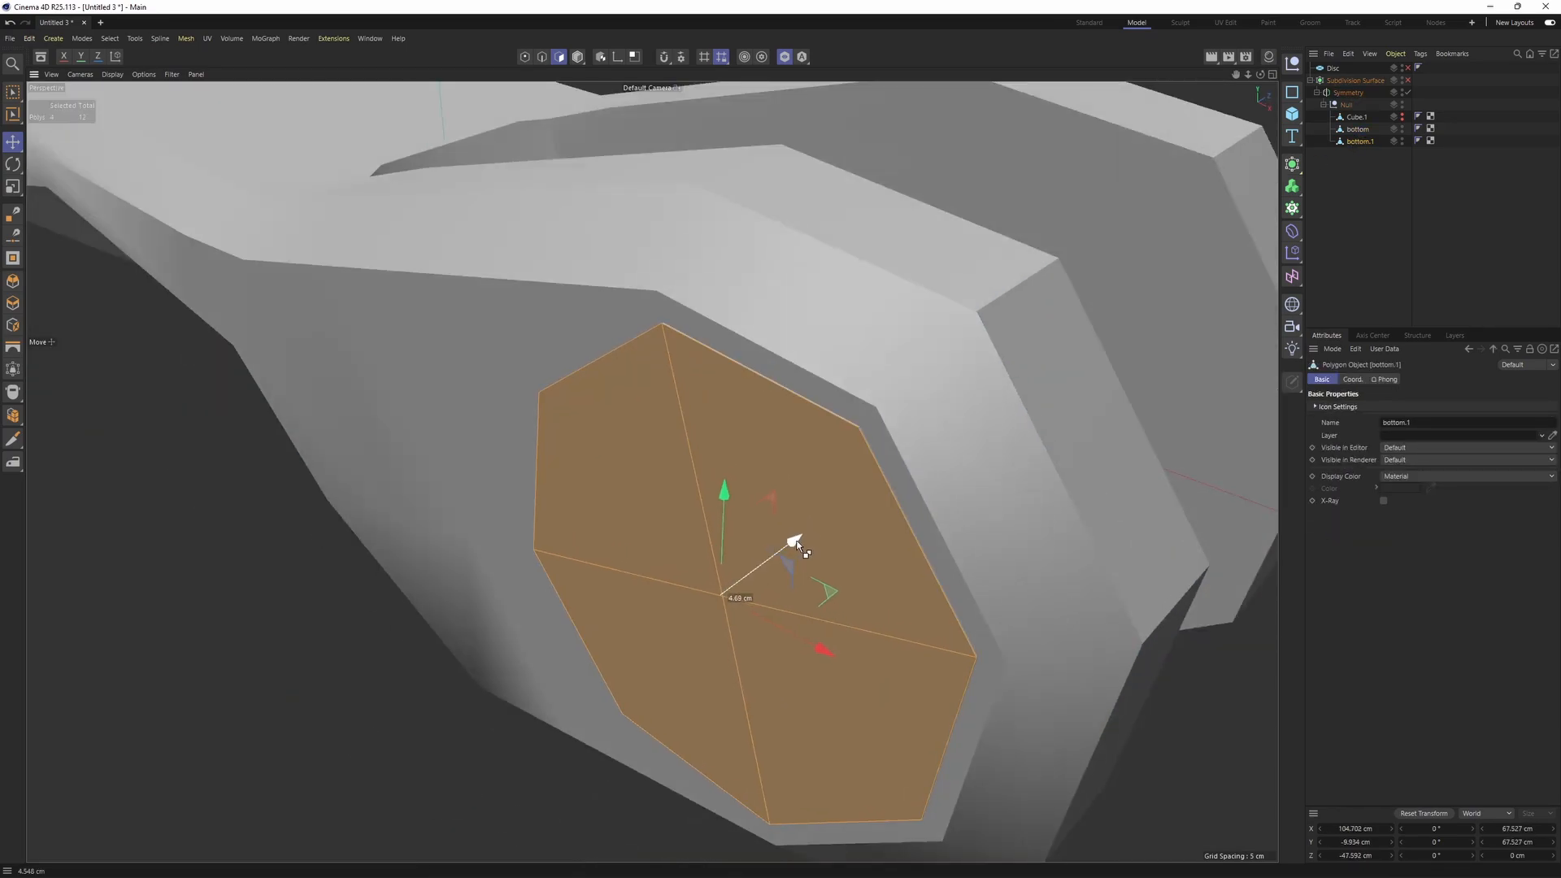
middle_click(939, 473)
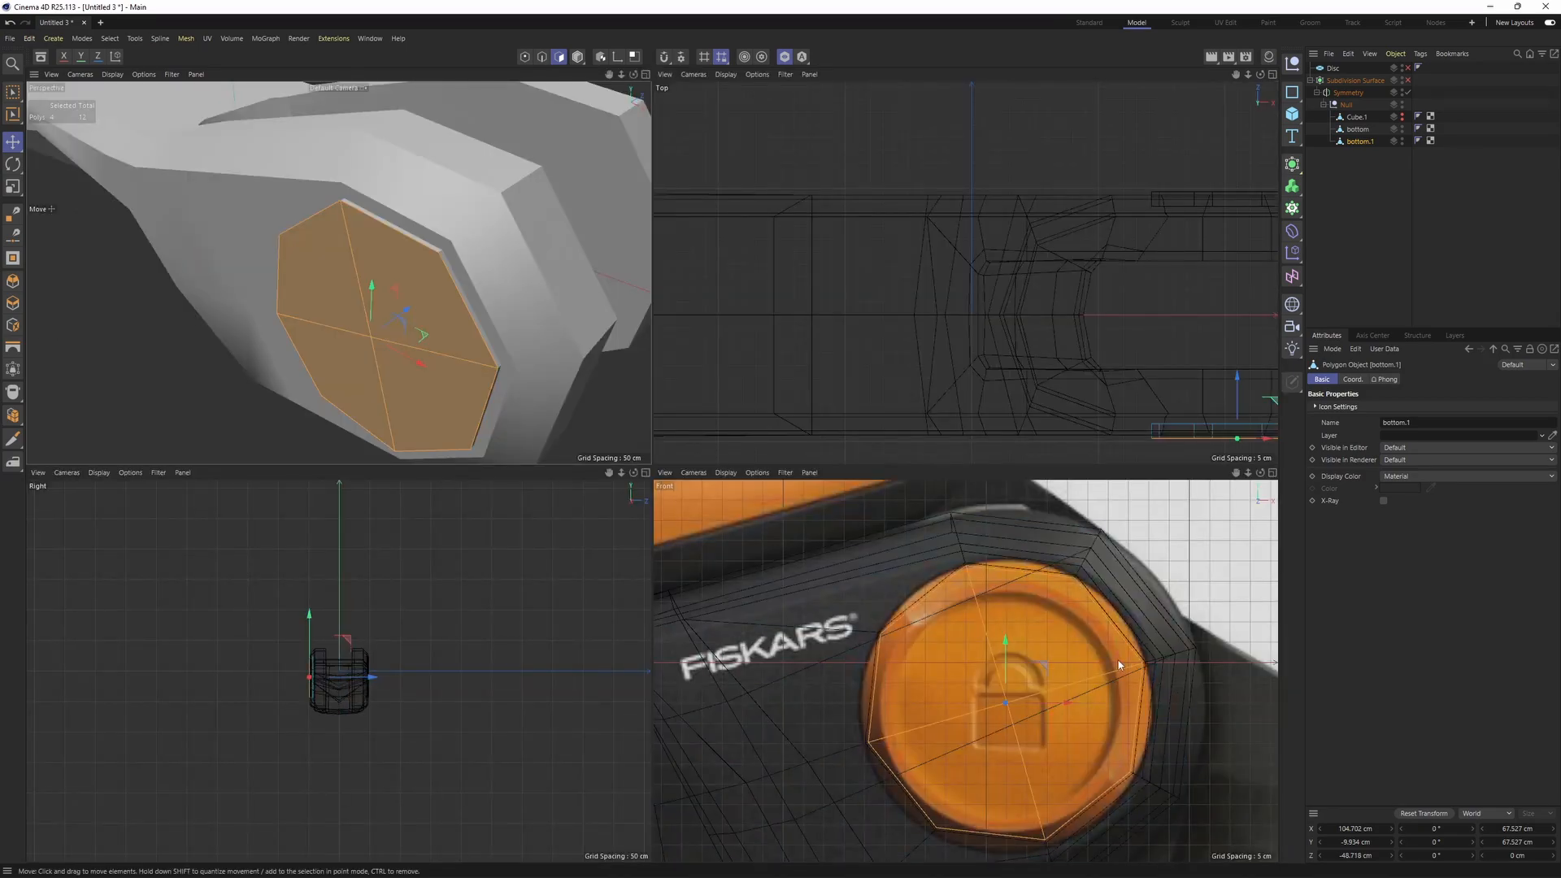
key(F1)
- Inset the button's front polygons by about 6.29 cm, matching the raised rim in the reference image
key(i)
drag(940, 473, 989, 473)
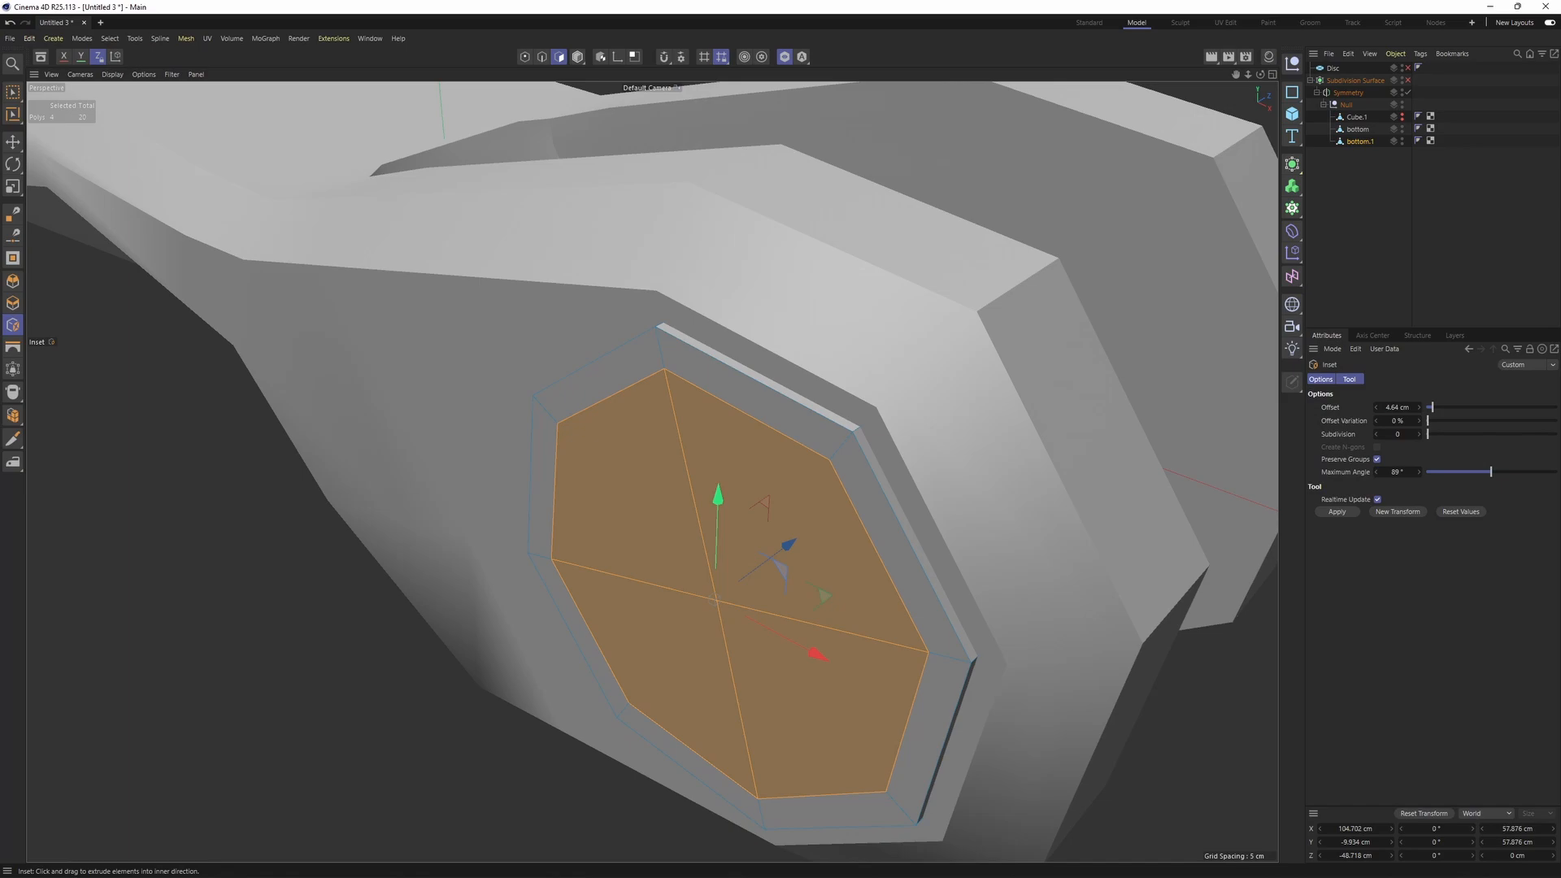
middle_click(1003, 617)
middle_click(1003, 616)
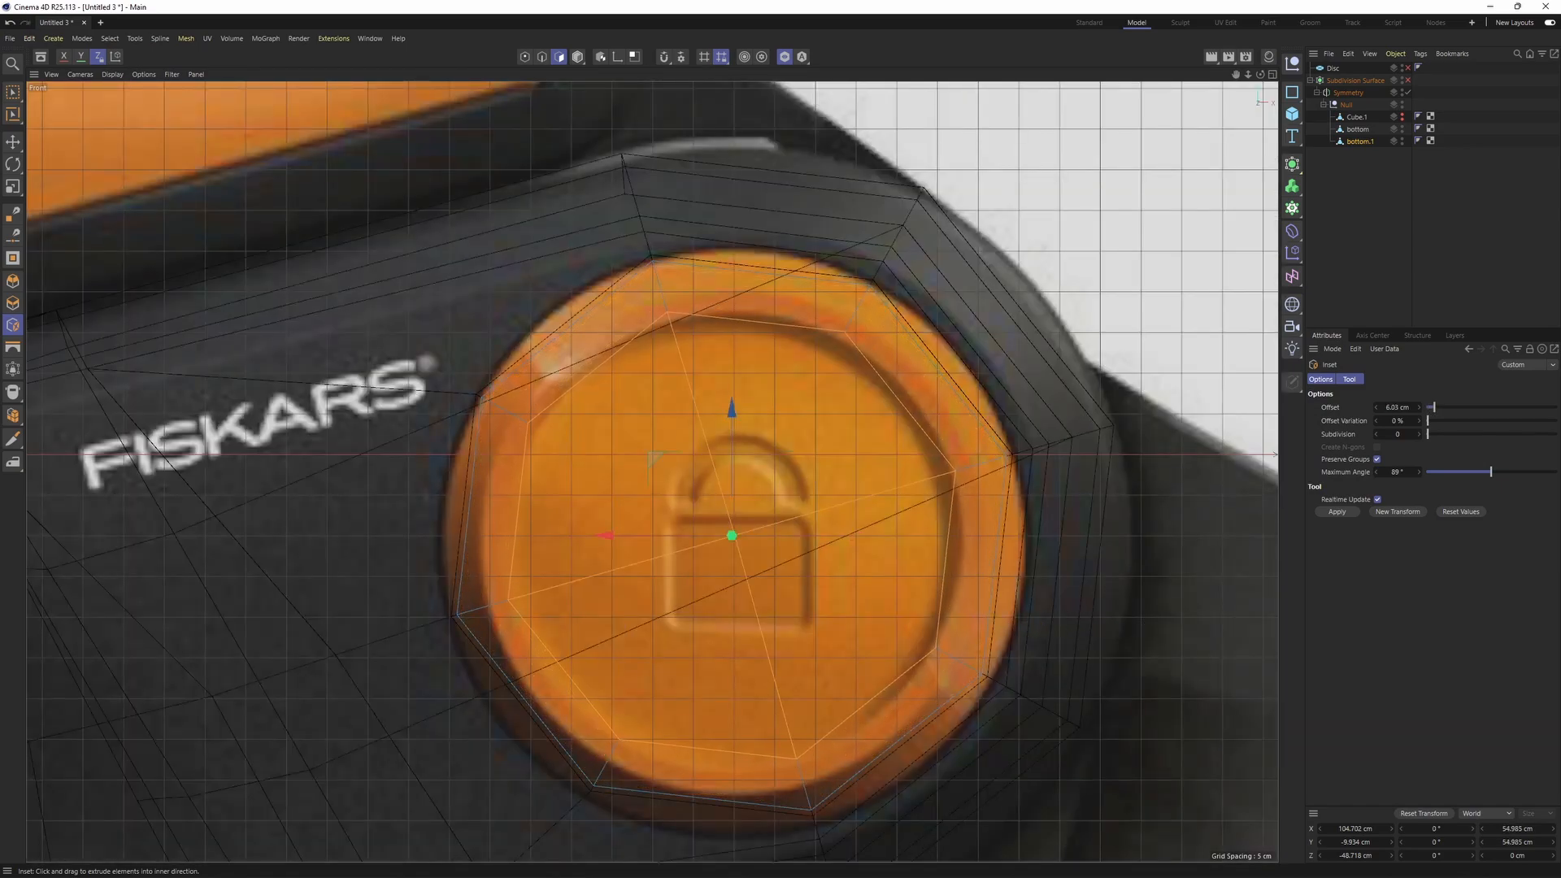
middle_click(495, 325)
middle_click(495, 324)
- Move the button's inset face outward to about Z -54.7 cm and inset it another 1.8 cm
drag(750, 577, 788, 543)
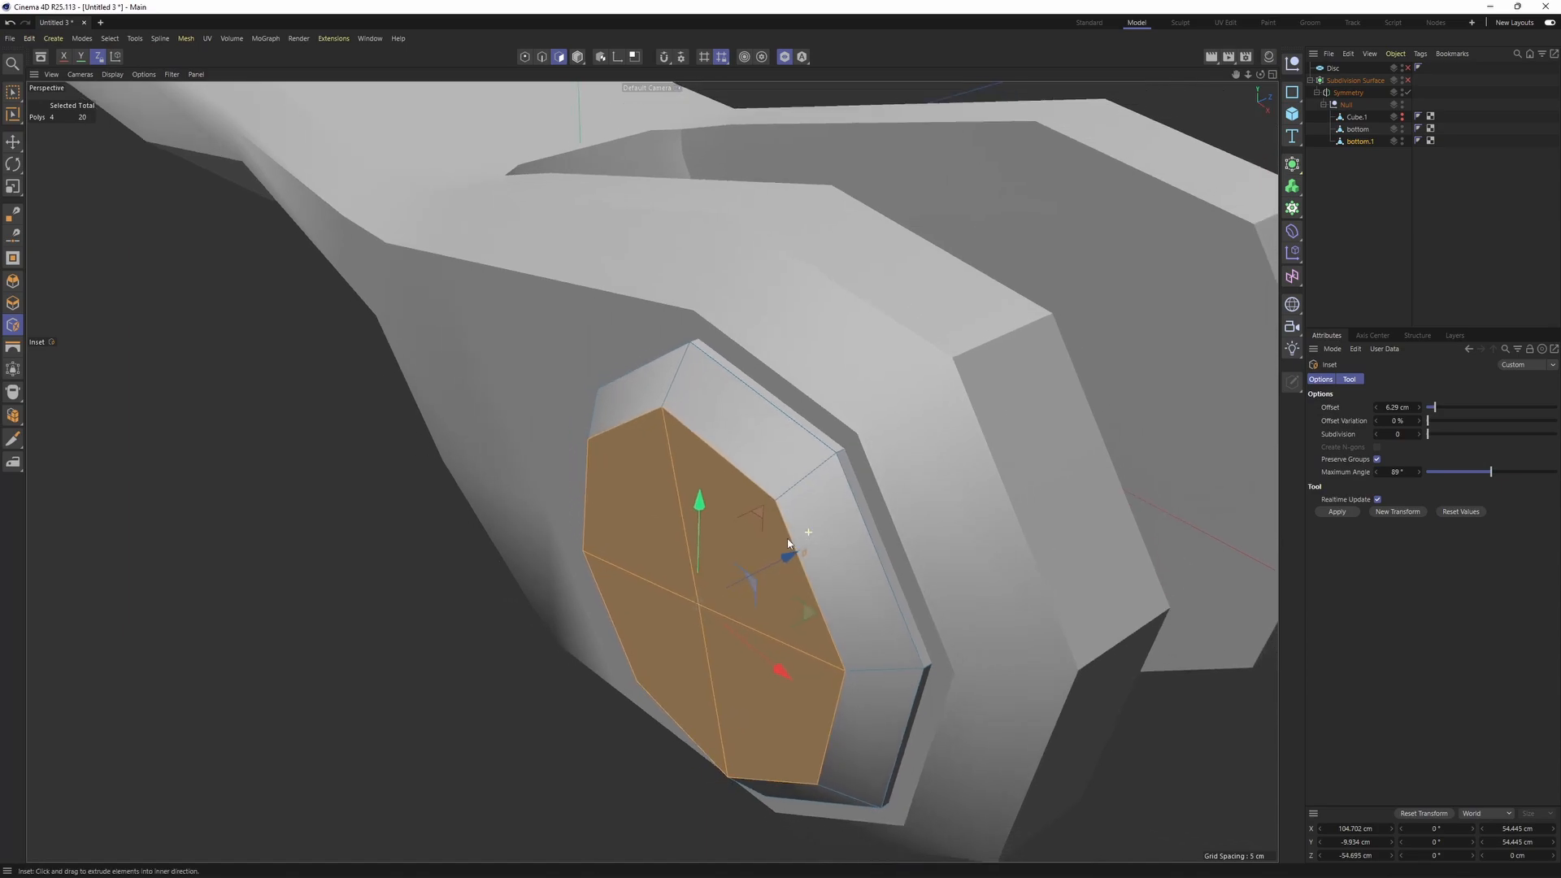
middle_click(787, 543)
middle_click(1117, 620)
middle_click(1117, 620)
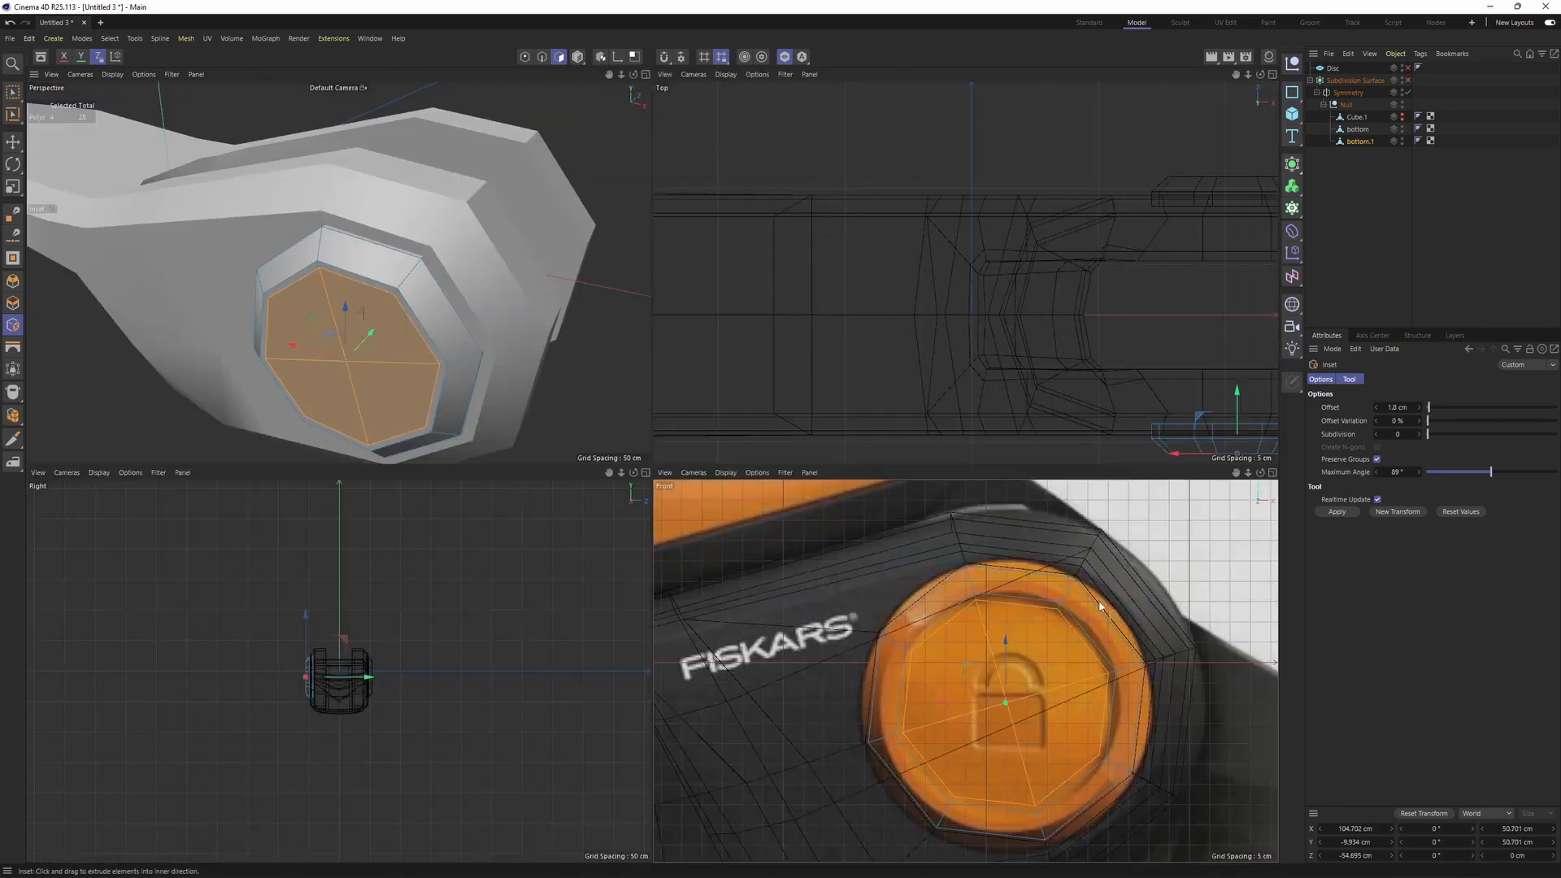
middle_click(406, 284)
- Extrude the button's centre face inward to about Z -50.3 cm and inset it 1.4 cm
drag(707, 584, 857, 470)
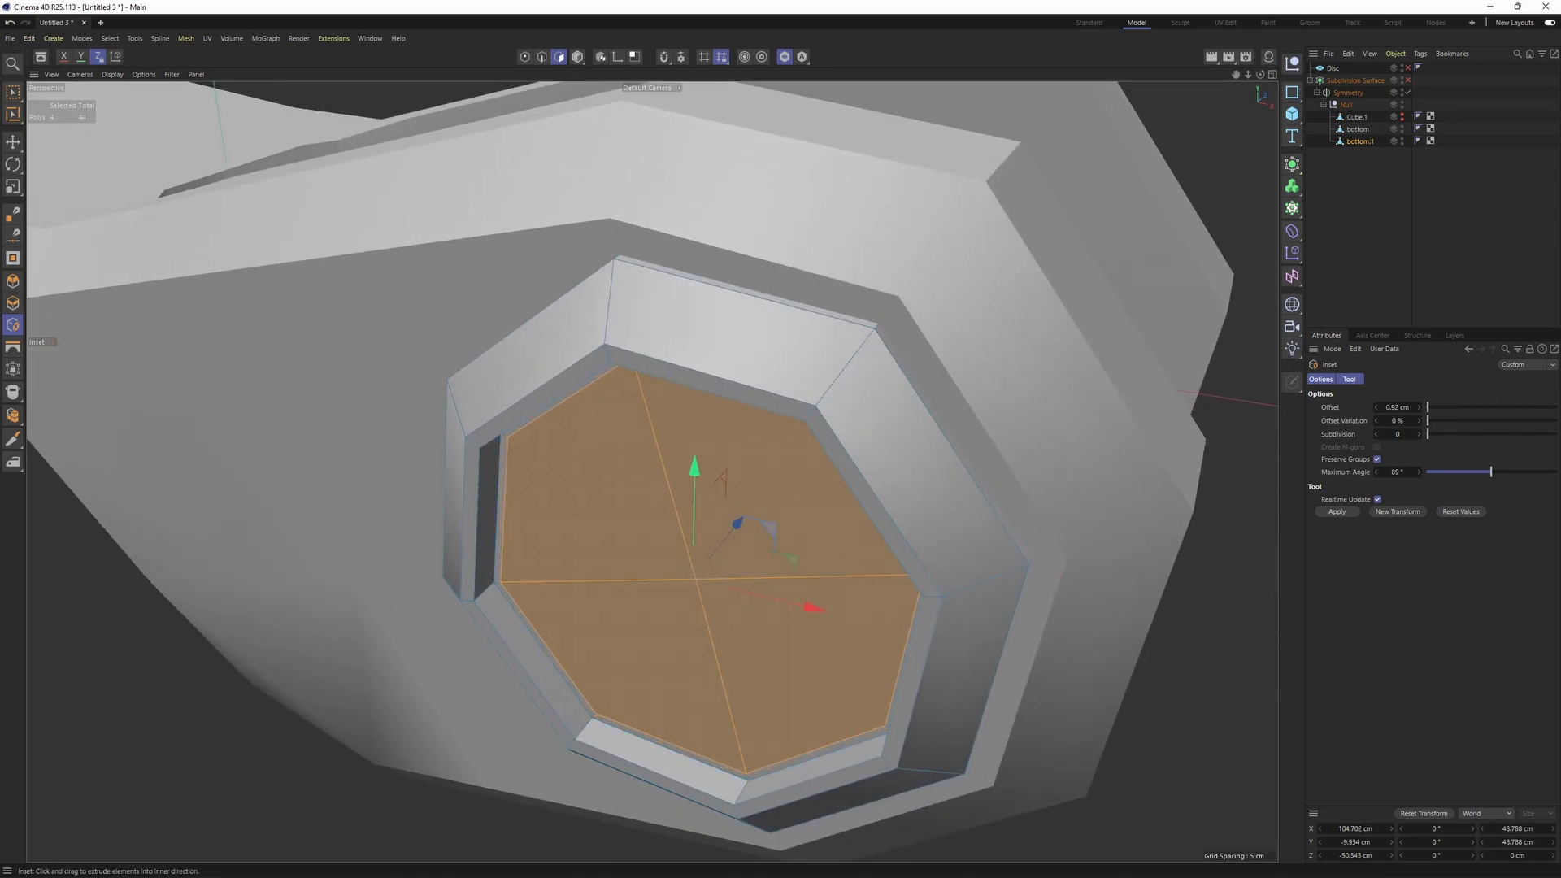
drag(889, 471, 899, 467)
alt+right_drag(900, 468, 822, 459)
alt+middle_drag(822, 459, 872, 448)
- Add supporting edge loops around the lock button's raised rim and recessed inner wall with Loop/Path Cut
key(q)
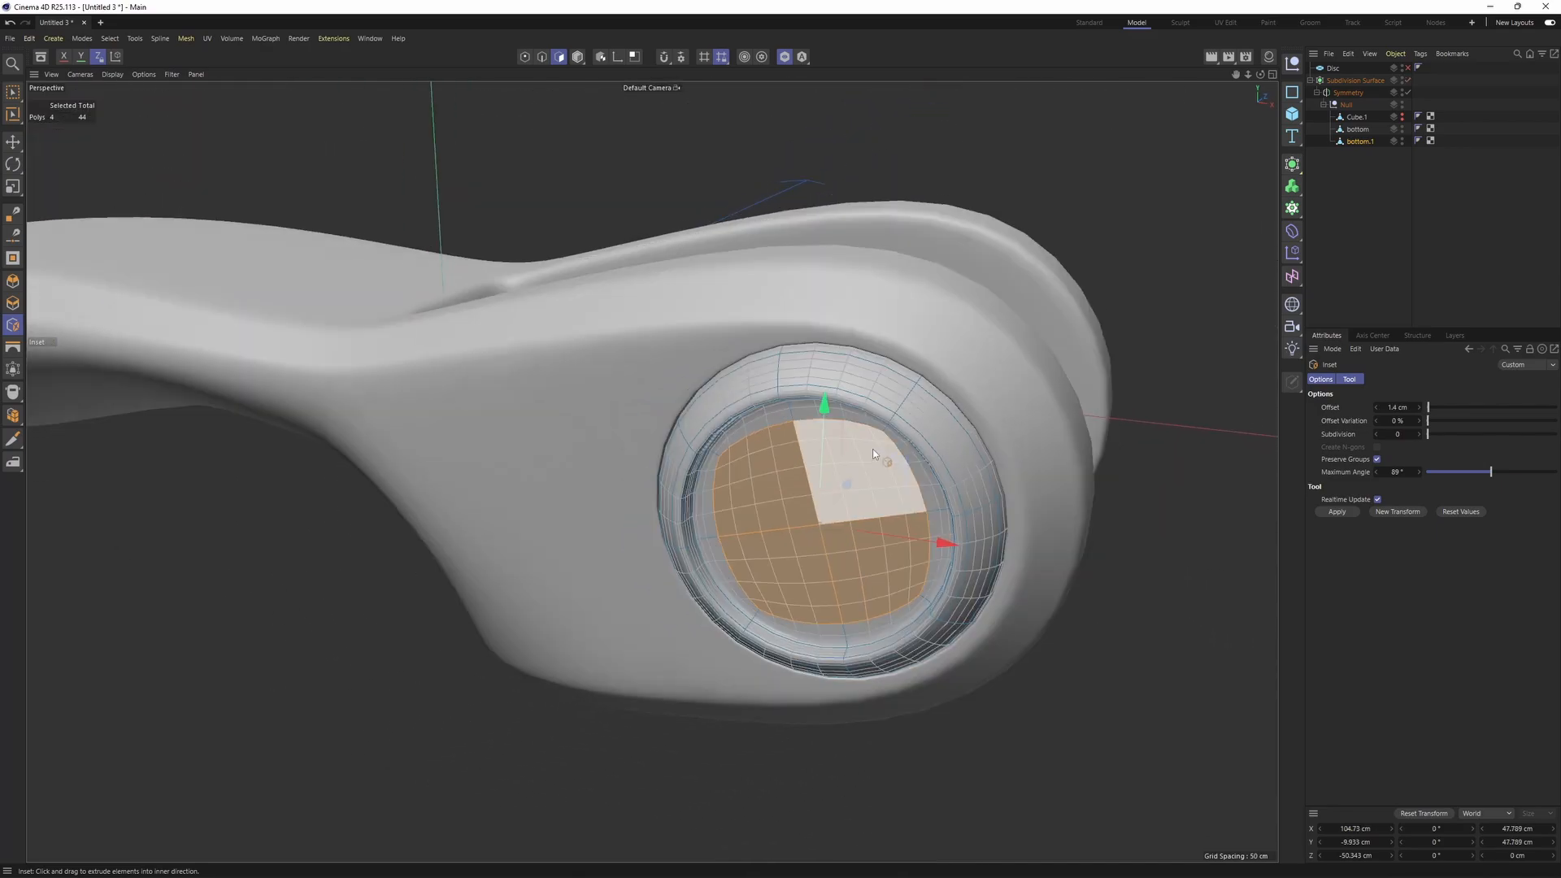
alt+middle_drag(1034, 493, 1033, 390)
mouse_move(1033, 390)
alt+mouse_down()
mouse_move(1003, 361)
mouse_move(1039, 352)
alt+mouse_up()
right_click(1040, 352)
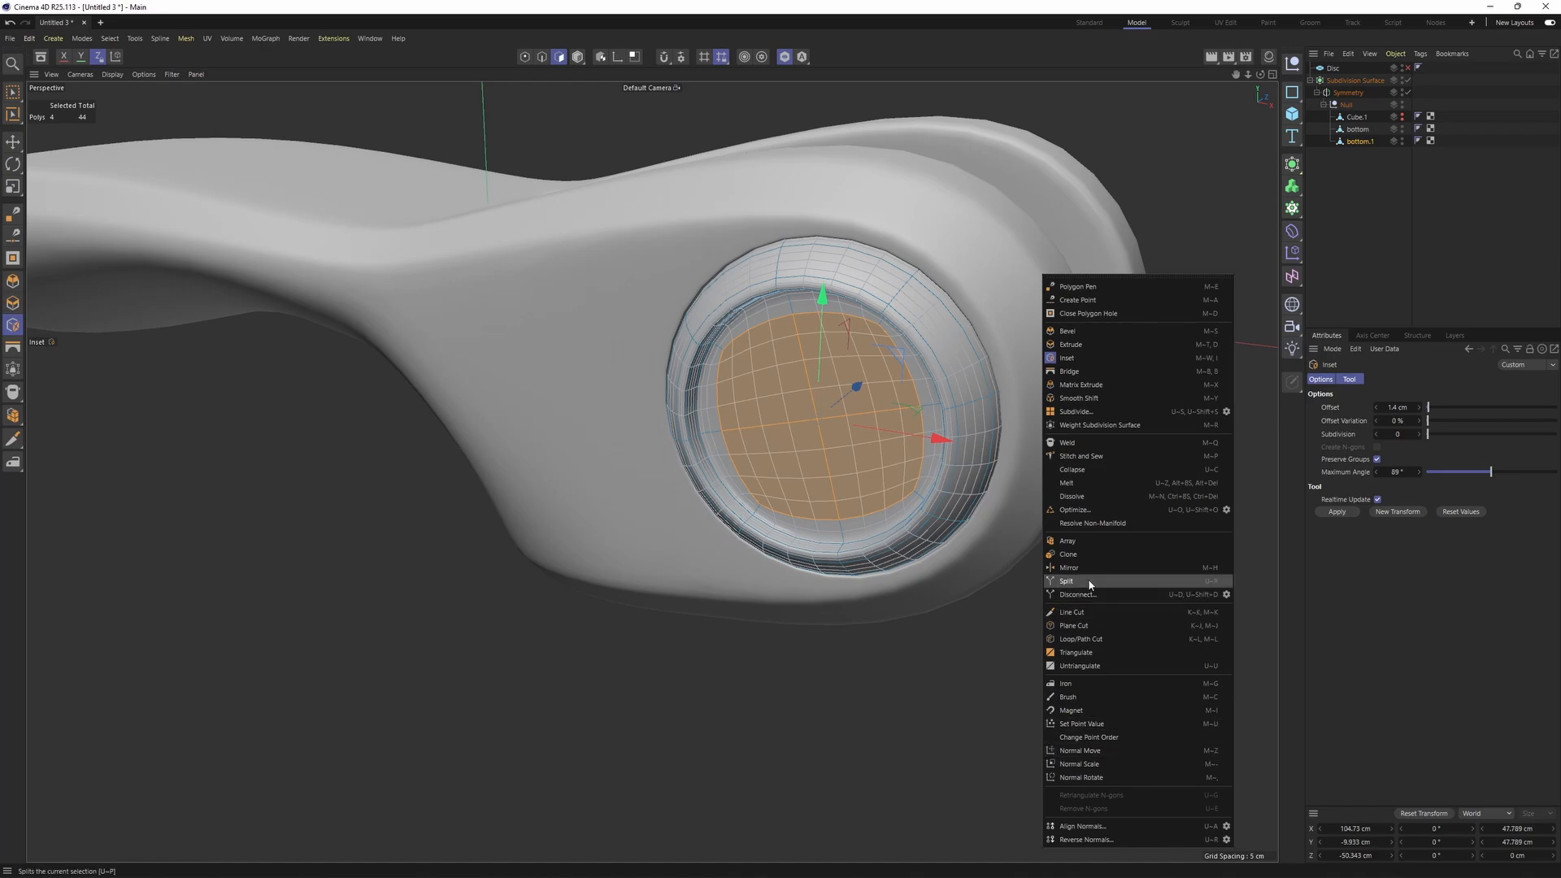
click(1099, 643)
alt+right_drag(852, 329, 896, 243)
alt+drag(921, 260, 971, 228)
click(1012, 210)
alt+drag(962, 300, 1017, 291)
key(q)
alt+drag(938, 337, 917, 328)
click(917, 334)
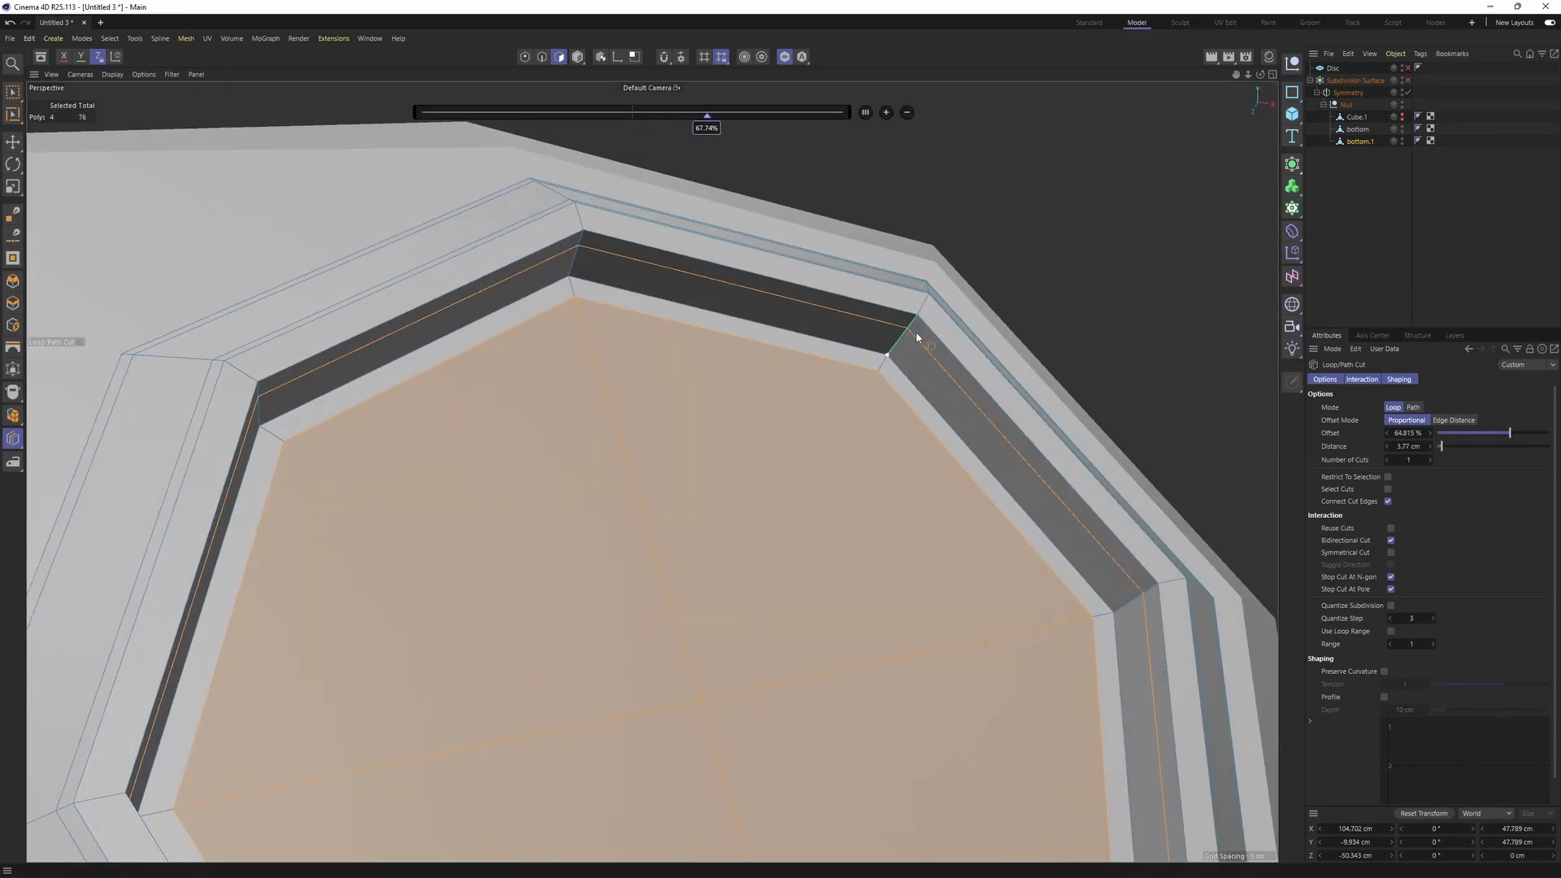
- Examine the smoothed lock button, forked head and lower handle outline with subdivision switched on
key(q)
click(1349, 260)
alt+right_drag(899, 413, 777, 435)
alt+drag(859, 455, 780, 467)
alt+right_drag(780, 467, 609, 440)
alt+drag(652, 471, 685, 491)
alt+middle_drag(686, 491, 836, 469)
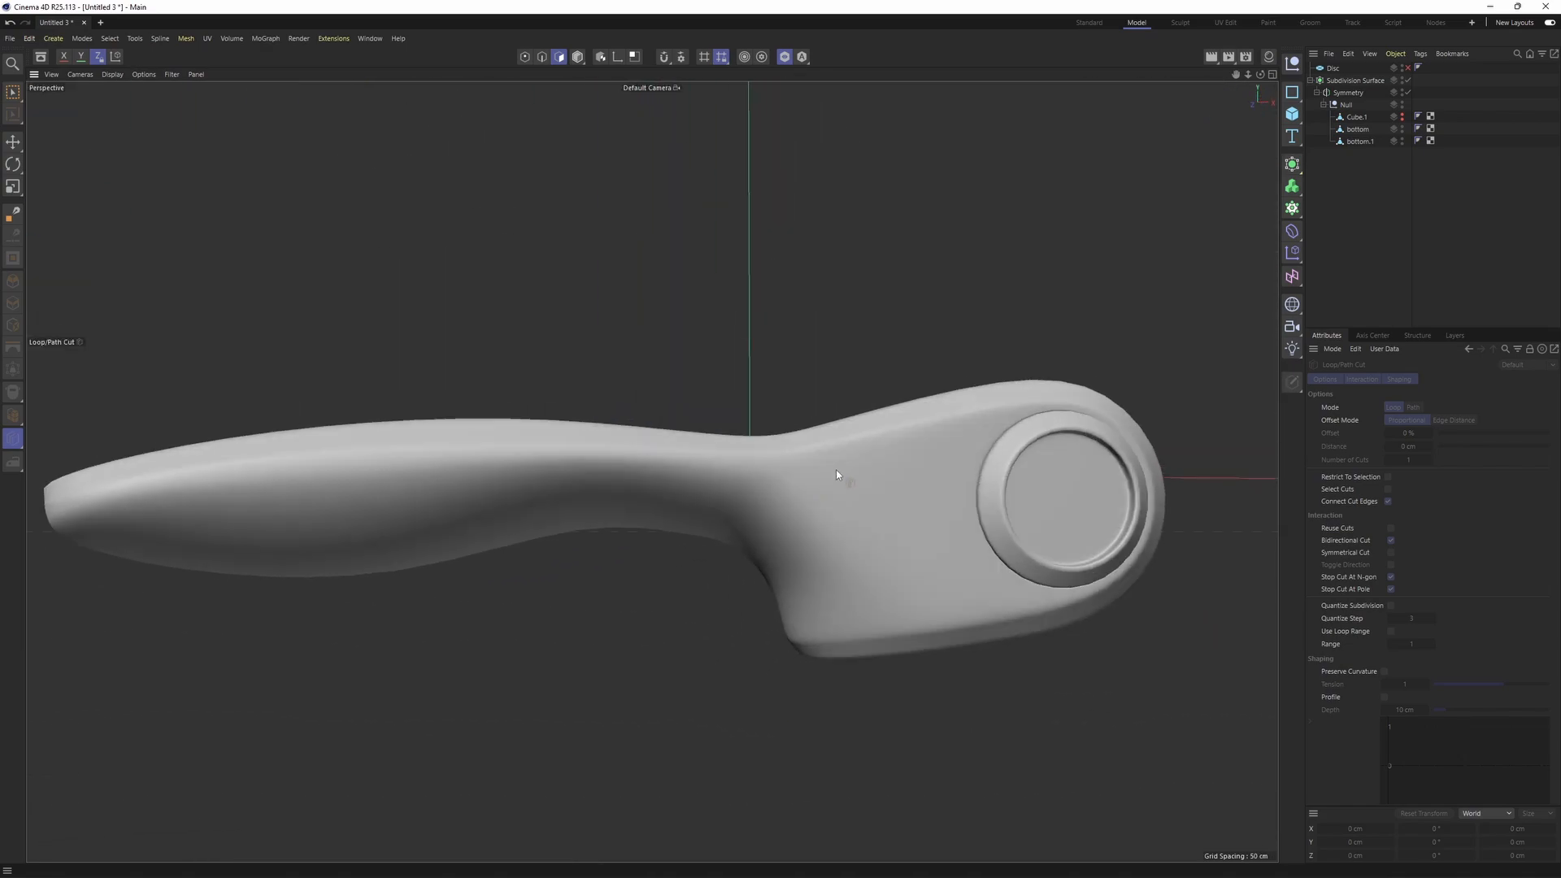
alt+drag(835, 470, 882, 463)
- Move the two bottom-object edges at the underside bend between handle and head to about X 0.4 cm, Y -13.2 cm
key(ctrl+z)
key(q)
key(n)
key(b)
alt+right_drag(882, 463, 935, 463)
click(1358, 129)
key(Return)
key(e)
double_click(774, 492)
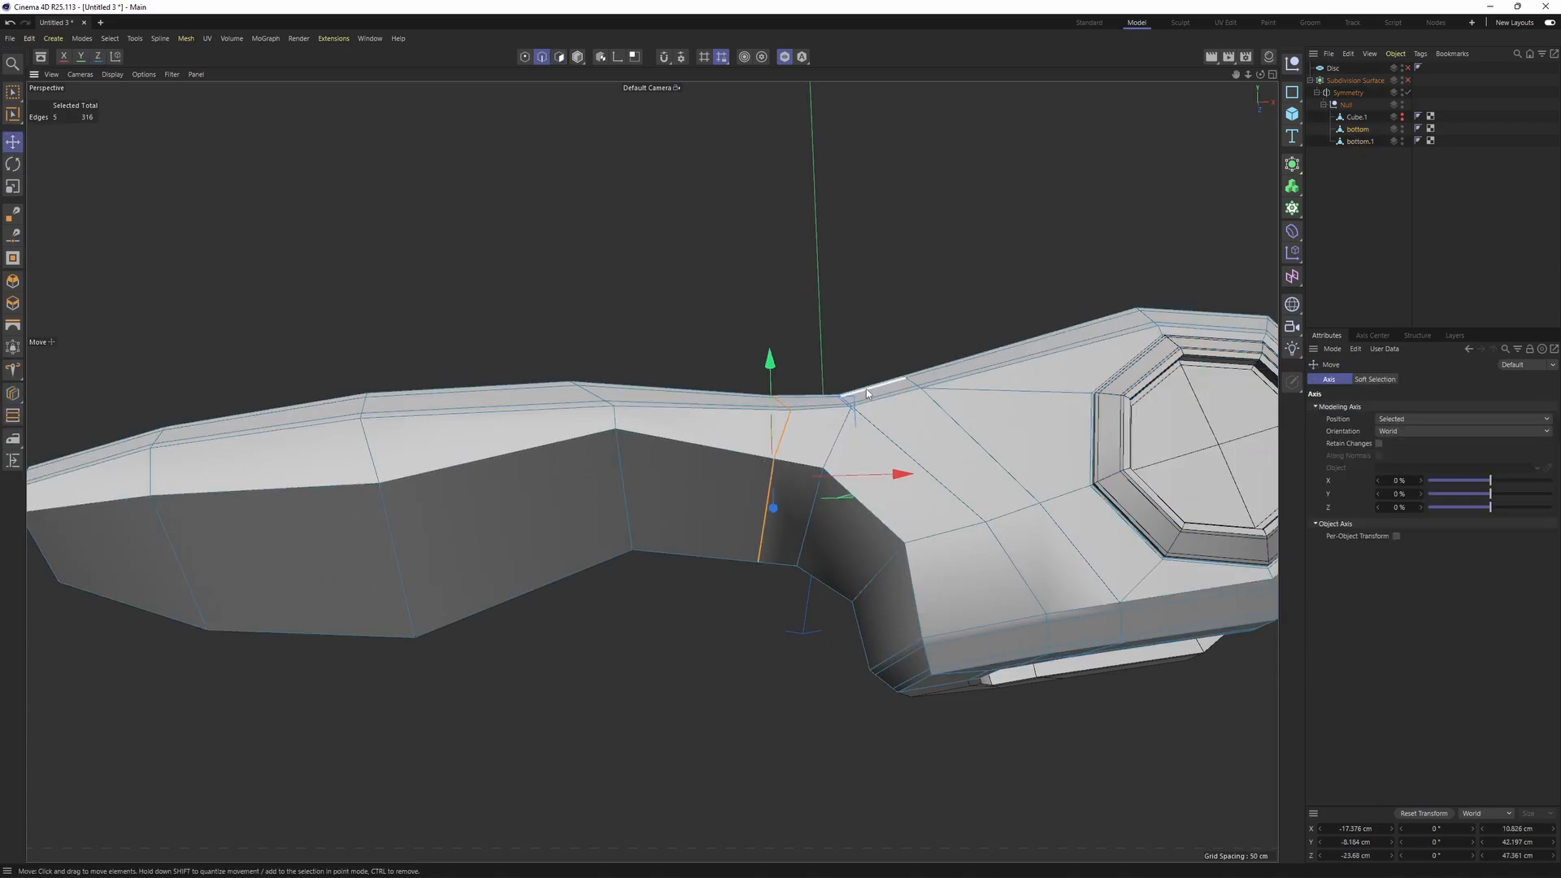
alt+drag(866, 388, 770, 486)
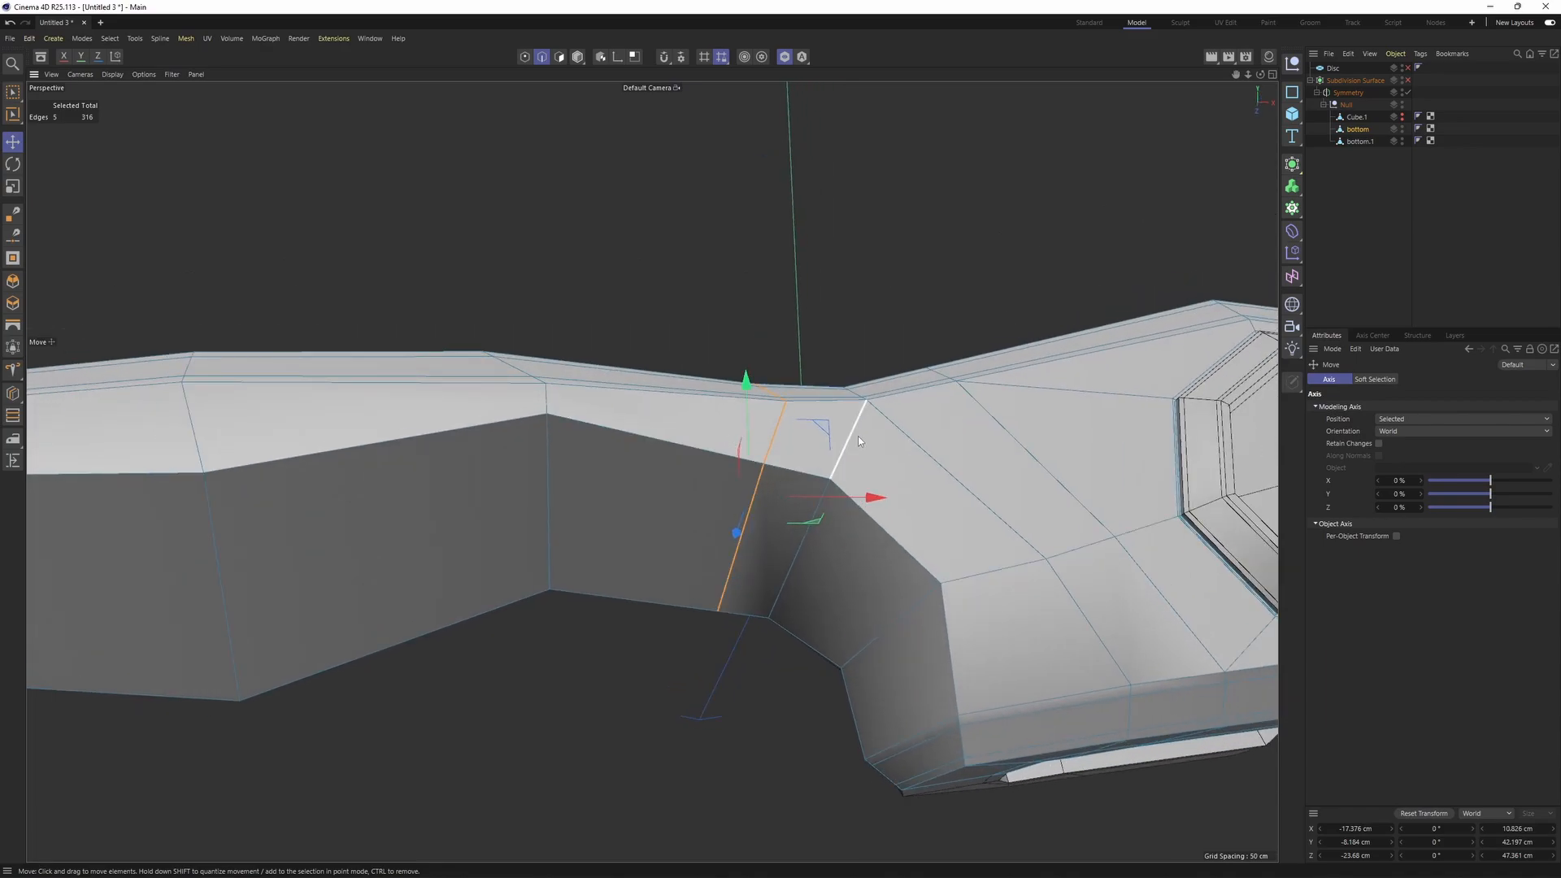
shift+click(805, 558)
alt+drag(805, 558, 842, 515)
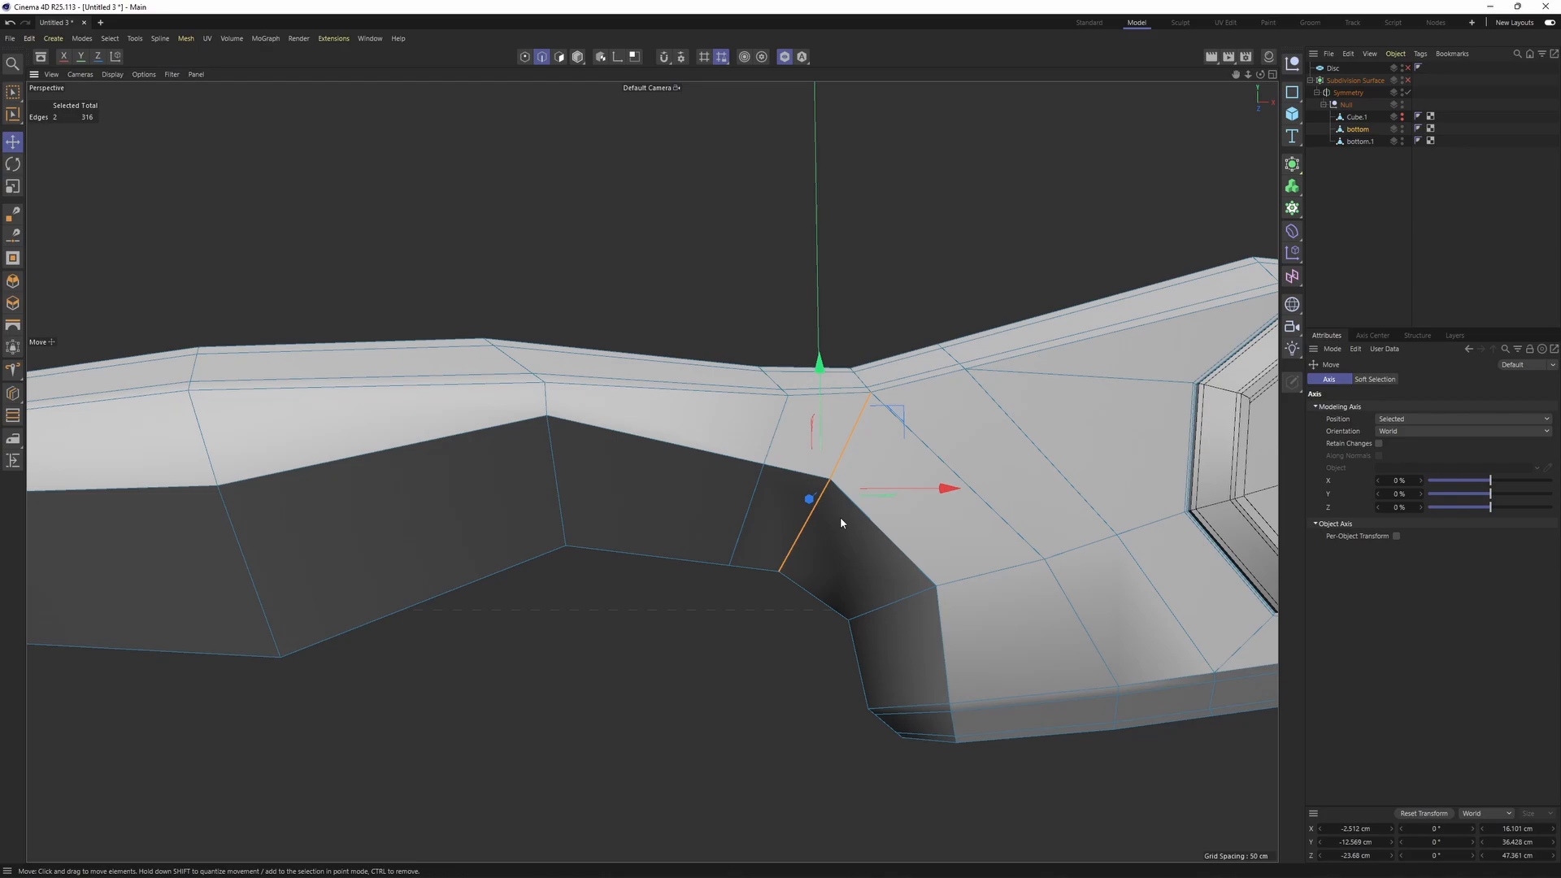
key(q)
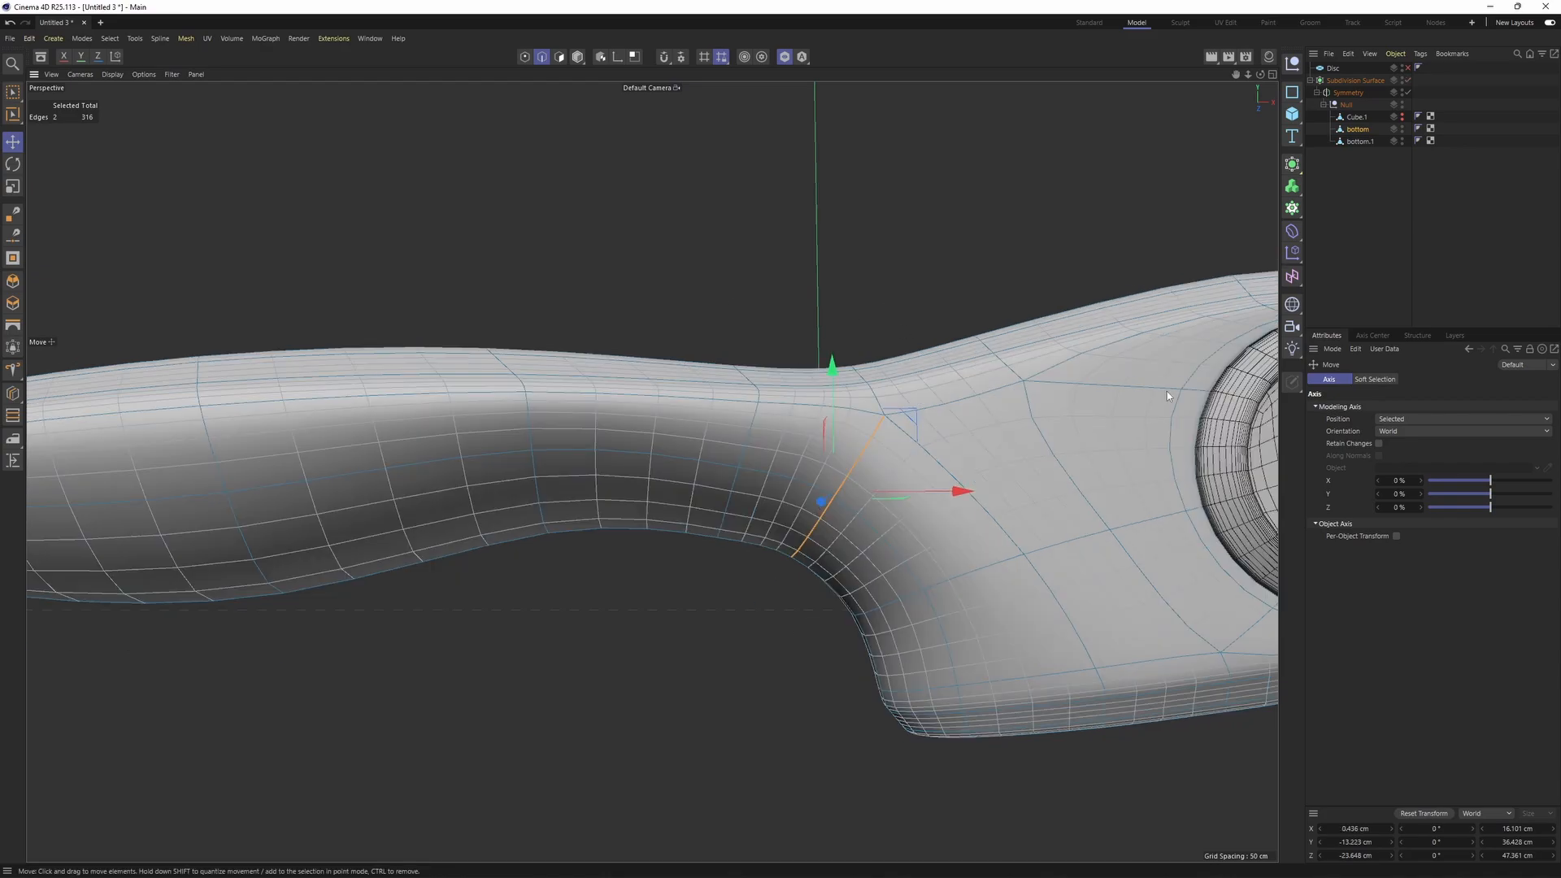
- Slide the edge loop just behind the neck back along the lower handle by about 15 cm
click(870, 355)
alt+drag(870, 354, 875, 262)
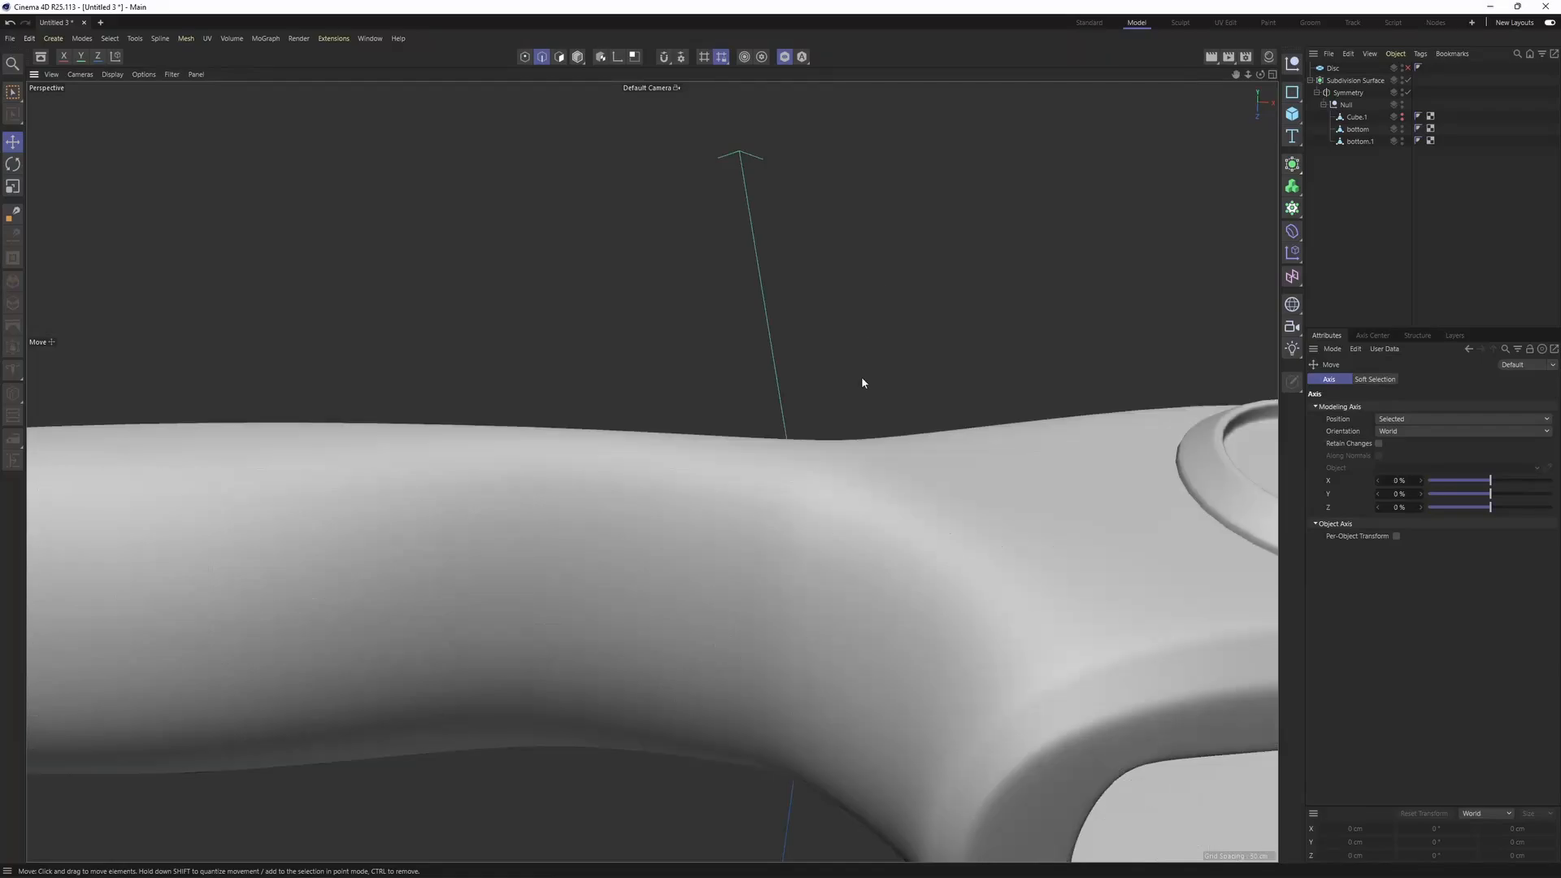
alt+drag(861, 377, 794, 517)
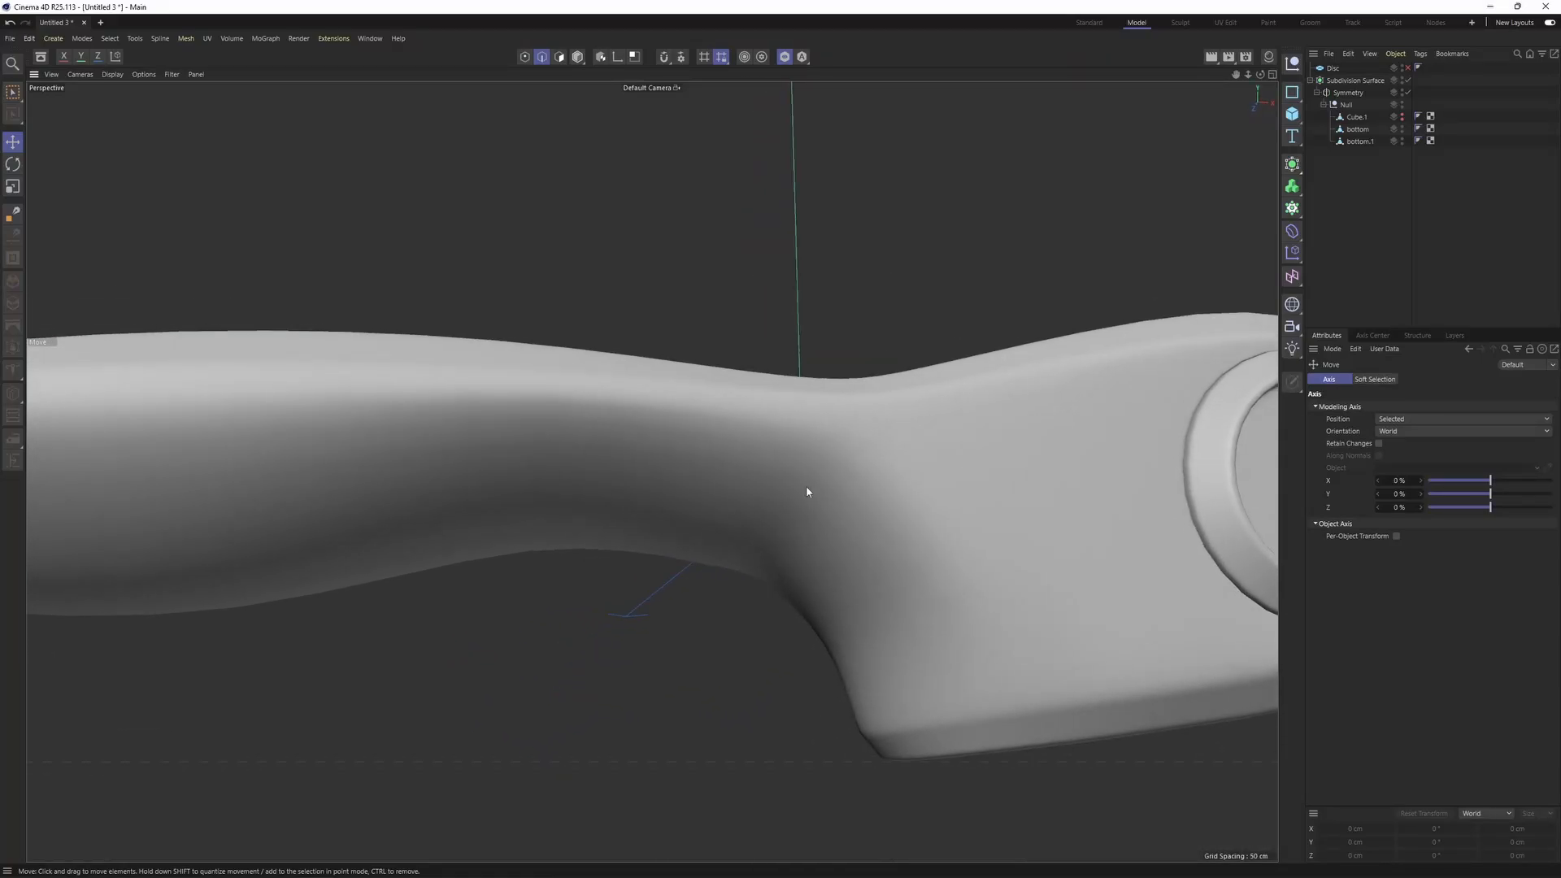
key(ctrl+z)
key(ctrl+z)
click(795, 450)
mouse_move(822, 384)
alt+mouse_down()
mouse_move(789, 500)
mouse_move(808, 312)
mouse_move(801, 366)
alt+mouse_up()
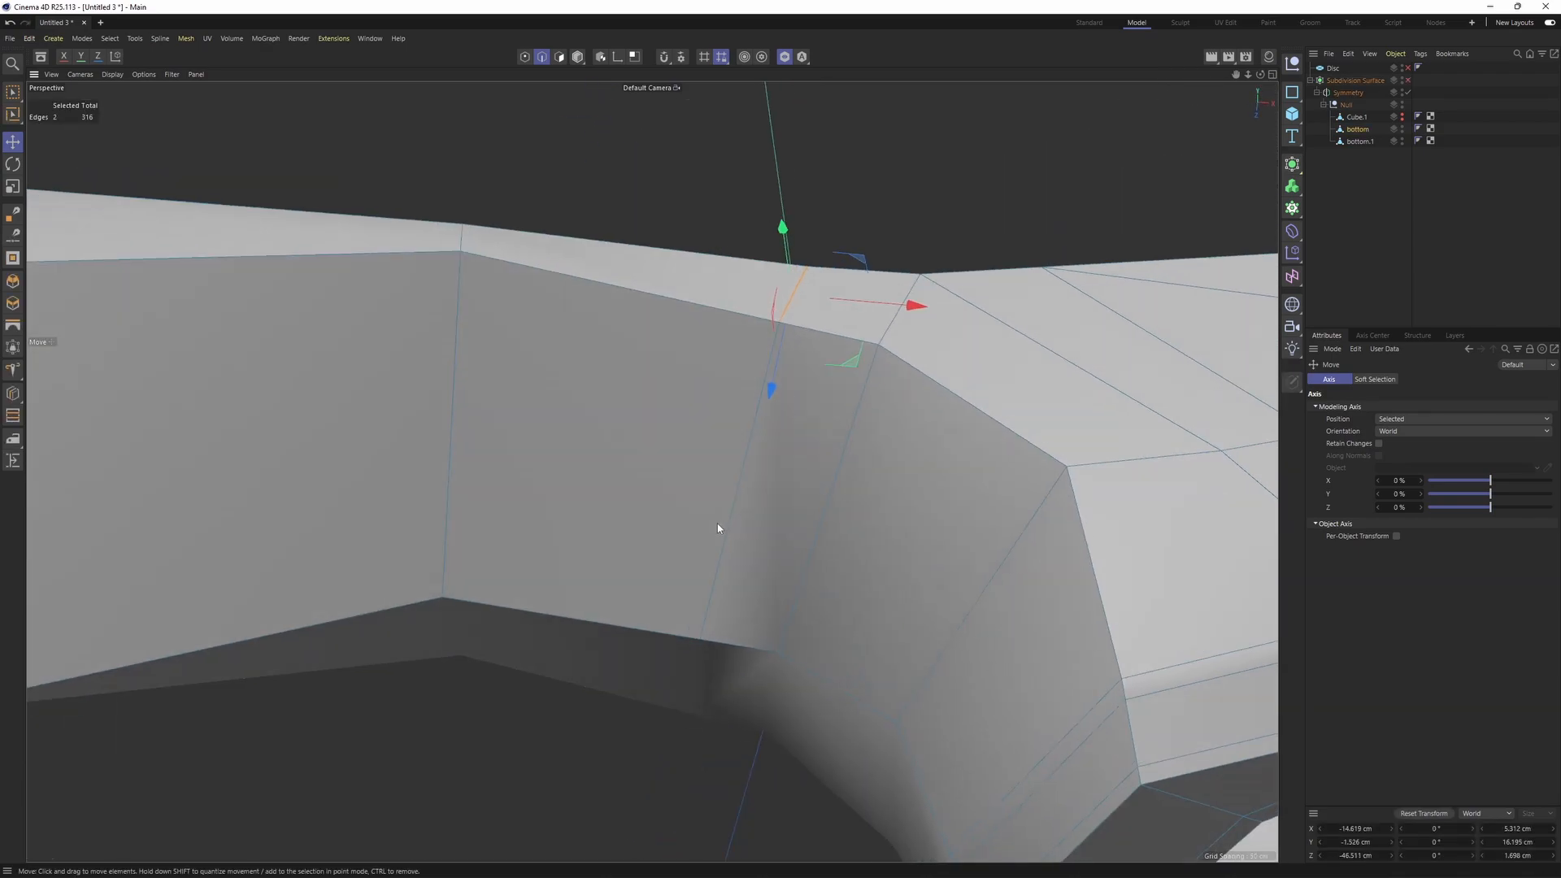
shift+click(729, 523)
scroll(750, 506, down, 2)
key(m)
key(o)
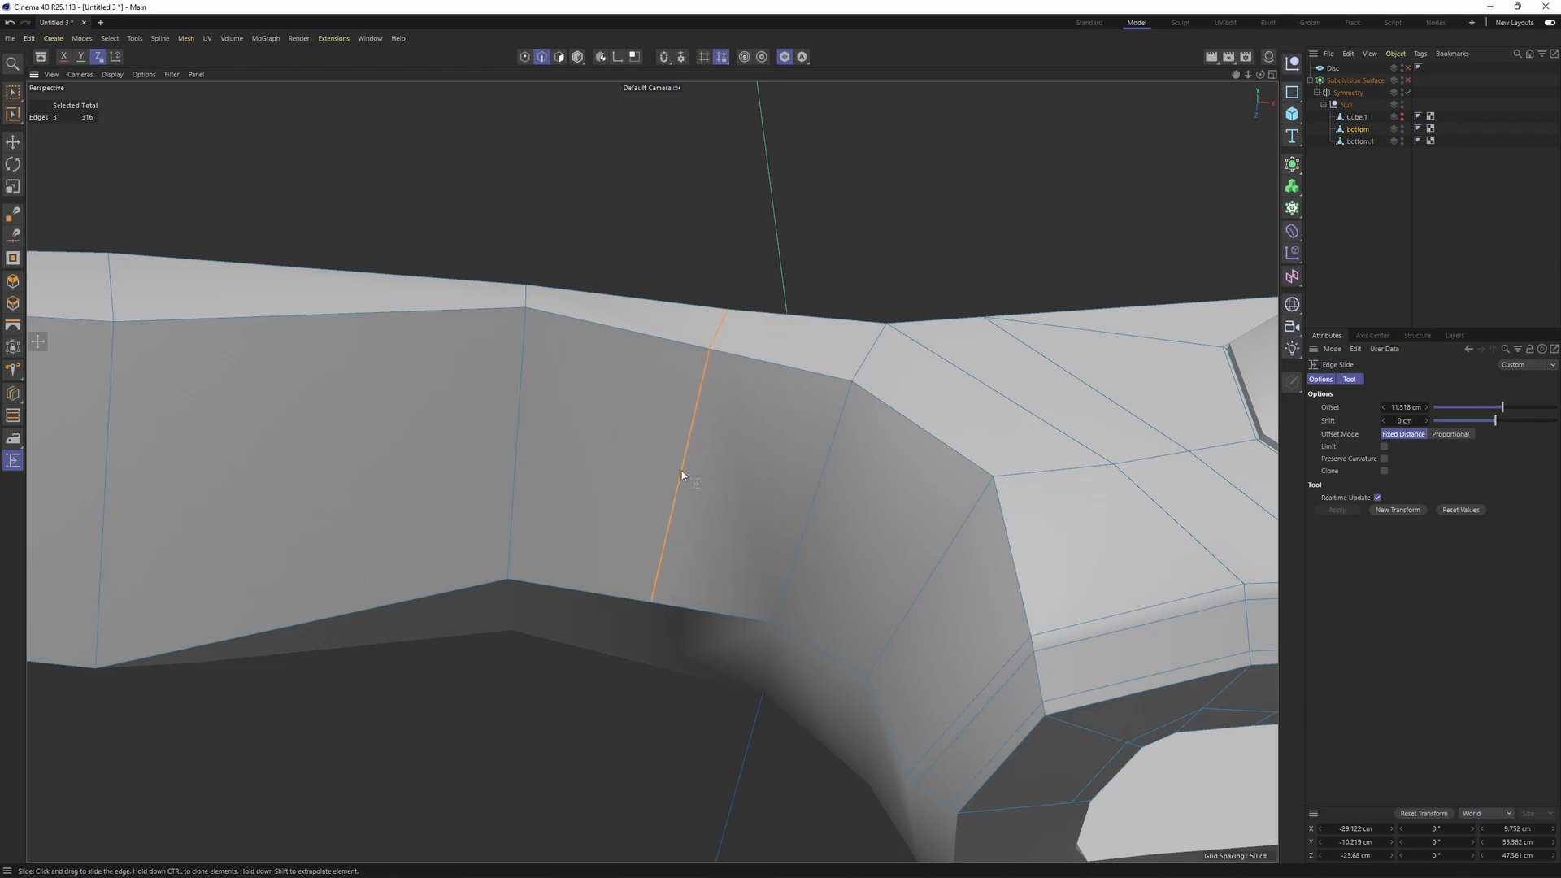
alt+drag(665, 459, 791, 487)
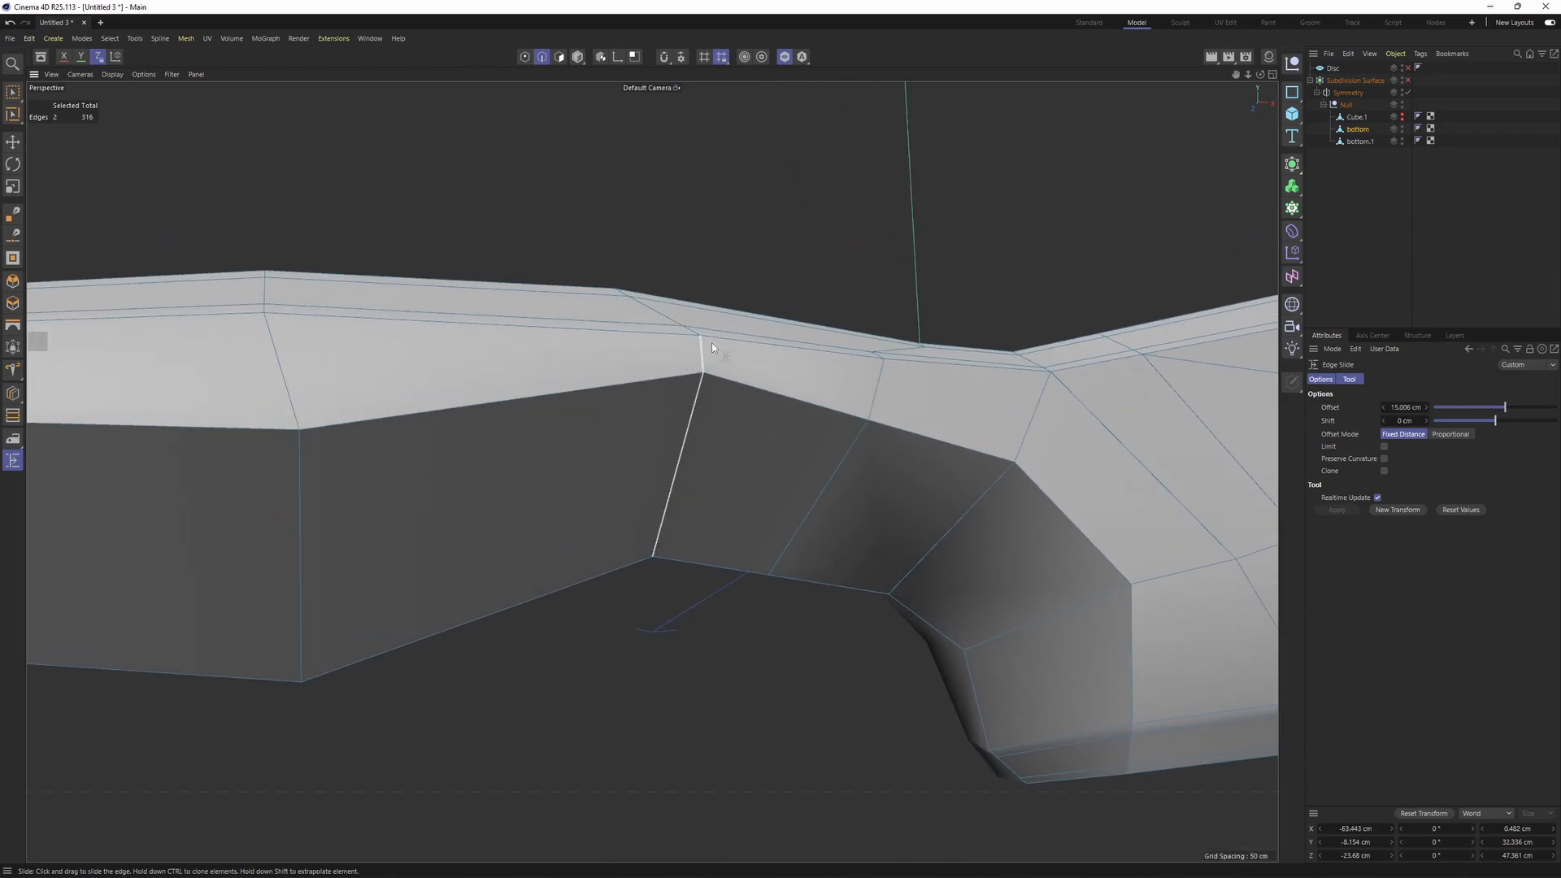
- Even out the topology behind the neck by sliding points along their edges on the handle's upper side, using a 17.4% offset
alt+drag(712, 347, 881, 360)
key(Return)
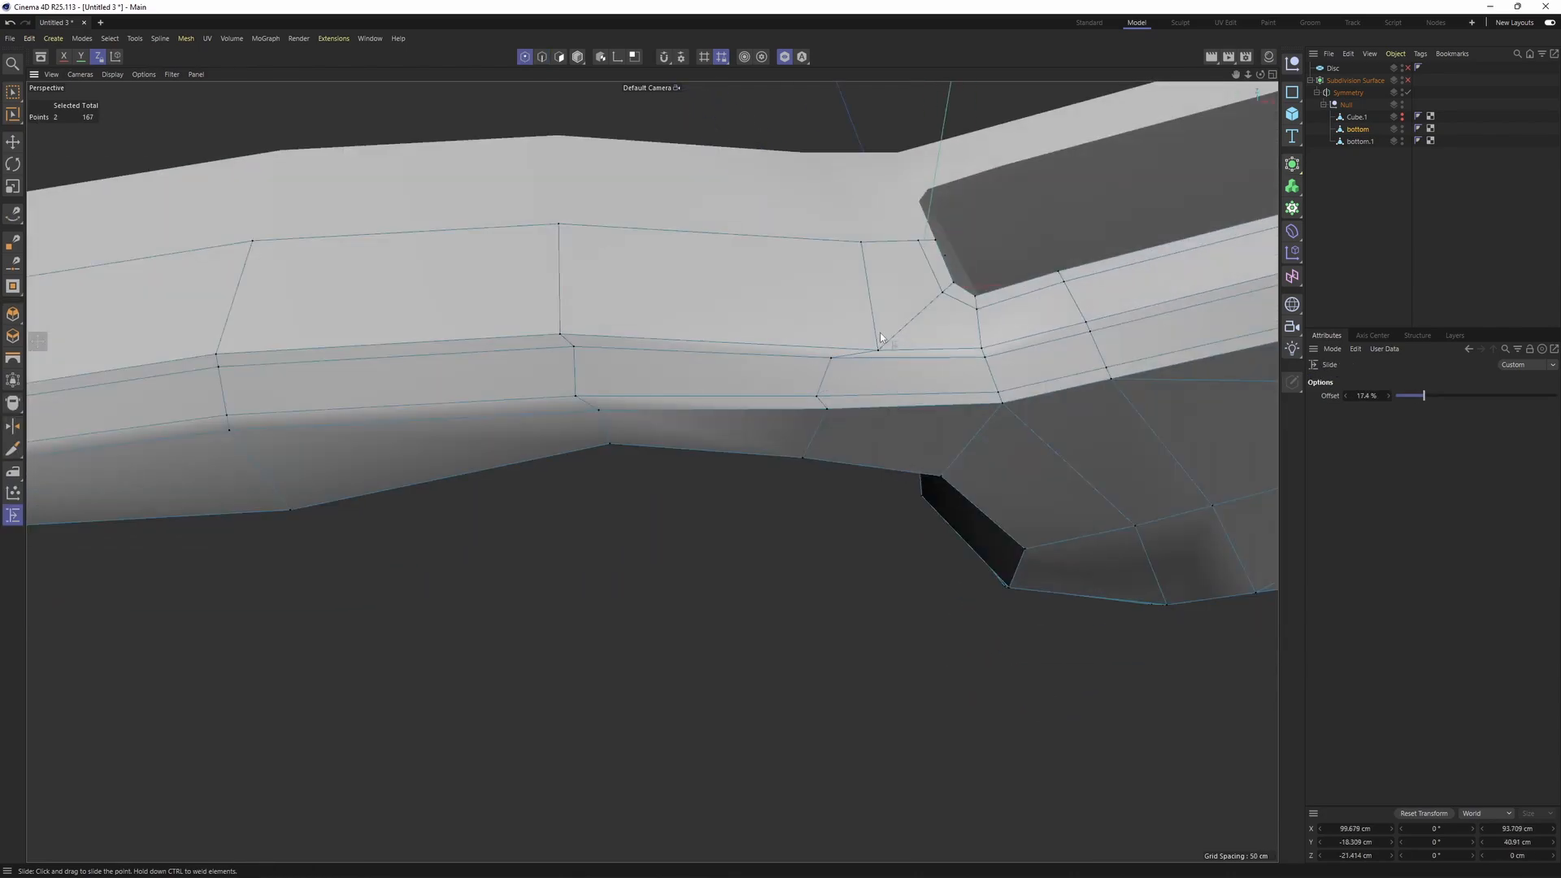
key(Return)
key(Return)
alt+drag(823, 400, 558, 339)
alt+drag(630, 305, 891, 679)
- Refine the head's lower heel by moving its short corner edges, and check the smoothed shape
key(q)
click(1393, 244)
scroll(749, 556, down, 3)
key(ctrl+z)
key(ctrl+z)
scroll(790, 558, up, 2)
scroll(868, 596, up, 1)
key(Return)
key(e)
scroll(847, 579, up, 2)
scroll(797, 568, up, 2)
shift+click(950, 722)
alt+drag(892, 678, 948, 452)
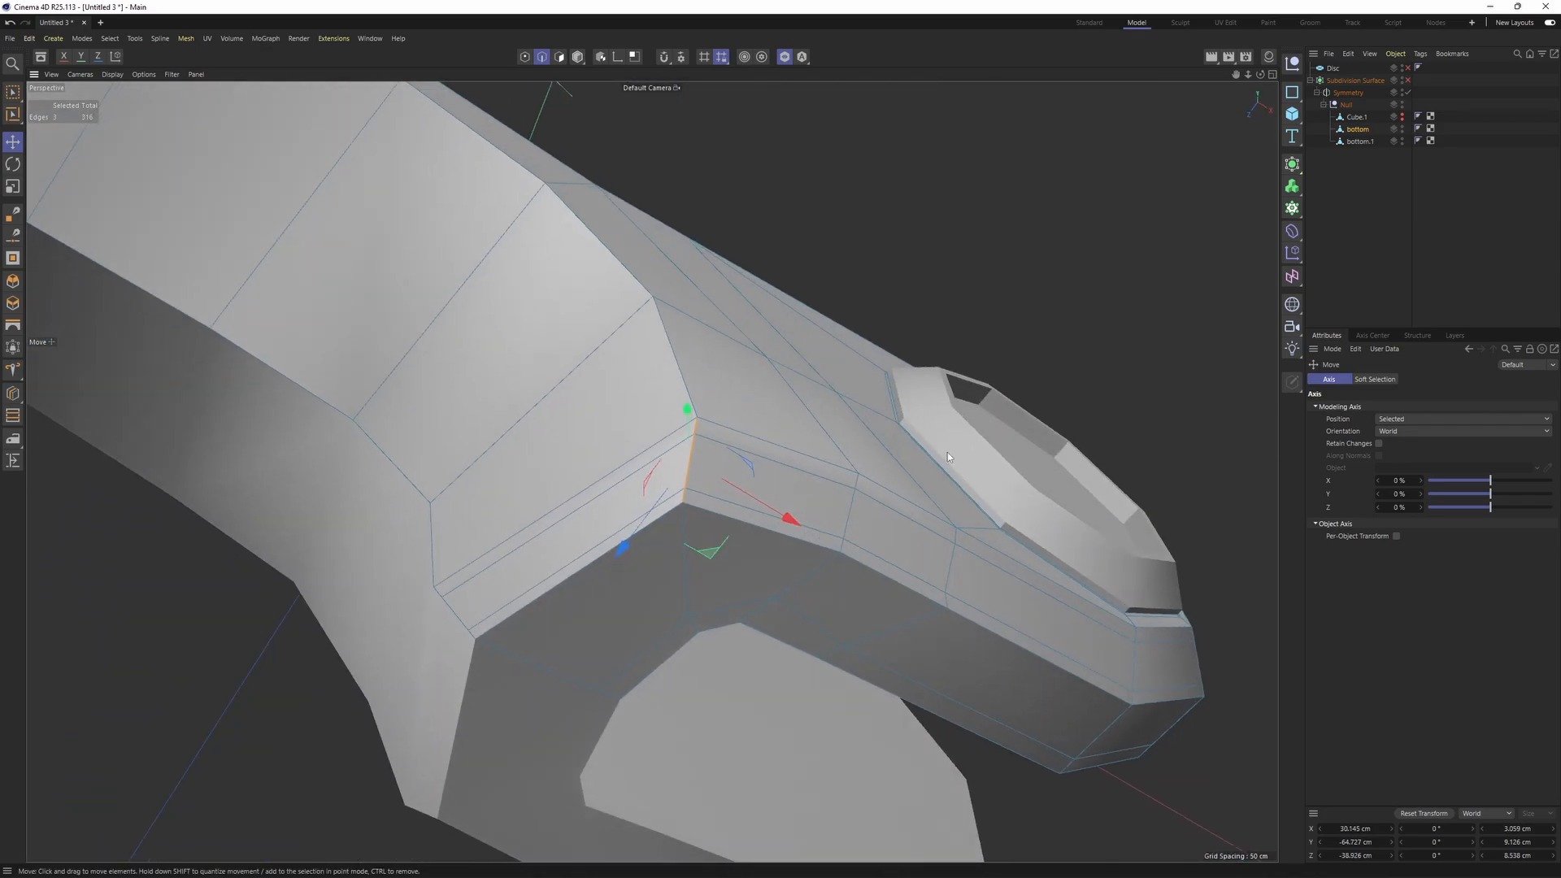
key(q)
click(1447, 250)
alt+drag(780, 421, 1107, 326)
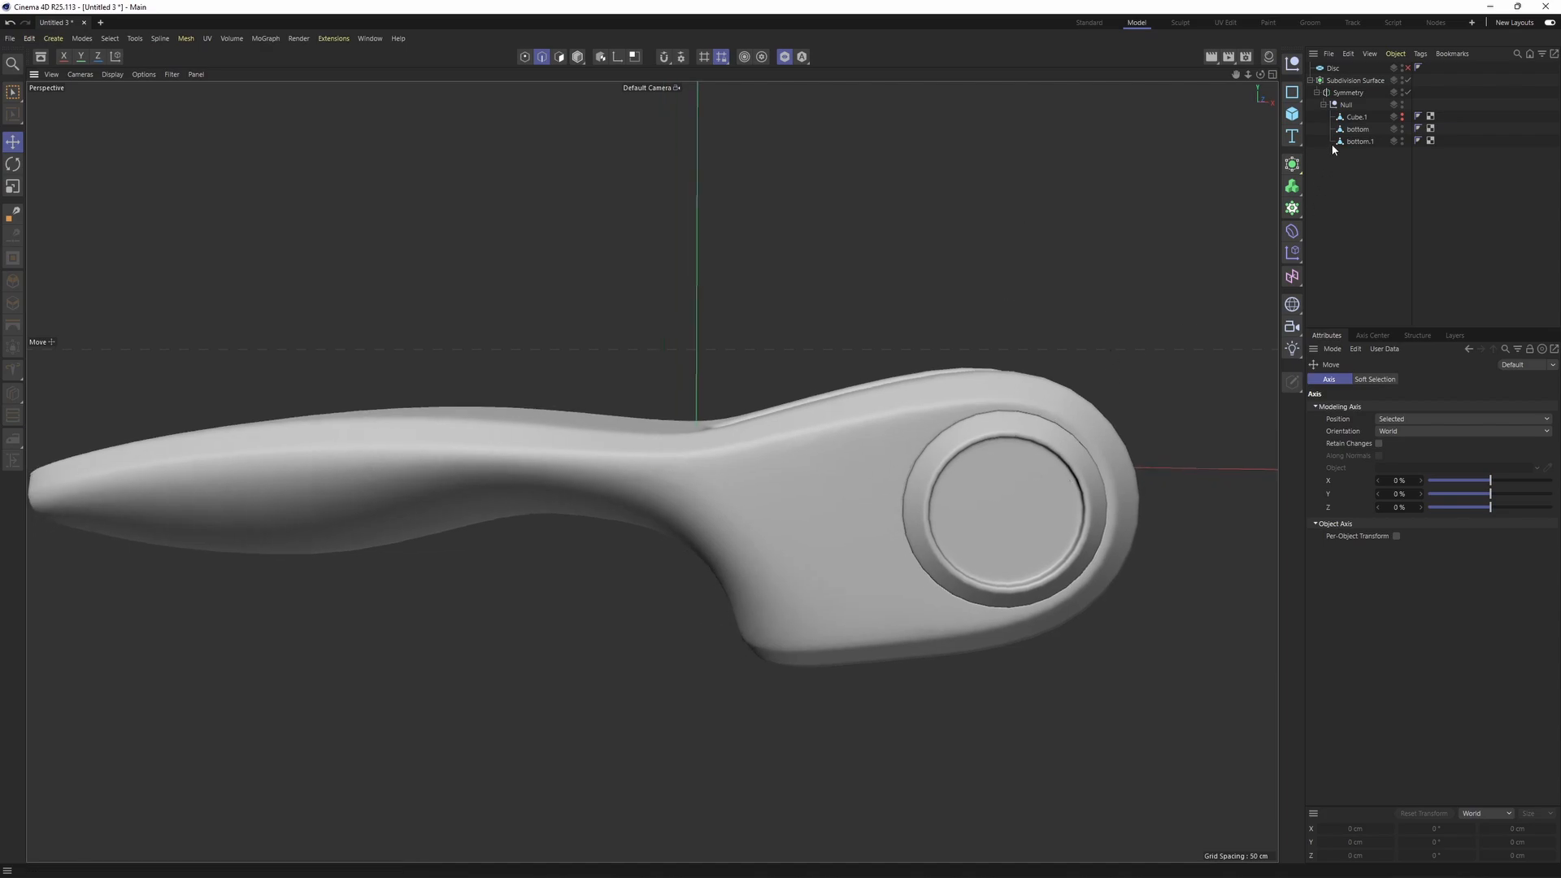
- Show the hidden upper handle object and rename it top, and rename the button object bottom.1 as cylinder
click(1400, 117)
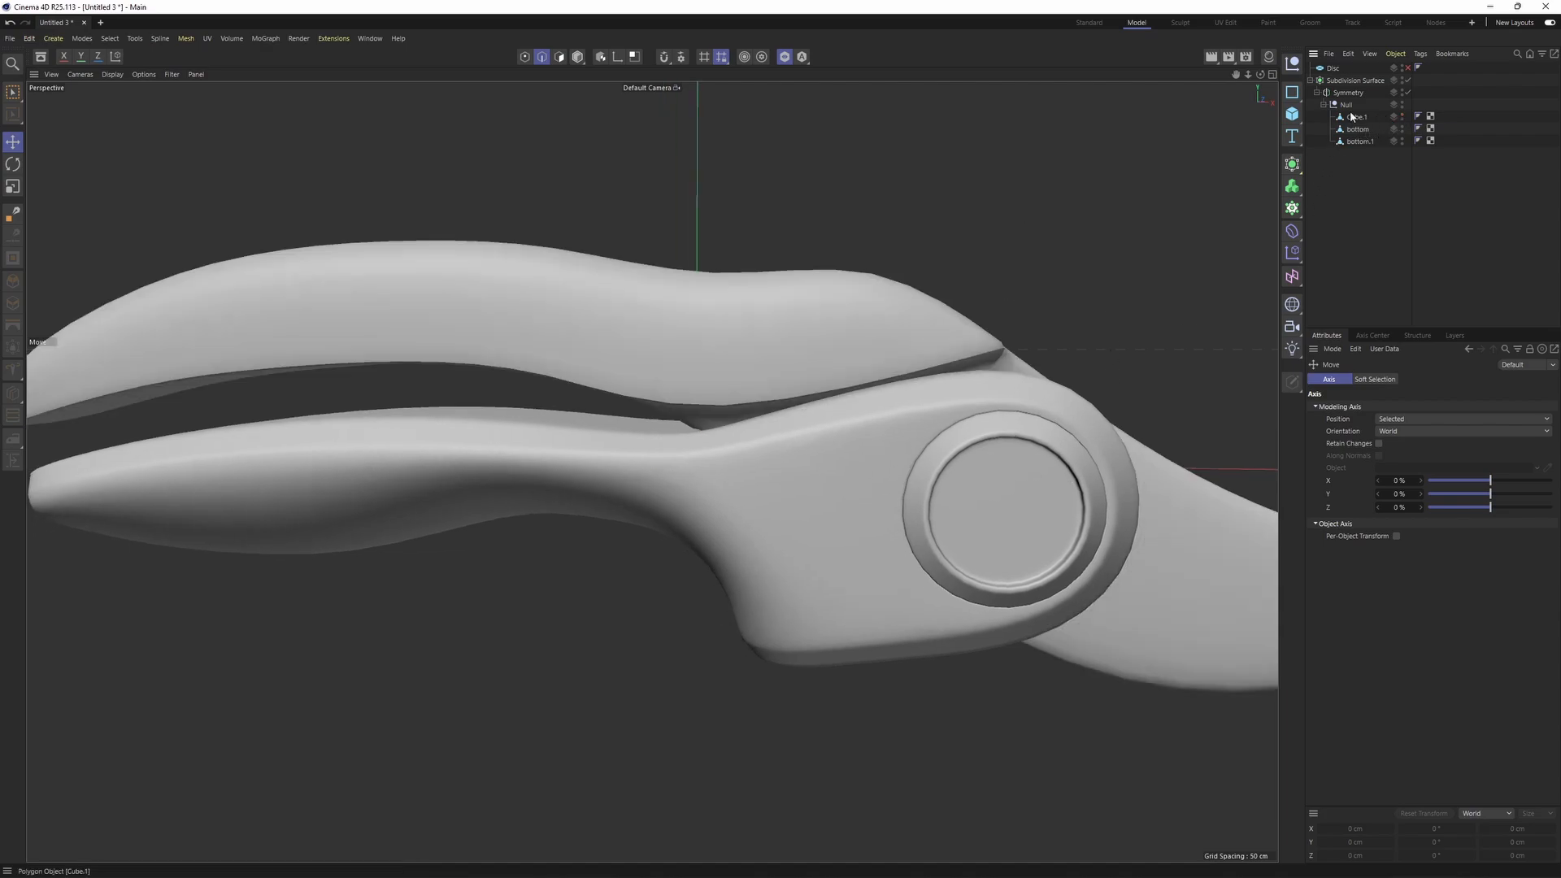
double_click(1357, 117)
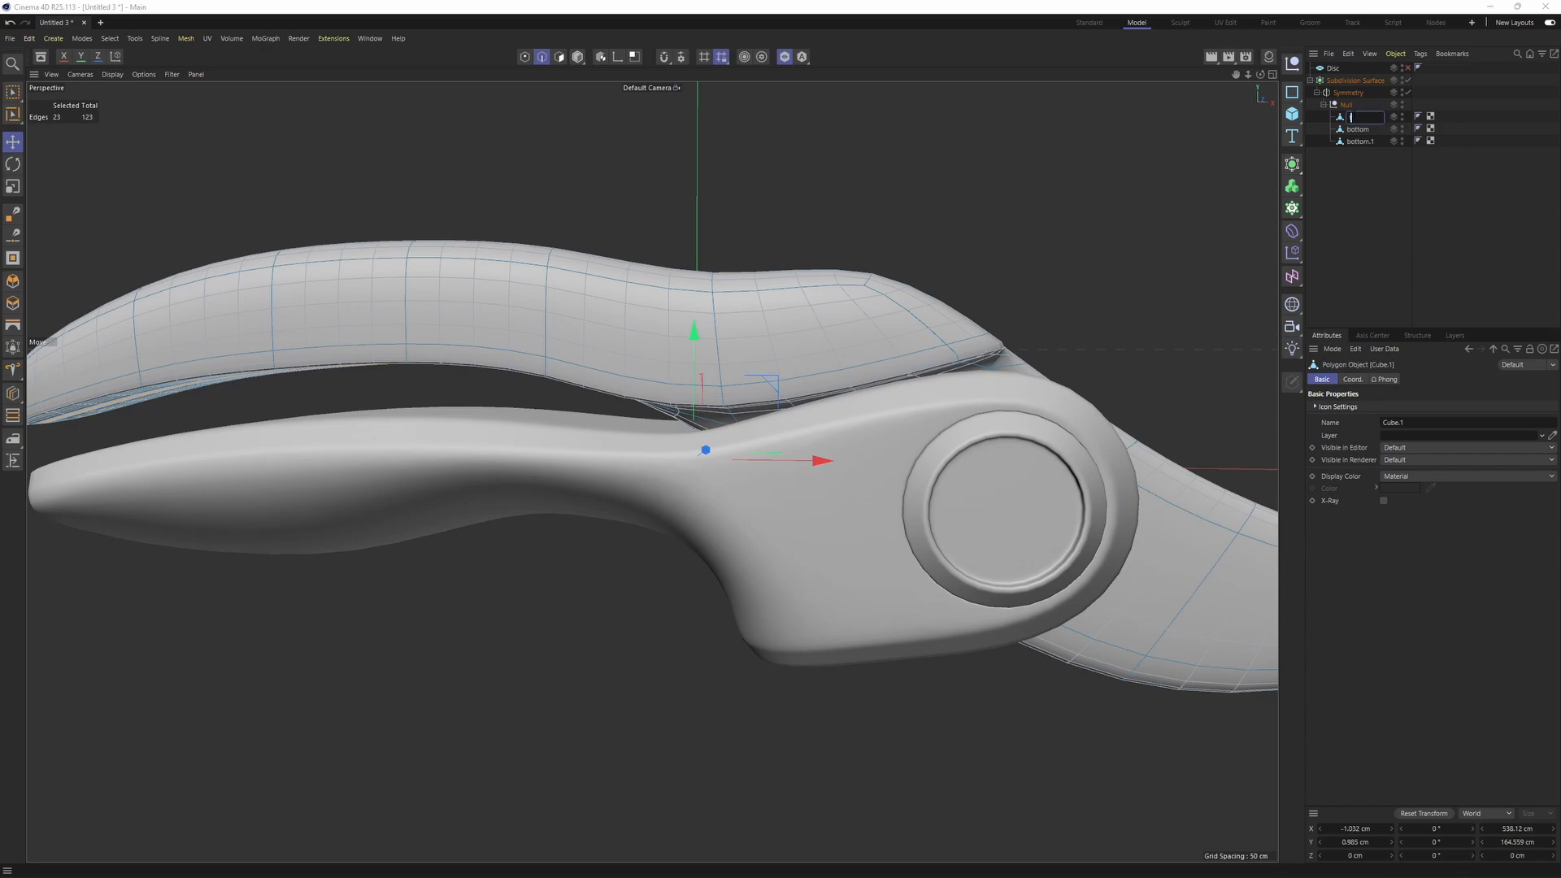
click(1368, 144)
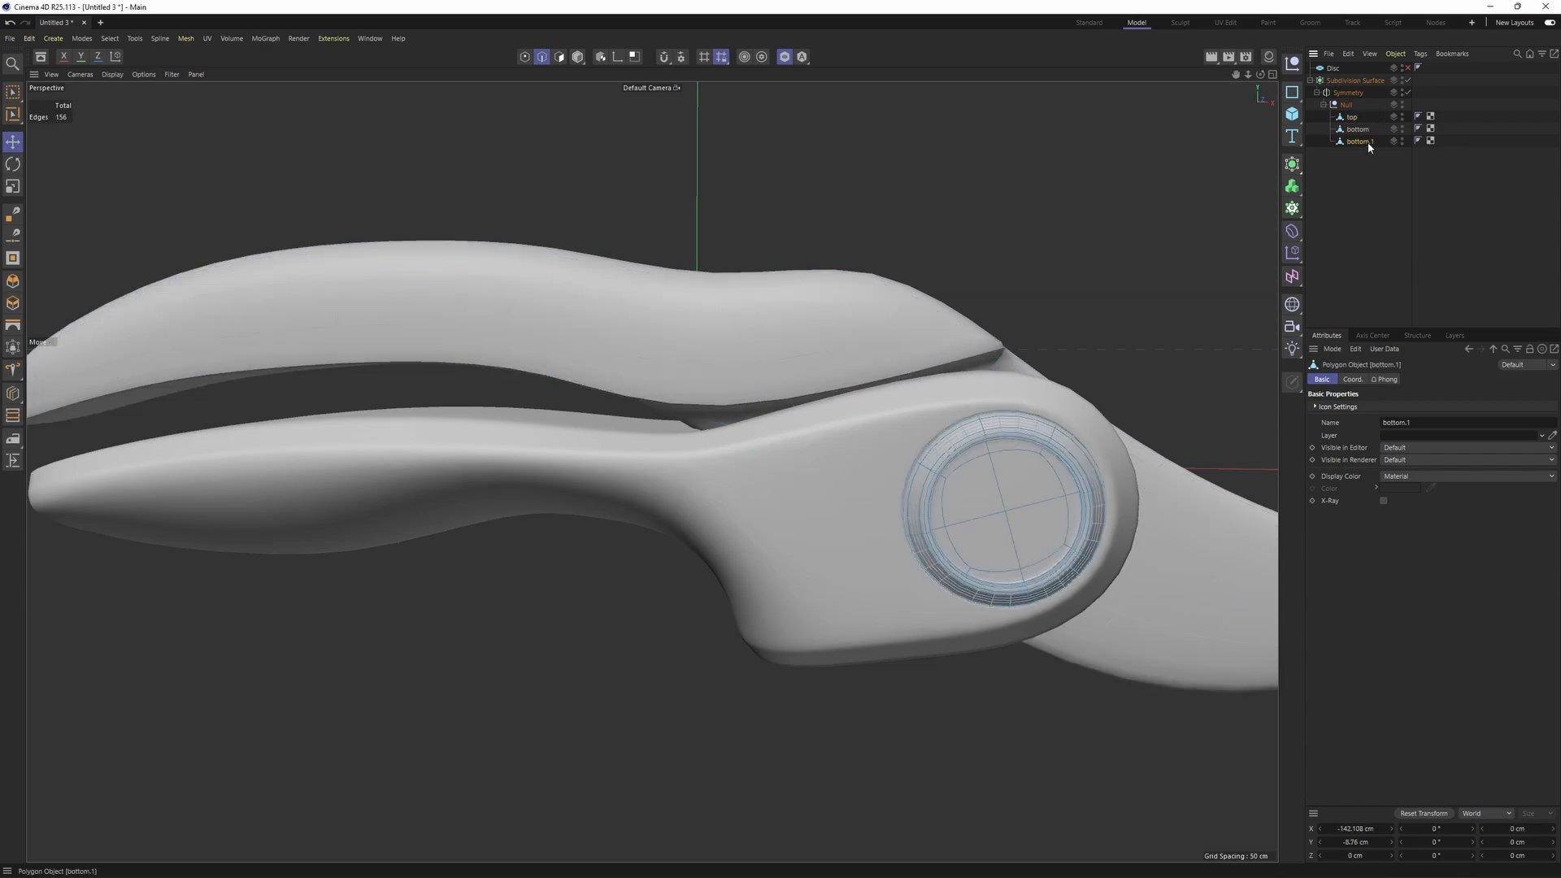
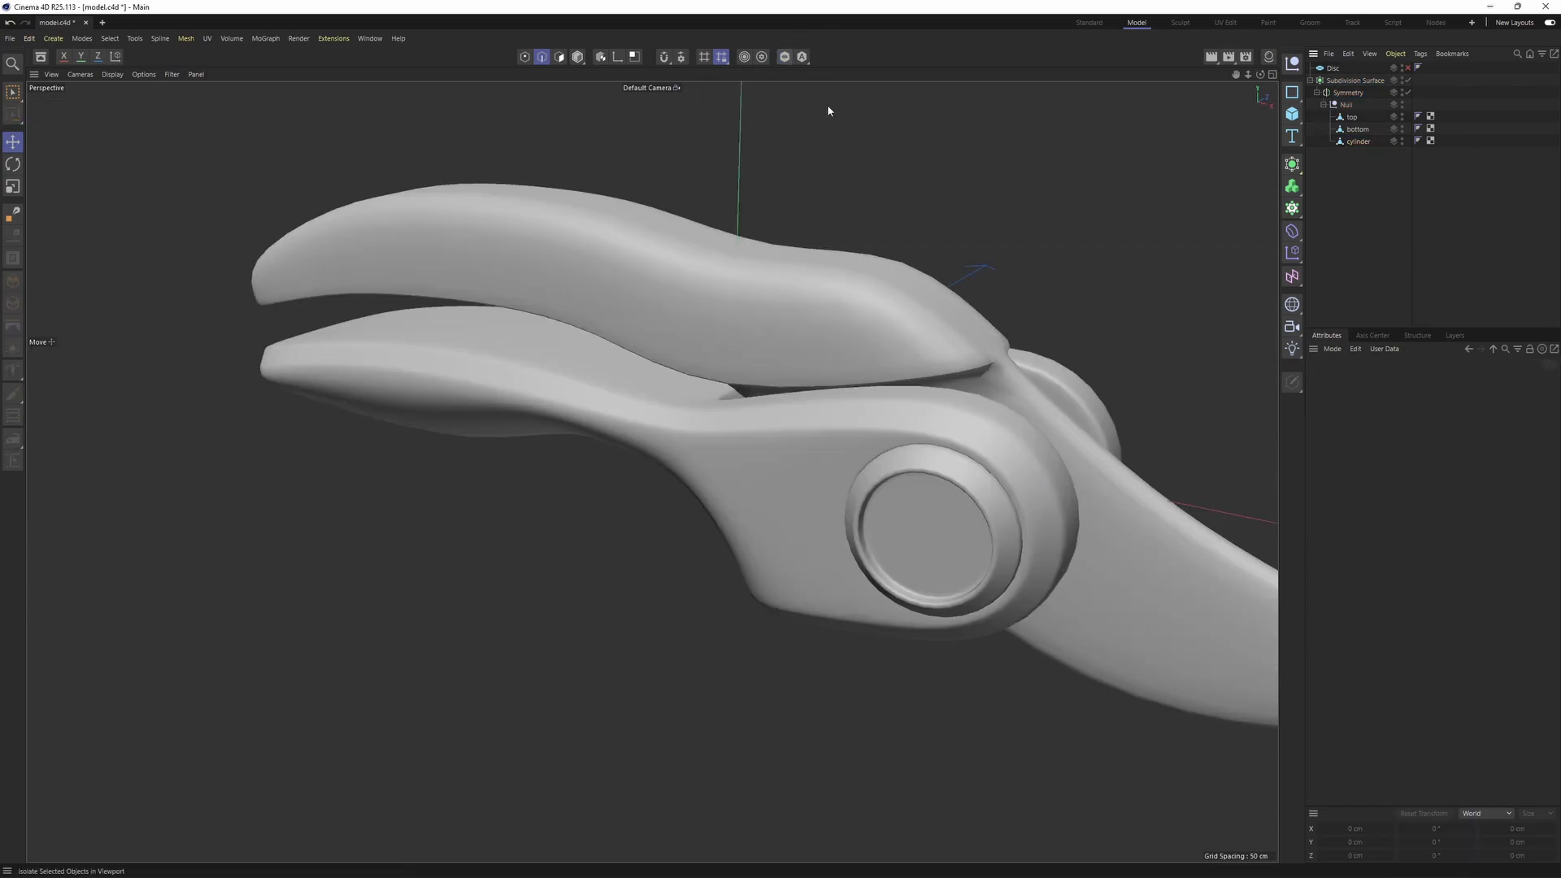
- Hide the cylinder and bottom objects, and select the top object with subdivision switched off
click(1403, 139)
alt+click(1402, 129)
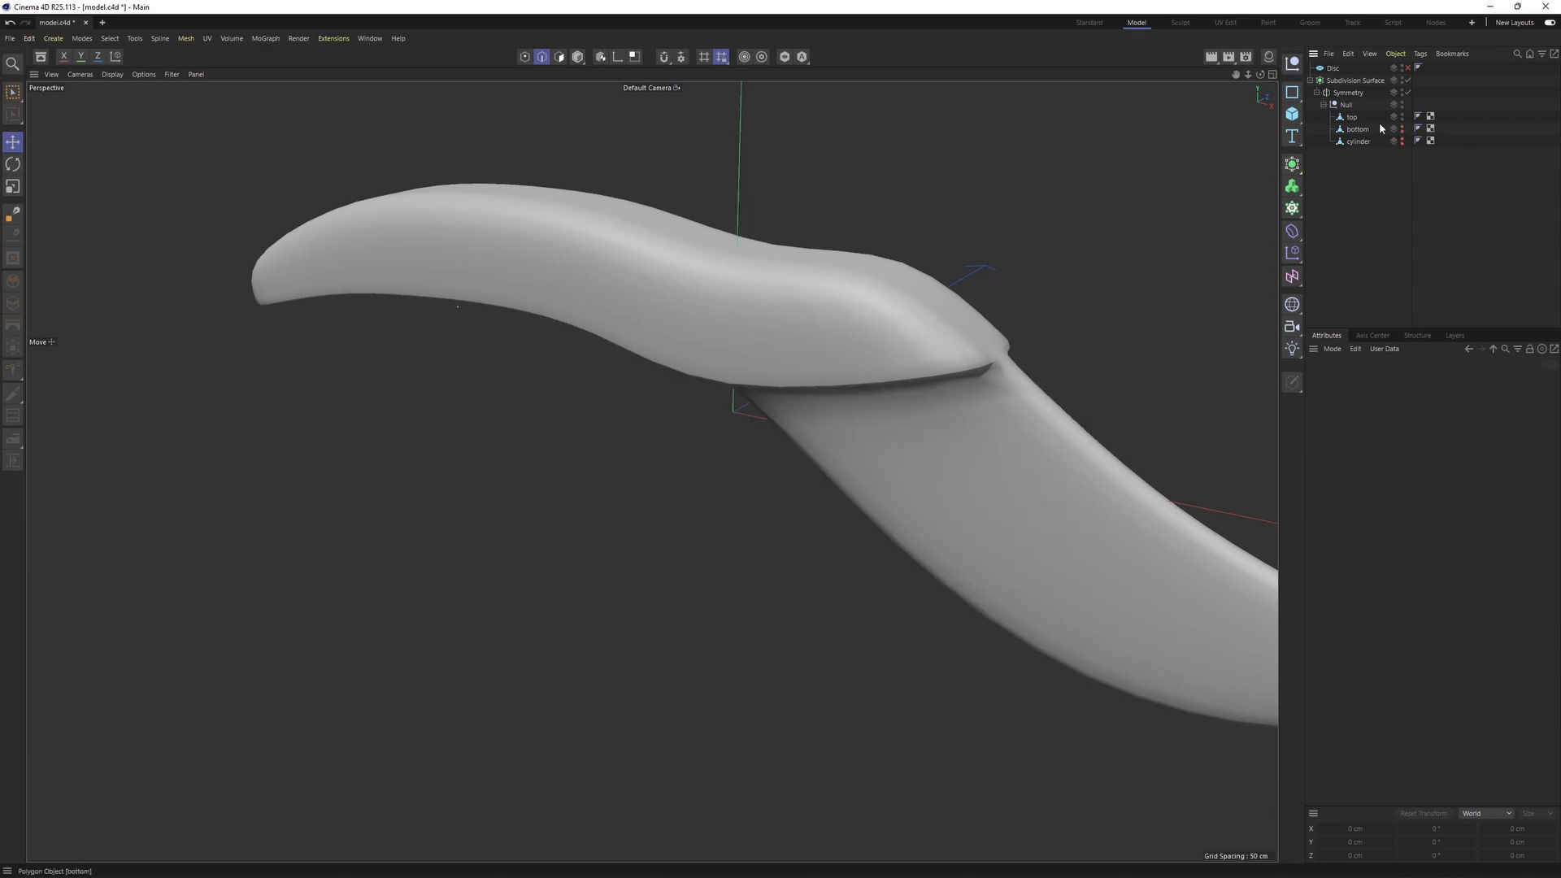
click(1352, 117)
alt+drag(960, 394, 796, 445)
scroll(928, 396, up, 1)
key(q)
alt+drag(929, 397, 849, 446)
key(Return)
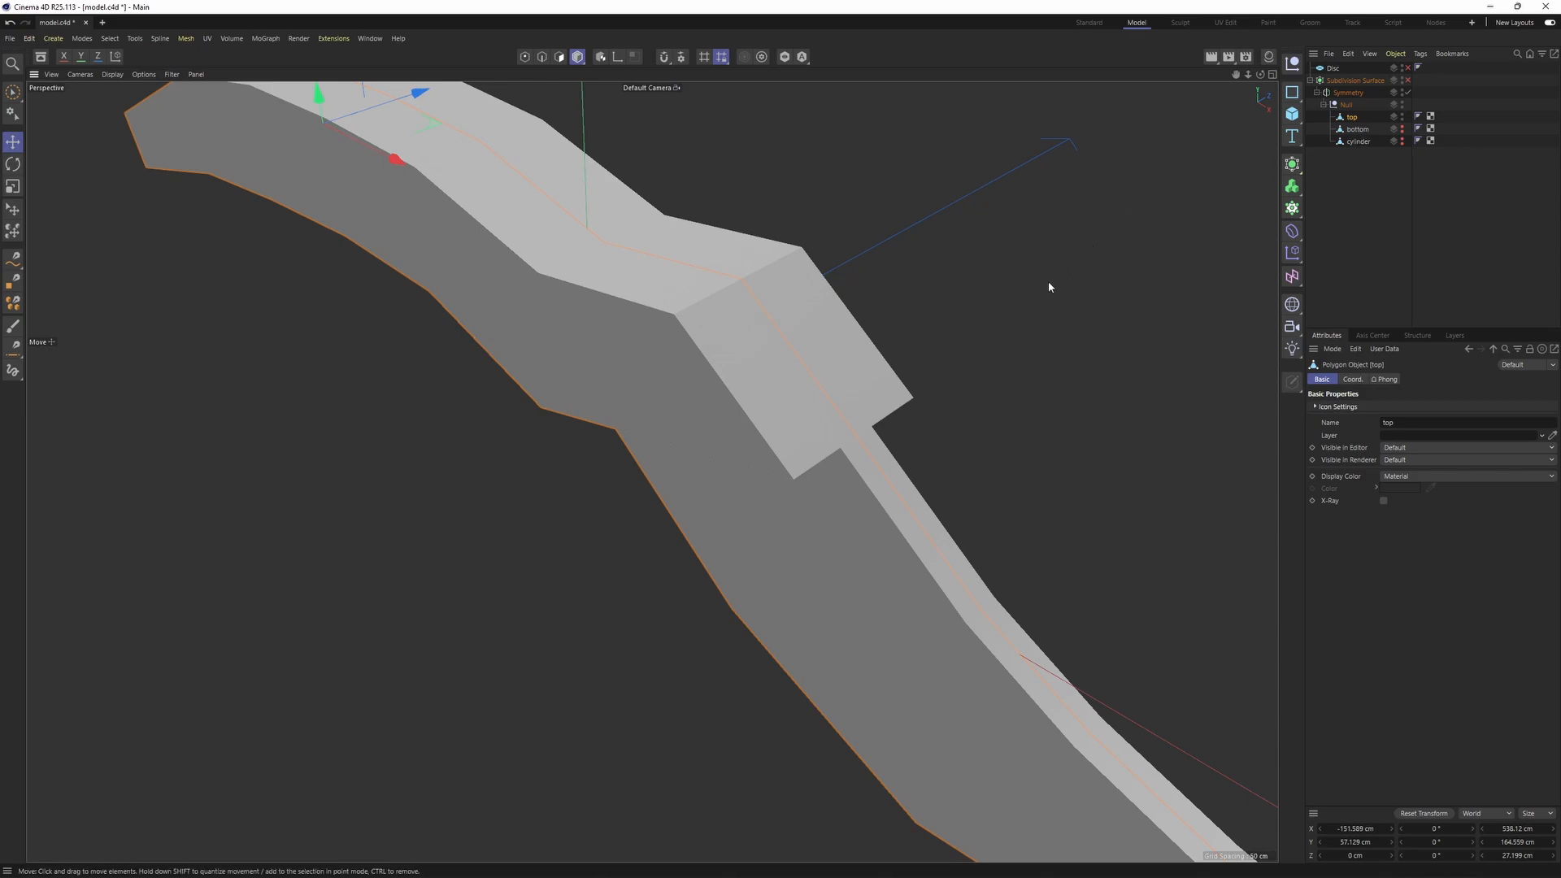
- Select the blade's side-face polygons on the top object together with its upper edge strip and tip
key(Return)
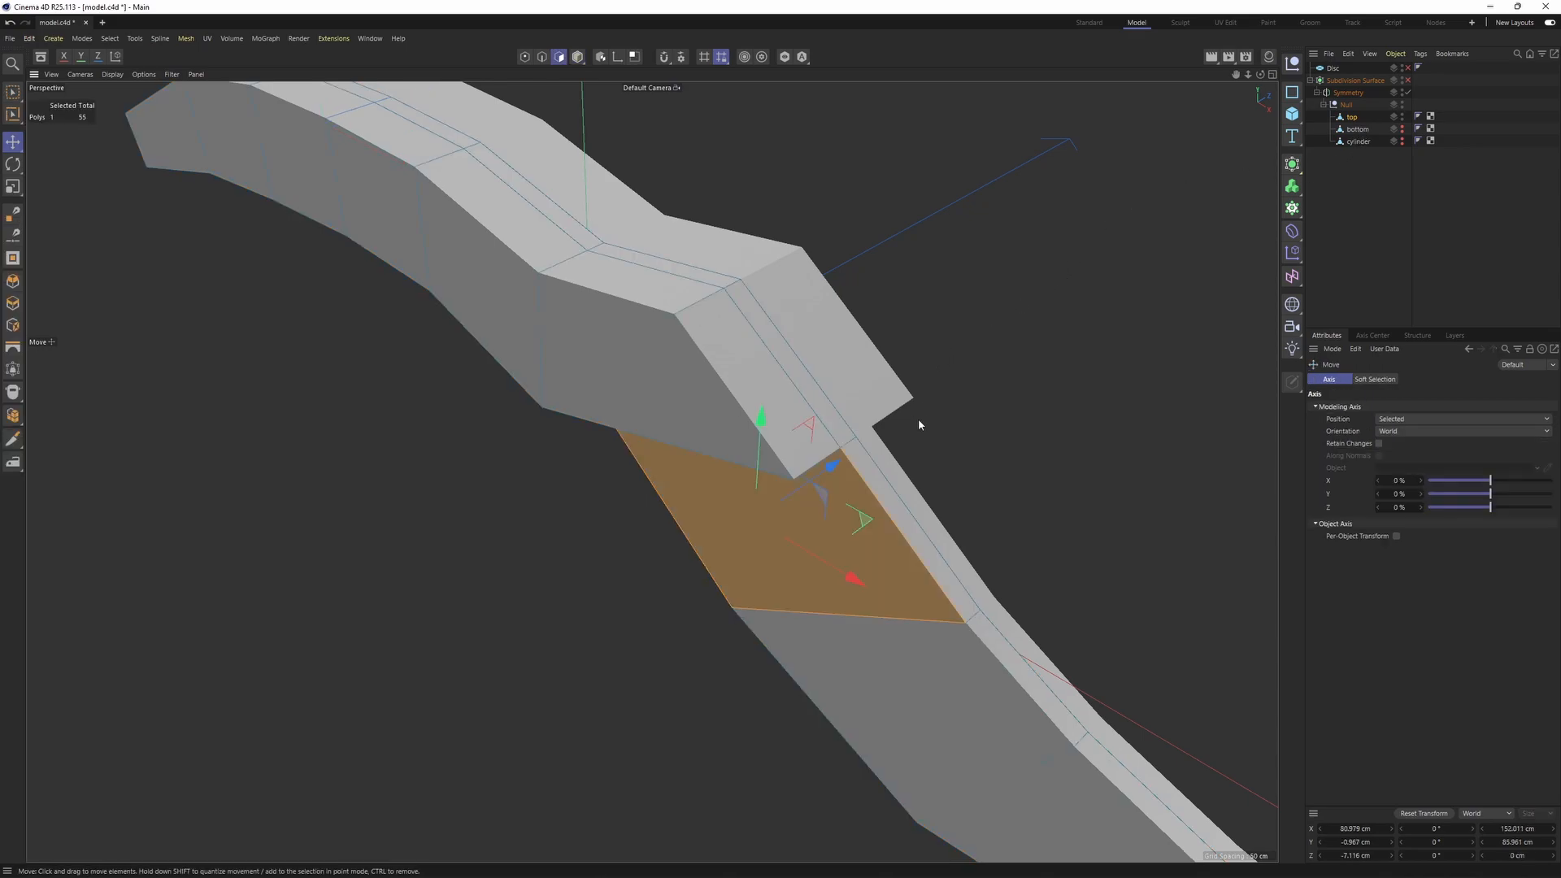
shift+click(883, 483)
shift+drag(1033, 683, 1065, 725)
alt+middle_drag(1065, 725, 774, 397)
mouse_move(780, 448)
shift+mouse_down()
mouse_move(913, 615)
mouse_move(939, 413)
shift+mouse_up()
shift+click(1008, 627)
alt+middle_drag(938, 413, 1043, 377)
shift+drag(895, 592, 1044, 591)
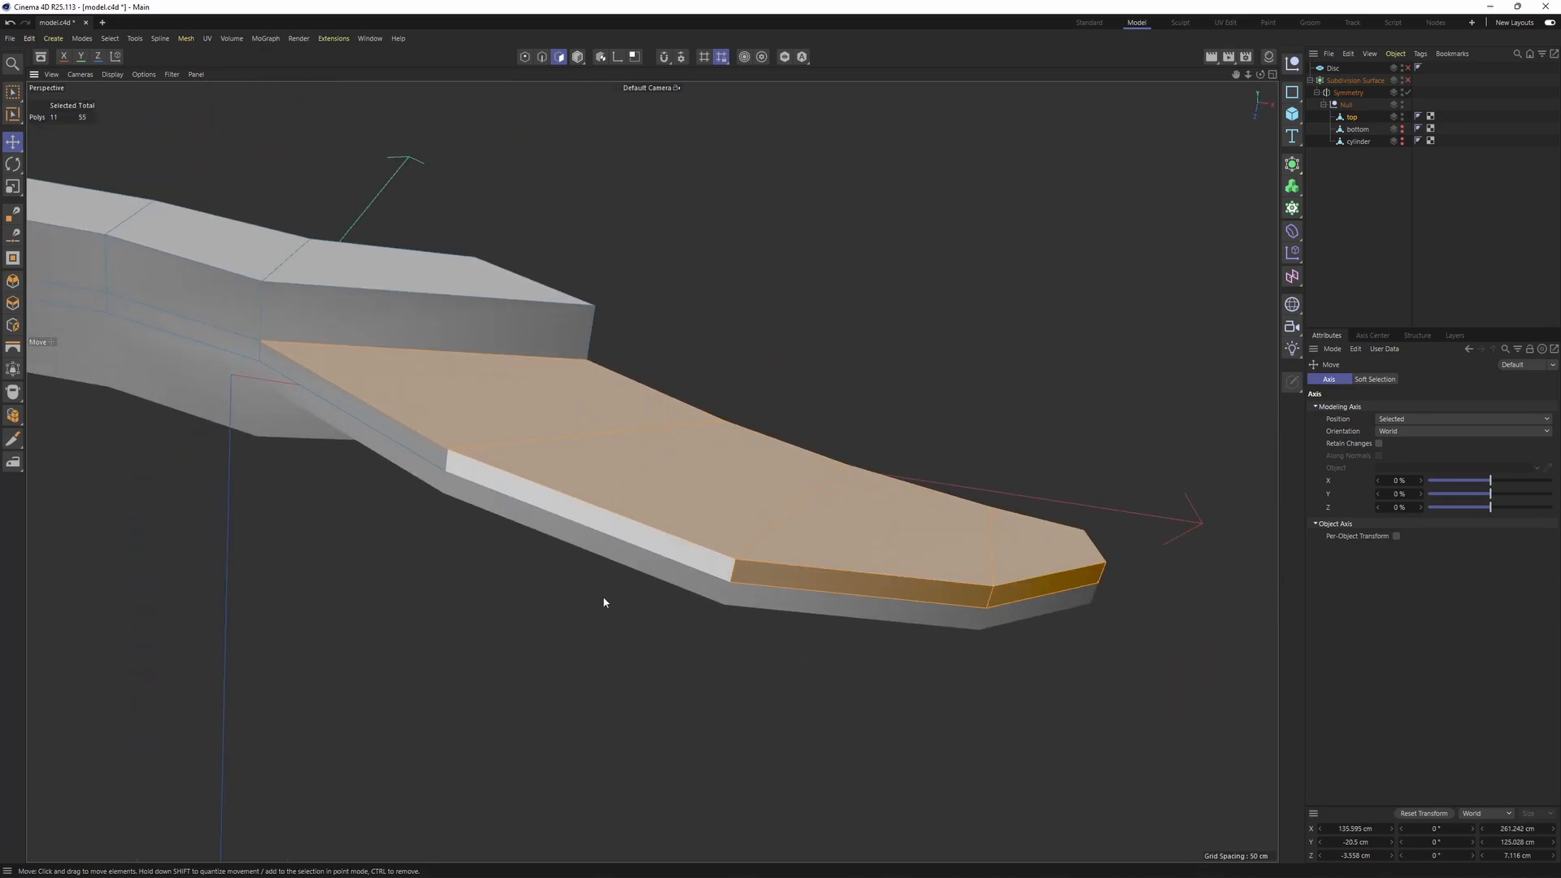
- Extend the polygon selection along the blade's lower edge strip up to the handle
shift+click(569, 526)
shift+click(360, 423)
alt+drag(410, 451, 450, 466)
alt+drag(634, 505, 710, 447)
shift+click(714, 428)
alt+drag(764, 390, 919, 303)
- Cut one edge loop lengthwise along the upper handle's side and another across it just behind the blade
alt+middle_drag(415, 561, 651, 472)
alt+drag(651, 471, 553, 371)
key(k)
key(l)
click(714, 500)
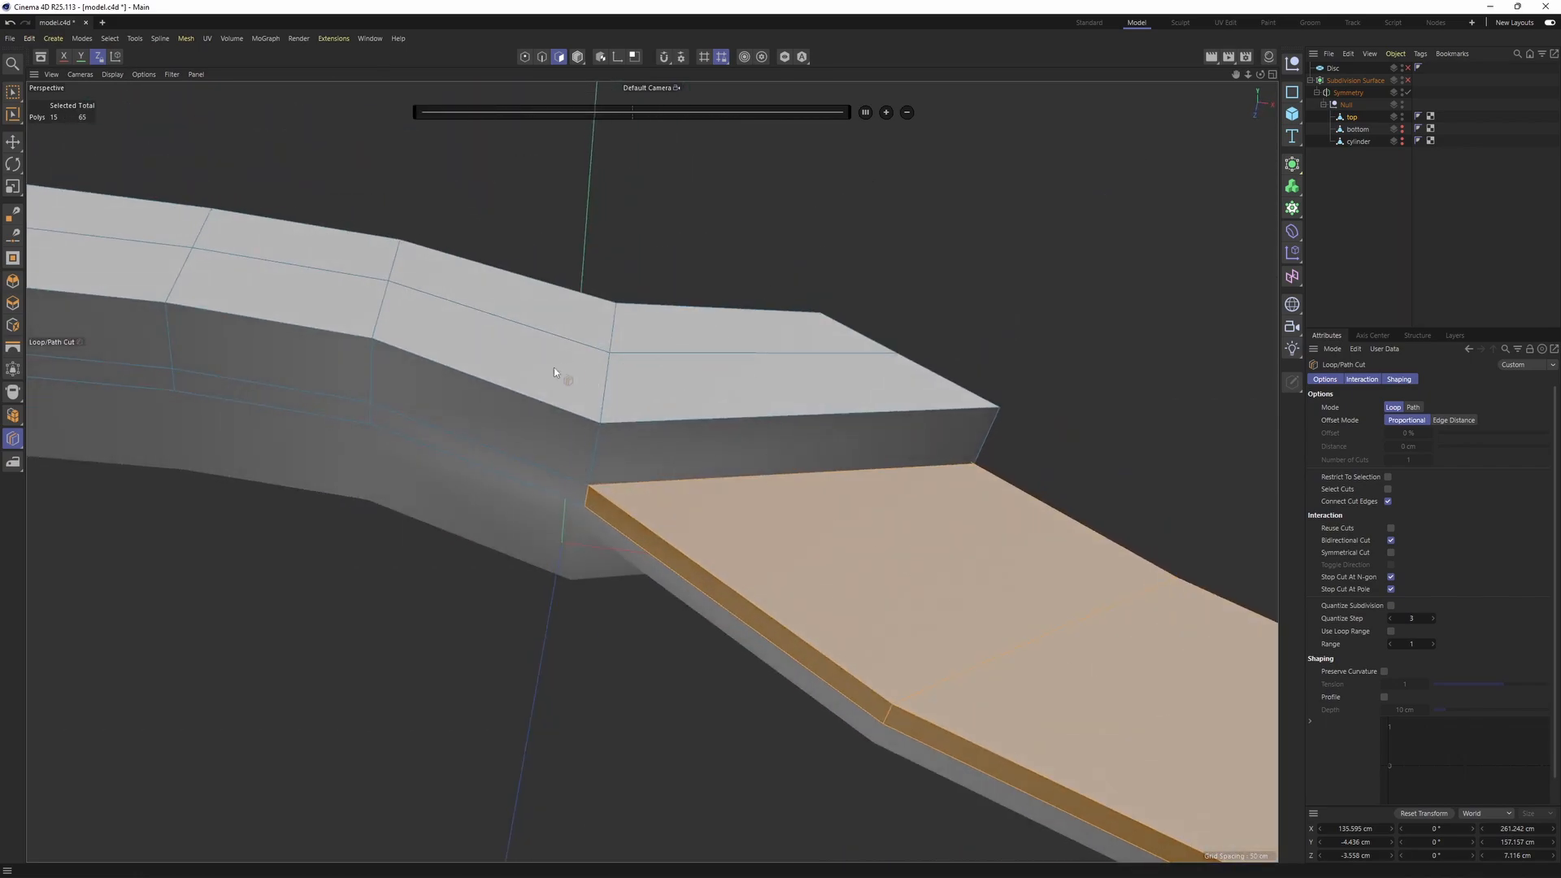
click(504, 394)
- Extend the blade polygon selection into the narrow centre strips on the handle's upper side and underside
key(e)
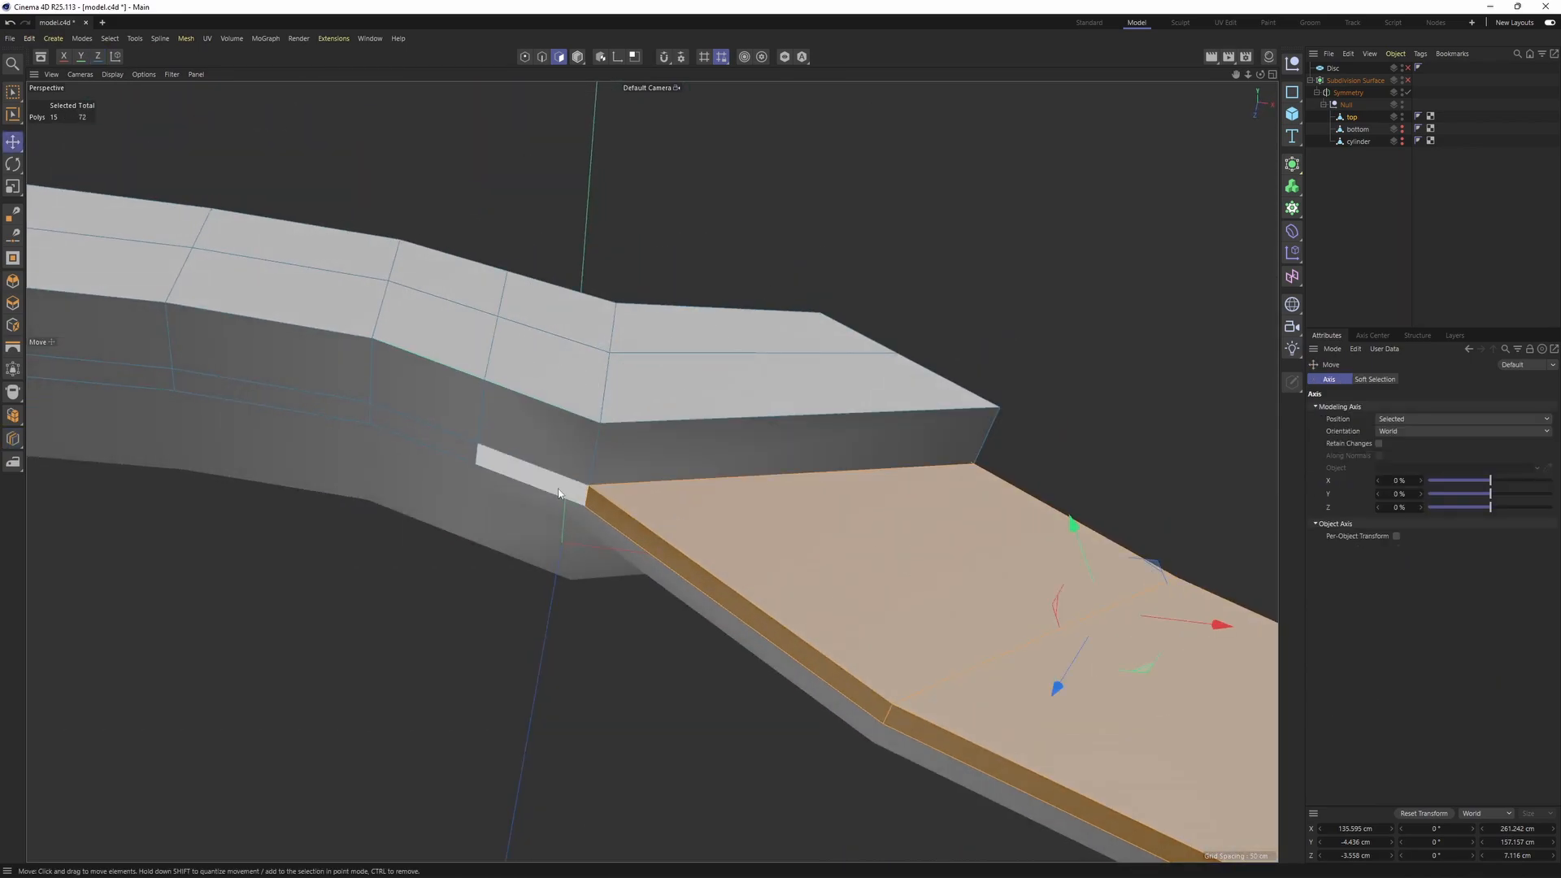
alt+drag(952, 366, 788, 540)
ctrl+click(728, 458)
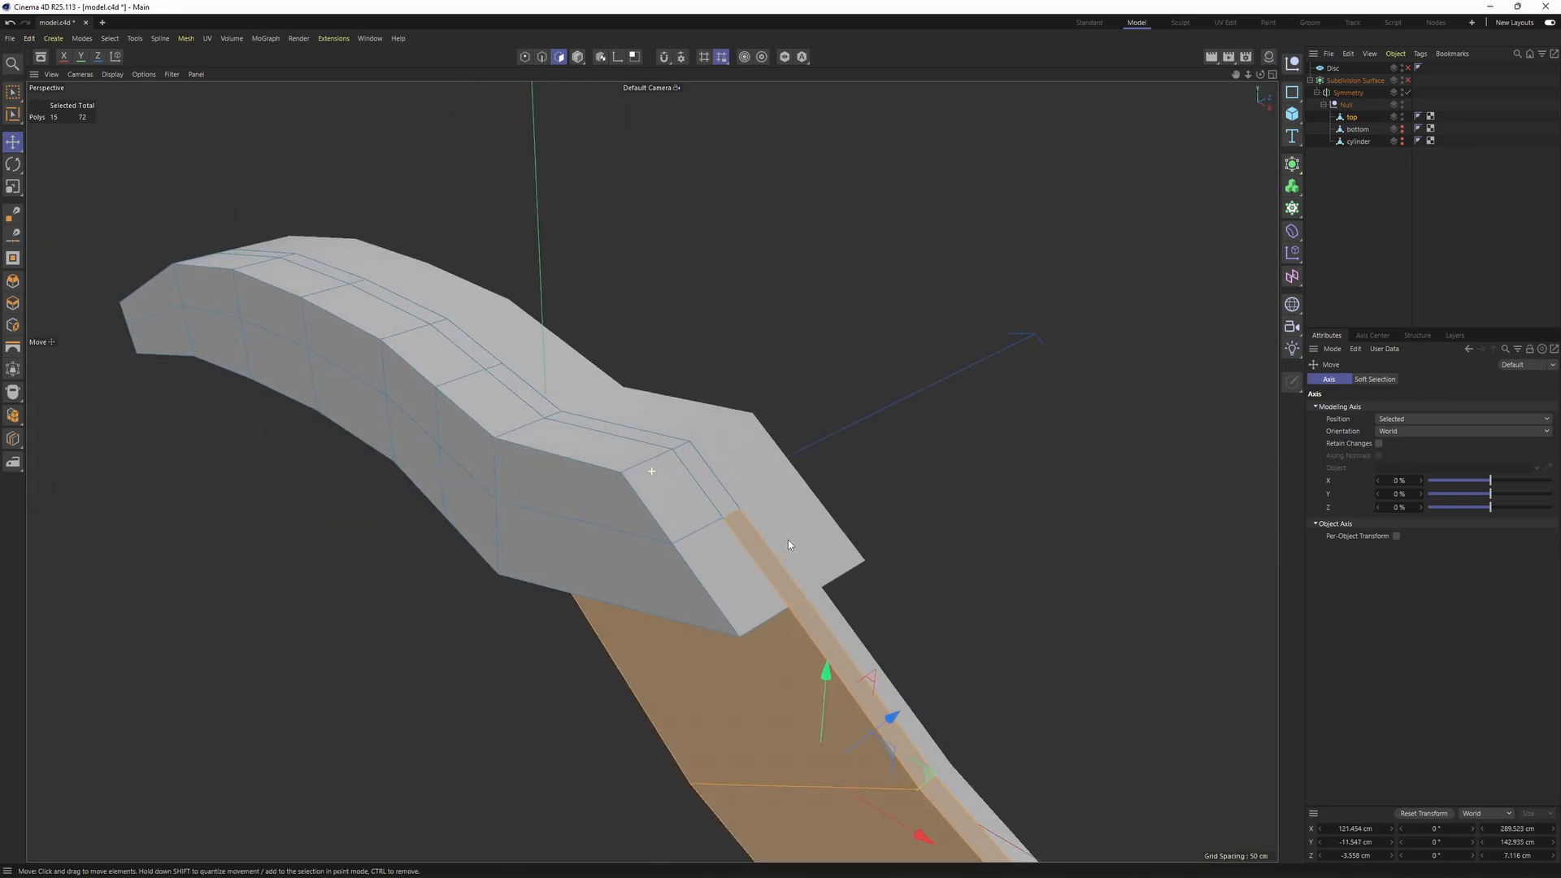
alt+drag(790, 453, 848, 689)
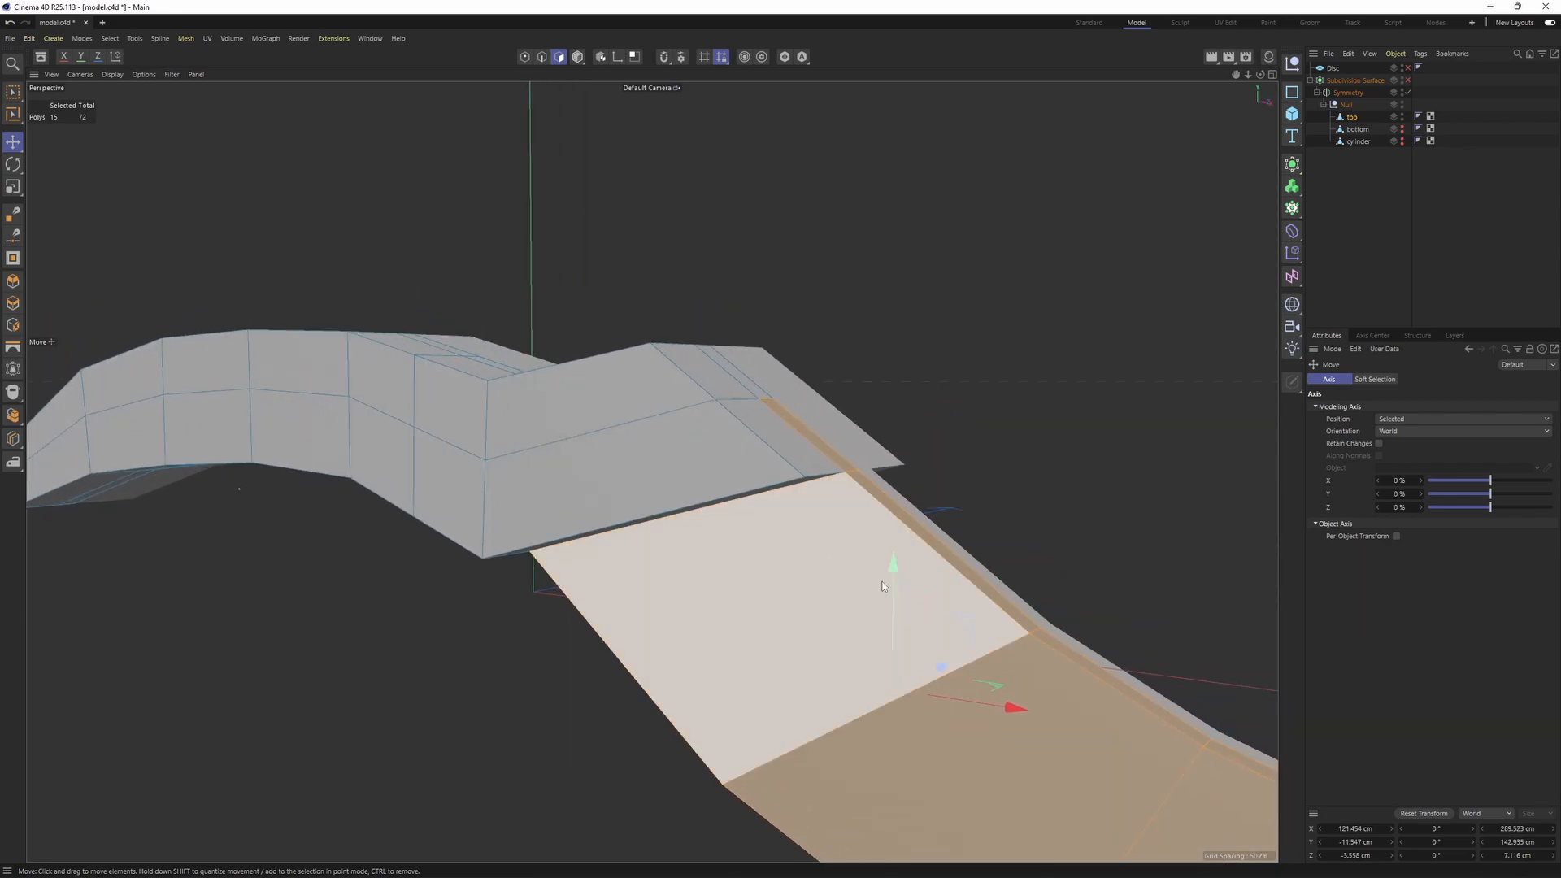
alt+middle_drag(1003, 667, 907, 610)
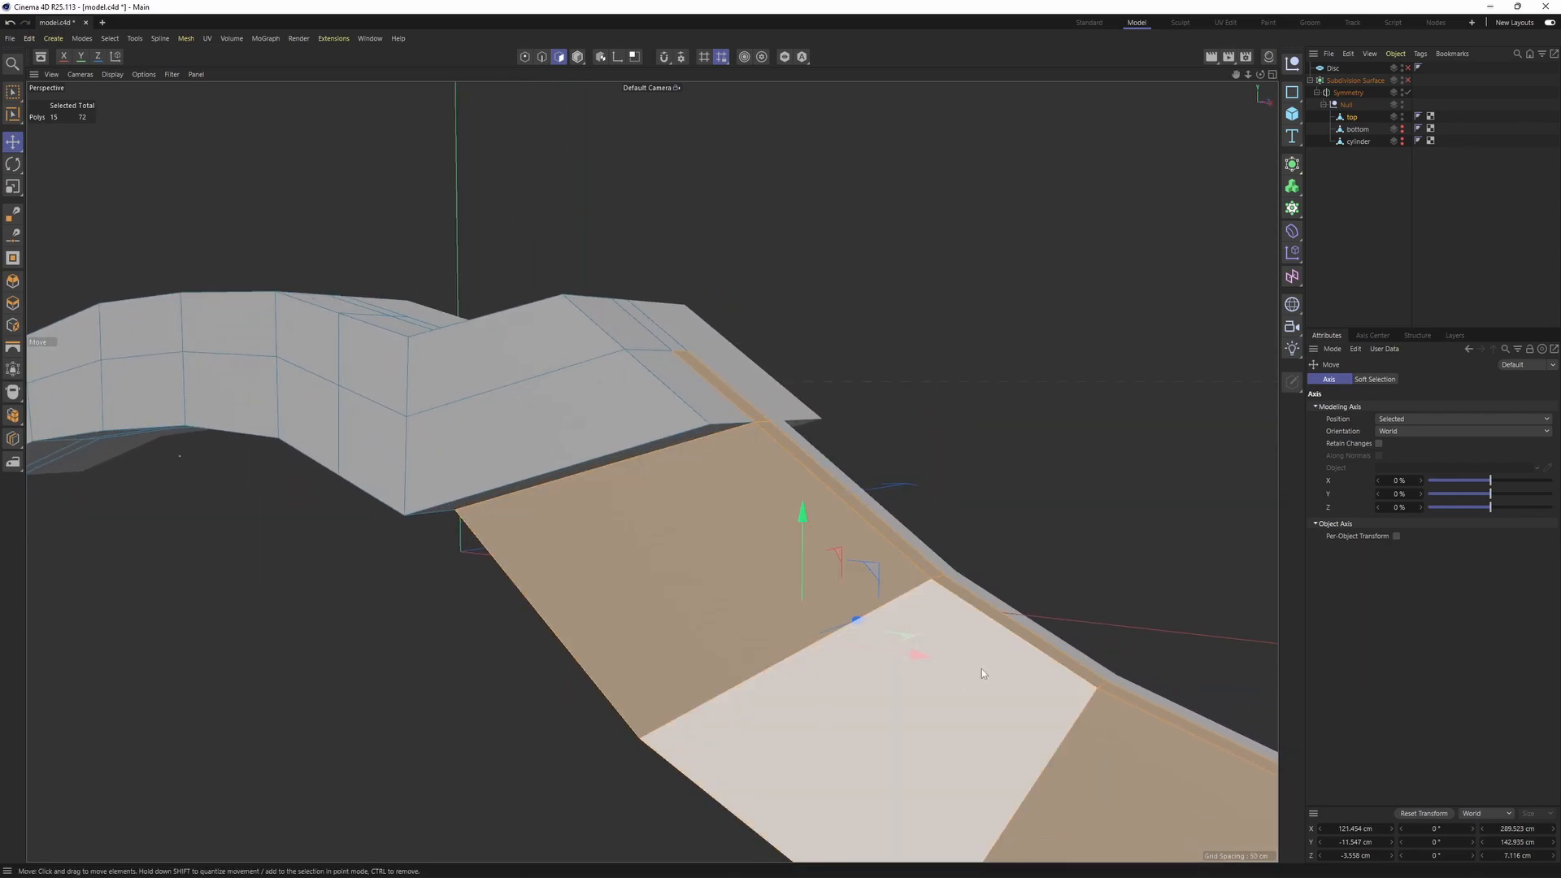
alt+drag(785, 548, 774, 576)
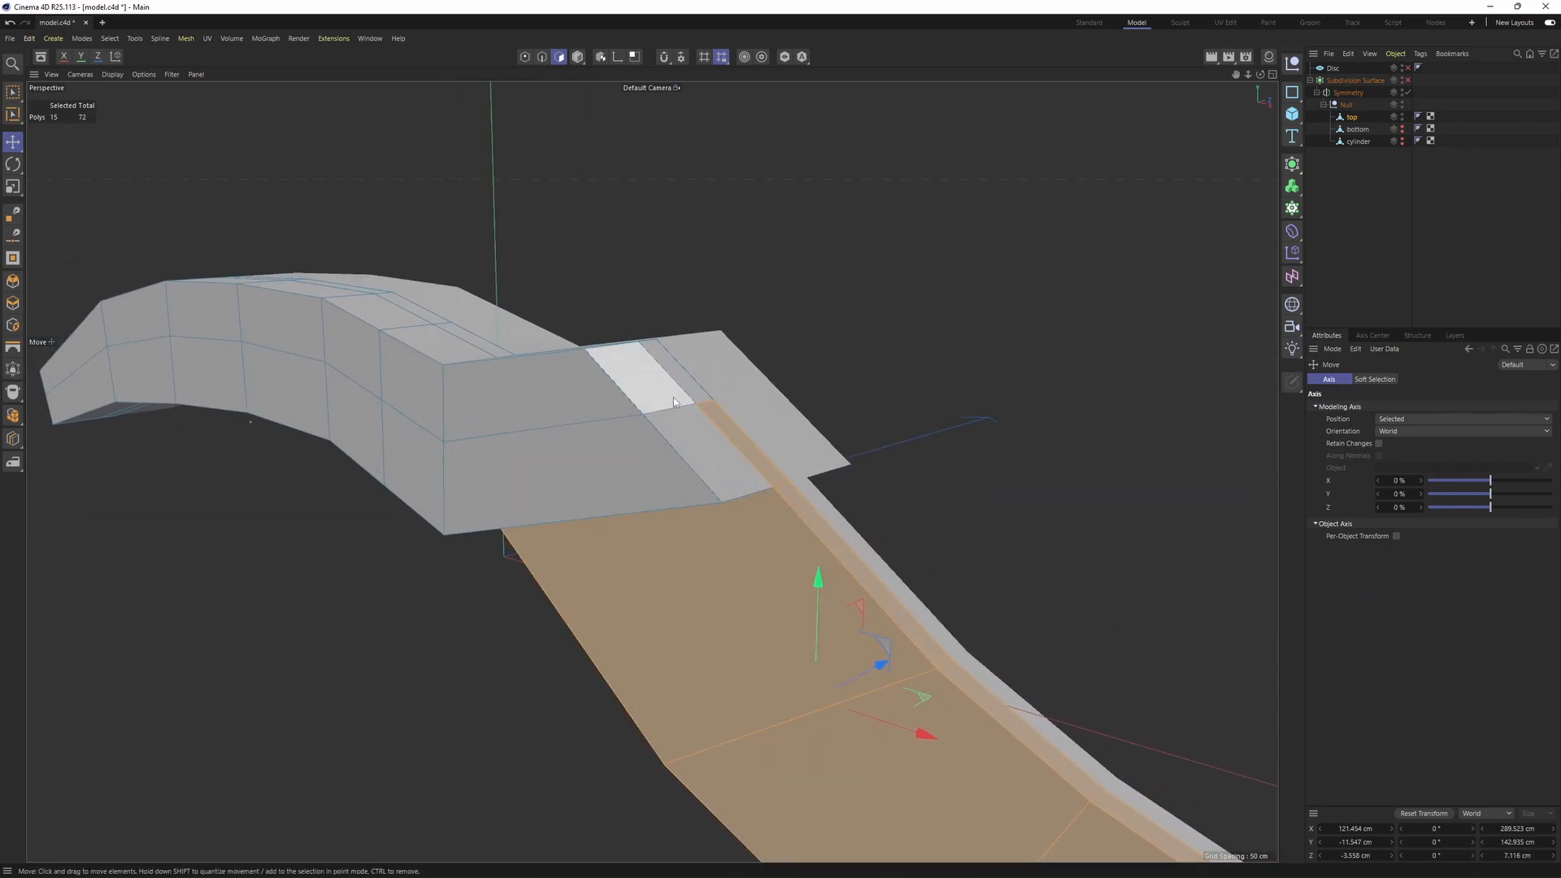
scroll(673, 397, up, 1)
alt+drag(715, 455, 918, 549)
- Split the selected blade polygons into a separate object and delete them from the top object
right_click(919, 555)
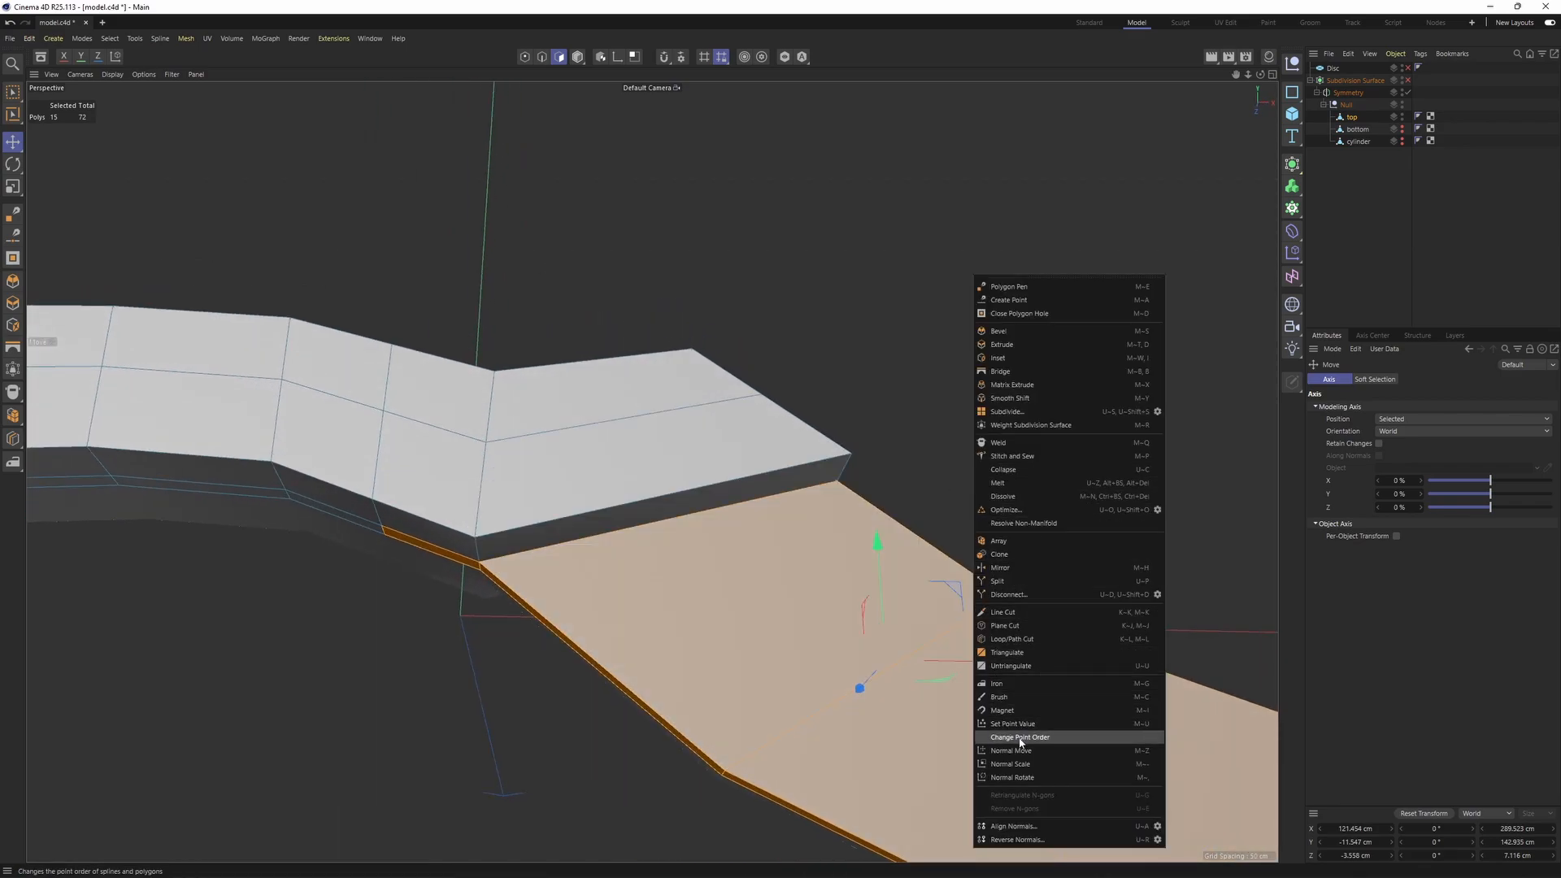
click(1016, 581)
click(1349, 119)
alt+drag(895, 349, 690, 530)
key(Delete)
- Rename the split object as blade and hide it
double_click(1355, 130)
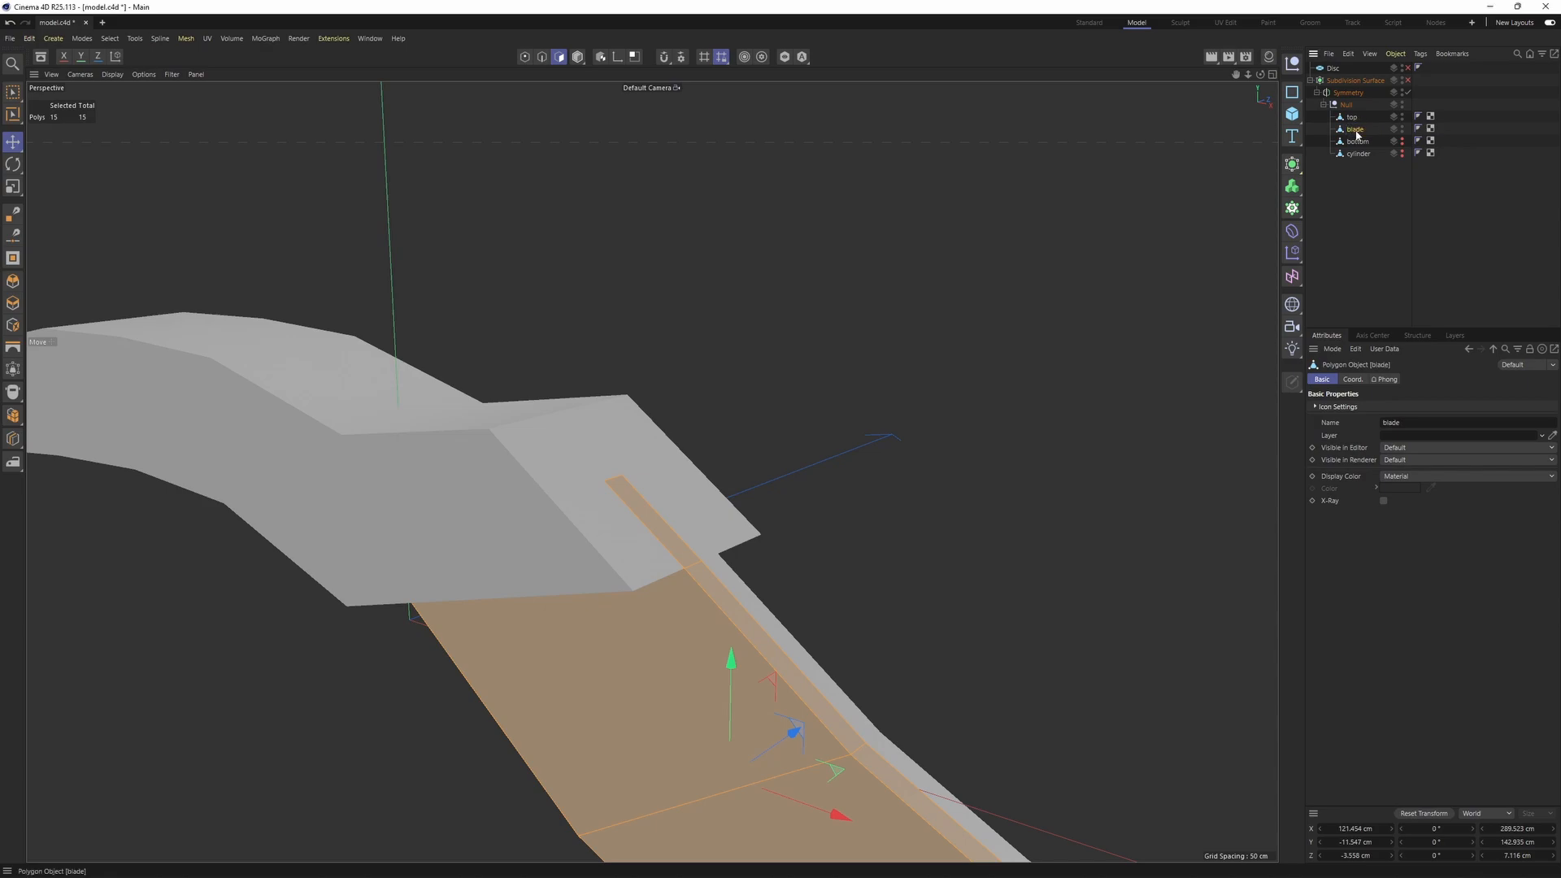
ctrl+click(1401, 130)
- Select the top object and switch off the symmetry to expose the handle's open inner side
click(1352, 118)
alt+drag(667, 308, 585, 618)
click(1407, 93)
alt+drag(732, 452, 648, 386)
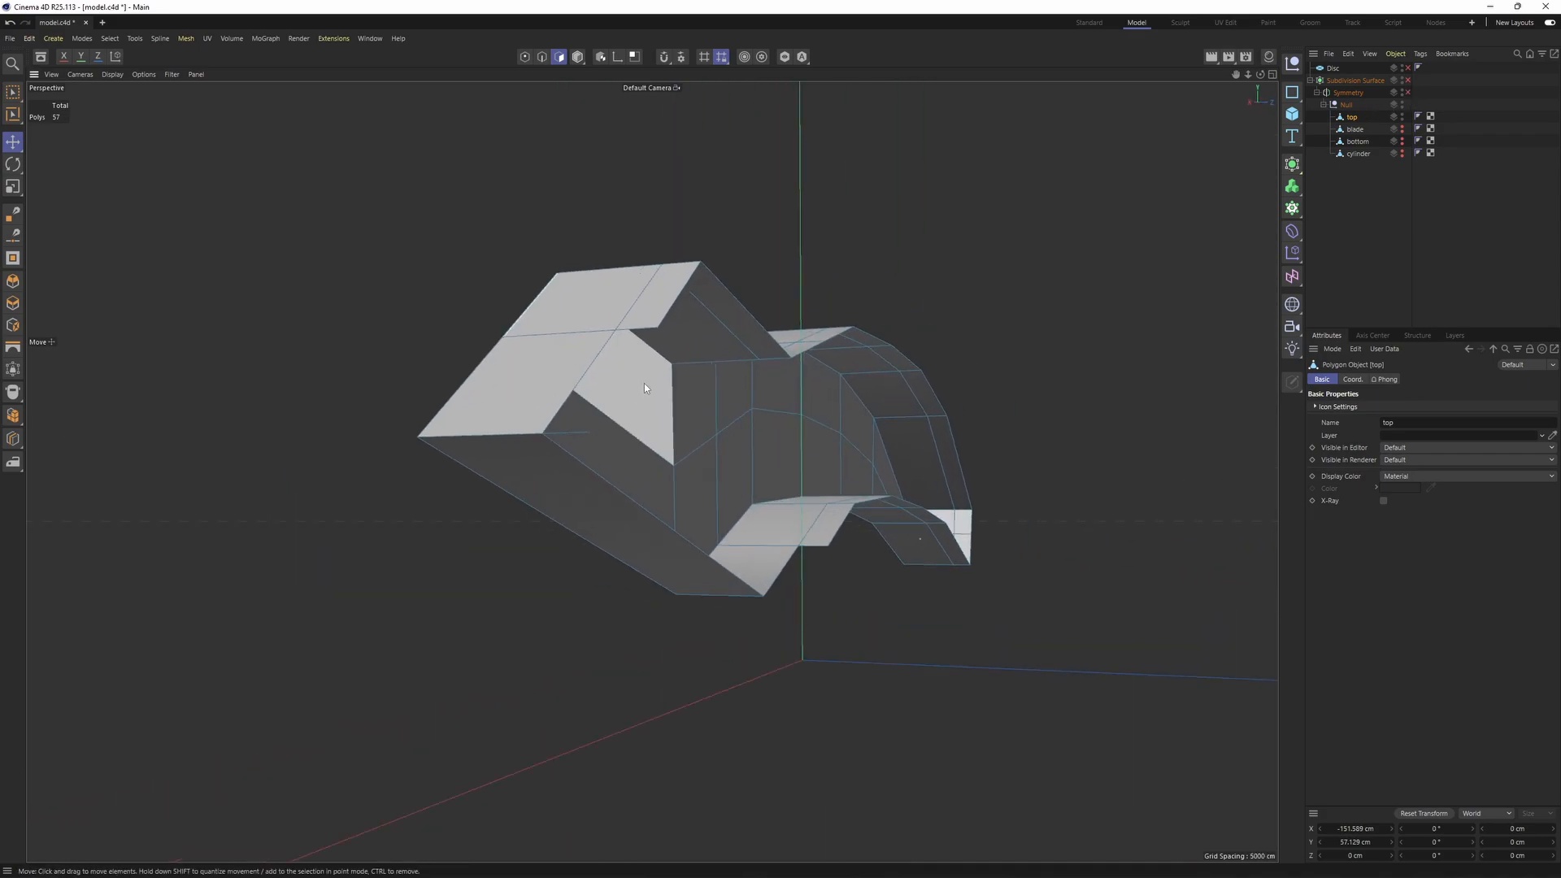
- Bridge the two short inner edges at the top handle's open front end with Stitch and Sew and close the hole beside the bridge
key(Return)
click(639, 330)
shift+click(816, 546)
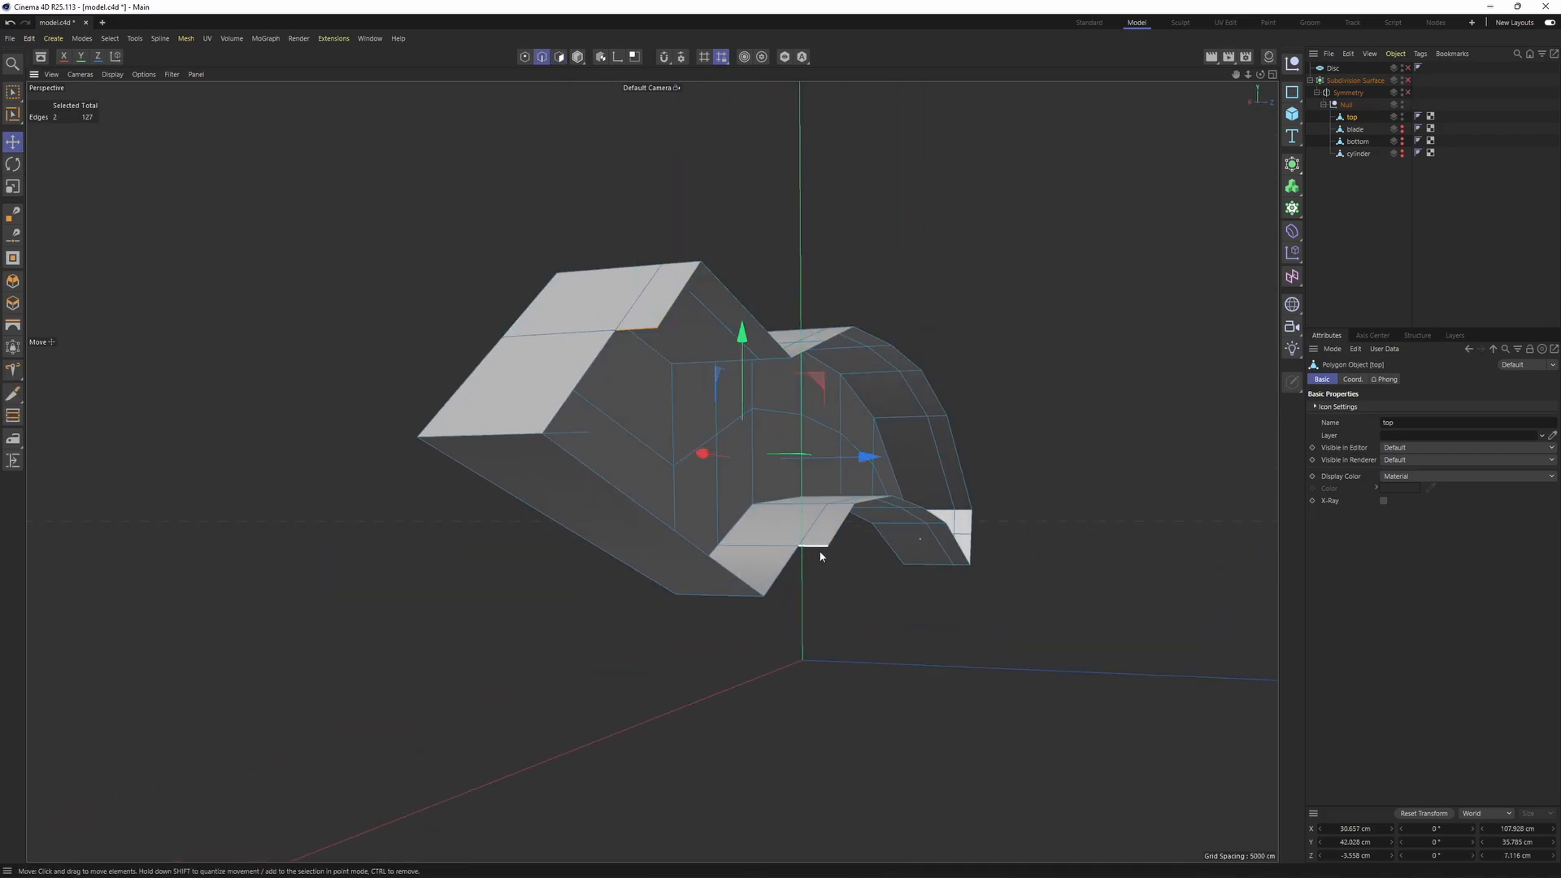
key(m)
key(p)
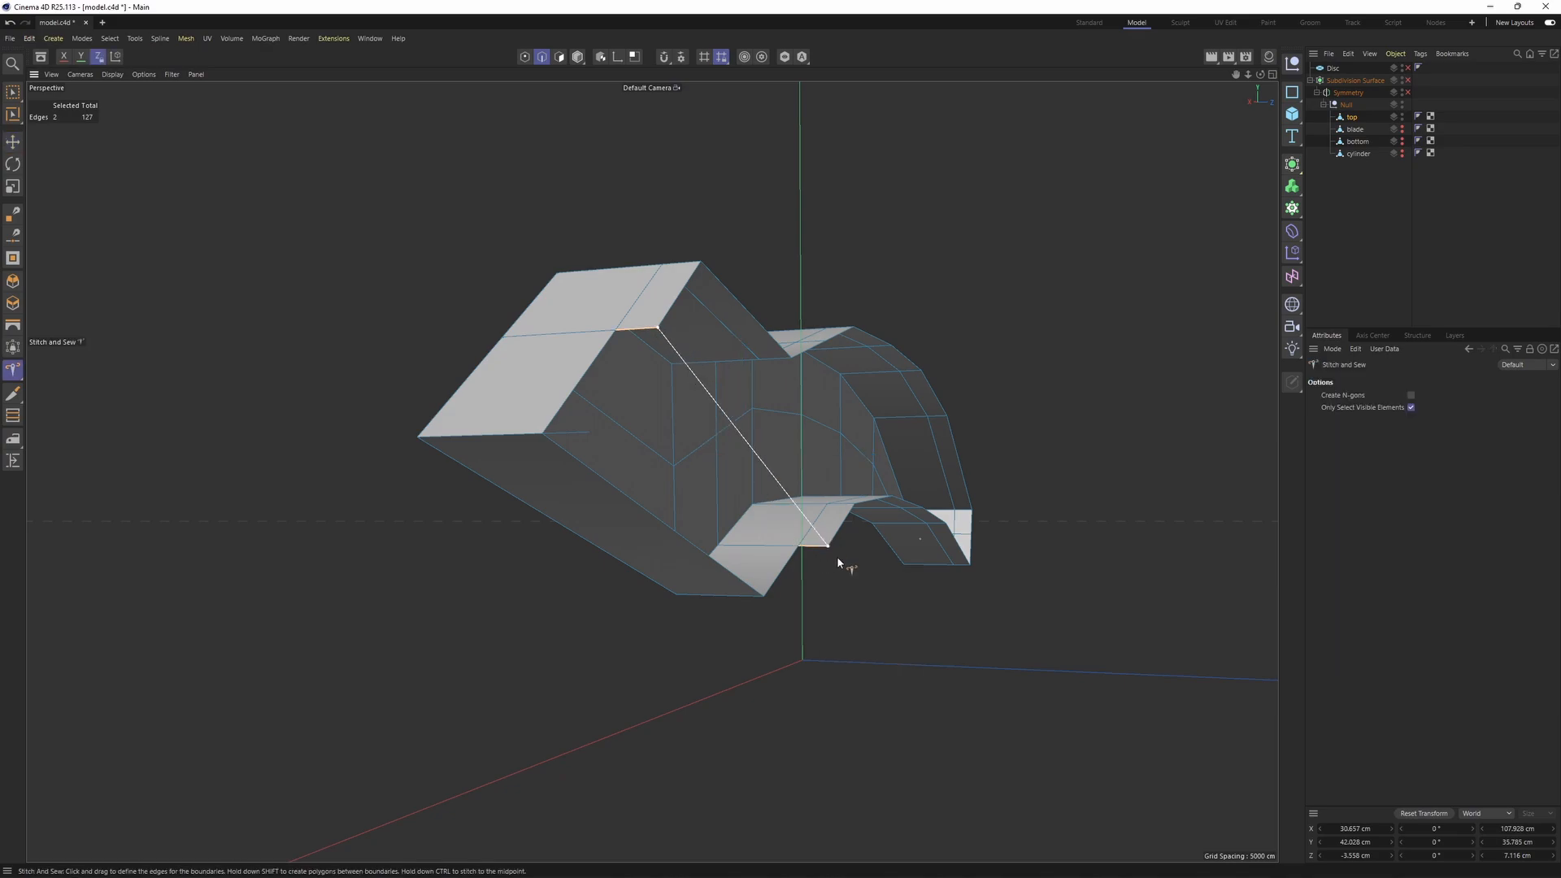
drag(838, 561, 838, 561)
right_click(723, 423)
click(749, 457)
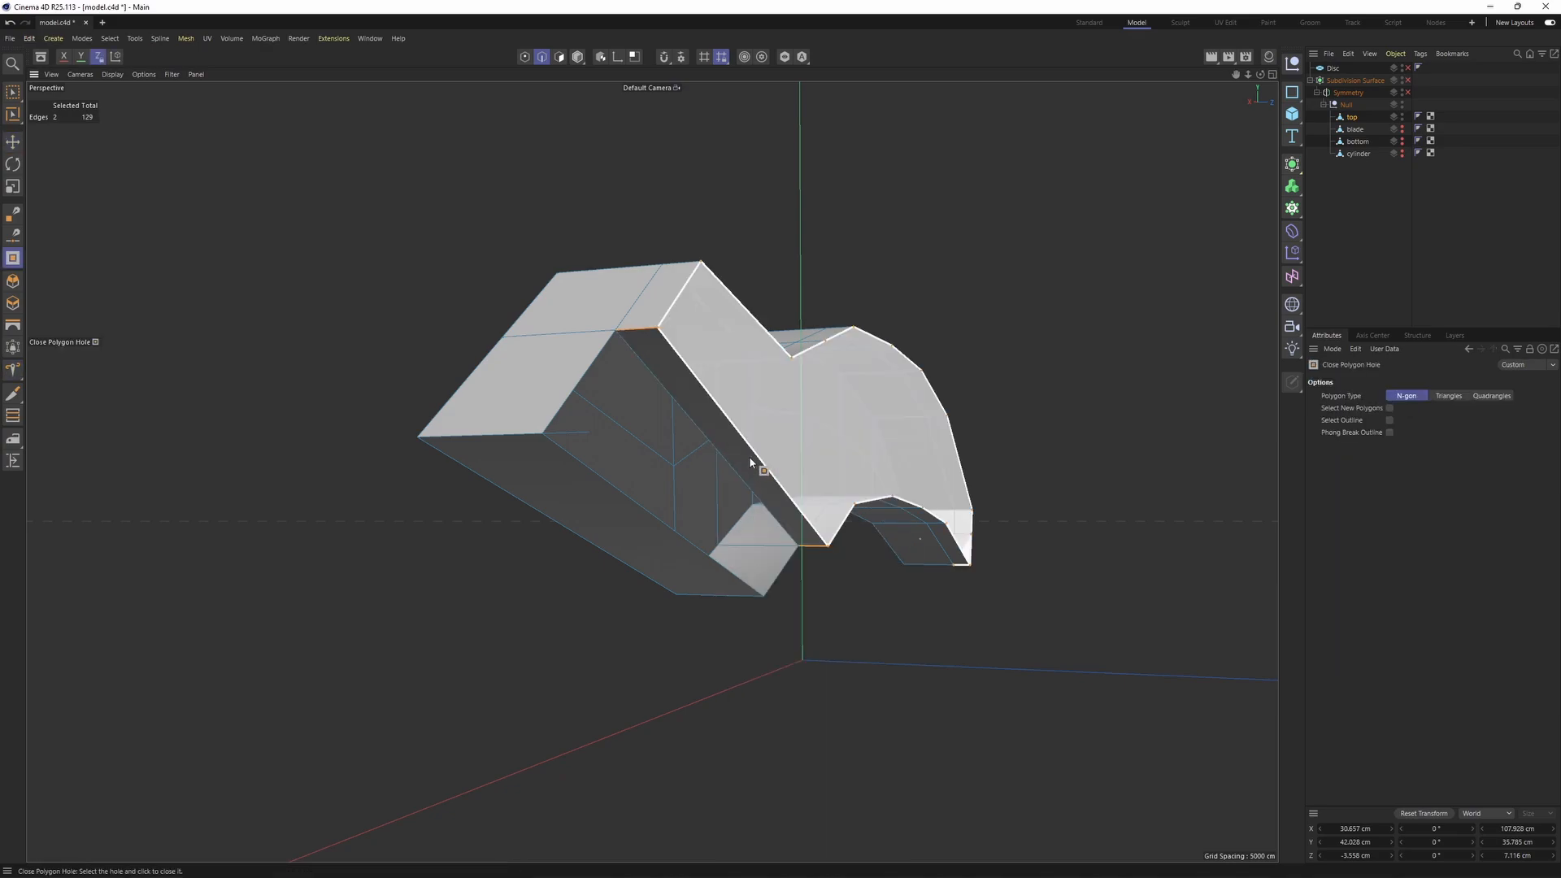
click(739, 470)
- In the front view, fit the upper edges at the handle's rear tip and its neighbouring segment to the reference outline
alt+drag(736, 473, 868, 601)
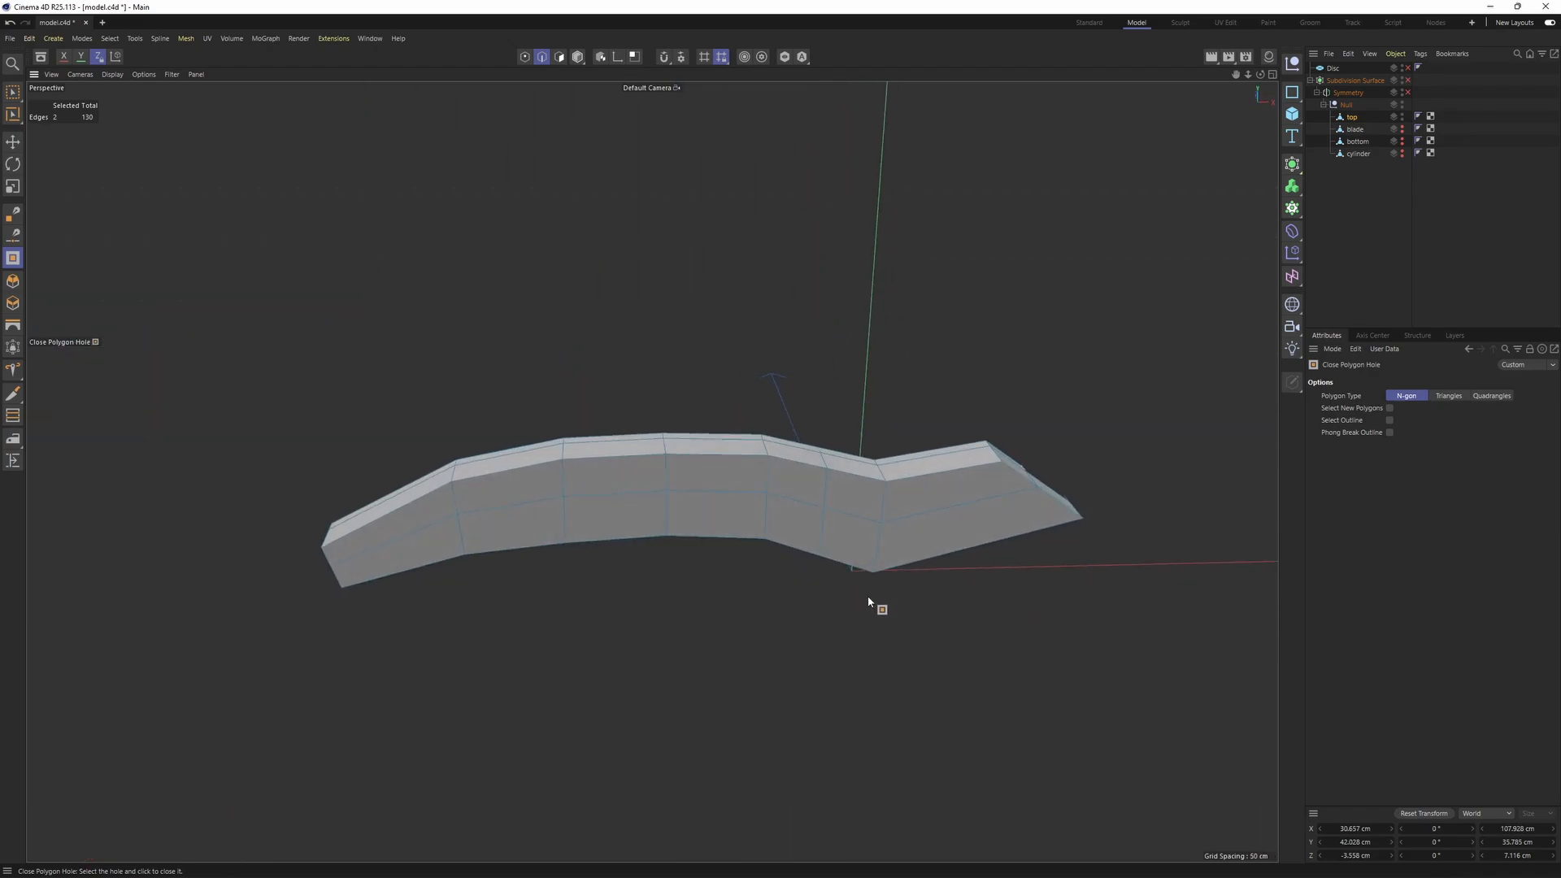
middle_click(868, 601)
middle_click(868, 602)
alt+middle_drag(435, 495, 852, 456)
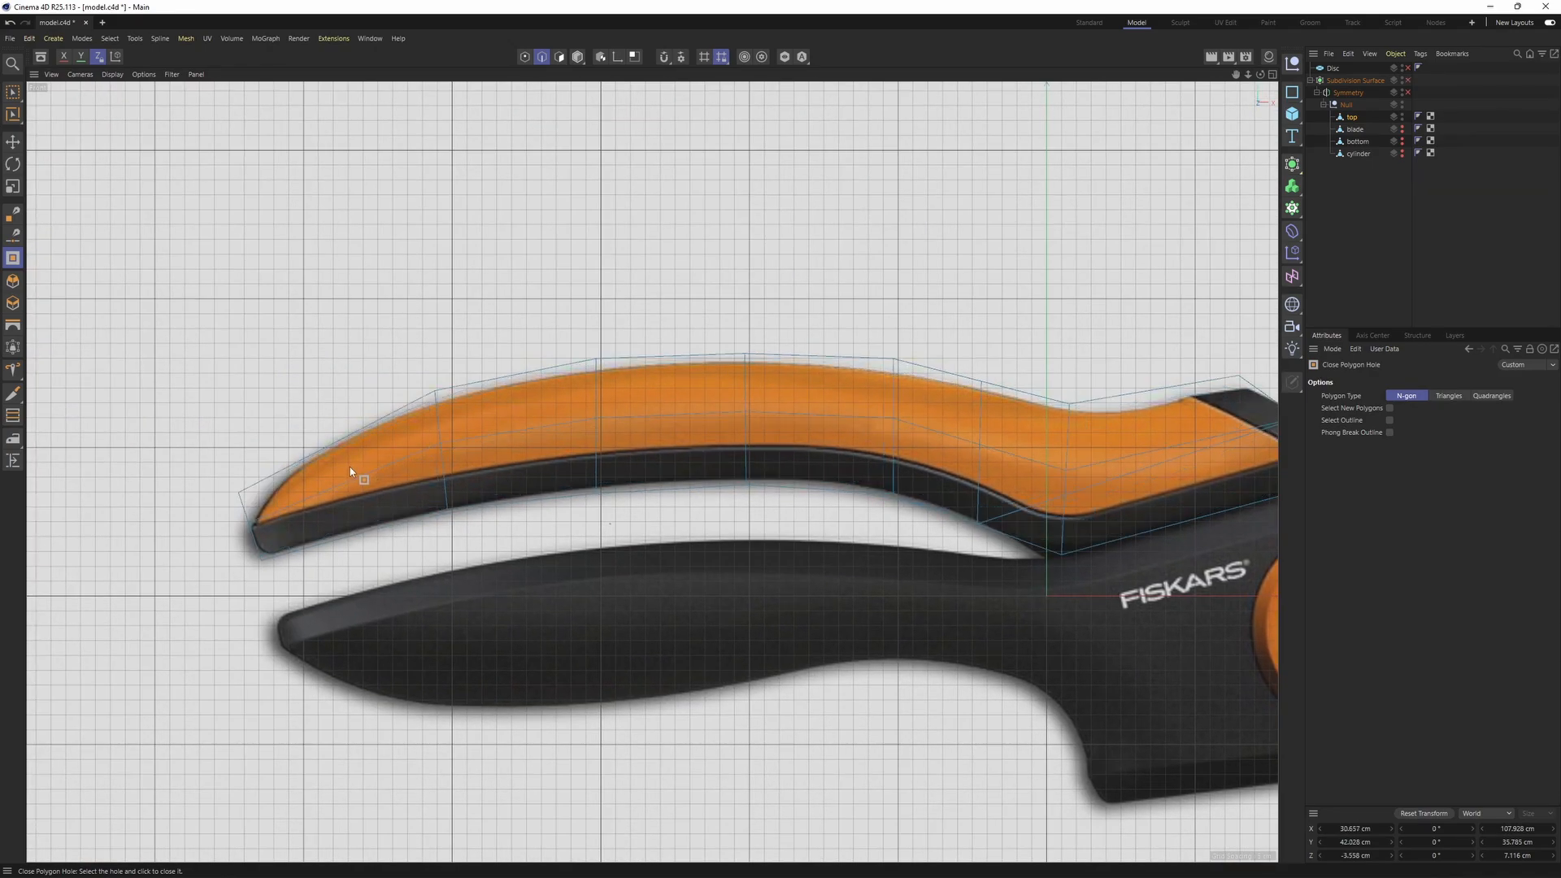
scroll(349, 467, up, 3)
scroll(484, 411, down, 2)
alt+middle_drag(529, 414, 475, 445)
key(q)
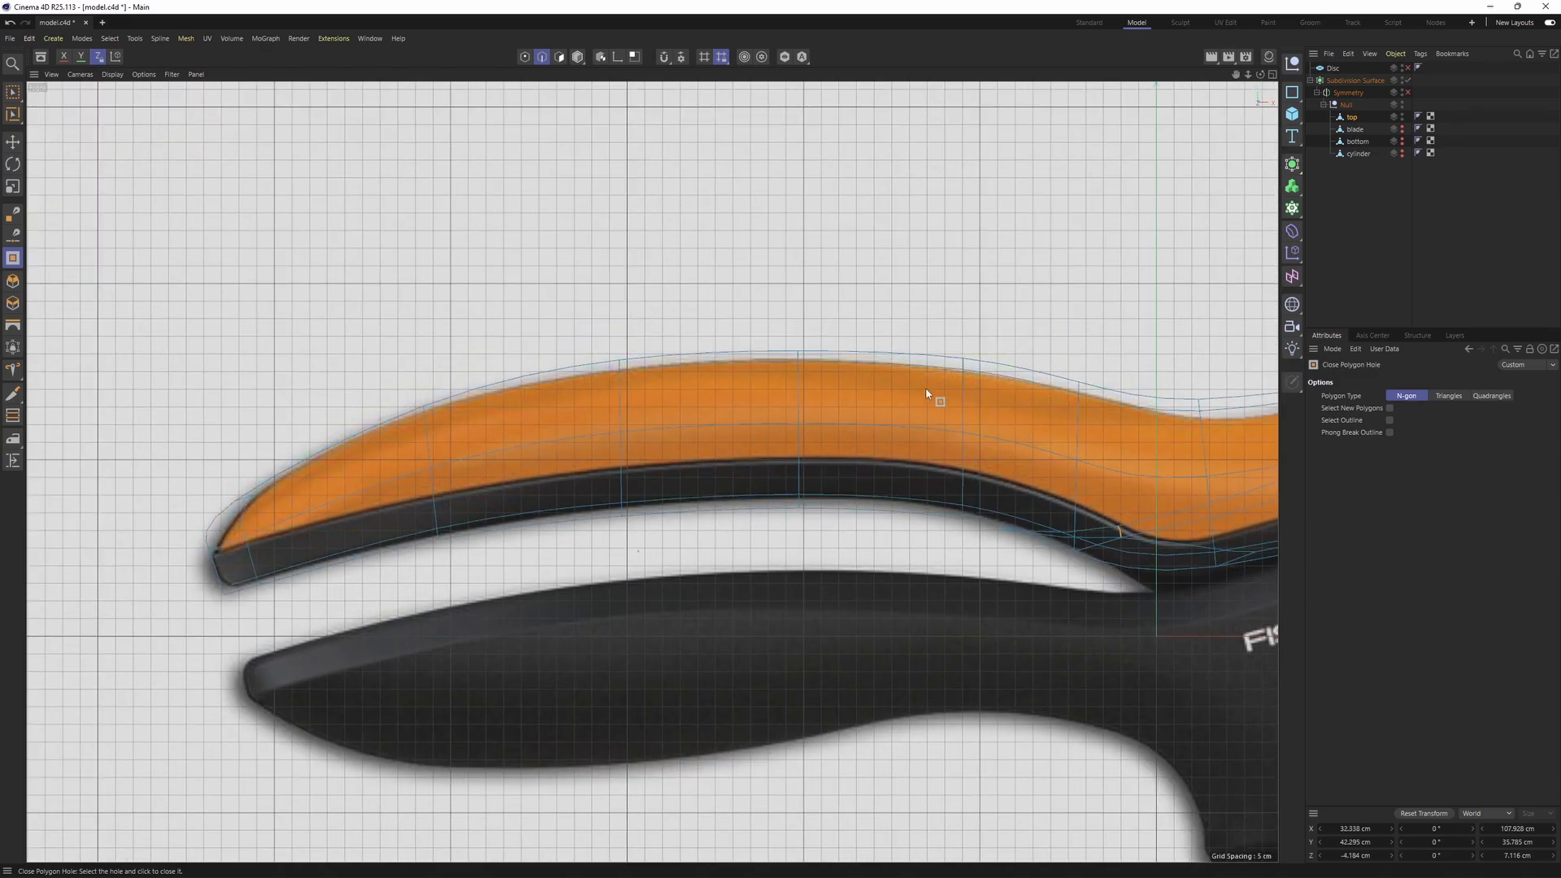
scroll(205, 510, up, 3)
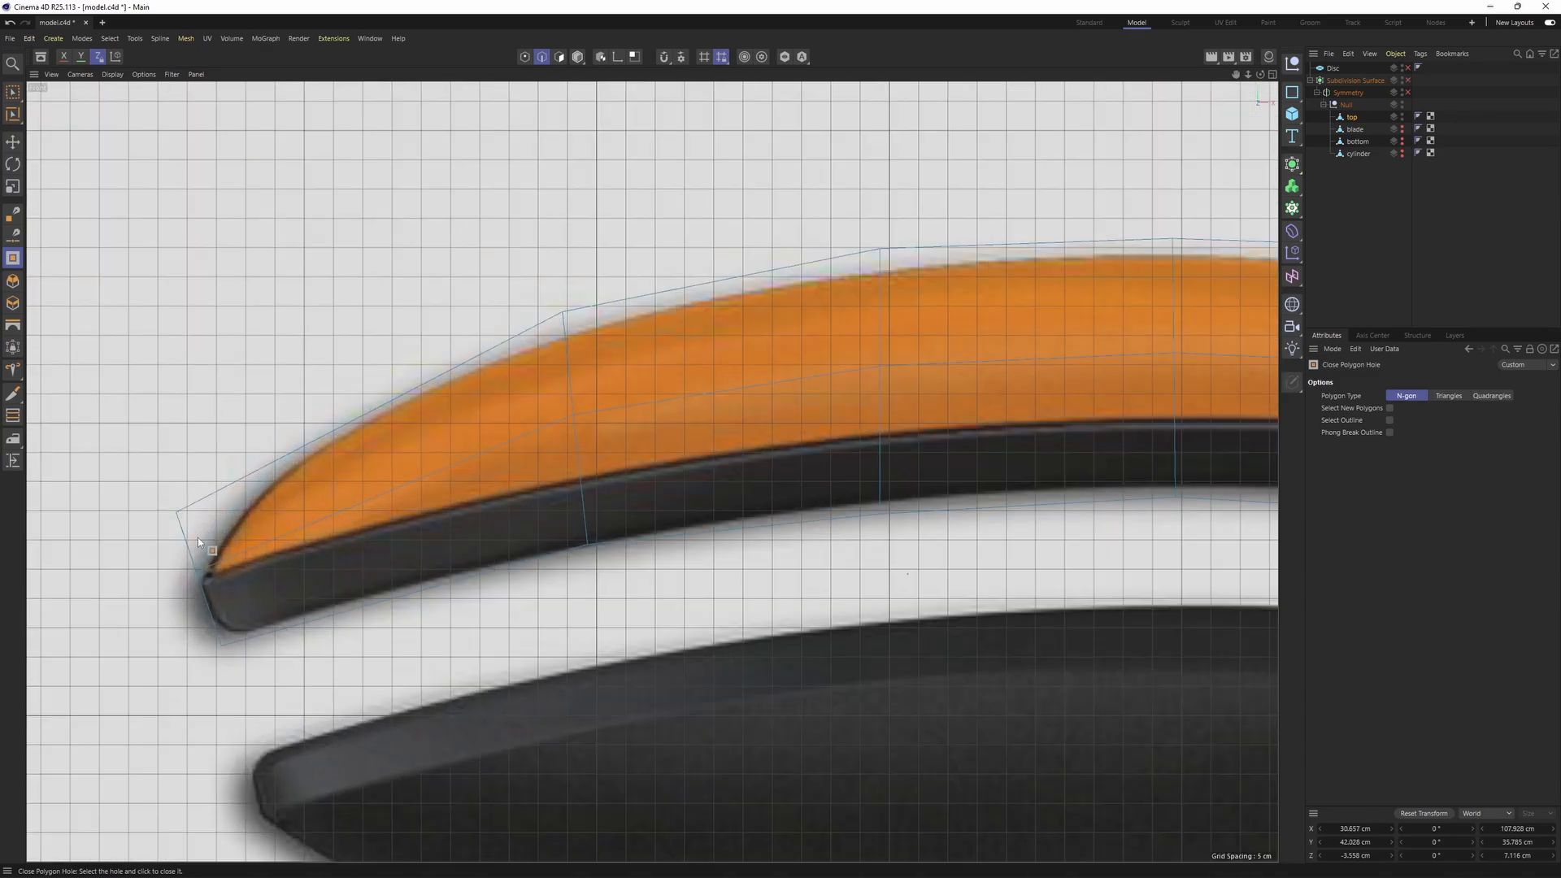
key(0)
drag(132, 485, 226, 546)
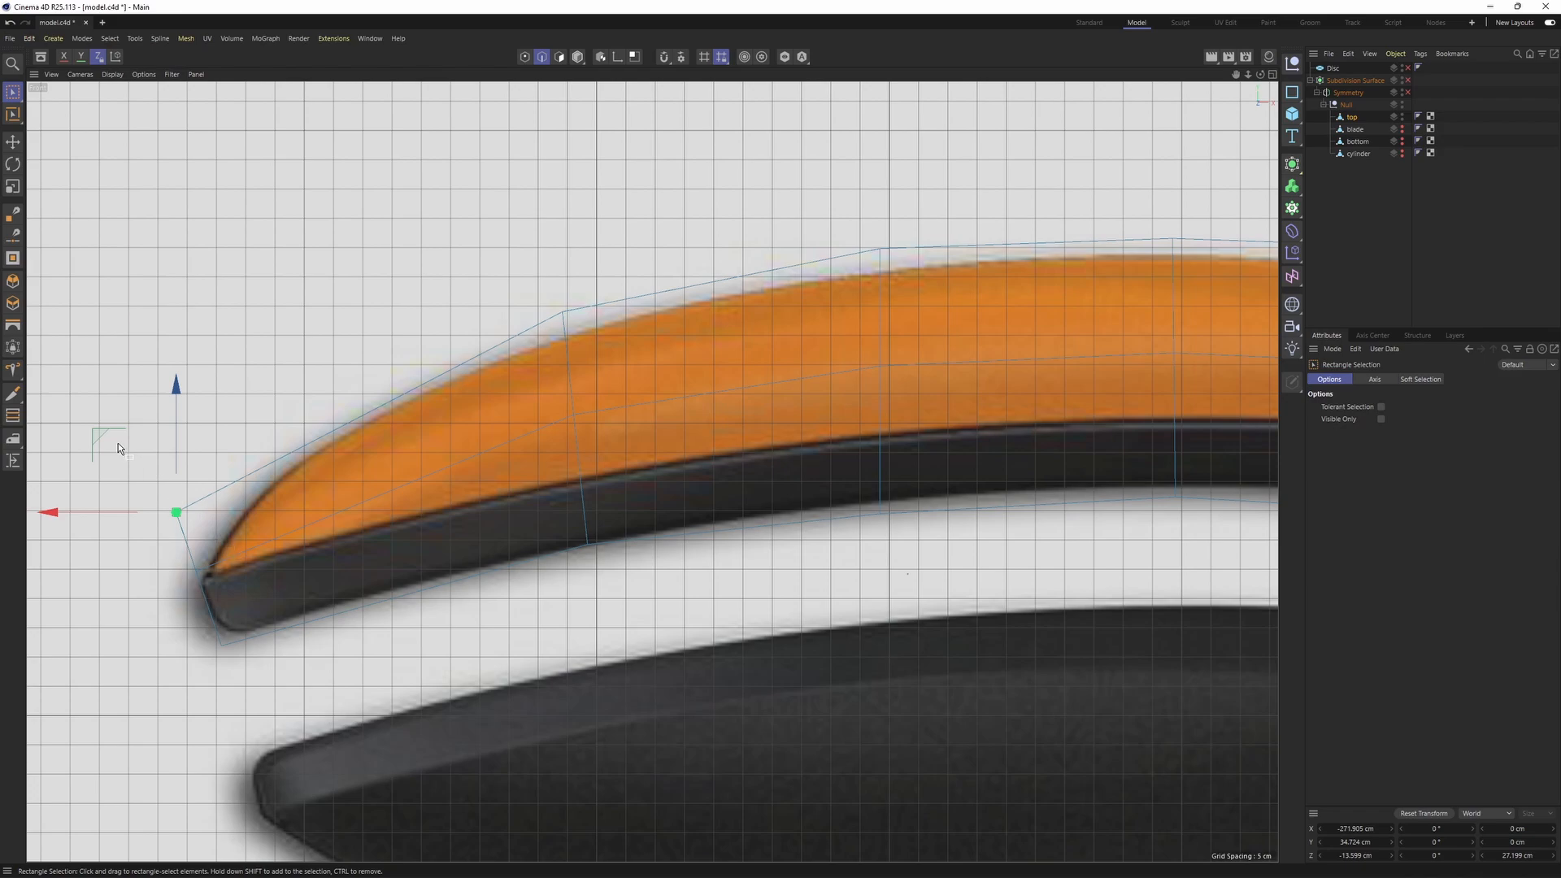
drag(118, 443, 111, 456)
alt+middle_drag(488, 366, 398, 410)
drag(373, 292, 495, 443)
drag(379, 329, 376, 321)
- Switch to points and refine the upper corner points at the handle's rear tip against the reference, checking with the subdivision preview
key(Return)
drag(157, 519, 198, 561)
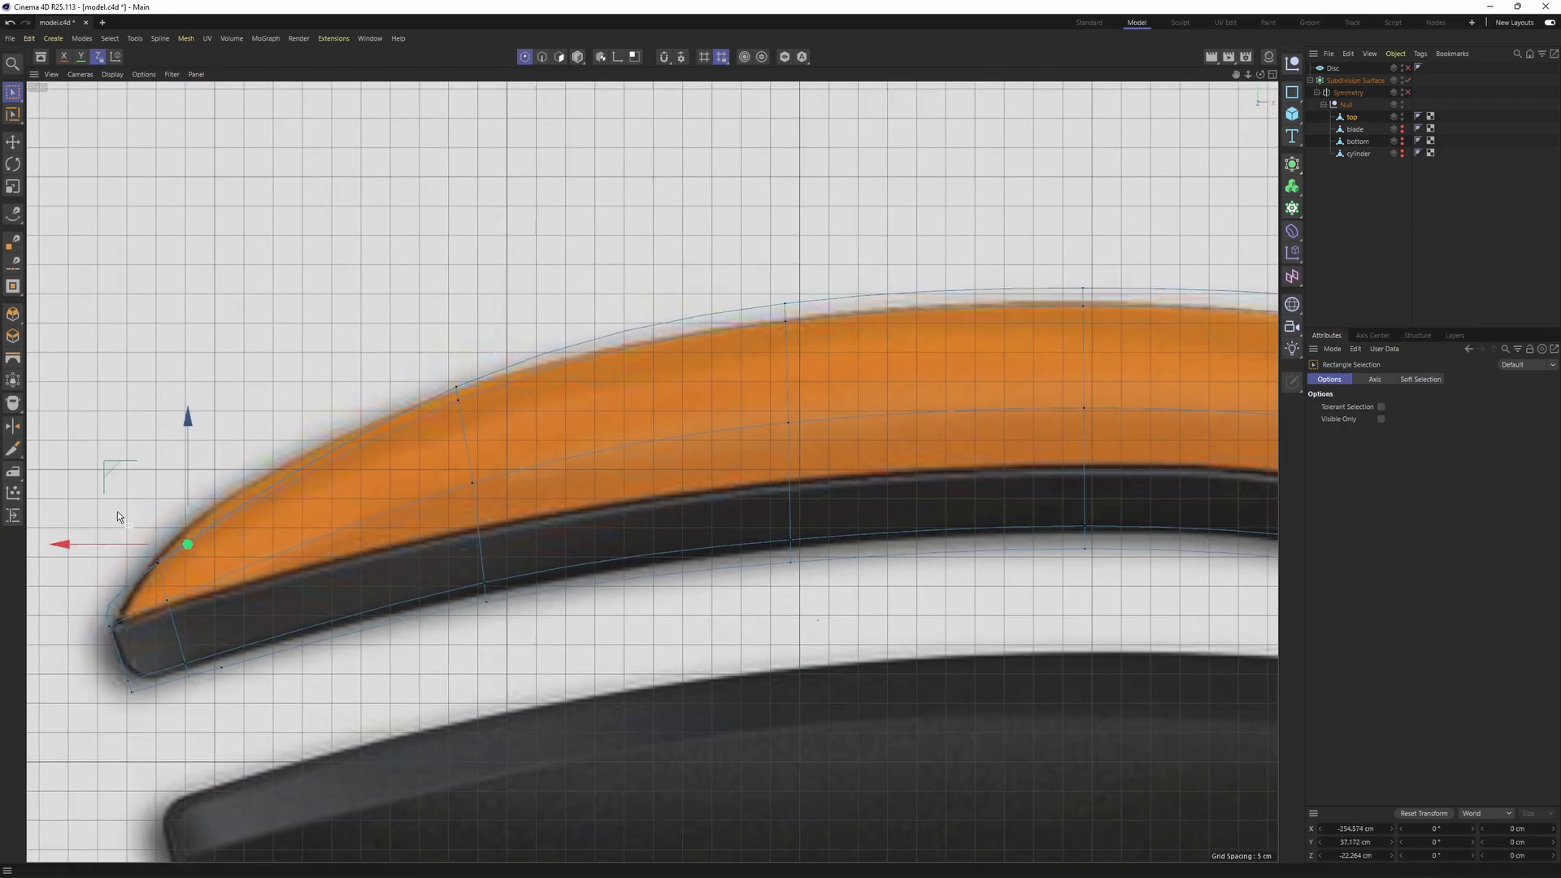
key(q)
alt+middle_drag(52, 522, 130, 502)
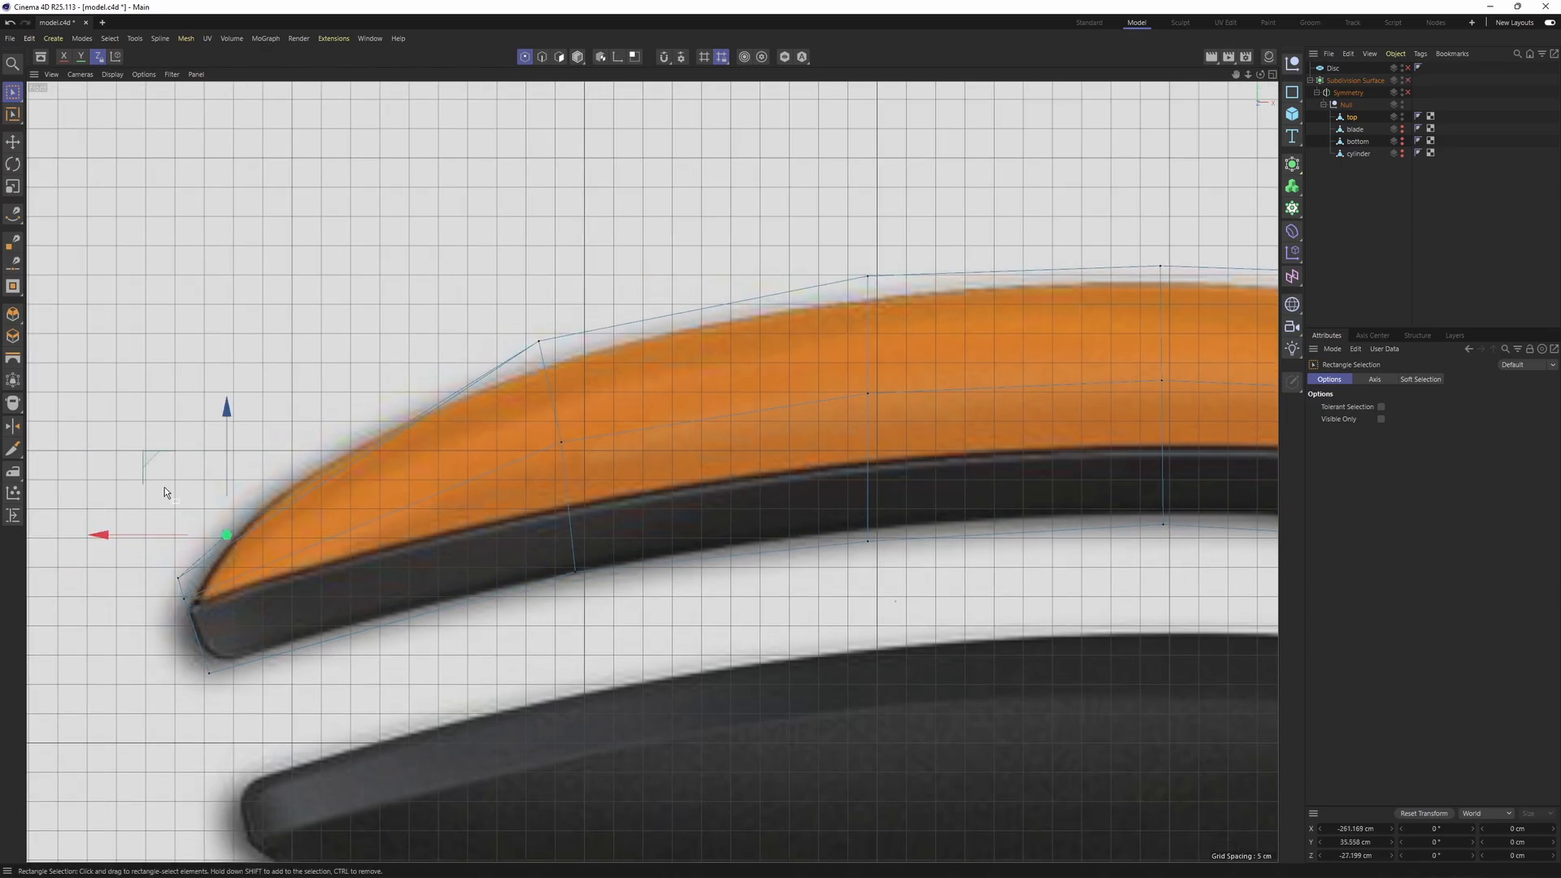
drag(98, 502, 148, 462)
key(q)
alt+middle_drag(272, 411, 209, 463)
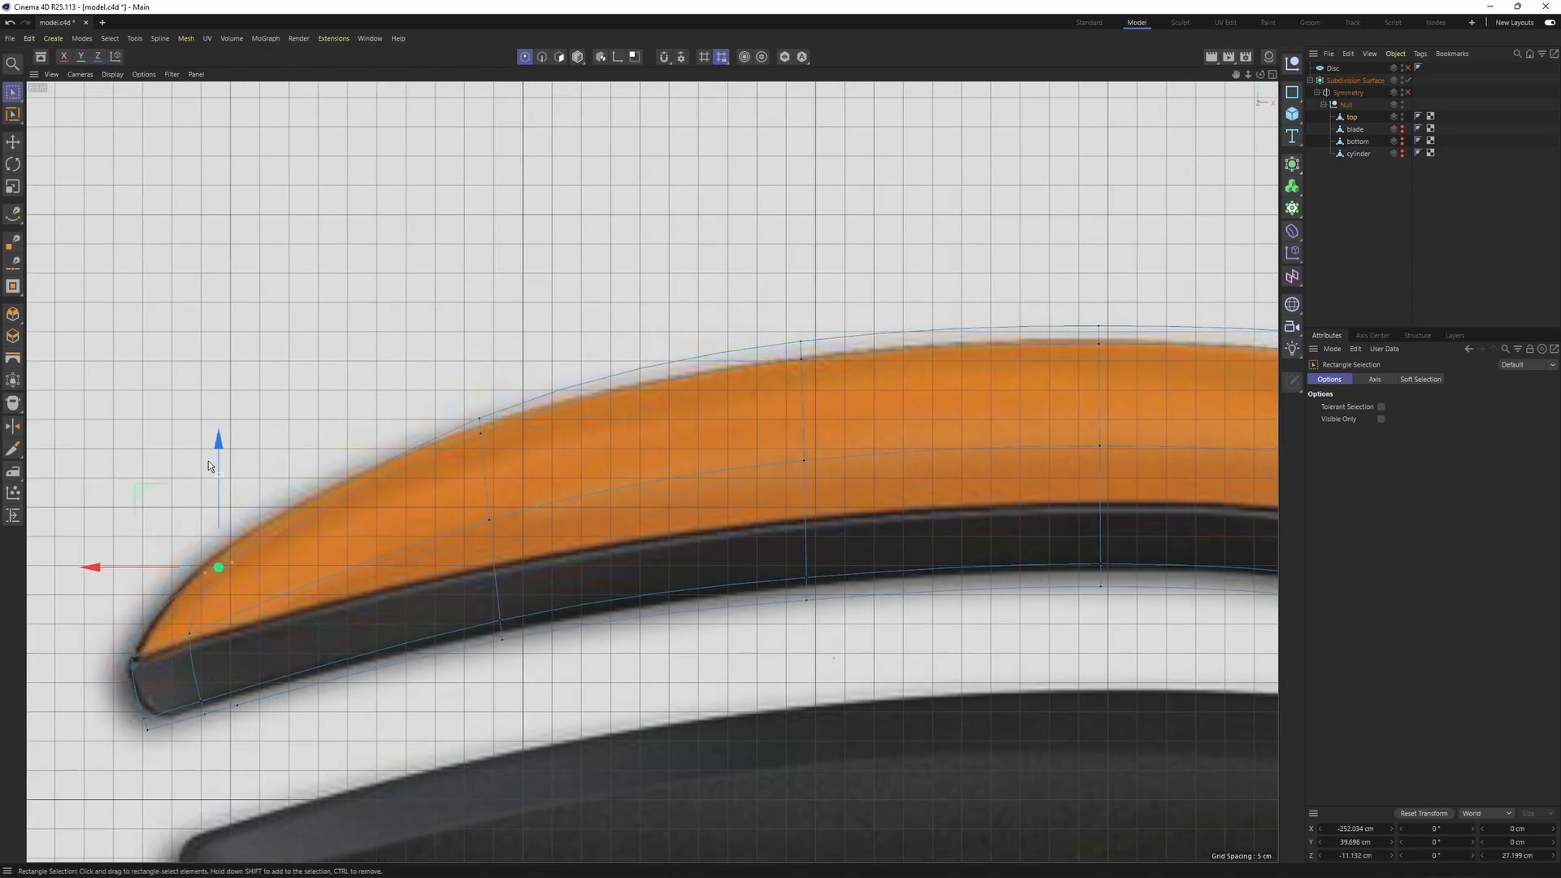
drag(213, 463, 213, 455)
- Adjust the upper points along the middle of the handle so the subdivided outline follows the orange grip in the reference
alt+middle_drag(832, 271, 610, 373)
drag(610, 406, 553, 471)
drag(579, 366, 580, 375)
alt+middle_drag(1126, 486, 549, 442)
drag(544, 374, 598, 431)
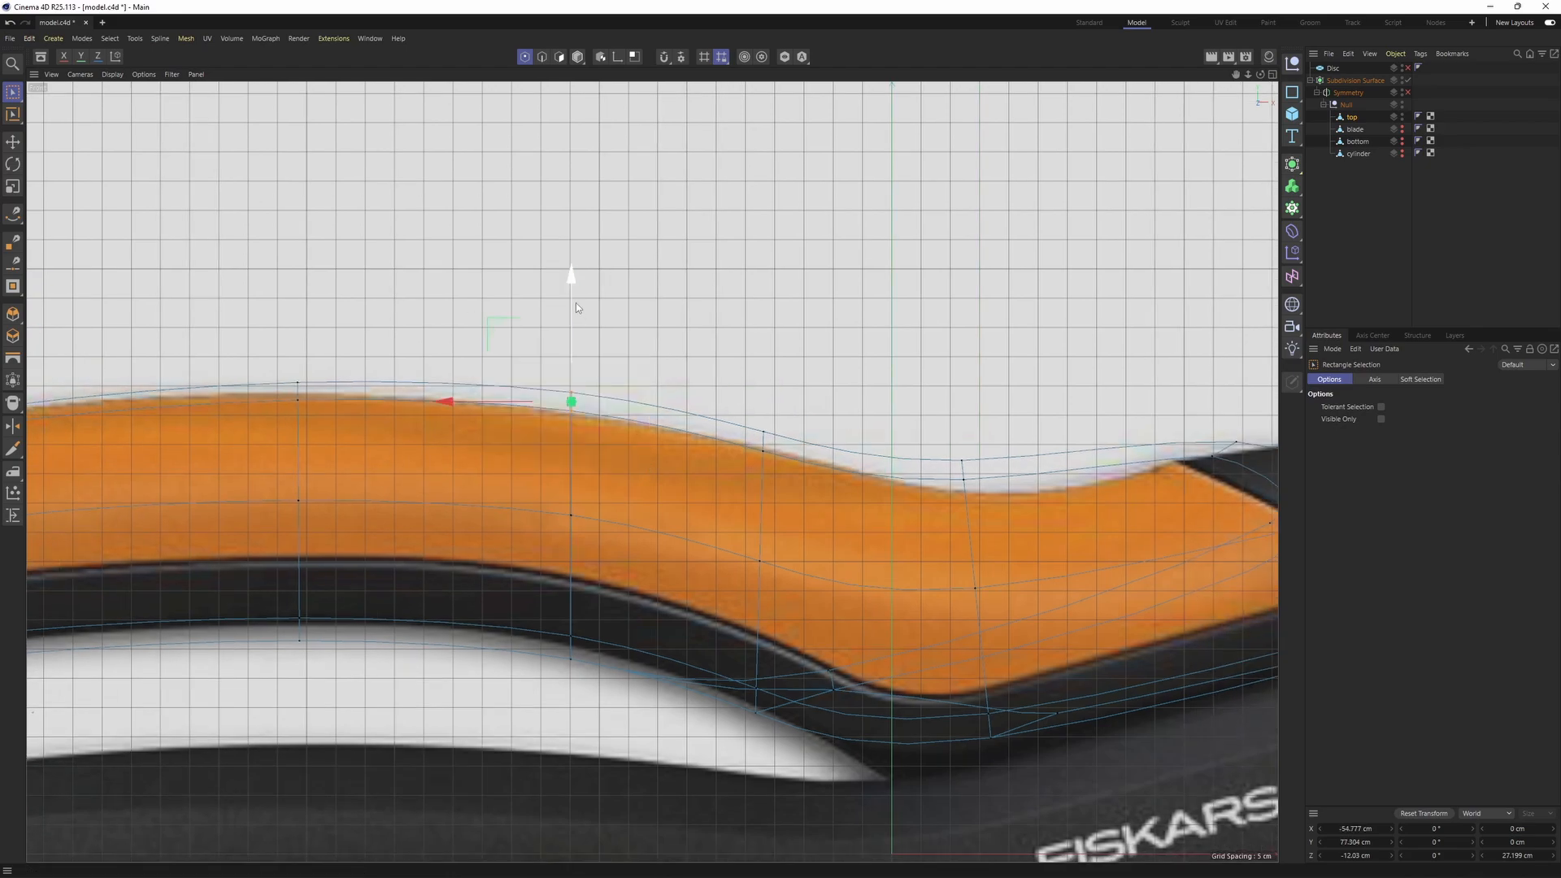
drag(575, 302, 573, 319)
key(q)
drag(730, 385, 818, 492)
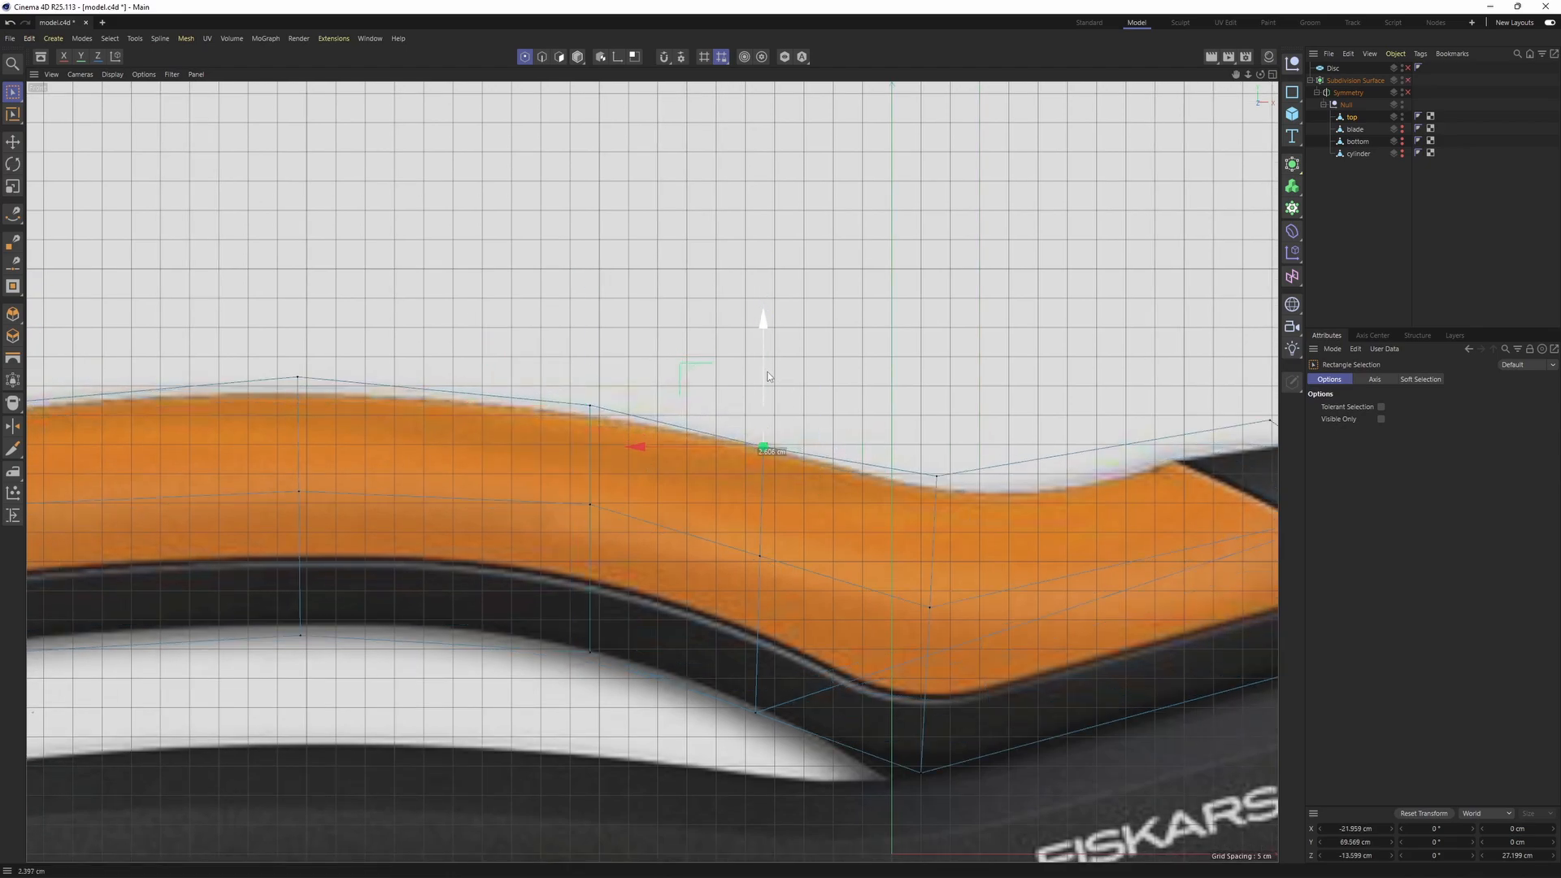
drag(768, 376, 768, 376)
- Reposition the upper and middle points before the bend, the upper front corner and the upper bend points to match the reference
drag(516, 369, 629, 559)
drag(512, 378, 490, 368)
alt+middle_drag(927, 561, 602, 597)
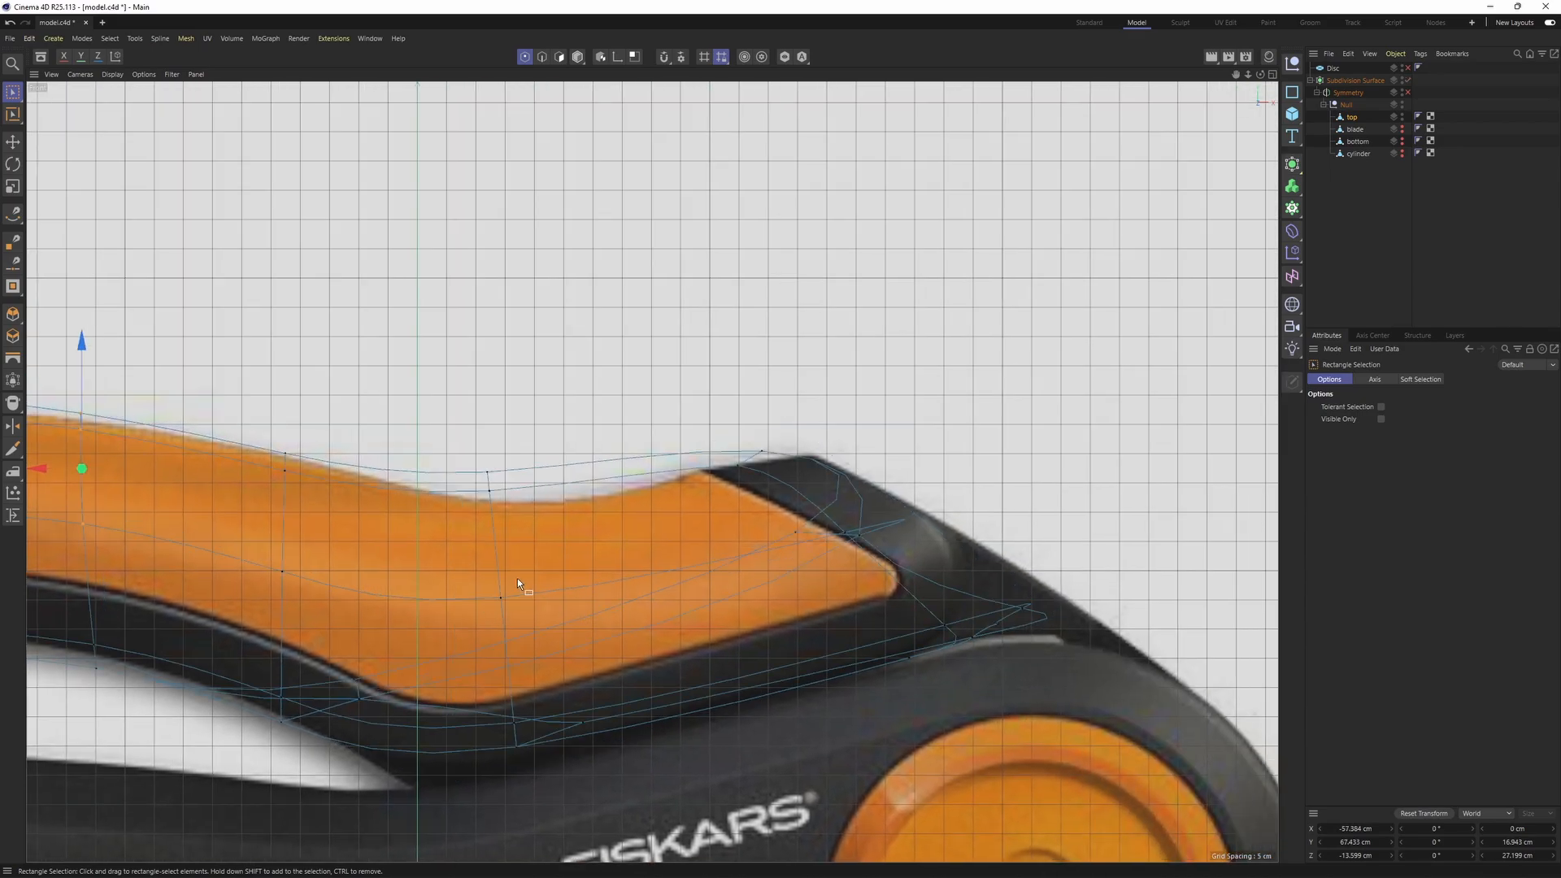
drag(834, 456, 834, 456)
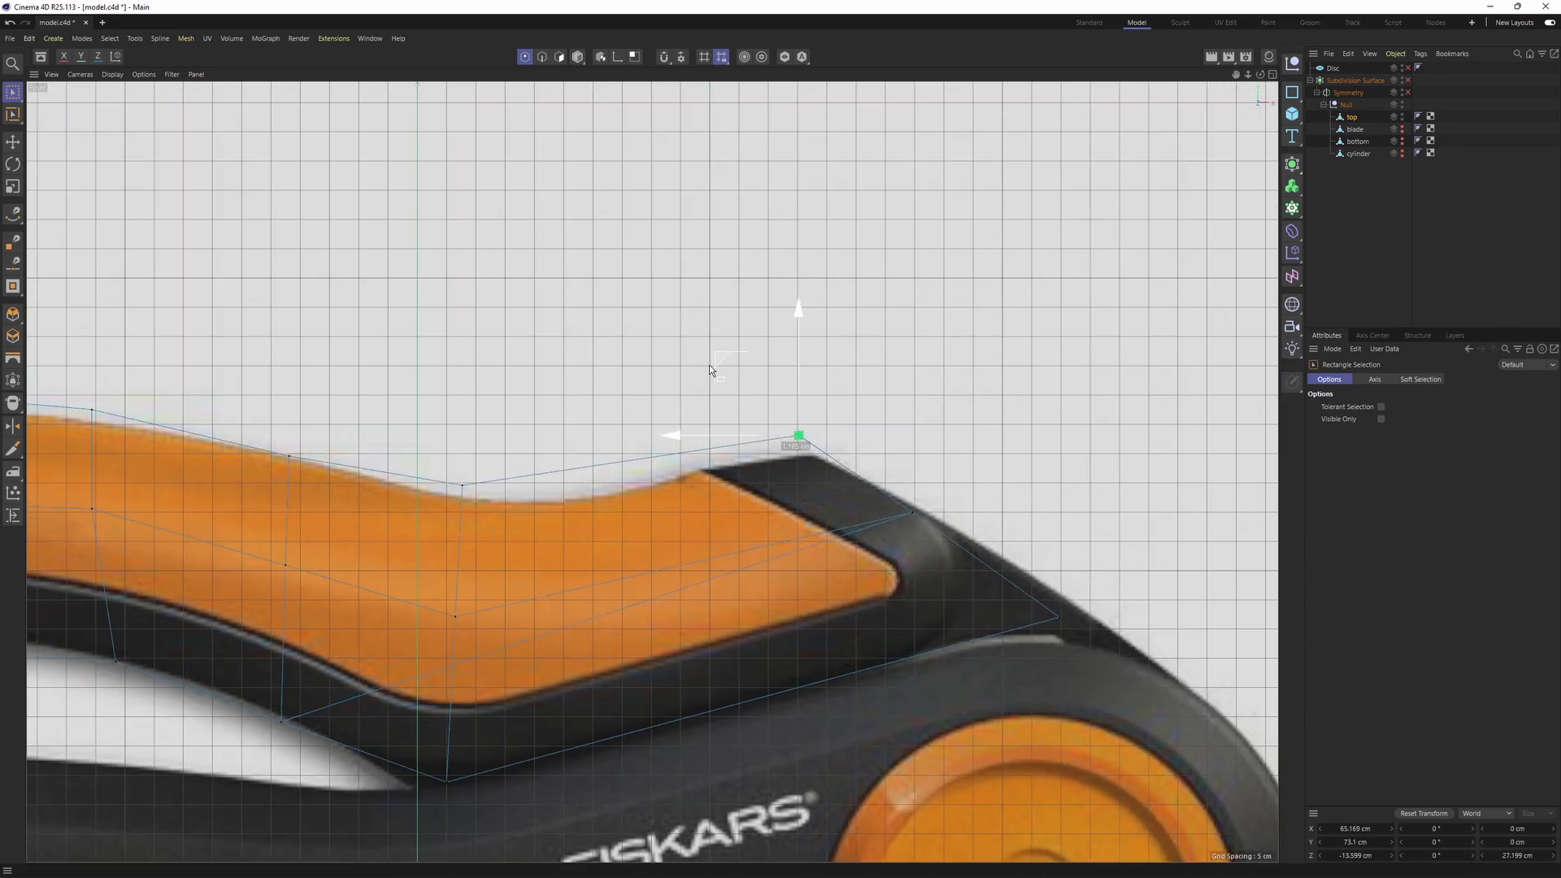
drag(504, 511, 390, 414)
- Inspect the subdivided top handle in perspective, especially its front end and open inner side
middle_click(392, 417)
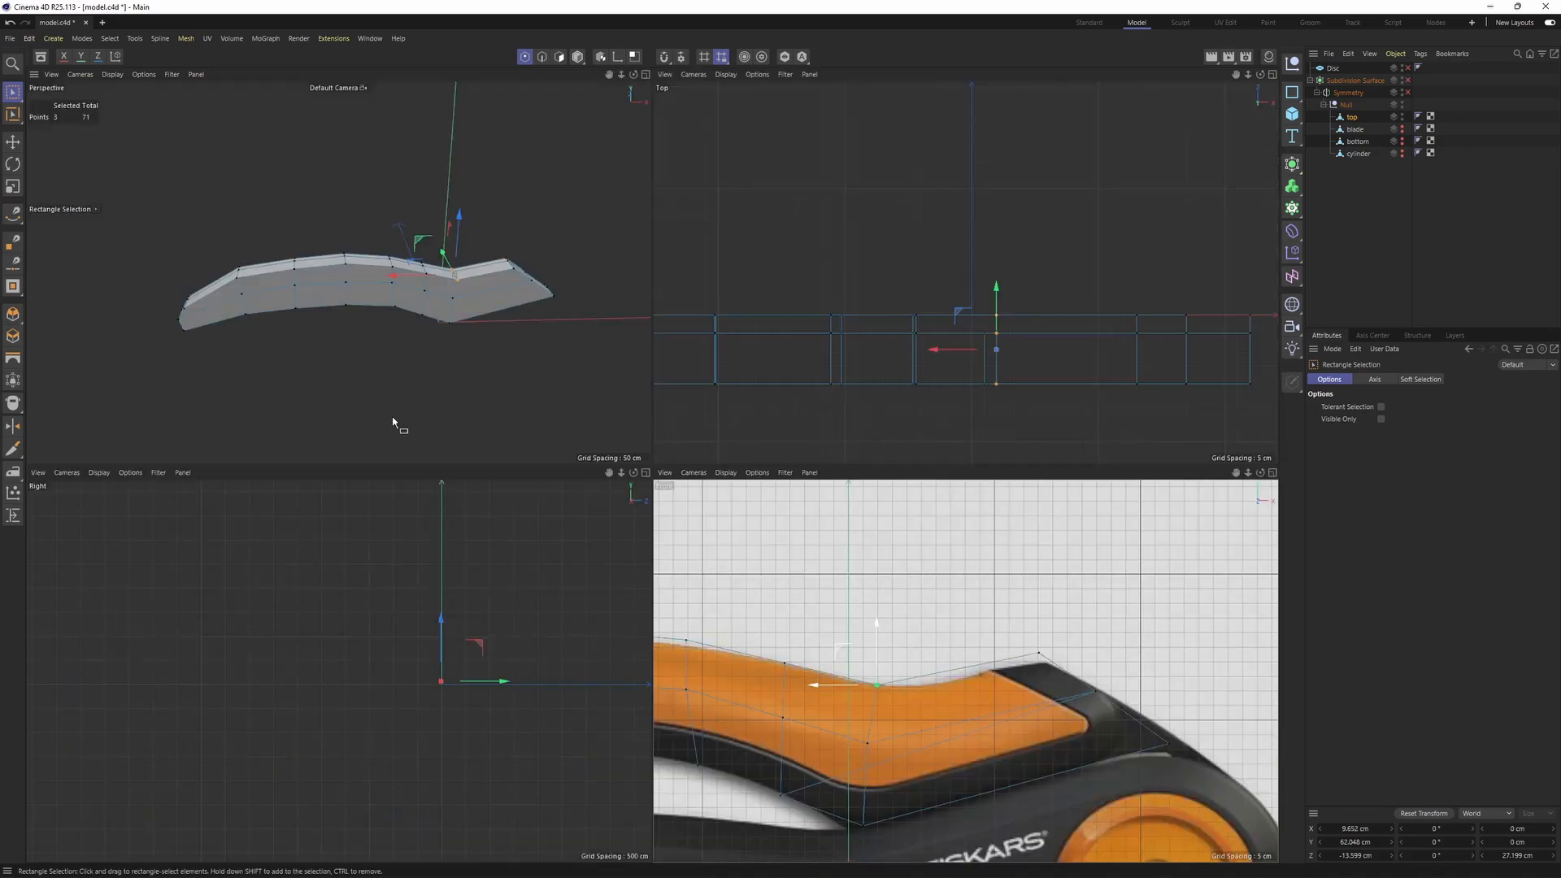
middle_click(392, 417)
key(q)
alt+drag(903, 496, 704, 572)
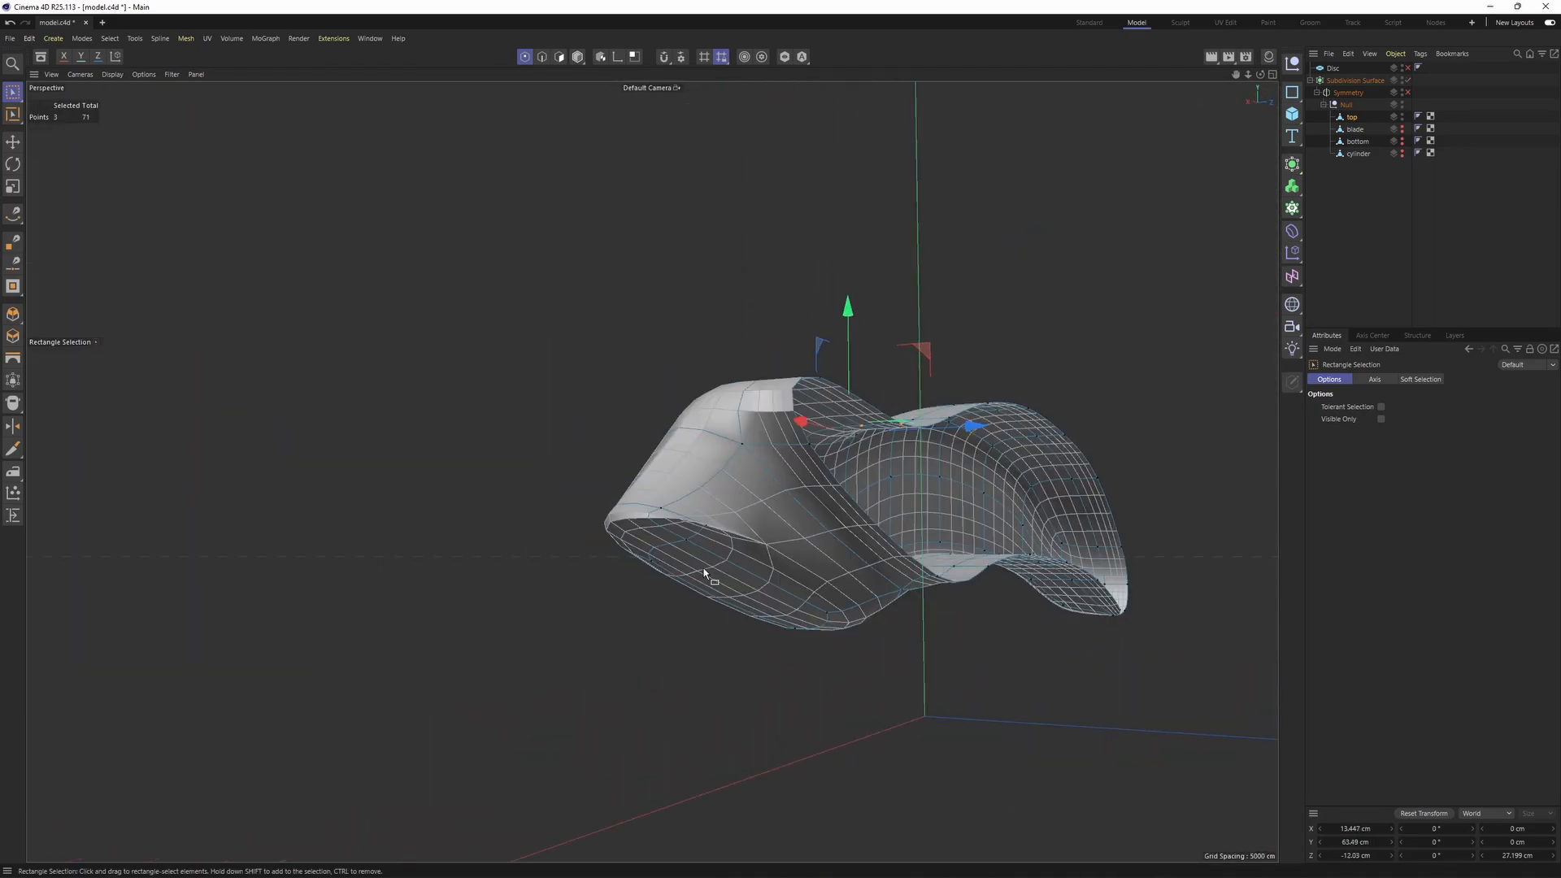
alt+drag(816, 448, 975, 581)
- Try moving the short inner edge at the handle's front tip to test its connections, and undo the moves
key(Return)
key(e)
click(916, 643)
alt+middle_drag(975, 581, 881, 669)
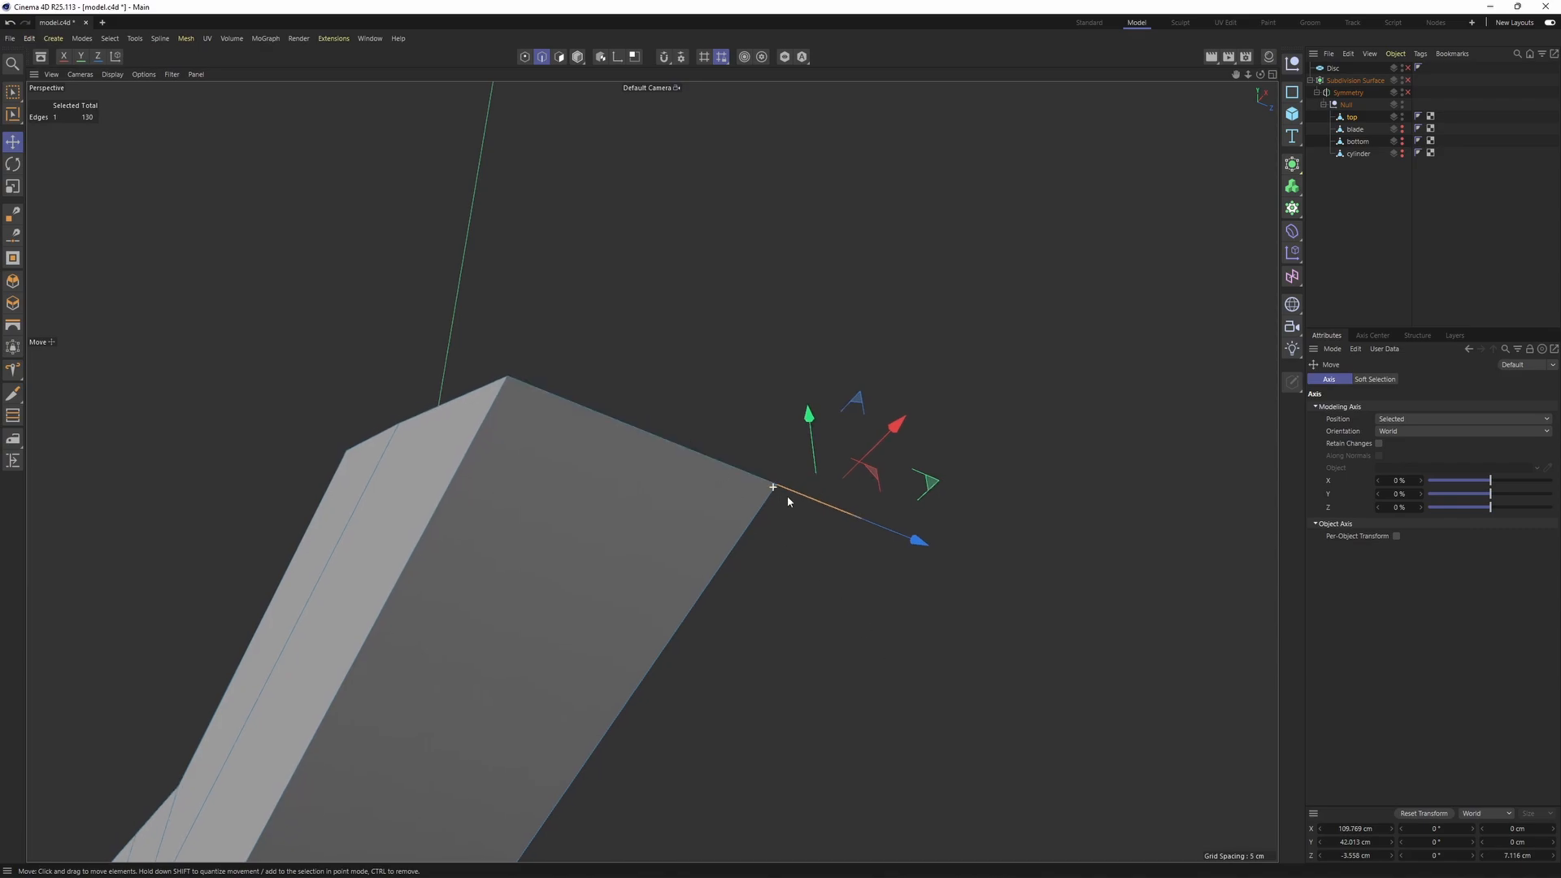
alt+drag(787, 500, 658, 491)
key(ctrl+z)
key(ctrl+z)
alt+right_drag(805, 589, 721, 574)
key(ctrl+z)
alt+drag(720, 574, 794, 638)
drag(863, 529, 919, 543)
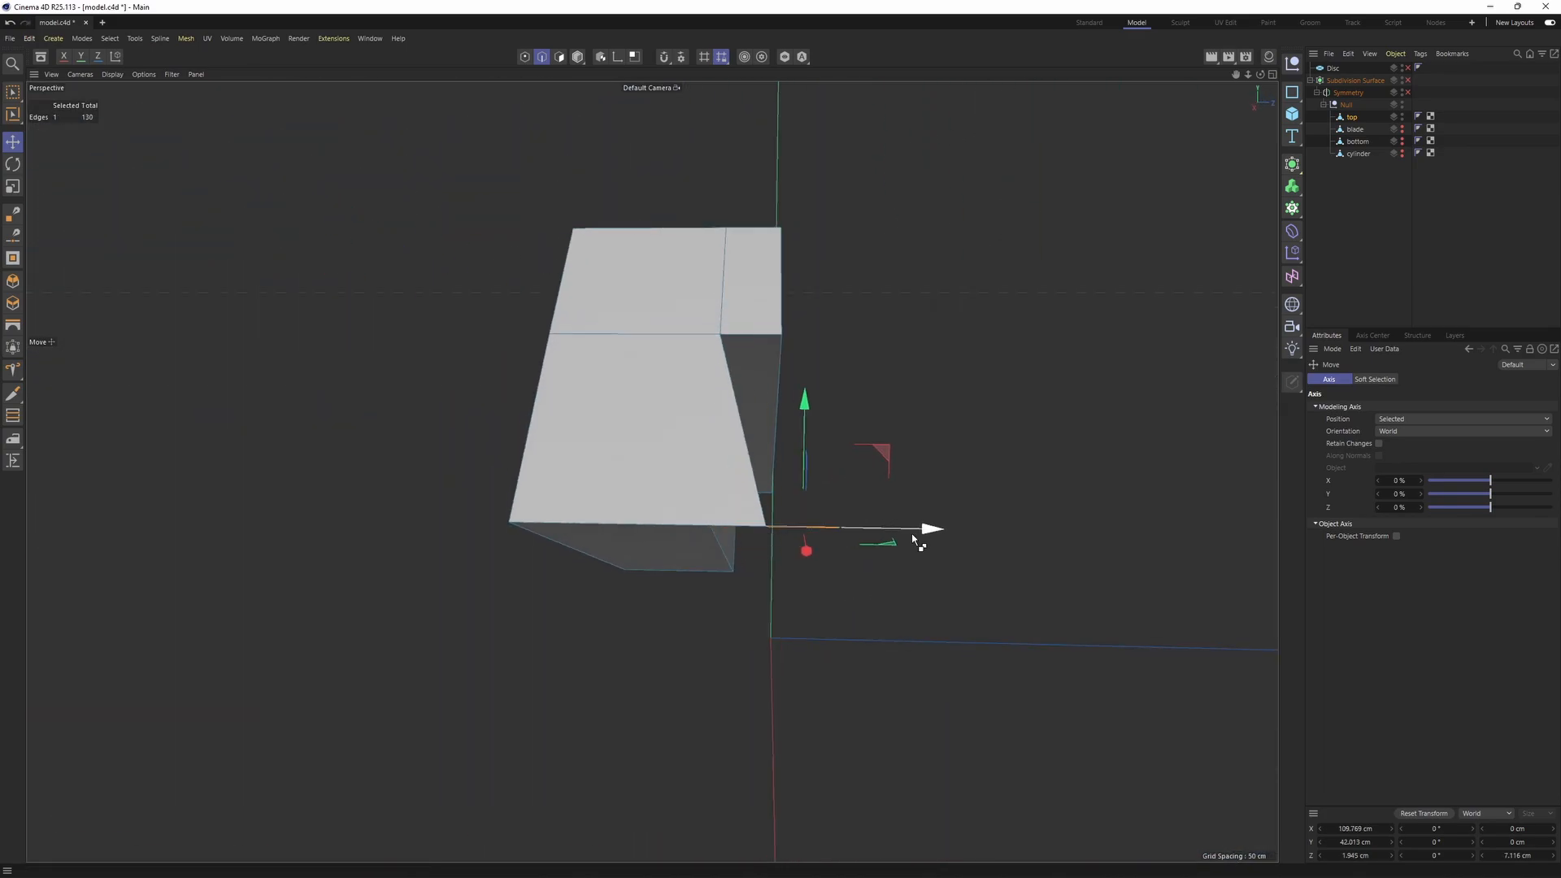
key(ctrl+z)
alt+drag(709, 540, 657, 460)
drag(622, 382, 551, 262)
key(ctrl+z)
- Select the overlapping points at the handle's front tip and weld them together
alt+drag(654, 322, 672, 458)
key(Return)
alt+drag(593, 365, 582, 445)
scroll(609, 353, up, 2)
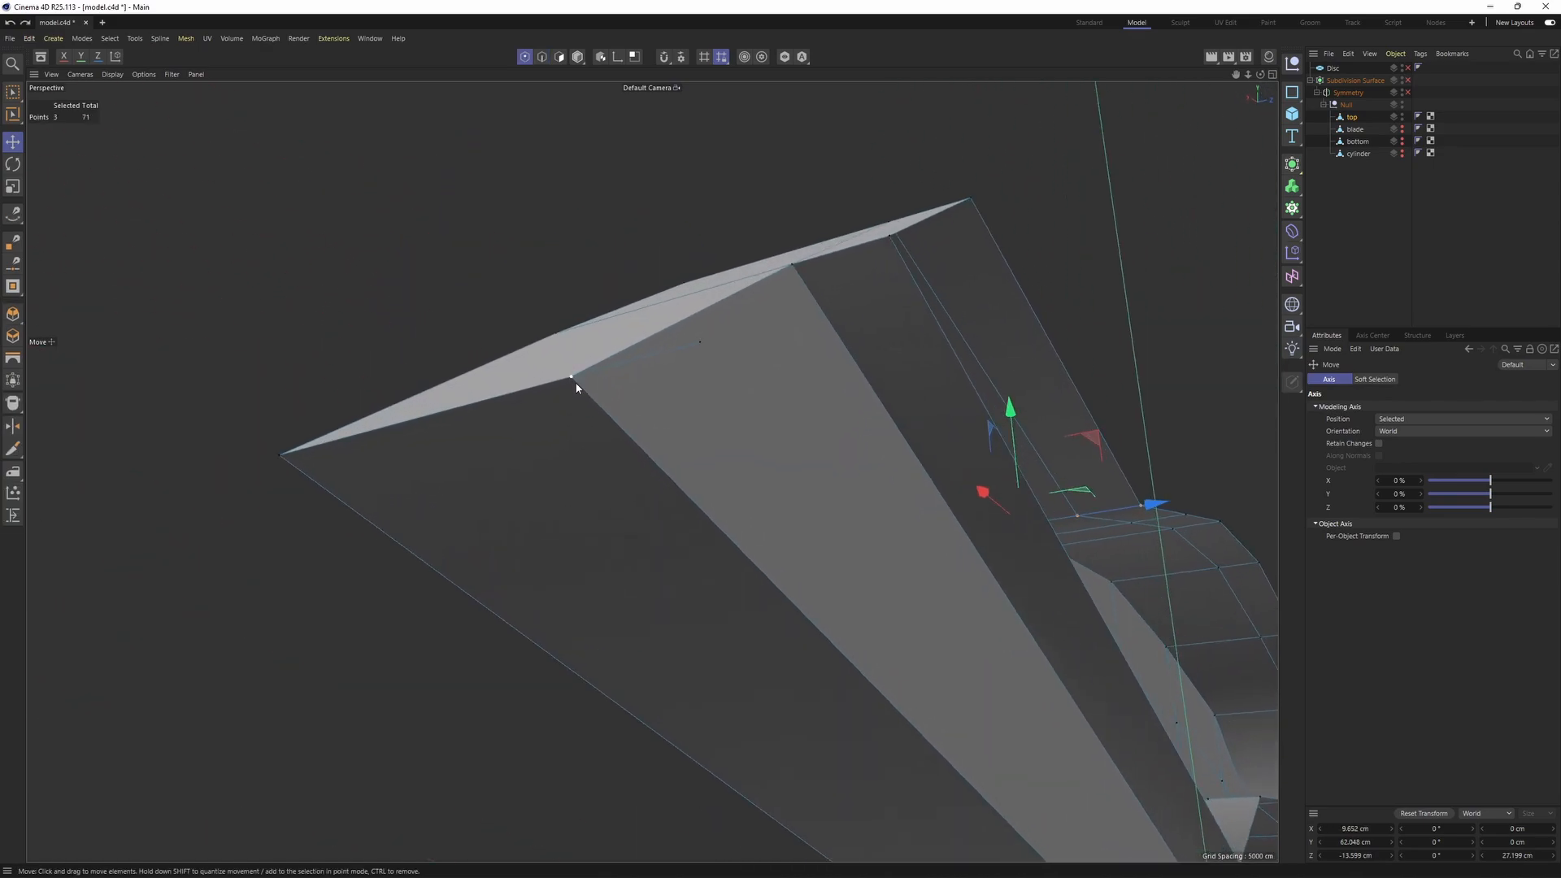
key(0)
drag(559, 355, 601, 442)
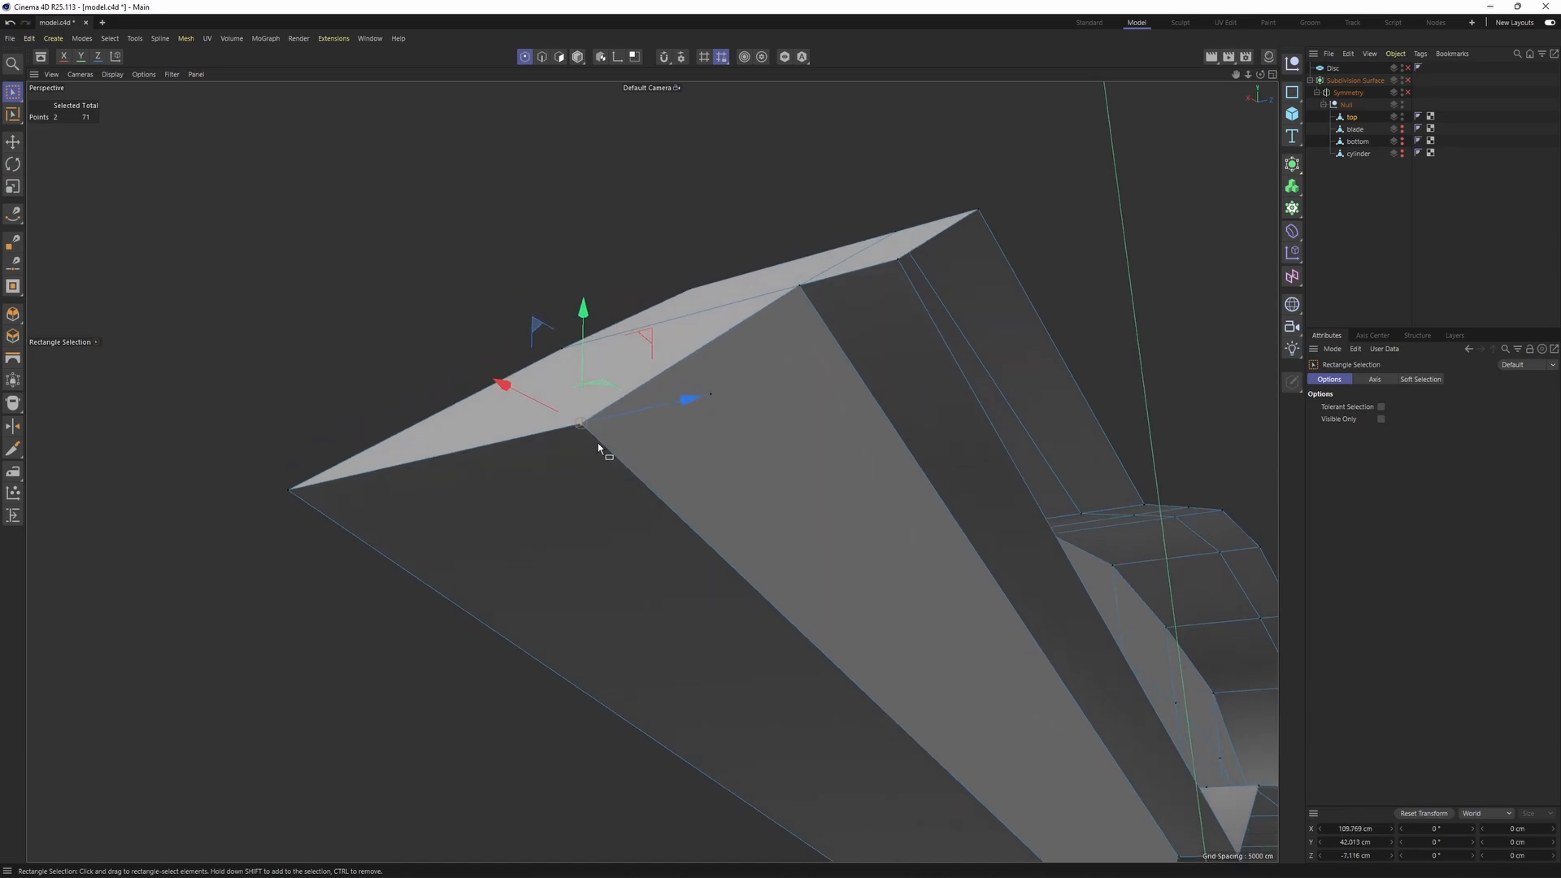
key(m)
key(q)
click(580, 429)
key(space)
key(space)
key(q)
- Display the model with Gouraud shading and lines to check the welded front end
alt+drag(613, 456, 680, 450)
scroll(679, 450, down, 4)
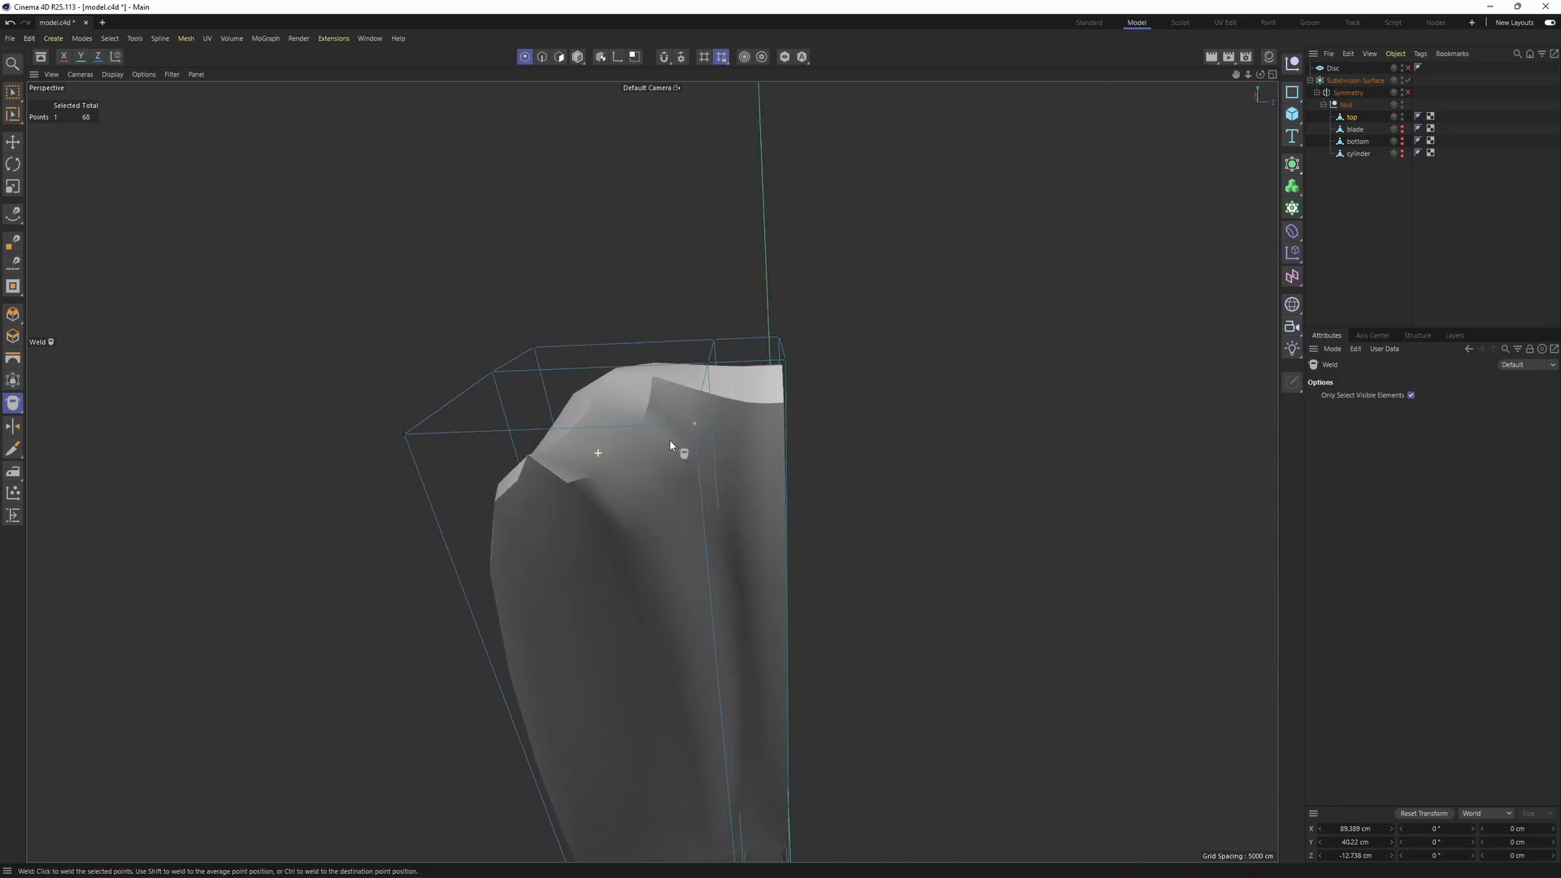
key(n)
key(b)
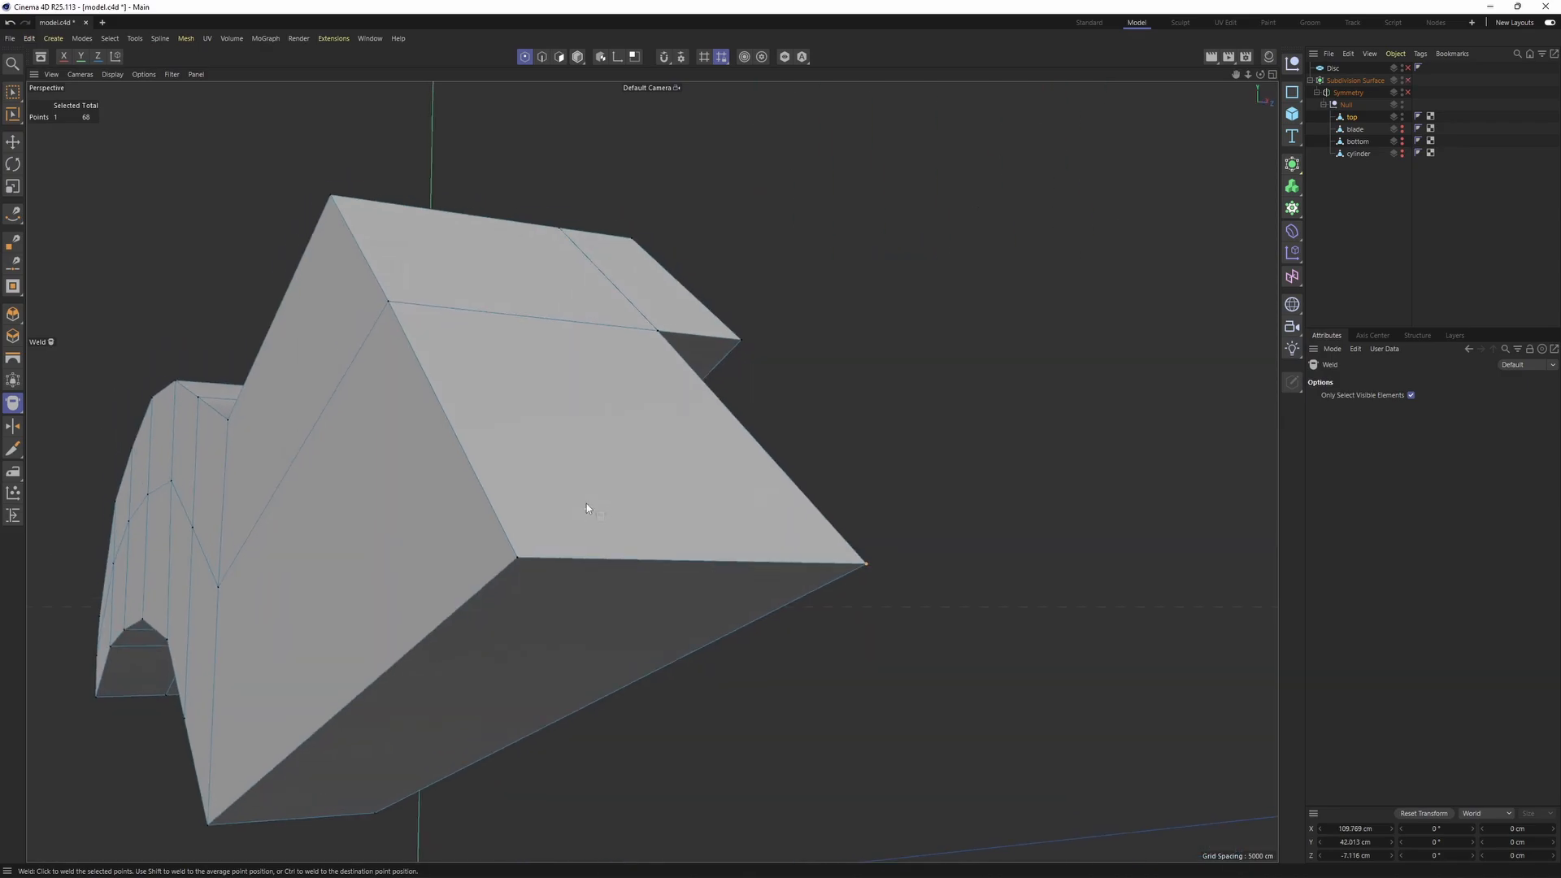
- Examine the handle's front tip and underside corners for duplicate points by selecting individual corners
alt+drag(586, 504, 657, 542)
key(ctrl+a)
key(space)
alt+middle_drag(665, 553, 774, 530)
alt+drag(774, 530, 755, 537)
alt+middle_drag(700, 549, 845, 526)
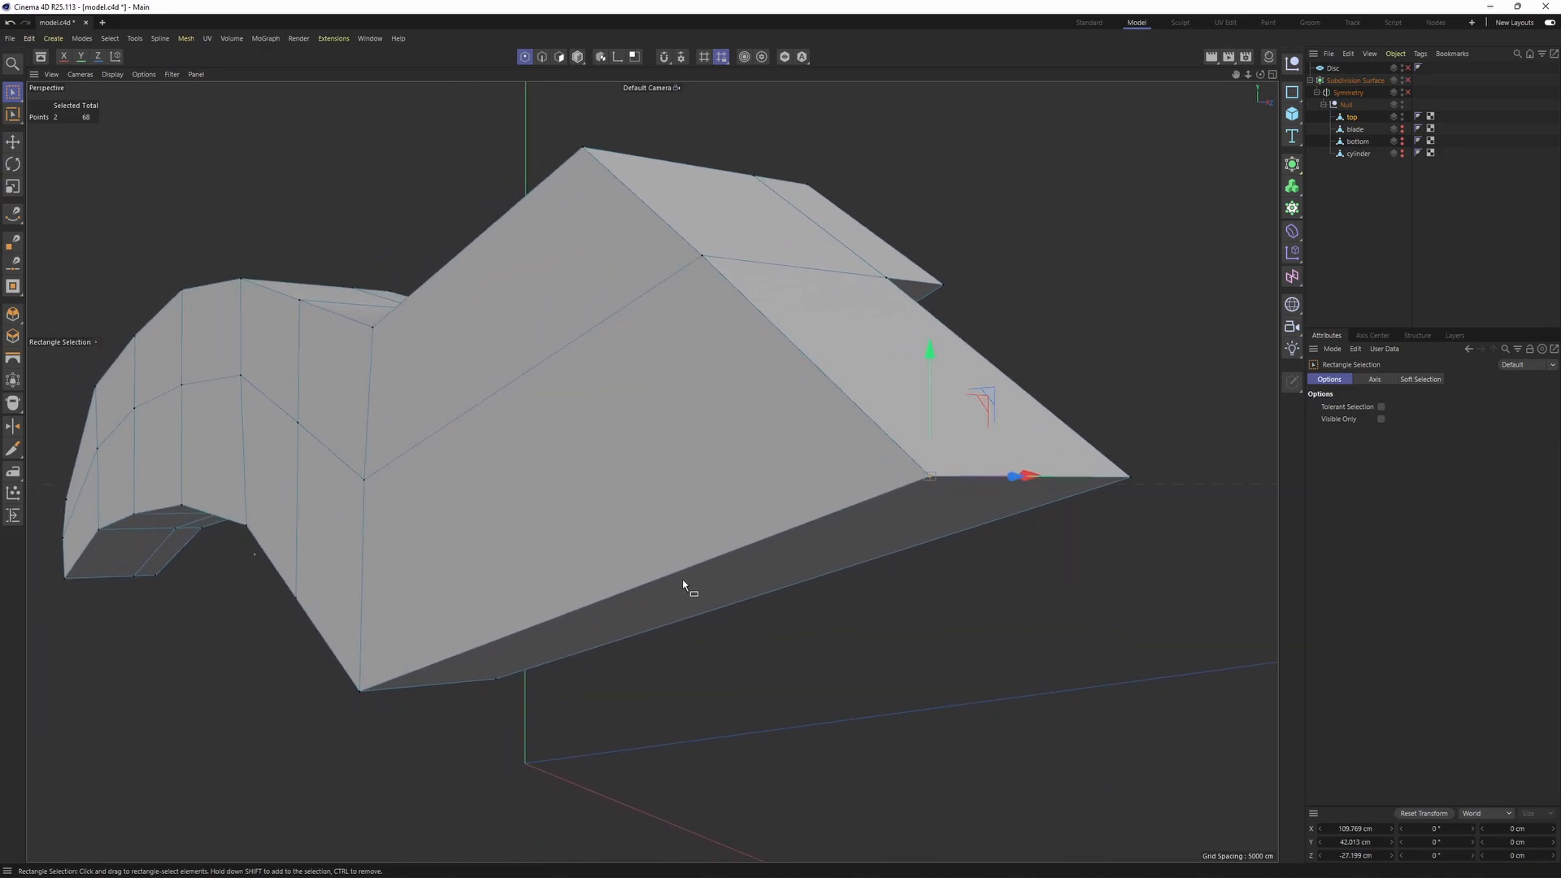
alt+drag(667, 569, 651, 470)
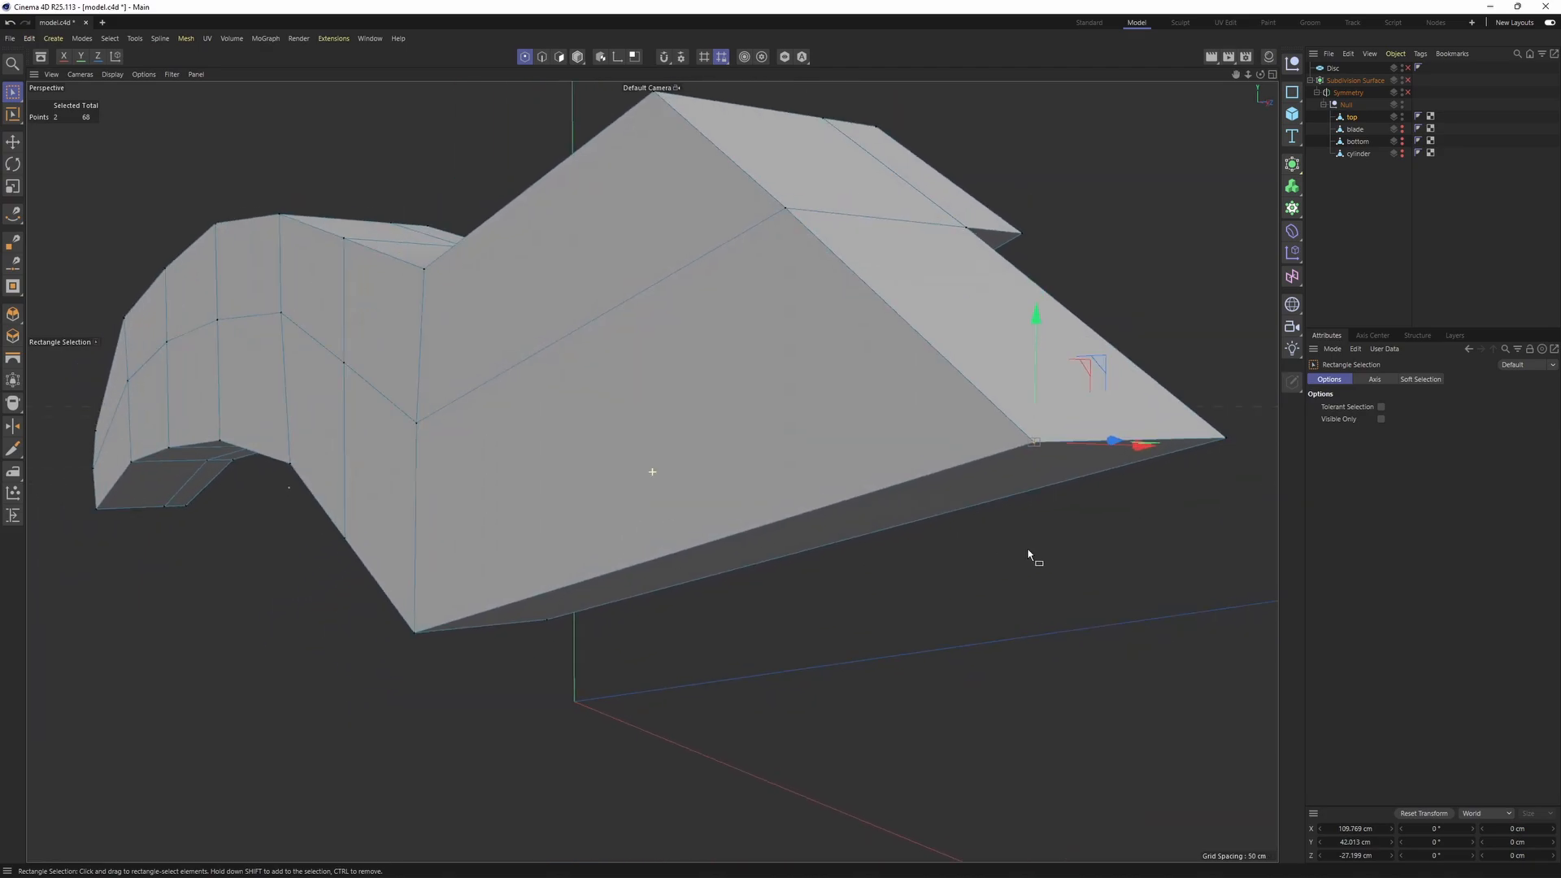
drag(993, 439, 1027, 467)
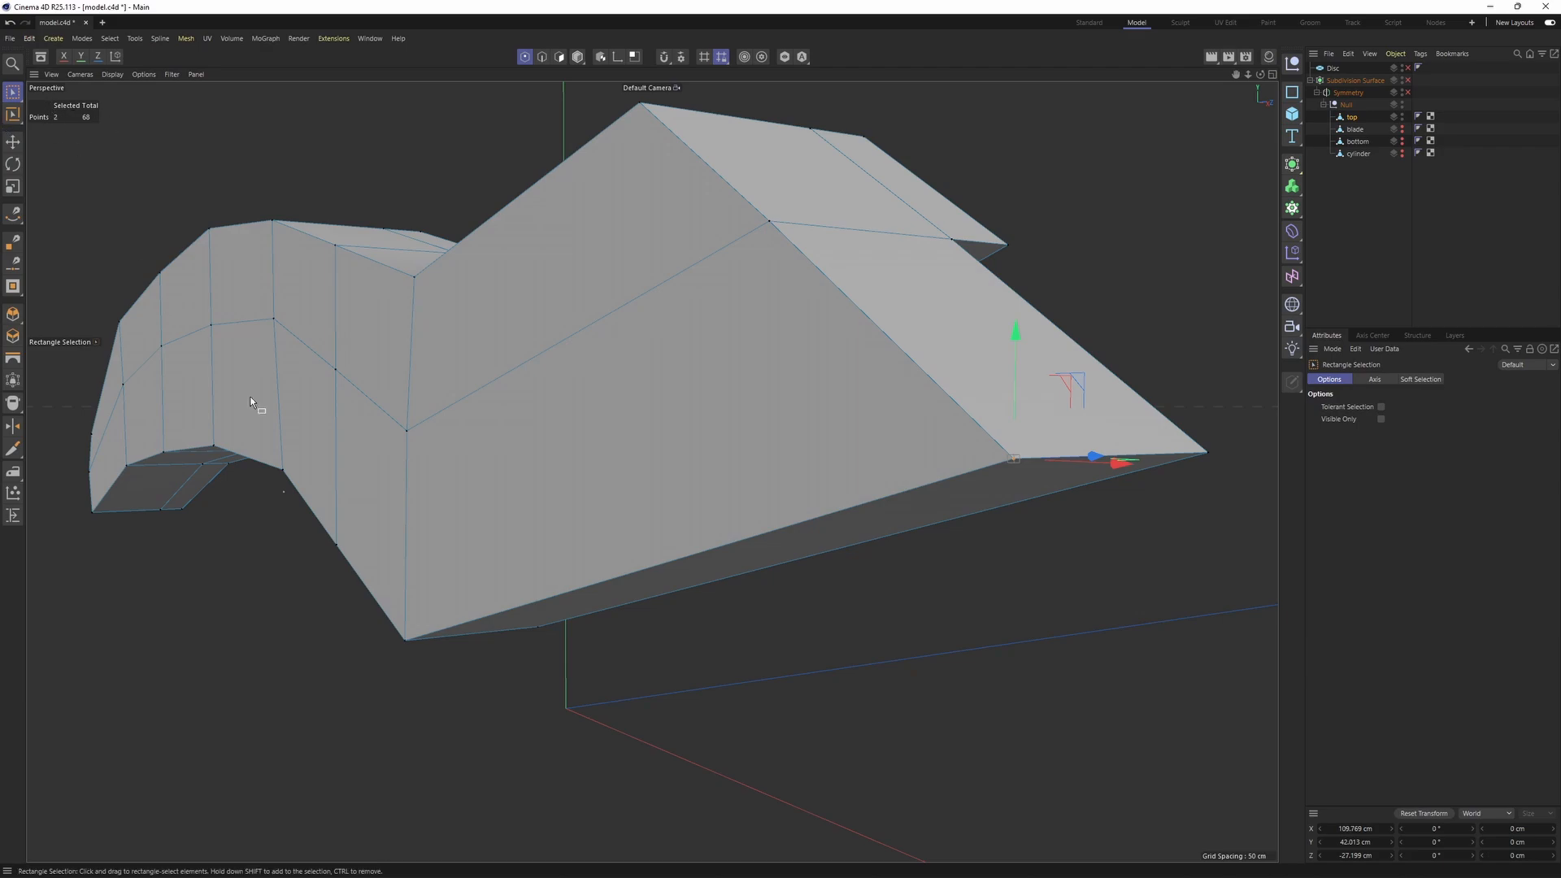
alt+drag(280, 455, 296, 488)
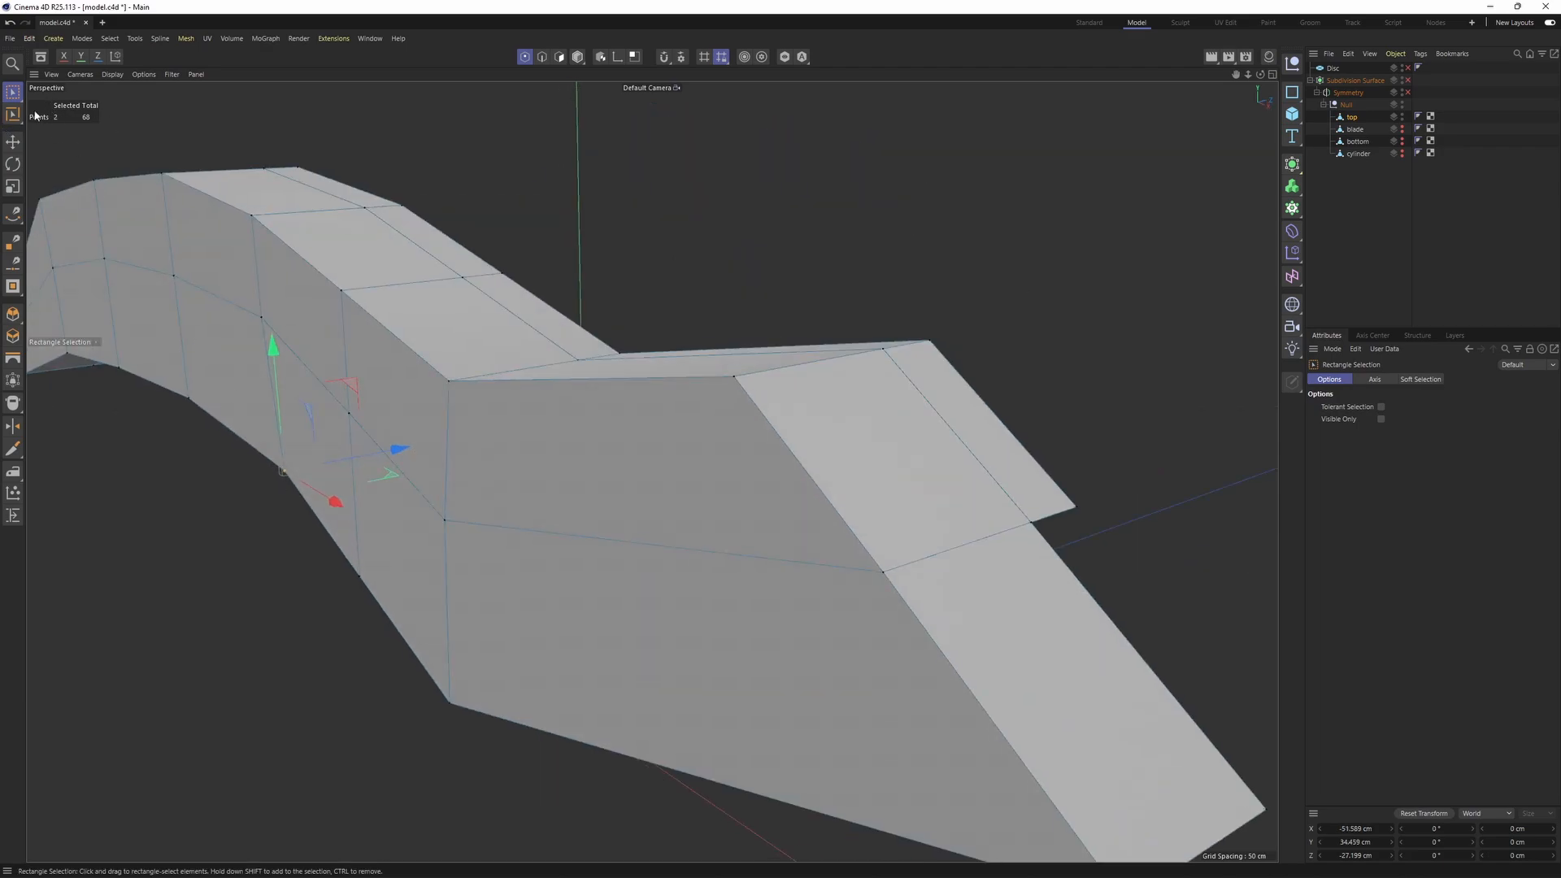
alt+drag(452, 585, 588, 486)
alt+right_drag(793, 512, 668, 484)
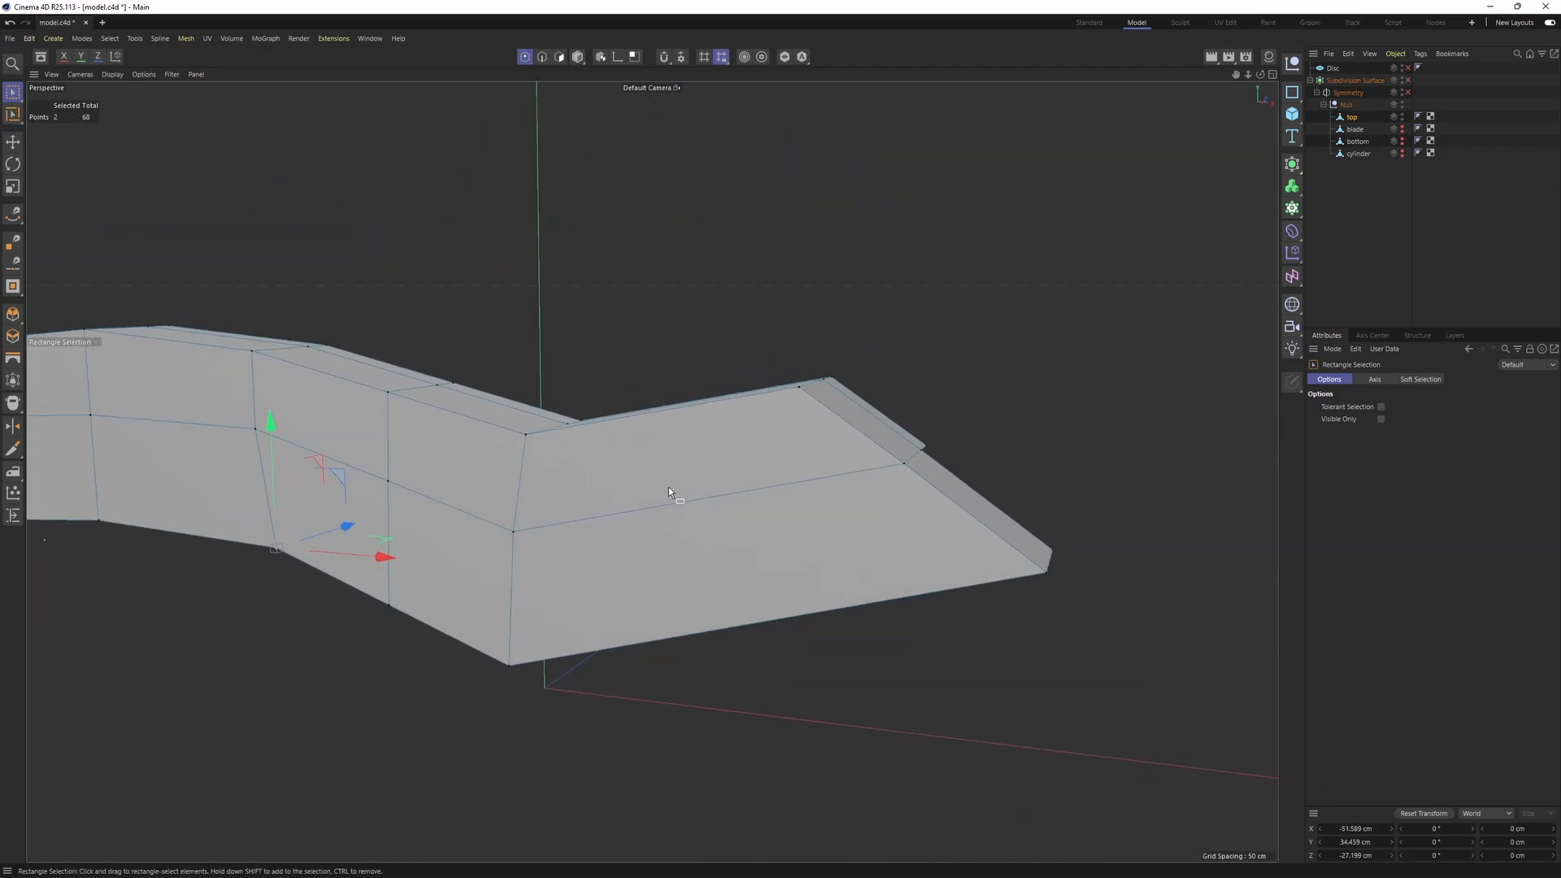
alt+drag(668, 486, 668, 614)
- Select all points of the top object, run Optimize to merge the duplicates, and check the subdivided handle
right_click(673, 456)
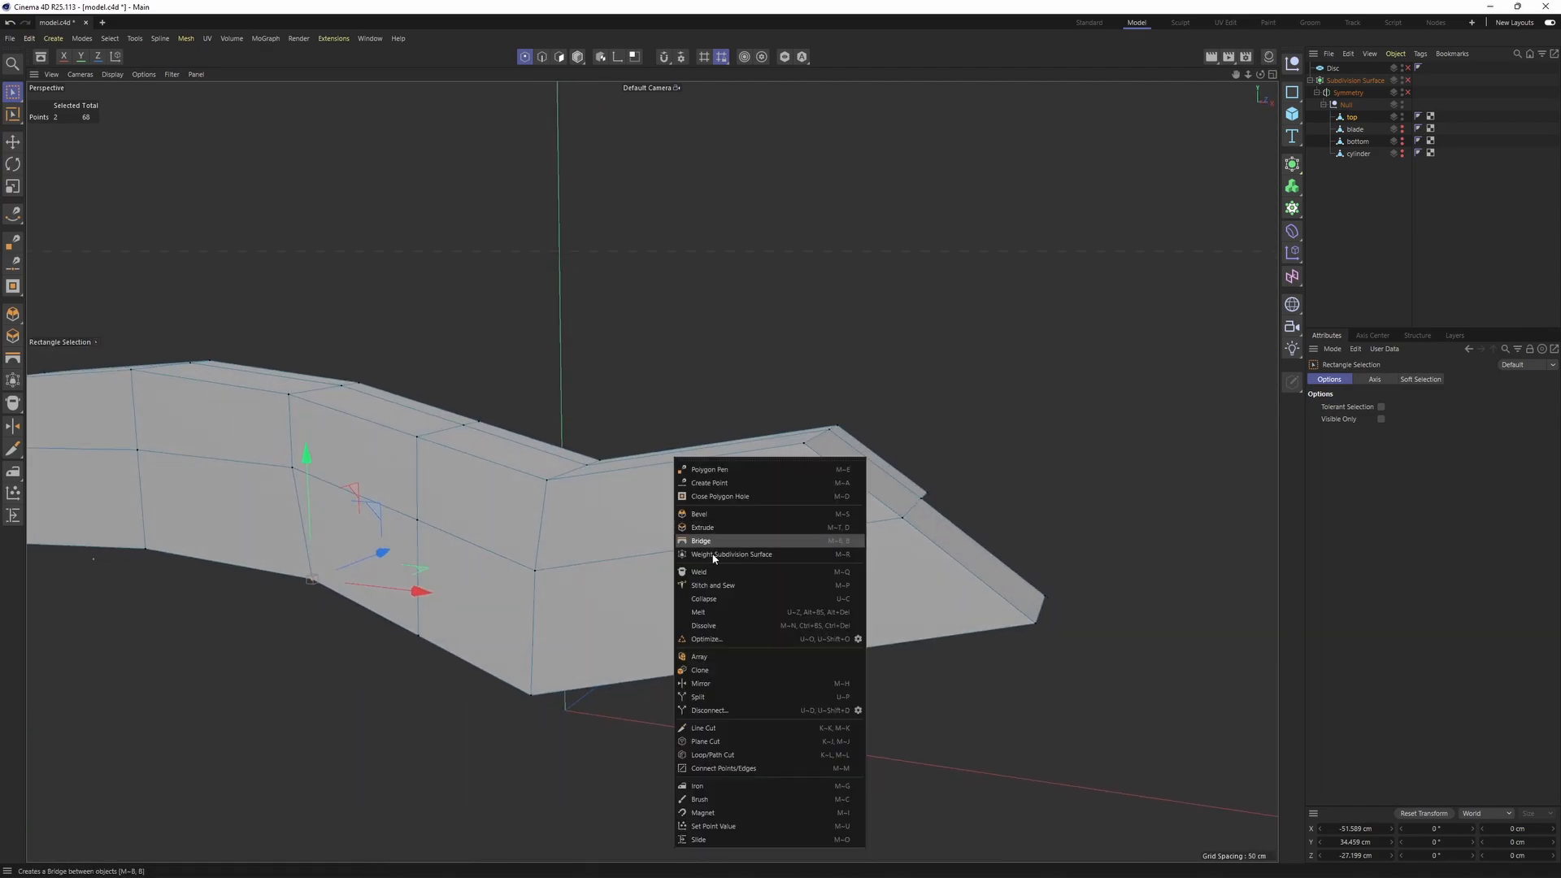
key(ctrl+a)
right_click(704, 315)
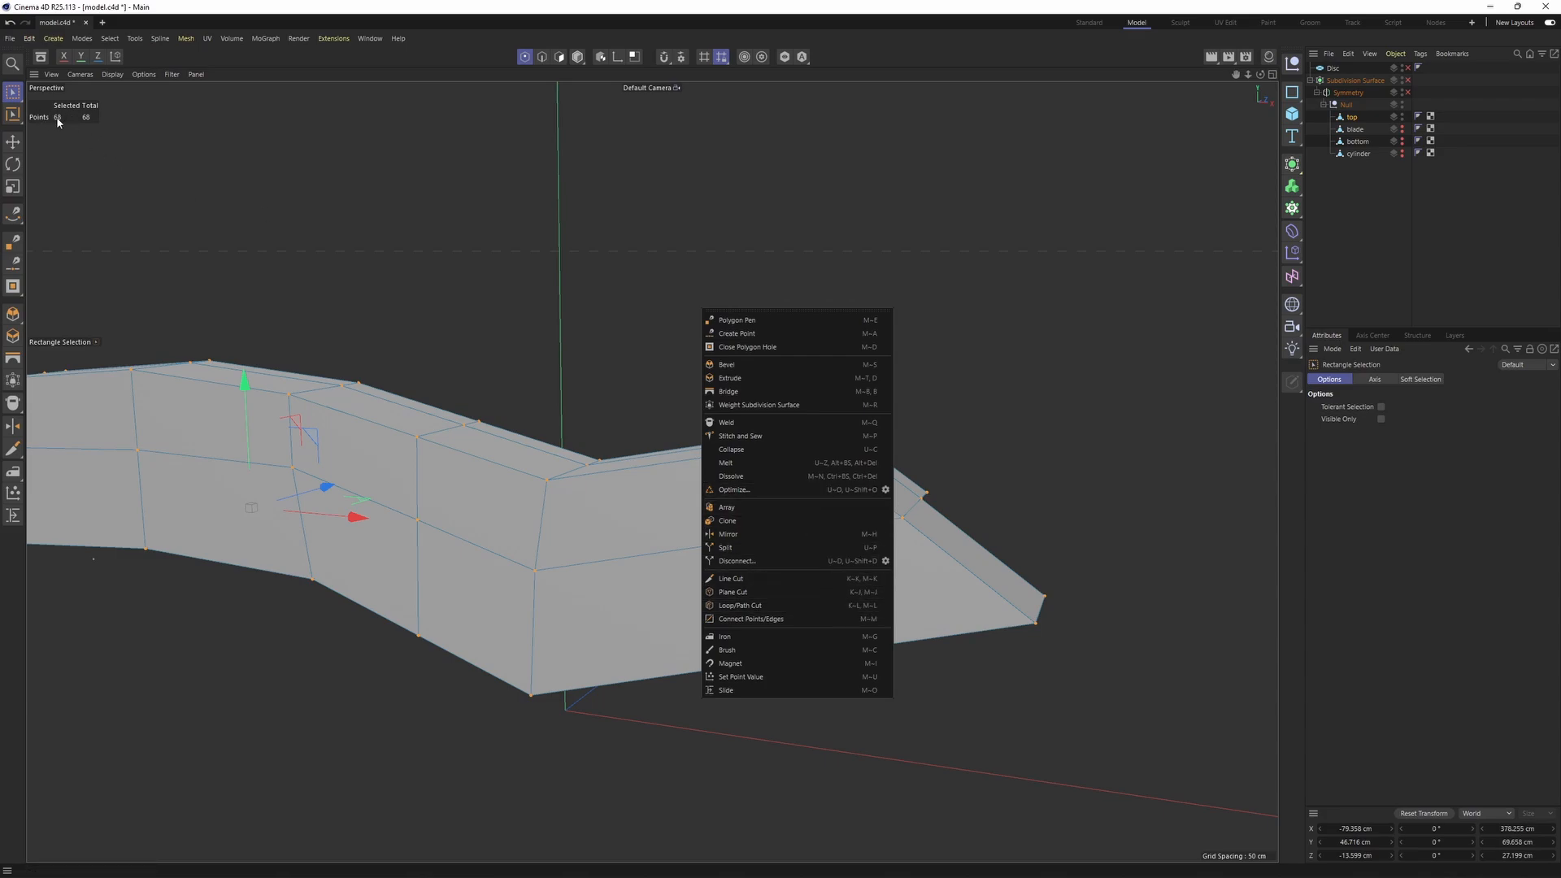
click(746, 491)
alt+drag(825, 633, 764, 269)
key(q)
click(1432, 247)
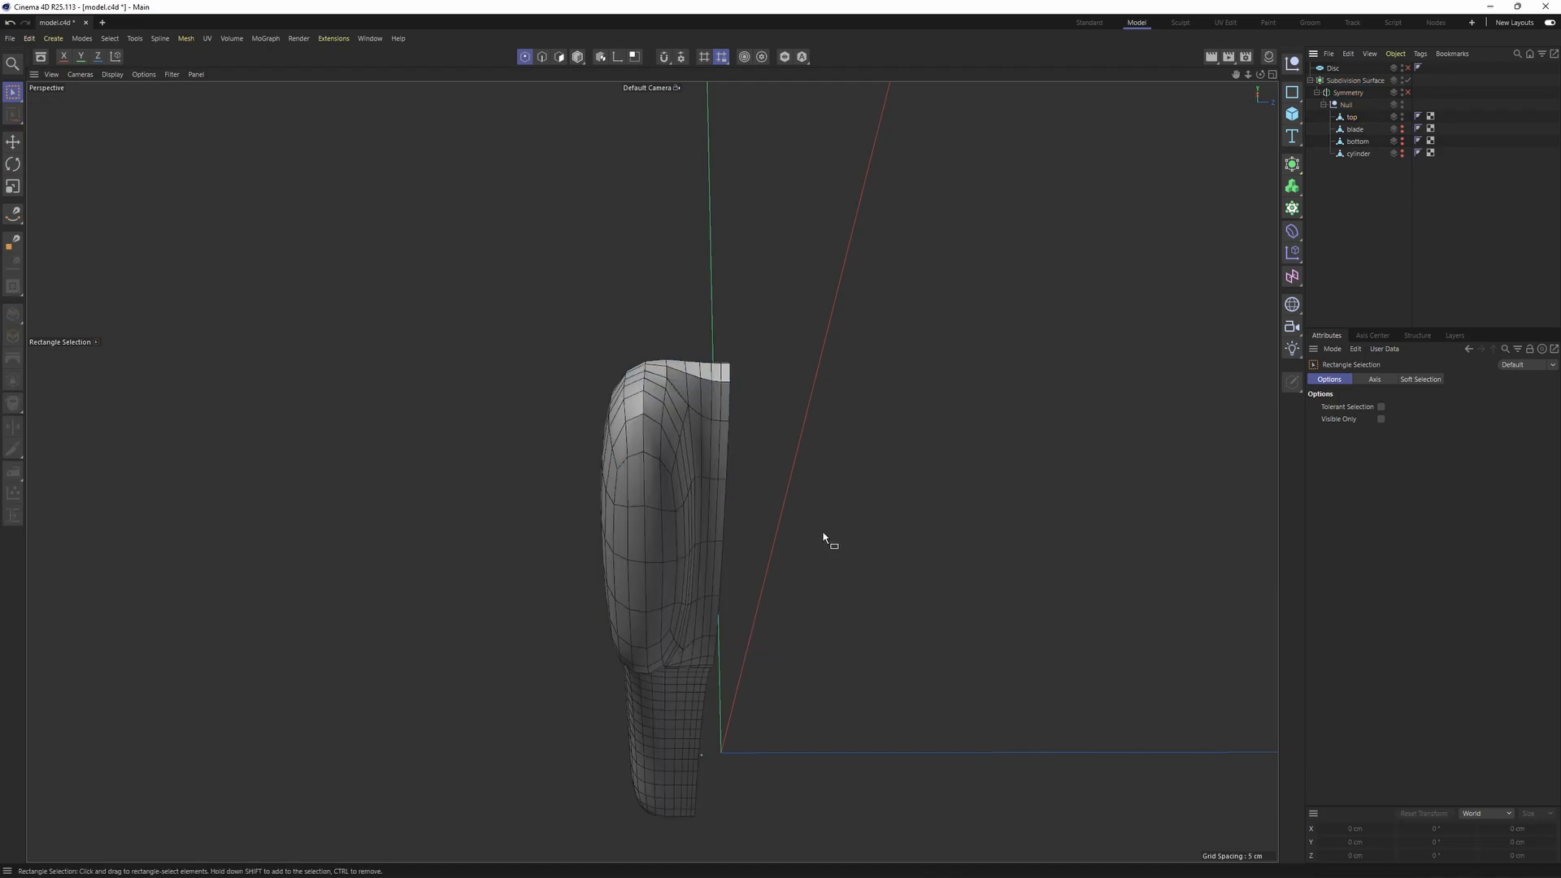
alt+drag(824, 536, 782, 441)
key(ctrl+z)
key(q)
- In the front view, move the lower points at the handle's bend outward along the reference outline
key(F5)
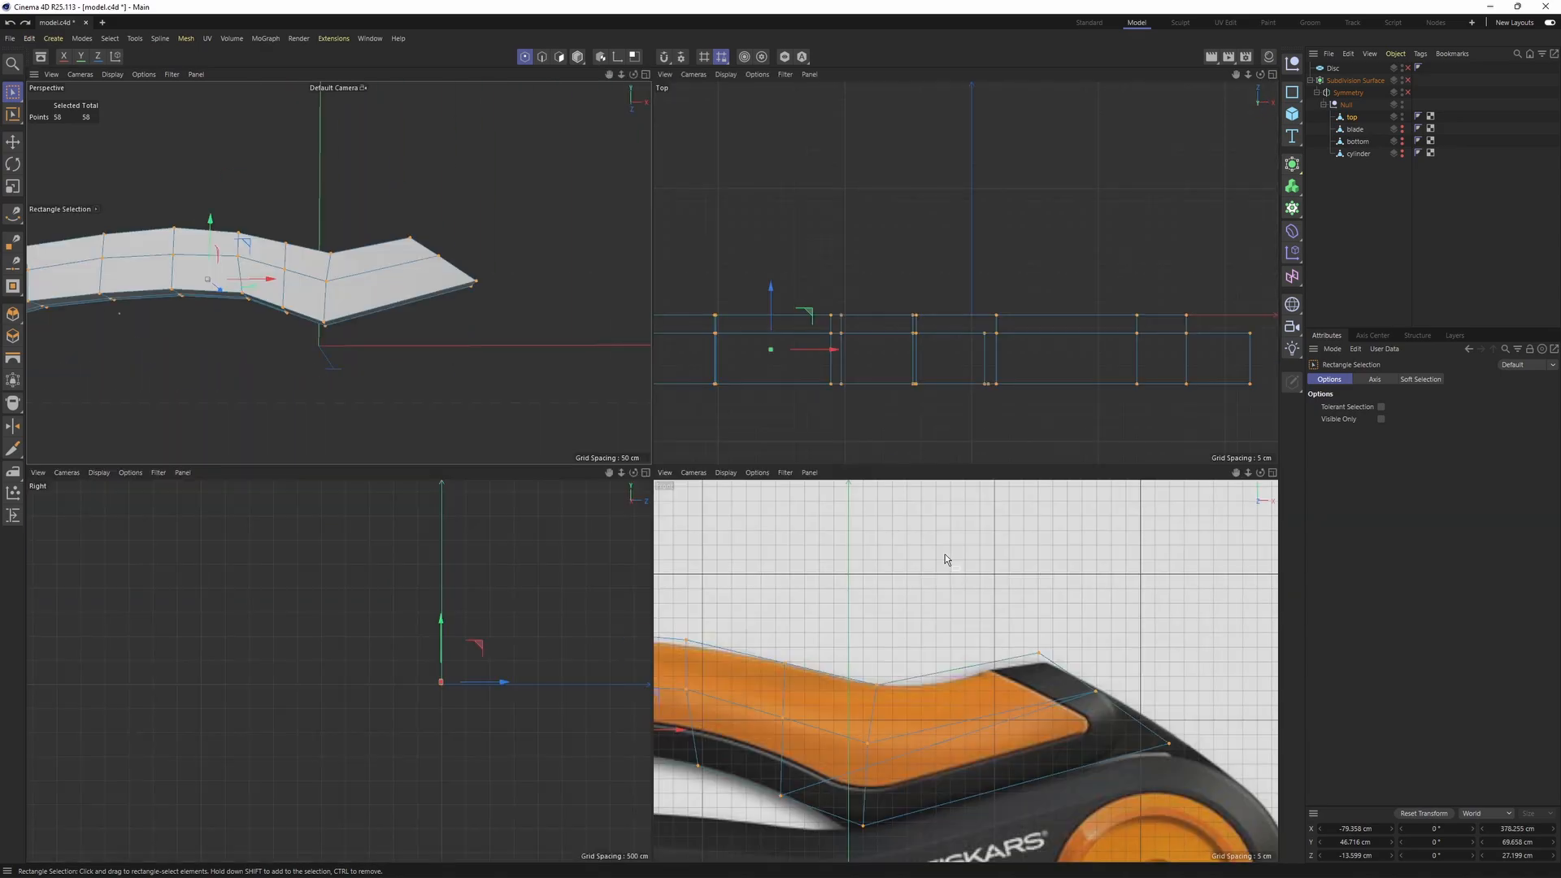
middle_click(993, 778)
alt+middle_drag(785, 717, 910, 610)
scroll(589, 712, up, 3)
drag(591, 712, 446, 622)
scroll(588, 582, down, 3)
- Bevel the upper handle's pointed front corner edge with an offset of 23.3 cm and one subdivision to follow the reference
alt+middle_drag(1020, 460, 813, 494)
scroll(813, 494, up, 3)
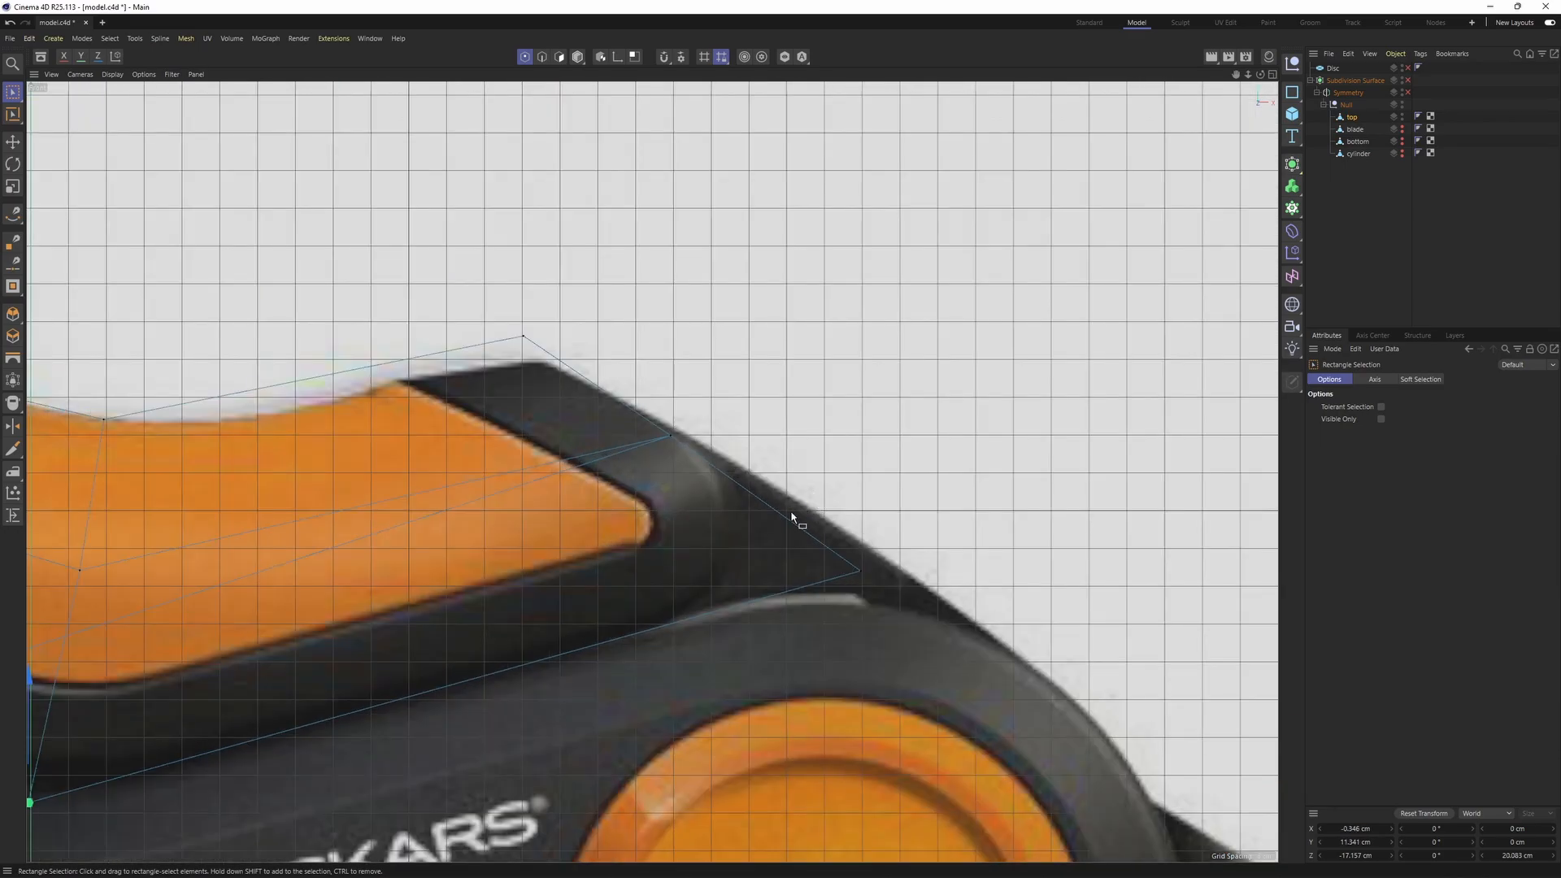
key(Return)
drag(822, 534, 873, 589)
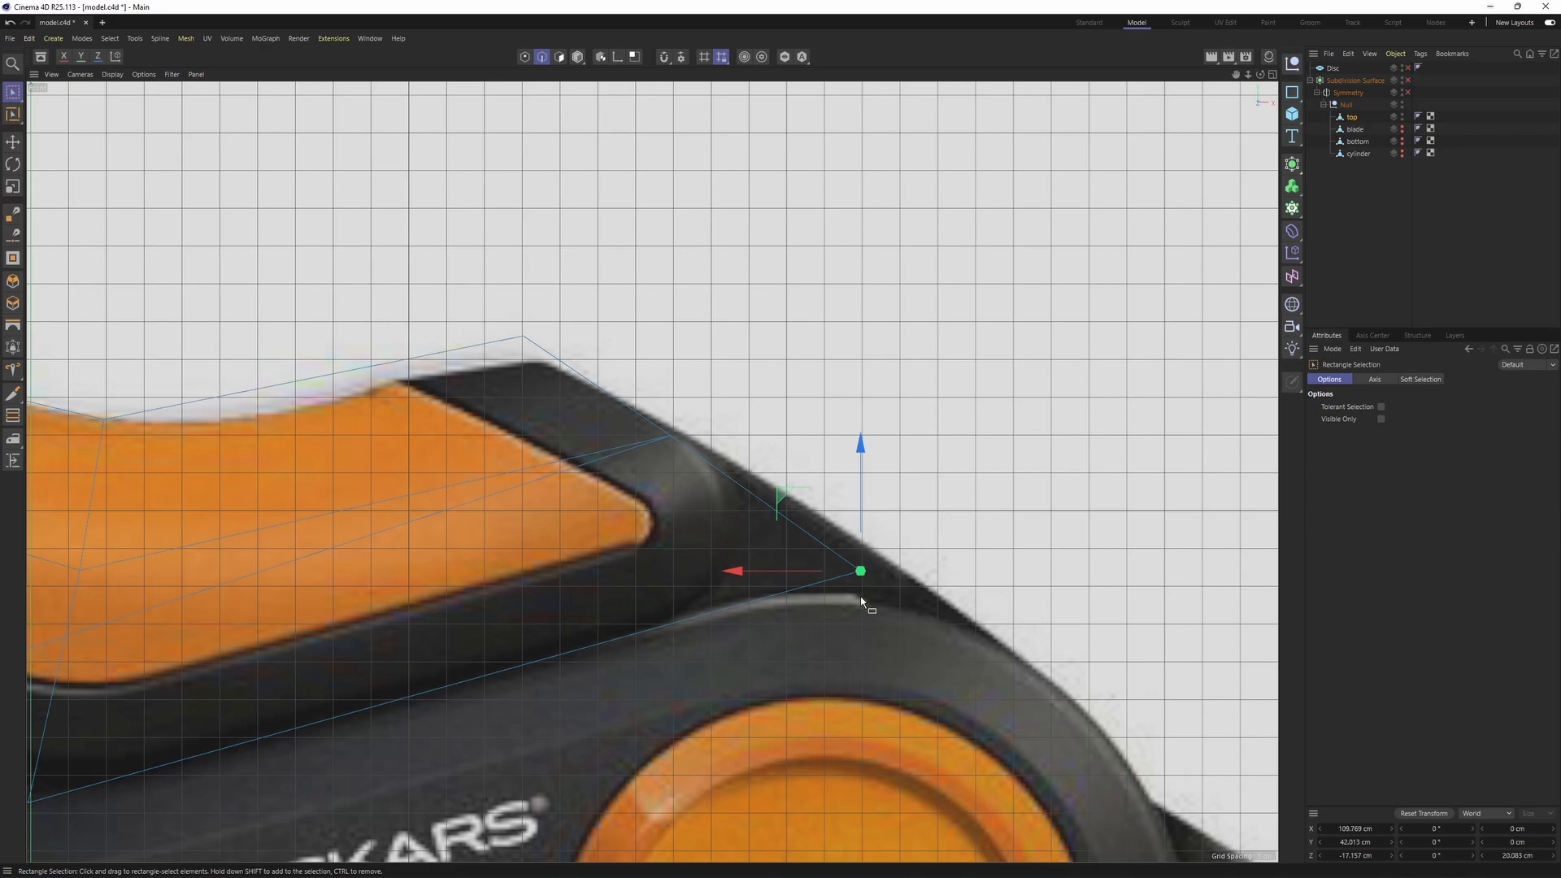
middle_click(1011, 573)
middle_click(404, 310)
alt+drag(913, 500, 813, 529)
right_click(1008, 555)
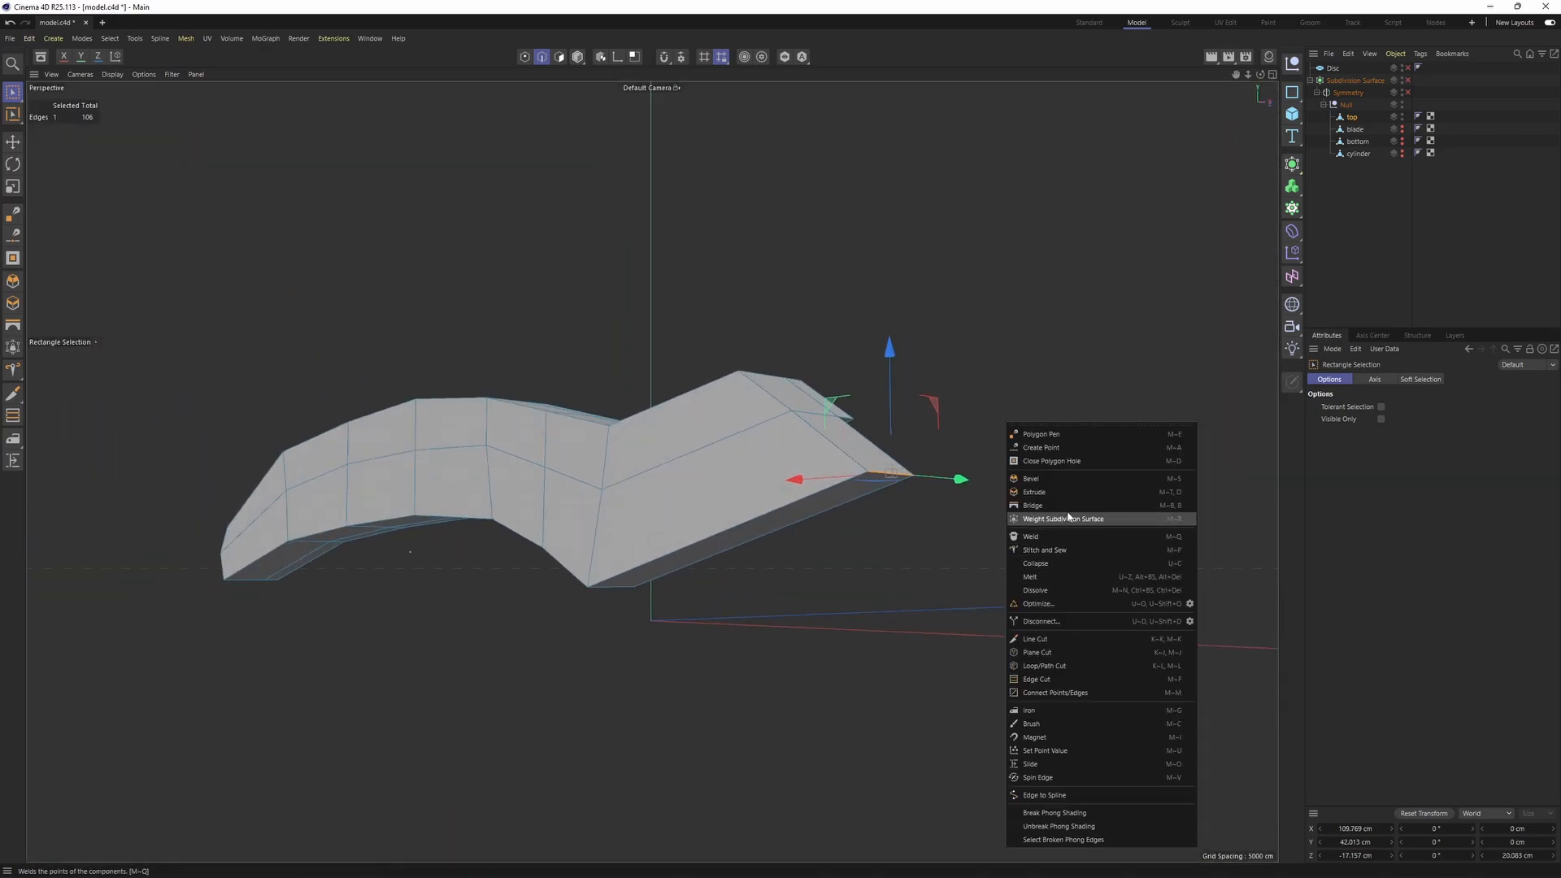
click(1032, 475)
middle_click(1073, 681)
middle_click(1073, 681)
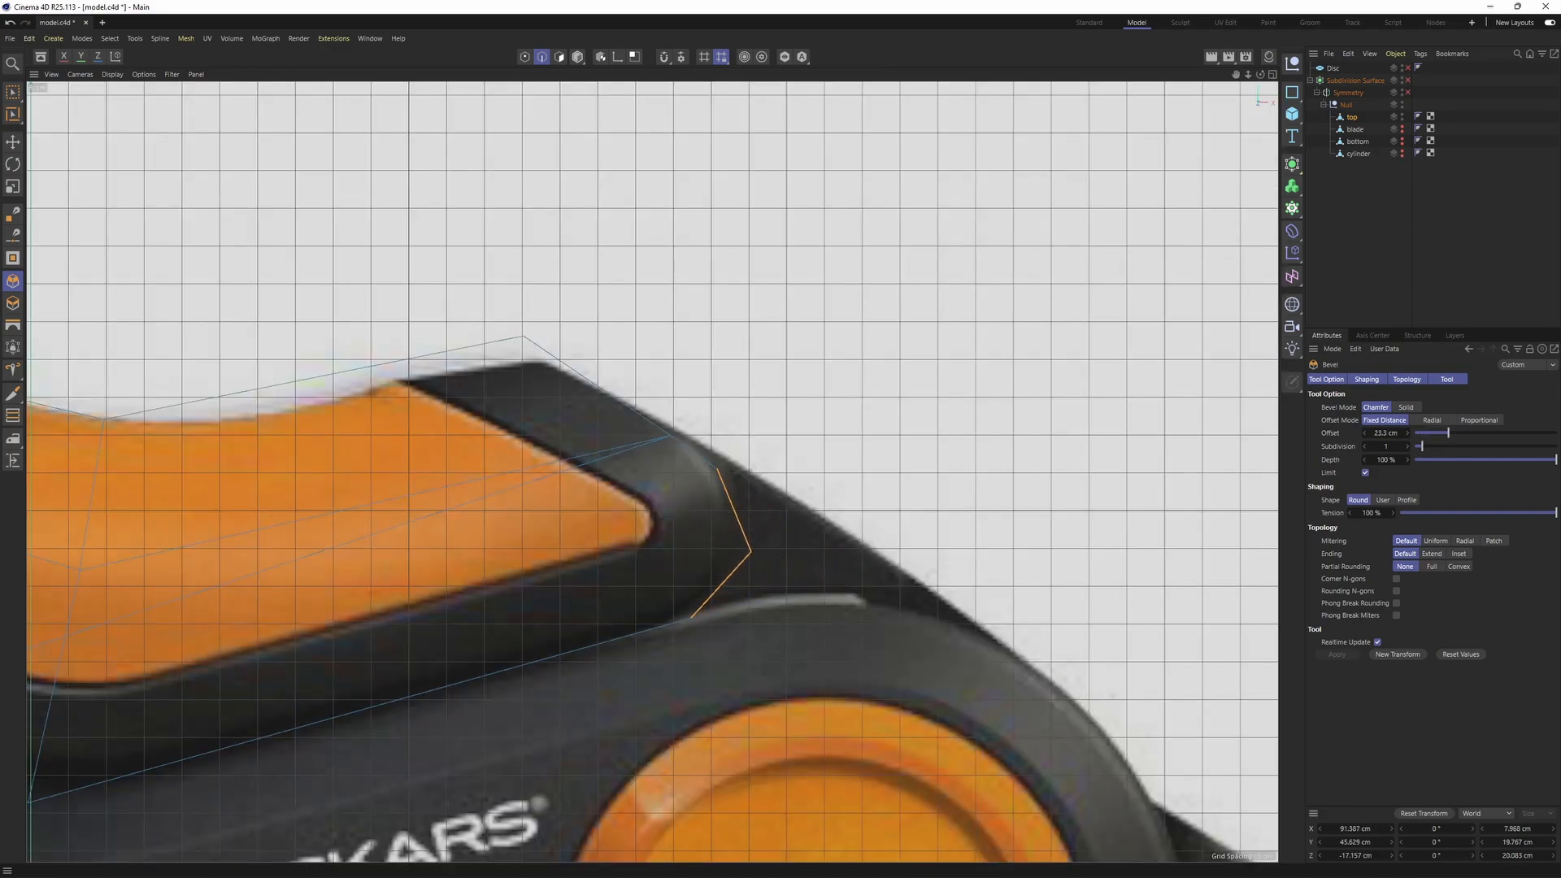
- Examine the bevelled front tip and the lengthwise side edges of the handle against the reference and in perspective
middle_click(976, 455)
middle_click(535, 426)
alt+drag(769, 414, 861, 444)
alt+middle_drag(818, 441, 783, 480)
alt+drag(783, 484, 728, 505)
key(Return)
middle_click(729, 505)
middle_click(922, 657)
alt+right_drag(922, 657, 850, 653)
alt+middle_drag(850, 653, 1000, 558)
scroll(999, 556, down, 3)
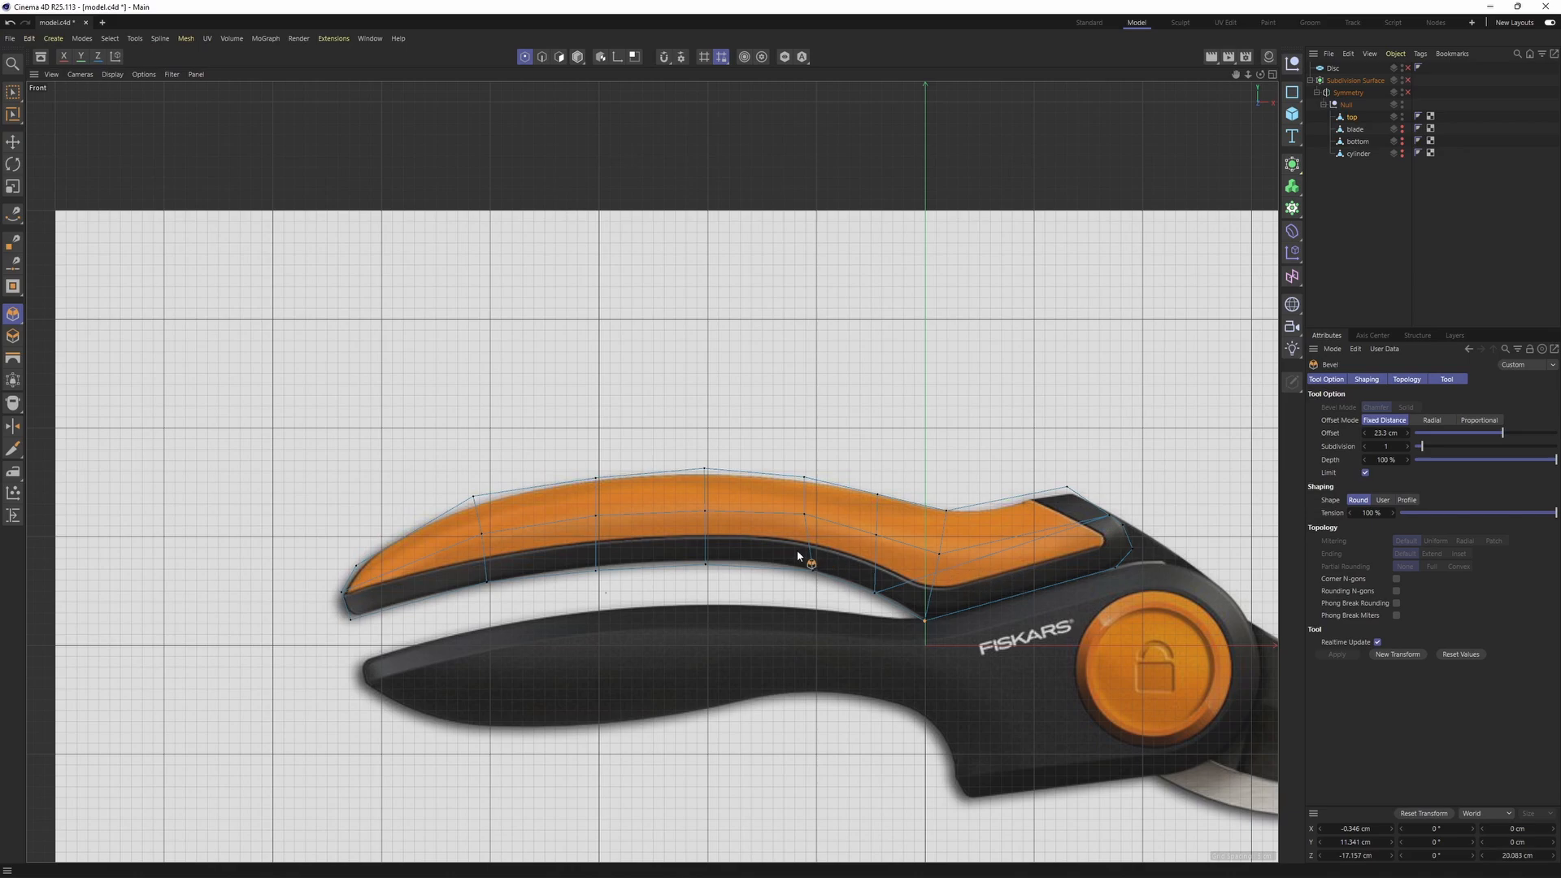
scroll(795, 548, up, 1)
key(Return)
key(e)
scroll(714, 543, up, 1)
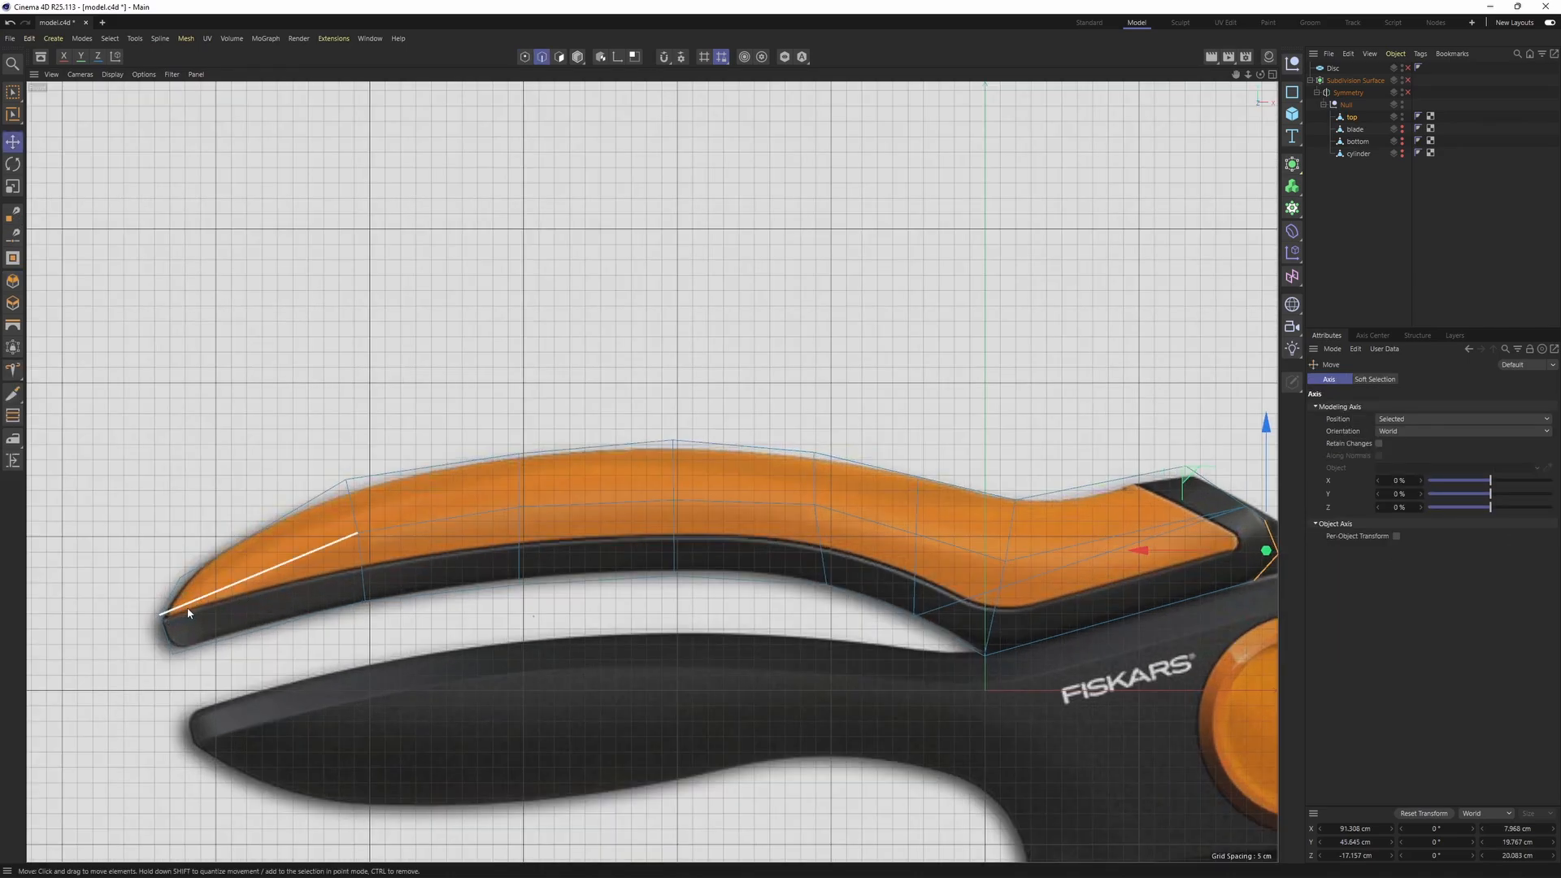
alt+middle_drag(917, 529, 845, 532)
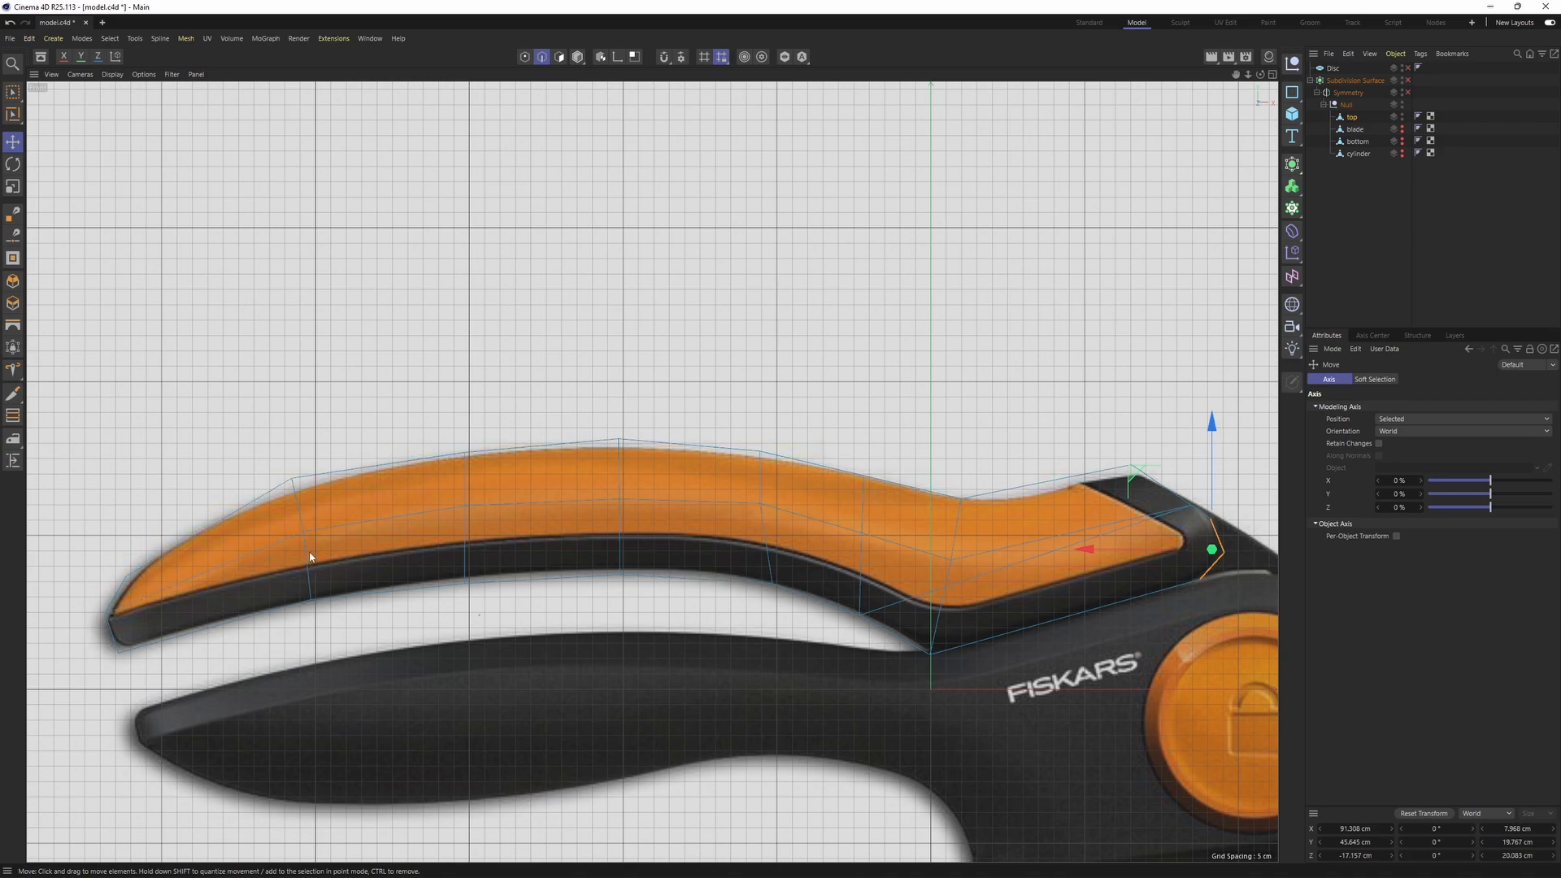
alt+middle_drag(310, 552, 292, 545)
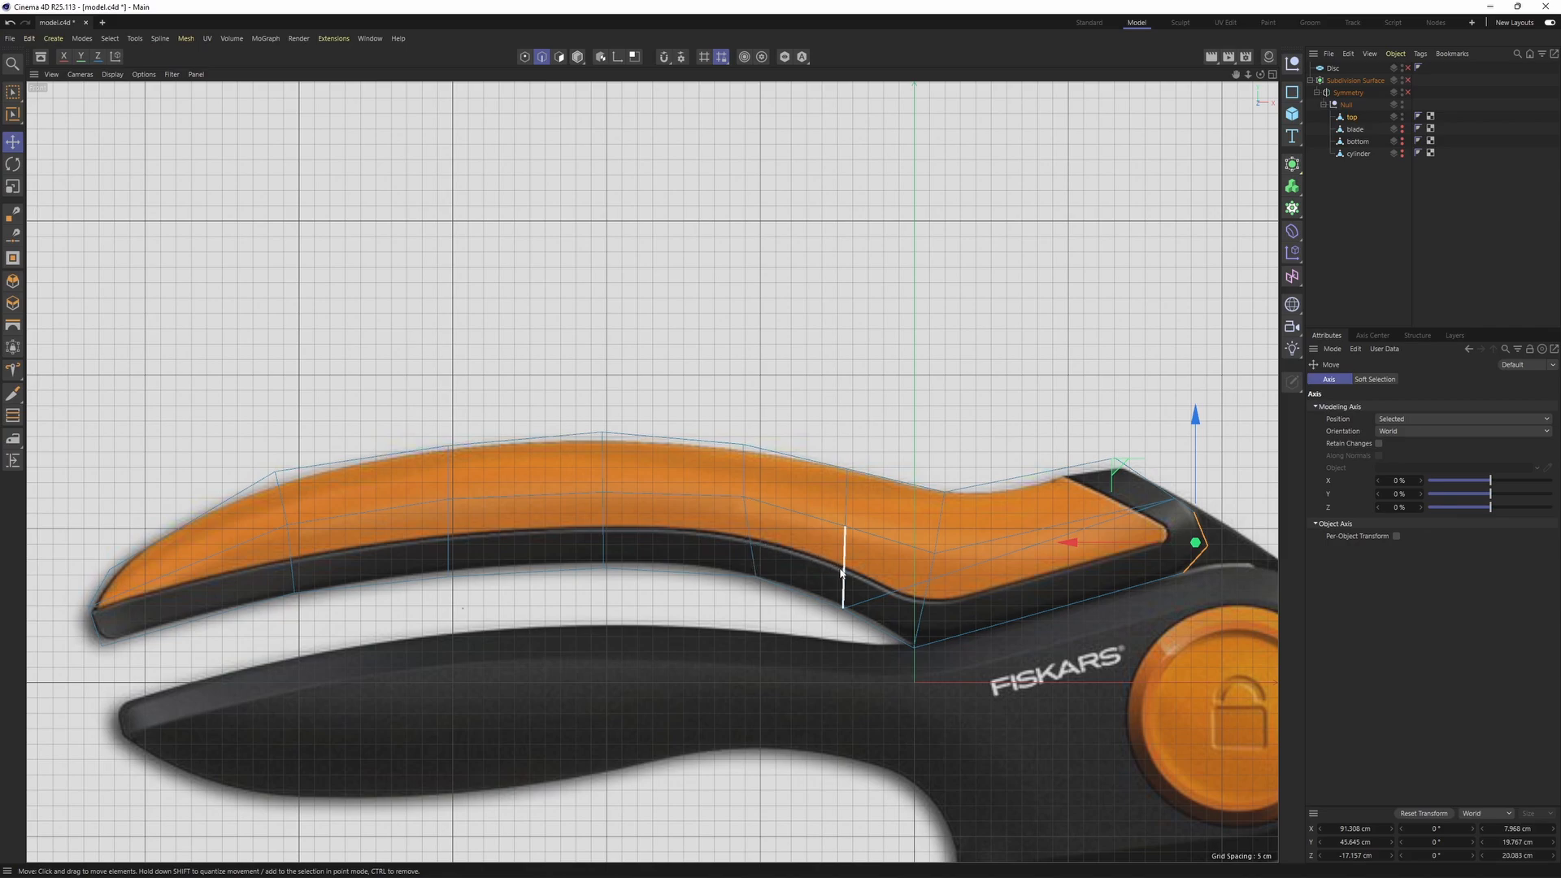
middle_click(1094, 561)
middle_click(302, 360)
alt+drag(301, 361, 219, 439)
click(218, 421)
middle_click(218, 421)
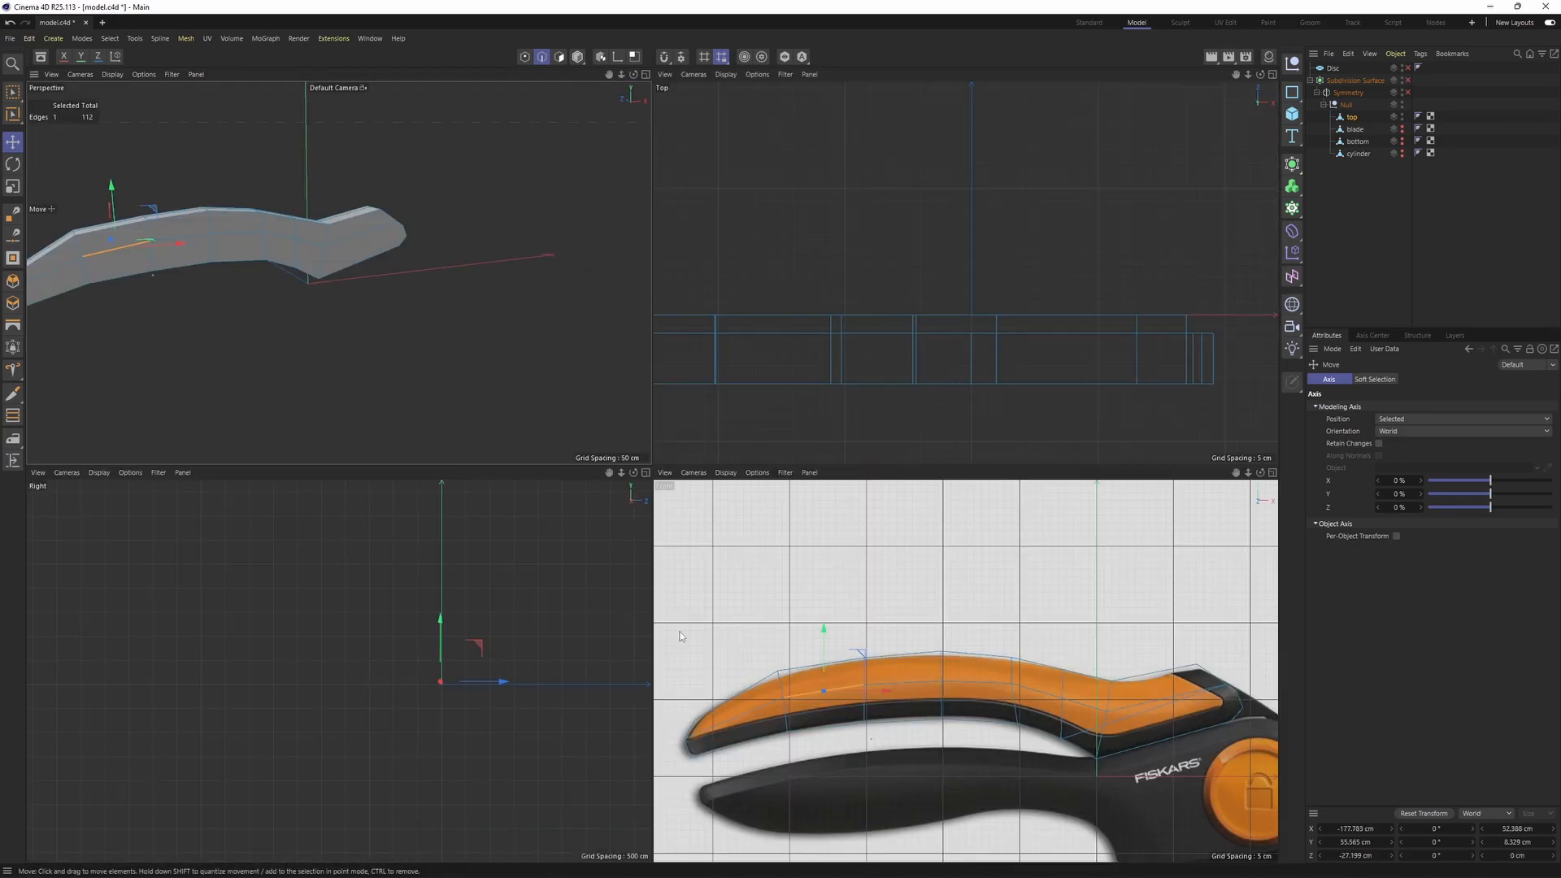
- In the front view, move the side points along the handle's rear half down to the seam between orange grip and black base
middle_click(681, 636)
scroll(538, 534, up, 5)
key(0)
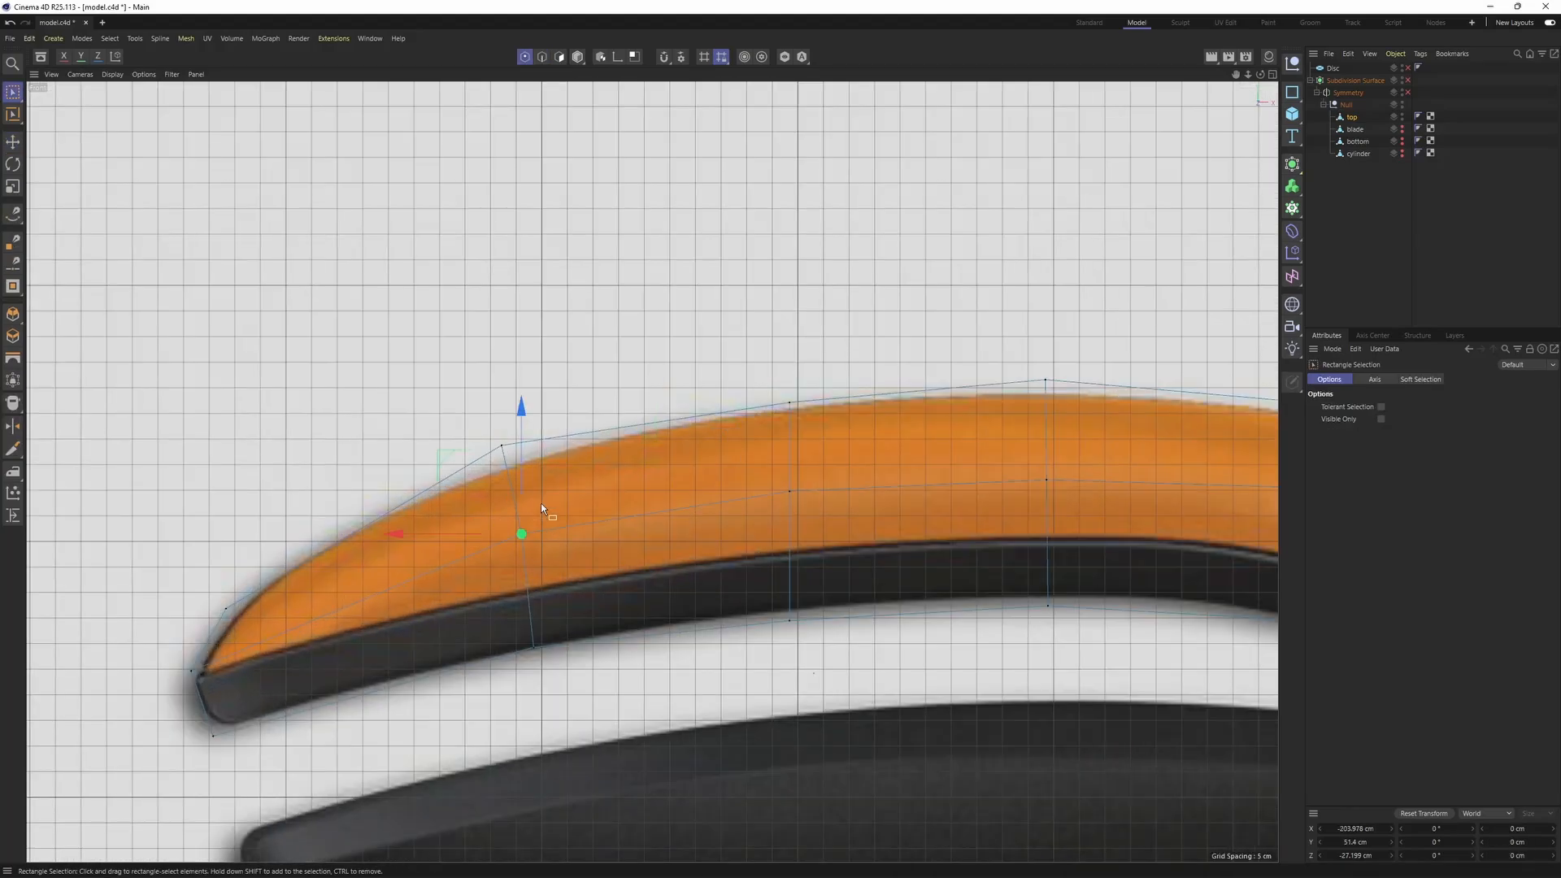
click(531, 586)
drag(725, 425, 735, 481)
alt+middle_drag(998, 462, 822, 429)
click(869, 447)
drag(794, 375, 795, 427)
- Move the remaining side points from the handle's middle to its bend down onto the orange grip's lower seam
alt+middle_drag(1112, 477, 787, 417)
click(779, 393)
drag(703, 328, 717, 391)
click(948, 443)
drag(870, 368, 879, 437)
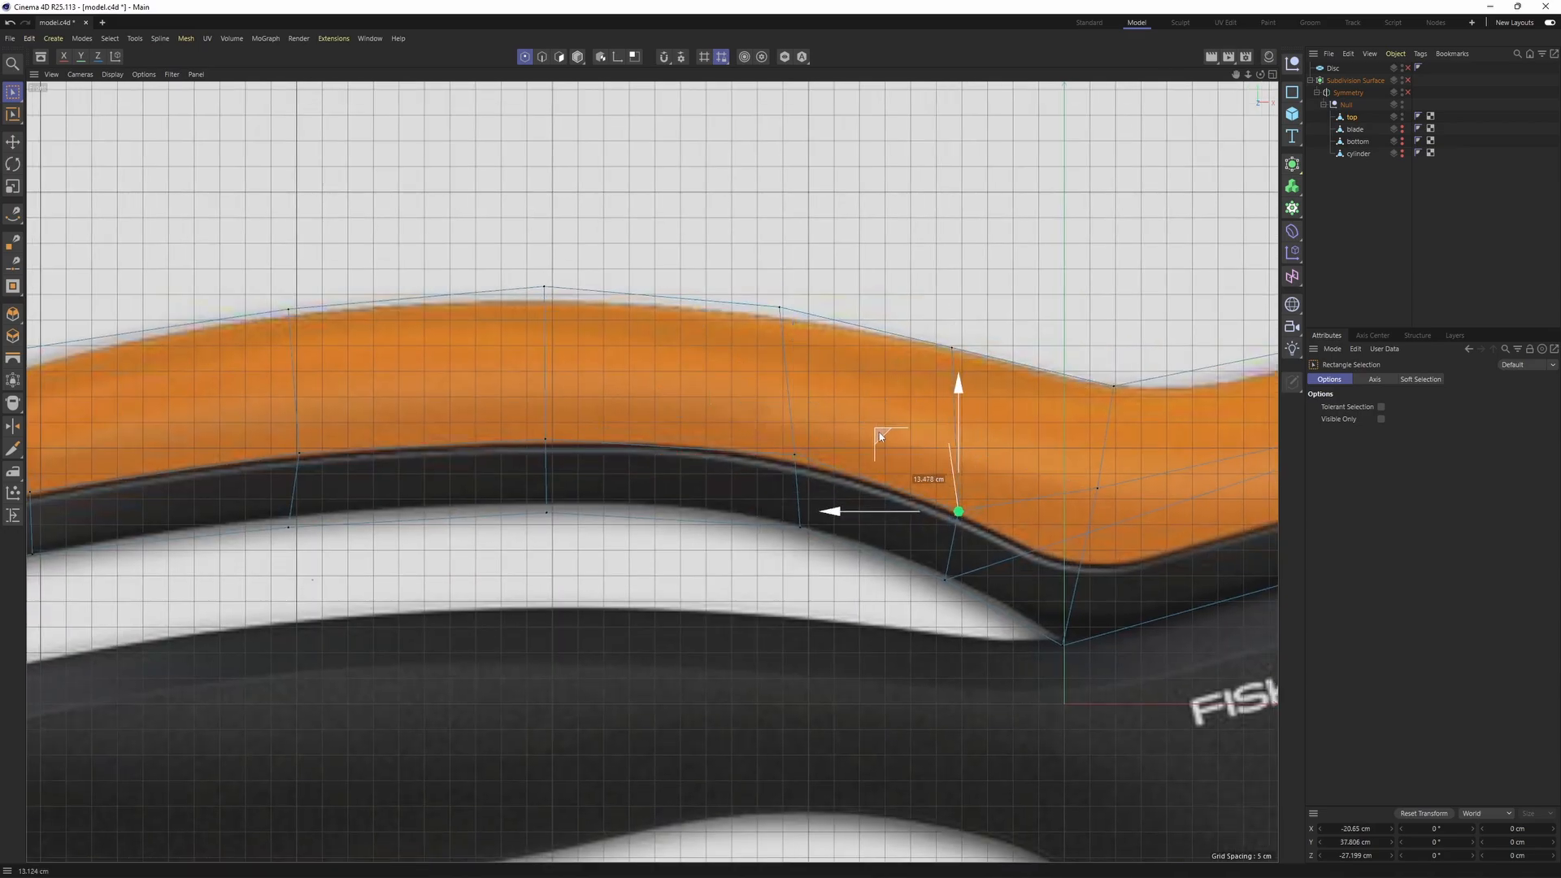
alt+middle_drag(1074, 466, 818, 432)
drag(819, 431, 858, 480)
middle_click(965, 575)
middle_click(964, 575)
drag(768, 374, 762, 462)
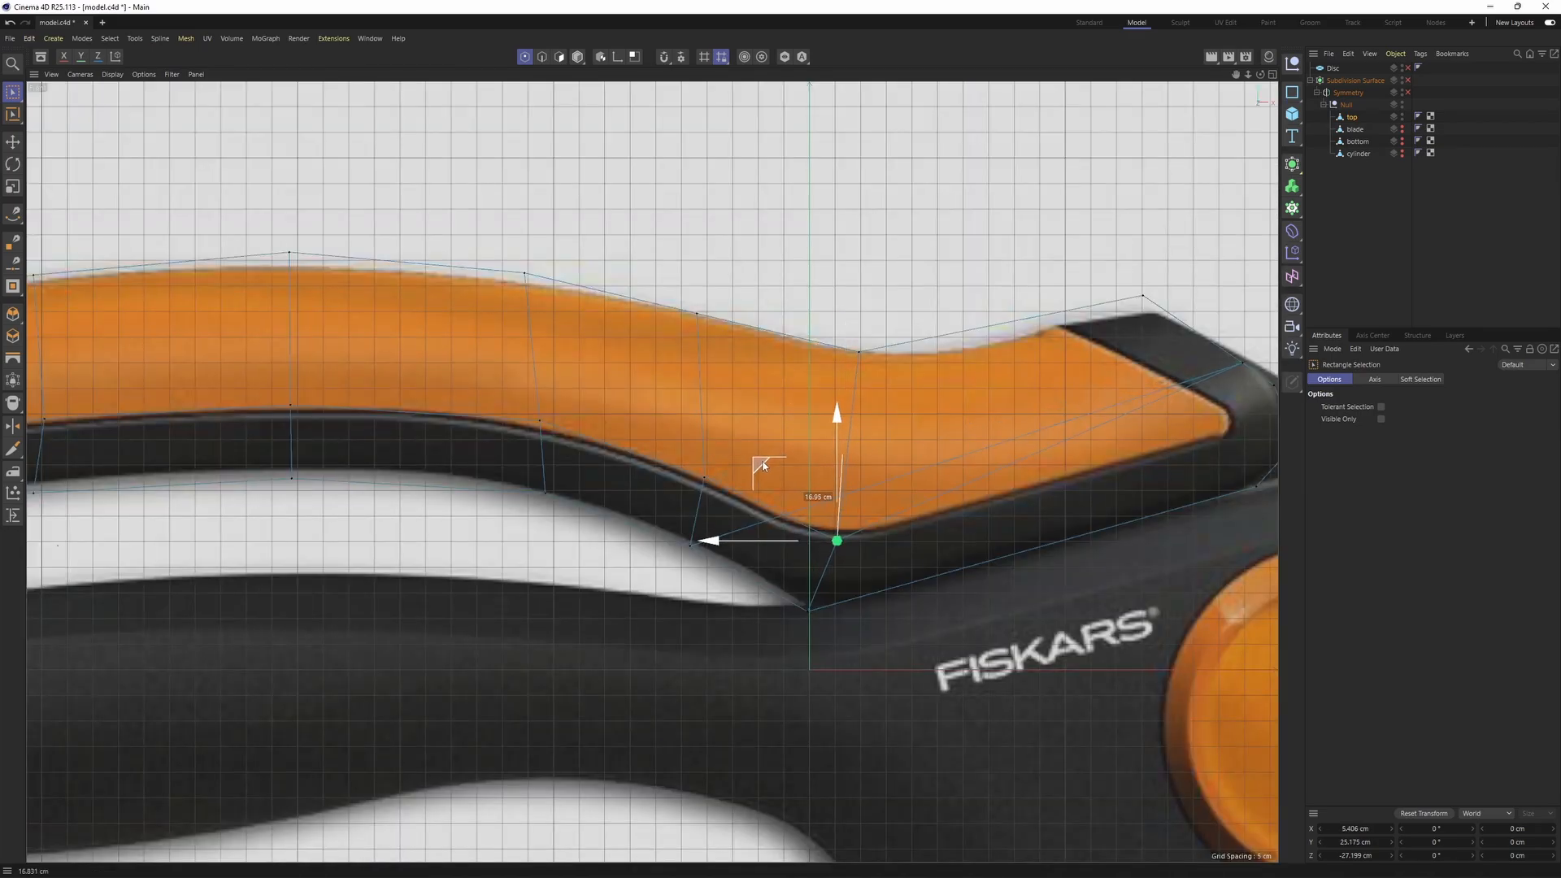
- Check the repositioned side points along the handle in the perspective and front views
alt+middle_drag(762, 466, 591, 508)
middle_click(591, 508)
middle_click(319, 335)
alt+drag(319, 336, 627, 436)
middle_click(626, 435)
middle_click(1084, 734)
alt+middle_drag(1084, 735, 1045, 754)
middle_click(1045, 754)
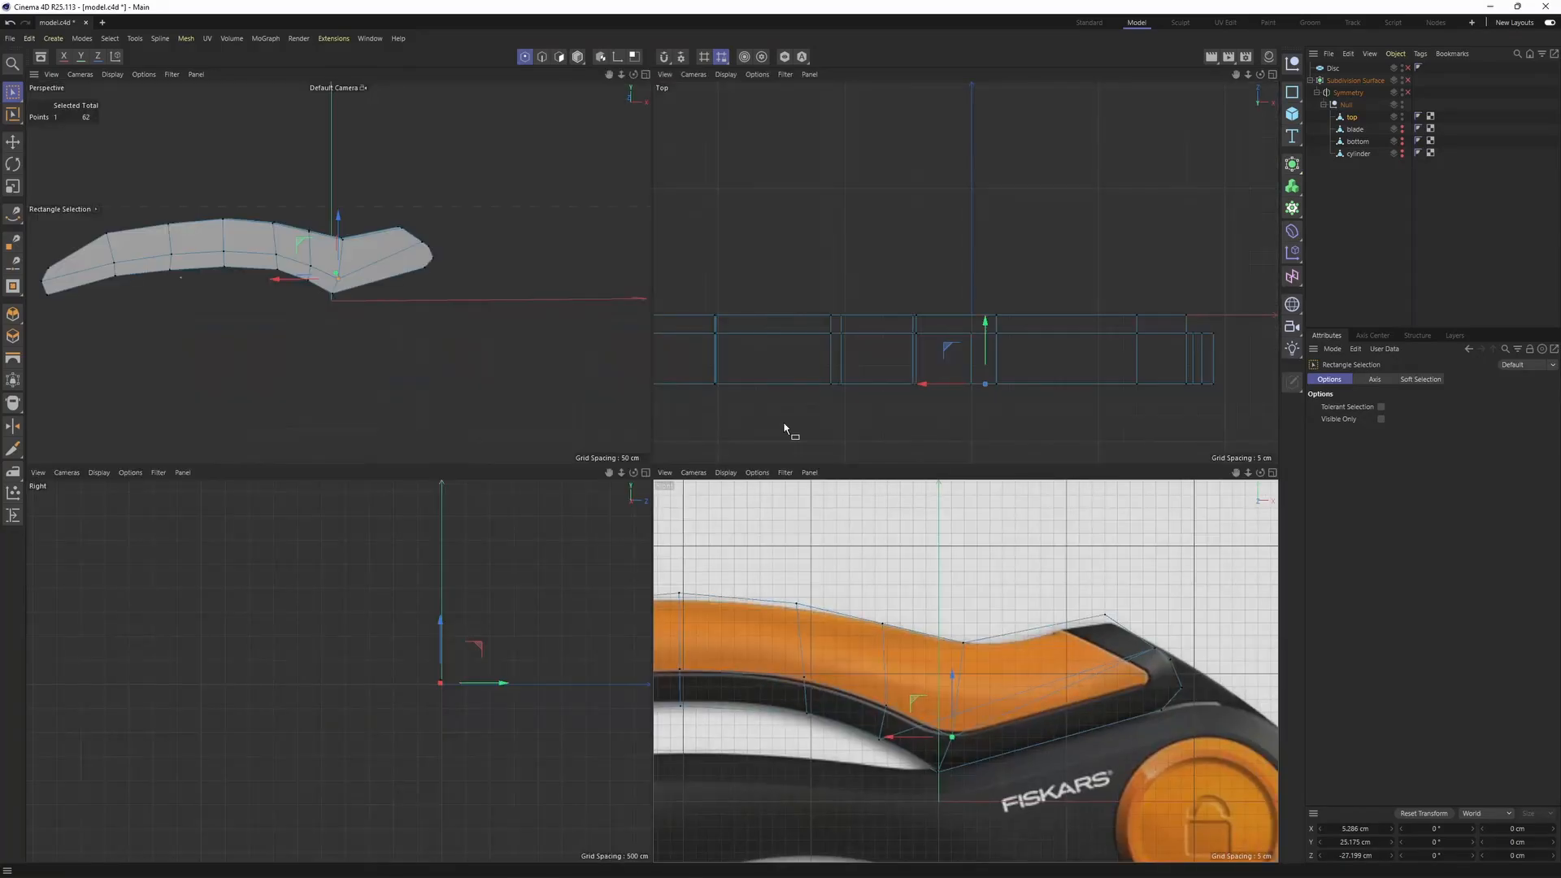
middle_click(1130, 697)
middle_click(1058, 579)
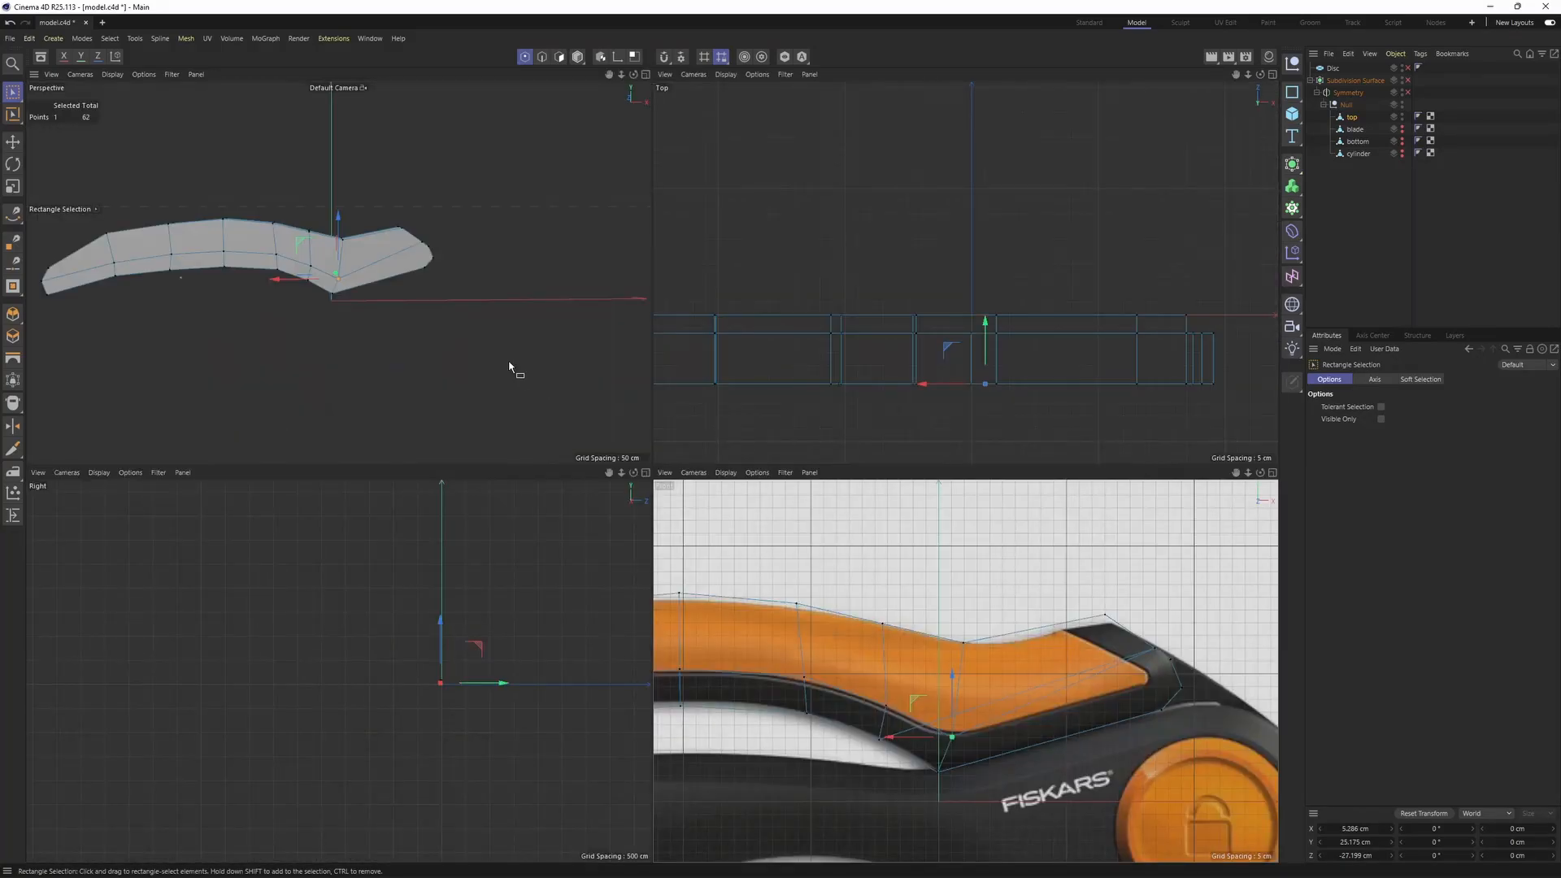
- Line-cut the handle's front side face from the bevelled tip's lower corner diagonally up and across the upper edge
scroll(479, 297, up, 2)
middle_click(406, 254)
scroll(776, 407, up, 2)
alt+middle_drag(776, 406, 706, 468)
right_click(707, 469)
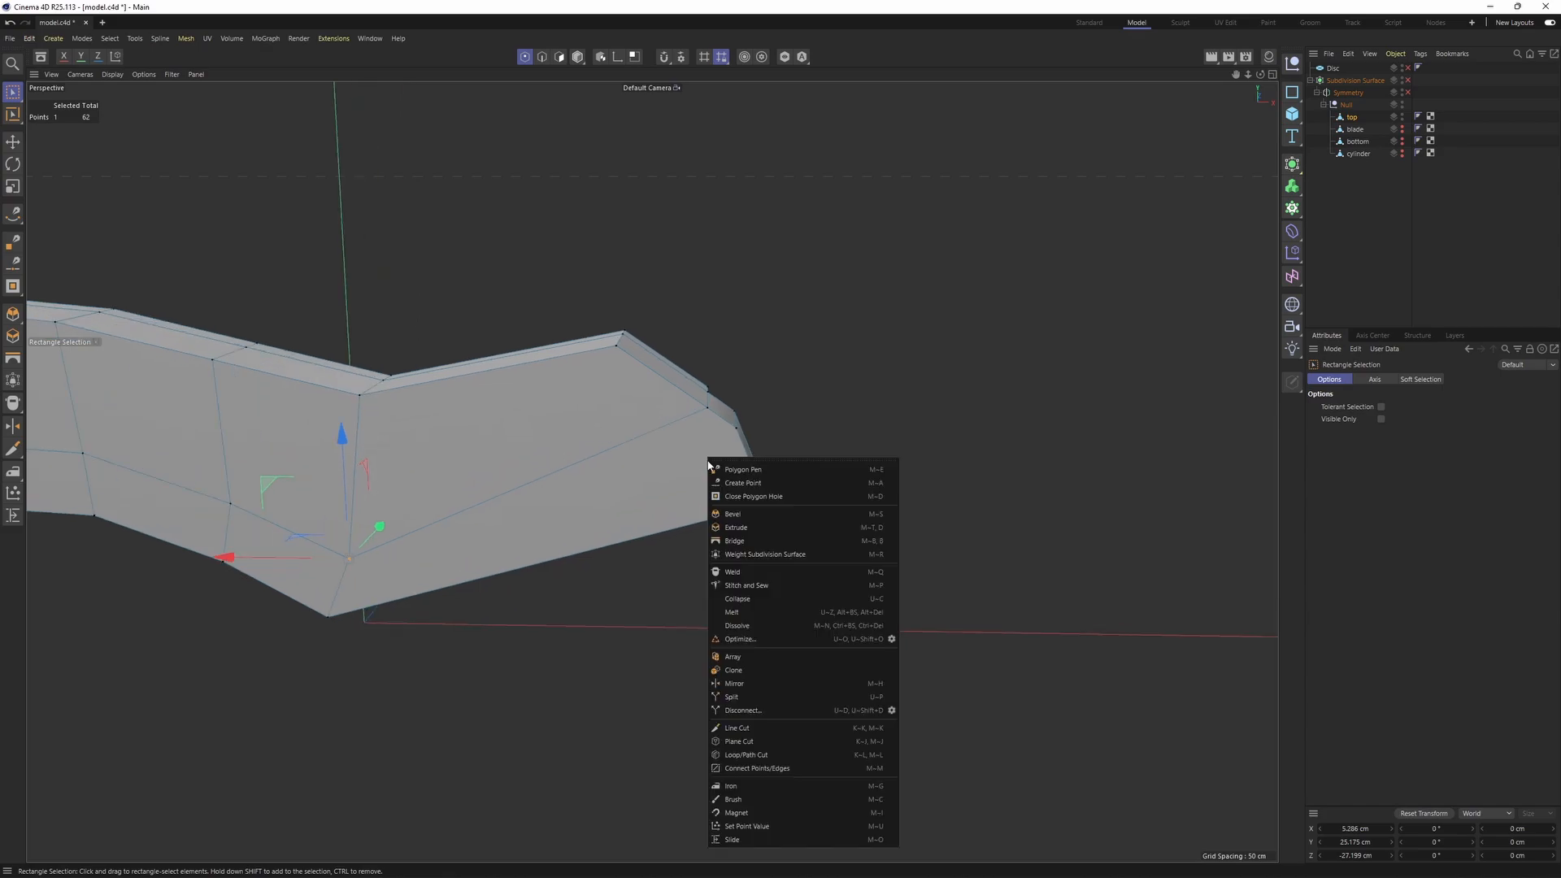
click(743, 730)
scroll(698, 488, up, 2)
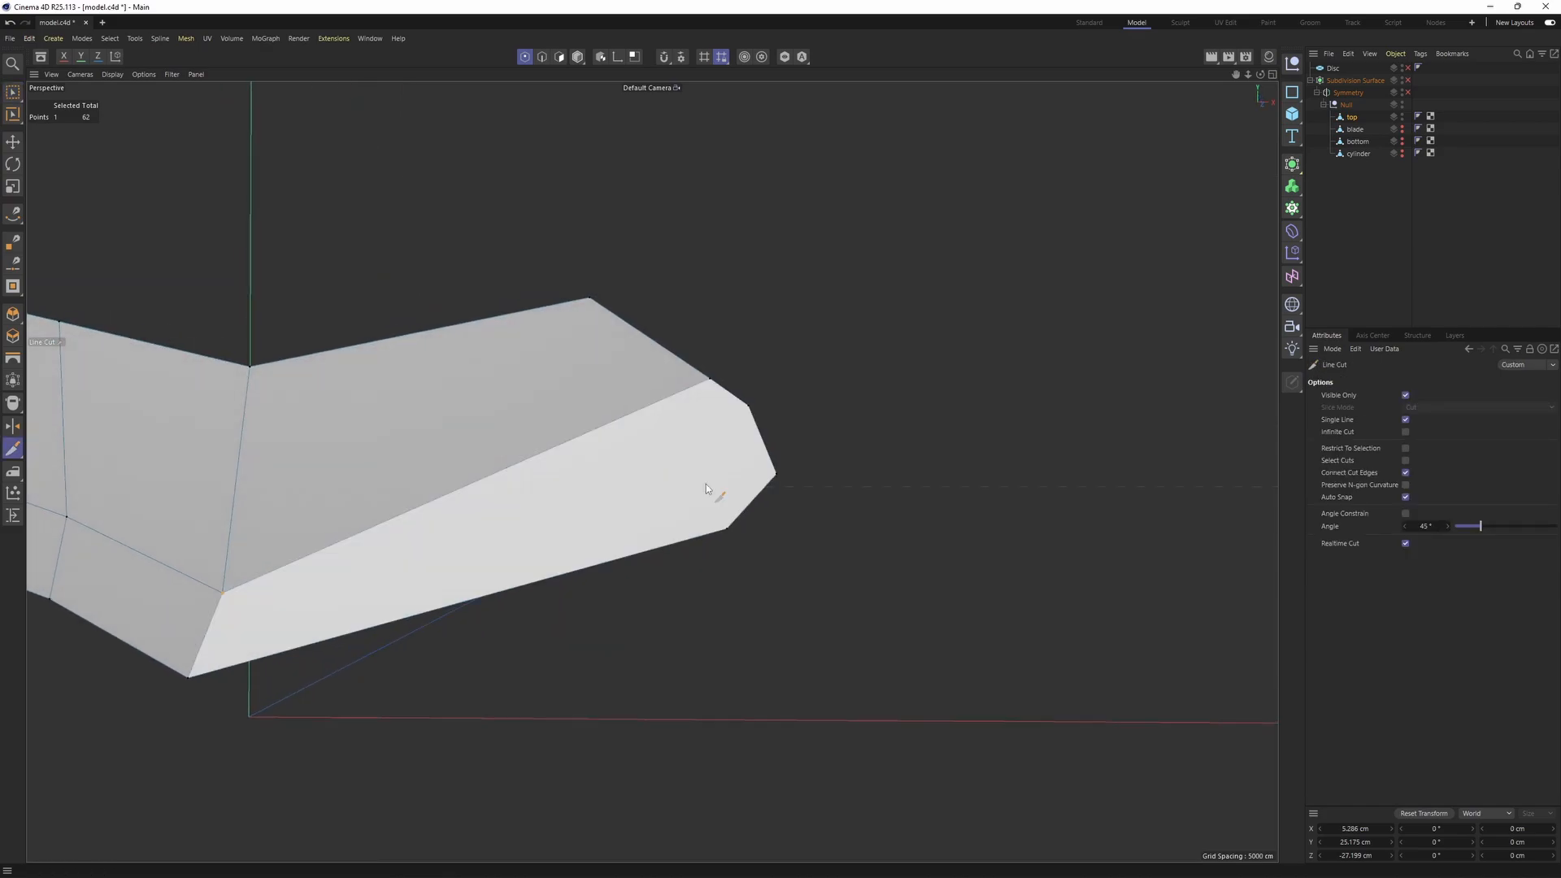
click(725, 530)
alt+drag(676, 460, 694, 512)
alt+middle_drag(694, 513, 807, 602)
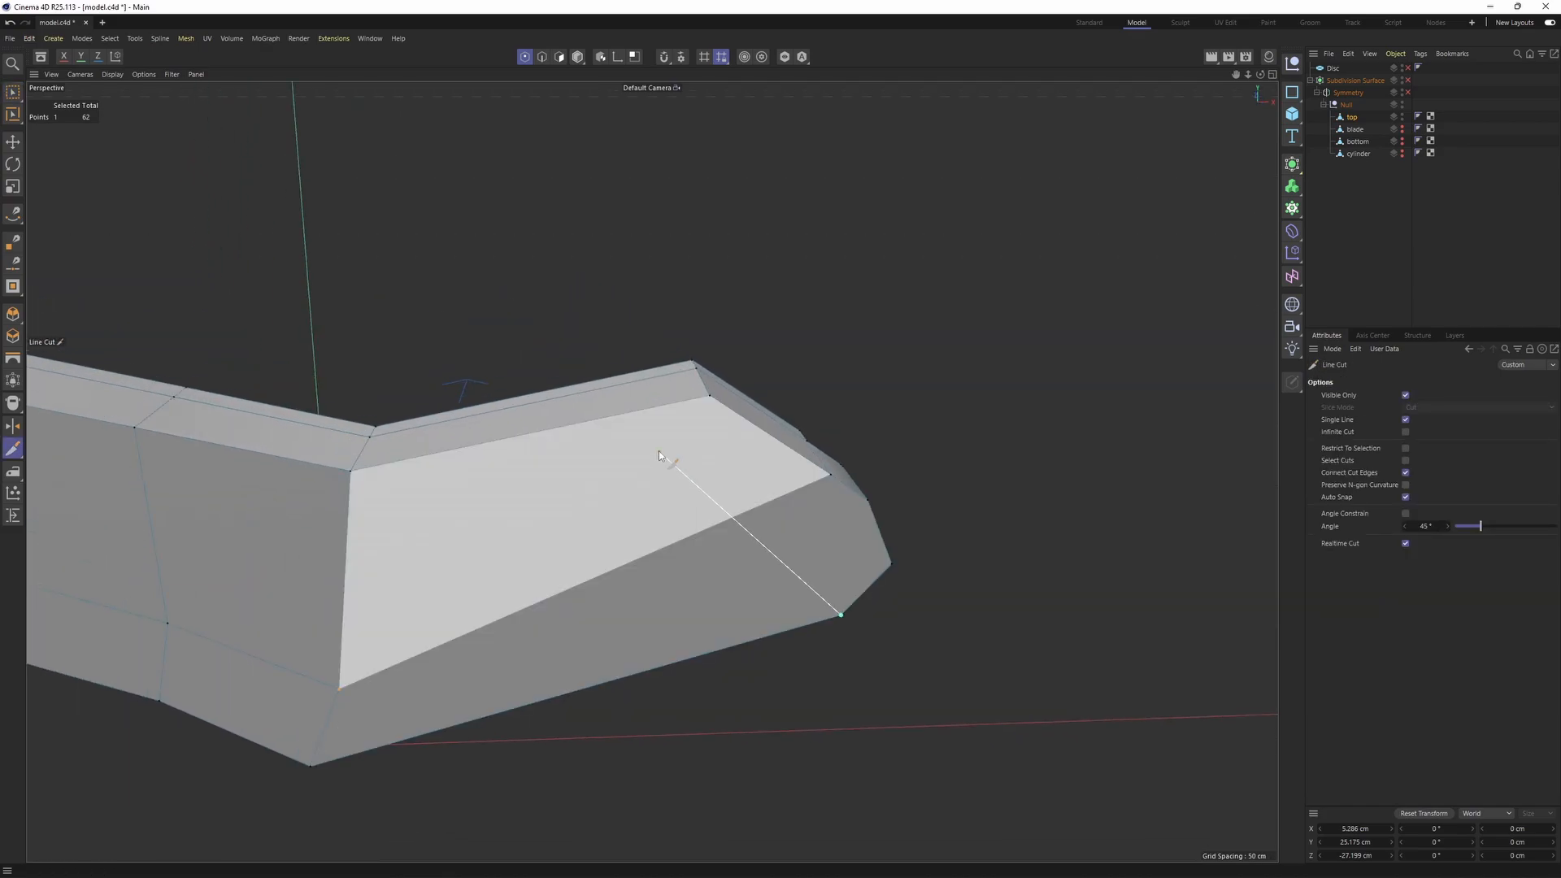
click(602, 413)
alt+drag(602, 413, 618, 448)
click(582, 369)
key(space)
- In the front view, move the new cut's side point to the orange grip's lower front corner
alt+drag(748, 565, 732, 508)
middle_click(731, 508)
middle_click(1016, 572)
drag(1016, 398, 1076, 431)
scroll(1000, 468, up, 4)
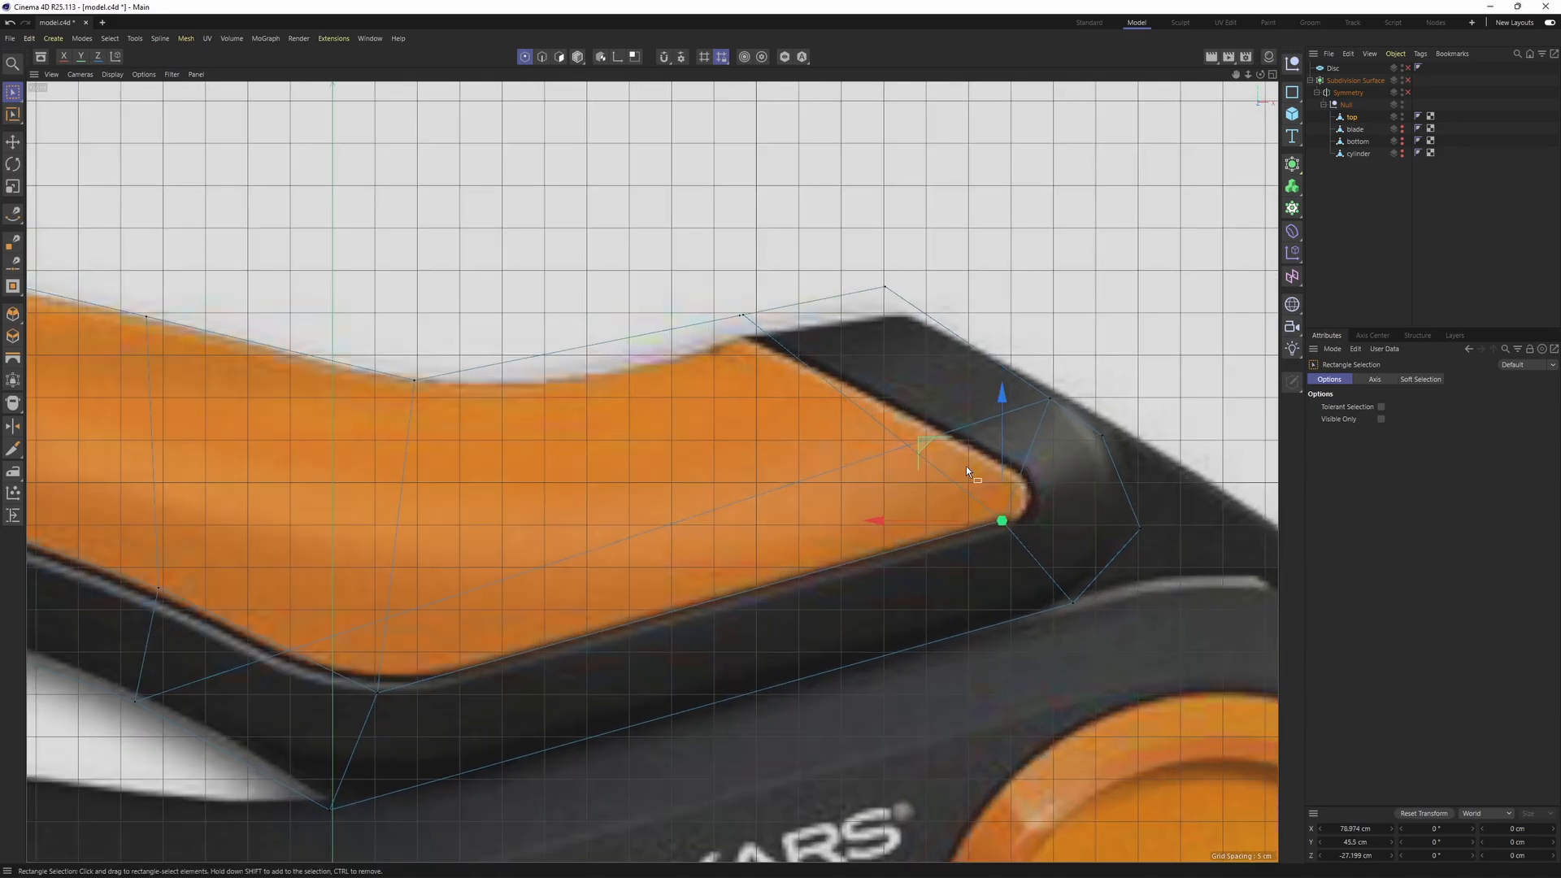
- Try moving the side point farther toward the tip, check it in perspective, and undo the move
drag(925, 446, 989, 426)
middle_click(990, 426)
middle_click(439, 265)
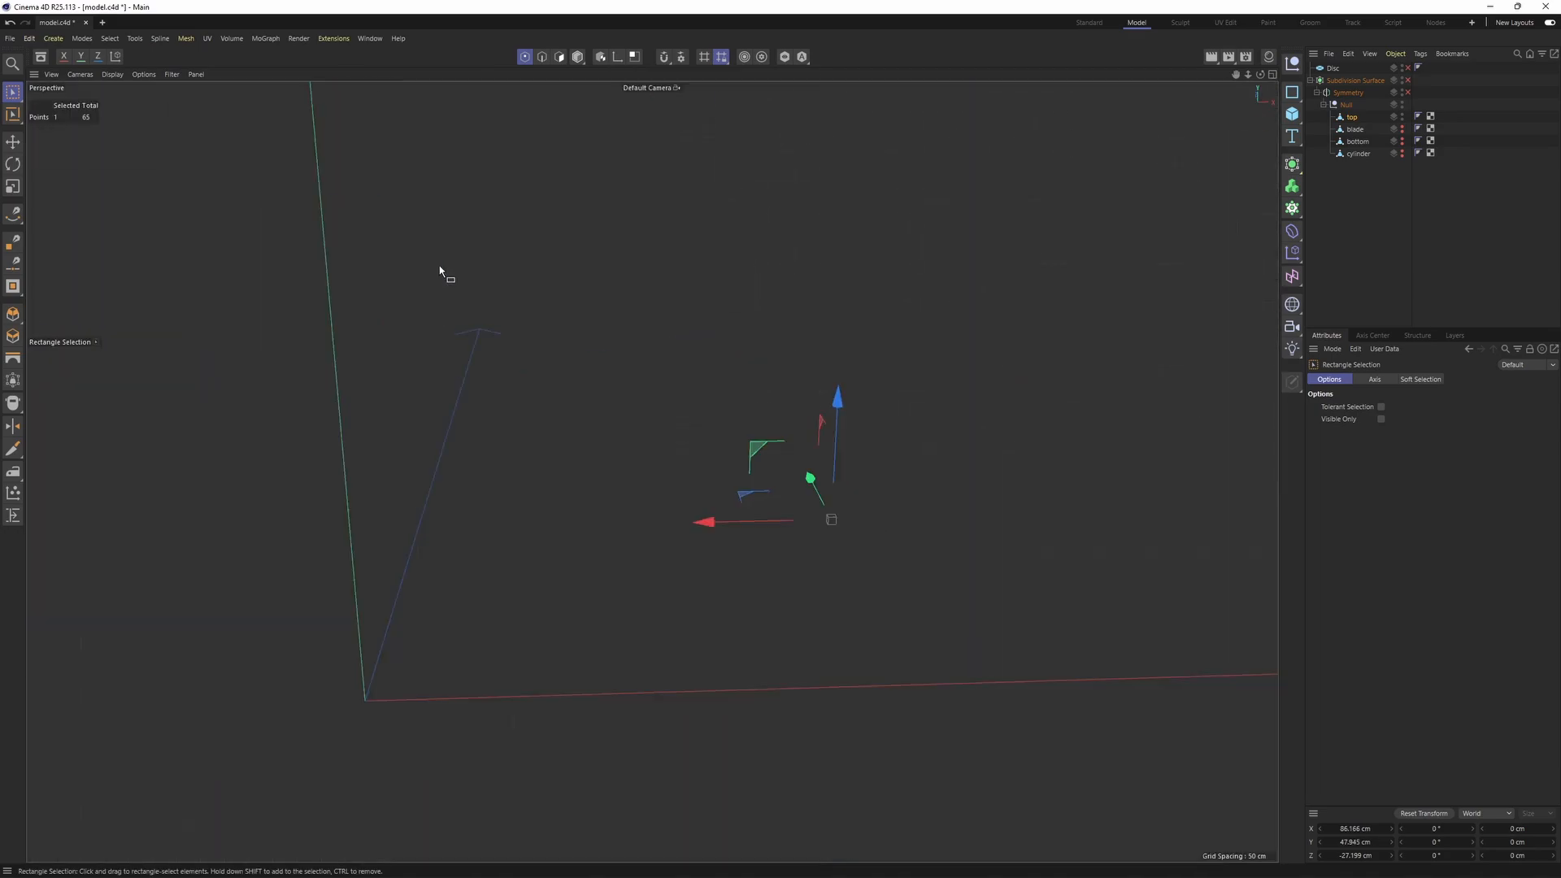
middle_click(938, 683)
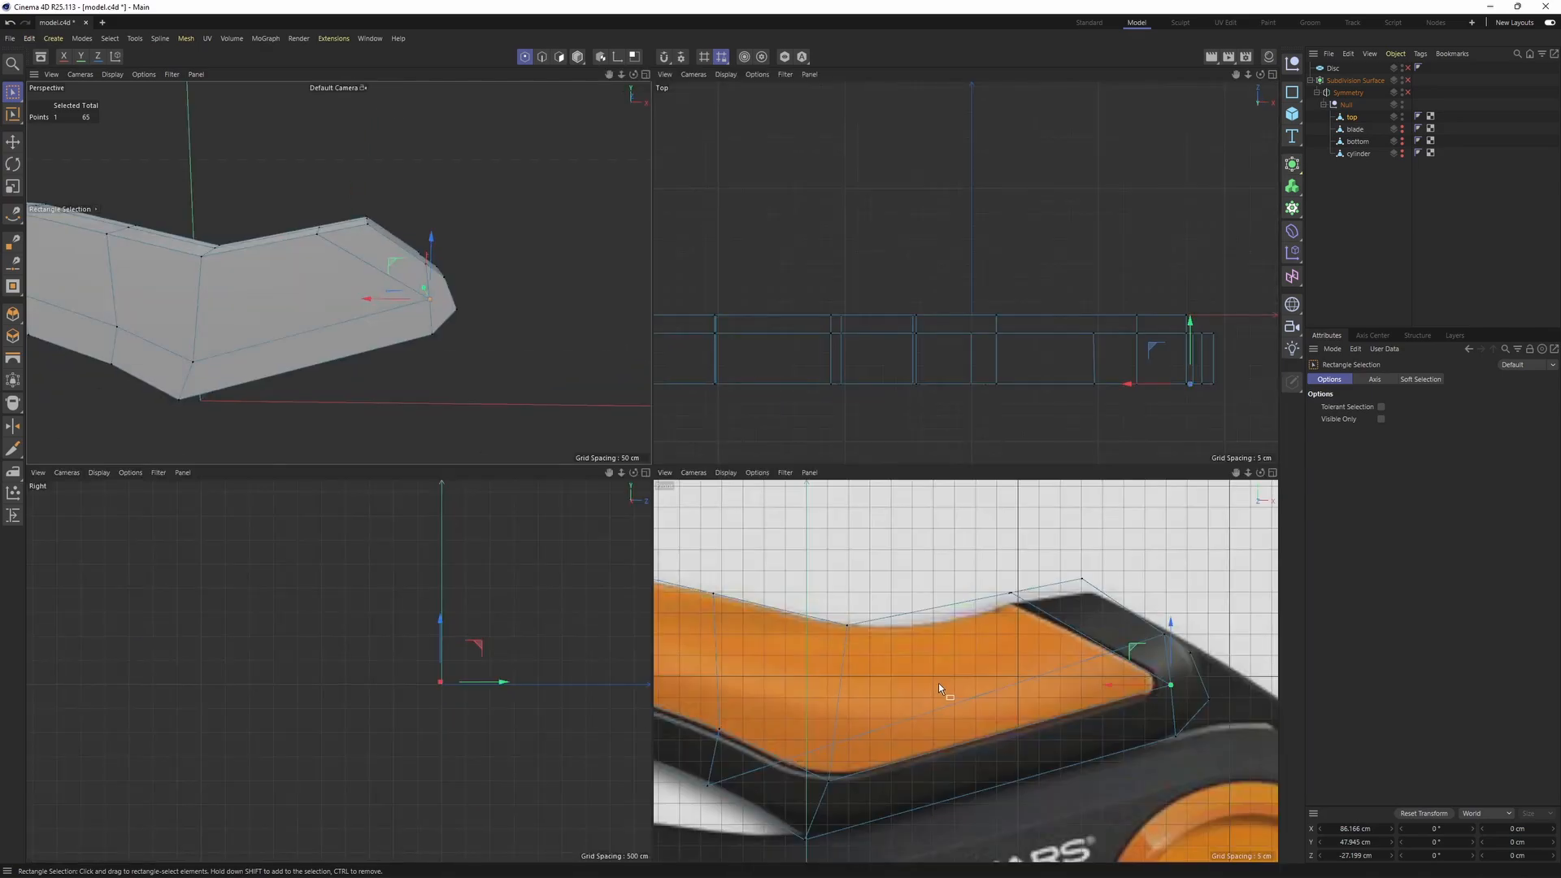
middle_click(1135, 739)
key(ctrl+z)
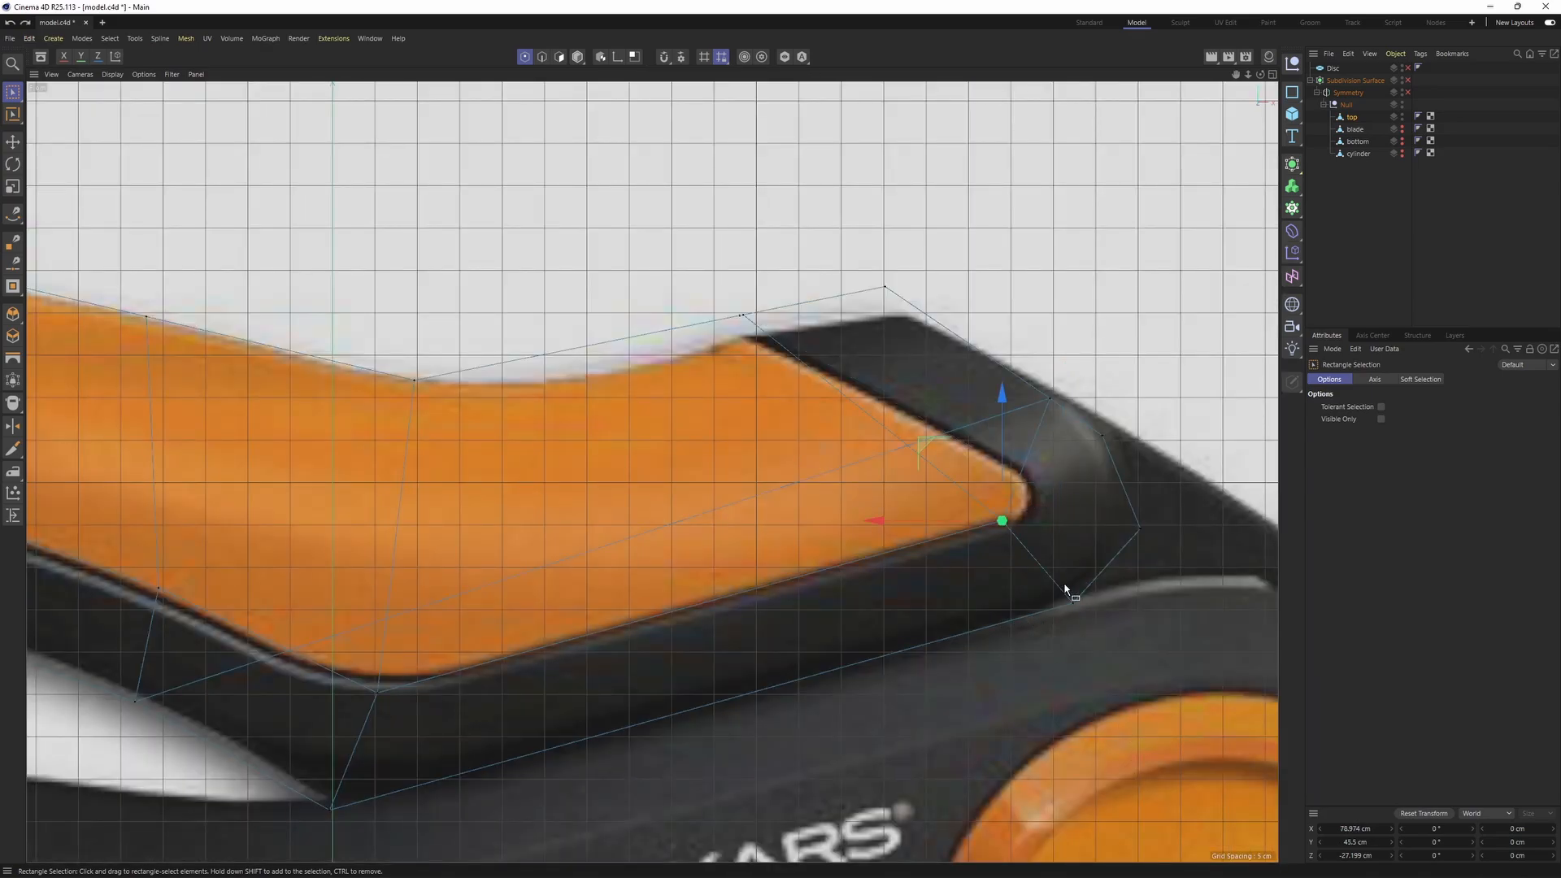
- Shift the side point slightly back and down along the orange grip's lower seam
alt+middle_drag(1065, 587, 1034, 615)
drag(894, 473, 875, 485)
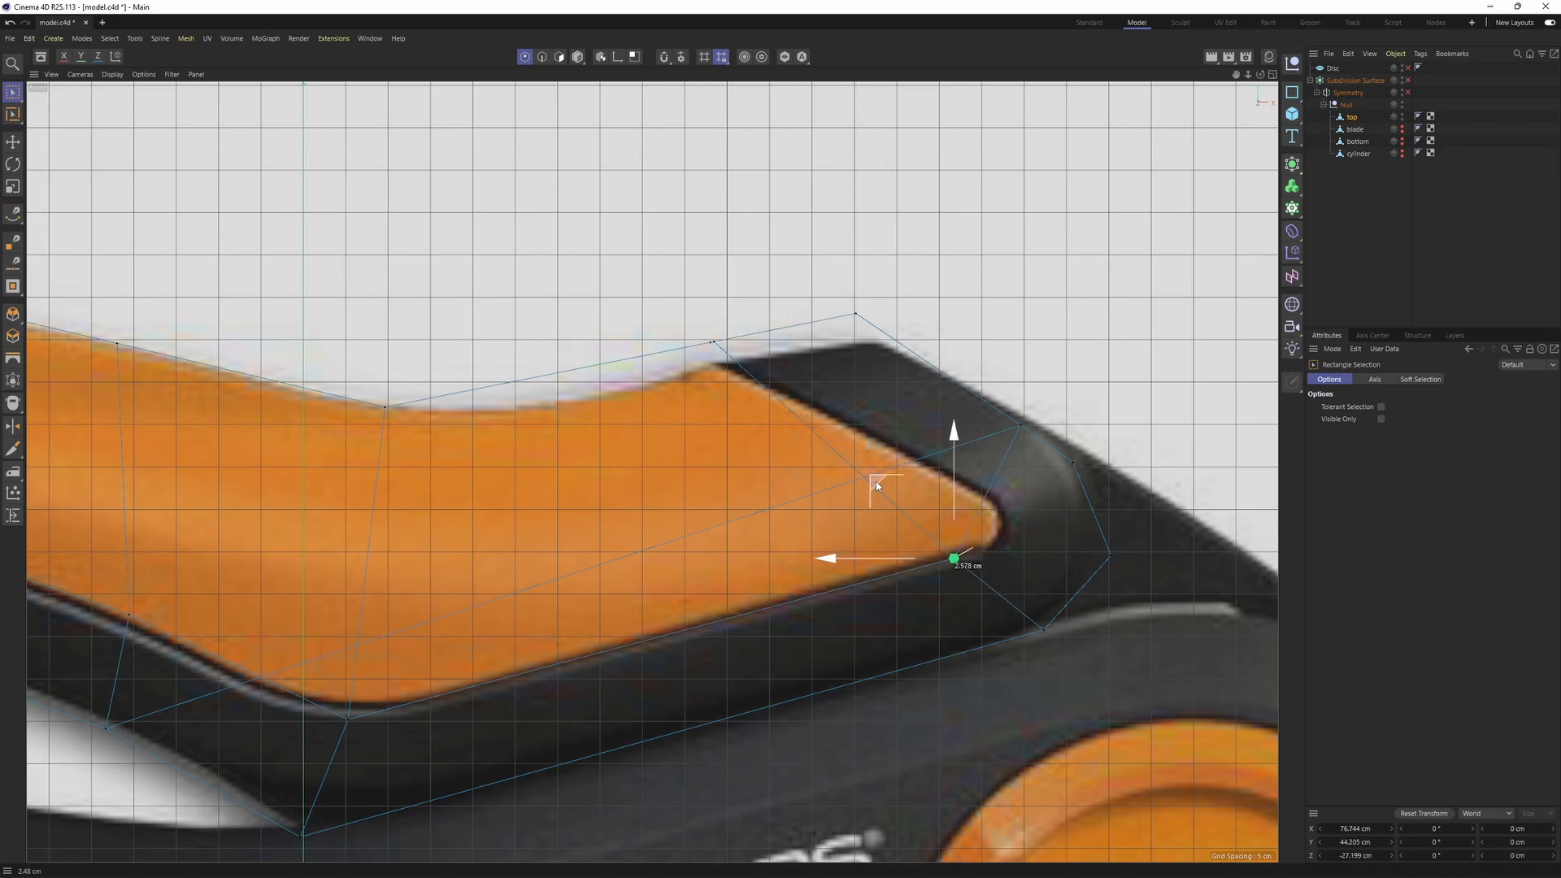
key(F1)
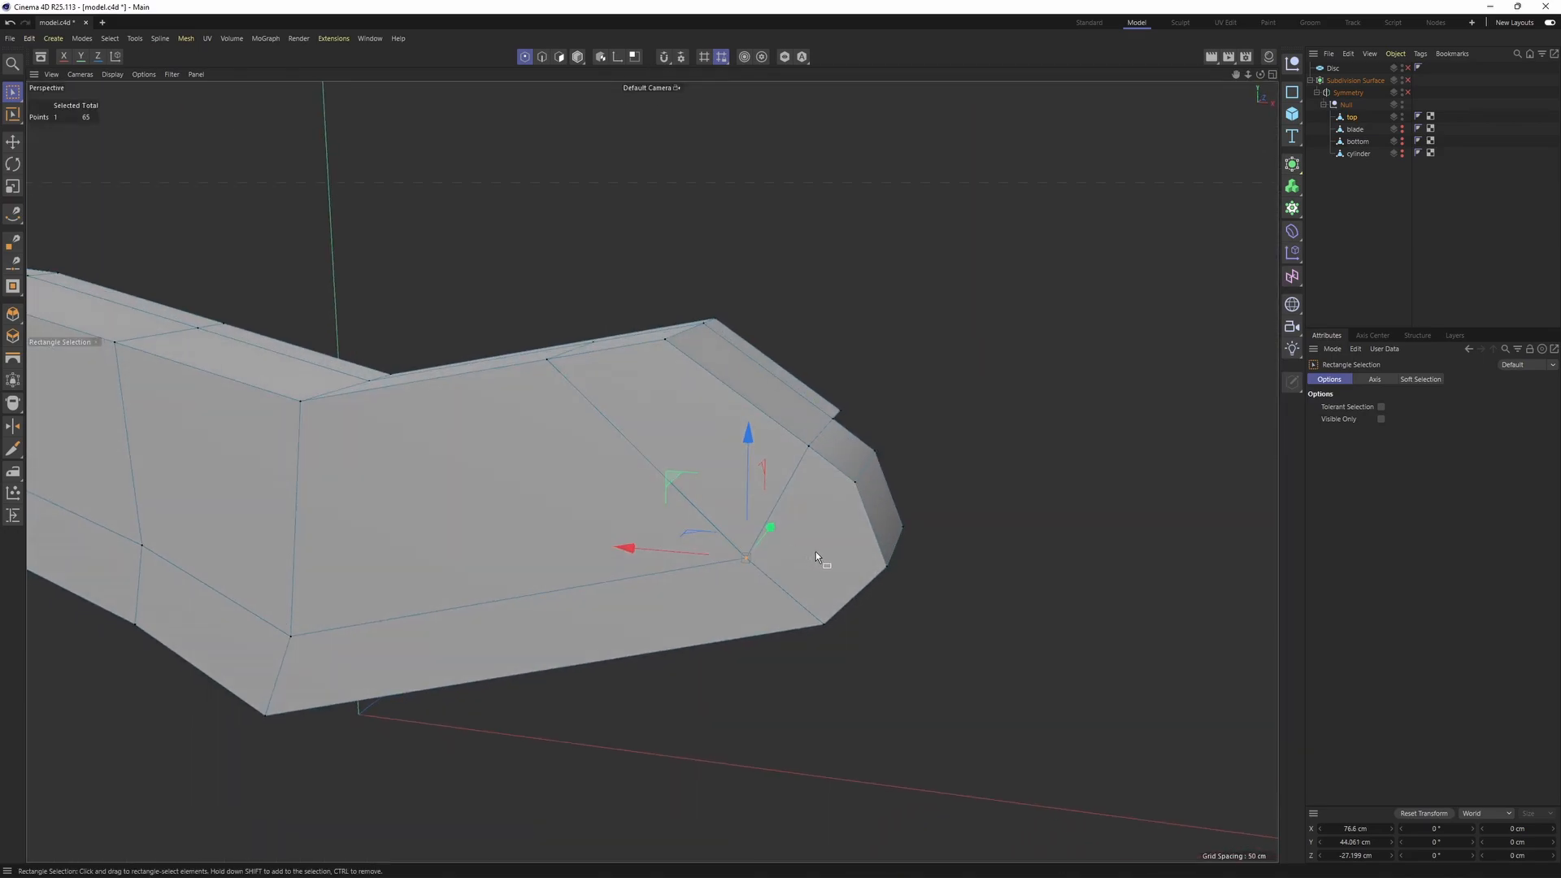
- Add a second line cut from the front tip's middle corner across the side to the upper edge, alongside the first diagonal
right_click(851, 564)
click(944, 719)
alt+drag(818, 491, 892, 558)
scroll(888, 568, up, 2)
right_click(892, 557)
click(922, 727)
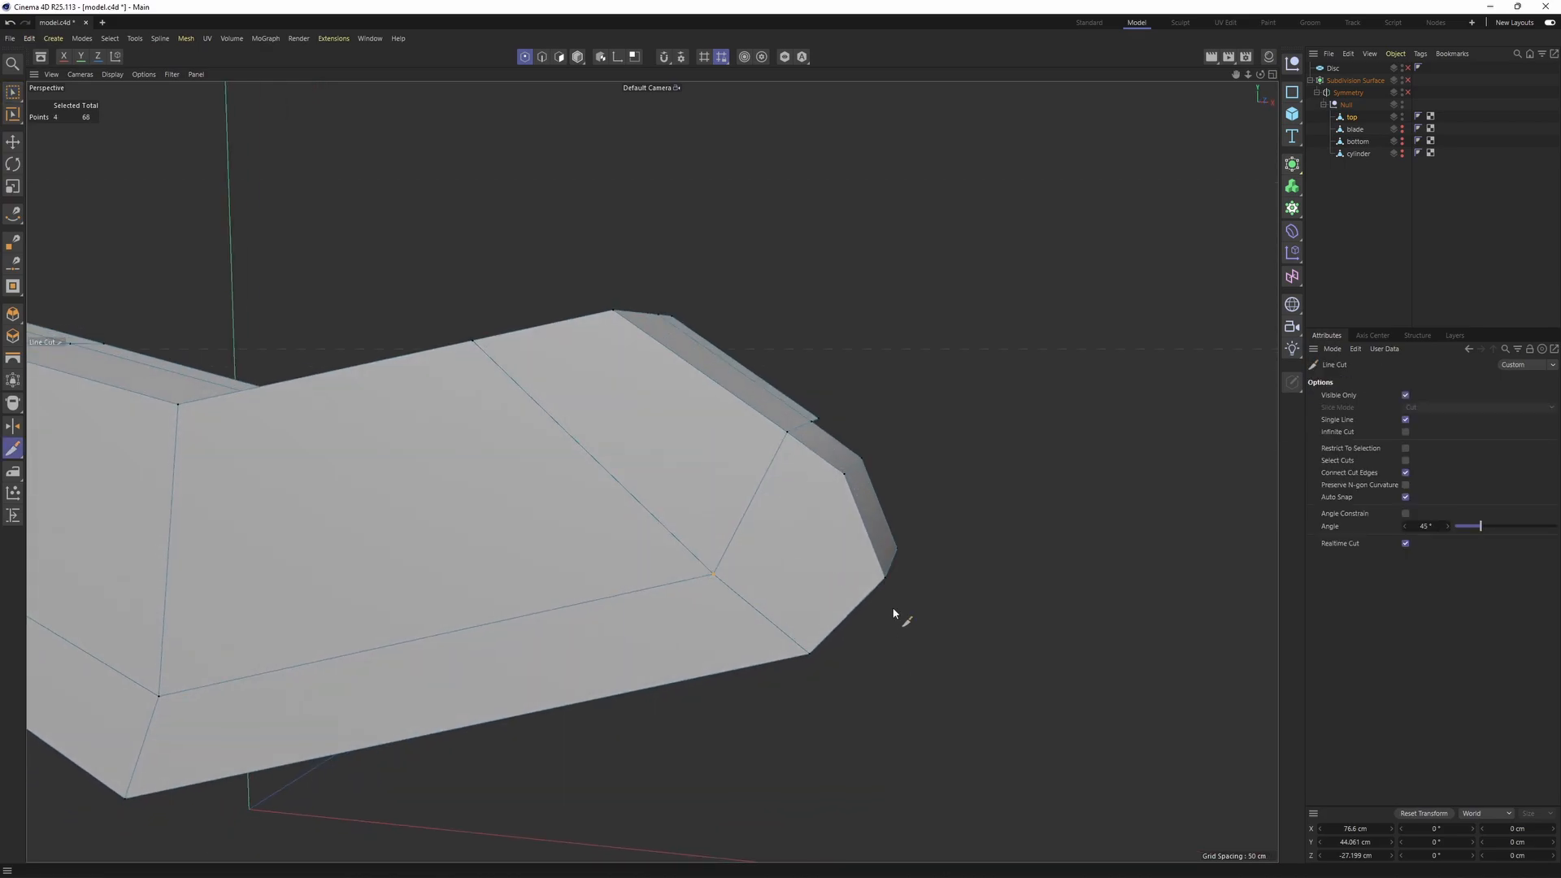
click(886, 582)
click(747, 515)
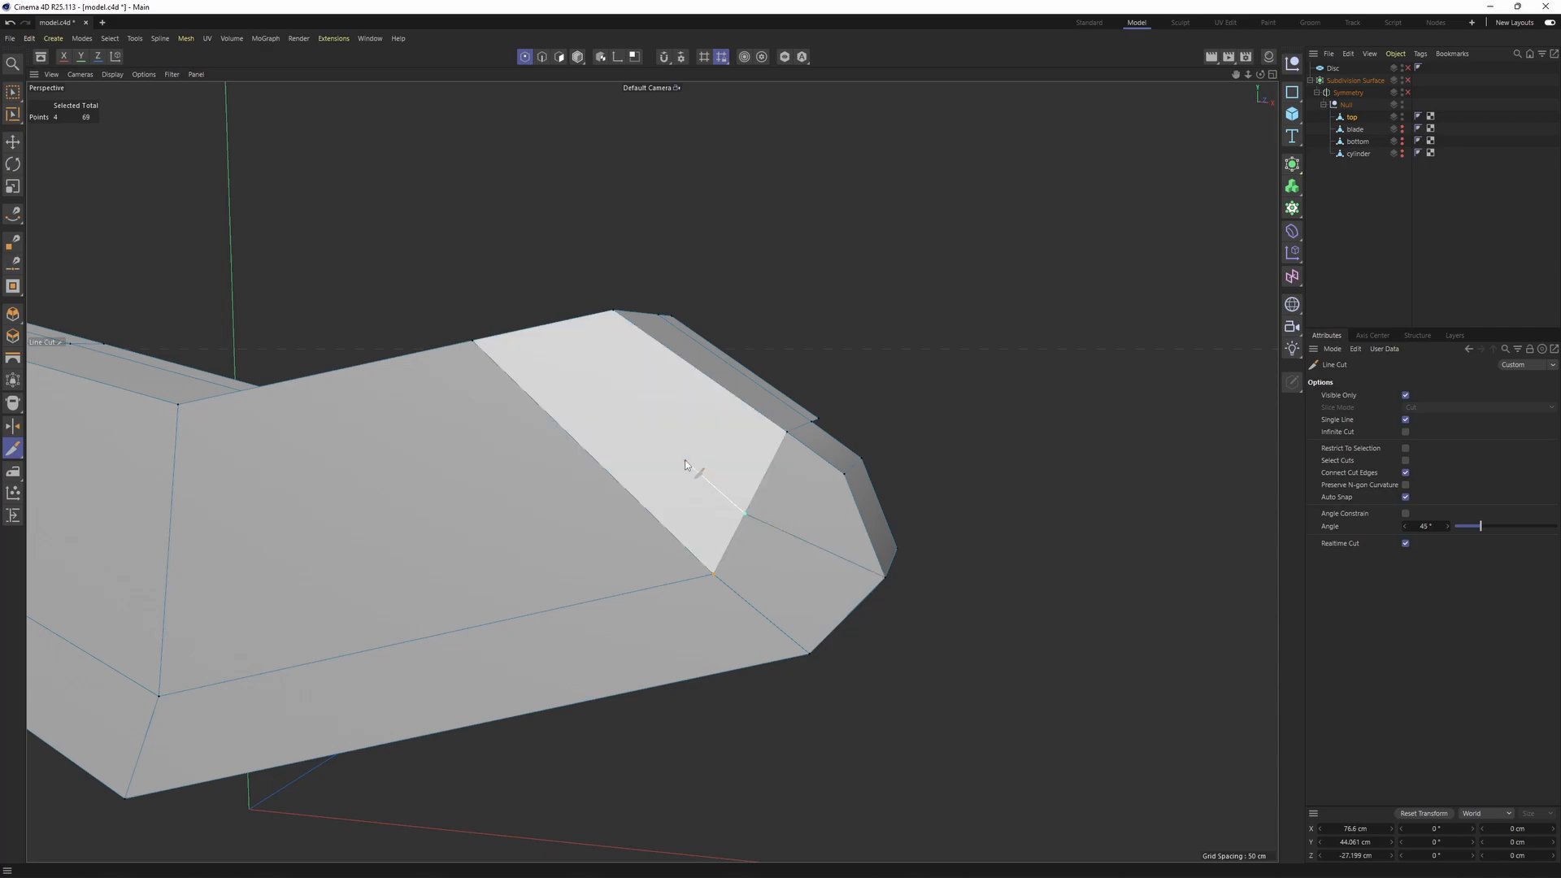
alt+drag(684, 458, 736, 448)
click(707, 455)
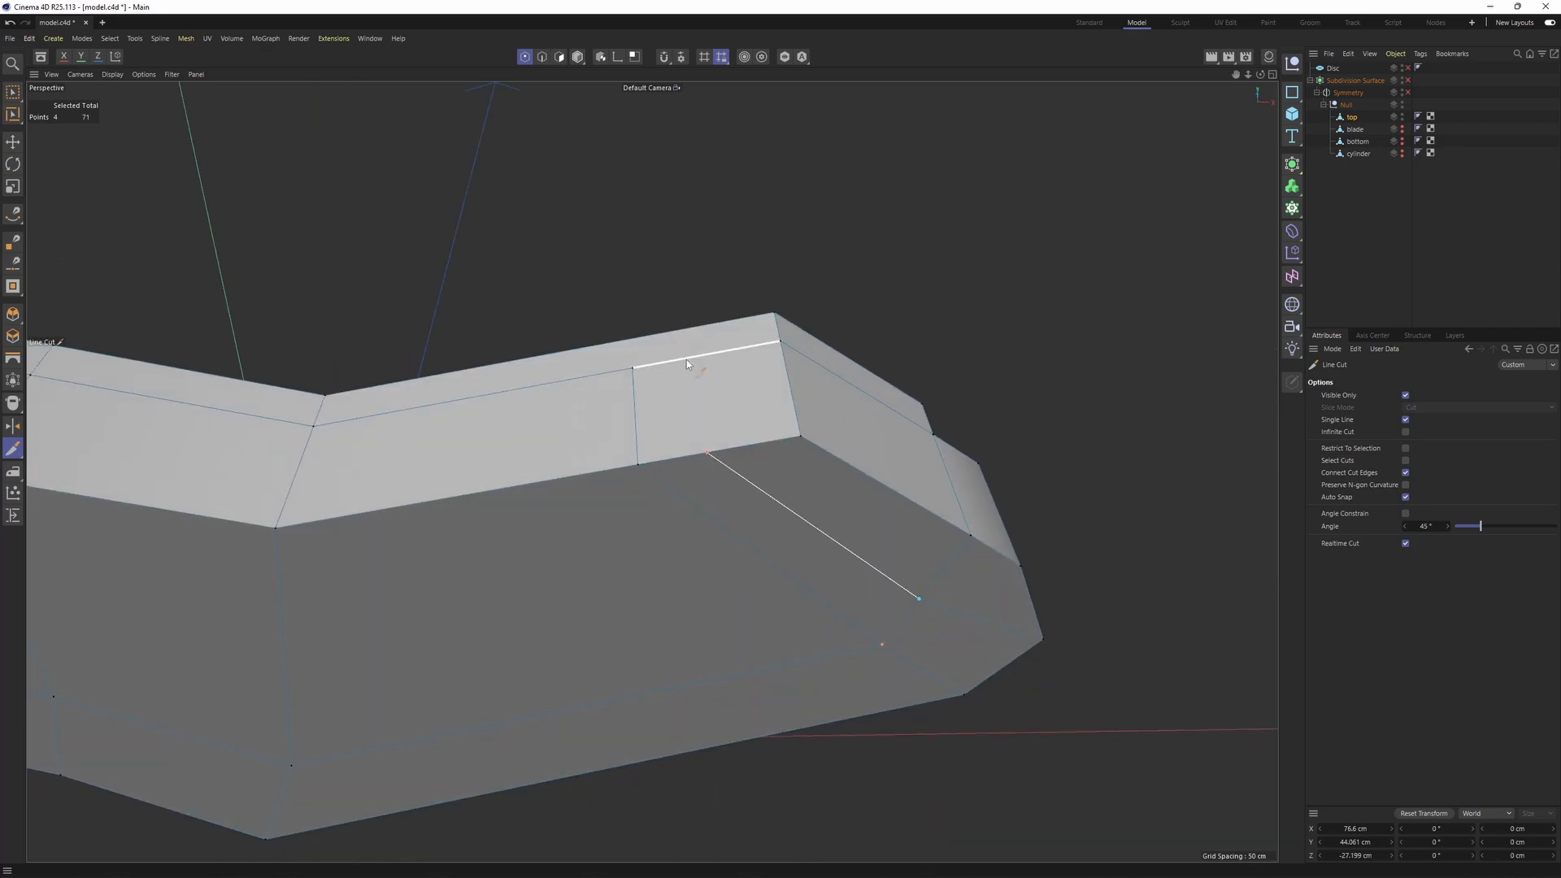
key(space)
- In the front view, refit the first cut's side point to the orange grip's lower front corner
alt+drag(708, 451, 968, 591)
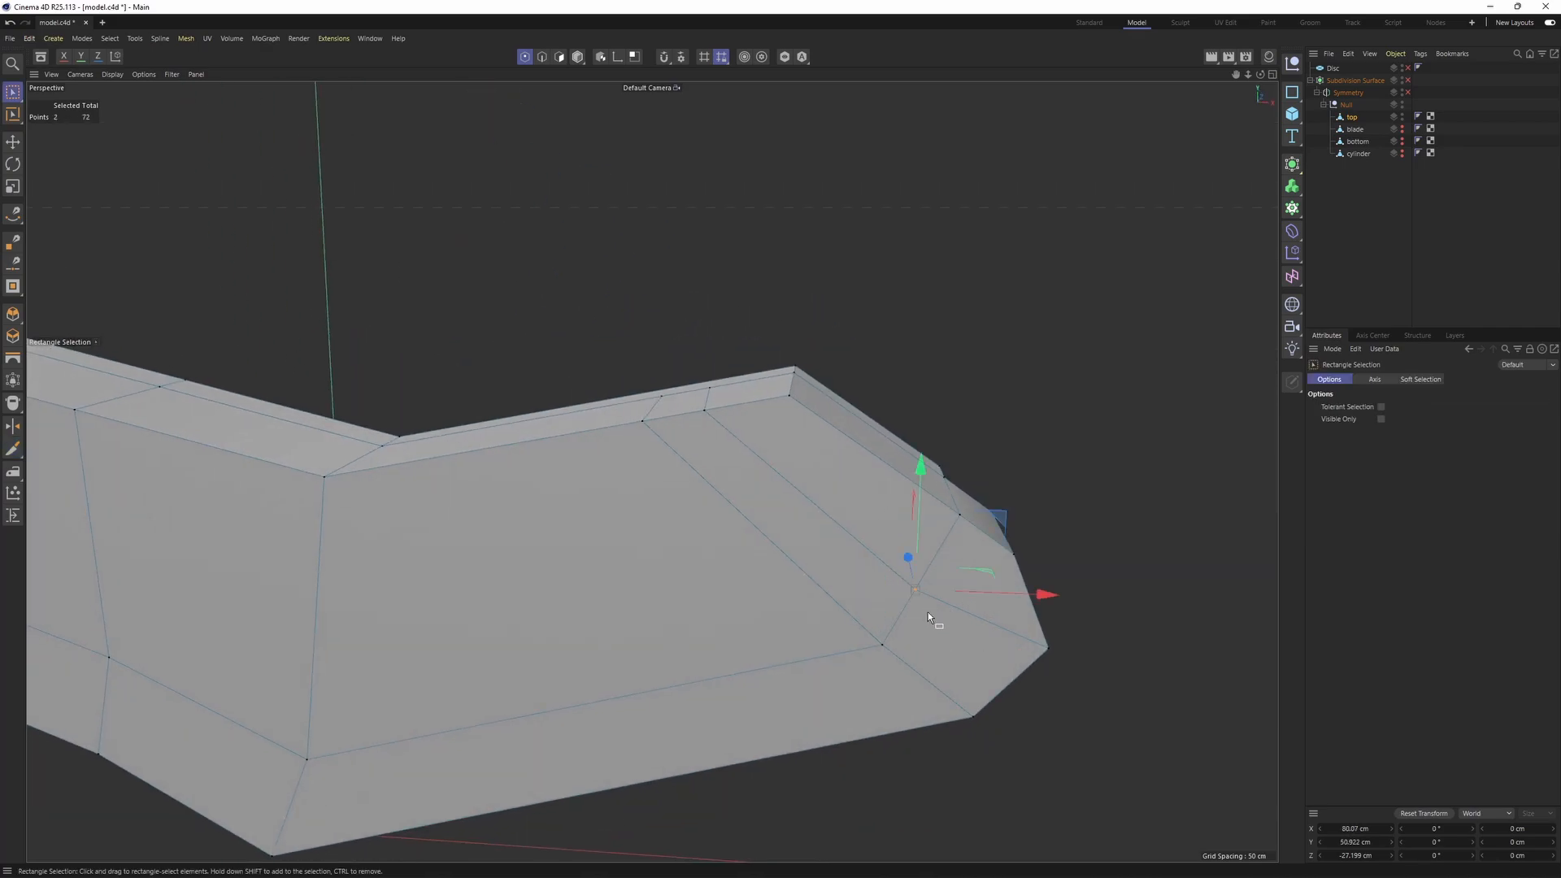
middle_click(927, 613)
middle_click(1047, 654)
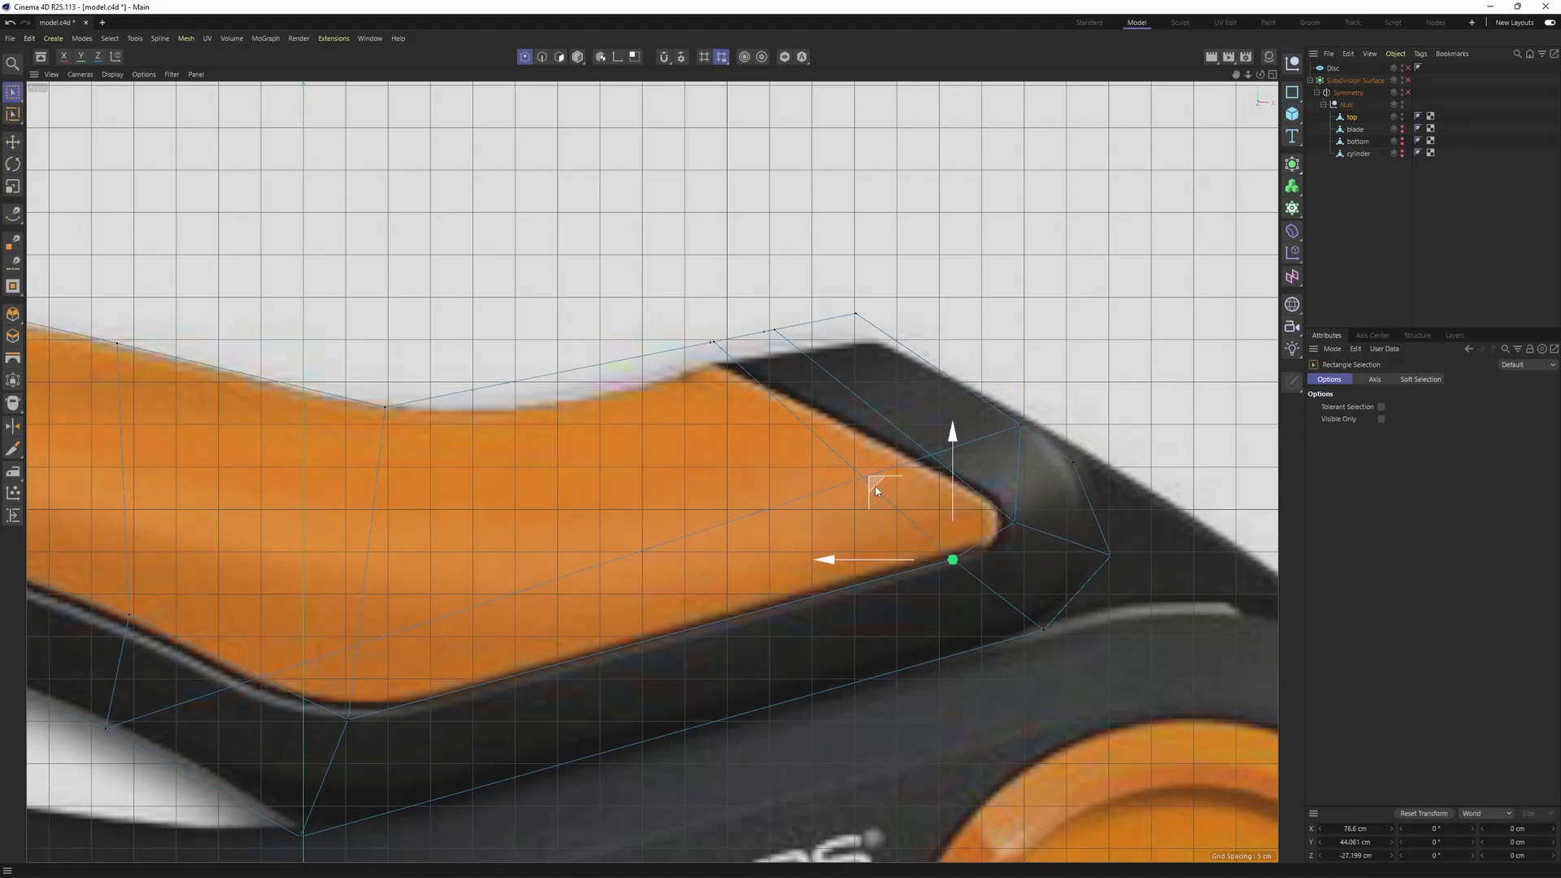
middle_click(912, 505)
middle_click(618, 423)
alt+drag(765, 478, 867, 528)
middle_click(1029, 665)
middle_click(1029, 665)
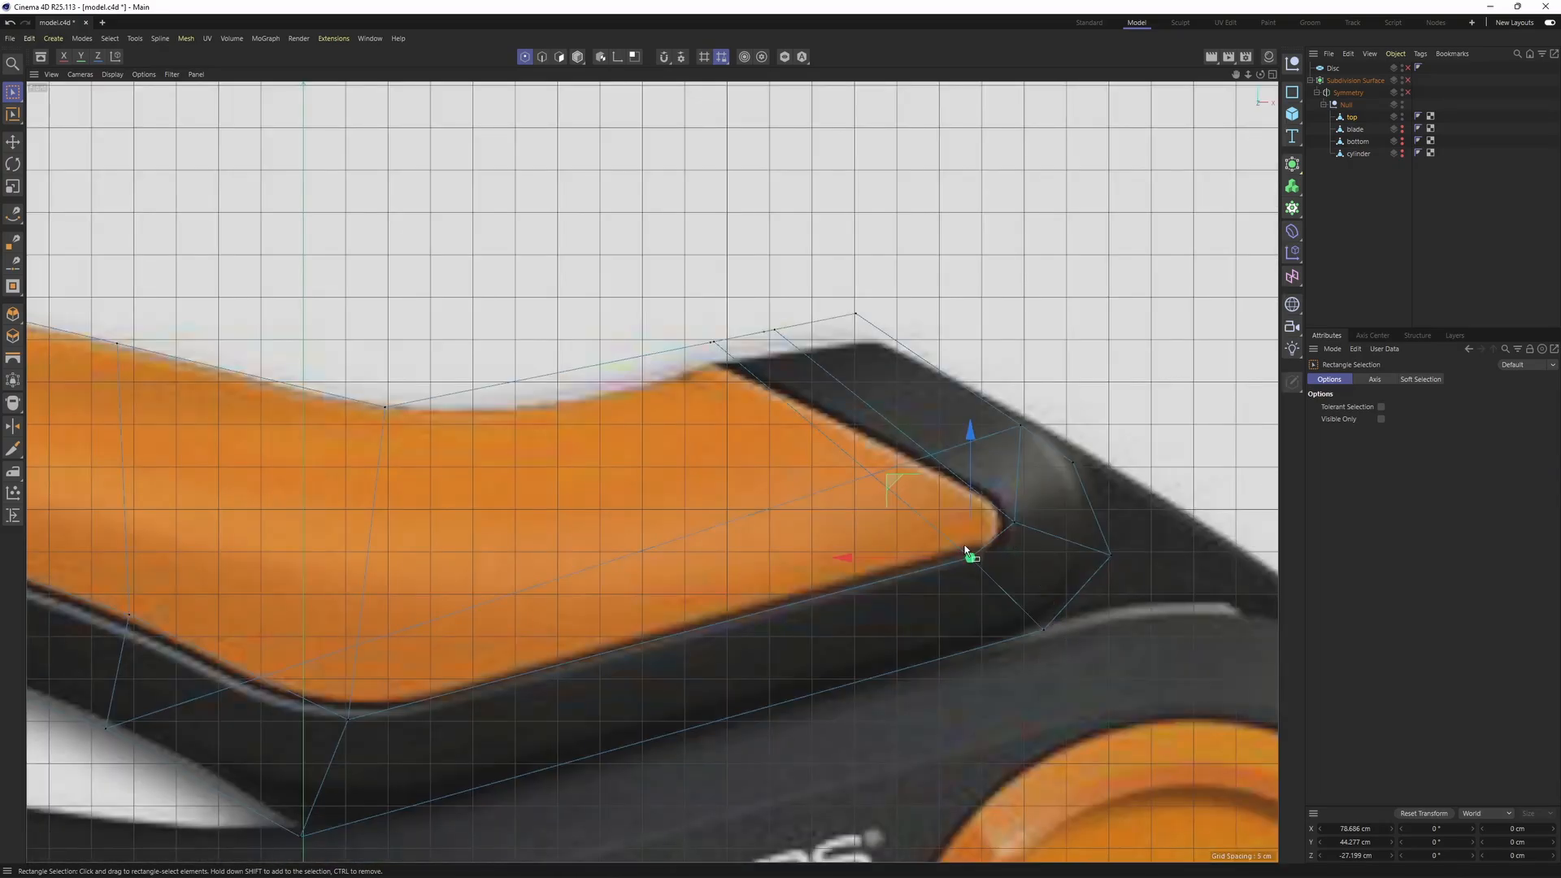
- Line-cut from the first diagonal edge across the second one to the upper corner of the handle's front tip
scroll(966, 476, up, 6)
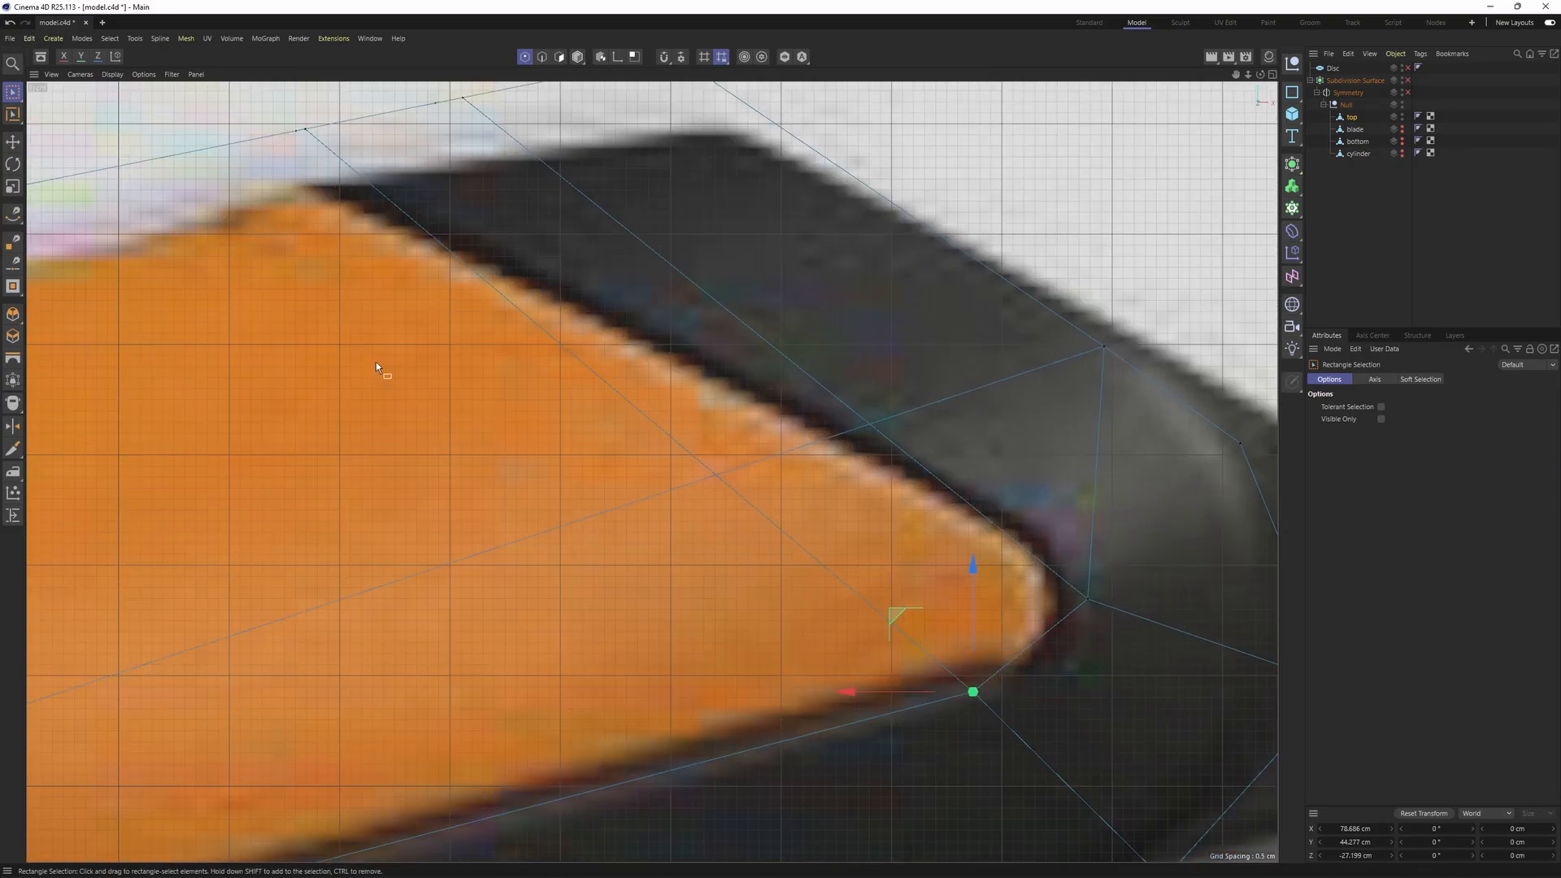
middle_click(375, 363)
middle_click(413, 331)
scroll(858, 528, up, 2)
scroll(981, 621, up, 4)
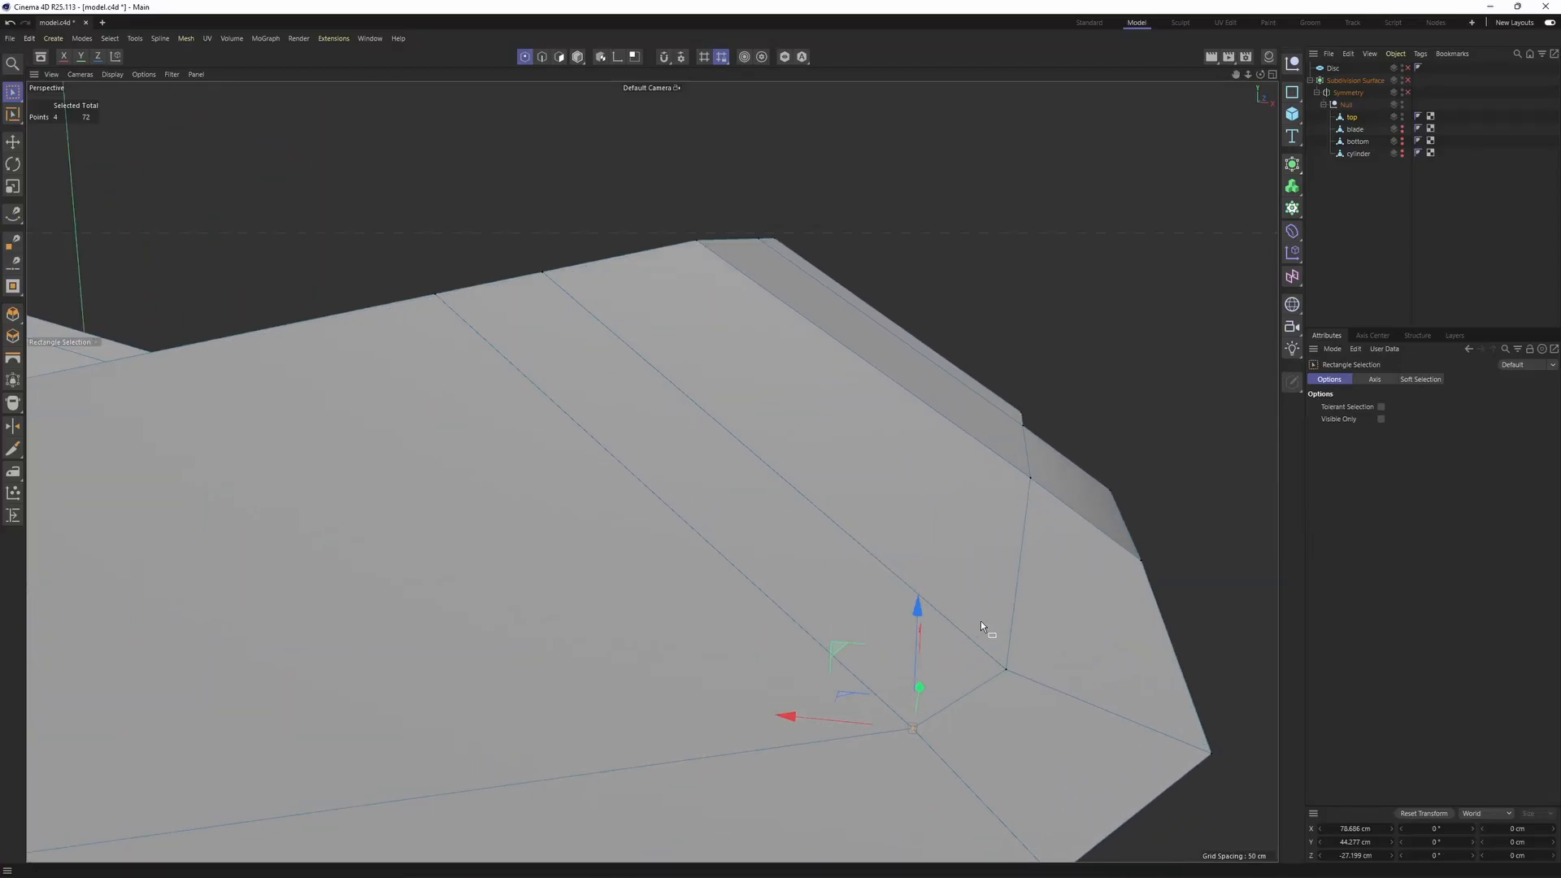
key(k)
key(k)
click(913, 599)
alt+right_drag(979, 537, 915, 536)
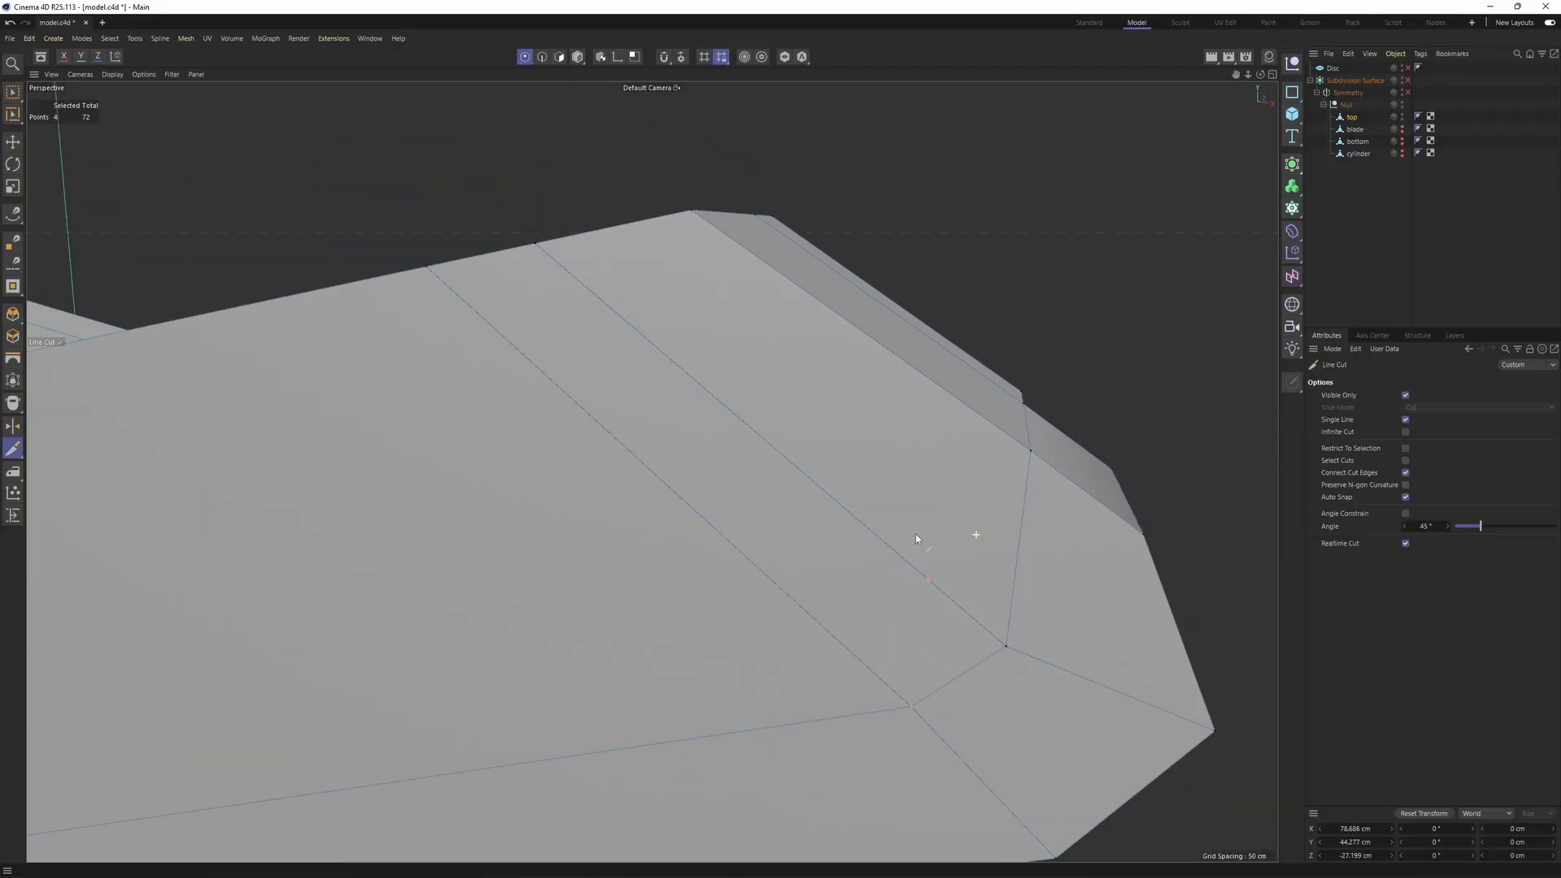
alt+drag(933, 526, 634, 466)
click(998, 450)
alt+drag(973, 636, 949, 571)
- Try to remove the short edge between the second side point and the tip's upper corner using Dissolve, Melt and deletion
key(Return)
key(e)
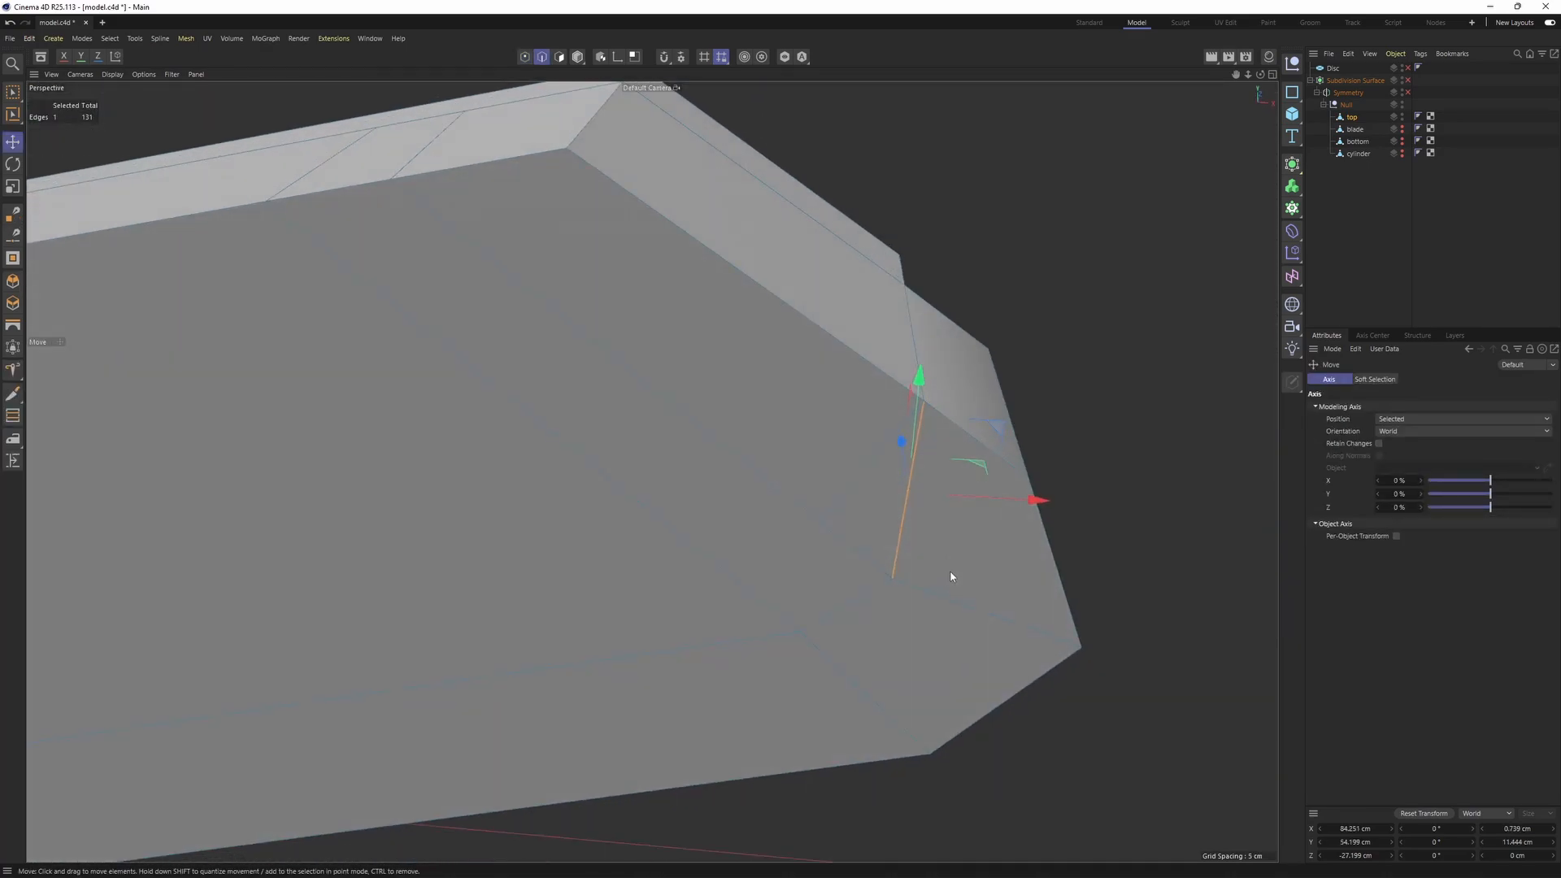
right_click(971, 567)
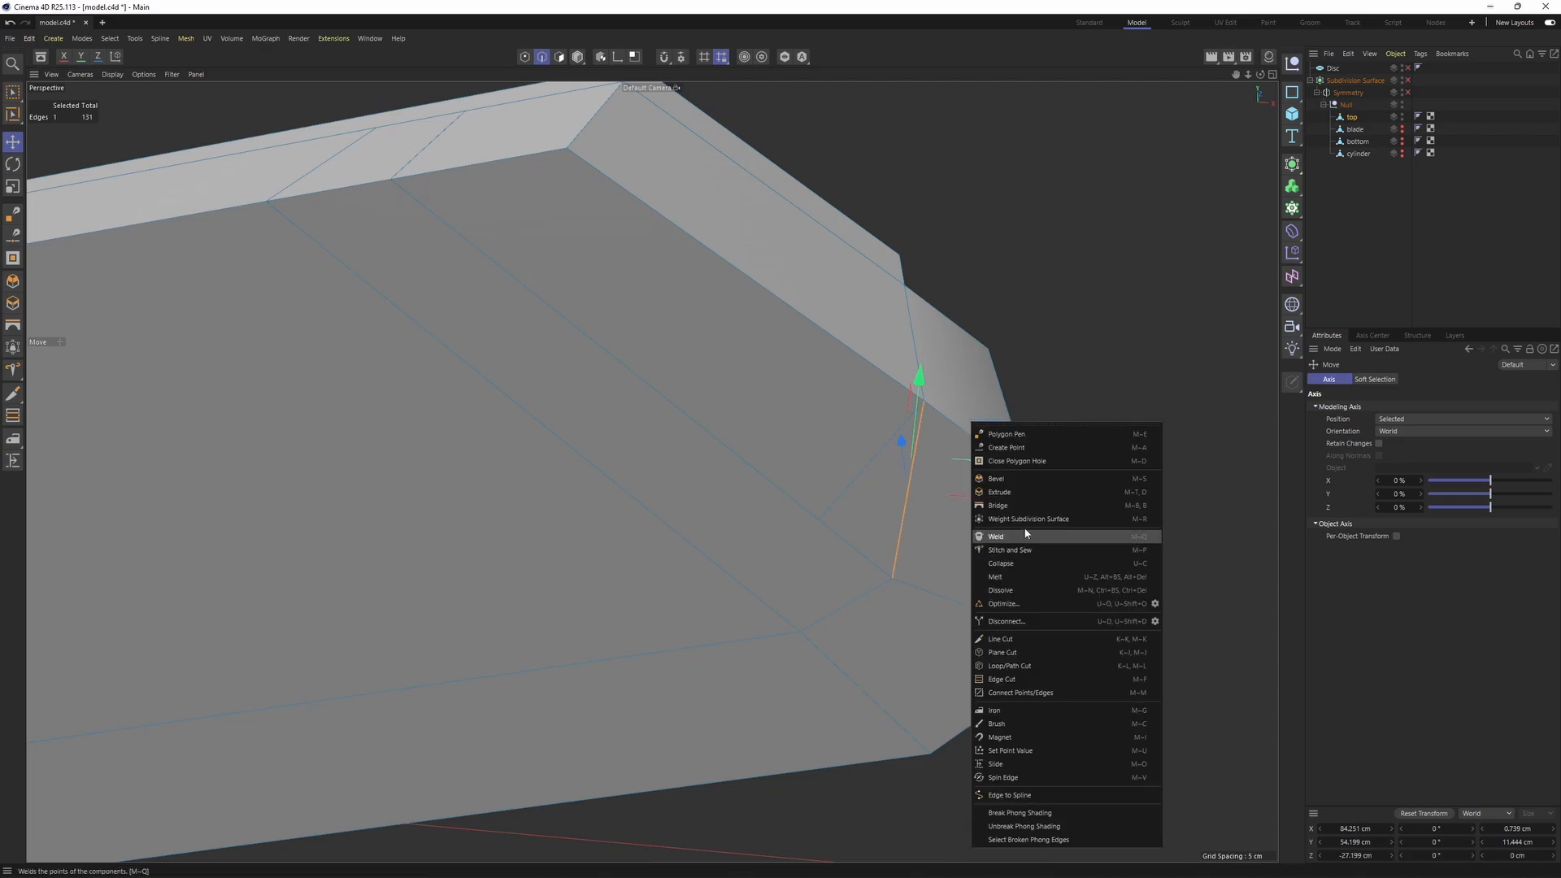
click(1015, 591)
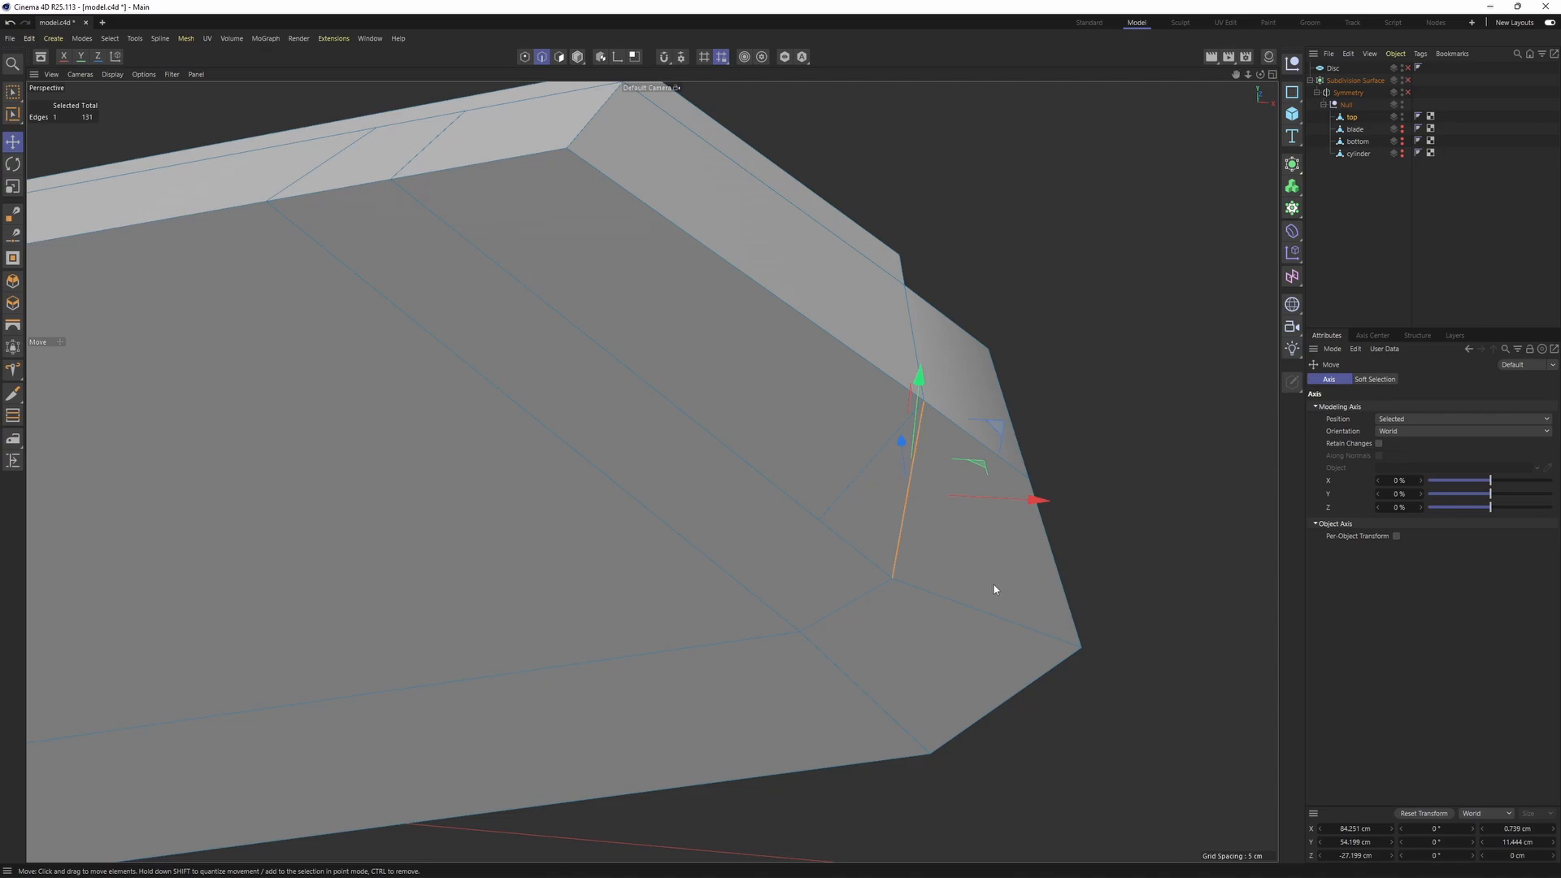
right_click(993, 589)
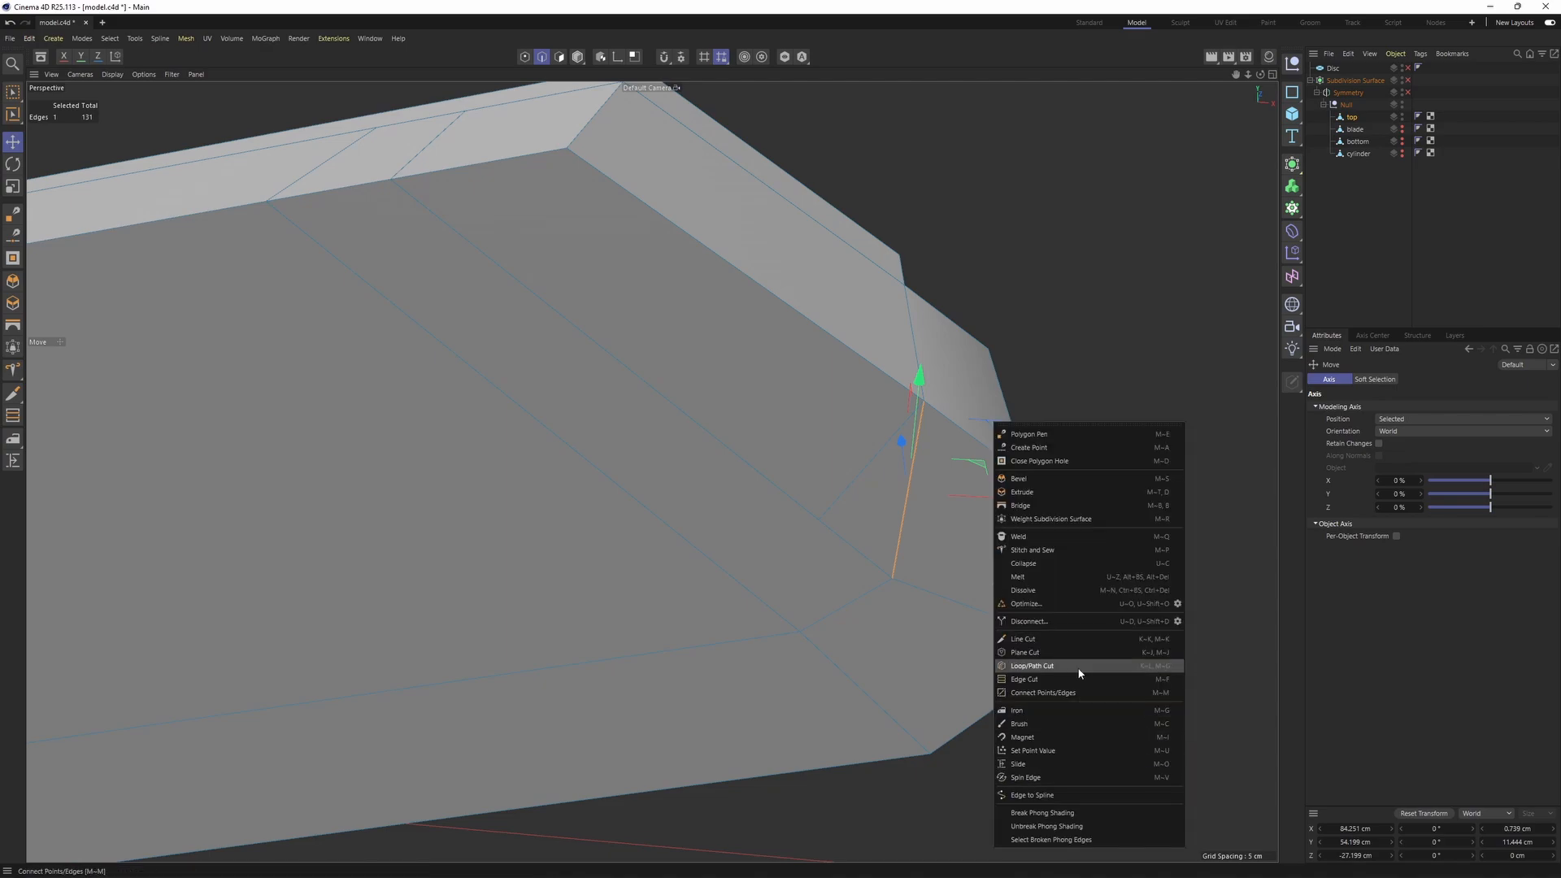
click(1018, 577)
alt+drag(961, 568, 917, 621)
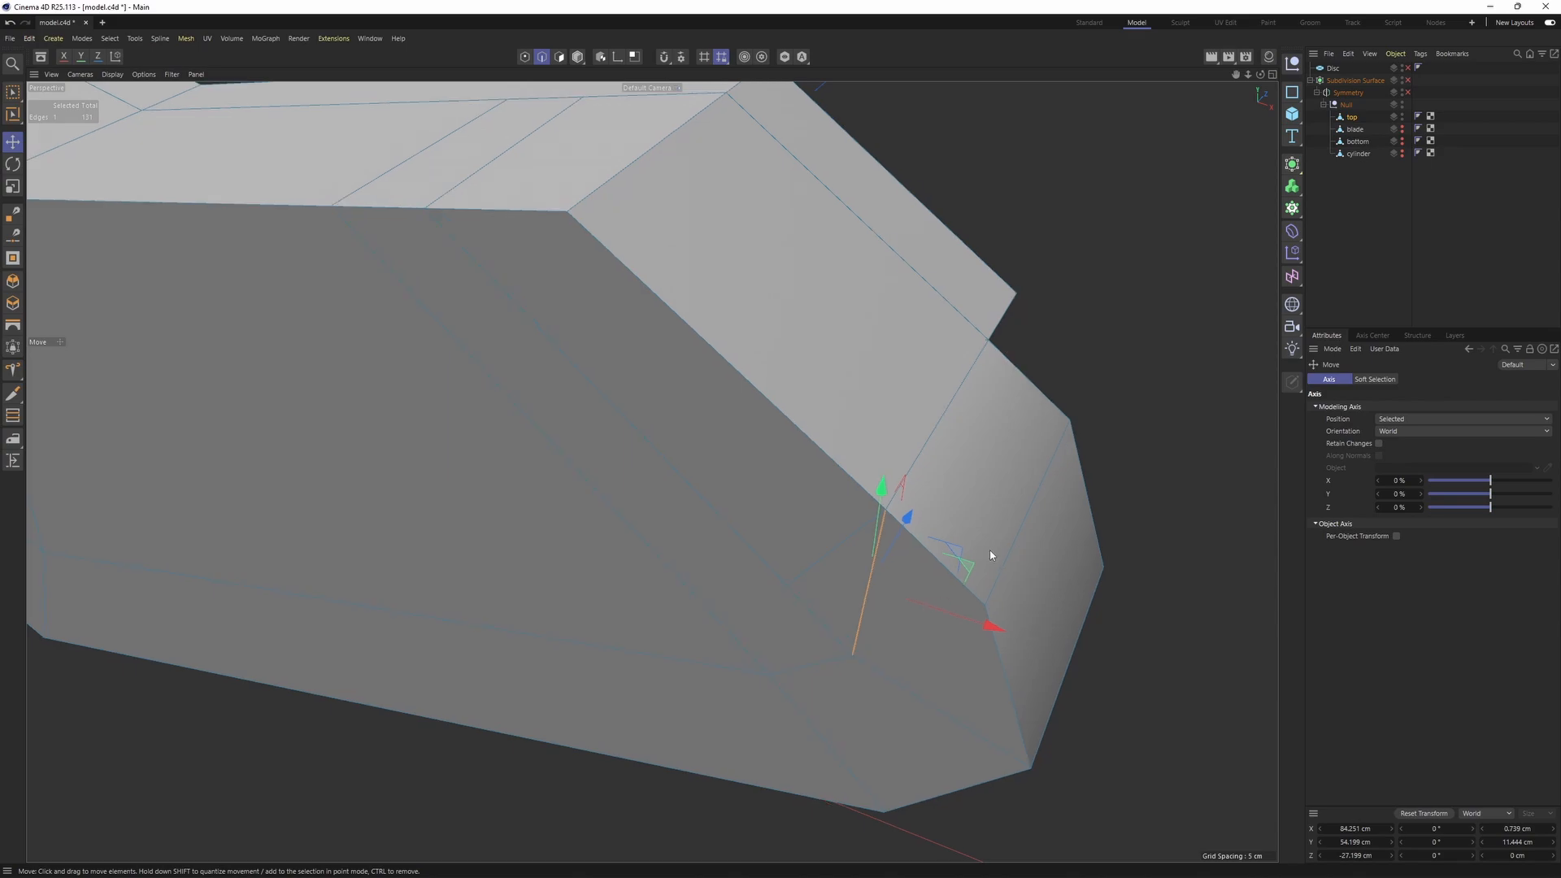
key(Delete)
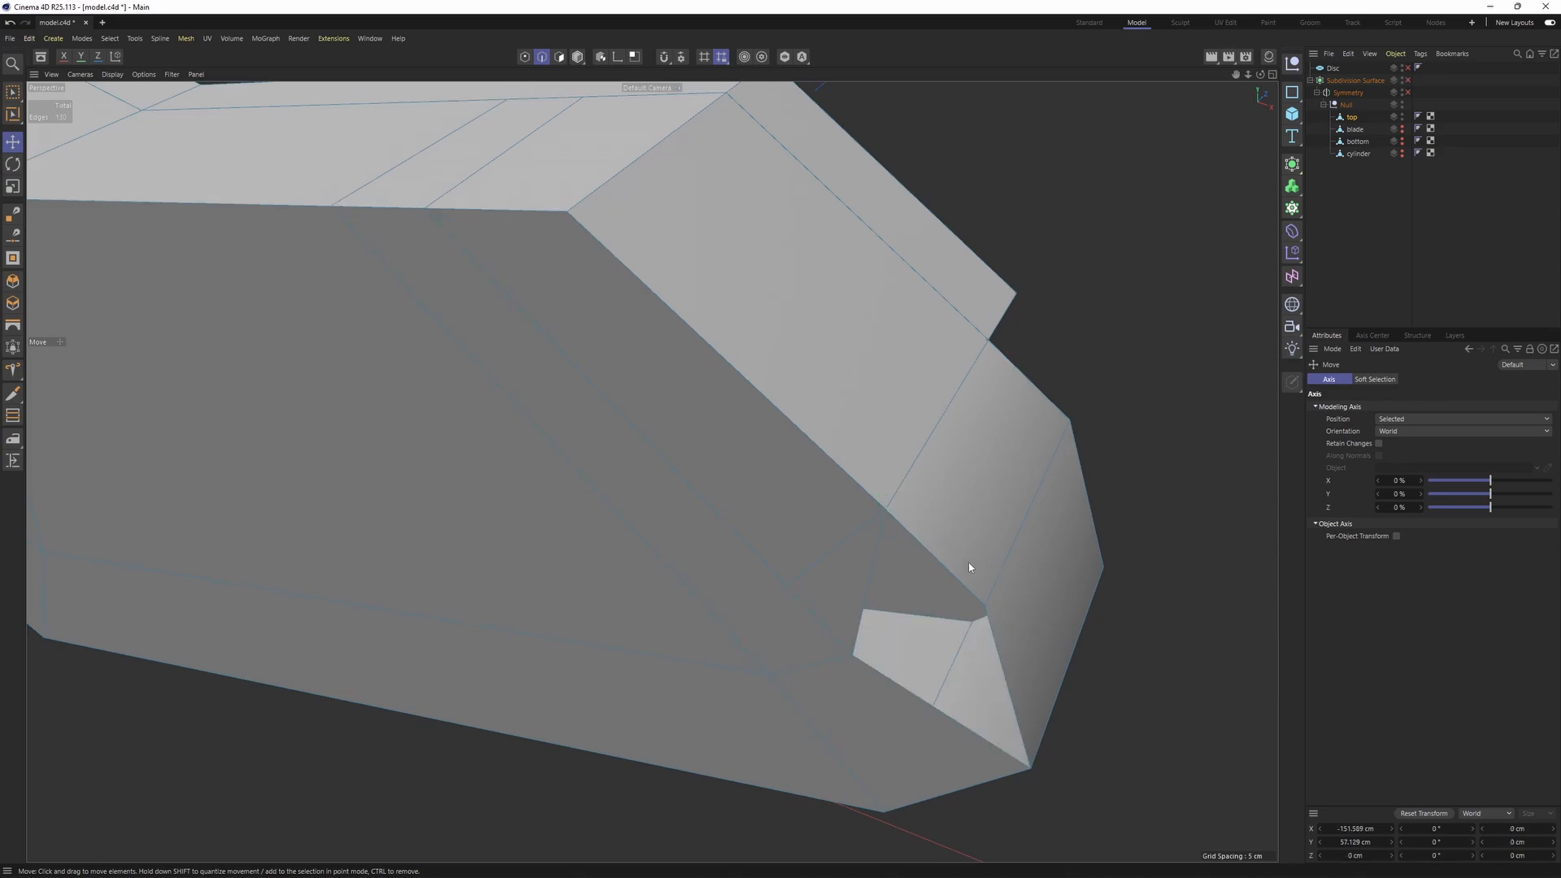
alt+drag(869, 574, 797, 555)
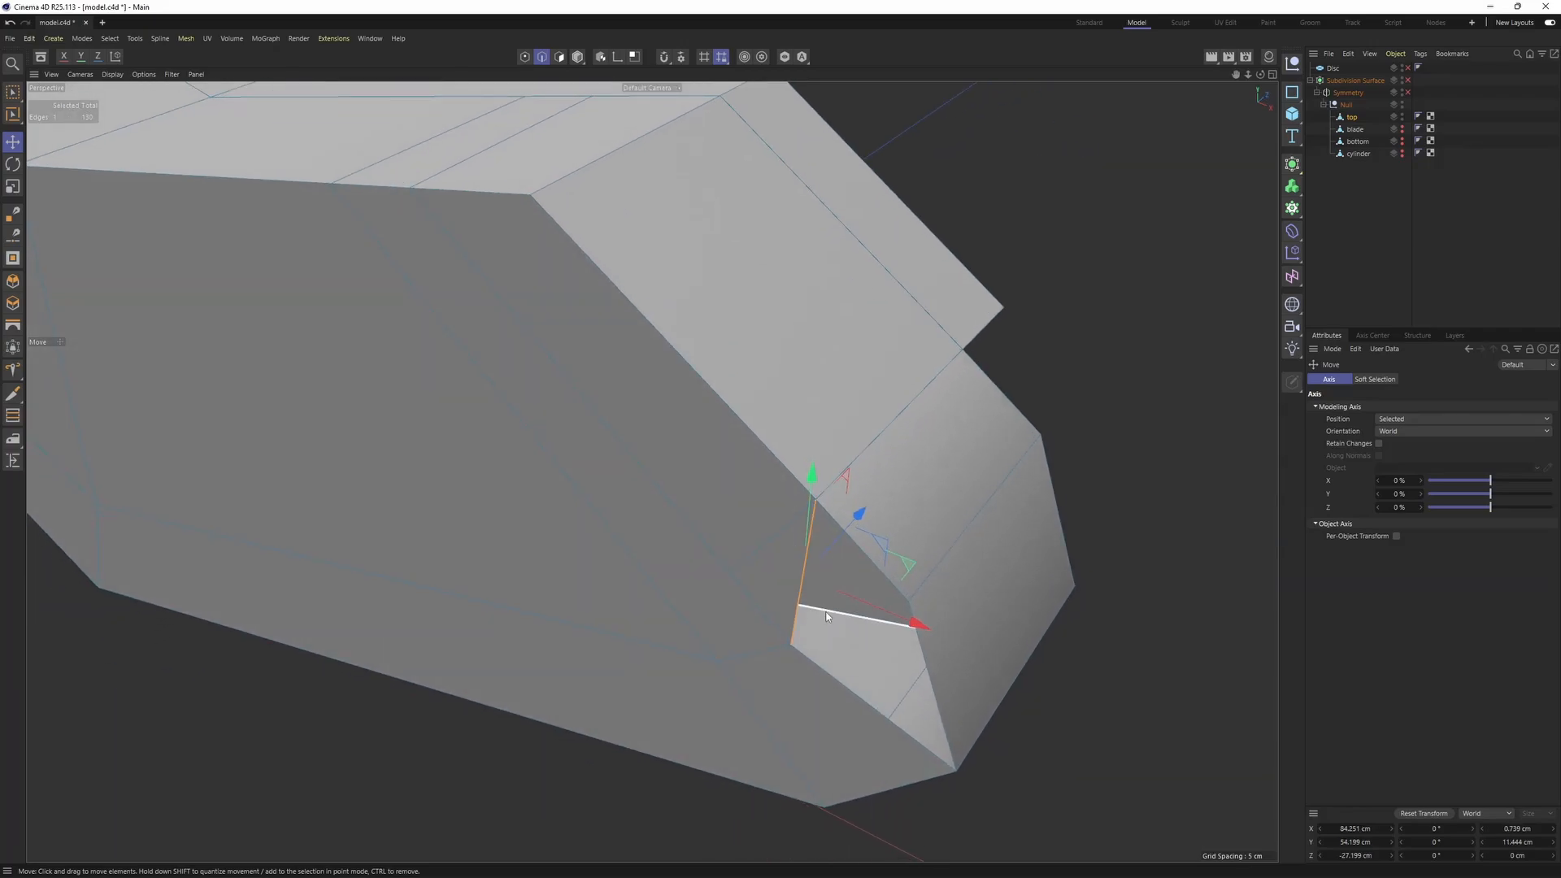
key(Delete)
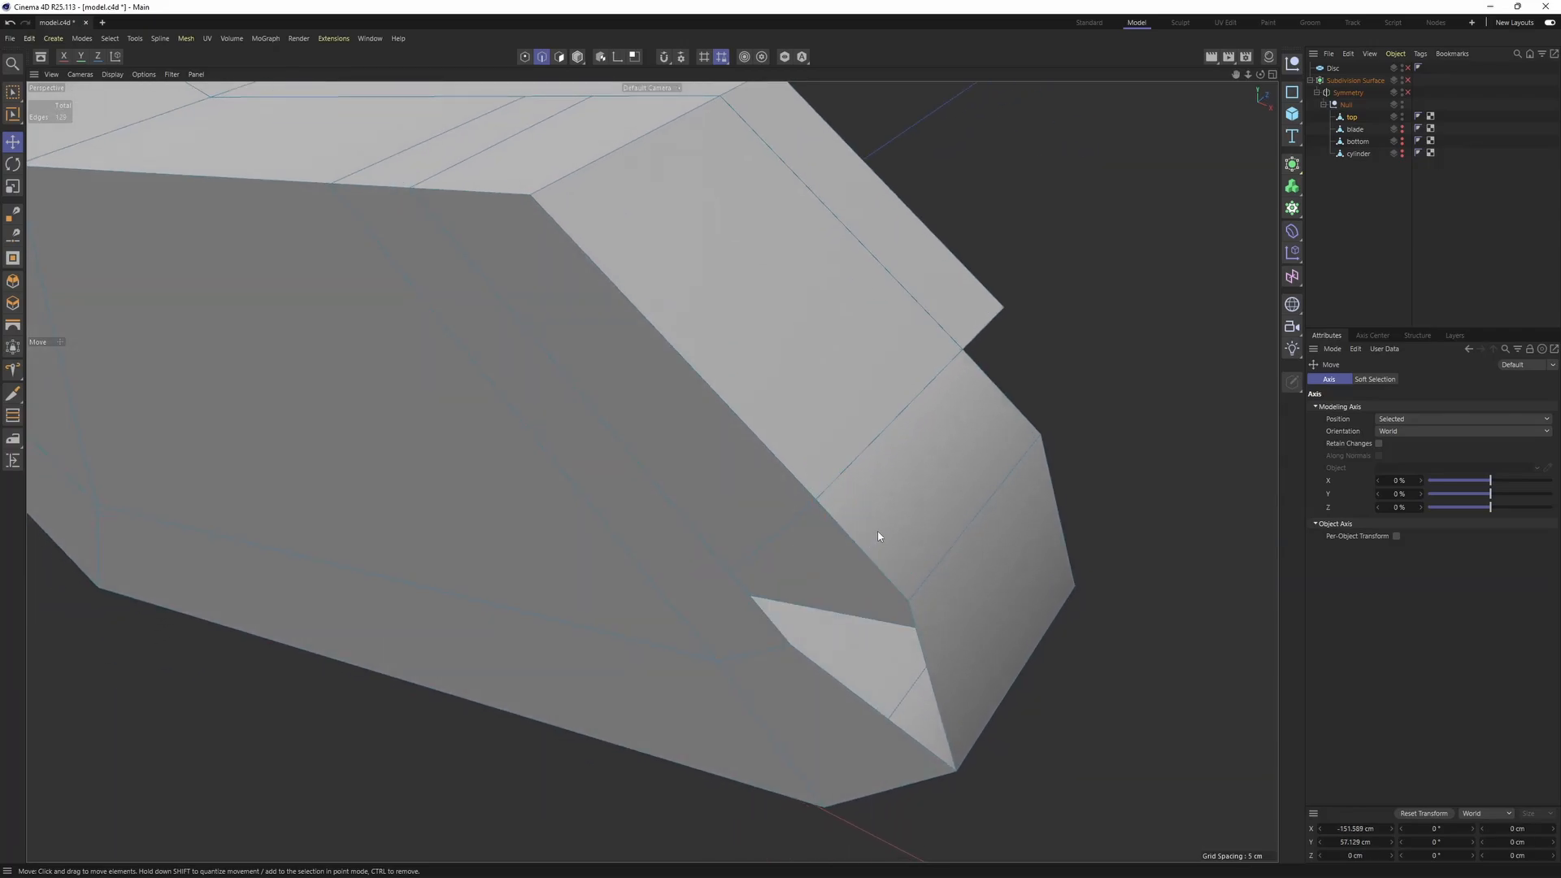
- Try to fill the opening in the front tip's side with Close Polygon Hole
right_click(900, 521)
click(974, 470)
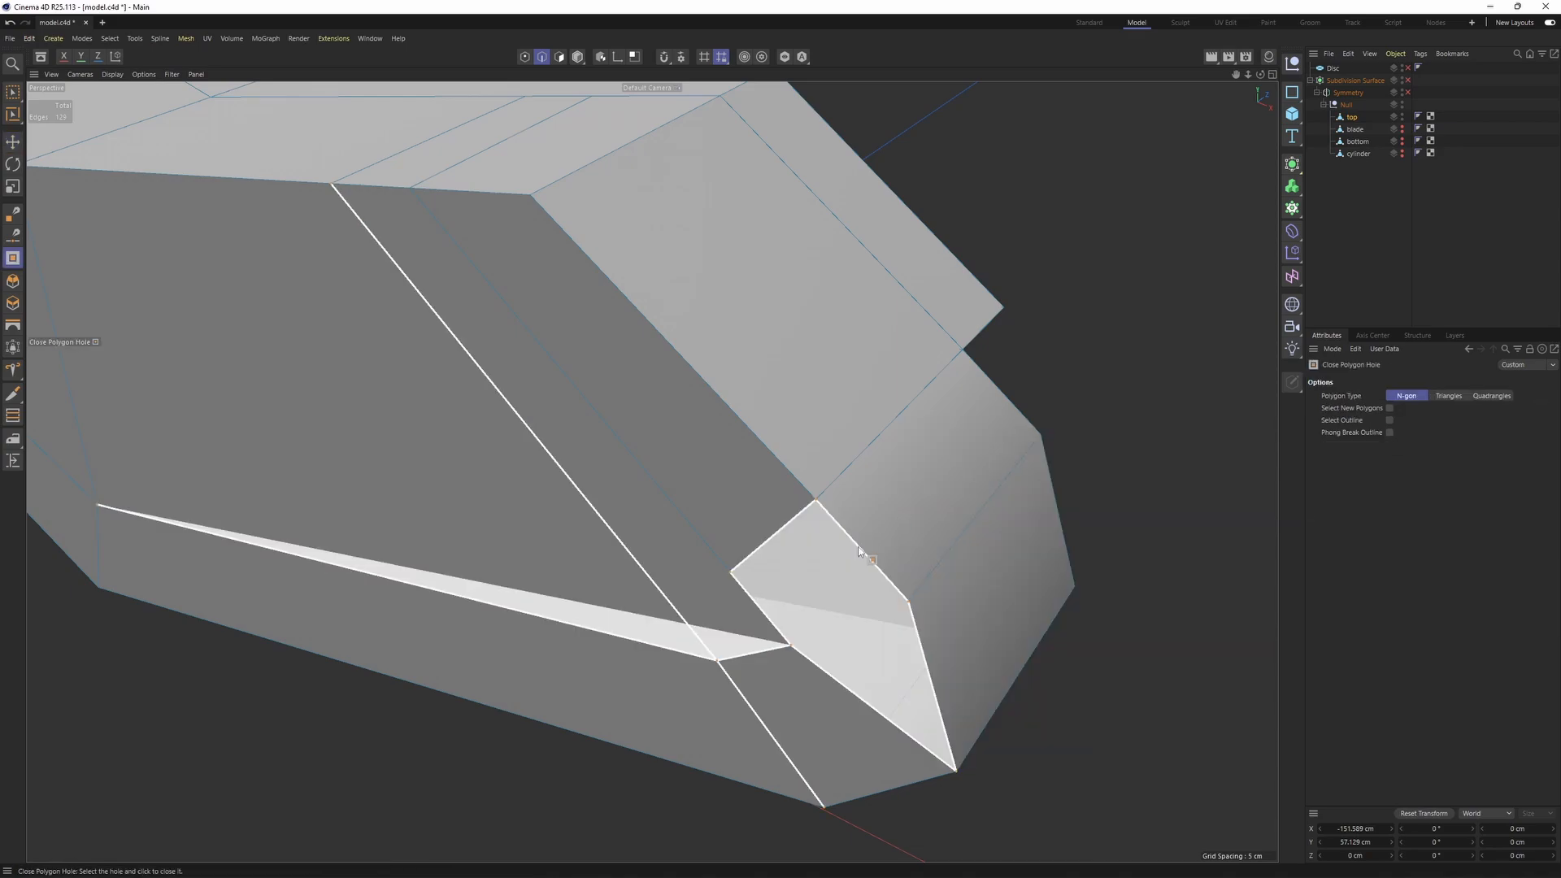
scroll(859, 552, down, 3)
alt+drag(858, 552, 876, 418)
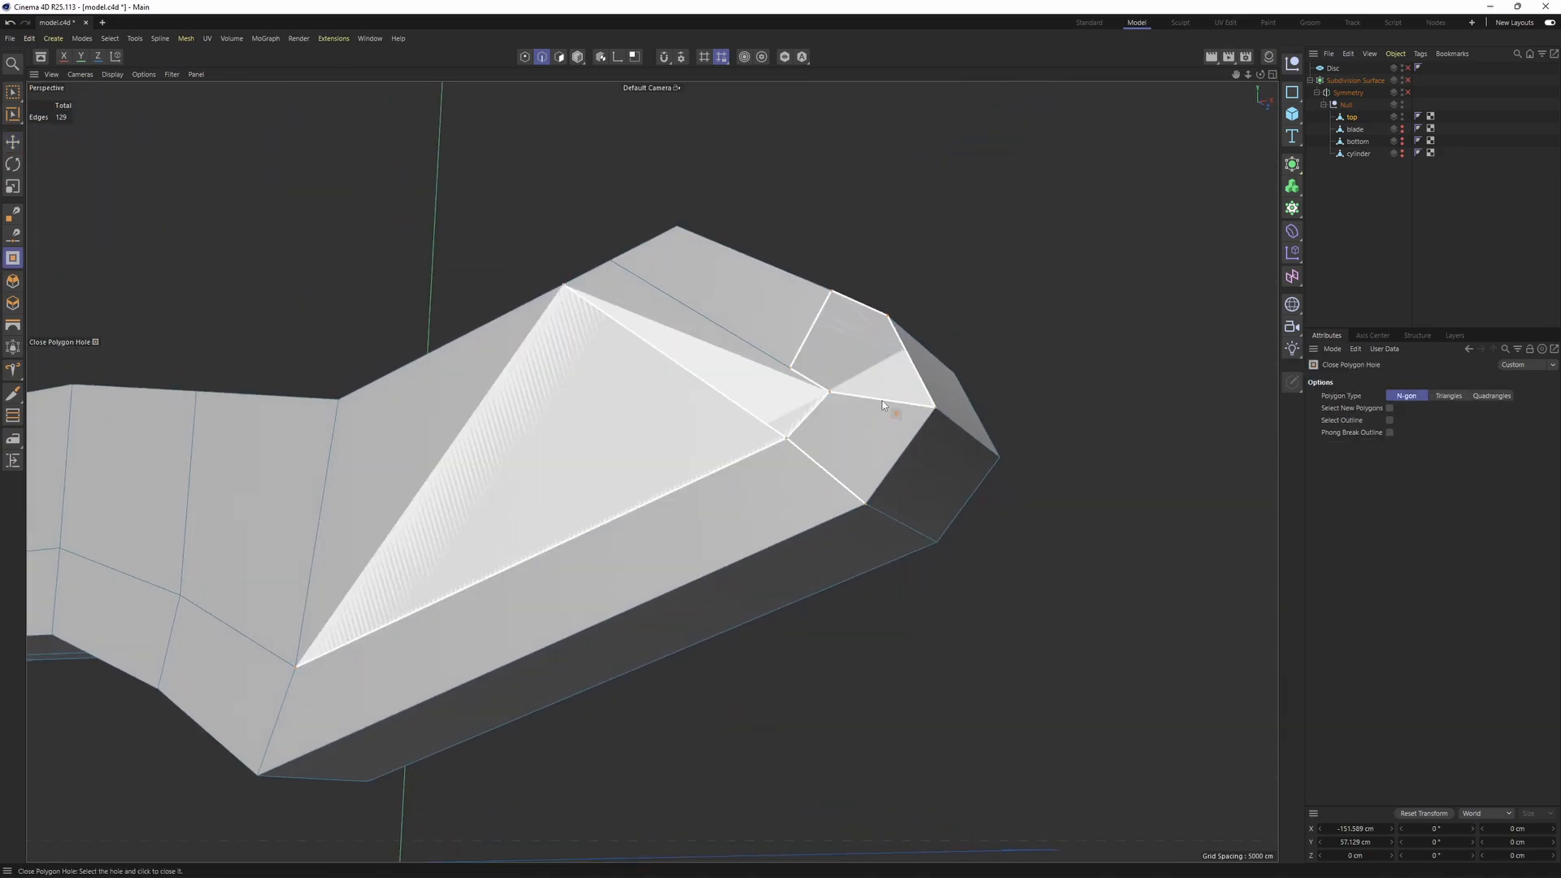
click(881, 402)
scroll(935, 488, down, 5)
- Preview the handle with subdivision and undo the edge removal and hole filling at the front tip
key(q)
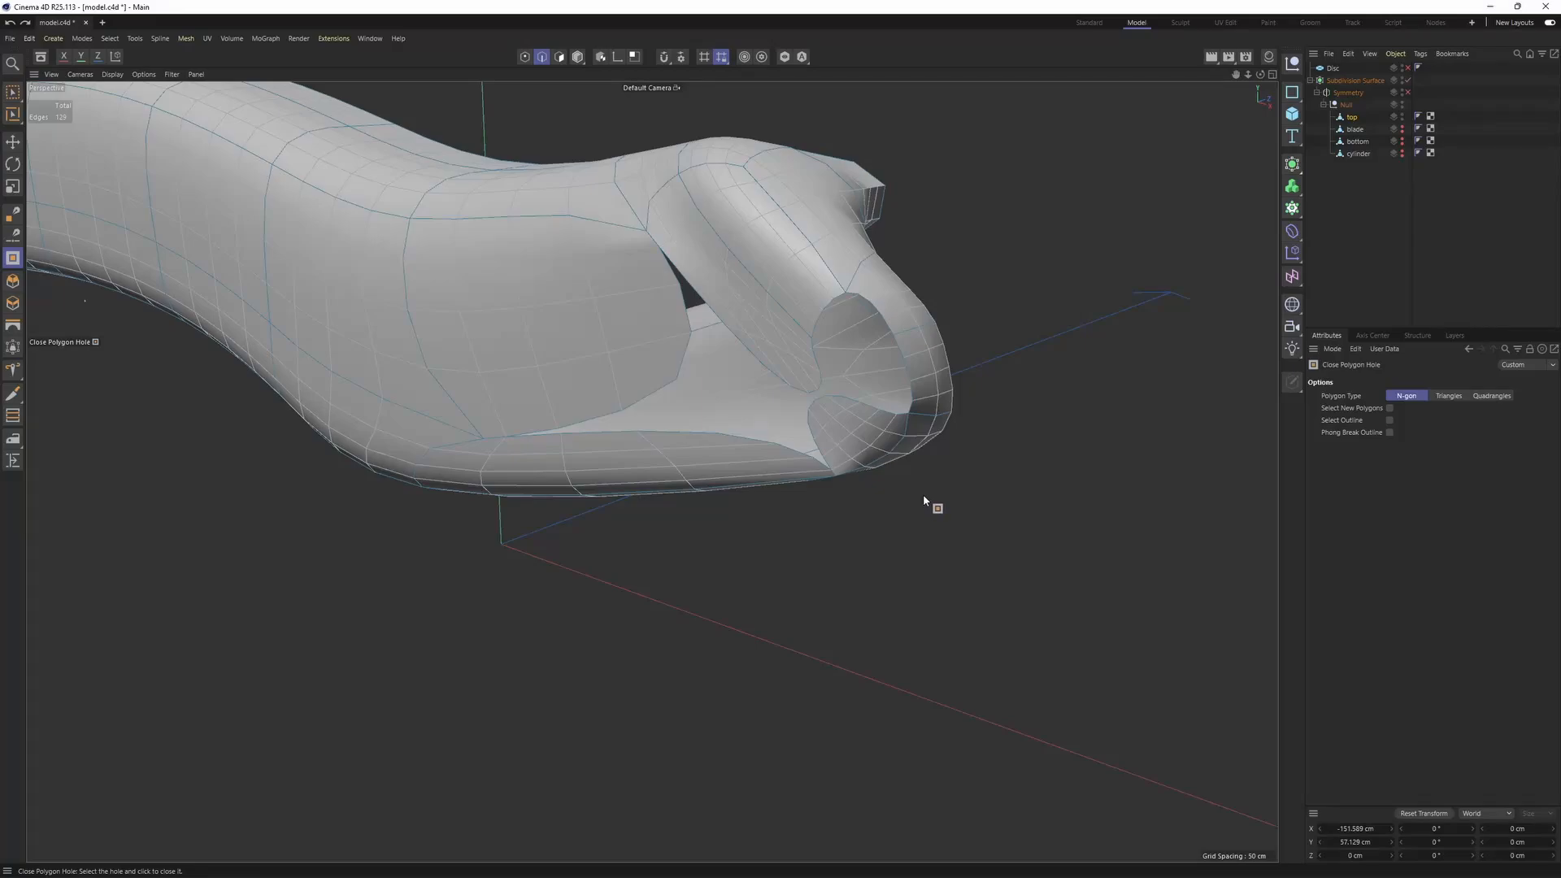
key(q)
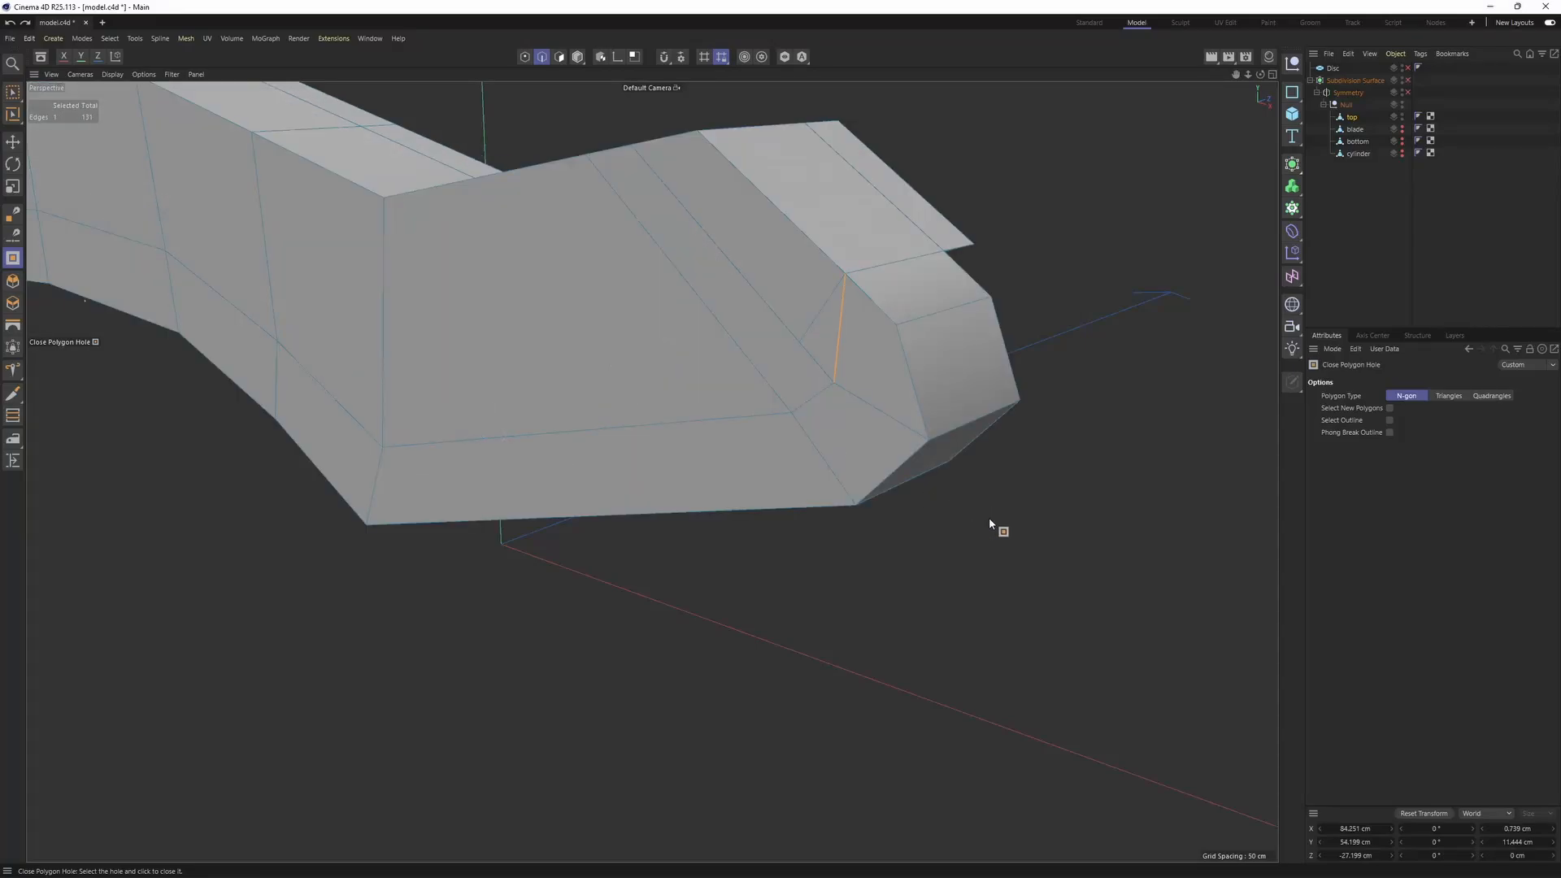
mouse_move(983, 504)
alt+mouse_down()
mouse_move(934, 446)
mouse_move(981, 502)
alt+mouse_up()
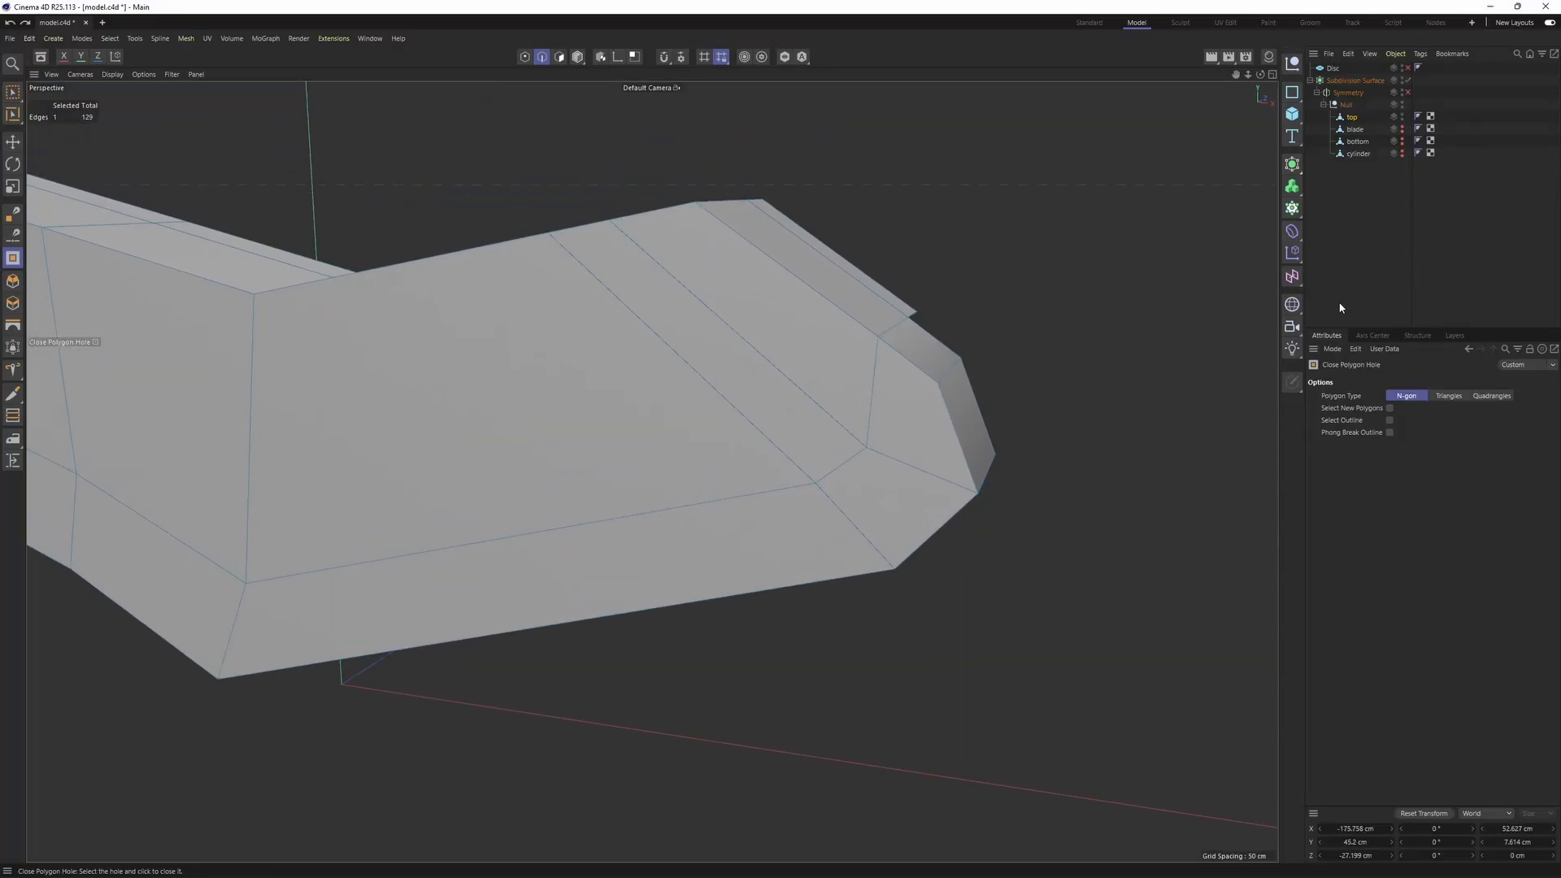
key(q)
key(q)
- Move the second cut's side point back into line between the first side point and the tip's upper corner, and check it subdivided
key(Return)
key(space)
drag(830, 499, 807, 478)
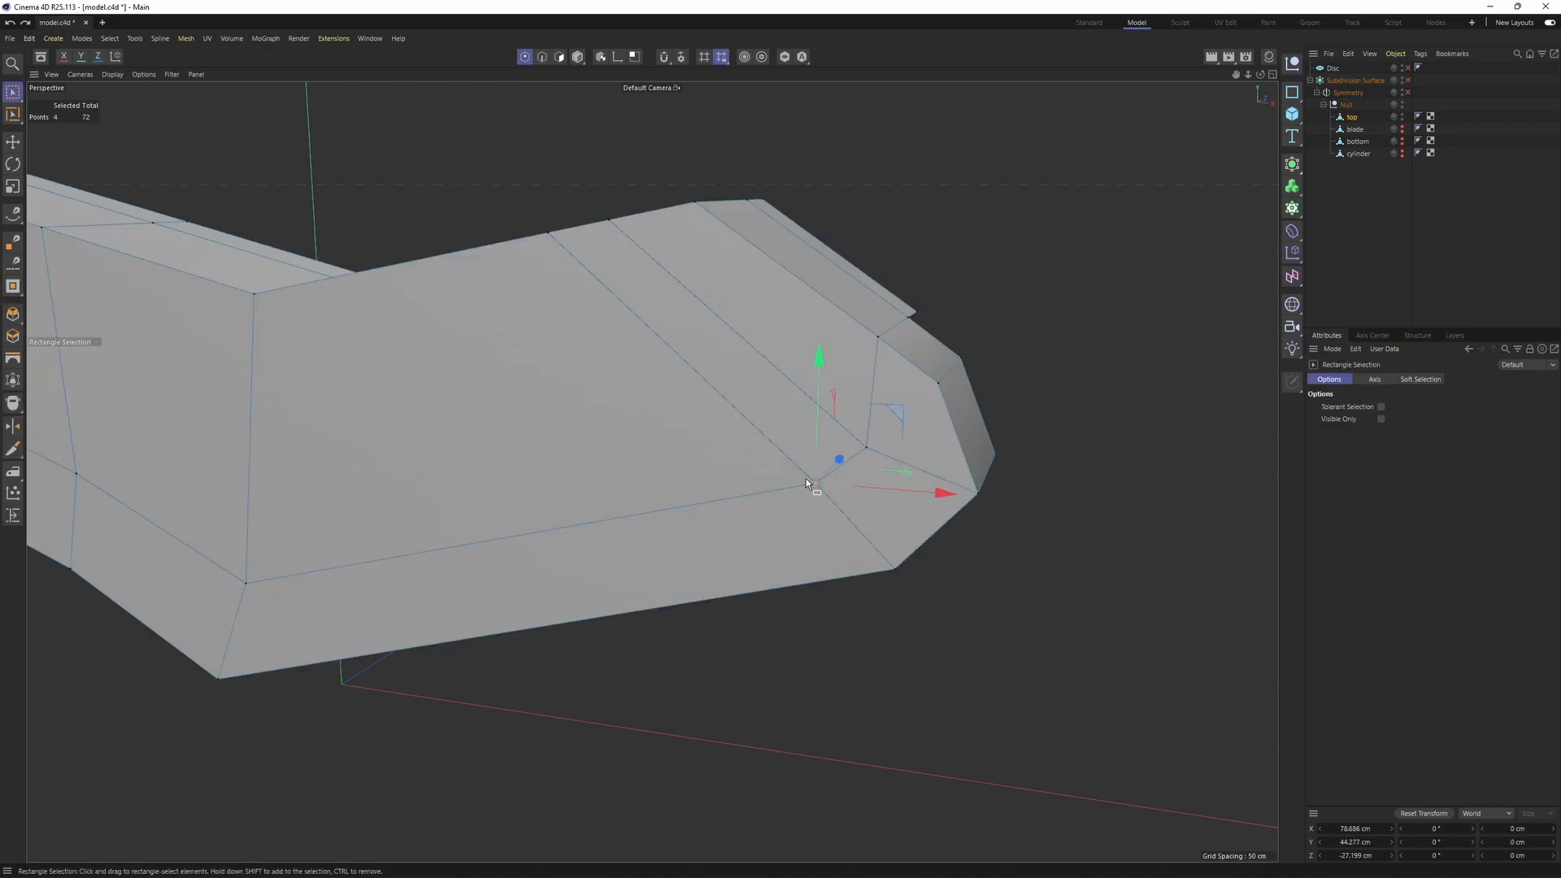
alt+drag(905, 491, 807, 540)
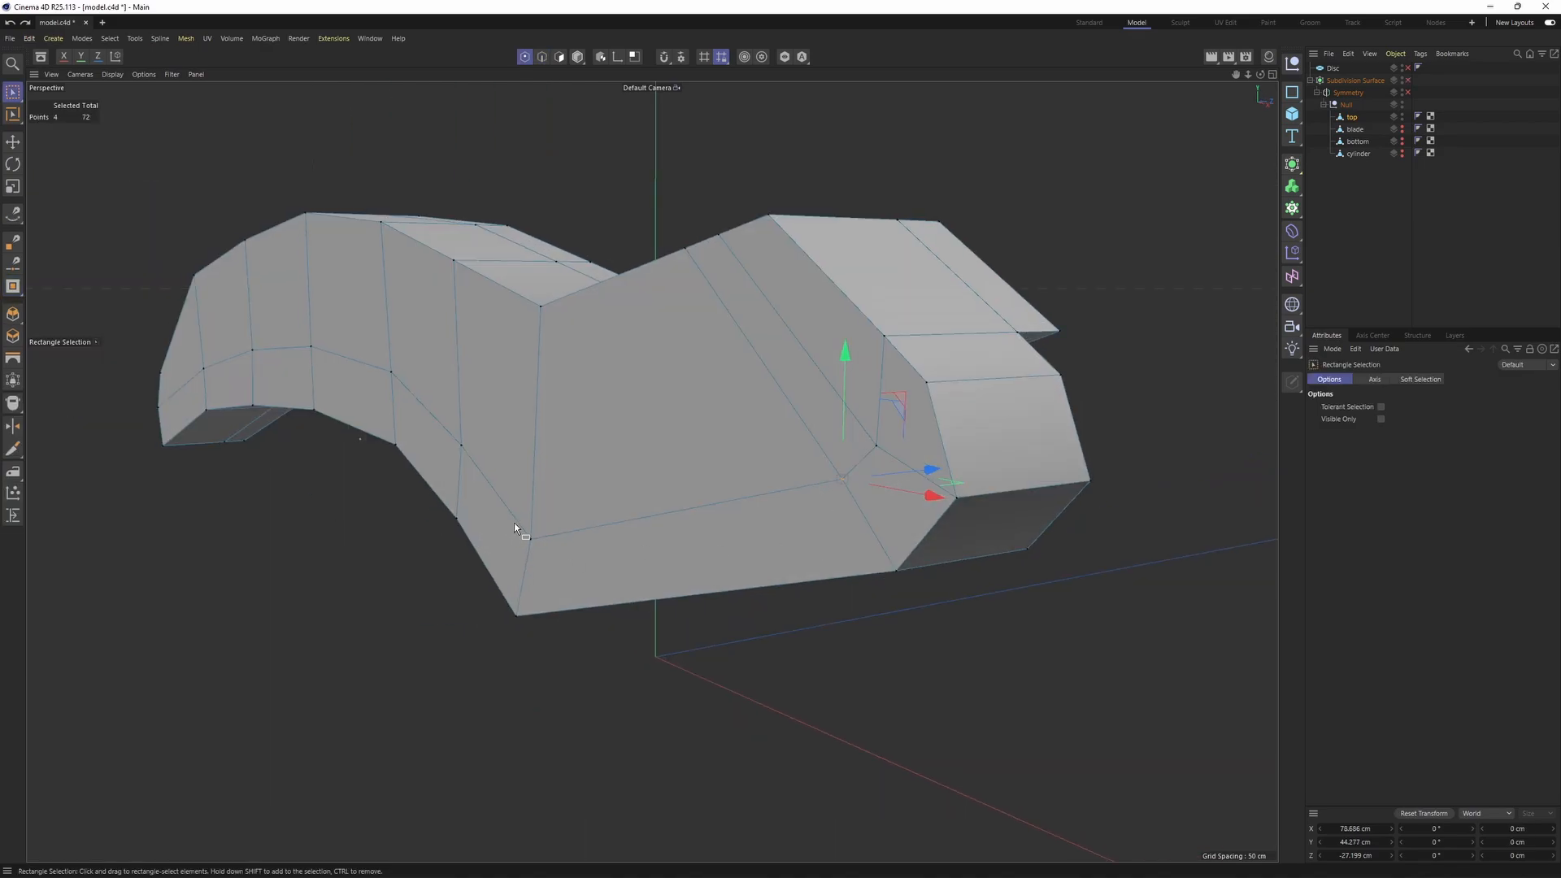
alt+drag(549, 534, 648, 617)
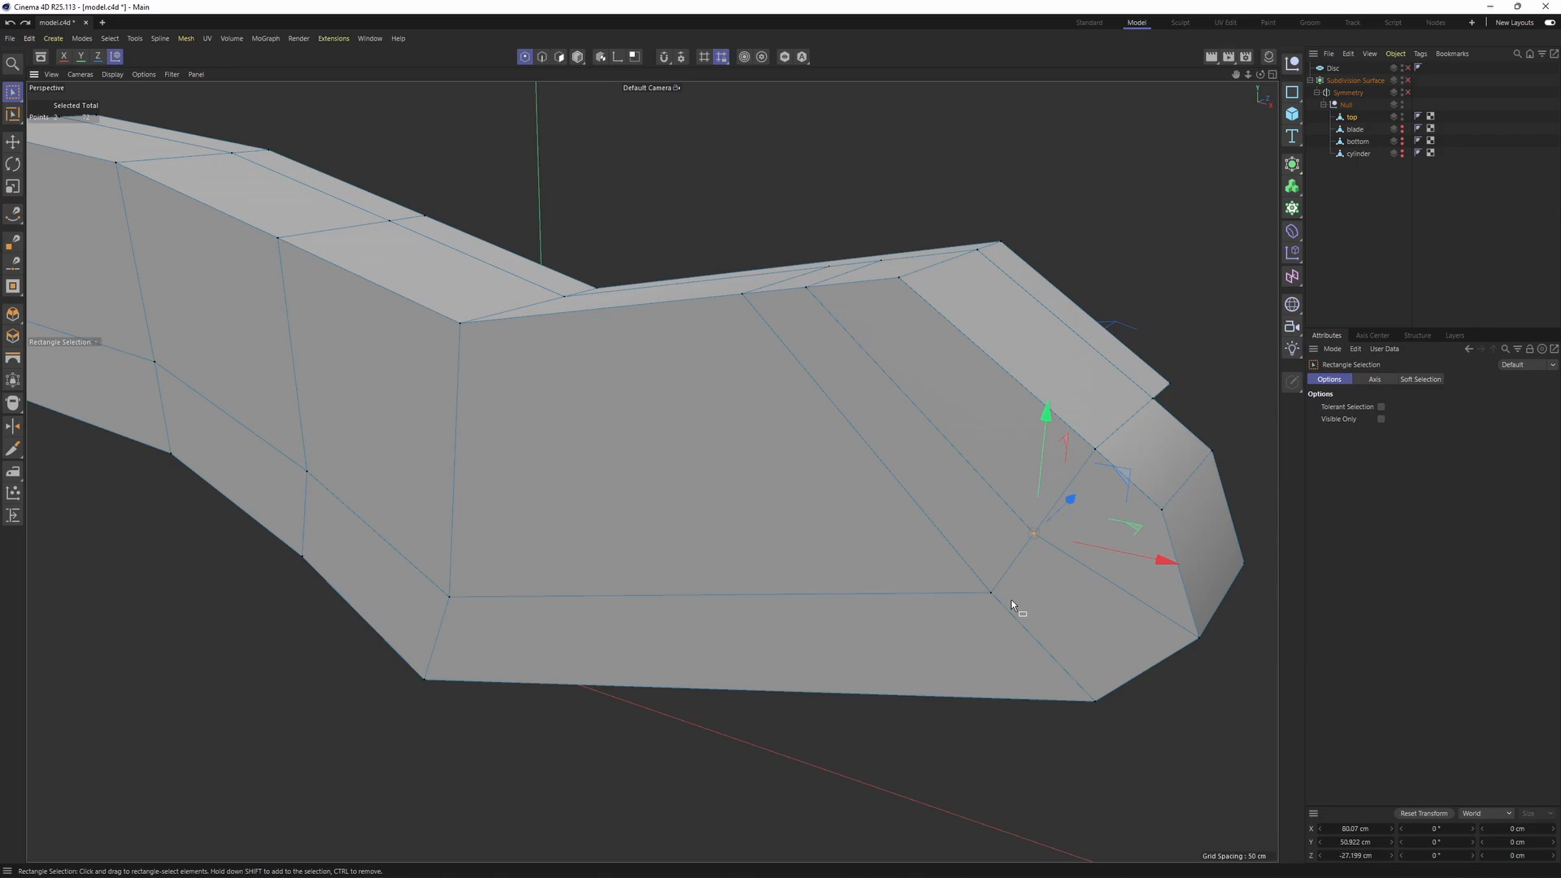
key(q)
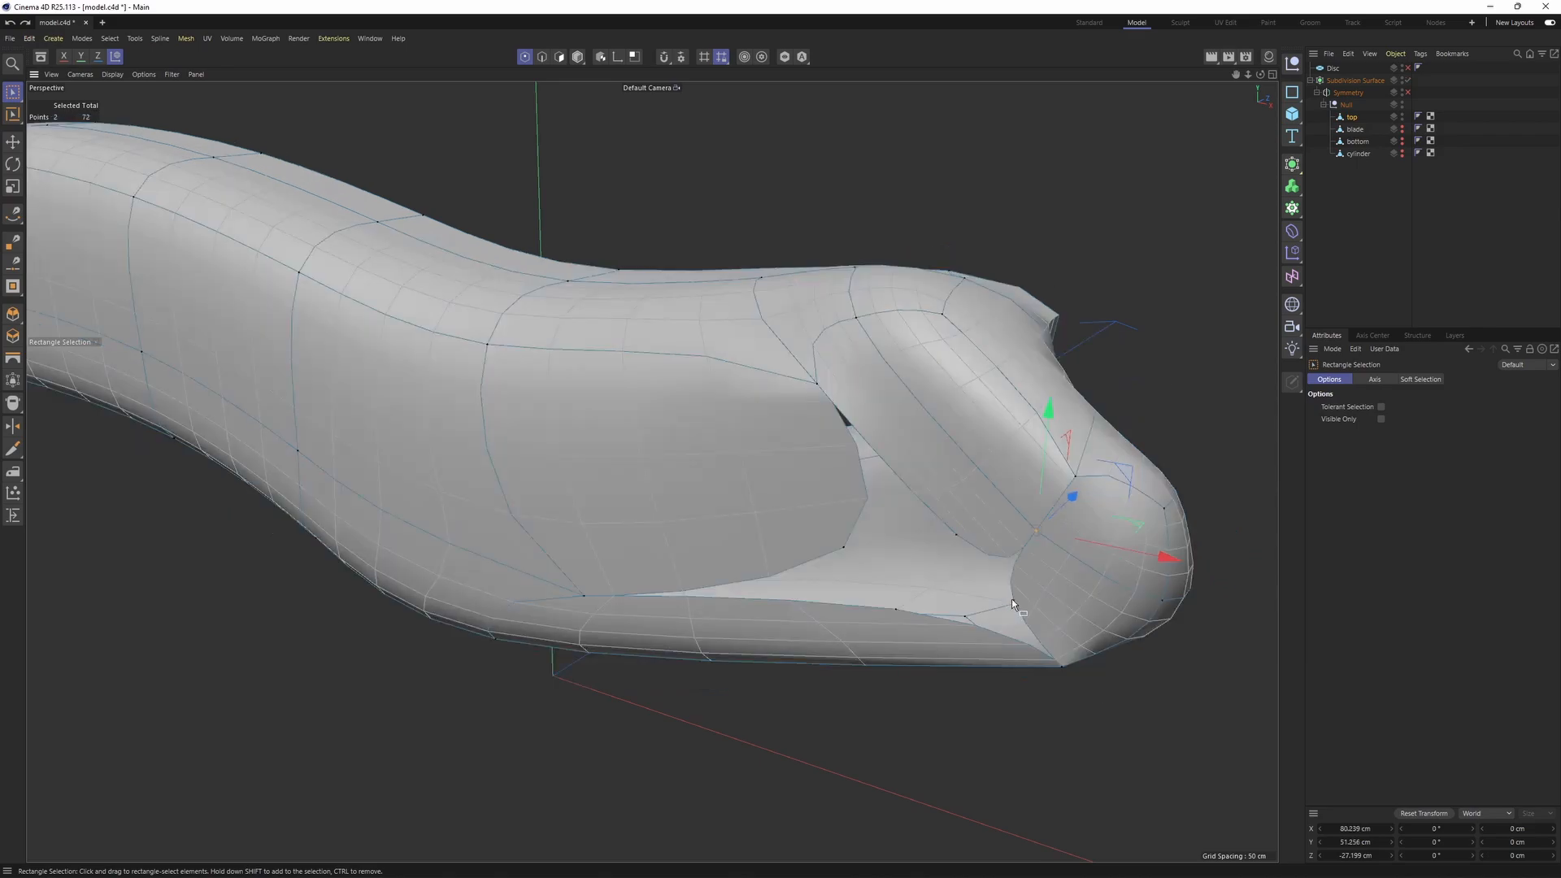
key(q)
key(q)
key(q)
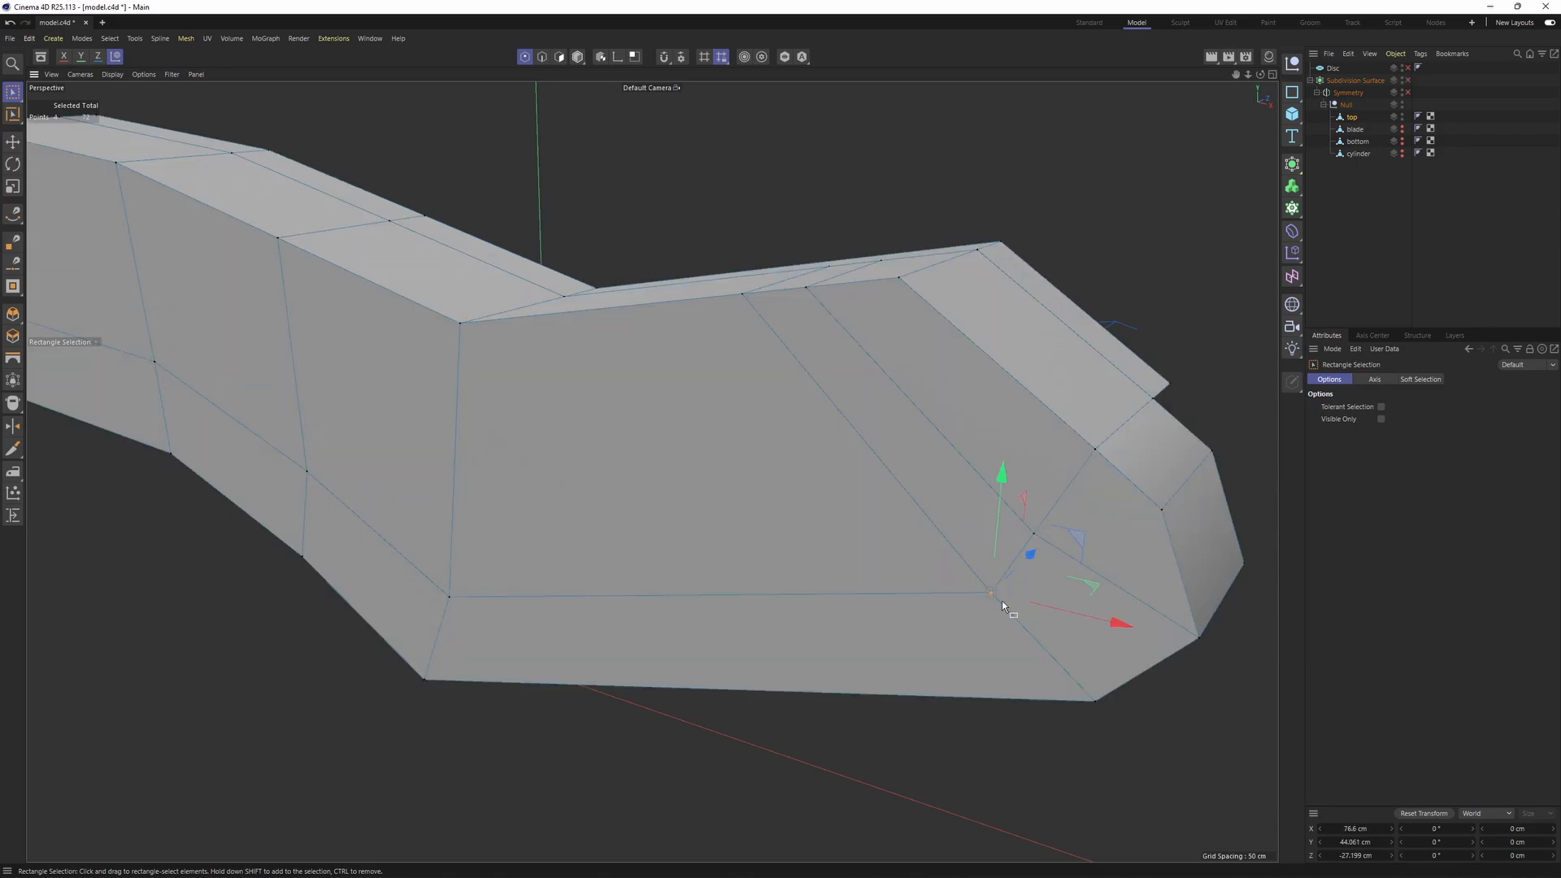
- Weld the overlapping points at the lower side point of the front tip and preview the subdivided surface
alt+middle_drag(1001, 602, 991, 584)
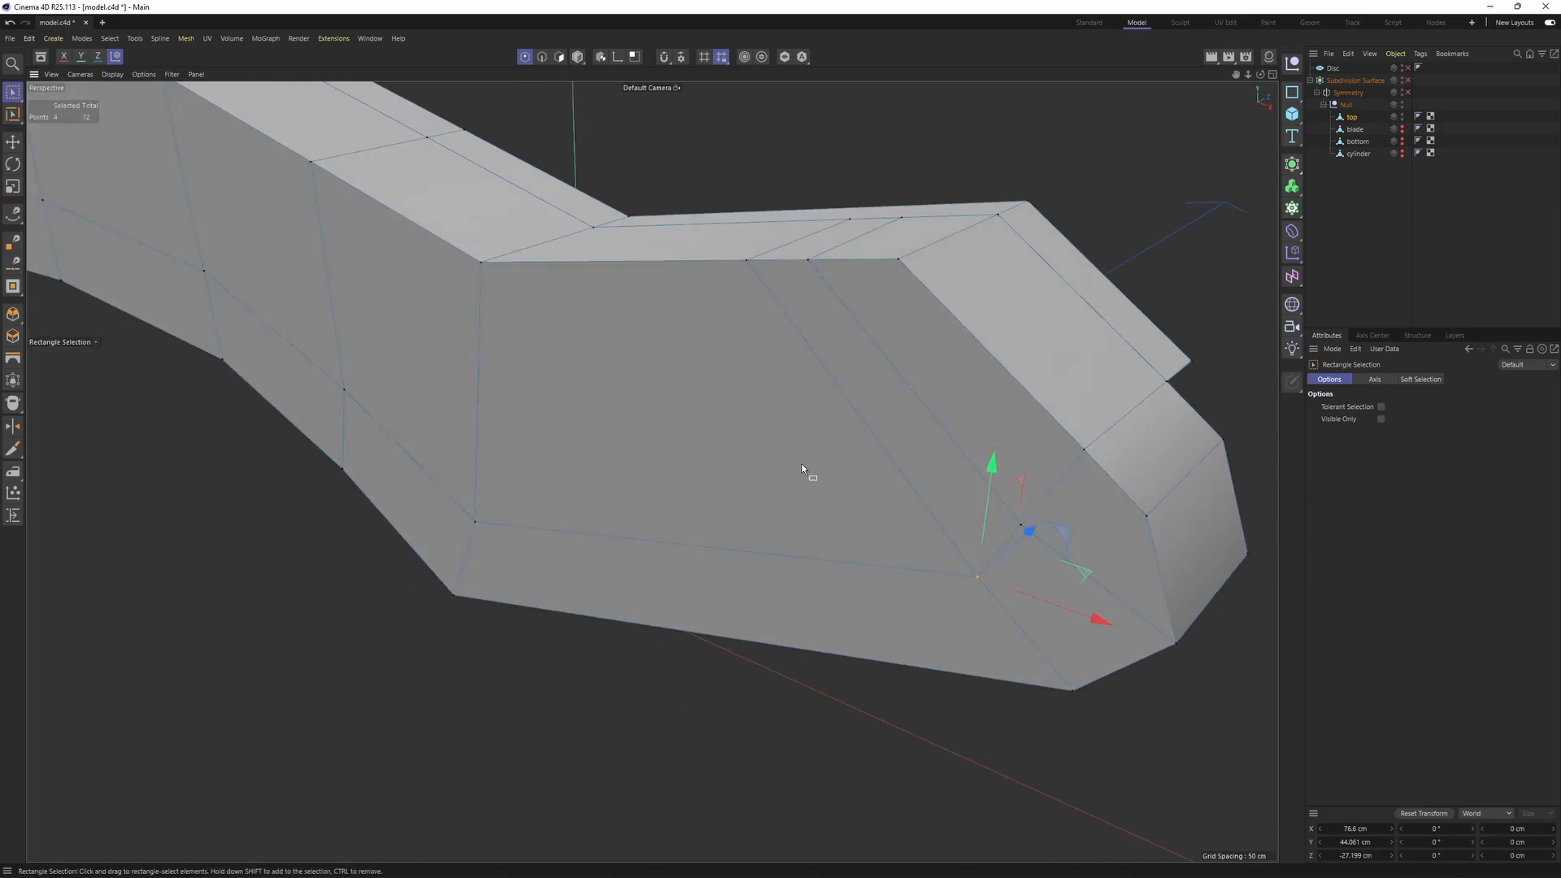
right_click(912, 456)
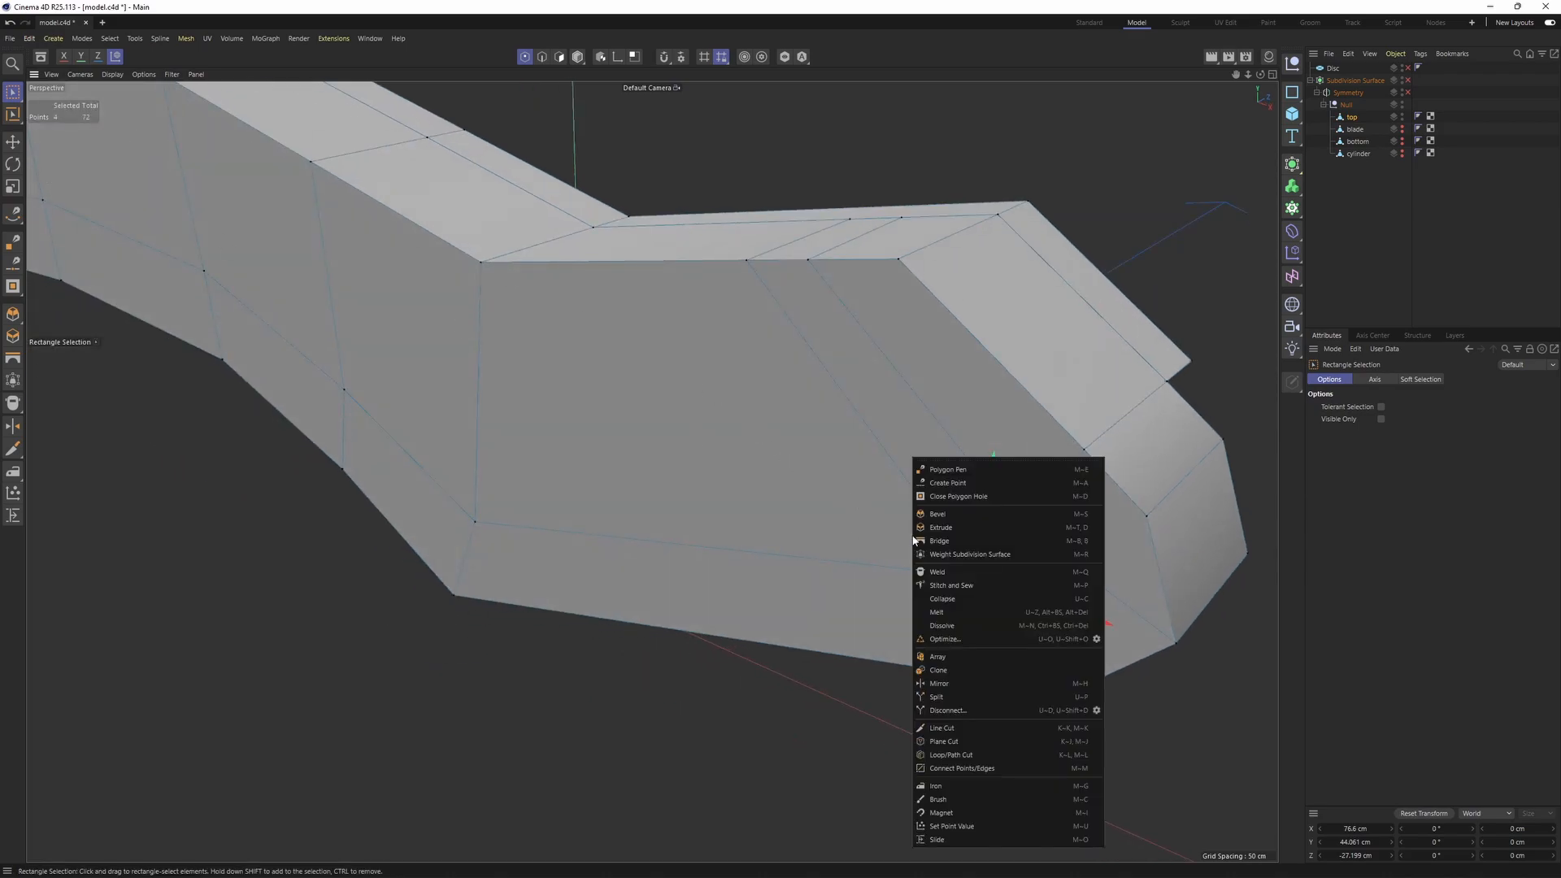
click(959, 553)
click(979, 578)
key(q)
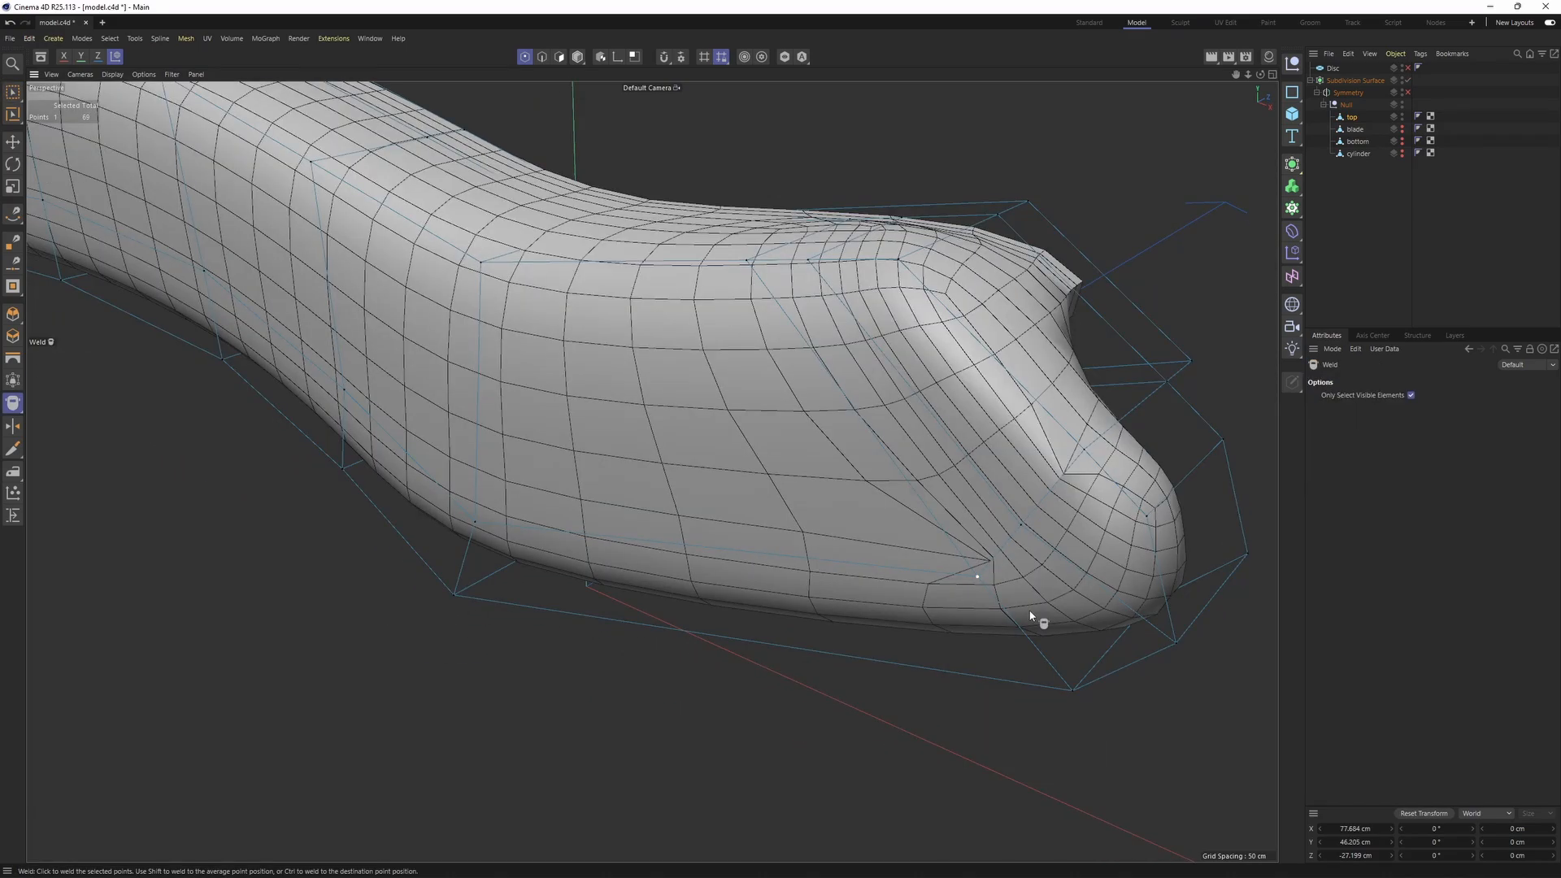
- Compare the subdivided front tip with the lower side point's weld undone and restored
key(ctrl+z)
key(q)
alt+drag(1038, 589, 741, 543)
key(e)
key(q)
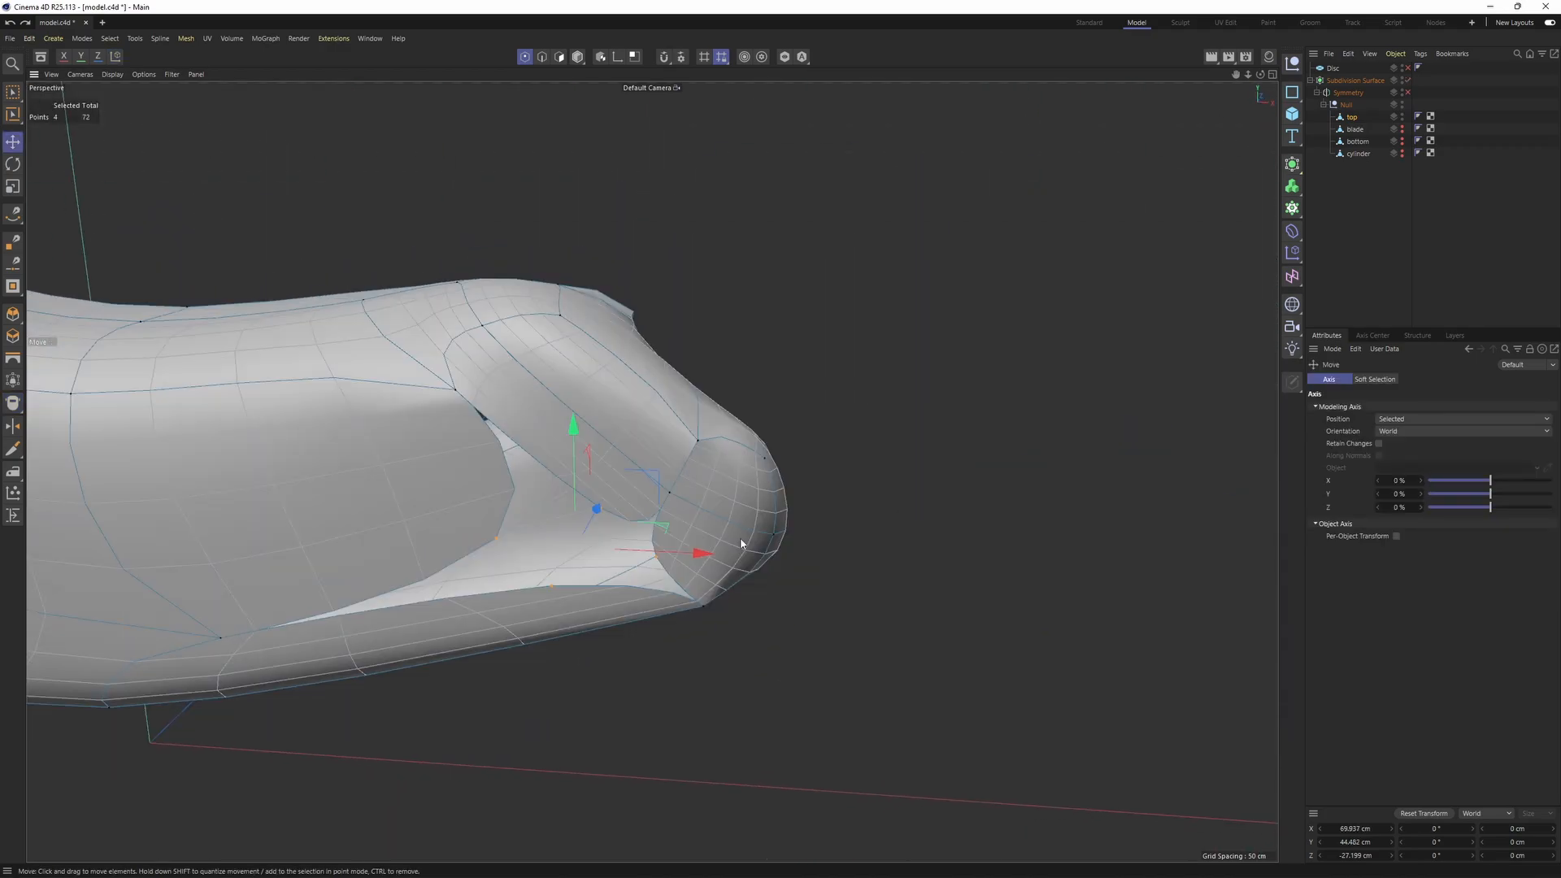
key(Return)
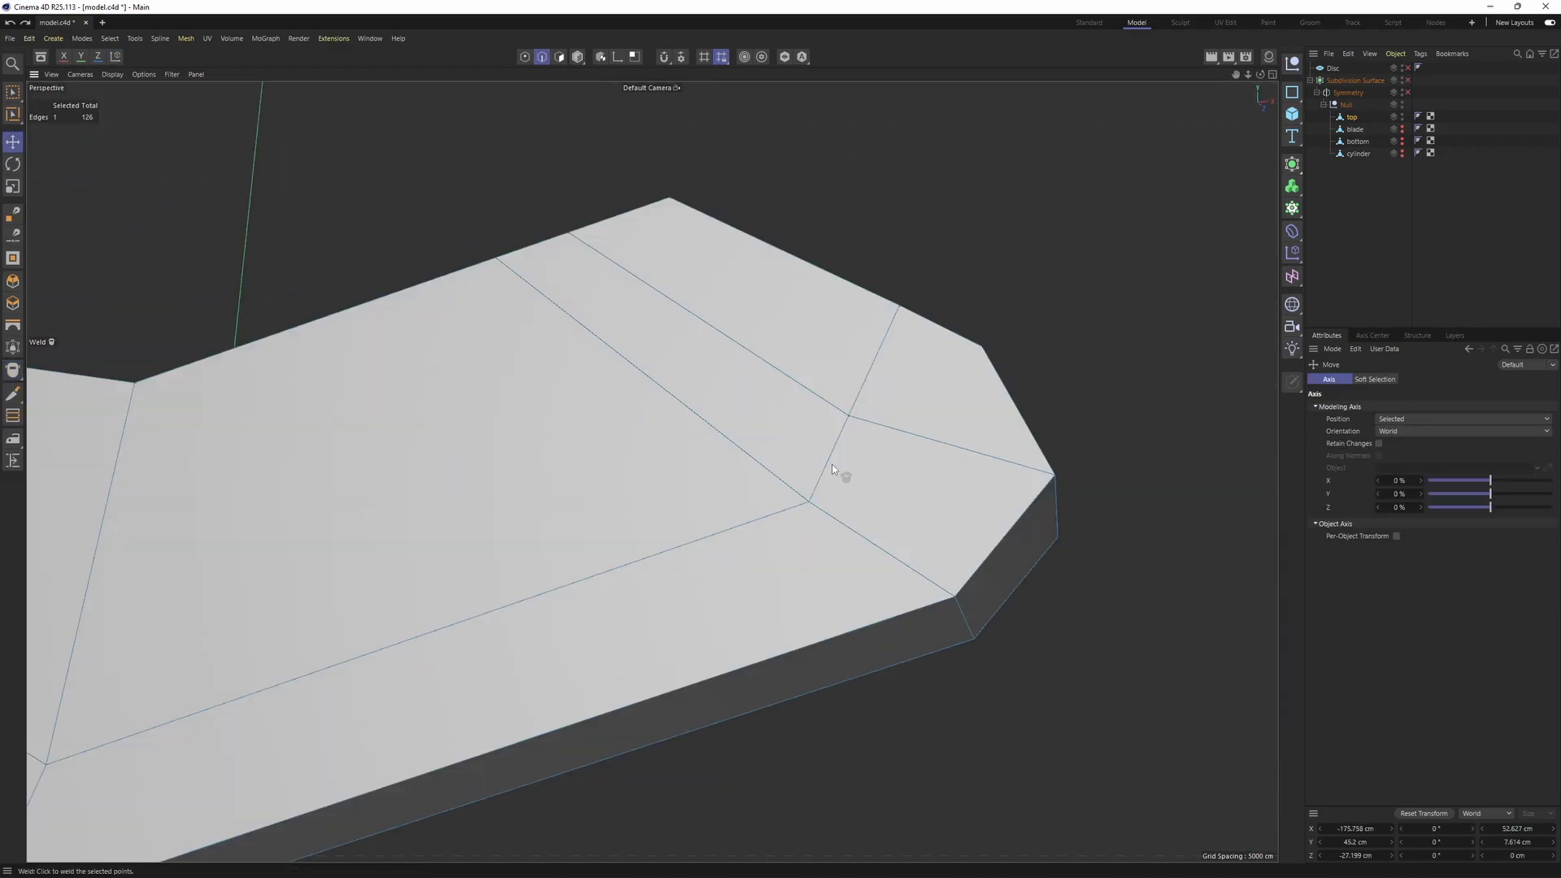
- Examine the short edges running from the lower side point through the second one to the tip's upper corner
click(832, 465)
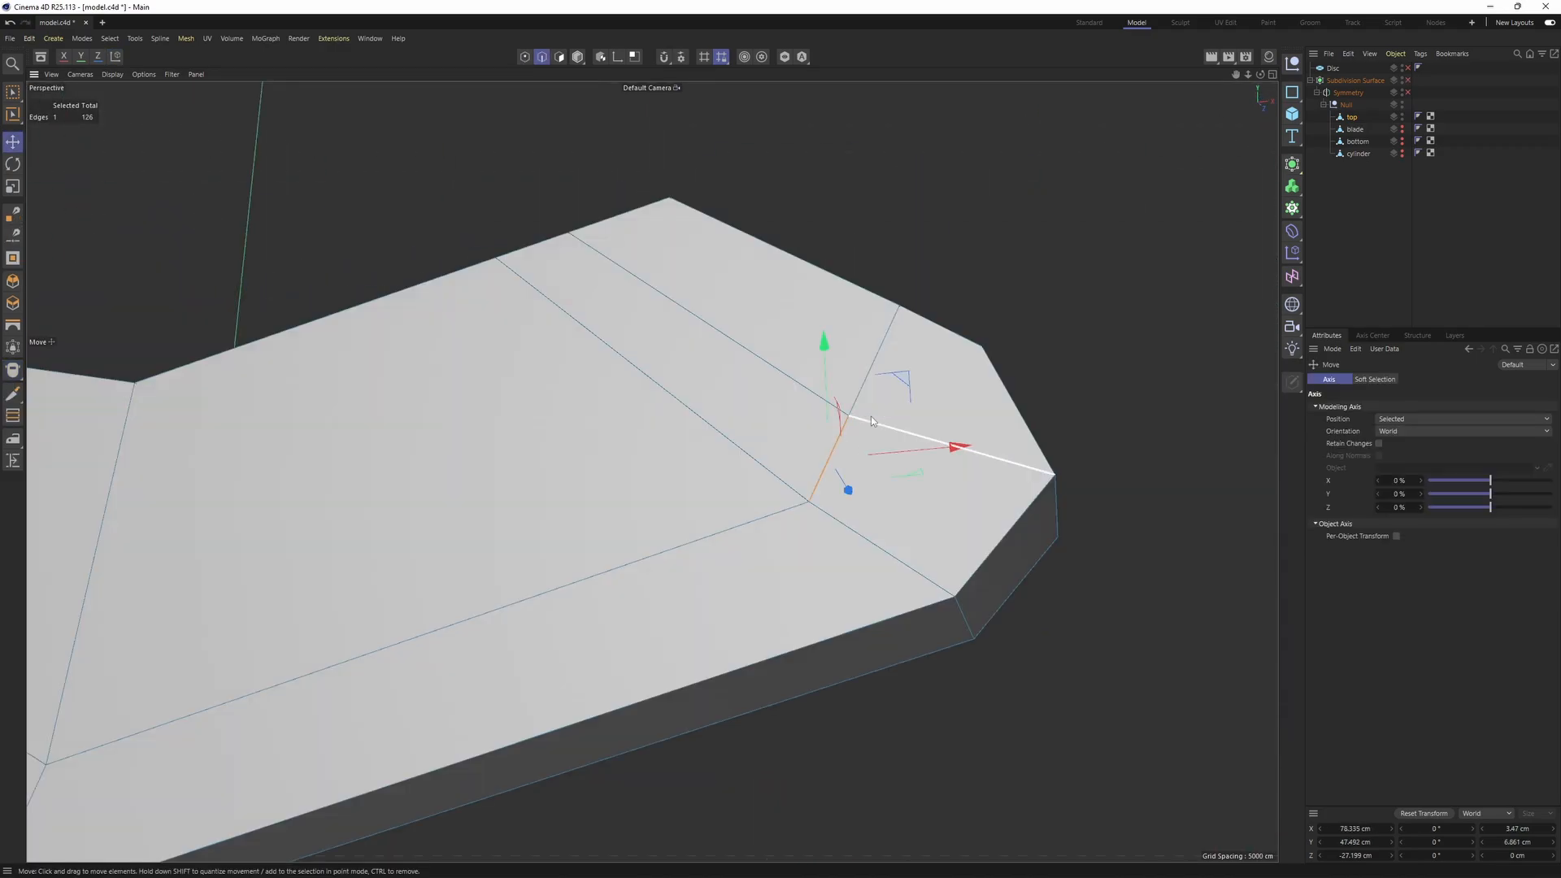
alt+drag(871, 416, 816, 491)
scroll(816, 491, up, 2)
click(876, 491)
drag(924, 610, 886, 578)
key(ctrl+z)
alt+drag(922, 491, 852, 520)
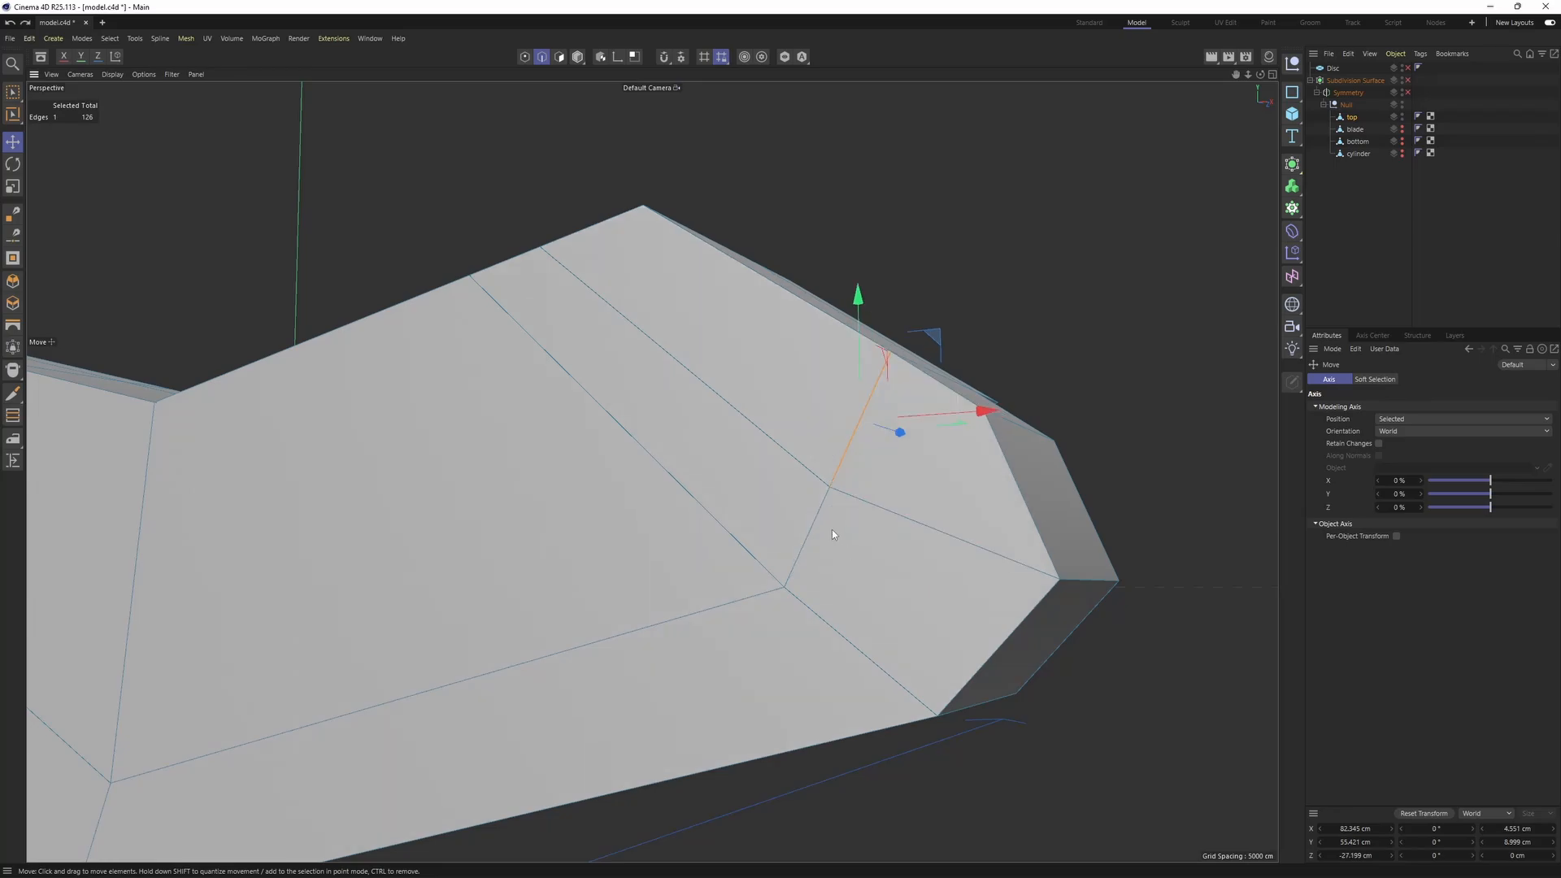
scroll(856, 564, up, 2)
- Weld the overlapping points at the second side point, where the second diagonal ends, and check the subdivided result
alt+drag(856, 564, 853, 579)
key(space)
key(m)
key(q)
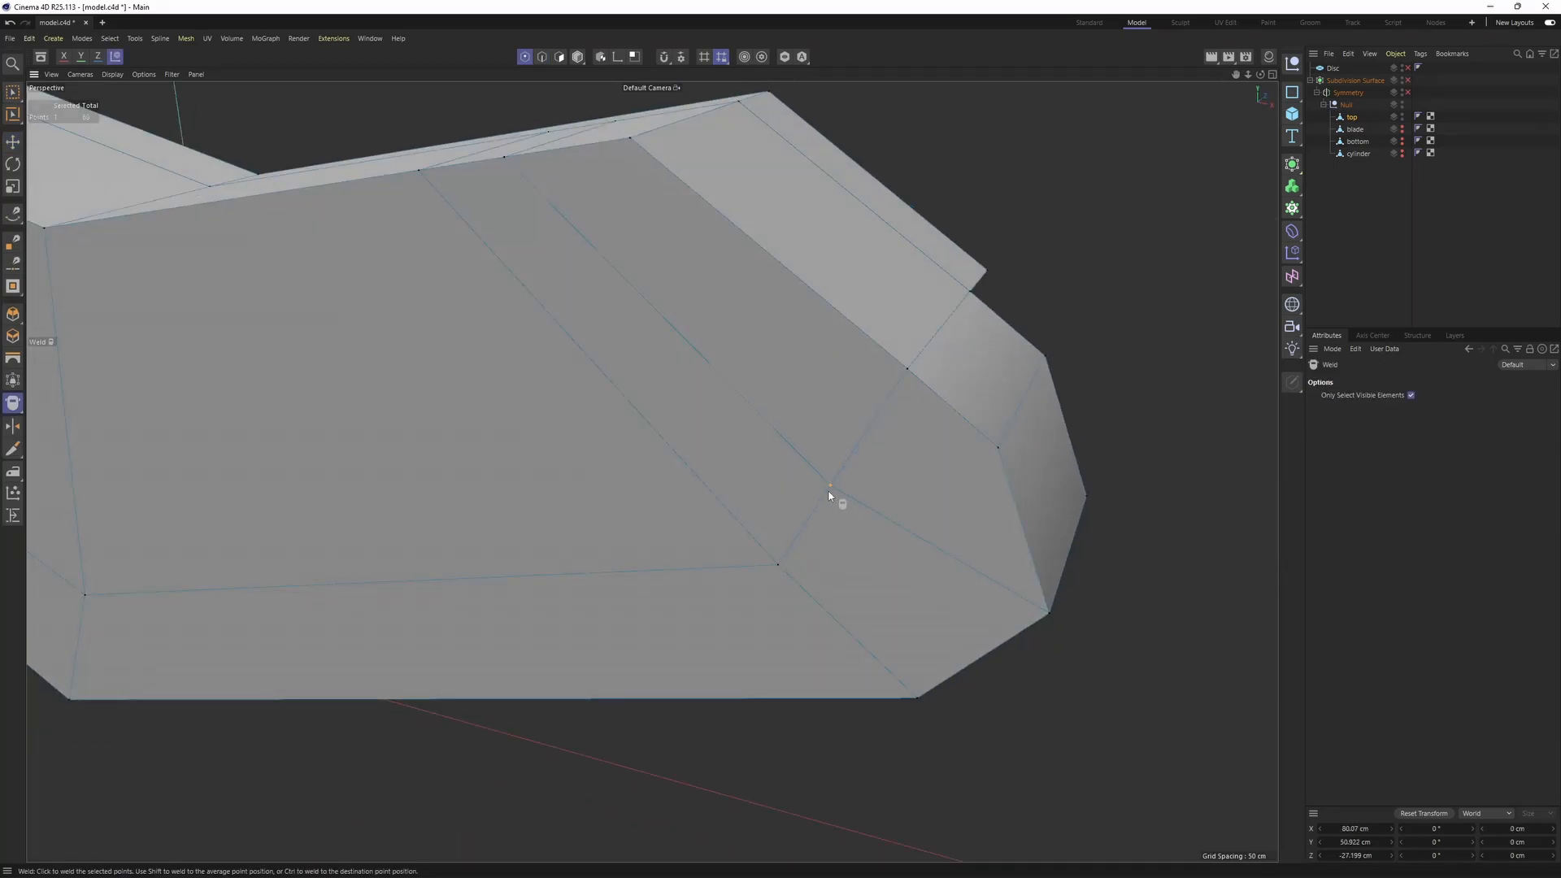
click(839, 499)
key(q)
alt+right_drag(1032, 516, 871, 543)
alt+drag(871, 543, 823, 522)
key(q)
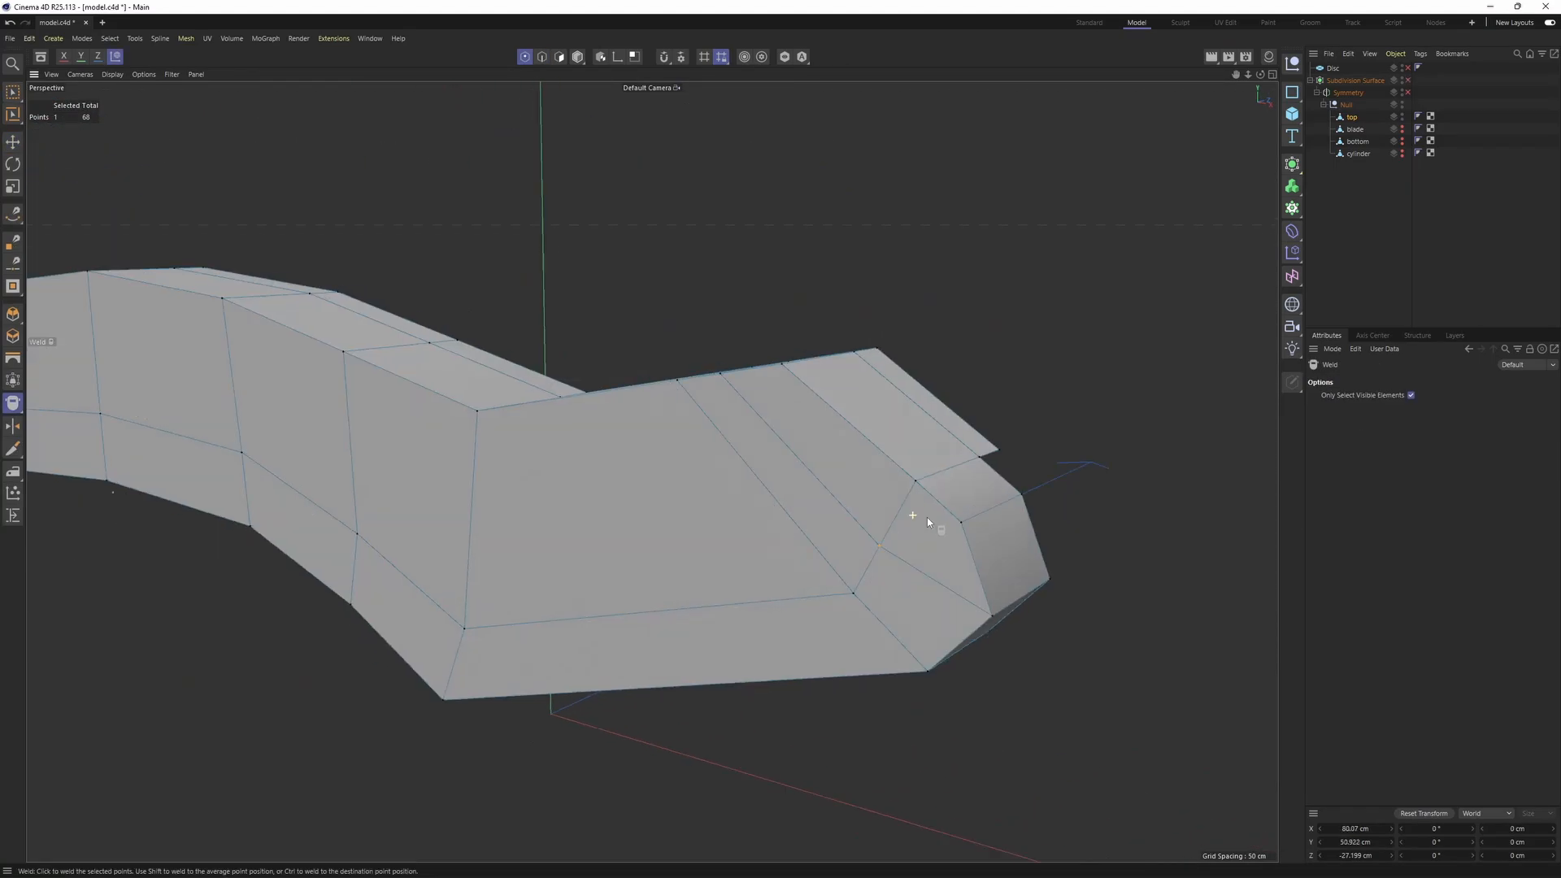
- Line-cut from the second diagonal edge, just behind its side point, over the tip's sloping upper edge and across the top face
key(F5)
middle_click(496, 330)
key(k)
key(k)
click(852, 505)
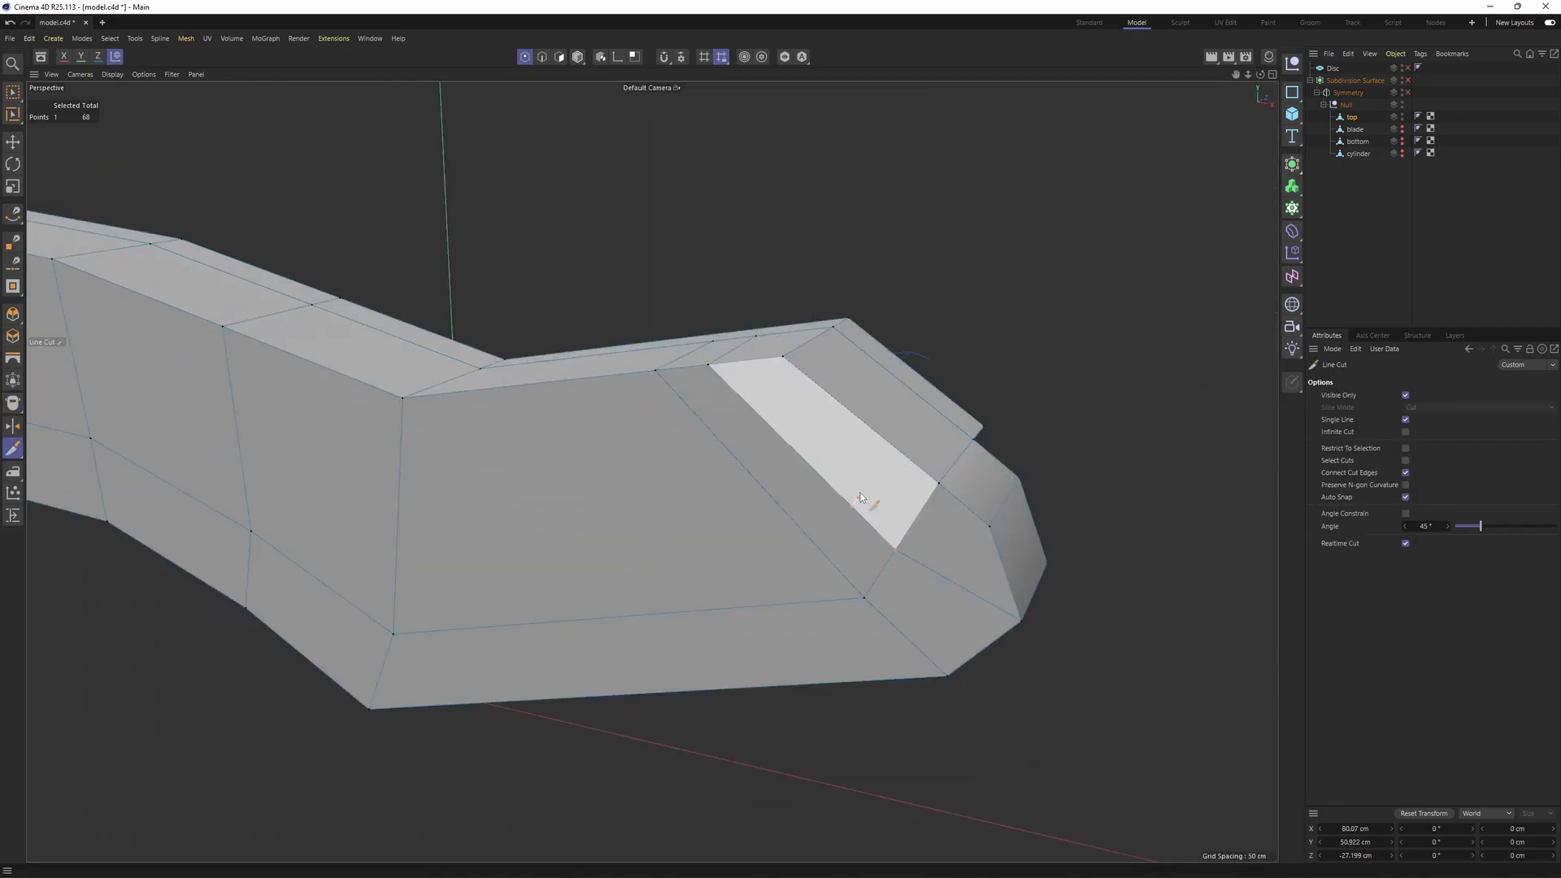
key(space)
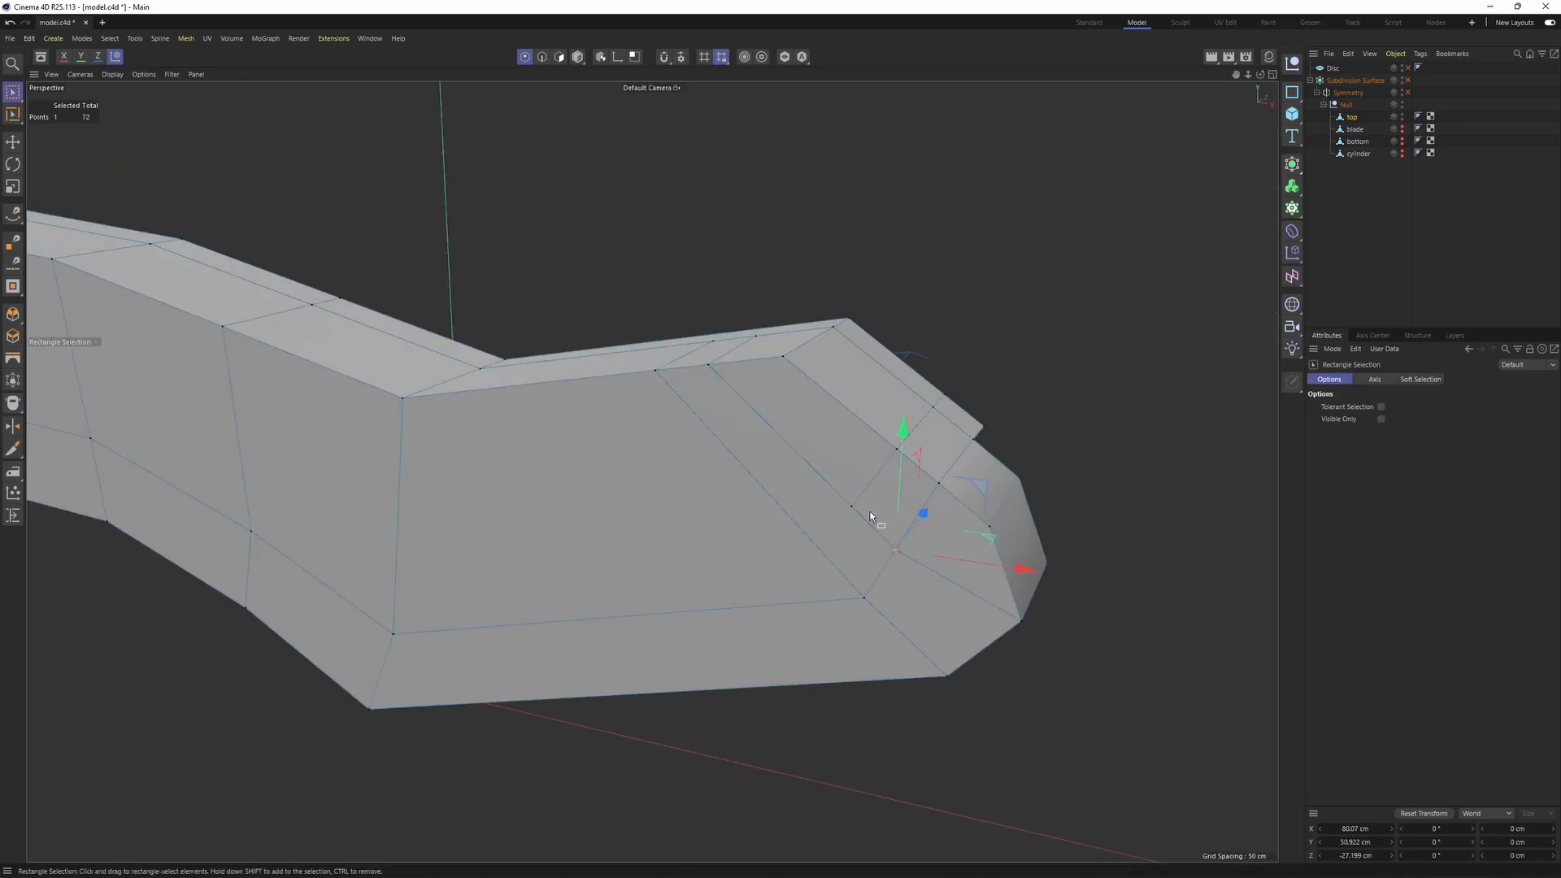
- In the front view, move the welded second side point forward and down to the orange grip's rounded front tip
middle_click(871, 512)
middle_click(1134, 658)
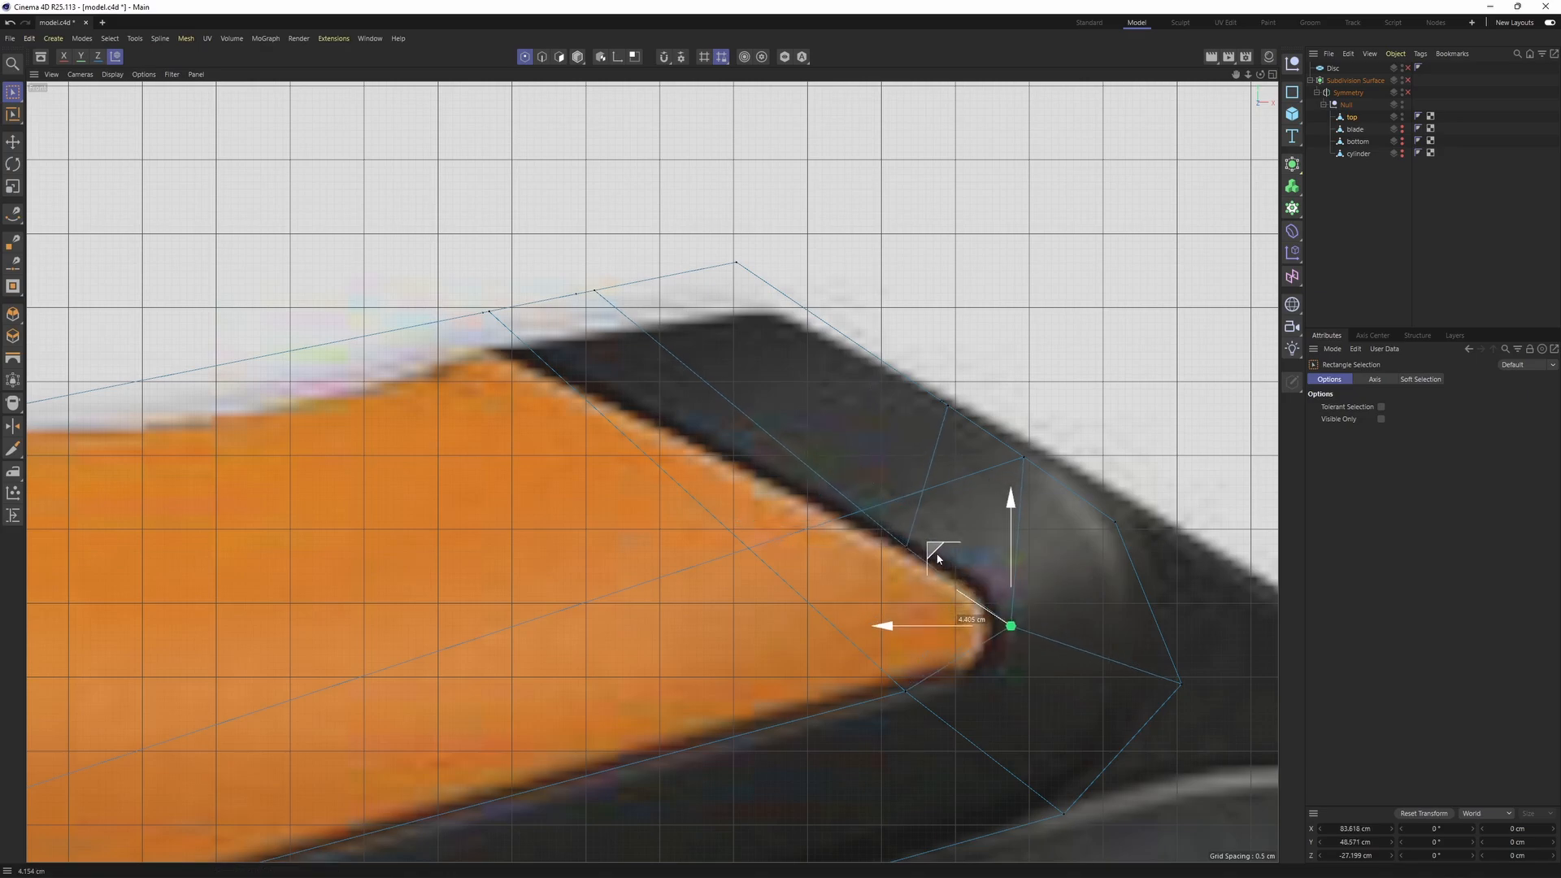
alt+middle_drag(598, 342, 737, 418)
- Try to adjust the upper ends of both diagonal cuts against the reference's upper outline
drag(578, 330, 795, 459)
alt+middle_drag(573, 288, 678, 273)
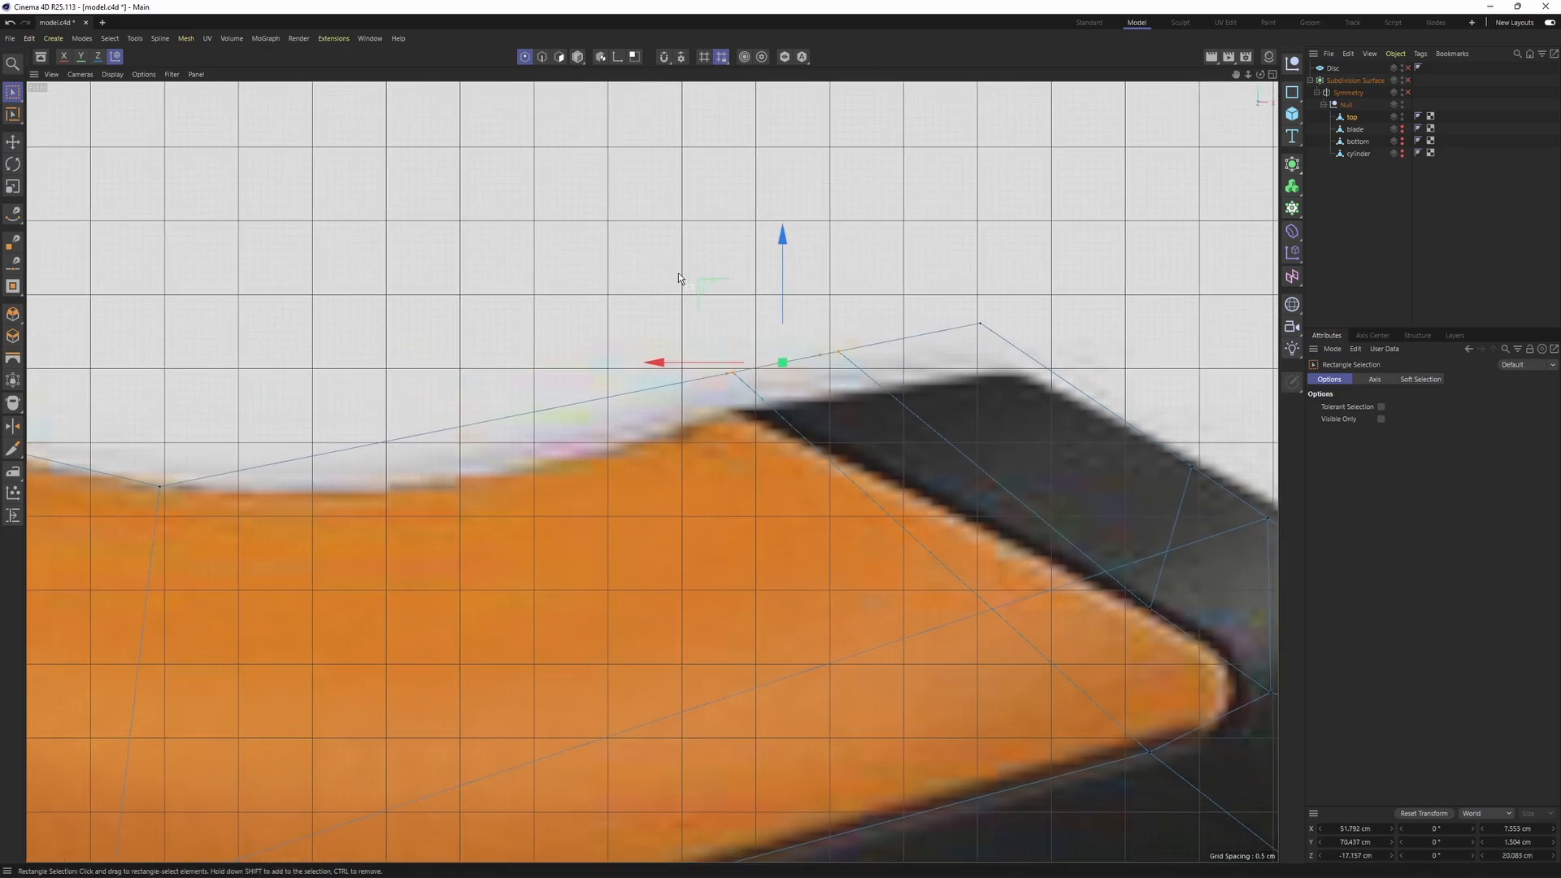
drag(707, 285, 765, 494)
key(ctrl+z)
- Extend both diagonal cuts across the remaining narrow strip of the handle's top face with Line Cut
middle_click(619, 338)
middle_click(619, 338)
key(k)
key(k)
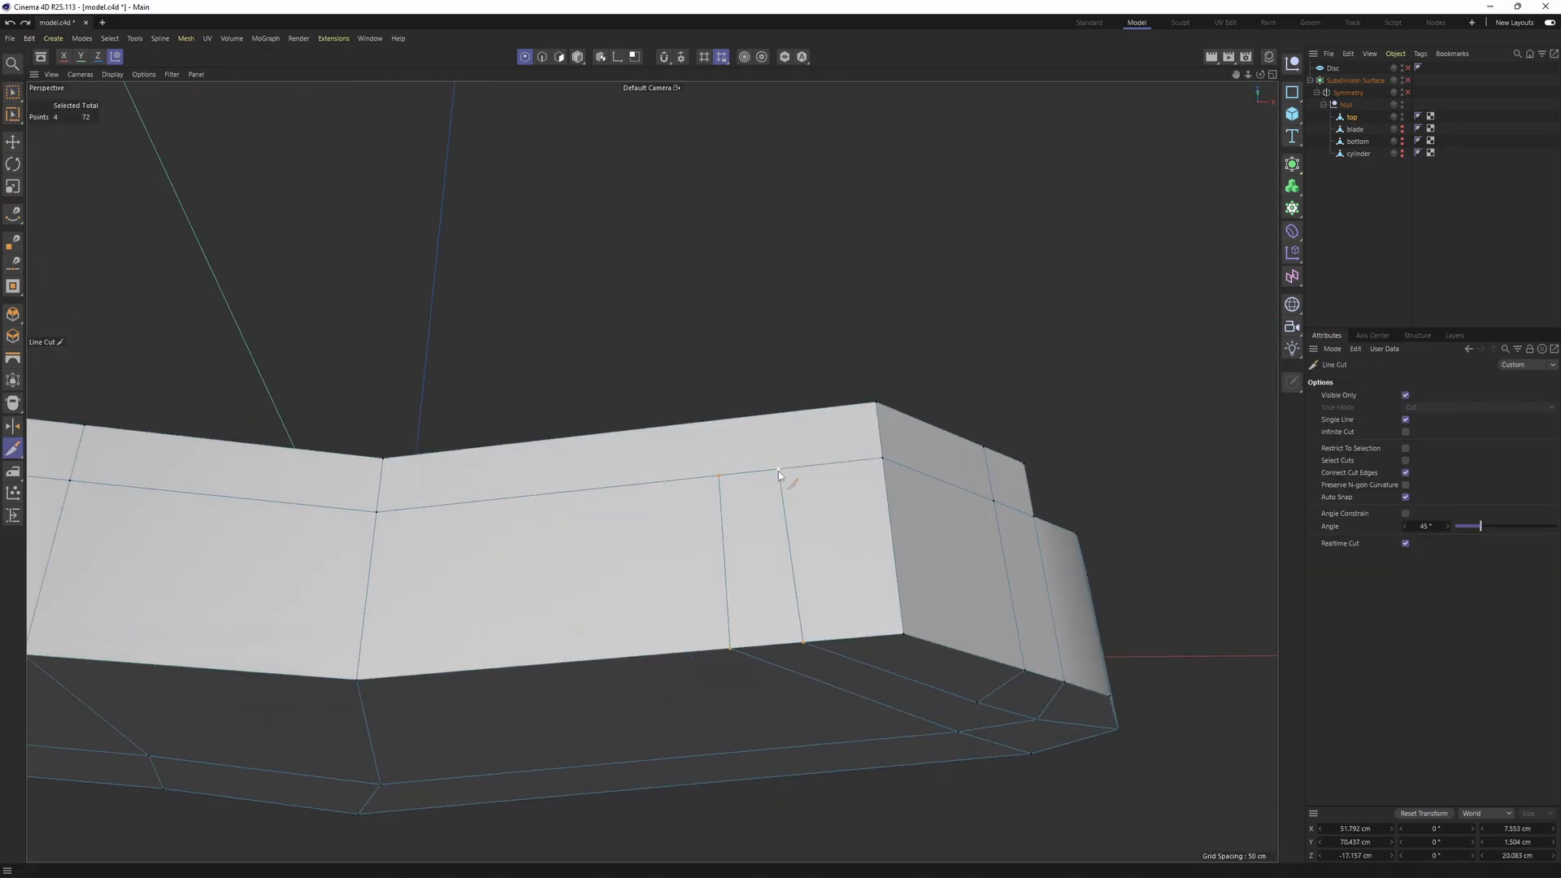
key(space)
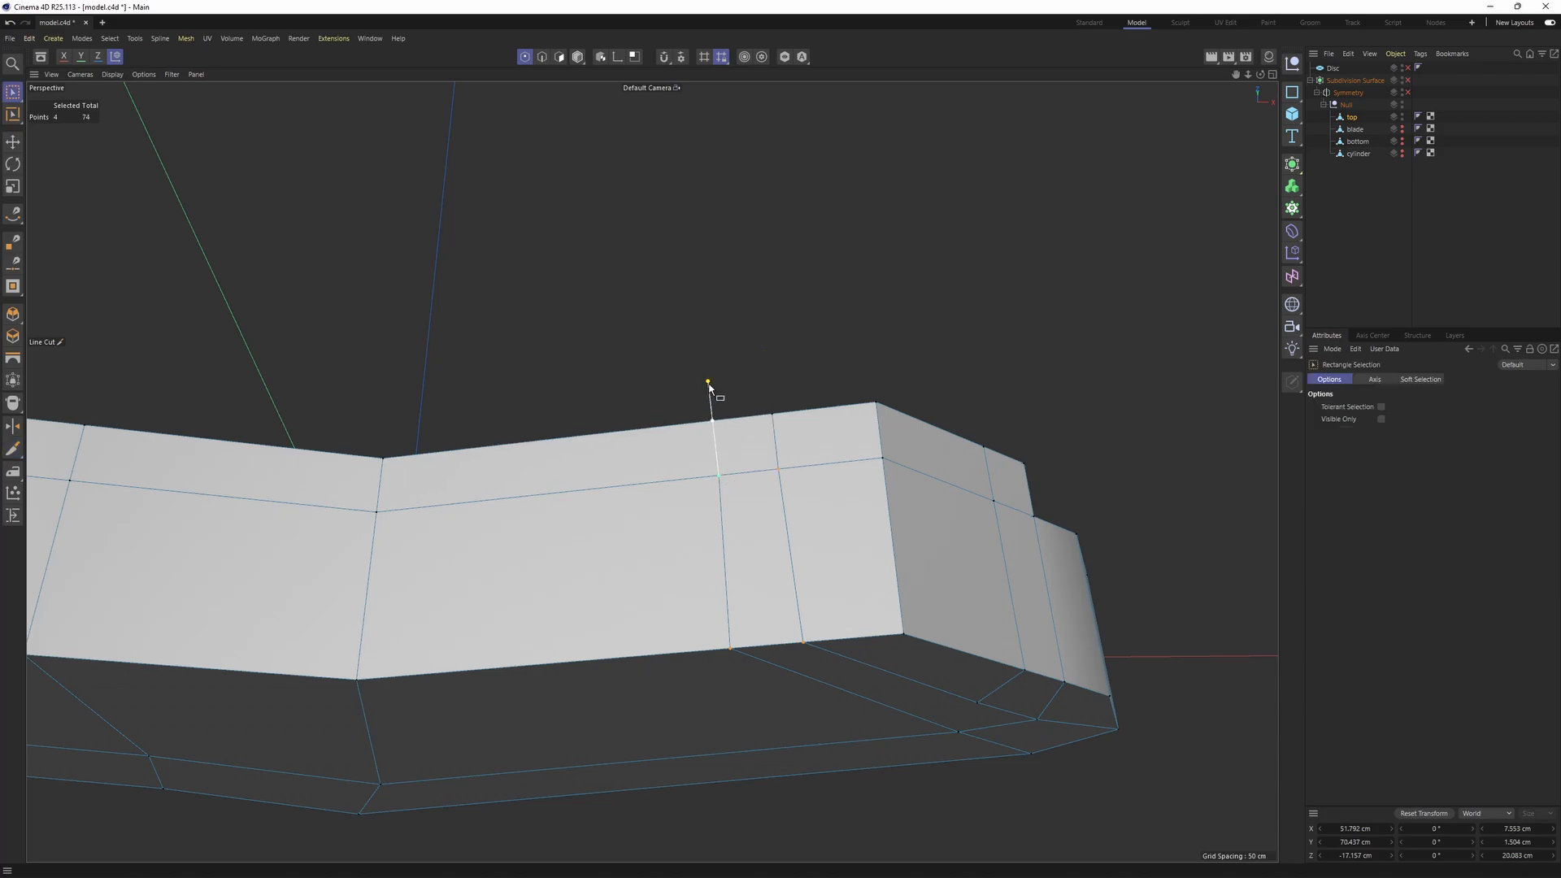
- In the front view, fit the upper ends of both diagonals and the front tip's upper corner to the reference's upper outline
drag(591, 339, 813, 707)
key(F4)
drag(850, 290, 750, 339)
scroll(809, 354, down, 3)
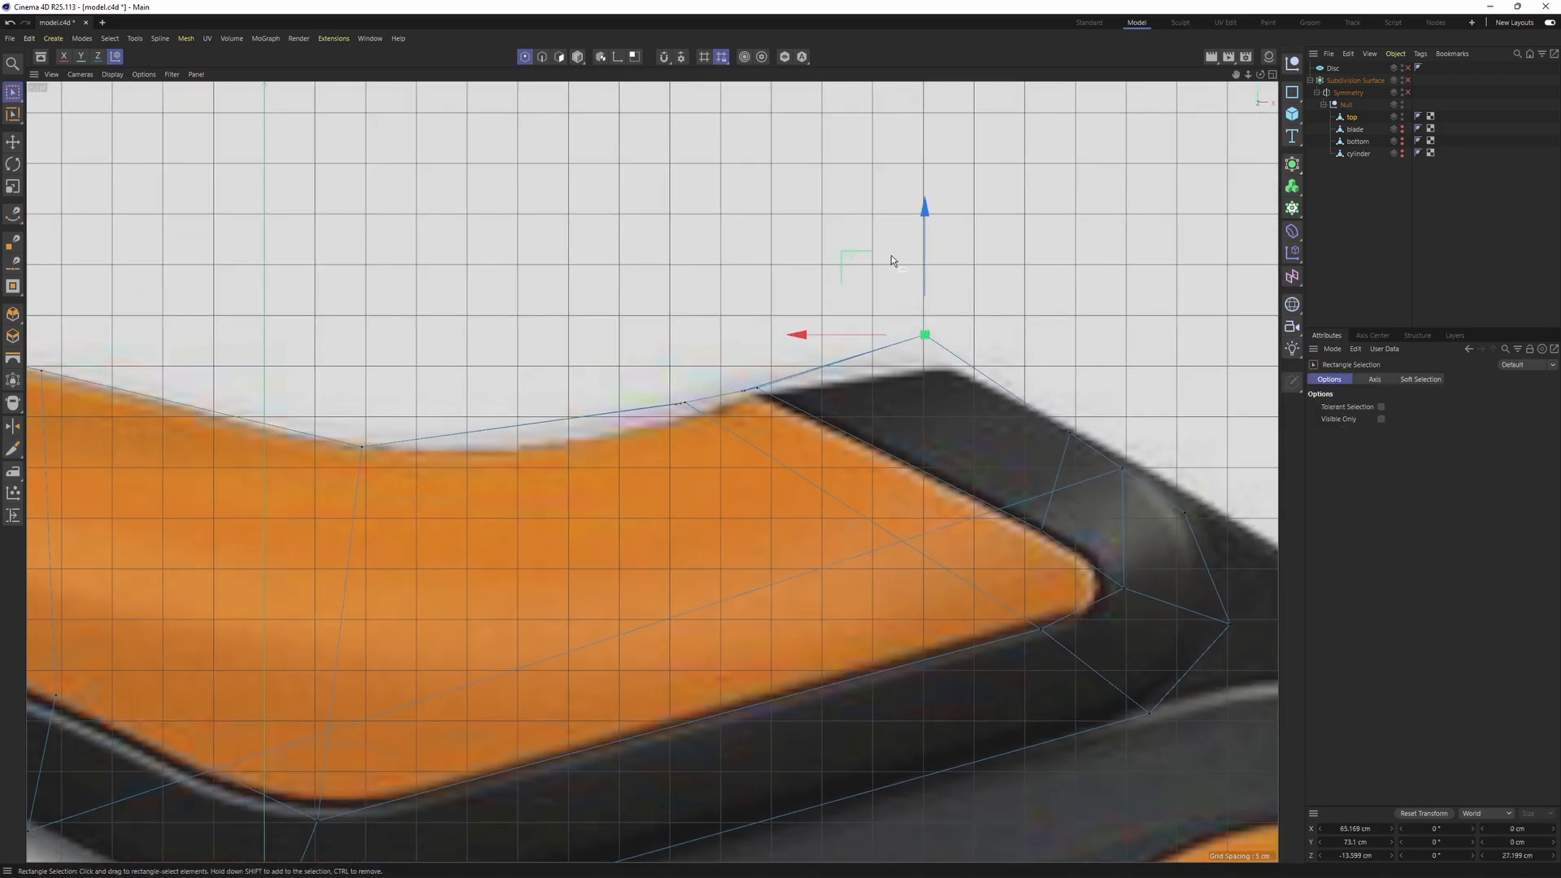
drag(843, 271, 843, 272)
scroll(883, 317, down, 4)
middle_click(803, 413)
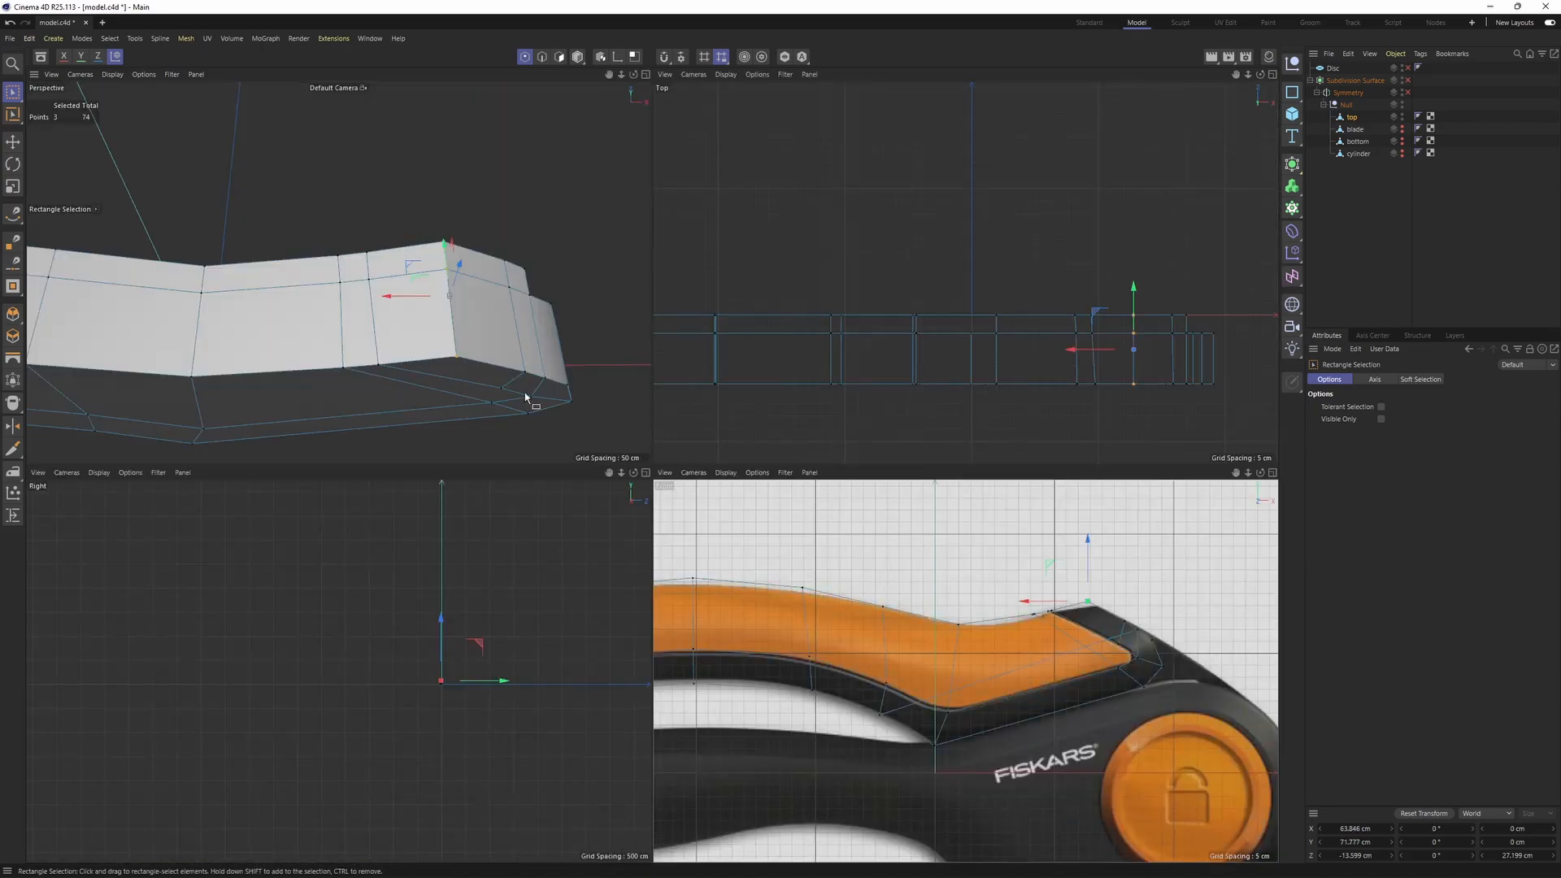
- Move the outer edge chain along the handle's underside inward to Z about -20.7 cm
middle_click(526, 397)
alt+middle_drag(744, 450, 920, 499)
alt+drag(891, 526, 805, 561)
scroll(870, 547, down, 3)
alt+drag(889, 547, 1049, 545)
alt+drag(689, 591, 788, 485)
scroll(789, 485, down, 3)
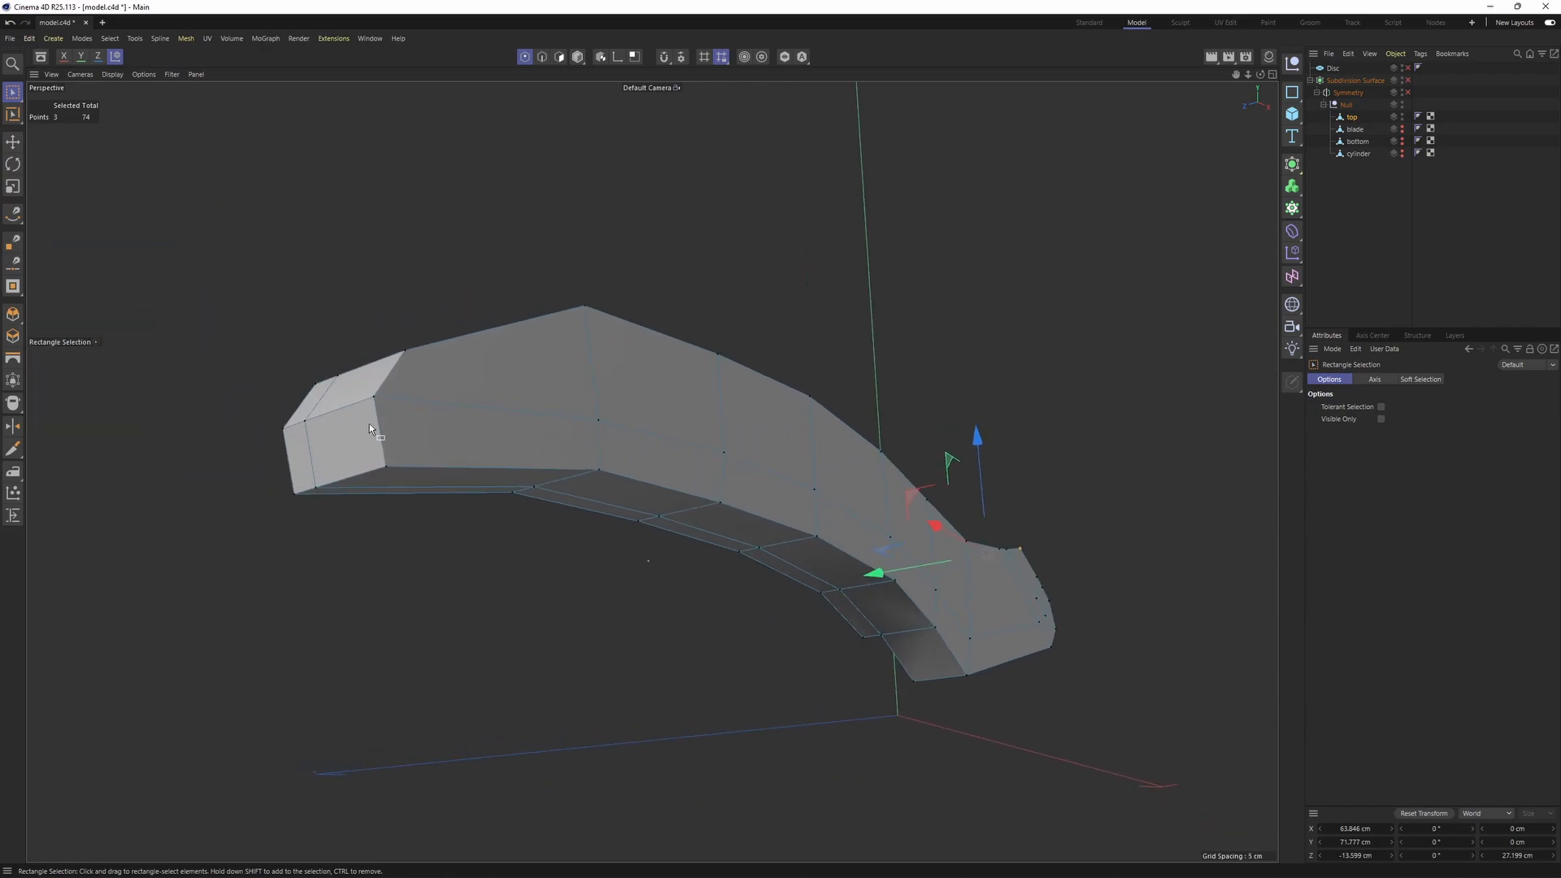
key(Return)
alt+drag(1001, 564, 767, 461)
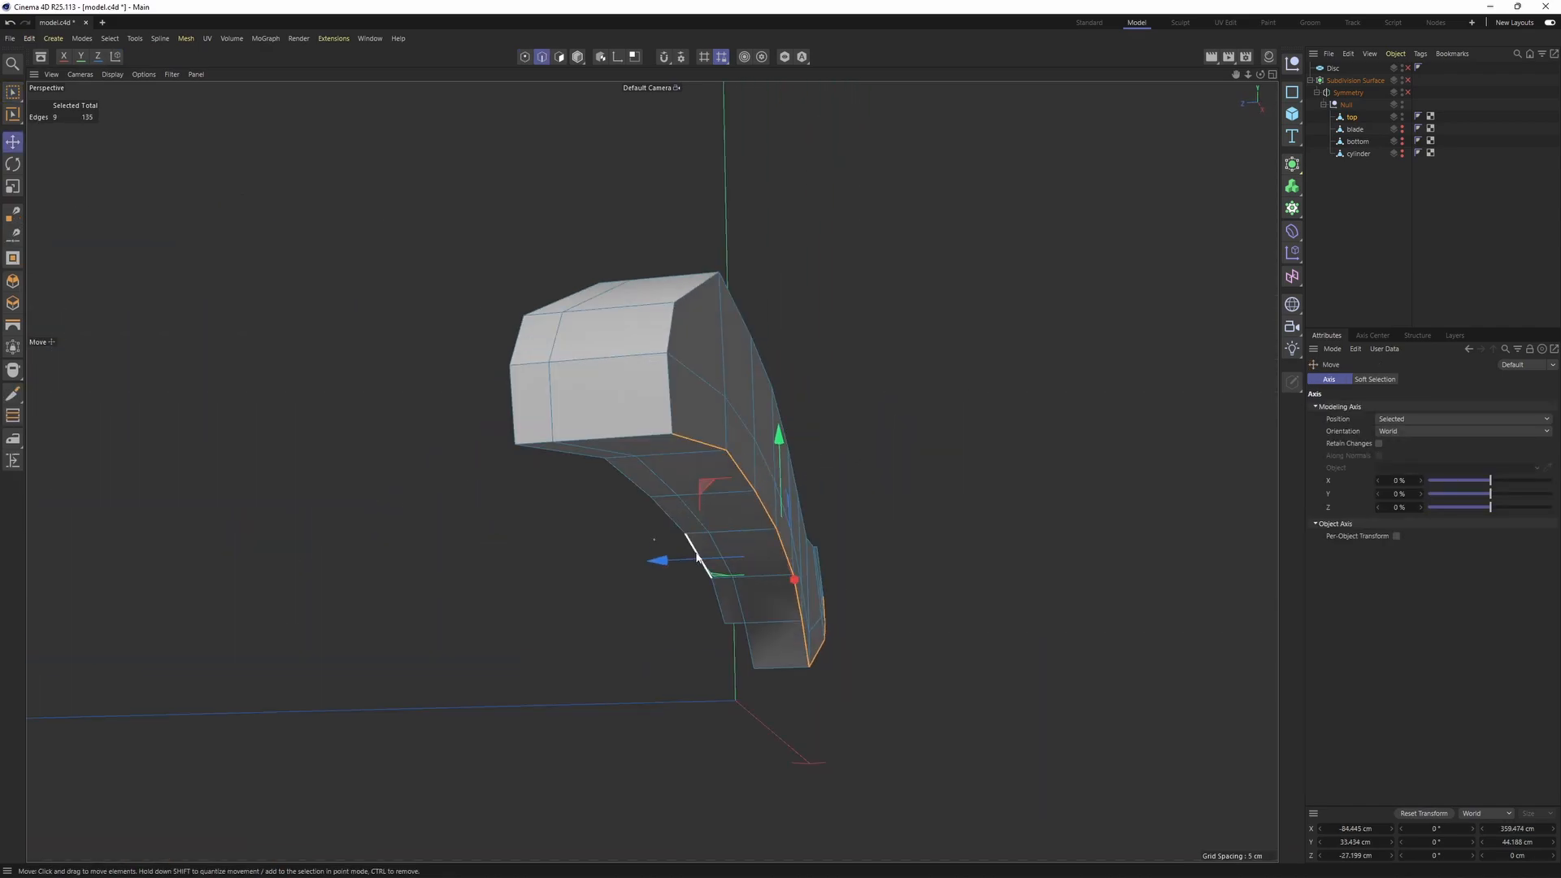
drag(680, 560, 678, 559)
alt+drag(798, 525, 686, 520)
alt+drag(1057, 580, 1037, 533)
middle_click(1037, 536)
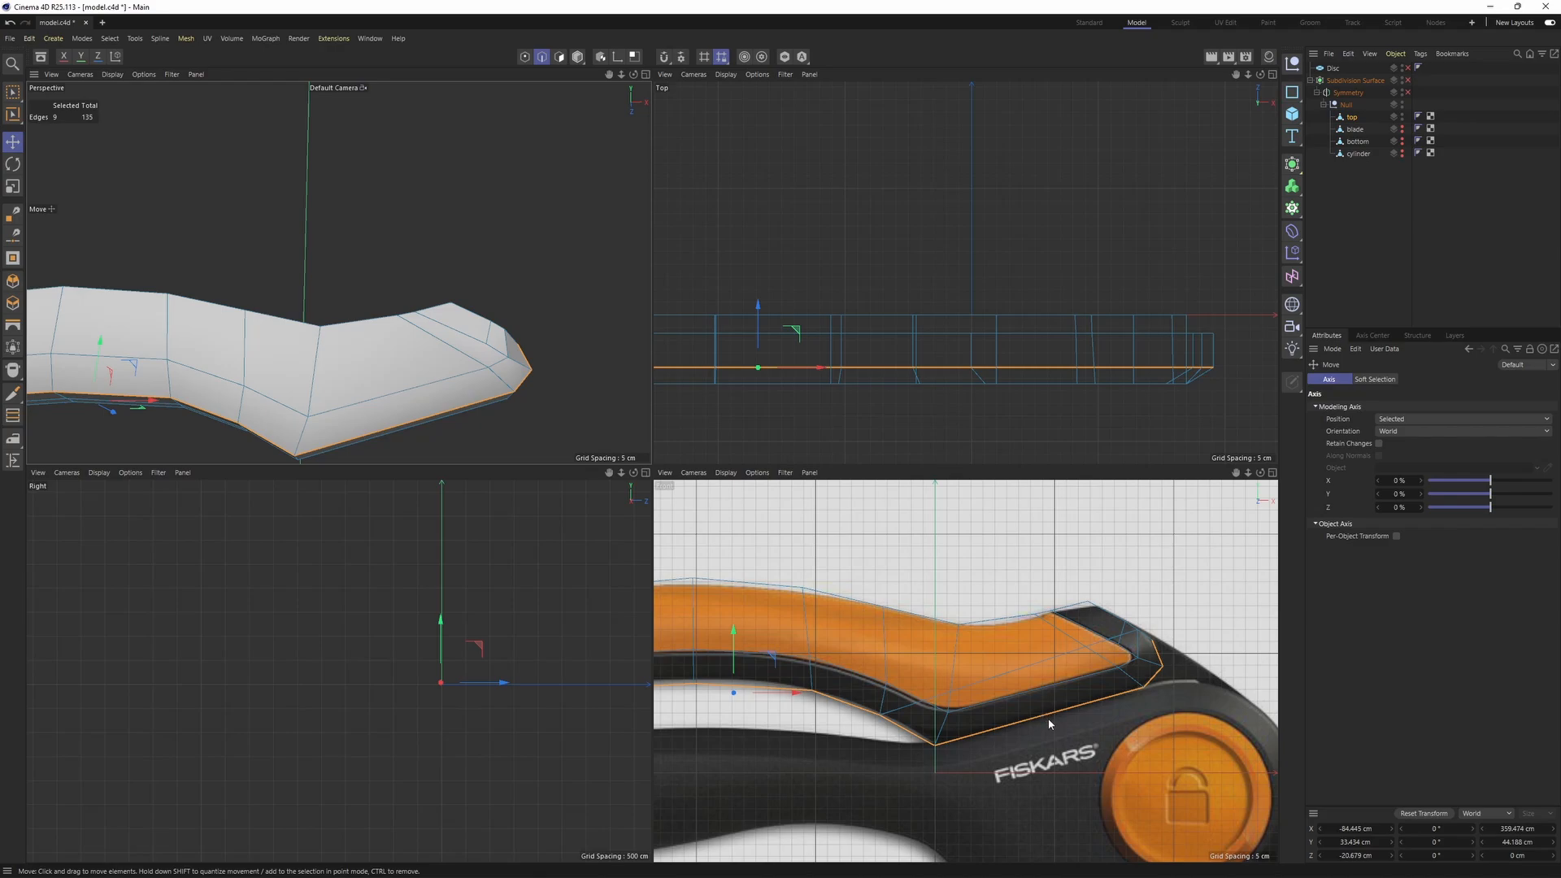
- Move the two outer side edges along the front tip's upper slope inward to Z about -20.8 cm
scroll(1048, 718, up, 5)
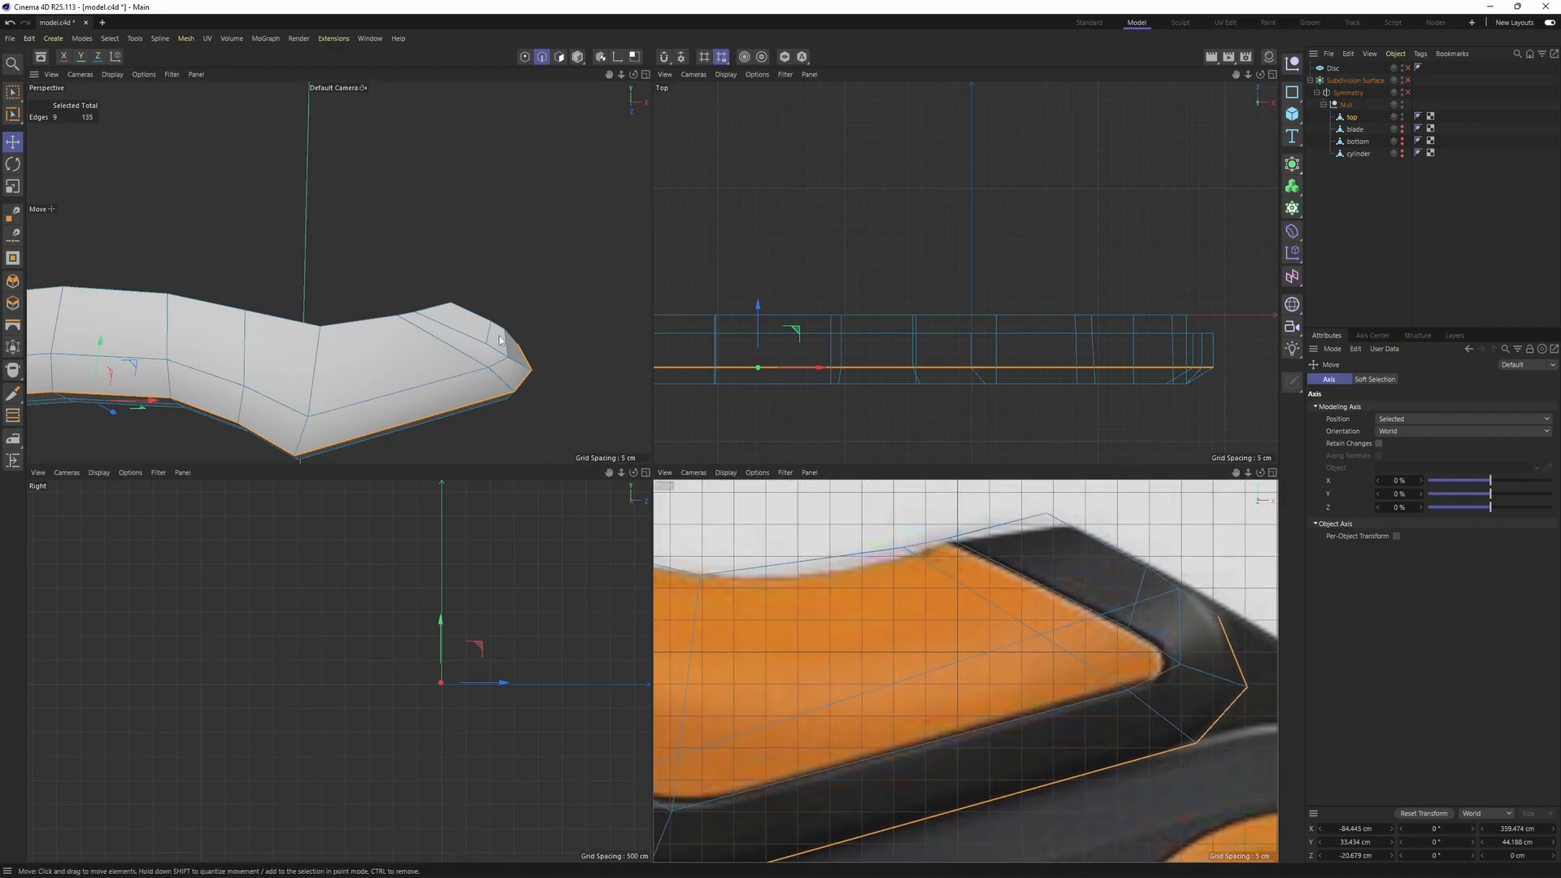
middle_click(499, 340)
alt+drag(854, 536, 749, 617)
scroll(942, 603, up, 2)
click(944, 604)
shift+click(903, 566)
alt+drag(1022, 533, 1070, 551)
middle_click(1071, 551)
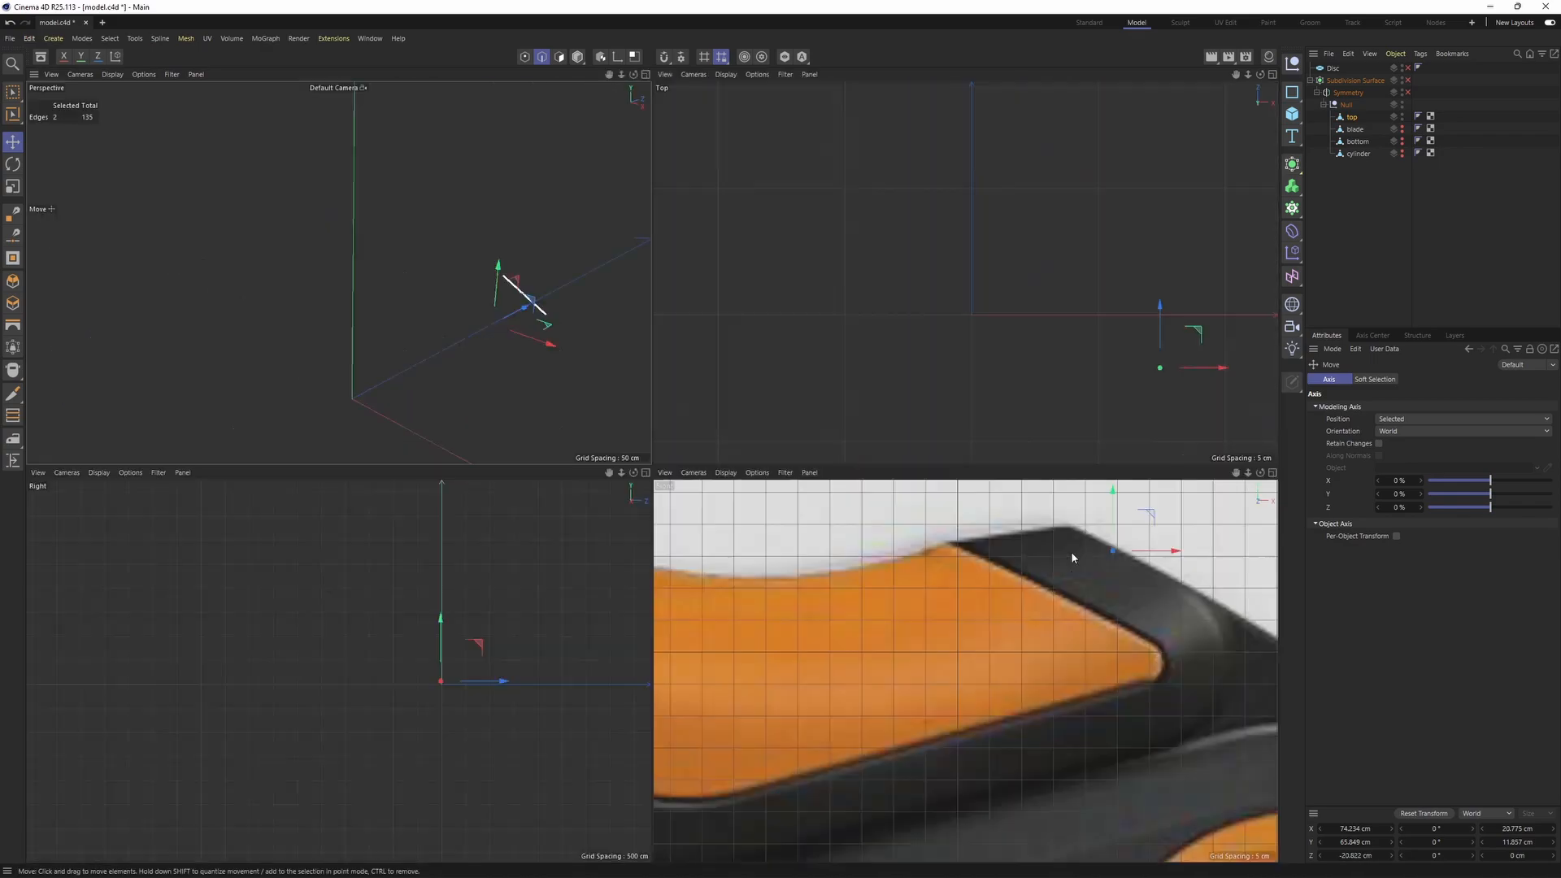
alt+middle_drag(1093, 609, 1102, 635)
middle_click(512, 346)
scroll(899, 520, up, 1)
middle_click(978, 631)
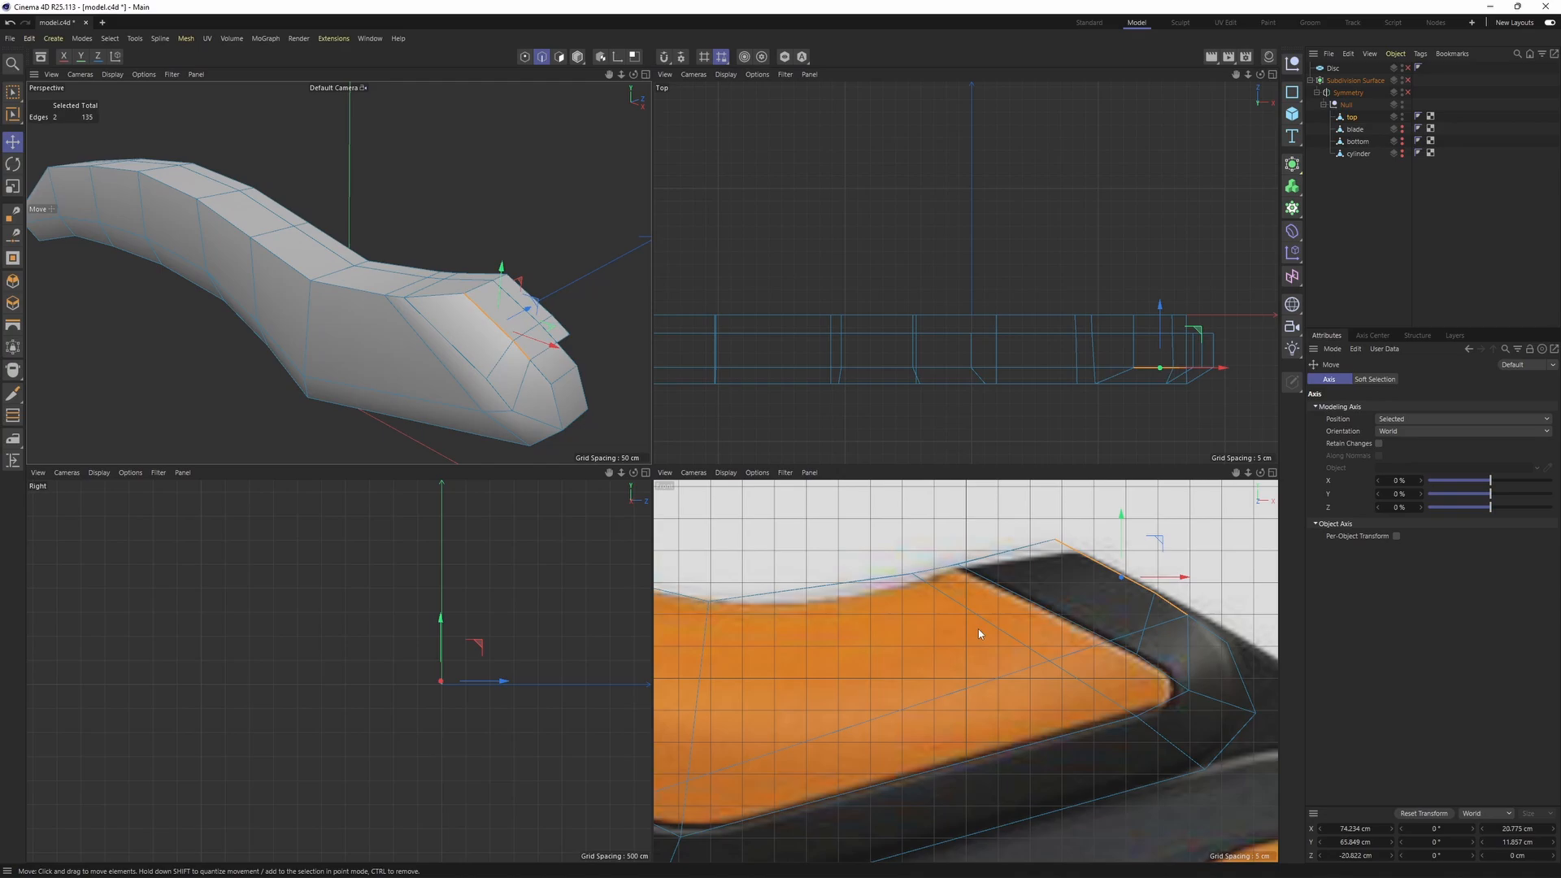
- In the front view, move the two cross edges at the front tip's upper corner forward and down onto the reference's corner
middle_click(564, 435)
scroll(862, 471, up, 3)
scroll(1057, 491, up, 2)
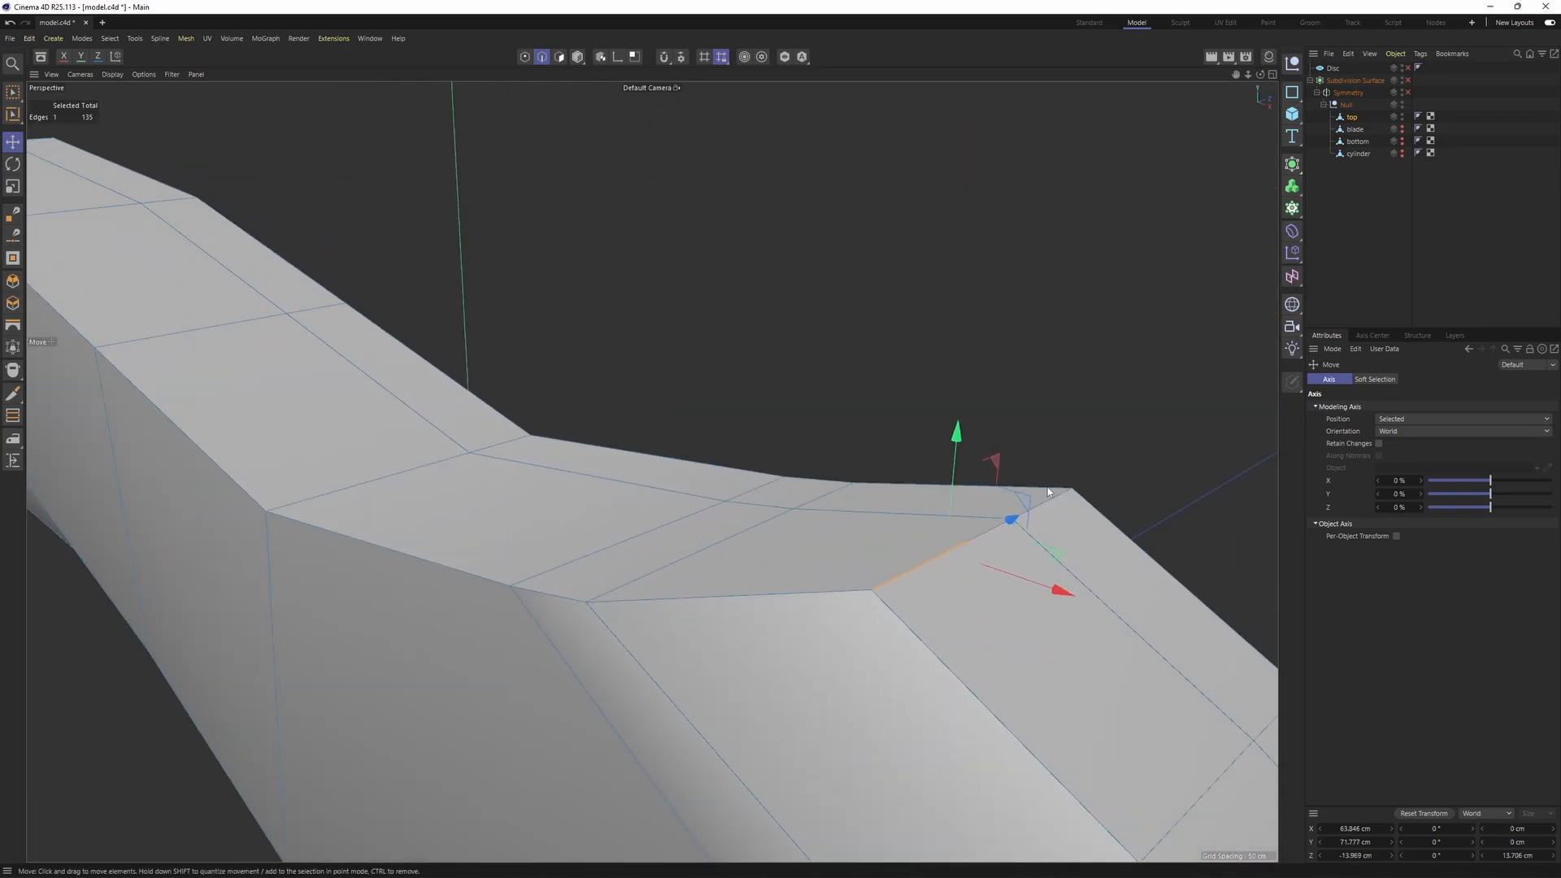
middle_click(1081, 550)
middle_click(1077, 496)
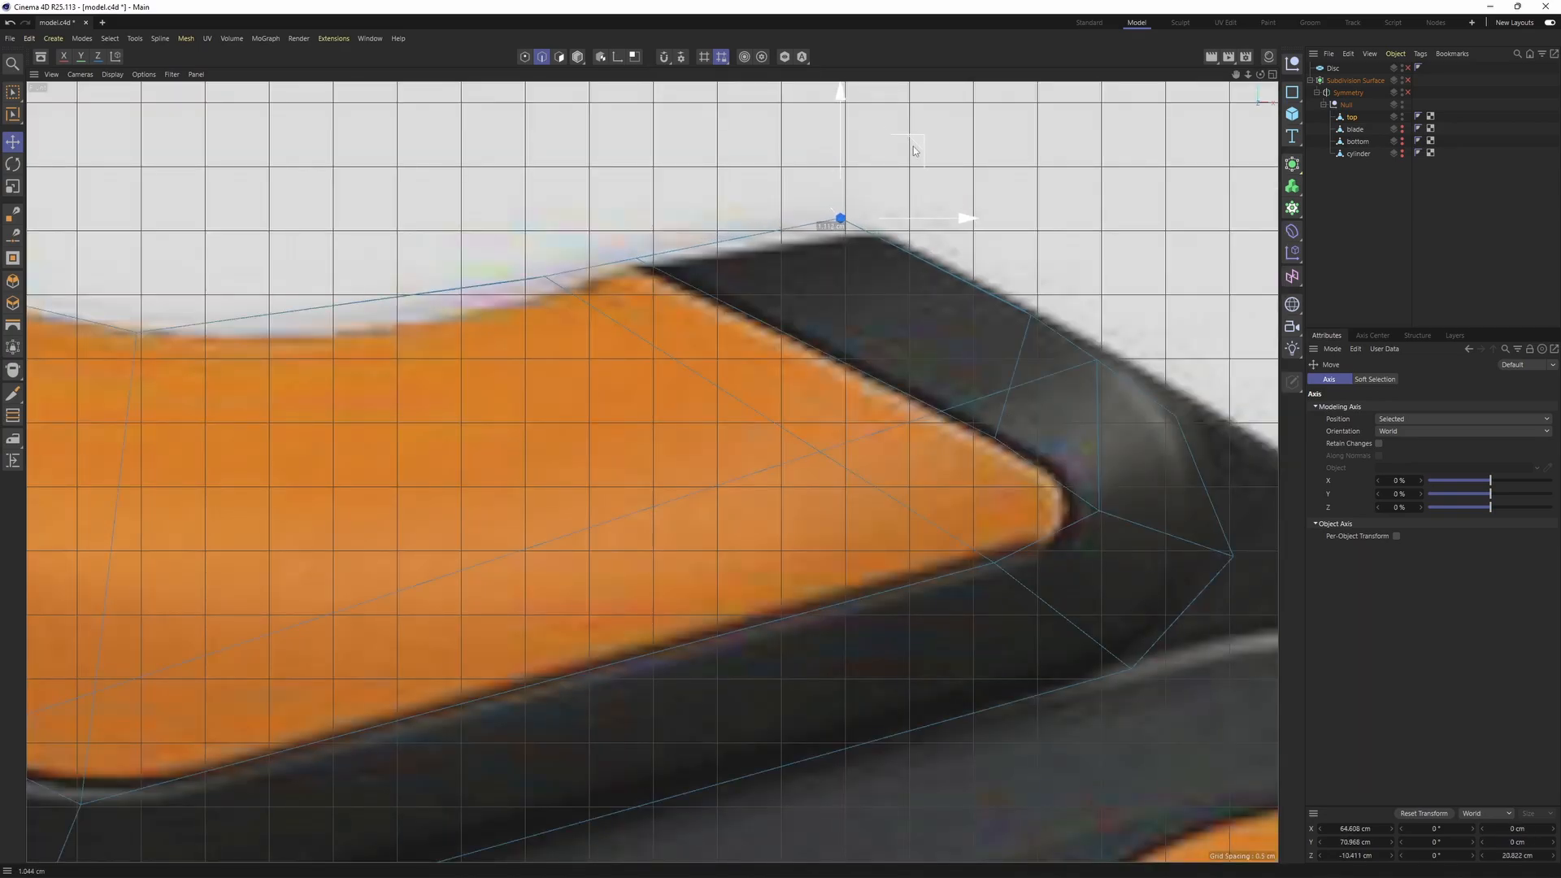
drag(933, 160, 939, 159)
middle_click(939, 159)
middle_click(432, 337)
scroll(585, 341, down, 1)
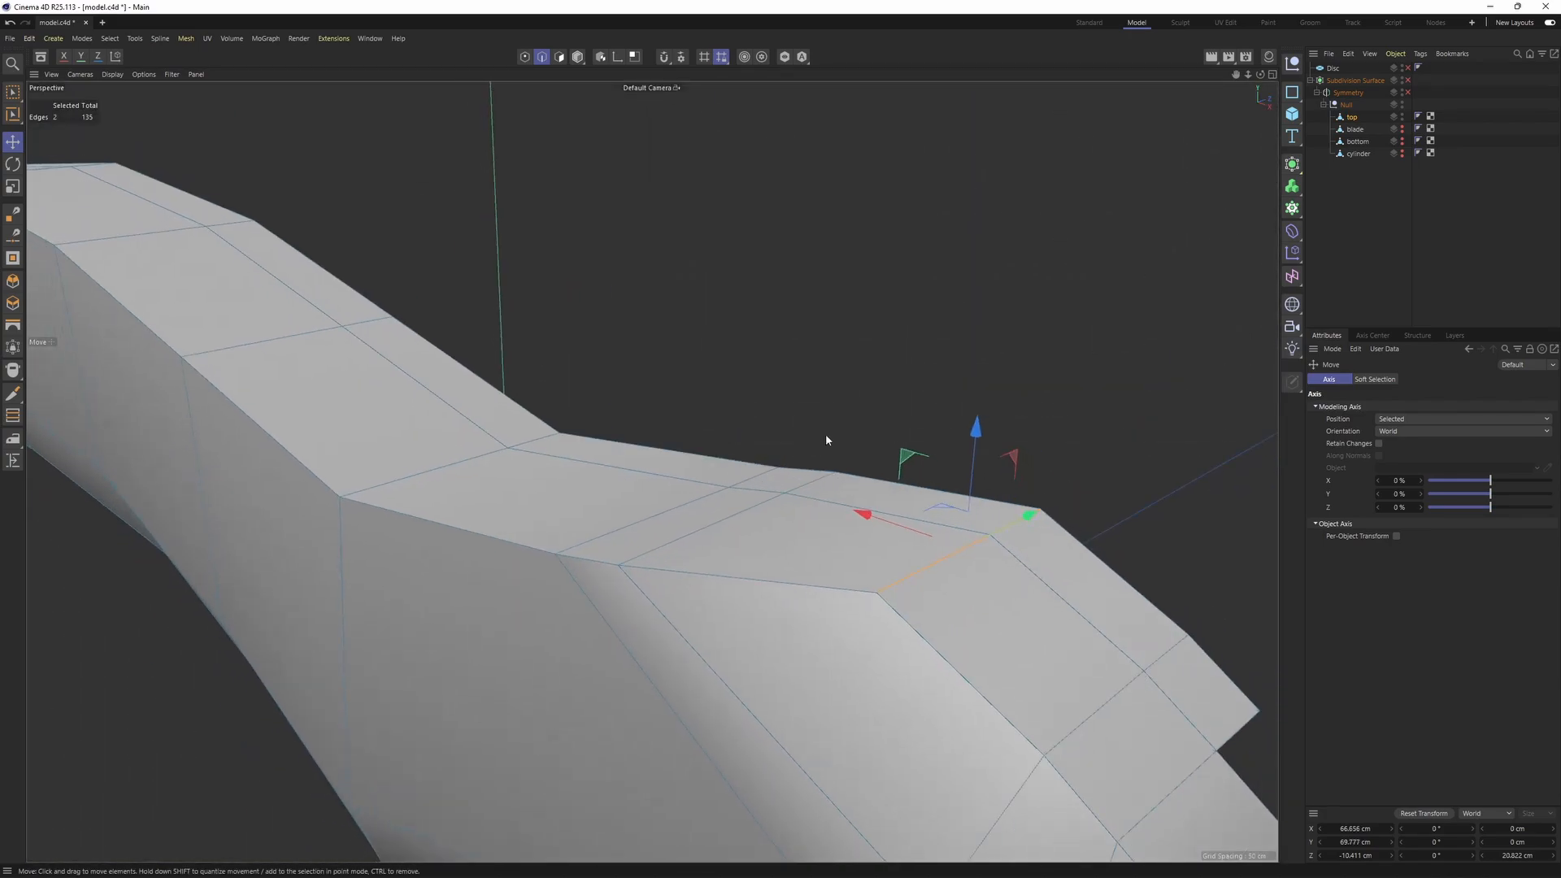
- Select the lengthwise edge loop on the handle's side and compare it with the reference's border between orange grip and black body
alt+drag(826, 432, 847, 441)
alt+middle_drag(765, 582, 992, 477)
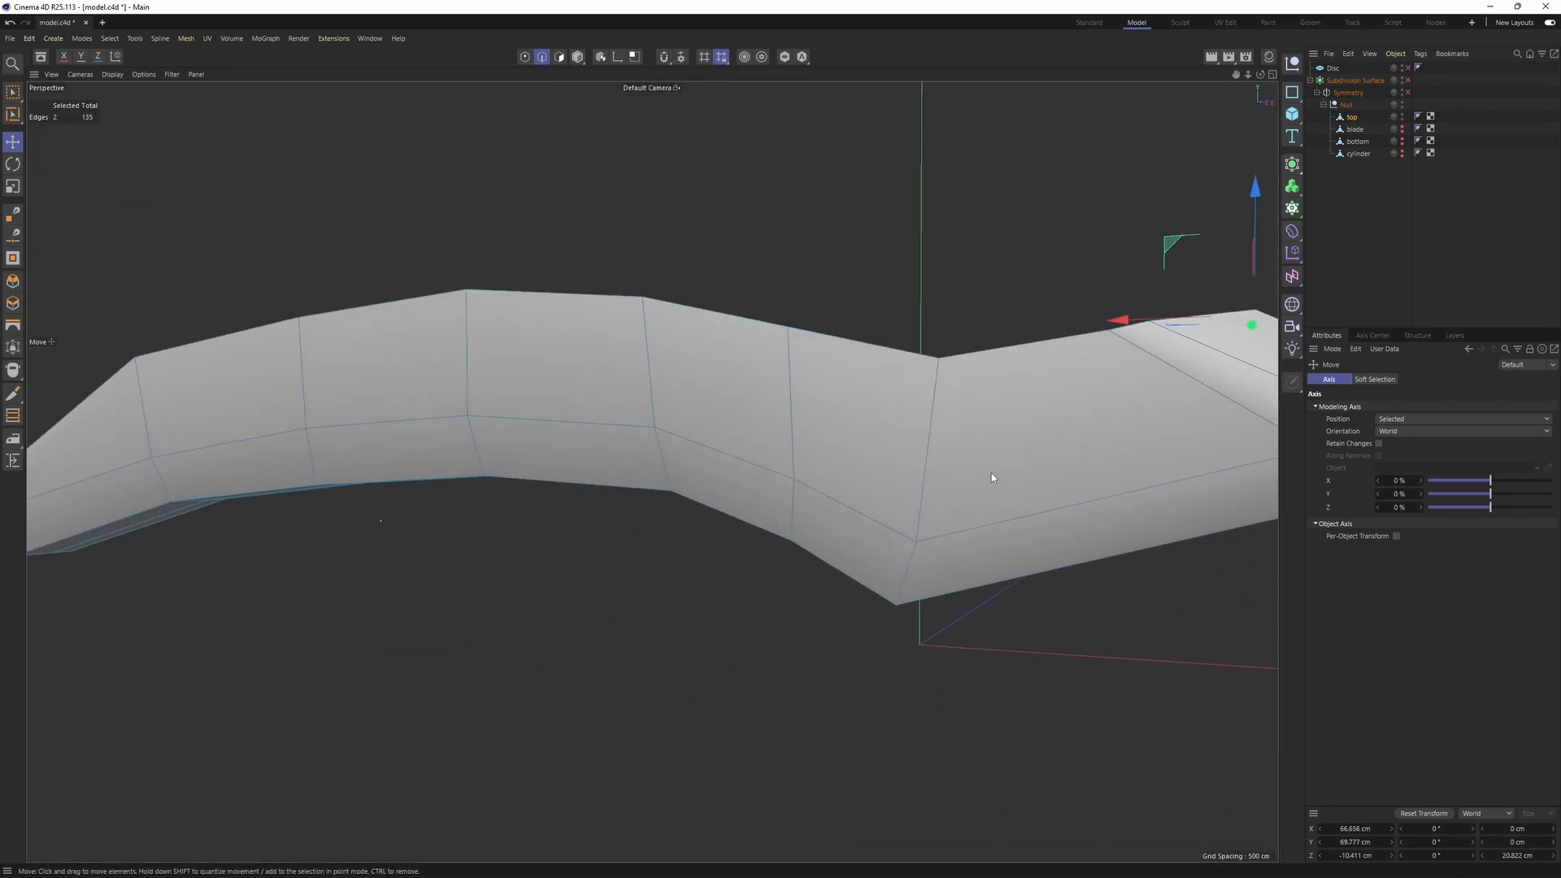
scroll(1004, 473, down, 3)
alt+drag(625, 415, 556, 443)
alt+drag(950, 479, 744, 599)
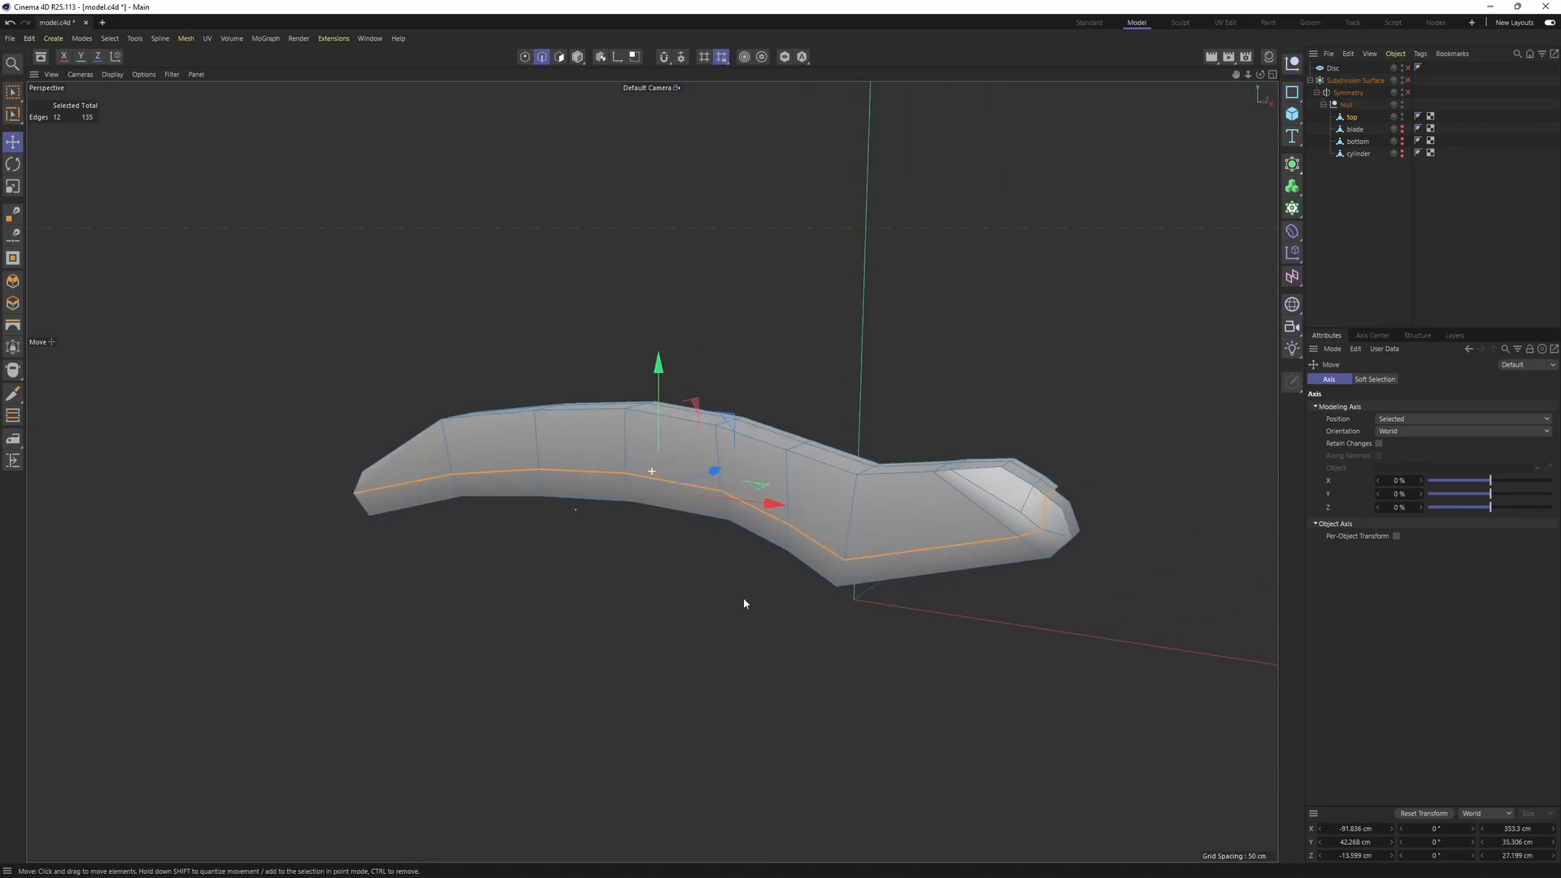
middle_click(744, 600)
middle_click(1075, 699)
alt+right_drag(1097, 626, 1037, 664)
alt+middle_drag(1038, 664, 1105, 647)
alt+right_drag(1108, 644, 1020, 667)
alt+middle_drag(737, 617, 954, 553)
alt+right_drag(954, 554, 903, 578)
alt+middle_drag(502, 584, 641, 537)
alt+right_drag(642, 537, 683, 490)
middle_click(584, 489)
middle_click(397, 368)
alt+drag(699, 443, 731, 518)
middle_click(840, 598)
middle_click(965, 602)
alt+right_drag(965, 606, 934, 622)
alt+middle_drag(935, 622, 602, 683)
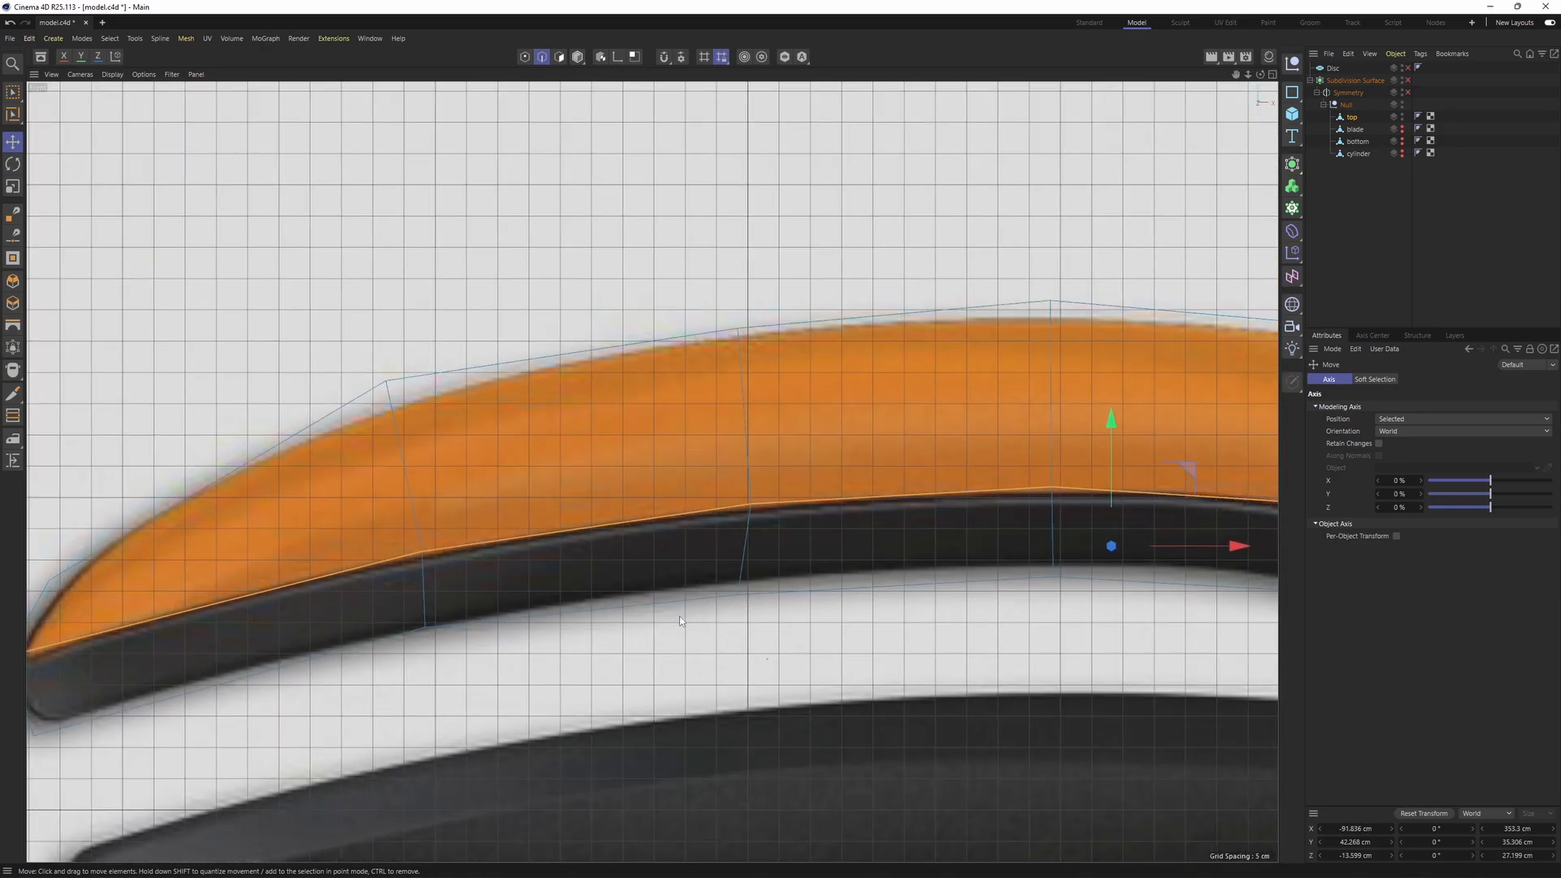
middle_click(601, 683)
middle_click(310, 319)
alt+middle_drag(592, 480, 730, 447)
alt+drag(649, 482, 728, 495)
middle_click(740, 470)
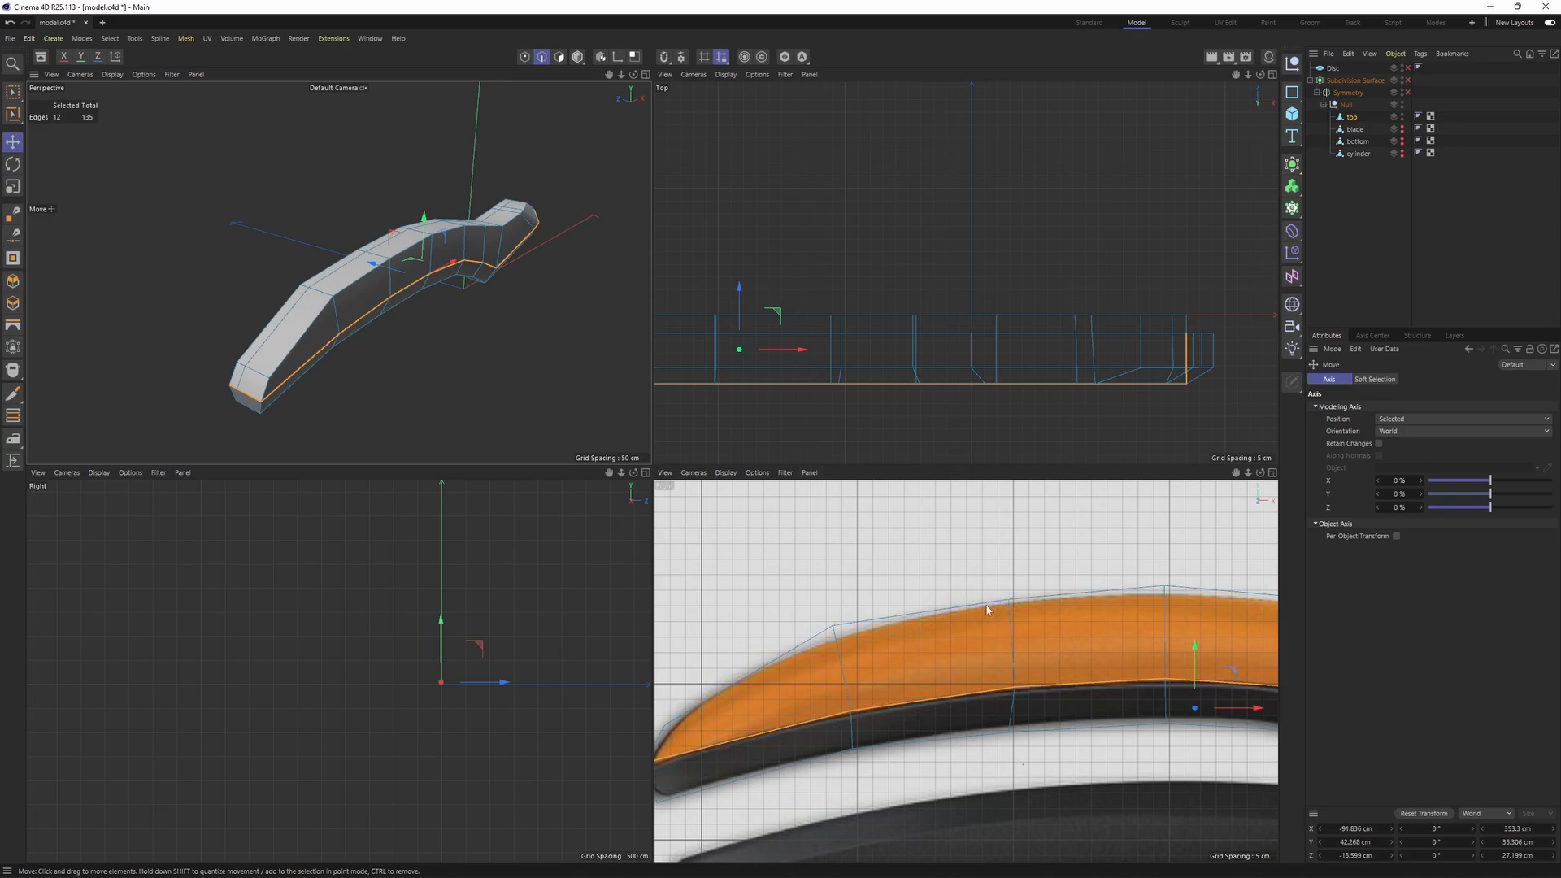
scroll(858, 639, down, 2)
scroll(941, 640, down, 3)
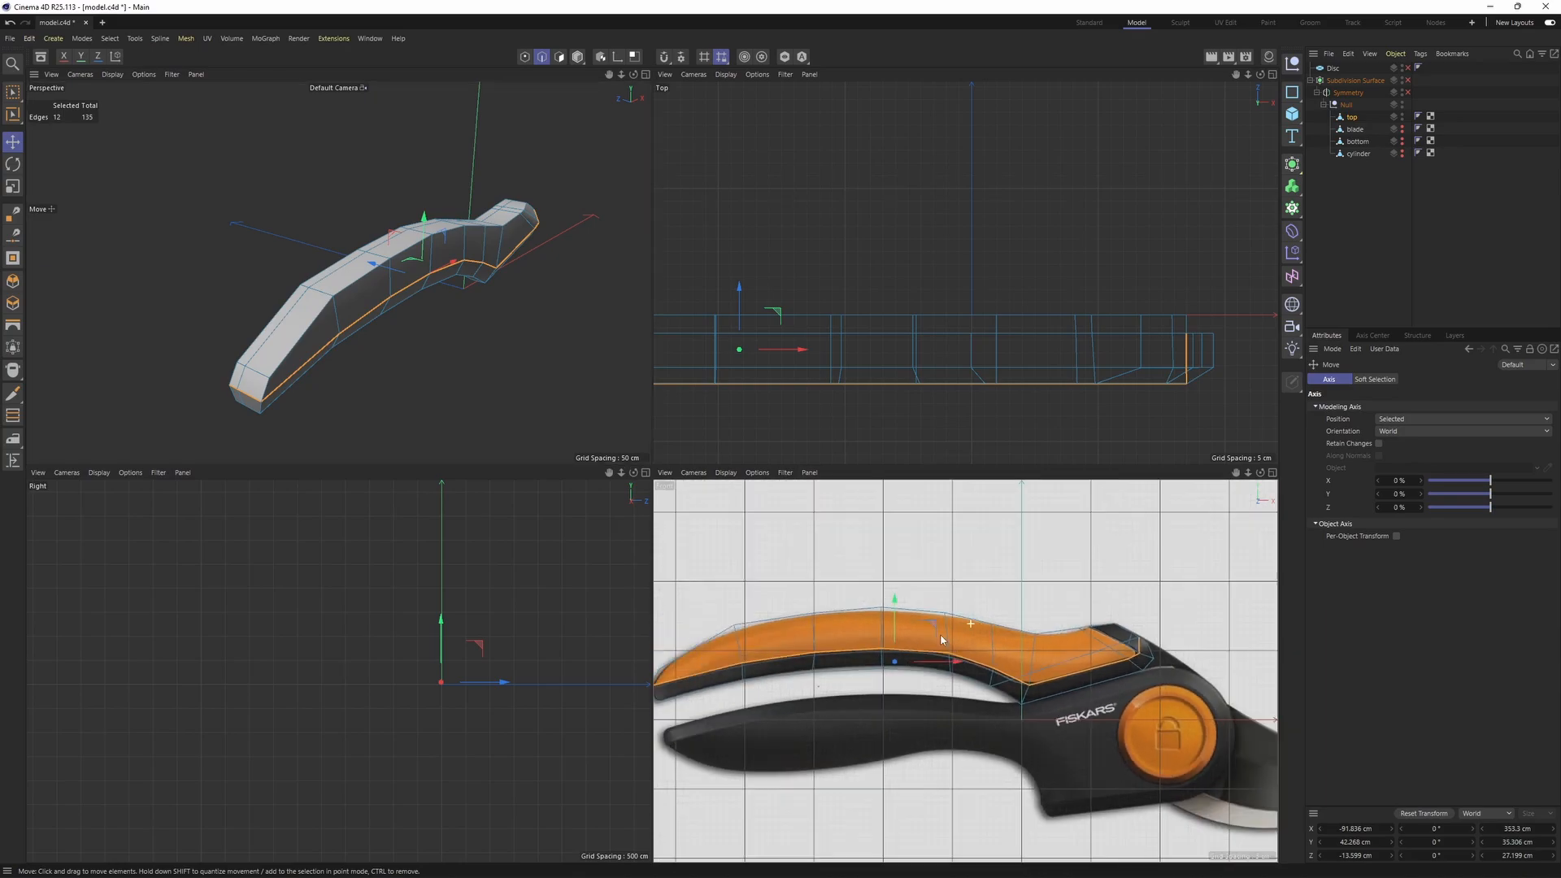
scroll(796, 632, up, 2)
middle_click(271, 261)
scroll(620, 428, up, 1)
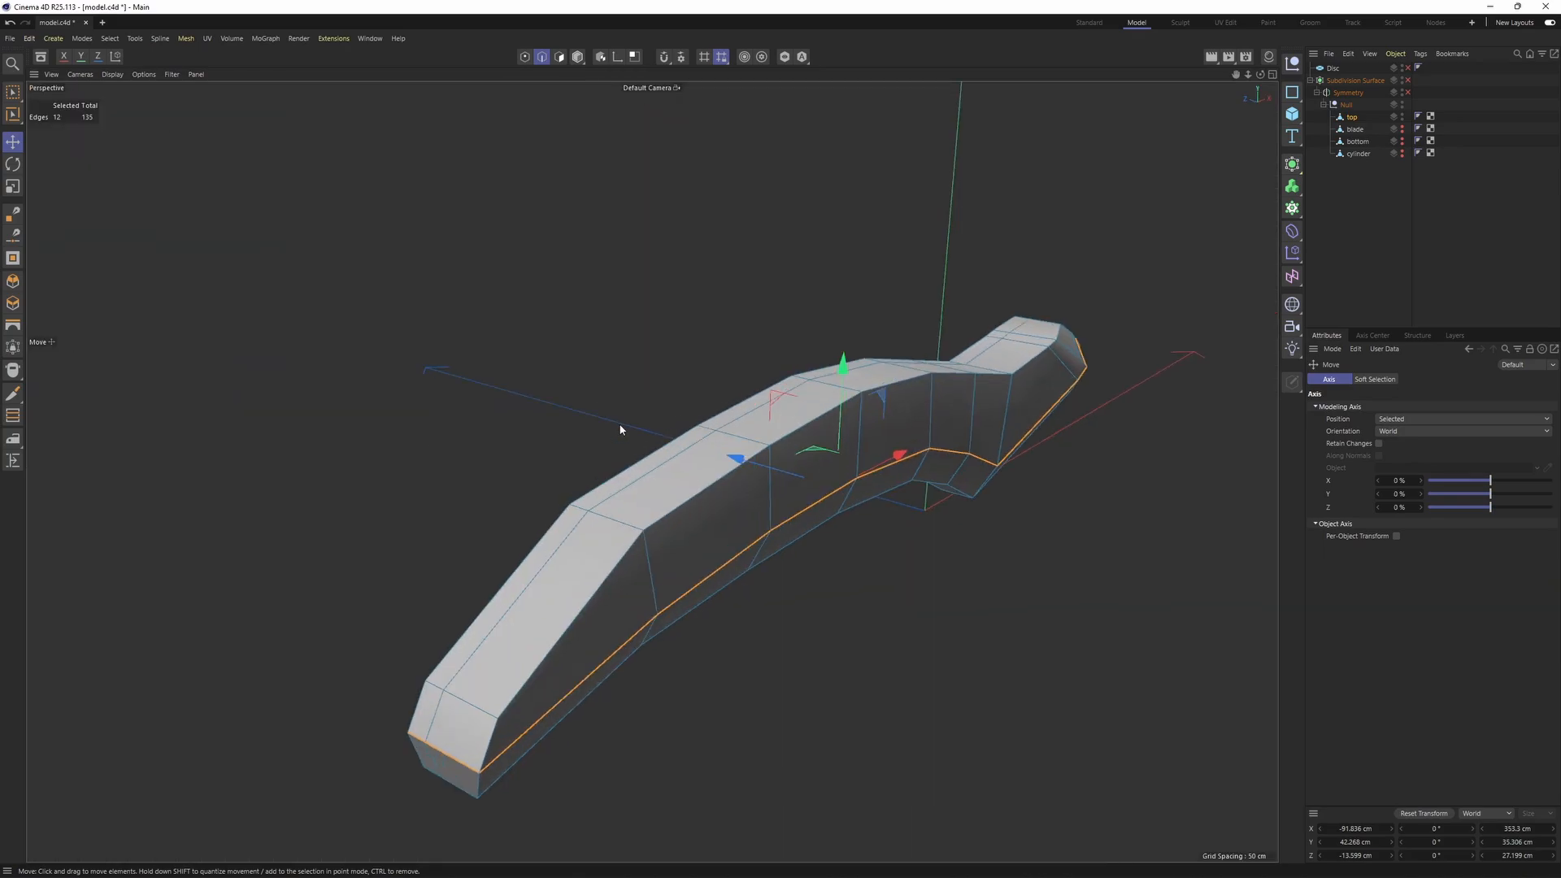
alt+drag(621, 429, 680, 483)
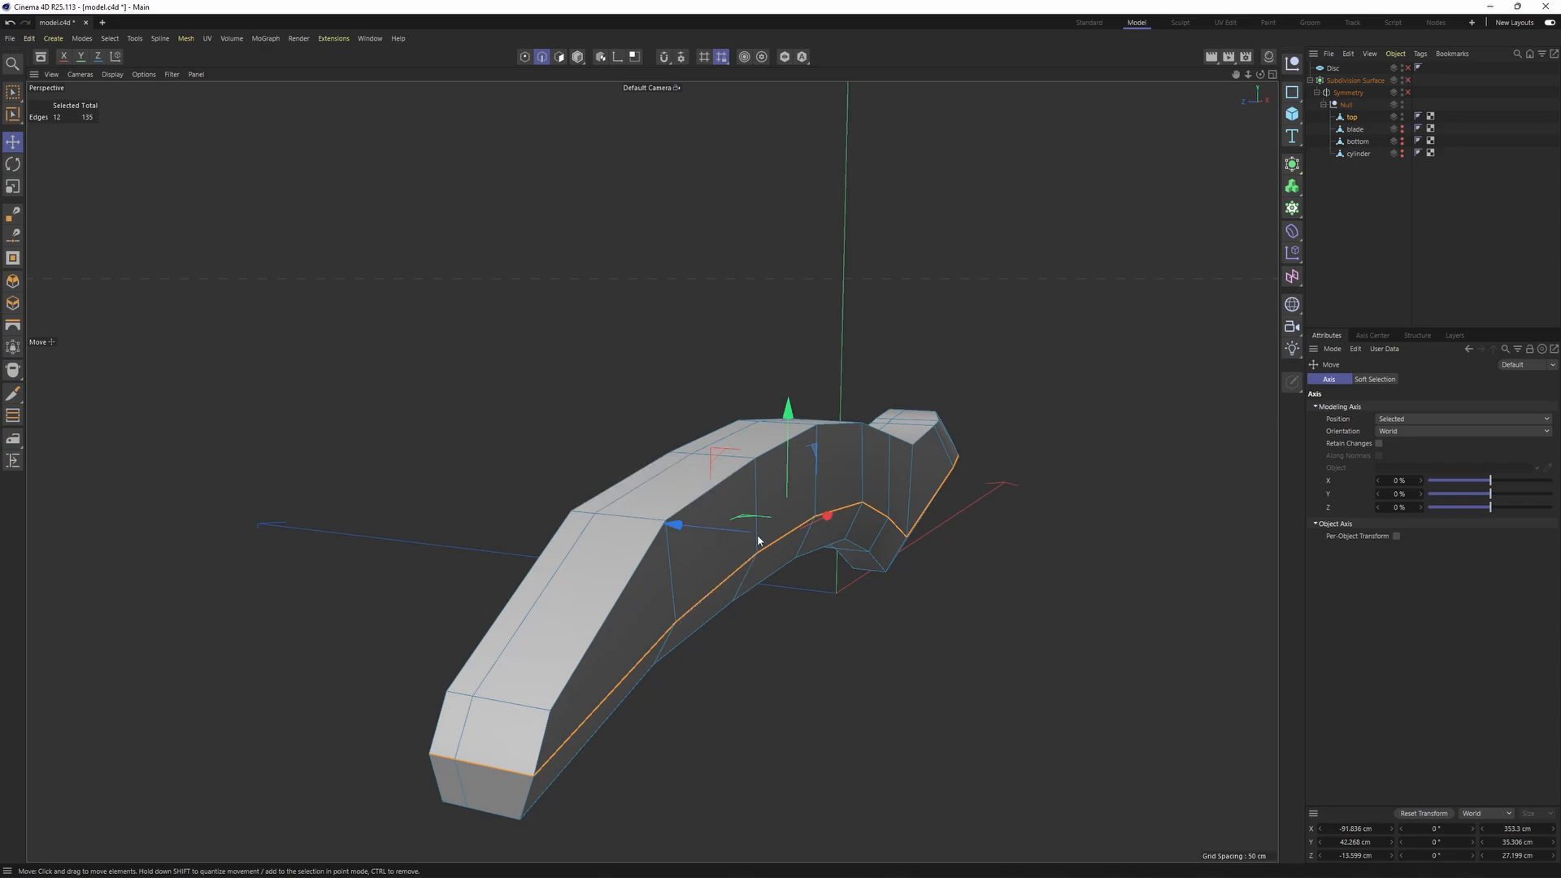
- Turn on Symmetry and Subdivision Surface and inspect the smoothed handle in Gouraud shading without wireframe lines
click(1407, 81)
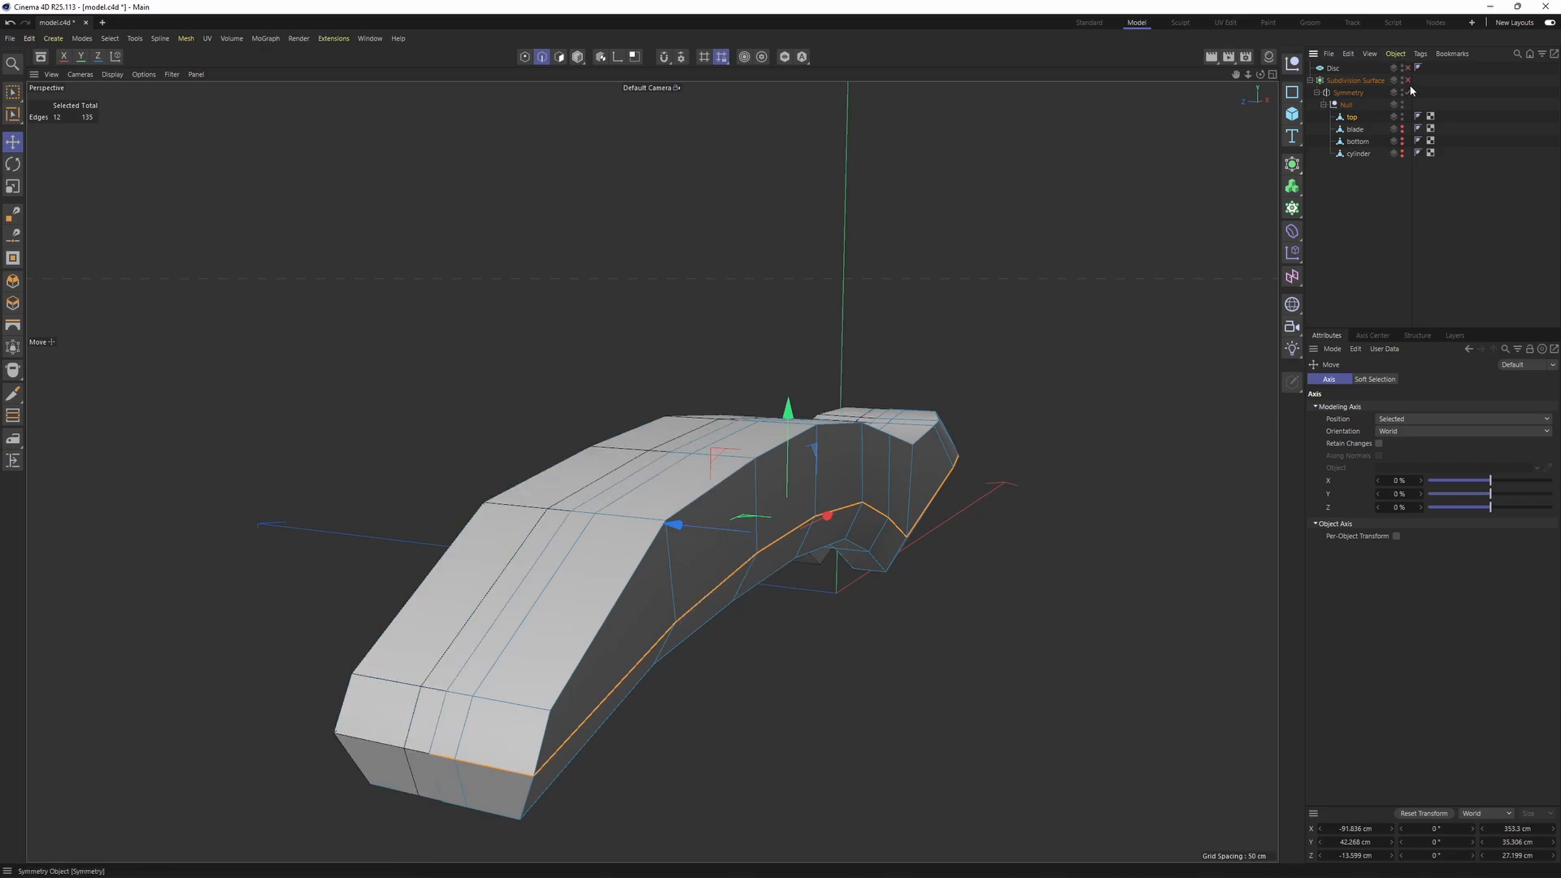
click(1372, 198)
alt+drag(667, 471, 693, 536)
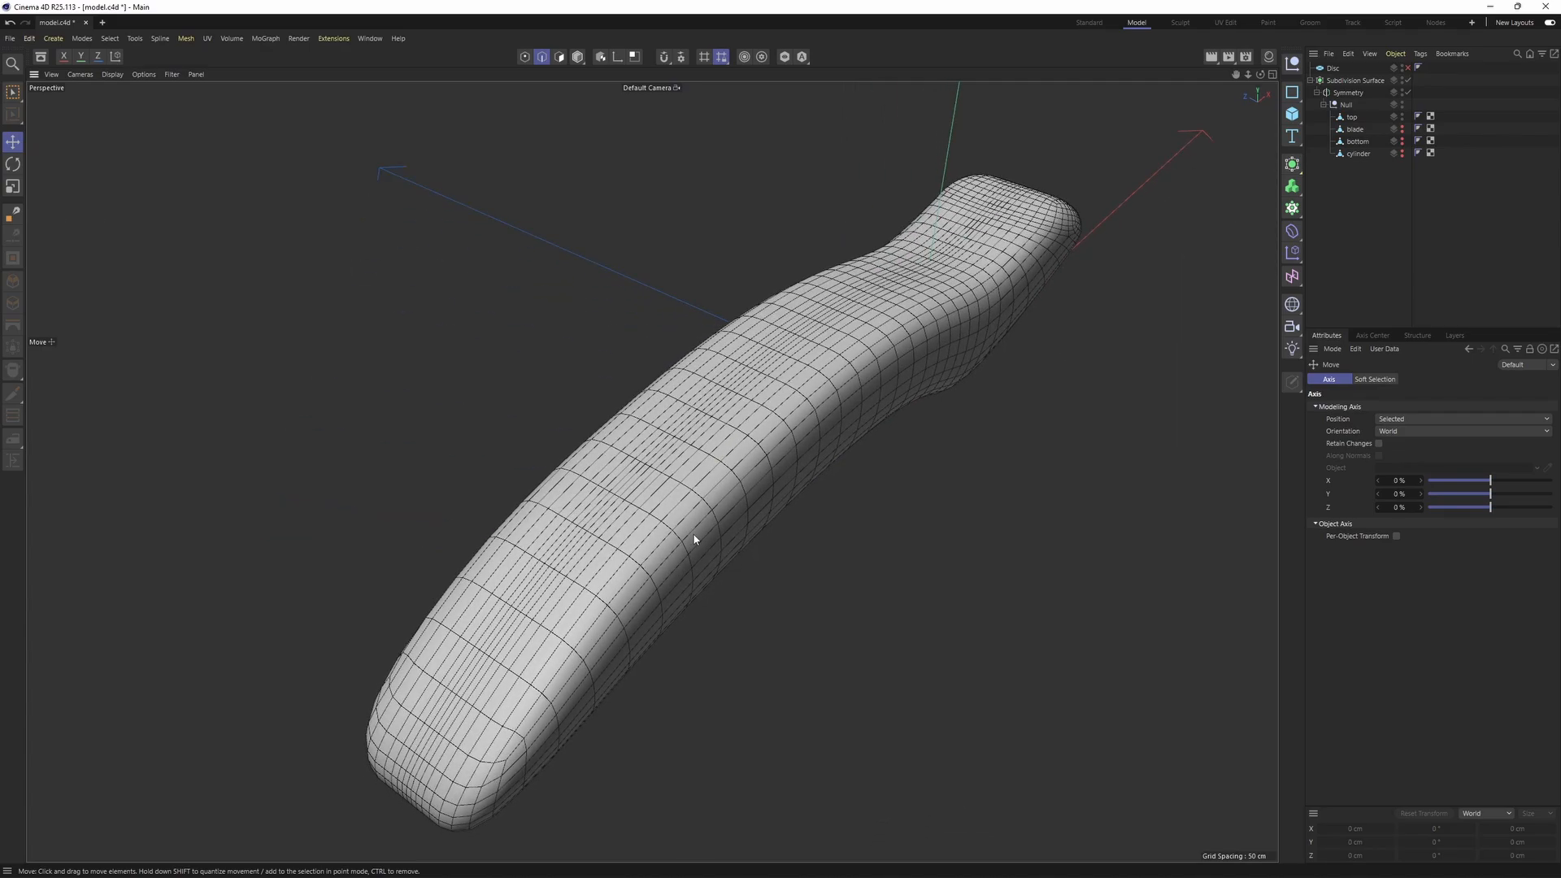
key(n)
key(a)
scroll(734, 460, up, 2)
alt+drag(689, 461, 840, 408)
key(ctrl+z)
key(ctrl+z)
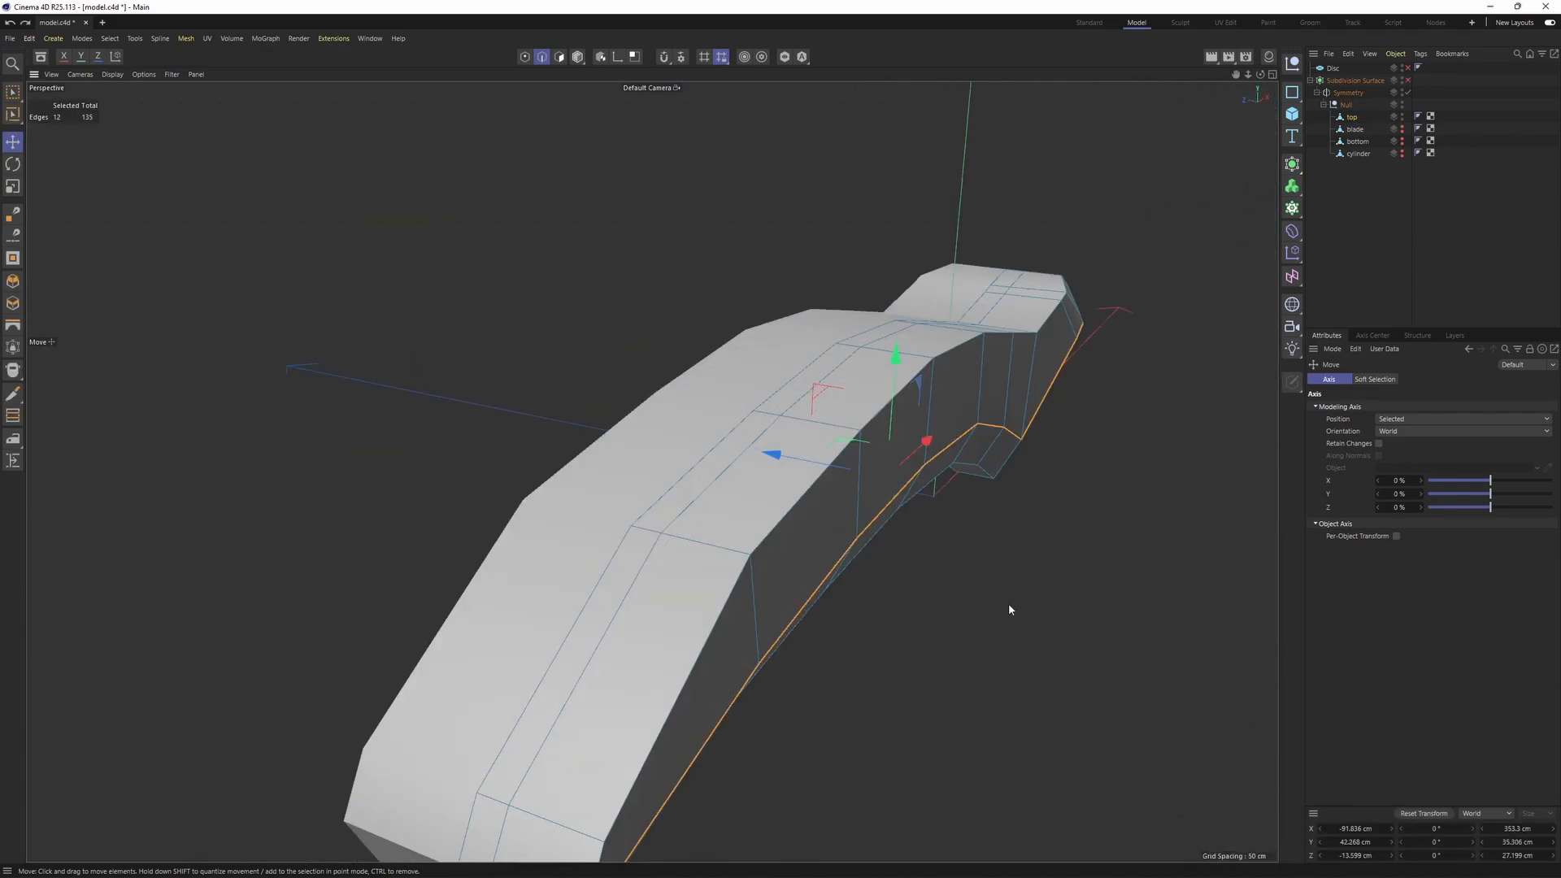
- Dissolve the lengthwise edge loop beside the centre line on the handle's top and preview the subdivided shape
middle_click(1008, 604)
middle_click(303, 242)
double_click(701, 494)
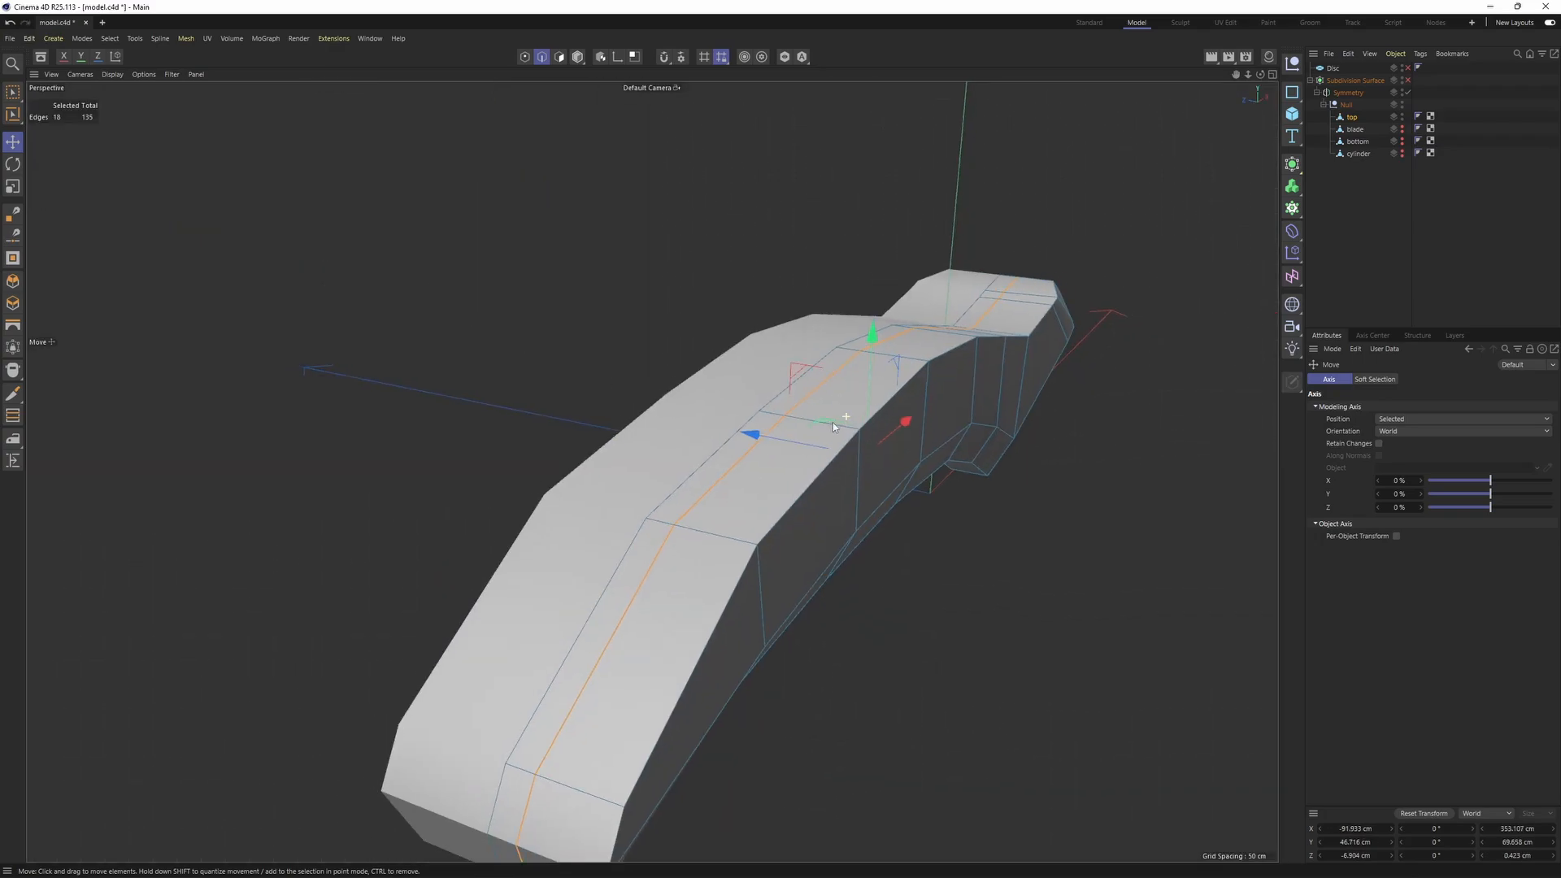
alt+drag(832, 422, 576, 490)
alt+right_drag(576, 487, 726, 499)
key(ctrl+BackSpace)
alt+drag(725, 499, 649, 491)
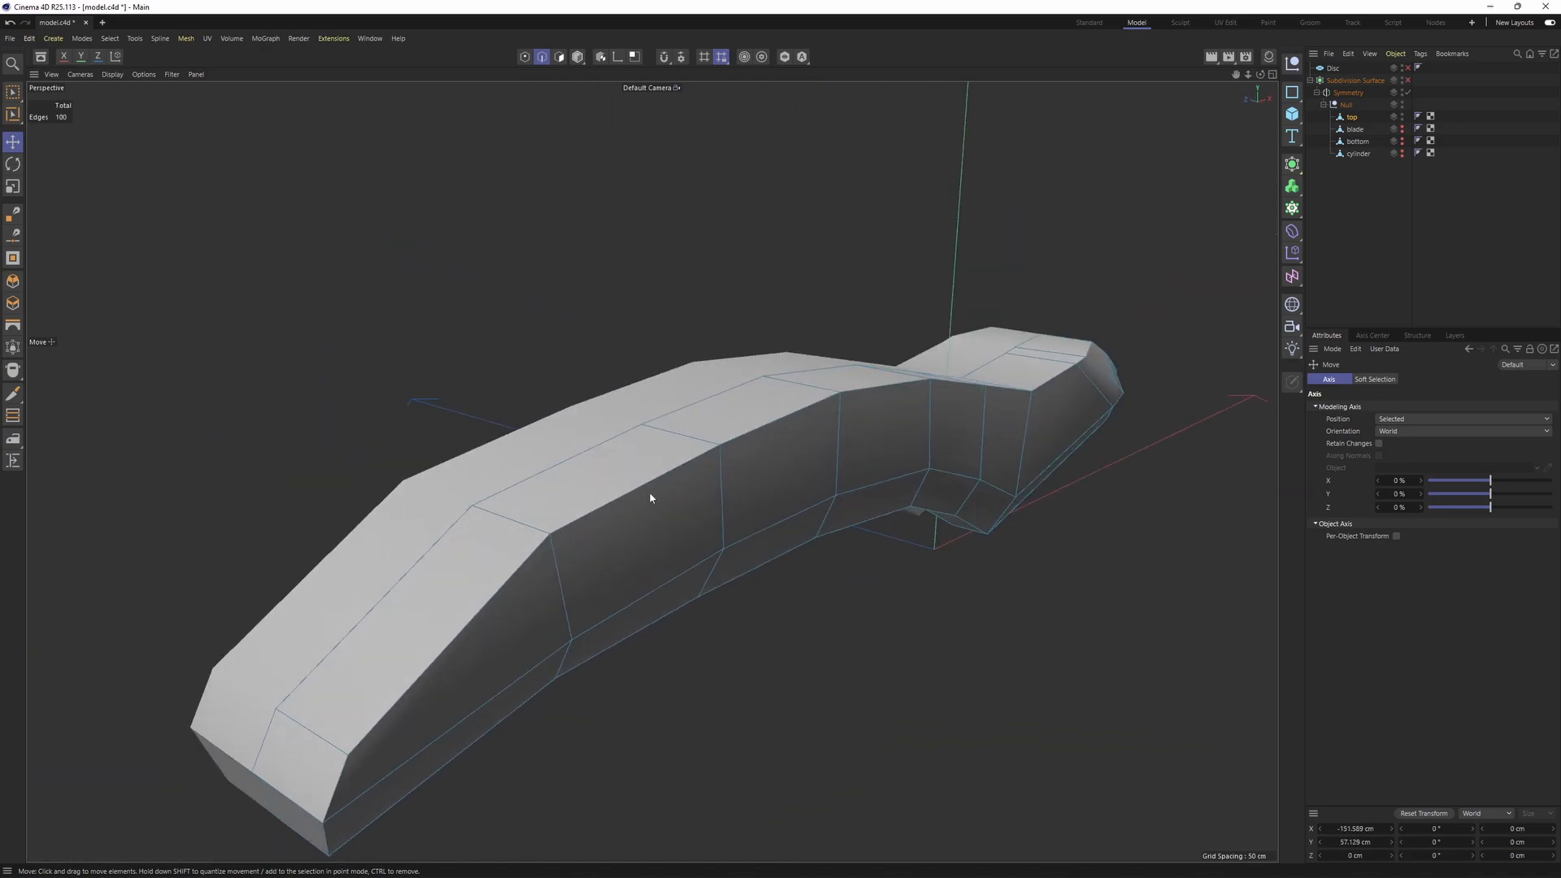
alt+middle_drag(649, 491, 755, 449)
key(q)
alt+drag(913, 359, 604, 541)
key(q)
- Raise the centre edge line along the handle's top to give it a rounded crown, previewing the shape with Subdivision Surface
click(529, 543)
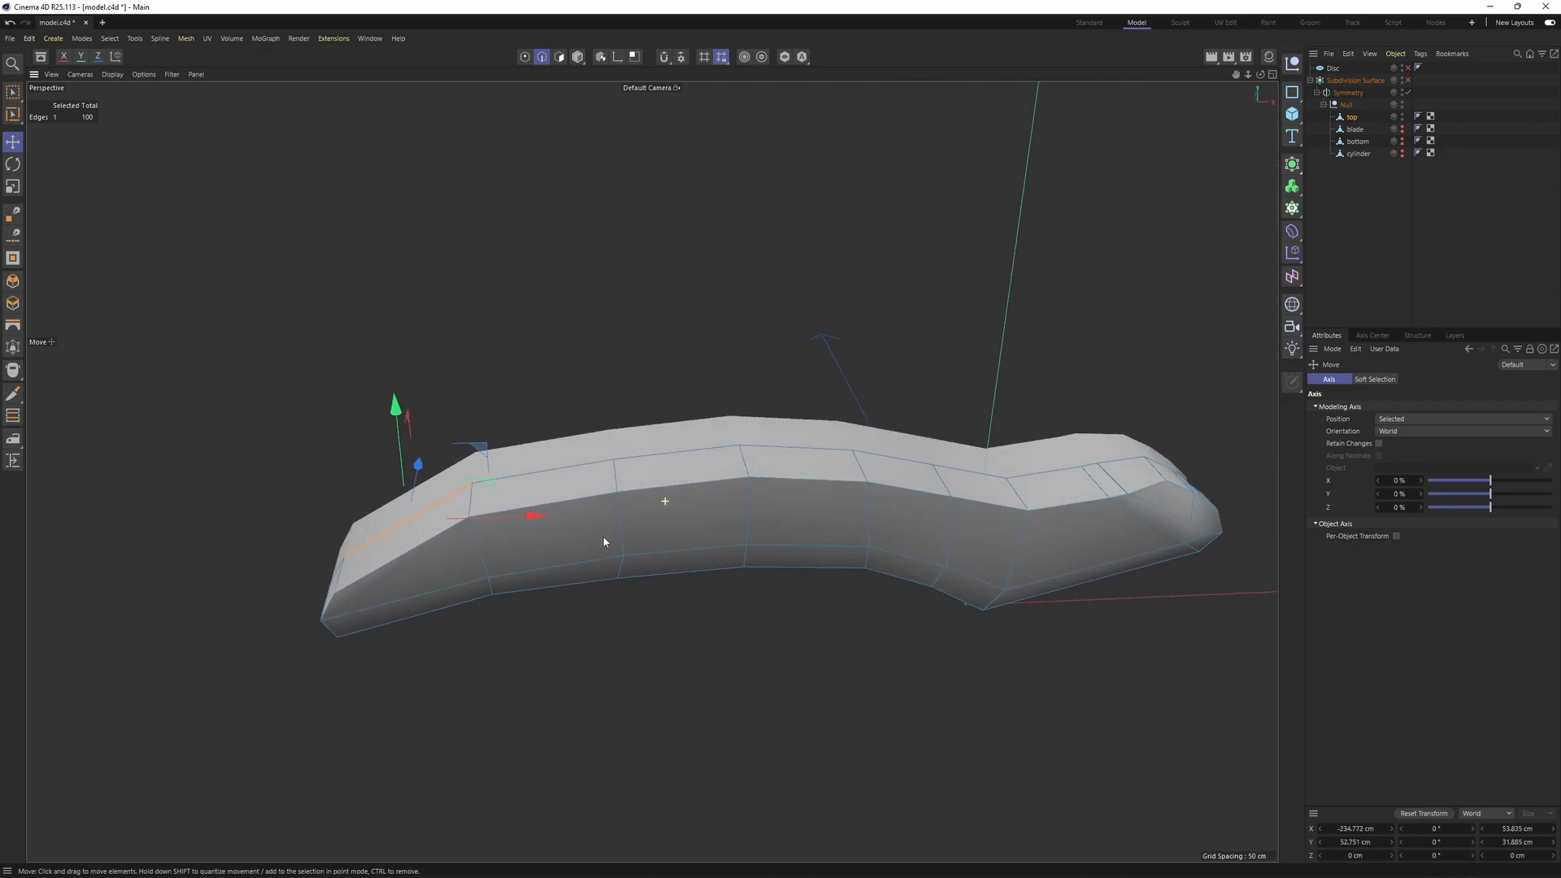
shift+click(1038, 480)
middle_click(1032, 488)
middle_click(618, 439)
scroll(976, 410, up, 3)
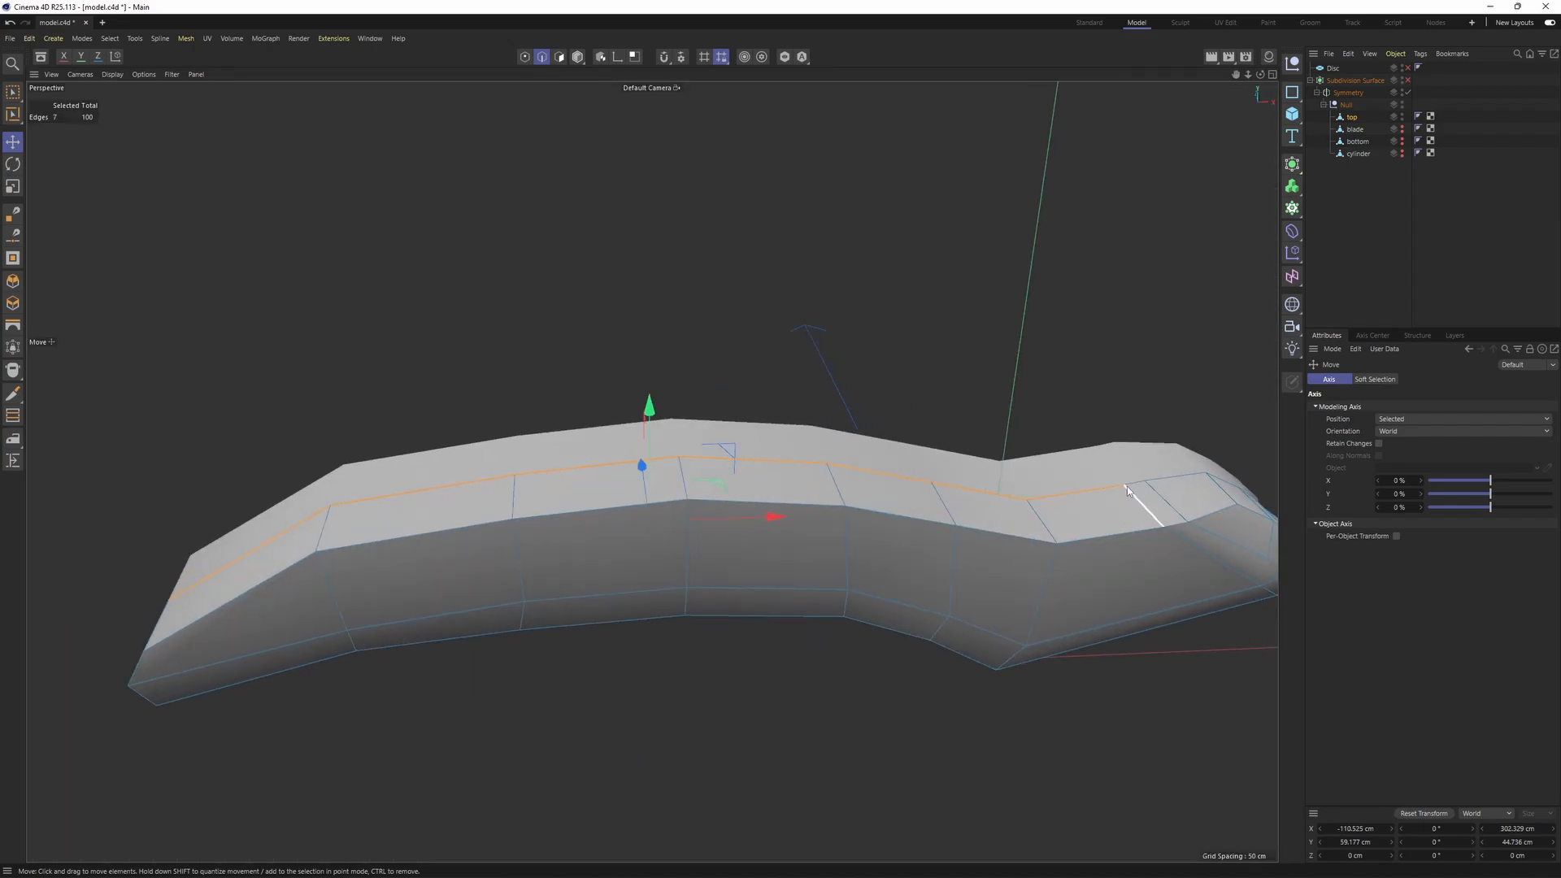
shift+click(1151, 481)
alt+drag(750, 457, 878, 360)
key(q)
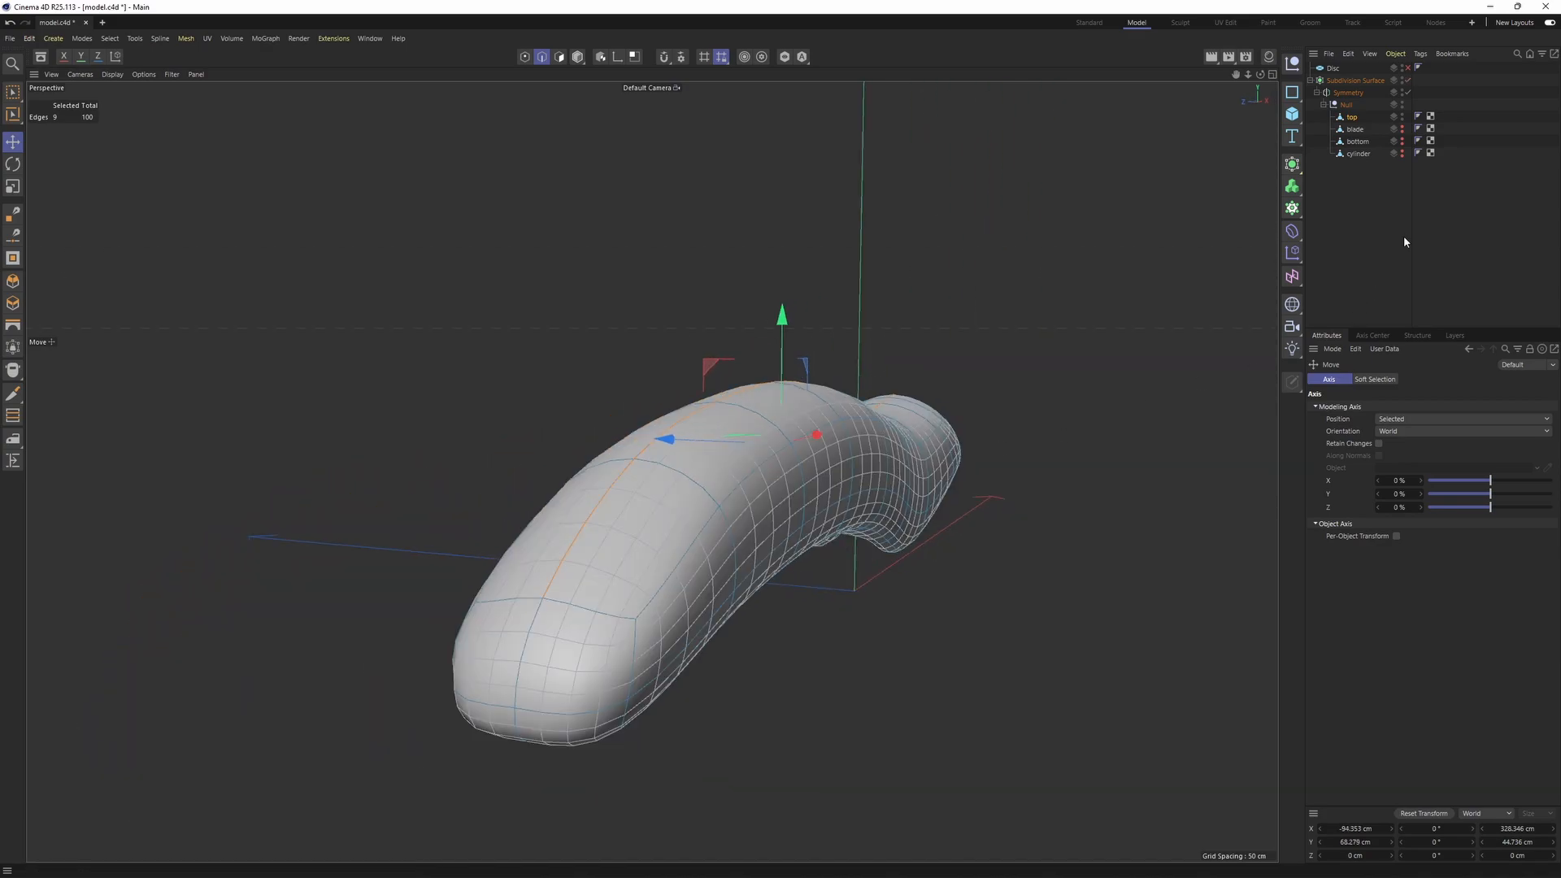
alt+drag(886, 414, 798, 381)
key(q)
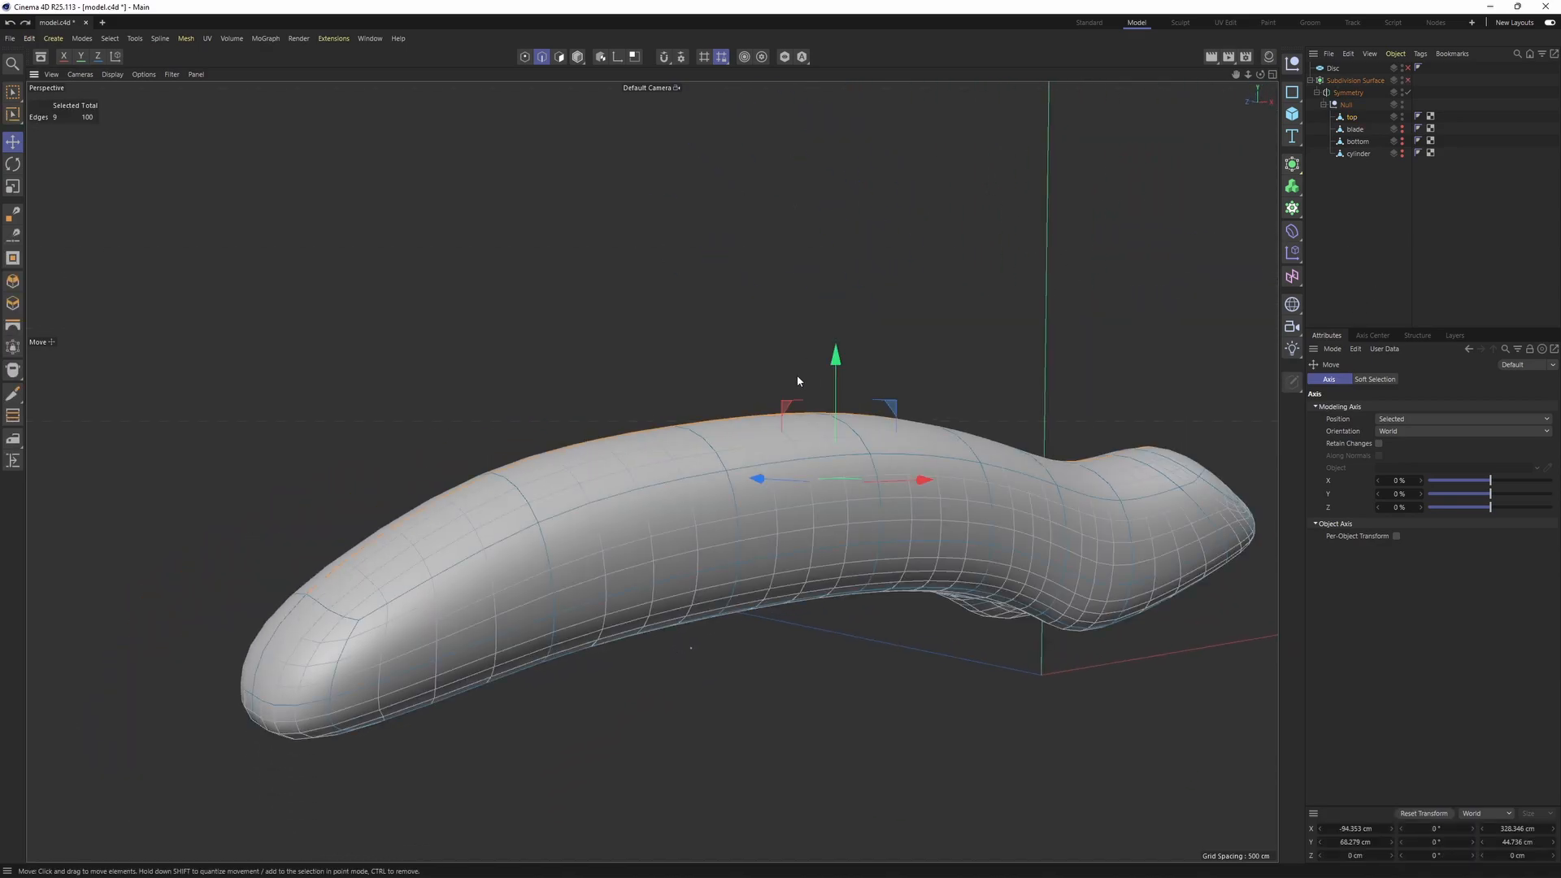
alt+drag(693, 439, 610, 443)
alt+drag(523, 488, 449, 521)
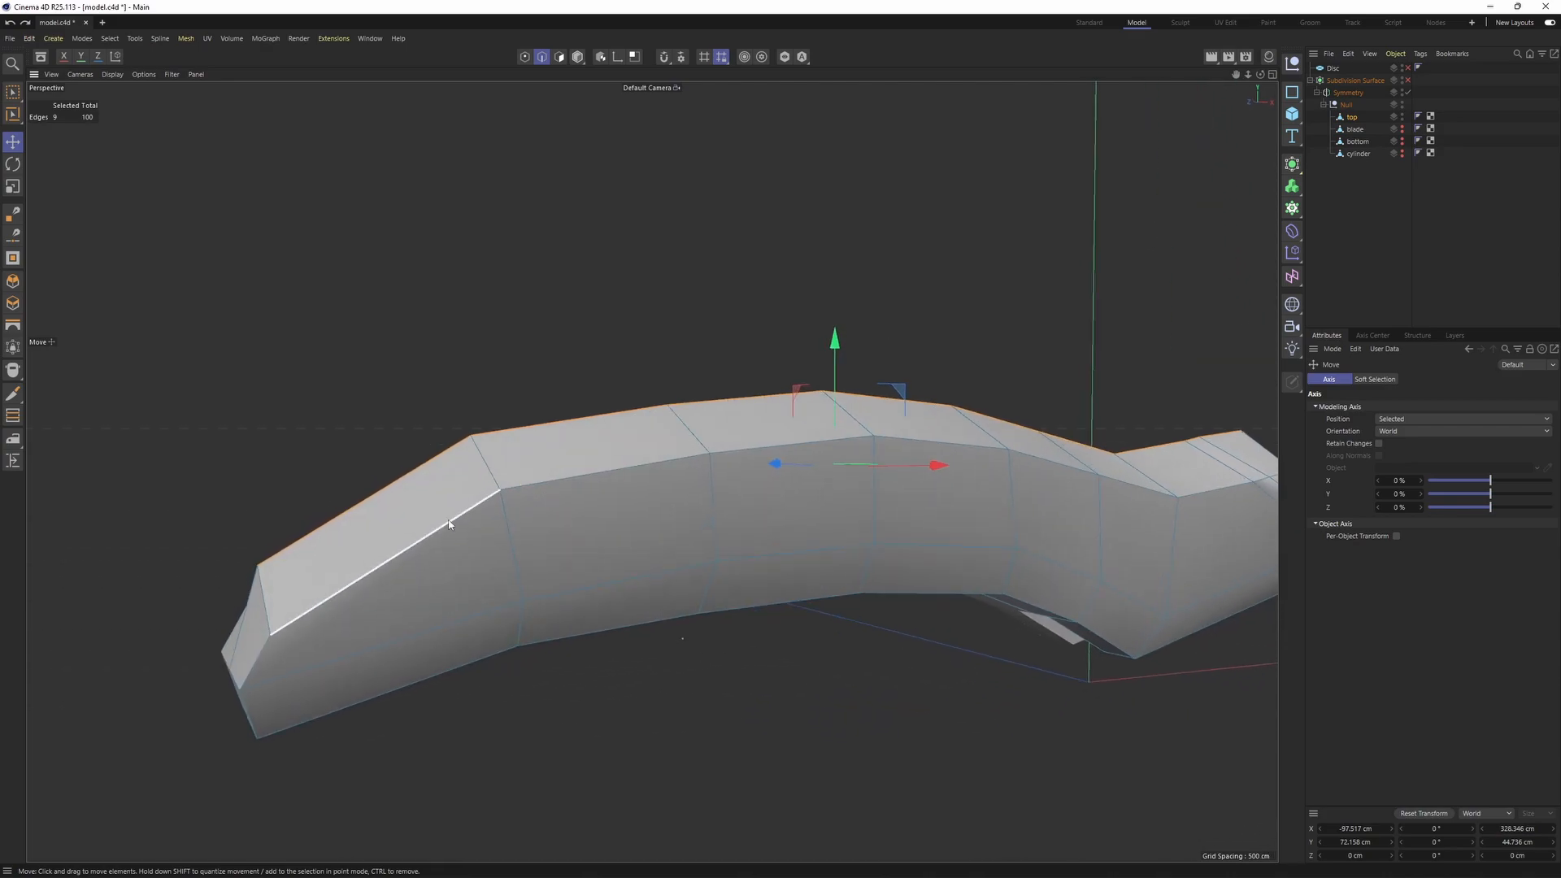
- Lower the centre and outer top edge lines together in the front view to fit the reference's upper outline, and preview the smoothed handle
alt+drag(1019, 470, 863, 462)
shift+click(863, 462)
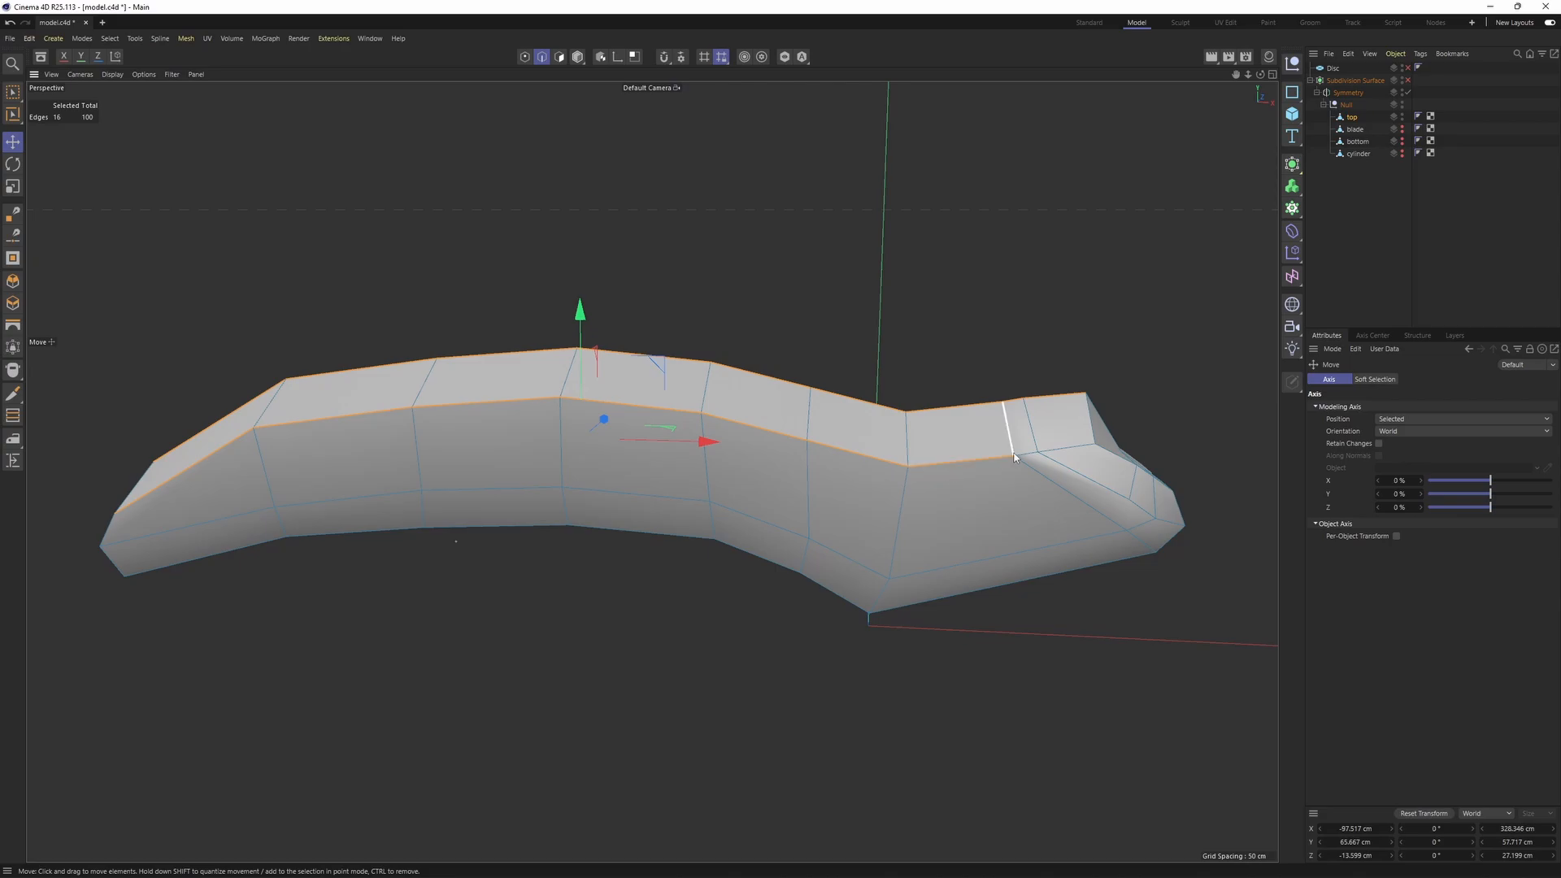
shift+click(1060, 454)
middle_click(1048, 479)
middle_click(560, 371)
alt+drag(561, 370, 745, 462)
middle_click(745, 462)
middle_click(780, 552)
key(h)
scroll(821, 426, down, 3)
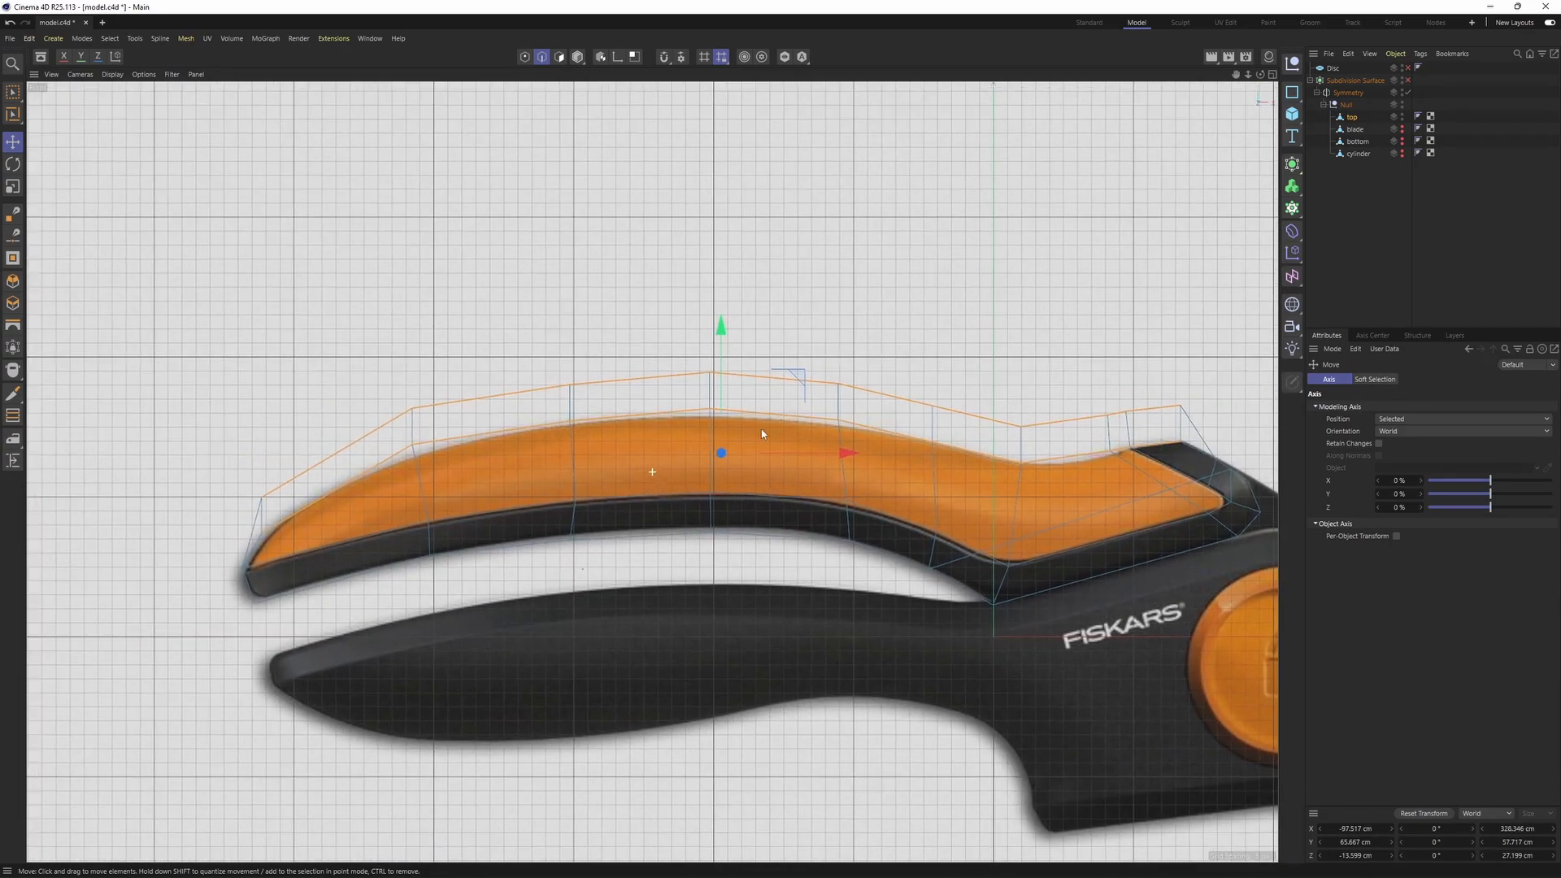
scroll(756, 423, up, 5)
drag(758, 343, 758, 400)
scroll(756, 403, down, 5)
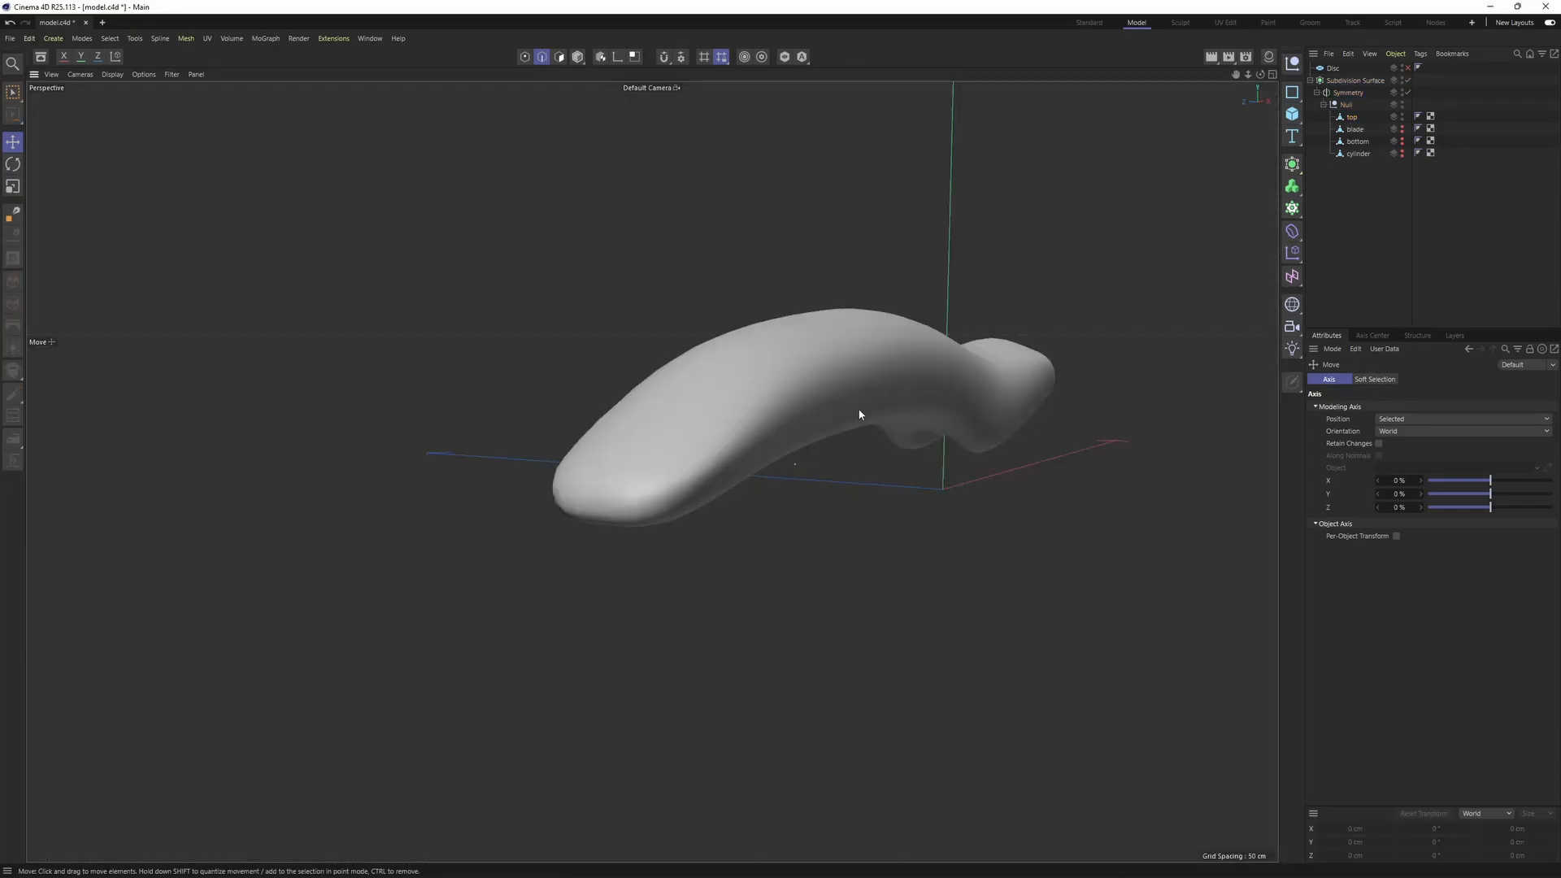
scroll(888, 396, up, 2)
alt+drag(887, 396, 763, 387)
key(ctrl+z)
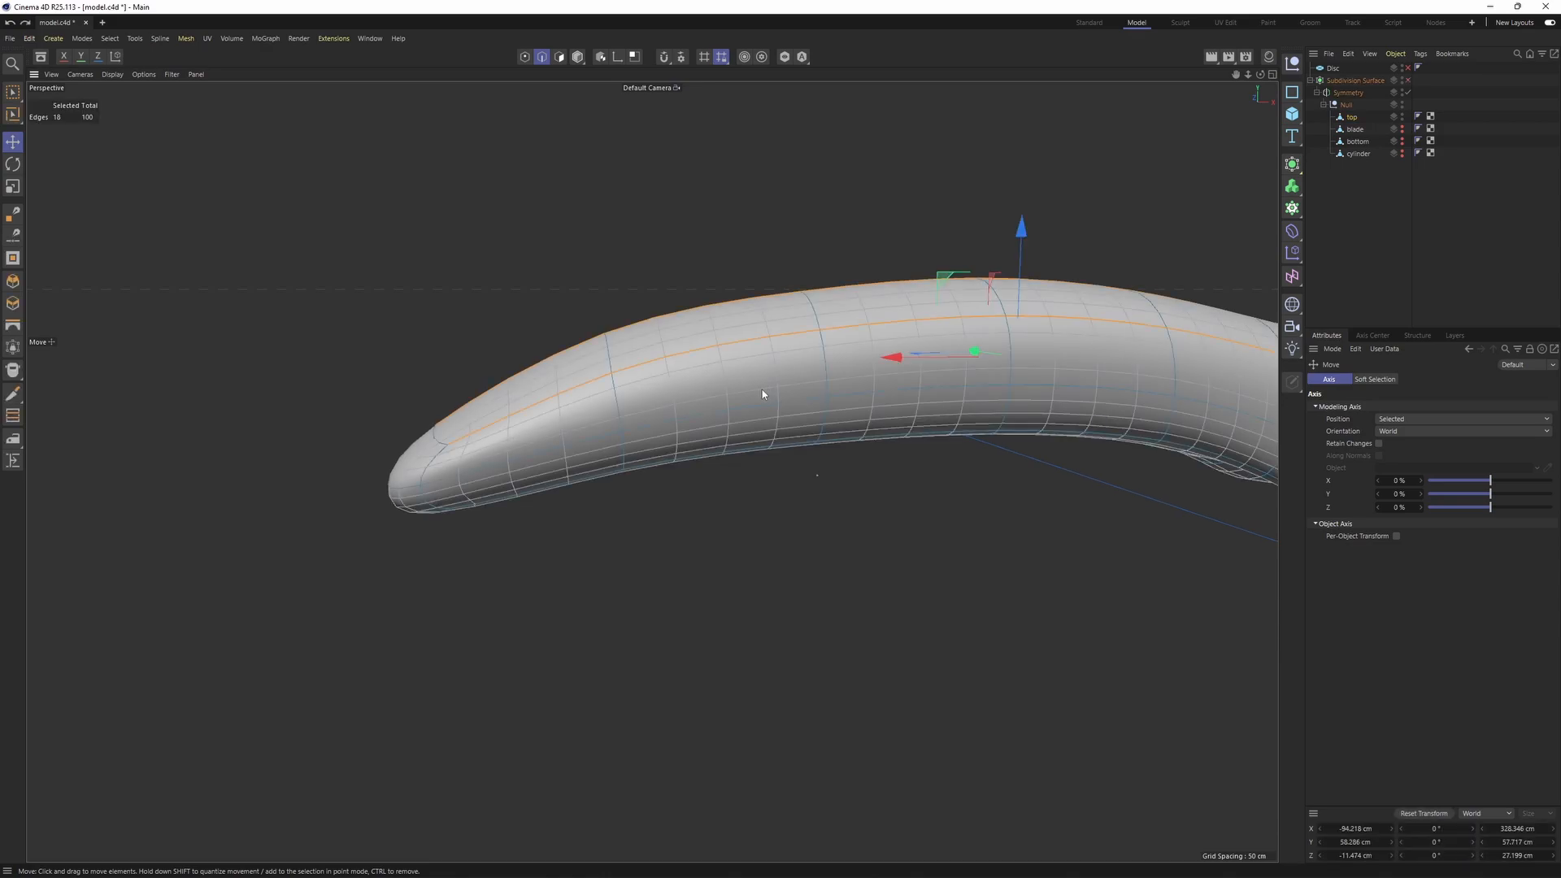
key(q)
- In the front view, move the outer side point at the handle's rear end forward and up about 9 cm
alt+middle_drag(397, 467, 577, 388)
scroll(591, 385, up, 3)
key(Return)
key(0)
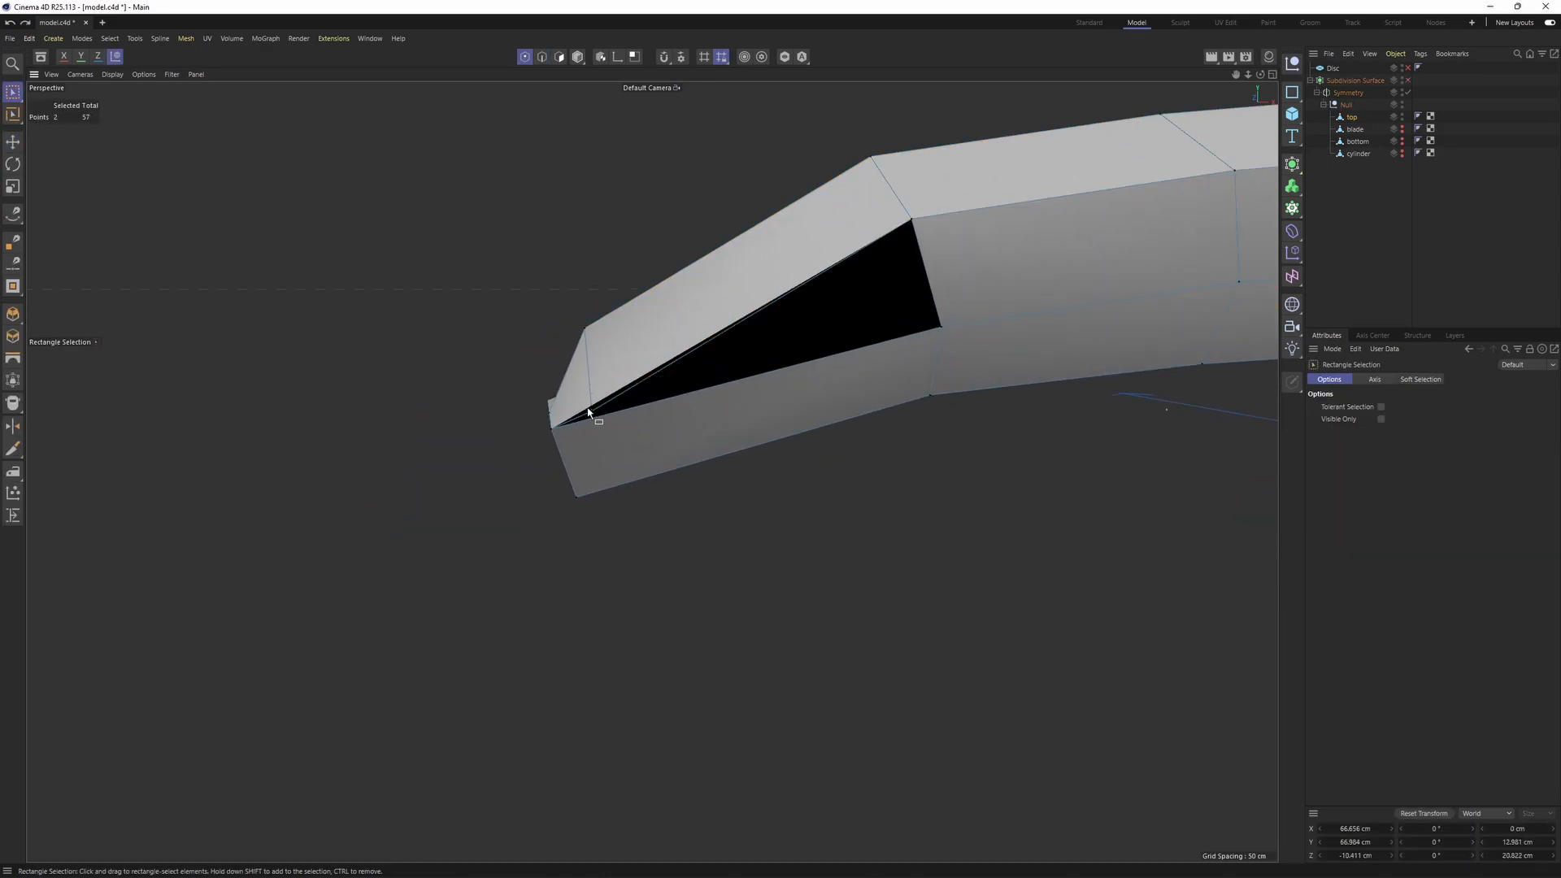
middle_click(612, 440)
middle_click(638, 520)
middle_click(799, 600)
middle_click(712, 587)
scroll(712, 587, up, 3)
alt+middle_drag(326, 486, 634, 504)
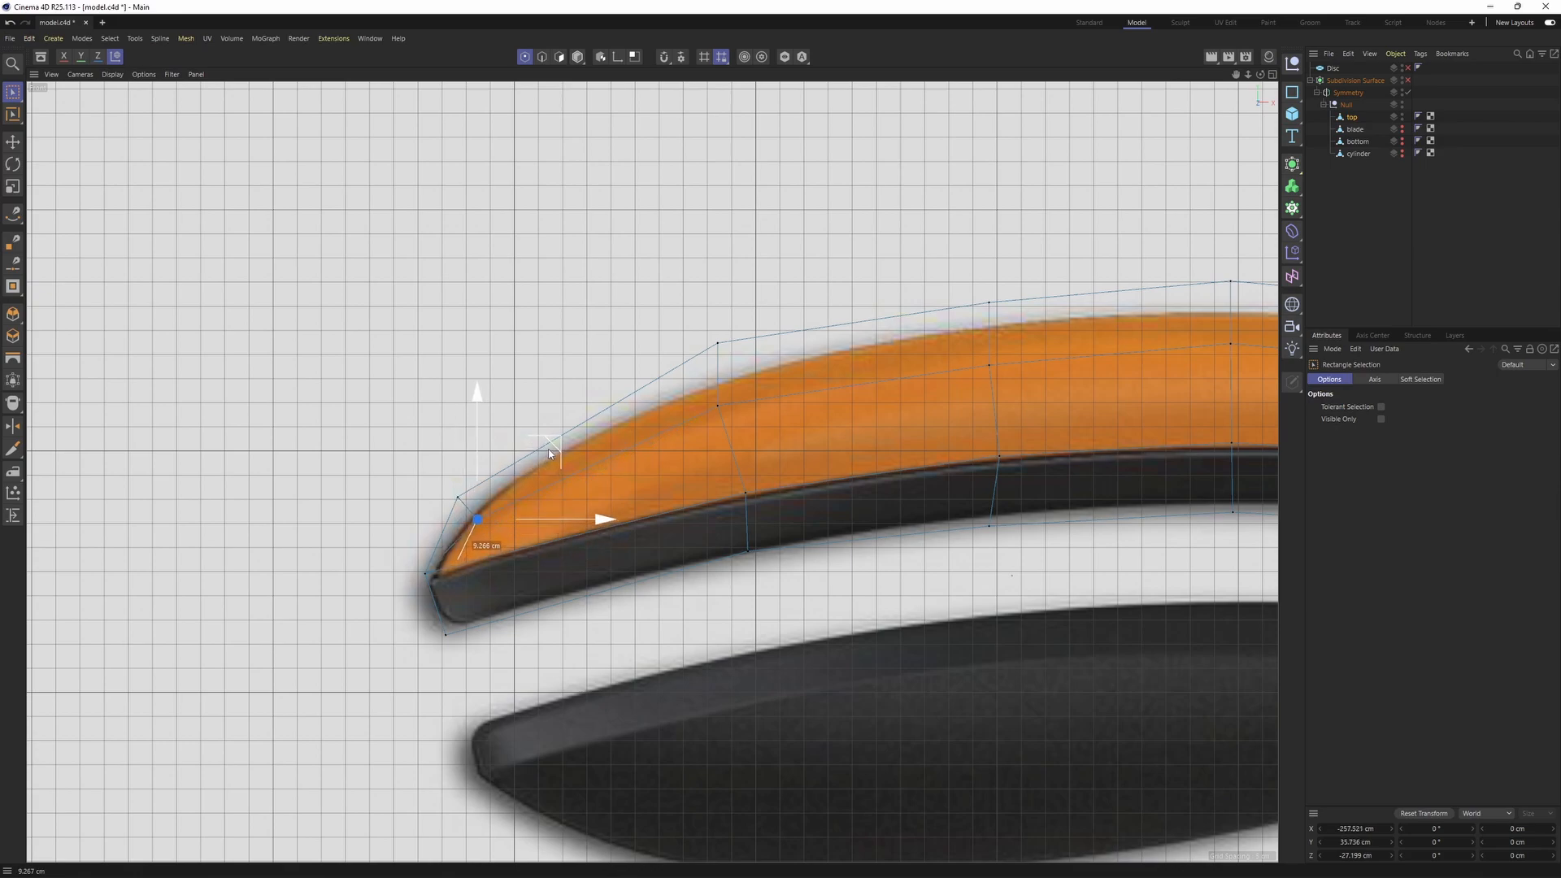
middle_click(503, 503)
middle_click(553, 382)
- Move the outer vertical edge at the handle's rear end forward, up and inward to round the end, and preview it with Subdivision Surface
alt+drag(553, 382, 578, 423)
key(Return)
key(e)
click(574, 463)
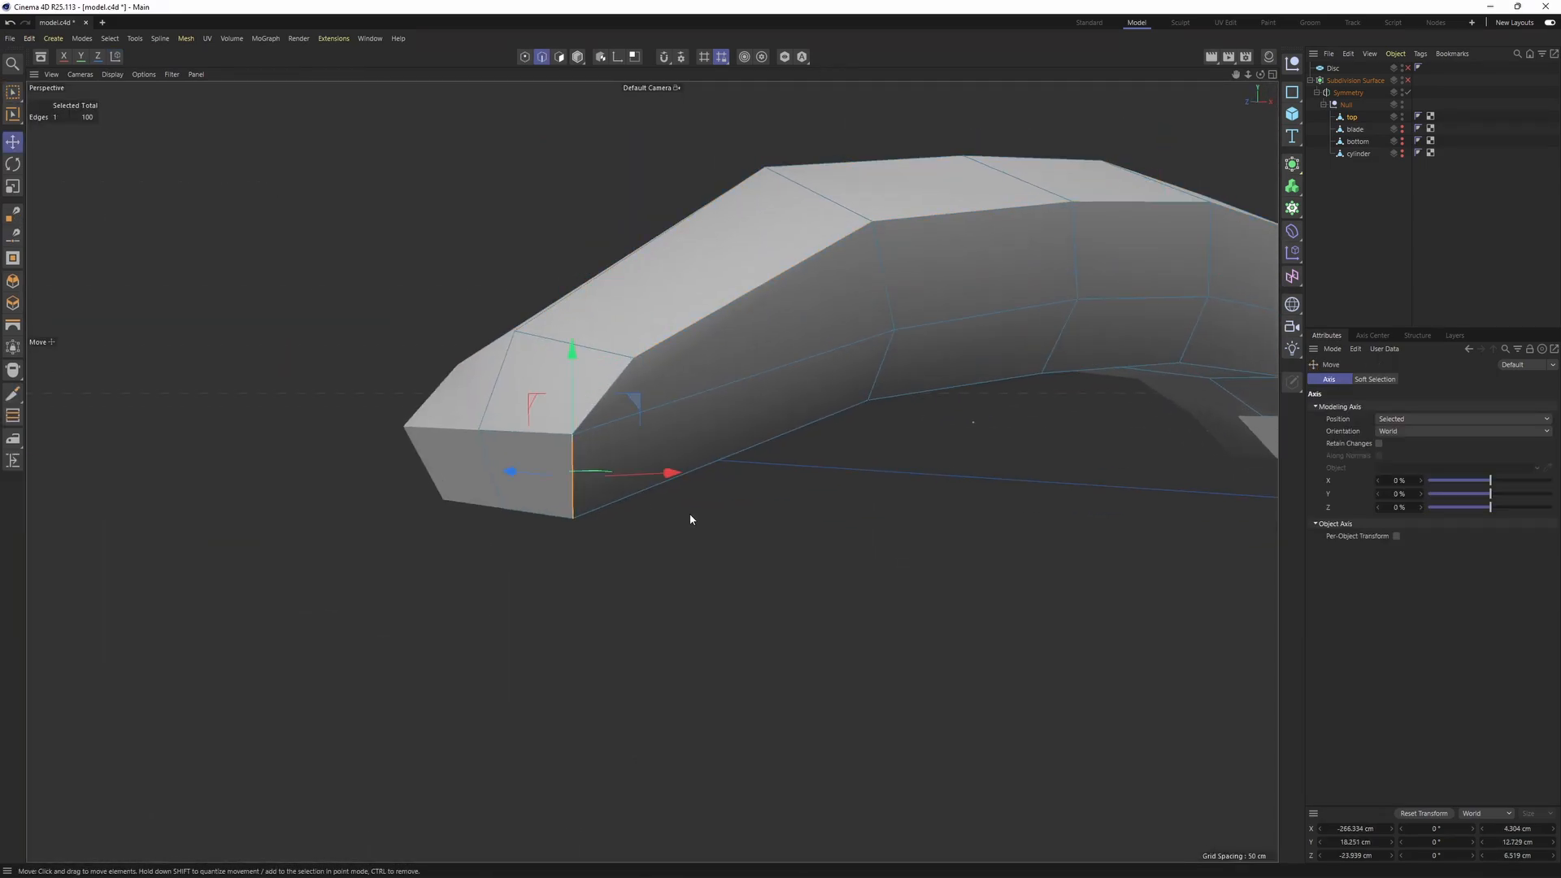
middle_click(689, 514)
middle_click(689, 515)
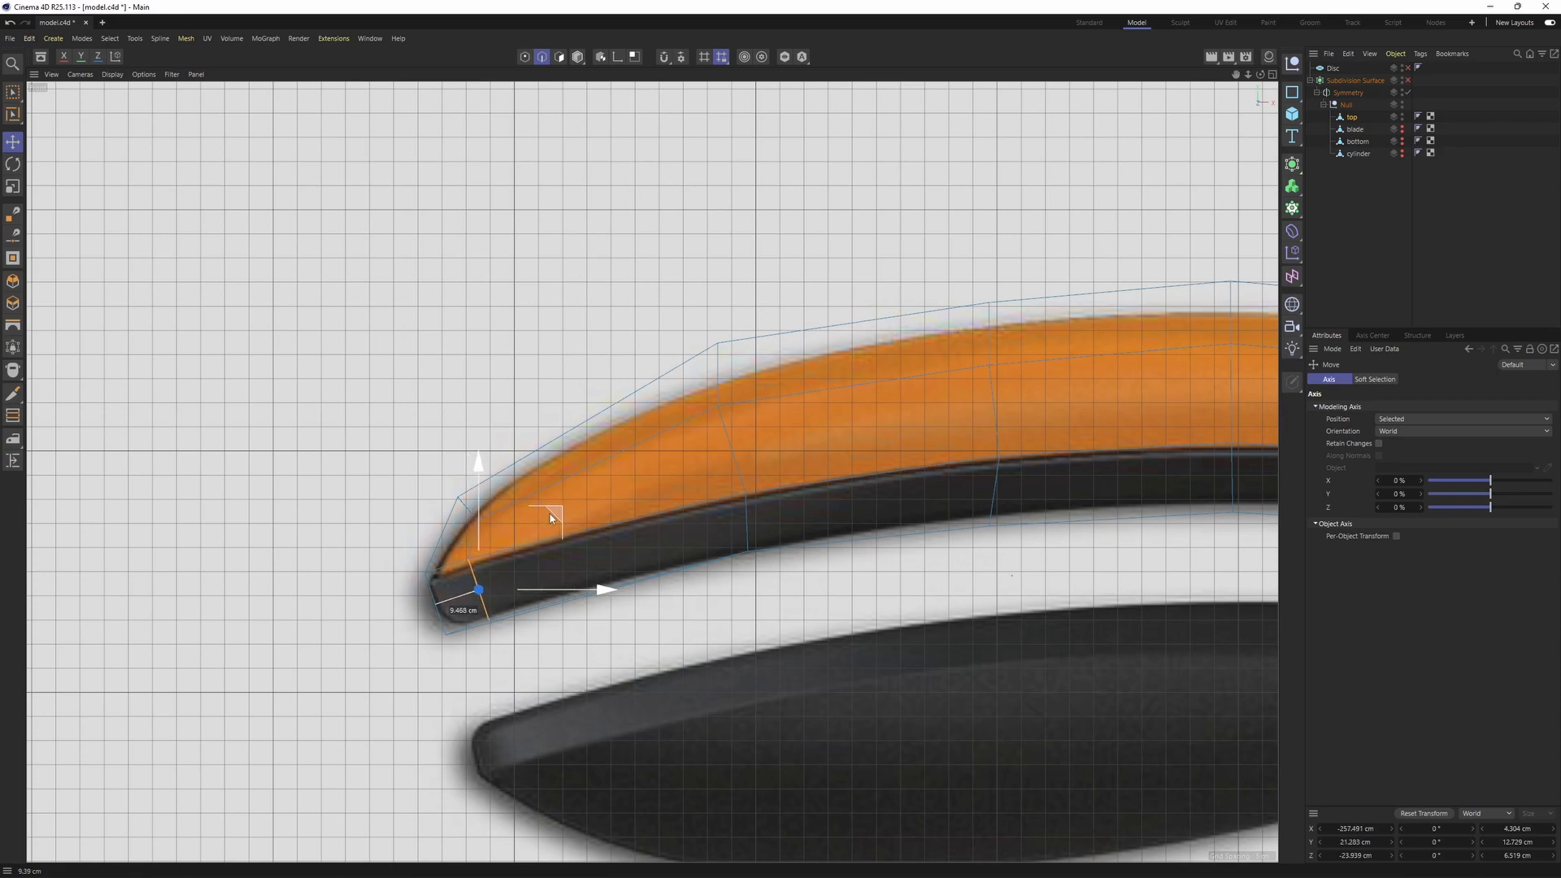
middle_click(505, 402)
middle_click(505, 402)
alt+drag(505, 402, 580, 377)
alt+drag(495, 280, 656, 343)
key(q)
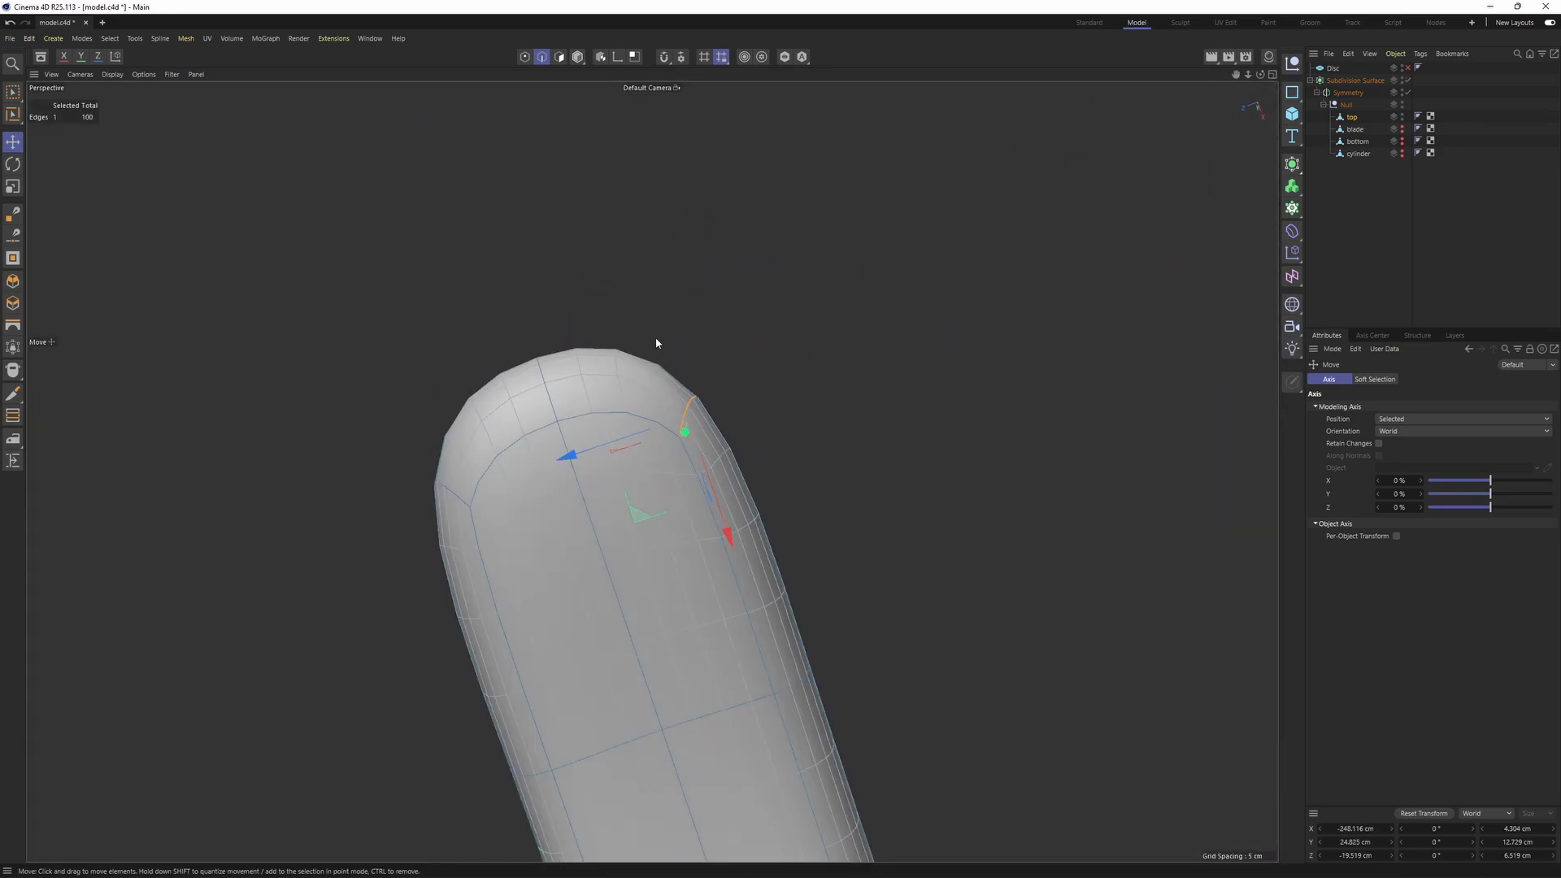
- Shift the outer vertical edge at the handle's rear end about 7 cm forward, and refine its position after previewing the smoothed shape
drag(726, 527, 742, 550)
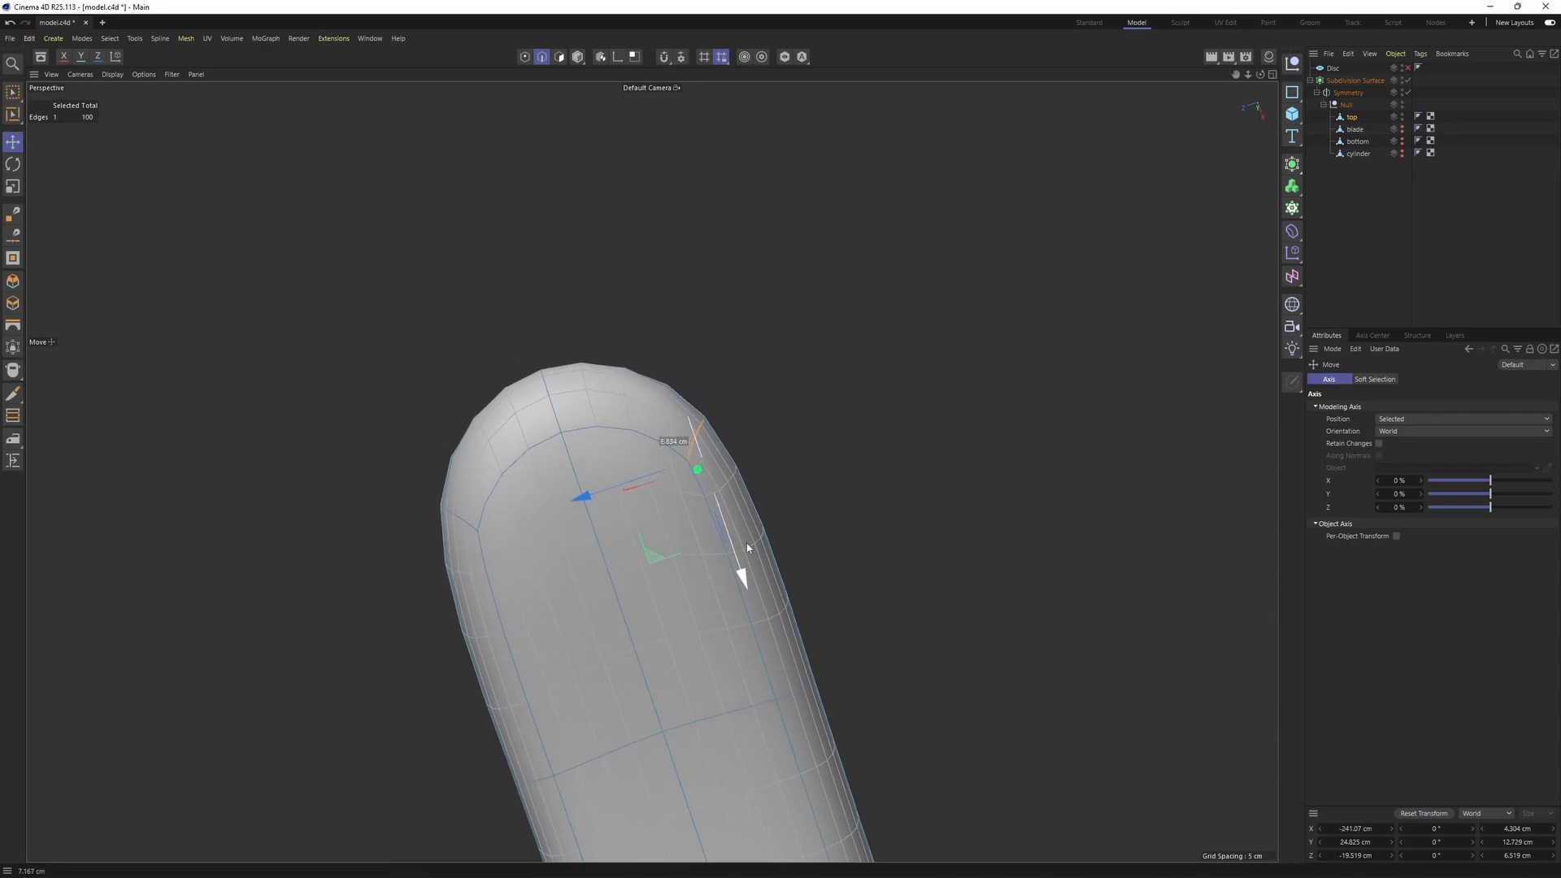
key(q)
alt+drag(728, 460, 708, 285)
drag(745, 419, 745, 433)
alt+drag(732, 341, 808, 429)
- Slide an outer point at the handle's rear end along its edge to even out the rounding, and preview it with Subdivision Surface
key(Return)
key(m)
key(o)
key(q)
scroll(808, 428, down, 4)
key(q)
scroll(862, 439, up, 3)
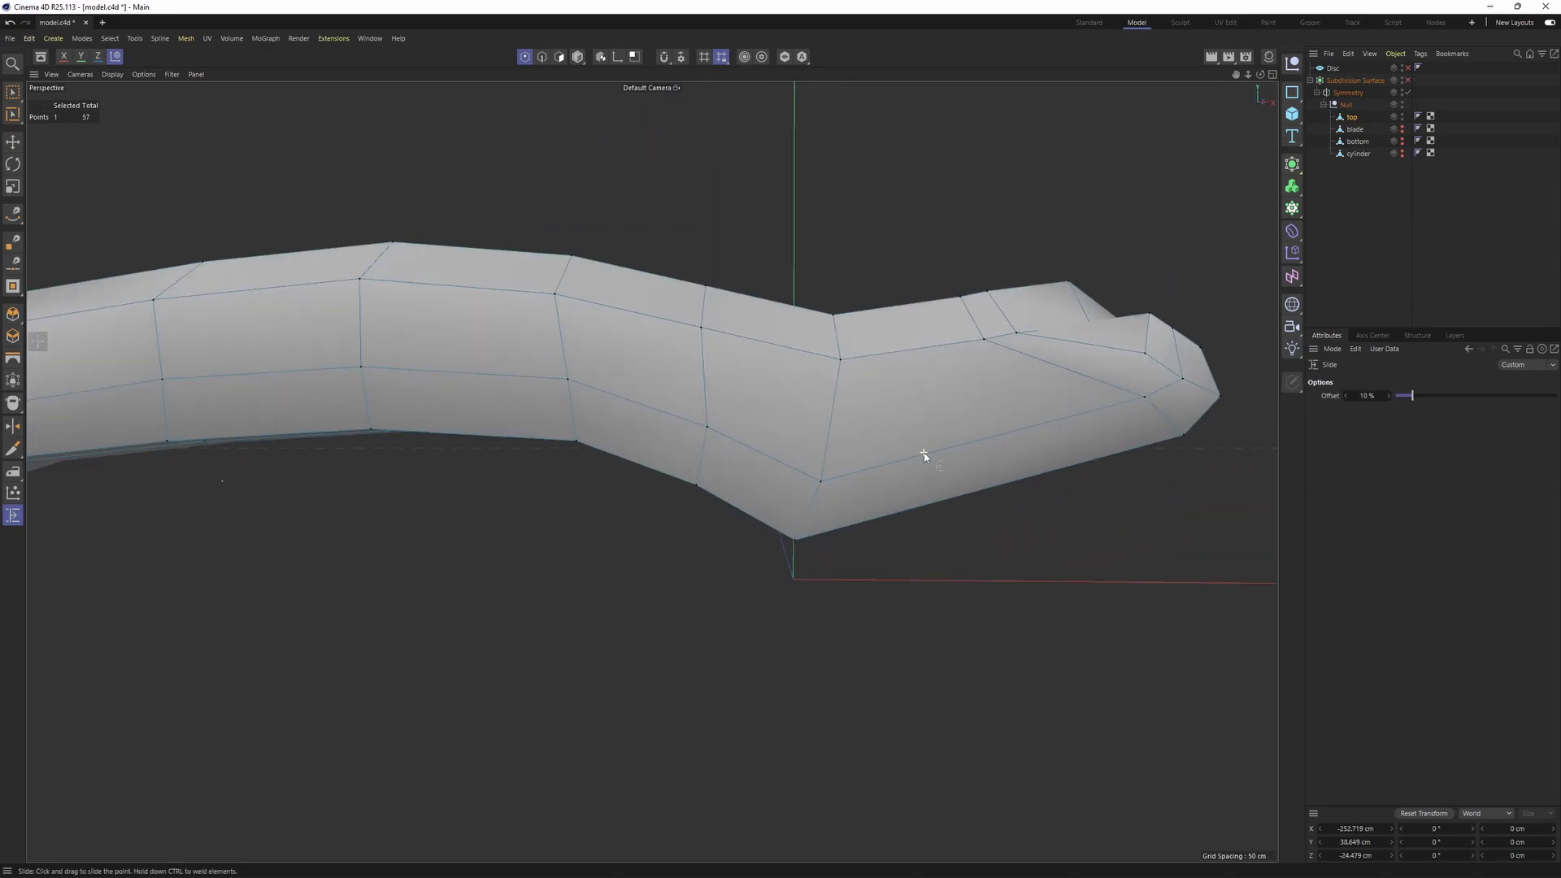
- Cut an edge loop across the handle just in front of its lower bend to tighten the corner against the reference
alt+drag(924, 456, 795, 384)
key(m)
key(l)
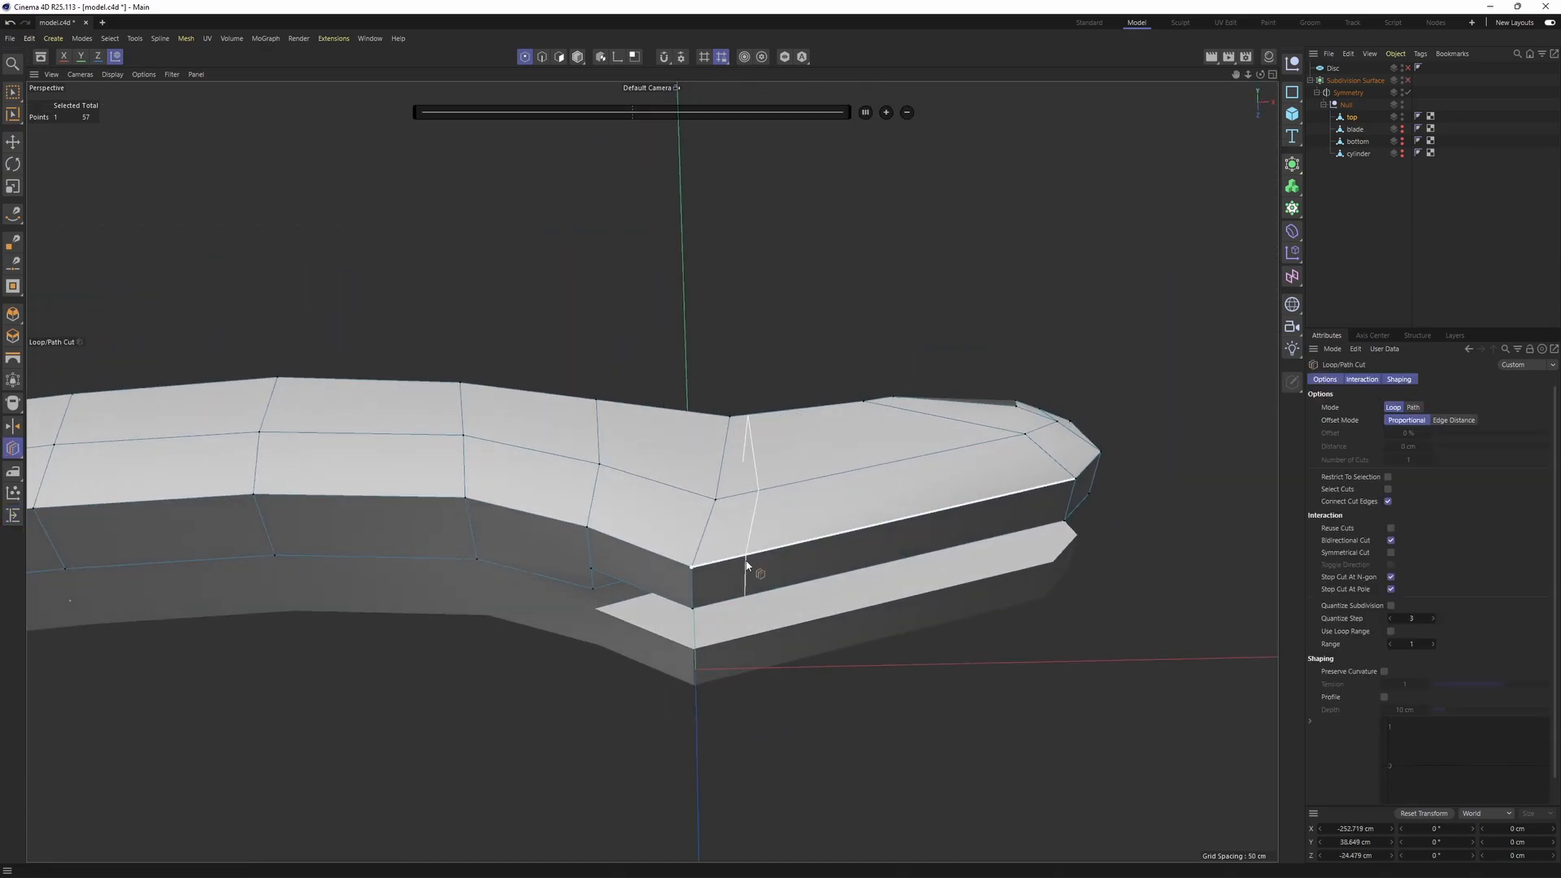
alt+drag(742, 568, 743, 589)
key(F5)
scroll(817, 607, up, 3)
scroll(968, 712, up, 3)
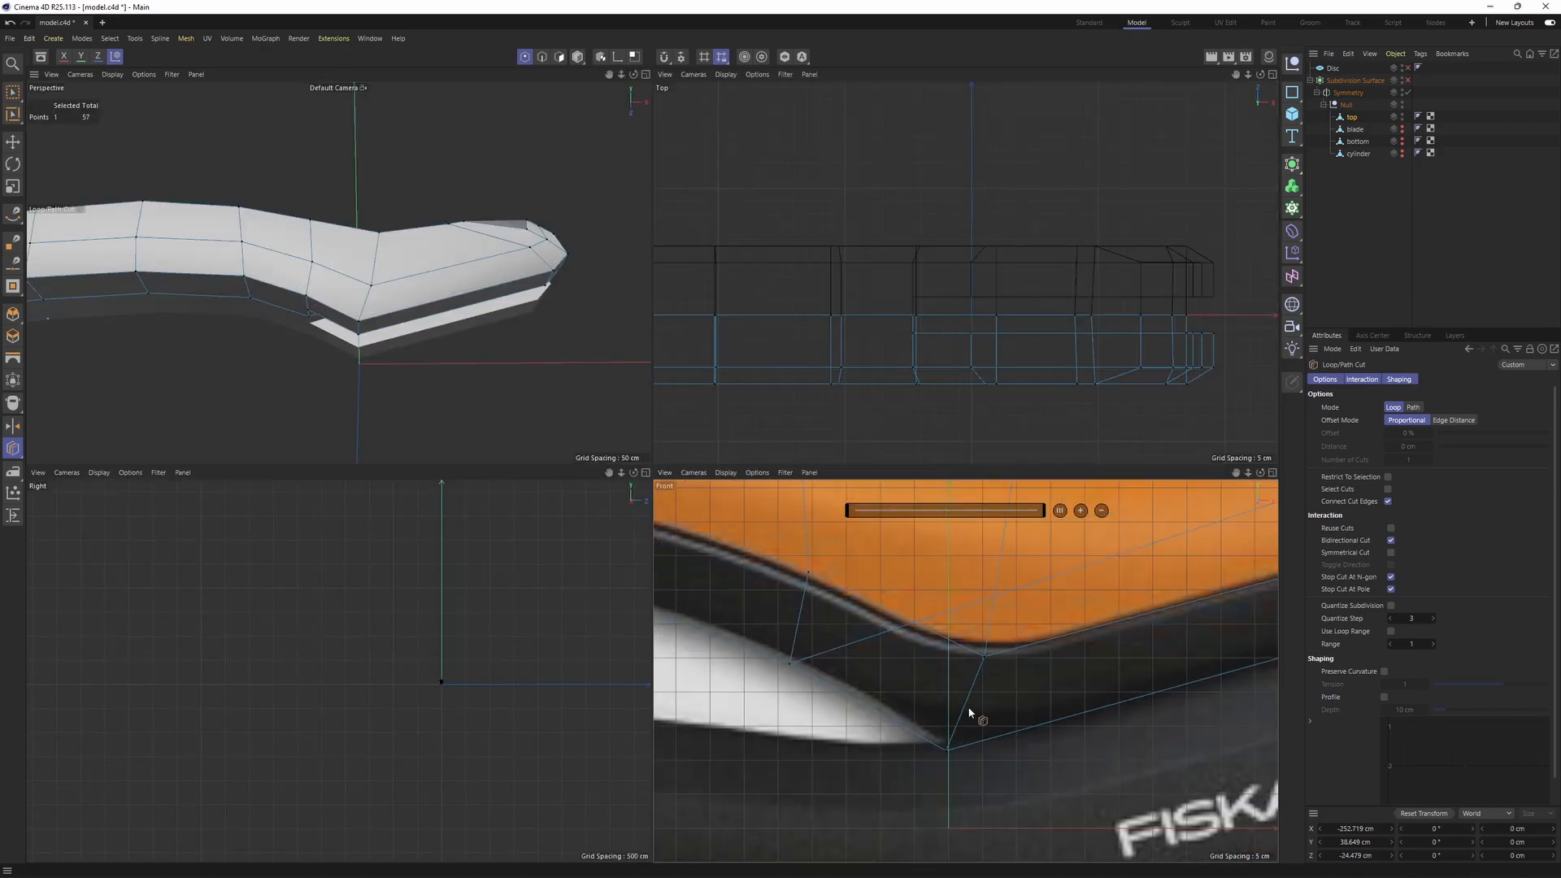
key(q)
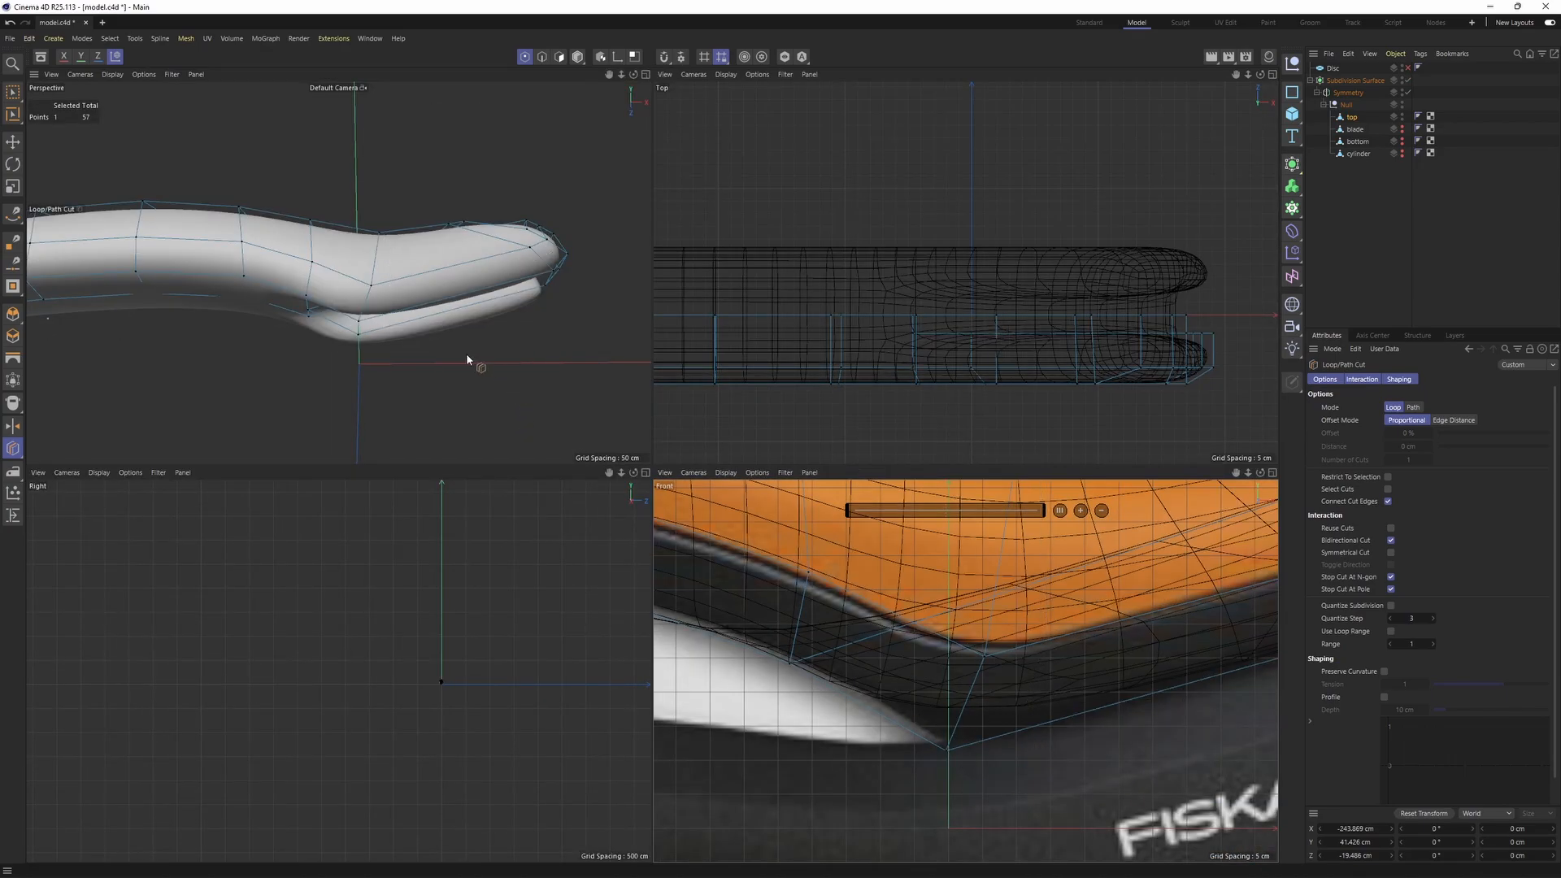
key(q)
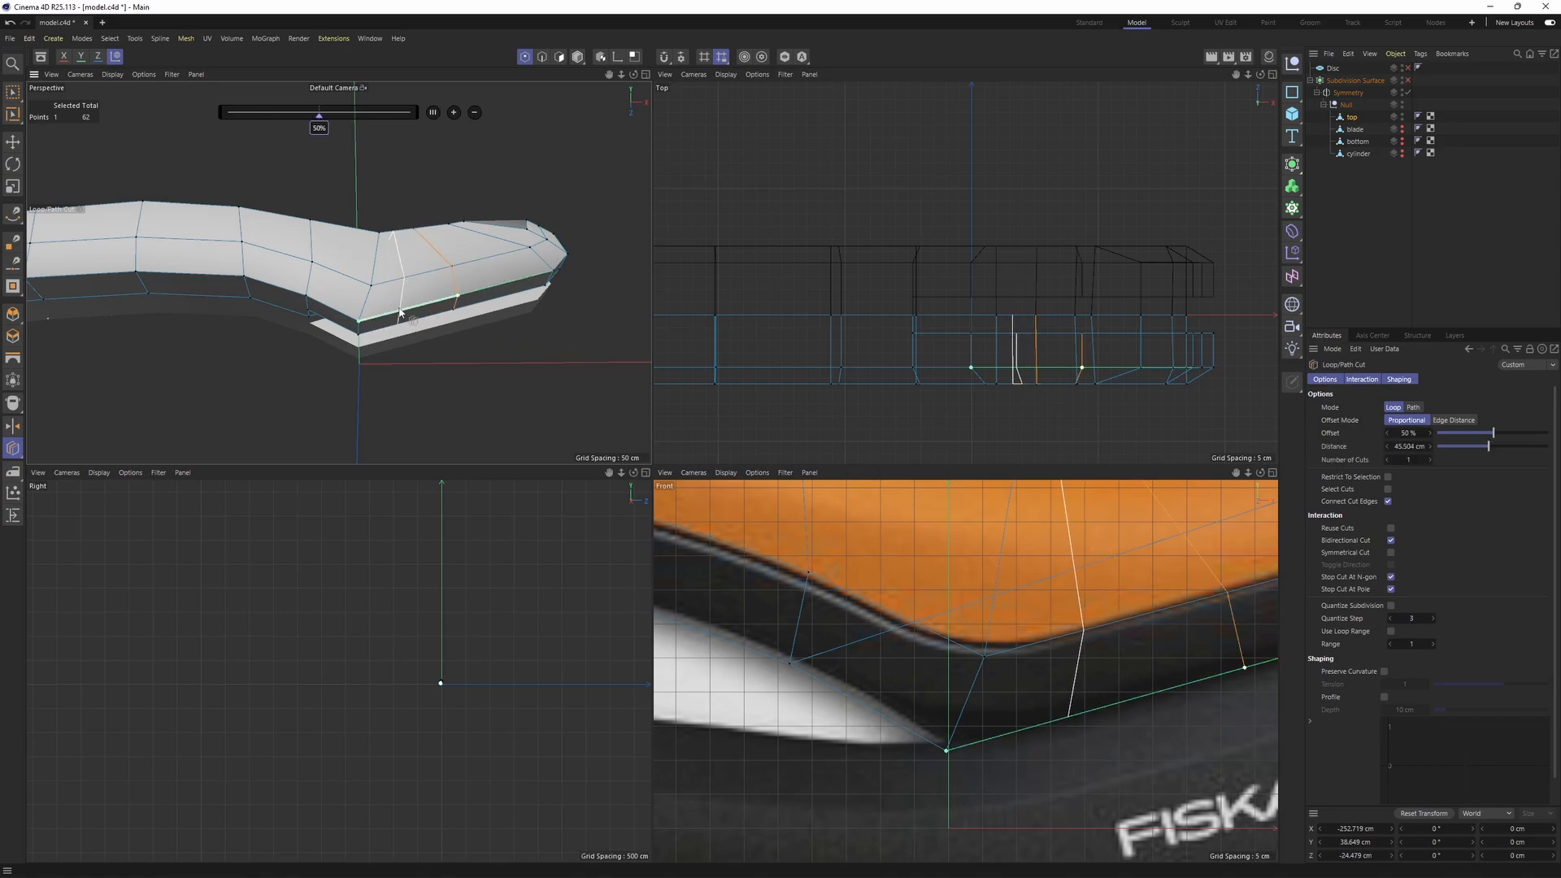
click(397, 313)
alt+drag(398, 313, 406, 362)
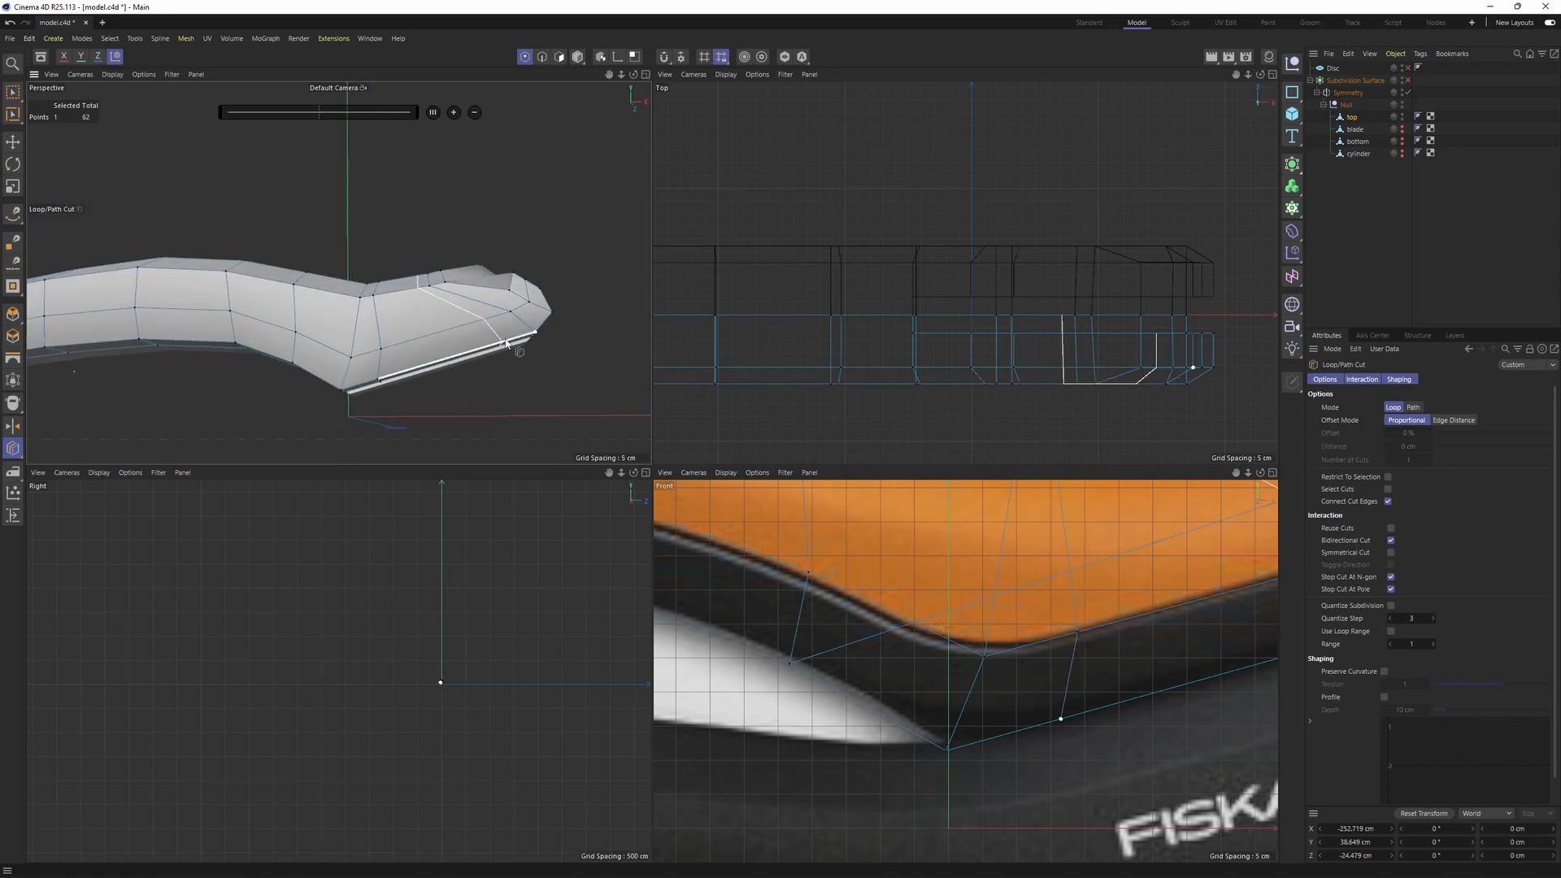
- Cut another edge loop across the handle's front section near the rounded front end, offset about 78% along the lower edge
alt+middle_drag(995, 455, 923, 517)
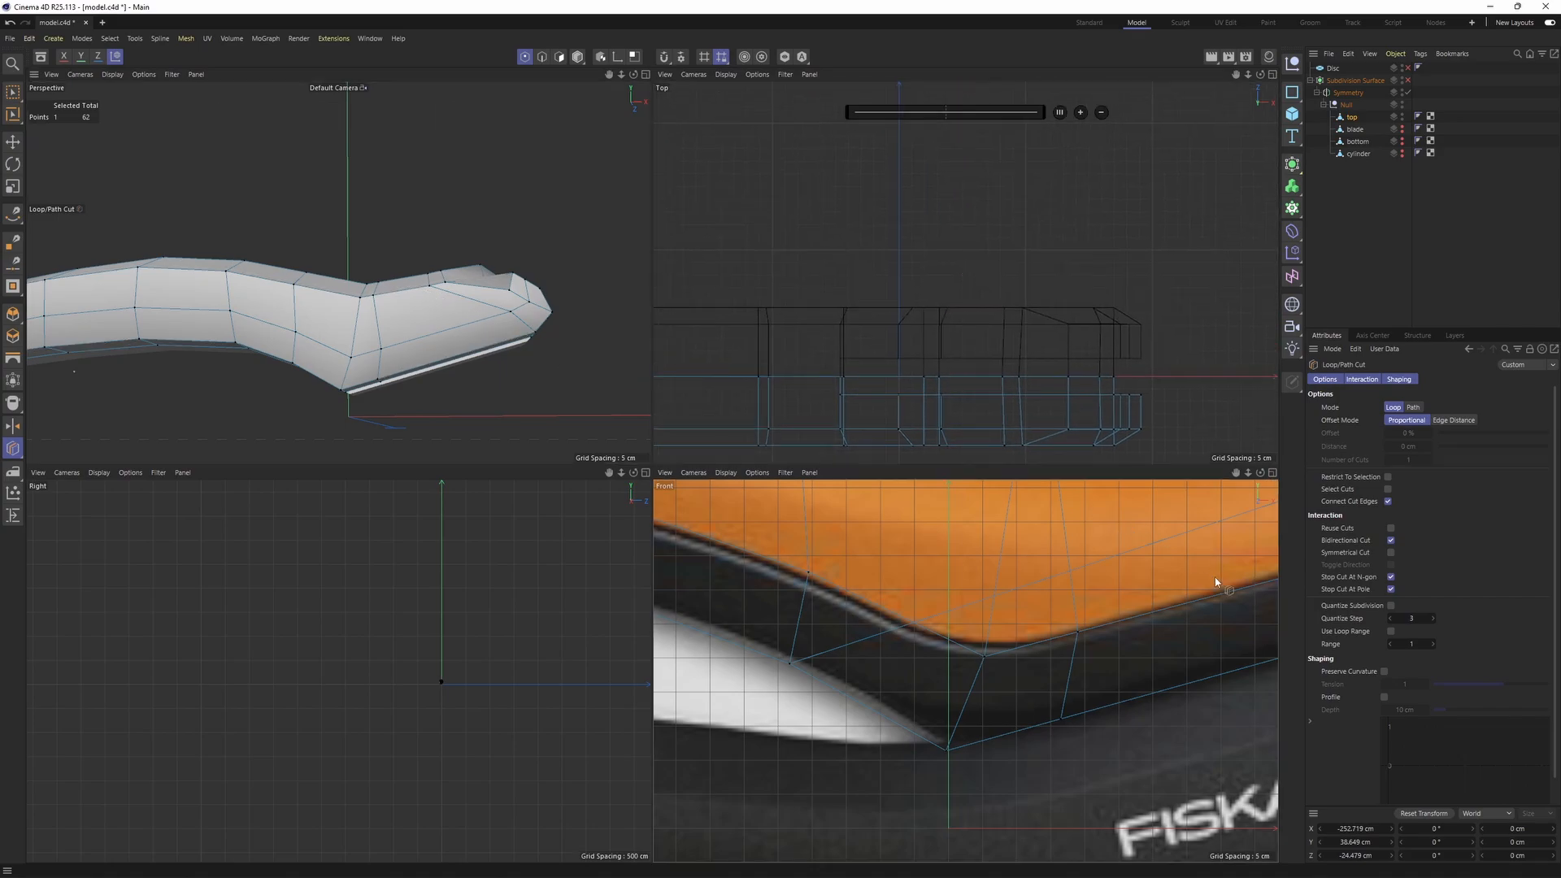
alt+middle_drag(1178, 602, 836, 694)
alt+middle_drag(1096, 700, 919, 746)
scroll(920, 745, up, 1)
key(q)
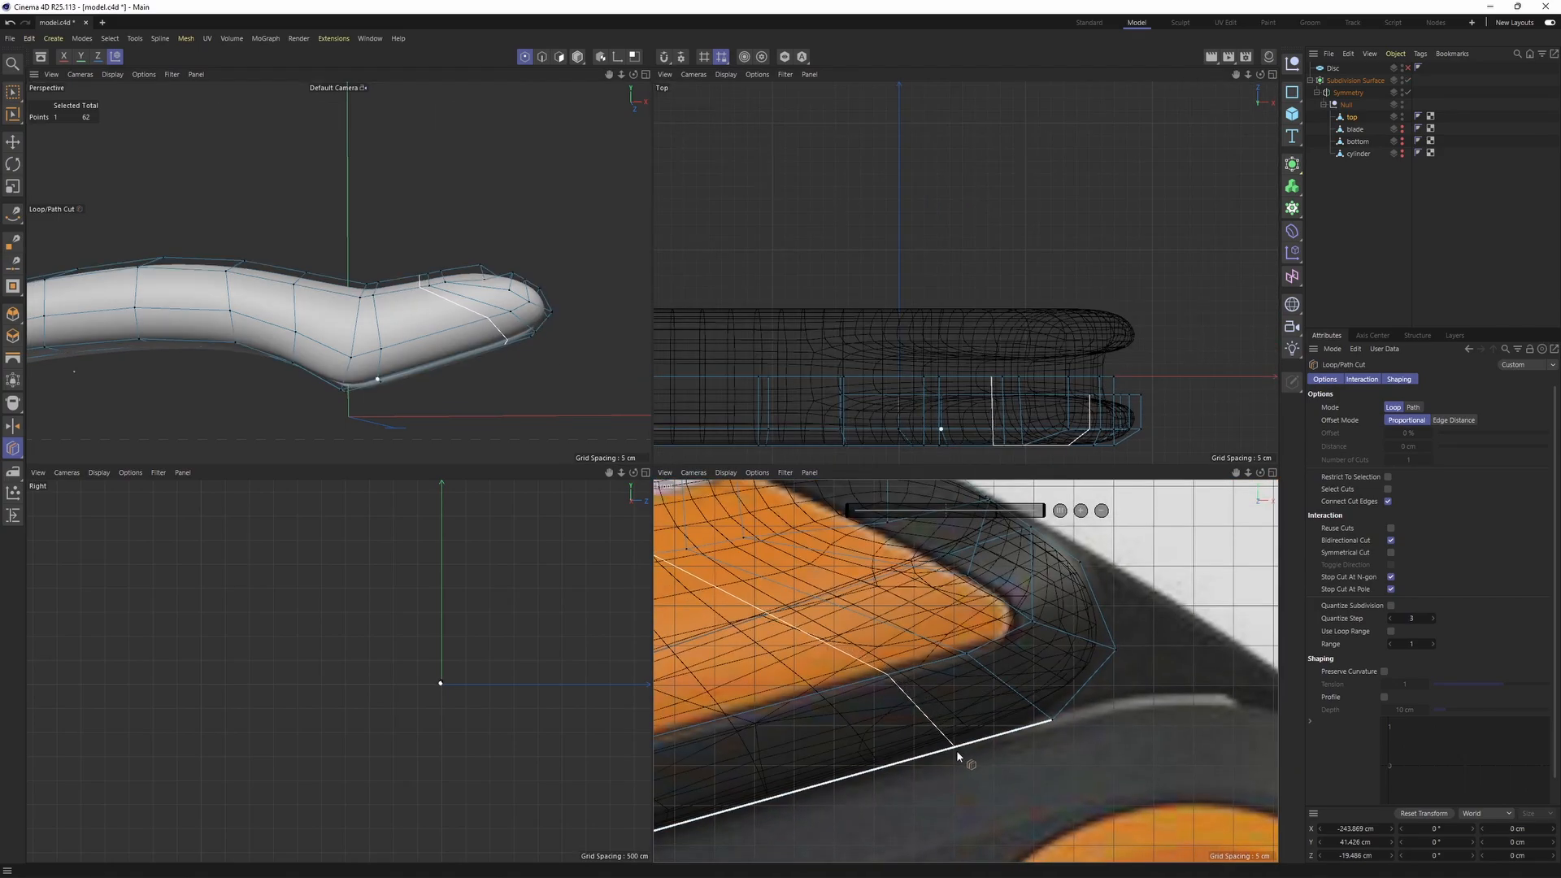
click(956, 749)
click(1059, 511)
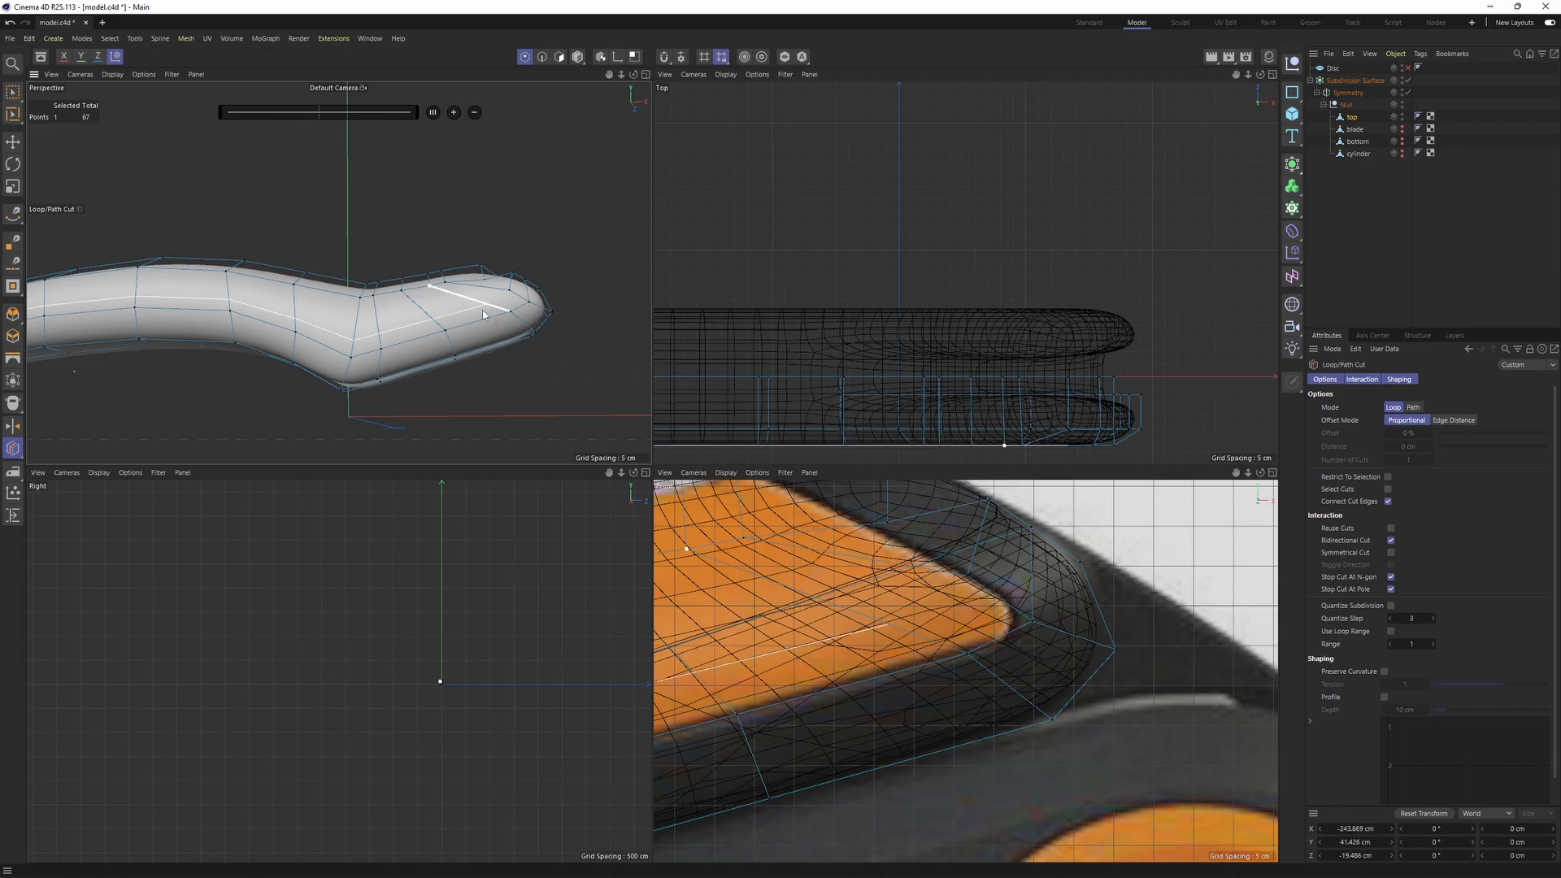
middle_click(483, 315)
click(975, 618)
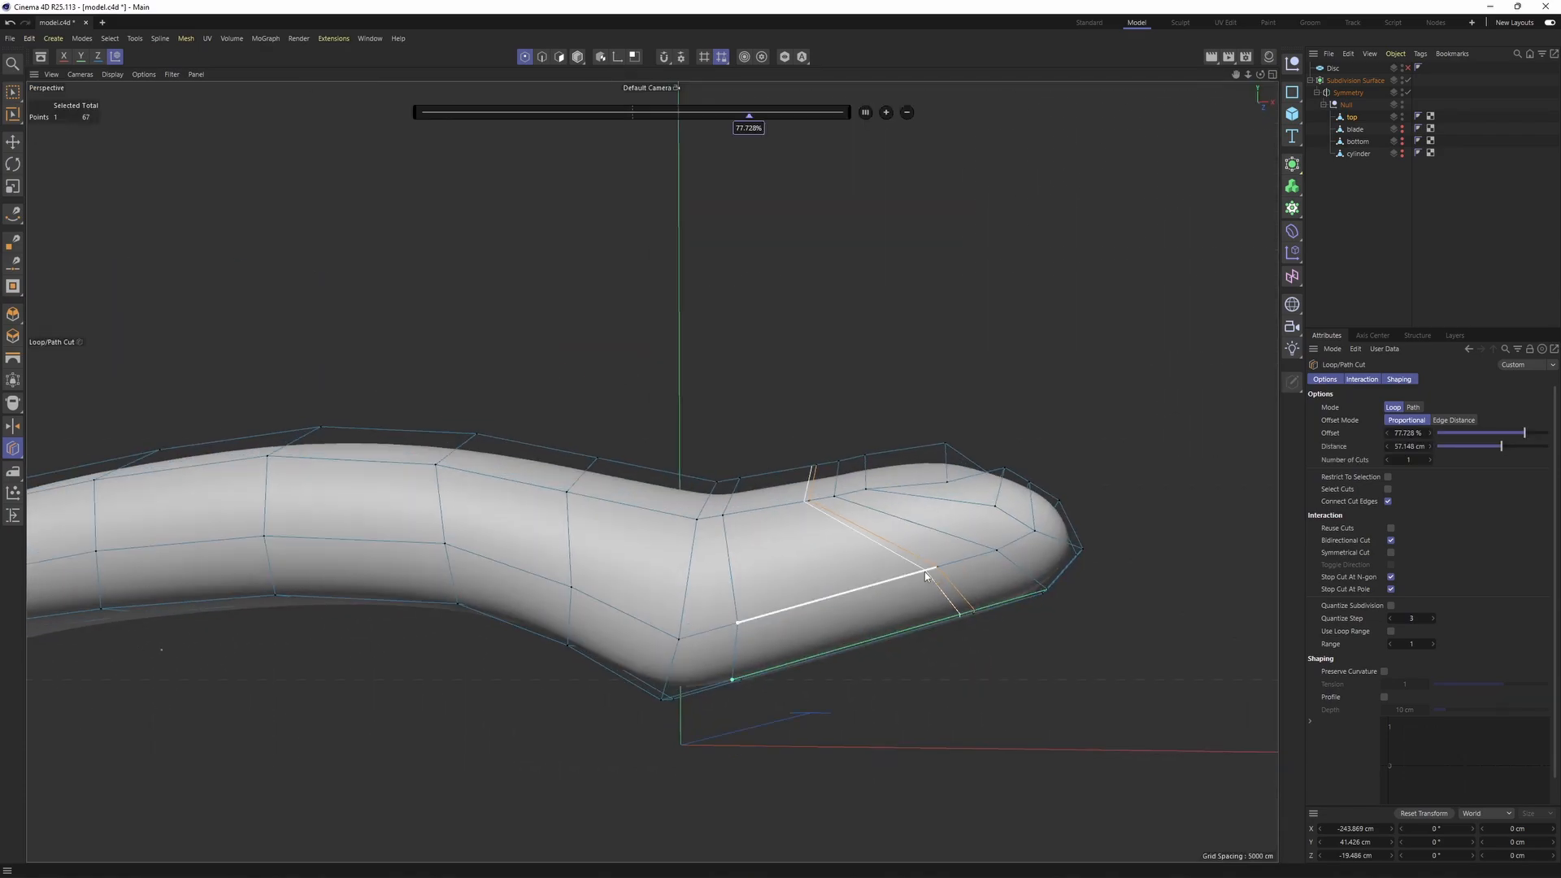
- In the front view, move the outer top point near the handle's front end about 11 cm forward and up to the reference outline
key(q)
alt+drag(928, 566, 1045, 471)
scroll(906, 547, up, 5)
key(e)
click(911, 554)
alt+drag(914, 557, 944, 512)
middle_click(945, 512)
middle_click(1114, 675)
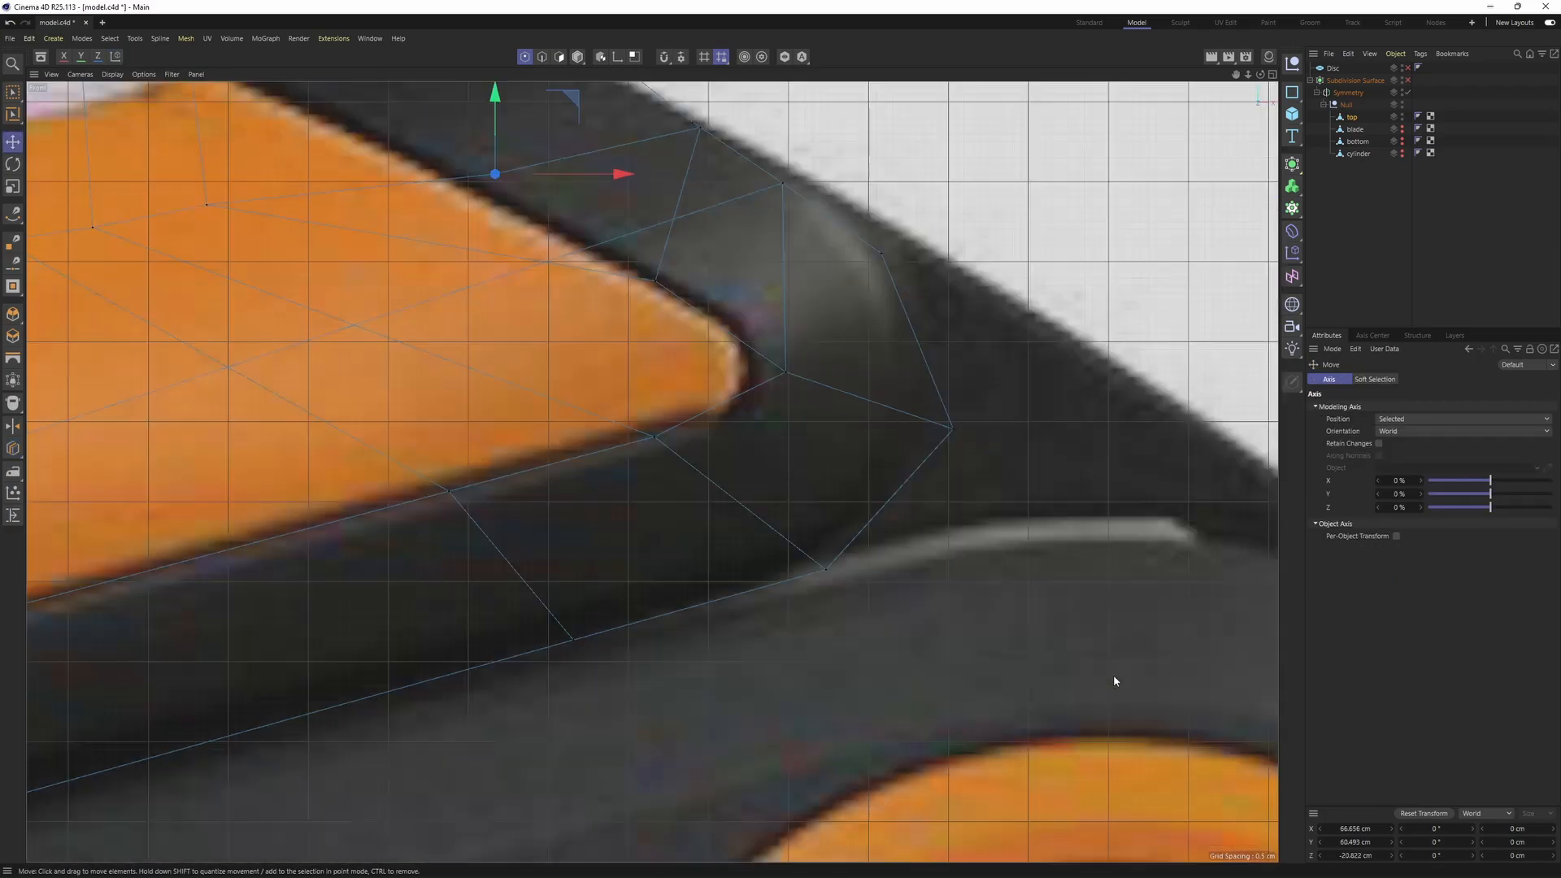
alt+middle_drag(1008, 496, 983, 634)
alt+right_drag(983, 634, 934, 632)
alt+middle_drag(934, 631, 1016, 675)
alt+middle_drag(658, 413, 866, 496)
alt+right_drag(878, 493, 855, 497)
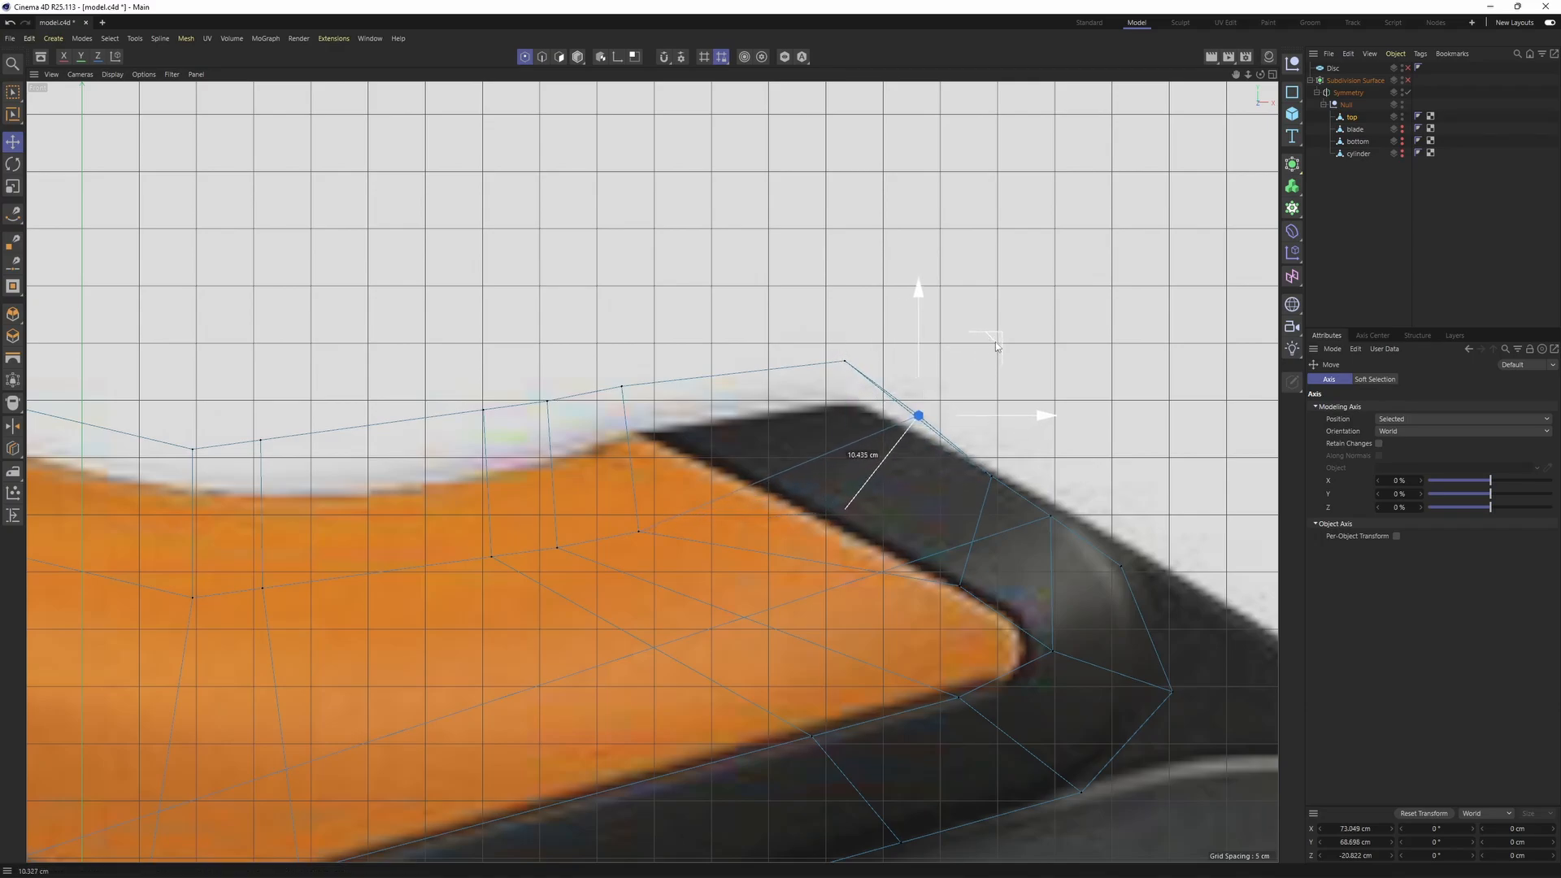
drag(1031, 379, 1030, 377)
middle_click(1008, 370)
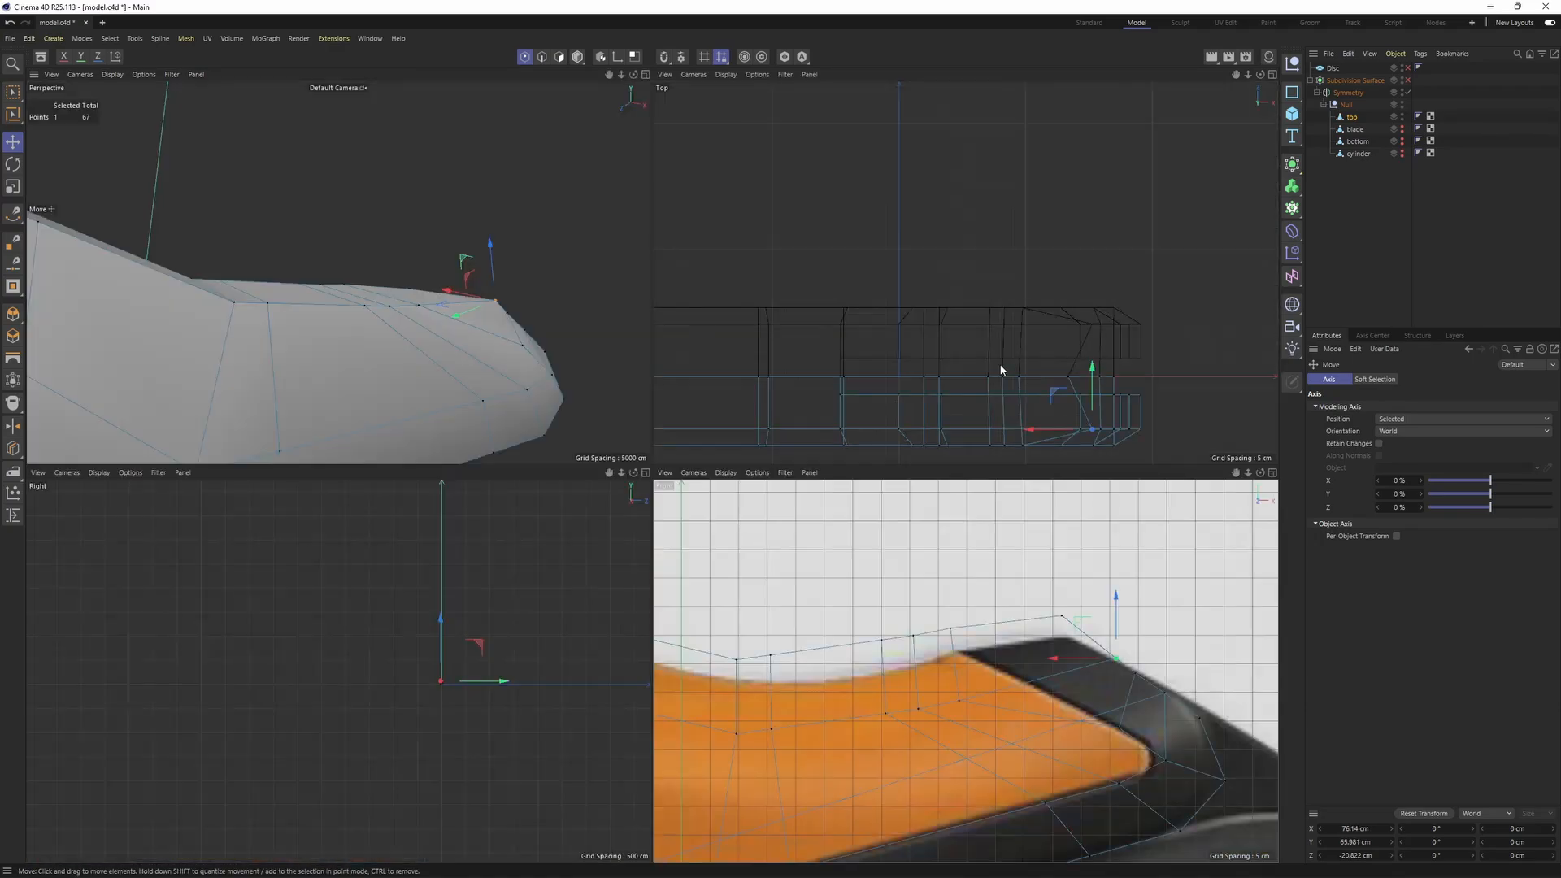
- Move the same front top point about 3 cm inward toward the symmetry plane, and preview the handle with Subdivision Surface
middle_click(618, 350)
alt+drag(732, 390, 852, 579)
alt+drag(748, 482, 808, 457)
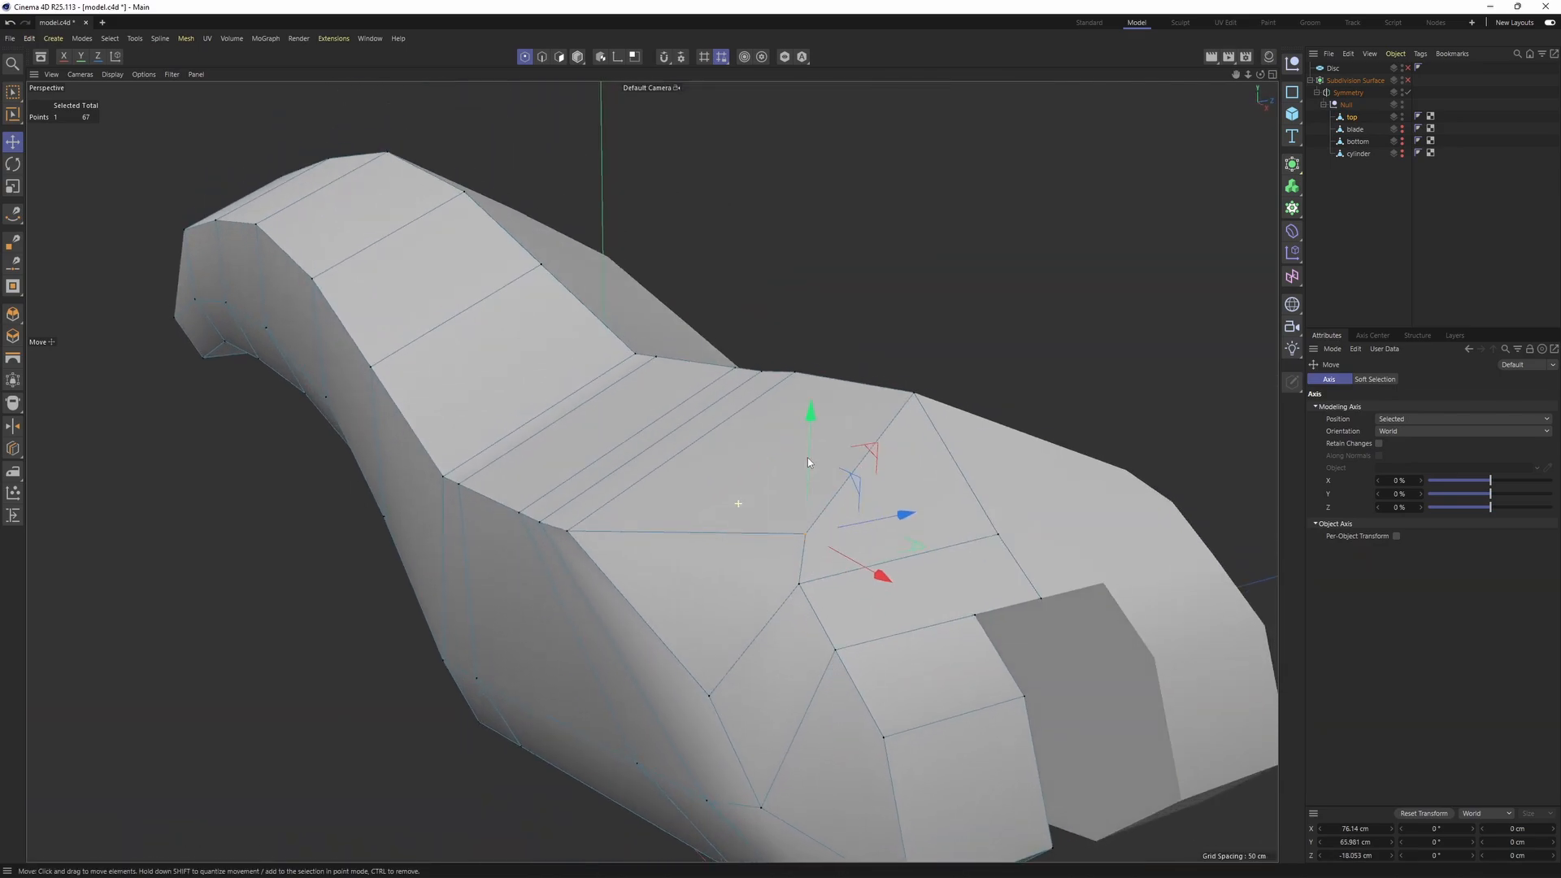
key(q)
key(q)
scroll(793, 412, down, 1)
alt+drag(791, 518, 455, 550)
alt+middle_drag(455, 549, 791, 519)
- Select the edge loop along the handle's side and compare it with the orange grip's outline in the front view
key(Return)
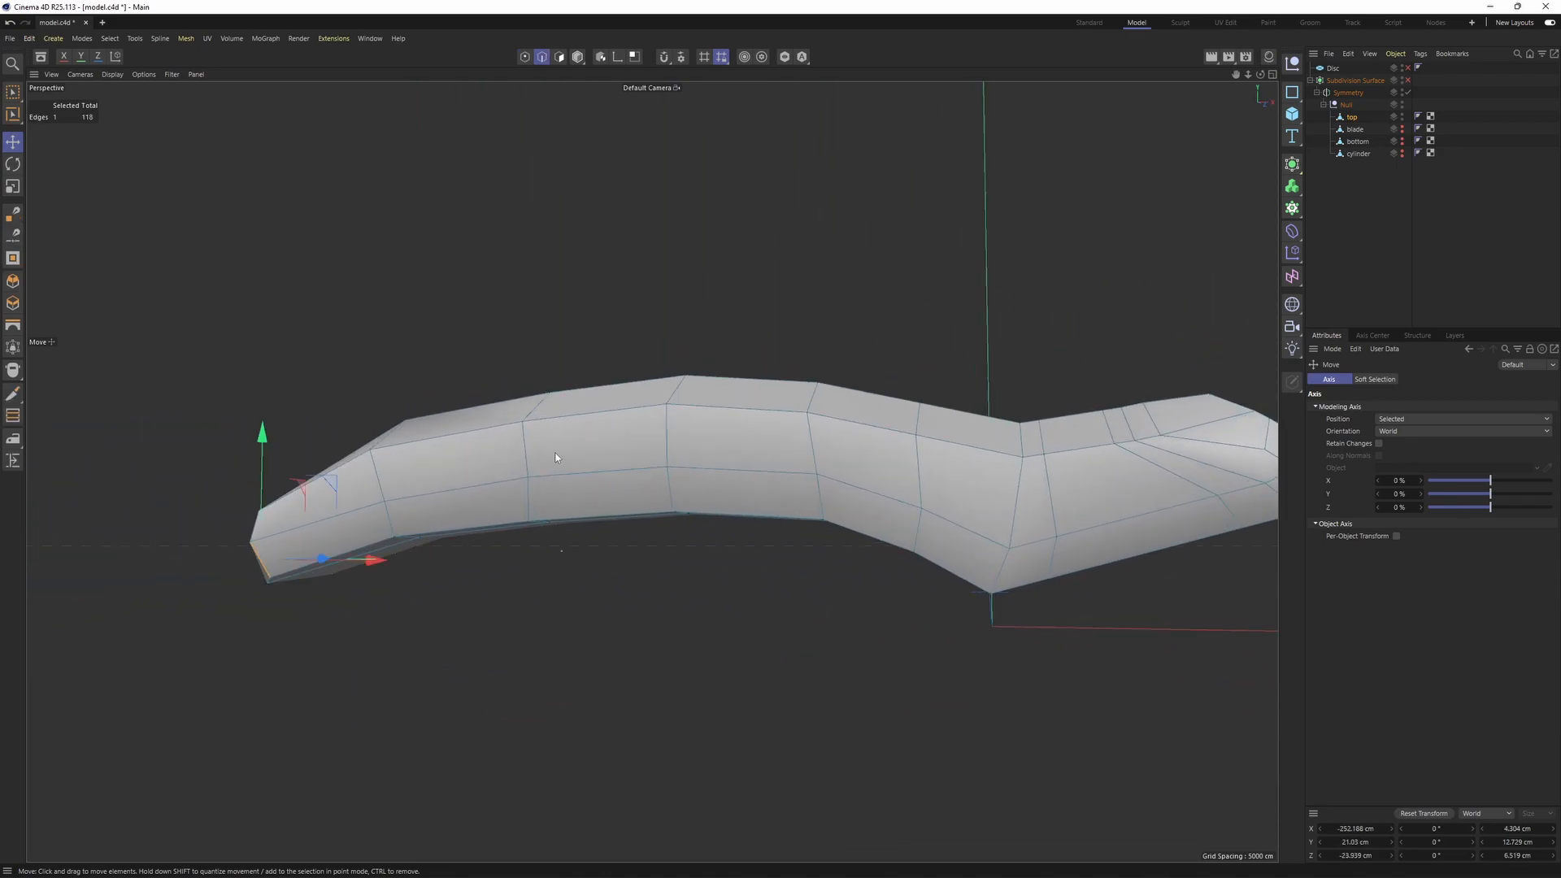
middle_click(1030, 722)
alt+middle_drag(1036, 728, 1118, 547)
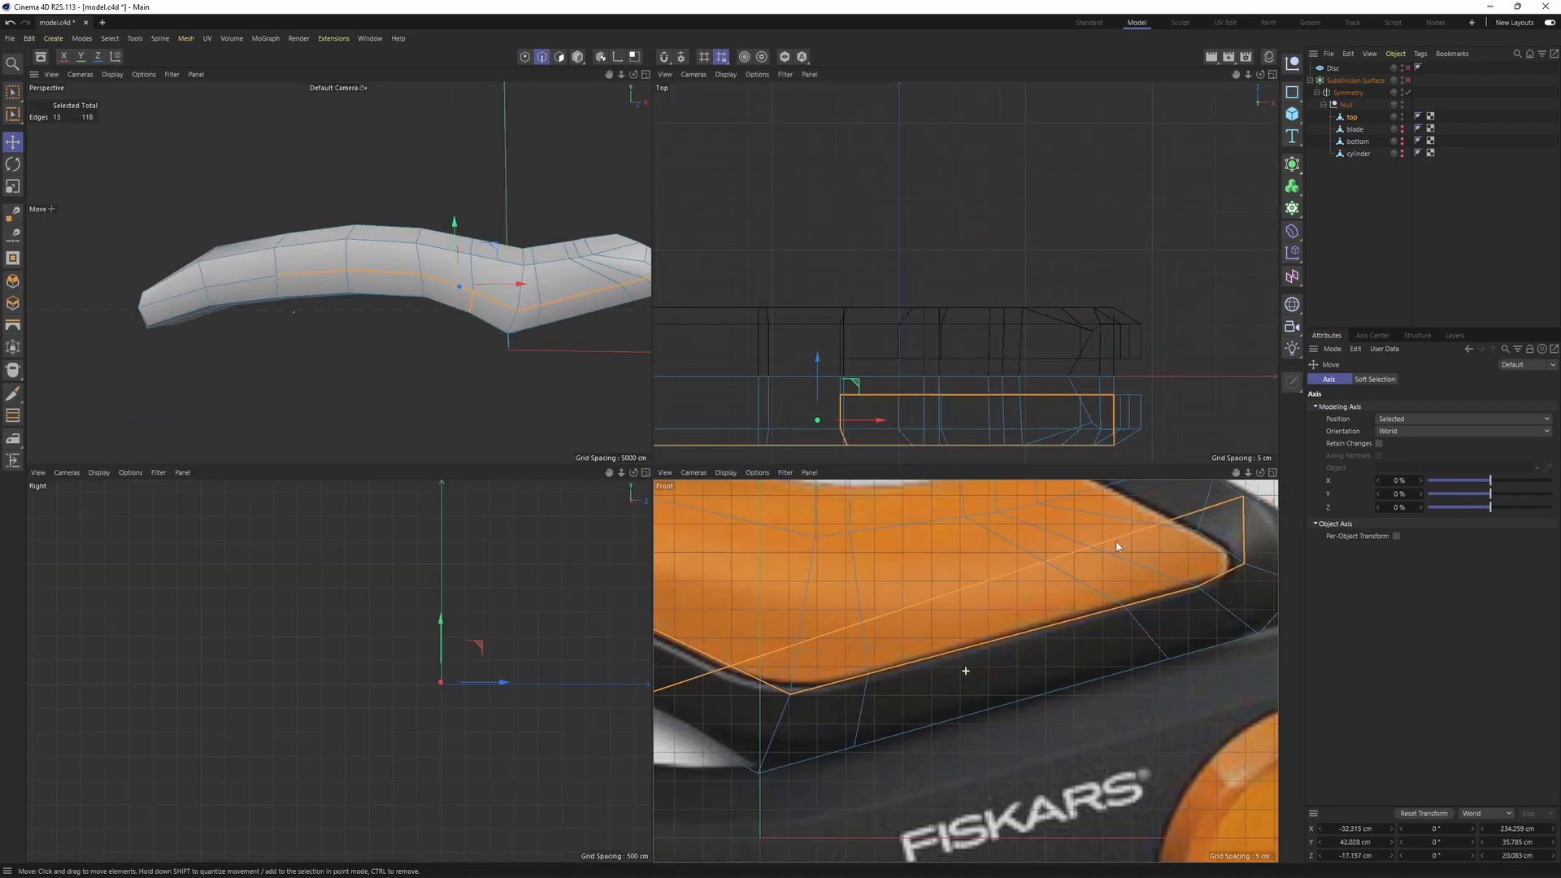
scroll(1118, 547, down, 3)
middle_click(404, 269)
- Select the side edge path from the handle's rear end past the bend toward the front, along the orange grip's lower outline
alt+drag(951, 565, 917, 514)
scroll(928, 561, up, 3)
scroll(690, 442, down, 3)
alt+middle_drag(231, 455, 794, 543)
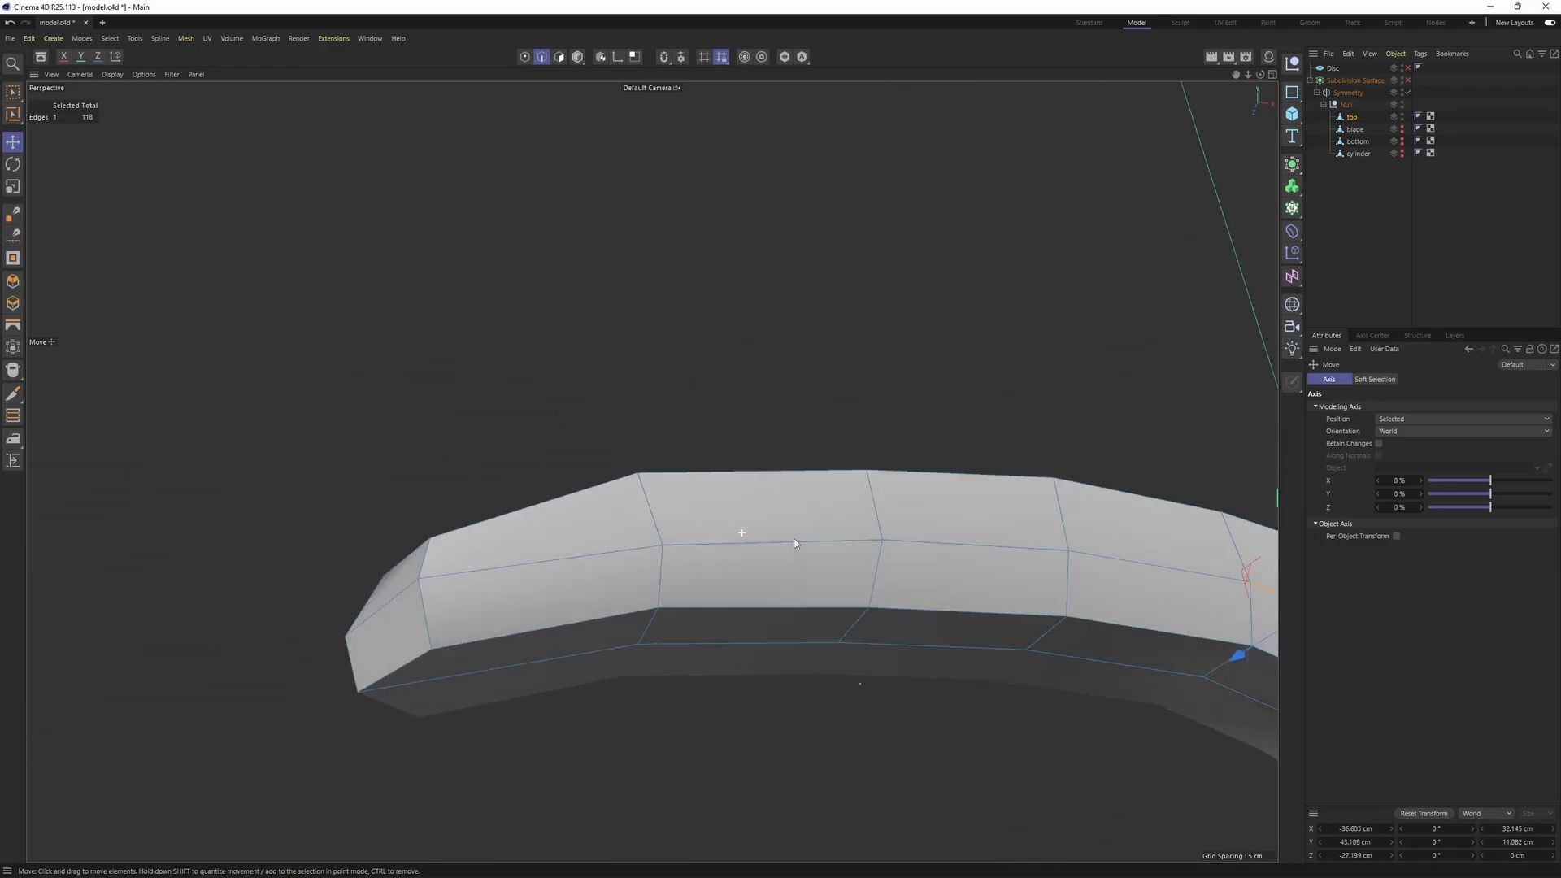
alt+drag(794, 544, 599, 575)
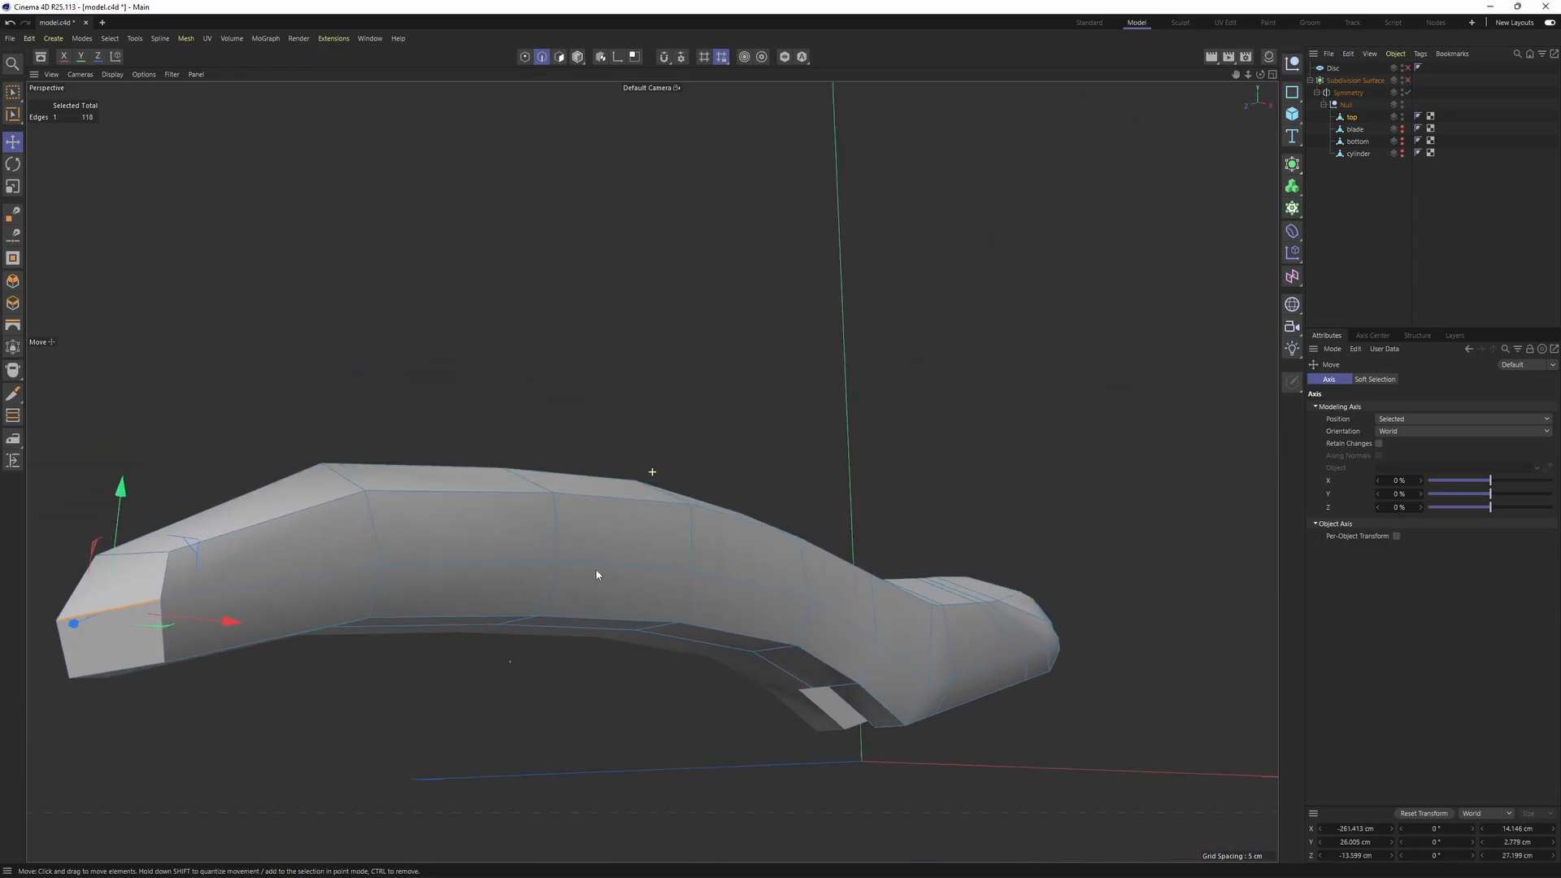
ctrl+shift+click(894, 655)
alt+drag(997, 672, 959, 675)
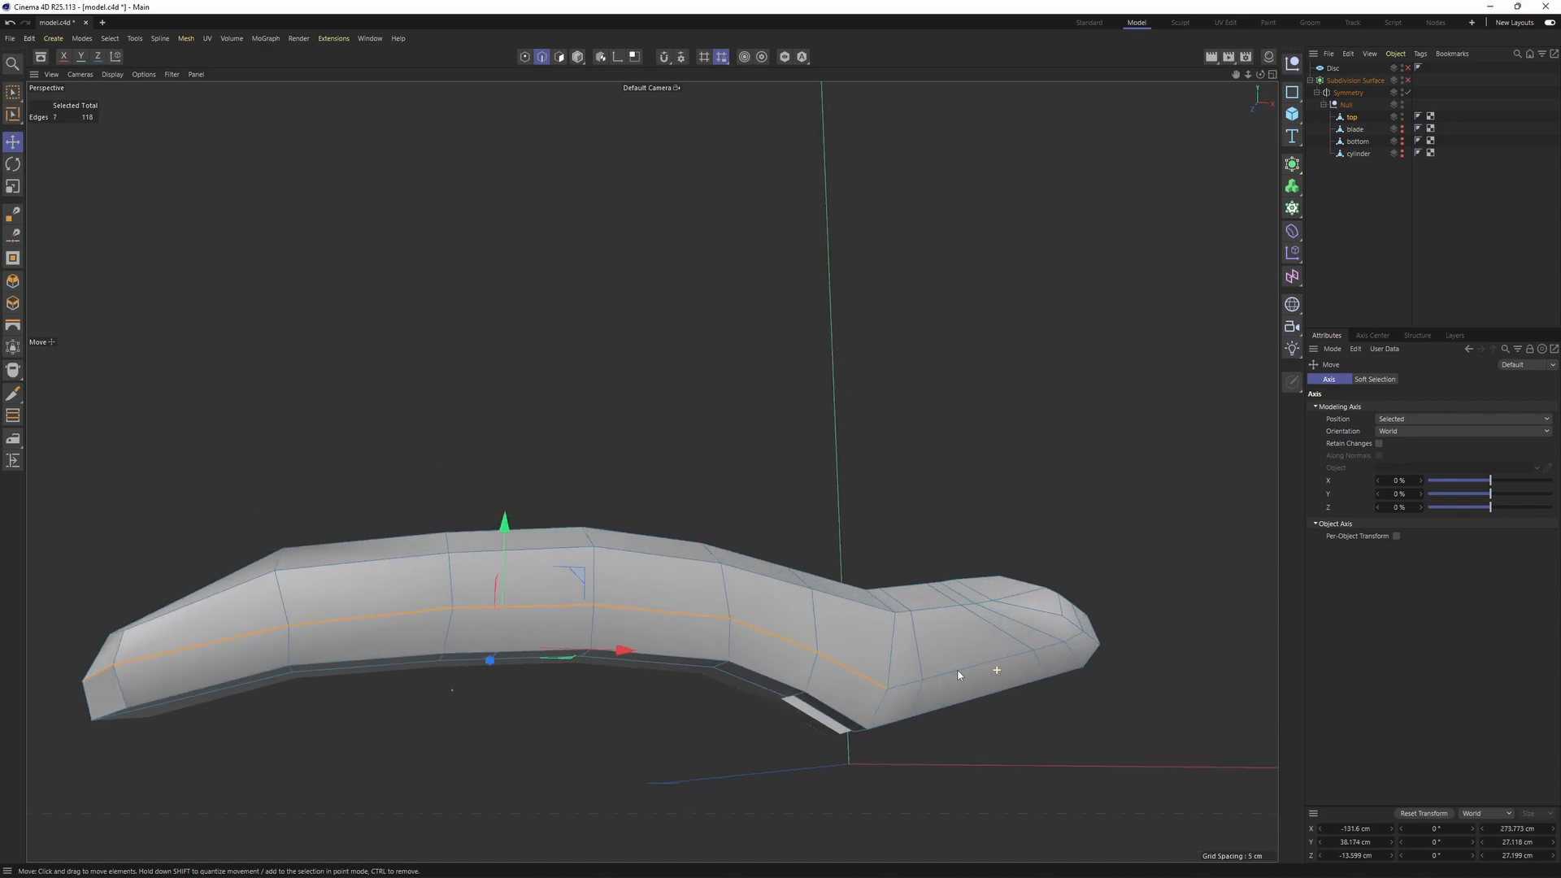
alt+middle_drag(913, 689, 802, 675)
scroll(802, 675, up, 2)
shift+click(962, 629)
alt+drag(963, 628, 909, 641)
scroll(909, 641, down, 2)
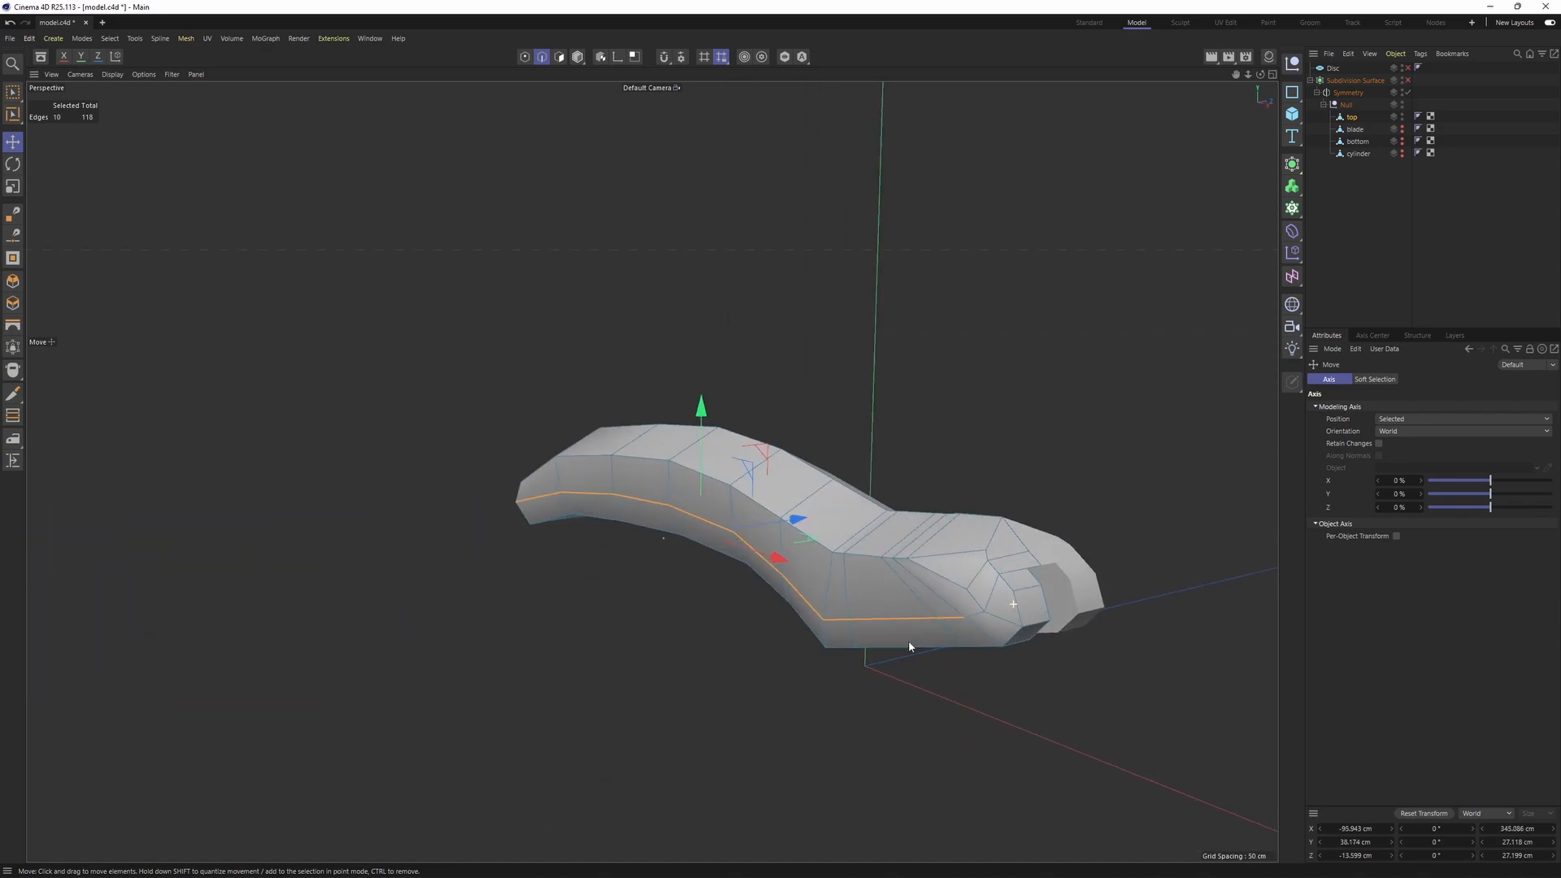
- Extend the edge selection around the grip's front corner and over the handle's top, and check it against the reference
alt+right_drag(909, 640, 974, 625)
shift+click(939, 560)
alt+drag(939, 560, 941, 502)
shift+click(935, 500)
middle_click(1053, 638)
alt+middle_drag(1057, 645, 1038, 719)
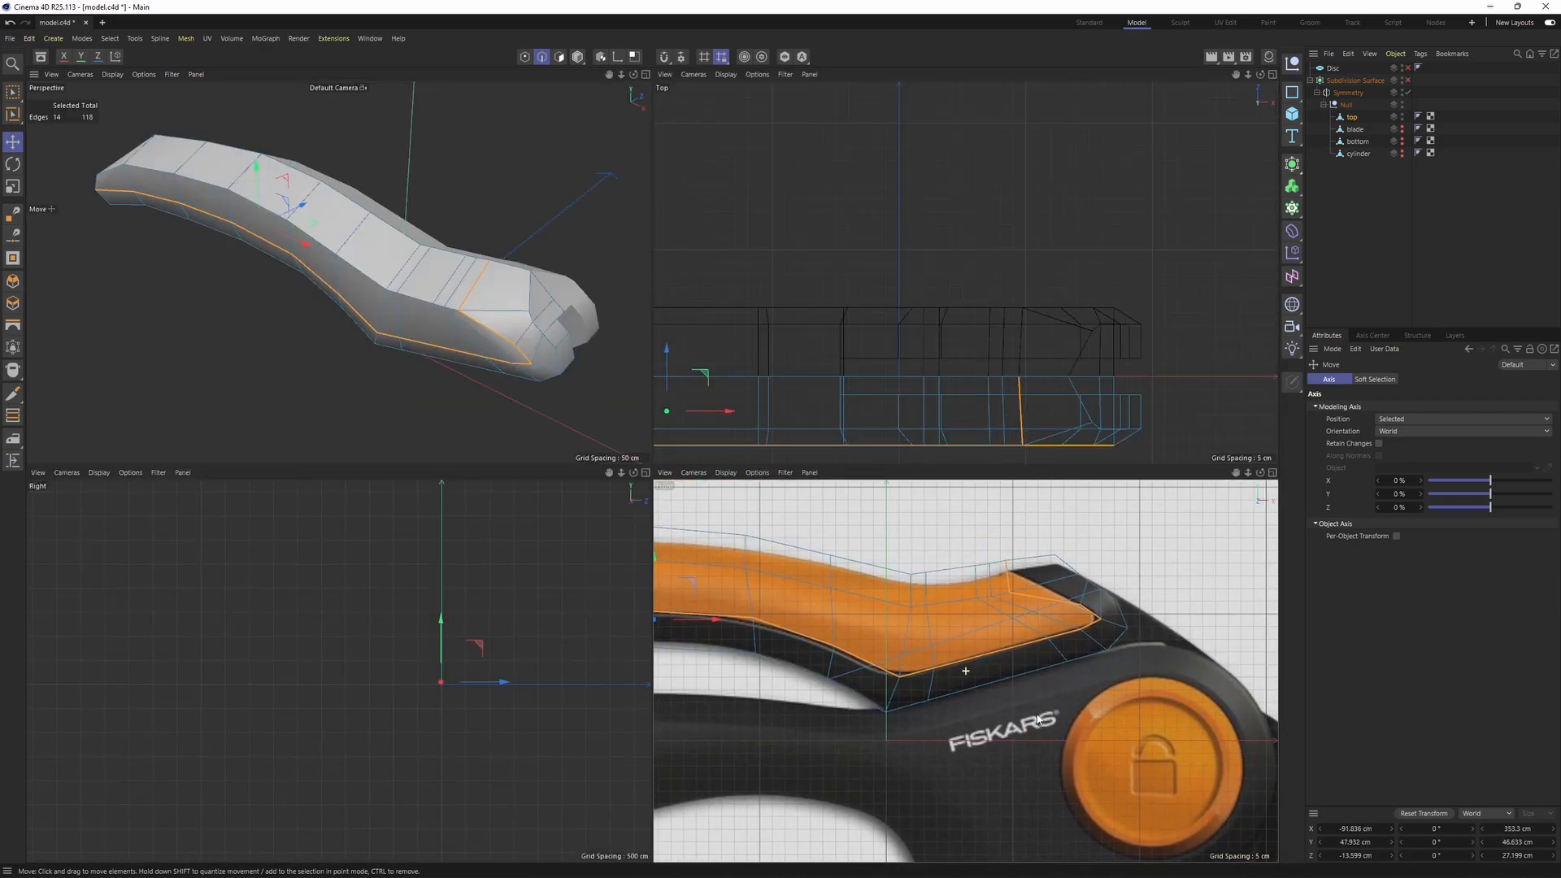
scroll(1049, 578, up, 2)
alt+drag(488, 351, 530, 318)
scroll(530, 319, up, 2)
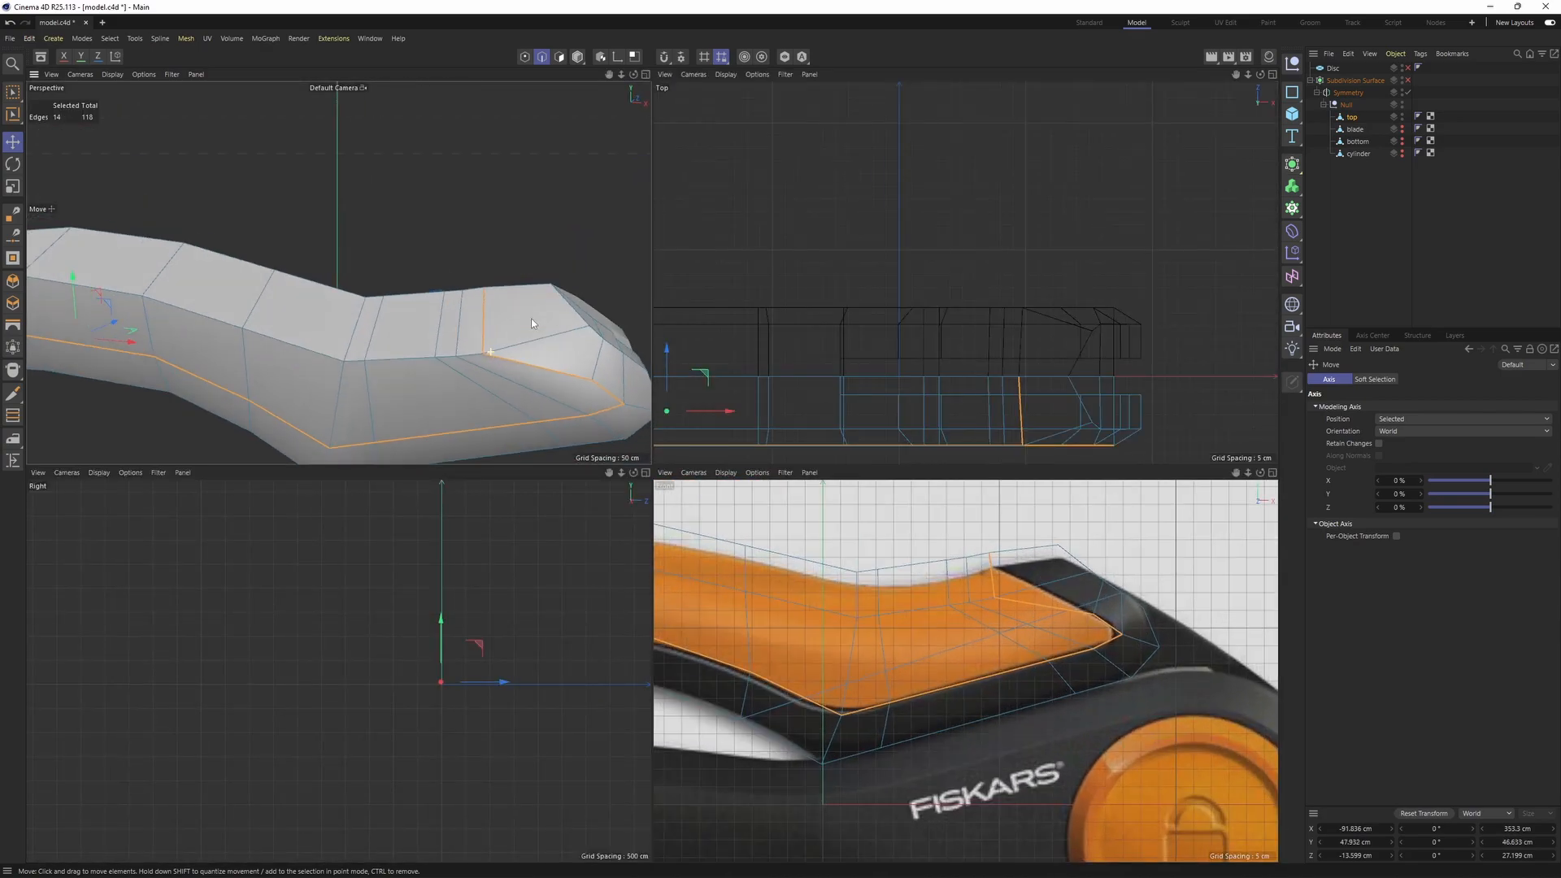
- Select the three outer upper points behind the grip's front corner and move them about 10 cm forward and up in the front view
key(Return)
key(0)
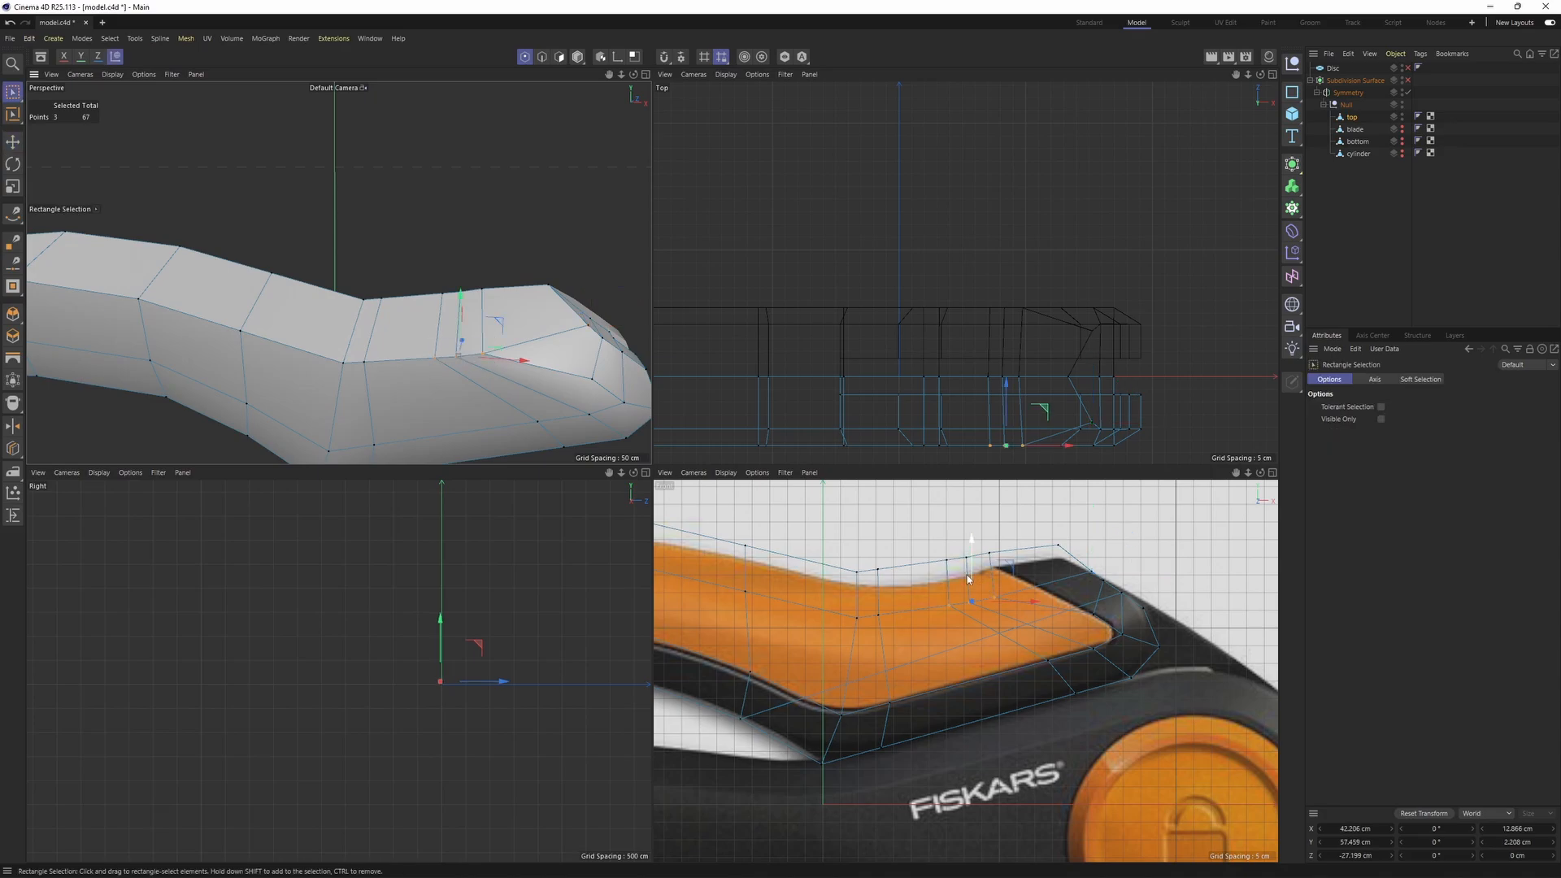
drag(1006, 566, 1007, 568)
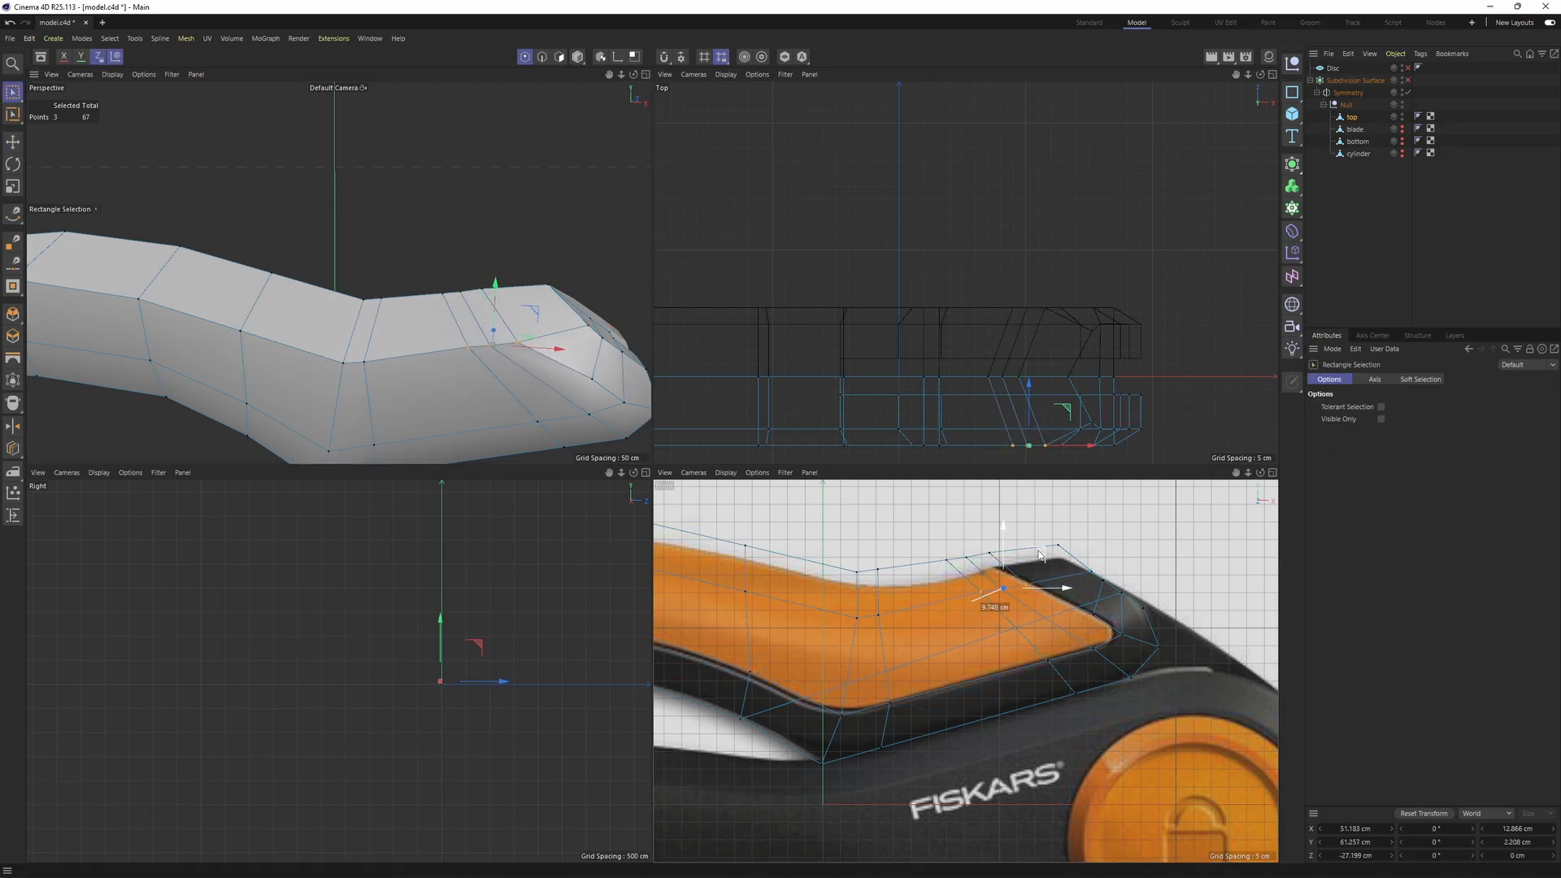
middle_click(576, 443)
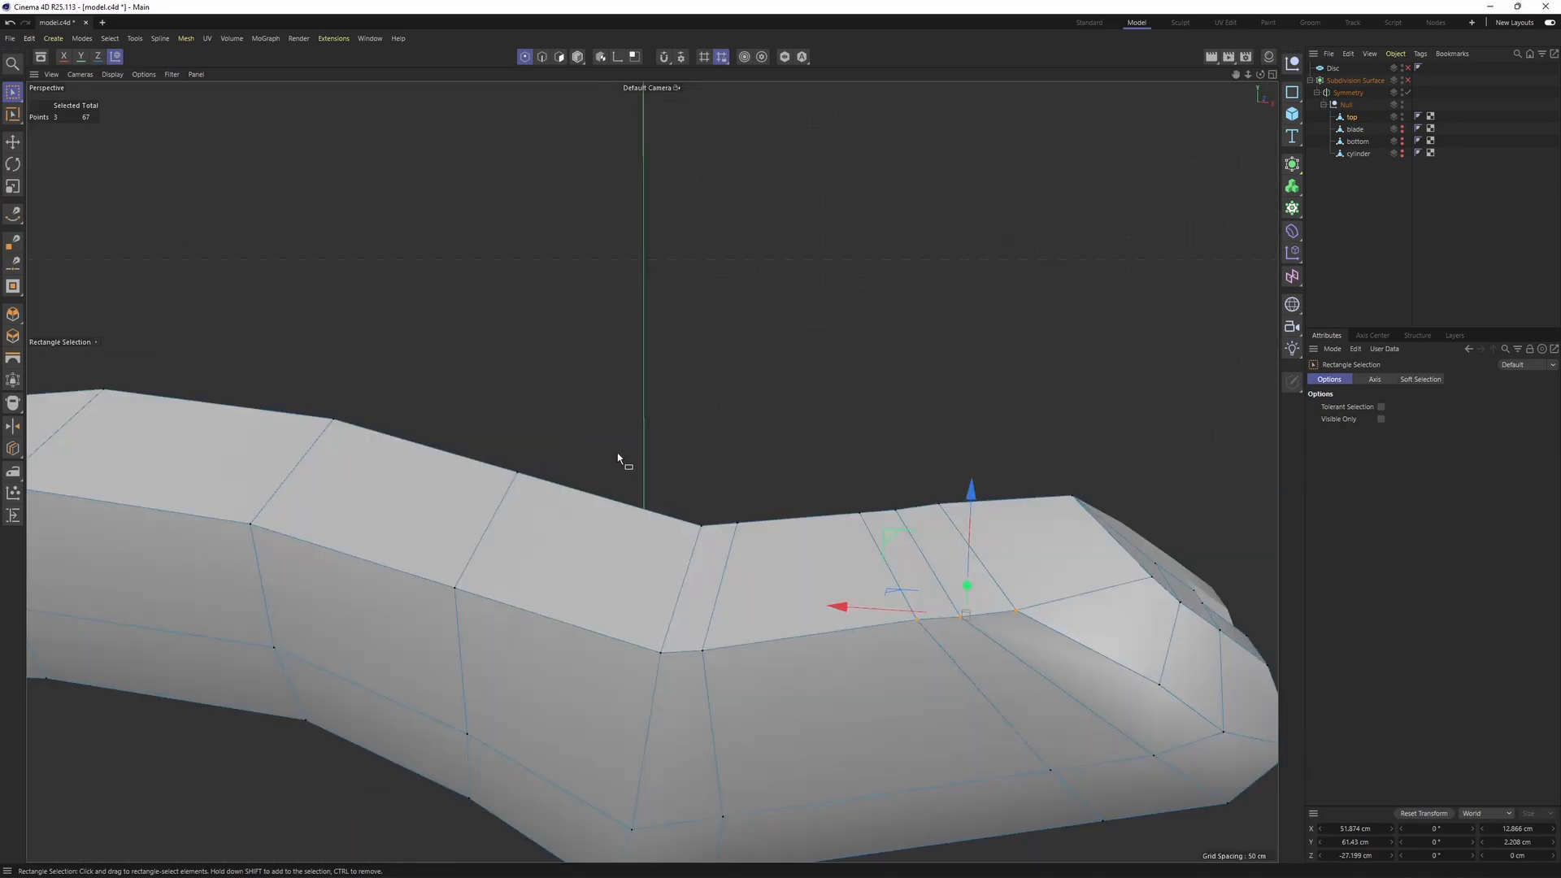
- Bevel the selected grip outline edges with a 0.48 cm offset
key(Return)
alt+drag(941, 545, 778, 569)
alt+right_drag(778, 569, 1070, 539)
key(m)
key(s)
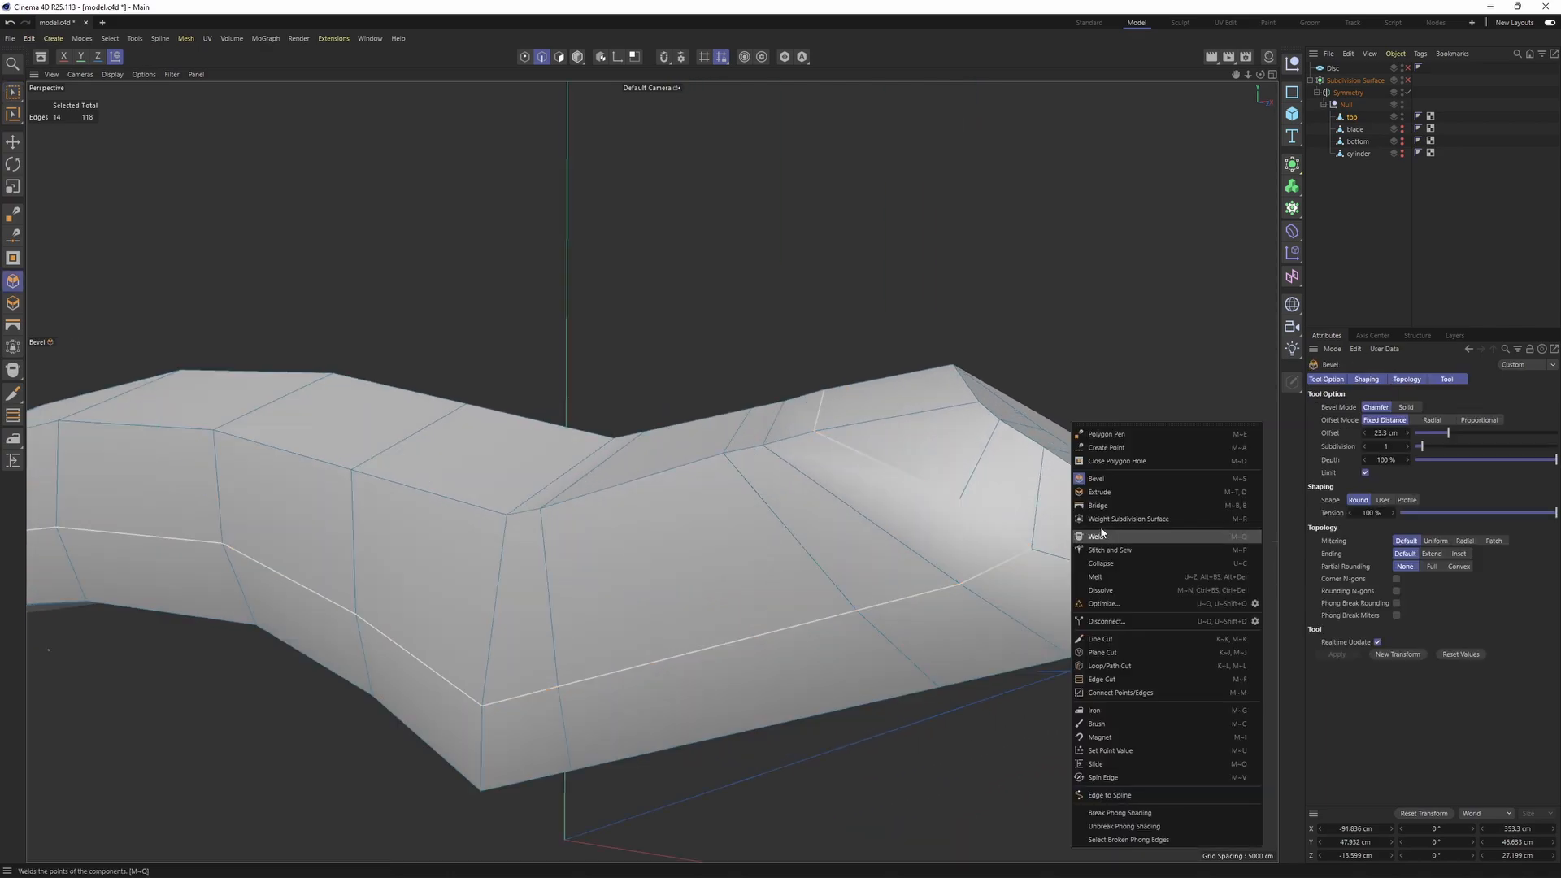
alt+drag(1085, 475, 1021, 520)
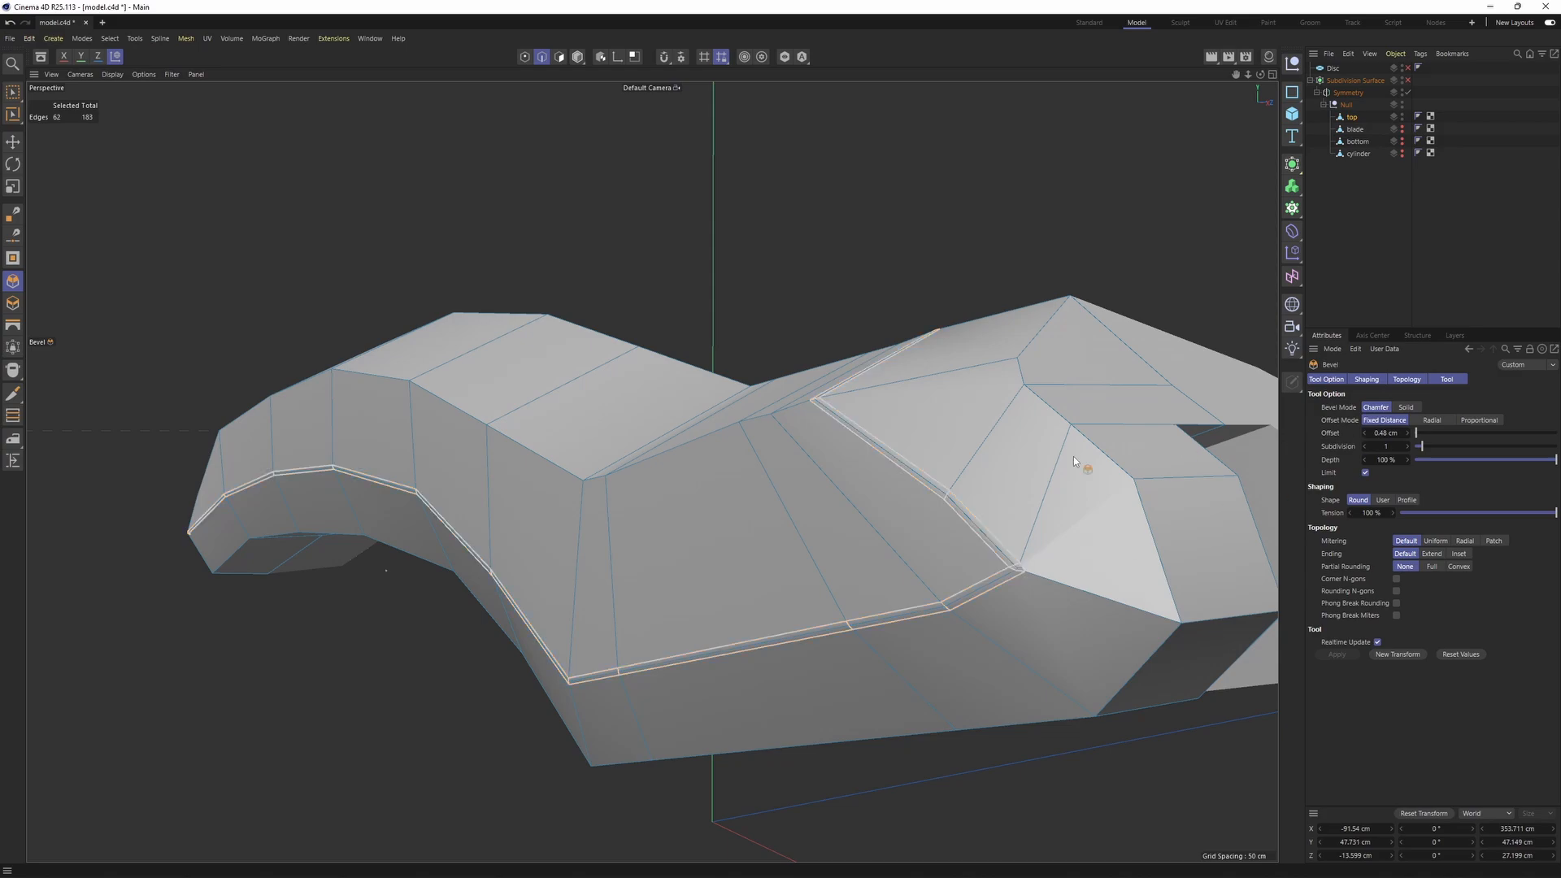
scroll(966, 486, up, 4)
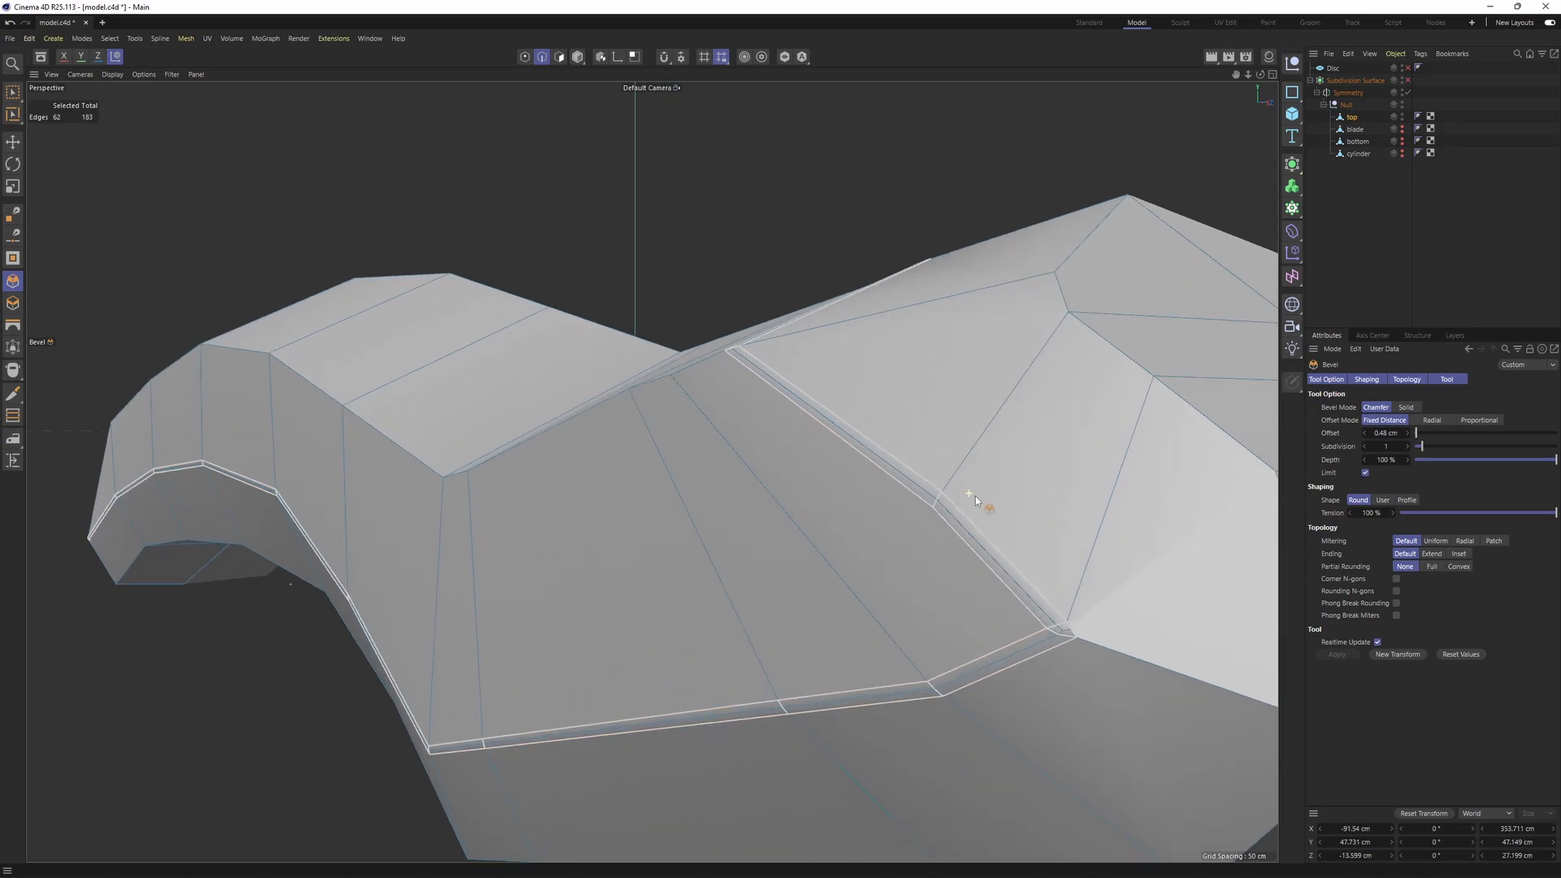
- Set the bevel's subdivision to 2 and its mitering to Uniform, and check the grip outline's corners and rear end
click(1407, 445)
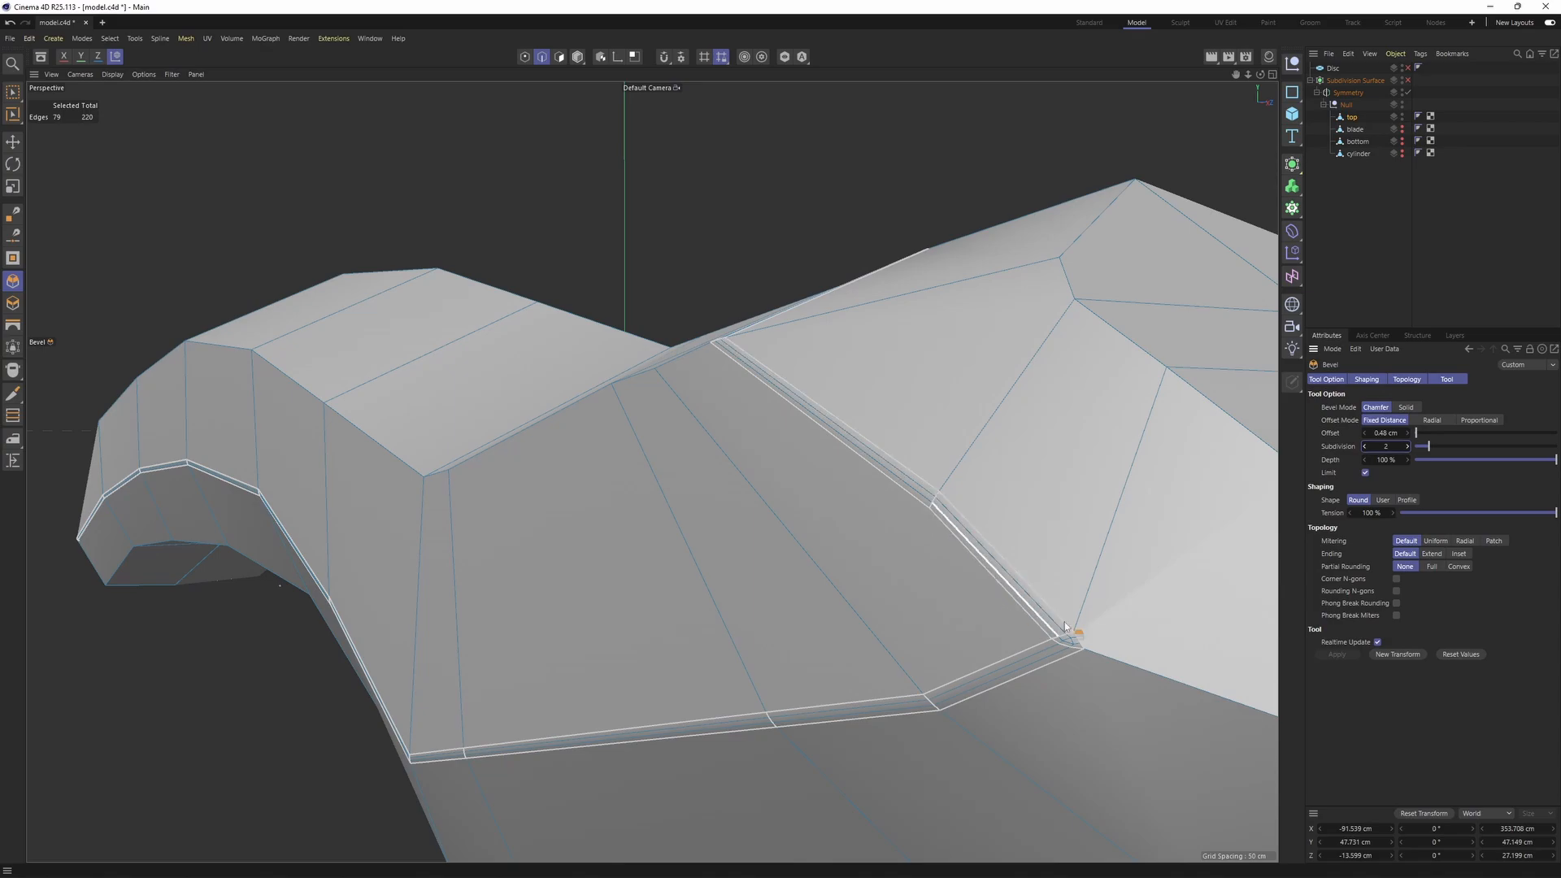
scroll(1057, 622, up, 4)
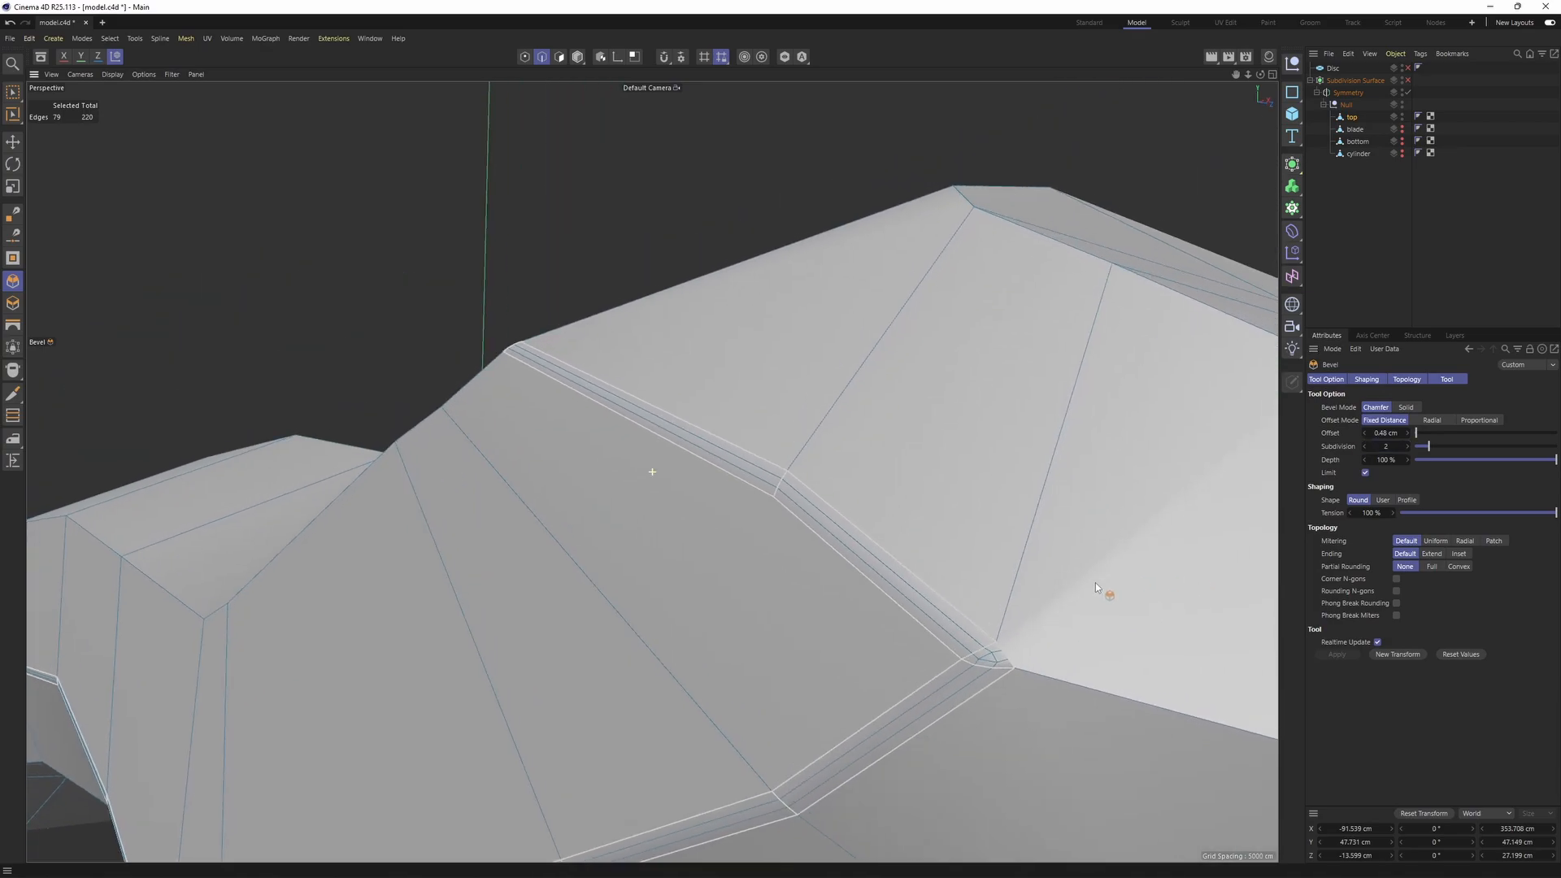
scroll(1095, 582, up, 3)
click(1436, 540)
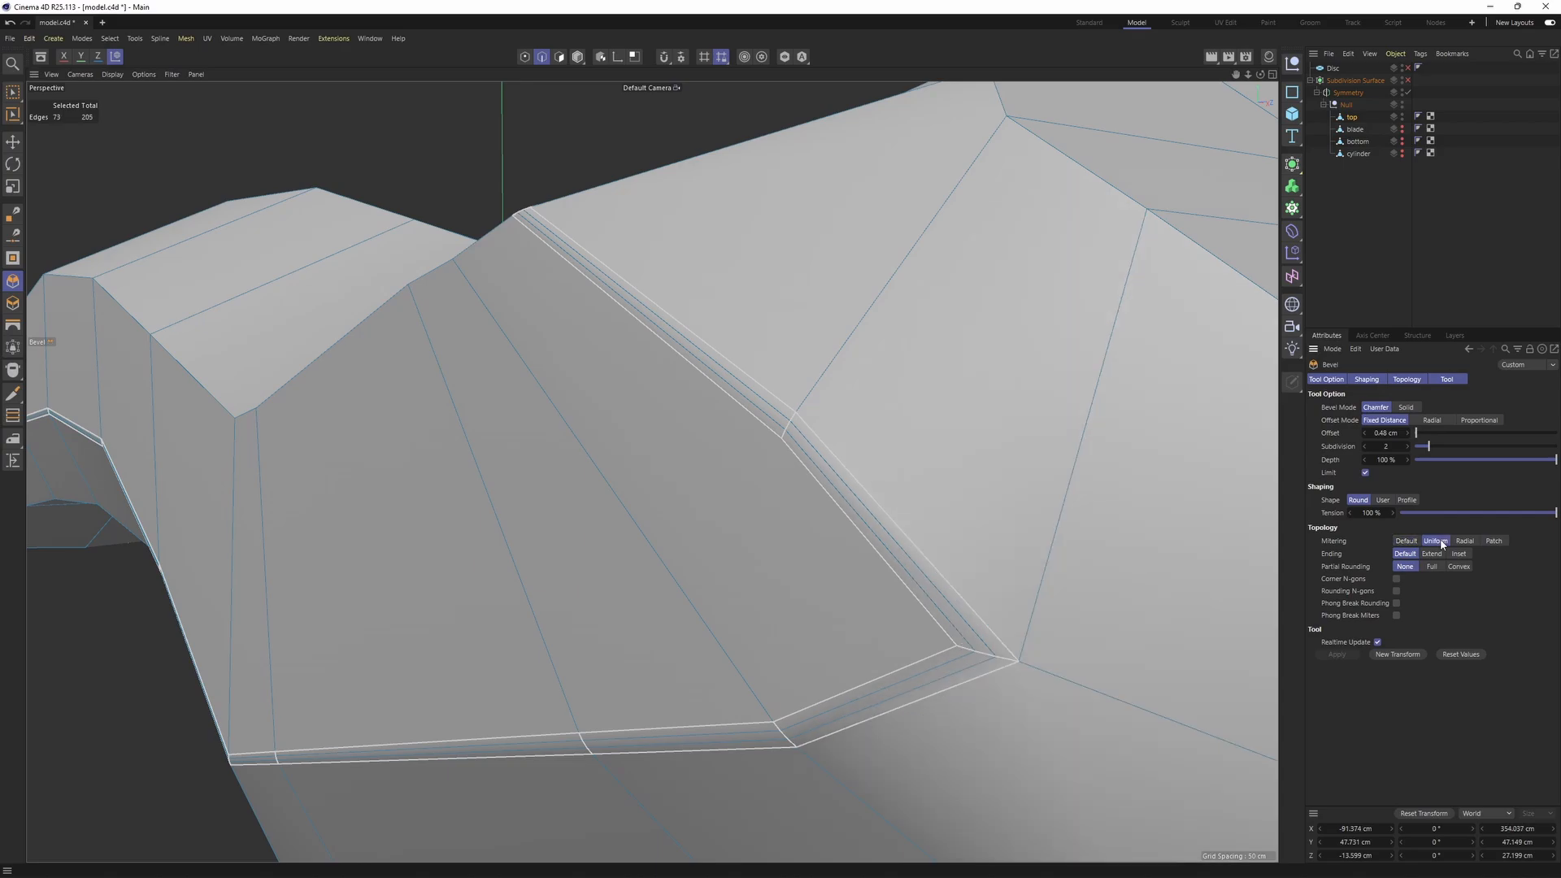
click(1405, 540)
scroll(962, 602, up, 4)
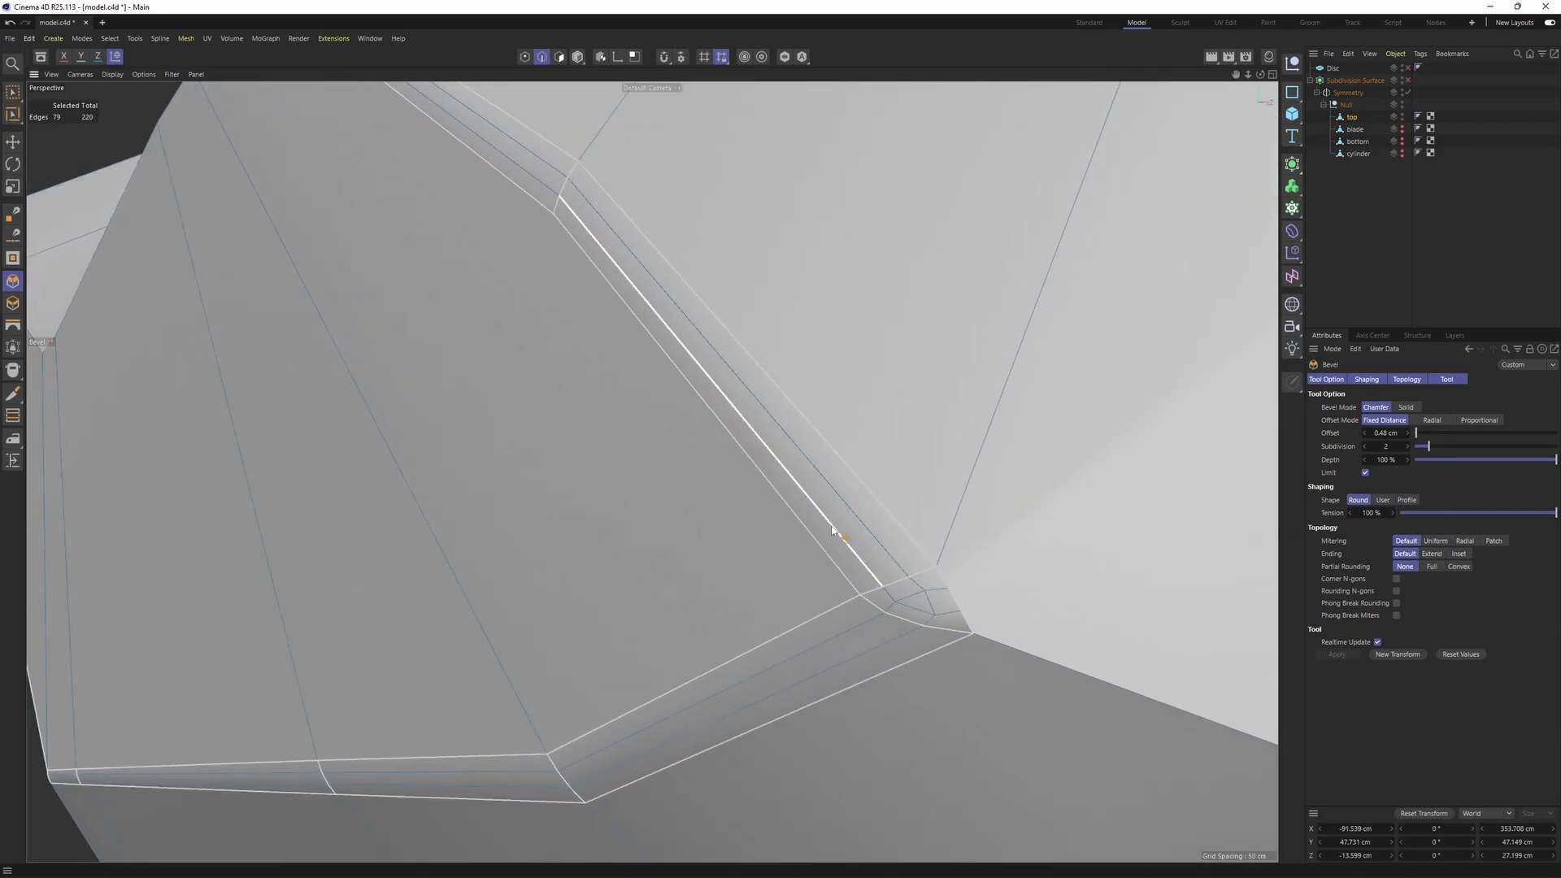
click(1435, 541)
scroll(715, 533, down, 10)
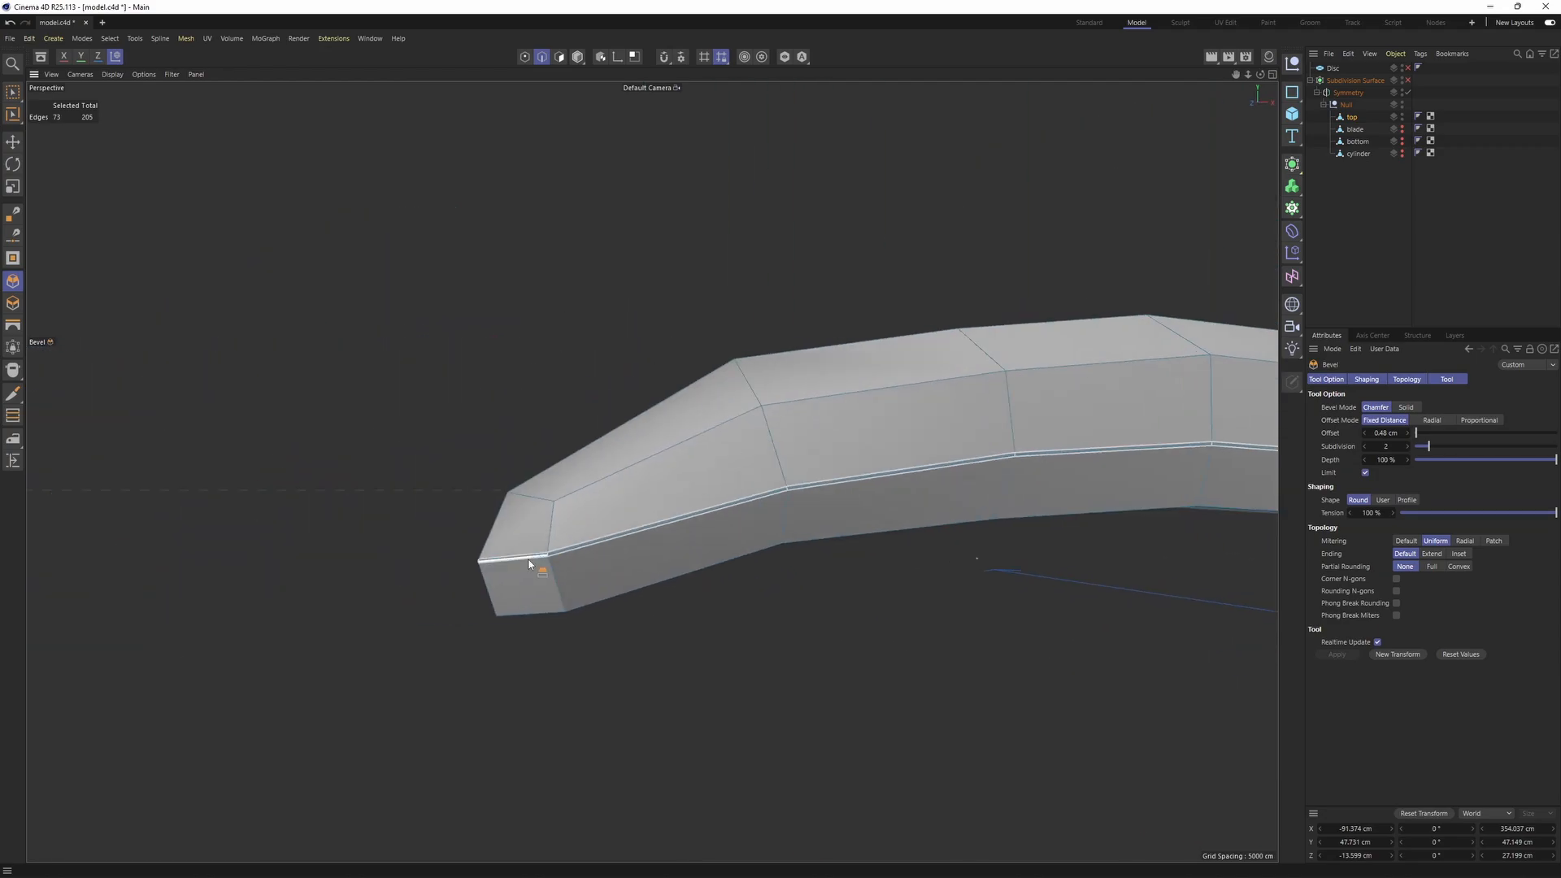
scroll(749, 516, up, 3)
alt+drag(528, 564, 910, 466)
alt+middle_drag(910, 467, 866, 449)
alt+right_drag(867, 445, 735, 505)
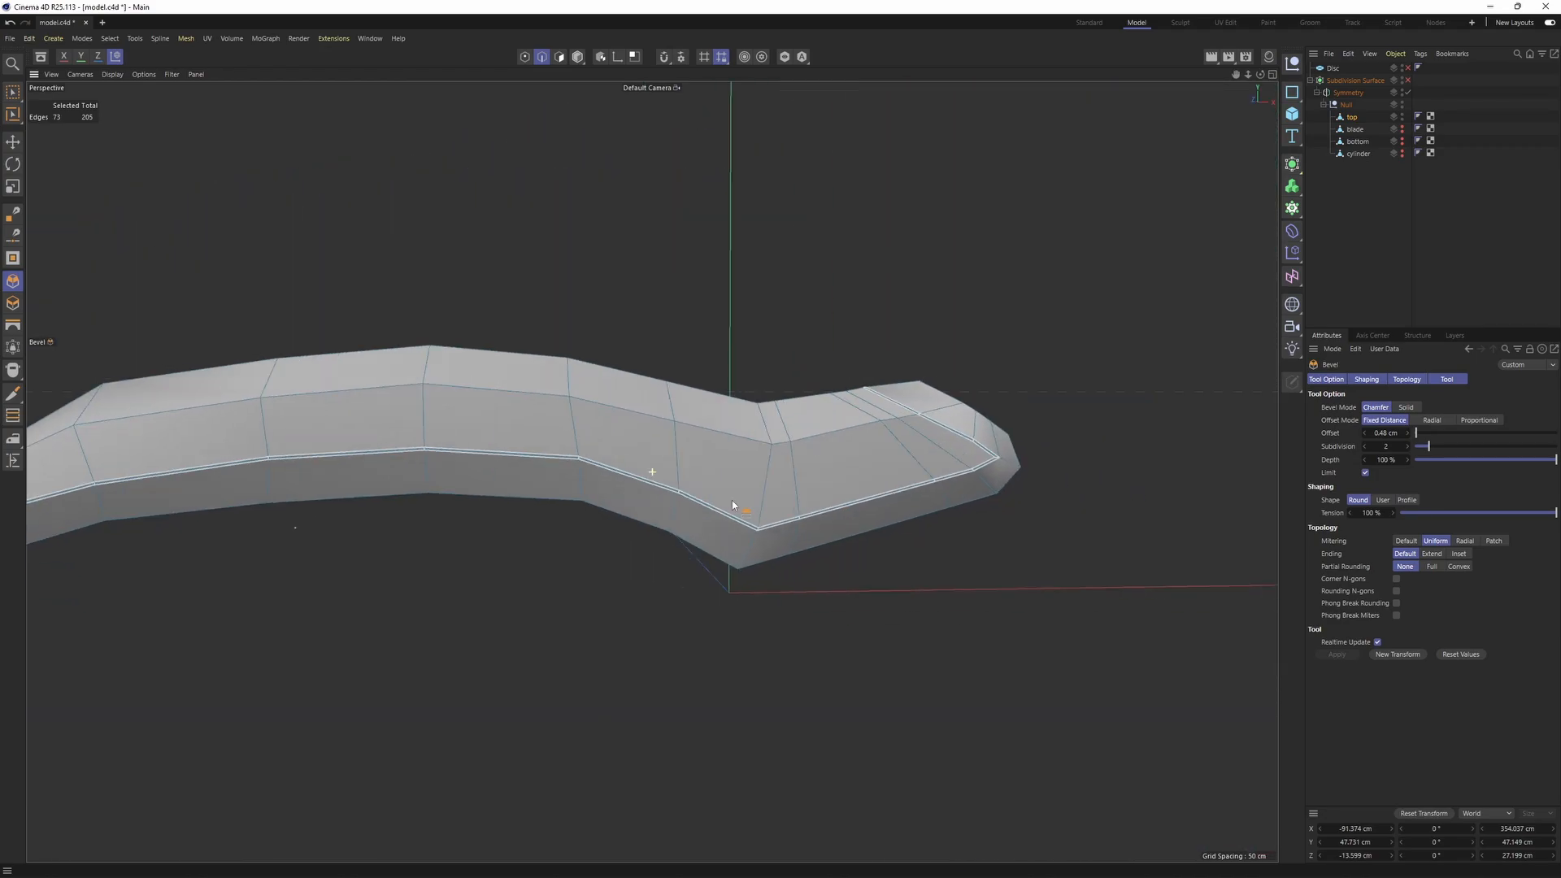
- Accept the bevel and loop-select the narrow middle strip of polygons running along the beveled grip outline
alt+drag(735, 504, 777, 434)
alt+right_drag(777, 434, 890, 489)
alt+drag(890, 489, 975, 661)
scroll(823, 520, up, 2)
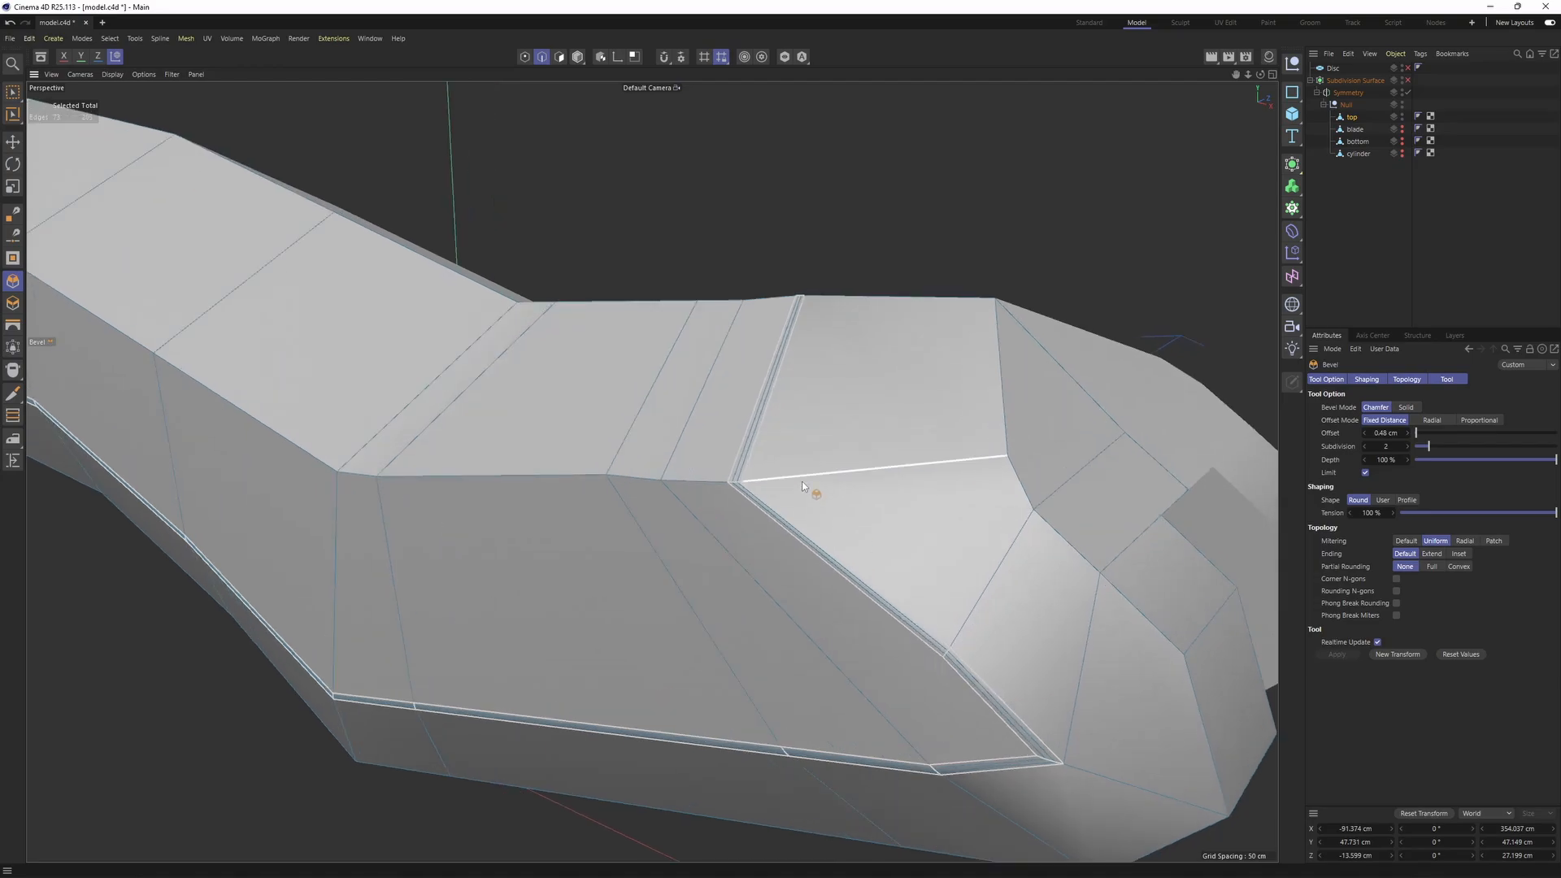
key(Return)
key(u)
key(l)
scroll(748, 480, up, 4)
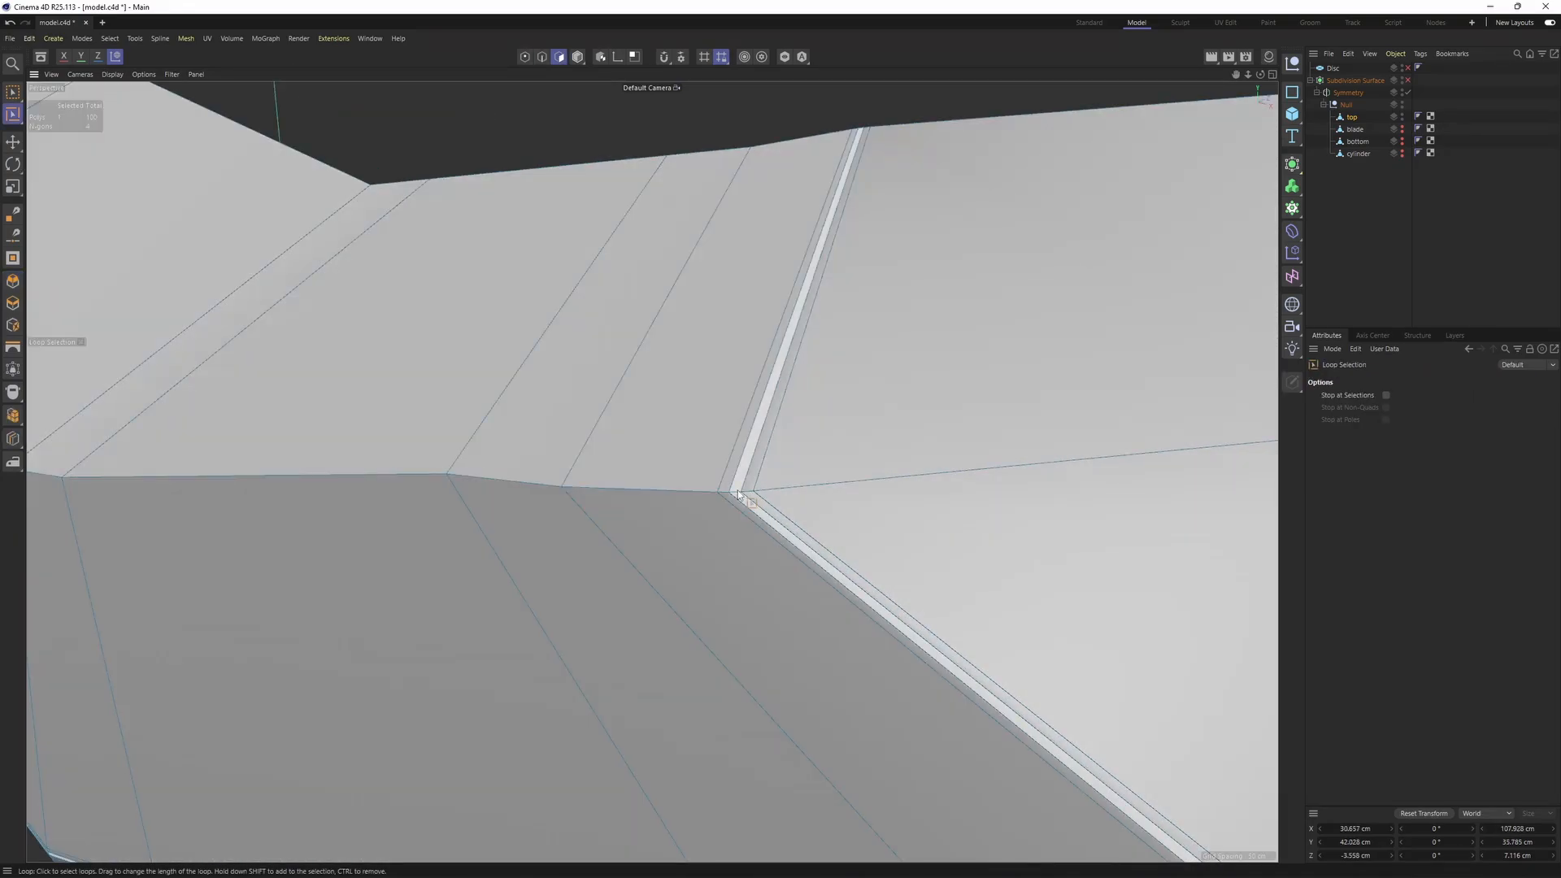
click(737, 494)
- Sink the selected strip of polygons along the grip outline inward with Normal Move by about -0.675 cm
alt+right_drag(737, 494, 684, 587)
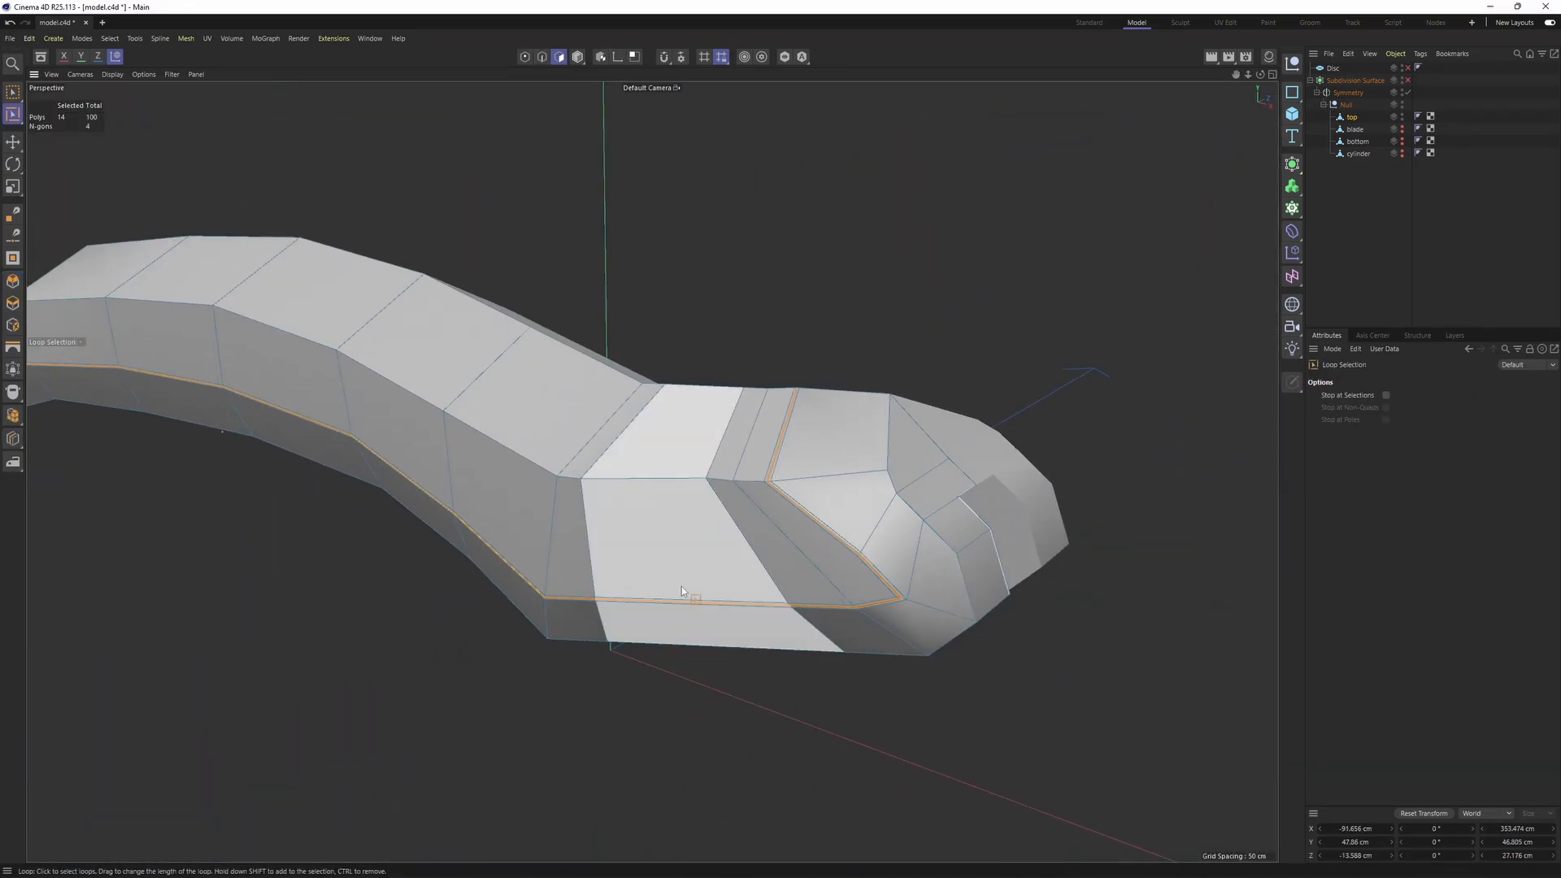
alt+drag(684, 586, 782, 382)
right_click(944, 488)
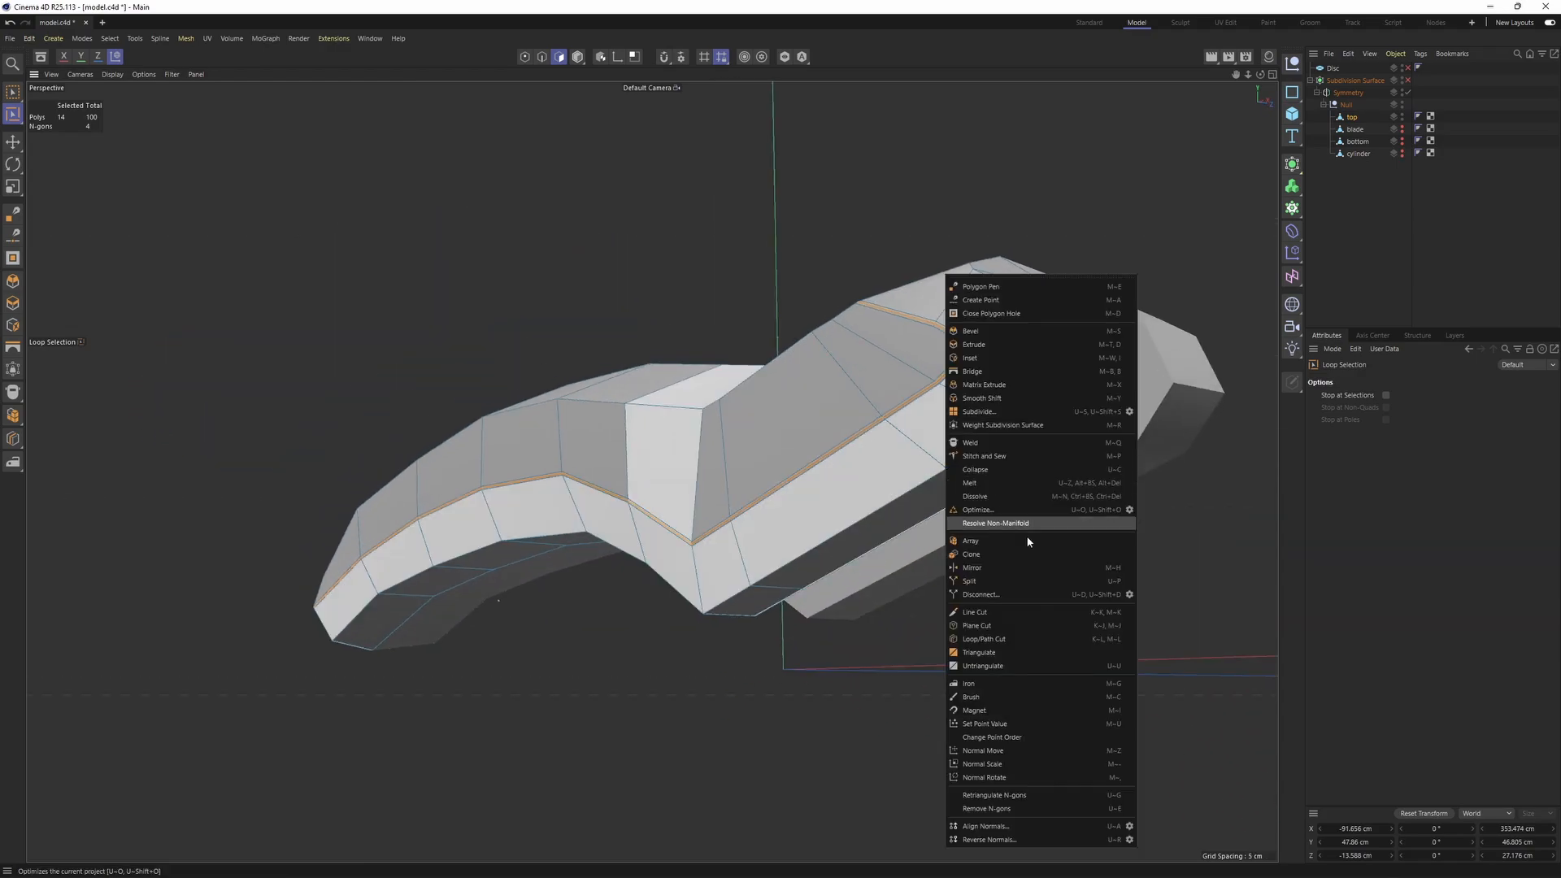
click(1012, 751)
alt+drag(959, 569, 909, 368)
scroll(1028, 365, up, 6)
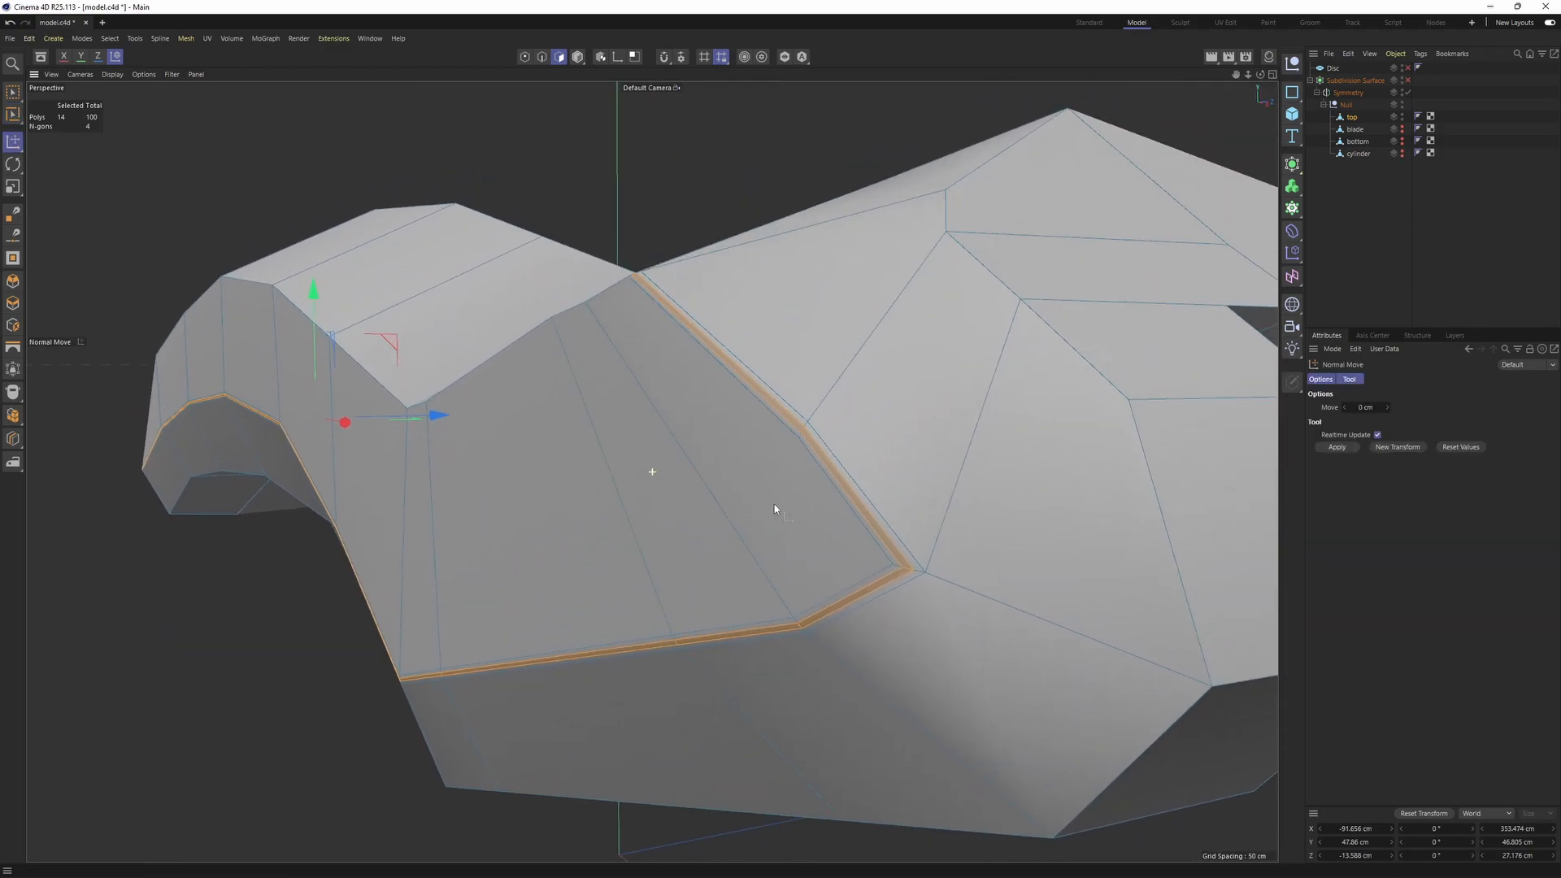
key(m)
key(x)
right_click(948, 680)
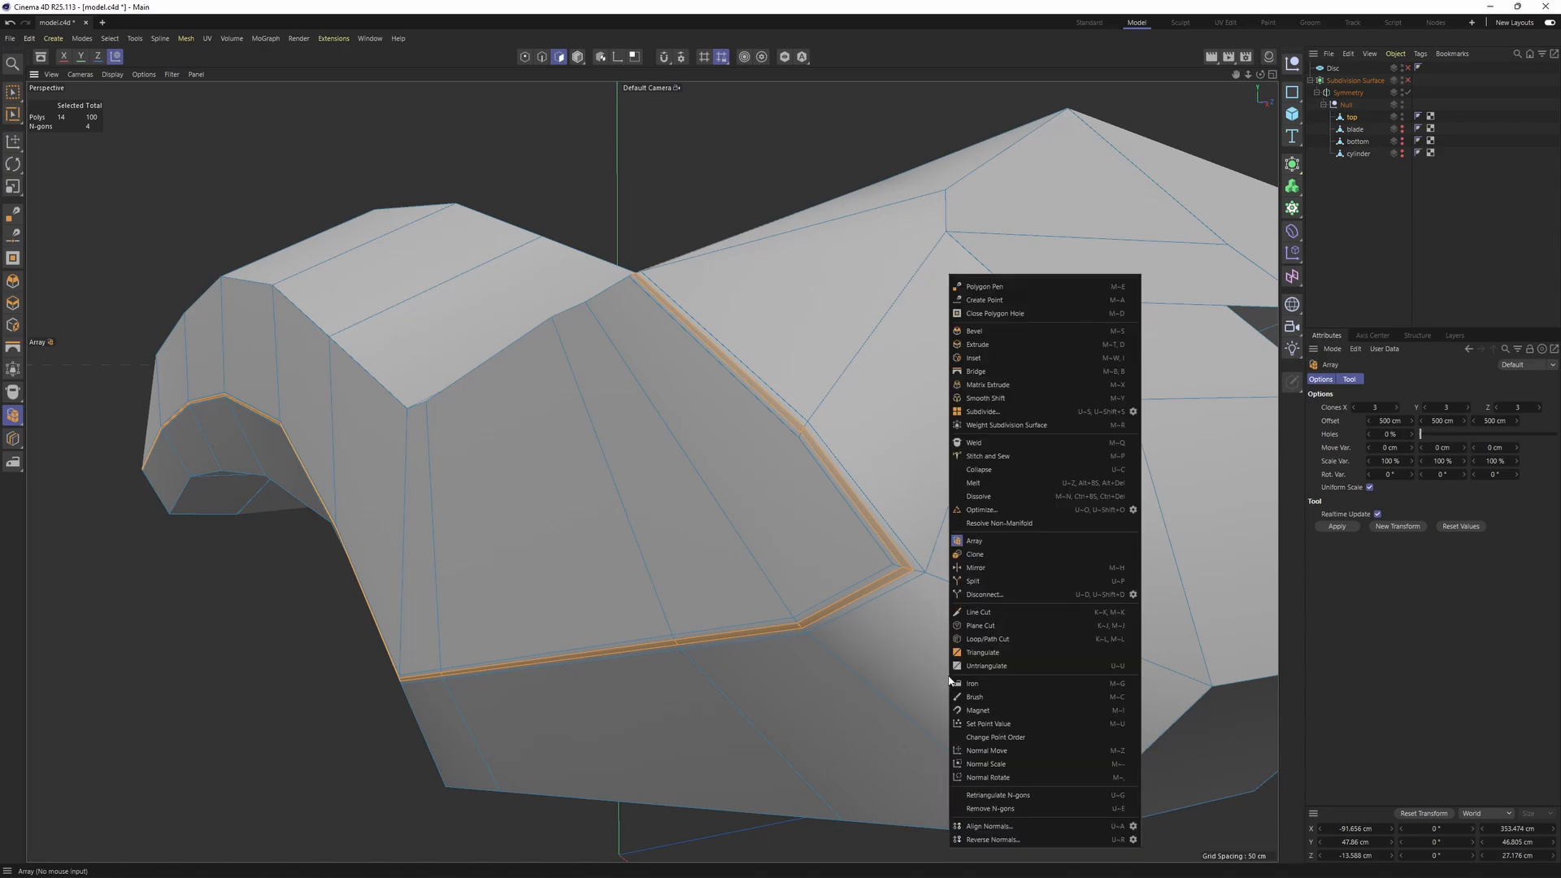
click(996, 747)
drag(1004, 670, 943, 662)
- Turn on the subdivision smoothing and symmetry, and examine the groove along the grip outline toward the handle's rear end
alt+right_drag(1017, 645, 916, 655)
alt+drag(553, 404, 721, 439)
alt+middle_drag(379, 511, 724, 491)
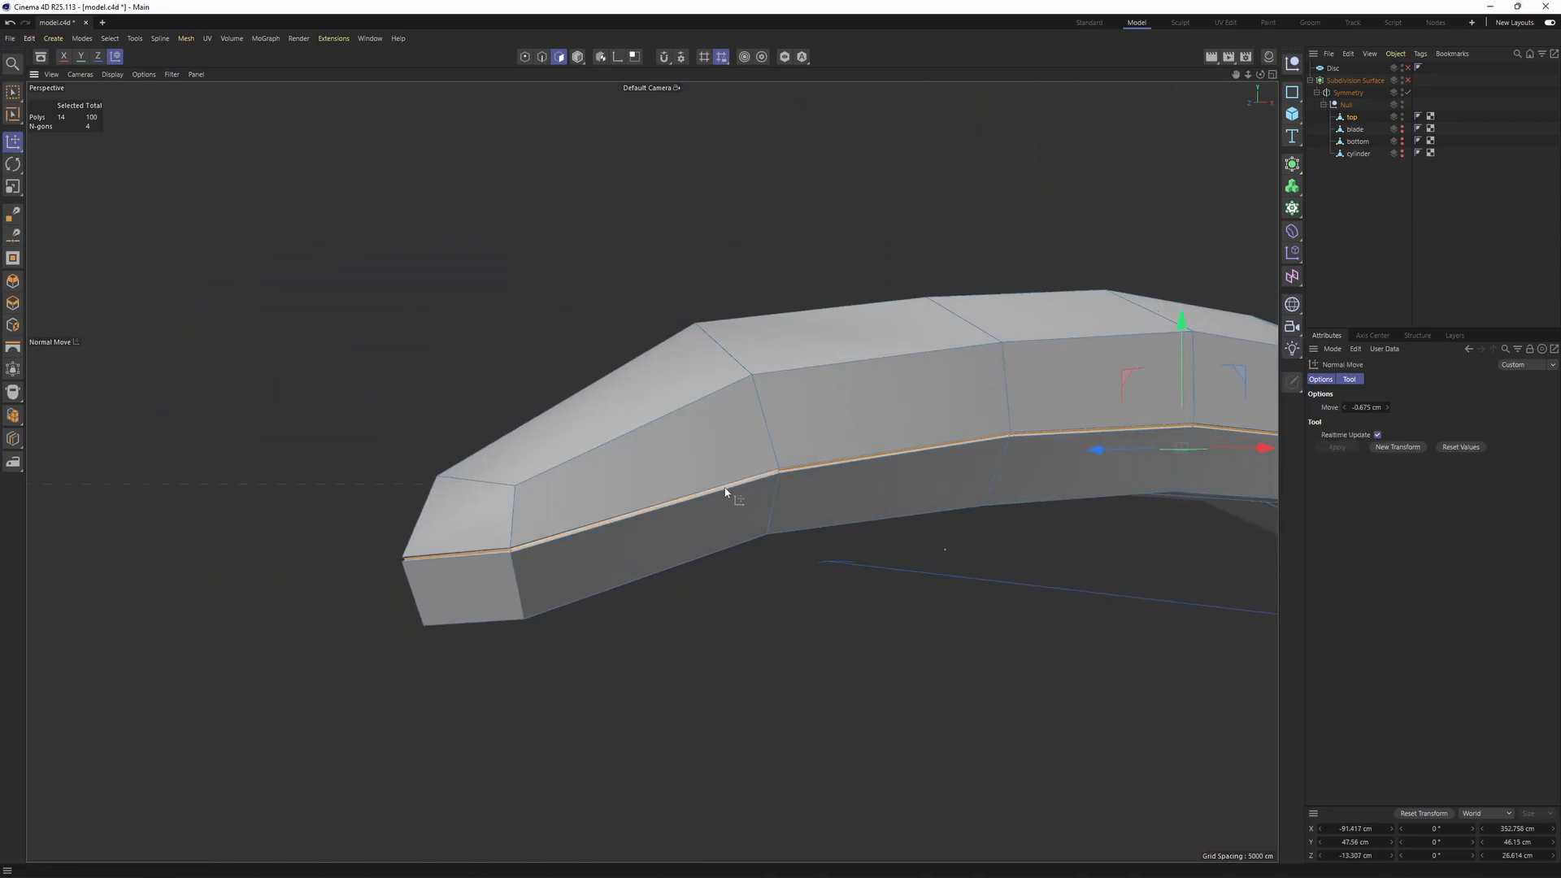
key(q)
click(1473, 215)
mouse_move(734, 439)
alt+mouse_down()
mouse_move(651, 470)
mouse_move(764, 447)
alt+mouse_up()
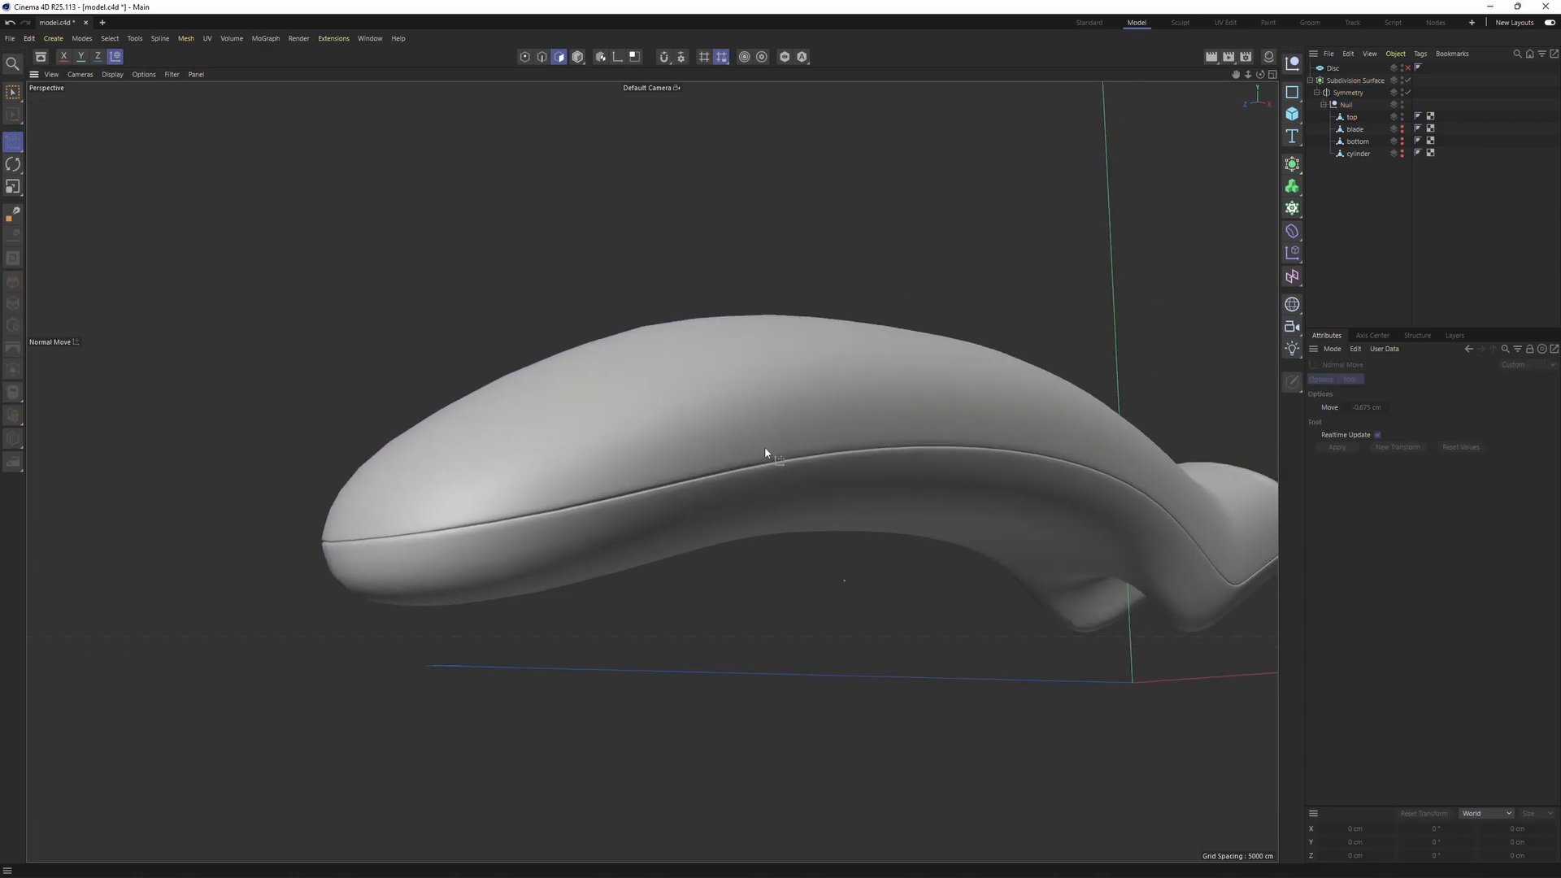
- Try sinking the seam polygons of the handle top inward by 0.555 cm along their normals with smoothing on
key(ctrl+z)
alt+right_drag(650, 493, 1002, 572)
drag(929, 609, 888, 607)
click(1382, 236)
alt+drag(730, 403, 552, 439)
key(h)
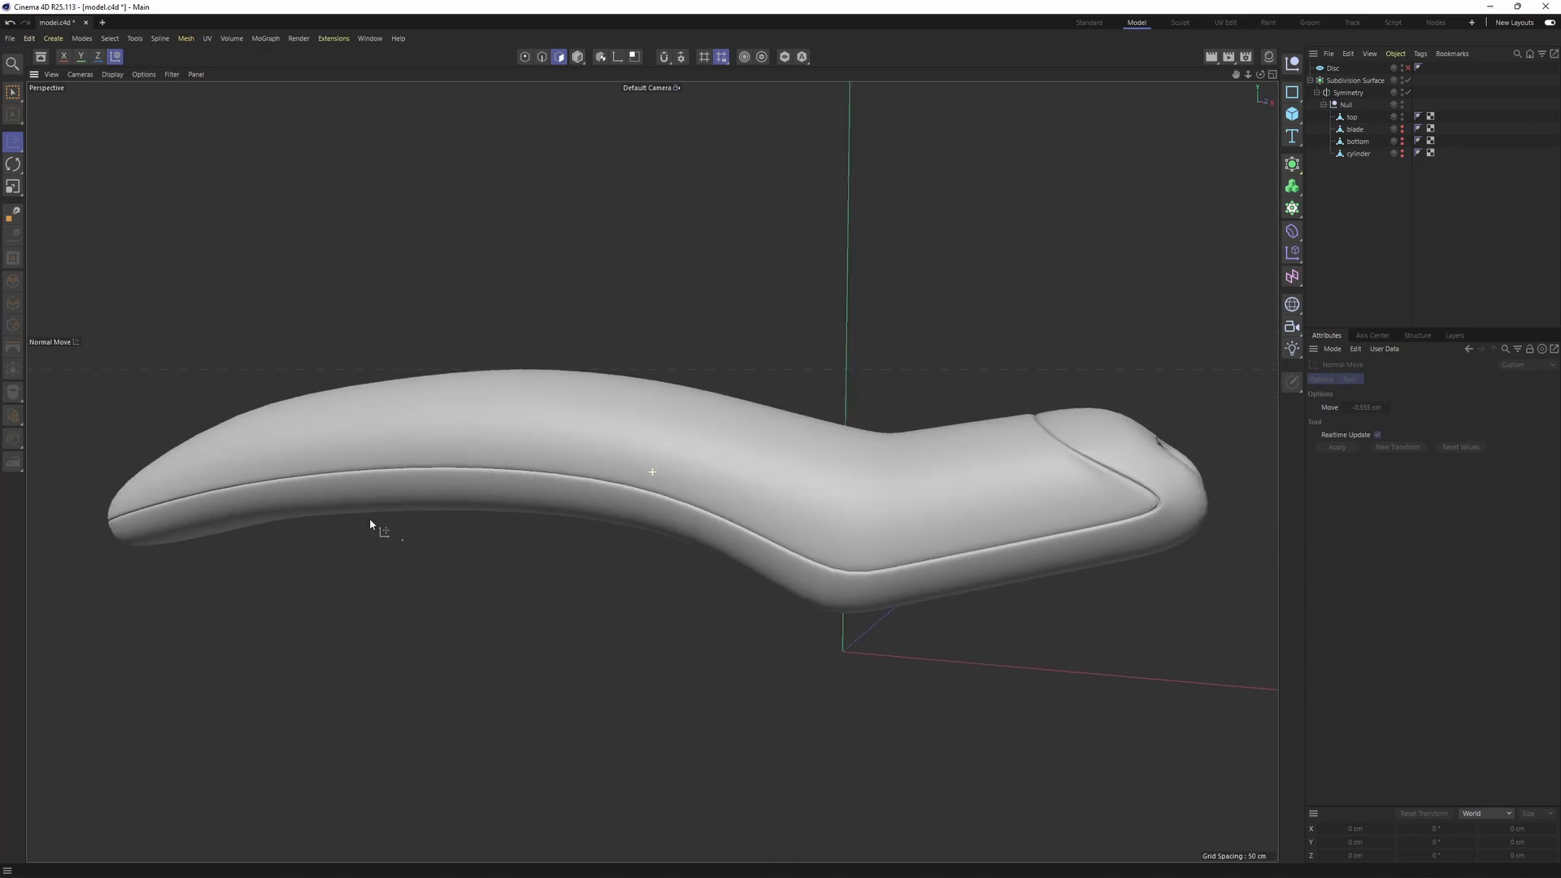
alt+drag(369, 524, 739, 495)
scroll(1068, 475, up, 3)
alt+drag(1068, 475, 1101, 462)
- Undo the seam groove back to the state before its edges were bevelled
key(ctrl+z)
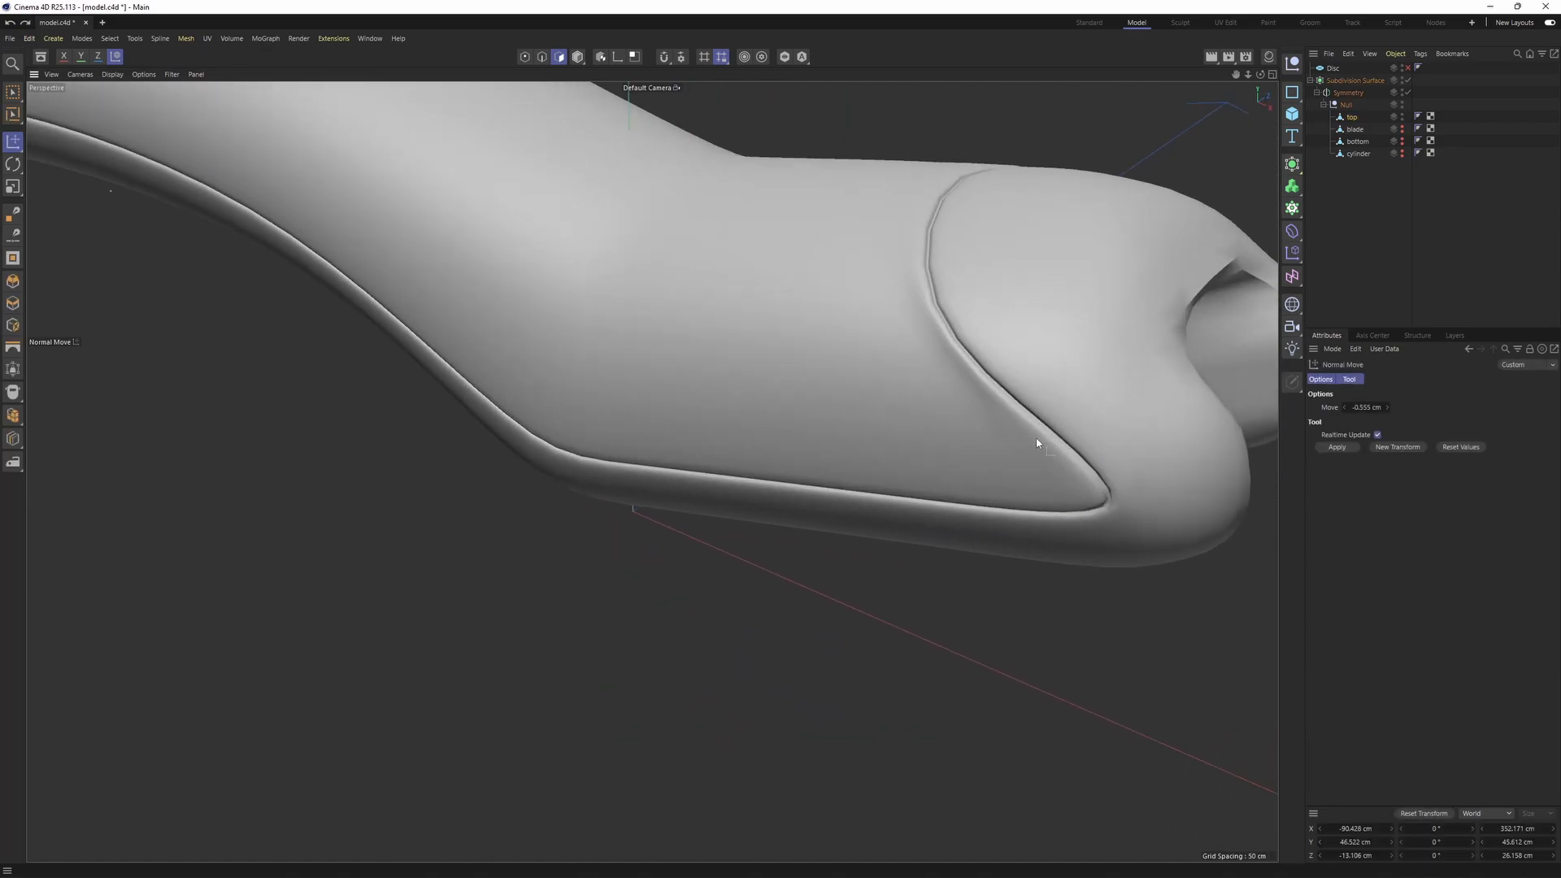
key(q)
alt+drag(652, 471, 949, 355)
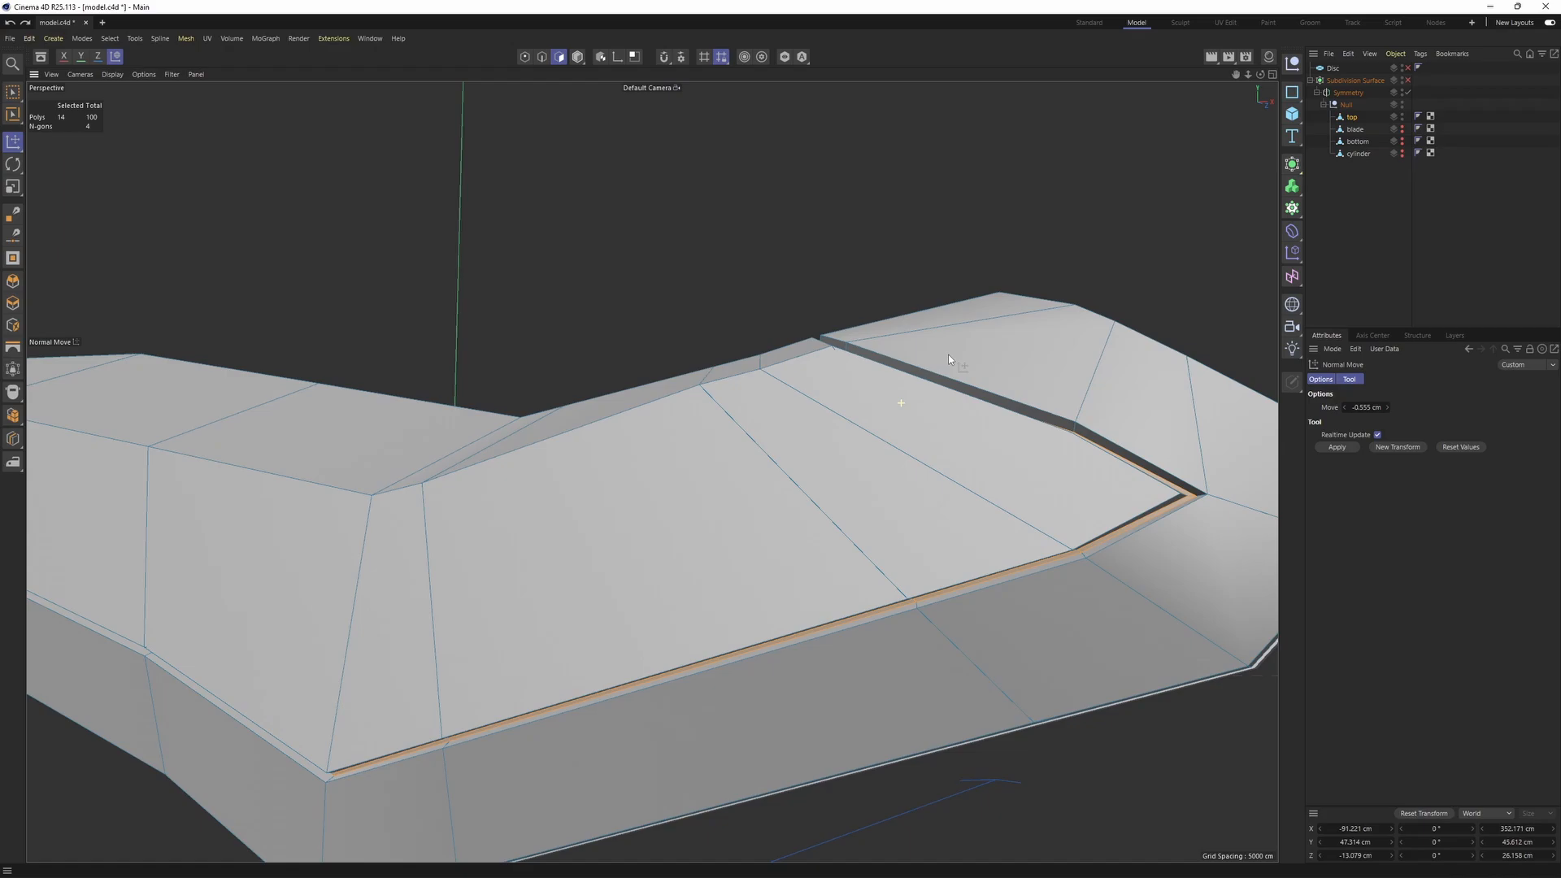
click(1062, 660)
key(m)
key(s)
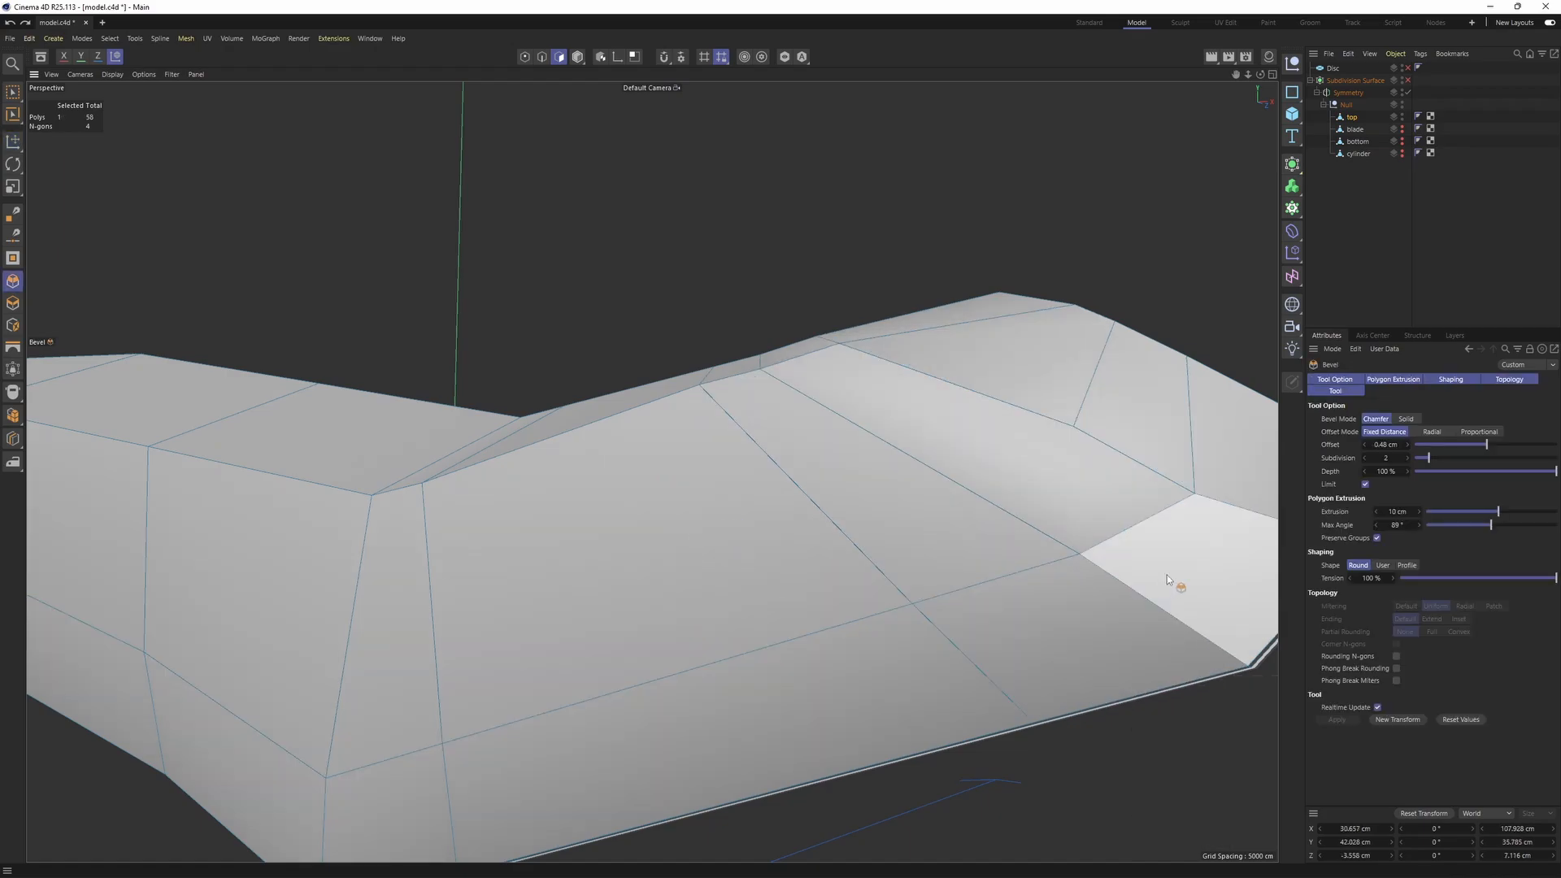
alt+drag(1167, 574, 1231, 475)
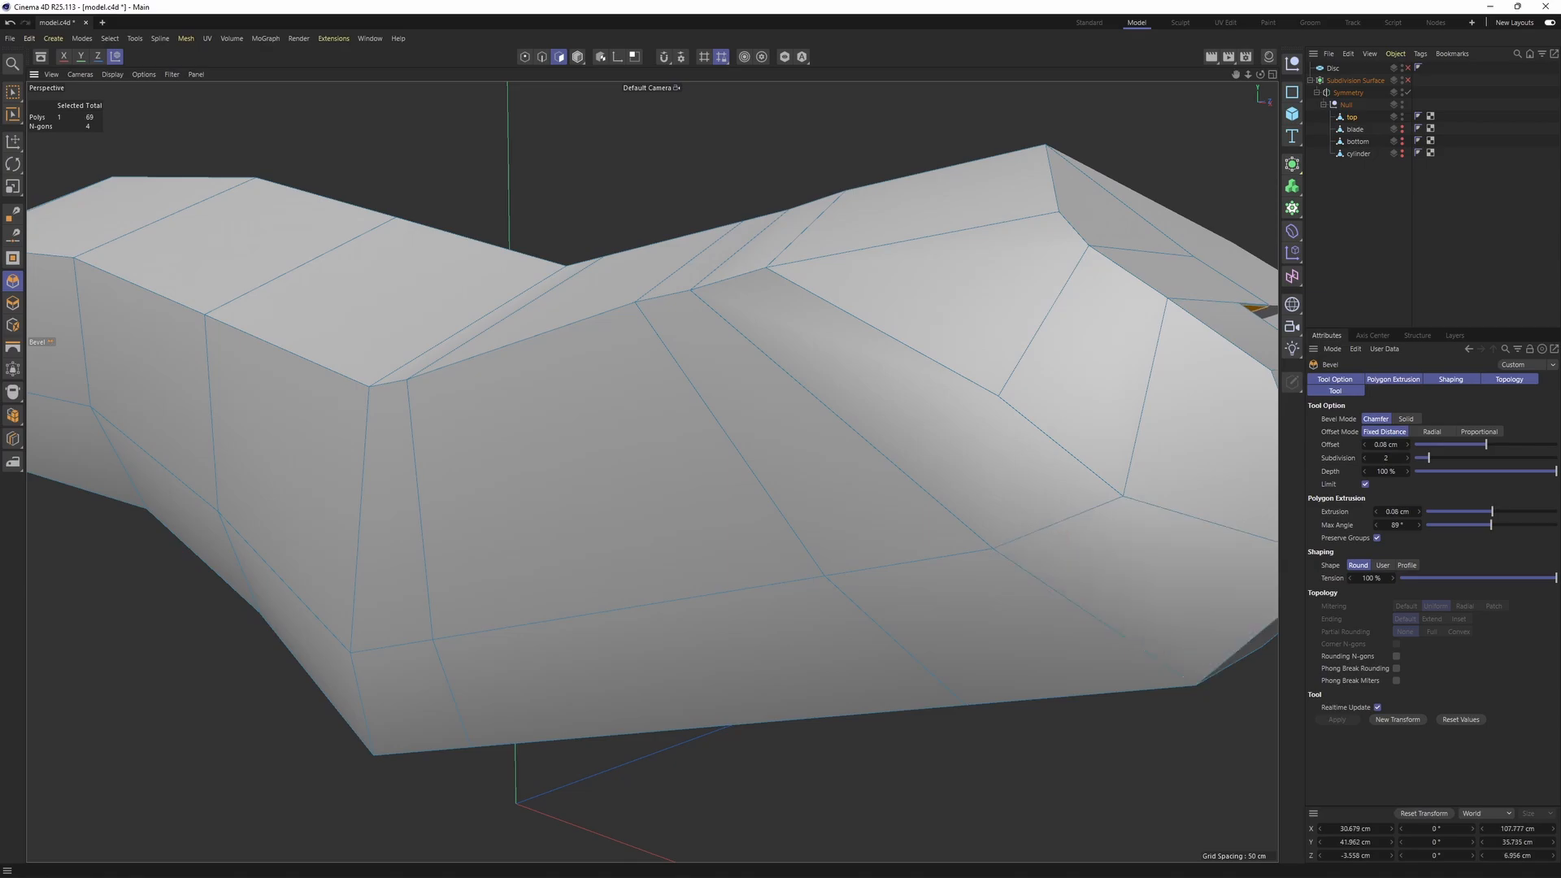
drag(1104, 512, 1091, 470)
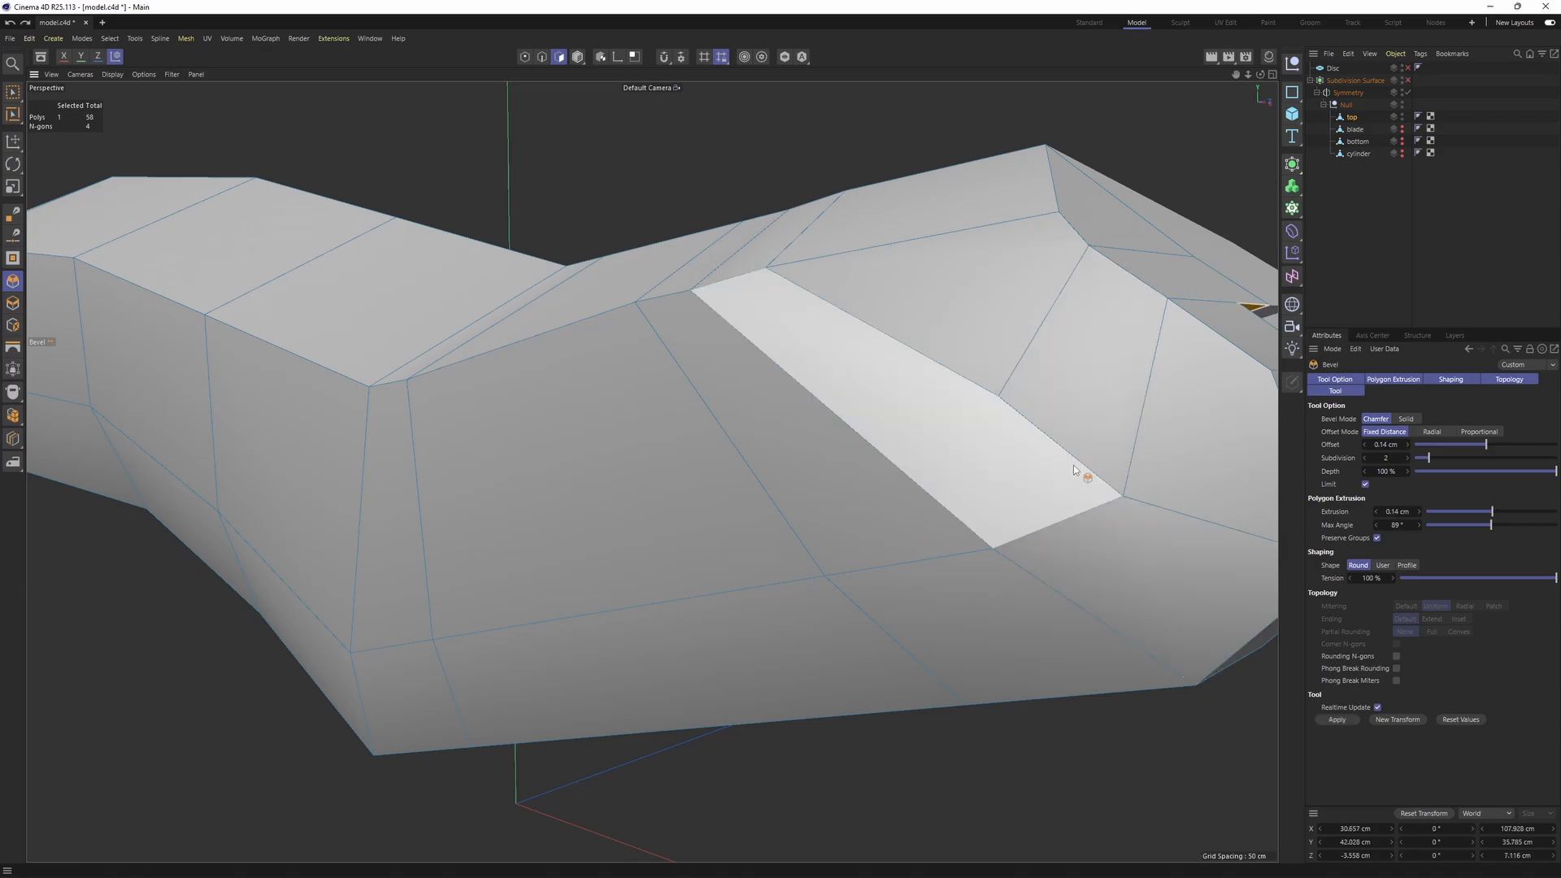
- Bevel the selected seam edges with an offset of about 0.78 cm and two subdivisions
click(542, 57)
drag(1142, 539, 1167, 539)
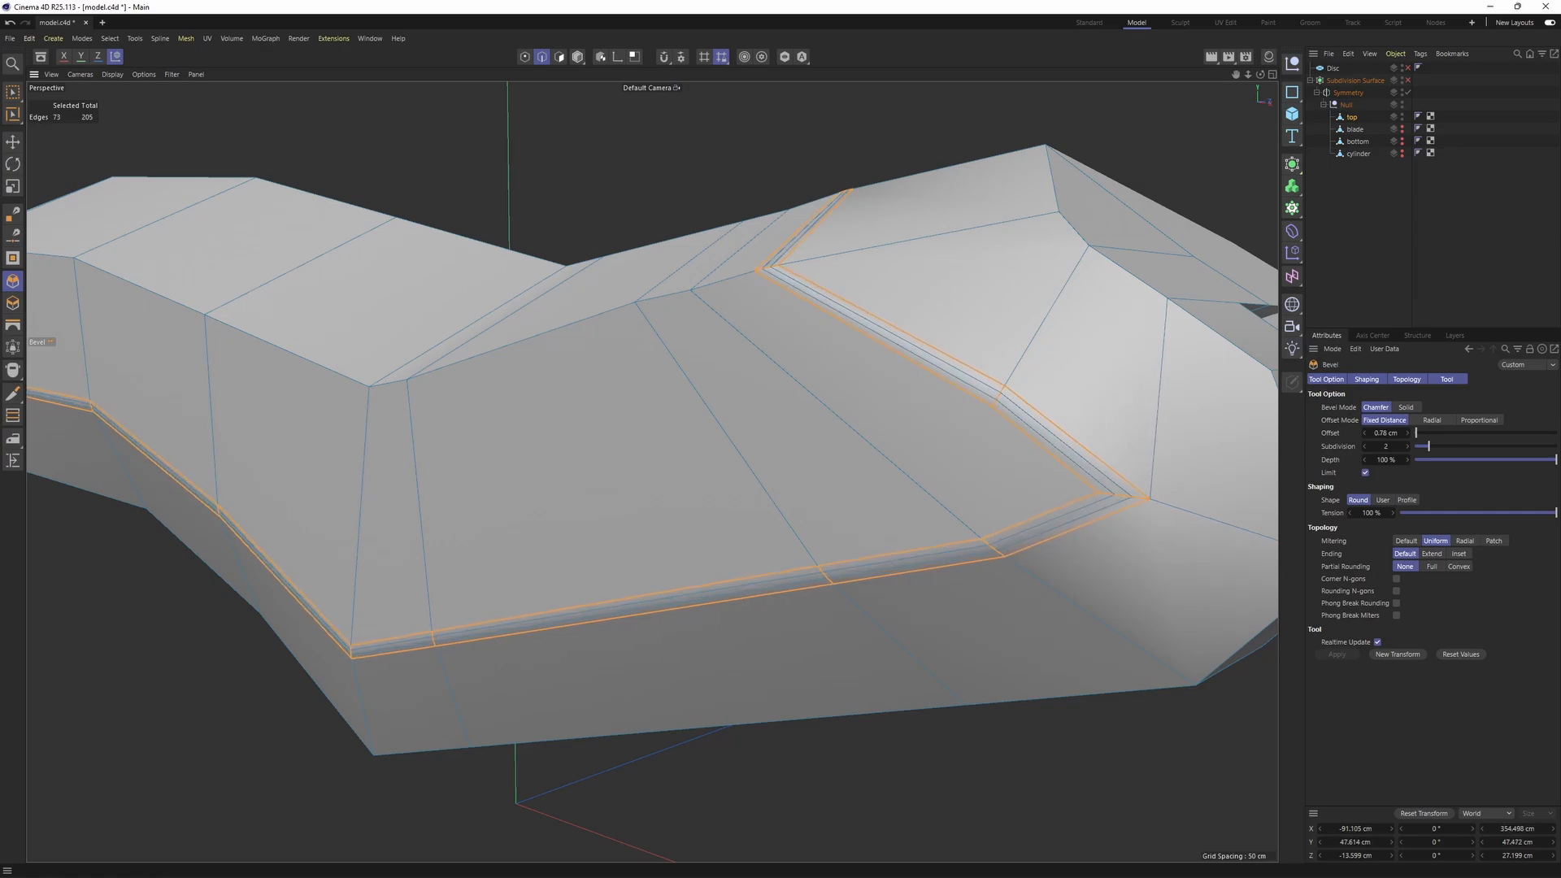
drag(863, 494, 867, 494)
key(Return)
- Select the inner polygon loop of the bevelled seam and sink it with Normal Move by -1.292 cm, with smoothing on
key(u)
key(l)
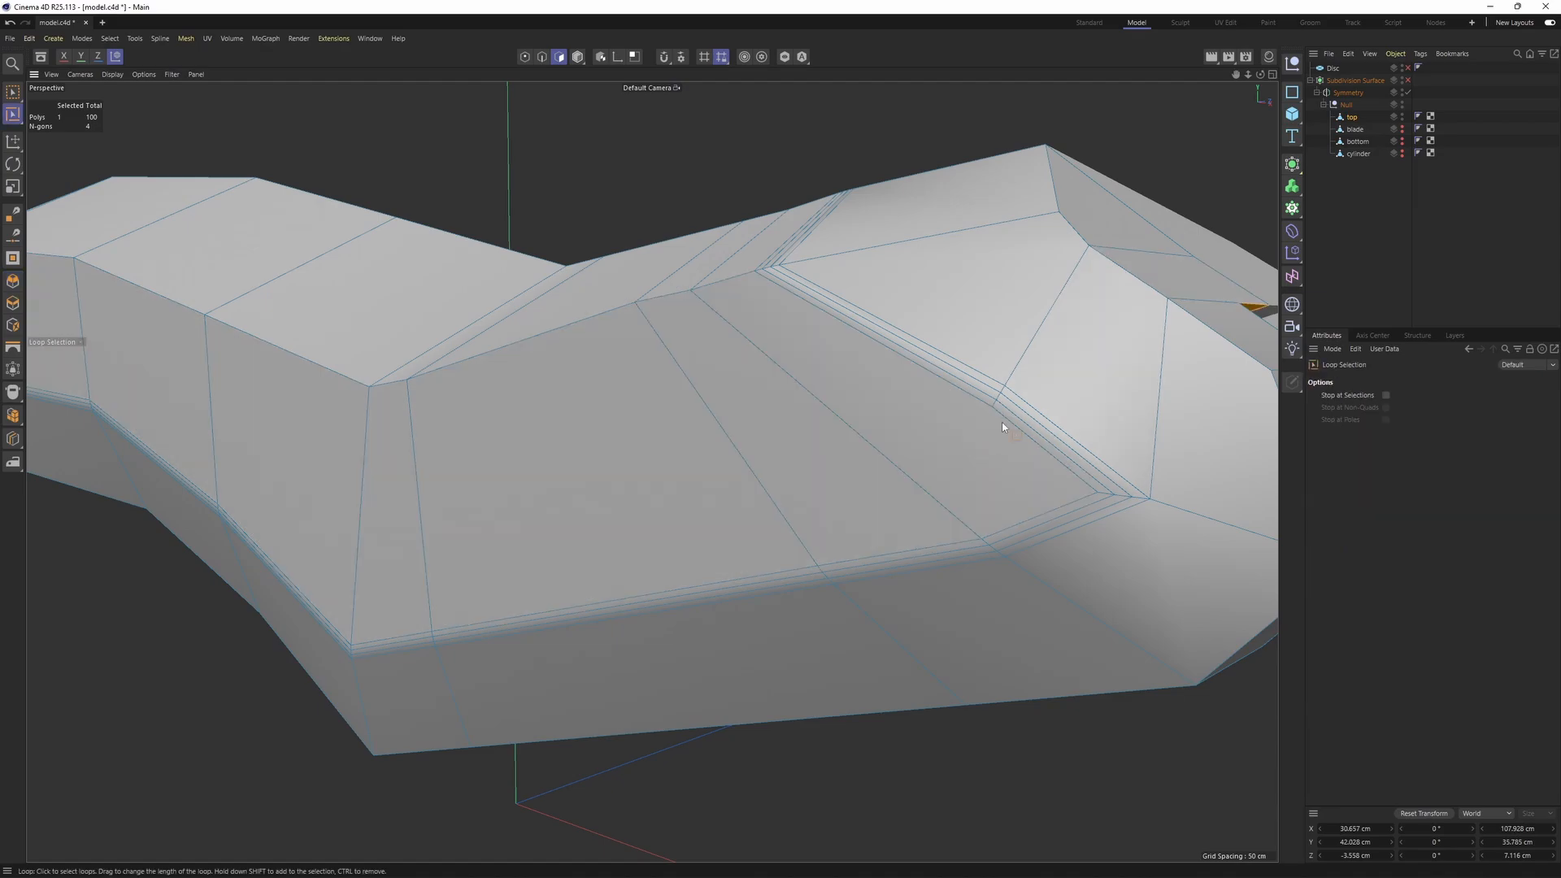
click(995, 395)
key(m)
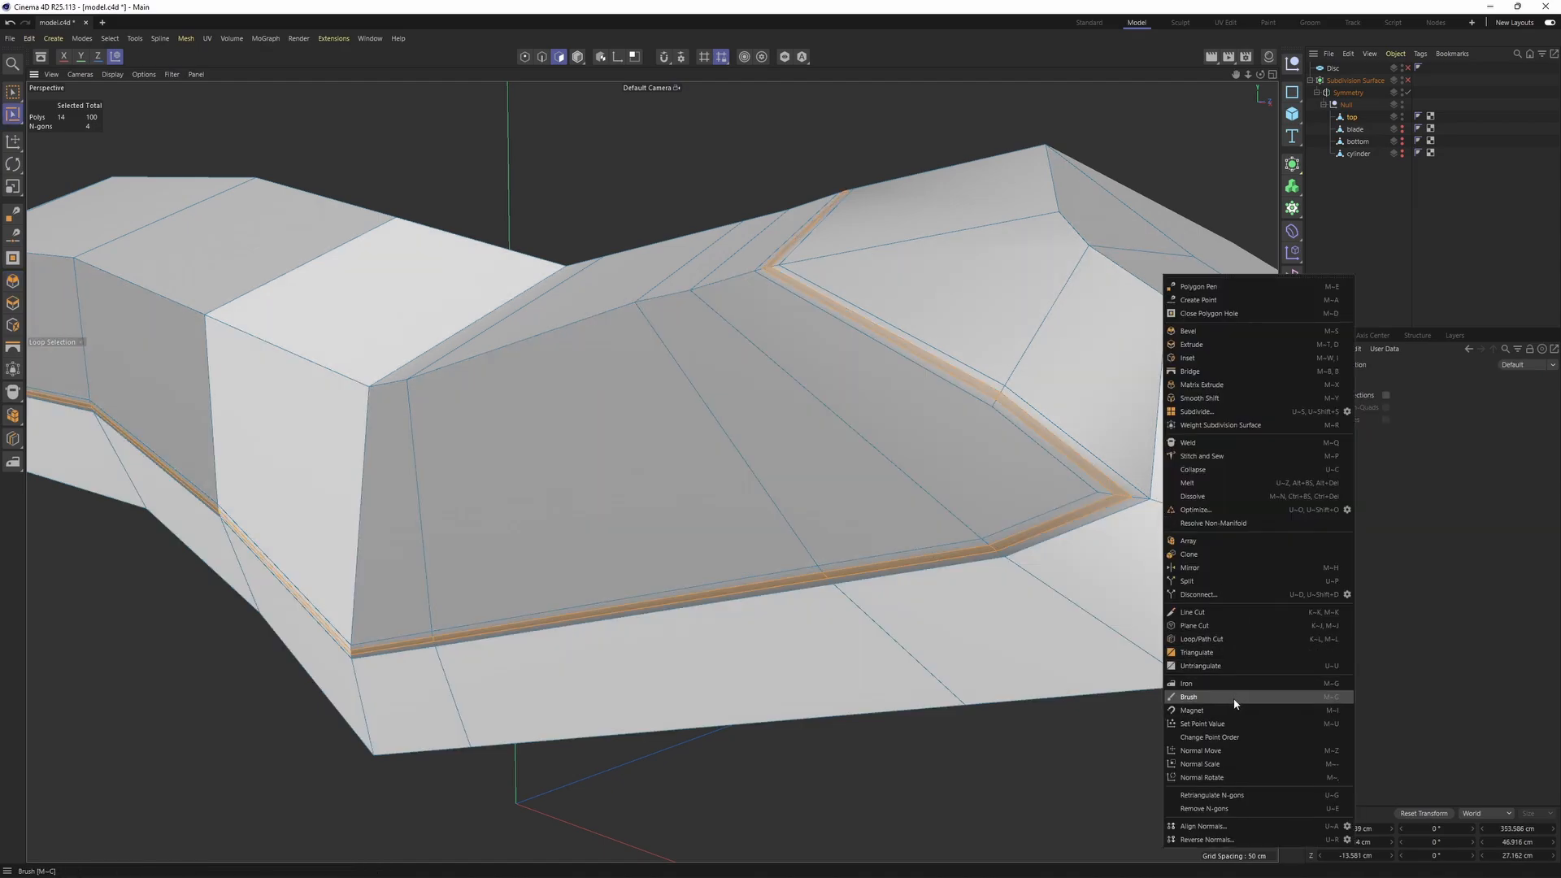
click(1216, 755)
drag(1081, 504, 1016, 504)
key(q)
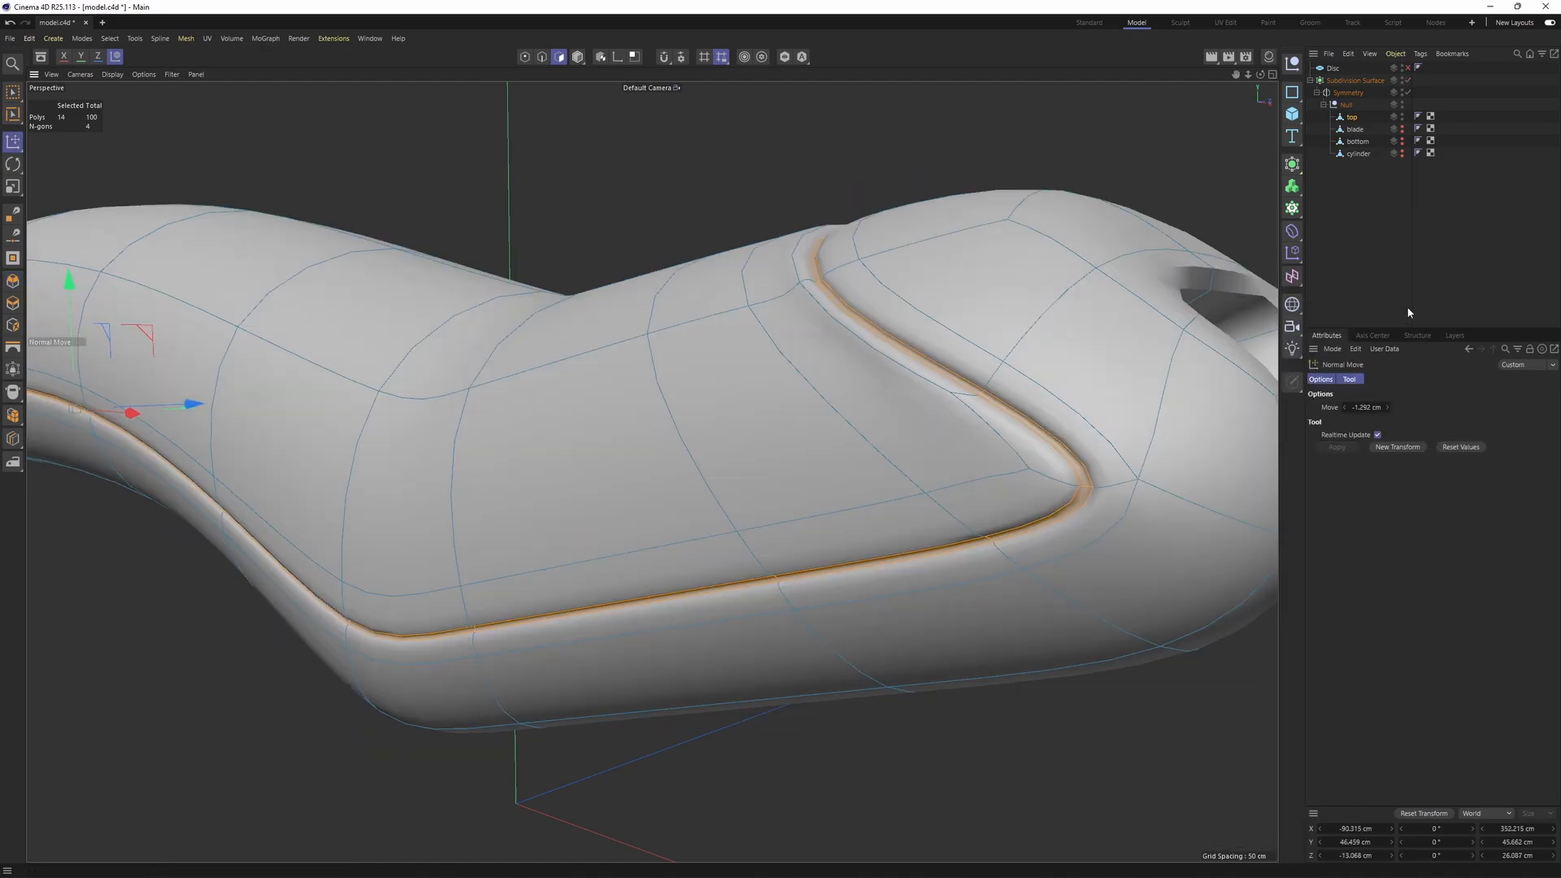
- Add a loop cut along the side of the handle top, close to the edge of the fork opening
scroll(930, 299, down, 5)
alt+drag(930, 299, 797, 342)
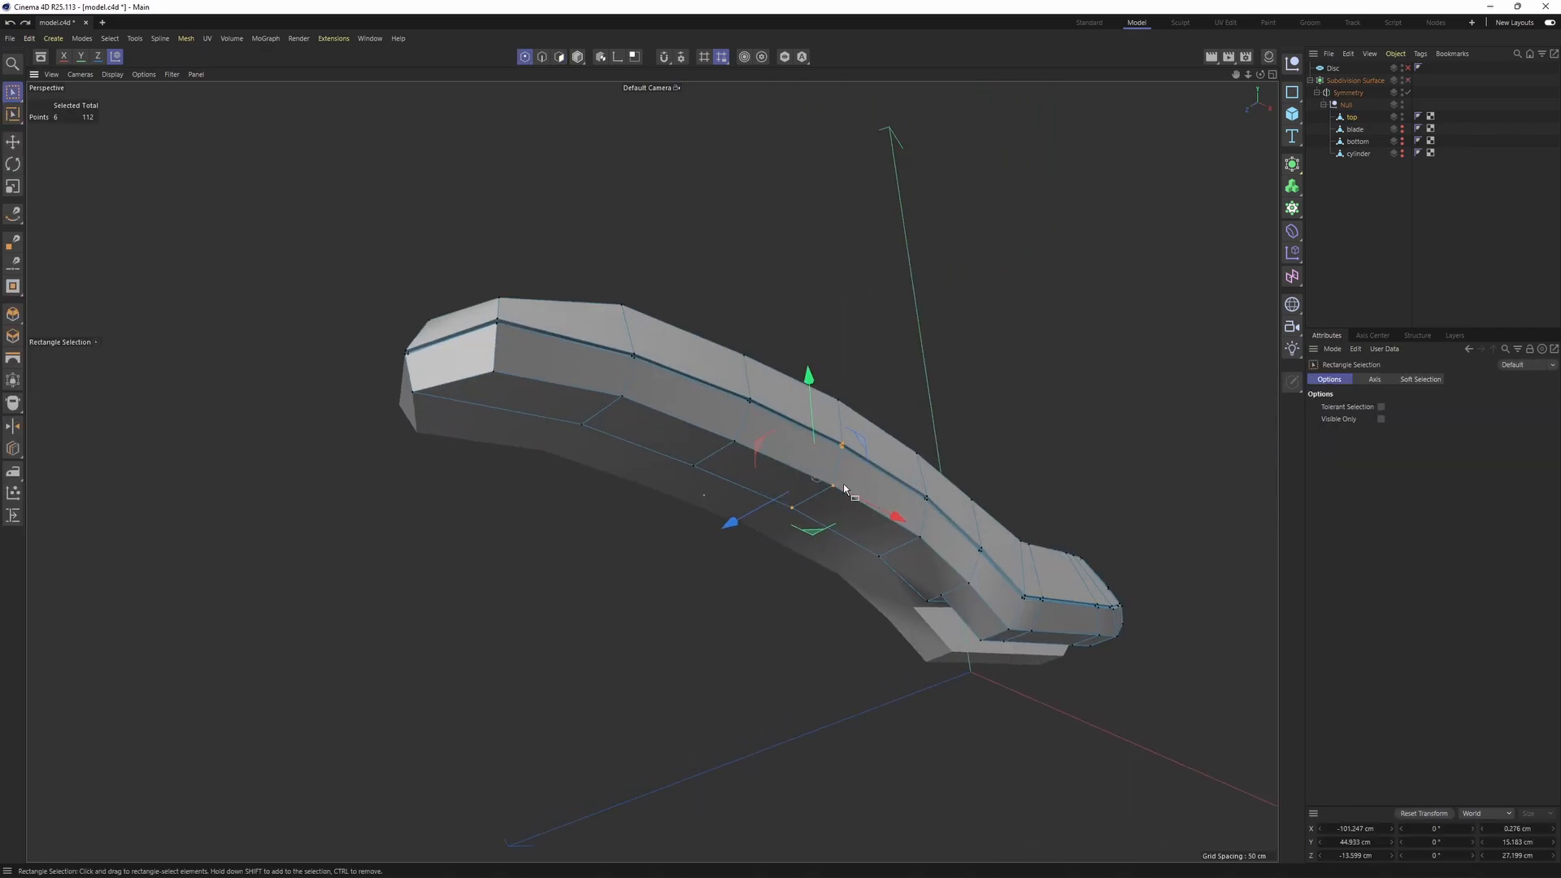
alt+drag(605, 415, 539, 363)
key(k)
key(l)
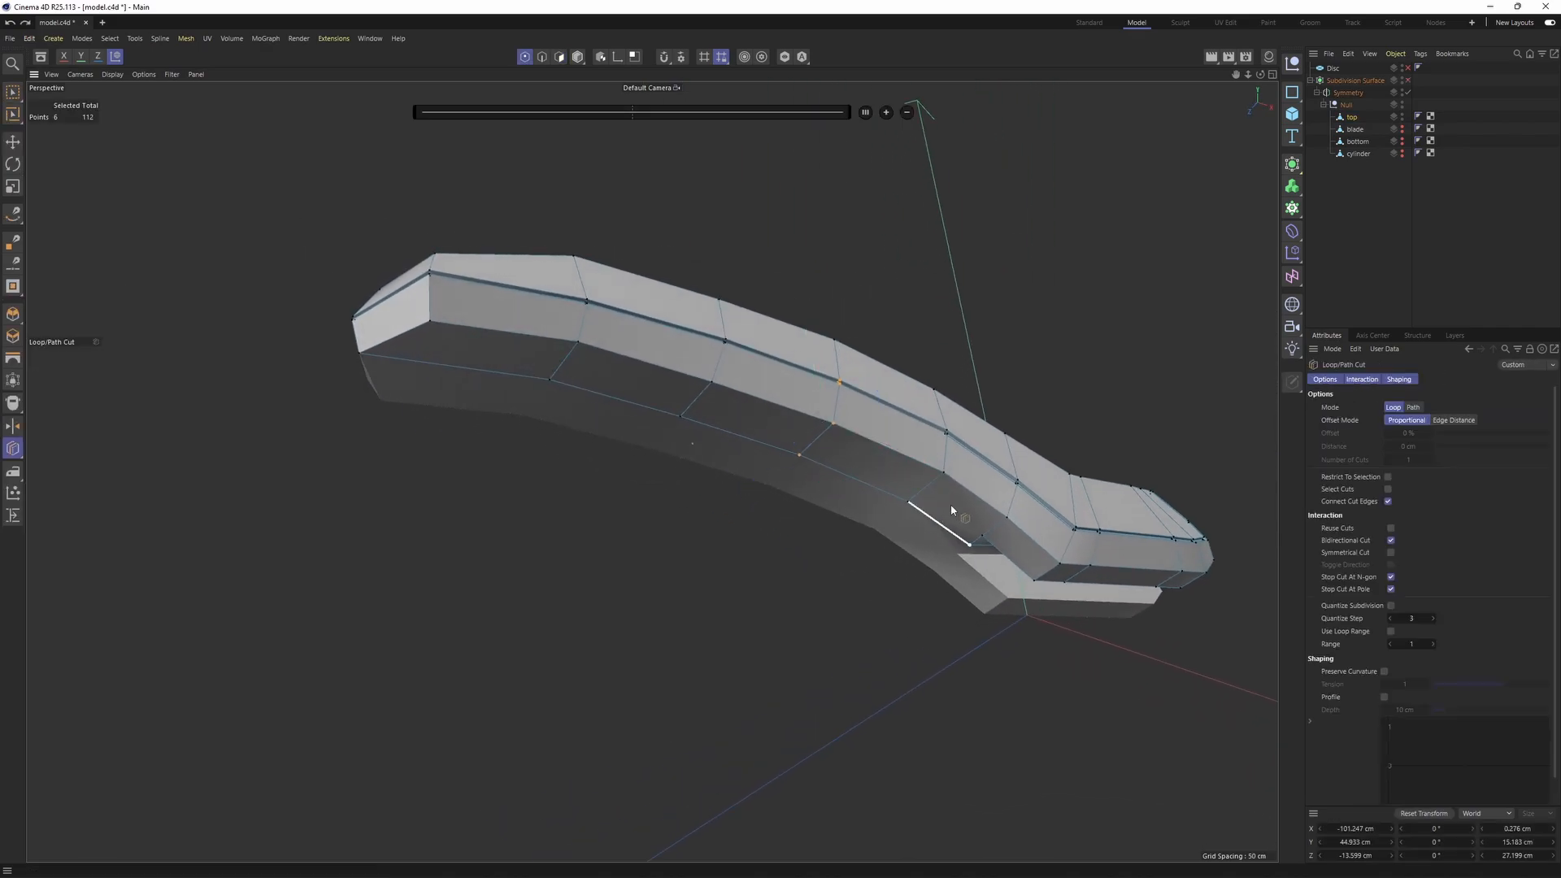
scroll(943, 479, up, 2)
alt+drag(1143, 510, 890, 543)
scroll(890, 543, up, 3)
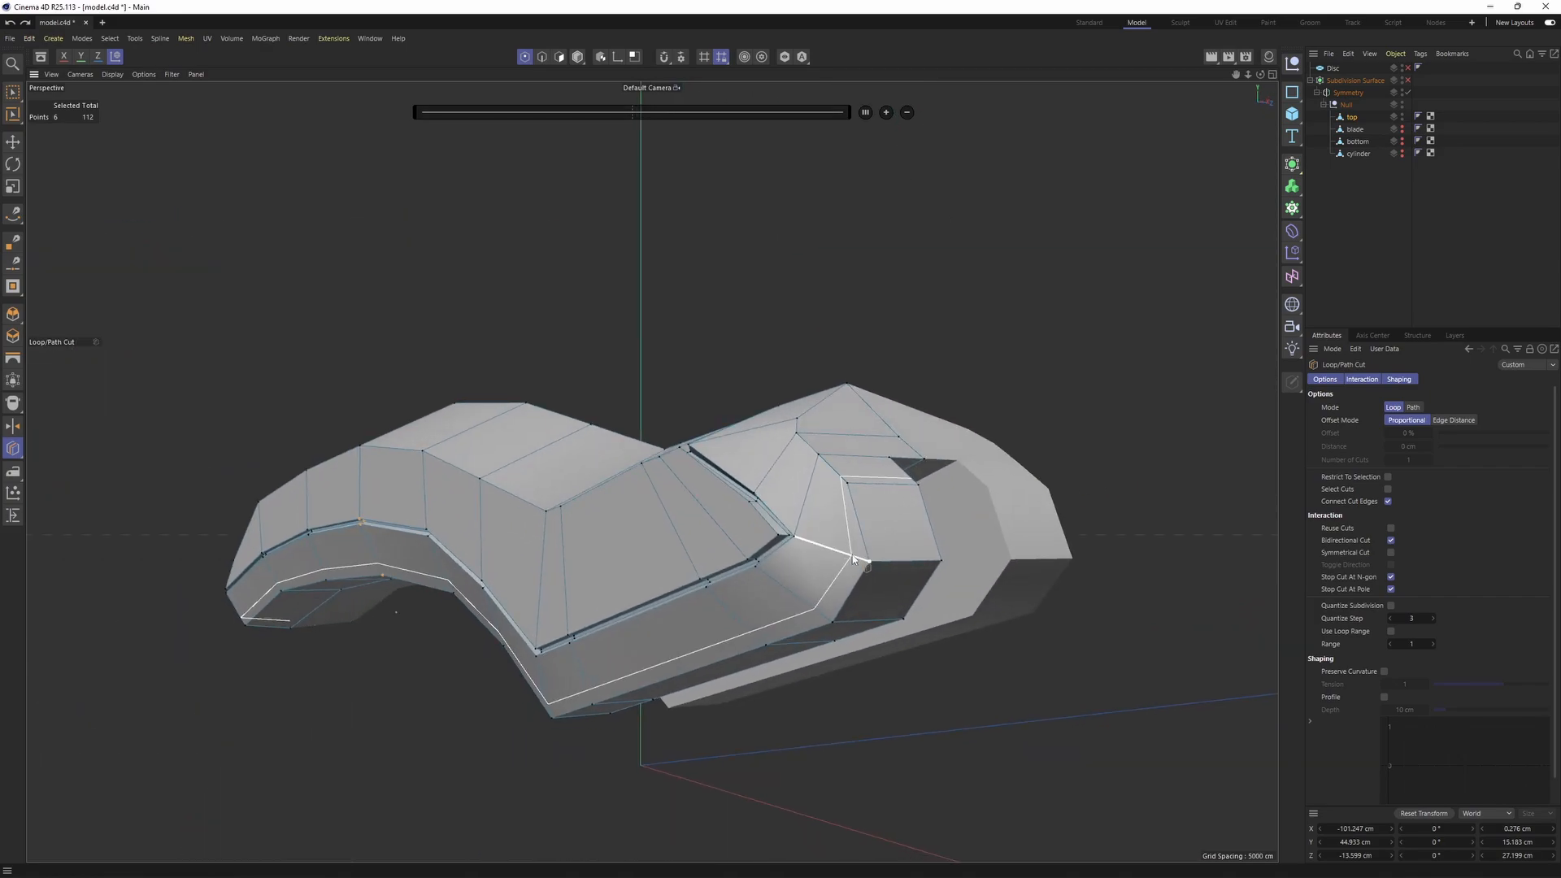
key(q)
scroll(853, 482, up, 2)
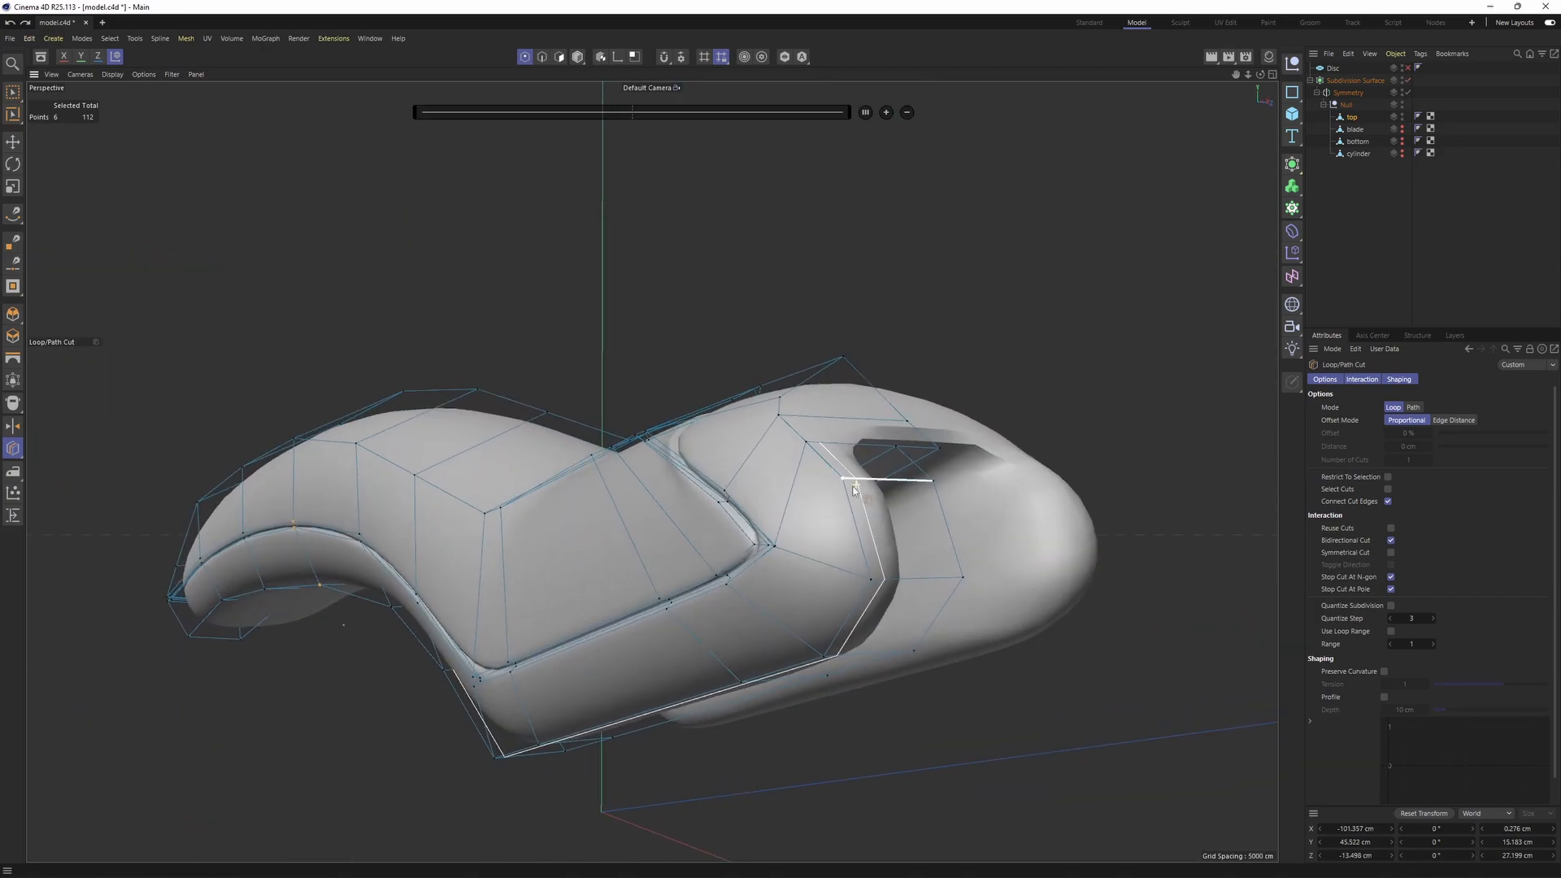
alt+drag(853, 481, 913, 469)
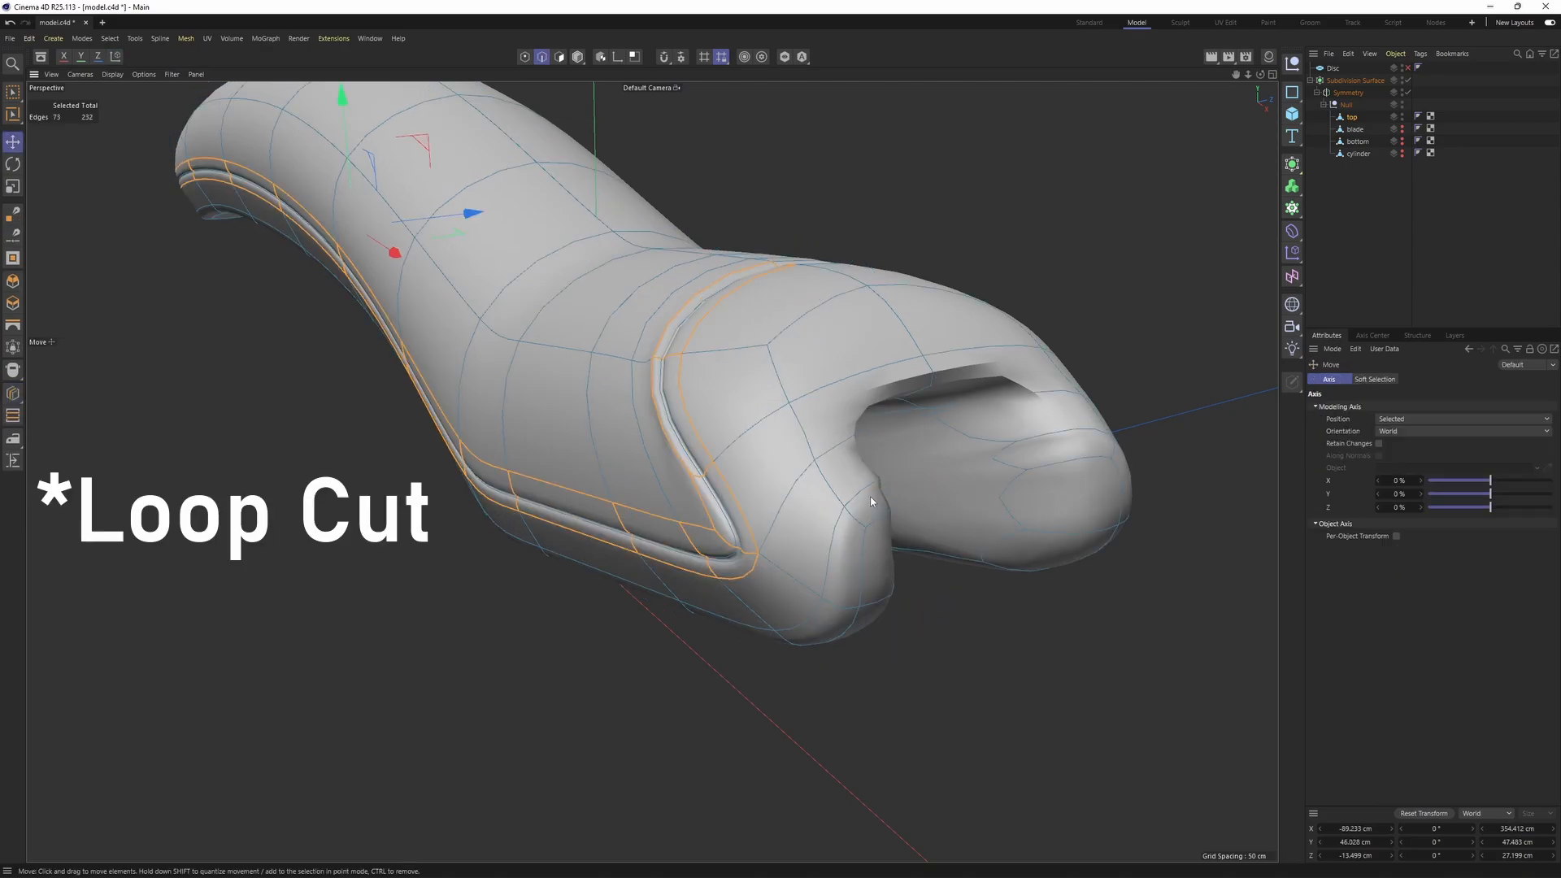
- Turn off smoothing and dissolve the unwanted edge at the corner of the fork opening
key(q)
click(867, 496)
key(ctrl+BackSpace)
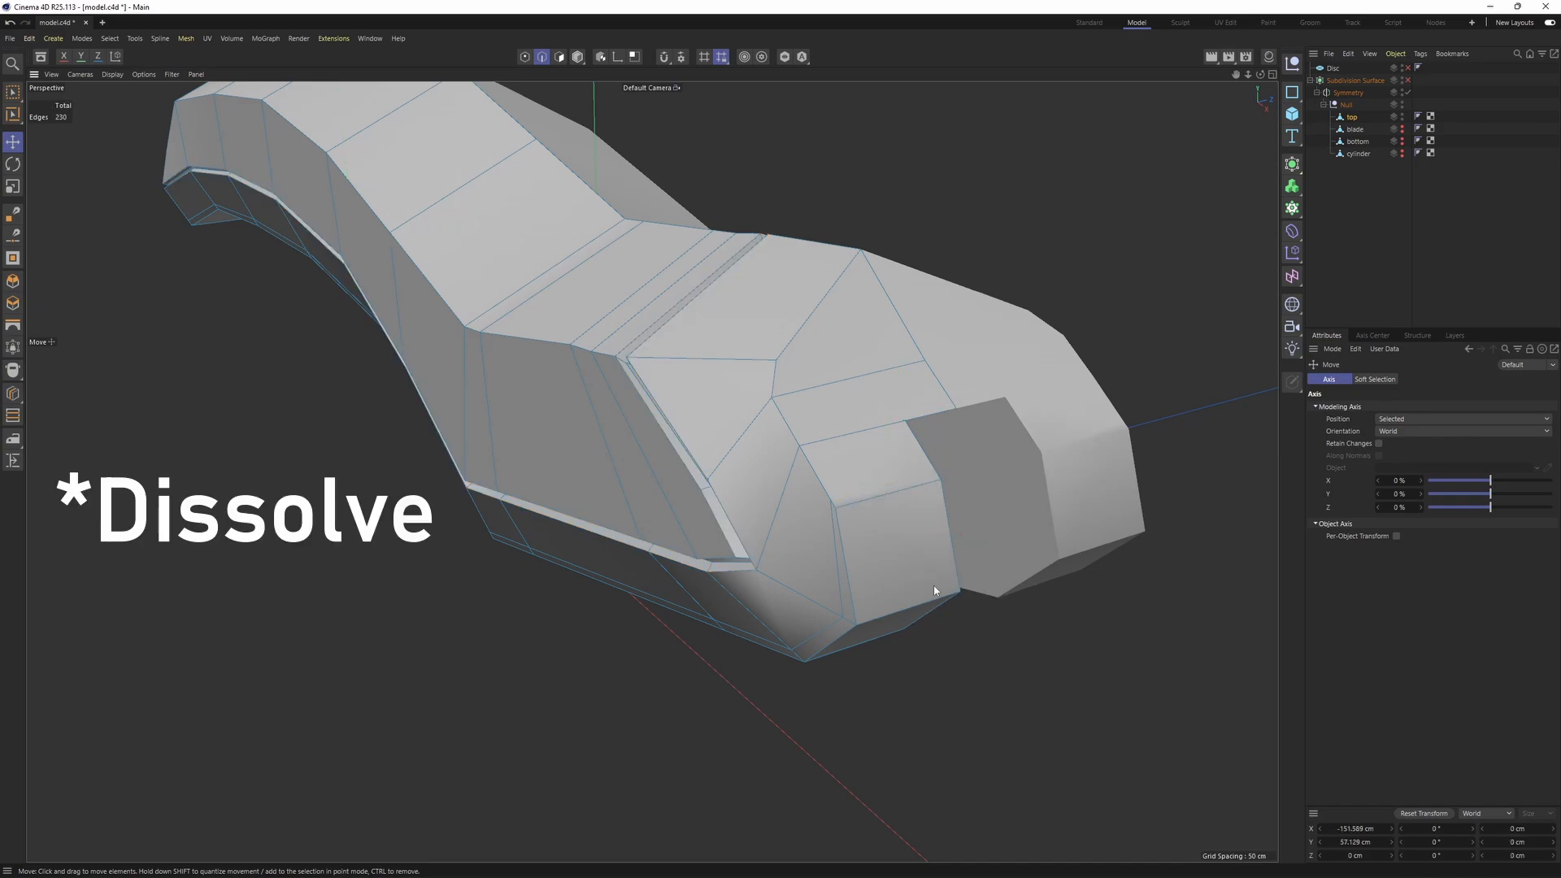
- Line Cut new edges from the corner beside the fork opening up across the front faces to the top centre line
right_click(943, 592)
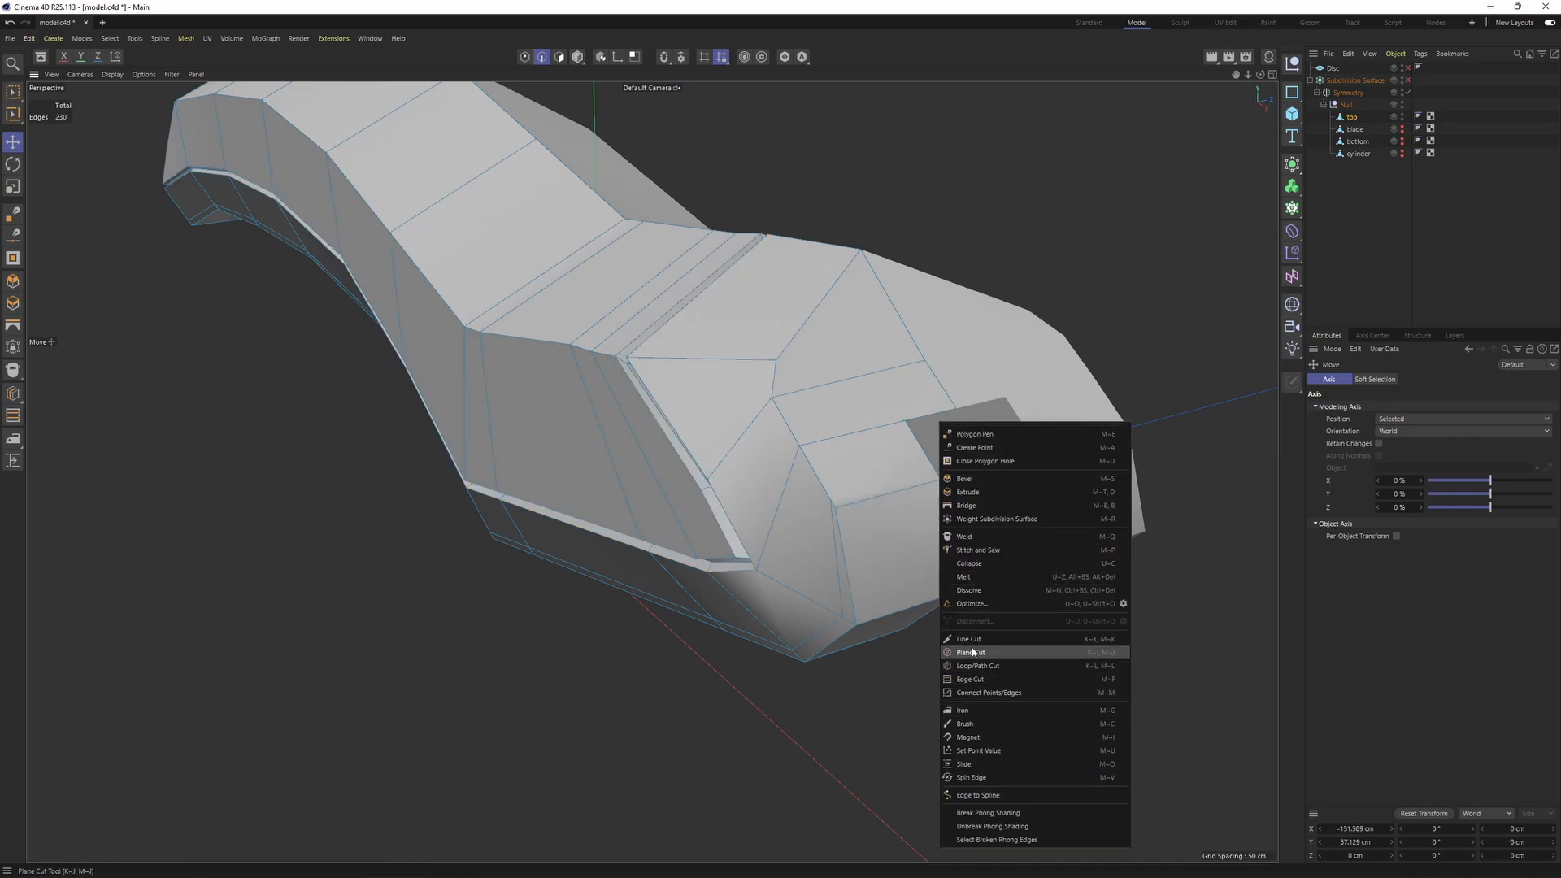
click(969, 639)
scroll(800, 539, up, 3)
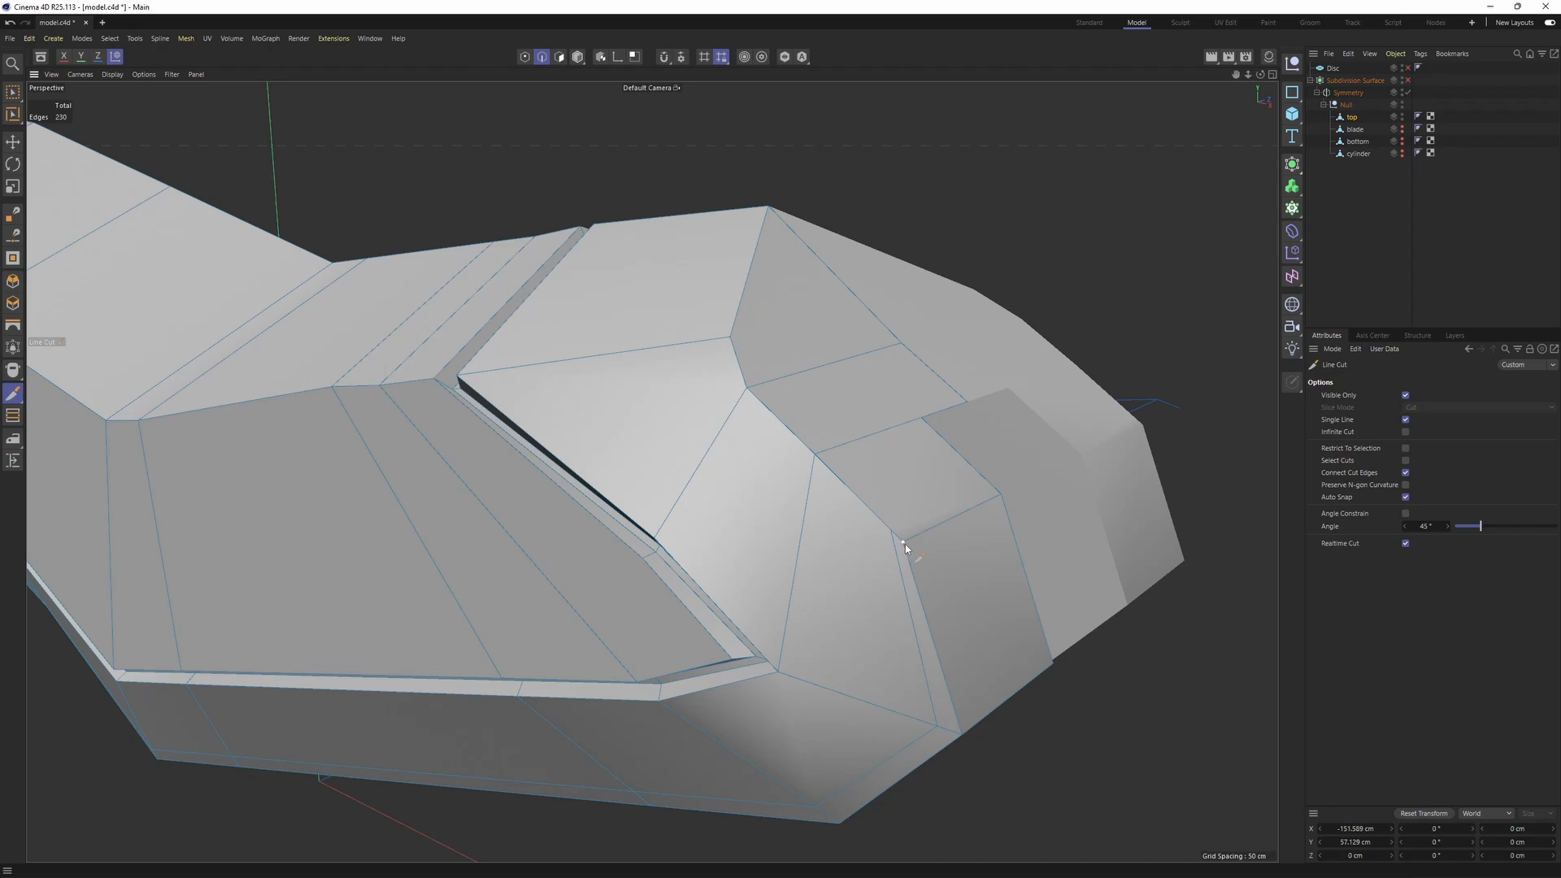
drag(905, 544, 937, 725)
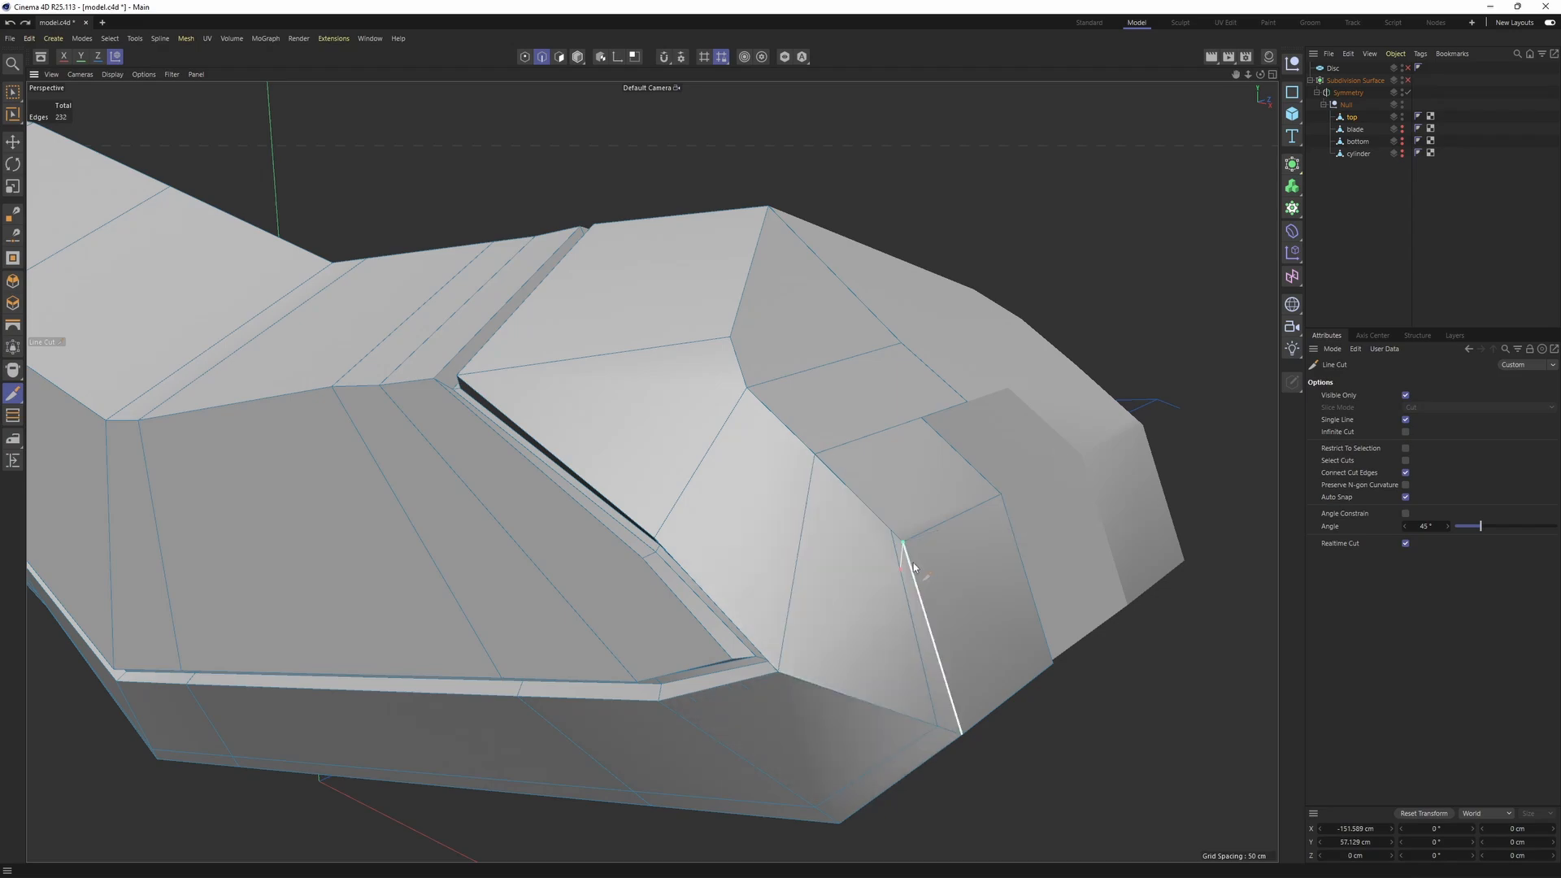
drag(899, 571, 730, 417)
click(699, 343)
alt+middle_drag(703, 336, 756, 417)
alt+drag(761, 412, 797, 528)
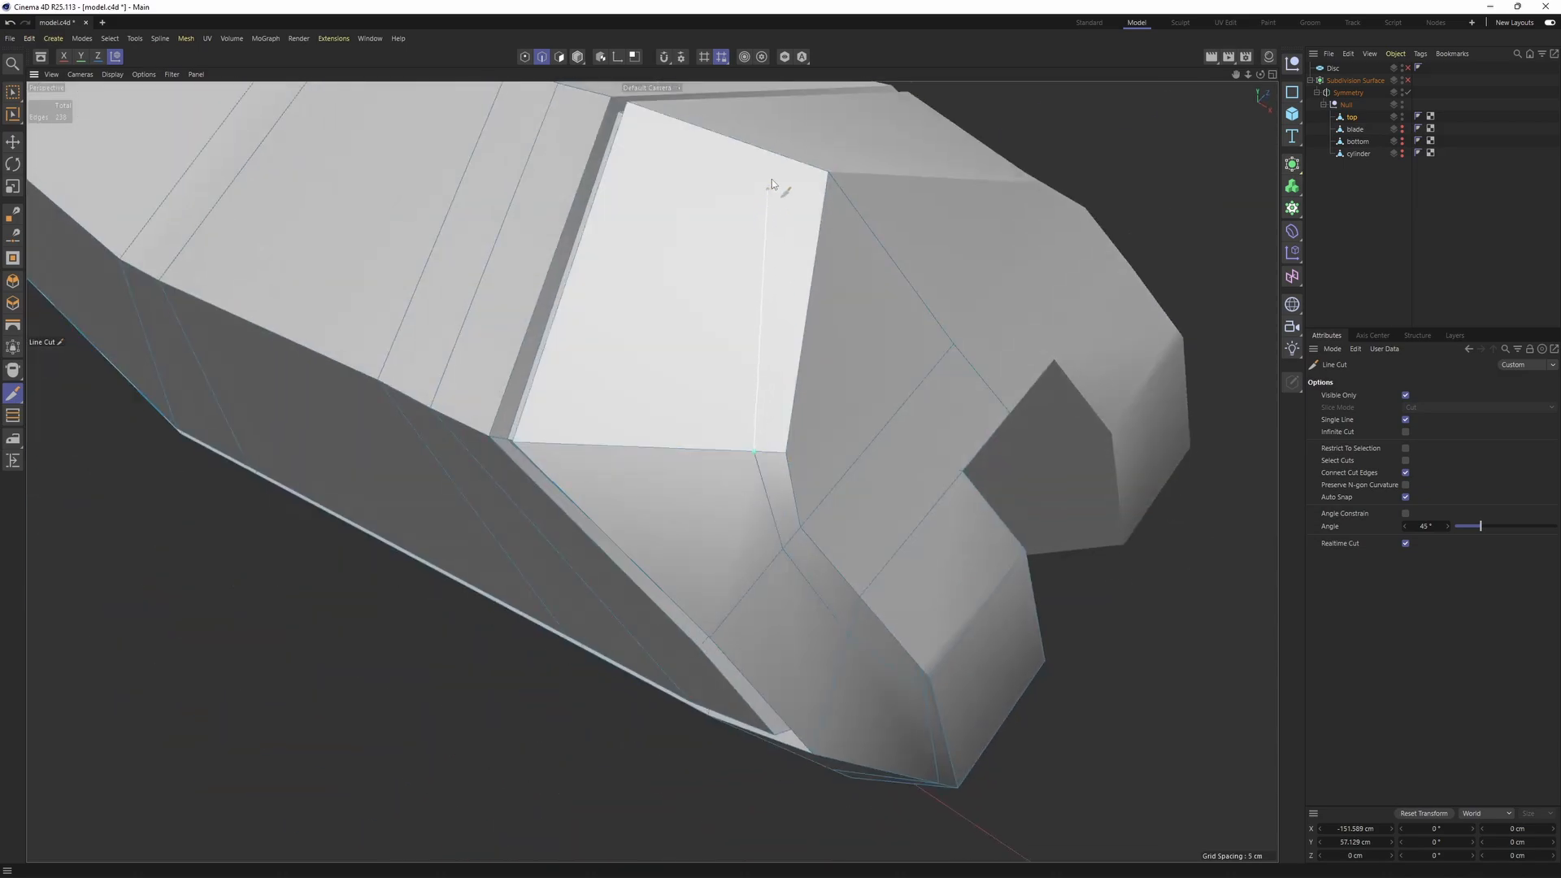
click(791, 161)
key(Return)
- Slide the points of the new cut beside the fork opening to even out their spacing from its edge
scroll(821, 341, down, 2)
alt+drag(844, 419, 899, 575)
scroll(915, 588, up, 2)
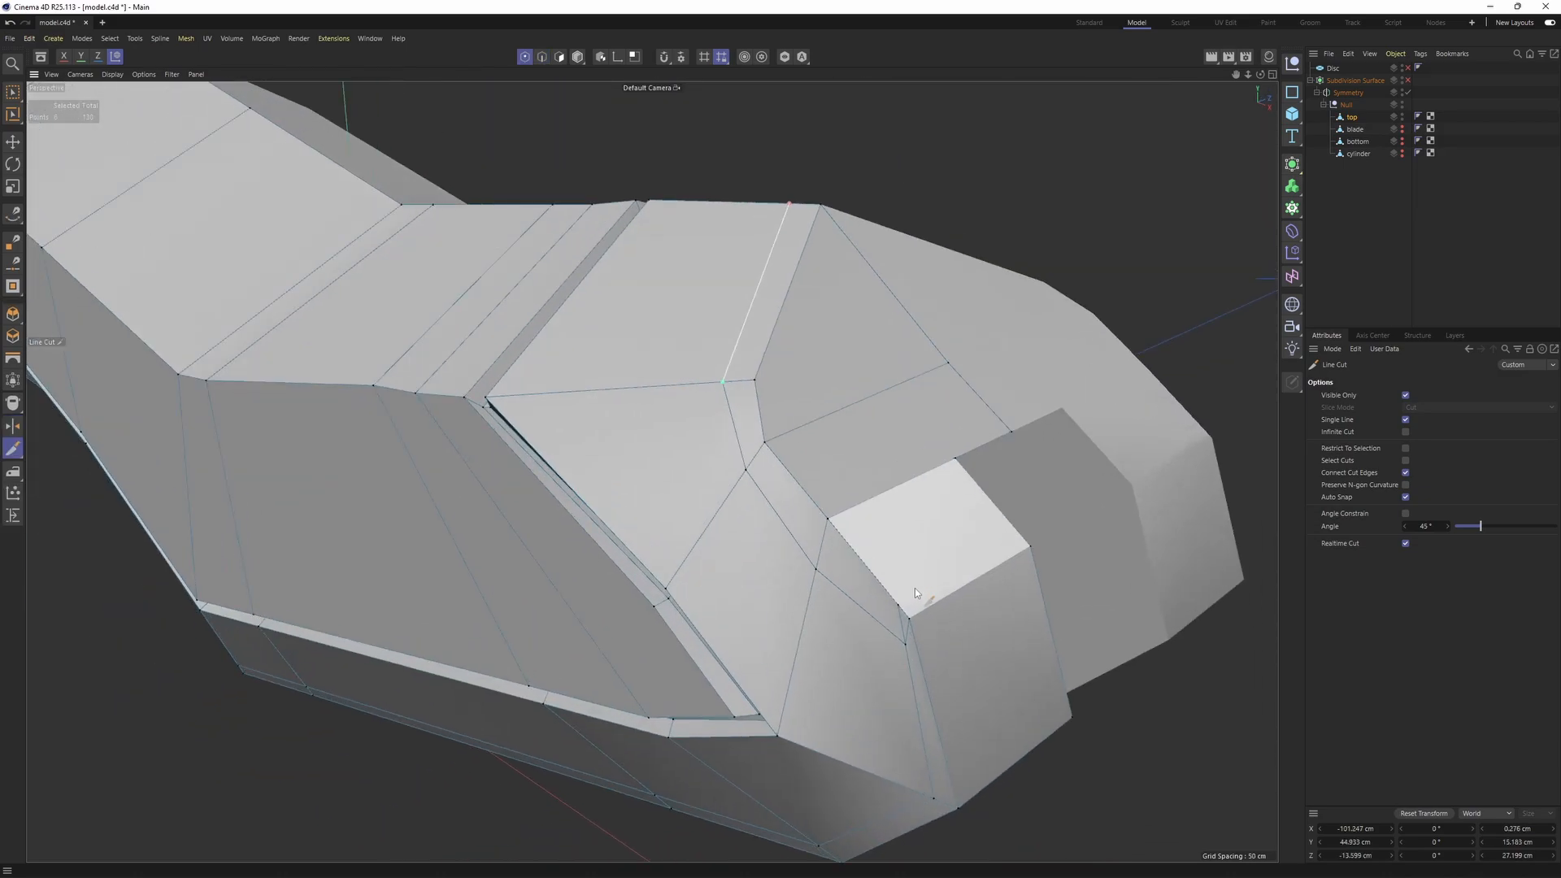
scroll(917, 592, up, 2)
key(m)
key(o)
scroll(902, 611, up, 1)
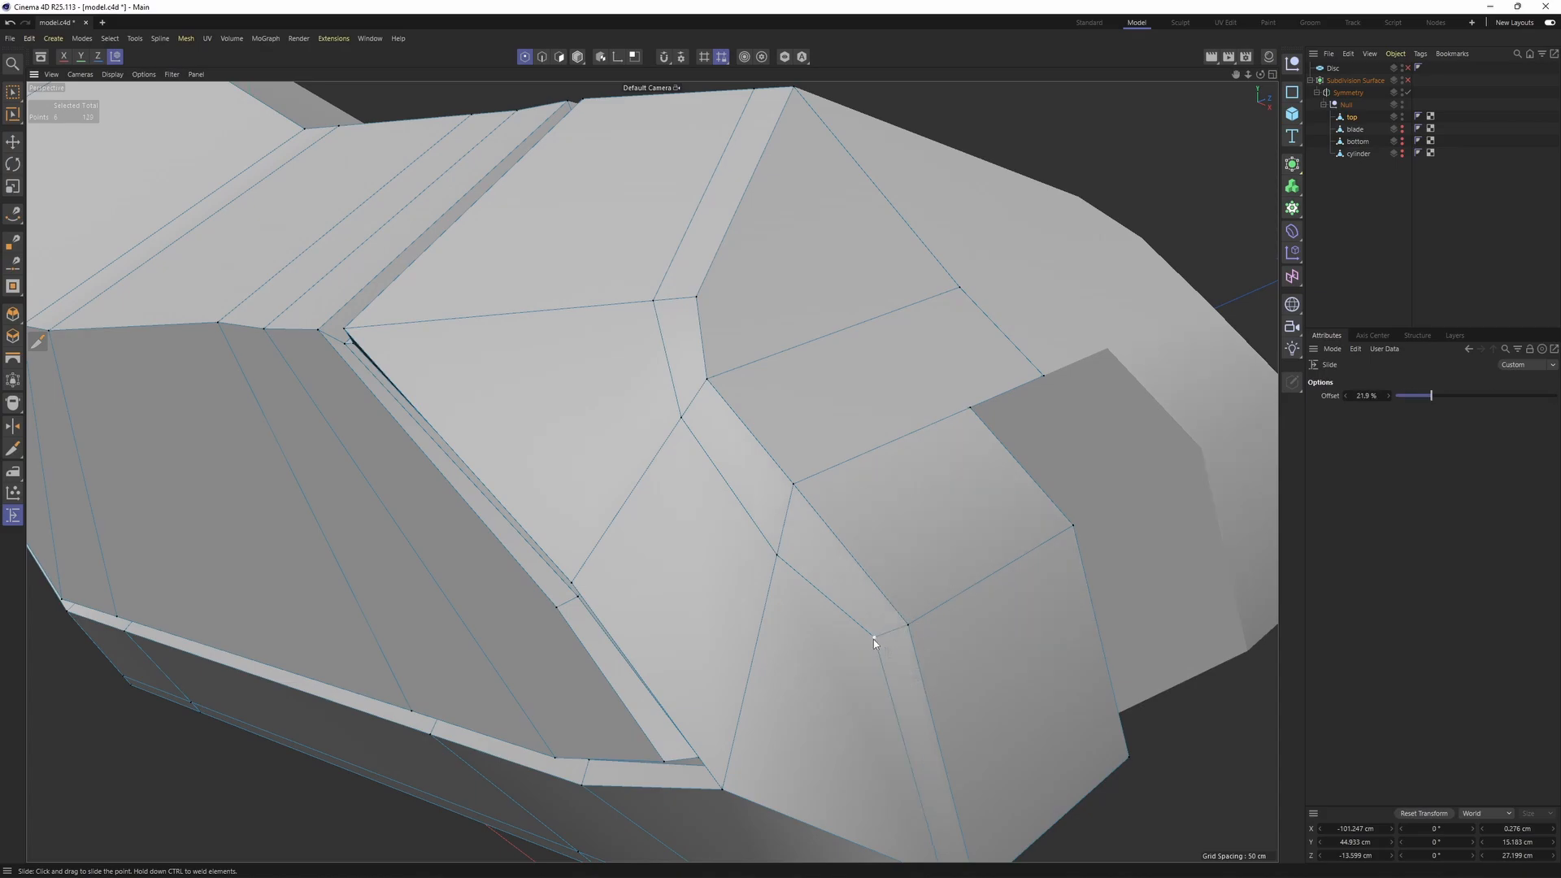
drag(874, 639, 802, 521)
- Examine the fork end and seam groove of the handle top with smoothing on and off
scroll(881, 657, down, 2)
key(q)
click(1489, 156)
alt+right_drag(1092, 256, 704, 334)
alt+drag(704, 334, 943, 452)
alt+right_drag(943, 452, 526, 457)
alt+drag(526, 457, 821, 536)
key(ctrl+z)
key(ctrl+z)
alt+right_drag(821, 536, 862, 517)
alt+drag(863, 517, 915, 391)
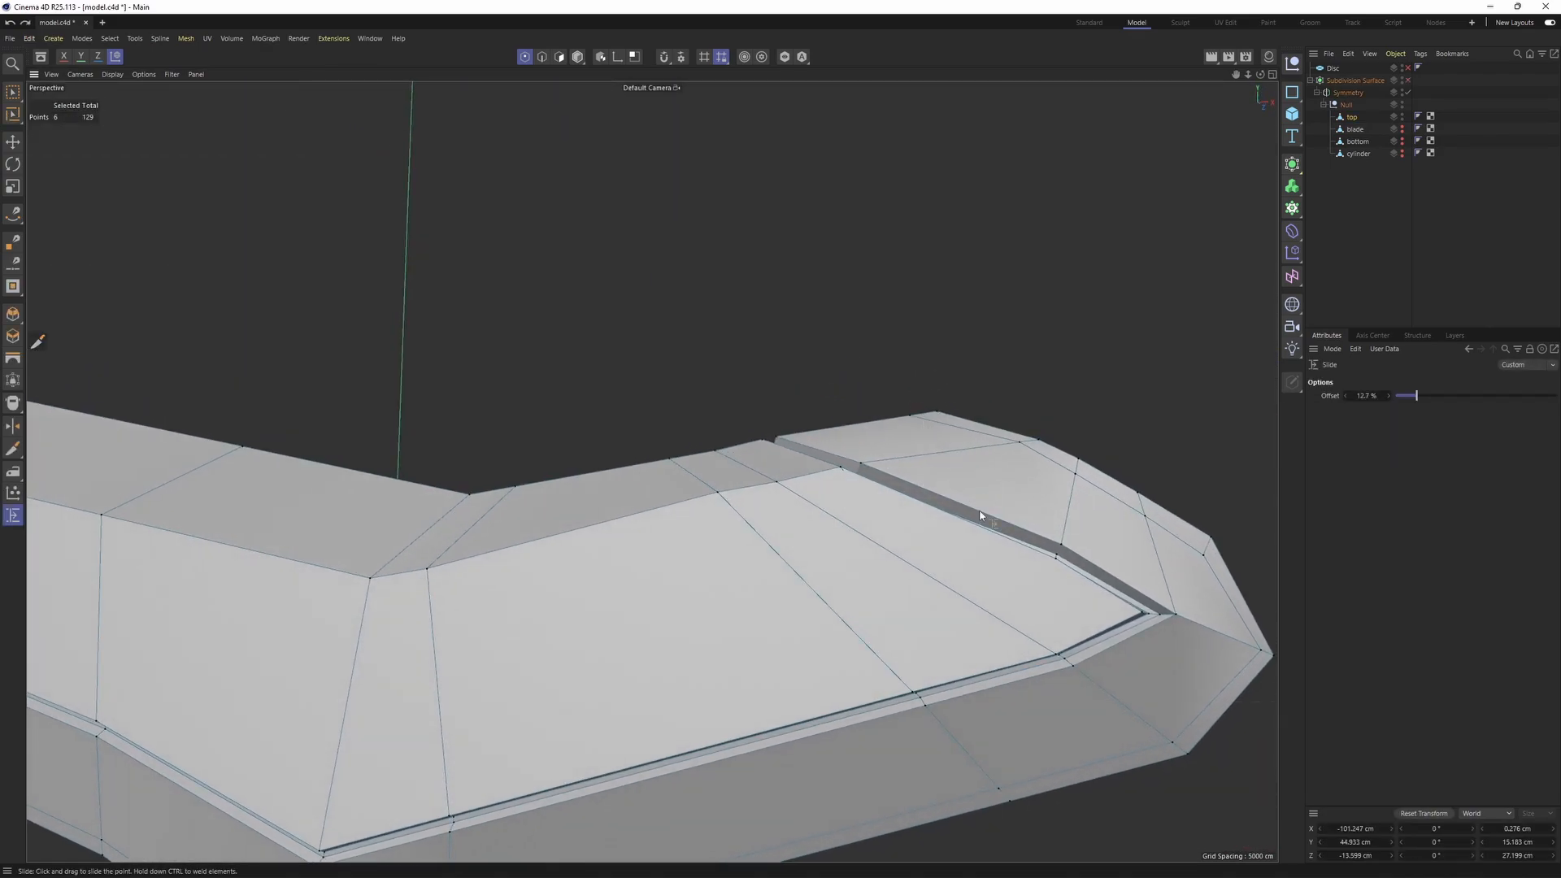
key(q)
key(q)
scroll(1062, 571, up, 1)
scroll(1061, 569, down, 1)
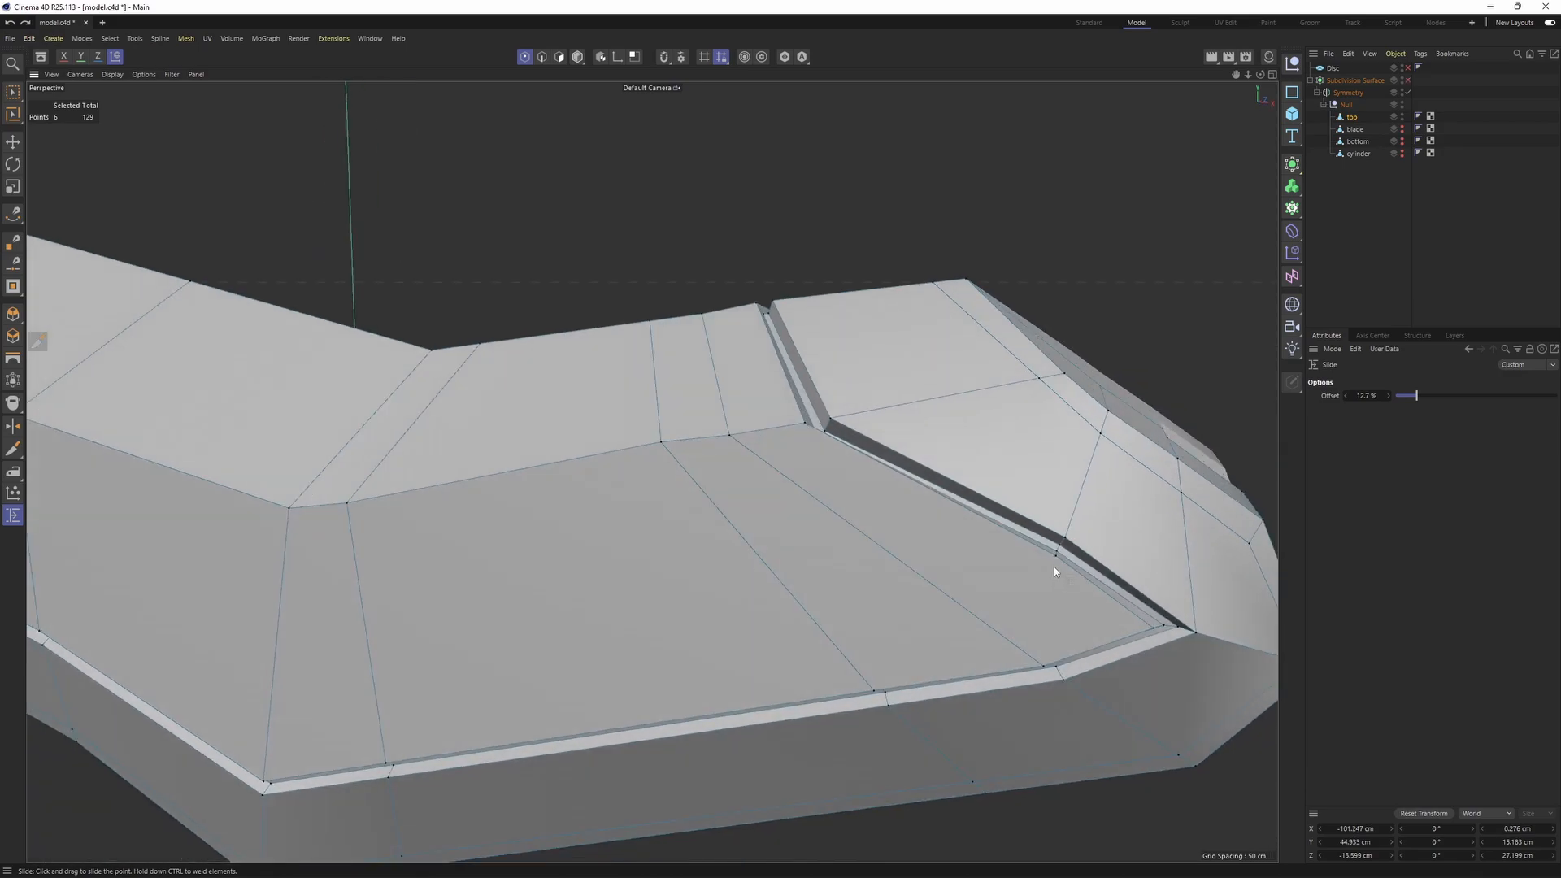
- Select the seam point on the side panel and add a loop cut along the panel, following the seam
key(e)
click(1056, 556)
alt+drag(1057, 558, 1036, 582)
scroll(1053, 573, up, 2)
scroll(1053, 573, down, 2)
key(k)
key(l)
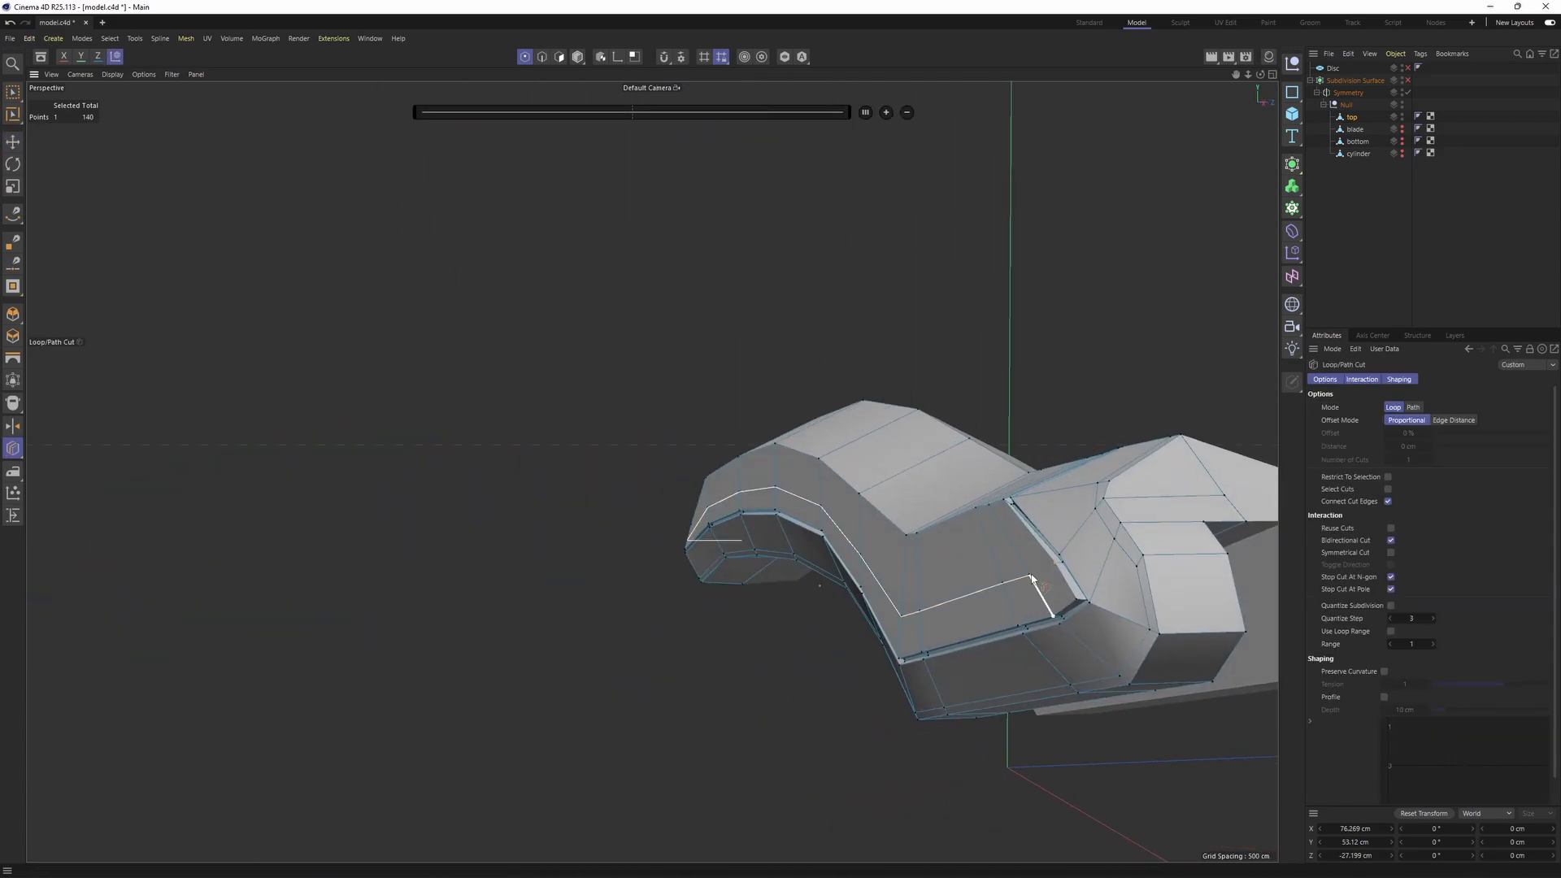
scroll(1031, 579, up, 2)
- Connect the end point of the new panel loop to the neighbouring point on the seam
key(e)
click(1029, 575)
scroll(1055, 571, up, 1)
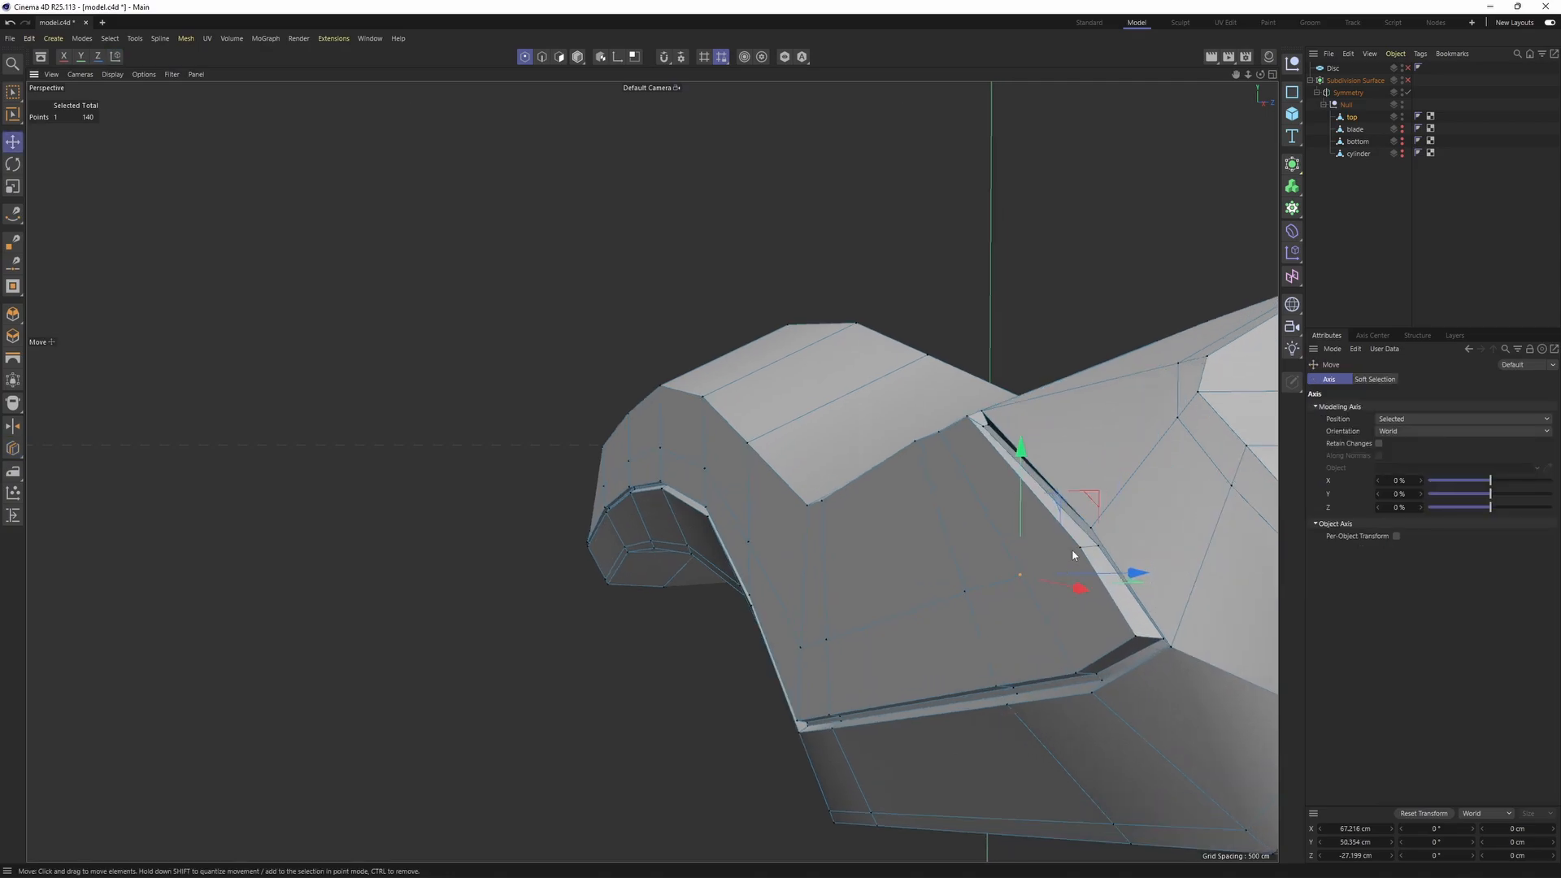
shift+click(1076, 548)
alt+drag(1070, 593, 1123, 617)
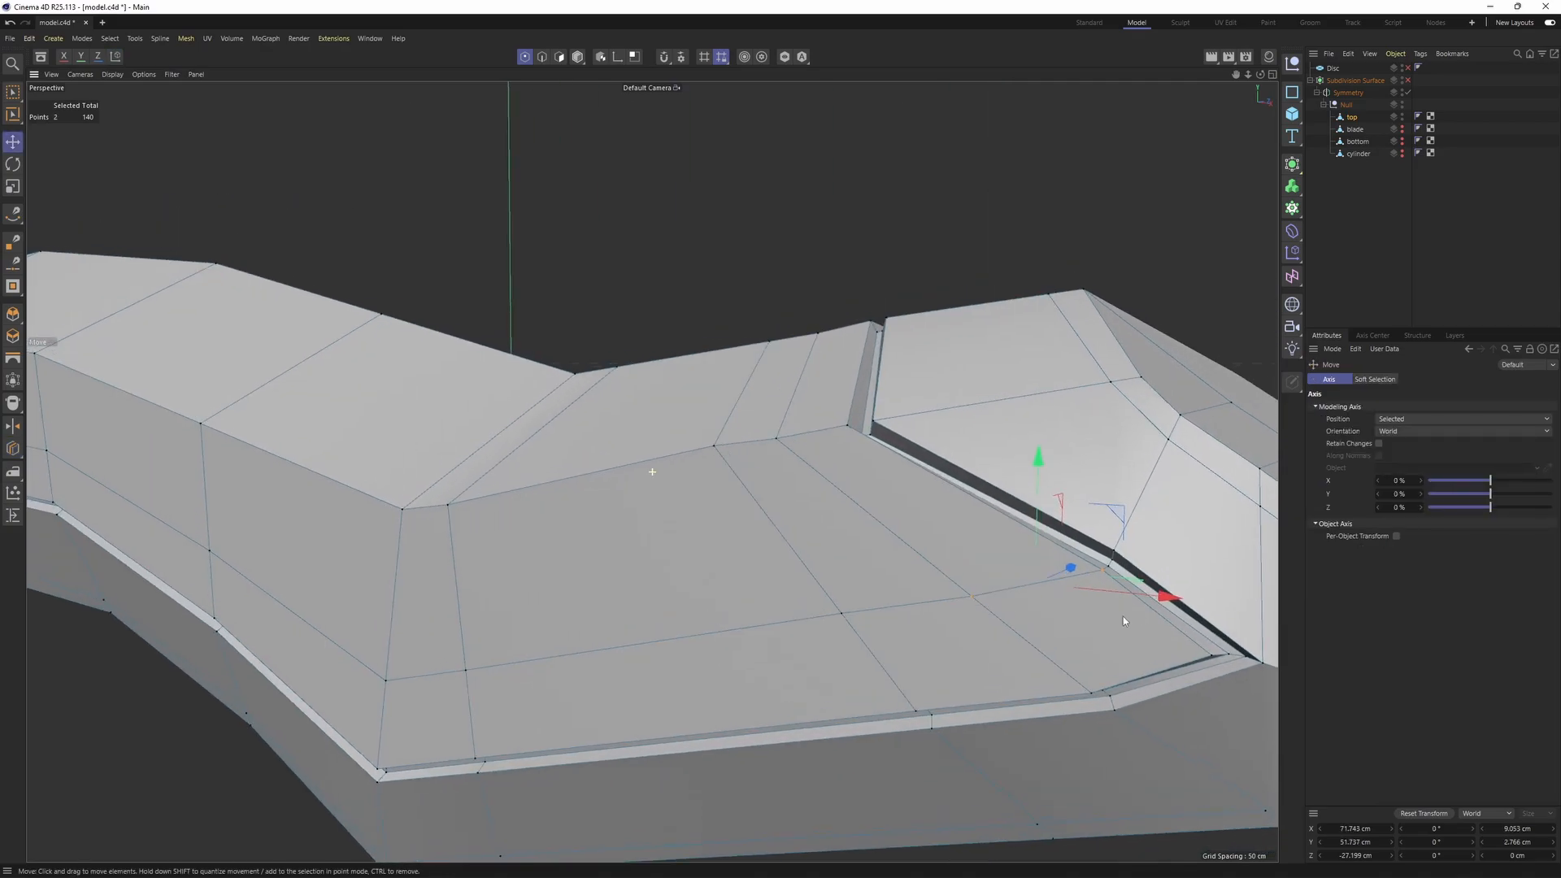
alt+drag(999, 613, 1045, 621)
- Examine the smoothed seam and side panel without a selection, then restore the point selection
key(q)
click(1373, 320)
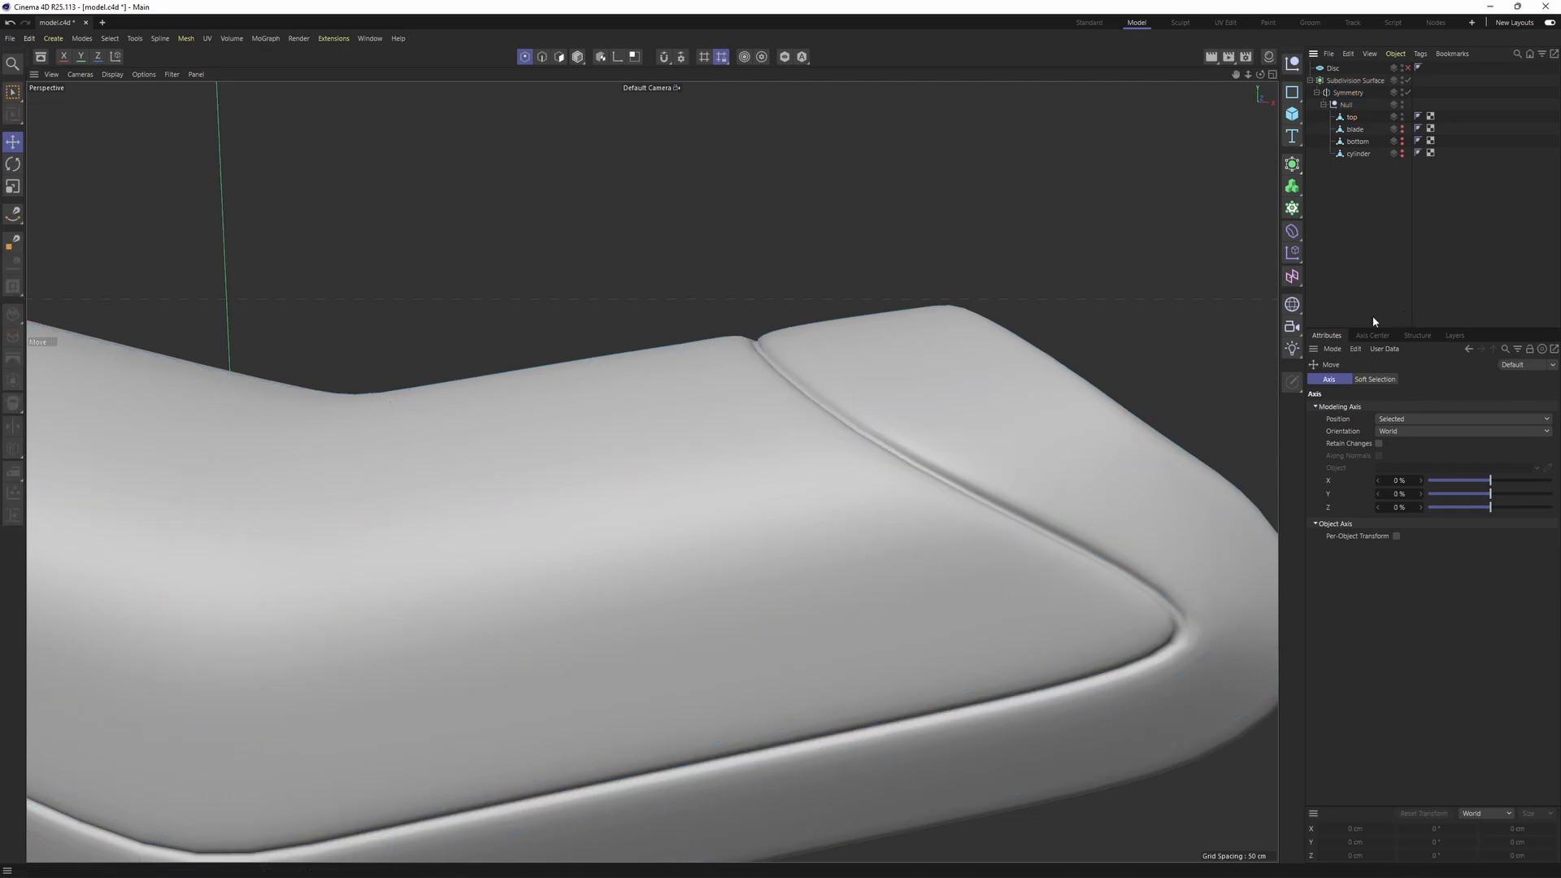
alt+drag(976, 496, 781, 511)
key(ctrl+z)
key(ctrl+z)
alt+drag(779, 510, 777, 404)
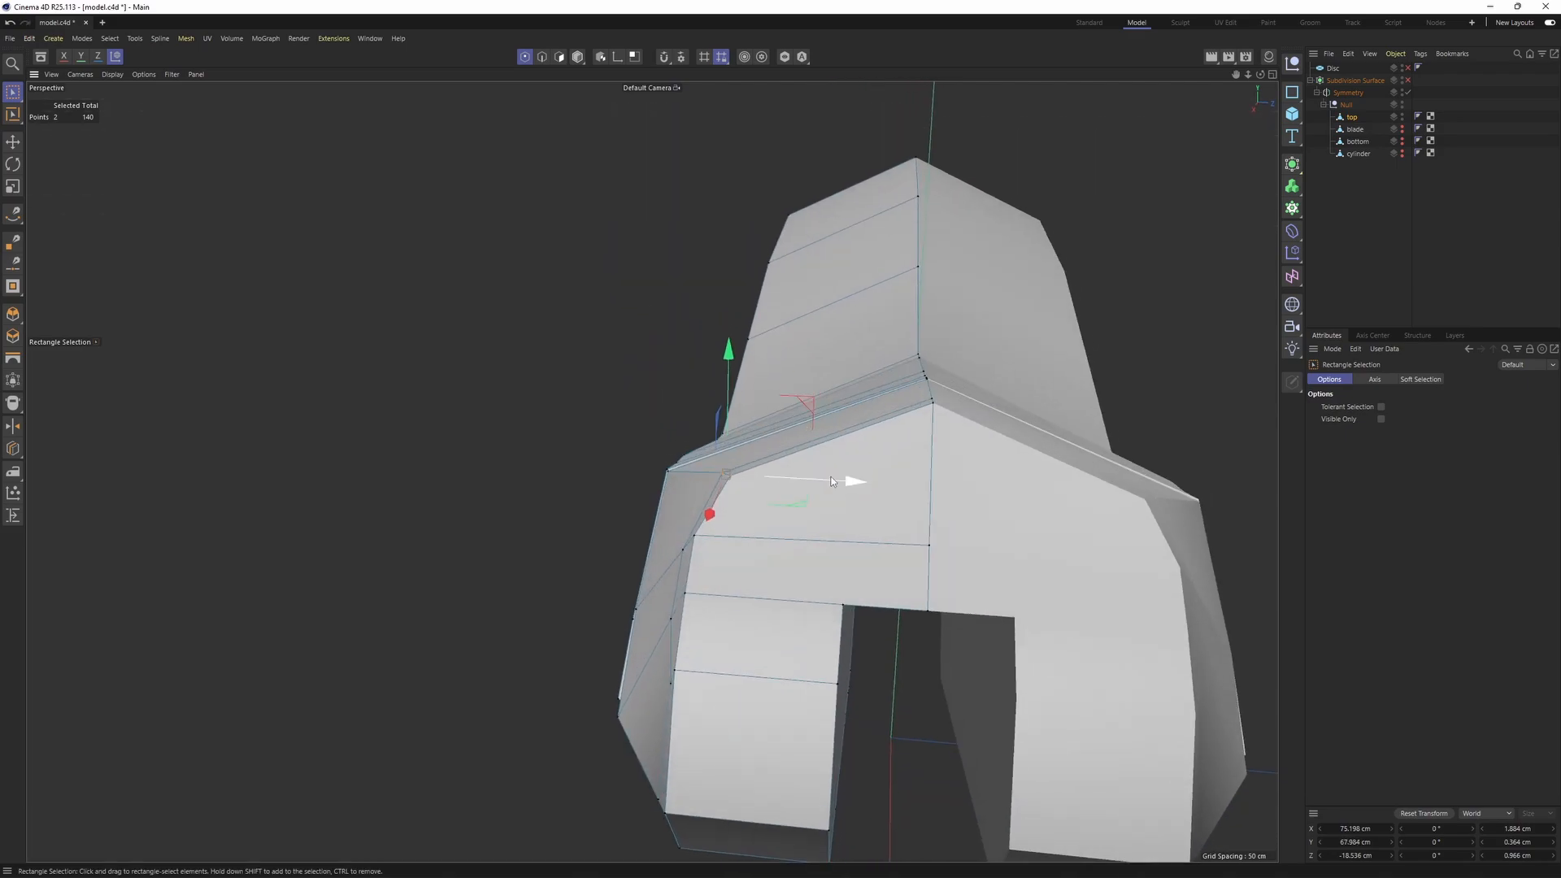
- Reposition the two upper corner points above the fork opening, checking the shape with smoothing on
key(q)
alt+drag(858, 373, 817, 512)
scroll(876, 549, up, 3)
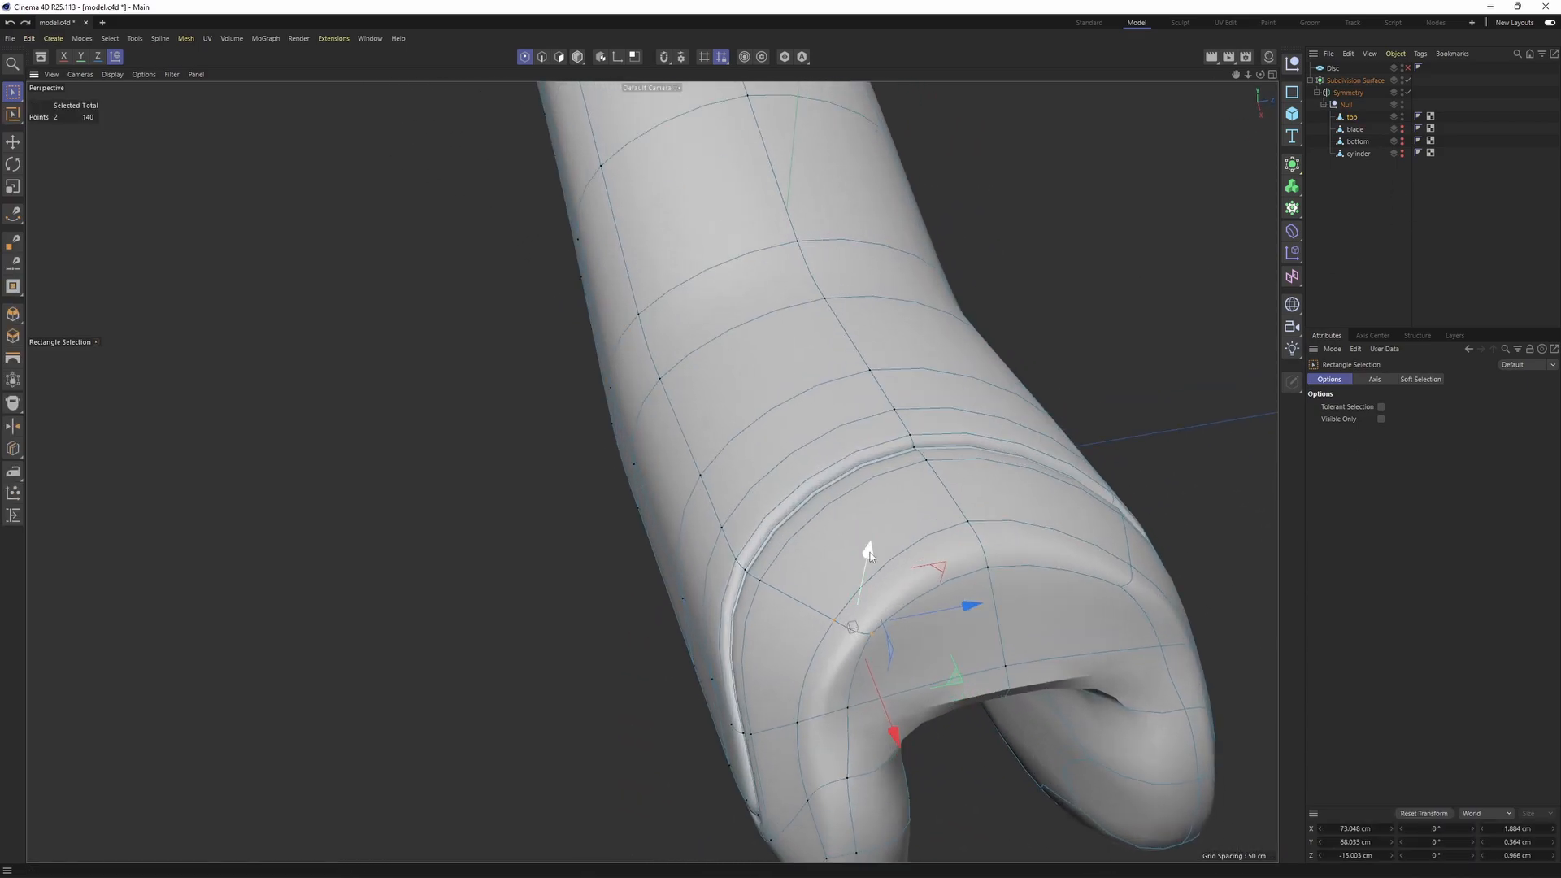
key(q)
alt+drag(873, 652, 904, 575)
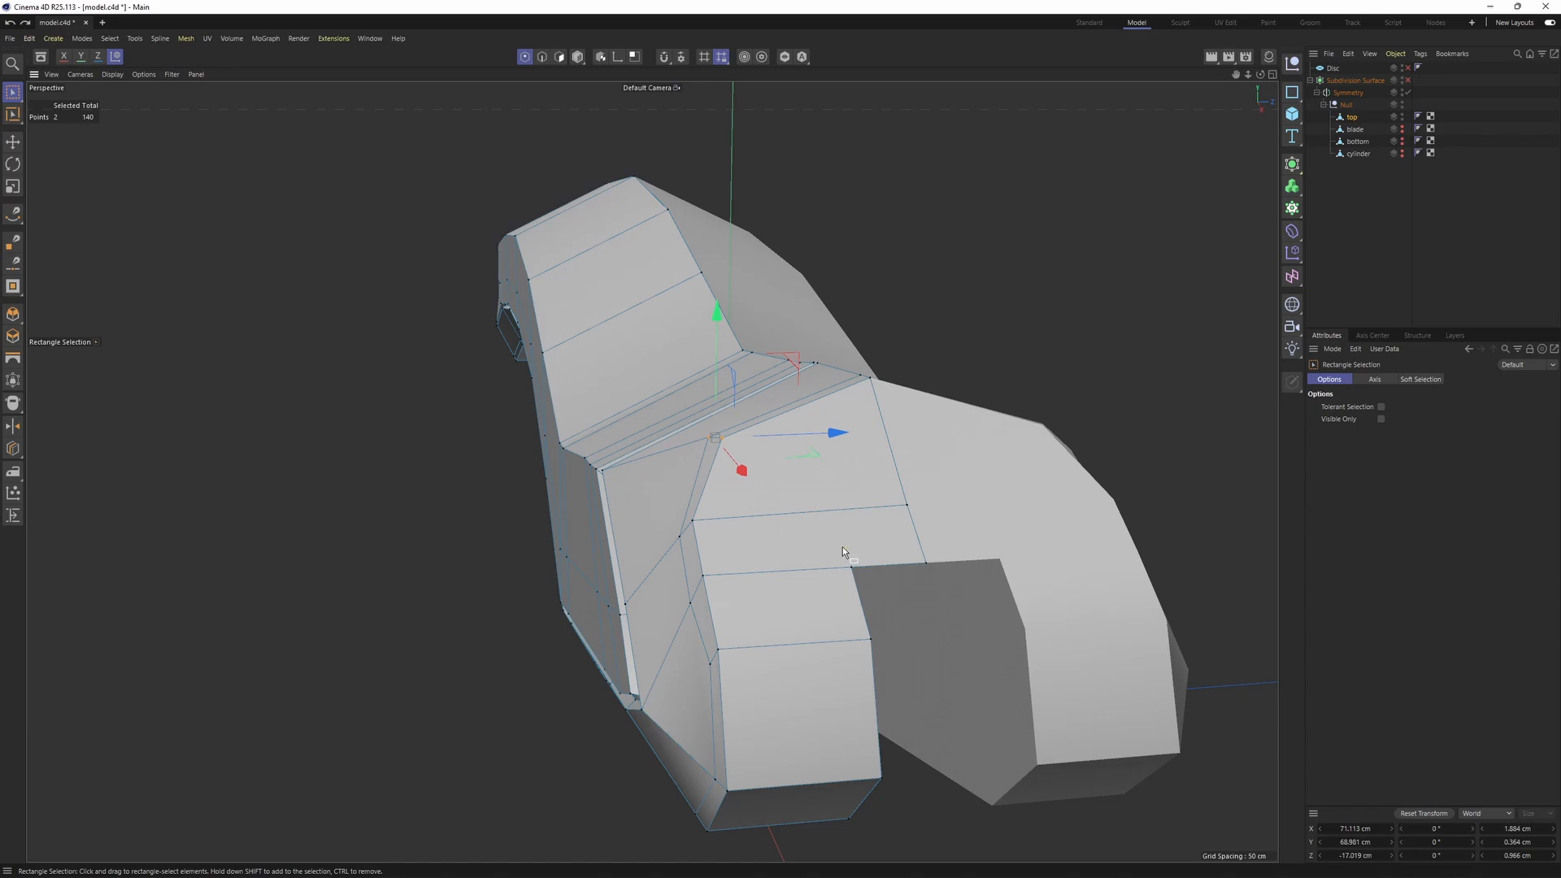
- Line Cut a diagonal edge from the upper corner point to the inner corner of the fork opening
key(e)
alt+drag(841, 604, 832, 636)
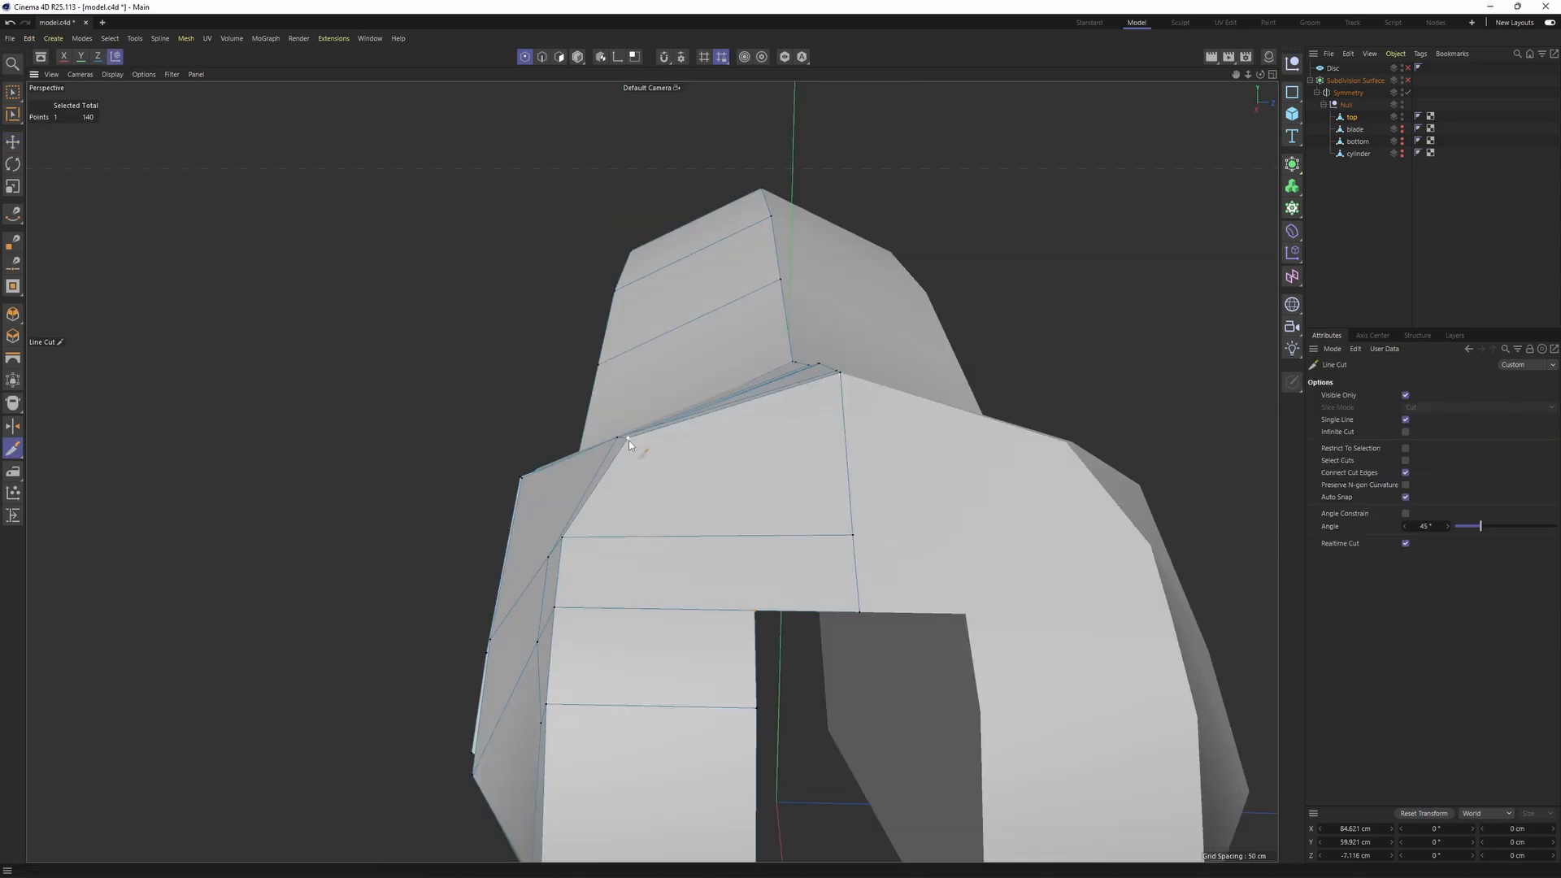
alt+drag(627, 440, 655, 484)
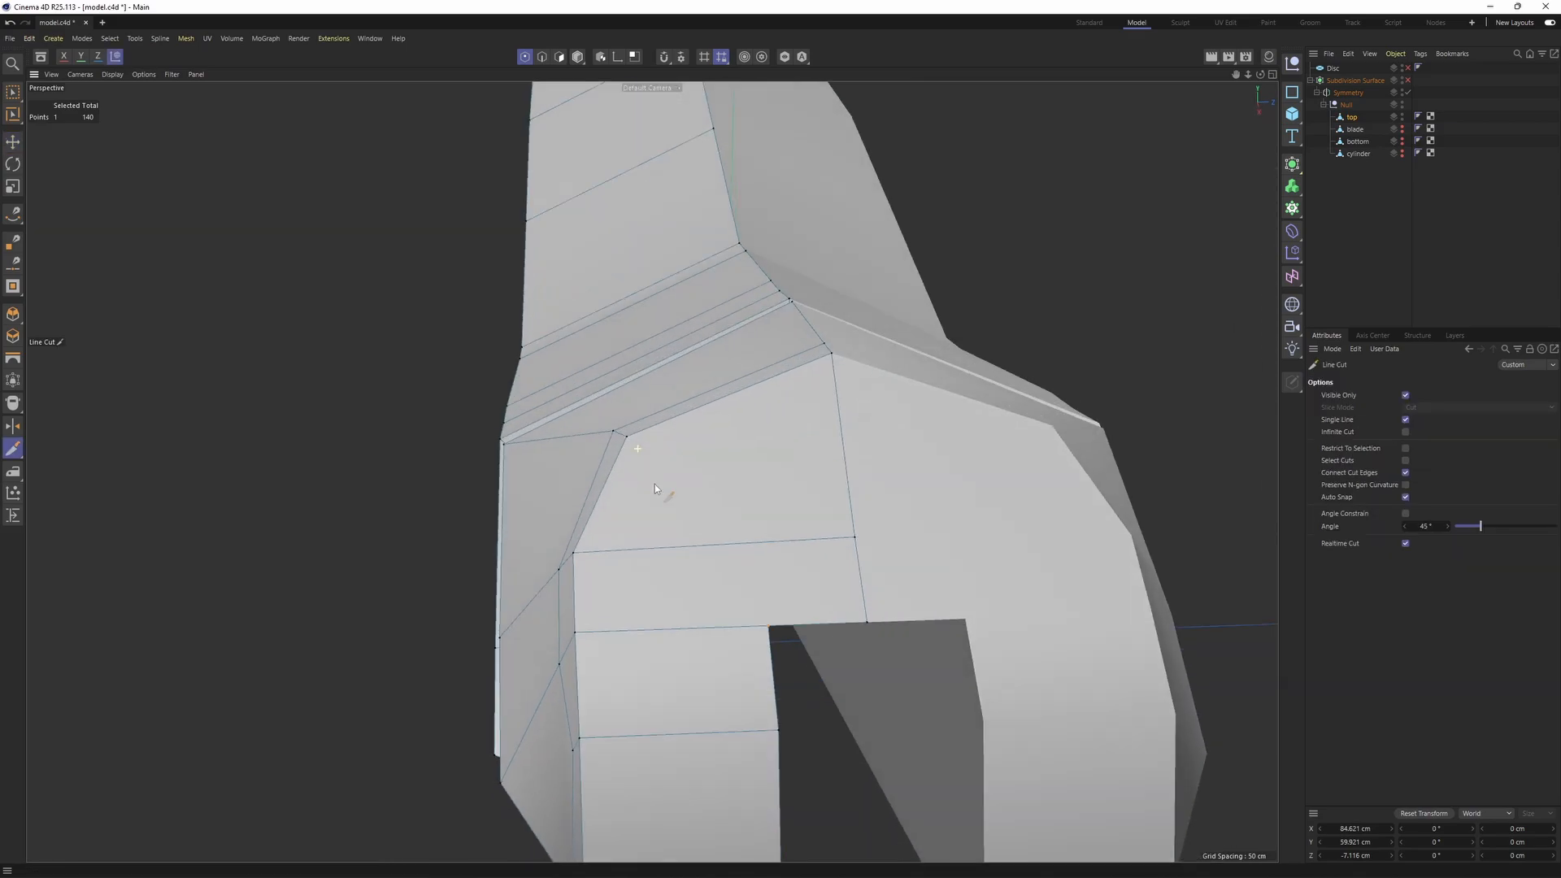
click(628, 439)
click(768, 627)
alt+drag(815, 655, 717, 603)
key(e)
key(Return)
- Dissolve the horizontal edge running from the side to the fork opening's inner corner and return to point editing
click(631, 589)
key(m)
key(n)
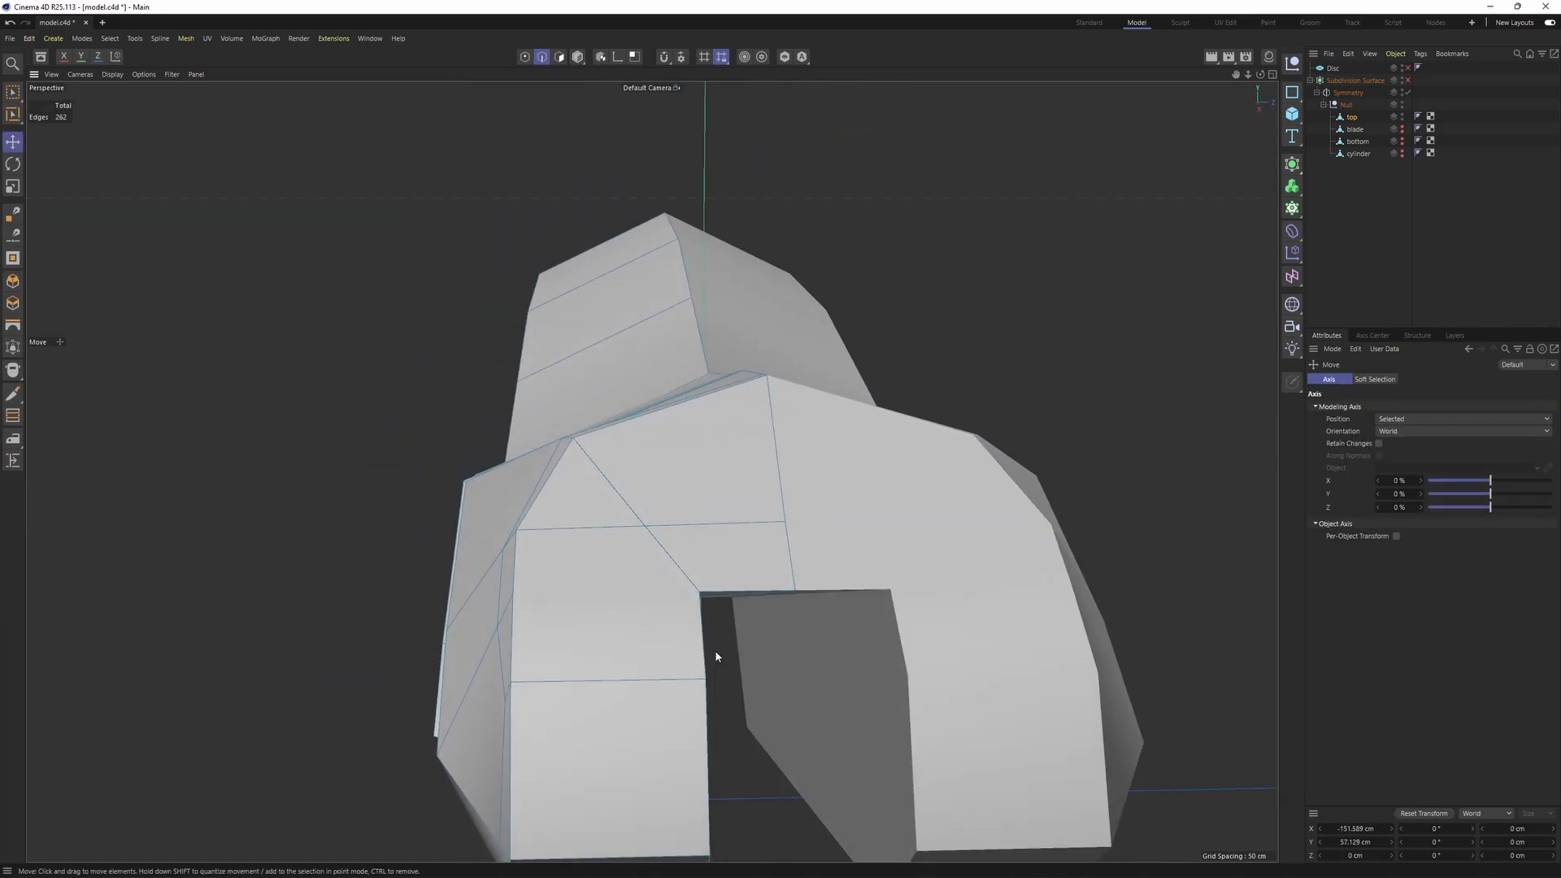
key(Return)
key(Return)
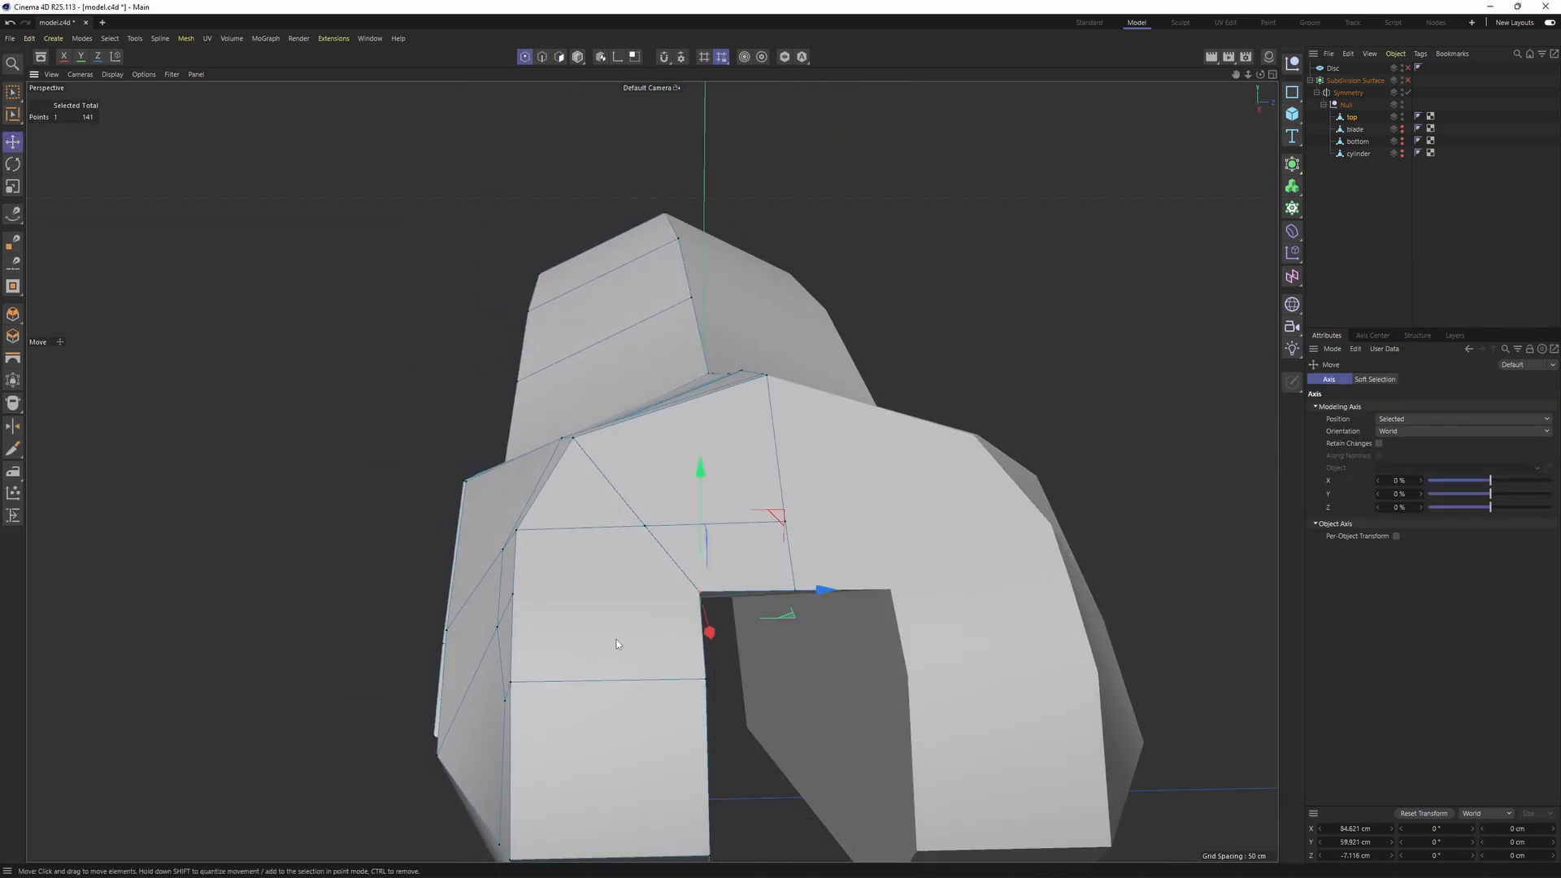
- Line Cut an edge from the outer side point to the fork opening's inner edge, just below its corner
key(k)
key(k)
click(512, 595)
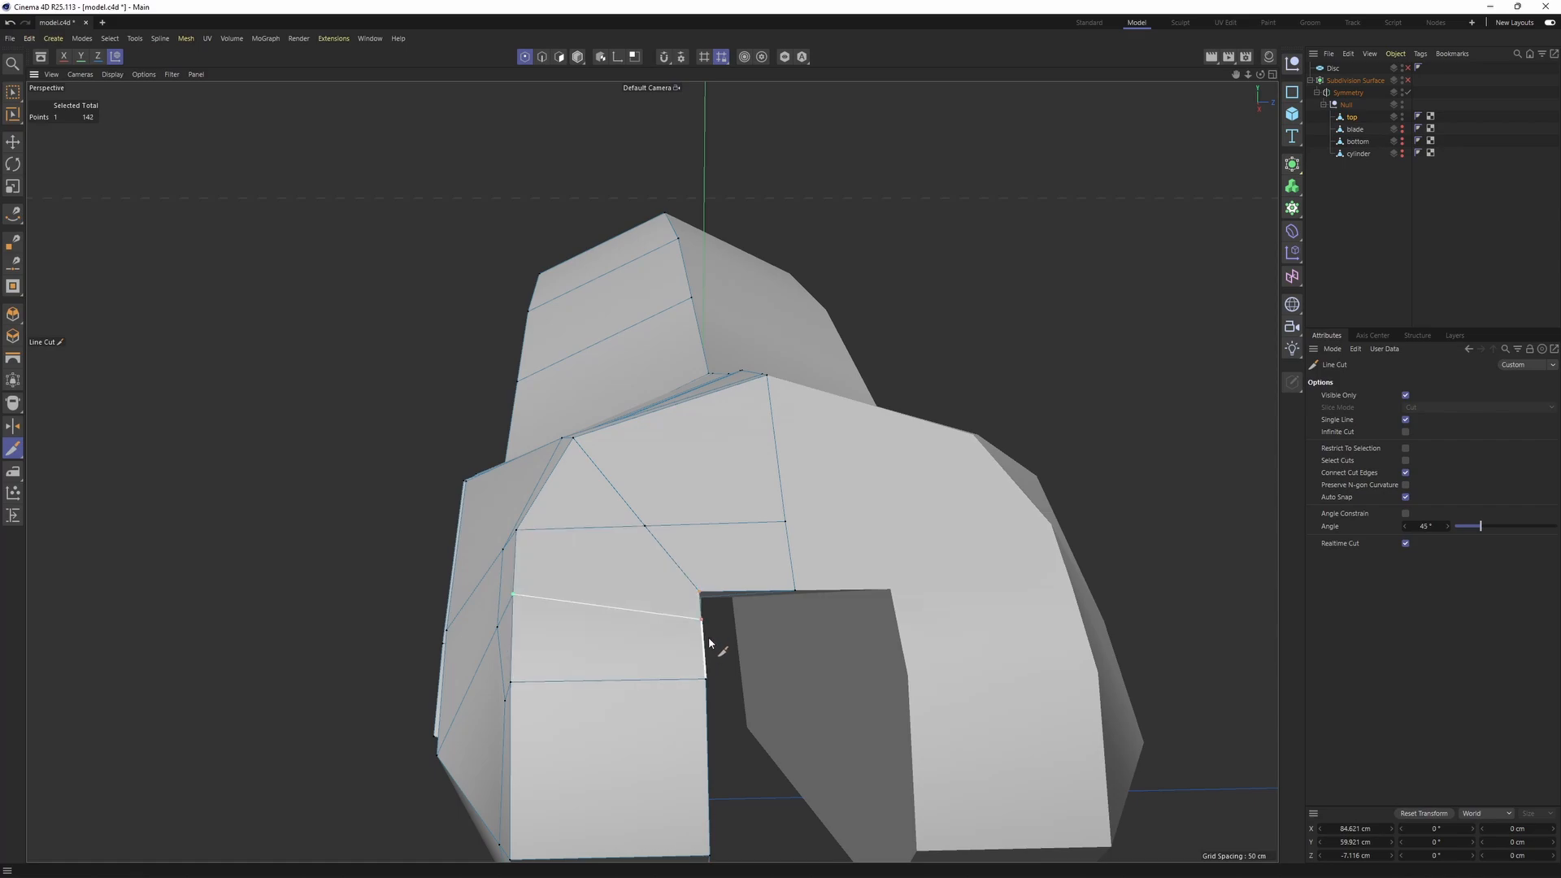
- Slide the point where the diagonal meets the horizontal edge and weld it onto the side corner point
key(m)
key(o)
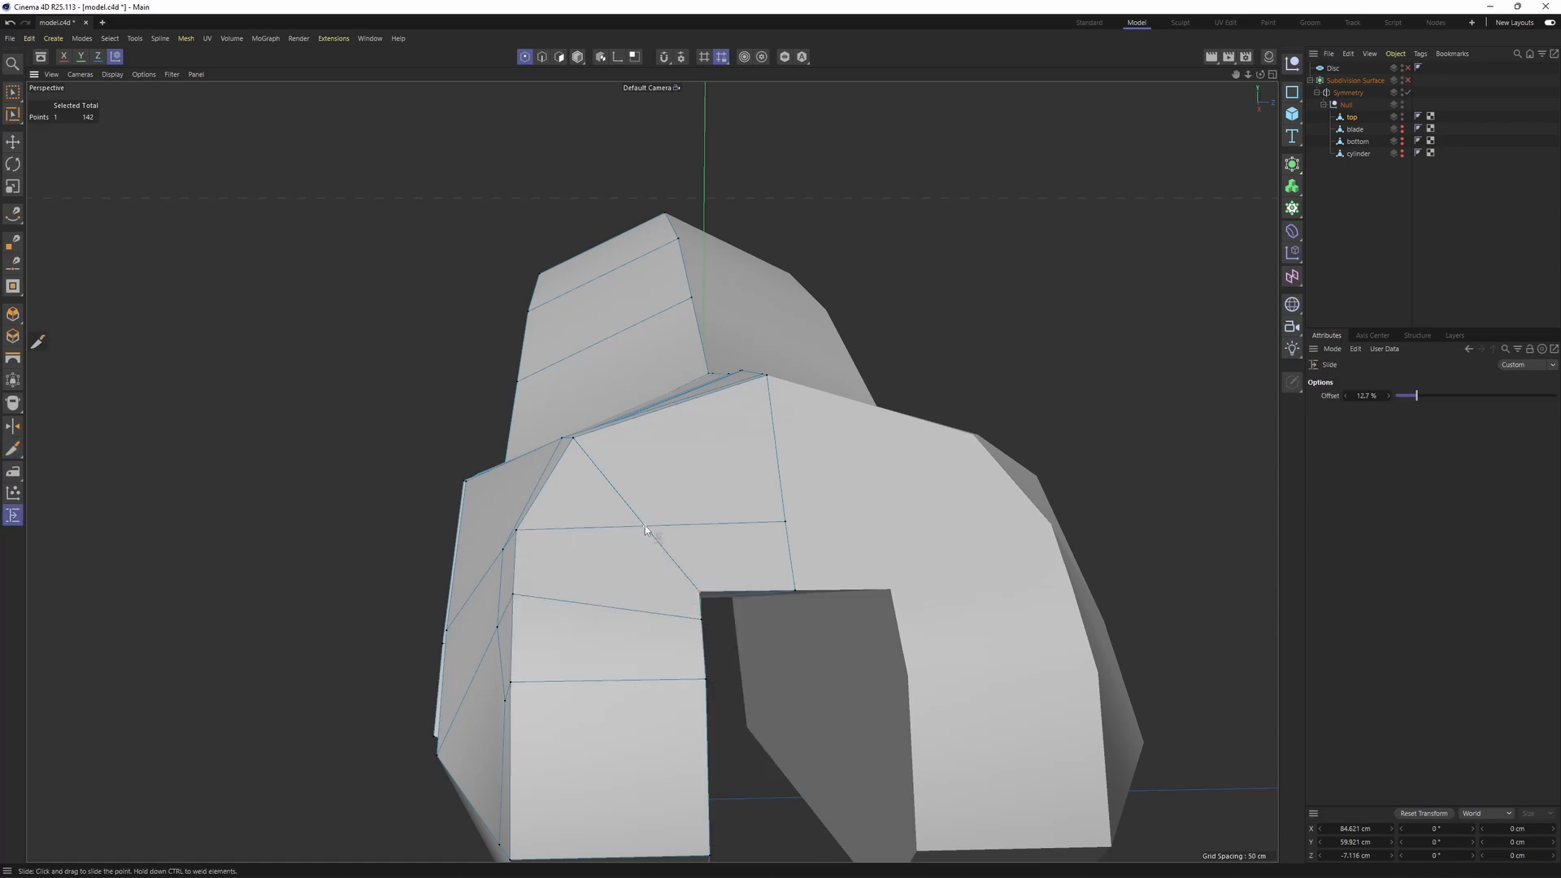
alt+drag(626, 573, 627, 597)
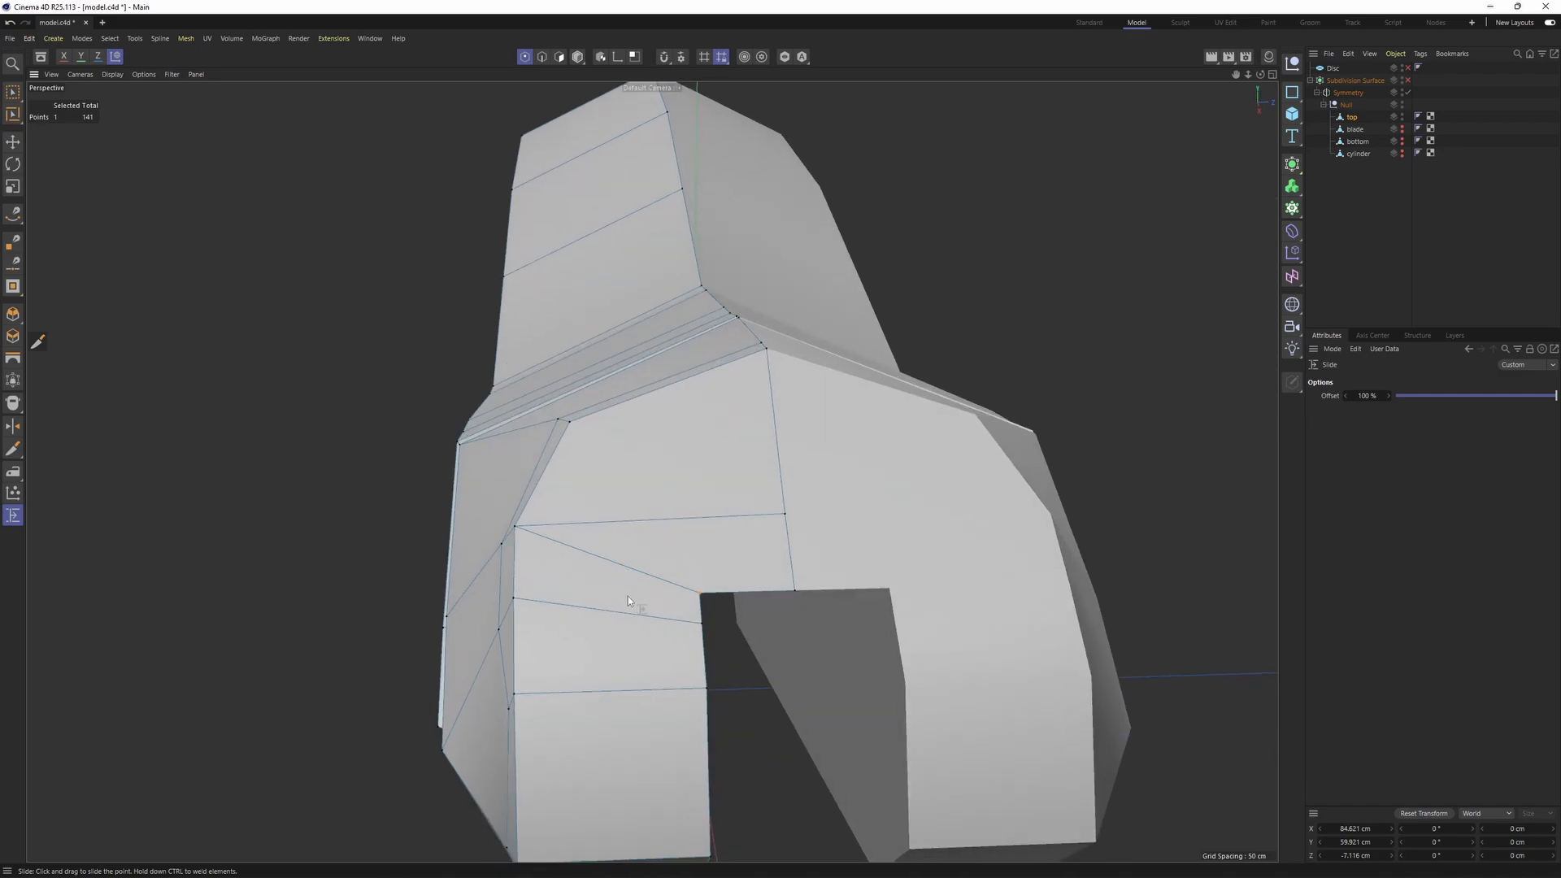
- Select the three polygons above and beside the fork opening's inner corner to review the face layout
key(Return)
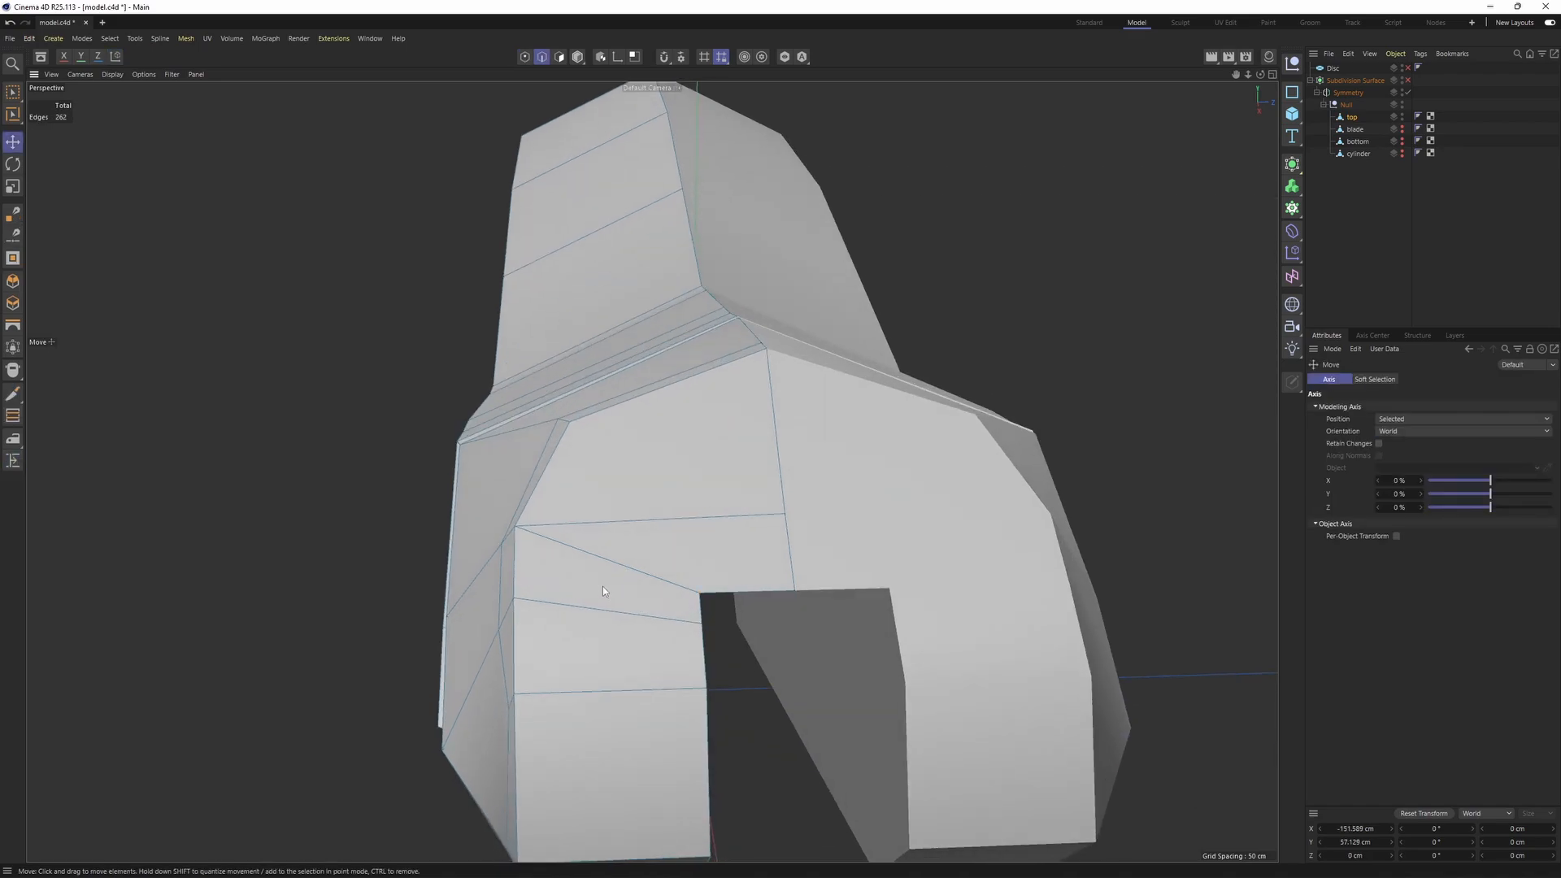
key(Return)
click(603, 587)
shift+click(686, 548)
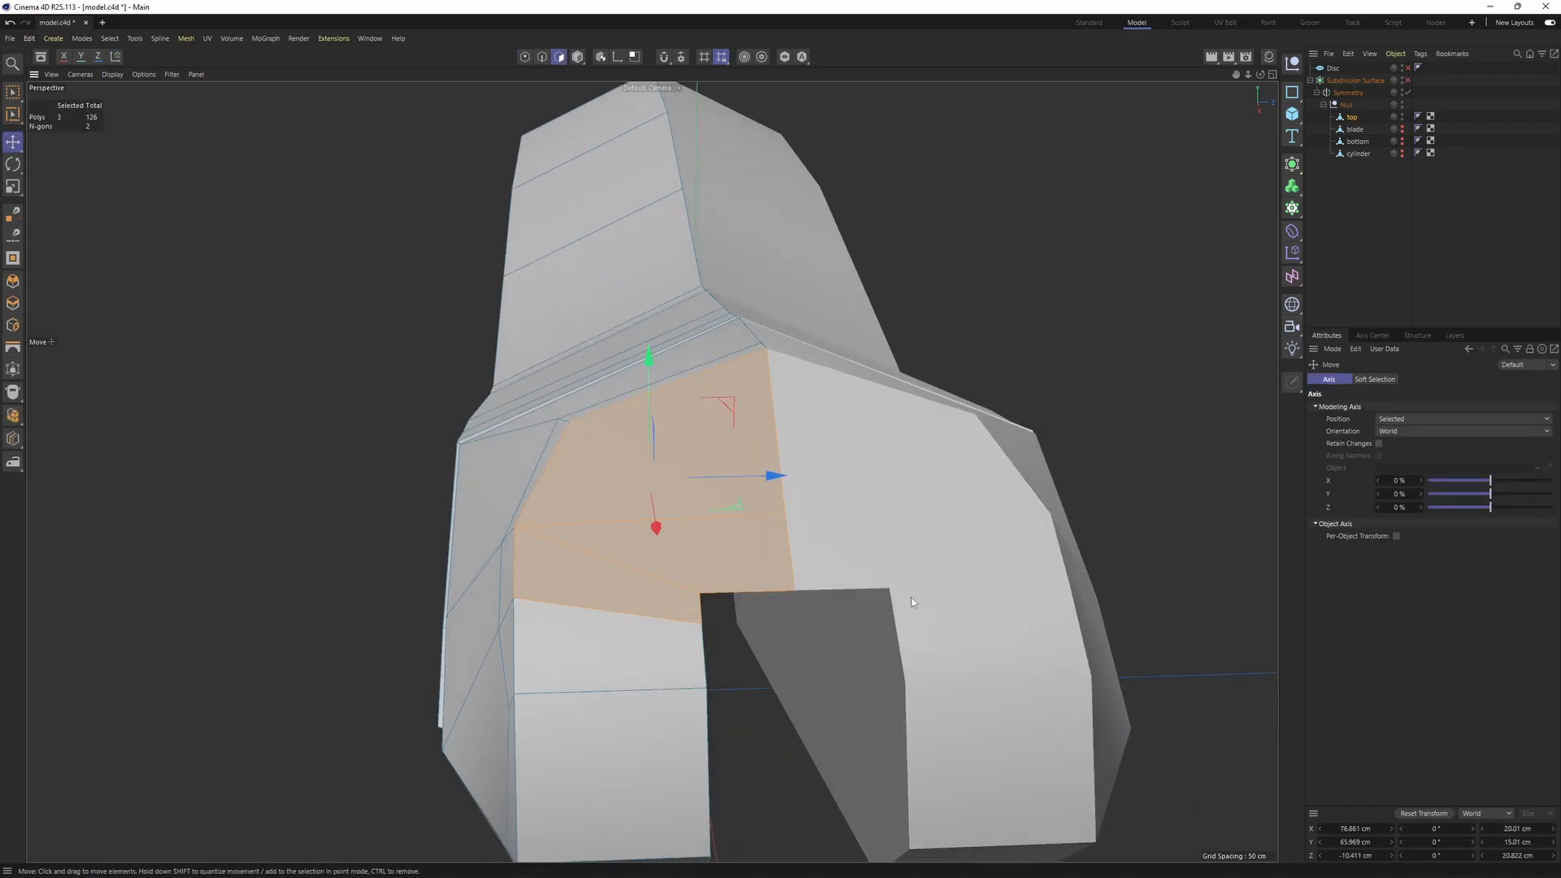
alt+drag(913, 600, 841, 408)
key(Return)
- Line Cut an edge between the outer side and the fork opening's inner corner
key(k)
key(k)
scroll(597, 447, up, 2)
click(587, 439)
click(761, 586)
key(e)
scroll(706, 574, down, 3)
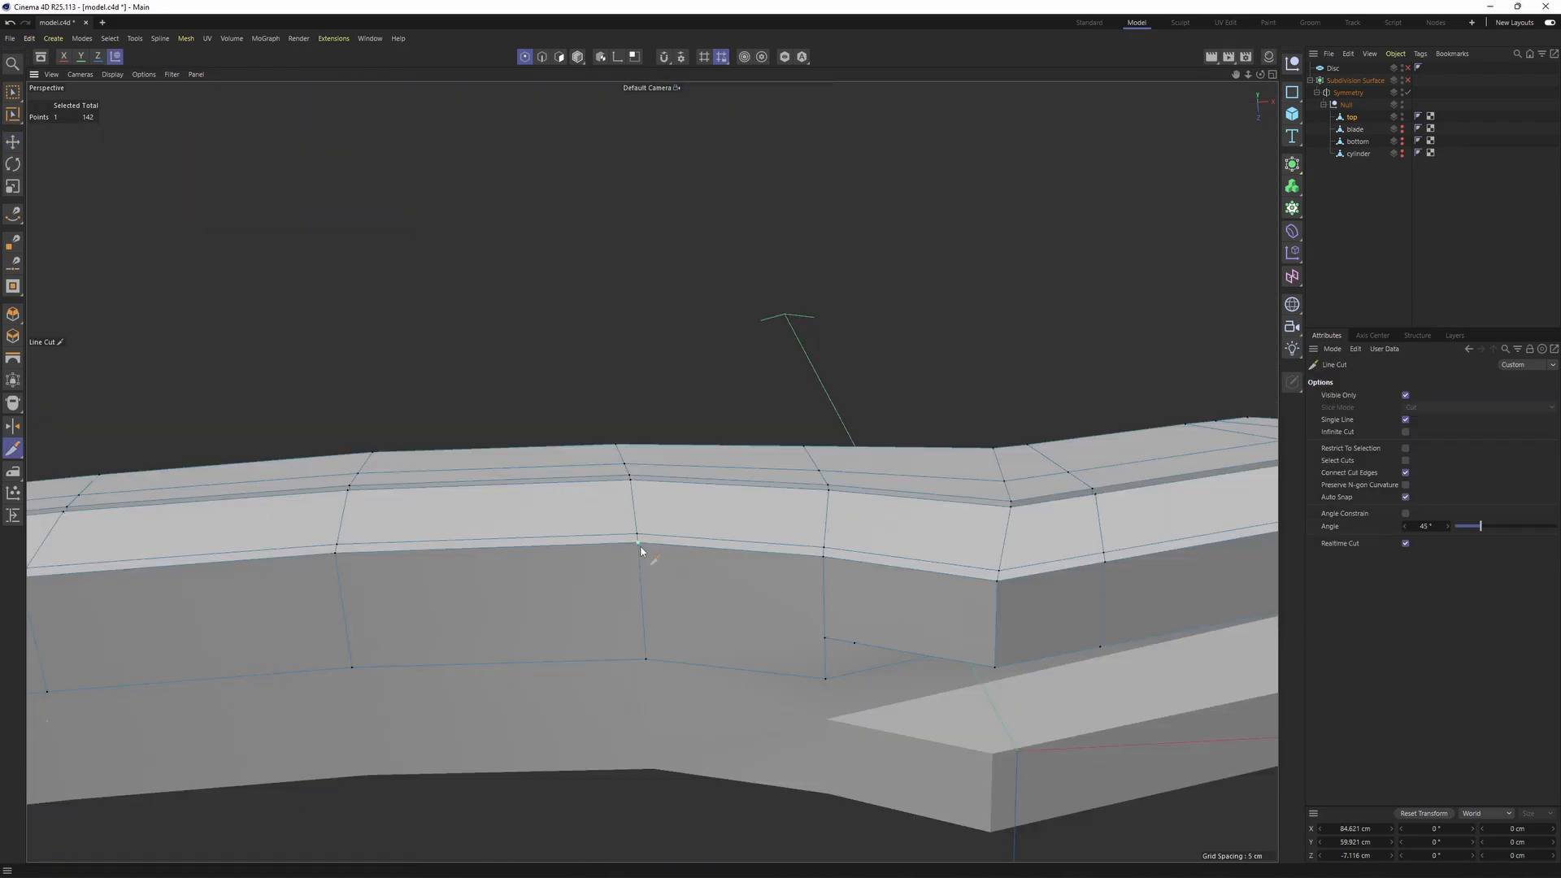
- Line Cut a diagonal edge on the underside from the side point behind the fork to the opening's inner corner
click(639, 542)
click(824, 640)
alt+drag(824, 640, 780, 560)
- Line Cut a short edge from the underside's centre line to the new diagonal, and slide the junction point toward the centre line
click(759, 579)
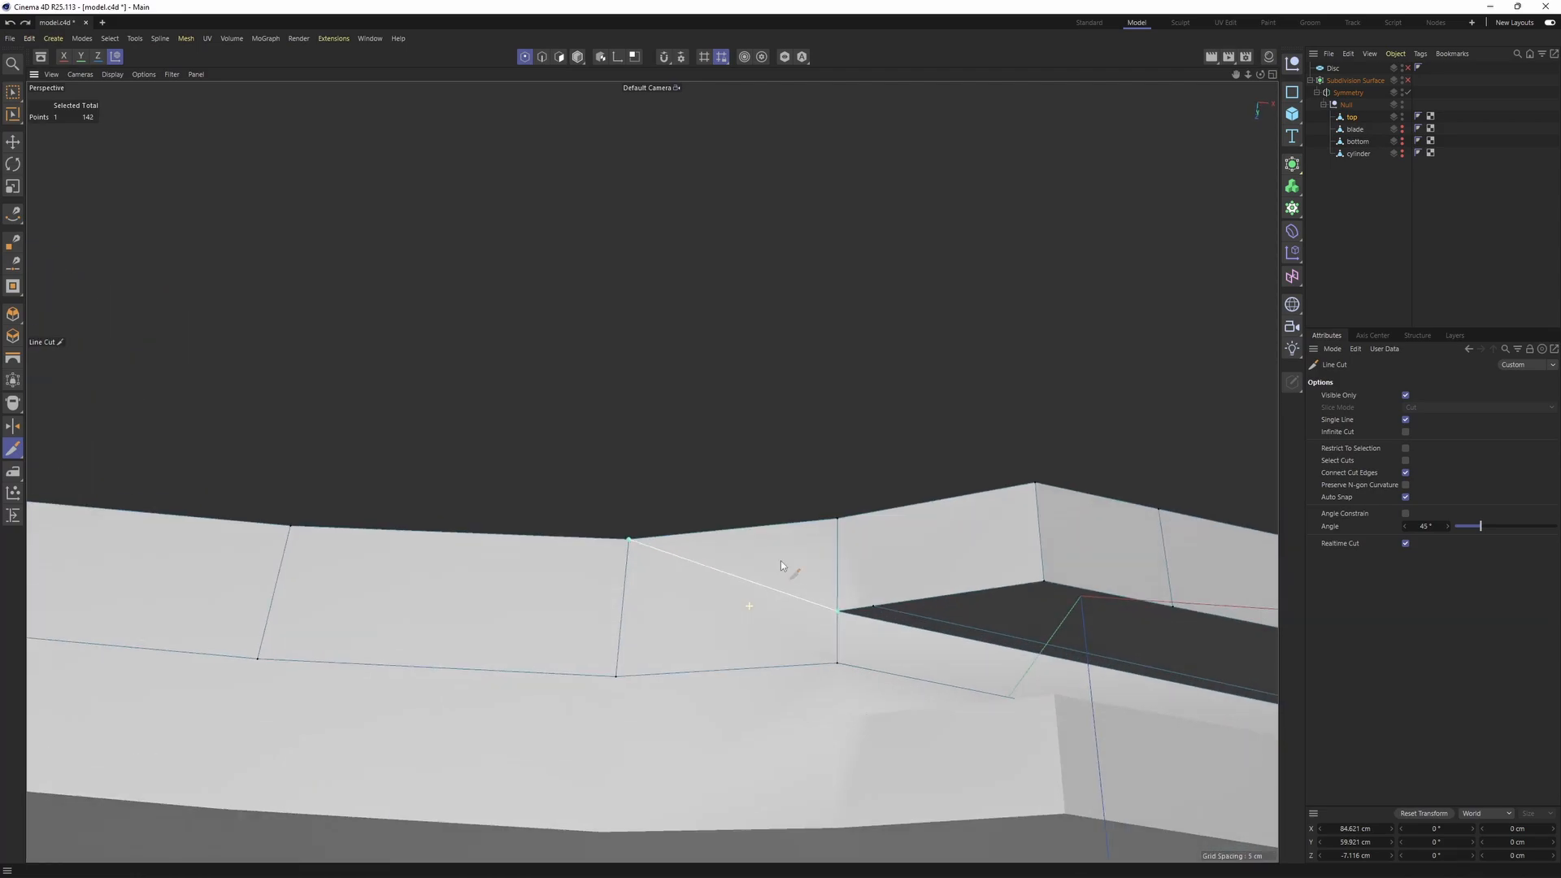
click(745, 669)
click(739, 577)
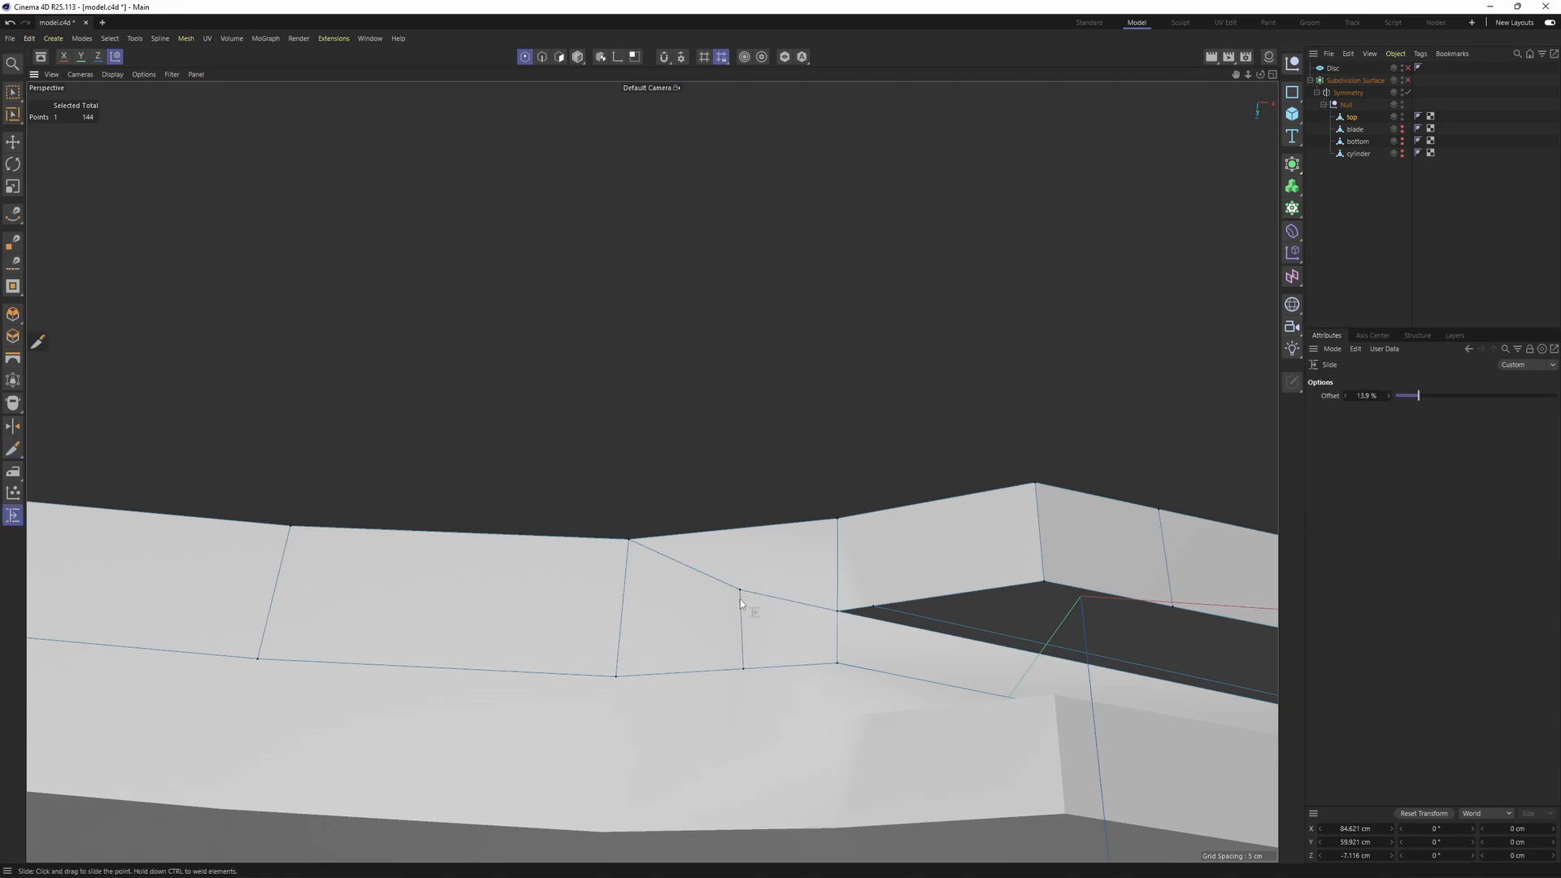
alt+drag(740, 599, 754, 672)
drag(739, 585, 740, 610)
- Examine the new edges around the fork's inner corner from several angles and return to point editing
alt+drag(740, 610, 759, 593)
key(Return)
key(Return)
key(e)
click(758, 593)
alt+drag(902, 642, 888, 602)
scroll(837, 637, down, 1)
key(Return)
key(Return)
click(859, 611)
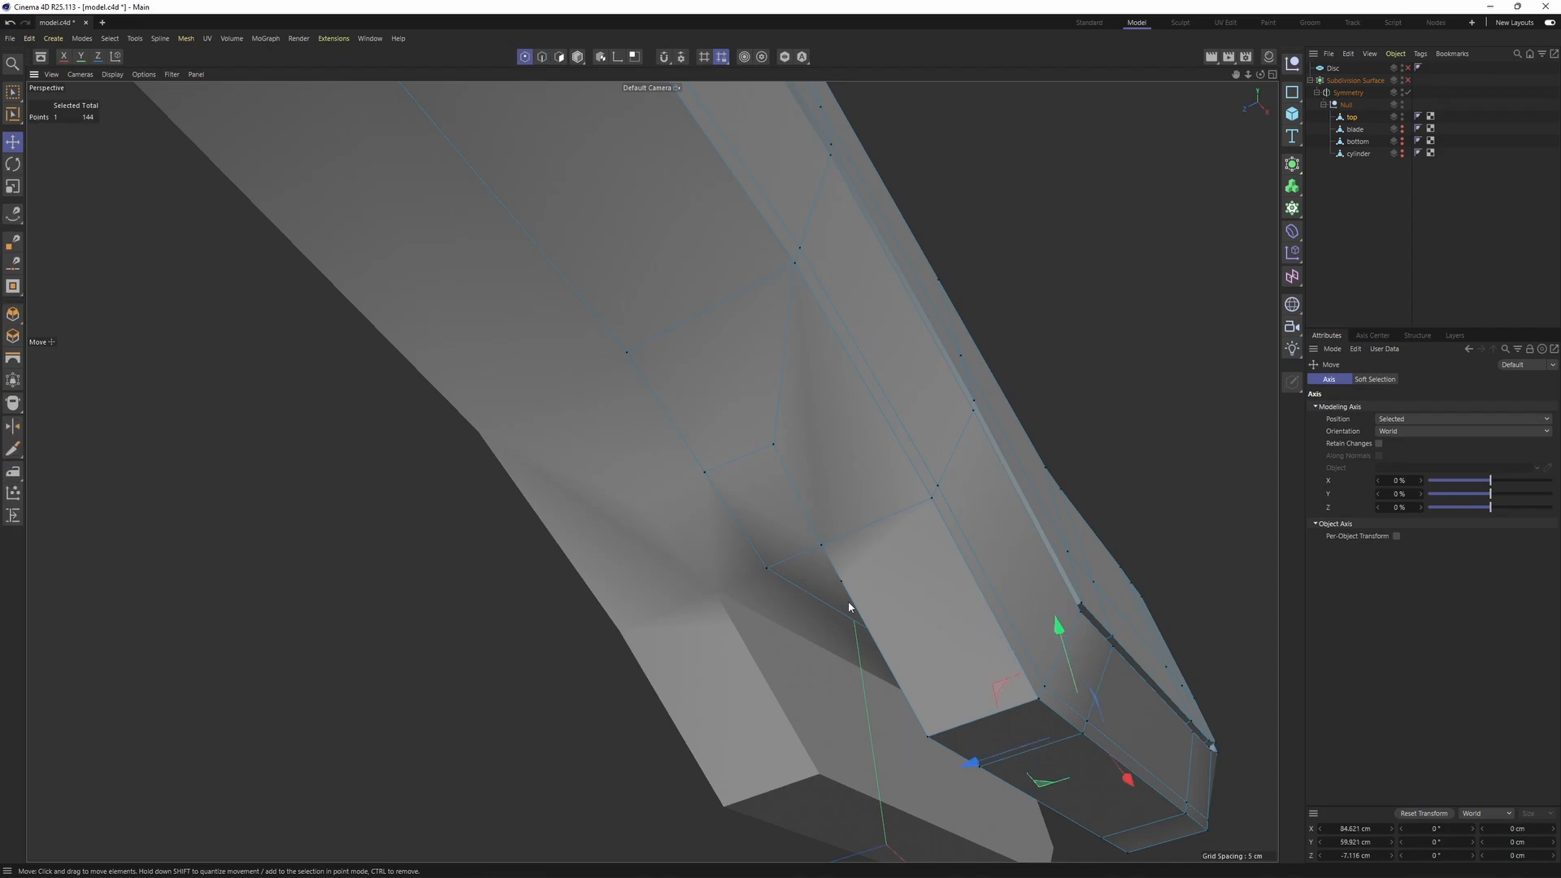
- Line Cut from the point beside the fork's inner corner across the underside and up the lower side wall to the seam
key(k)
key(k)
click(890, 560)
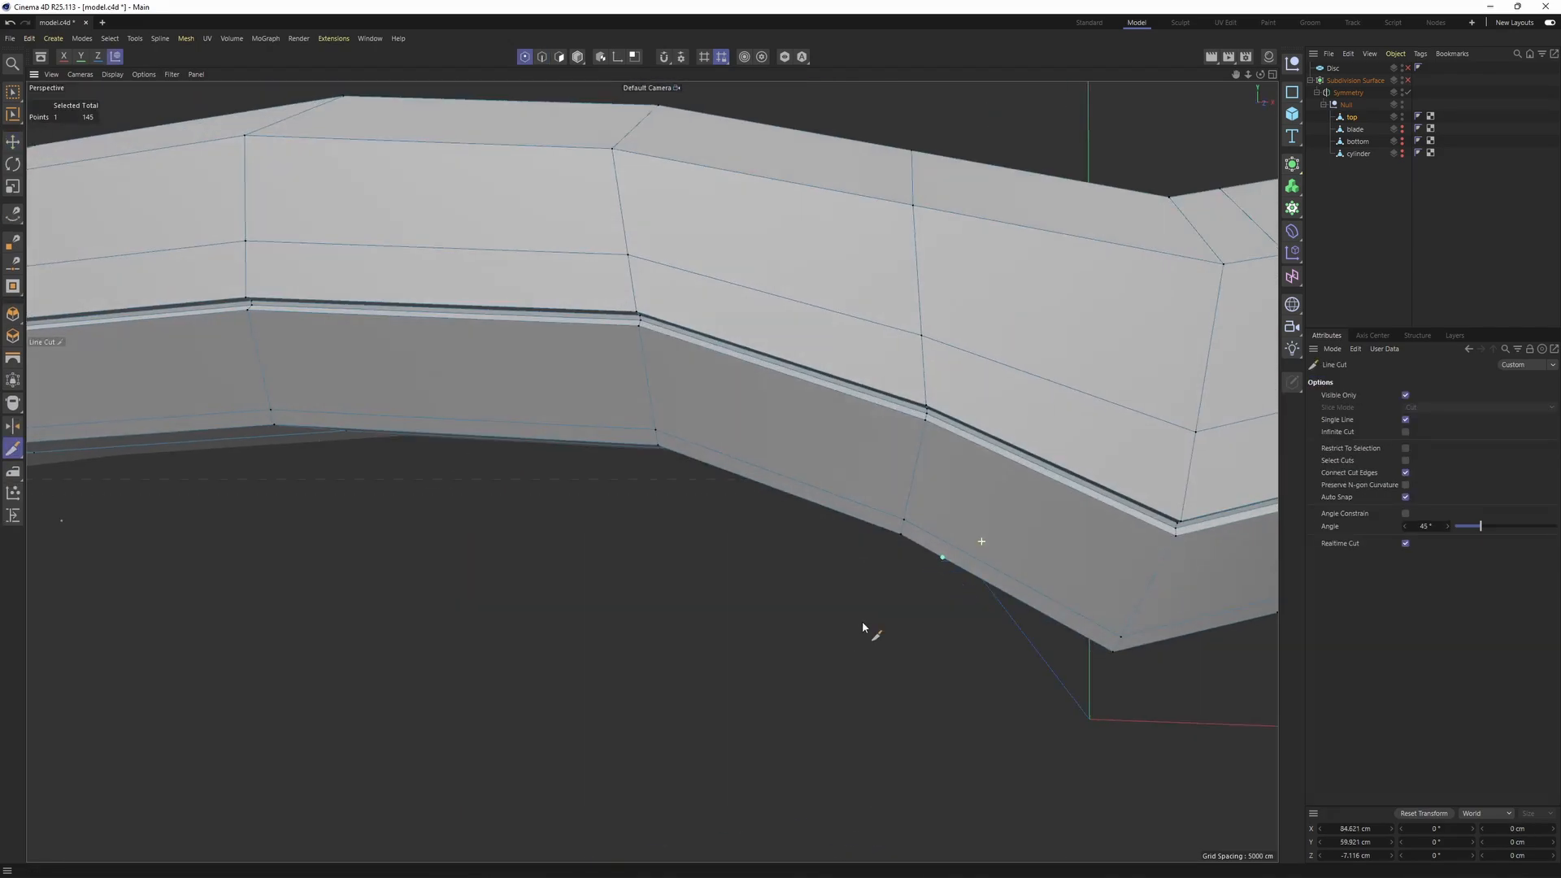
alt+middle_drag(967, 521, 951, 557)
alt+drag(951, 558, 964, 528)
scroll(964, 528, up, 1)
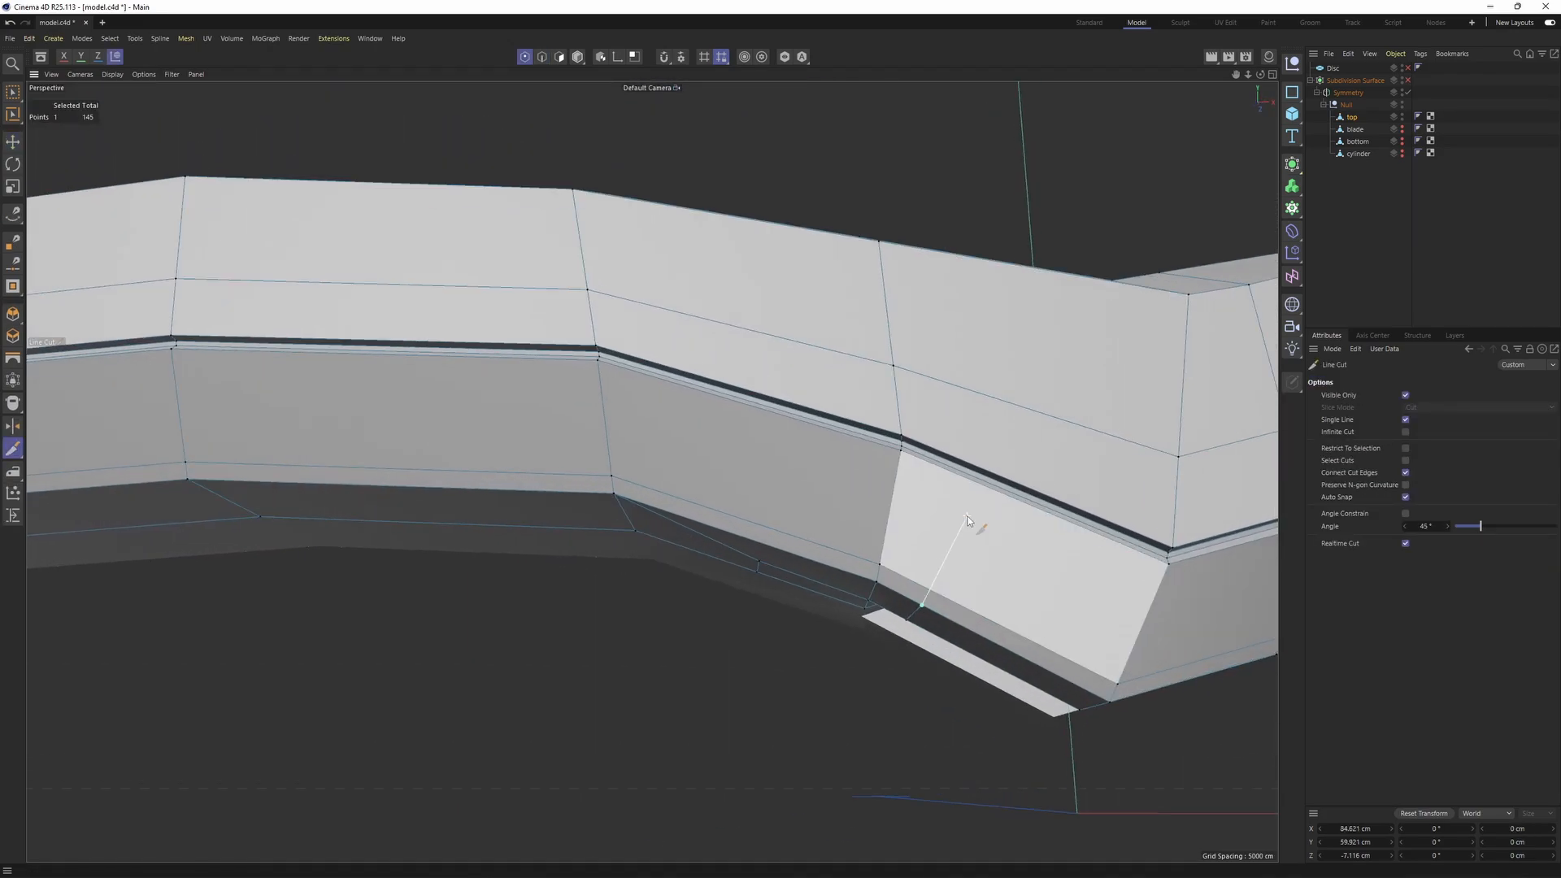
click(977, 484)
scroll(983, 484, up, 5)
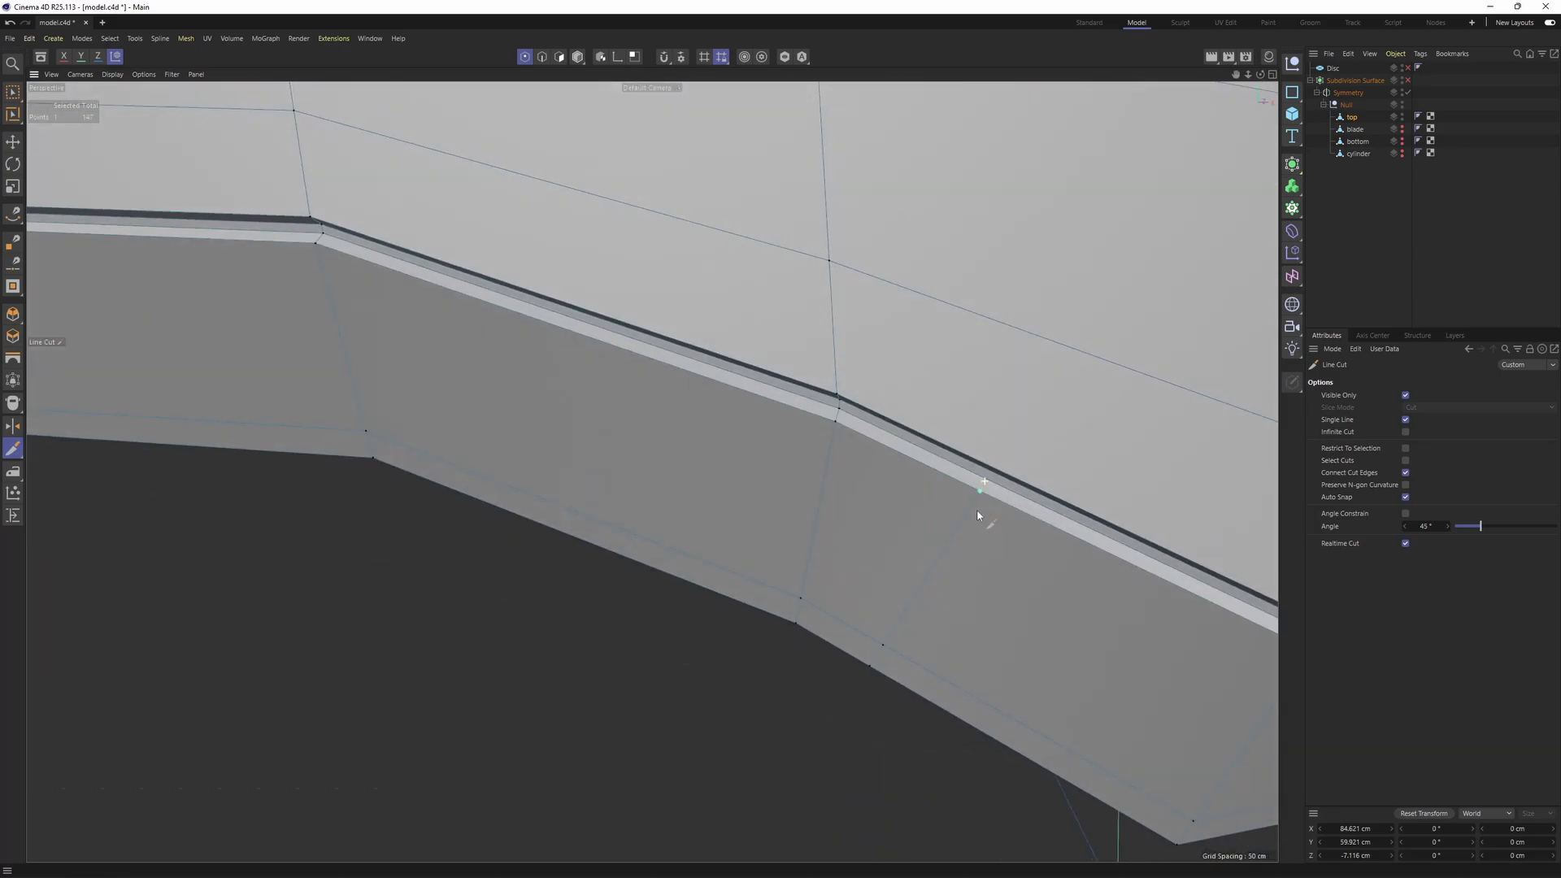
scroll(990, 481, down, 5)
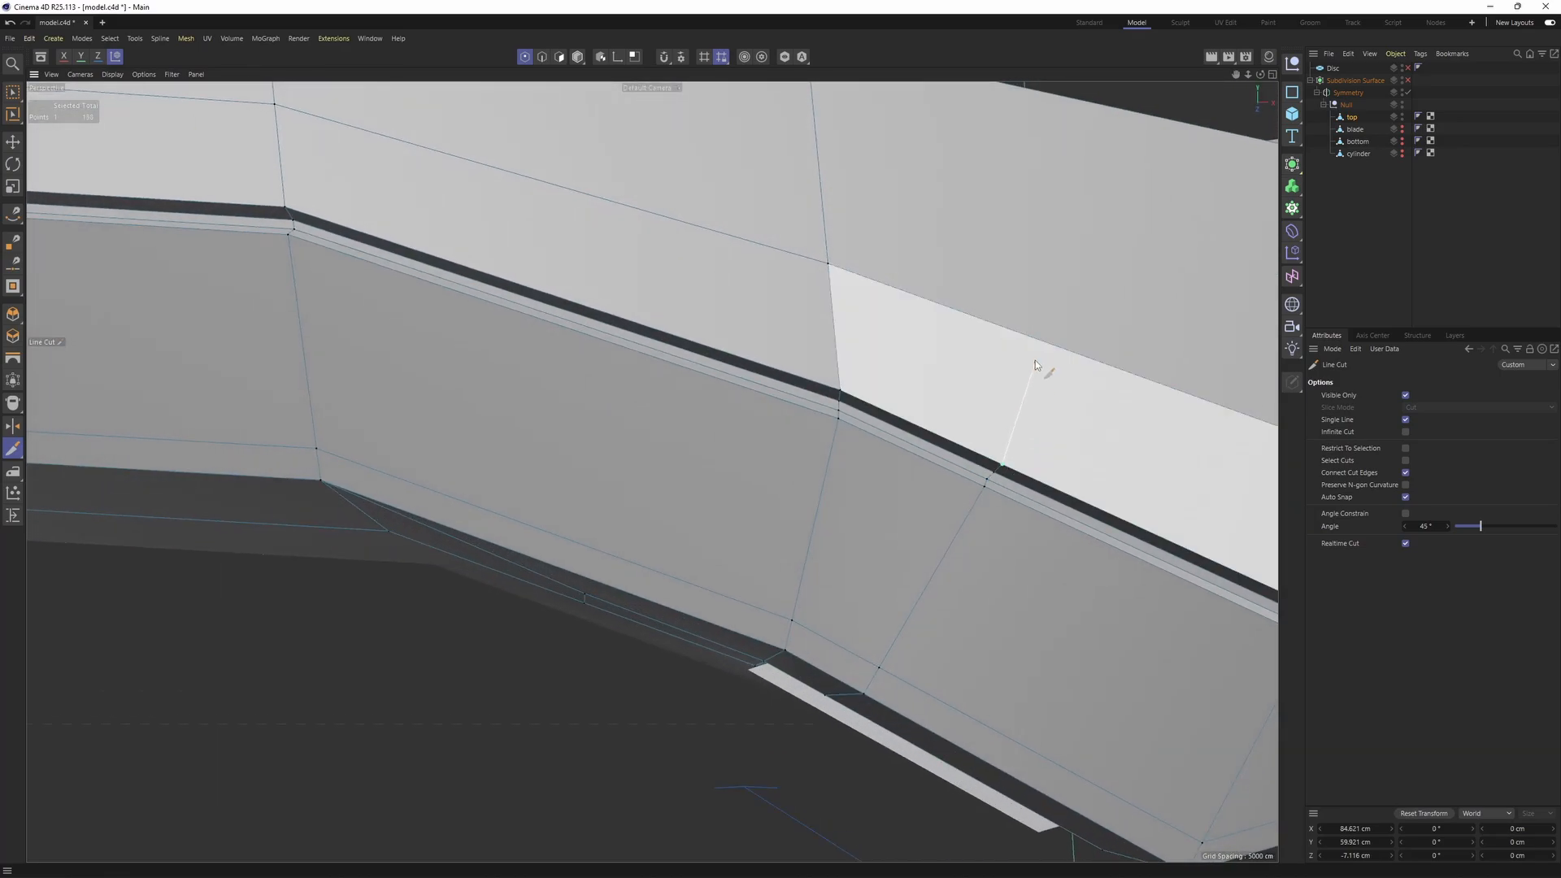
- Continue the cut from the seam groove across the upper side panel and the top face to the centre line
click(1038, 344)
scroll(1019, 356, down, 3)
alt+drag(985, 389, 866, 626)
click(863, 639)
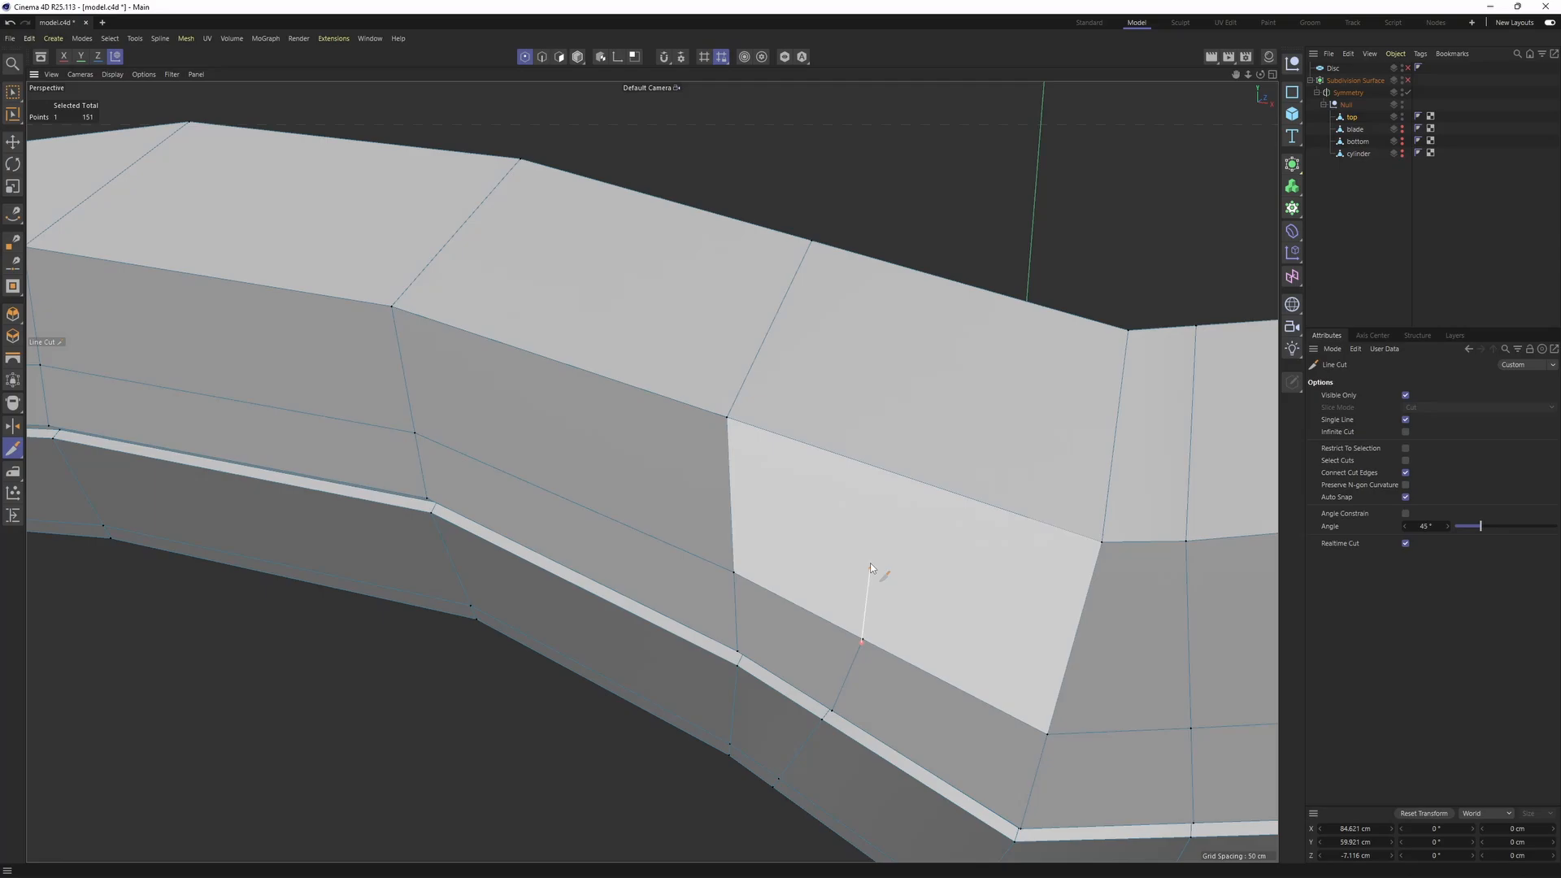
click(917, 483)
scroll(941, 436, up, 3)
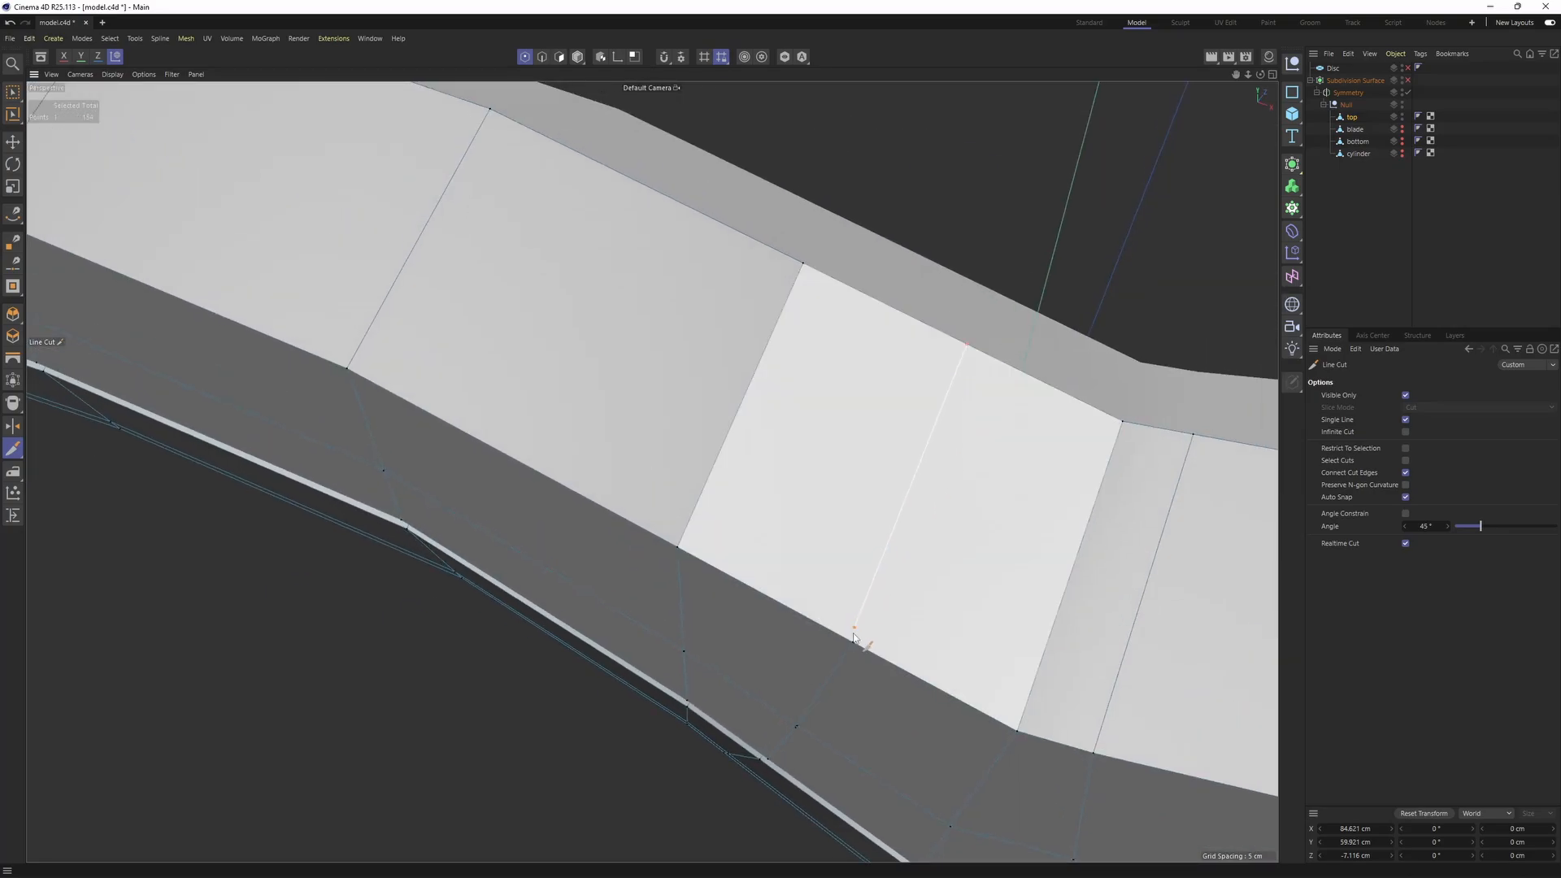
key(e)
- Weld the stray duplicate point on the upper side panel onto the neighbouring edge intersection with the Slide tool
alt+drag(853, 644, 830, 666)
scroll(812, 705, up, 5)
key(m)
key(o)
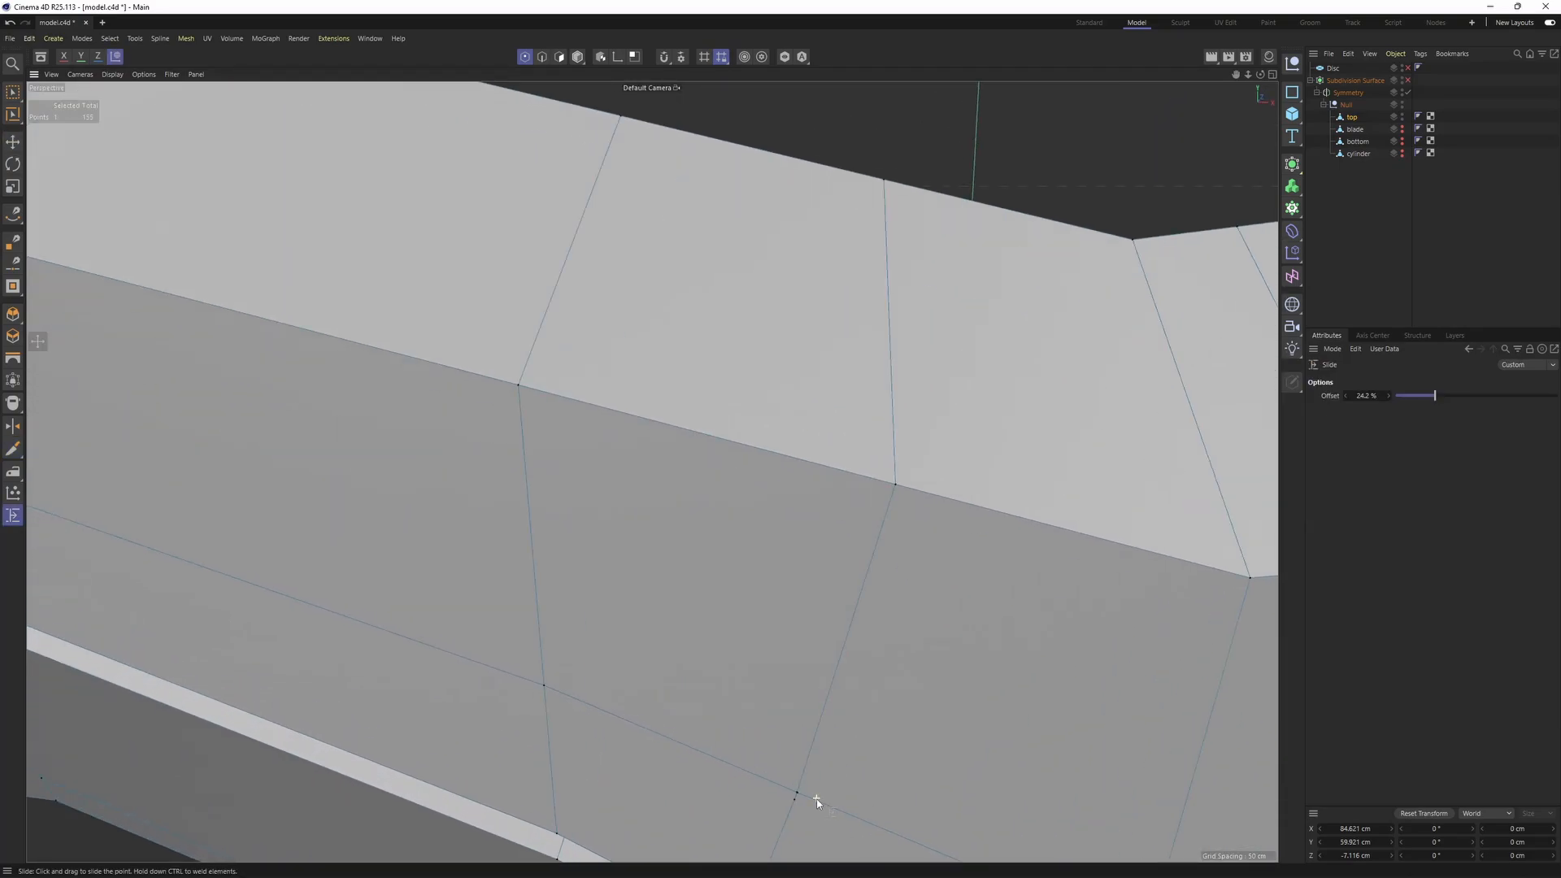
alt+middle_drag(814, 797, 817, 685)
scroll(817, 682, up, 3)
ctrl+drag(810, 663, 808, 669)
scroll(809, 668, up, 3)
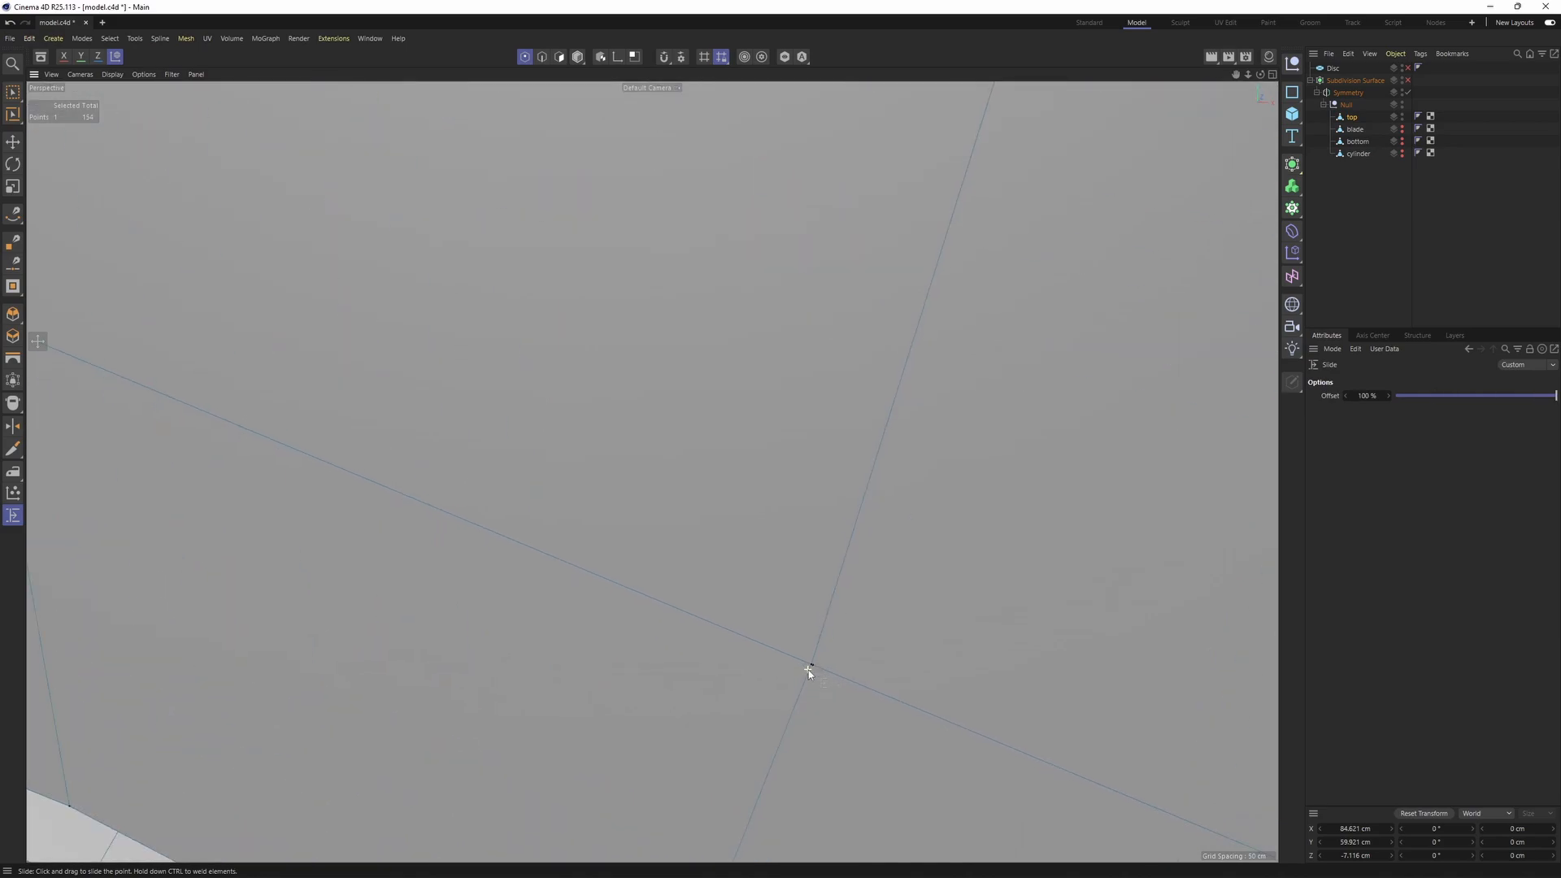
- Examine the reworked handle with subdivision smoothing on, and undo the last two actions
scroll(849, 673, down, 8)
alt+drag(587, 667, 638, 636)
key(q)
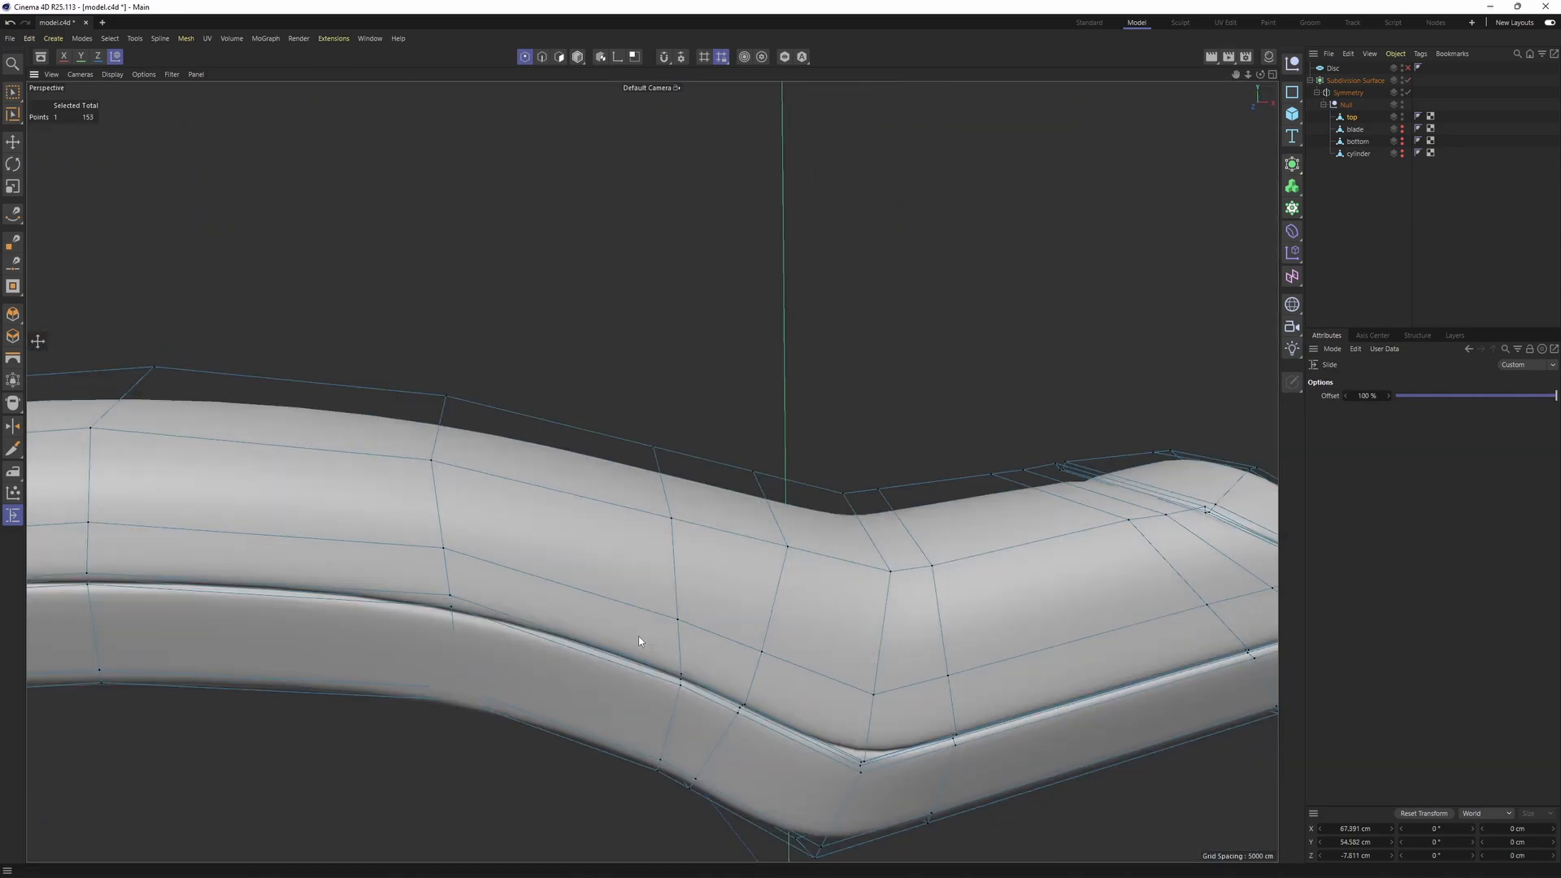
click(1389, 259)
alt+drag(845, 470, 1168, 583)
scroll(842, 569, down, 3)
key(ctrl+z)
key(ctrl+z)
scroll(1134, 627, up, 2)
- Select the four seam points at the orange panel's lower tip corner and move them toward the tip against the side reference image
key(space)
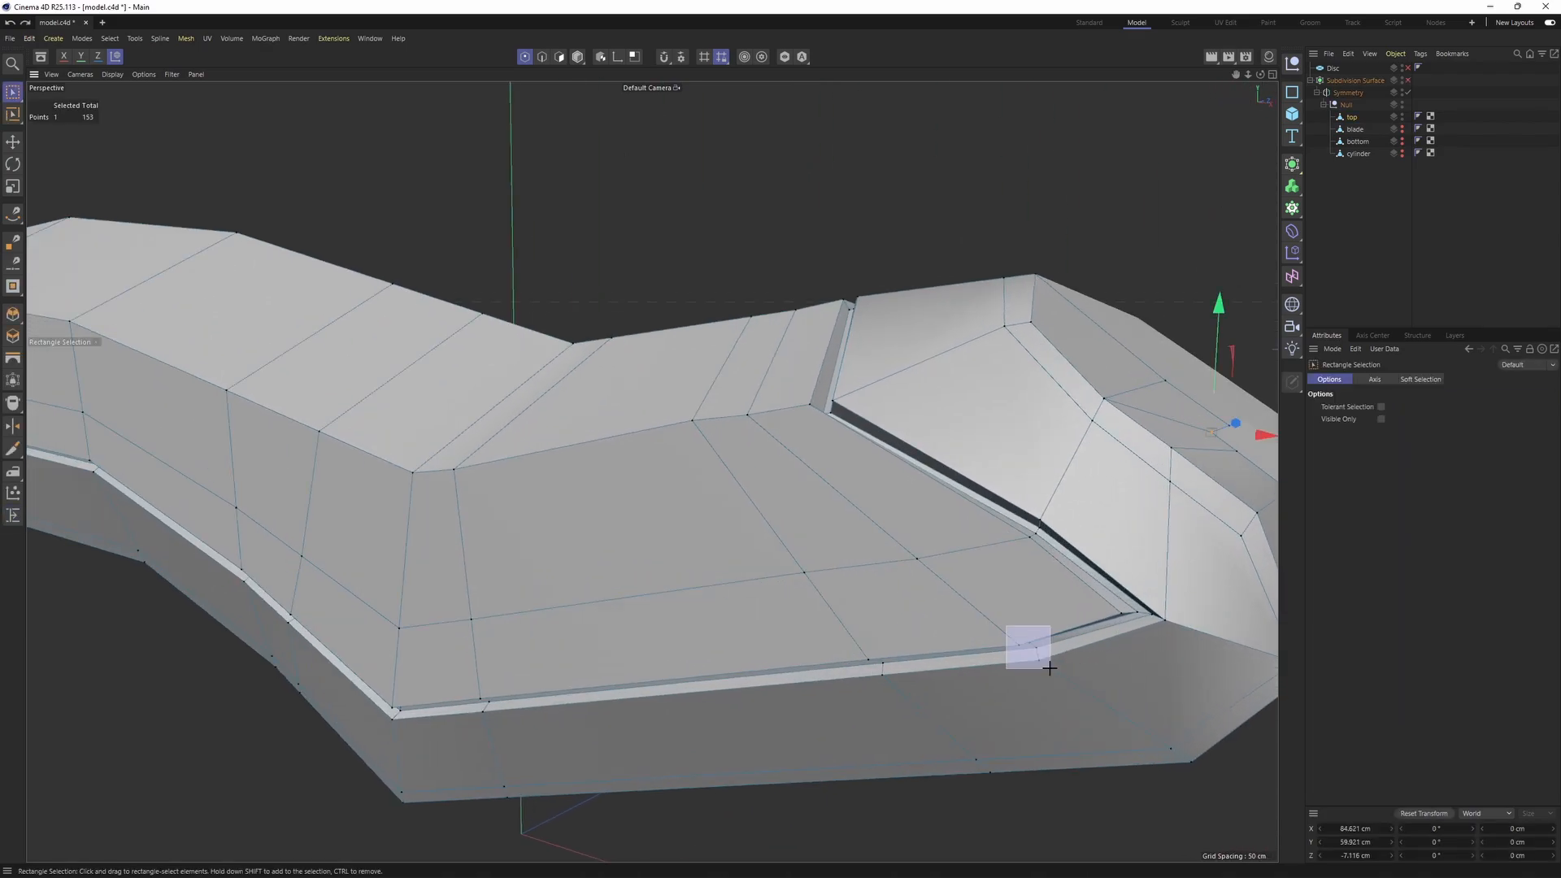
drag(1049, 668, 1051, 669)
alt+drag(1051, 670, 1093, 641)
middle_click(1092, 640)
middle_click(1105, 701)
alt+middle_drag(1105, 701, 920, 519)
key(q)
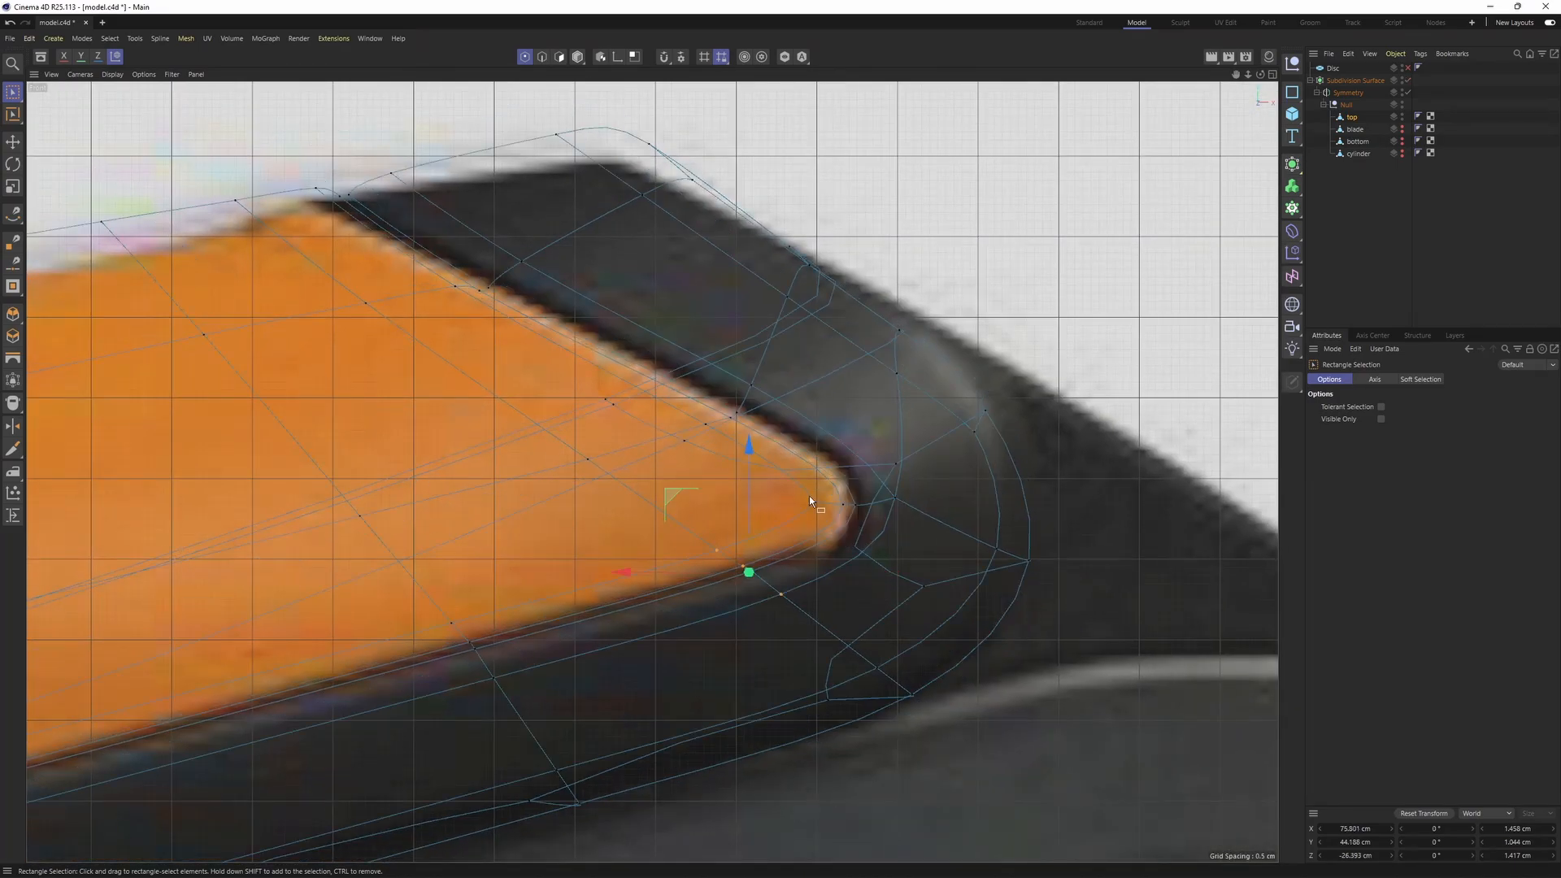
drag(721, 495, 744, 497)
middle_click(744, 497)
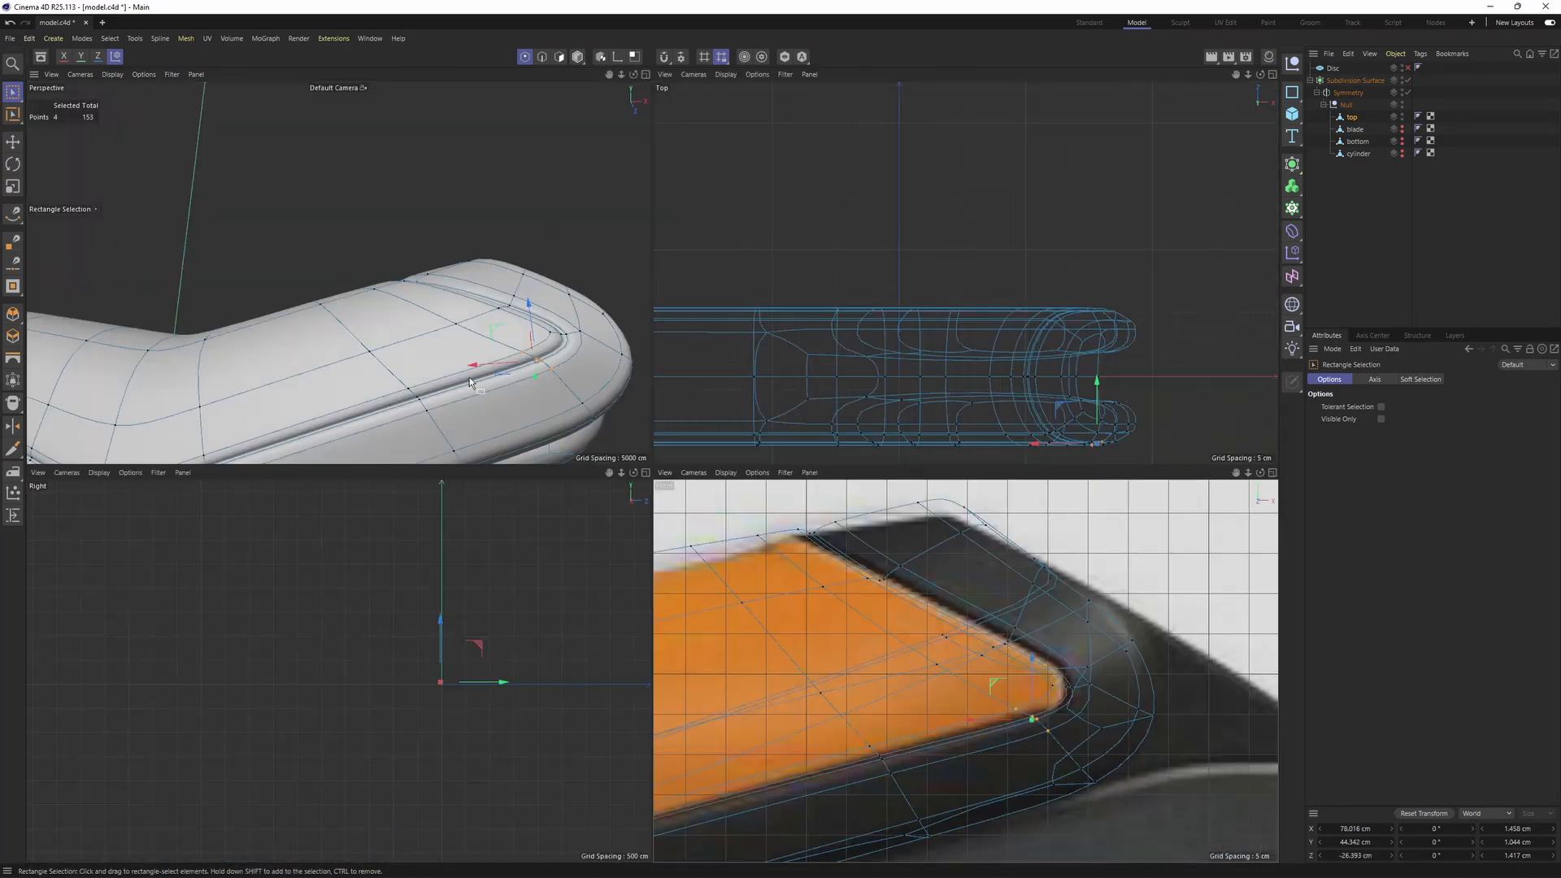
- Shift the four selected seam points farther toward the tip in the perspective view, and check the smoothed result
middle_click(520, 382)
key(q)
mouse_move(1052, 669)
alt+mouse_down()
mouse_move(1001, 686)
mouse_move(921, 682)
mouse_move(1061, 668)
alt+mouse_up()
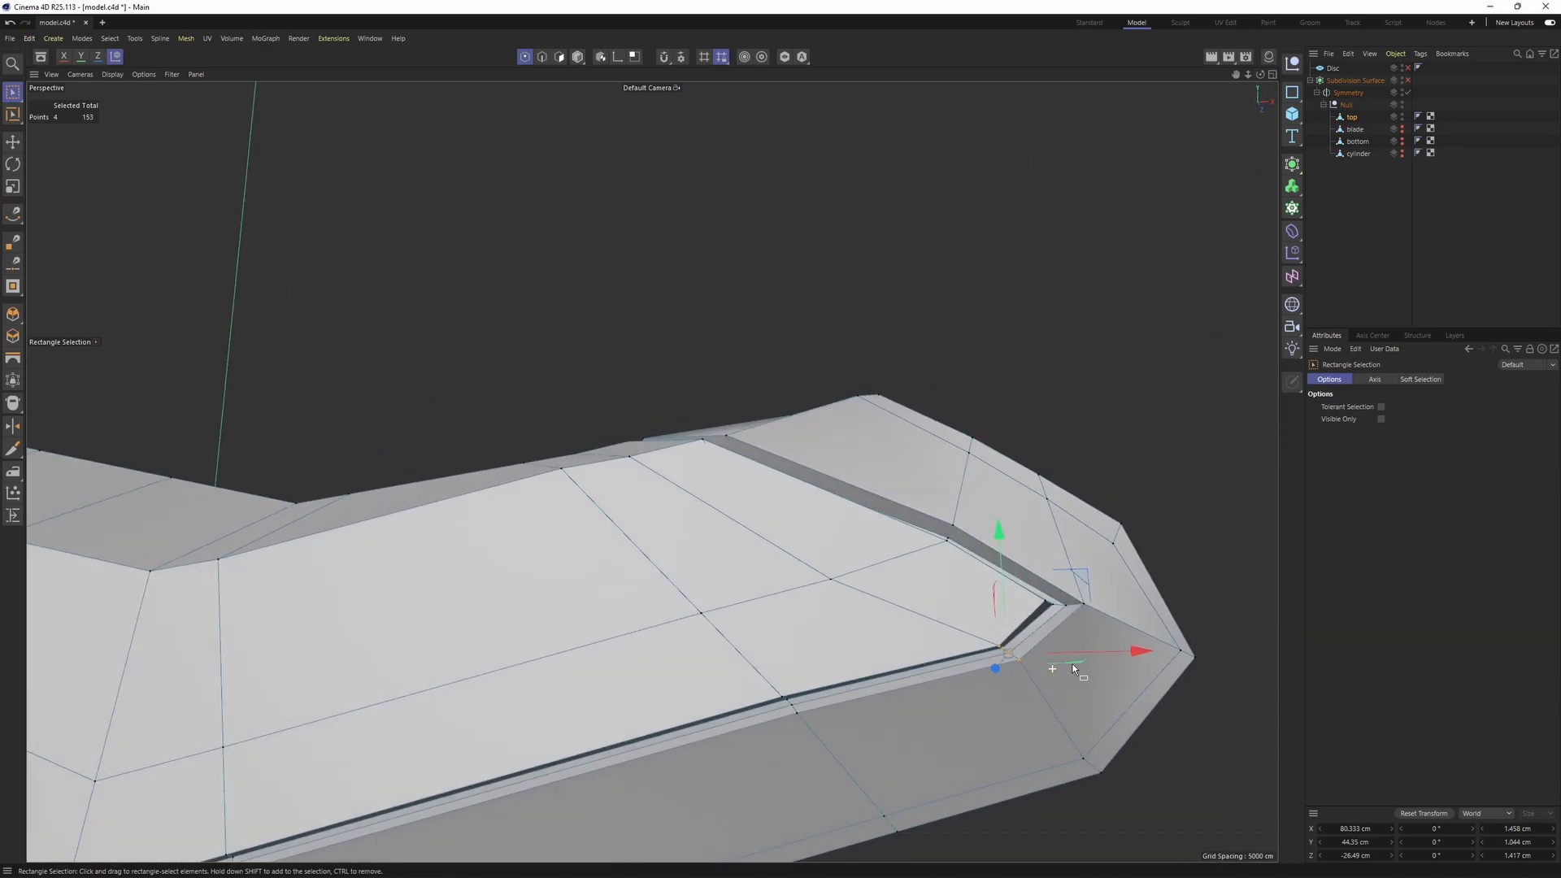
key(q)
key(q)
- Select the edges crossing the seam and lower side wall near the tip and Edge Slide them with an offset of -7.15 cm
alt+drag(996, 618, 866, 595)
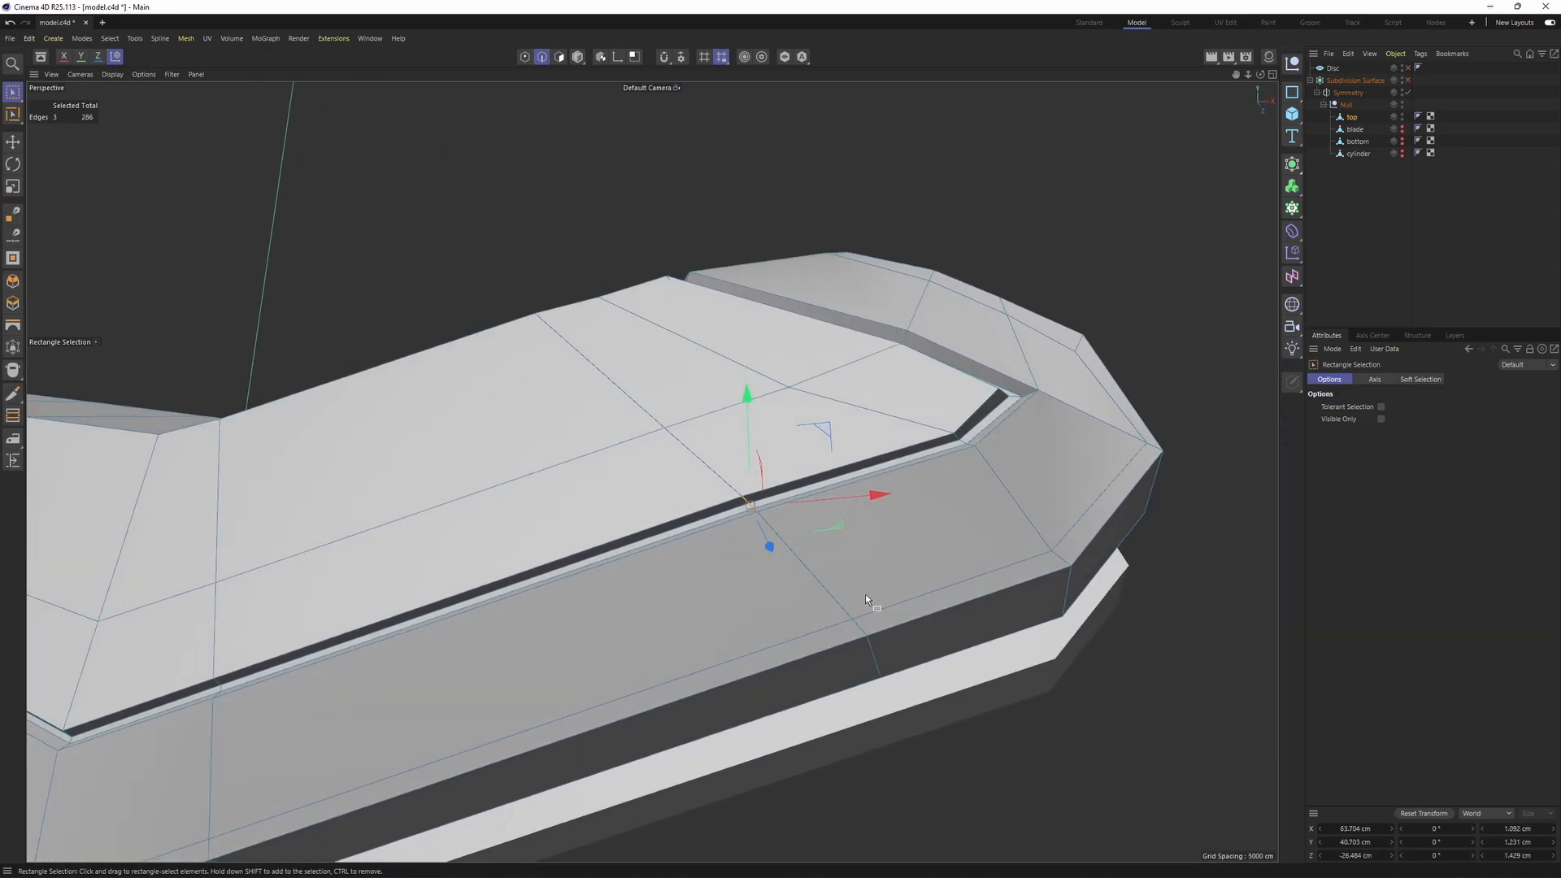
alt+drag(933, 668, 761, 610)
key(e)
shift+click(768, 598)
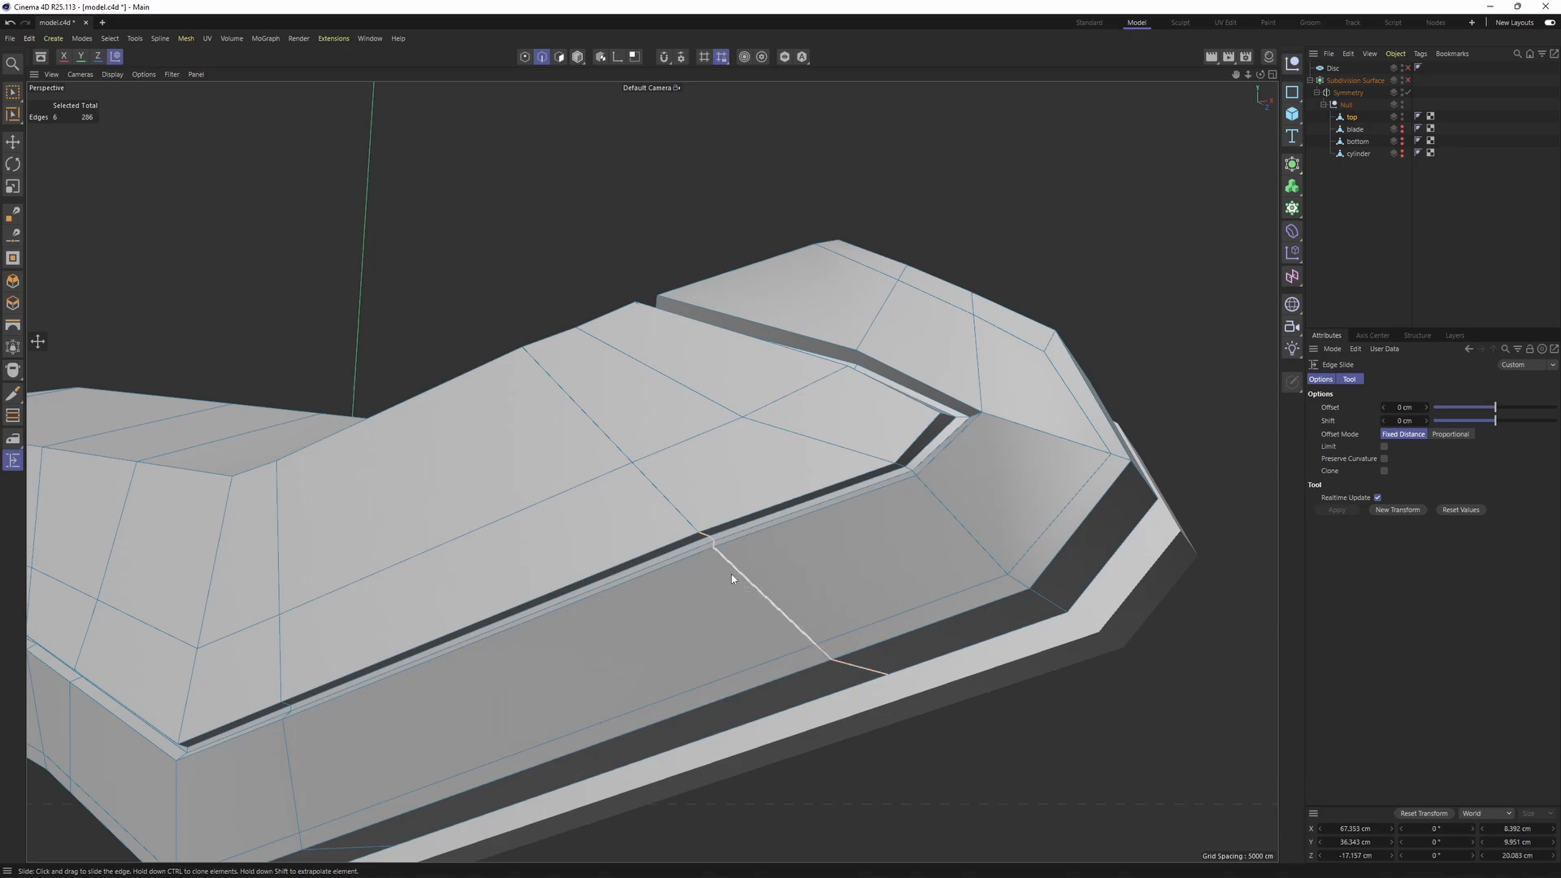
drag(731, 579, 675, 593)
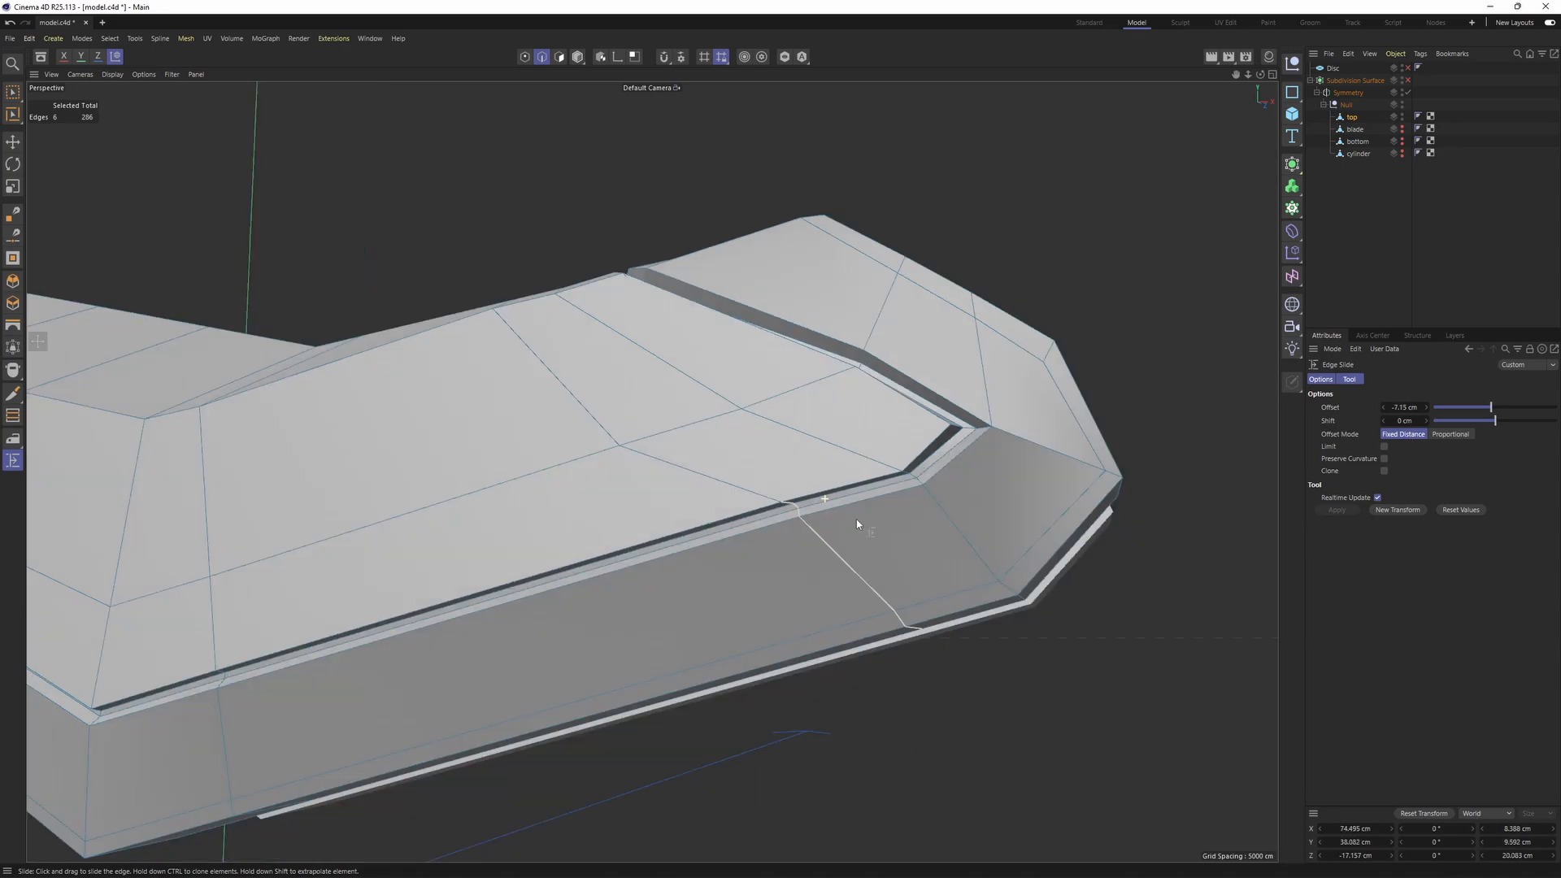
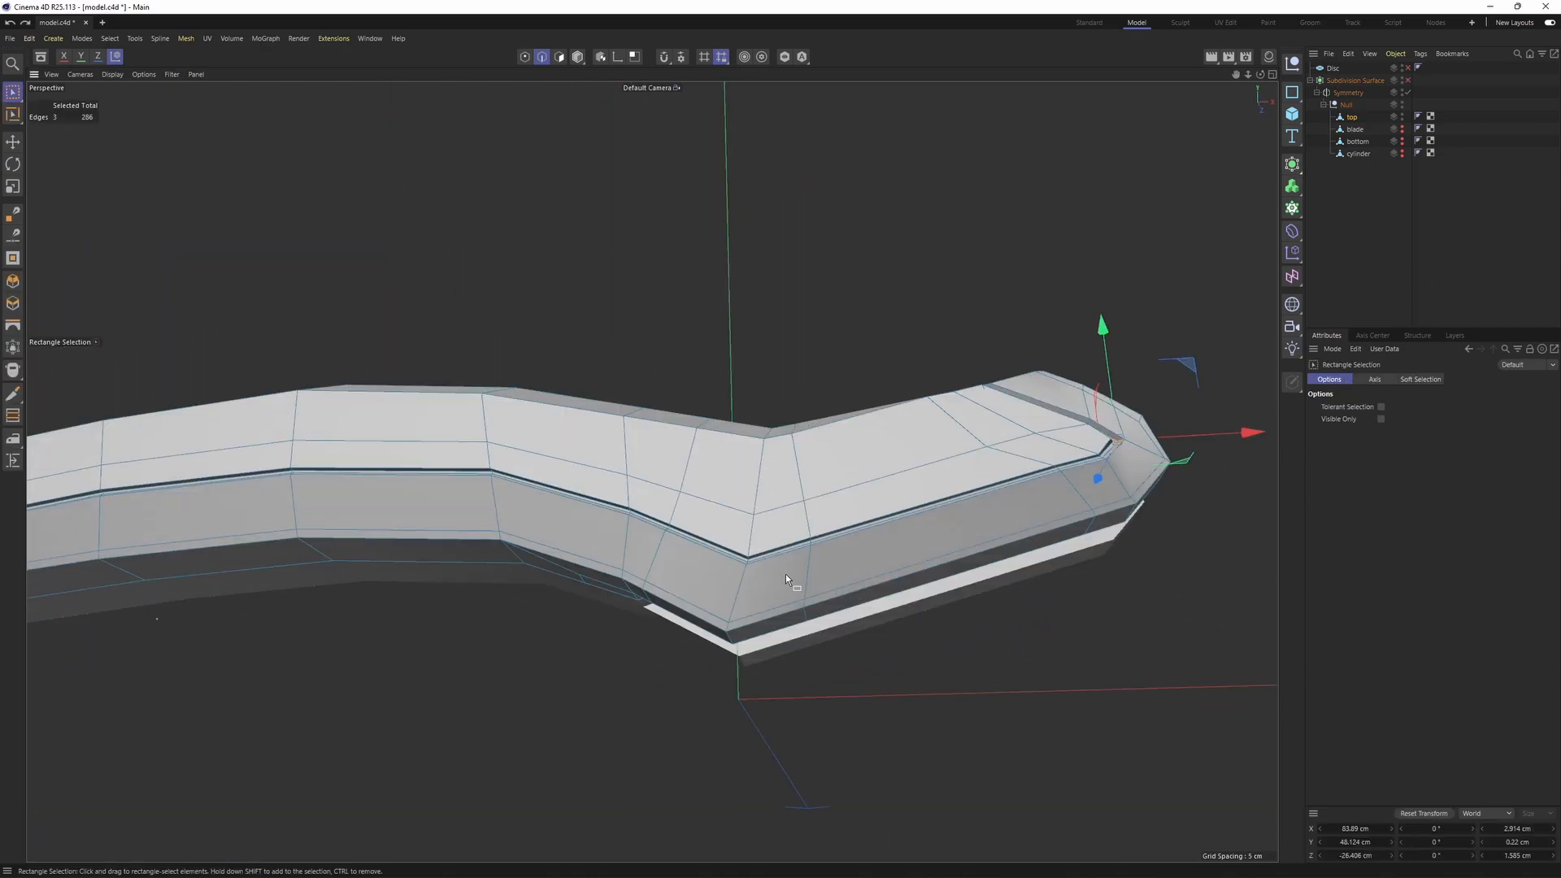
- Examine the side wall at the bend and the fork's underside, with and without smoothing
scroll(785, 578, up, 5)
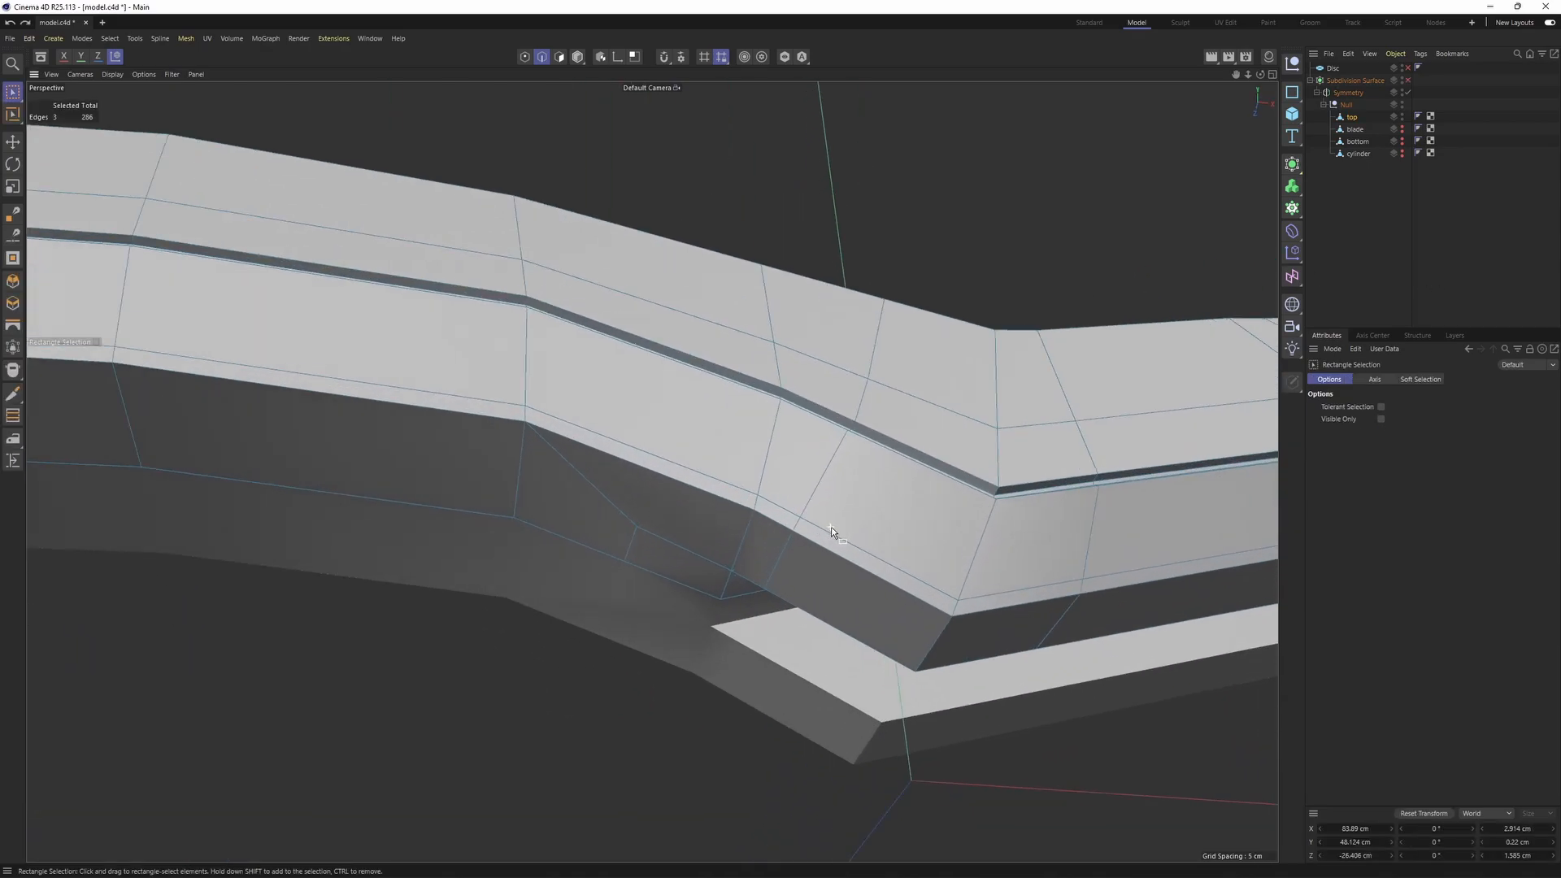
key(e)
key(space)
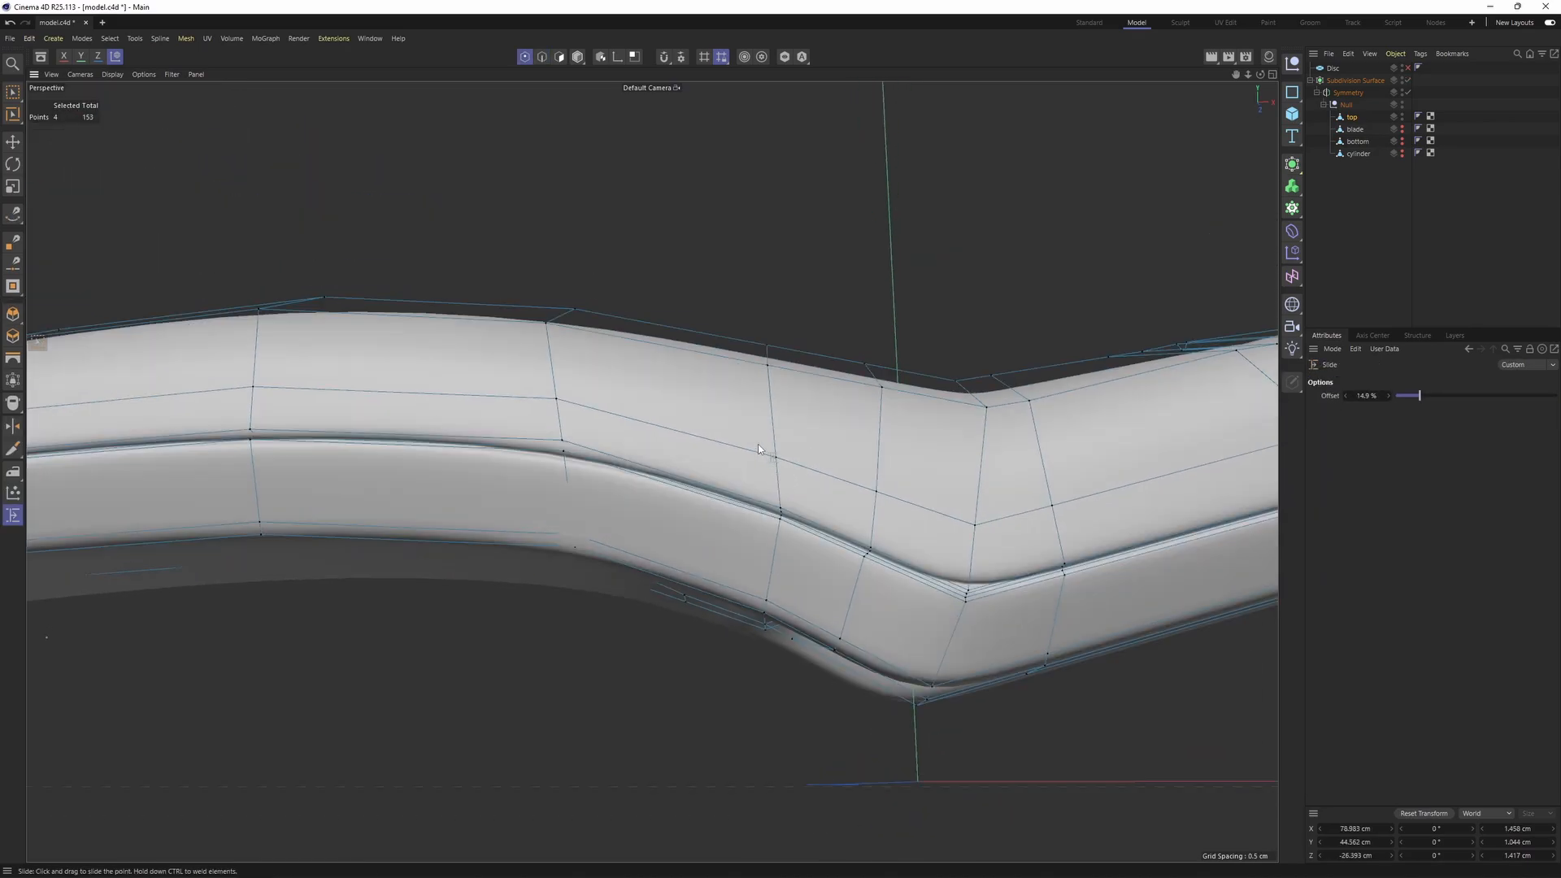
drag(736, 436, 774, 544)
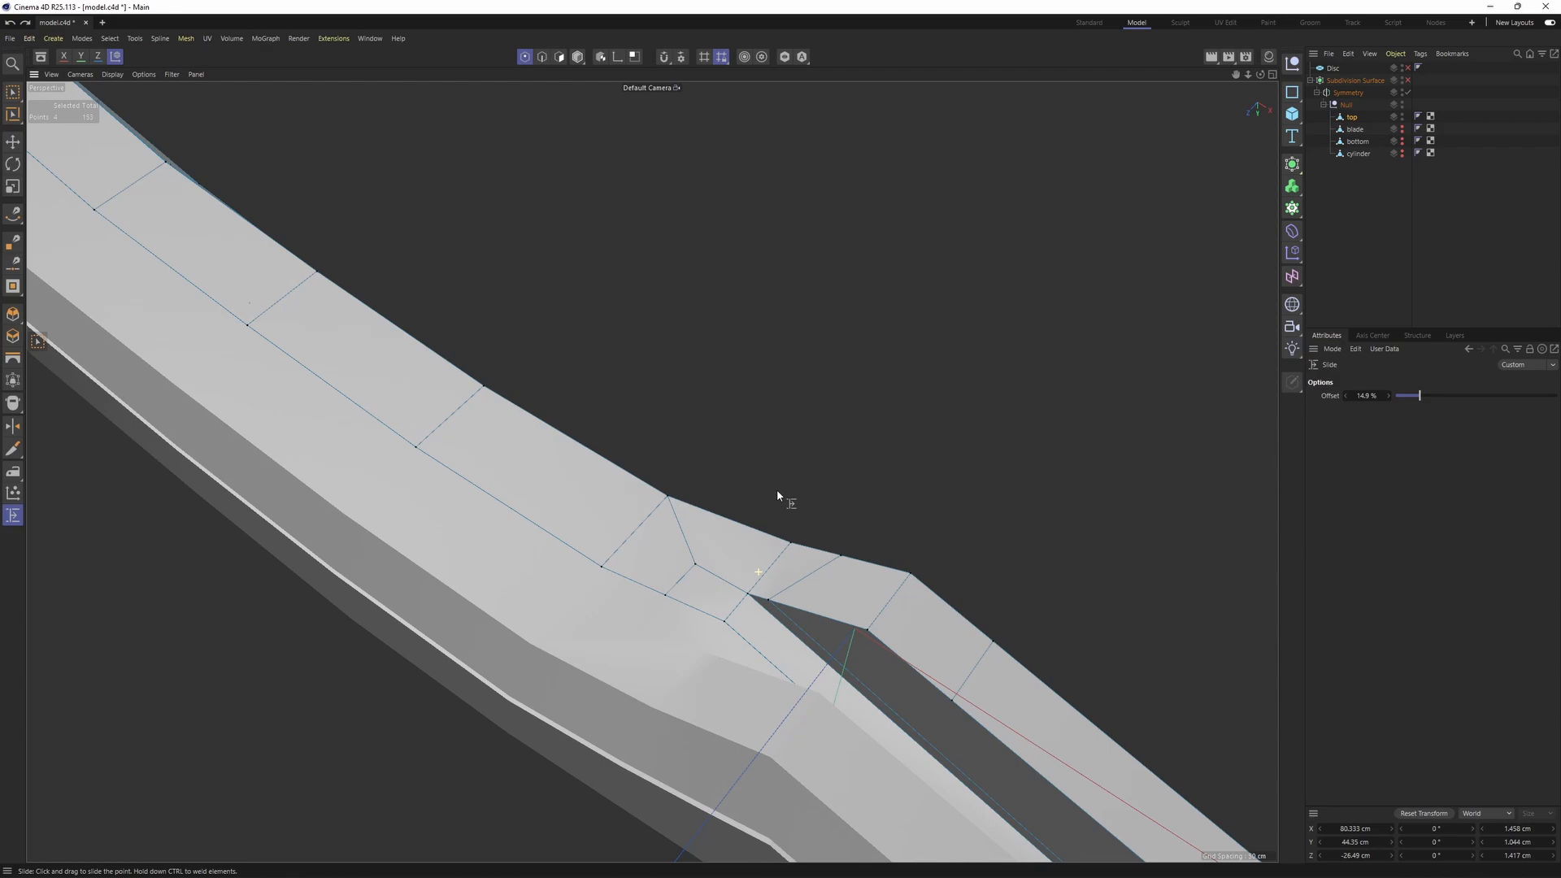
alt+middle_drag(816, 587, 676, 510)
alt+drag(677, 510, 674, 525)
- Select the edges along the fork opening's inner rim to review them, and return to point editing
key(Return)
key(e)
scroll(674, 526, up, 1)
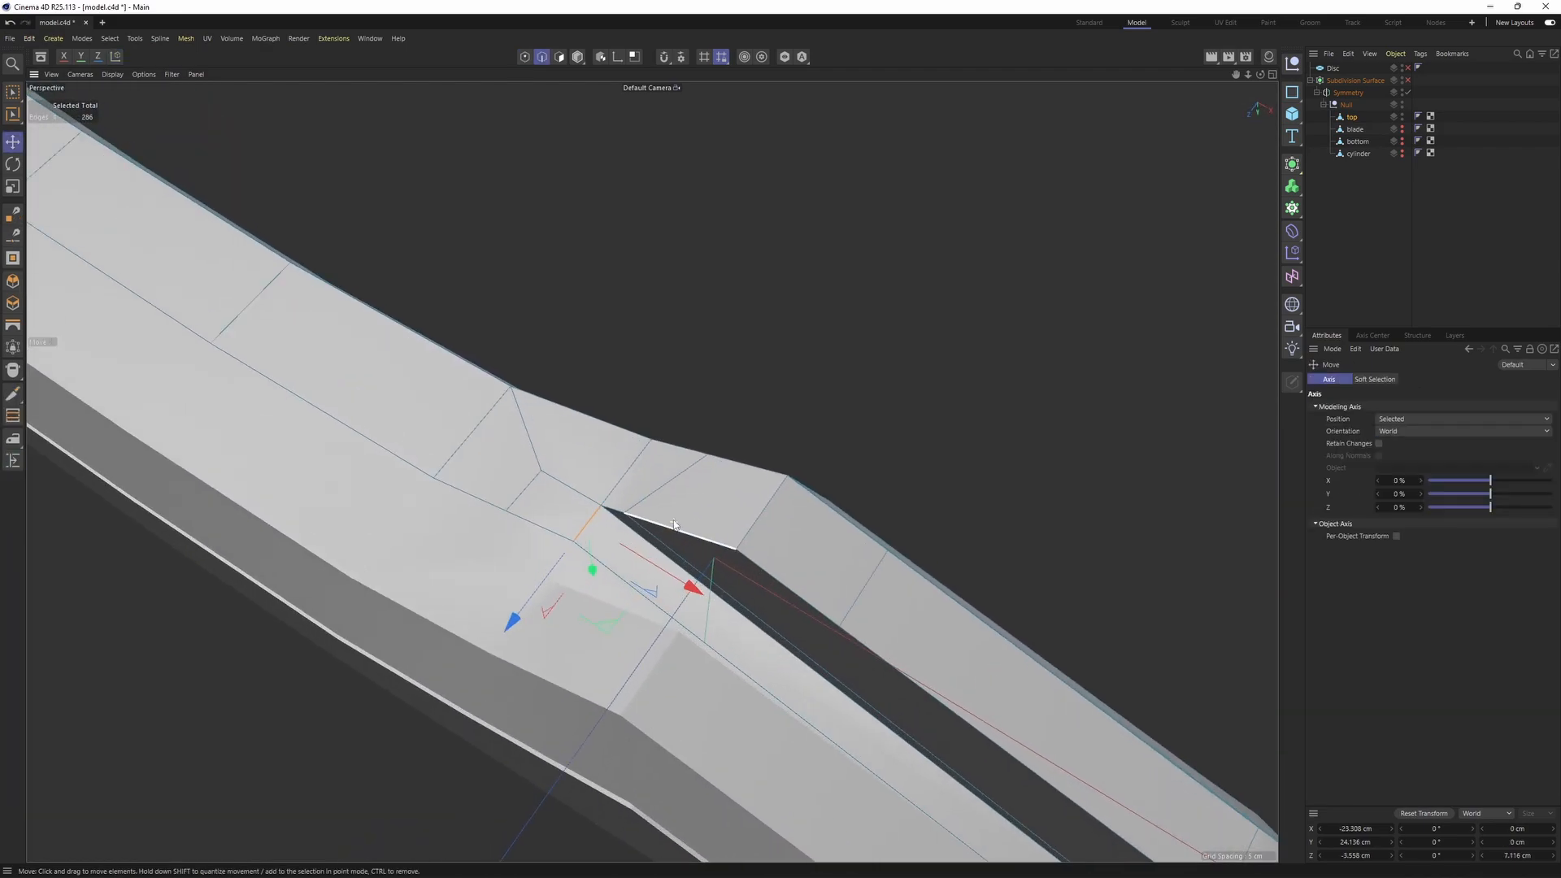
shift+click(930, 699)
alt+middle_drag(931, 699, 944, 632)
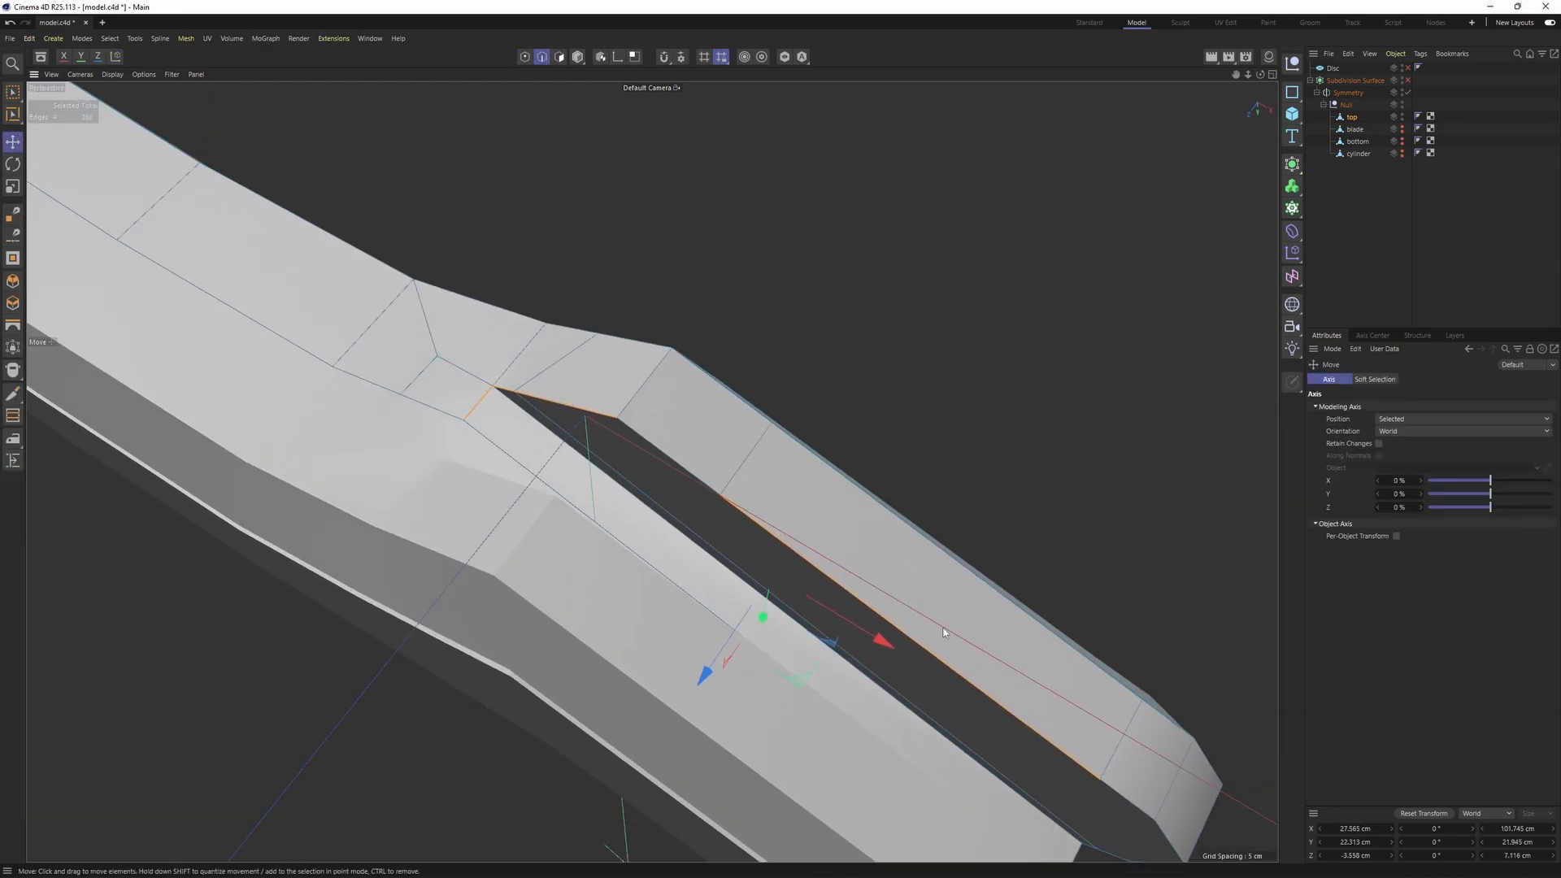
scroll(656, 480, up, 3)
alt+middle_drag(656, 480, 752, 505)
scroll(753, 505, up, 1)
key(Return)
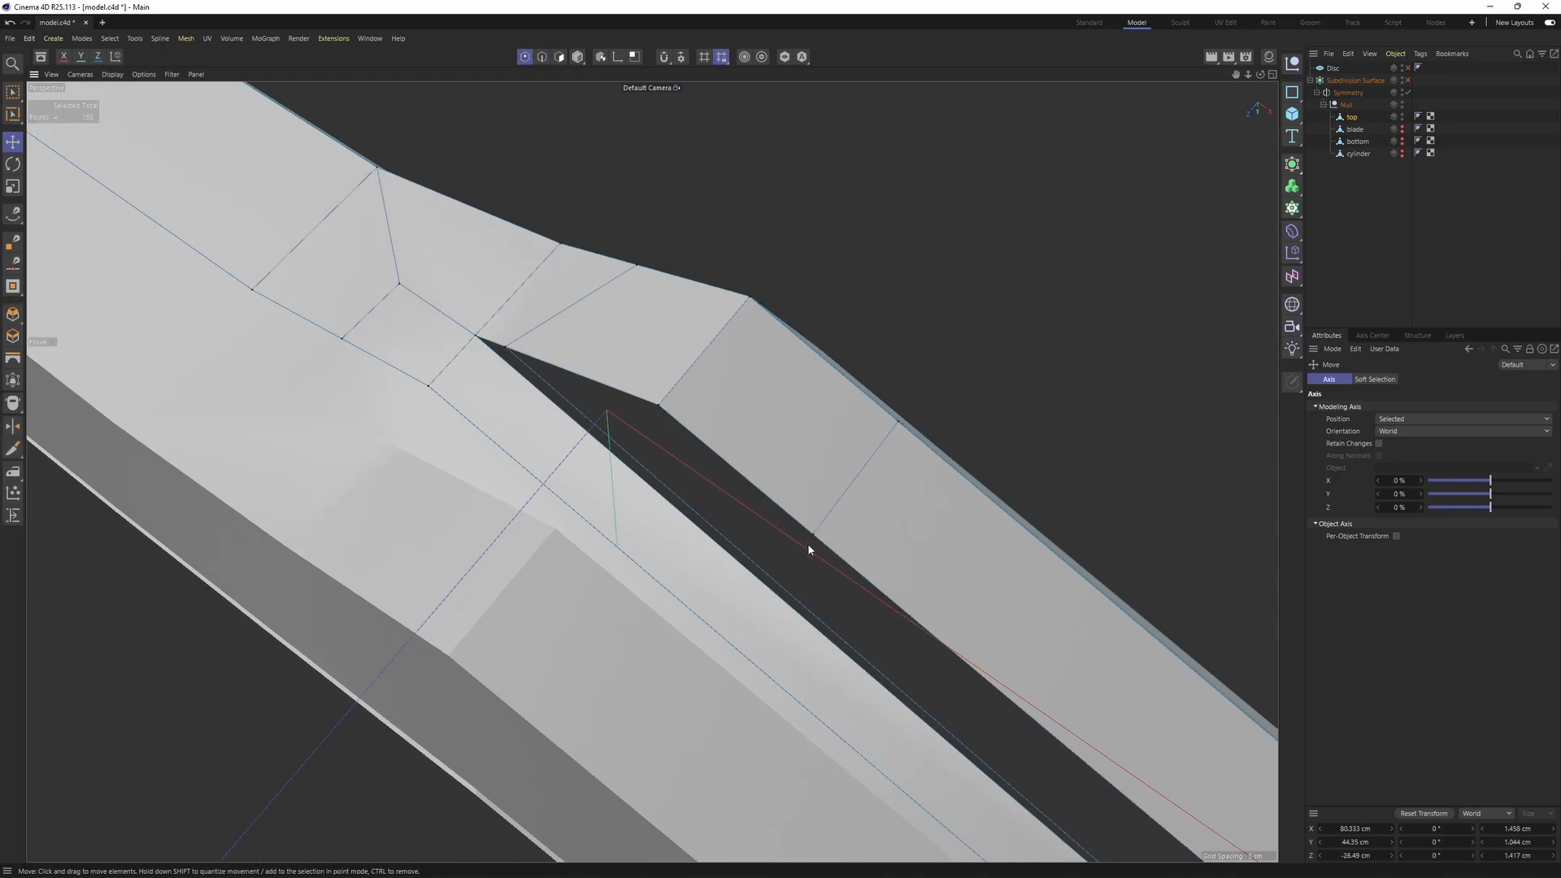
- Disable the Symmetry object to expose the inner wall of the fork's prong
click(1406, 93)
alt+middle_drag(619, 501, 652, 471)
alt+drag(652, 472, 794, 369)
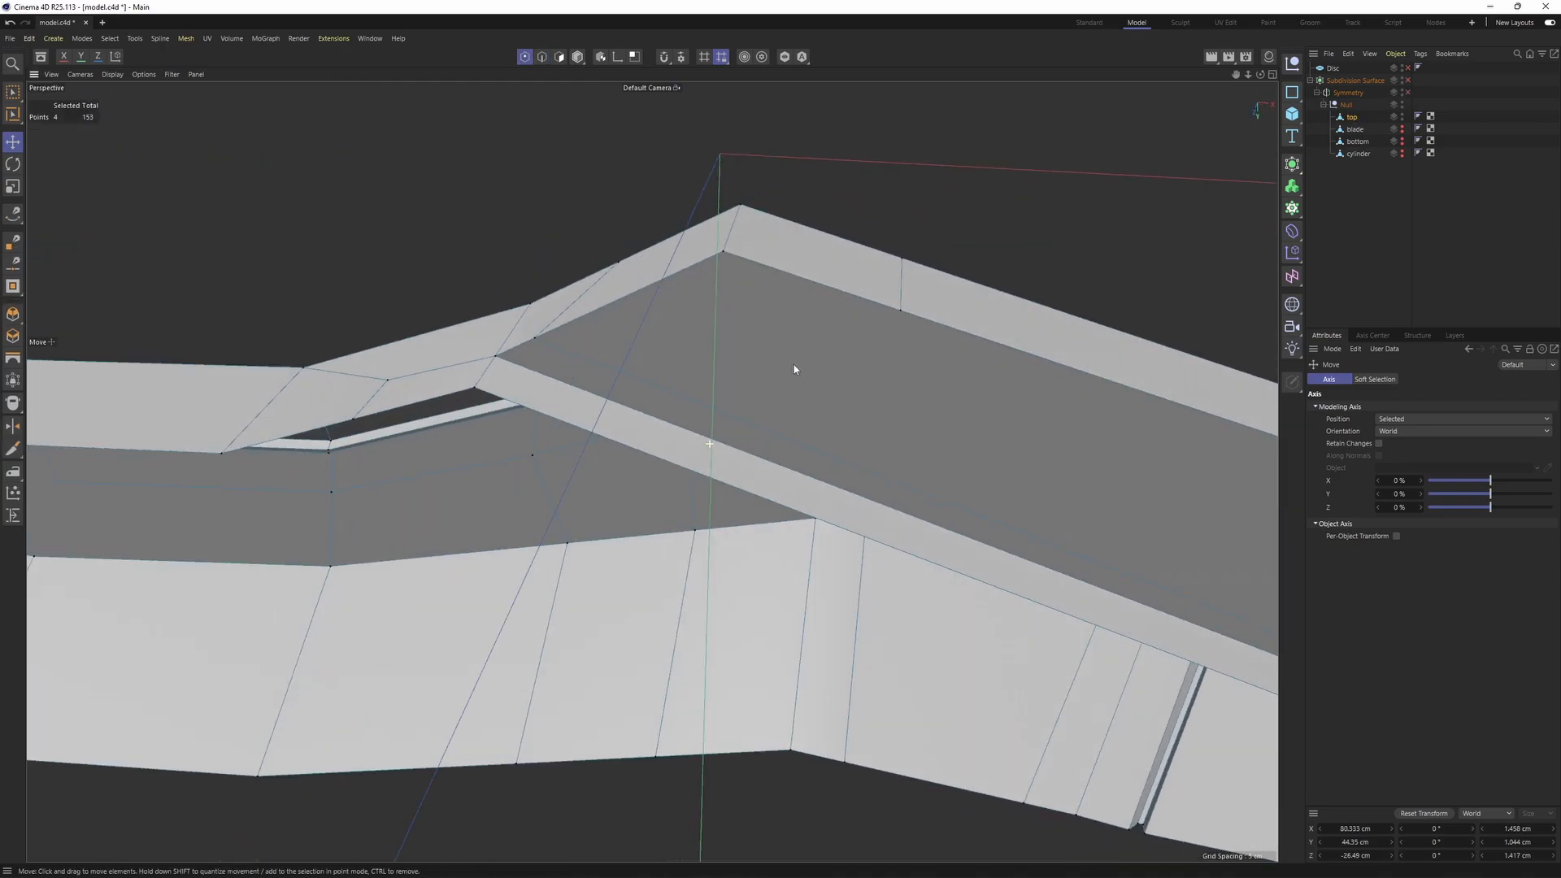
alt+middle_drag(794, 369, 707, 423)
alt+drag(707, 422, 734, 458)
- Cut two lines with Line Cut across the prong's inner wall, from the upper rim points to the lower edge
key(k)
key(k)
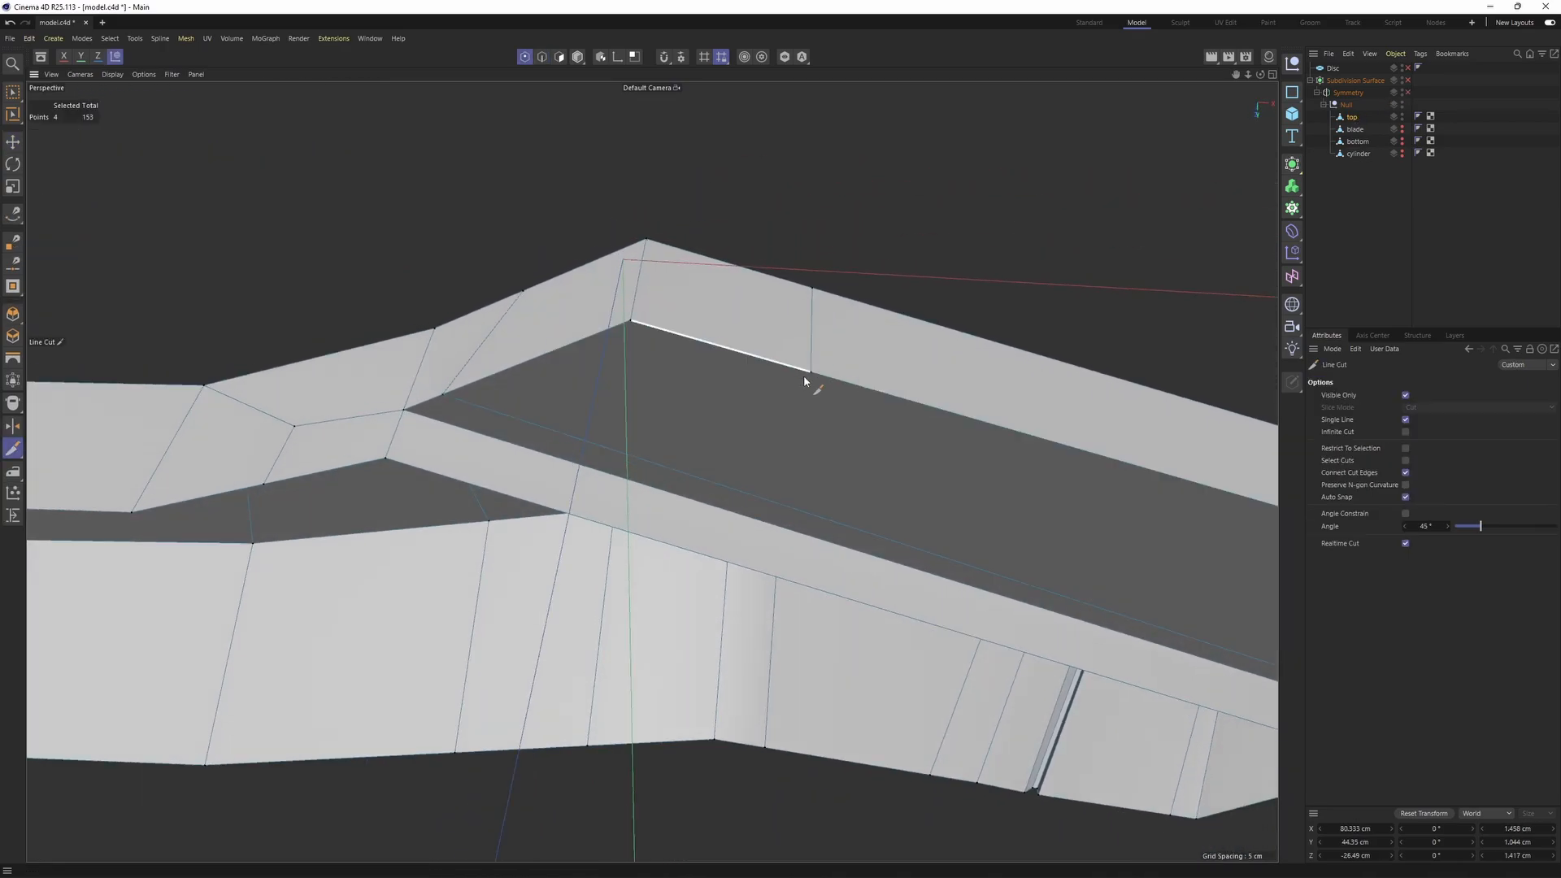
click(809, 373)
click(707, 554)
alt+drag(708, 553, 837, 462)
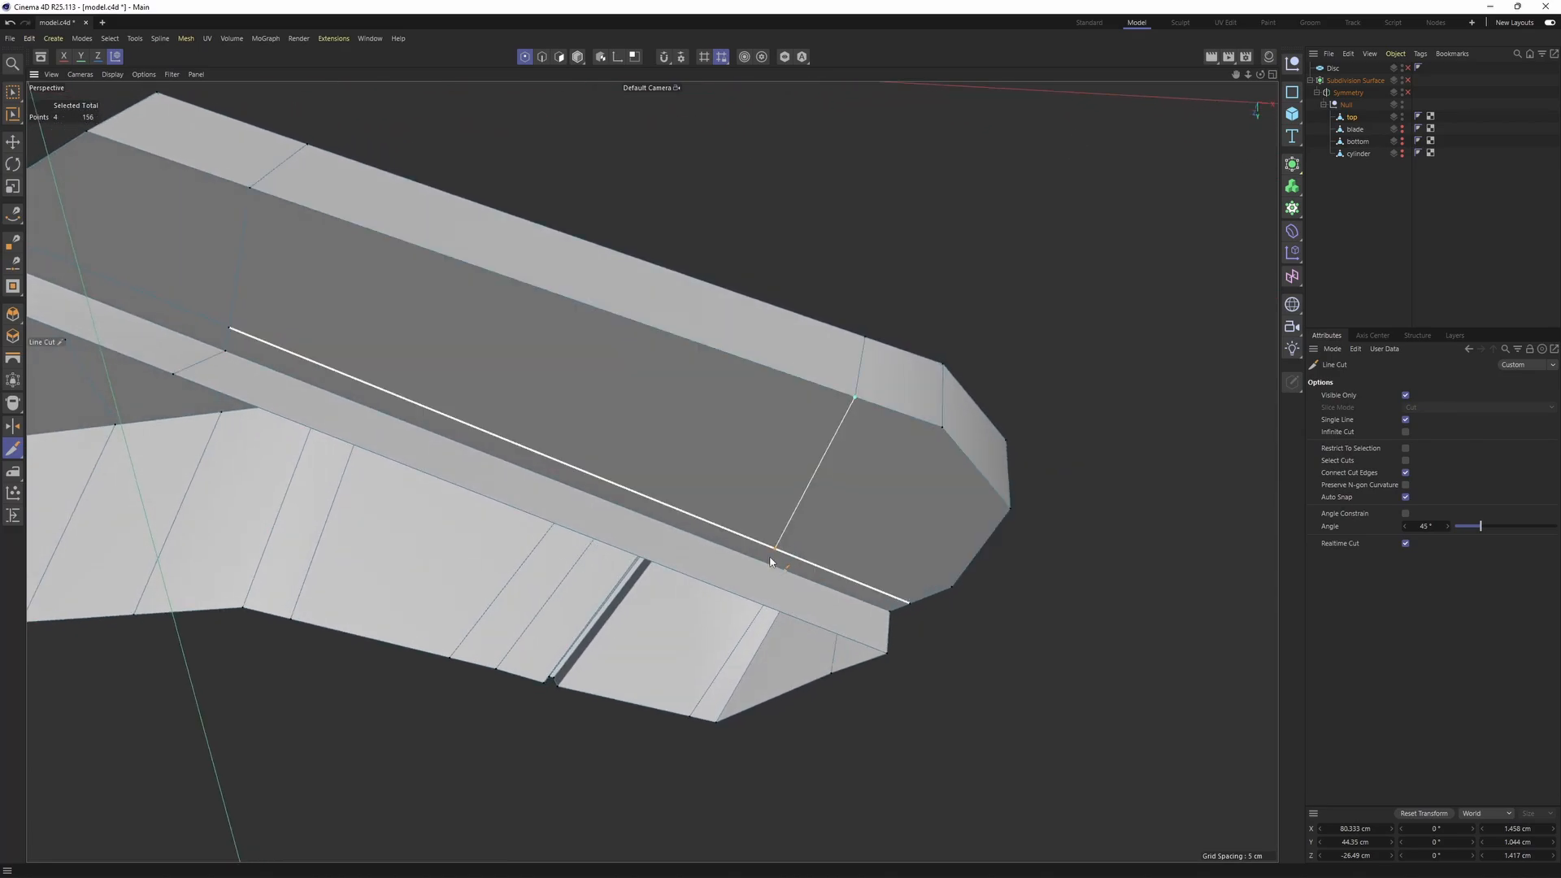
click(736, 597)
alt+drag(872, 563, 813, 524)
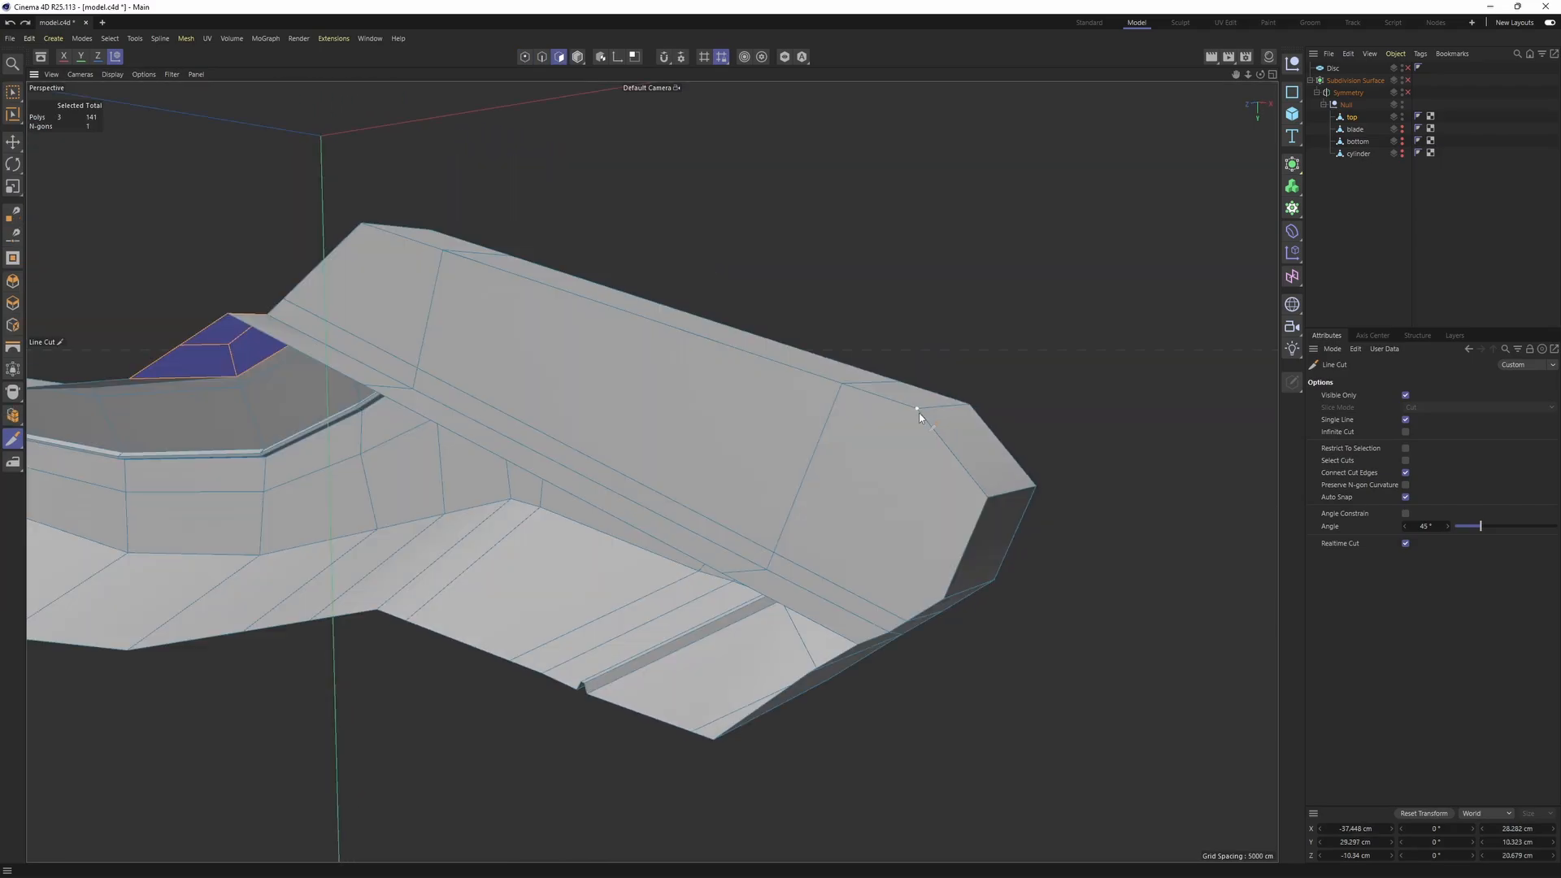
- Cut another line down the inner wall from the rounded end's upper corner to the lower edge, and select the resulting faces to check them
click(918, 410)
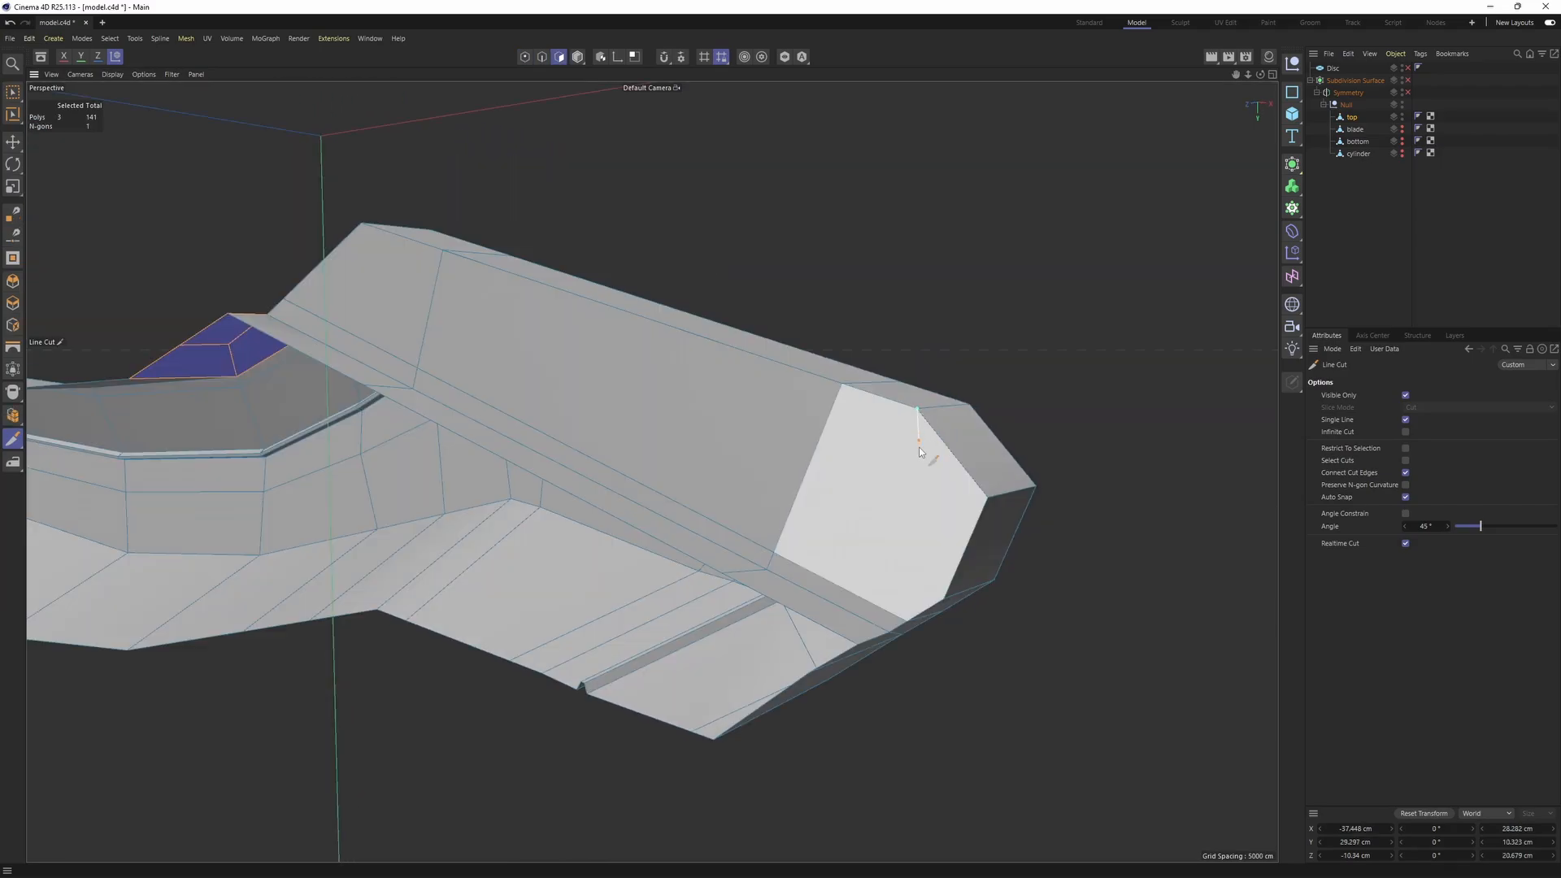
click(904, 622)
key(e)
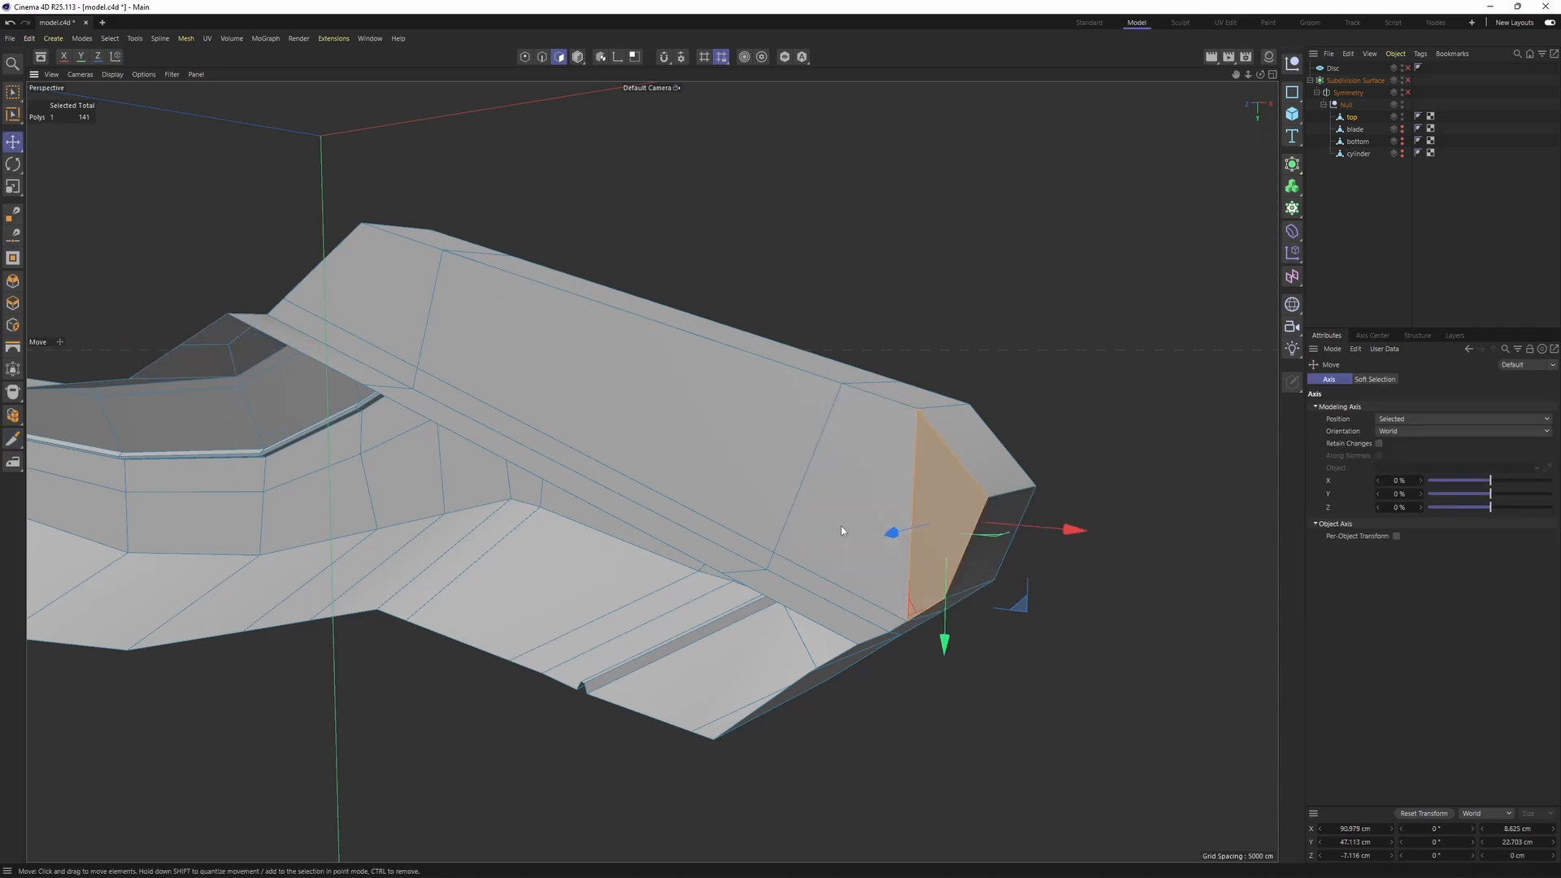
shift+click(840, 525)
alt+drag(841, 525, 902, 538)
key(Return)
alt+drag(1007, 558, 1003, 557)
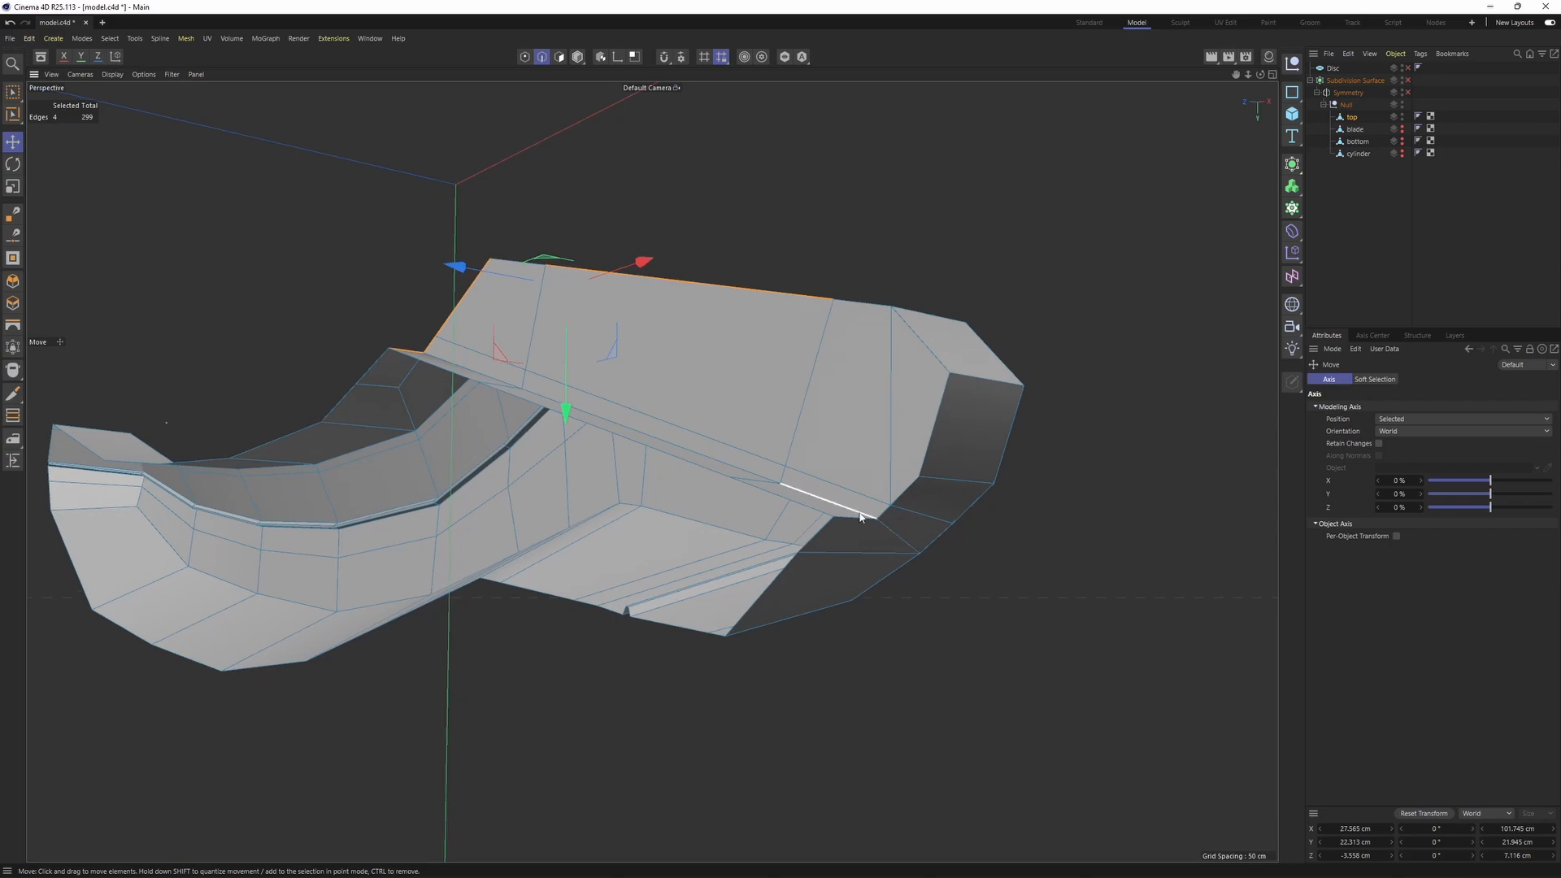
- Select the connected edges along the inner wall's upper rim, around the prong's rounded end and at the rear inner corner
click(859, 517)
shift+click(885, 511)
alt+drag(942, 452, 953, 476)
shift+double_click(952, 475)
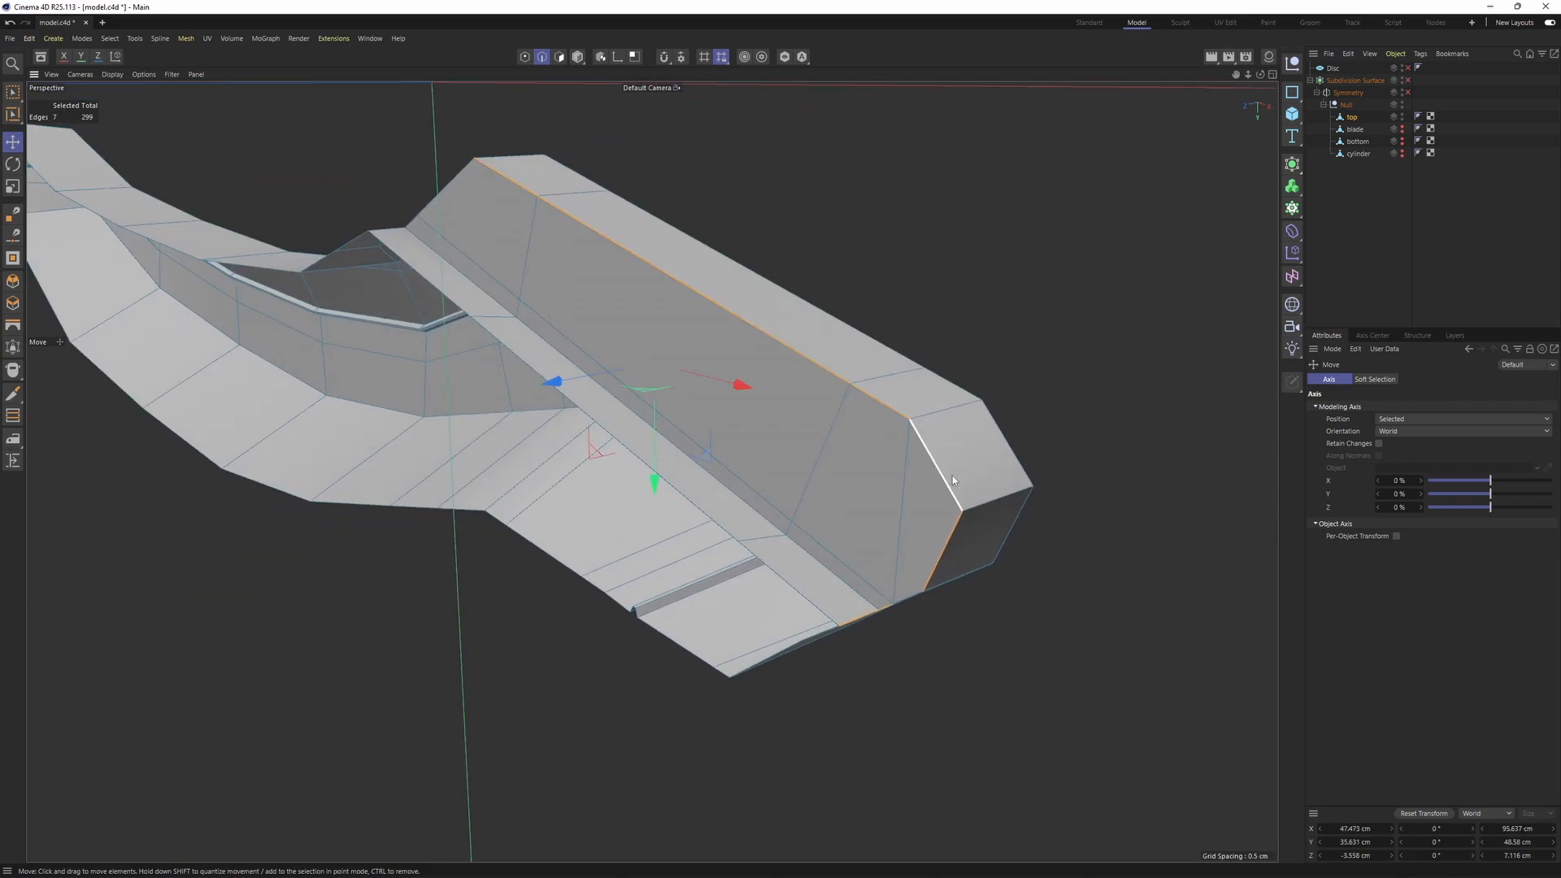
alt+drag(958, 699, 737, 494)
shift+click(932, 559)
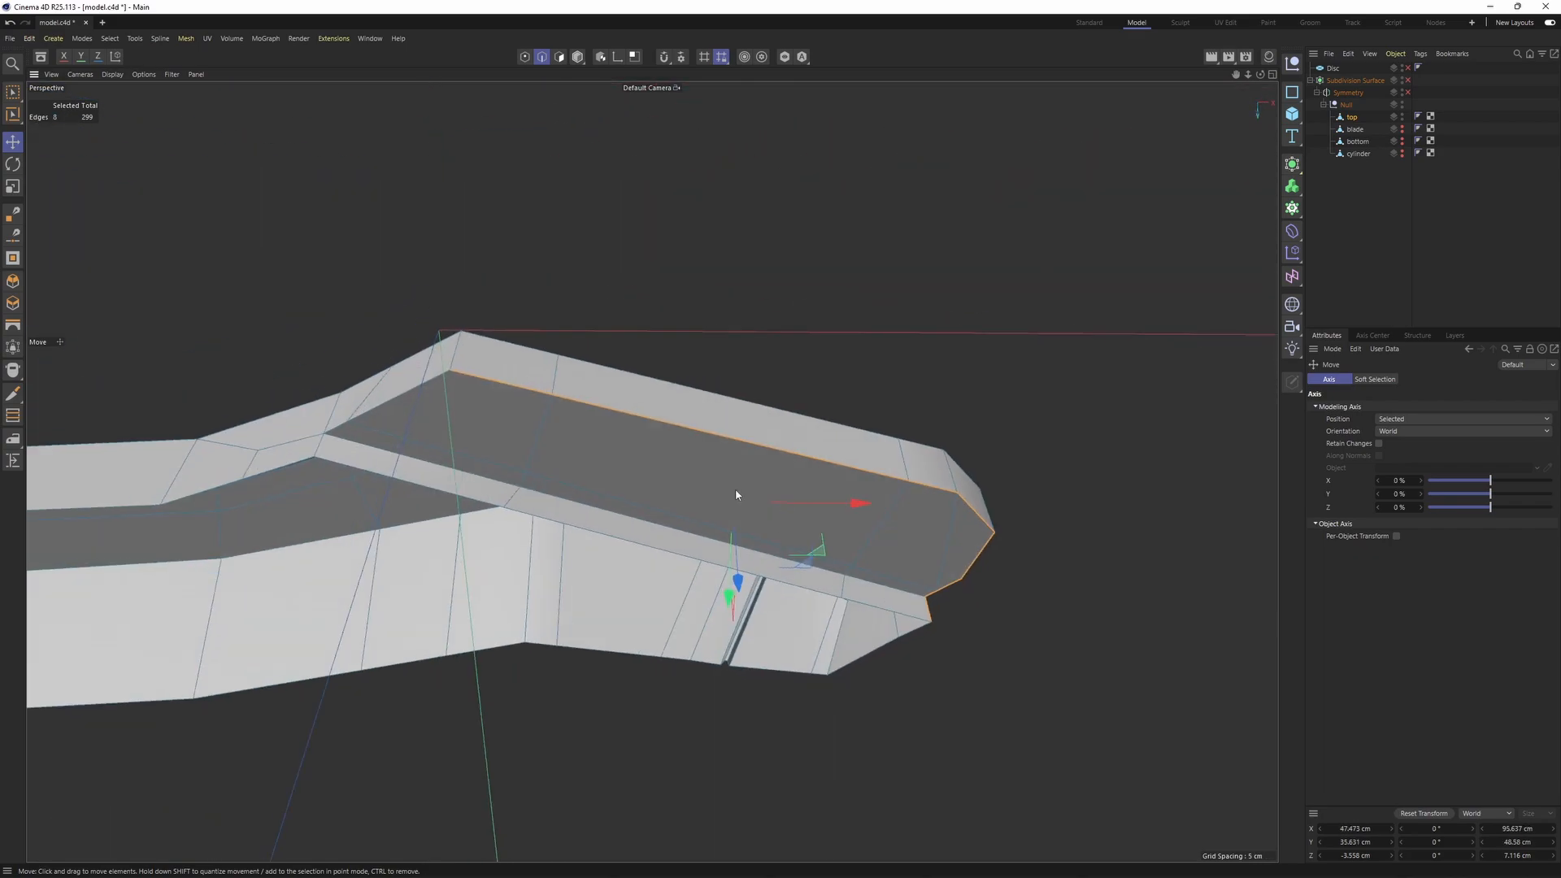
alt+middle_drag(443, 382, 694, 568)
scroll(694, 569, up, 3)
shift+click(646, 583)
alt+drag(693, 568, 569, 618)
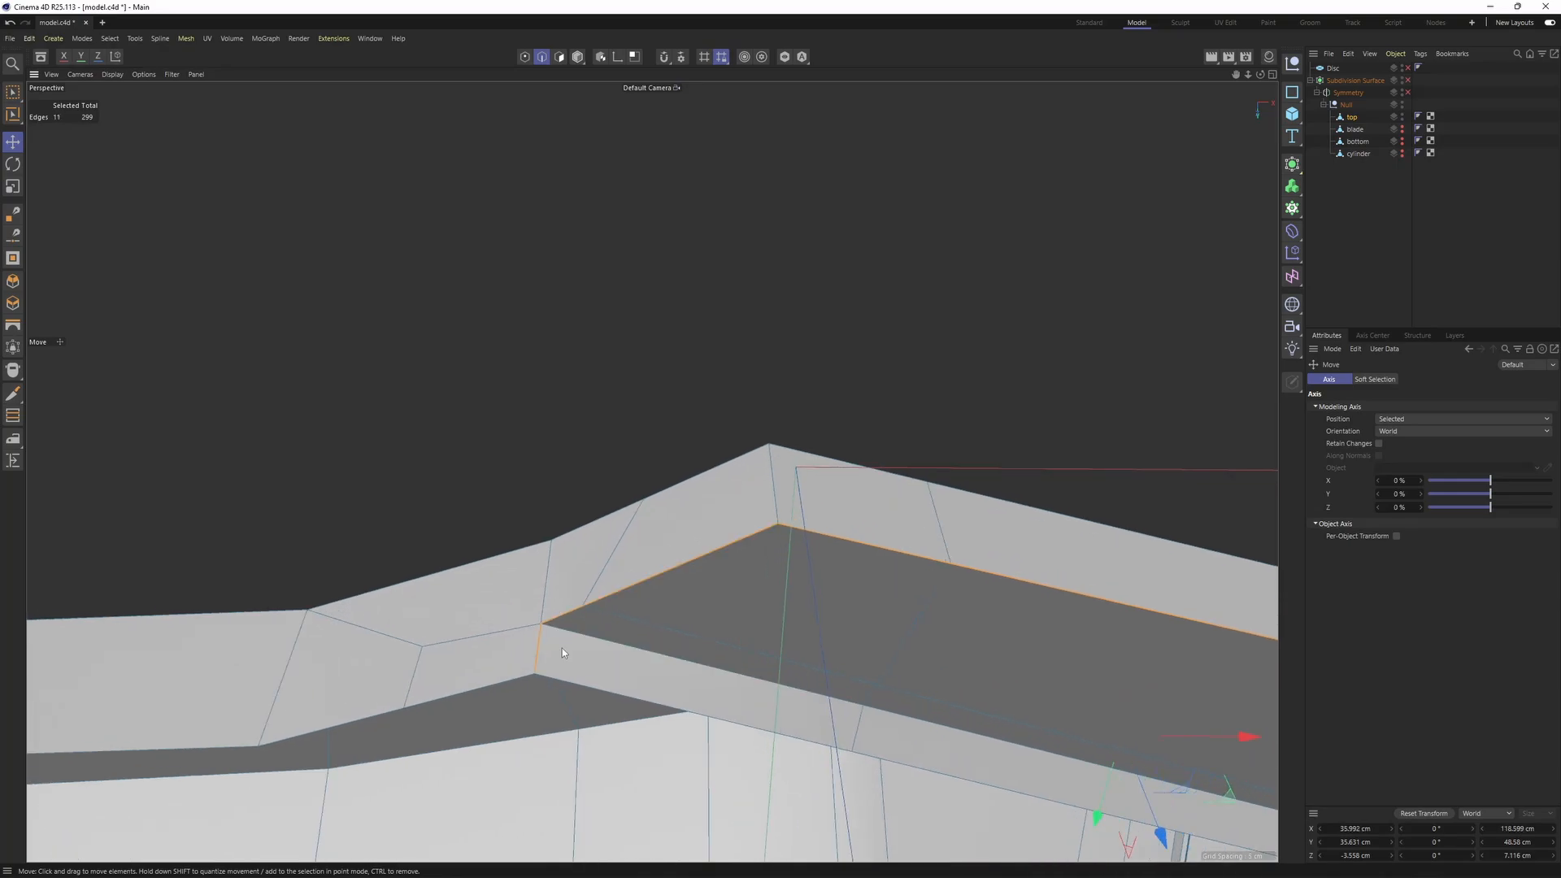
- Clone the selected rim edges onto the adjoining outer faces using Edge Slide with an offset of 1.55 cm
scroll(610, 612, up, 3)
key(m)
key(o)
scroll(597, 569, up, 3)
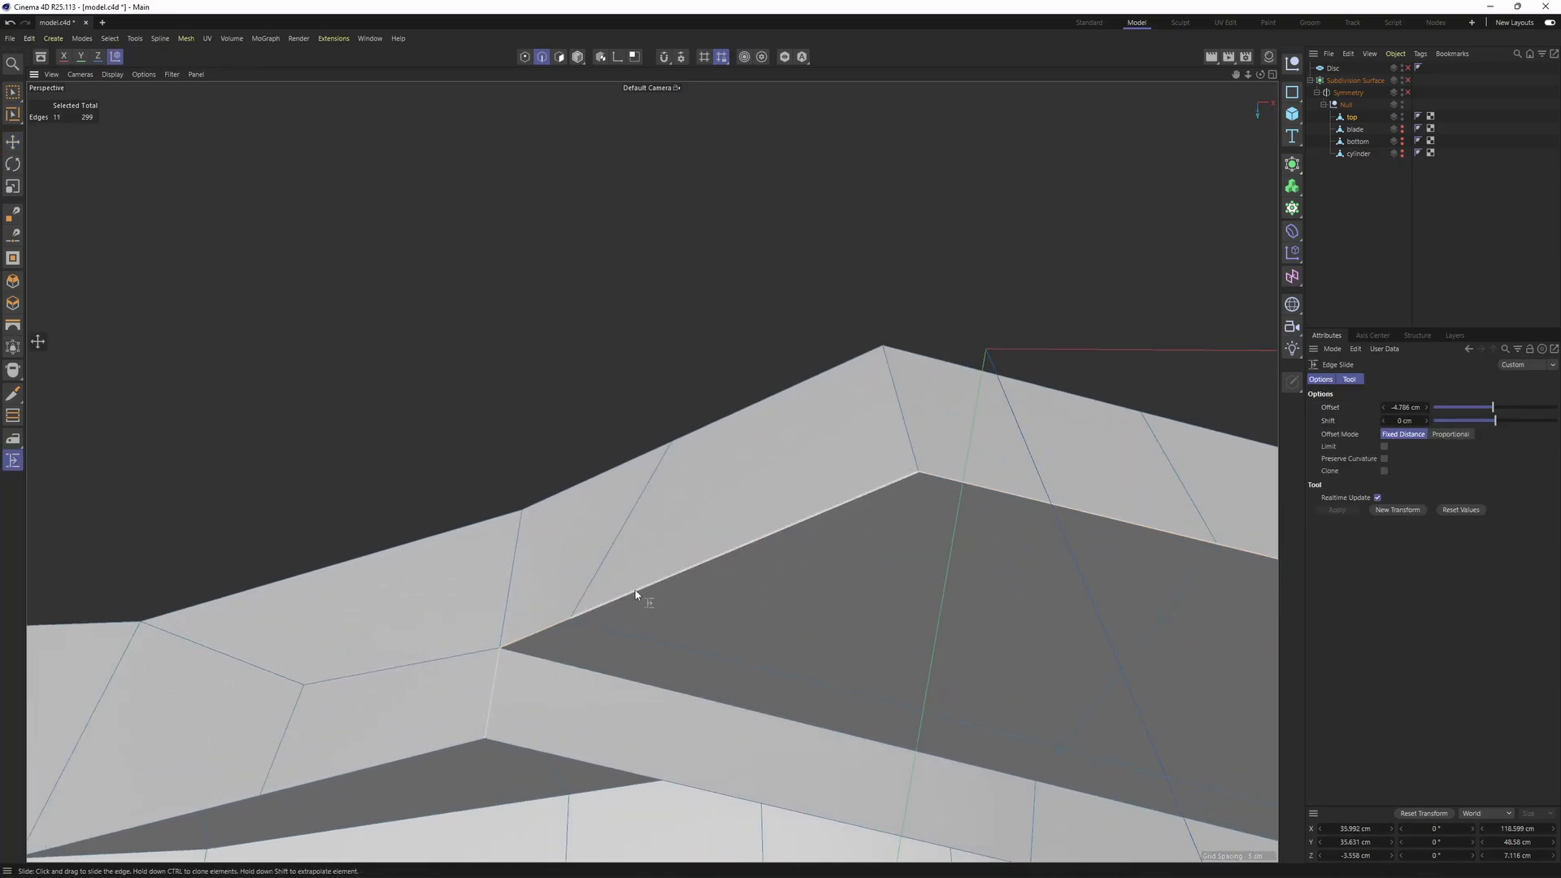
drag(637, 594, 626, 577)
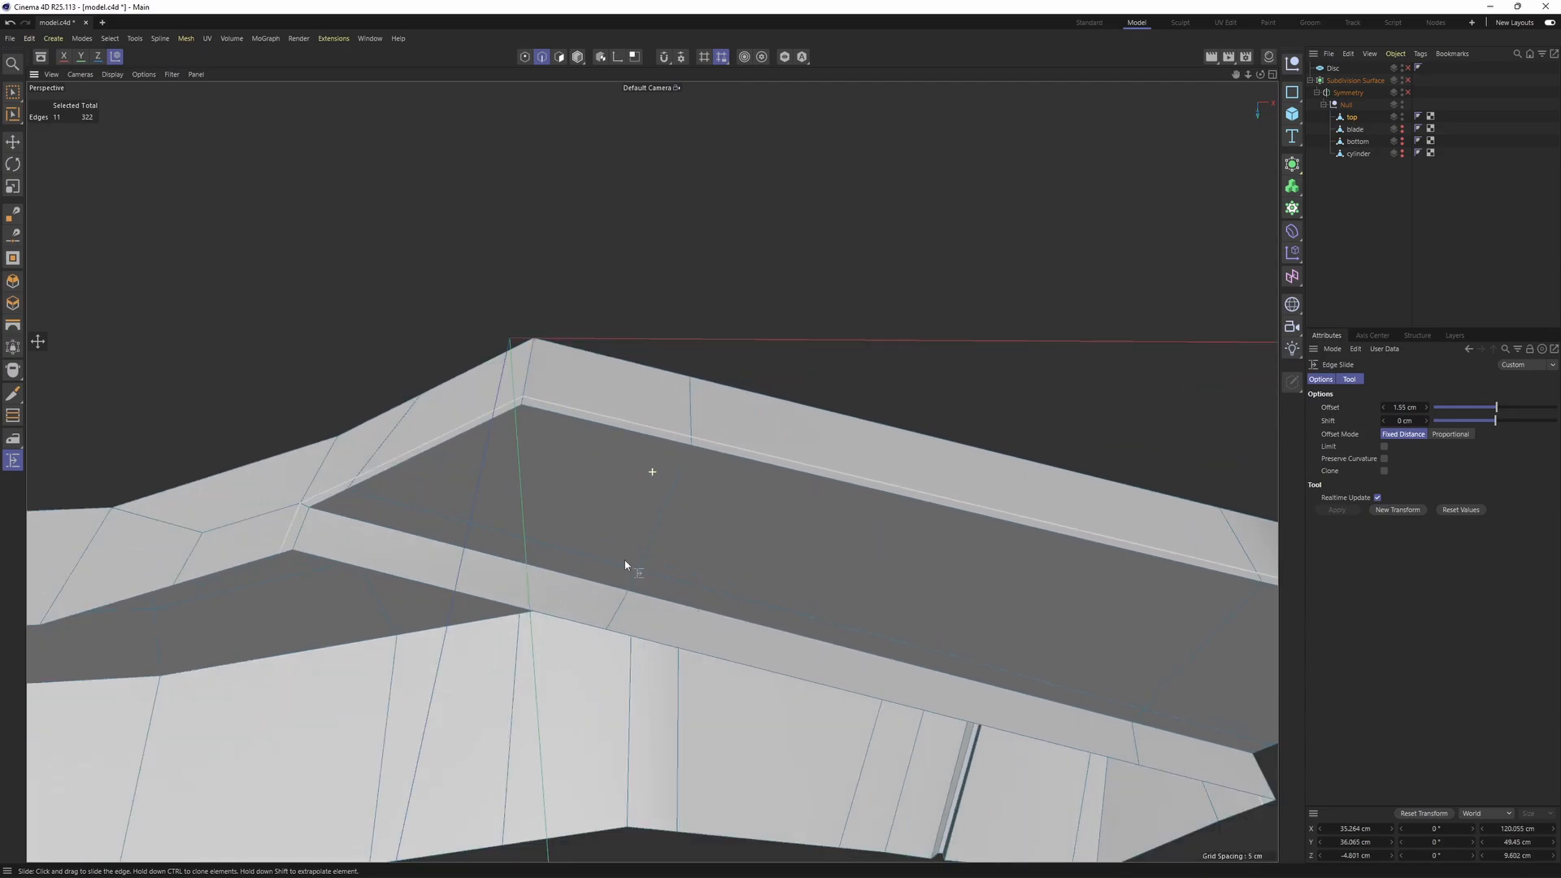
alt+drag(625, 564, 818, 582)
scroll(823, 683, up, 2)
alt+drag(819, 683, 802, 558)
key(Return)
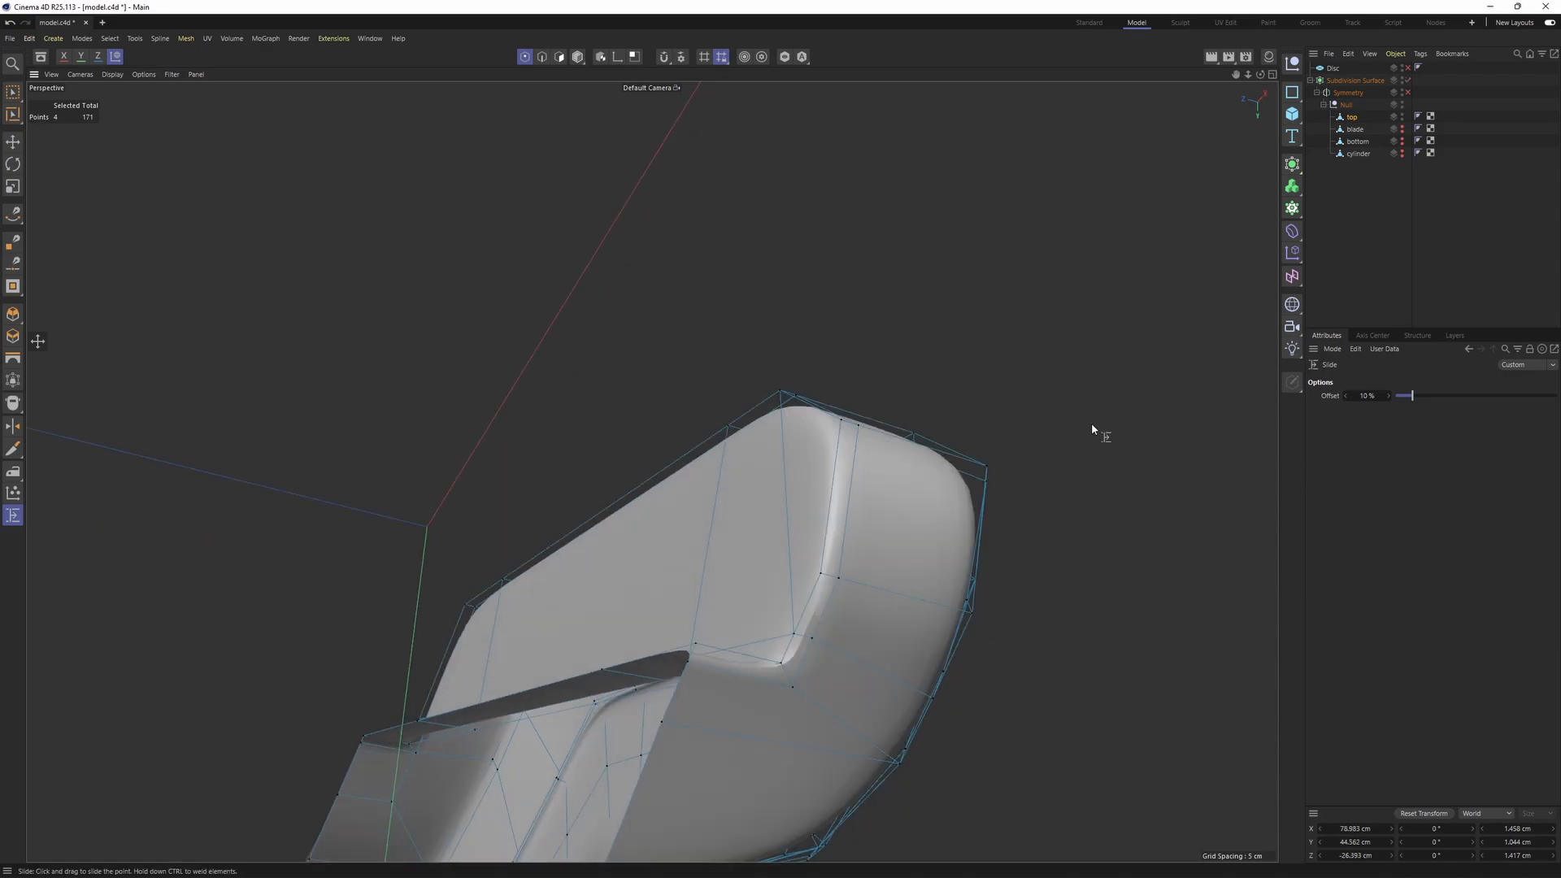
- Set the top object's Phong angle to 114°
alt+drag(1091, 429, 861, 600)
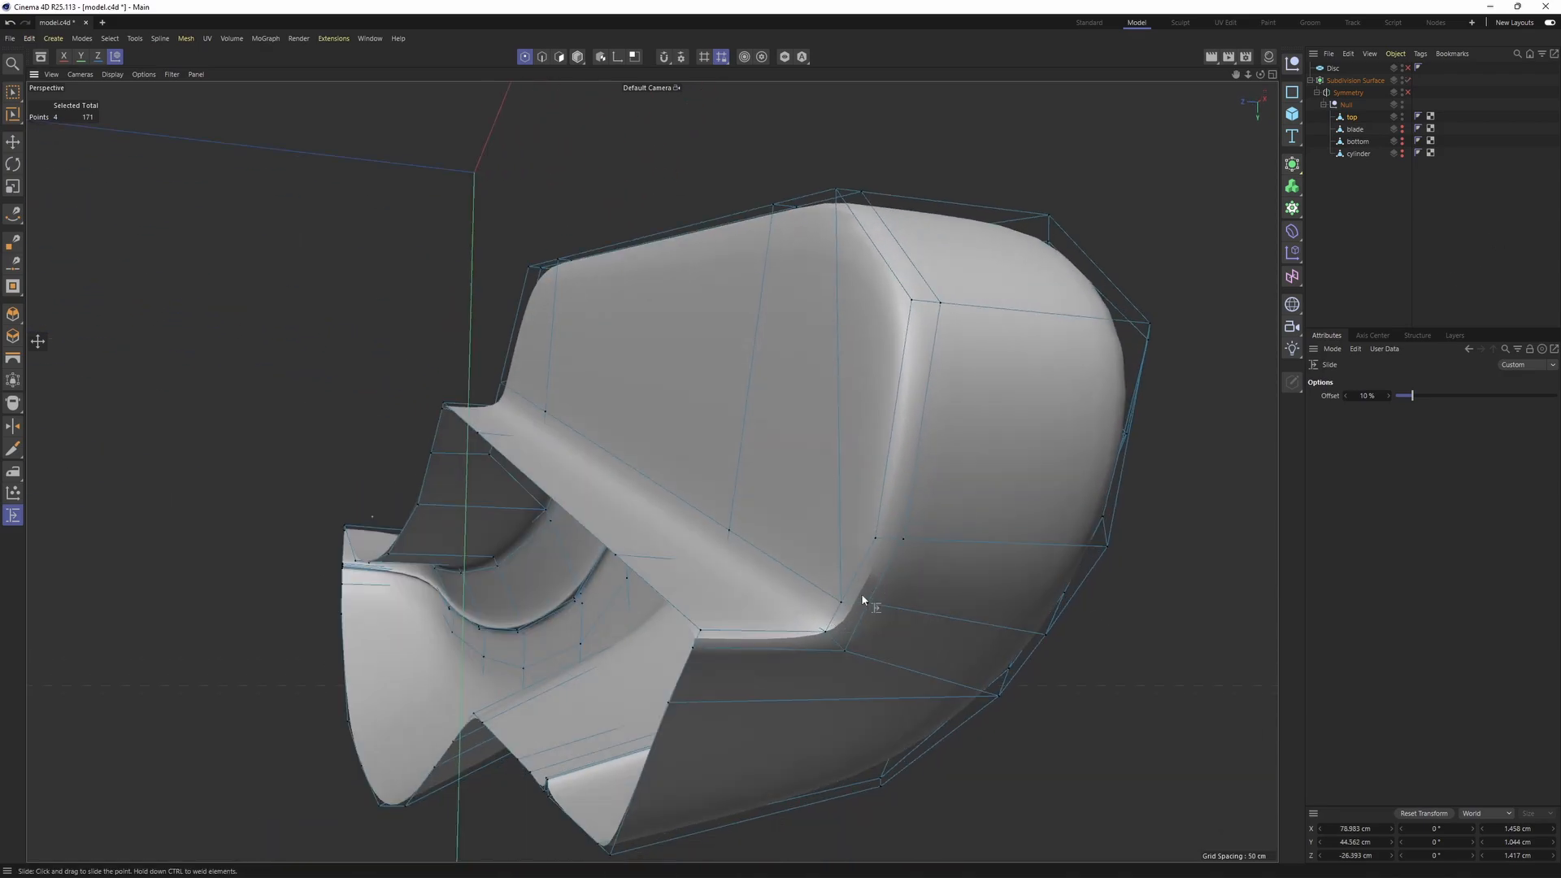
click(1418, 118)
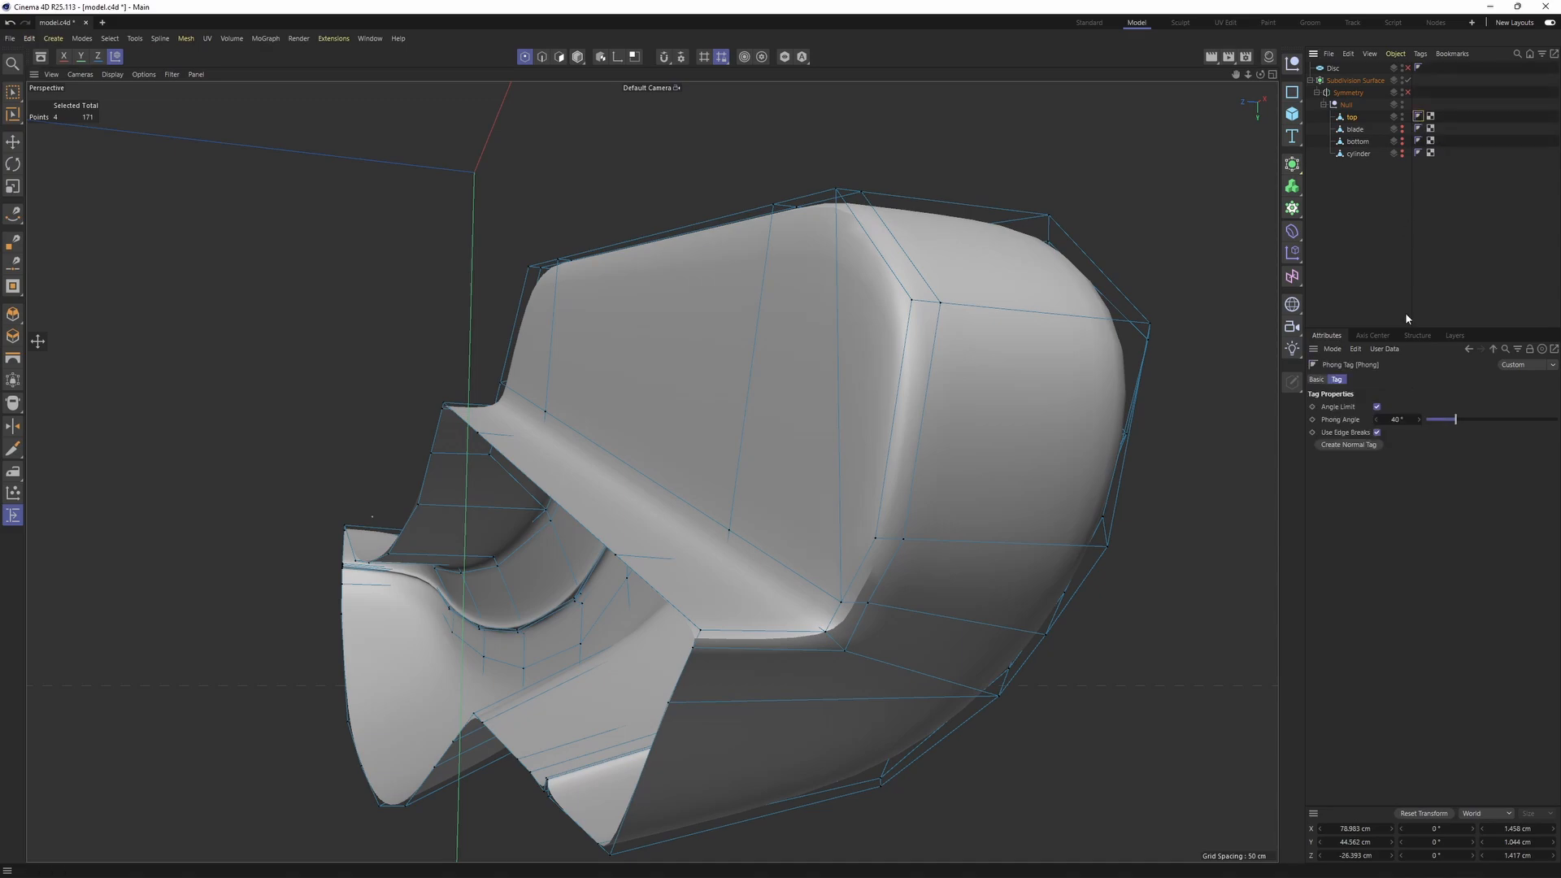
click(1509, 419)
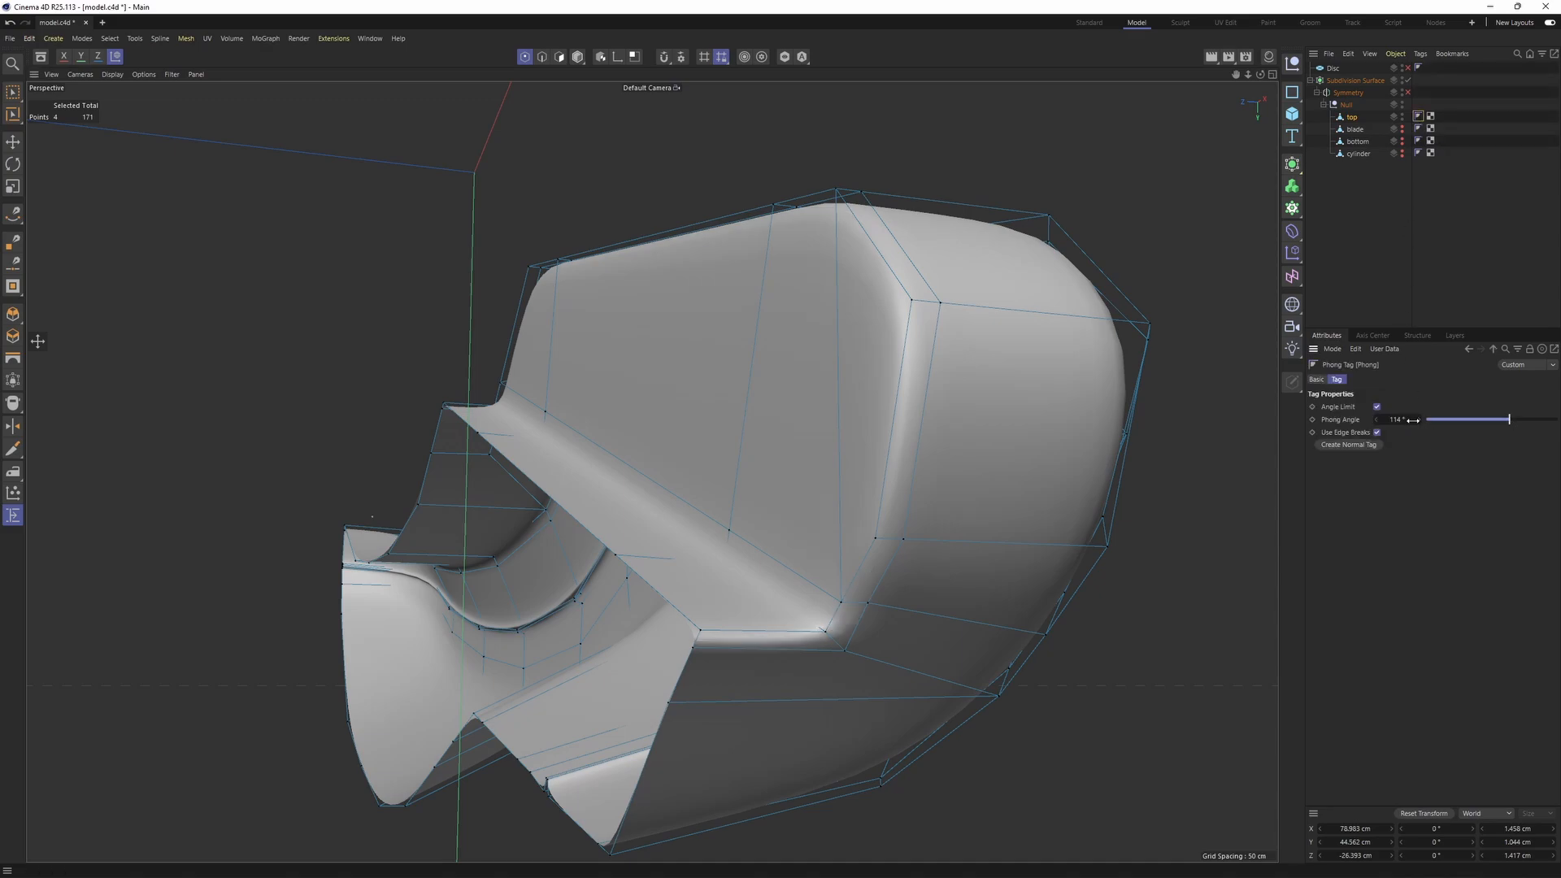
- Re-enable the Symmetry object, deselect everything and examine the whole smoothed handle from several sides
alt+drag(868, 493, 821, 370)
click(1407, 91)
click(1374, 203)
alt+right_drag(812, 408, 756, 338)
alt+drag(878, 393, 854, 496)
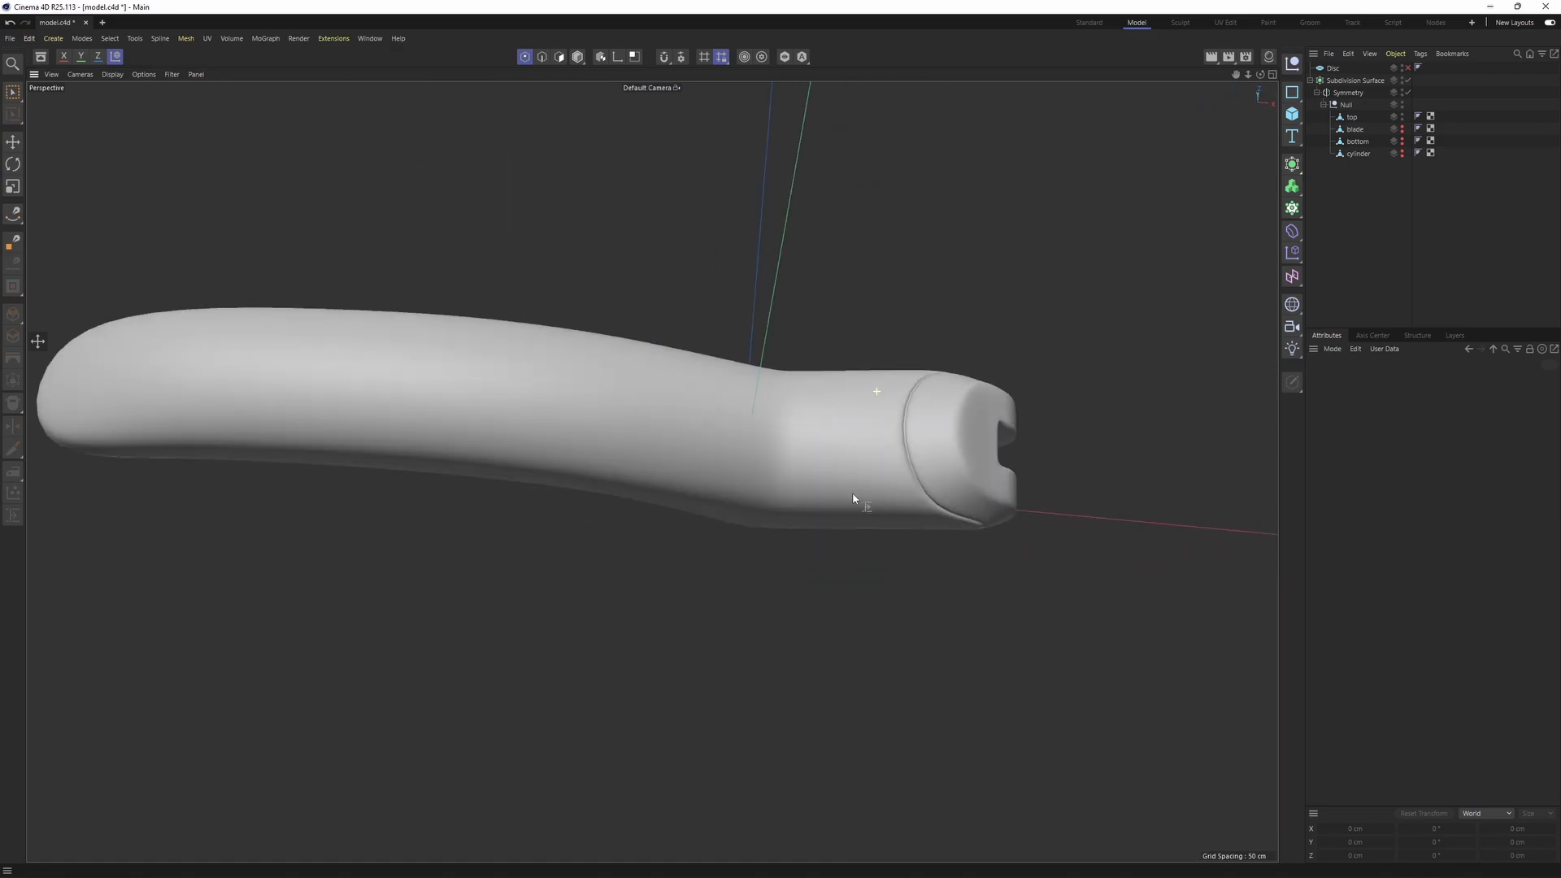
alt+drag(861, 328, 651, 471)
alt+drag(536, 390, 626, 430)
alt+drag(826, 401, 964, 380)
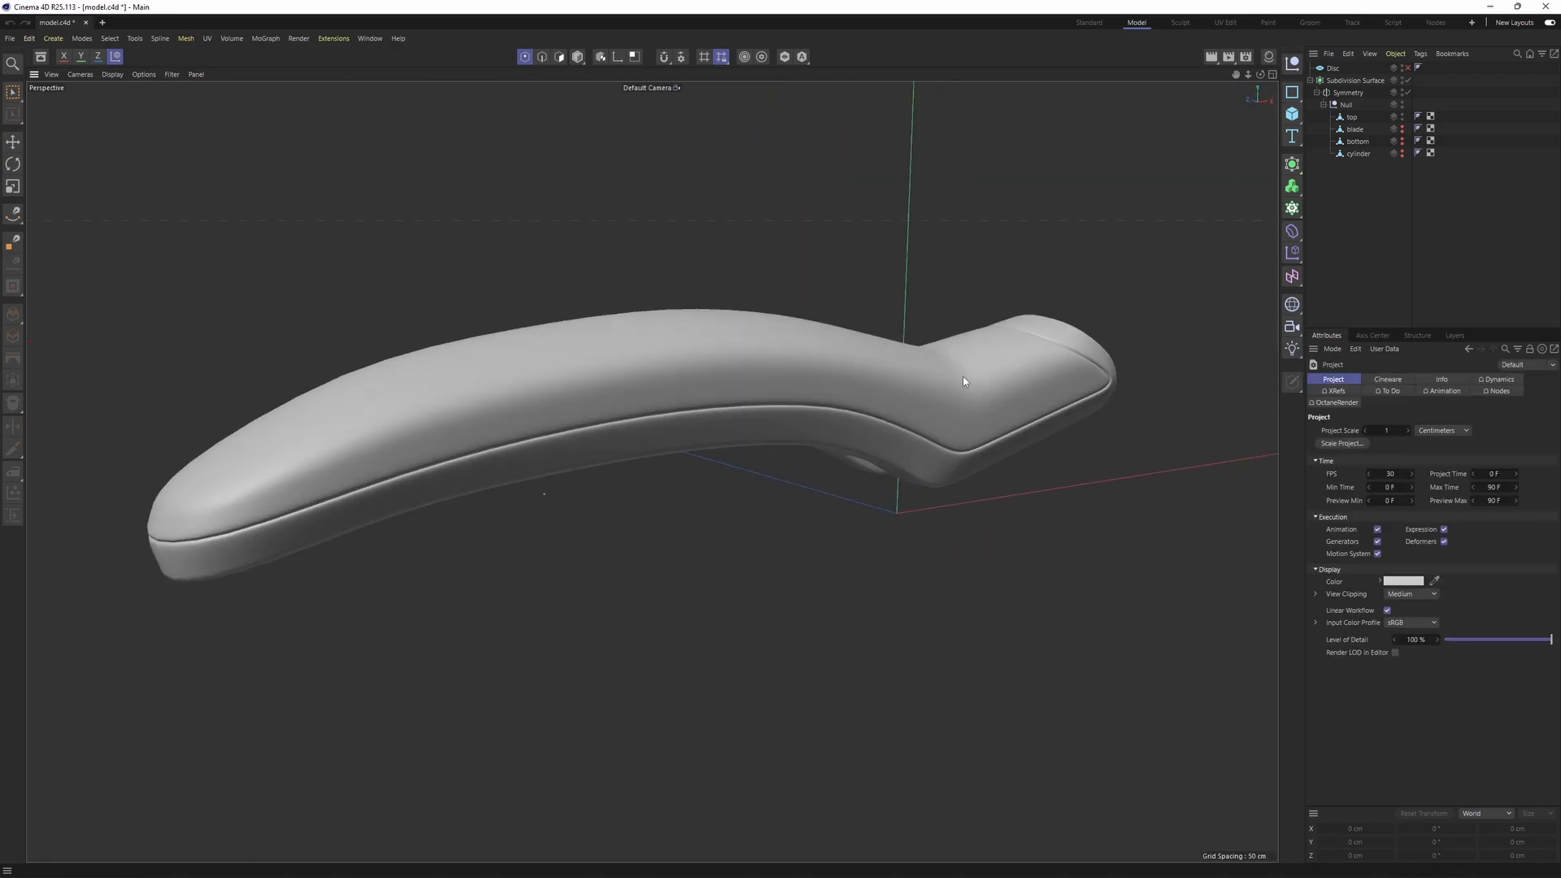
- Select the lengthwise edge loop along the upper side of the unsmoothed top object, leaving out one edge at the end
click(1351, 121)
key(q)
key(e)
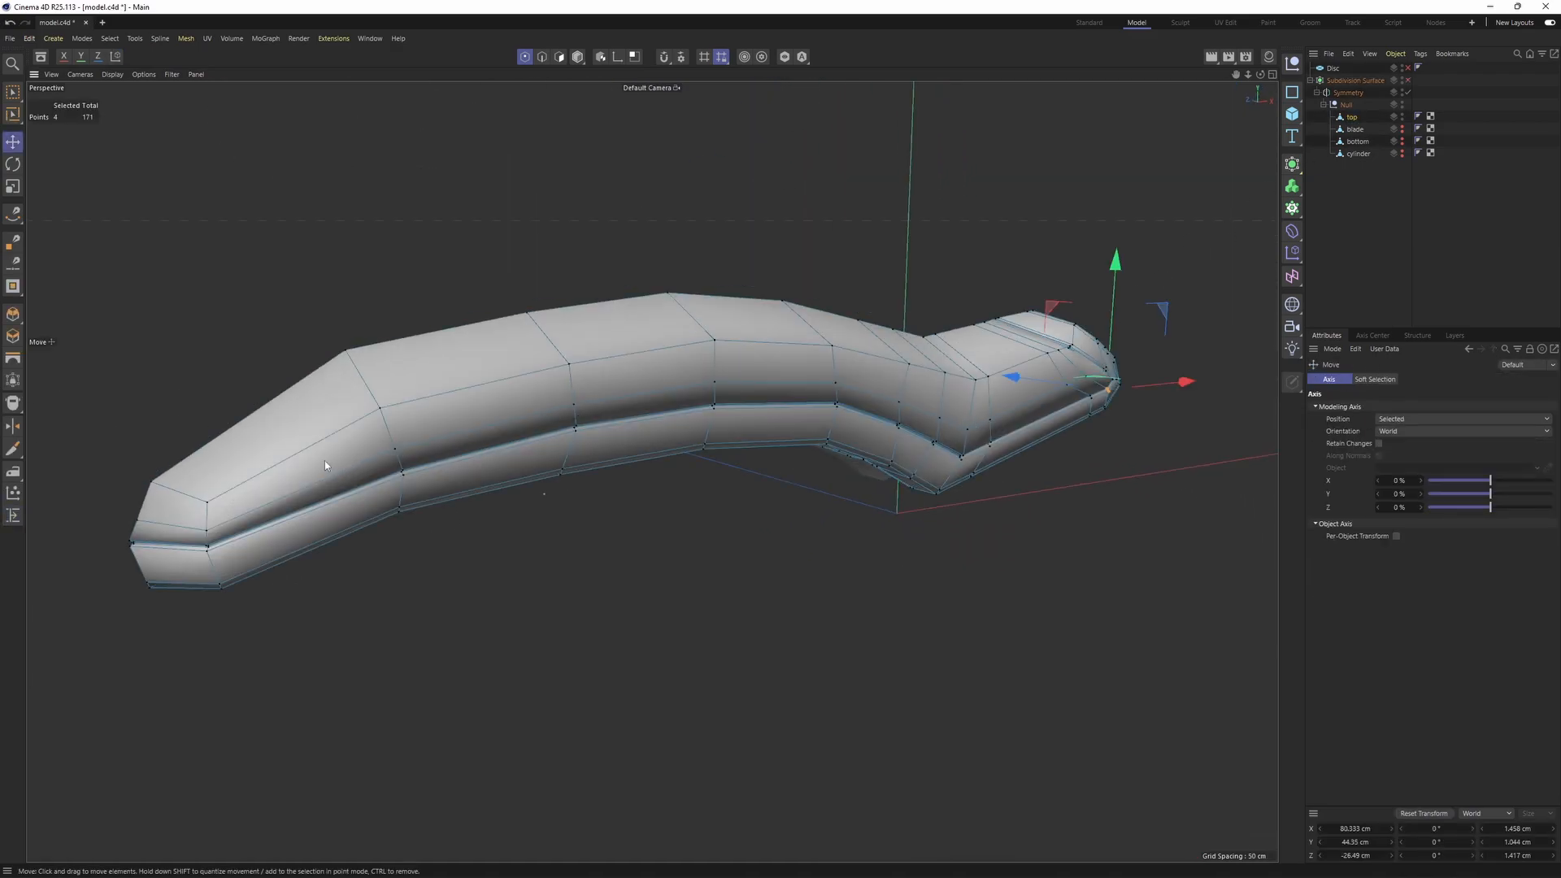
key(Return)
key(Return)
click(295, 452)
key(Return)
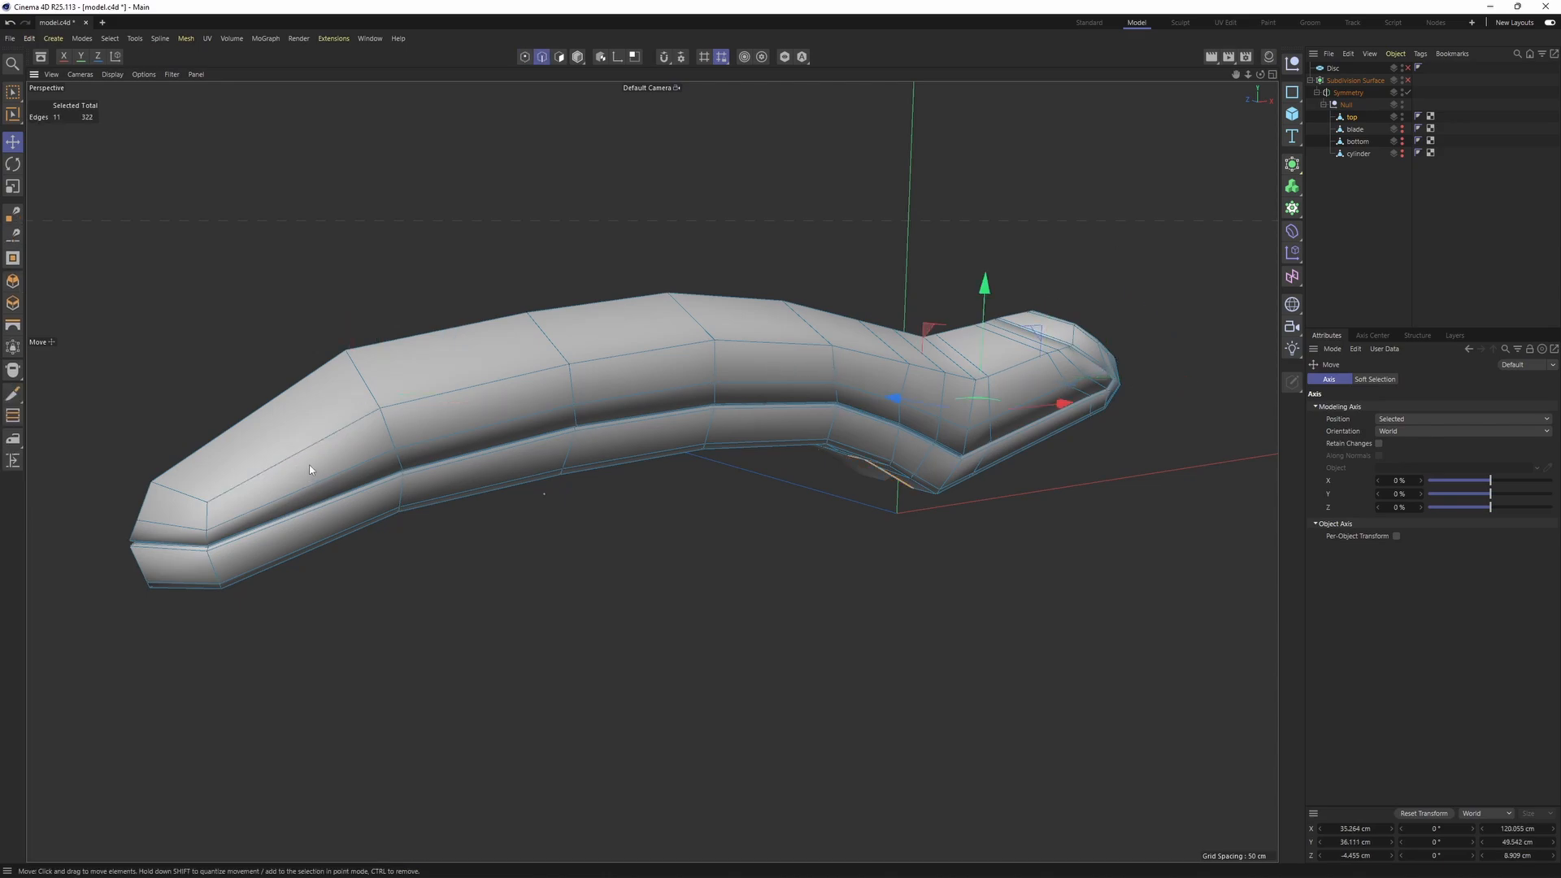
alt+drag(1013, 301, 895, 563)
double_click(884, 569)
scroll(925, 481, up, 4)
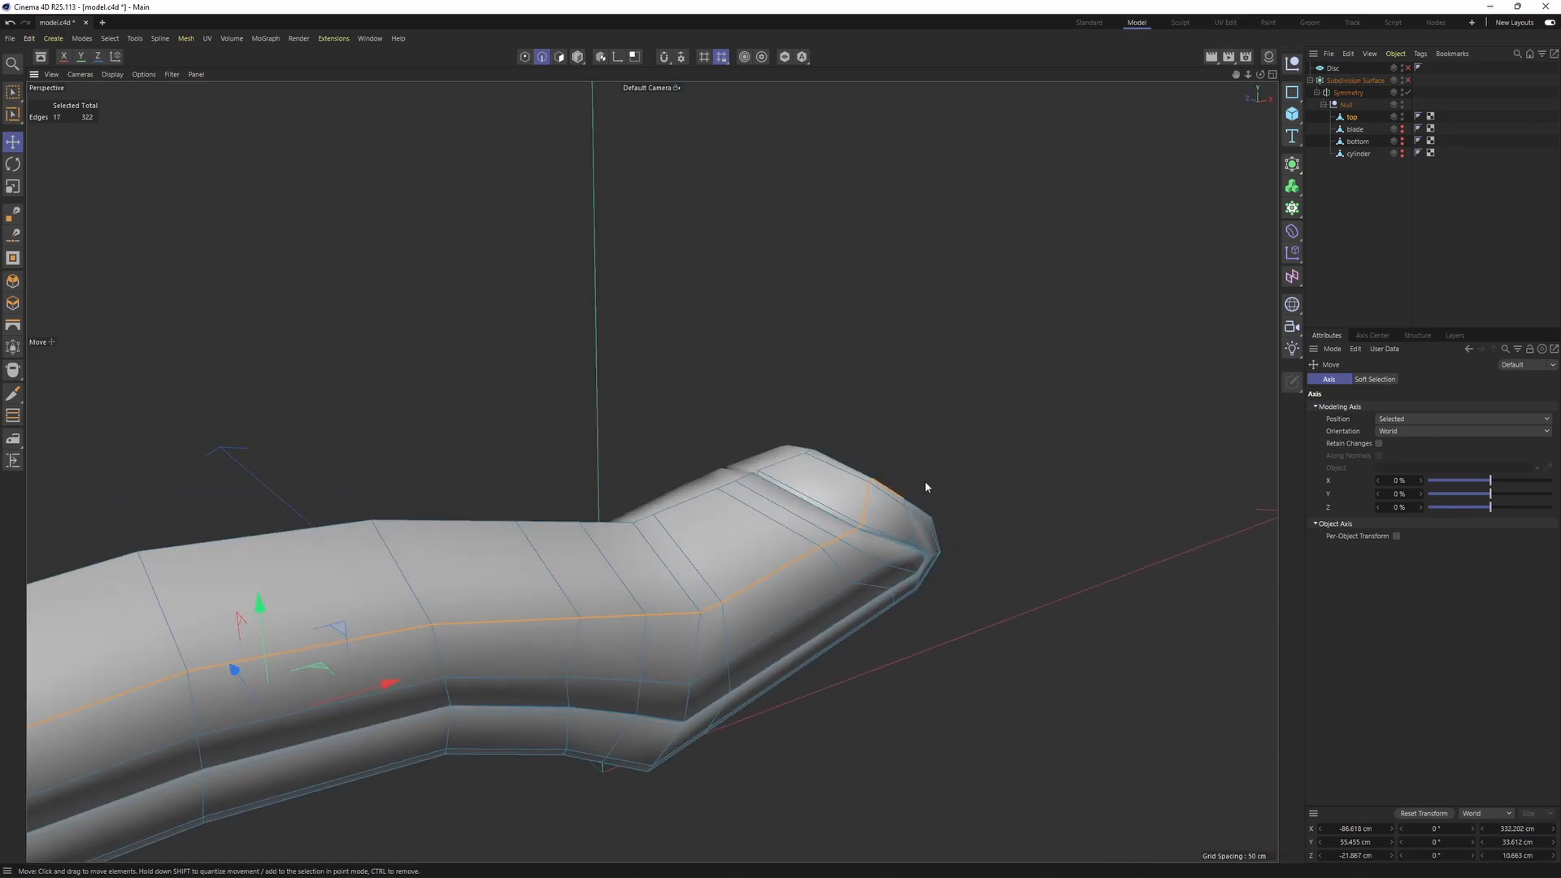
alt+drag(924, 480, 910, 436)
ctrl+click(857, 615)
- Edge Slide the loop toward the handle's top centre with smoothing shown, using an offset of -4.889 cm, and check the silhouette
key(m)
key(o)
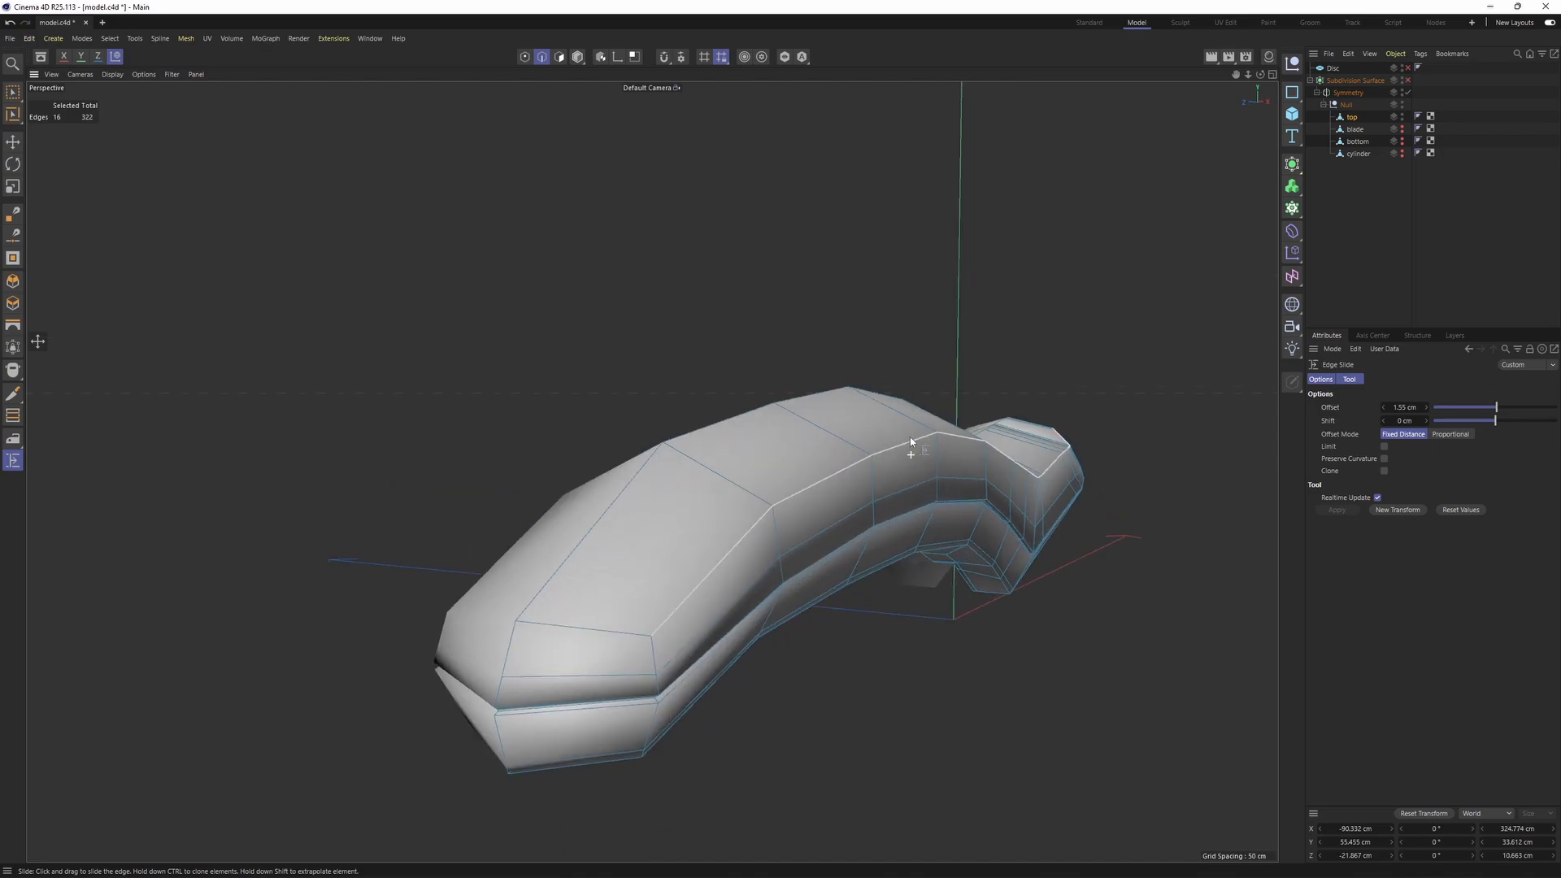
key(q)
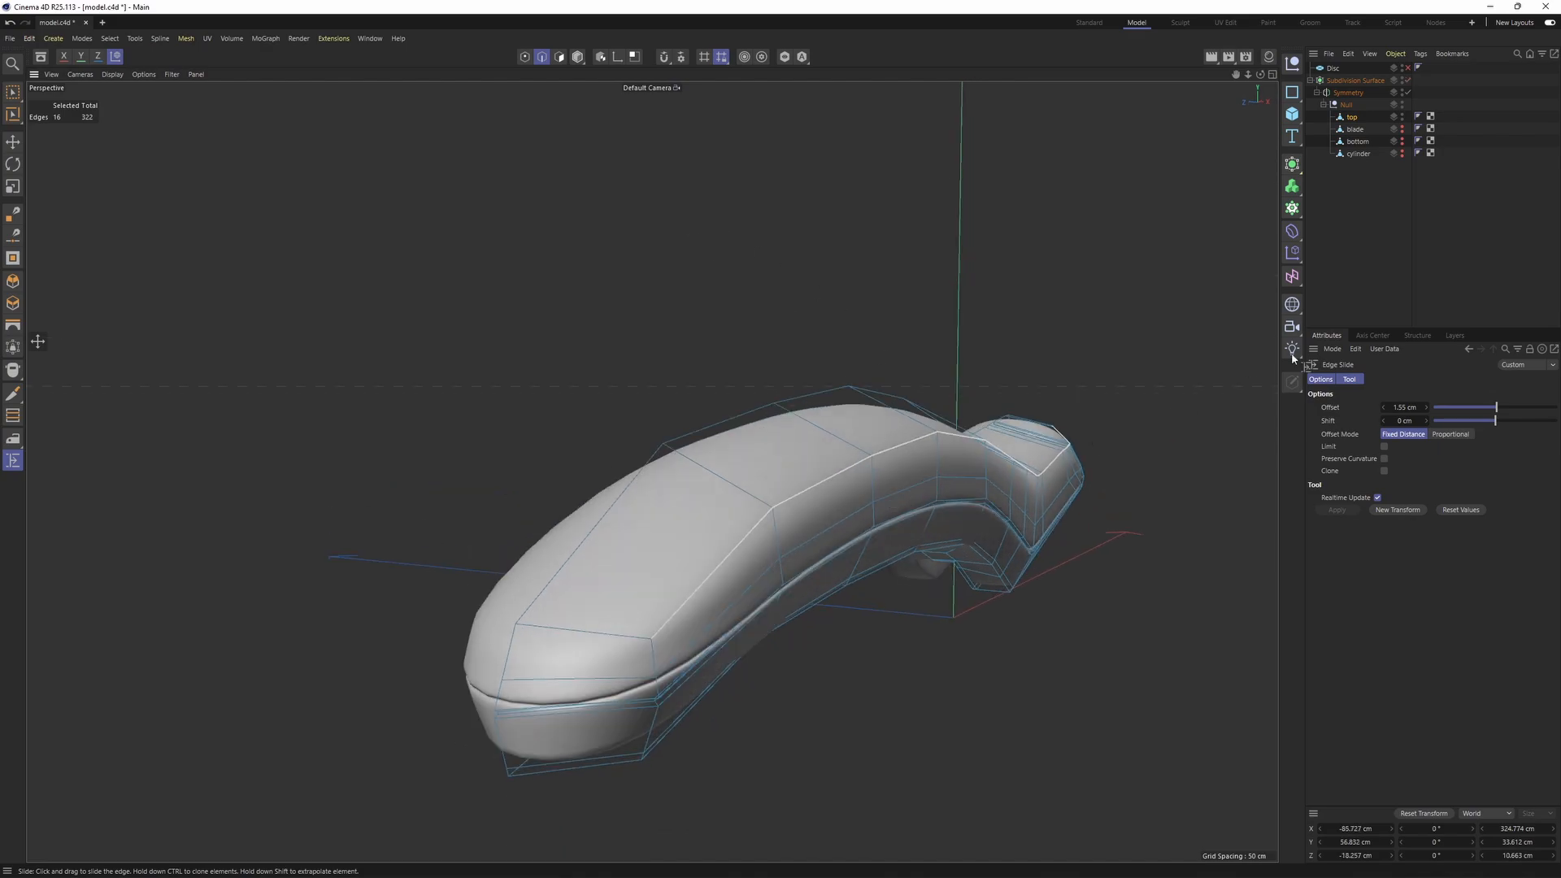
scroll(916, 438, up, 3)
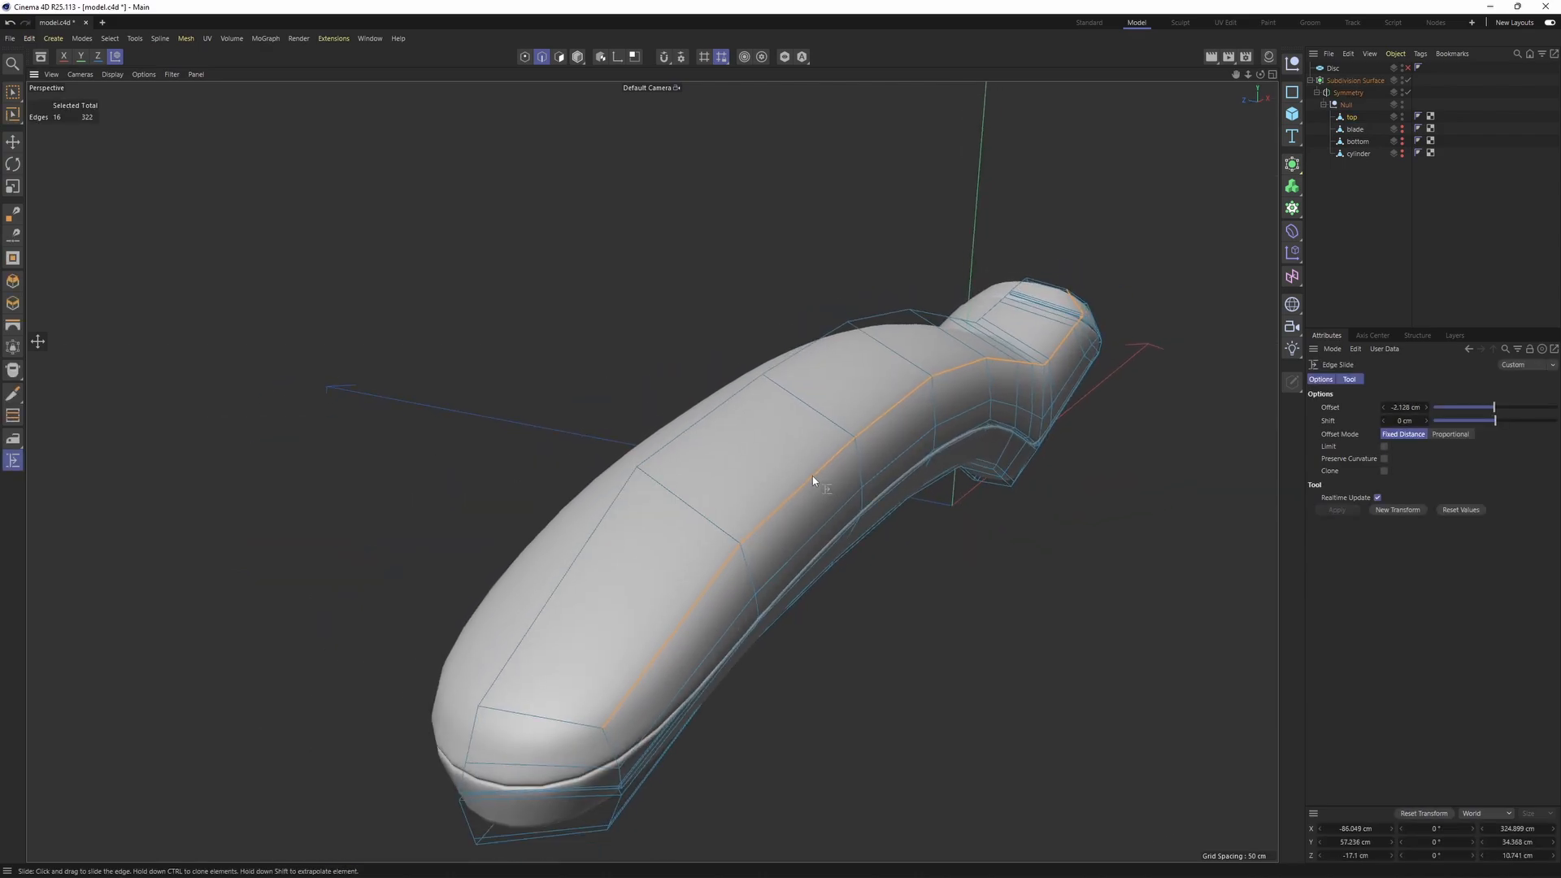
mouse_move(811, 477)
mouse_down()
mouse_move(861, 457)
mouse_move(822, 452)
mouse_up()
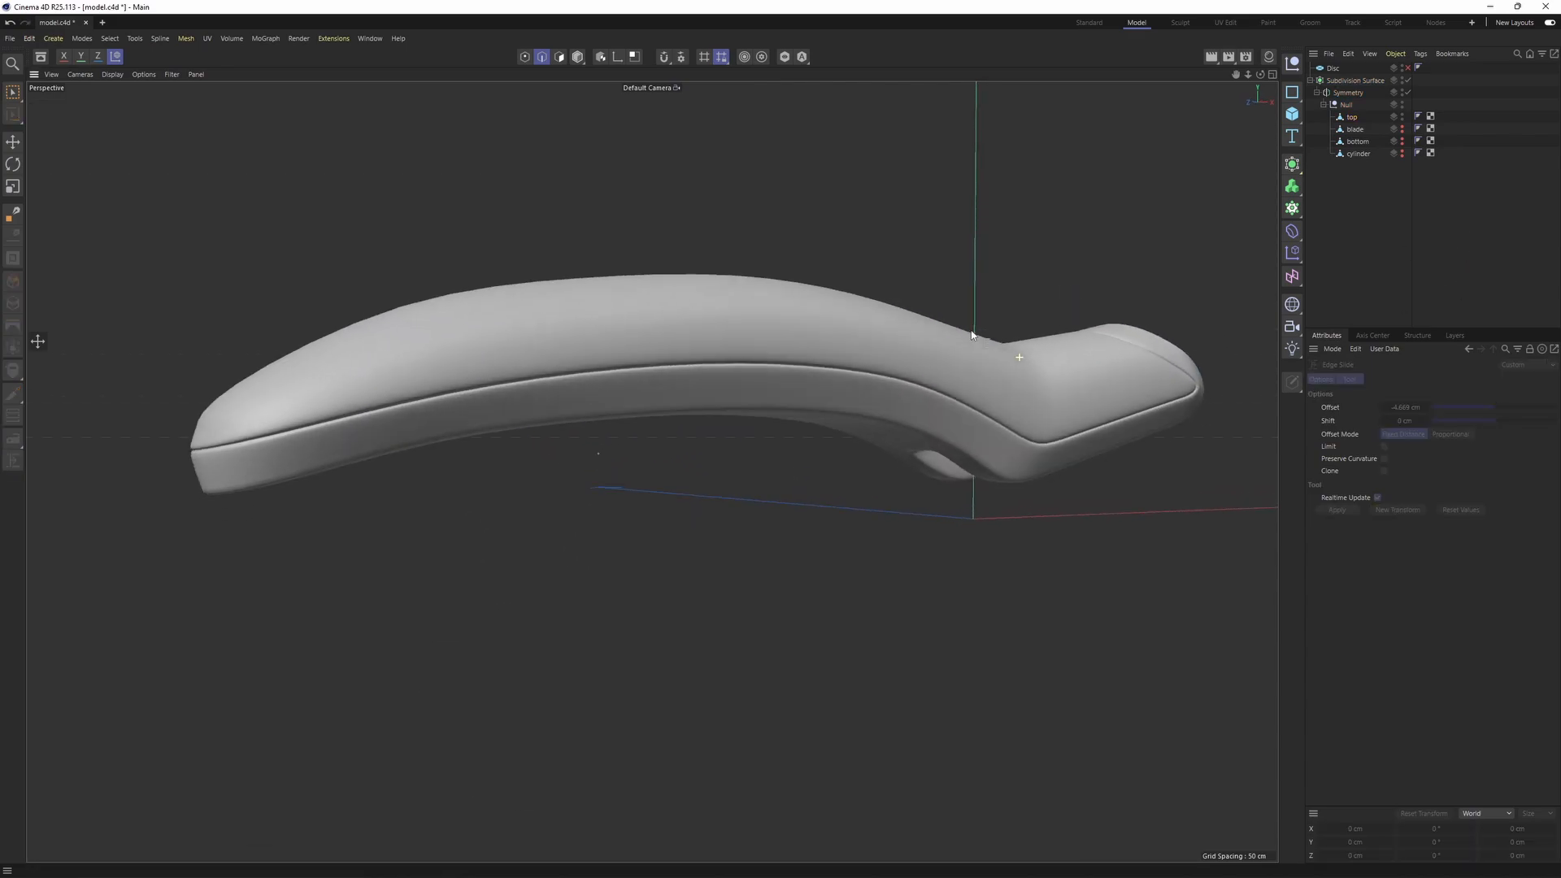
alt+drag(935, 476, 969, 471)
alt+drag(965, 415, 891, 378)
- Undo the last changes, select the short bevel edge at the fork's front corner and nudge it along the Y and Z axes
key(ctrl+z)
key(ctrl+z)
scroll(756, 445, up, 4)
scroll(801, 430, up, 2)
key(space)
scroll(823, 411, up, 1)
key(e)
drag(775, 255, 774, 273)
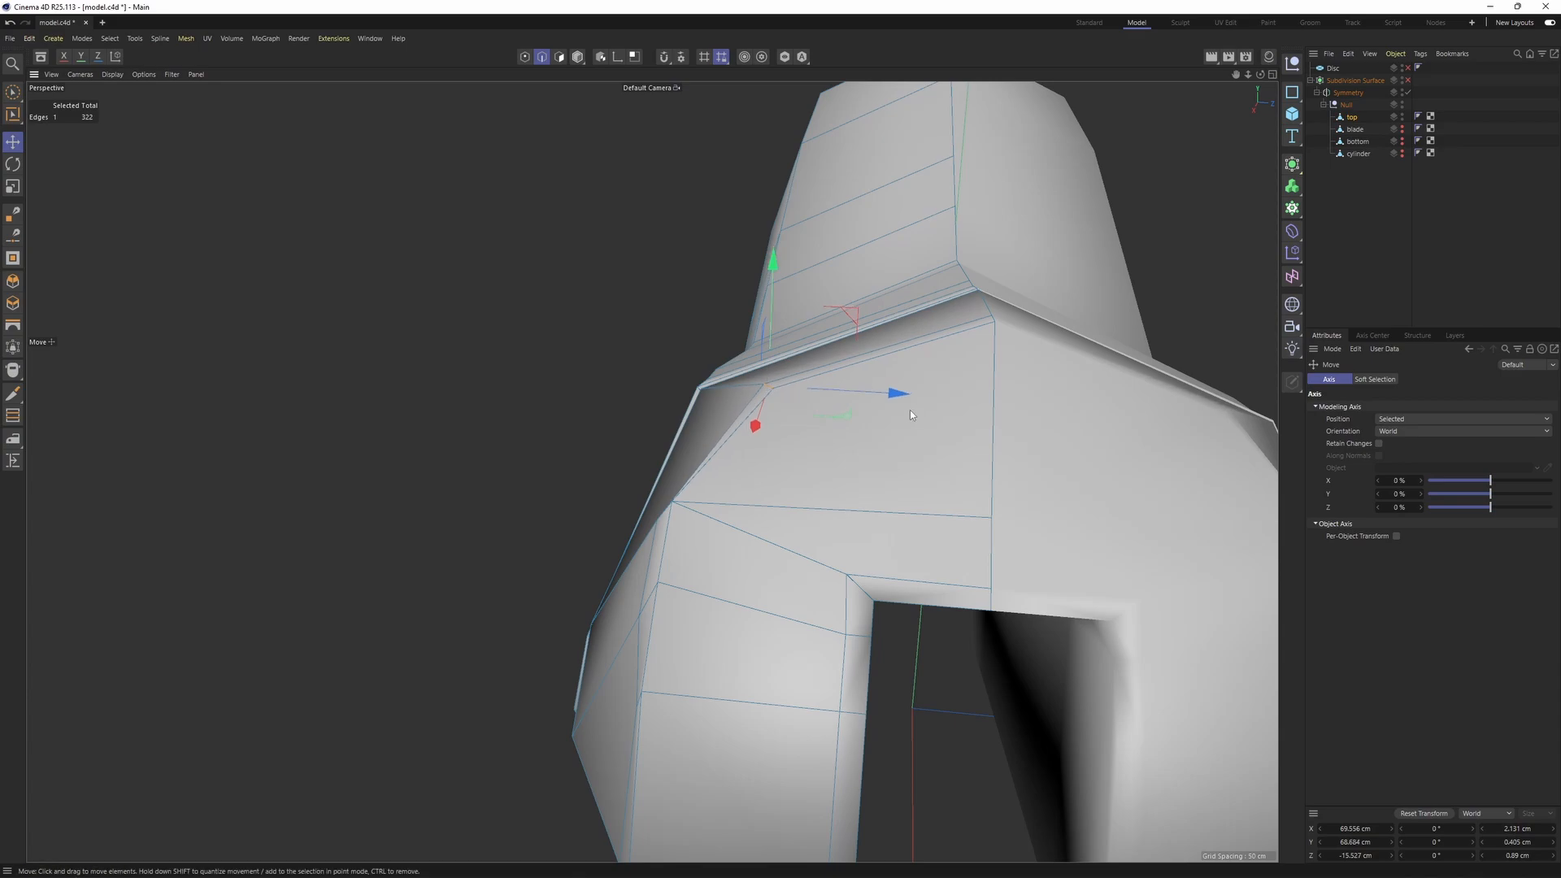
drag(897, 393, 883, 392)
- Undo the last edge move and shift the point on the prong's outer front edge slightly outward along the Z axis
alt+right_drag(605, 638, 830, 562)
scroll(829, 558, up, 1)
alt+drag(675, 480, 862, 517)
key(ctrl+z)
key(Return)
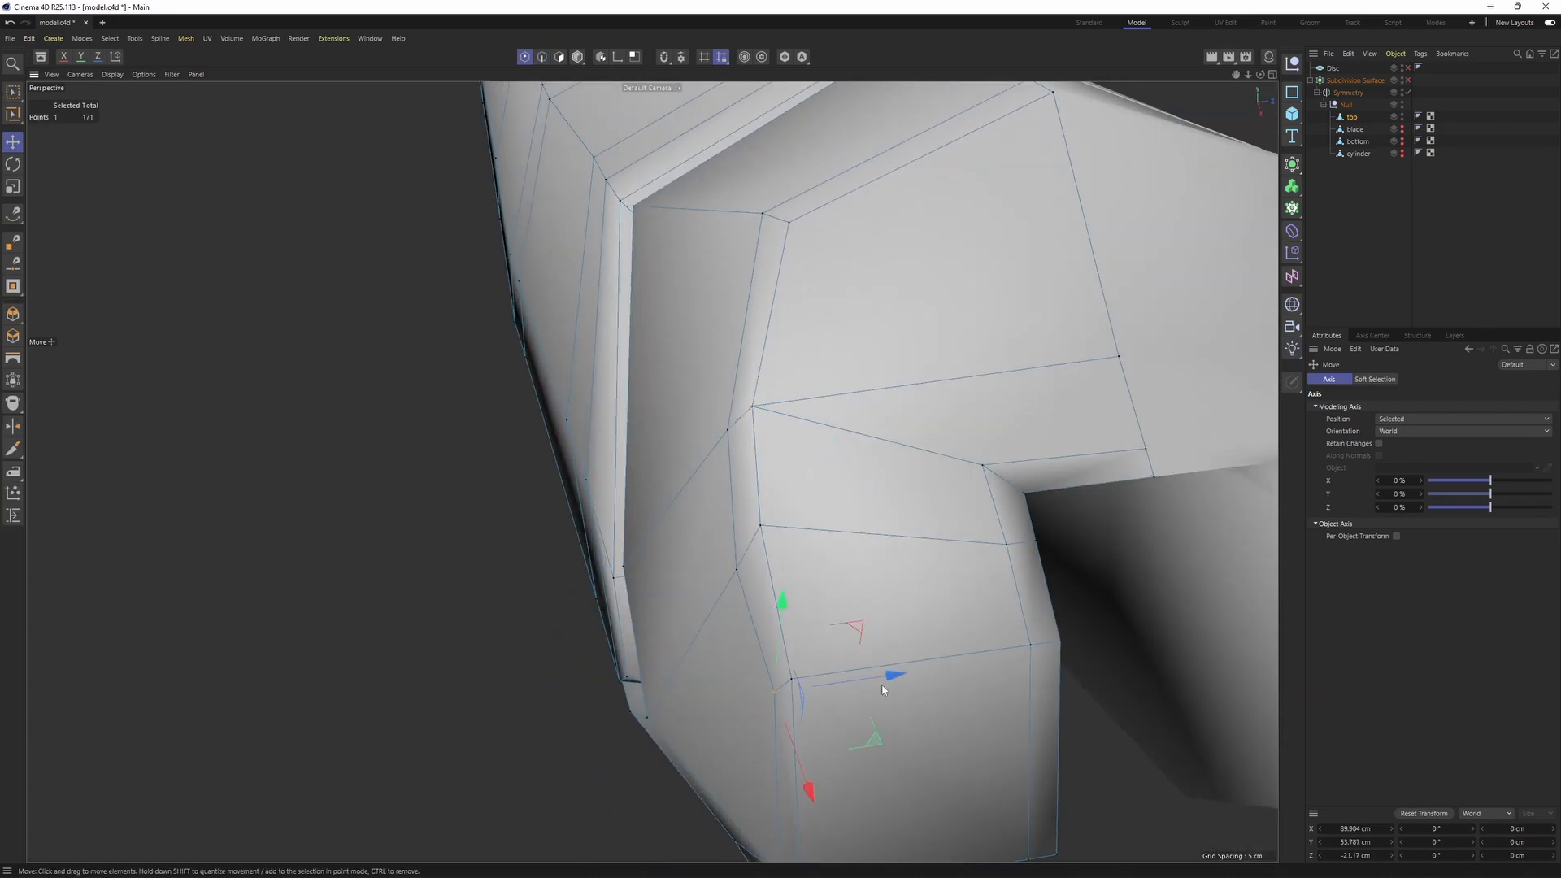
alt+drag(935, 552, 893, 582)
key(q)
click(1549, 286)
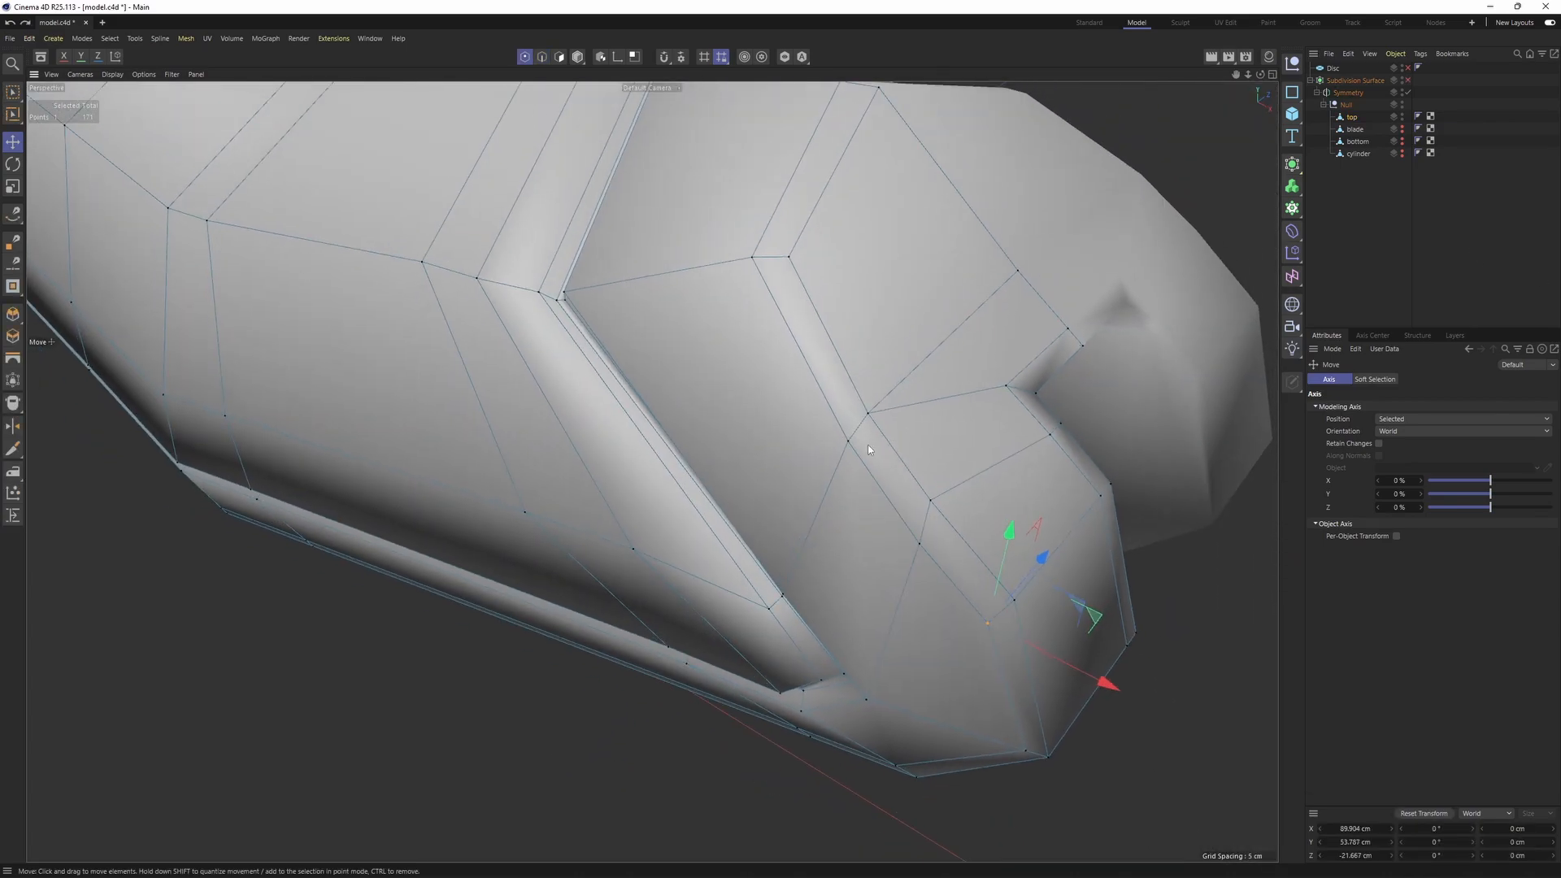
- Select the short bevel edge at the fork's front corner and Edge Slide it with an offset of -2.612 cm
click(935, 393)
key(m)
key(o)
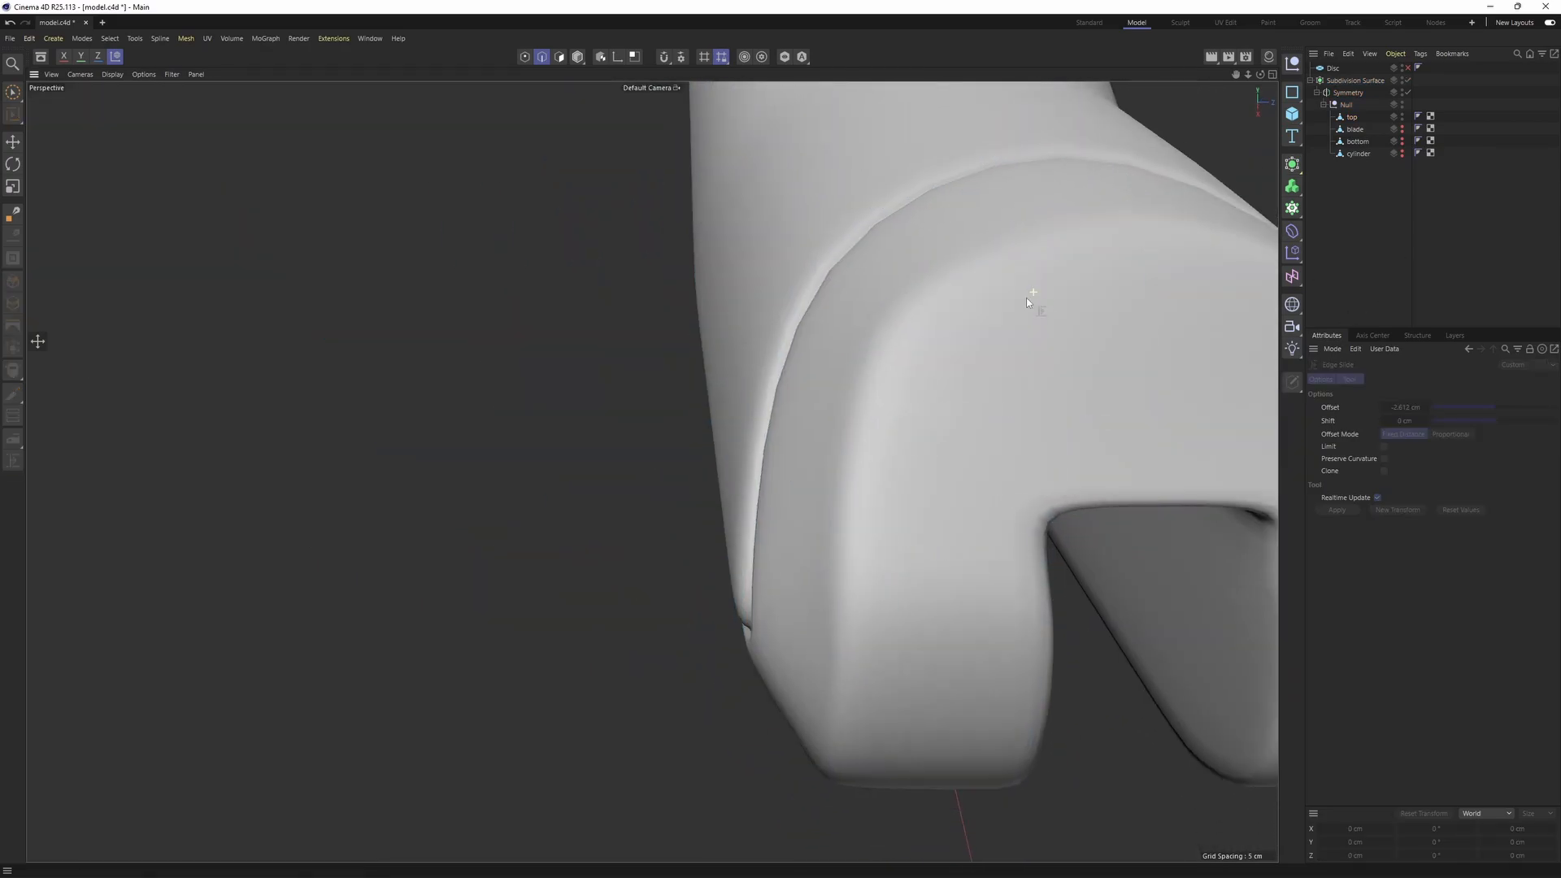
- Try adding a loop cut along the seam groove from the handle's rear end, with the smoothed result shown
scroll(1026, 298, down, 5)
alt+drag(1086, 354, 624, 408)
scroll(431, 425, up, 3)
alt+drag(349, 422, 291, 446)
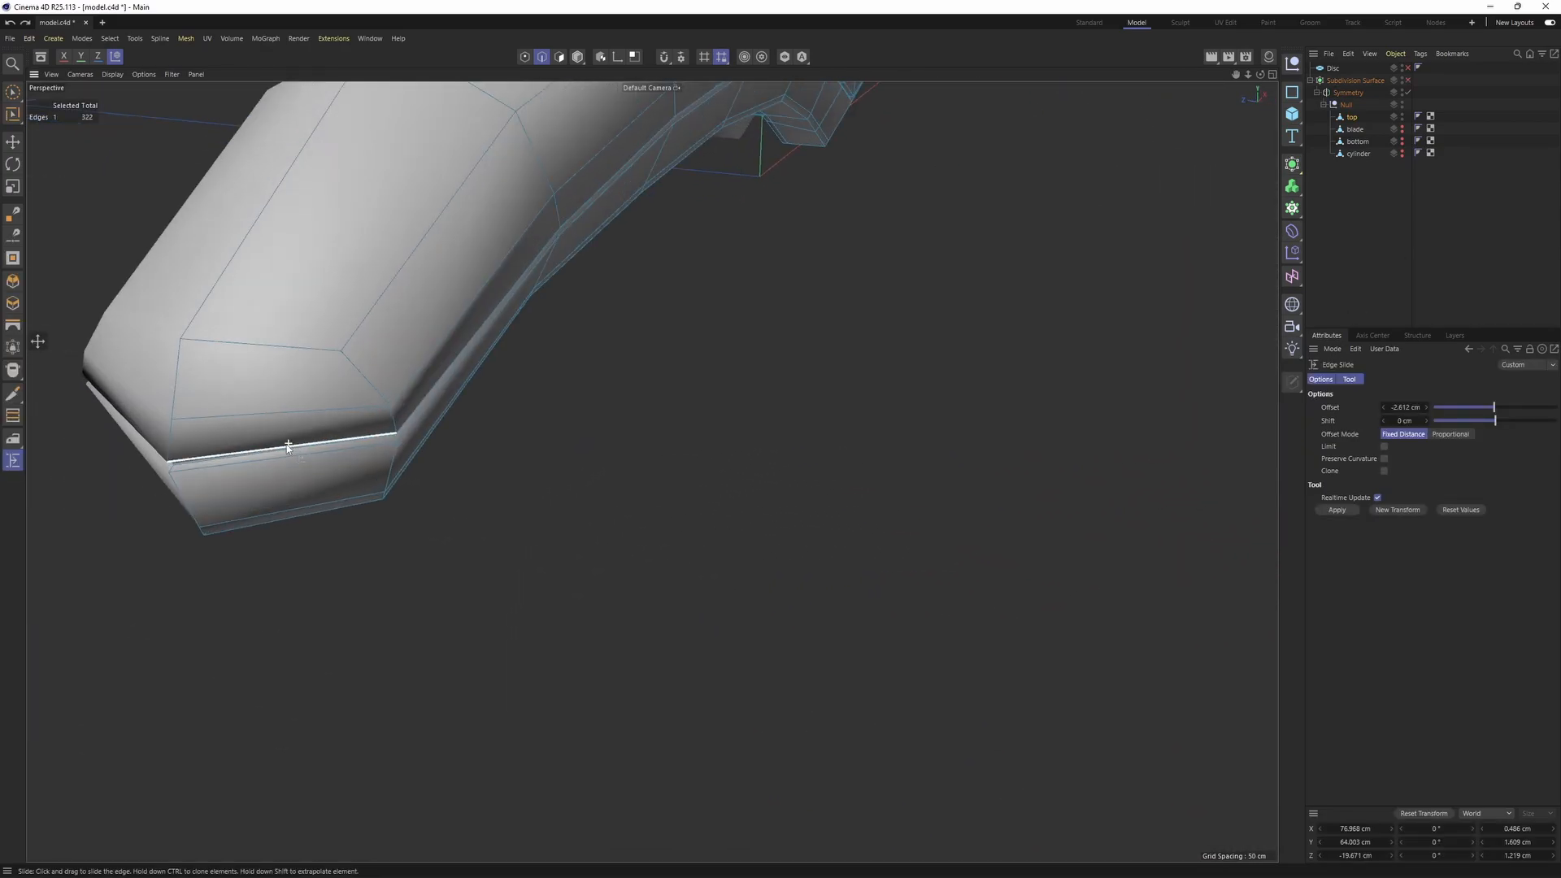
scroll(435, 411, up, 3)
scroll(439, 411, down, 5)
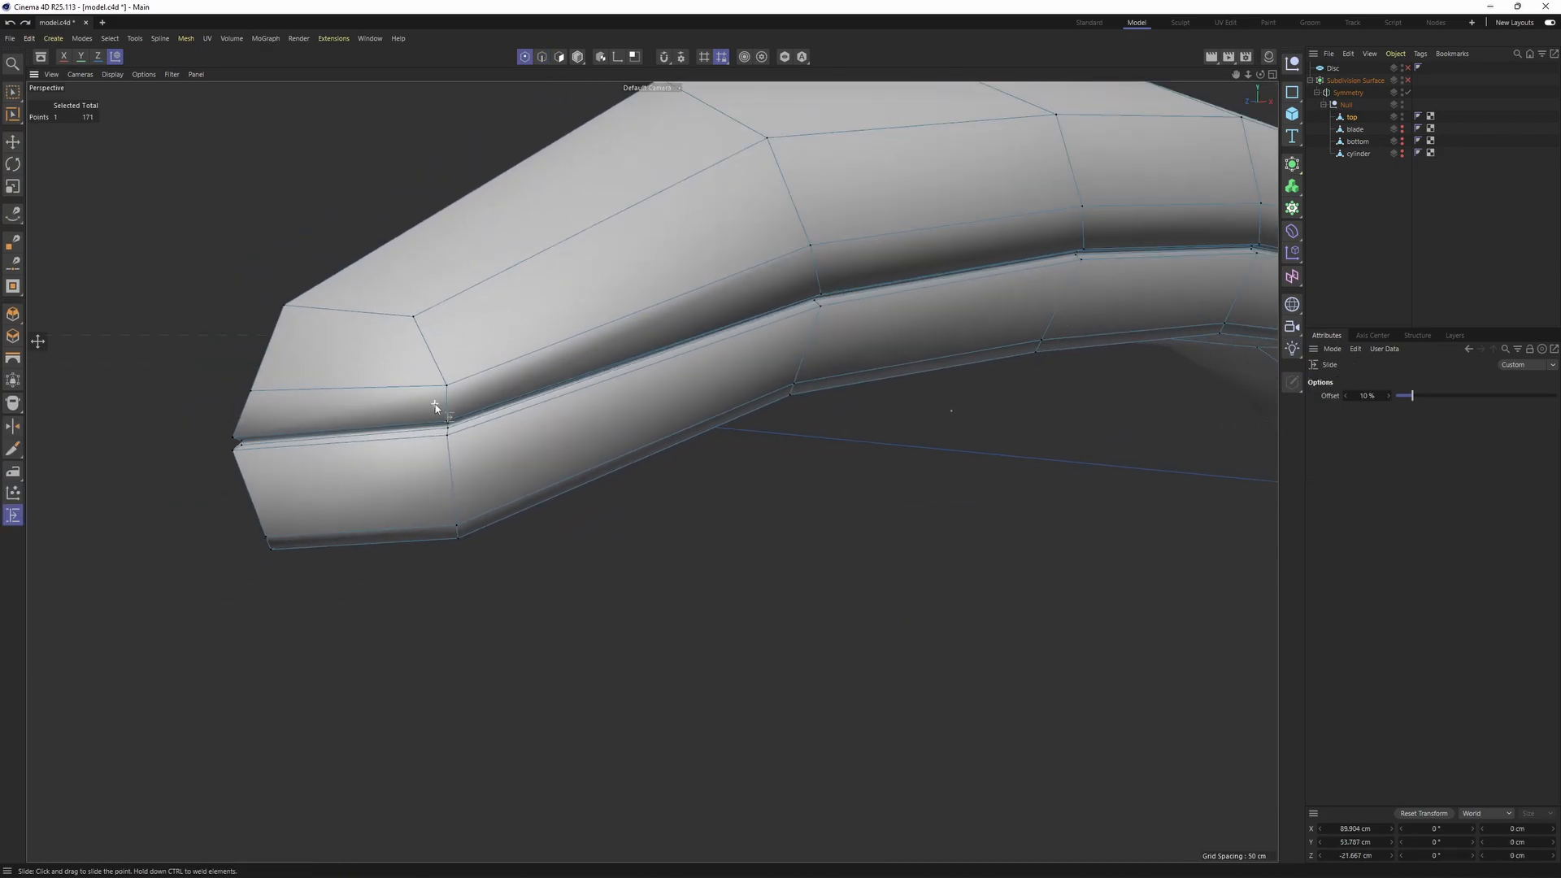
key(k)
key(l)
scroll(436, 446, up, 5)
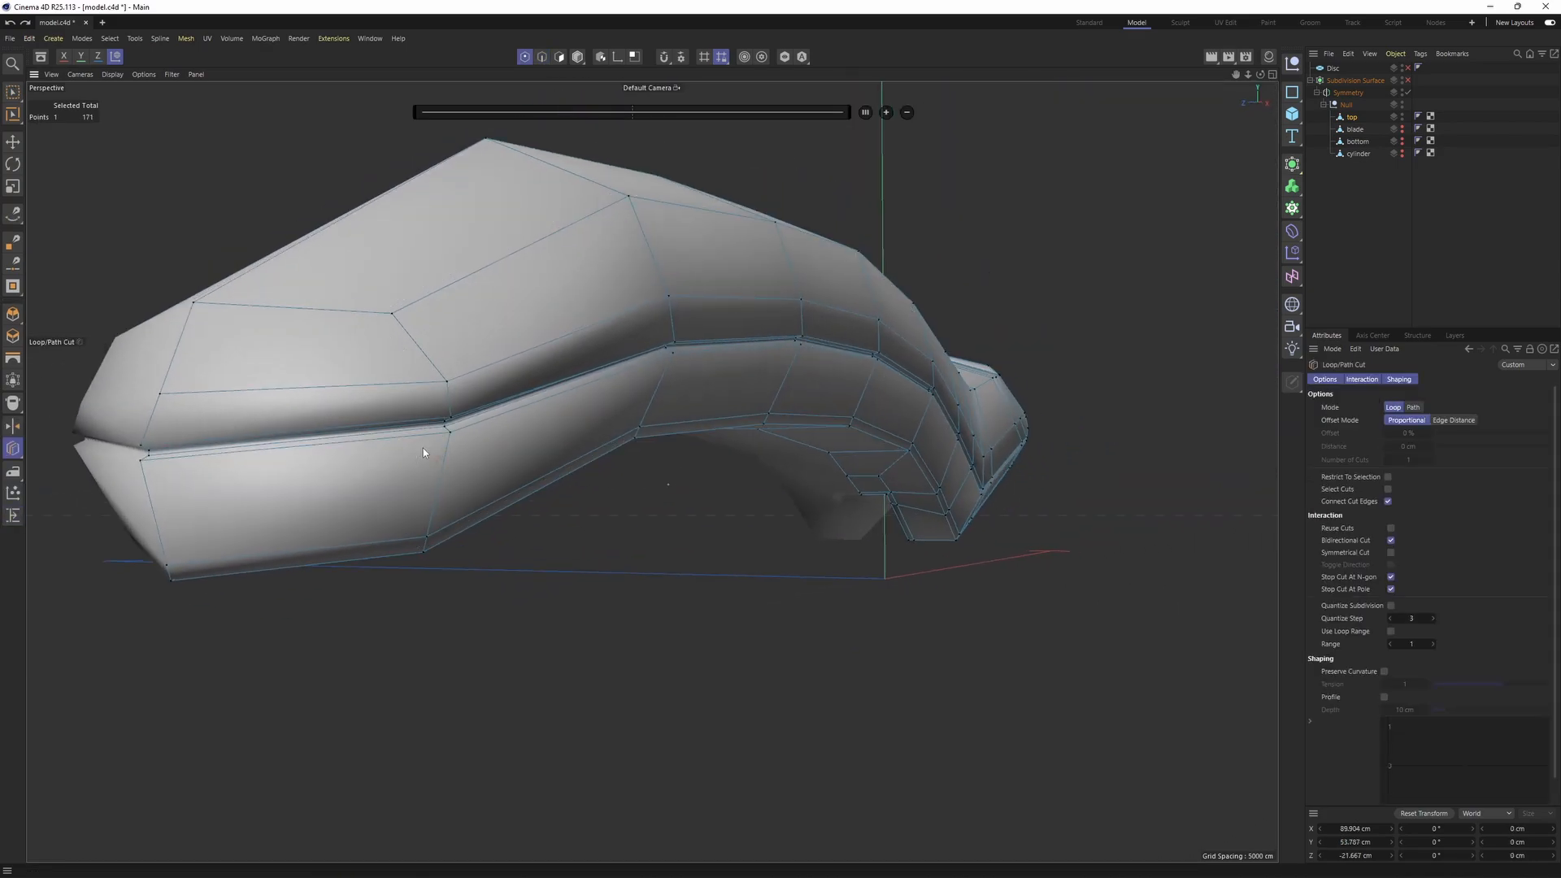
click(457, 437)
key(q)
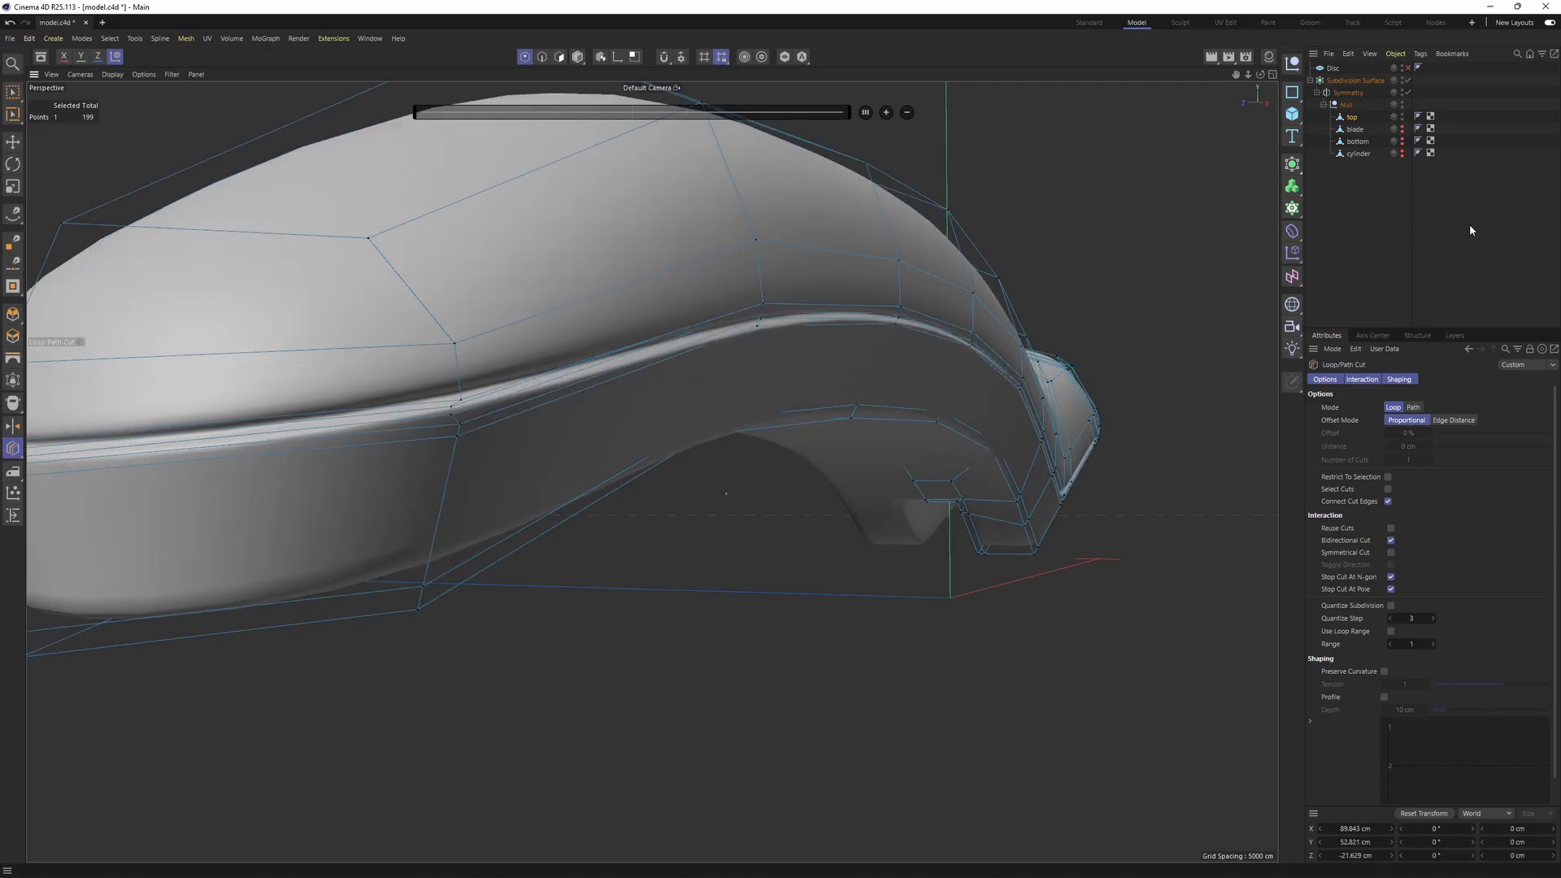
click(1470, 230)
- Examine the smoothed seam from the handle's rear to the fork and undo the loop cut along the groove
scroll(860, 332, down, 5)
alt+drag(860, 332, 820, 399)
scroll(714, 466, up, 3)
key(ctrl+z)
scroll(685, 463, up, 2)
scroll(819, 399, up, 2)
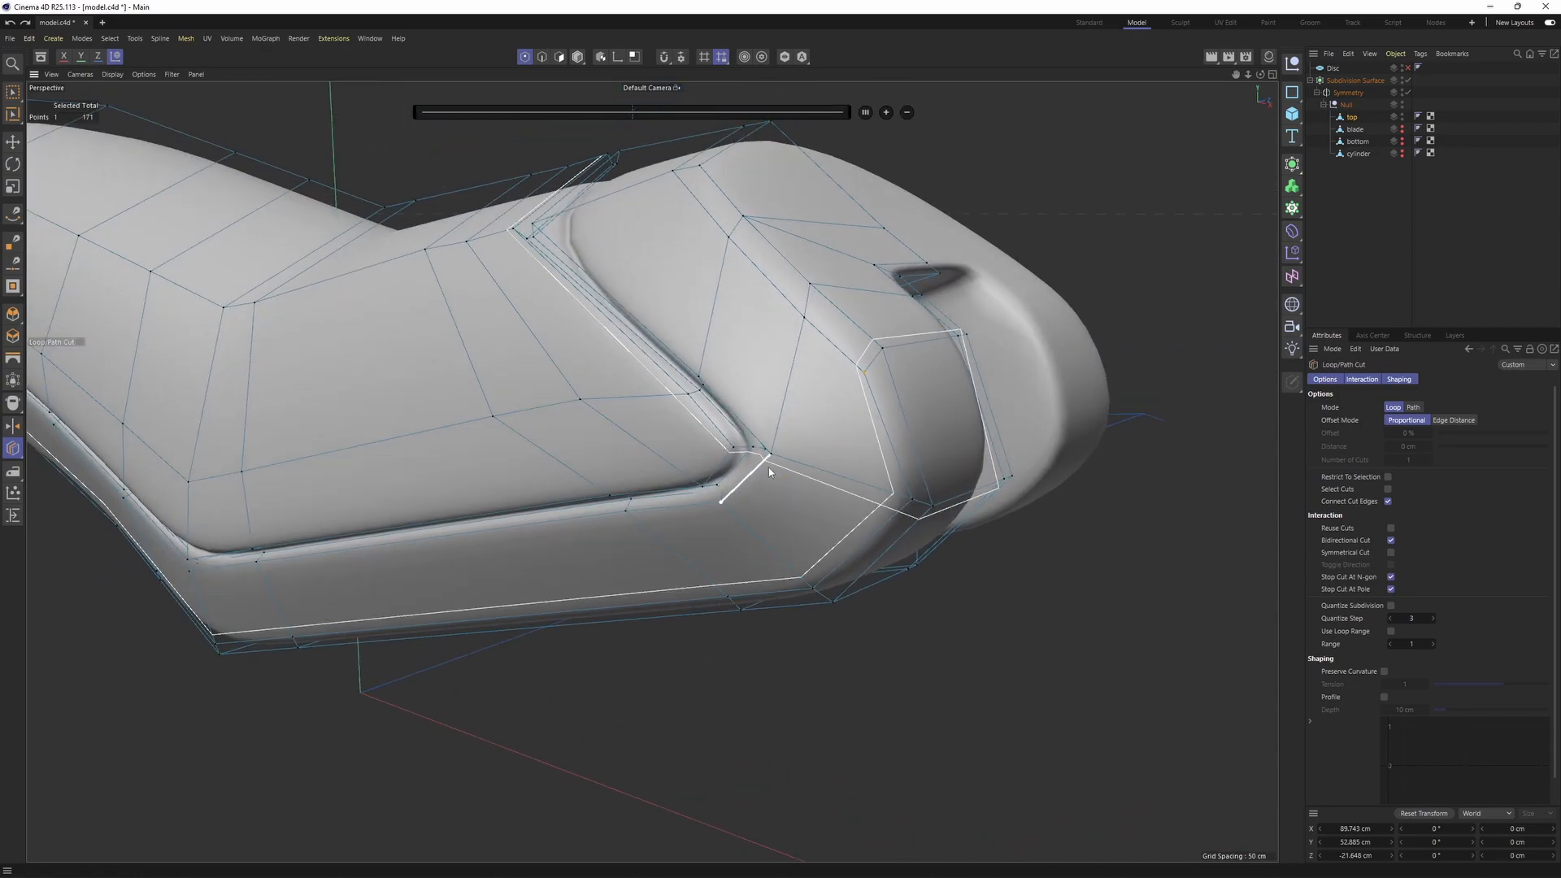
- Select the outer border loop of the handle's seam groove and Edge Slide a clone of it beside the groove, offset 0.461 cm
key(q)
key(Return)
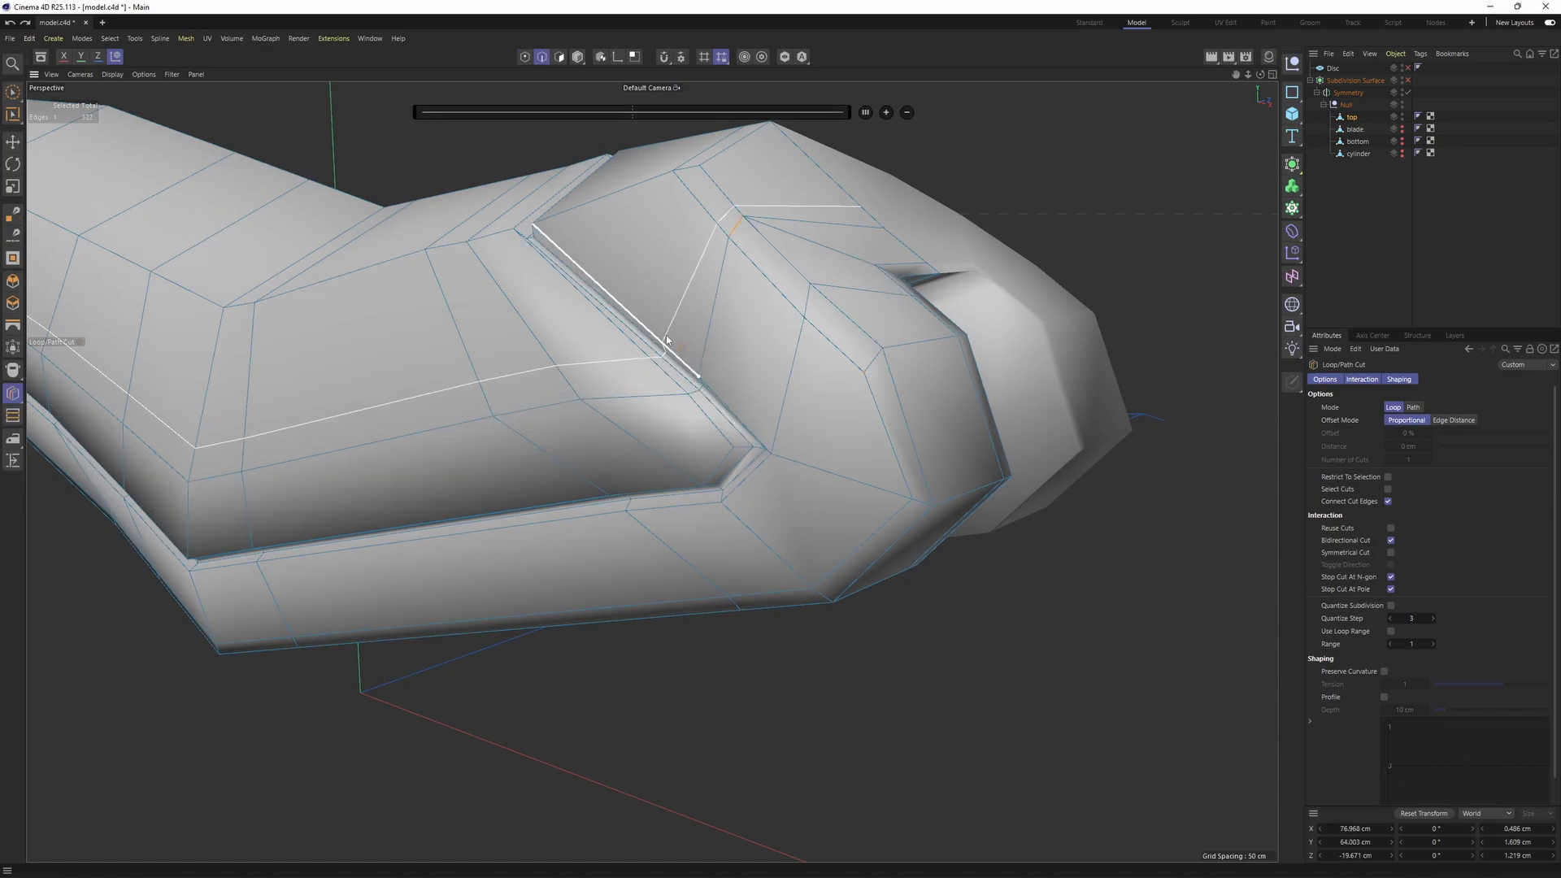
key(F2)
key(F1)
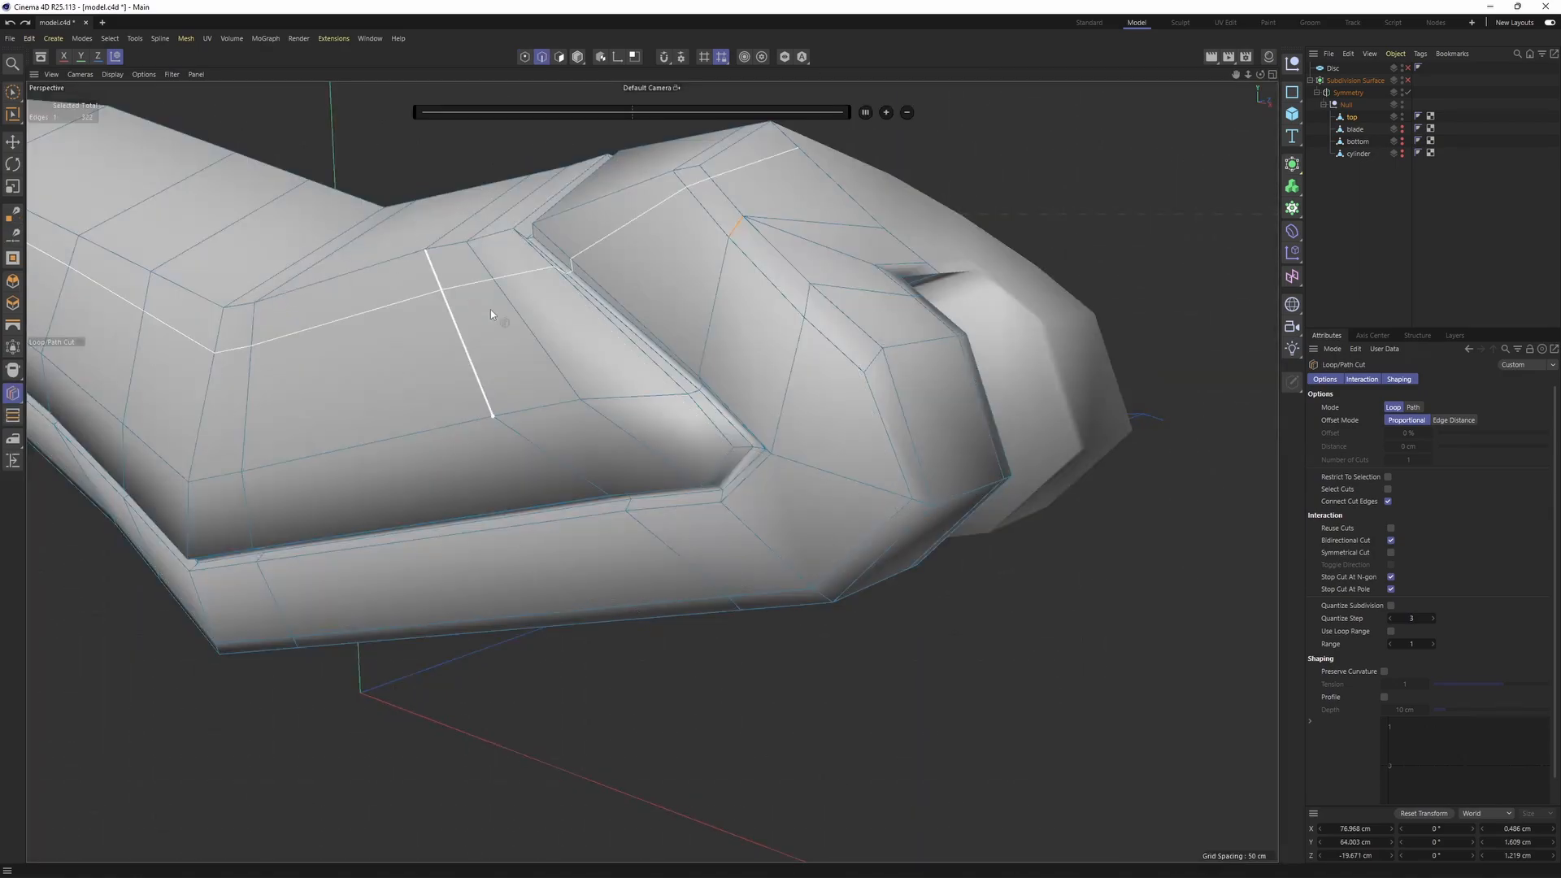
key(r)
double_click(662, 338)
shift+double_click(751, 465)
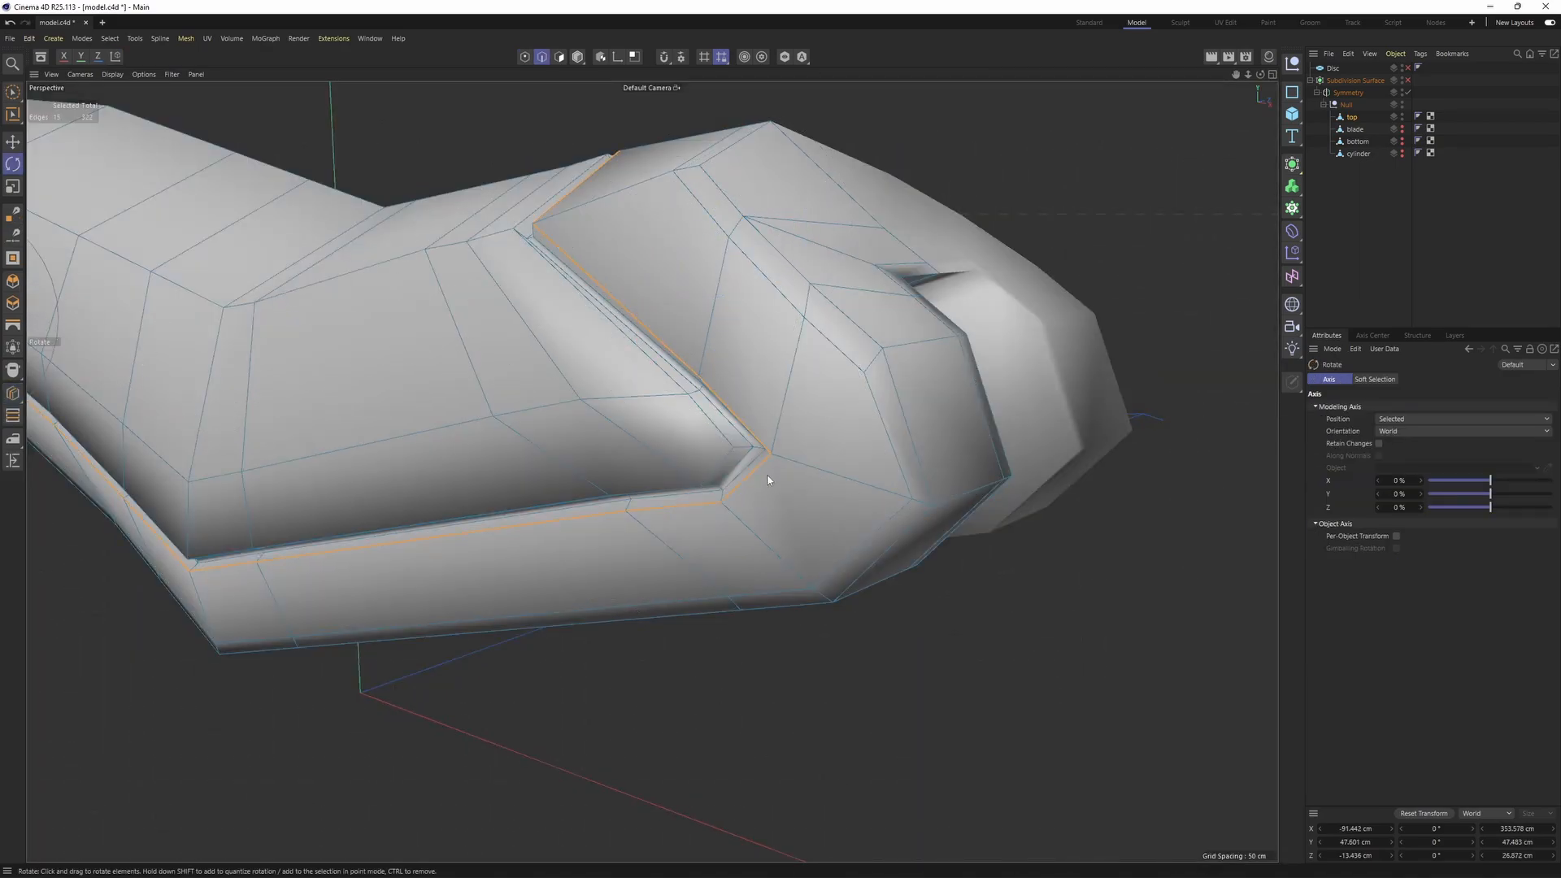
alt+drag(766, 474, 803, 277)
scroll(559, 455, up, 8)
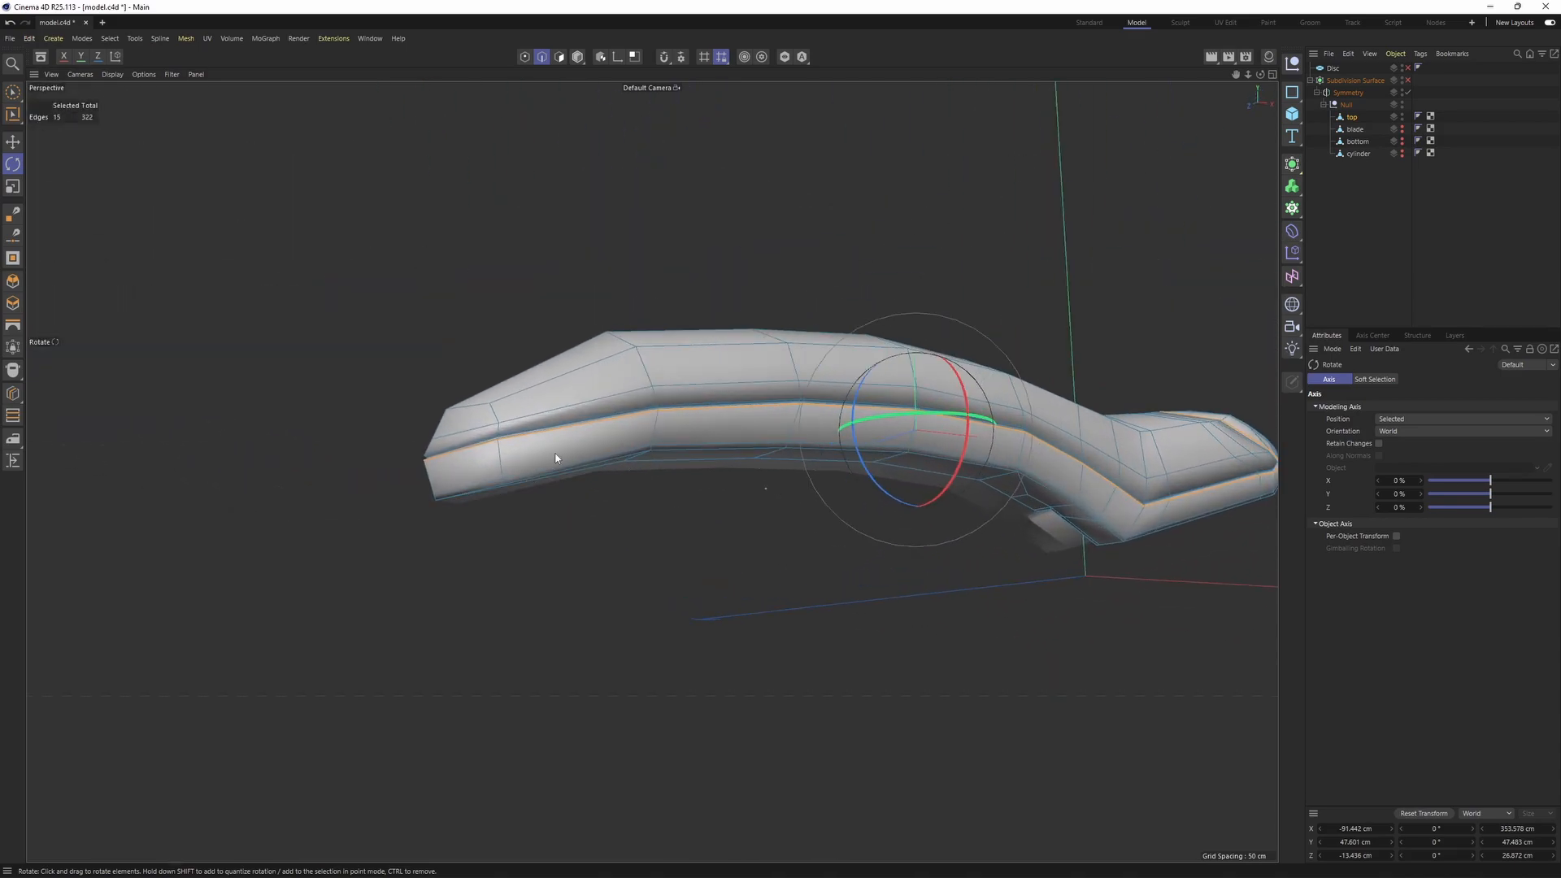
key(m)
key(o)
alt+drag(651, 470, 390, 479)
alt+right_drag(665, 479, 864, 452)
alt+drag(845, 443, 748, 432)
- Select the border loop on the inner side of the seam groove and add a supporting loop next to it with Edge Slide
double_click(757, 437)
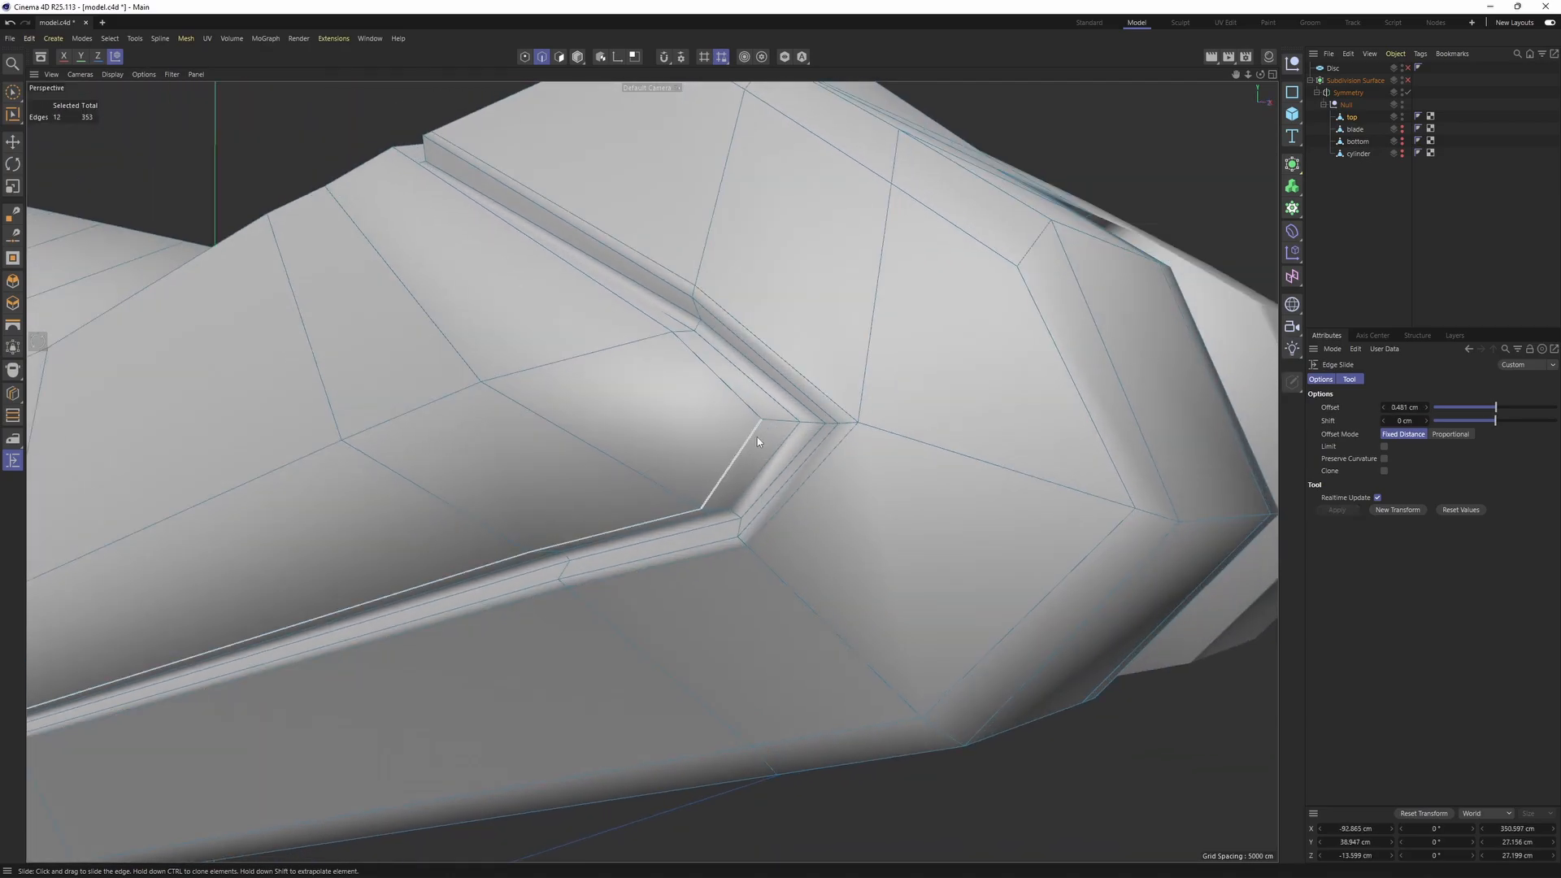
alt+right_drag(758, 436, 650, 381)
alt+drag(680, 367, 700, 288)
alt+middle_drag(701, 287, 1068, 411)
alt+right_drag(1069, 412, 792, 379)
alt+drag(675, 334, 829, 306)
alt+right_drag(697, 300, 730, 516)
alt+drag(730, 516, 725, 503)
- Examine the smoothed seam groove and overall shape of the handle's top part from the rear end to the fork
key(q)
click(1496, 235)
alt+right_drag(1203, 366, 1046, 412)
alt+drag(1046, 412, 610, 526)
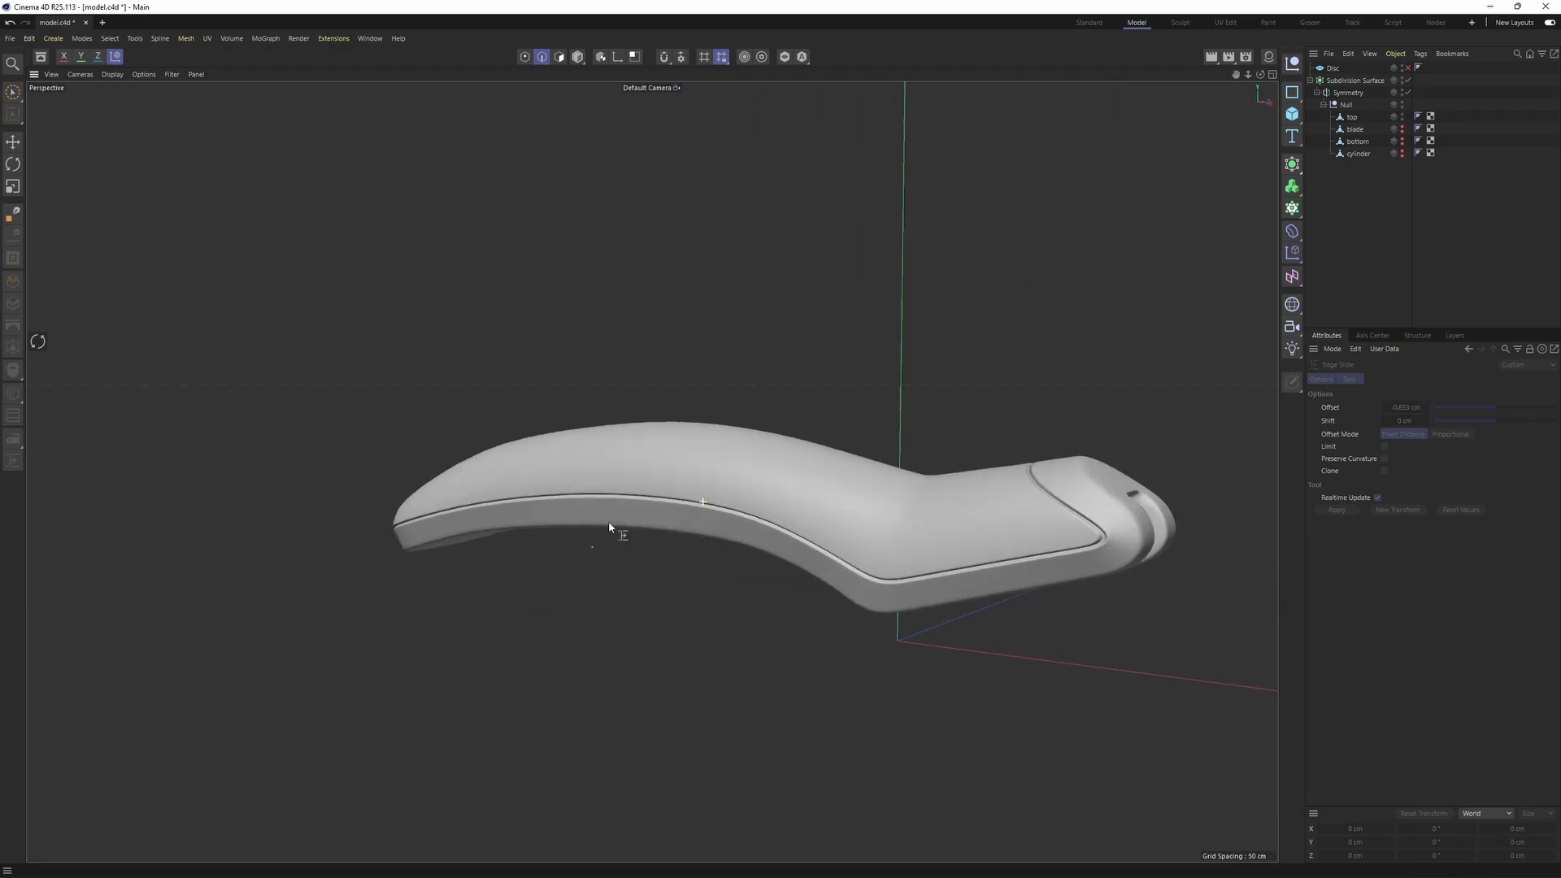
alt+right_drag(610, 526, 824, 545)
alt+drag(824, 544, 833, 532)
alt+right_drag(834, 533, 766, 525)
mouse_move(766, 526)
alt+mouse_down()
mouse_move(675, 527)
mouse_move(643, 600)
mouse_move(787, 523)
alt+mouse_up()
alt+right_drag(787, 523, 821, 523)
key(ctrl+z)
alt+drag(955, 598, 808, 398)
key(ctrl+d)
alt+middle_drag(808, 399, 803, 385)
- Show the blade and make it the active object, and hide the handle's top part
click(1406, 162)
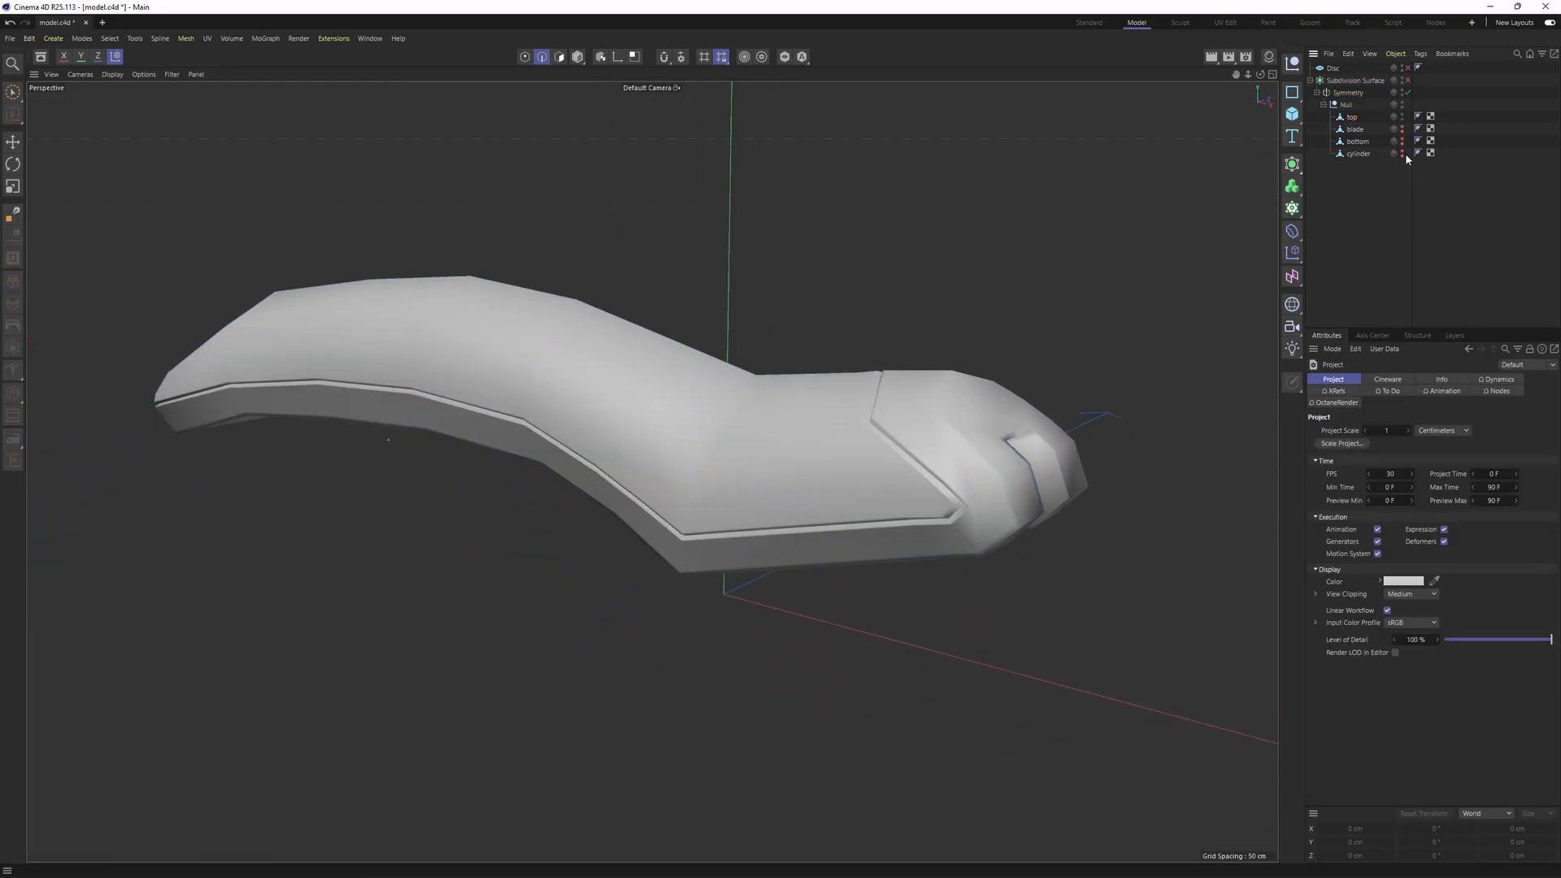
alt+click(1402, 129)
click(1355, 130)
scroll(906, 463, down, 2)
alt+drag(905, 463, 672, 469)
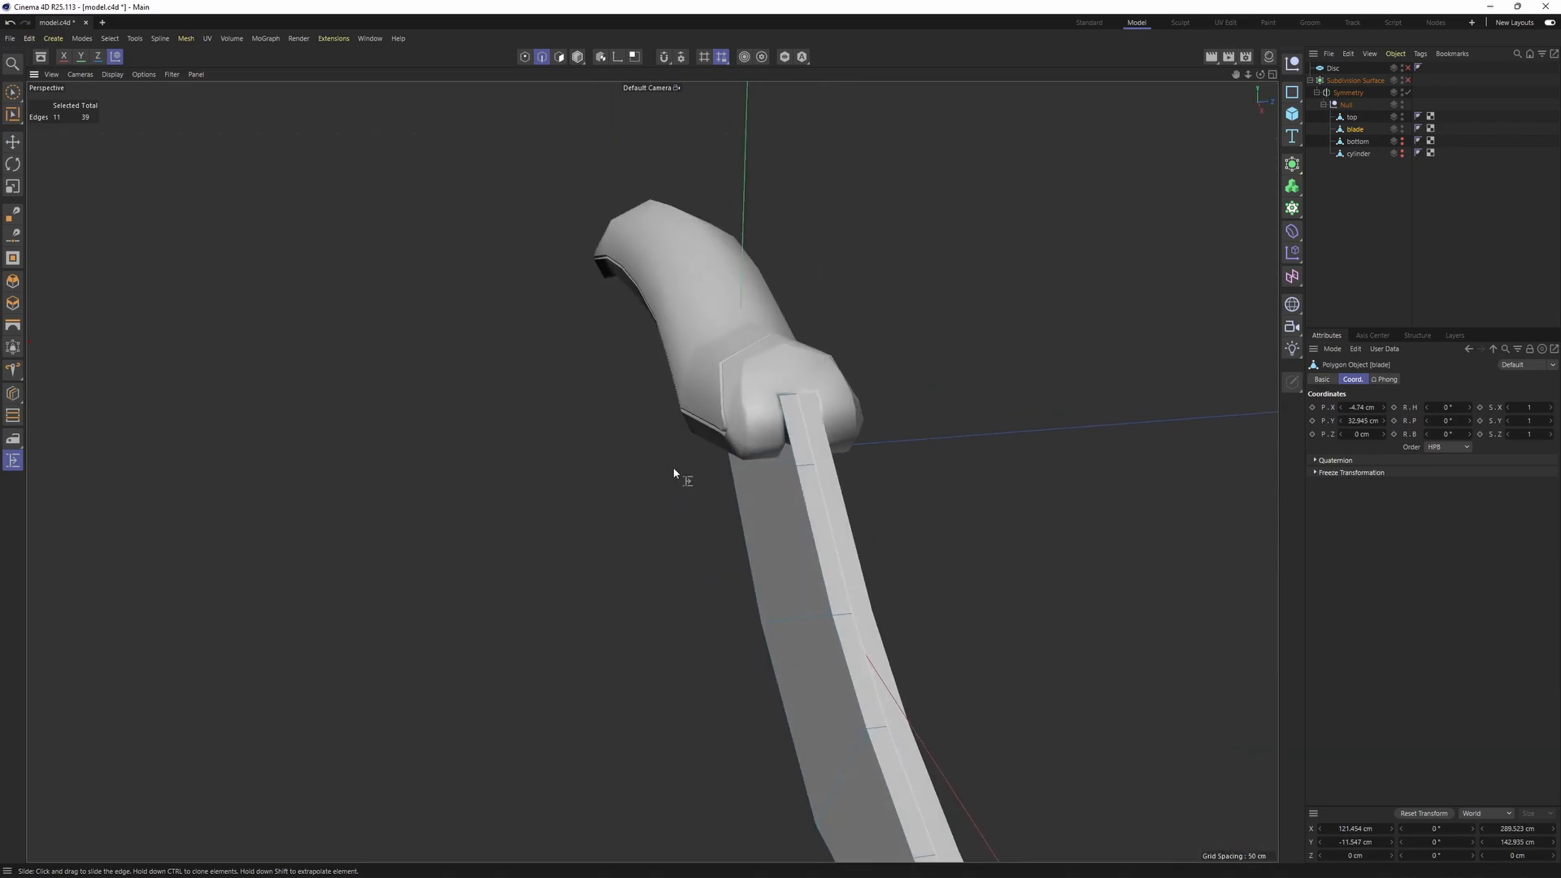
alt+drag(817, 447, 1080, 121)
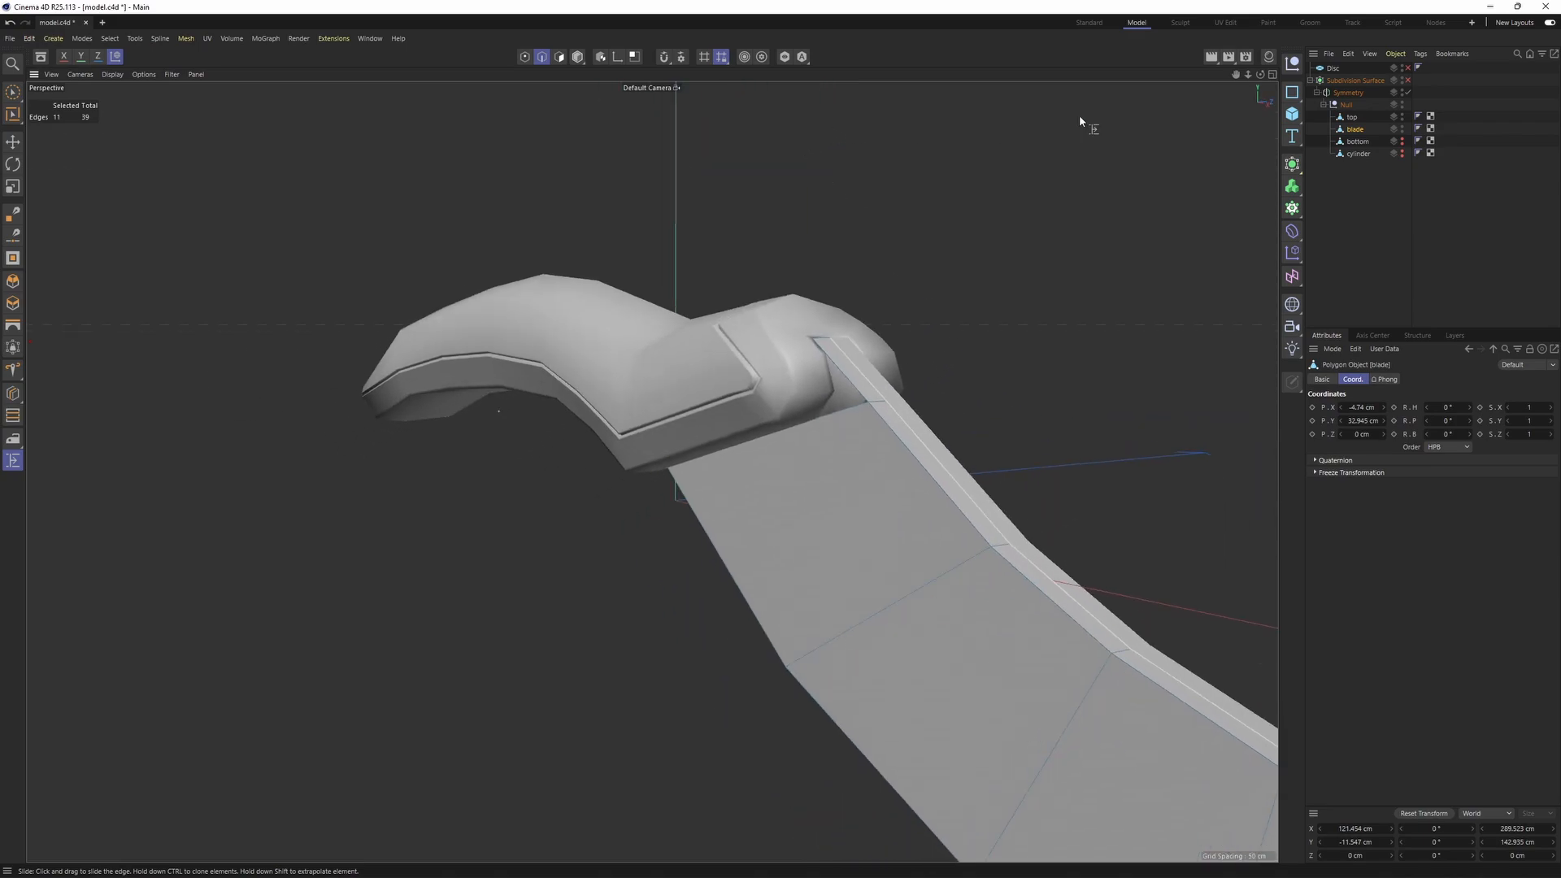
alt+click(1402, 120)
alt+drag(569, 366, 678, 422)
- Fill the open gap in the blade's side face at its handle end by joining the two border edges with Stitch and Sew
key(e)
click(395, 422)
alt+drag(396, 422, 725, 362)
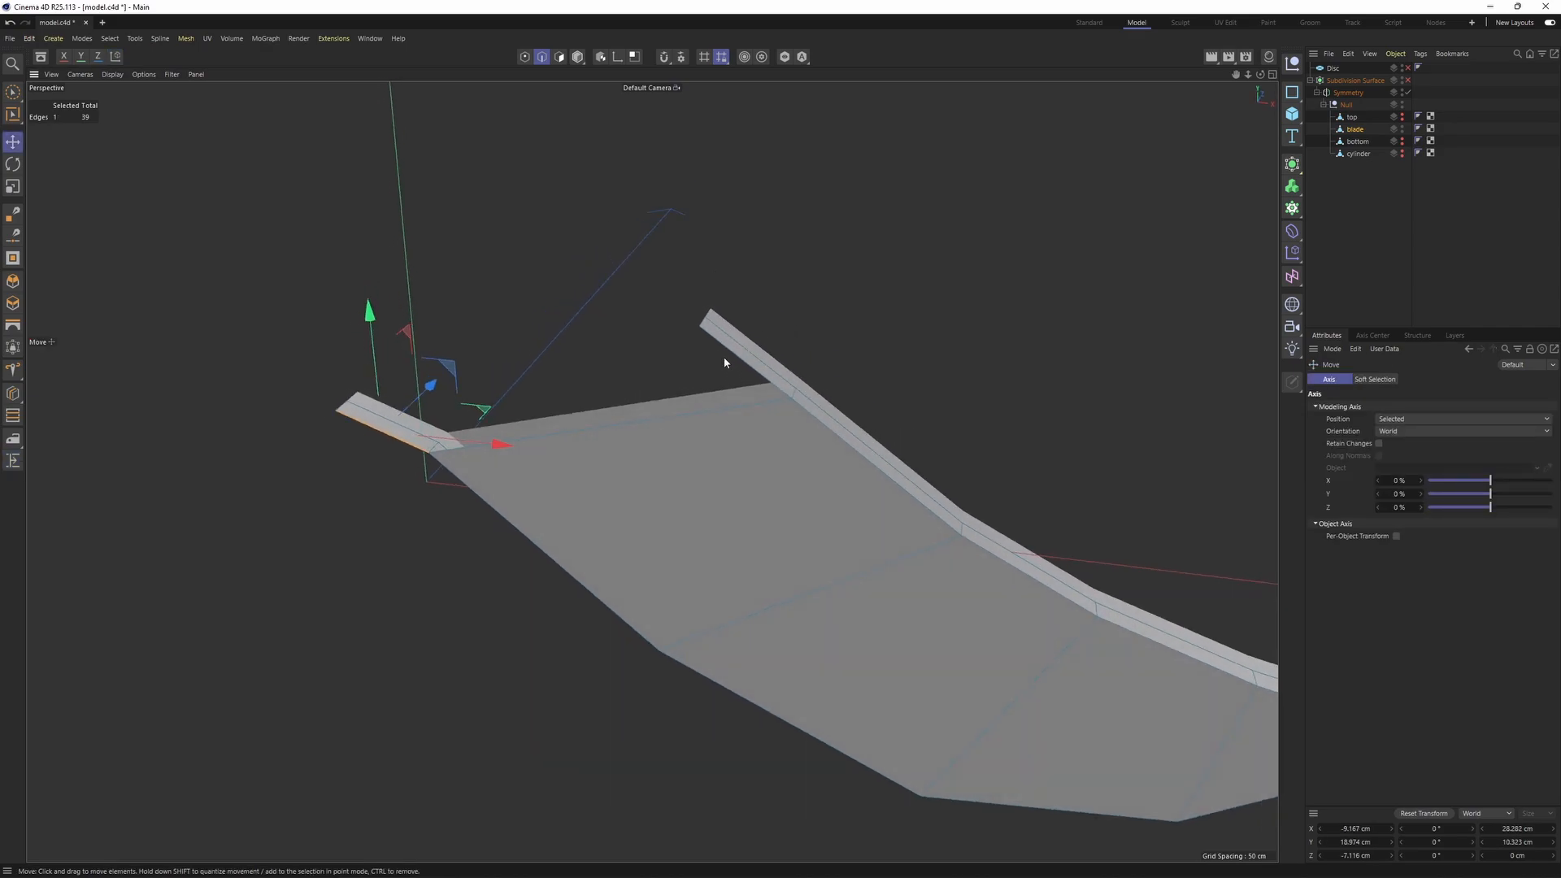
key(m)
key(p)
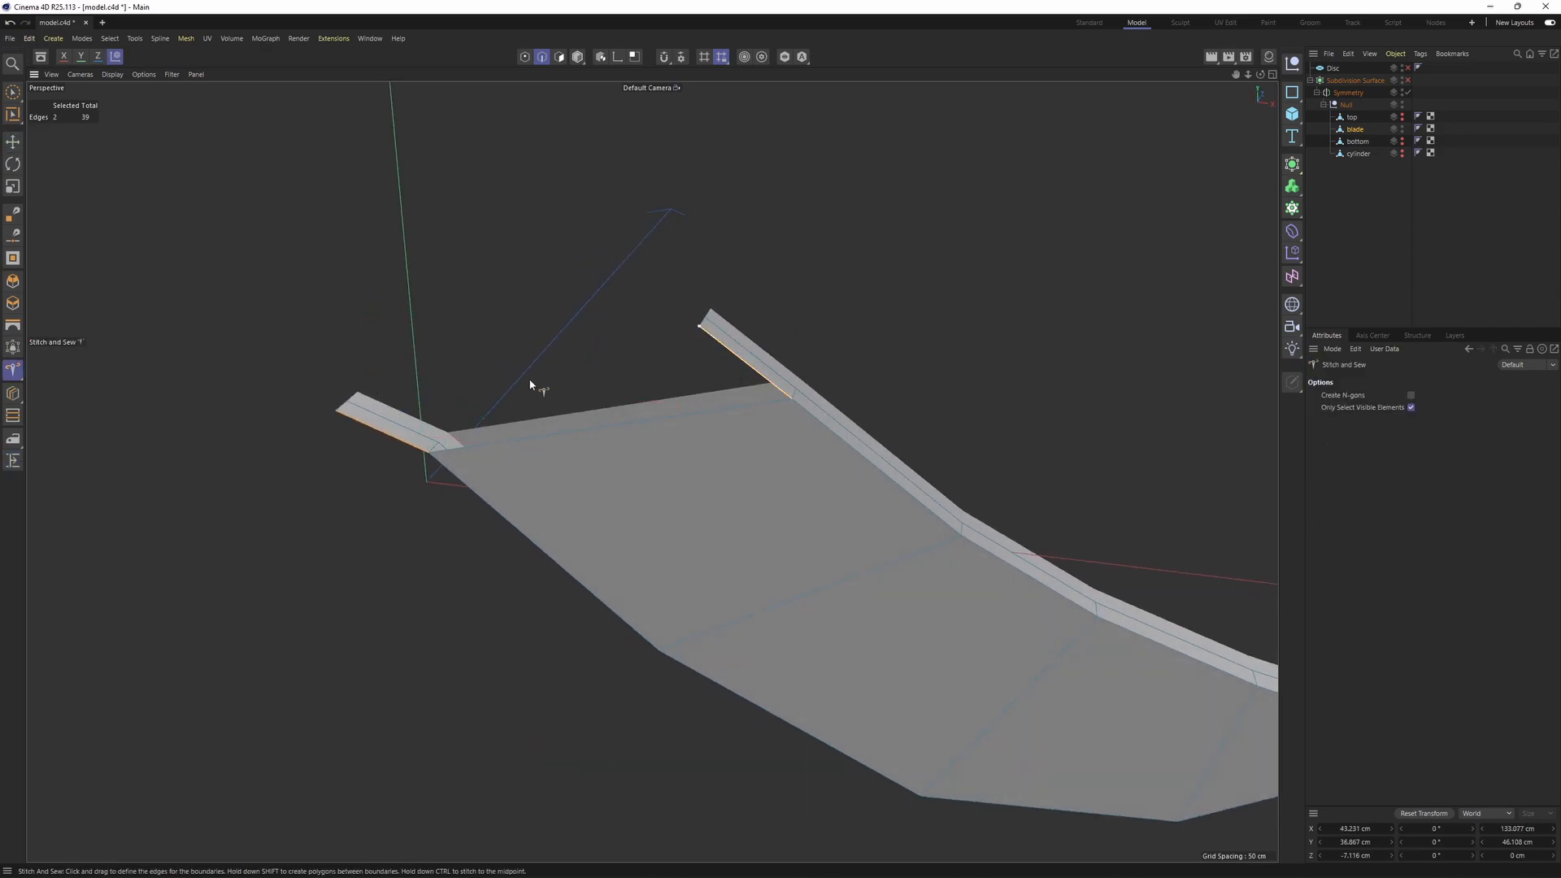
shift+drag(529, 384, 326, 421)
alt+drag(792, 444, 768, 408)
- In the Front view, select the four lower points at the blade's handle end and move them about 16 cm towards the lock button
middle_click(933, 620)
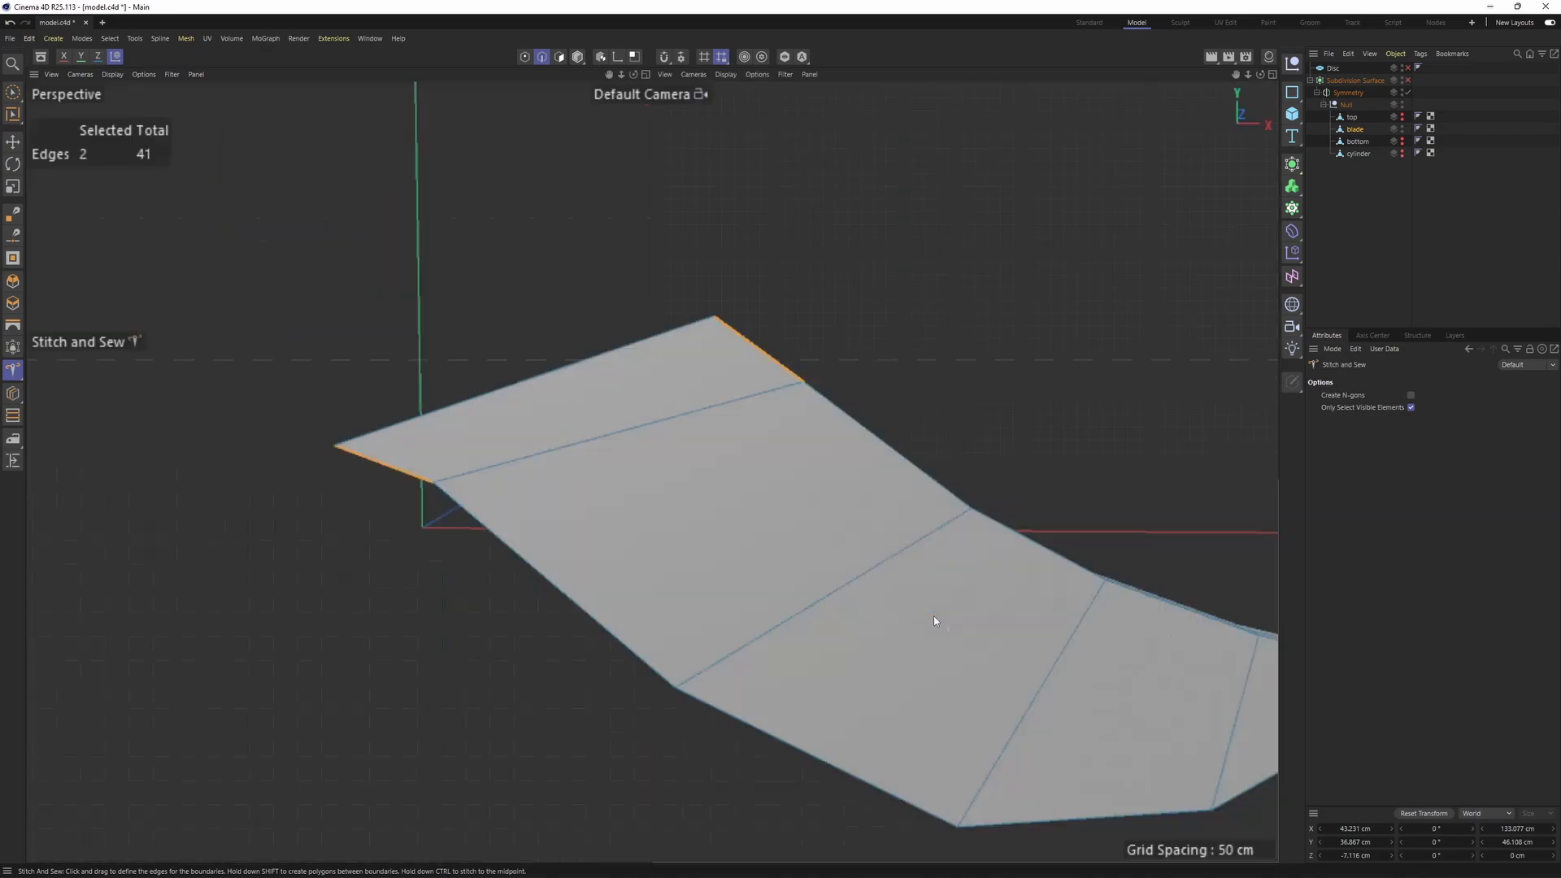
middle_click(934, 617)
scroll(829, 432, down, 3)
key(Return)
key(0)
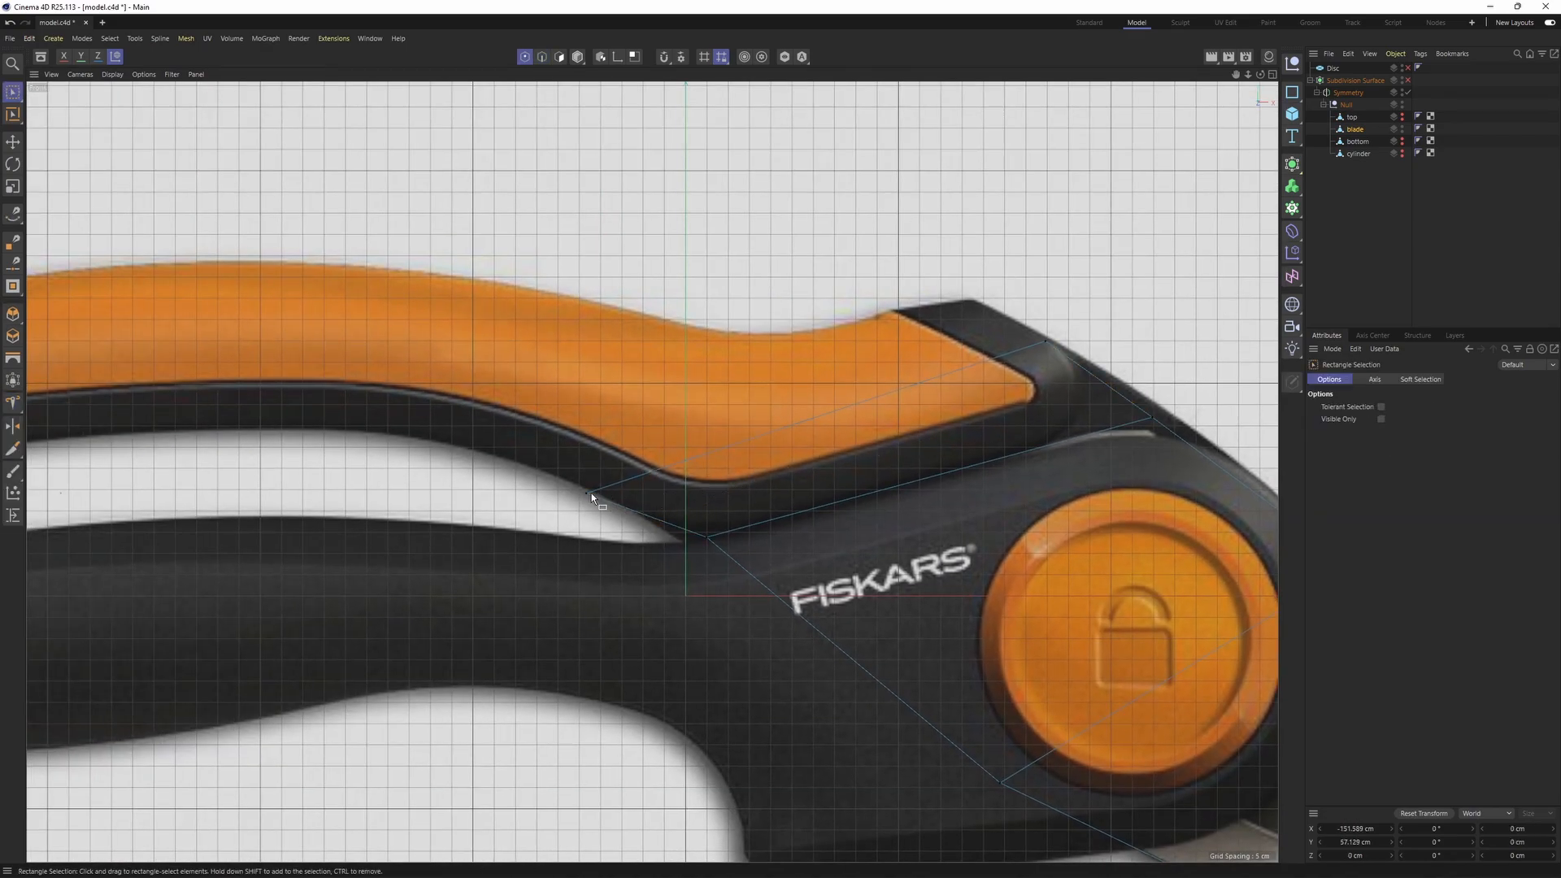
click(592, 492)
scroll(520, 431, up, 2)
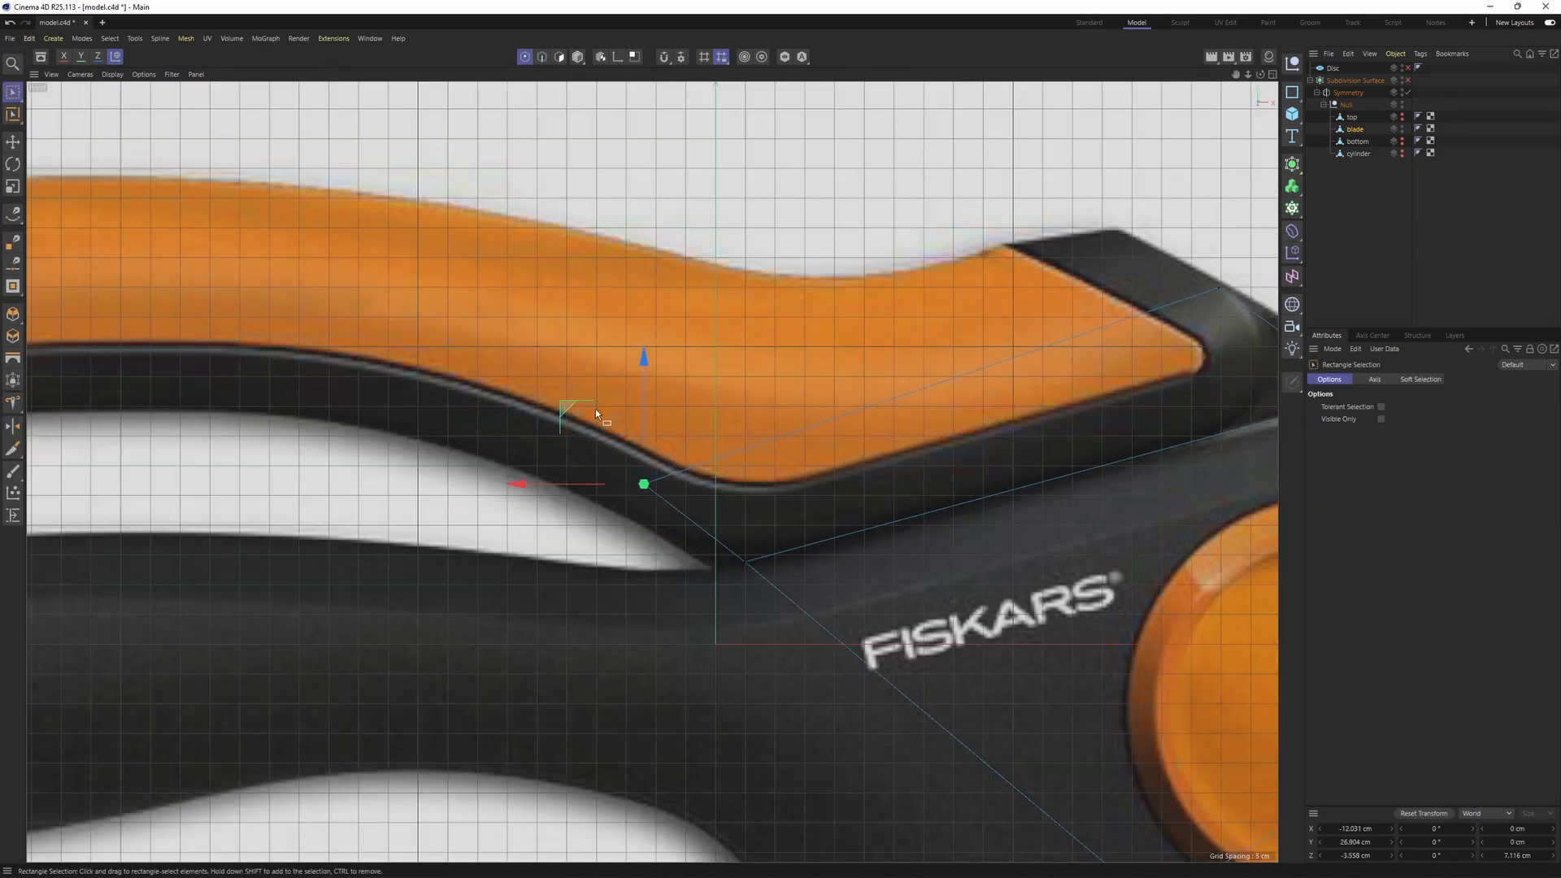
scroll(595, 409, down, 3)
alt+middle_drag(836, 531, 651, 471)
alt+middle_drag(947, 556, 662, 408)
alt+middle_drag(912, 488, 753, 439)
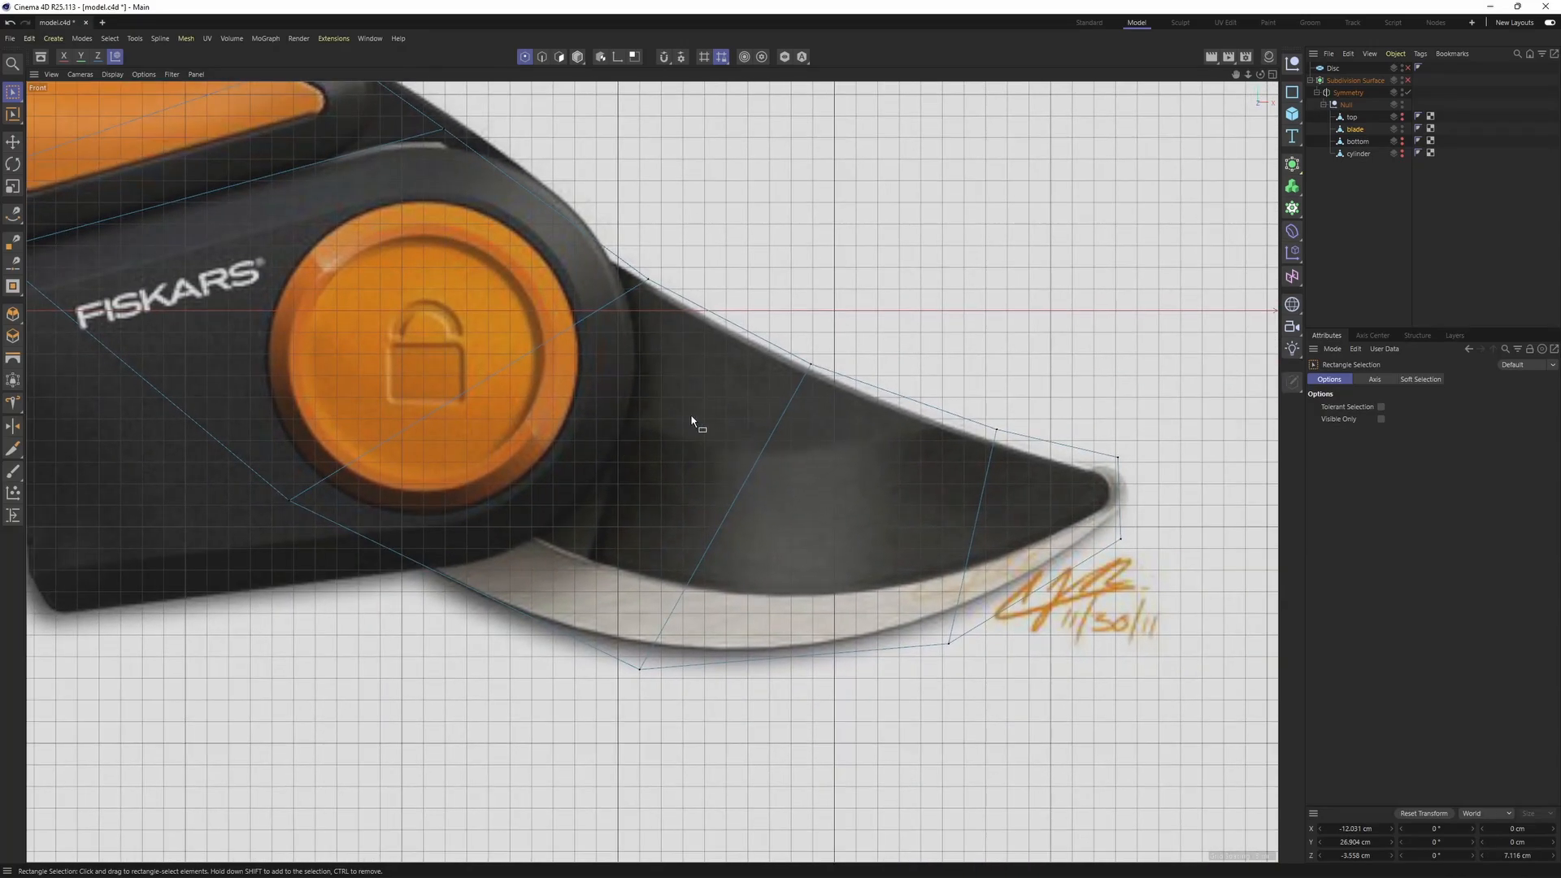
key(F1)
mouse_move(854, 495)
alt+mouse_down()
mouse_move(826, 491)
mouse_move(843, 524)
mouse_move(651, 519)
mouse_move(673, 470)
mouse_move(878, 488)
alt+mouse_up()
key(F5)
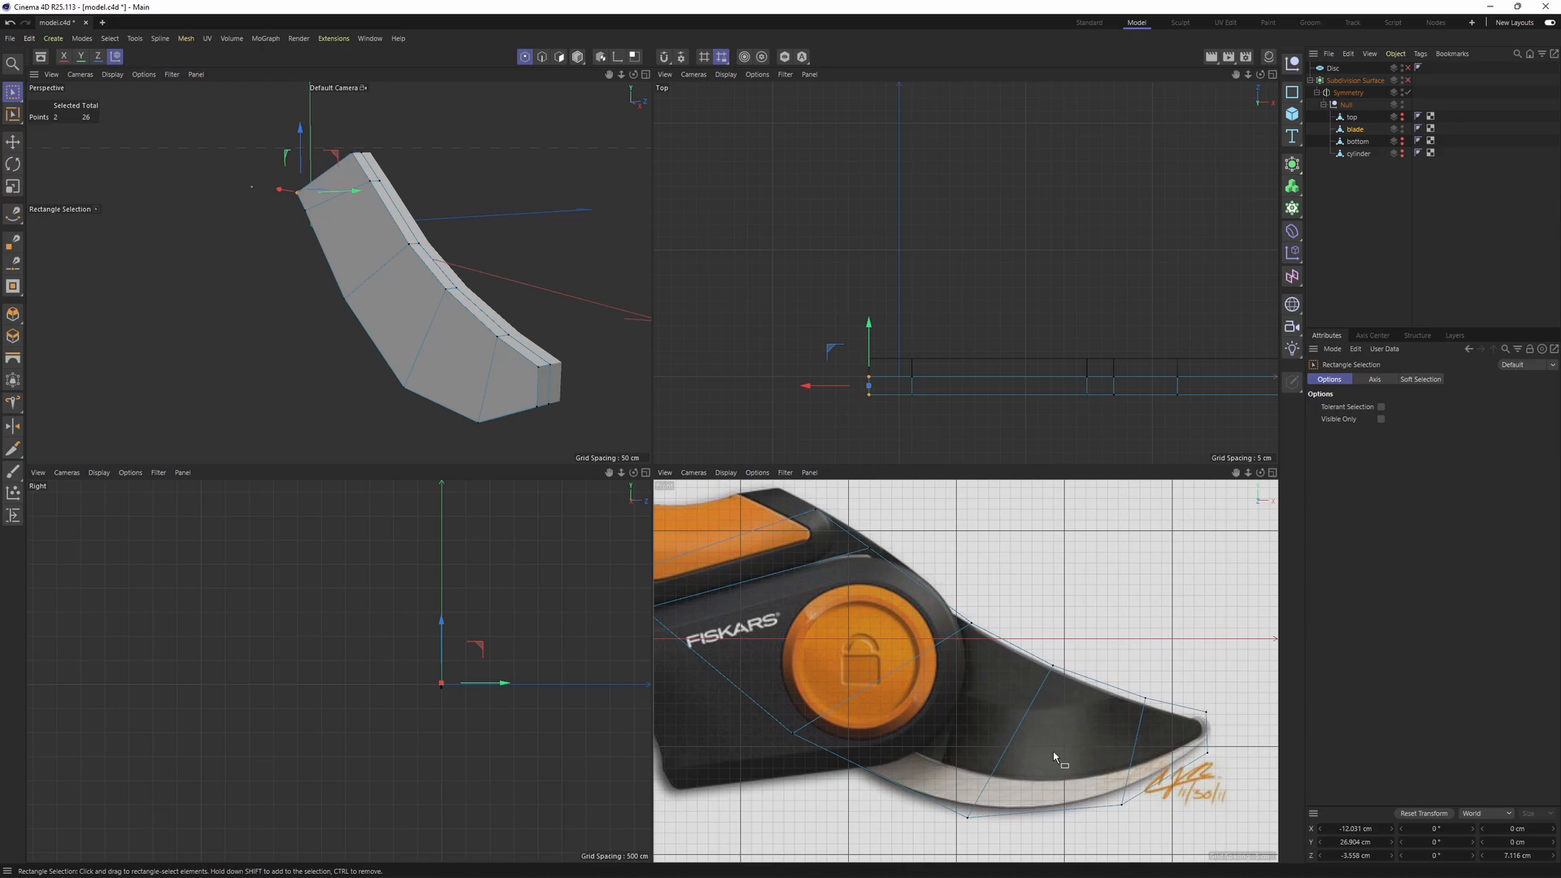
alt+middle_drag(871, 706, 969, 721)
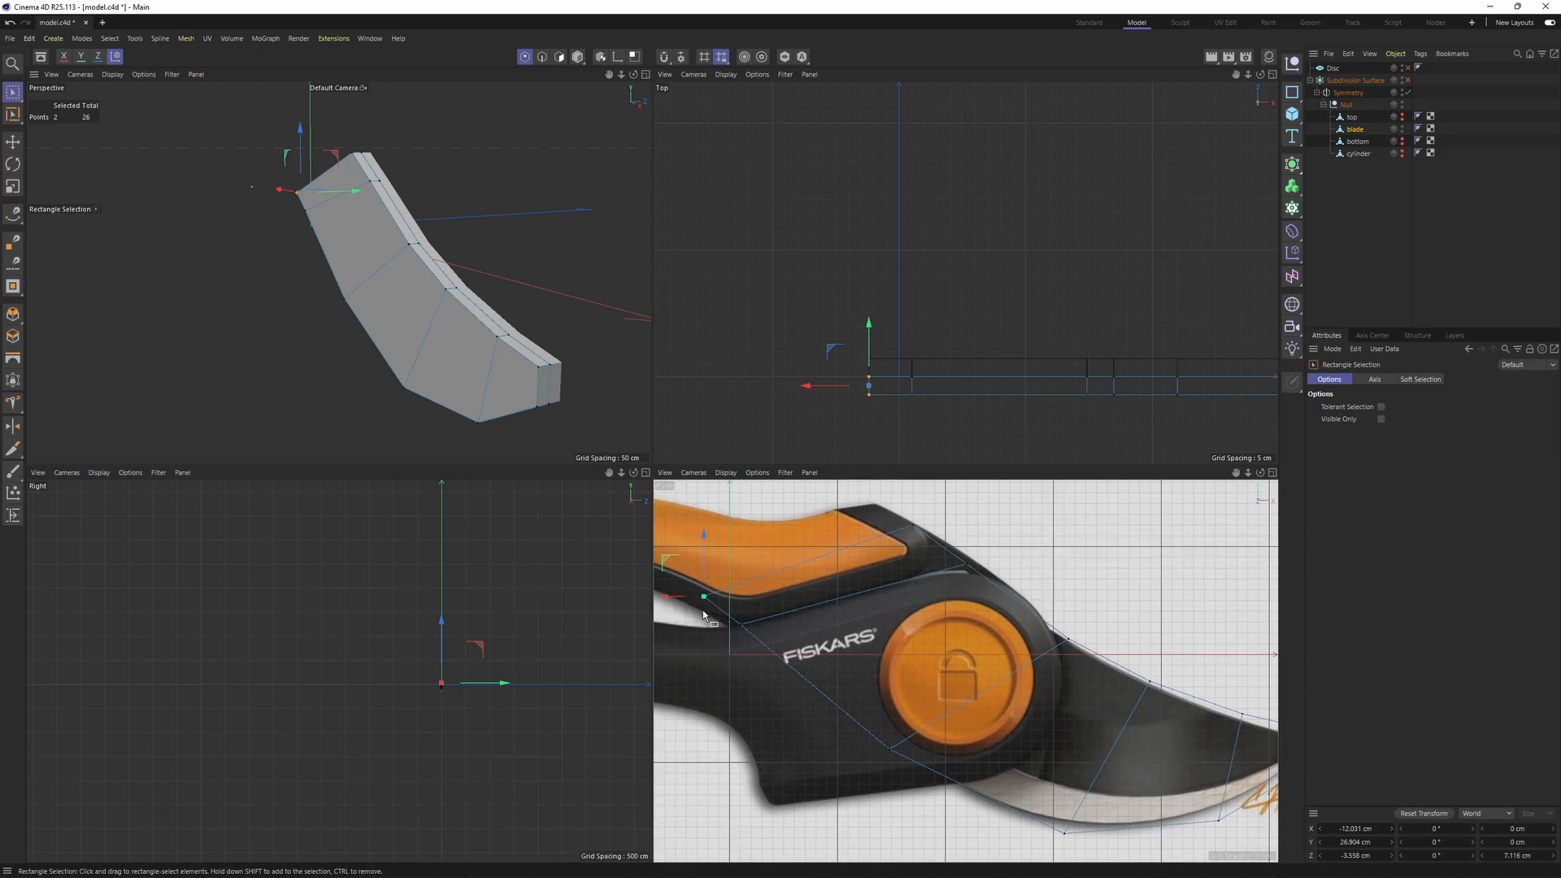
drag(678, 568, 756, 643)
drag(688, 575, 716, 561)
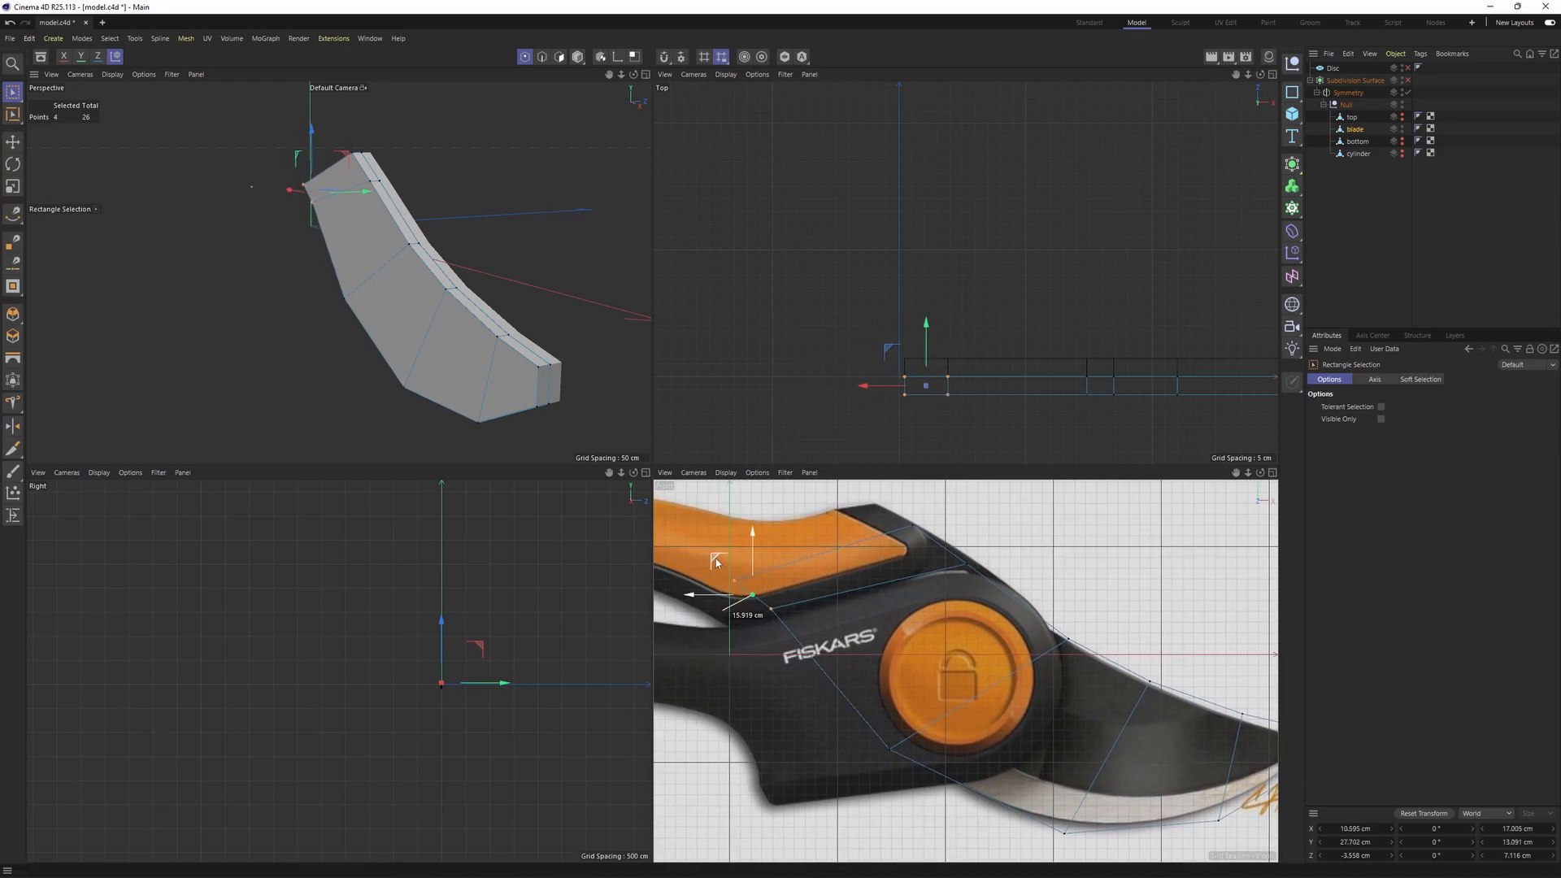
- Move the points of the blade's lower outline up to follow the border between dark blade and bright cutting edge, out to the tip
drag(940, 782, 891, 695)
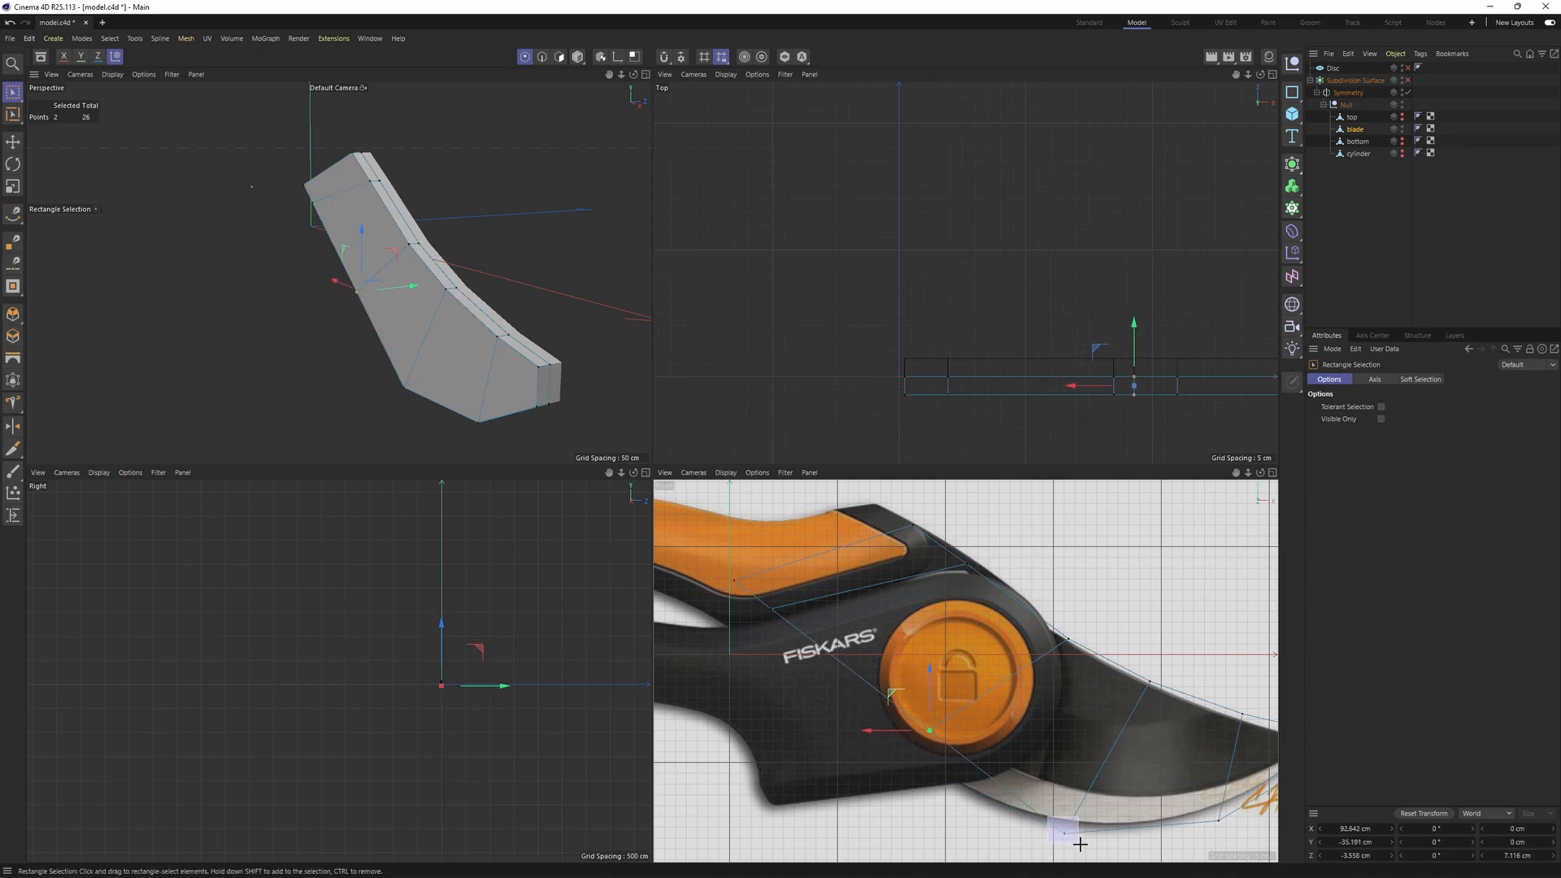
drag(1032, 799, 1032, 762)
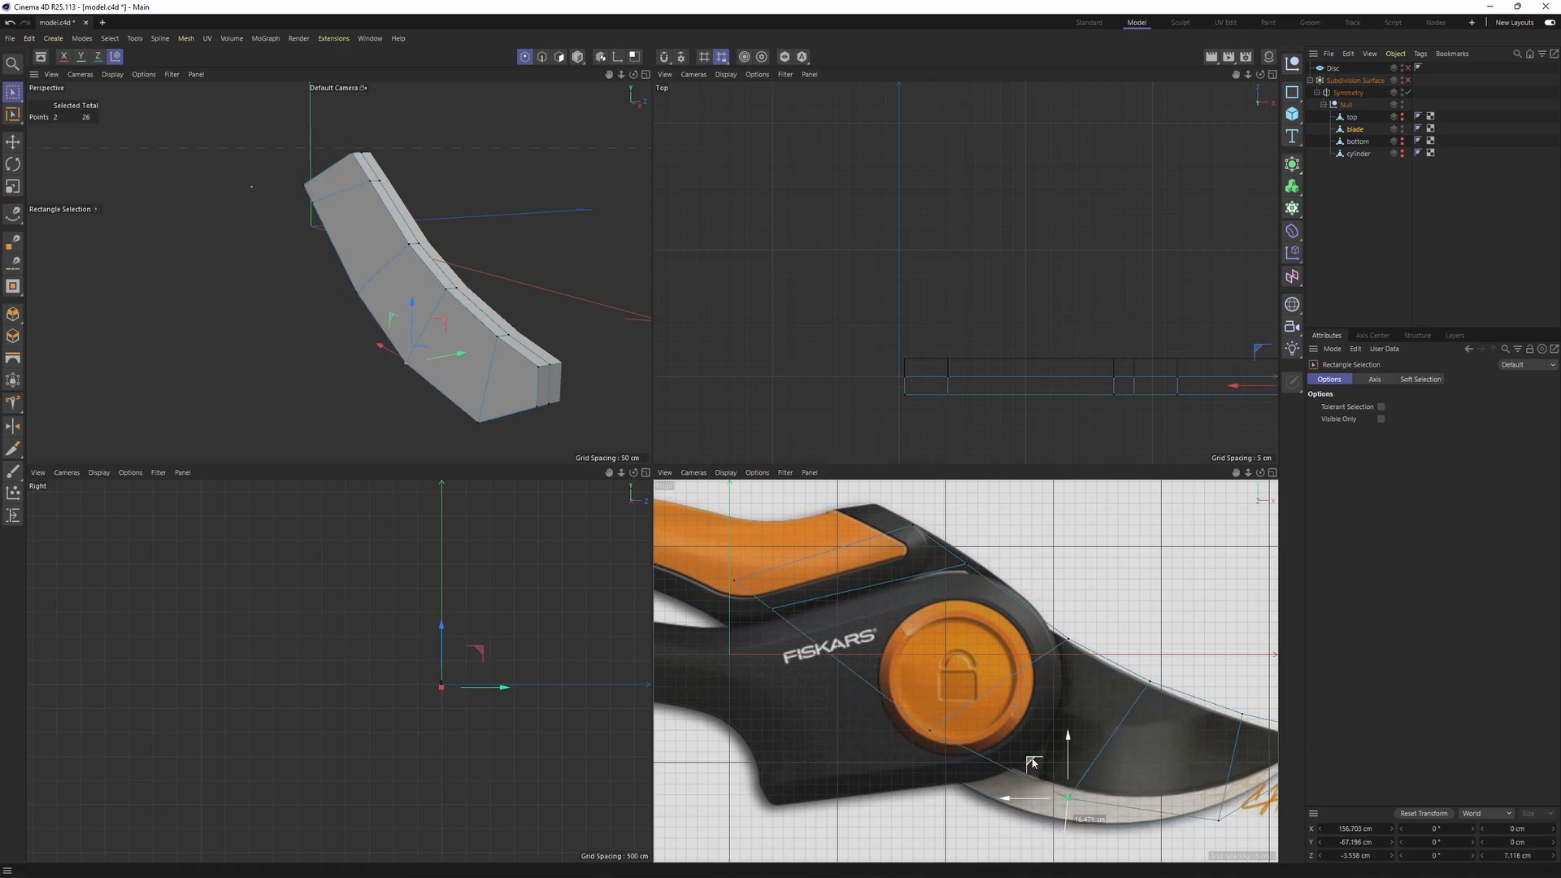
alt+middle_drag(1188, 788, 1094, 757)
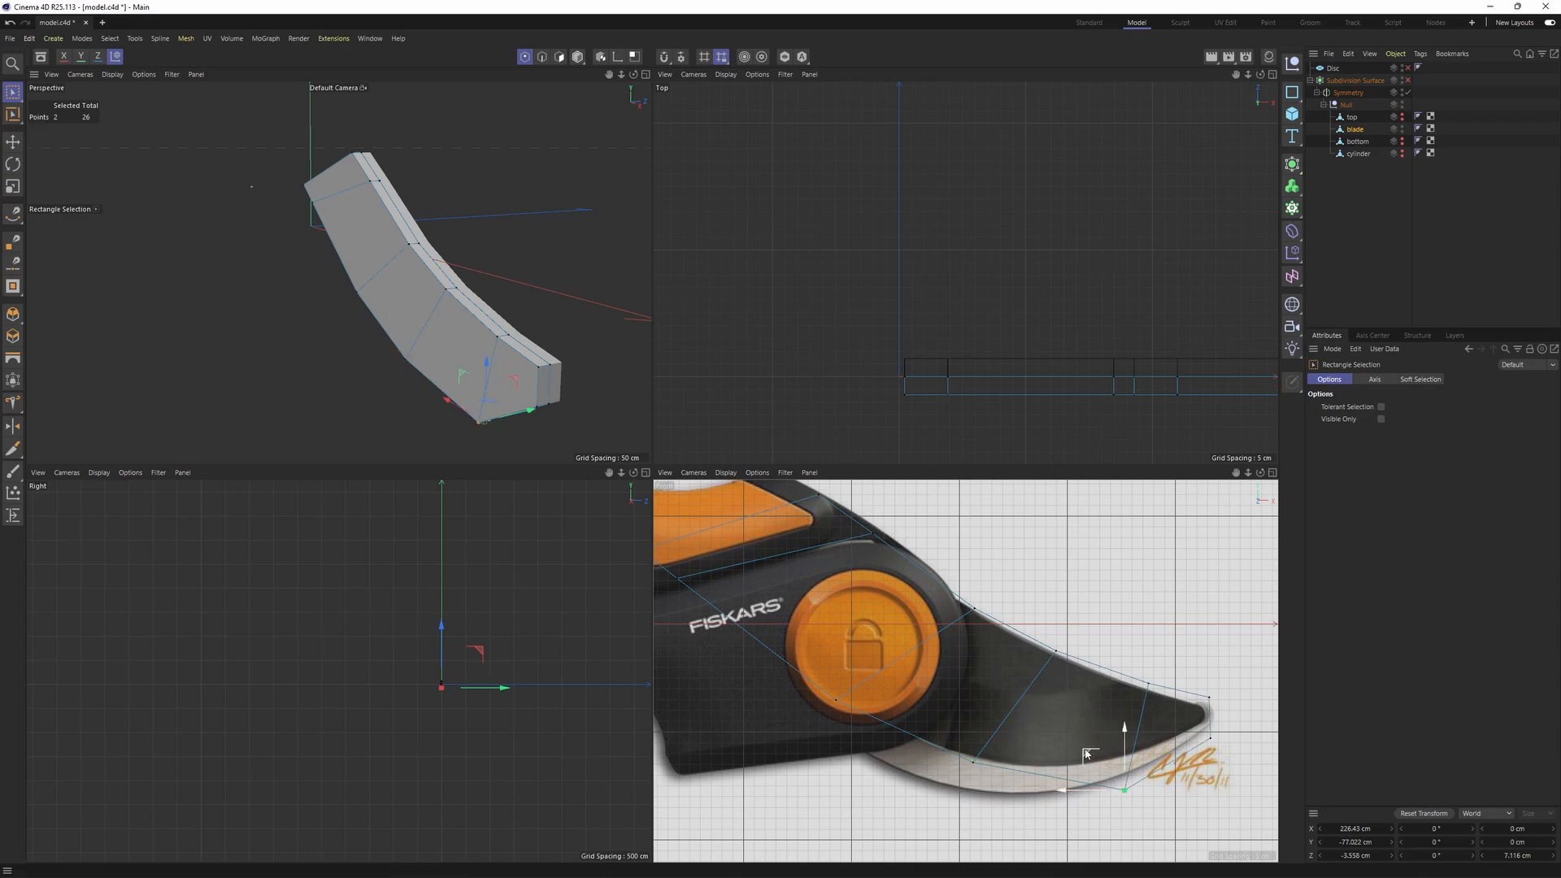
drag(1086, 754, 1080, 727)
drag(1176, 730, 1229, 753)
scroll(1203, 722, up, 3)
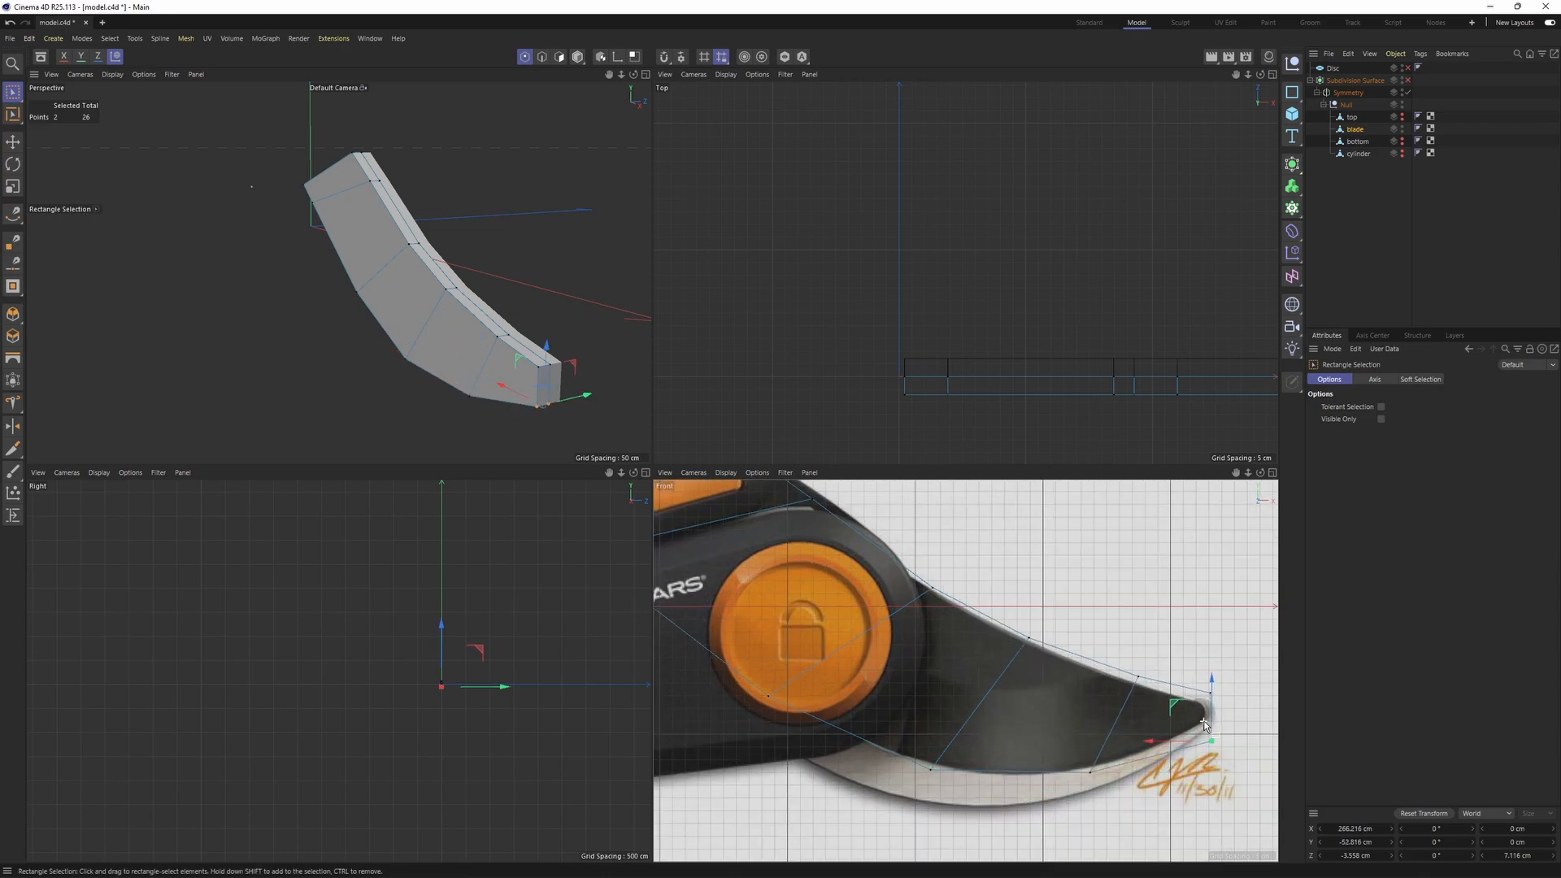
- Examine the reshaped blade in perspective, alone and together with the handle's top part
key(F1)
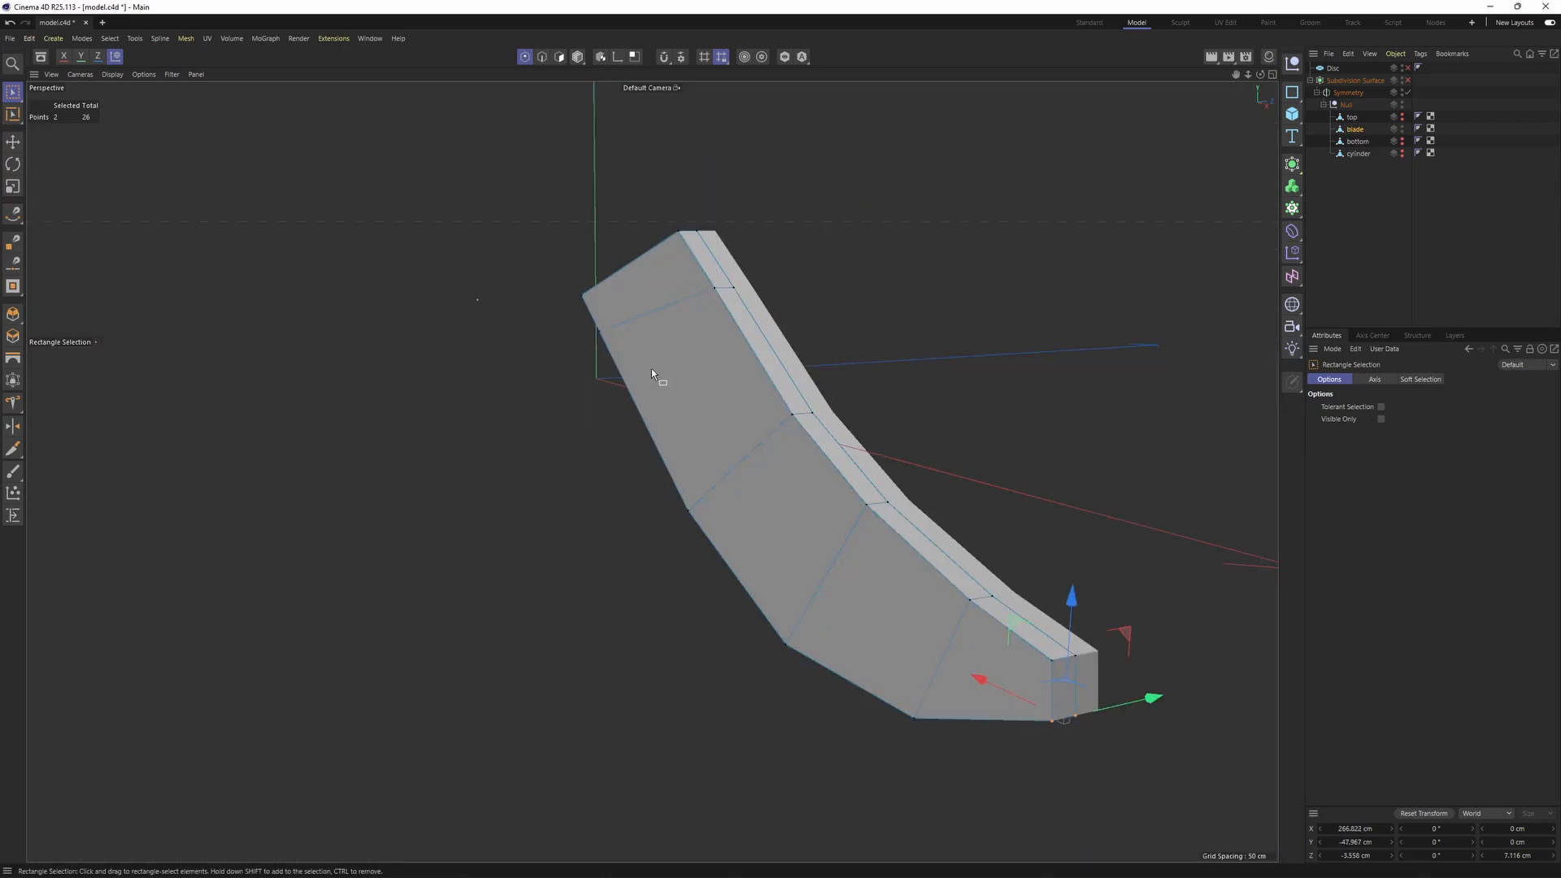
alt+drag(655, 373, 842, 244)
alt+drag(1018, 511, 909, 536)
key(F5)
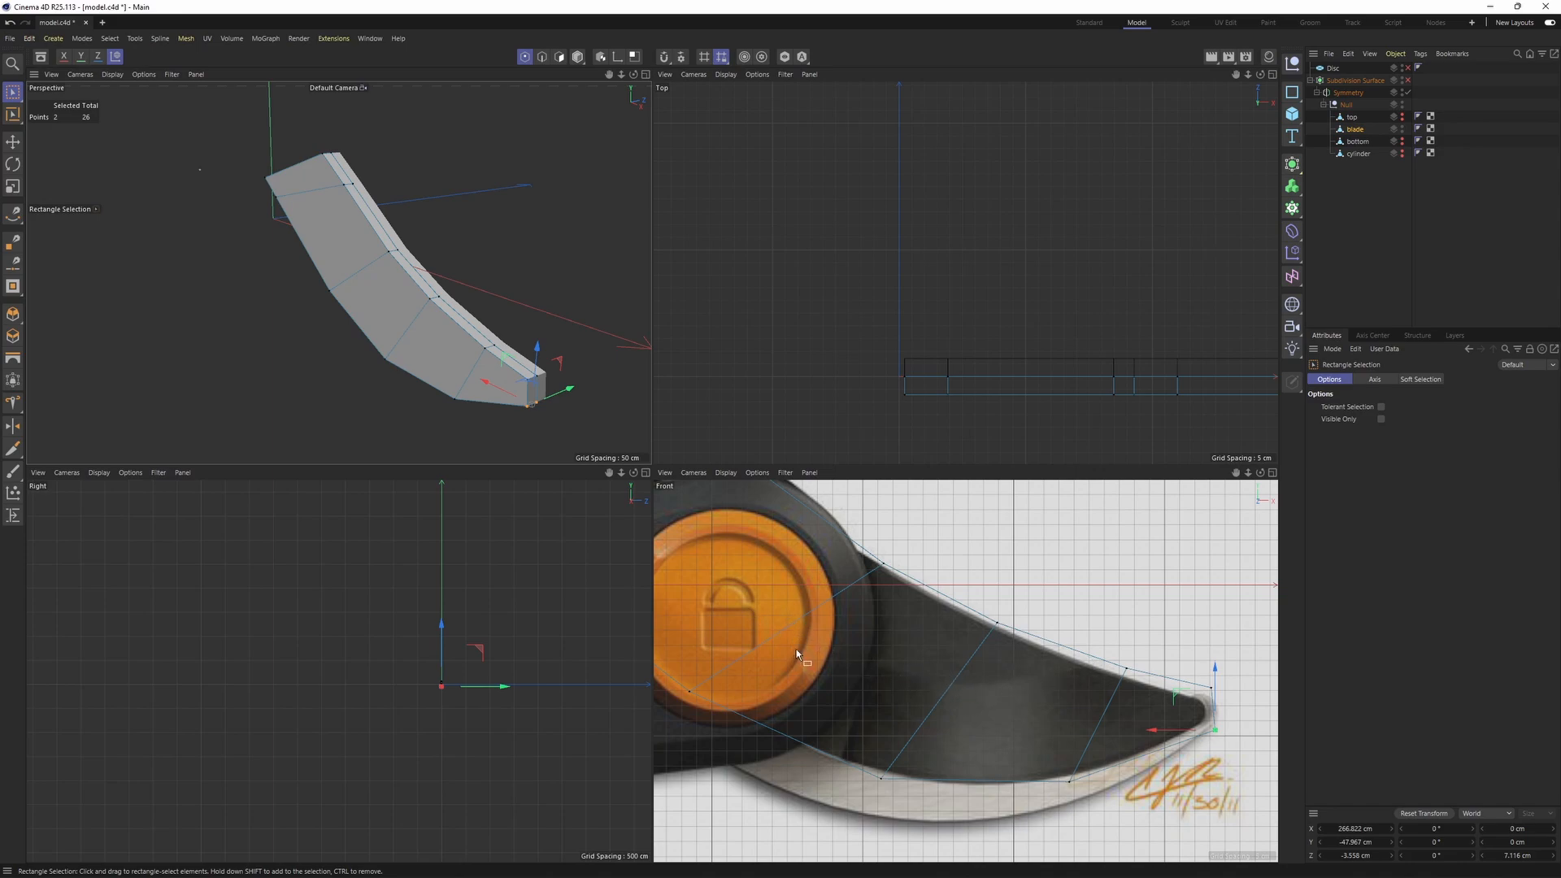
middle_click(462, 340)
alt+drag(651, 472, 618, 536)
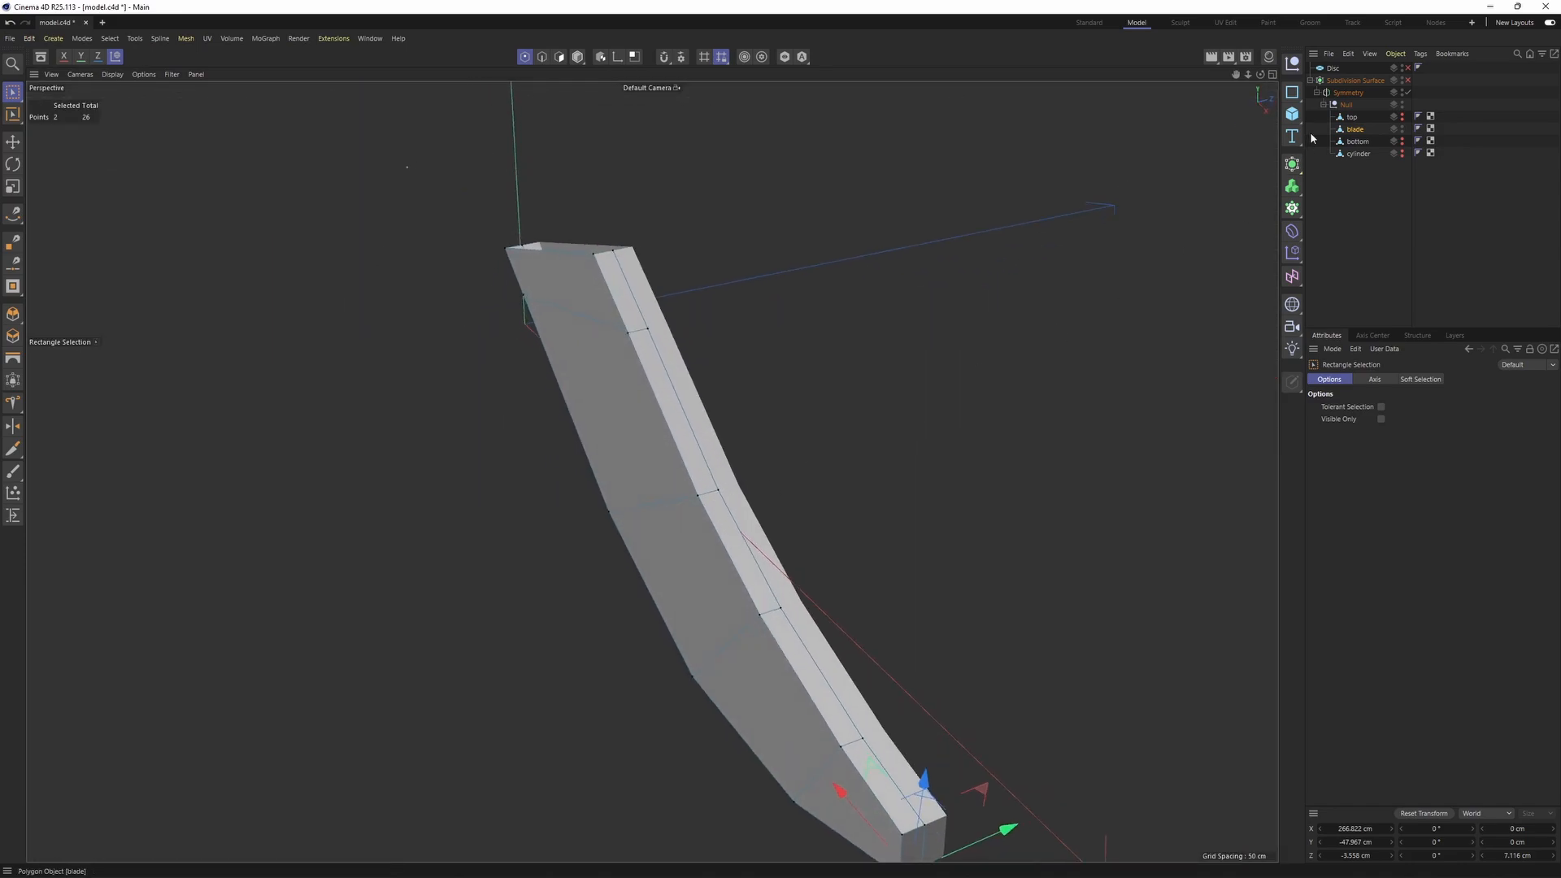
click(1395, 189)
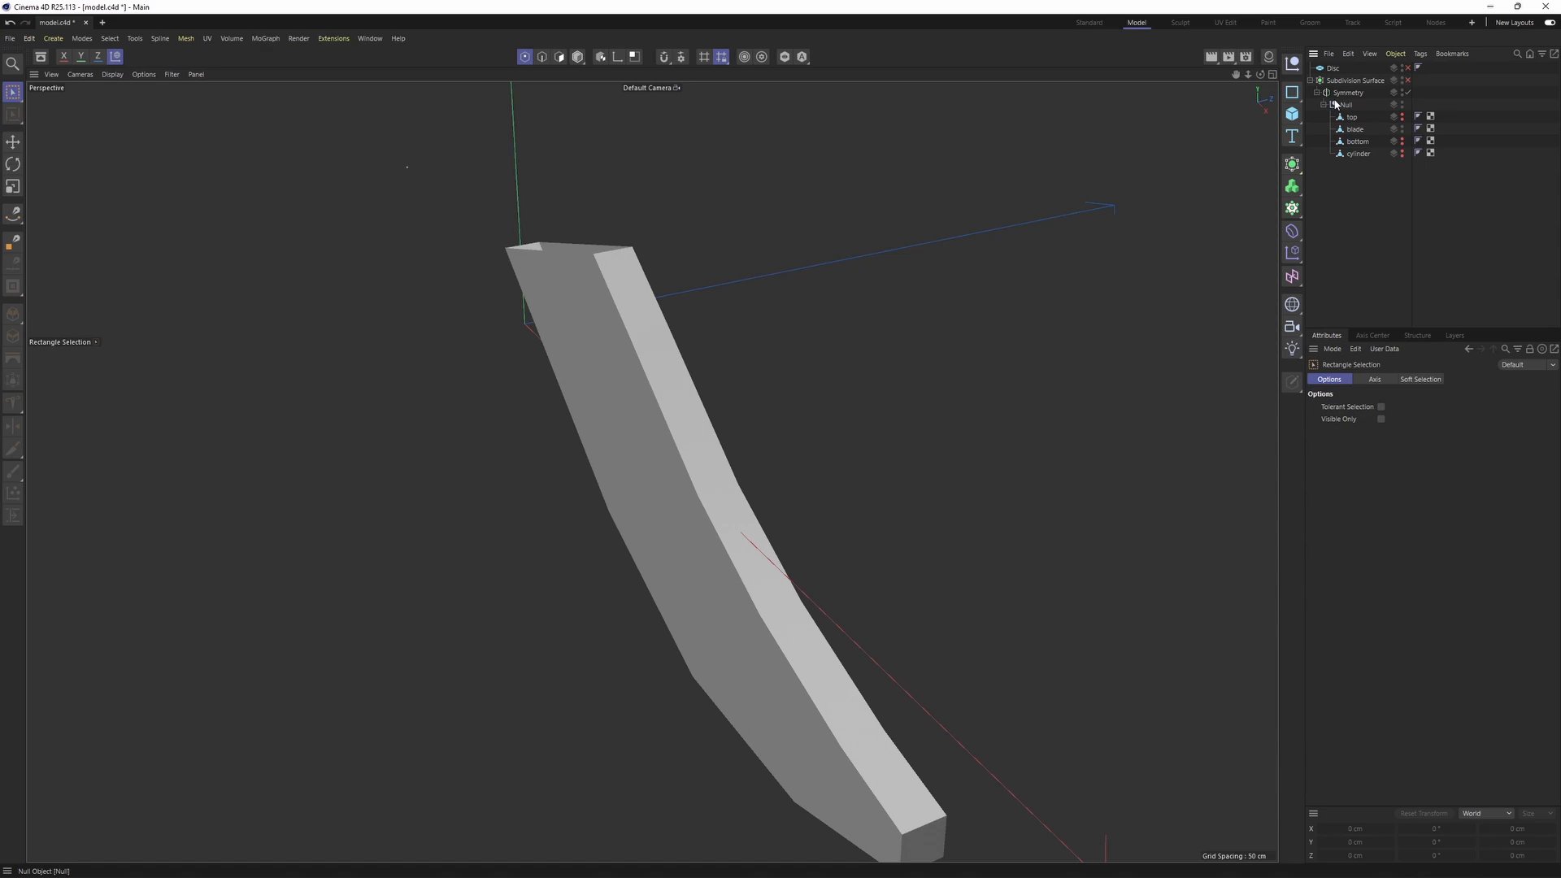
click(1402, 117)
alt+middle_drag(660, 200, 748, 432)
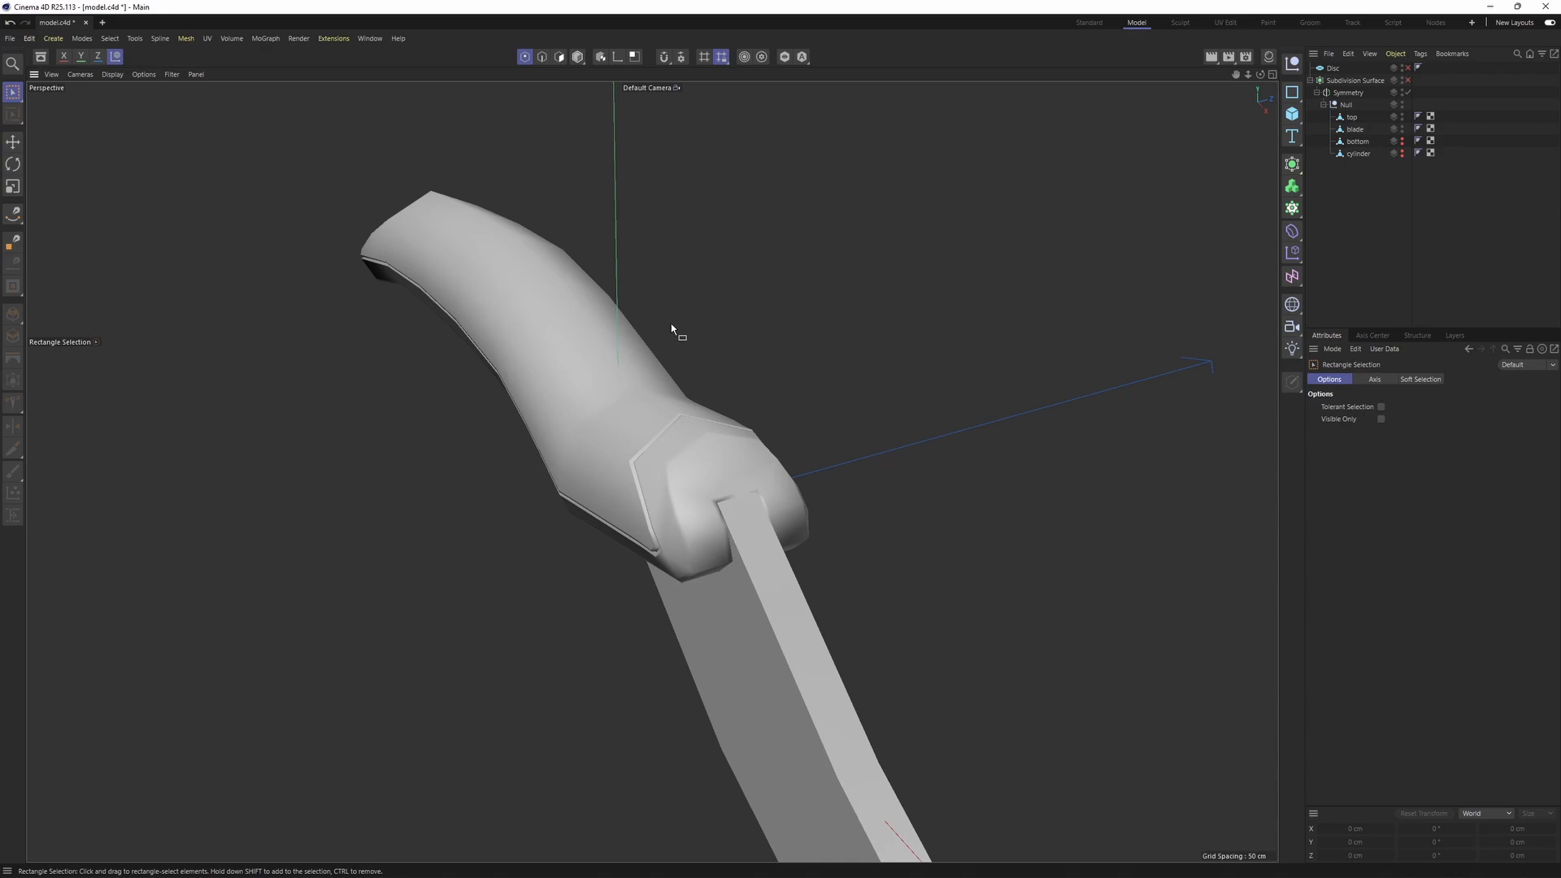
click(1402, 117)
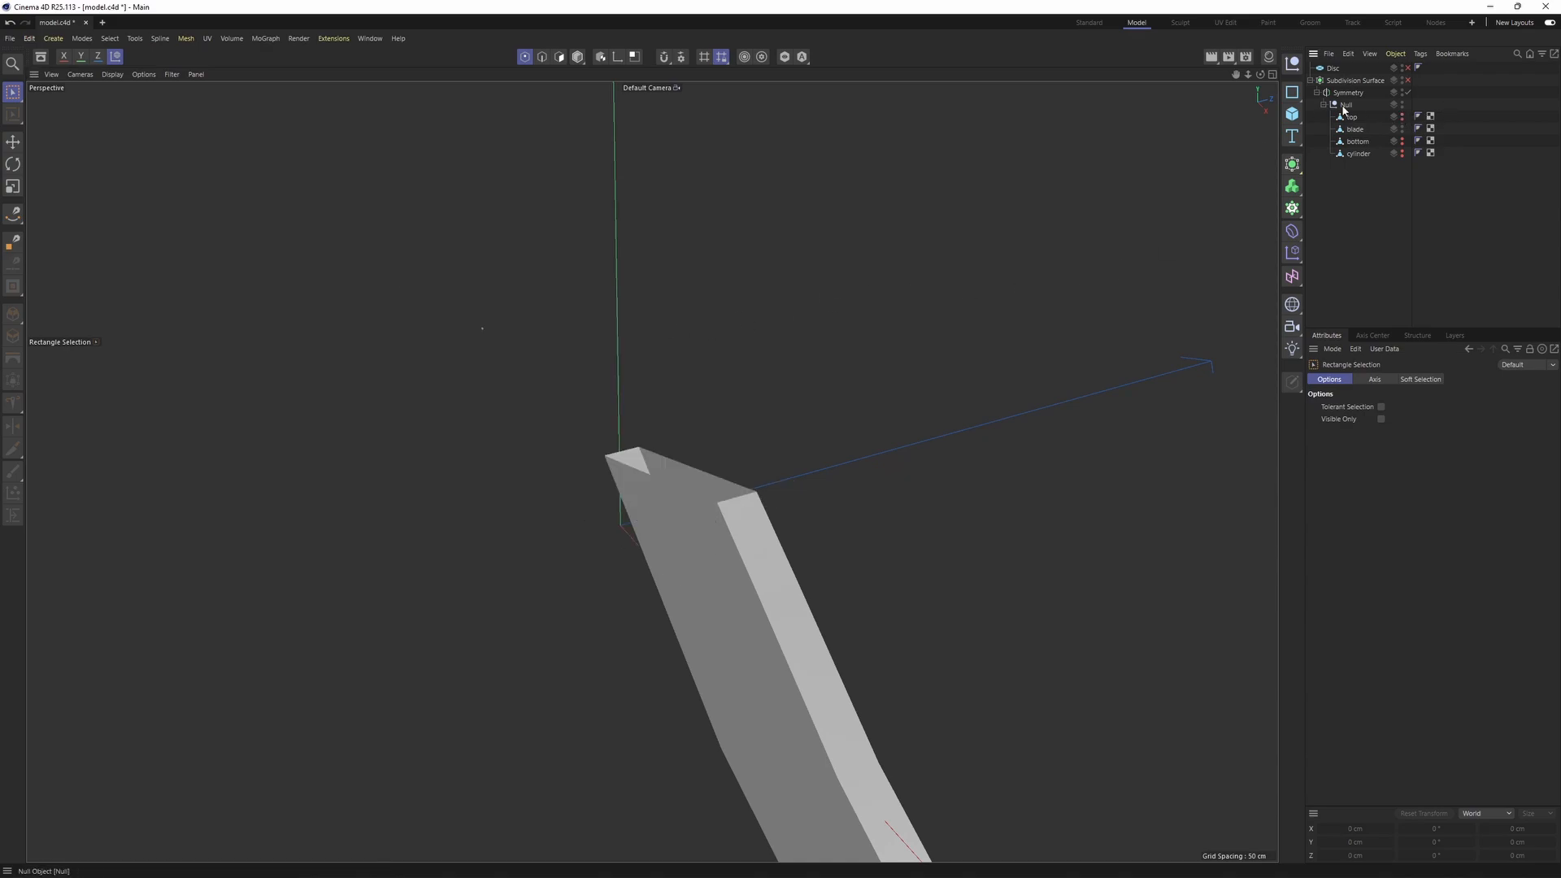
- Duplicate the Symmetry object outside the Subdivision Surface and delete every part of the copy except the blade
click(1347, 93)
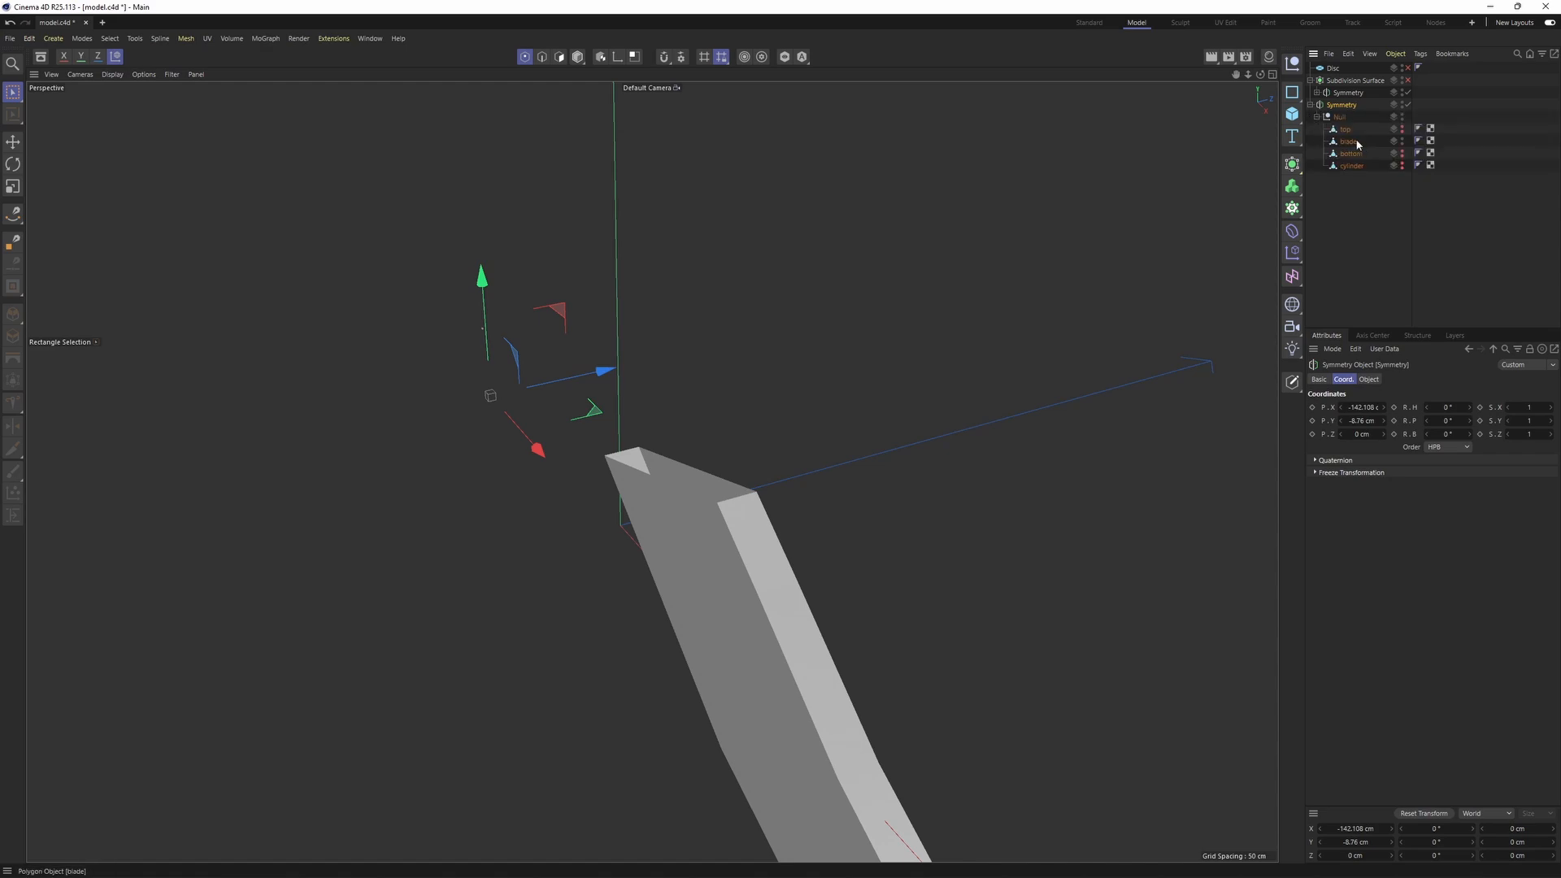
drag(1352, 128, 1351, 141)
key(Delete)
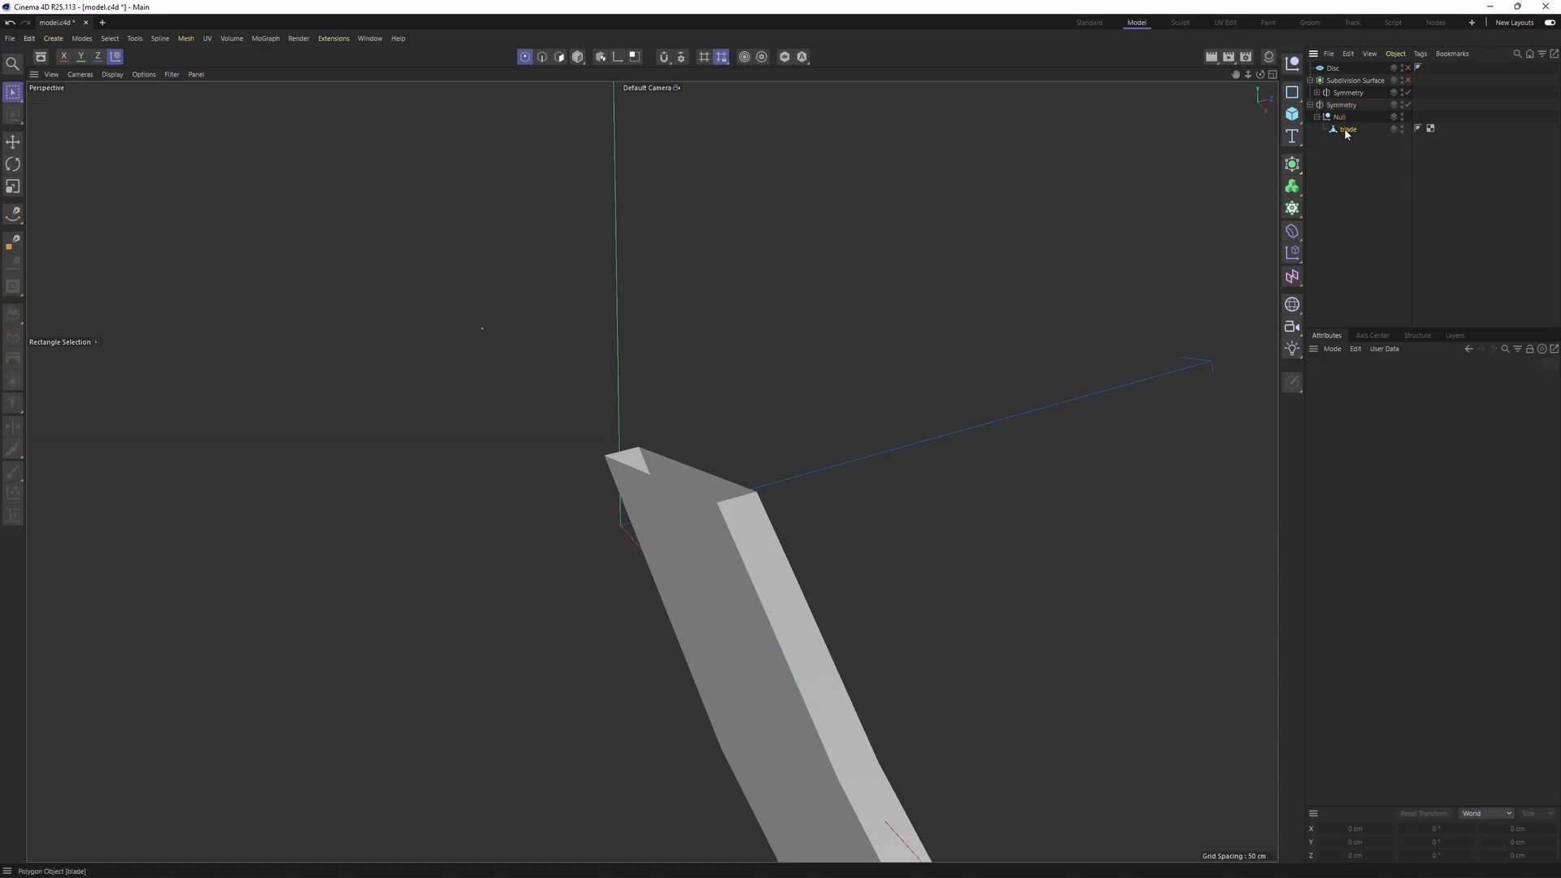
- Make the duplicated Symmetry editable, move its mirrored blade out to the top level and delete the leftover Symmetry group
click(1347, 129)
click(1352, 104)
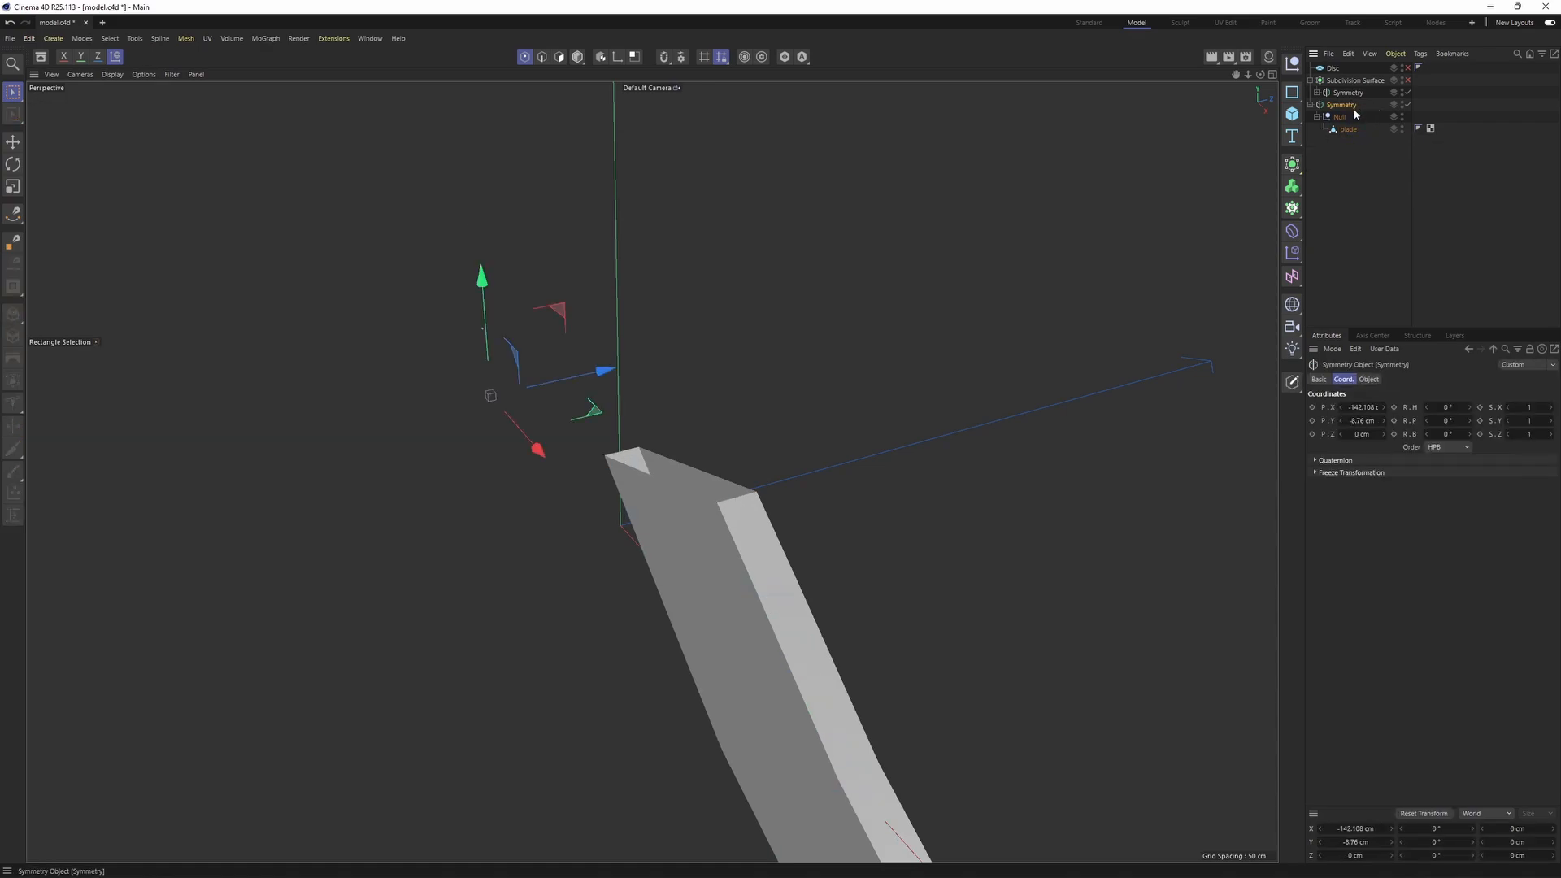
click(1310, 105)
drag(1334, 129, 1343, 178)
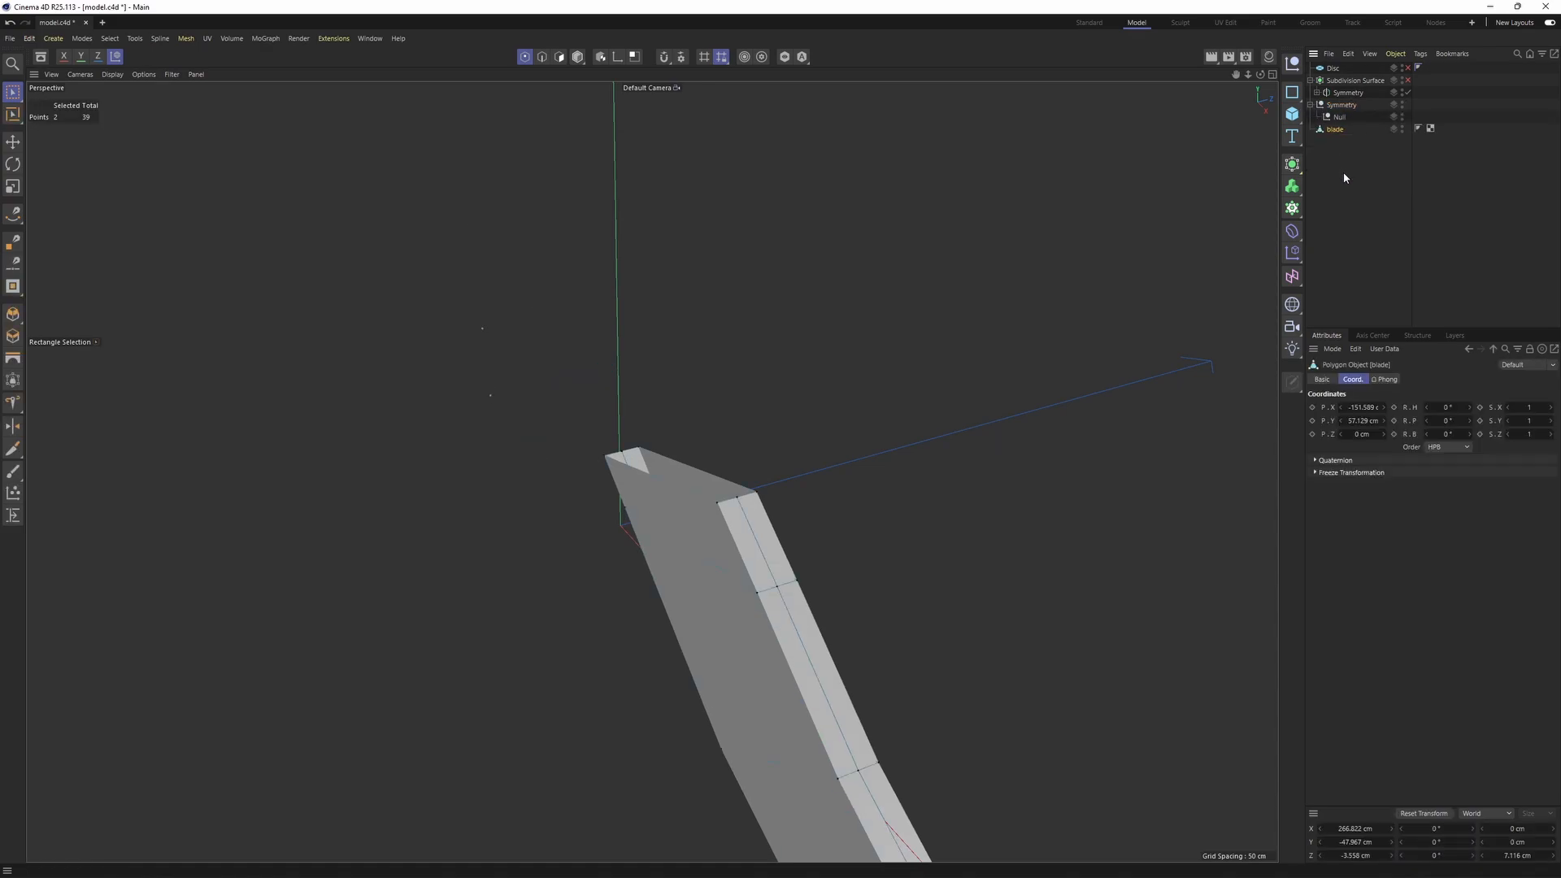
click(1342, 104)
key(Delete)
click(1337, 107)
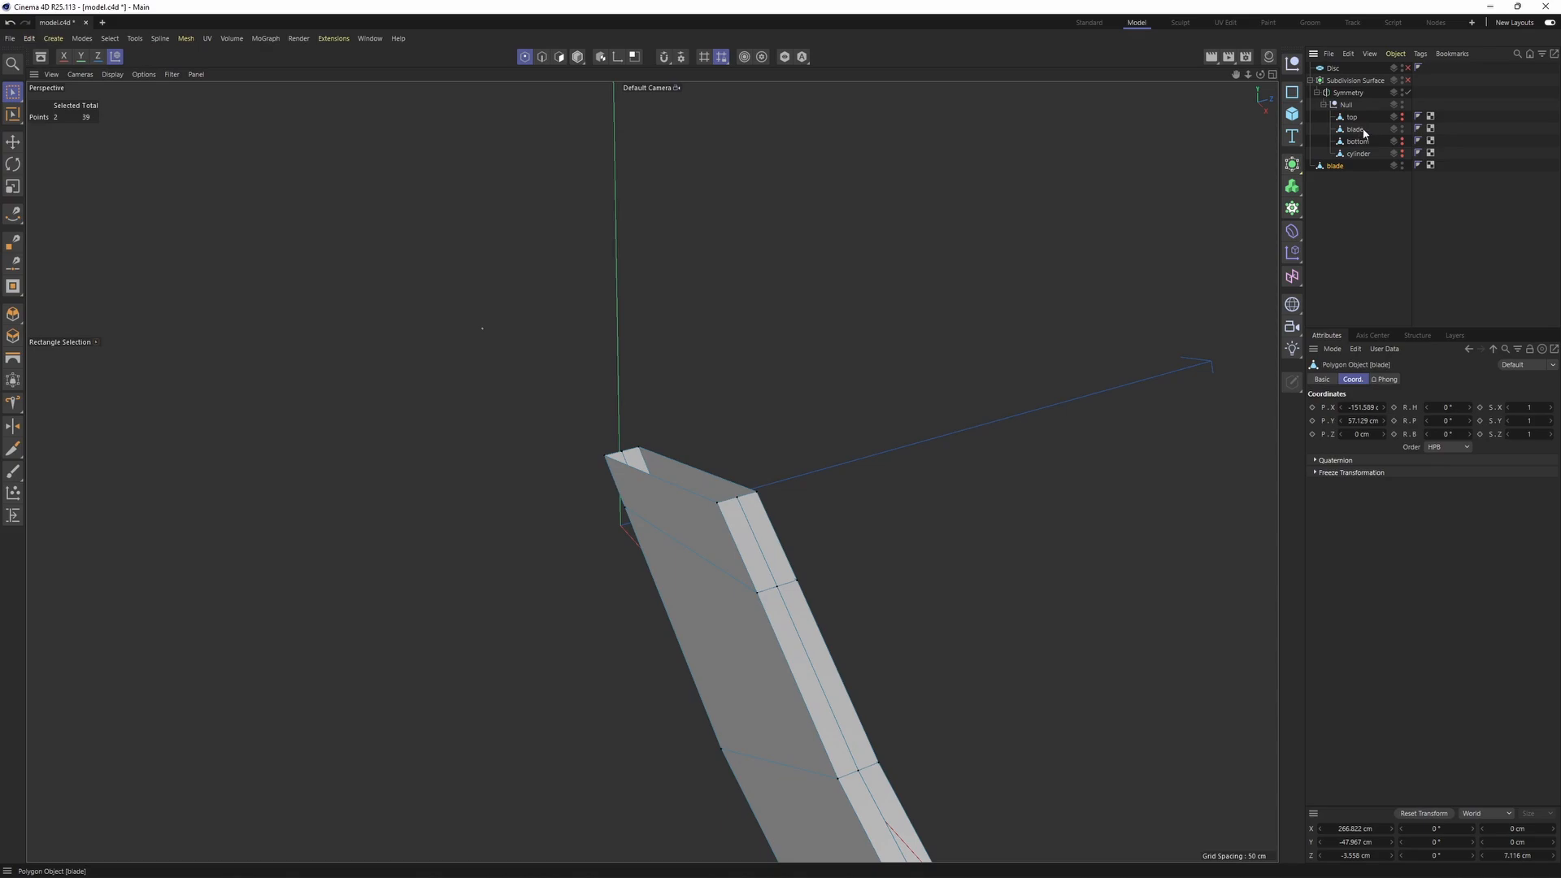
- Delete the original half blade from the Null group and make the mirrored full blade the active object
click(1351, 129)
key(Delete)
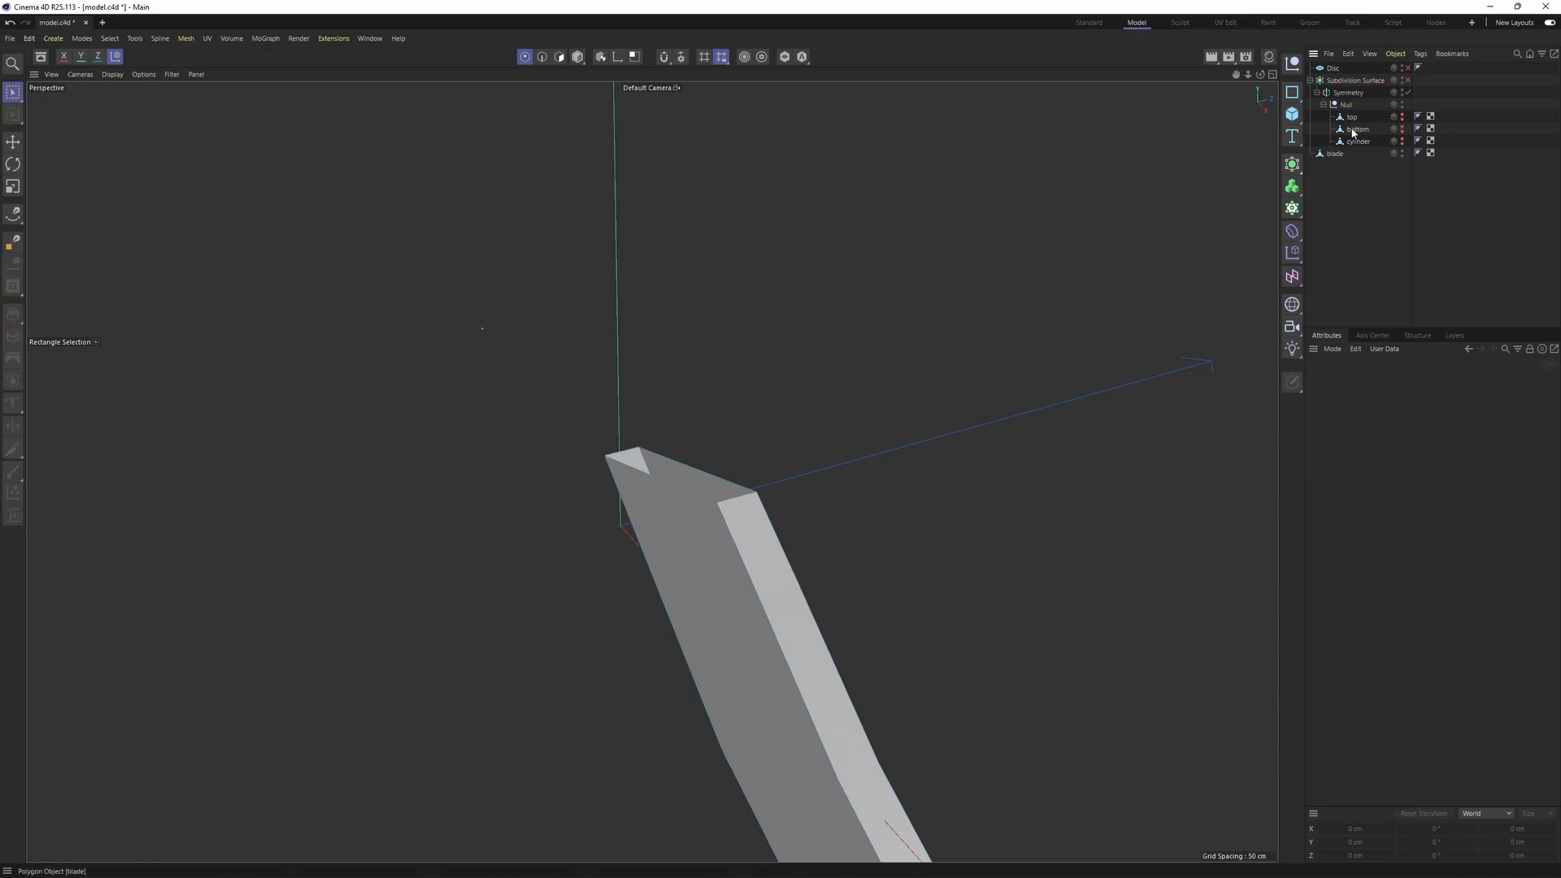
click(1333, 154)
alt+drag(830, 464, 670, 301)
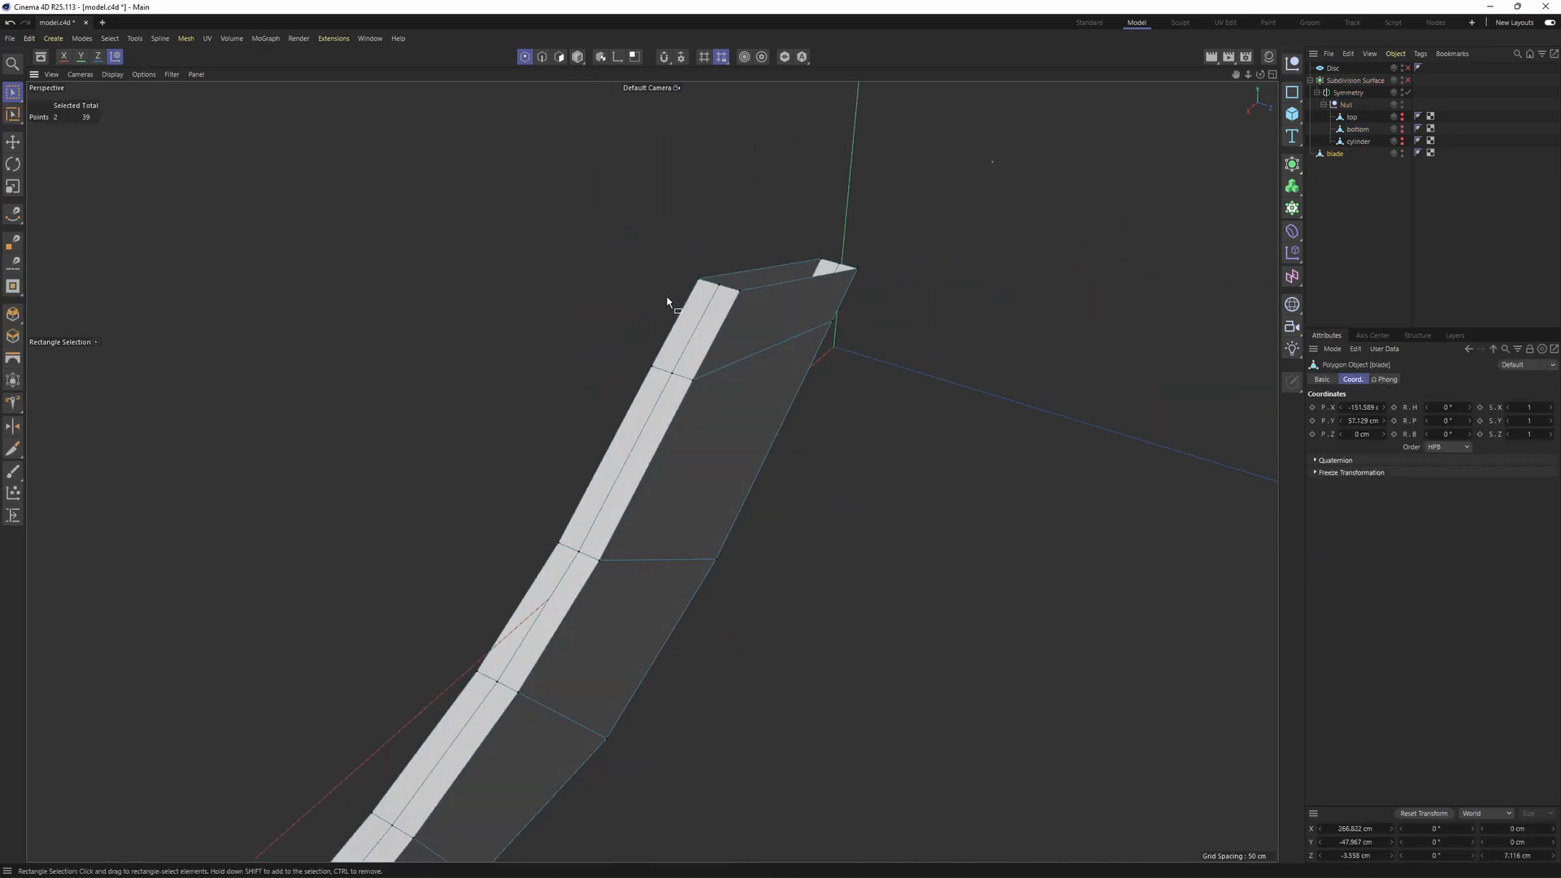
- Select all of the blade's points and check its outline against the reference in the front view
key(ctrl+a)
alt+right_drag(670, 300, 683, 393)
alt+drag(682, 393, 910, 369)
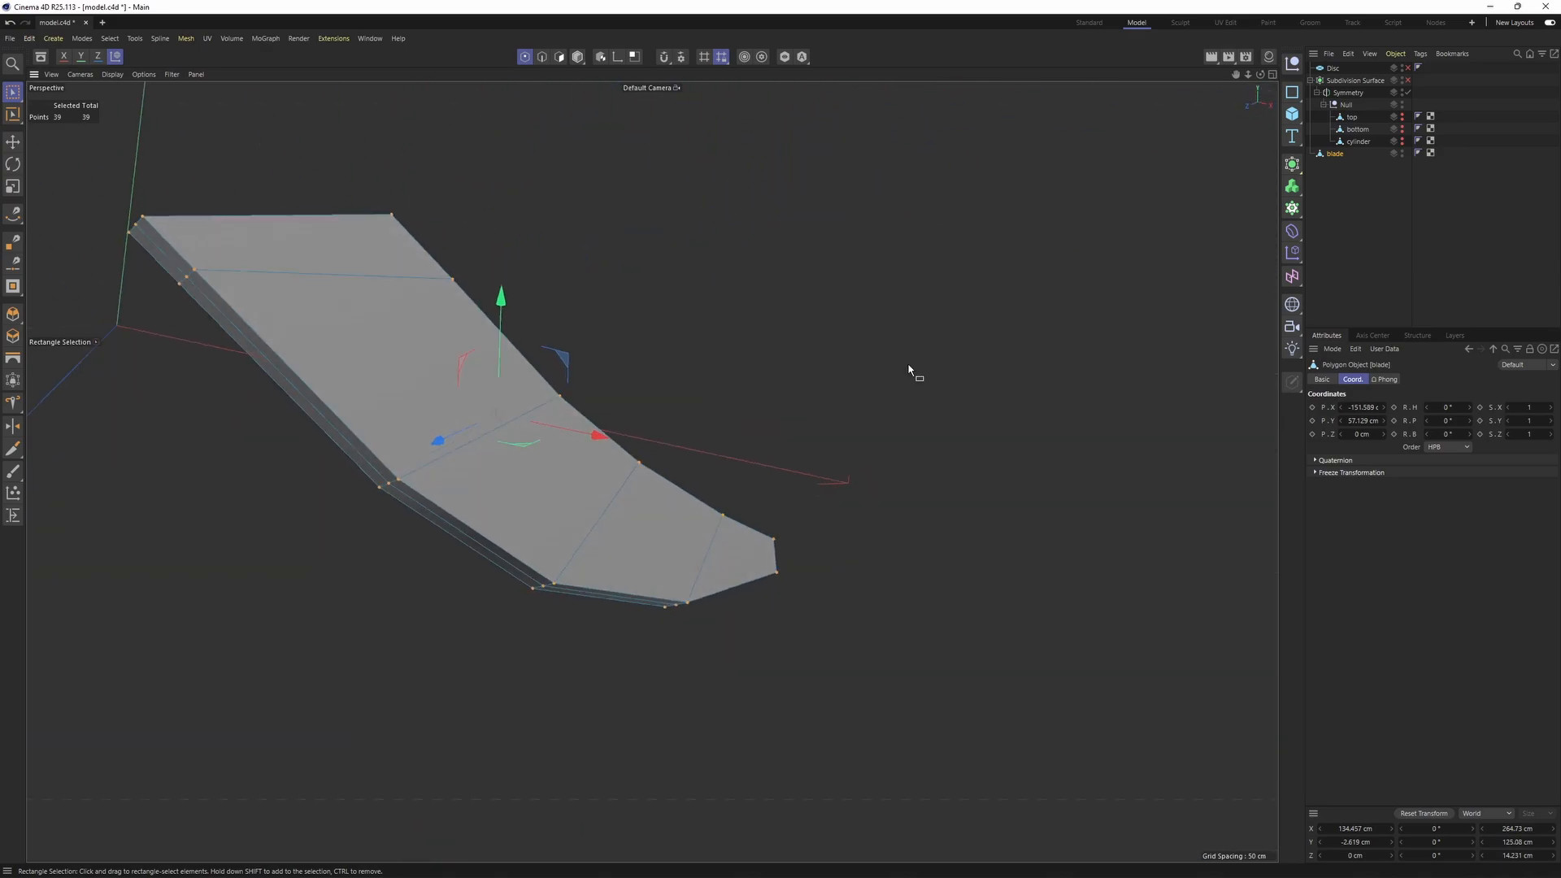
middle_click(909, 369)
middle_click(919, 636)
alt+middle_drag(636, 490, 857, 484)
alt+right_drag(857, 485, 821, 490)
alt+middle_drag(821, 492, 796, 575)
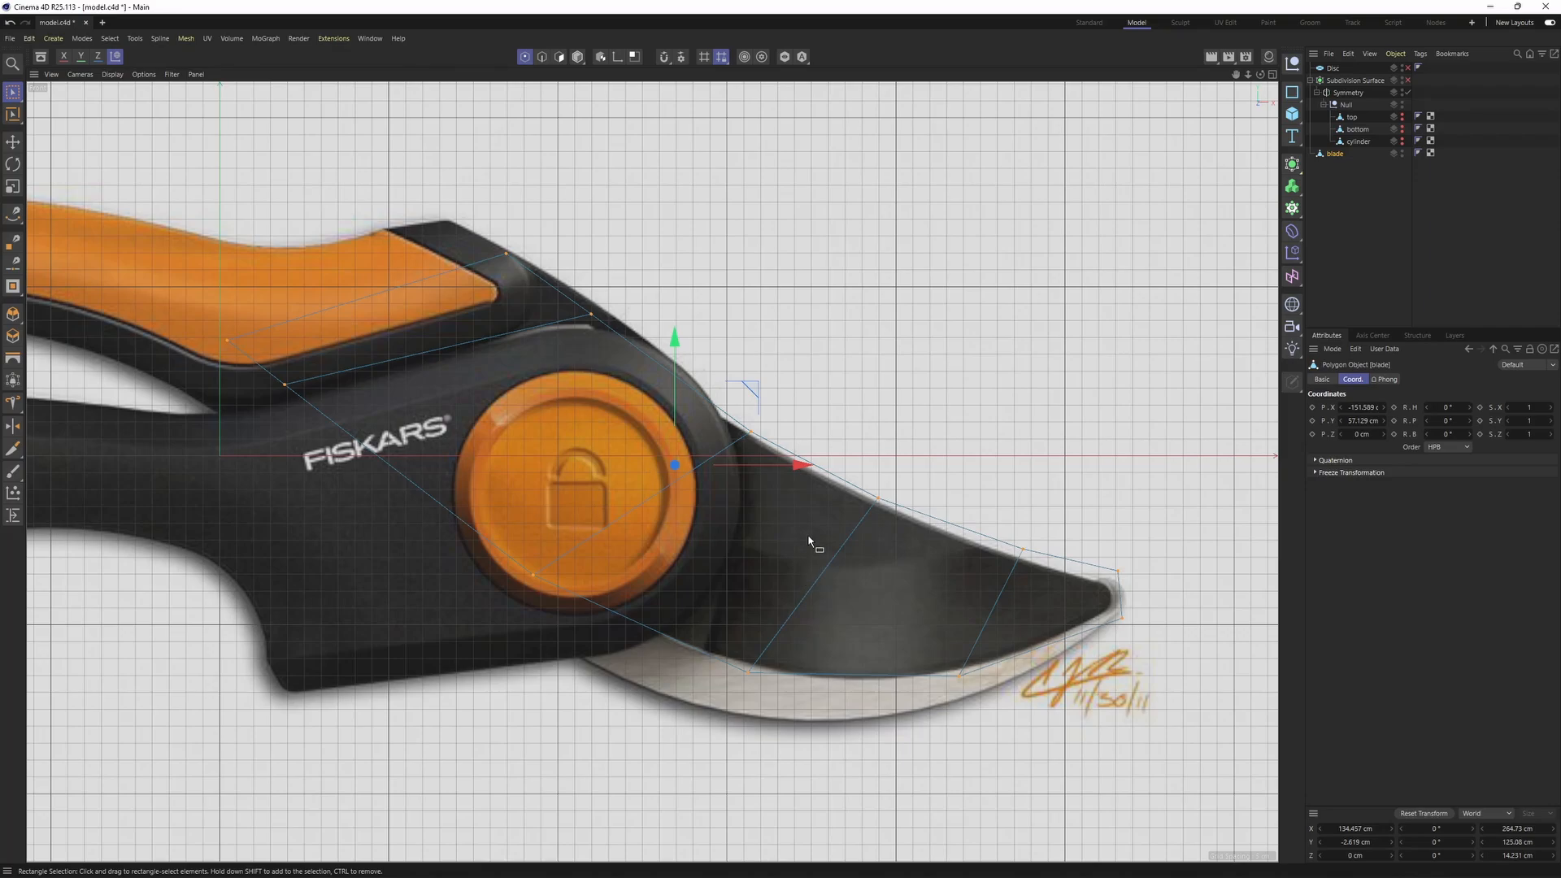
right_click(809, 540)
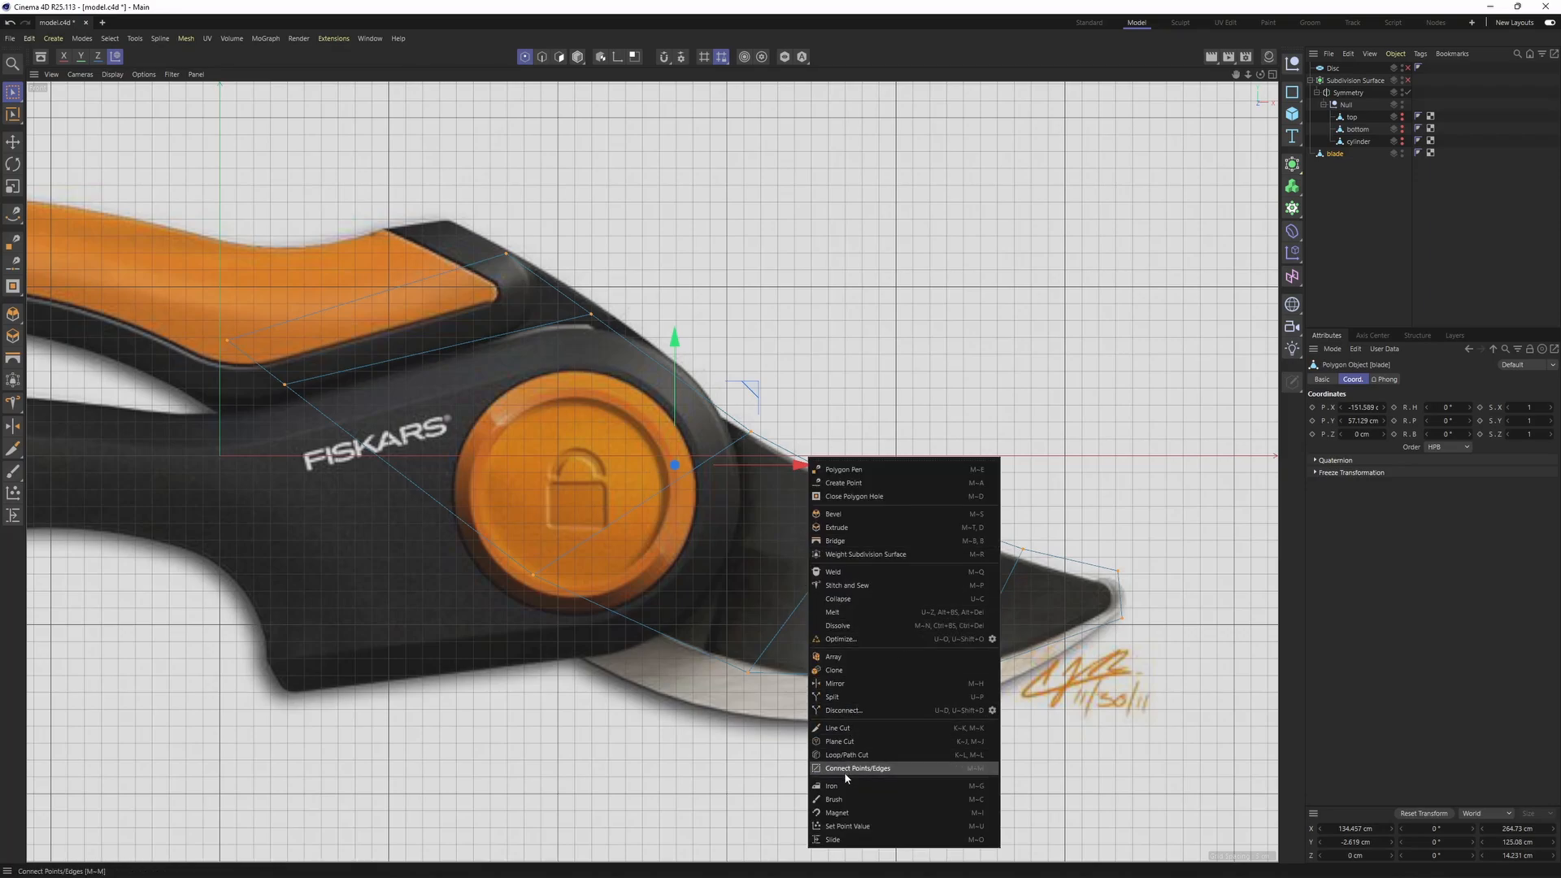
key(Escape)
- Close the open polygon hole at the wide end of the blade with an N-gon
middle_click(554, 369)
middle_click(460, 282)
alt+drag(461, 281, 770, 456)
right_click(770, 456)
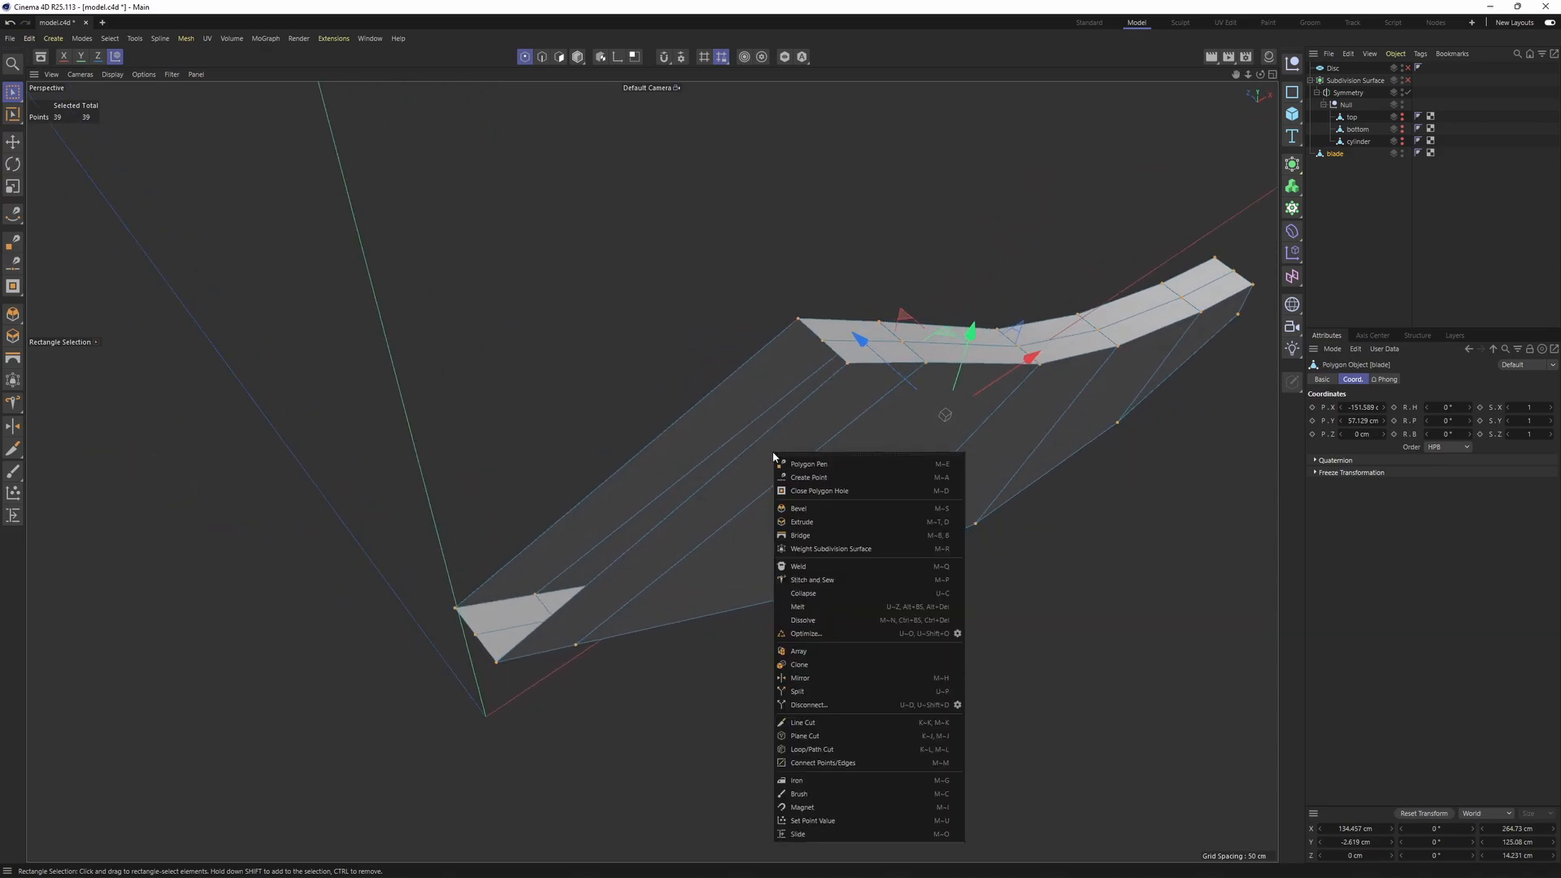
click(831, 481)
click(787, 415)
alt+drag(811, 401, 821, 401)
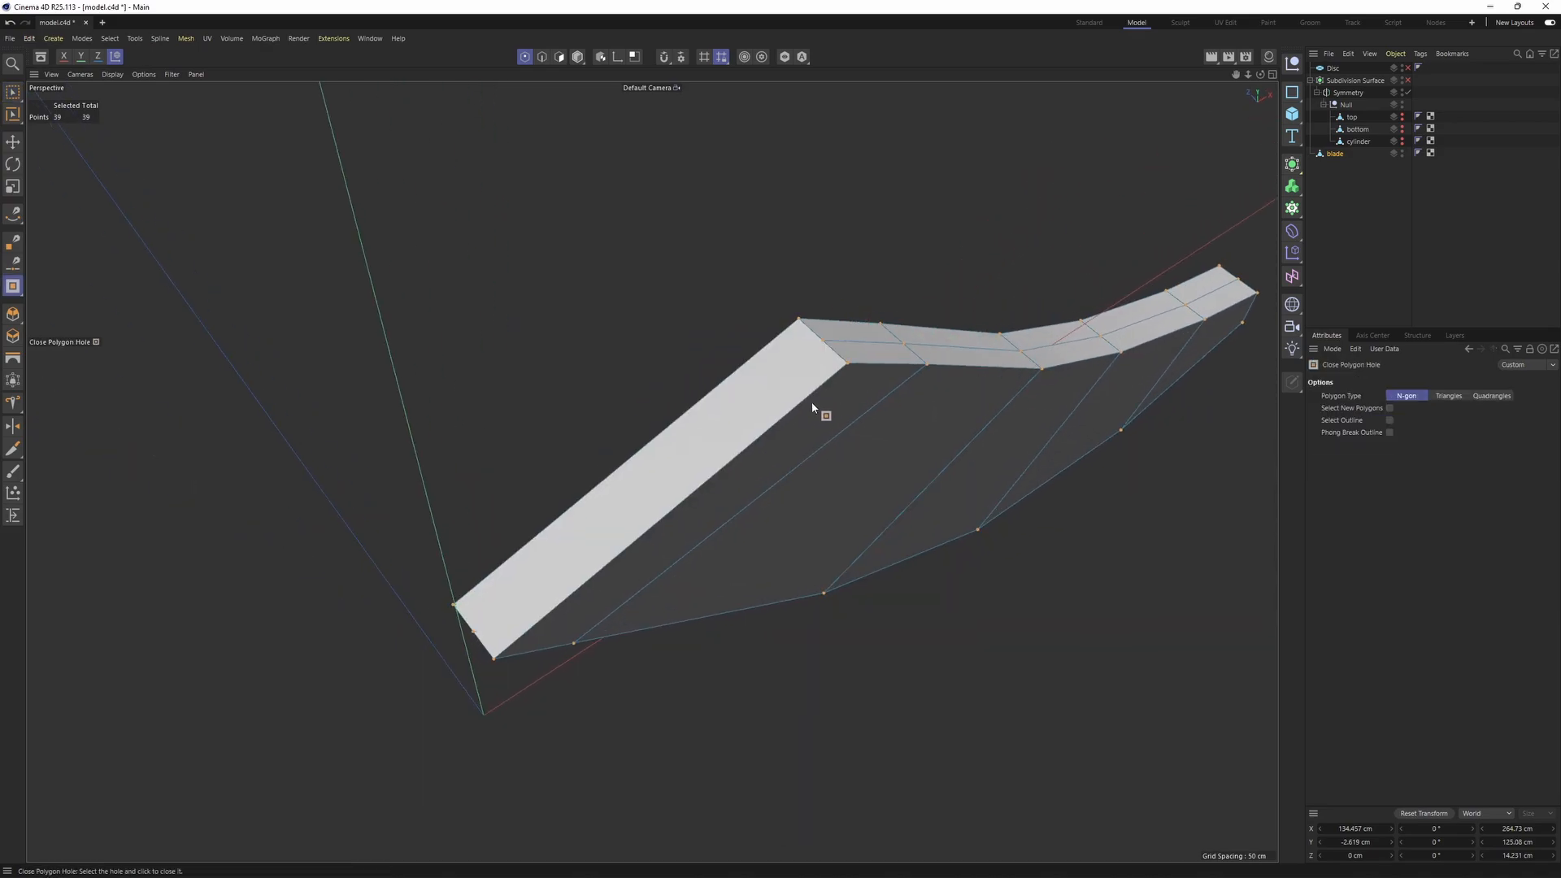
- Line-cut the new end cap lengthwise to join the centre points at both of its ends
key(k)
key(k)
click(821, 342)
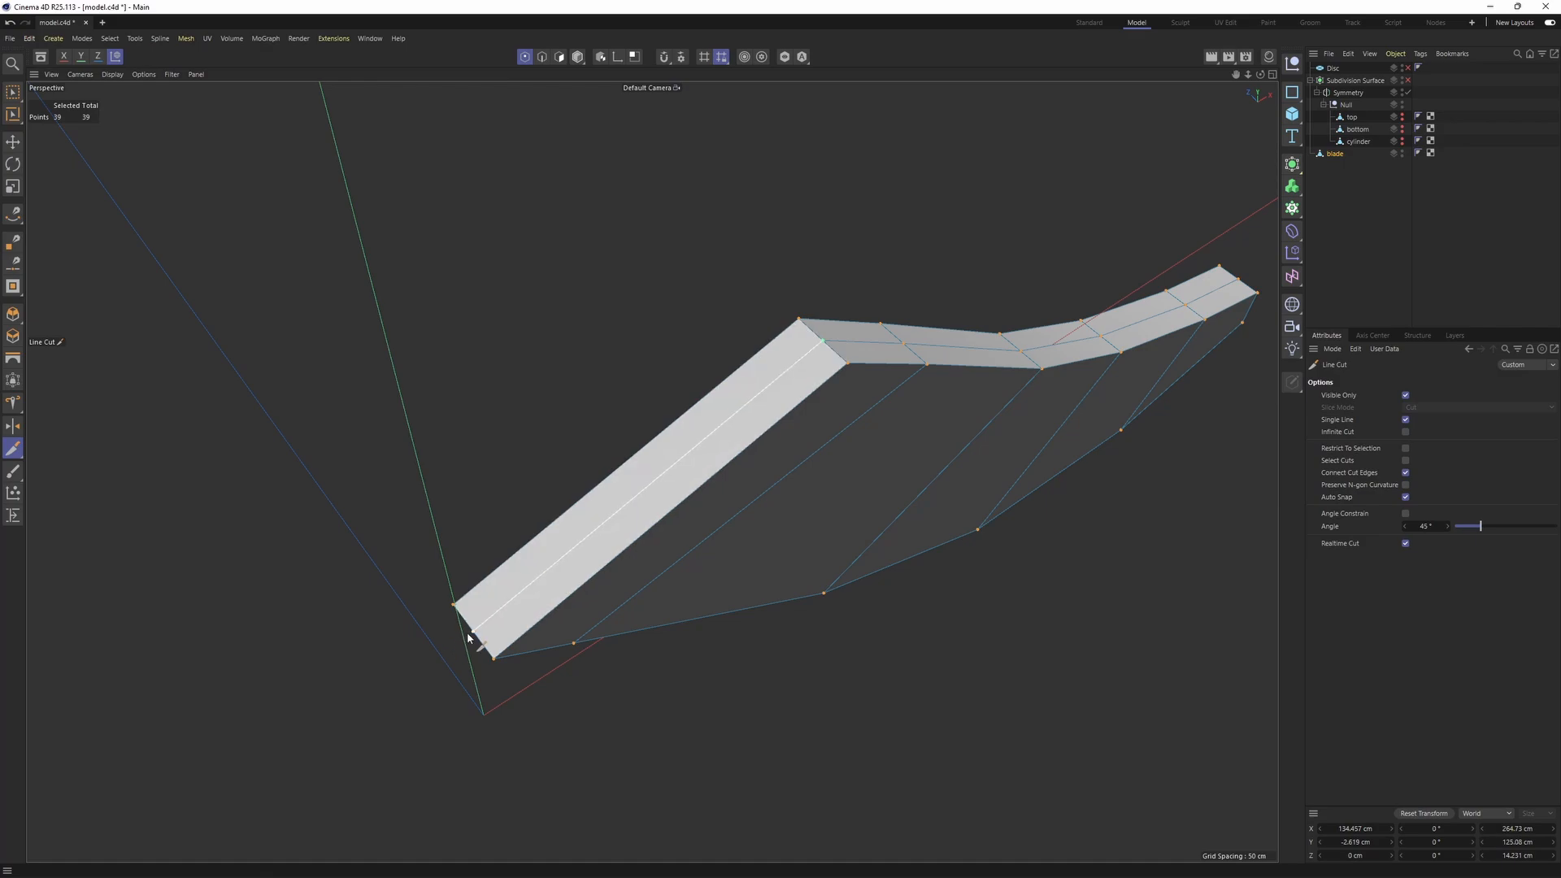
click(467, 638)
key(e)
- Line-cut through the whole blade lengthwise with Visible Only off, from the middle of the wide end to the upper edge near the tip
alt+drag(467, 638, 820, 660)
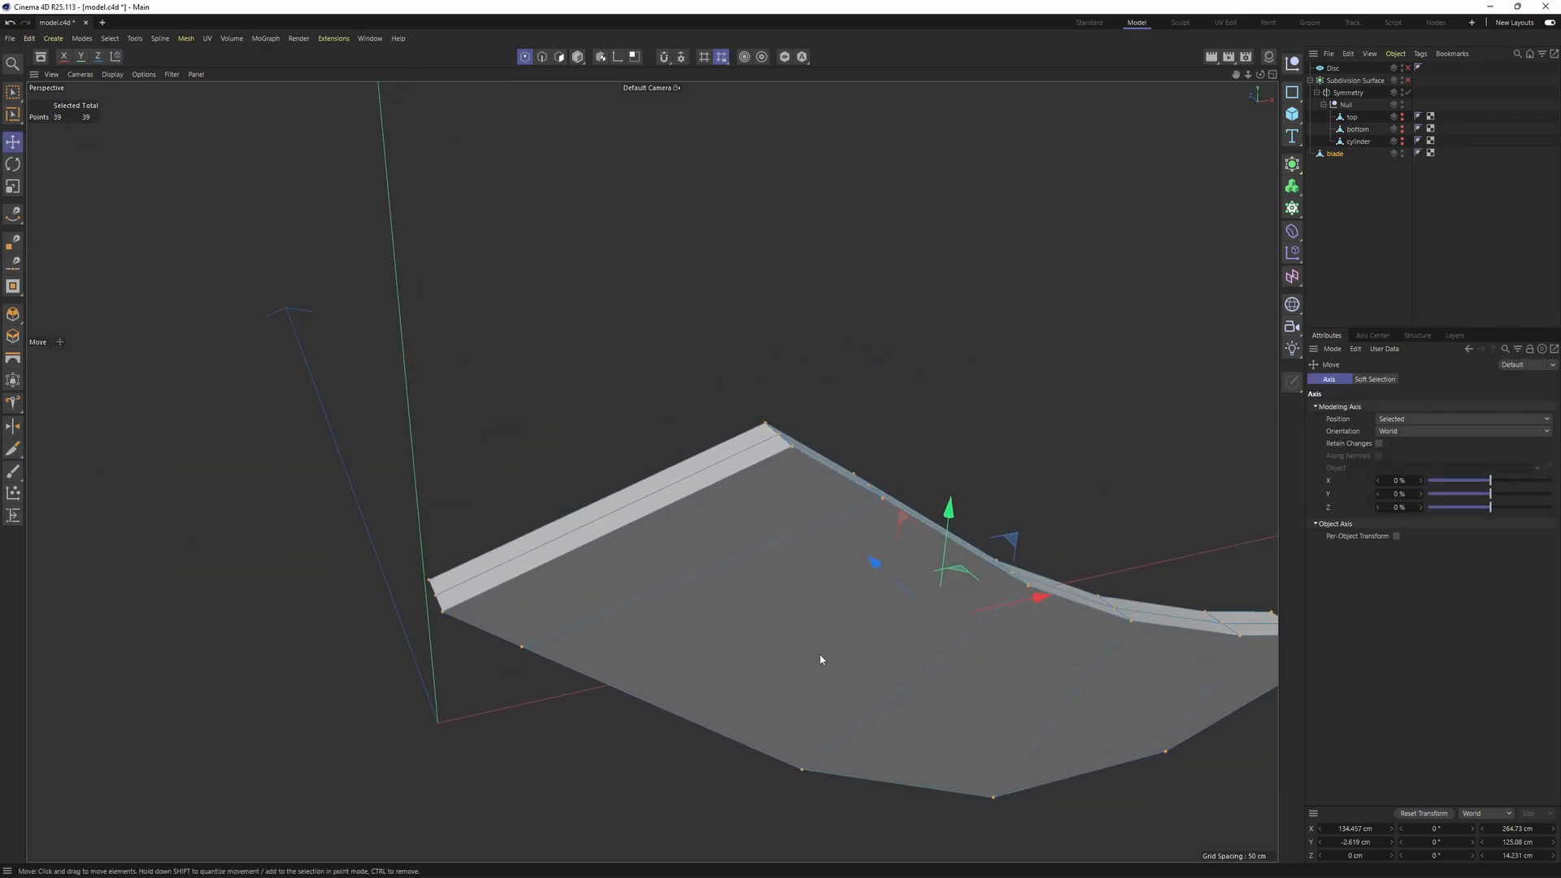
middle_click(820, 660)
middle_click(782, 600)
key(m)
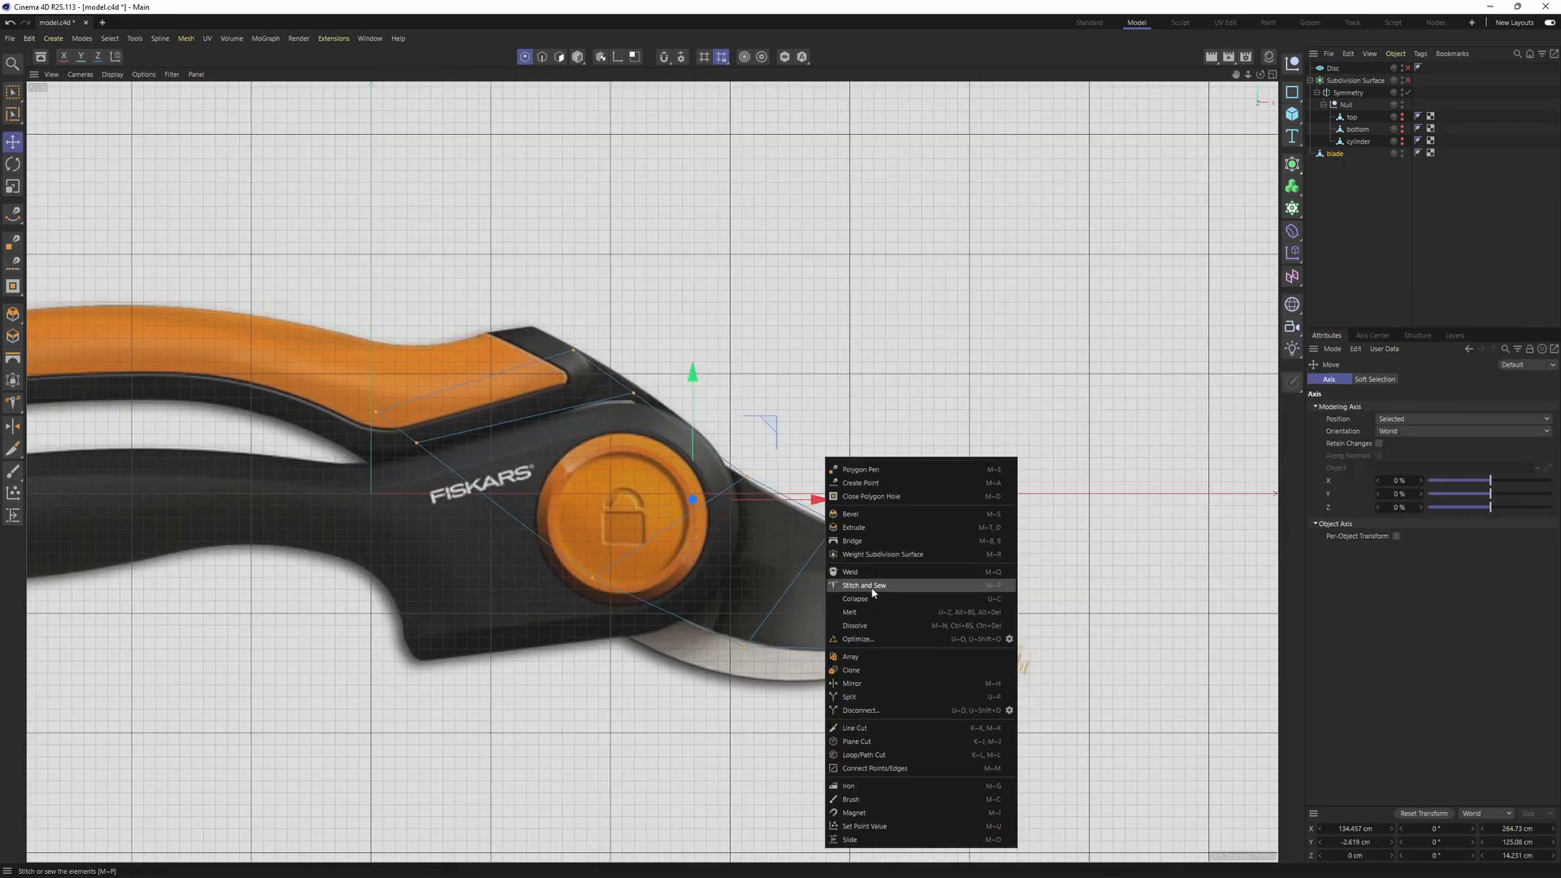
click(855, 728)
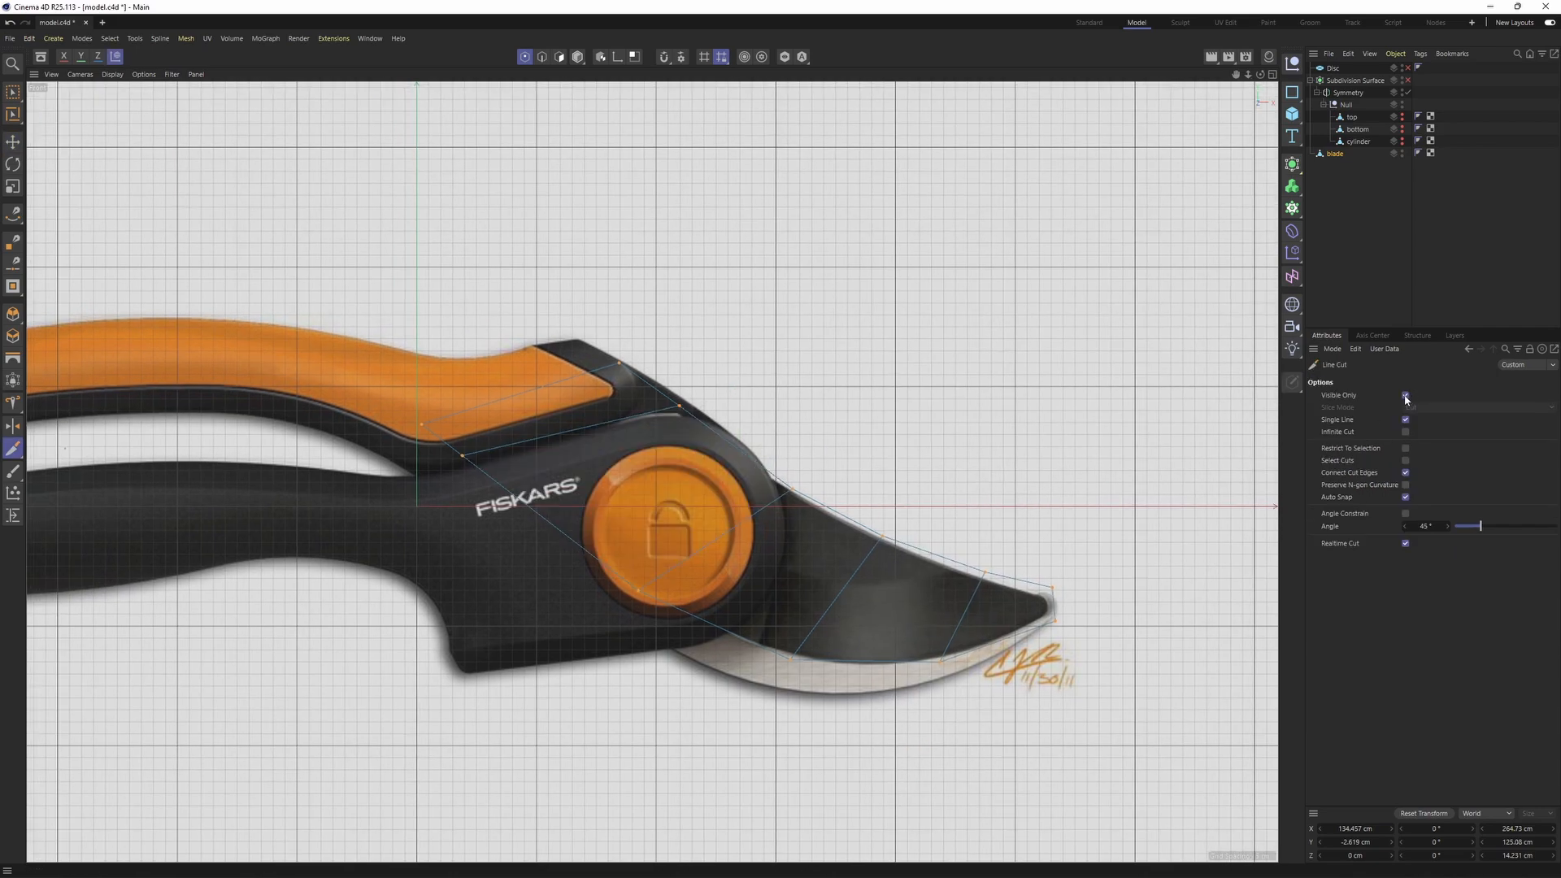
scroll(489, 342, up, 2)
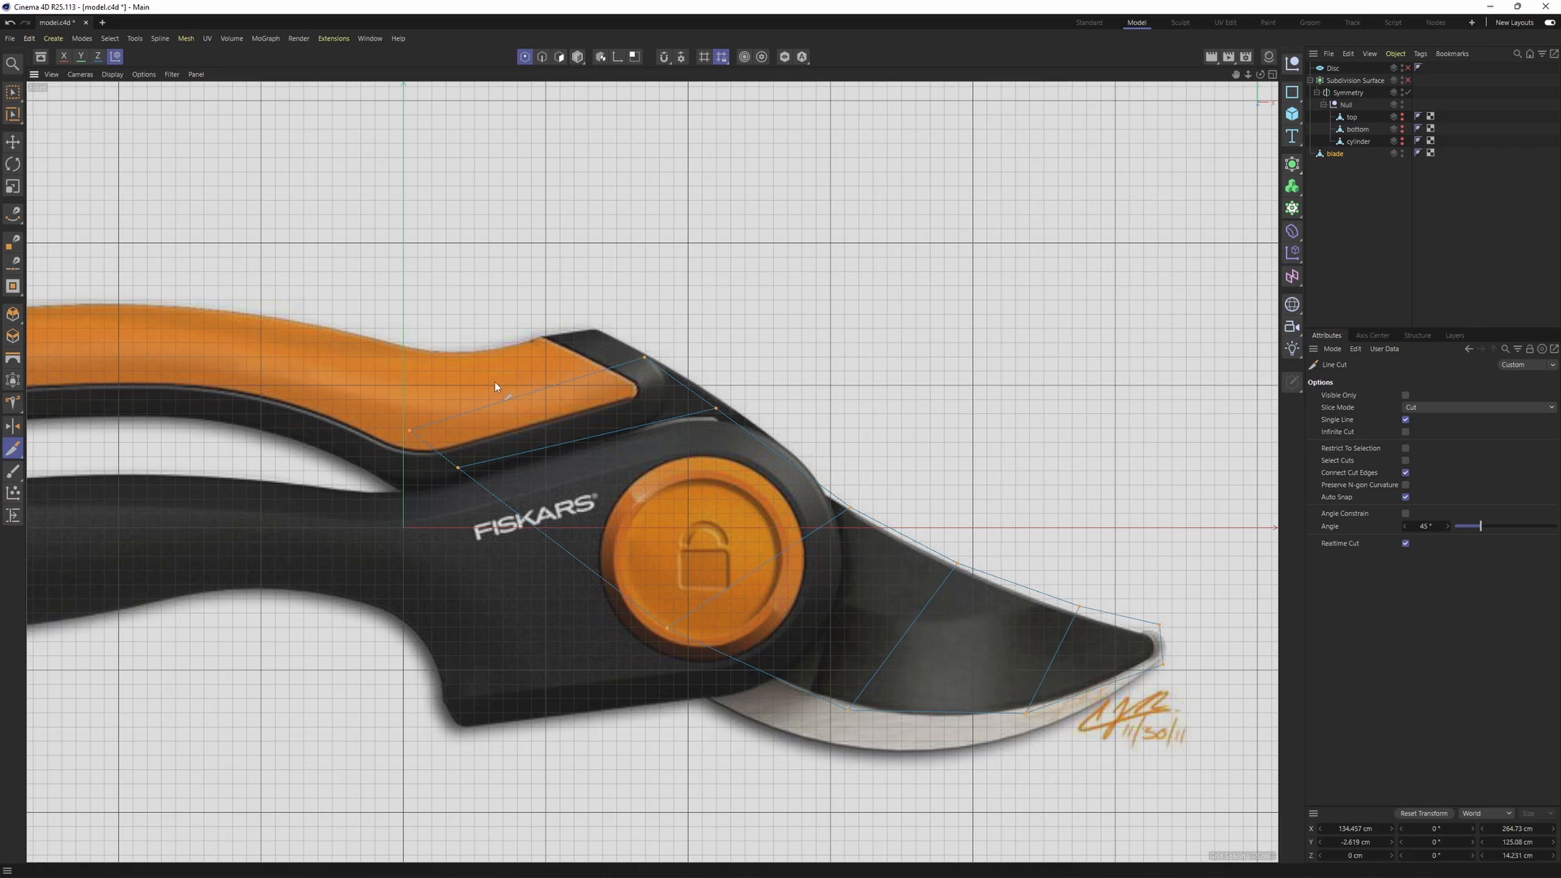
click(494, 382)
click(751, 573)
key(space)
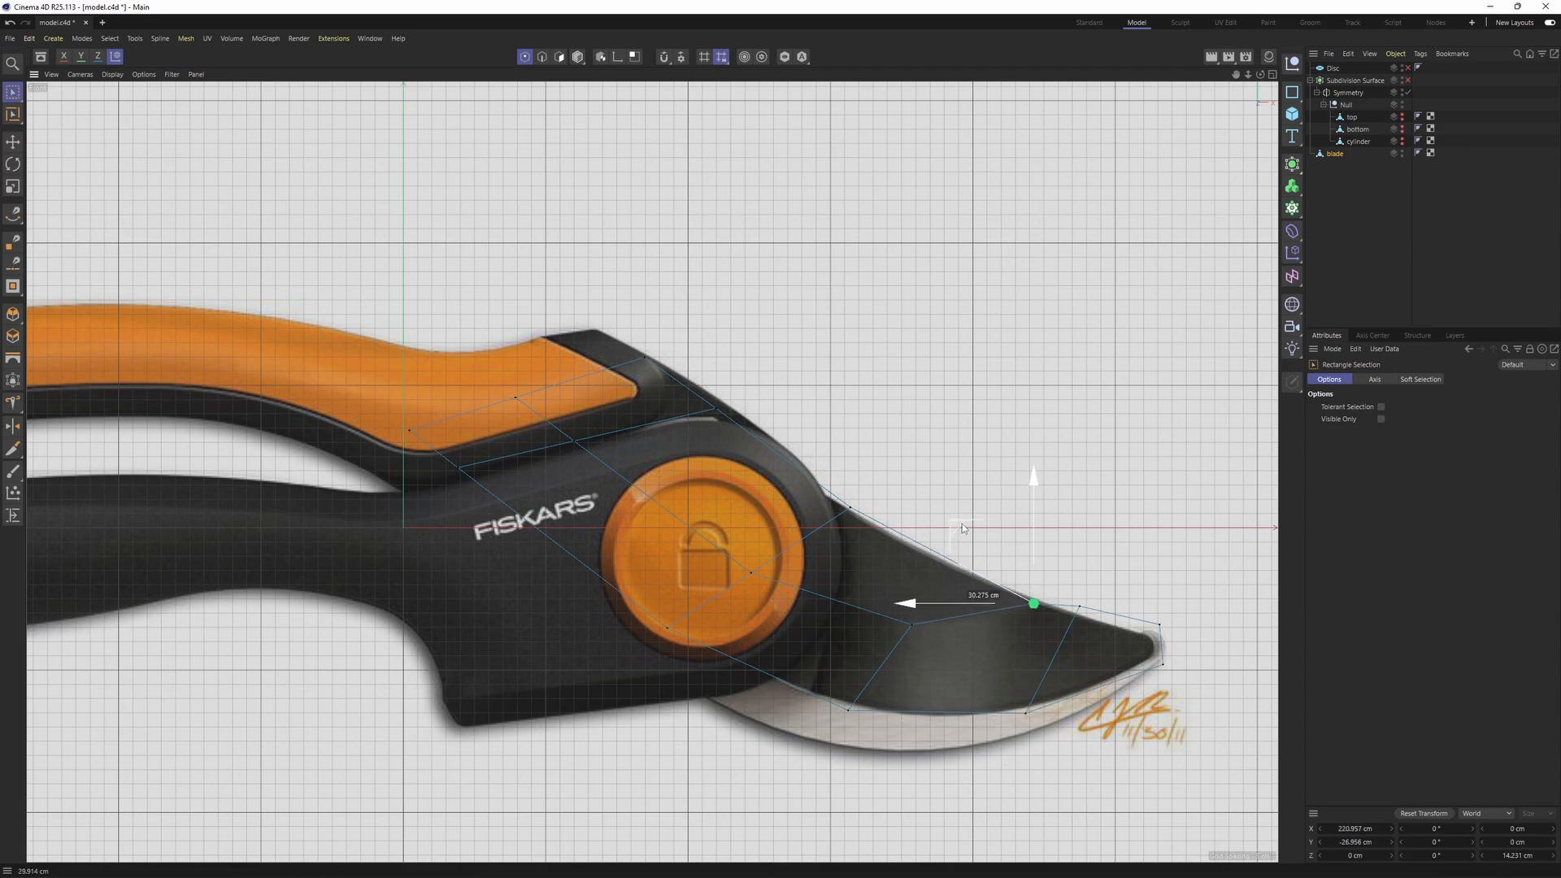
- Merge the two neighbouring point rows on the upper edge near the tip by sliding and welding their points together
drag(1092, 629, 1031, 584)
scroll(1100, 585, up, 3)
alt+middle_drag(669, 469, 690, 412)
middle_click(690, 412)
middle_click(569, 366)
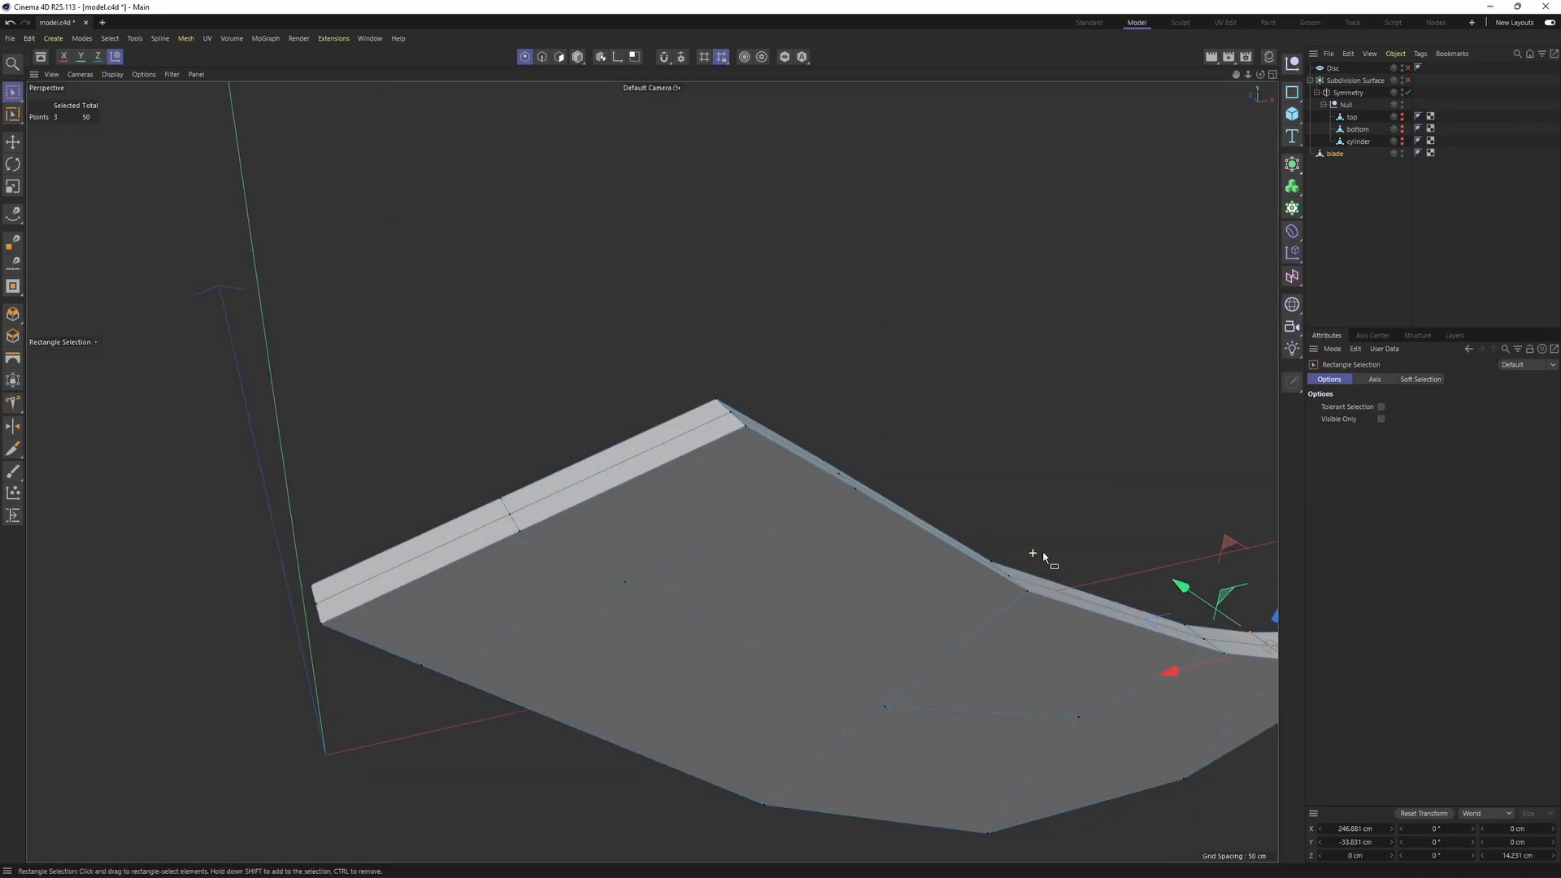
alt+drag(1041, 558, 911, 540)
key(m)
key(o)
ctrl+drag(761, 491, 738, 478)
mouse_move(737, 478)
alt+mouse_down()
mouse_move(906, 525)
mouse_move(746, 489)
alt+mouse_up()
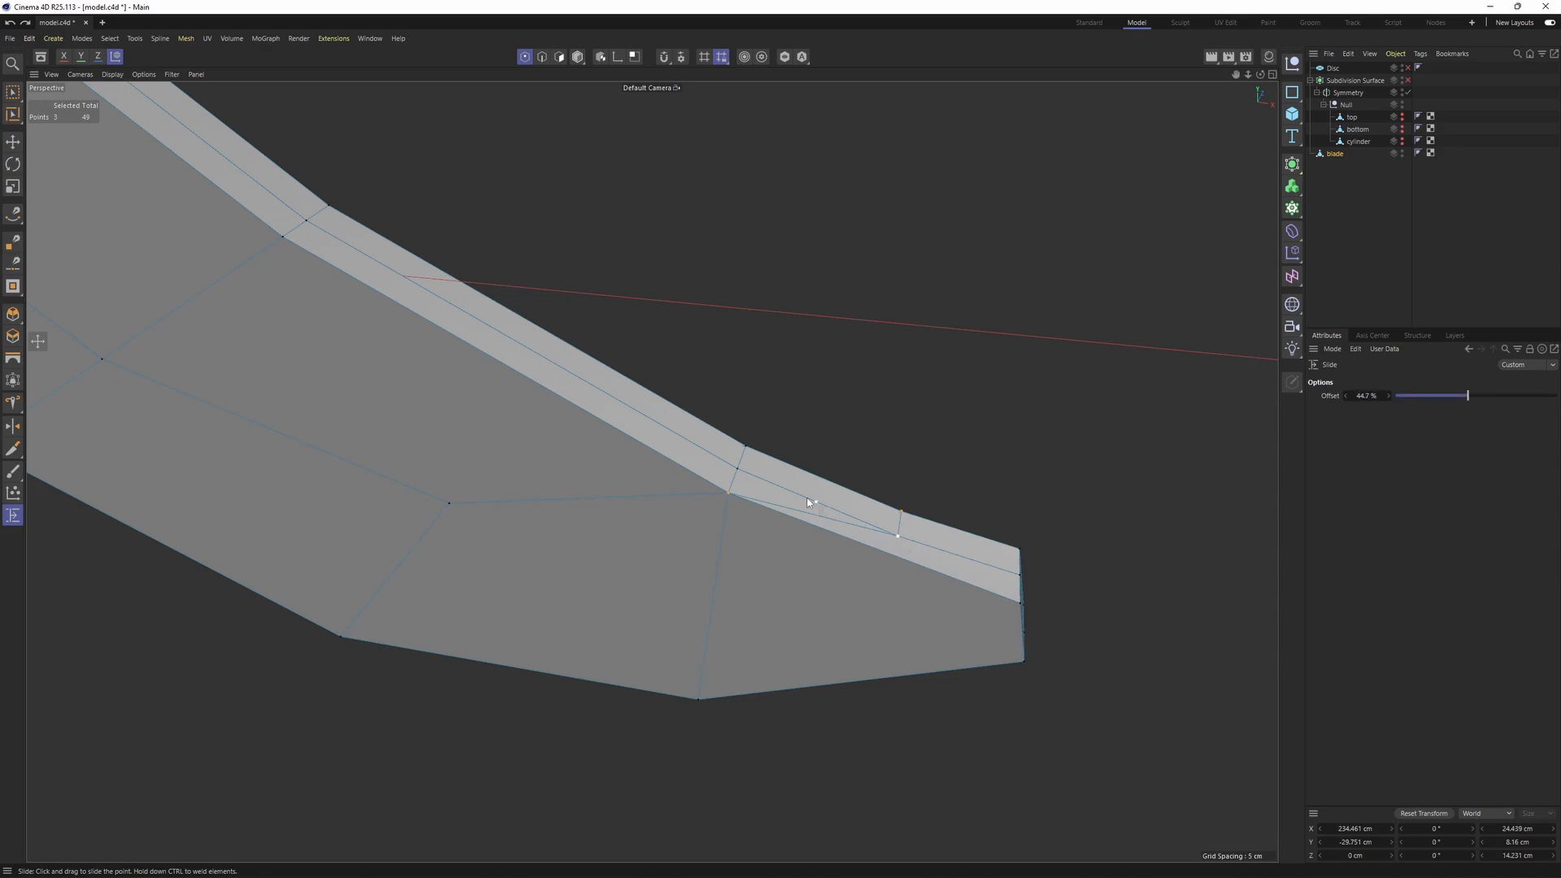
alt+drag(847, 470, 540, 565)
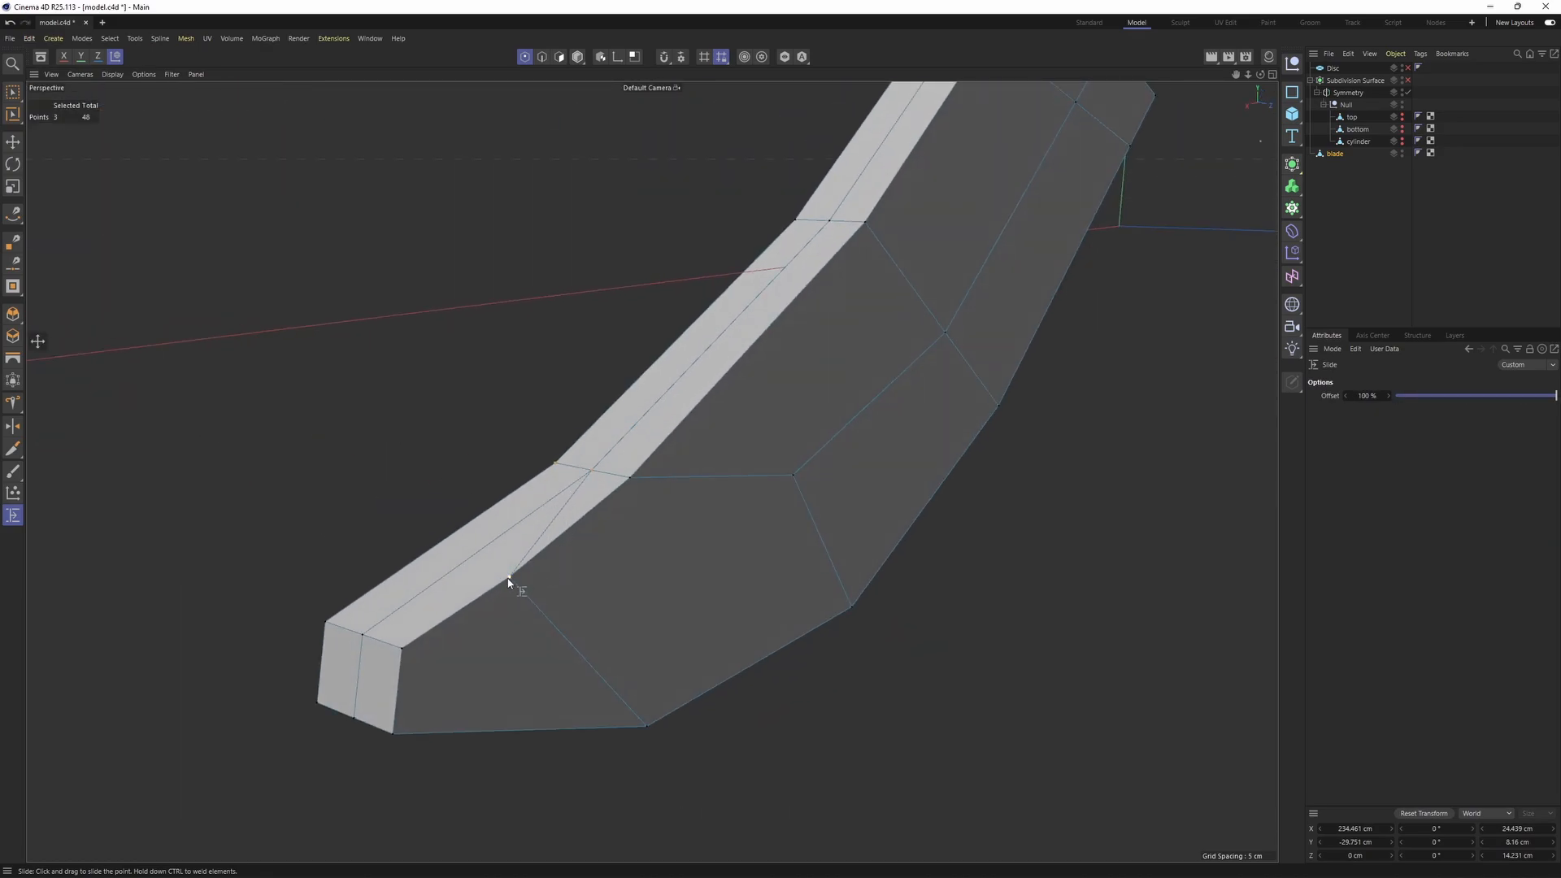
ctrl+drag(626, 508, 778, 562)
- Select the ten polygons along the blade's cutting edge and scale them in Z to about 2.04 cm thick
key(Return)
key(Return)
mouse_move(660, 554)
alt+mouse_down()
mouse_move(559, 393)
mouse_move(1012, 403)
mouse_move(958, 394)
mouse_move(784, 522)
mouse_move(627, 599)
mouse_move(461, 609)
alt+mouse_up()
key(e)
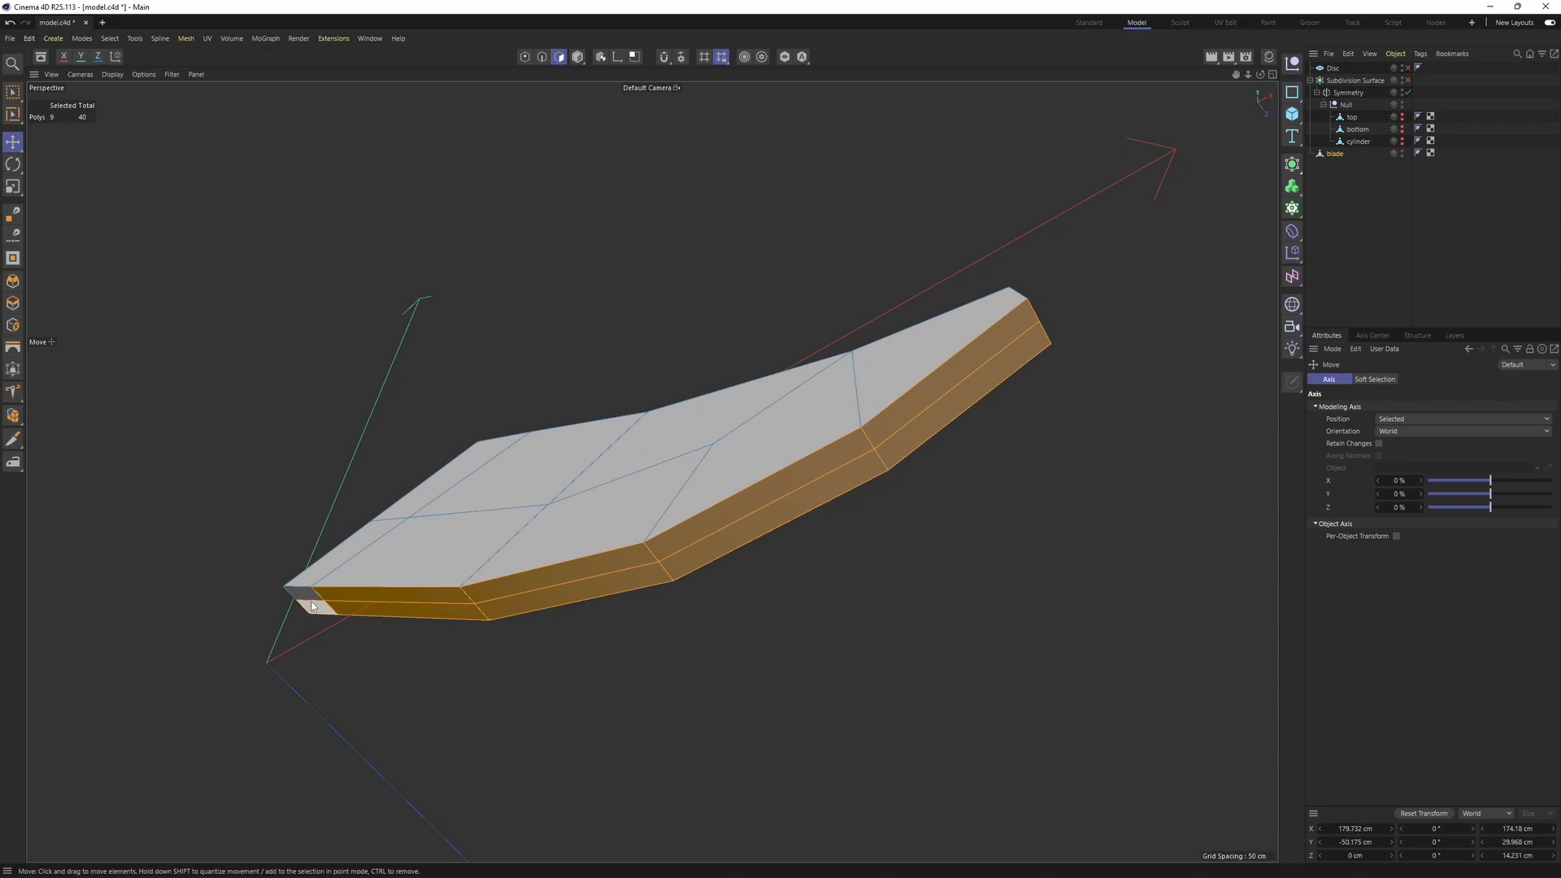
alt+drag(325, 599, 684, 567)
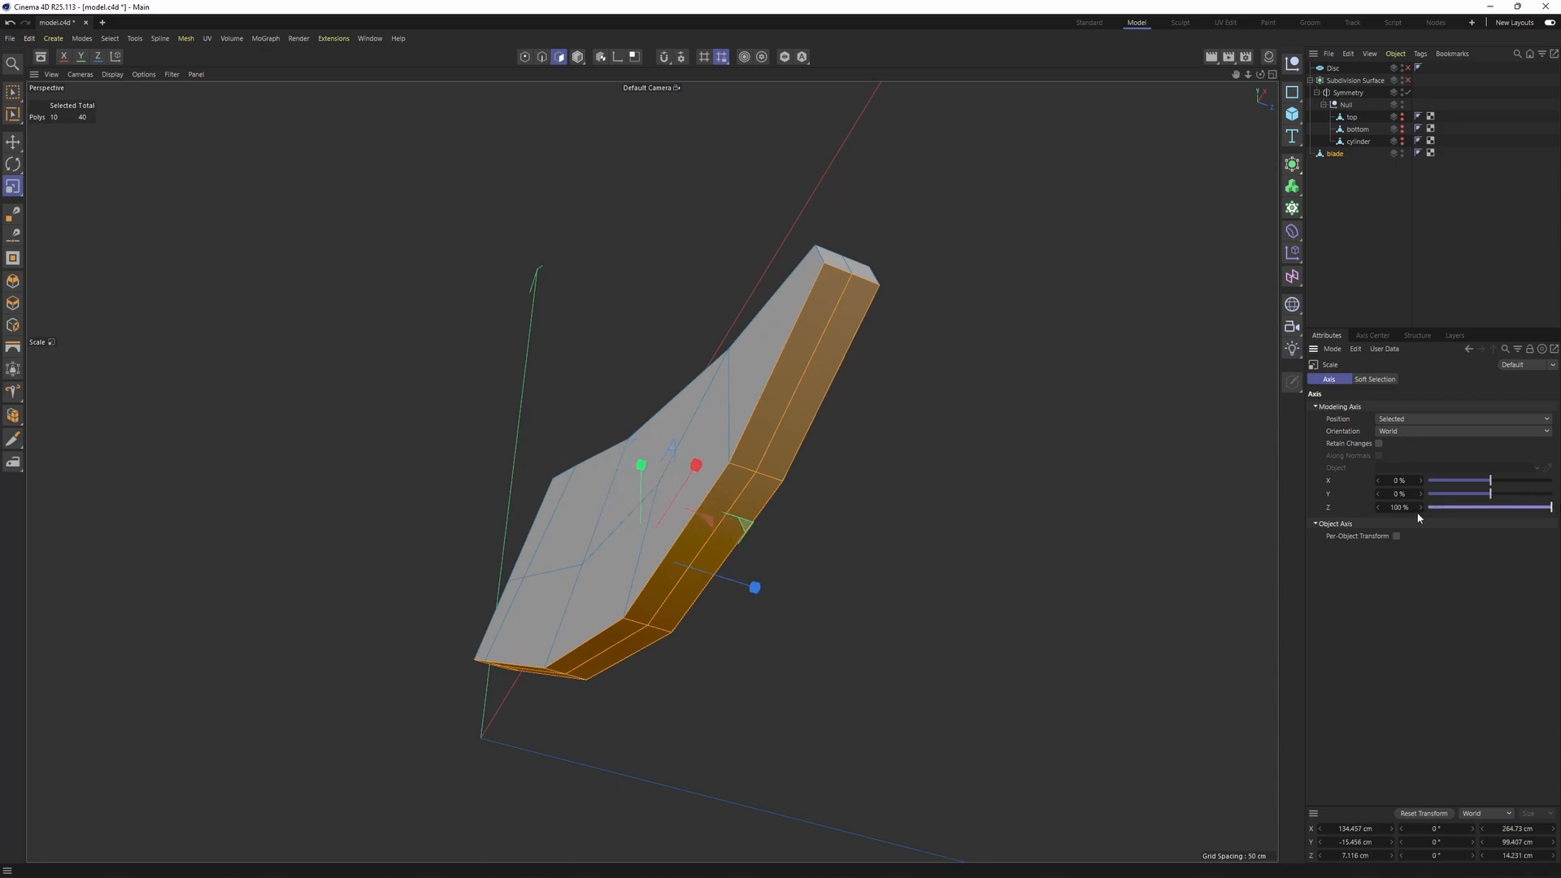
alt+drag(763, 588, 675, 352)
- Put the blade under a Subdivision Surface and cut a loop along its wide end at about 12.8%
key(k)
key(l)
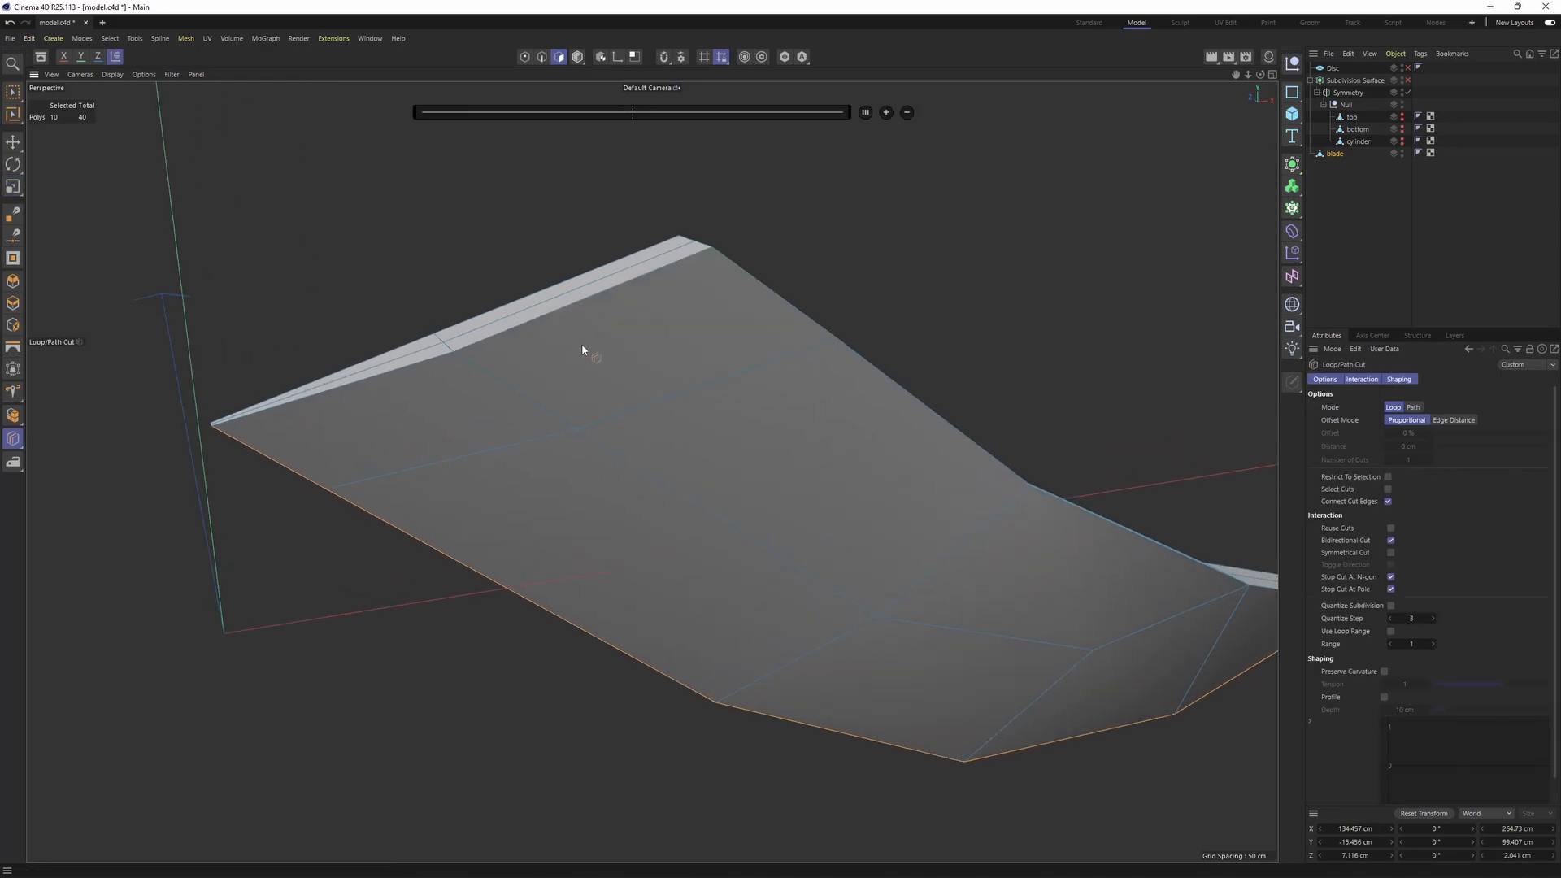
alt+click(1296, 167)
click(730, 265)
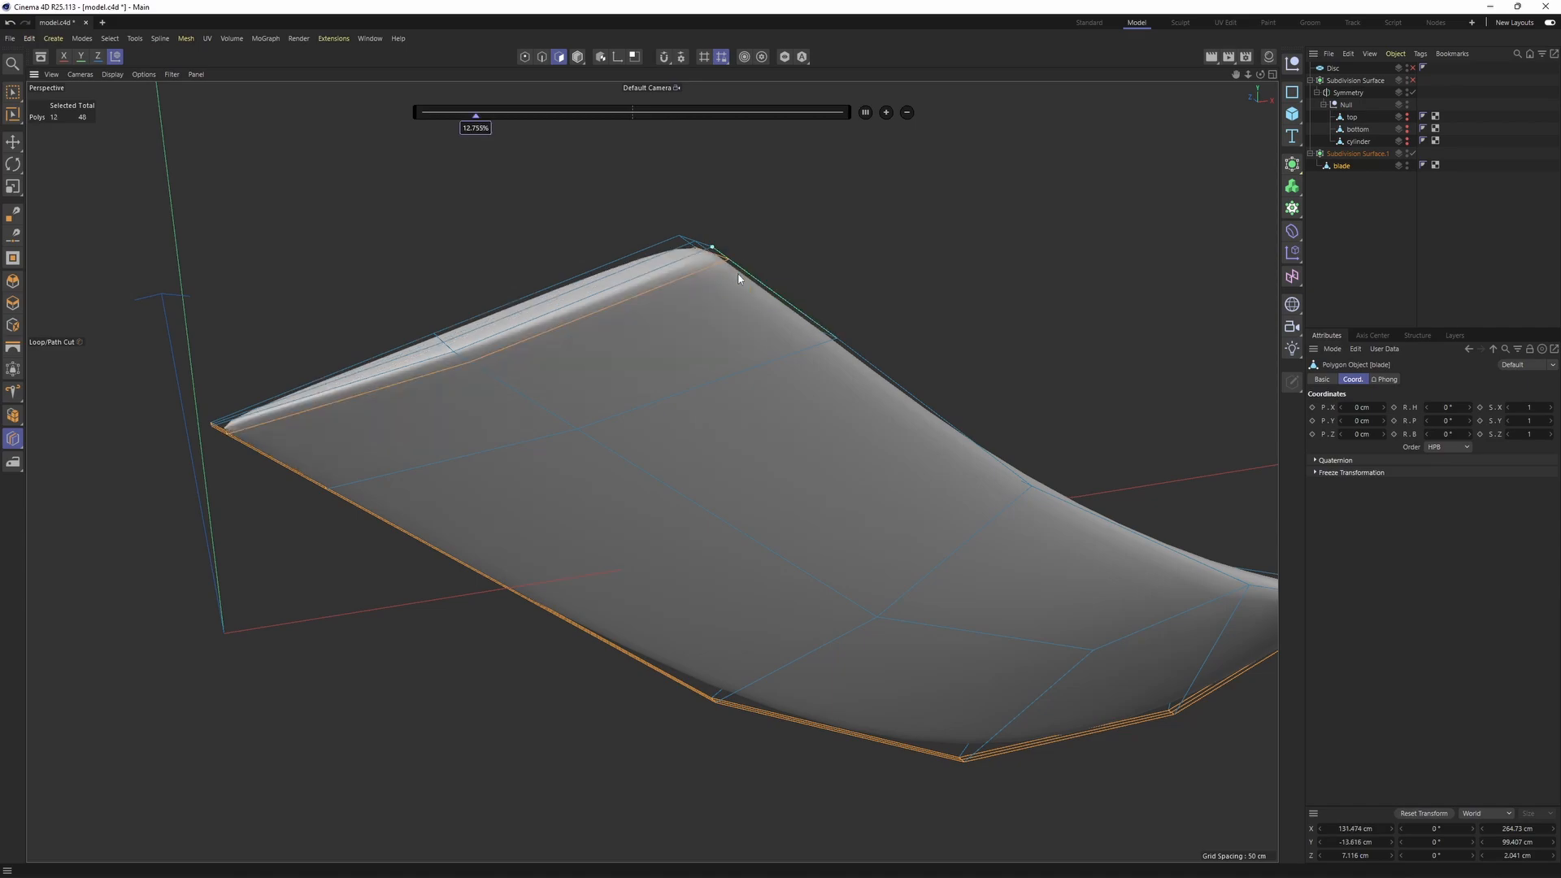
alt+drag(729, 265, 683, 490)
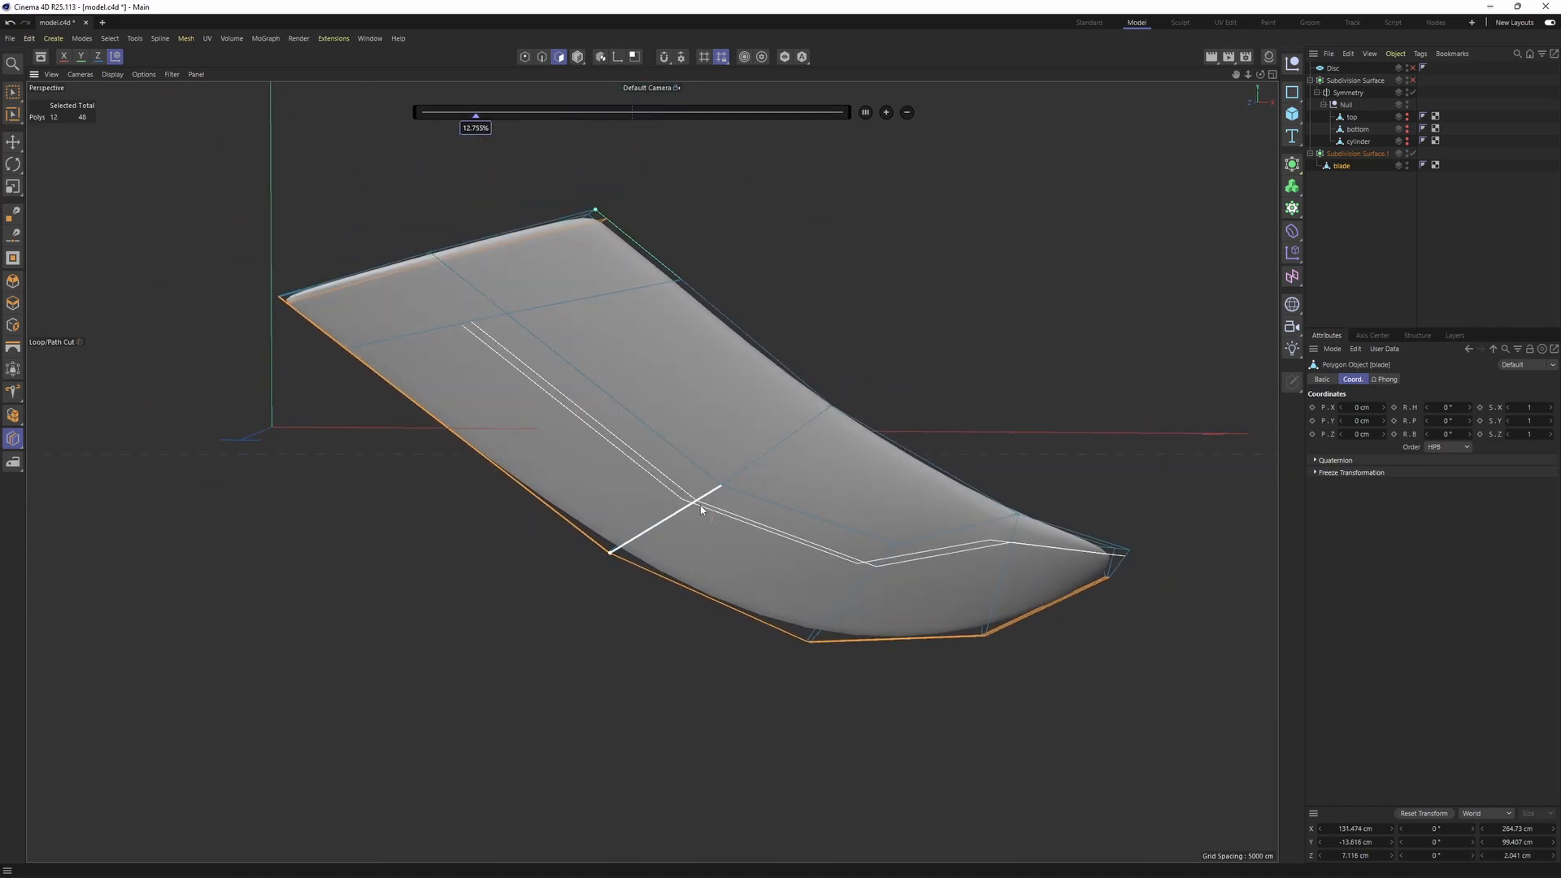
alt+drag(475, 320, 473, 327)
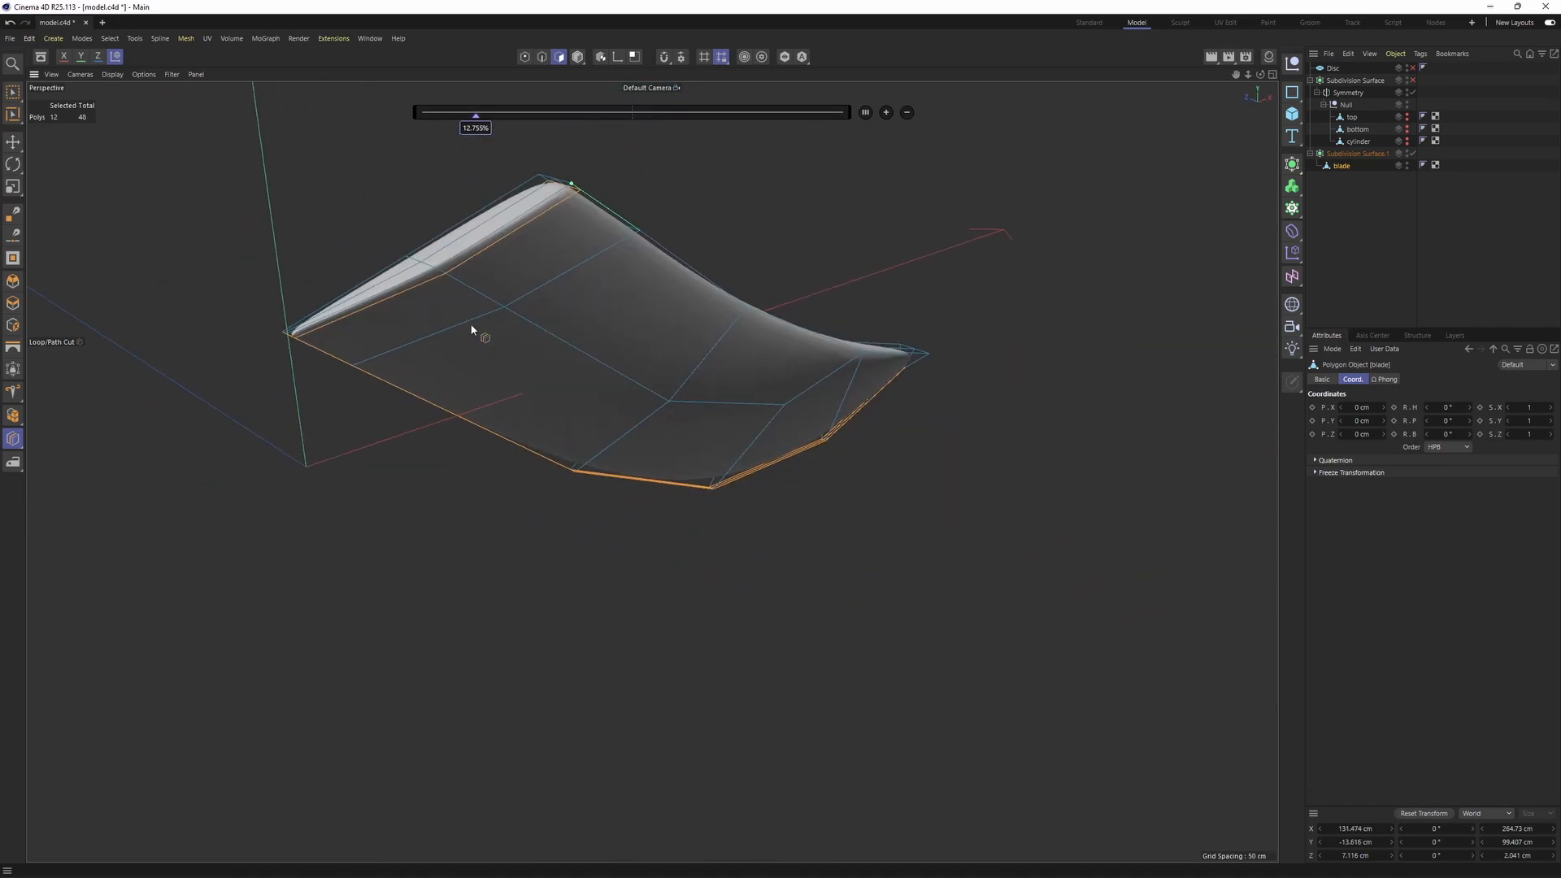
- Examine the polygons beside the new loop at the wide end, first unsmoothed and then with the Subdivision Surface on
scroll(475, 326, up, 1)
key(q)
scroll(424, 277, up, 4)
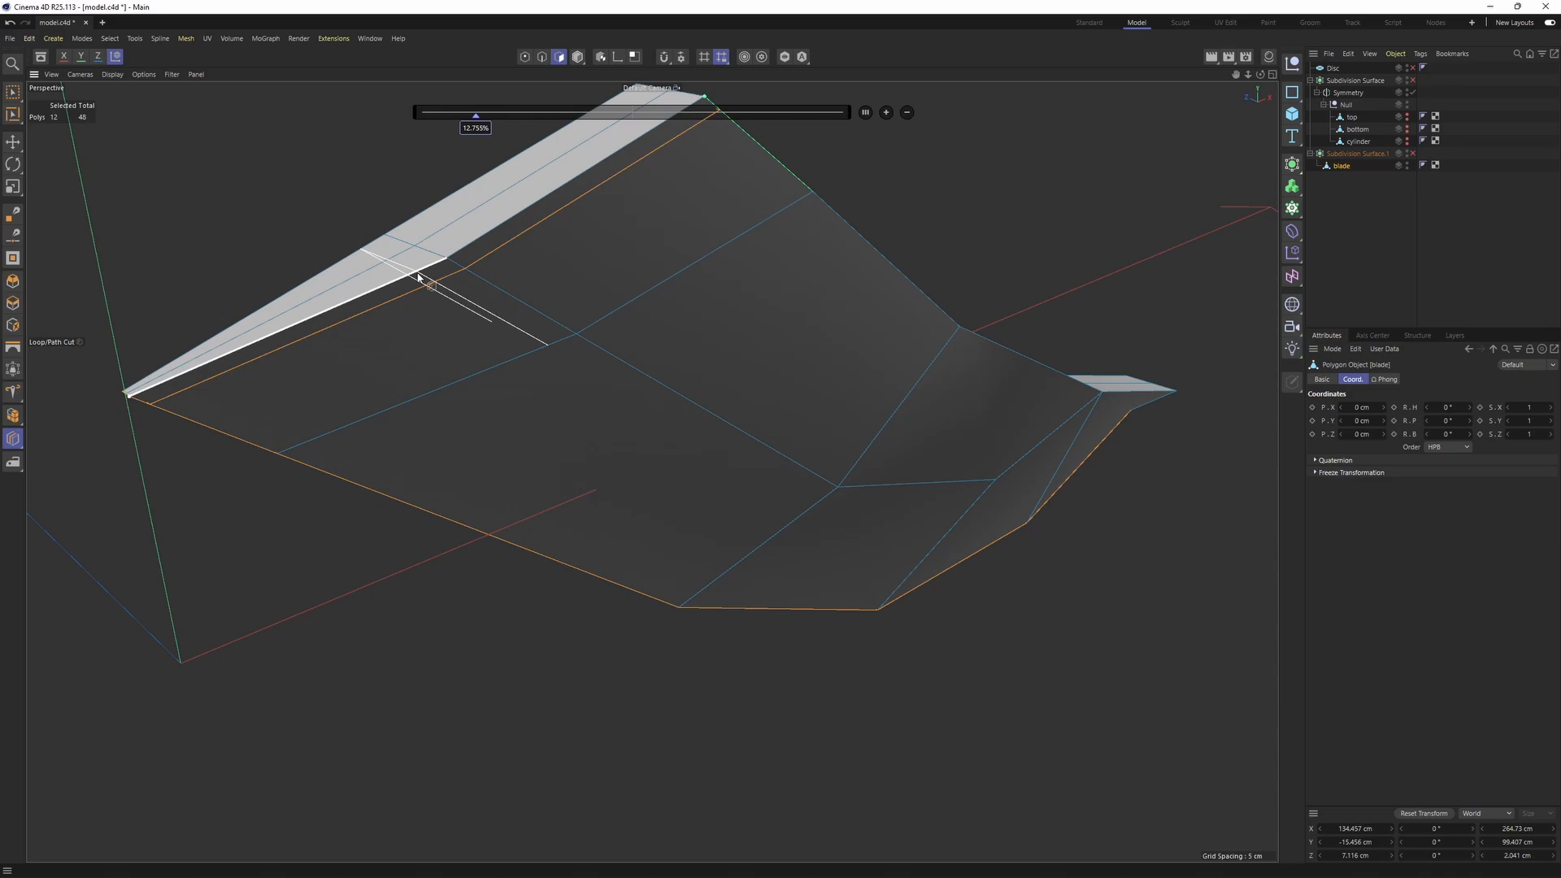
key(Return)
key(e)
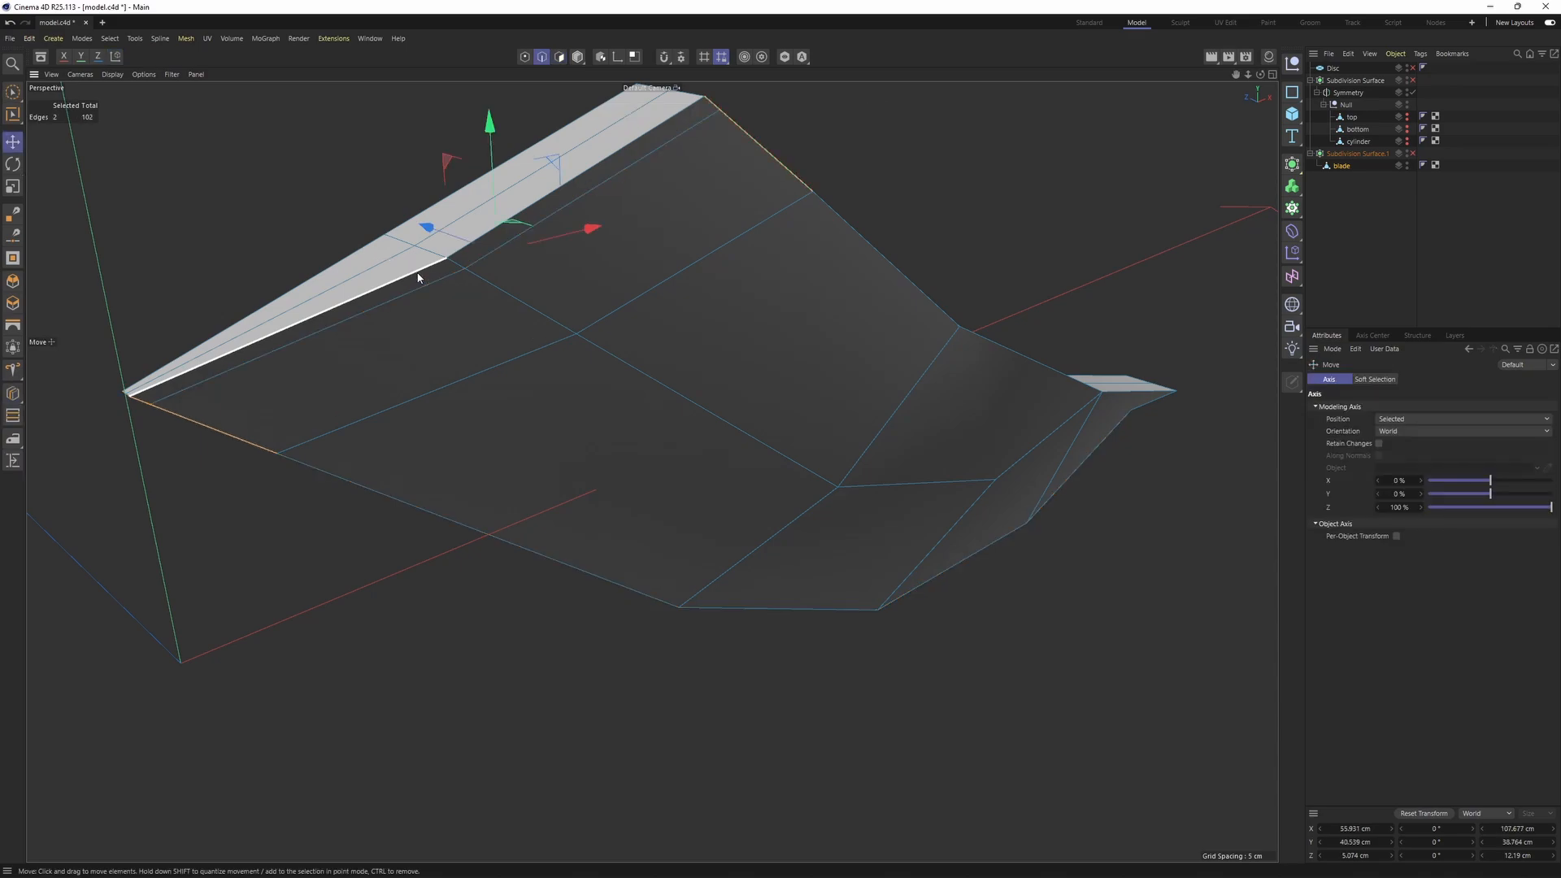
key(Return)
click(490, 329)
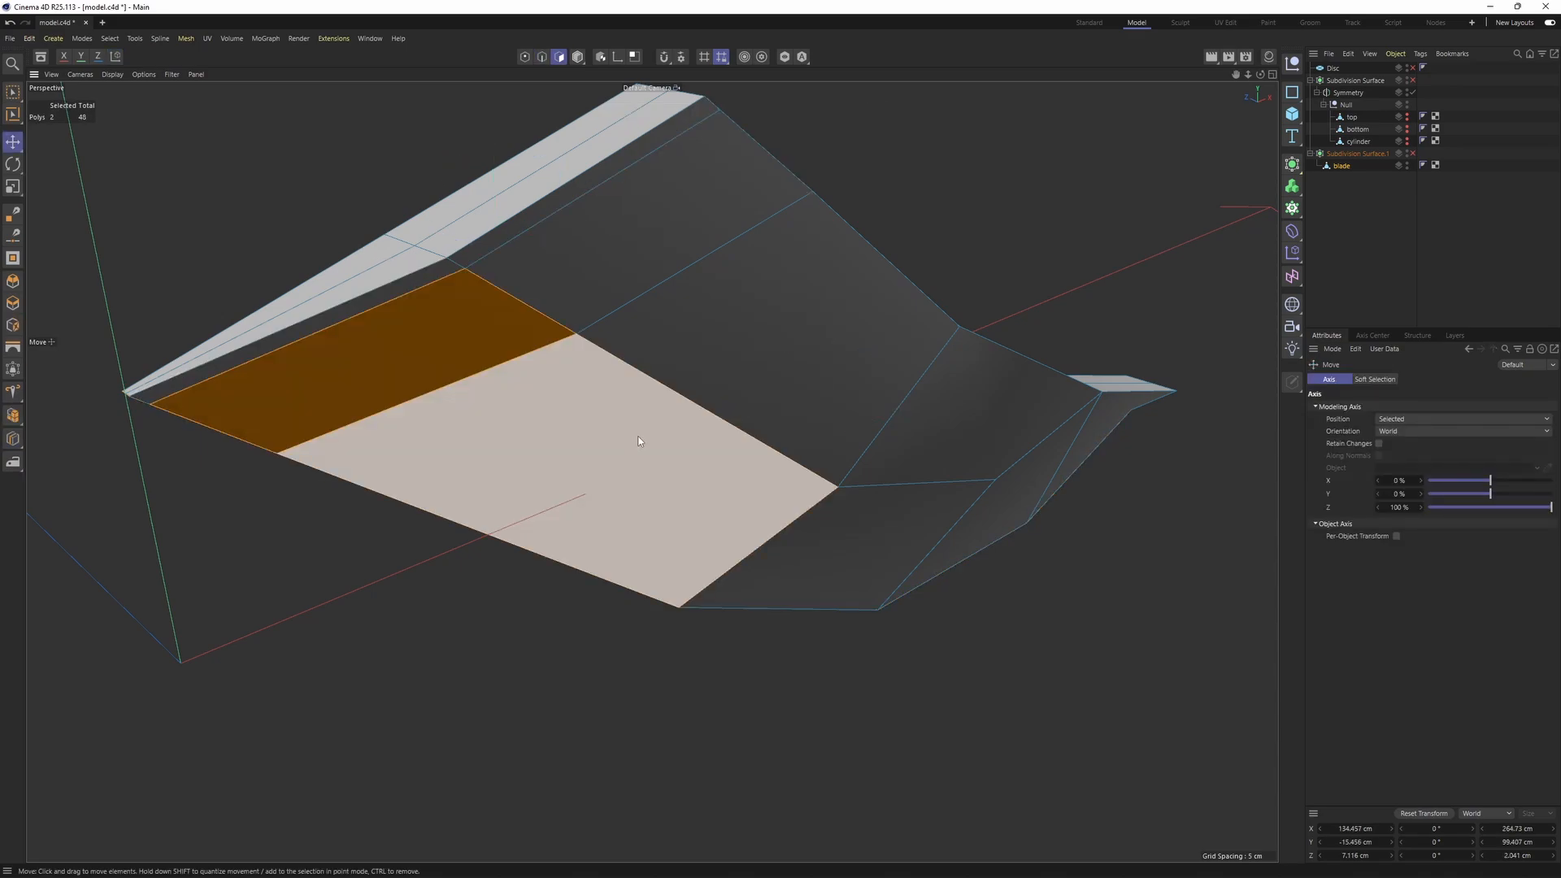
shift+click(638, 436)
alt+drag(439, 292, 492, 334)
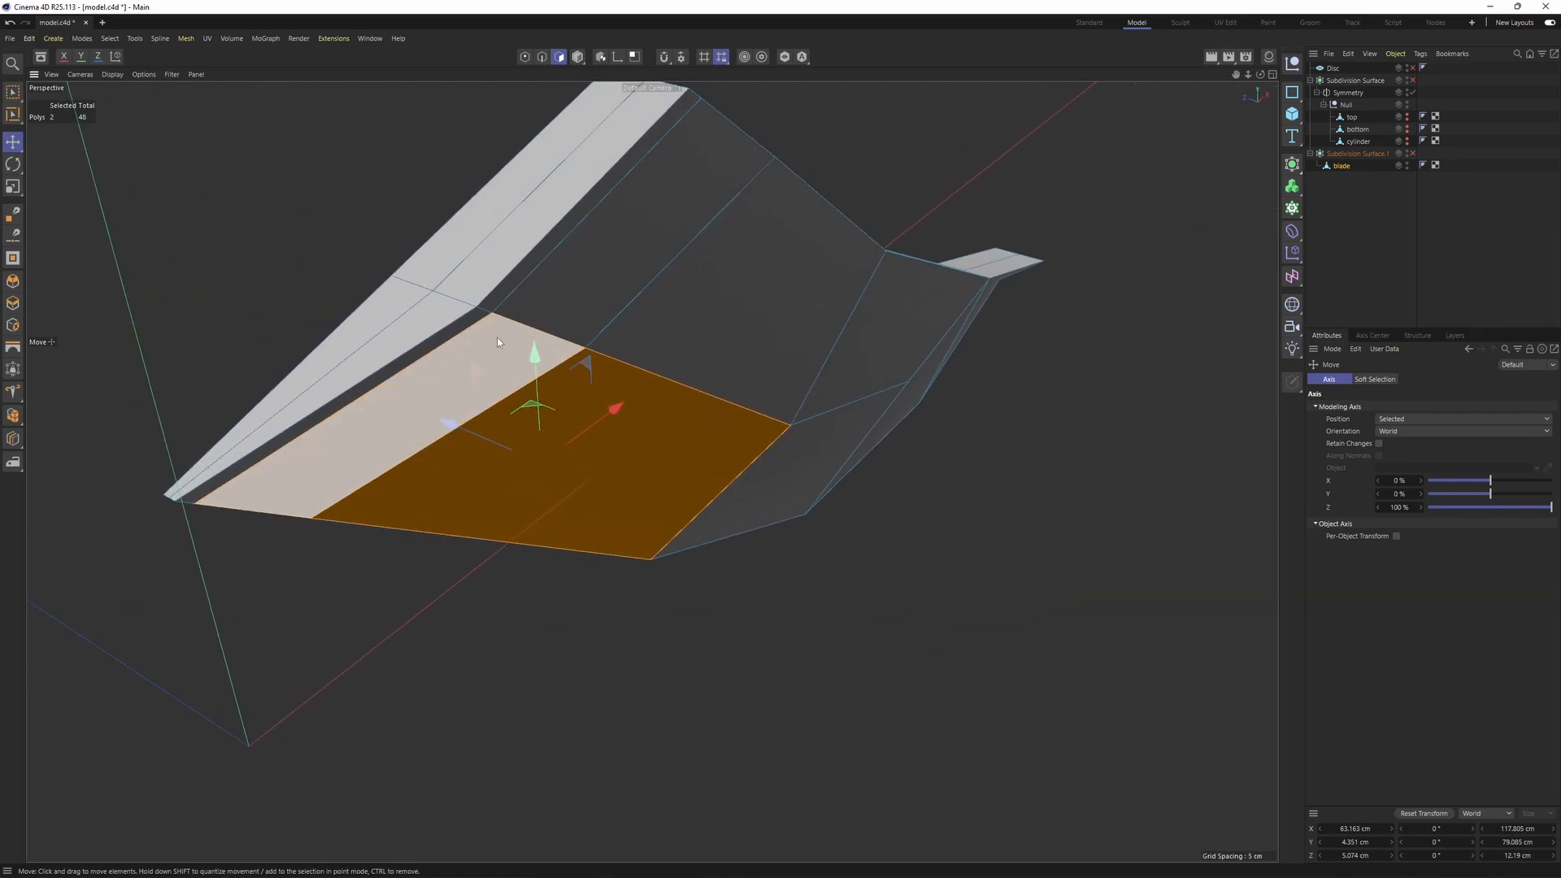
click(394, 311)
shift+click(432, 343)
shift+click(413, 330)
key(q)
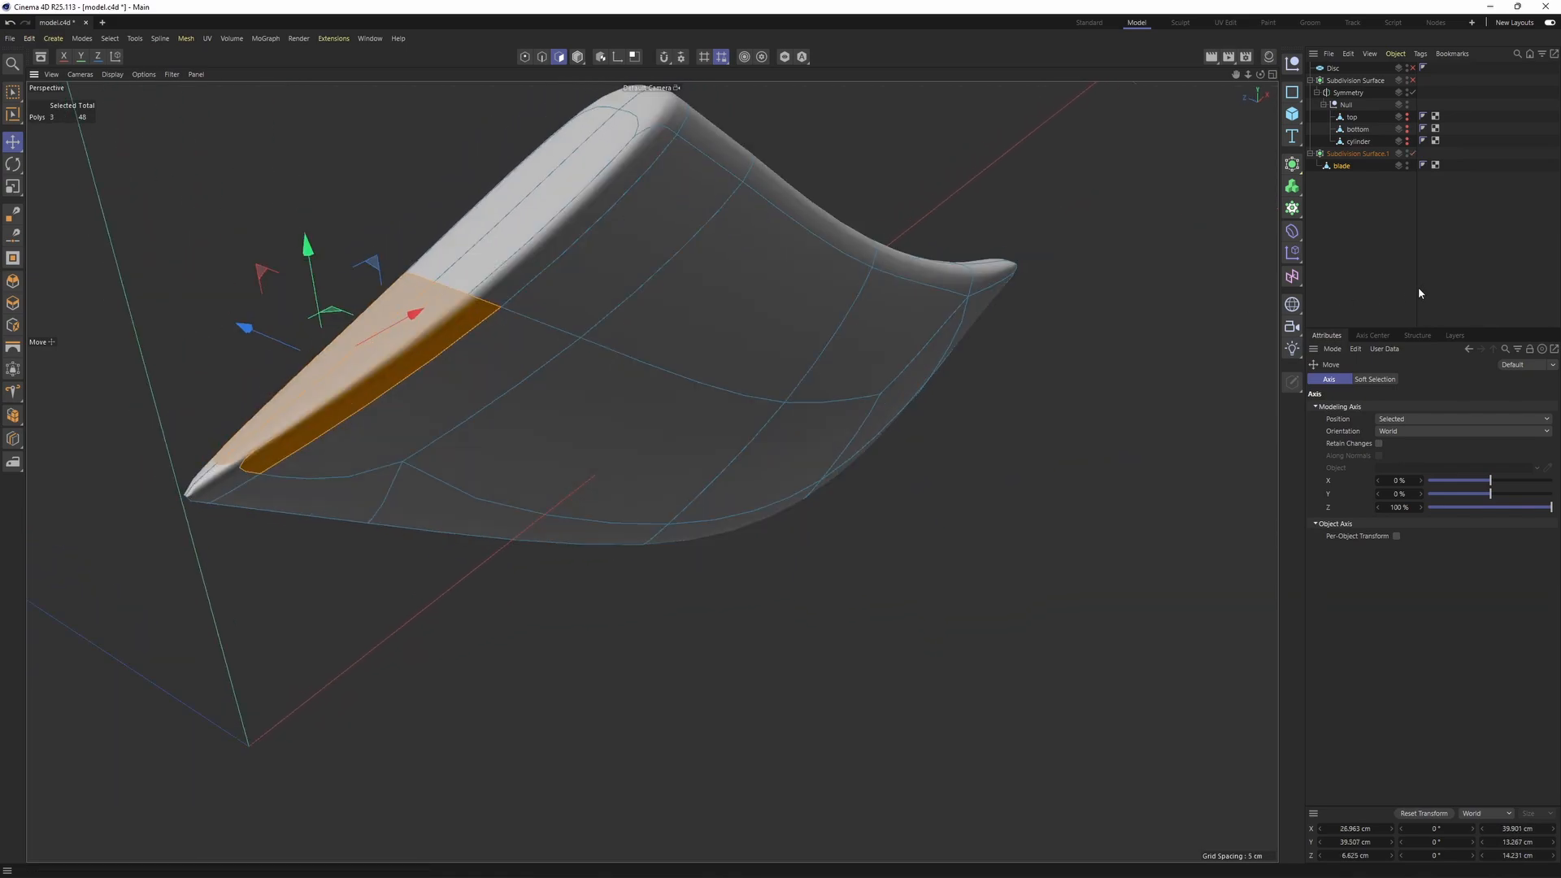
- Deselect everything and display the smoothed blade in Gouraud Shading (Lines) with Wireframe to examine its mesh flow
click(1422, 247)
key(n)
key(b)
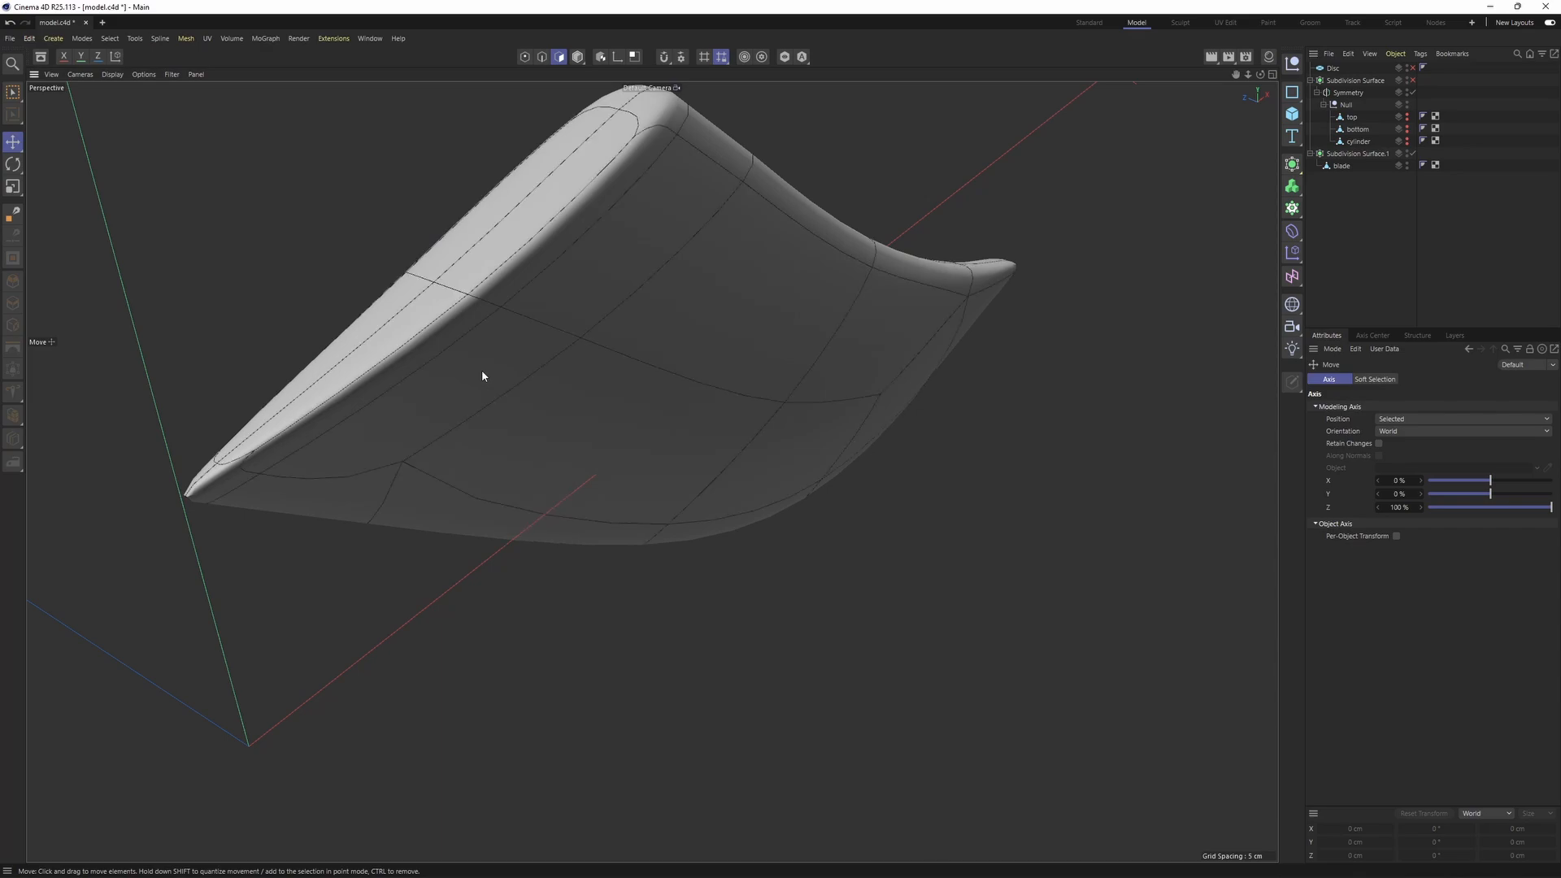
scroll(416, 403, up, 2)
alt+drag(416, 403, 488, 342)
click(137, 75)
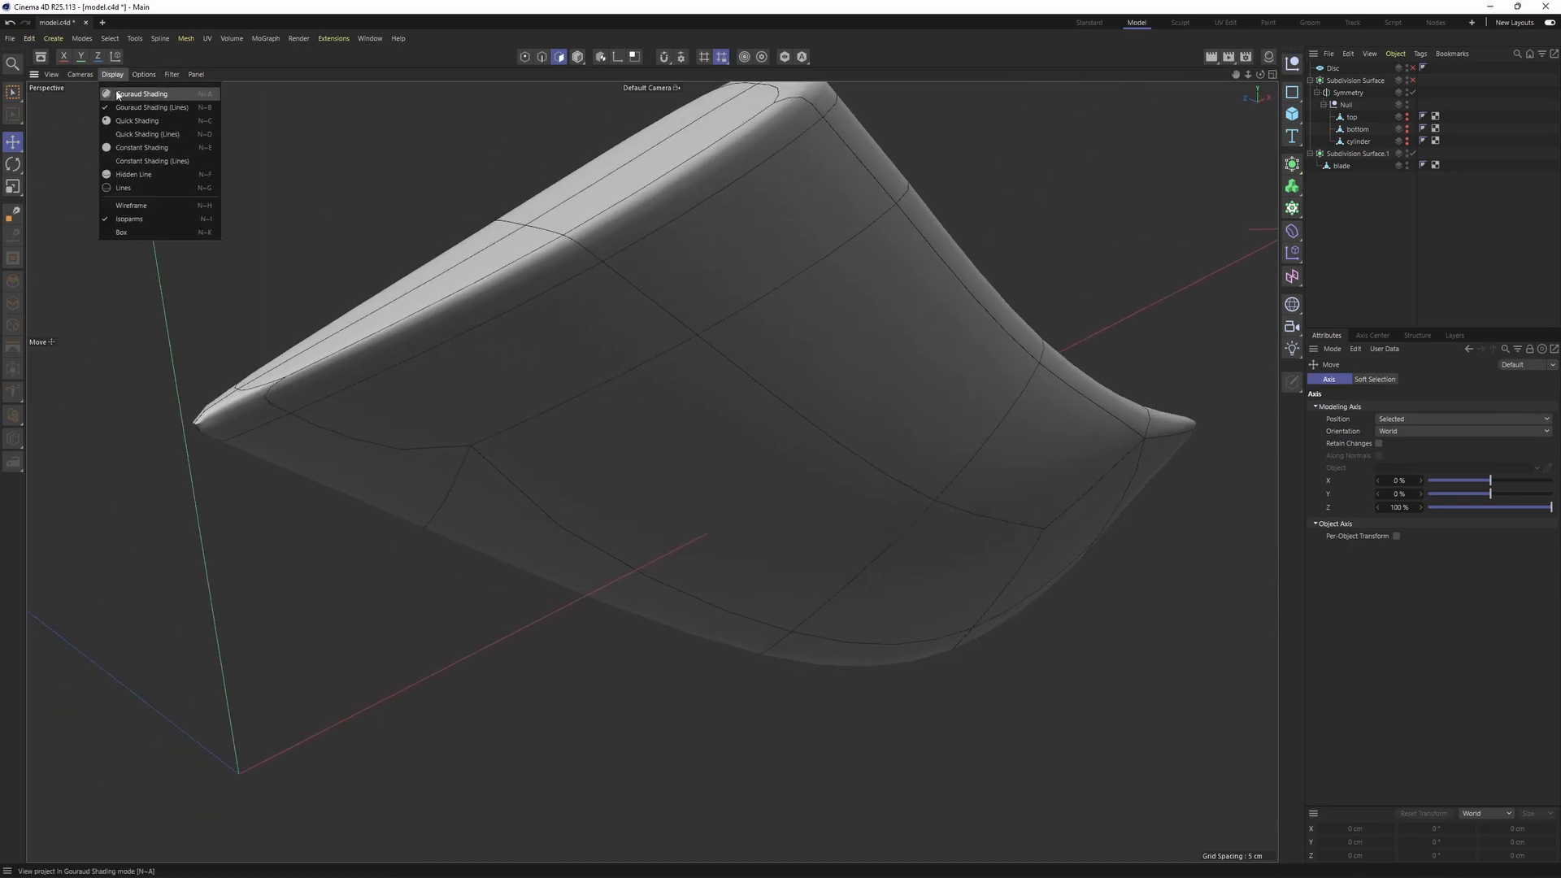
mouse_move(112, 75)
click(123, 206)
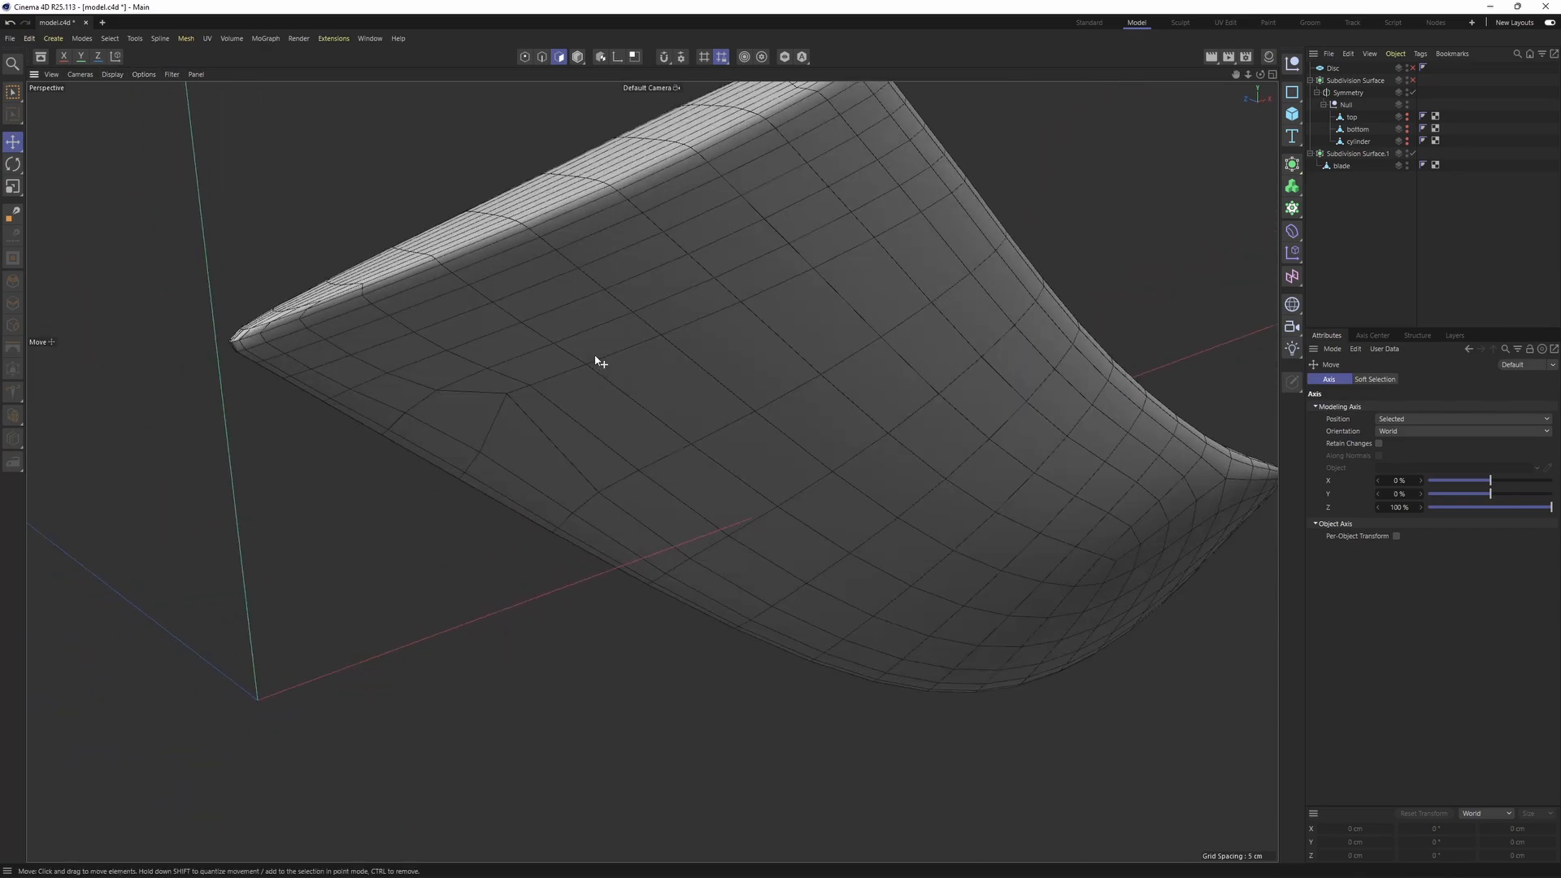
alt+drag(600, 358, 580, 389)
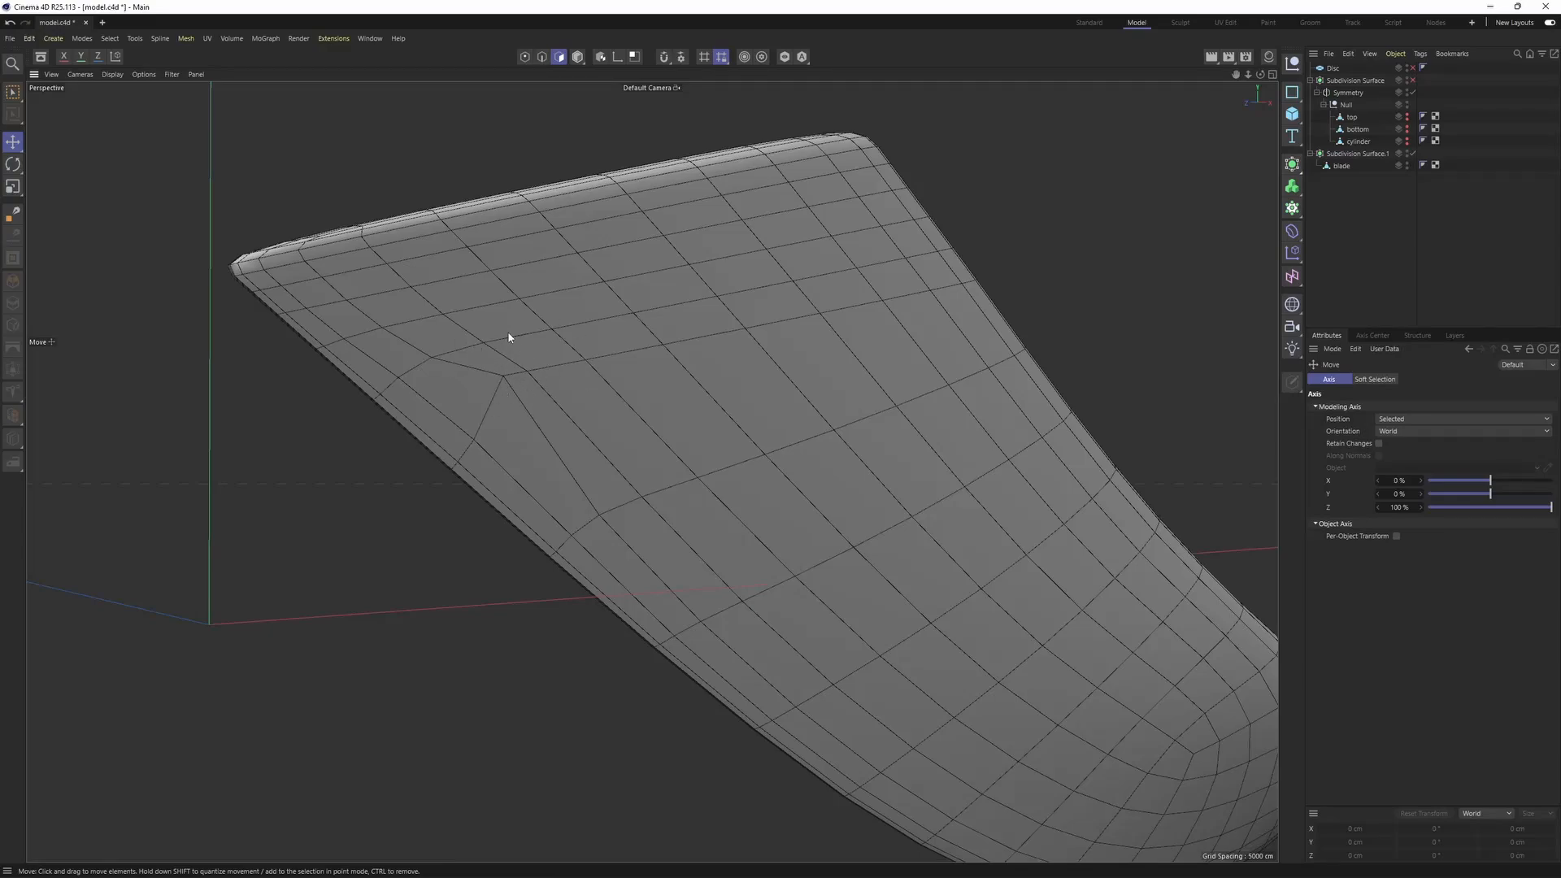
mouse_move(494, 372)
alt+mouse_down()
mouse_move(662, 456)
mouse_move(515, 383)
alt+mouse_up()
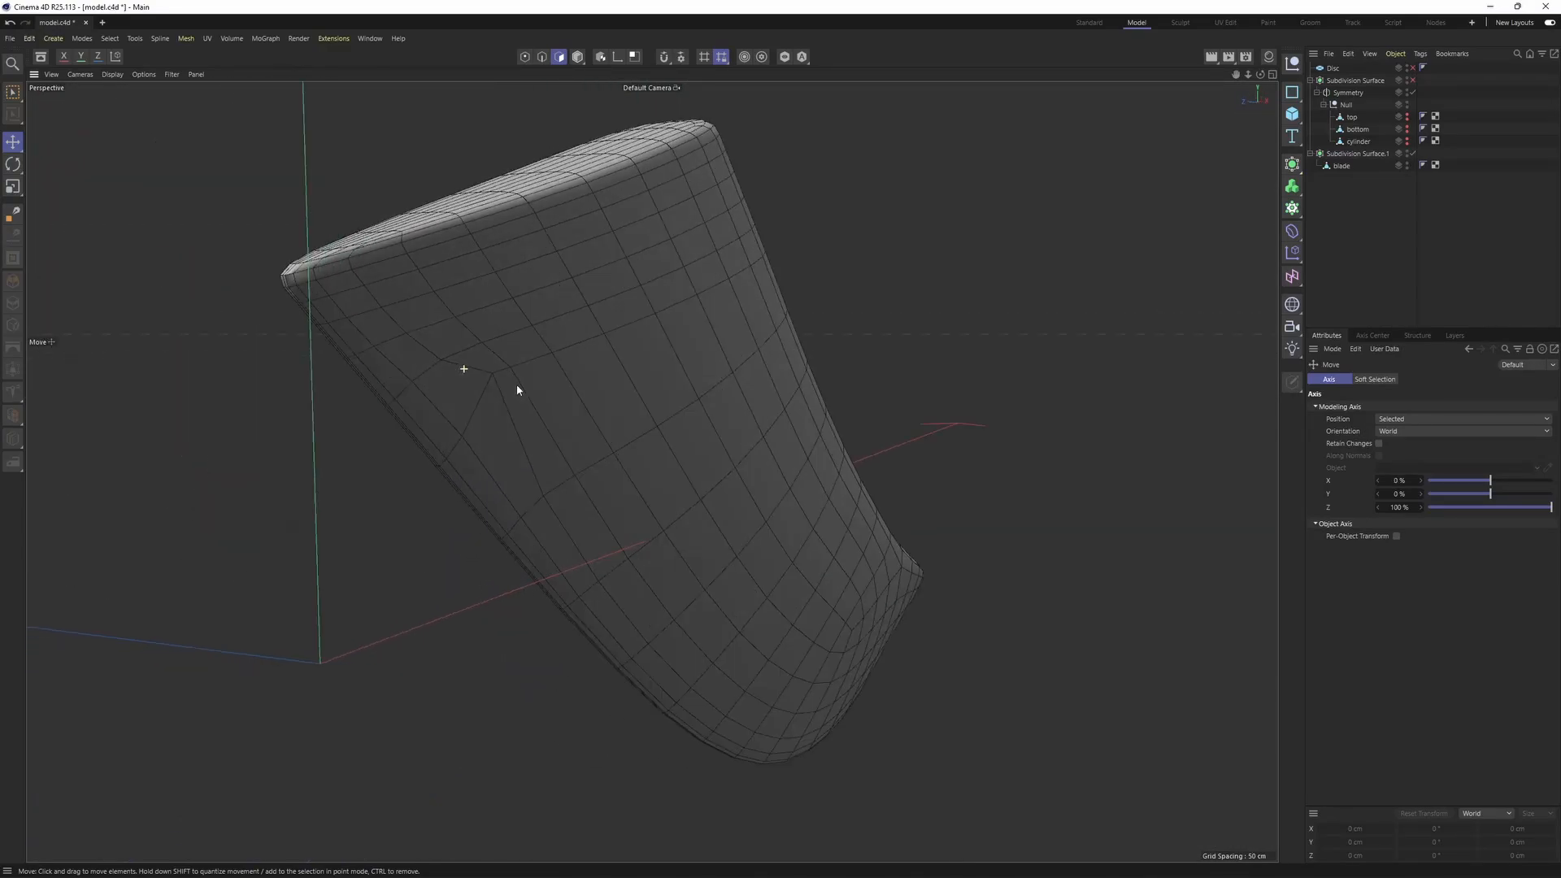
- Select the row of three points across the cutting edge near the wide end and examine it with smoothing on
click(1323, 168)
key(q)
scroll(529, 432, up, 2)
key(Return)
scroll(439, 398, up, 3)
key(0)
alt+drag(439, 397, 617, 424)
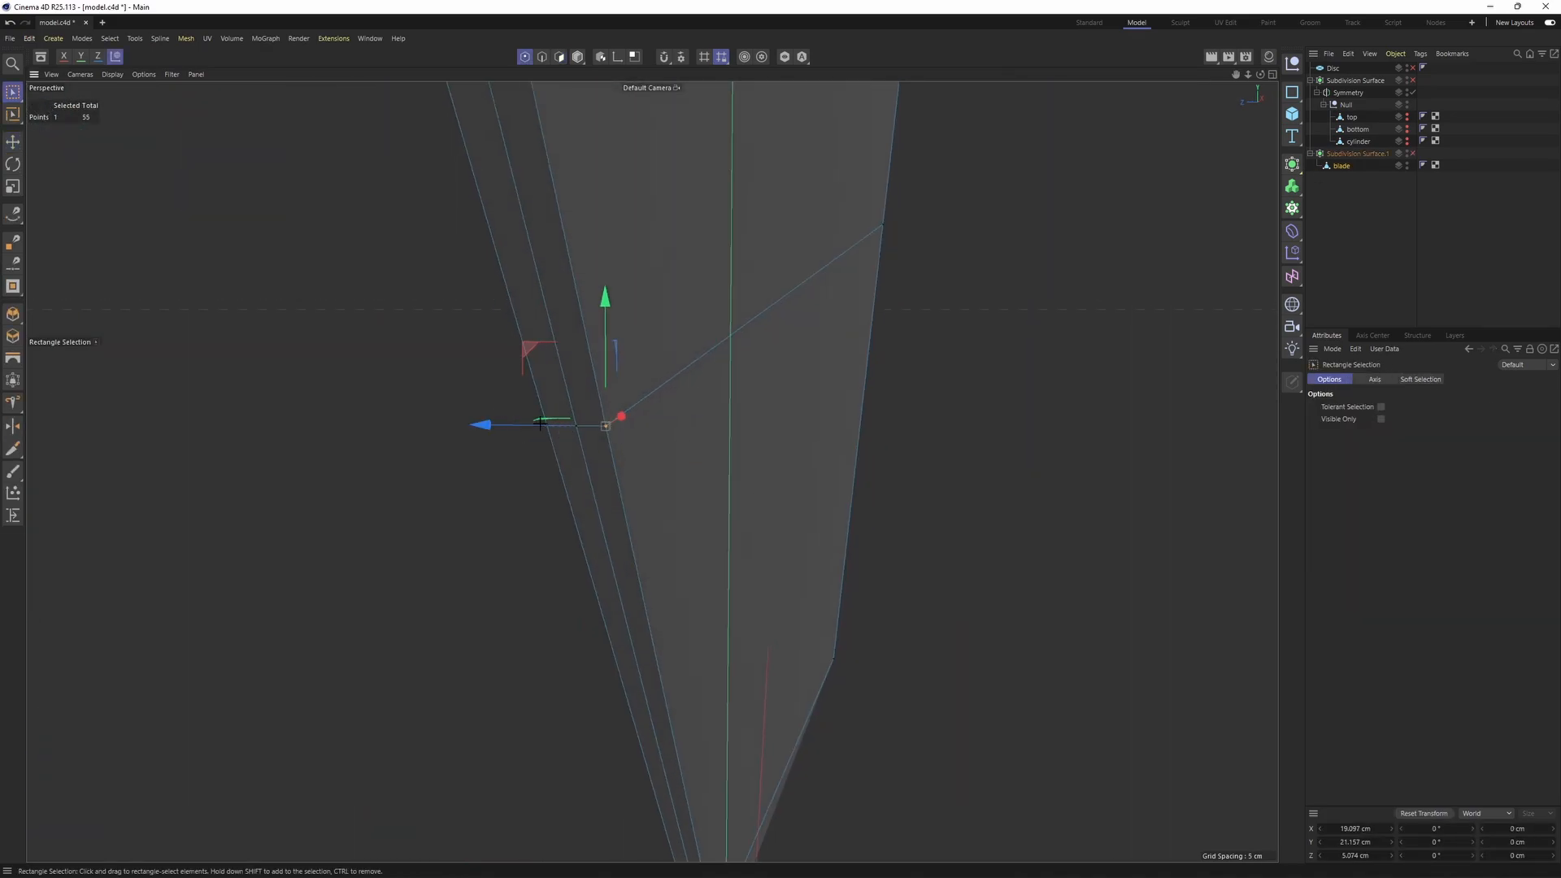
drag(497, 409, 613, 457)
alt+drag(613, 457, 678, 558)
key(q)
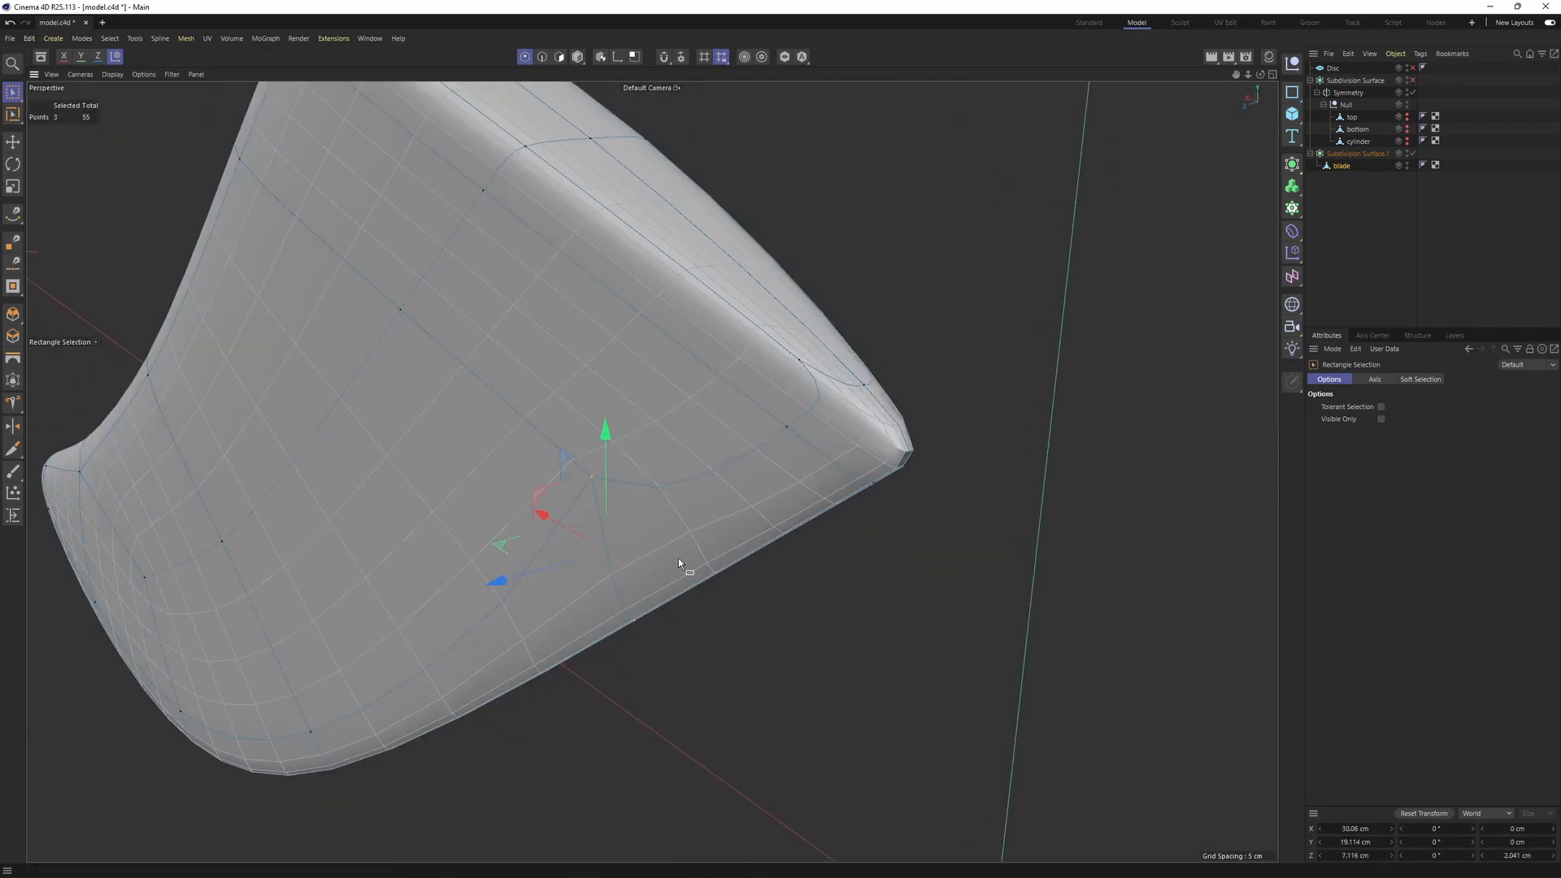
- Inspect the unsmoothed corner where the cutting edge meets the wide end, with its three loop points selected
key(q)
alt+middle_drag(817, 432, 892, 467)
alt+drag(892, 466, 944, 464)
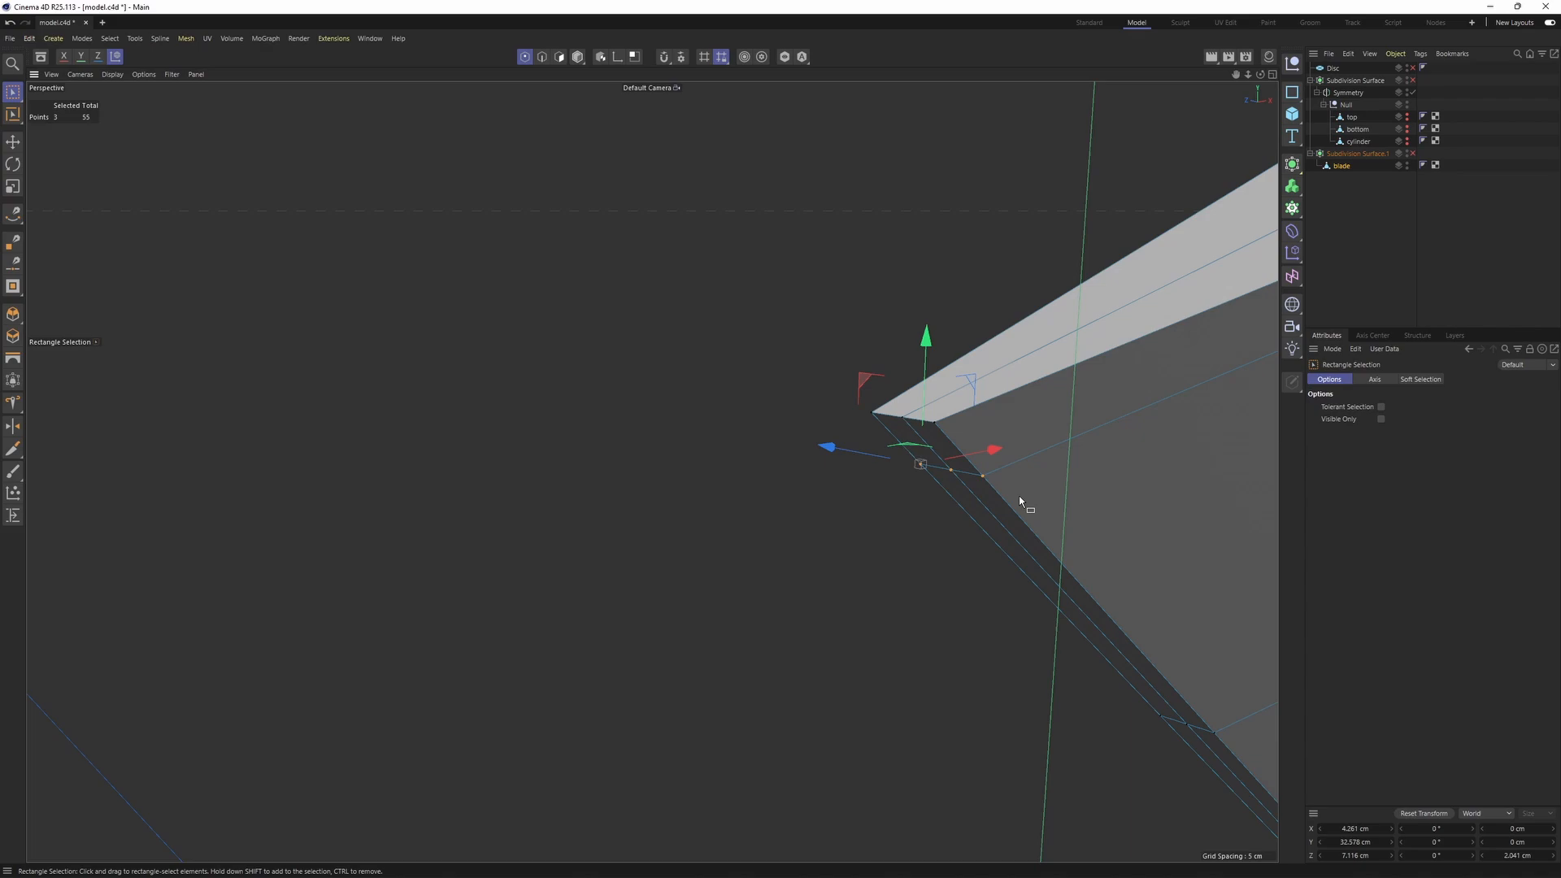
alt+right_drag(1019, 502, 955, 492)
alt+middle_drag(955, 493, 784, 457)
alt+drag(783, 457, 918, 452)
scroll(754, 448, up, 1)
- Select the two edges spanning the cutting edge's thickness and examine how smoothing shapes them
key(Return)
drag(721, 459, 798, 481)
alt+drag(799, 481, 805, 520)
mouse_move(805, 553)
mouse_down()
mouse_move(831, 605)
mouse_move(956, 552)
mouse_up()
key(q)
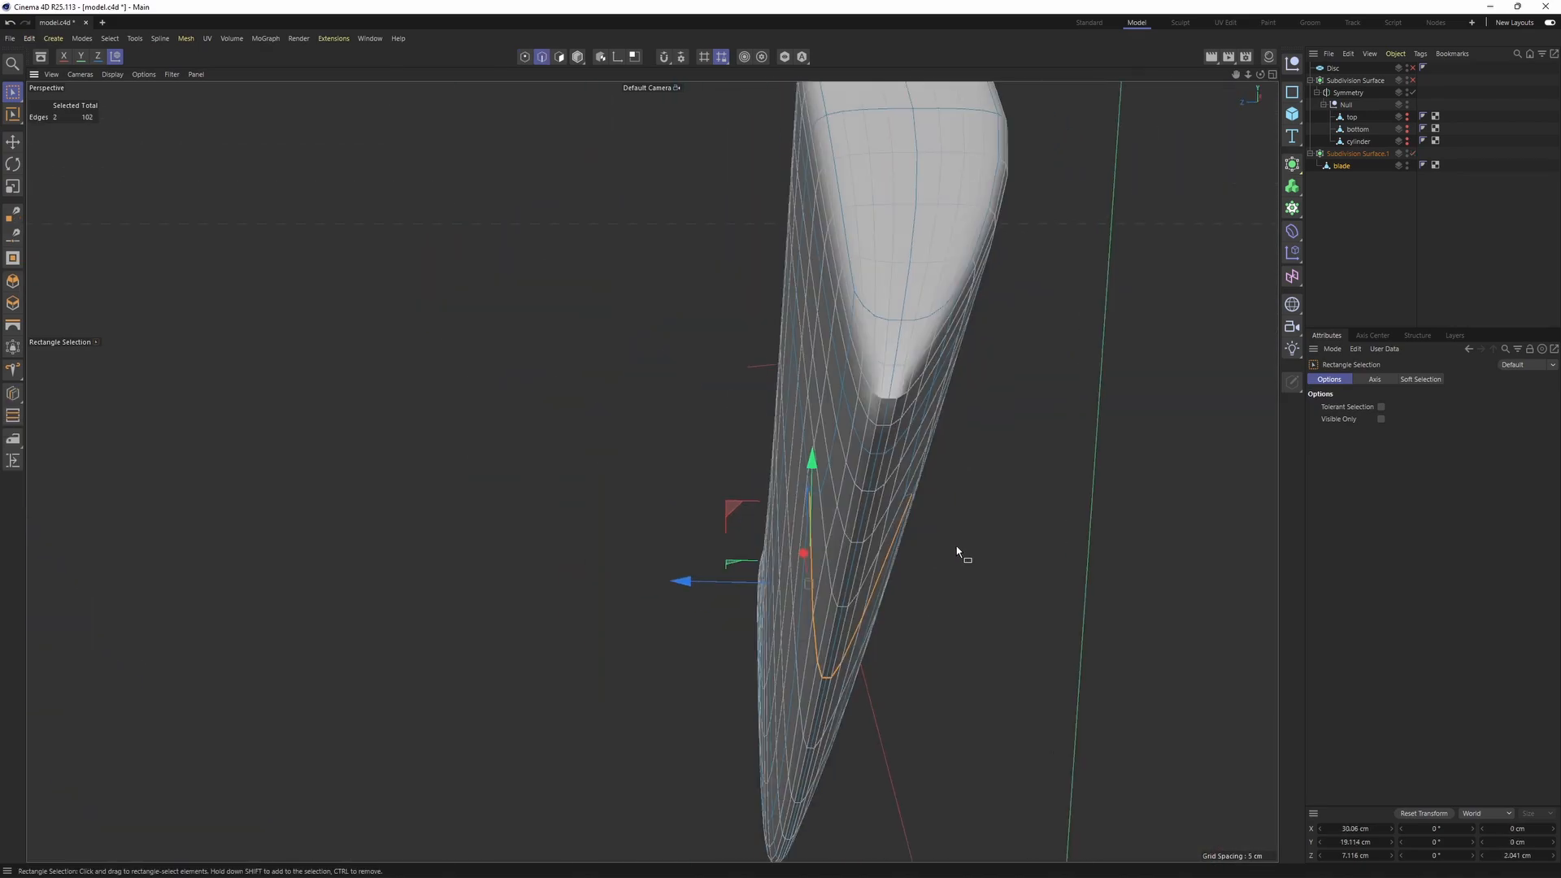
alt+drag(840, 526, 965, 508)
key(q)
- Weld the coincident point pairs on the unsmoothed blade, including the pair in the middle of the face near the wide end
alt+right_drag(965, 508, 829, 540)
key(Return)
key(Return)
alt+drag(829, 540, 785, 600)
alt+drag(772, 589, 706, 579)
drag(531, 422, 553, 443)
alt+drag(553, 431, 628, 447)
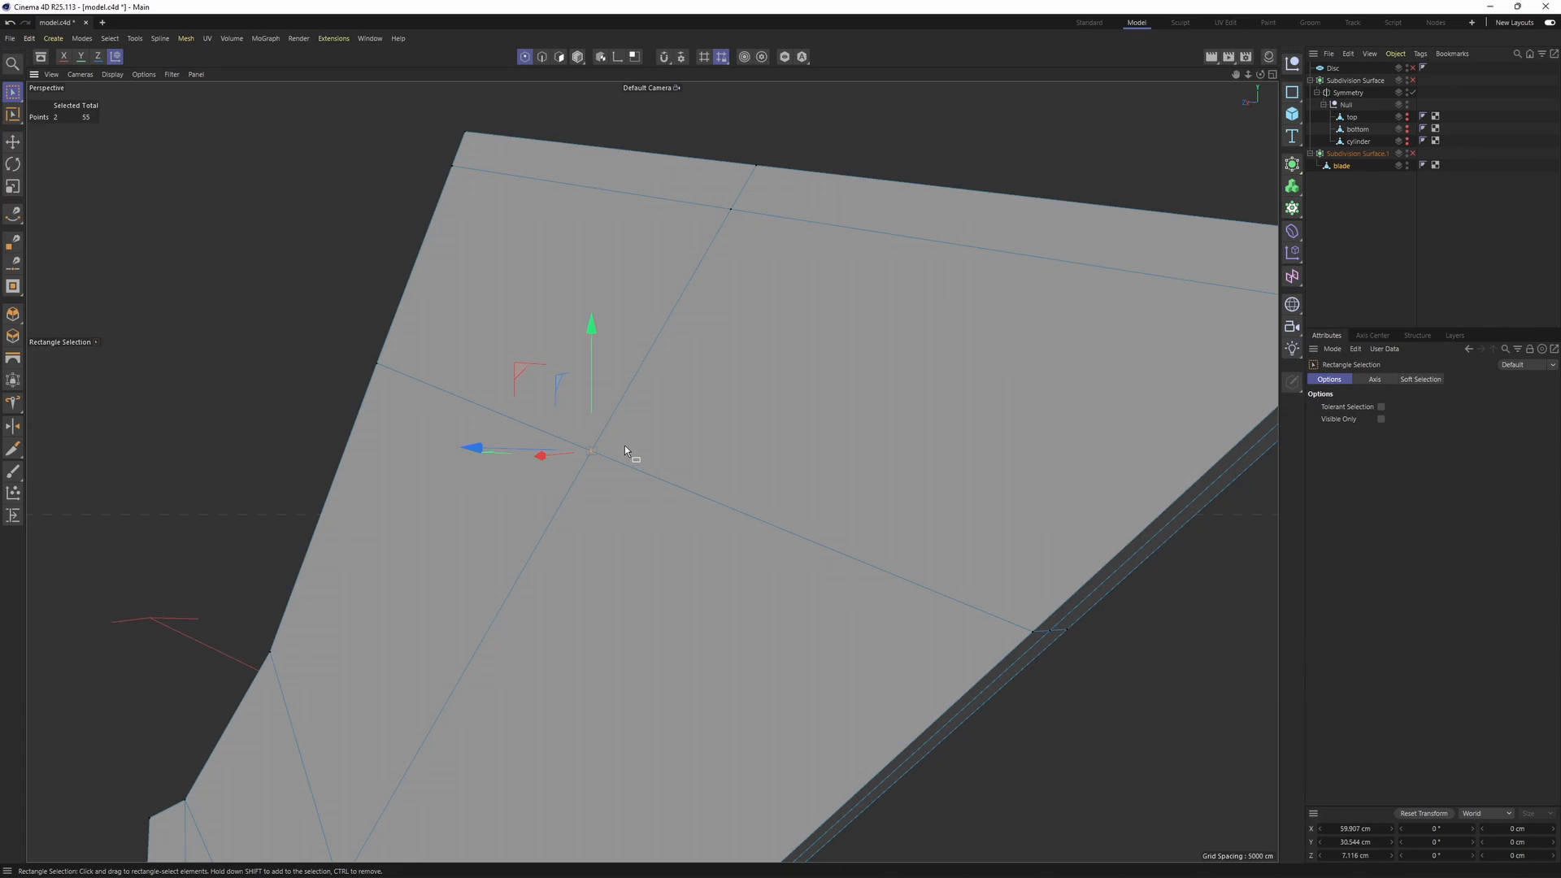
key(m)
key(q)
click(571, 474)
alt+drag(571, 474, 1030, 418)
key(space)
key(m)
key(q)
click(839, 472)
key(space)
- Select all points of the blade and run Optimize to merge the remaining duplicates, checking the result with smoothing
alt+drag(1030, 418, 777, 294)
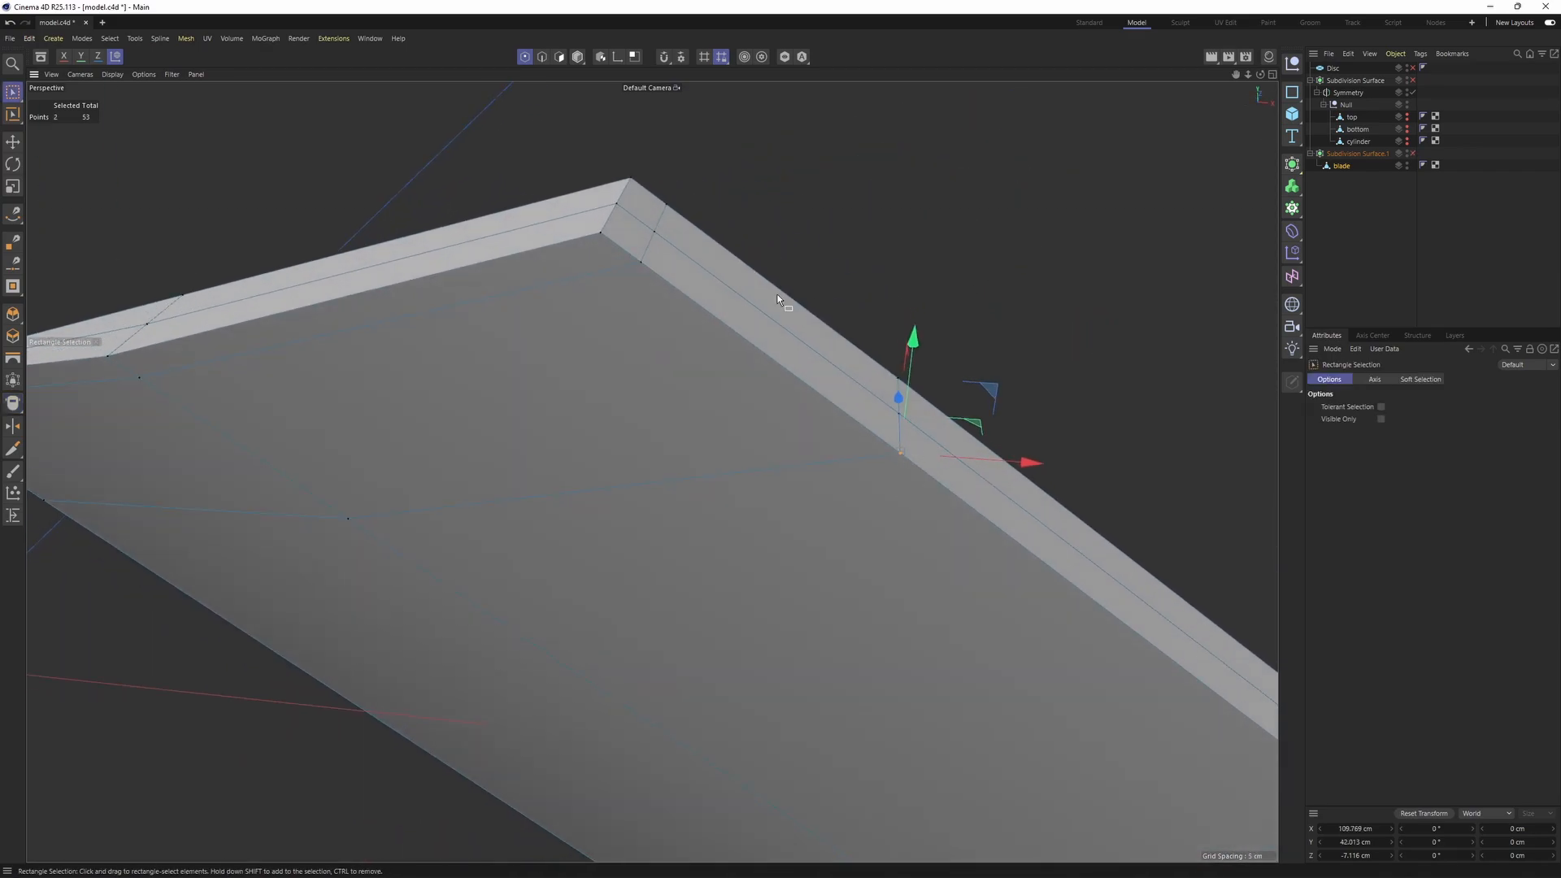
right_click(961, 420)
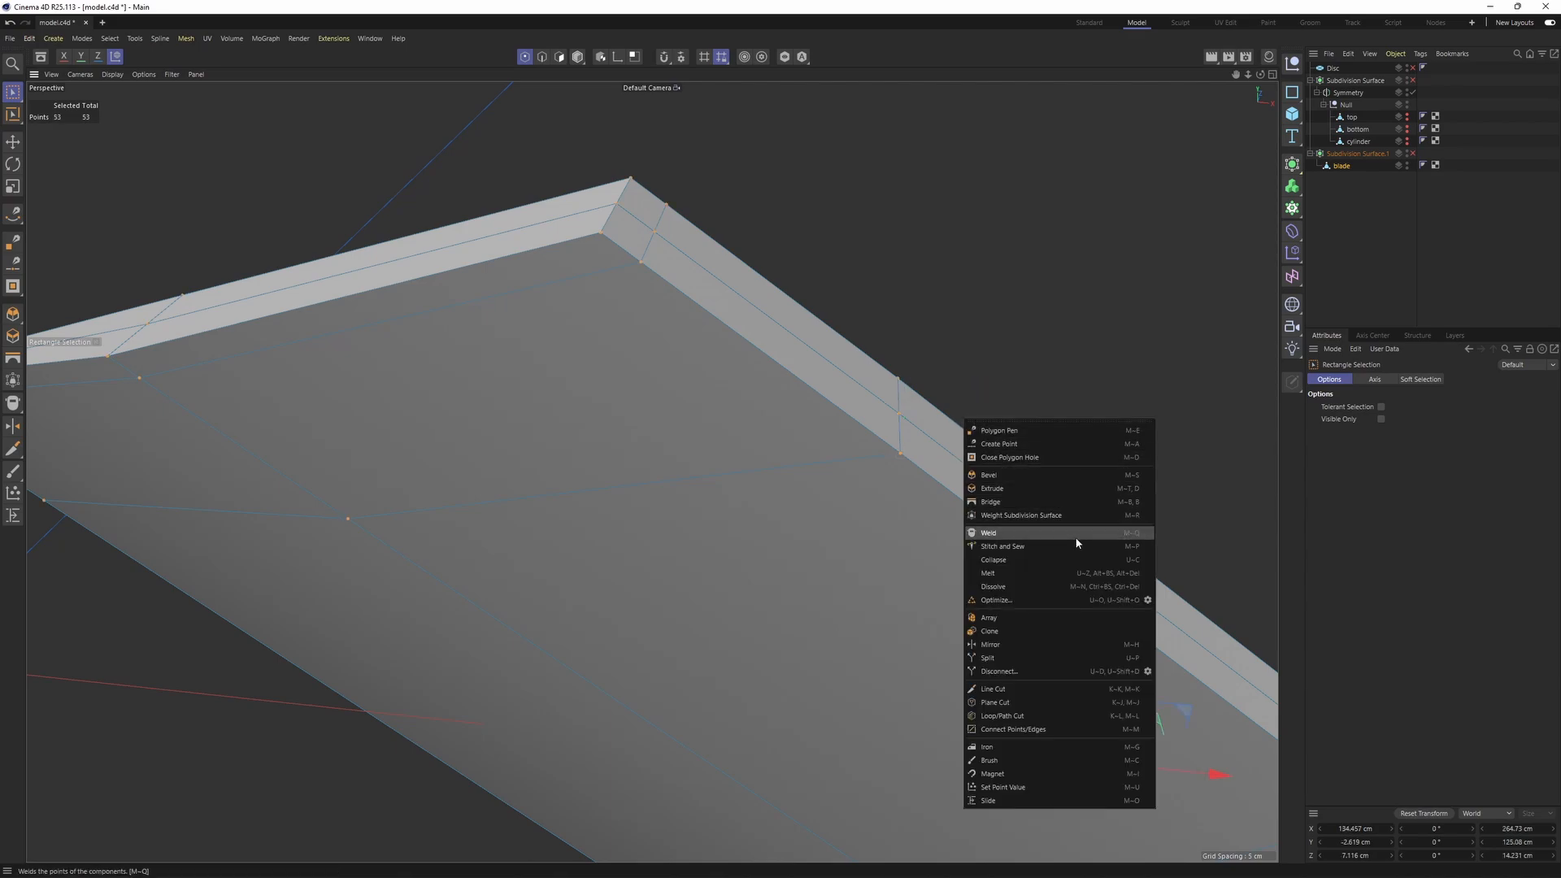
click(1027, 599)
key(q)
click(1425, 257)
scroll(704, 333, down, 3)
alt+drag(705, 333, 738, 319)
click(738, 320)
key(q)
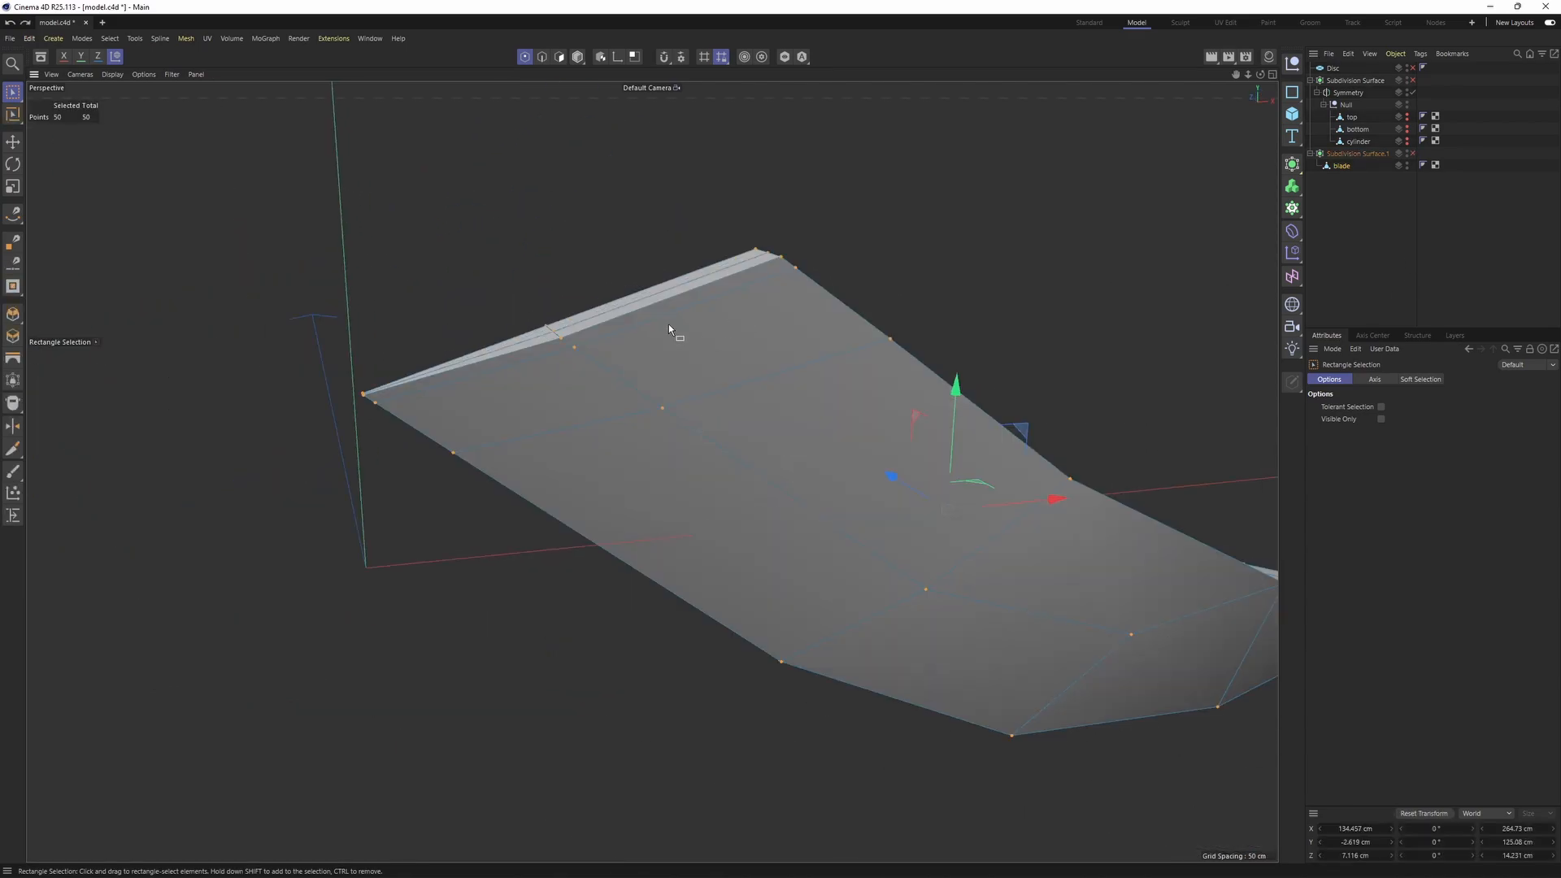
key(l)
alt+drag(854, 394, 642, 512)
key(k)
key(l)
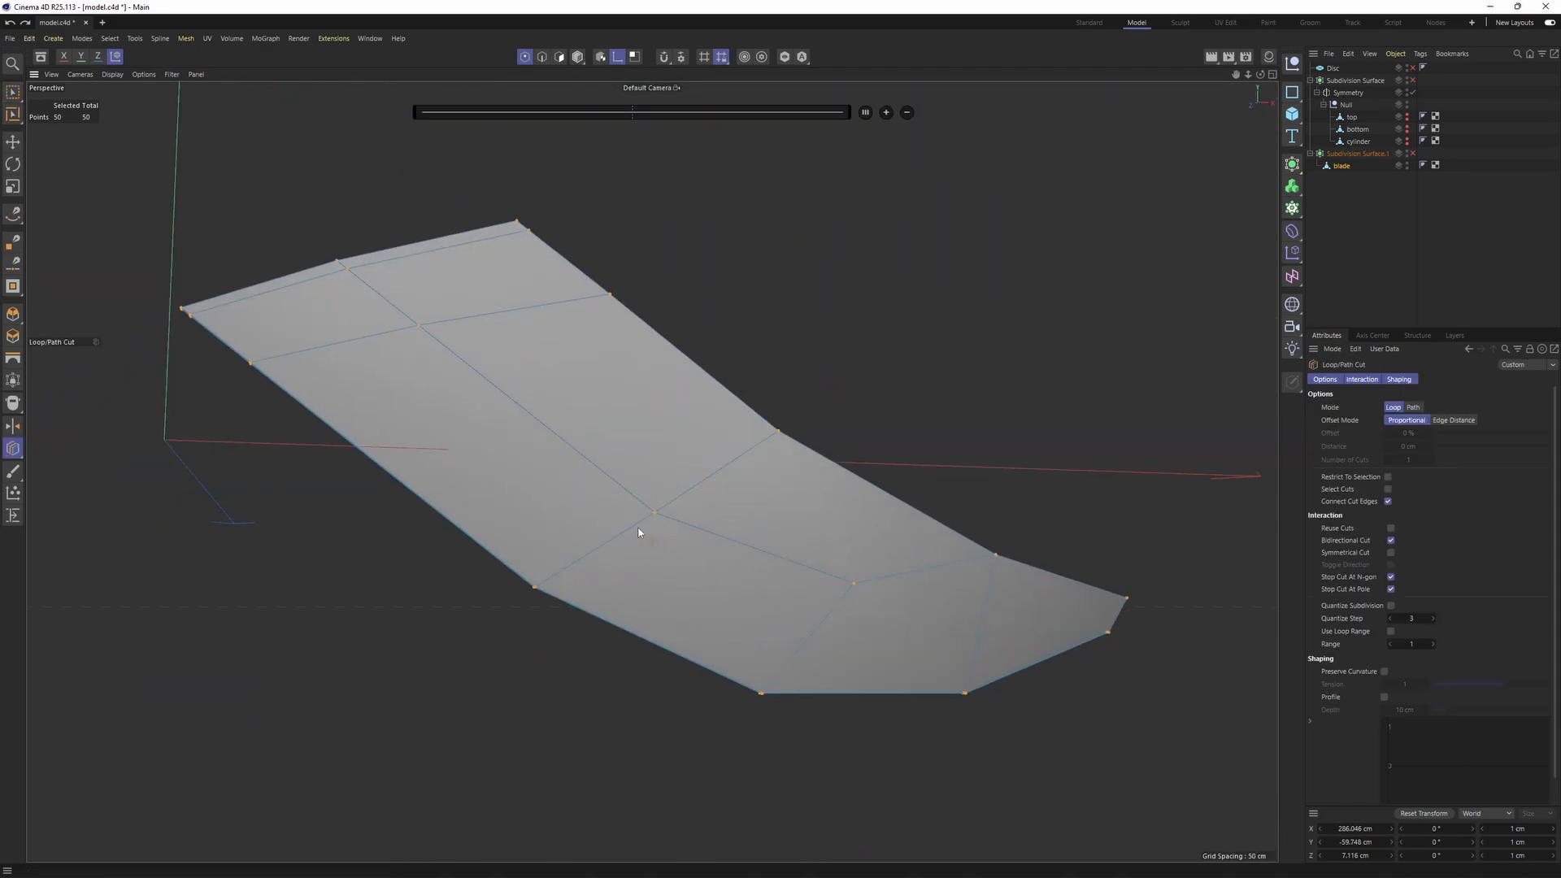
alt+drag(947, 604, 907, 649)
scroll(846, 572, up, 1)
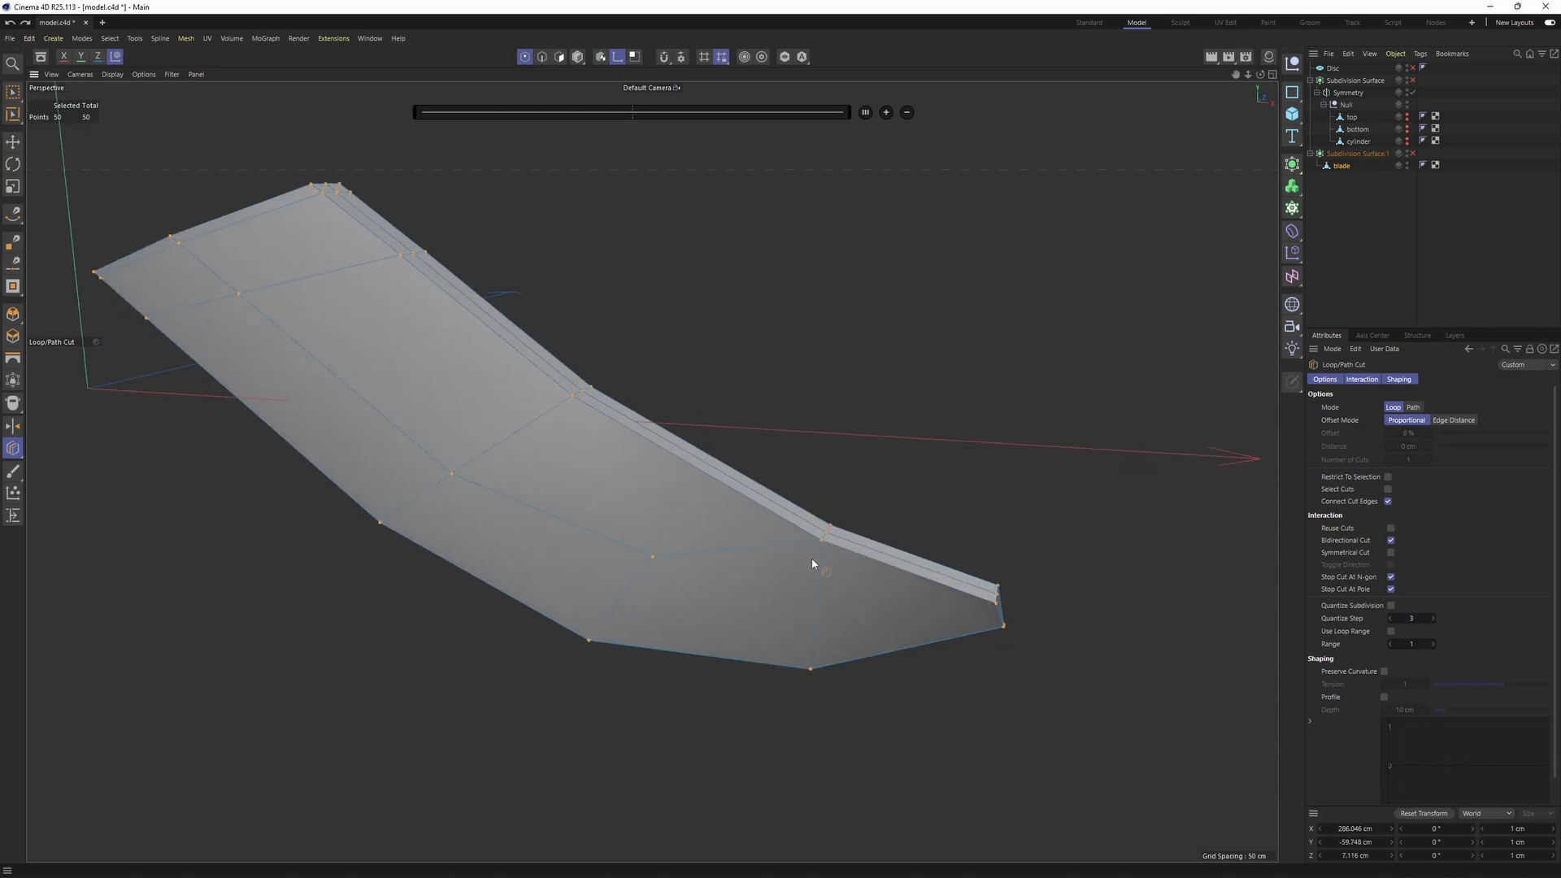
scroll(822, 539, up, 3)
key(Return)
key(e)
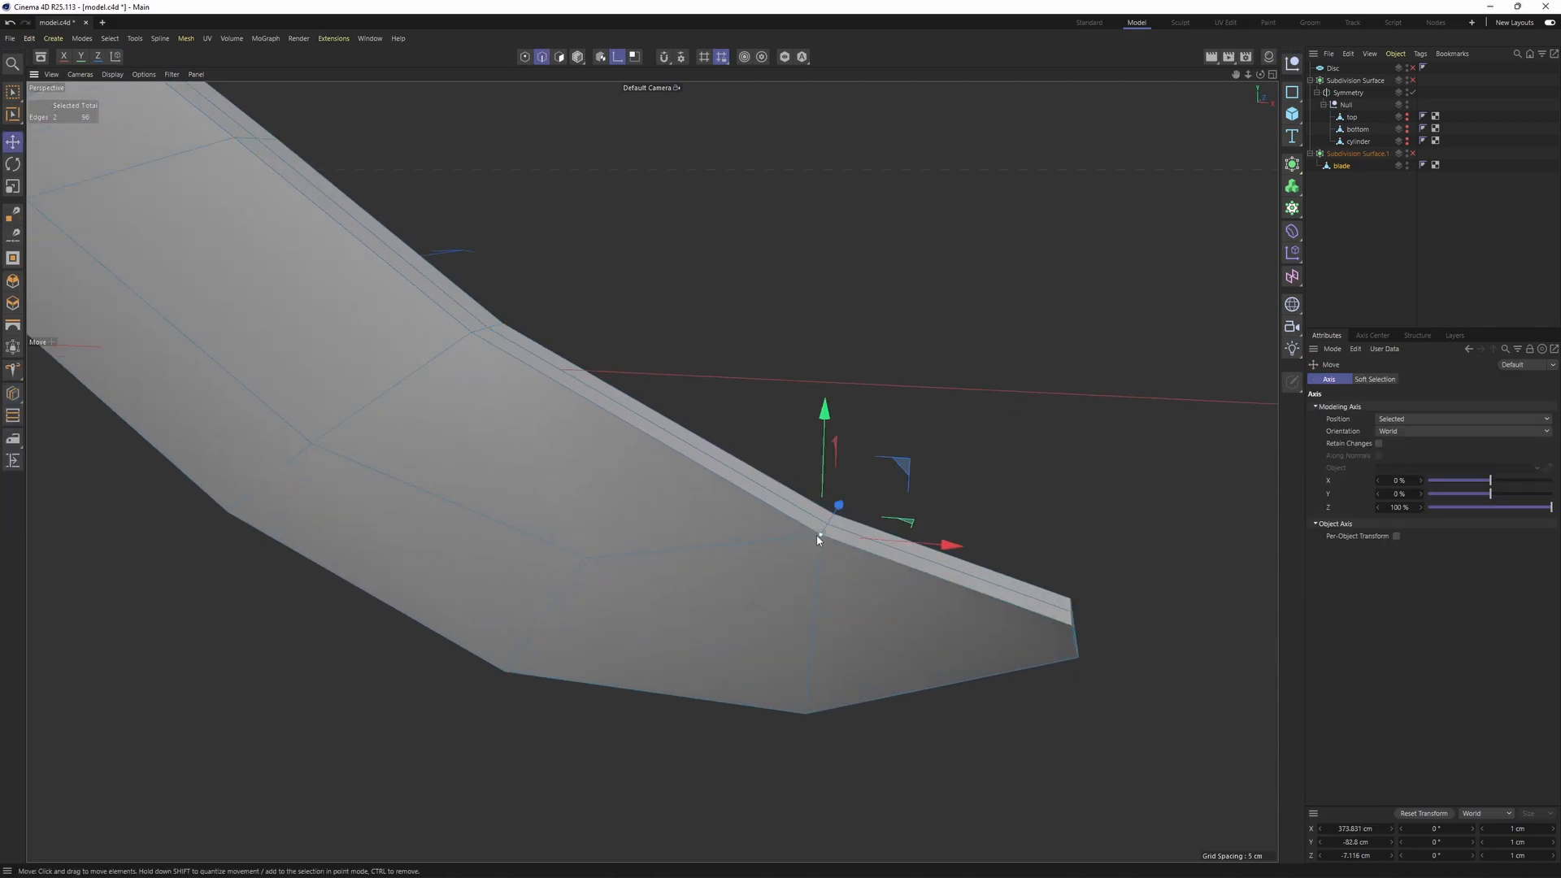
key(k)
key(l)
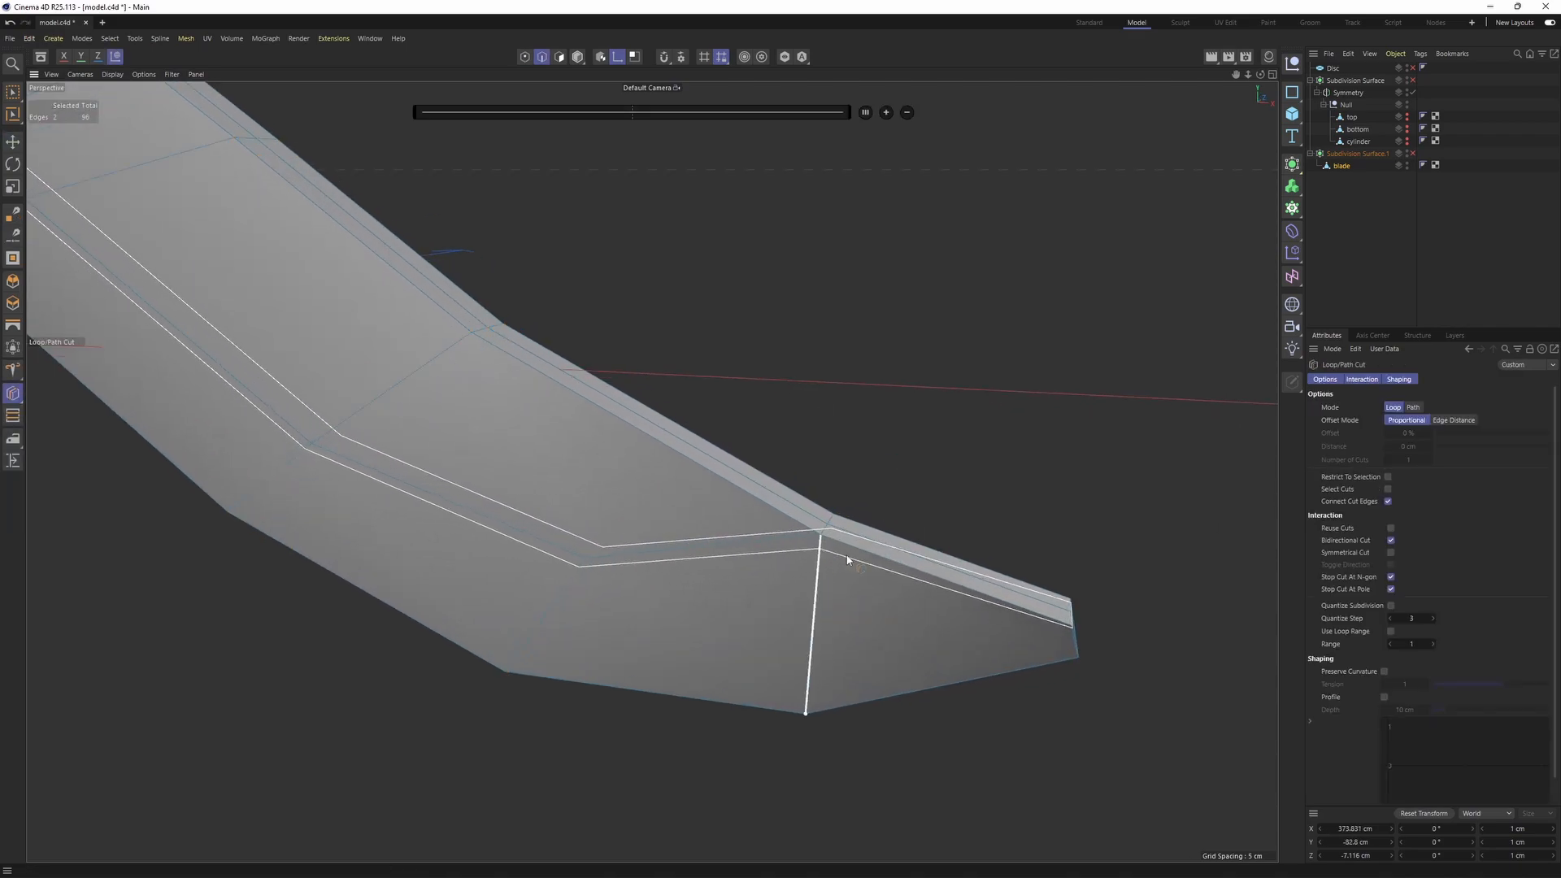
key(e)
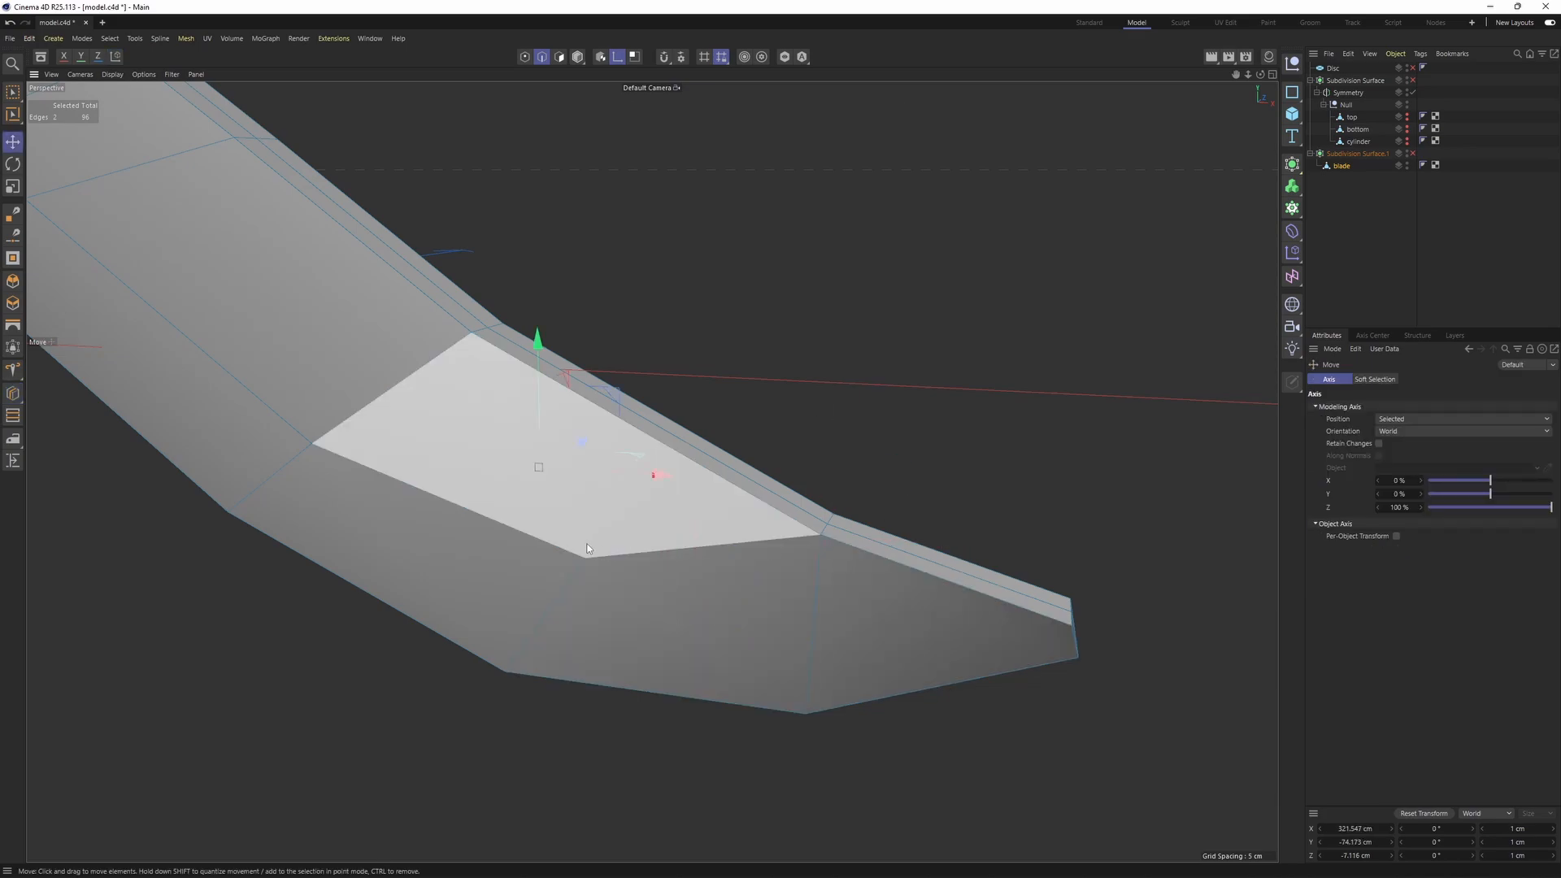
- Select the lengthwise edge loop separating the cutting bevel on both faces and crossing the spine near the tip
click(683, 547)
scroll(650, 538, down, 3)
alt+drag(584, 384, 671, 569)
shift+click(630, 576)
alt+right_drag(808, 529, 662, 512)
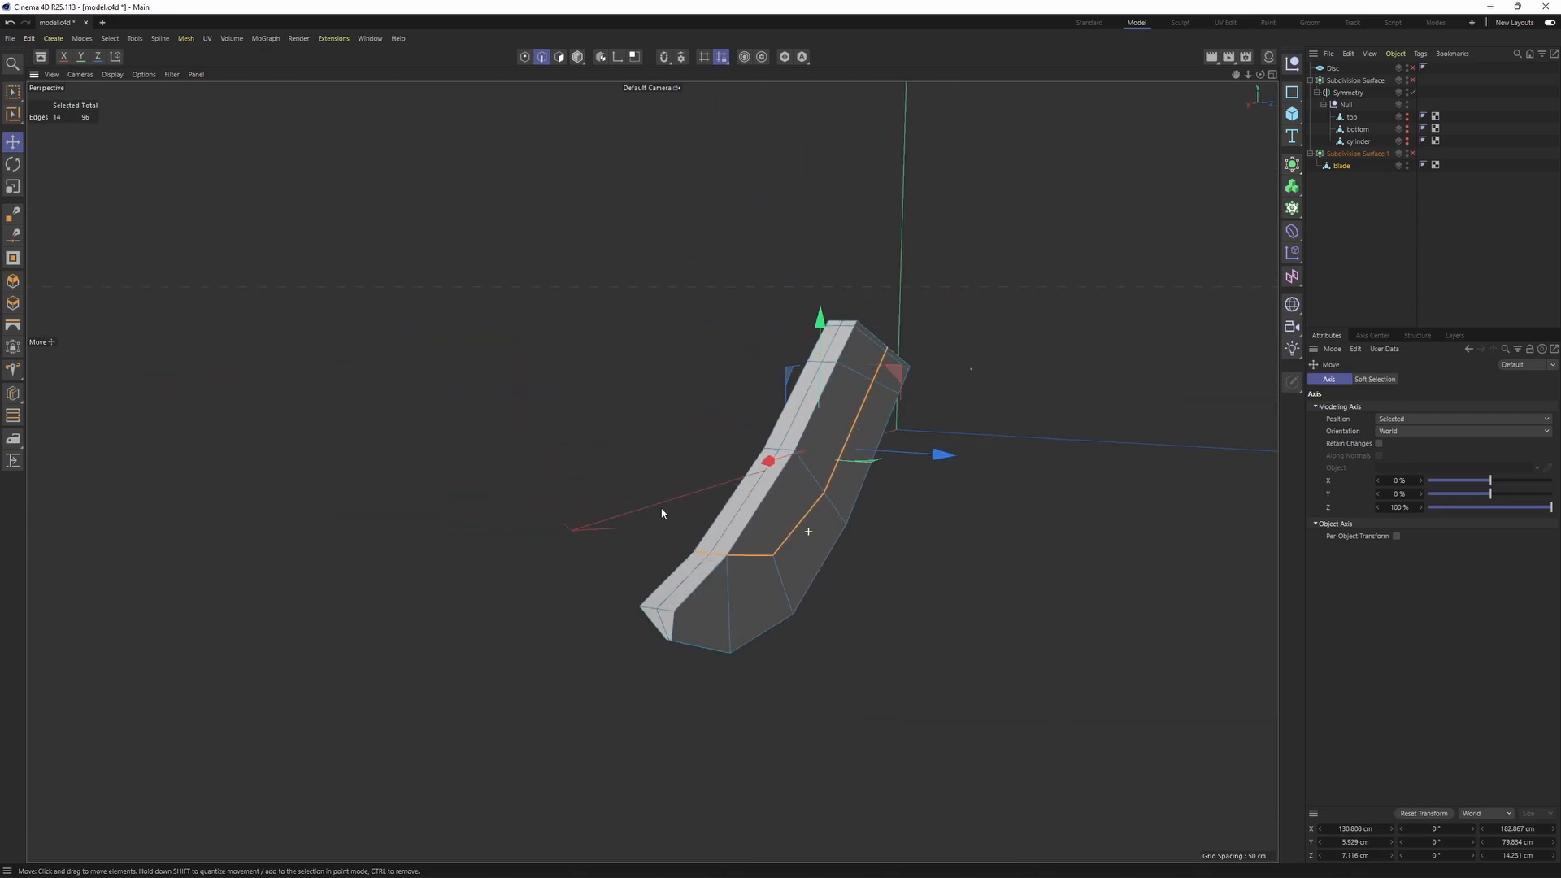
alt+drag(808, 524, 618, 512)
alt+drag(926, 451, 749, 439)
- Bevel the selected edge loop with a subdivision of 1, redoing it with a wider offset than the first attempt
key(m)
key(s)
alt+drag(966, 563, 943, 488)
click(1363, 446)
alt+middle_drag(1050, 585, 857, 527)
alt+drag(857, 527, 1046, 561)
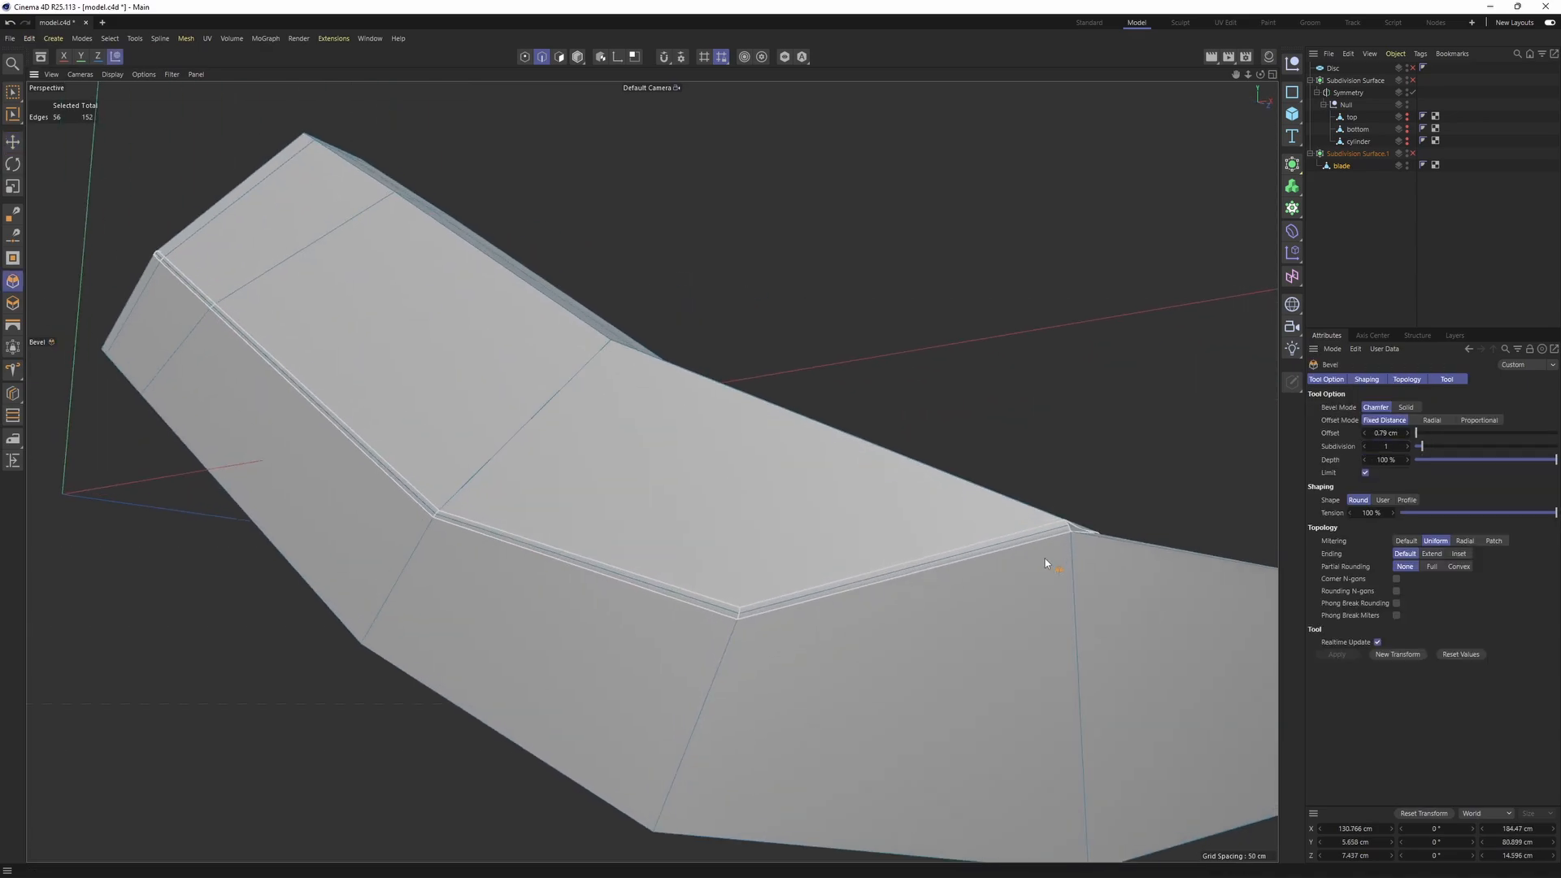
key(ctrl+z)
drag(940, 589, 1069, 591)
key(e)
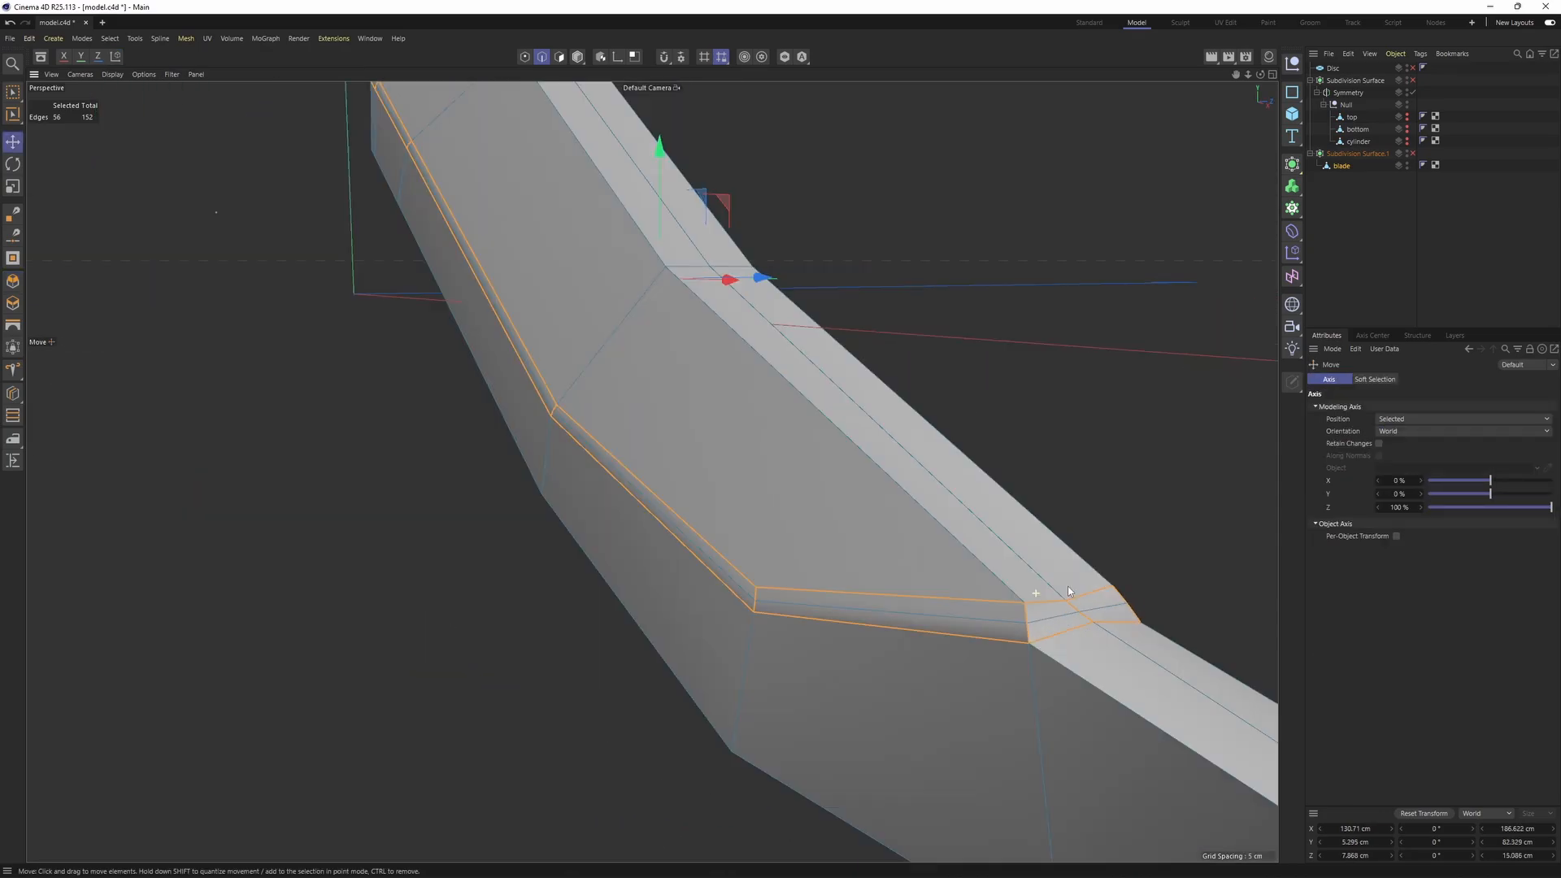
- Slide the bevelled edges at the corner where they cross the blade's spine near the tip
alt+right_drag(1068, 591, 912, 572)
alt+drag(913, 571, 690, 441)
alt+middle_drag(690, 440, 413, 274)
scroll(861, 647, up, 2)
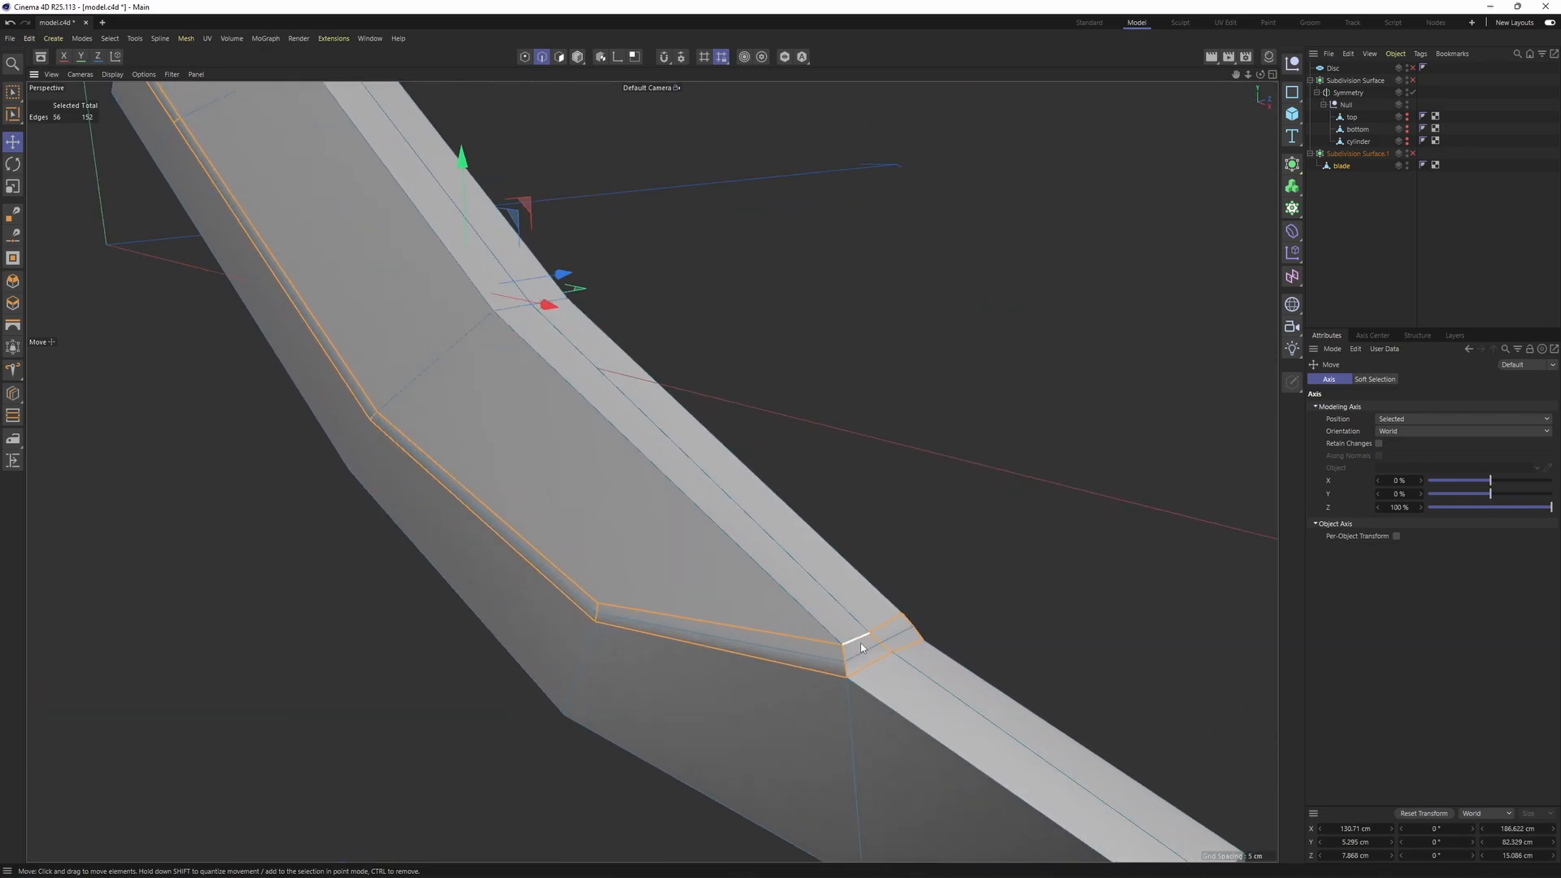
scroll(861, 647, up, 3)
click(859, 638)
- Select the four small polygons where the bevel crosses the spine and scale them flat to 0 cm in Y
right_click(880, 622)
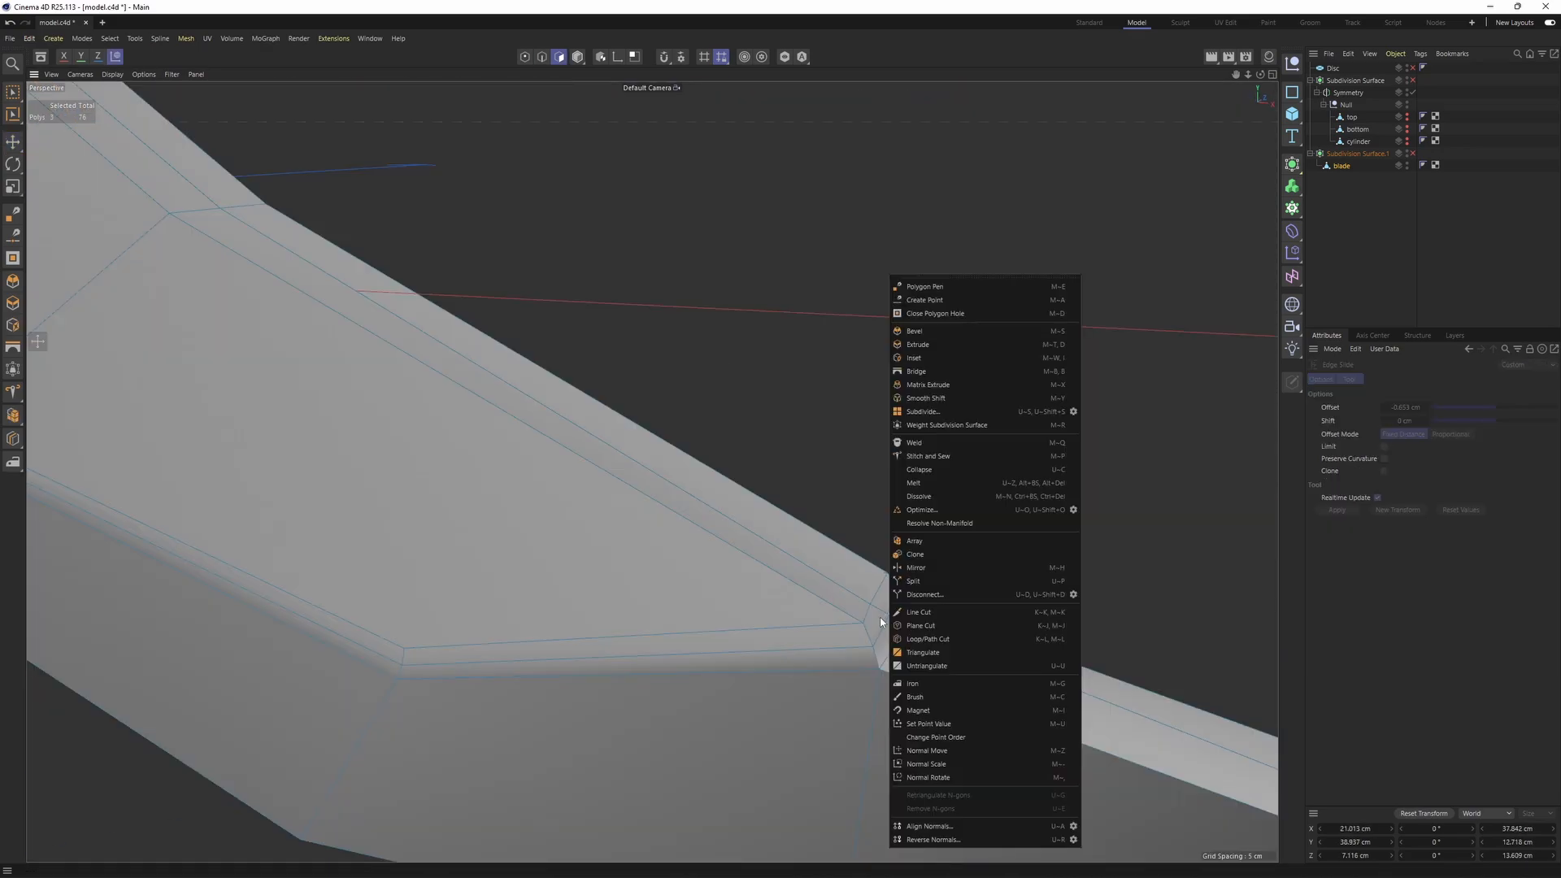
key(e)
alt+drag(878, 636, 903, 691)
key(t)
drag(1011, 598, 1067, 617)
- Rotate the four flattened polygons to the spine's slope and move them onto the reference outline in the front view
key(r)
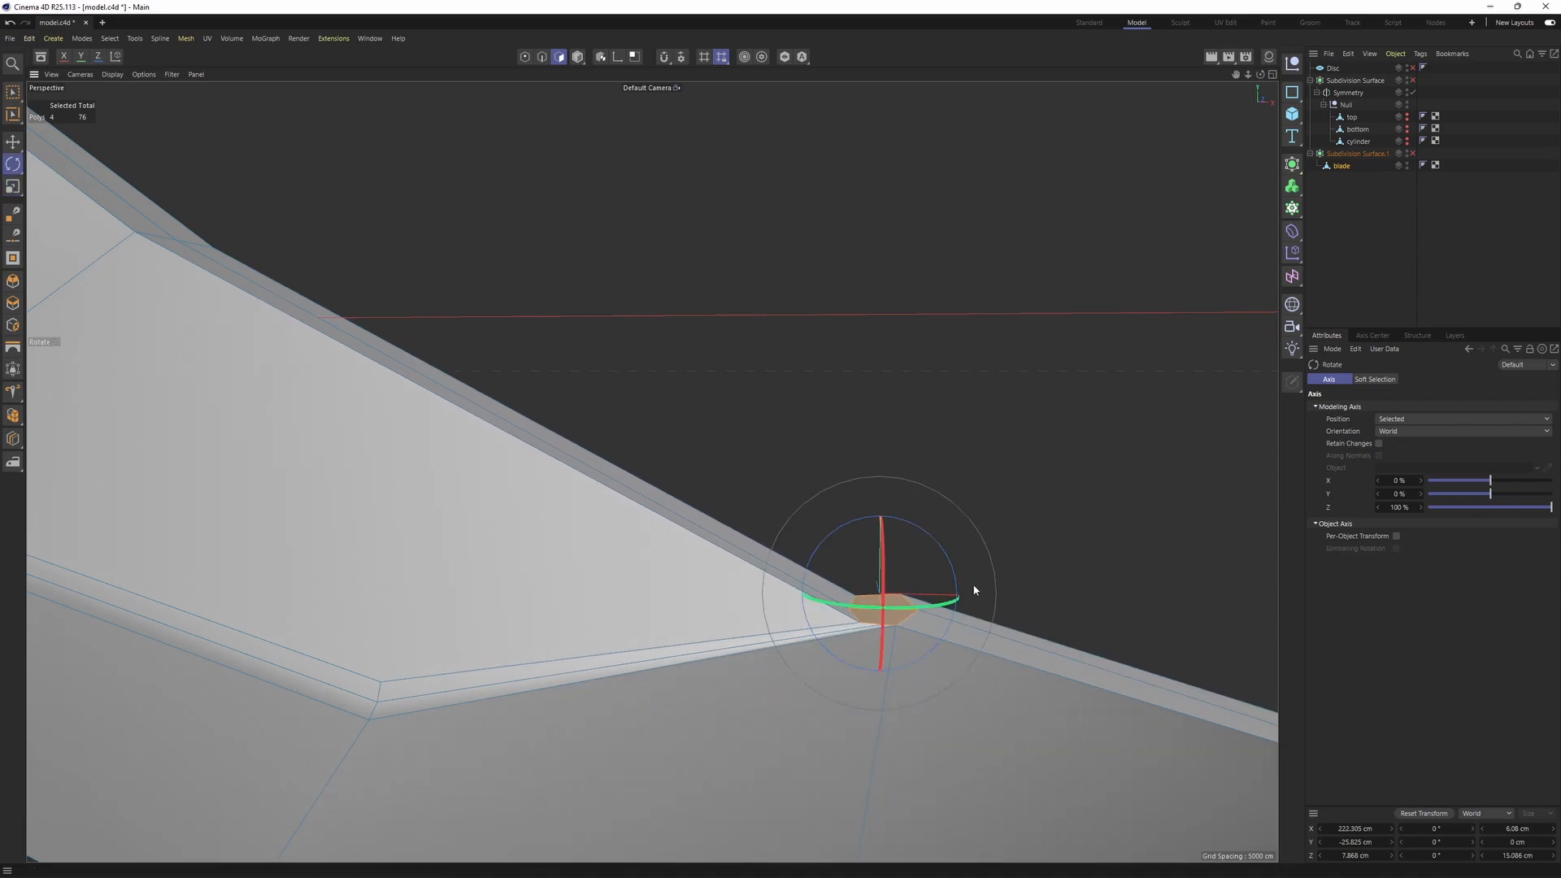
drag(942, 556, 947, 559)
key(F4)
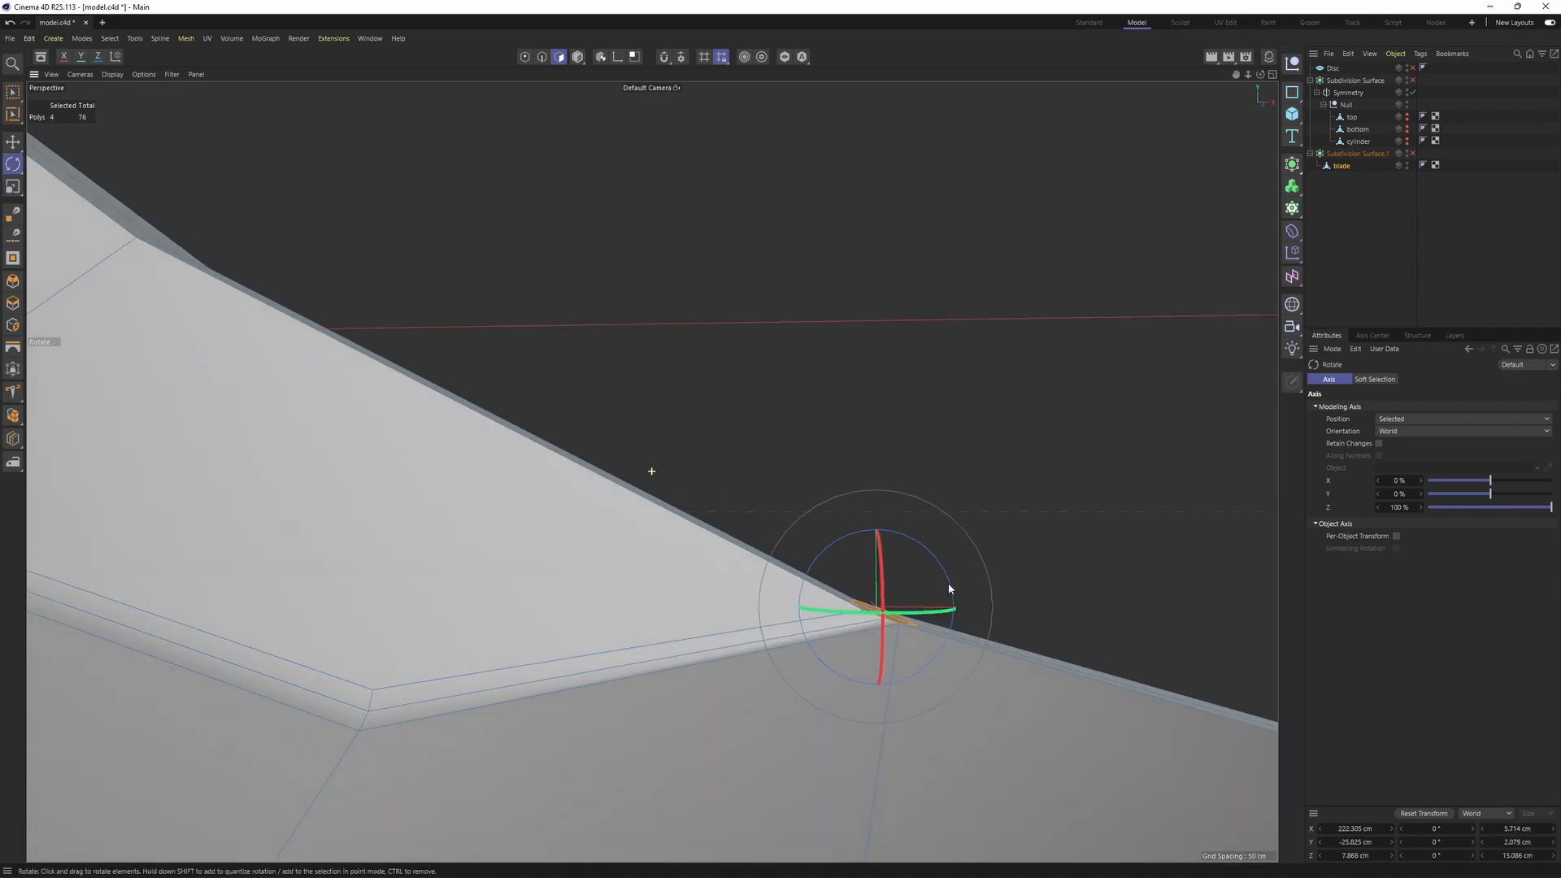
key(e)
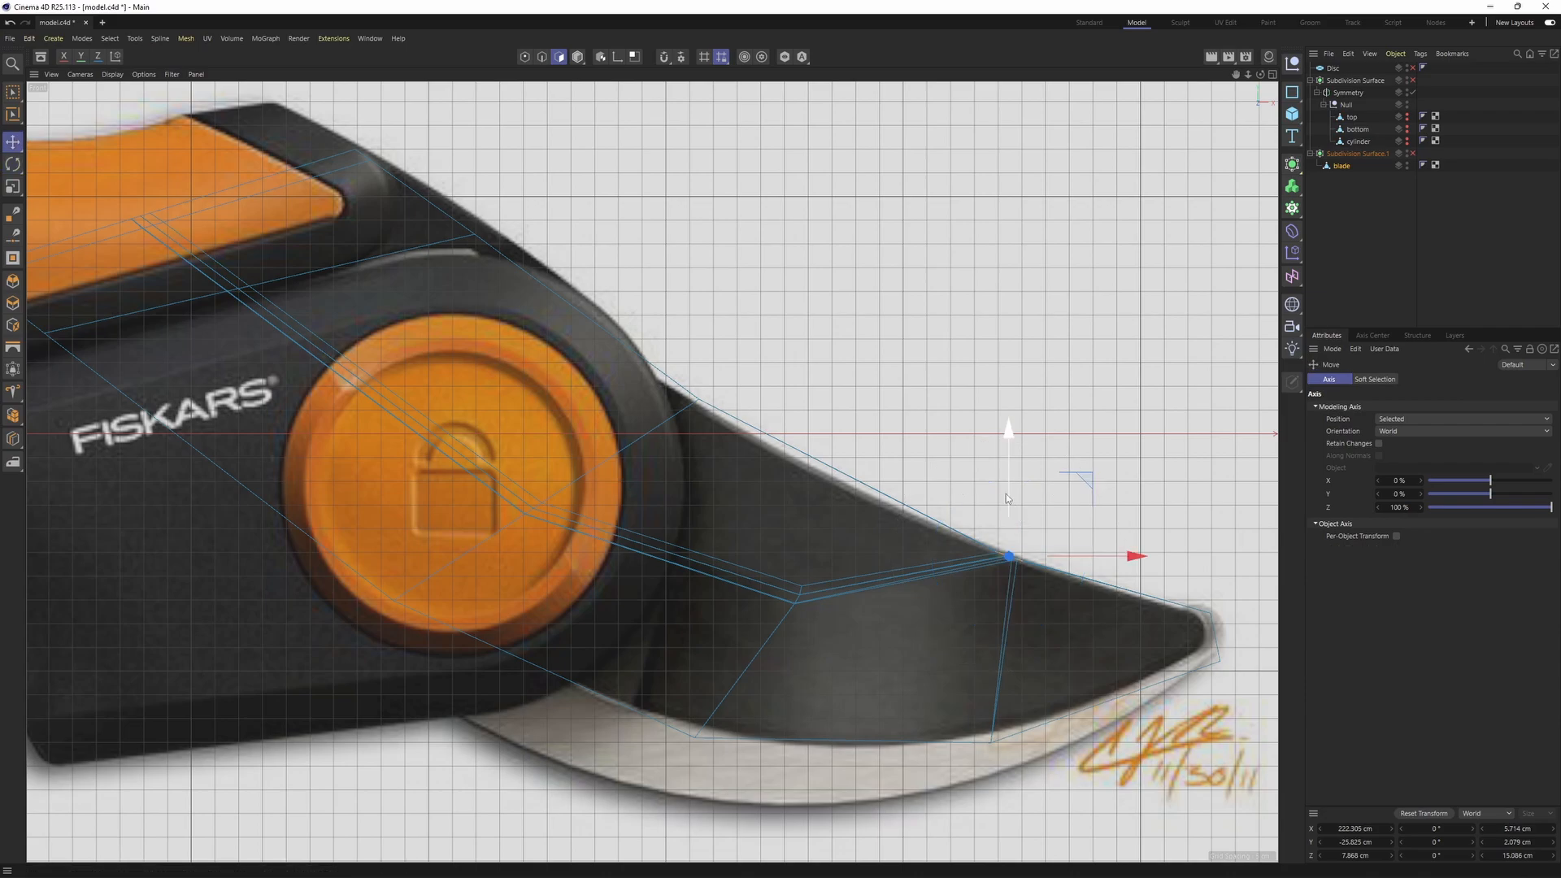
middle_click(746, 456)
key(F1)
alt+drag(652, 471, 655, 515)
scroll(782, 587, down, 8)
alt+drag(783, 589, 533, 432)
scroll(512, 389, up, 4)
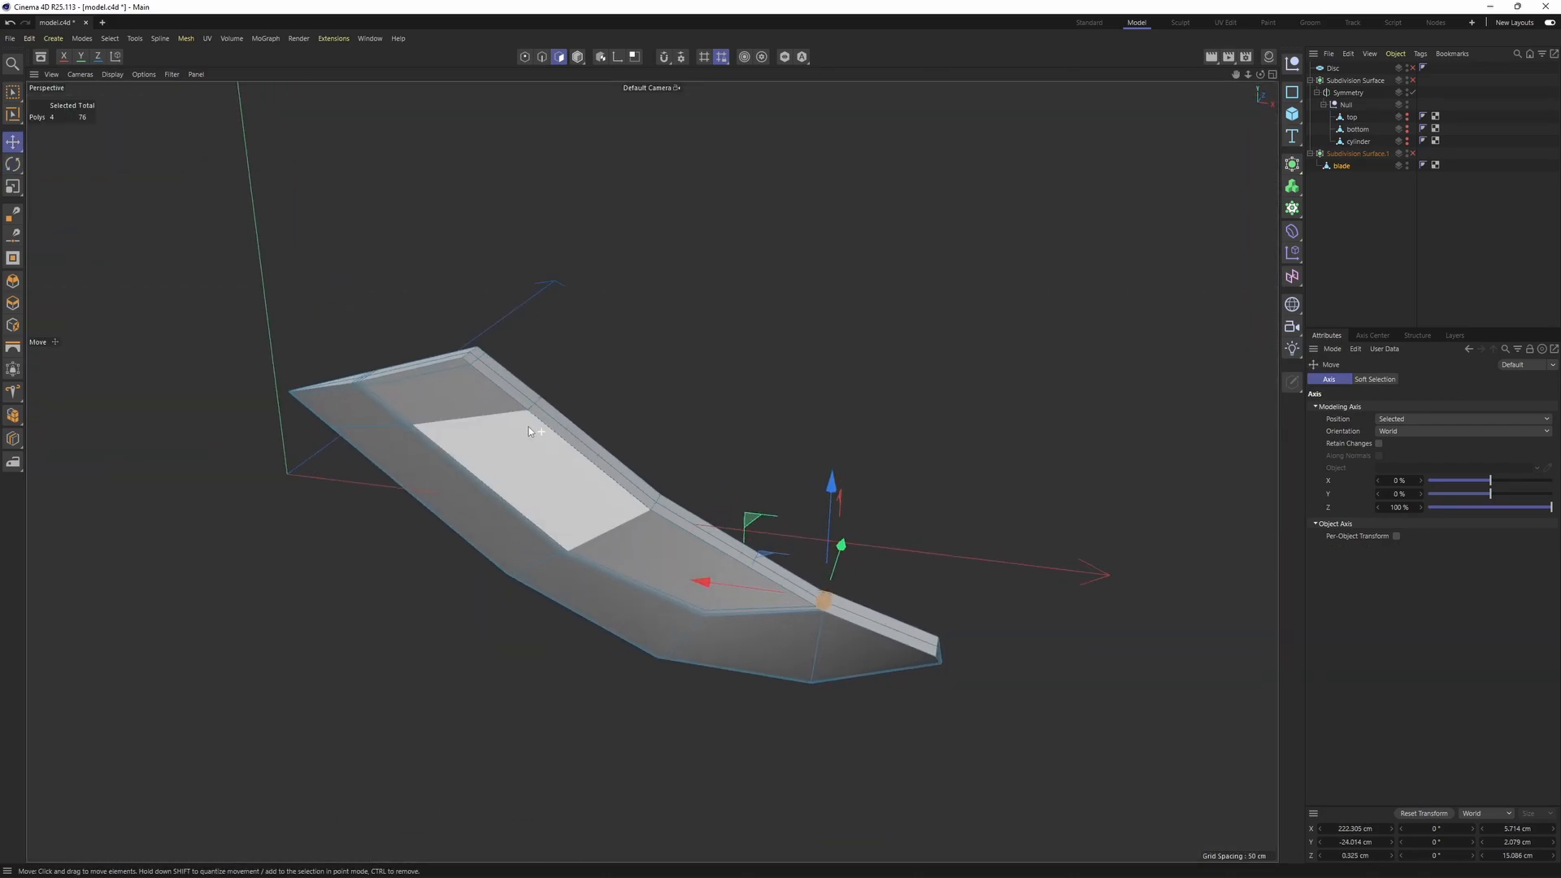
key(k)
key(l)
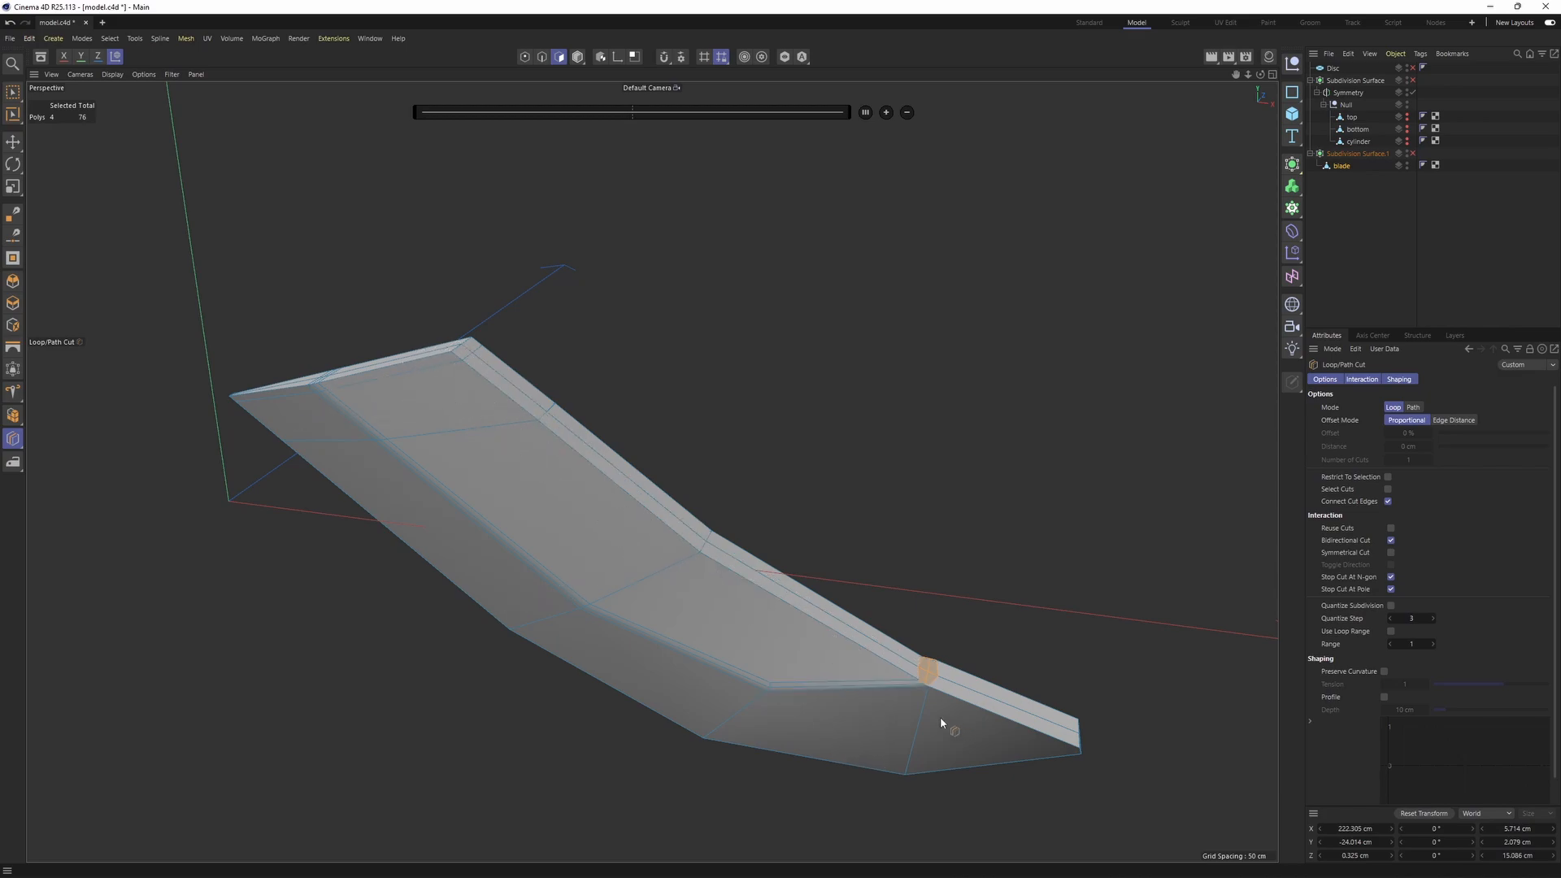
scroll(940, 716, up, 4)
alt+middle_drag(939, 656, 909, 635)
alt+drag(910, 636, 888, 650)
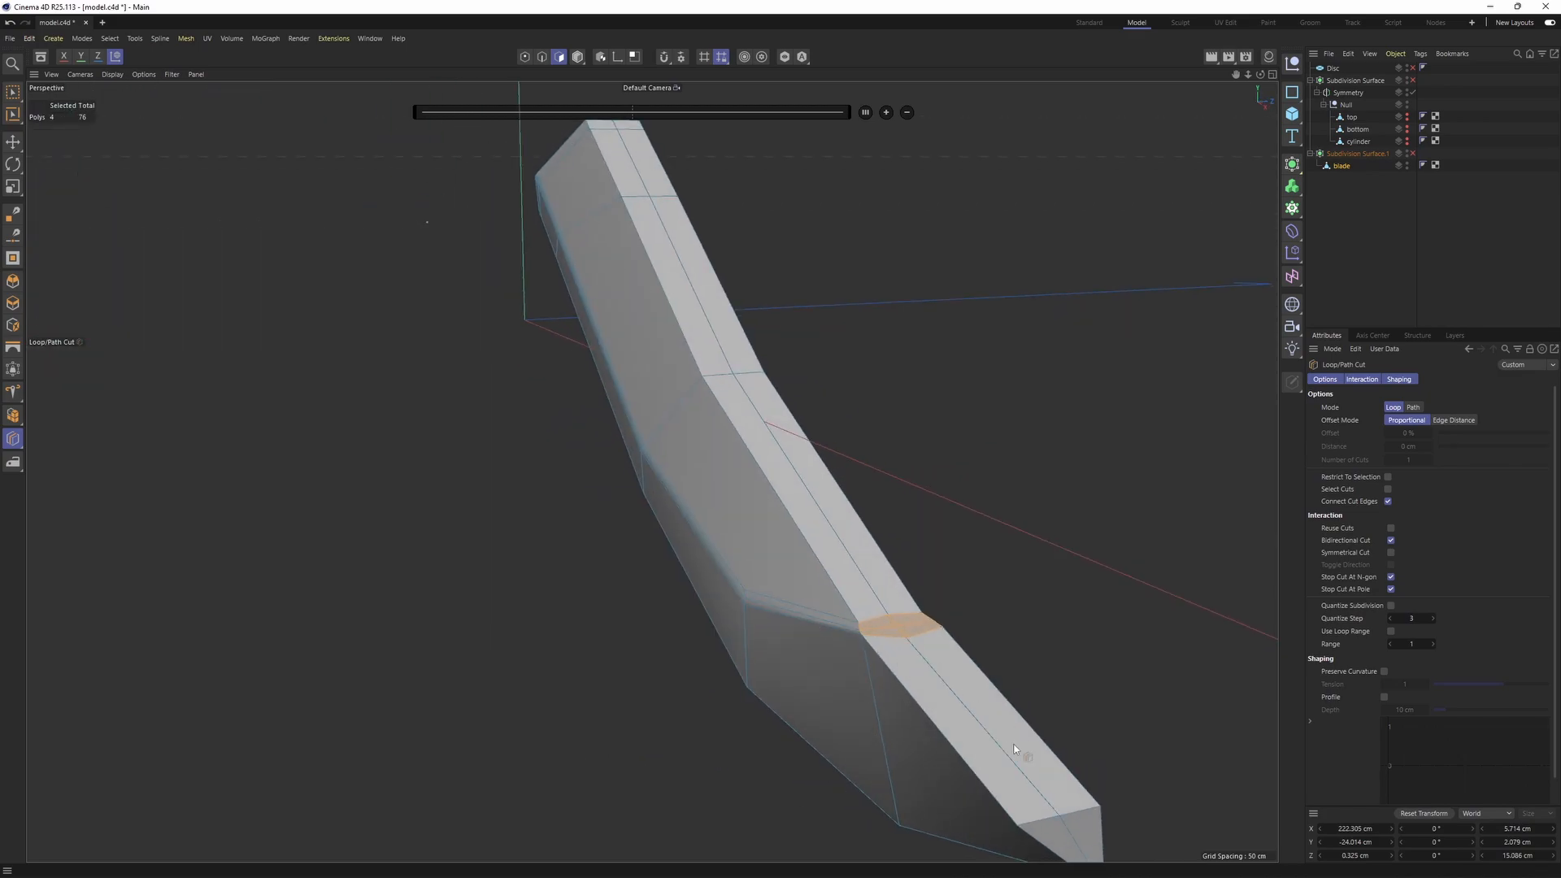
alt+middle_drag(1017, 748, 956, 628)
alt+drag(948, 628, 815, 565)
scroll(909, 636, up, 1)
- Select and examine the individual points at the blade's tip and at the bevel's spine corner
key(Return)
key(e)
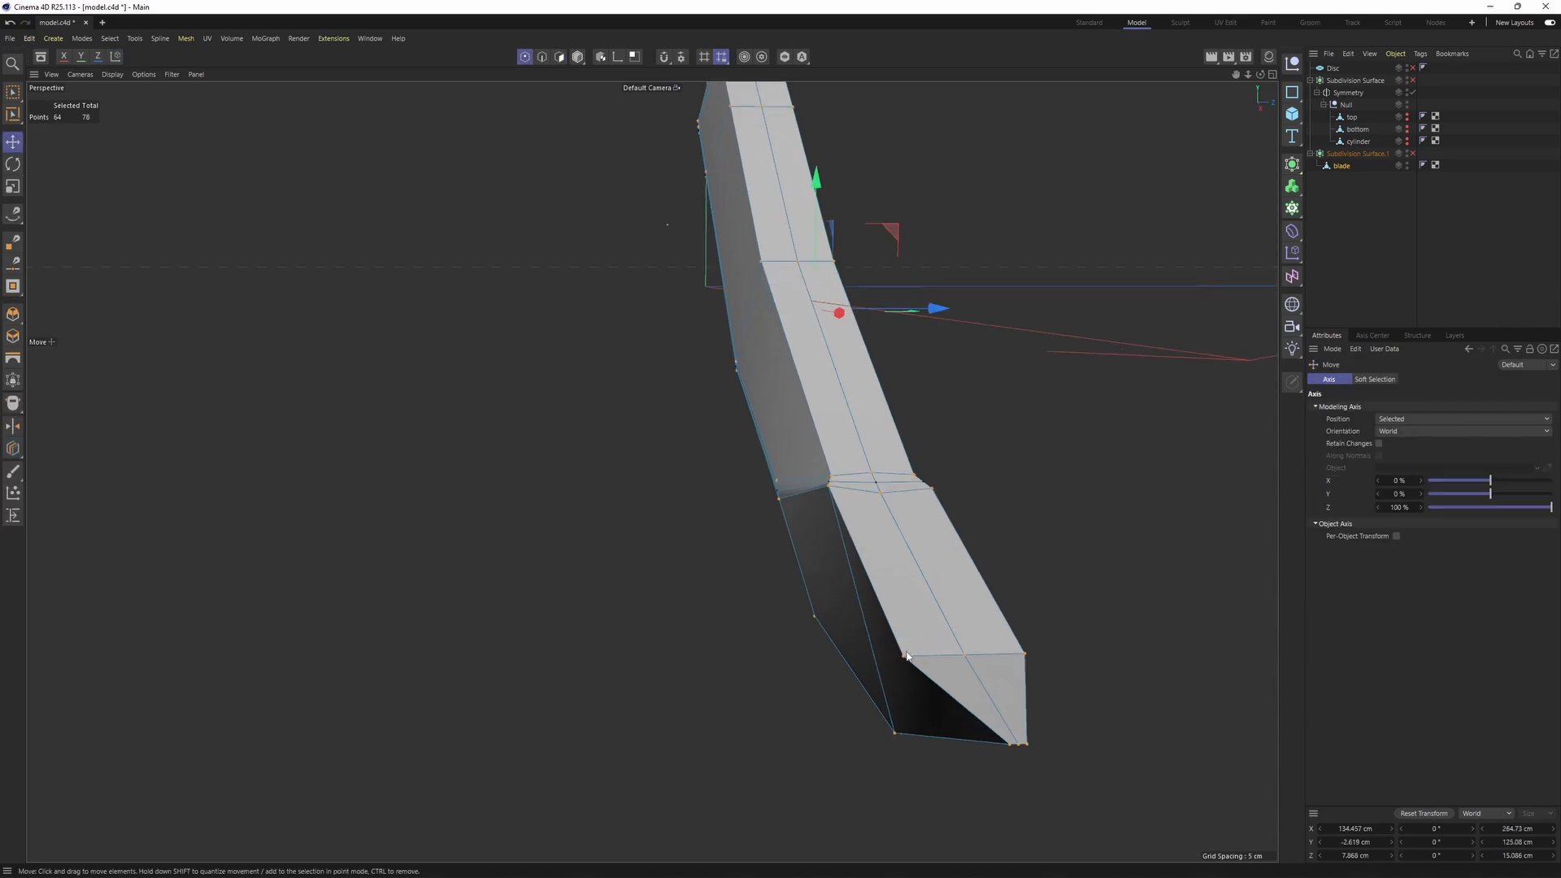
click(904, 655)
drag(1027, 655, 1129, 693)
shift+click(967, 667)
shift+click(967, 668)
alt+drag(936, 582, 1049, 581)
scroll(812, 505, up, 3)
alt+drag(813, 504, 867, 642)
scroll(842, 631, down, 4)
right_click(822, 592)
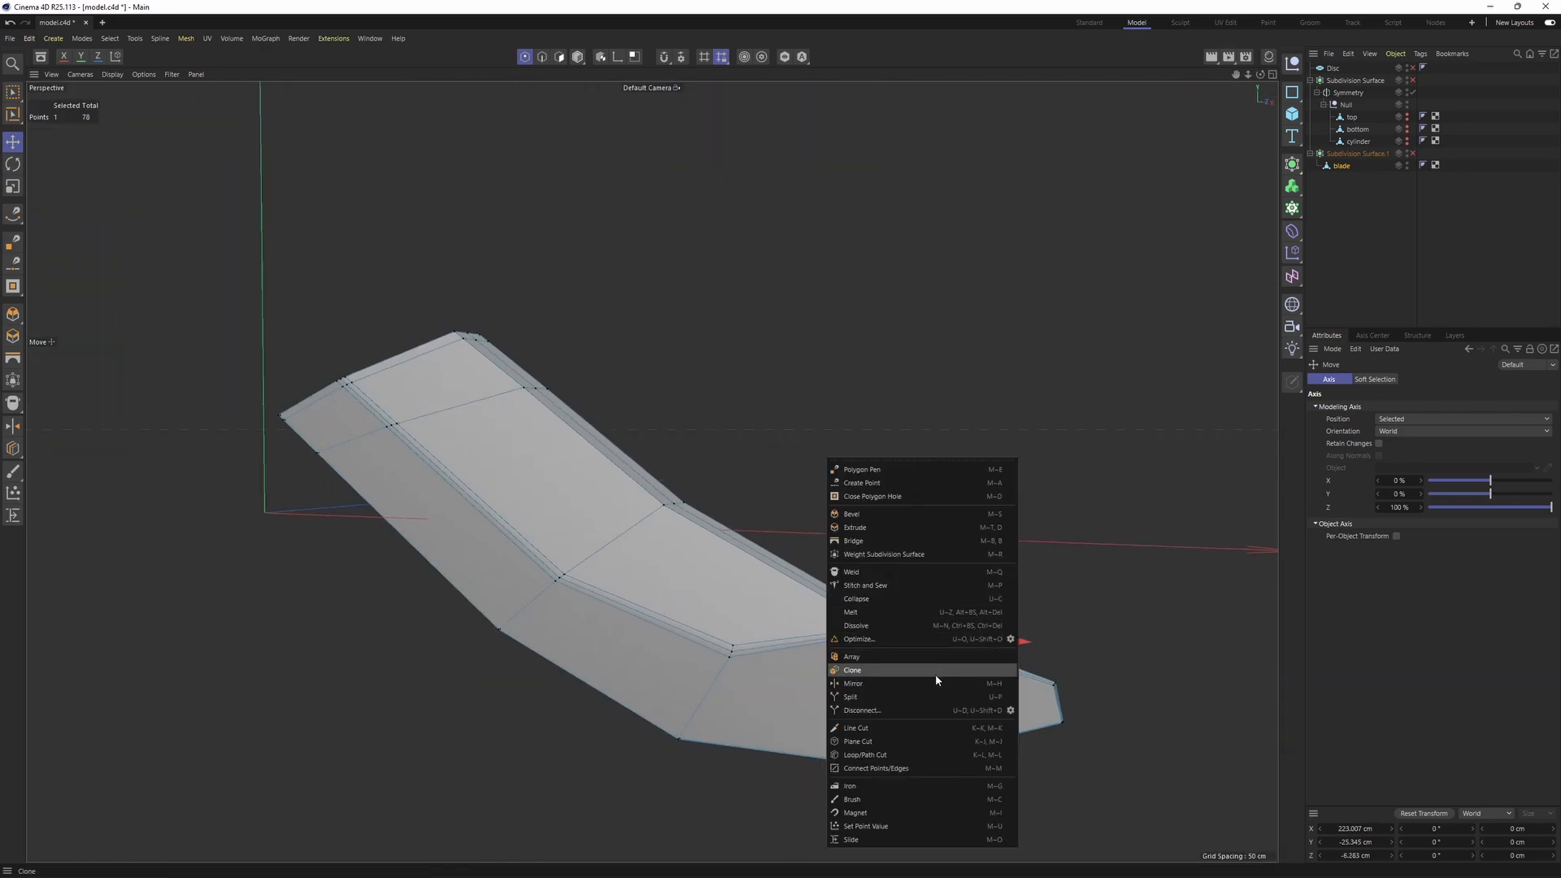
click(787, 592)
scroll(788, 589, up, 2)
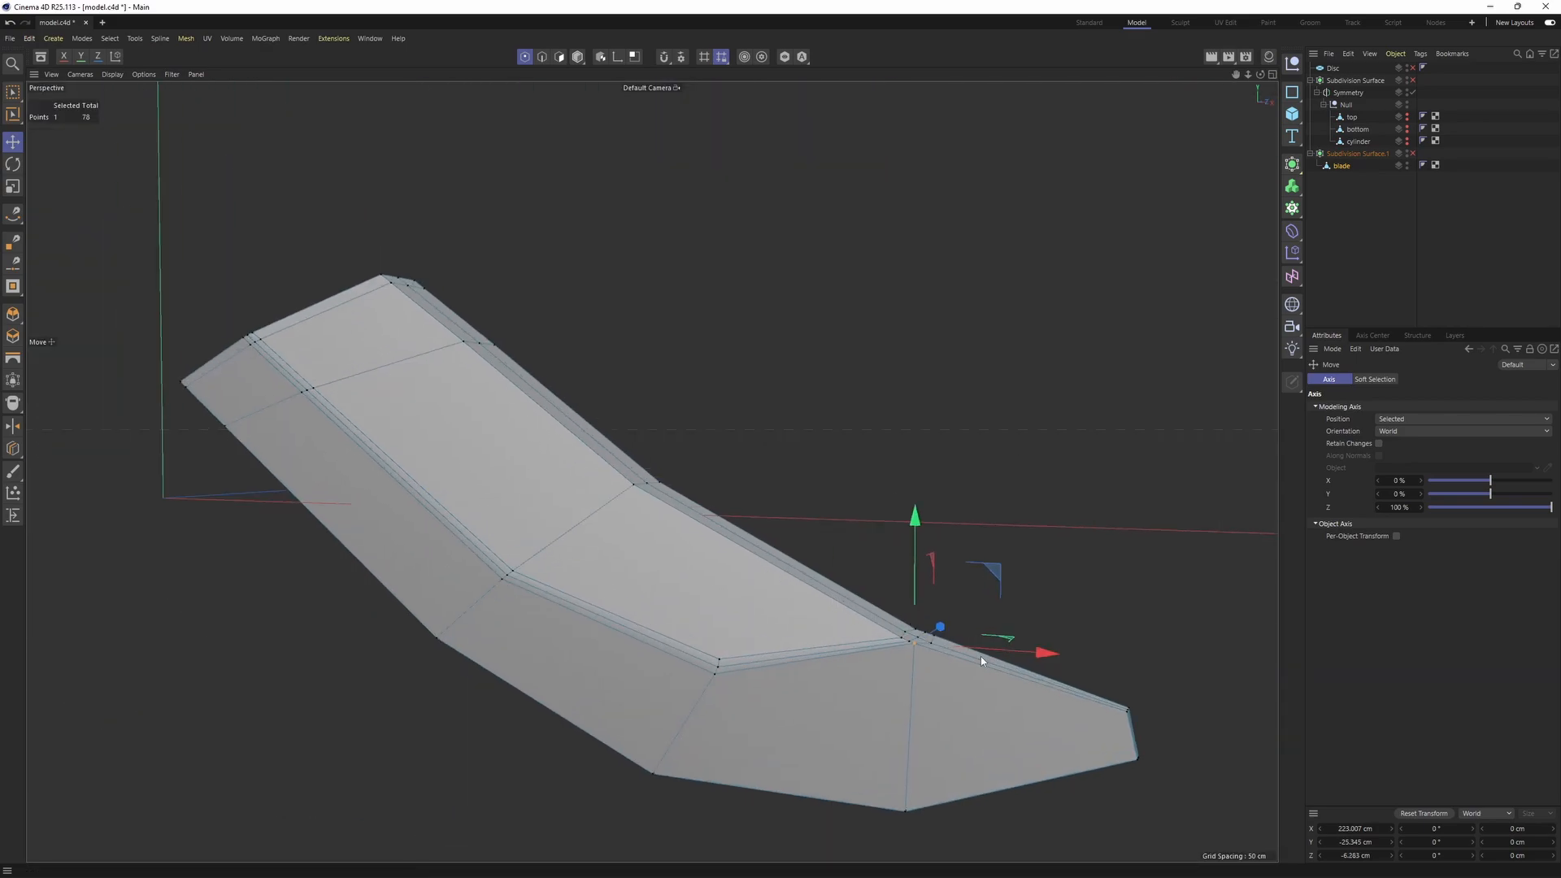
- Try a line cut along the spine edge of the blade's face, starting from the wide end
key(k)
key(k)
scroll(922, 656, up, 2)
scroll(291, 230, up, 2)
alt+drag(290, 230, 643, 518)
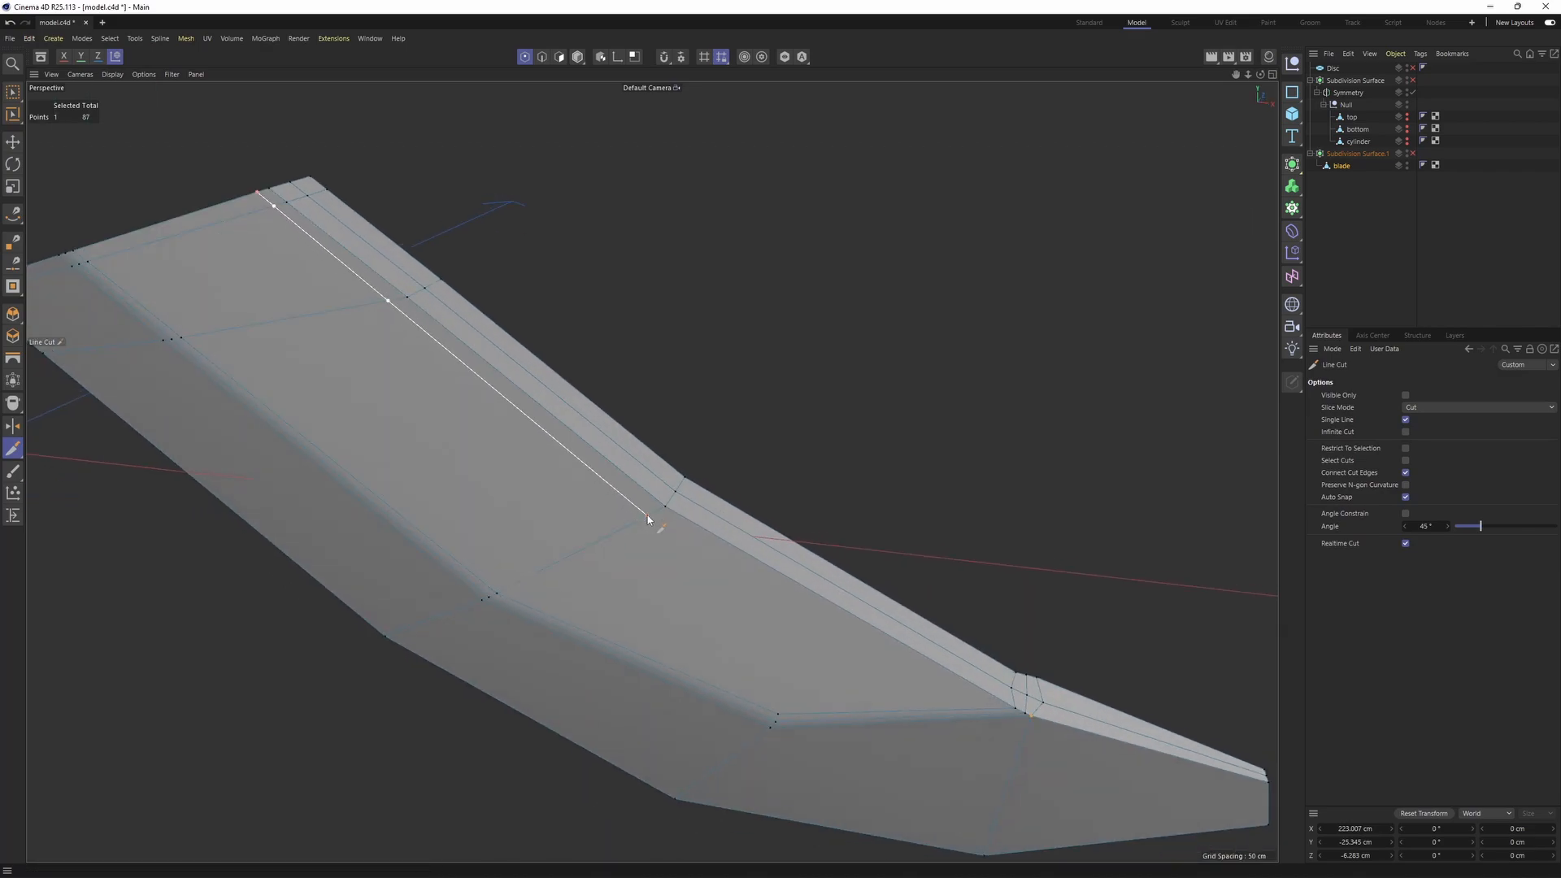
click(648, 516)
alt+drag(988, 695, 659, 522)
click(773, 612)
- Try to continue the line cut around the tip onto the opposite face, and undo the cuts
alt+drag(1008, 707, 927, 682)
scroll(1004, 699, up, 2)
scroll(1015, 699, up, 2)
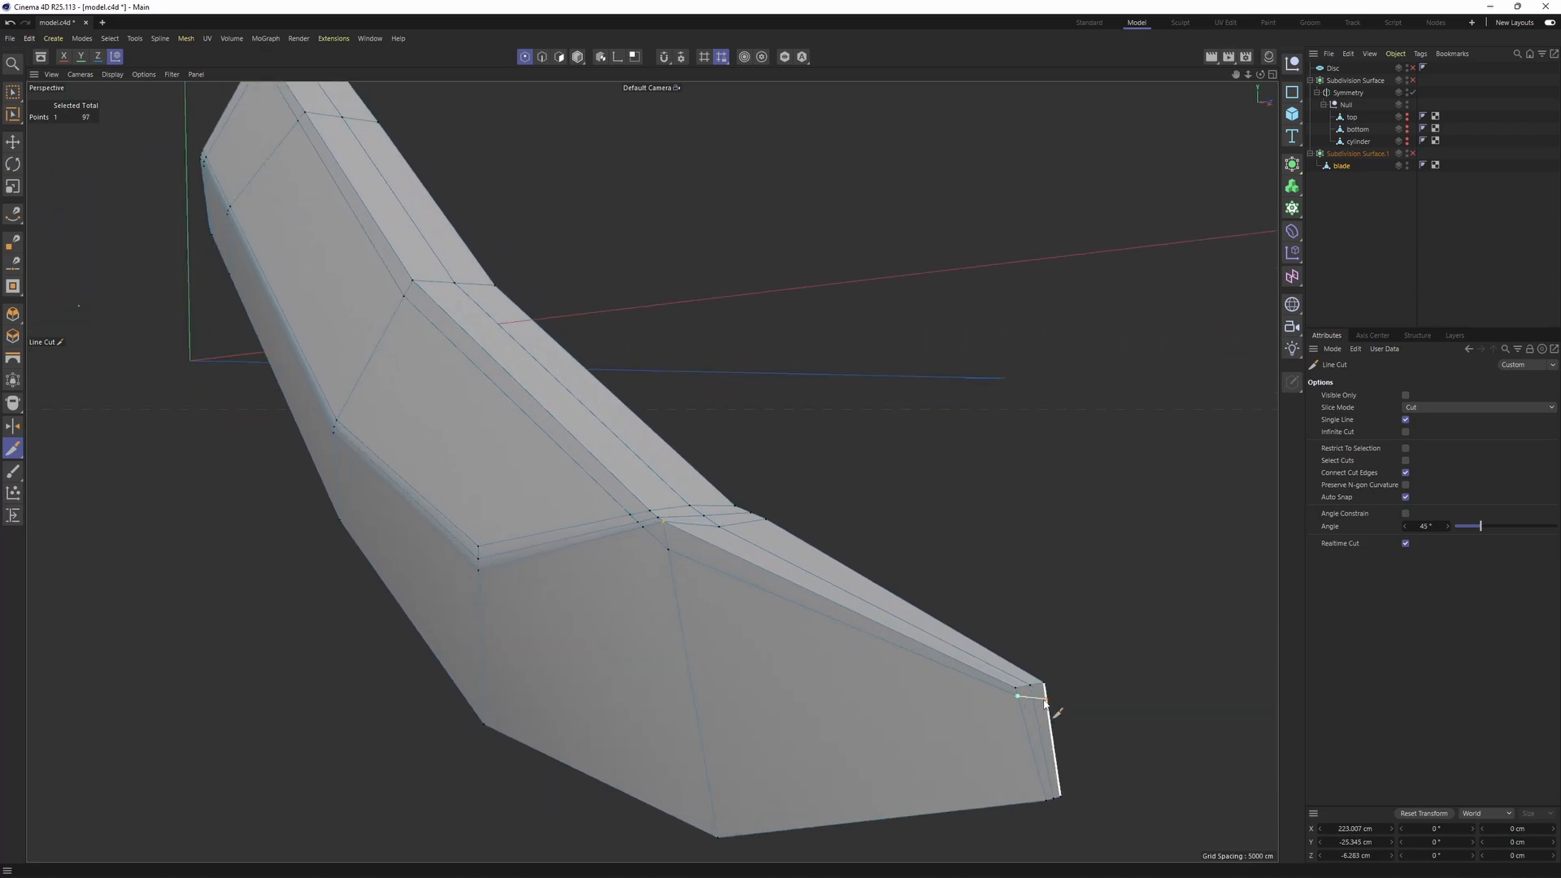
click(1041, 697)
alt+drag(1041, 697, 521, 658)
alt+drag(541, 669, 713, 620)
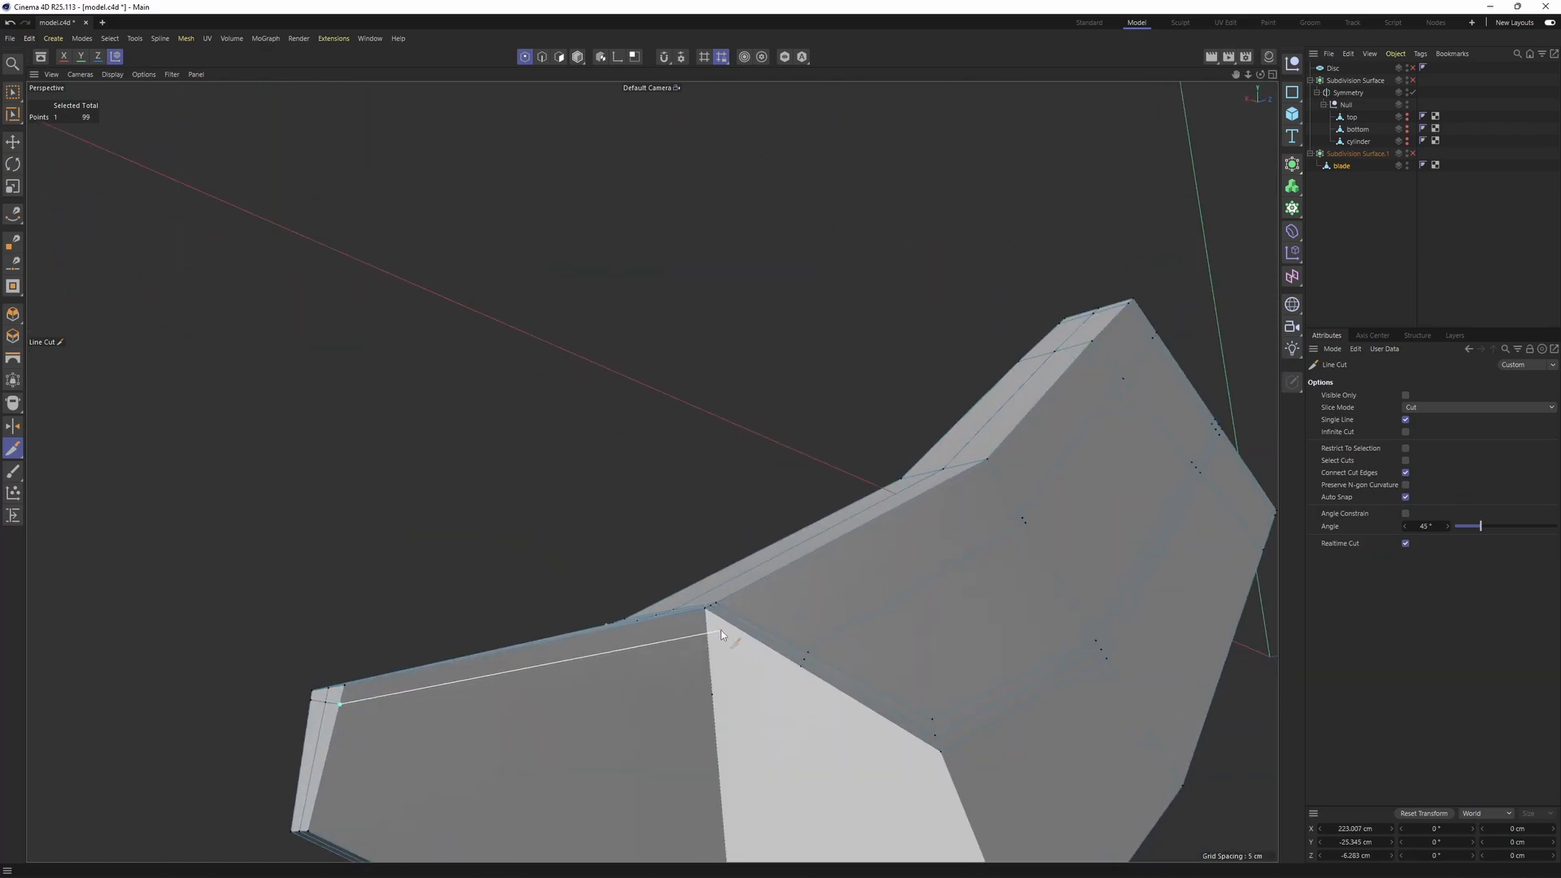
click(718, 622)
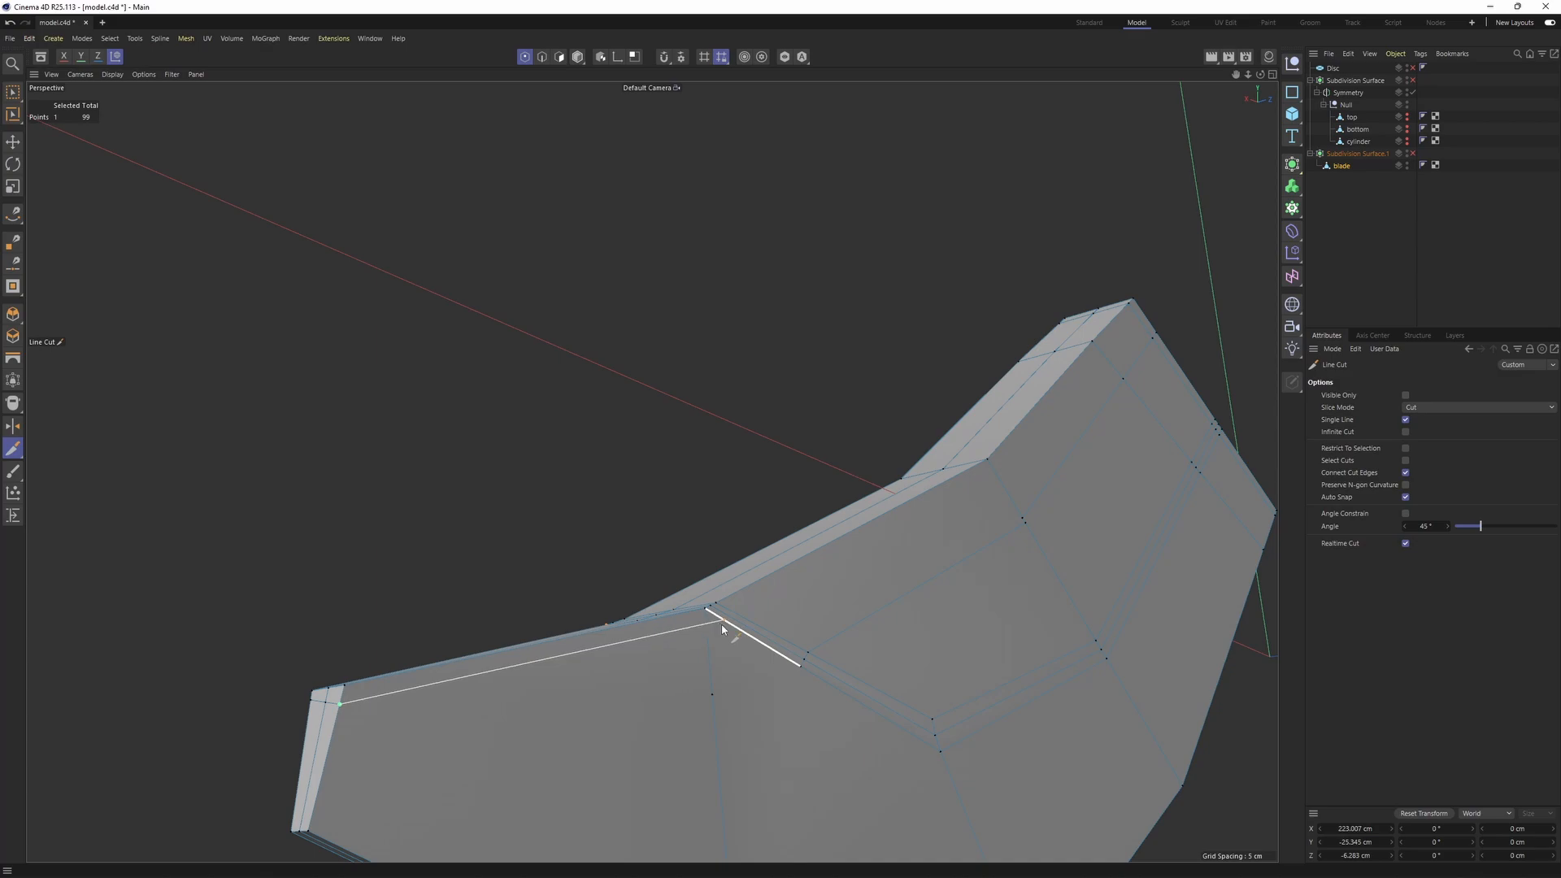
alt+drag(710, 626, 603, 631)
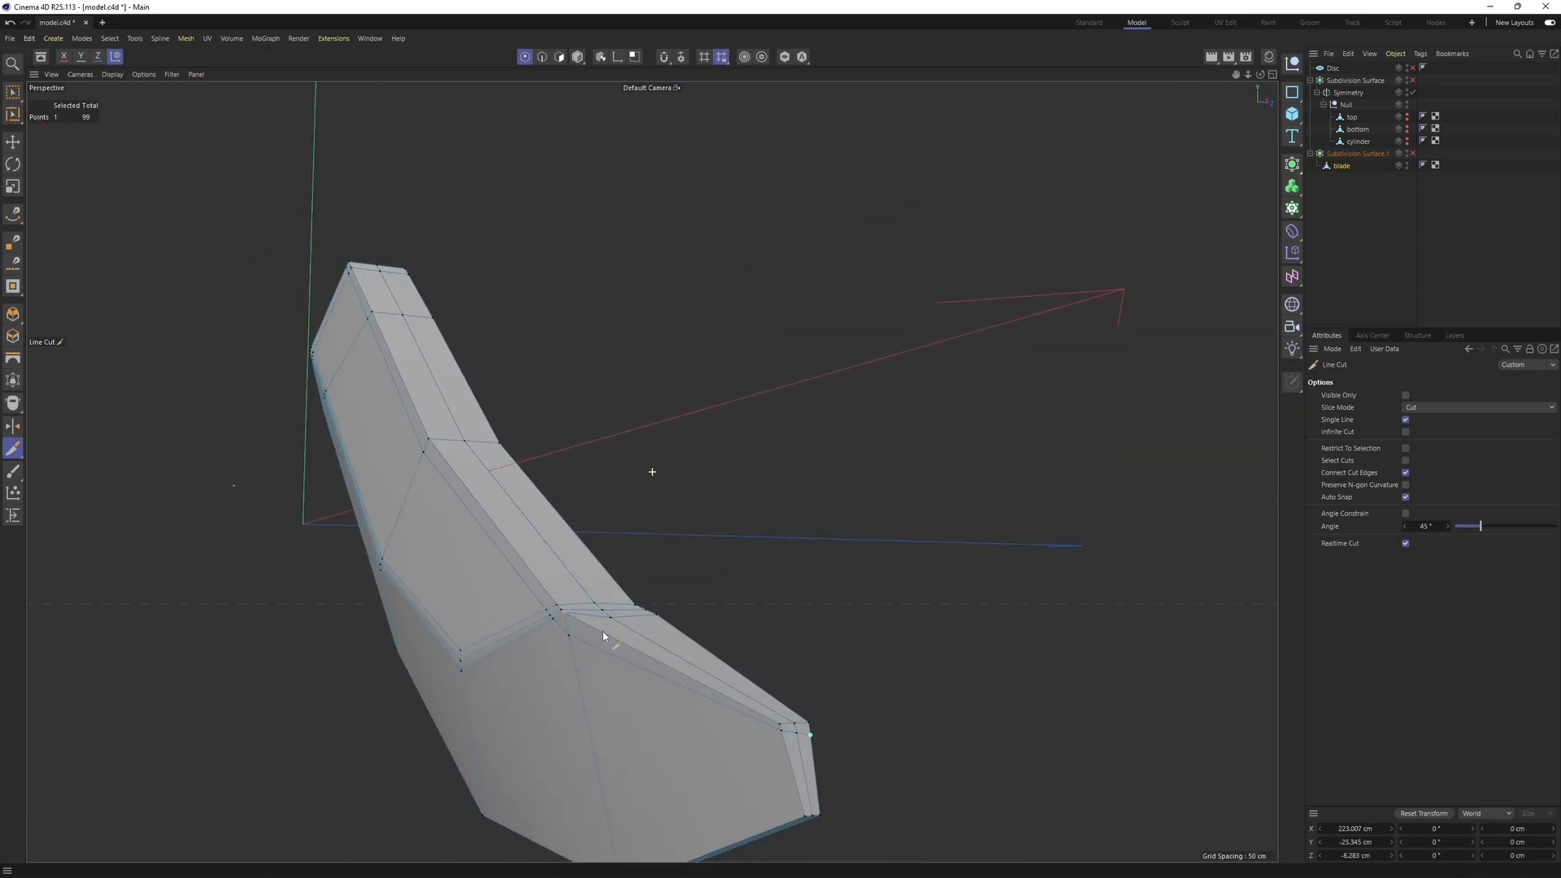
key(ctrl+z)
key(ctrl+z)
- Line-cut a support edge beside the spine on both faces and around the tip, with Visible Only enabled
alt+drag(603, 633, 667, 632)
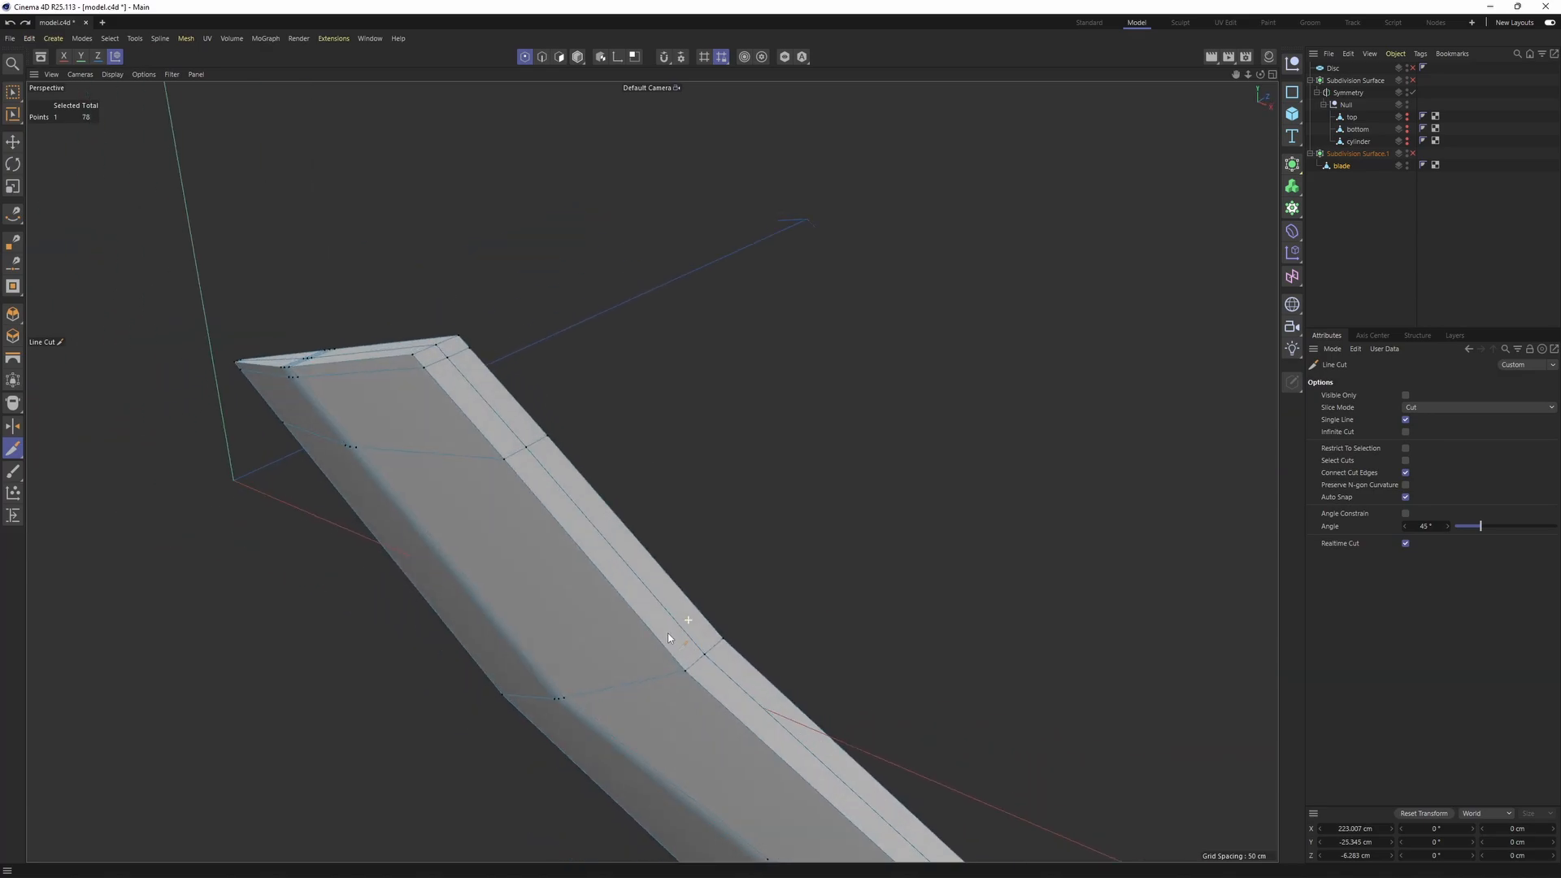
alt+drag(642, 382, 723, 533)
click(346, 483)
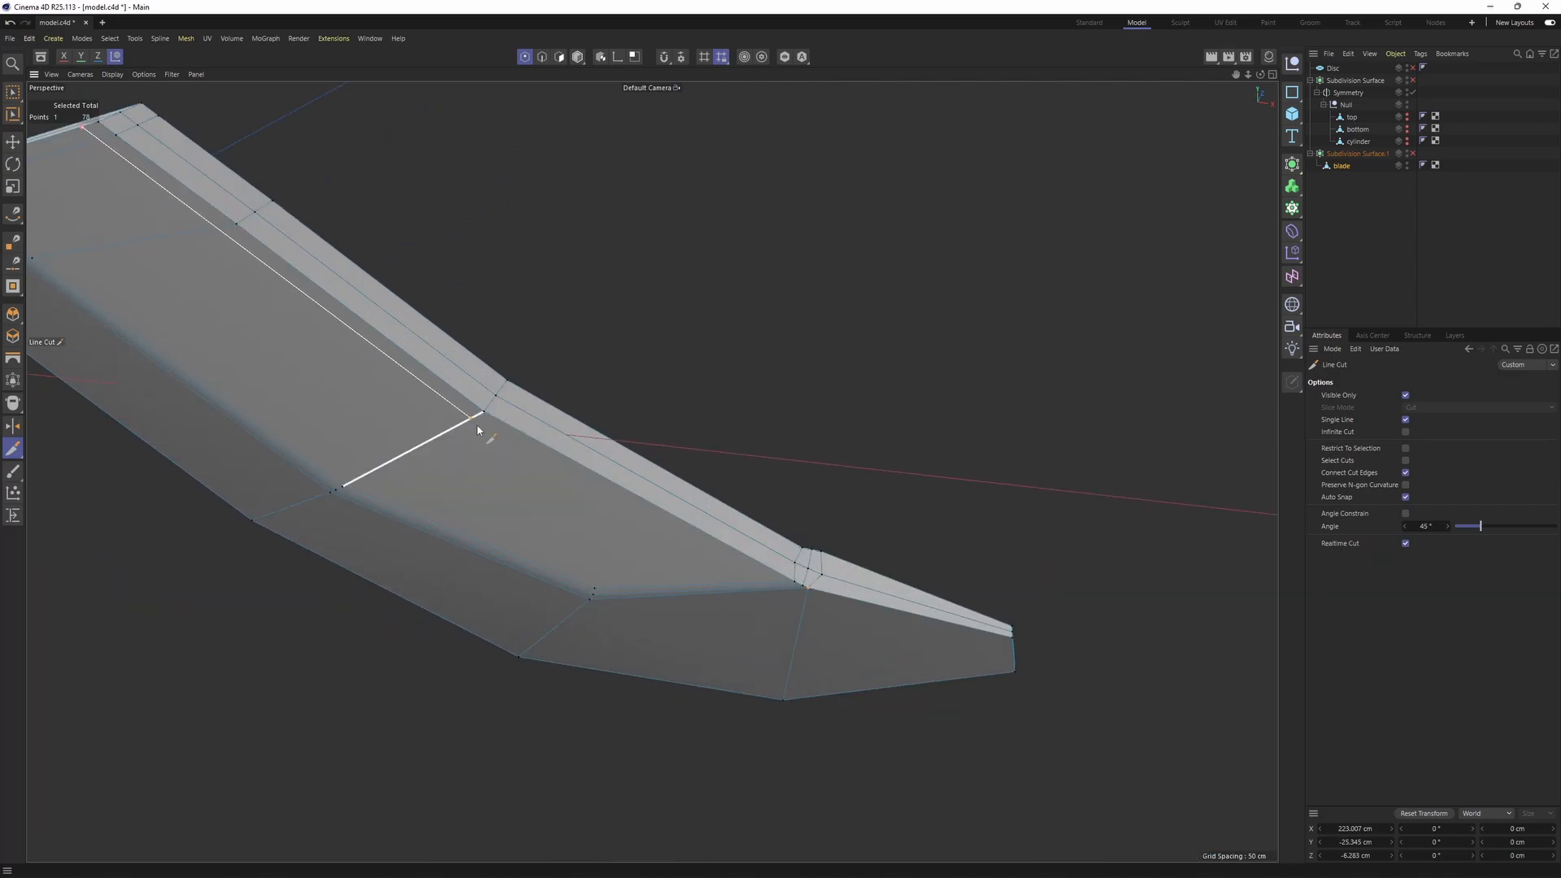
click(481, 415)
alt+drag(481, 414, 797, 601)
click(1126, 712)
alt+drag(1091, 710, 683, 715)
click(783, 636)
click(794, 634)
click(419, 691)
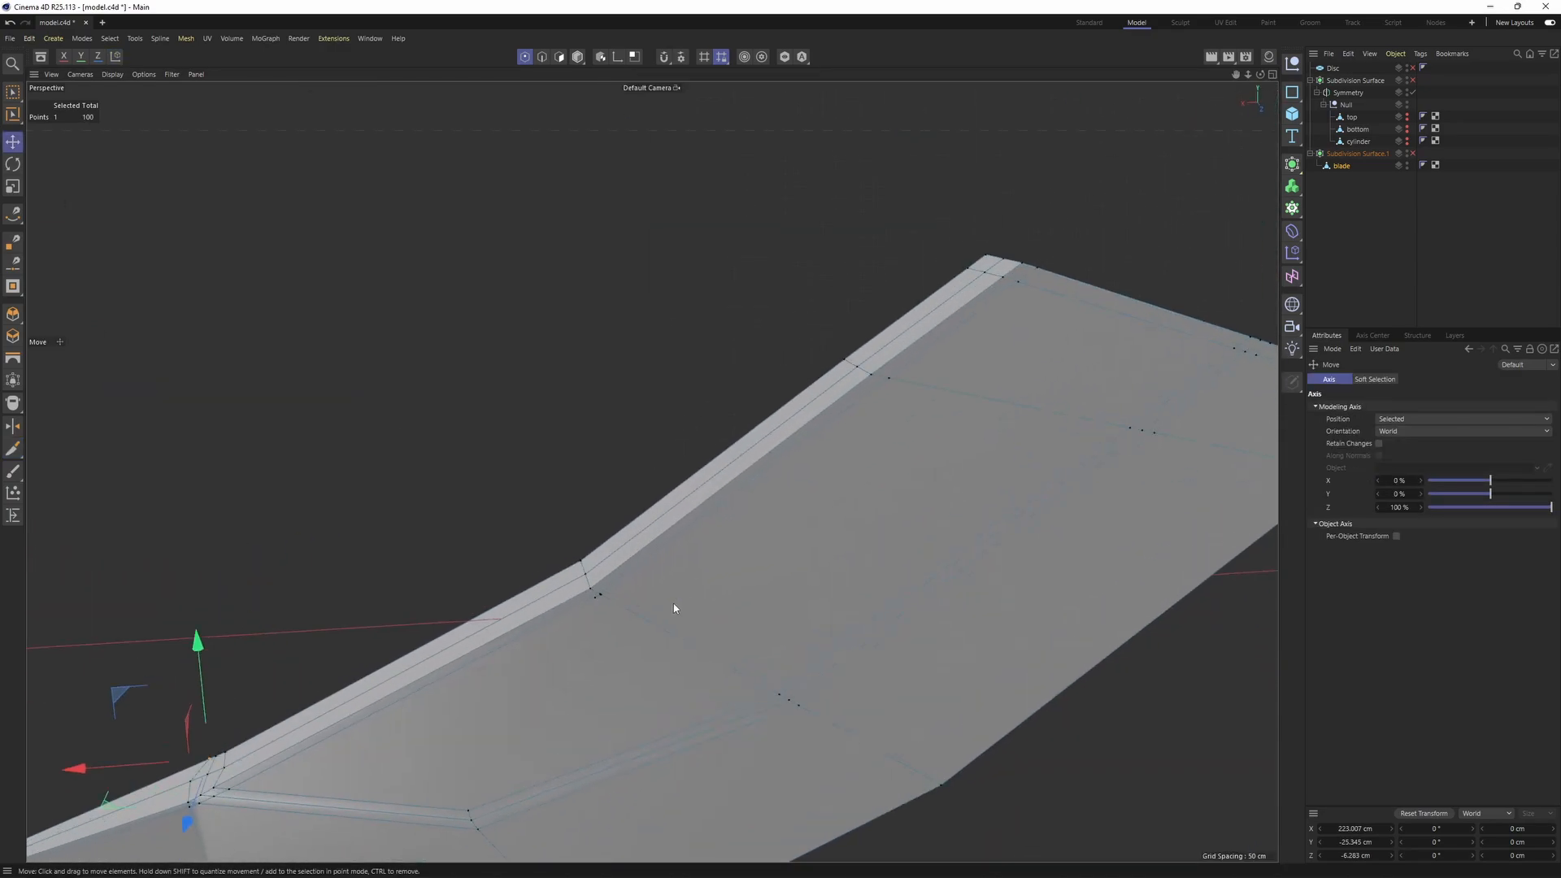
- Weld the extra cut point at the spine's bend into its neighbour using Slide
scroll(576, 614, up, 4)
ctrl+drag(558, 618, 576, 602)
alt+right_drag(573, 618, 522, 632)
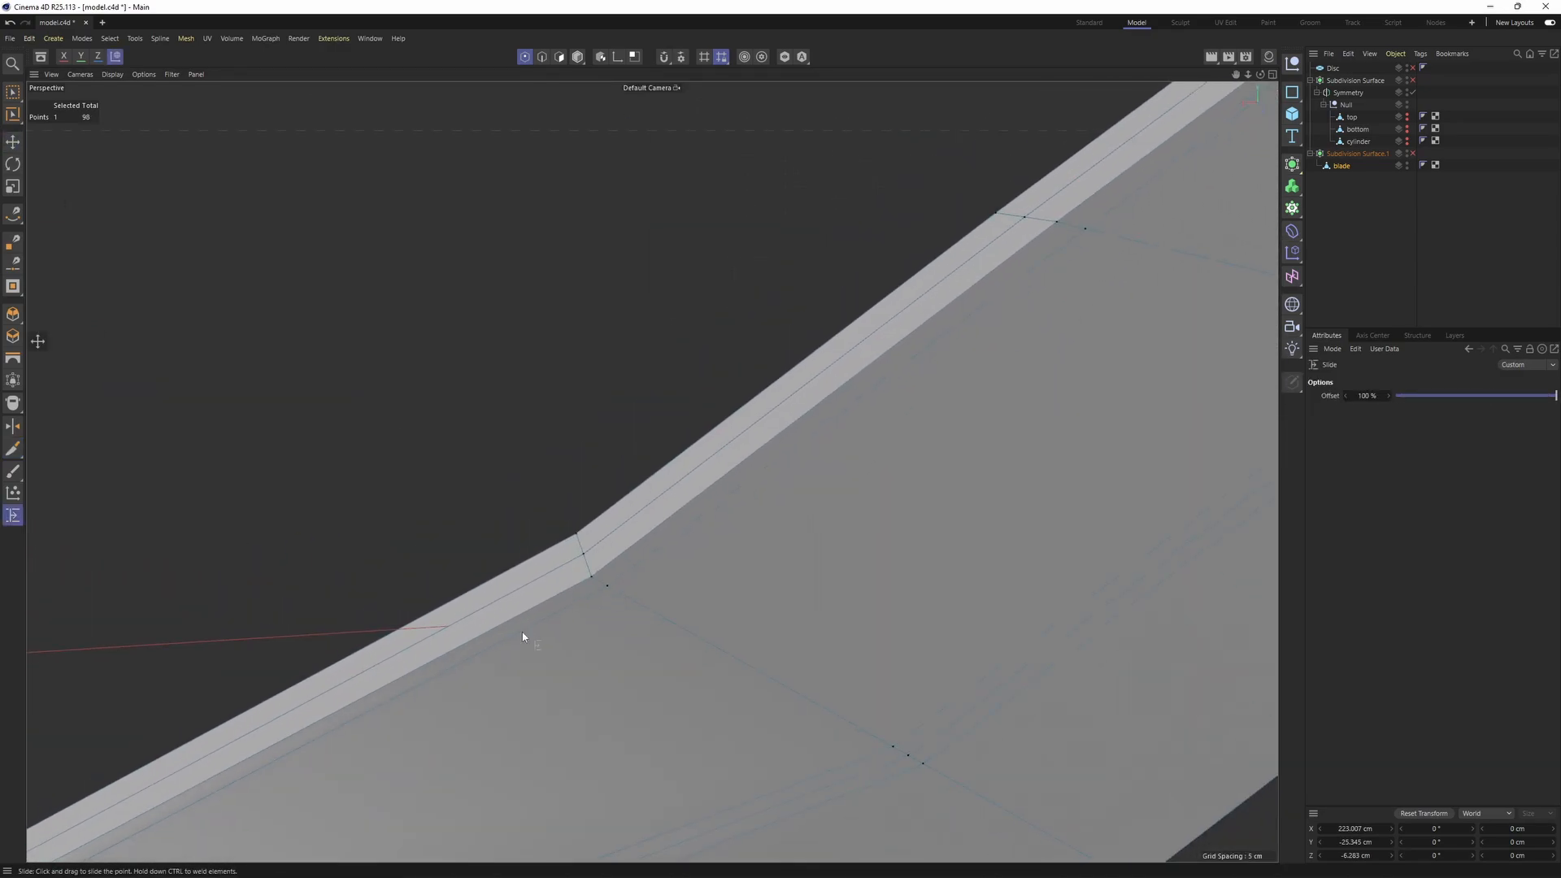
alt+drag(522, 632, 570, 578)
alt+right_drag(599, 613, 515, 634)
- Weld the stray point beside the bevel's spine corner near the tip using Slide and turn subdivision smoothing on
alt+drag(437, 567, 771, 528)
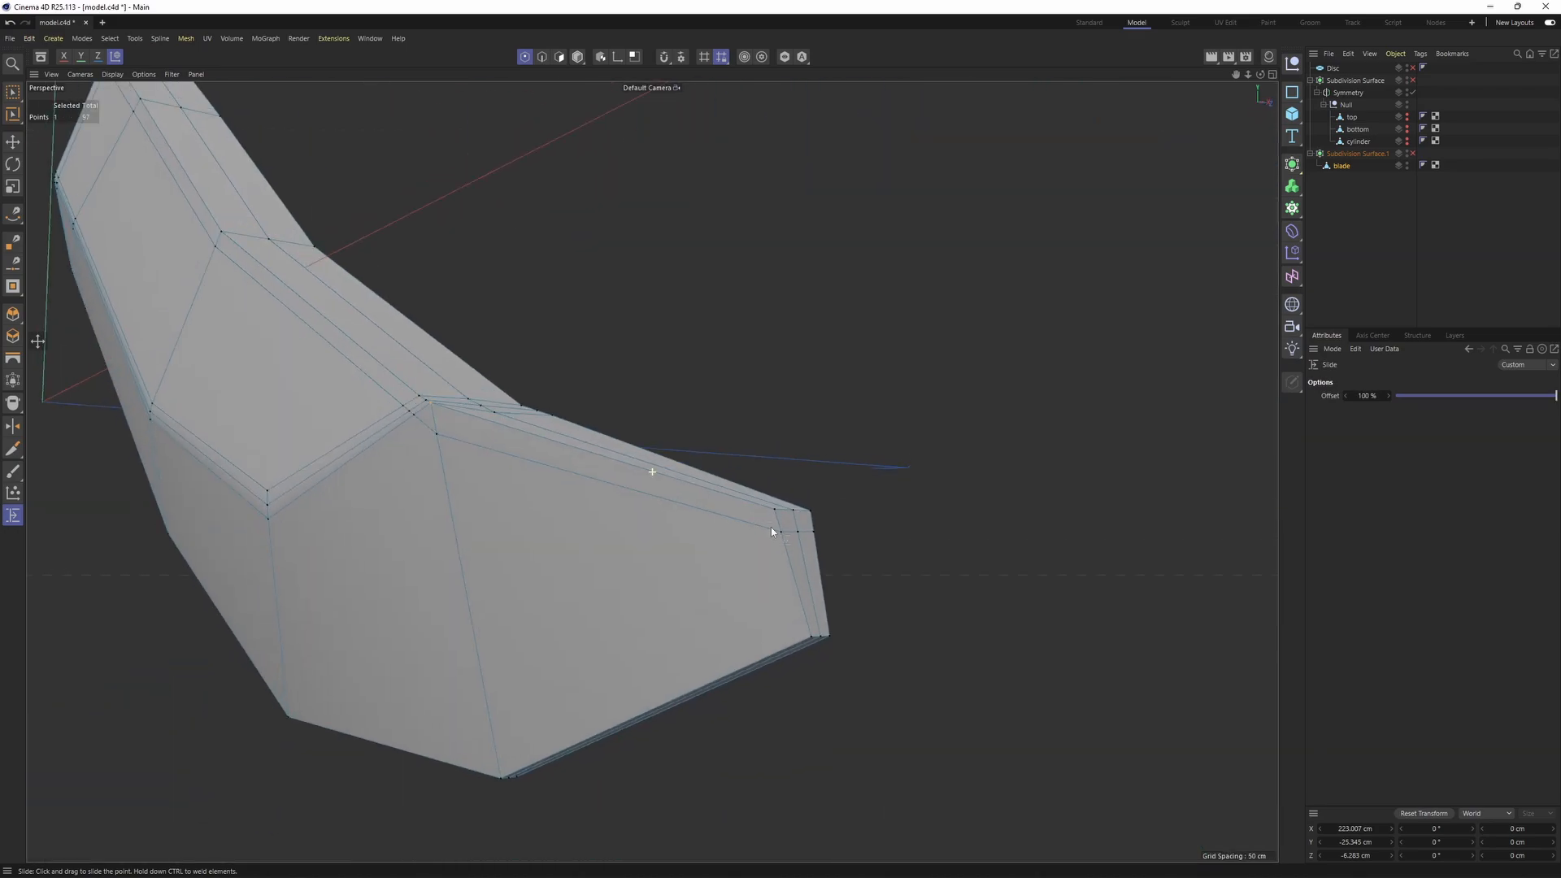
alt+middle_drag(317, 369, 537, 479)
alt+right_drag(537, 479, 819, 582)
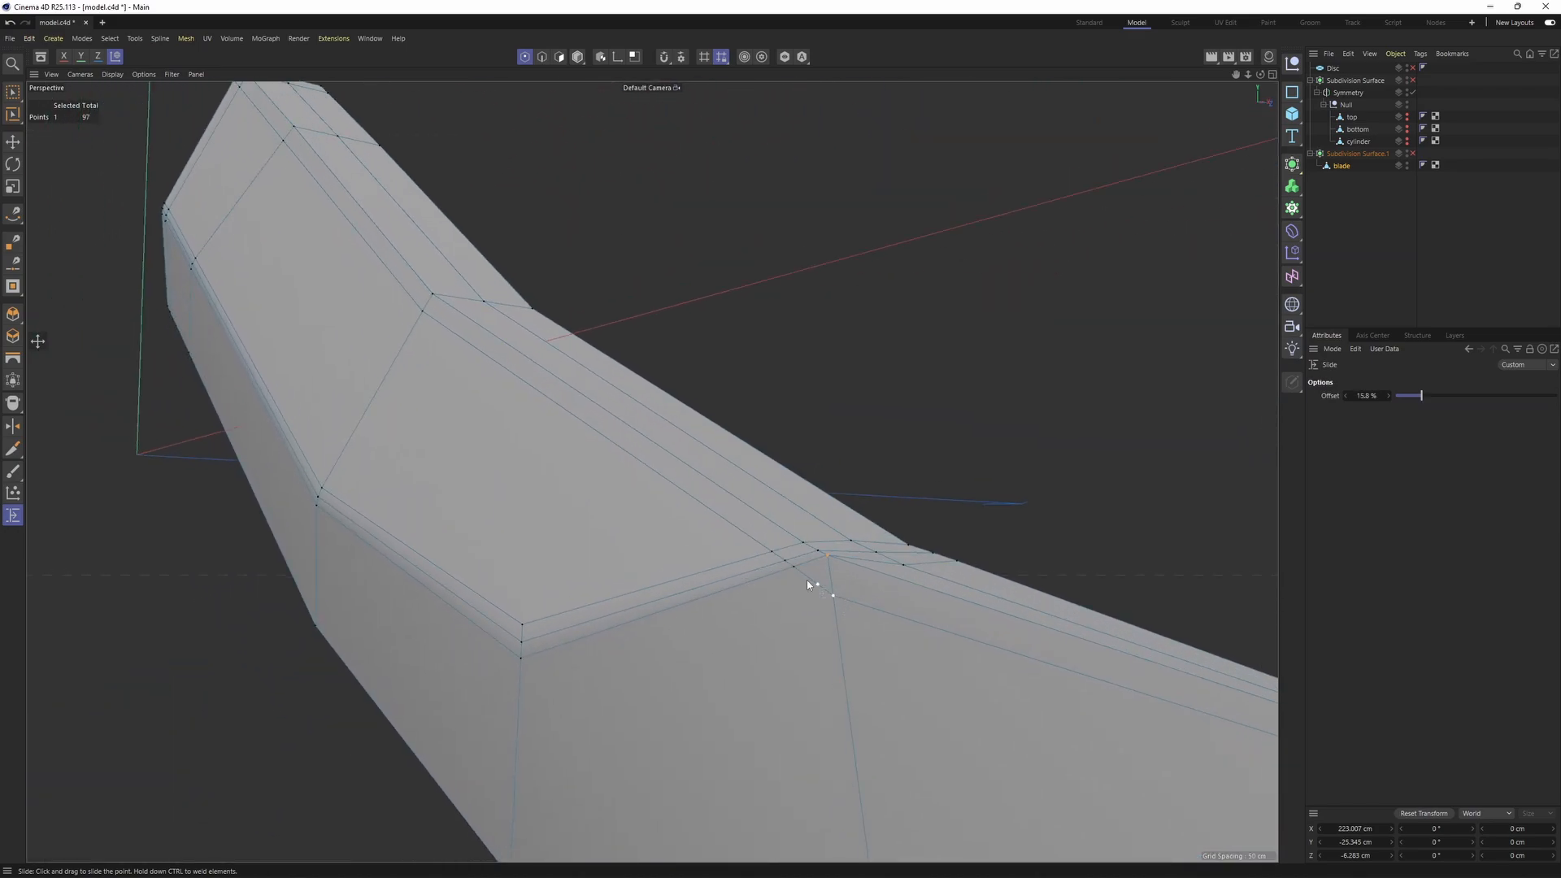
ctrl+drag(807, 581, 830, 593)
alt+right_drag(830, 593, 699, 585)
alt+drag(699, 586, 543, 467)
alt+middle_drag(543, 466, 813, 668)
key(q)
alt+middle_drag(1040, 419, 872, 241)
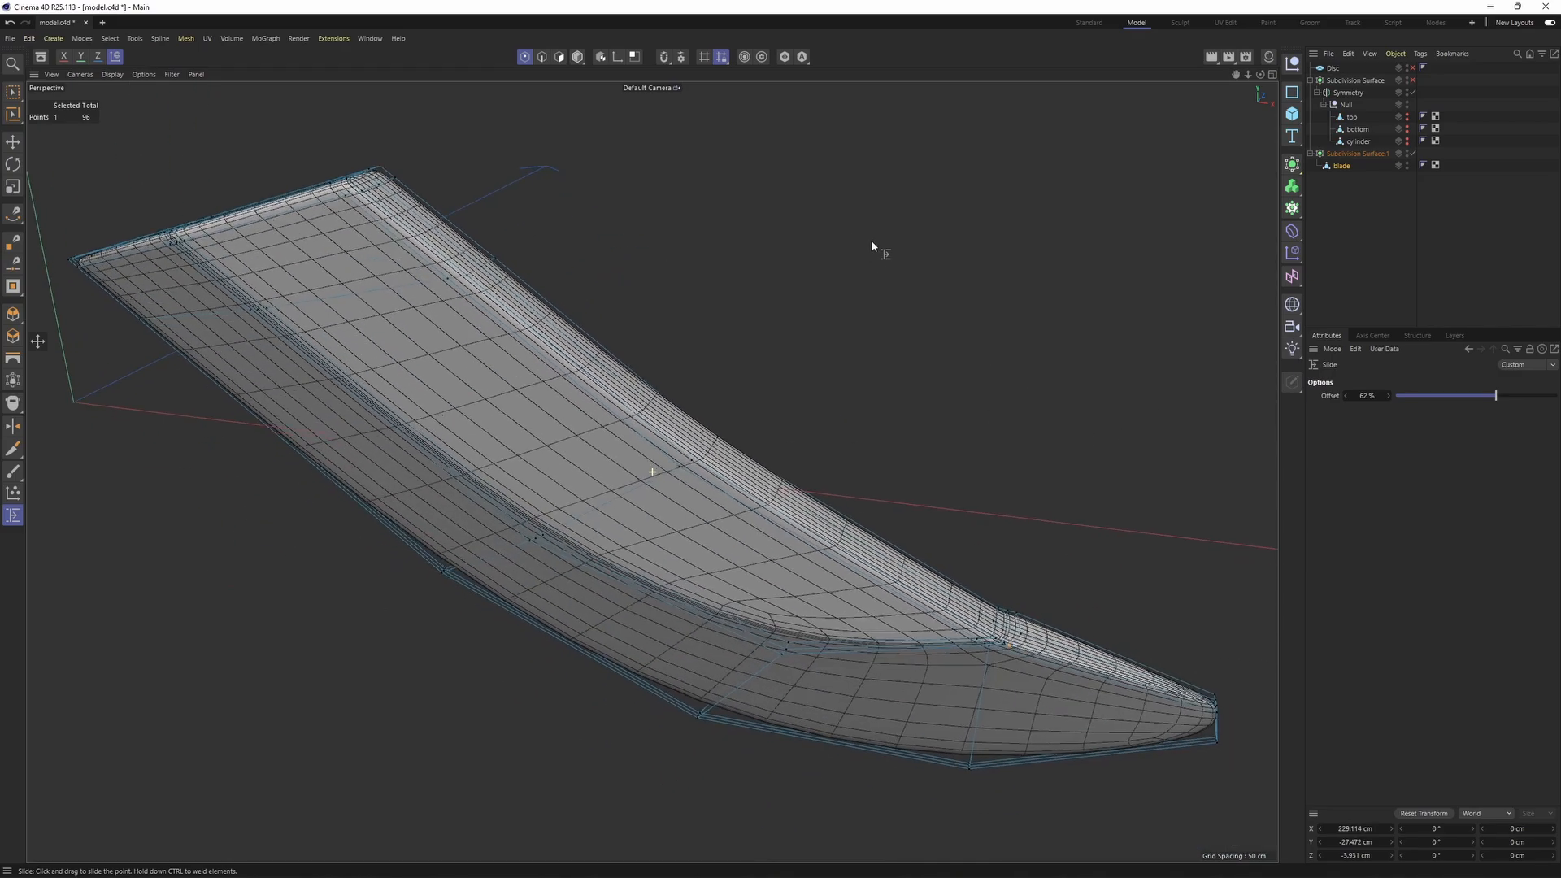
- Edge-slide the cross edges on both sides of the spine's bend near the tip away from the bend, spreading the support loops
alt+drag(871, 247, 846, 401)
alt+right_drag(846, 401, 909, 457)
key(q)
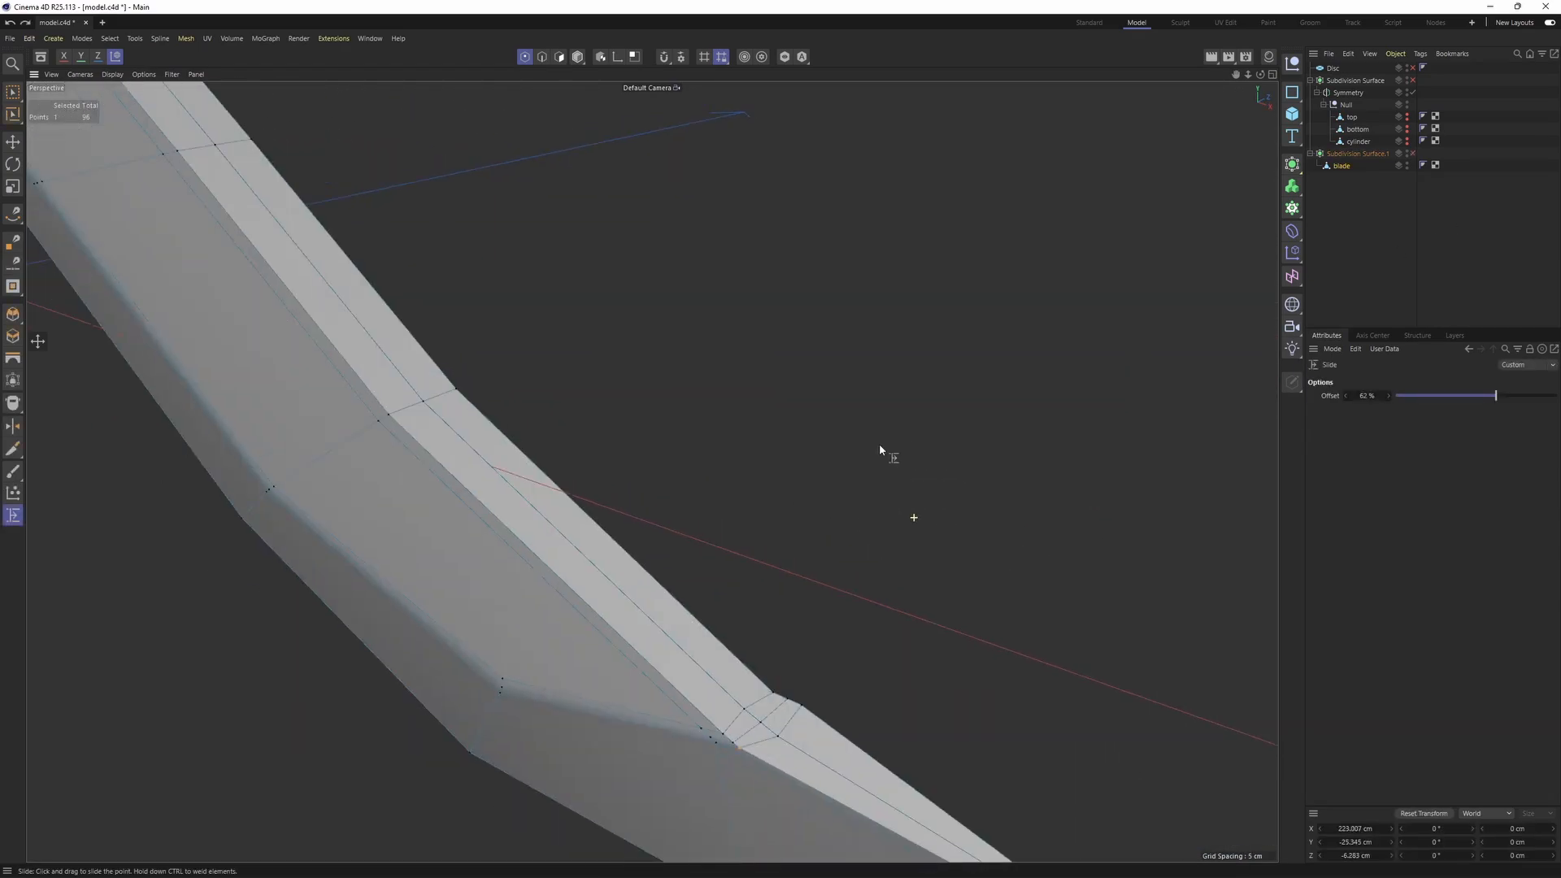
alt+drag(879, 445, 715, 425)
alt+right_drag(715, 425, 824, 534)
key(Return)
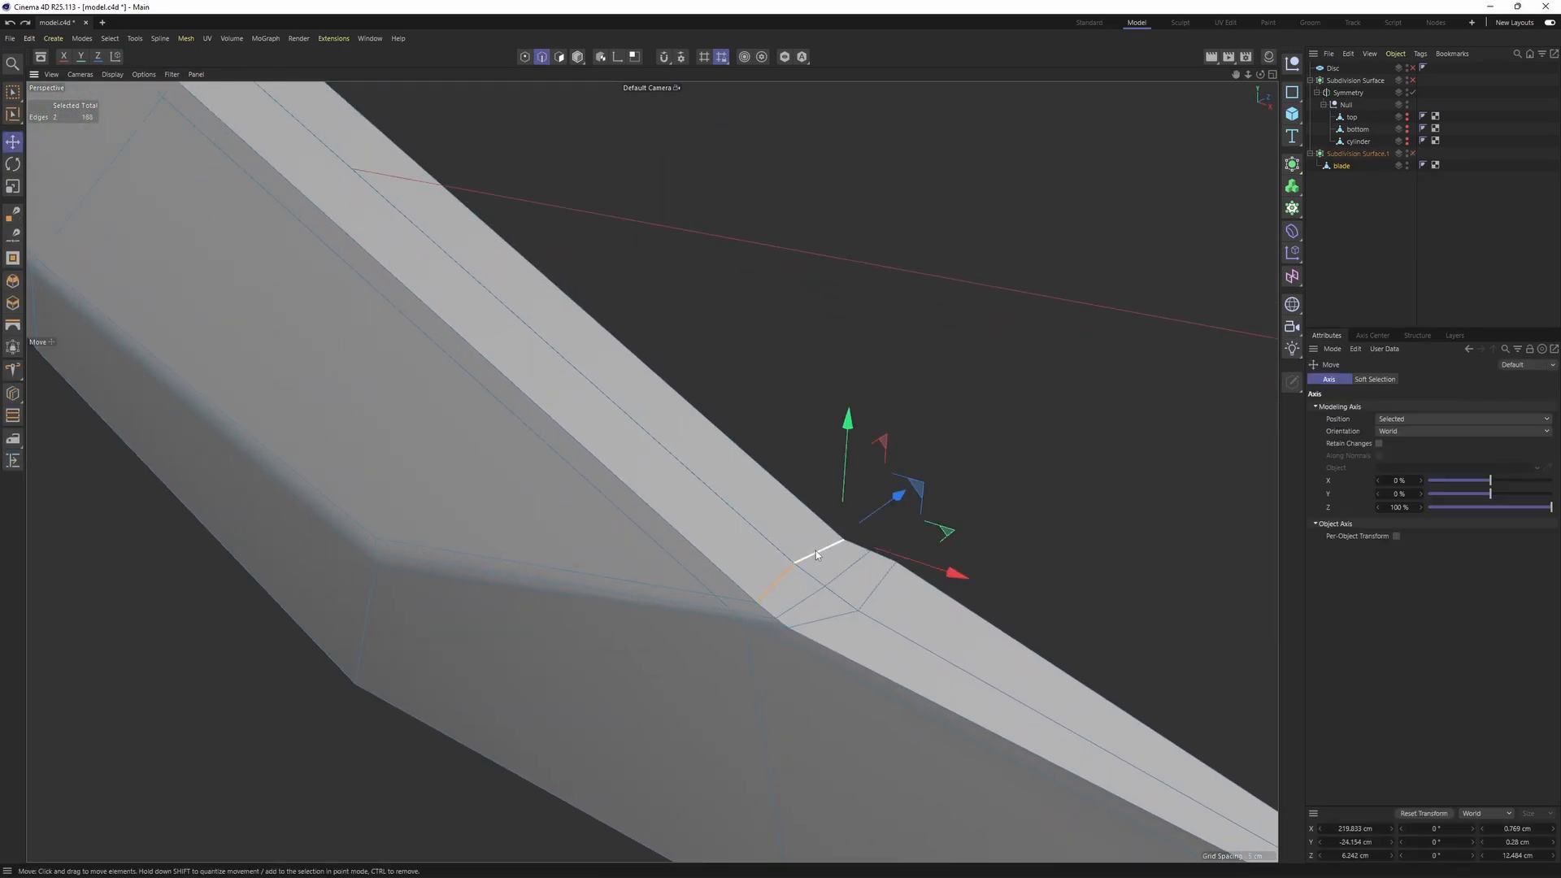
key(m)
key(o)
drag(816, 548, 759, 495)
alt+drag(783, 572, 804, 549)
drag(759, 519, 856, 575)
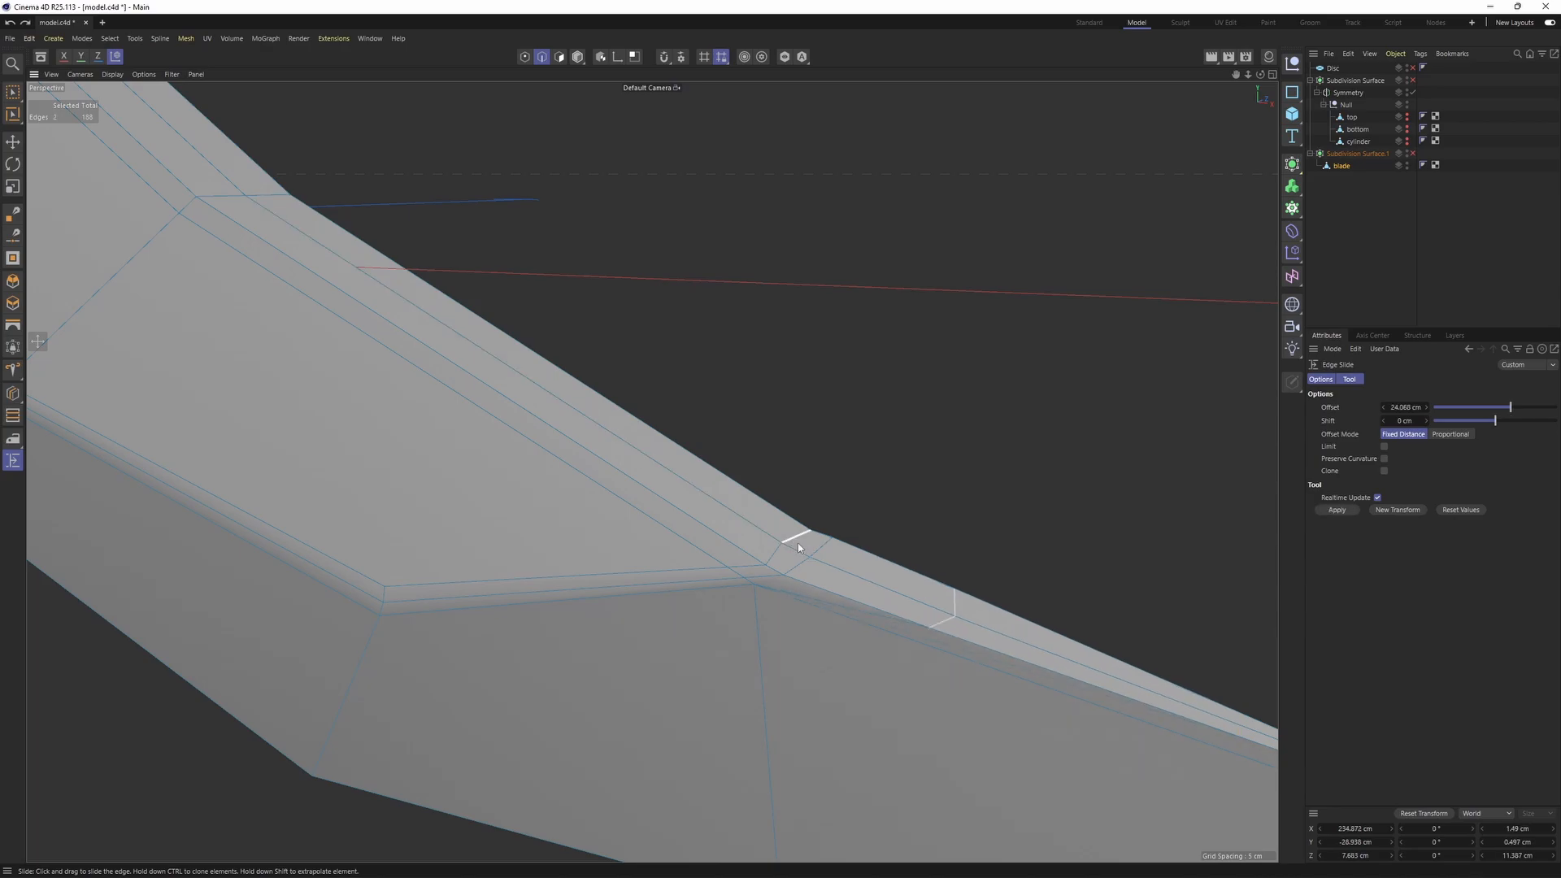
drag(754, 521, 685, 480)
- Turn the blade's subdivision smoothing on, deselect the blade and display it in Gouraud shading without wireframe lines
key(q)
click(1348, 289)
alt+drag(846, 439, 893, 367)
key(n)
key(a)
alt+right_drag(893, 367, 861, 494)
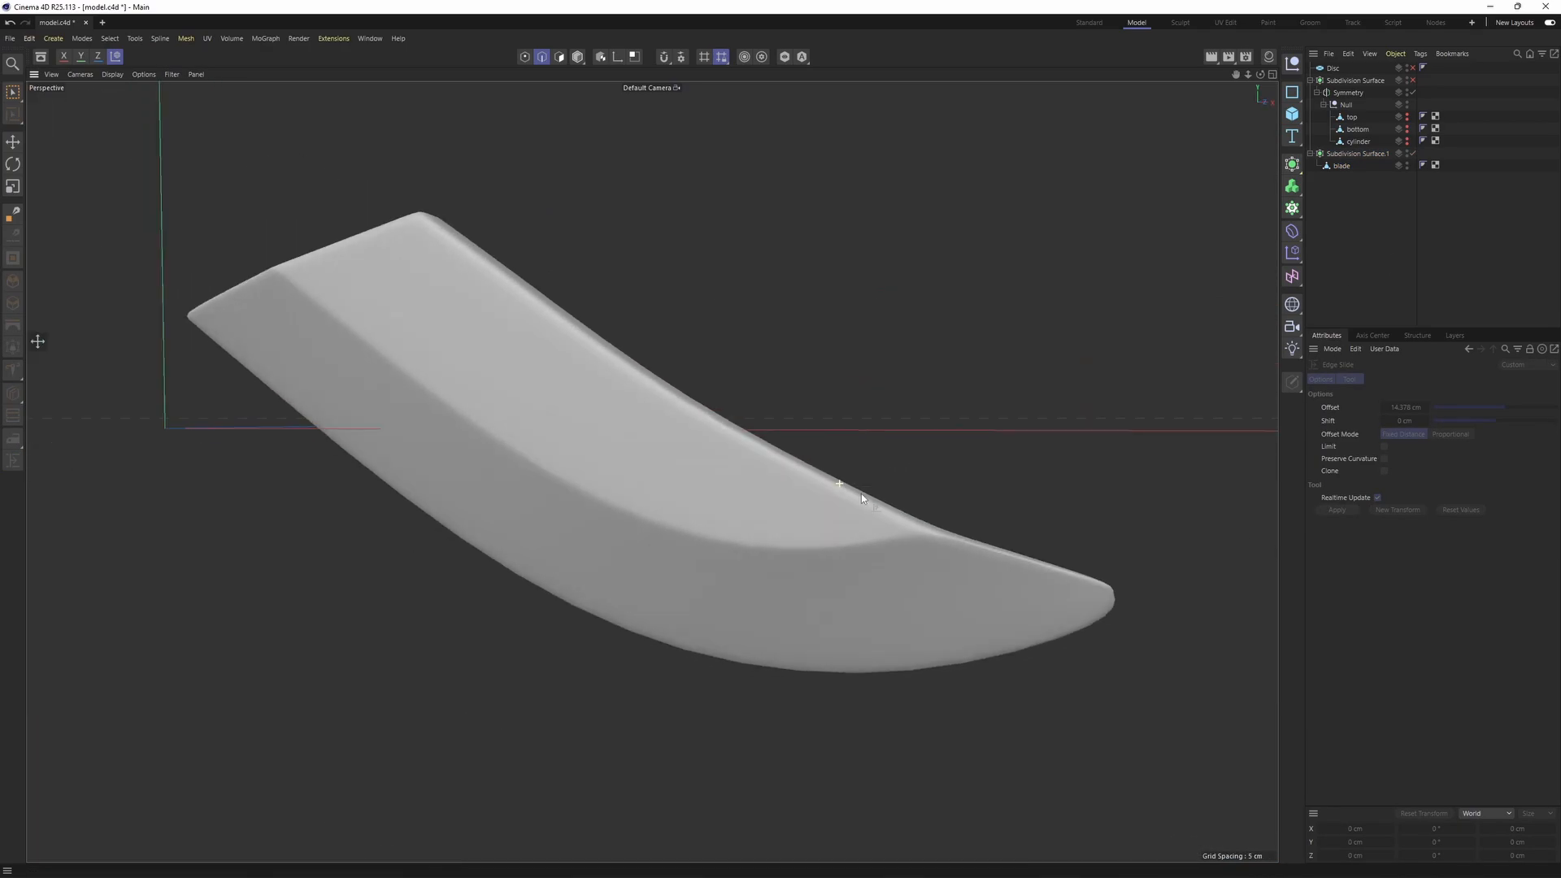
alt+drag(839, 483, 971, 638)
- In the front view, move the spine's cross edge beside the pivot housing onto the reference blade outline
middle_click(971, 637)
middle_click(969, 633)
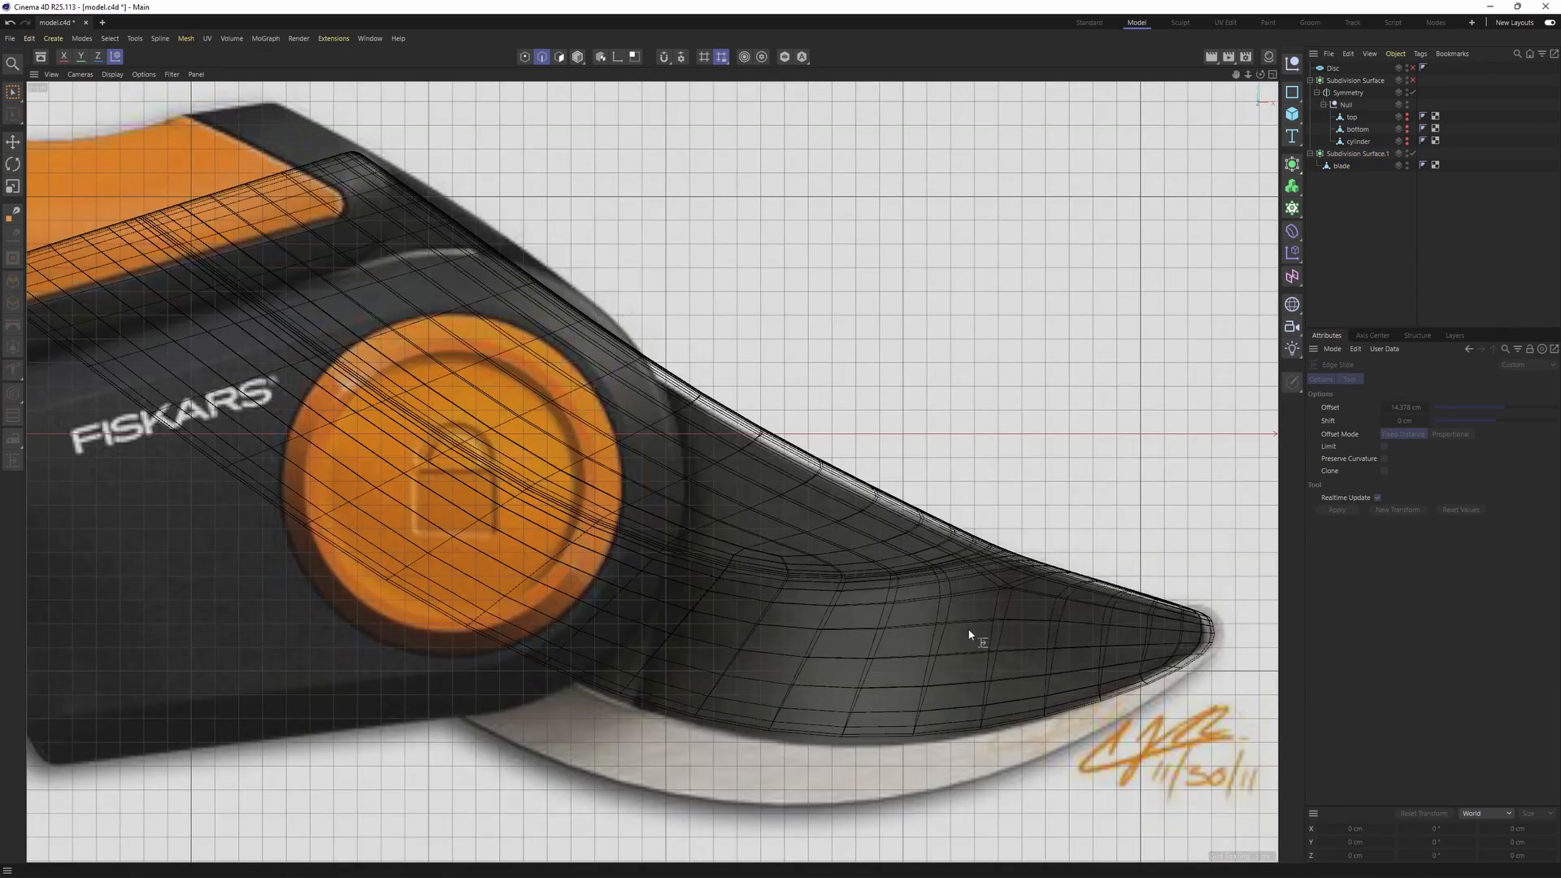
key(q)
key(q)
key(alt+a)
key(0)
drag(664, 376, 711, 421)
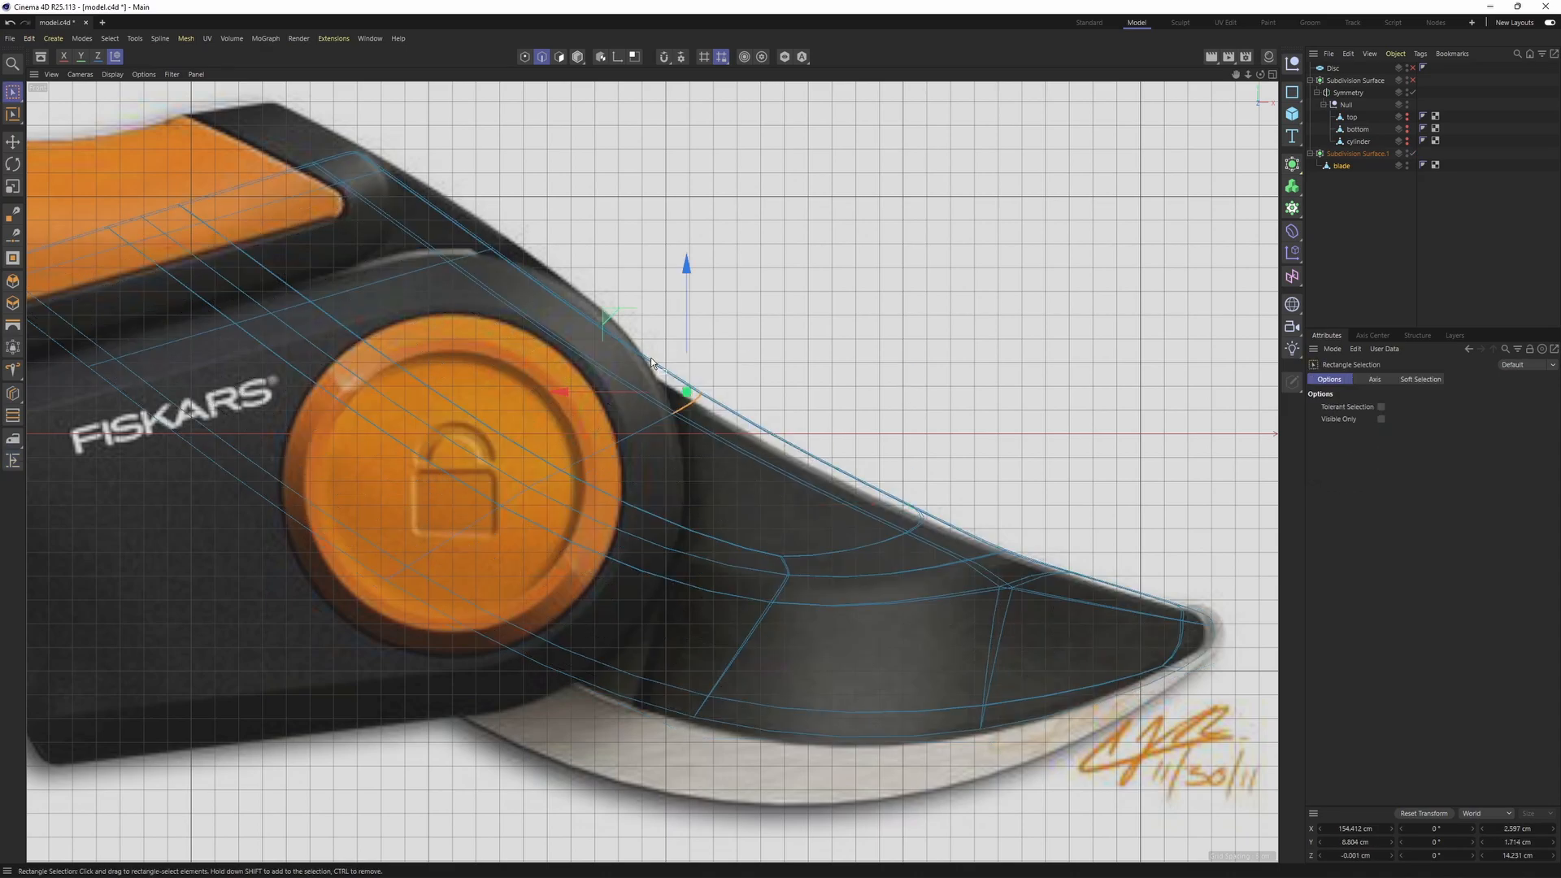
drag(610, 325, 628, 351)
- Select the spine points midway between the pivot and the tip and move them onto the reference outline
key(Return)
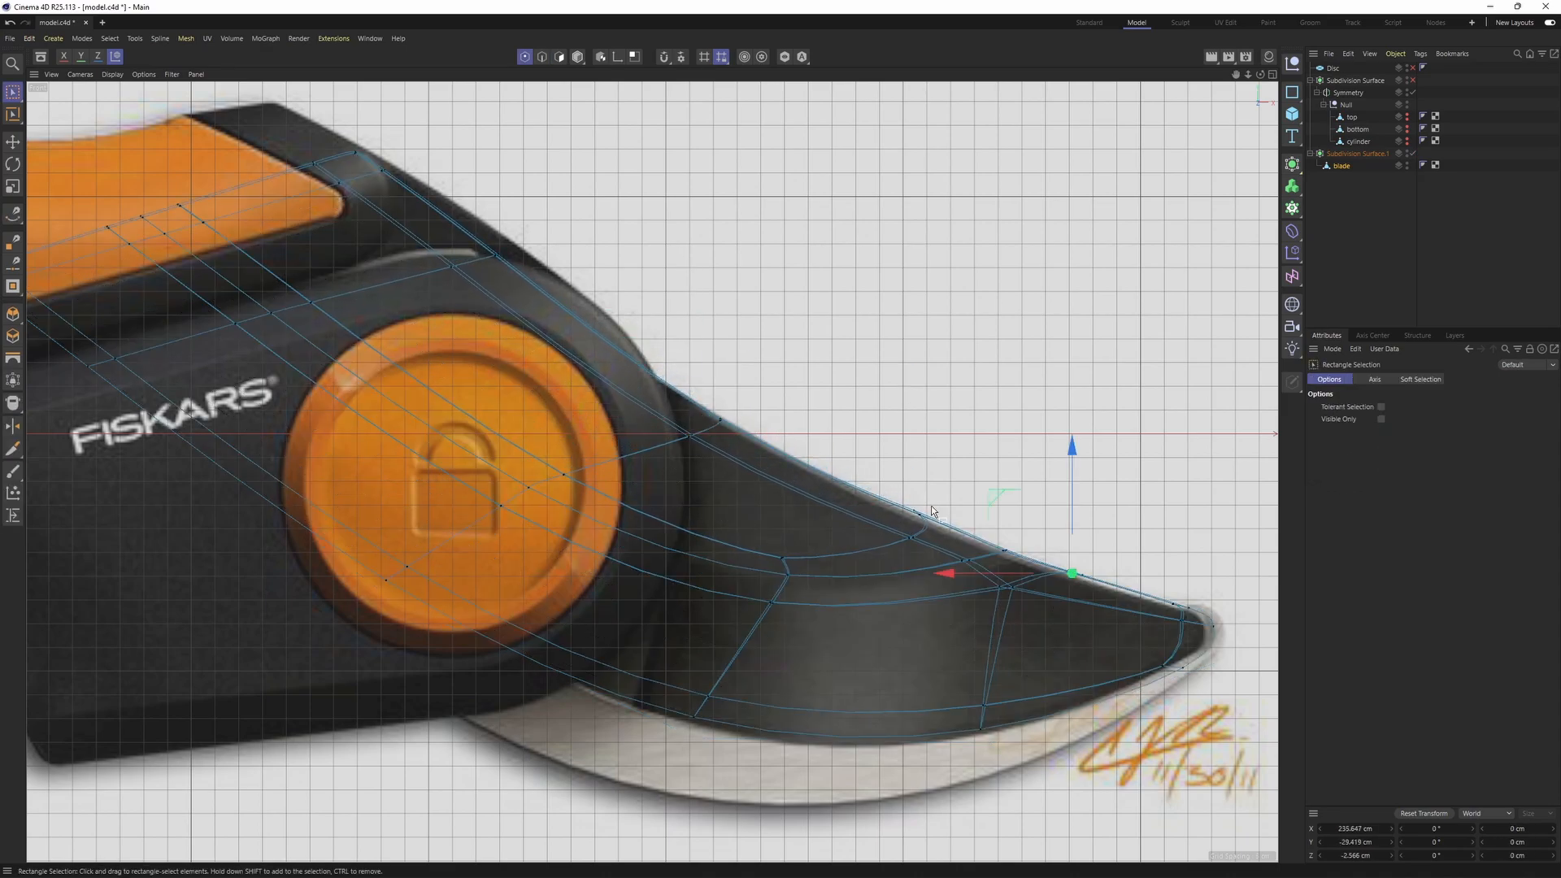
scroll(937, 509, up, 4)
drag(882, 504, 977, 572)
drag(823, 445, 822, 444)
scroll(695, 447, down, 4)
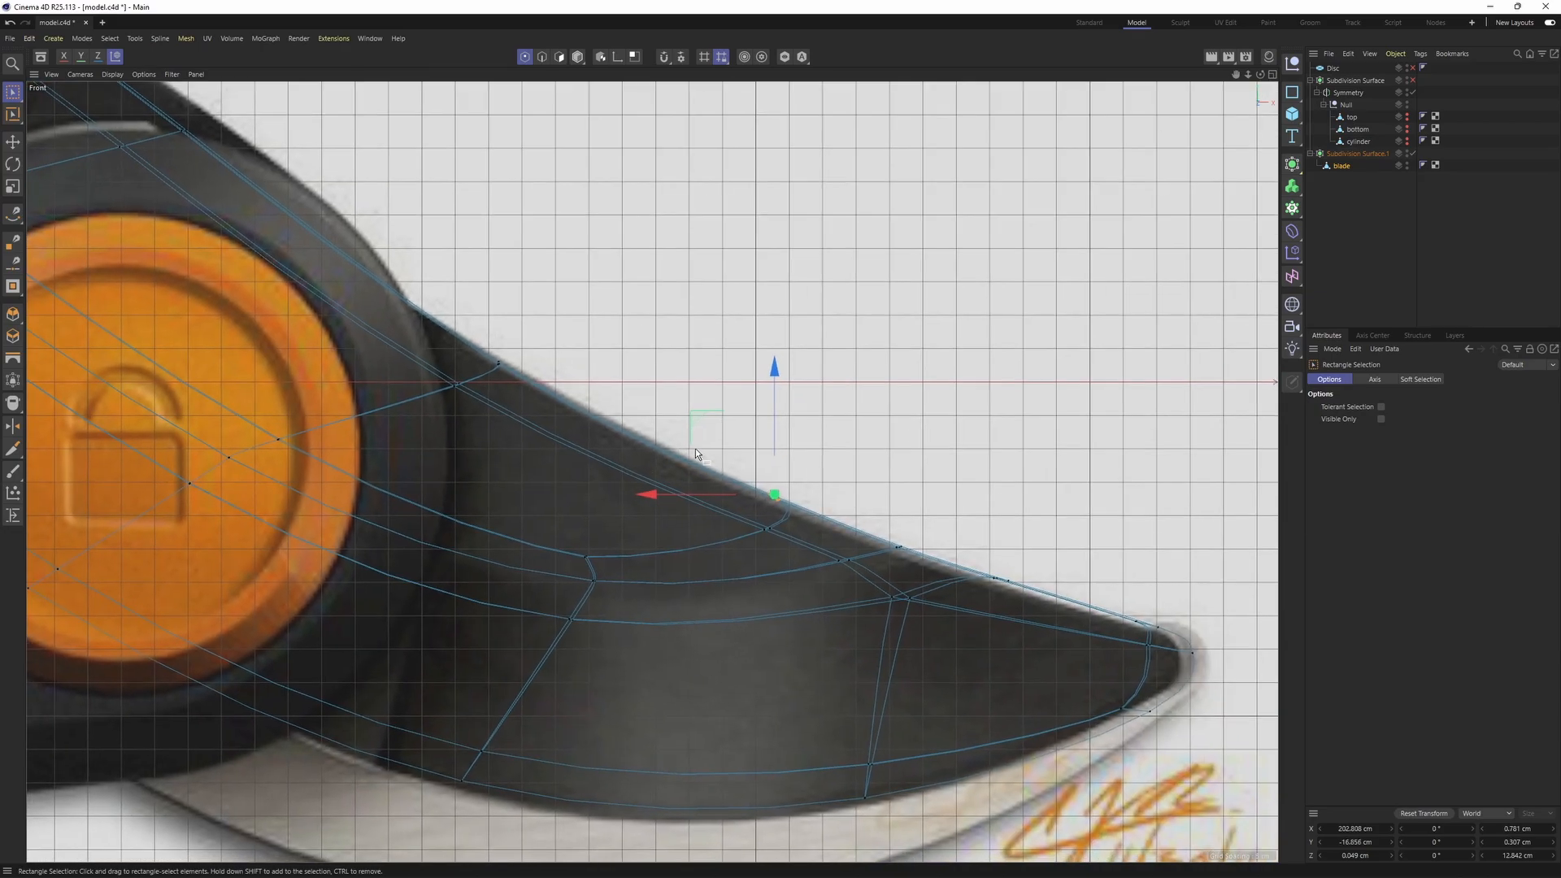
alt+middle_drag(663, 575, 704, 577)
- Return to the perspective view, turn off the blade's smoothing and unhide the top, bottom and cylinder parts
middle_click(704, 578)
middle_click(585, 382)
click(1352, 244)
alt+drag(455, 456, 777, 384)
key(ctrl+z)
key(q)
drag(1248, 74, 1225, 82)
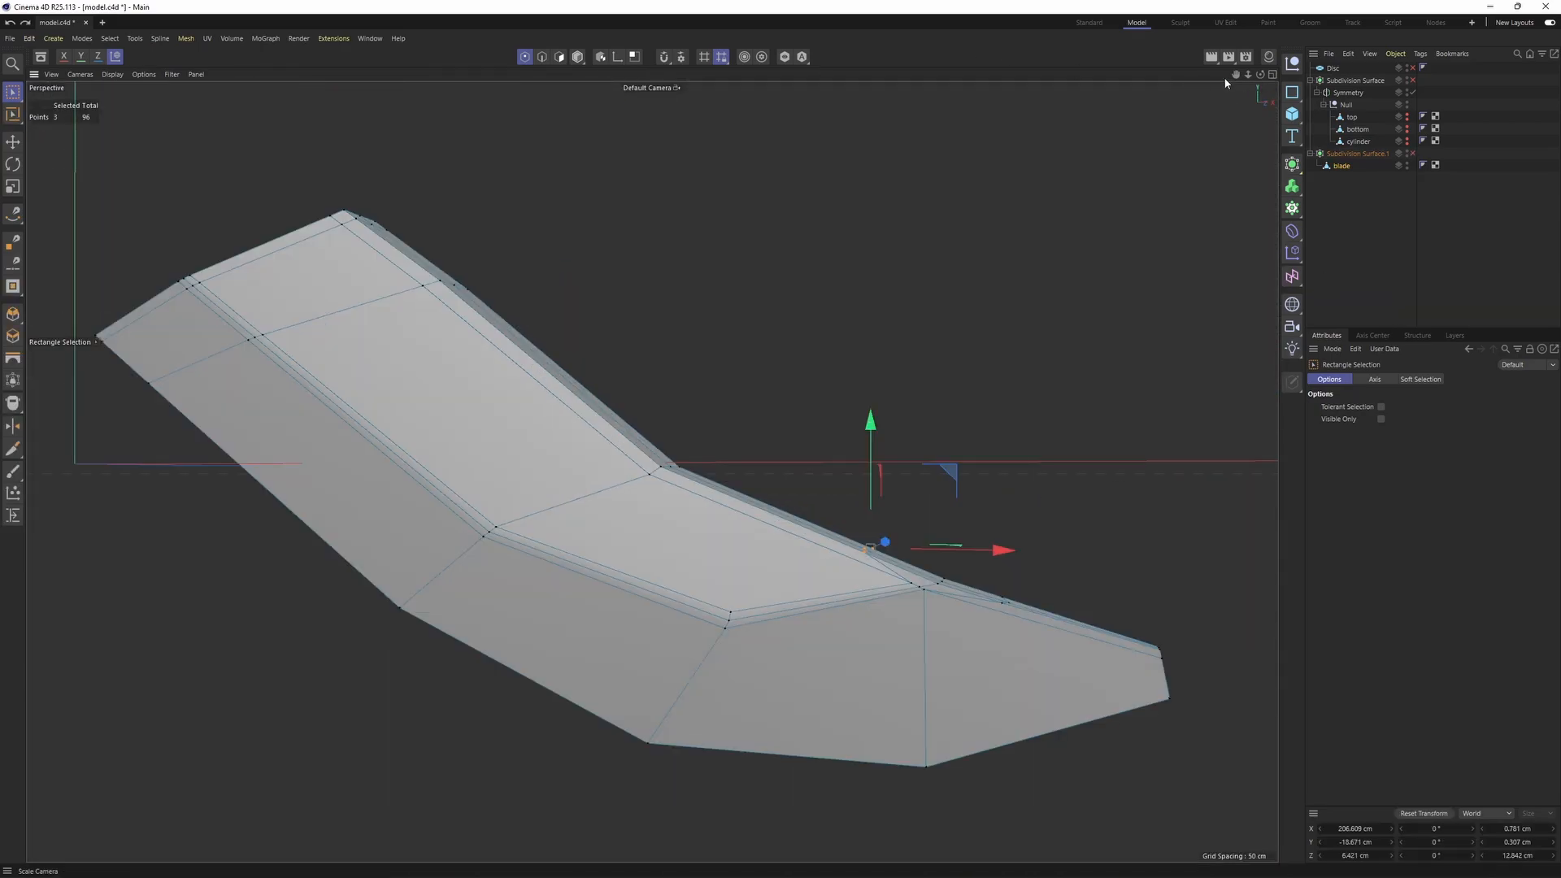
alt+click(1407, 115)
alt+drag(895, 488, 813, 390)
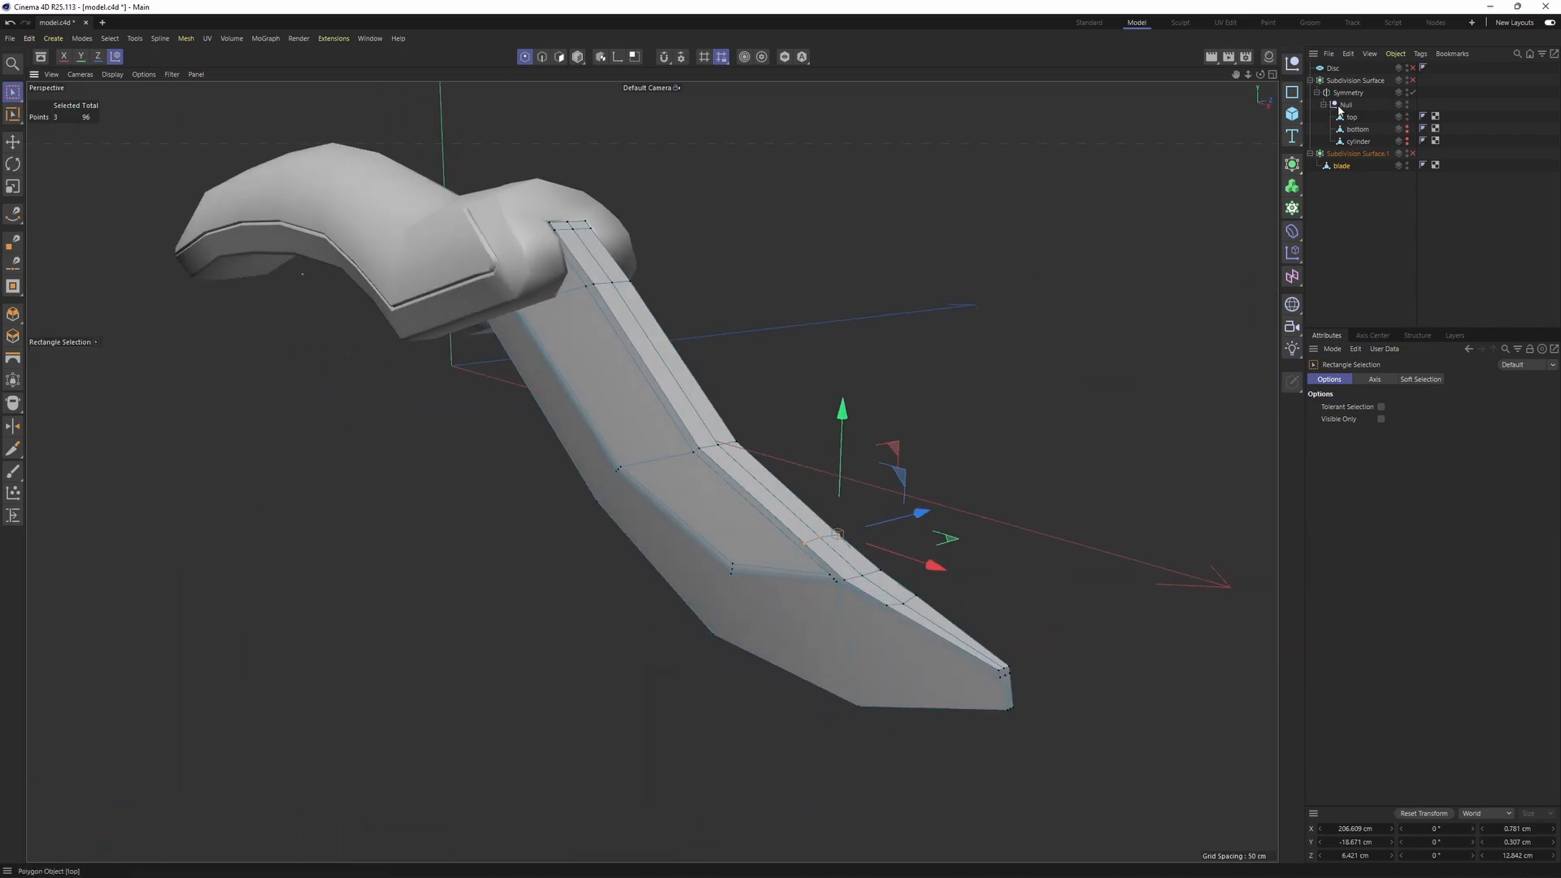
alt+click(1407, 129)
alt+click(1408, 142)
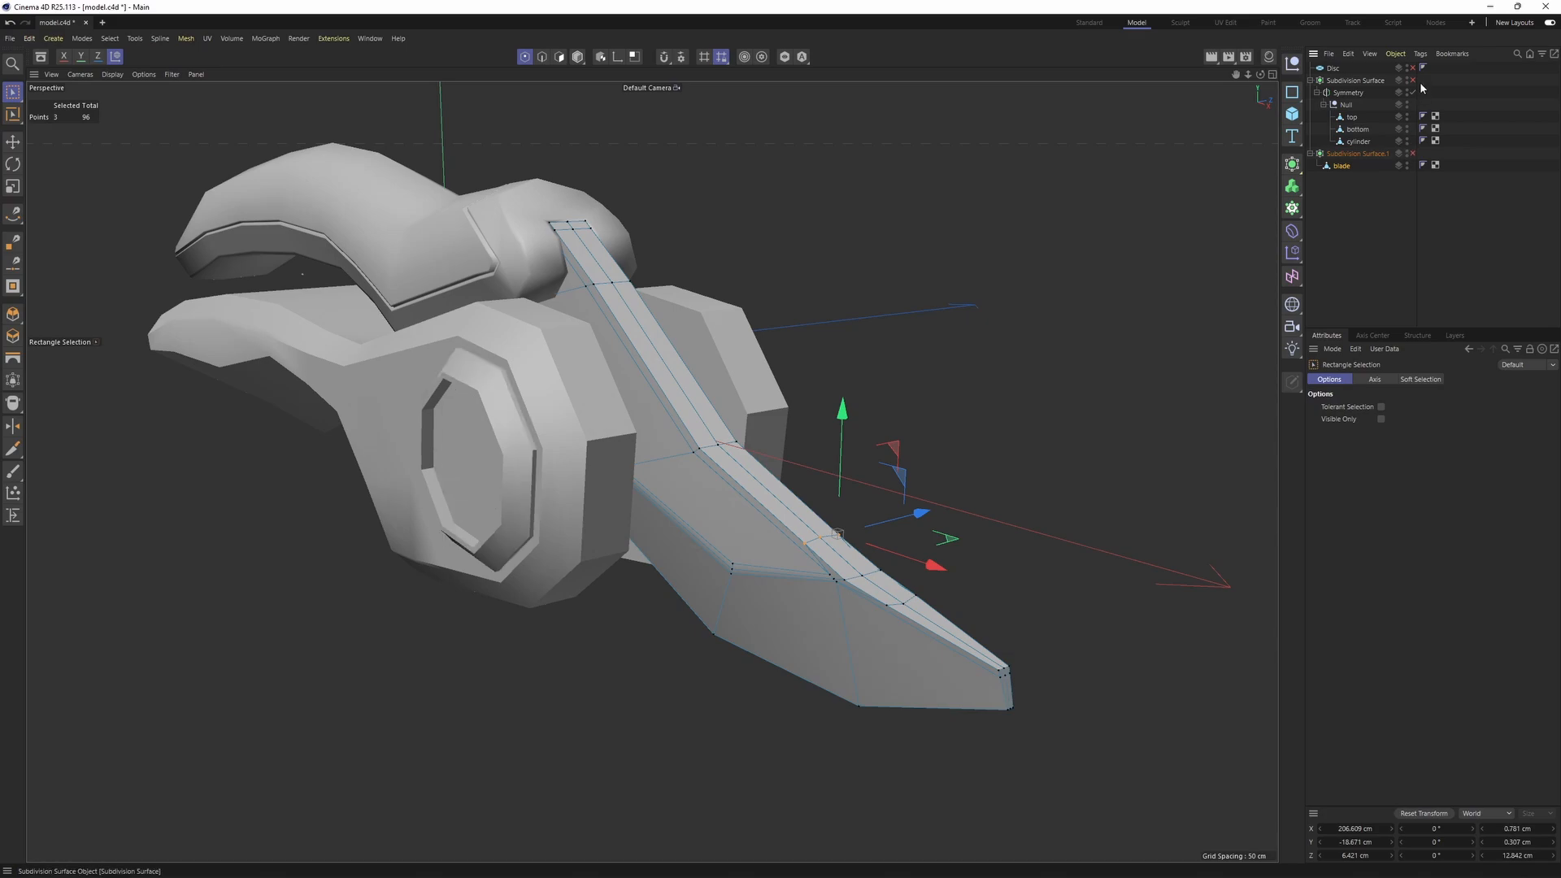
- Turn on subdivision smoothing for both the handle assembly and the blade
click(1413, 81)
alt+drag(705, 286, 569, 305)
click(1393, 202)
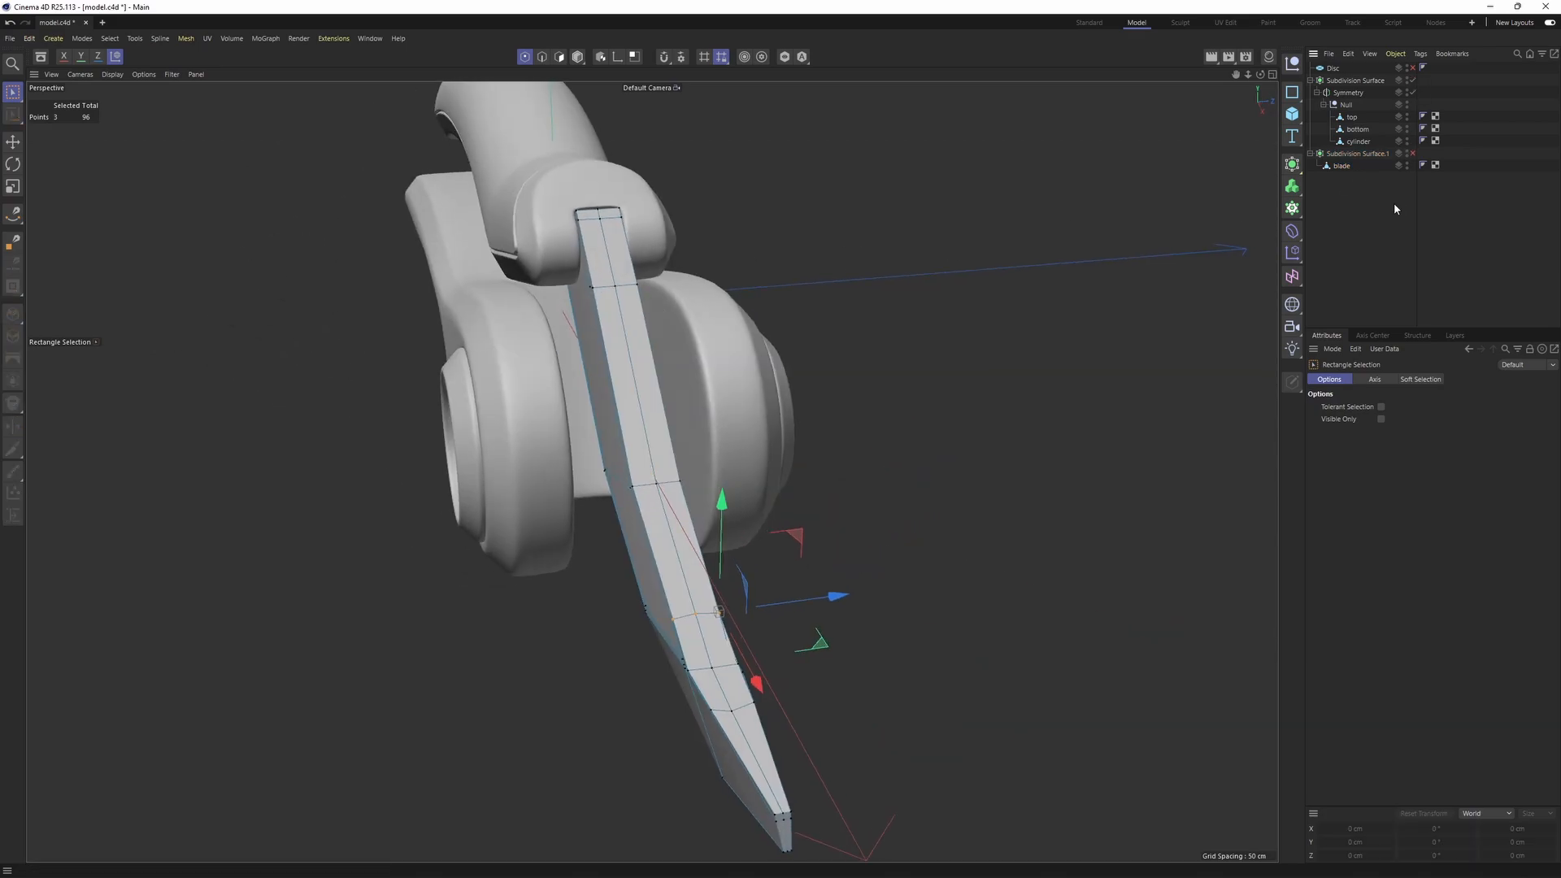
click(1412, 154)
alt+drag(666, 390, 651, 472)
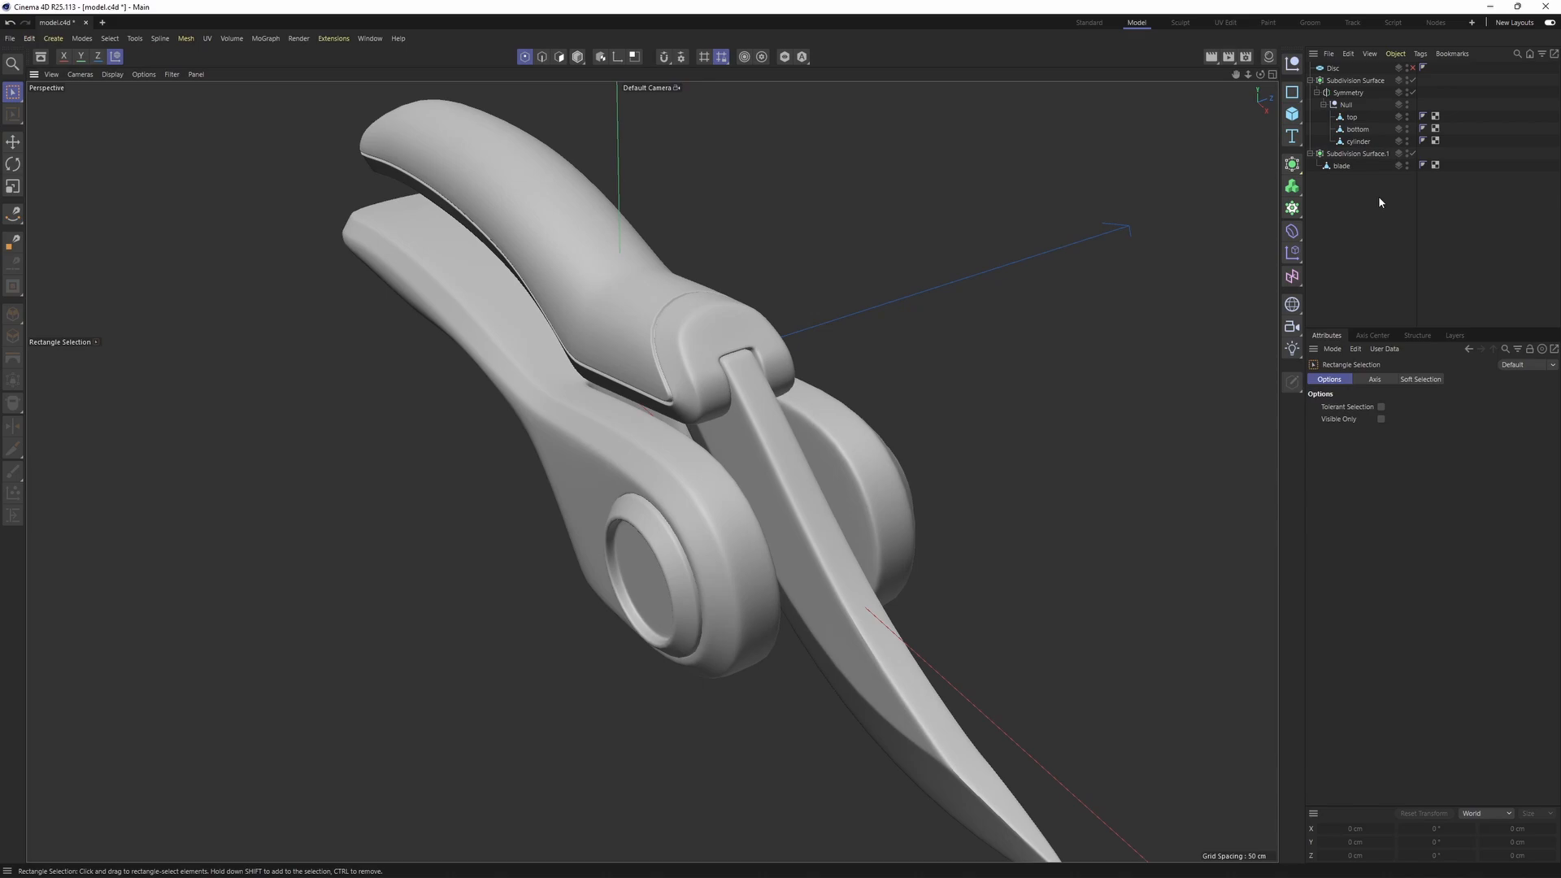
- Duplicate the blade object and move the copy sideways along Z to about 112.8 cm, clear of the handles
click(1347, 165)
ctrl+drag(1348, 169, 1349, 172)
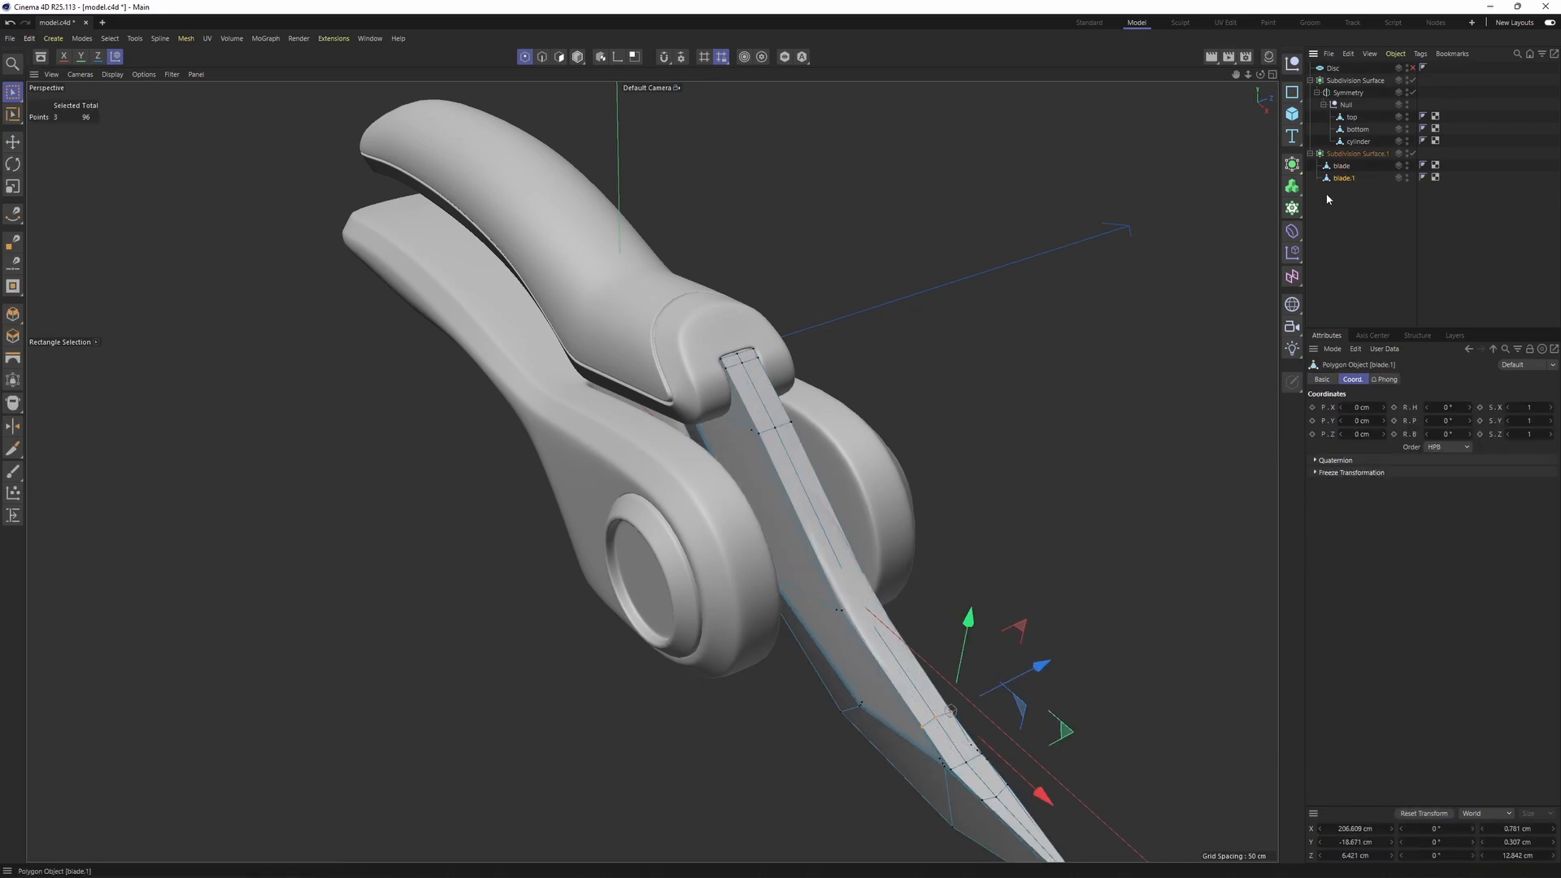
alt+drag(683, 463, 722, 498)
key(Return)
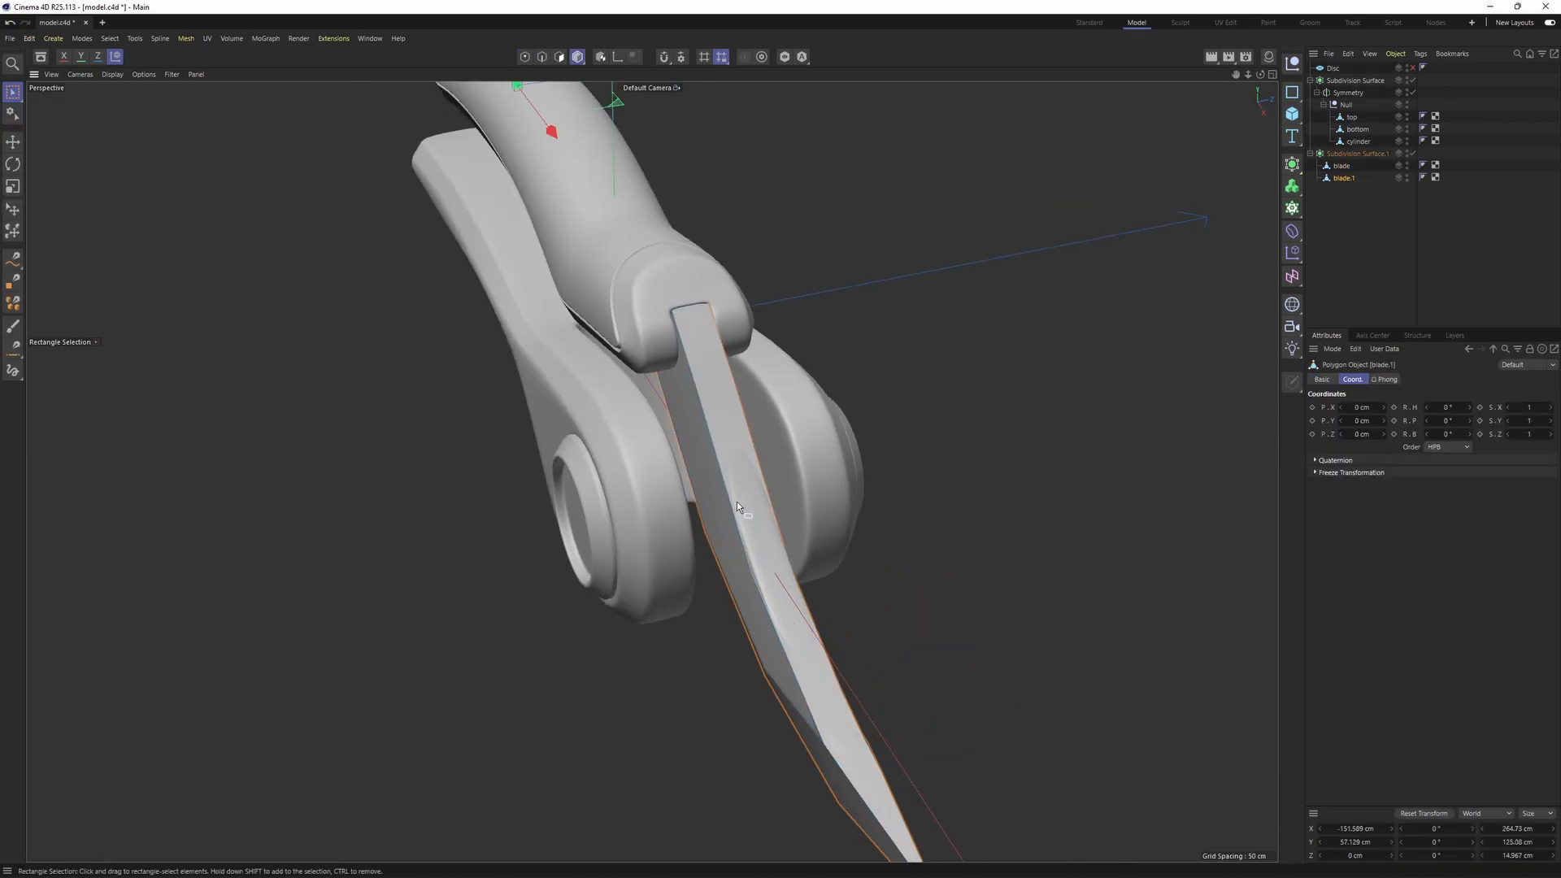
key(e)
scroll(844, 582, down, 5)
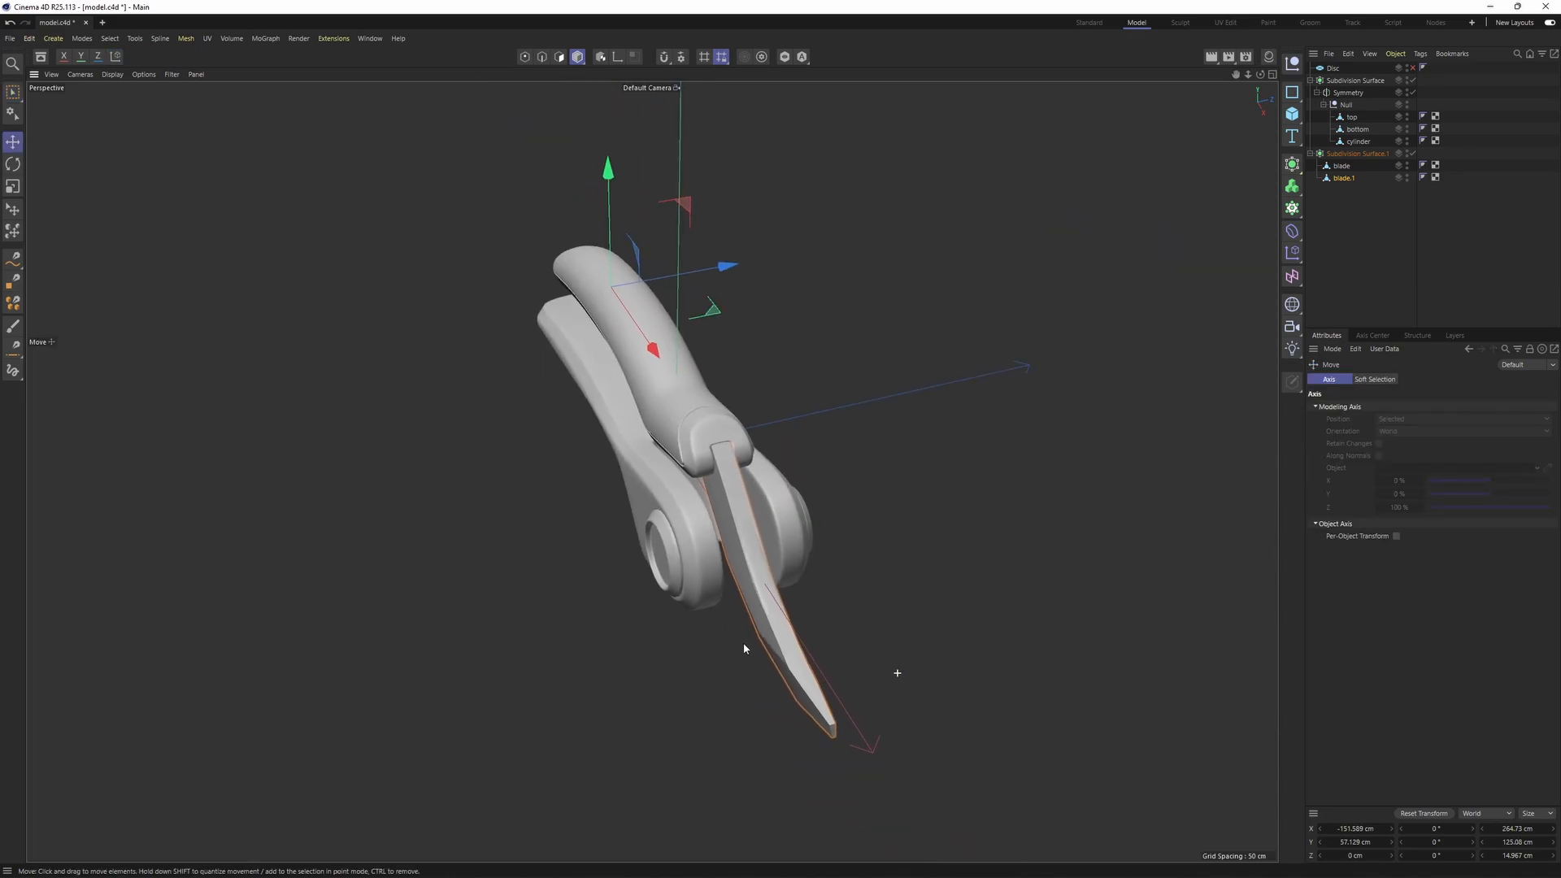
alt+middle_drag(762, 298, 717, 362)
drag(671, 331, 802, 331)
alt+middle_drag(851, 574, 824, 504)
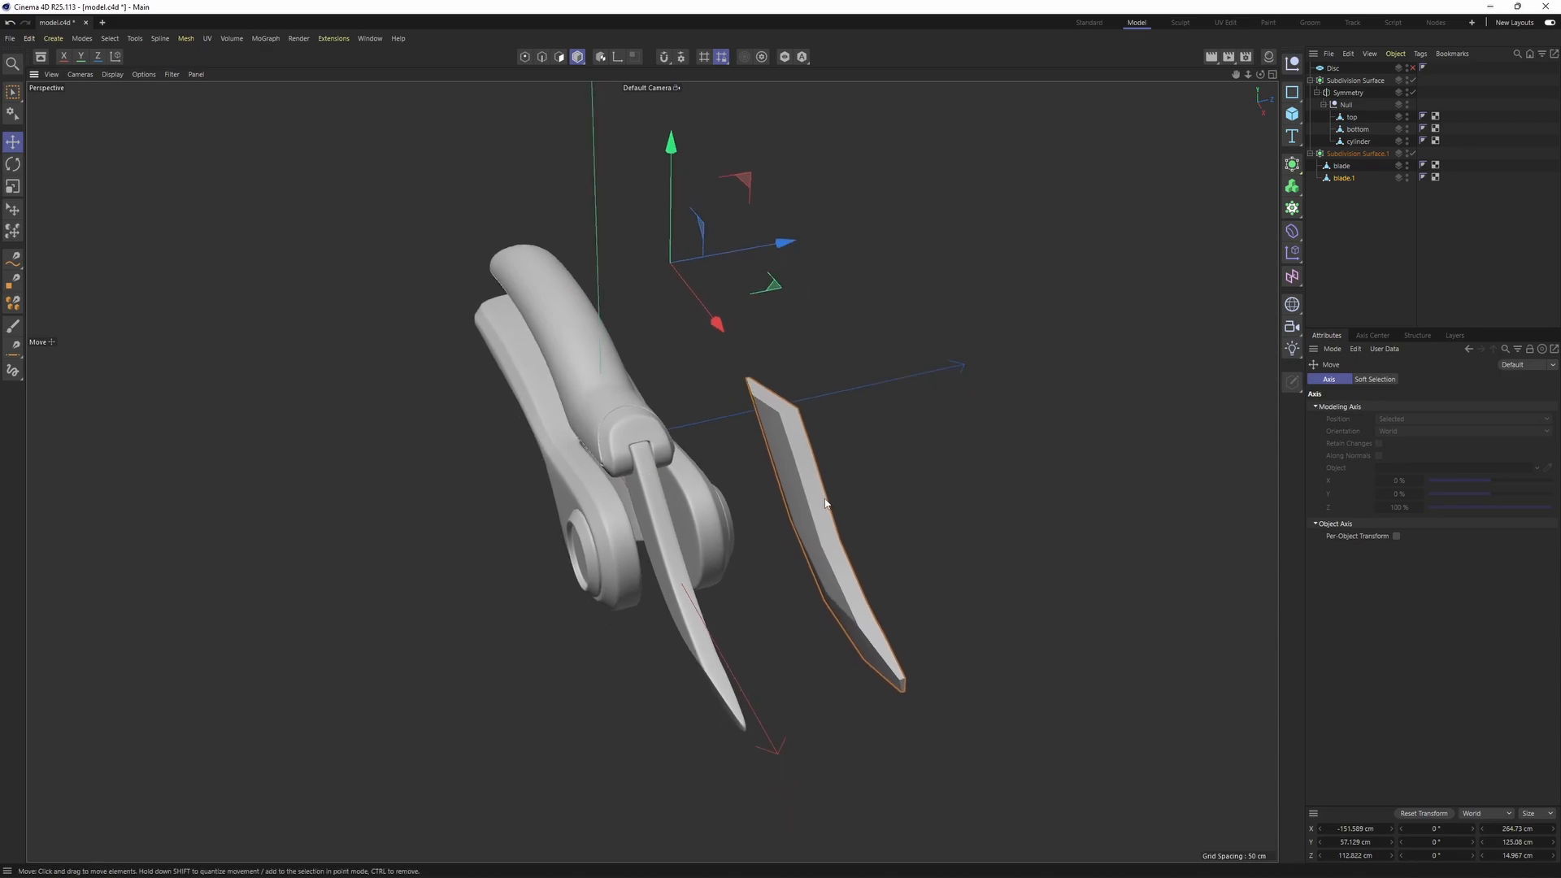
mouse_move(826, 502)
alt+mouse_down()
mouse_move(694, 465)
mouse_move(831, 514)
alt+mouse_up()
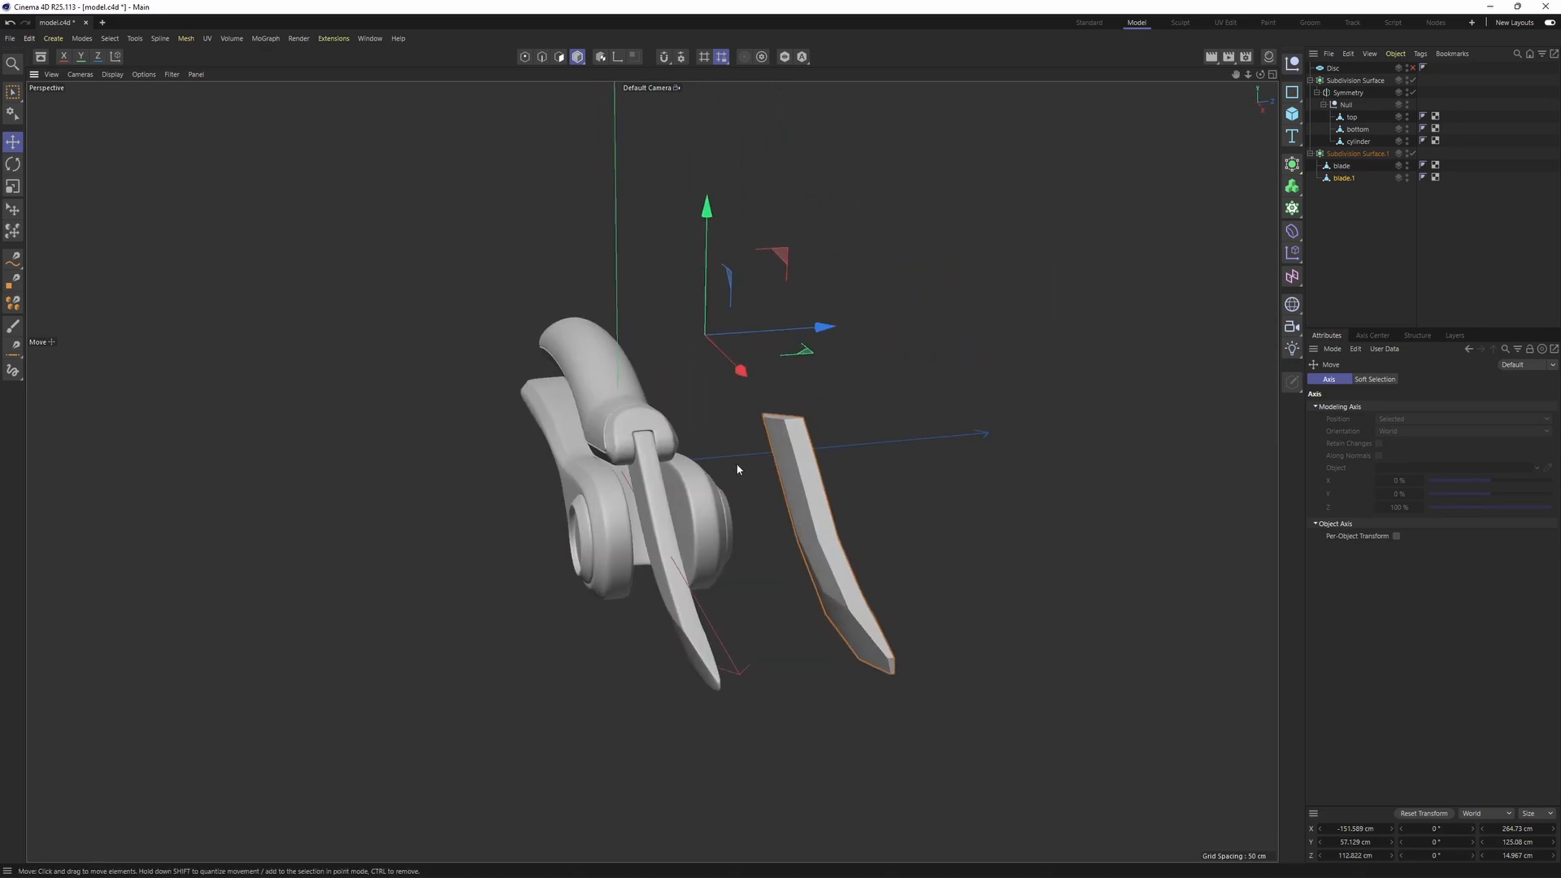
alt+drag(737, 465, 719, 492)
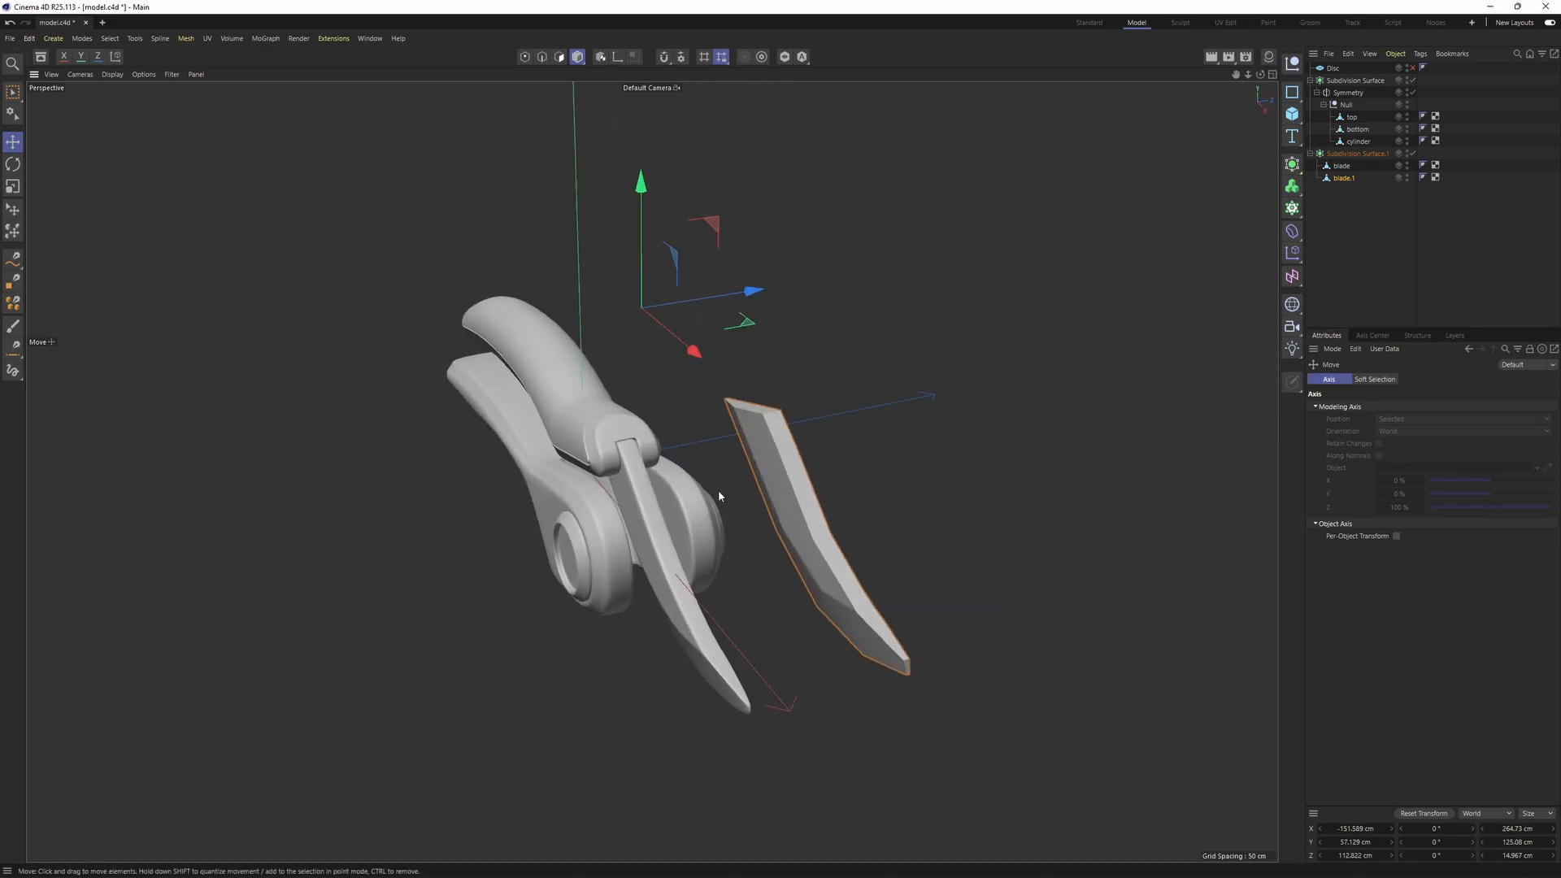
- Mirror the blade copy by setting its Z scale to -1 and move it back beside the original at Z 14.183 cm
click(1341, 178)
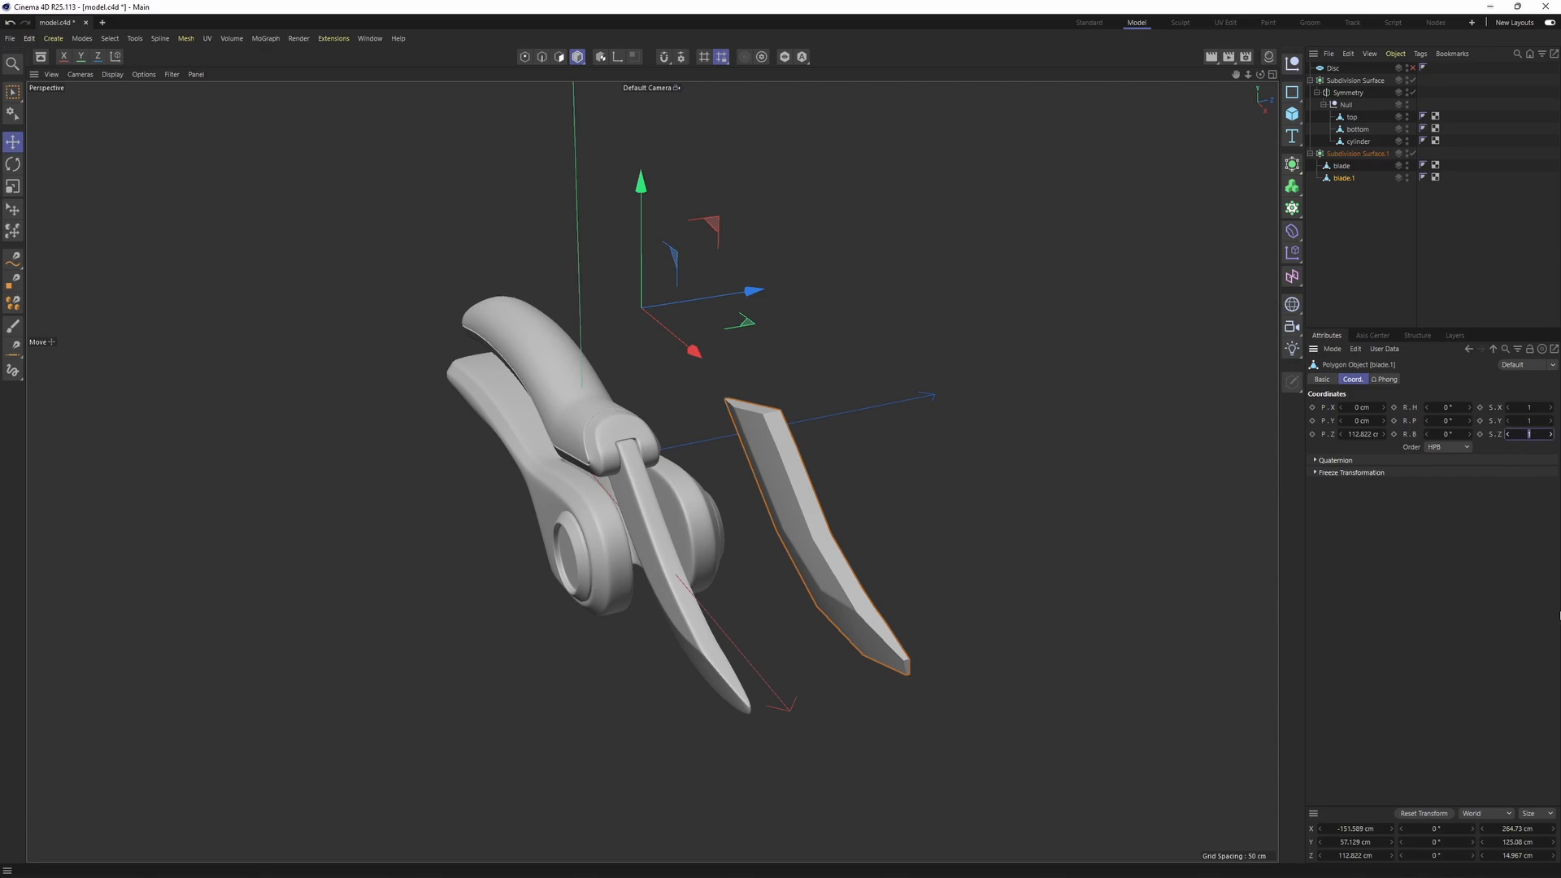
text(-1)
key(Return)
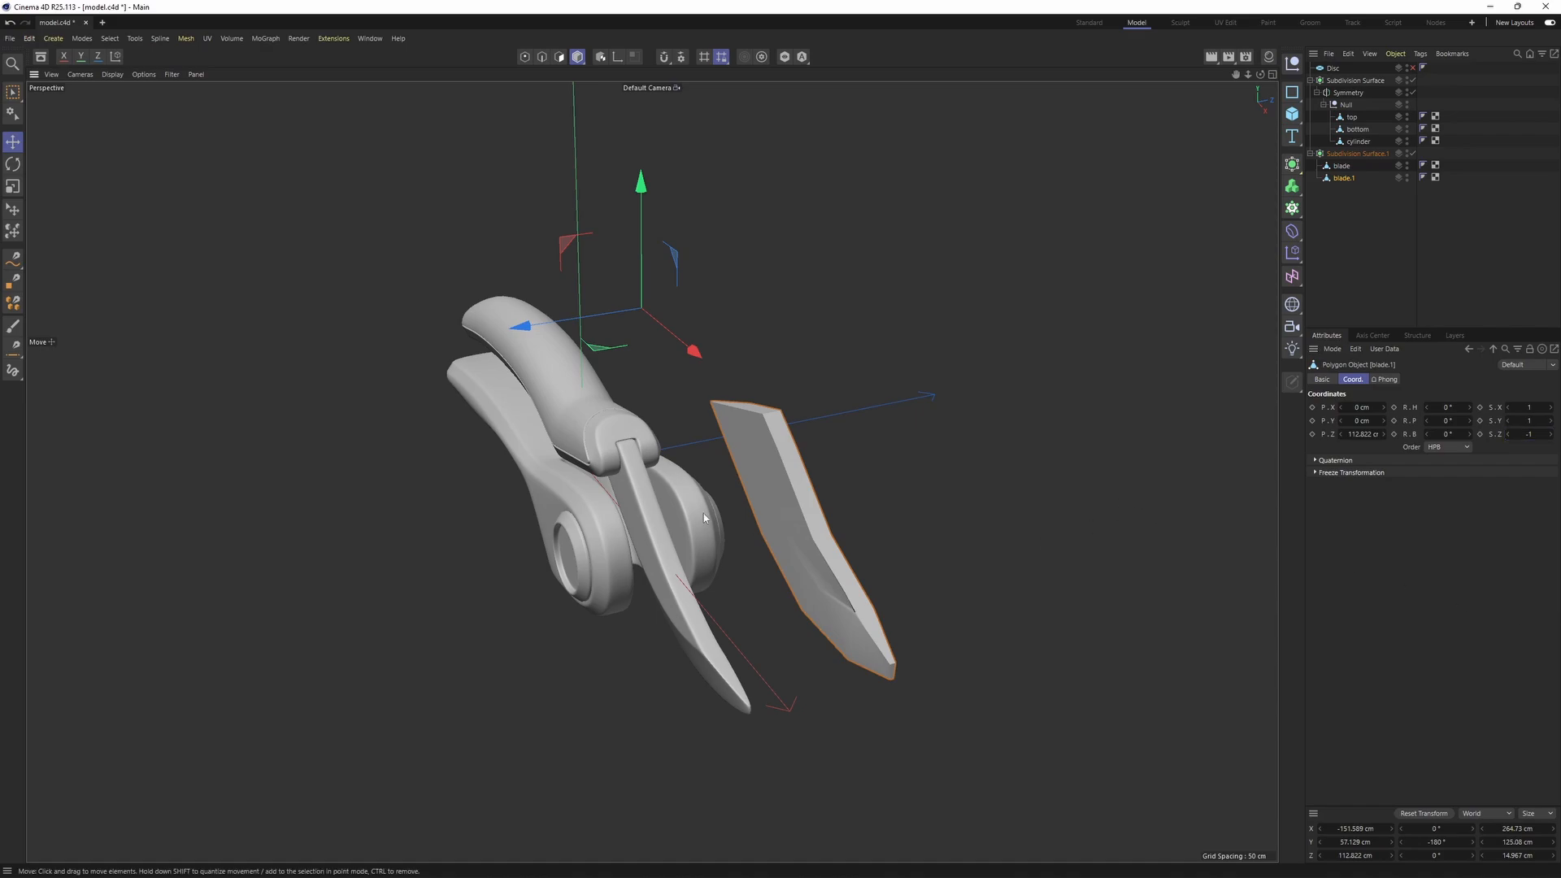
alt+drag(704, 514, 724, 408)
- In the front view, move the blade copy's lower-edge corner near the pivot down to the light lower blade in the reference
middle_click(634, 707)
middle_click(958, 599)
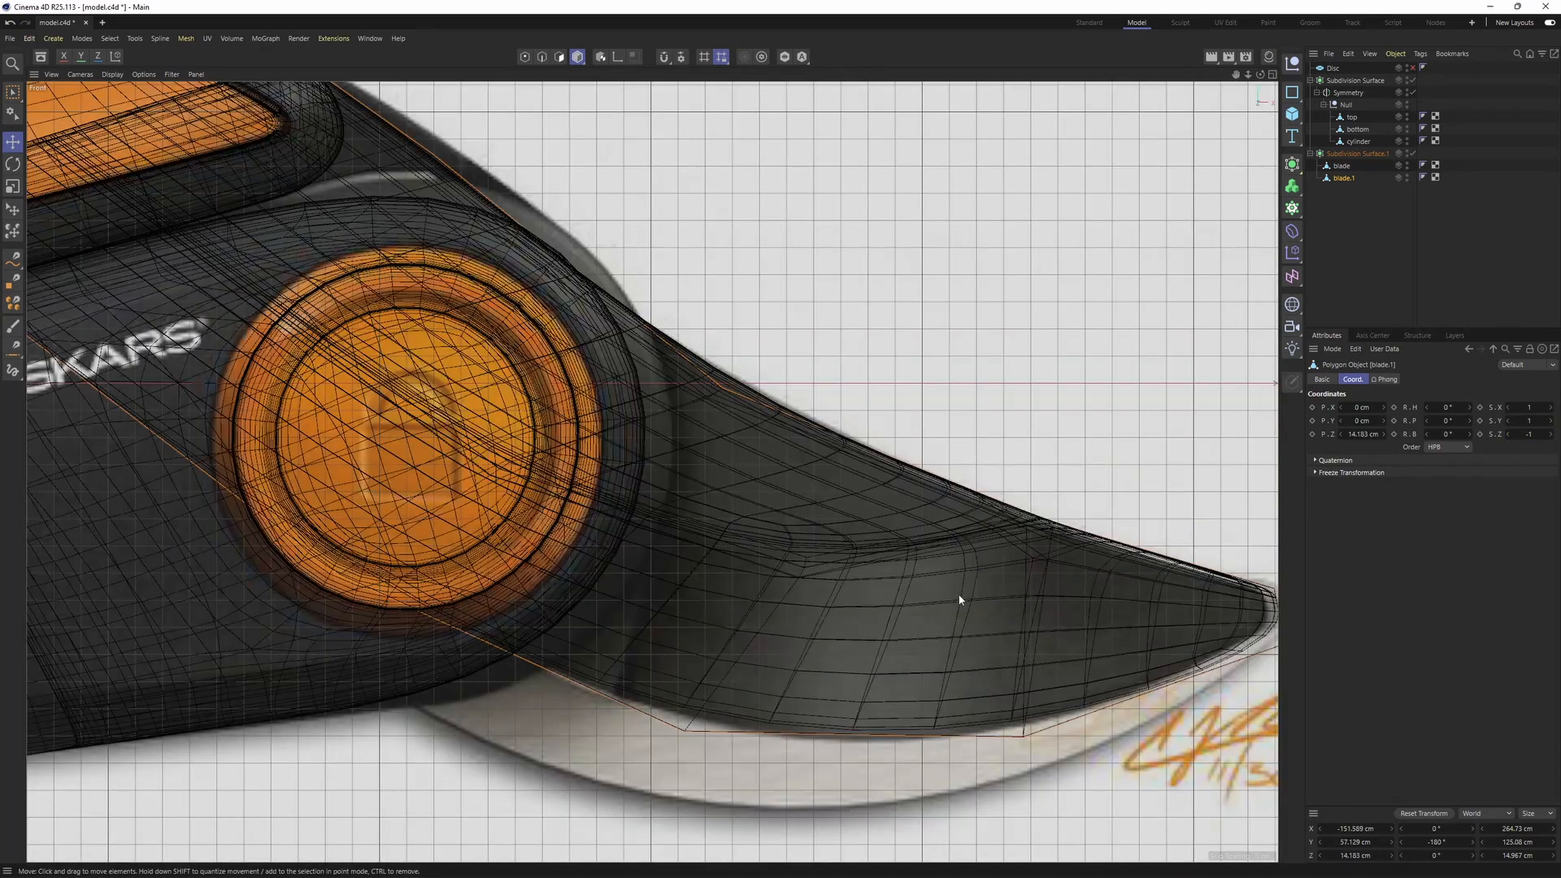
scroll(902, 602, down, 3)
alt+middle_drag(901, 602, 944, 687)
scroll(945, 693, down, 2)
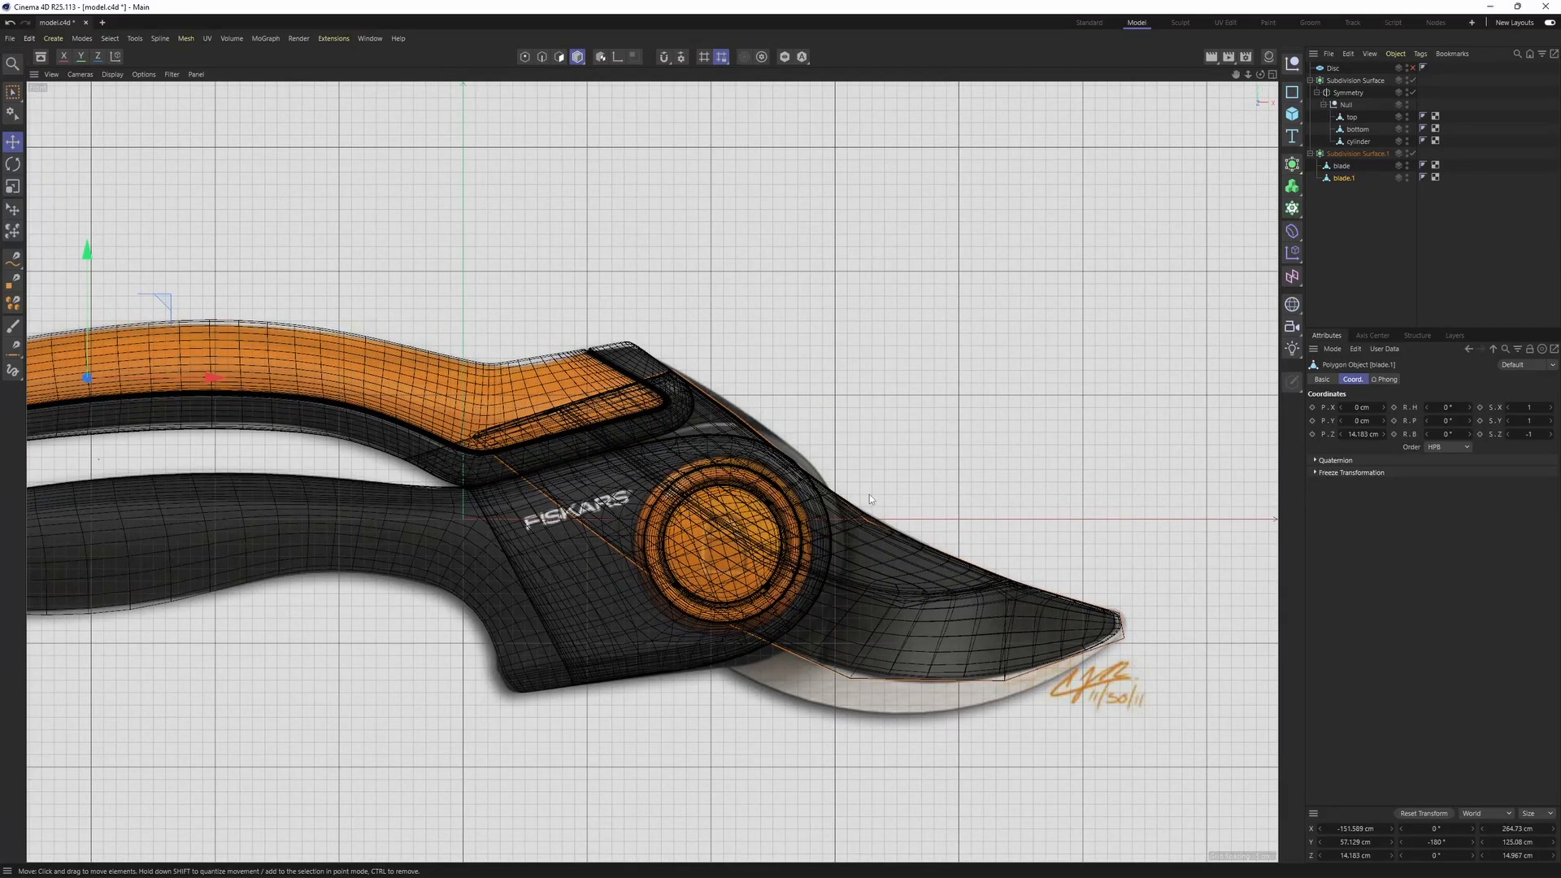
key(Return)
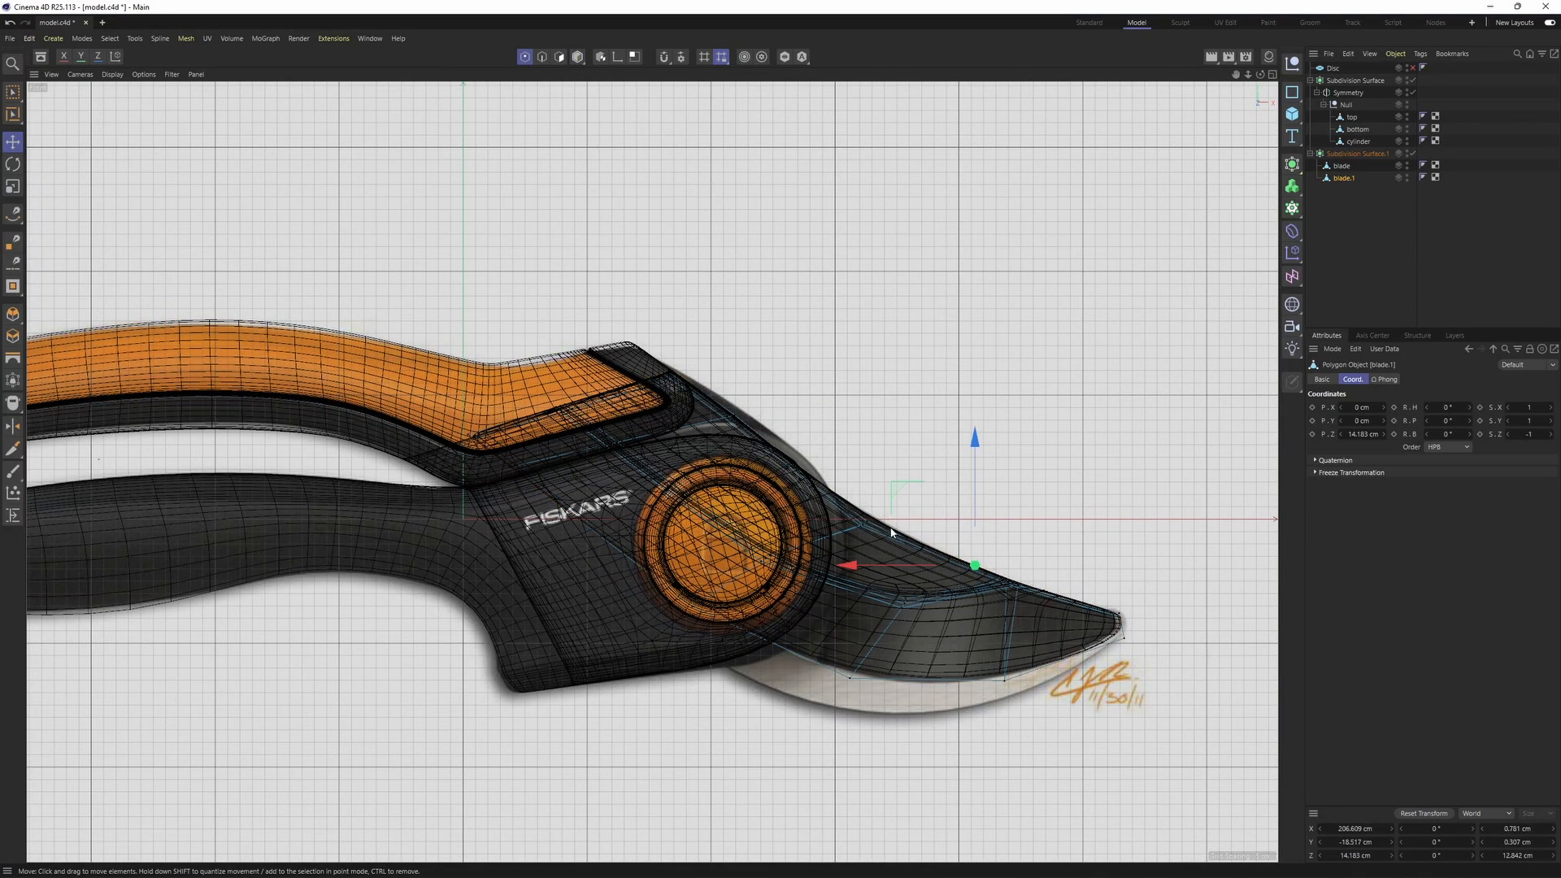
key(0)
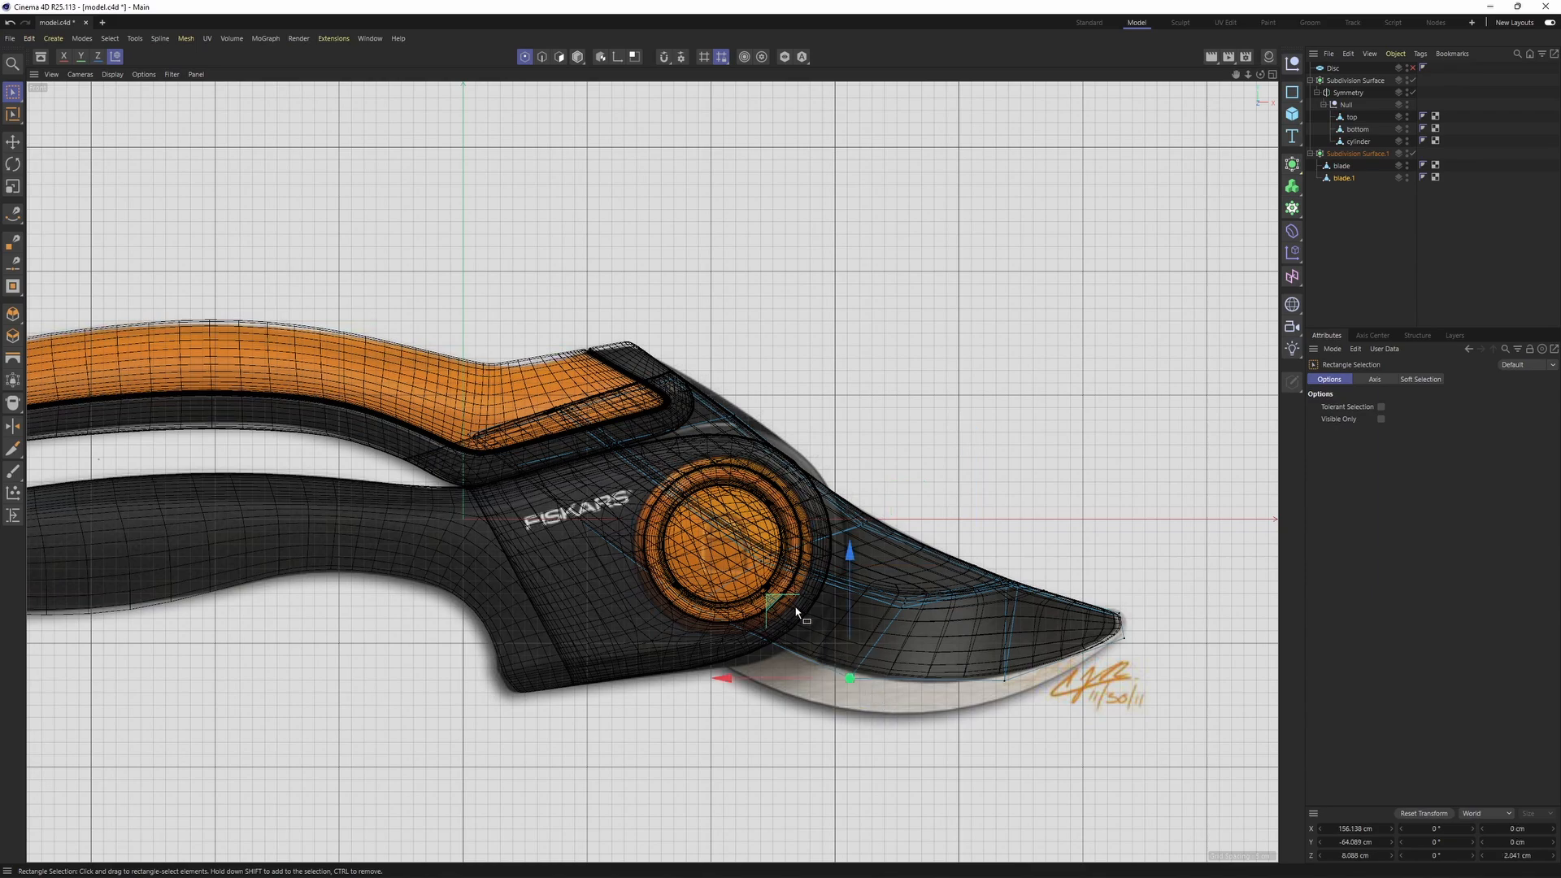
drag(796, 611, 765, 633)
scroll(936, 665, up, 4)
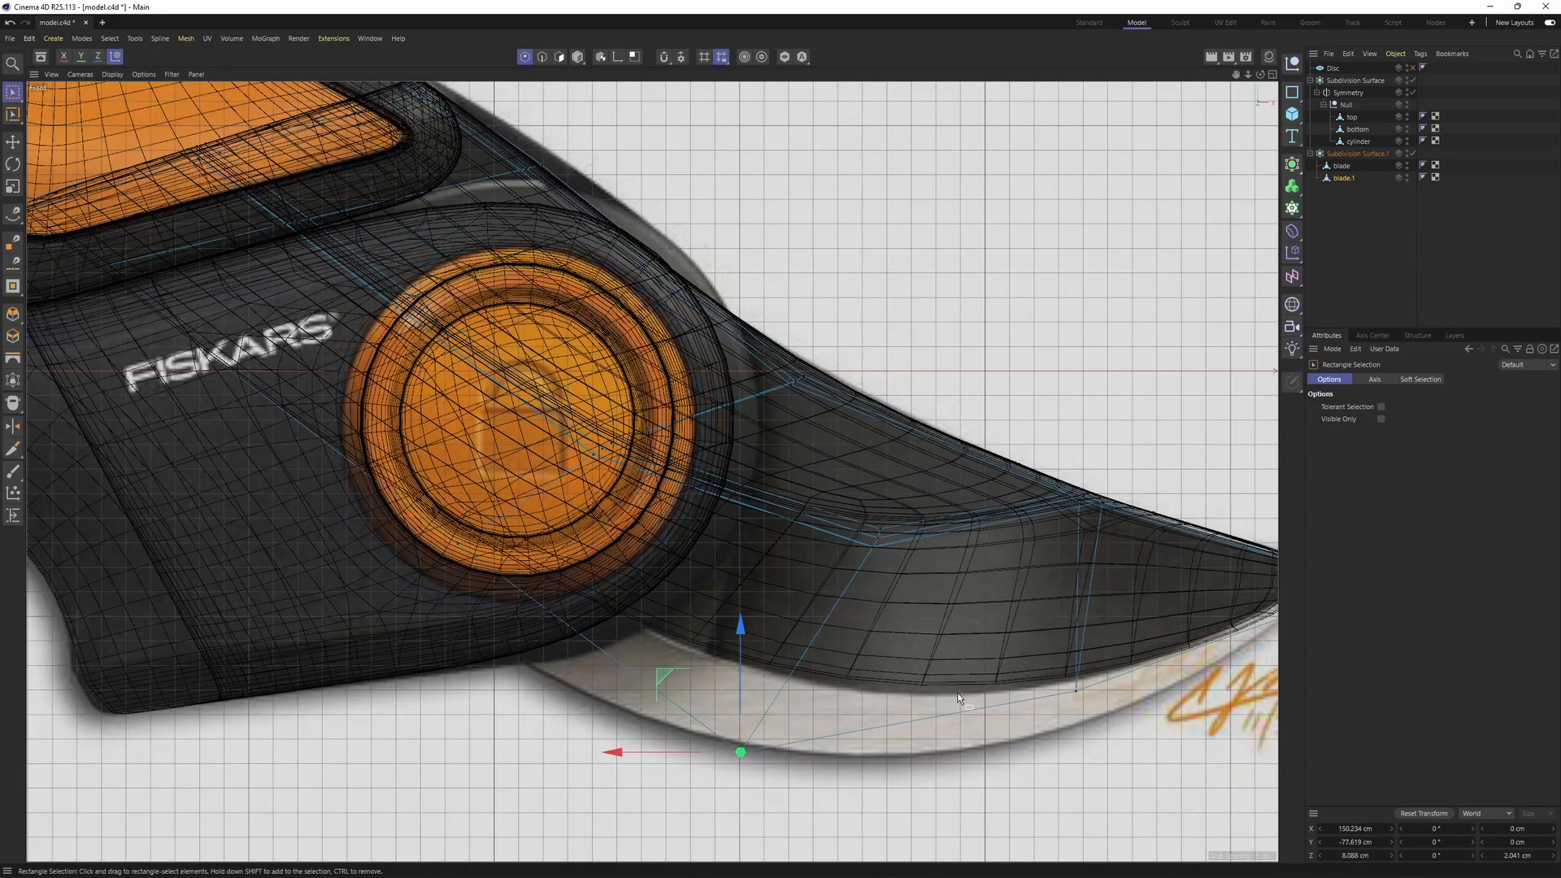
- Move the remaining lower-edge corners of the blade copy to follow the reference's lower blade and show the smoothed result in perspective
alt+middle_drag(961, 700, 861, 651)
key(q)
key(ctrl+z)
drag(791, 715, 632, 644)
drag(1042, 608, 985, 679)
key(q)
key(F1)
alt+drag(592, 443, 954, 540)
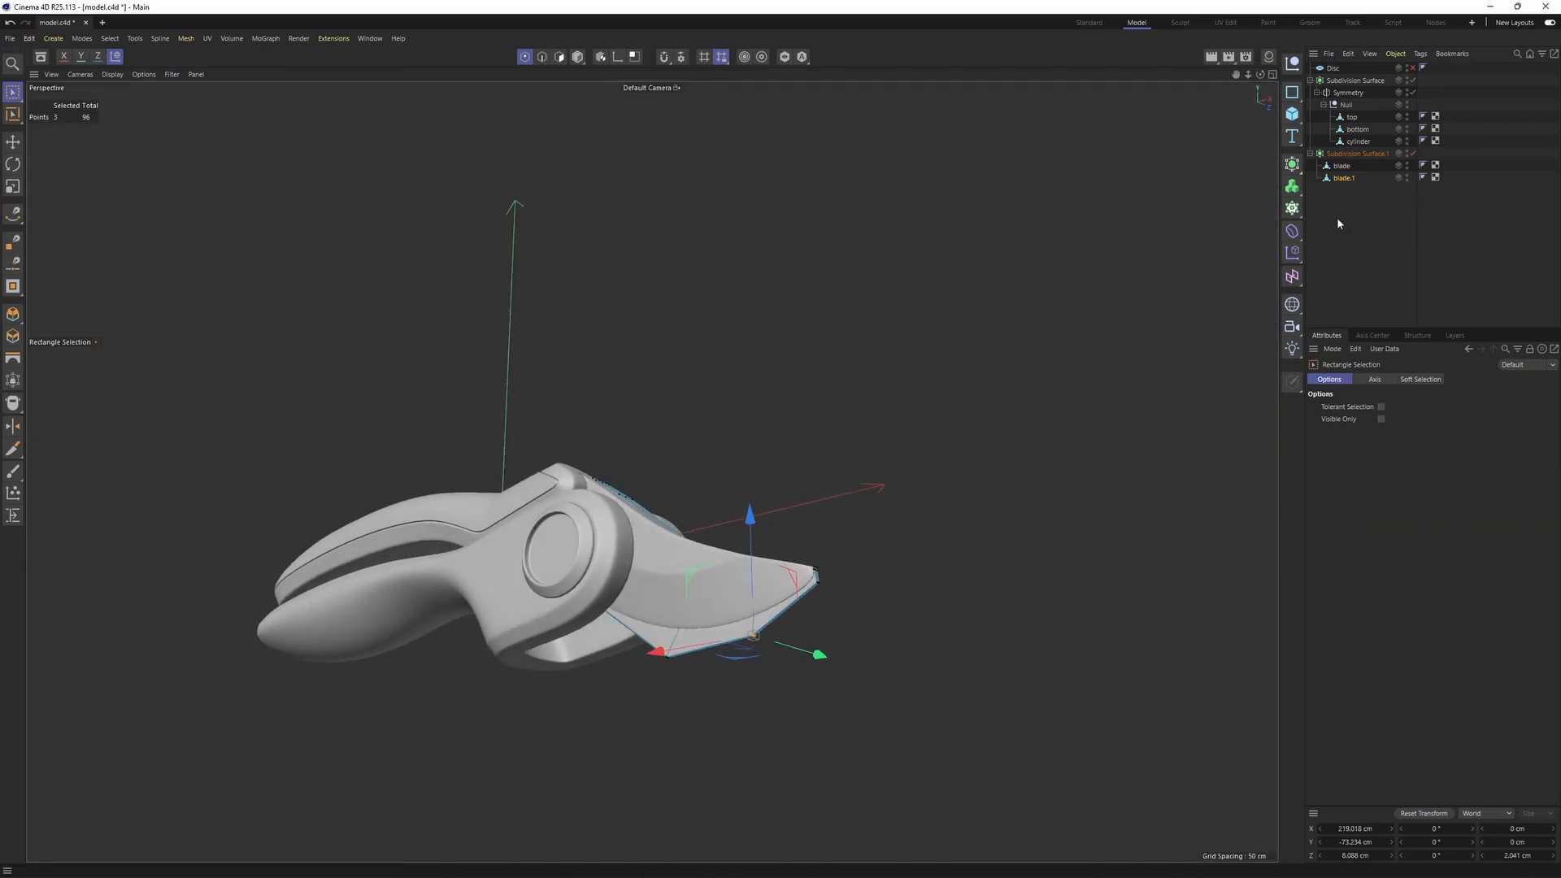
- Group both blades in a null inside their Subdivision Surface and select the blade copy within it
drag(1347, 230, 1384, 251)
key(alt+g)
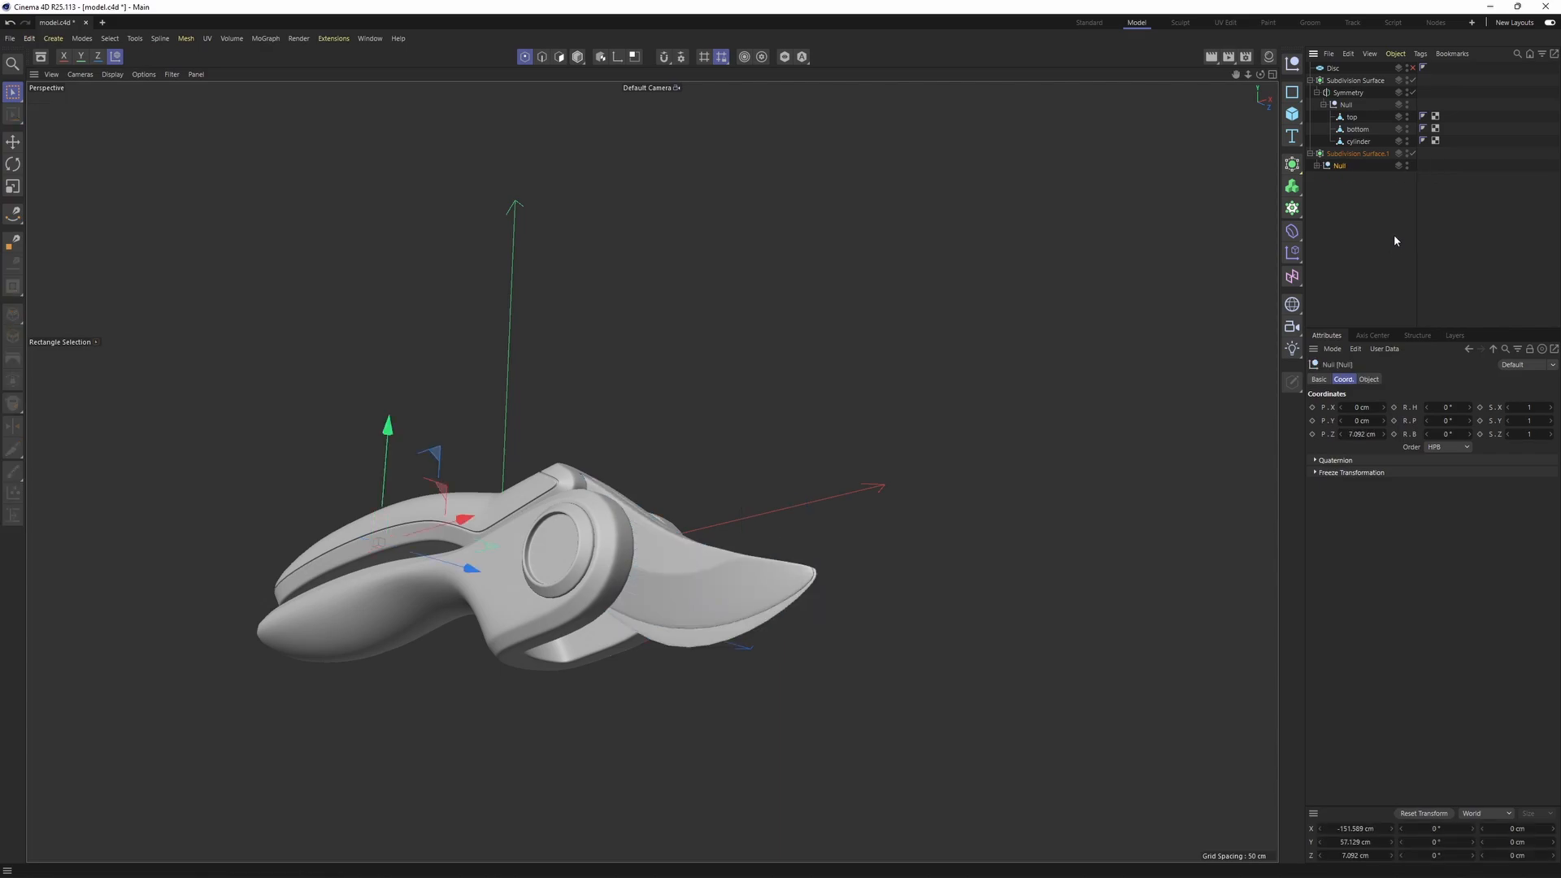
click(1317, 165)
click(1343, 189)
- In the front view, refine the blade copy's lower-edge points to match the curve of the reference's lower blade
middle_click(843, 627)
middle_click(1008, 581)
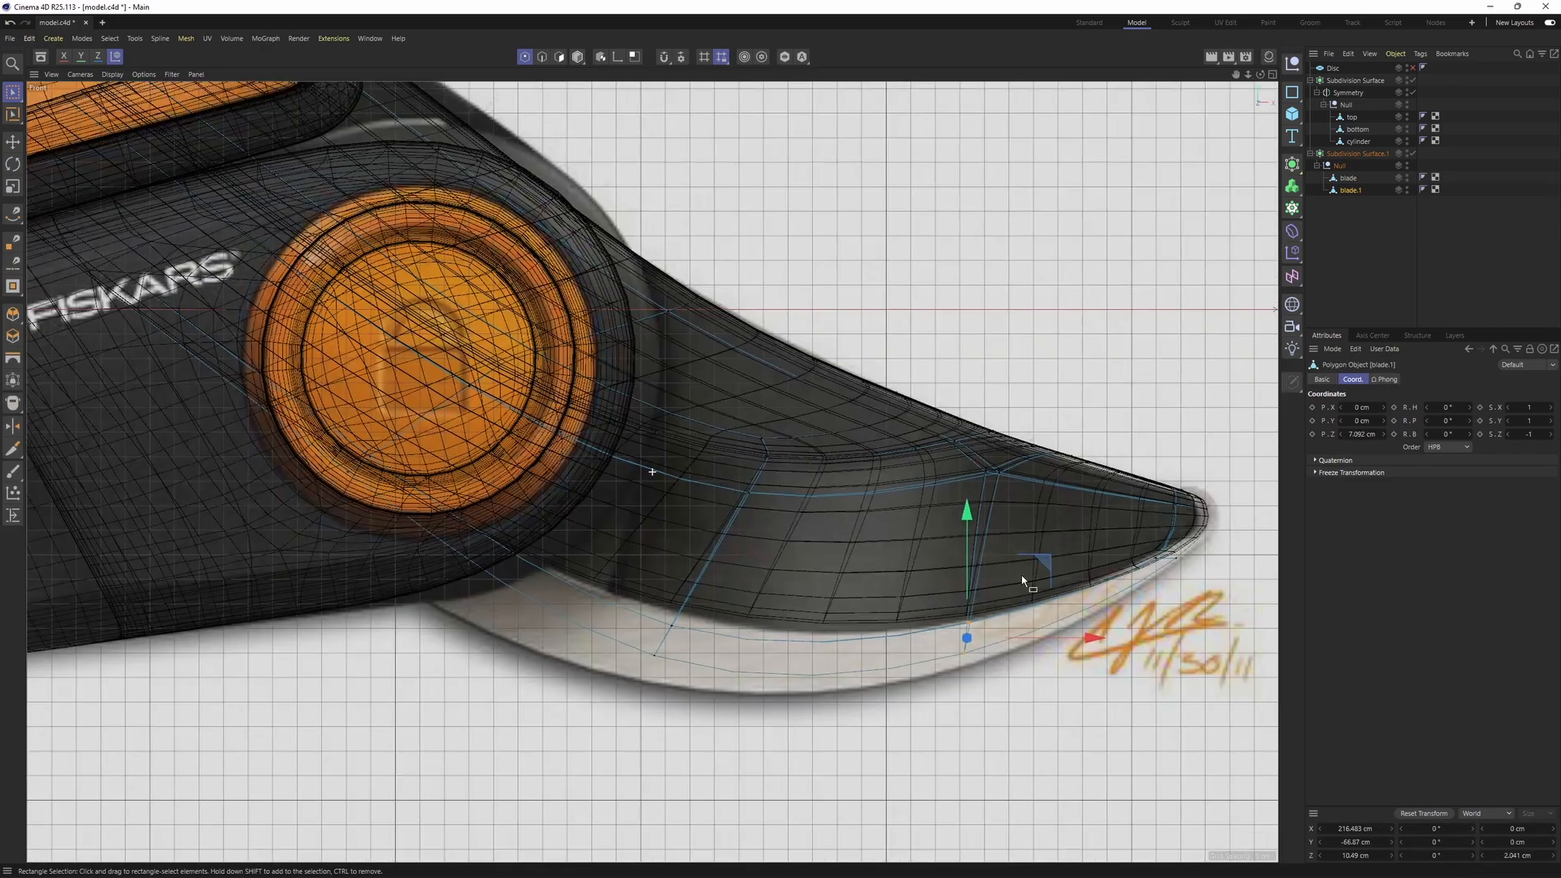
alt+middle_drag(1034, 567, 1056, 547)
drag(1055, 547, 1060, 559)
alt+middle_drag(578, 542, 844, 581)
drag(700, 578, 593, 517)
drag(994, 724, 867, 667)
alt+middle_drag(498, 367, 620, 495)
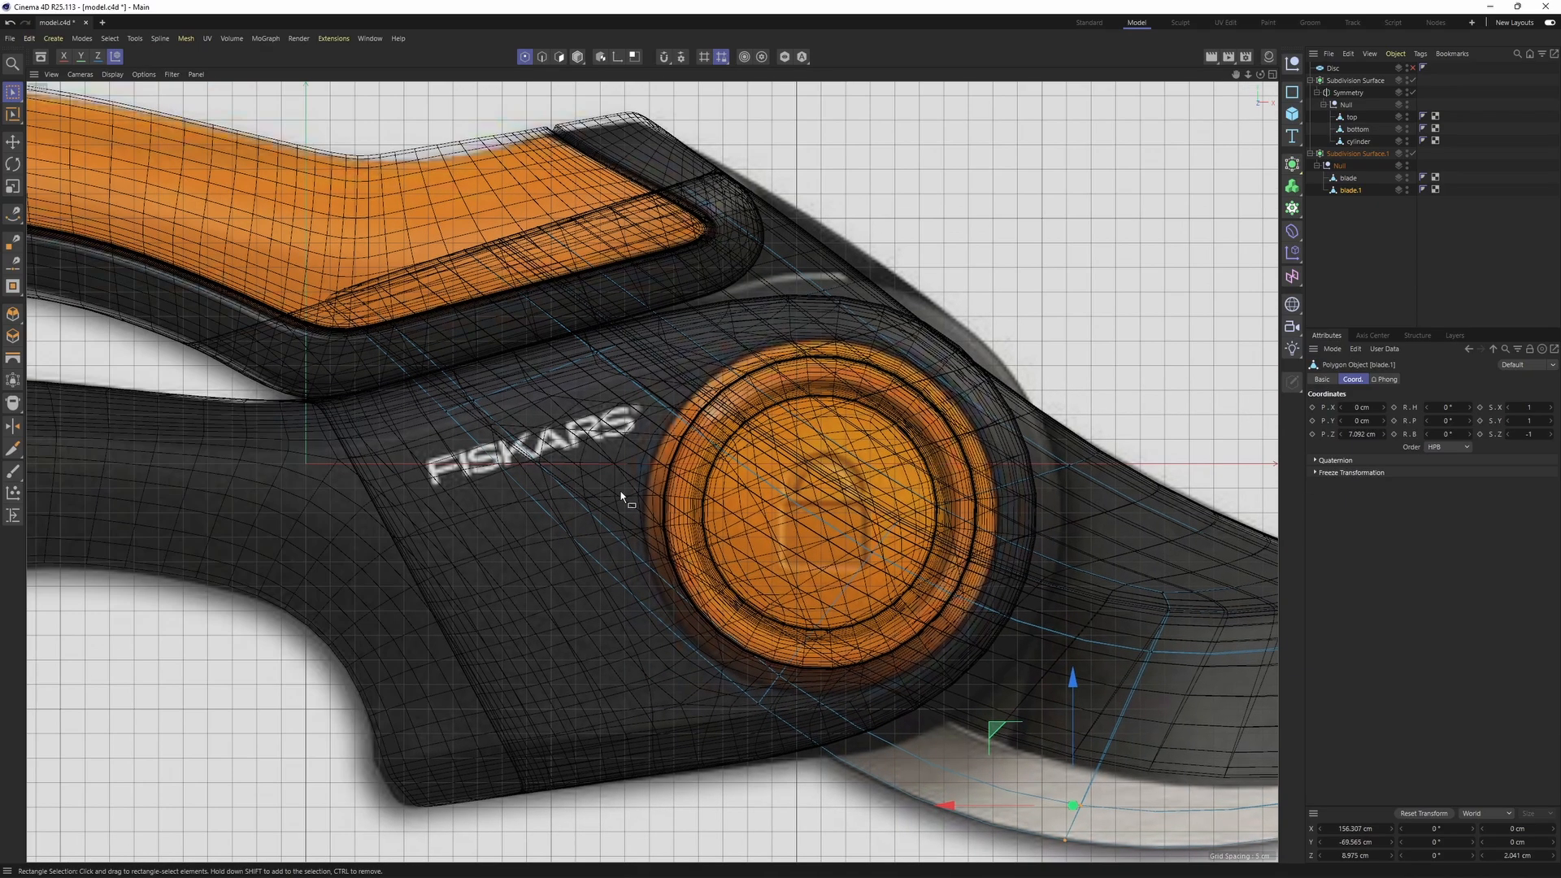
- With smoothing off, move the blade copy's rear-end and adjoining spine points down so they sit behind the pivot housing
key(q)
alt+middle_drag(617, 396, 652, 472)
drag(732, 478, 204, 202)
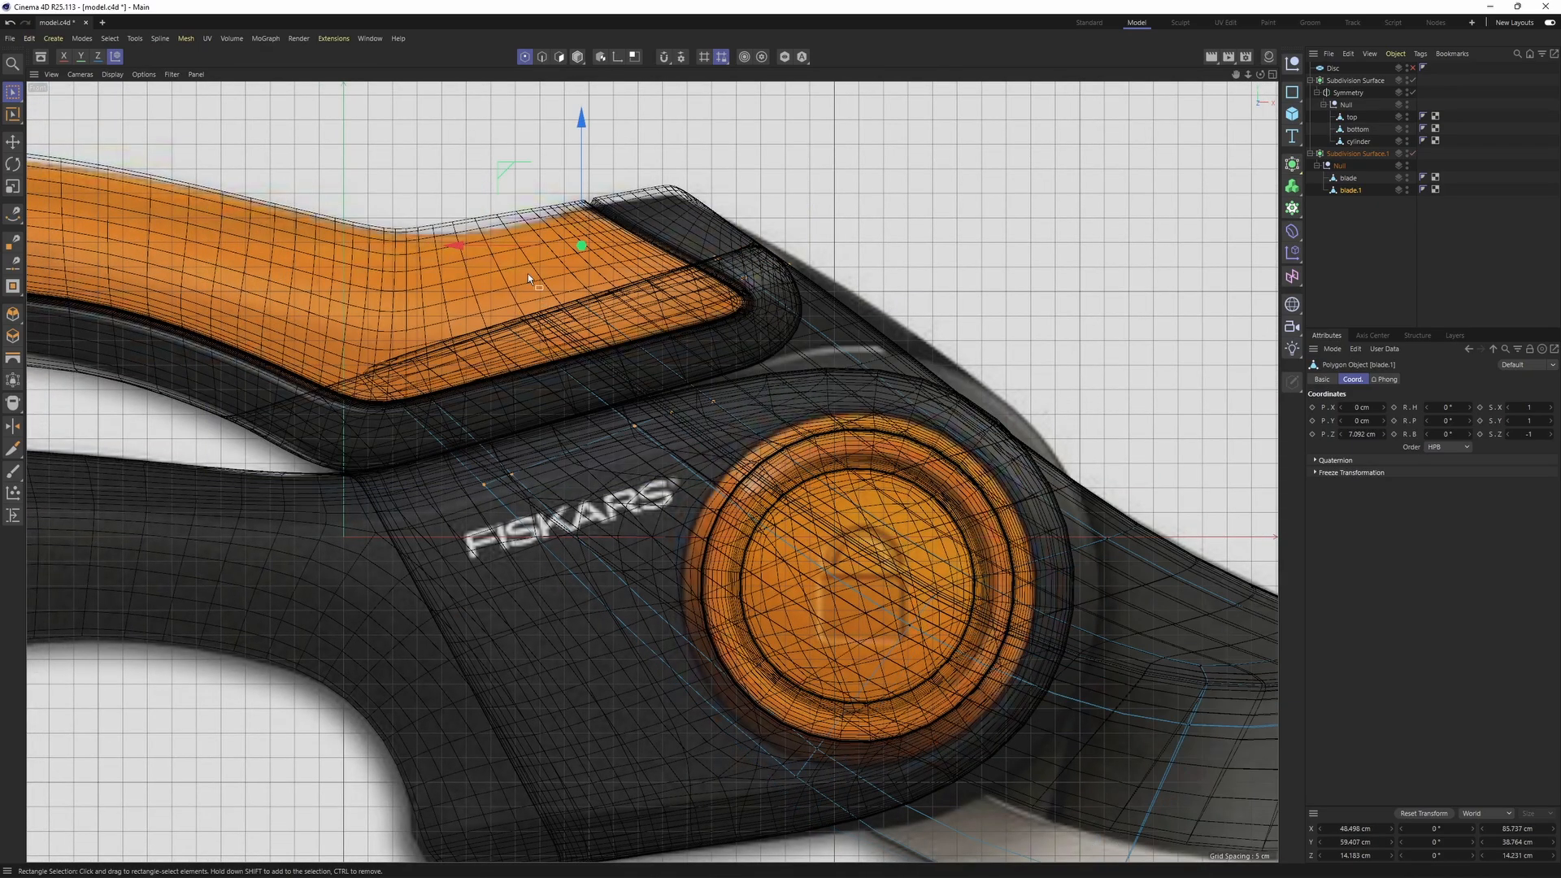
key(q)
drag(491, 167, 515, 200)
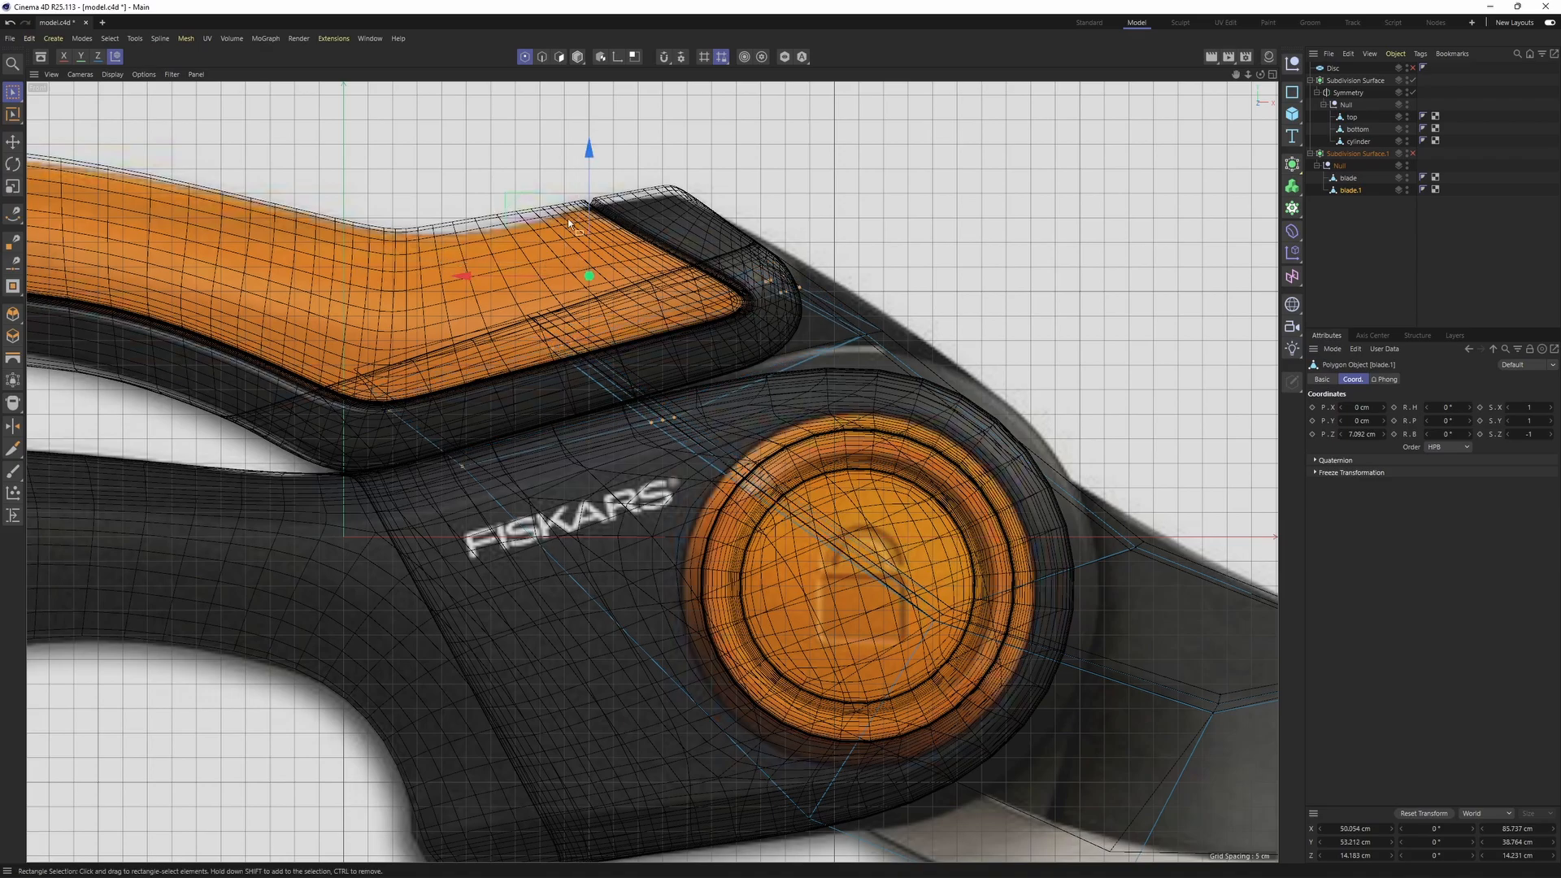
key(ctrl+z)
drag(783, 304, 927, 416)
drag(546, 182, 637, 310)
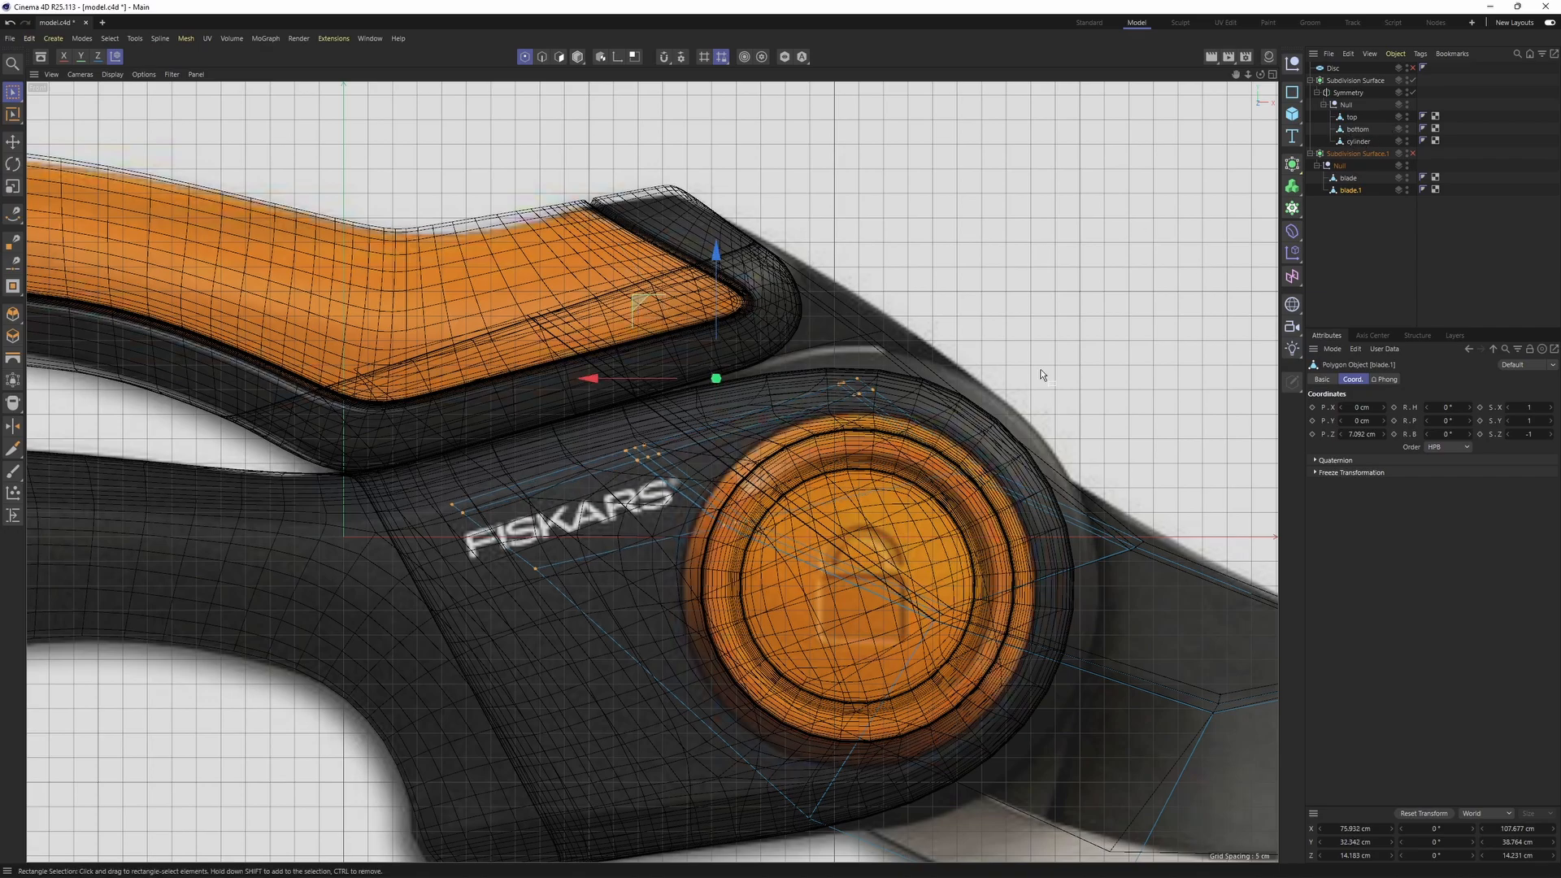
drag(985, 490, 985, 490)
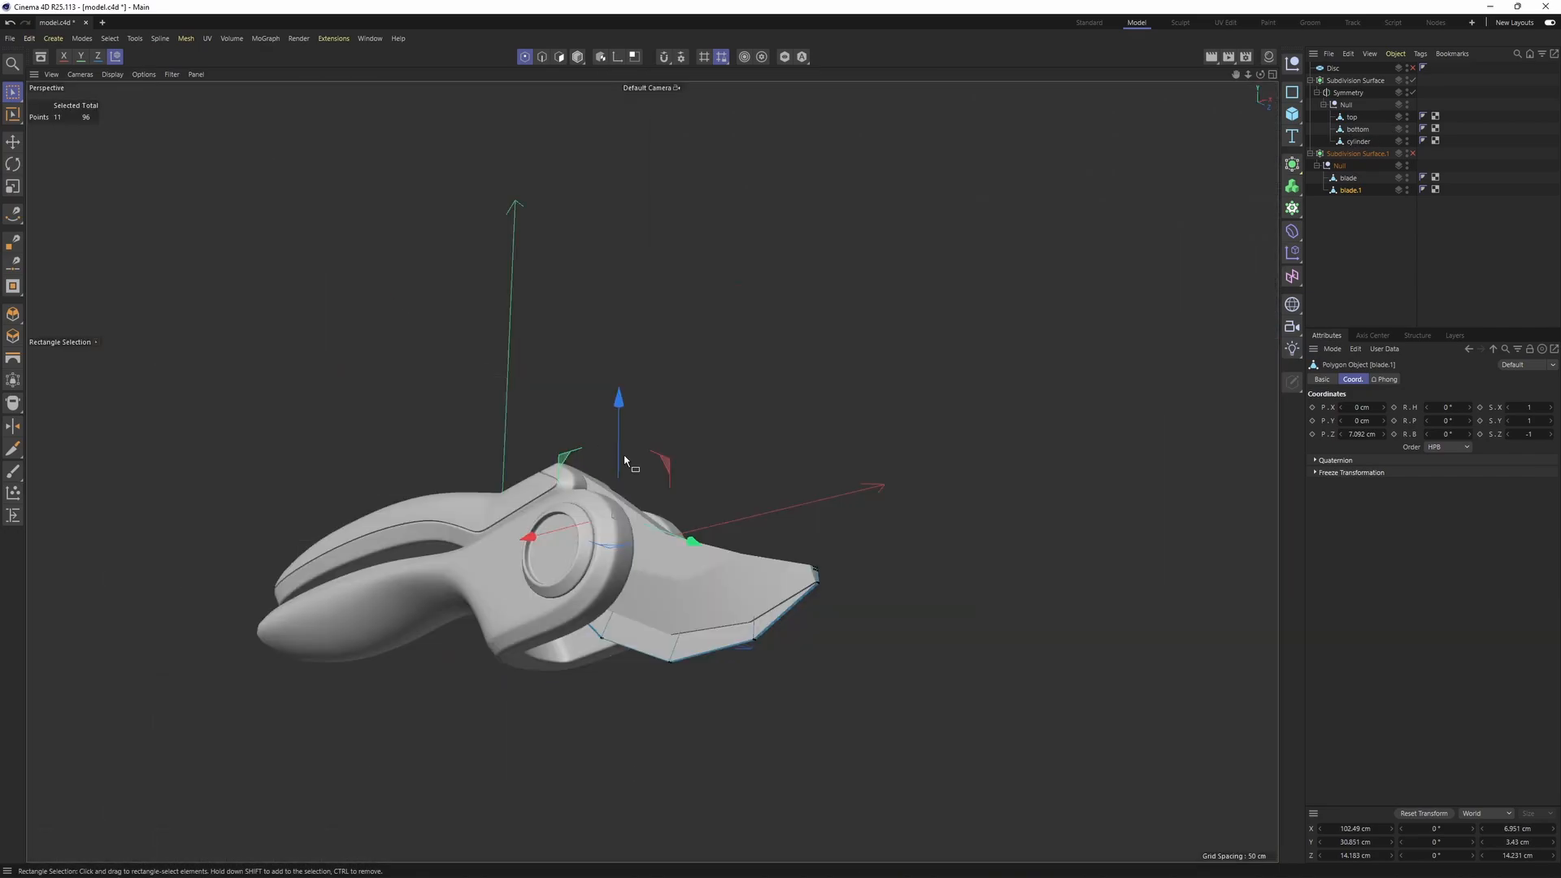
- Make the handles' Symmetry object editable and move the top, bottom and cylinder objects into the null holding the blades
alt+drag(631, 463, 959, 426)
click(1350, 92)
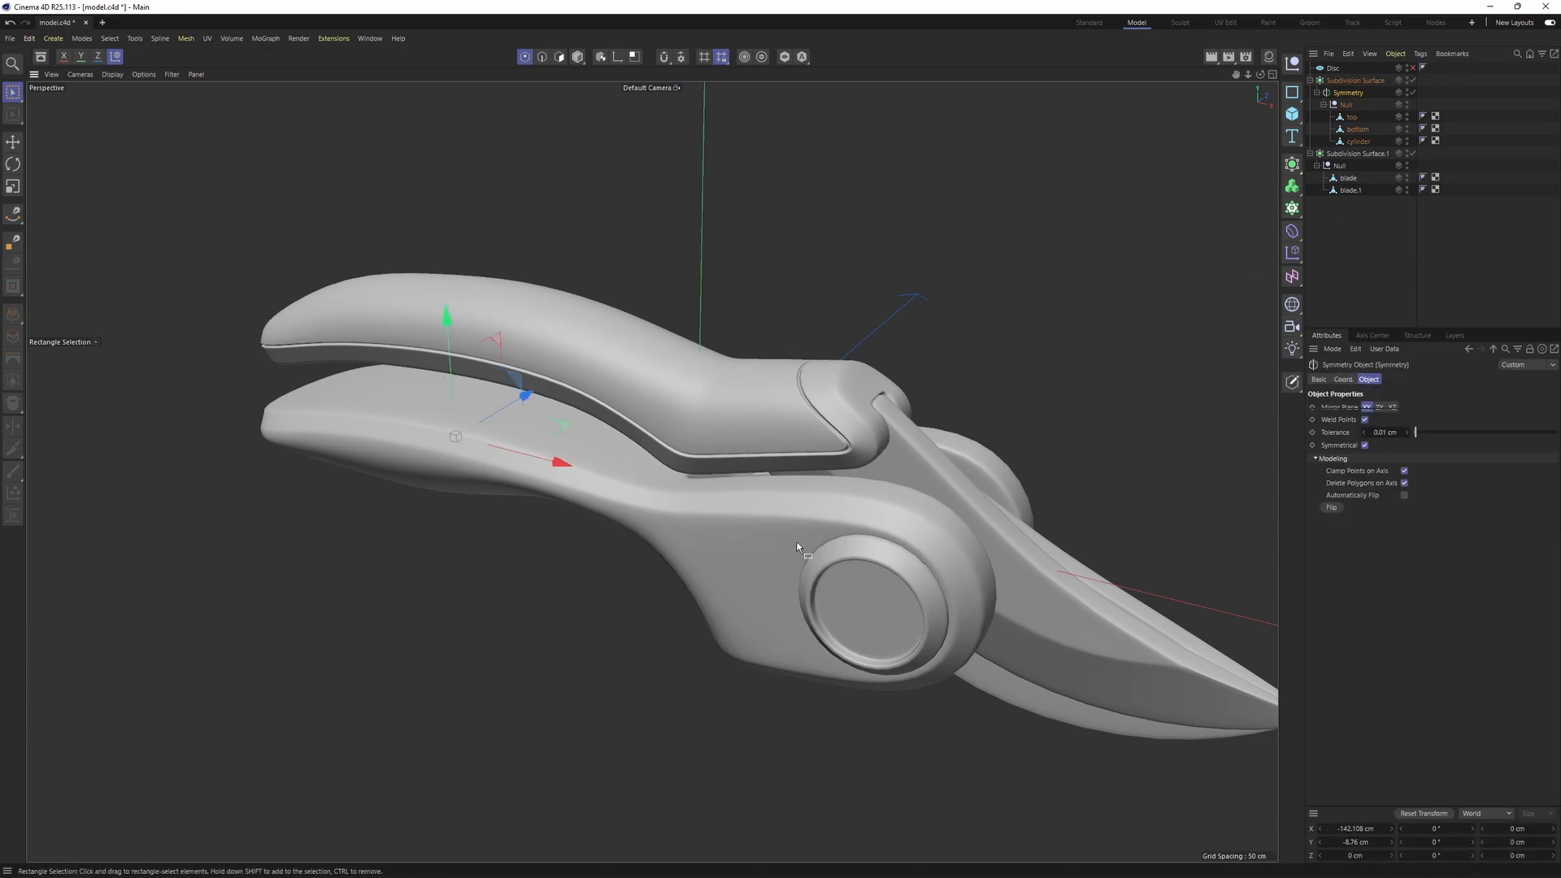
mouse_move(797, 546)
alt+mouse_down()
mouse_move(712, 540)
mouse_move(825, 549)
alt+mouse_up()
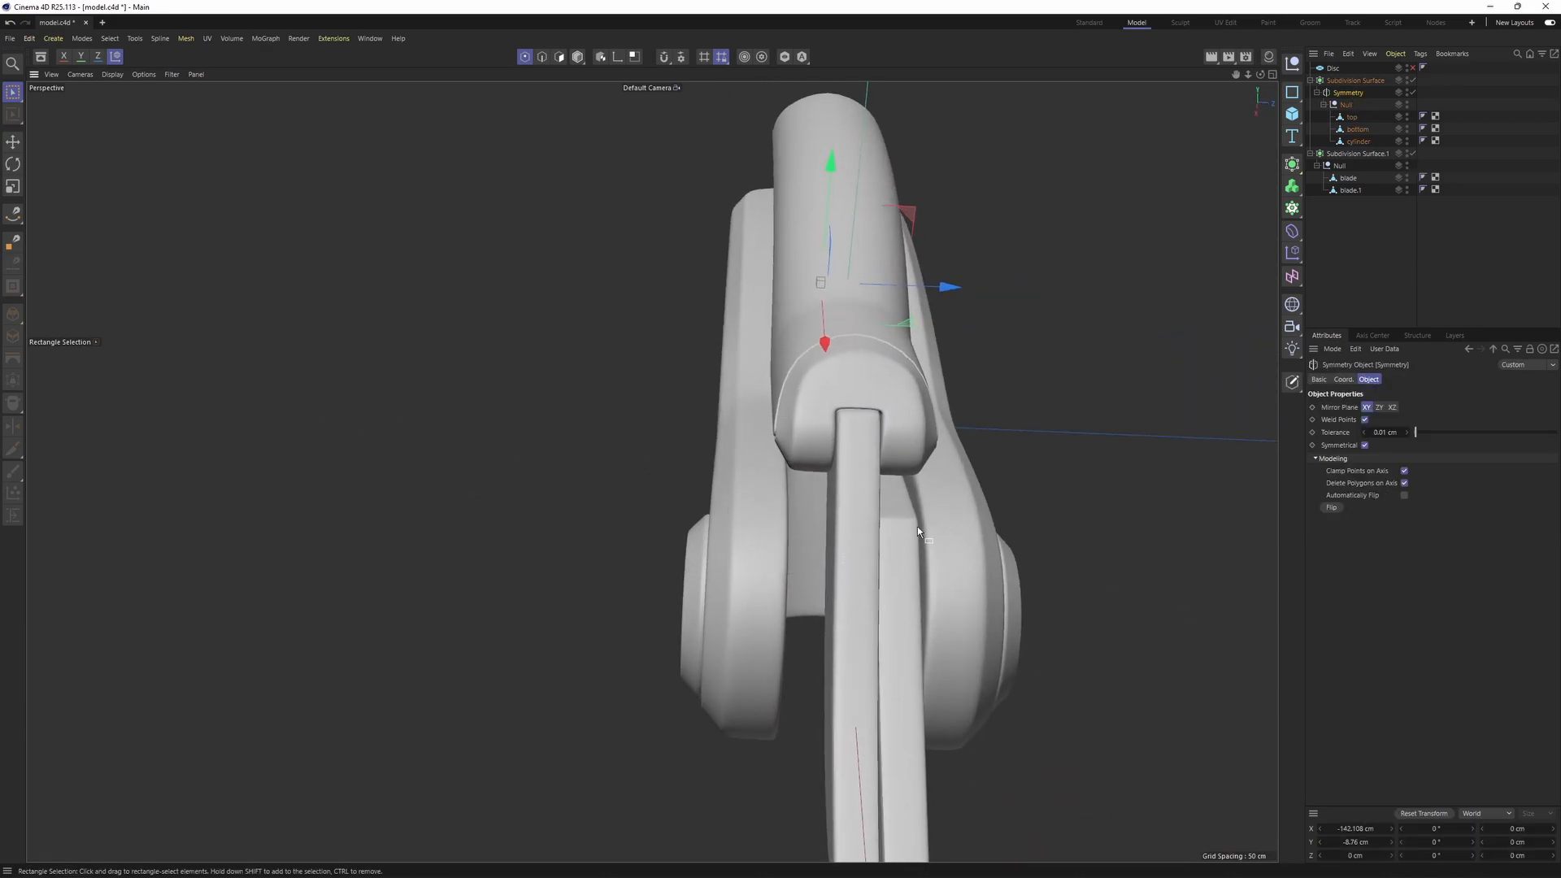
key(c)
click(1347, 116)
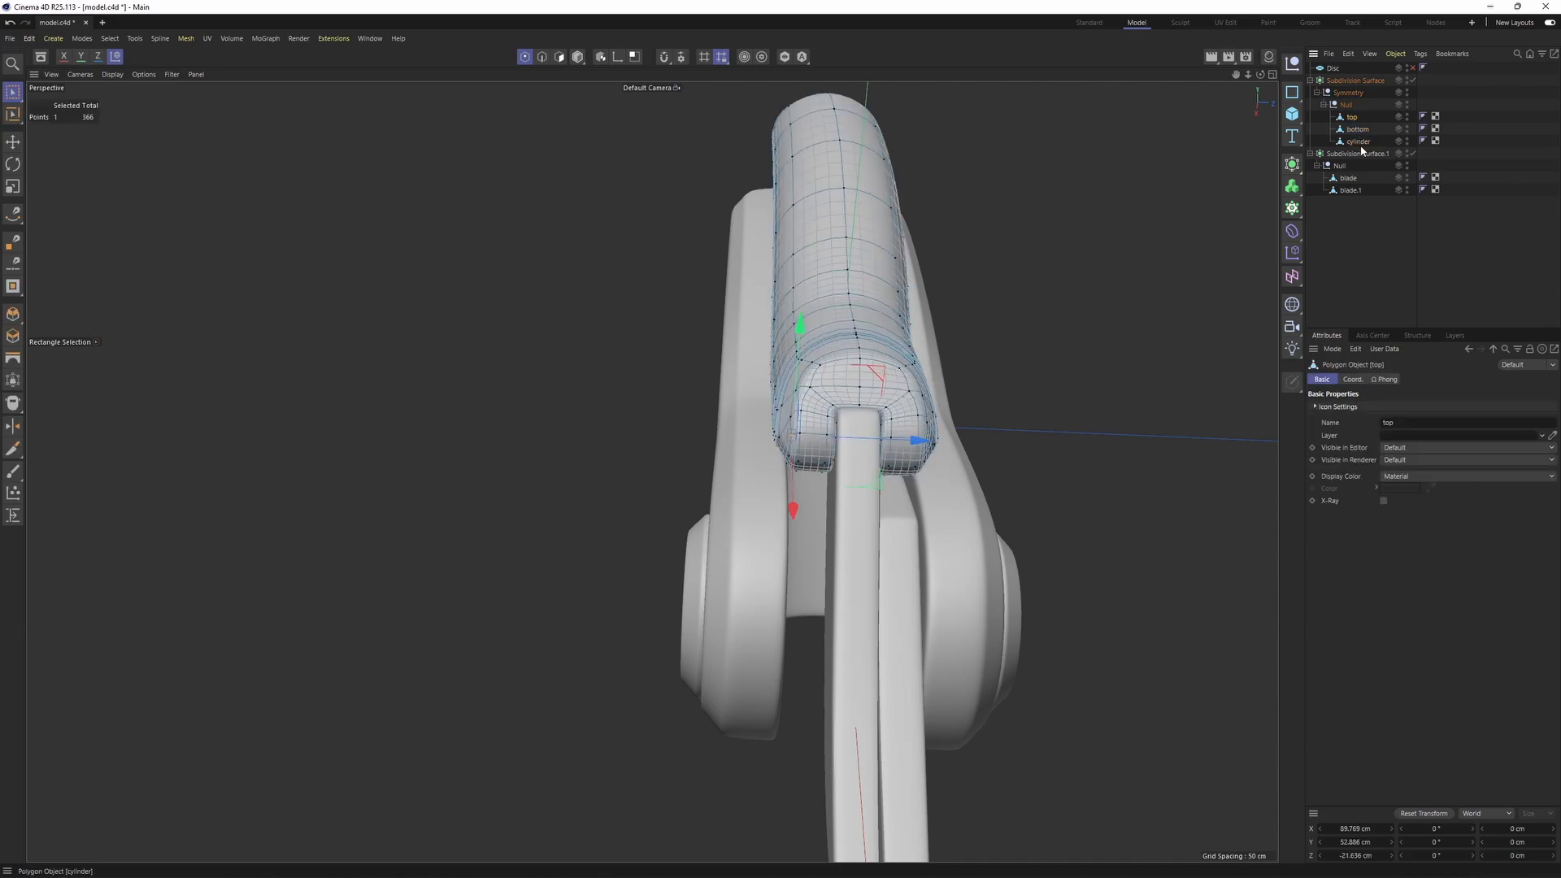
shift+click(1343, 142)
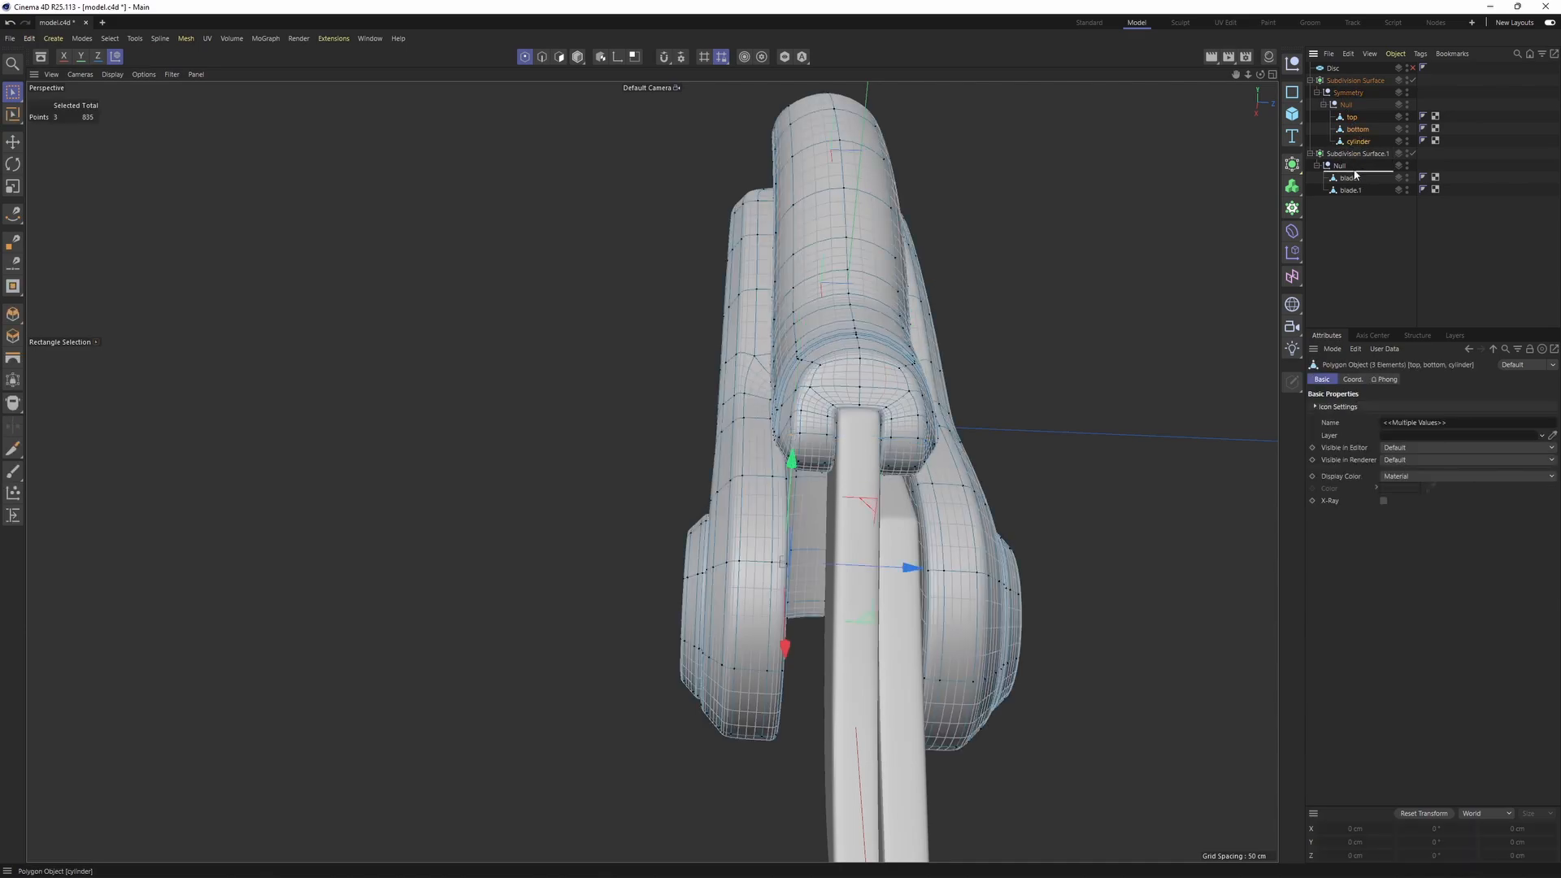
- Delete the emptied Subdivision Surface hierarchy and the Disc, and rename the remaining null as blade
click(1347, 82)
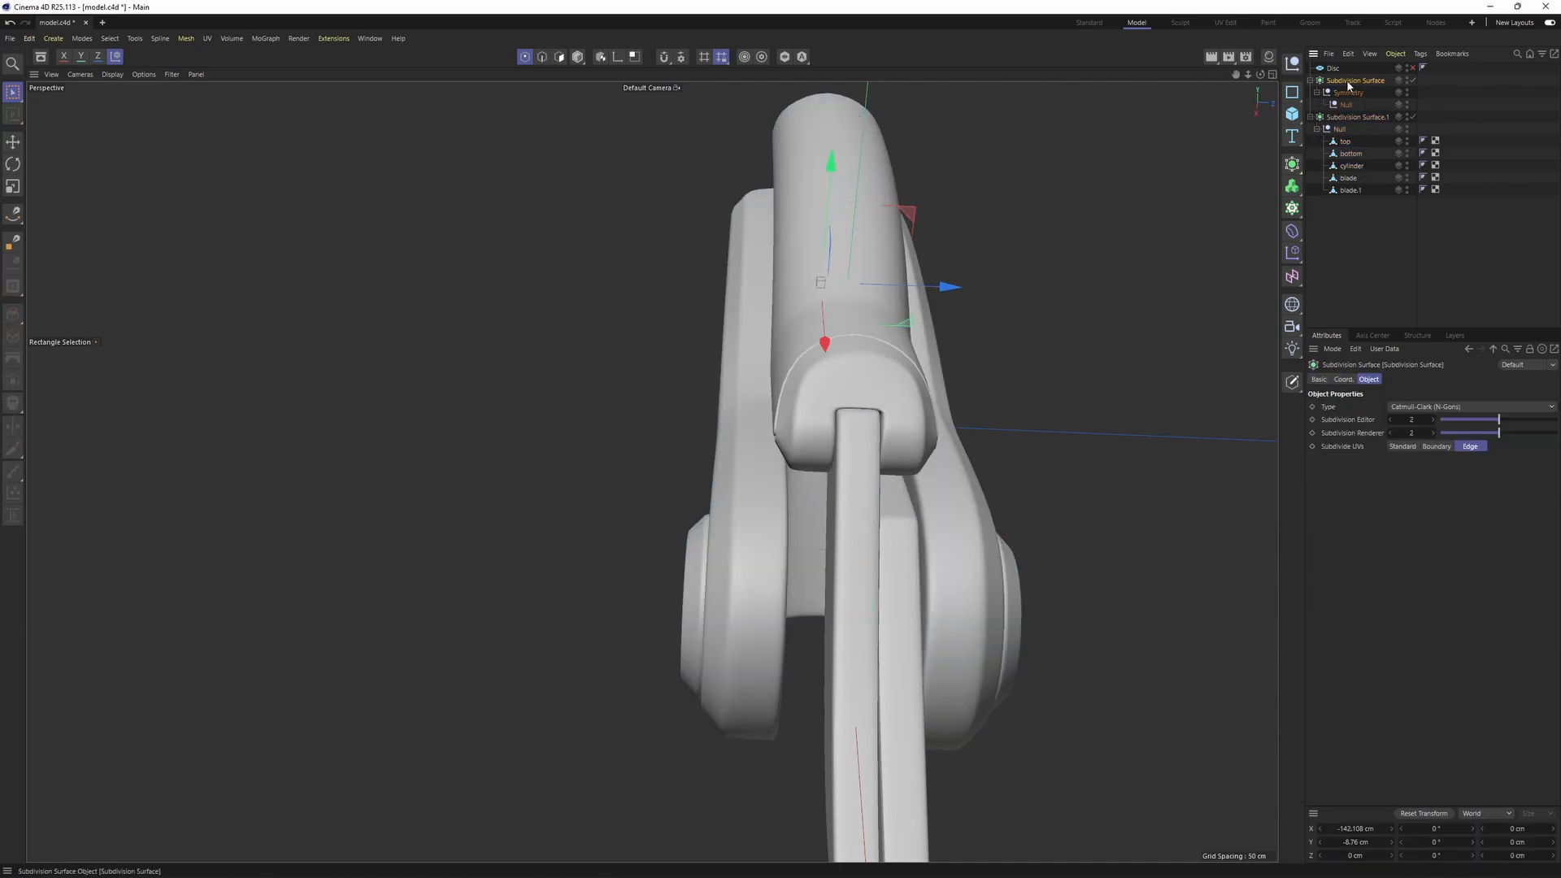
key(Delete)
click(1329, 68)
key(Delete)
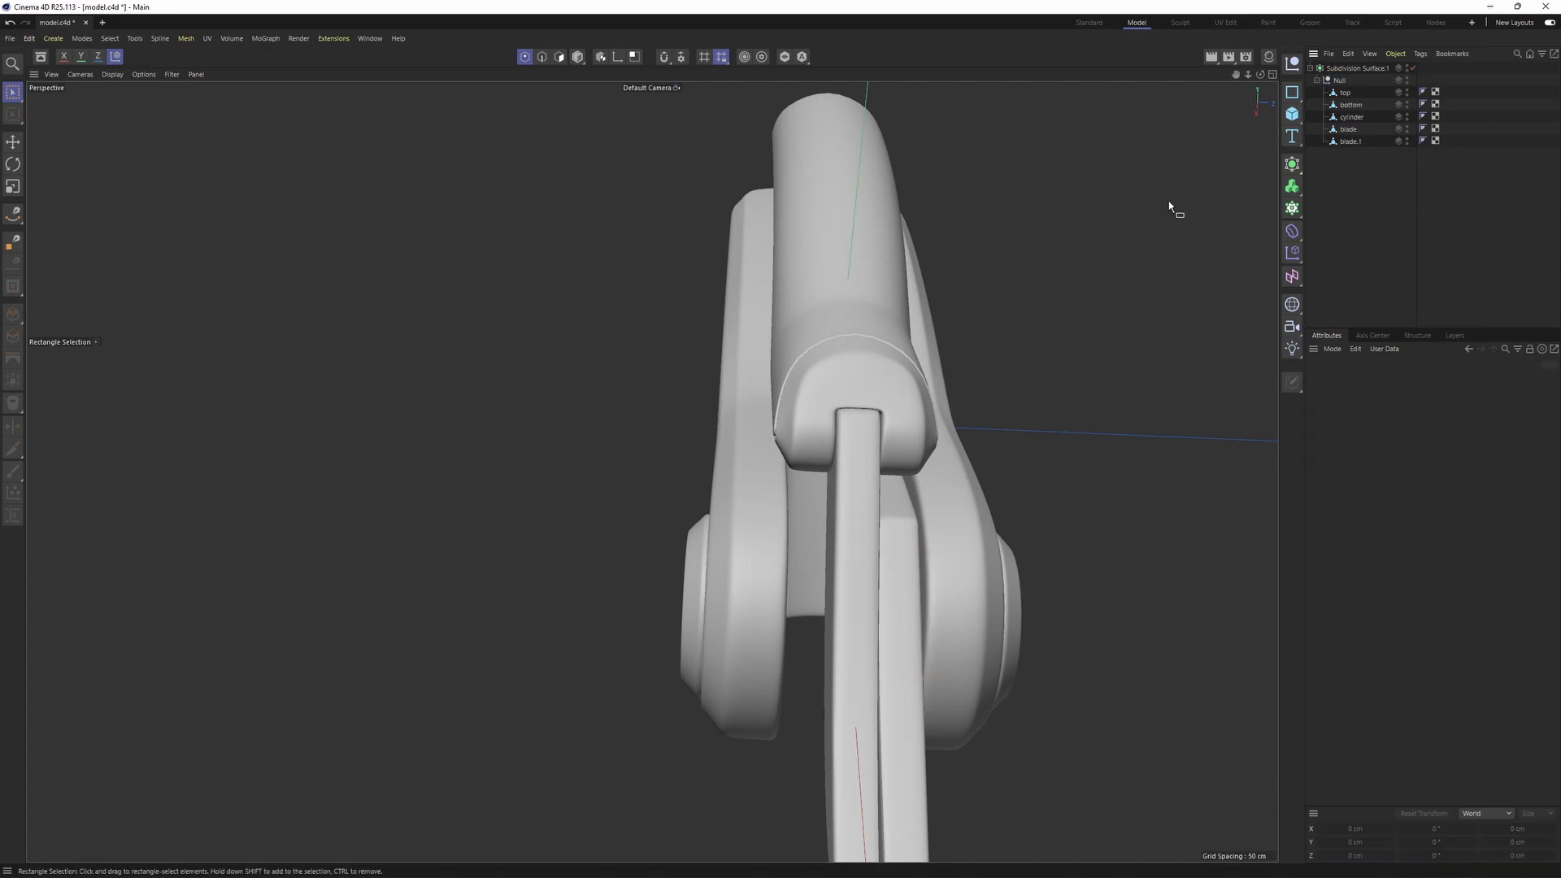
double_click(1339, 80)
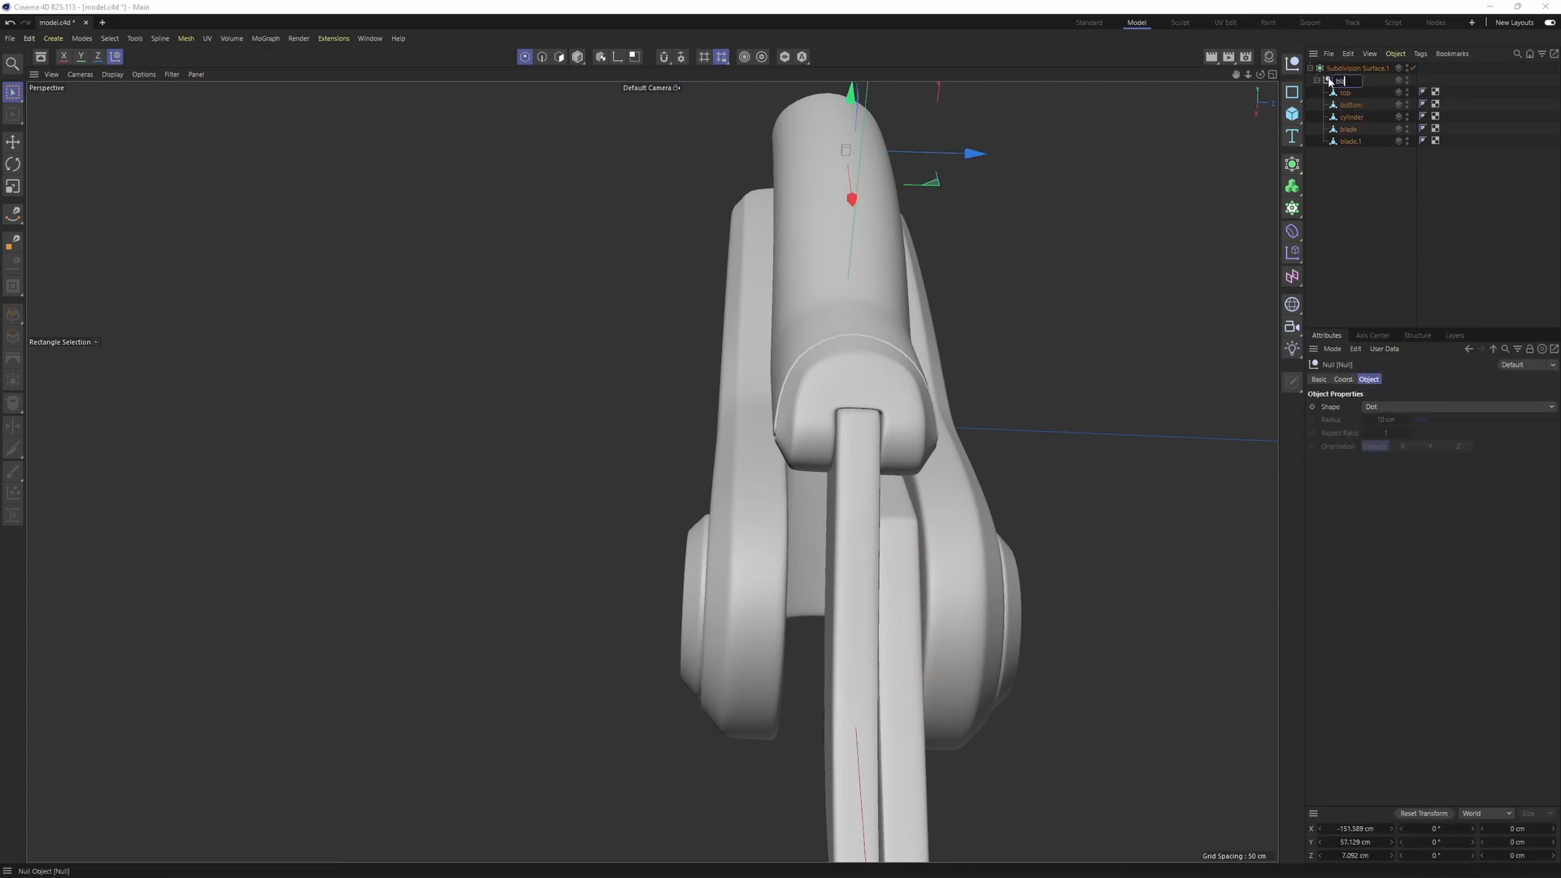
alt+drag(886, 409, 1453, 143)
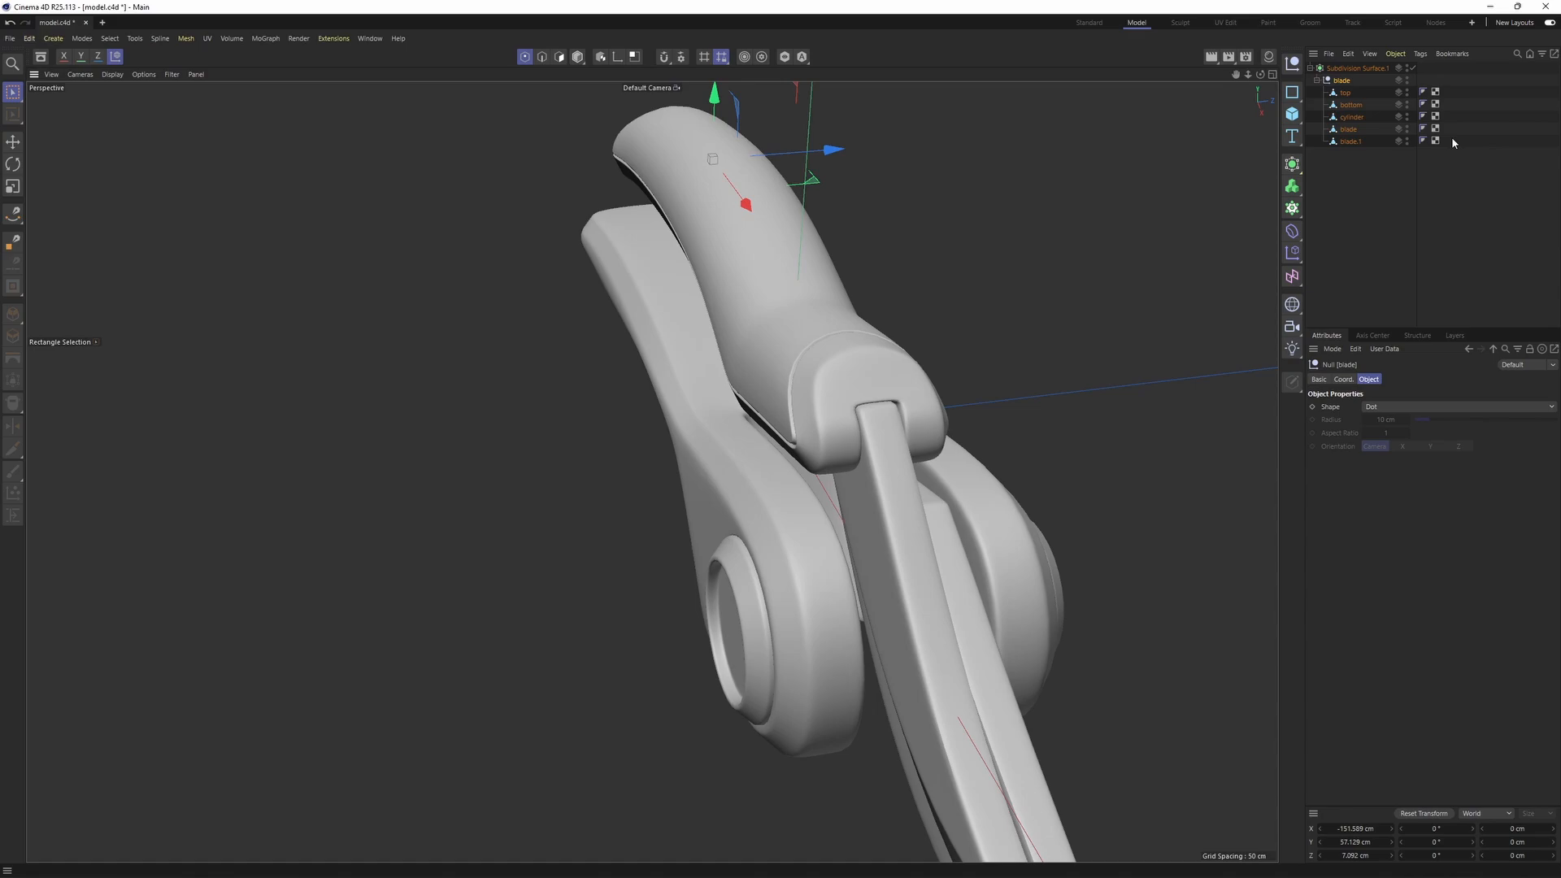
- Select the inner-face points of one pivot cheek on the bottom object in the top view and move them along Z toward the blades
click(1349, 109)
alt+drag(909, 419, 821, 420)
key(q)
key(F5)
key(F2)
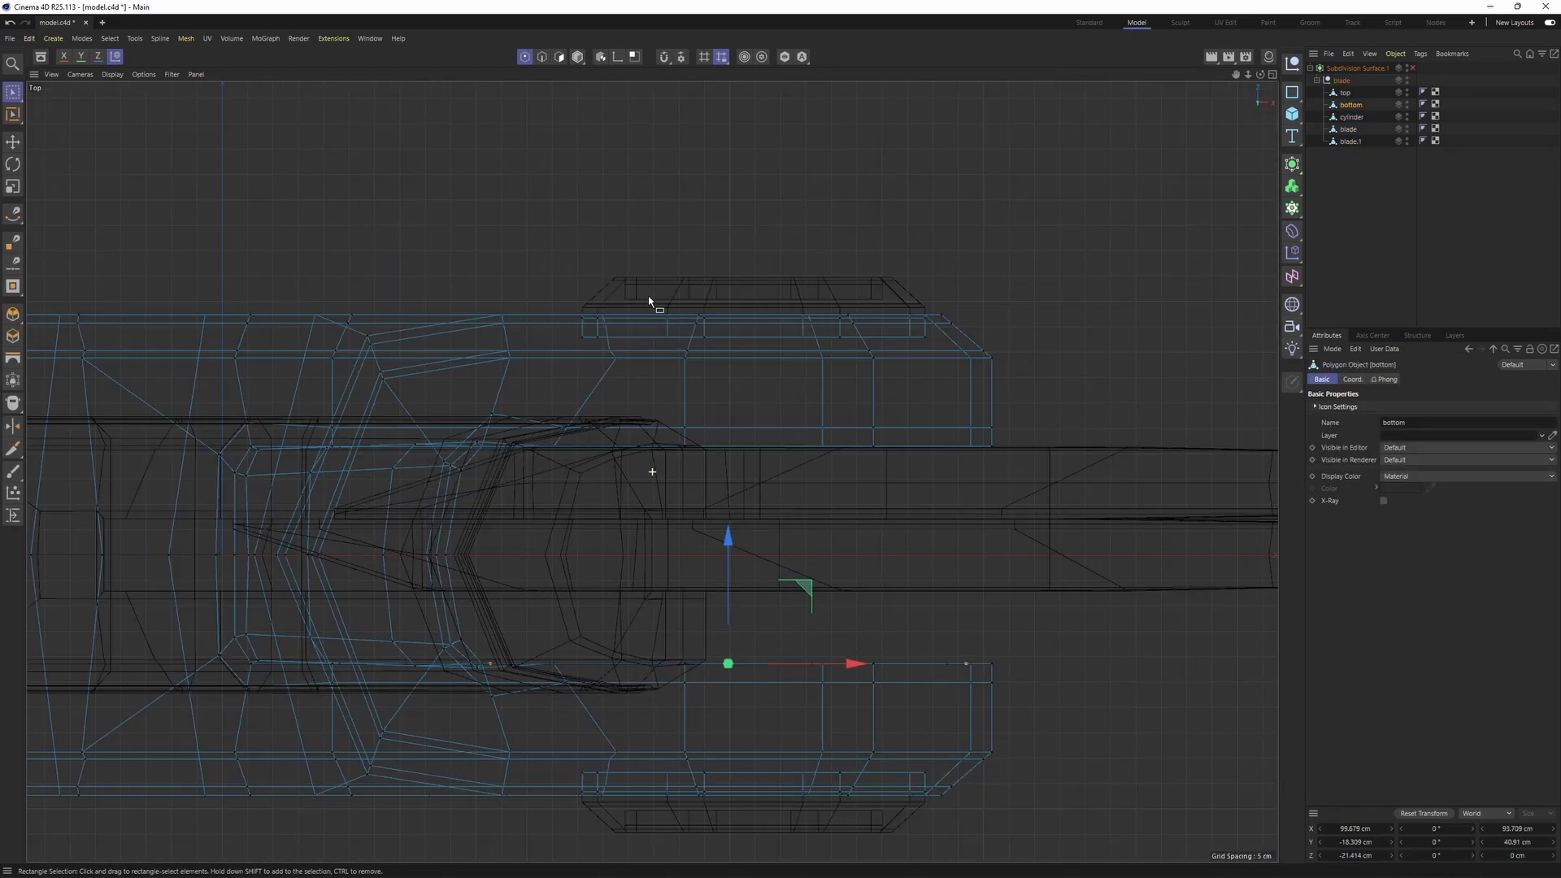
mouse_move(409, 452)
mouse_down()
mouse_move(939, 516)
mouse_move(764, 443)
mouse_move(847, 294)
mouse_move(870, 330)
mouse_move(826, 349)
mouse_move(822, 369)
mouse_move(868, 433)
mouse_up()
key(F1)
key(n)
key(g)
key(n)
key(b)
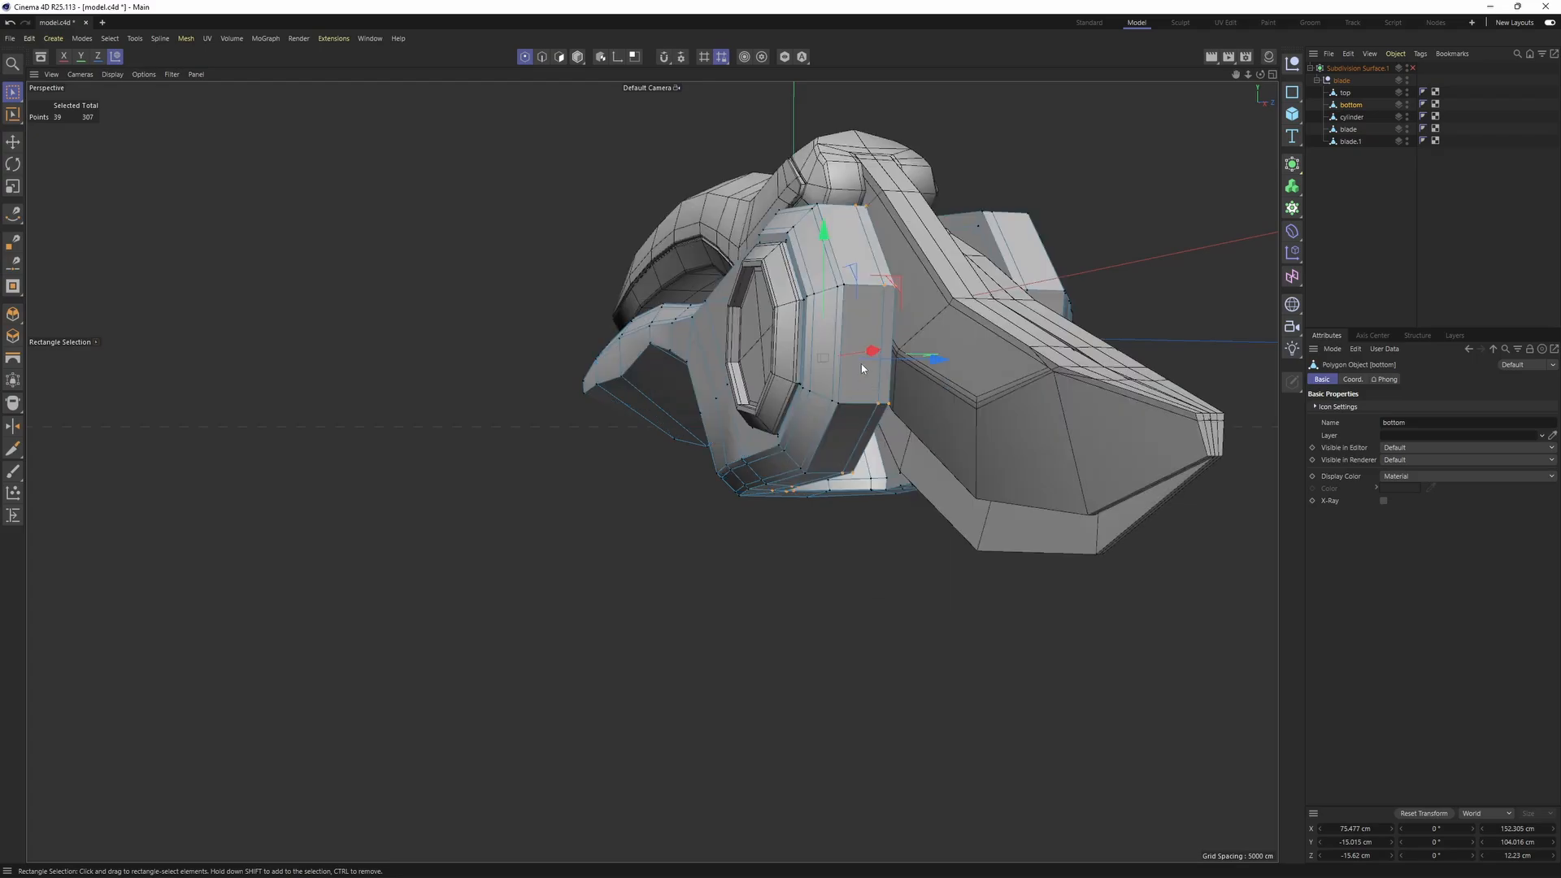
alt+drag(861, 522, 818, 585)
key(q)
alt+drag(851, 360, 827, 481)
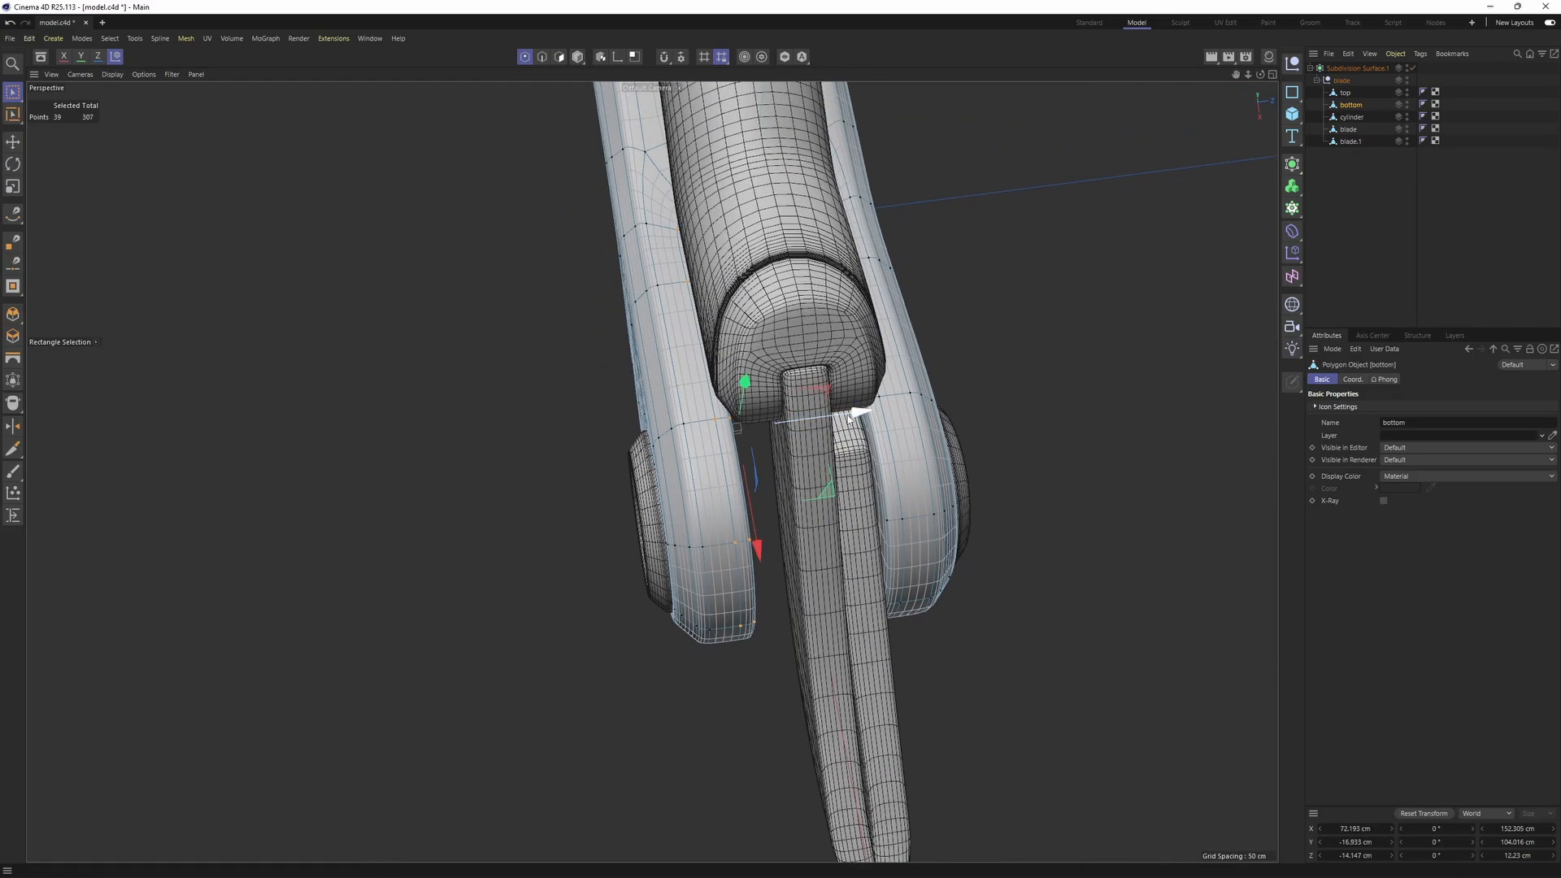
drag(849, 417, 693, 648)
scroll(821, 411, down, 4)
click(1425, 247)
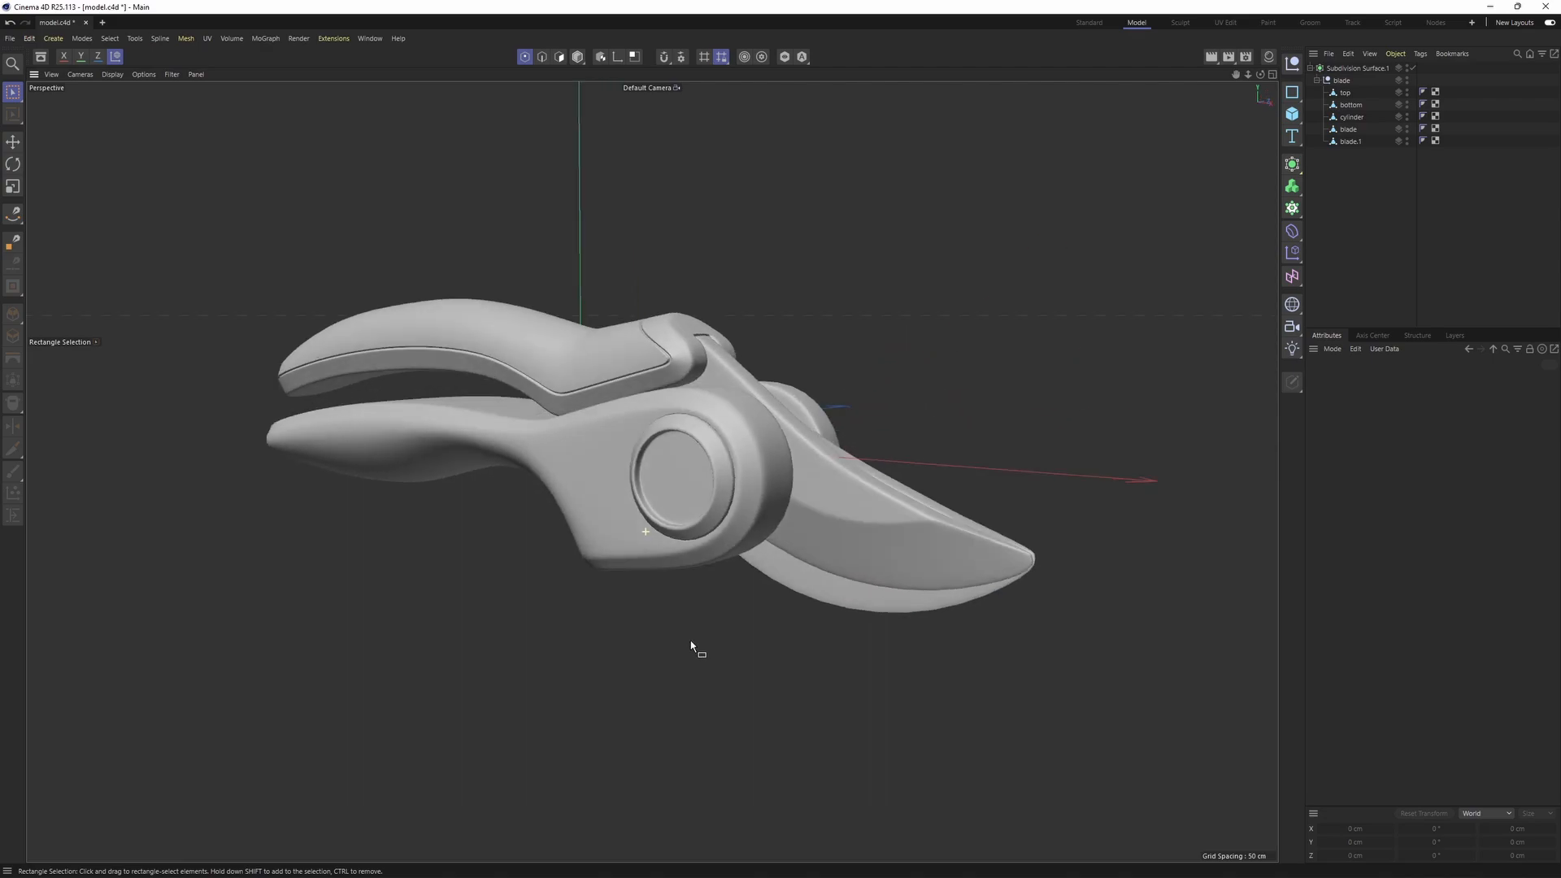
- Examine the assembled pruner from several angles in perspective and against the reference in the four-view layout
scroll(747, 556, up, 2)
alt+drag(748, 559, 901, 372)
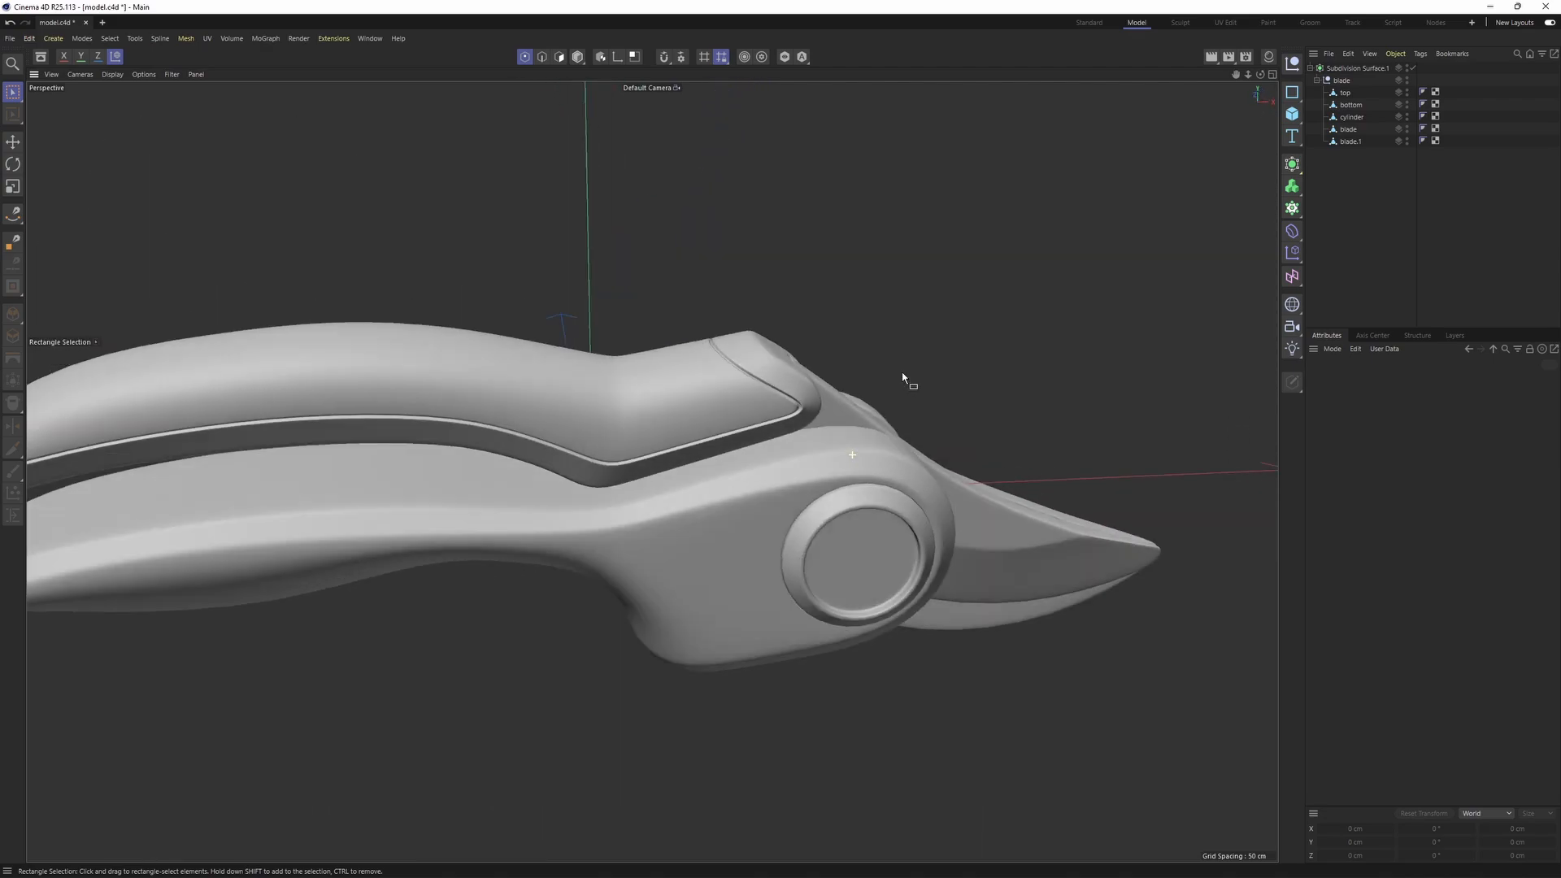
scroll(892, 497, up, 2)
scroll(892, 497, down, 3)
middle_click(894, 496)
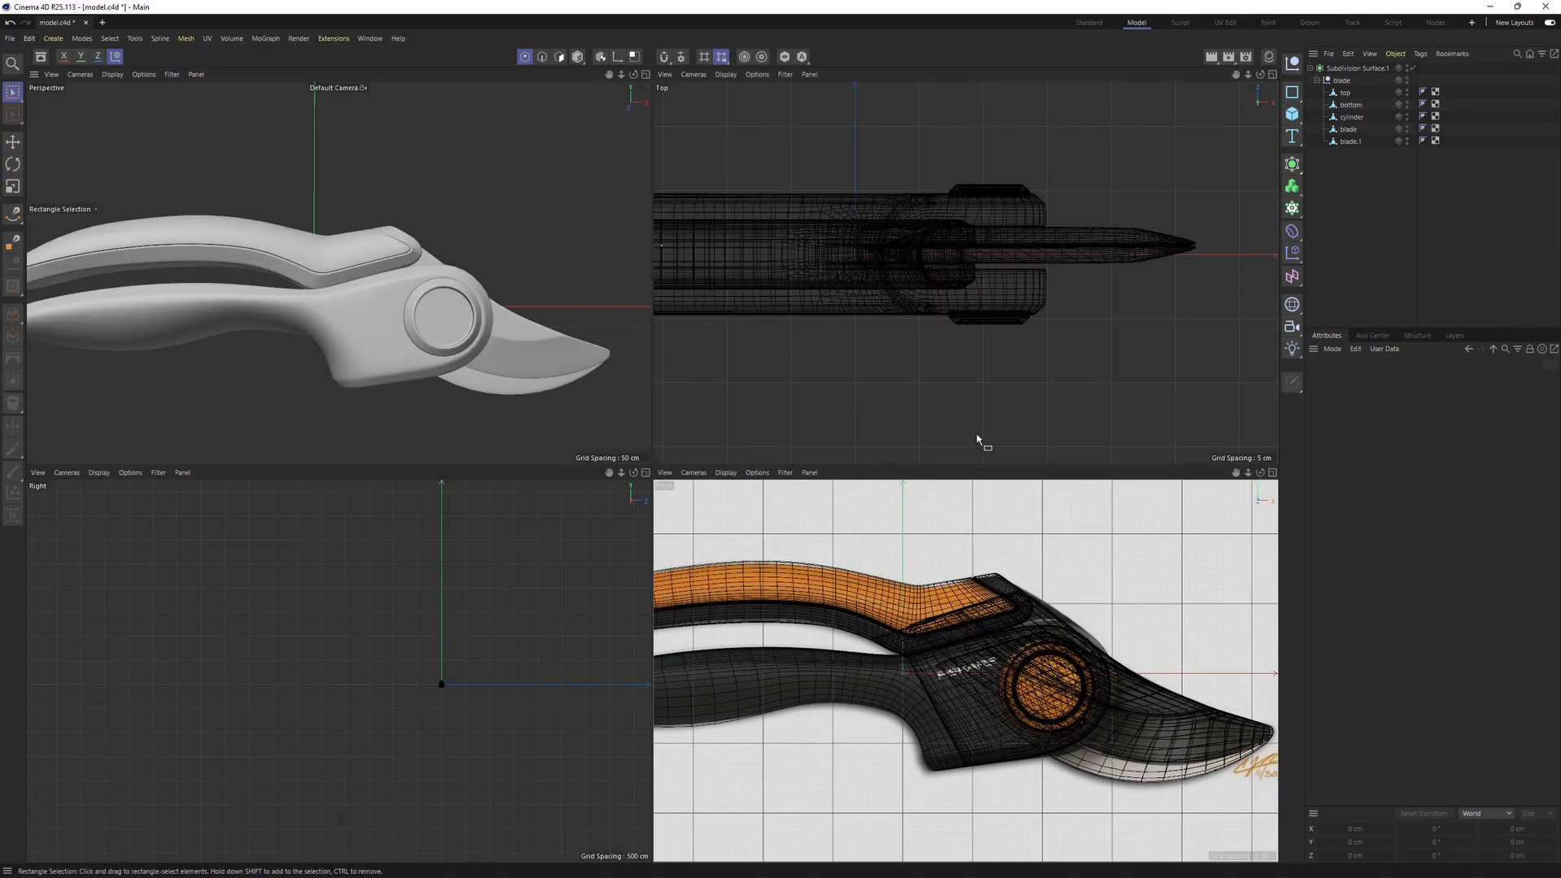
middle_click(456, 329)
alt+drag(823, 471, 630, 512)
alt+drag(720, 422, 932, 562)
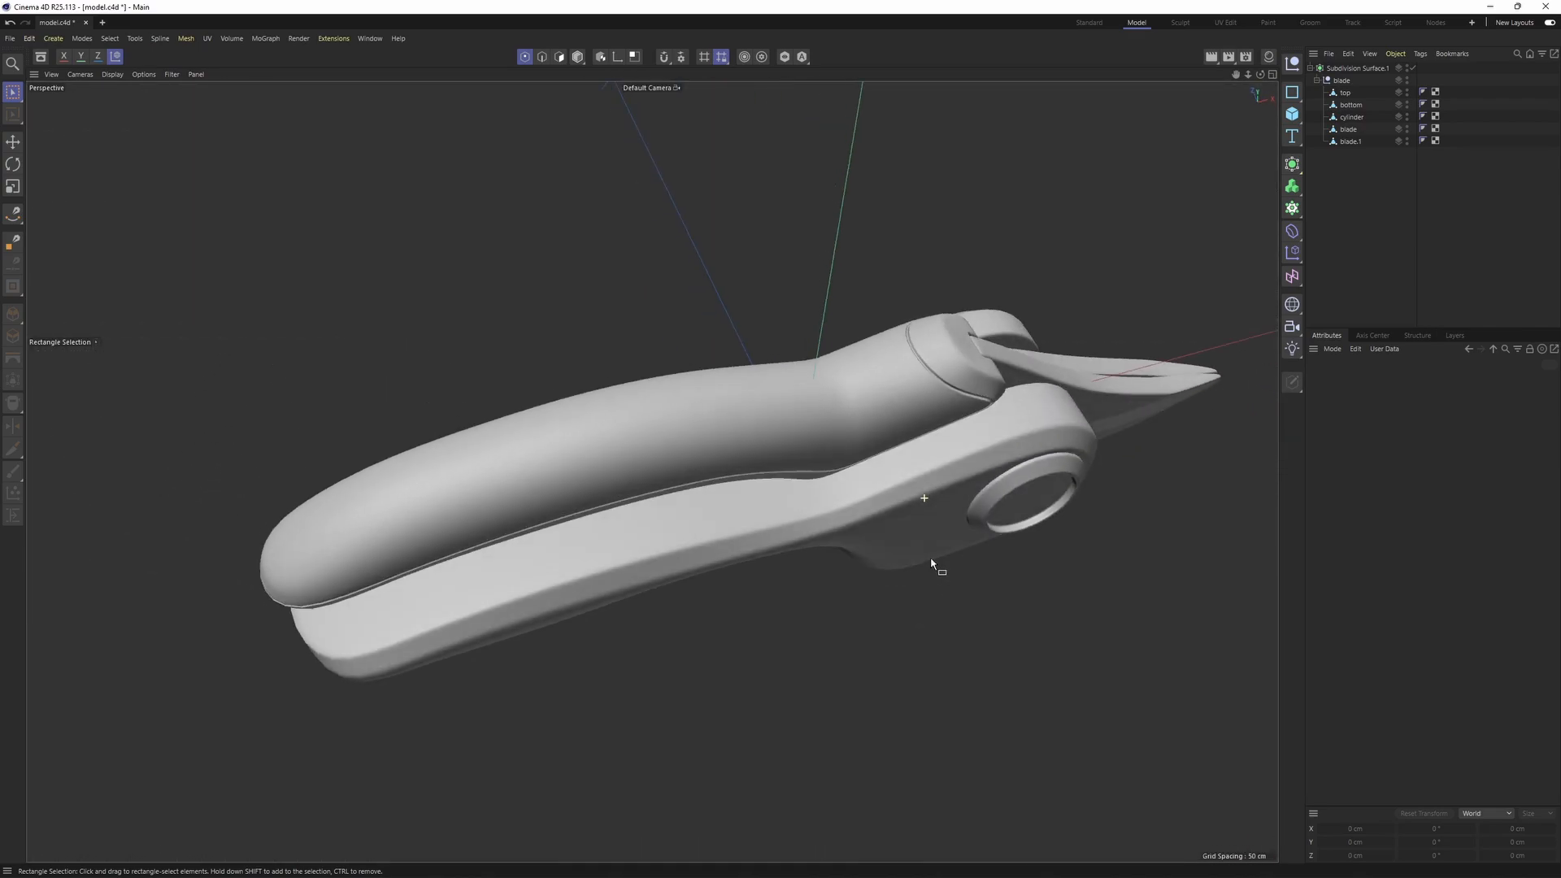
- Add an FFD deformer under the bottom object, fitted to its bounds
click(1353, 117)
click(1351, 106)
alt+drag(1008, 293, 854, 455)
key(Return)
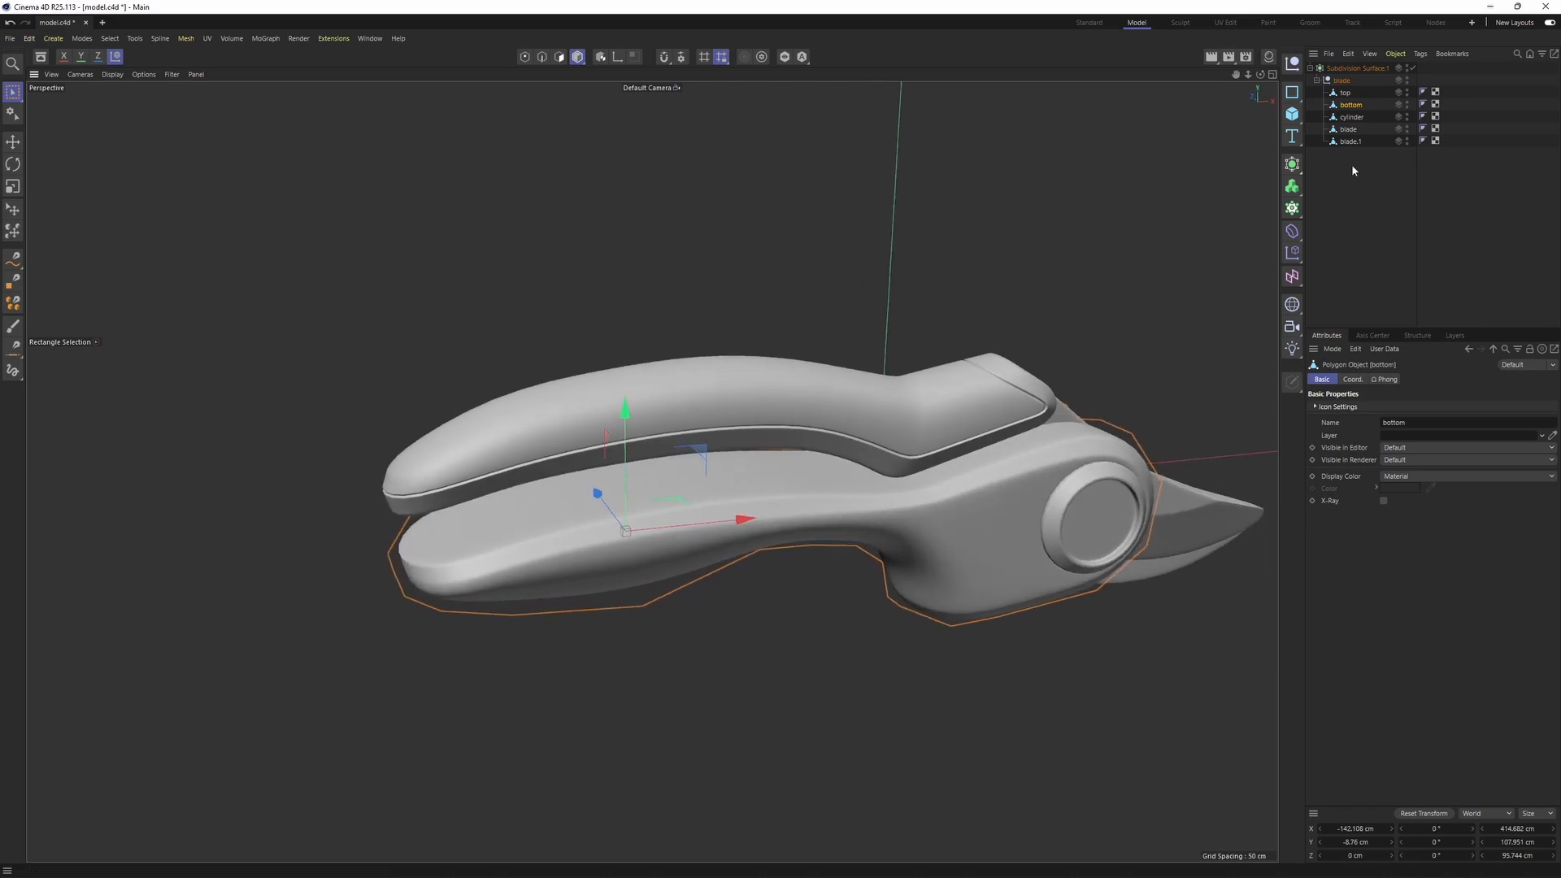
click(1293, 230)
shift+click(1336, 314)
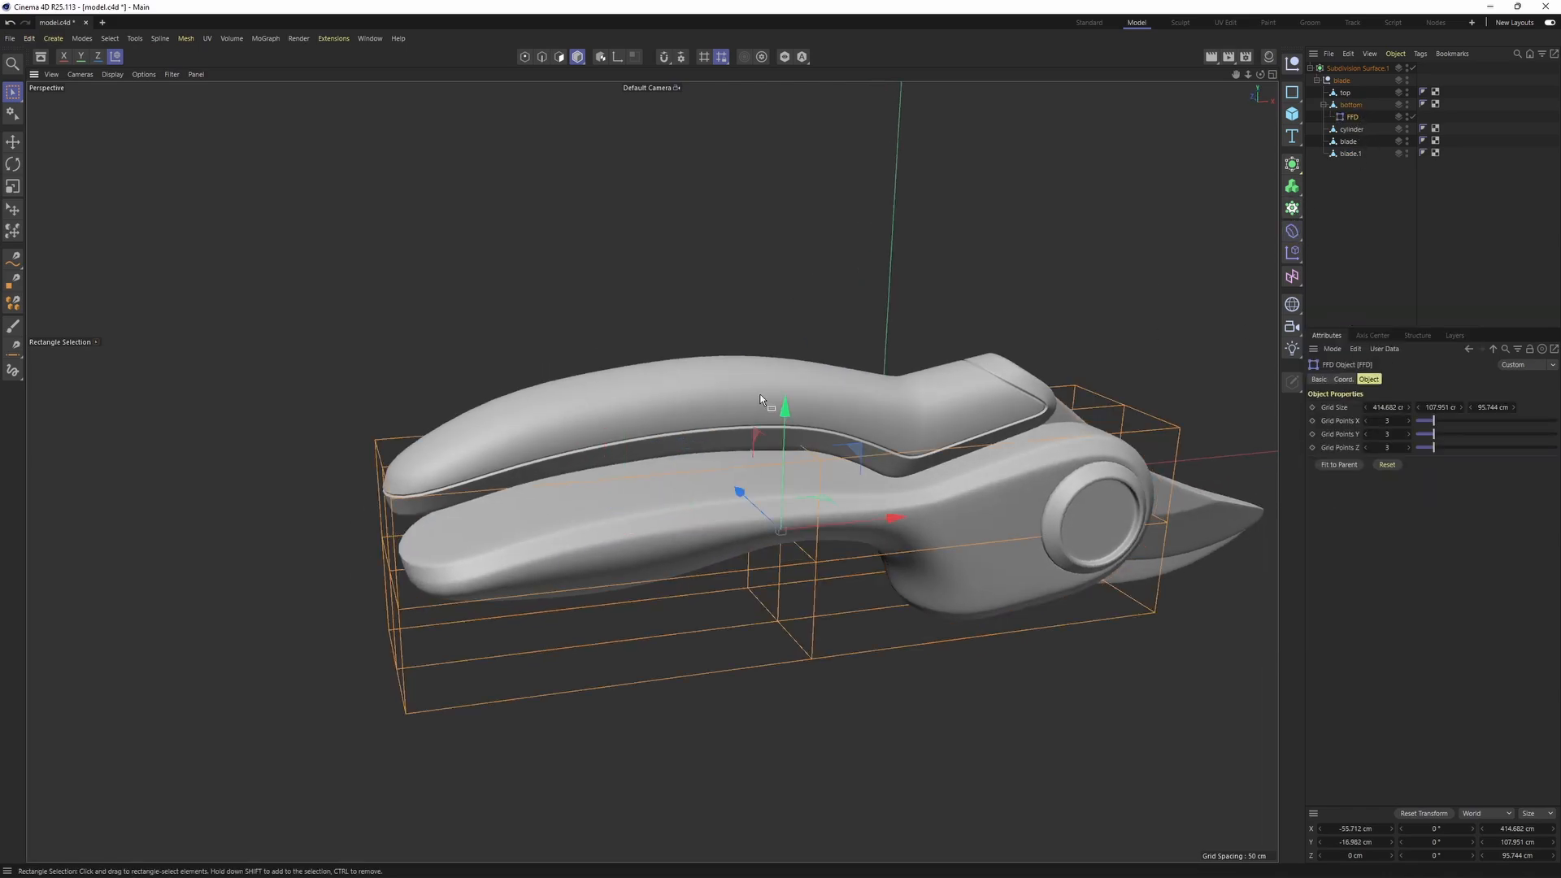
alt+drag(759, 394, 756, 442)
- Set the modeling axis Z to 0% and narrow the FFD's handle-end points along Z, bringing the outermost row to about 57.5 cm
click(1344, 106)
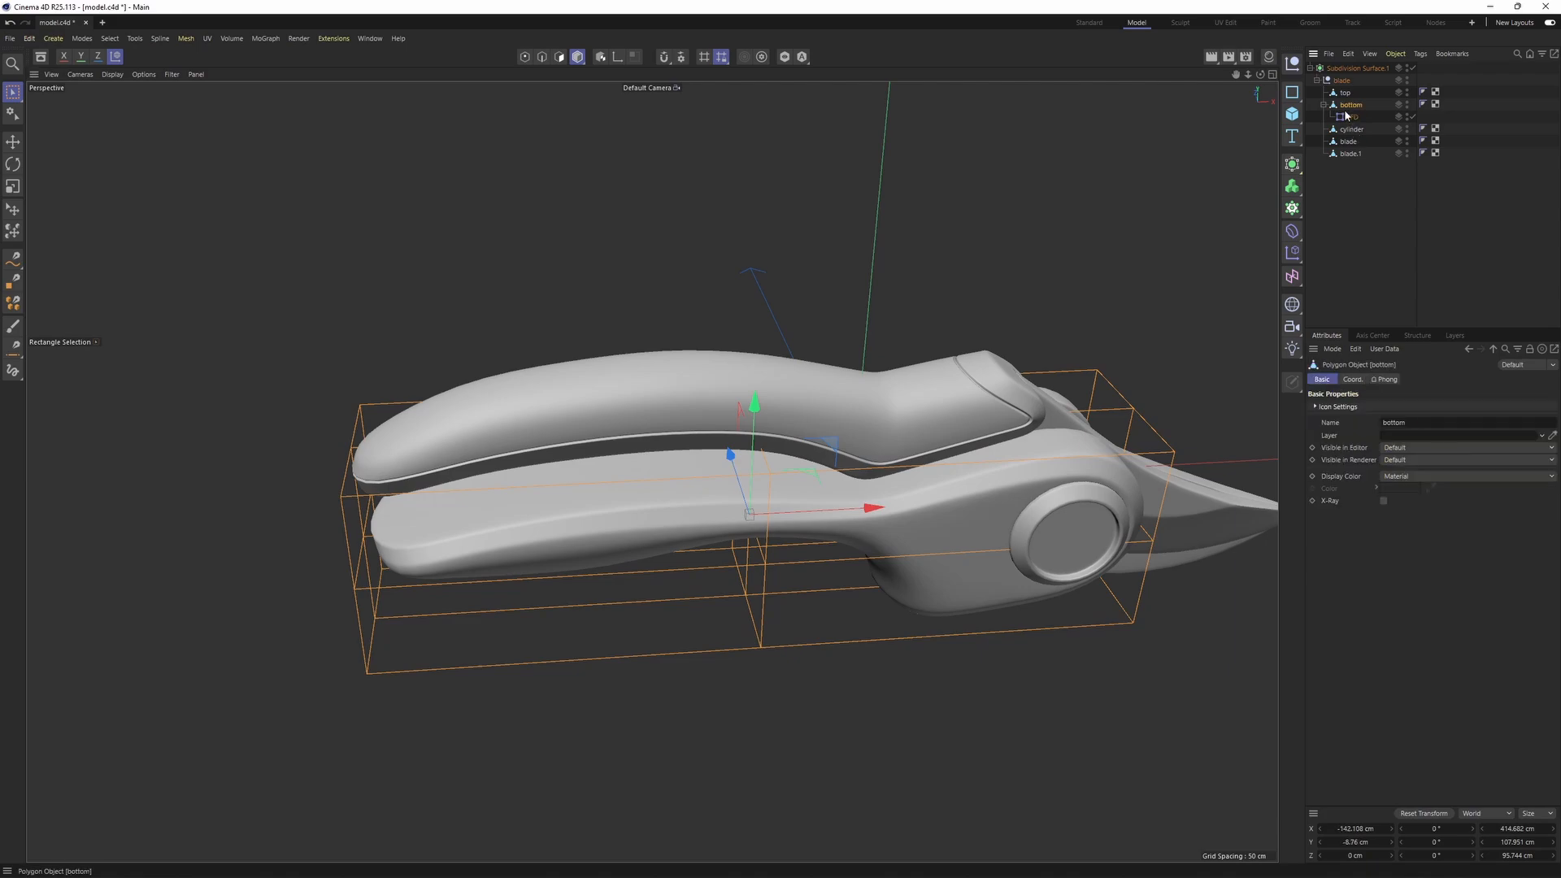
key(Return)
click(1352, 117)
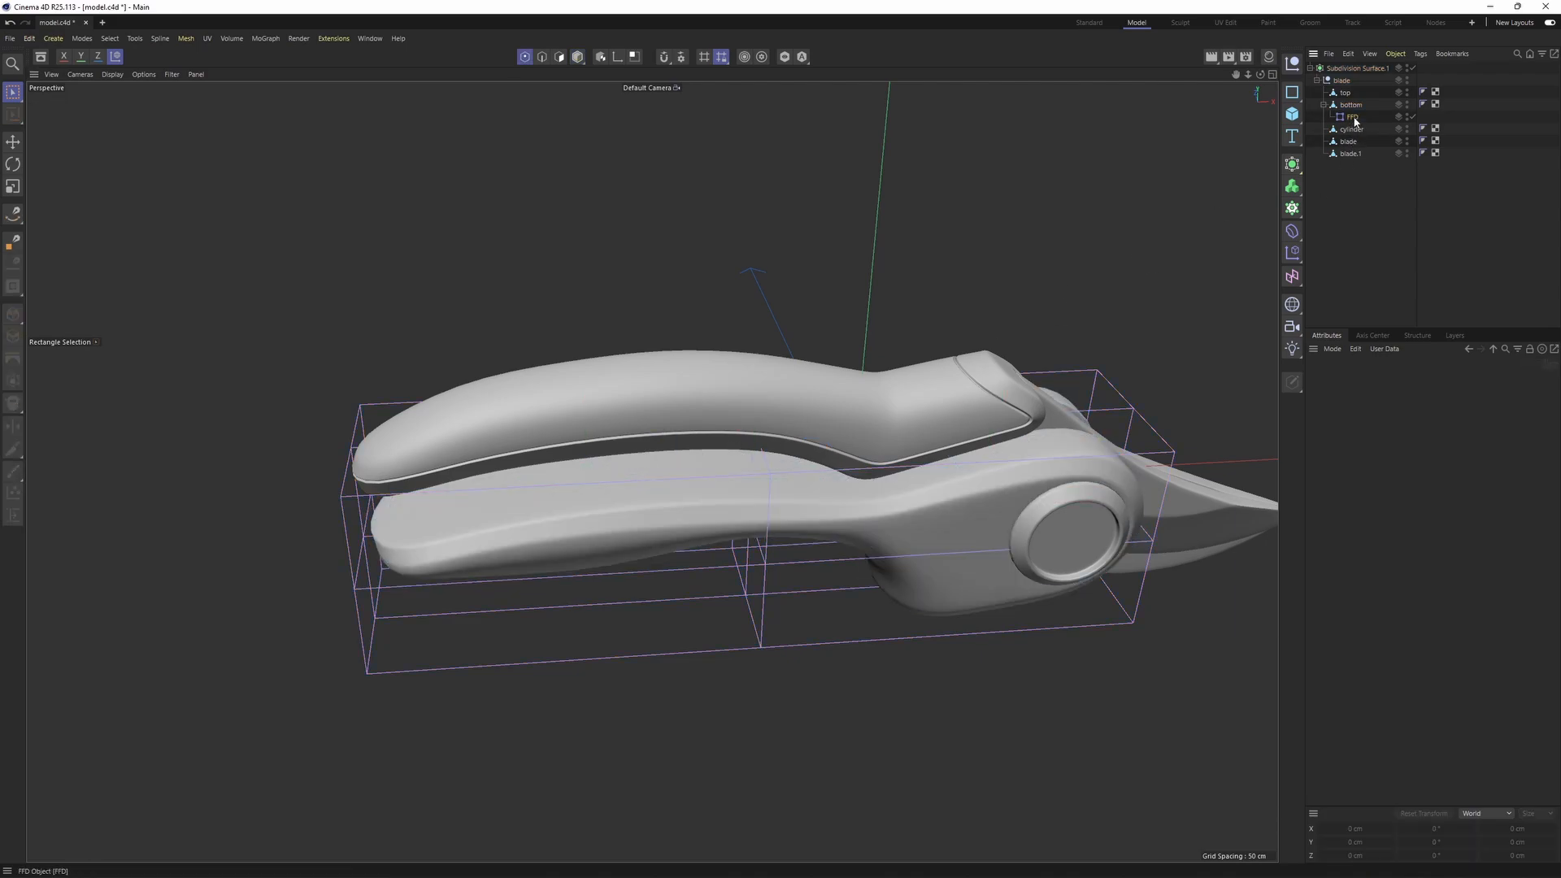
click(1353, 118)
drag(268, 322, 805, 730)
alt+drag(707, 540, 589, 583)
key(t)
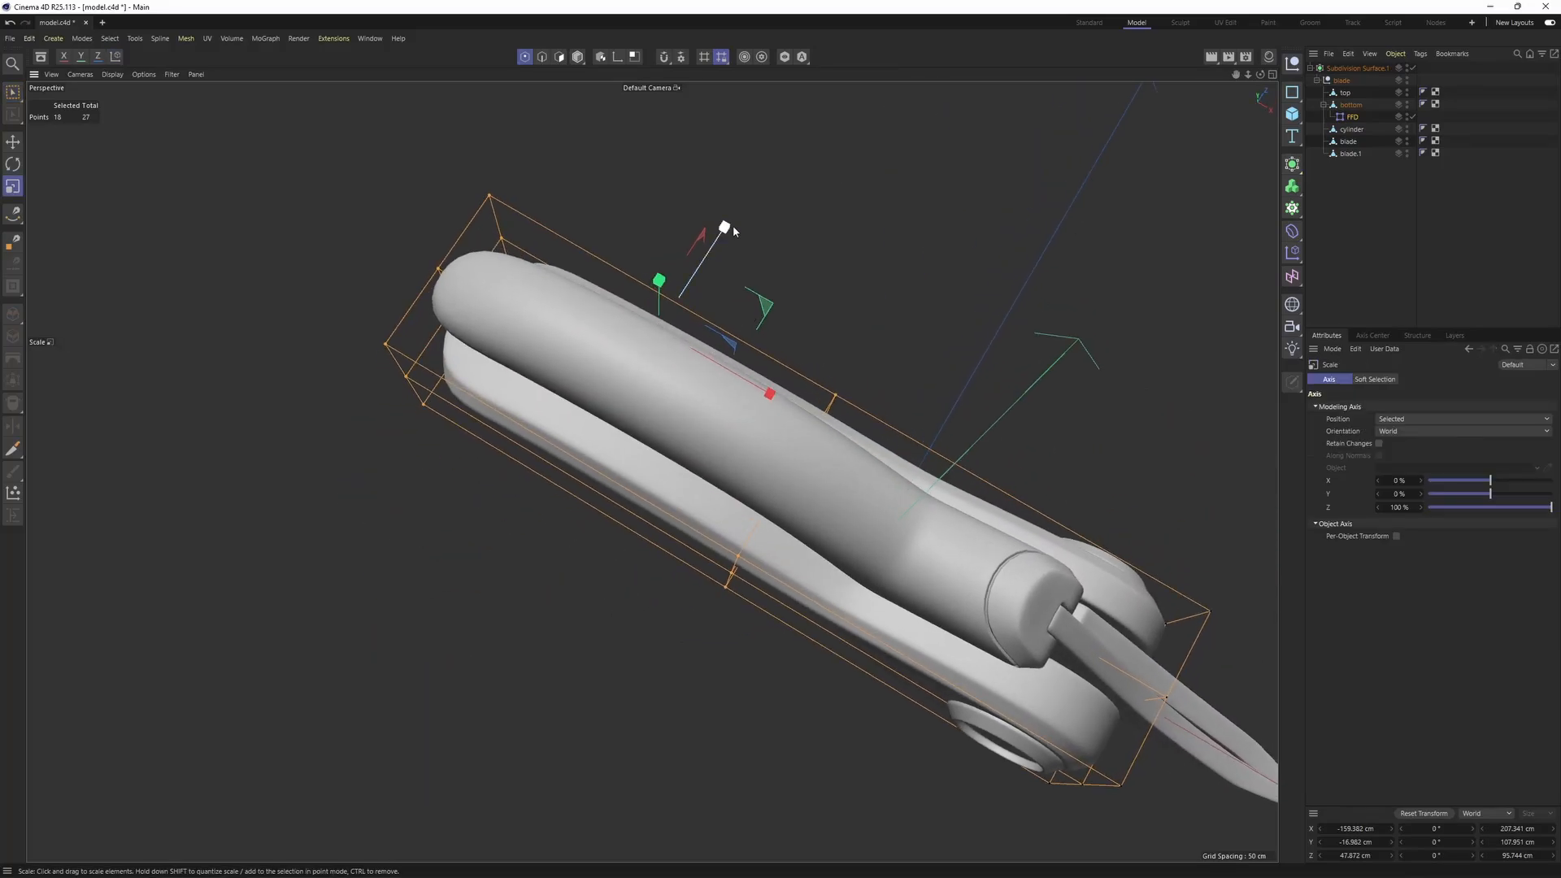
drag(721, 227, 717, 245)
key(ctrl+z)
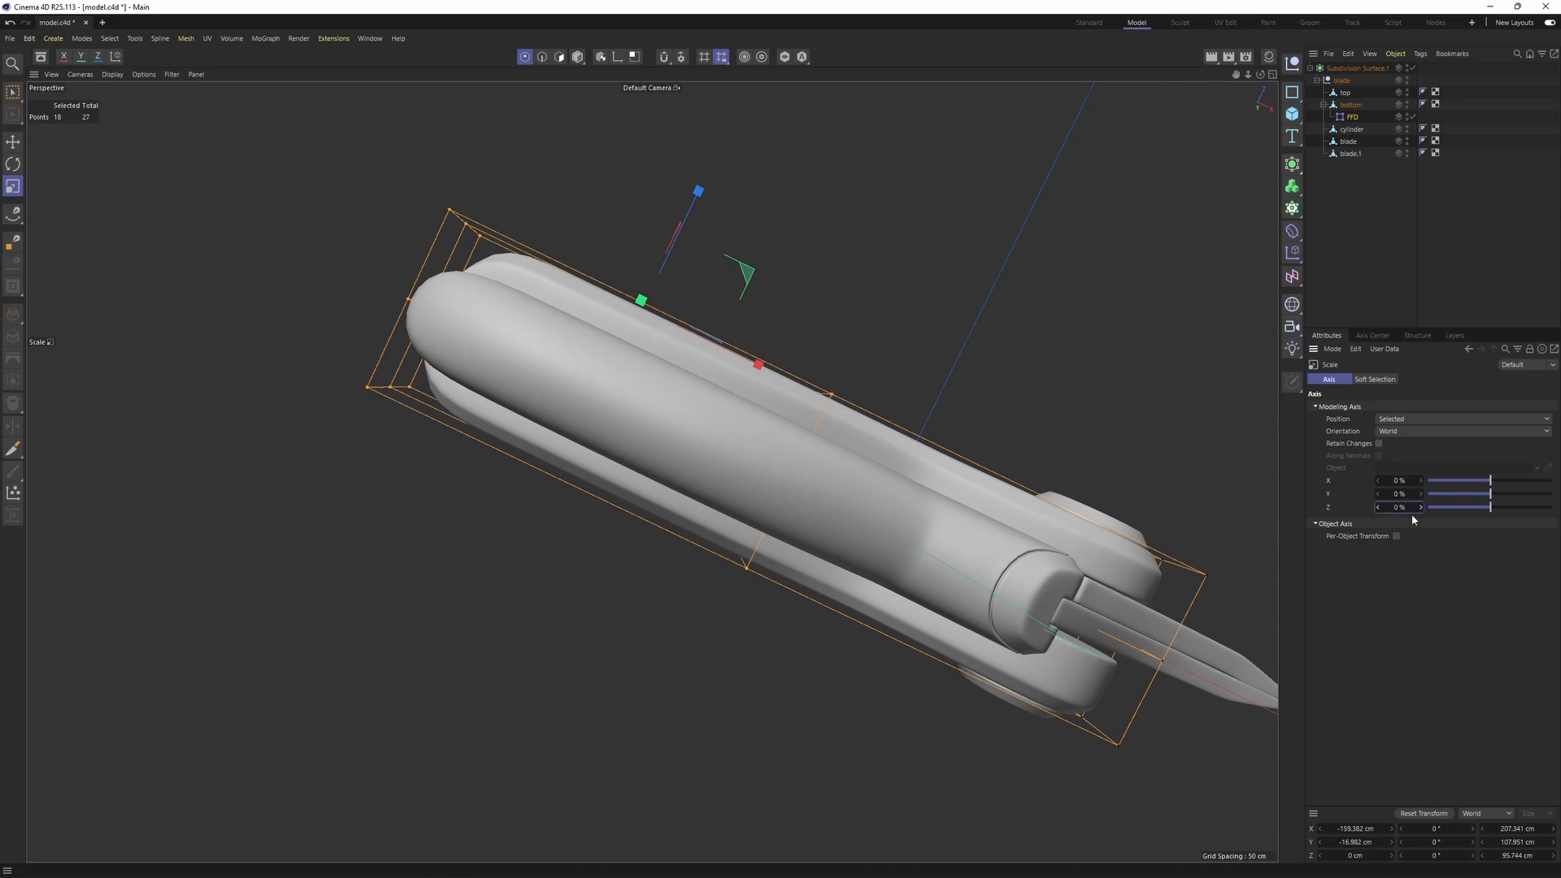
drag(662, 276, 582, 478)
key(space)
key(t)
alt+drag(582, 478, 1035, 378)
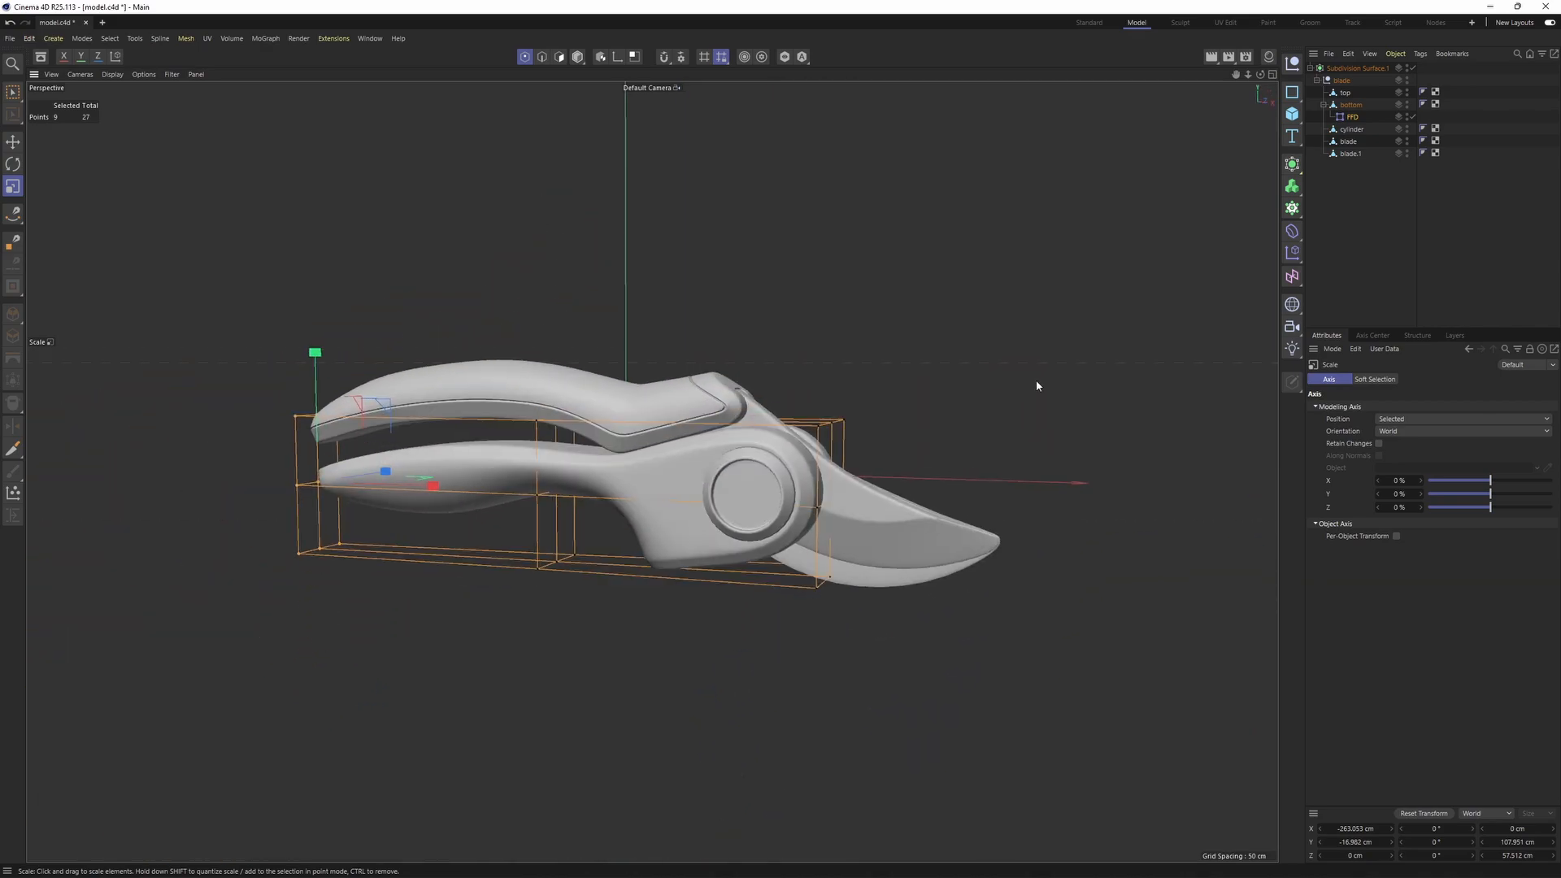
- Bake the FFD deformation into the bottom object's mesh and remove the deformer
click(1351, 105)
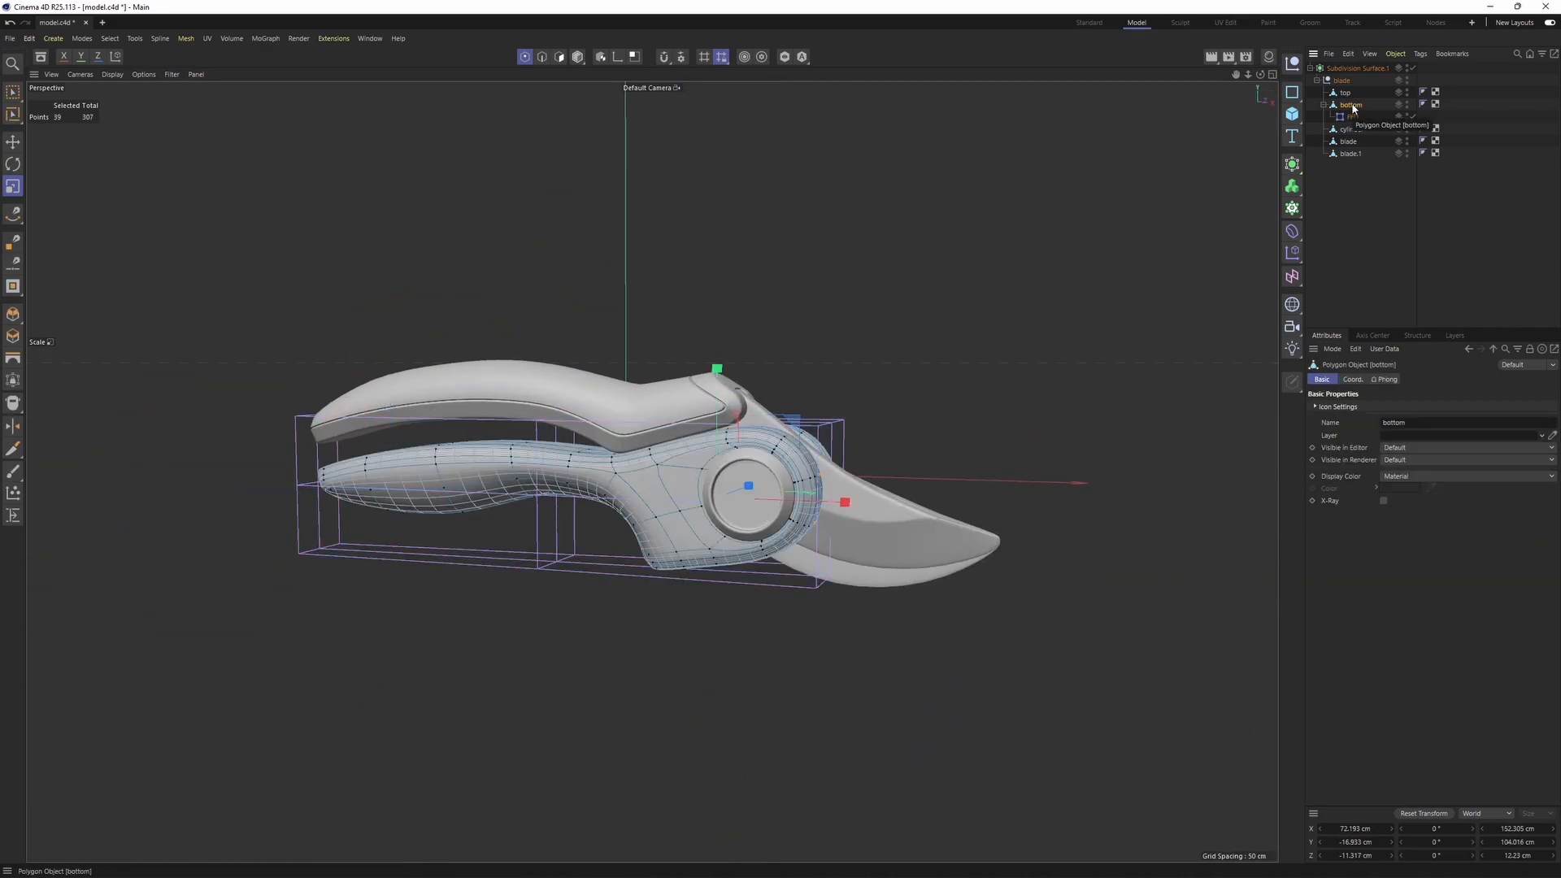
key(Return)
alt+drag(1032, 236, 963, 301)
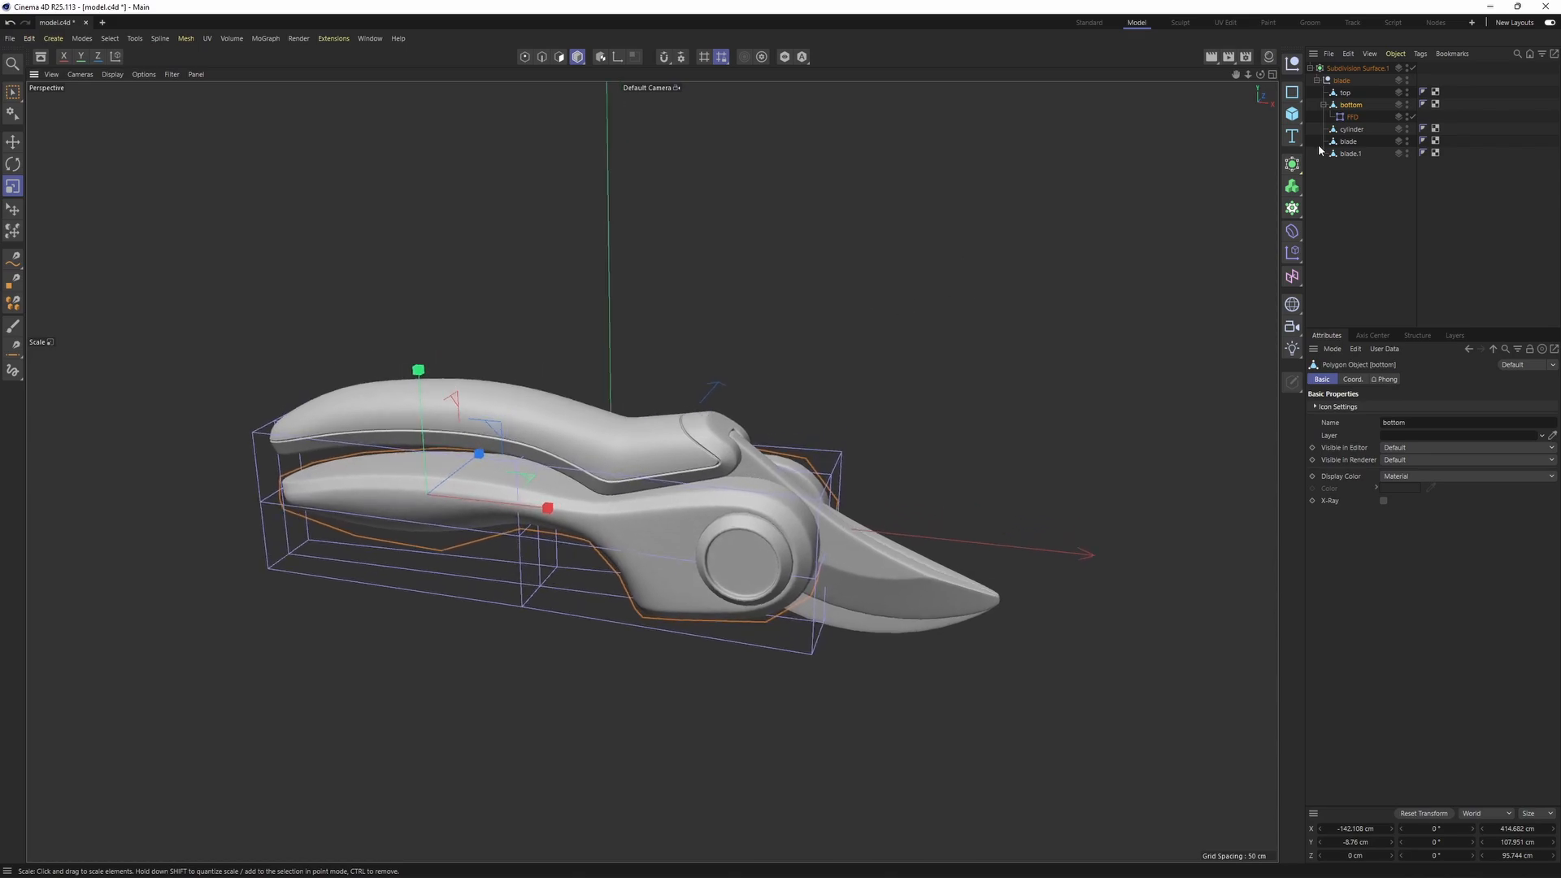
right_click(1348, 109)
click(1382, 509)
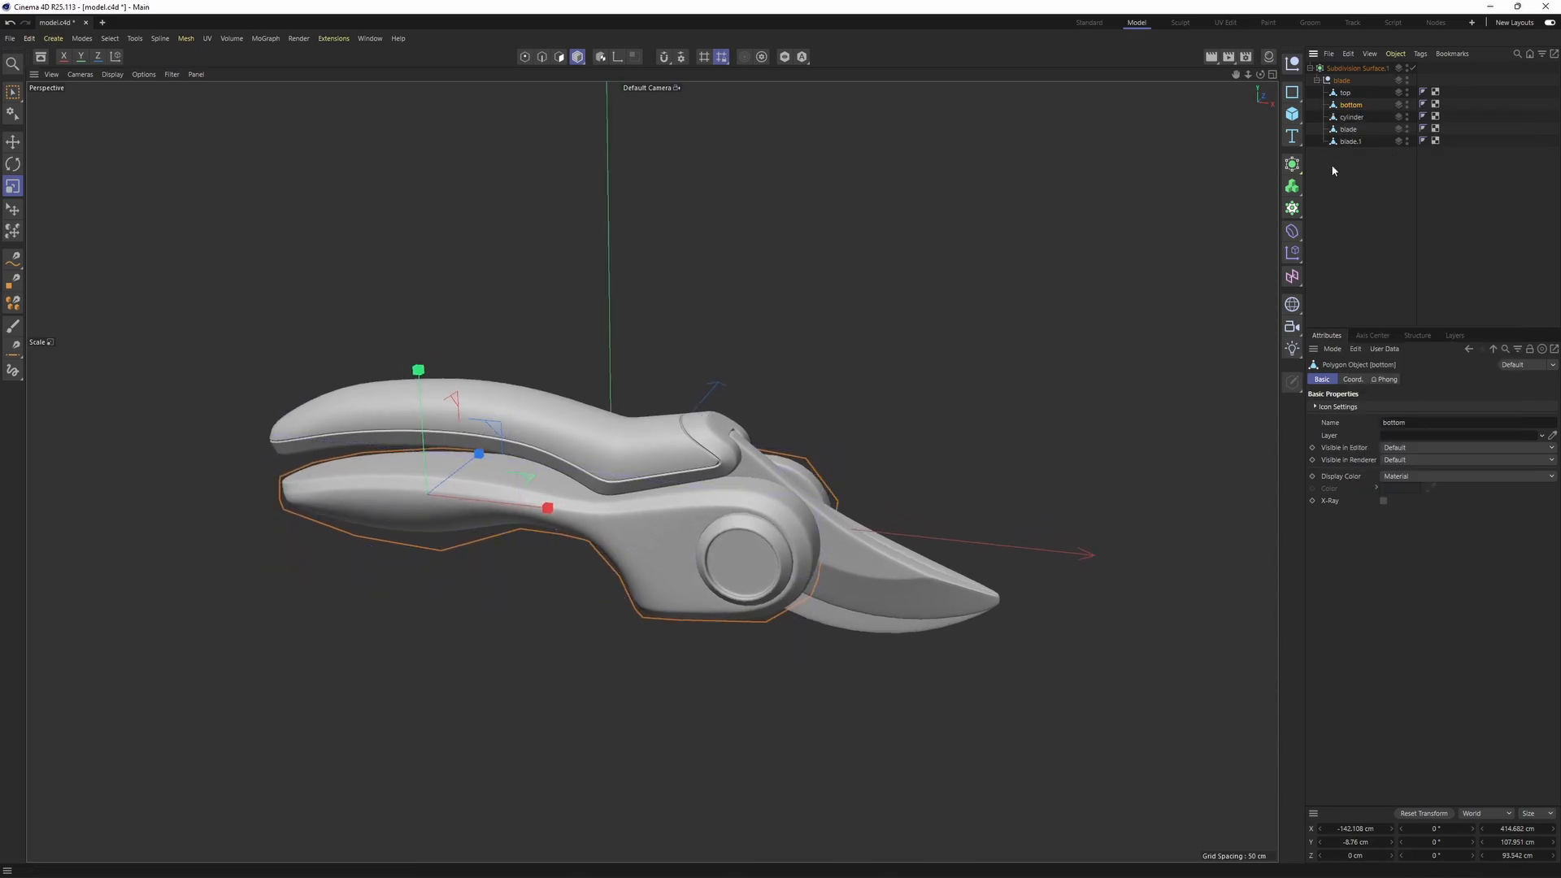
alt+drag(1105, 207, 997, 217)
key(e)
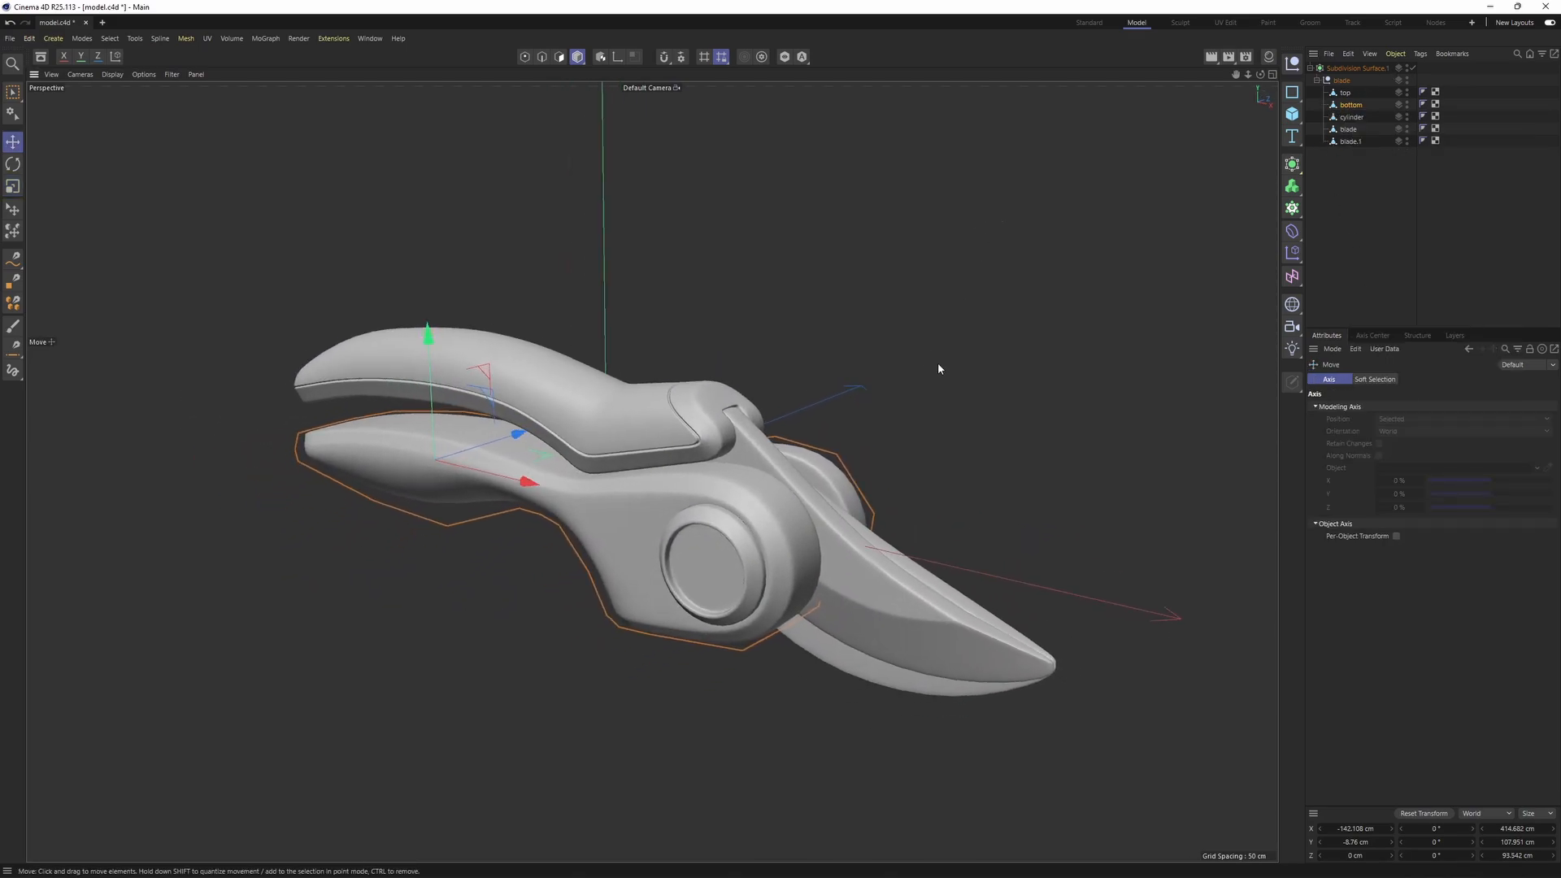
click(1360, 173)
- Turn off subdivision smoothing, select the bottom object and show the model shaded with its edge lines around the round pivot
alt+middle_drag(834, 443, 905, 404)
scroll(870, 422, up, 2)
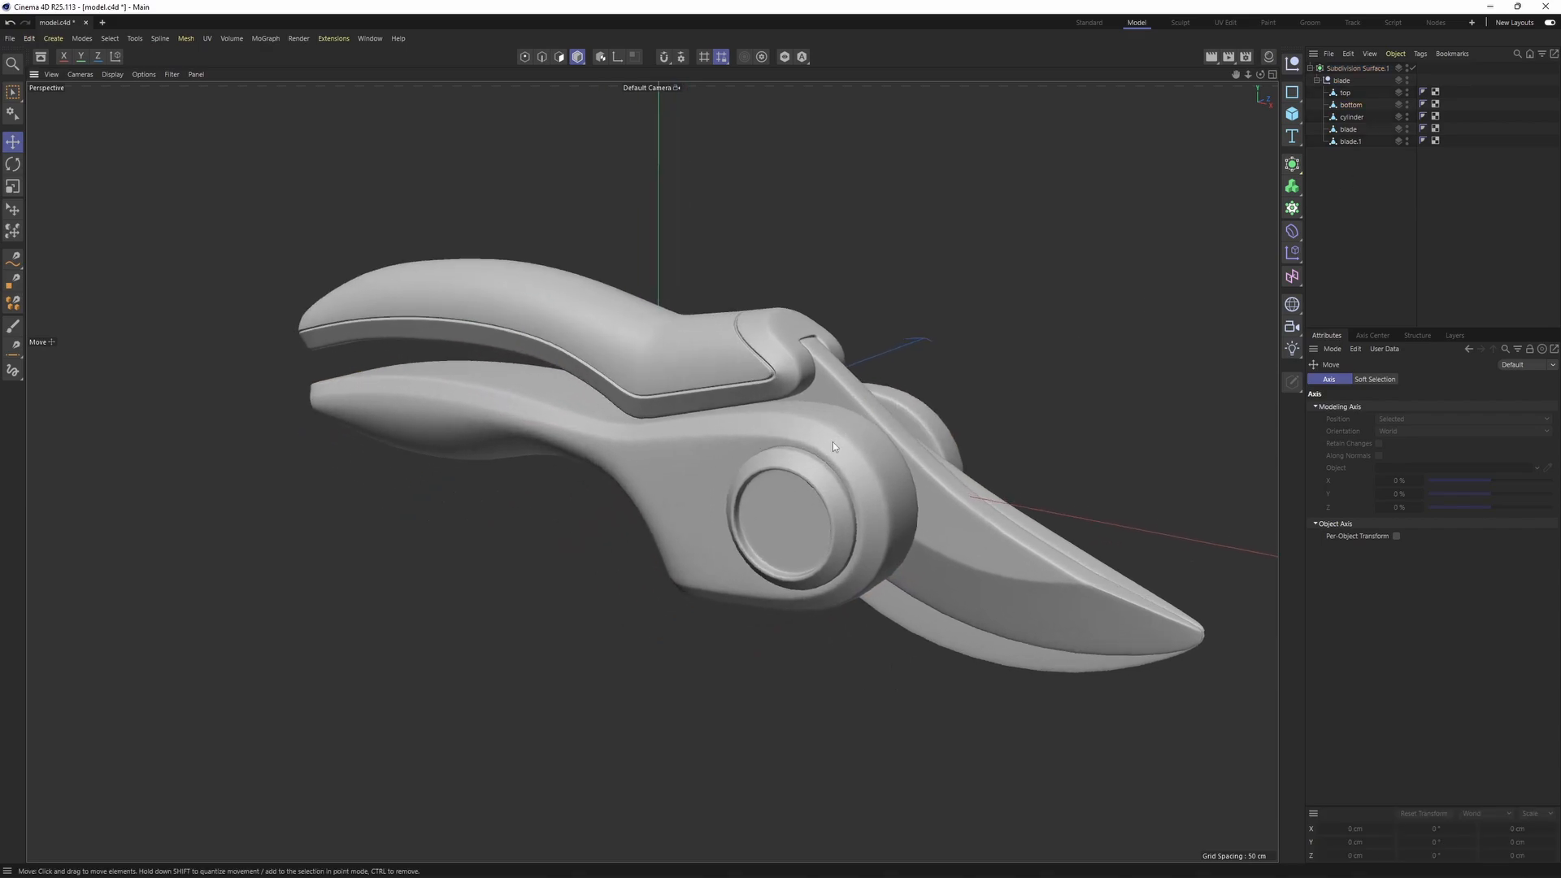
click(832, 442)
key(q)
click(1353, 107)
alt+drag(651, 467, 749, 511)
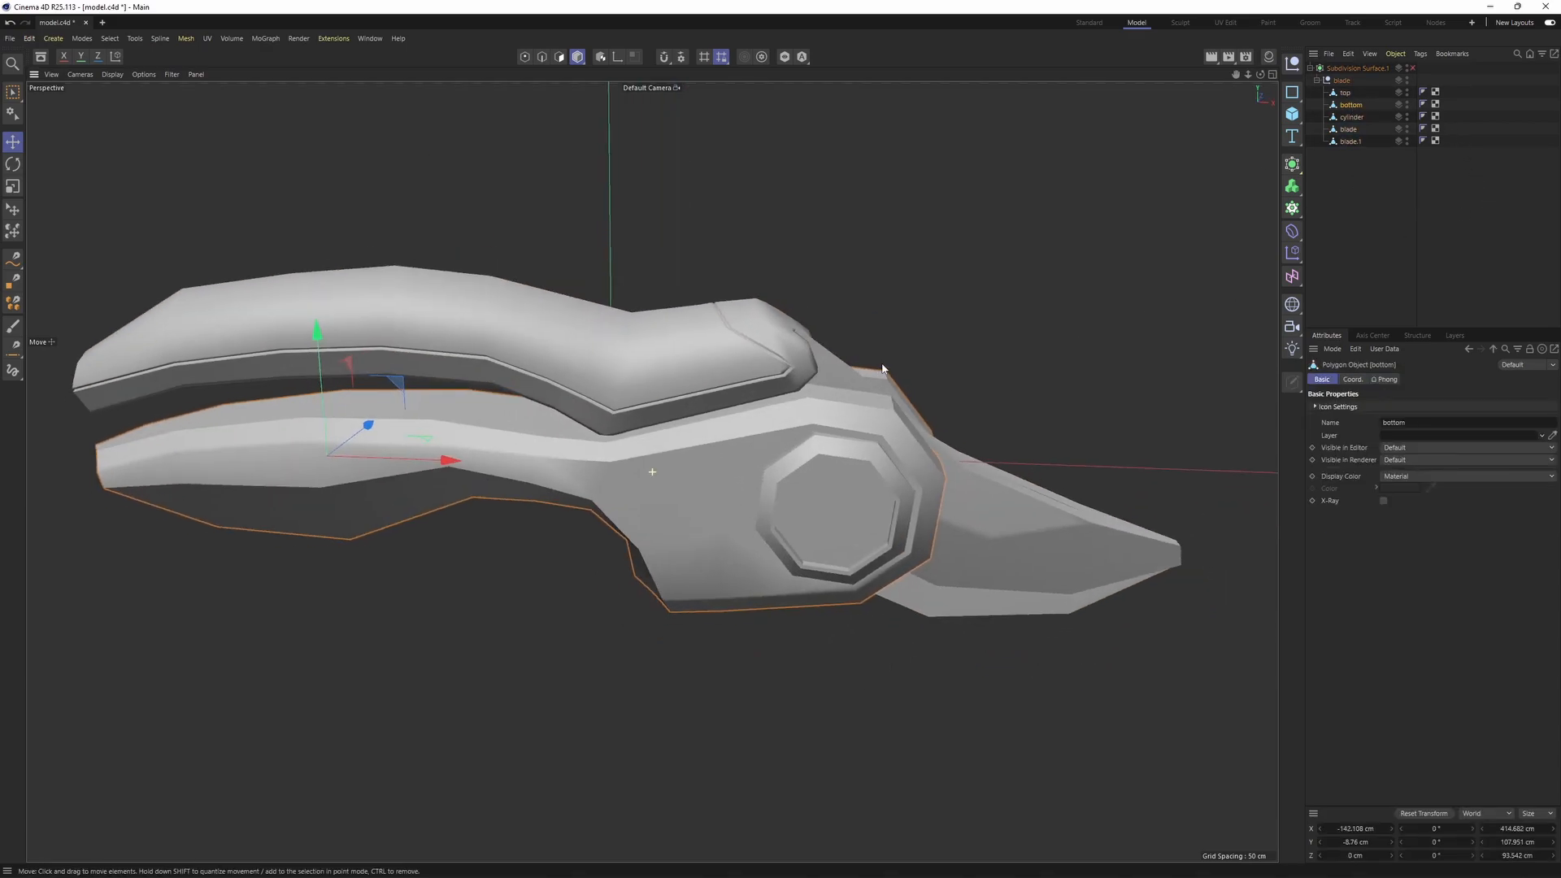
alt+middle_drag(749, 512, 762, 492)
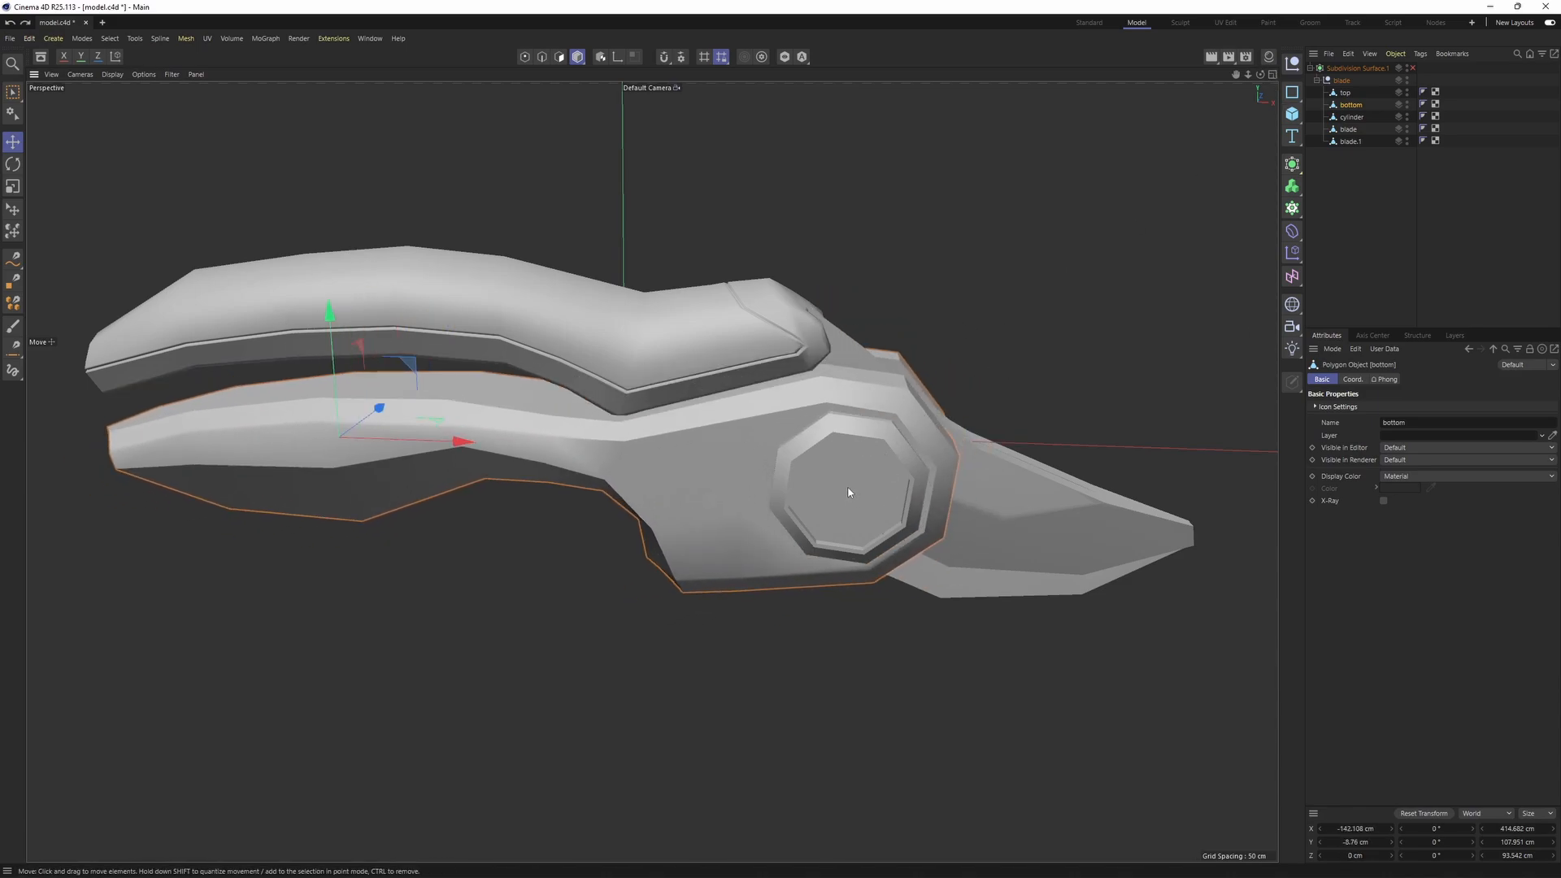
key(n)
key(b)
scroll(851, 492, up, 8)
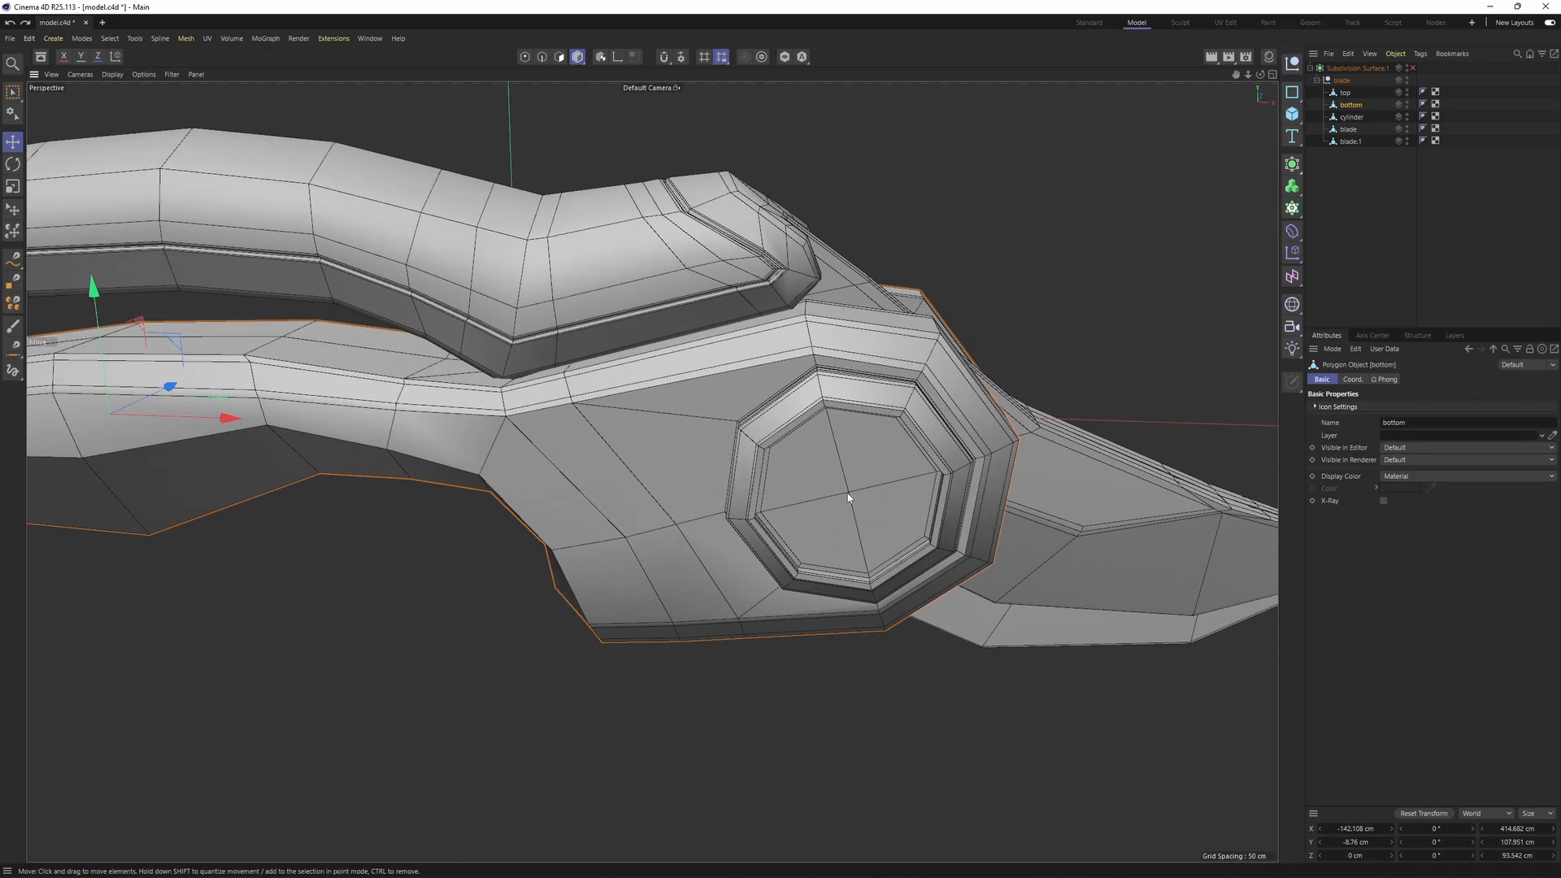
alt+drag(851, 493, 819, 422)
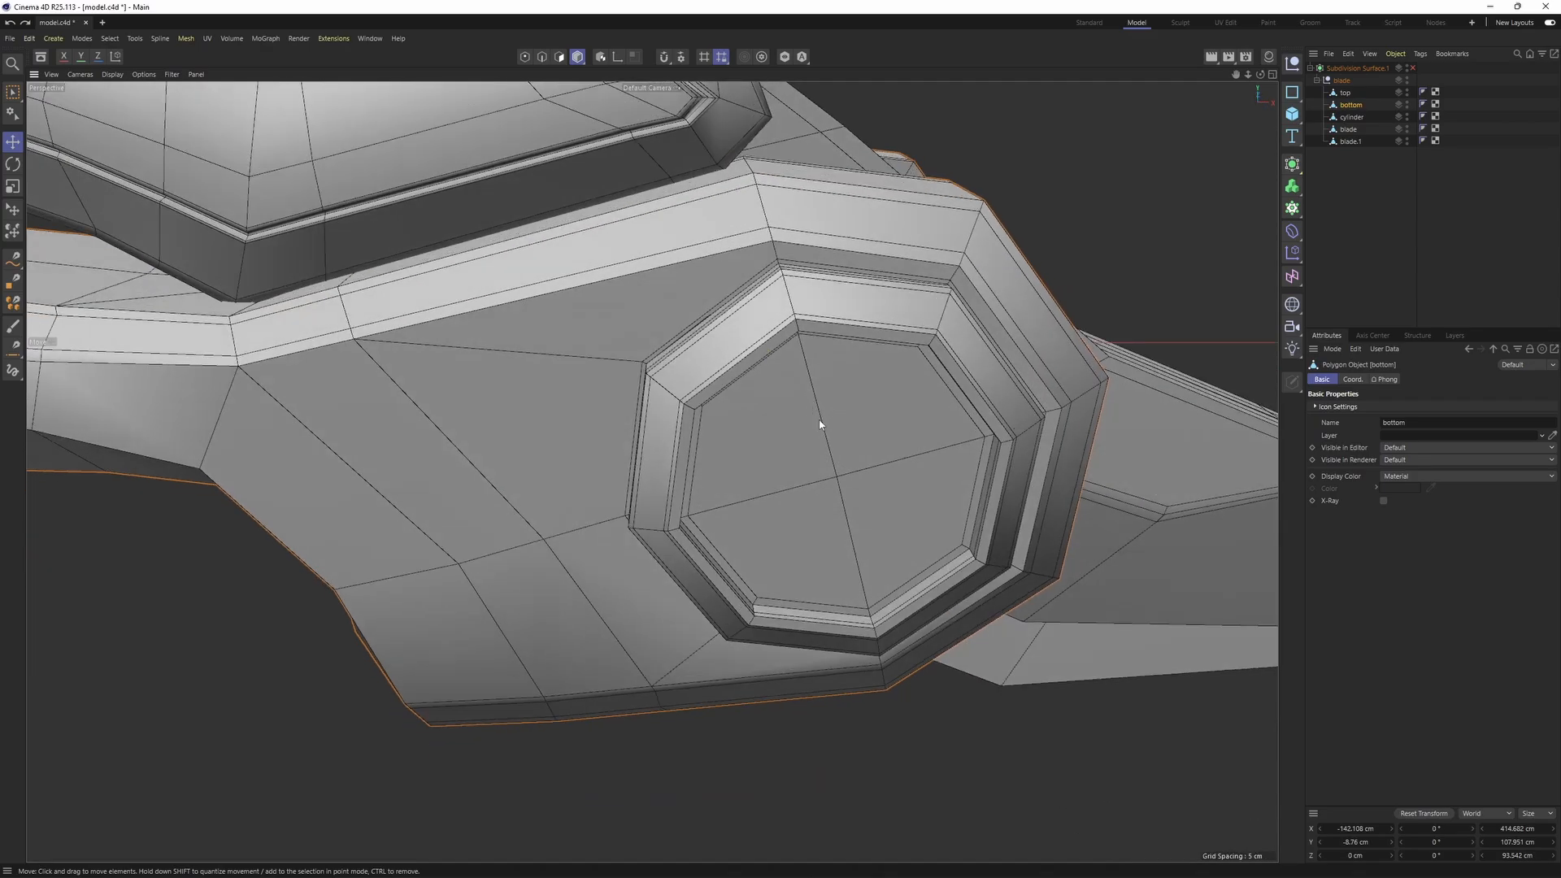
- Move only the bottom object's axis onto the centre of the round pivot, at about X 105.1 cm and Y -9.9 cm
middle_click(819, 422)
middle_click(778, 492)
alt+middle_drag(845, 530, 947, 525)
scroll(947, 525, up, 3)
scroll(1086, 375, down, 4)
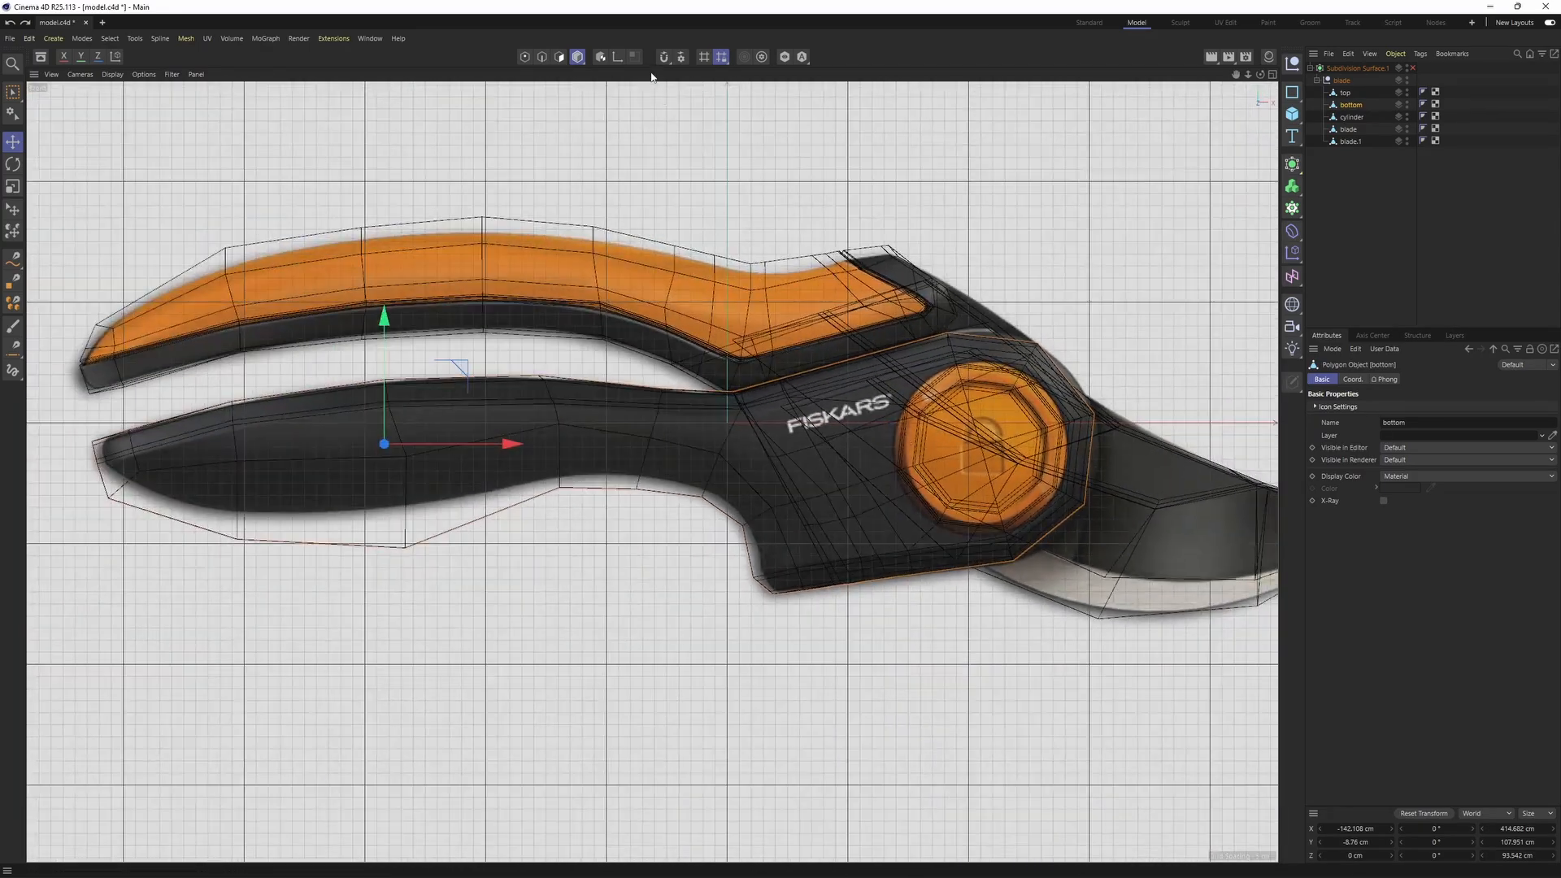
click(616, 59)
drag(600, 378, 1116, 396)
scroll(899, 456, up, 5)
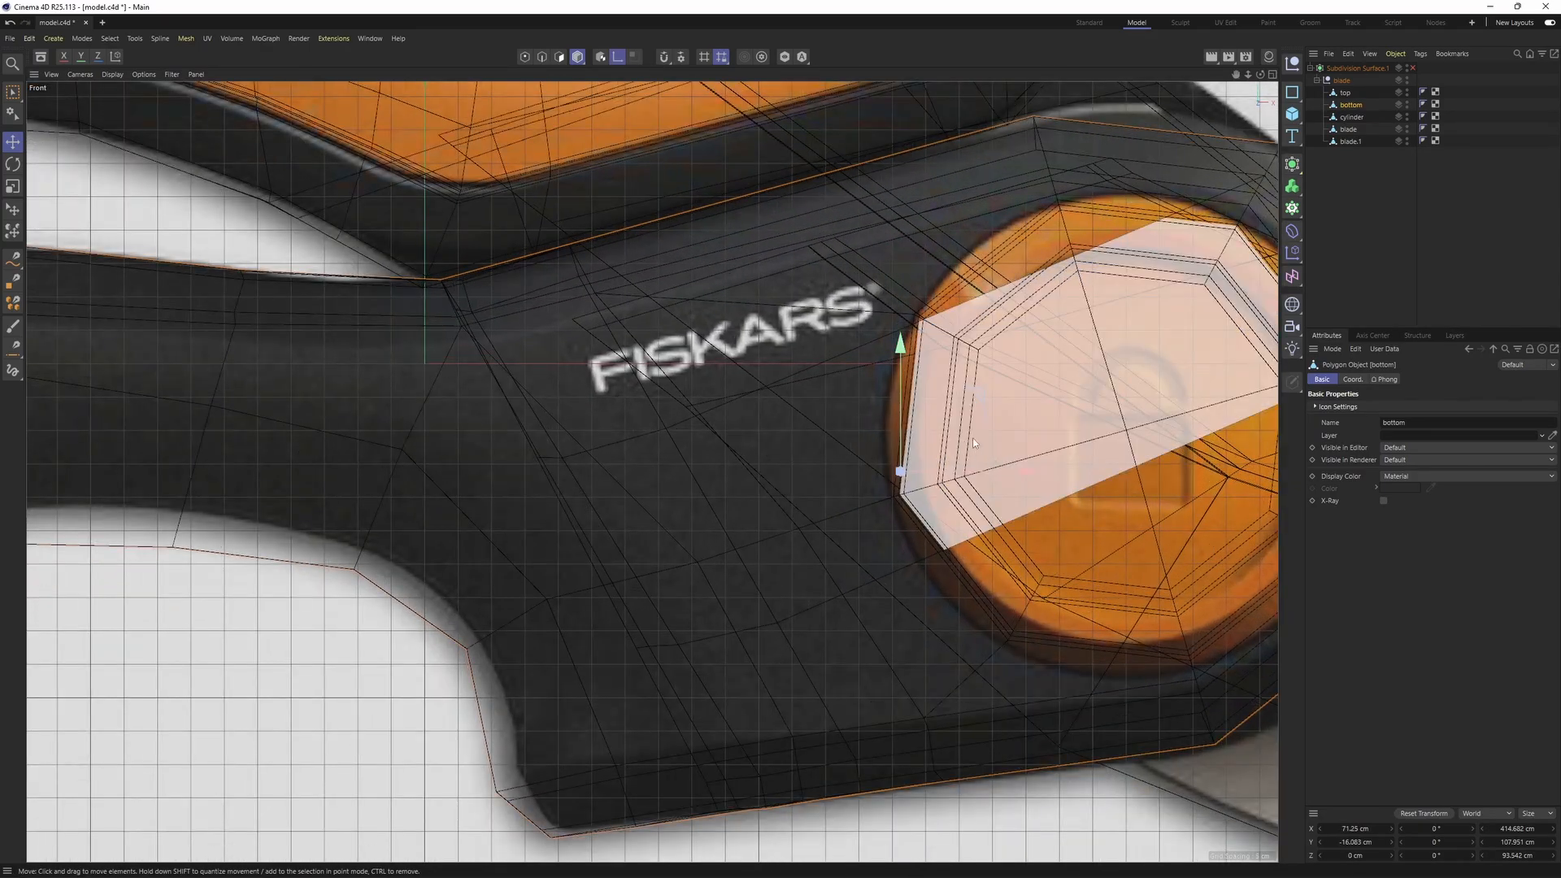
drag(982, 443, 1179, 411)
alt+middle_drag(1200, 402, 1117, 416)
scroll(1117, 416, up, 6)
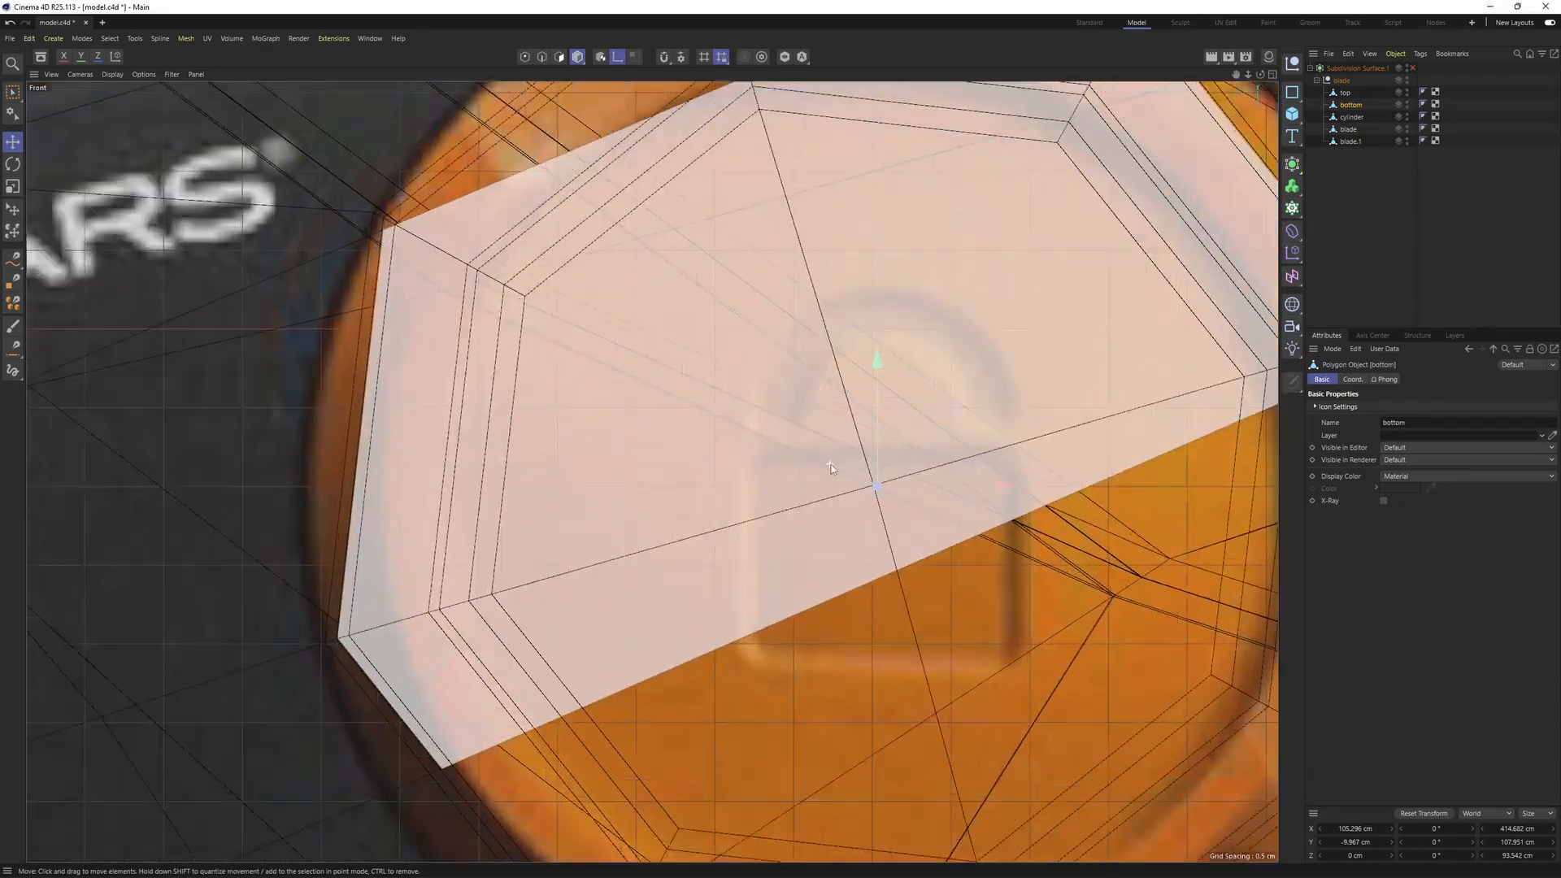
drag(953, 464, 879, 492)
click(664, 57)
click(664, 57)
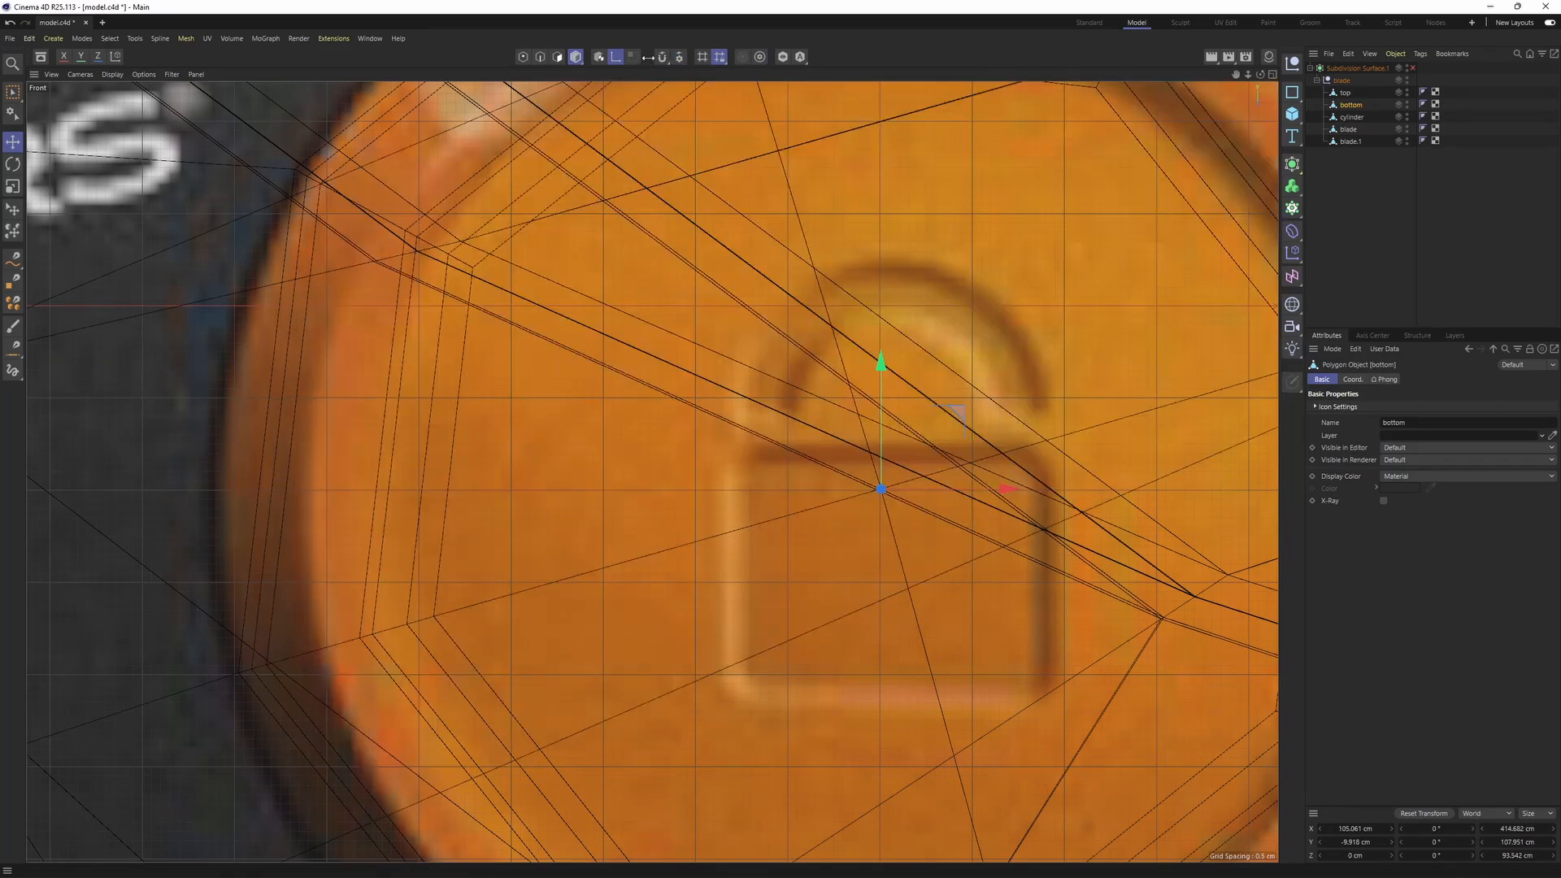
click(616, 57)
- Make the cylinder and blade.1 children of the bottom object
middle_click(611, 159)
middle_click(554, 303)
scroll(554, 303, down, 3)
alt+drag(592, 379, 549, 402)
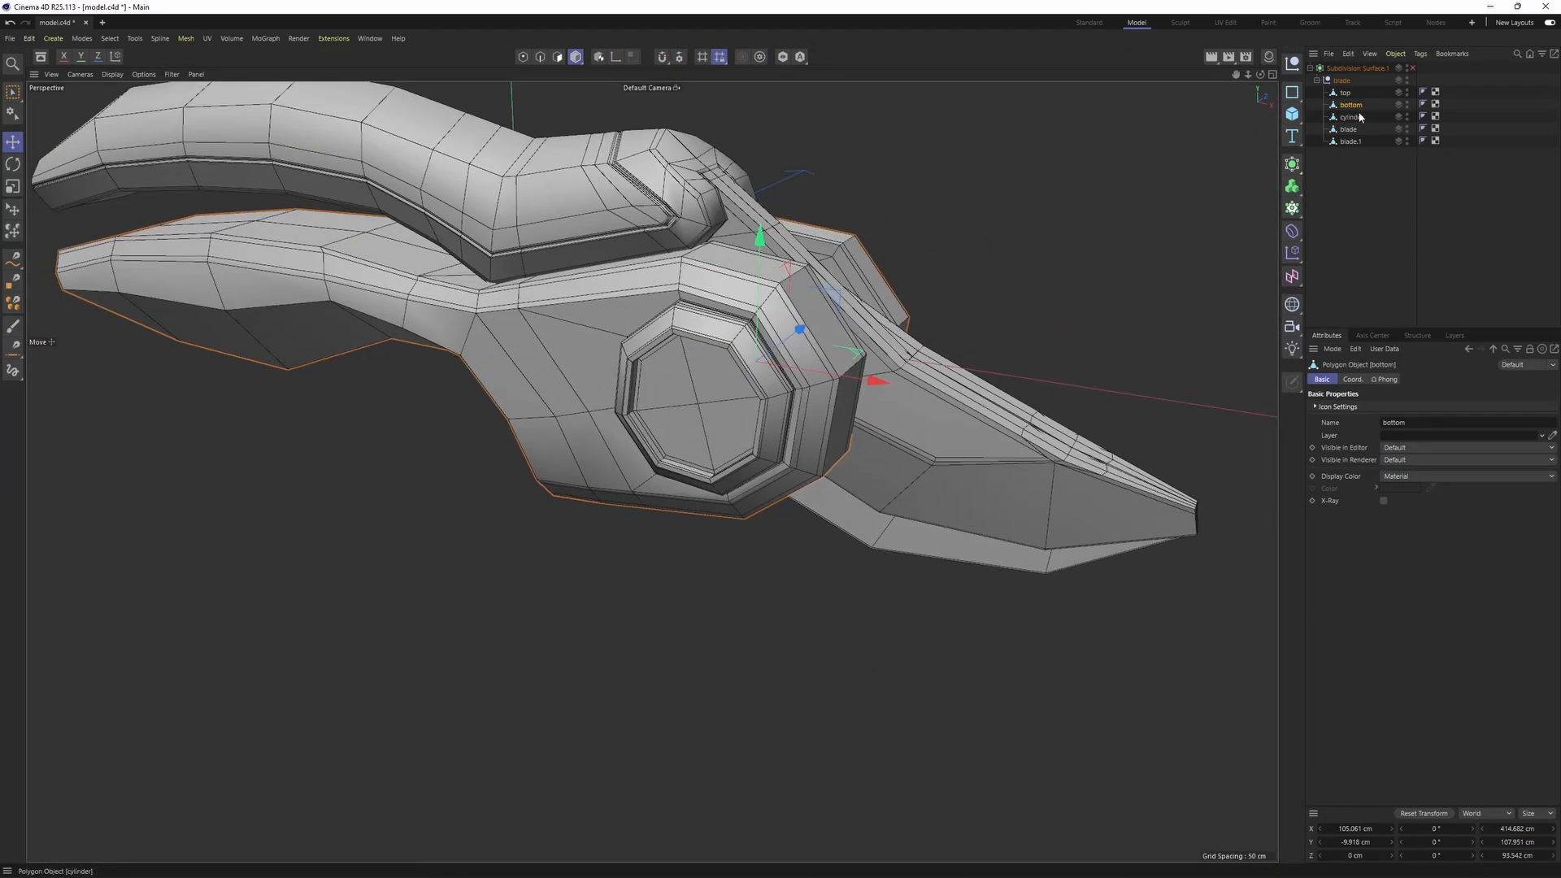
click(771, 430)
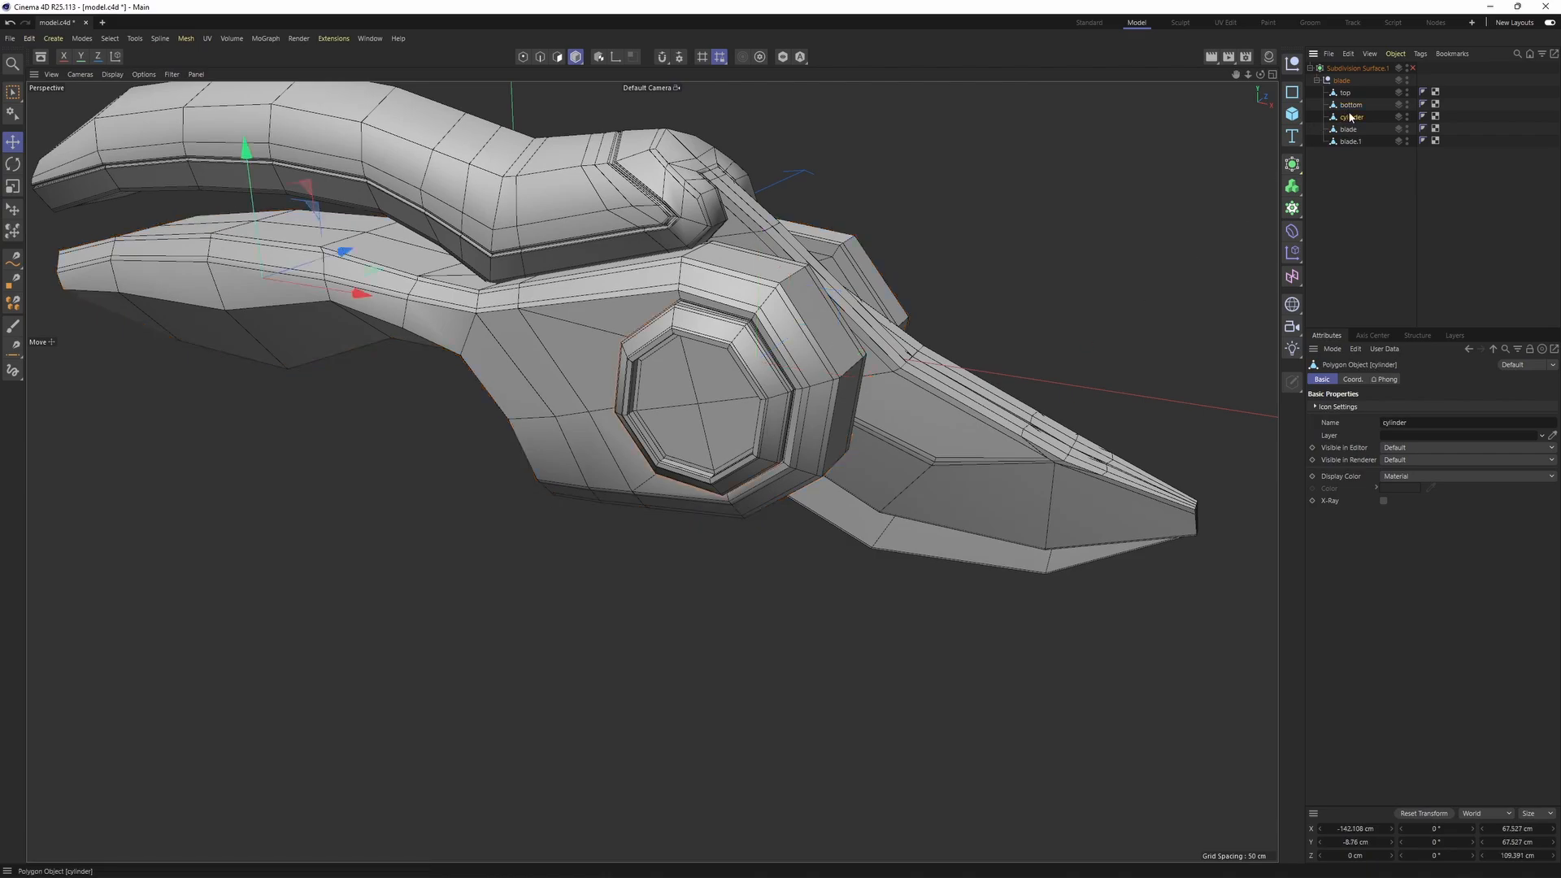
alt+drag(1057, 223, 951, 244)
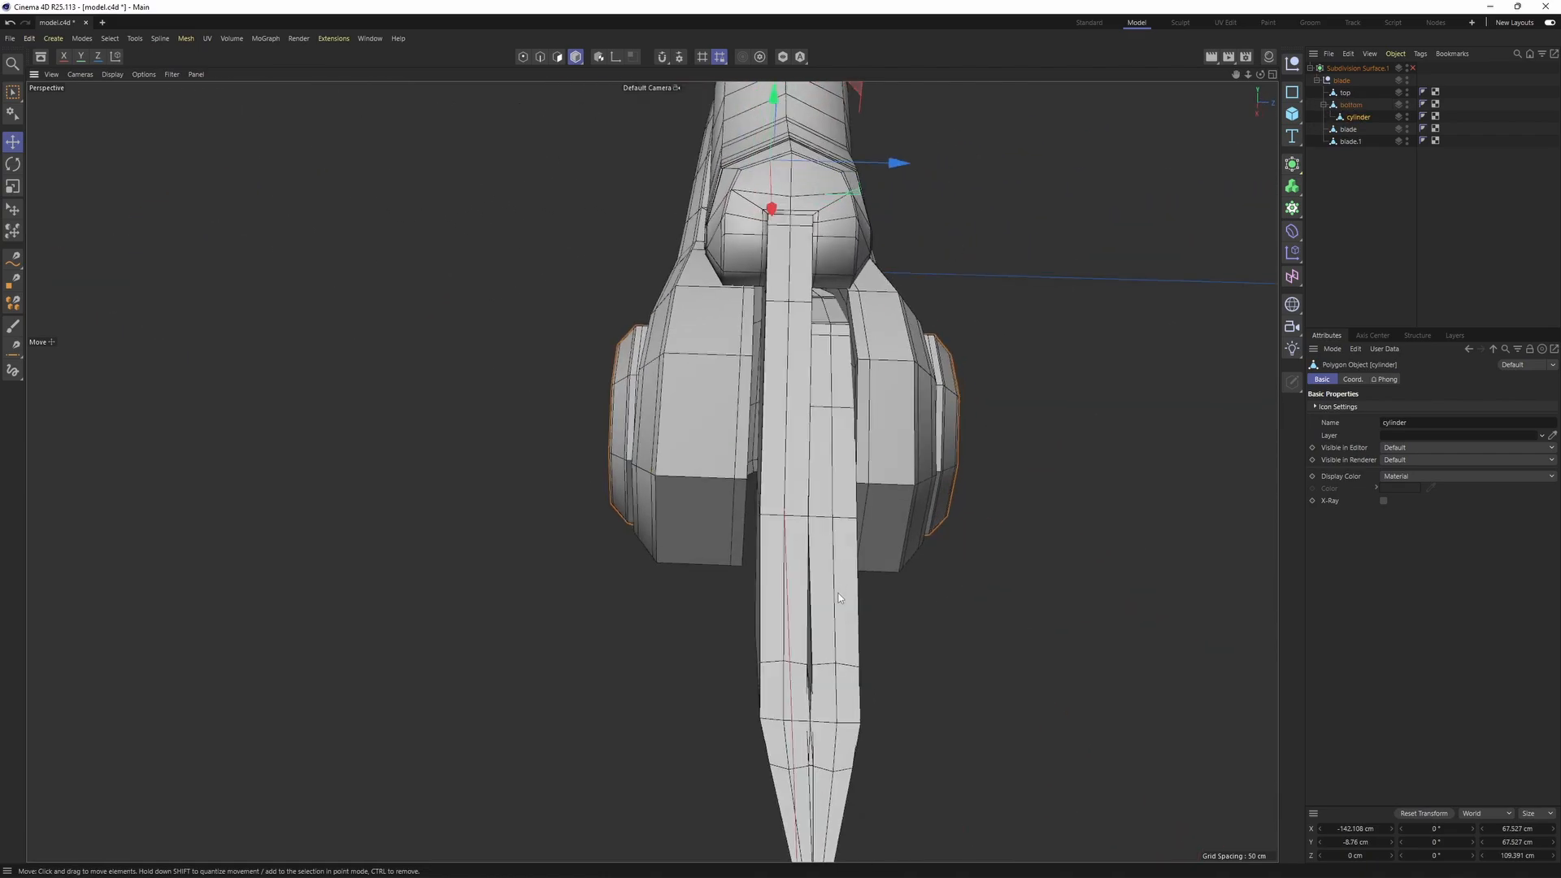
click(836, 594)
alt+drag(836, 593, 935, 431)
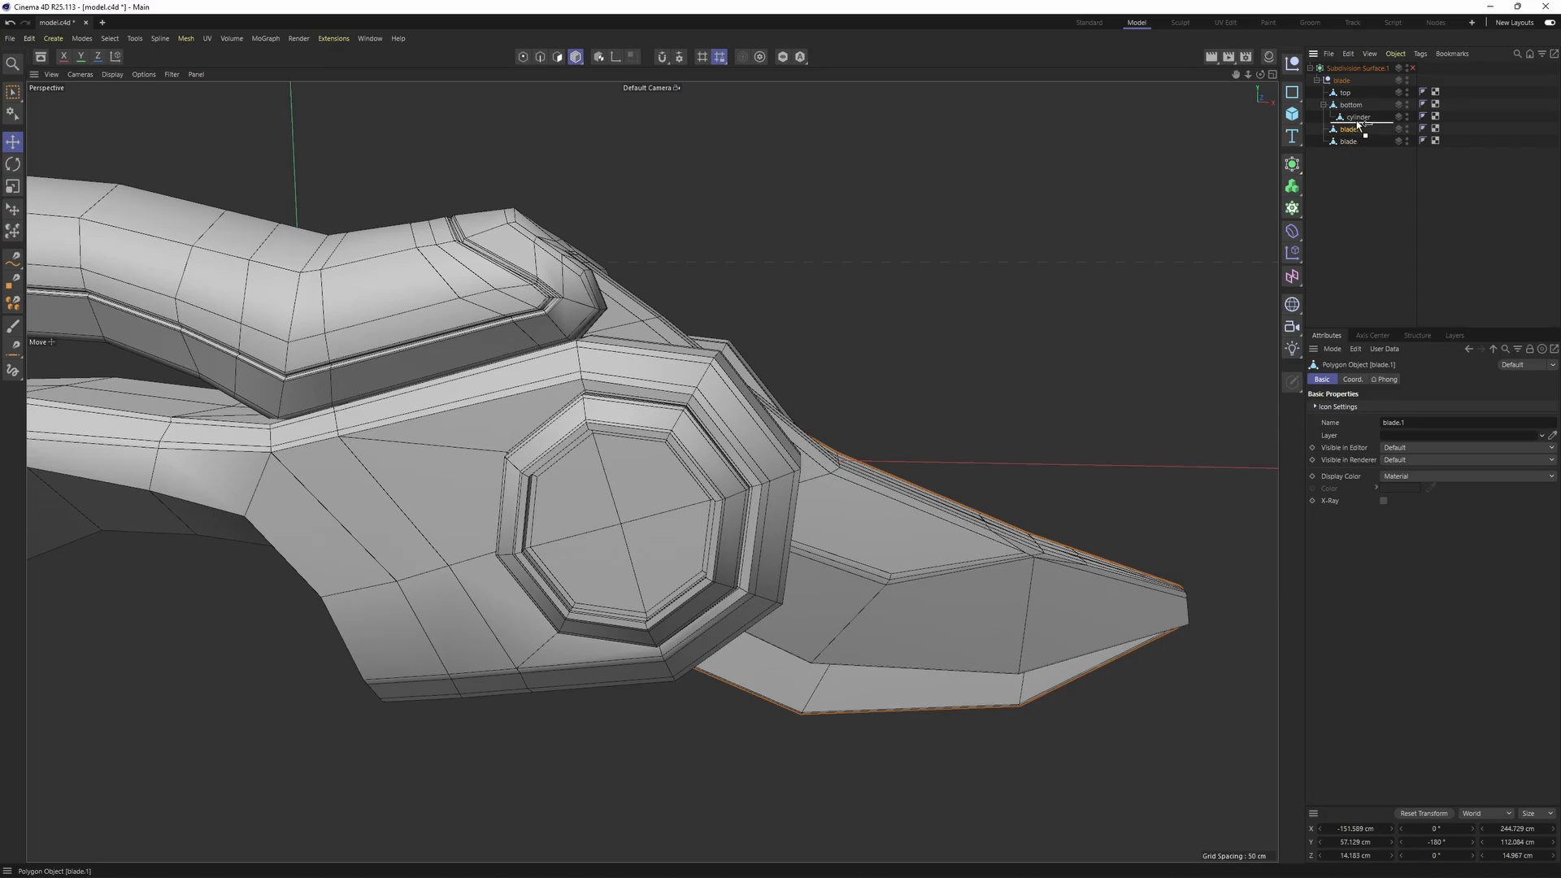
click(1323, 104)
click(1348, 116)
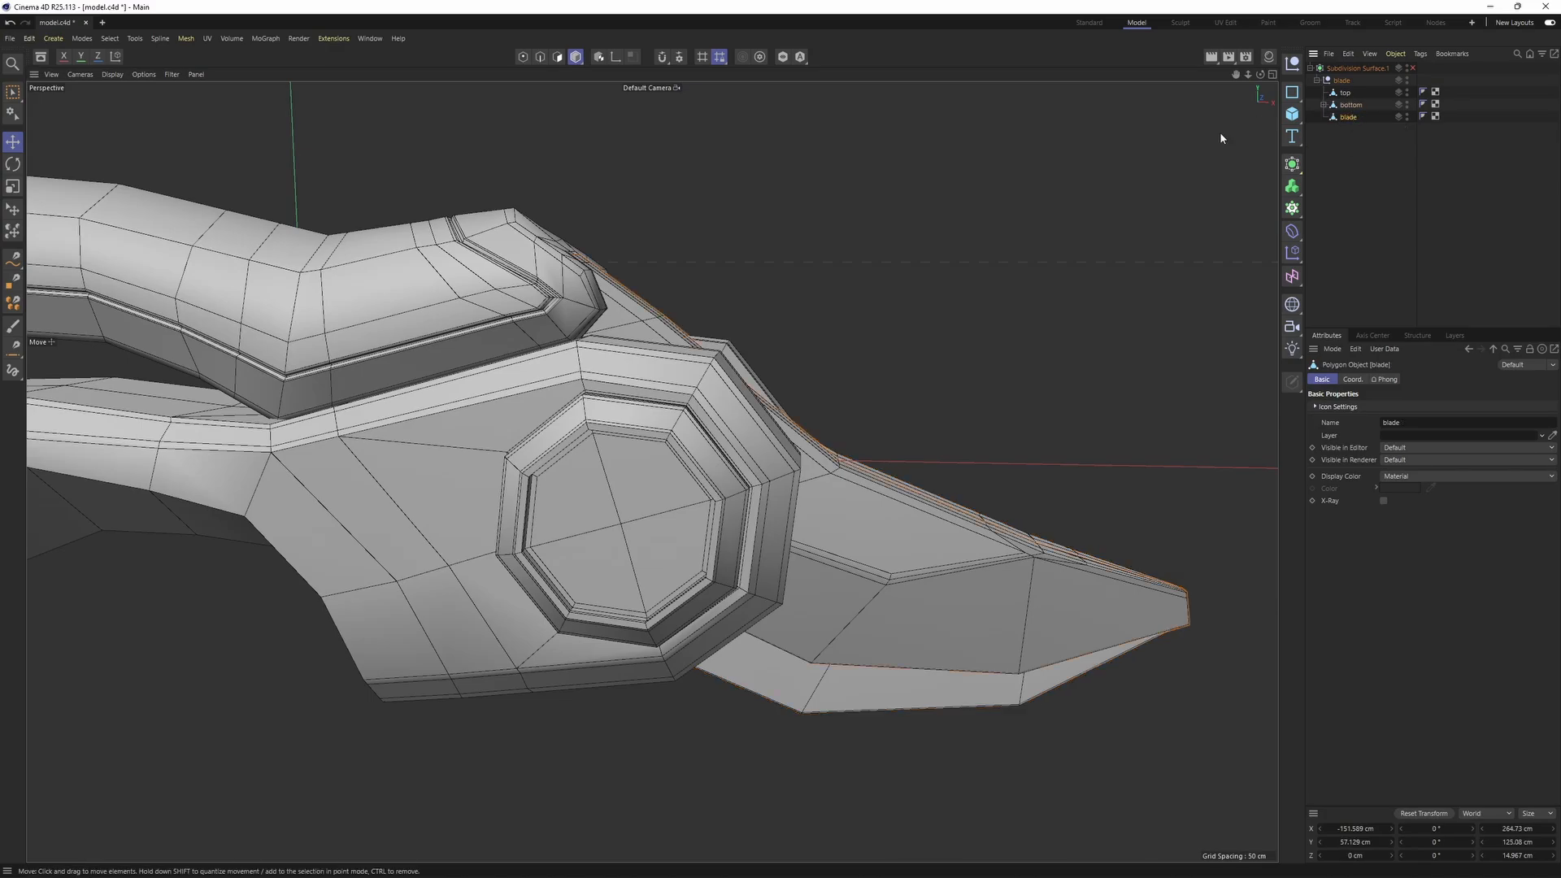
- Turn the Subdivision Surface back on and select the bottom object
scroll(1149, 289, down, 5)
click(1412, 68)
click(1355, 105)
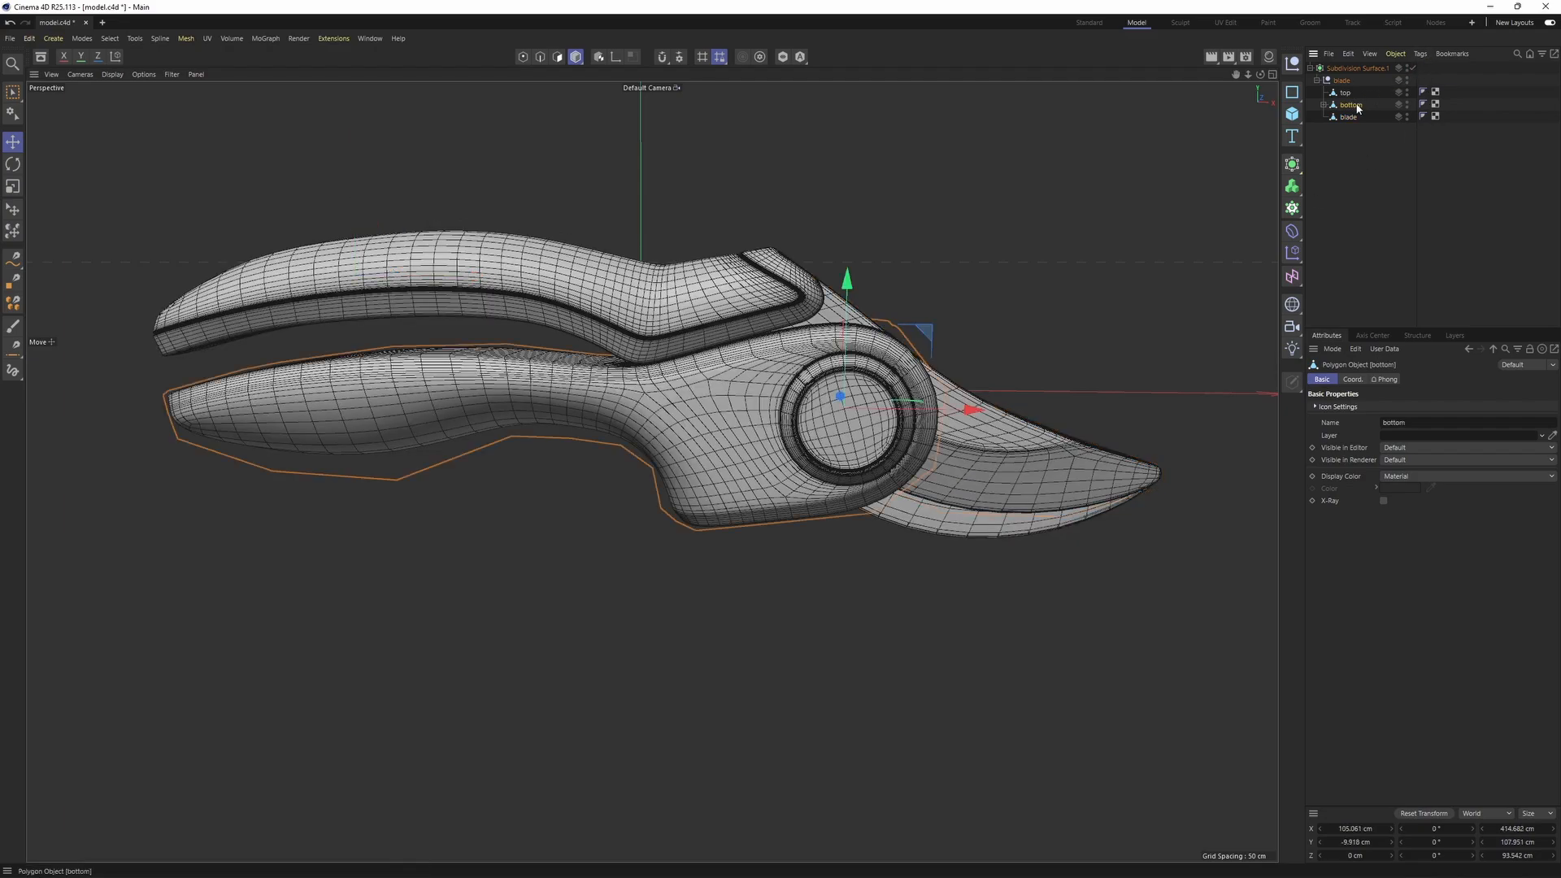
- Try rotating the bottom handle open about the pivot with its blade, check the pruner from several sides, and undo the rotation
key(r)
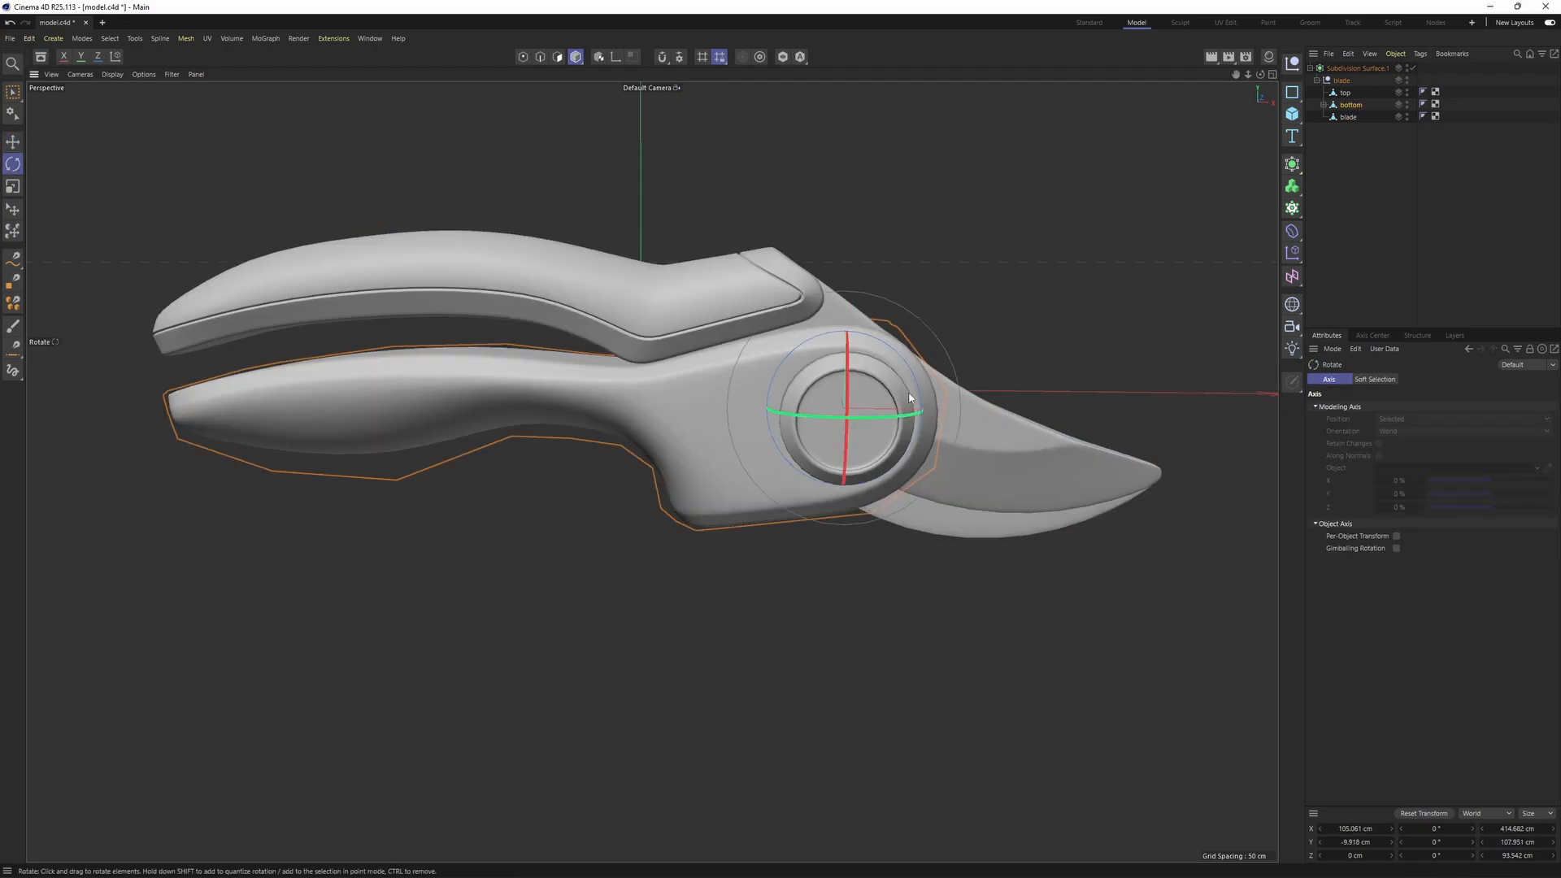
scroll(1028, 305, up, 3)
mouse_move(1038, 314)
mouse_down()
mouse_move(1060, 343)
mouse_move(1046, 308)
mouse_up()
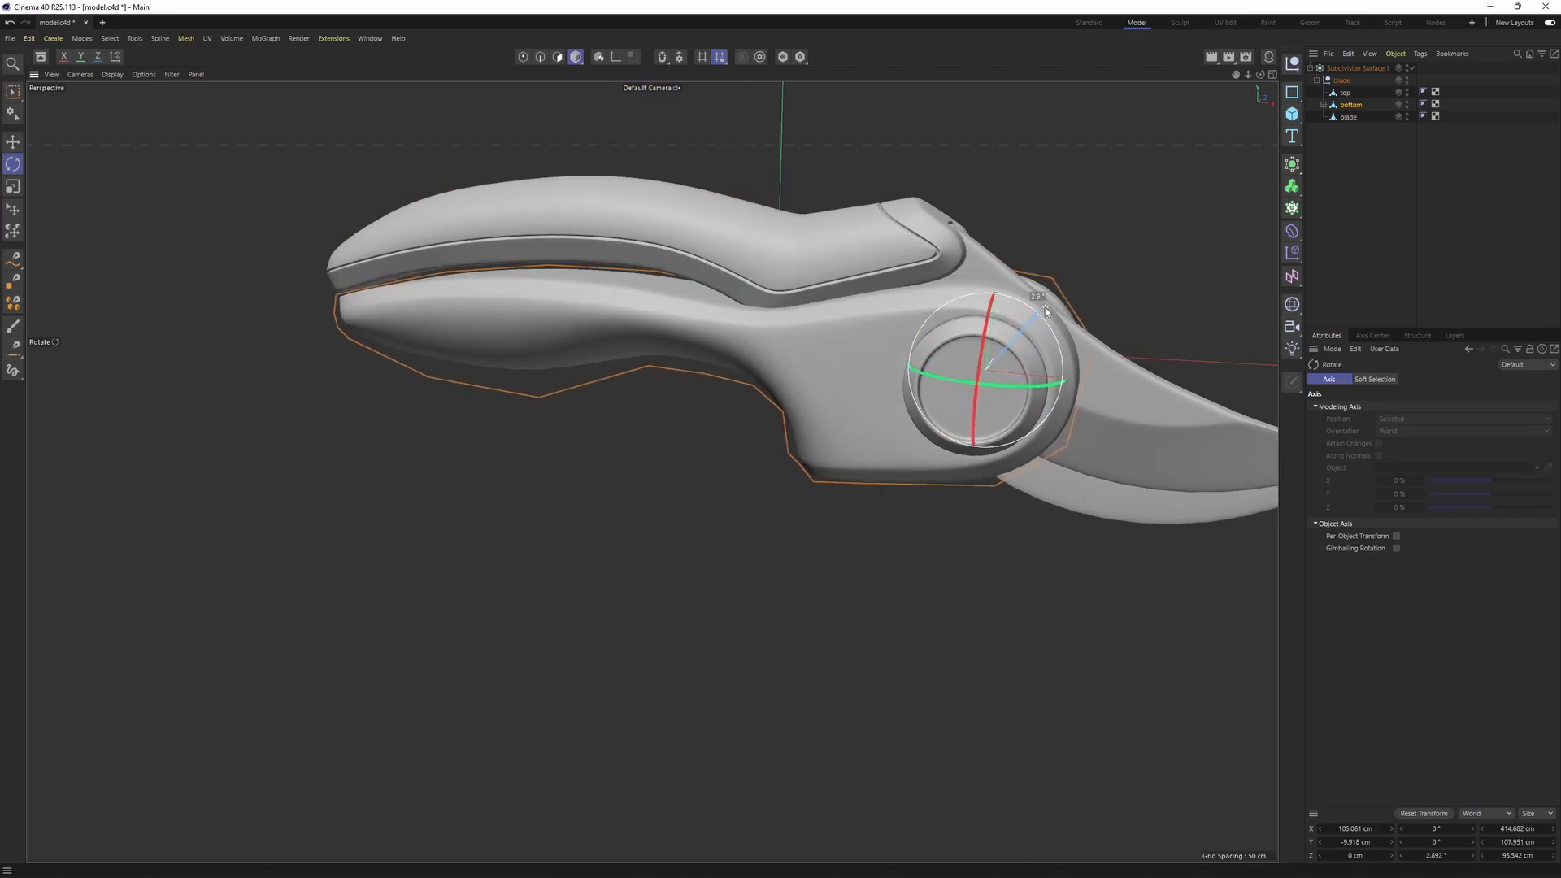
key(ctrl+z)
scroll(1046, 310, down, 1)
alt+middle_drag(1048, 316, 896, 337)
alt+drag(895, 336, 1057, 261)
click(1450, 185)
alt+drag(740, 325, 721, 275)
scroll(720, 275, up, 2)
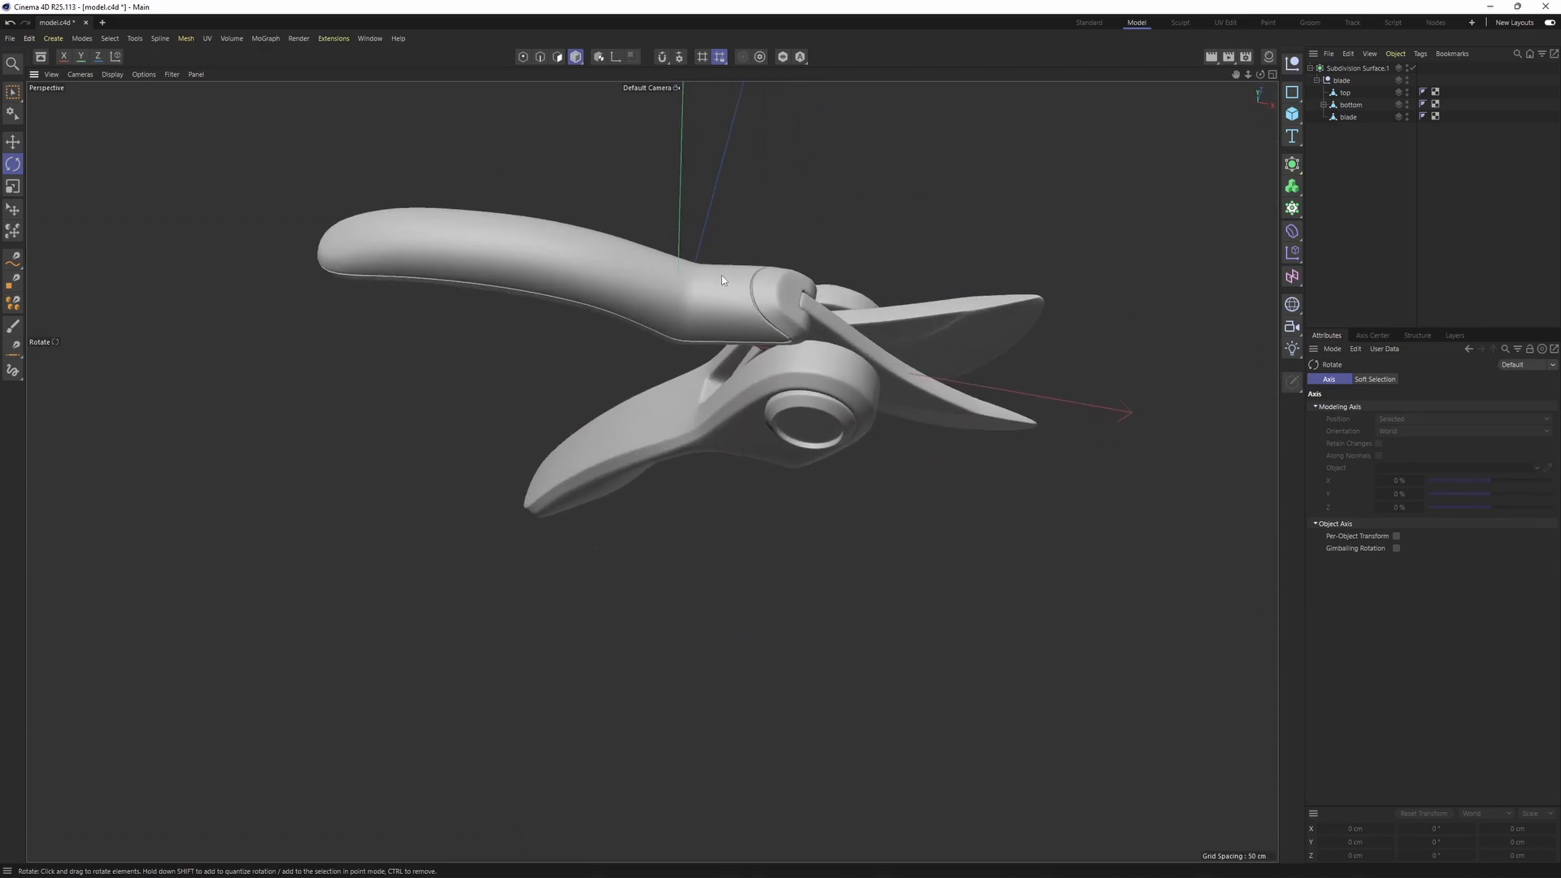
click(820, 357)
alt+drag(819, 357, 893, 278)
key(ctrl+z)
click(1228, 237)
alt+drag(1227, 238, 861, 400)
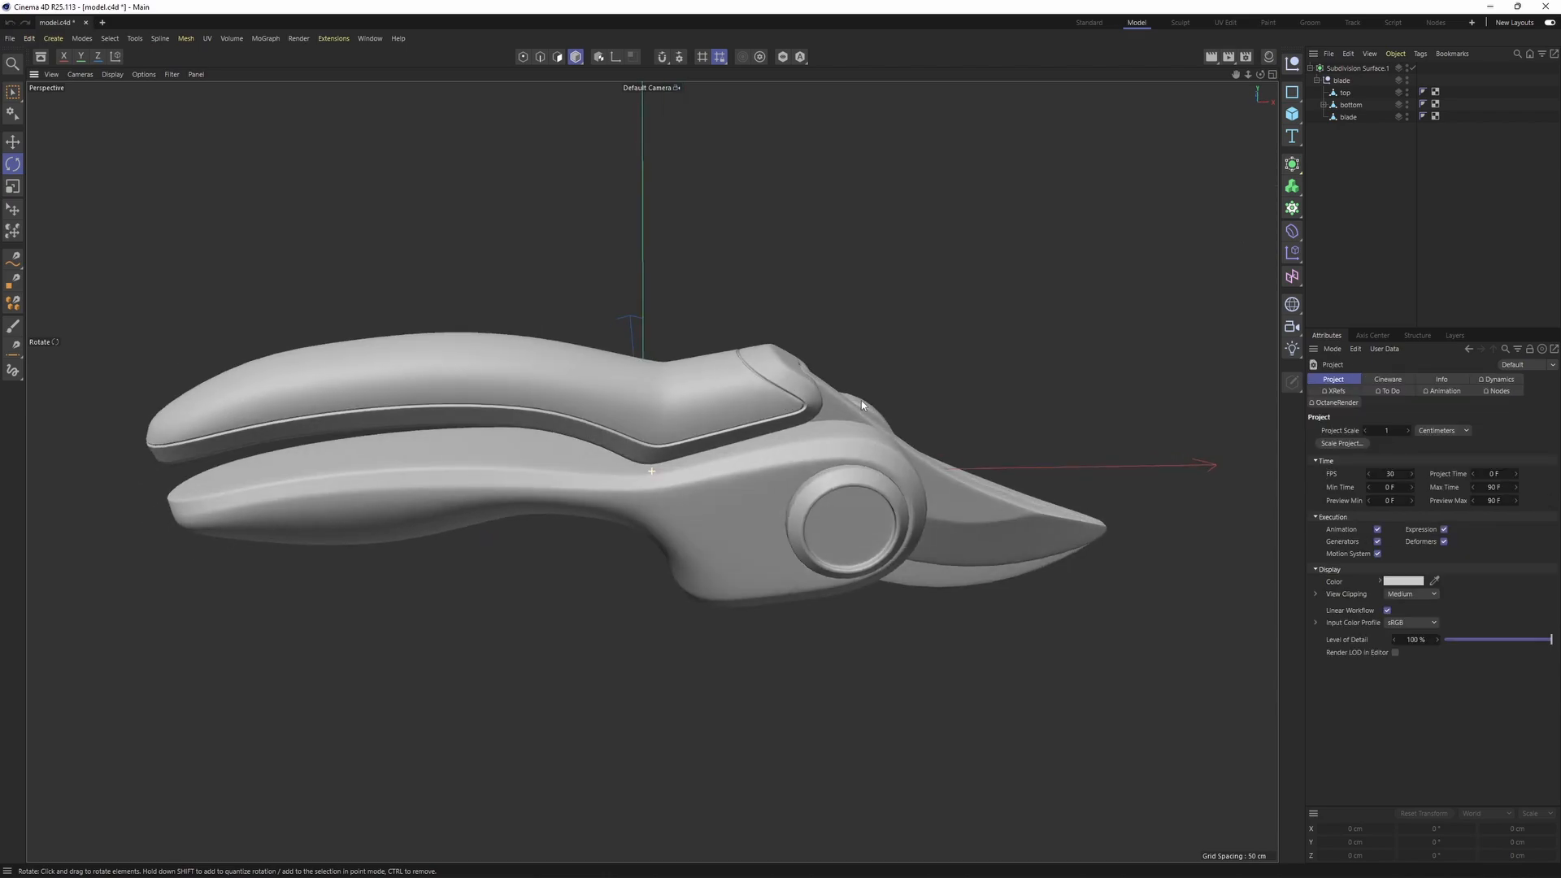
scroll(891, 388, up, 2)
scroll(926, 413, down, 1)
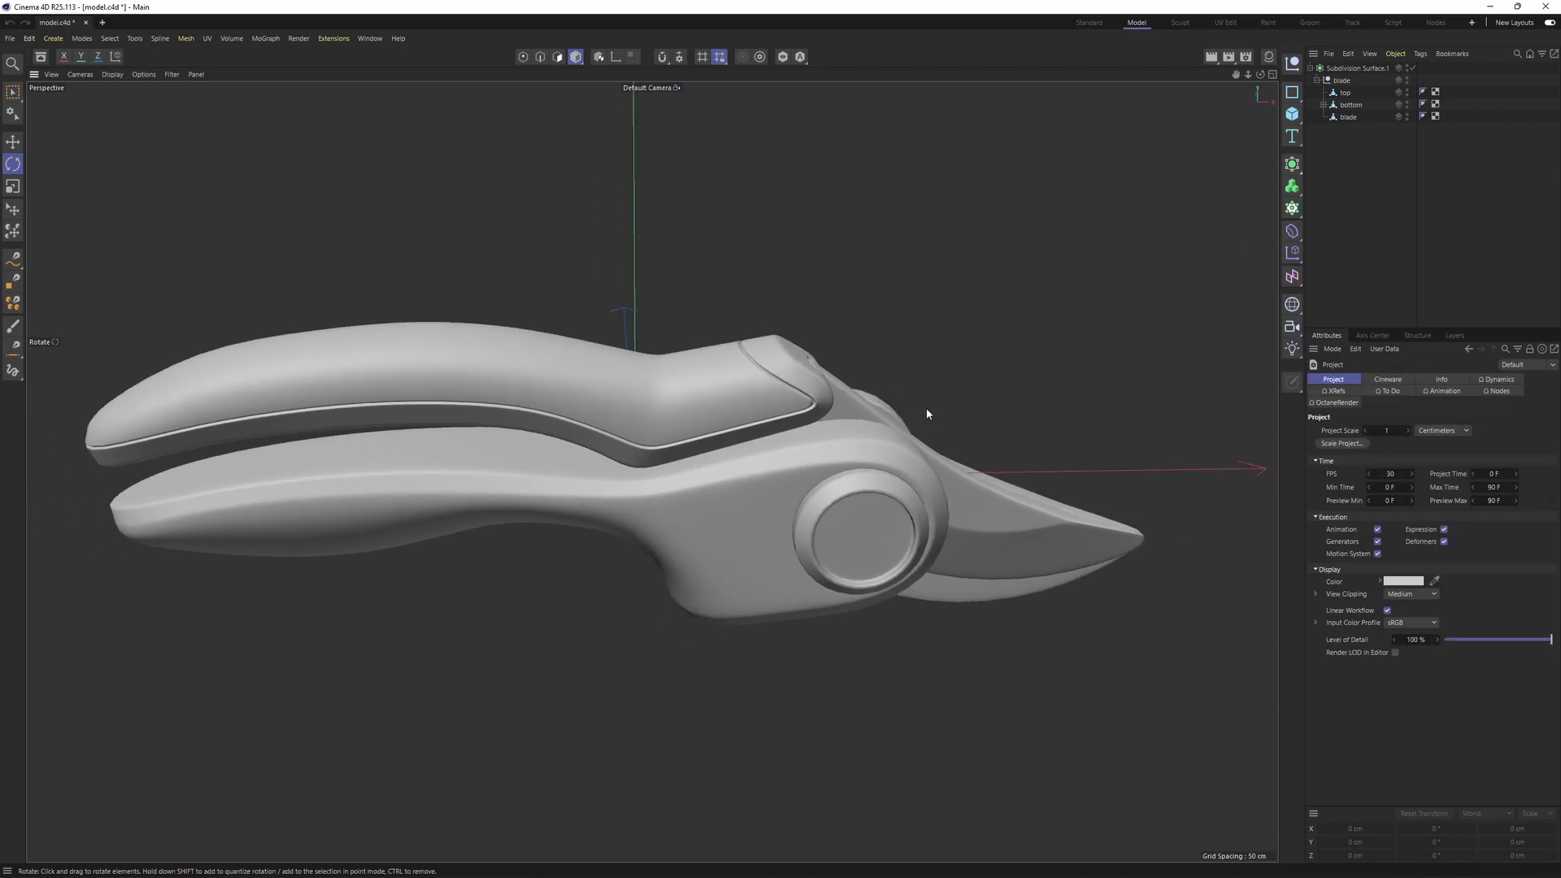
- Create a new material and set its colour to black with V at 0%
click(1269, 57)
double_click(1181, 168)
double_click(1130, 143)
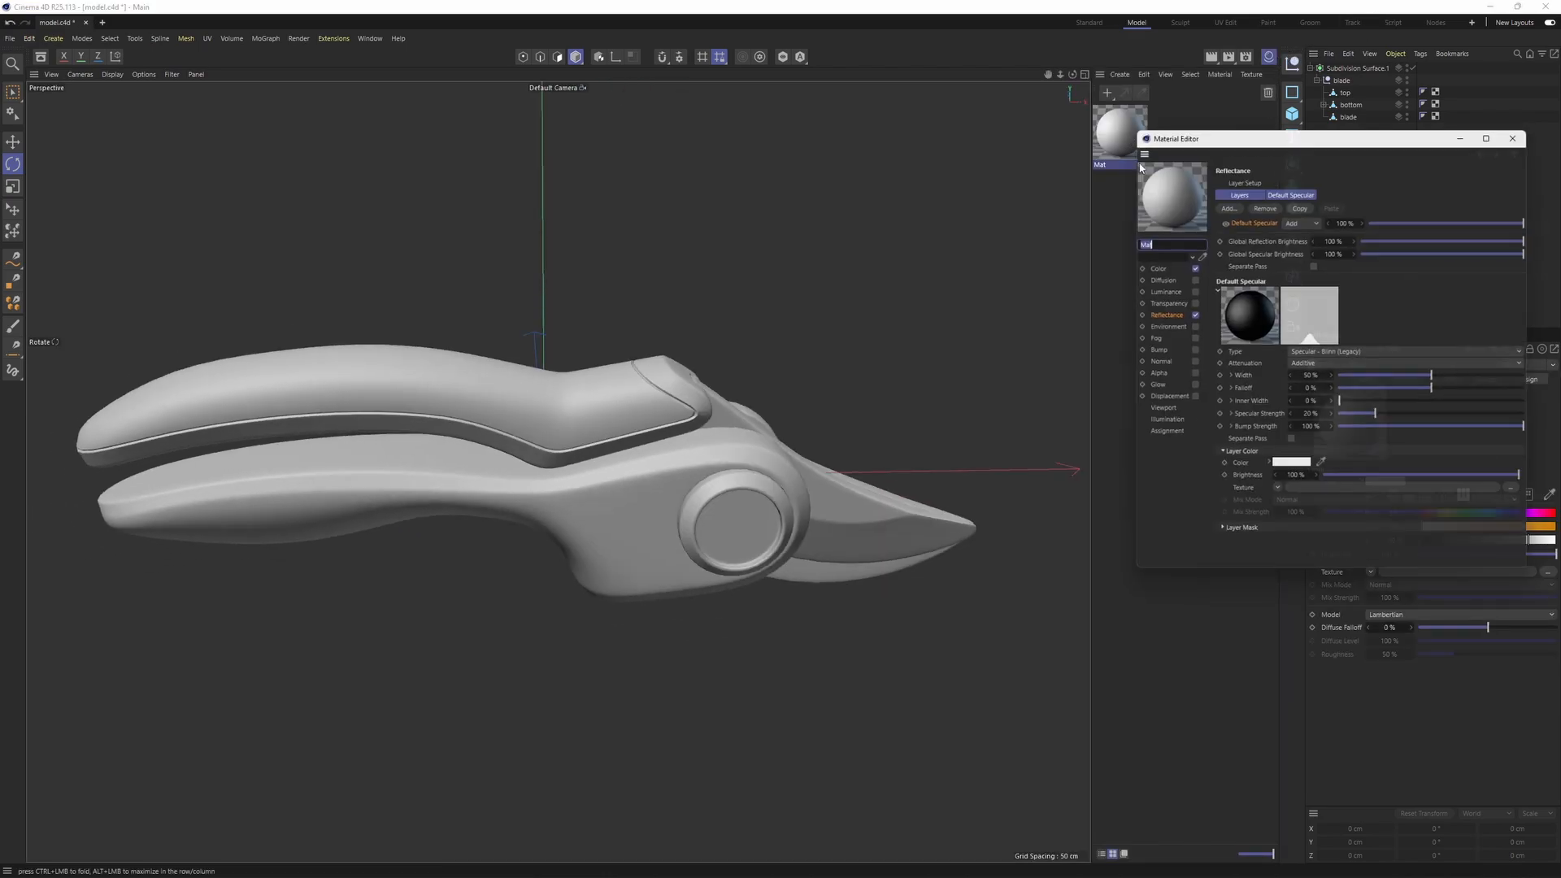
click(1161, 258)
middle_click(743, 495)
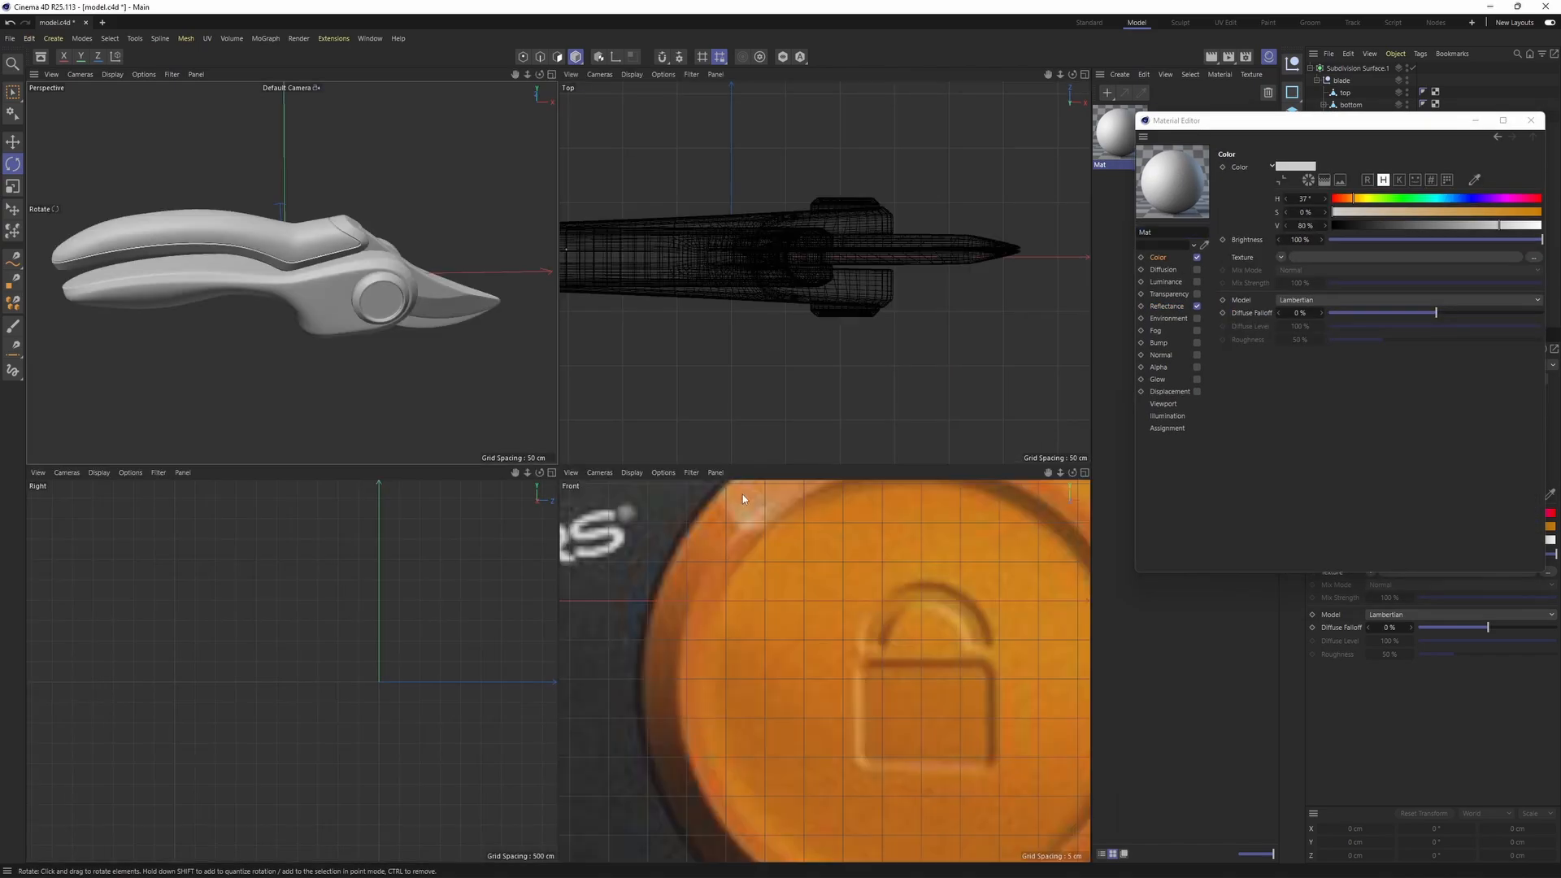
scroll(831, 634, down, 8)
scroll(782, 643, up, 4)
scroll(829, 637, up, 3)
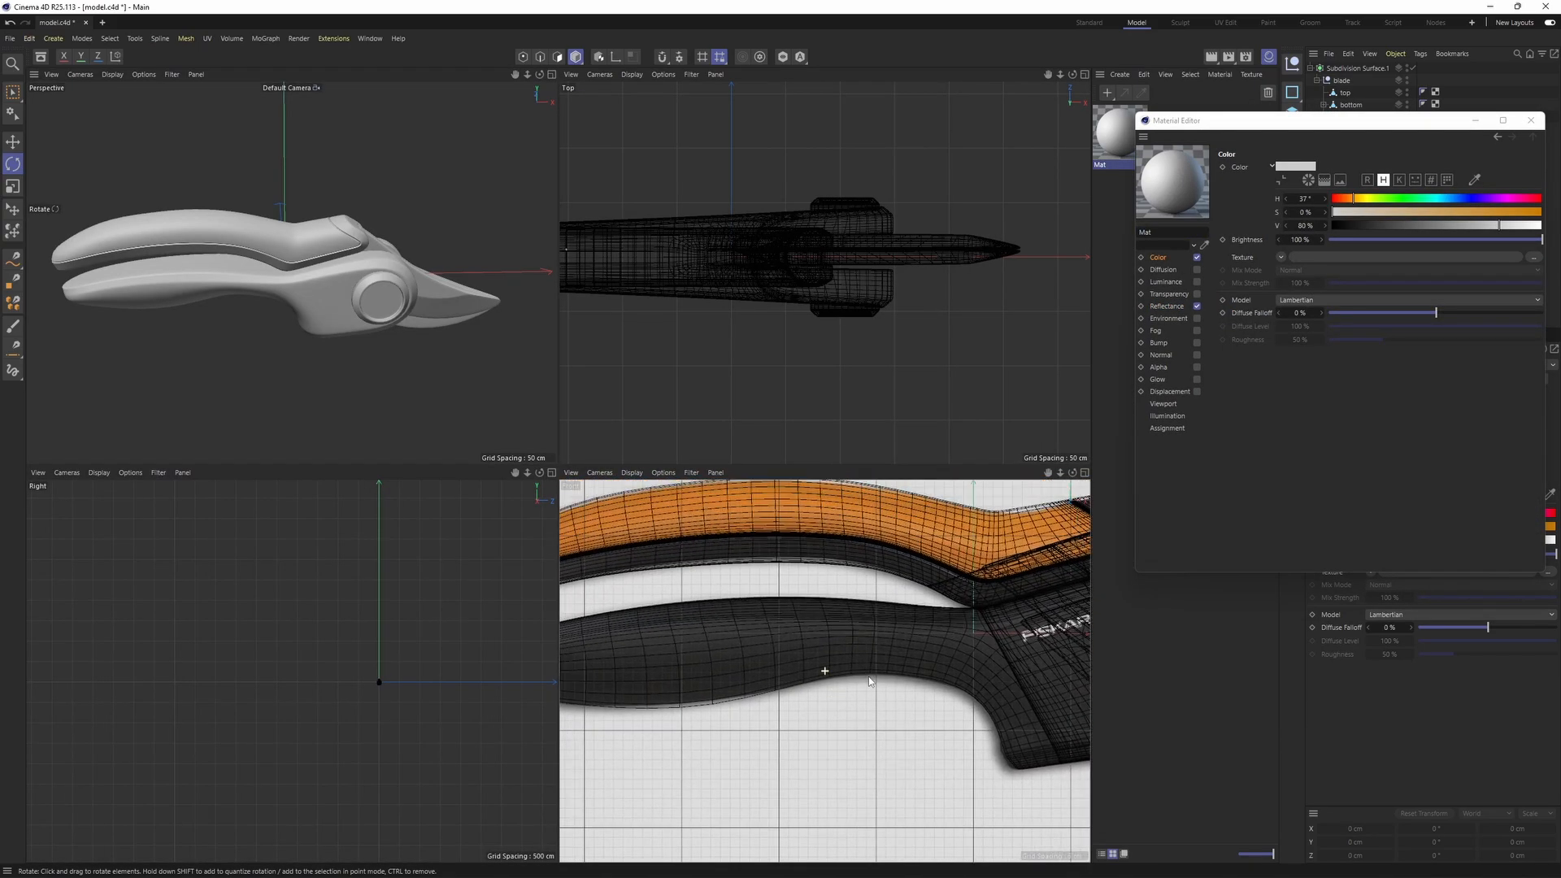
middle_click(535, 294)
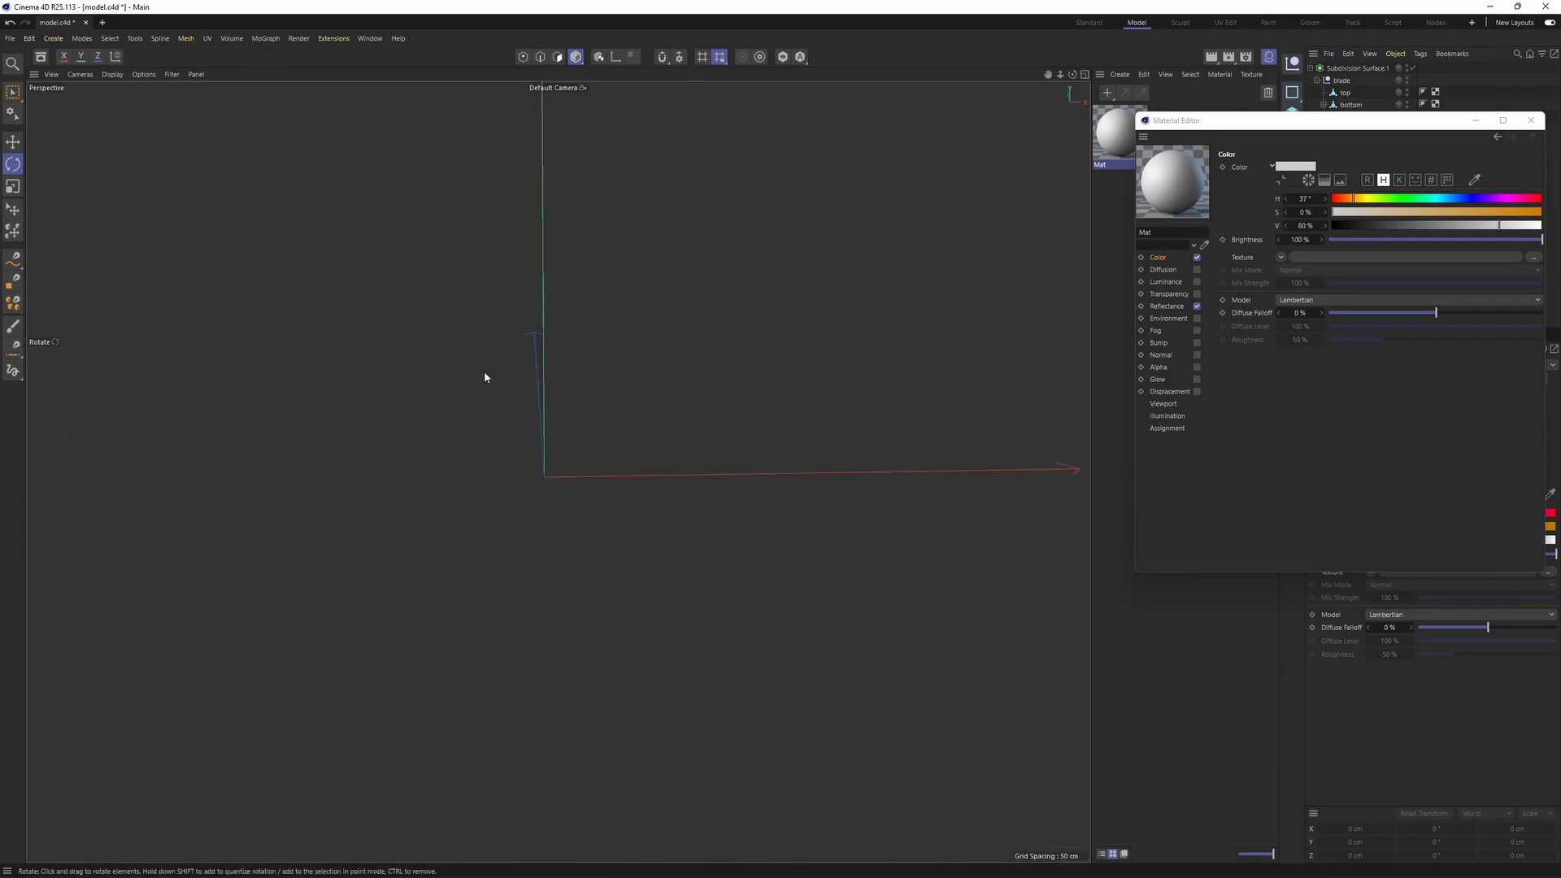
drag(1342, 231, 1333, 229)
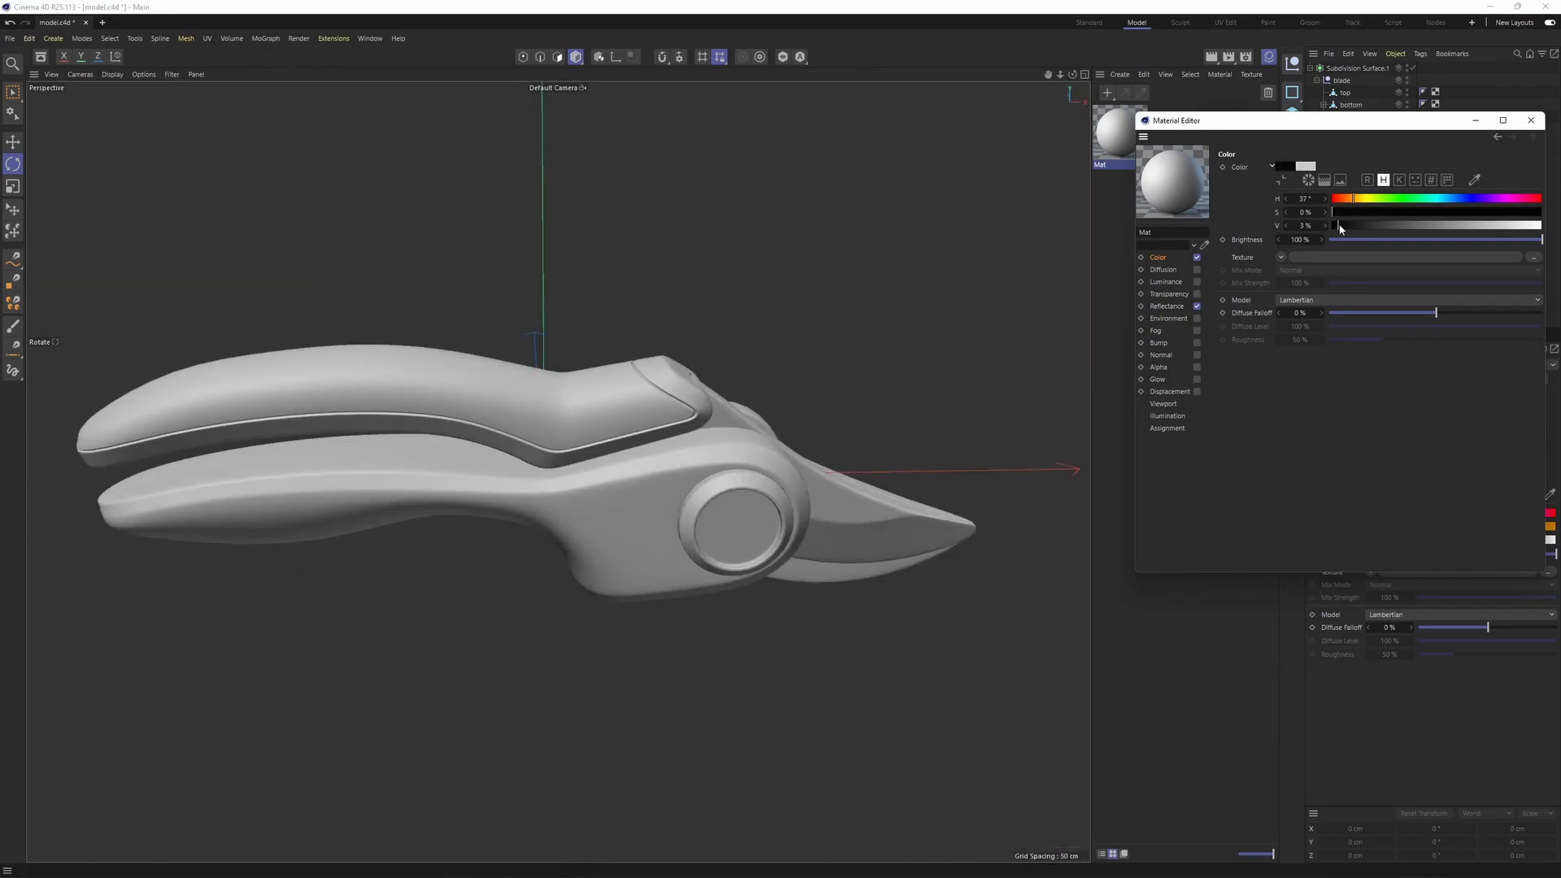
- Add a GGX reflectance layer to the black material and set its layer Fresnel to Dielectric
click(1166, 305)
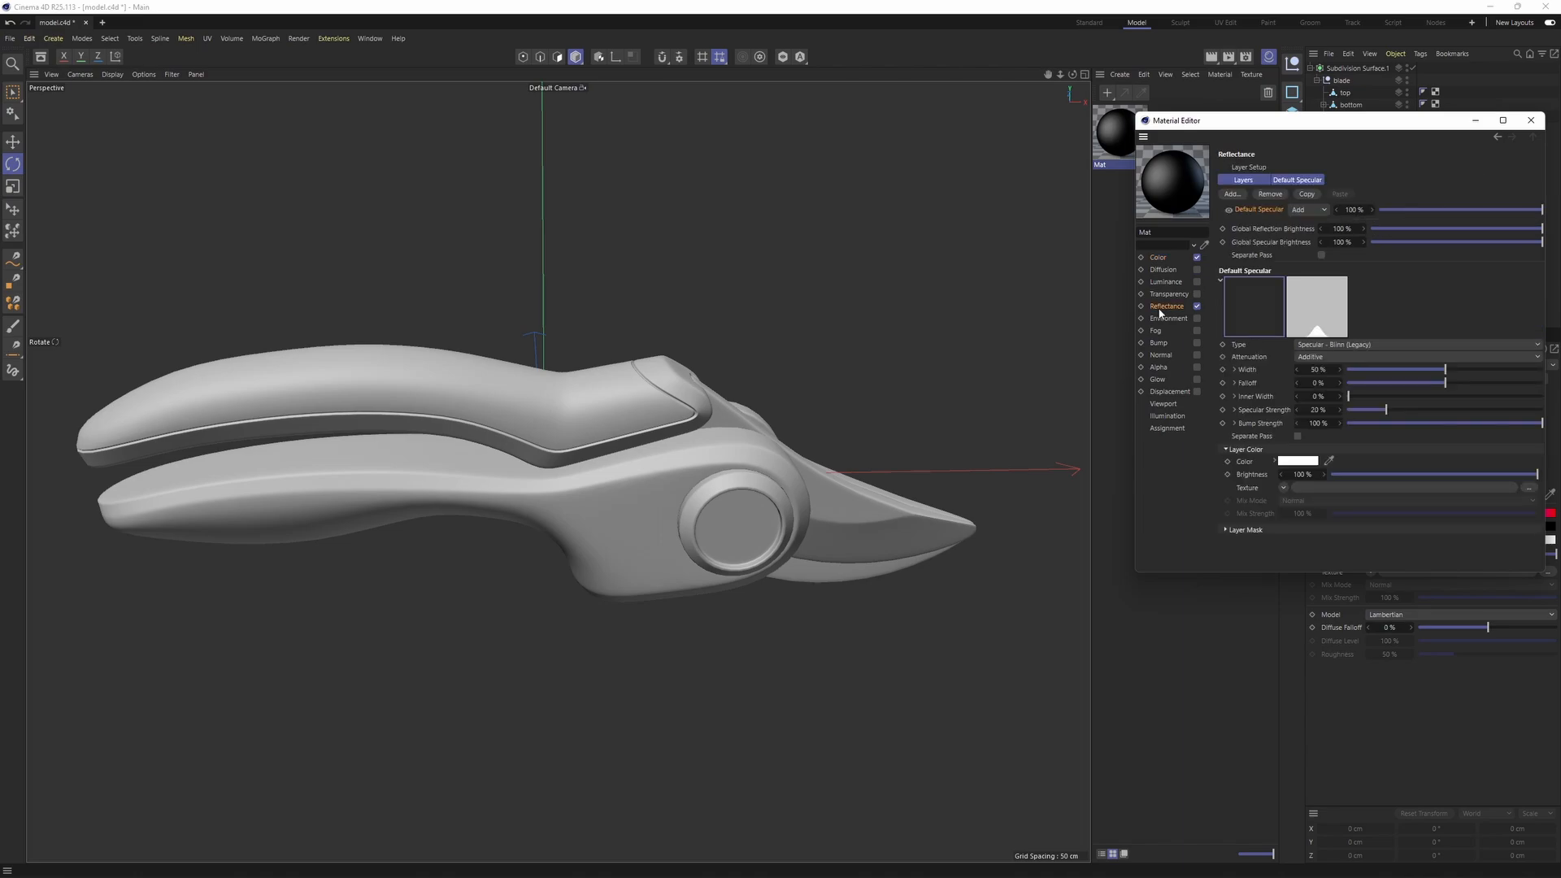
click(1232, 194)
click(1261, 227)
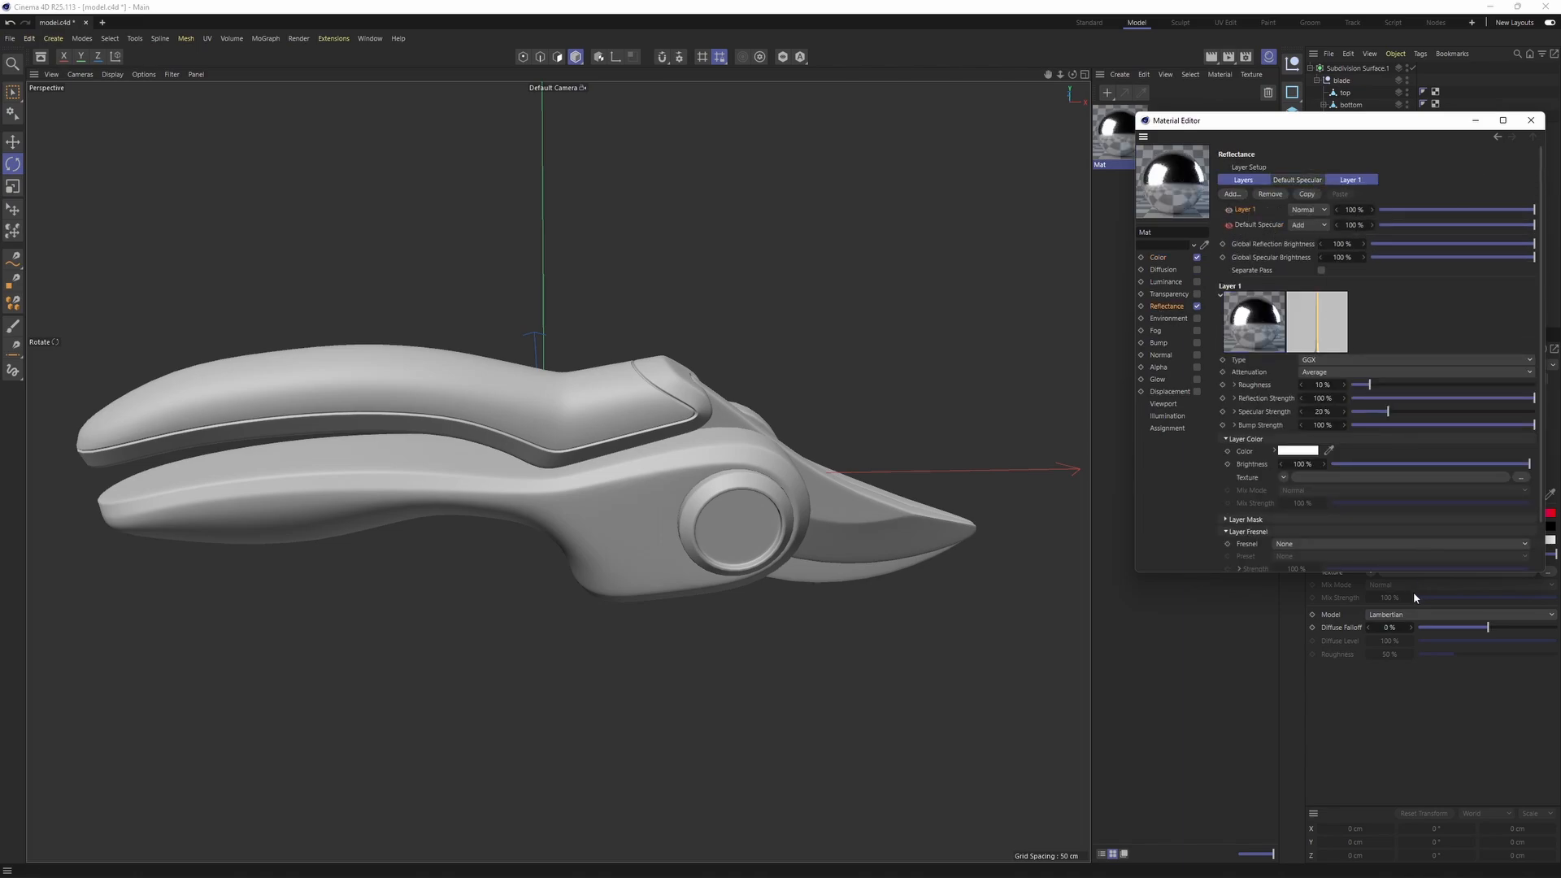
drag(1401, 572, 1400, 651)
click(1373, 543)
click(1365, 556)
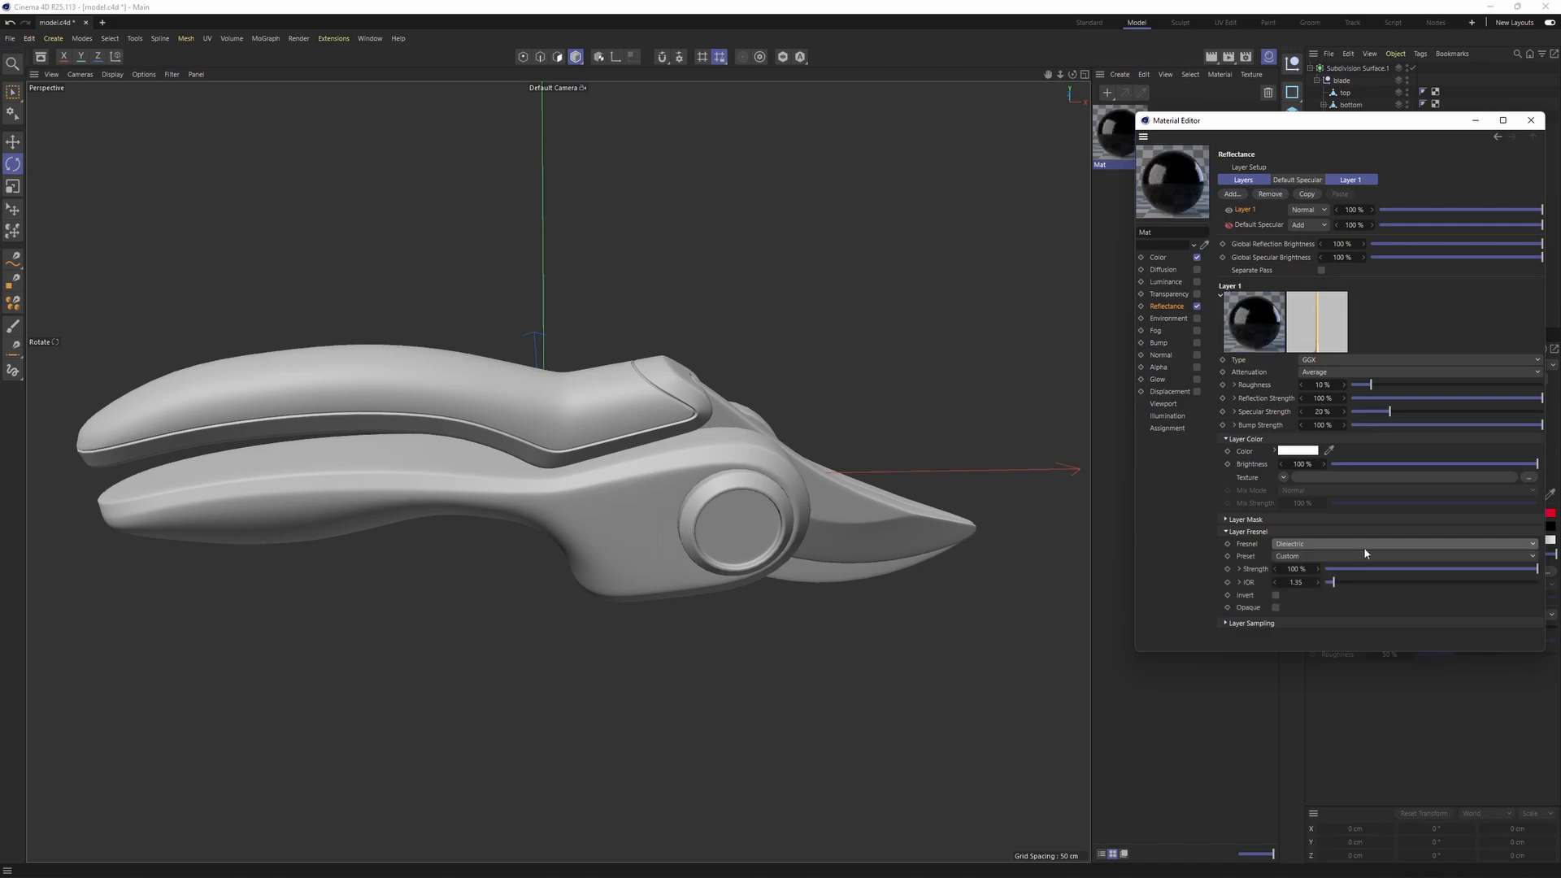
- Set the reflection layer's roughness to 45% and close the material editor
click(1326, 379)
text(45)
key(Return)
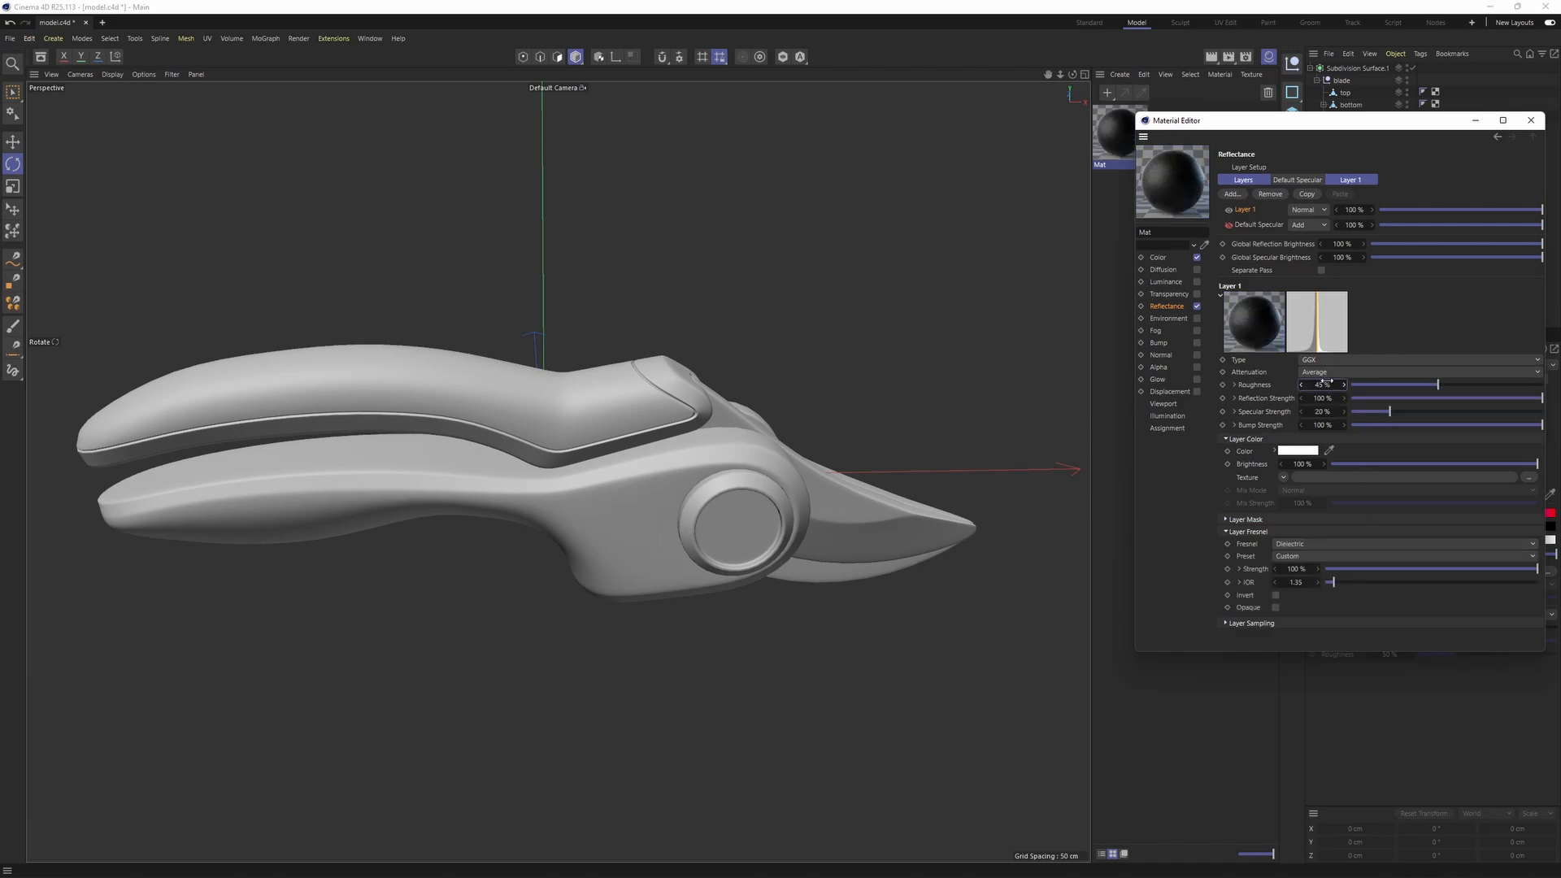
click(1532, 122)
- Duplicate the black material and colour the copy orange with H 30°, S 100% and V 100%
double_click(1183, 135)
double_click(1185, 139)
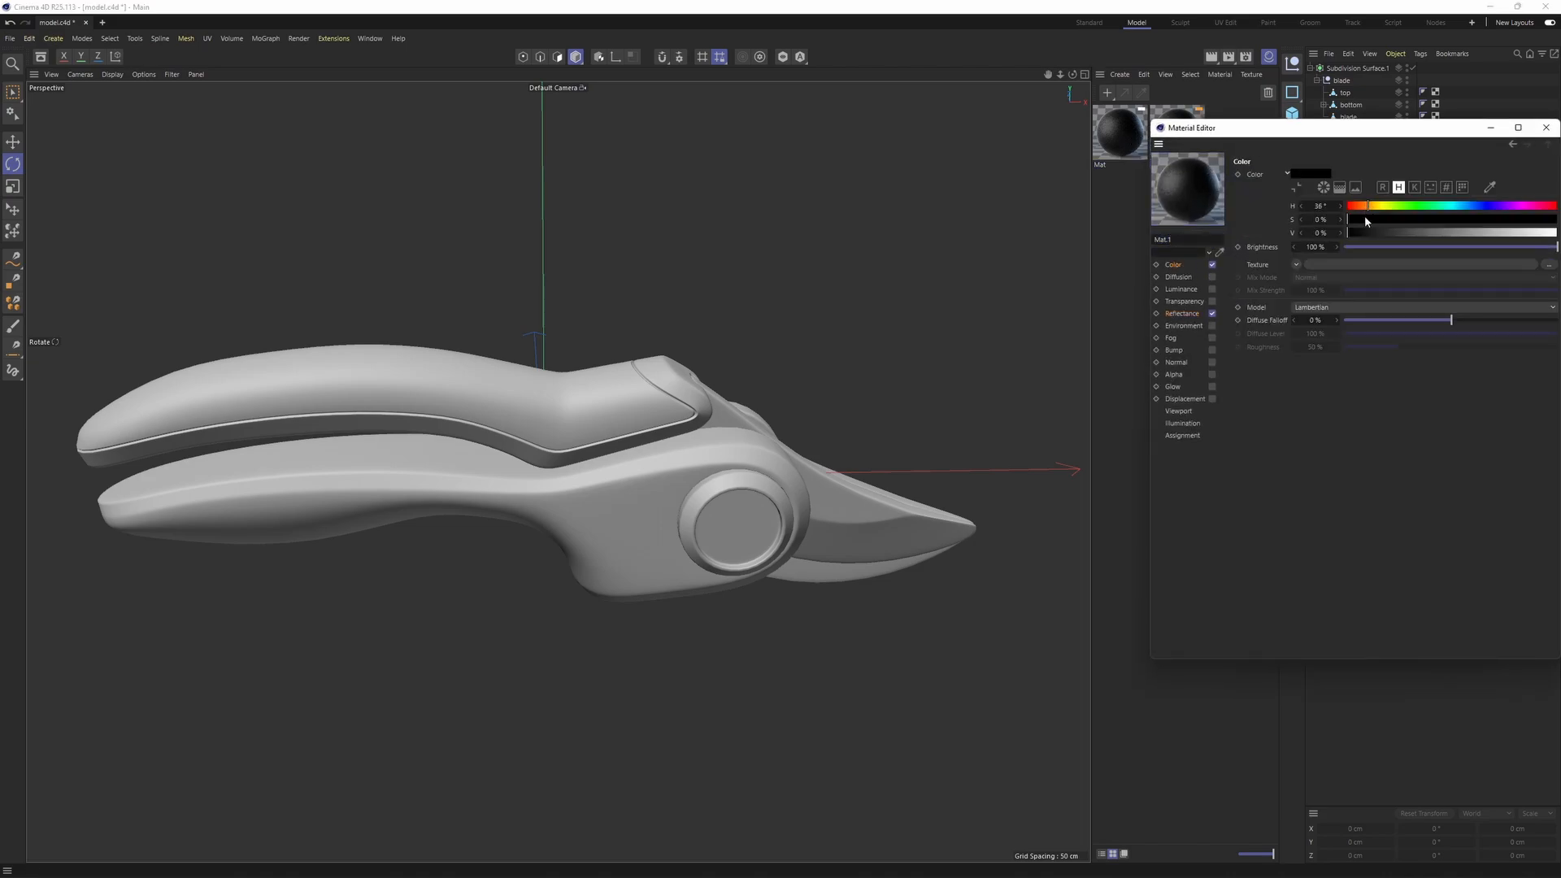
drag(1300, 131, 1242, 238)
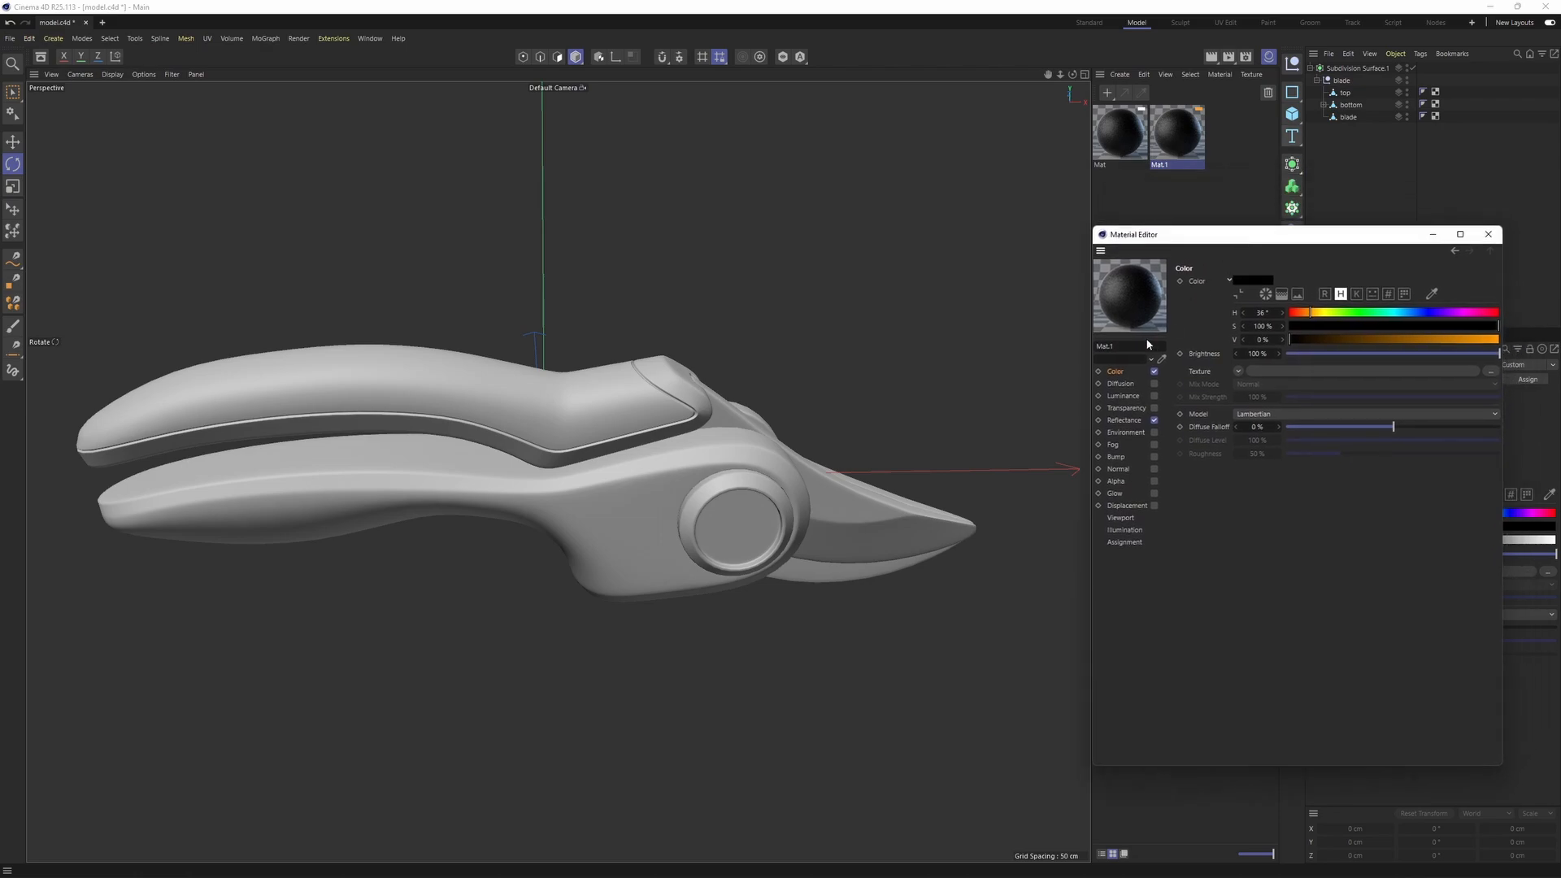
drag(1317, 340, 1550, 341)
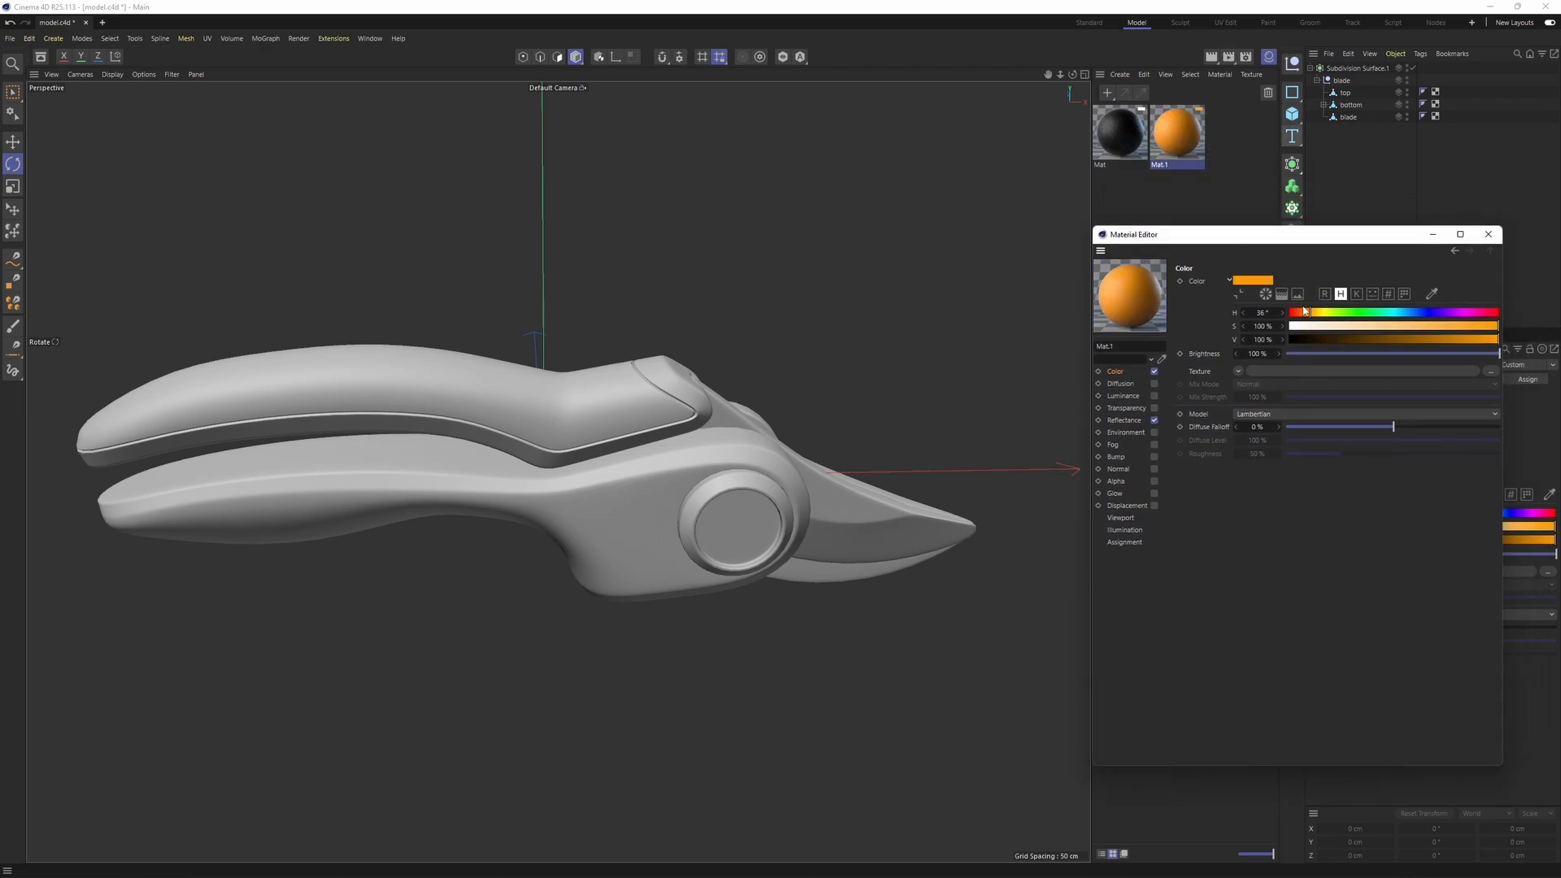
drag(1308, 315, 1306, 315)
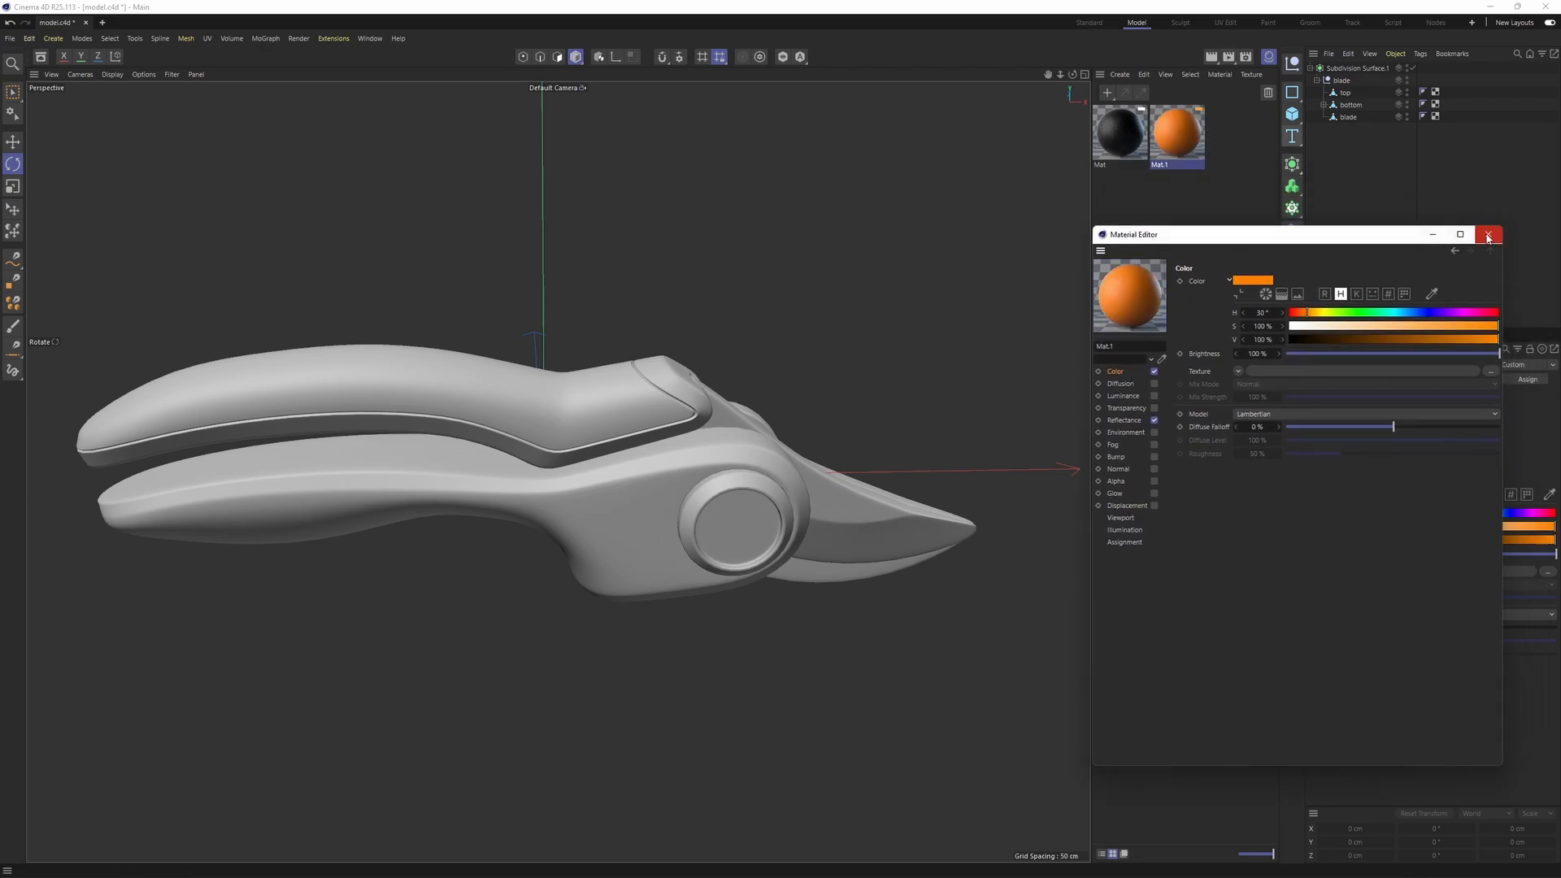
click(1488, 236)
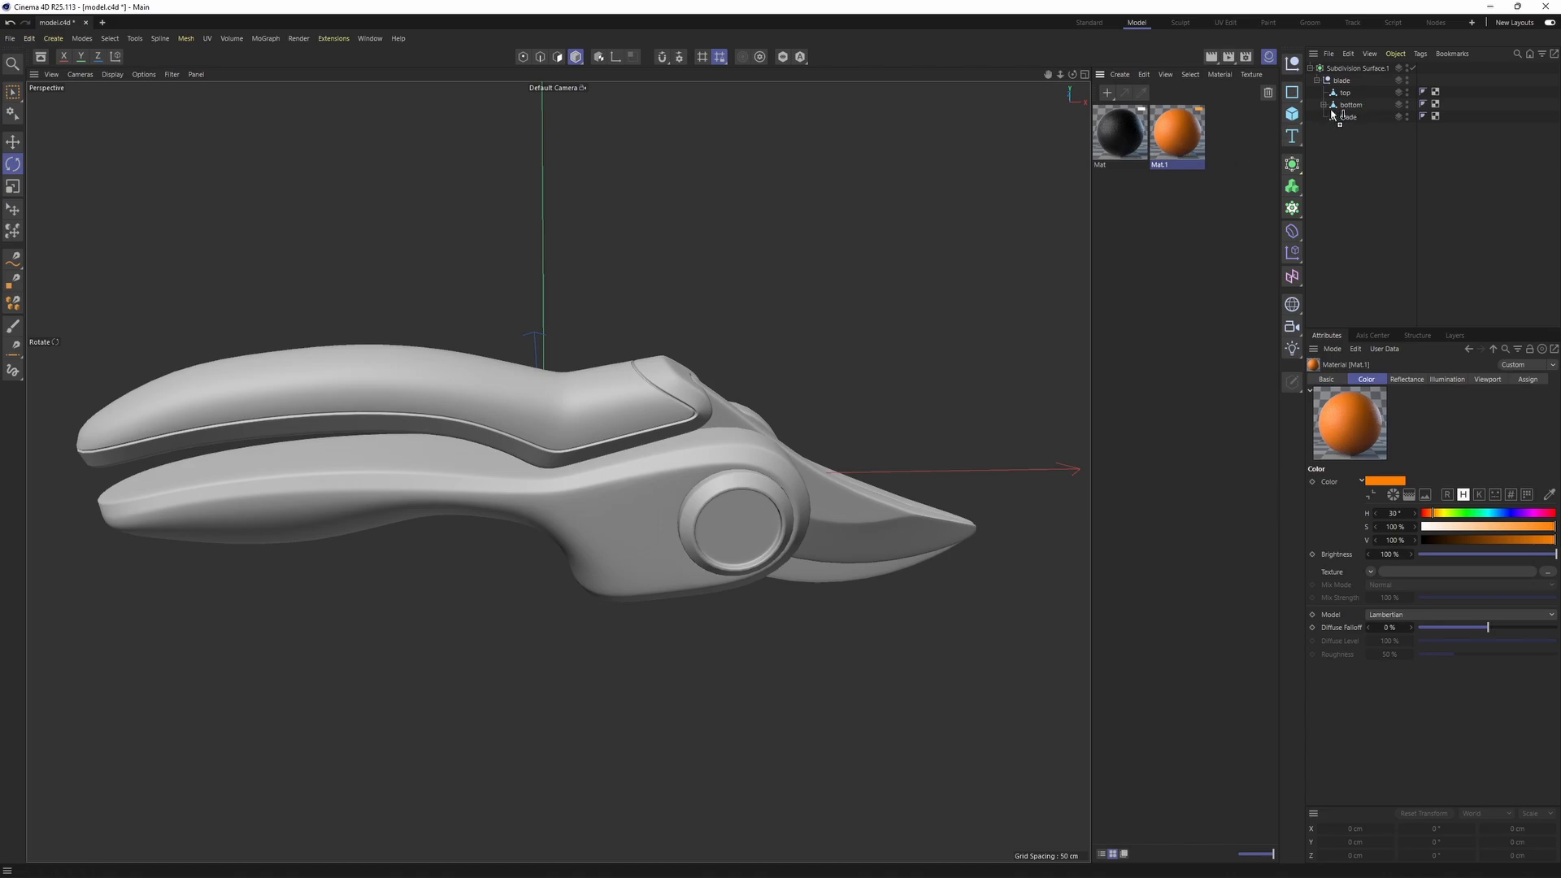
- Assign the black material to the bottom object
drag(1356, 107, 1354, 105)
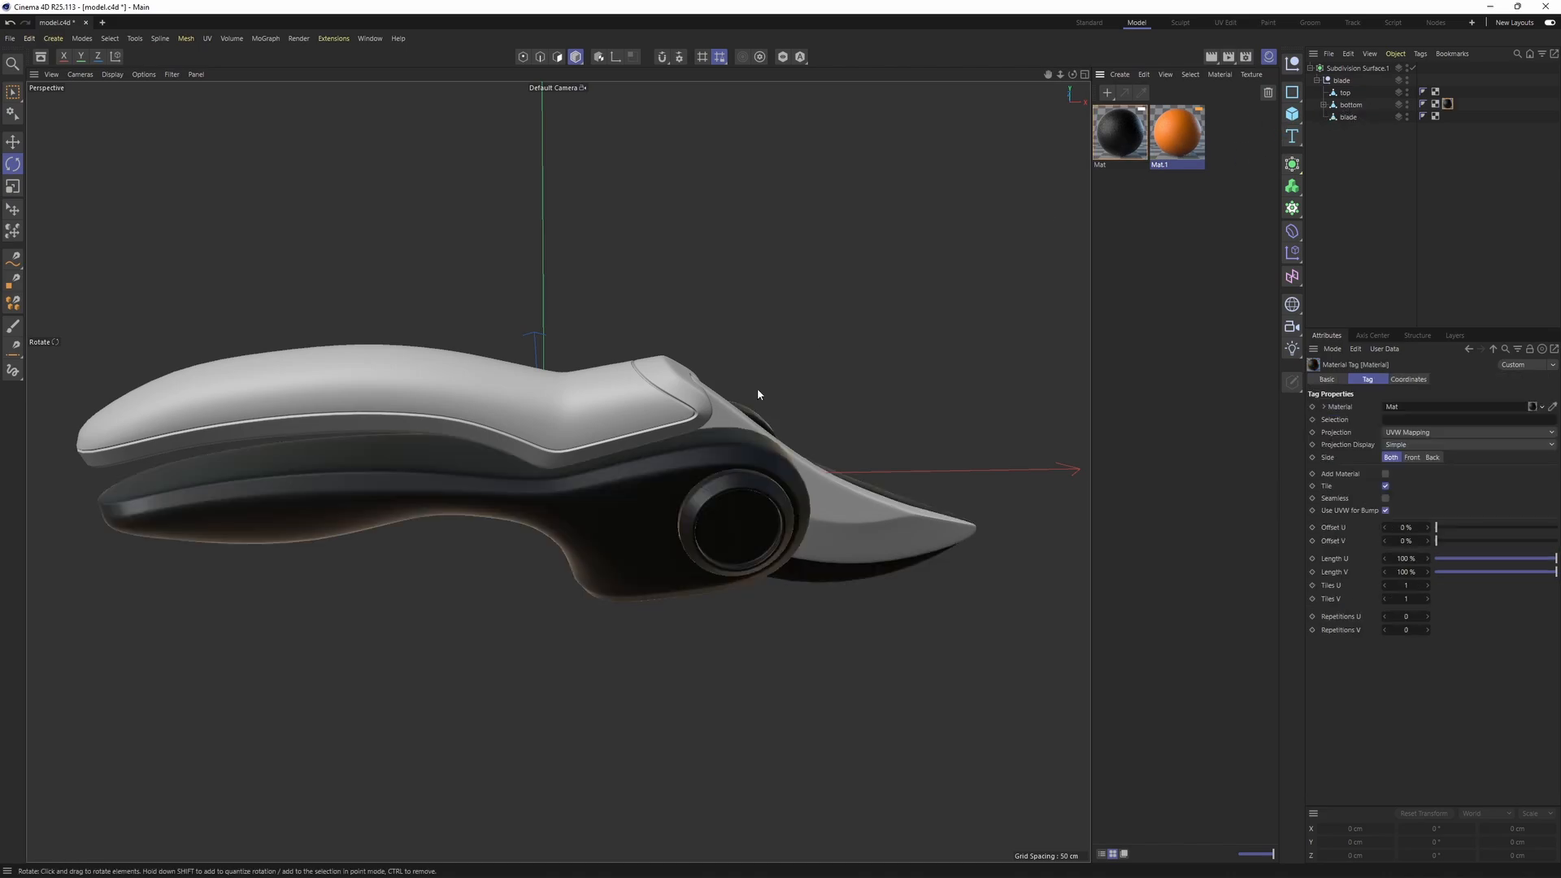
alt+drag(757, 389, 731, 356)
alt+right_drag(732, 356, 796, 317)
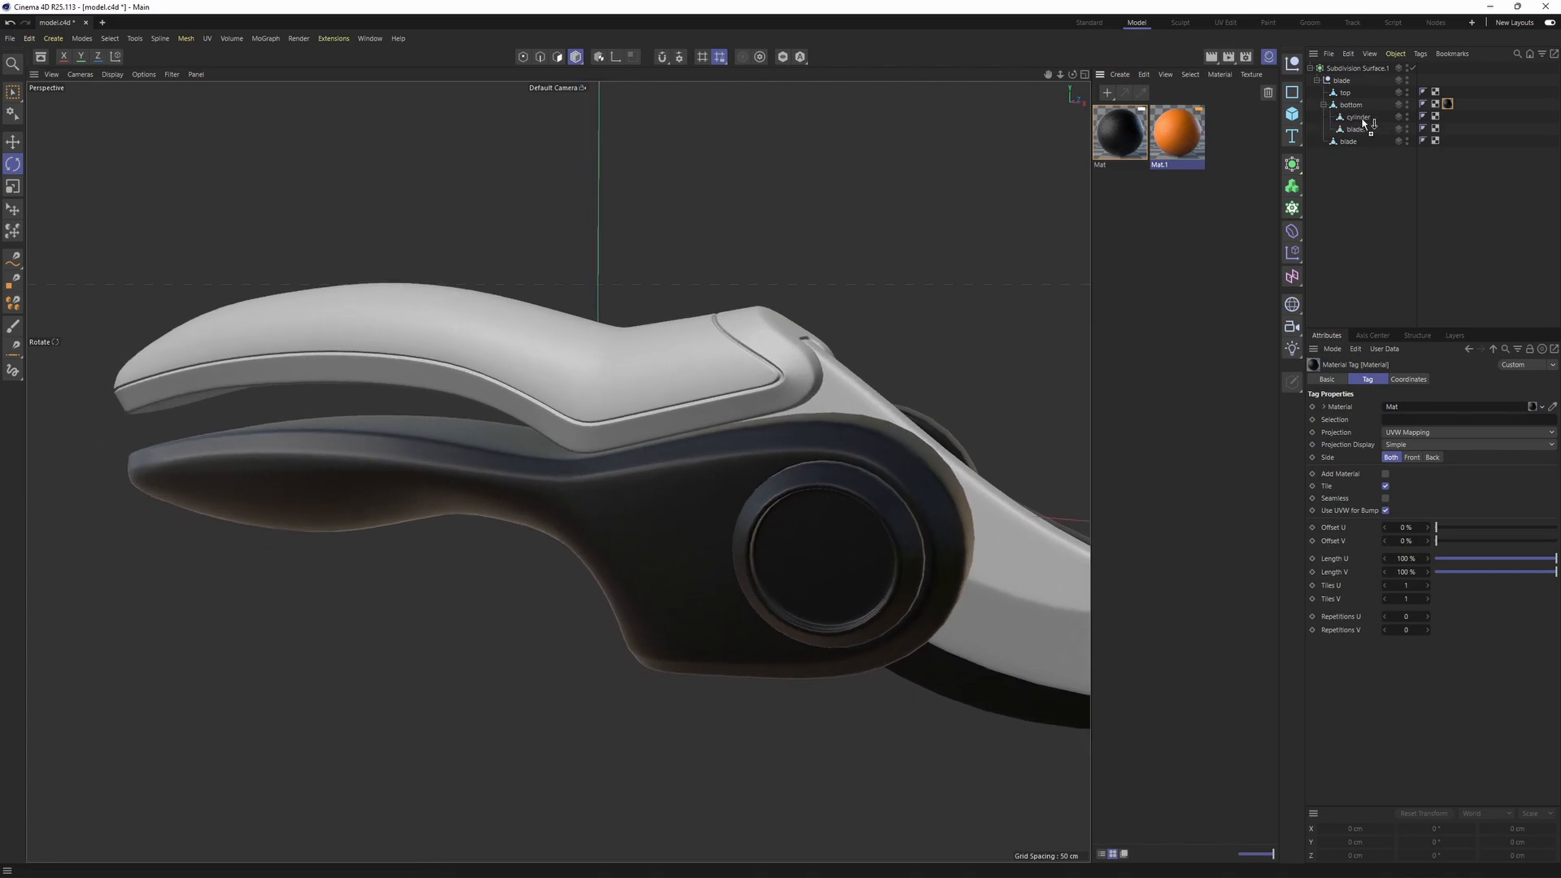
- Assign the orange material to the cylinder and to the top object
drag(1364, 122, 1360, 118)
alt+drag(759, 439, 772, 366)
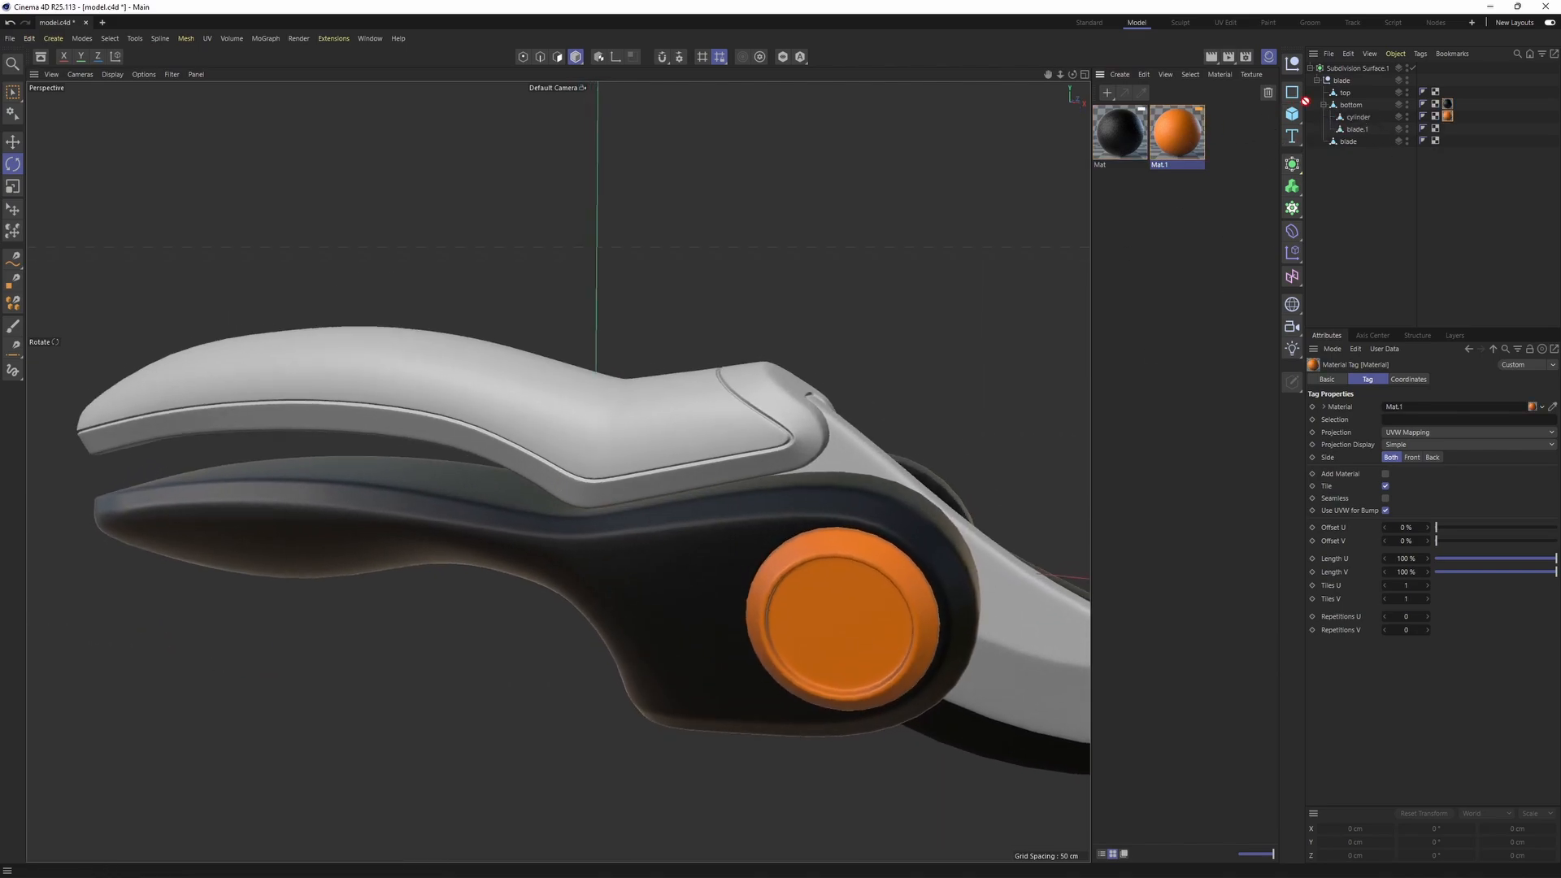
drag(1345, 94, 1345, 94)
alt+drag(715, 349, 886, 268)
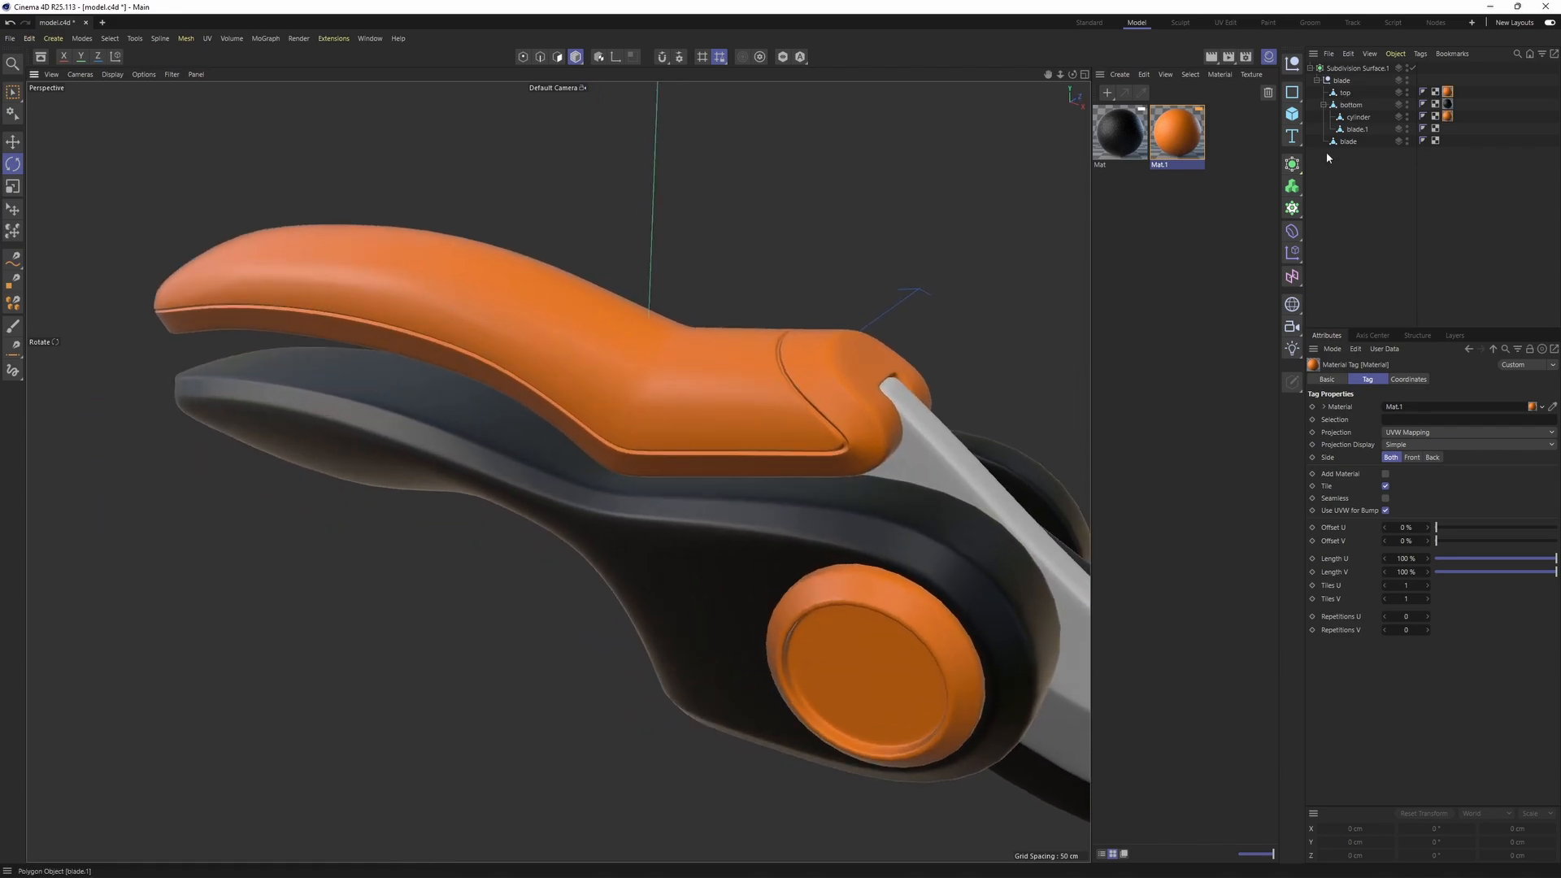
- Loop-select the edges along the groove that borders the orange inlay on the top handle
click(1346, 91)
scroll(819, 398, up, 3)
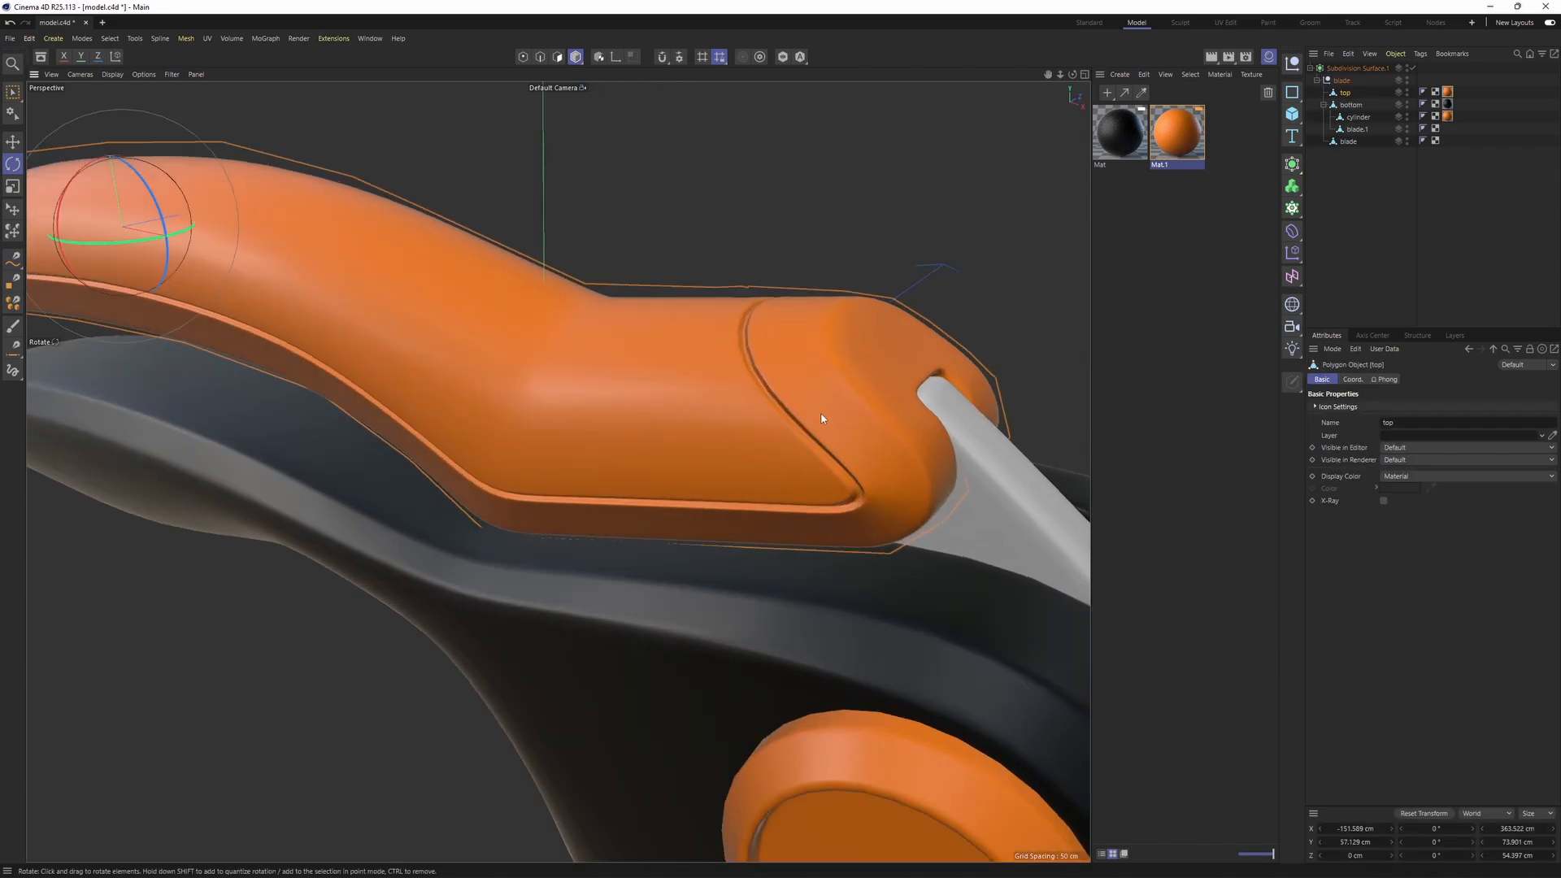
key(Return)
scroll(815, 449, up, 8)
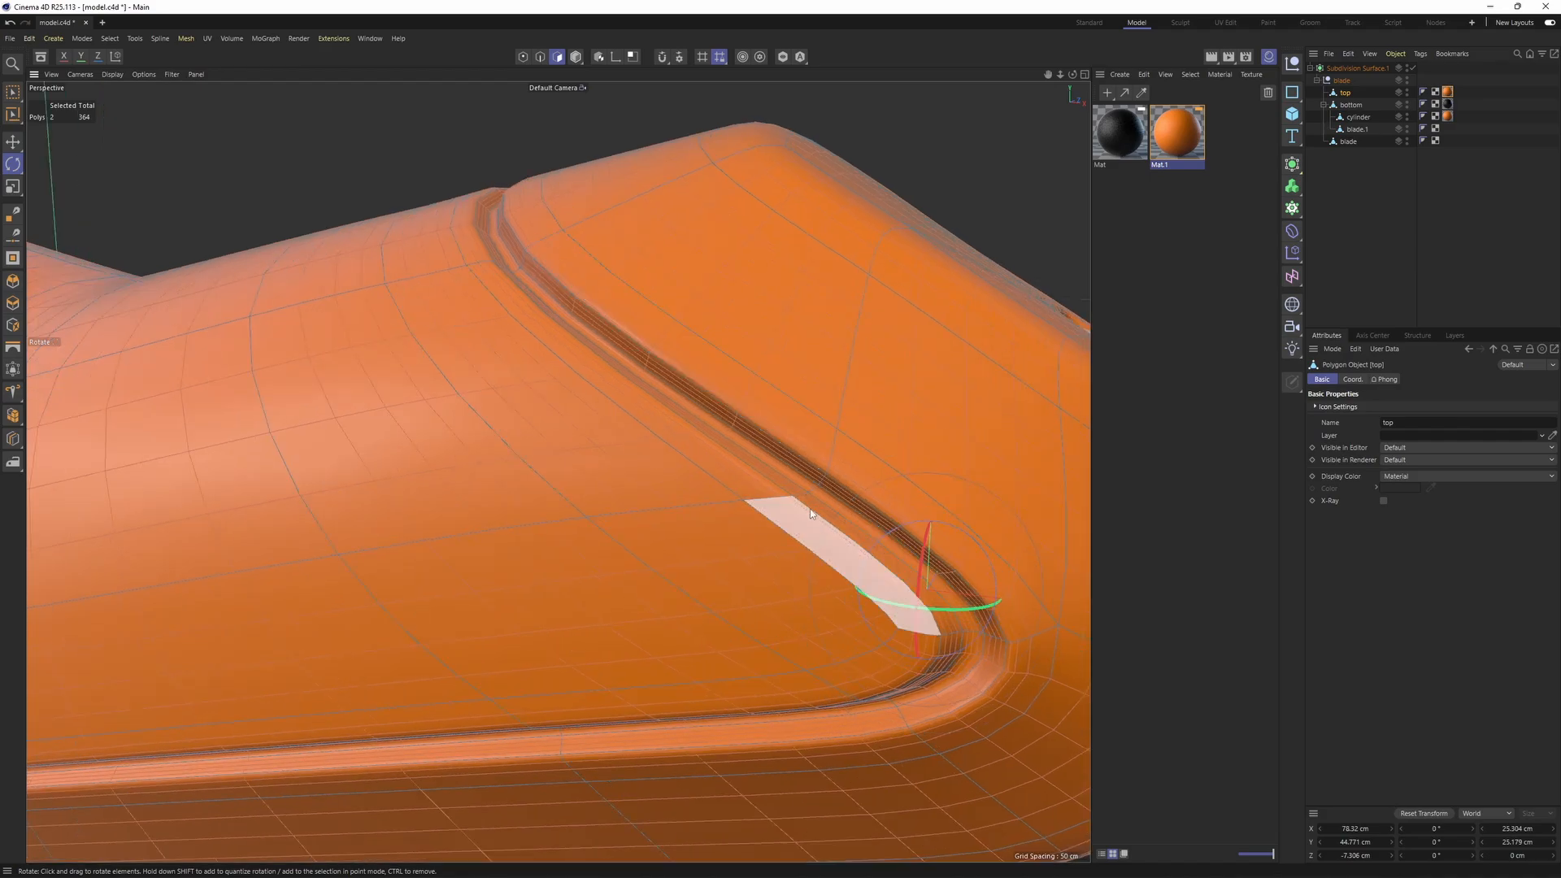
key(u)
key(l)
click(805, 488)
- Fill-select the top handle's rim and front cap outside the groove and apply the black material to those polygons
key(u)
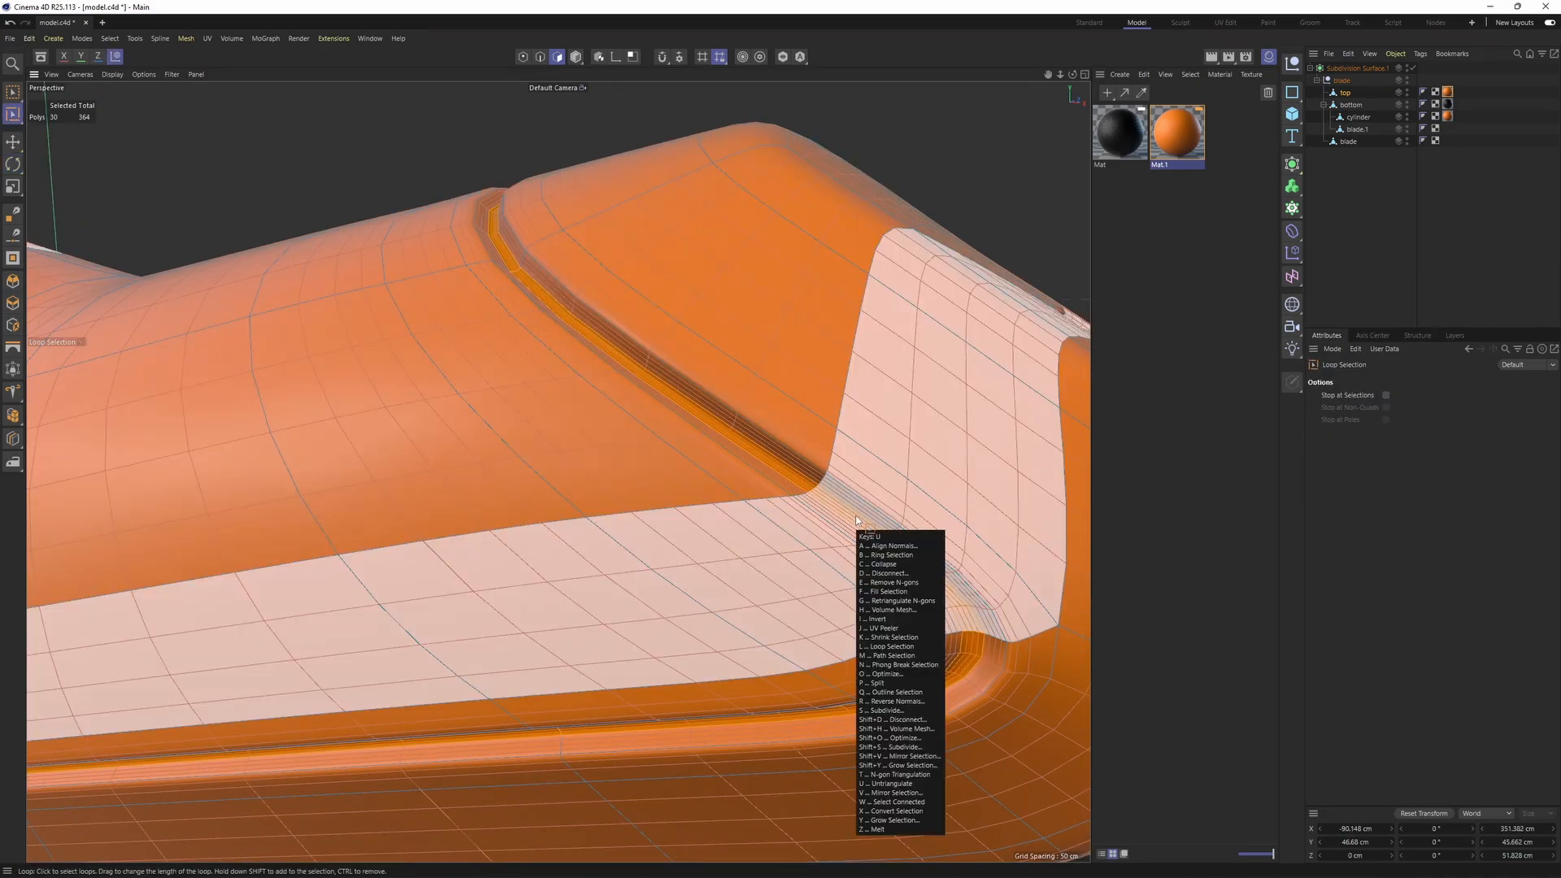
key(f)
click(879, 456)
scroll(813, 455, down, 5)
right_click(1127, 142)
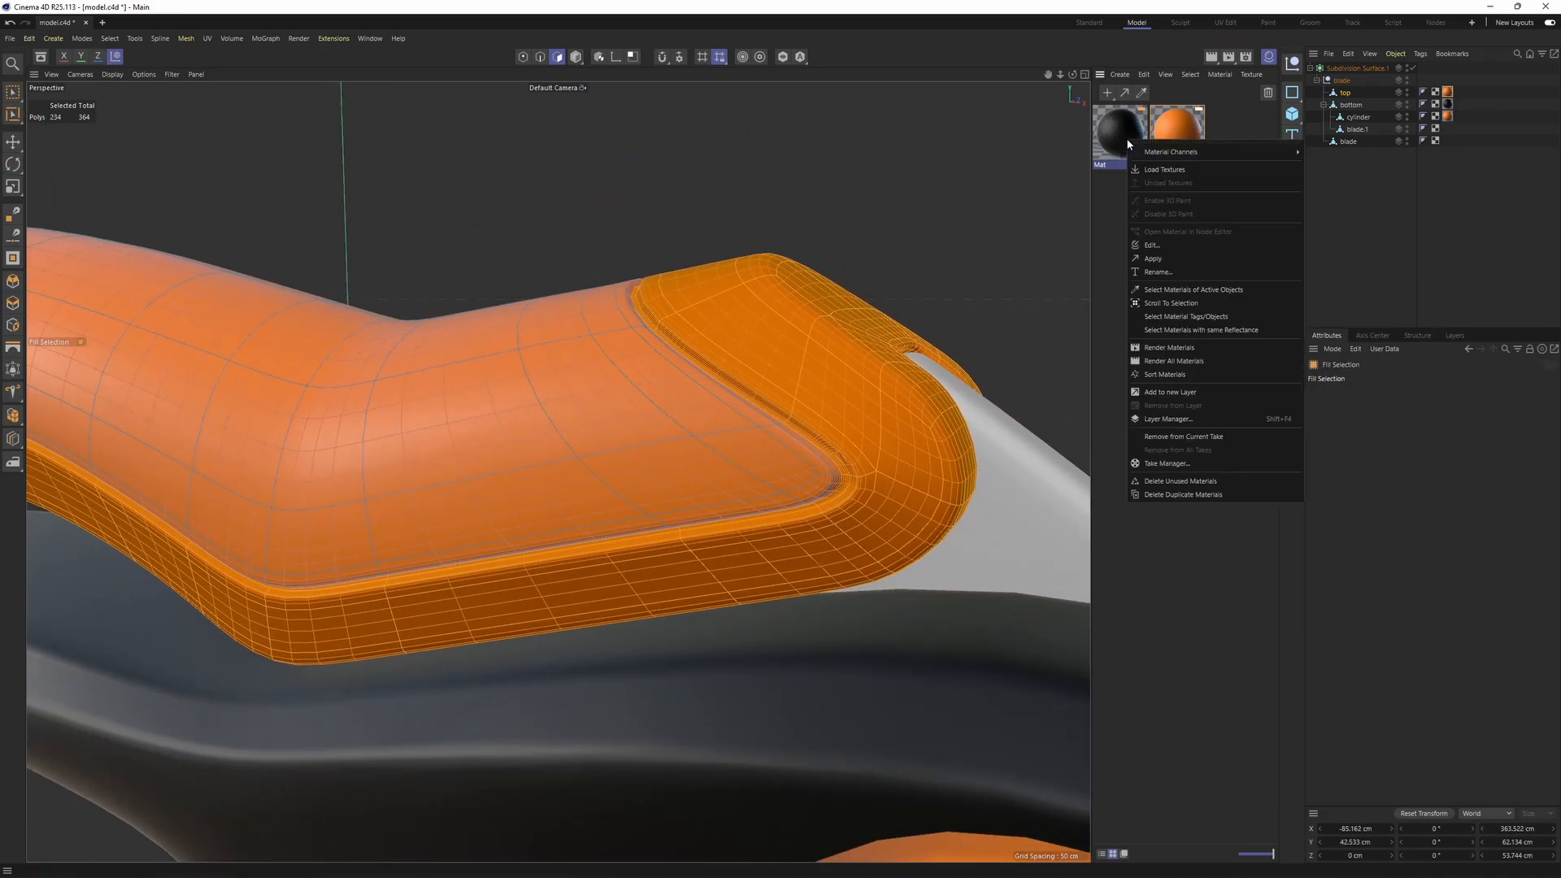
click(1184, 258)
scroll(749, 255, down, 10)
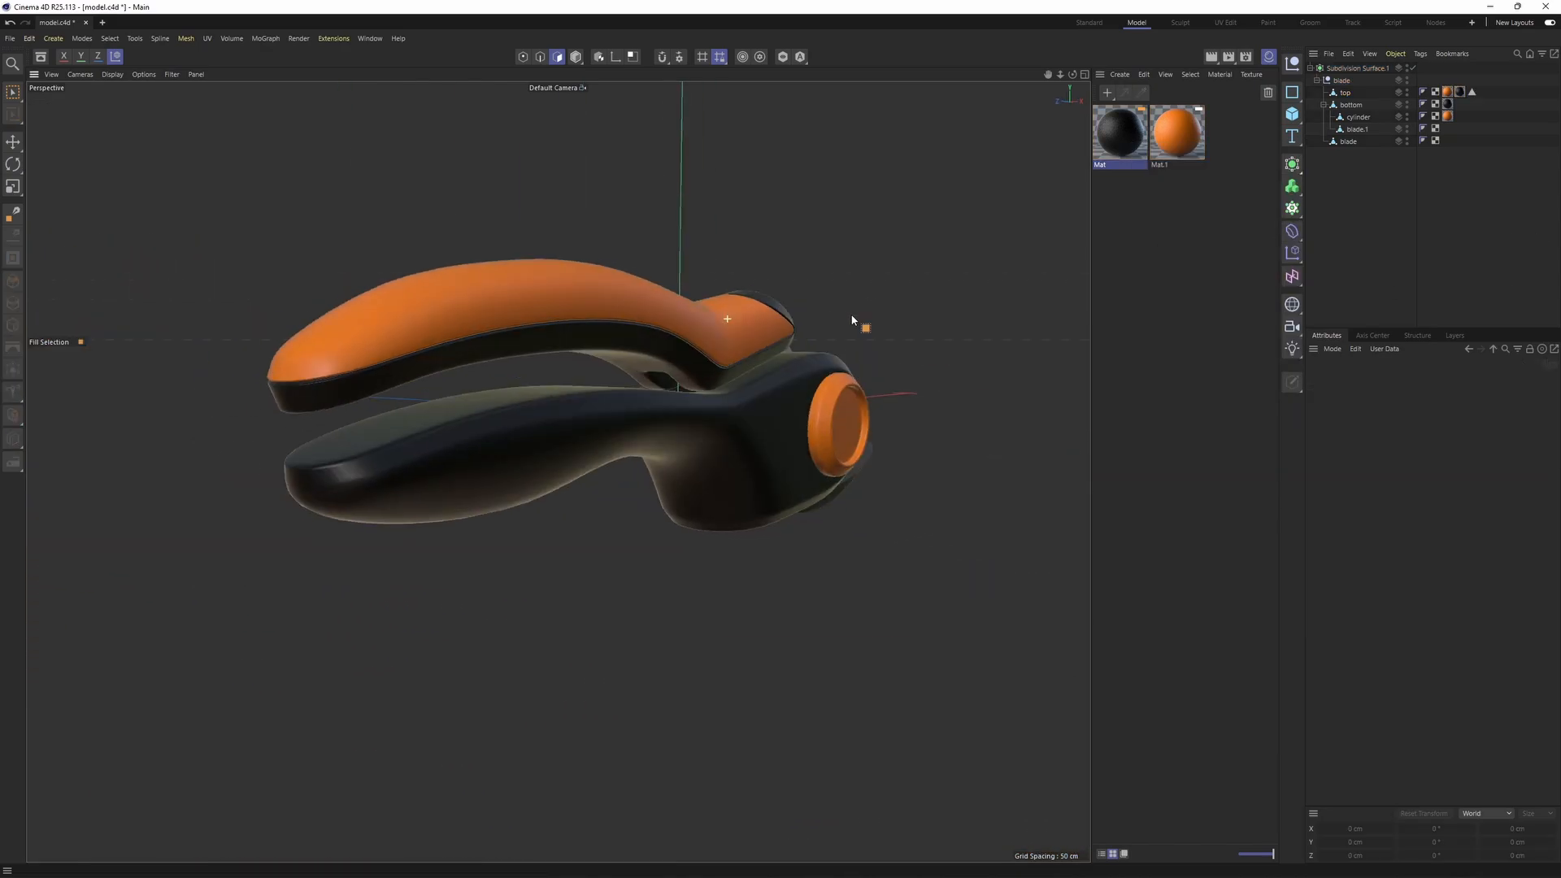
- Duplicate the black material and set the copy's reflection layer to IOR 8 and roughness 20%
alt+drag(749, 249, 680, 374)
scroll(762, 323, up, 5)
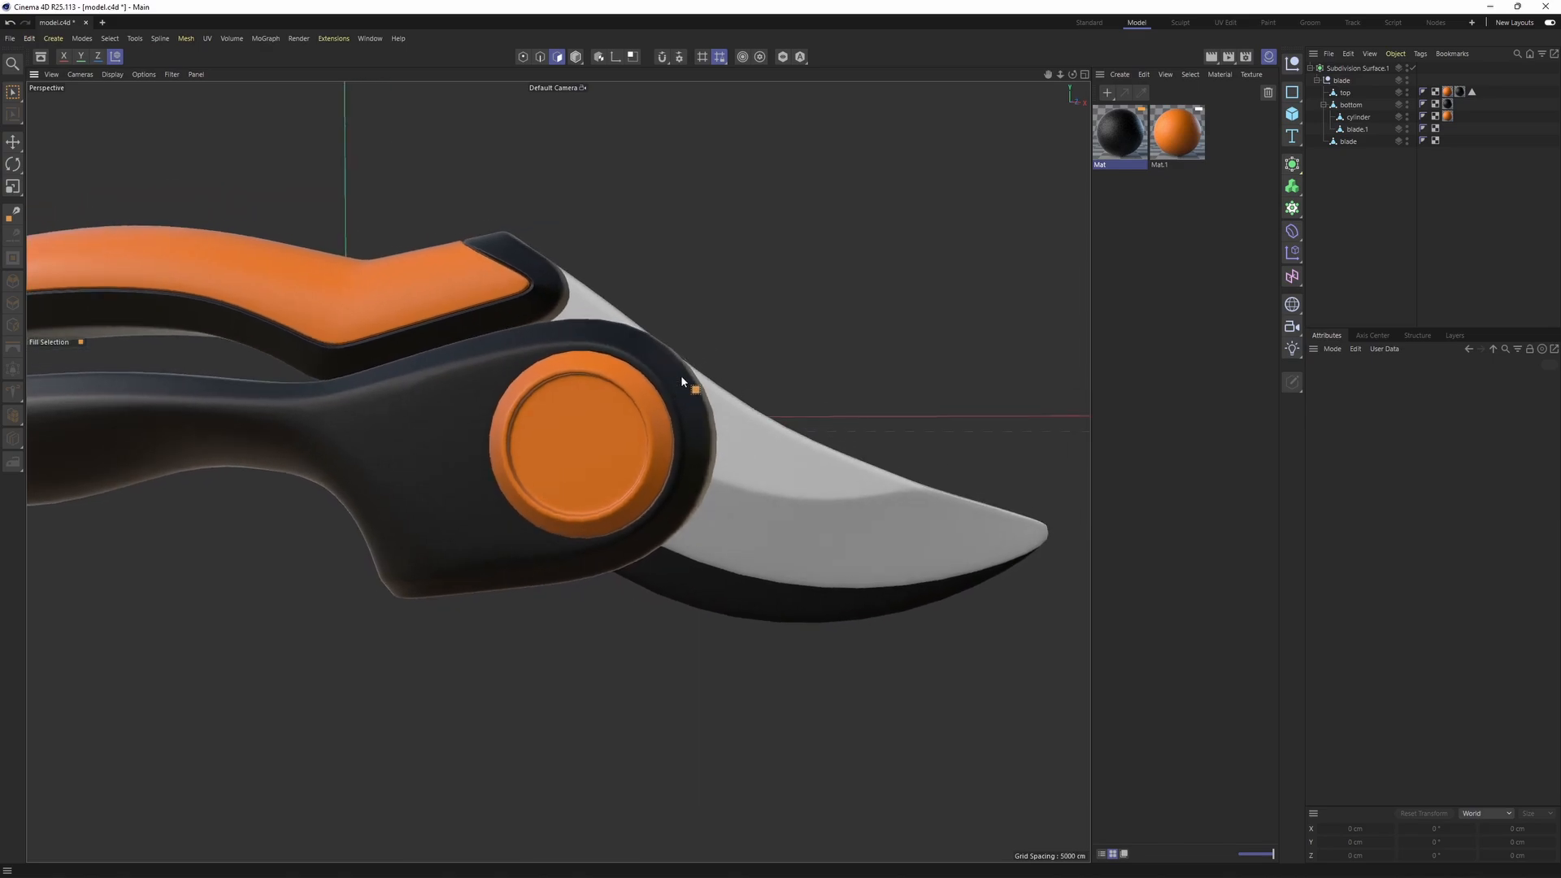
ctrl+drag(1134, 178, 1115, 180)
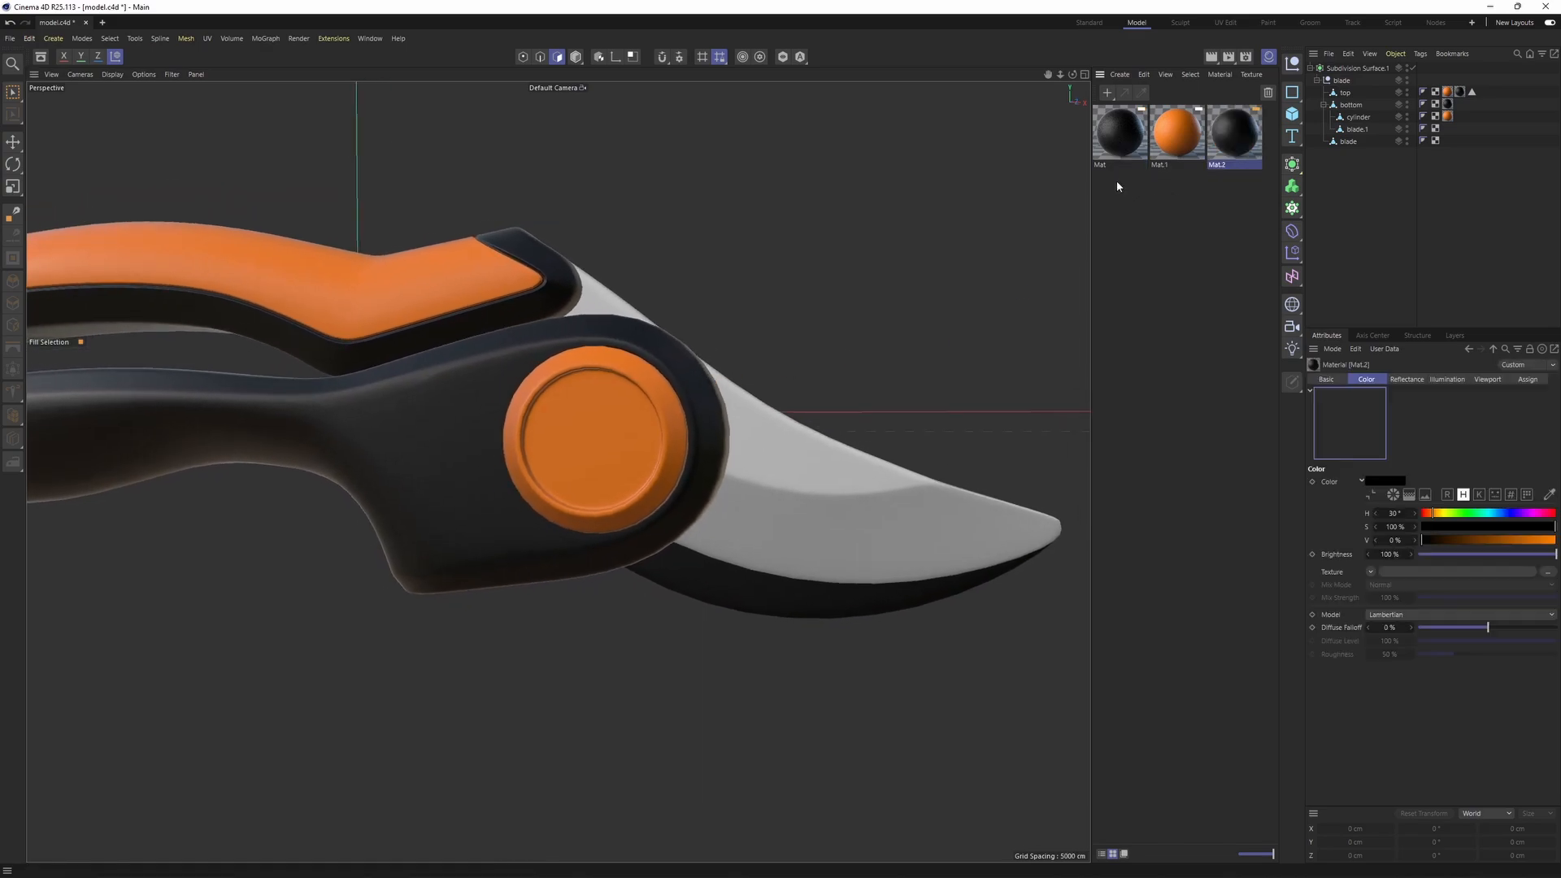
double_click(1227, 135)
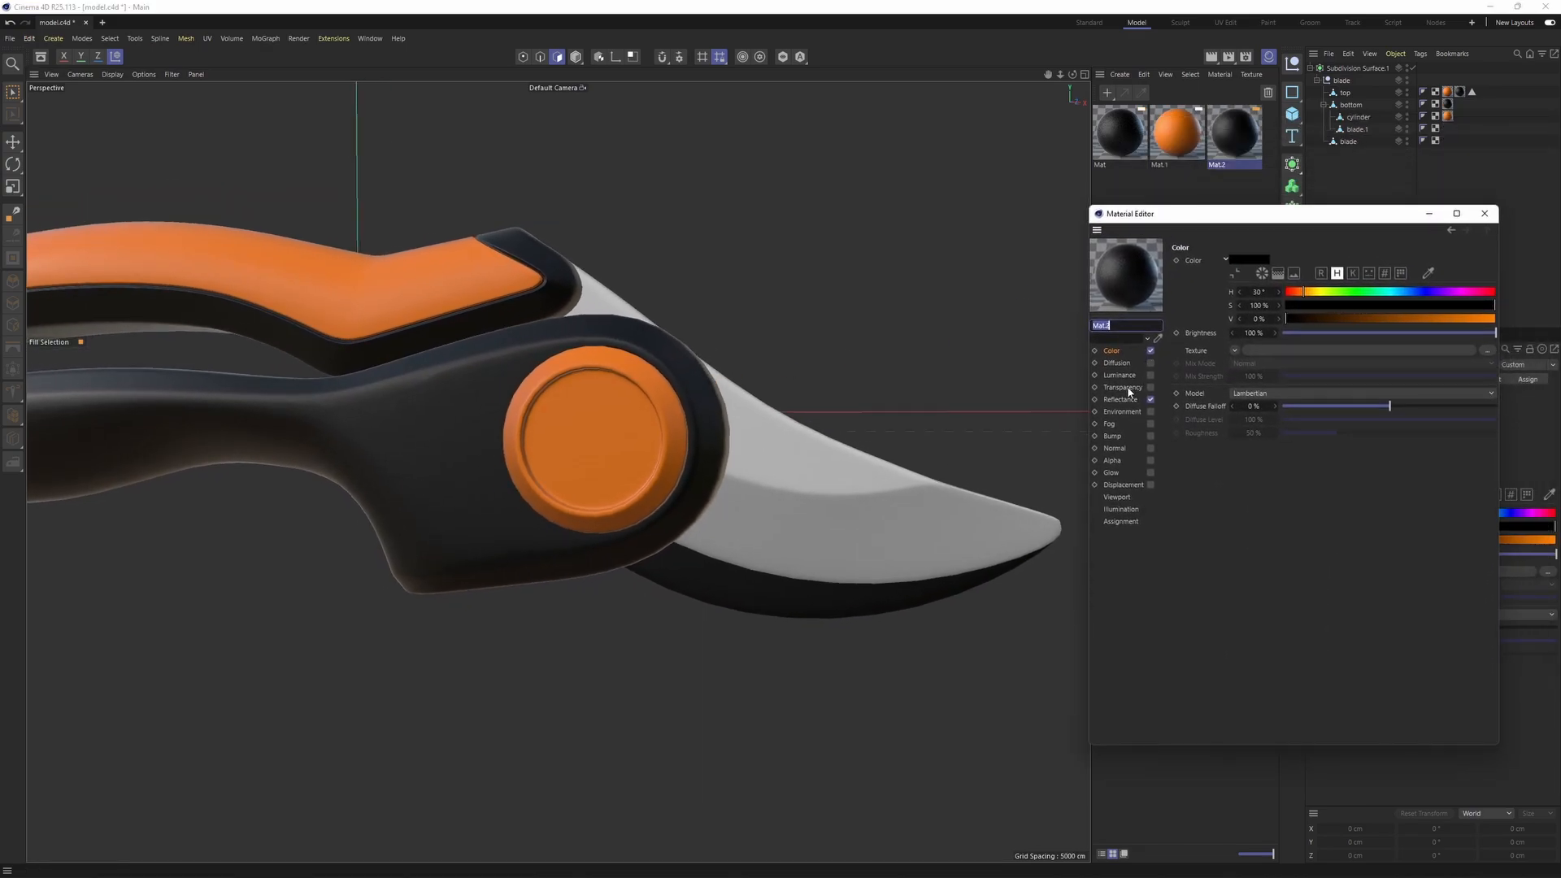
click(1121, 399)
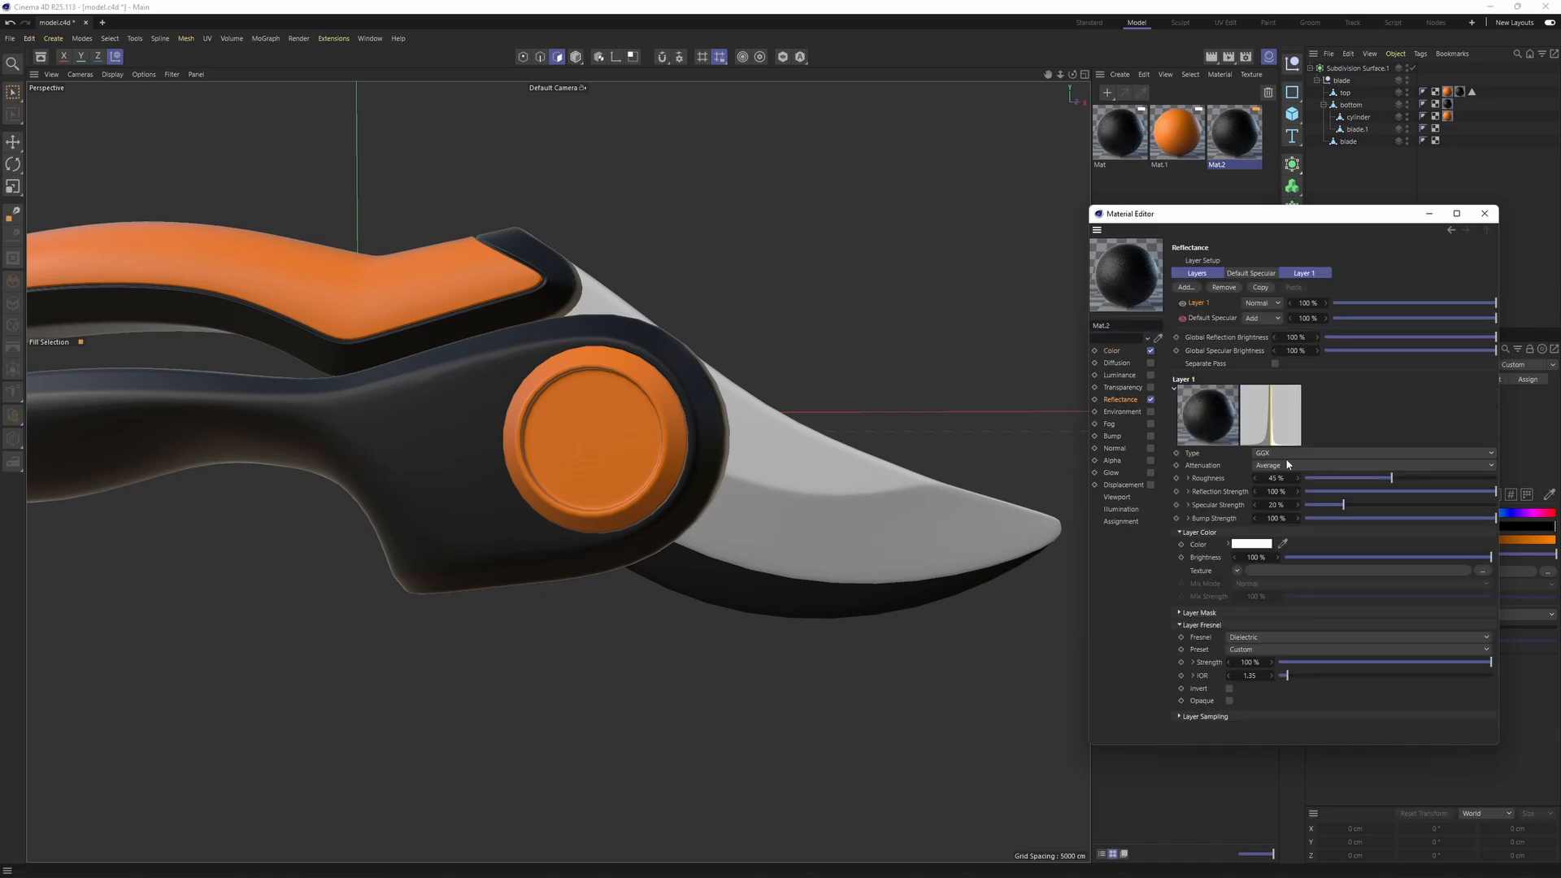
double_click(1252, 675)
text(8)
key(Return)
double_click(1277, 478)
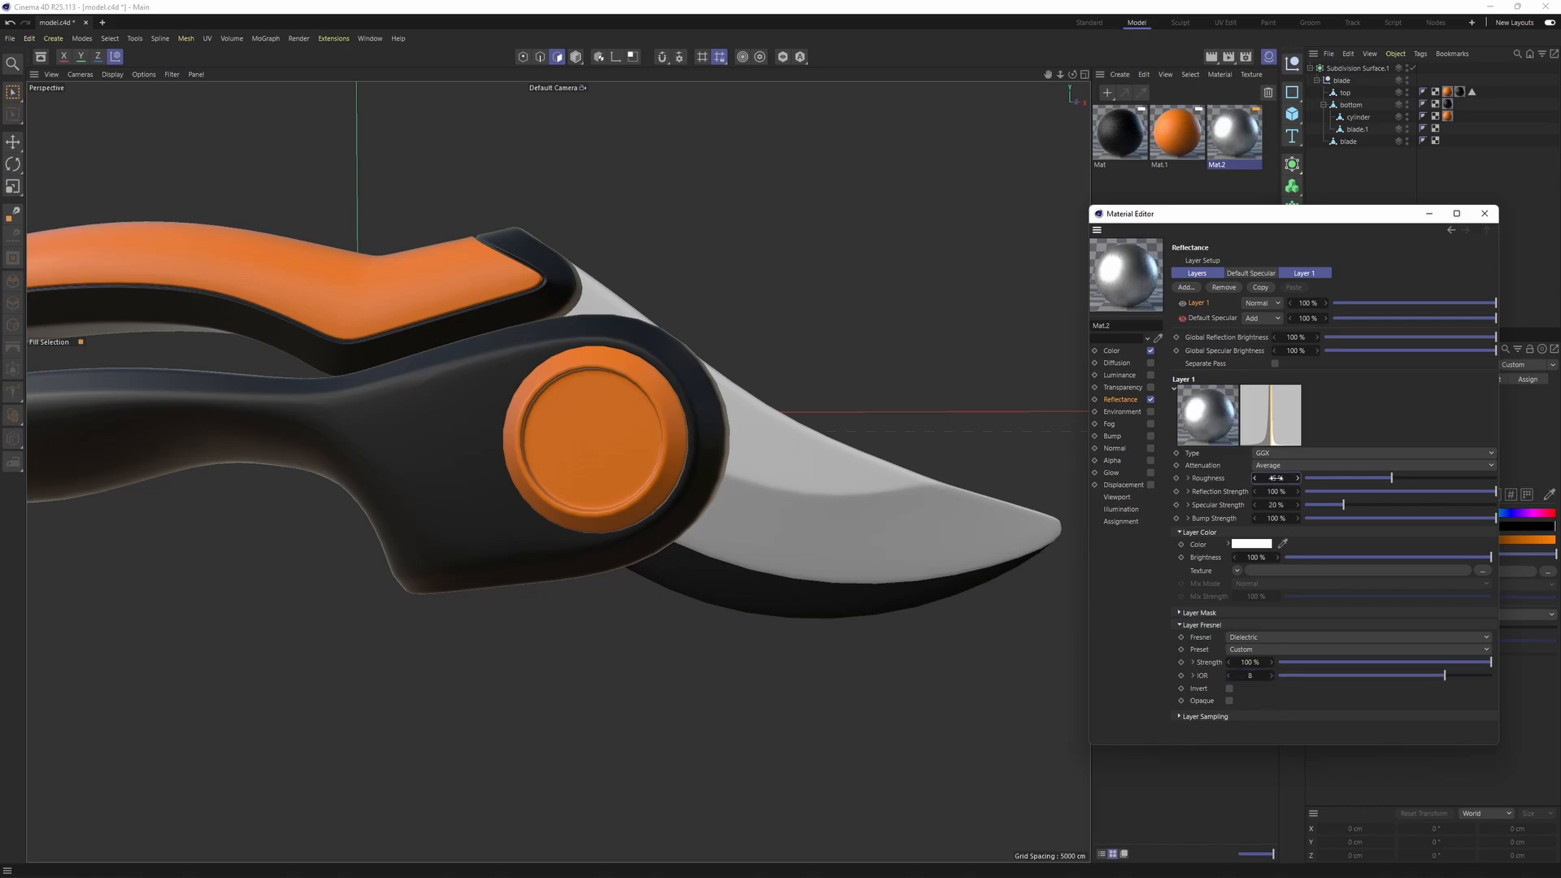
text(20)
key(Return)
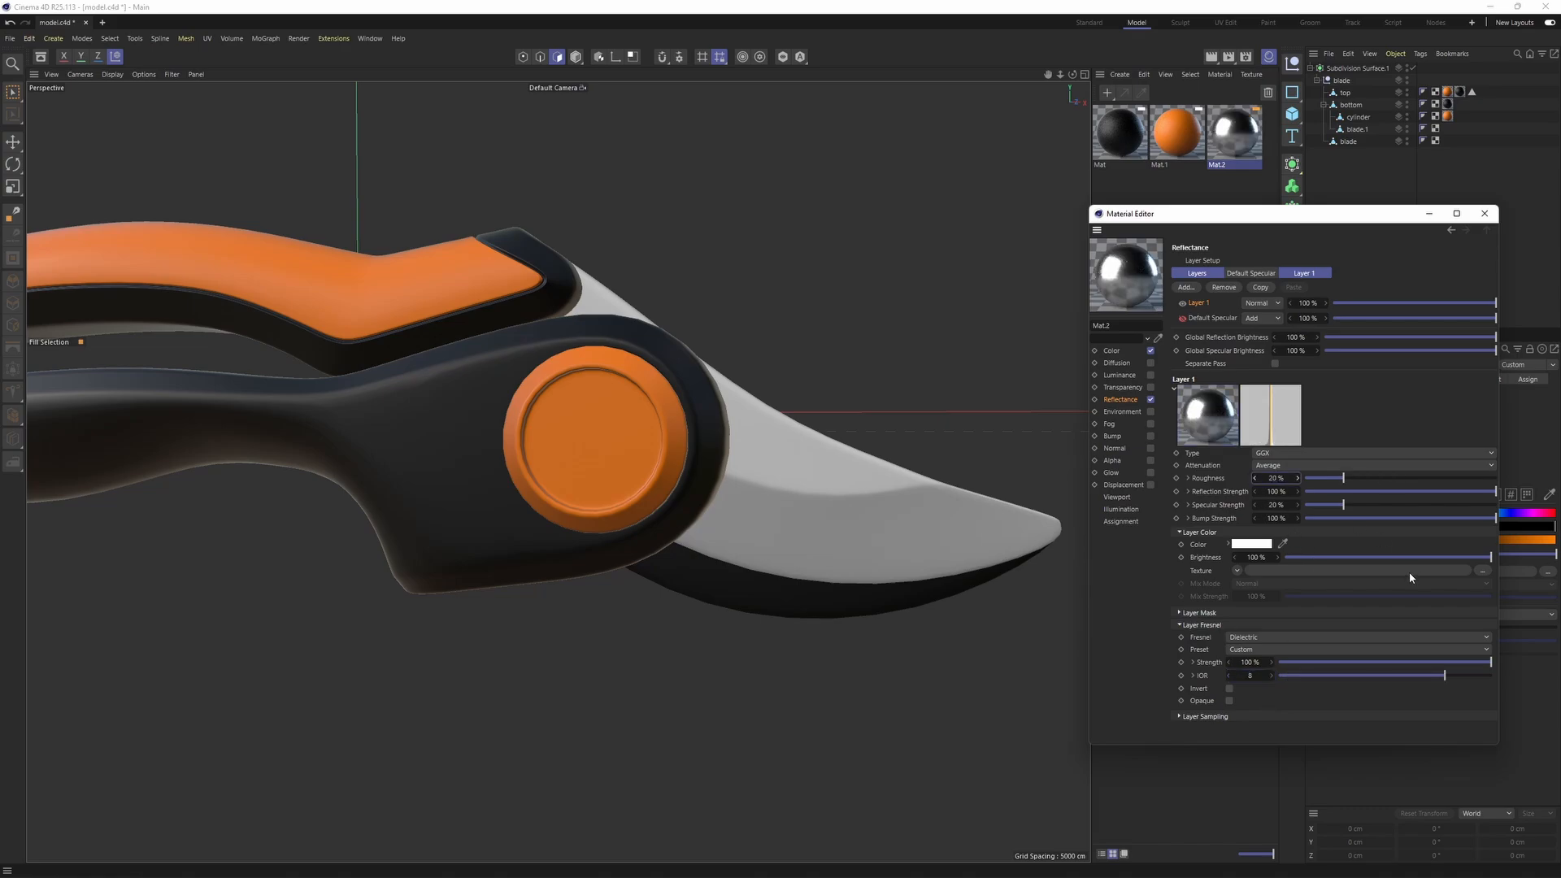
click(1484, 214)
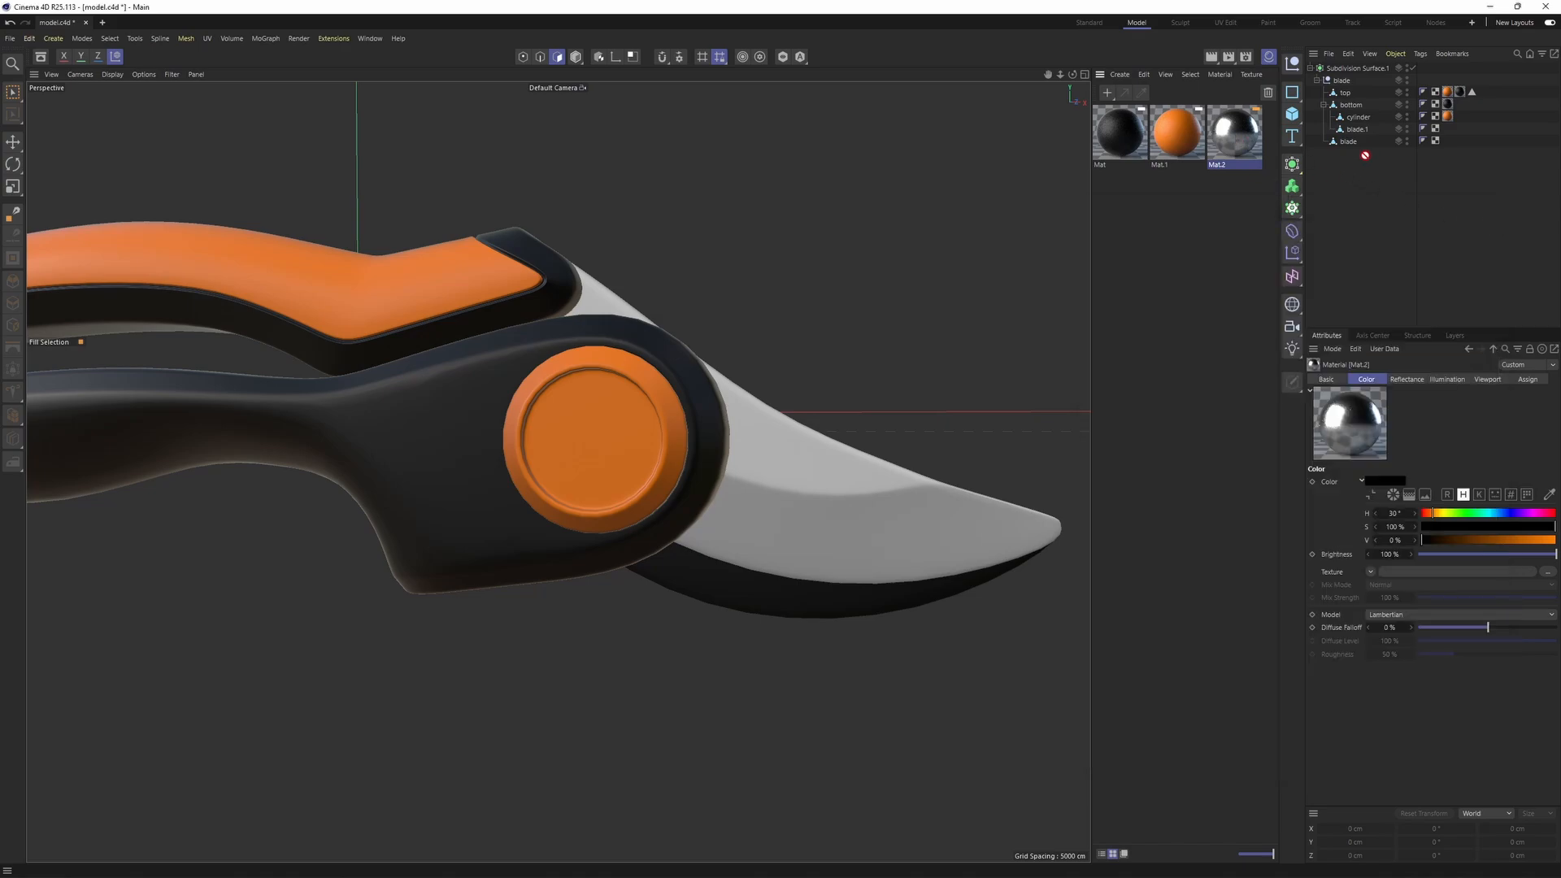
- Assign the new metallic material to the blade.1 object and check it in the viewport
drag(1363, 130, 1359, 130)
alt+drag(899, 537, 823, 439)
middle_click(822, 439)
scroll(913, 638, up, 5)
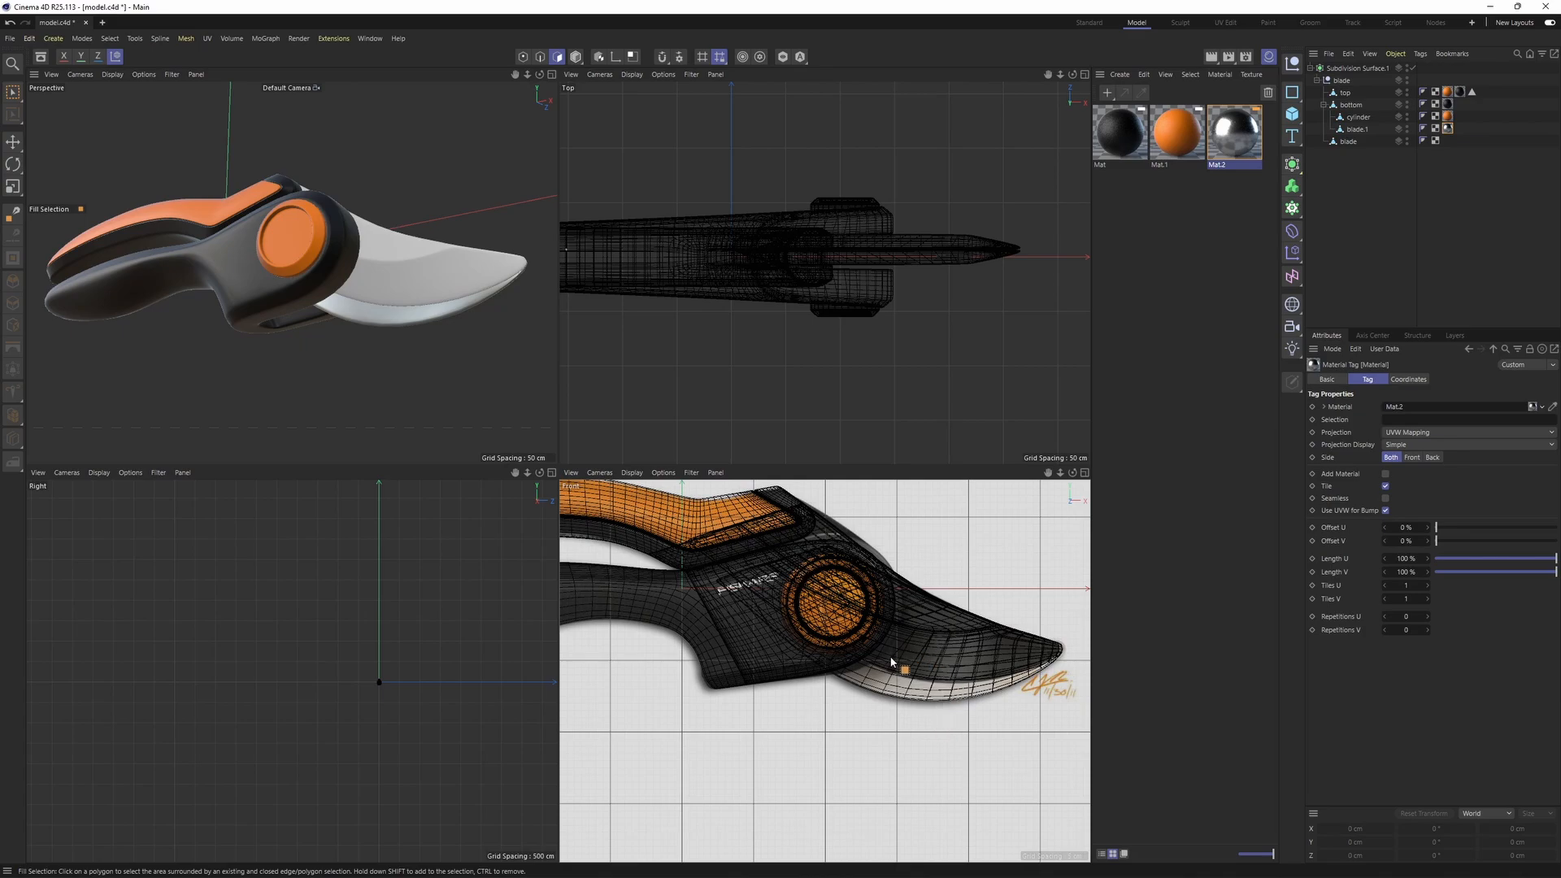
middle_click(262, 252)
alt+drag(520, 439, 887, 574)
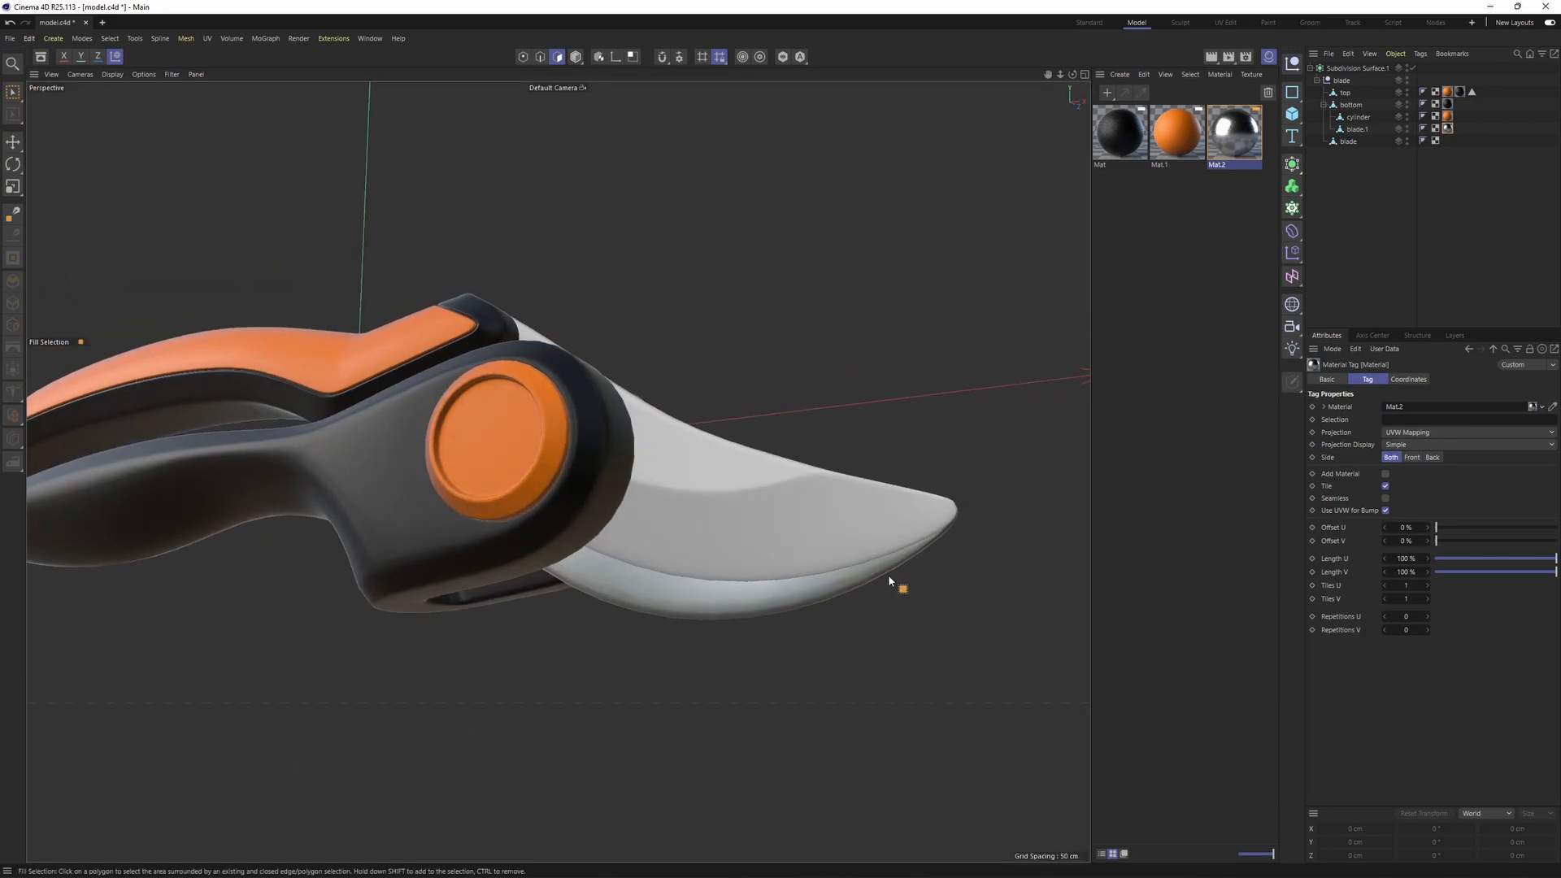
middle_click(888, 574)
scroll(965, 604, up, 3)
middle_click(453, 376)
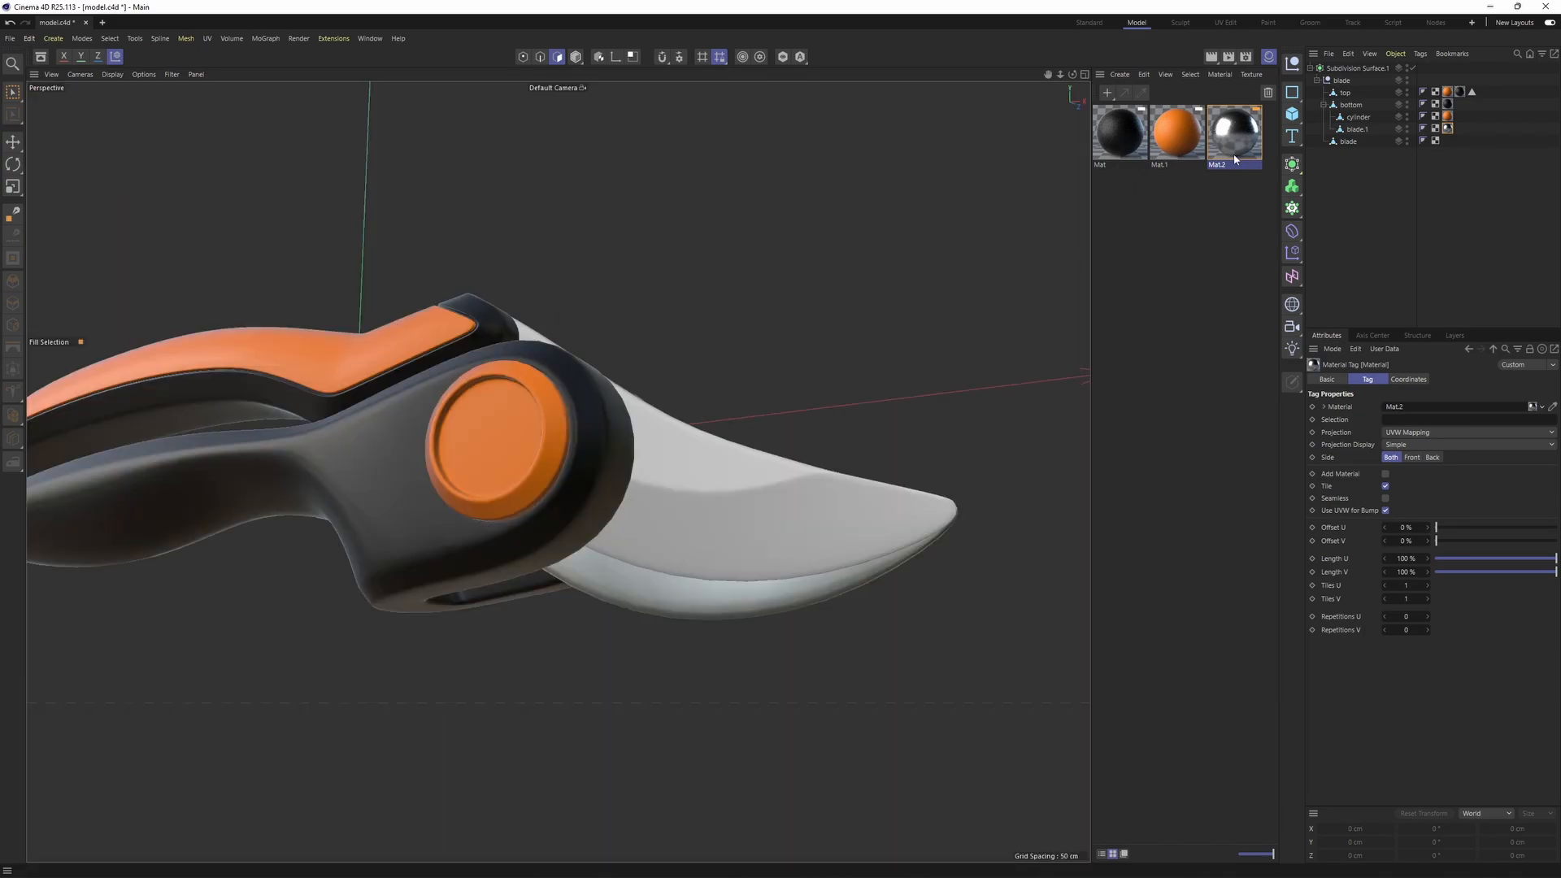
- Duplicate the metallic material and set the copy's Fresnel IOR to 2 for a darker metal
ctrl+drag(1226, 178, 1226, 182)
double_click(1125, 211)
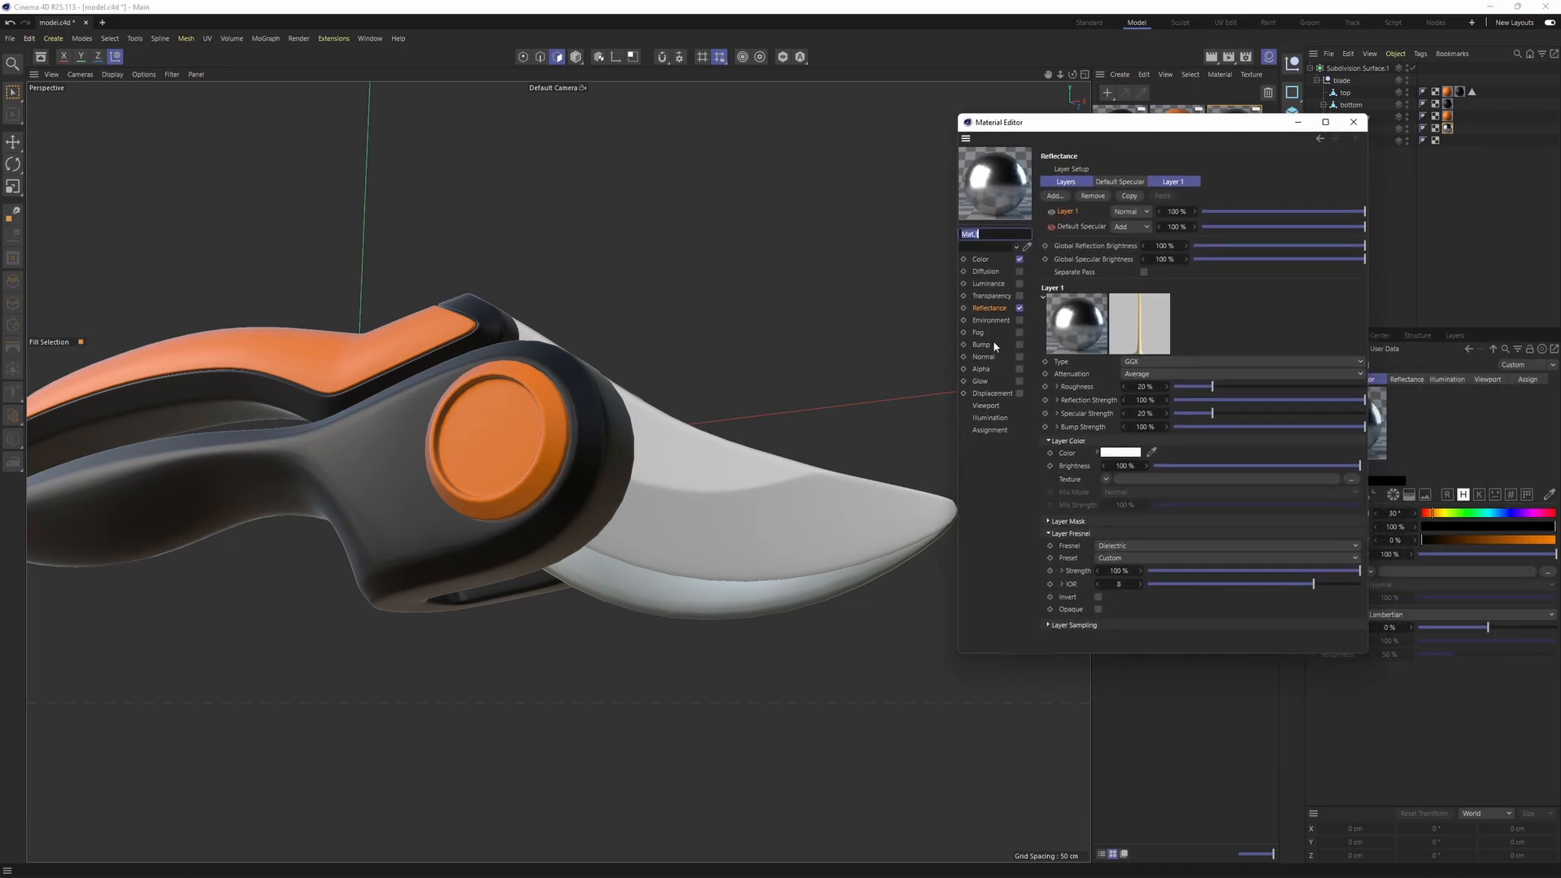
click(1119, 583)
text(2)
key(Return)
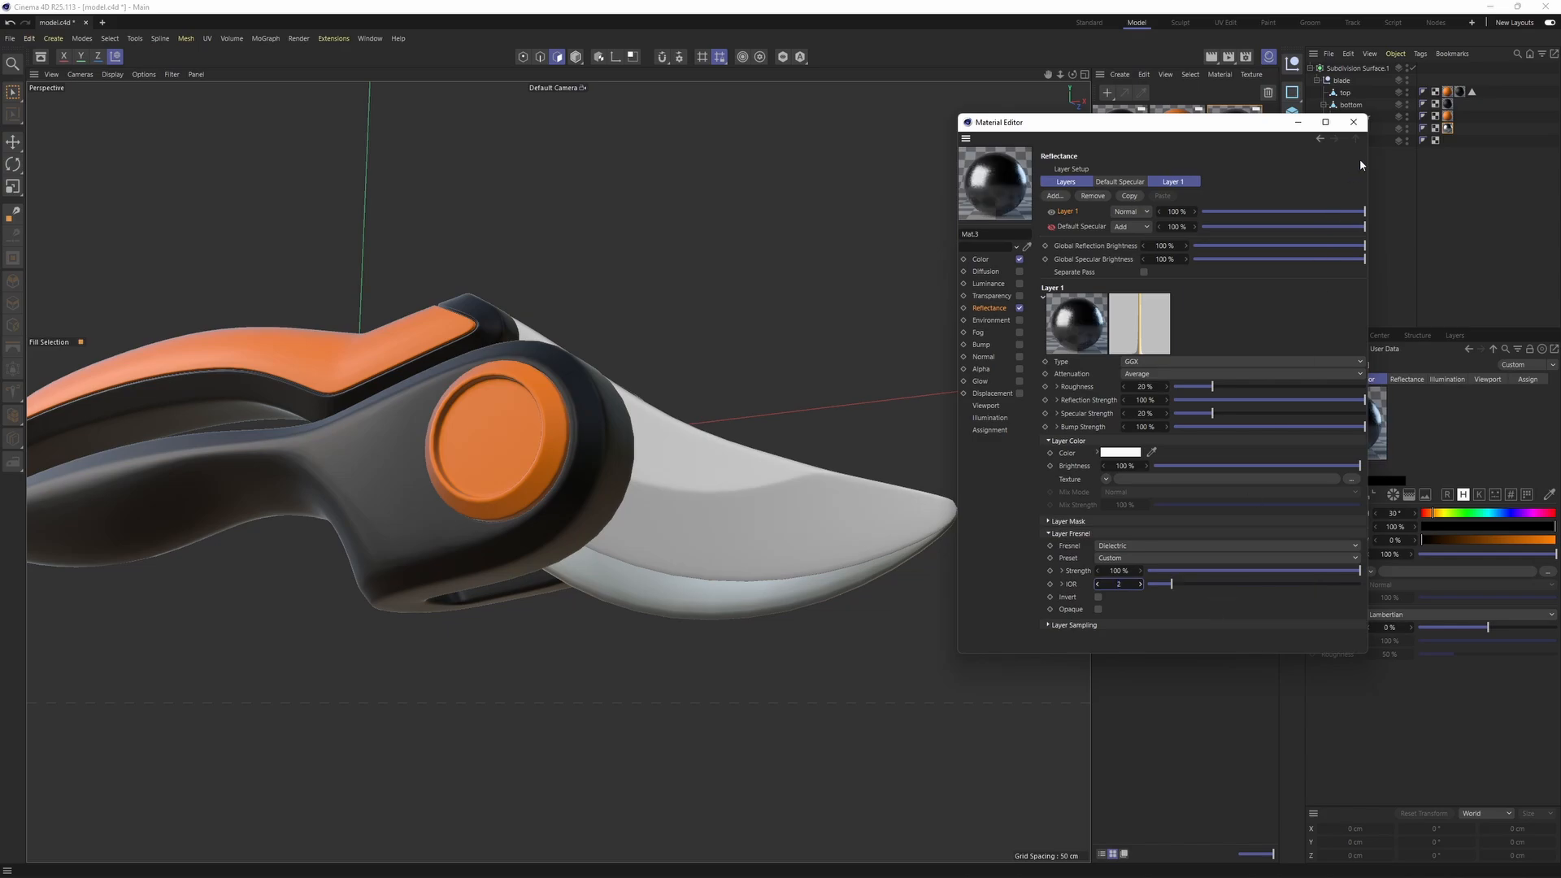
click(1353, 122)
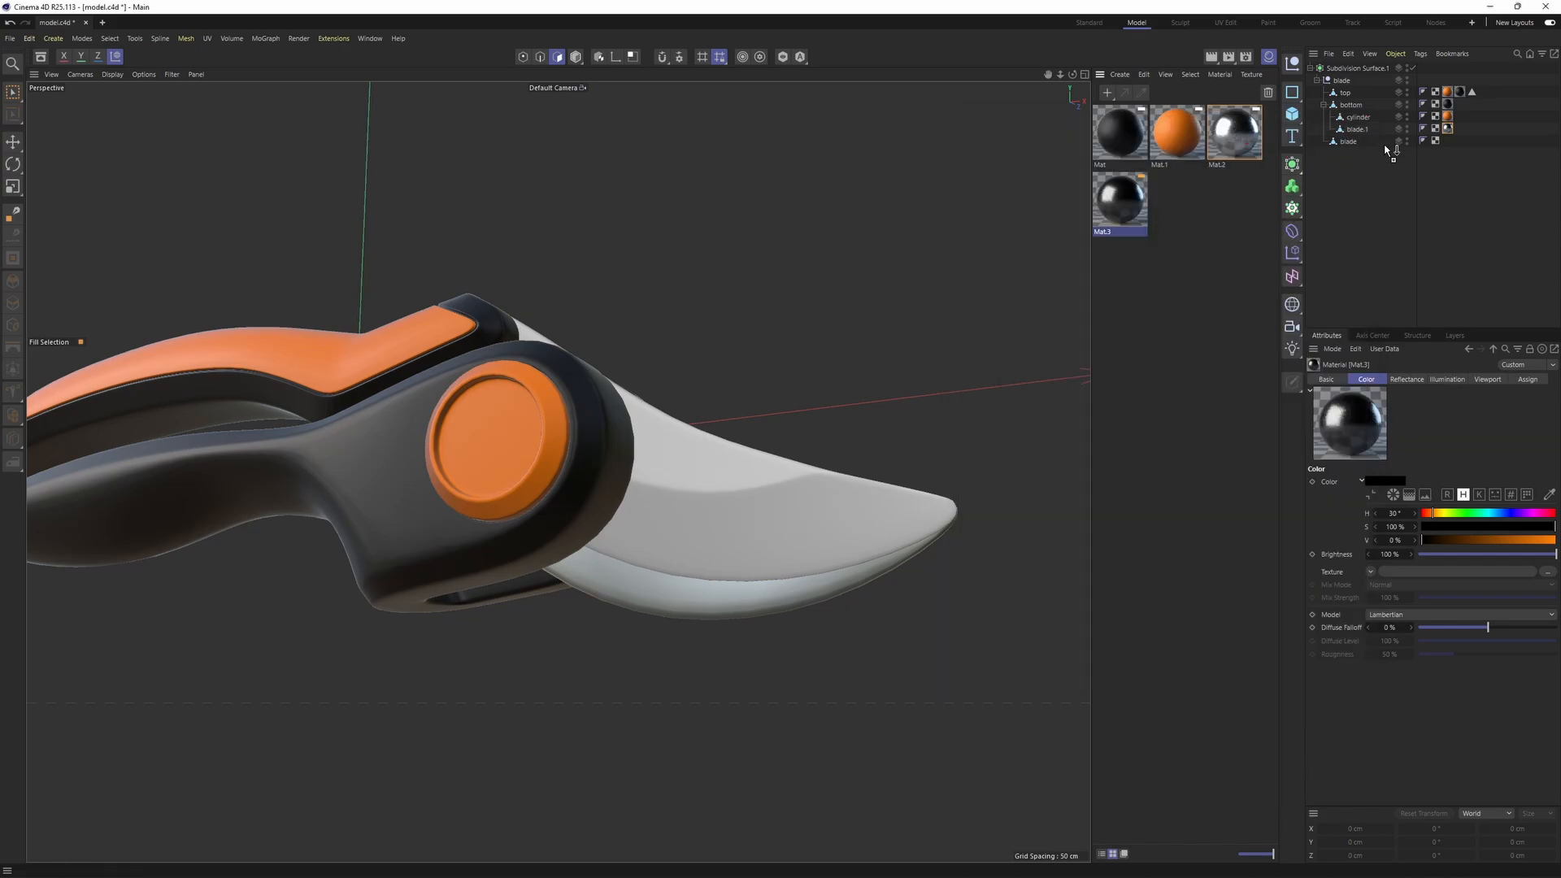
- Assign the darker metal material to the blade object and raise the Subdivision Surface's editor subdivision level
drag(1344, 143, 1347, 143)
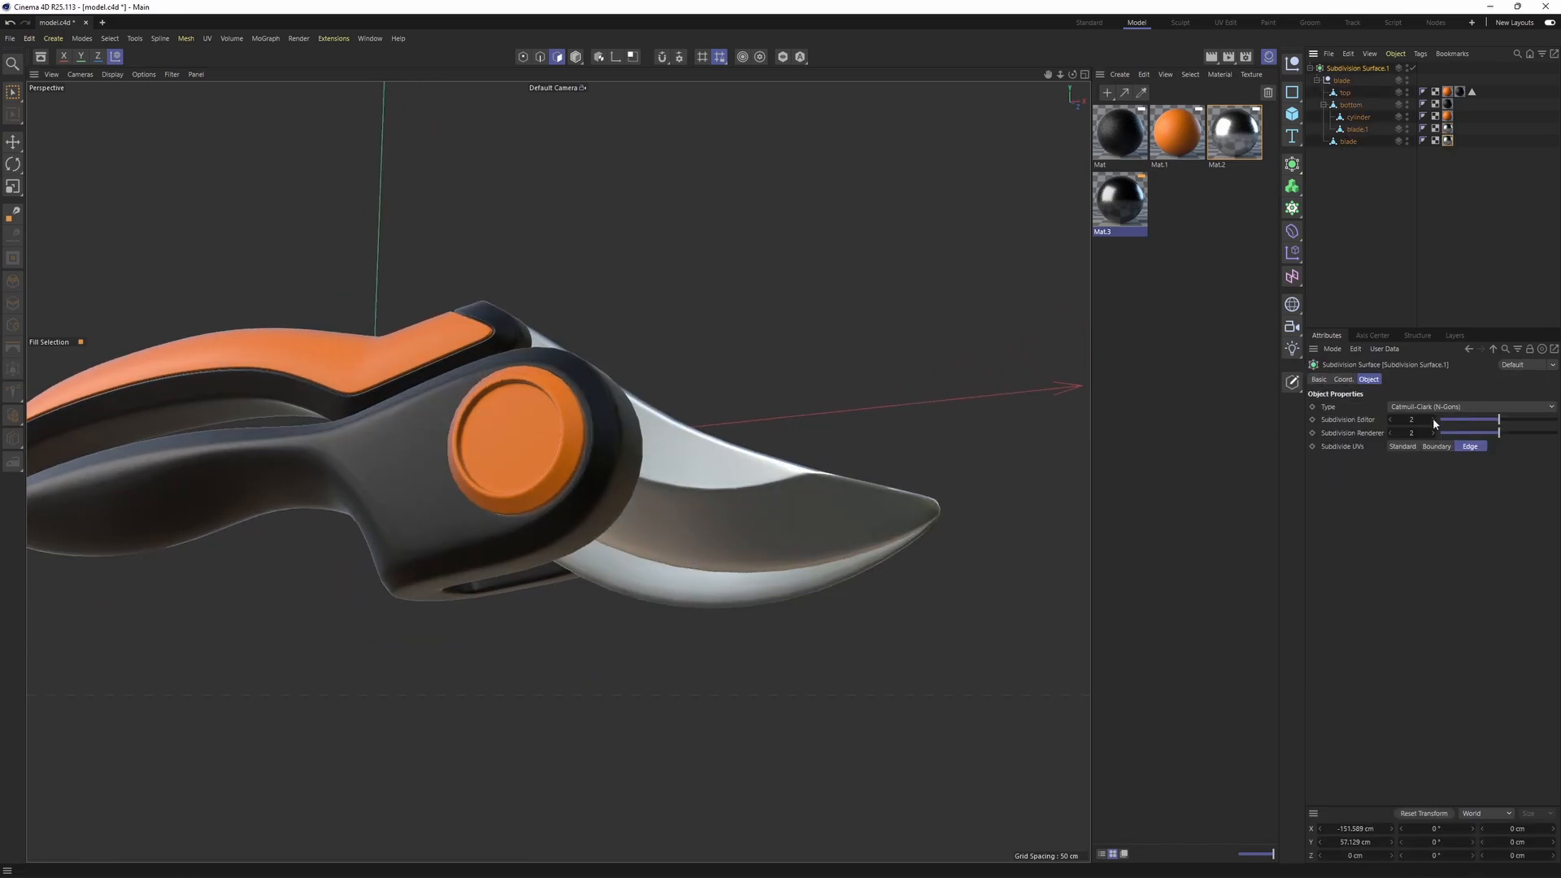
click(1433, 419)
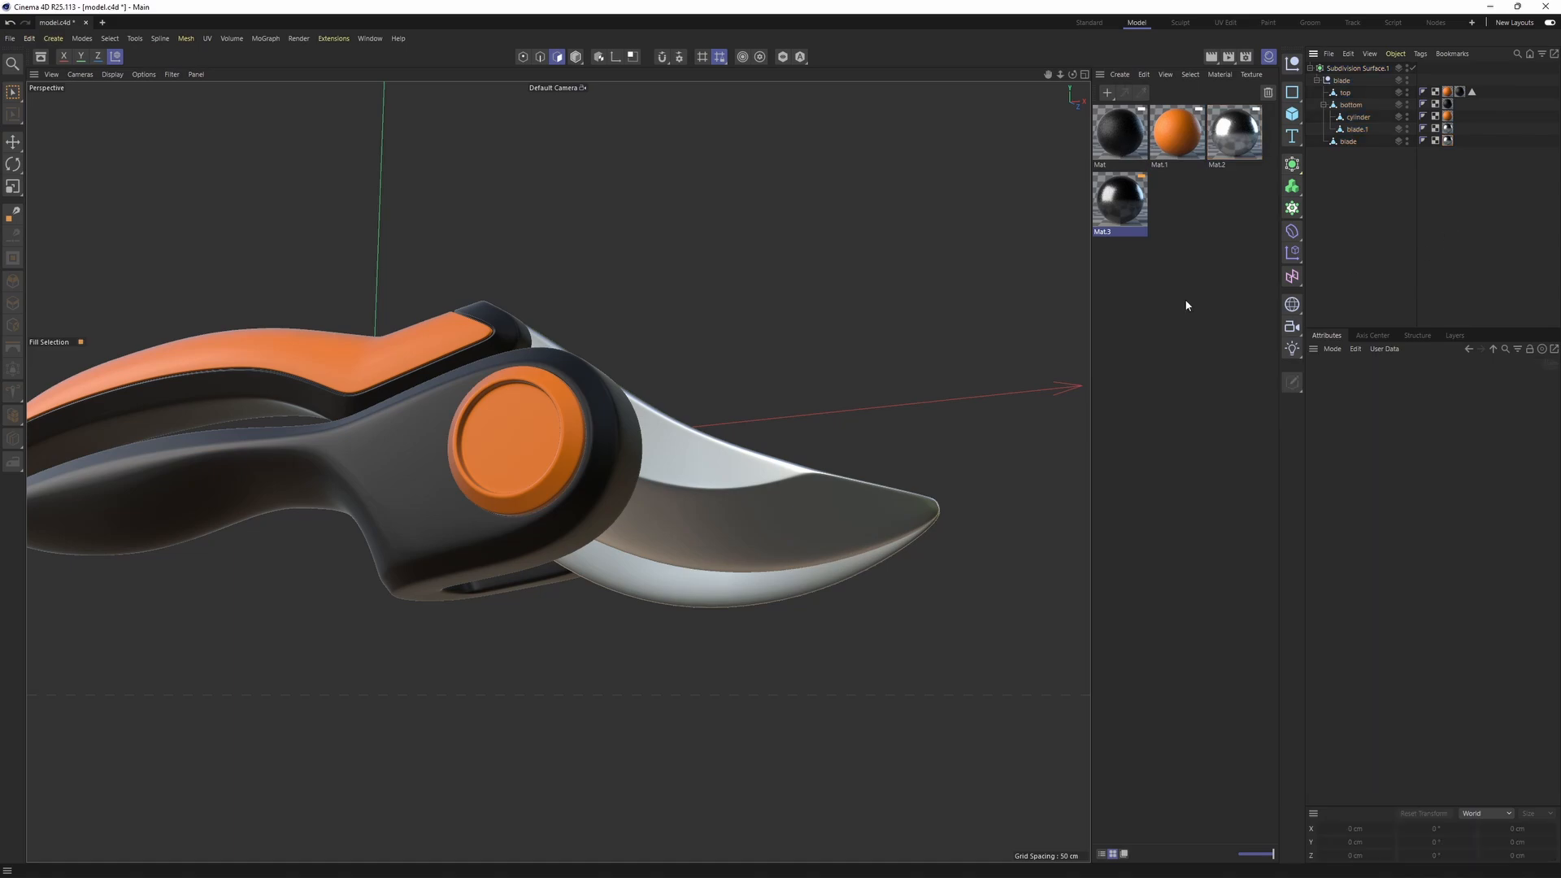
- Examine the materials on the handles, pivot button and blades from several angles, including with the pruner opened
alt+drag(522, 512, 628, 468)
alt+right_drag(628, 468, 707, 464)
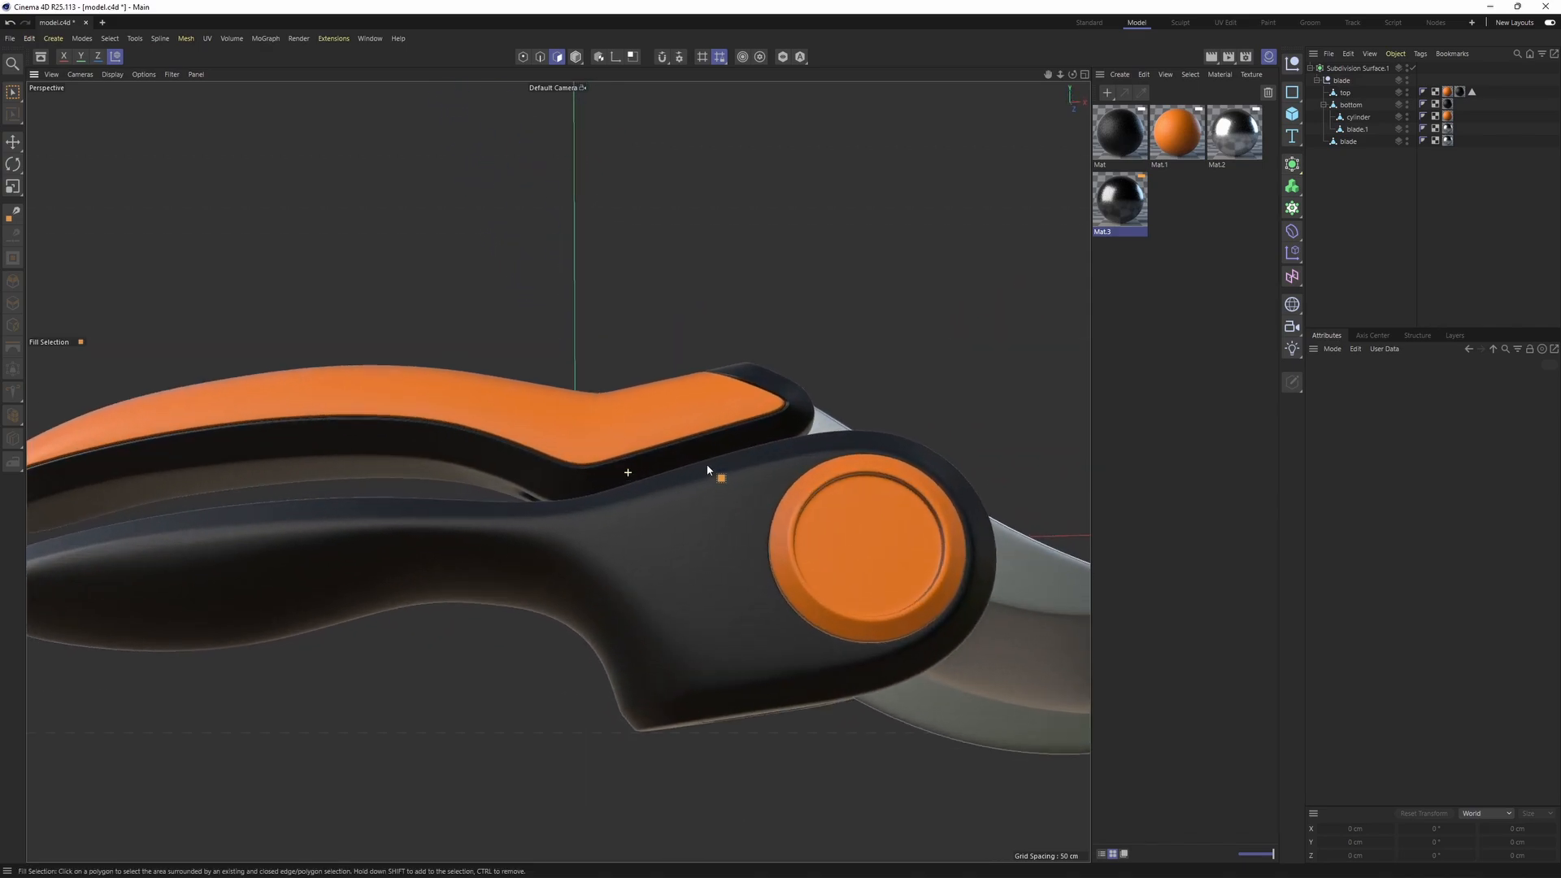
alt+drag(765, 453, 829, 366)
alt+drag(557, 471, 729, 426)
alt+right_drag(728, 426, 647, 515)
alt+drag(648, 515, 764, 480)
alt+right_drag(764, 480, 629, 517)
alt+drag(657, 556, 756, 488)
alt+right_drag(756, 488, 823, 491)
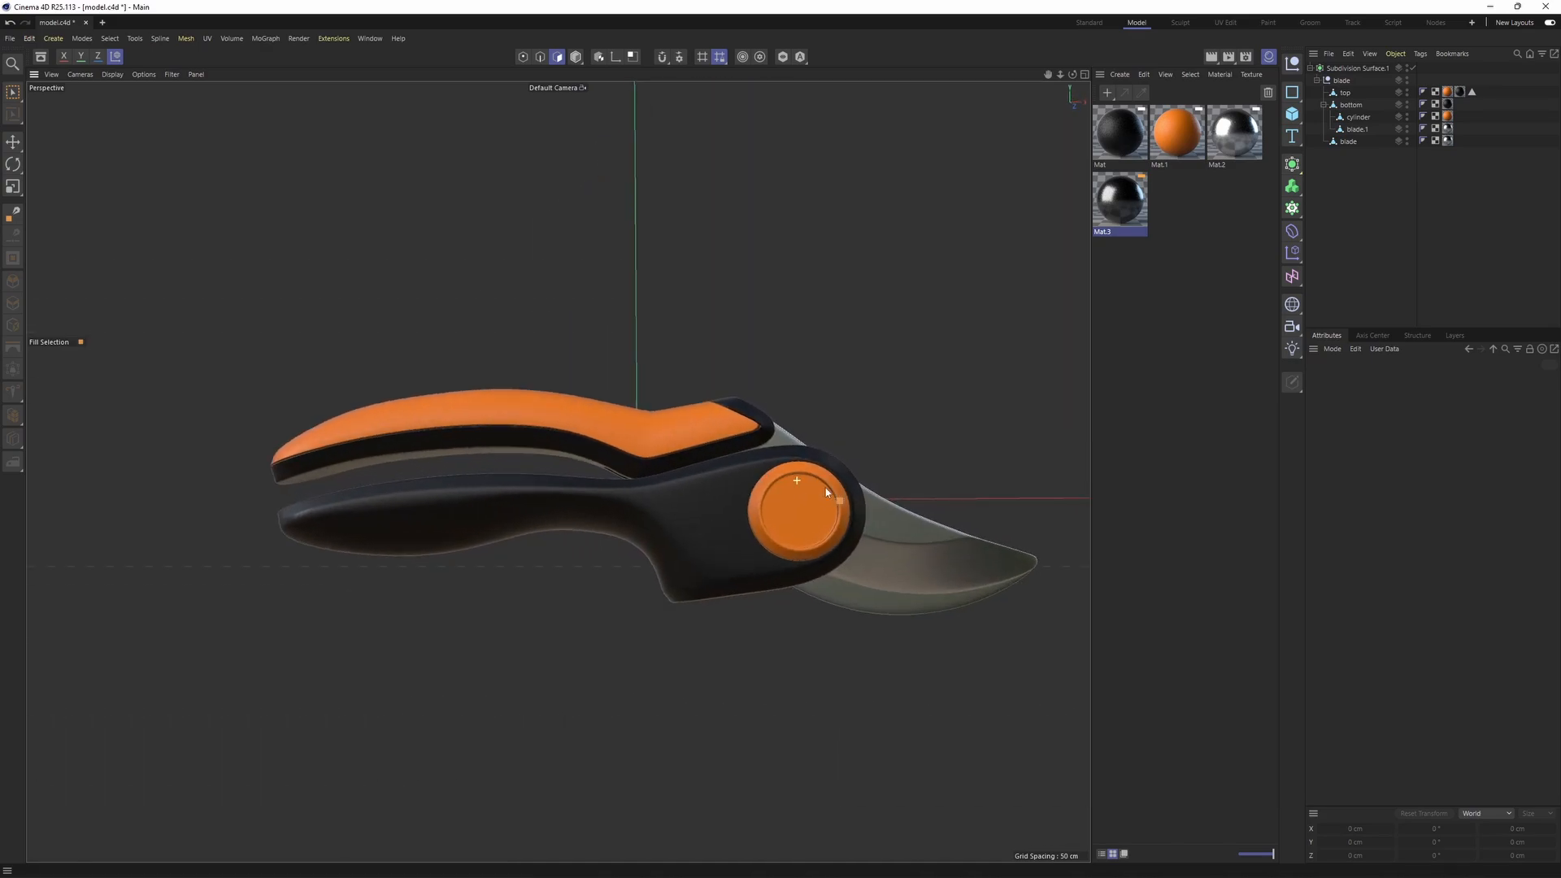
mouse_move(822, 491)
alt+middle_down()
mouse_move(730, 486)
mouse_move(812, 497)
alt+middle_up()
alt+right_drag(813, 497, 865, 436)
alt+drag(865, 435, 666, 515)
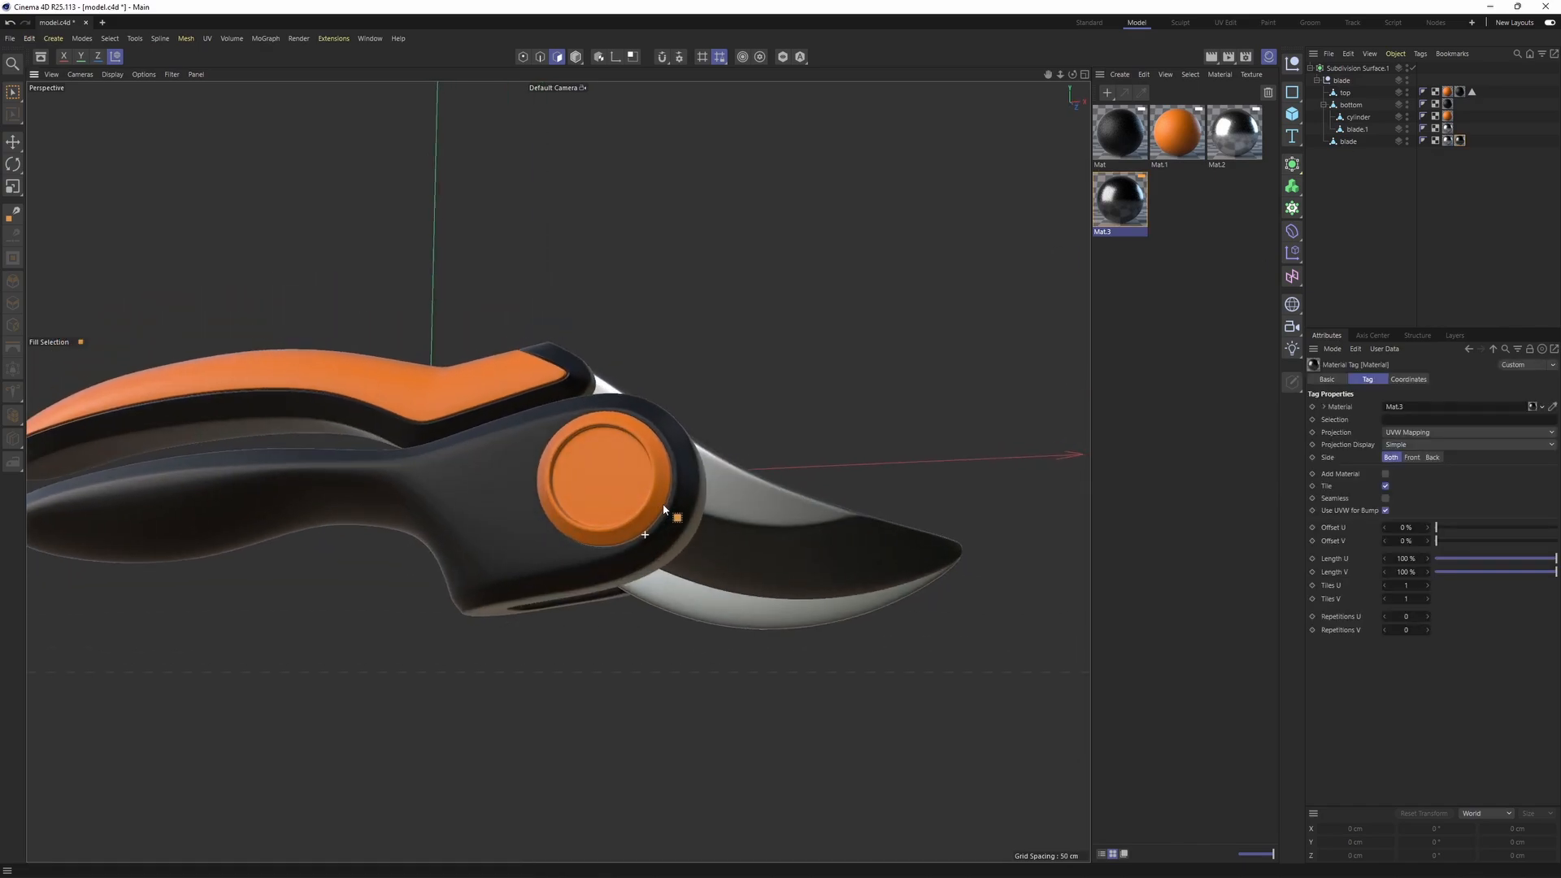
alt+middle_drag(666, 516, 791, 488)
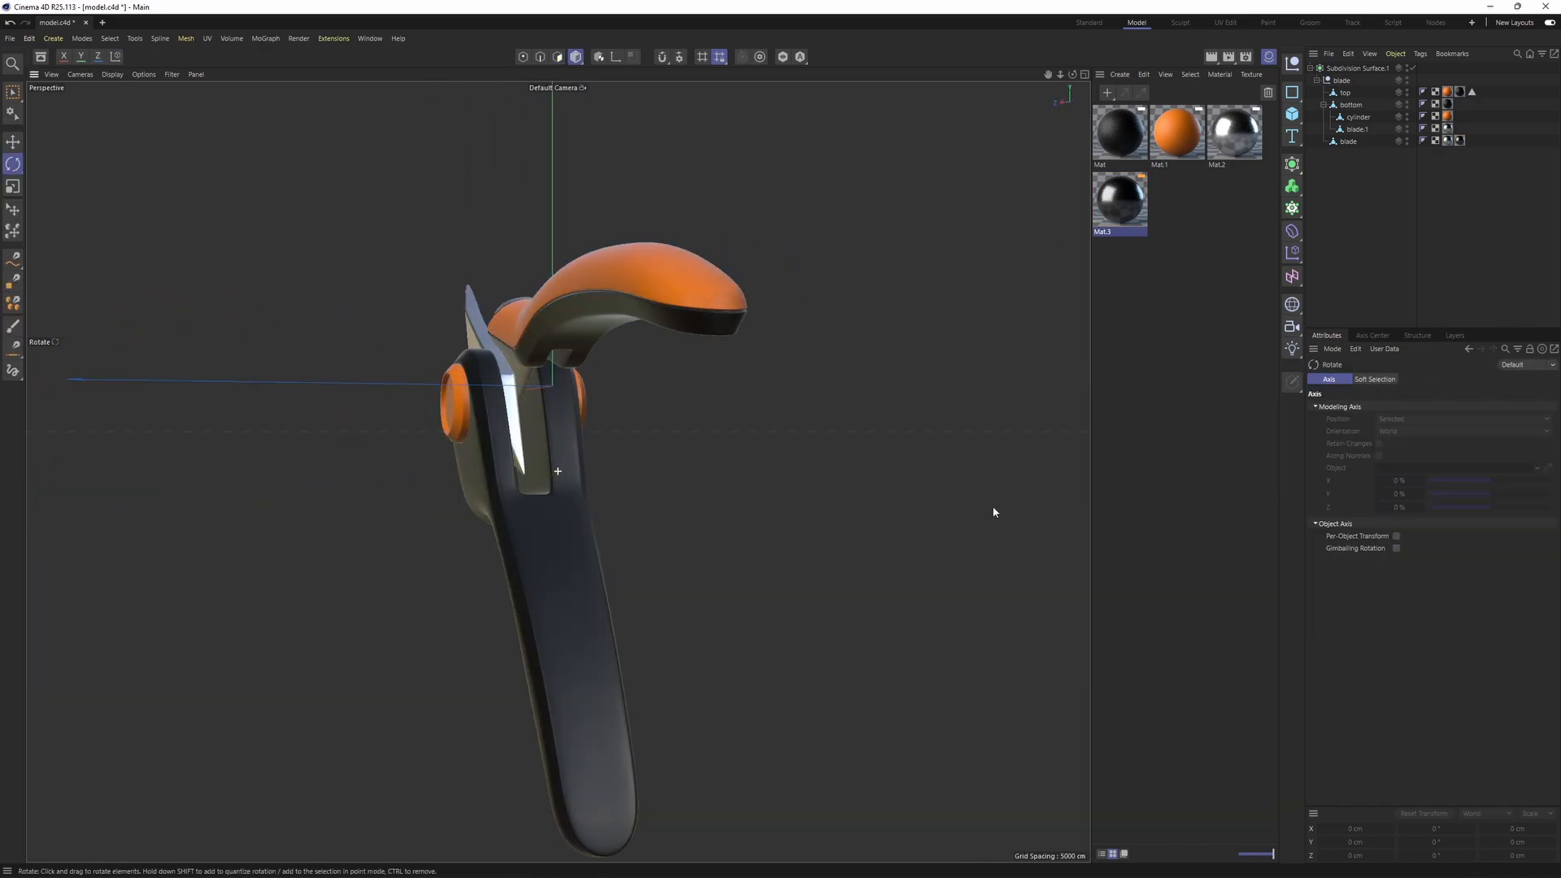
alt+drag(993, 512, 781, 459)
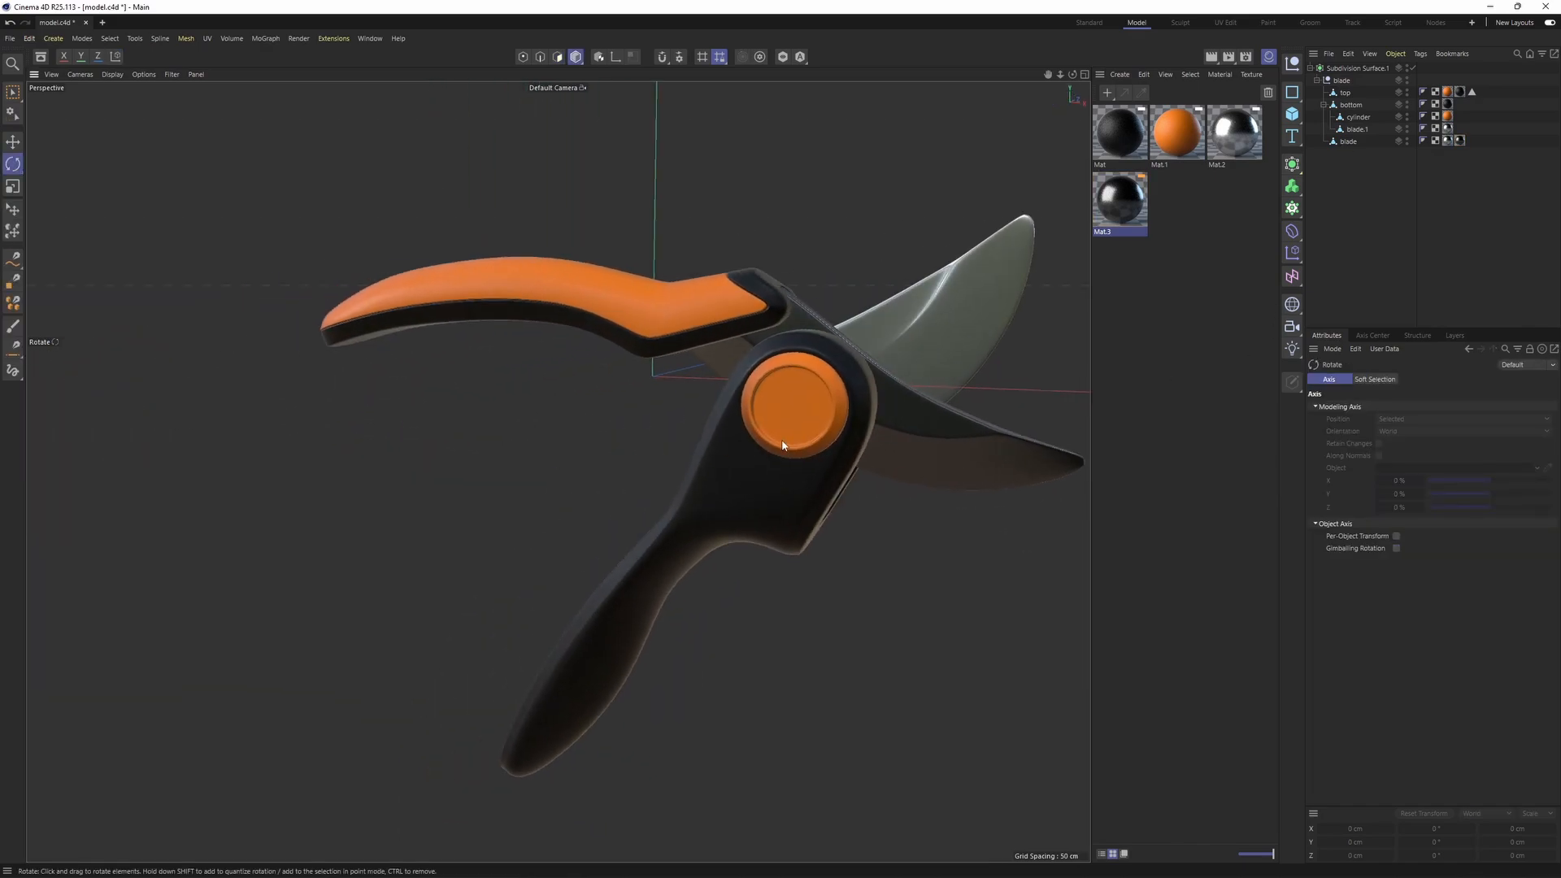
click(811, 457)
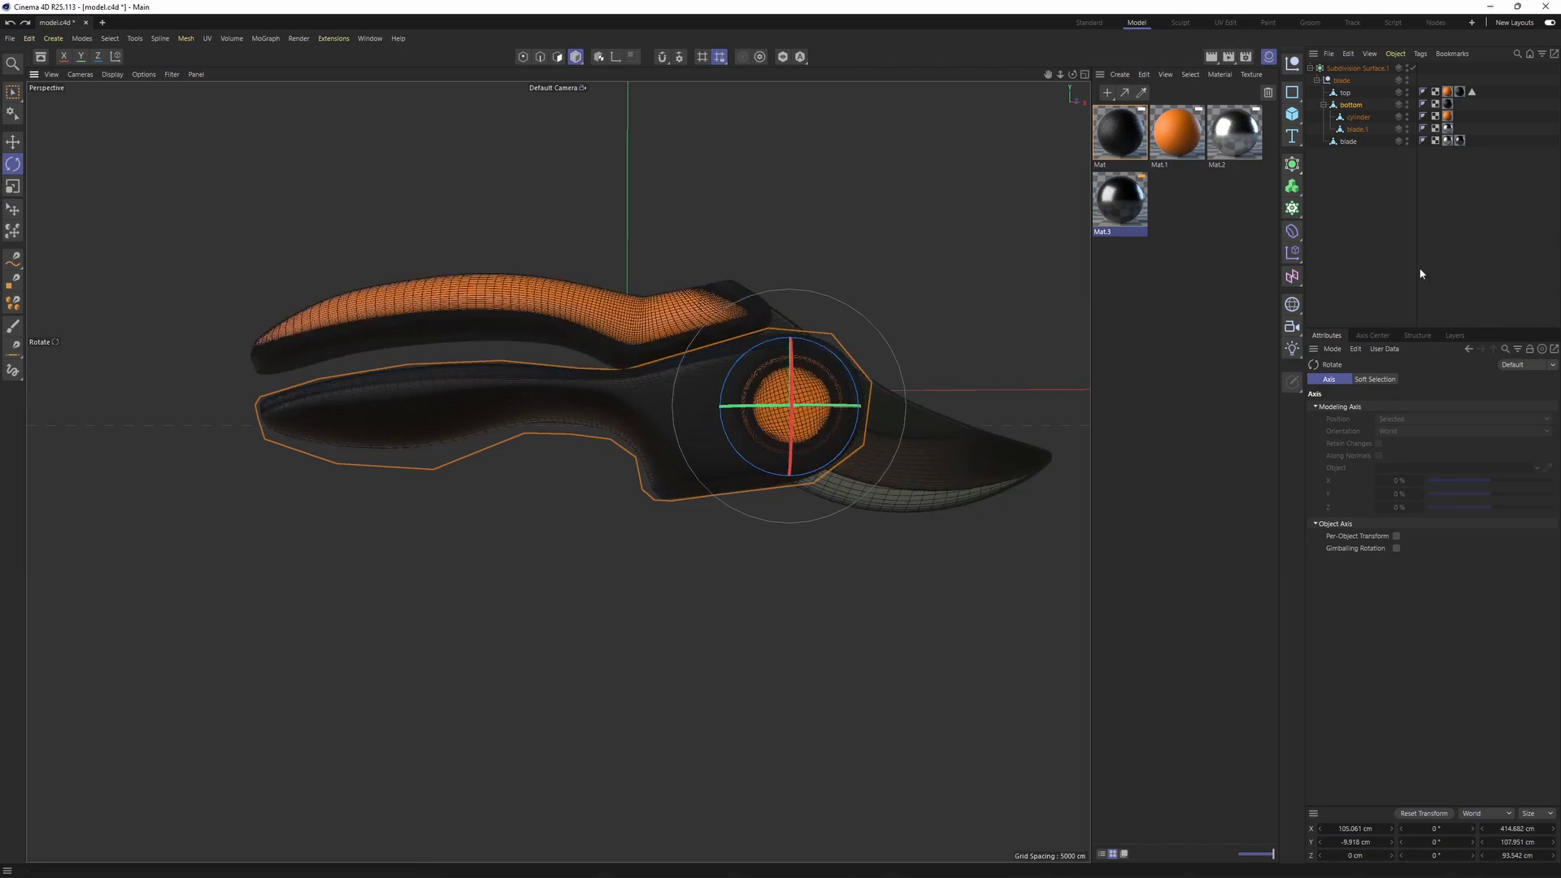
- Set the perspective view's line display to Isoparms and examine the pruner's shape
alt+right_drag(694, 311, 719, 303)
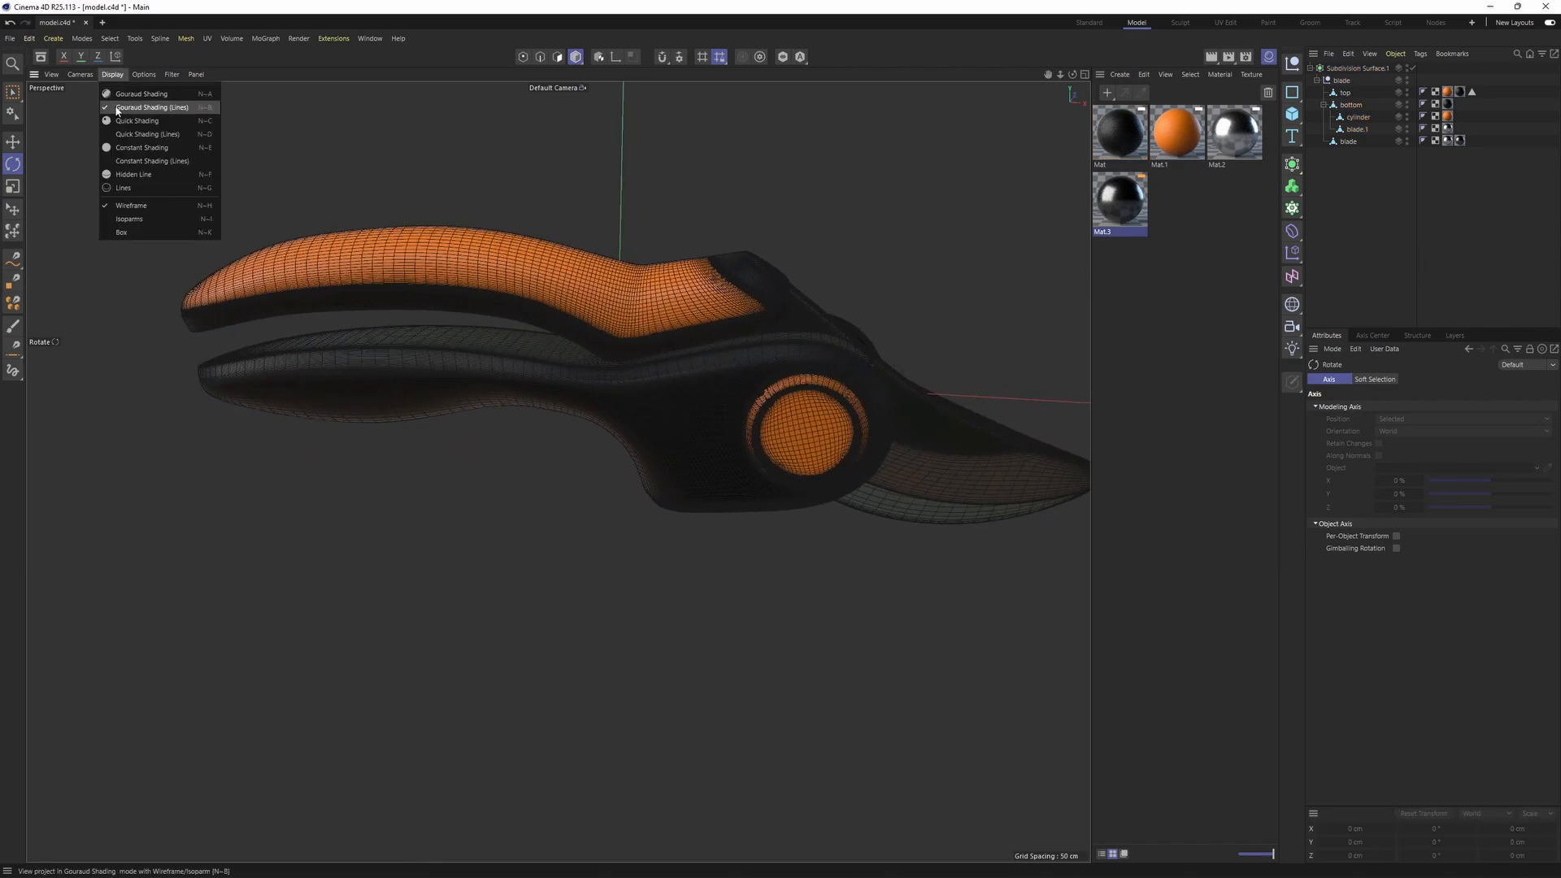
click(130, 218)
mouse_move(684, 433)
alt+mouse_down()
mouse_move(691, 350)
mouse_move(746, 644)
mouse_move(736, 729)
mouse_move(692, 707)
mouse_move(739, 456)
mouse_move(721, 418)
mouse_move(707, 411)
mouse_move(732, 475)
mouse_move(630, 473)
mouse_move(860, 503)
mouse_move(808, 521)
mouse_move(661, 485)
alt+mouse_up()
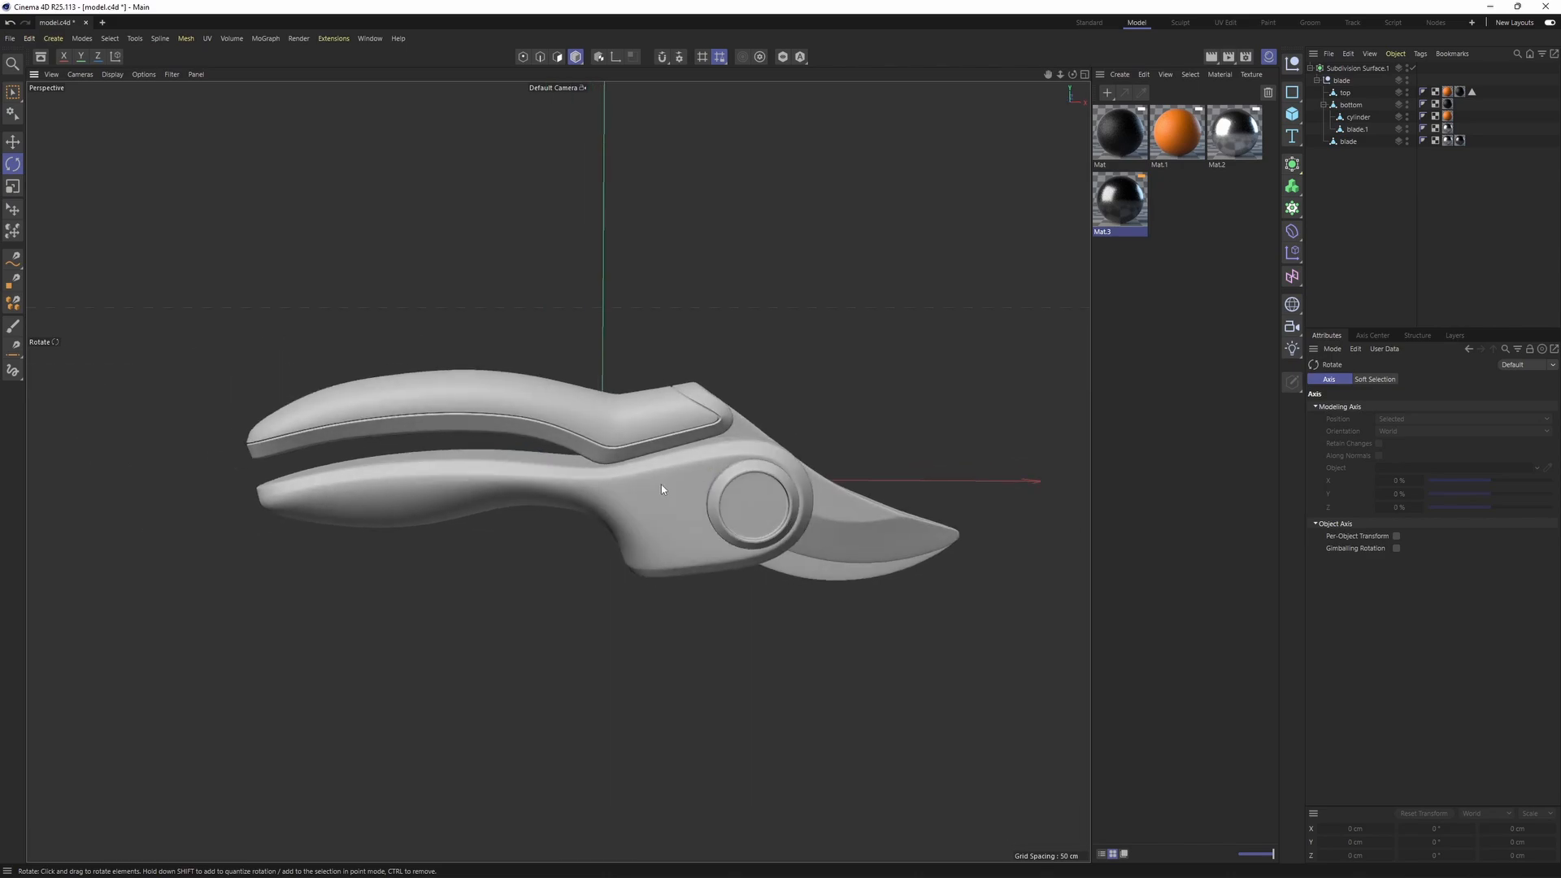
scroll(661, 484, up, 5)
alt+middle_drag(707, 507, 761, 465)
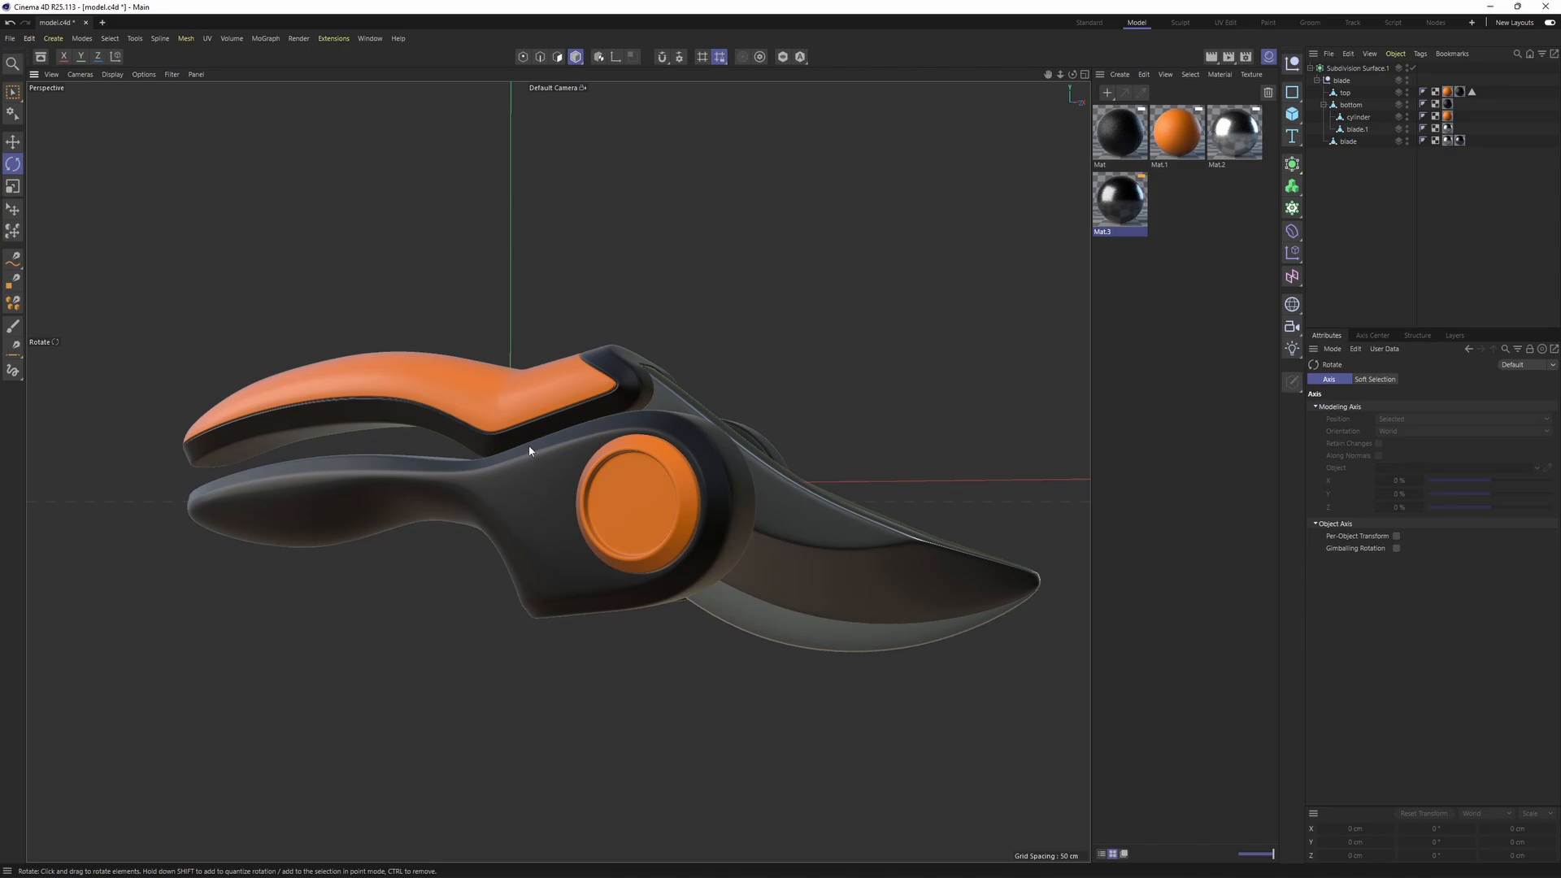
- Set the Front view's display mode to Gouraud Shading
alt+drag(529, 451, 572, 462)
middle_click(573, 461)
middle_click(765, 548)
scroll(765, 549, down, 6)
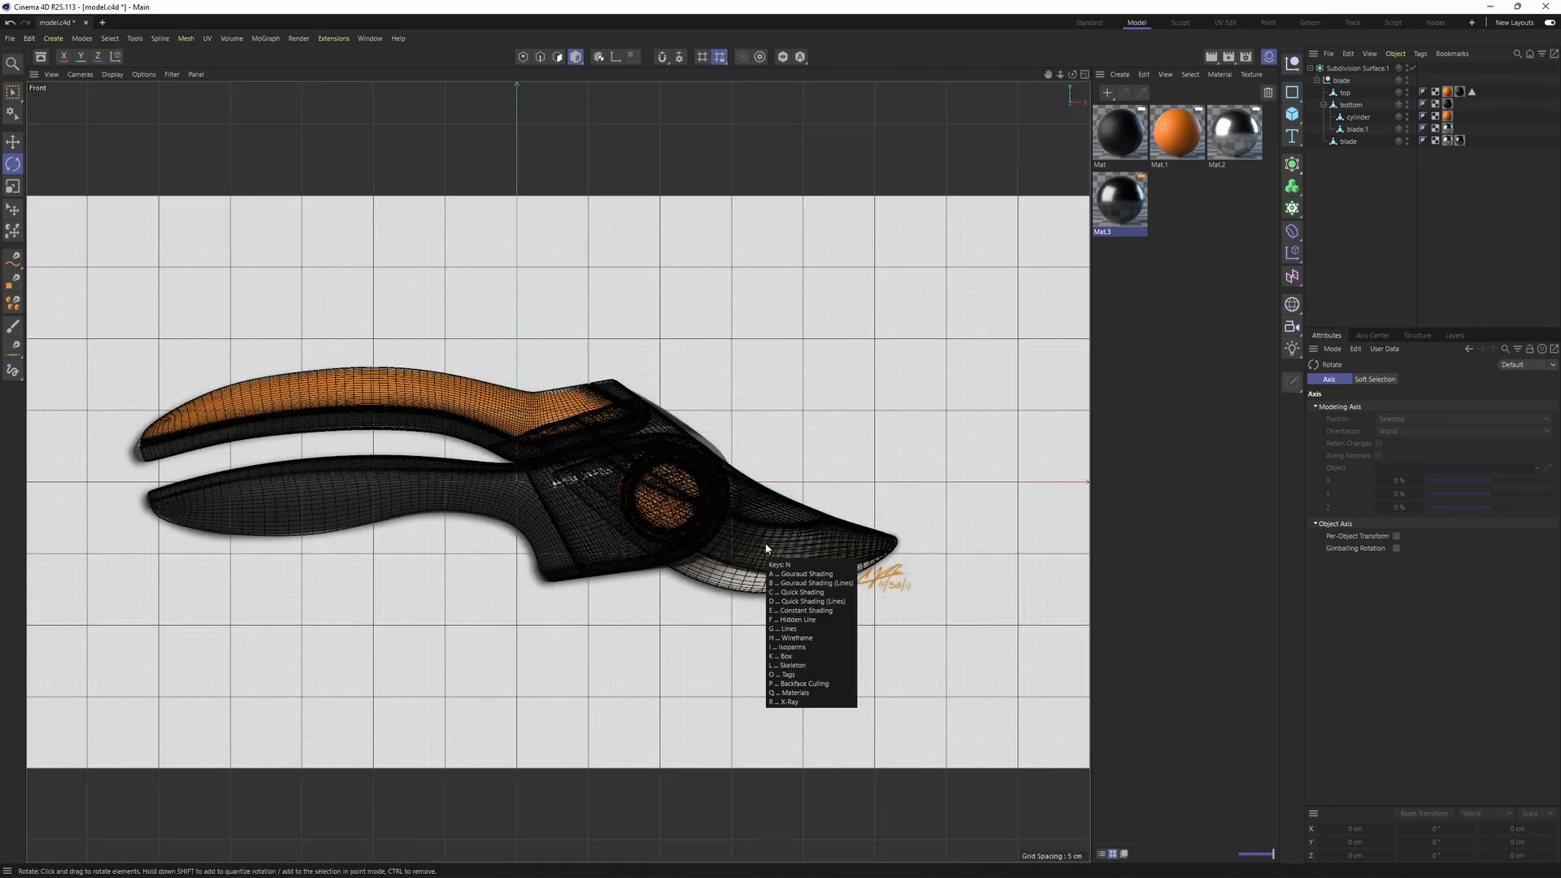
key(a)
scroll(765, 530, down, 4)
scroll(736, 533, up, 5)
scroll(750, 504, down, 3)
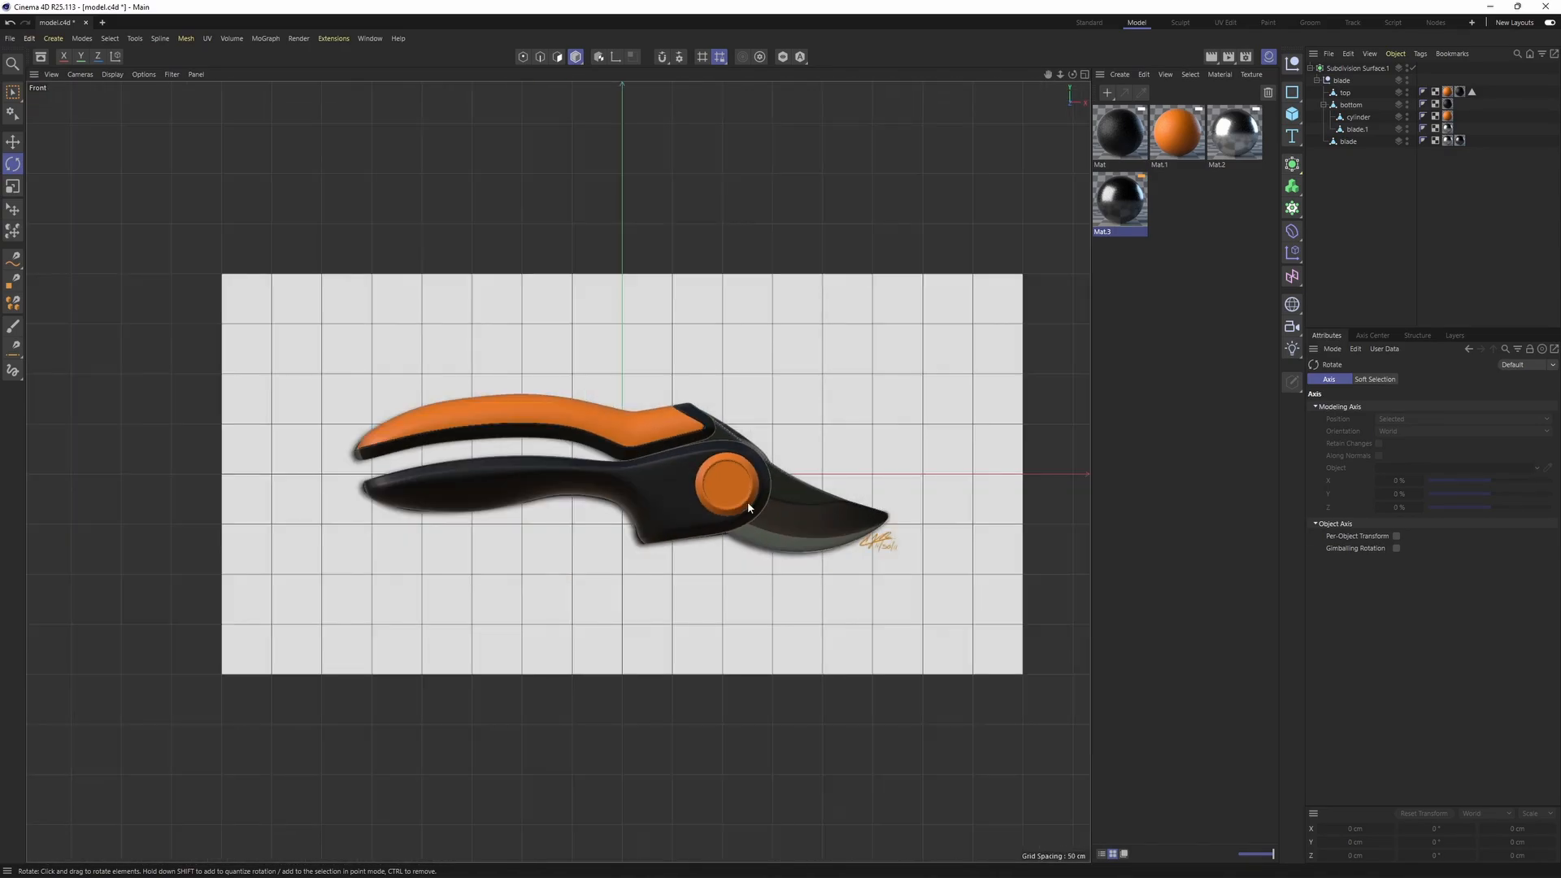
- Set the Front view background image's horizontal offset to 484 and compare the model with the reference beside it
key(shift+v)
alt+middle_drag(748, 504, 597, 535)
drag(1404, 474, 1467, 474)
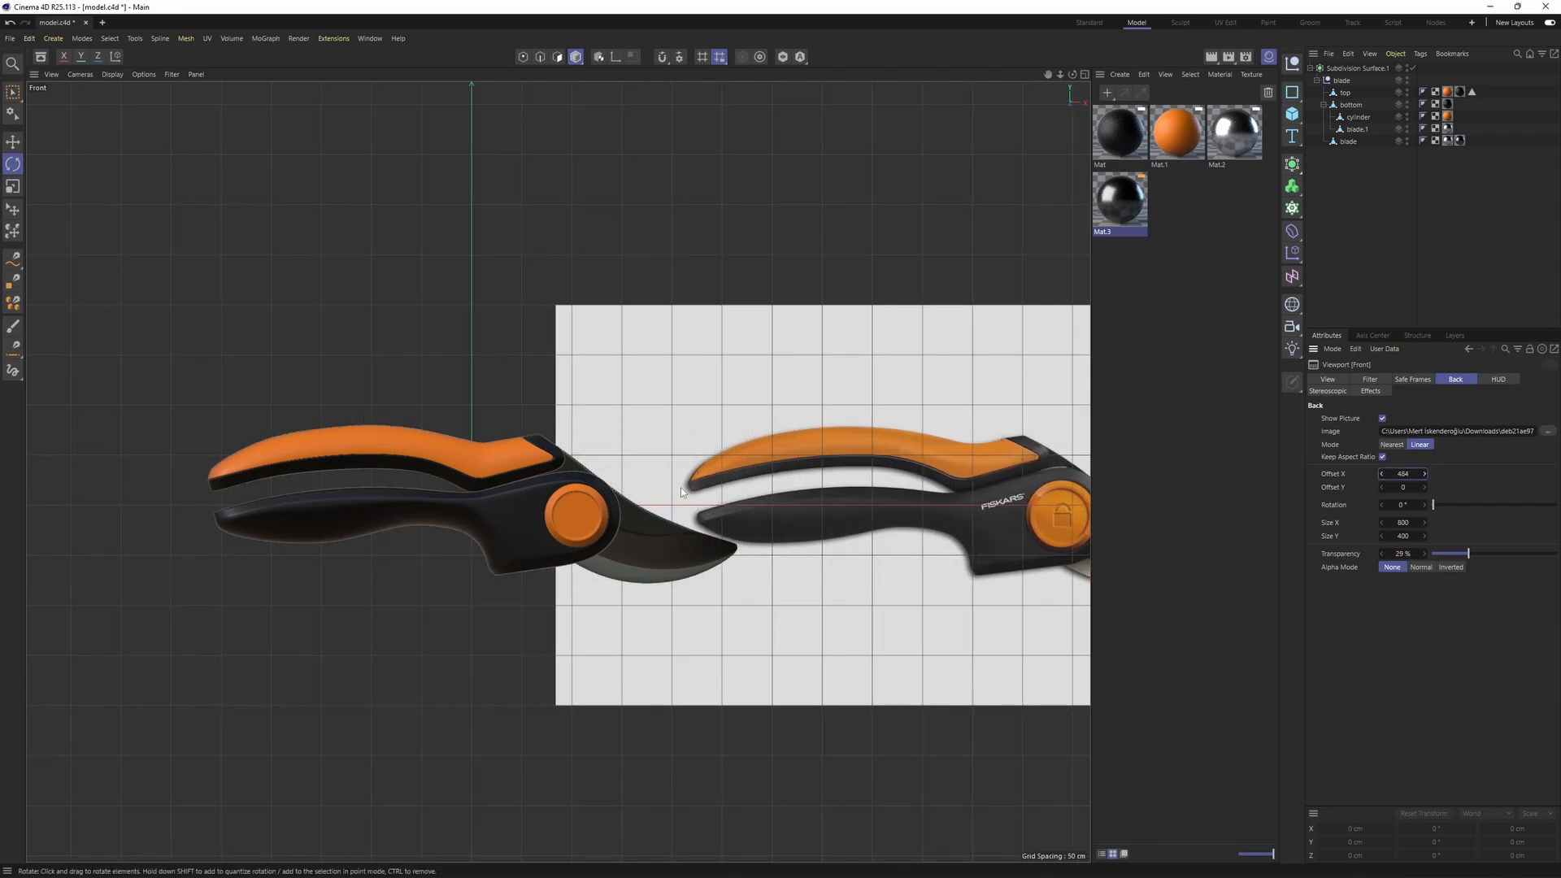
alt+middle_drag(681, 486, 587, 575)
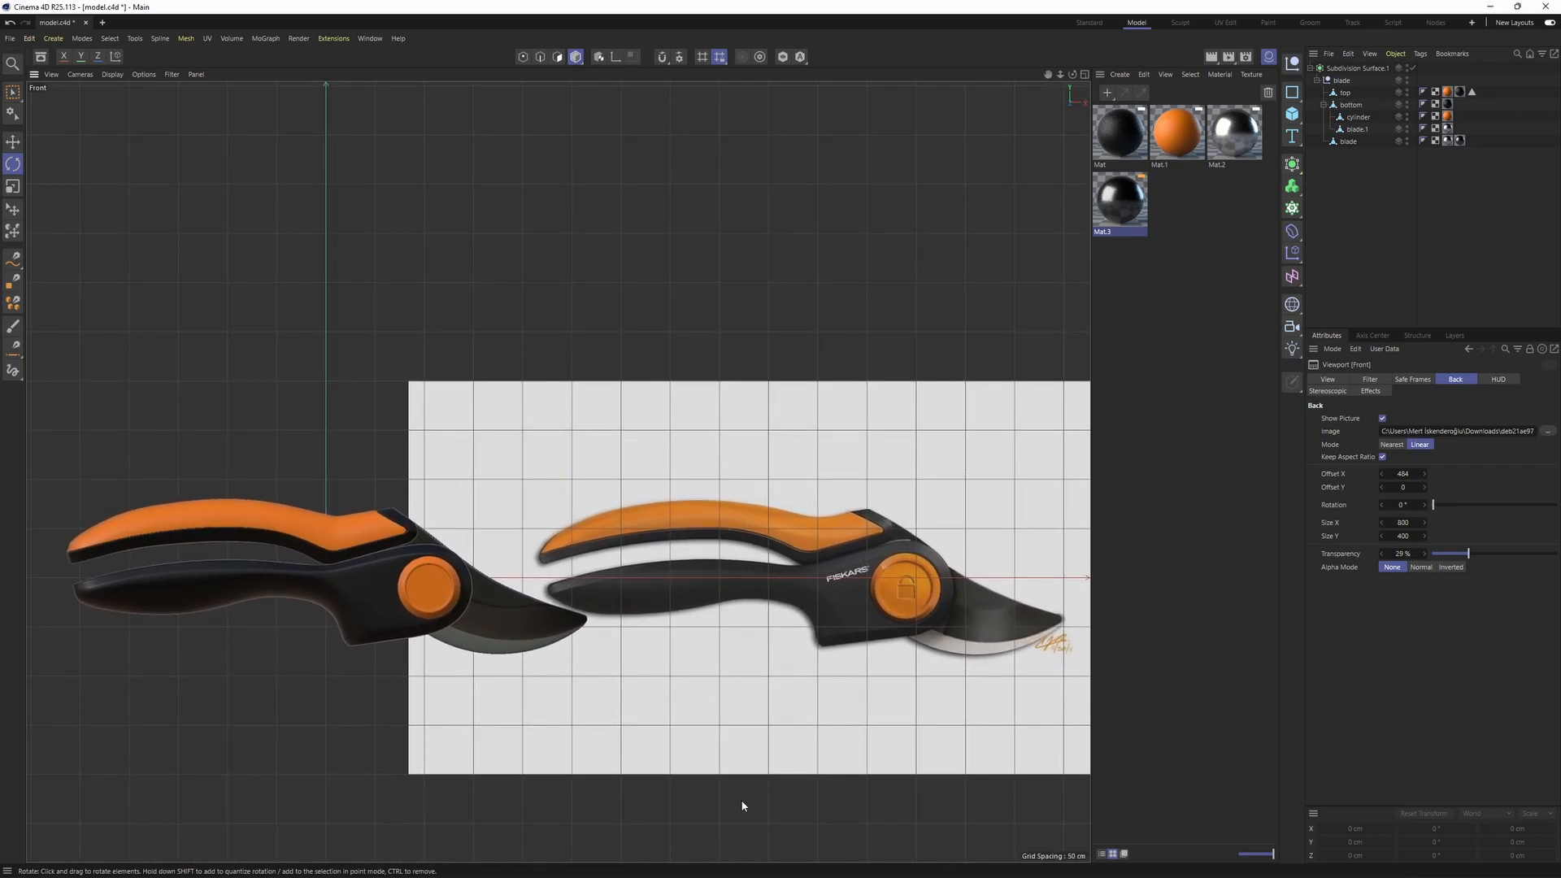
scroll(795, 648, up, 4)
scroll(747, 595, down, 4)
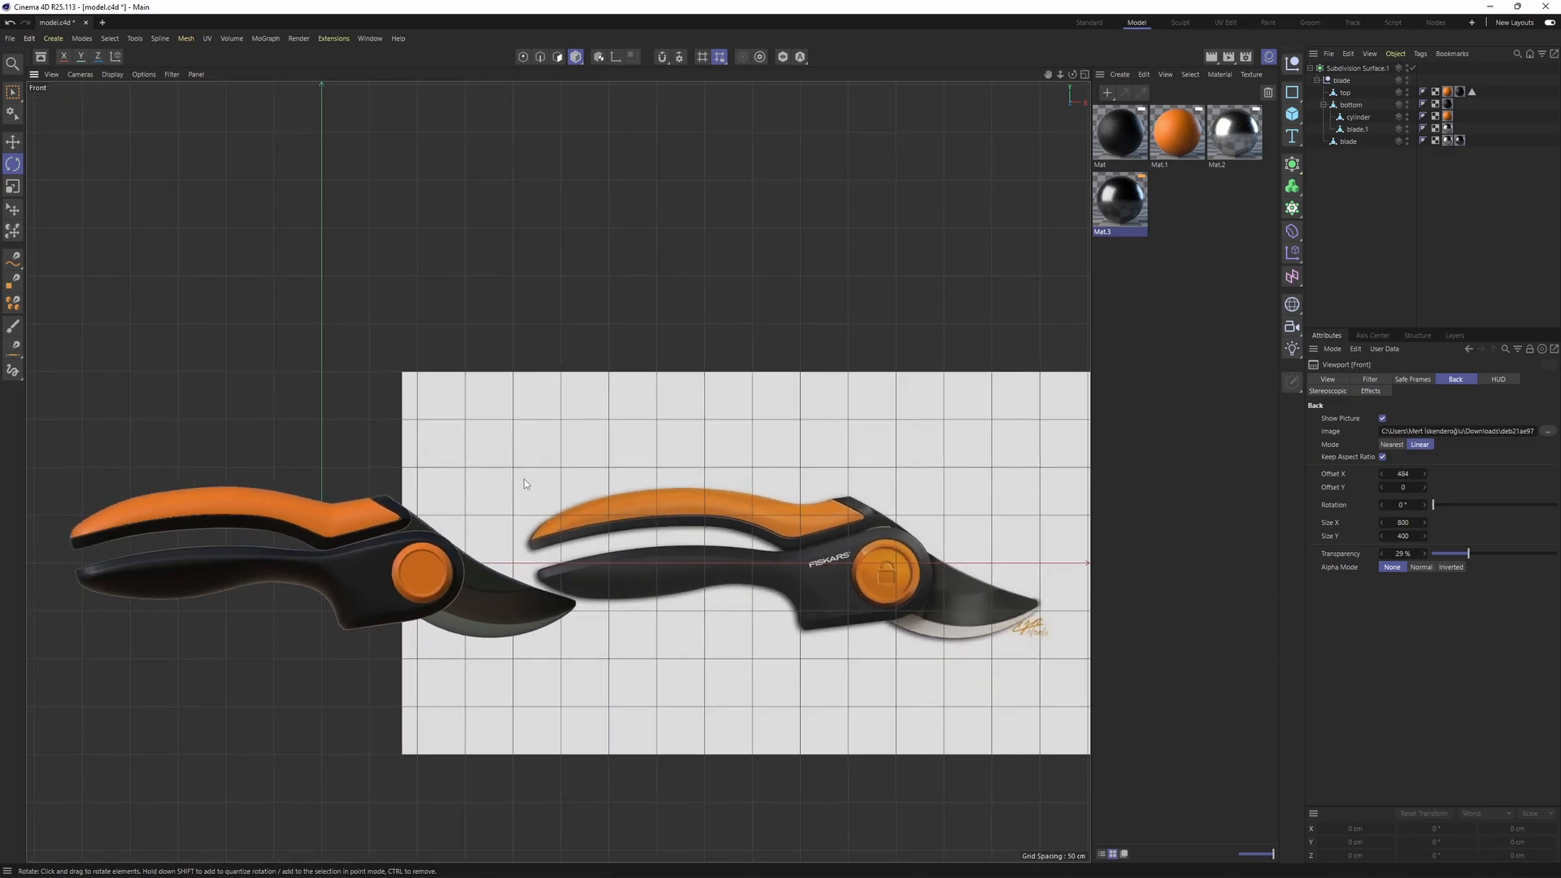
- Hide the material manager and view the finished pruner in the perspective view
middle_click(366, 506)
middle_click(359, 356)
alt+drag(358, 355, 623, 423)
key(shift+F2)
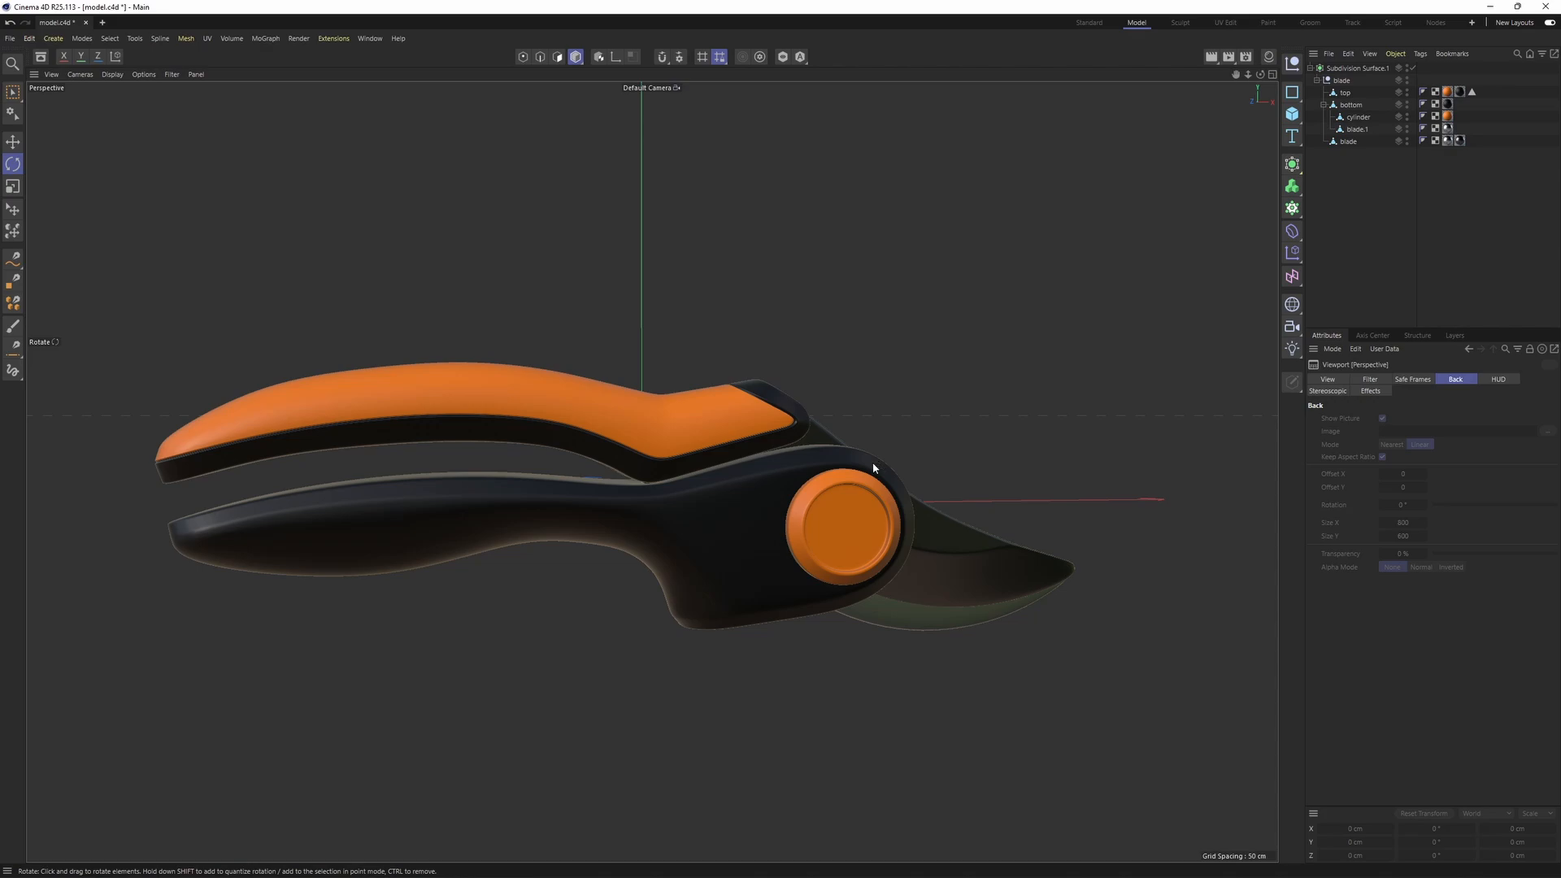
alt+drag(760, 481, 686, 456)
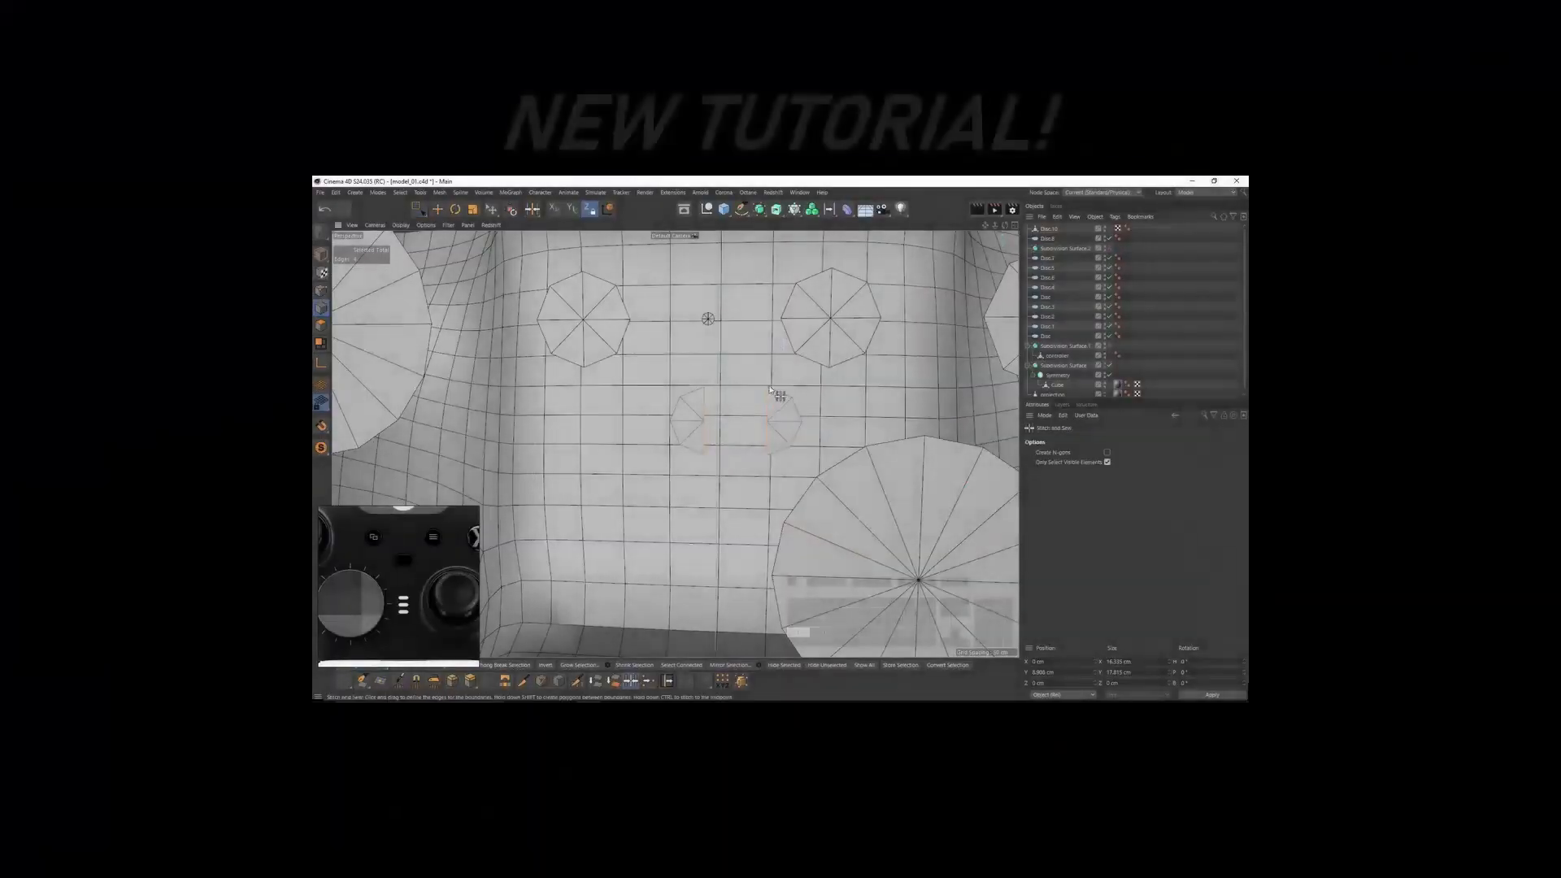